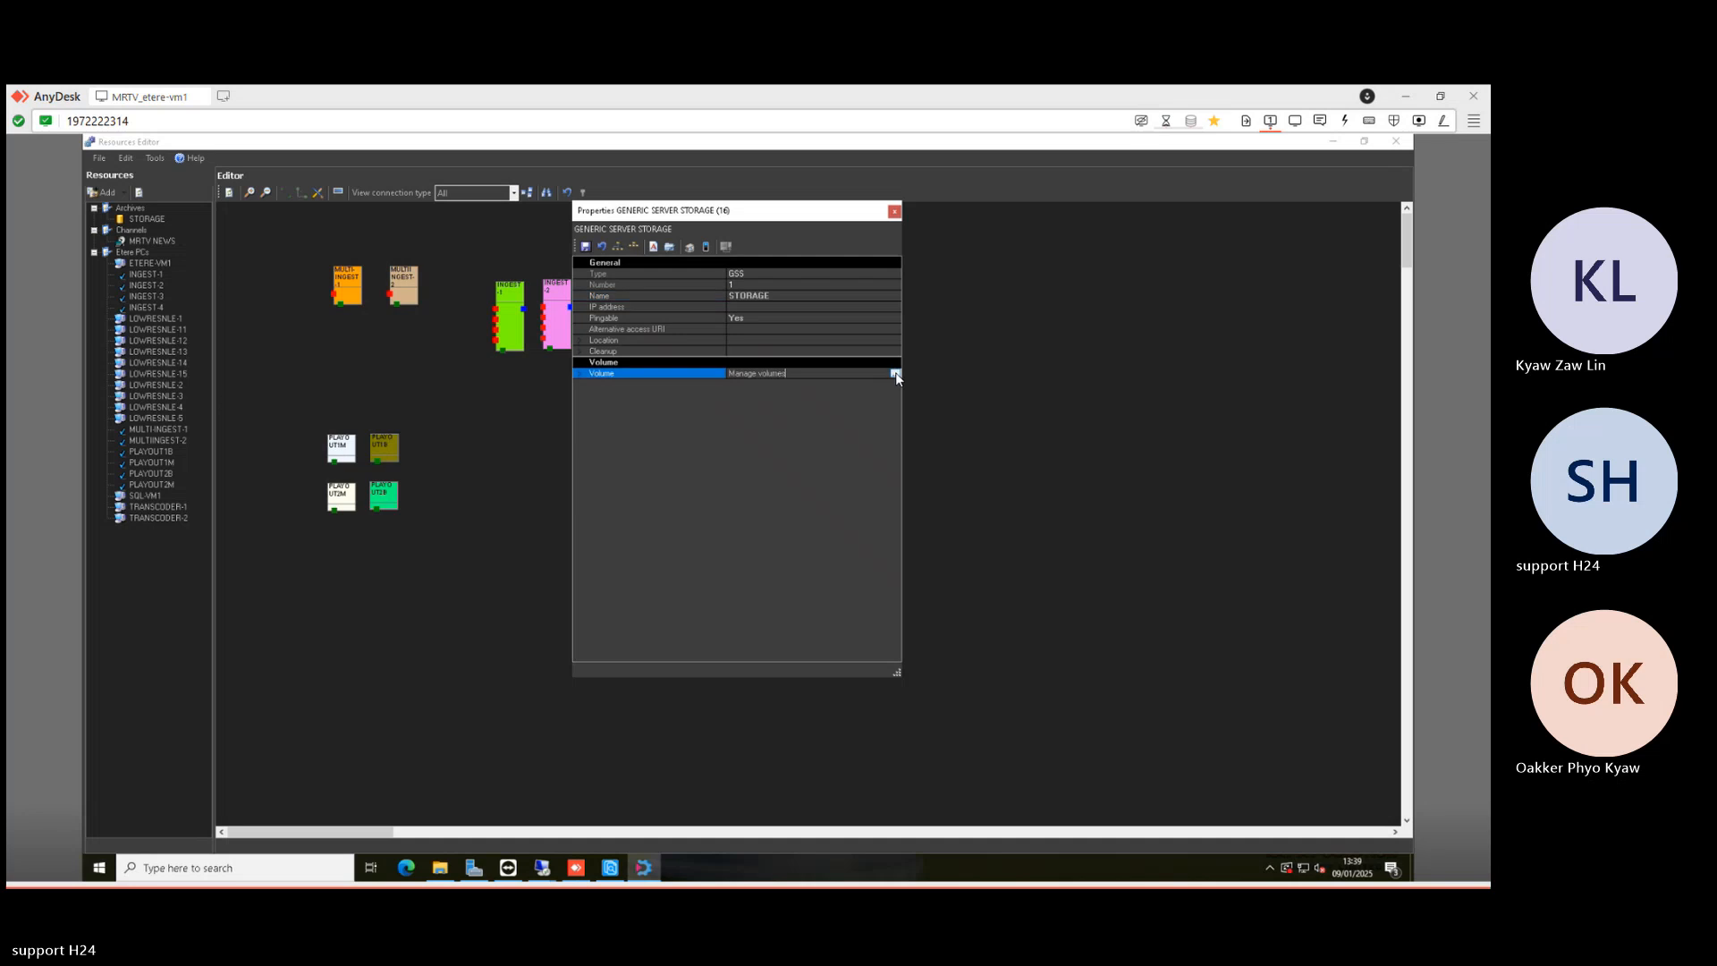
{"action": "left_click", "coordinate": [895, 373]}
- Add a STORAGE volume with the pasted SPORT share path as access URL and description 'sport'
{"action": "left_click", "coordinate": [619, 576]}
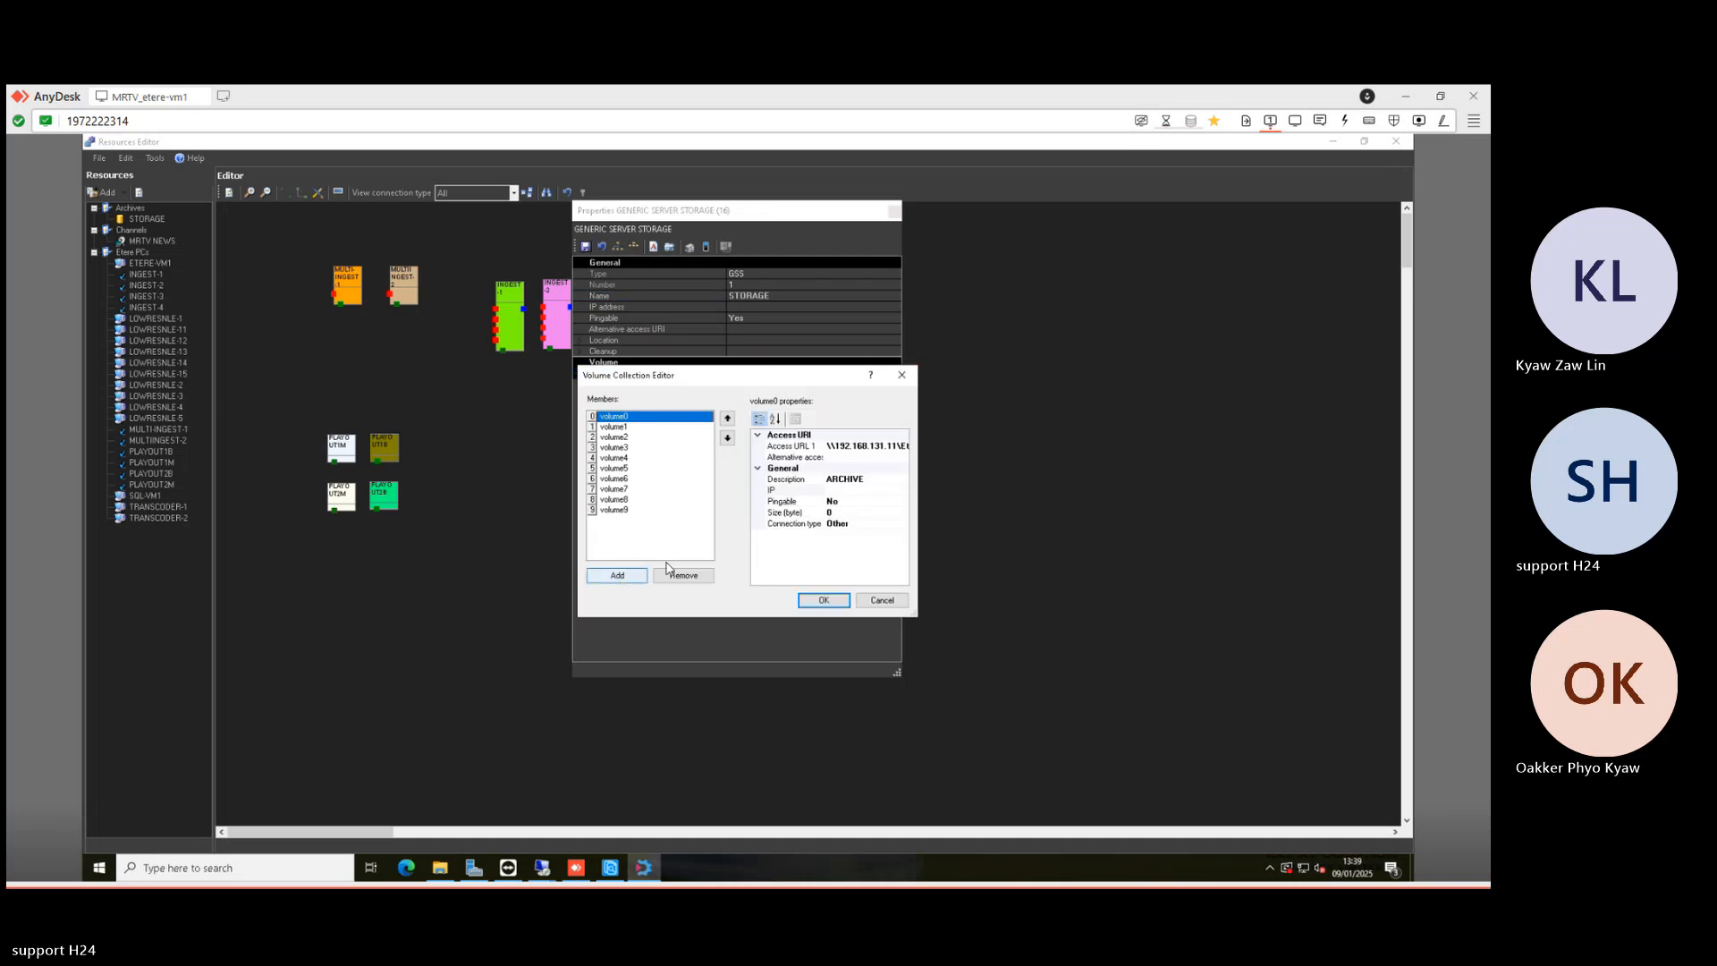
{"action": "left_click", "coordinate": [867, 446]}
{"action": "key", "text": "ctrl+v"}
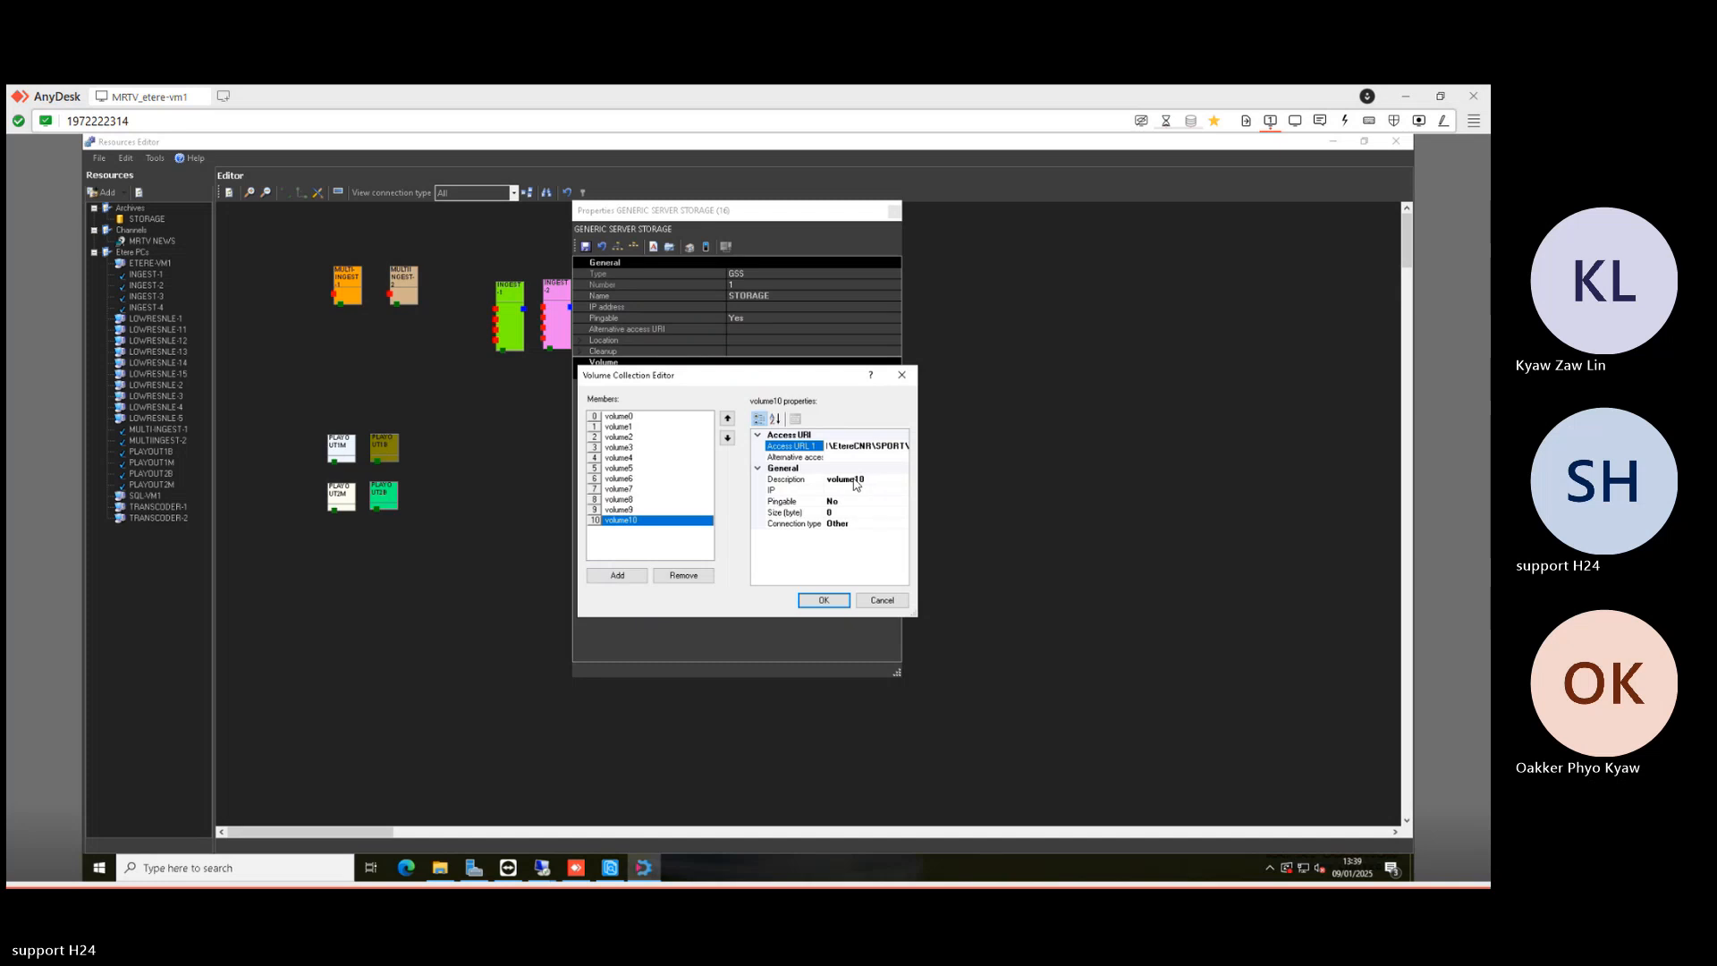
{"action": "left_click", "coordinate": [858, 480]}
{"action": "left_click", "coordinate": [764, 481]}
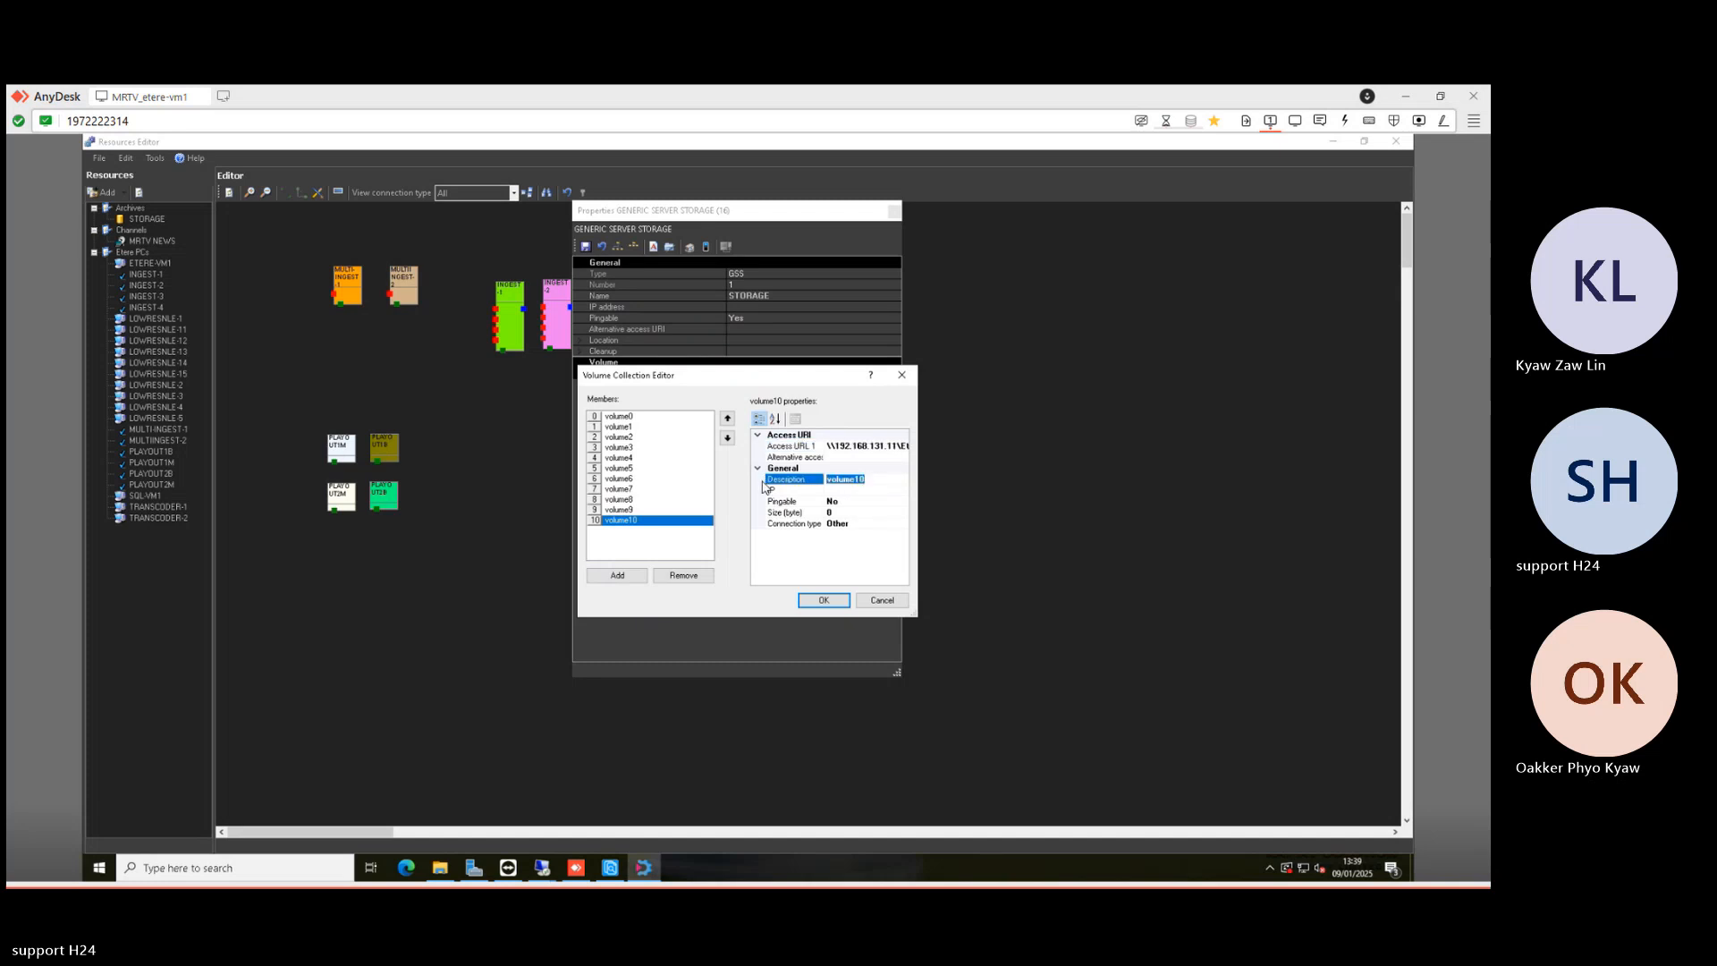
{"action": "type", "text": "sport"}
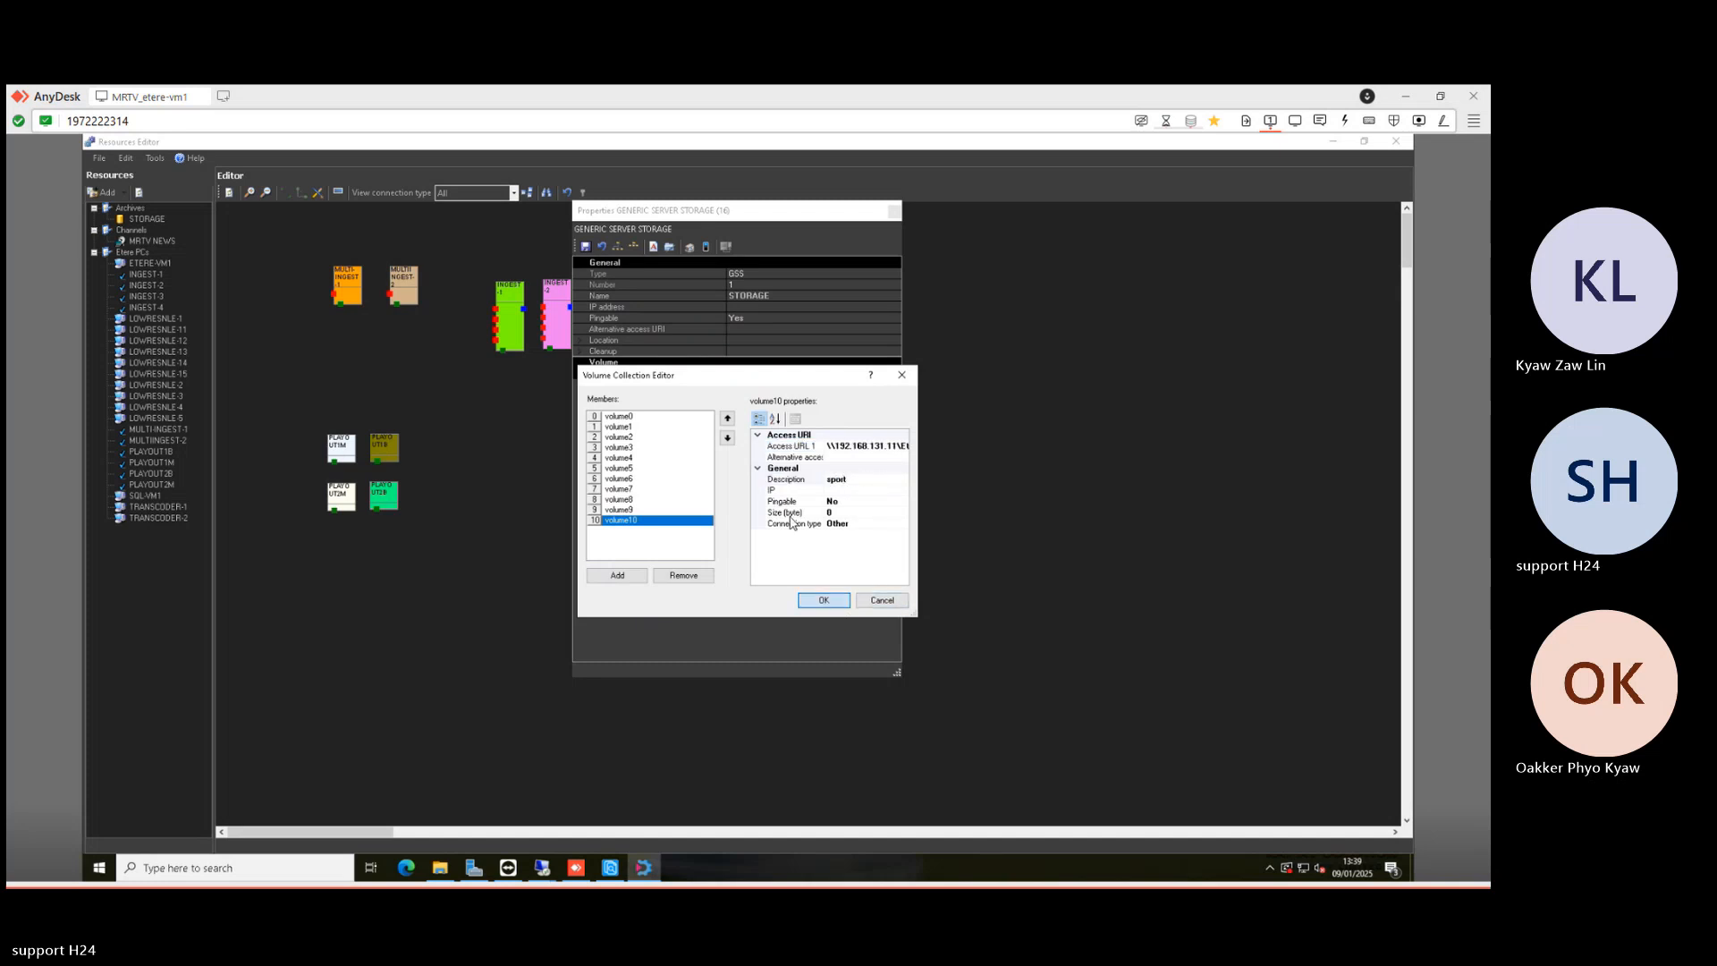
{"action": "key", "text": "Return"}
- Save the storage properties and add a new cloud-device named SPORT in the Cloud-device Editor
{"action": "left_click", "coordinate": [586, 246]}
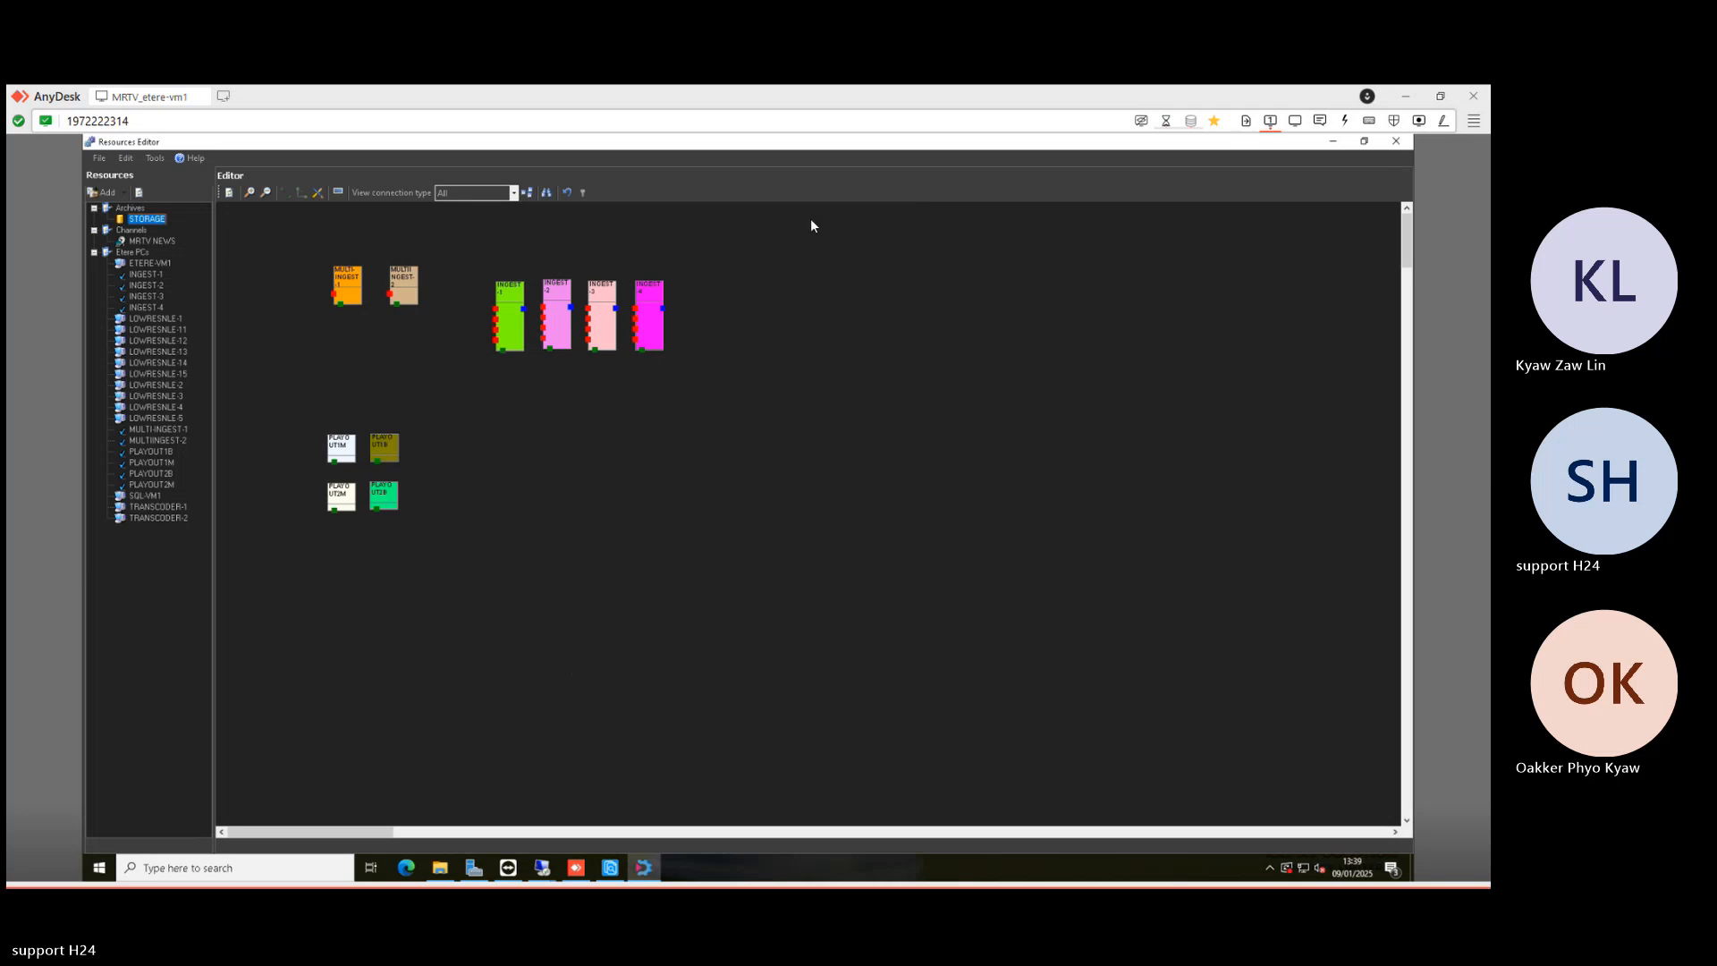
{"action": "left_click", "coordinate": [156, 158]}
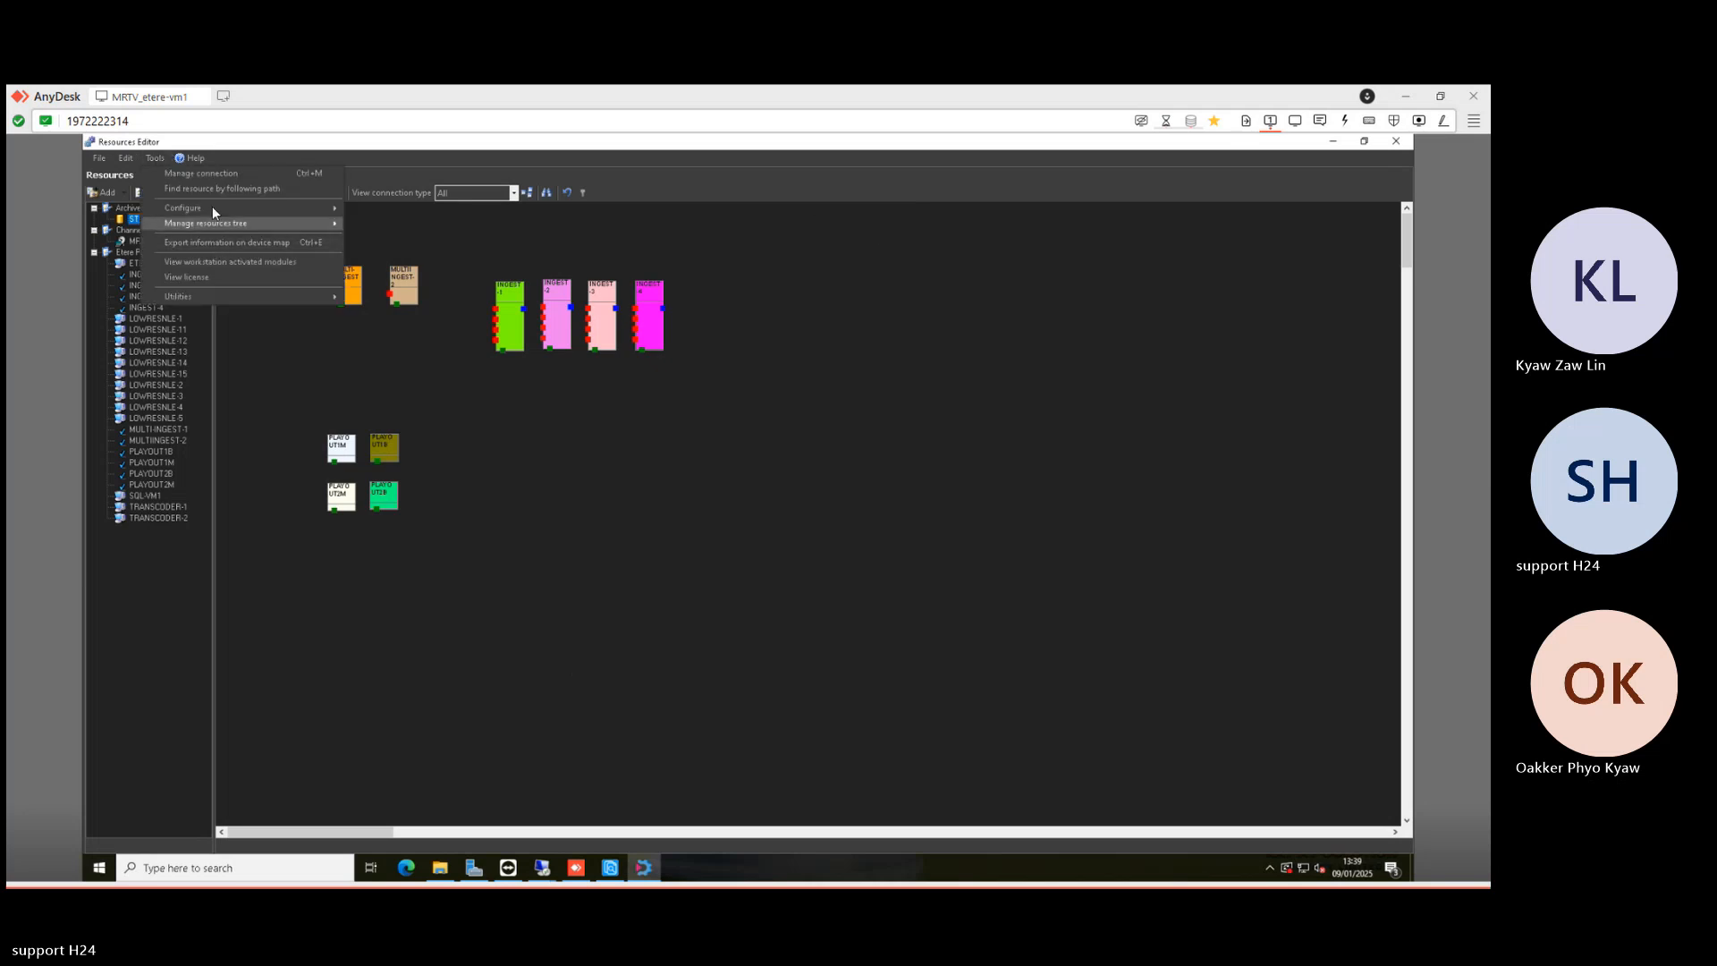
{"action": "mouse_move", "coordinate": [234, 209]}
{"action": "left_click", "coordinate": [371, 208]}
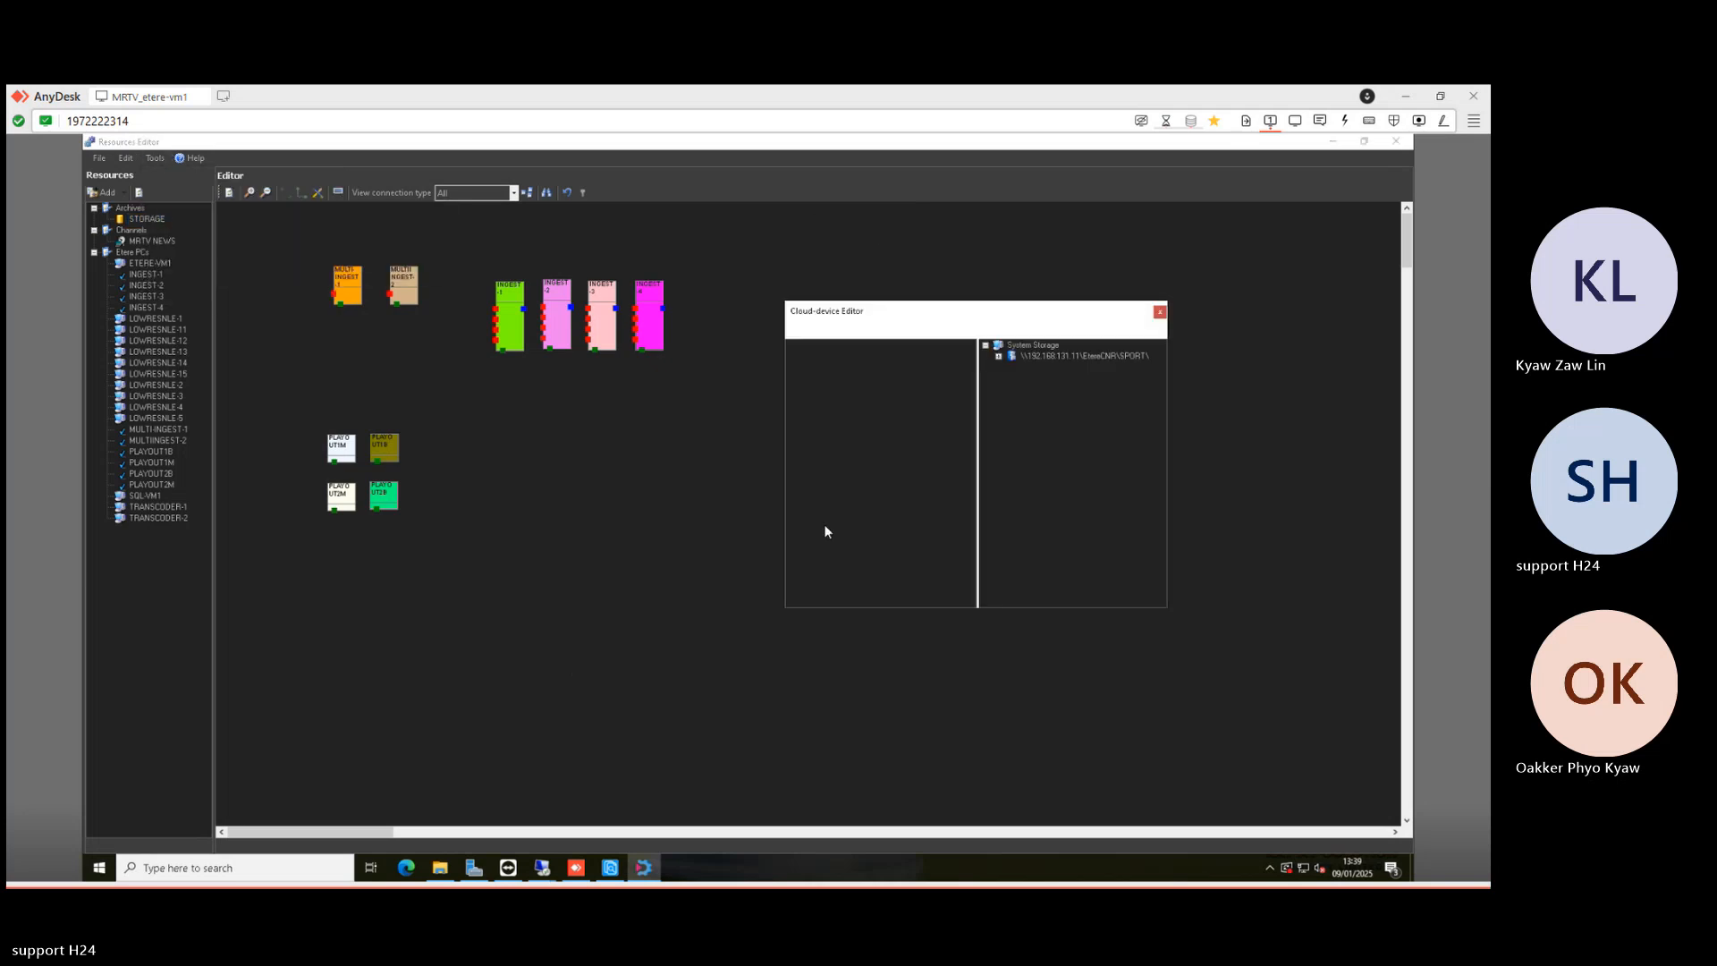
{"action": "right_click", "coordinate": [898, 556]}
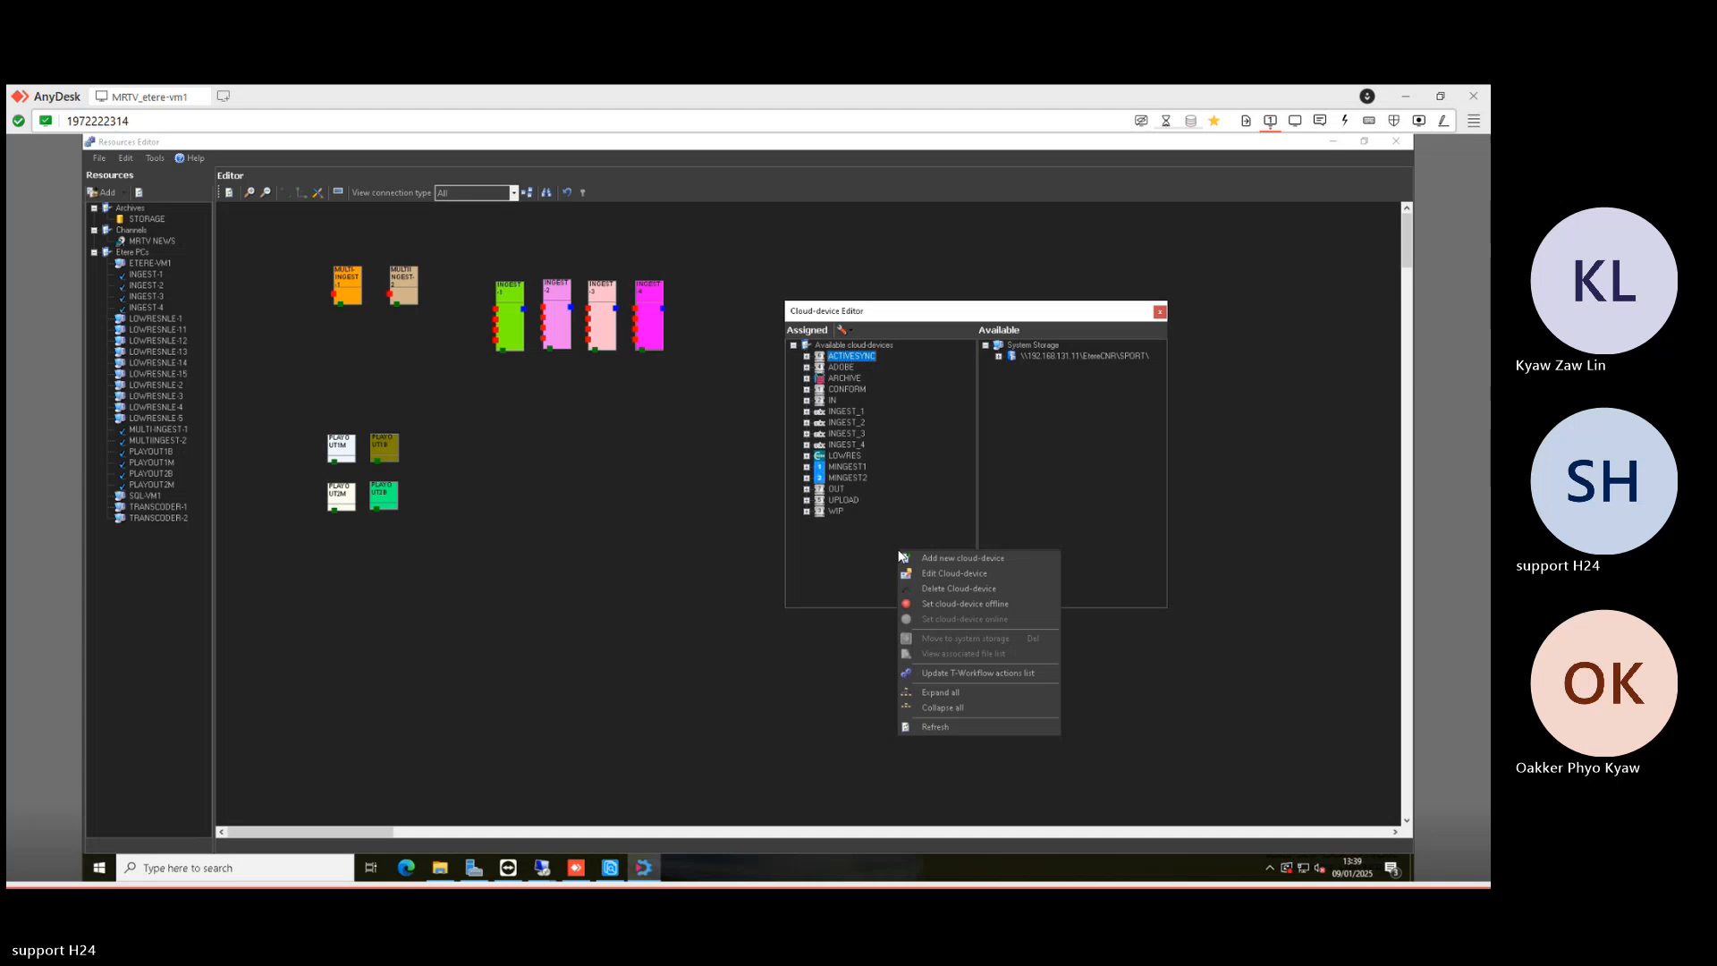
{"action": "left_click", "coordinate": [950, 560]}
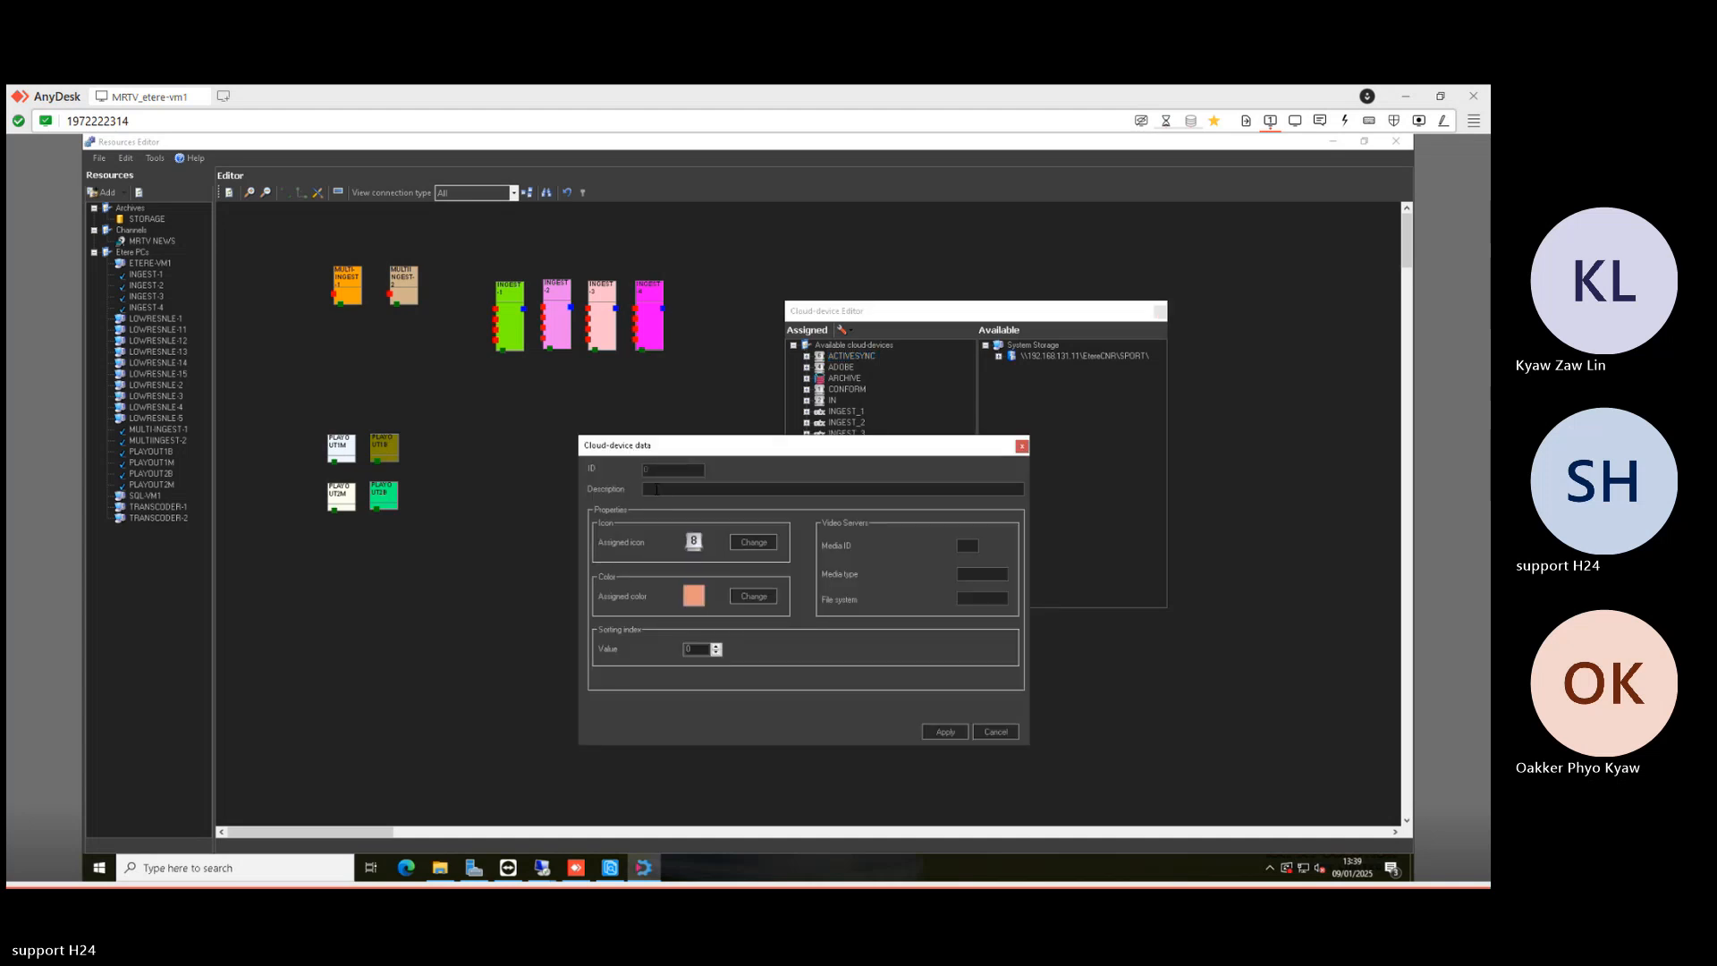
{"action": "type", "text": "SPORT"}
{"action": "left_click", "coordinate": [941, 730]}
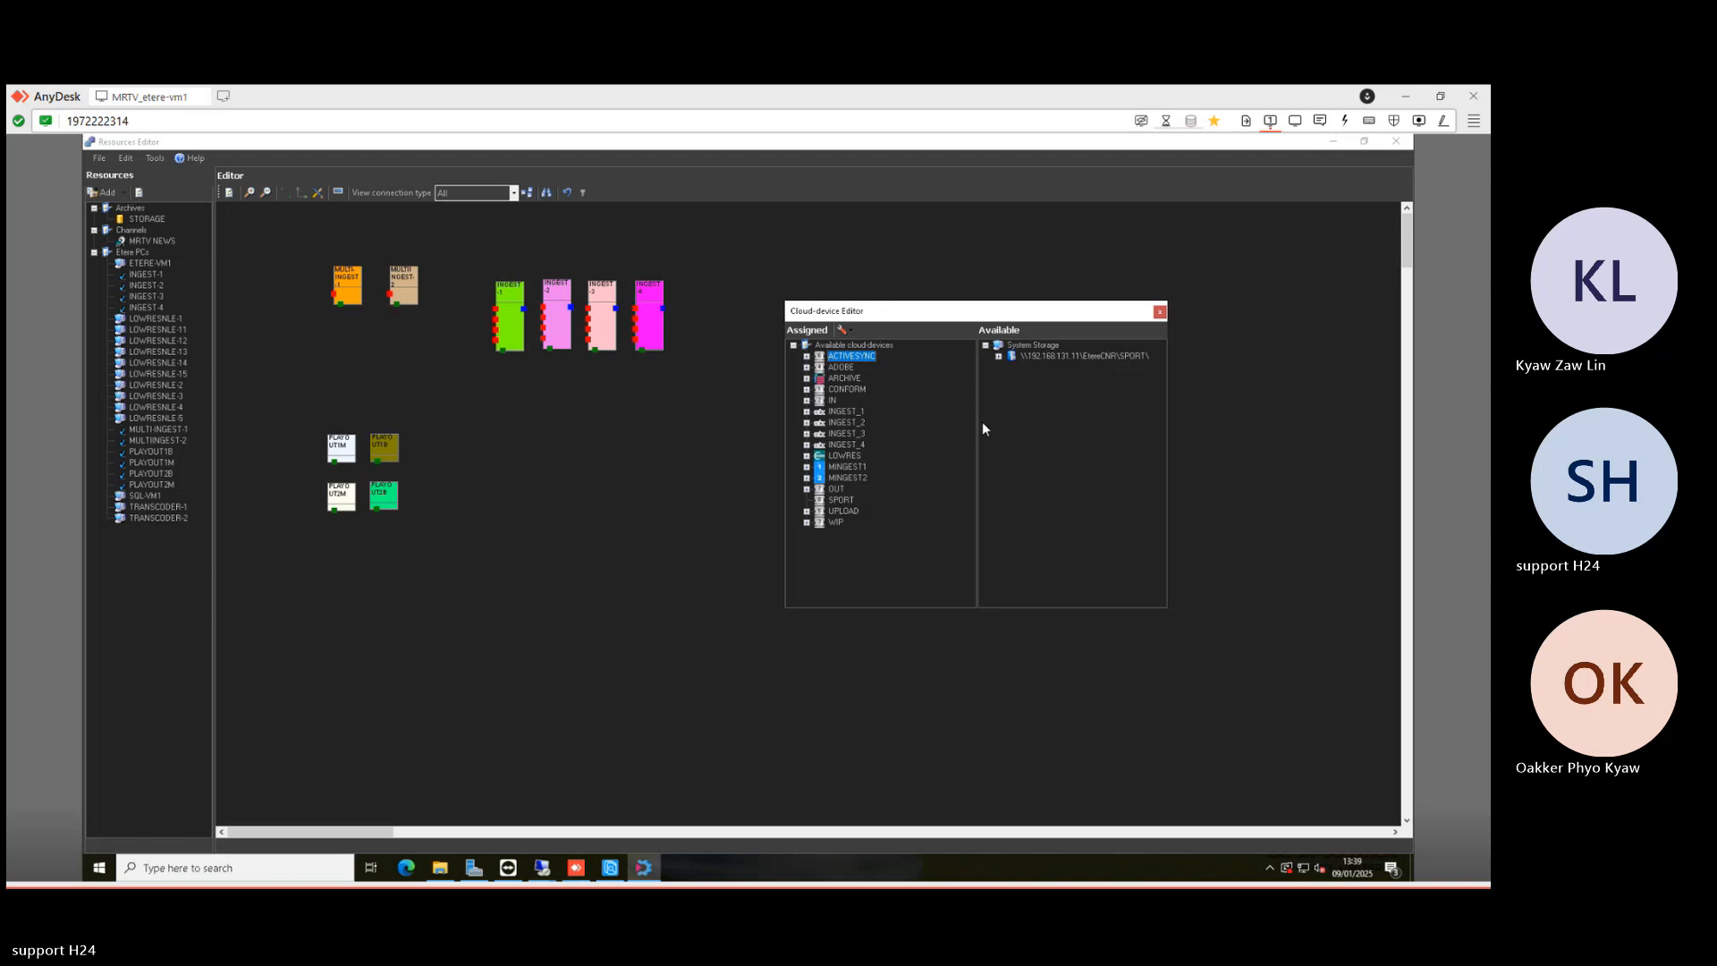
- Move the System Storage SPORT share path onto the SPORT cloud-device
{"action": "left_click_drag", "start_coordinate": [1033, 345], "coordinate": [842, 507]}
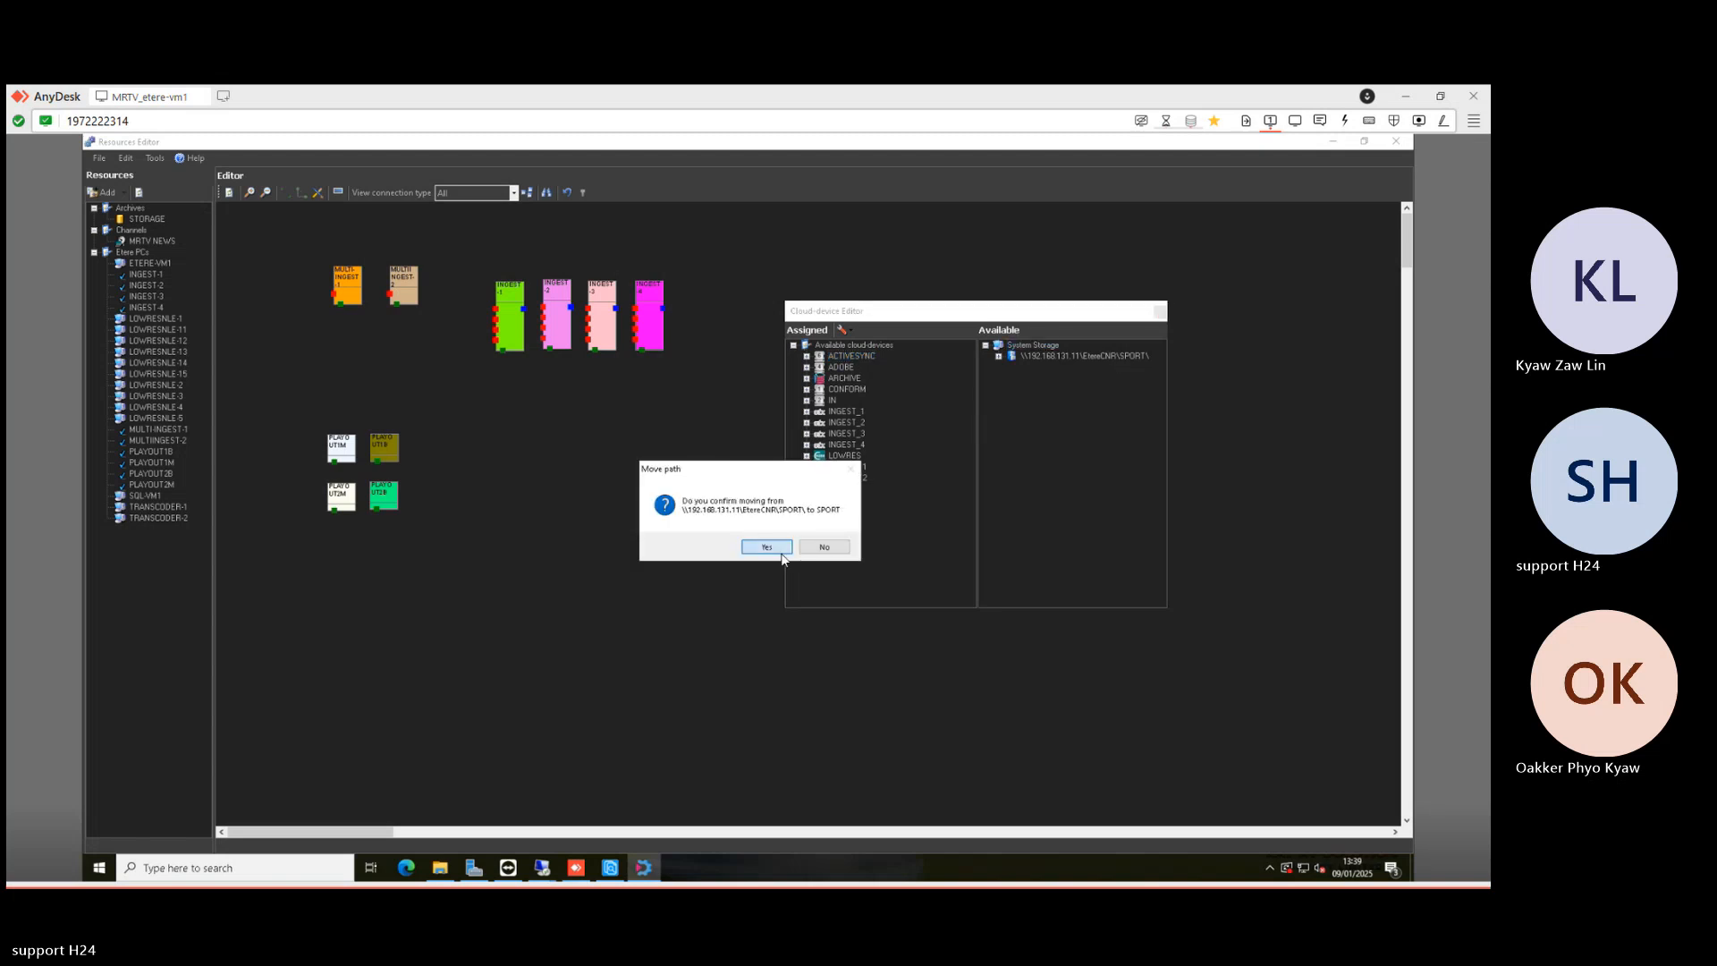
{"action": "left_click", "coordinate": [769, 545]}
{"action": "left_click", "coordinate": [1160, 312]}
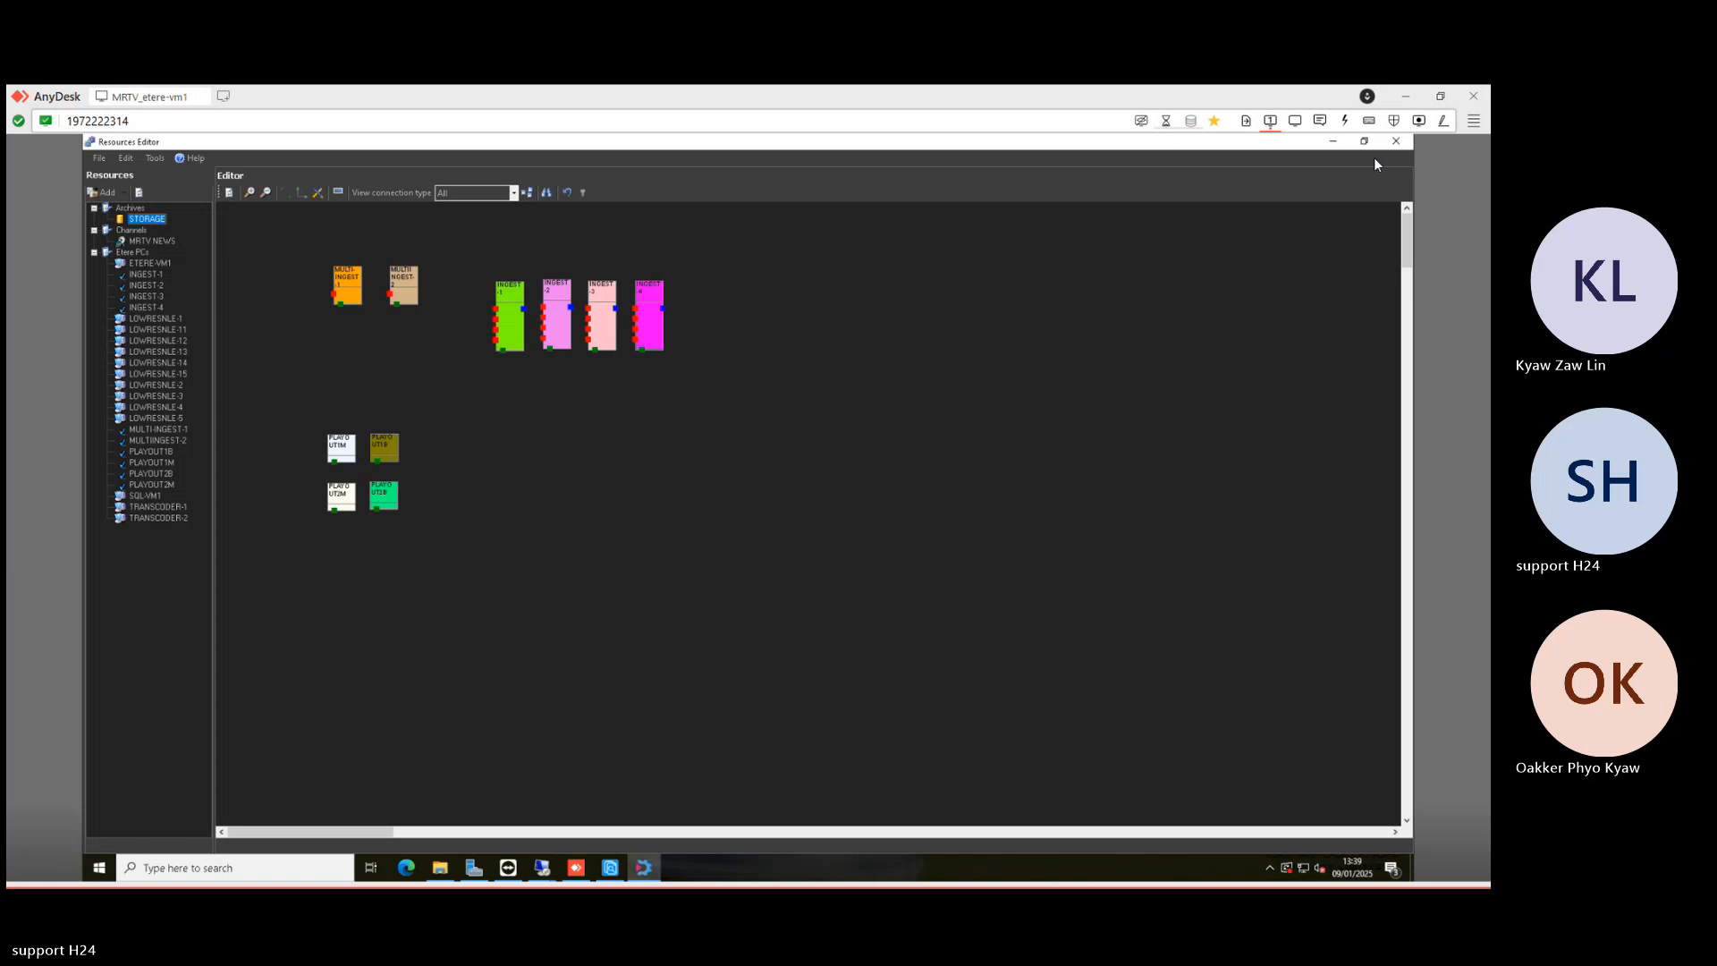
- In Etere Settings' Types list, create a new type with code SPOR and description SPORT
{"action": "left_click", "coordinate": [1396, 142]}
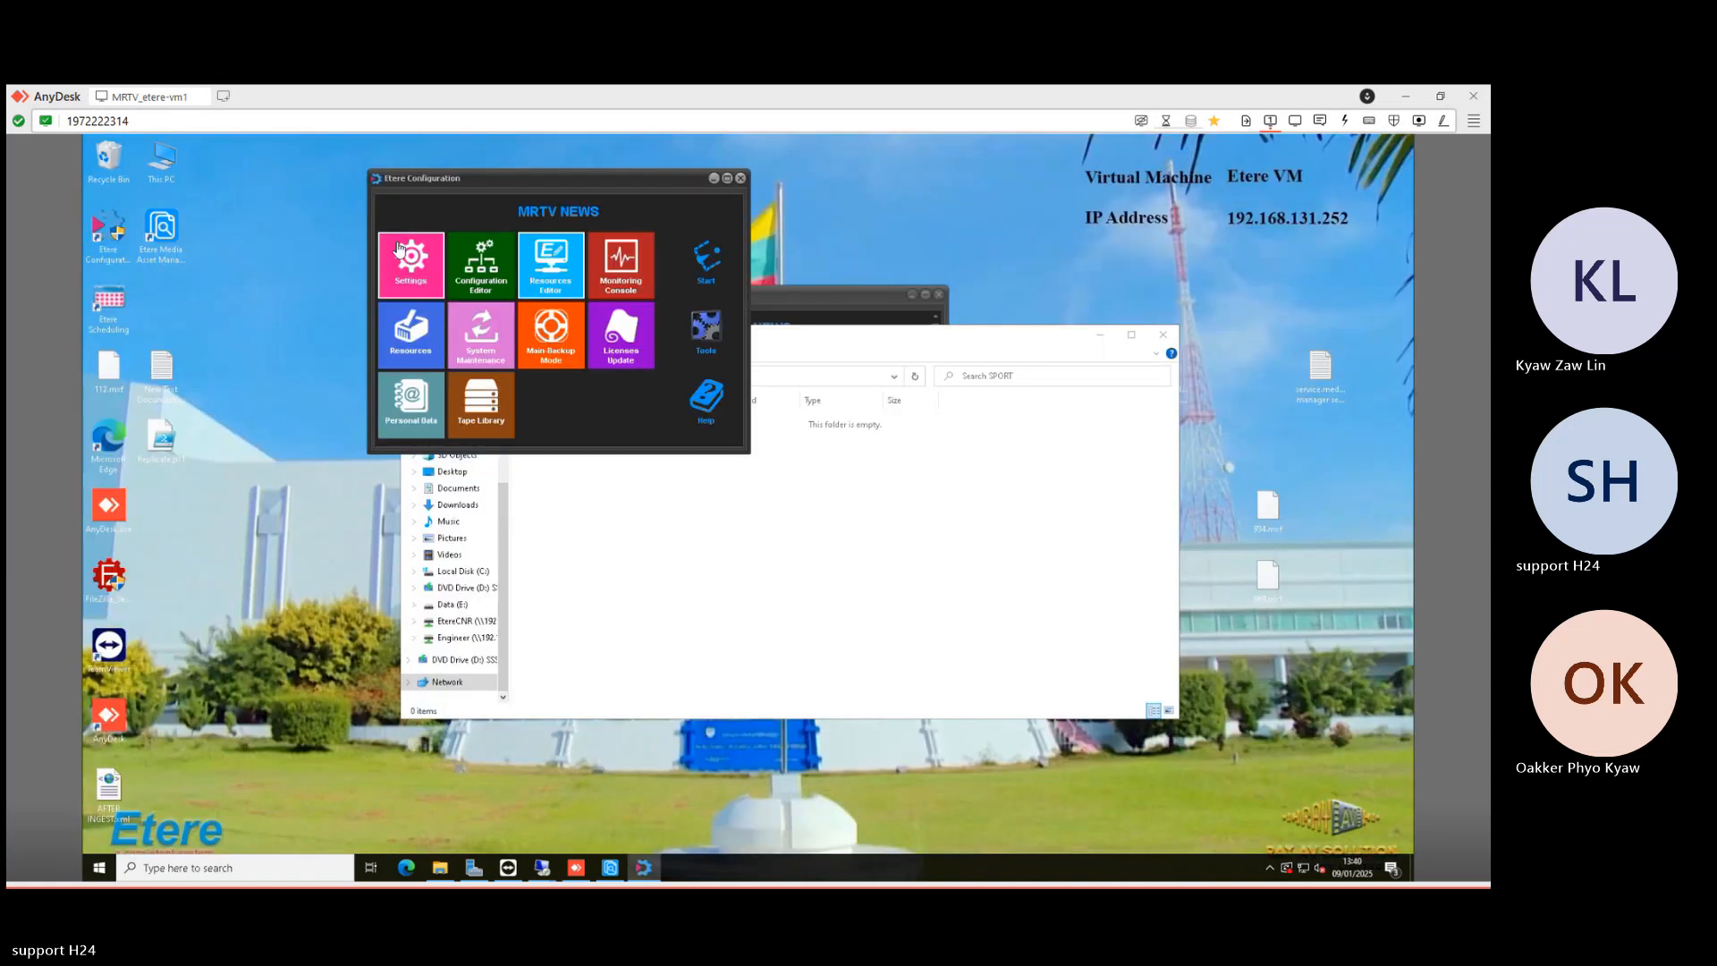
{"action": "left_click", "coordinate": [396, 246]}
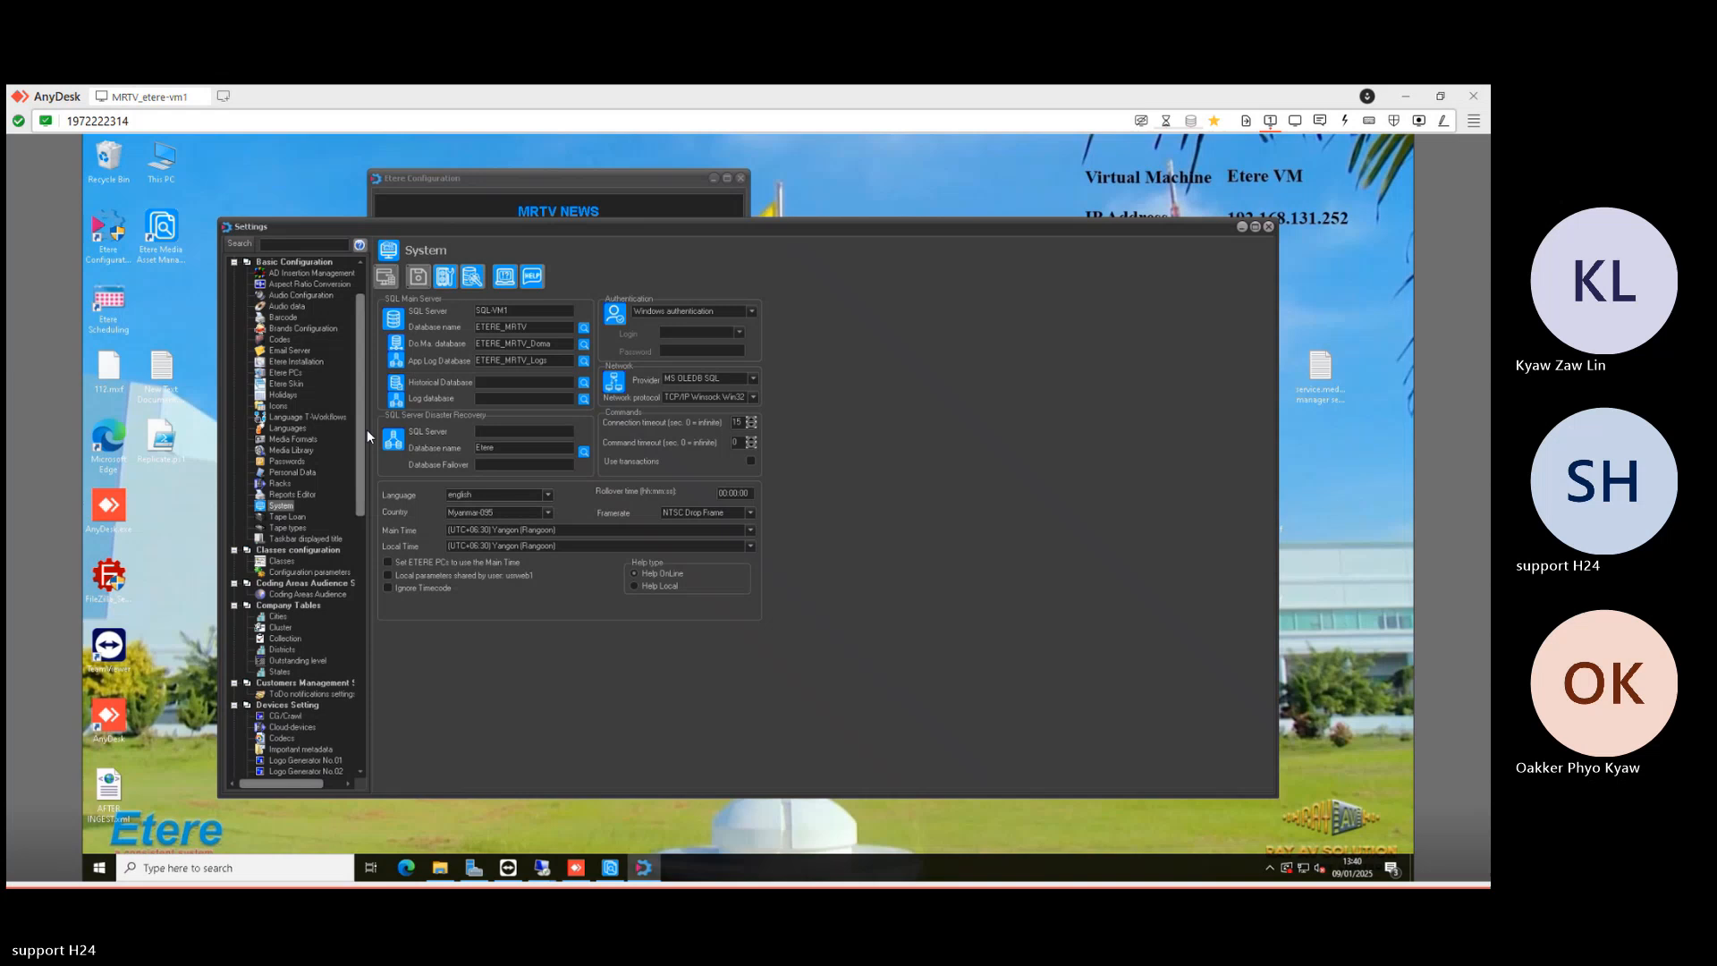
{"action": "left_click_drag", "start_coordinate": [362, 430], "coordinate": [368, 737]}
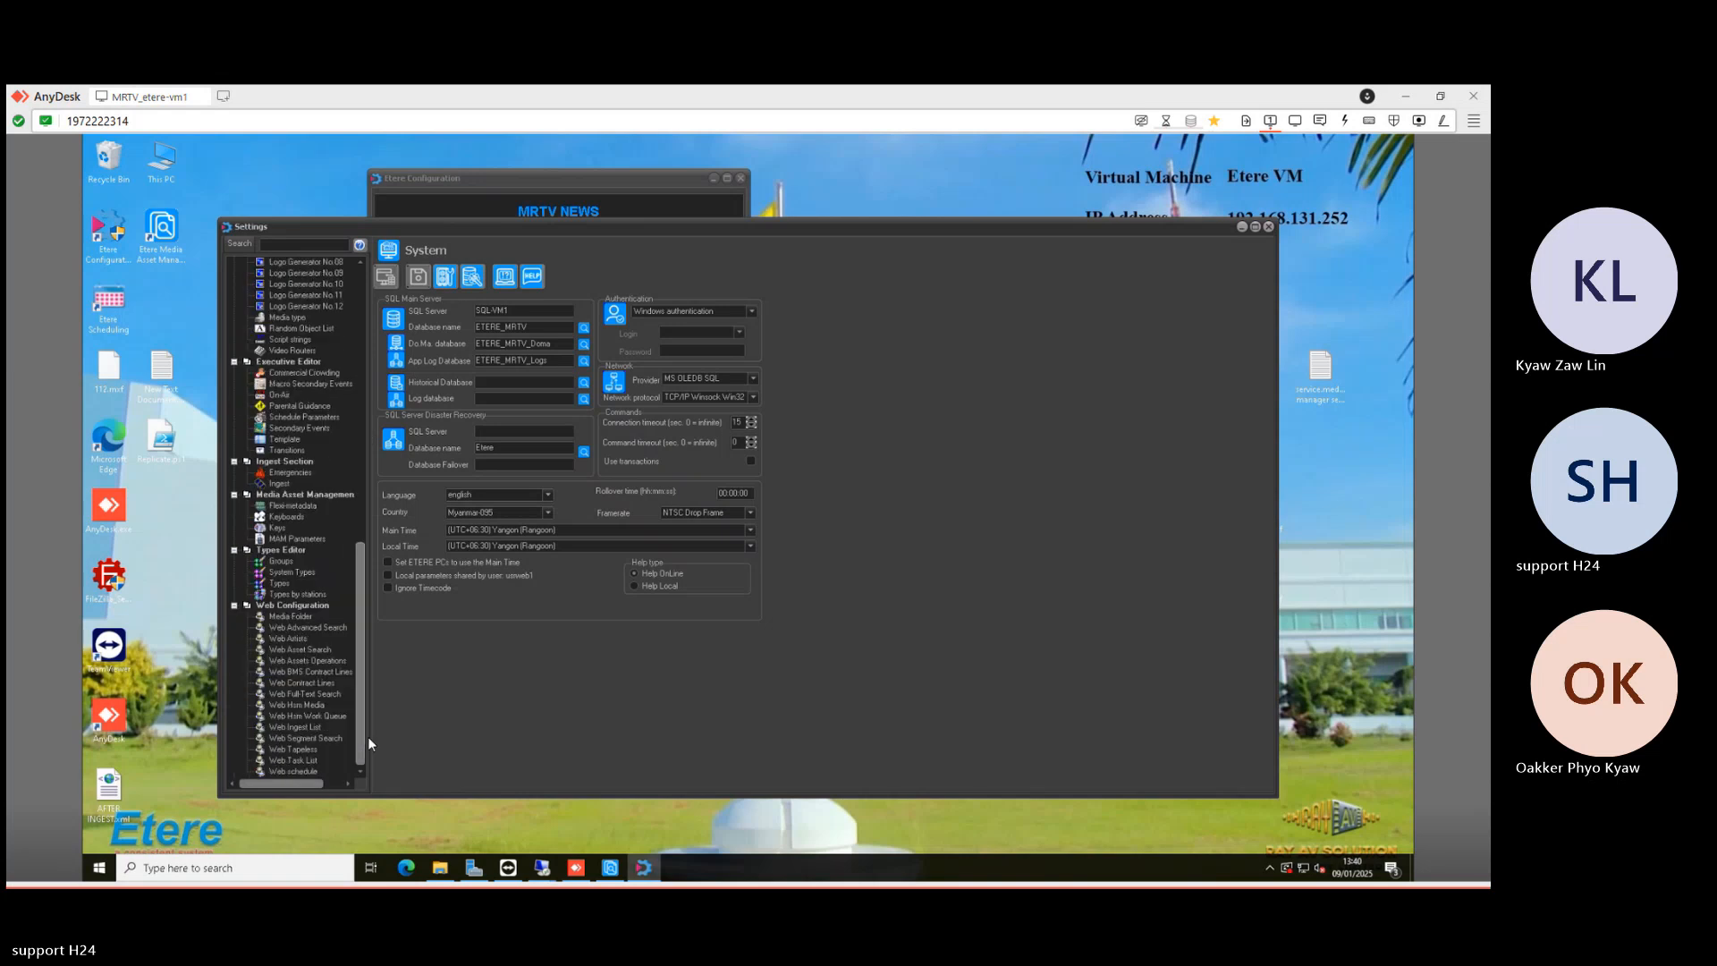
{"action": "left_click", "coordinate": [279, 582]}
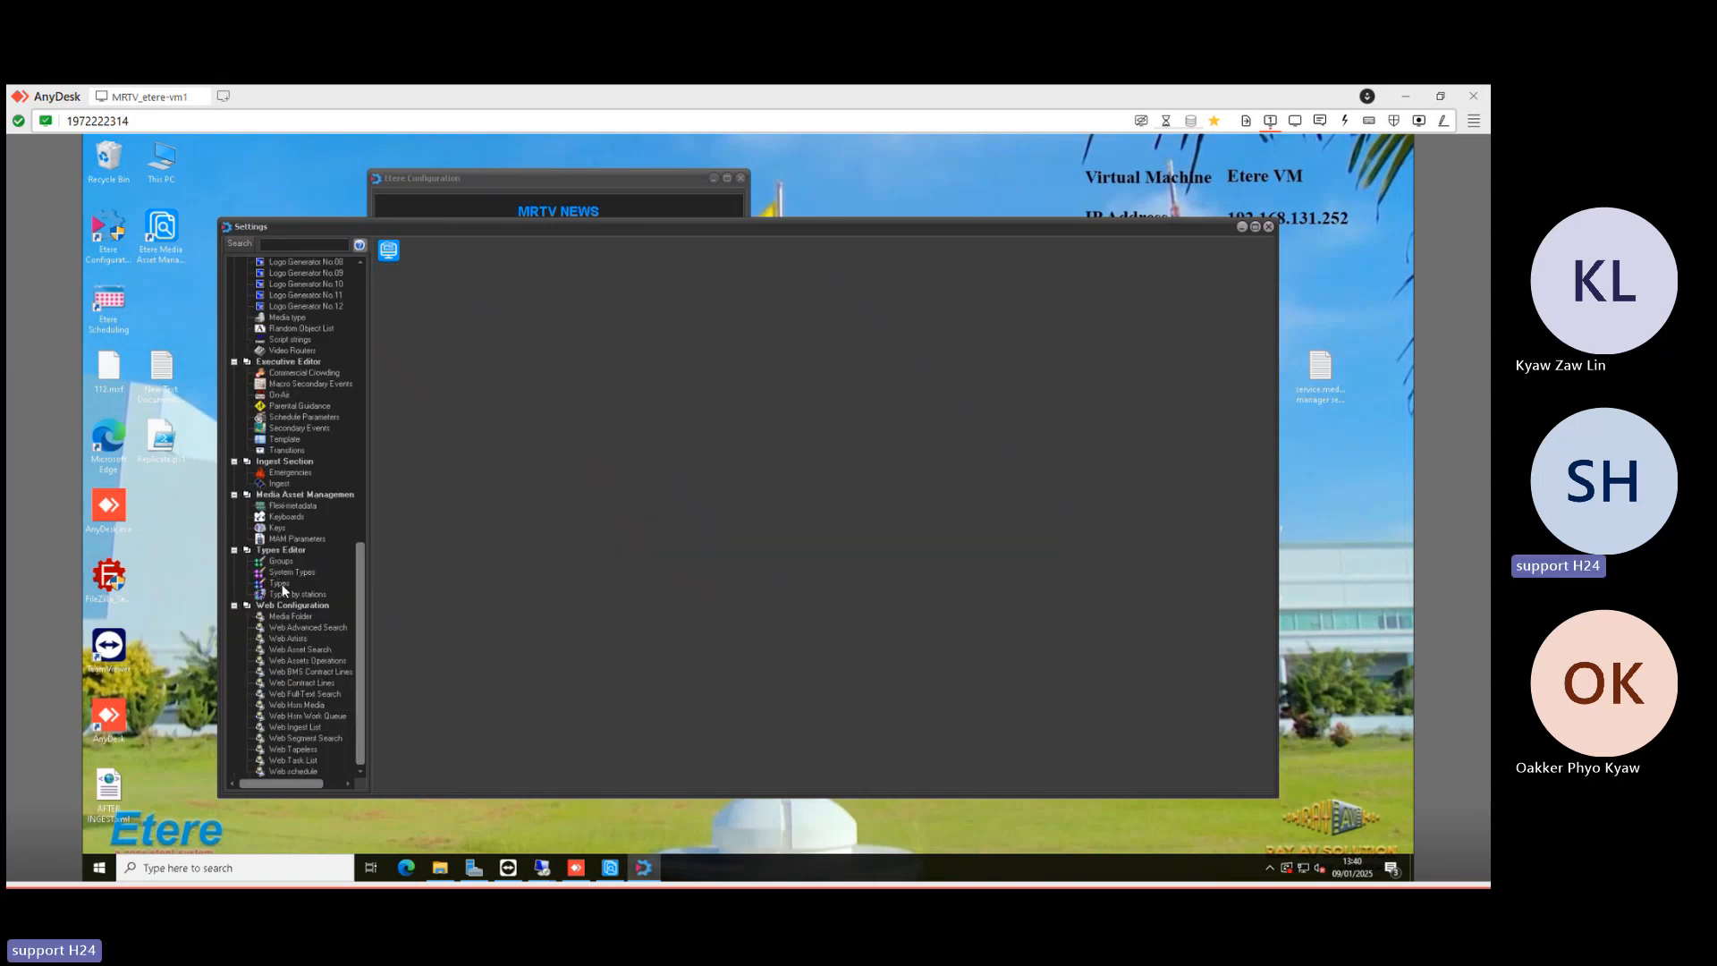
{"action": "right_click", "coordinate": [430, 448]}
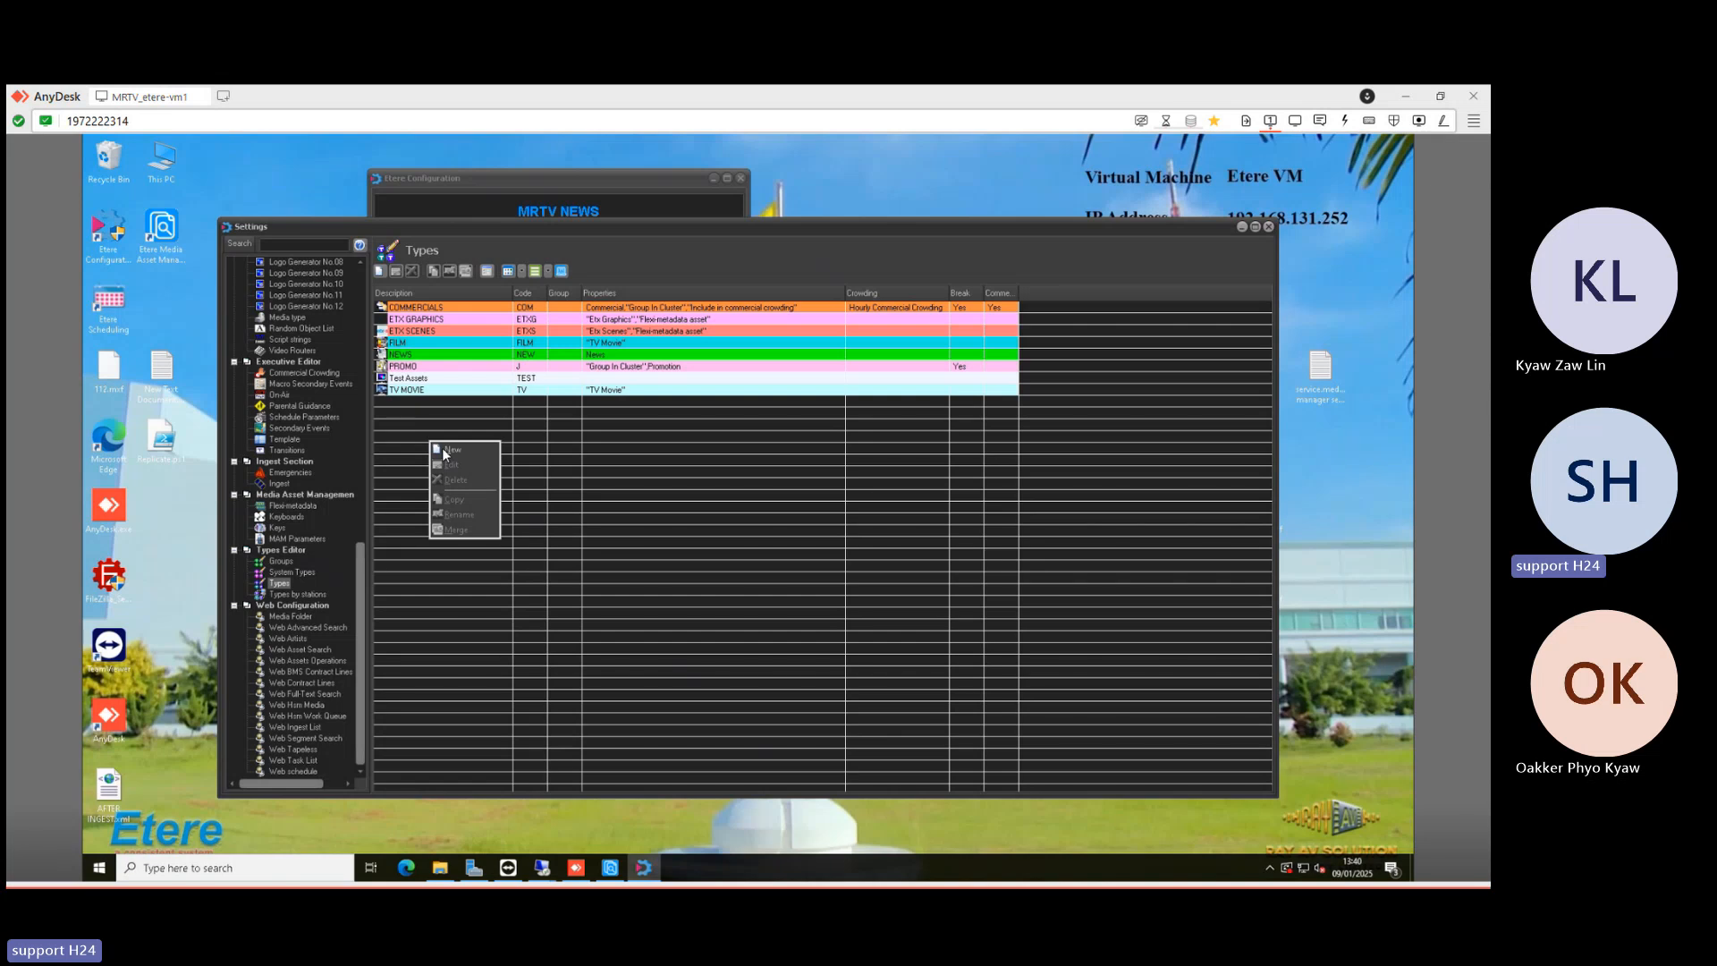
{"action": "left_click", "coordinate": [442, 447]}
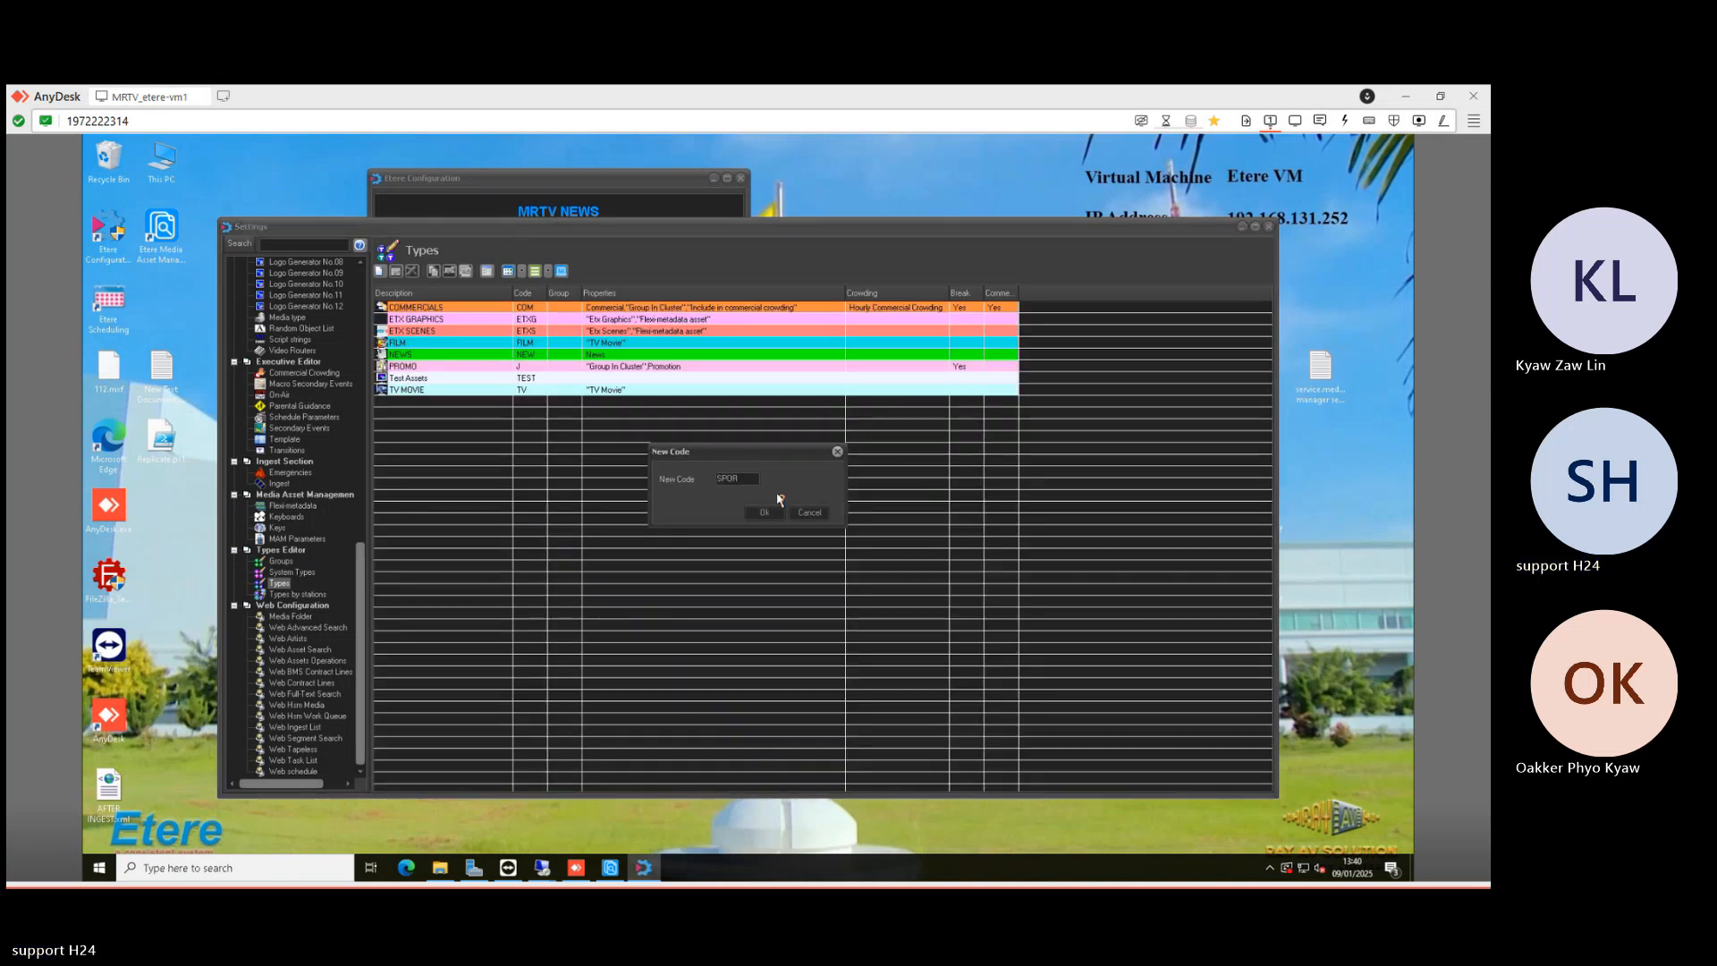
{"action": "left_click", "coordinate": [764, 512]}
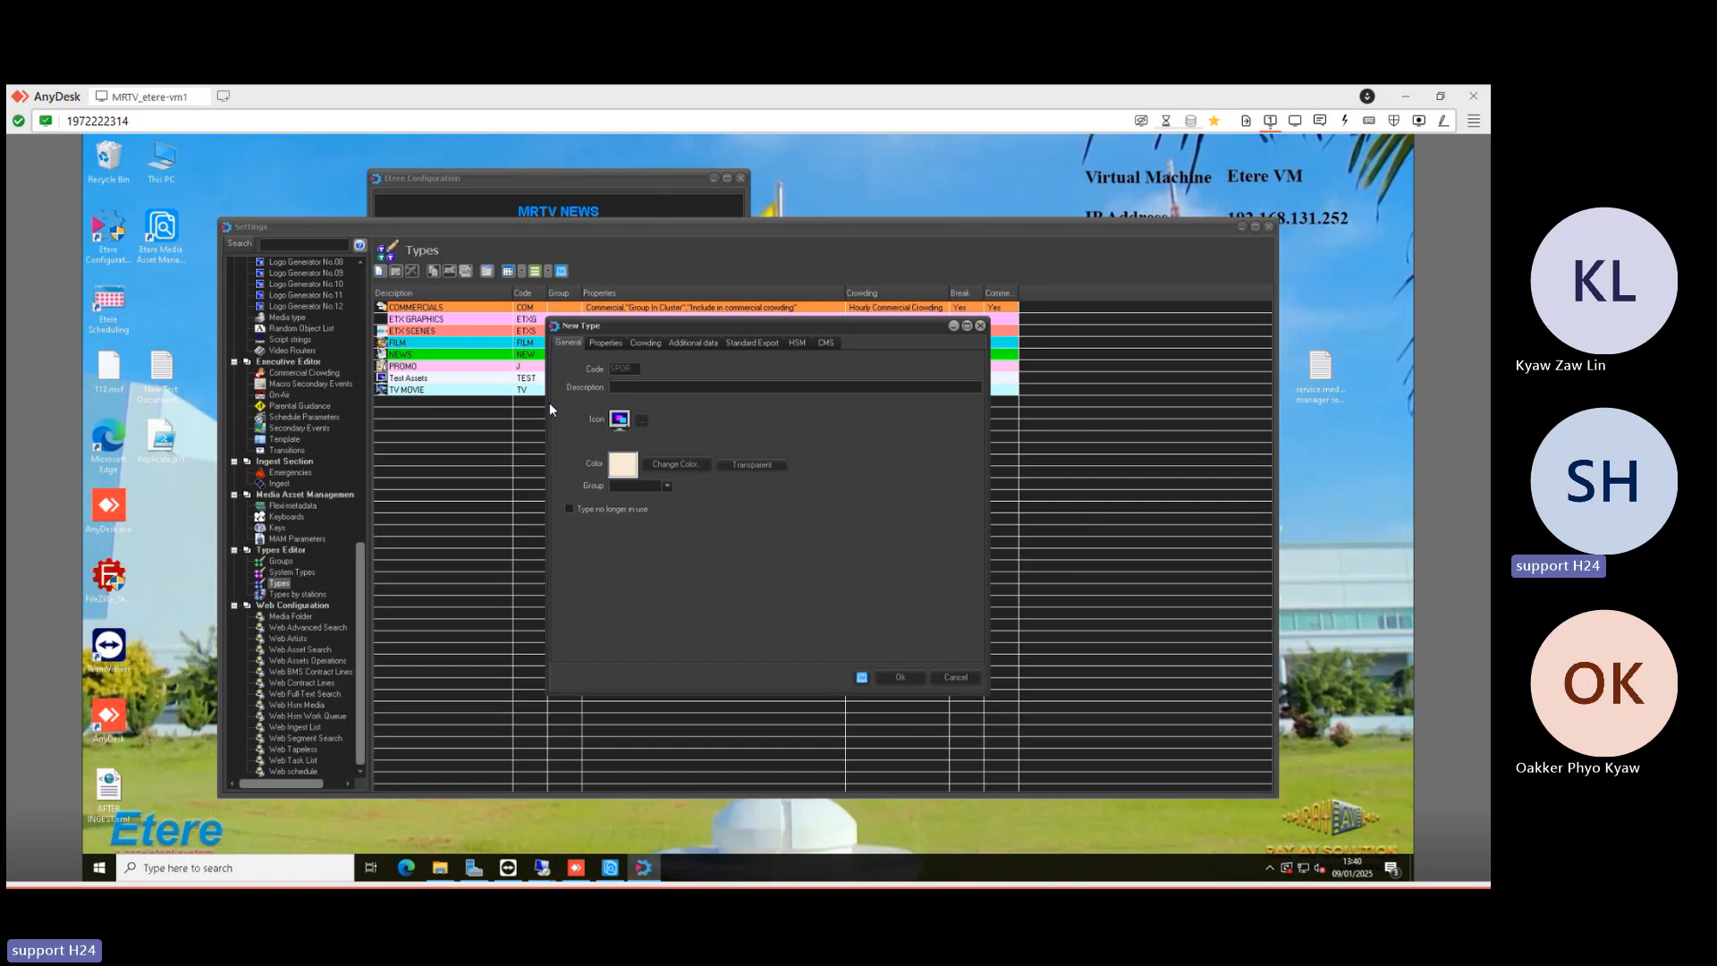
{"action": "type", "text": "S"}
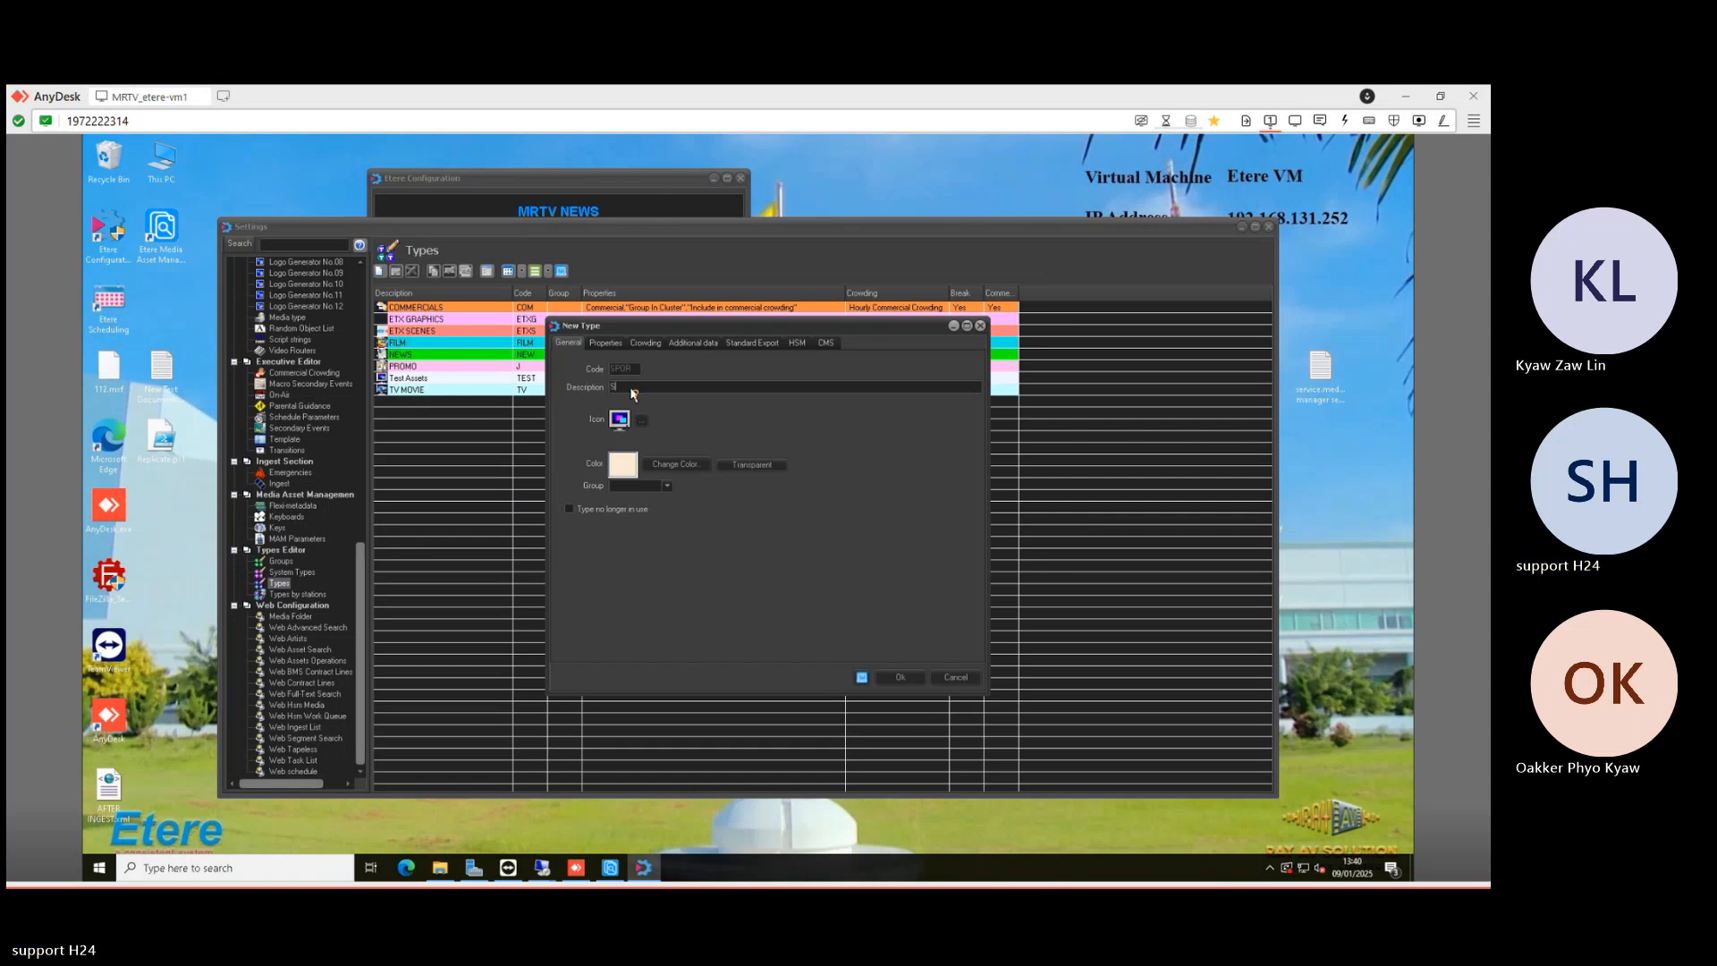
{"action": "type", "text": "PORT"}
{"action": "left_click", "coordinate": [893, 674]}
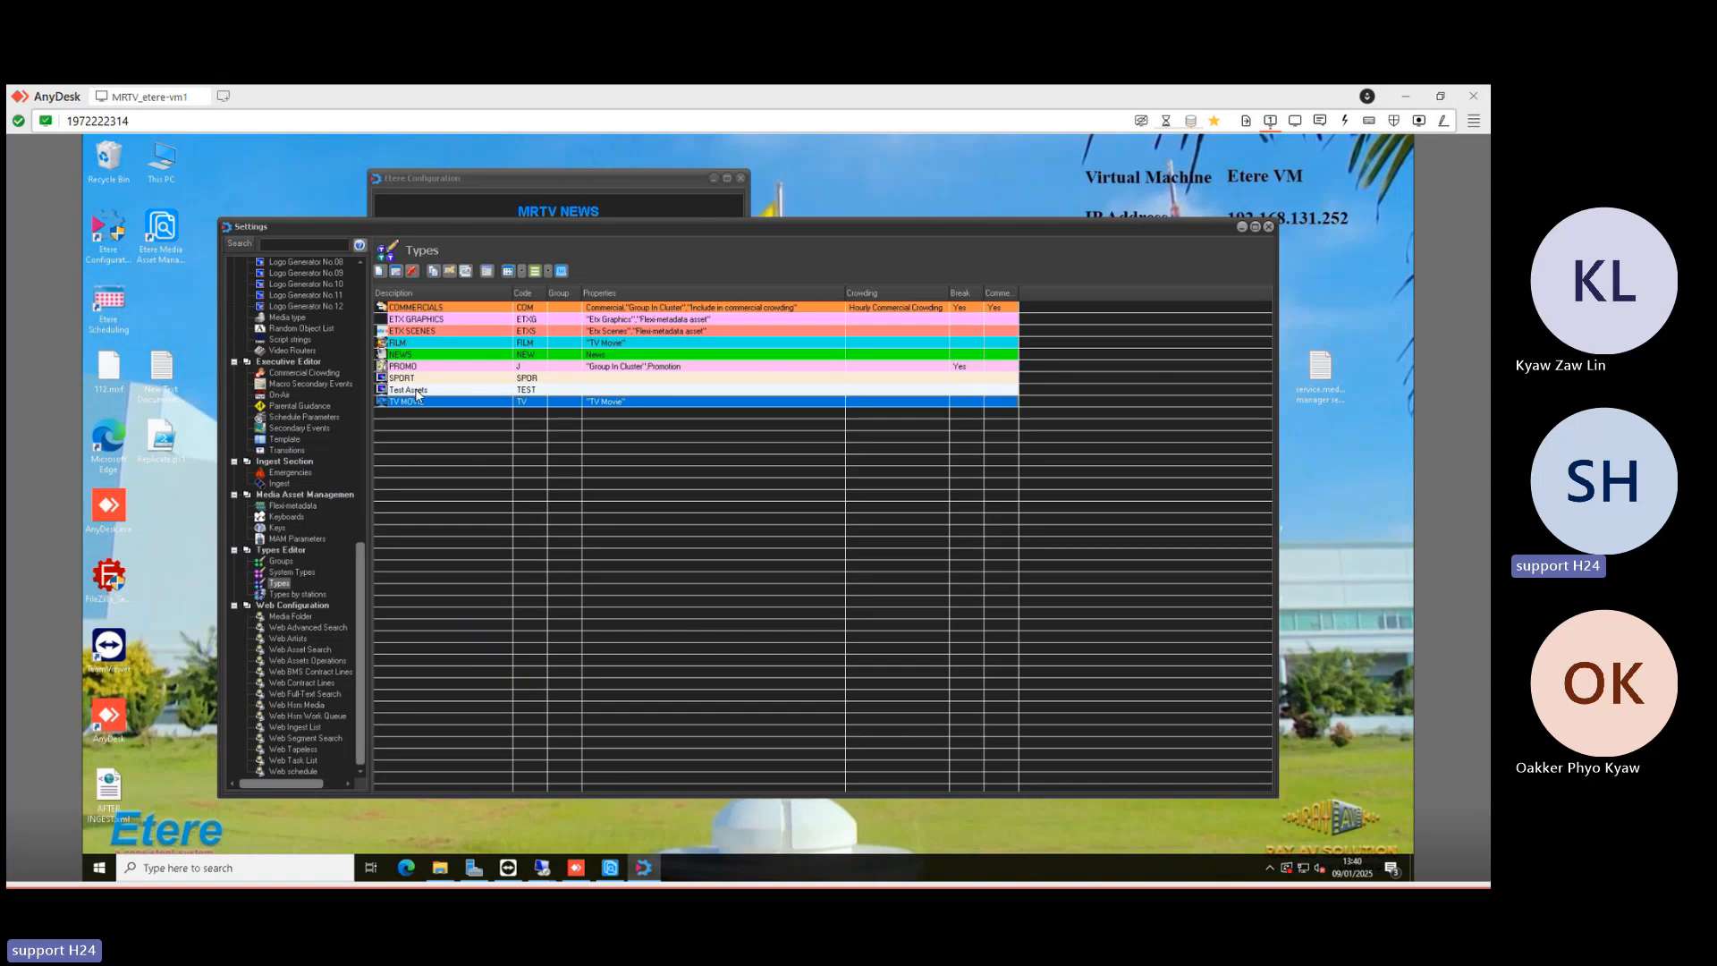
- Close the Settings window and open Etere Configuration
{"action": "left_click", "coordinate": [488, 368]}
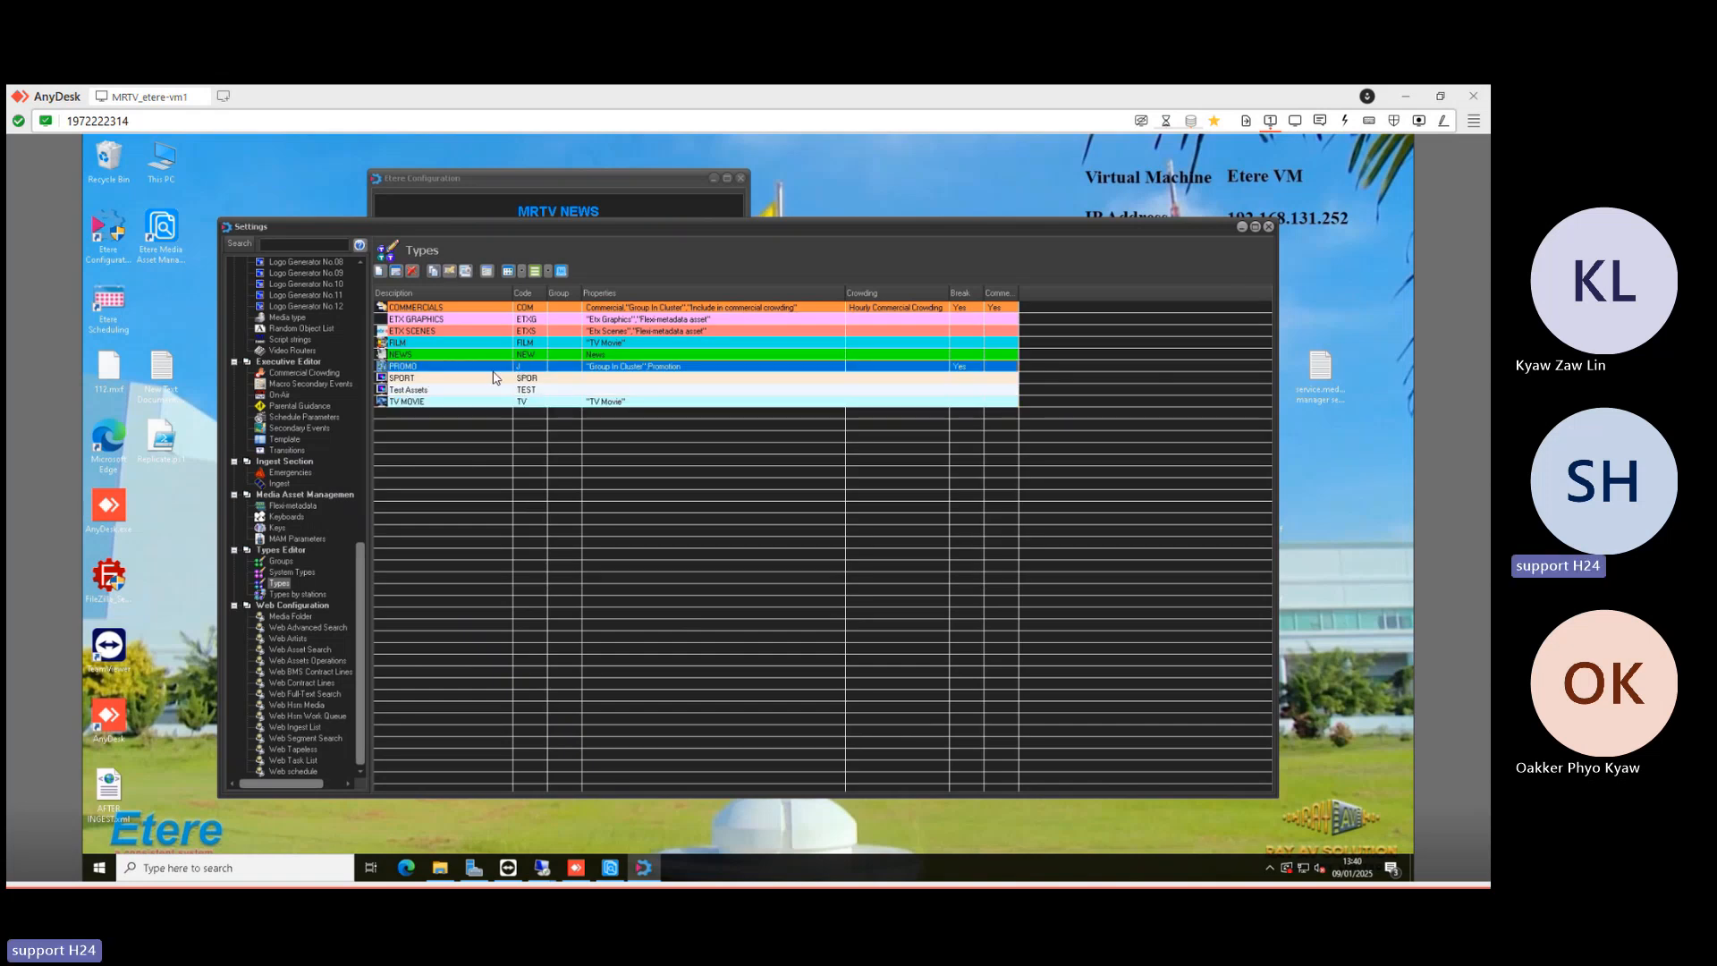
{"action": "left_click", "coordinate": [1268, 227]}
{"action": "left_click", "coordinate": [483, 274]}
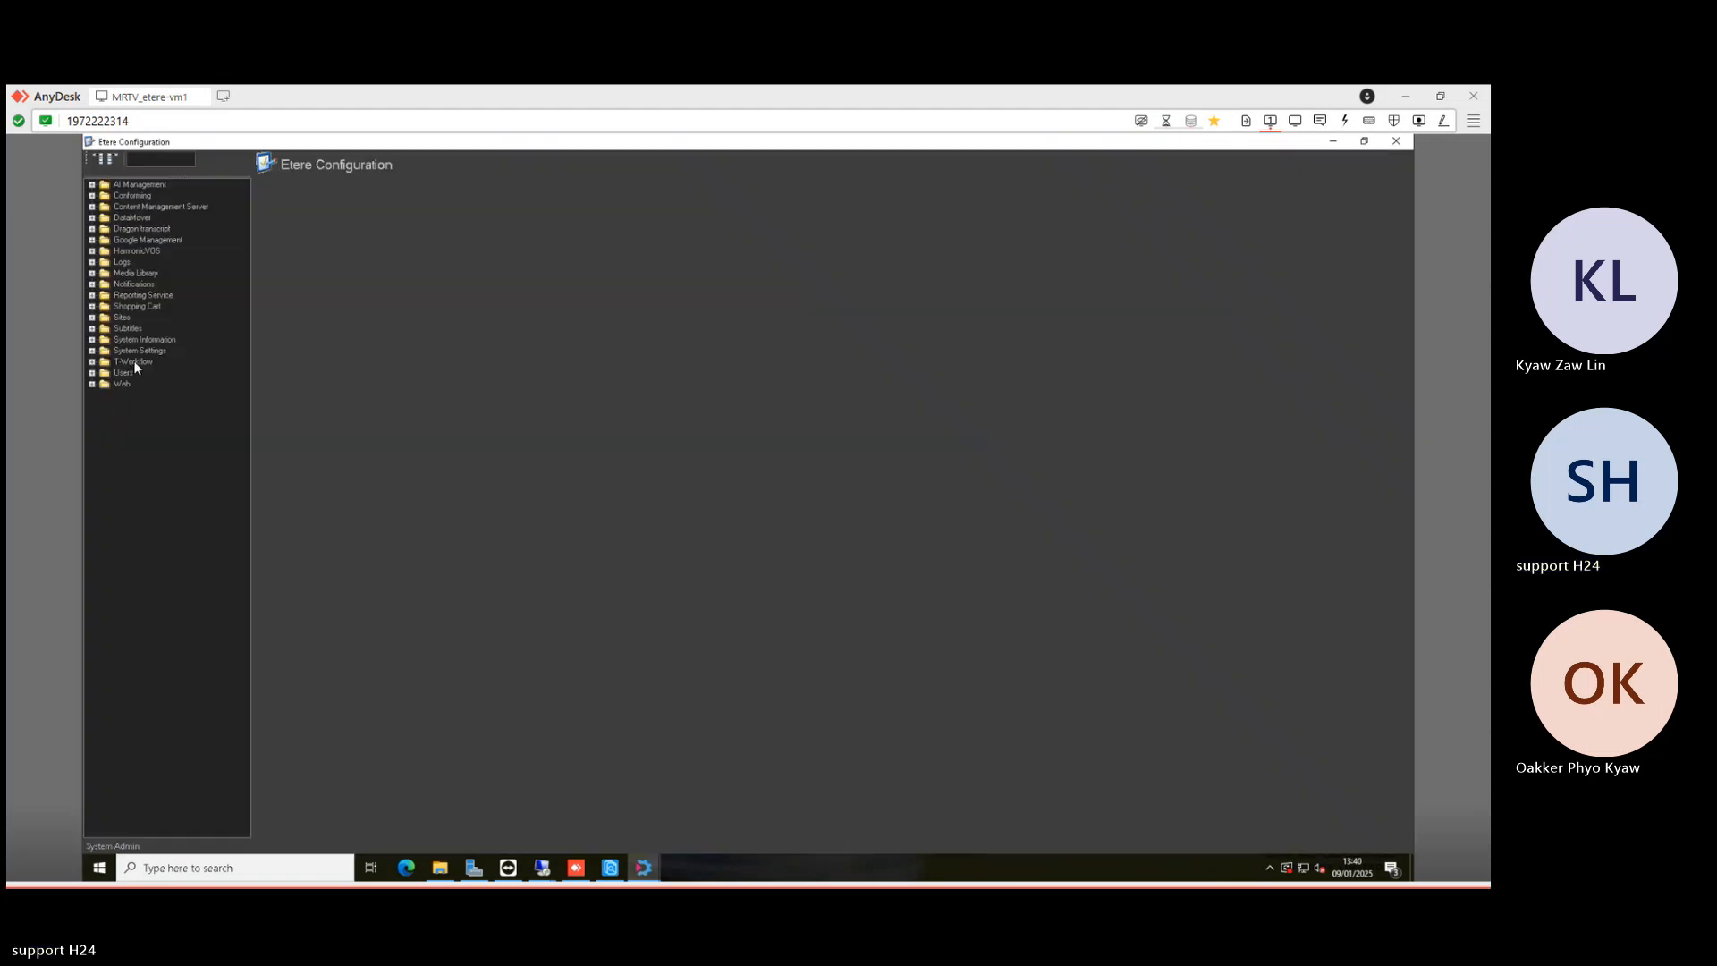
- Create a new Media manager service T-Workflow action named 'MMS - Move to SPORT'
{"action": "double_click", "coordinate": [133, 361]}
{"action": "left_click", "coordinate": [140, 372]}
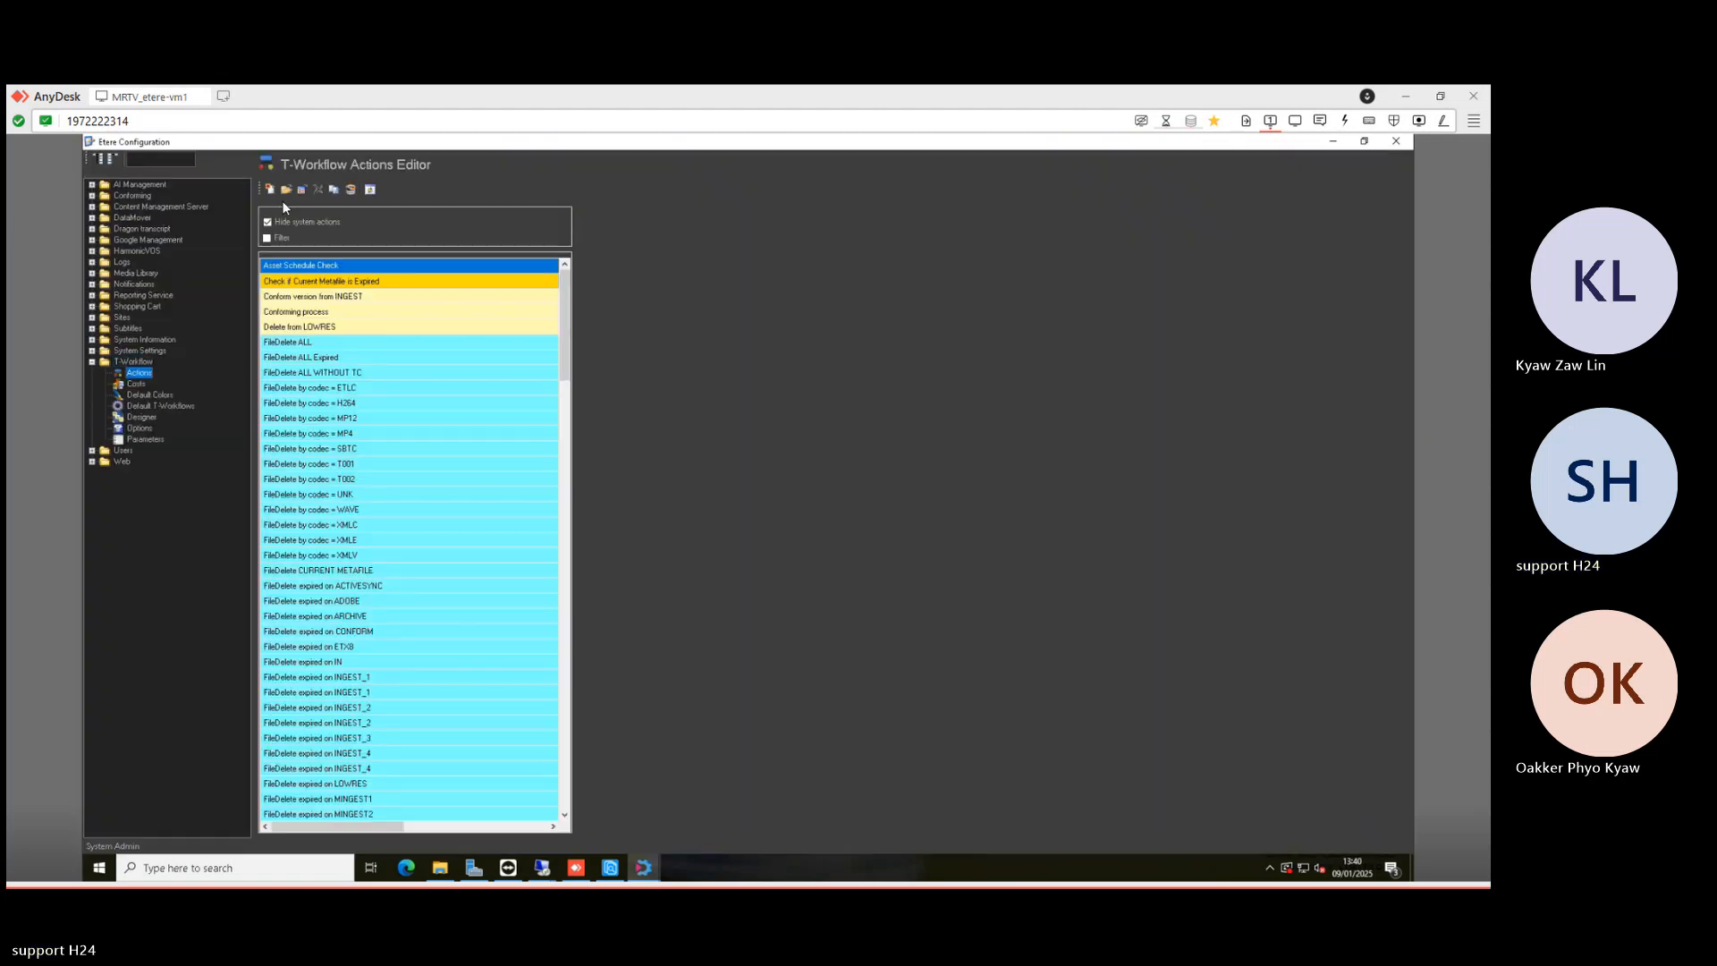
{"action": "left_click", "coordinate": [270, 188]}
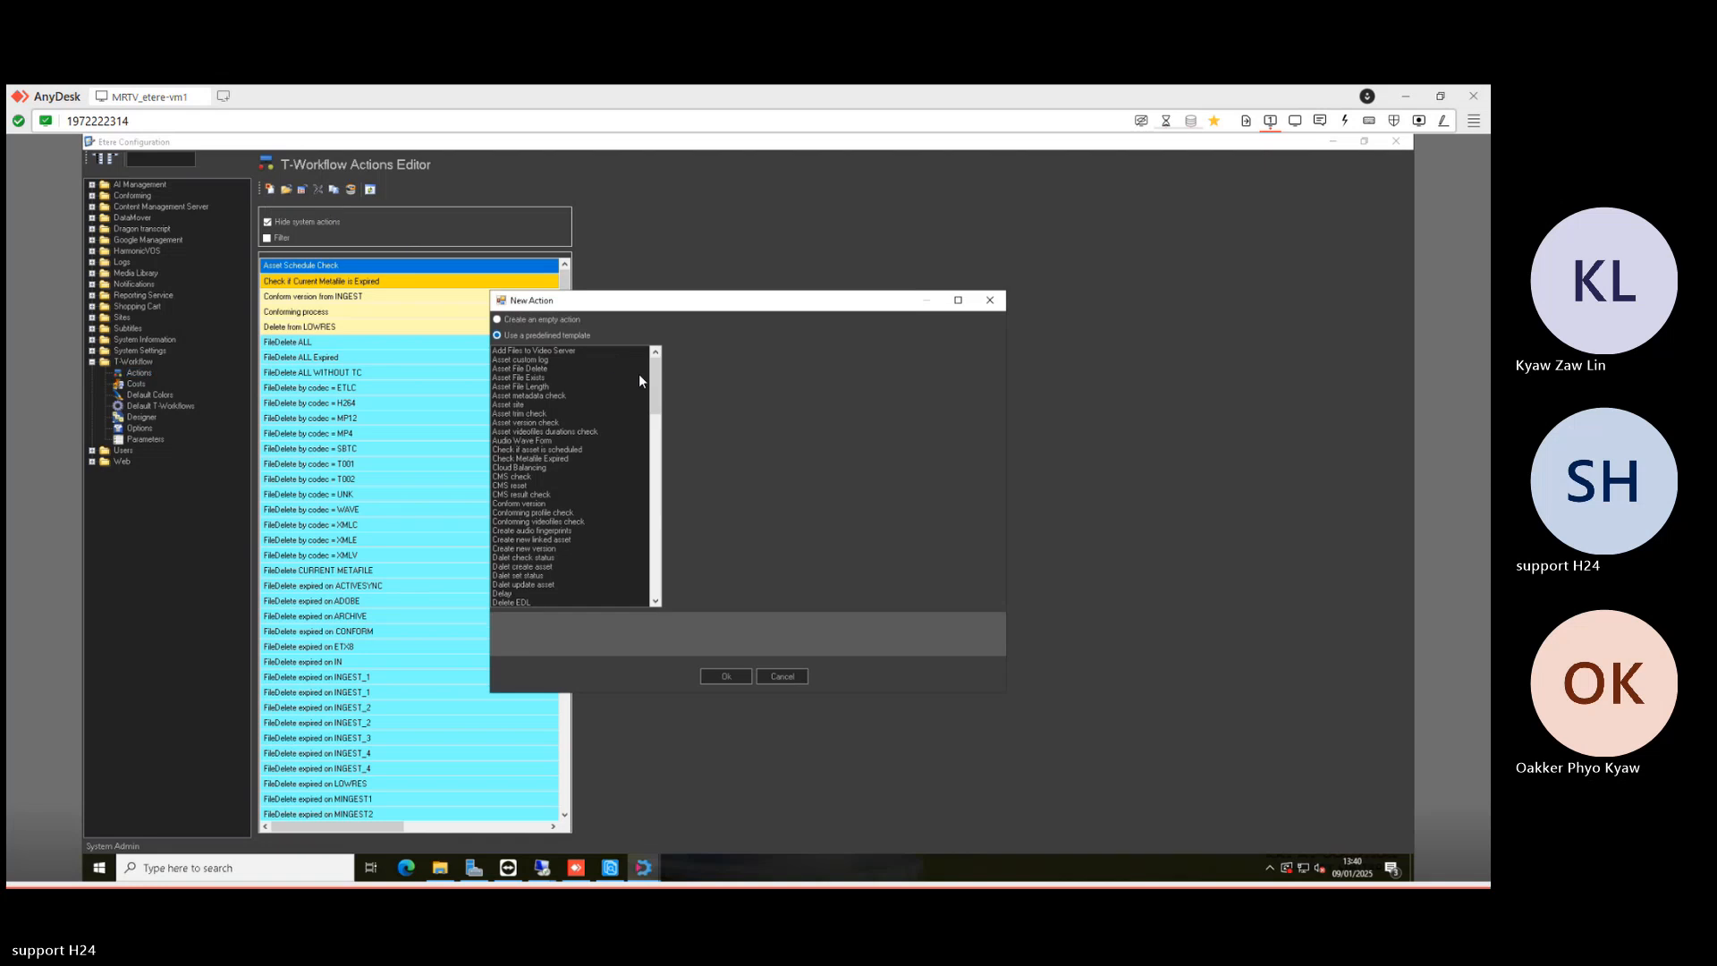
{"action": "left_click_drag", "start_coordinate": [655, 385], "coordinate": [653, 469]}
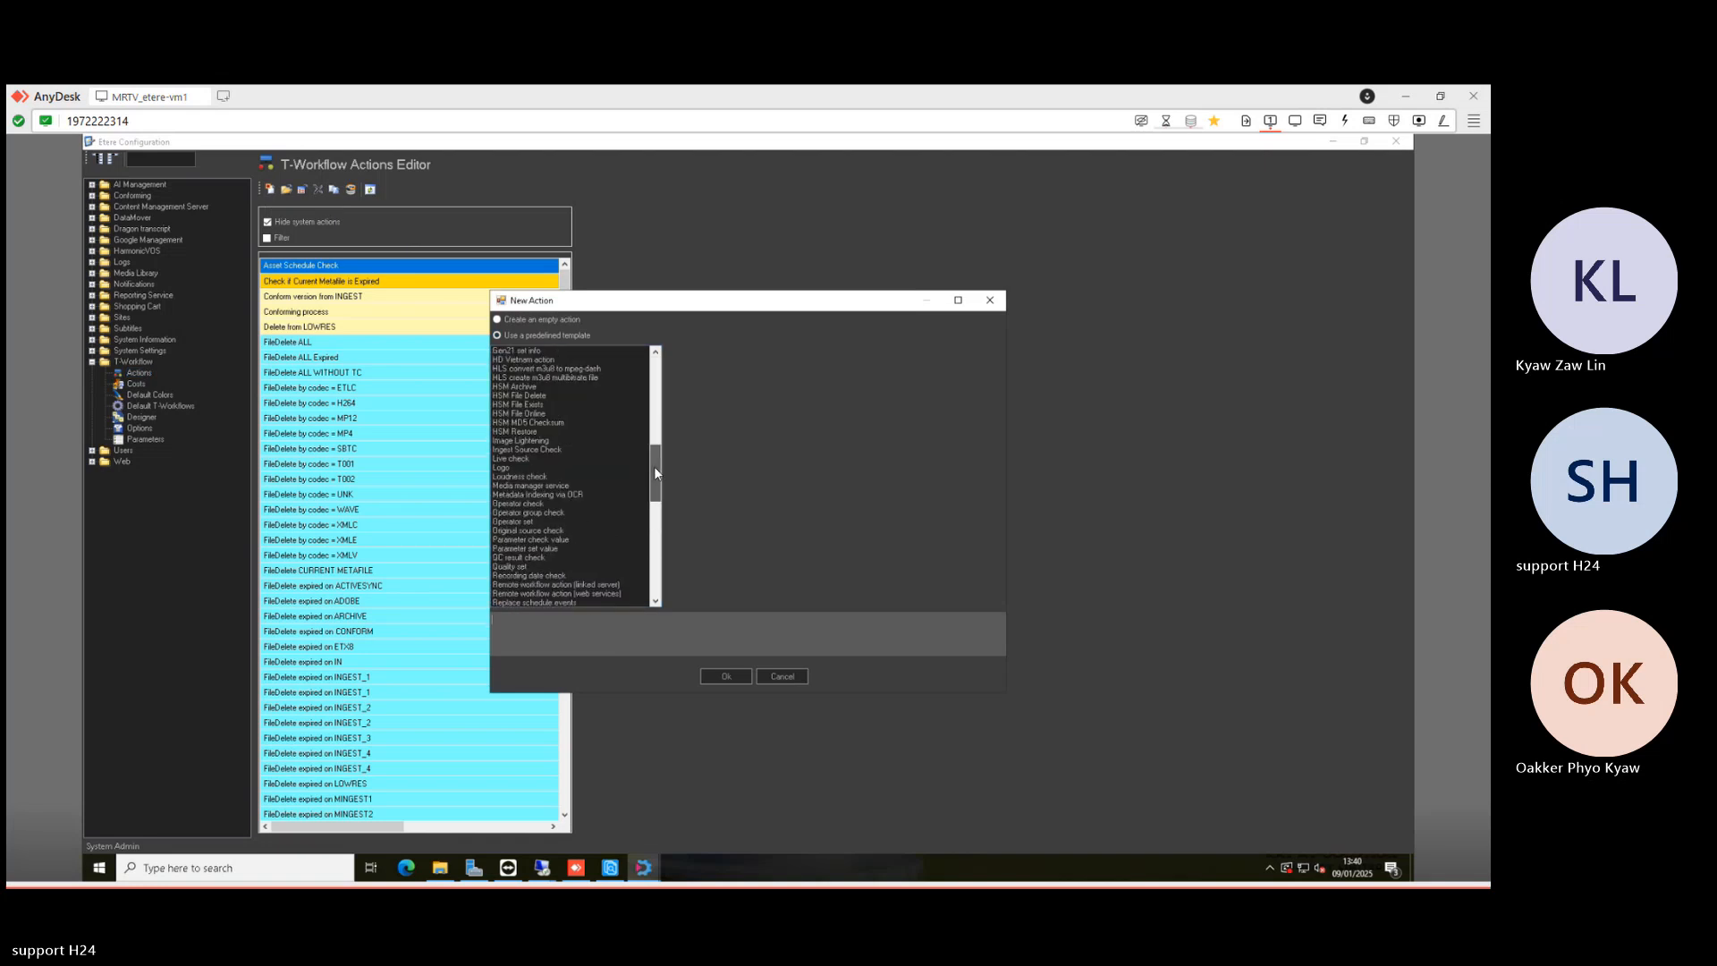
{"action": "left_click", "coordinate": [550, 485]}
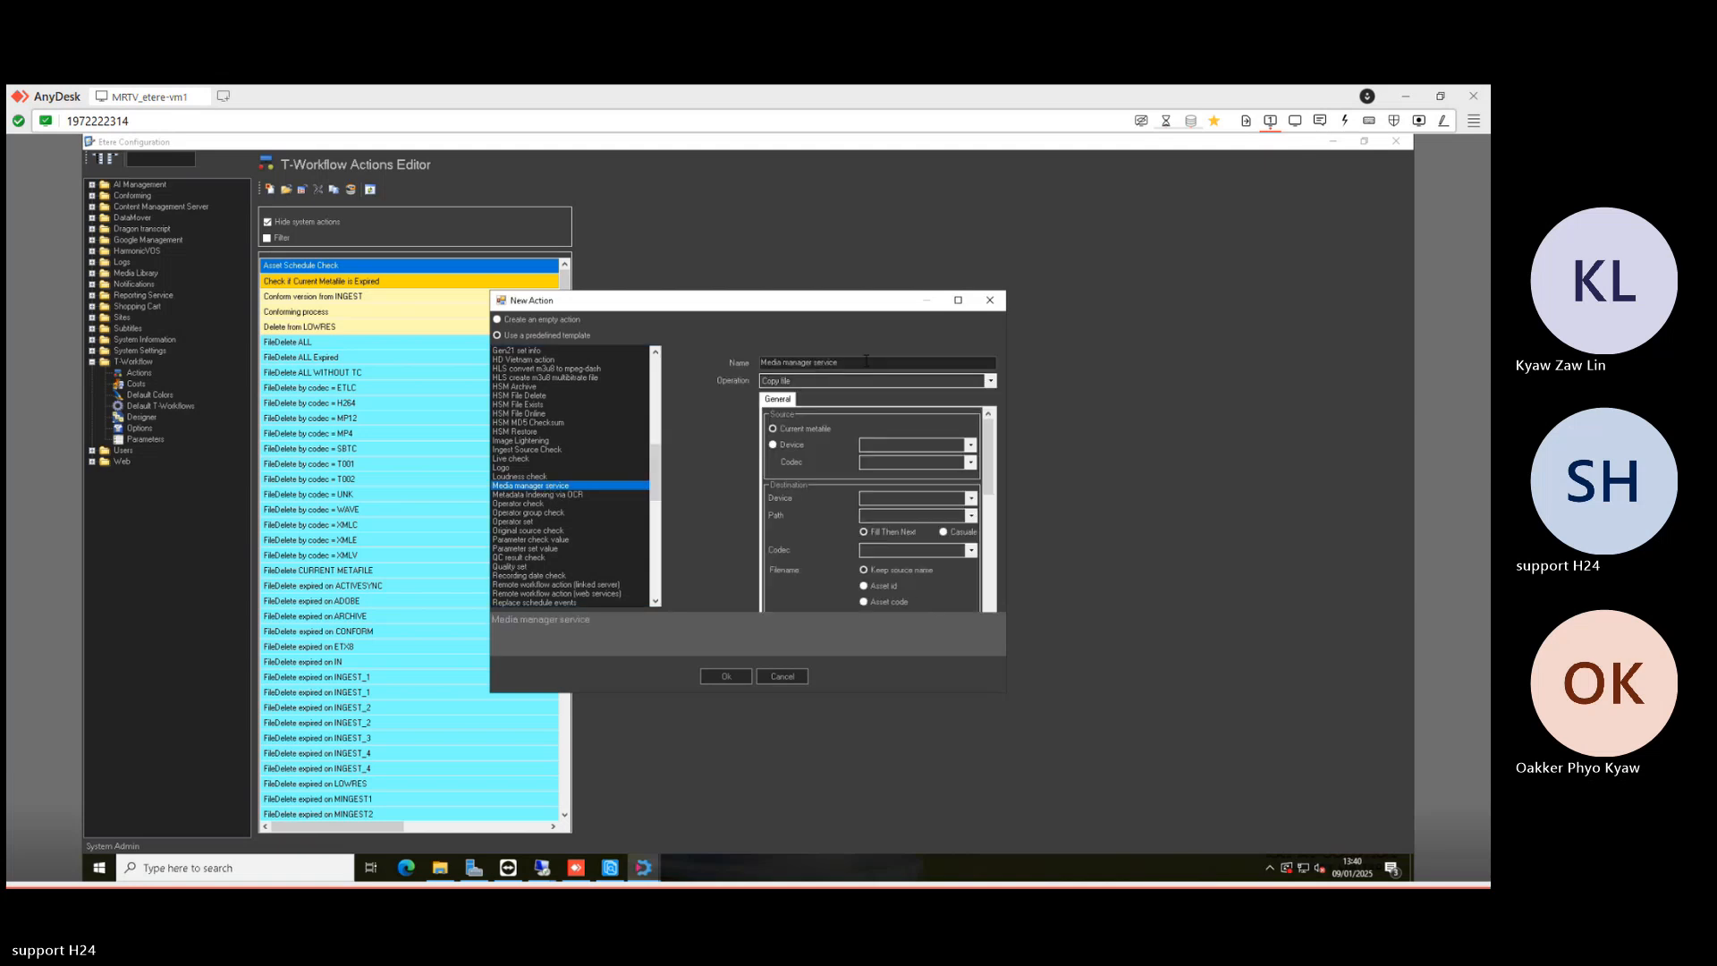
{"action": "left_click_drag", "start_coordinate": [876, 363], "coordinate": [726, 363]}
{"action": "type", "text": "mms"}
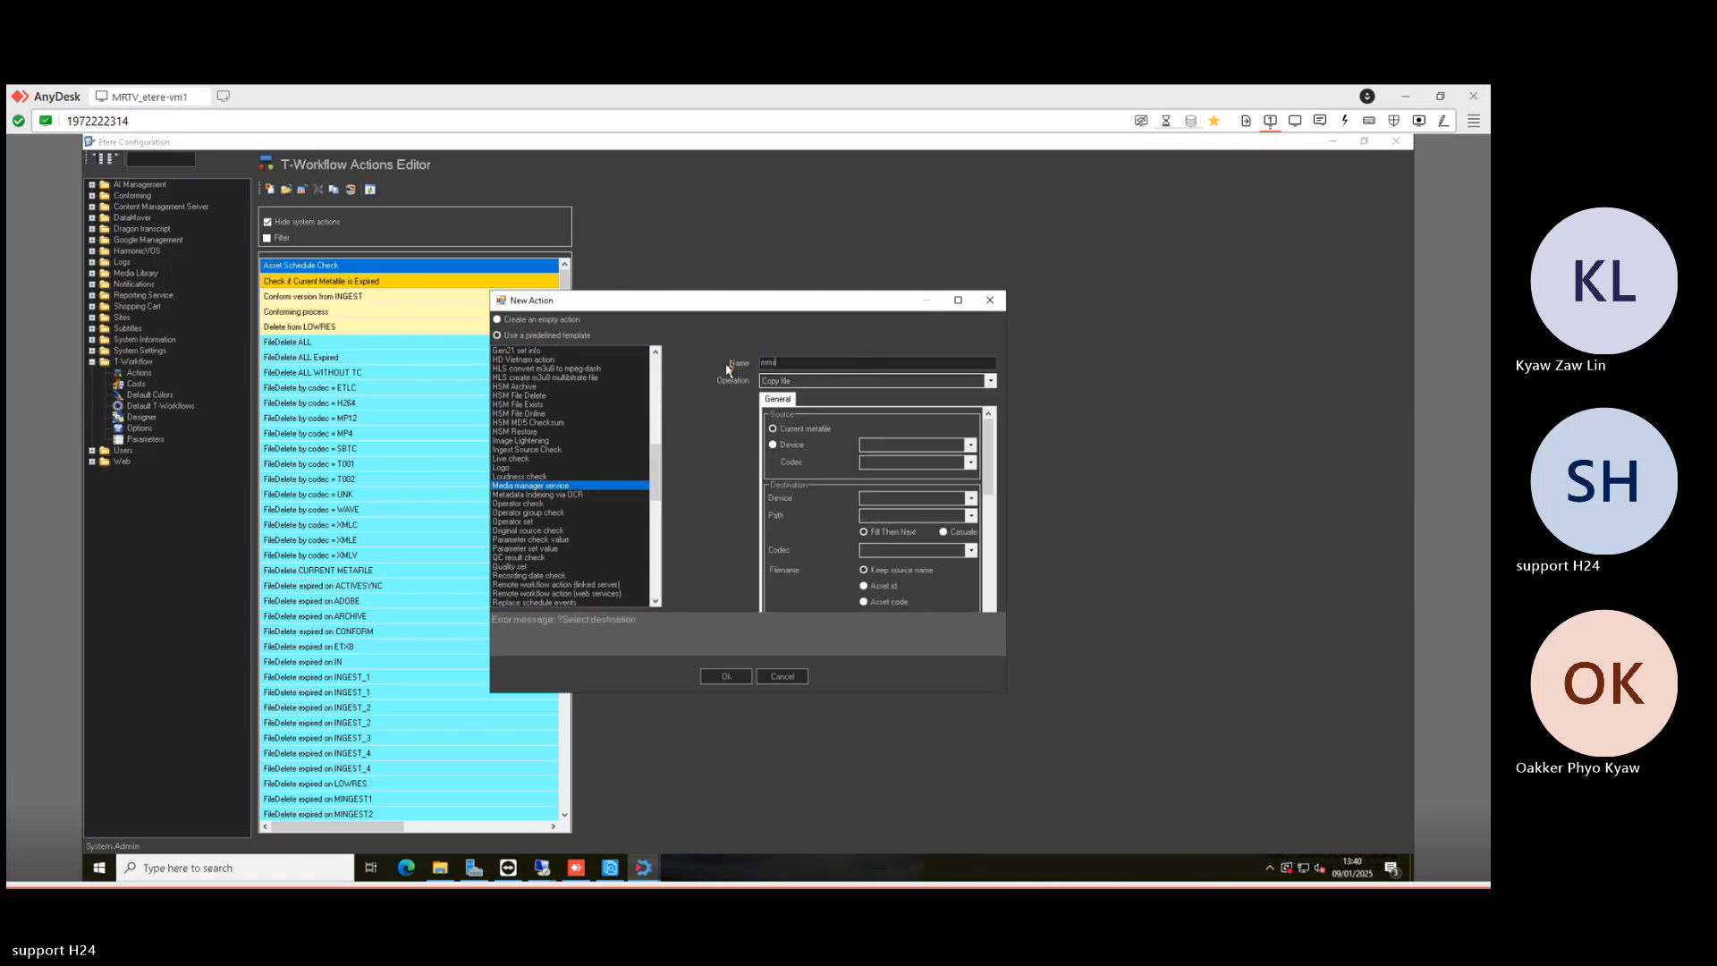
{"action": "key", "text": "BackSpace"}
{"action": "key", "text": "BackSpace"}
{"action": "key", "text": "BackSpace"}
{"action": "type", "text": "MMS - Move to SPORT"}
- Set destination device SPORT, file system path 192.168.131.11 and <Same codec>, then confirm the action
{"action": "left_click", "coordinate": [920, 499]}
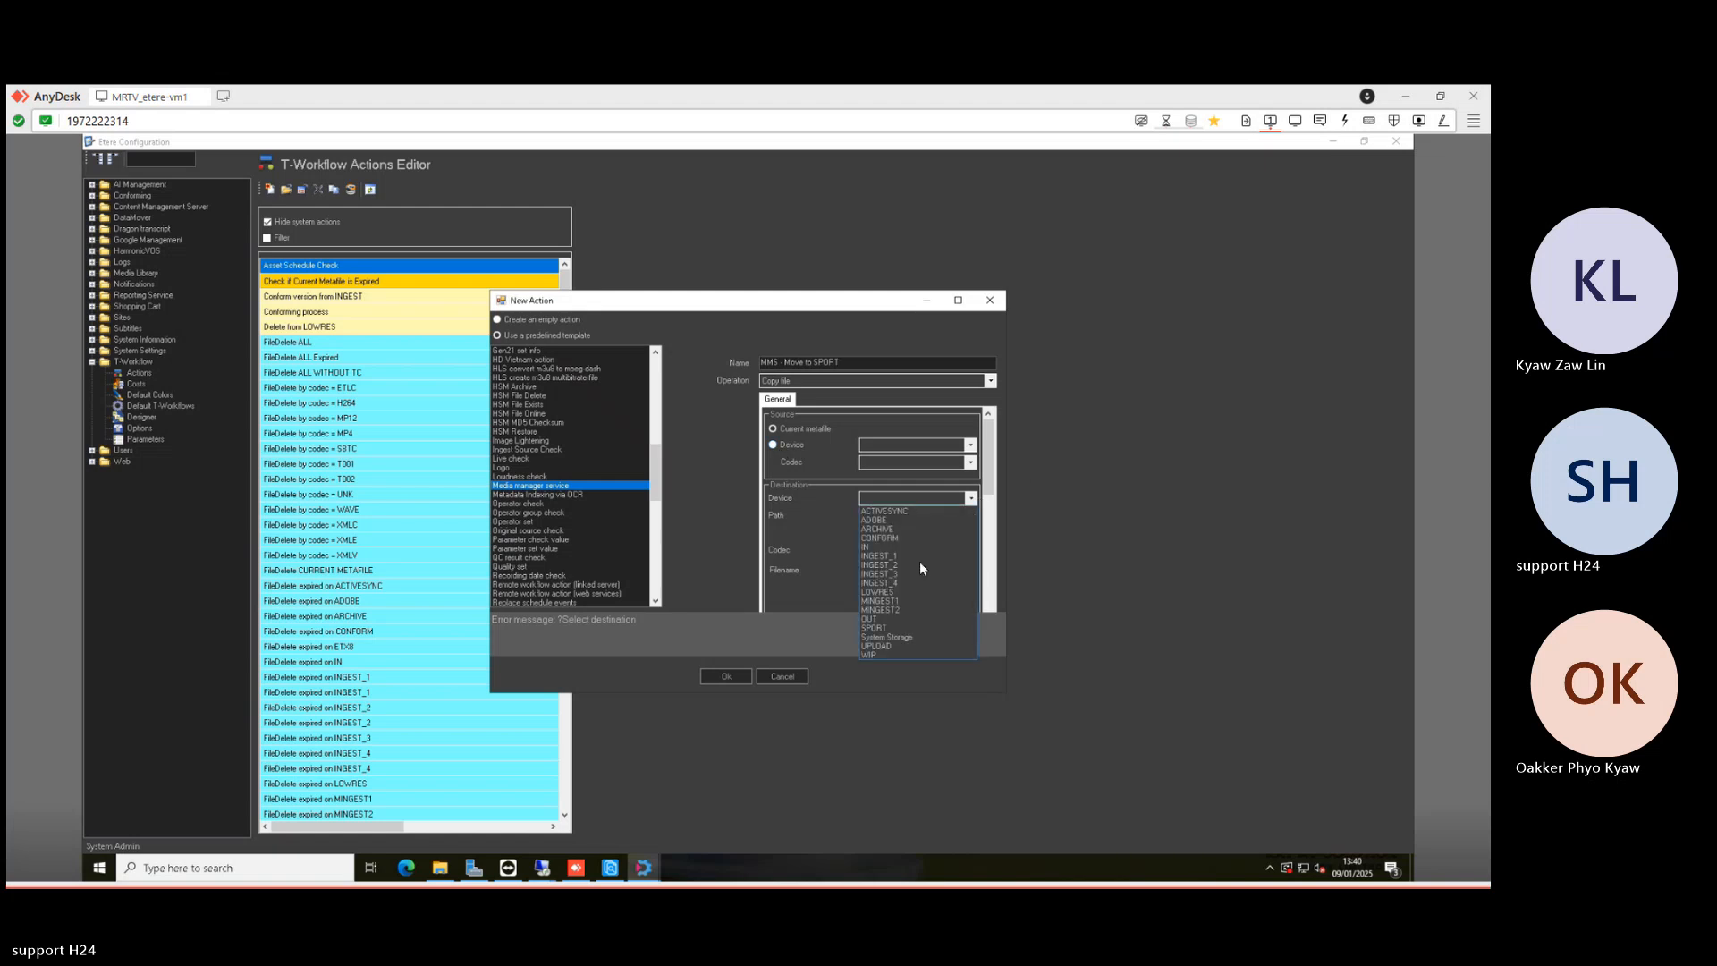
{"action": "left_click", "coordinate": [882, 628]}
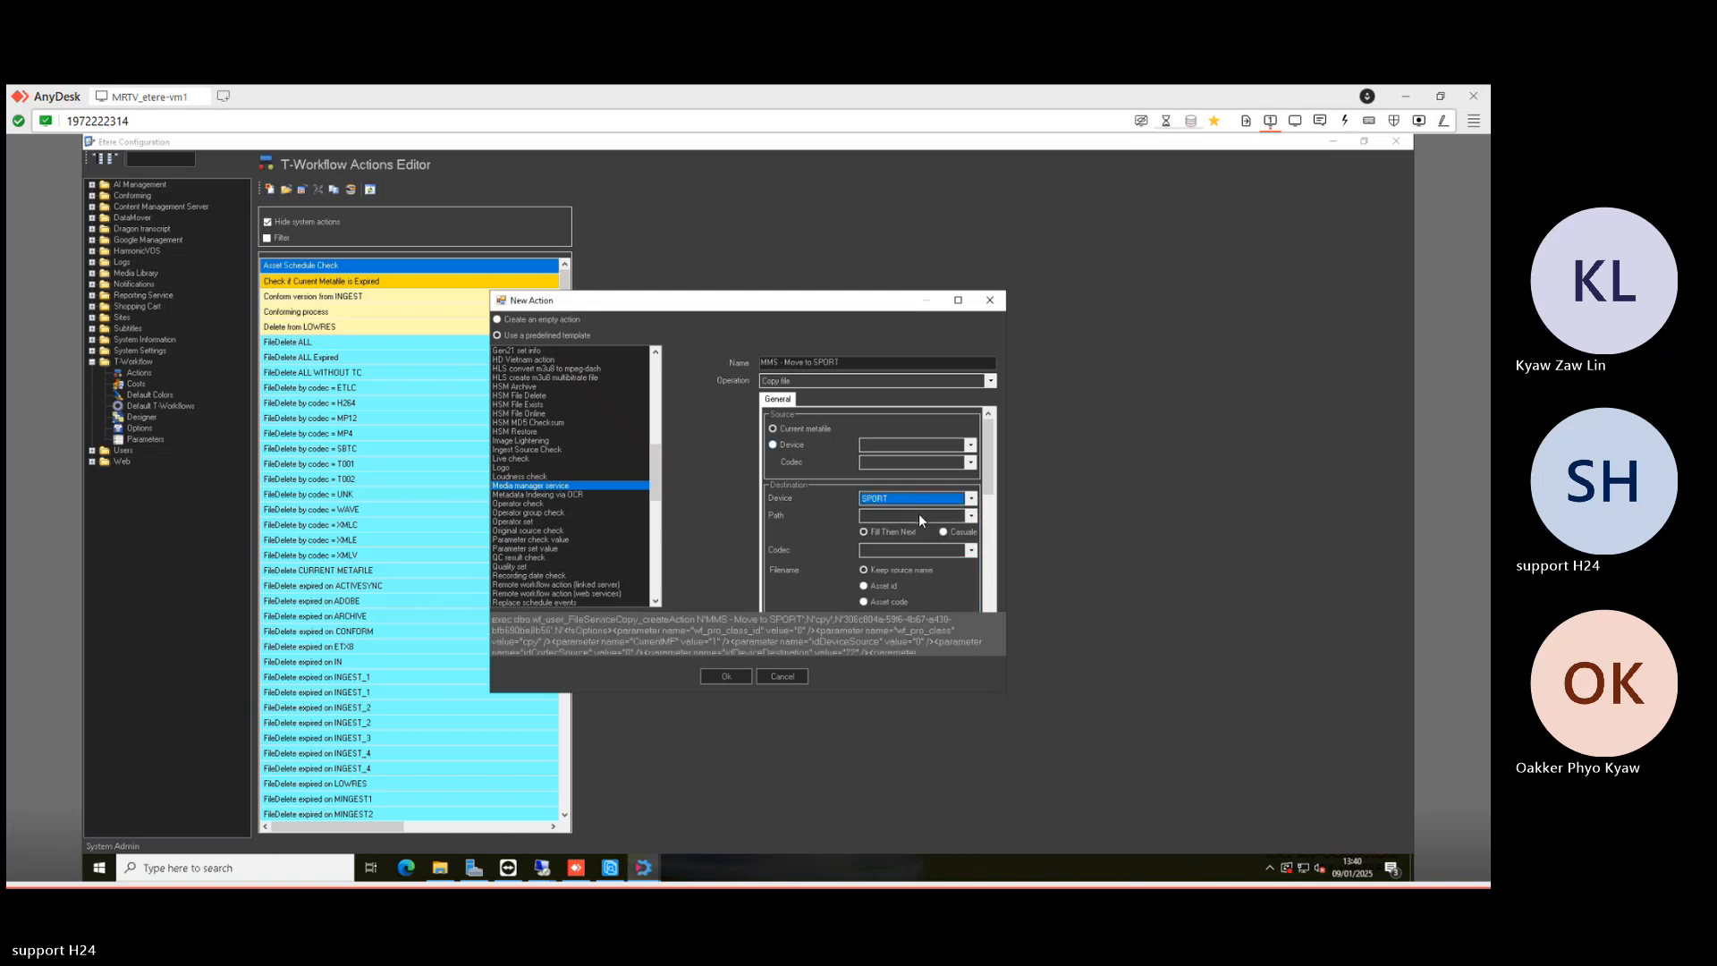
{"action": "left_click", "coordinate": [919, 514]}
{"action": "left_click", "coordinate": [895, 529]}
{"action": "left_click", "coordinate": [898, 551]}
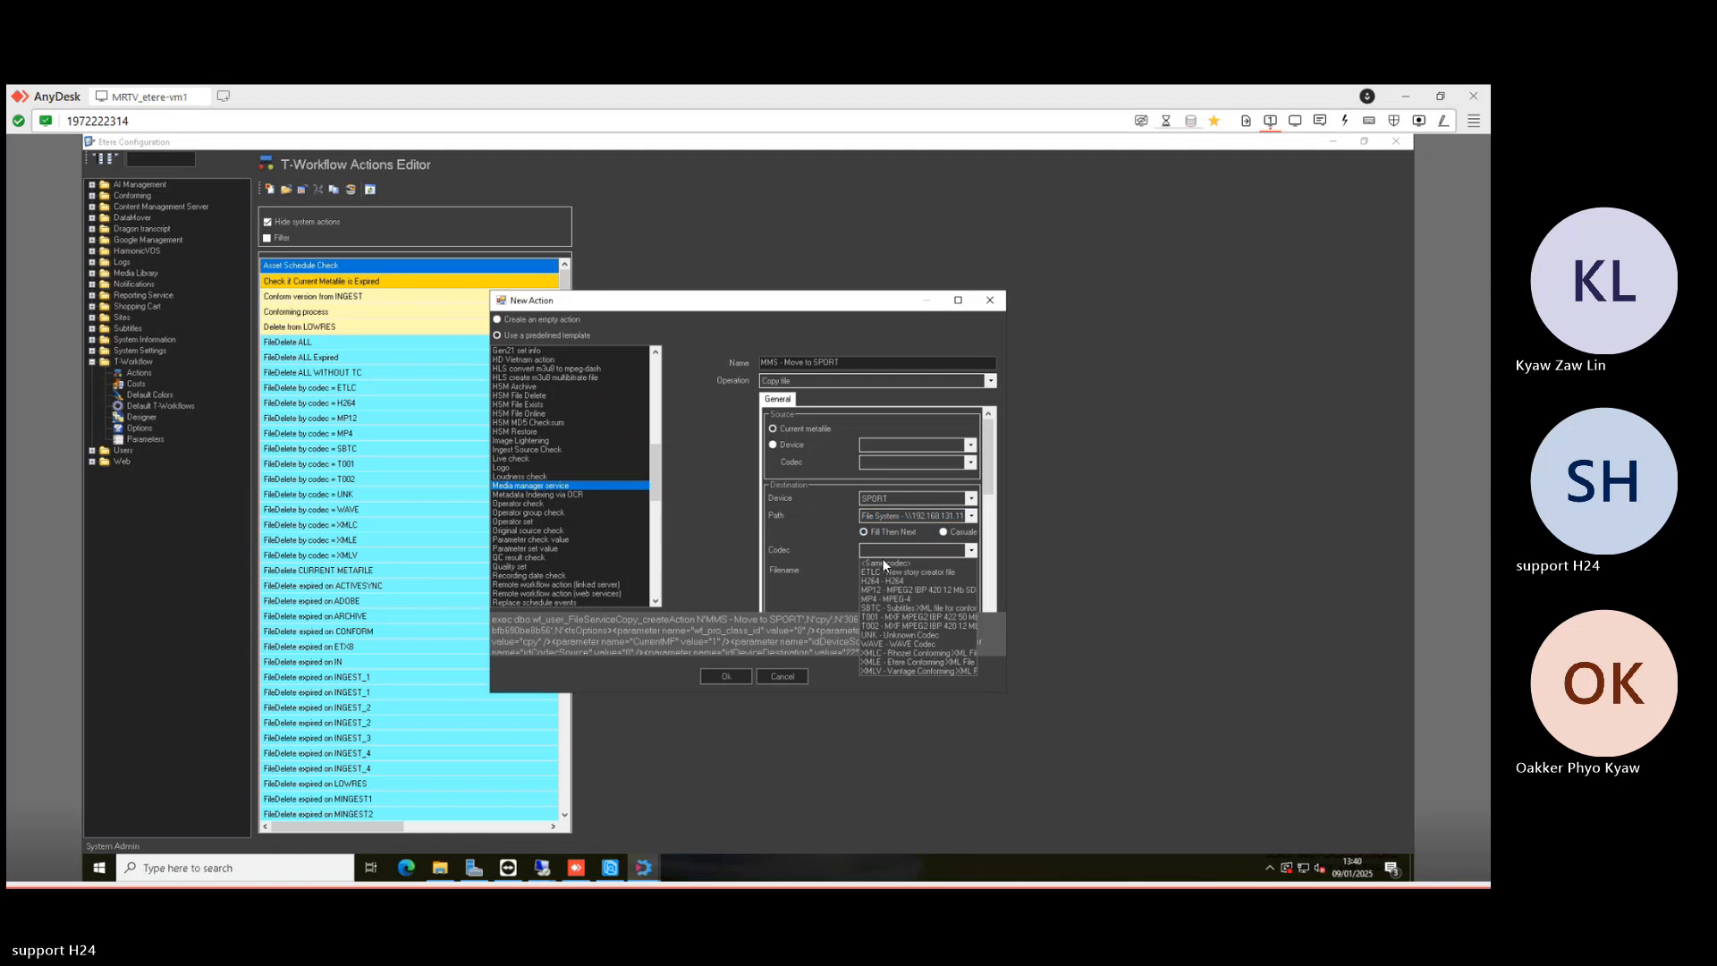
{"action": "left_click", "coordinate": [881, 564]}
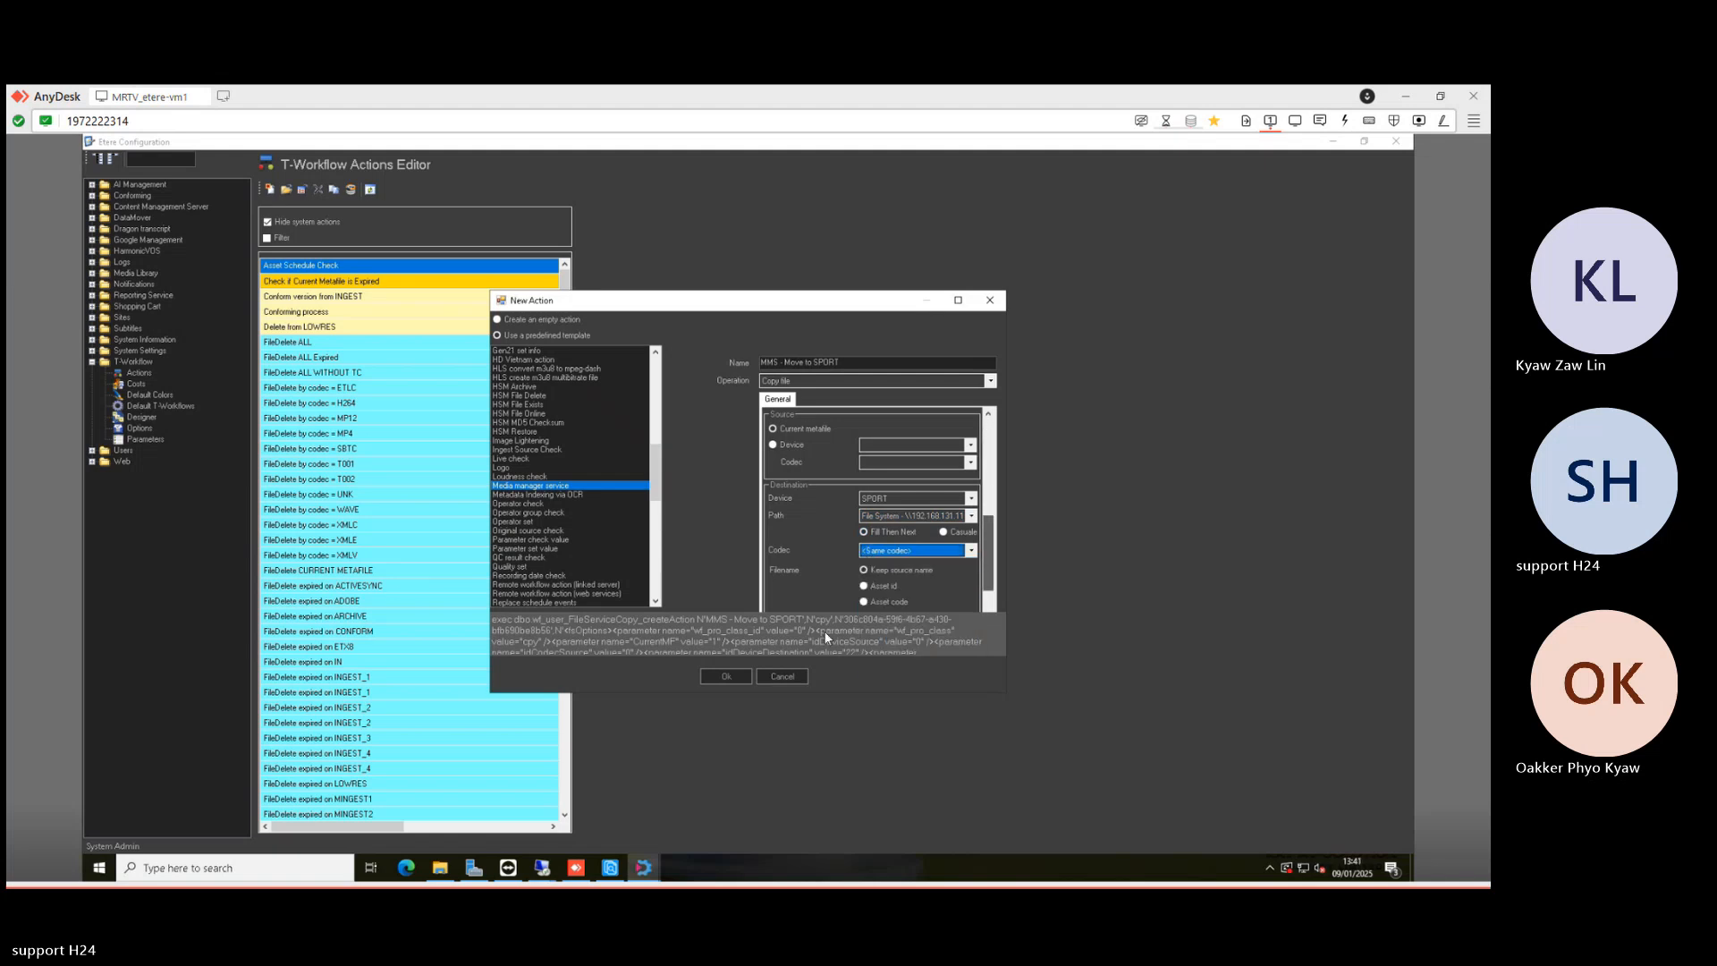
{"action": "scroll", "coordinate": [852, 545], "scroll_direction": "down", "scroll_amount": 5}
{"action": "left_click_drag", "start_coordinate": [841, 362], "coordinate": [735, 365]}
{"action": "left_click", "coordinate": [726, 676]}
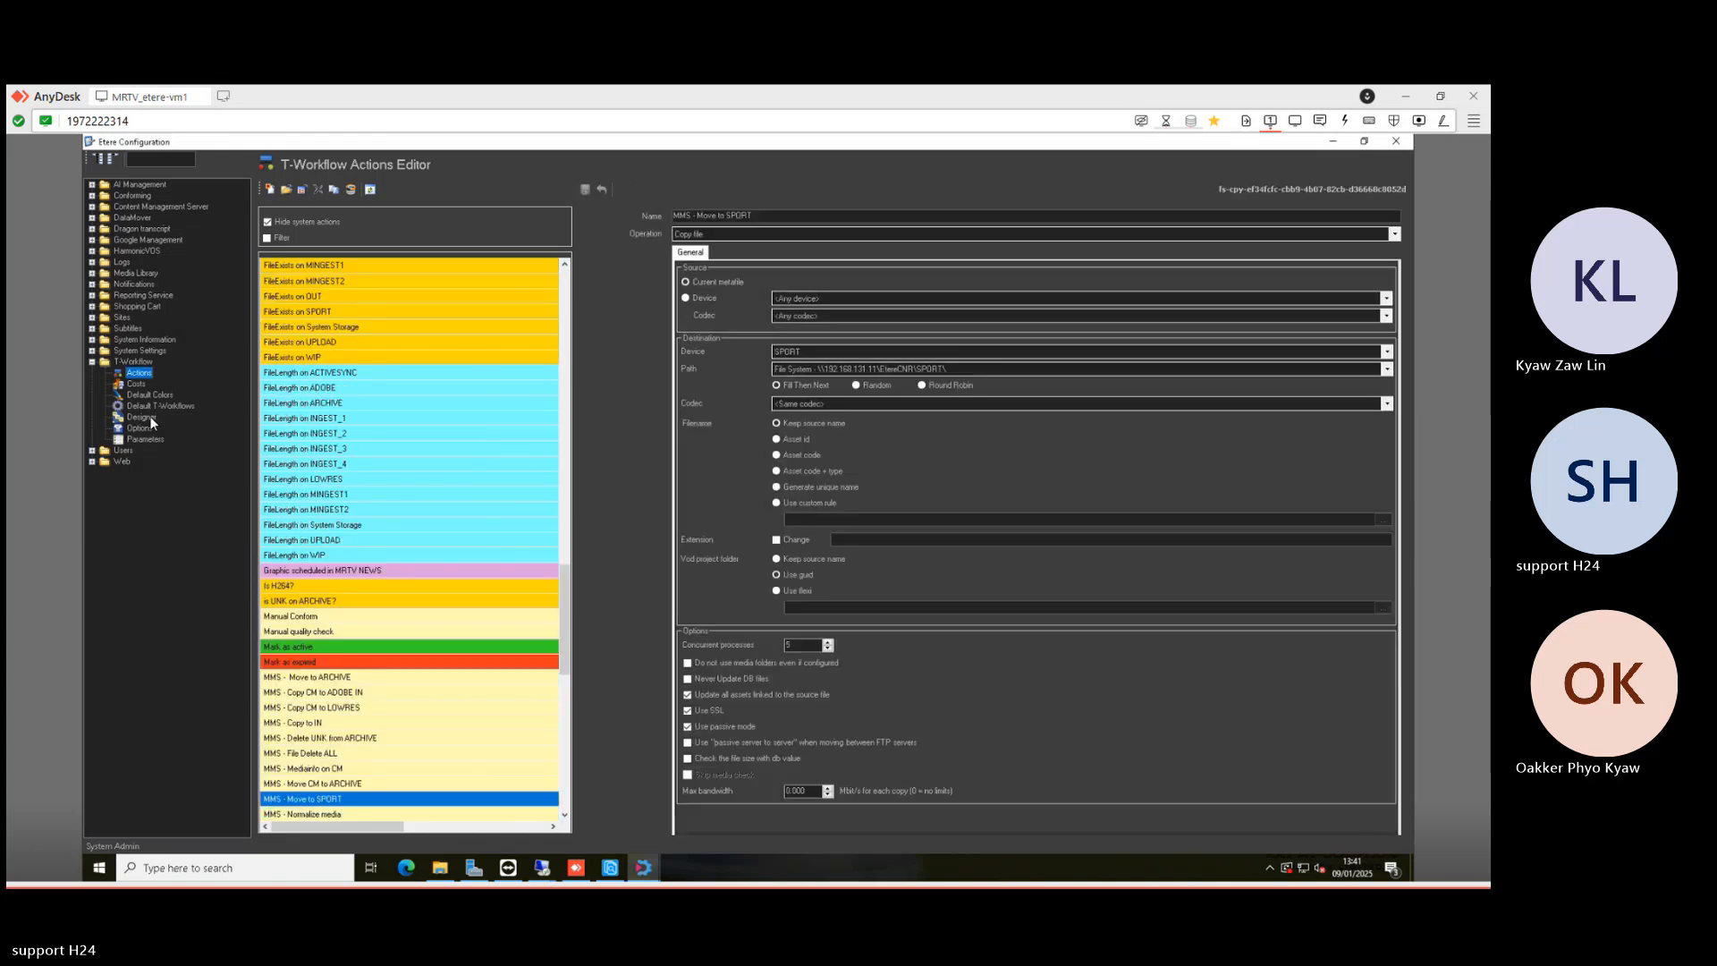
{"action": "left_click", "coordinate": [140, 416]}
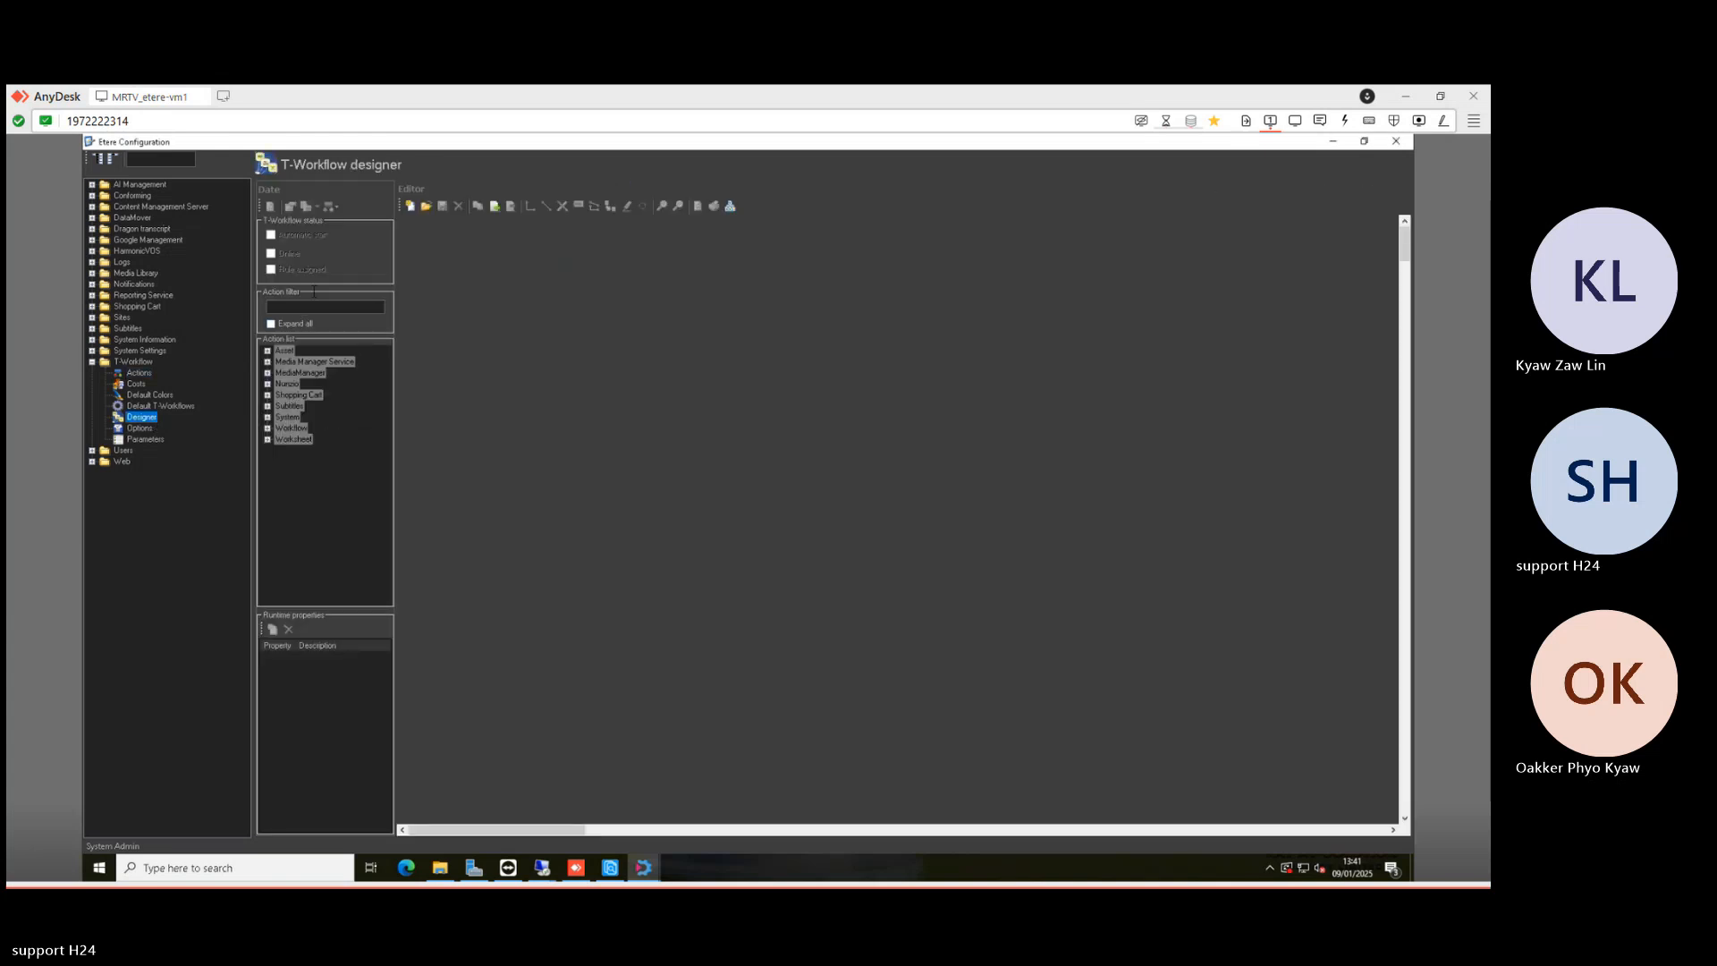
- Filter actions by 'sport', expand the tree, and open the AFTER INGEST workflow
{"action": "left_click", "coordinate": [313, 307]}
{"action": "type", "text": "sport"}
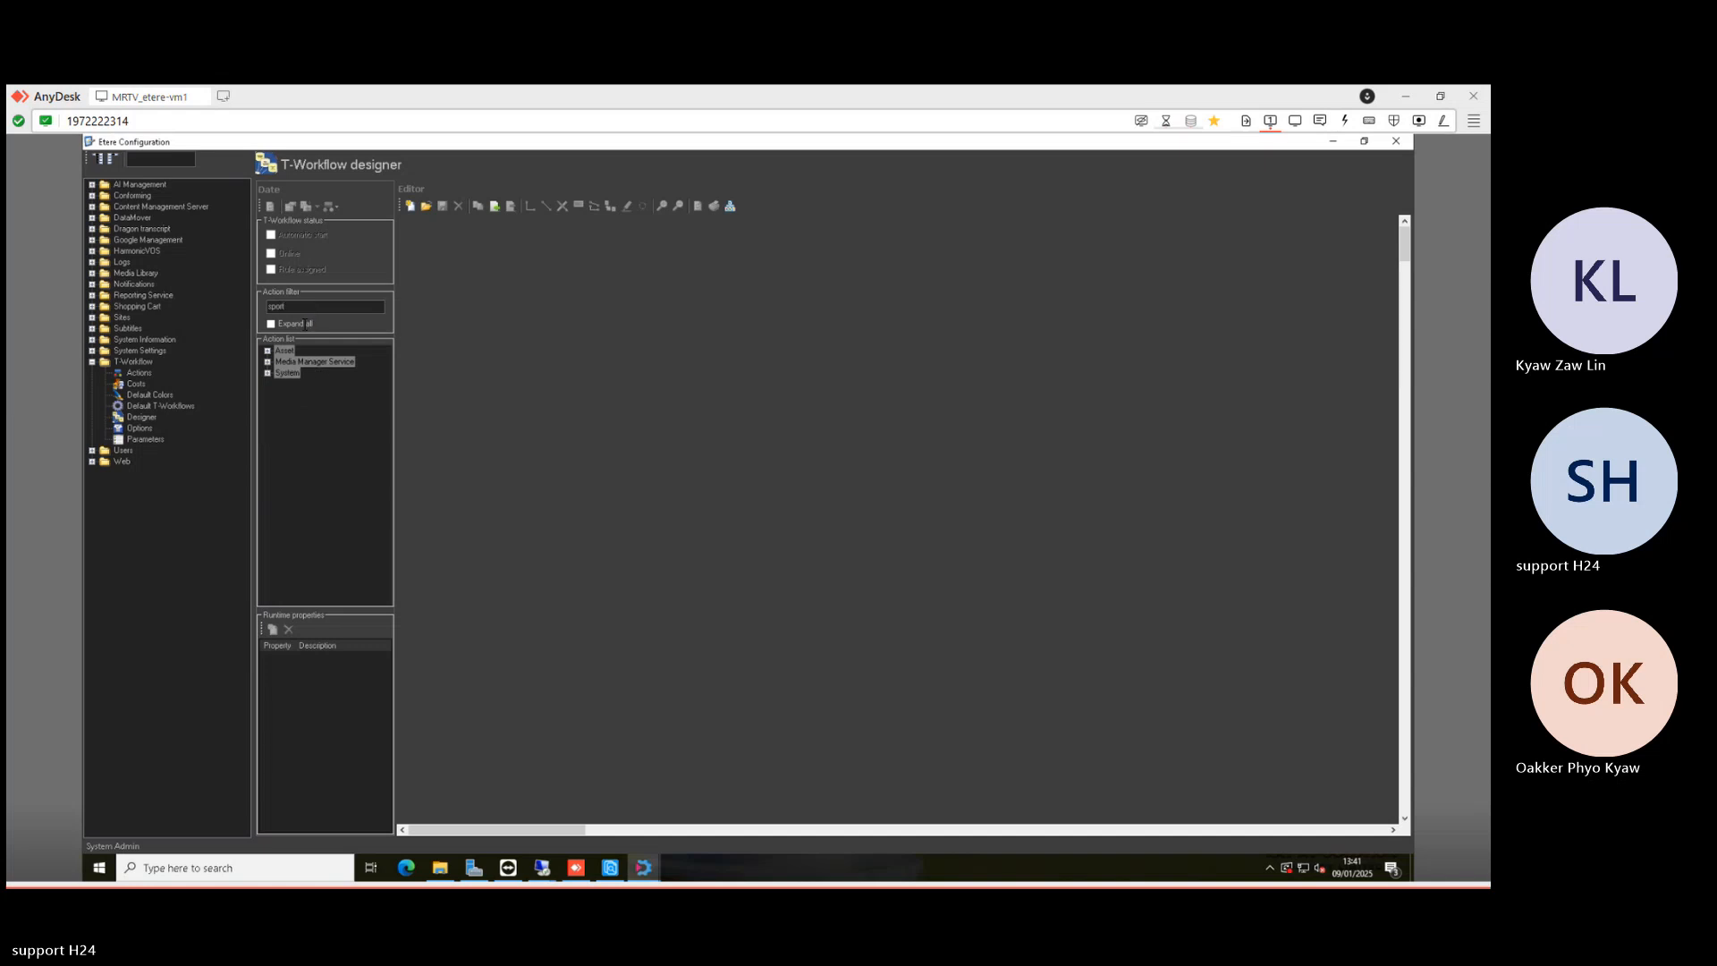
{"action": "left_click", "coordinate": [272, 324]}
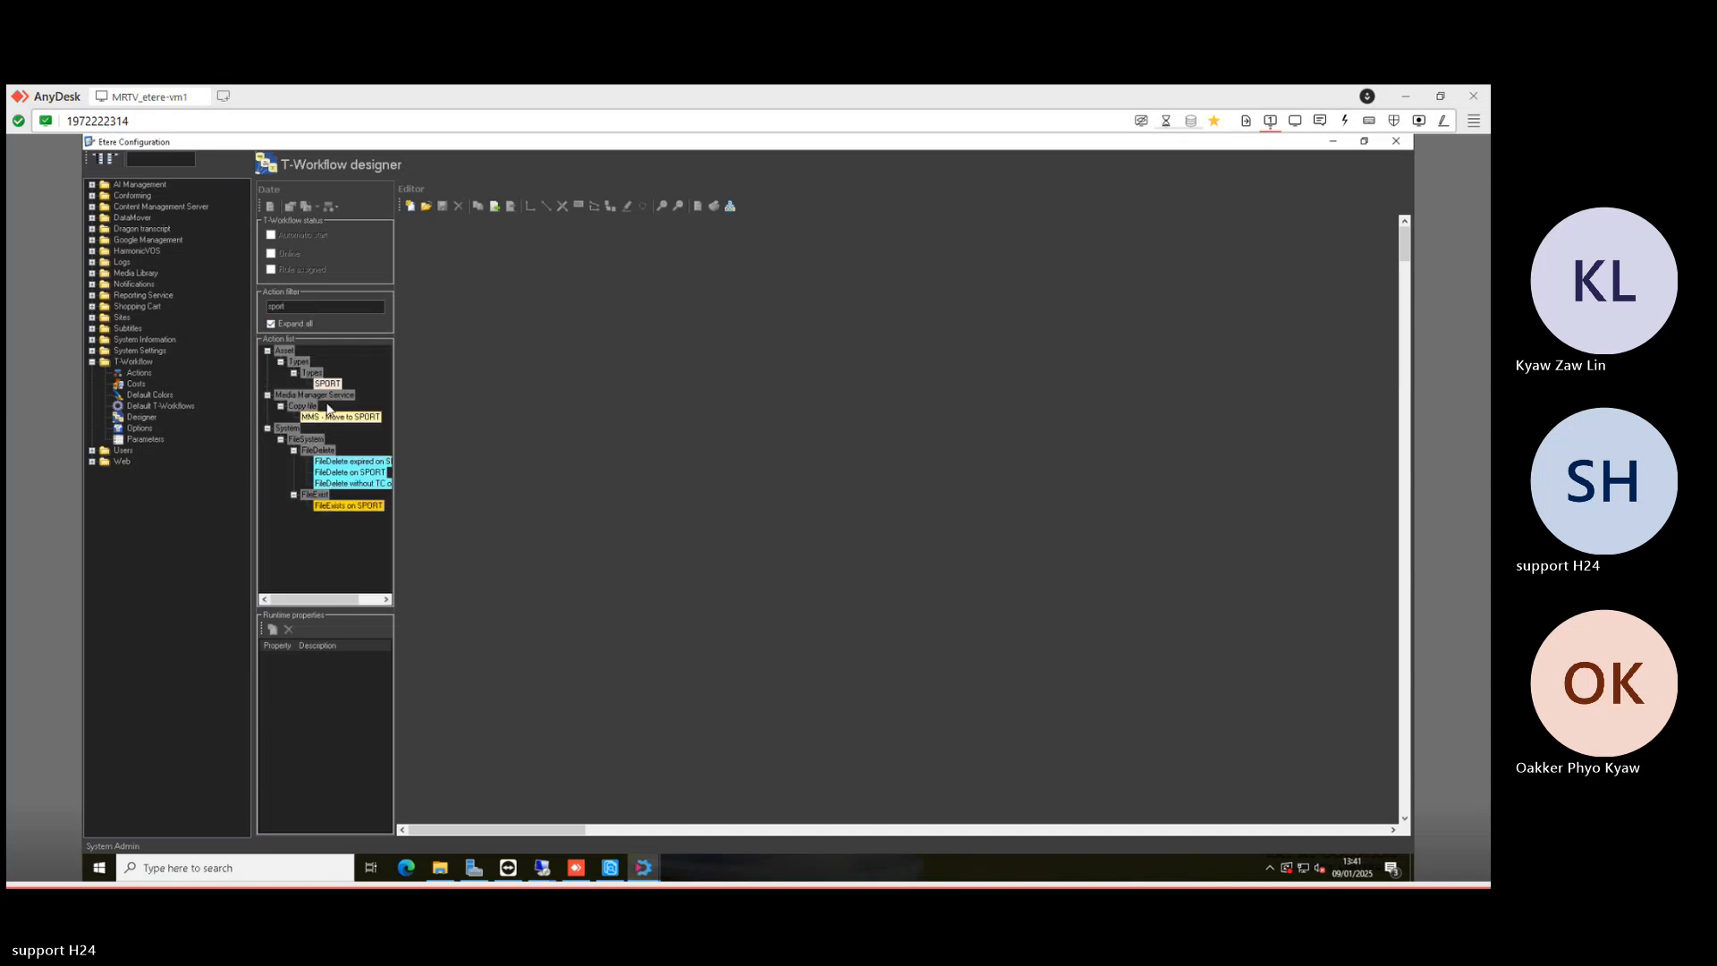
{"action": "left_click", "coordinate": [427, 207]}
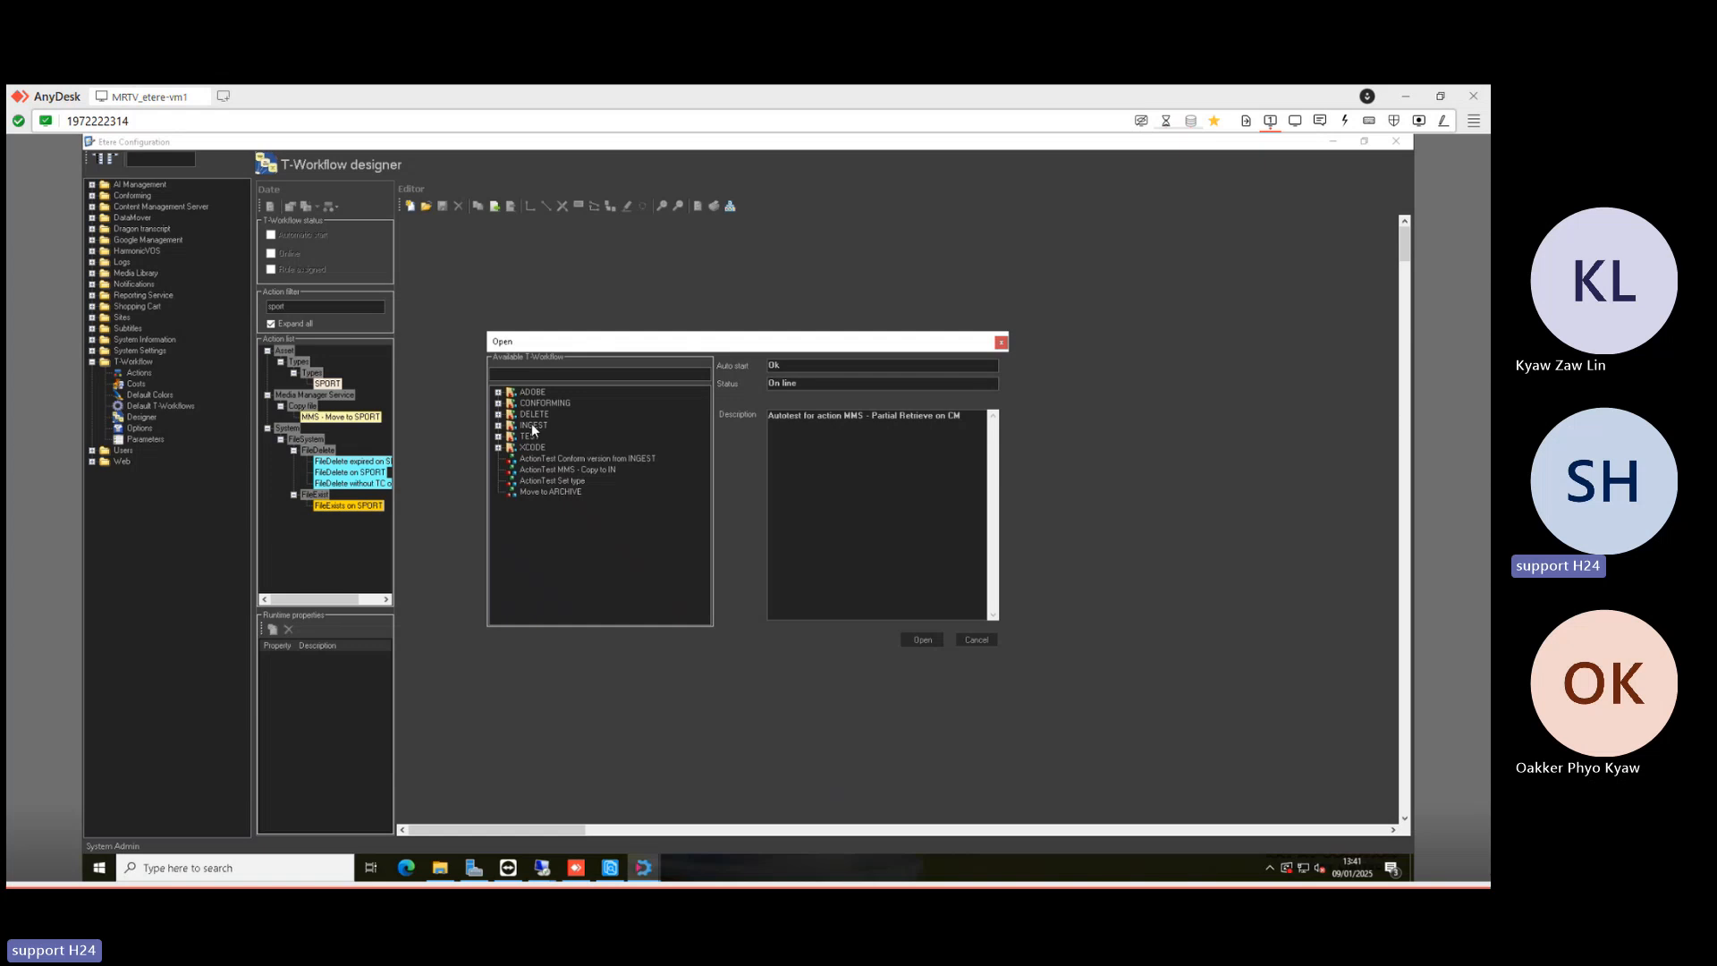
{"action": "double_click", "coordinate": [531, 422]}
{"action": "left_click", "coordinate": [546, 446]}
{"action": "double_click", "coordinate": [545, 445]}
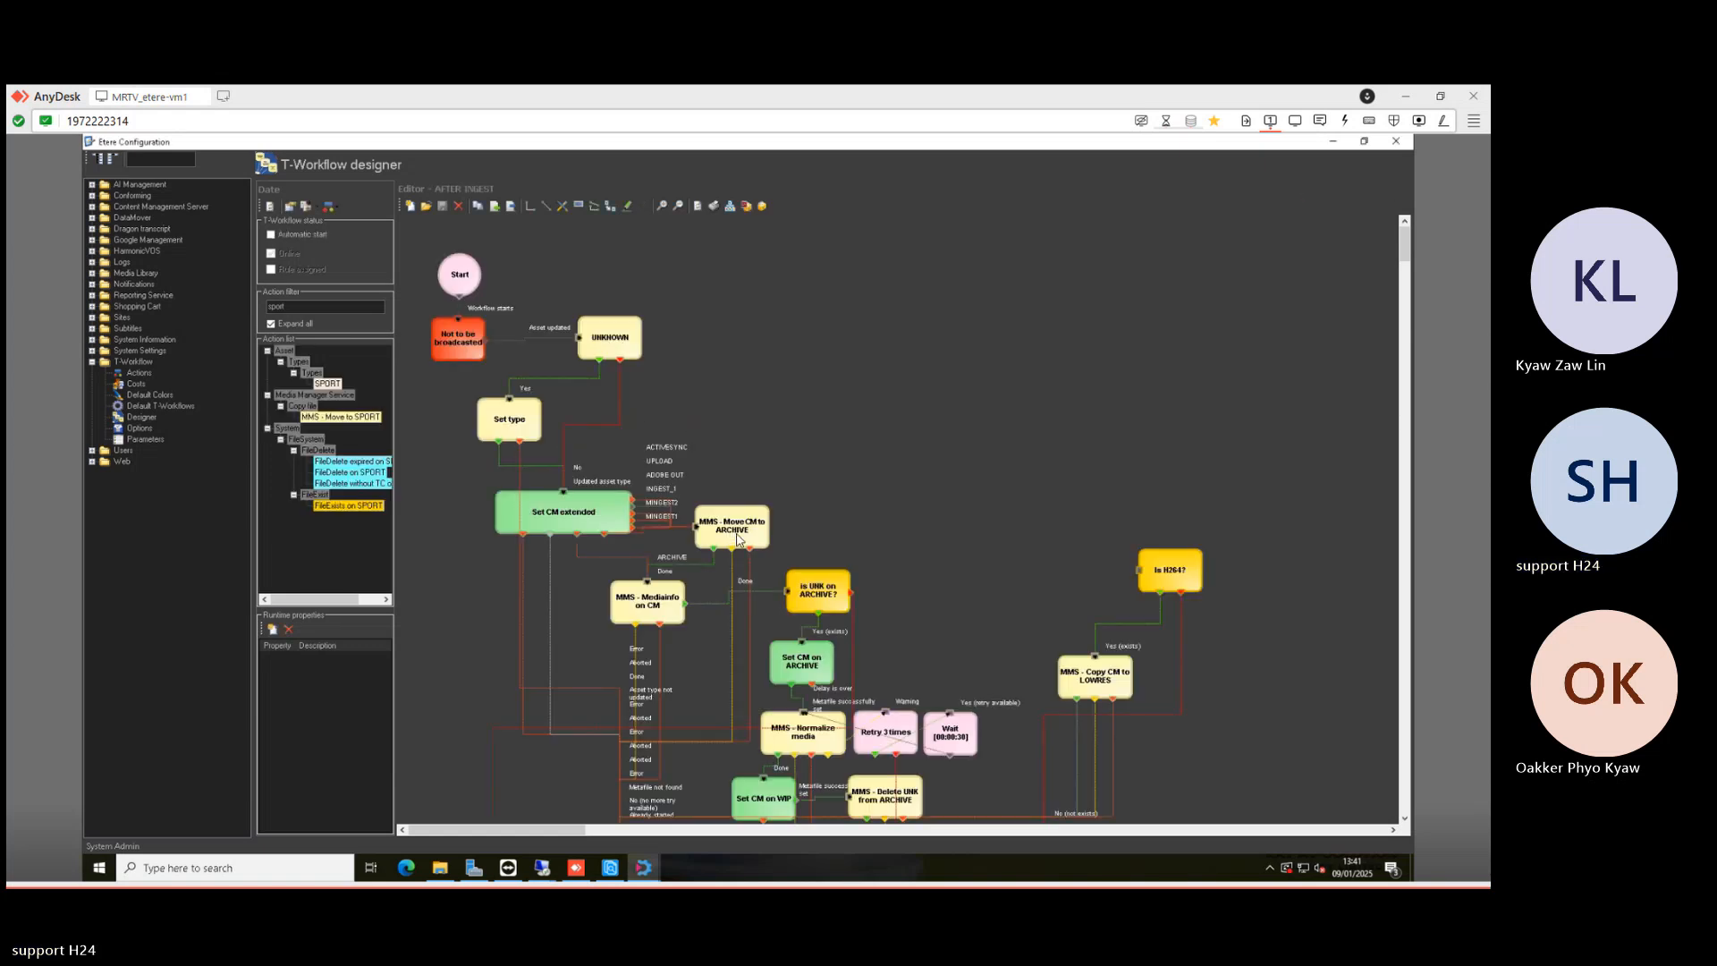
- Rearrange the diagram nodes and delete the ADOBE OUT connection to archive
{"action": "left_click_drag", "start_coordinate": [740, 550], "coordinate": [752, 574]}
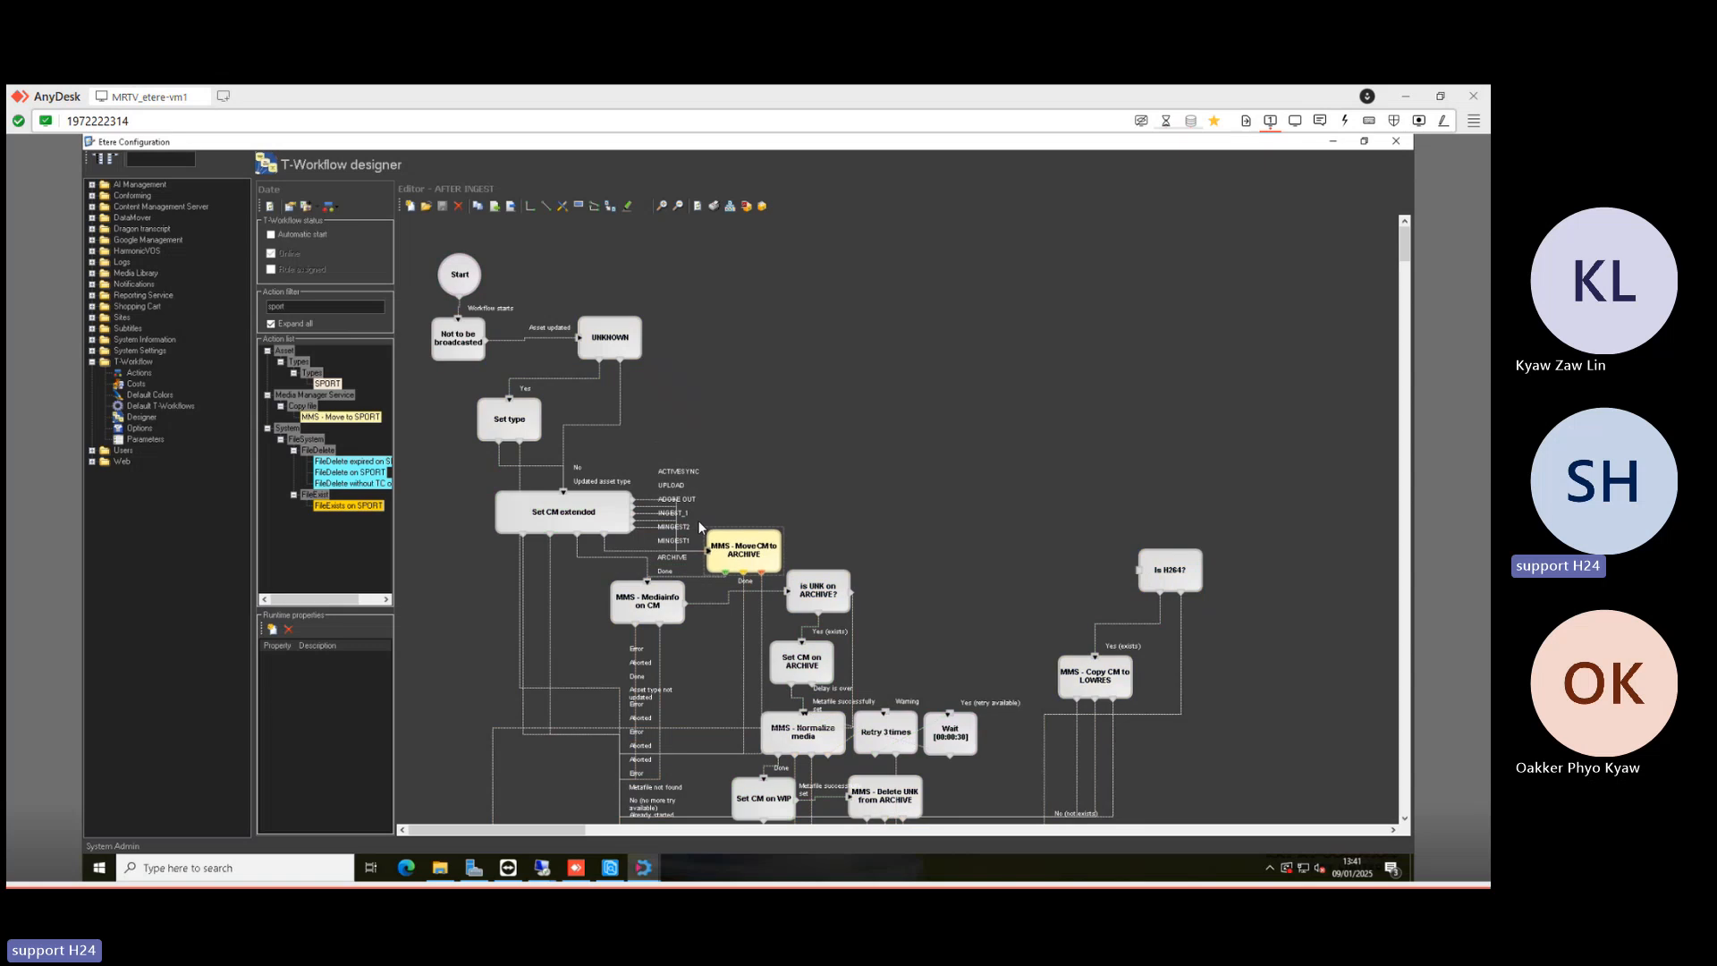
{"action": "left_click_drag", "start_coordinate": [573, 511], "coordinate": [545, 498]}
{"action": "left_click", "coordinate": [831, 450]}
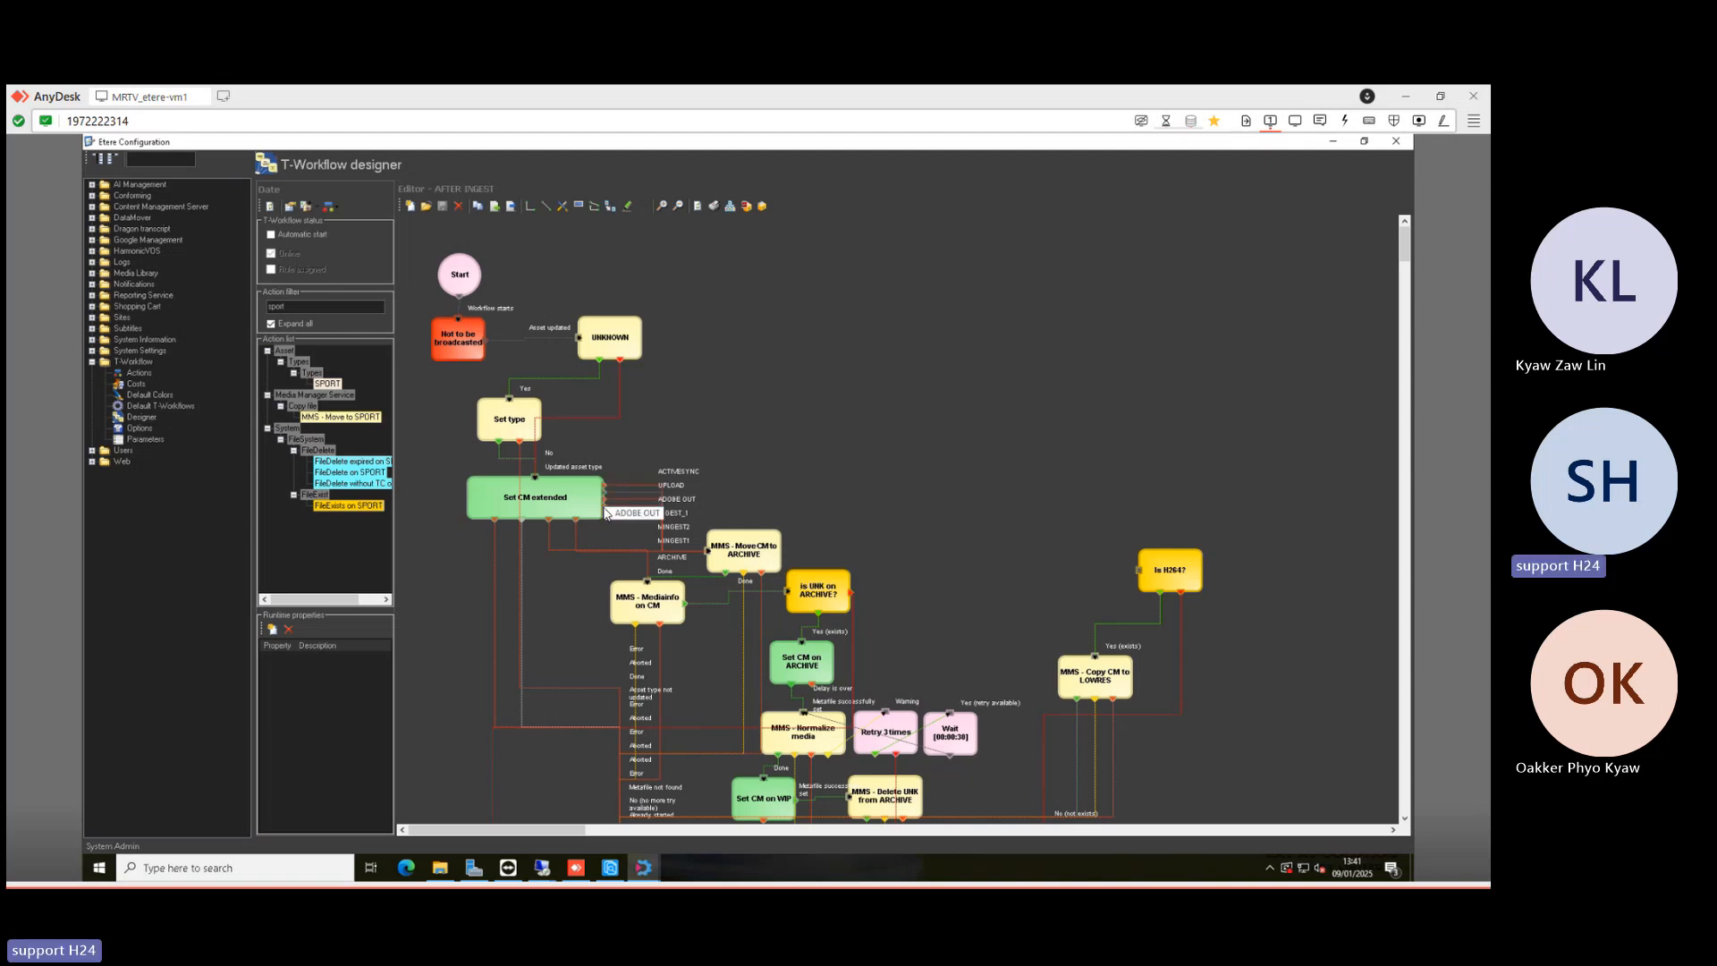
{"action": "left_click", "coordinate": [629, 513]}
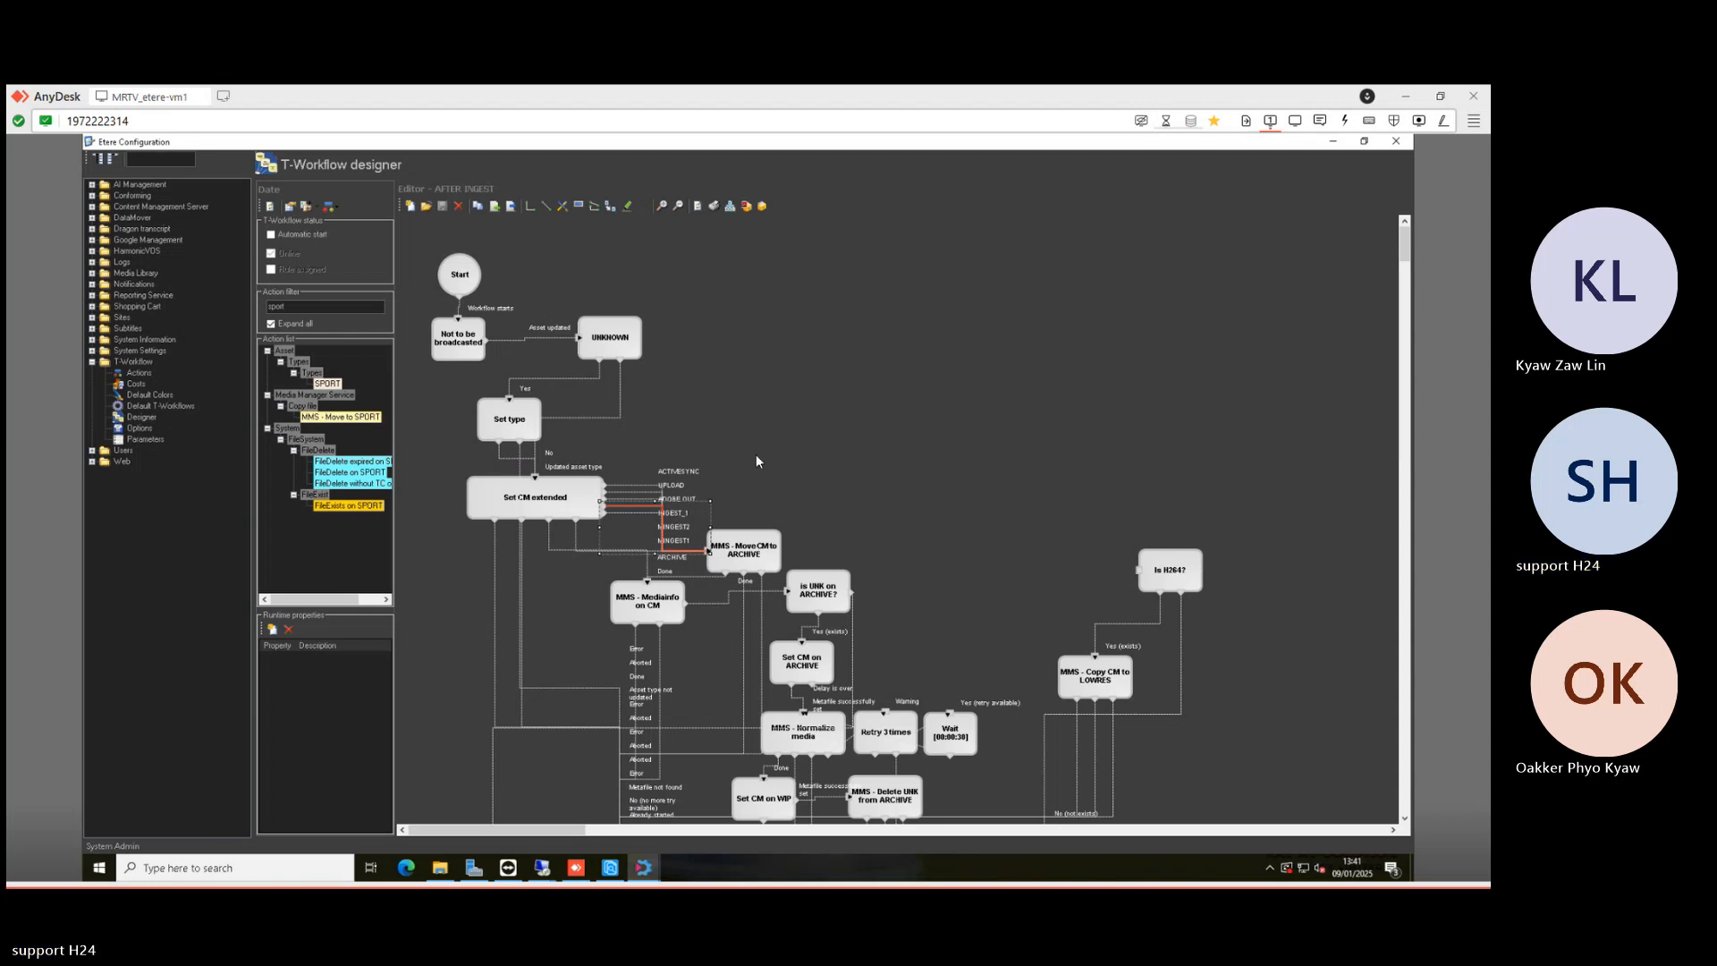
{"action": "key", "text": "Delete"}
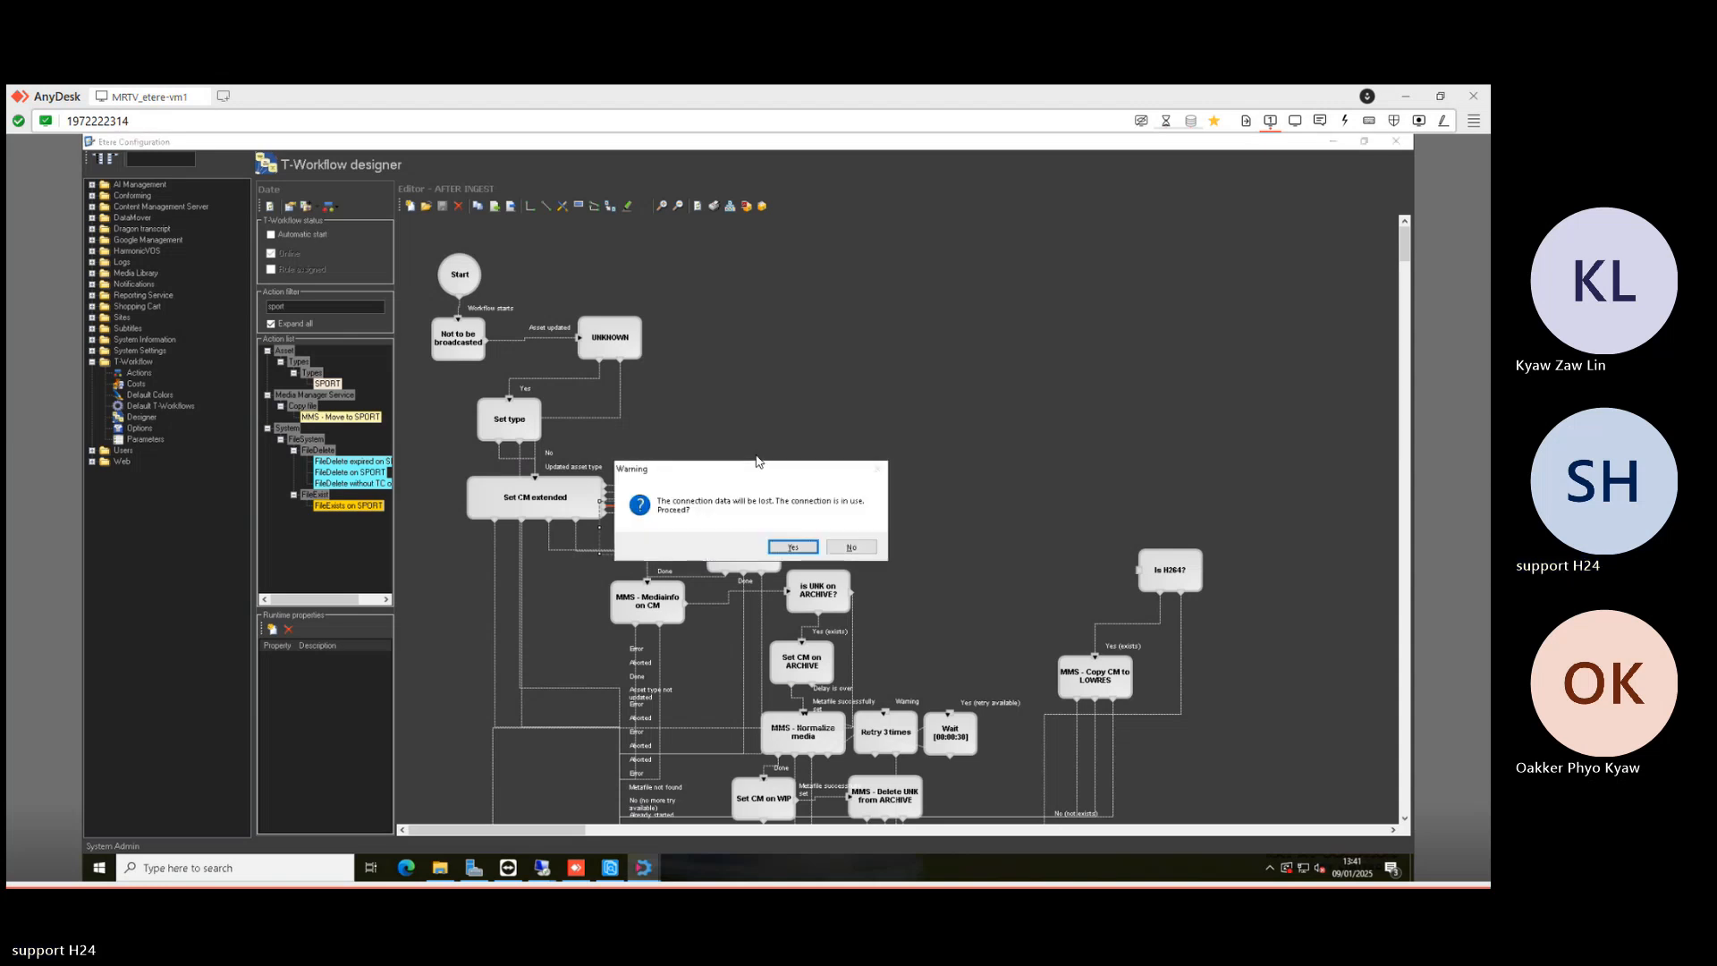
- Confirm the deletion and place SPORT and MMS - Move to SPORT nodes on the canvas
{"action": "left_click", "coordinate": [791, 548]}
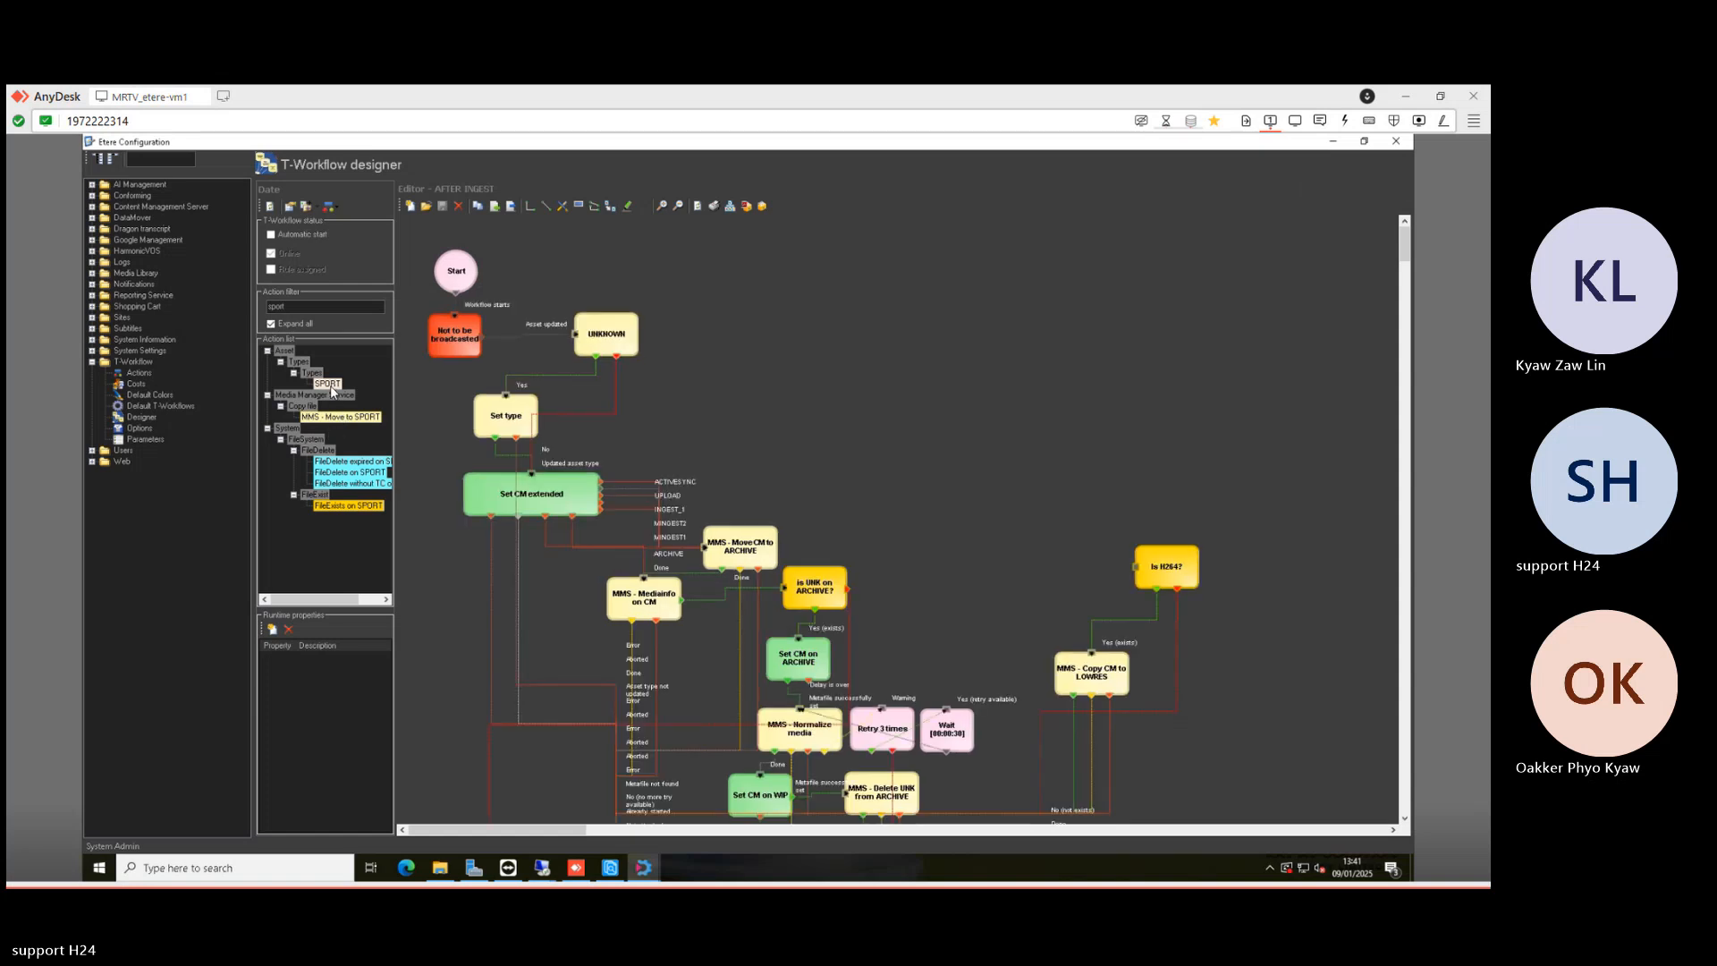
{"action": "left_click", "coordinate": [329, 384]}
{"action": "left_click_drag", "start_coordinate": [683, 423], "coordinate": [730, 414]}
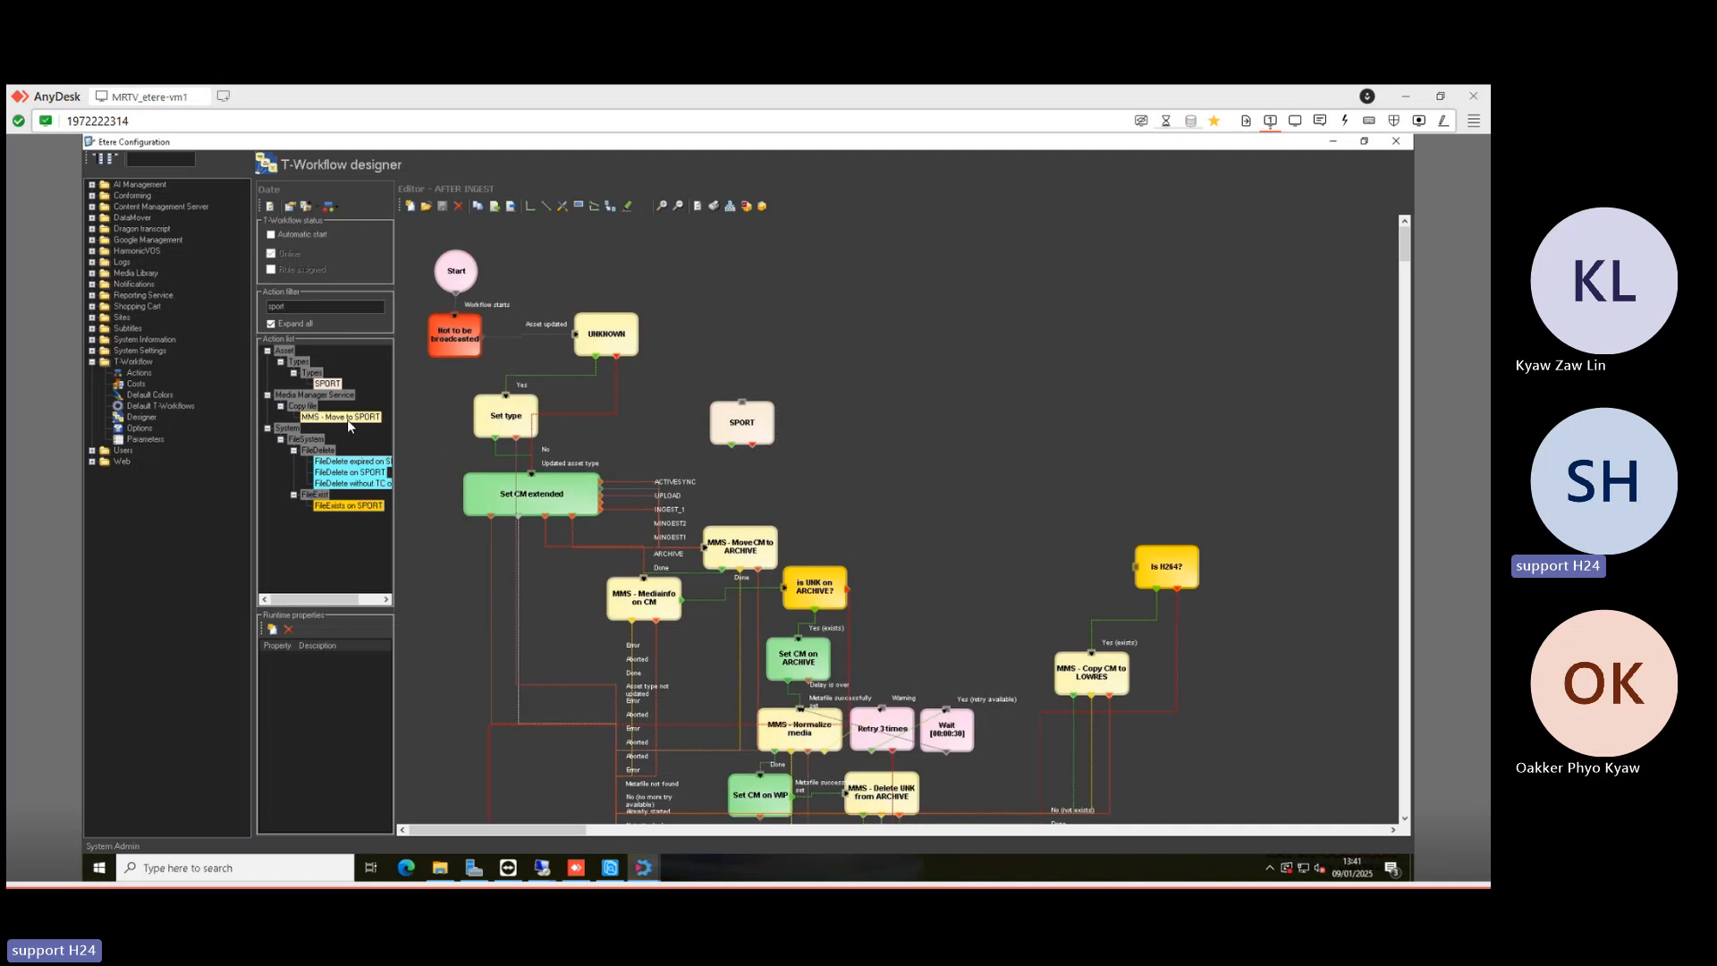
{"action": "left_click_drag", "start_coordinate": [870, 400], "coordinate": [865, 424]}
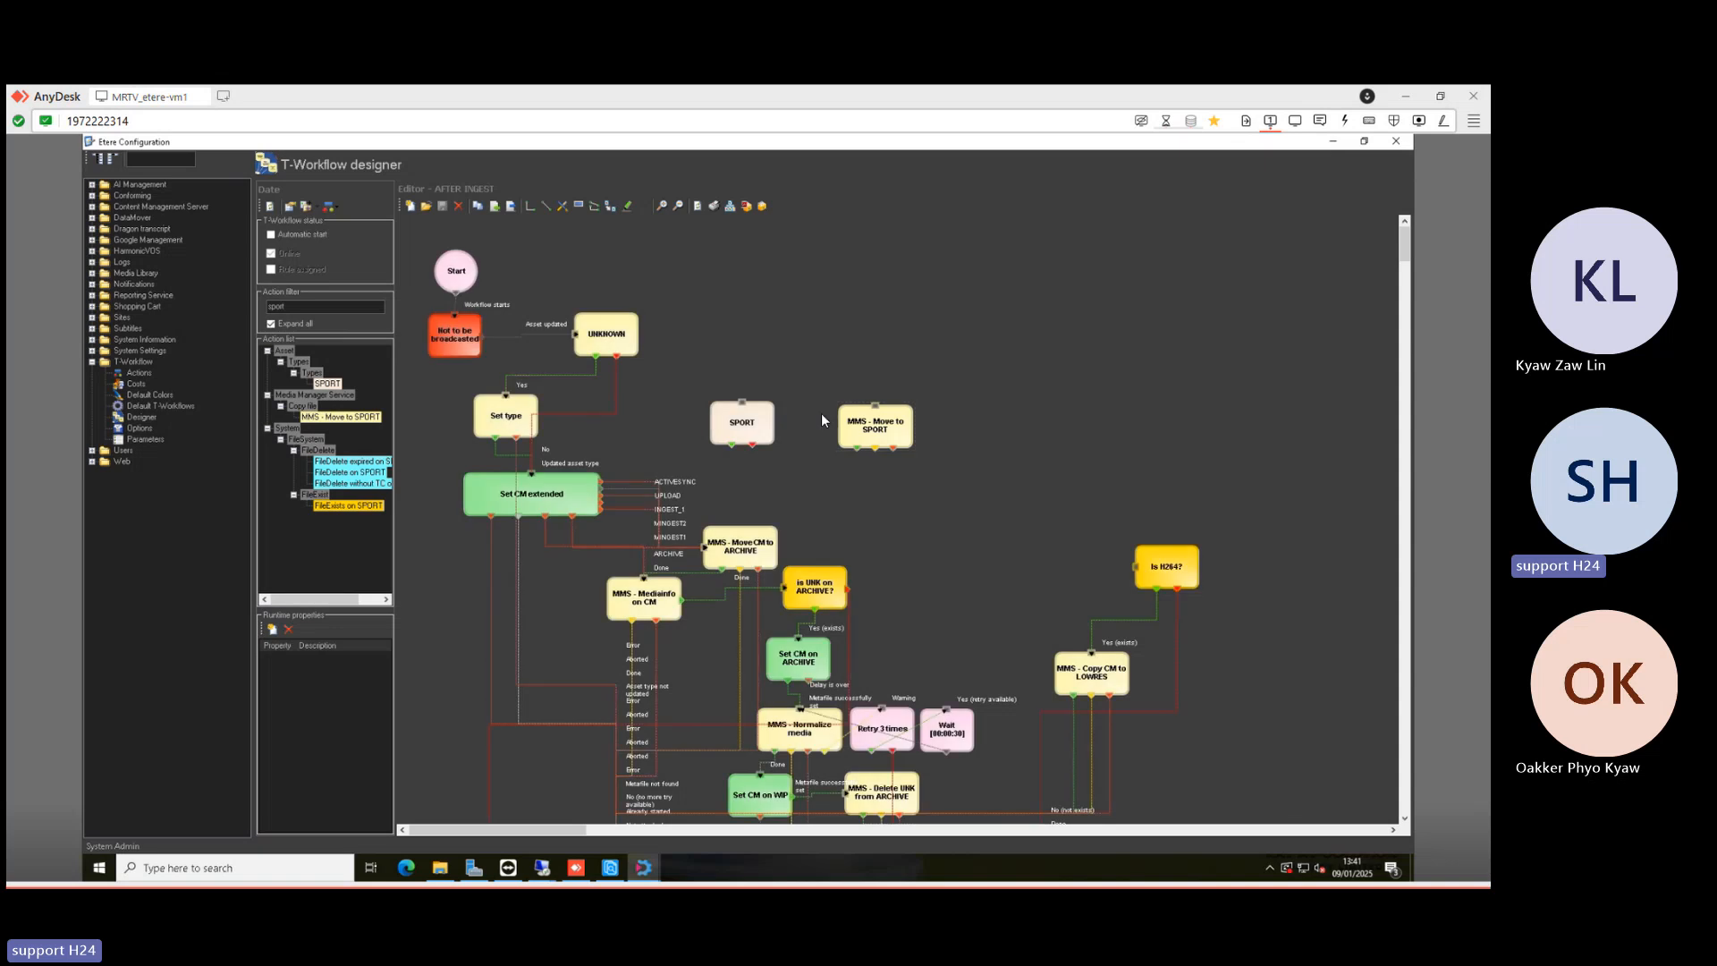
- Connect Set CM extended's ADOBE OUT output to the SPORT node
{"action": "left_click", "coordinate": [530, 206]}
{"action": "left_click_drag", "start_coordinate": [602, 510], "coordinate": [876, 404]}
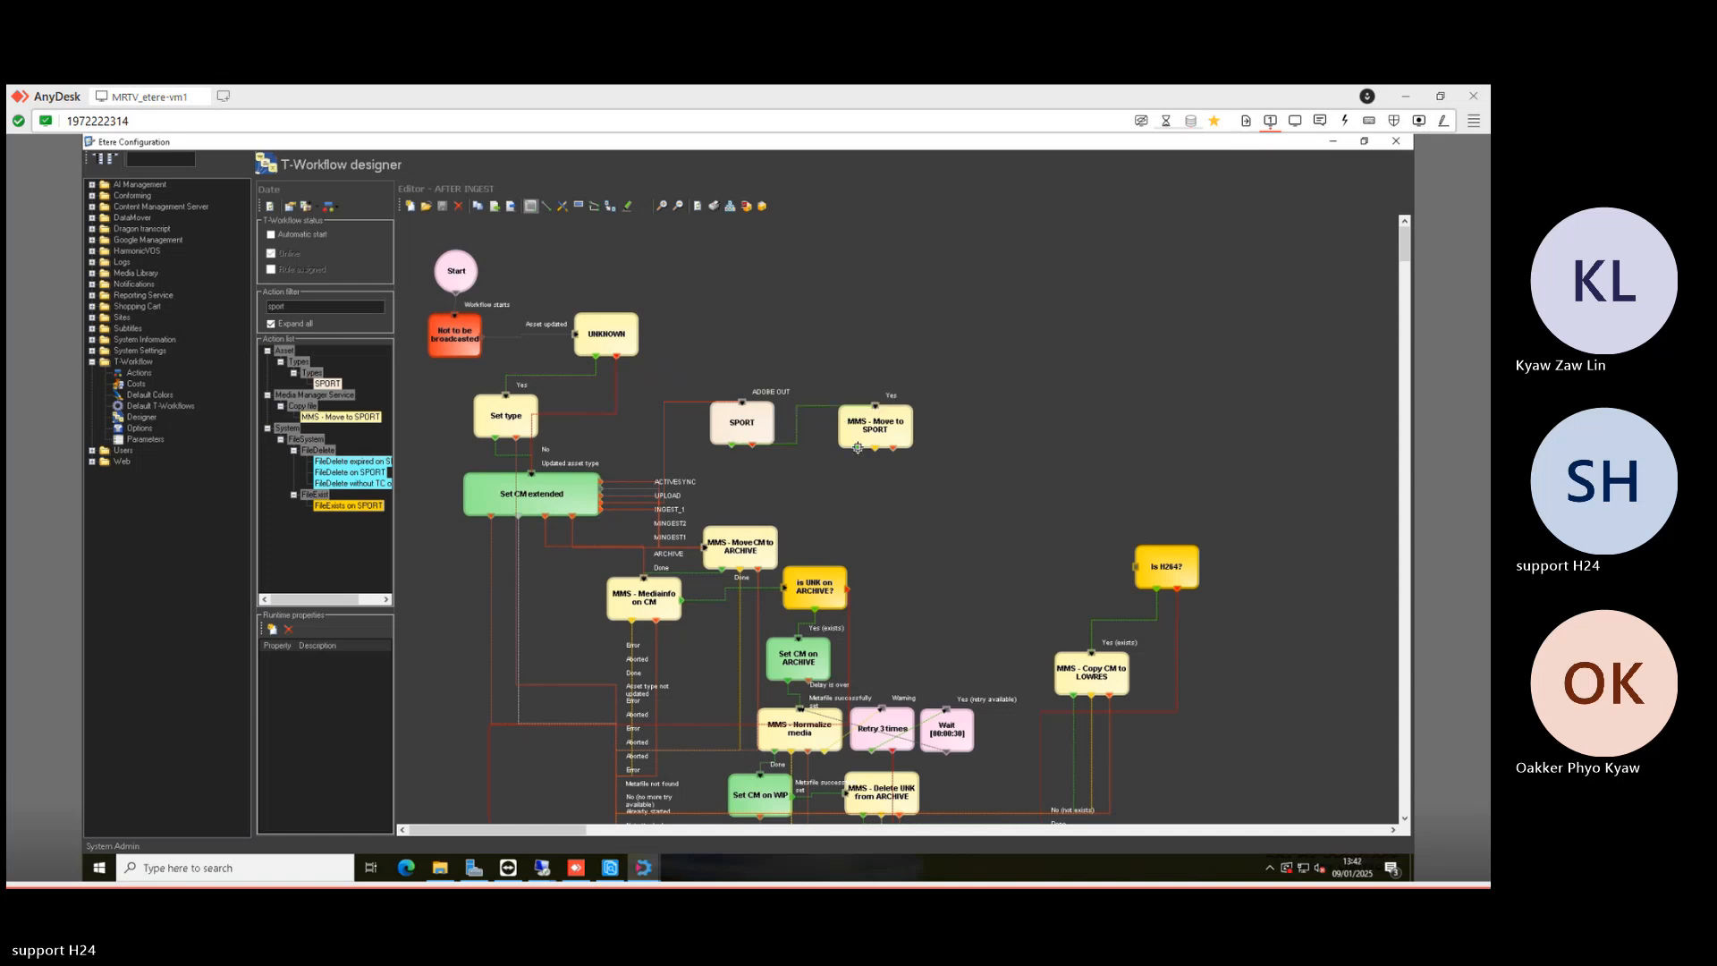
{"action": "scroll", "coordinate": [1000, 490], "scroll_direction": "down", "scroll_amount": 3}
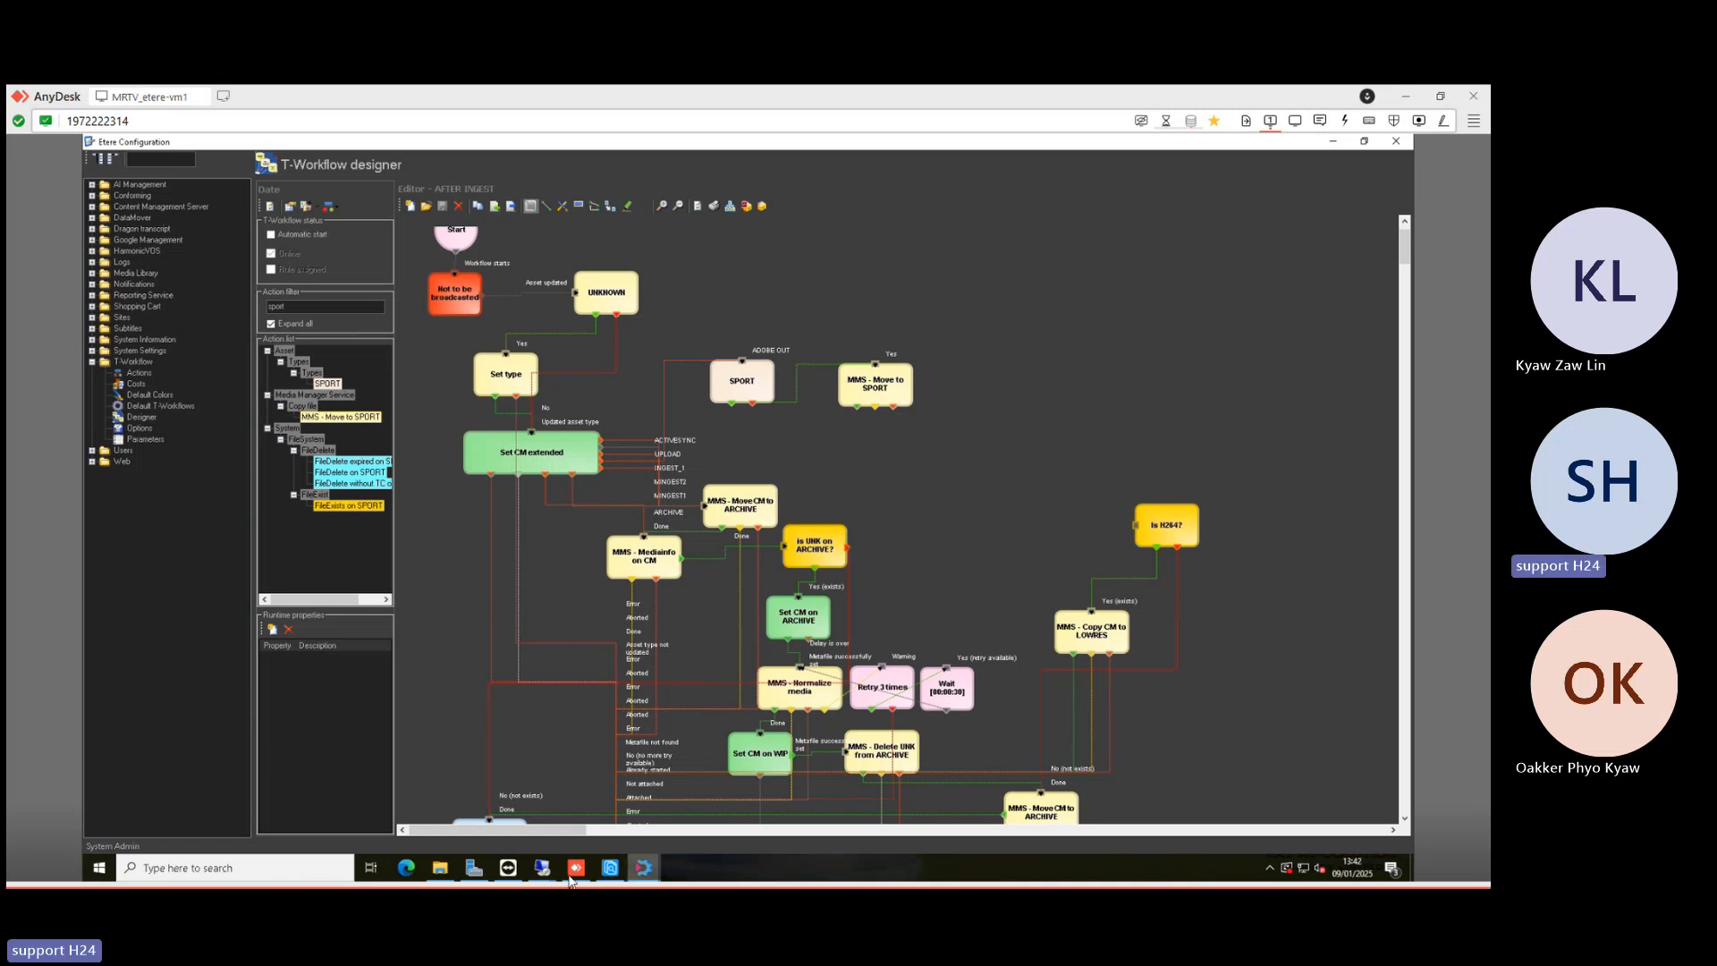
- In the remote Premiere session, open the Etere panel's send-to-Etere form with Test Assets type
{"action": "mouse_move", "coordinate": [550, 878]}
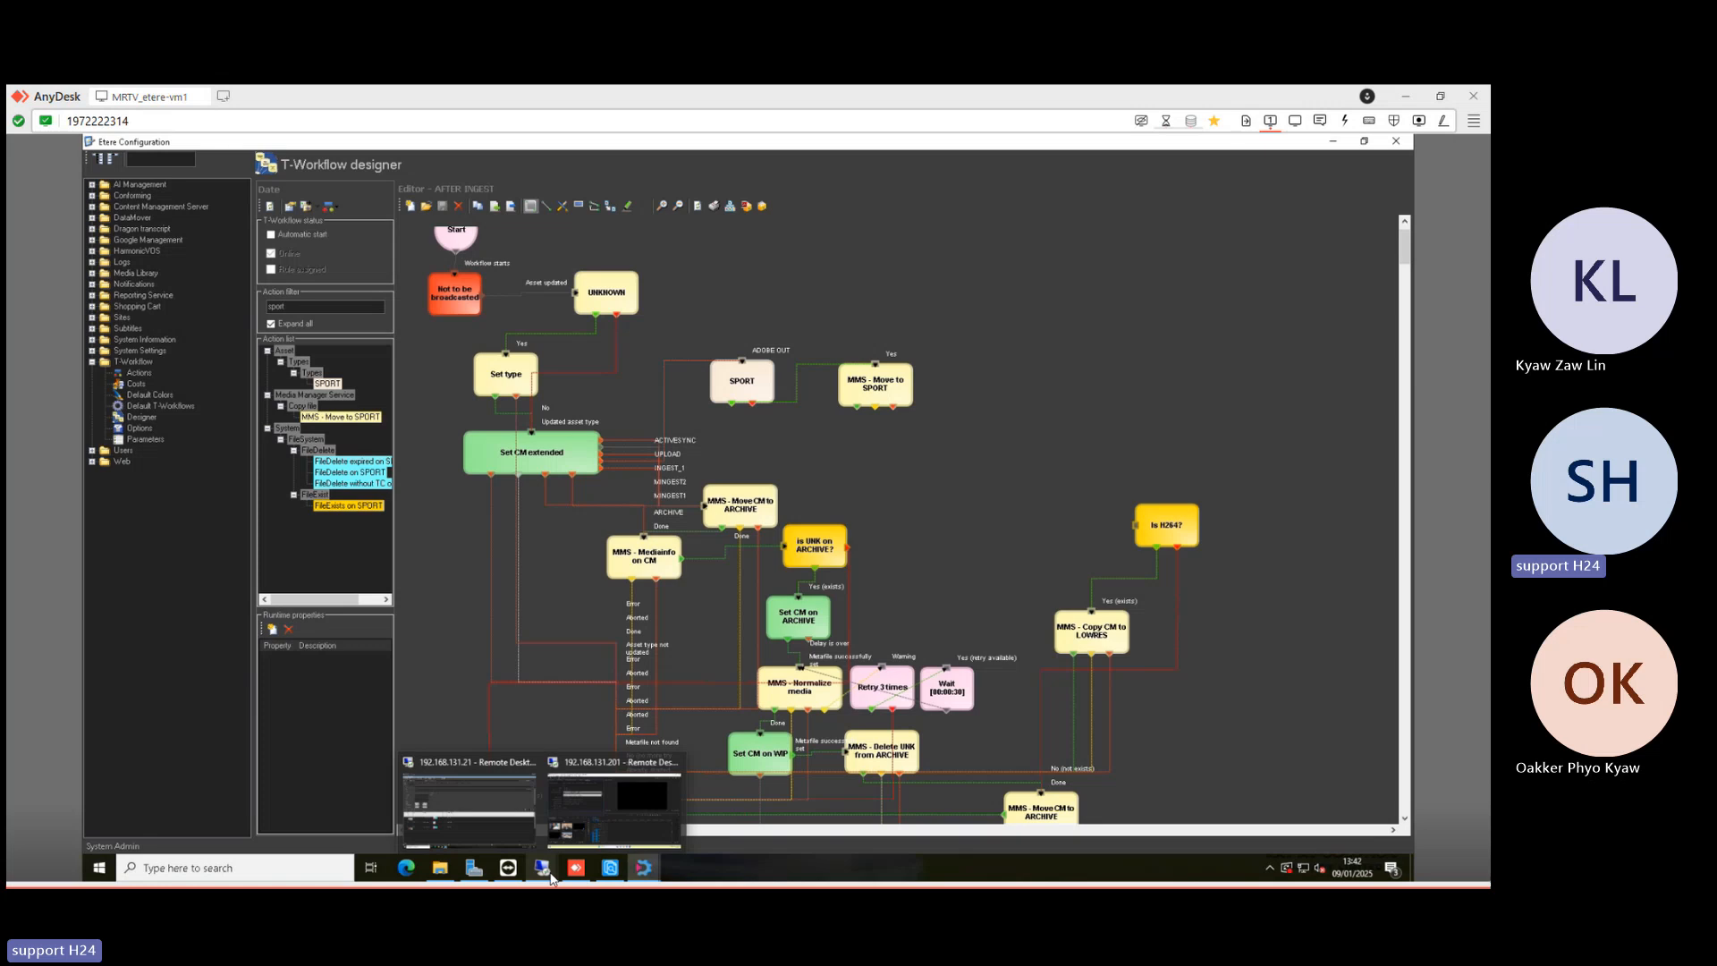
{"action": "left_click", "coordinate": [602, 809]}
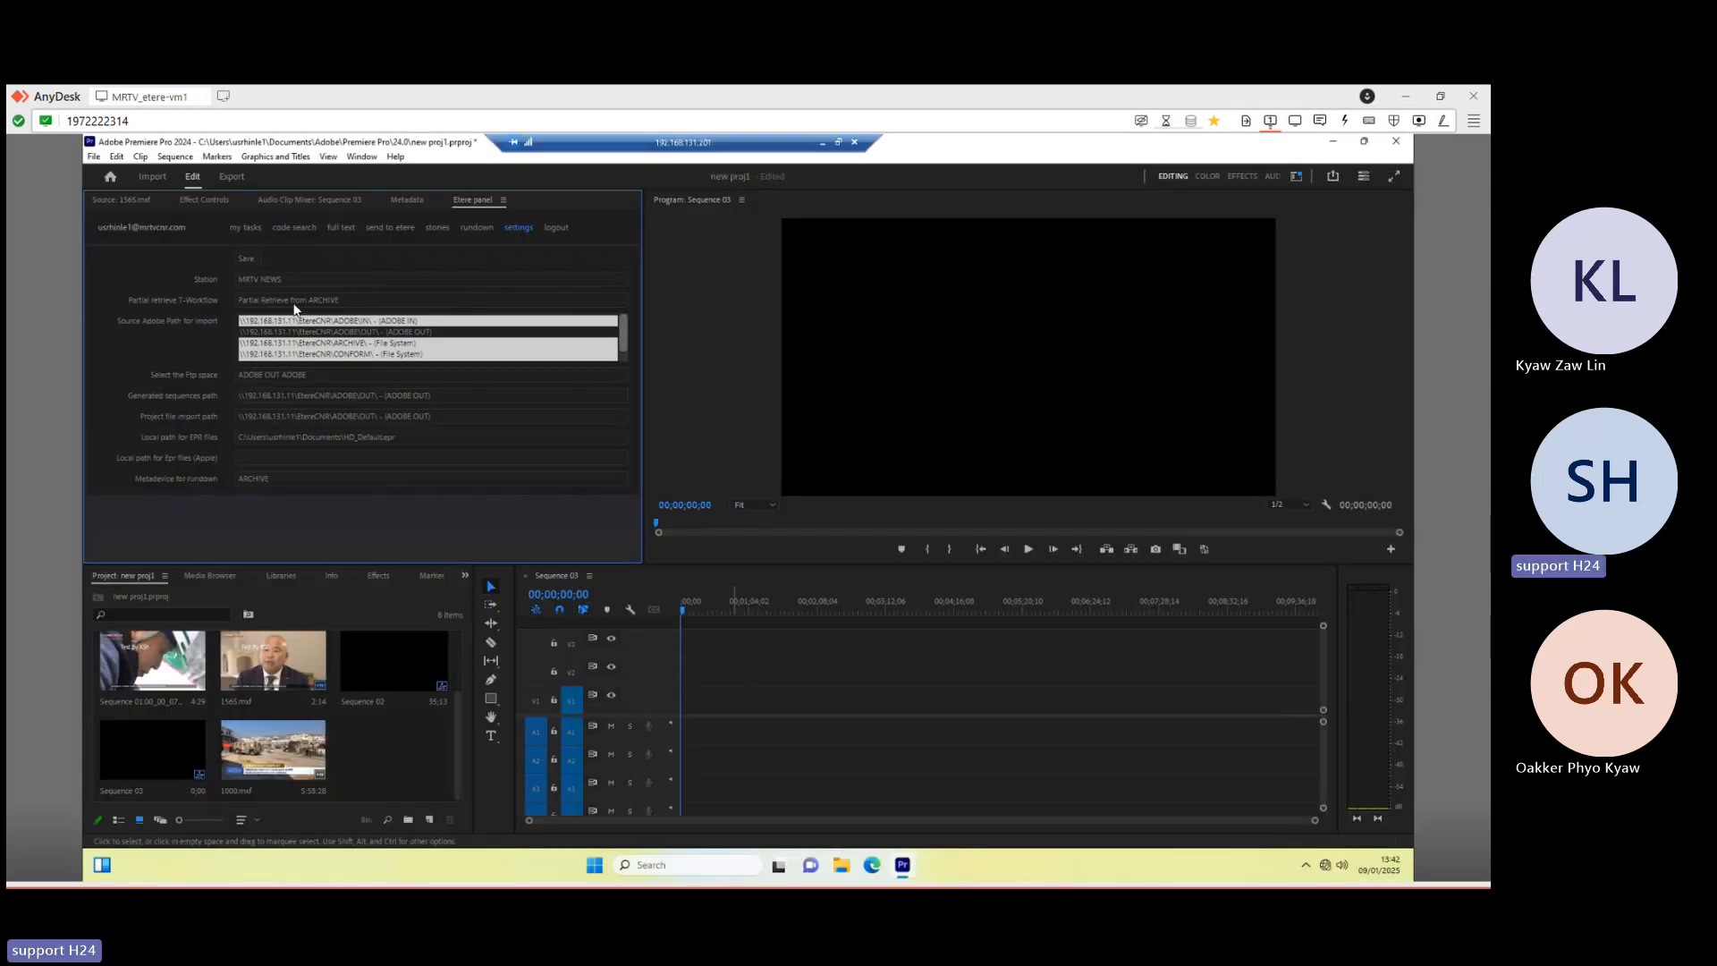
{"action": "scroll", "coordinate": [538, 311], "scroll_direction": "down", "scroll_amount": 1}
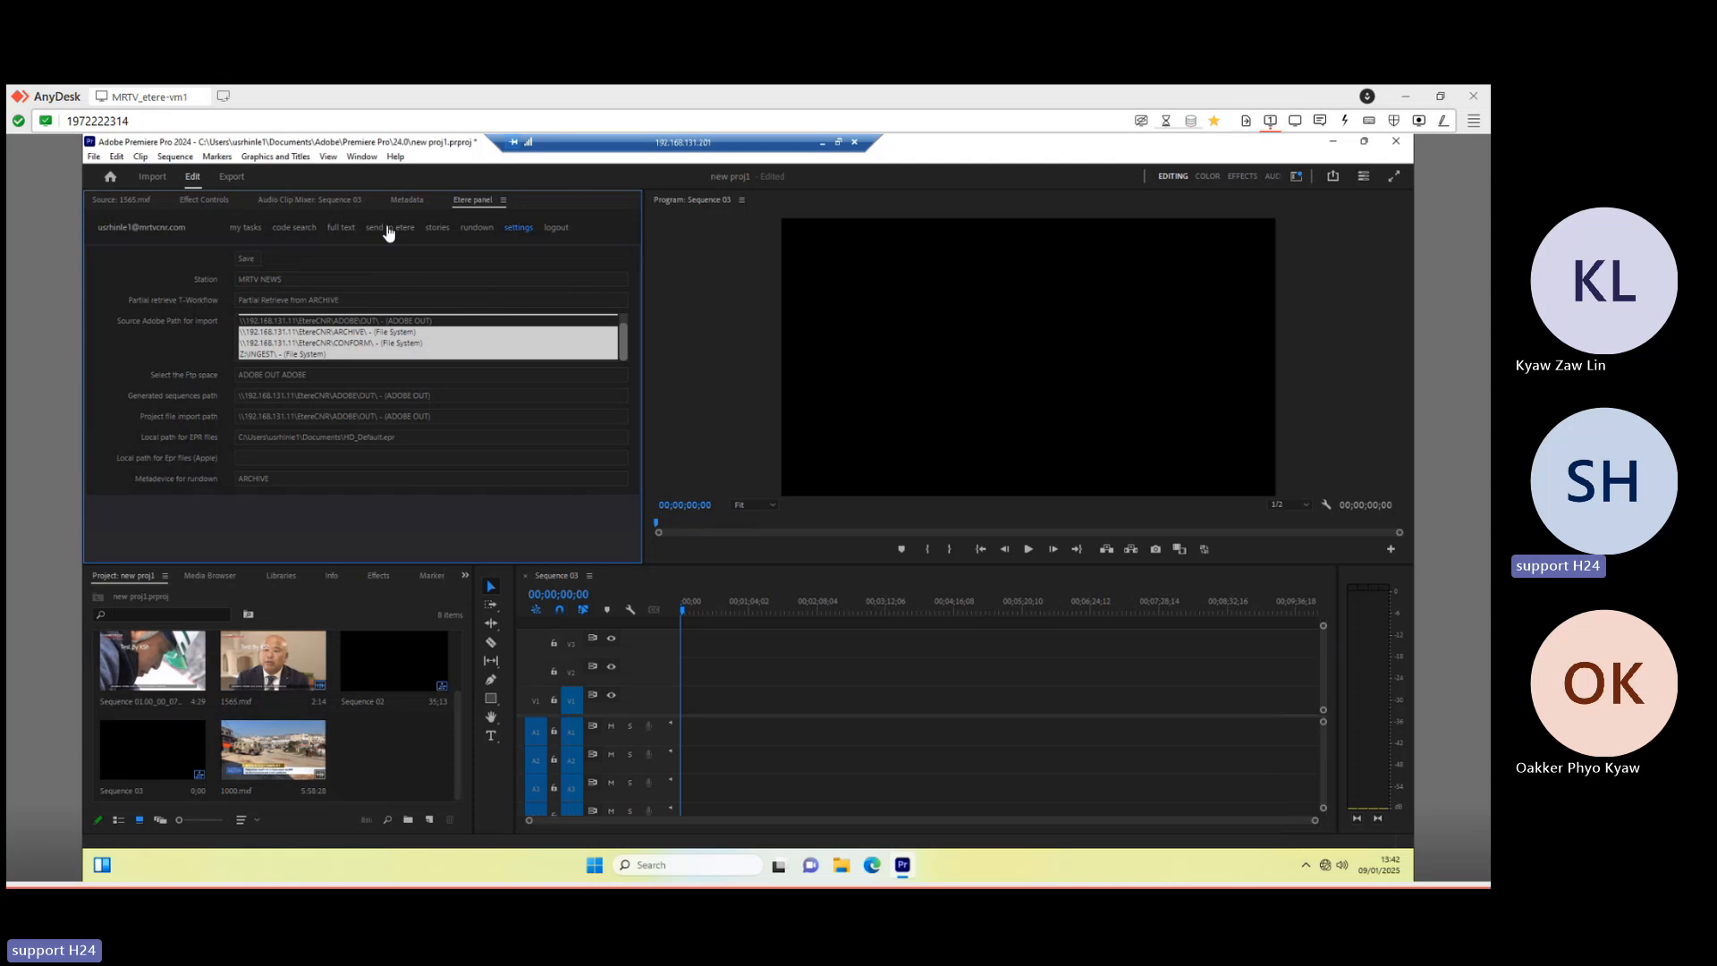
{"action": "left_click", "coordinate": [390, 229]}
{"action": "left_click", "coordinate": [297, 292]}
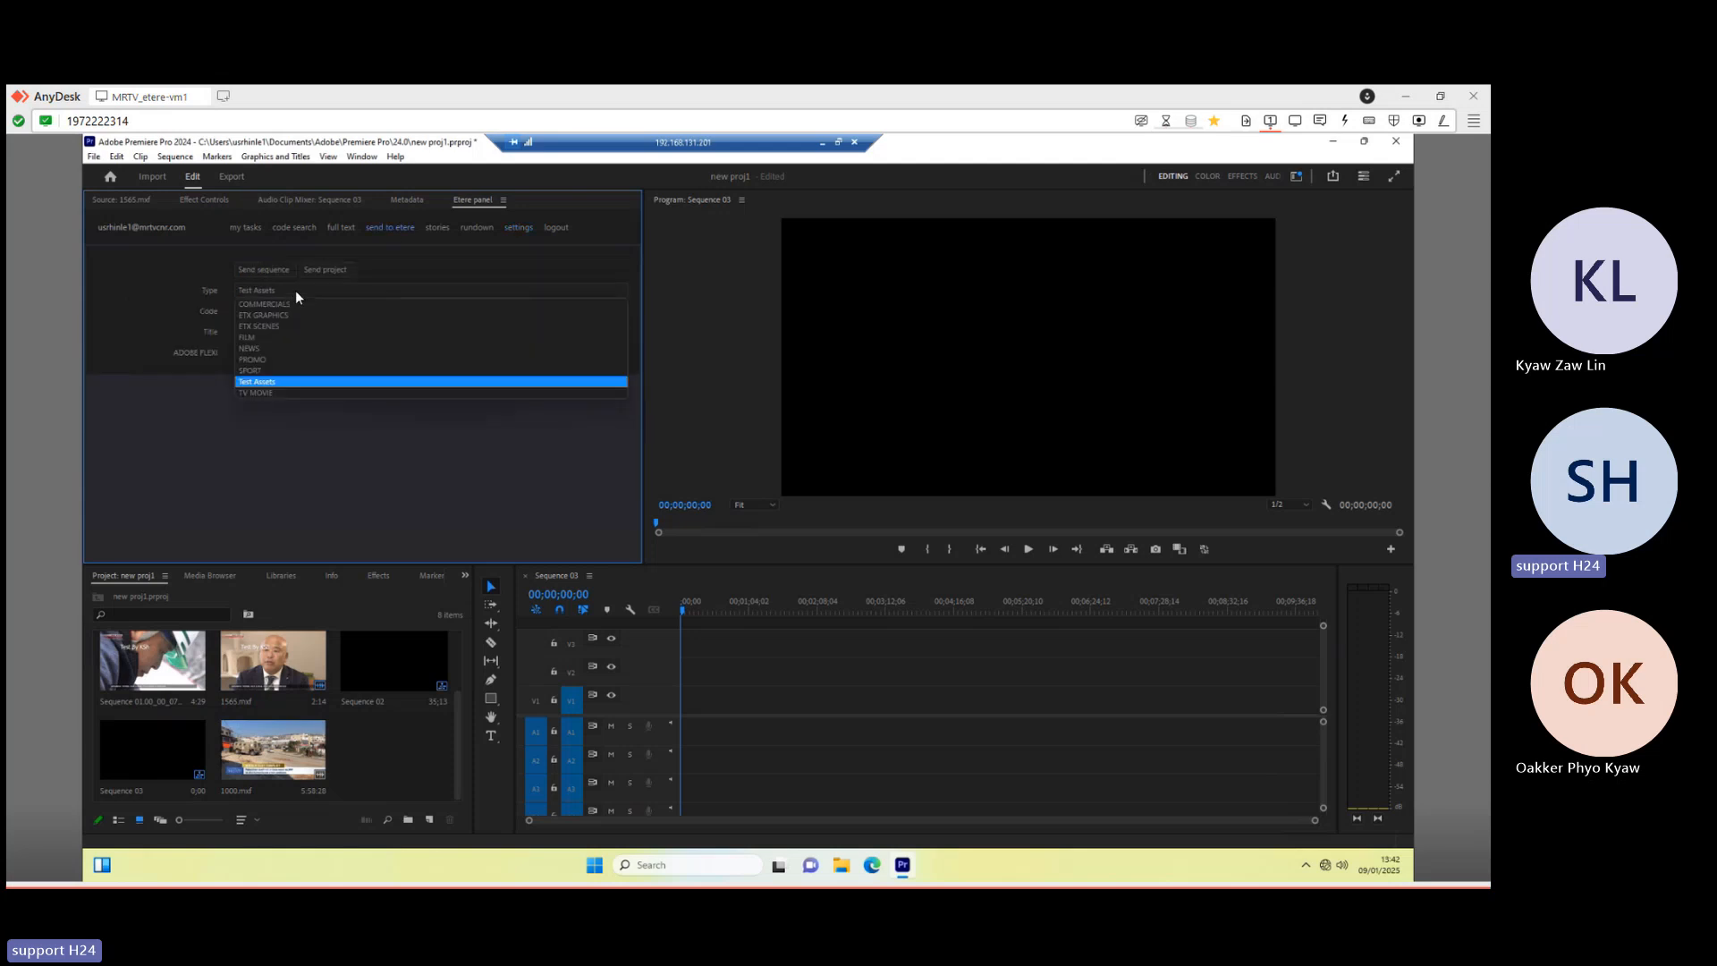
{"action": "left_click", "coordinate": [286, 503]}
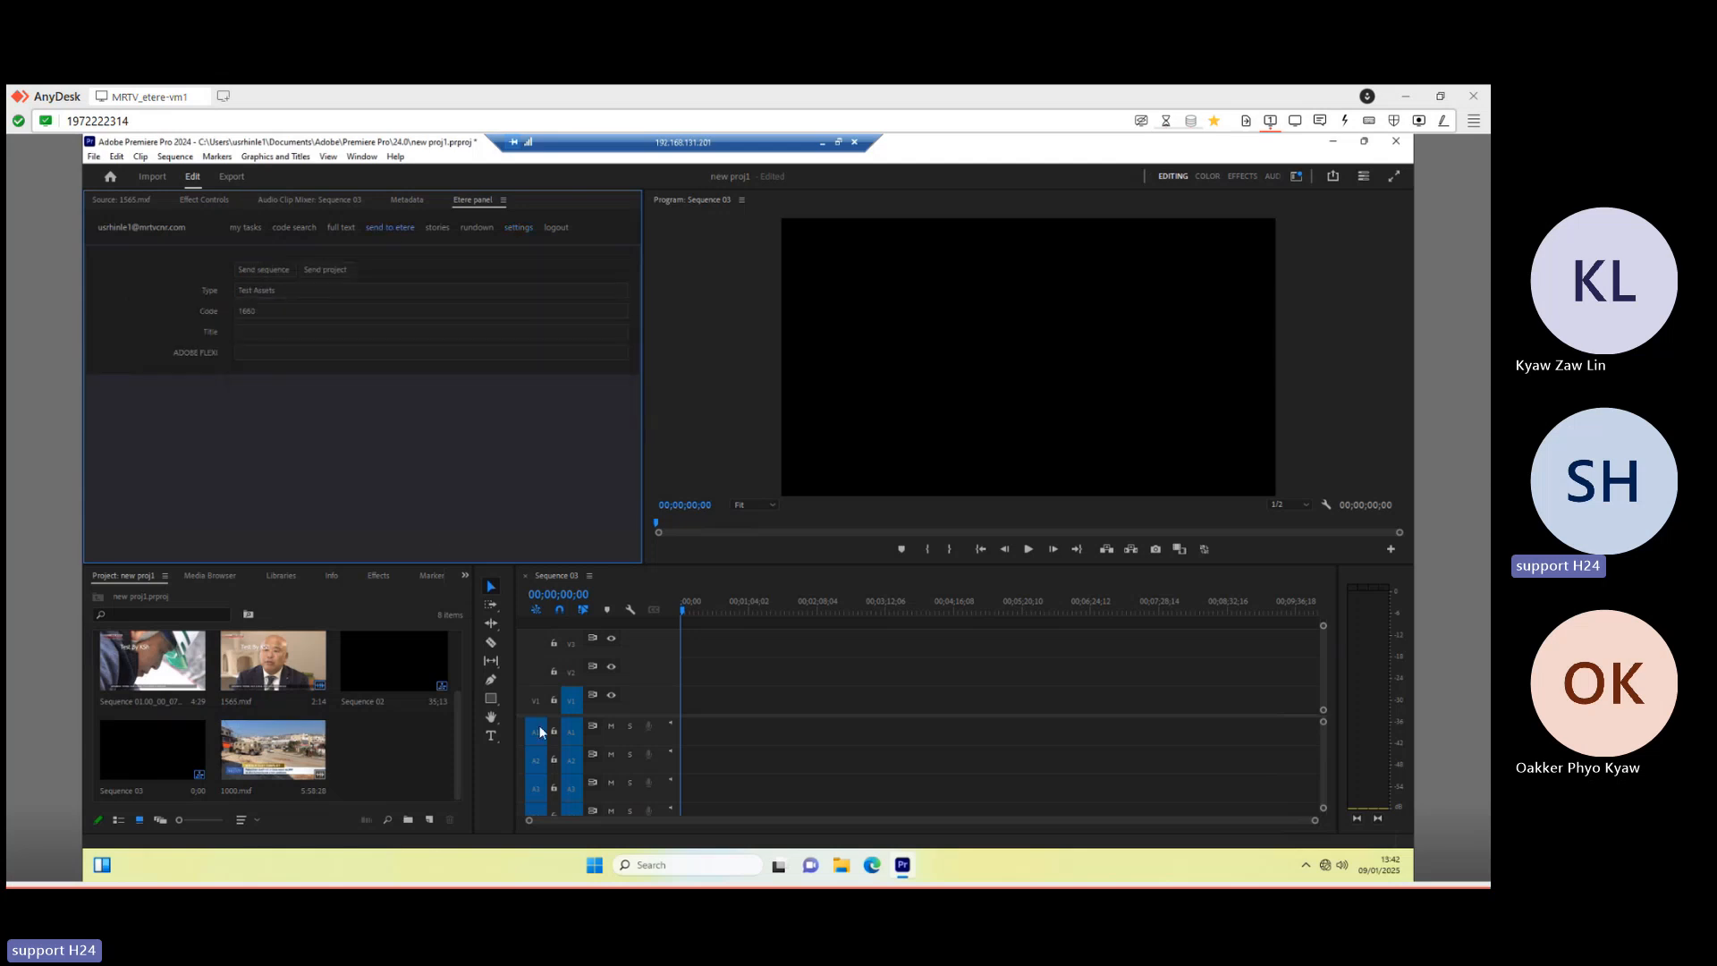
- Try placing 1000.mxf and 1565.mxf onto the timeline, then select Sequence 03
{"action": "left_click", "coordinate": [273, 757]}
{"action": "left_click_drag", "start_coordinate": [274, 757], "coordinate": [755, 704]}
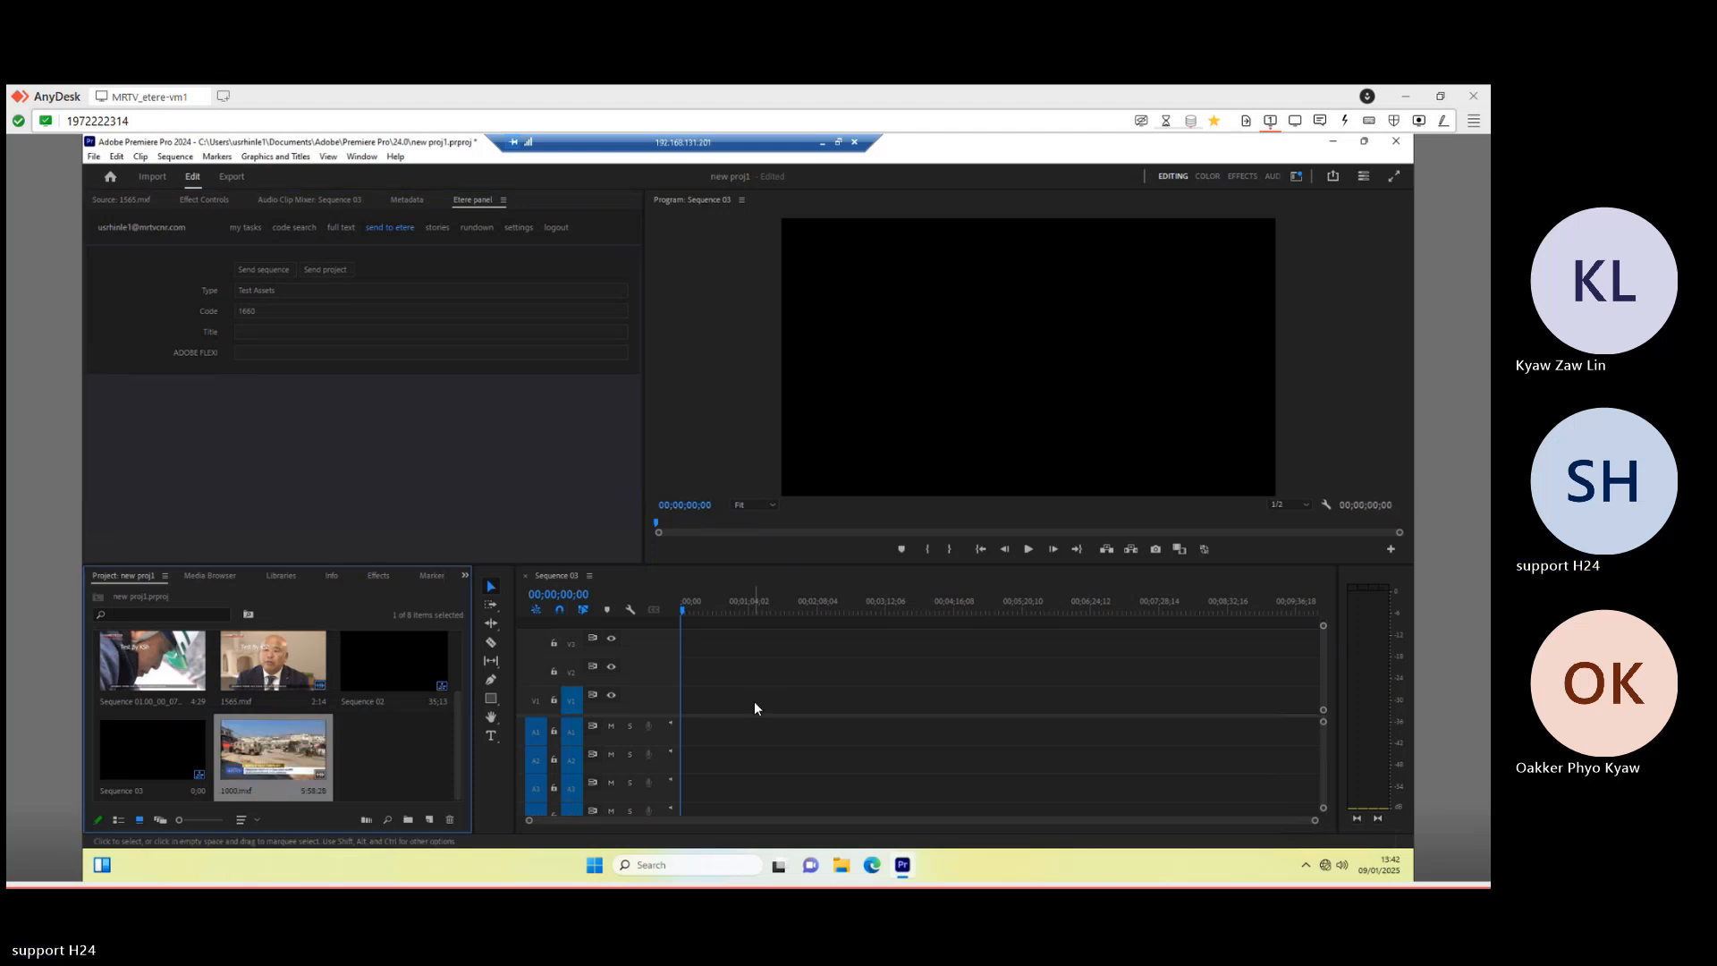
{"action": "left_click", "coordinate": [368, 758]}
{"action": "left_click", "coordinate": [394, 675]}
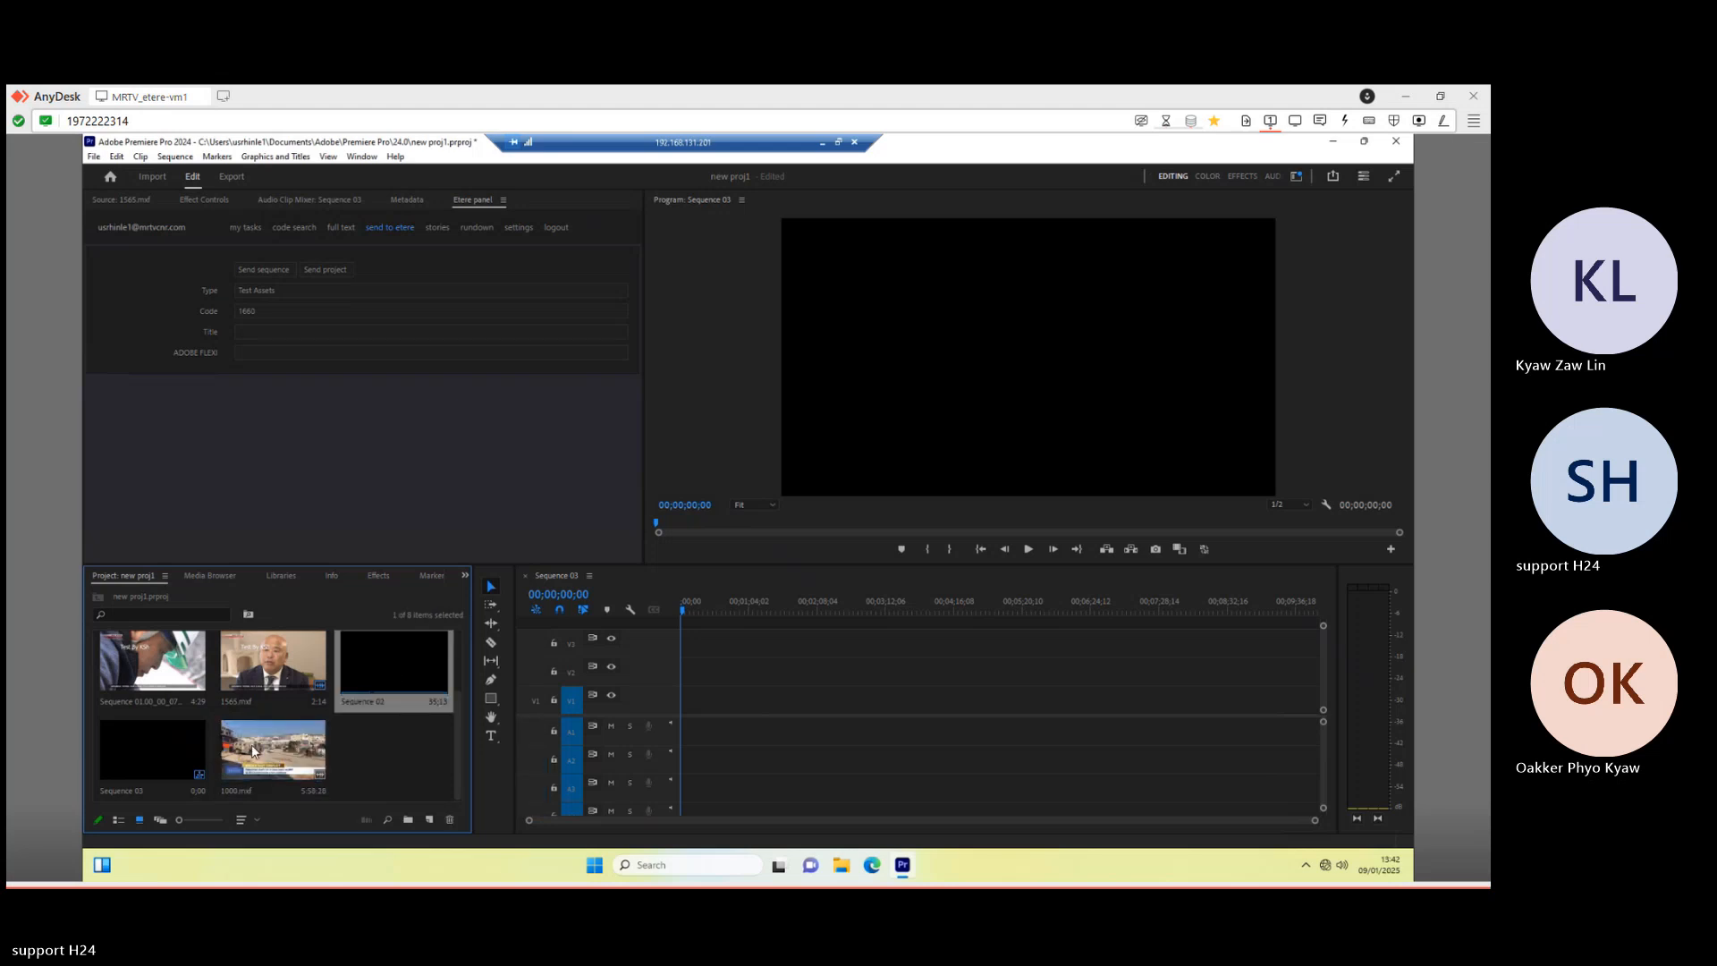
{"action": "left_click_drag", "start_coordinate": [266, 695], "coordinate": [751, 691]}
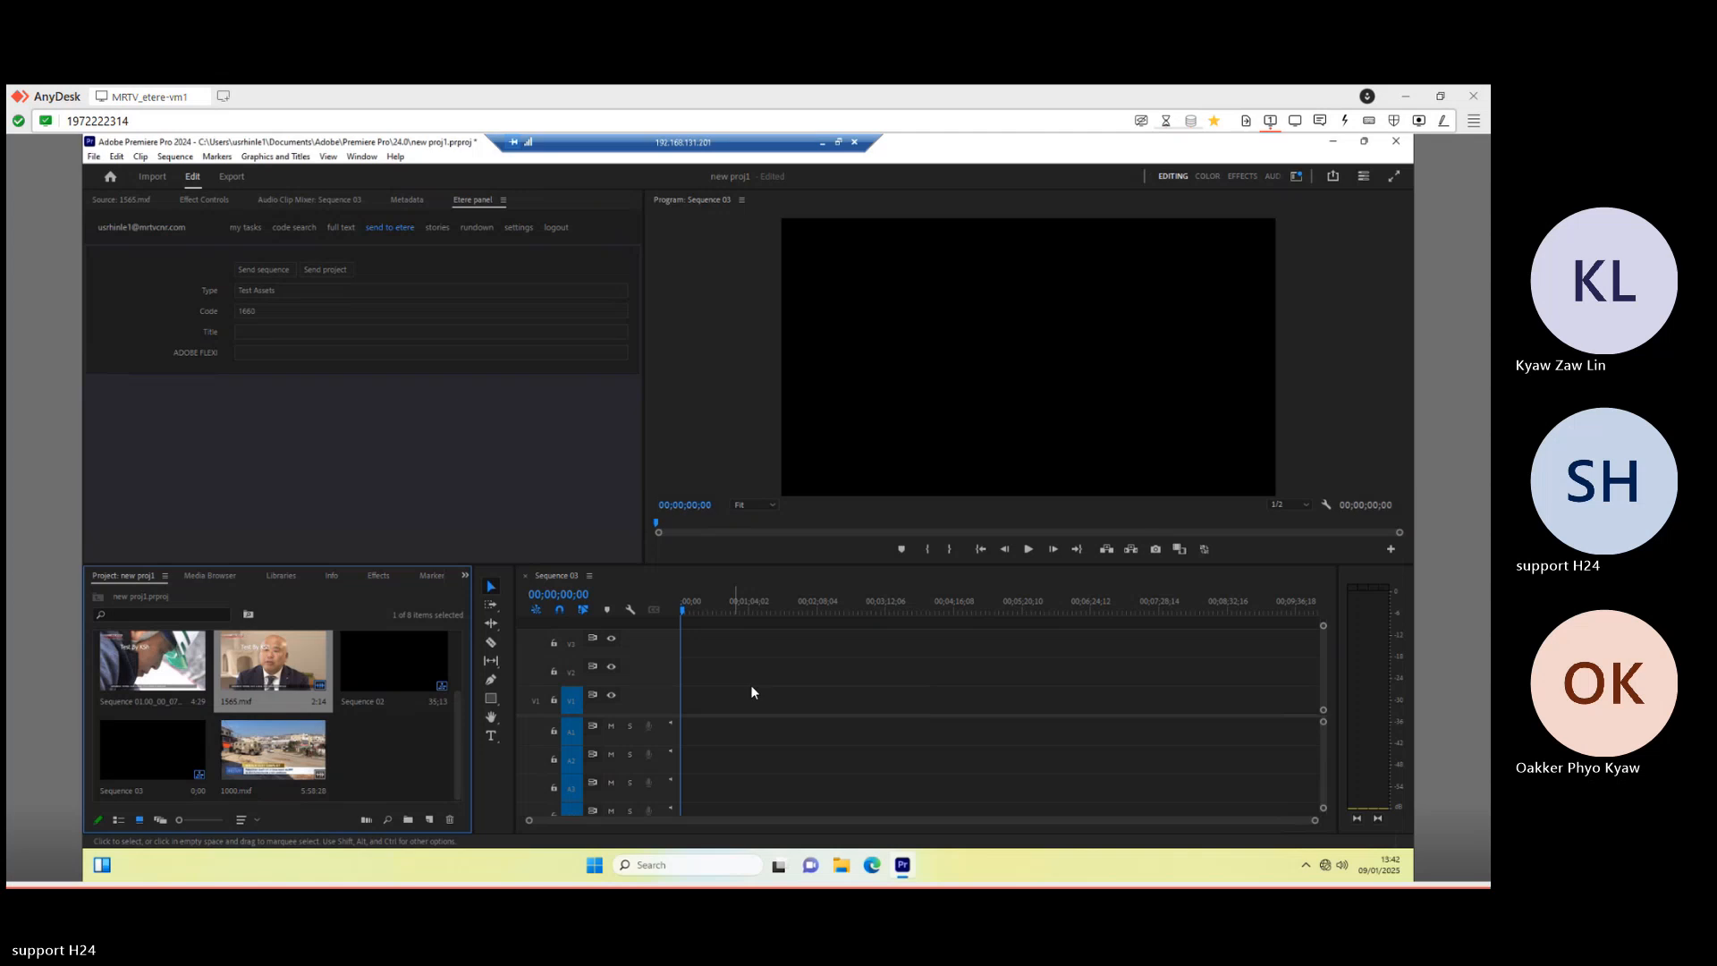
{"action": "left_click", "coordinate": [410, 753]}
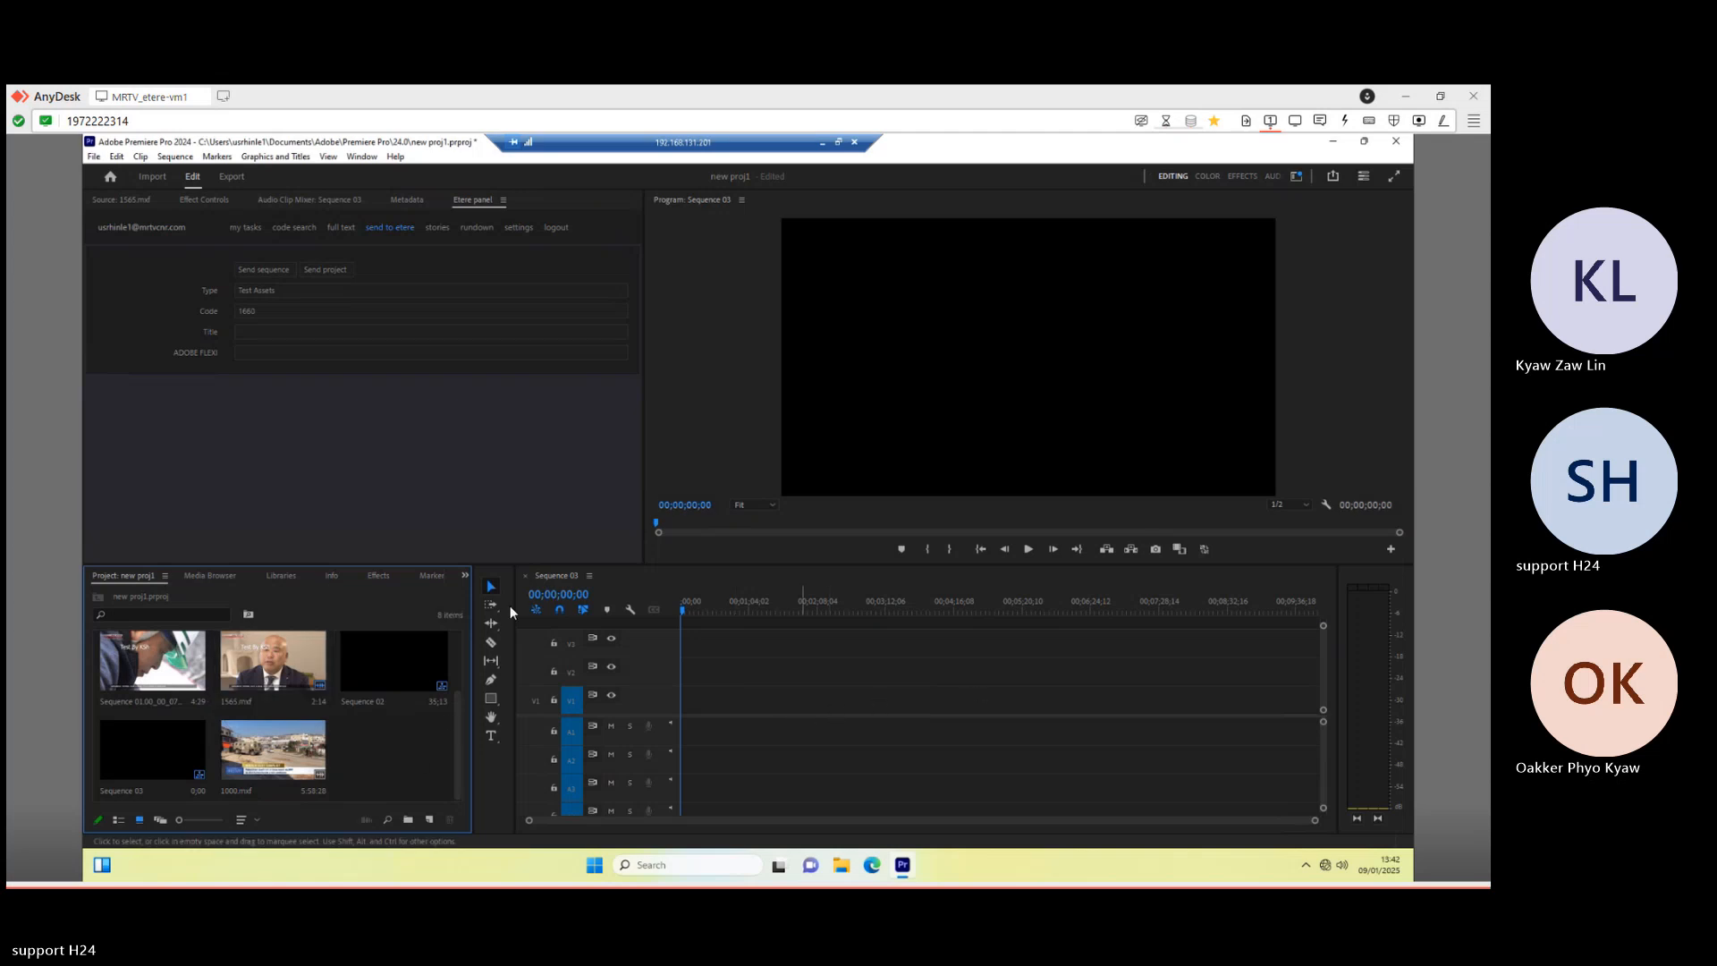
{"action": "left_click", "coordinate": [167, 760]}
- Delete Sequence 03, build a sequence from 1565.mxf, and razor-cut the clip in three places
{"action": "key", "text": "Delete"}
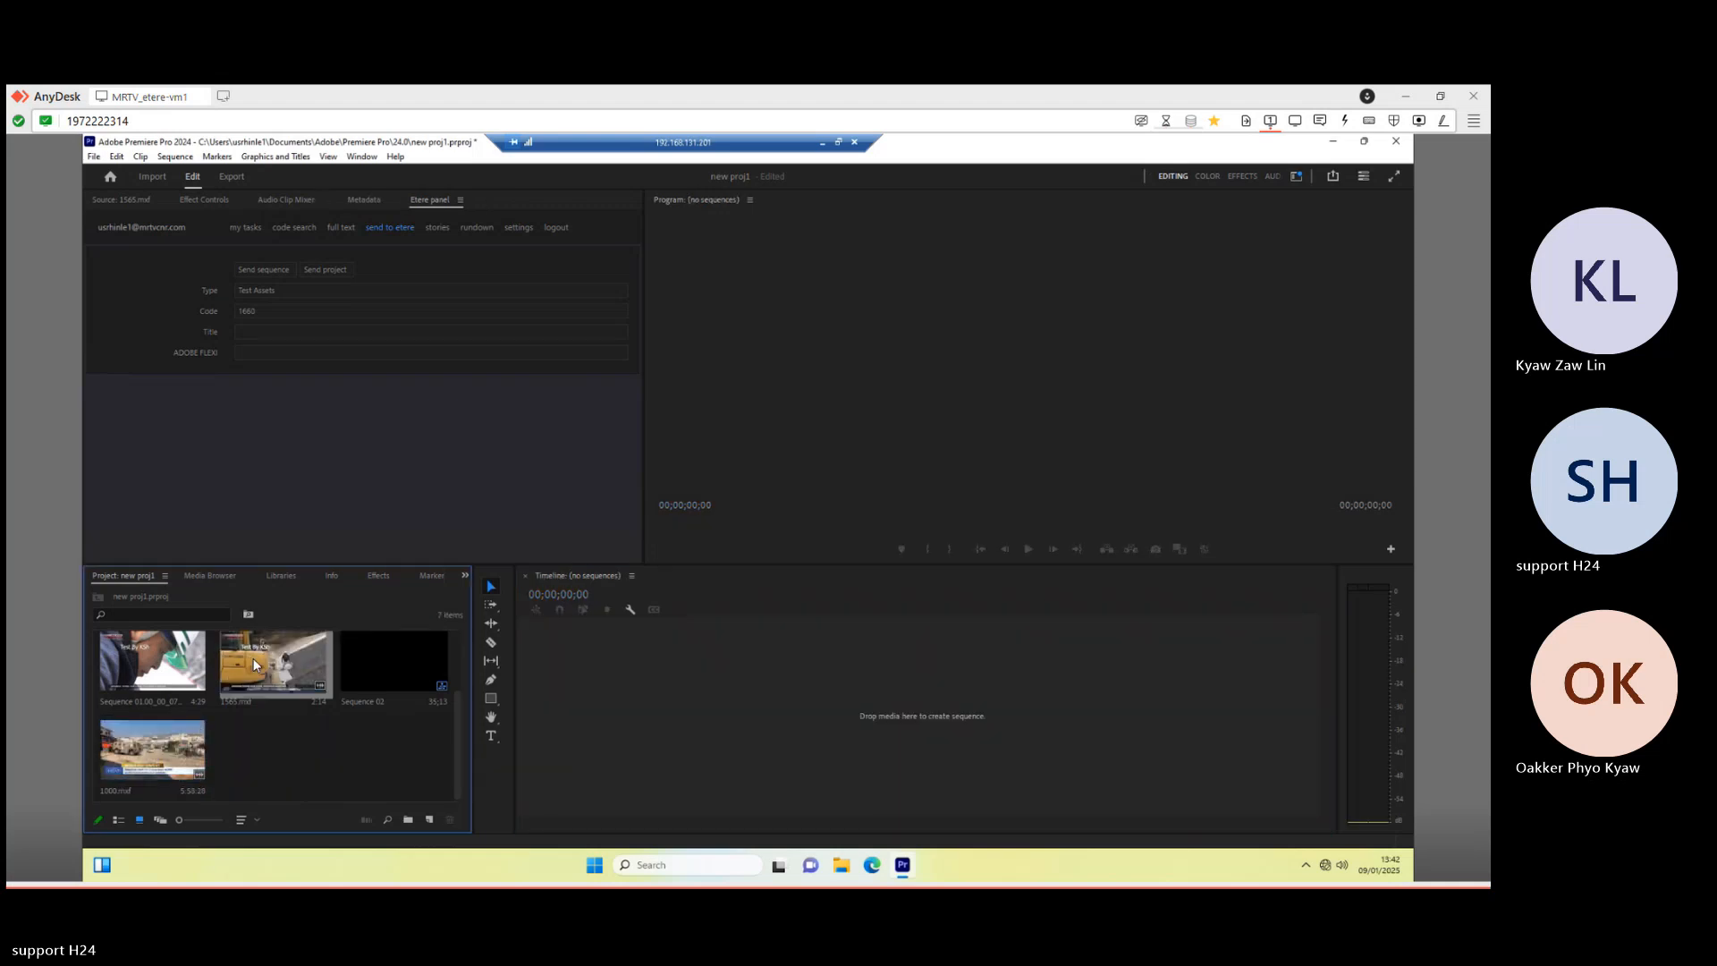
{"action": "left_click_drag", "start_coordinate": [279, 673], "coordinate": [637, 692]}
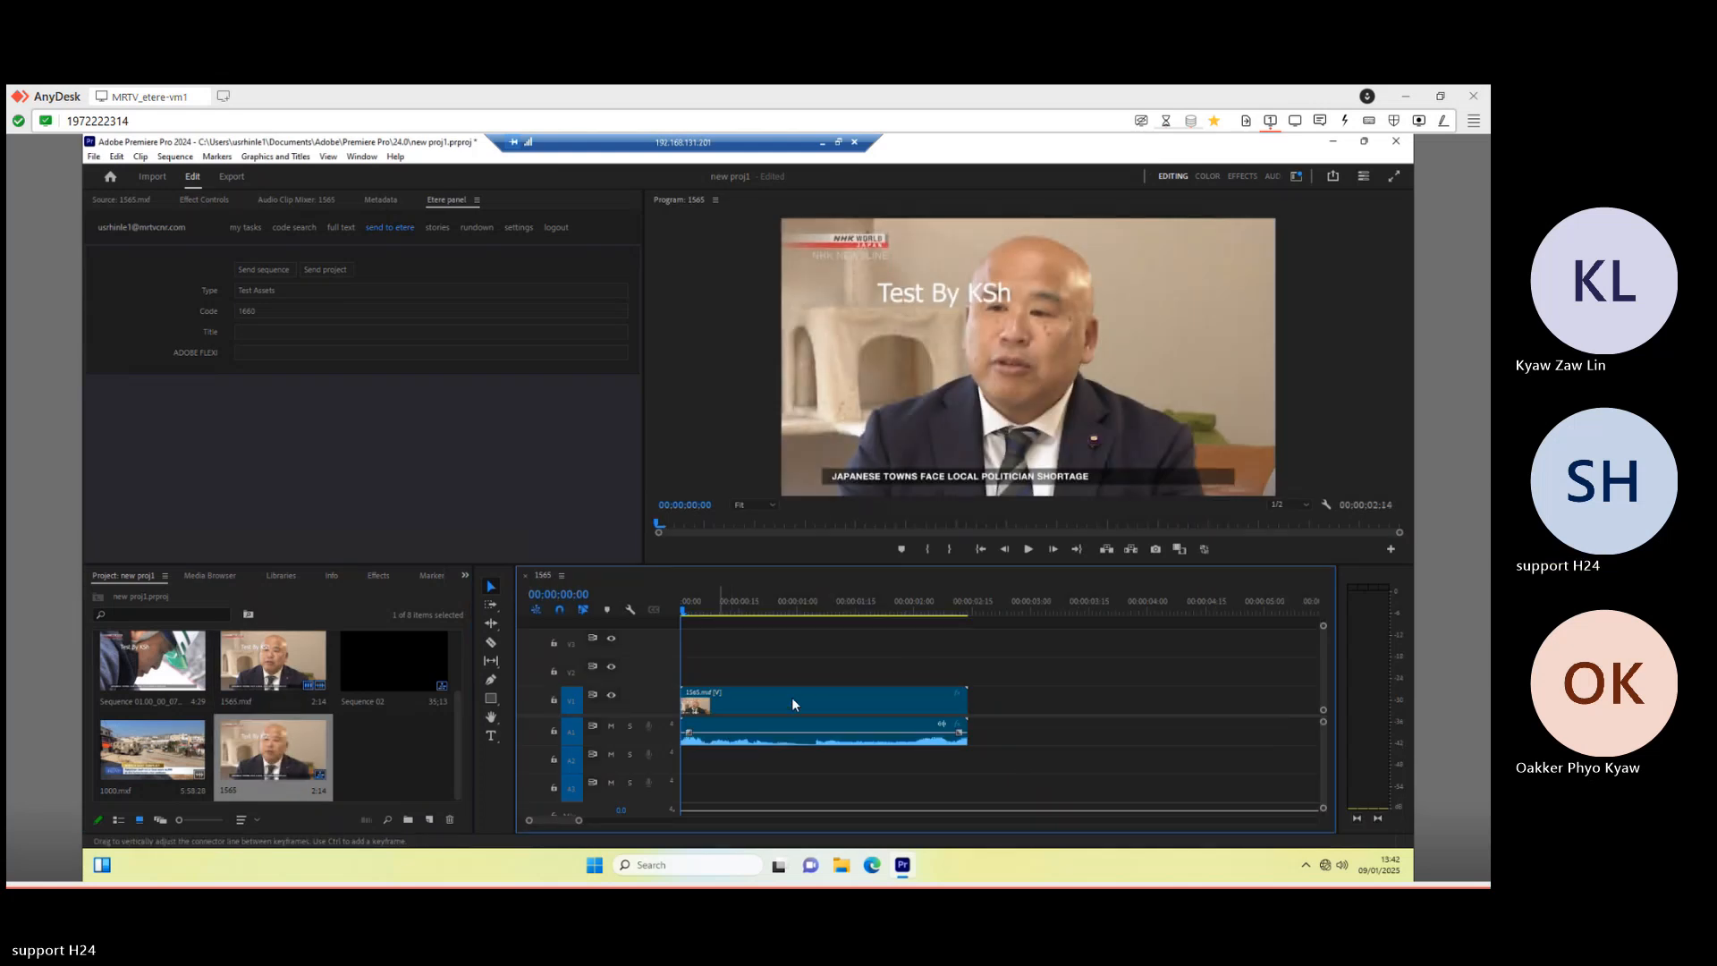
{"action": "left_click", "coordinate": [491, 642]}
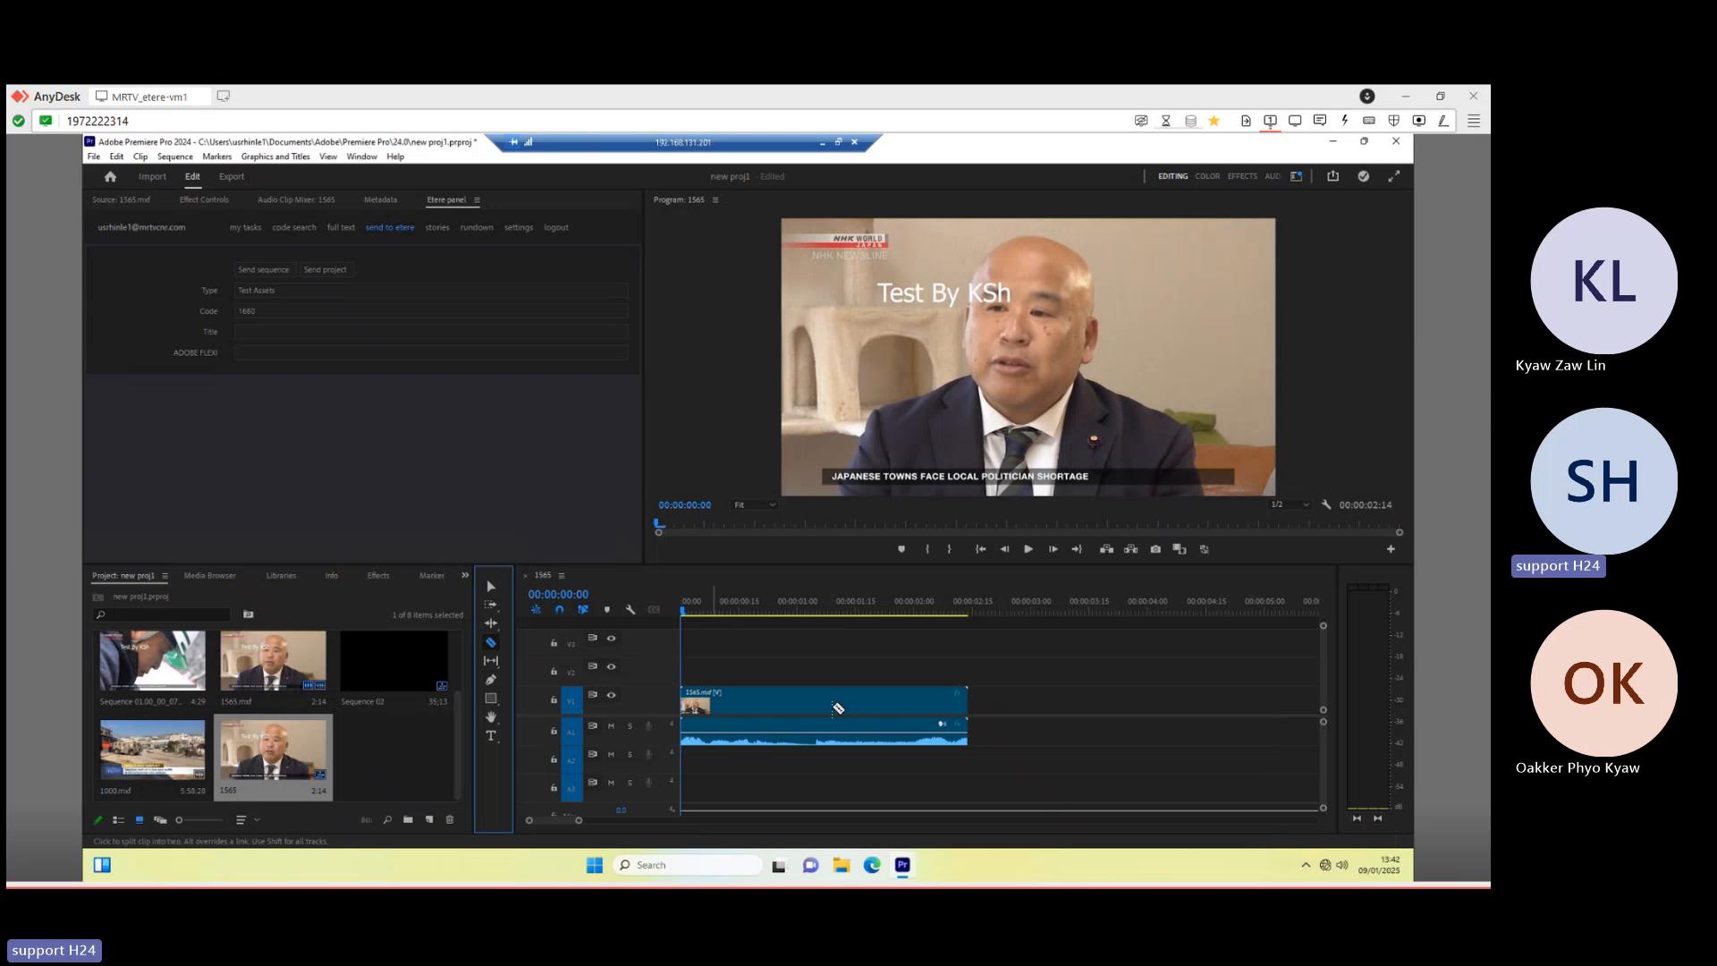
{"action": "left_click", "coordinate": [797, 700]}
{"action": "left_click", "coordinate": [866, 701]}
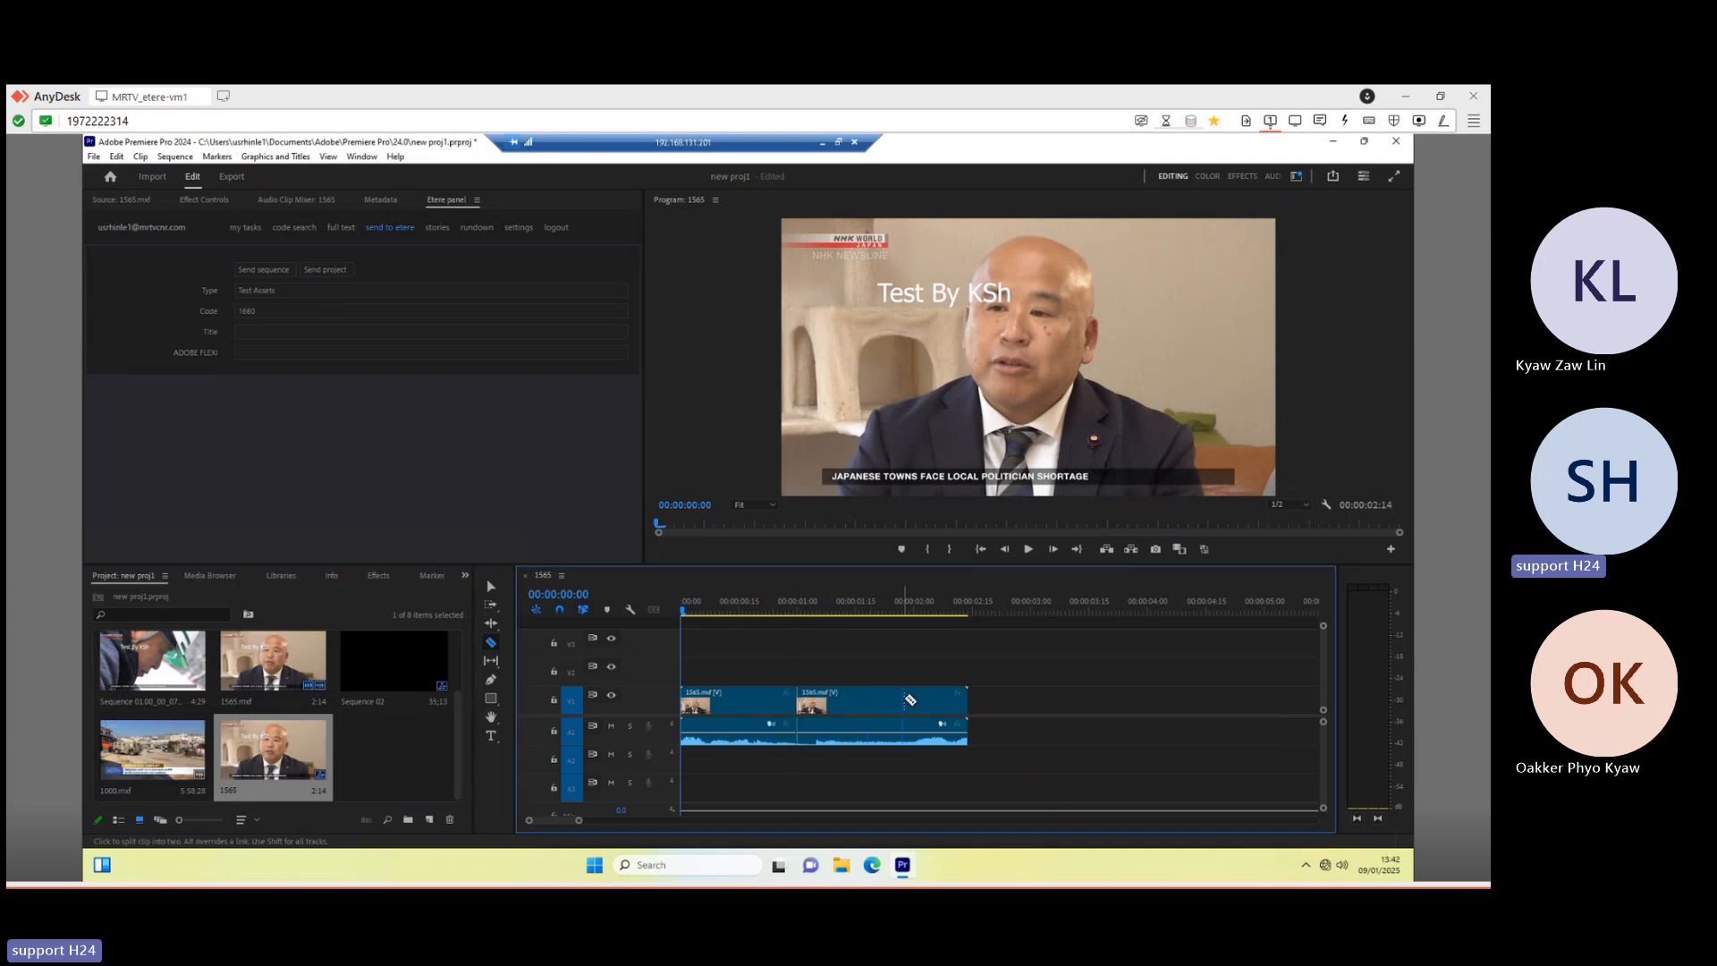
{"action": "left_click", "coordinate": [903, 700]}
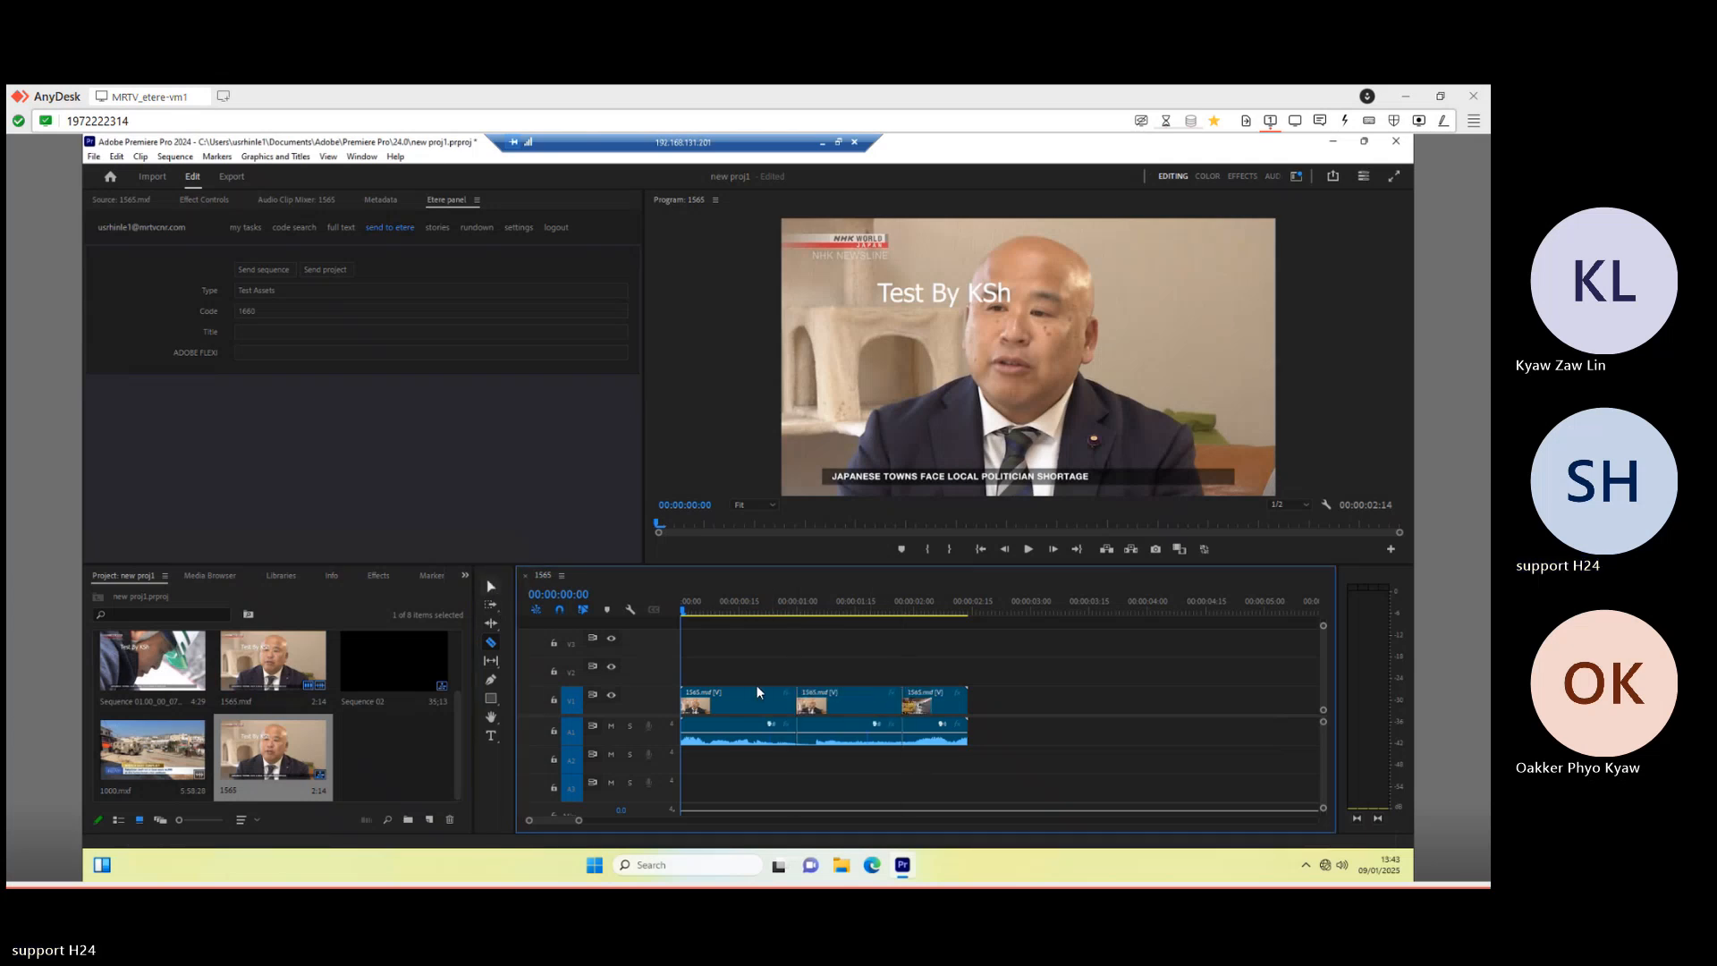
- Select and move the middle 1565 clip, then minimize the remote Premiere session
{"action": "left_click", "coordinate": [491, 586]}
{"action": "left_click", "coordinate": [832, 704]}
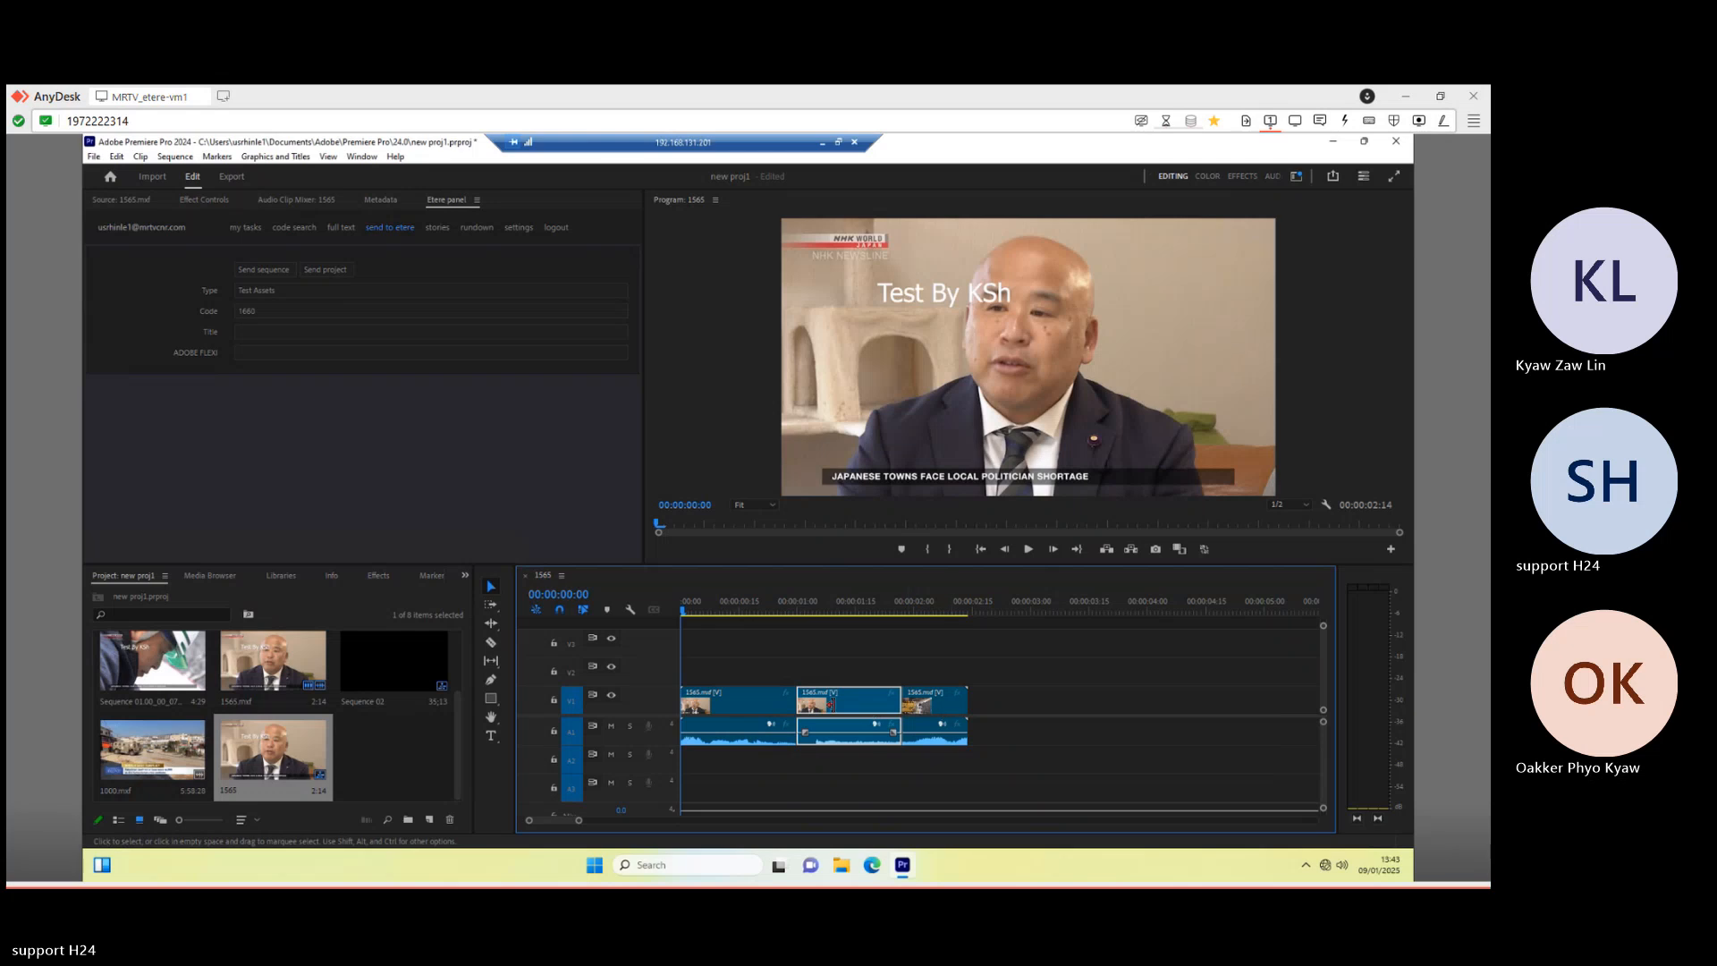
{"action": "mouse_move", "coordinate": [837, 711]}
{"action": "left_mouse_down"}
{"action": "mouse_move", "coordinate": [955, 709]}
{"action": "mouse_move", "coordinate": [846, 713]}
{"action": "left_mouse_up"}
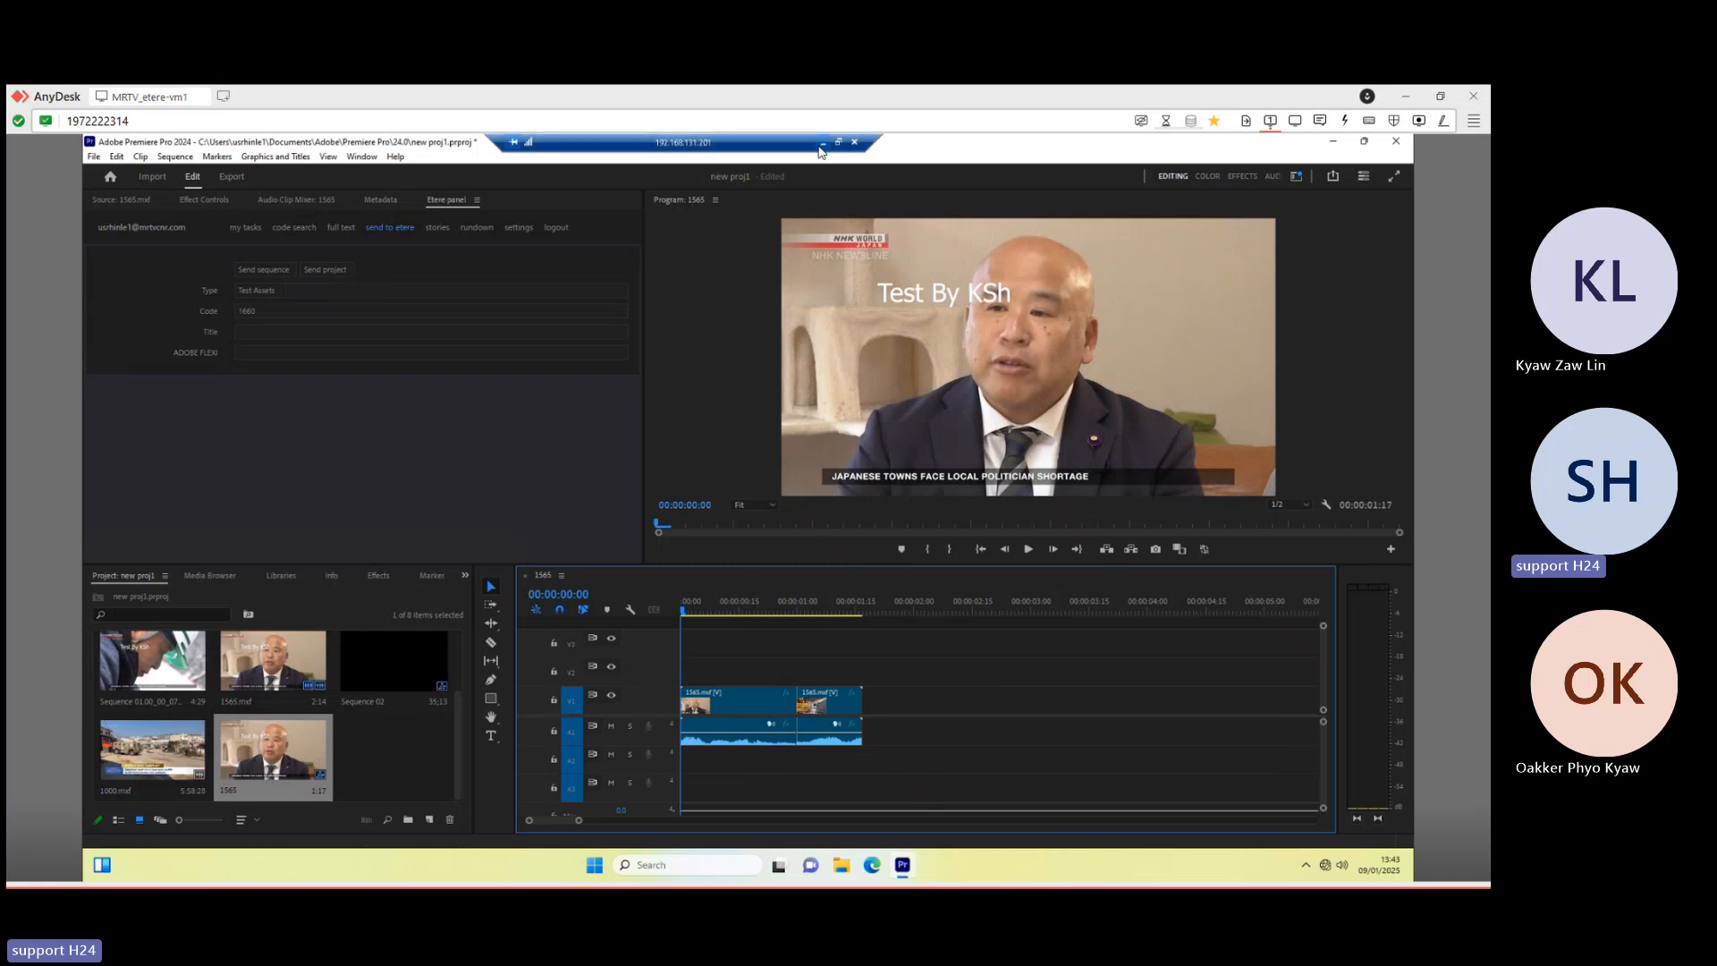
{"action": "left_click", "coordinate": [821, 144]}
- Open the MRTV NEWS Media Library and search assets sorted by ID, descending
{"action": "left_click", "coordinate": [610, 868]}
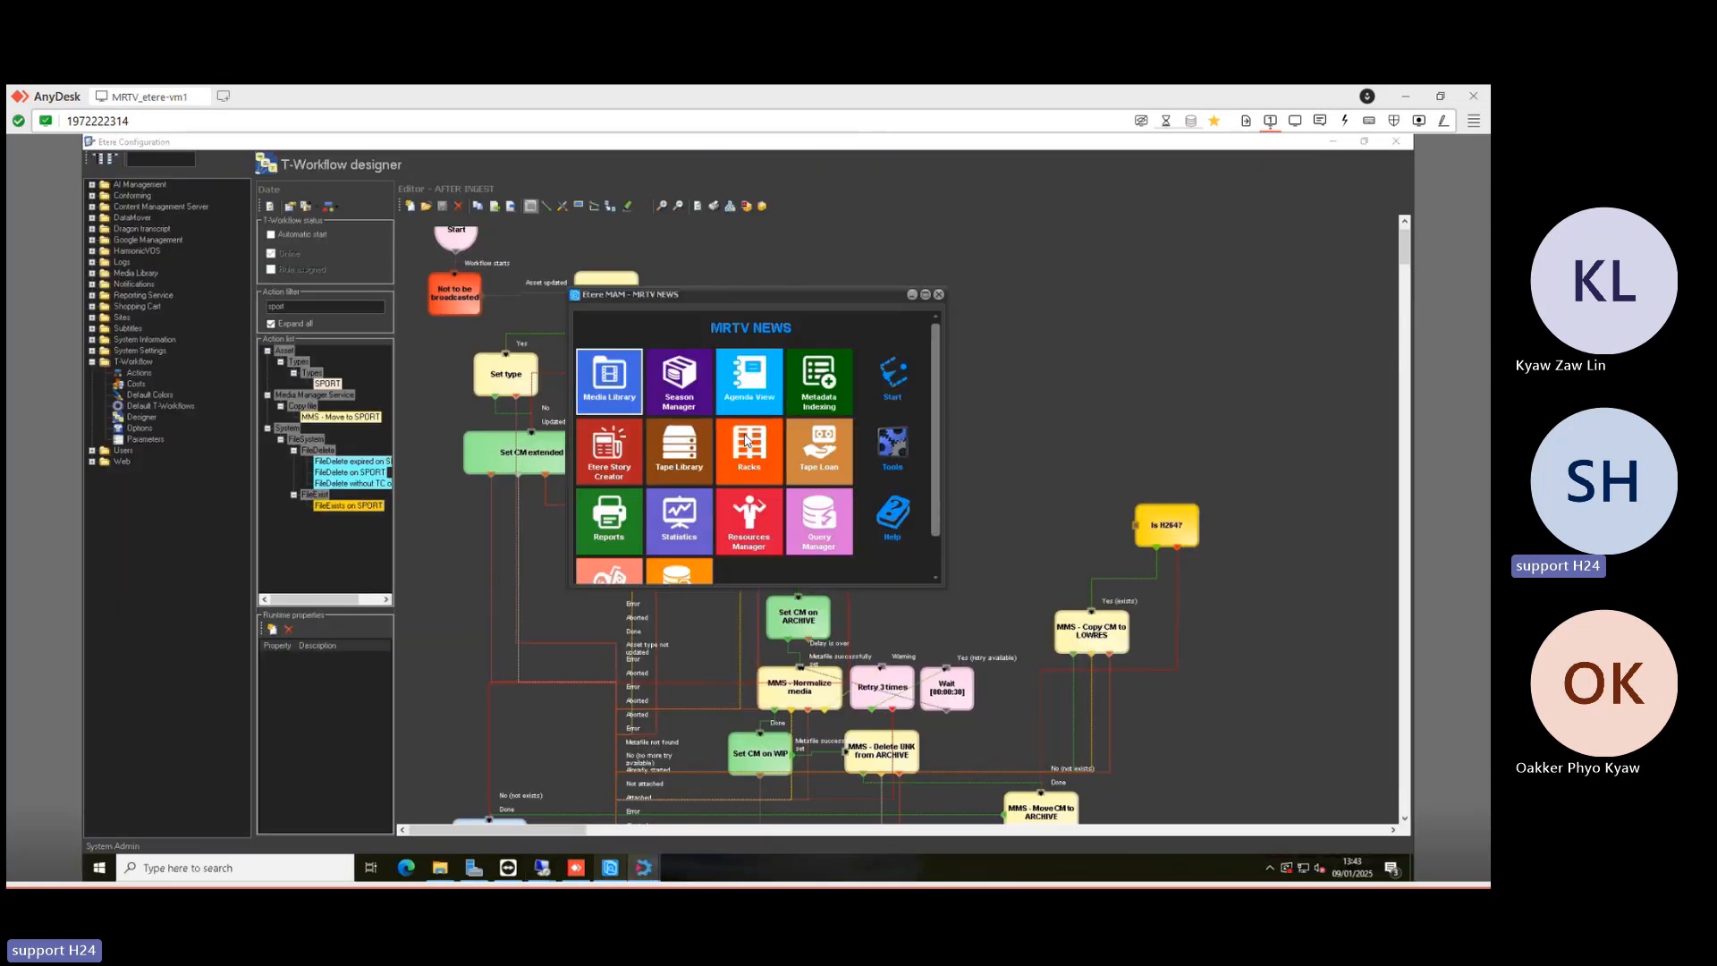
{"action": "left_click", "coordinate": [630, 390]}
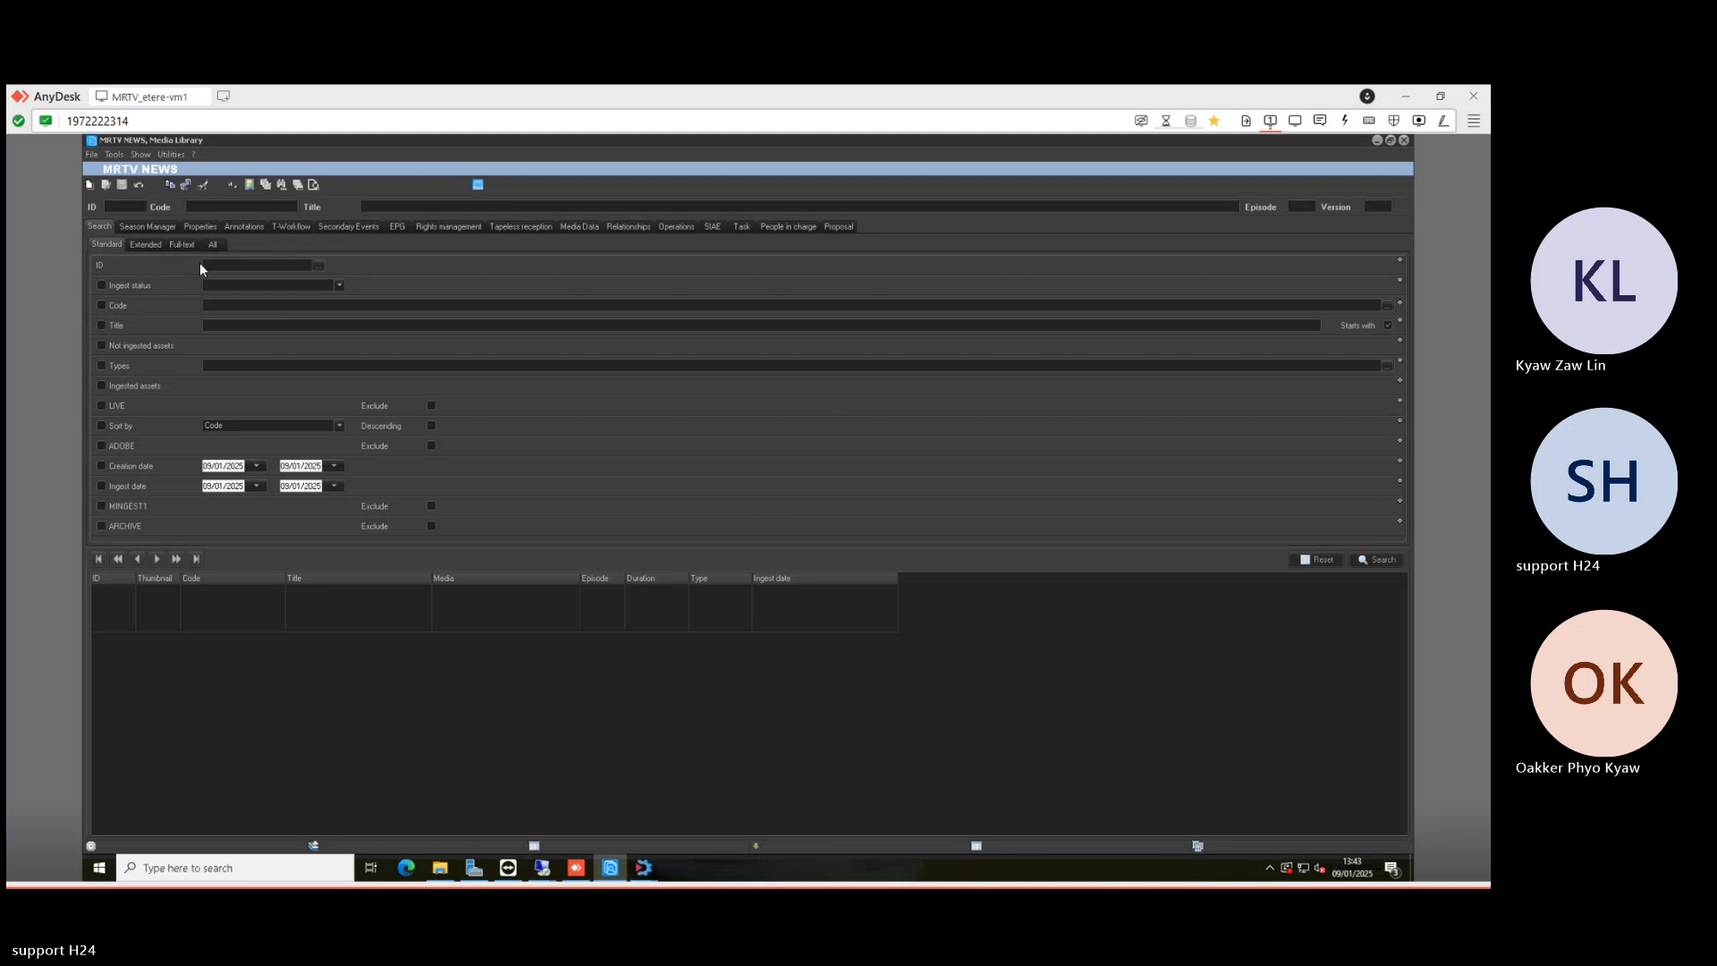
{"action": "left_click", "coordinate": [431, 425]}
{"action": "left_click", "coordinate": [254, 426]}
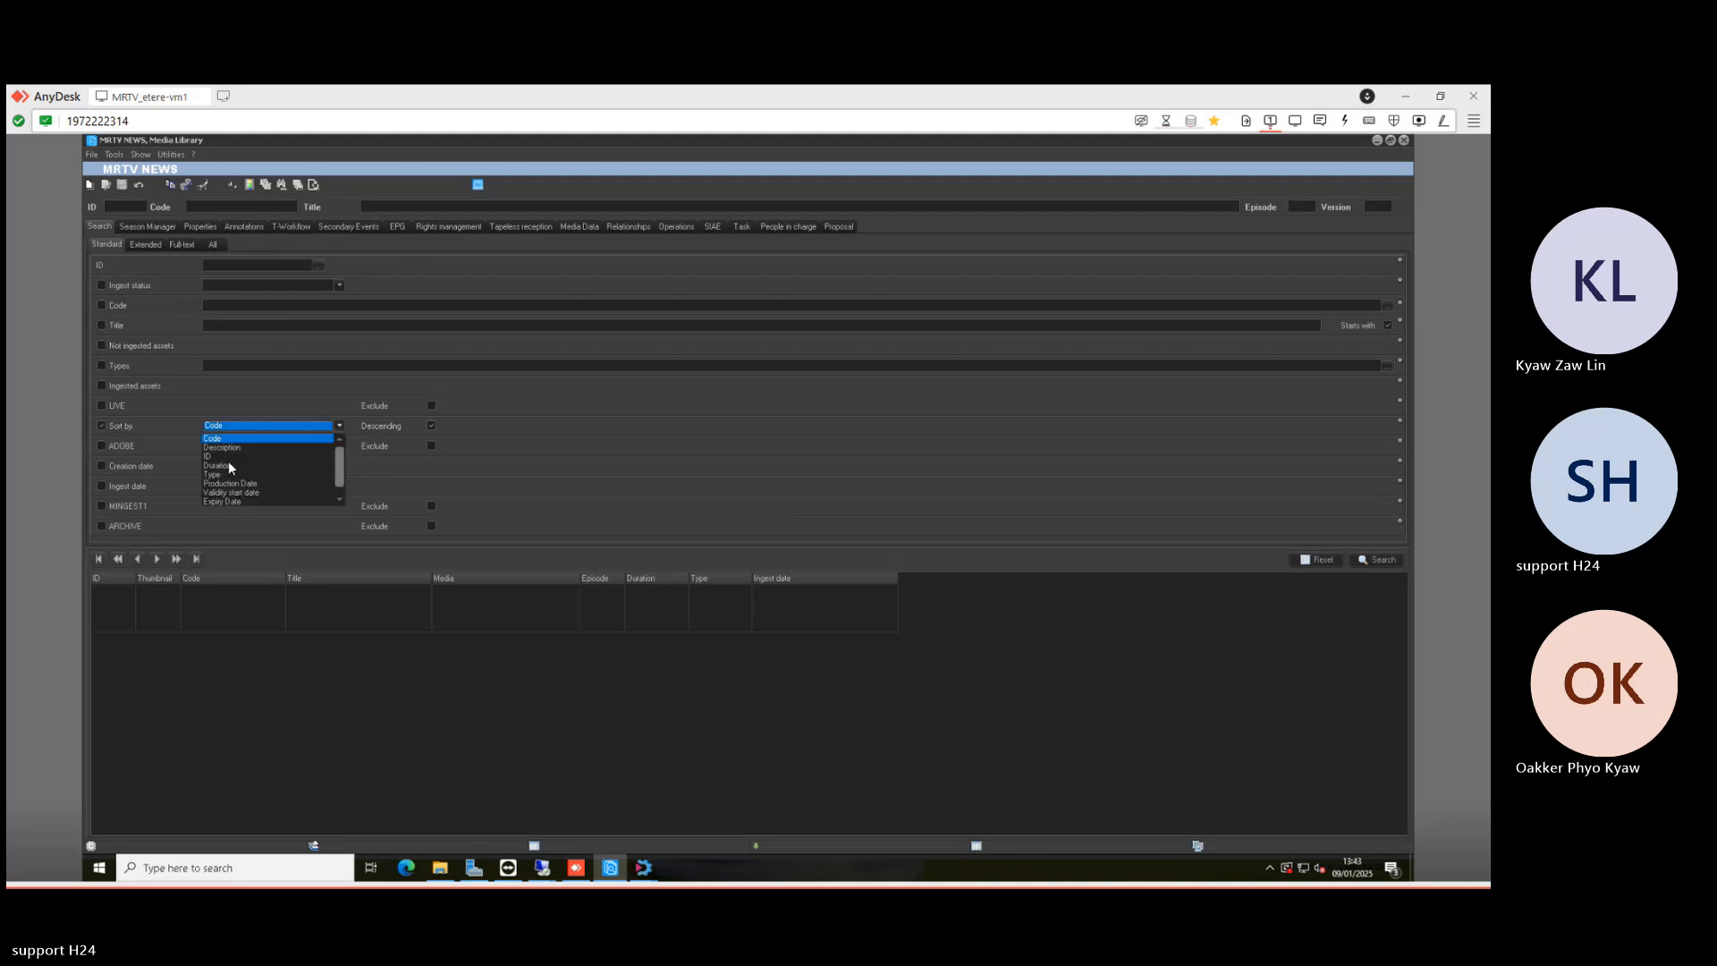
{"action": "left_click", "coordinate": [223, 457]}
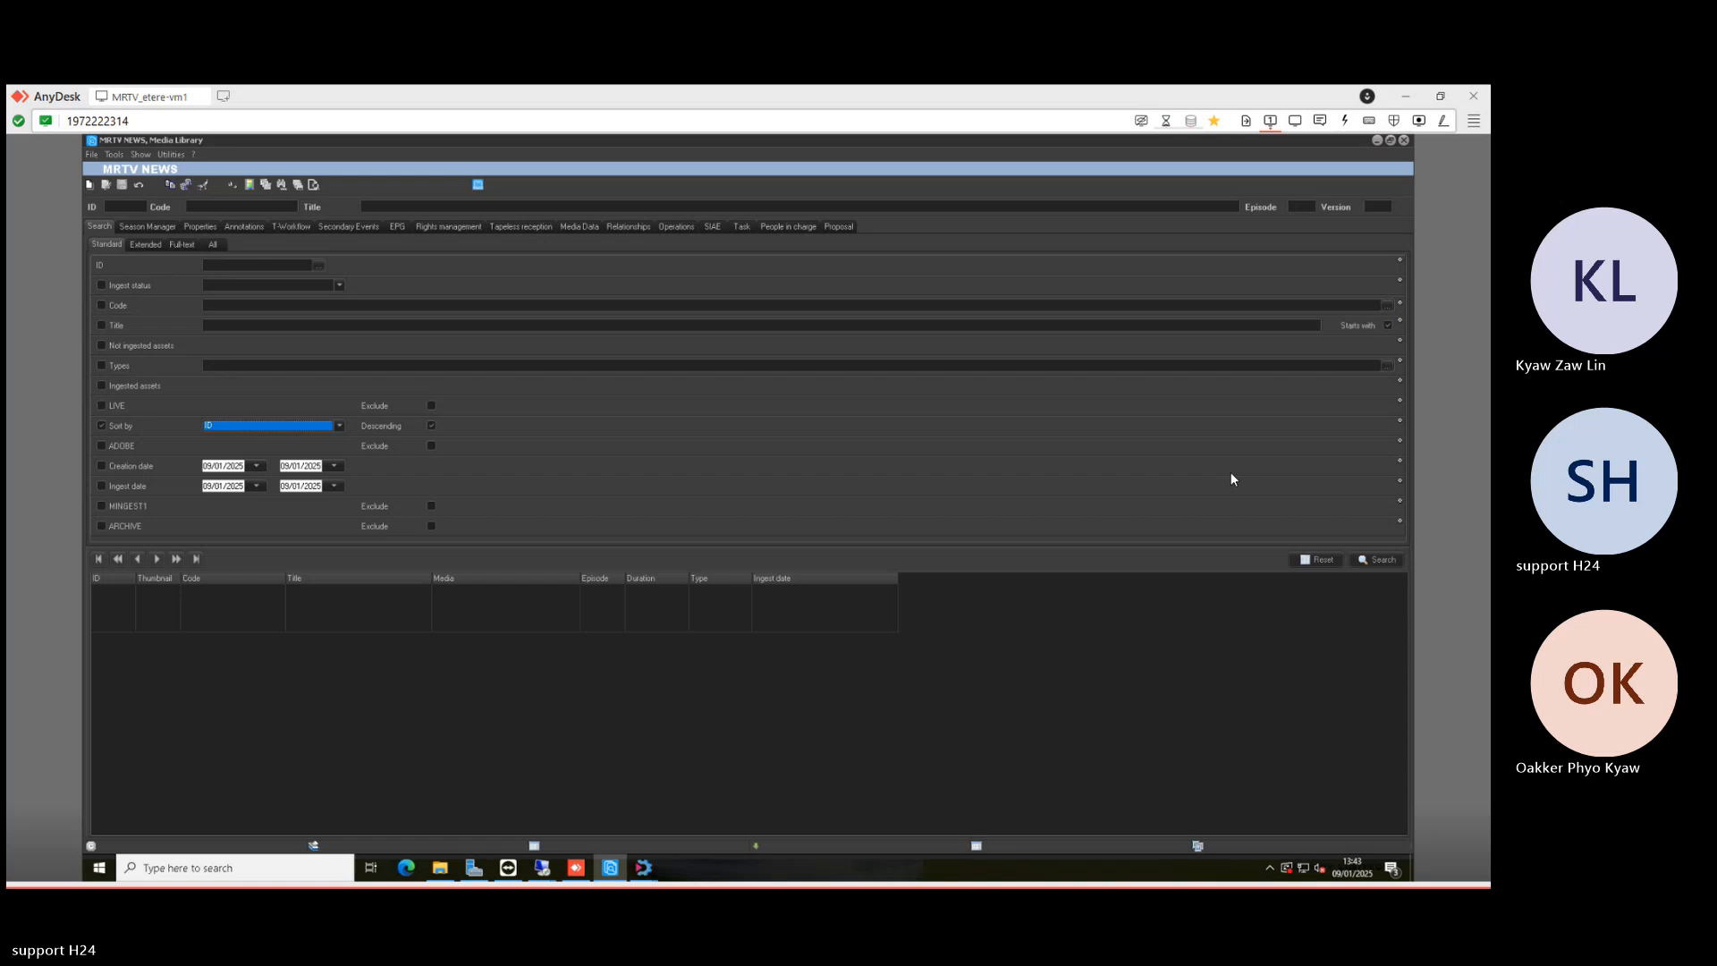
{"action": "left_click", "coordinate": [1388, 555]}
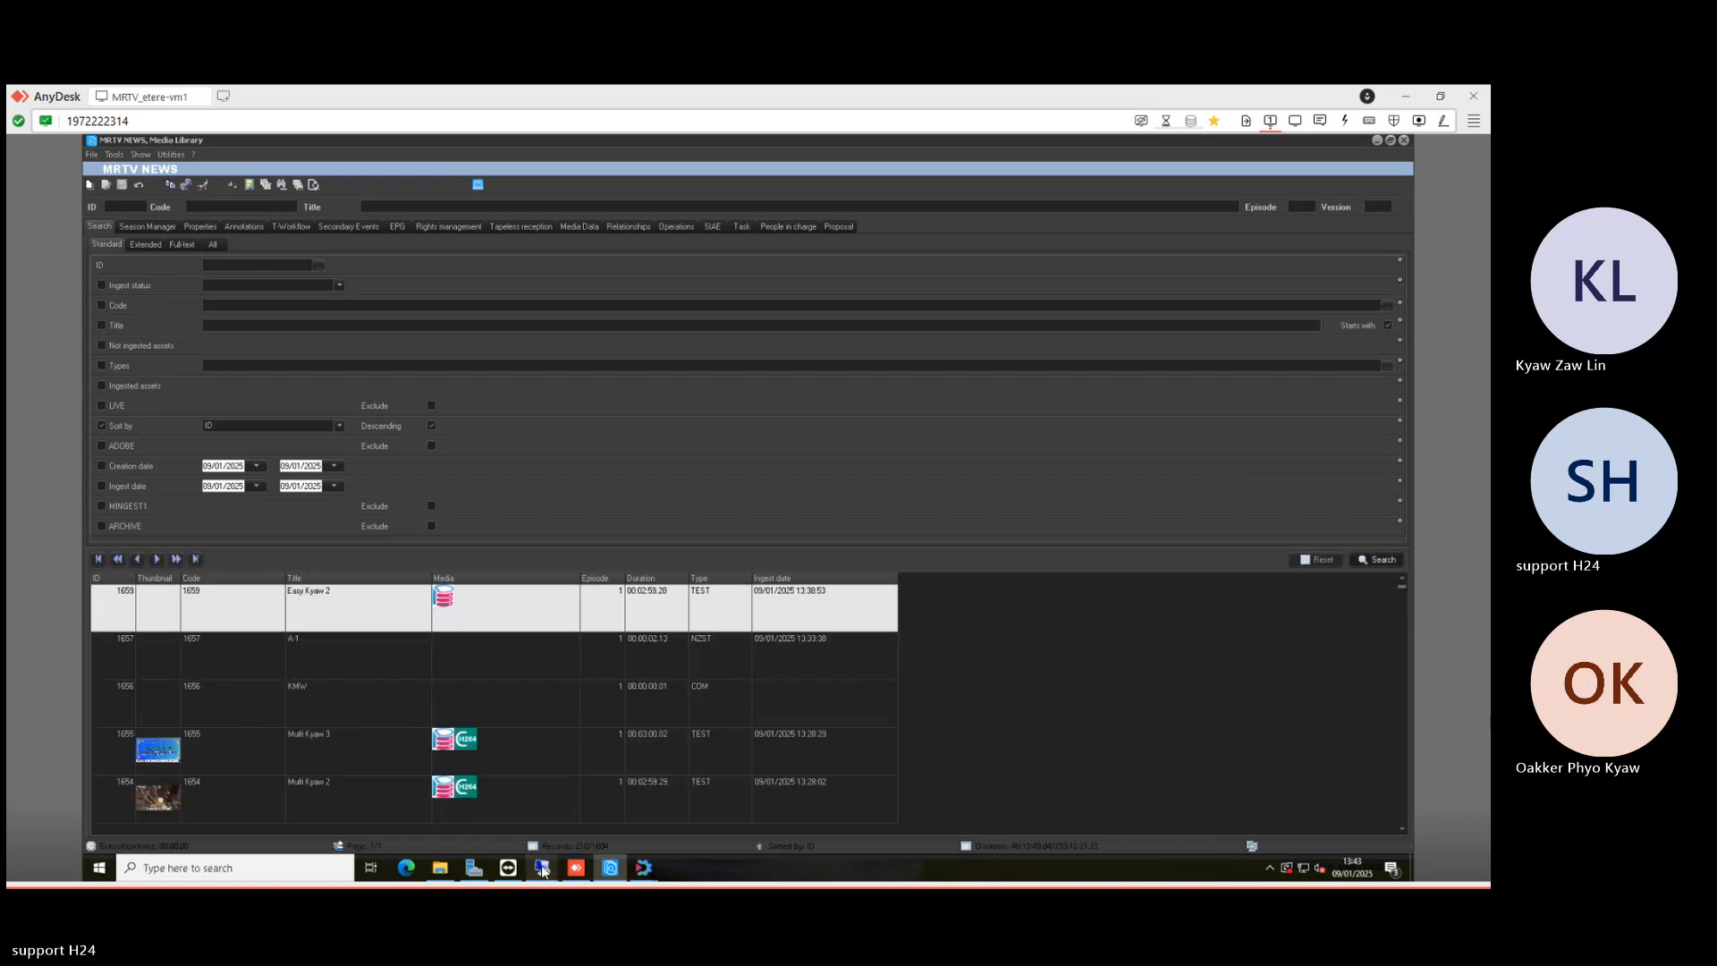
- Send the sequence from Premiere's Etere panel as a SPORT-type asset titled 'SPORT MEDIA'
{"action": "mouse_move", "coordinate": [542, 865]}
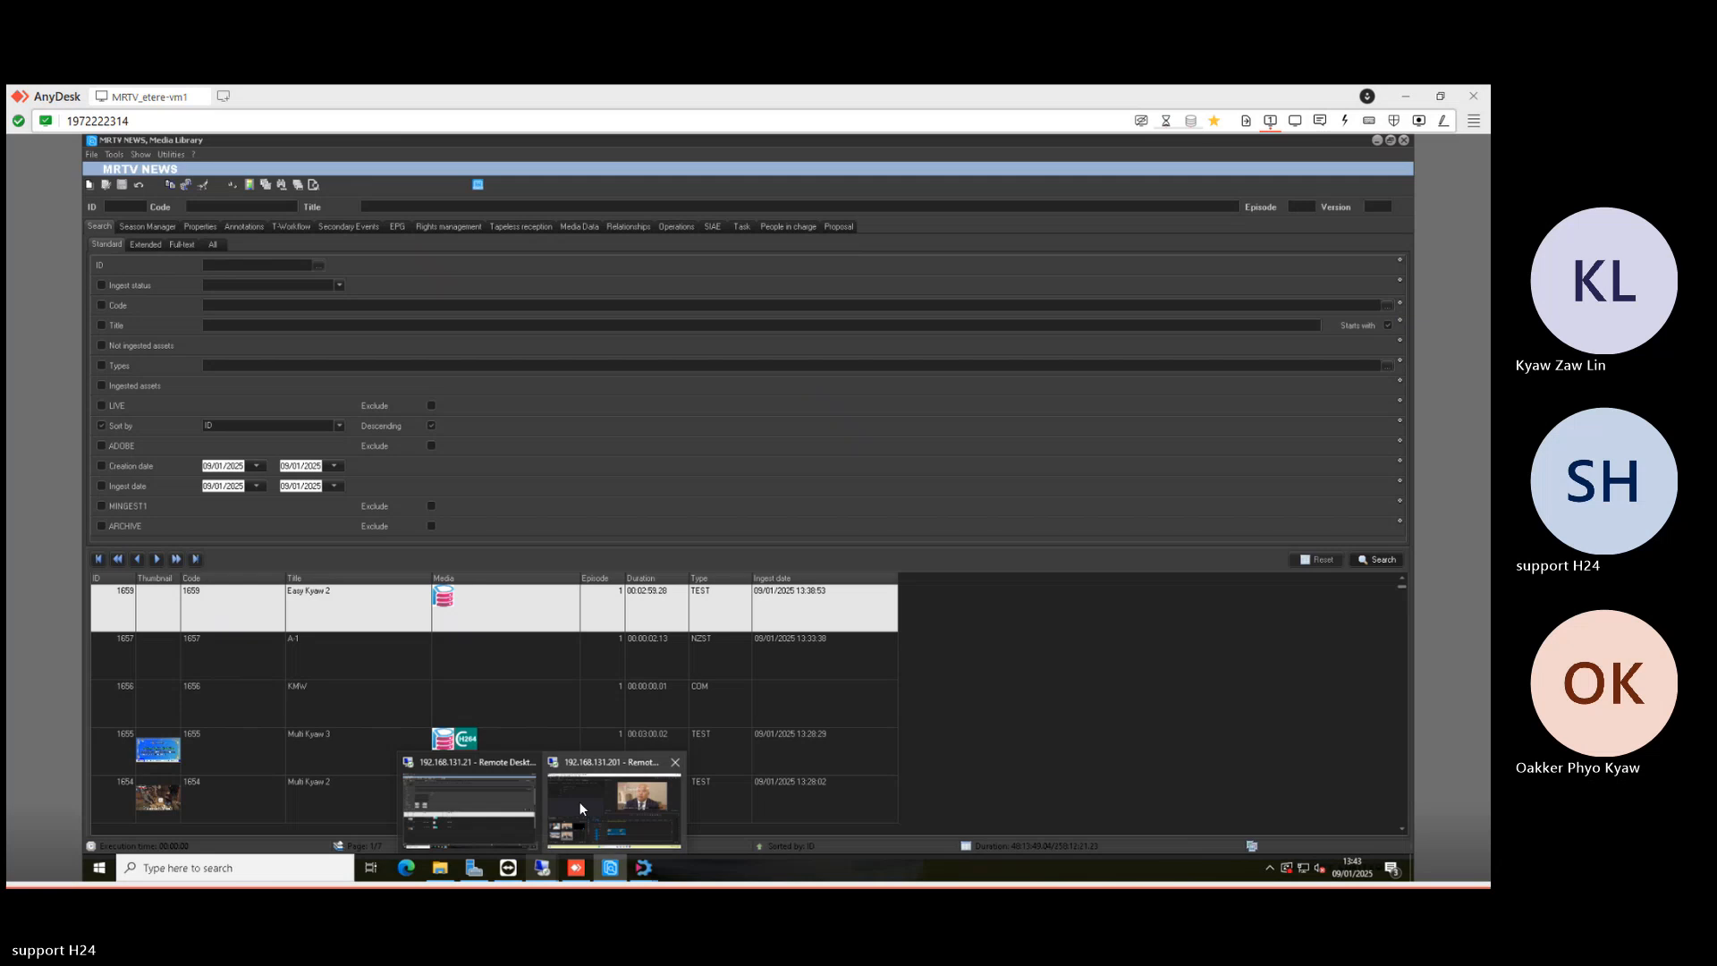
{"action": "left_click", "coordinate": [578, 802]}
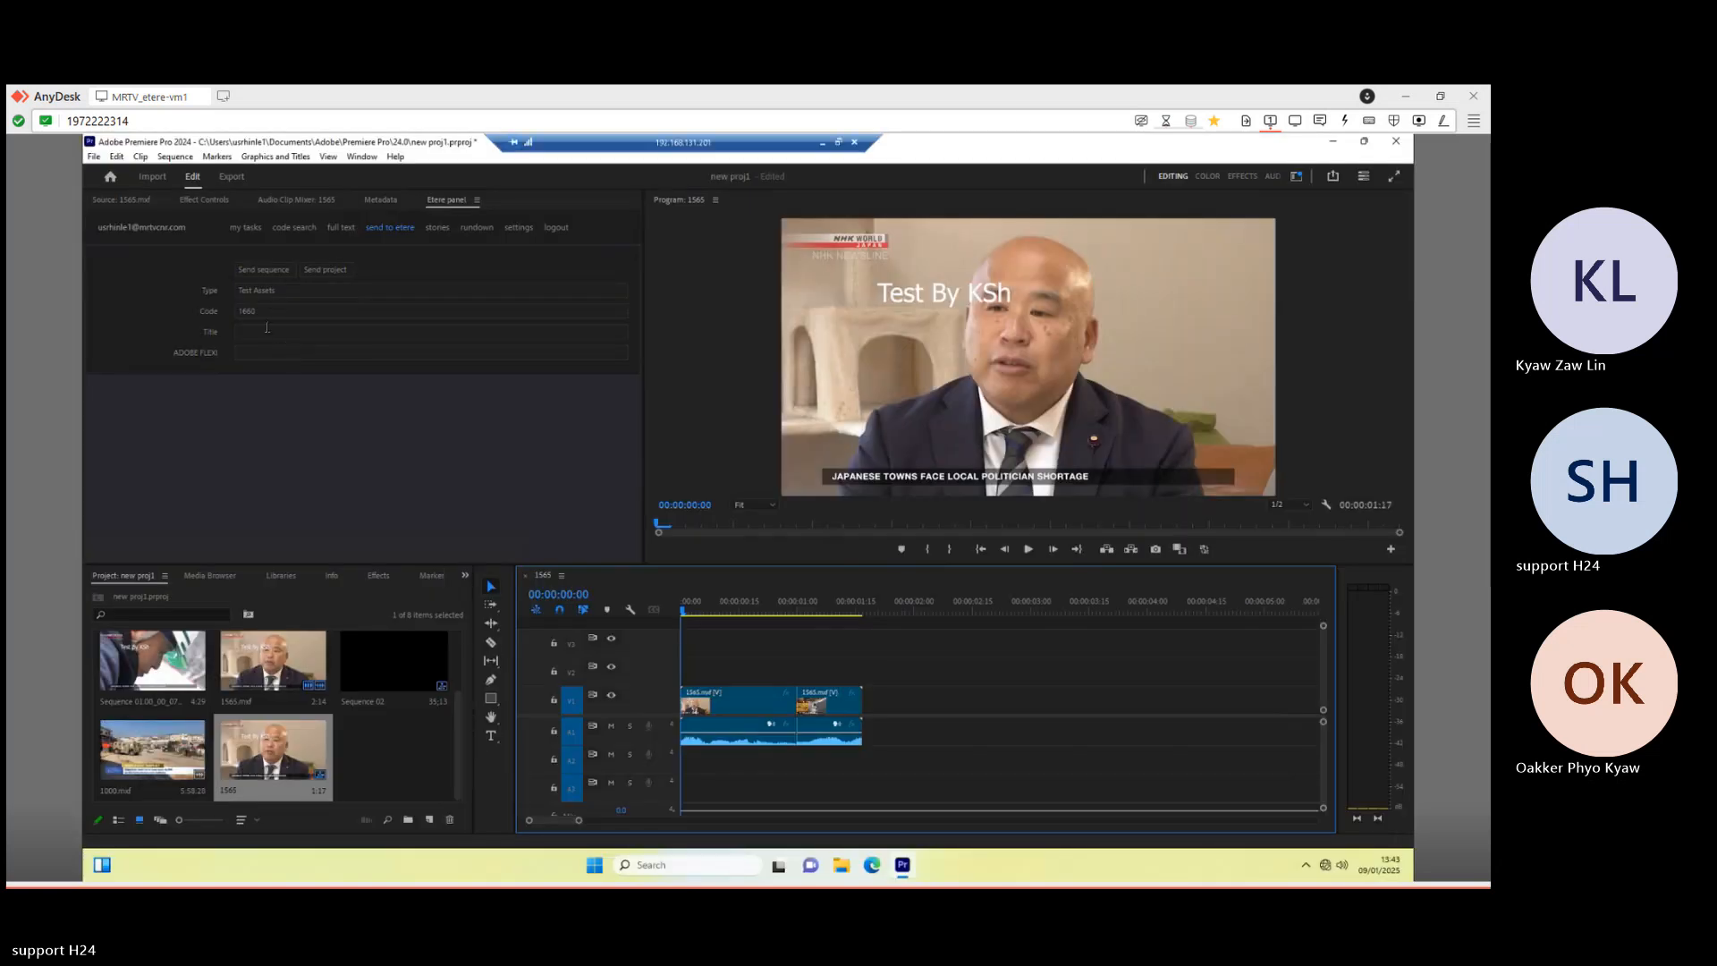
{"action": "left_click", "coordinate": [292, 294]}
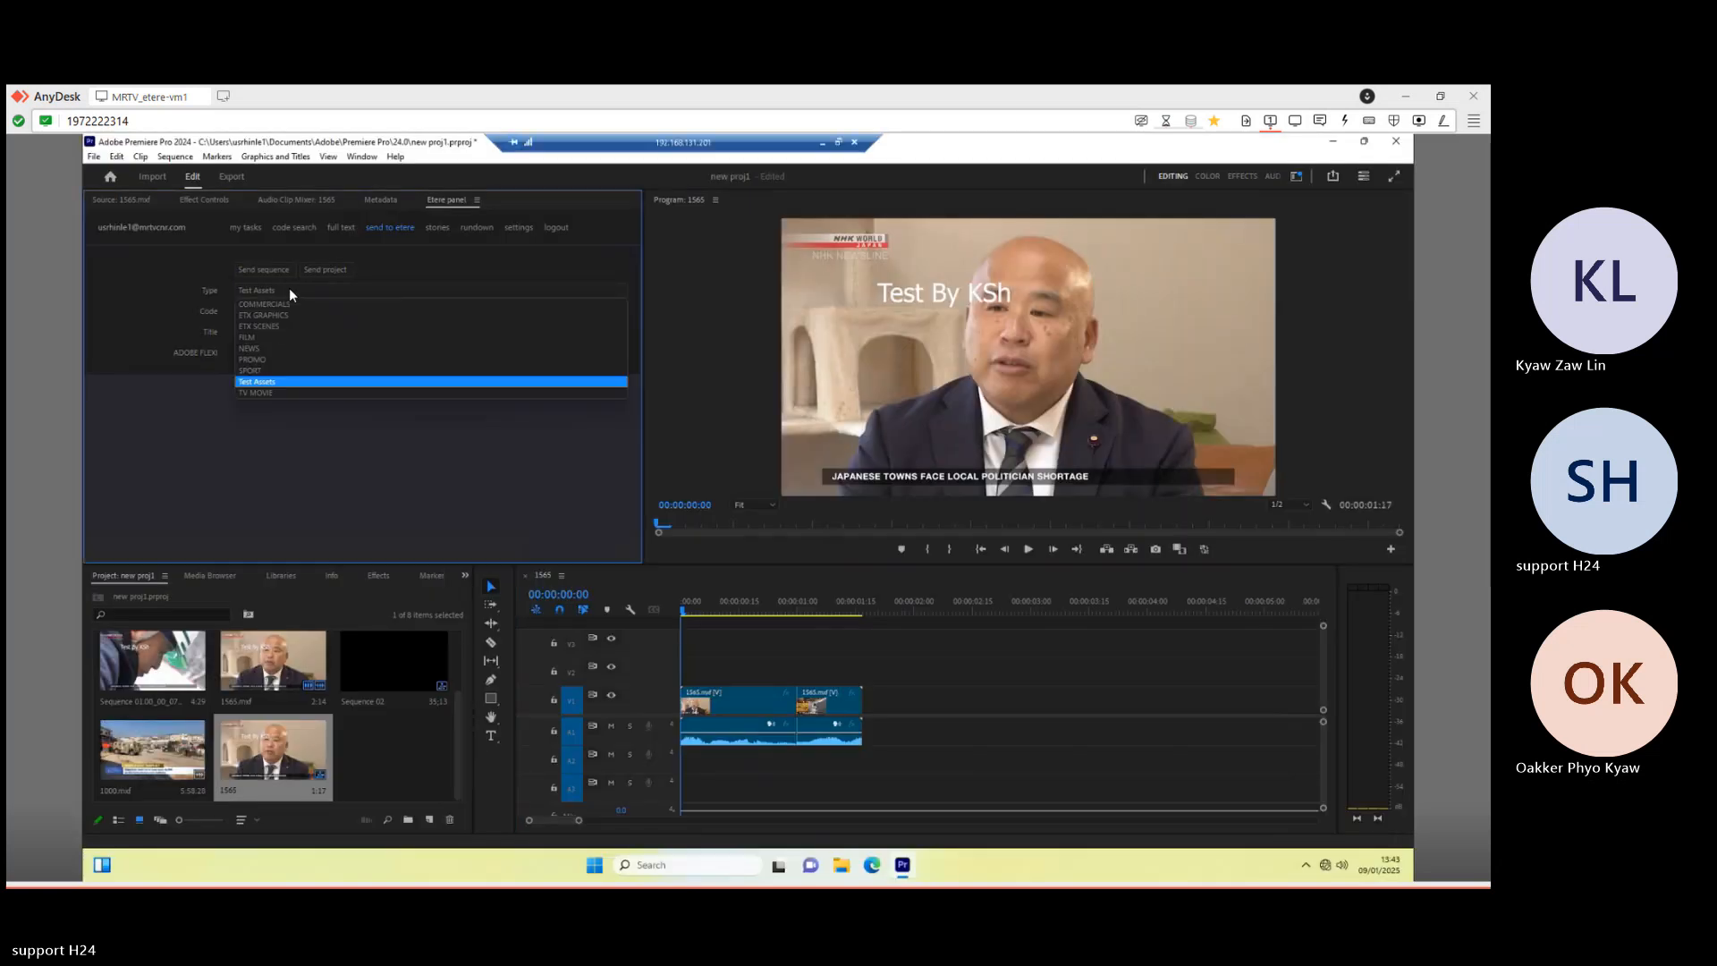
{"action": "left_click", "coordinate": [255, 372]}
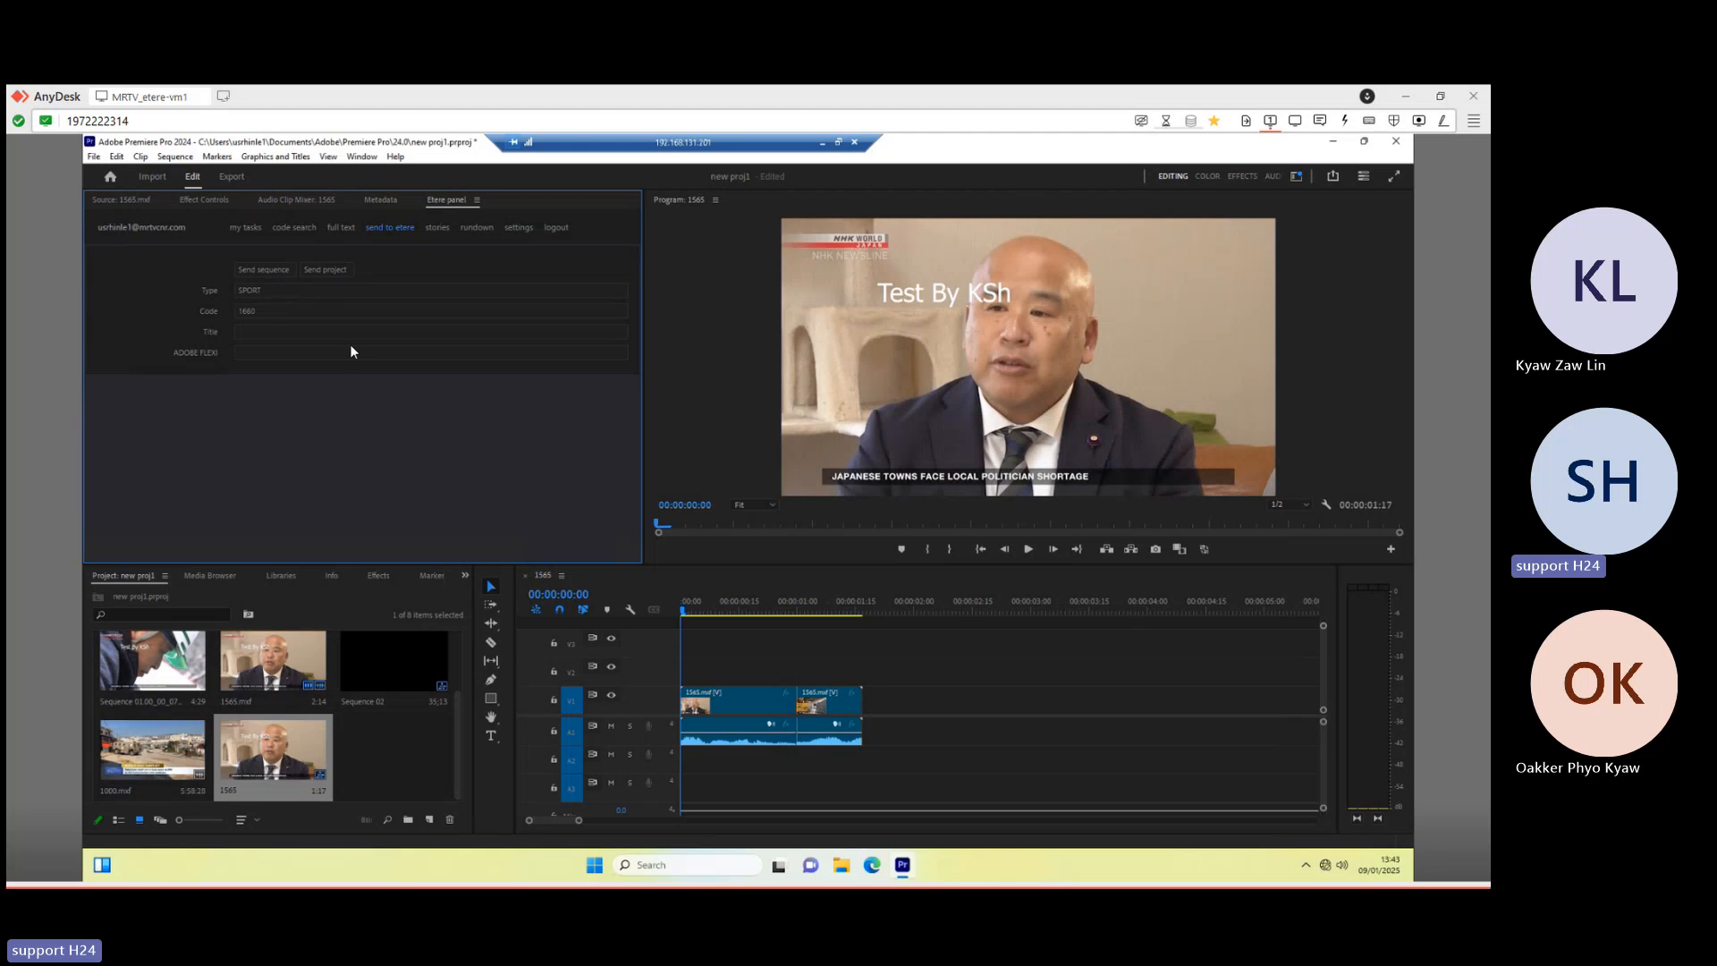
{"action": "left_click", "coordinate": [246, 332]}
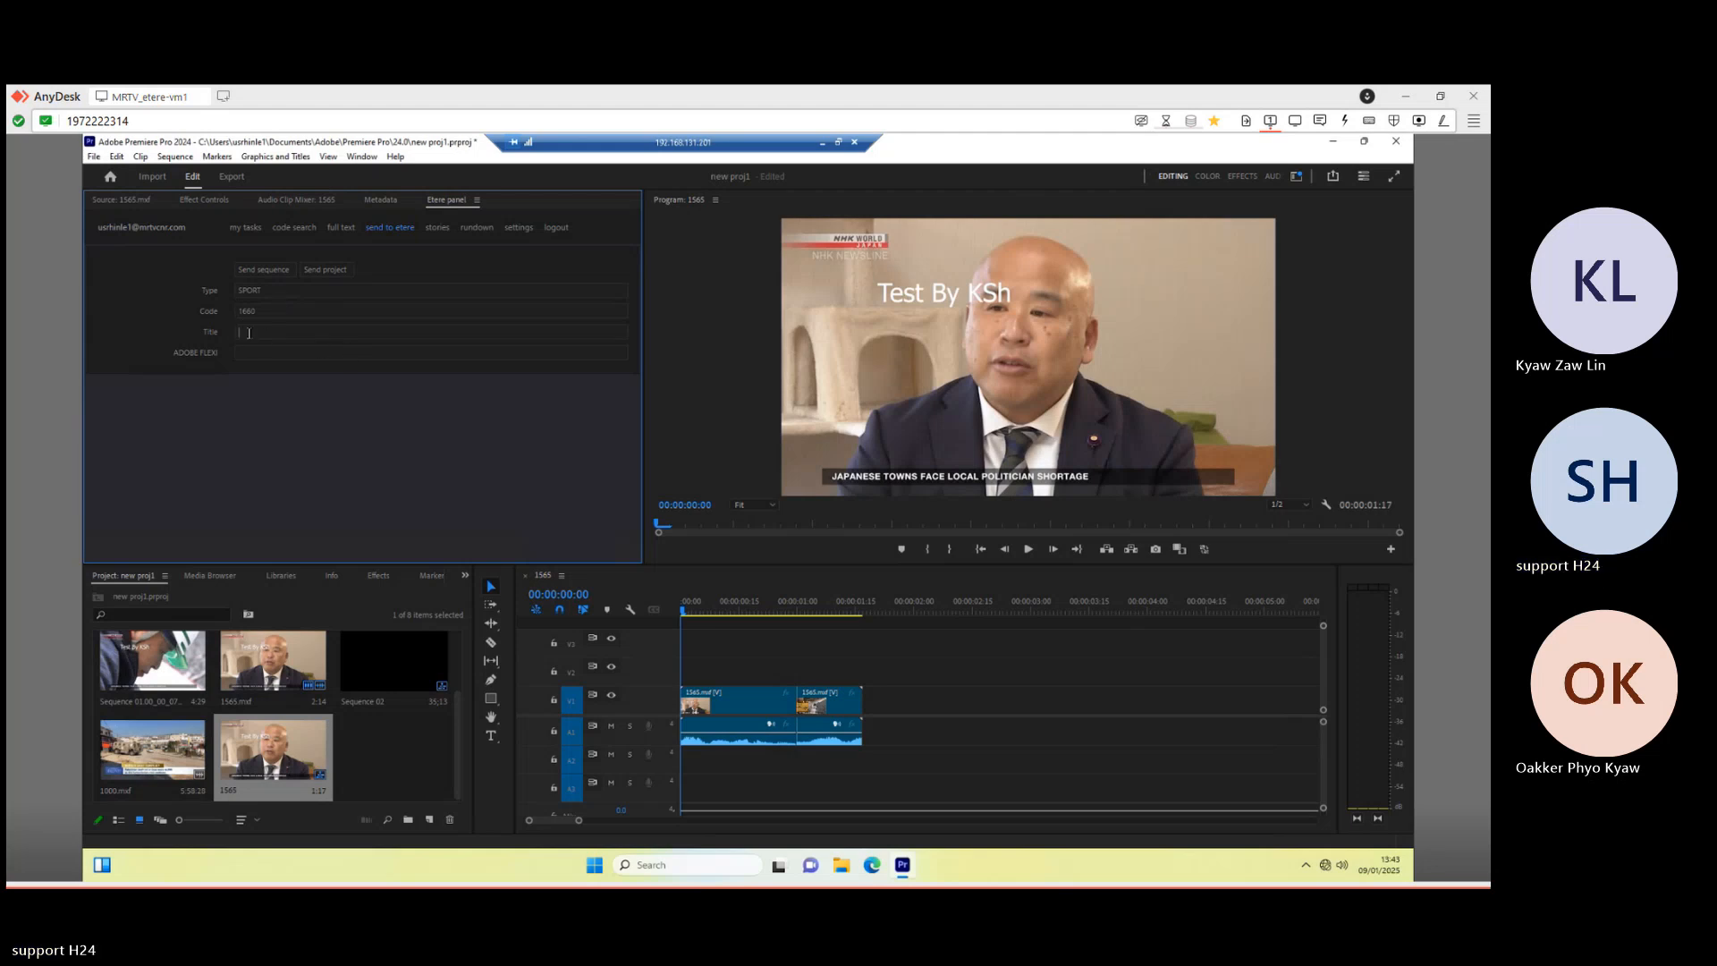
{"action": "type", "text": "SPORT MEDIA"}
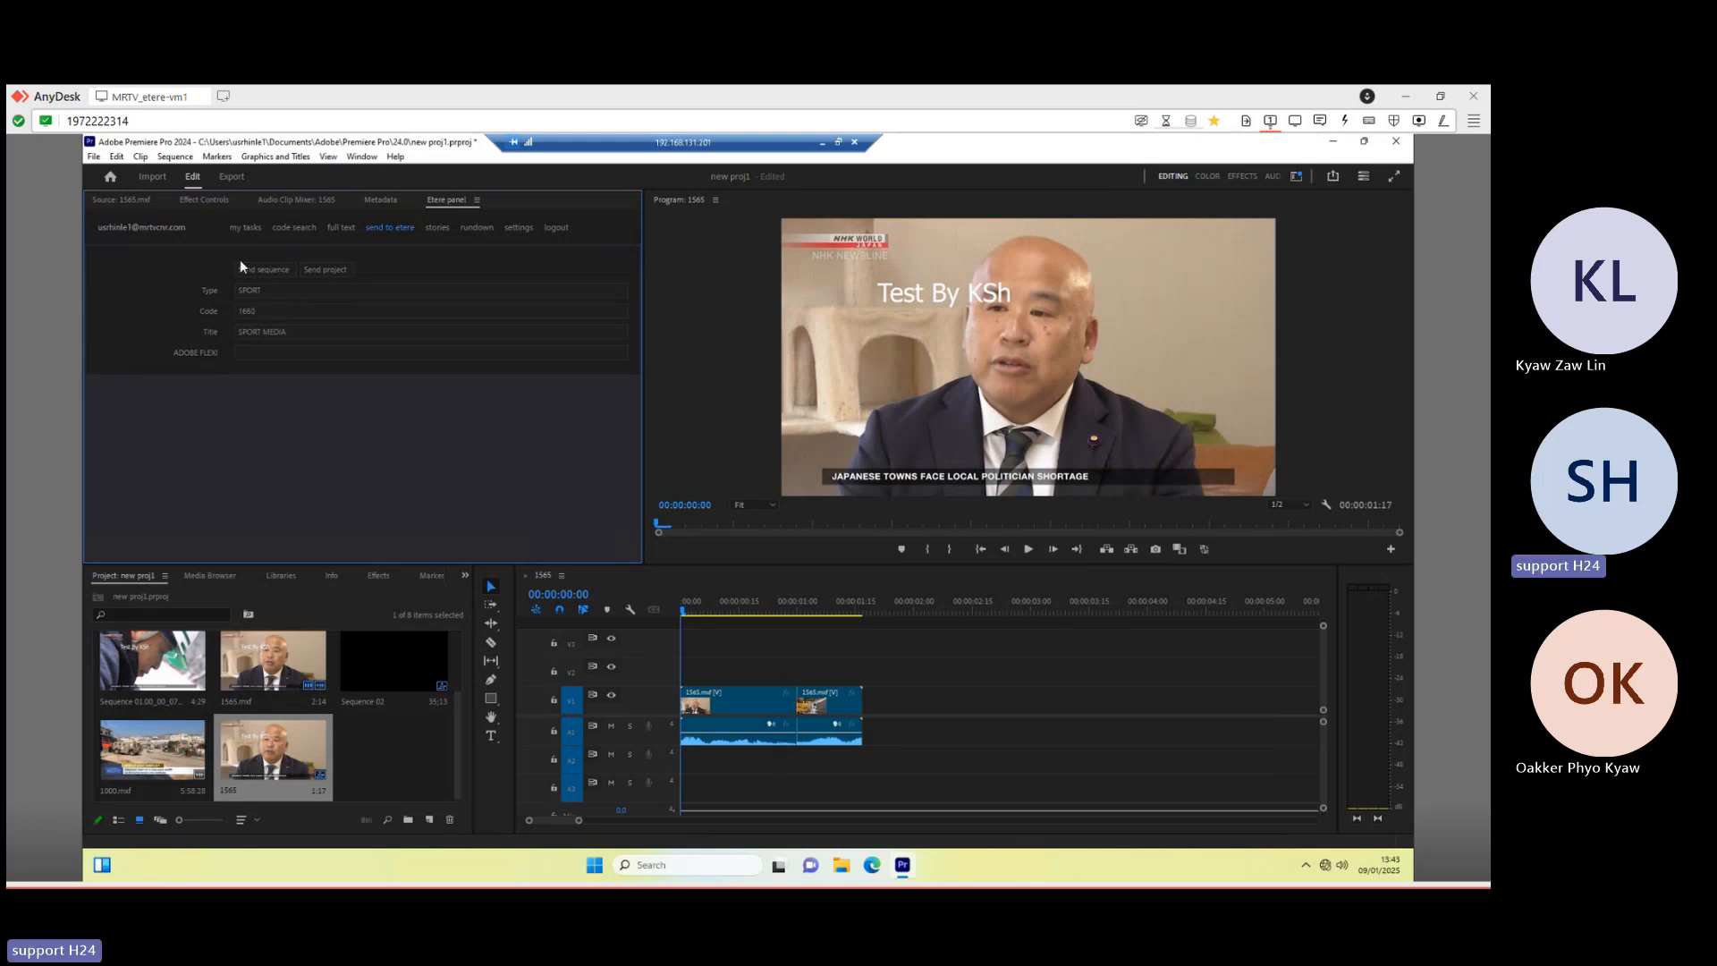
{"action": "left_click", "coordinate": [275, 271]}
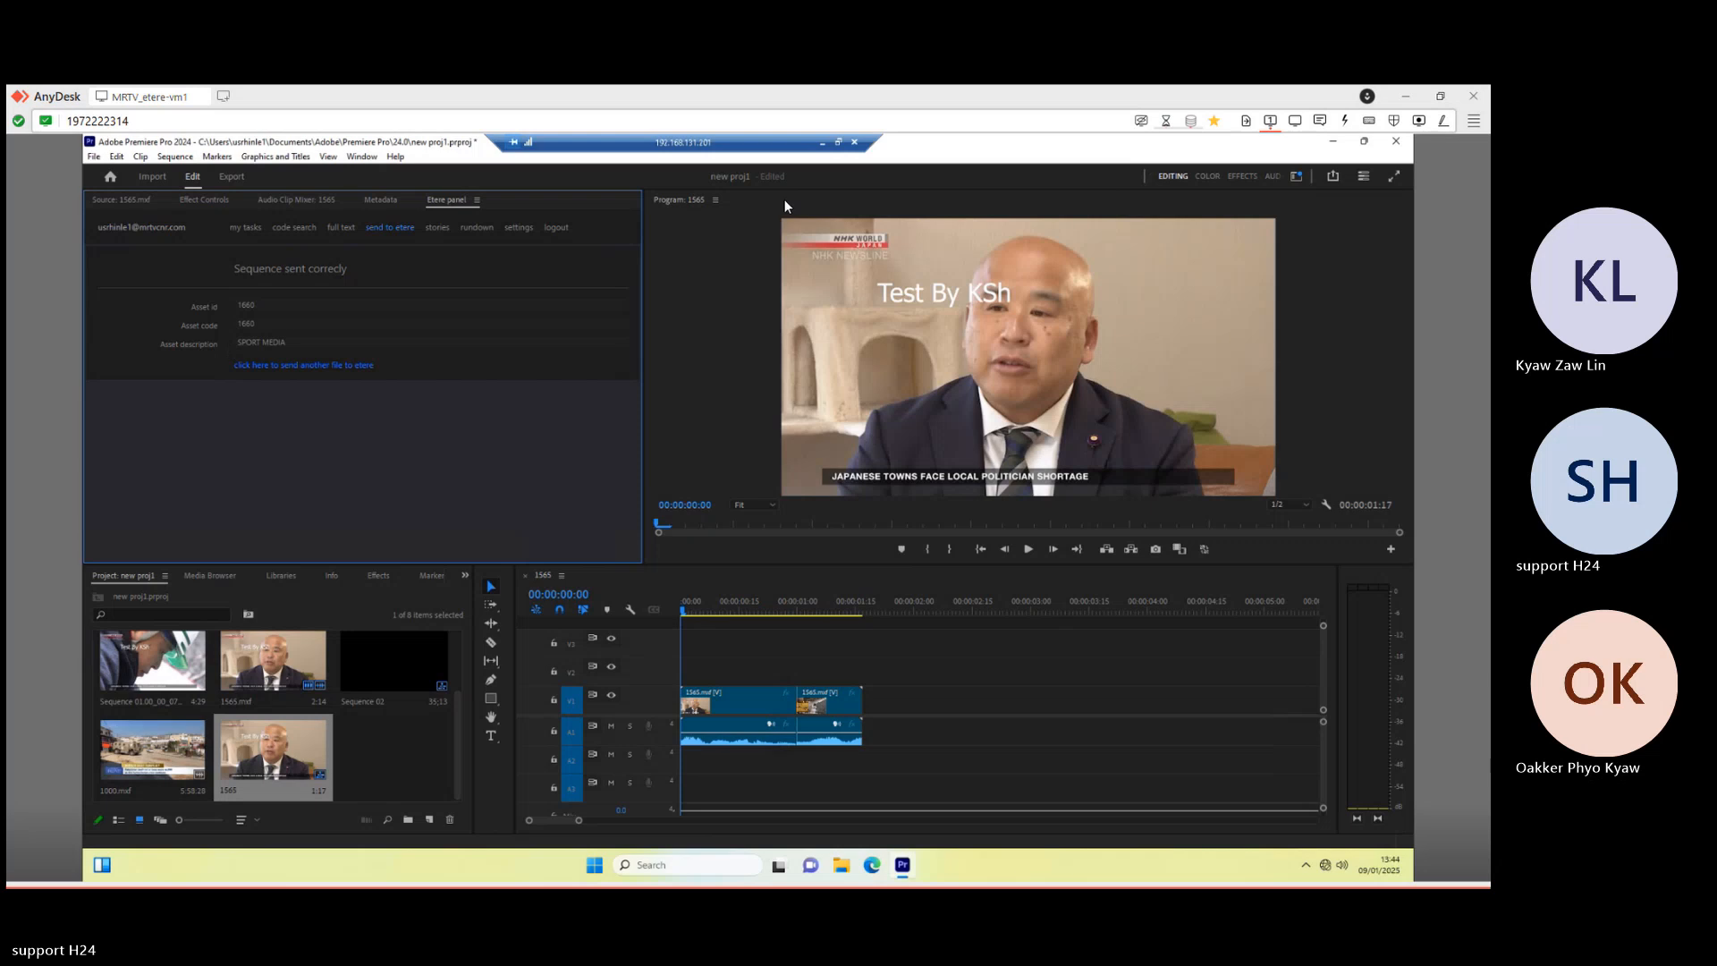
{"action": "left_click", "coordinate": [823, 147]}
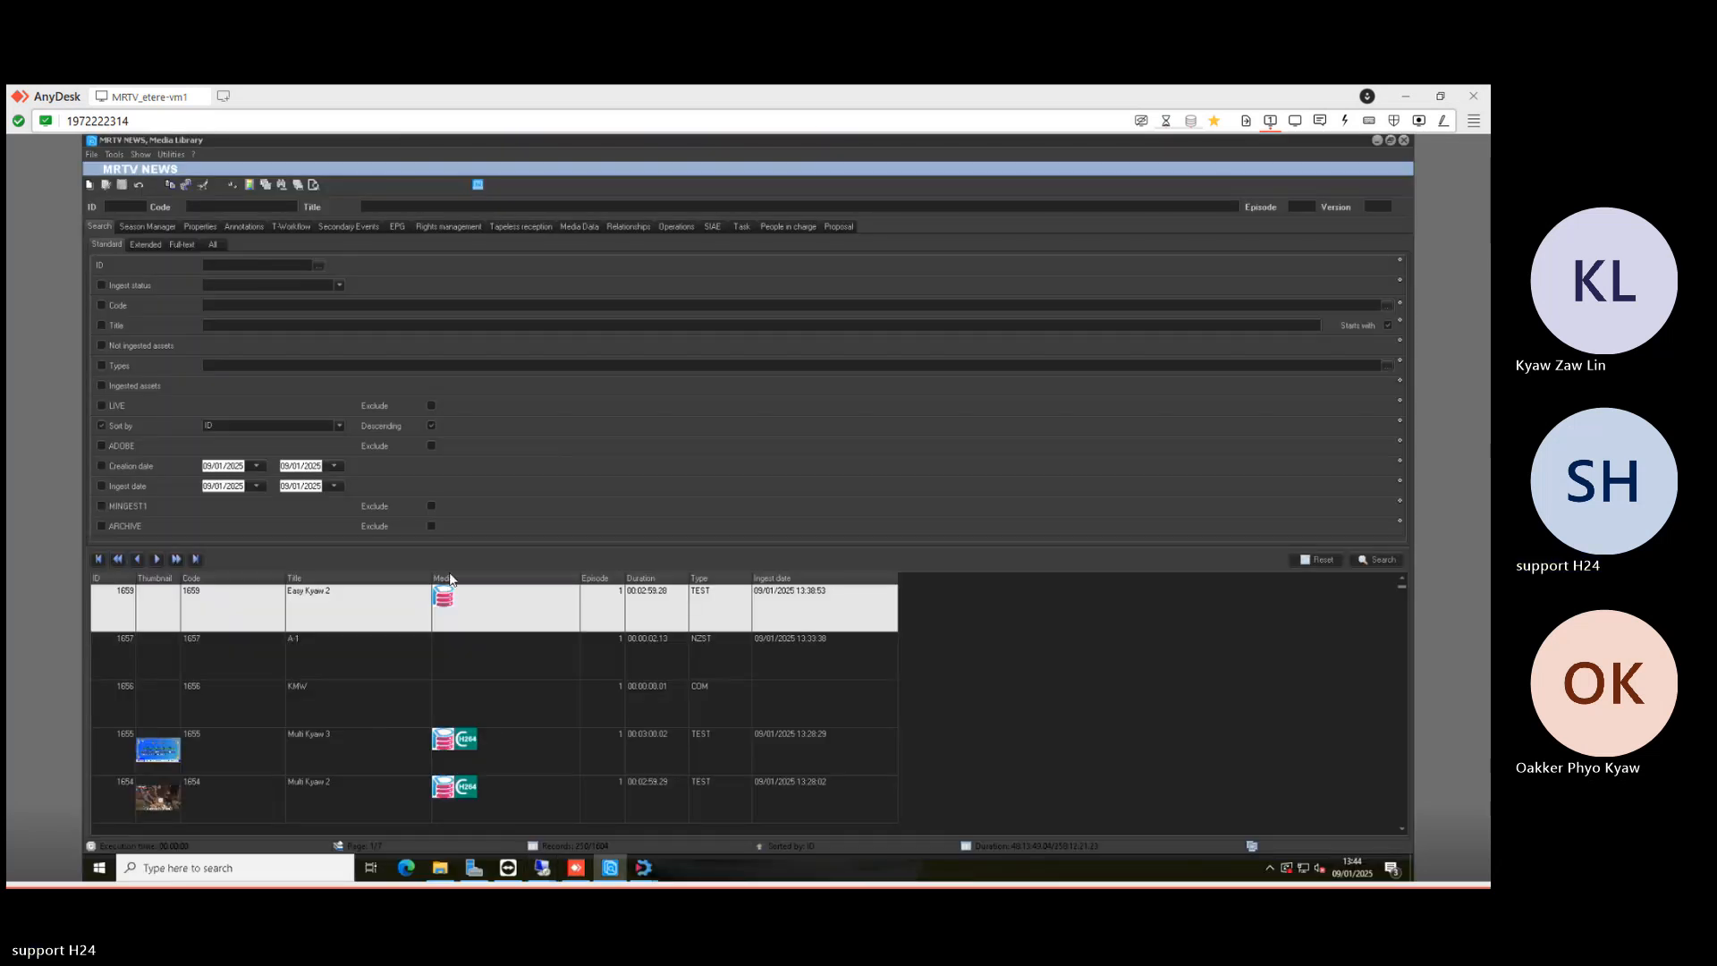
- Rerun the search, open asset 1660 SPORT MEDIA and refresh its T-Workflow log
{"action": "left_click", "coordinate": [1366, 560]}
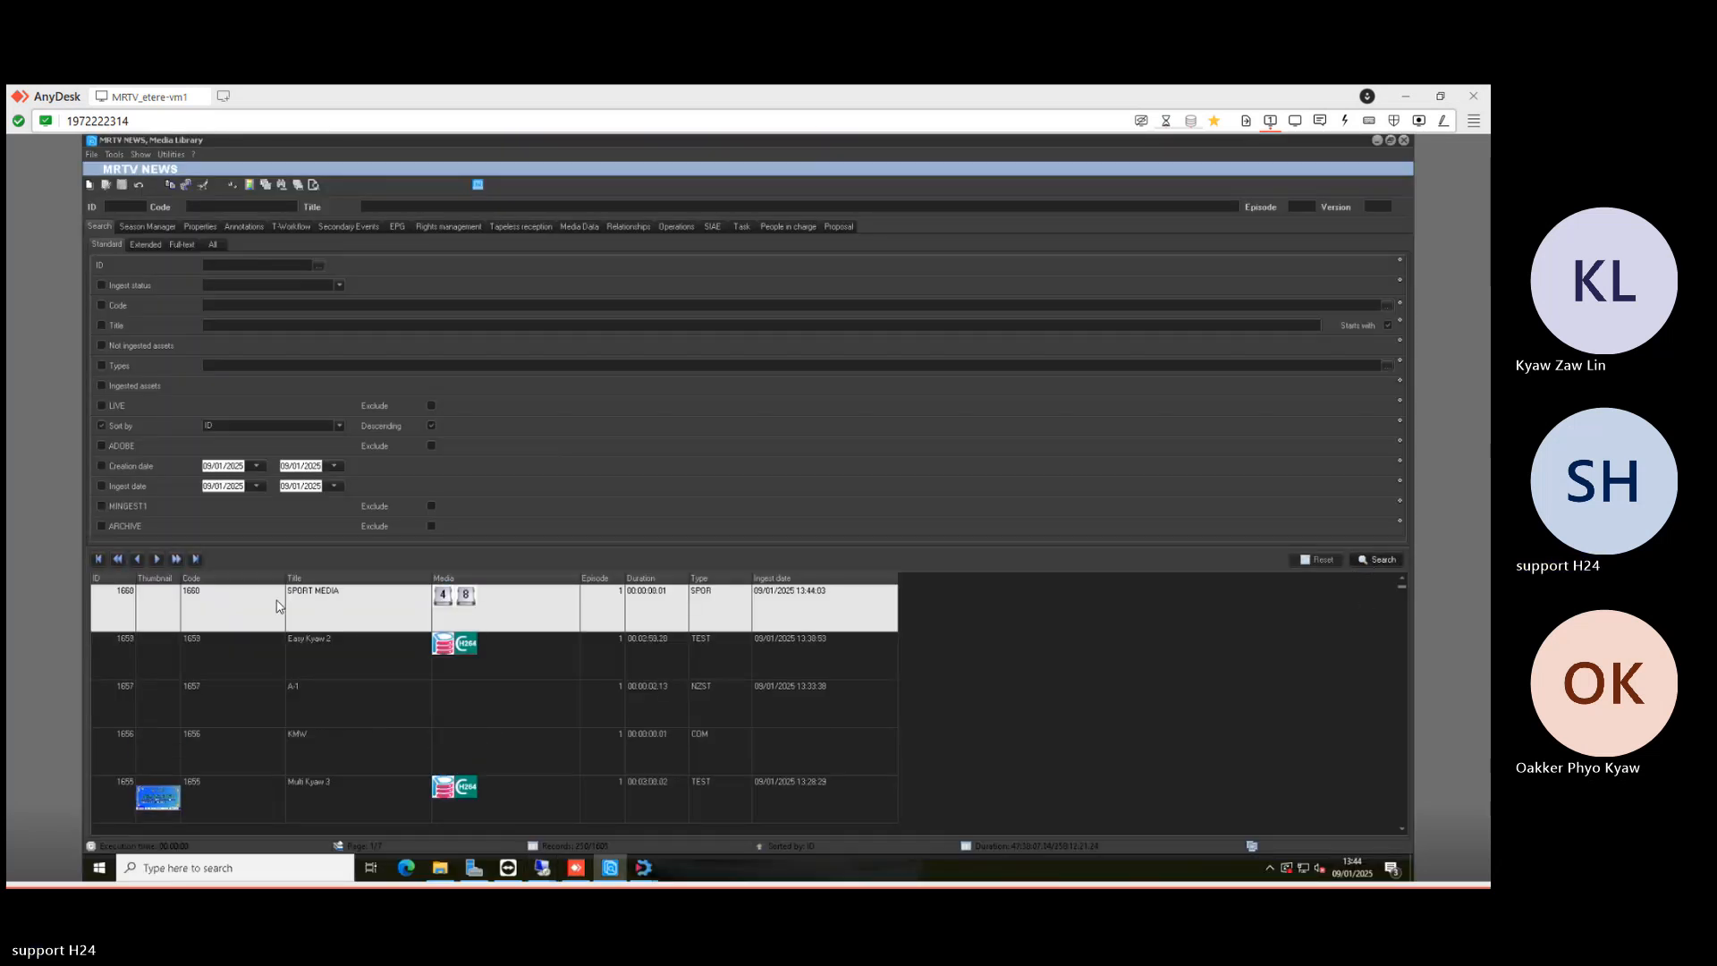
{"action": "double_click", "coordinate": [325, 602]}
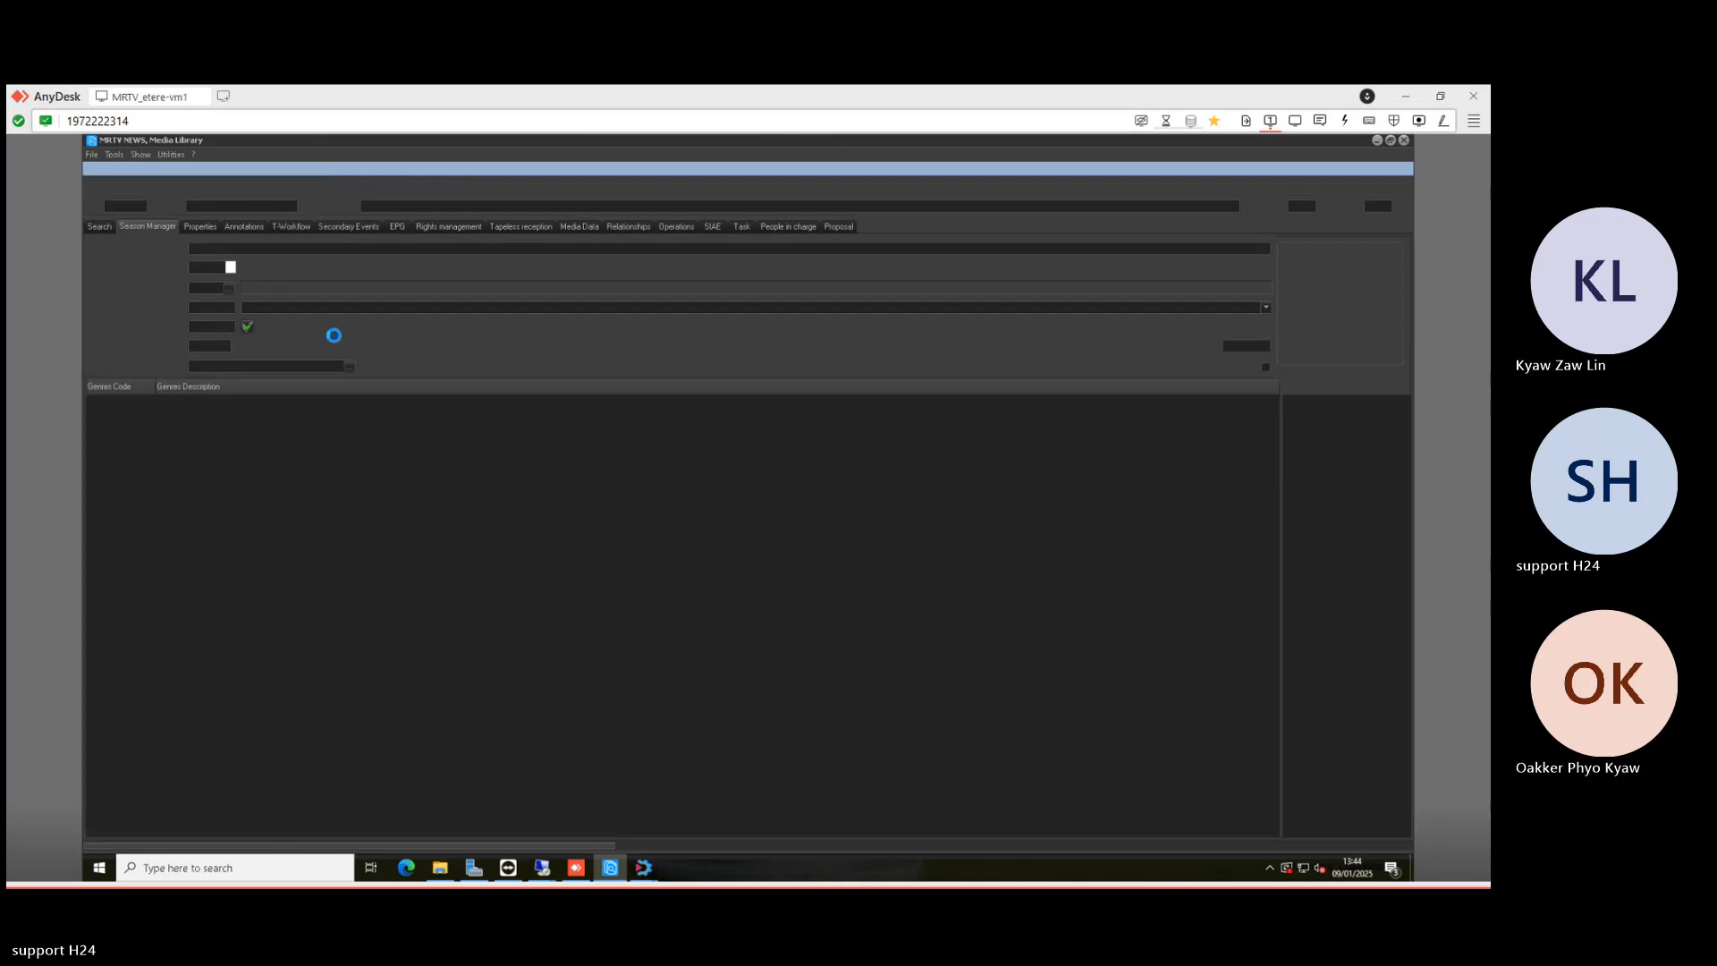
{"action": "left_click", "coordinate": [288, 227]}
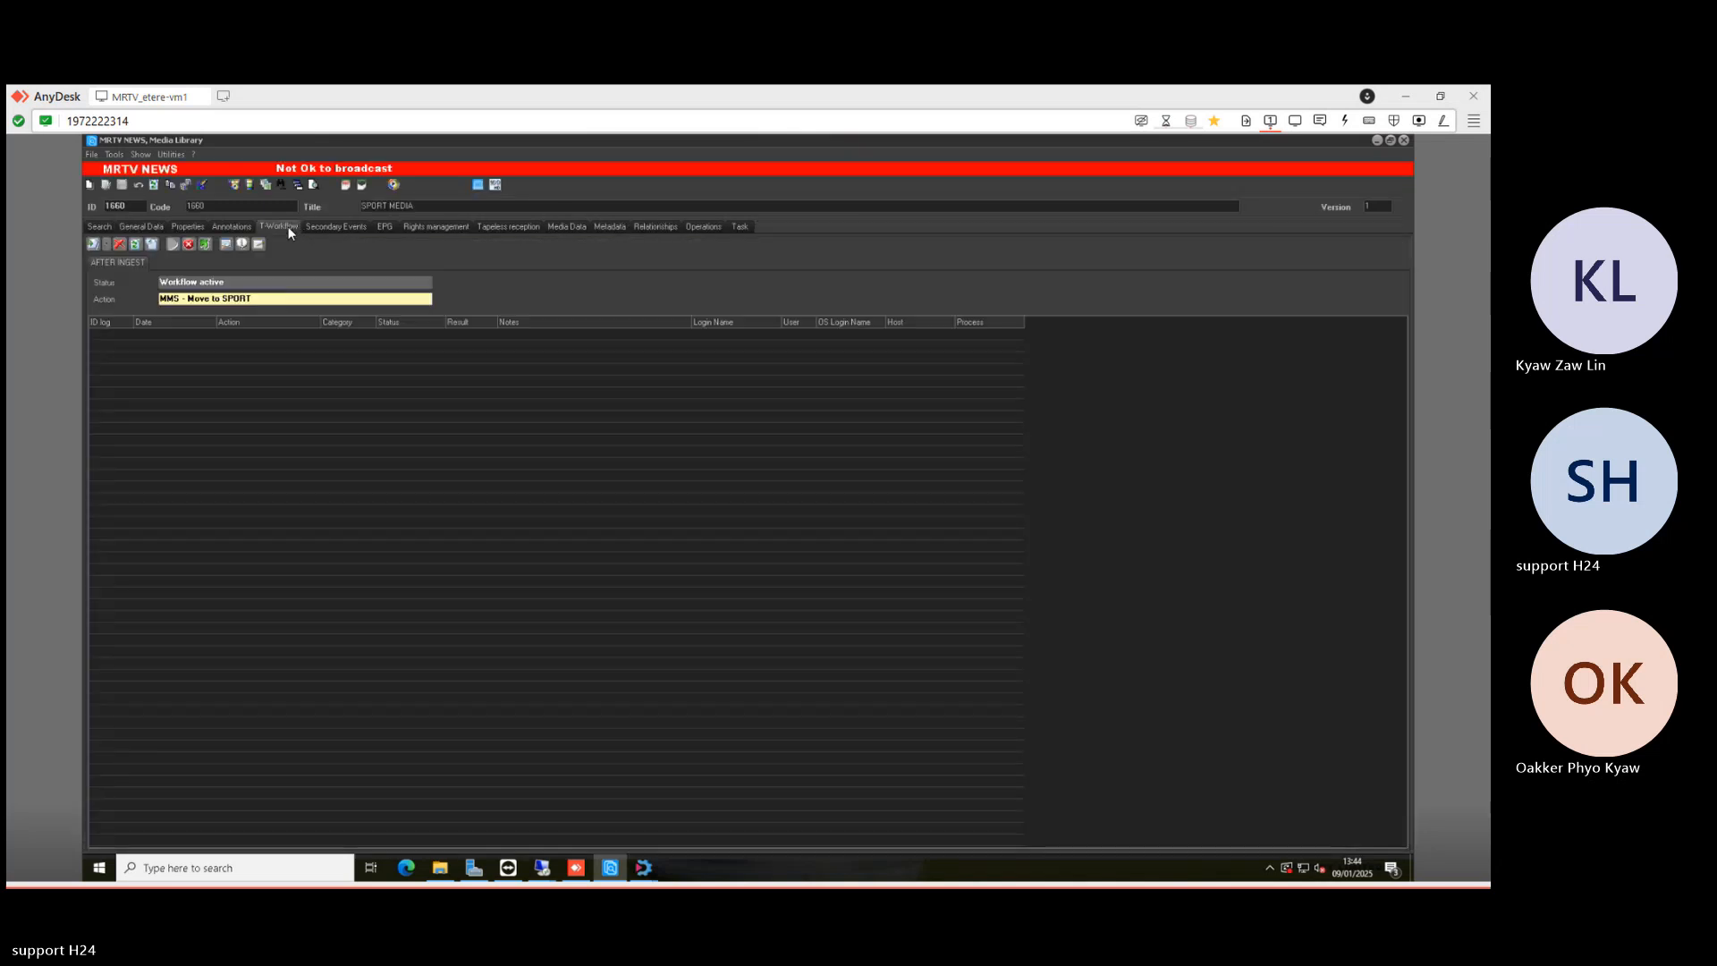
{"action": "left_click", "coordinate": [241, 244]}
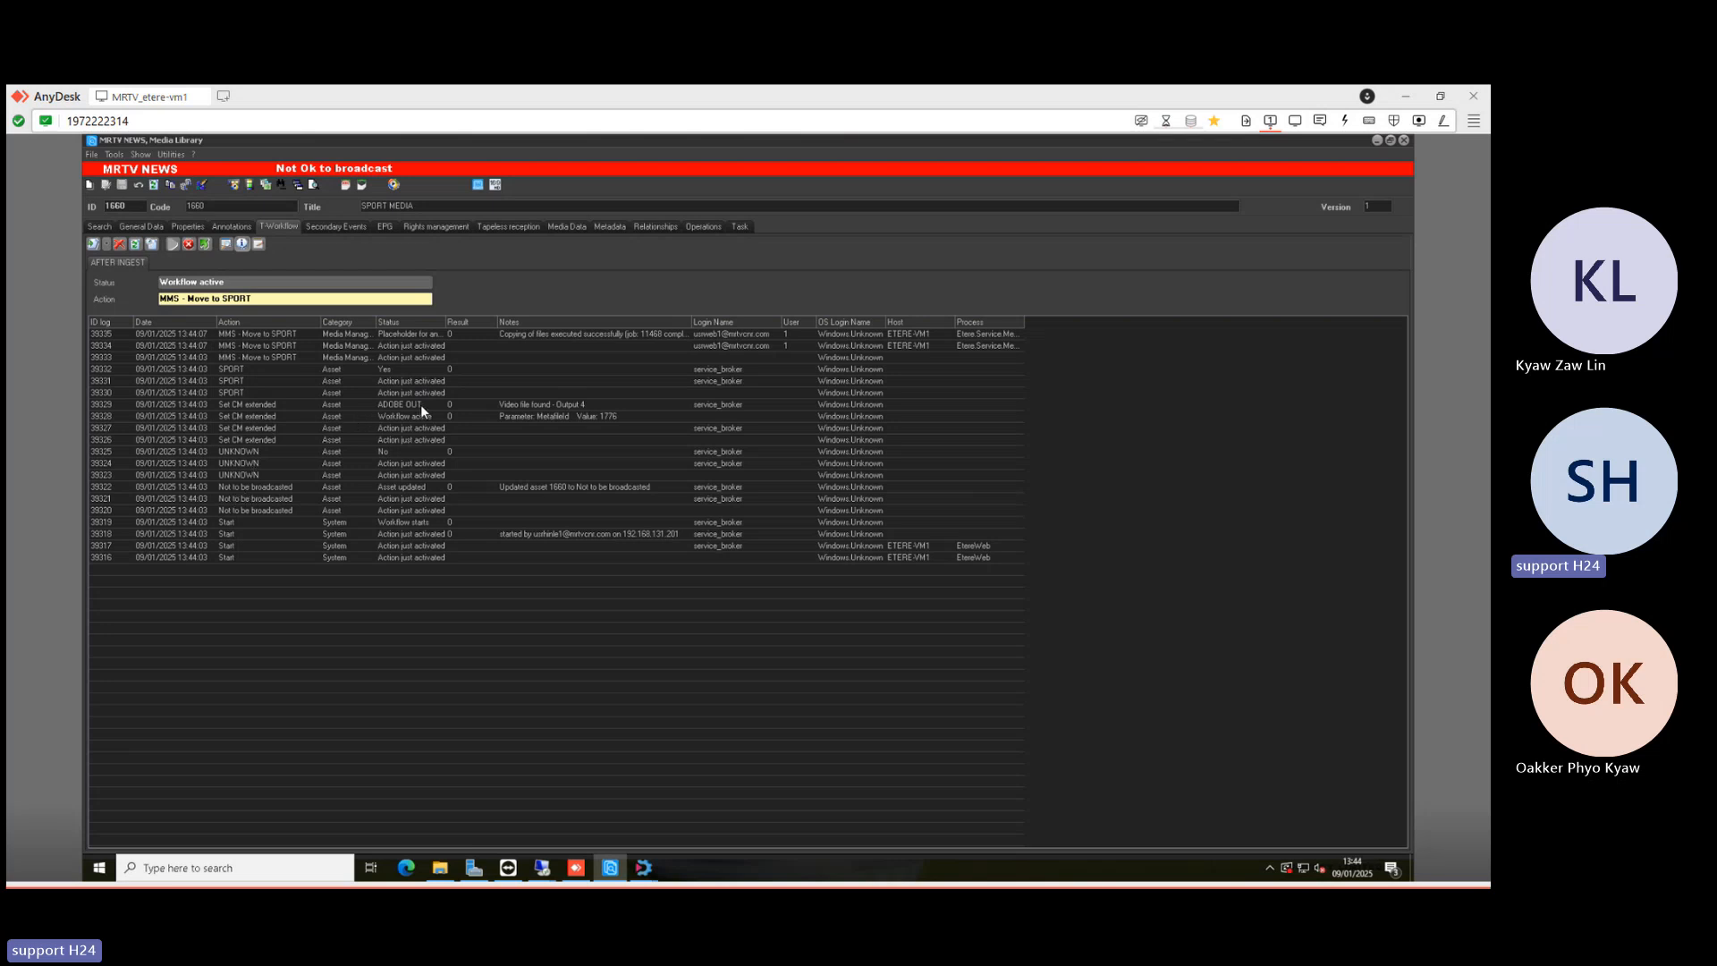
- Inspect the ADOBE OUT check and Move to SPORT entries, then view media on ADOBE and SPORT
{"action": "left_click", "coordinate": [268, 406]}
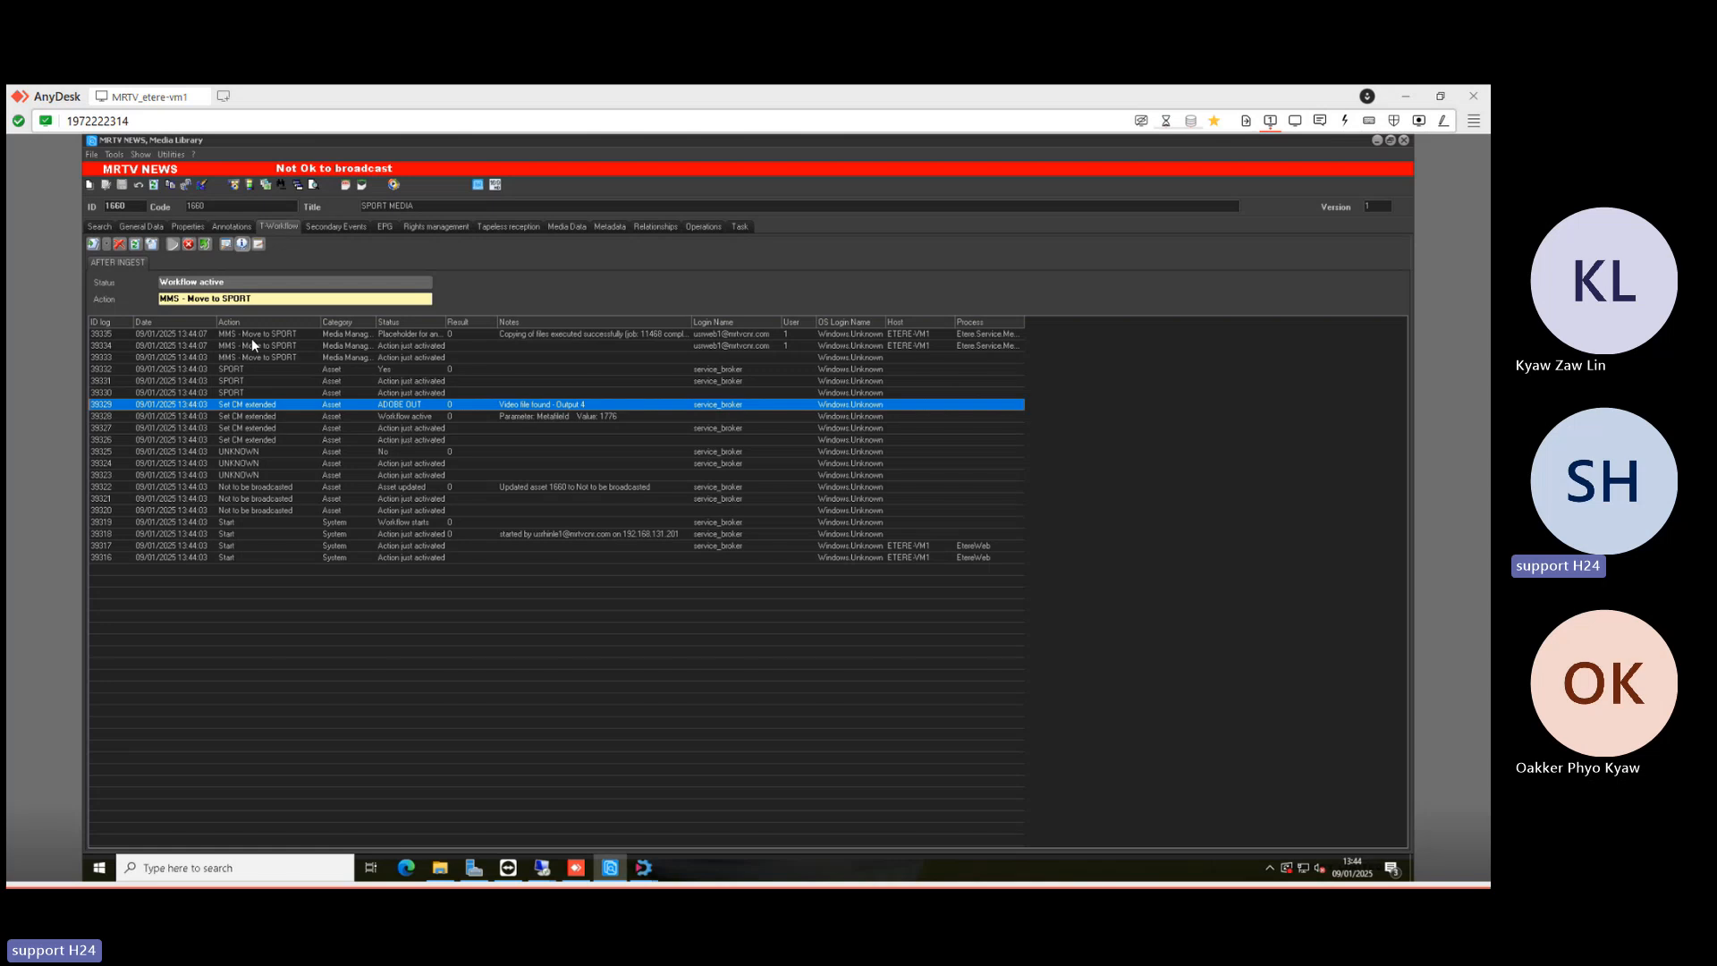
{"action": "left_click", "coordinate": [403, 335]}
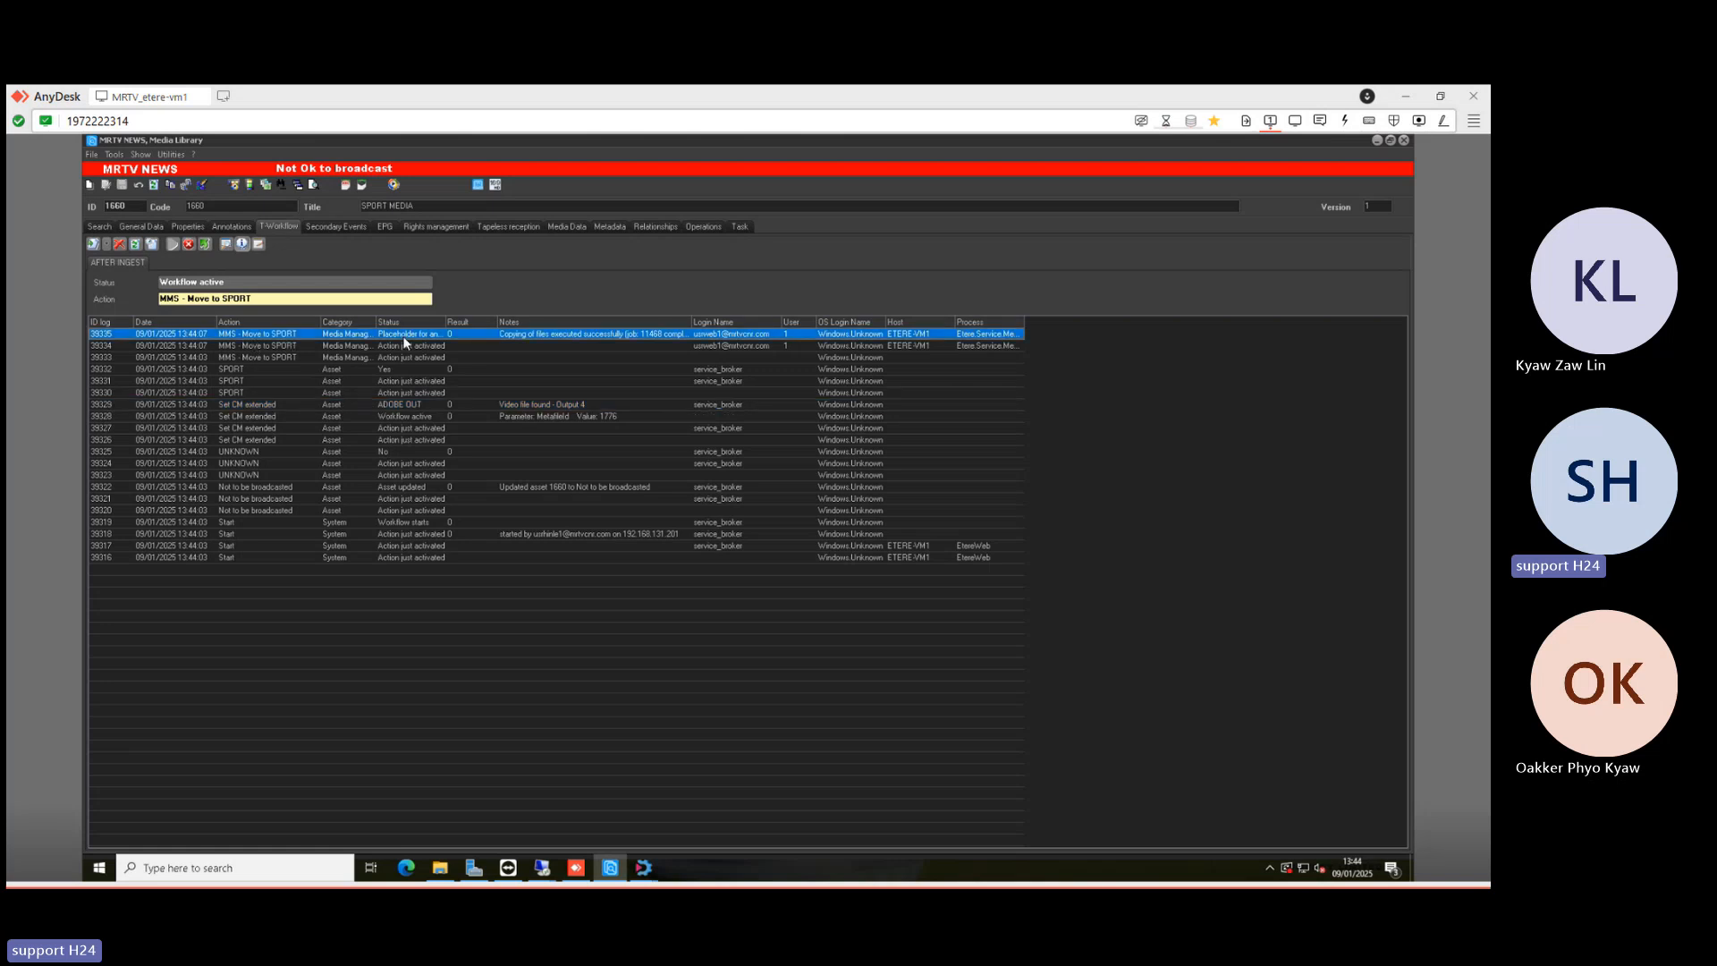
{"action": "left_click", "coordinate": [563, 227]}
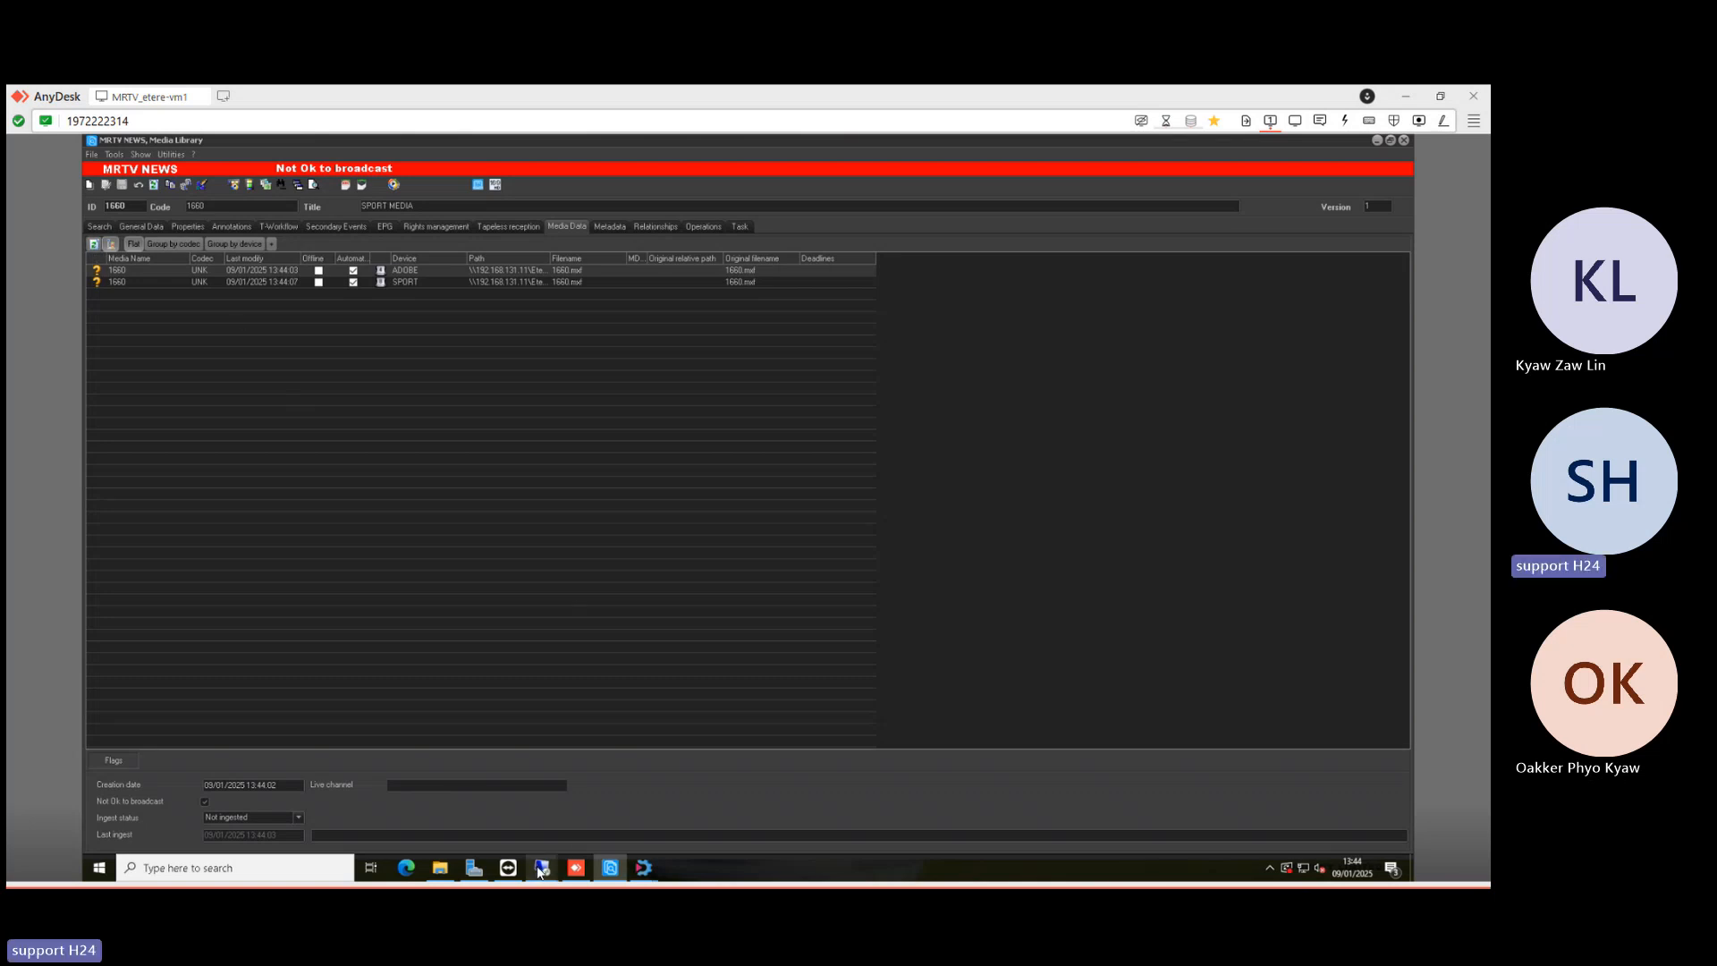
- Confirm 1660.mxf is in the EtereCNR SPORT folder, then return to the Media Library
{"action": "left_click", "coordinate": [436, 870]}
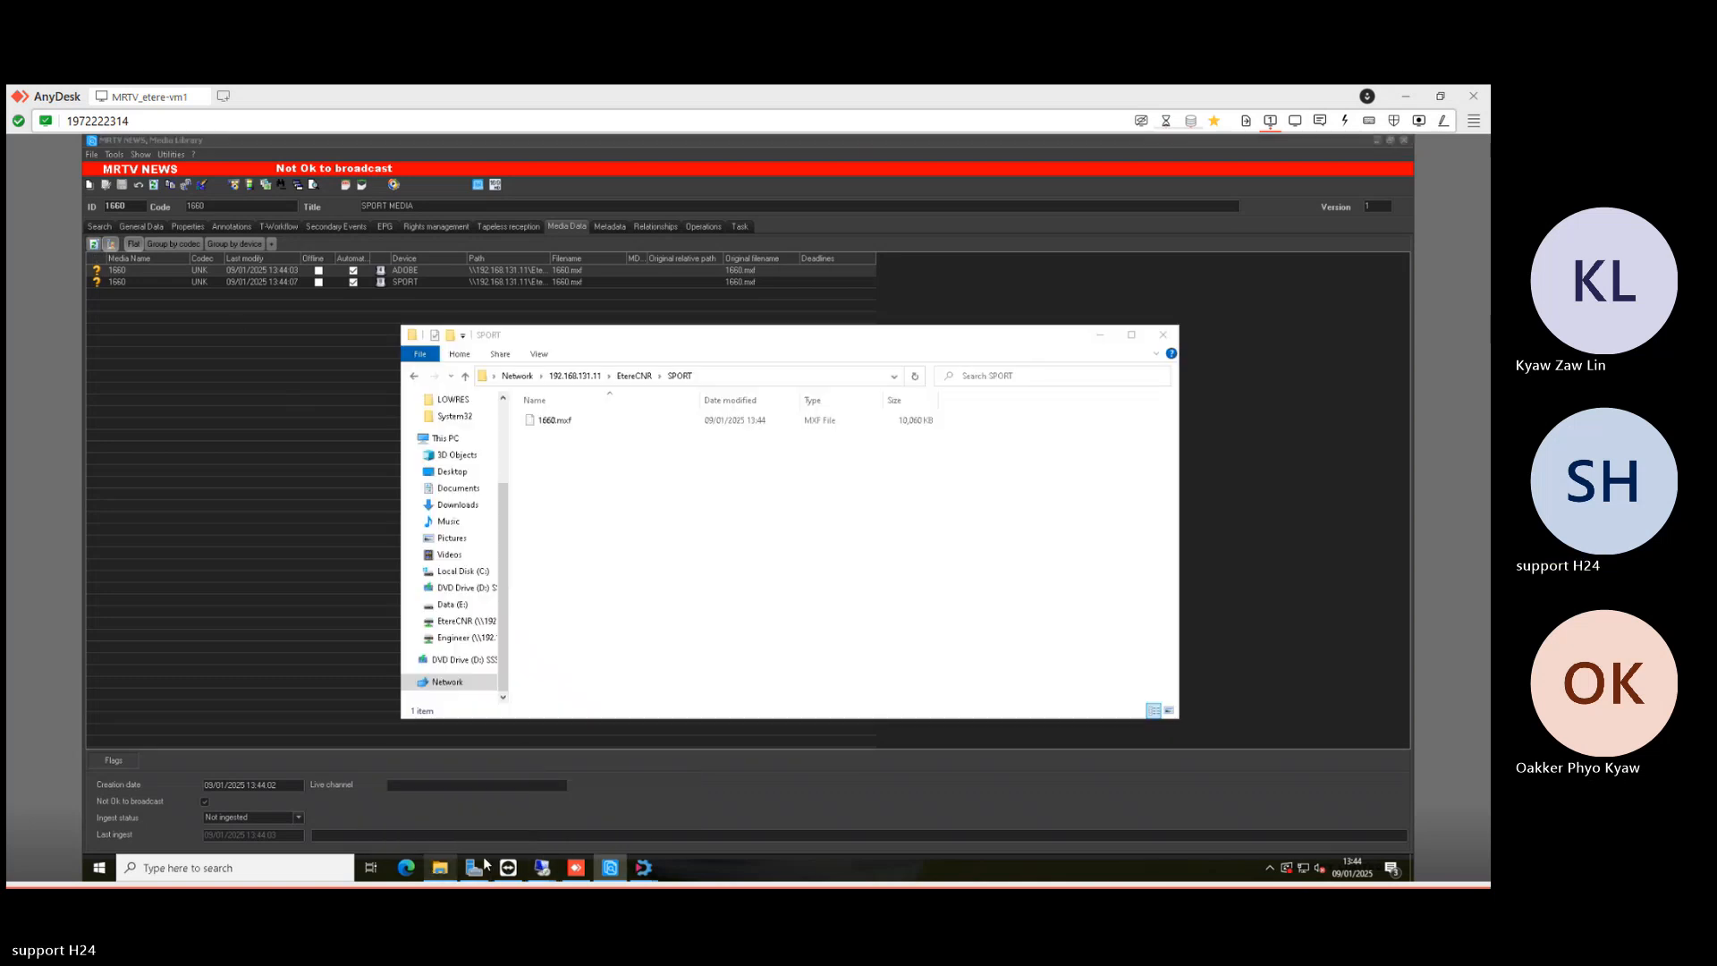
{"action": "left_click", "coordinate": [550, 423]}
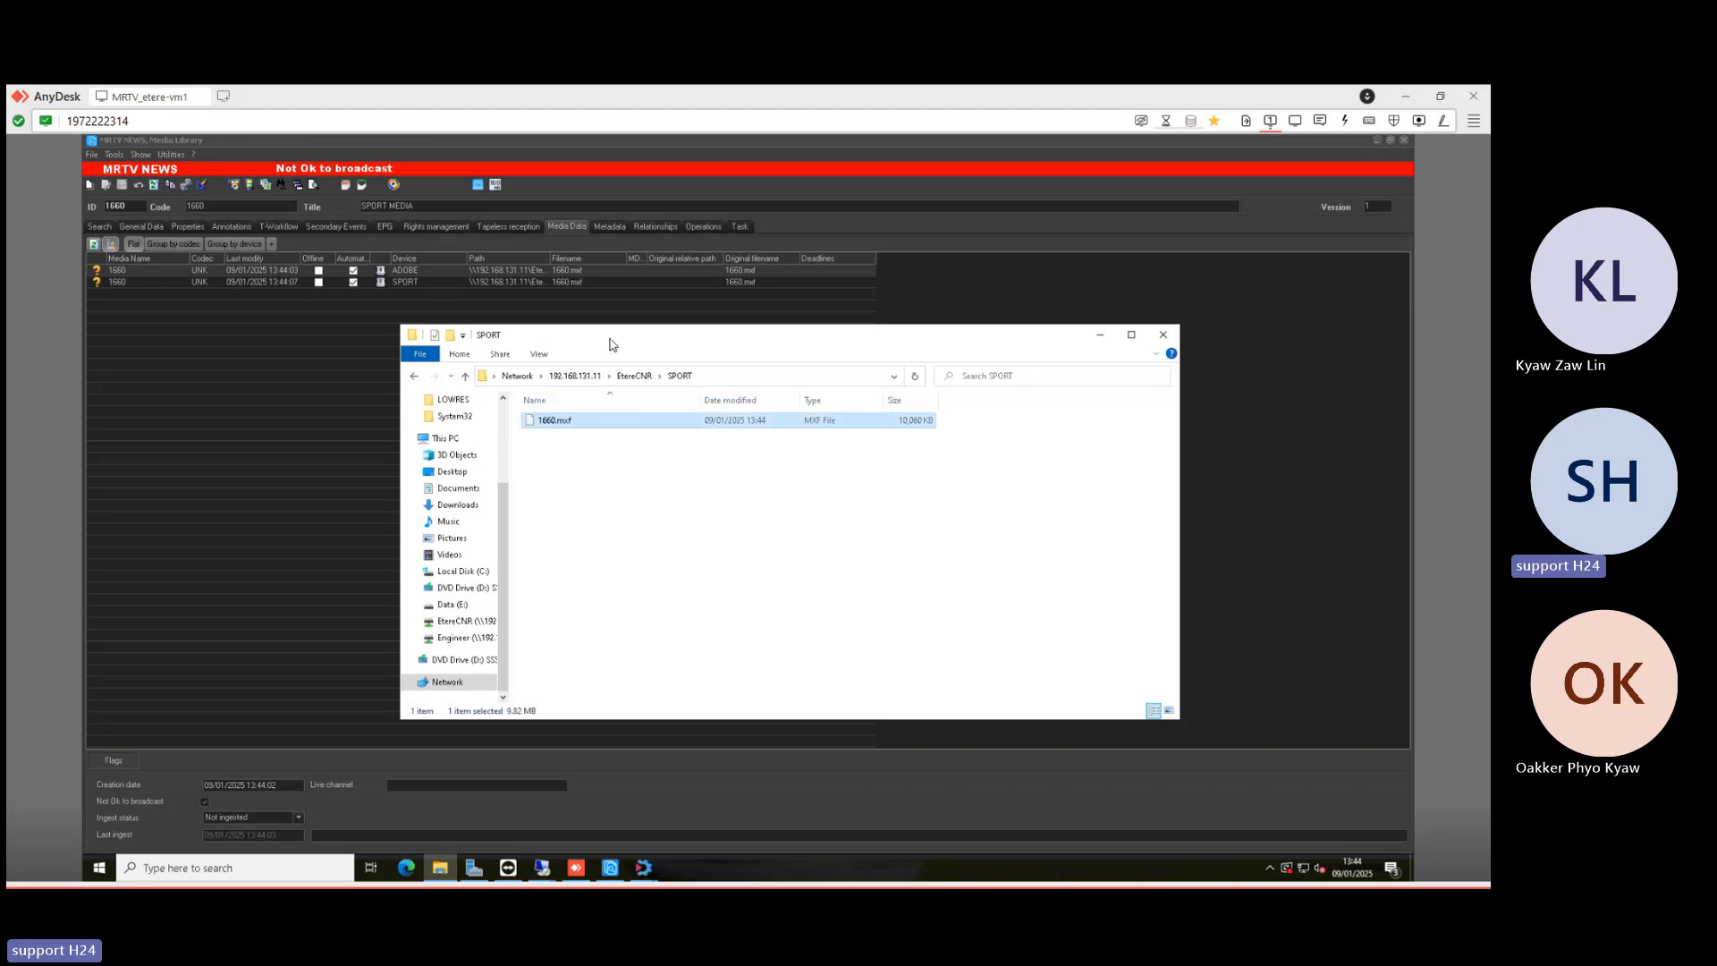
{"action": "left_click_drag", "start_coordinate": [610, 344], "coordinate": [596, 352]}
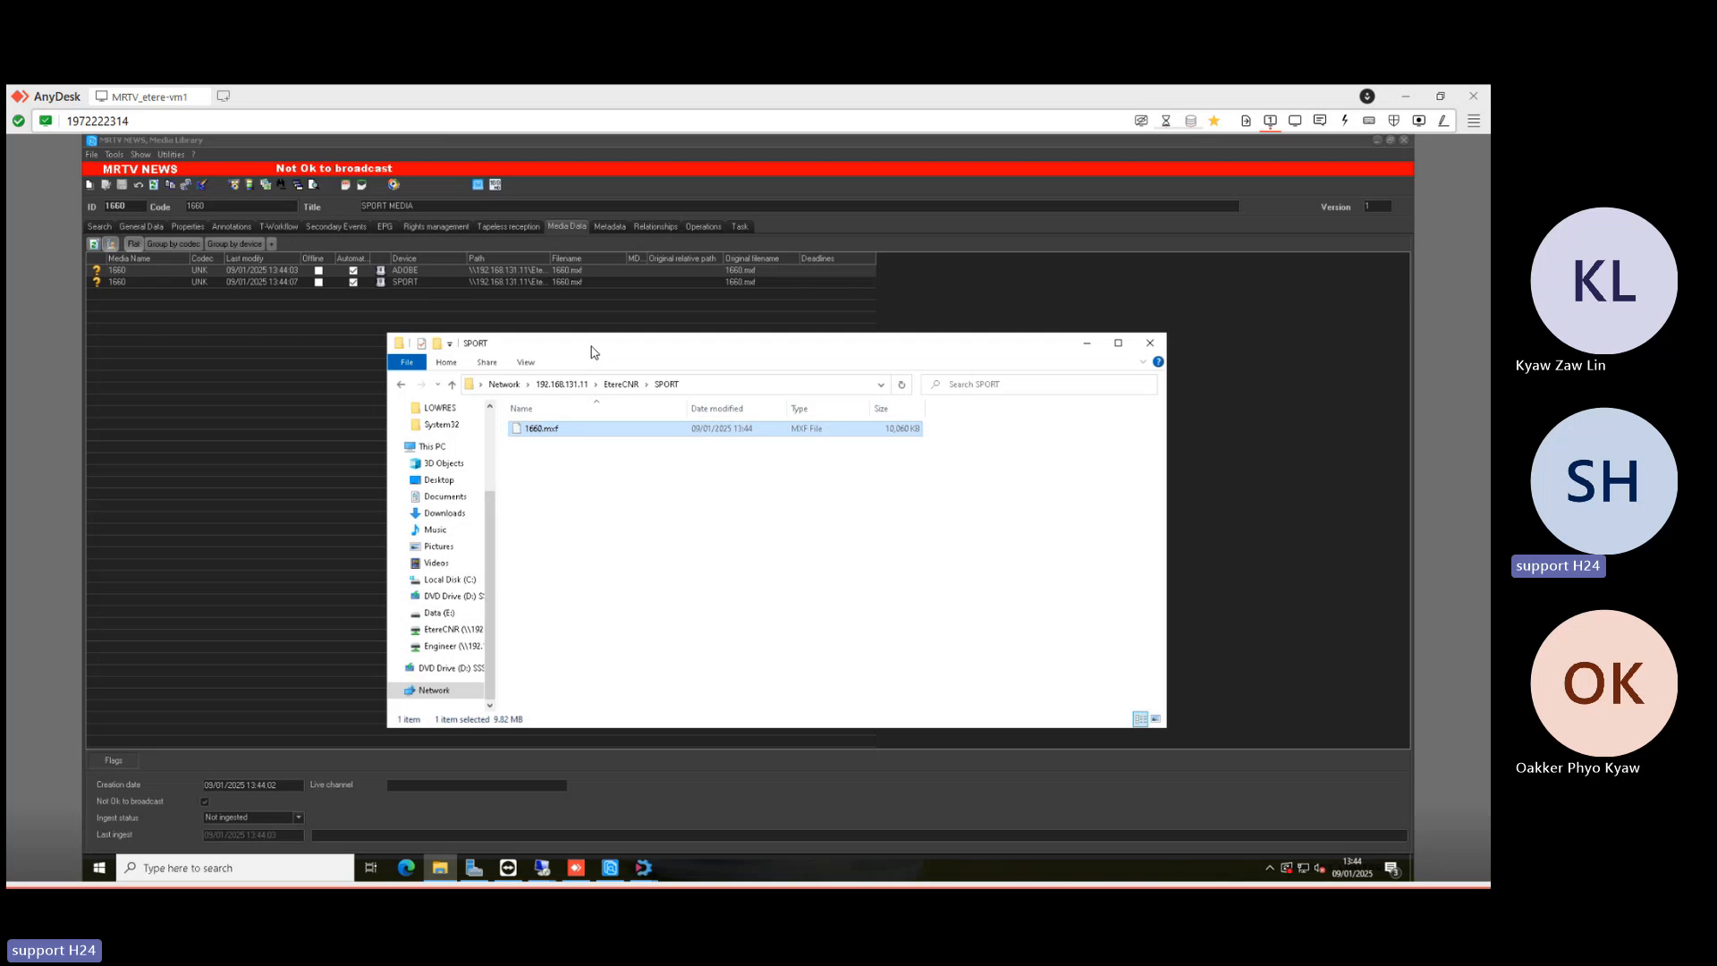
{"action": "left_click", "coordinate": [298, 140]}
- Check asset 1660's general data, then turn off result sorting in the search form
{"action": "left_click", "coordinate": [154, 226]}
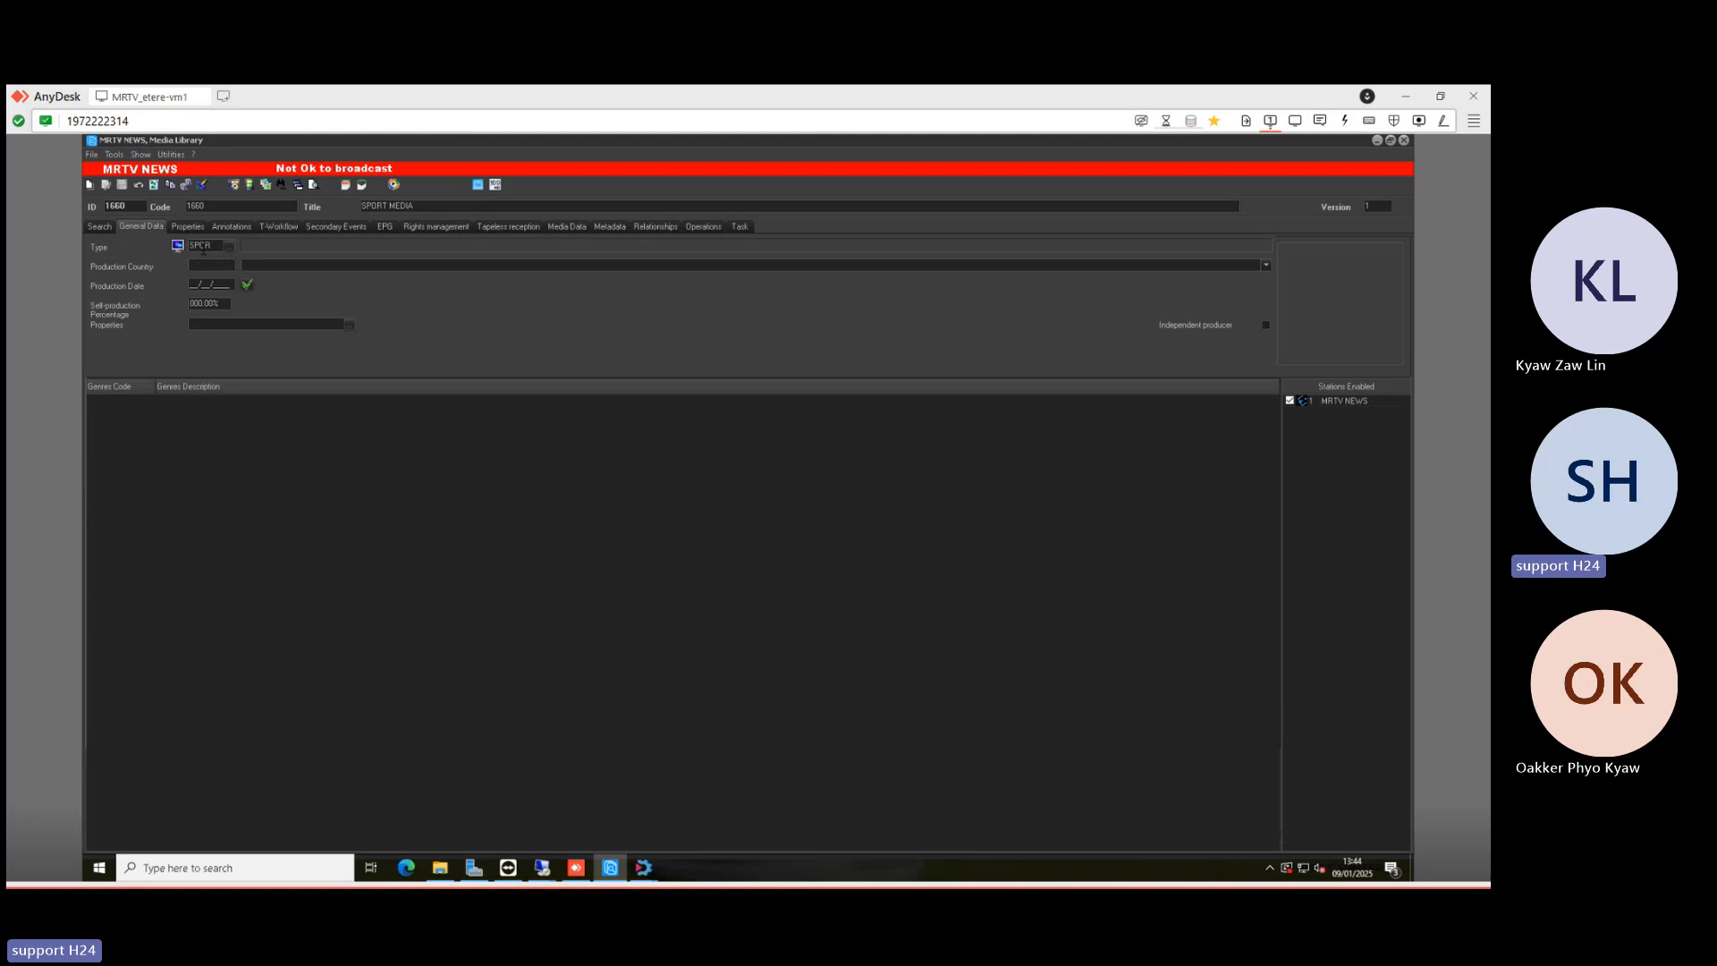
{"action": "left_click", "coordinate": [99, 228]}
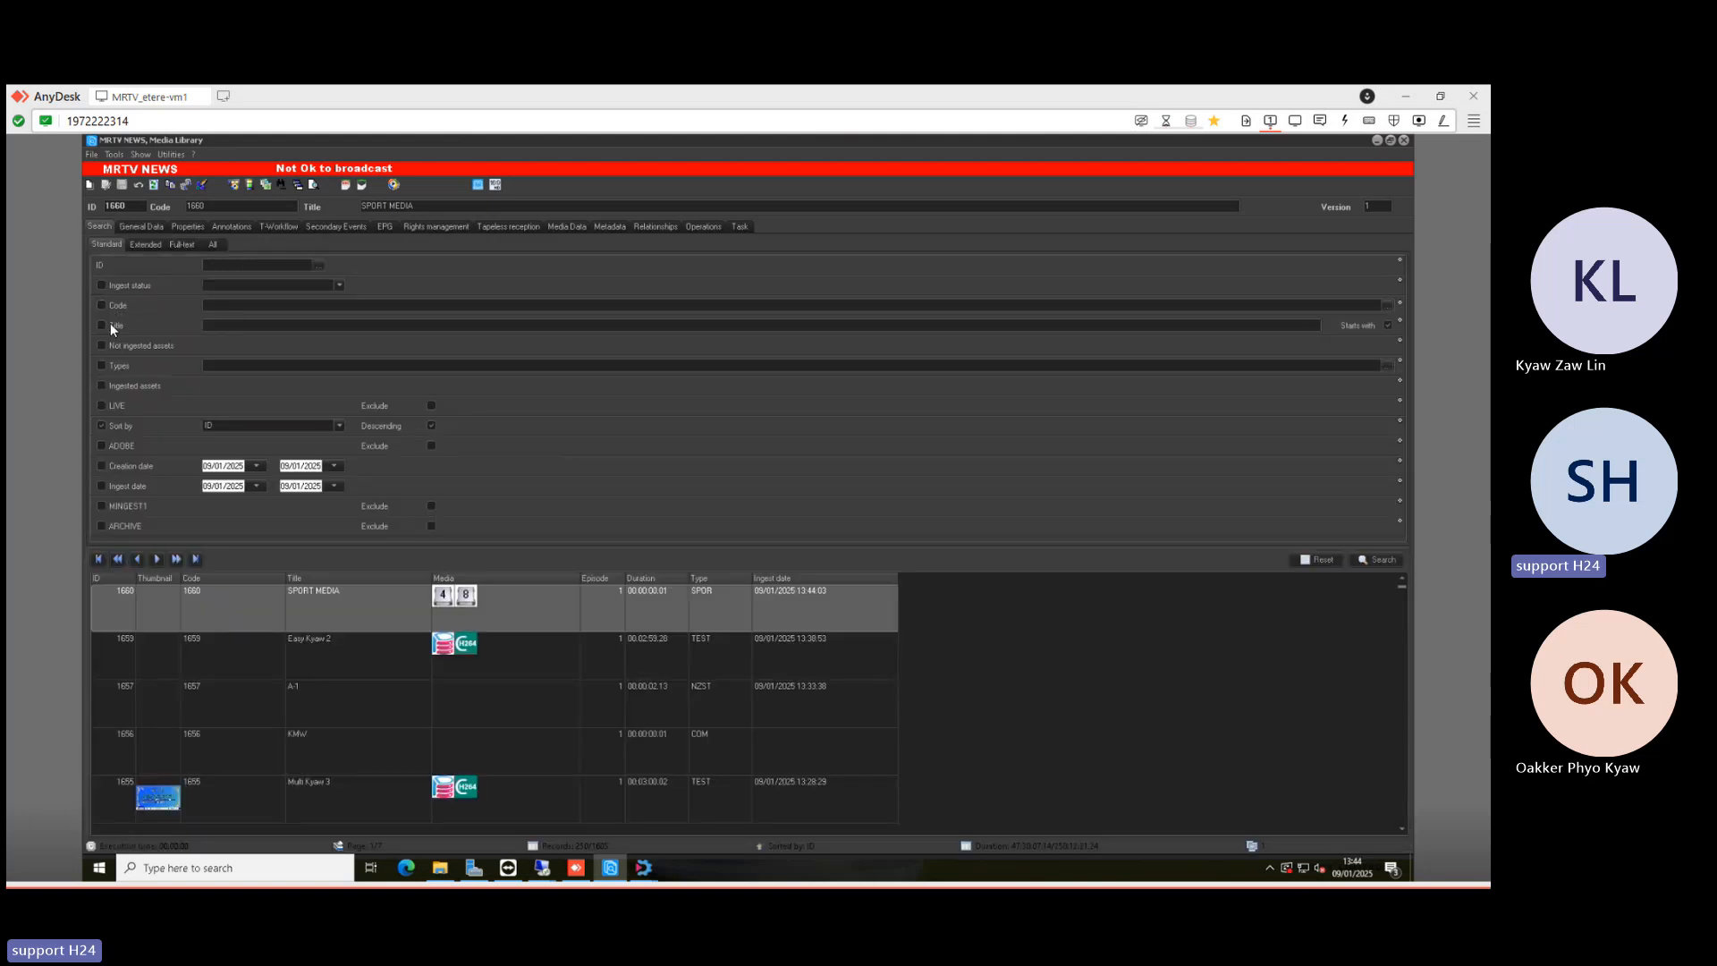
{"action": "left_click", "coordinate": [104, 428]}
- Filter the search by asset type SPORT and run it, listing only asset 1660 SPORT MEDIA
{"action": "left_click", "coordinate": [1387, 366]}
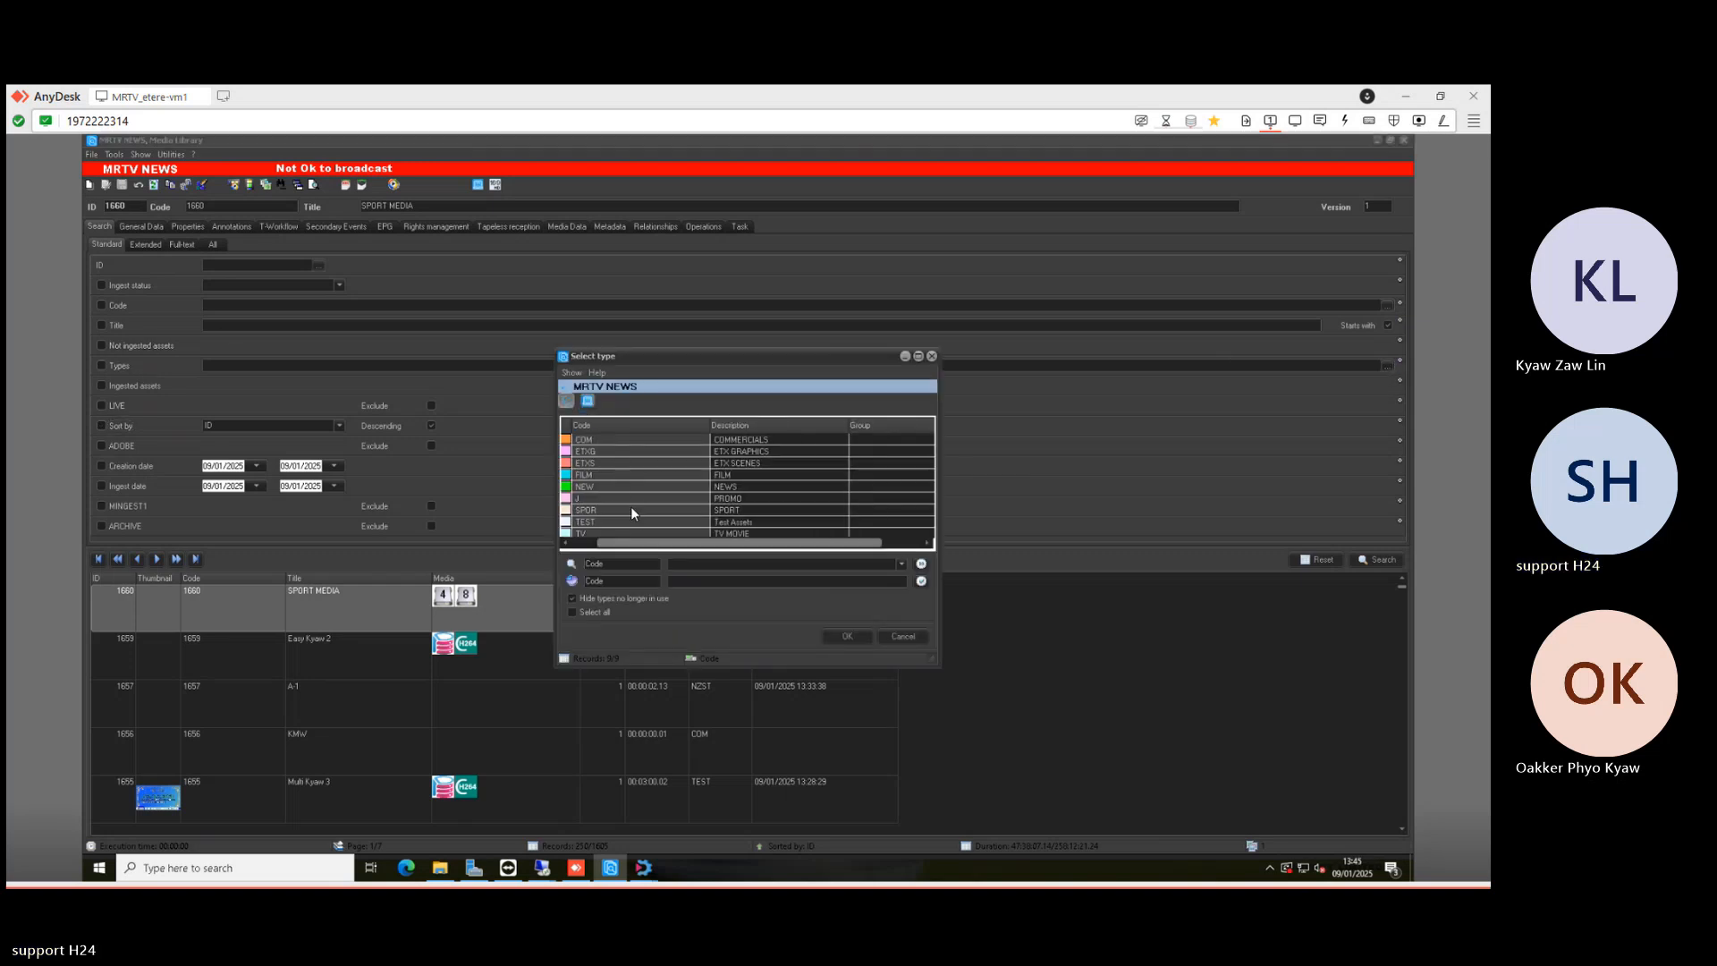
{"action": "left_click", "coordinate": [586, 511]}
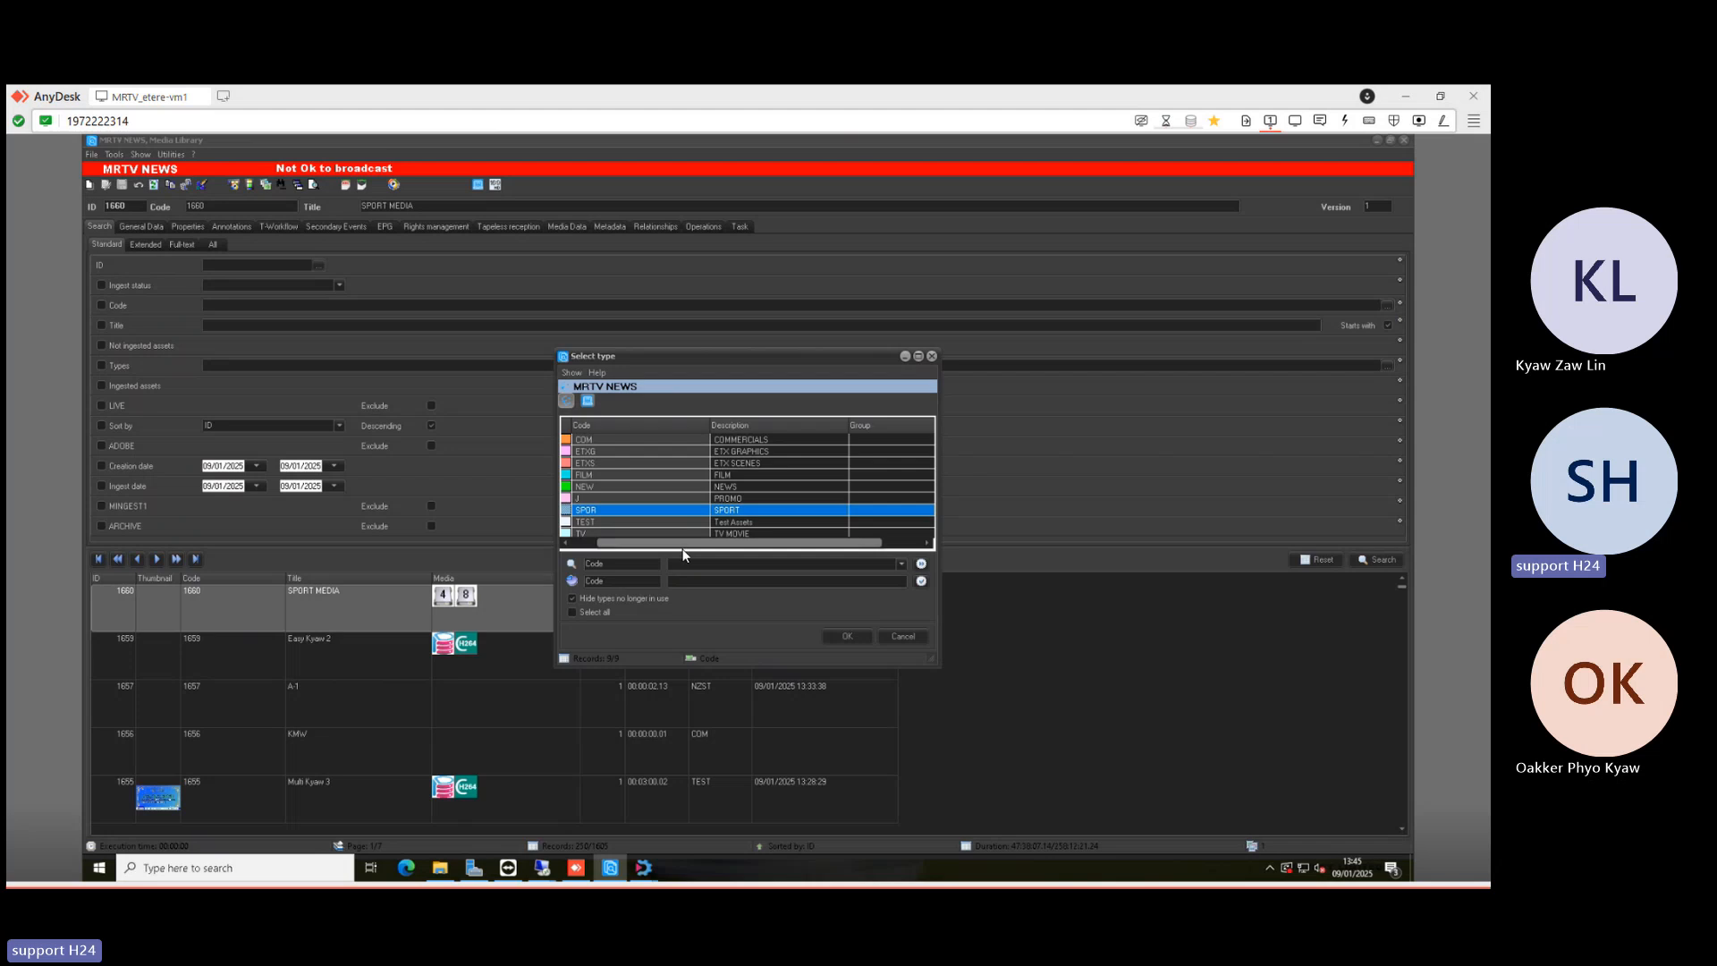
{"action": "left_click_drag", "start_coordinate": [674, 543], "coordinate": [559, 548]}
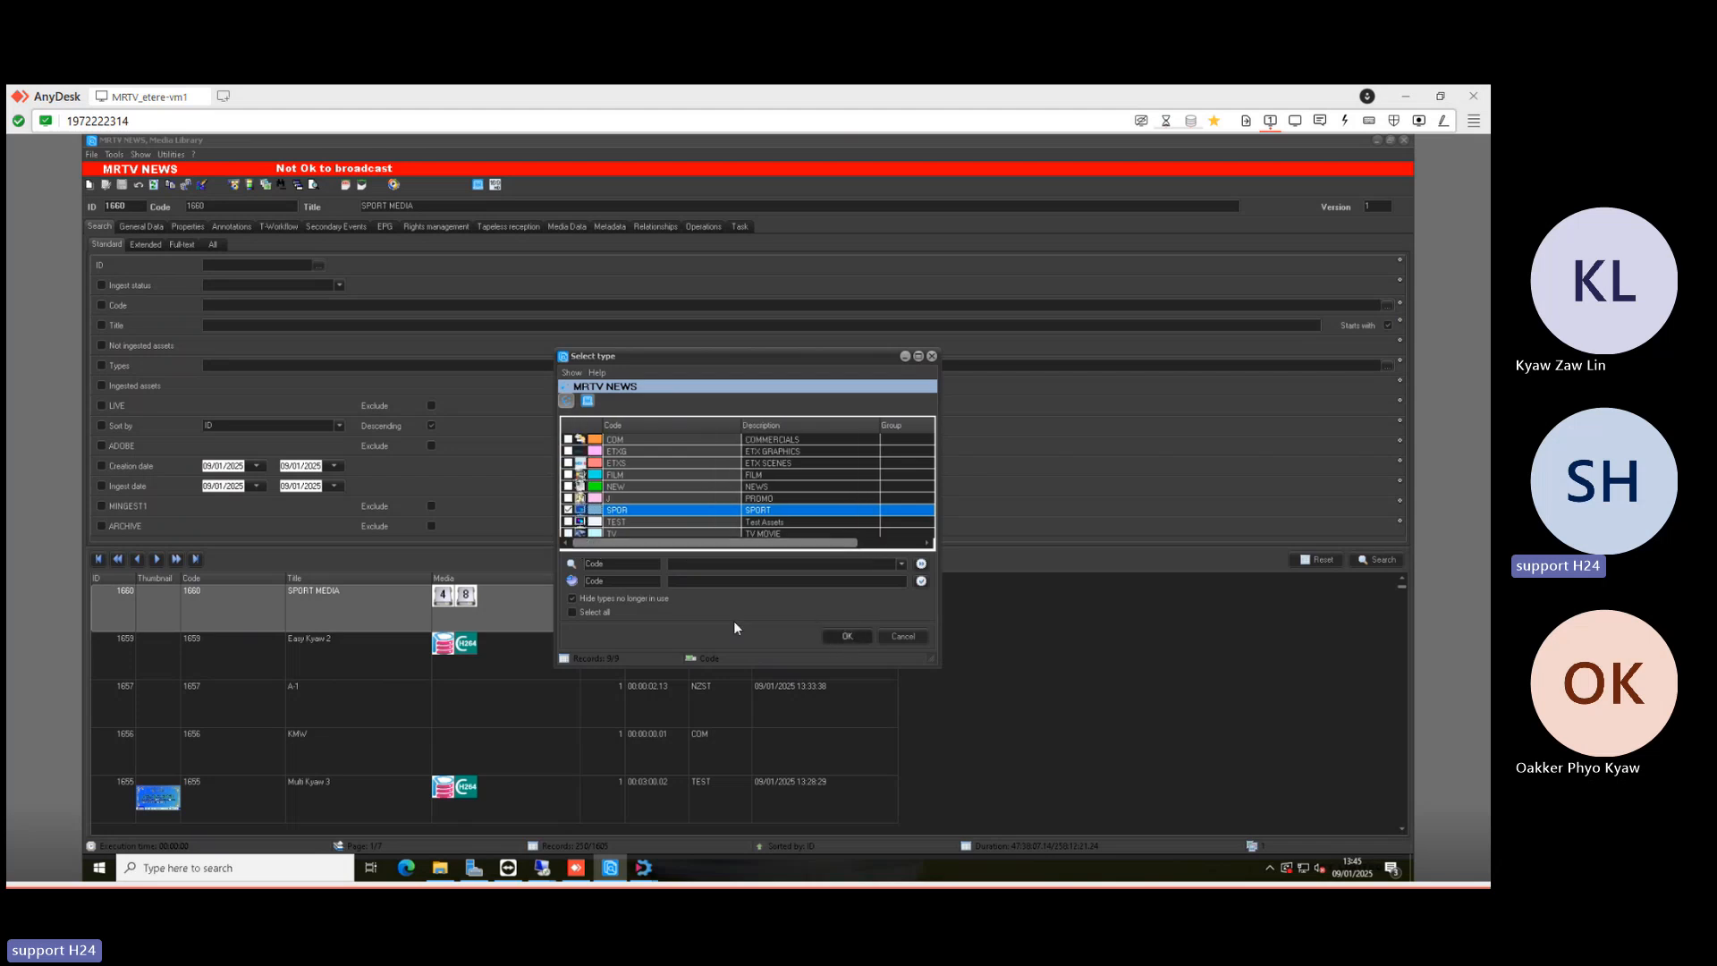
{"action": "left_click", "coordinate": [847, 636]}
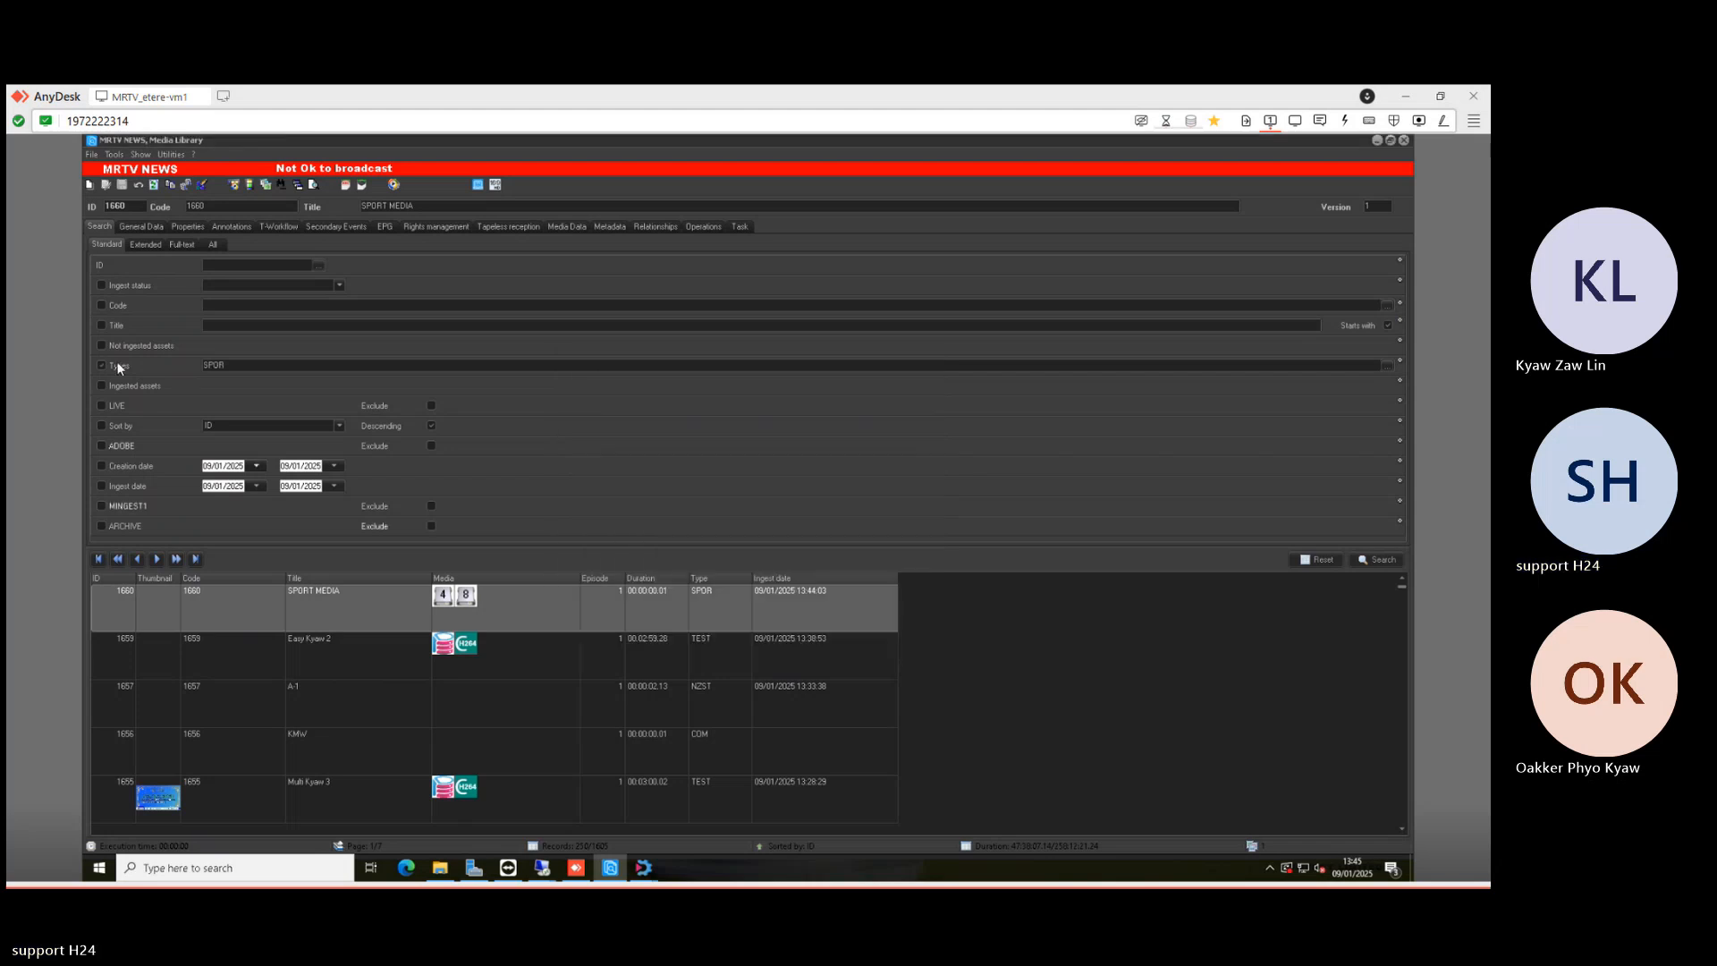
{"action": "left_click", "coordinate": [1382, 560]}
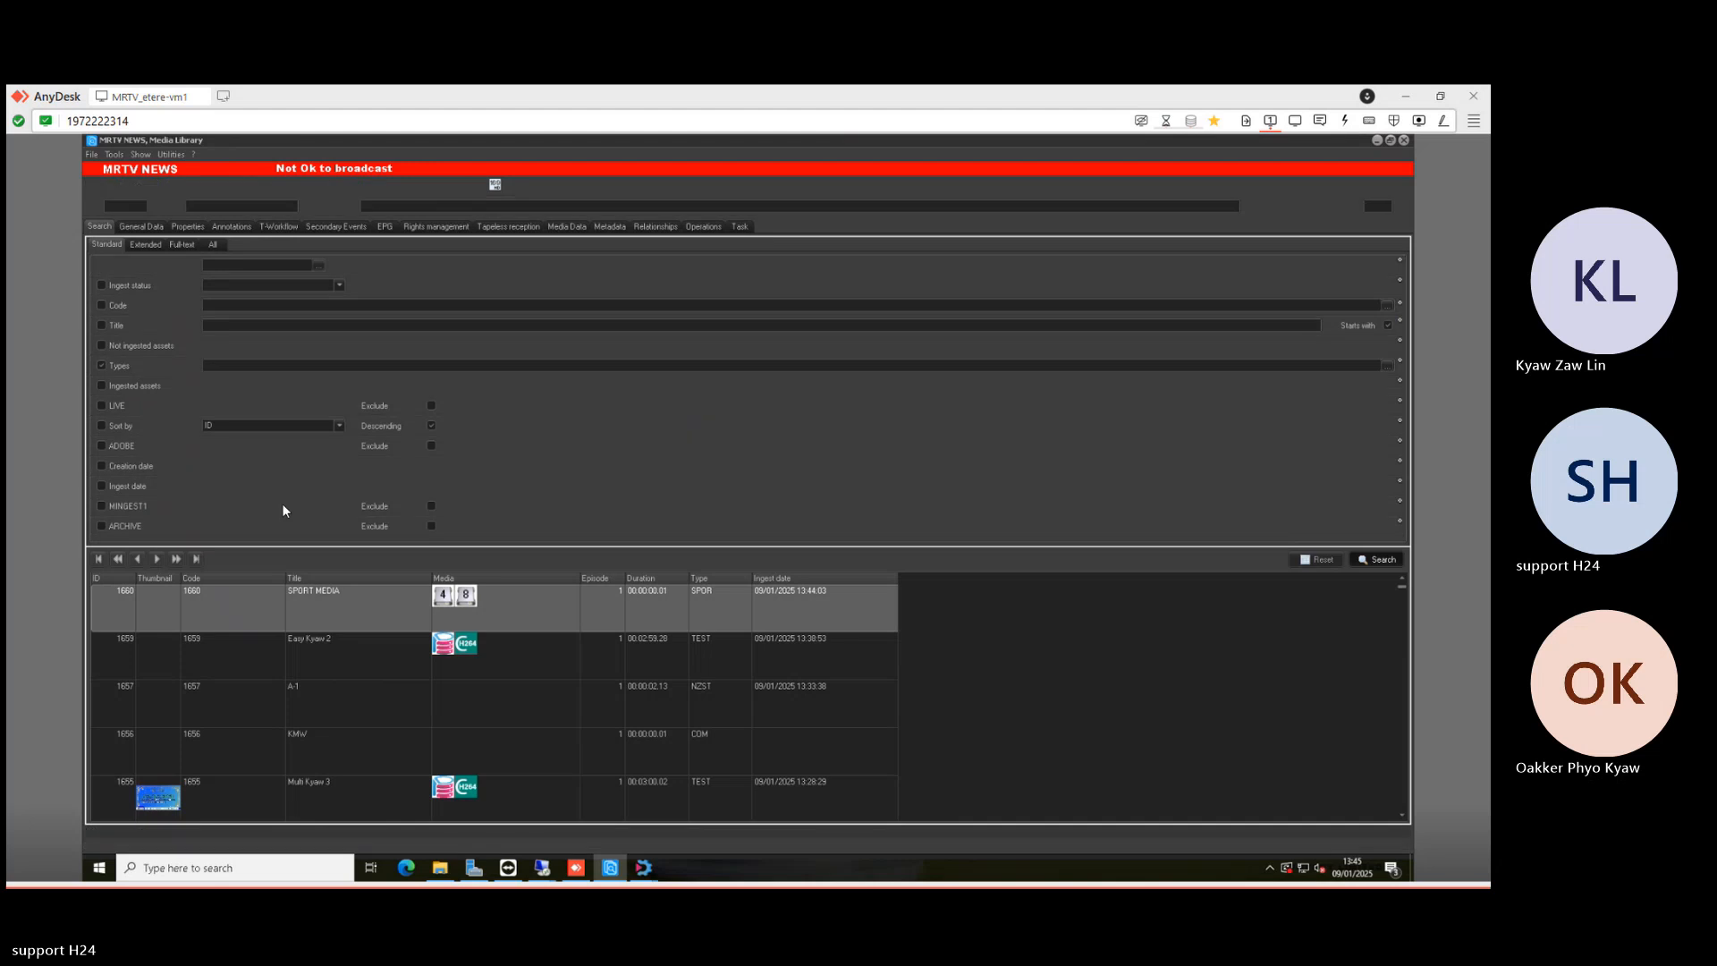
{"action": "left_click", "coordinate": [140, 226]}
{"action": "left_click", "coordinate": [99, 227]}
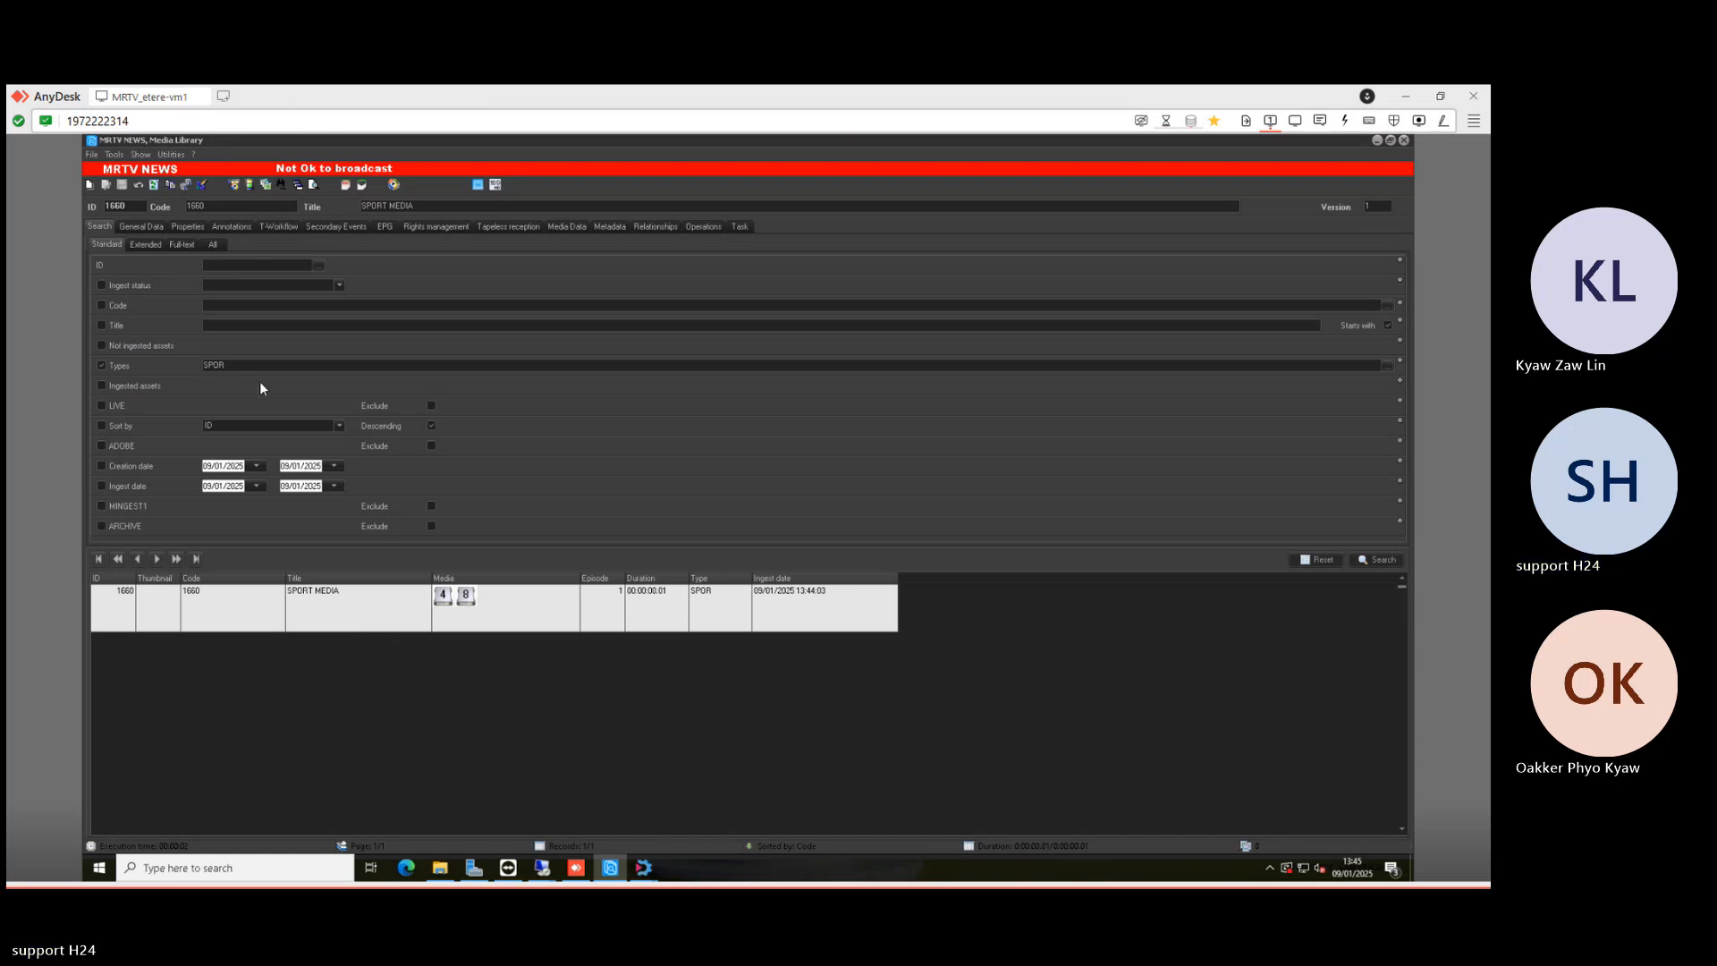
- Bring the T-Workflow designer forward and reopen the SPORT folder window listing 1660.mxf
{"action": "left_click", "coordinate": [644, 867]}
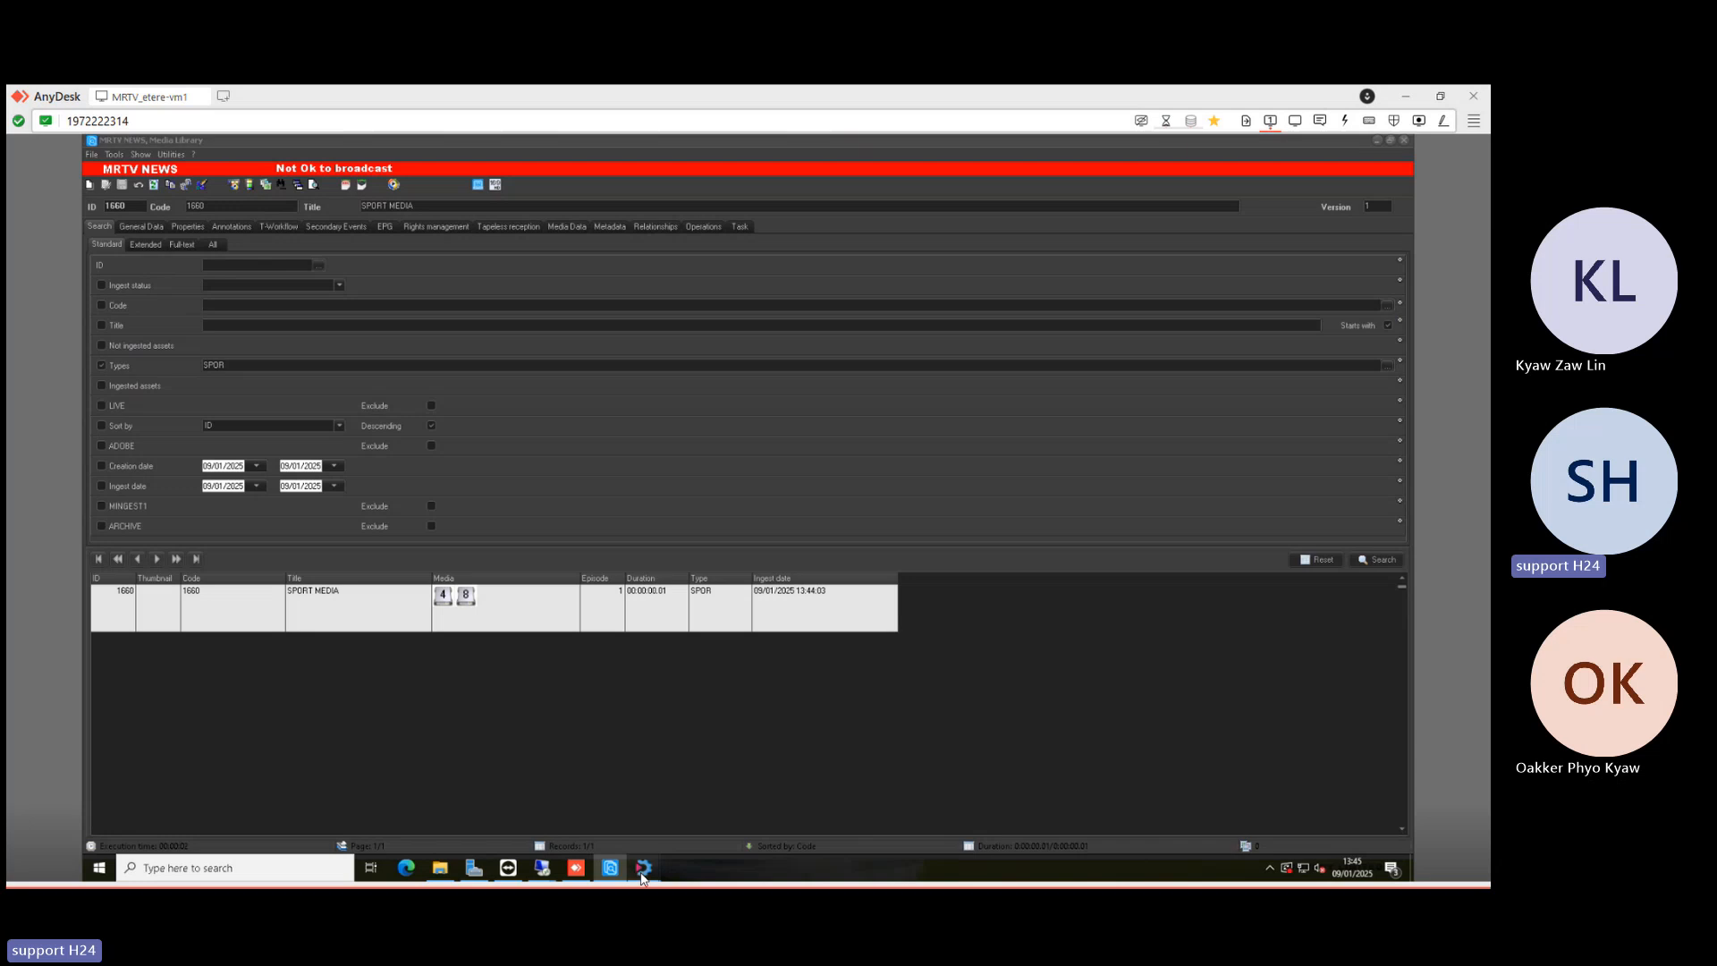
{"action": "left_click", "coordinate": [688, 791]}
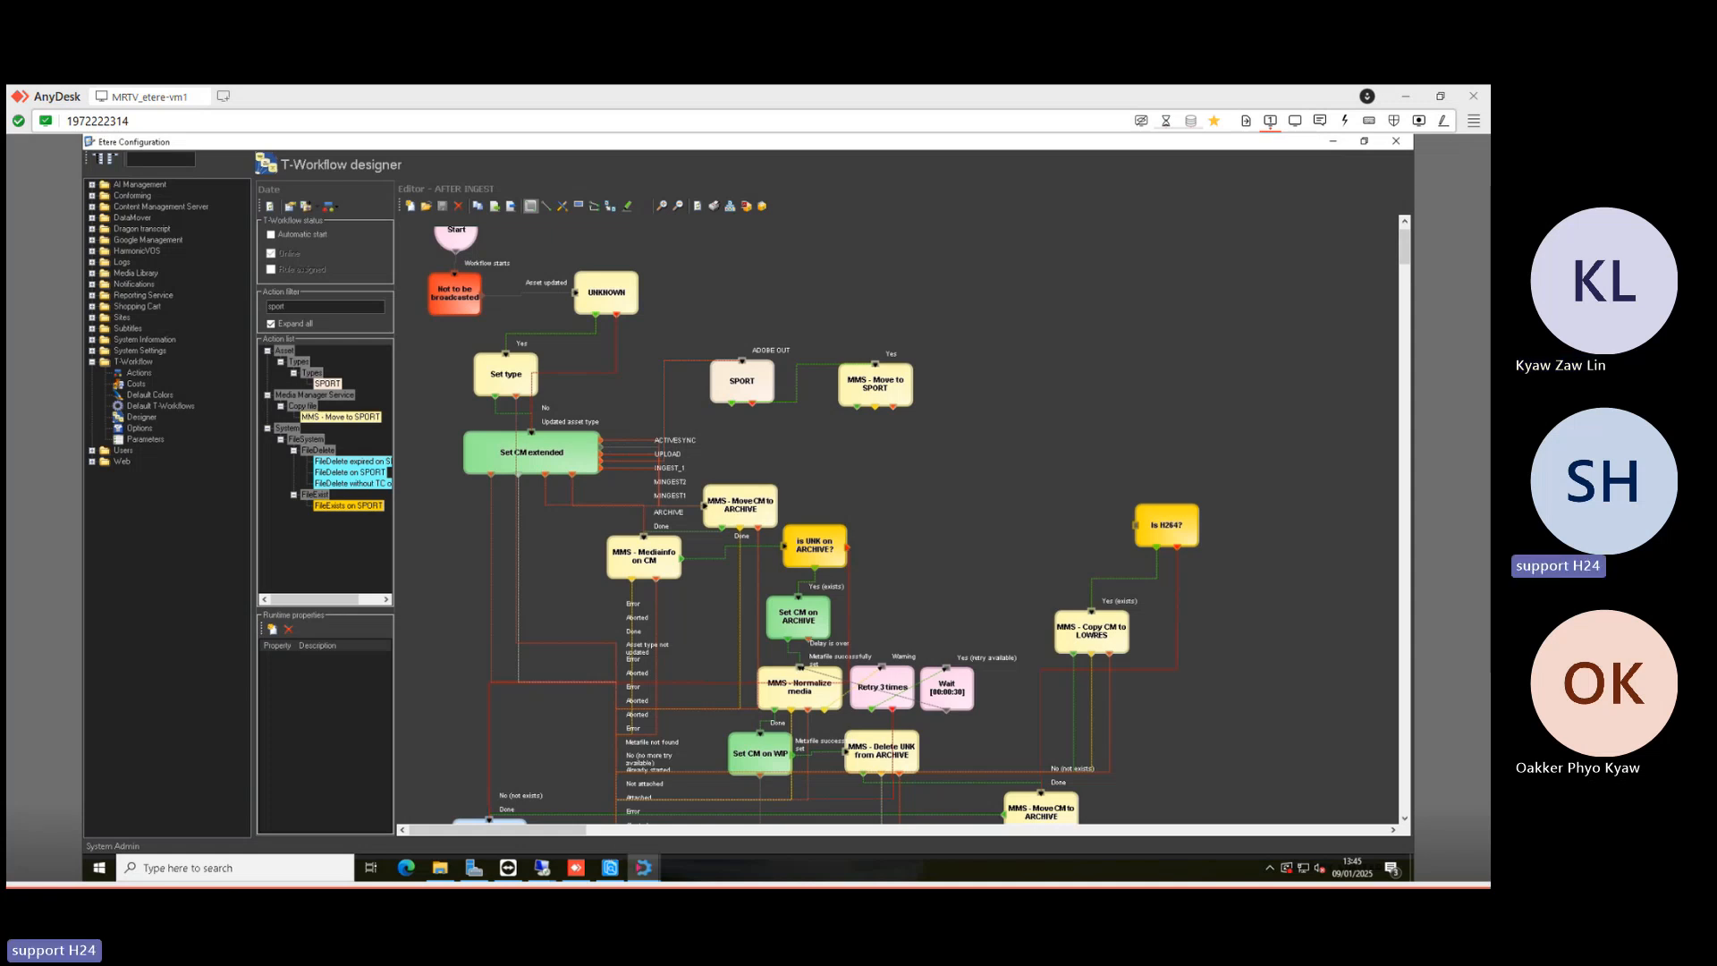
{"action": "left_click", "coordinate": [440, 872]}
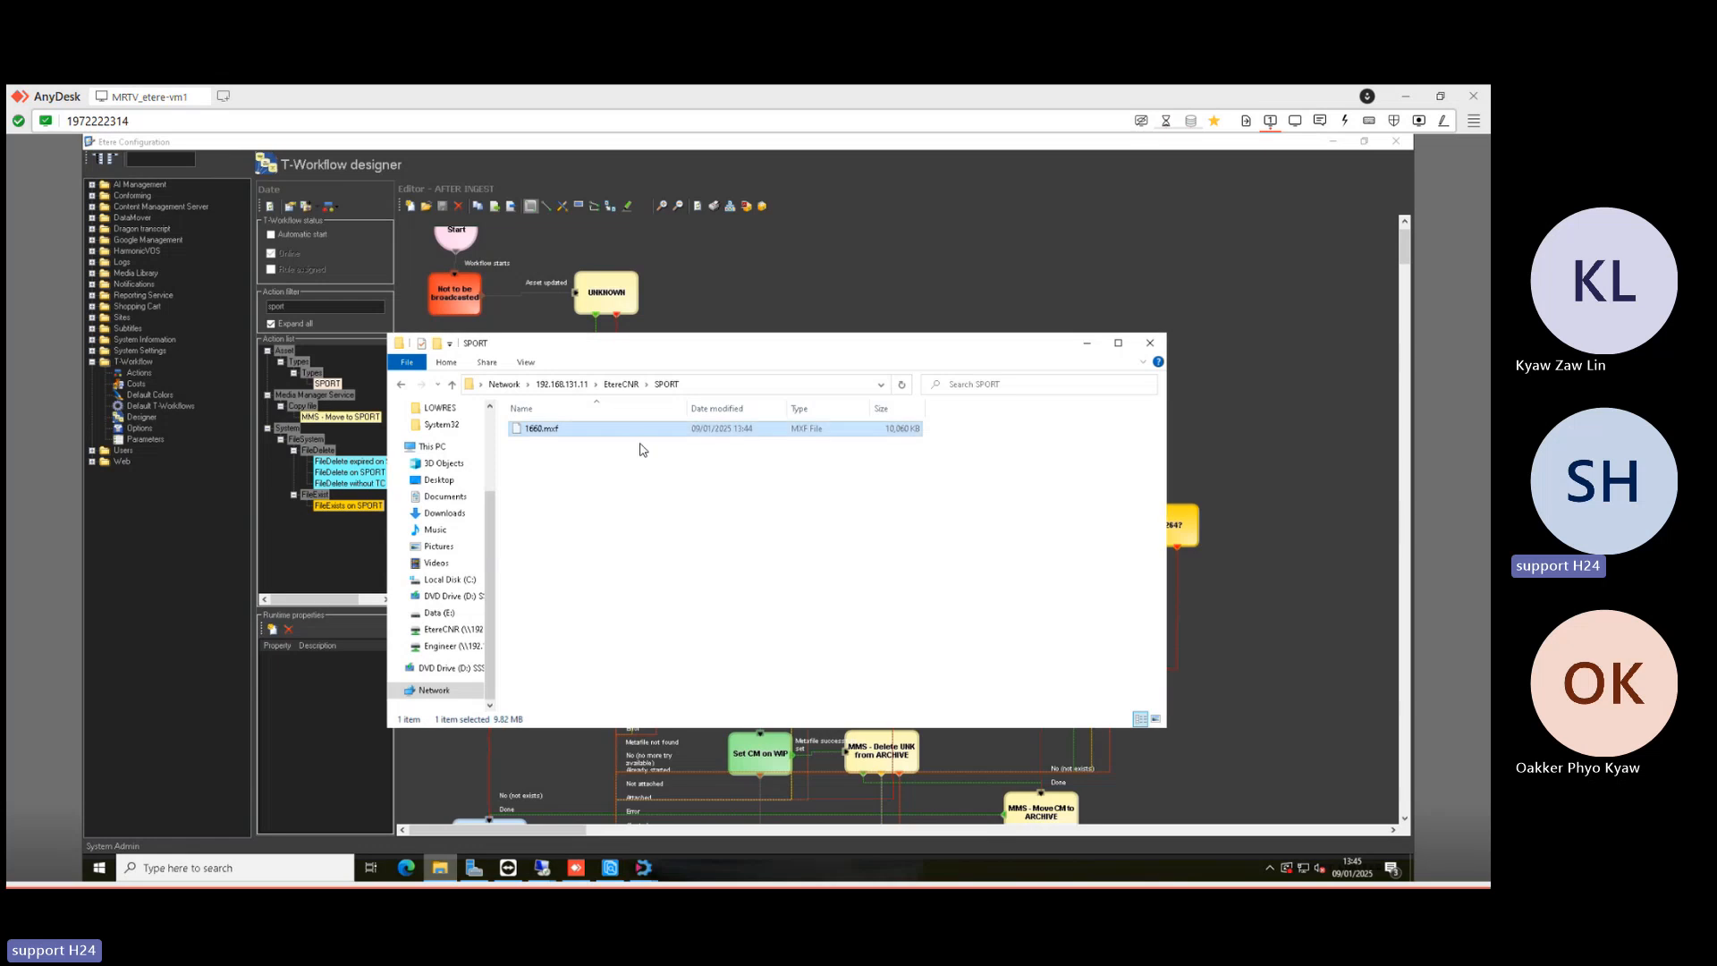
- Go up to the EtereCNR folder list, select the SPORT folder, then return to the Media Library
{"action": "left_click", "coordinate": [621, 384]}
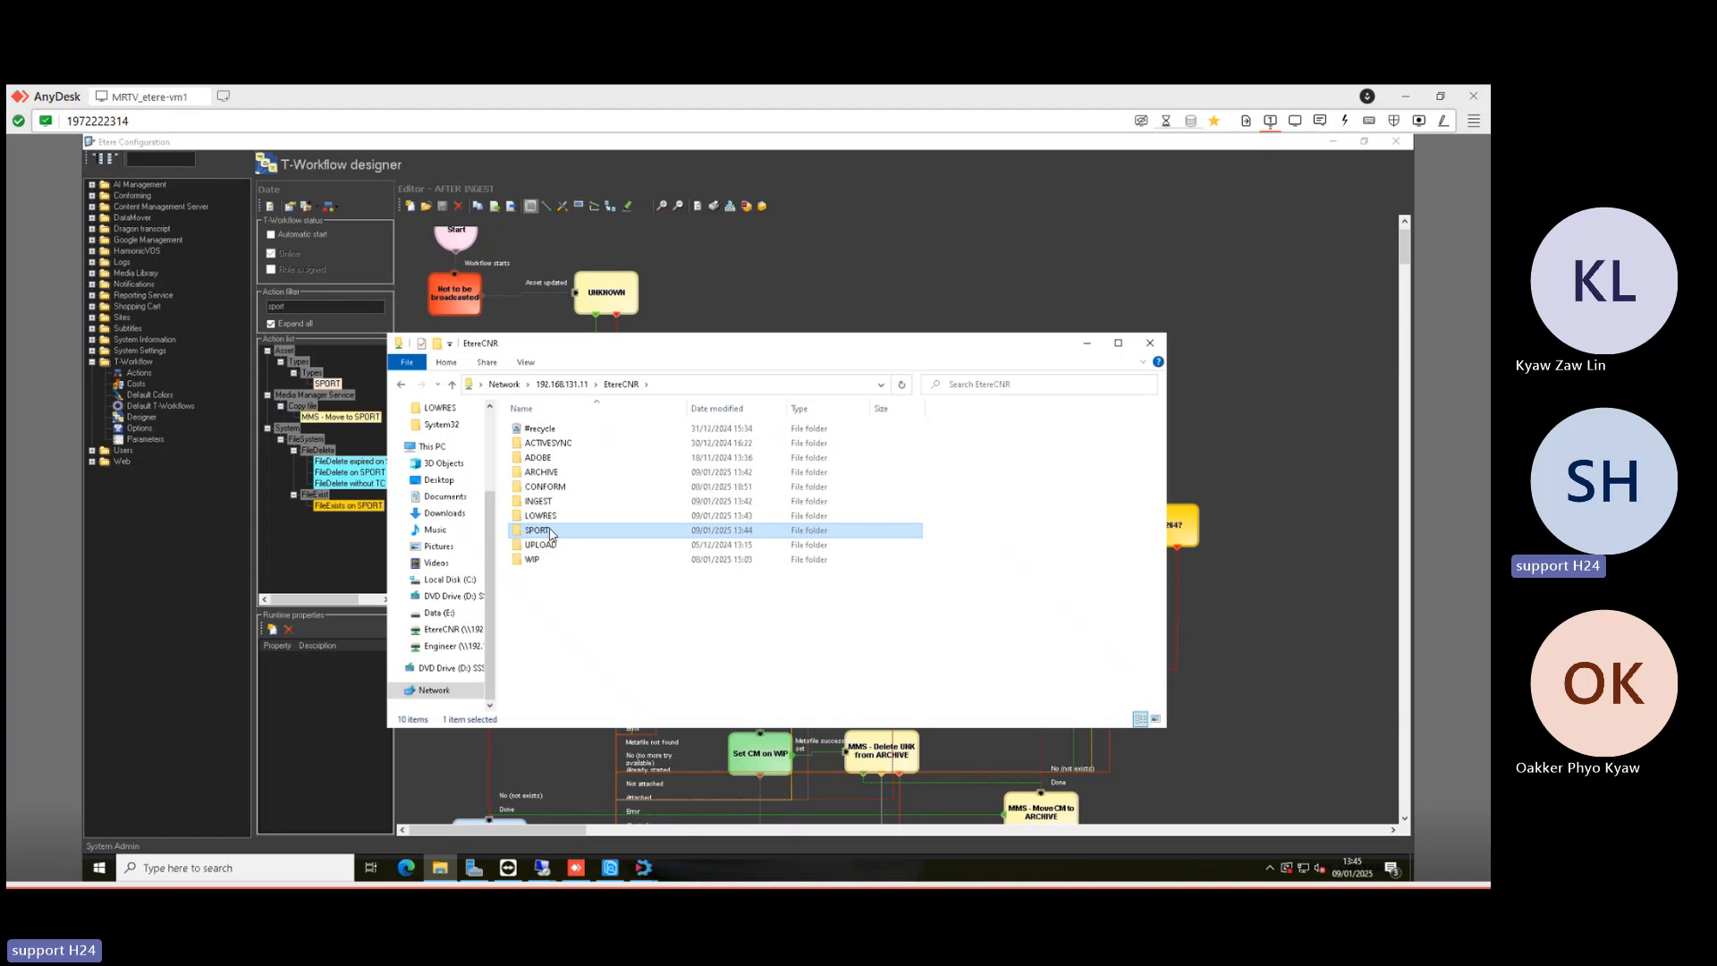
{"action": "left_click", "coordinate": [973, 586]}
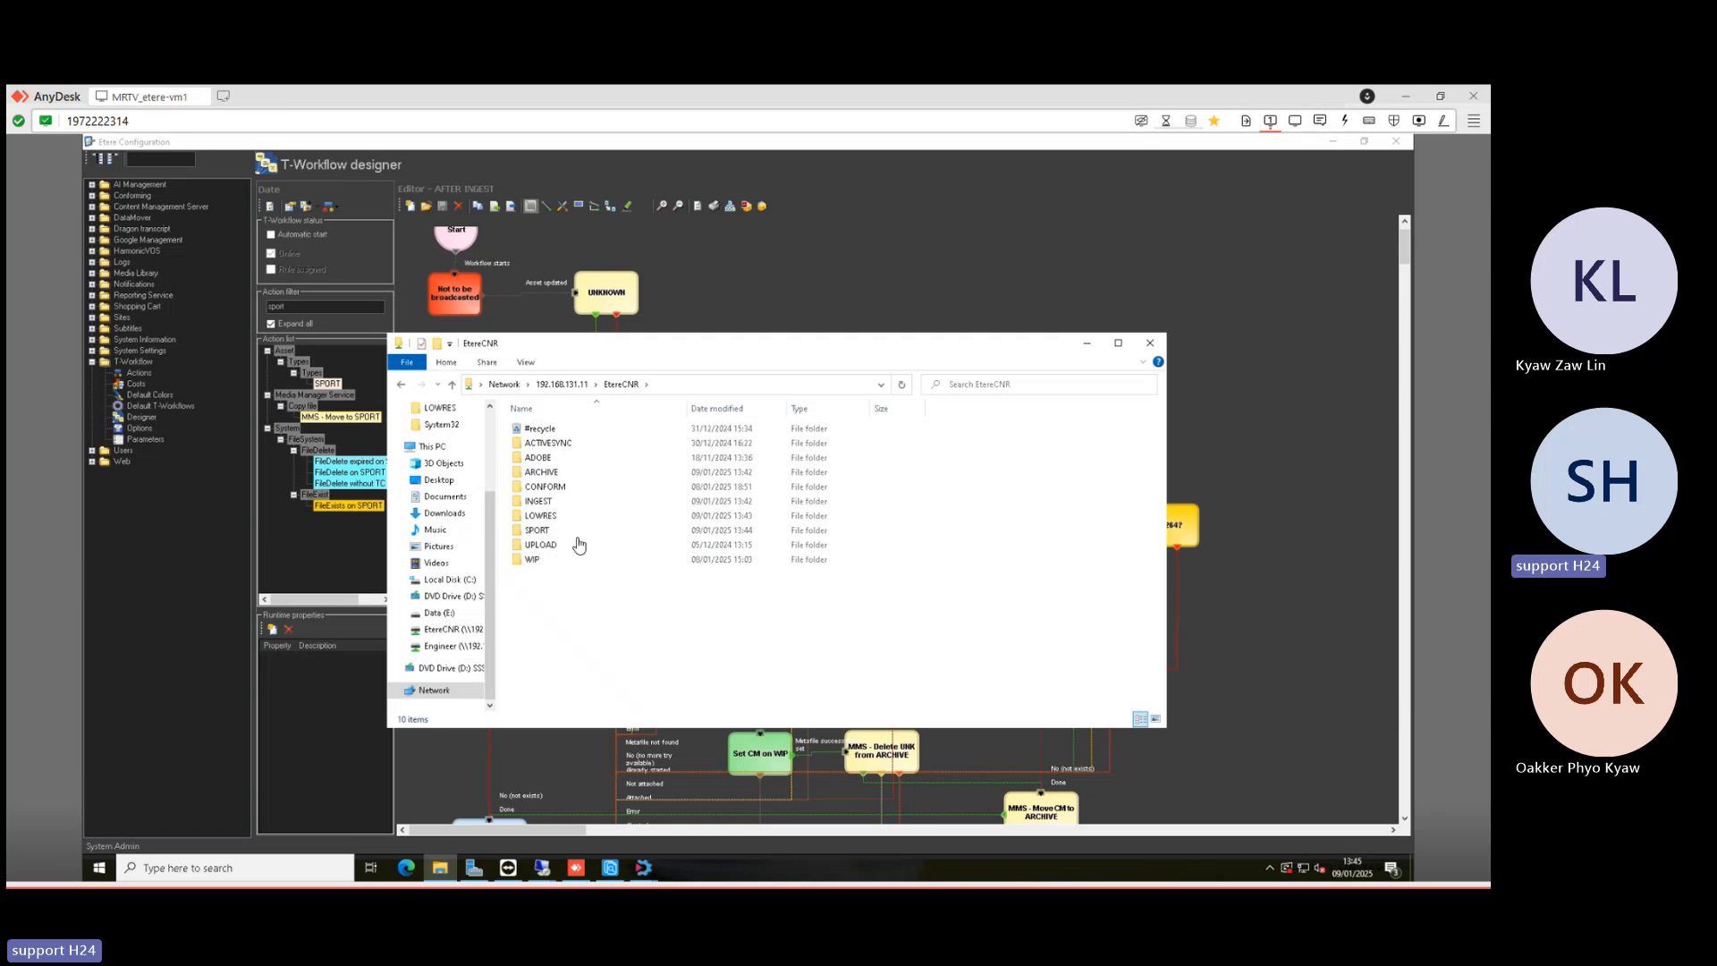
{"action": "left_click", "coordinate": [547, 535]}
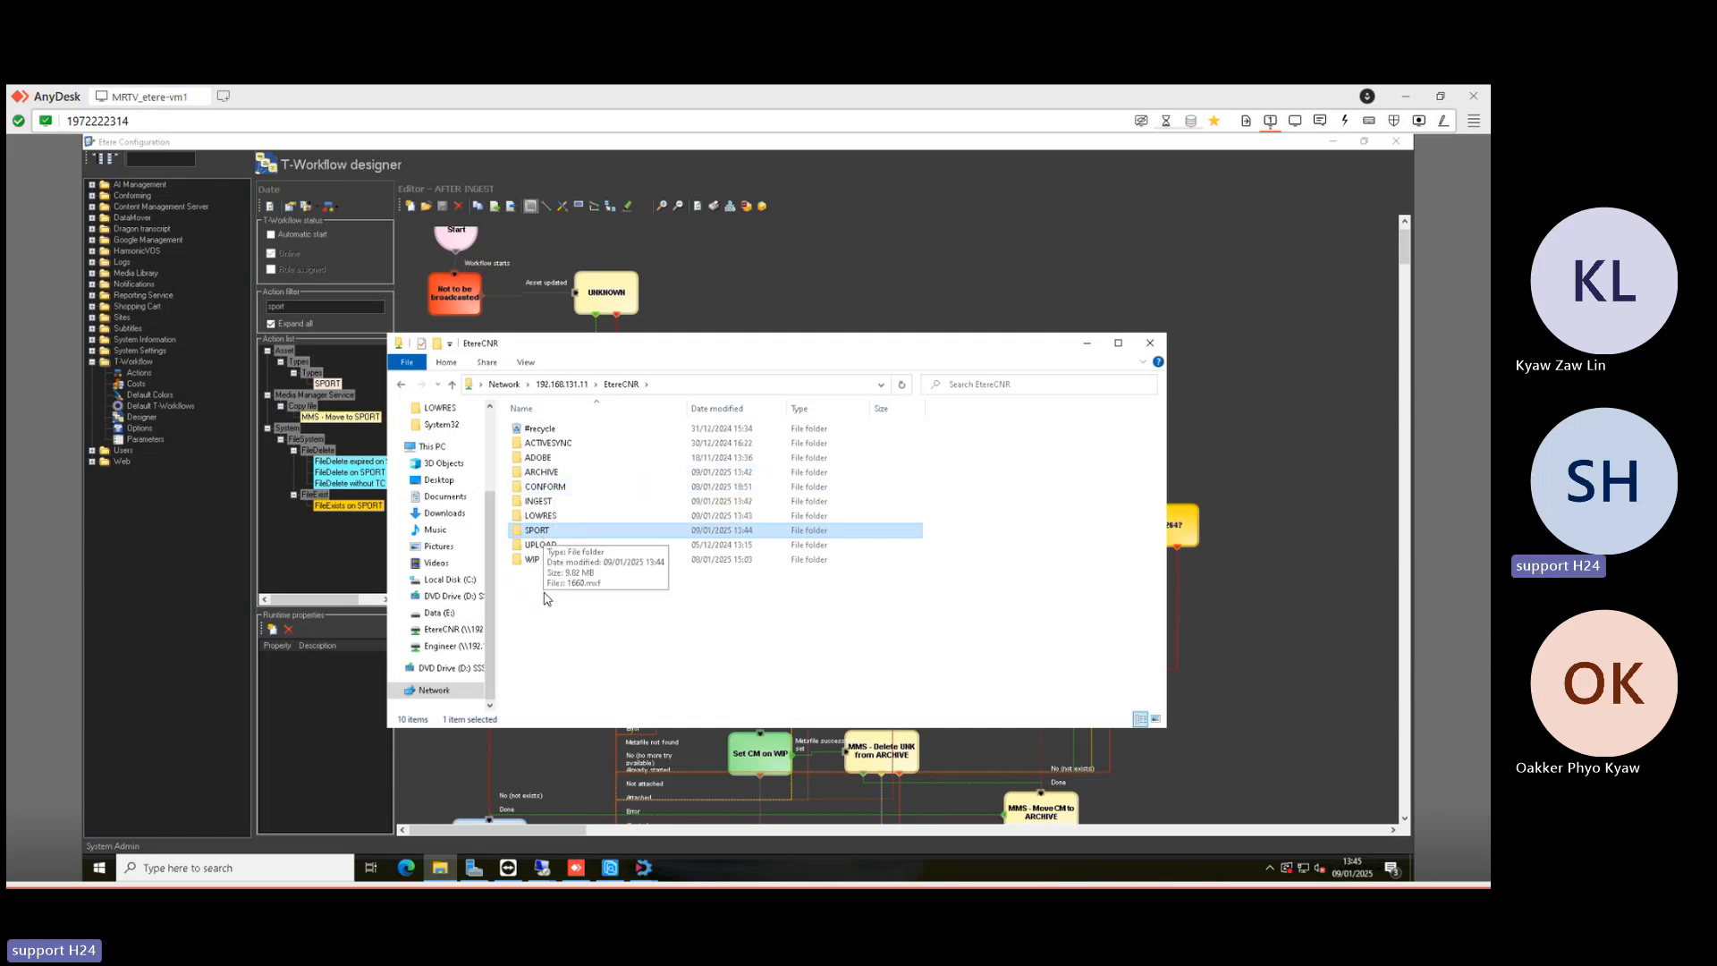
{"action": "left_click", "coordinate": [544, 594]}
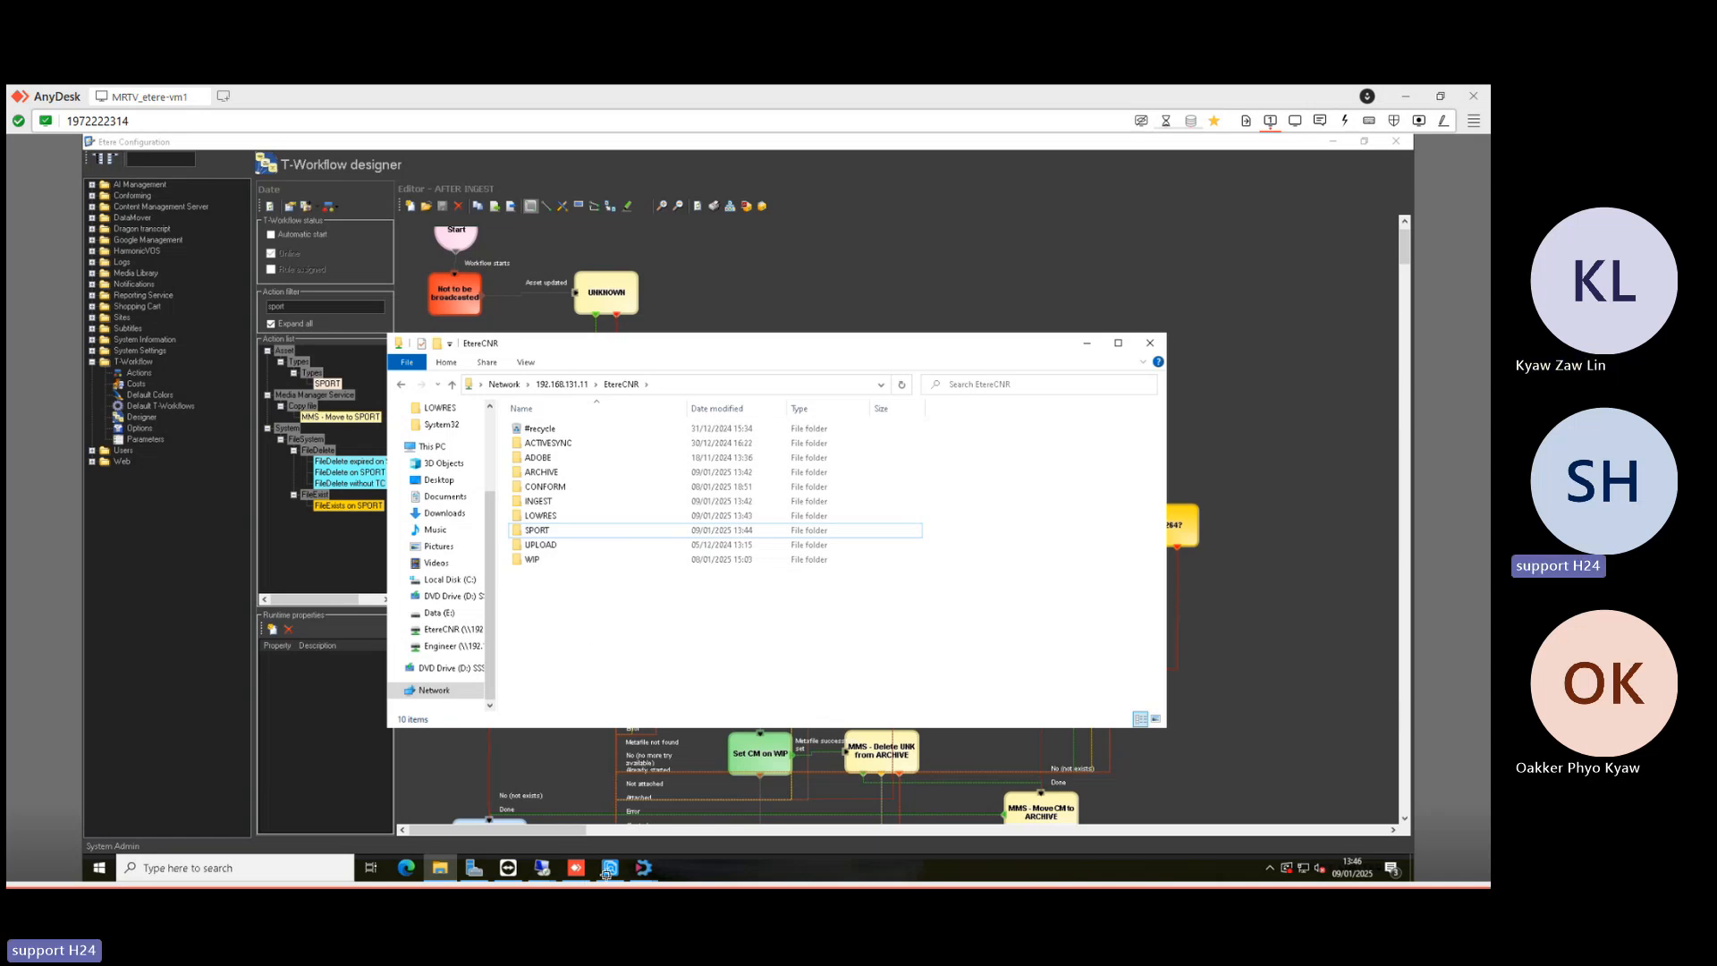
{"action": "left_click", "coordinate": [607, 871]}
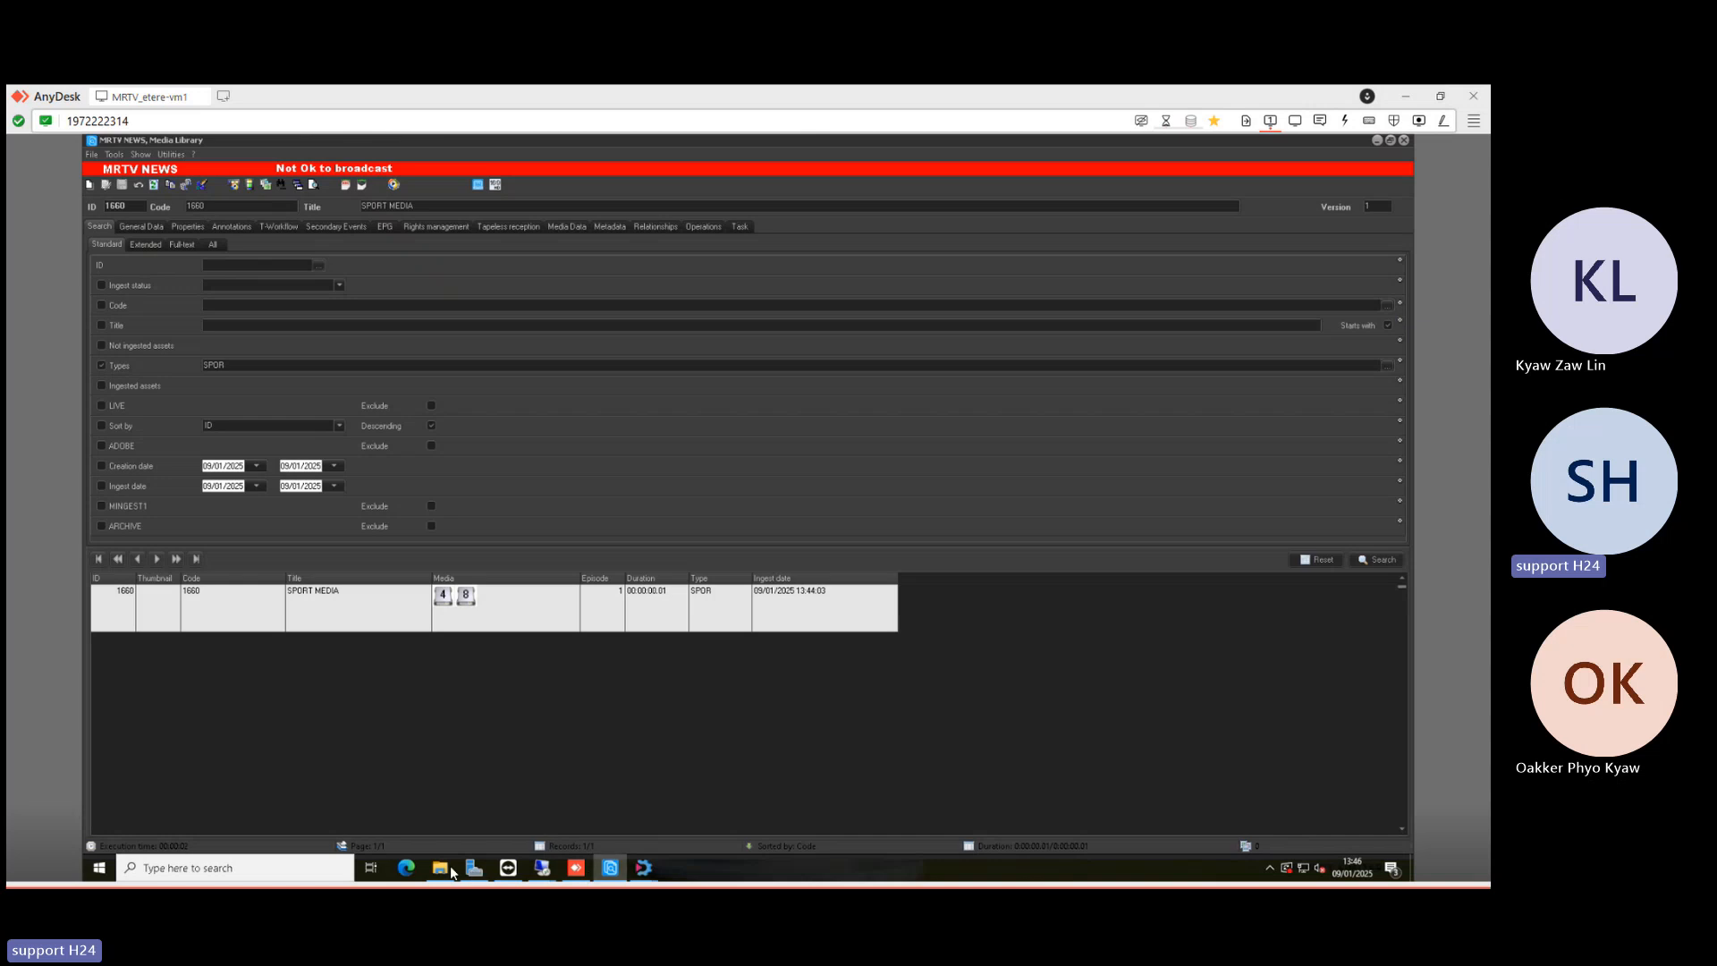
- Open the SPORT folder from EtereCNR and go back up, glancing at the Media Library results
{"action": "left_click", "coordinate": [440, 869]}
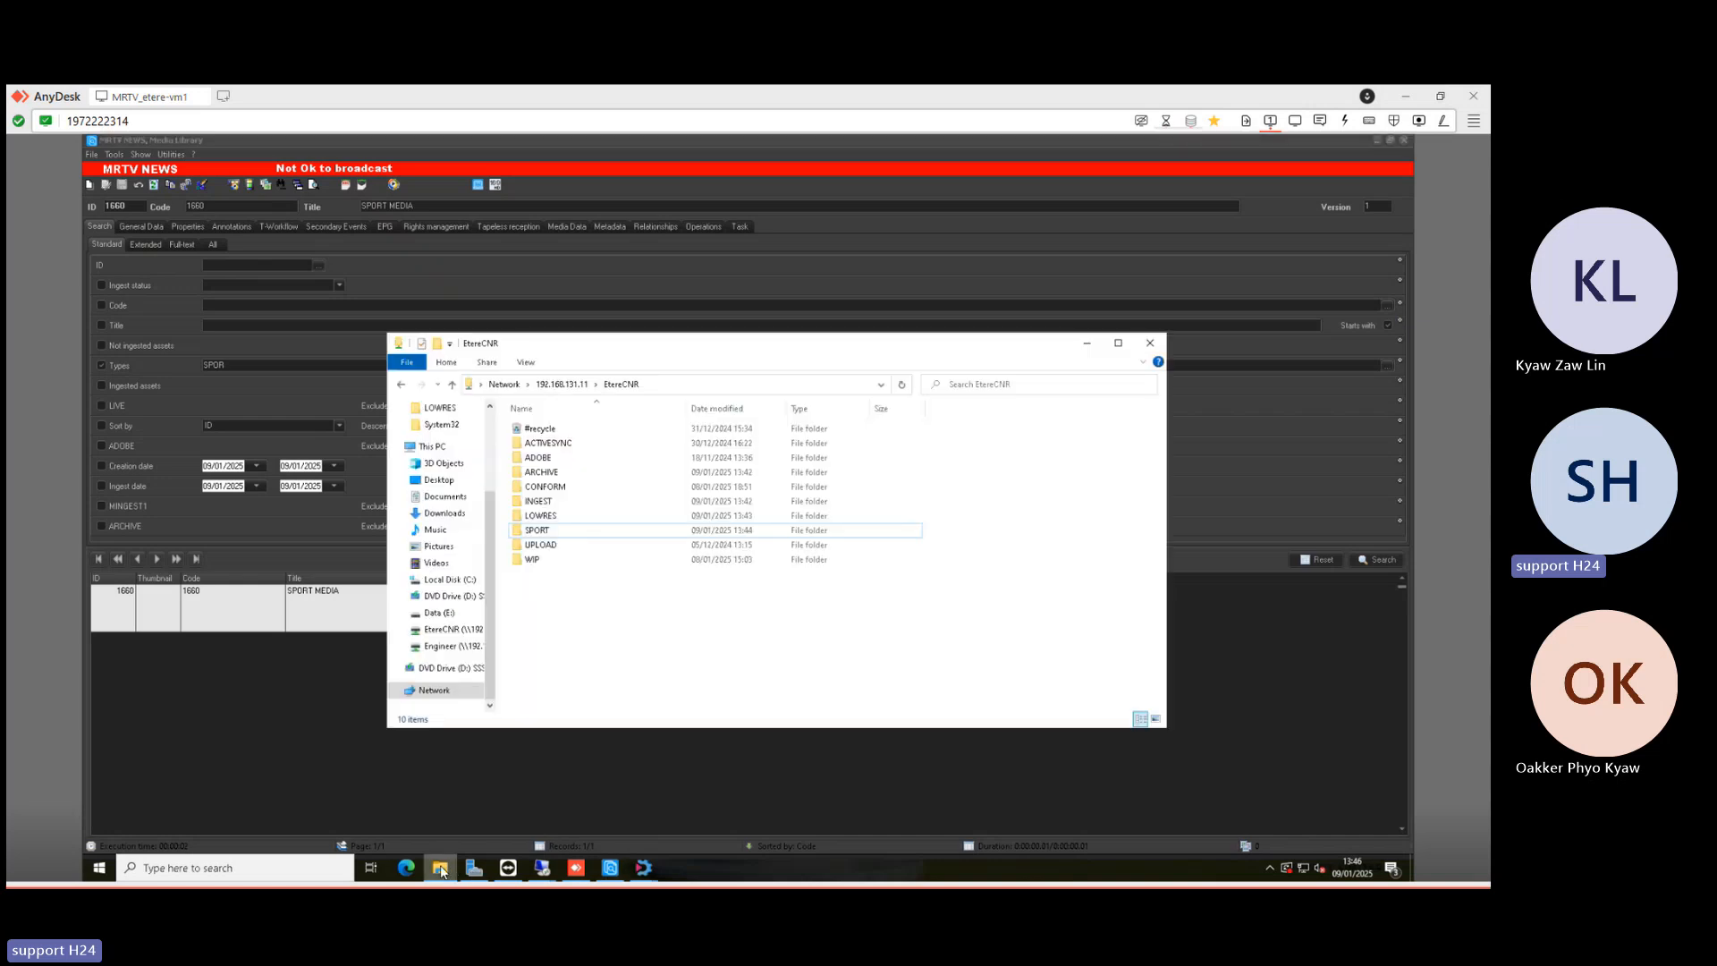
{"action": "left_click", "coordinate": [549, 537]}
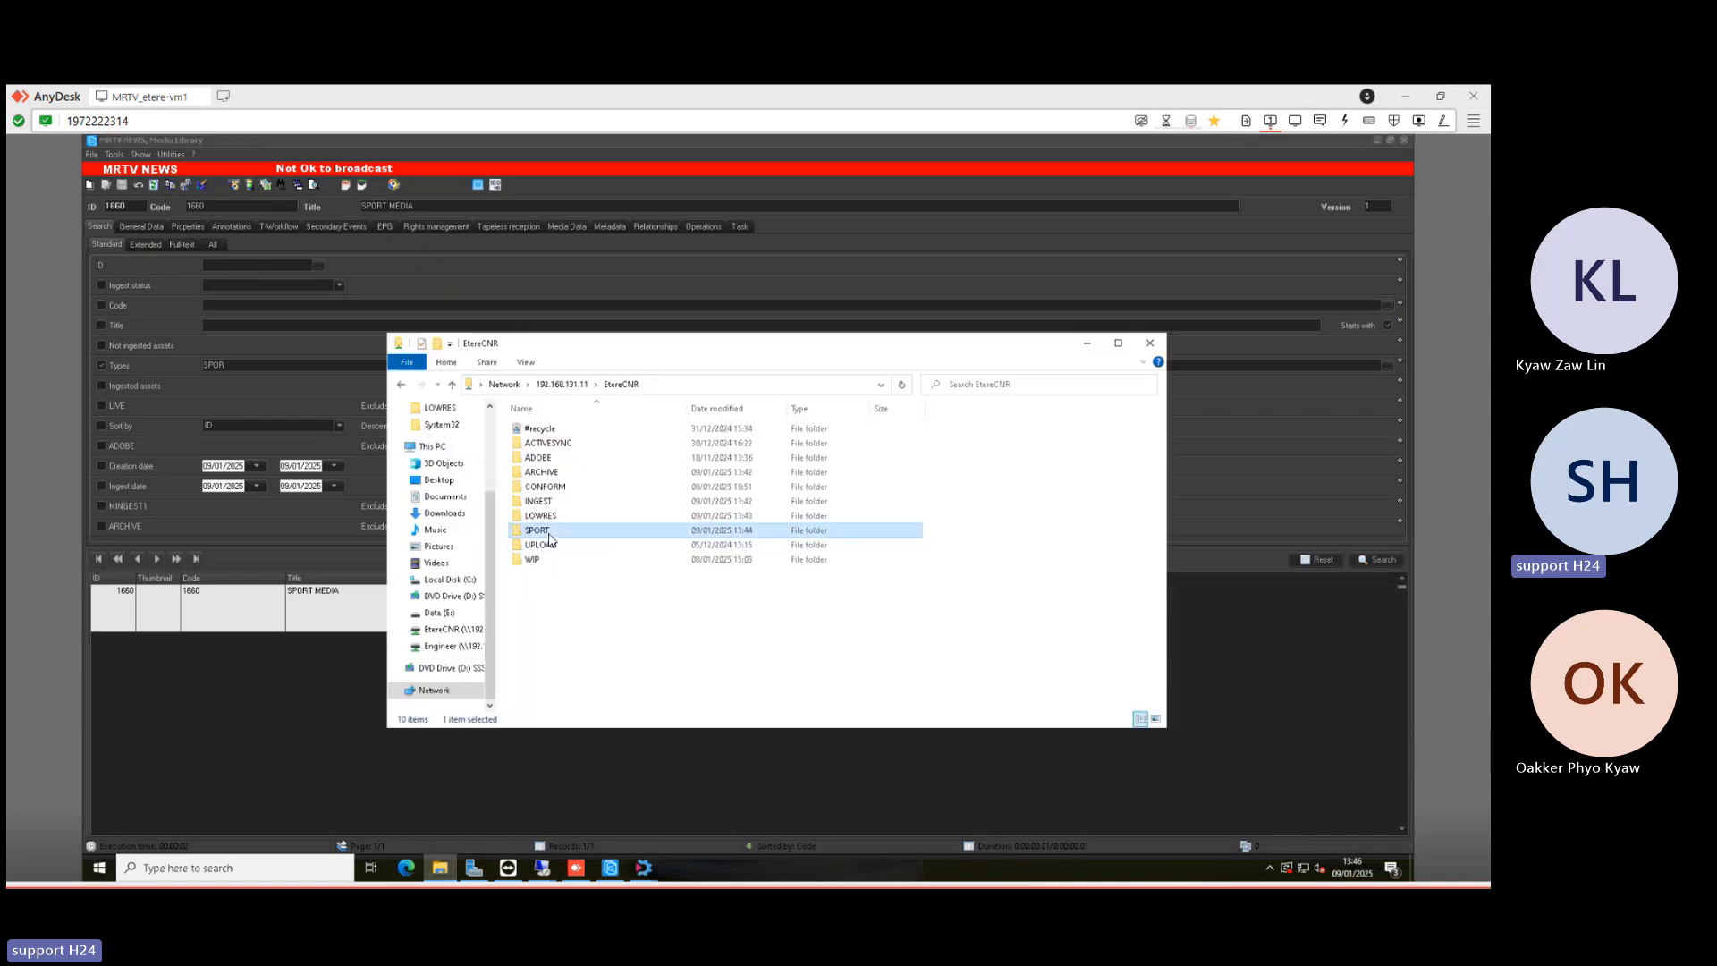
{"action": "double_click", "coordinate": [546, 535]}
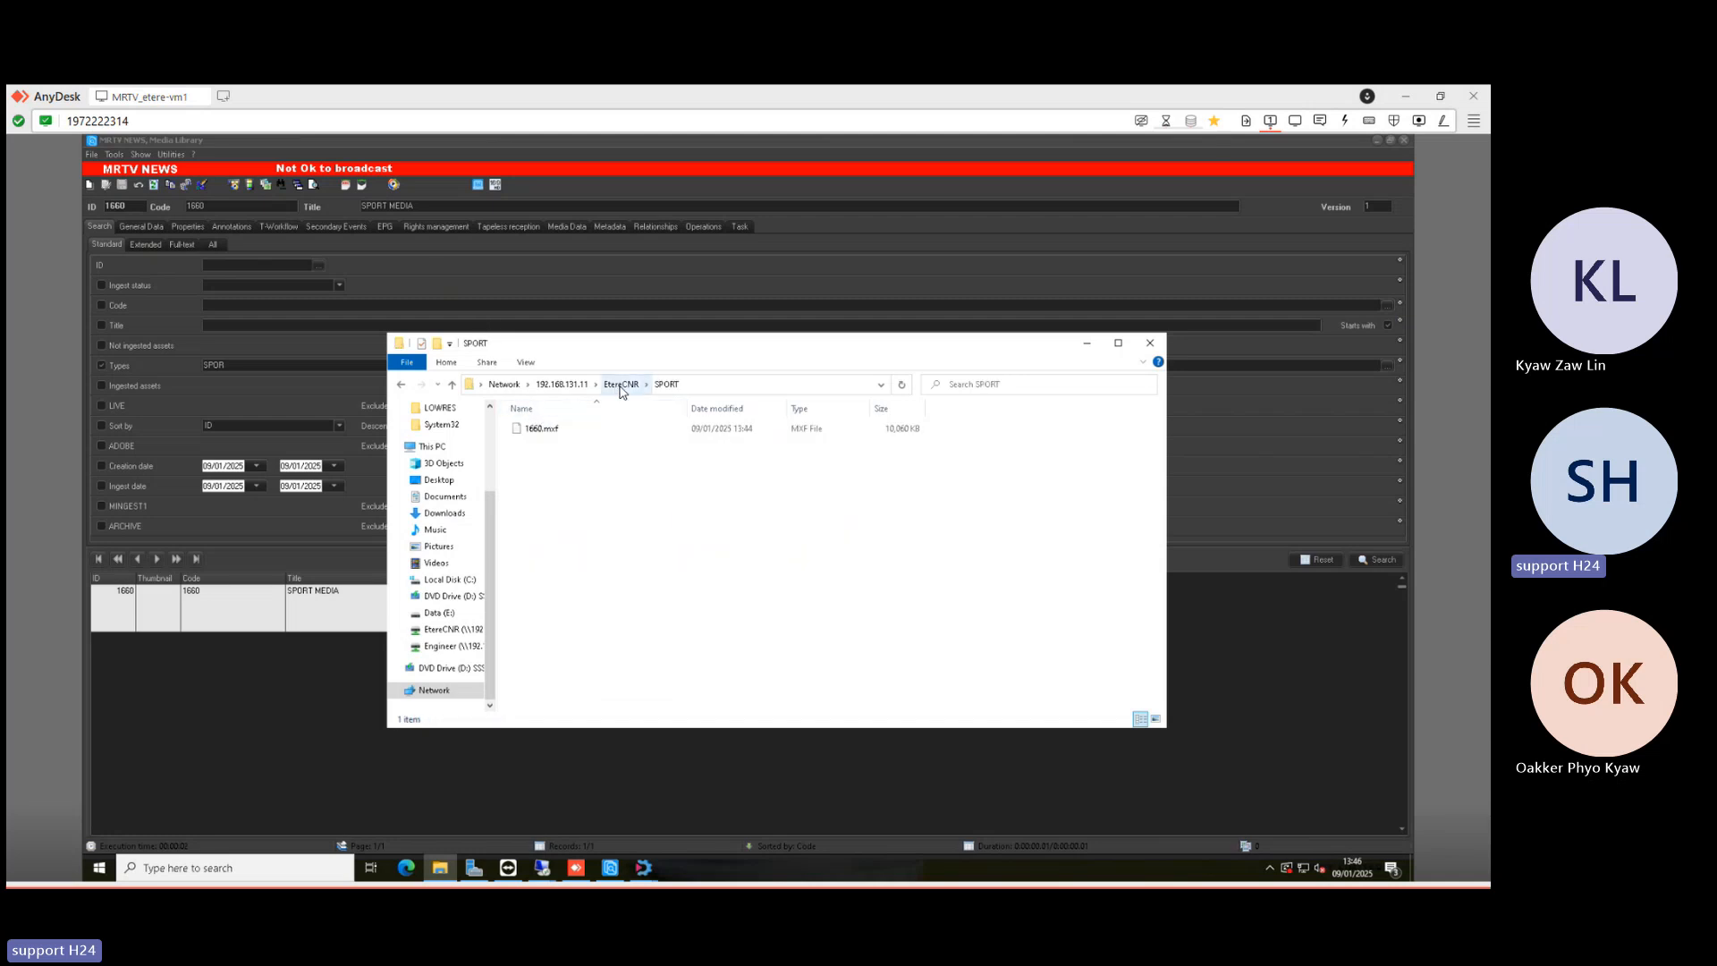
{"action": "left_click", "coordinate": [621, 388]}
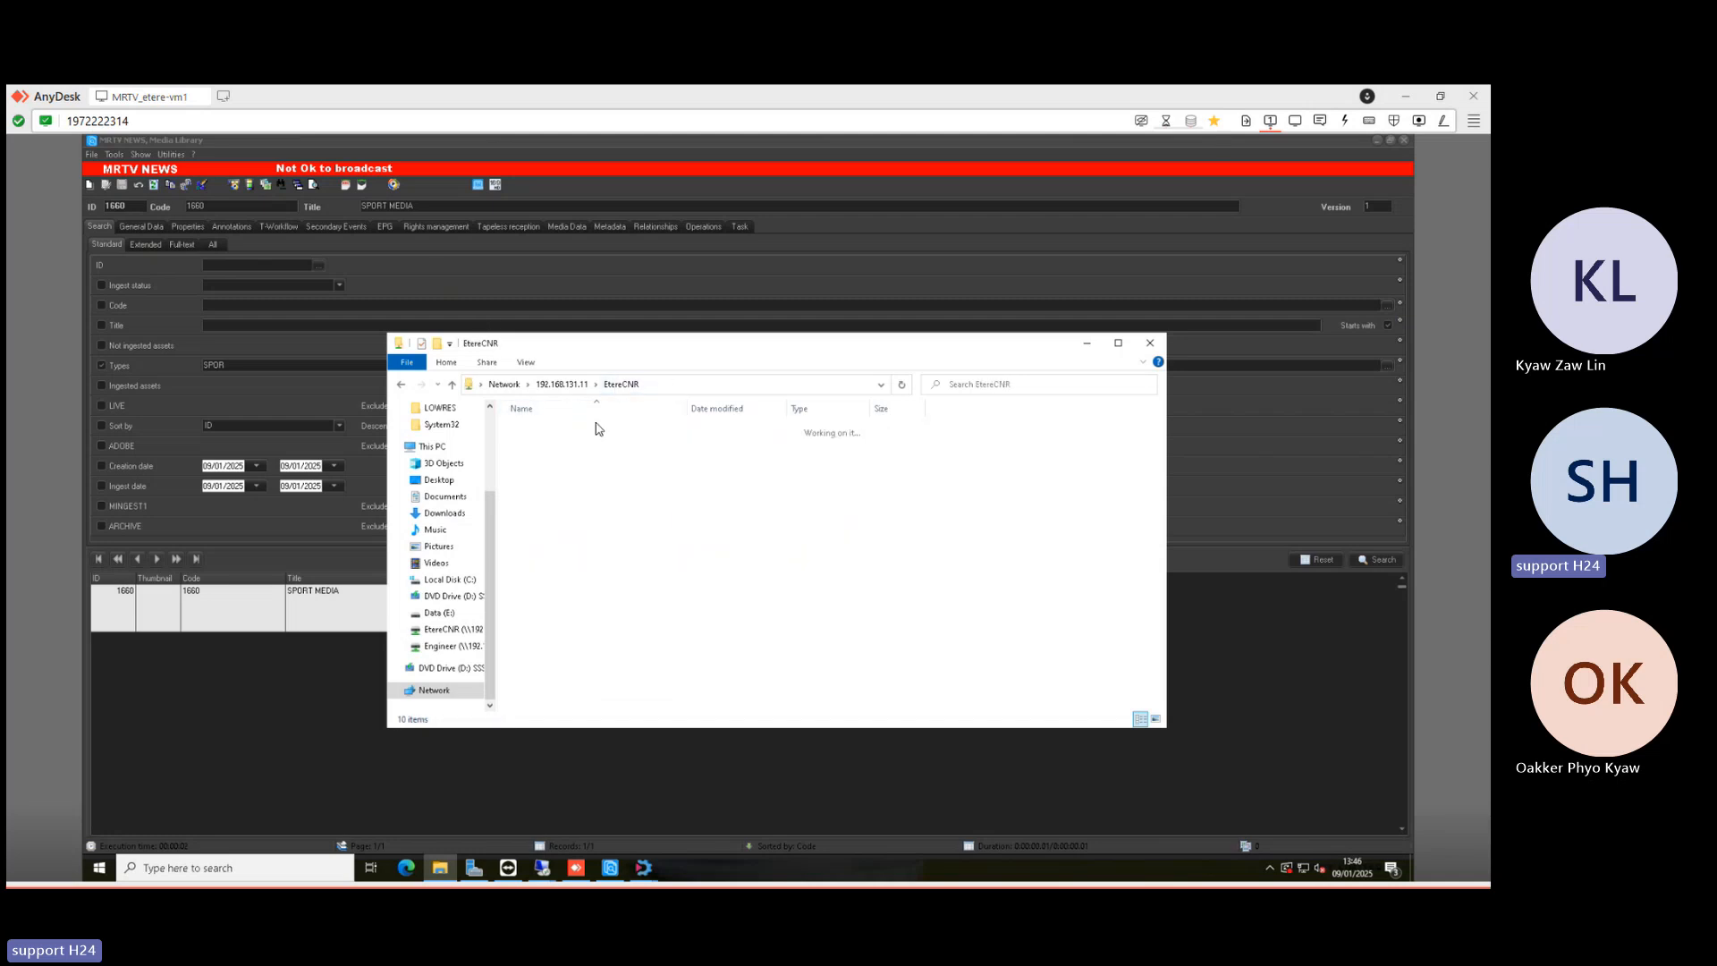
{"action": "left_click", "coordinate": [252, 620]}
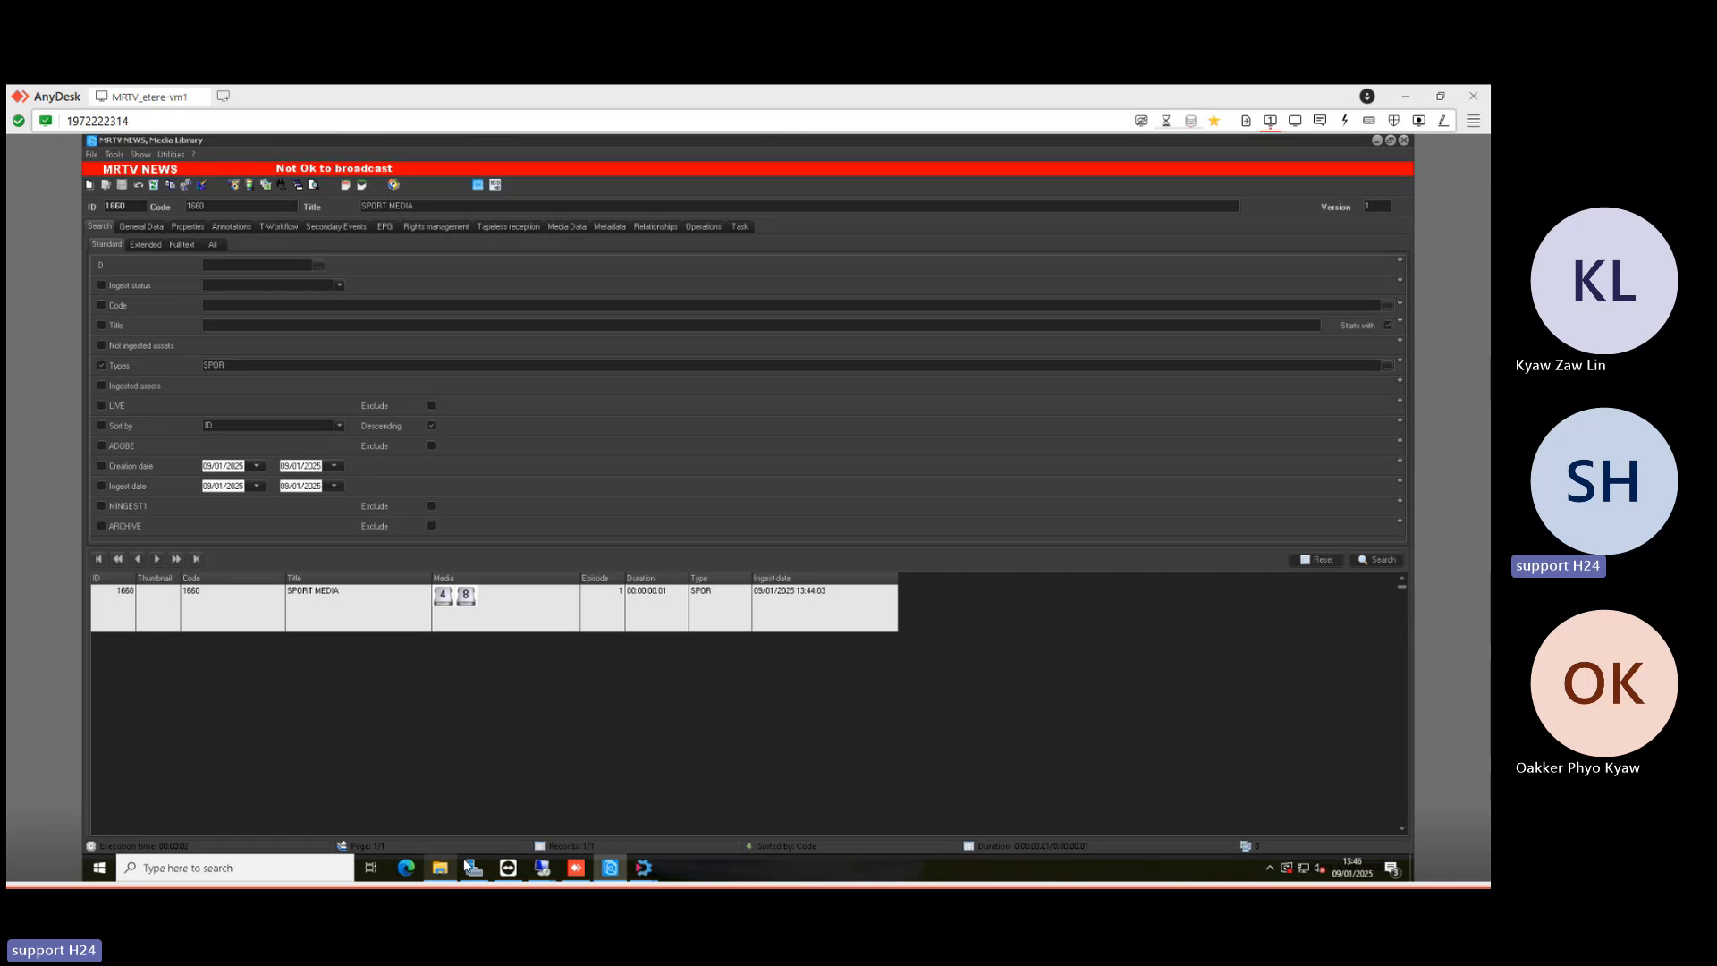
- Browse the ARCHIVE folder, then open the SPORT folder showing 1660.mxf at 10,060 KB
{"action": "left_click", "coordinate": [440, 865]}
{"action": "double_click", "coordinate": [546, 474]}
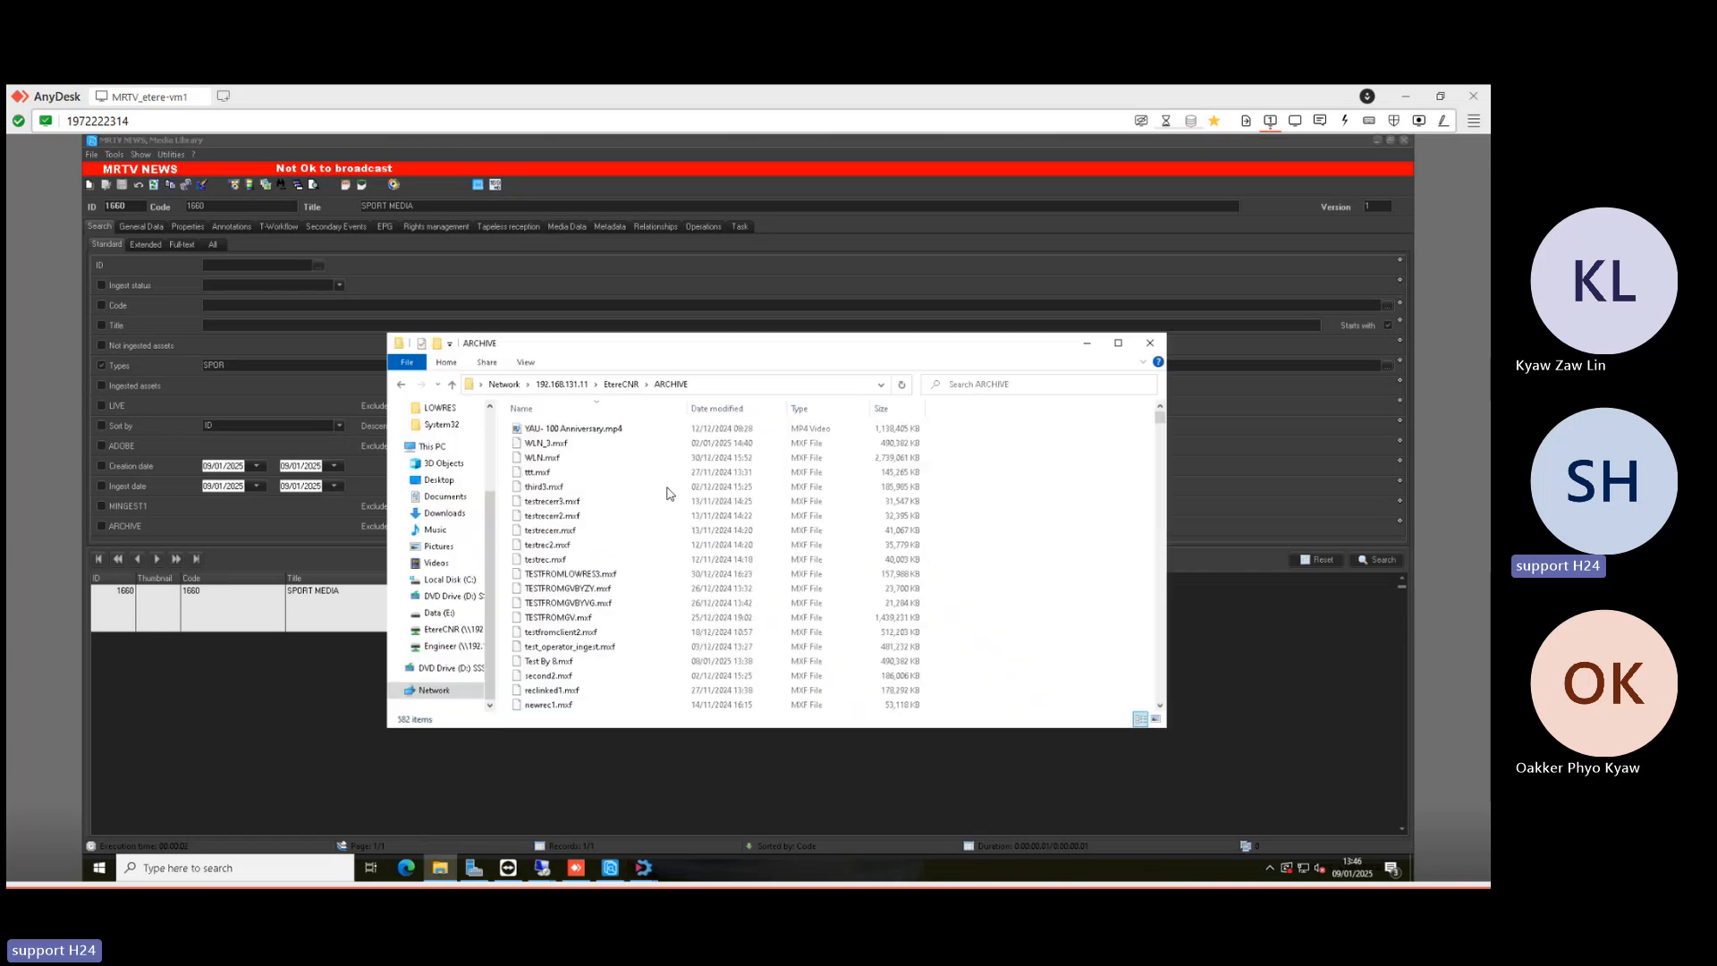
{"action": "left_click", "coordinate": [283, 669]}
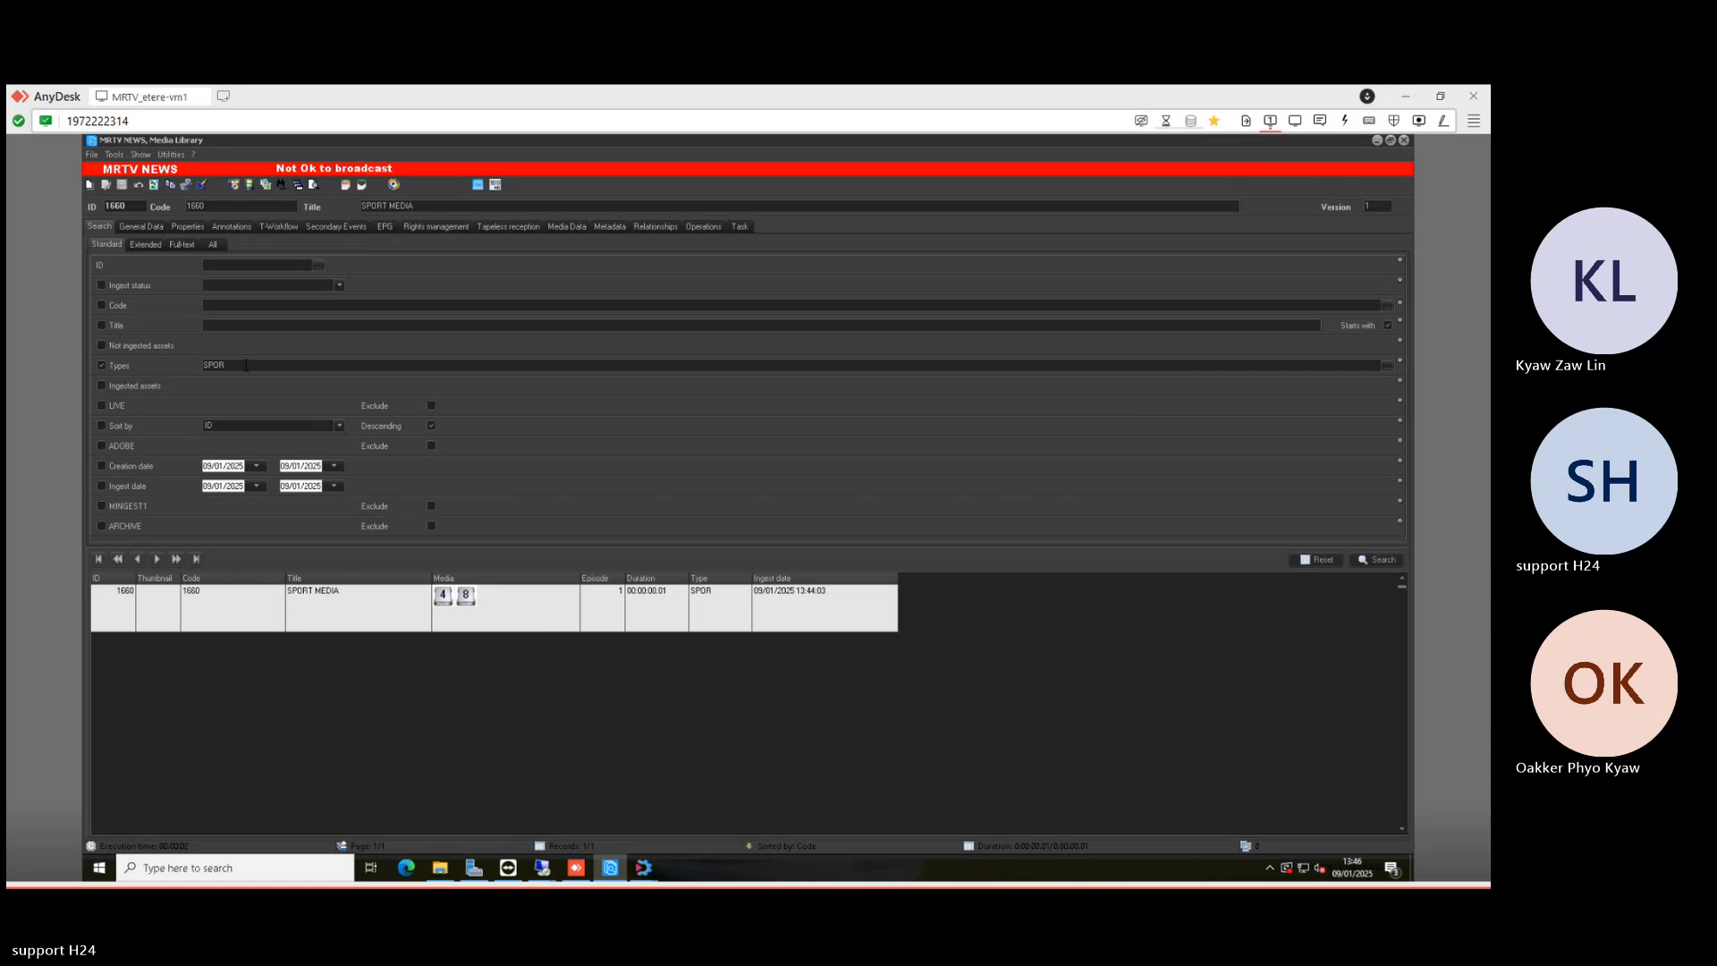
{"action": "left_click", "coordinate": [437, 870]}
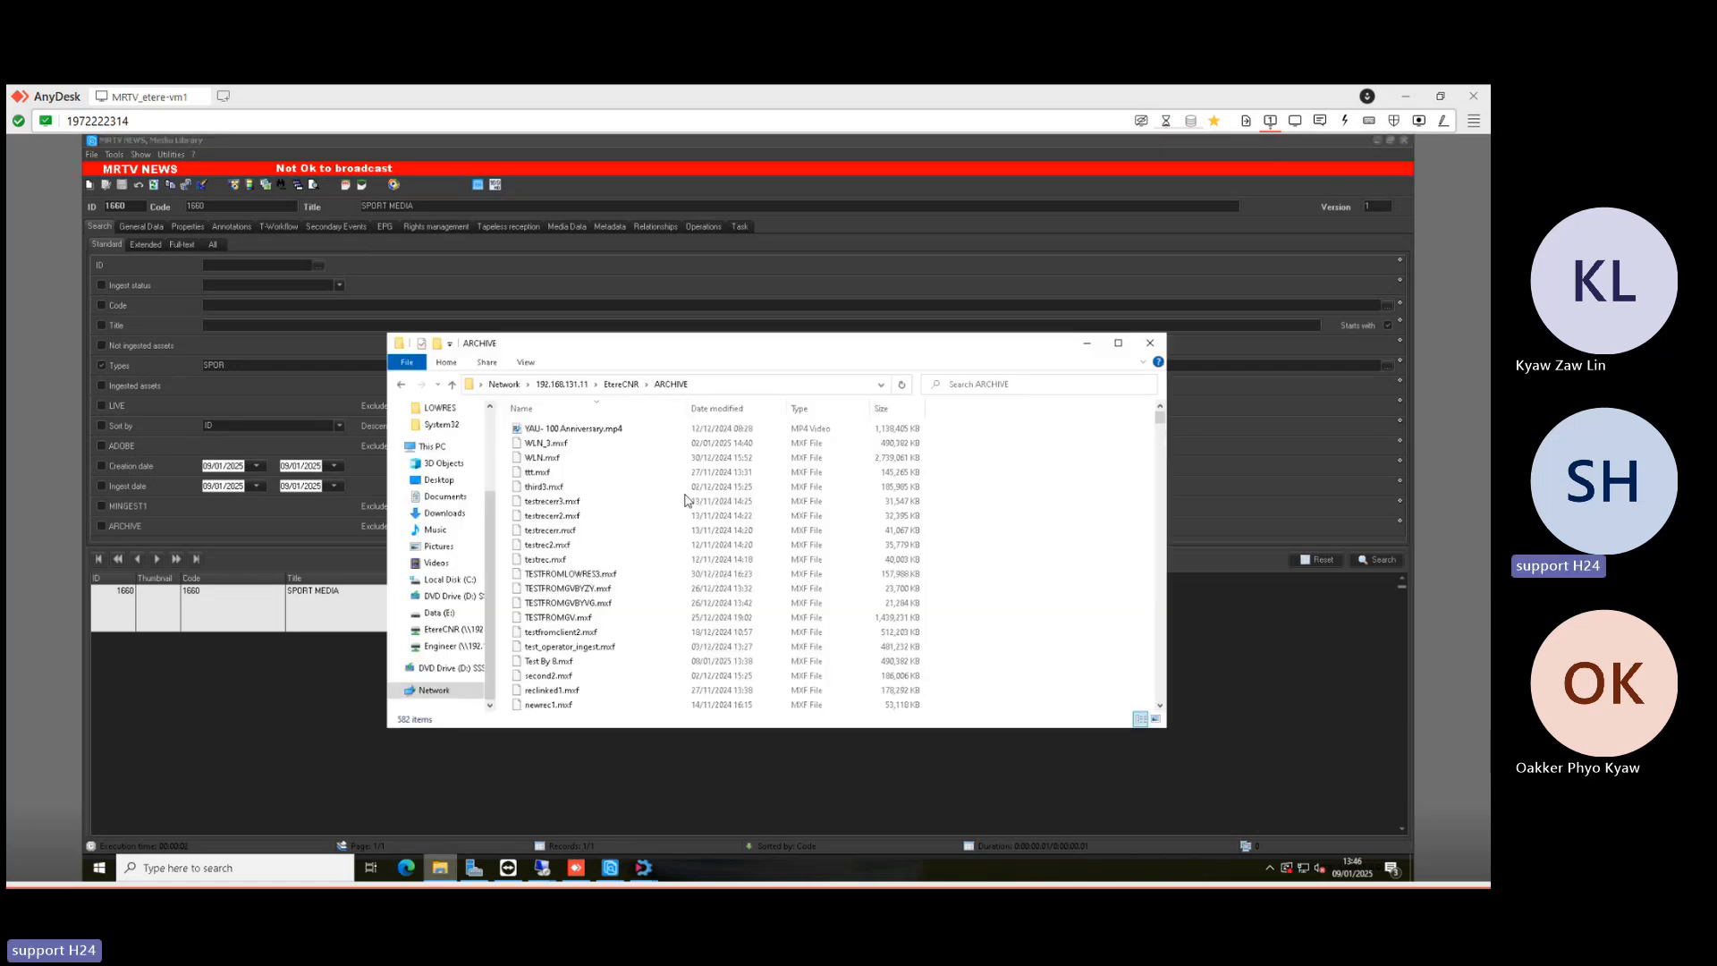
{"action": "left_click", "coordinate": [620, 385]}
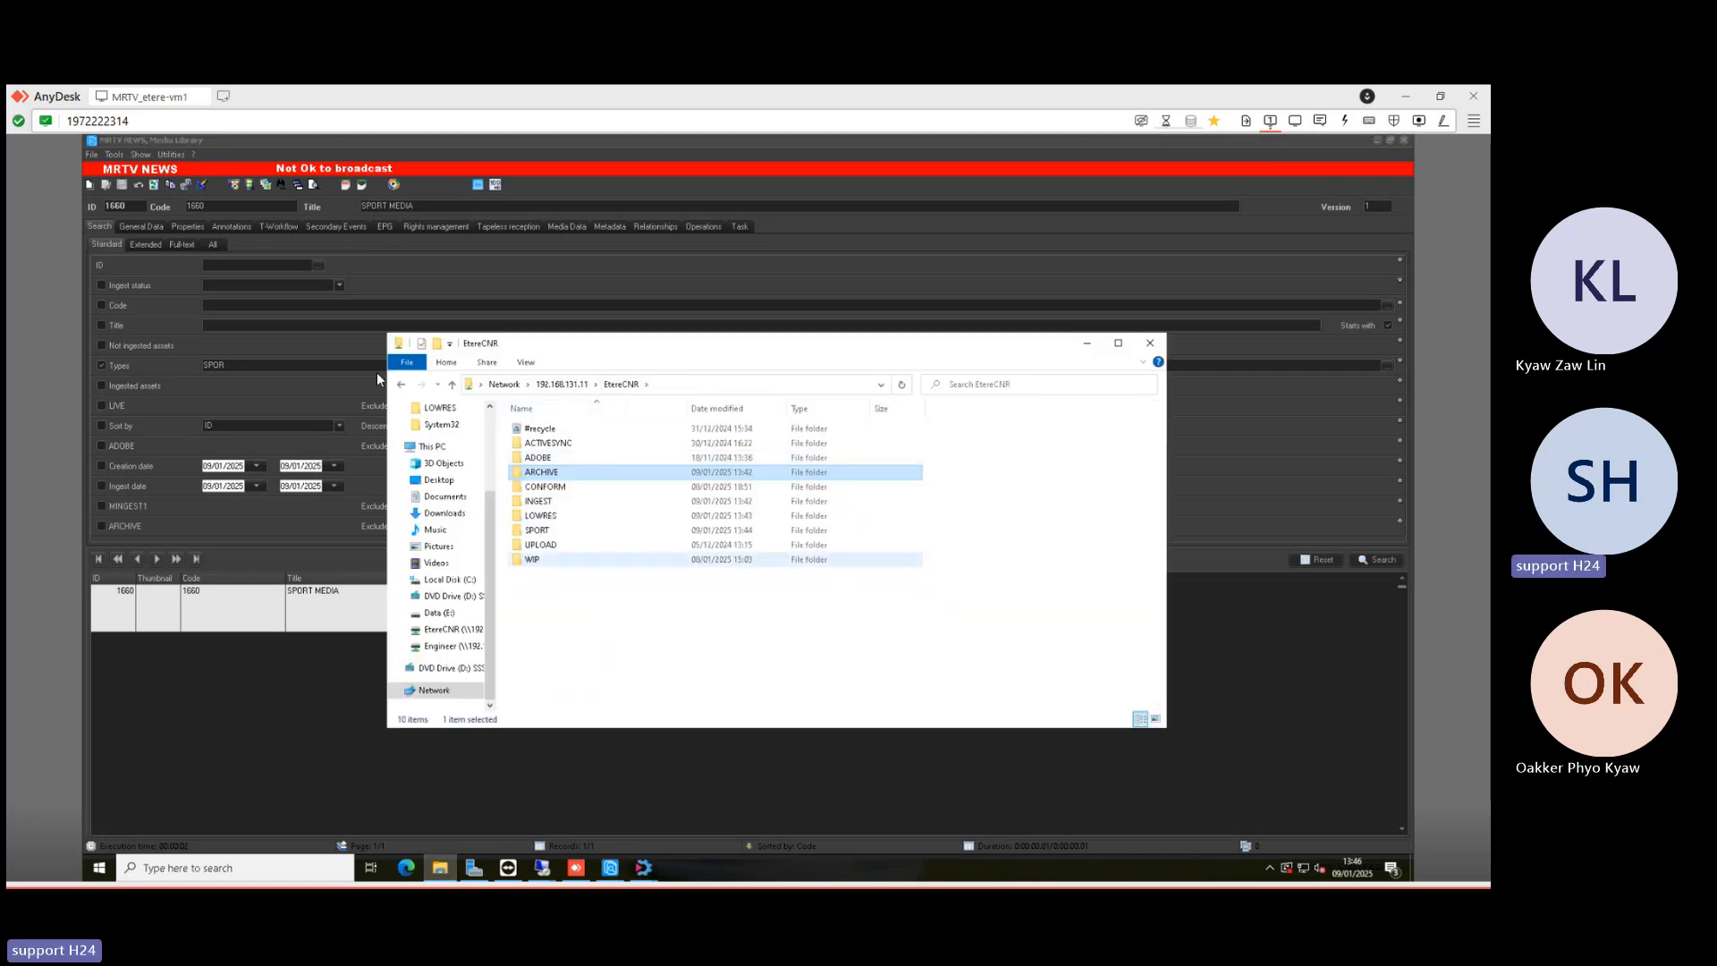
{"action": "left_click", "coordinate": [465, 139]}
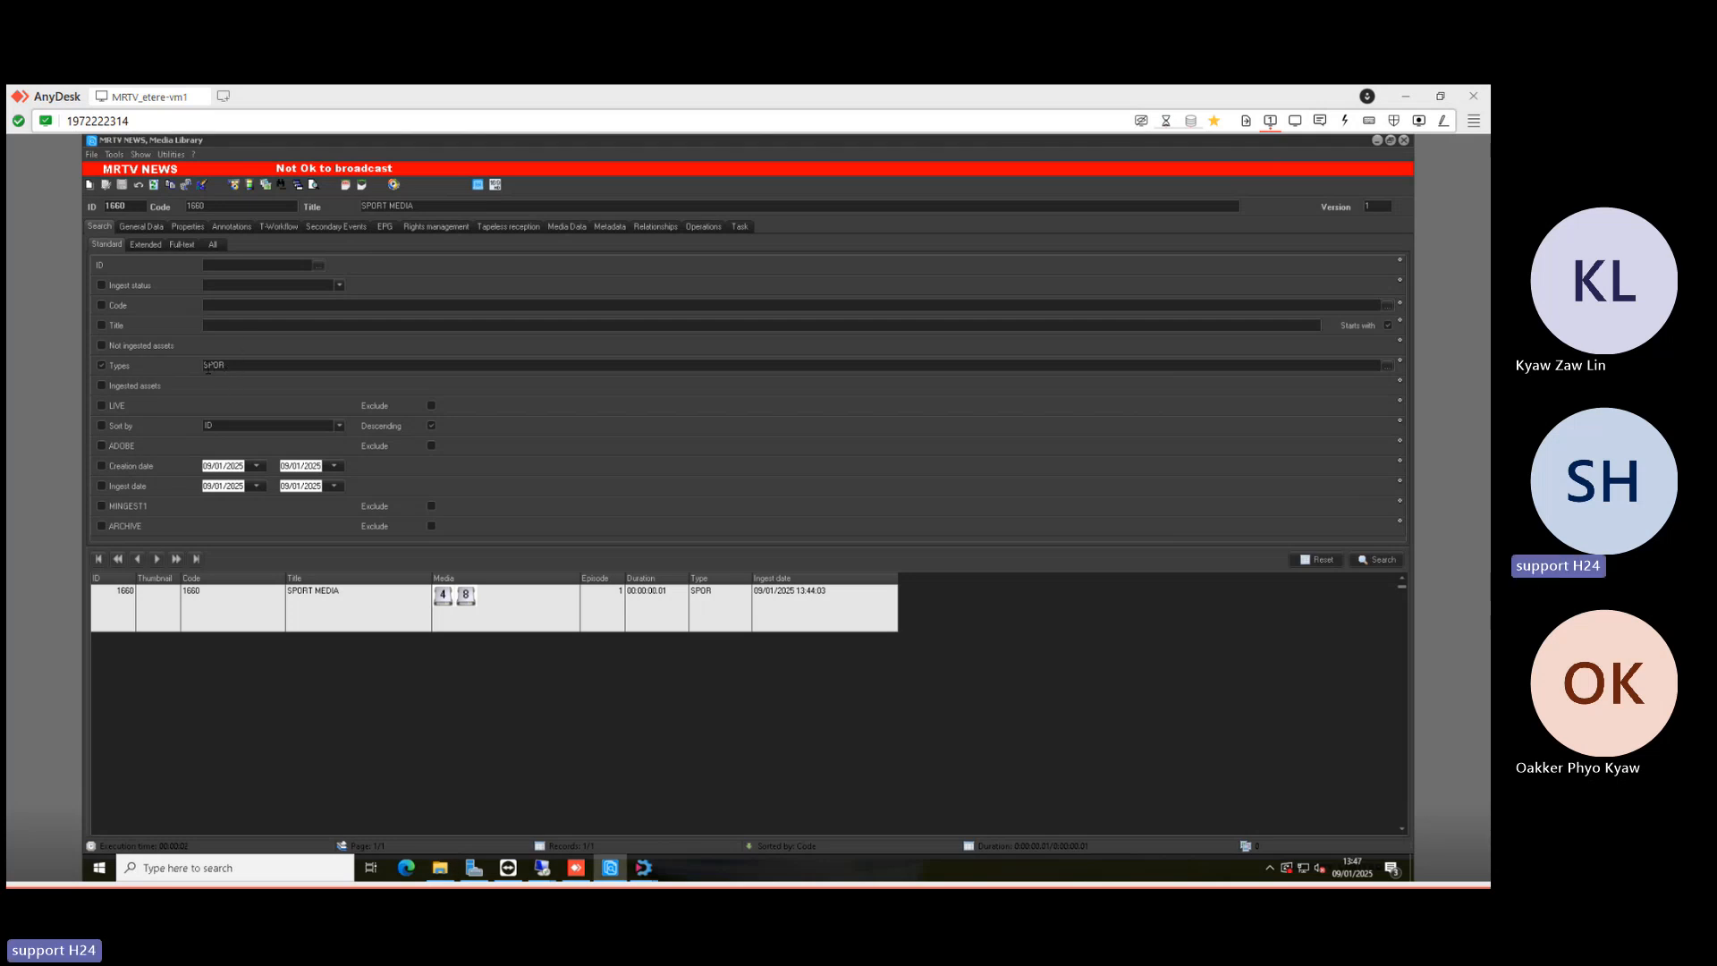
{"action": "left_click", "coordinate": [440, 868]}
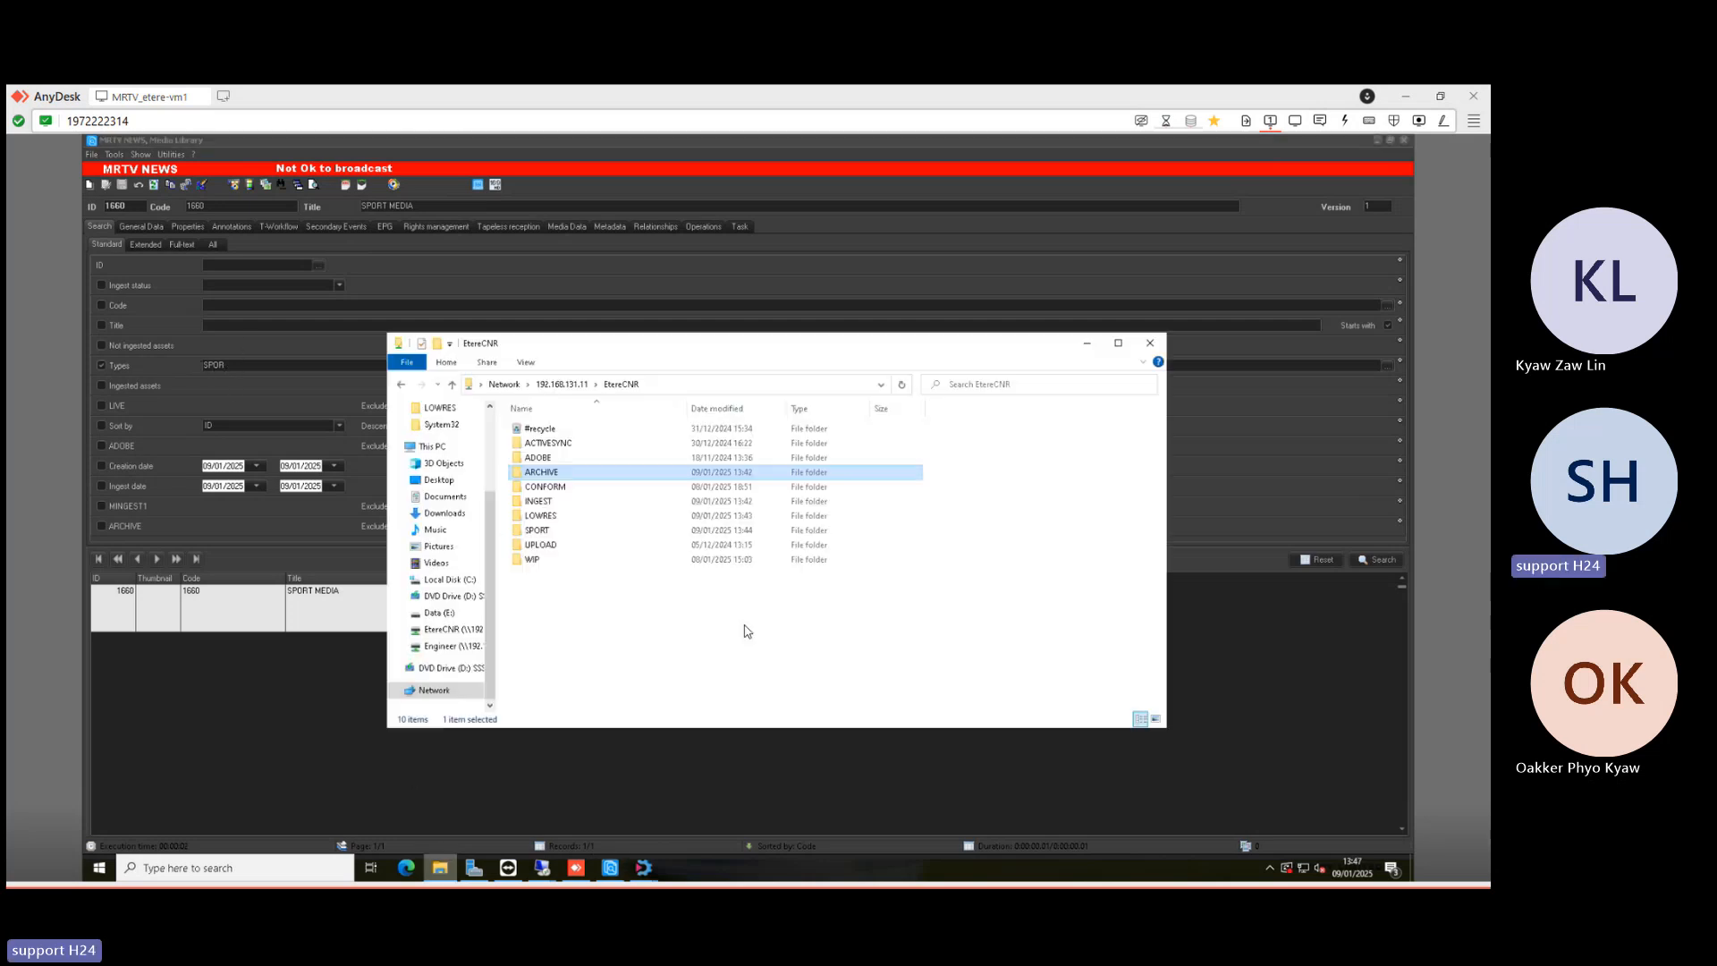
{"action": "double_click", "coordinate": [537, 532]}
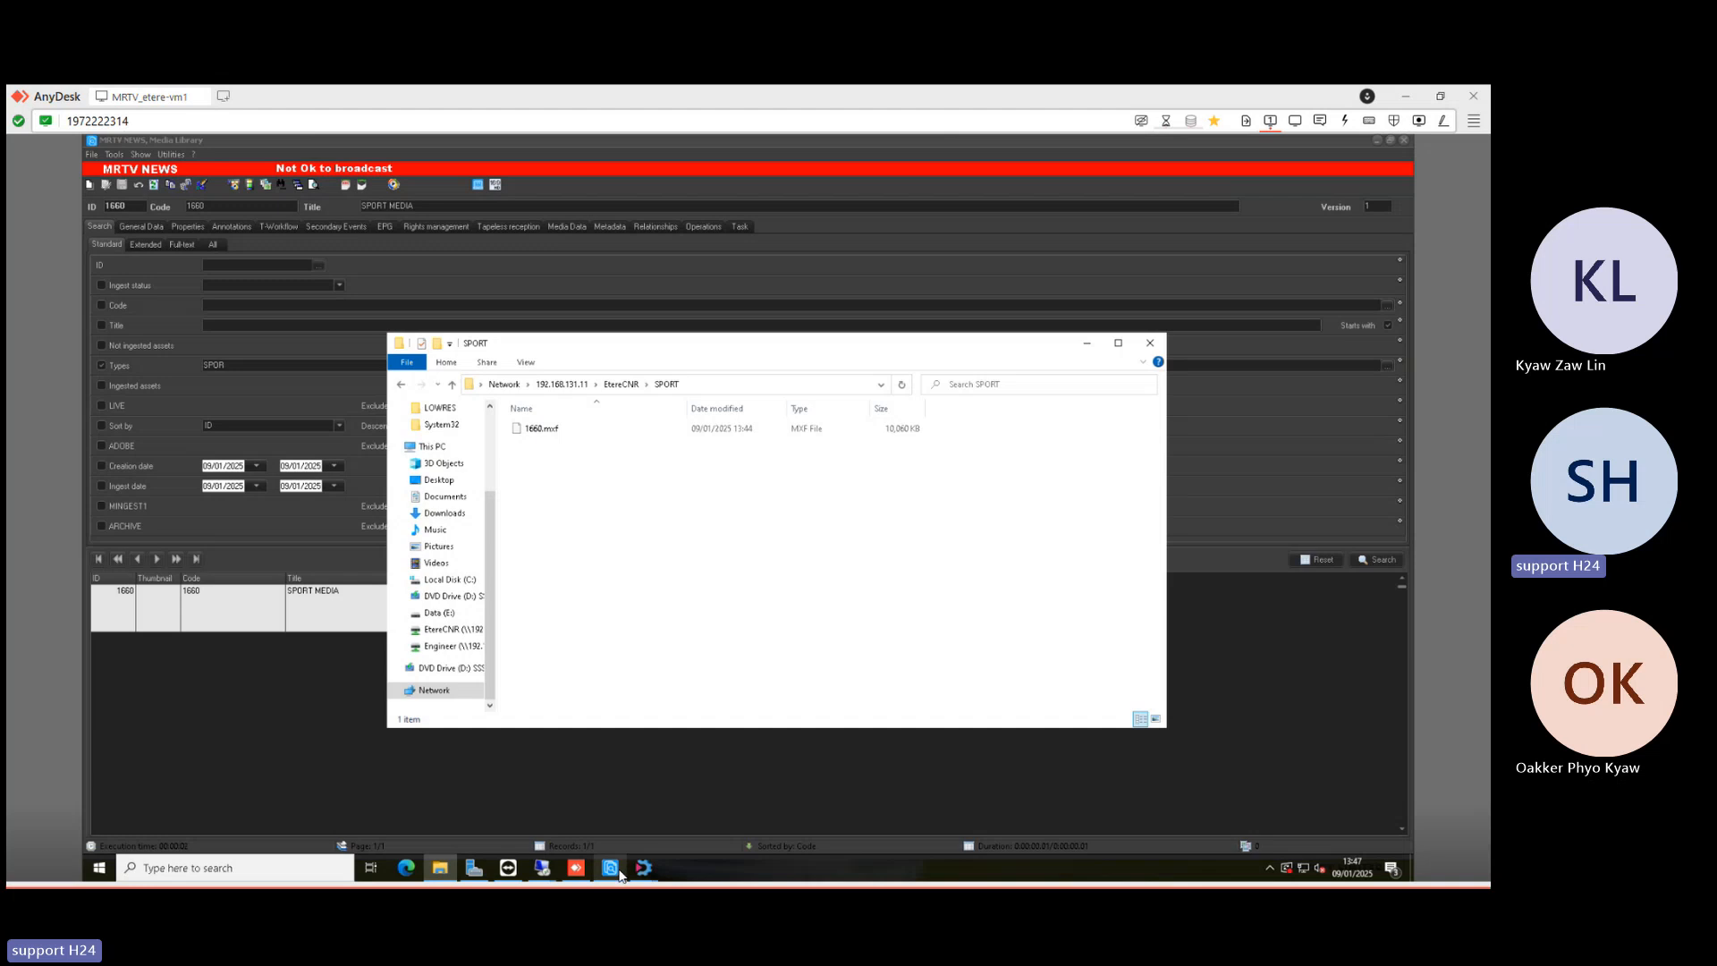
- Switch to the remote Premiere Pro session and open the Etere send-sequence form
{"action": "mouse_move", "coordinate": [543, 872]}
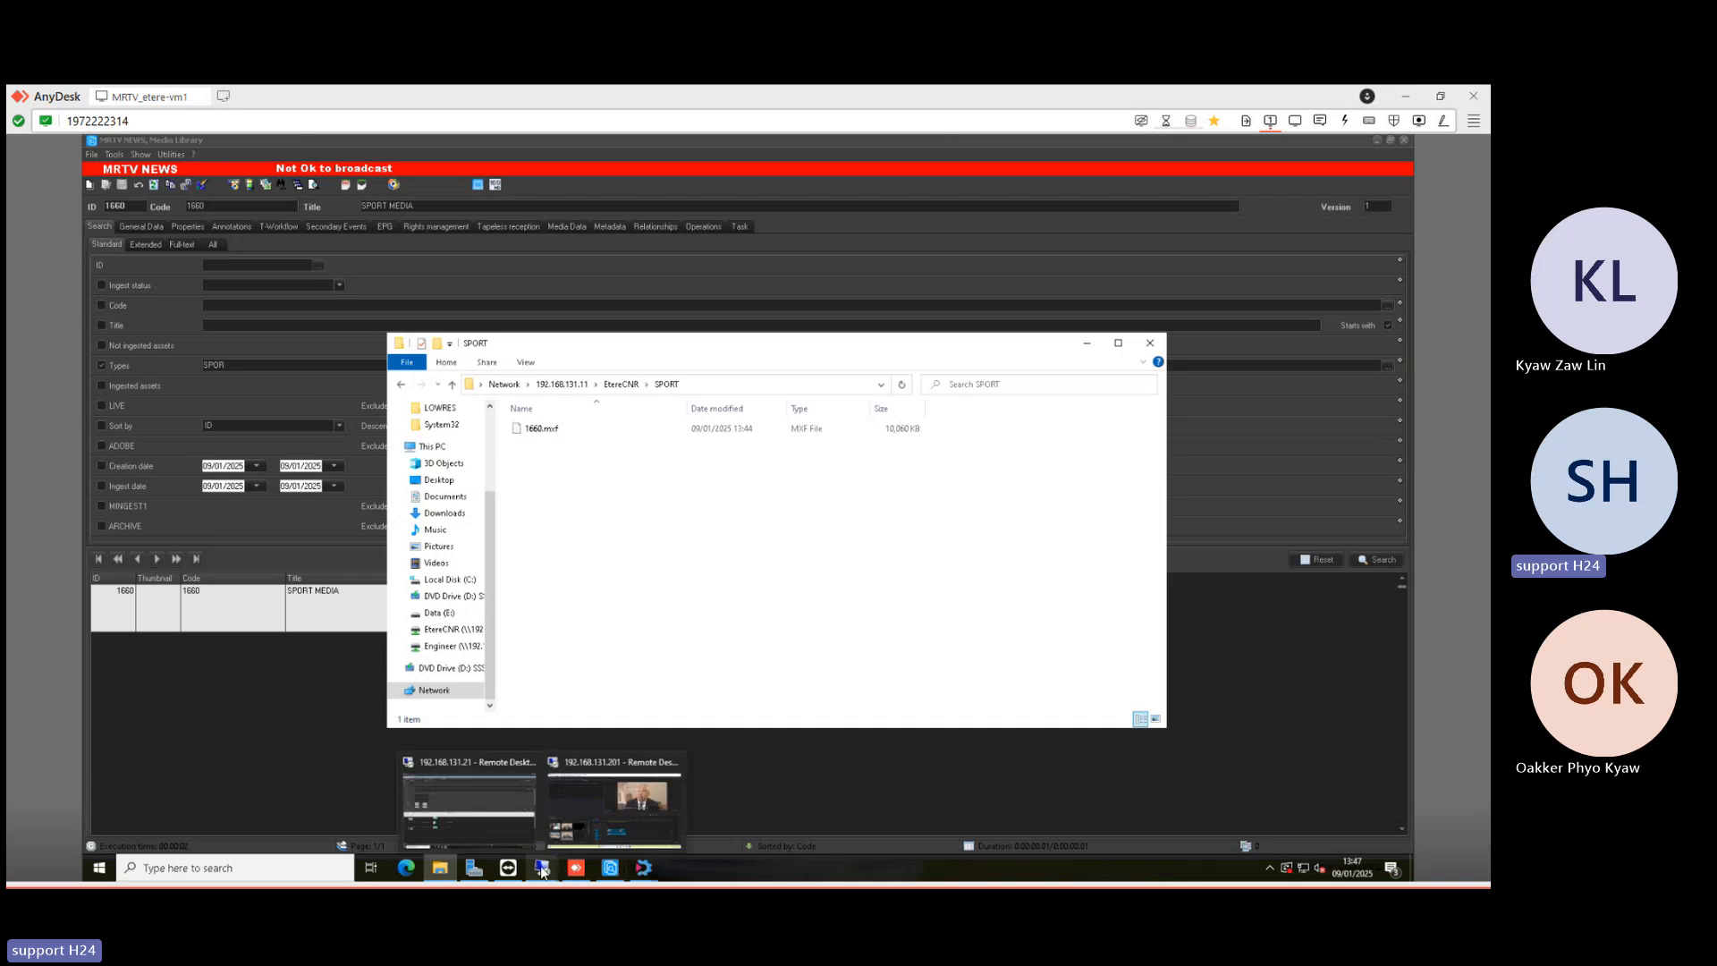
{"action": "left_click", "coordinate": [578, 808]}
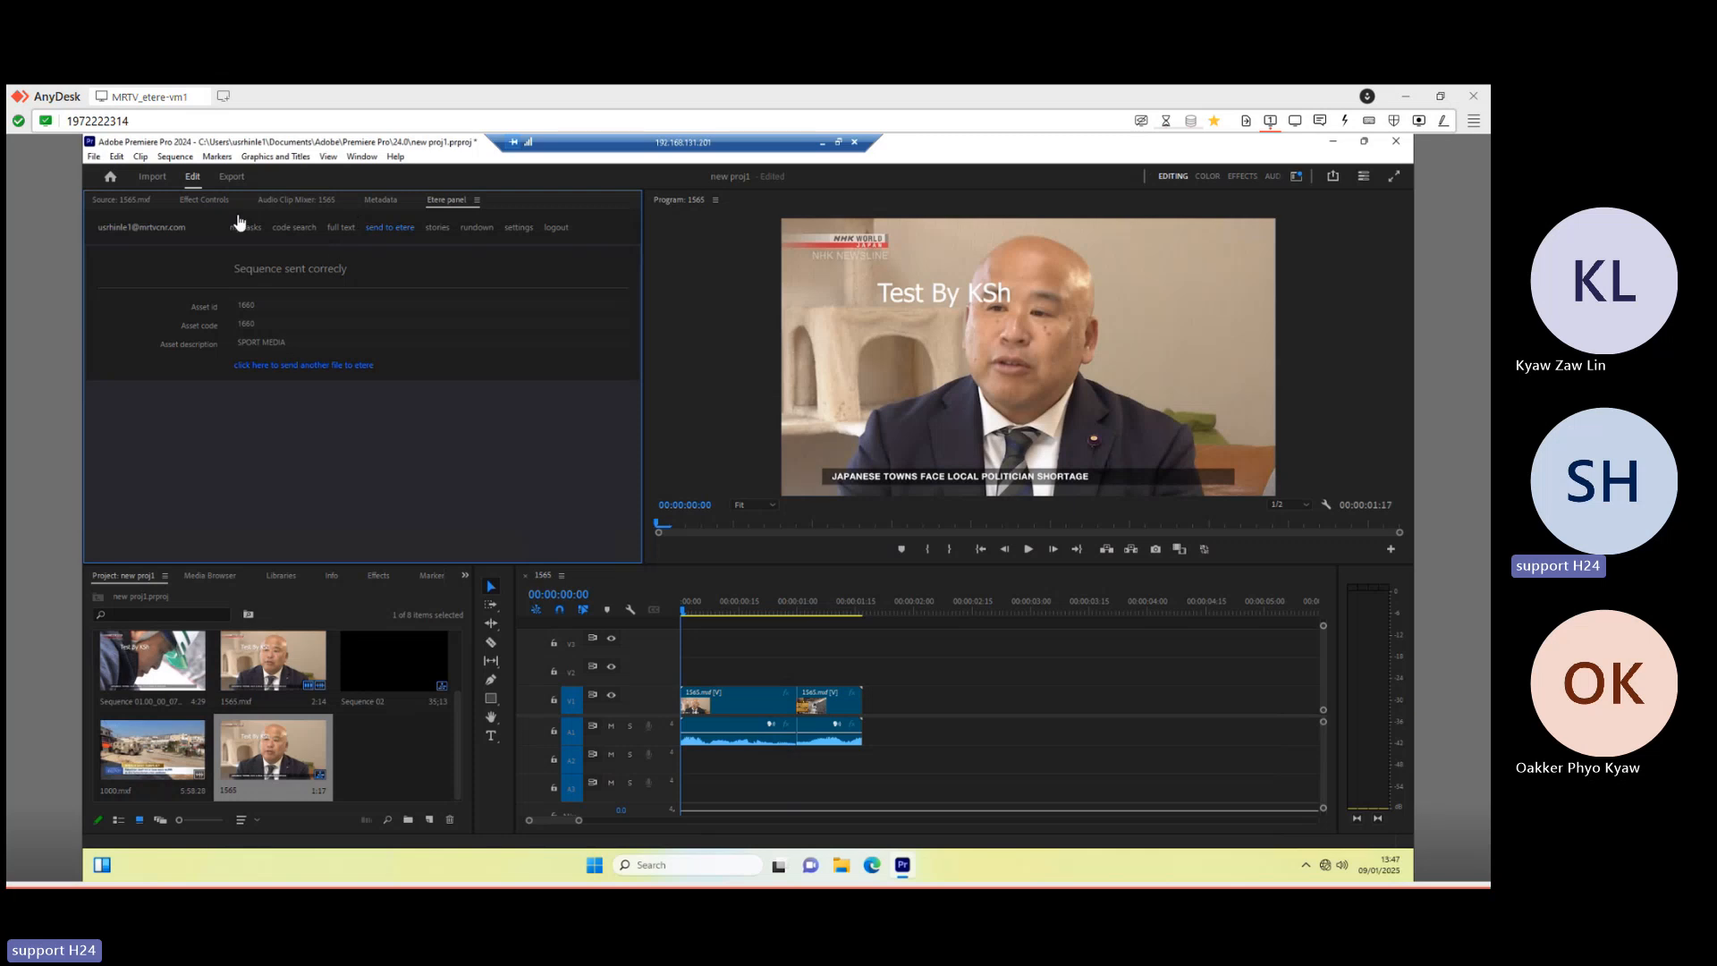
{"action": "left_click", "coordinate": [329, 367]}
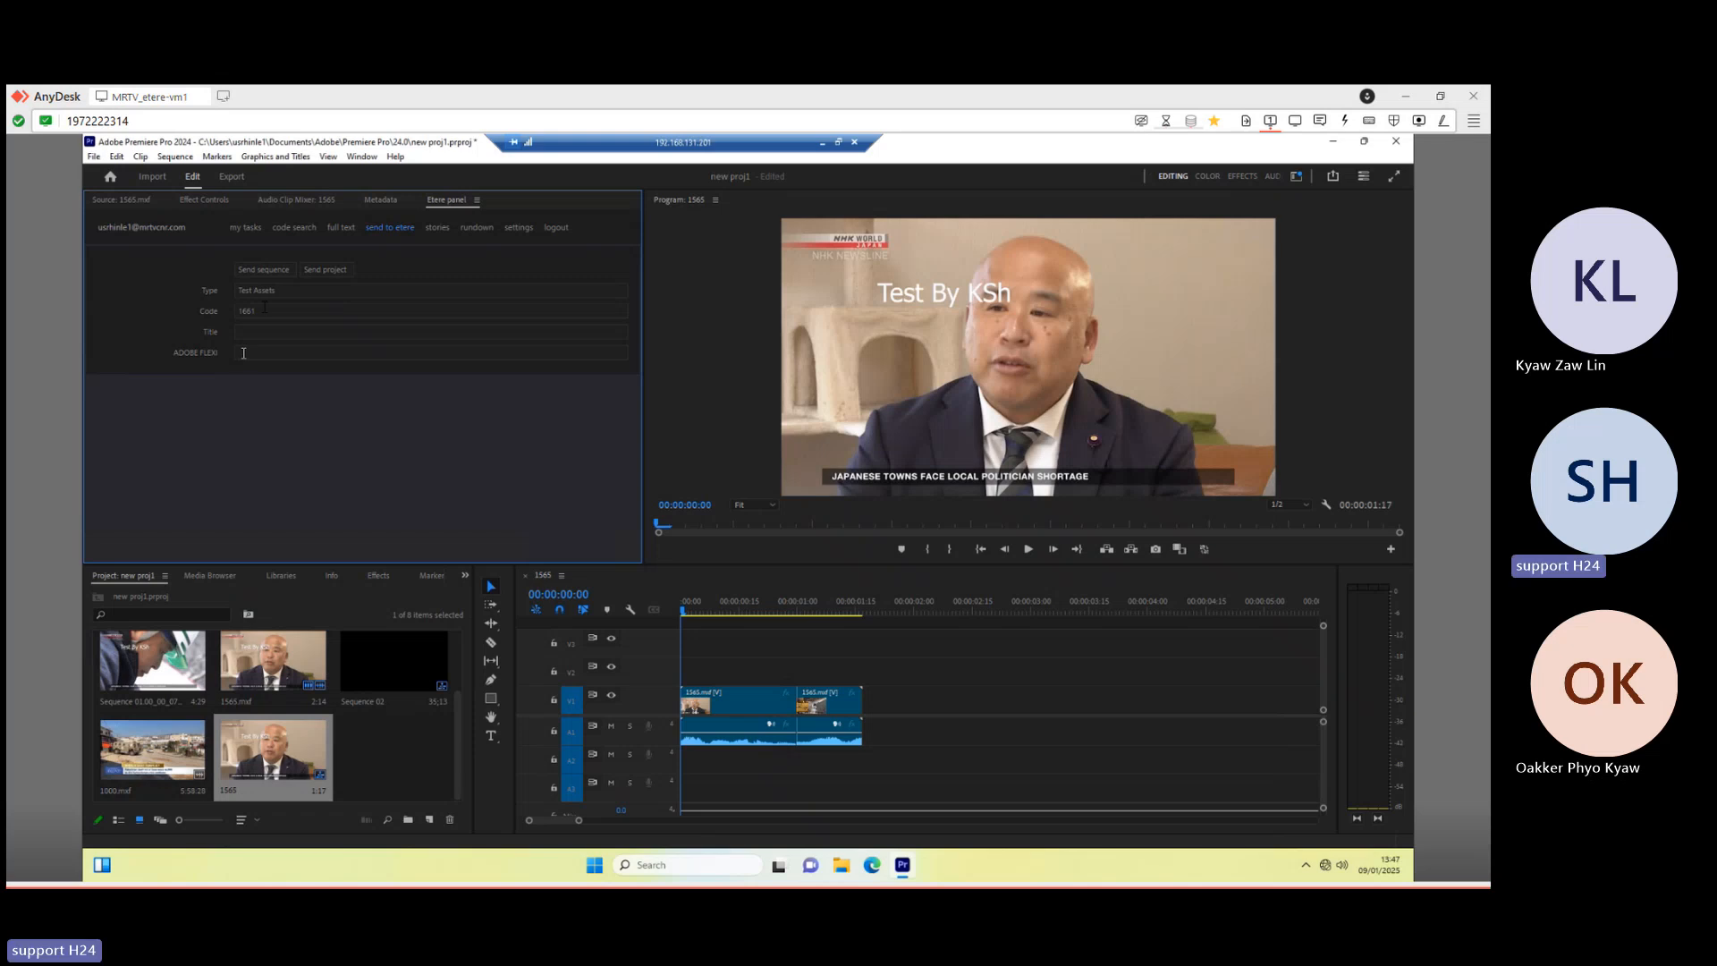
- Check the ADOBE FLEXI field and Type list, left at Test Assets, then minimise the session
{"action": "left_click", "coordinate": [243, 353]}
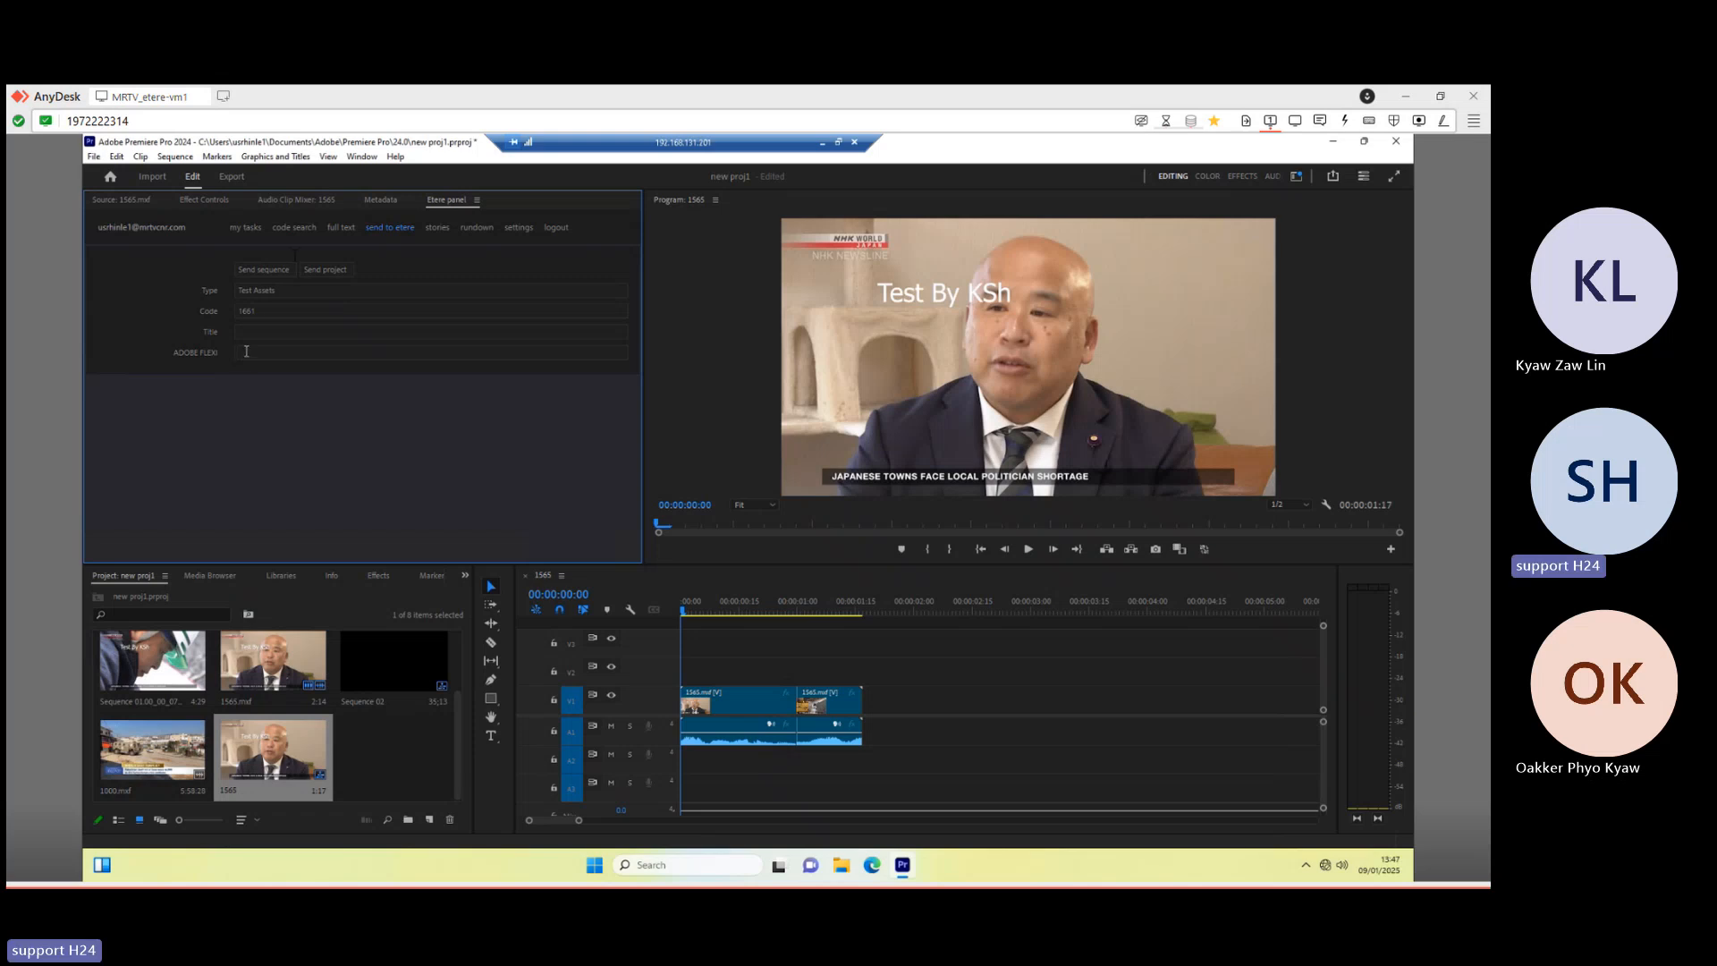
{"action": "left_click", "coordinate": [278, 294]}
{"action": "left_click", "coordinate": [278, 294]}
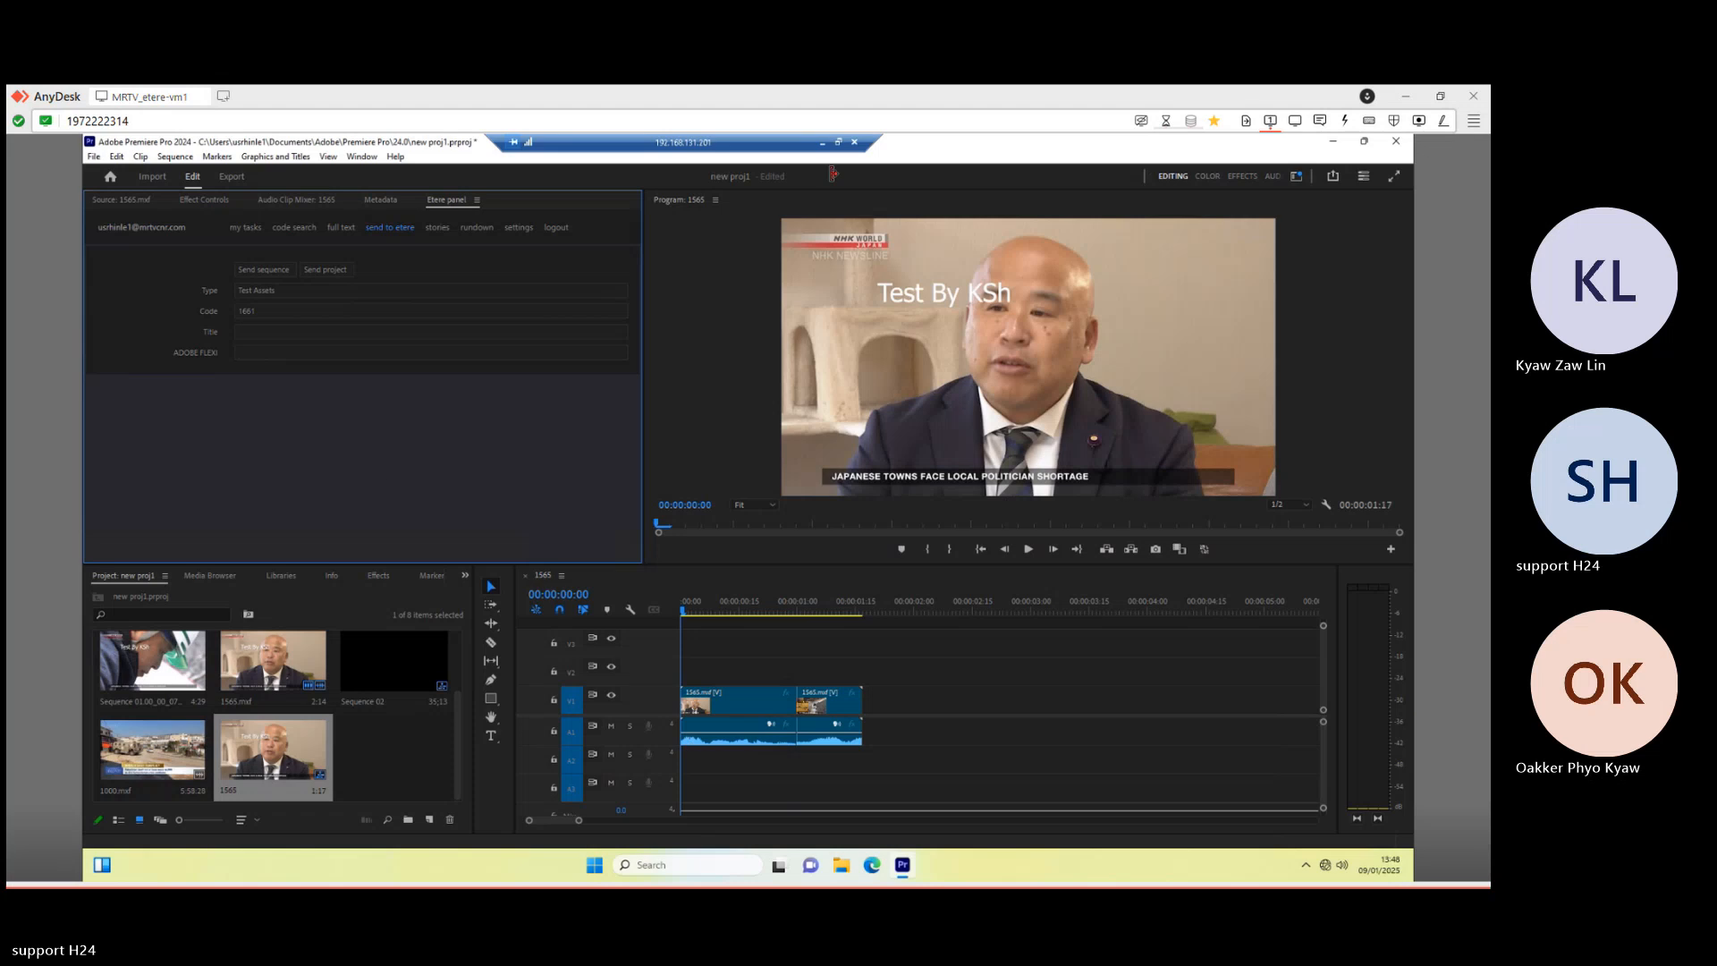
{"action": "left_click", "coordinate": [821, 143]}
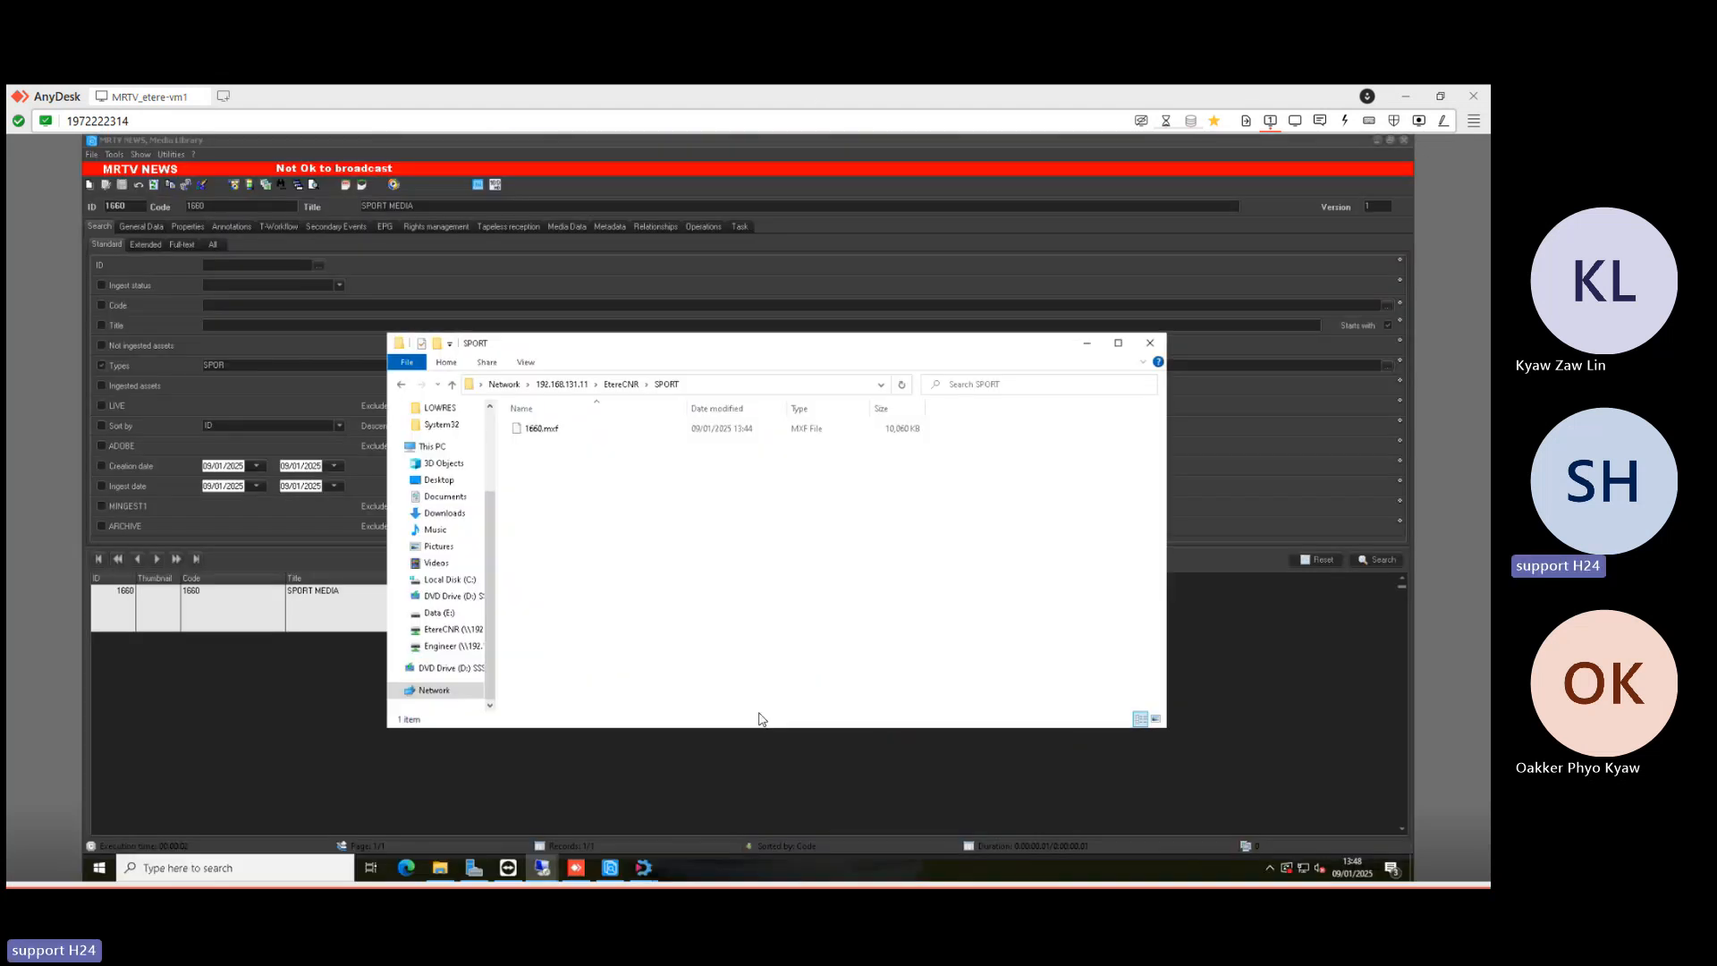
- Close the T-Workflow designer and go to the Flexi-metadata page in Etere Settings
{"action": "mouse_move", "coordinate": [644, 868]}
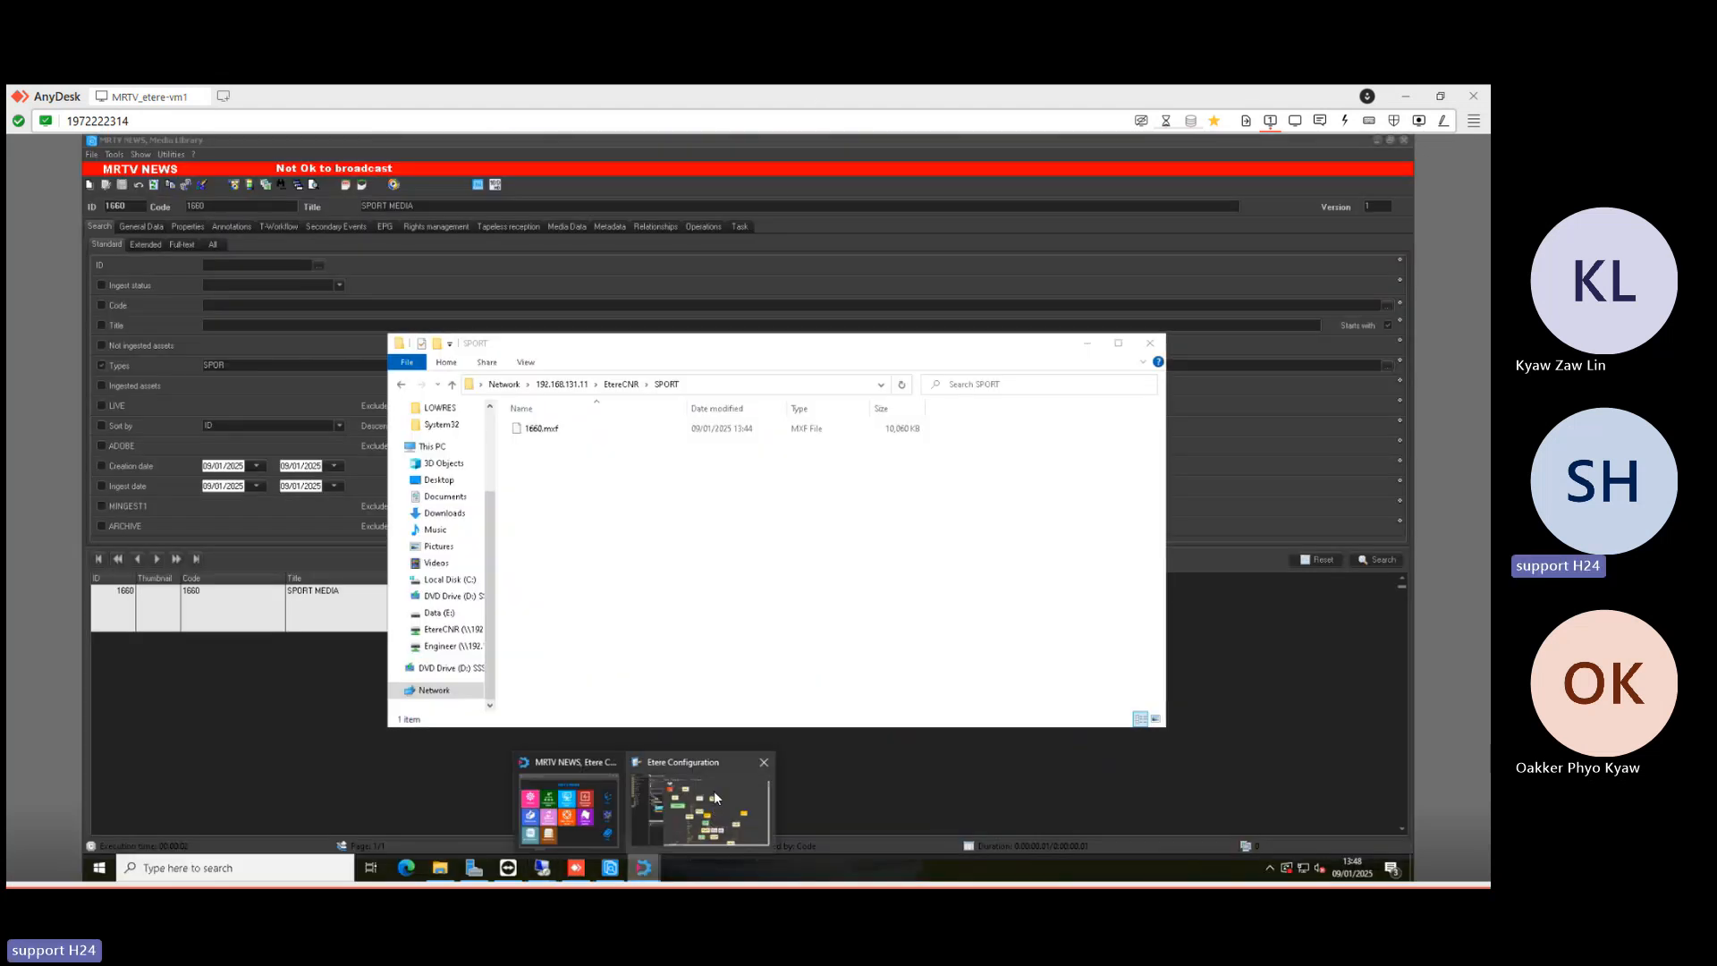
{"action": "left_click", "coordinate": [714, 790]}
{"action": "left_click", "coordinate": [1396, 142]}
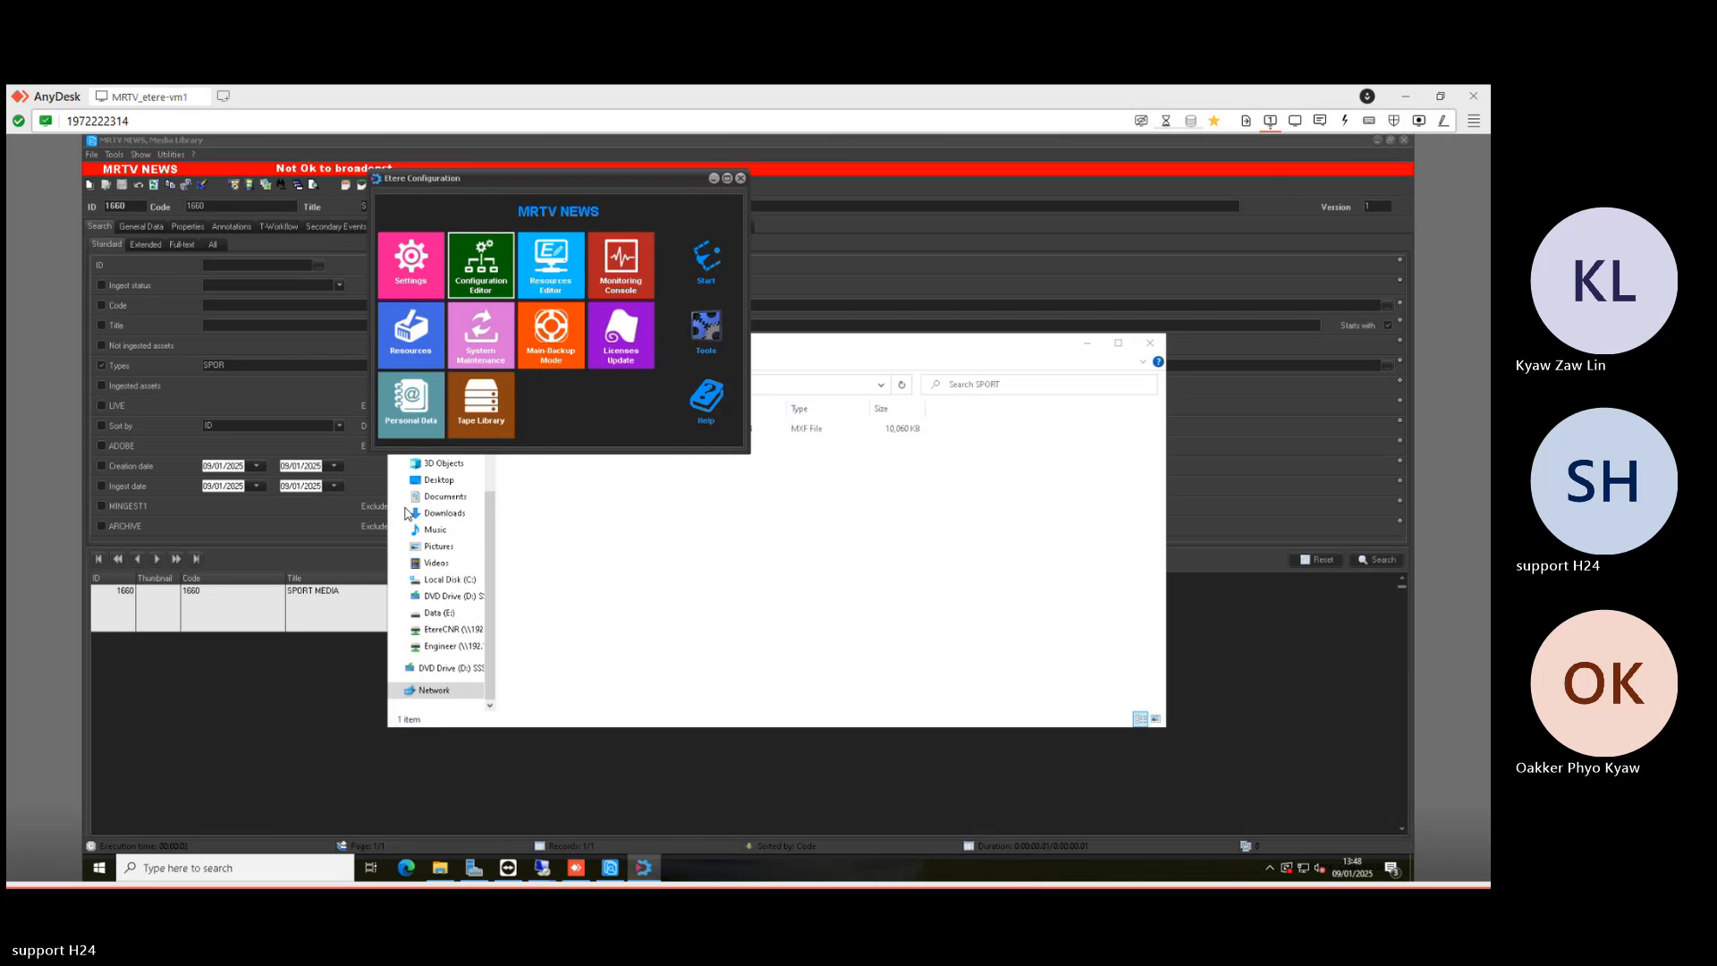
{"action": "left_click", "coordinate": [431, 280]}
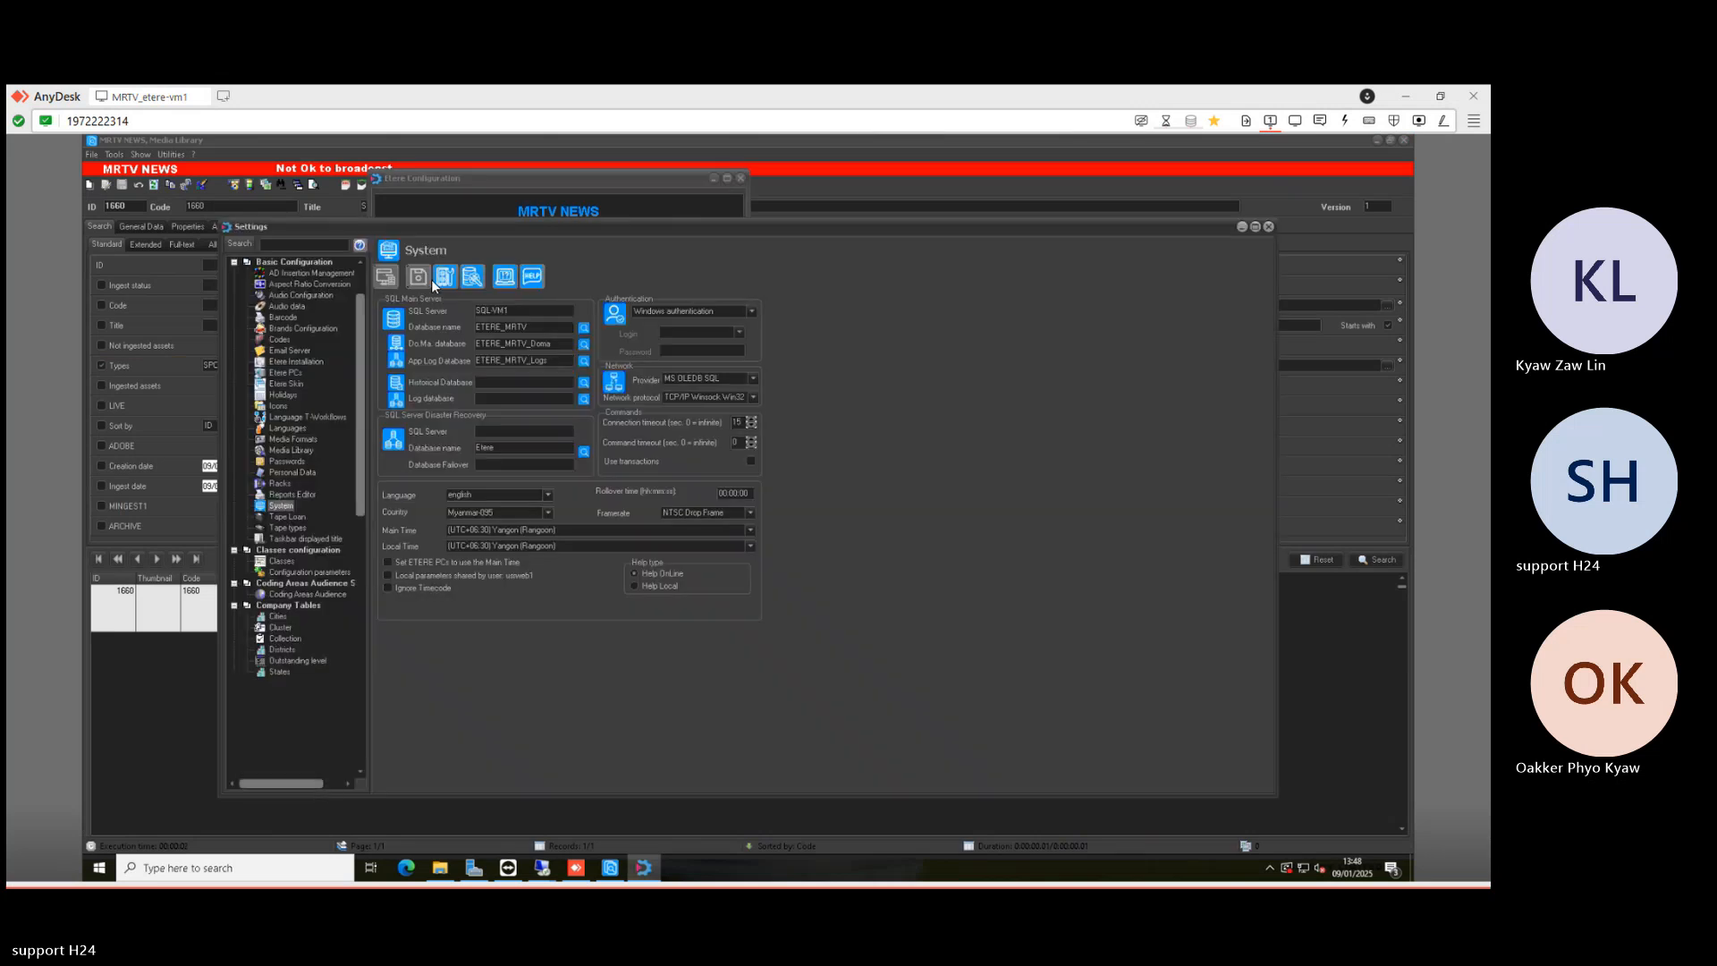
{"action": "scroll", "coordinate": [300, 684], "scroll_direction": "down", "scroll_amount": 15}
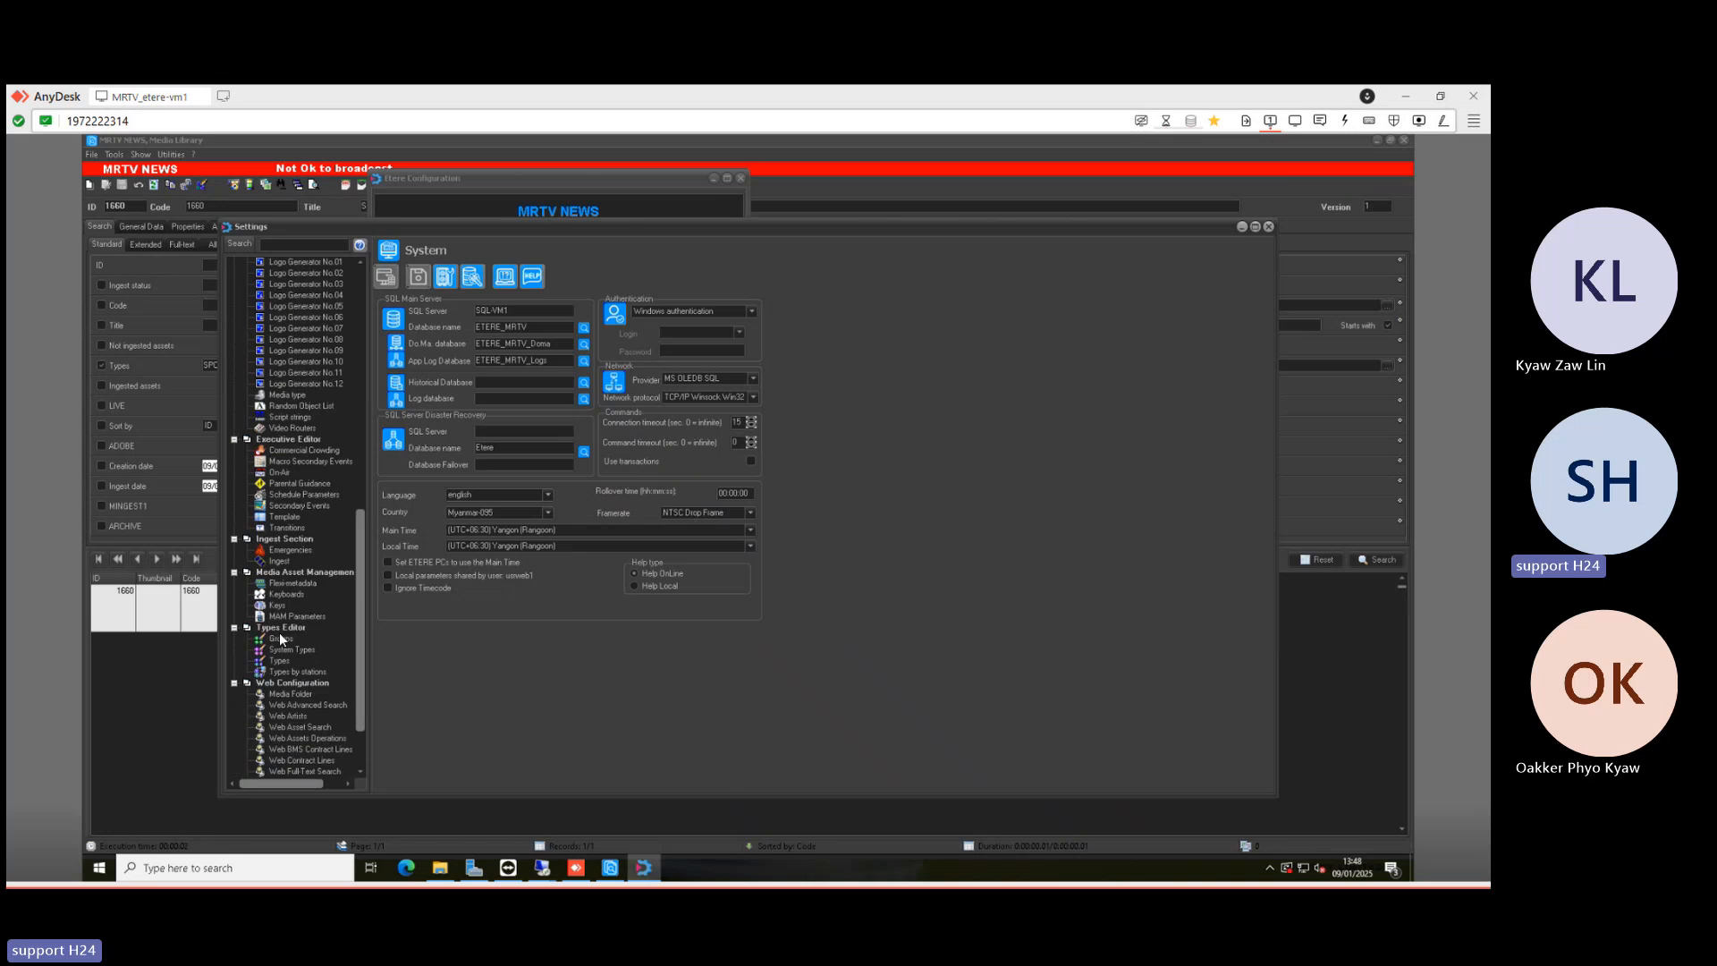
{"action": "left_click", "coordinate": [277, 583]}
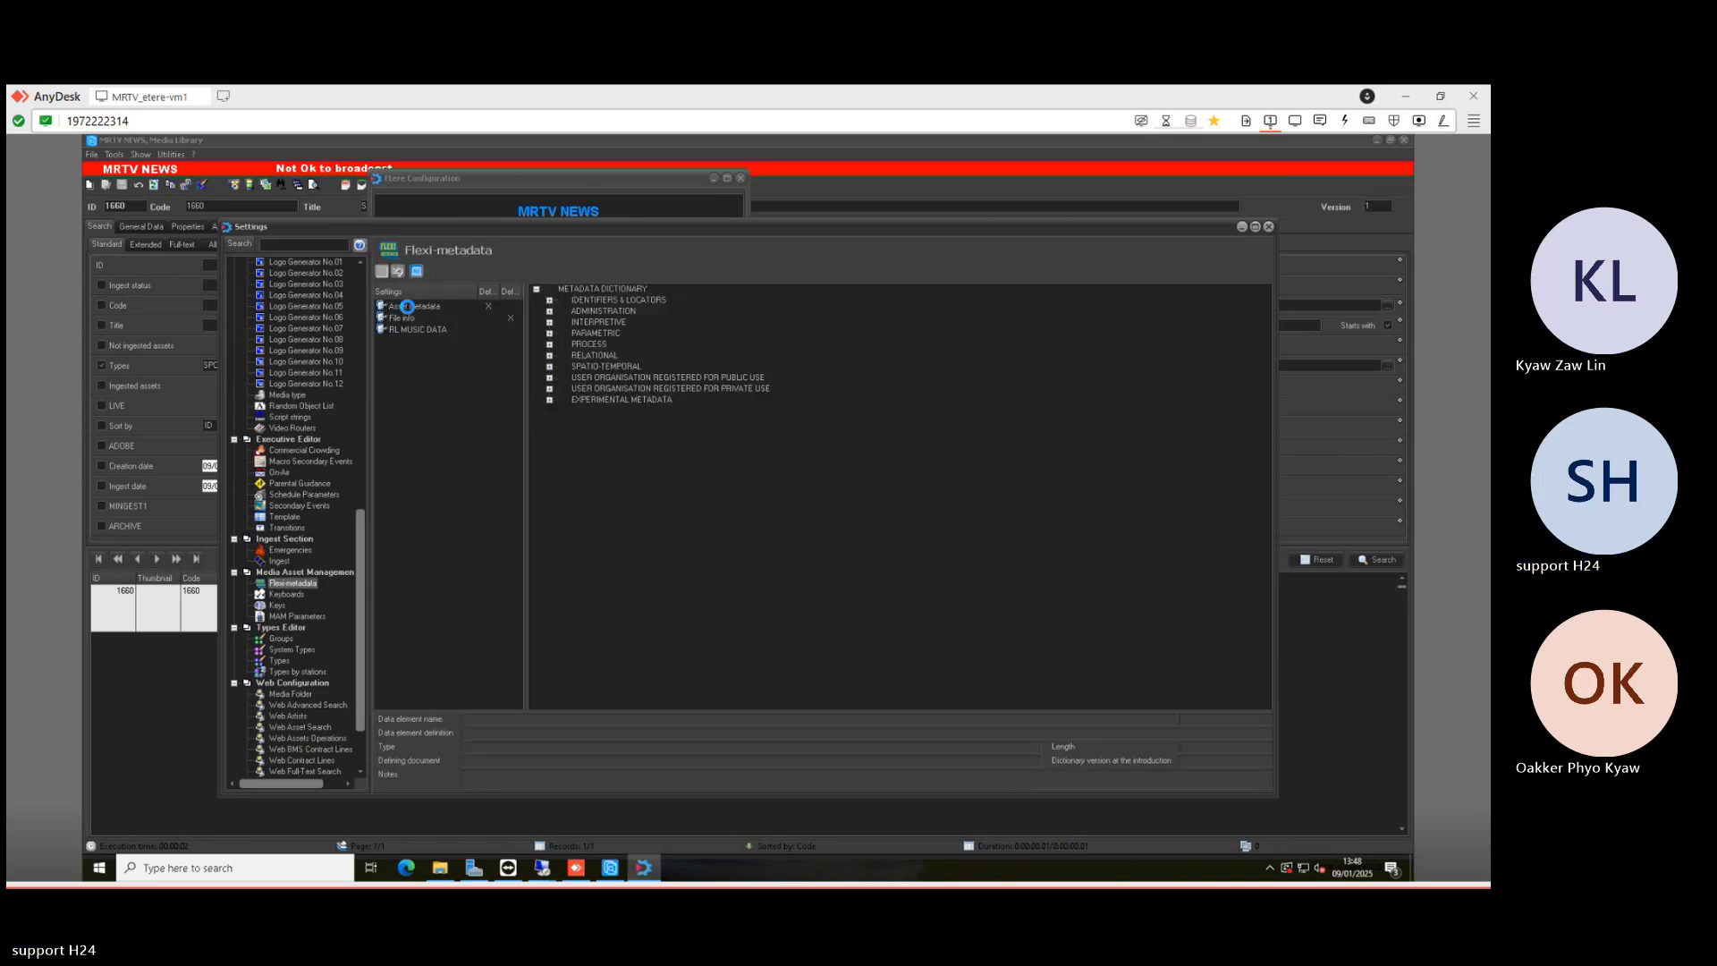
- Edit ADOBE FLEXI under Asset metadata > EXPERIMENTAL METADATA > LOCAL
{"action": "left_click", "coordinate": [407, 308]}
{"action": "left_click", "coordinate": [550, 400]}
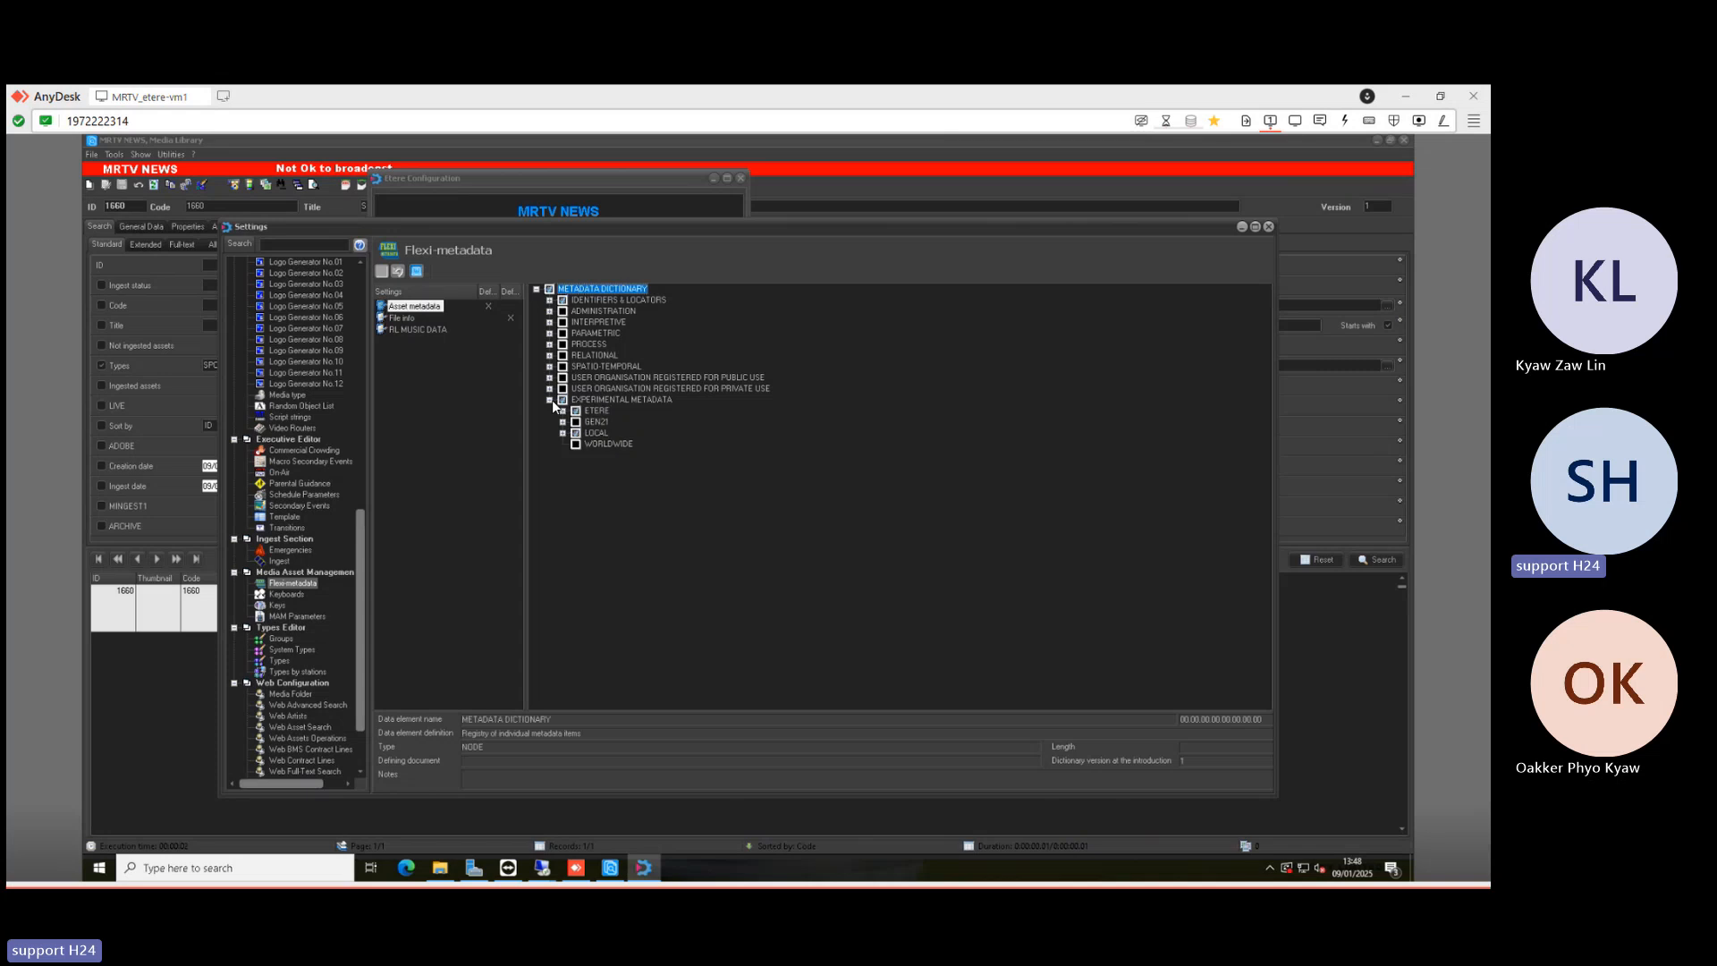
{"action": "left_click", "coordinate": [563, 433]}
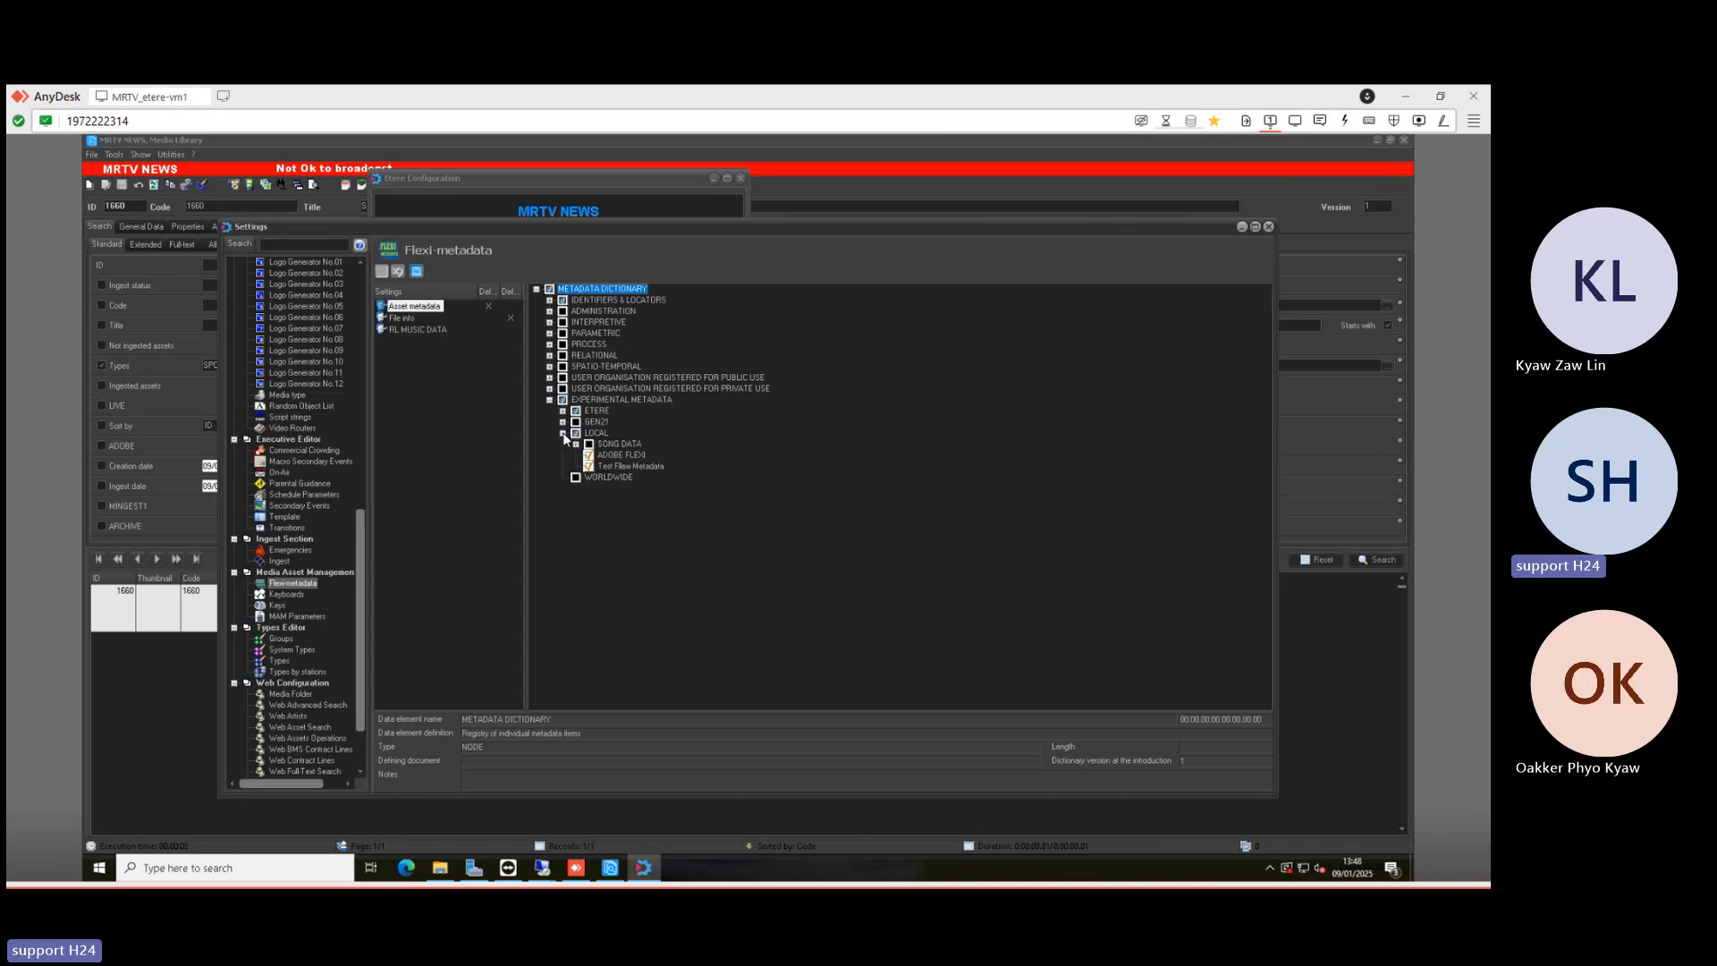
{"action": "left_click", "coordinate": [609, 455]}
{"action": "right_click", "coordinate": [610, 456]}
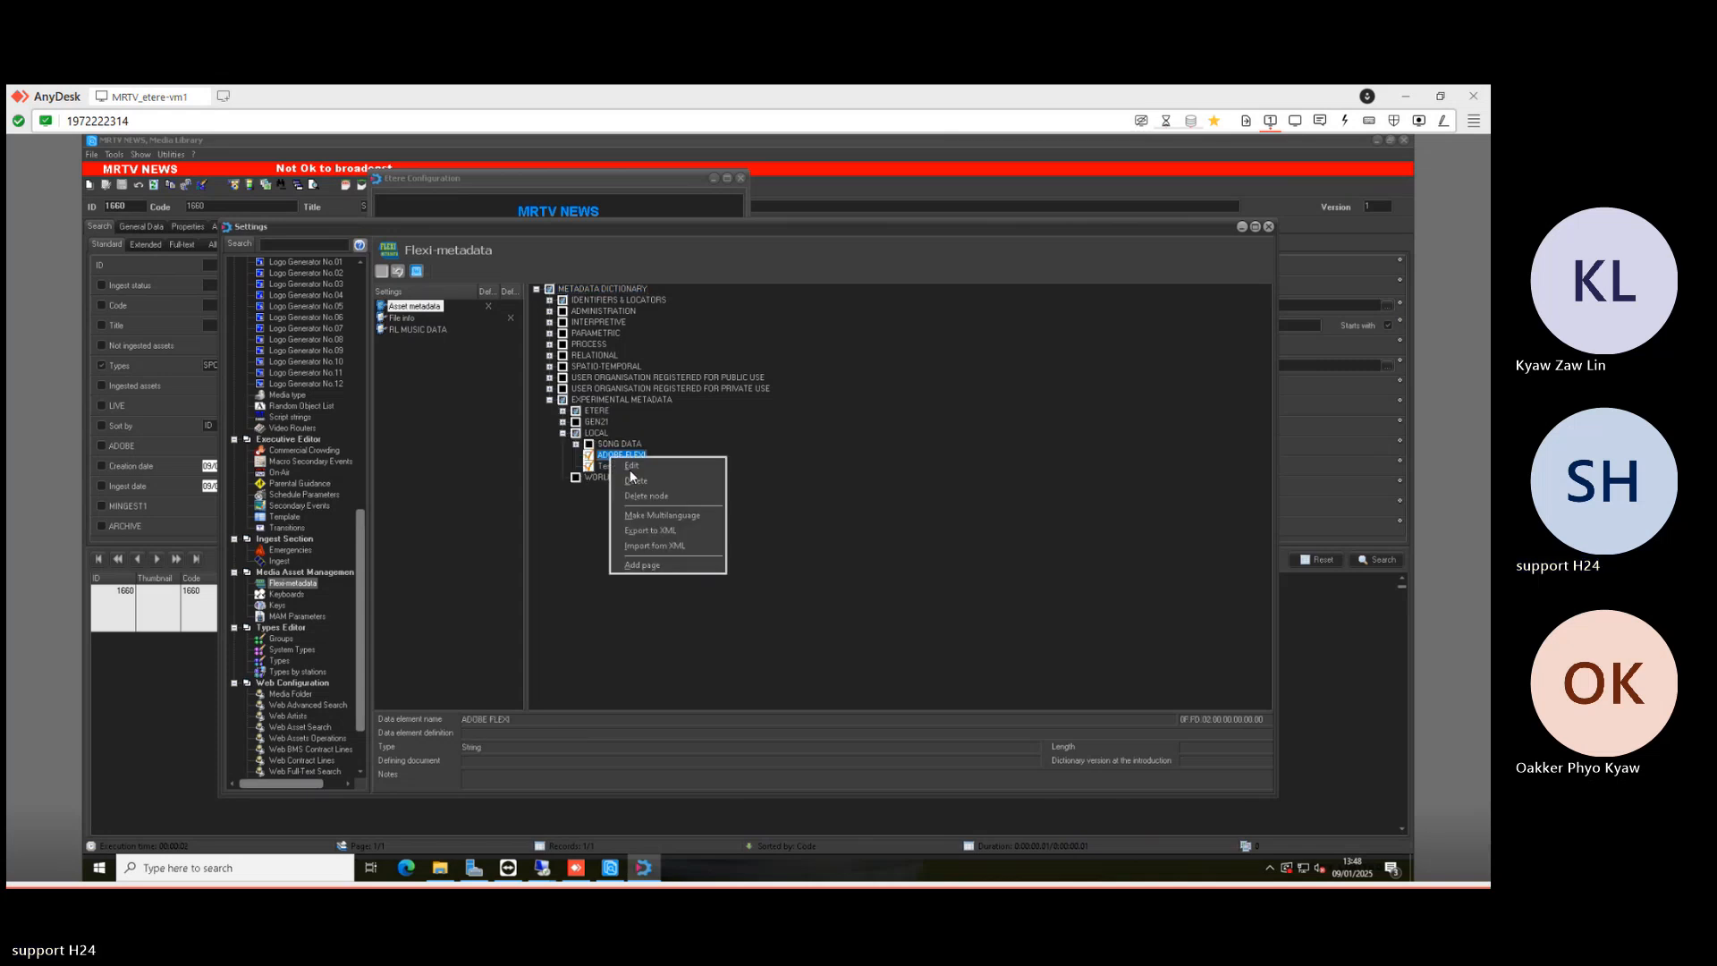
{"action": "left_click", "coordinate": [641, 464]}
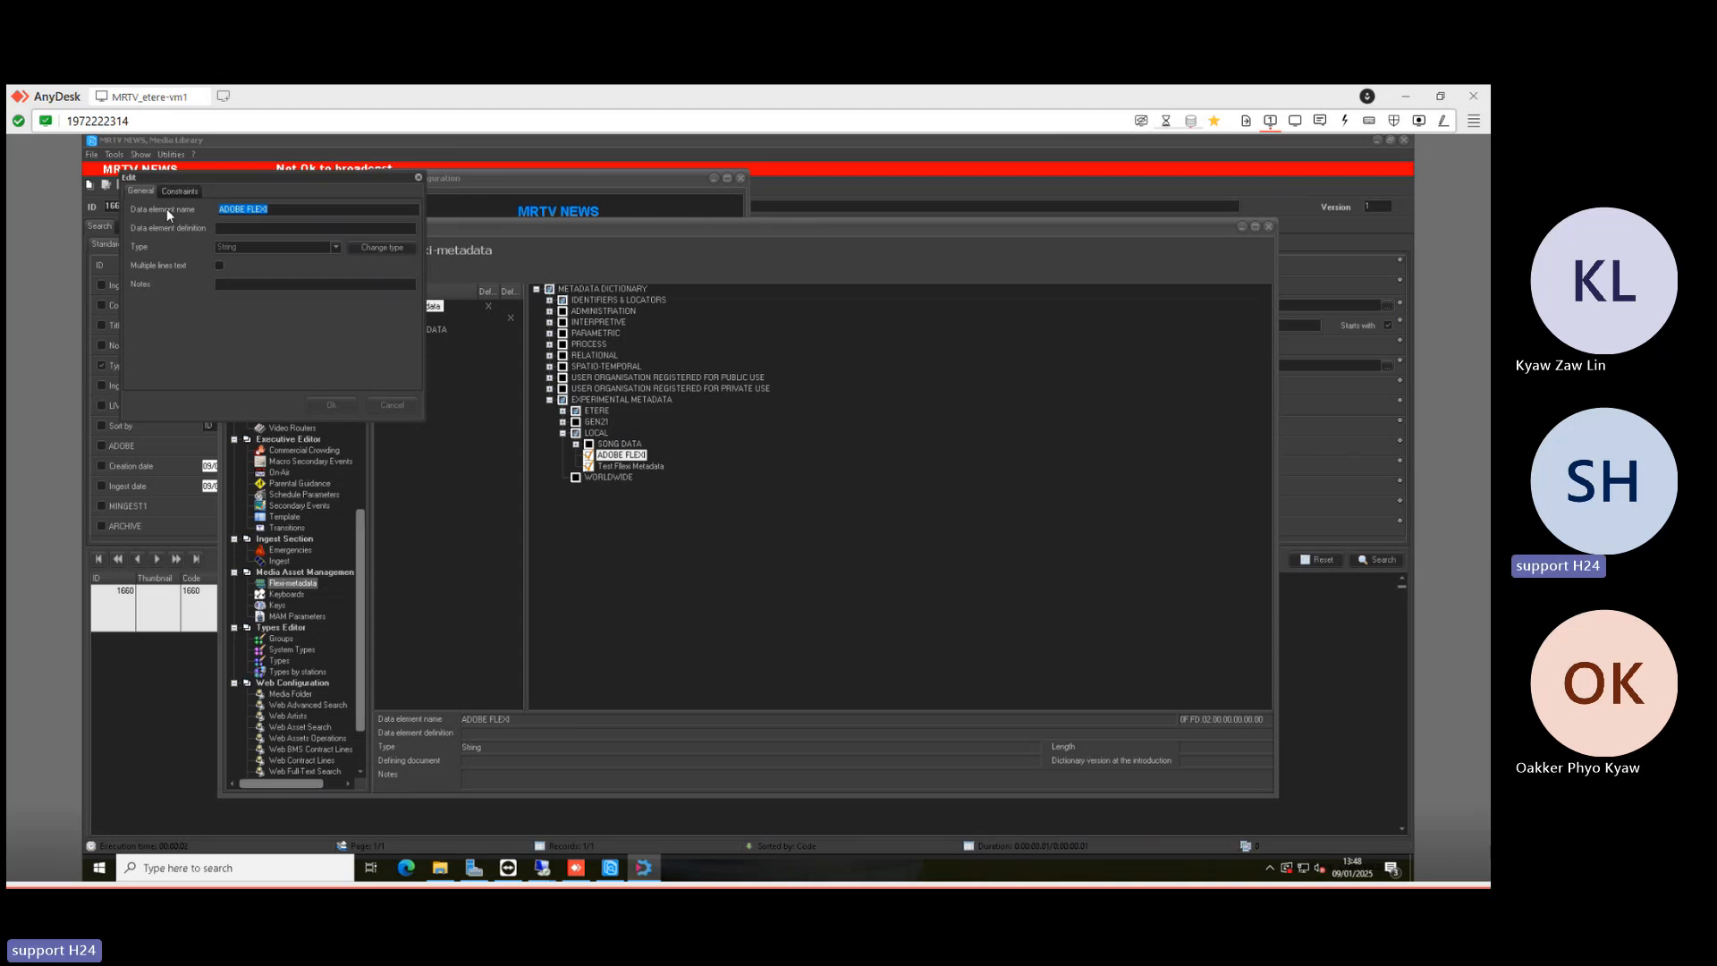
- Constrain ADOBE FLEXI to a value list of SPORT, NEWS and HD and save it
{"action": "left_click", "coordinate": [175, 193]}
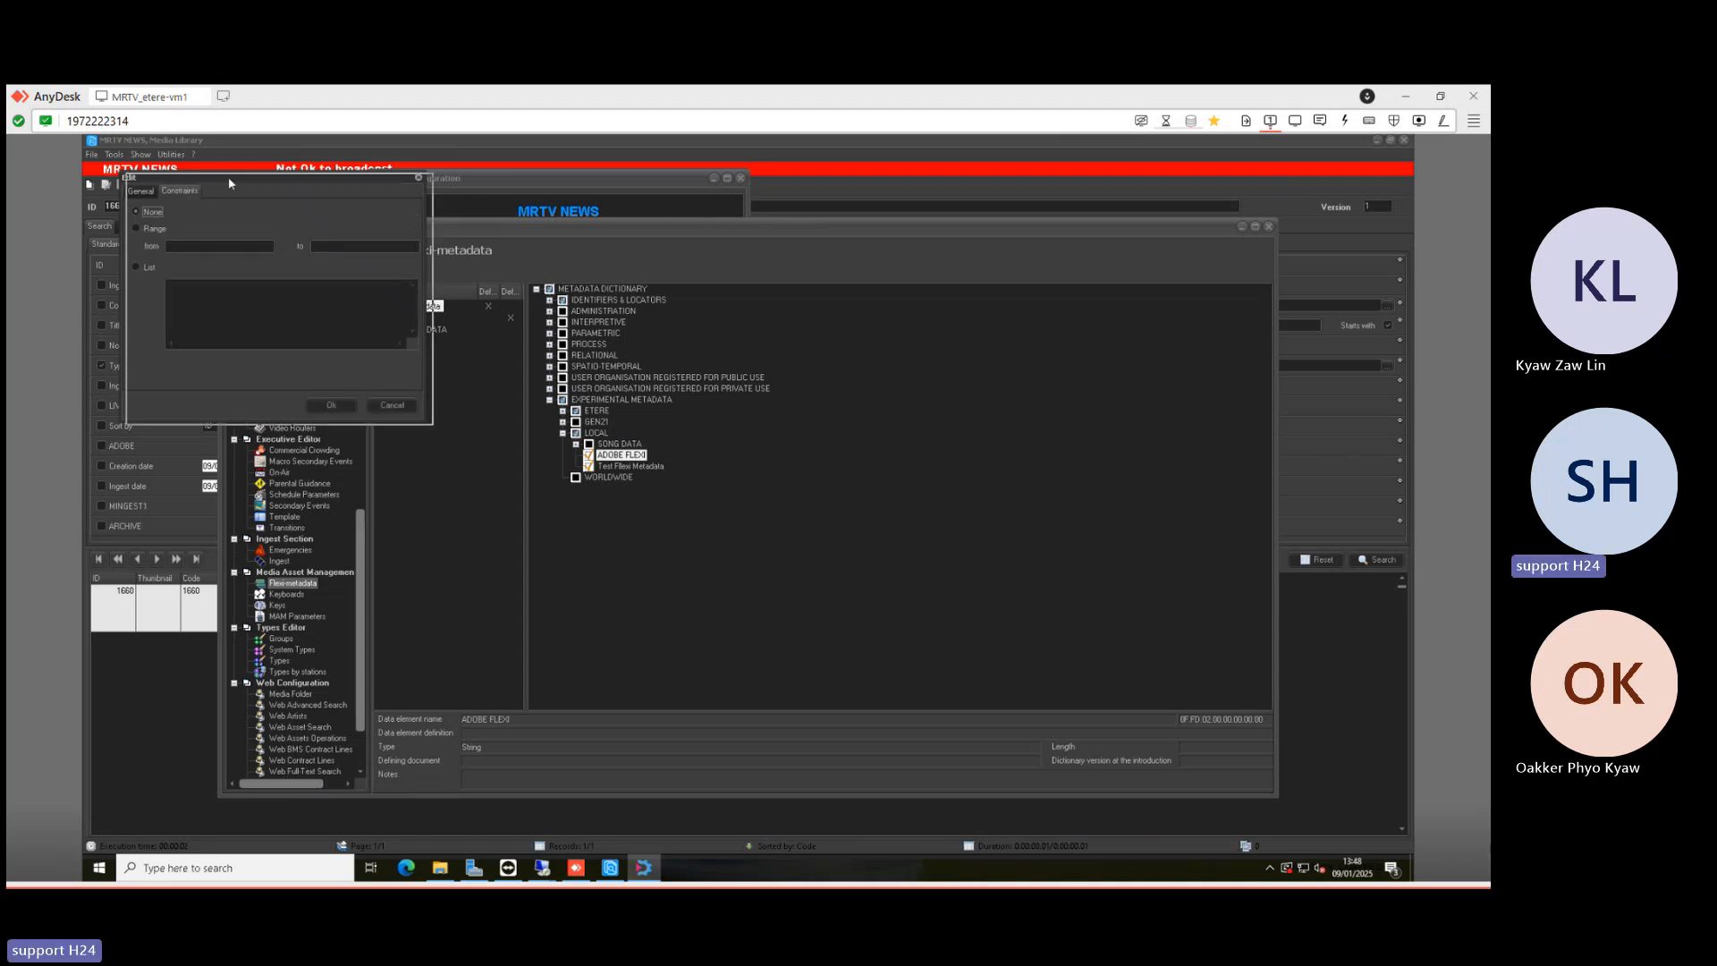
{"action": "left_click_drag", "start_coordinate": [228, 175], "coordinate": [252, 186]}
{"action": "left_click", "coordinate": [174, 278]}
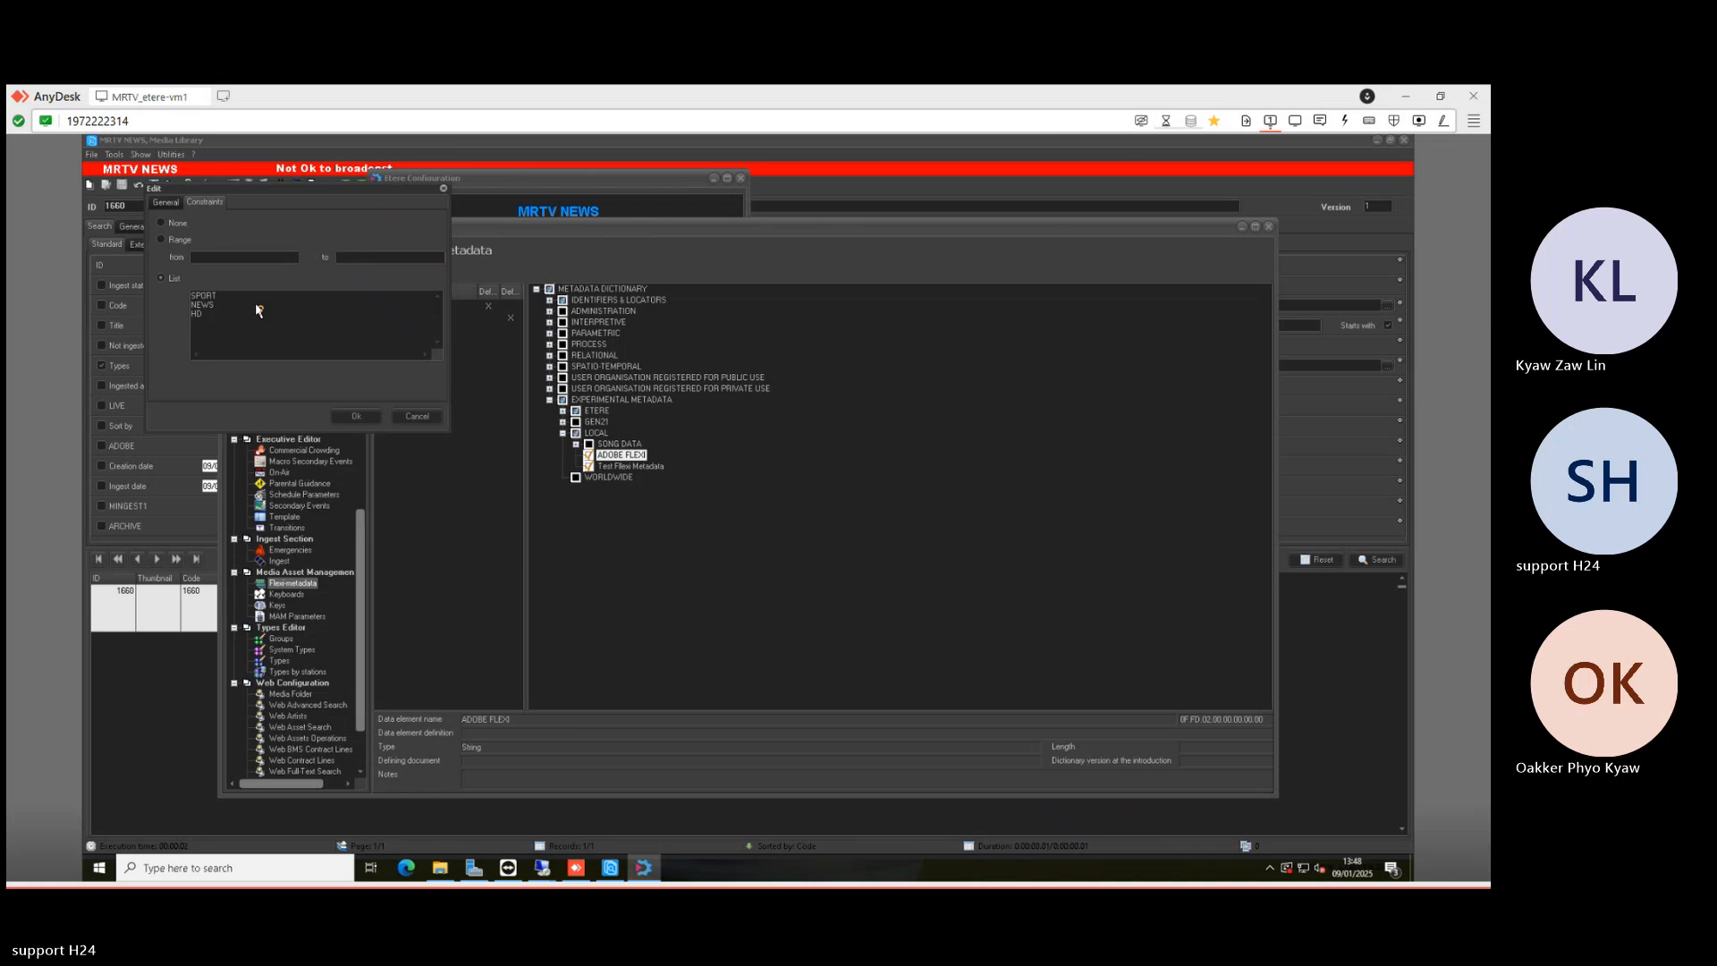
{"action": "left_click", "coordinate": [357, 415]}
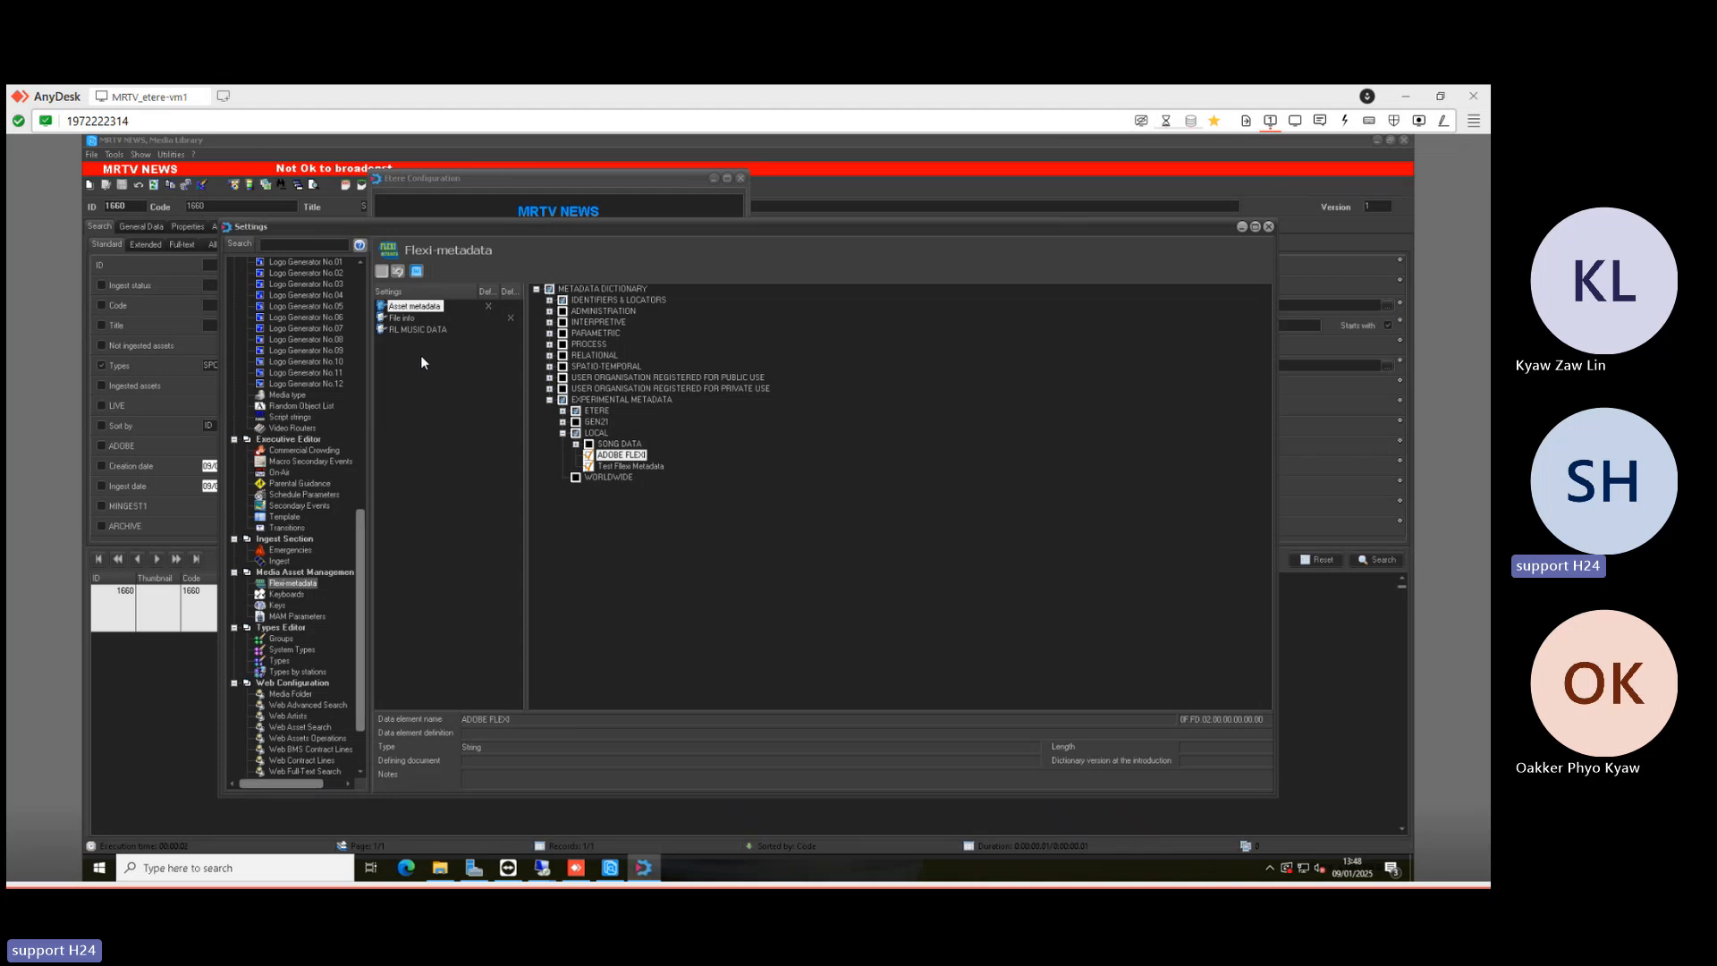
- Reopen ADOBE FLEXI to verify the SPORT, NEWS, HD list, then close the dialog unchanged
{"action": "left_click", "coordinate": [401, 318]}
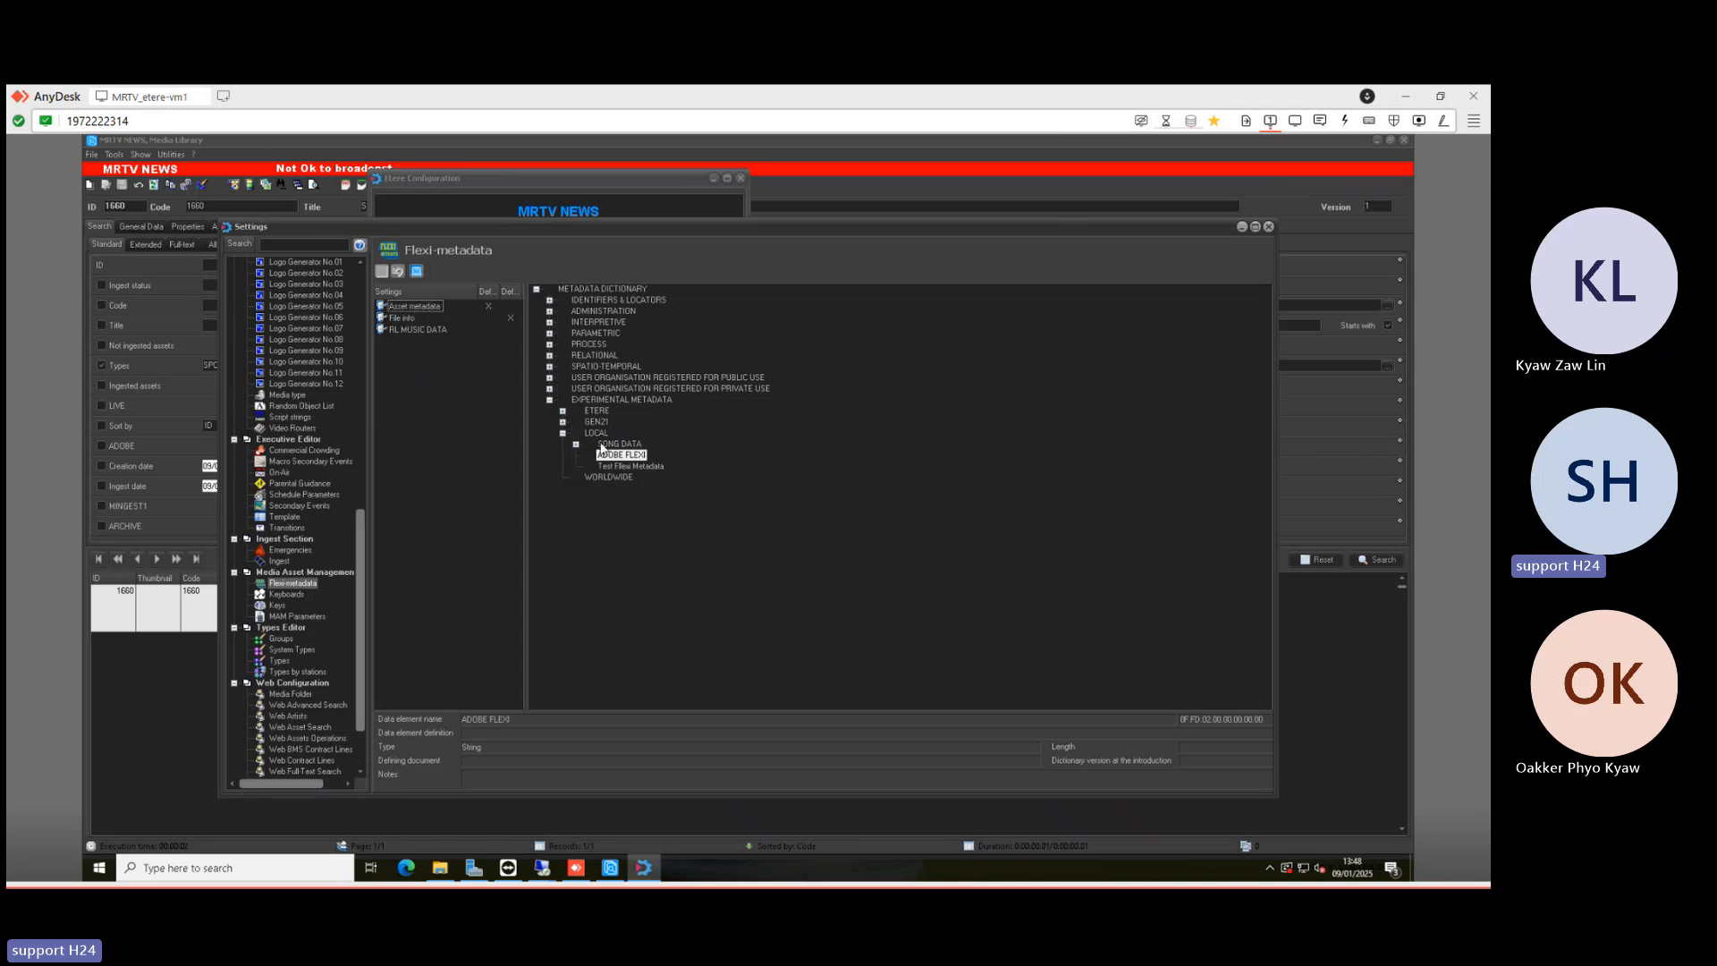
{"action": "left_click", "coordinate": [420, 304]}
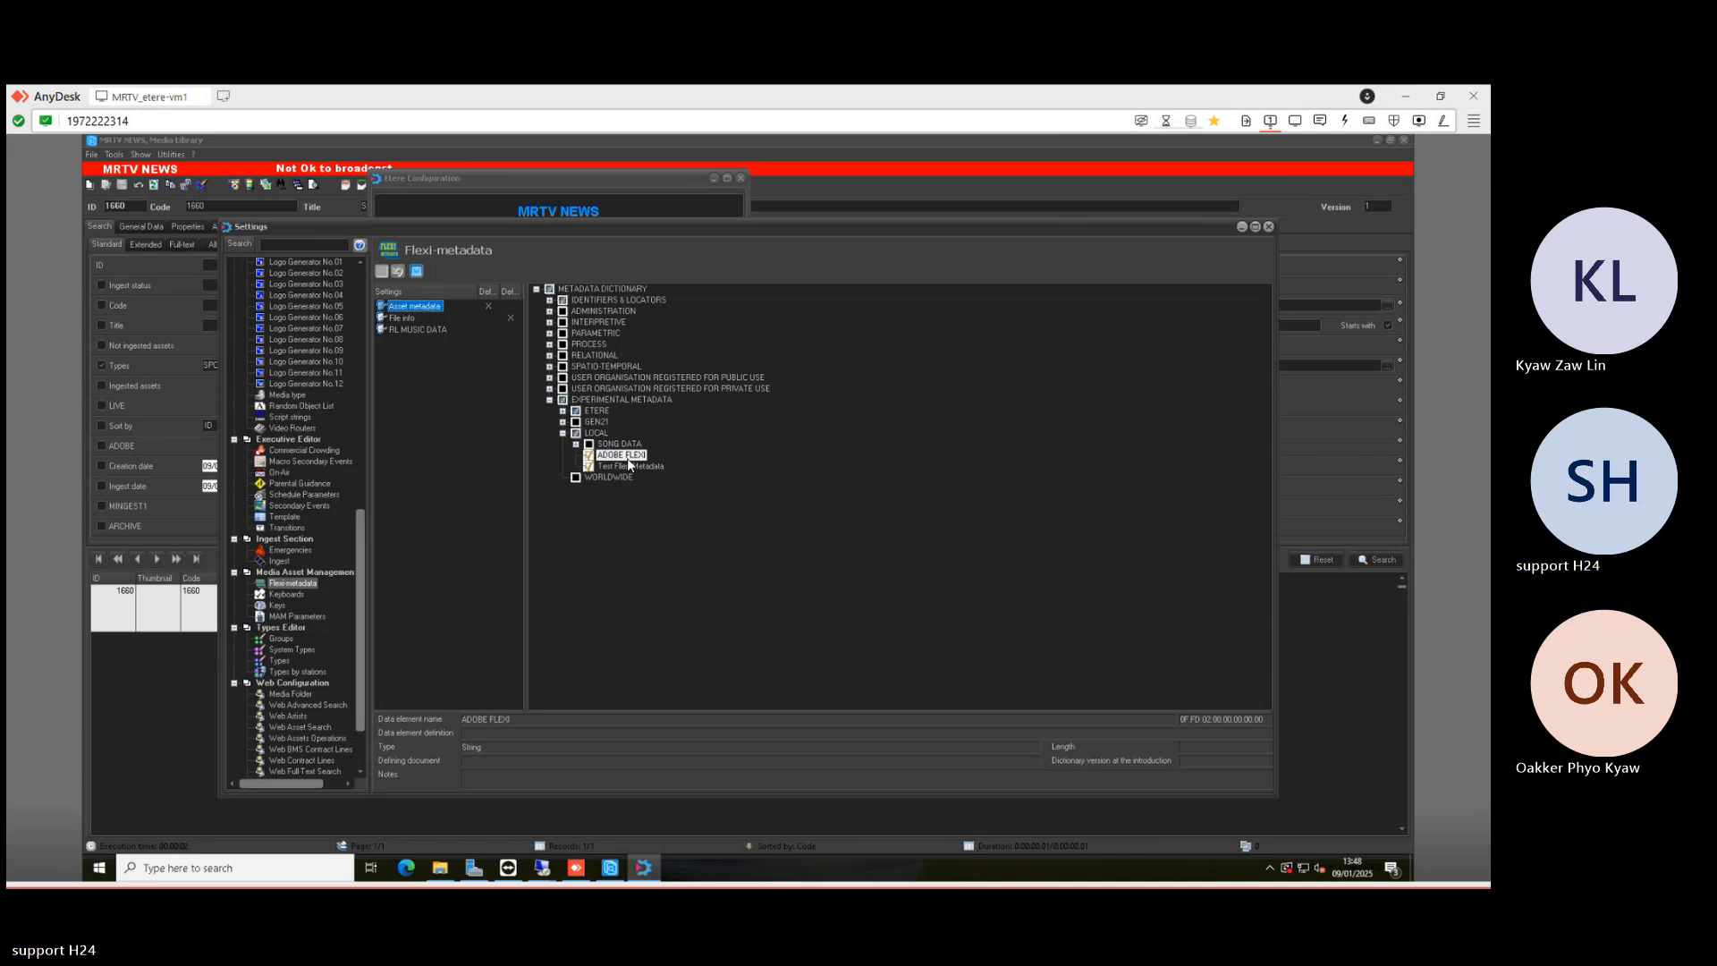
{"action": "right_click", "coordinate": [629, 459]}
{"action": "left_click", "coordinate": [669, 467]}
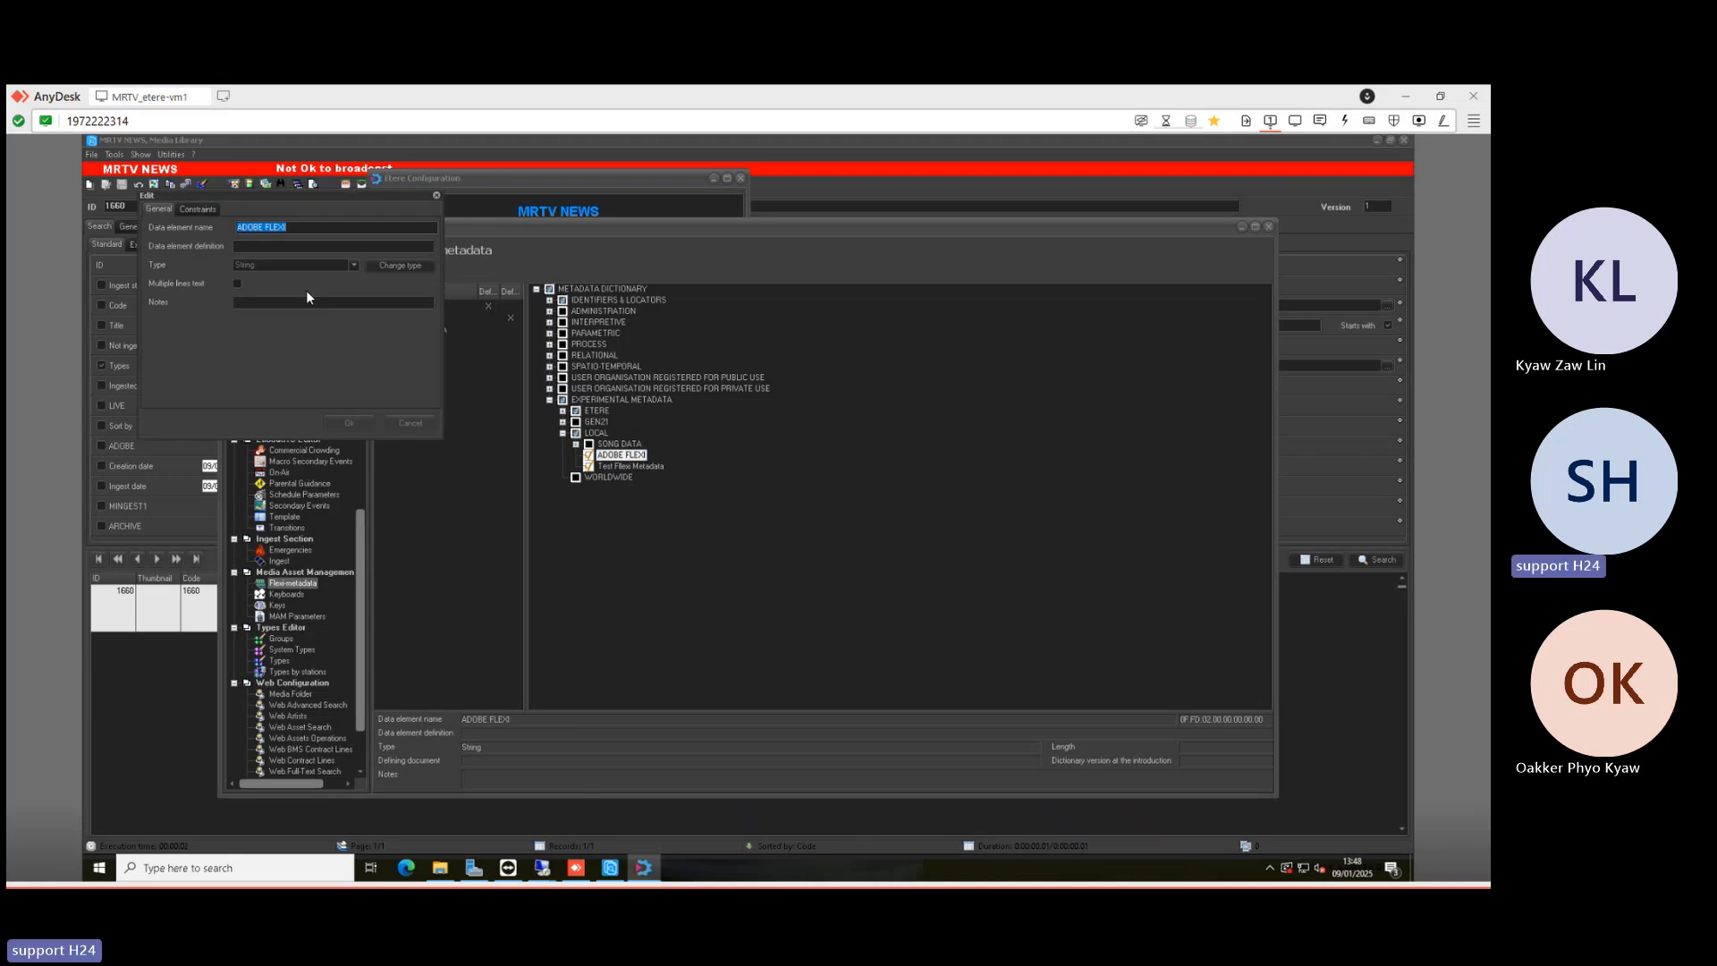
{"action": "left_click", "coordinate": [202, 211]}
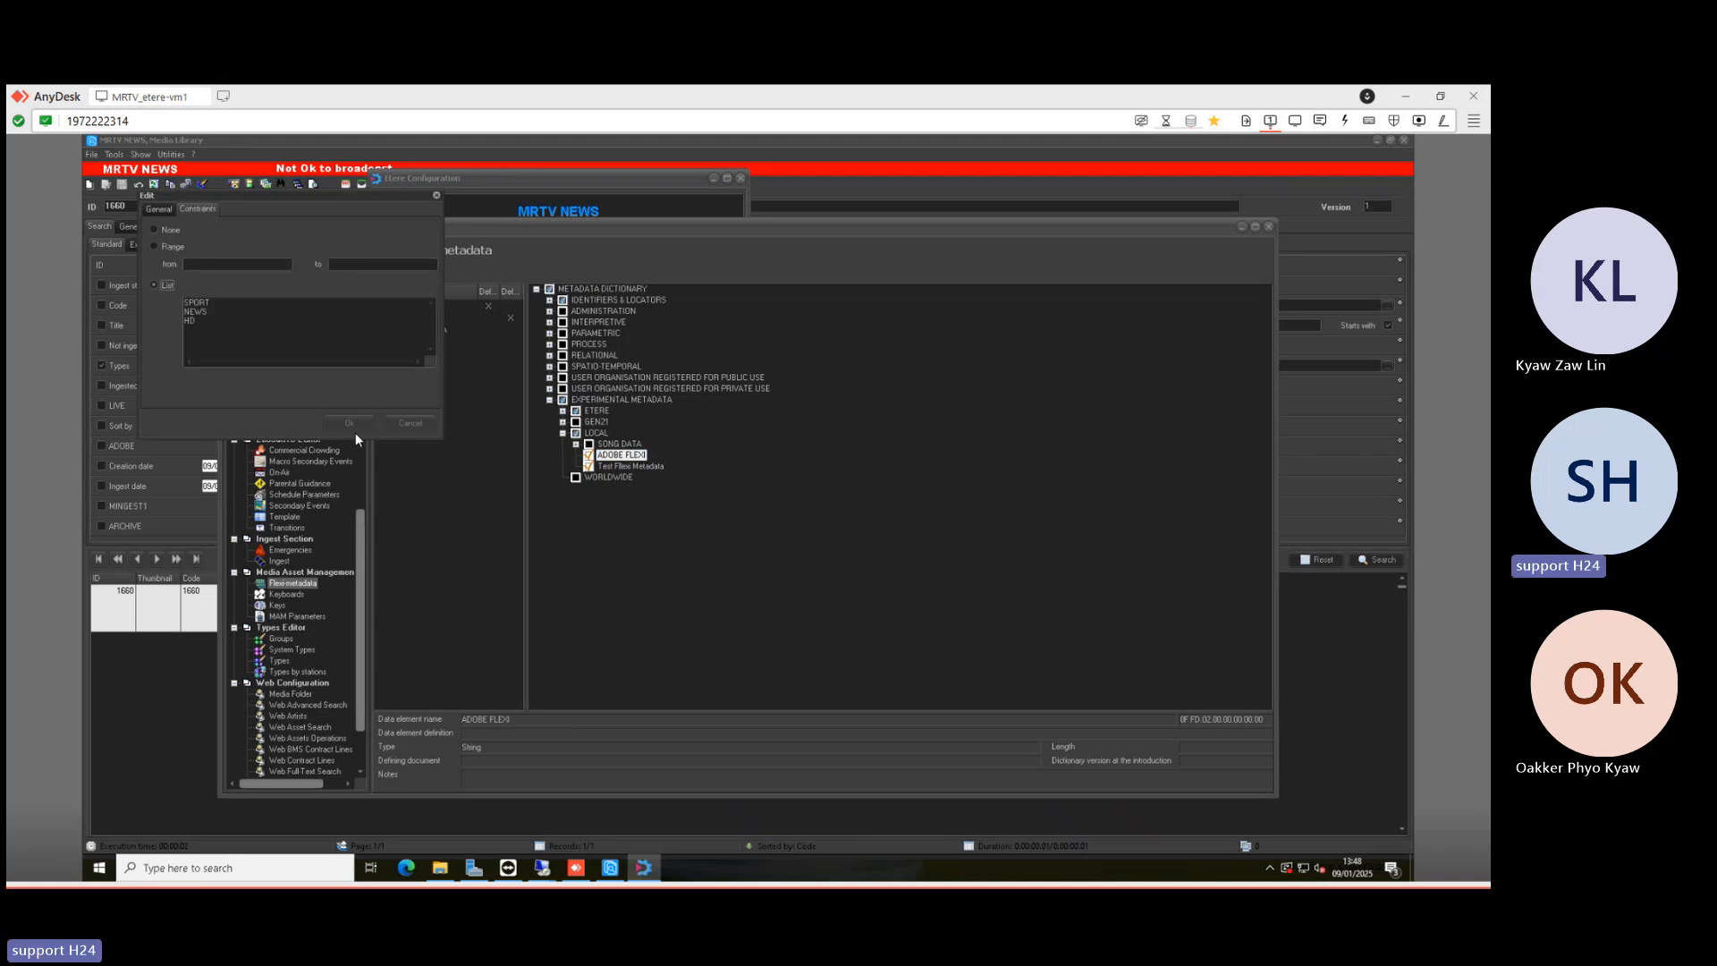
{"action": "left_click", "coordinate": [437, 193]}
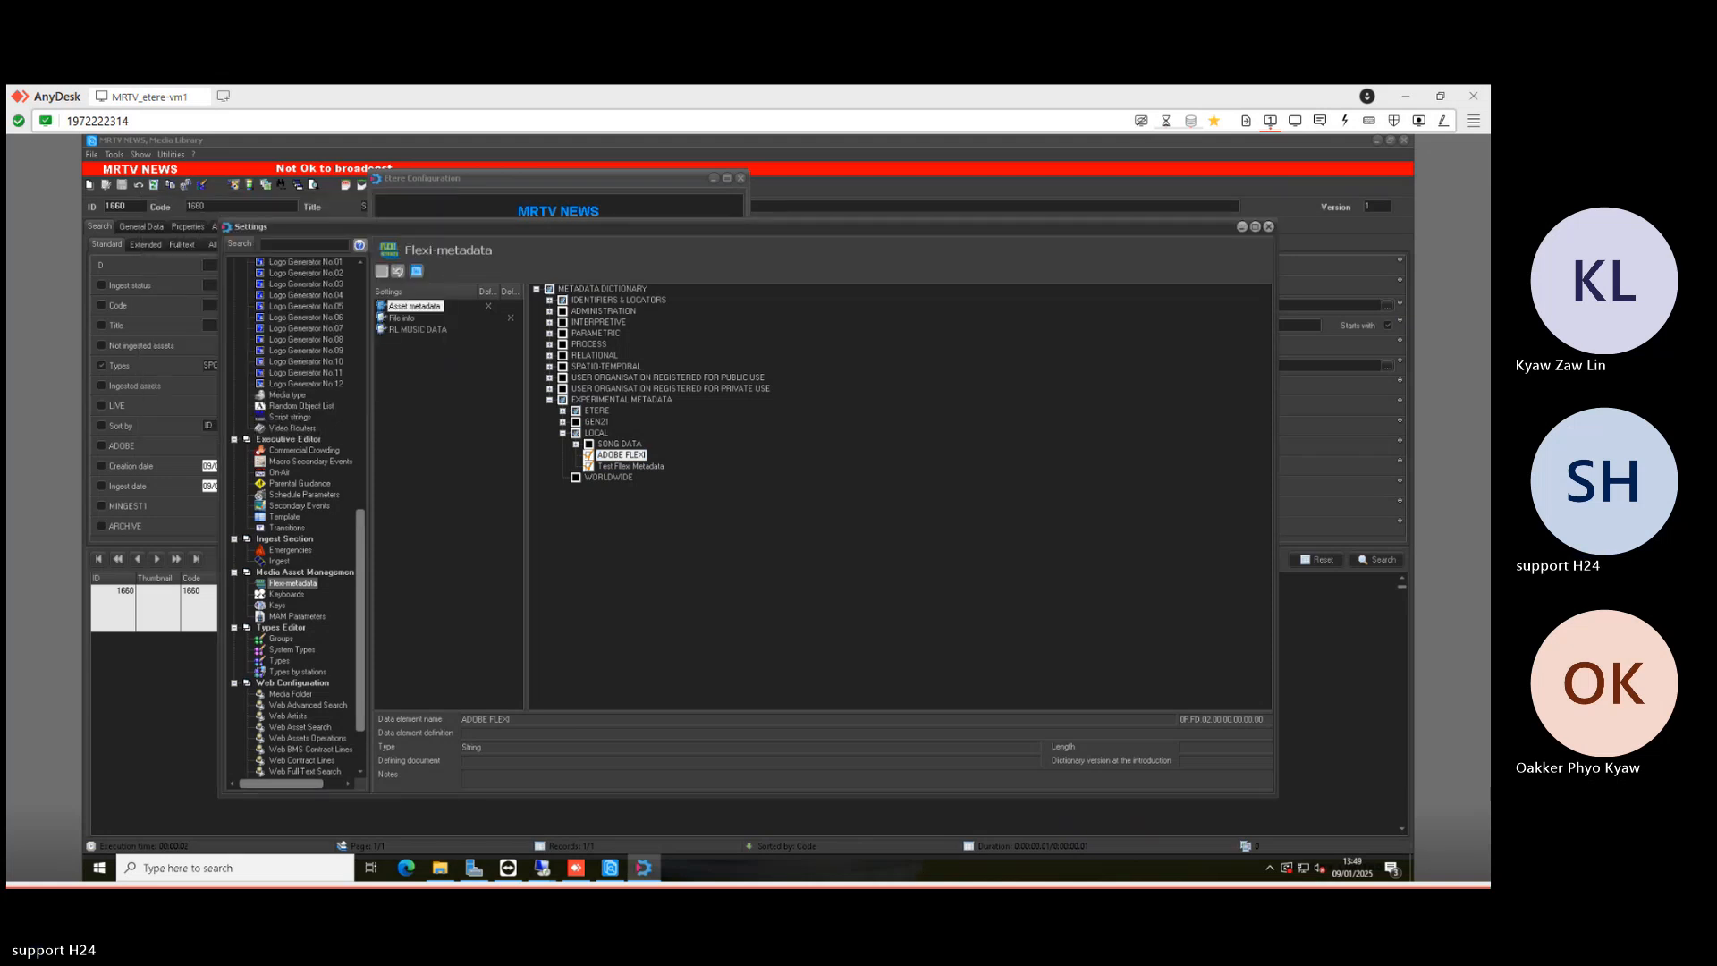
{"action": "left_click", "coordinate": [543, 869]}
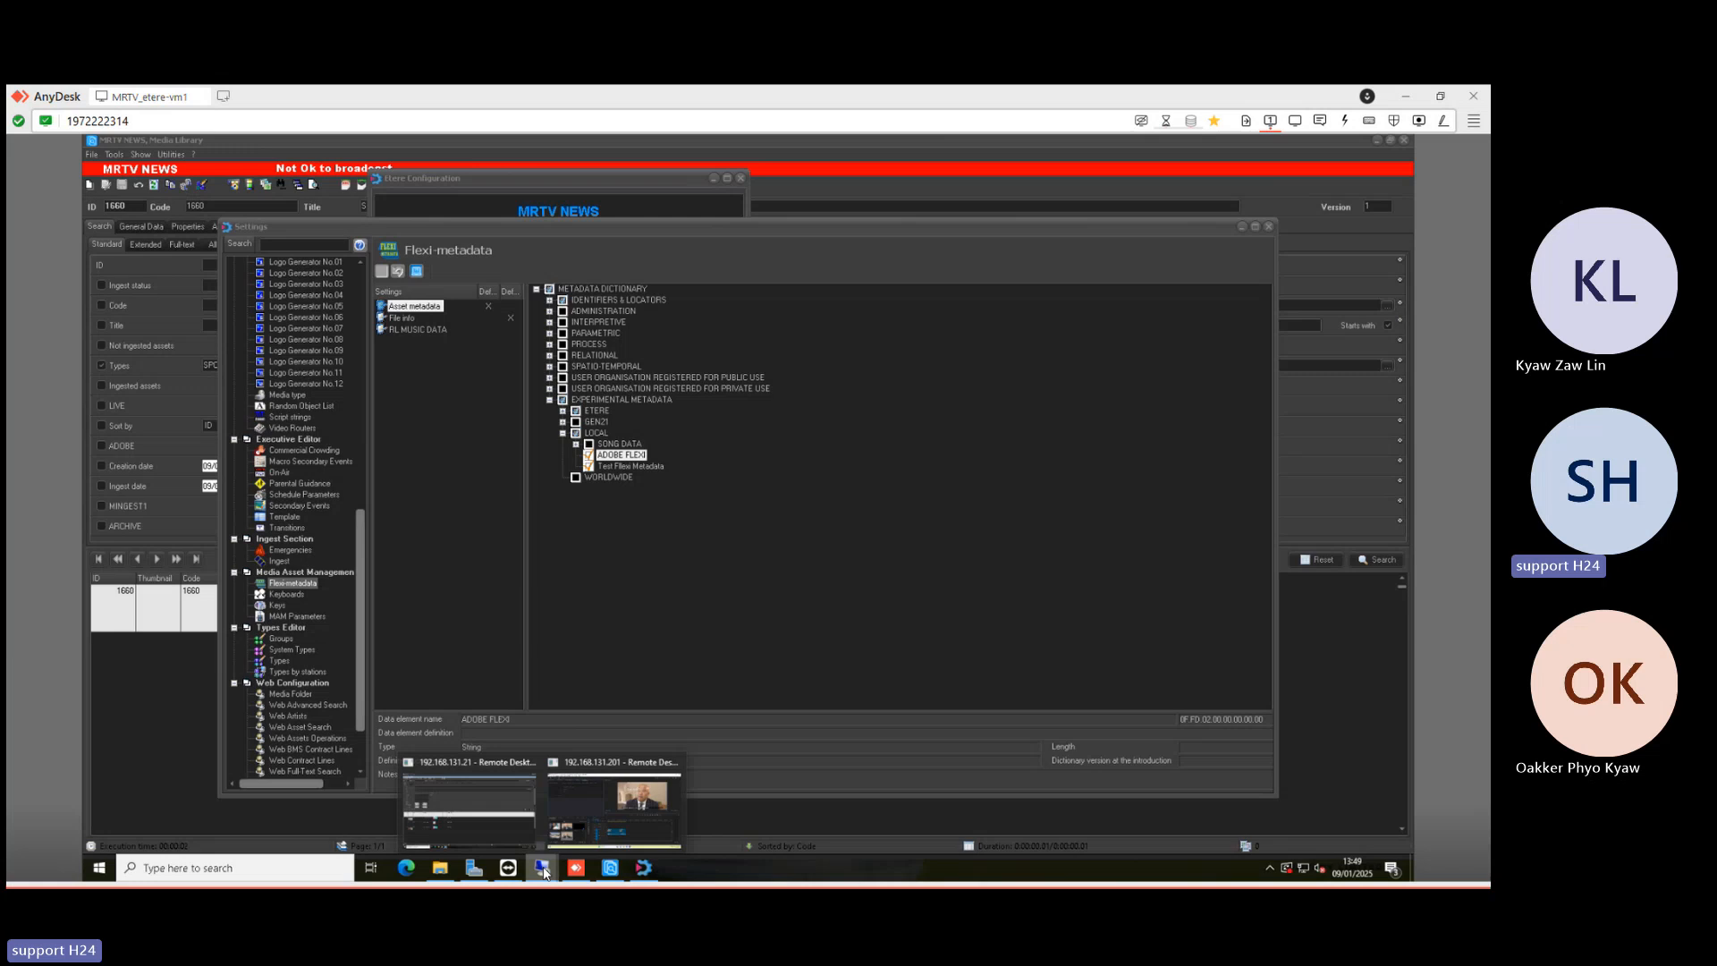
- Log out of the Etere panel in Premiere Pro and log back in with username and password
{"action": "left_click", "coordinate": [590, 798]}
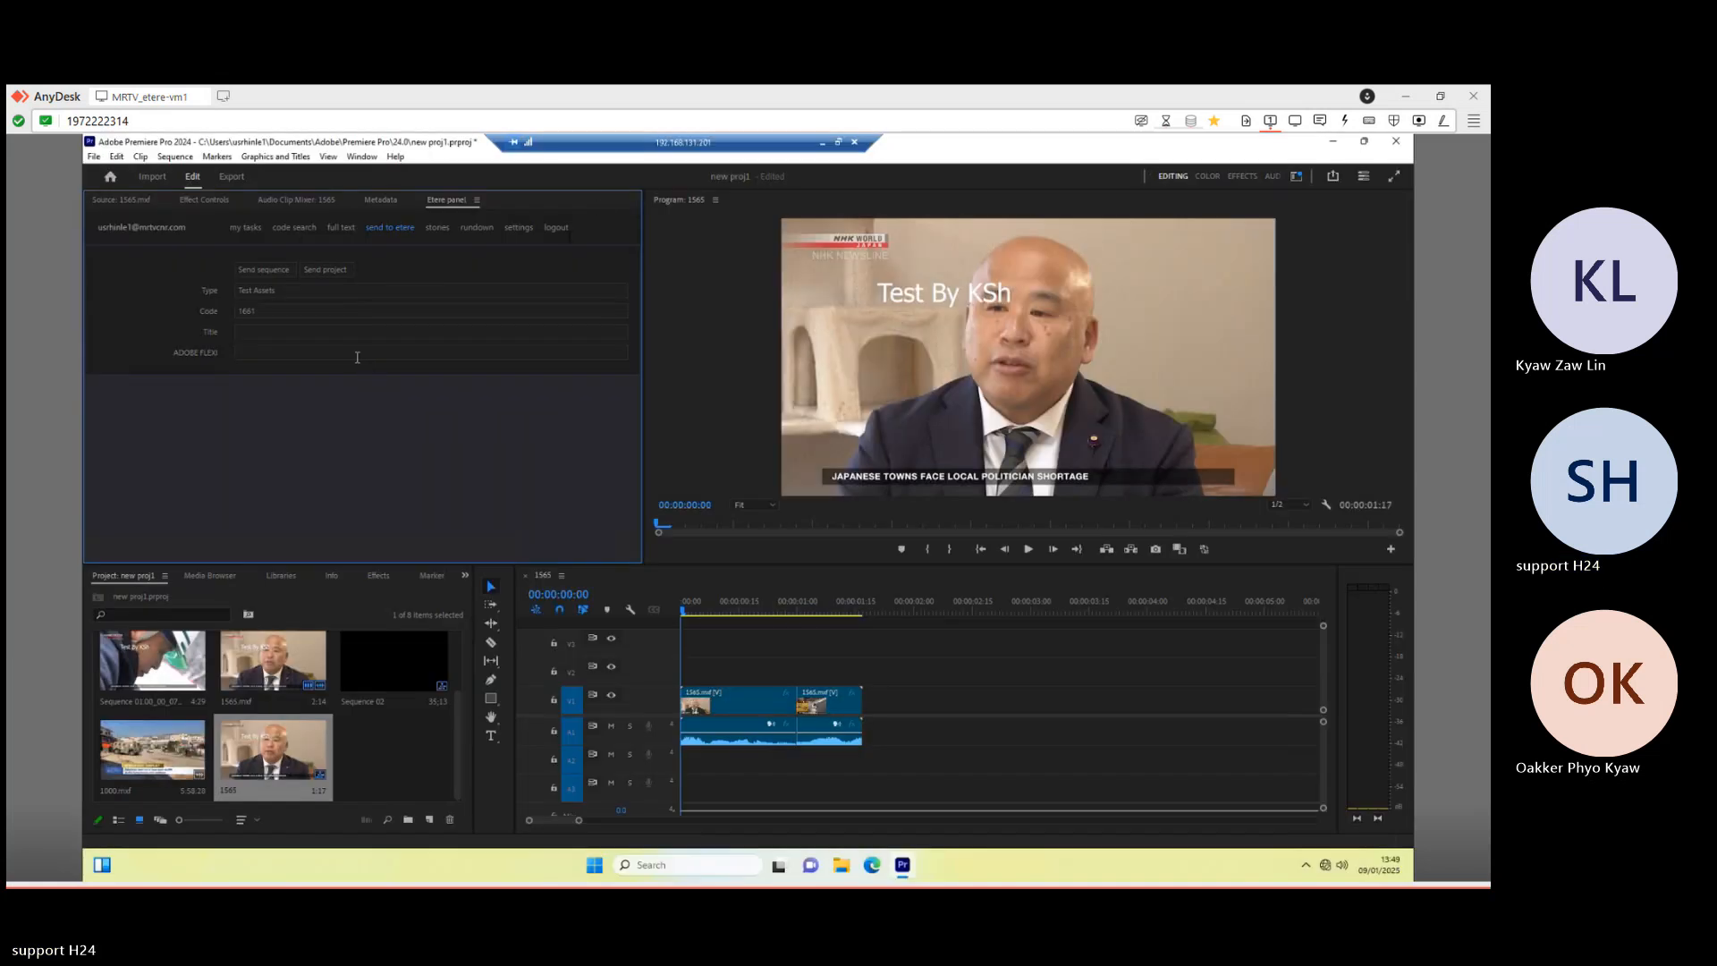
{"action": "left_click", "coordinate": [557, 228]}
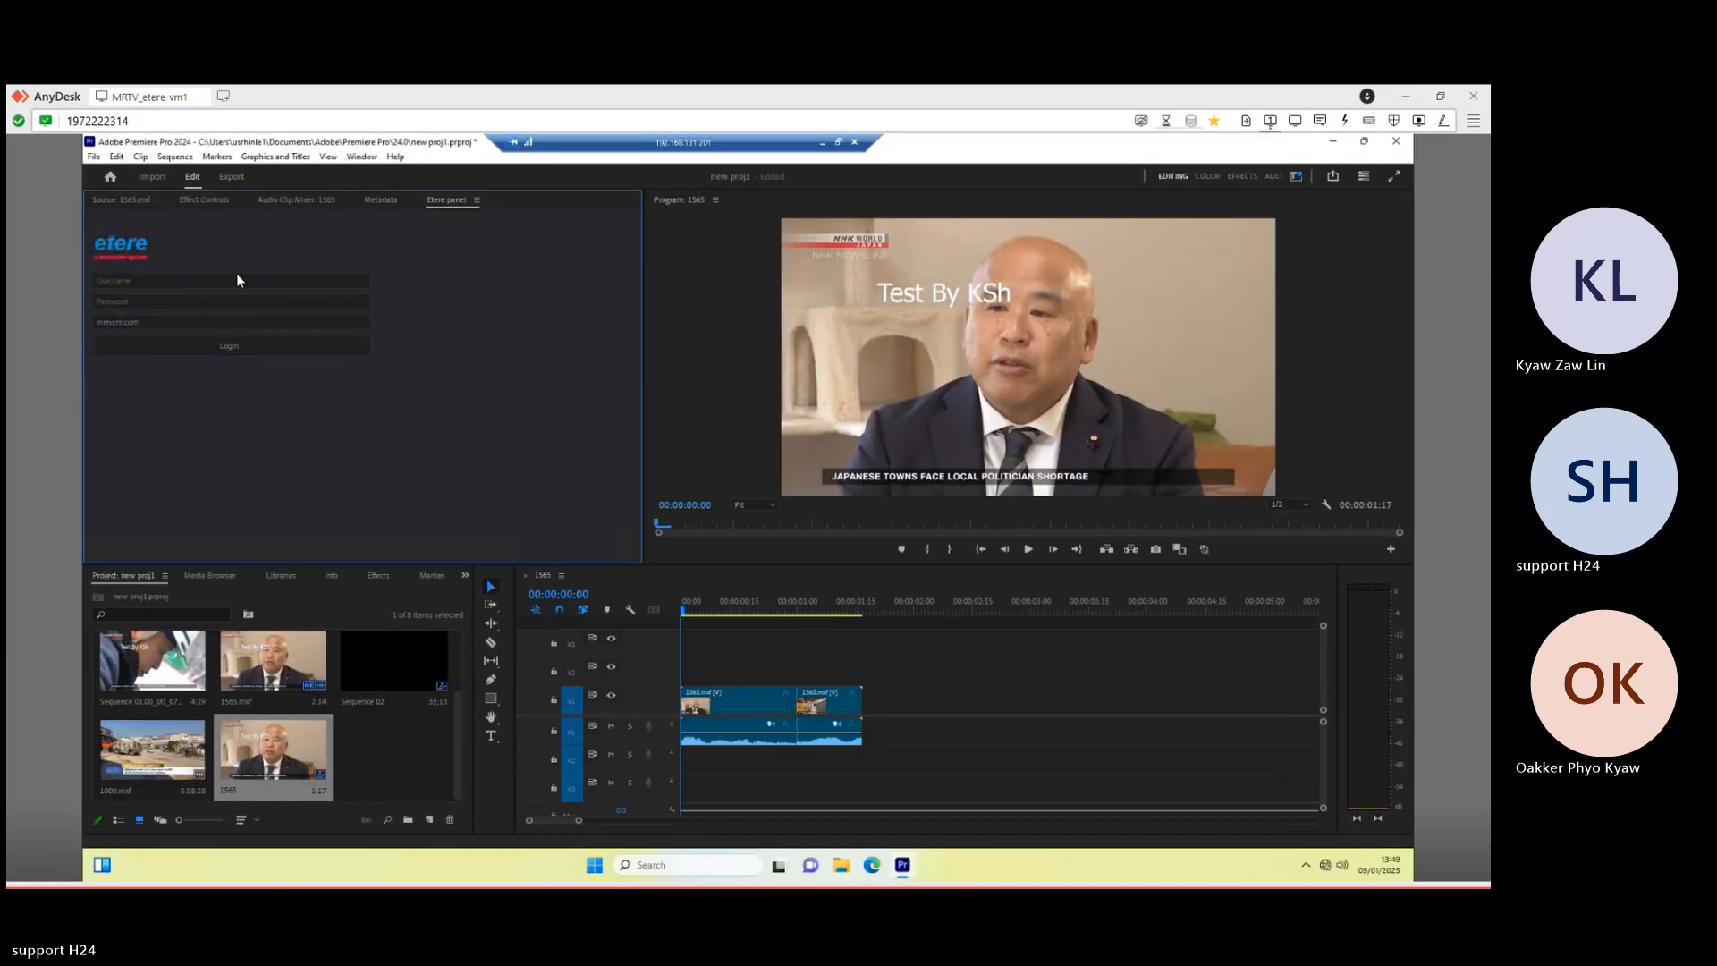
{"action": "left_click", "coordinate": [229, 280]}
{"action": "type", "text": "u"}
{"action": "type", "text": "••"}
{"action": "left_click", "coordinate": [324, 345]}
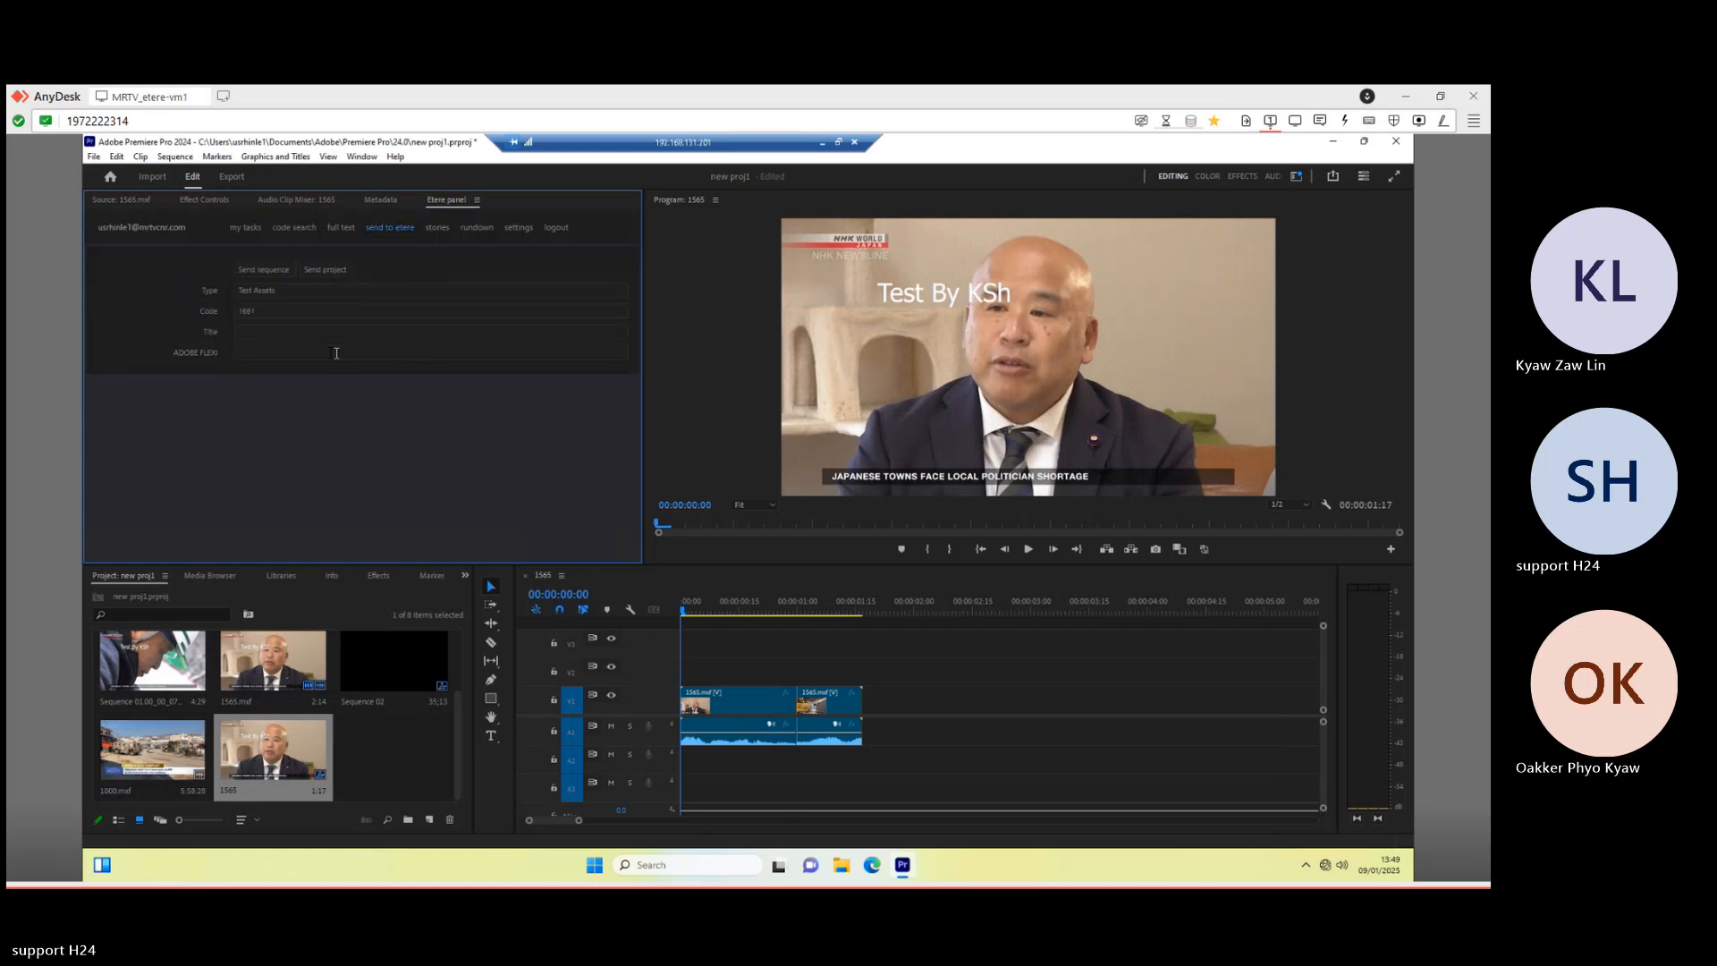
- Send the sequence titled 'ASSET FOR SPORT' with ADOBE FLEXI set to SPORT
{"action": "left_click", "coordinate": [329, 353]}
{"action": "type", "text": "SPORT"}
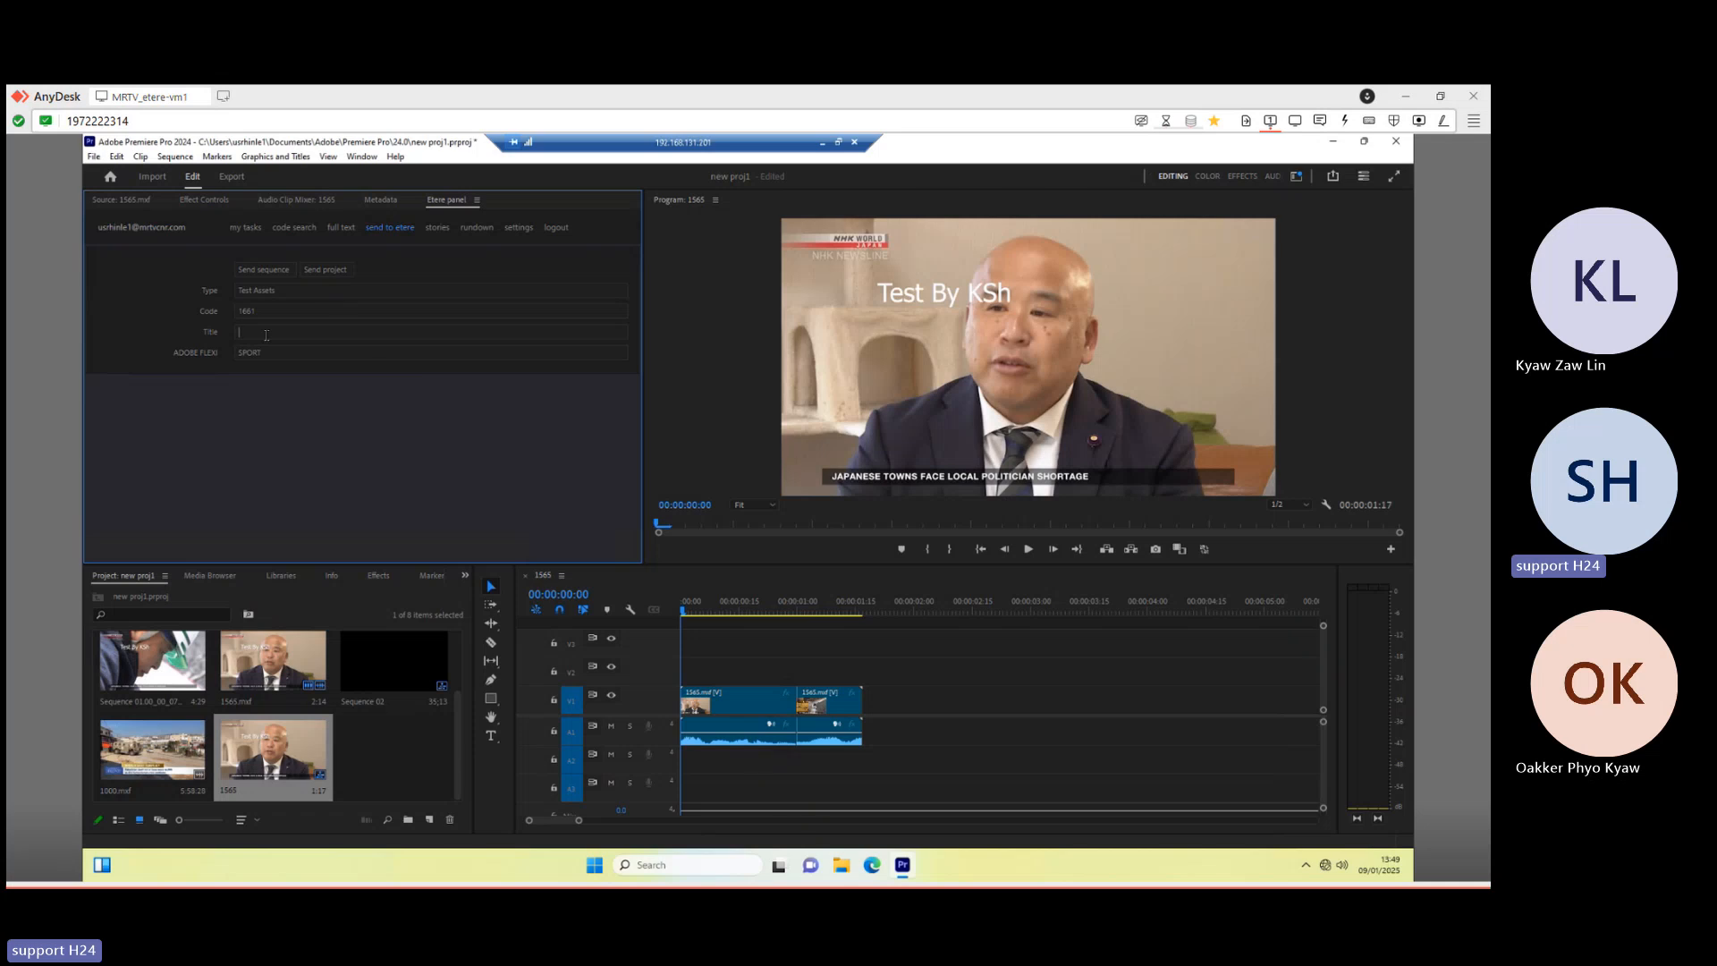
{"action": "type", "text": "AS"}
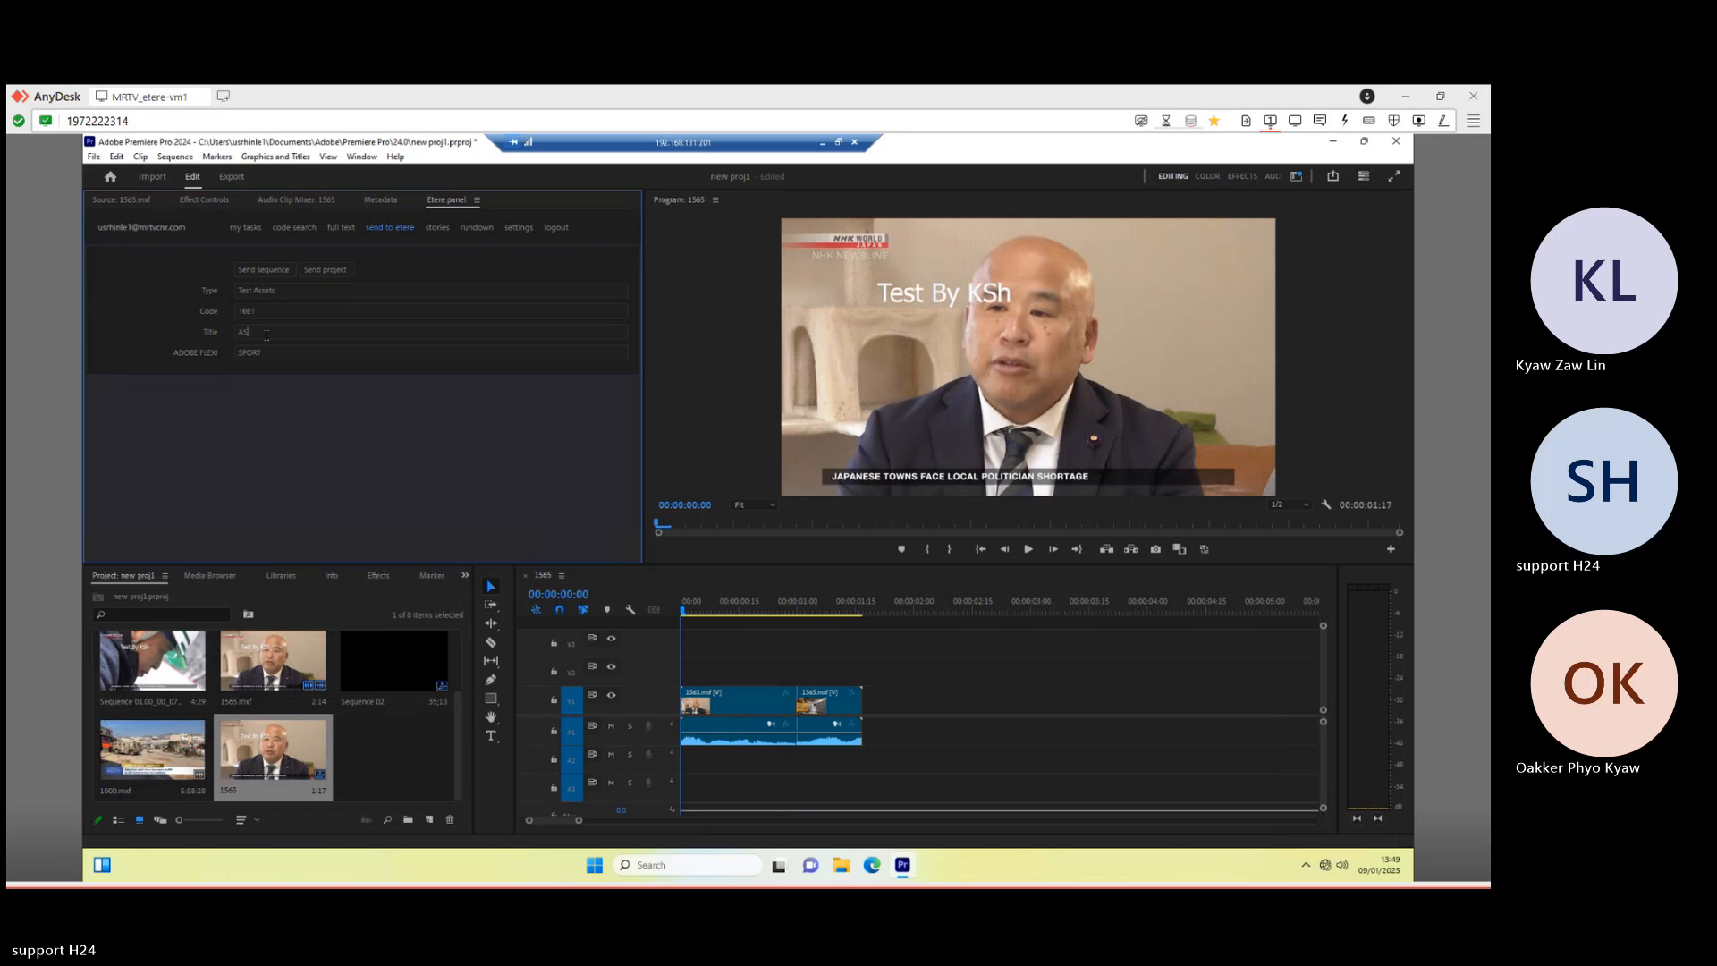
{"action": "type", "text": "SET FOR SPORT"}
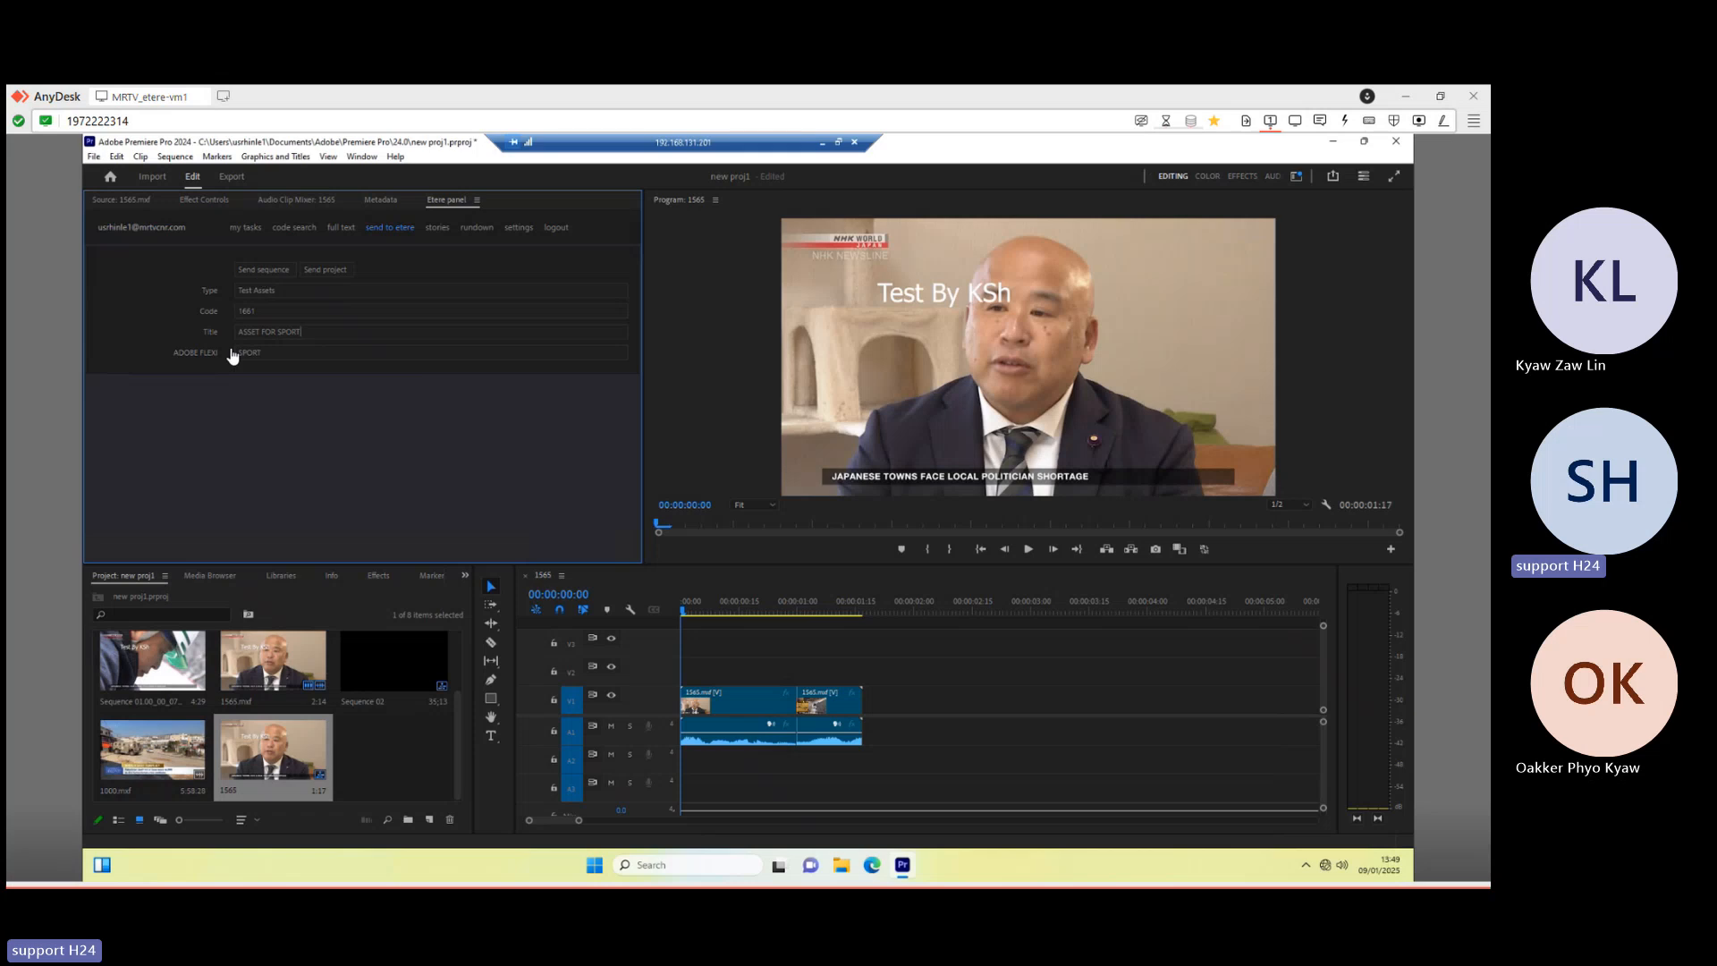
{"action": "double_click", "coordinate": [270, 350]}
{"action": "left_click", "coordinate": [265, 271]}
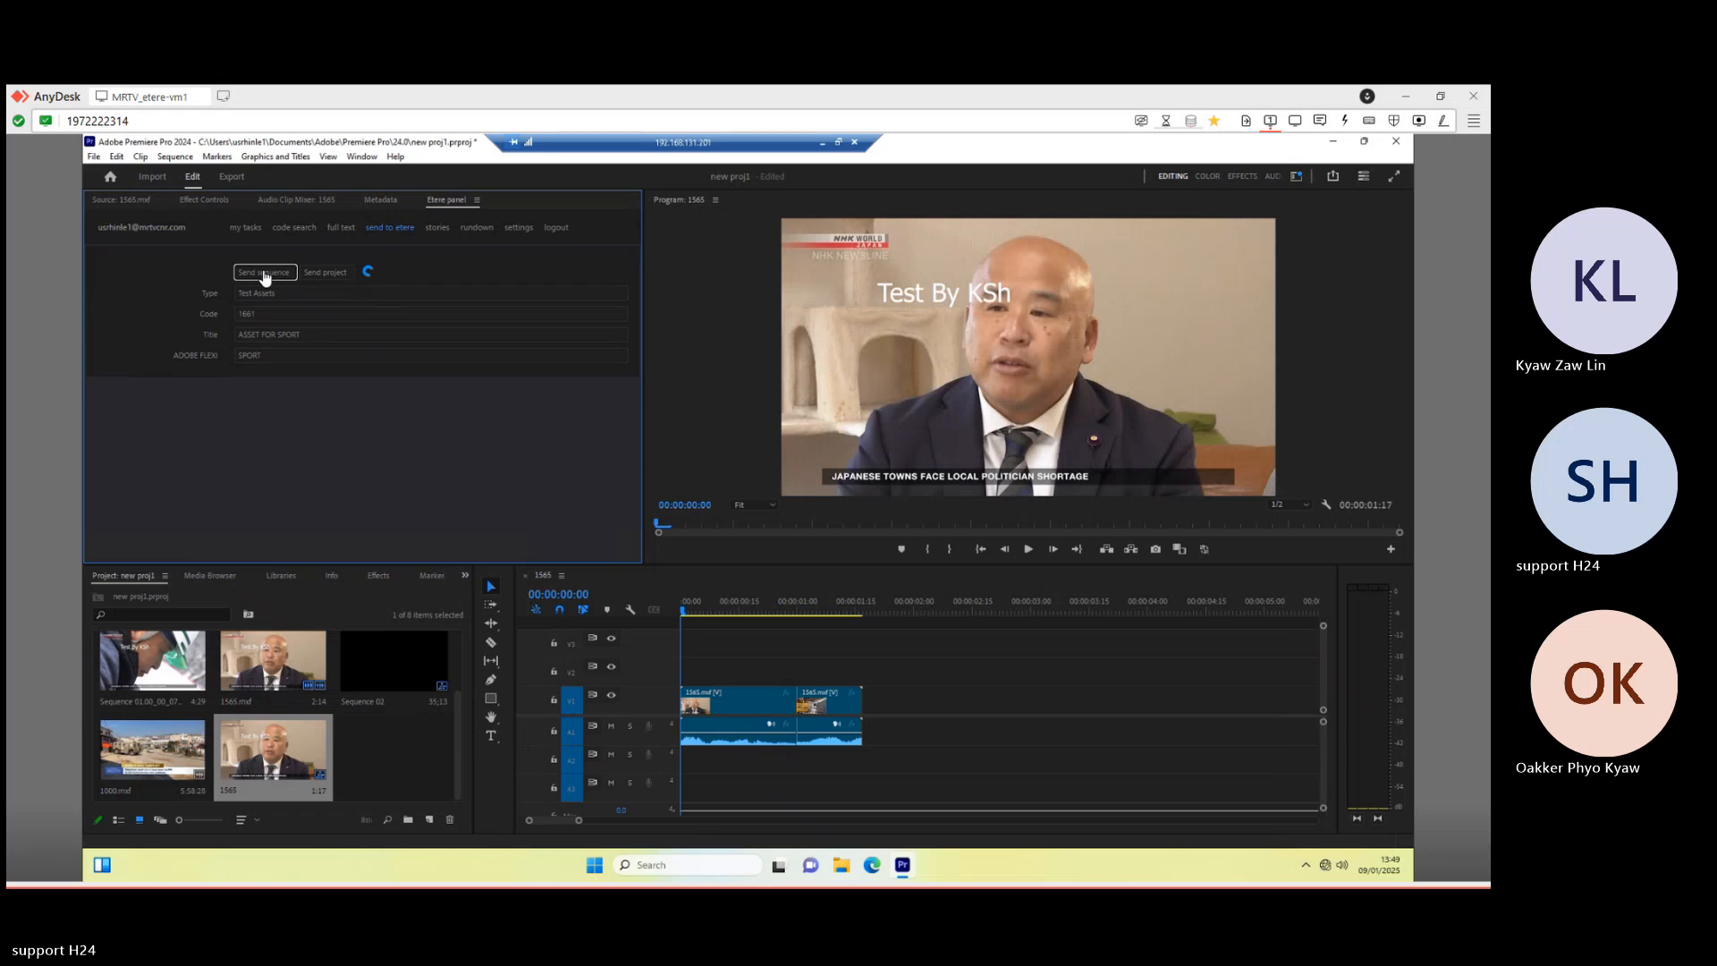
- Return to the Media Library and rerun the asset search without the type filter
{"action": "left_click", "coordinate": [822, 143]}
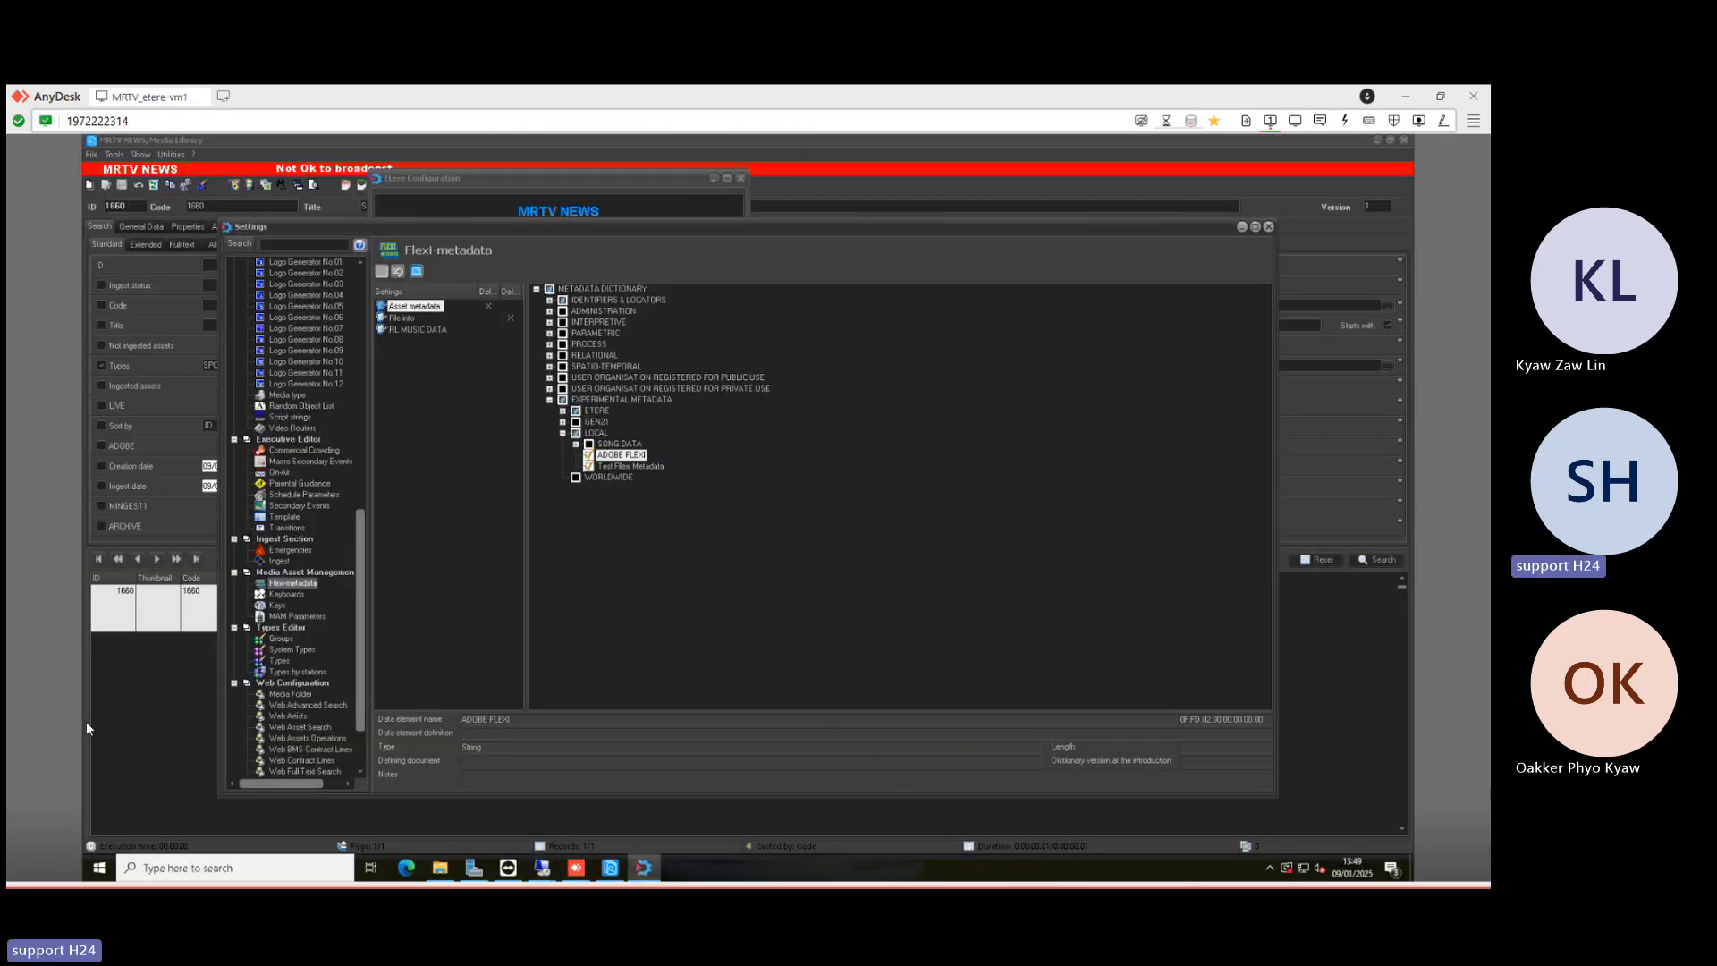
{"action": "left_click", "coordinate": [203, 674]}
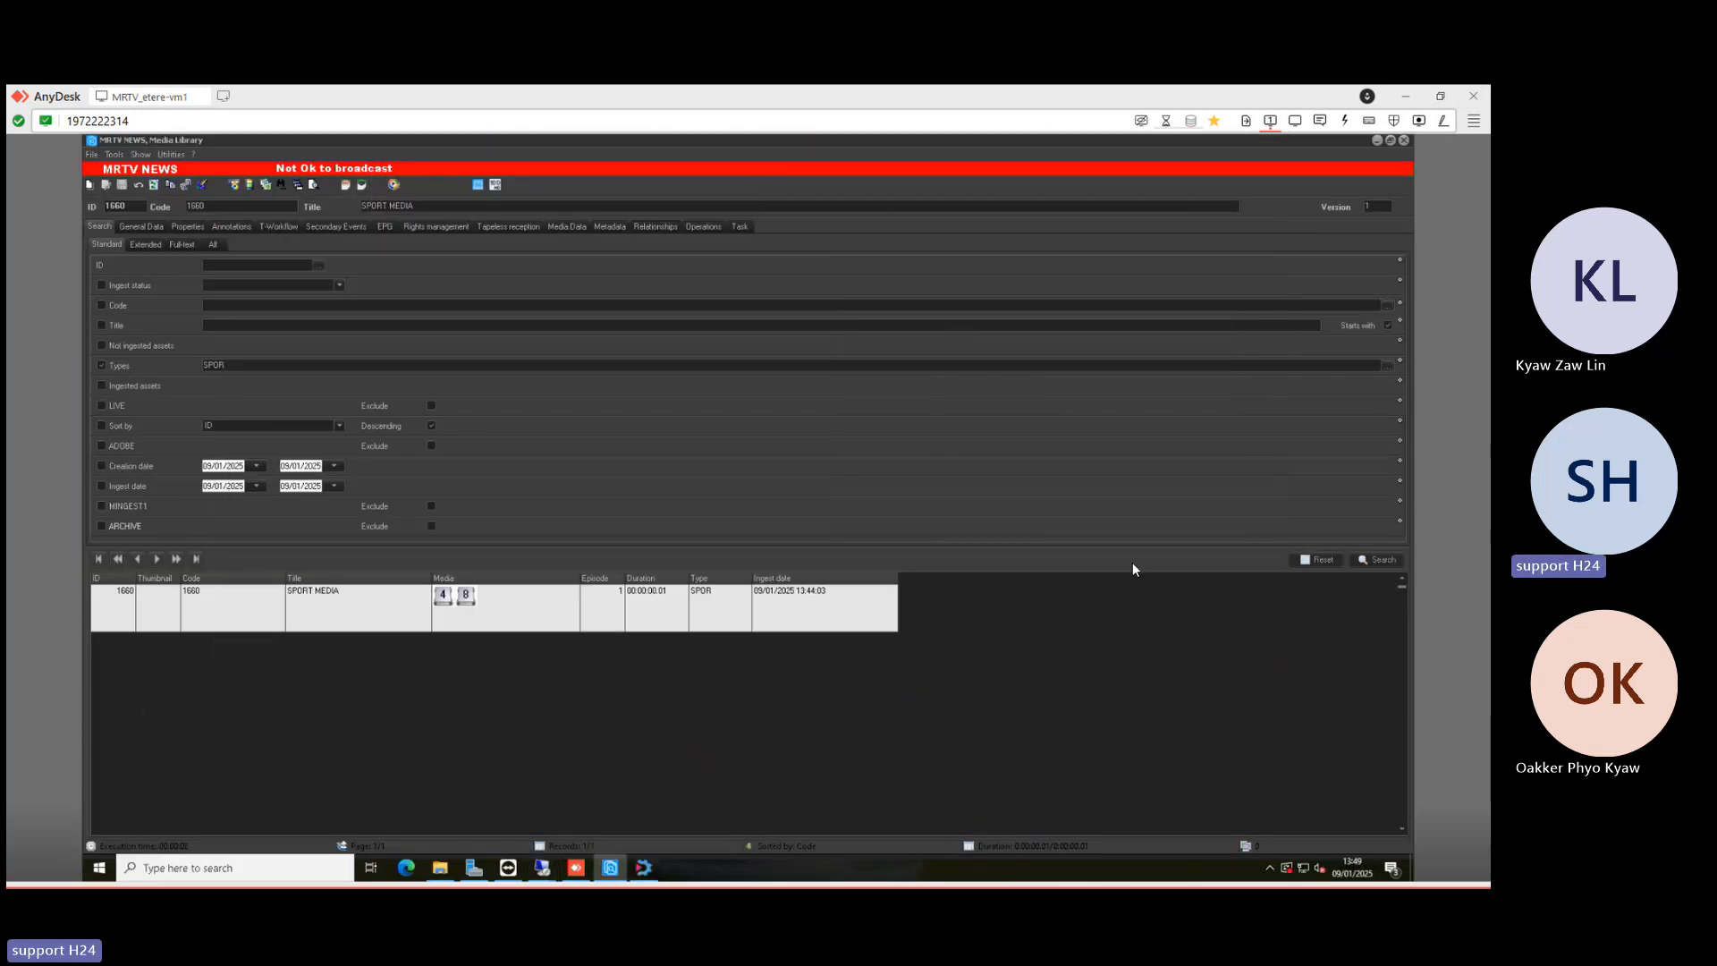
{"action": "left_click", "coordinate": [1390, 562]}
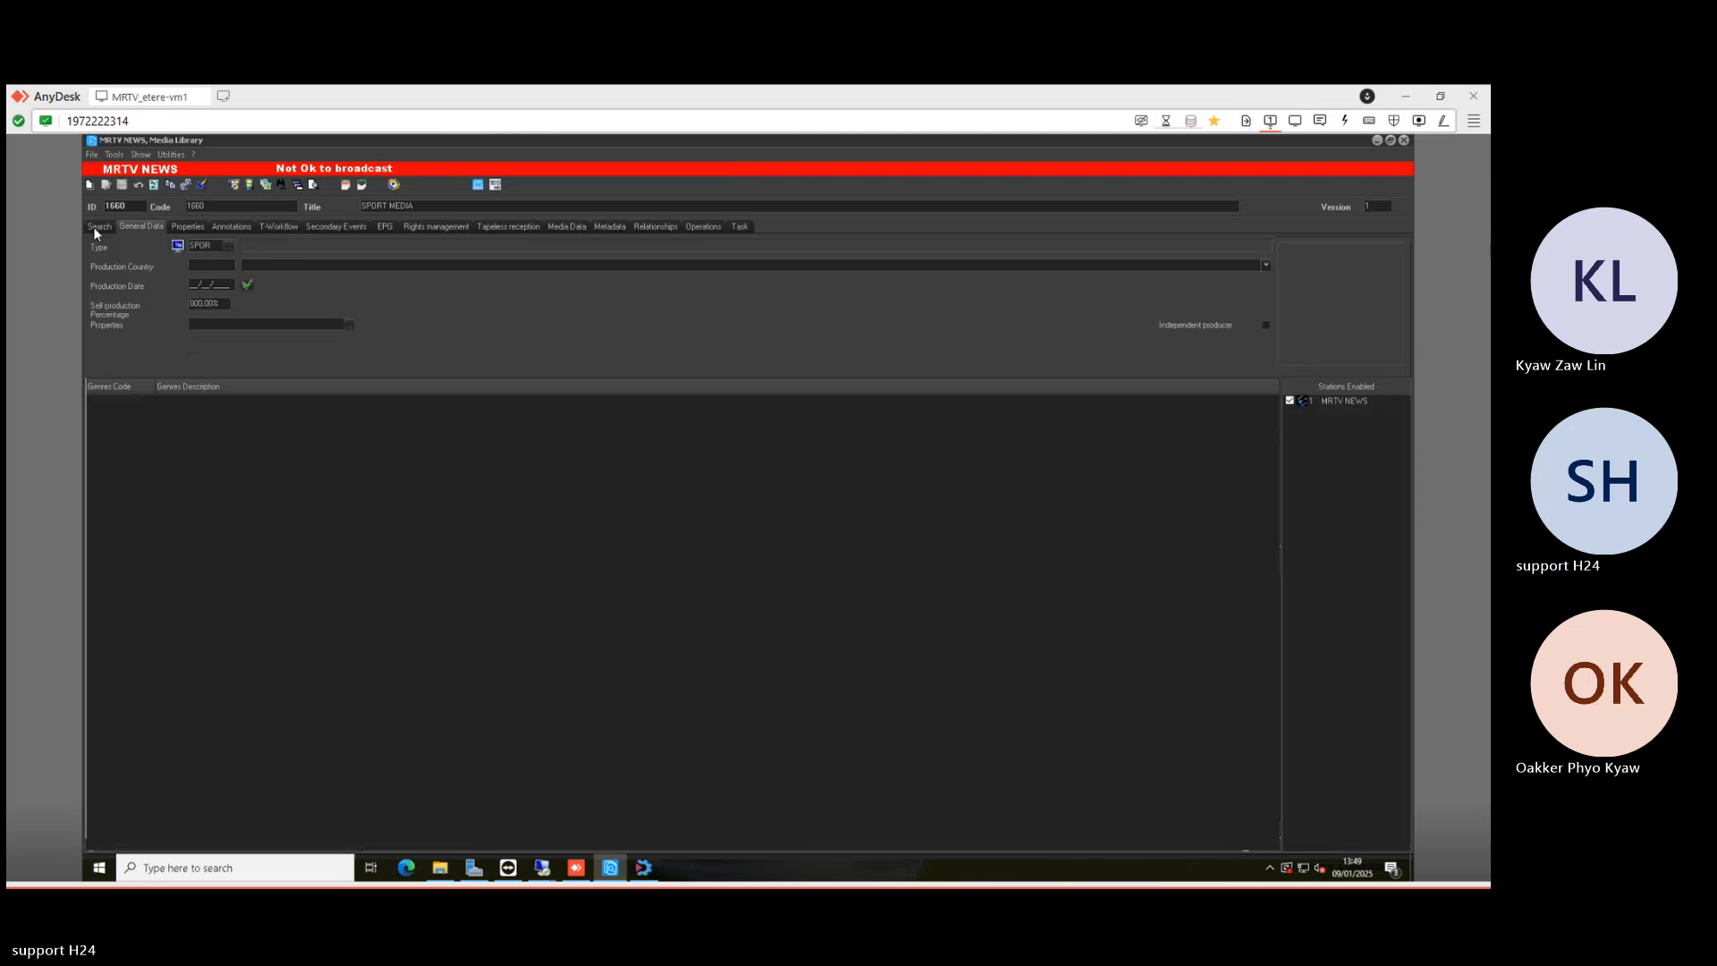
{"action": "left_click", "coordinate": [96, 228]}
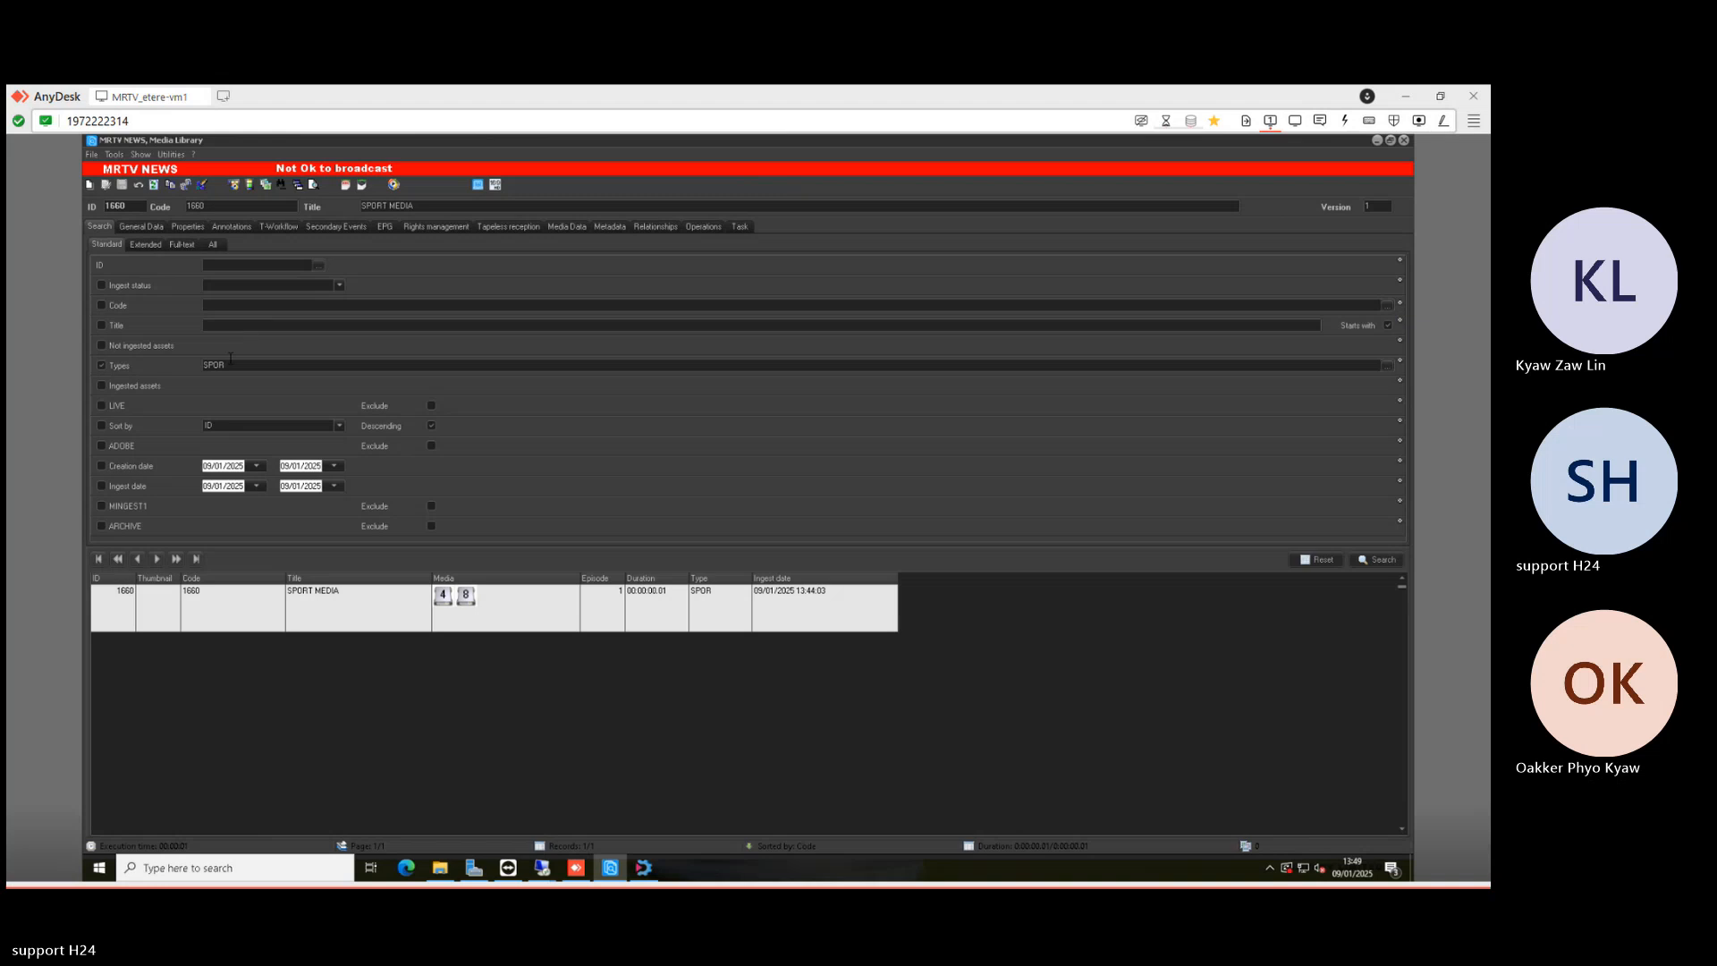
{"action": "left_click", "coordinate": [121, 367]}
{"action": "left_click", "coordinate": [1380, 562]}
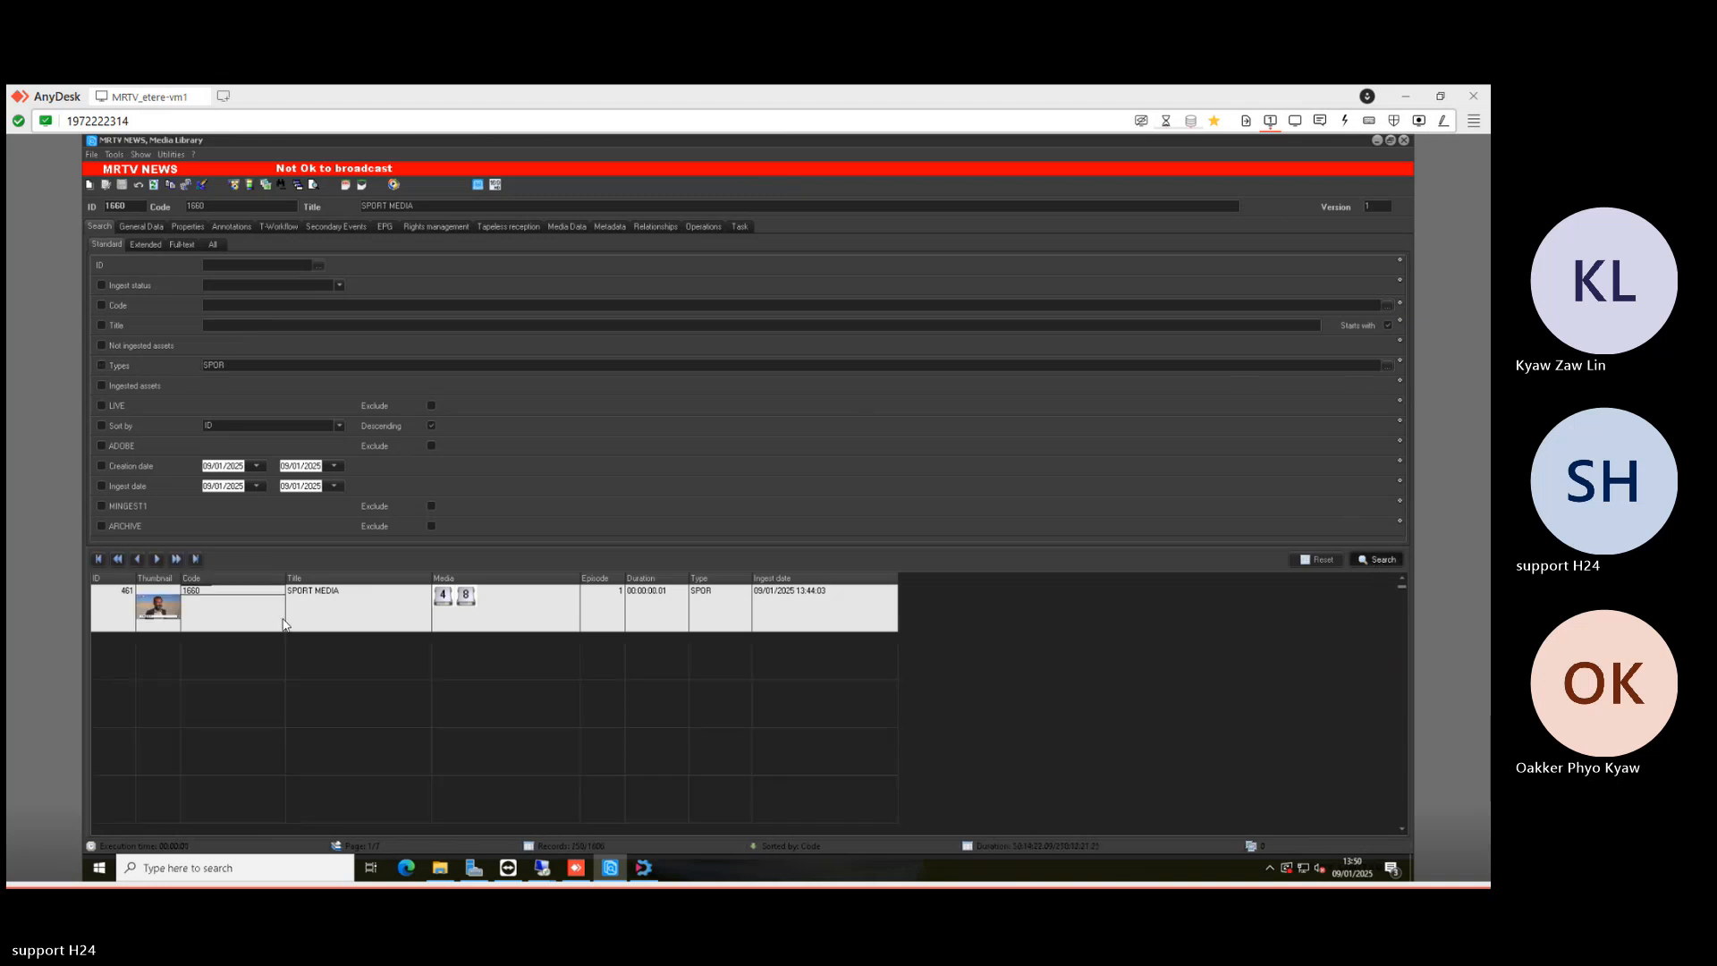
- Open the first asset and view its metadata, checking the CMS and Asset fields
{"action": "double_click", "coordinate": [236, 610]}
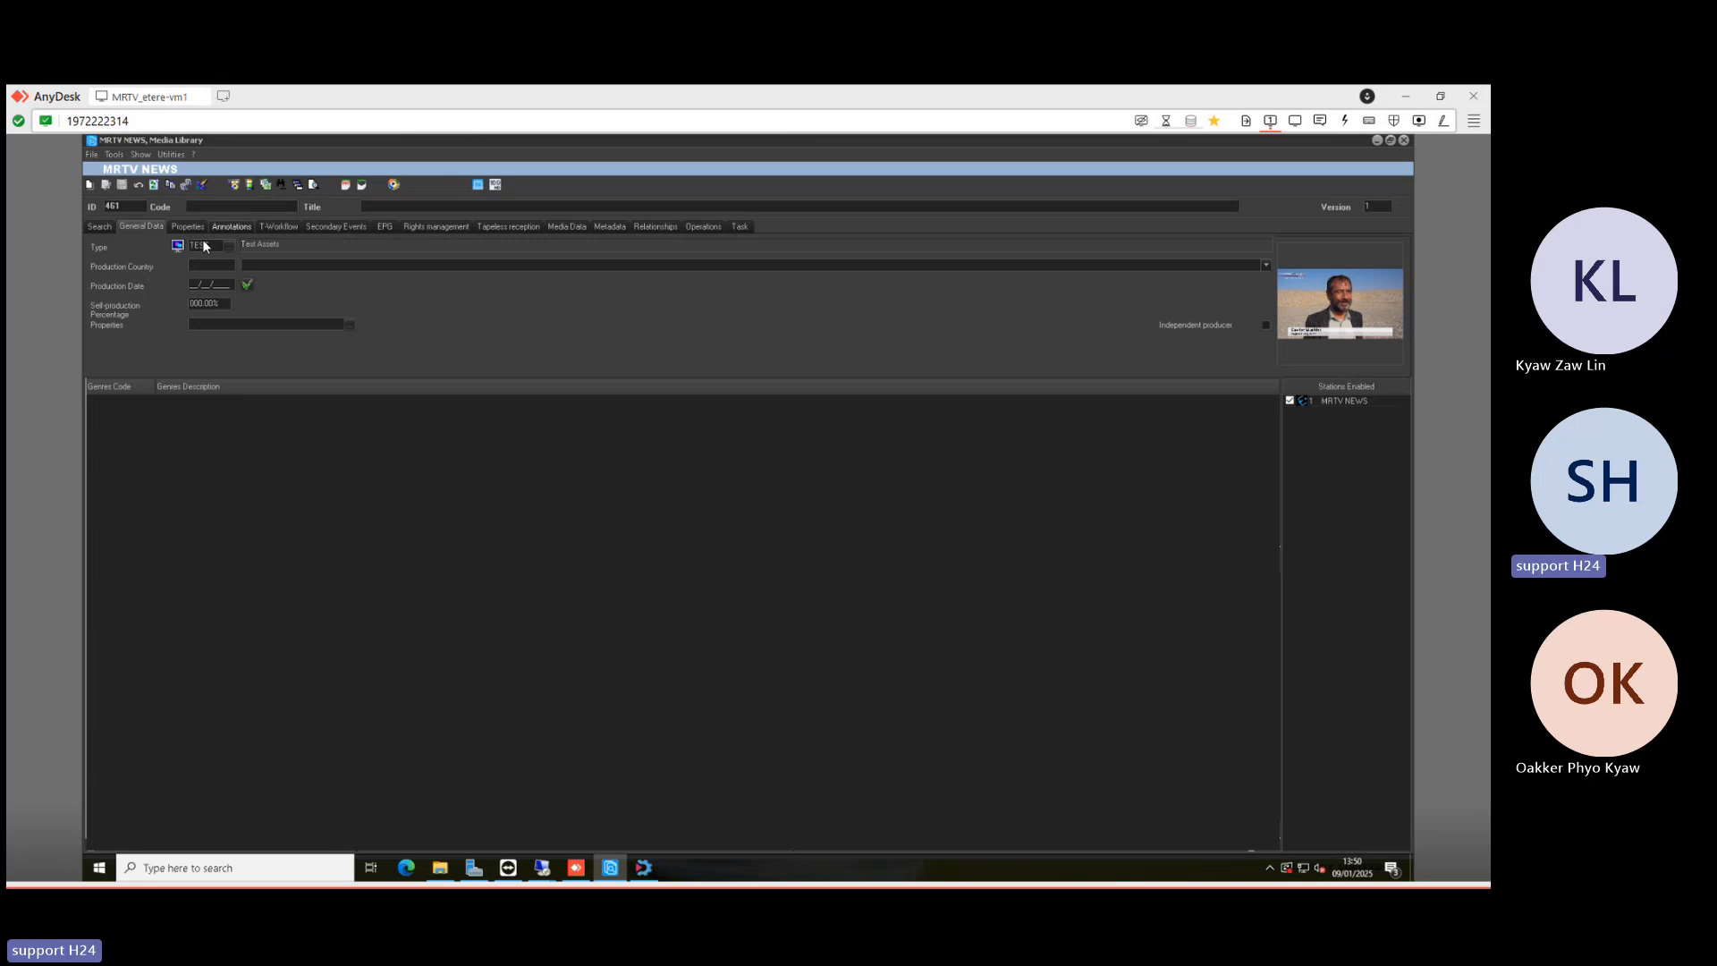
{"action": "left_click", "coordinate": [288, 227]}
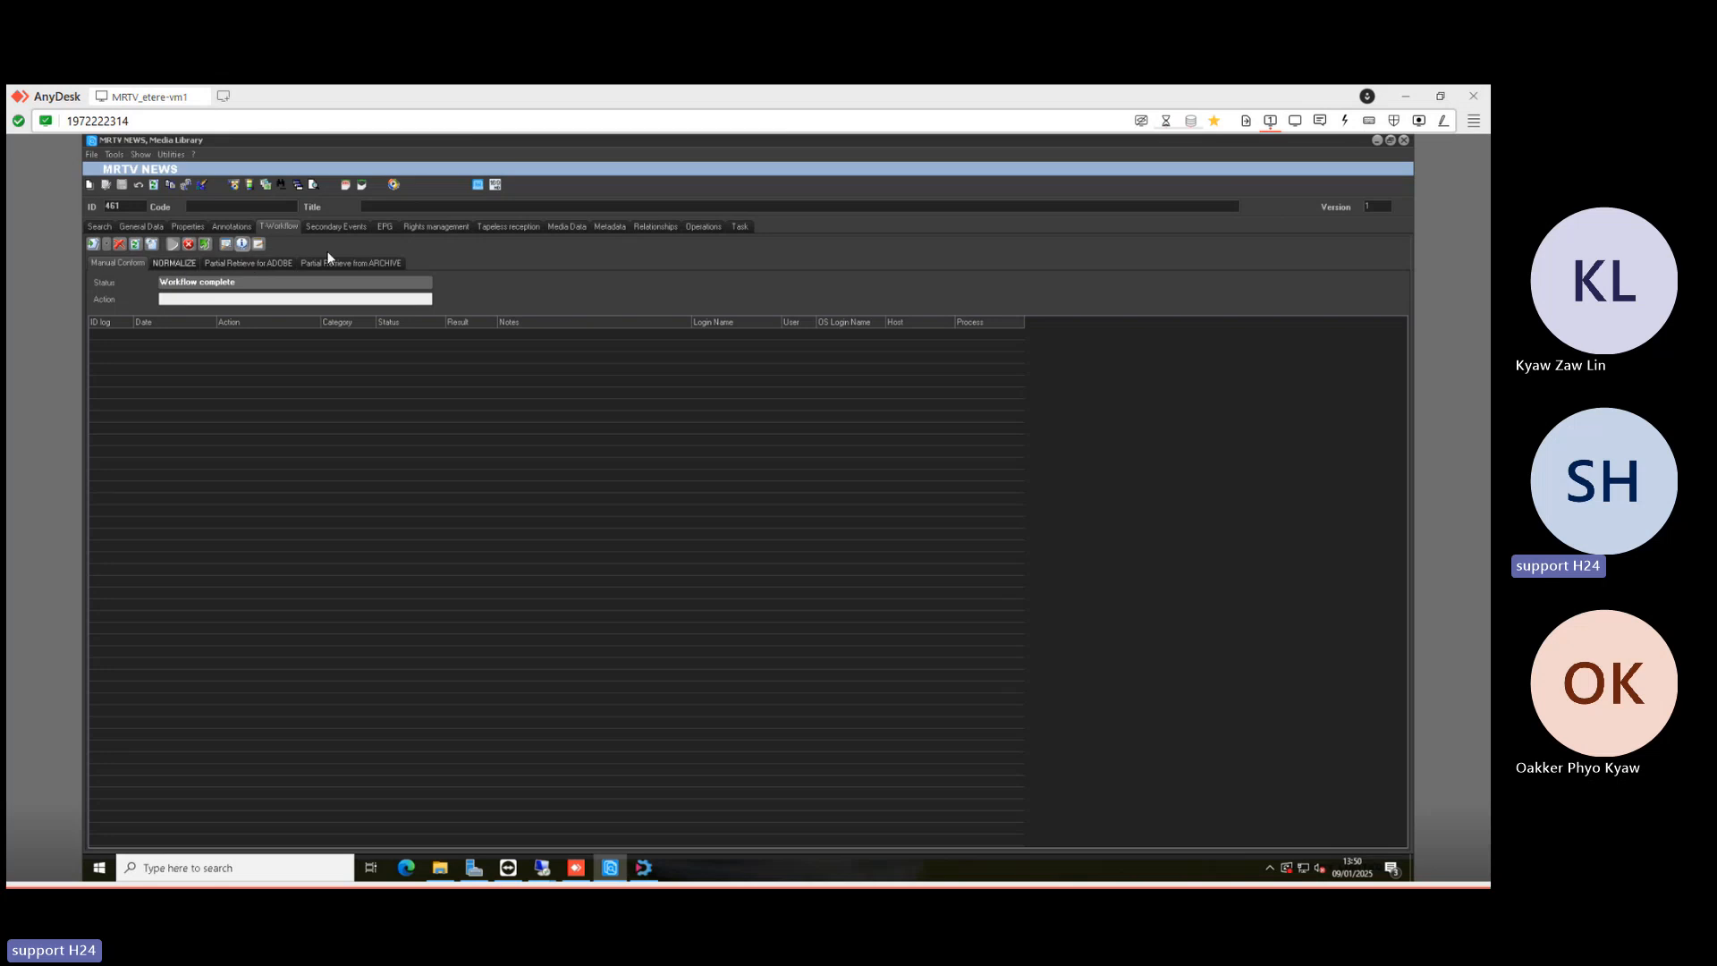
{"action": "left_click", "coordinate": [610, 230]}
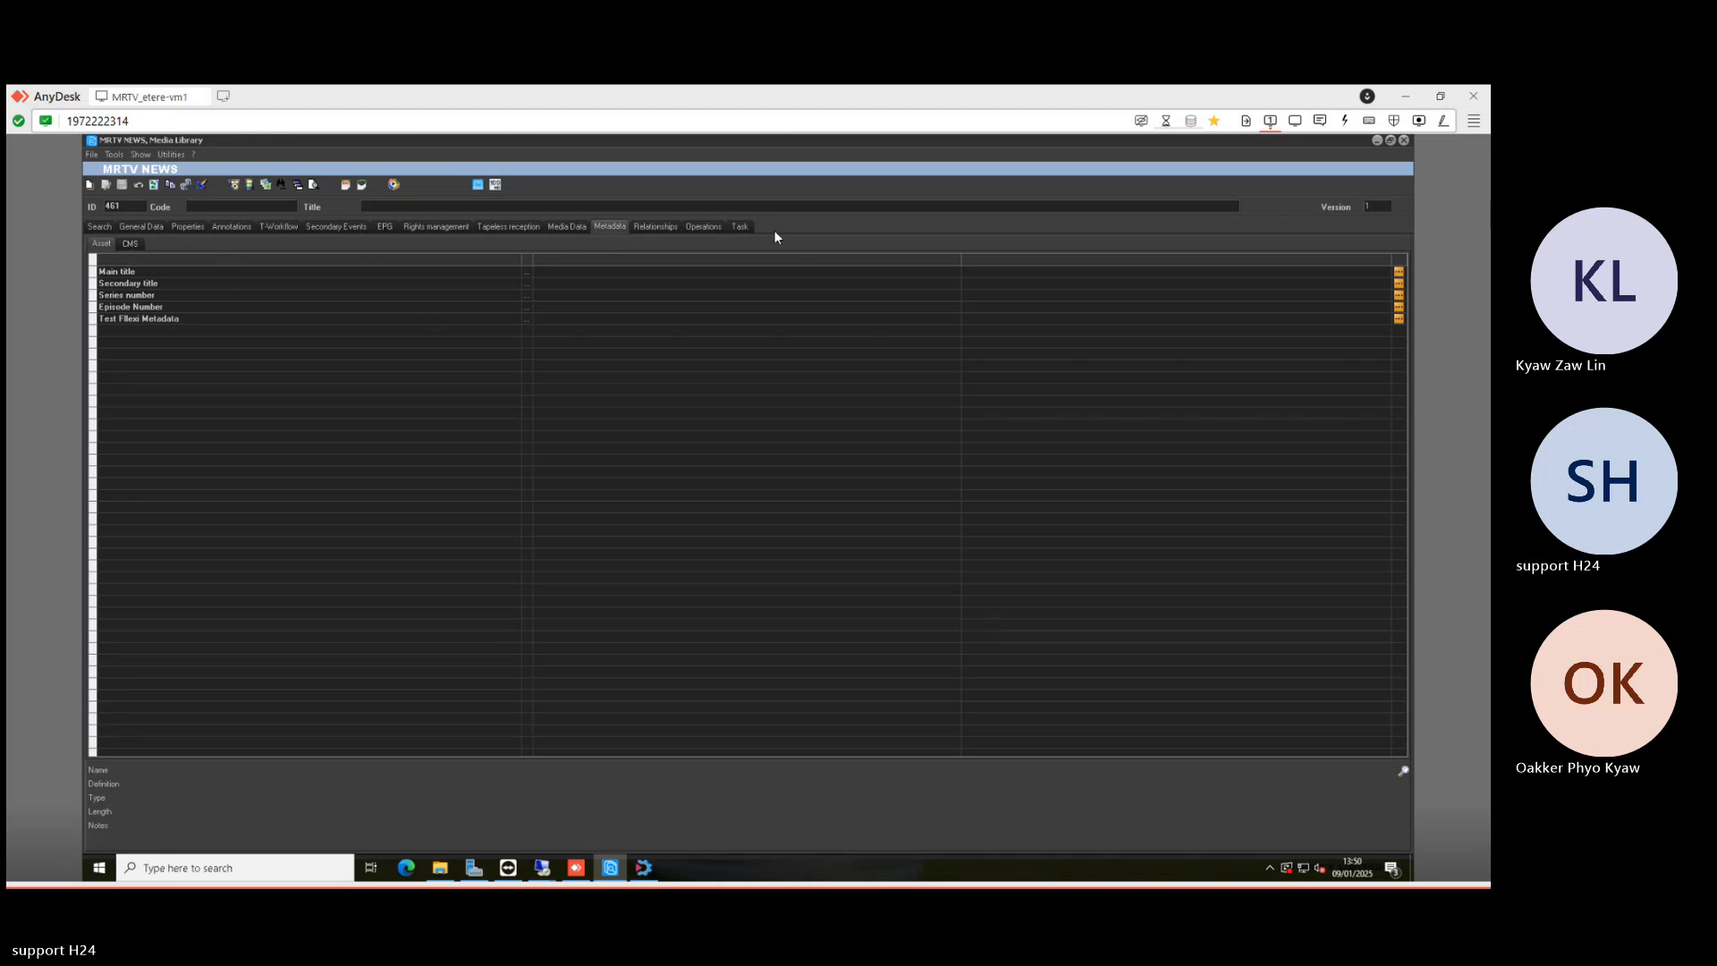
{"action": "left_click", "coordinate": [136, 245]}
{"action": "left_click", "coordinate": [102, 244]}
- Enable ADOBE FLEXI and add it to the Asset metadata layout in the Flexi-metadata Editor, then save
{"action": "left_click", "coordinate": [644, 868]}
{"action": "left_click", "coordinate": [588, 454]}
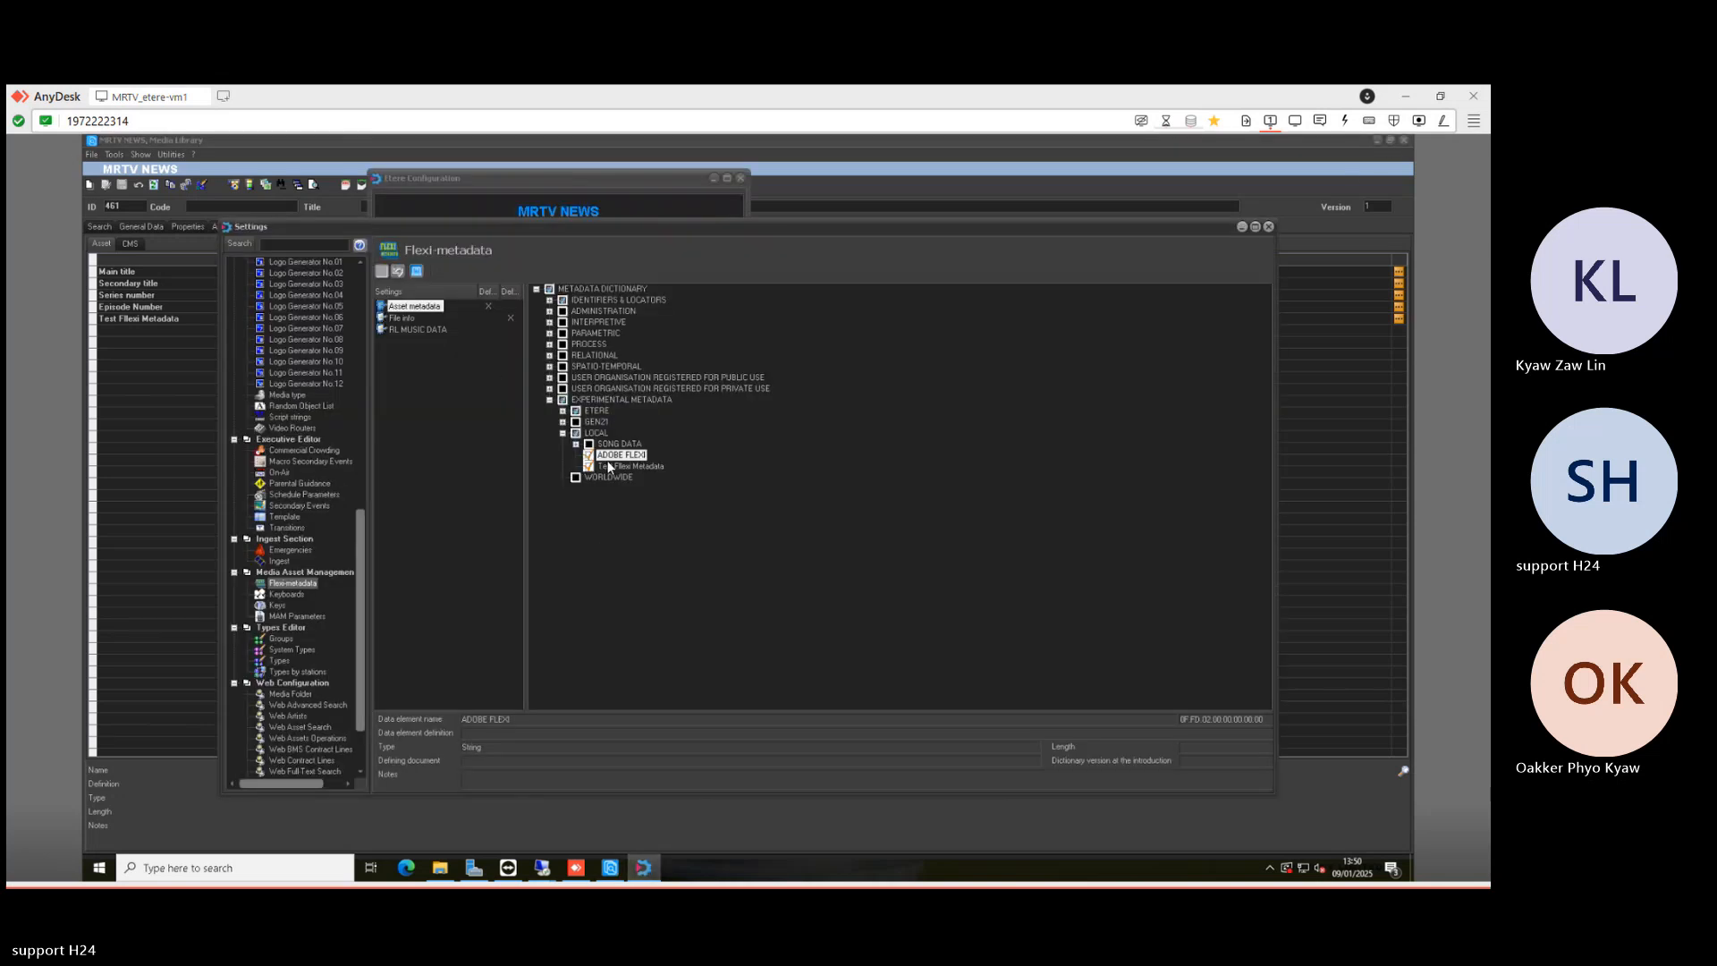
{"action": "right_click", "coordinate": [422, 308]}
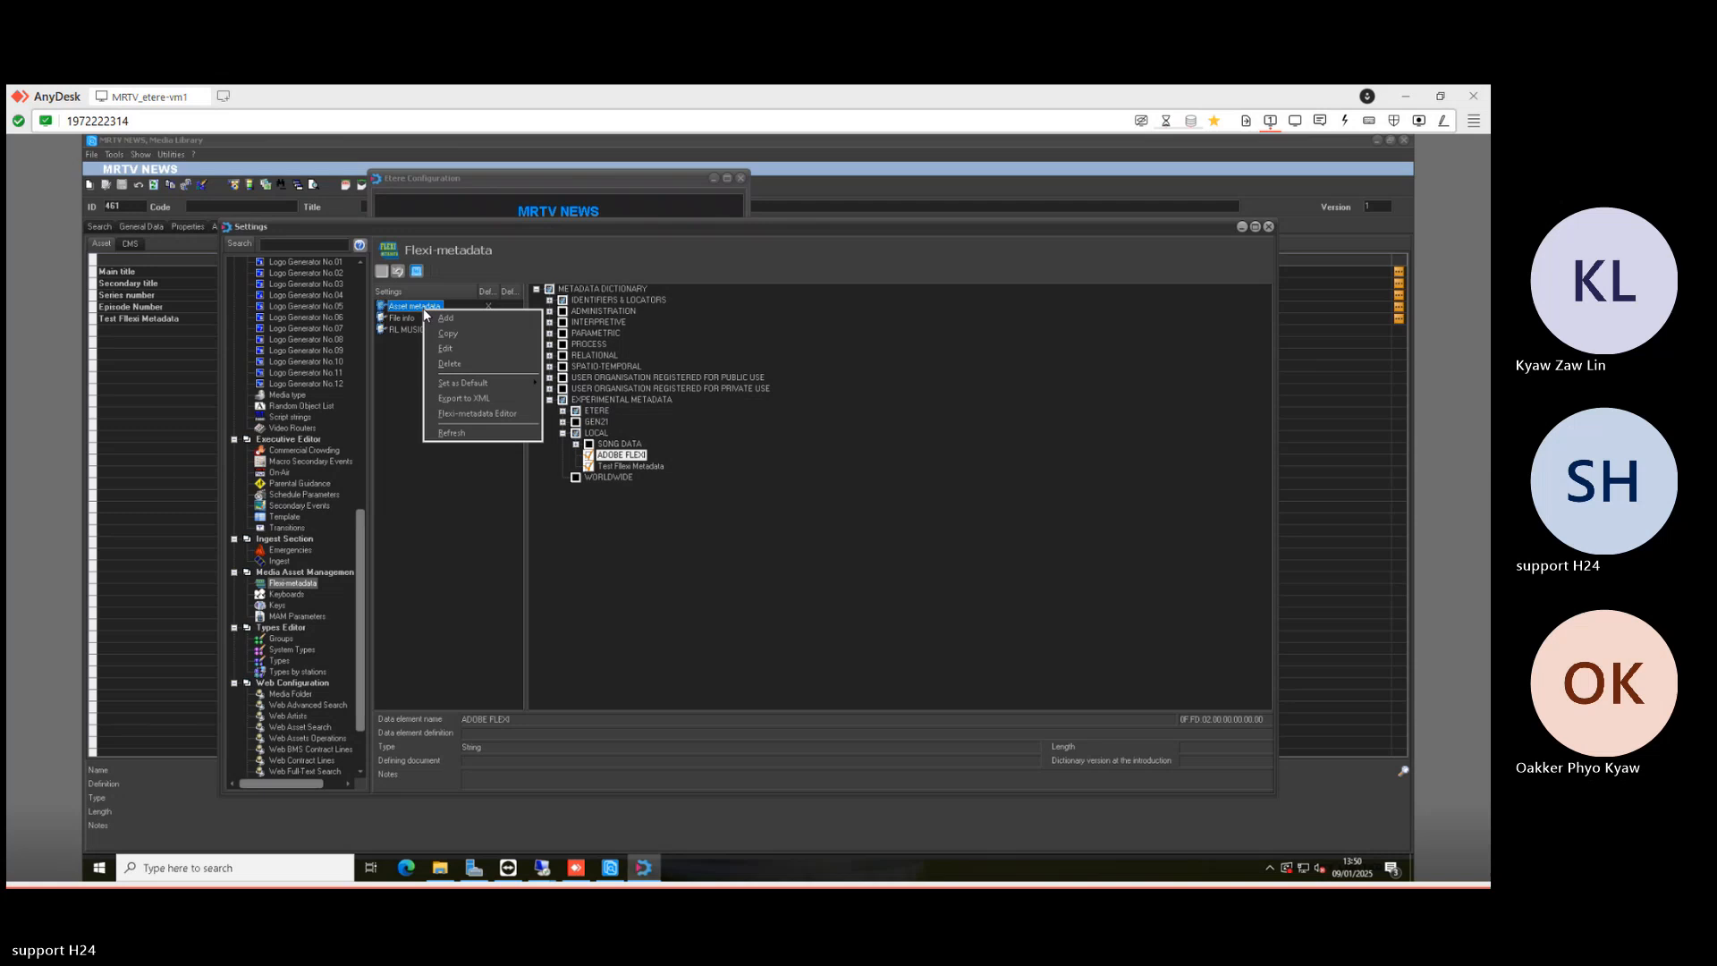
{"action": "left_click", "coordinate": [472, 415]}
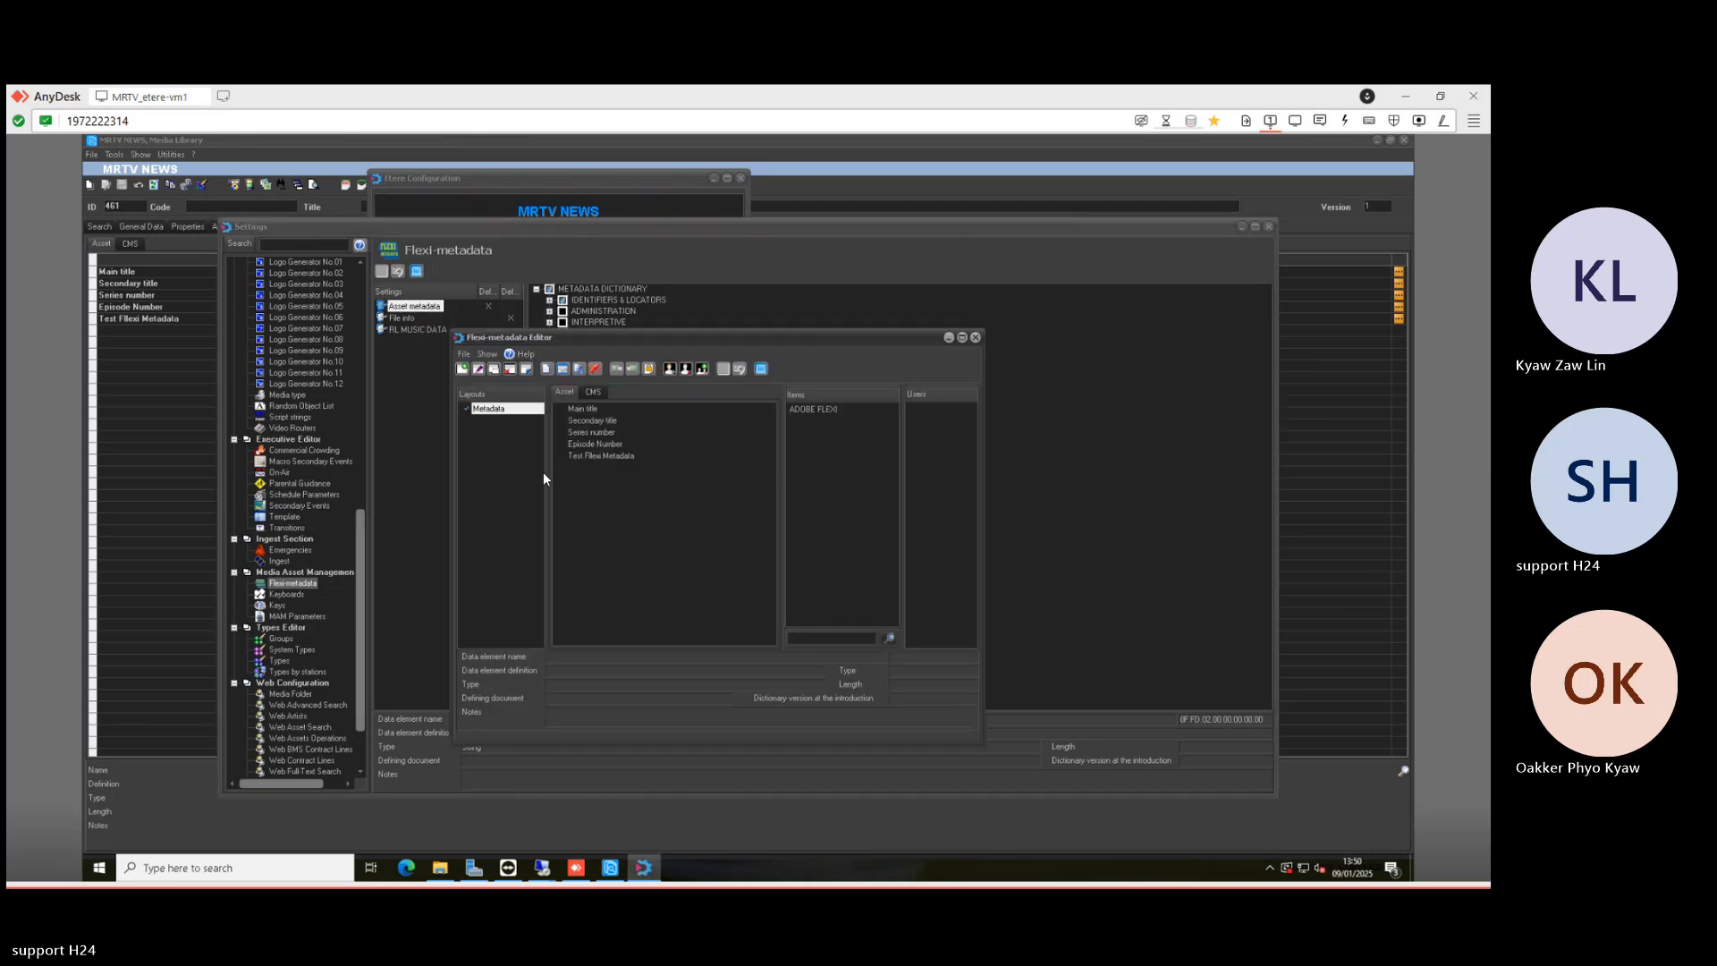
{"action": "left_click_drag", "start_coordinate": [828, 410], "coordinate": [625, 469]}
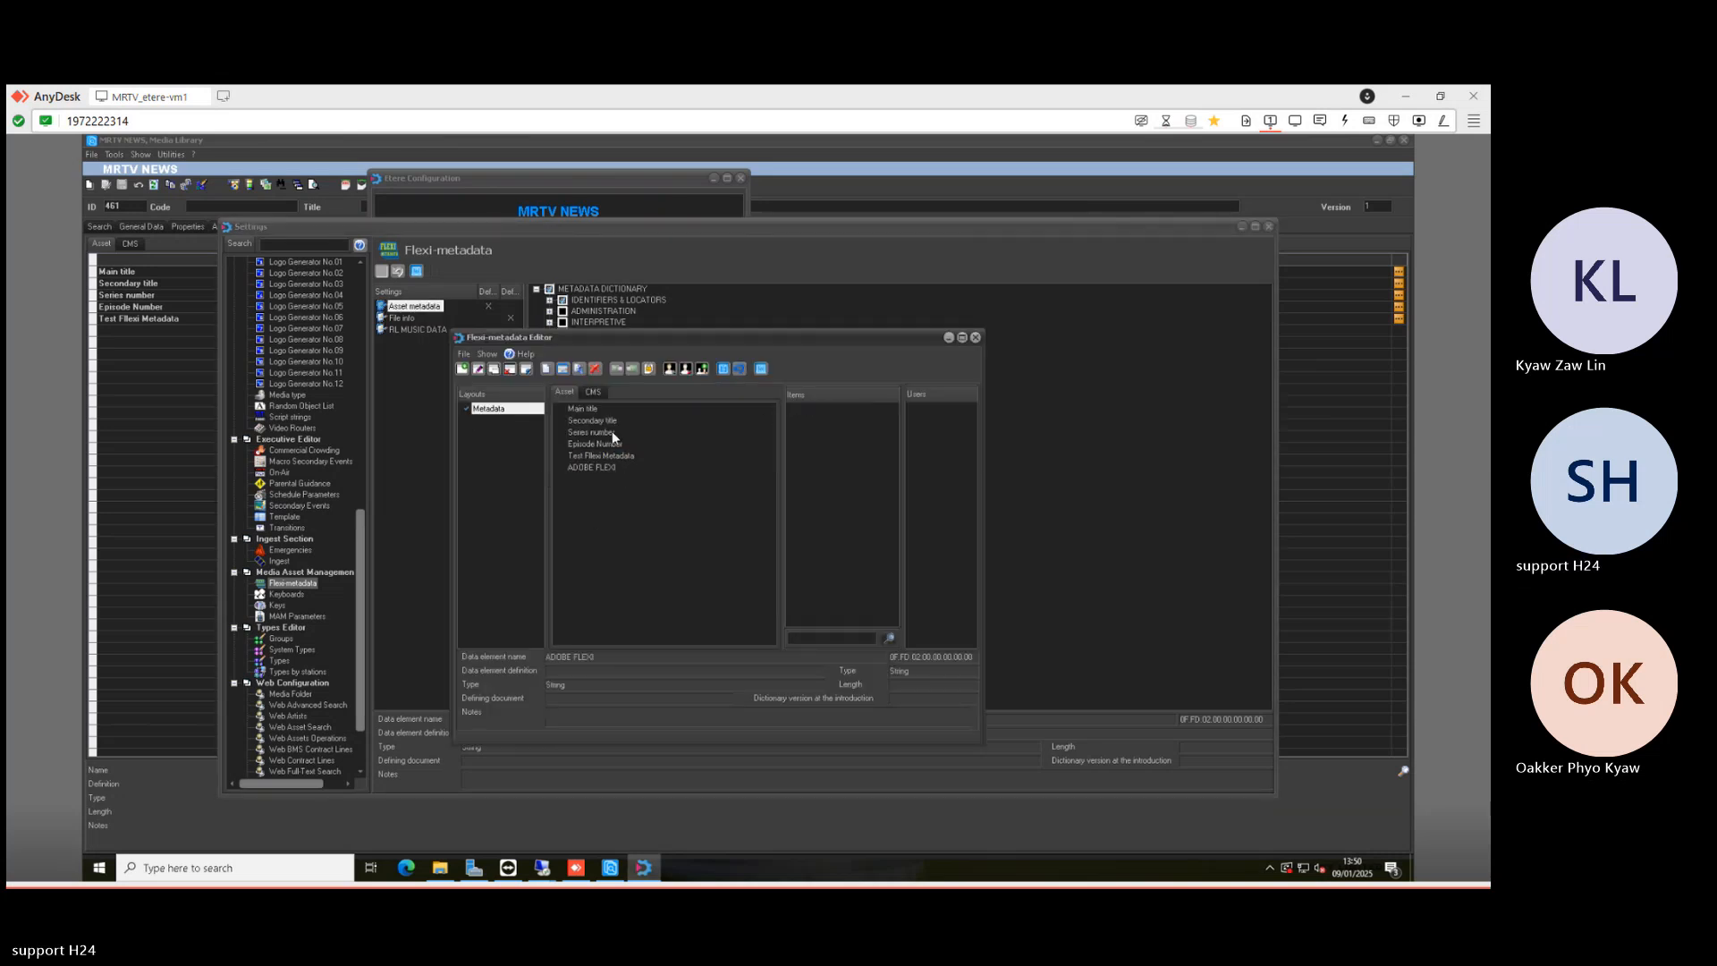
{"action": "left_click", "coordinate": [725, 370]}
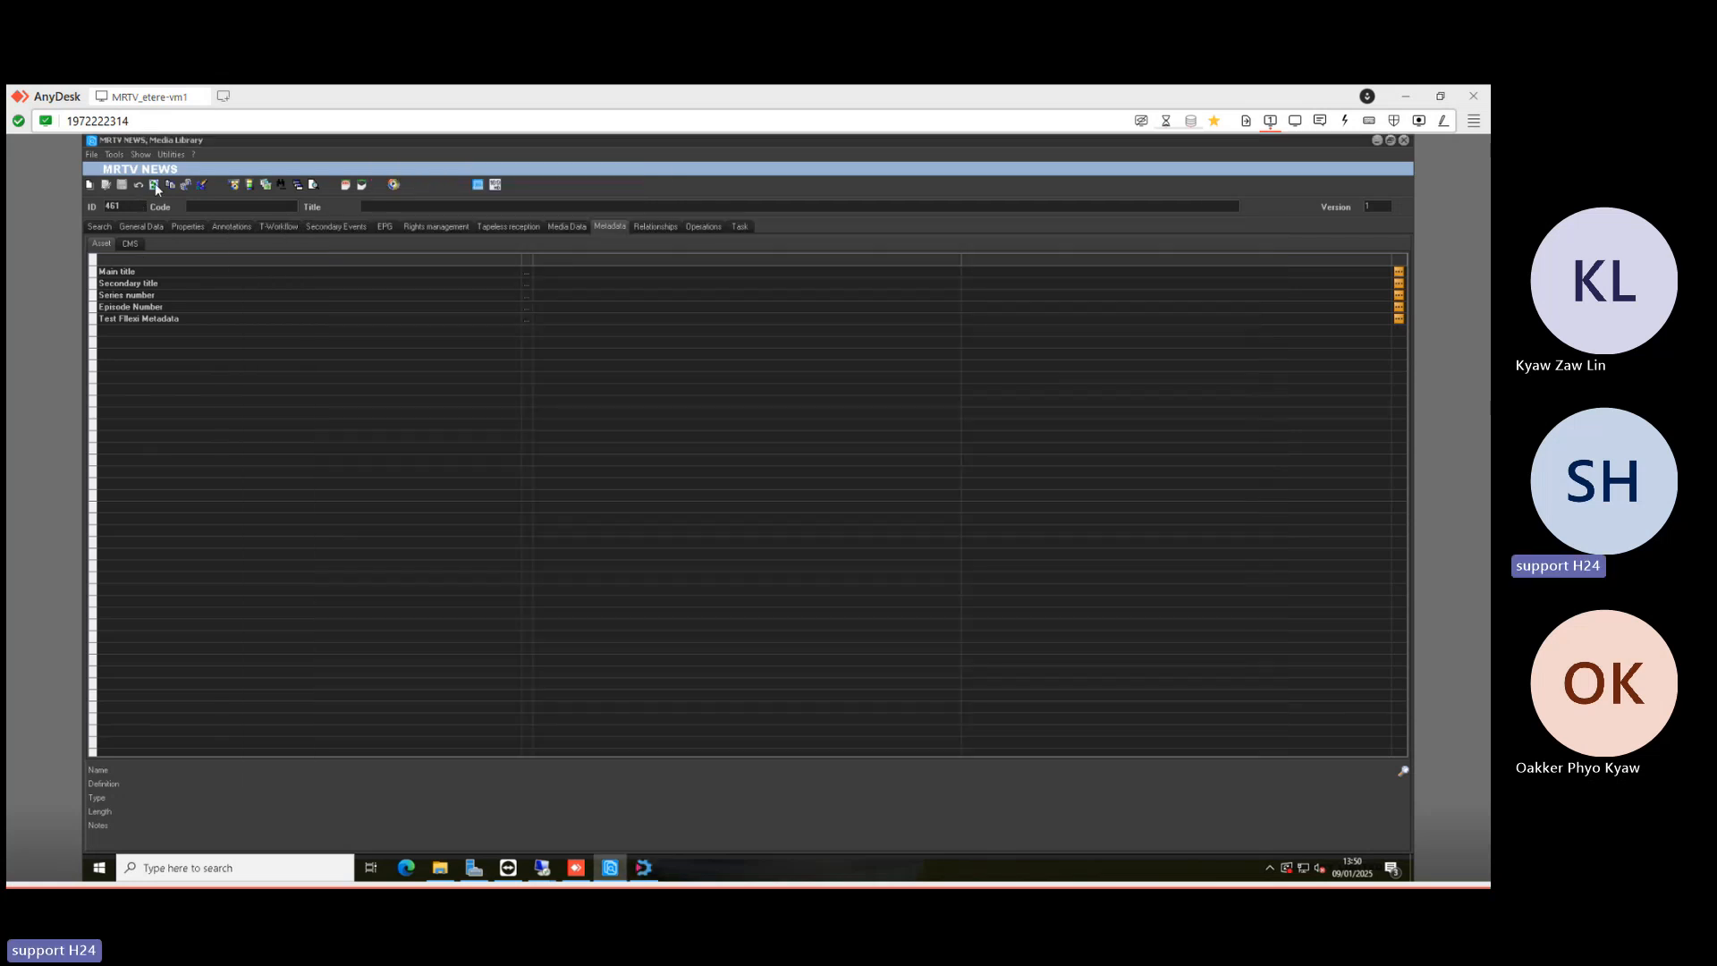
- Refresh the asset's metadata and set its ADOBE FLEXI value to SPORT
{"action": "left_click", "coordinate": [155, 184]}
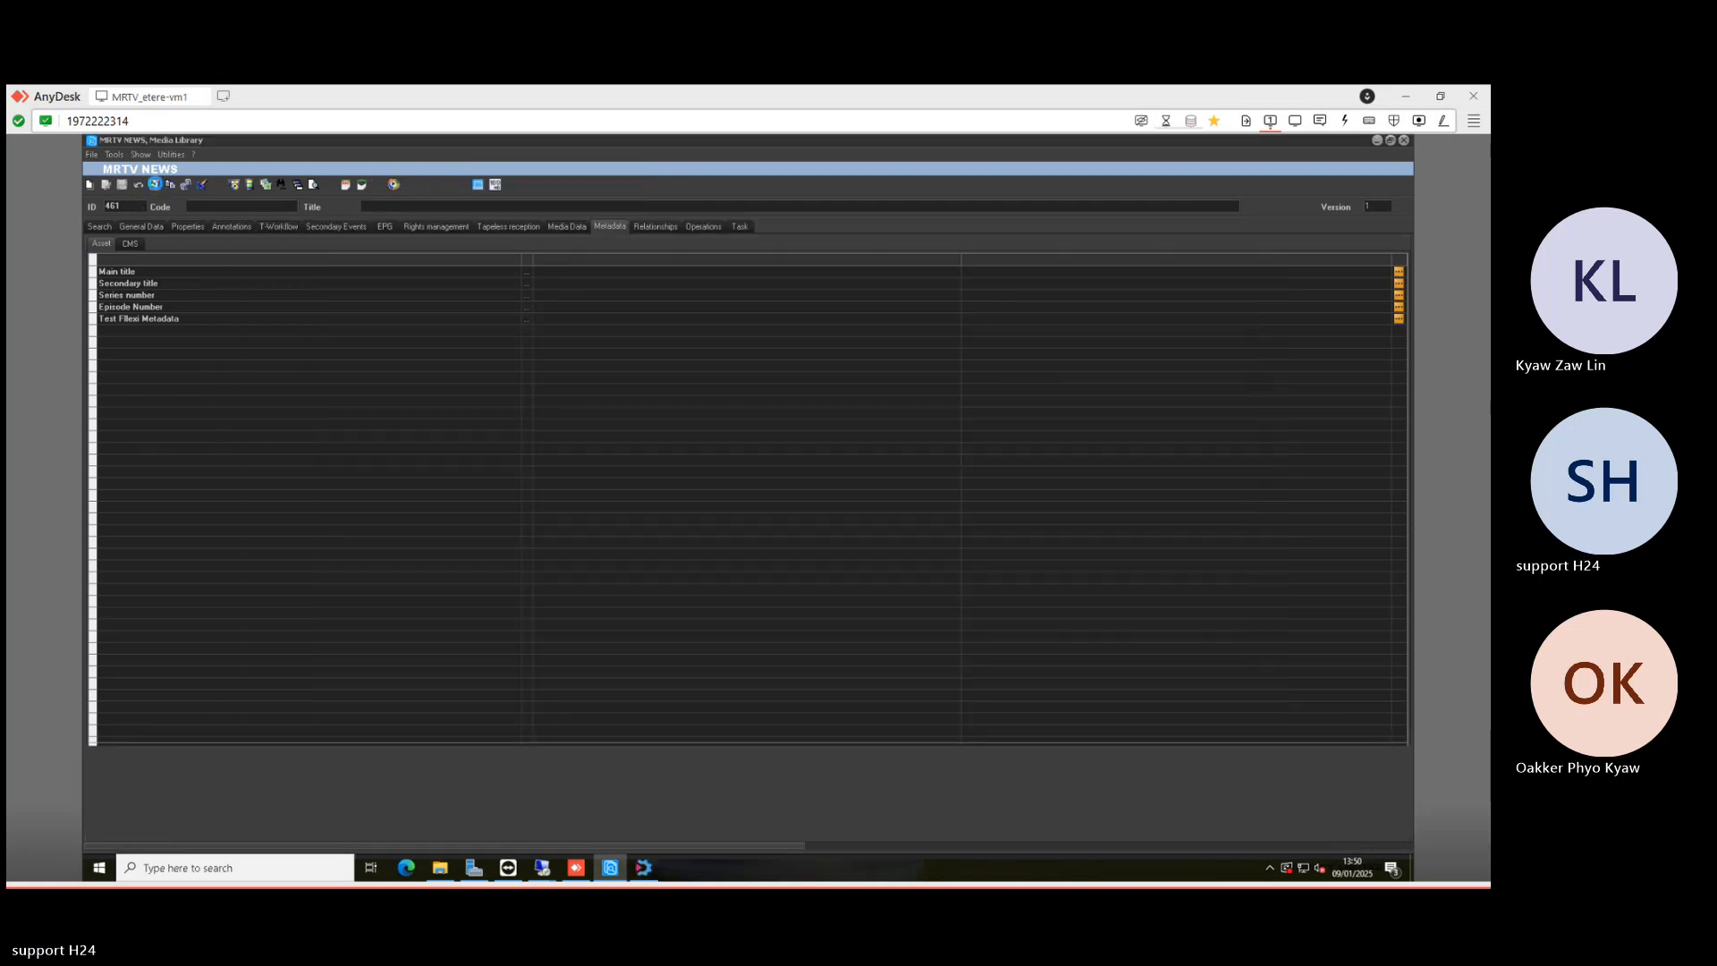
{"action": "left_click", "coordinate": [189, 331]}
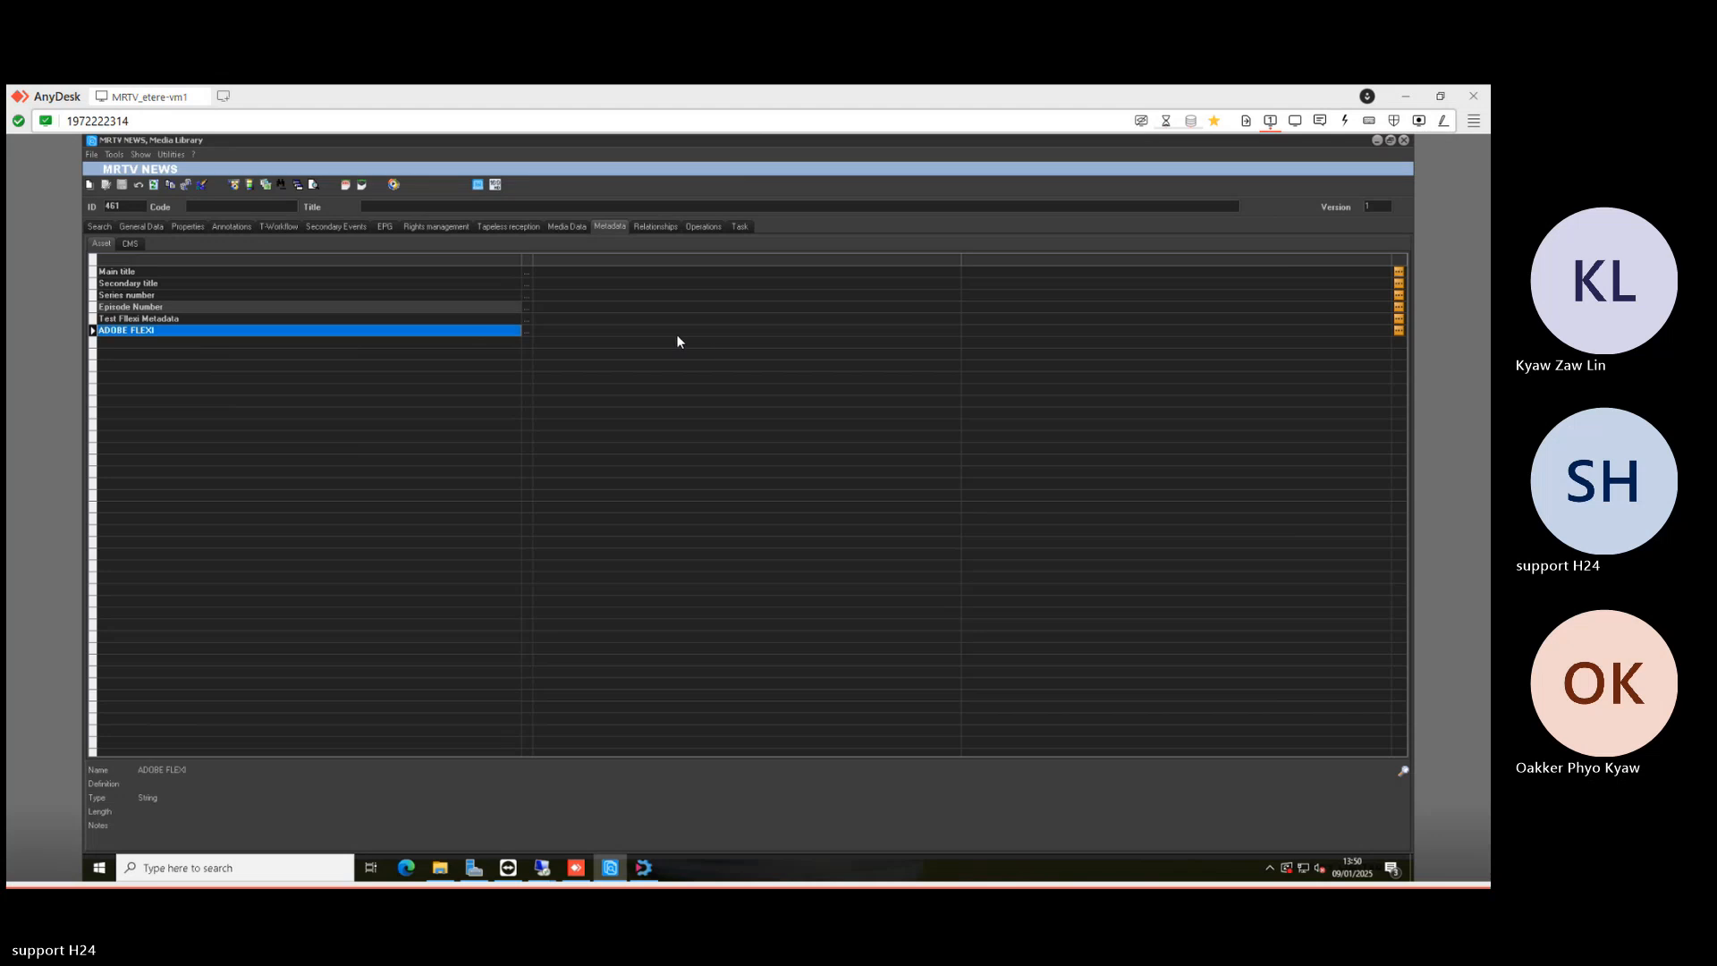
{"action": "left_click", "coordinate": [1399, 331]}
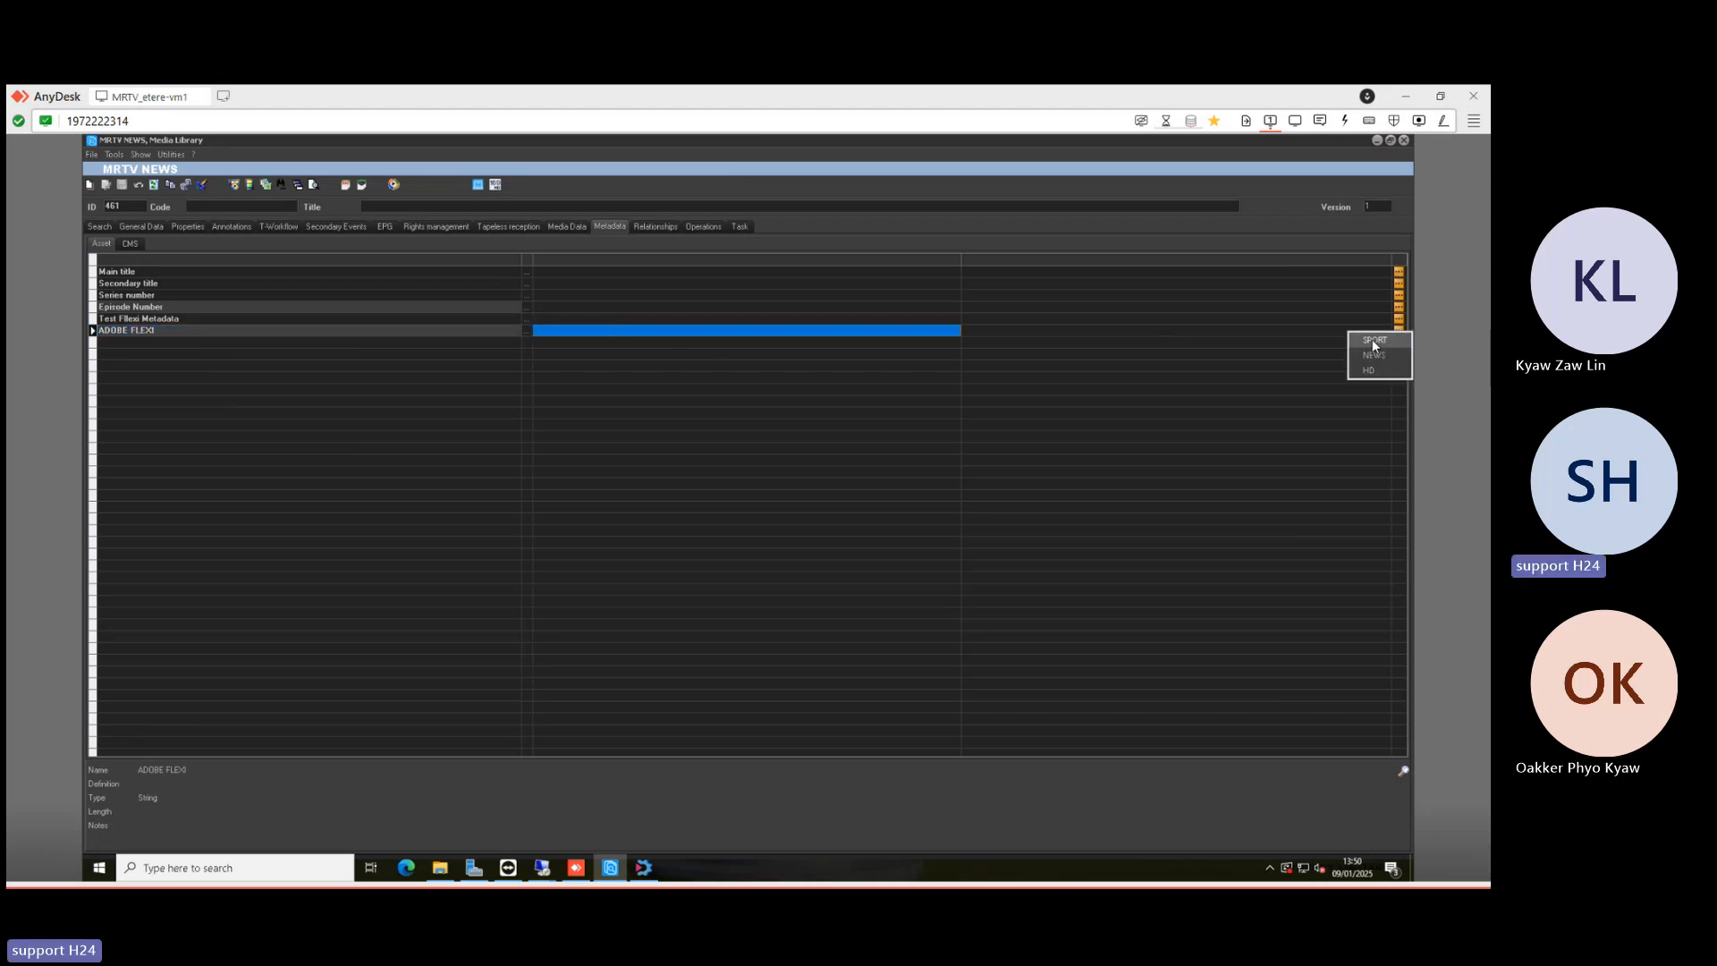
{"action": "left_click", "coordinate": [1372, 341]}
{"action": "left_click", "coordinate": [95, 228]}
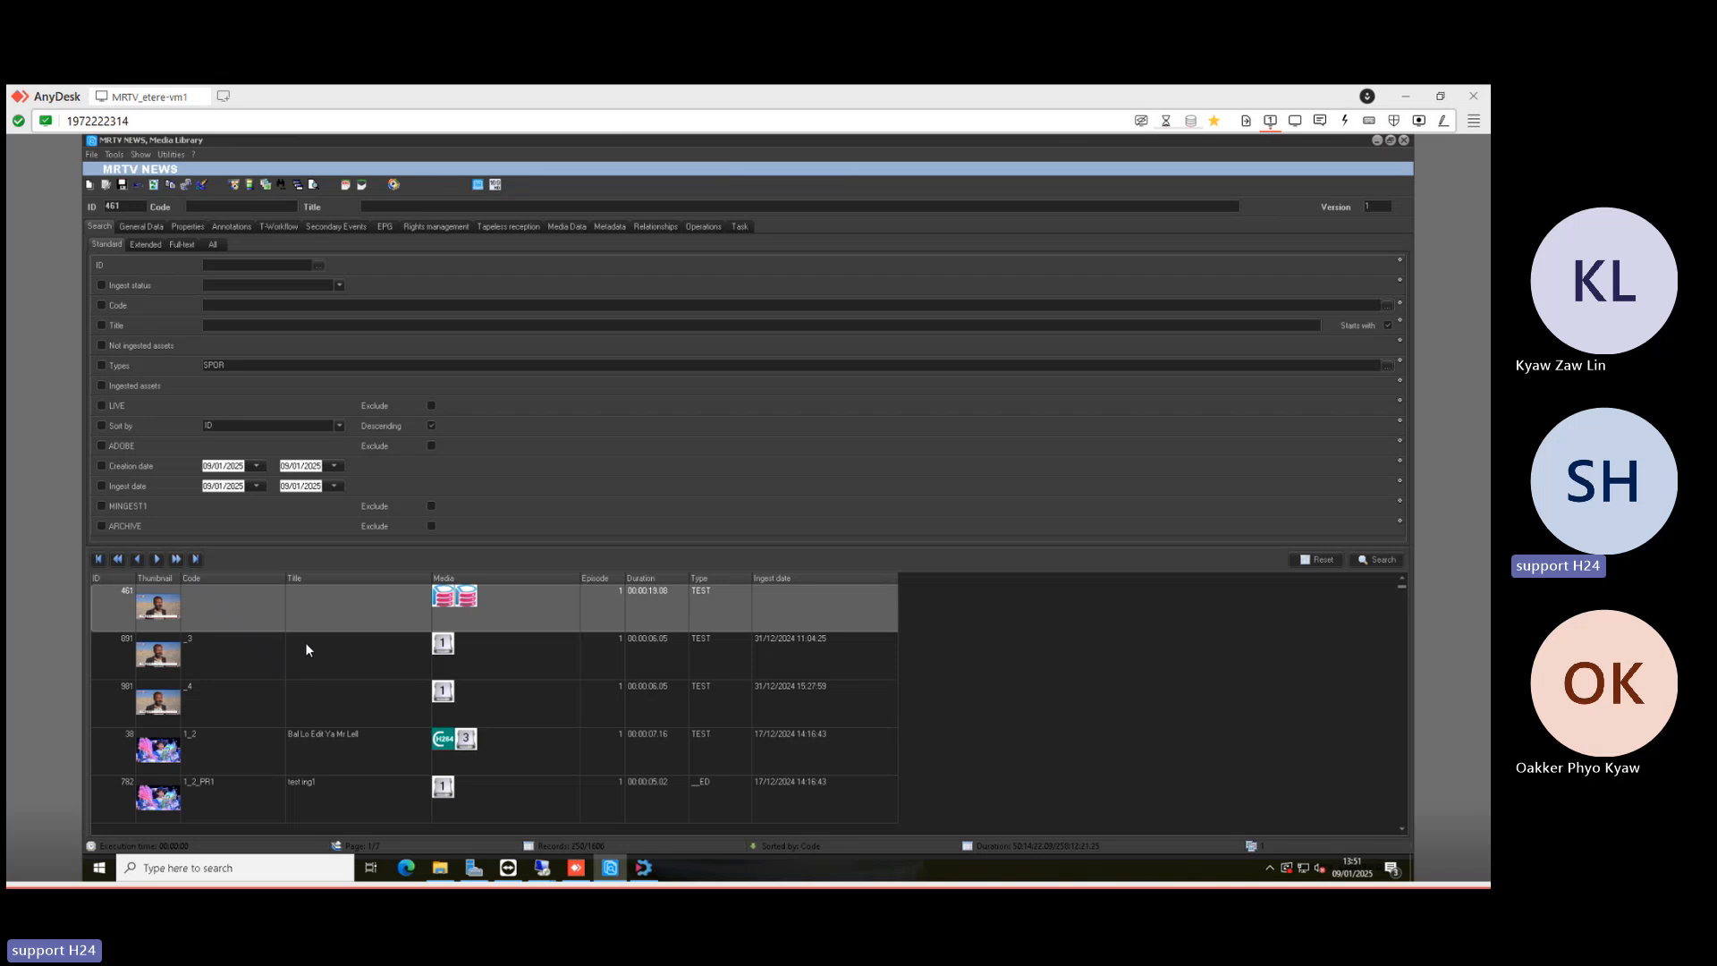
- Sort the asset search by Description and run it to list the latest assets
{"action": "scroll", "coordinate": [310, 646], "scroll_direction": "down", "scroll_amount": 5}
{"action": "scroll", "coordinate": [352, 687], "scroll_direction": "up", "scroll_amount": 5}
{"action": "left_click", "coordinate": [127, 425]}
{"action": "left_click", "coordinate": [309, 426]}
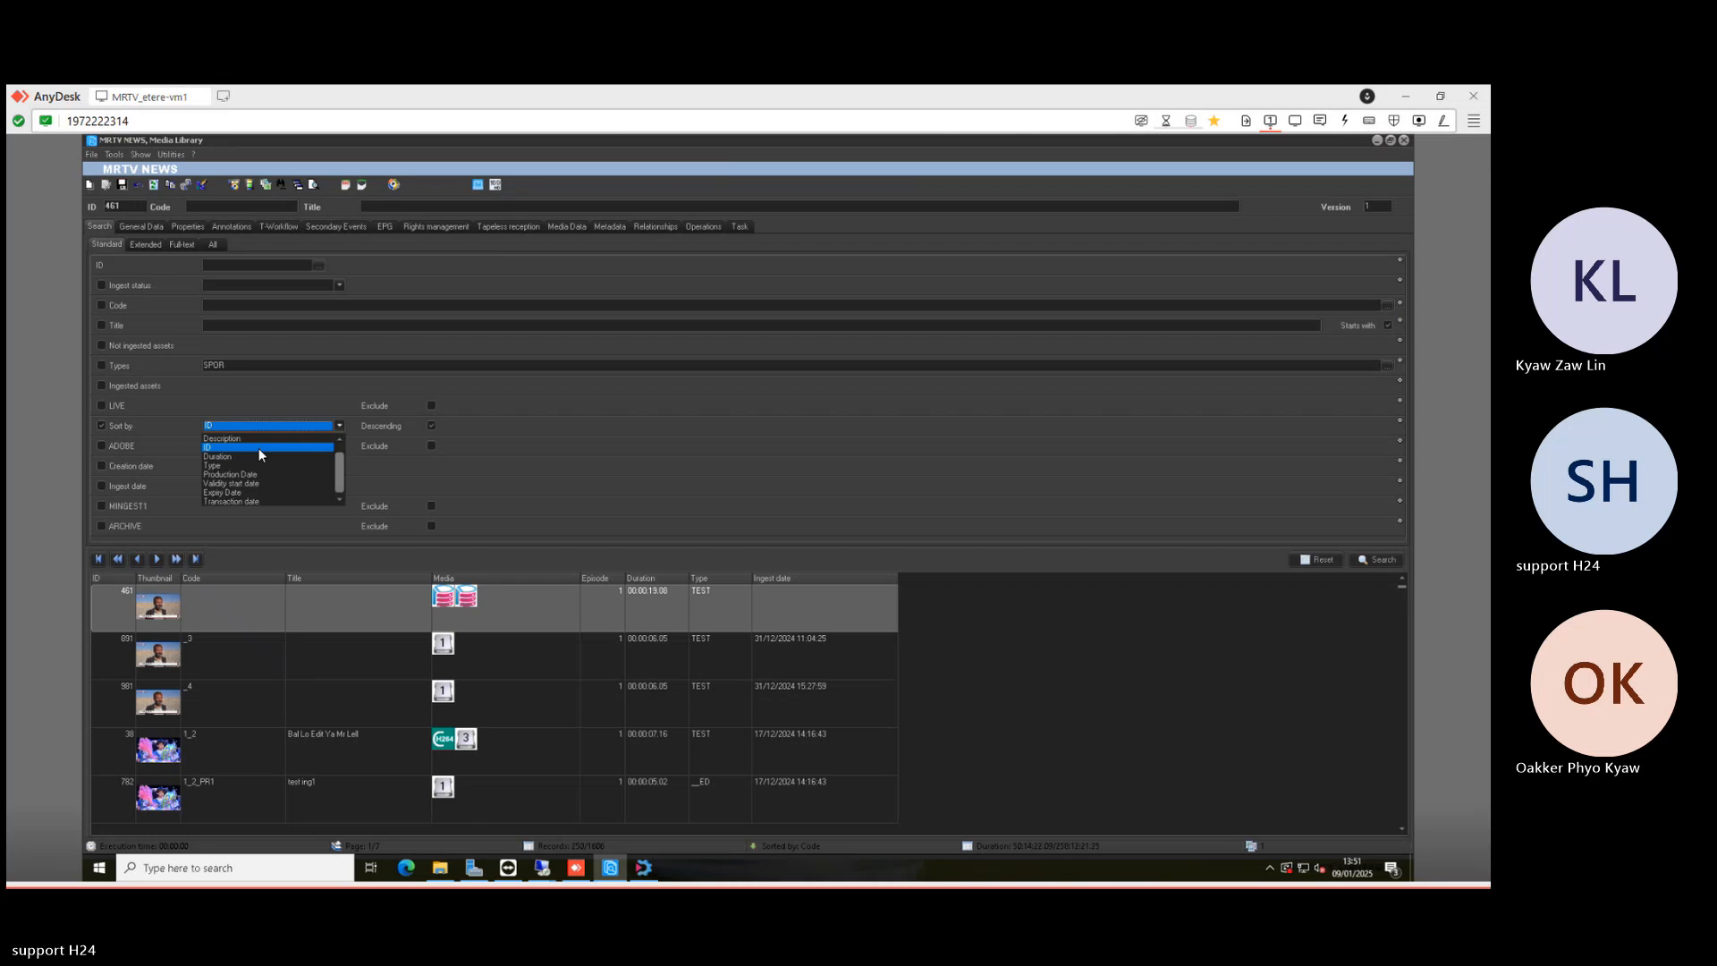
{"action": "left_click", "coordinate": [225, 438]}
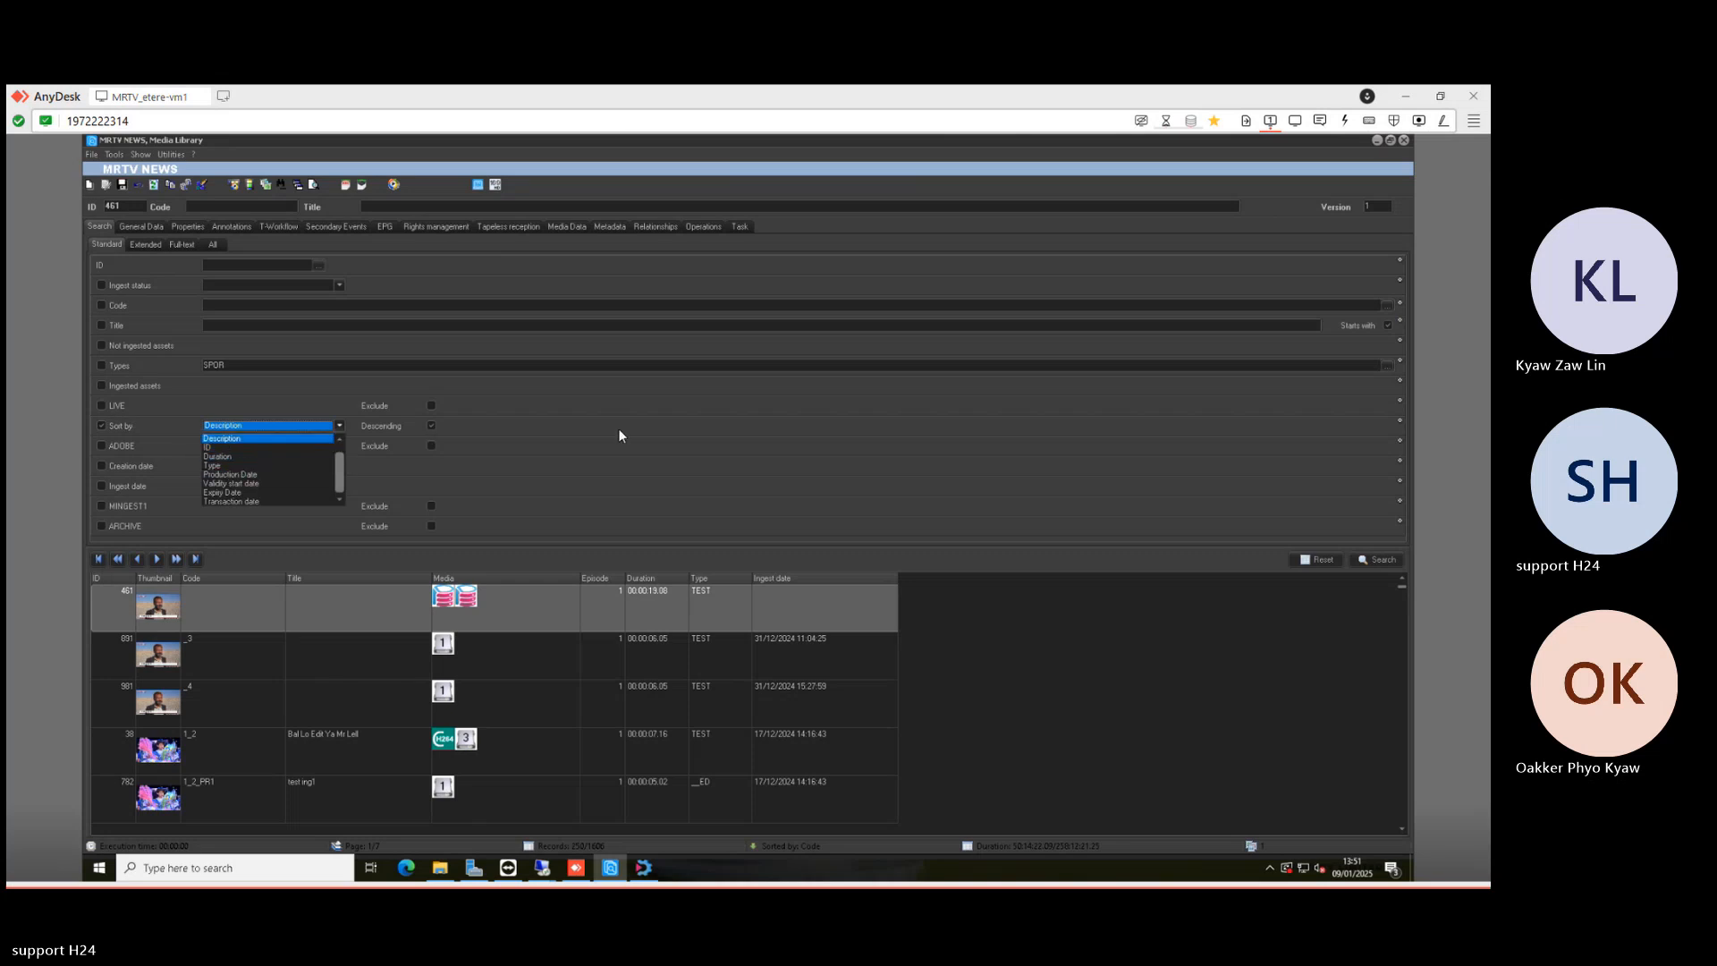
{"action": "left_click", "coordinate": [1381, 562]}
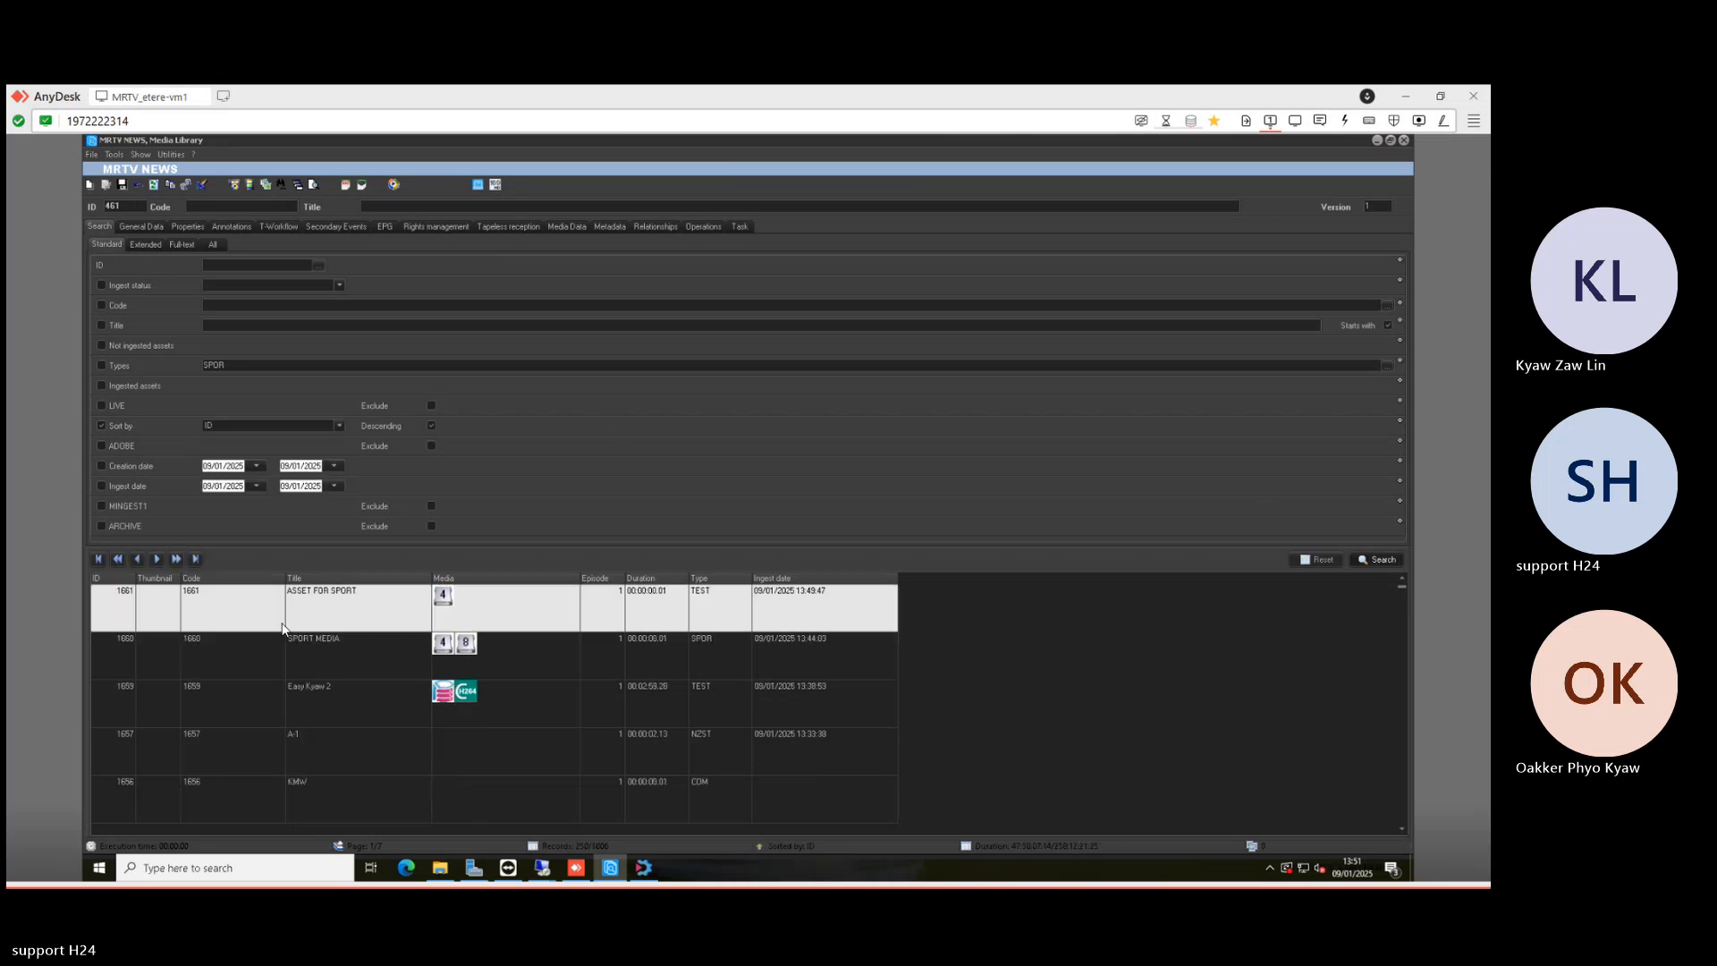
- Open asset 1661 ASSET FOR SPORT and confirm its ADOBE FLEXI value is SPORT
{"action": "double_click", "coordinate": [300, 599]}
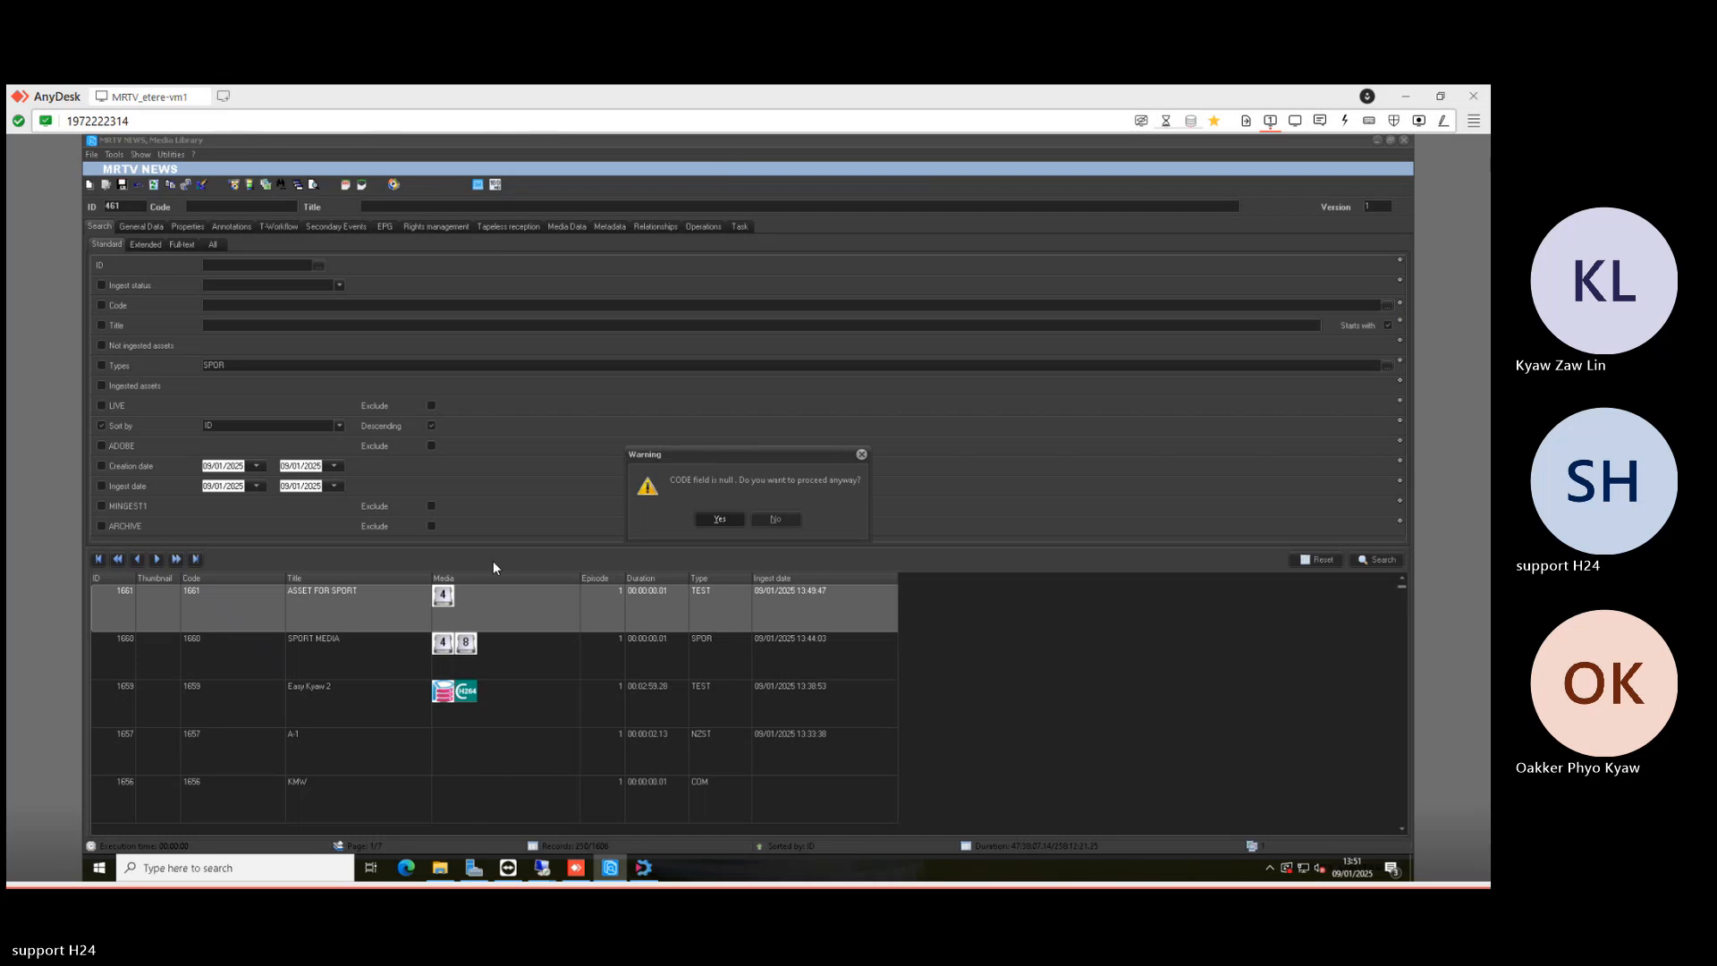
{"action": "left_click", "coordinate": [730, 519]}
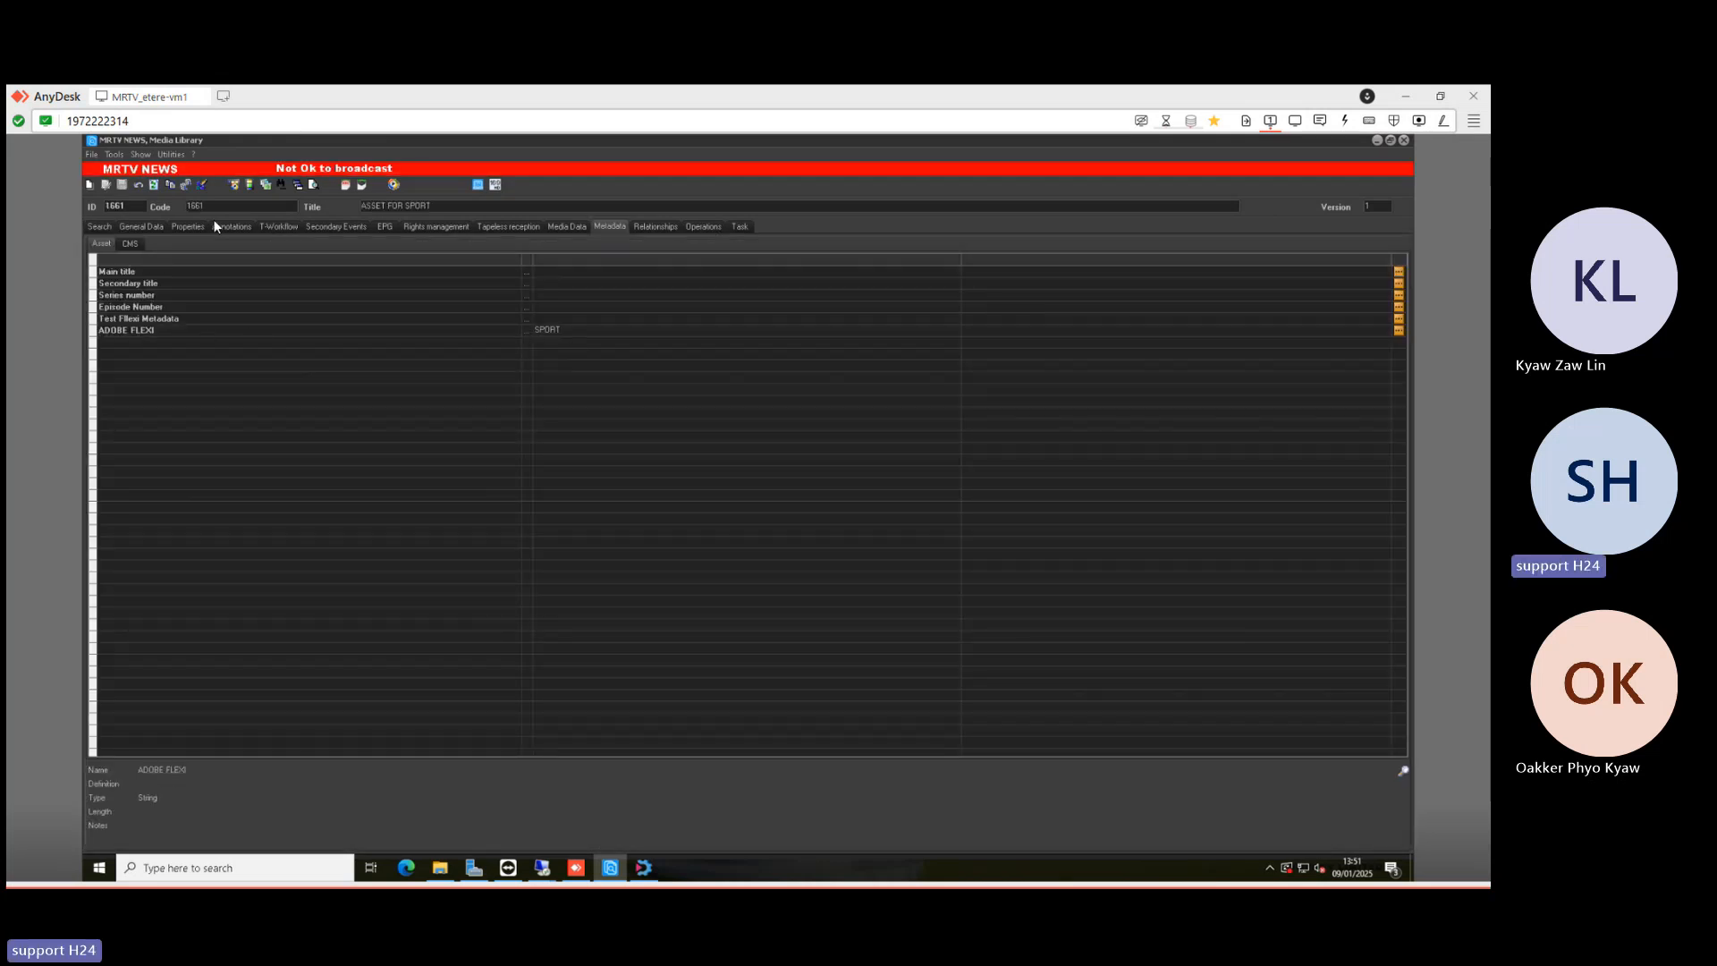
{"action": "left_click", "coordinate": [169, 330]}
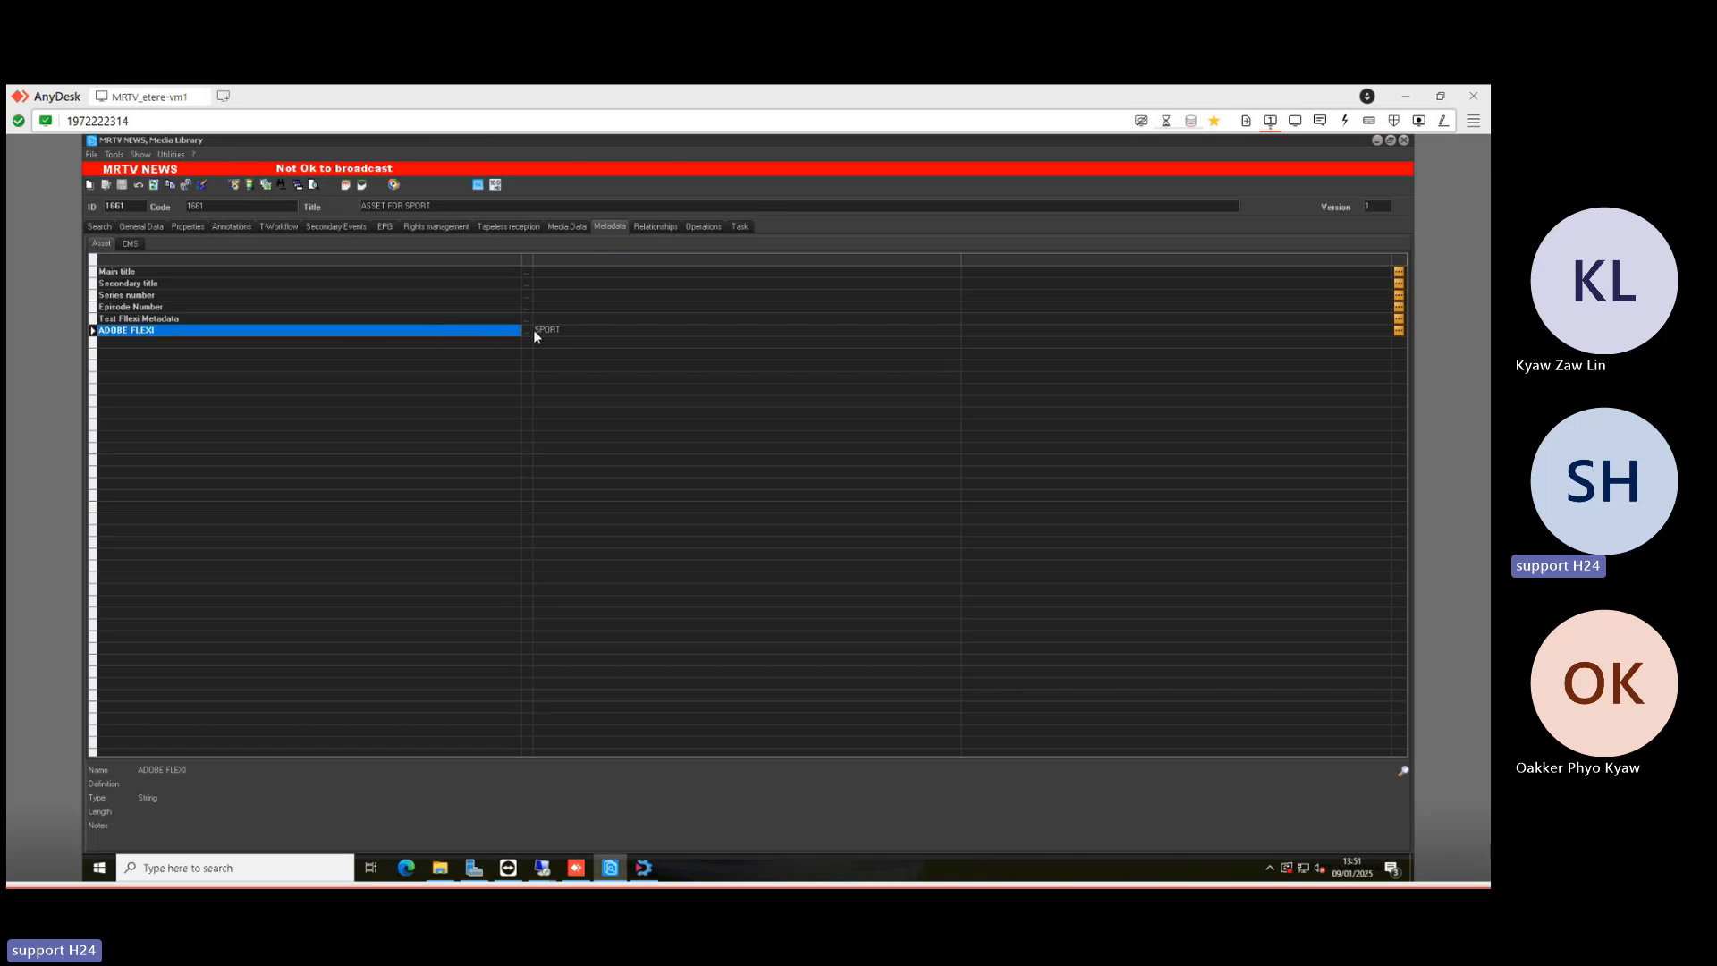
{"action": "left_click", "coordinate": [102, 227]}
{"action": "left_click", "coordinate": [102, 426]}
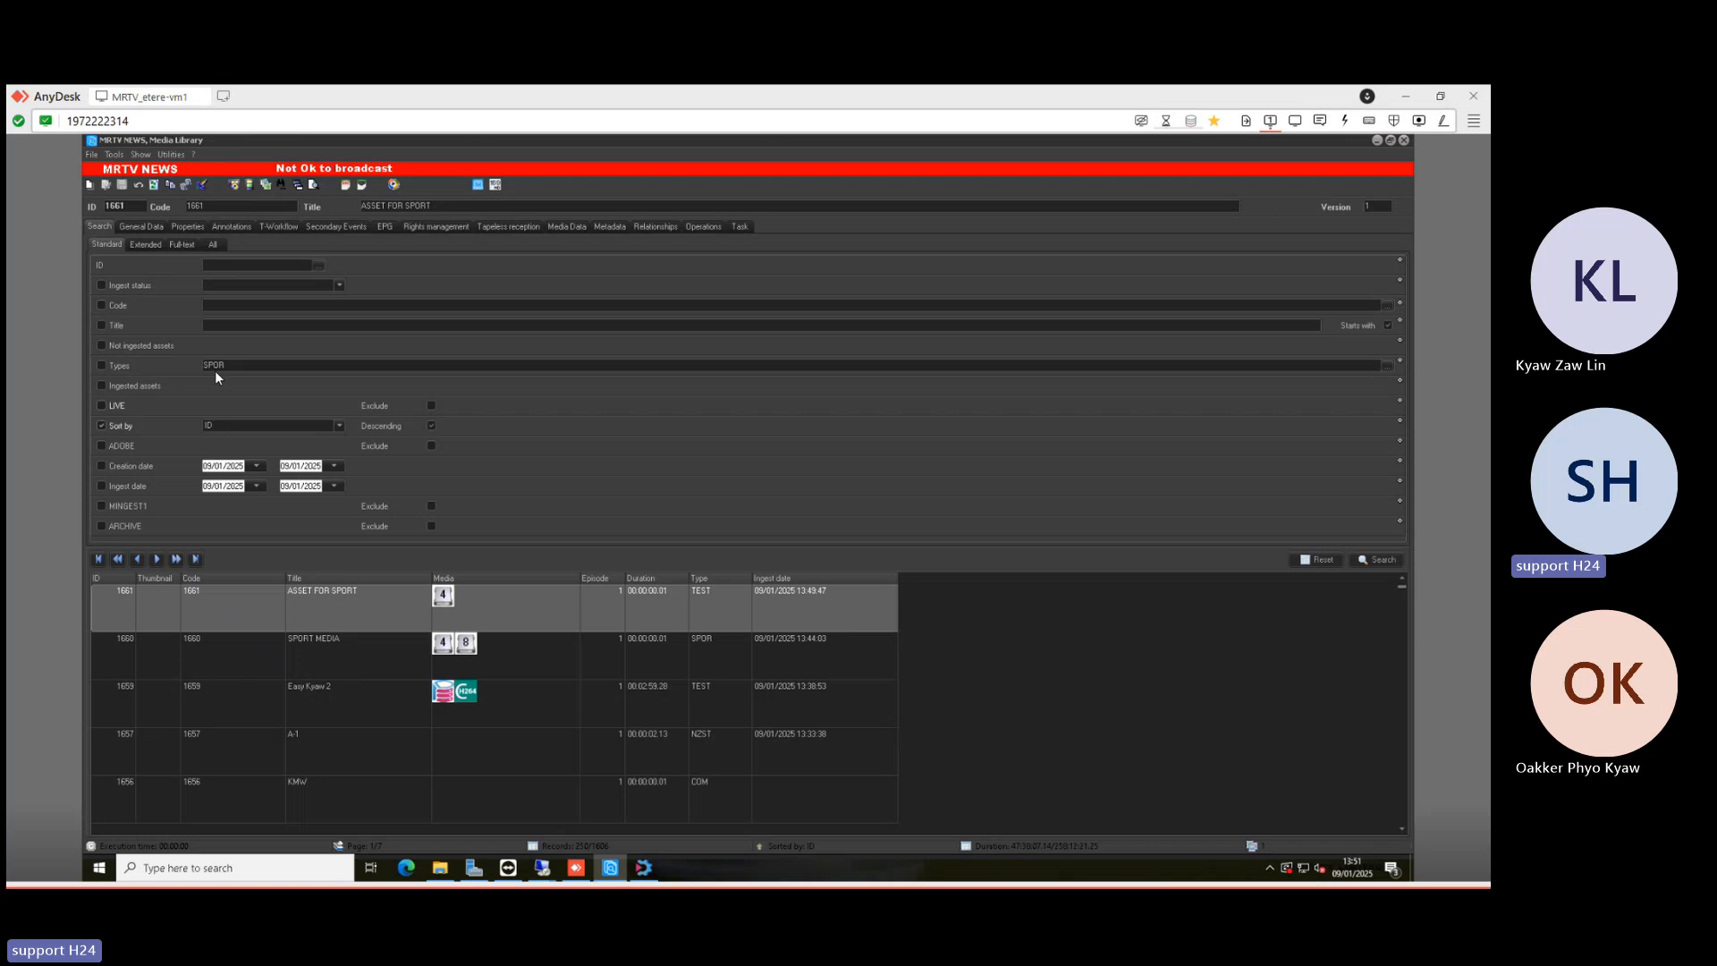
{"action": "right_click", "coordinate": [111, 245]}
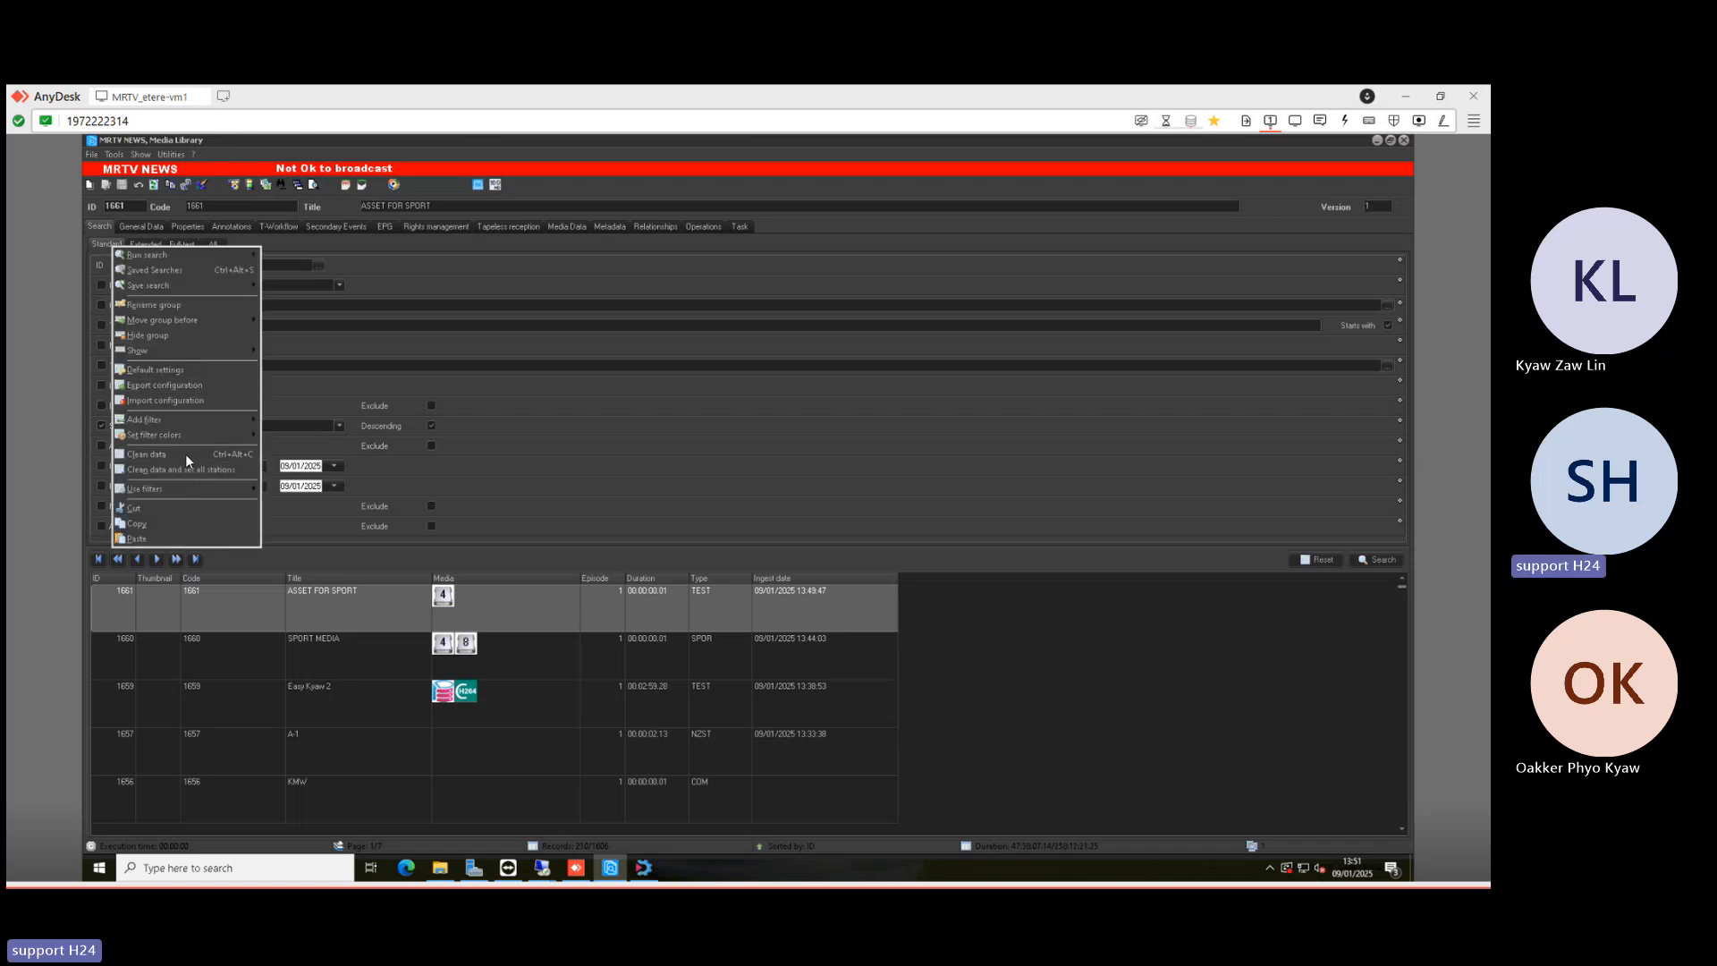
- Add ADOBE FLEXI as a Flexi-metadata filter field on the asset search form
{"action": "mouse_move", "coordinate": [181, 421]}
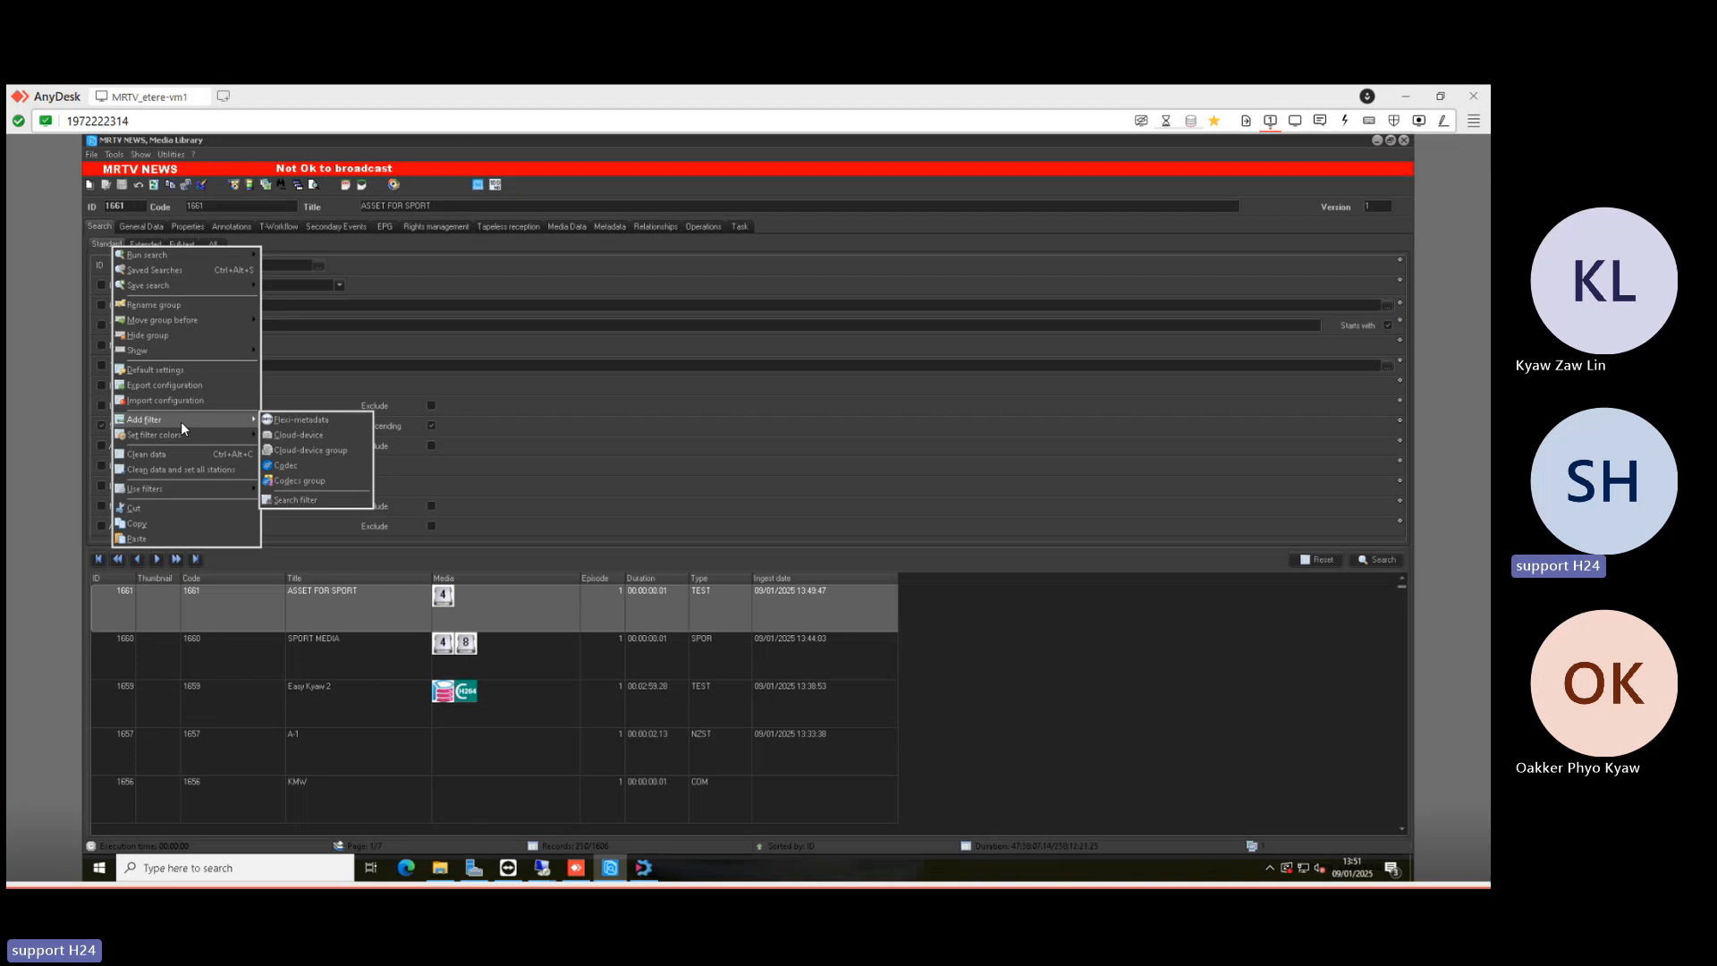
{"action": "left_click", "coordinate": [302, 424]}
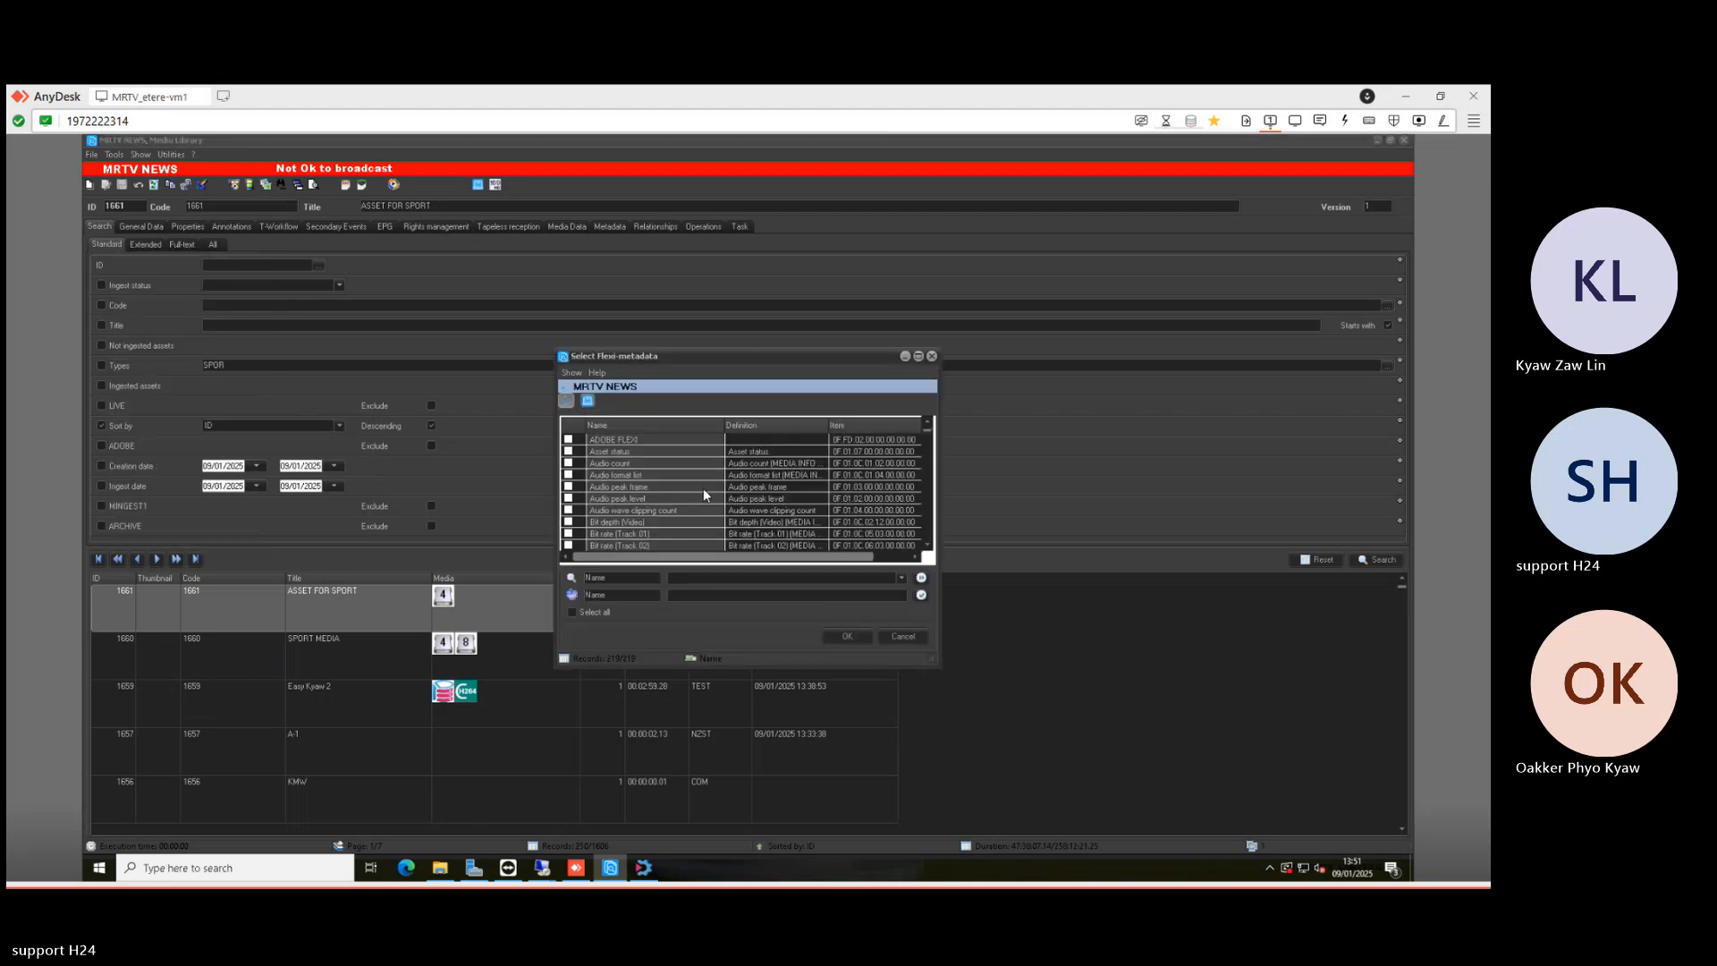
{"action": "left_click", "coordinate": [569, 440]}
{"action": "left_click", "coordinate": [864, 638]}
- Search with the ADOBE FLEXI filter set to SPORT and review assets 461 and 1661
{"action": "left_click_drag", "start_coordinate": [1398, 418], "coordinate": [1397, 501]}
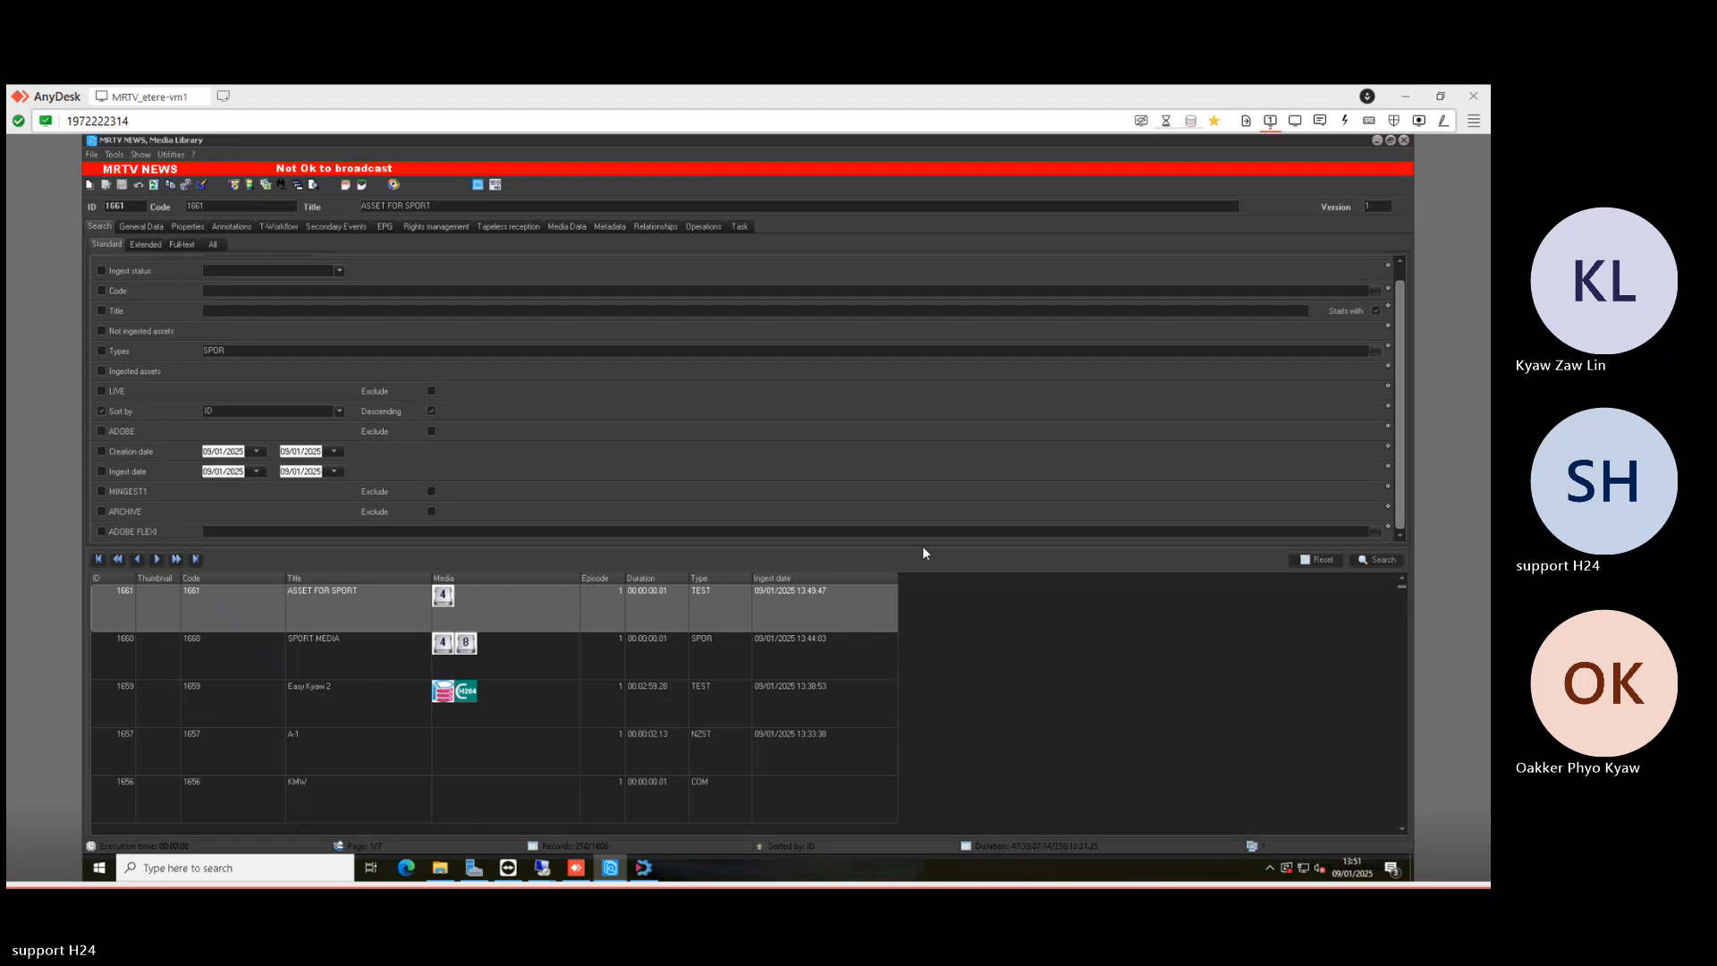
{"action": "left_click", "coordinate": [346, 530]}
{"action": "type", "text": "S"}
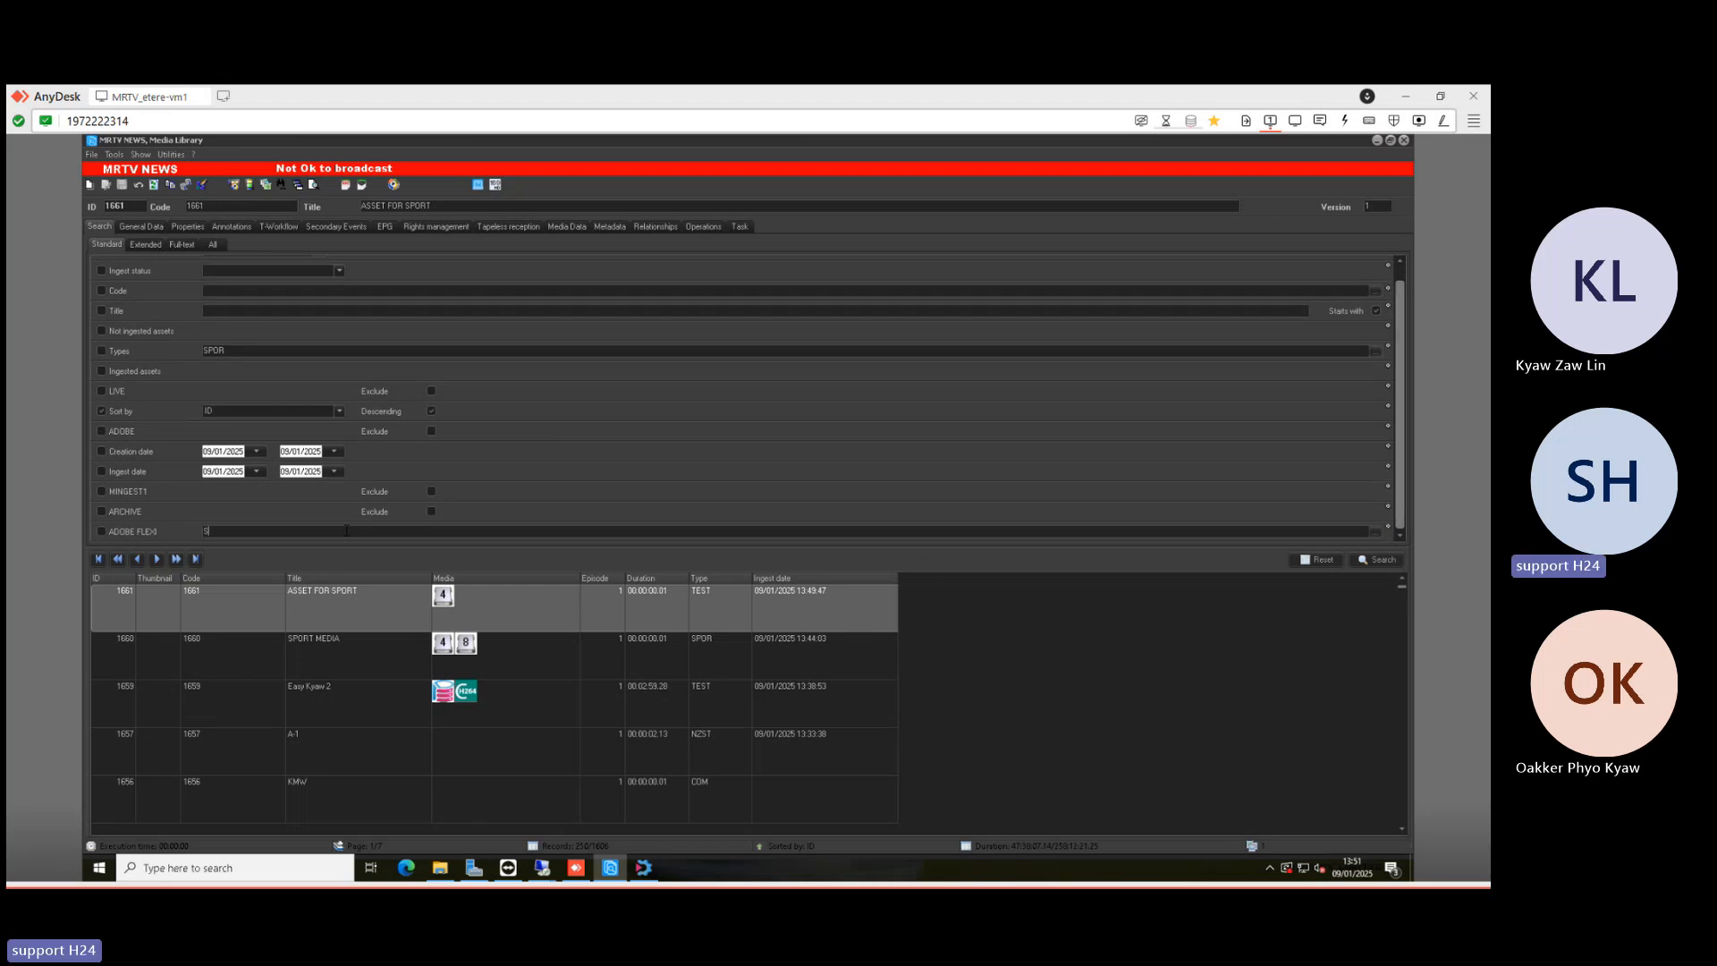
{"action": "type", "text": "PORT"}
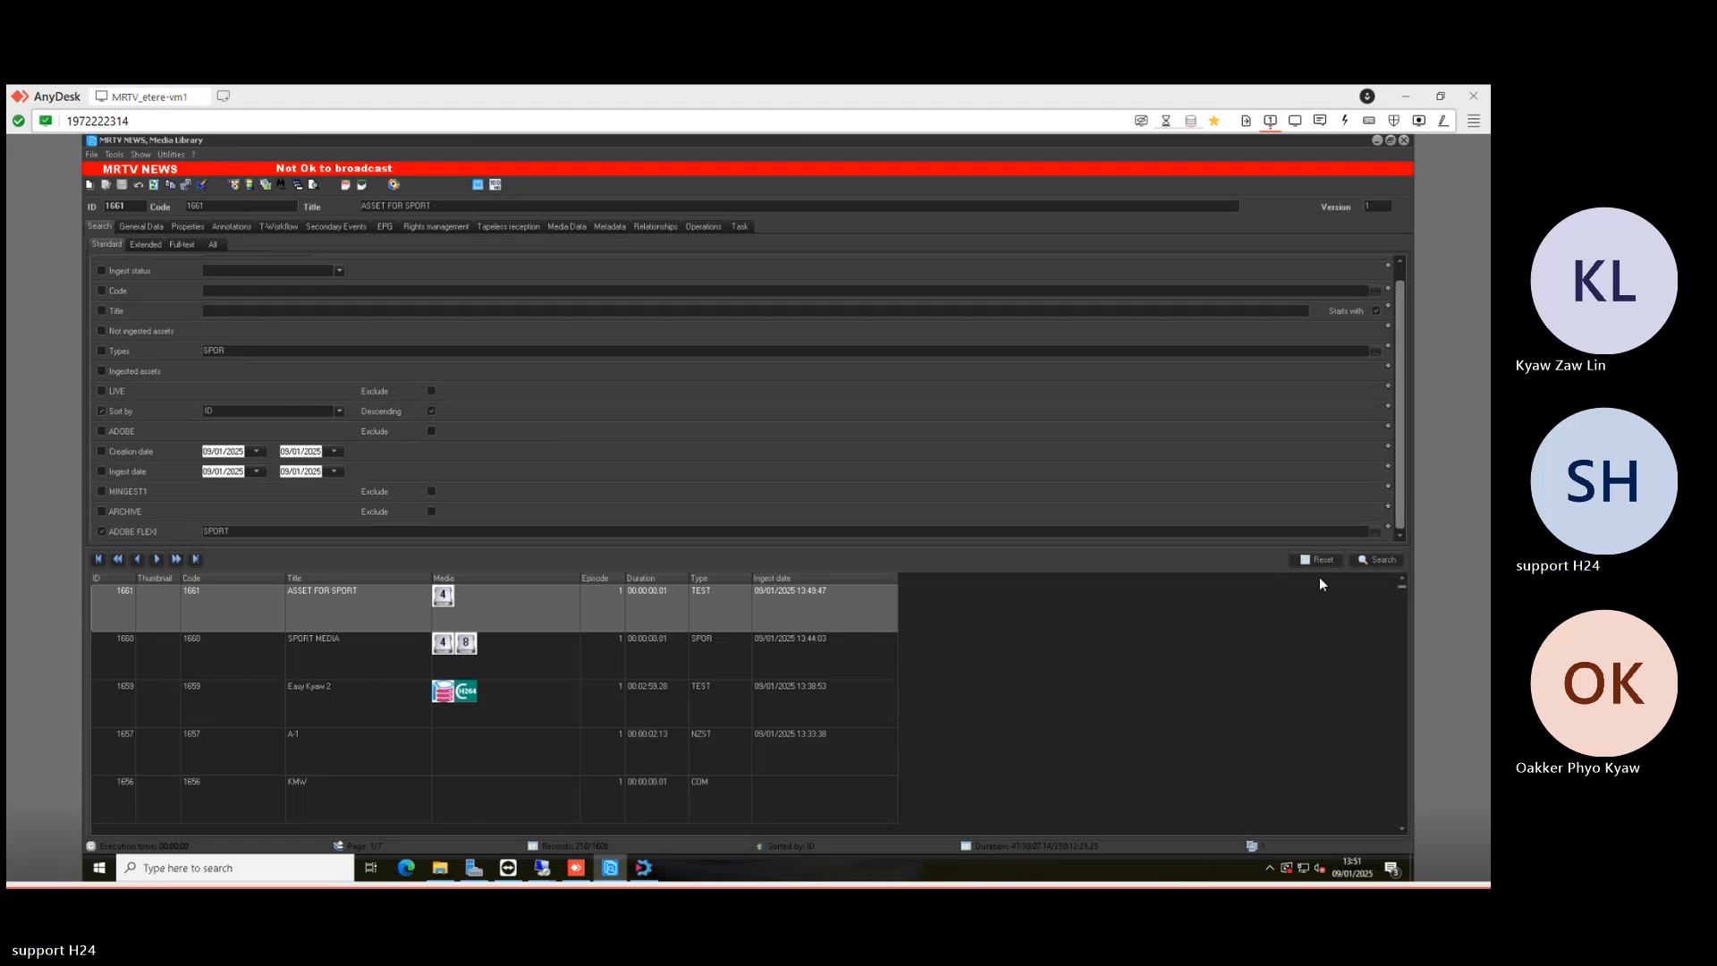
{"action": "left_click", "coordinate": [1366, 560]}
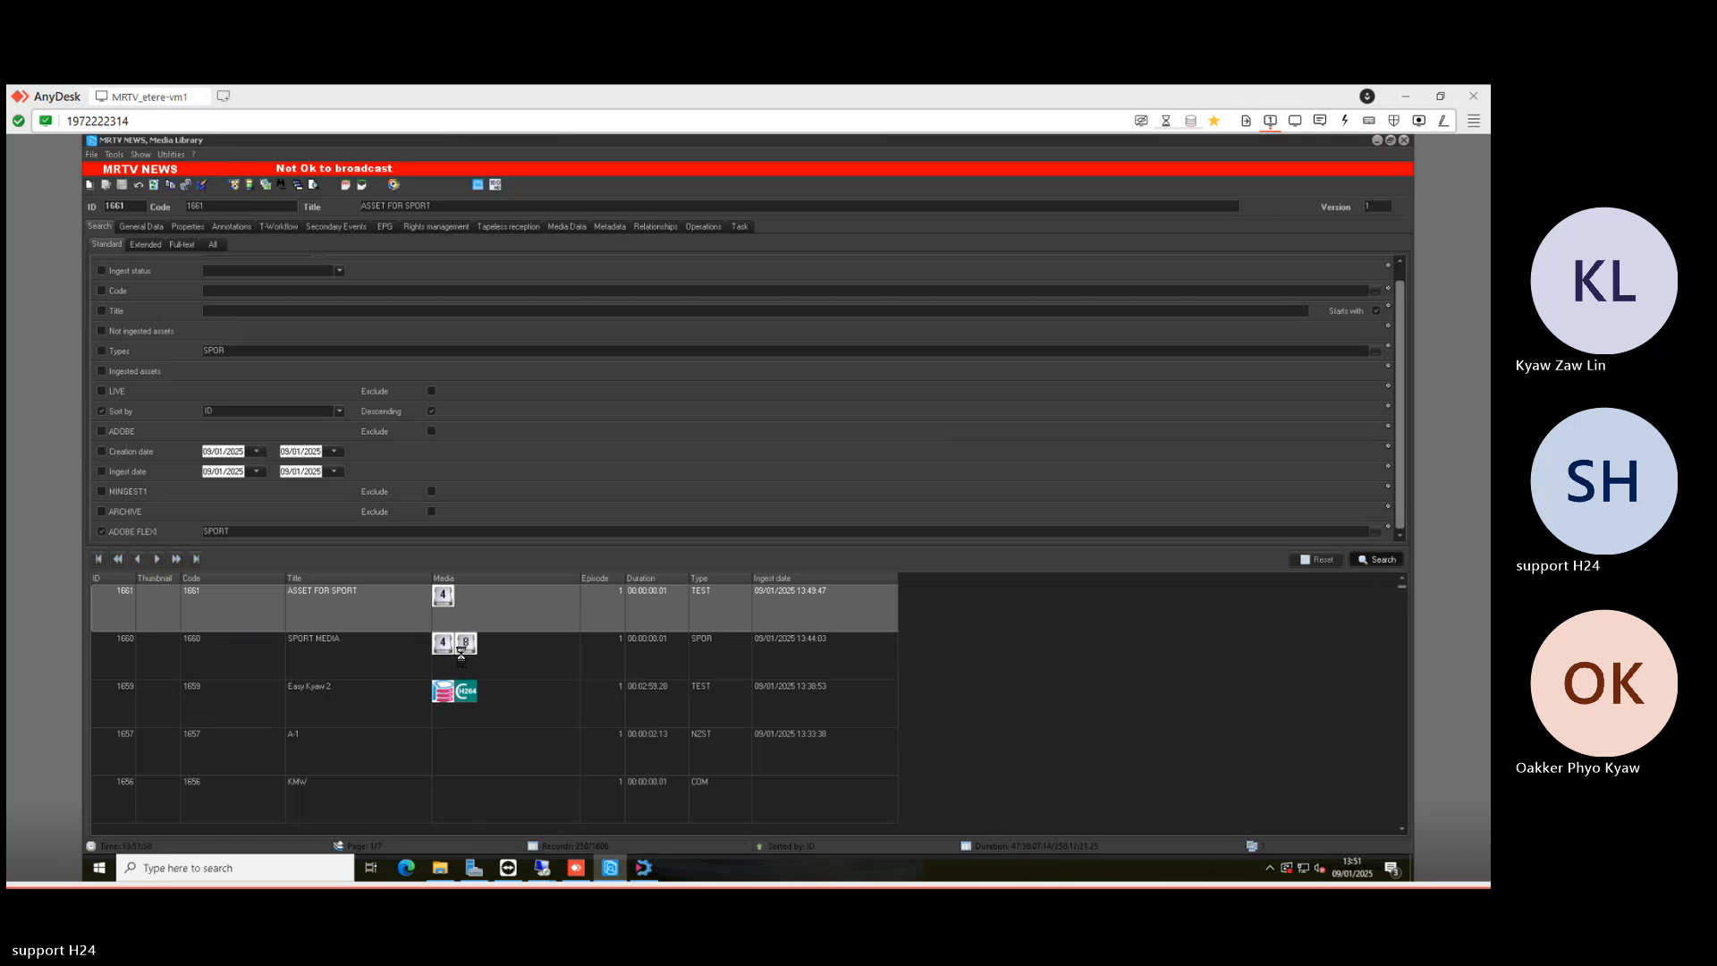
{"action": "left_click", "coordinate": [217, 666]}
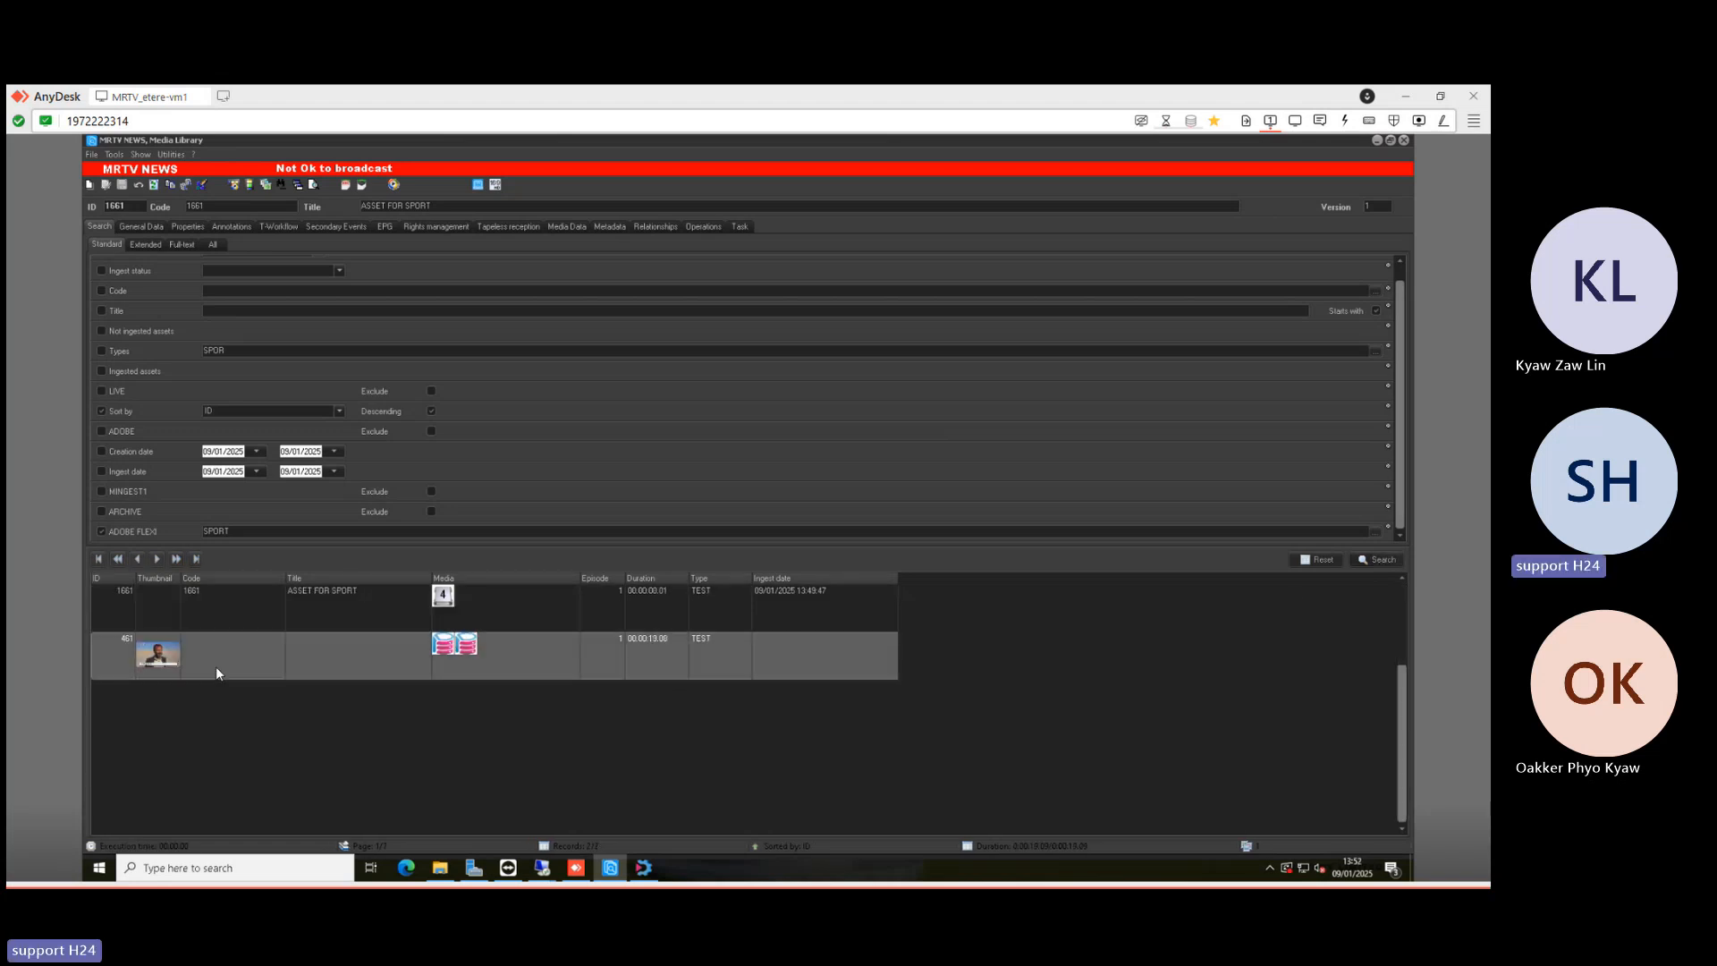
{"action": "left_click", "coordinate": [229, 592]}
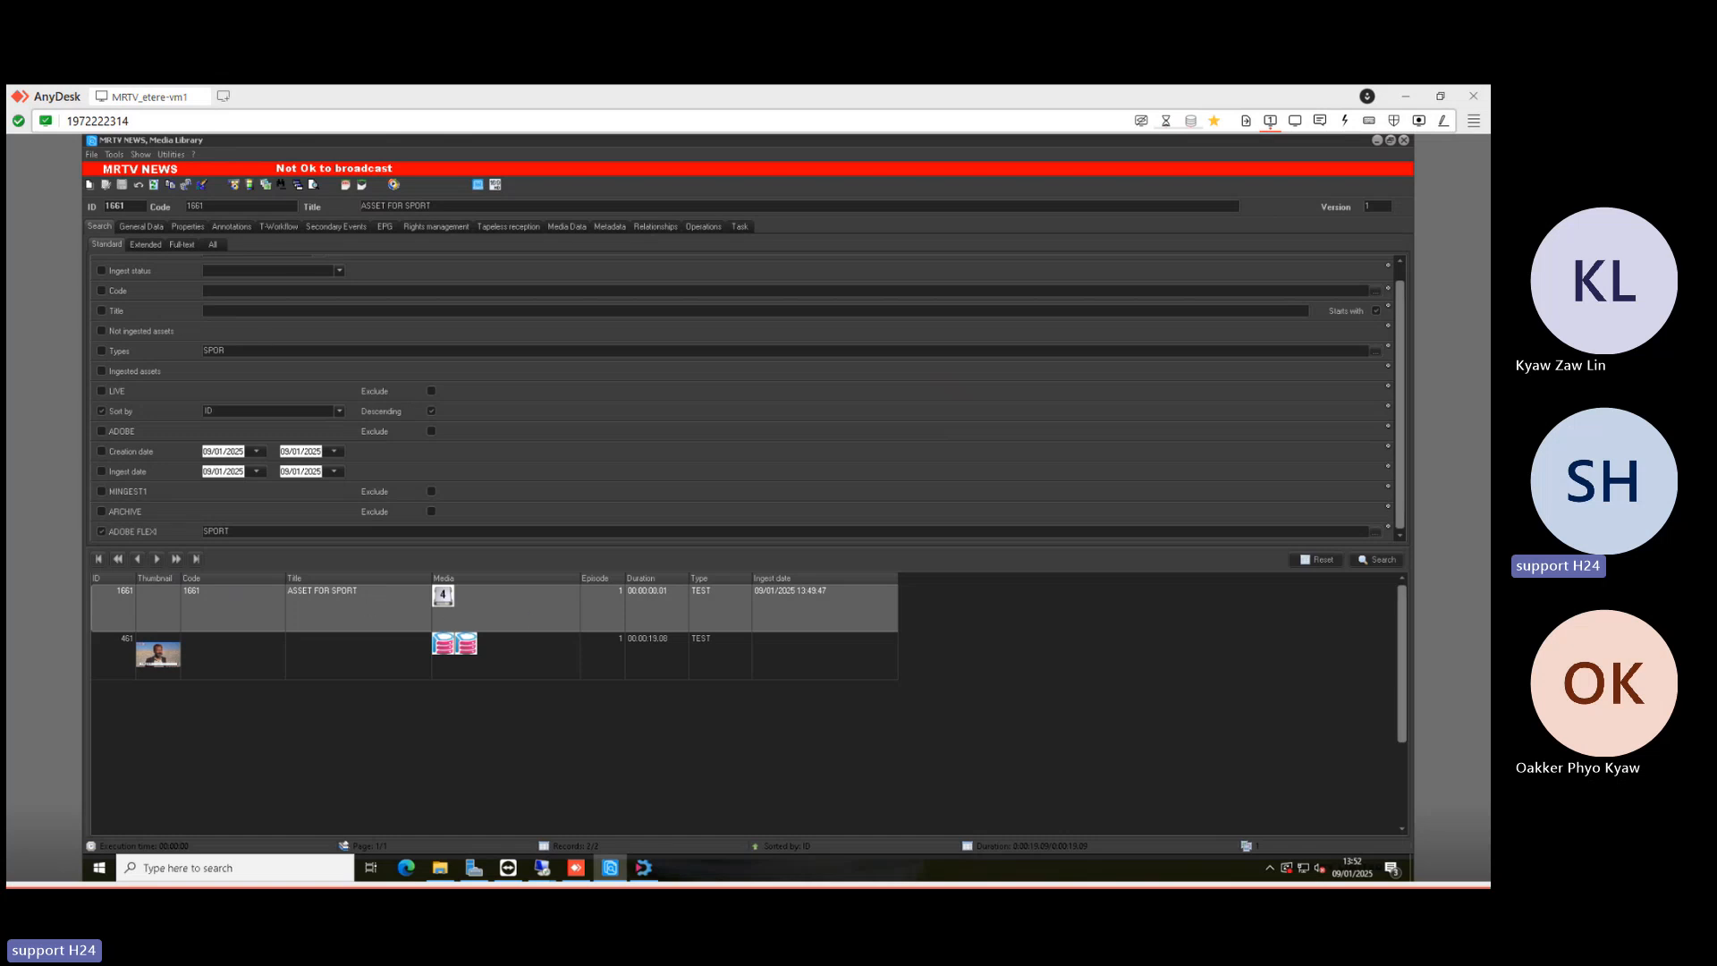
- Close the Flexi-metadata settings and open the T-Workflow designer in Etere configuration
{"action": "left_click", "coordinate": [645, 870]}
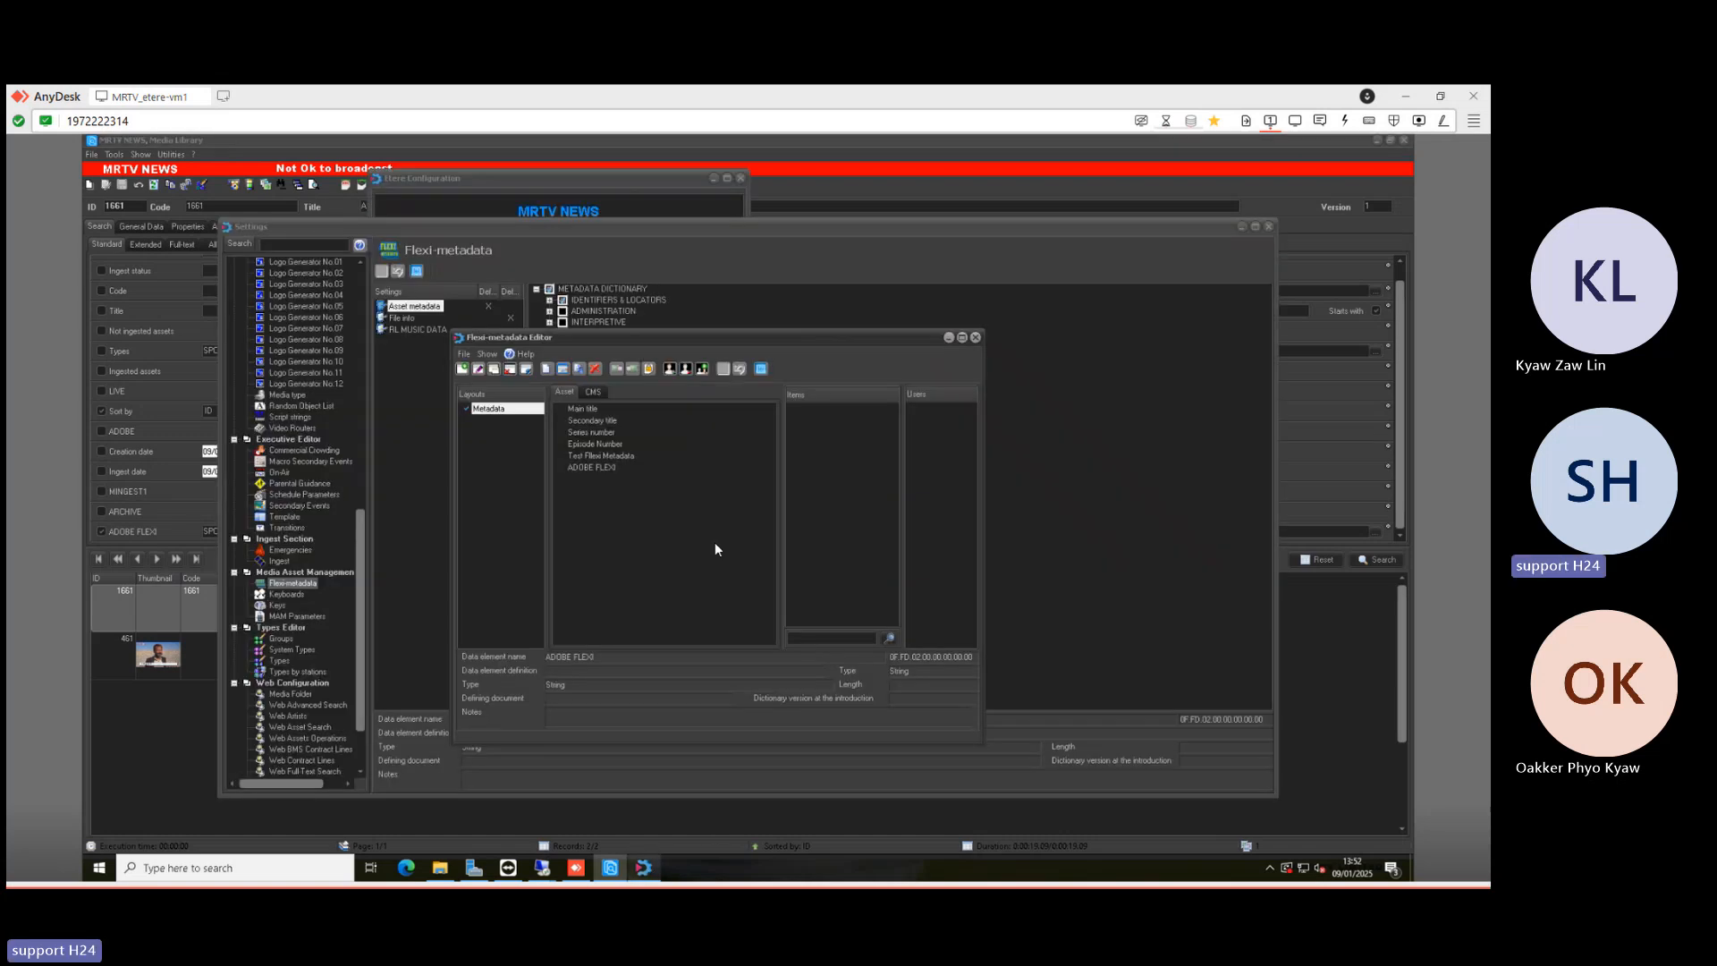
{"action": "left_click", "coordinate": [976, 337]}
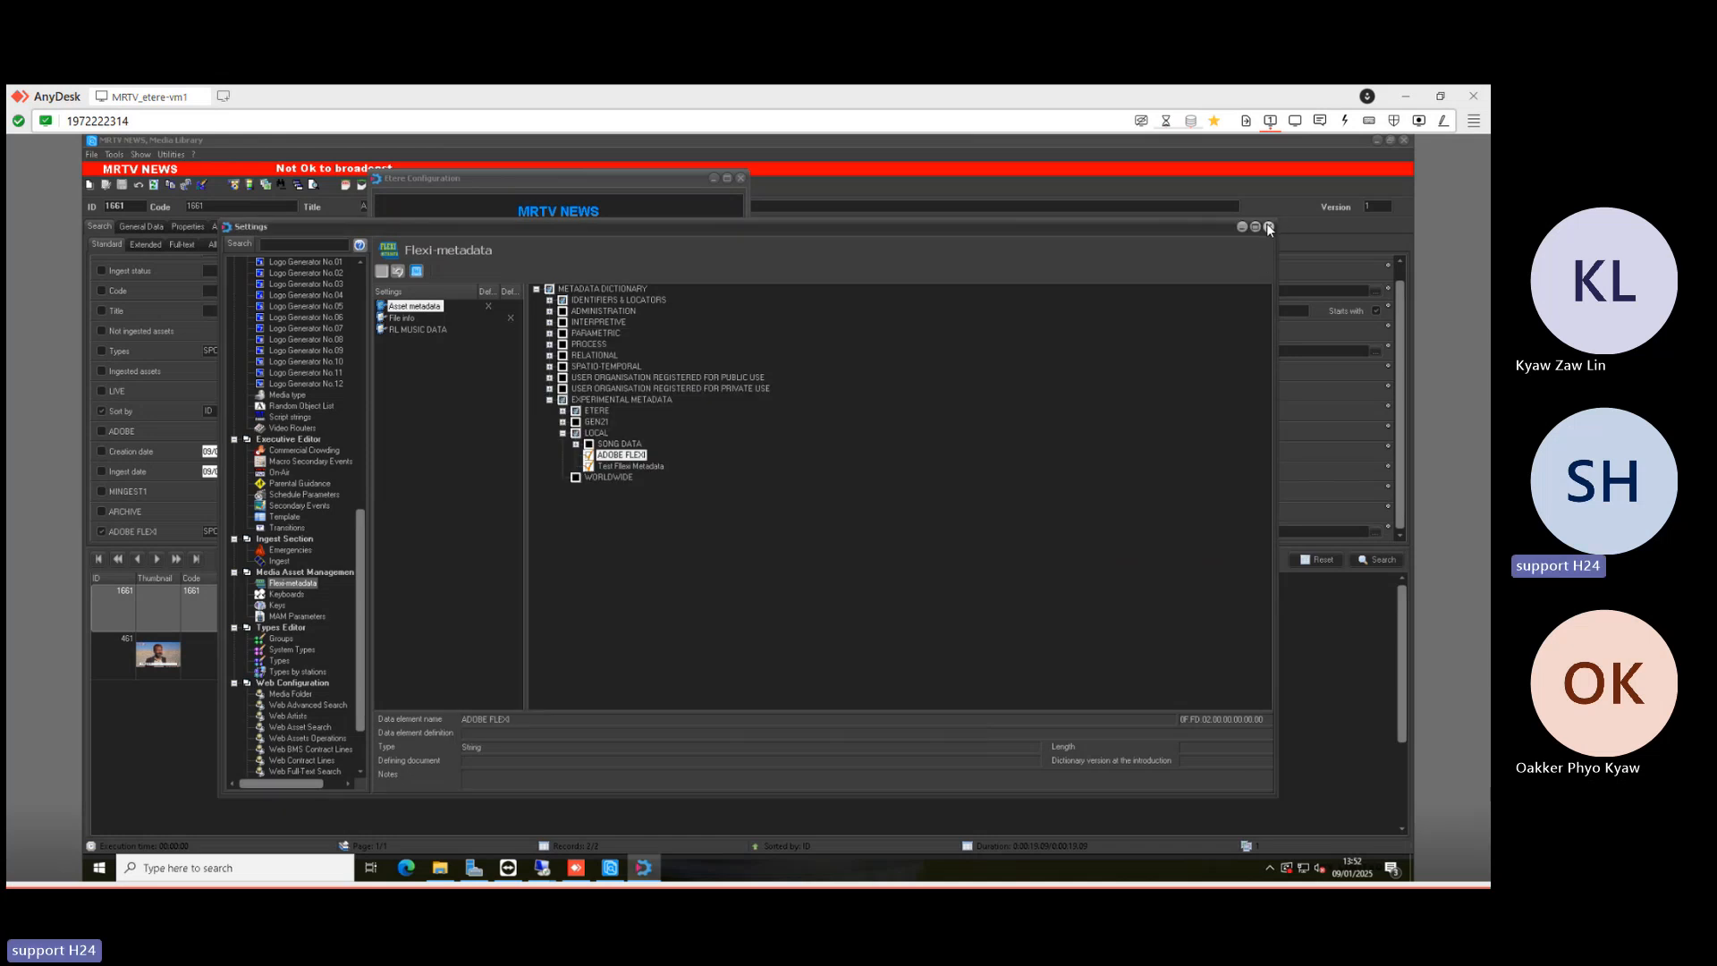
{"action": "left_click", "coordinate": [1268, 230]}
{"action": "left_click", "coordinate": [482, 293]}
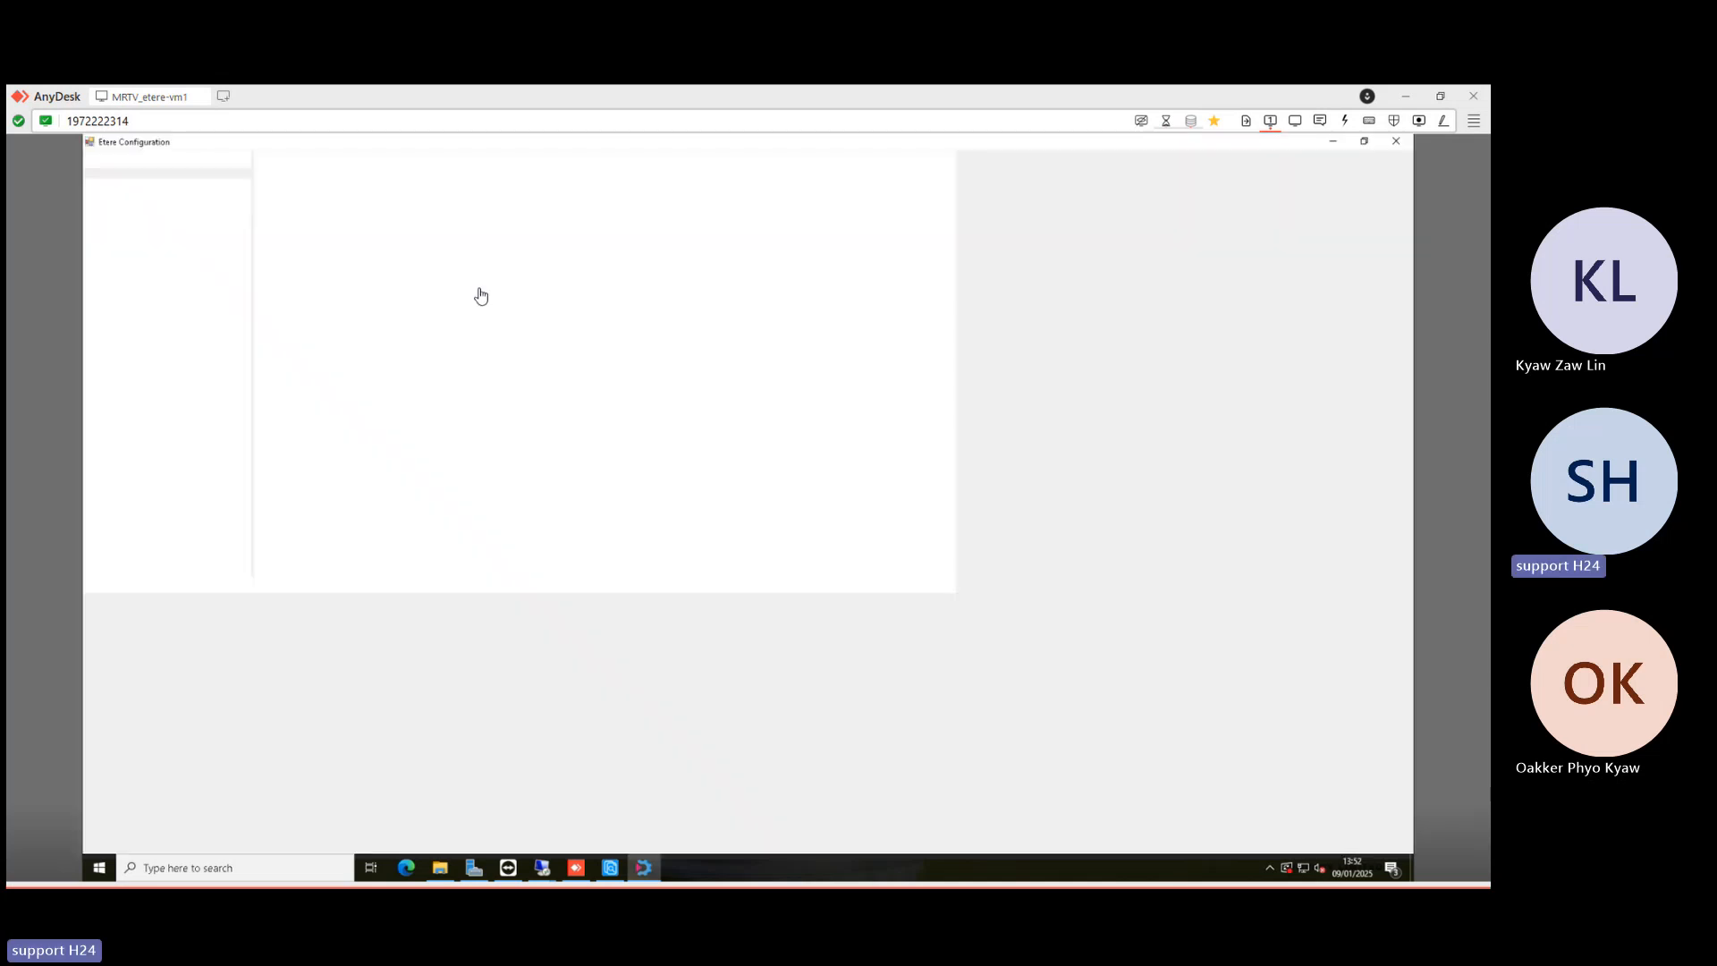
{"action": "double_click", "coordinate": [127, 360]}
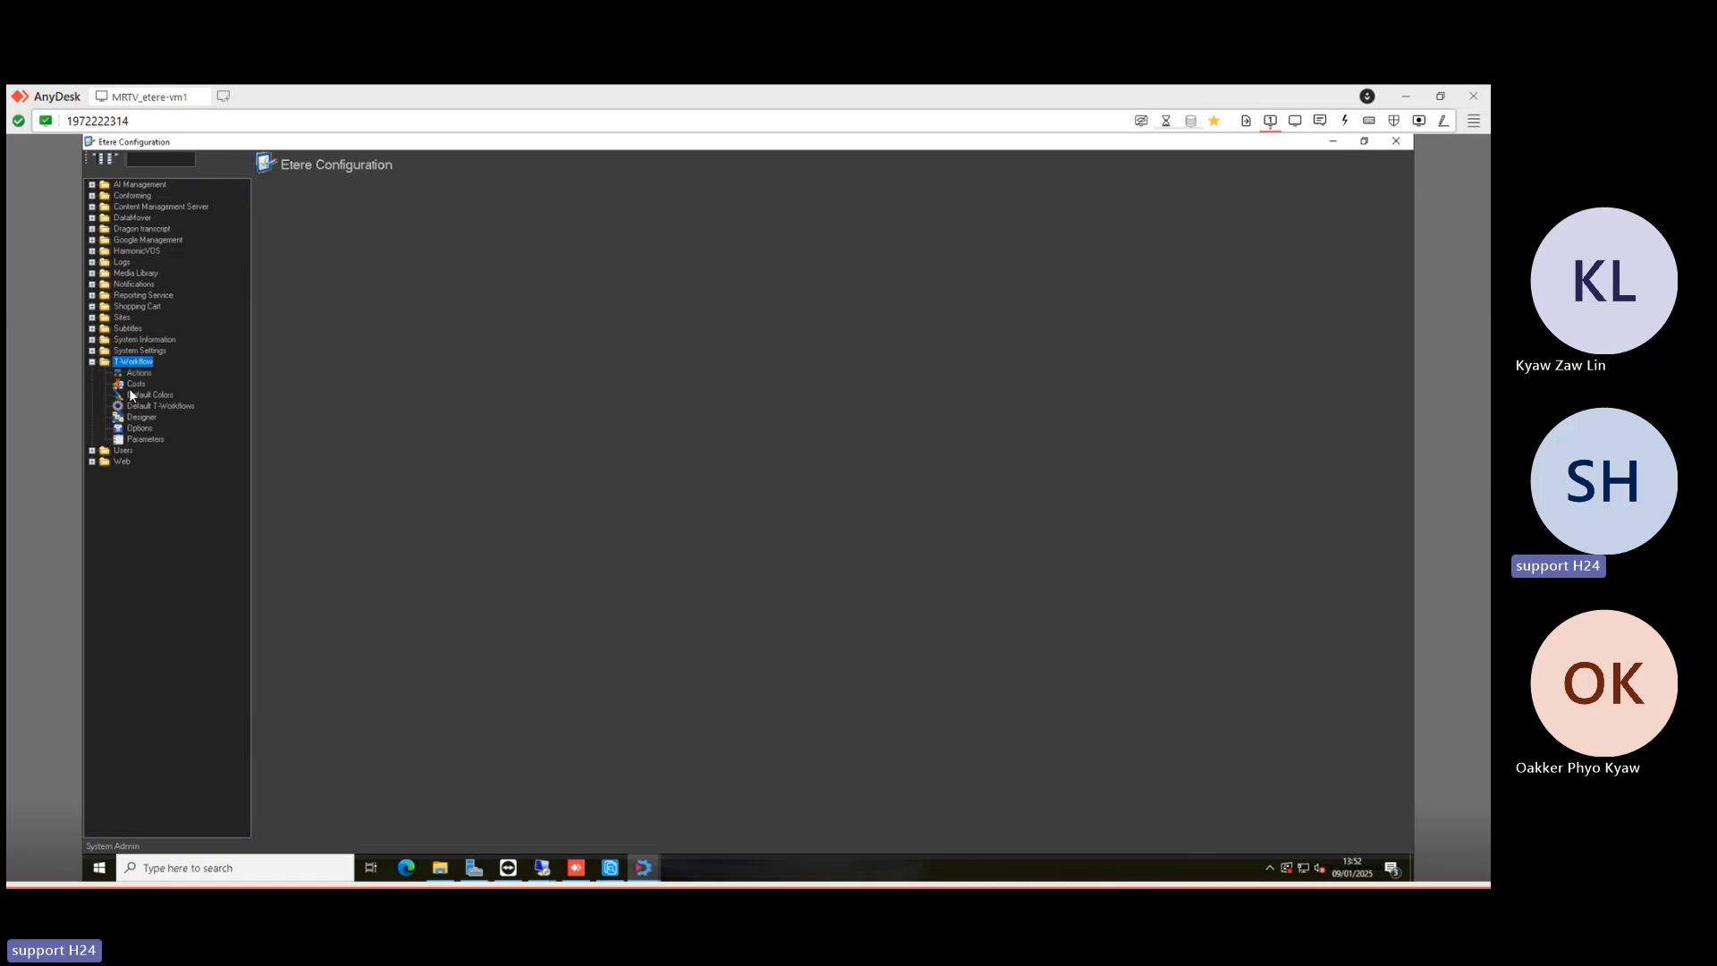
{"action": "left_click", "coordinate": [138, 419]}
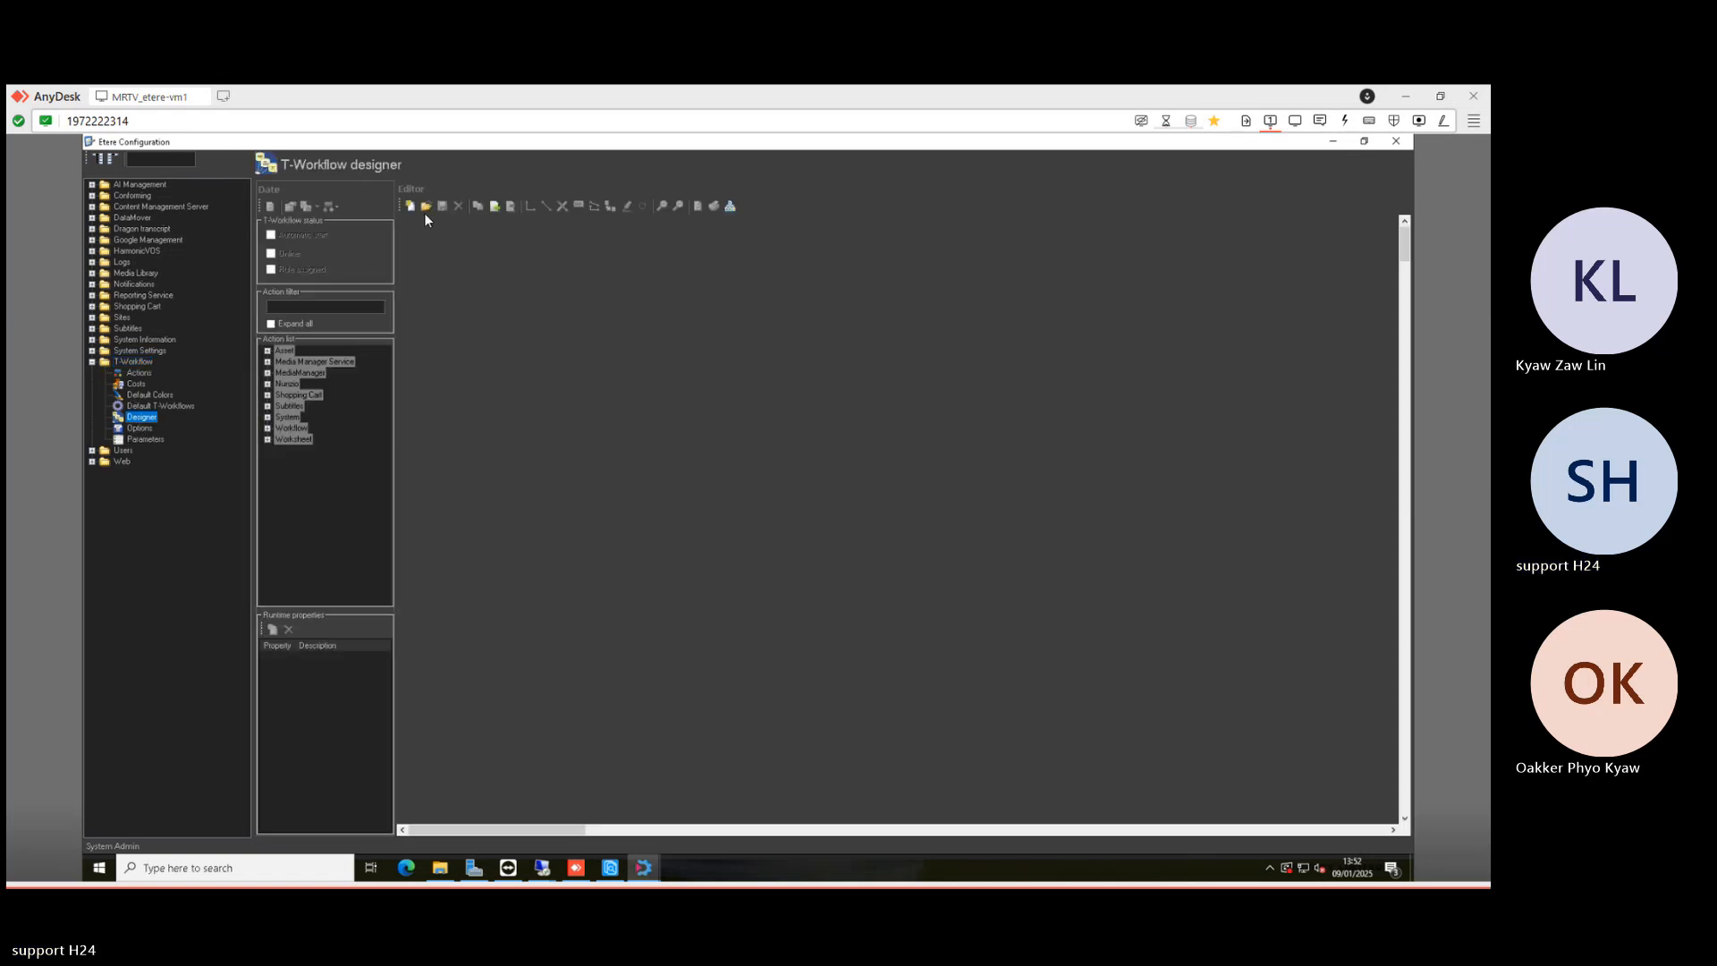
- Open the AFTER INGEST workflow from the INGEST folder and move its SPORT node higher
{"action": "left_click", "coordinate": [425, 208]}
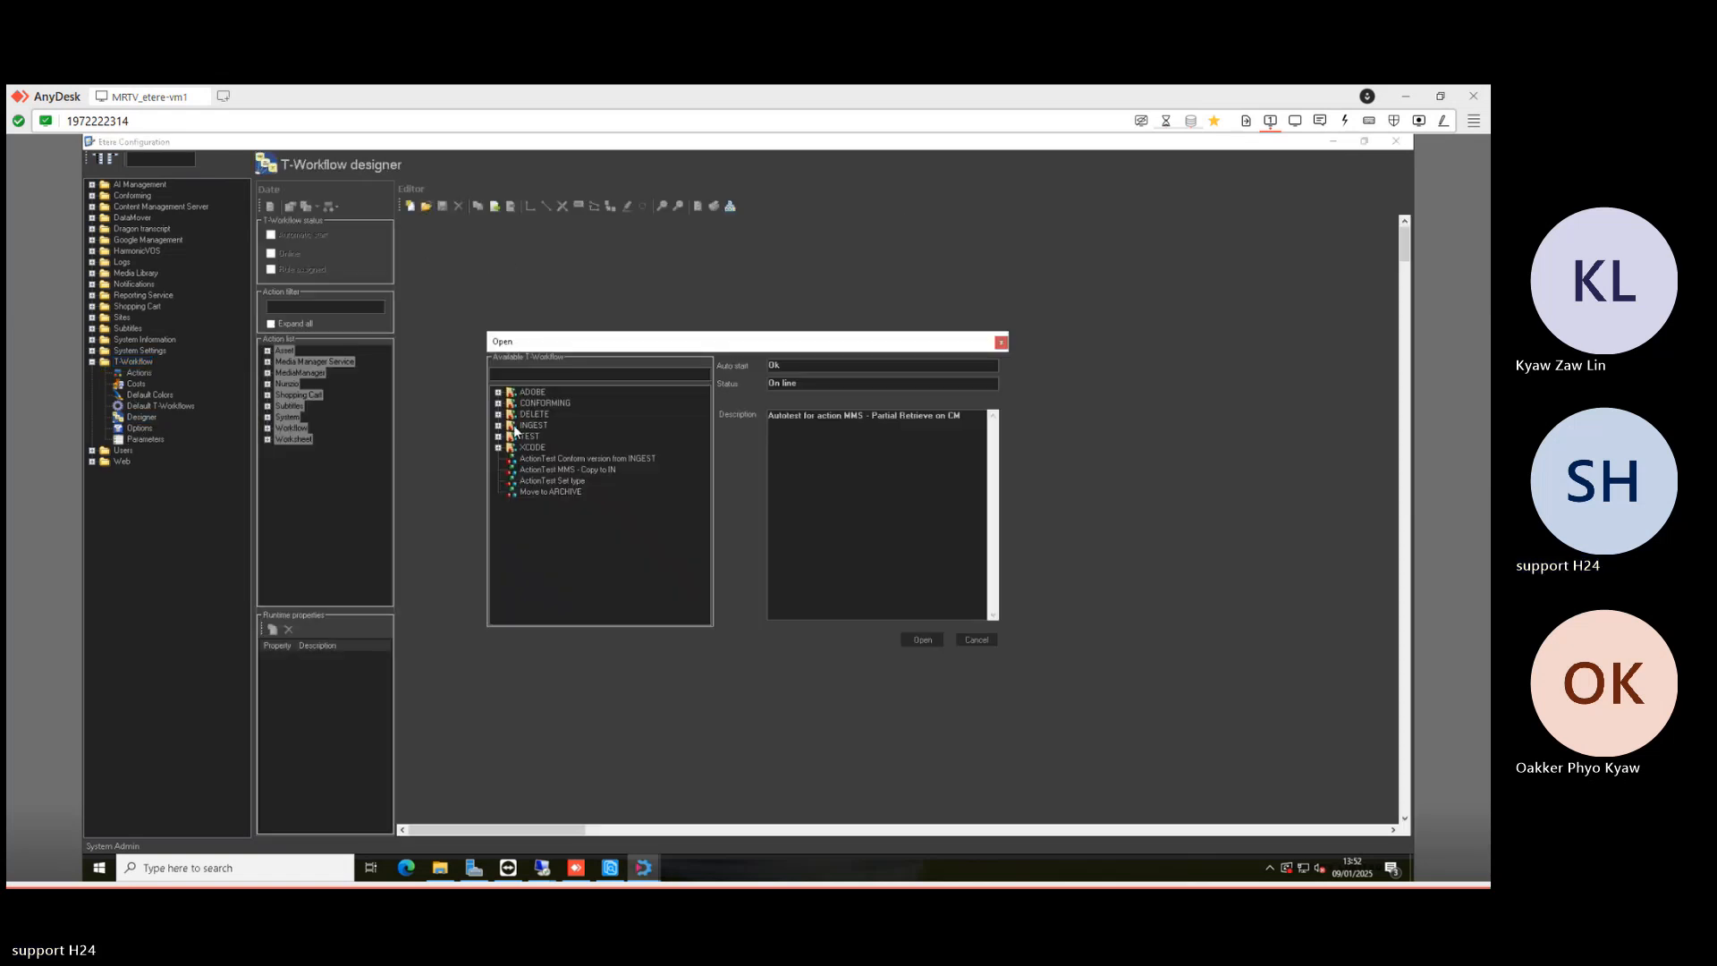
{"action": "double_click", "coordinate": [531, 426]}
{"action": "double_click", "coordinate": [543, 446]}
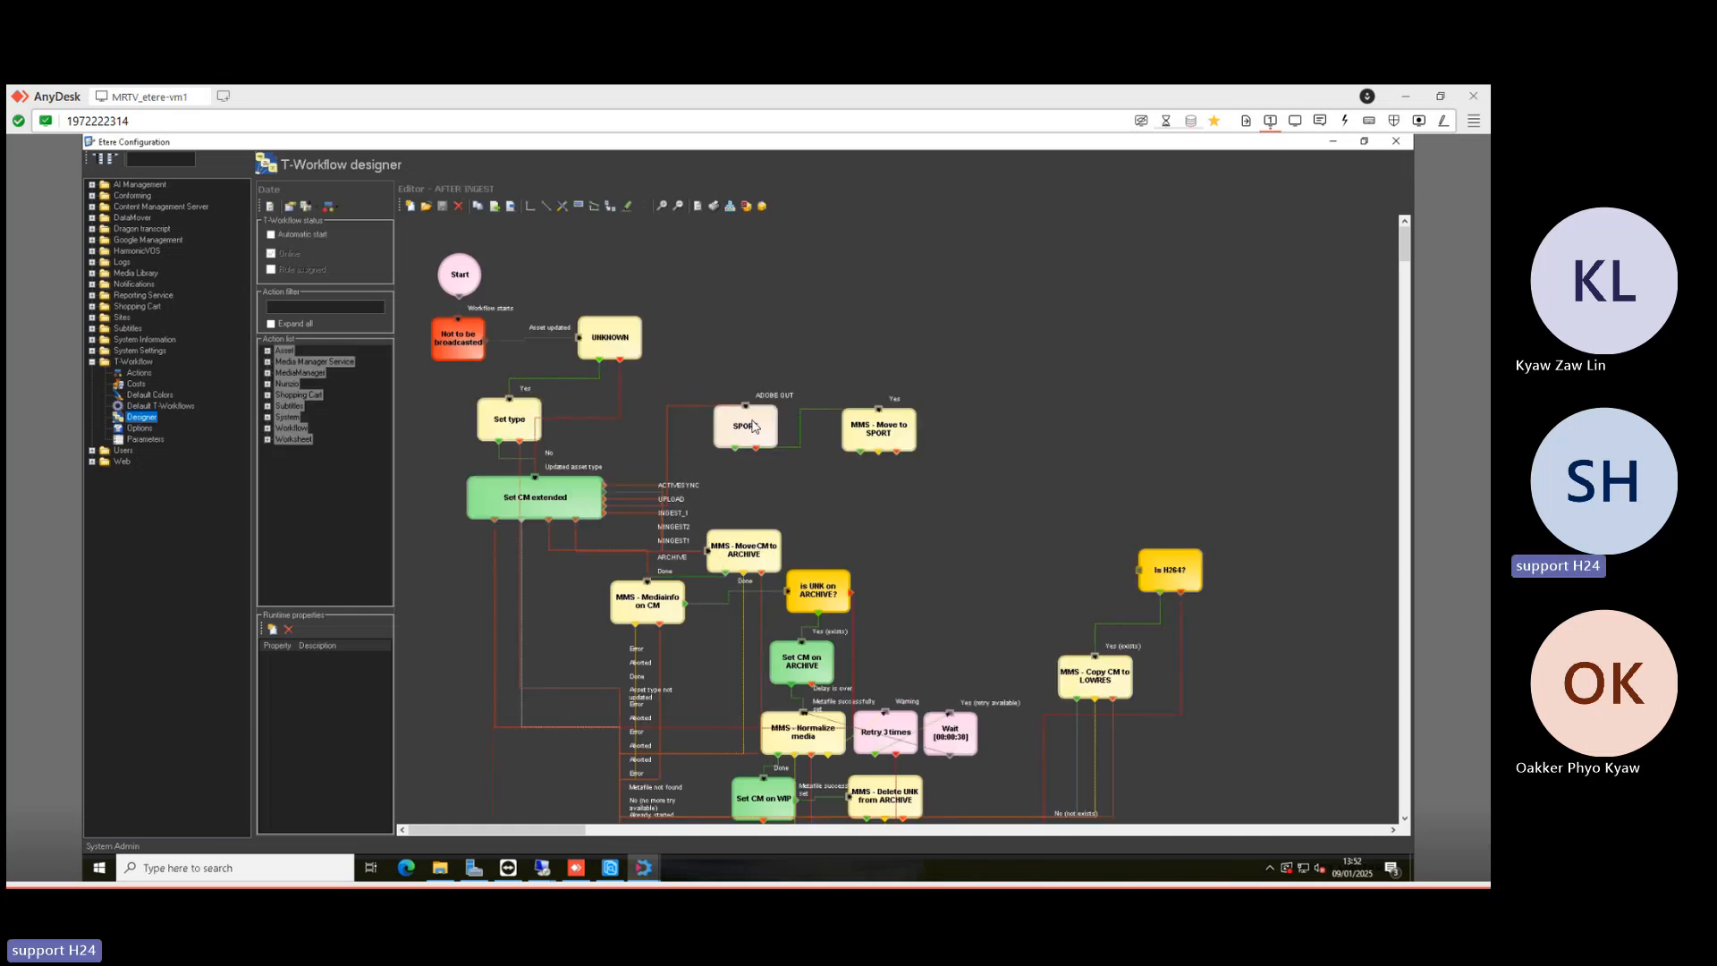
{"action": "left_click_drag", "start_coordinate": [753, 426], "coordinate": [771, 355]}
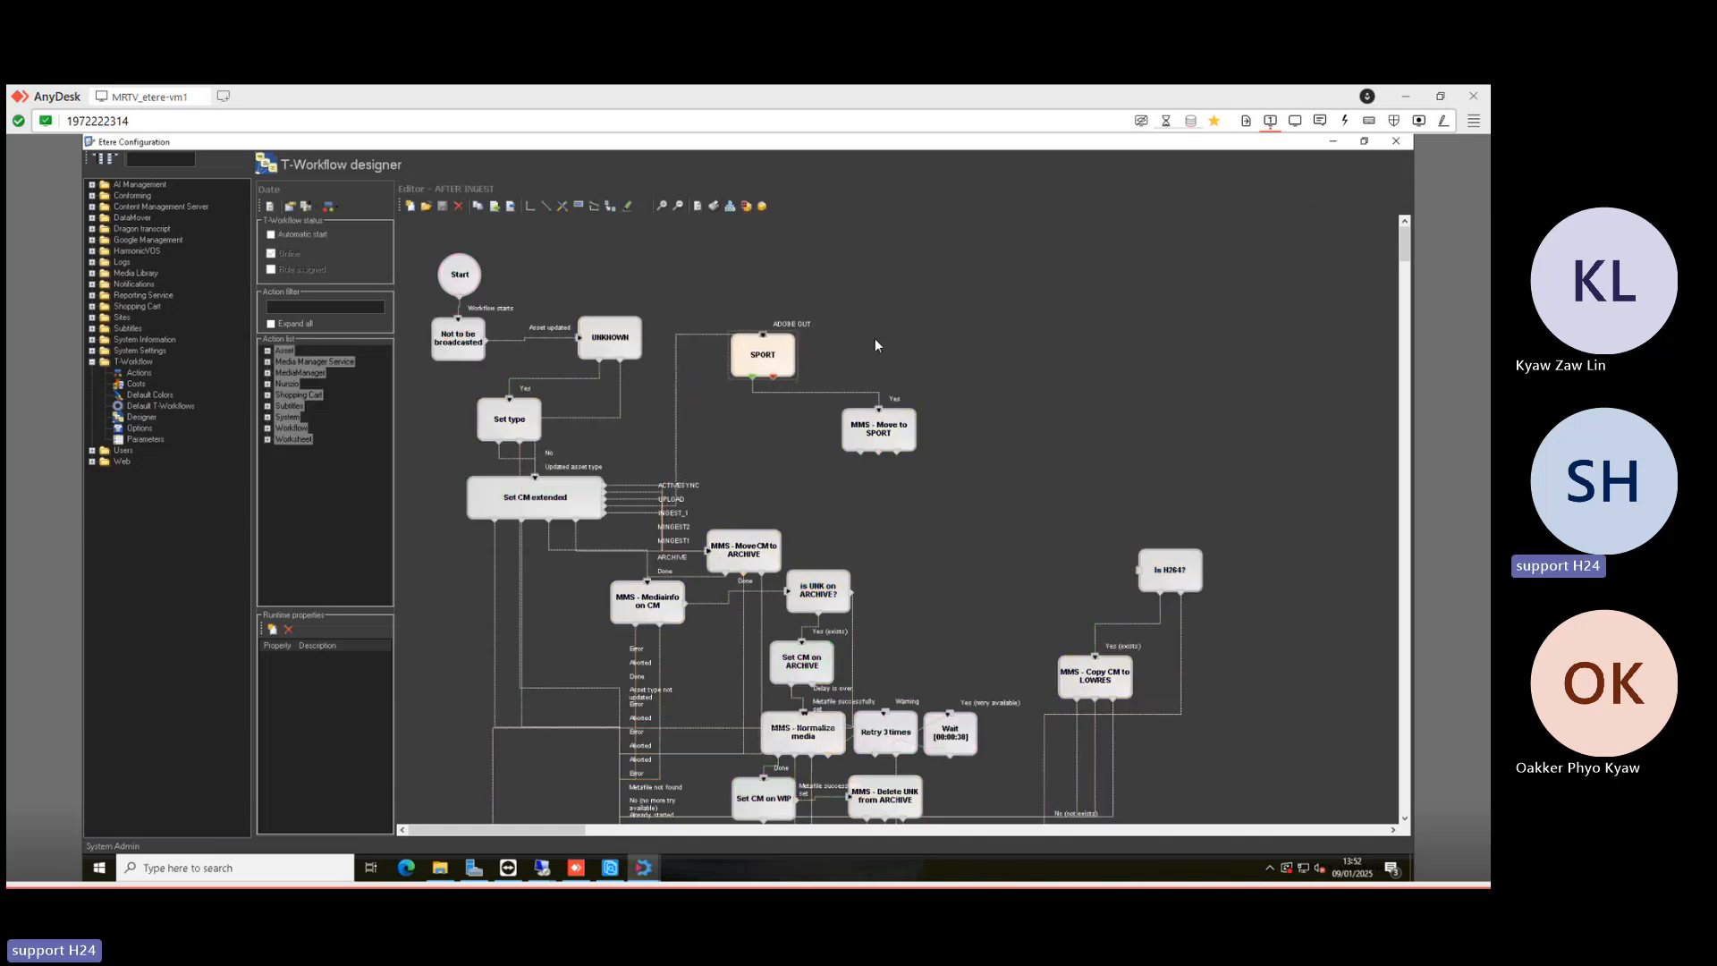
{"action": "left_click", "coordinate": [876, 345]}
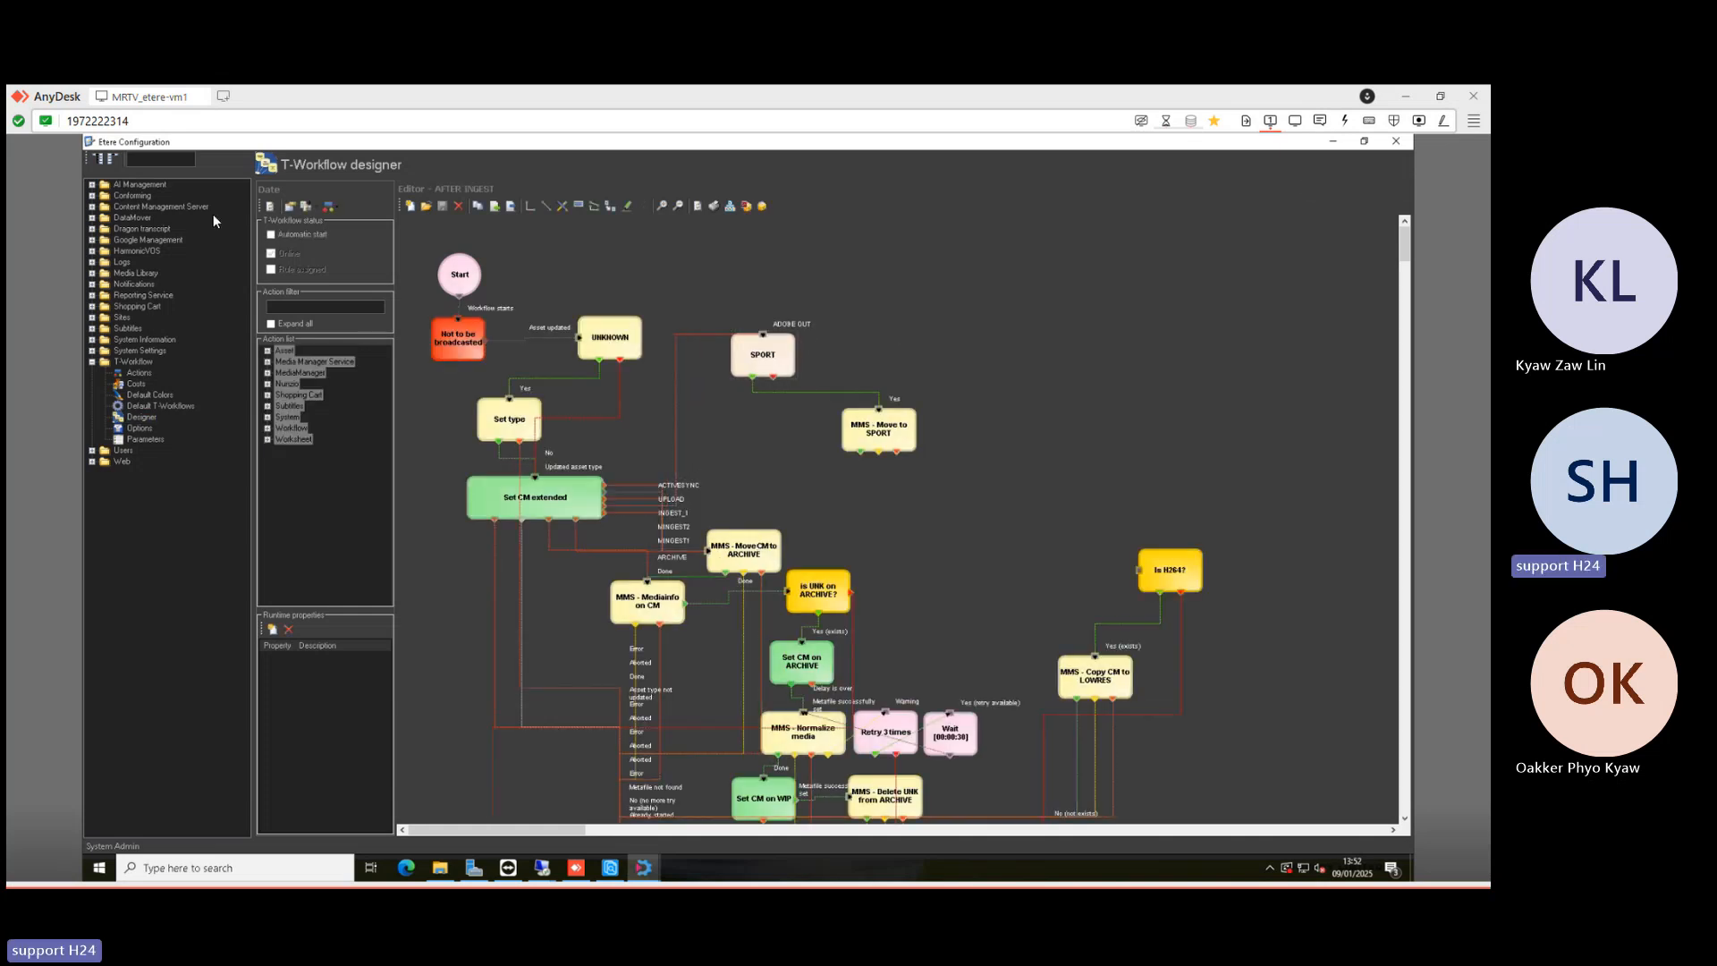
{"action": "left_click", "coordinate": [138, 374]}
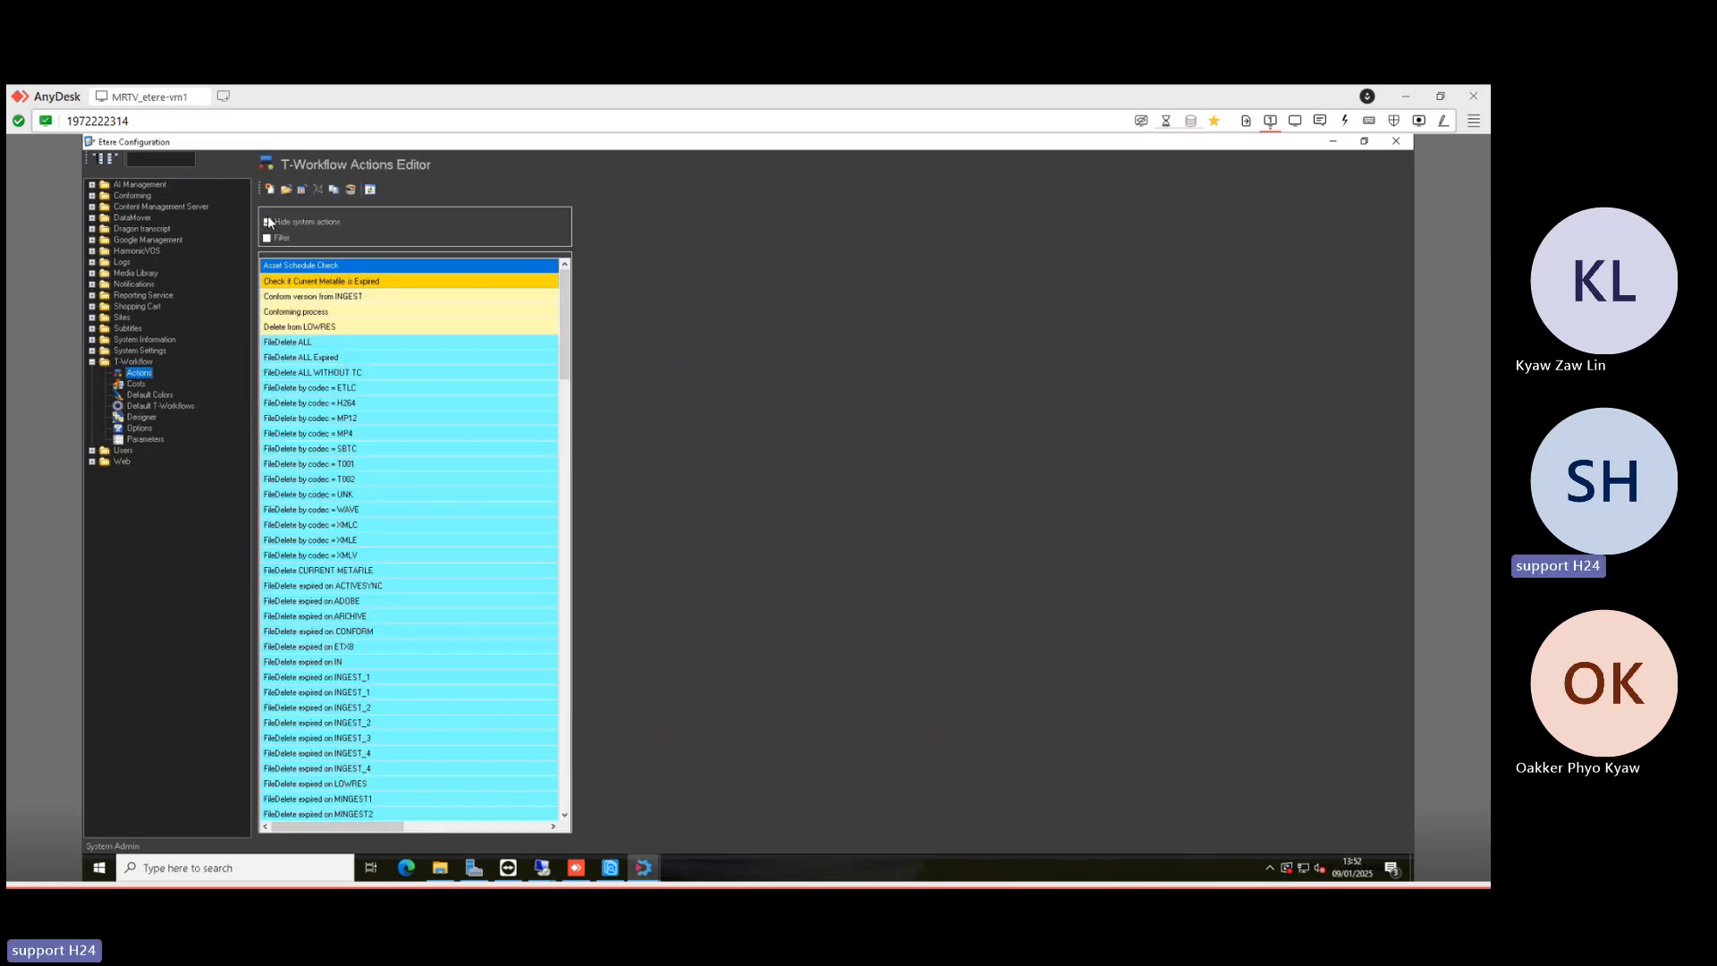
- Start a new T-Workflow action from the Flexi-metadata check template
{"action": "left_click", "coordinate": [270, 191]}
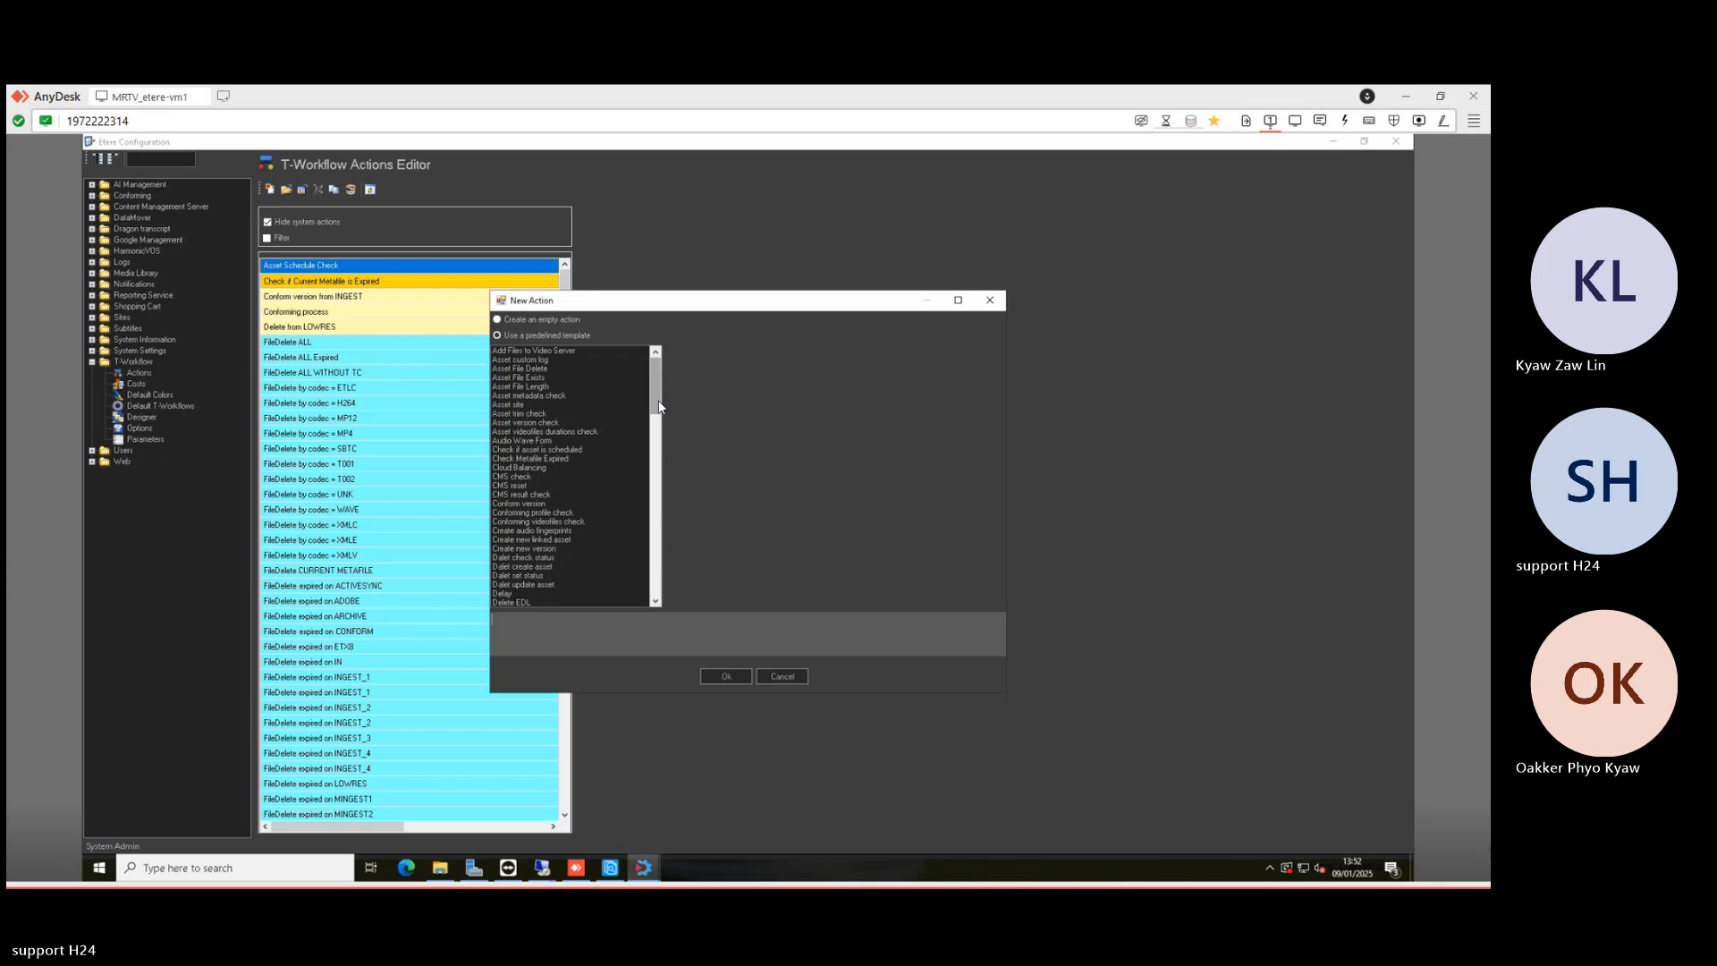
{"action": "scroll", "coordinate": [659, 407], "scroll_direction": "down", "scroll_amount": 5}
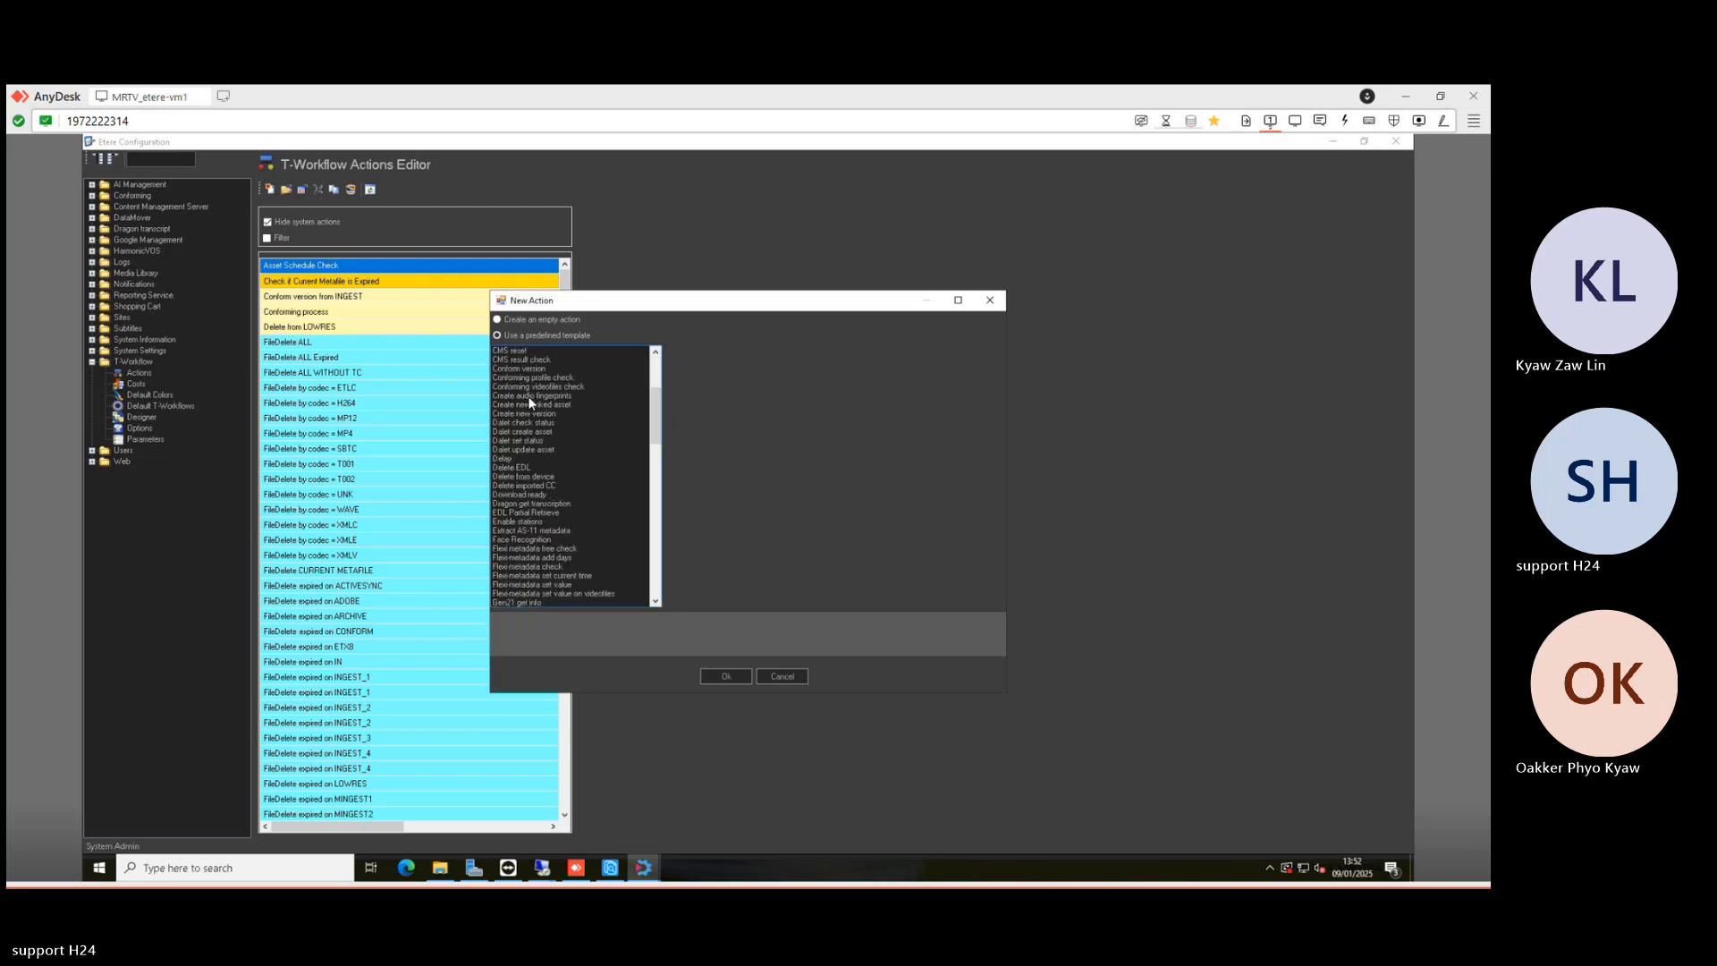
{"action": "scroll", "coordinate": [551, 458], "scroll_direction": "up", "scroll_amount": 2}
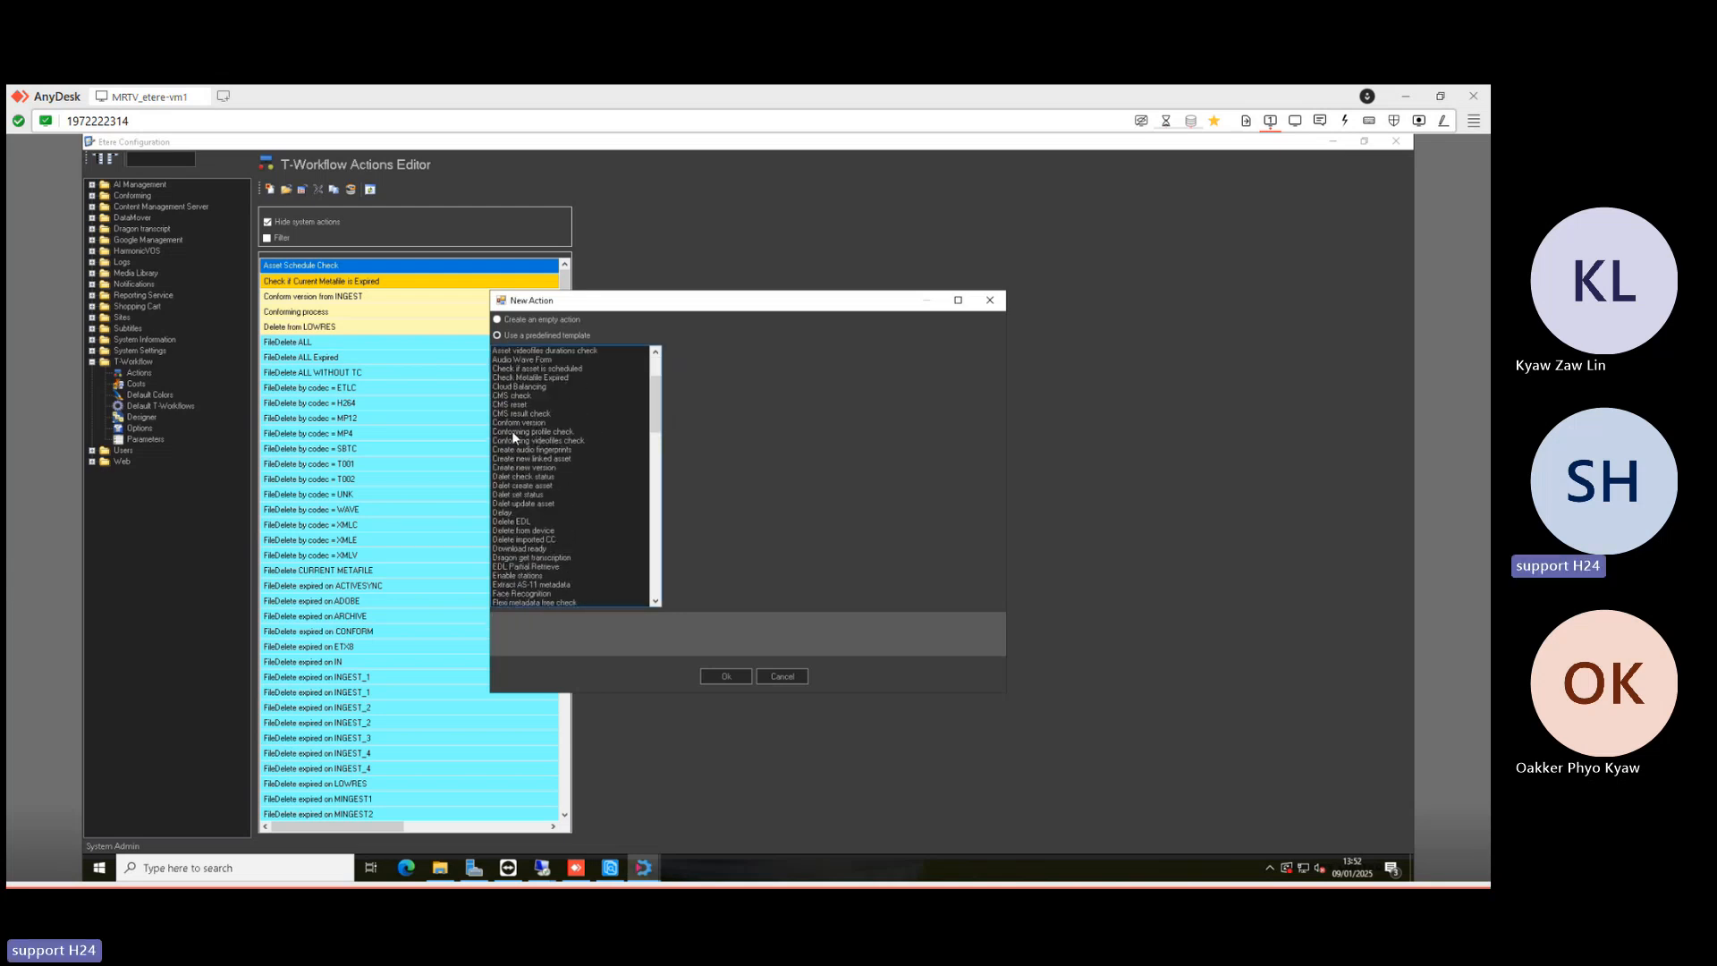
{"action": "left_click_drag", "start_coordinate": [655, 412], "coordinate": [636, 458]}
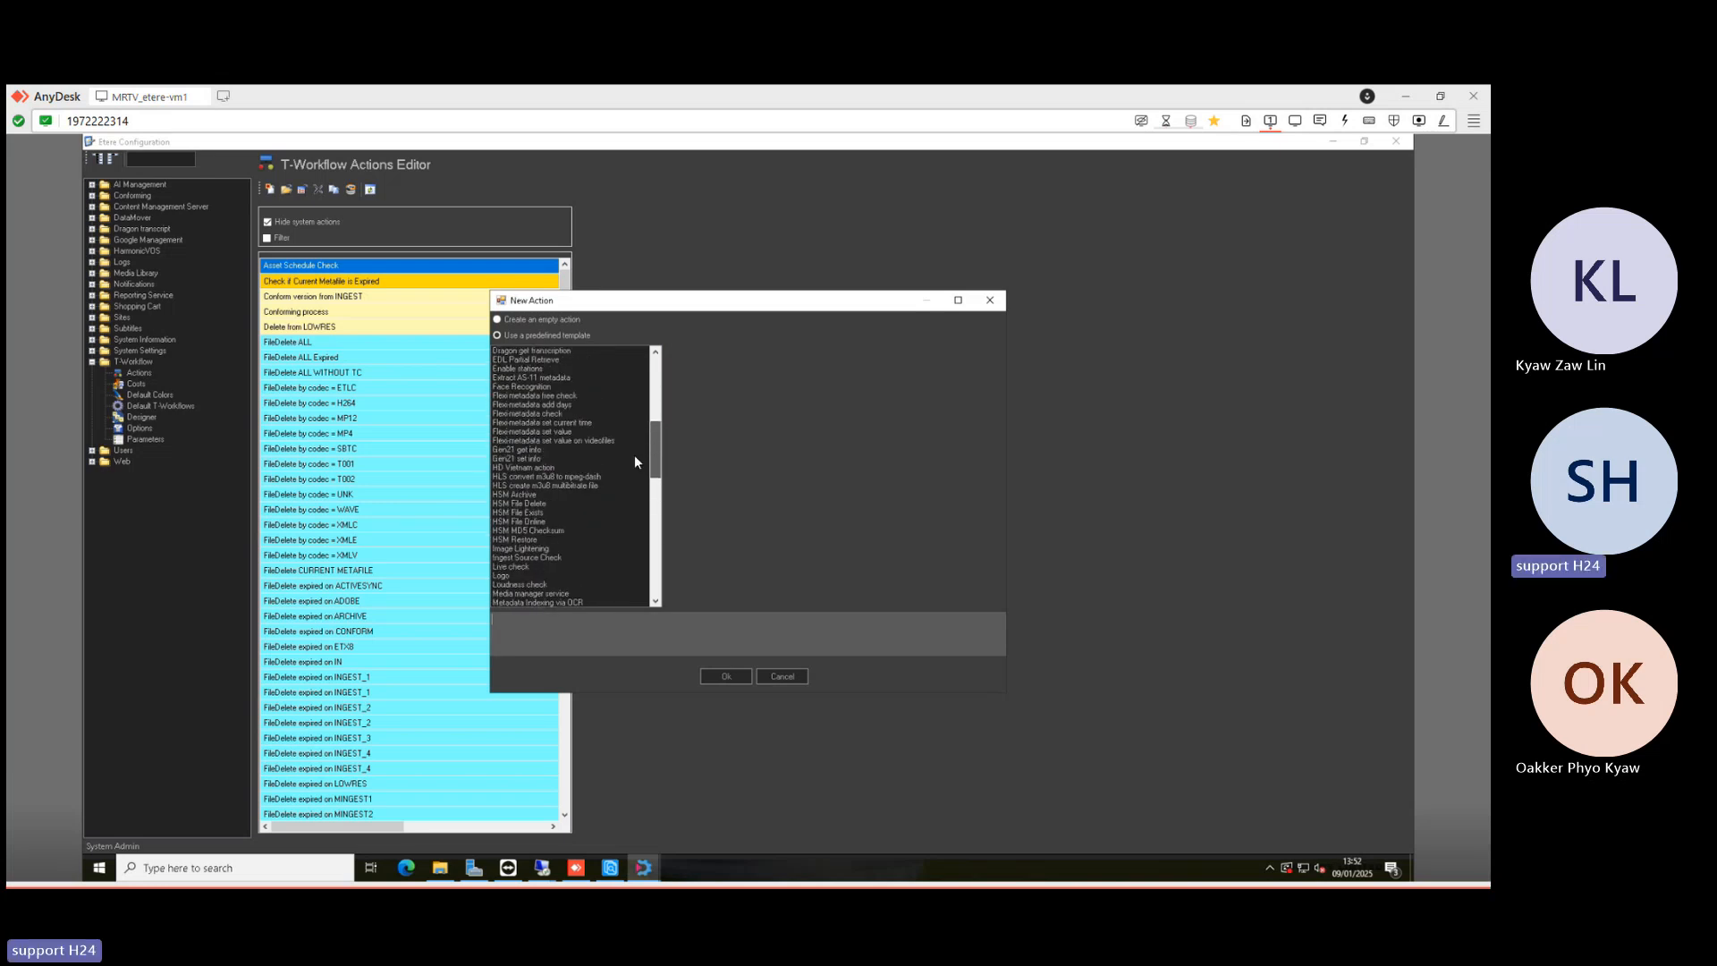
{"action": "left_click", "coordinate": [523, 412]}
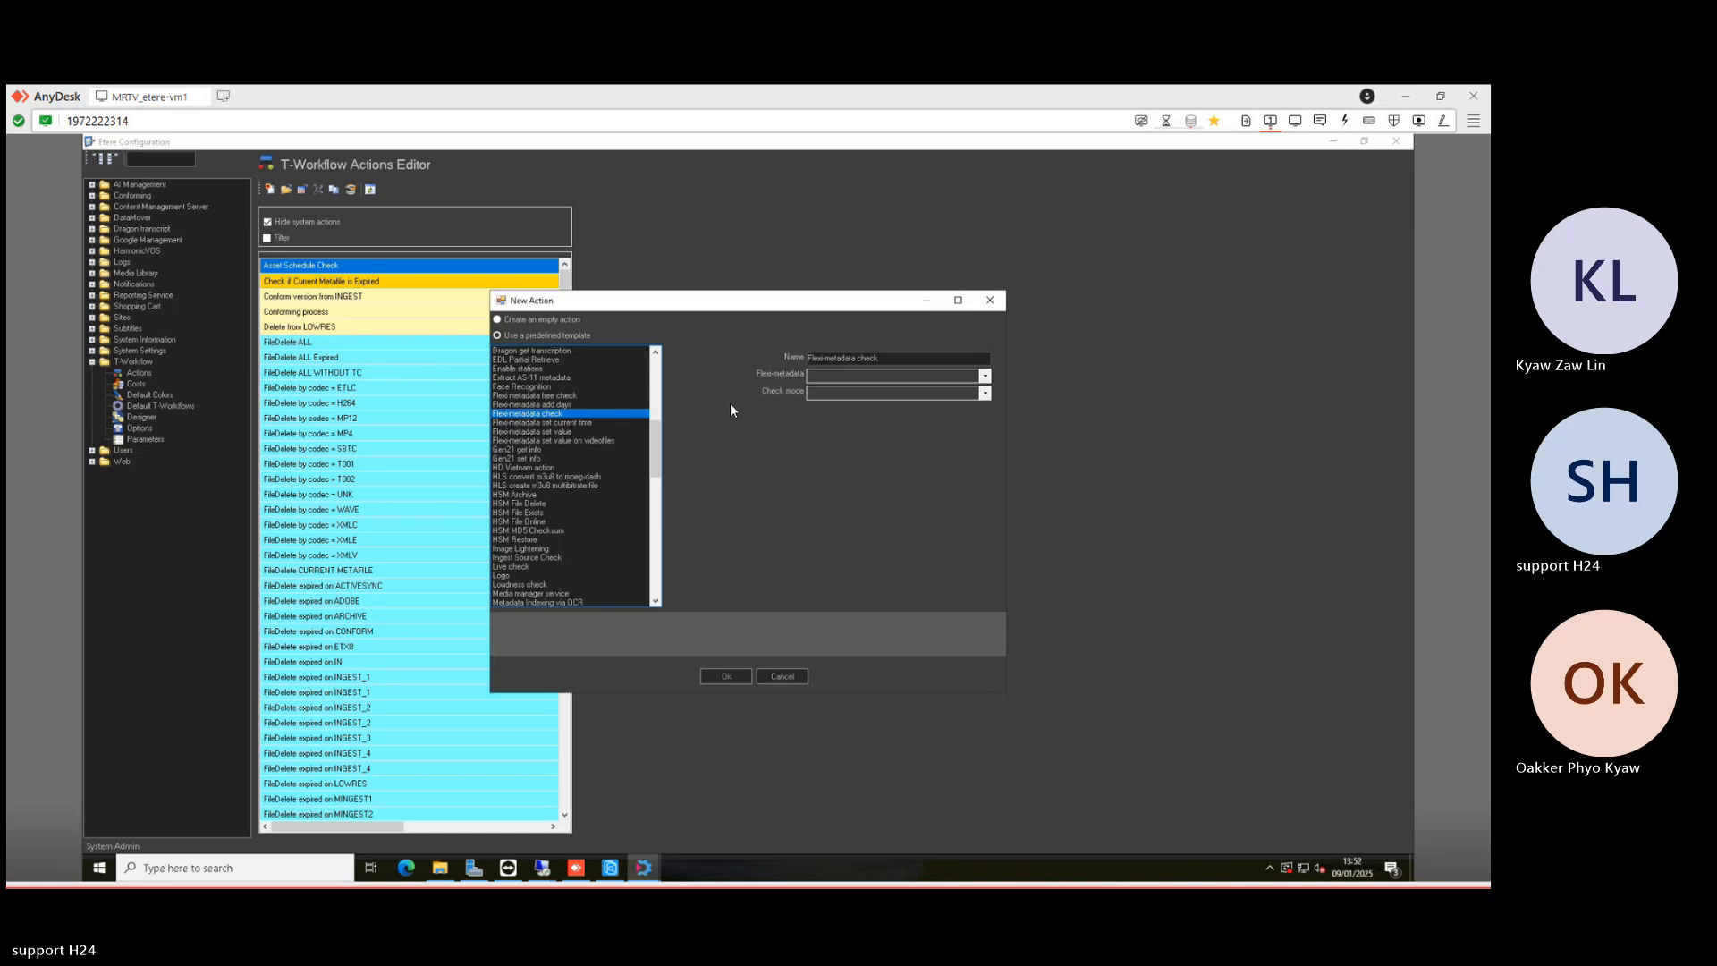
- Set Flexi-metadata to ADOBE FLEXI and Check mode to Based on workflow, and confirm the action
{"action": "left_click", "coordinate": [874, 378]}
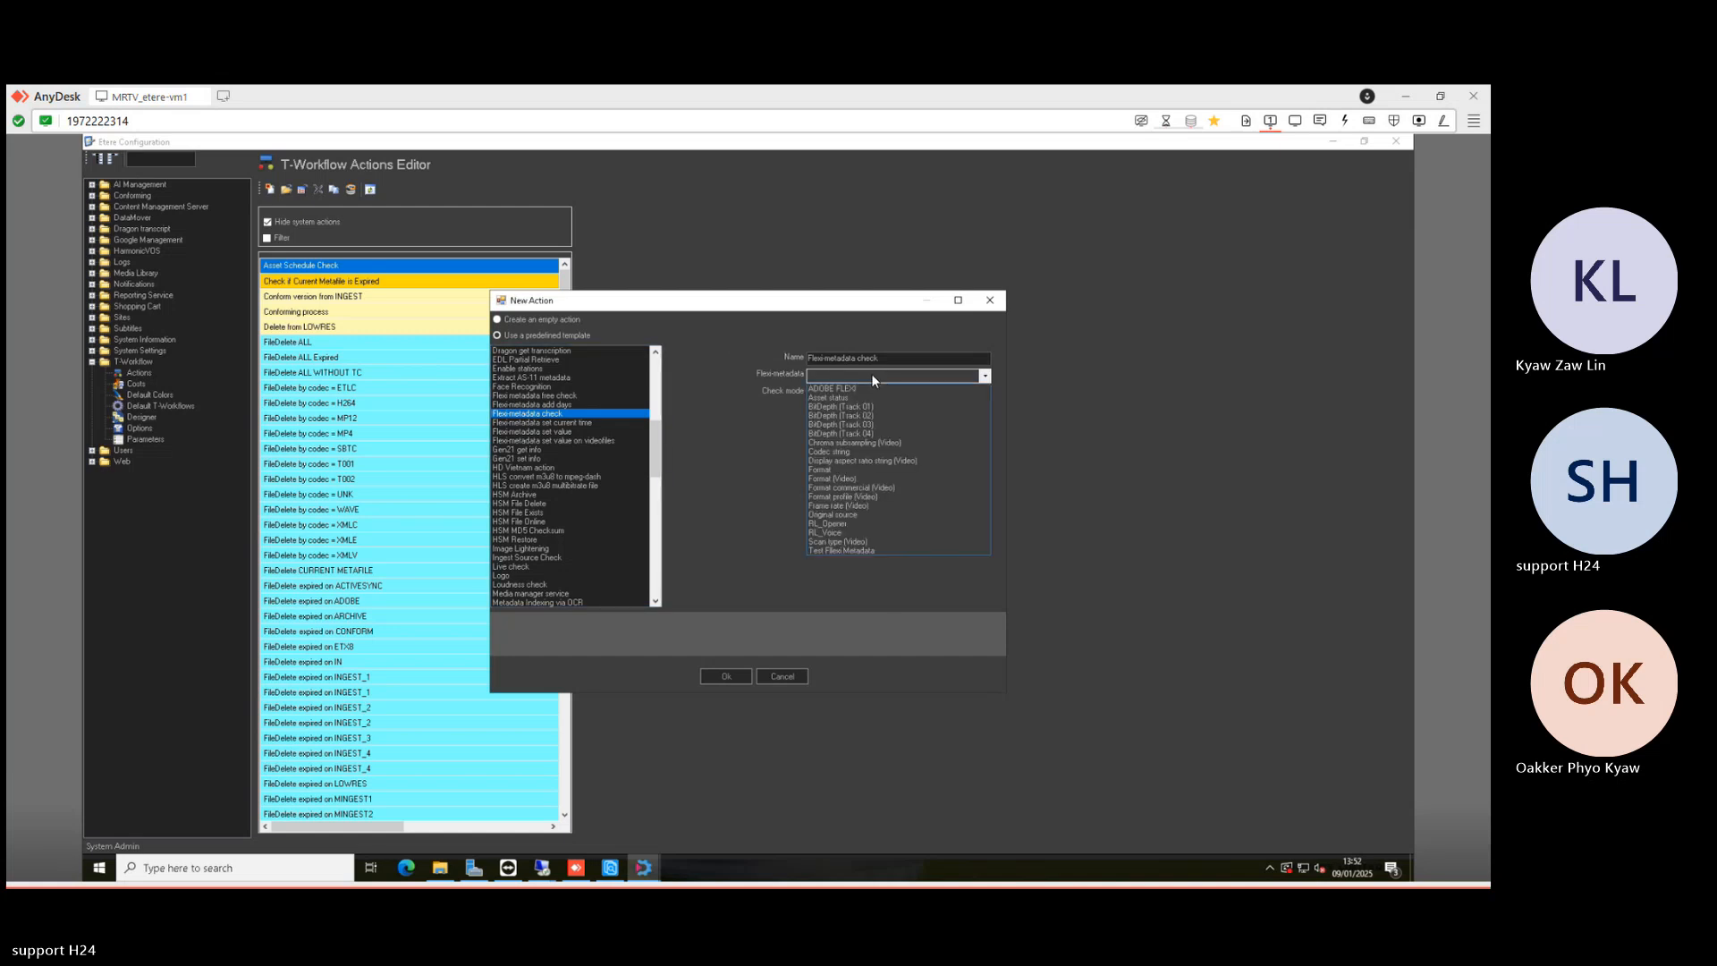
{"action": "left_click", "coordinate": [864, 388]}
{"action": "left_click", "coordinate": [862, 392]}
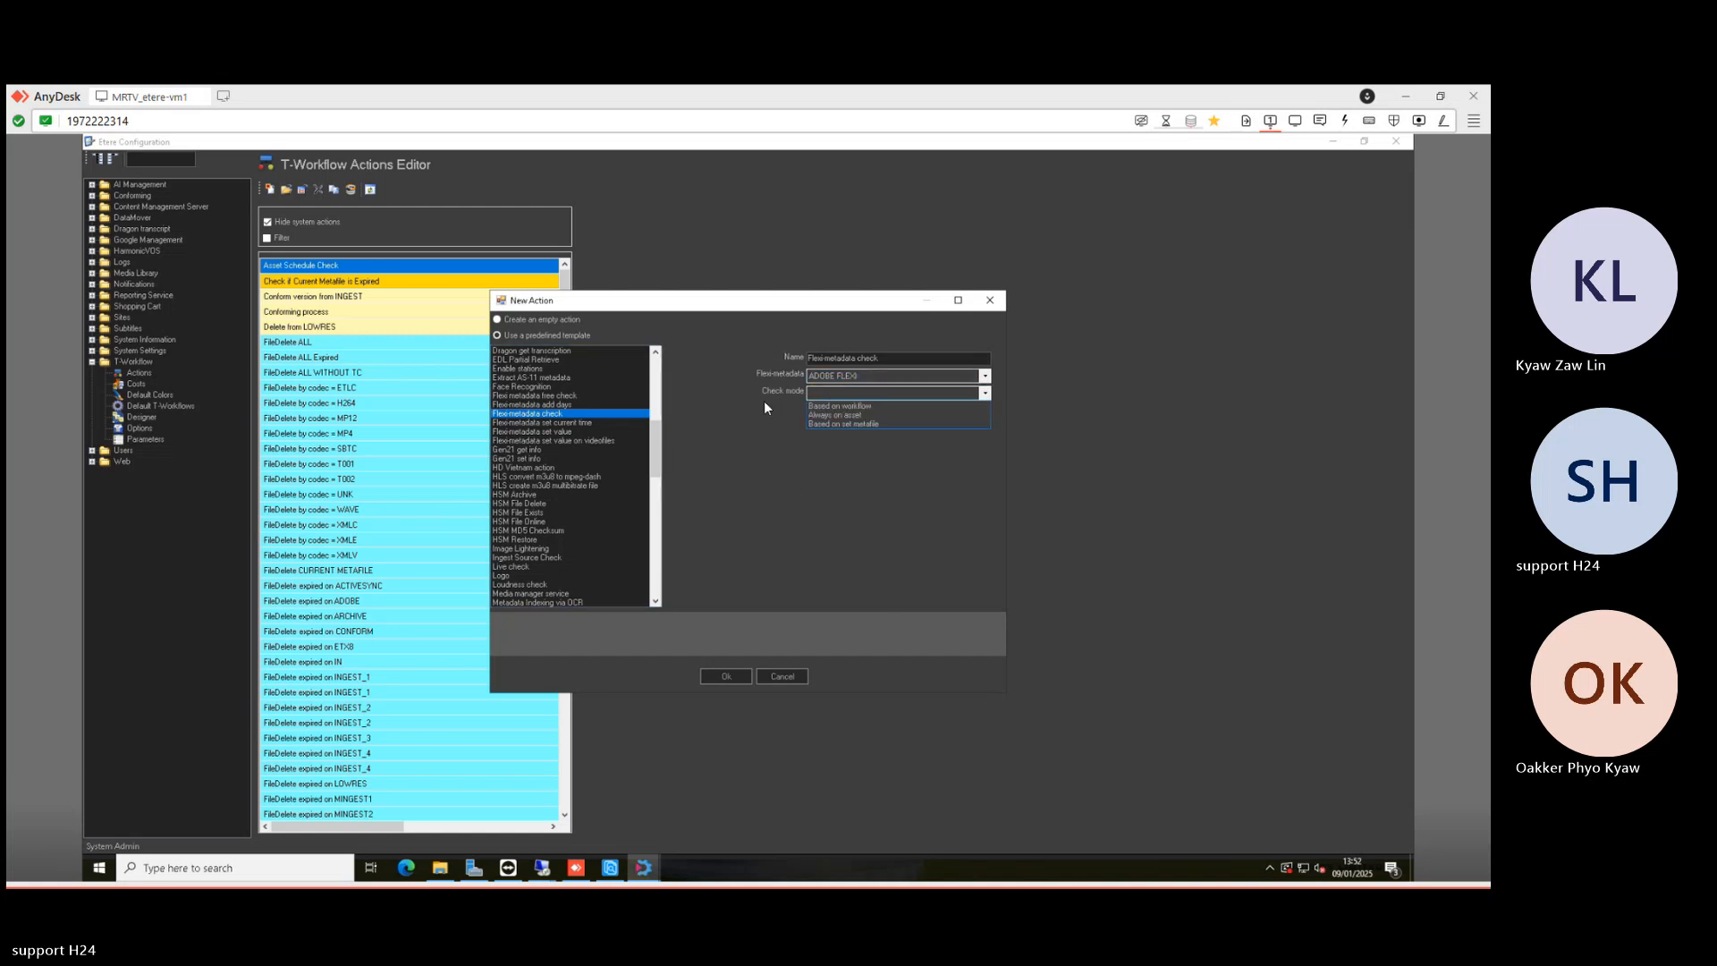
{"action": "left_click", "coordinate": [831, 405]}
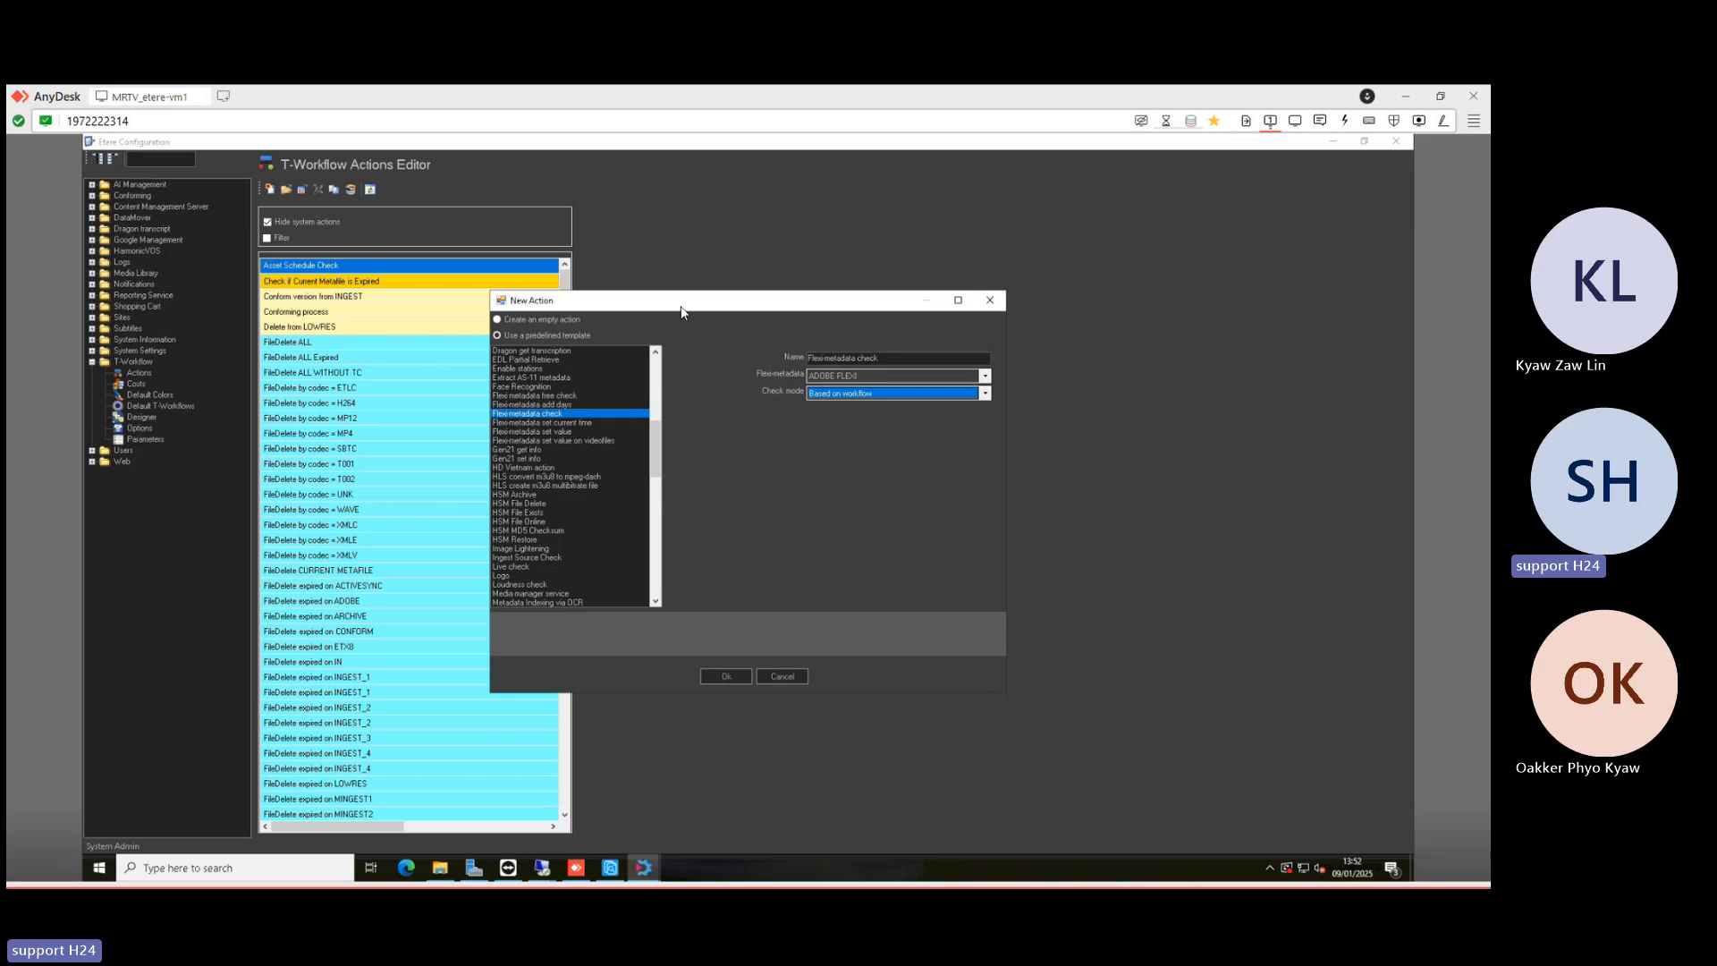
{"action": "left_click_drag", "start_coordinate": [693, 314], "coordinate": [727, 317]}
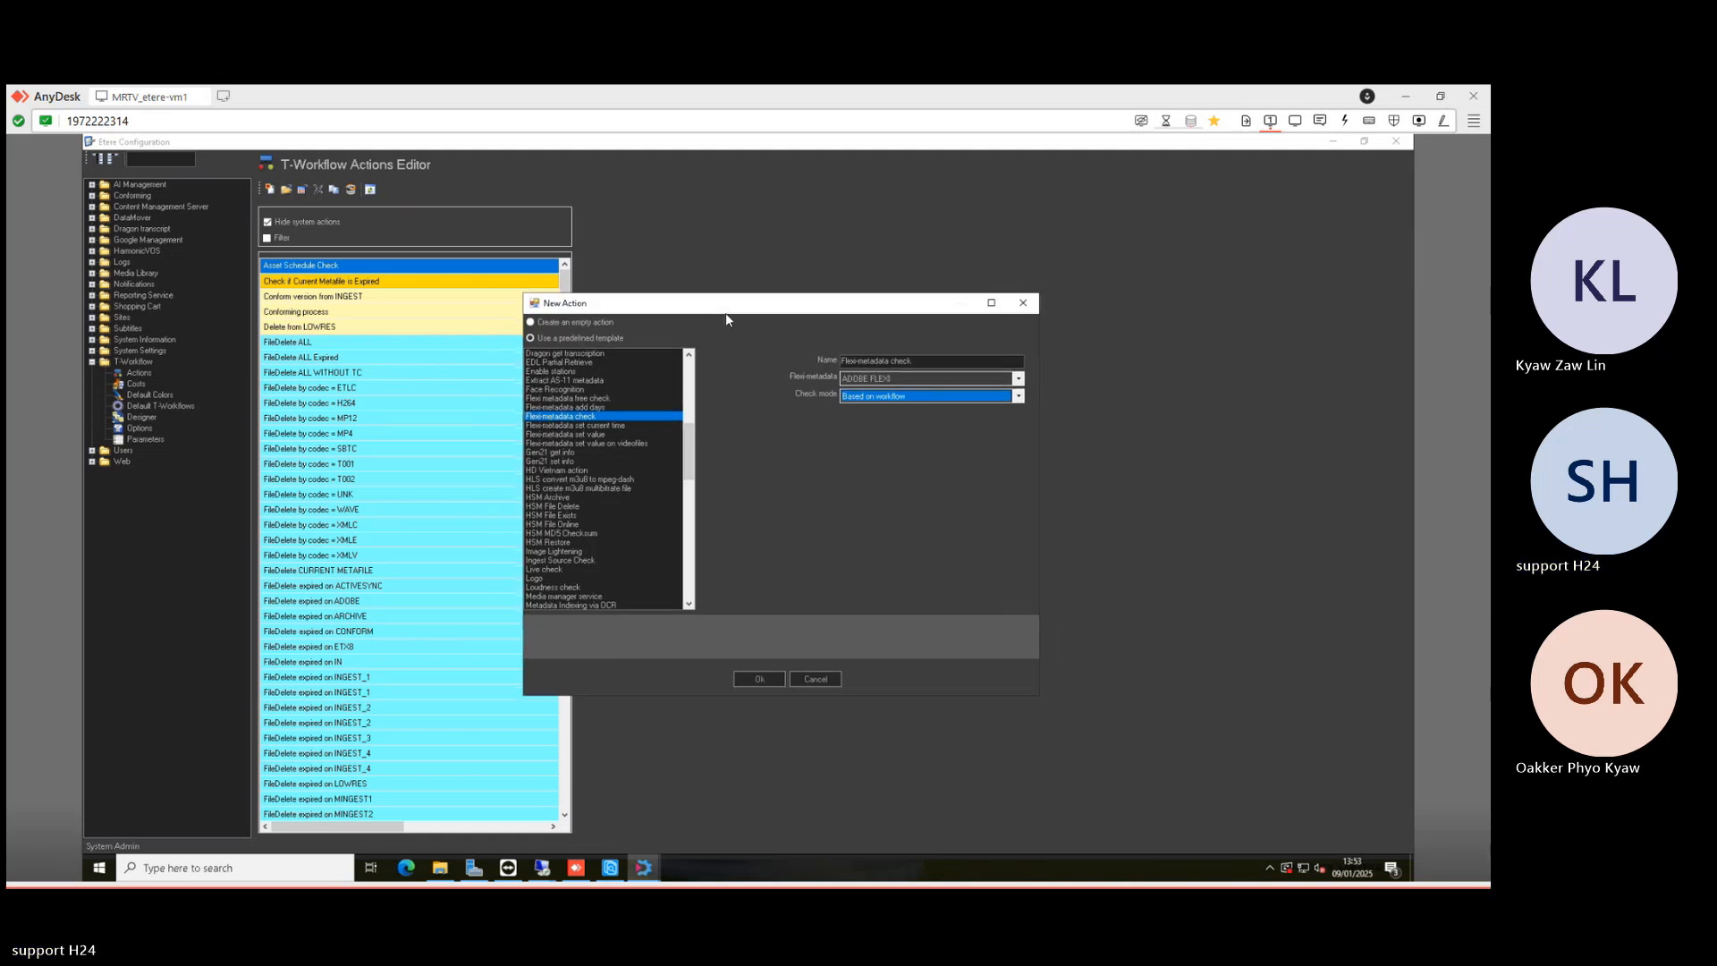
{"action": "left_click", "coordinate": [761, 681]}
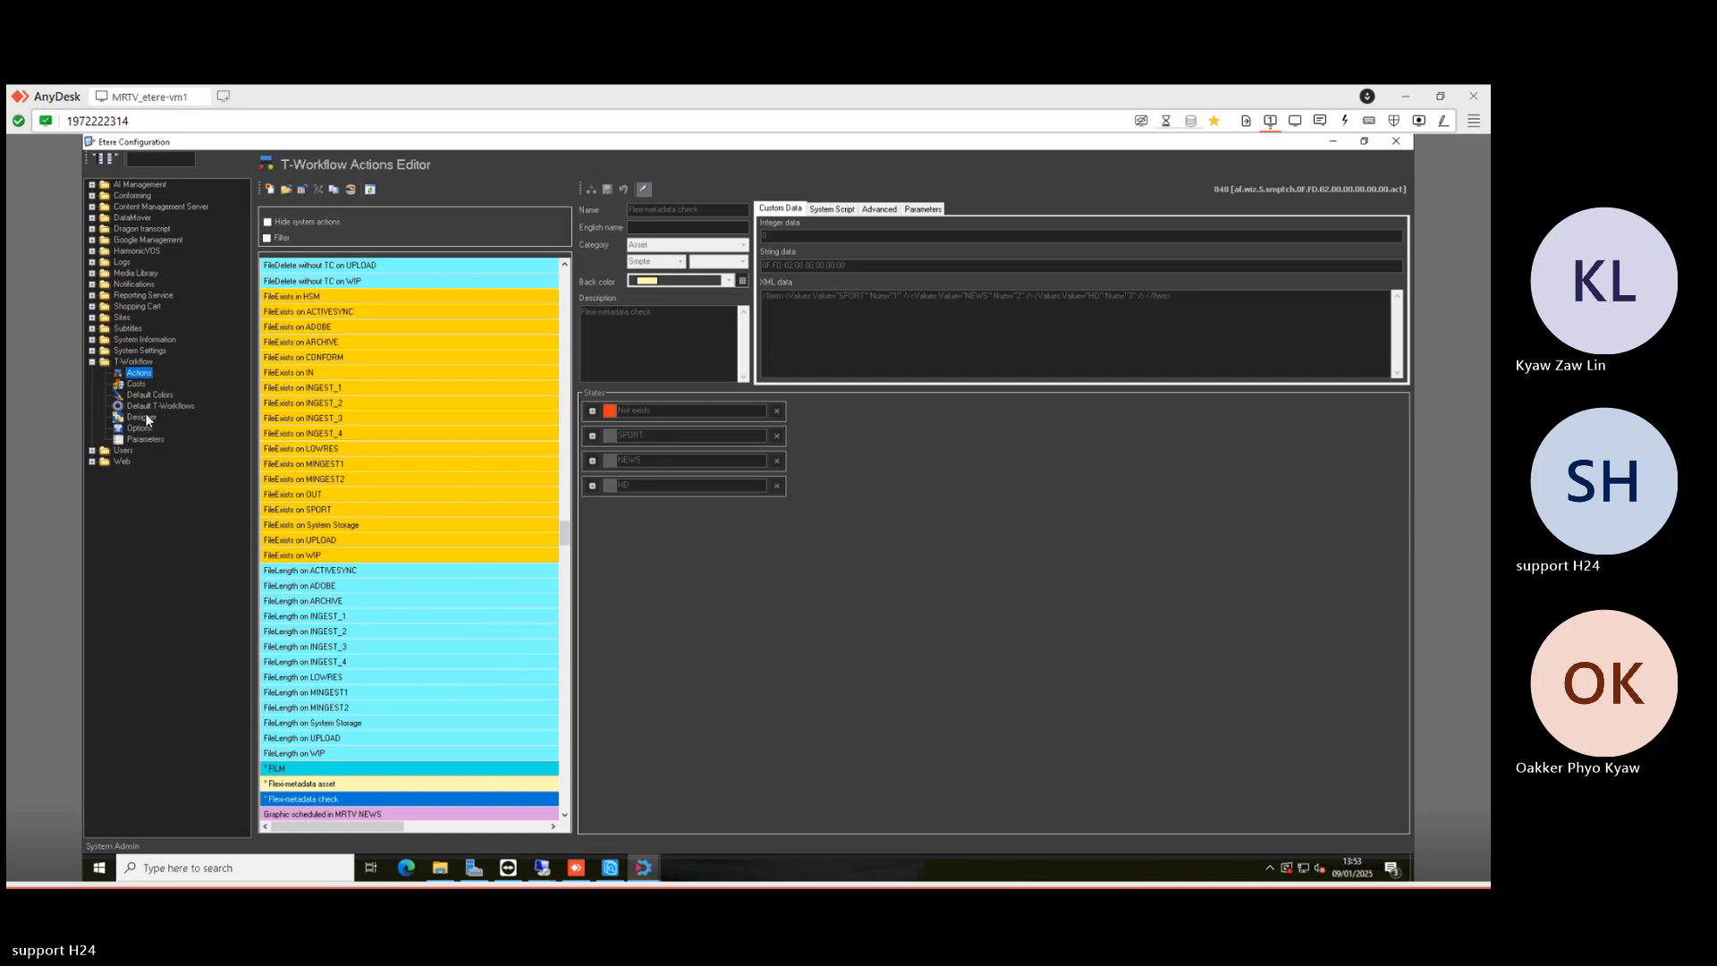
{"action": "left_click", "coordinate": [645, 190]}
{"action": "key", "text": "ctrl+c"}
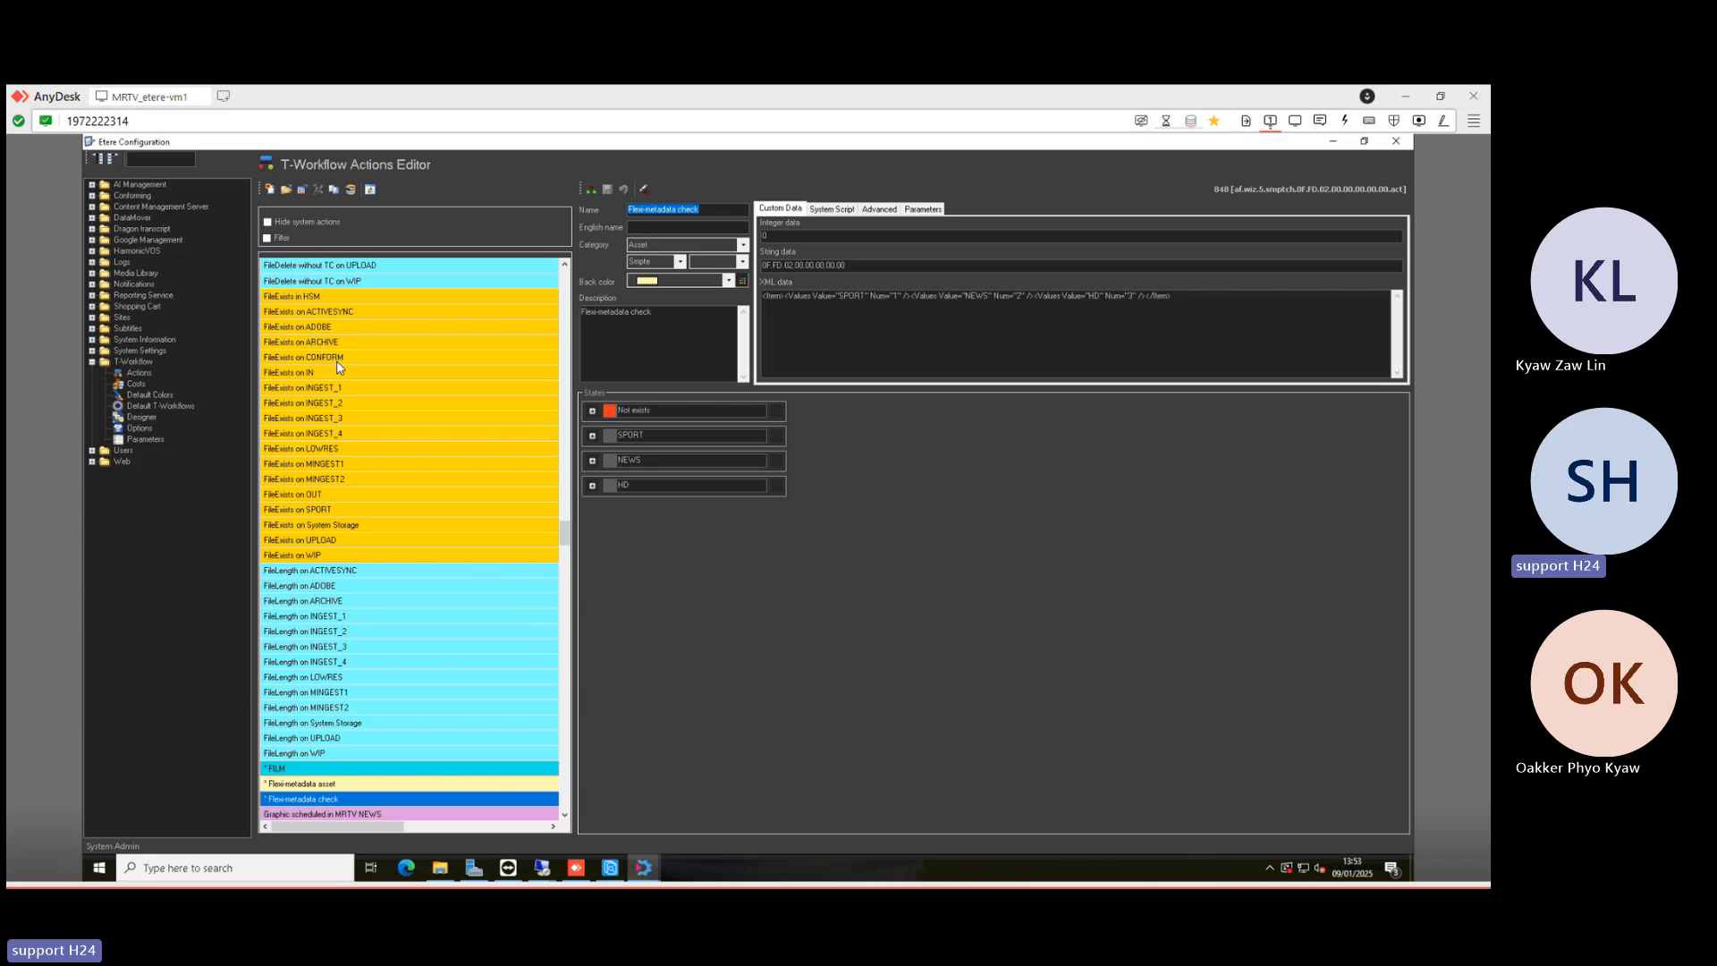
{"action": "left_click", "coordinate": [147, 415]}
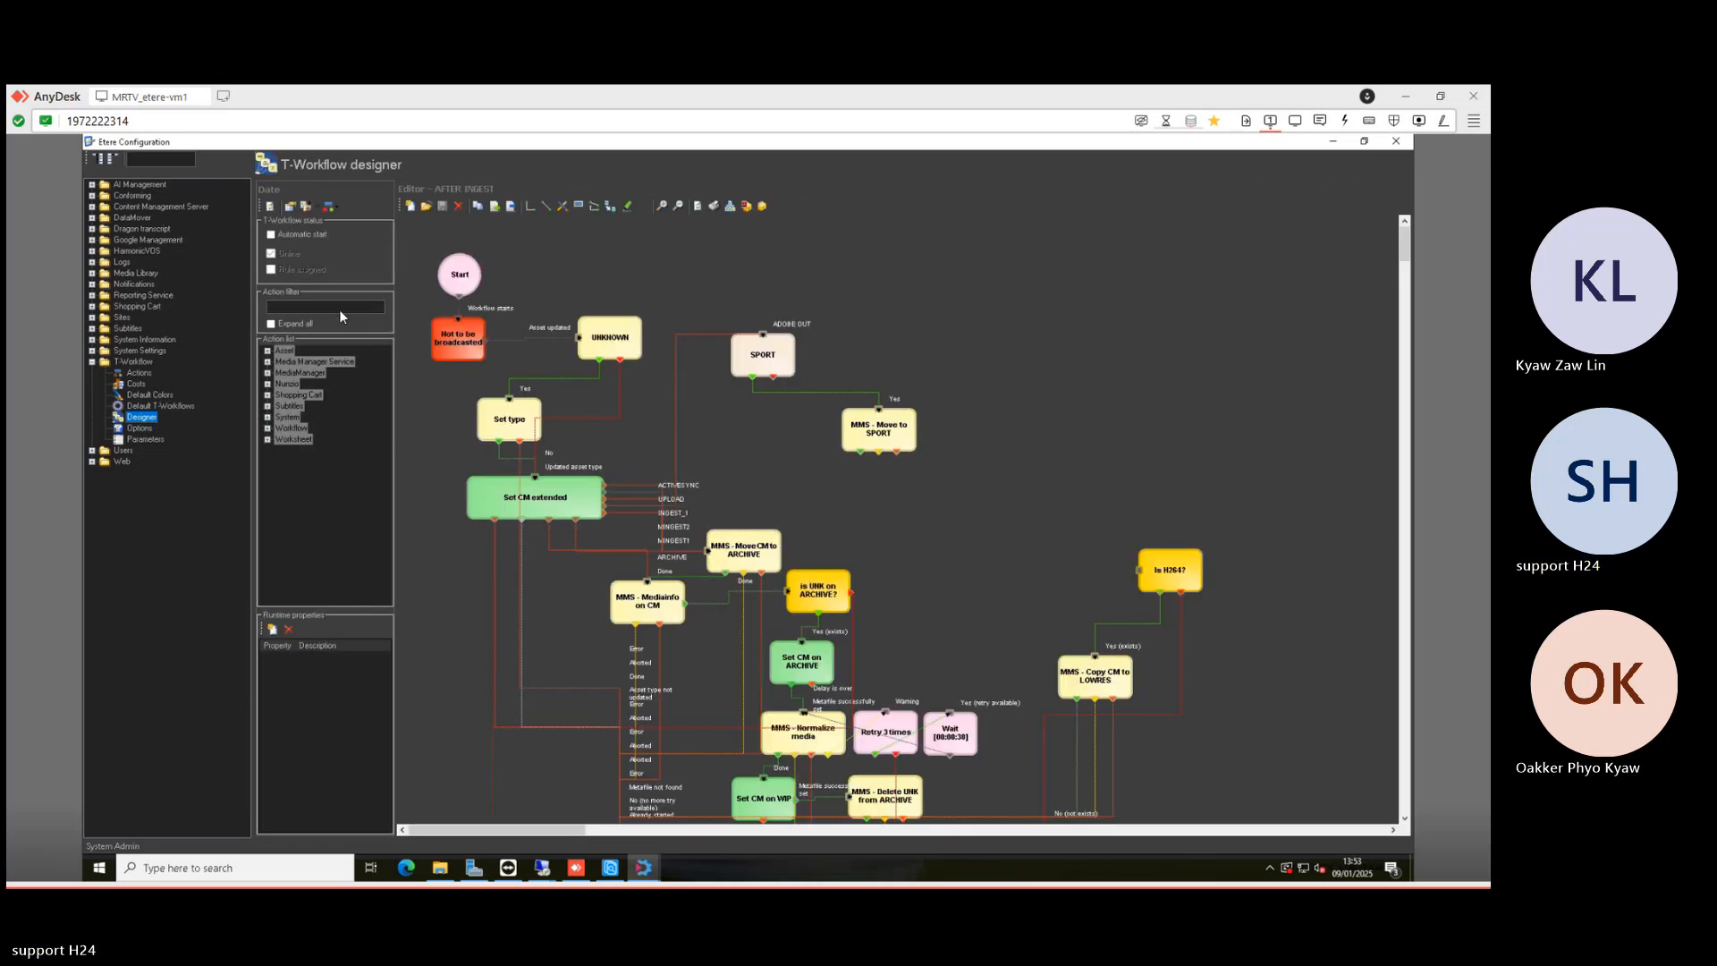
- Place a Flexi-metadata check node below SPORT in the diagram and reposition the nodes
{"action": "left_click", "coordinate": [342, 307]}
{"action": "key", "text": "ctrl+v"}
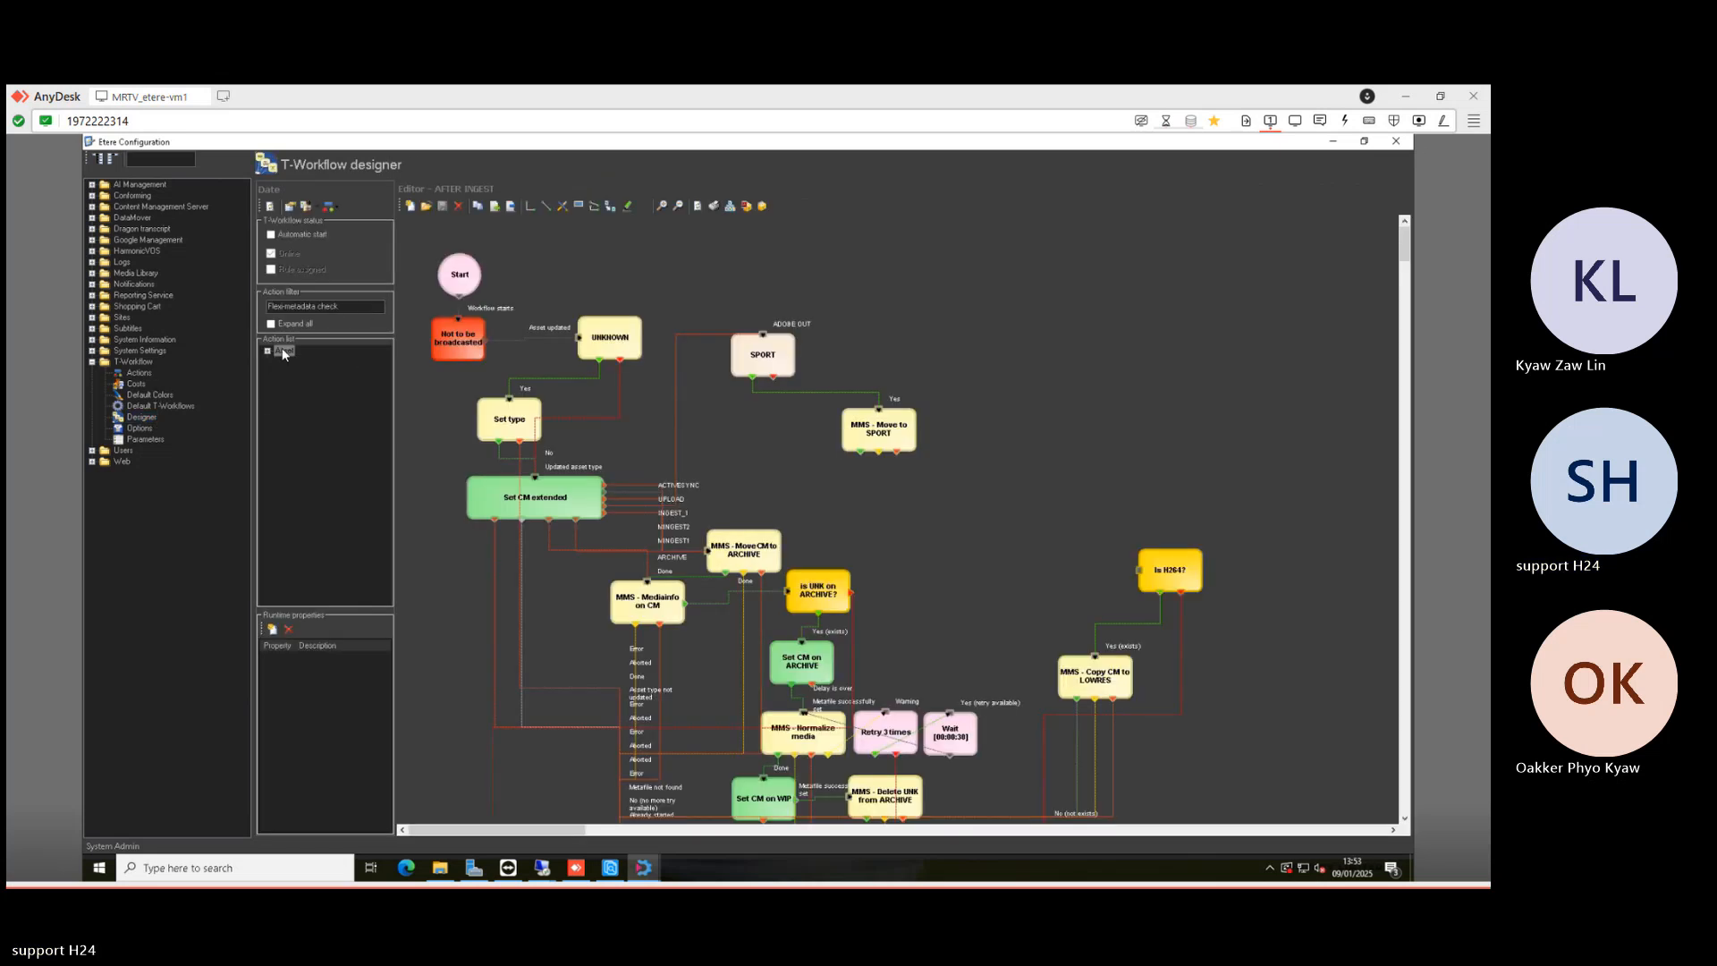
{"action": "left_click", "coordinate": [288, 323]}
{"action": "left_click_drag", "start_coordinate": [771, 432], "coordinate": [752, 420]}
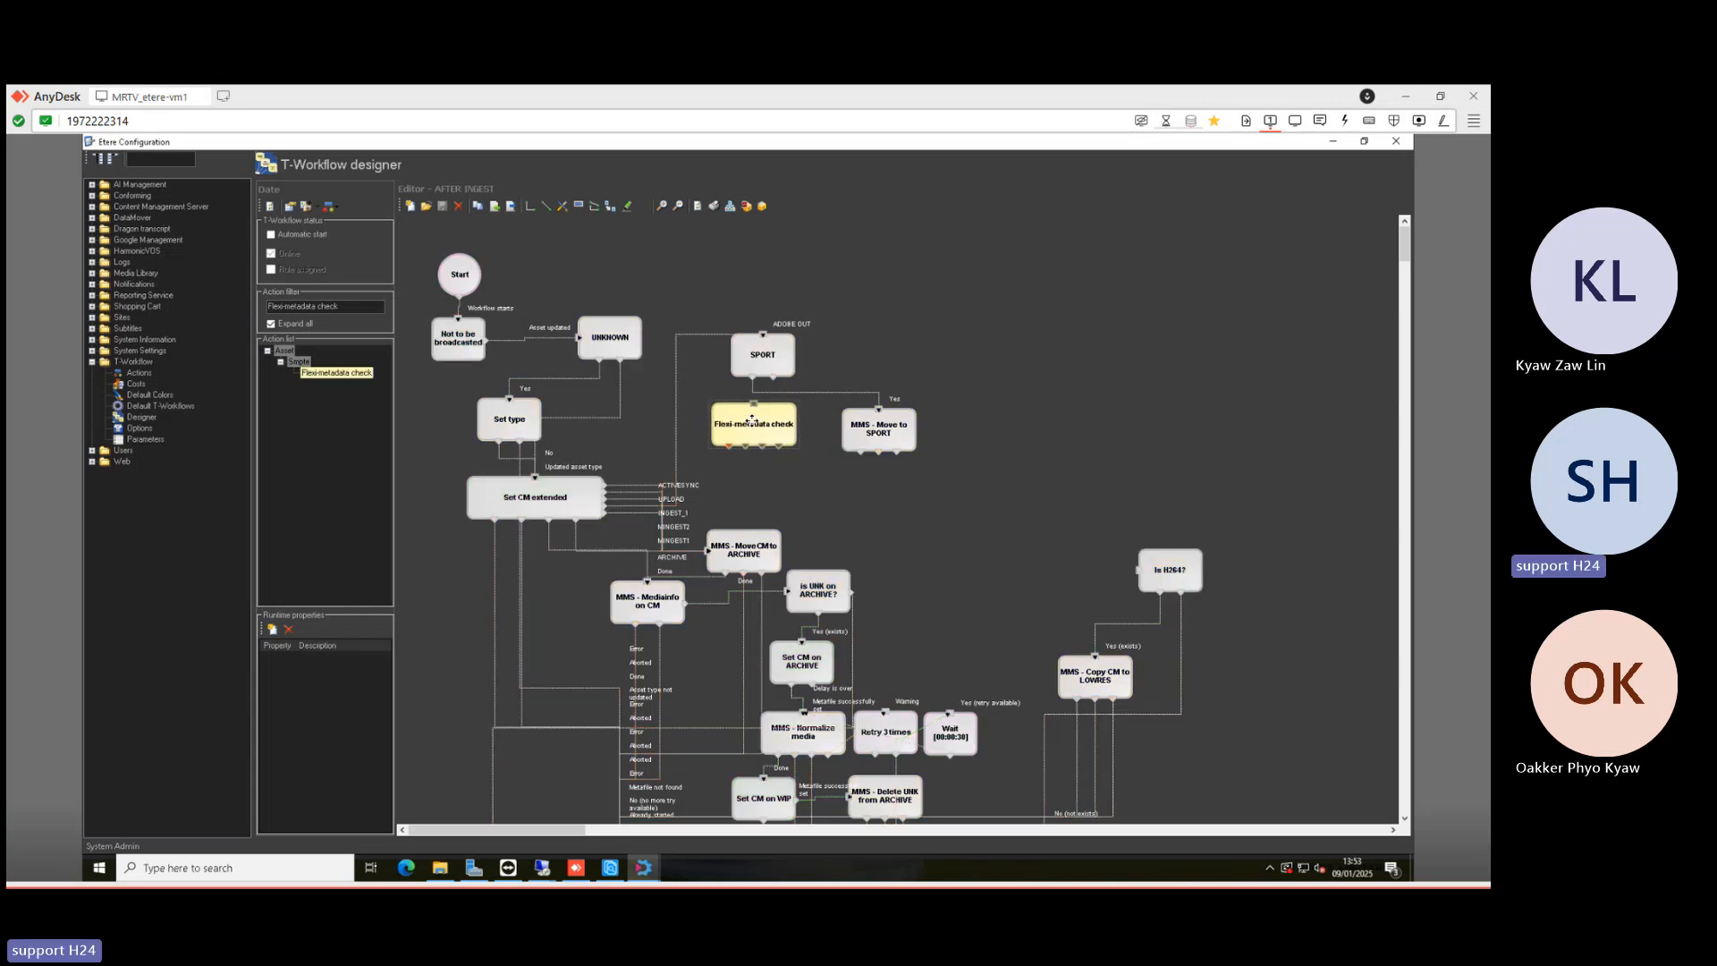
{"action": "left_click", "coordinate": [777, 471]}
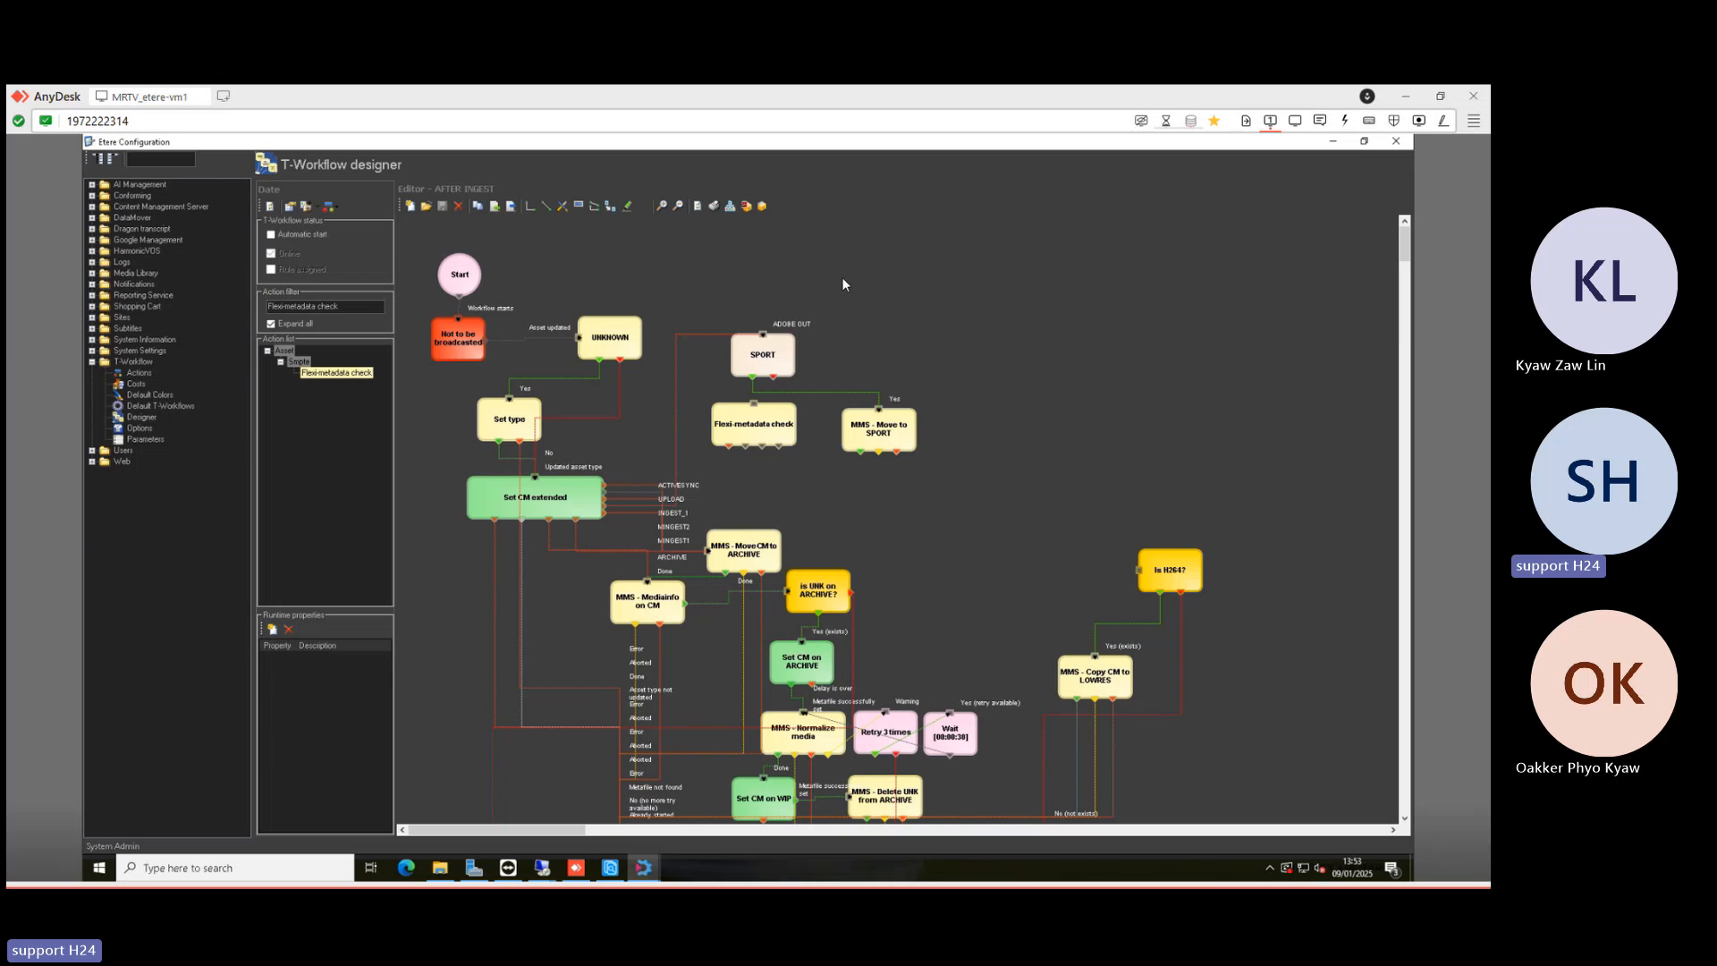
{"action": "left_click_drag", "start_coordinate": [761, 362], "coordinate": [844, 283]}
{"action": "left_click", "coordinate": [699, 493]}
{"action": "left_click_drag", "start_coordinate": [738, 435], "coordinate": [752, 426]}
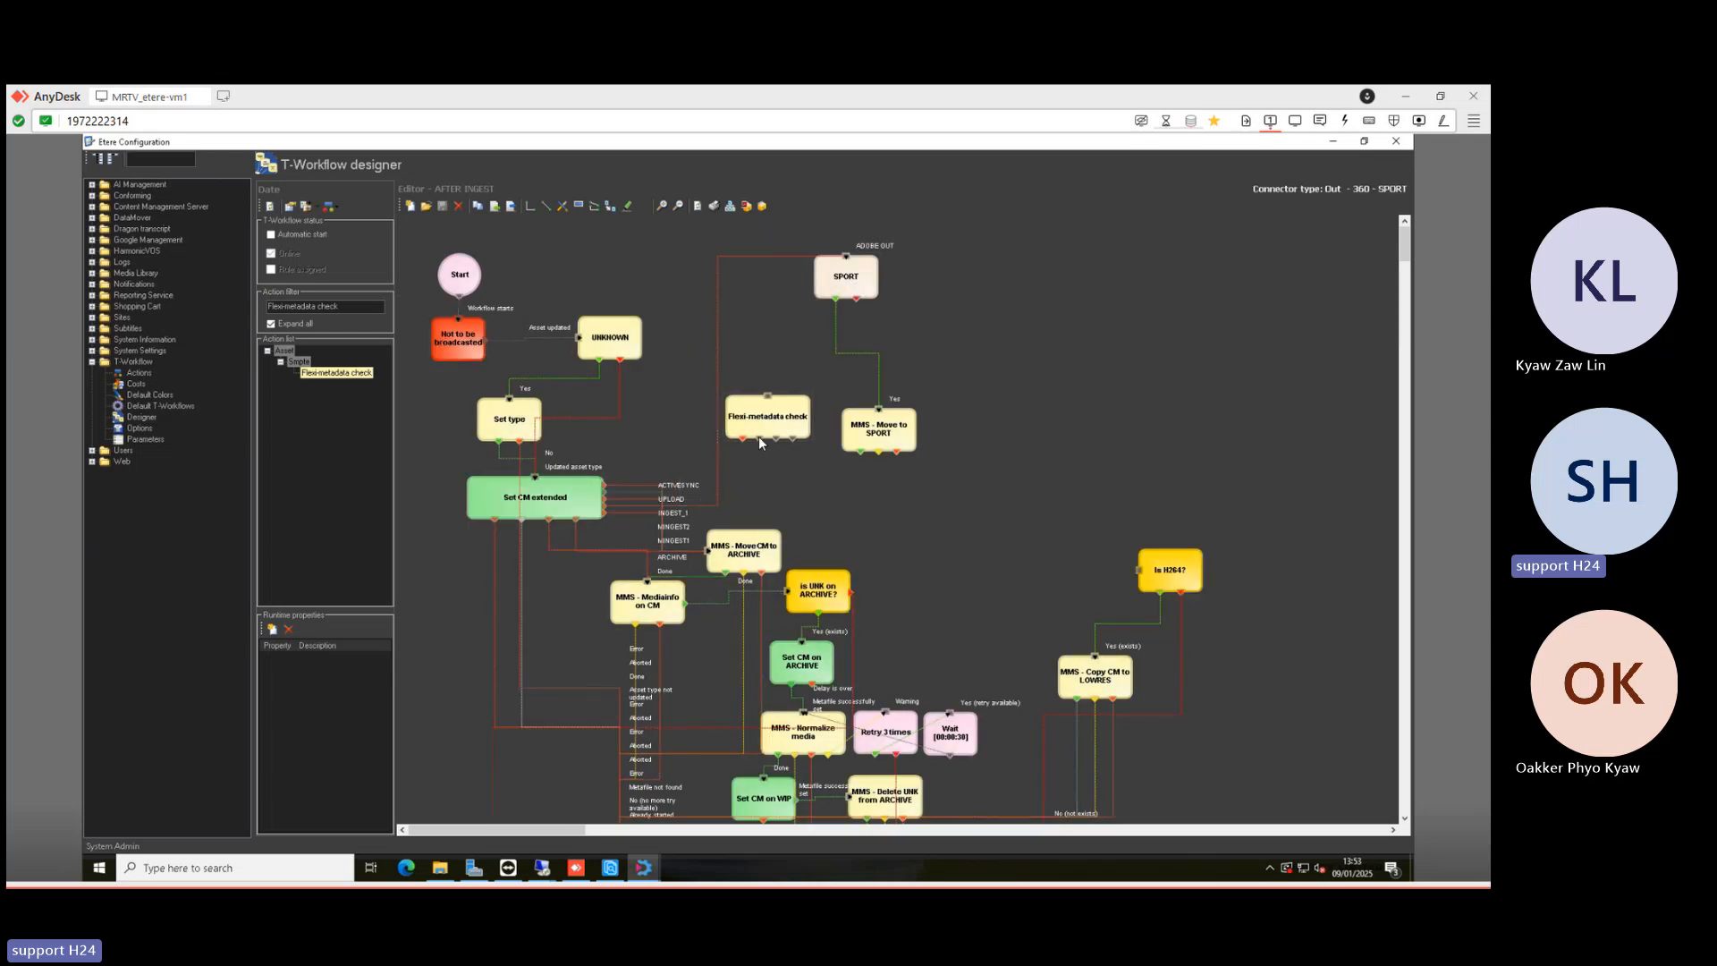
- Connect the check's SPORT output to MMS - Move to SPORT and HD to MMS - Copy CM to LOWRES
{"action": "left_click", "coordinate": [531, 207]}
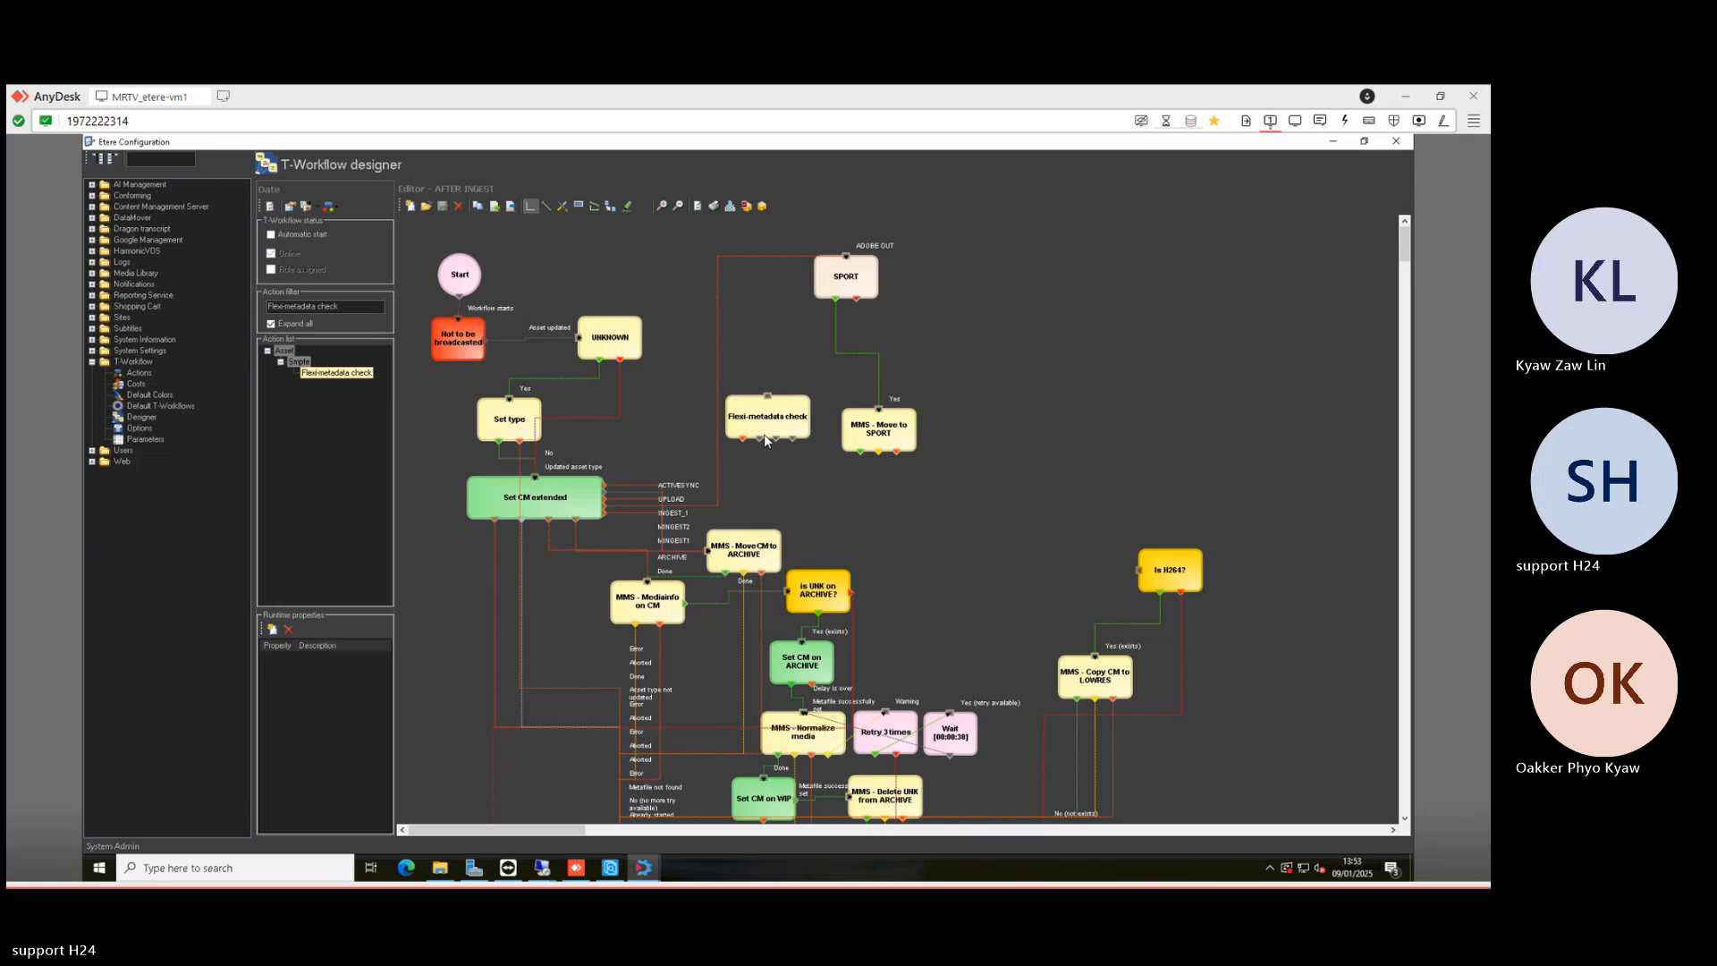
{"action": "left_click", "coordinate": [879, 409]}
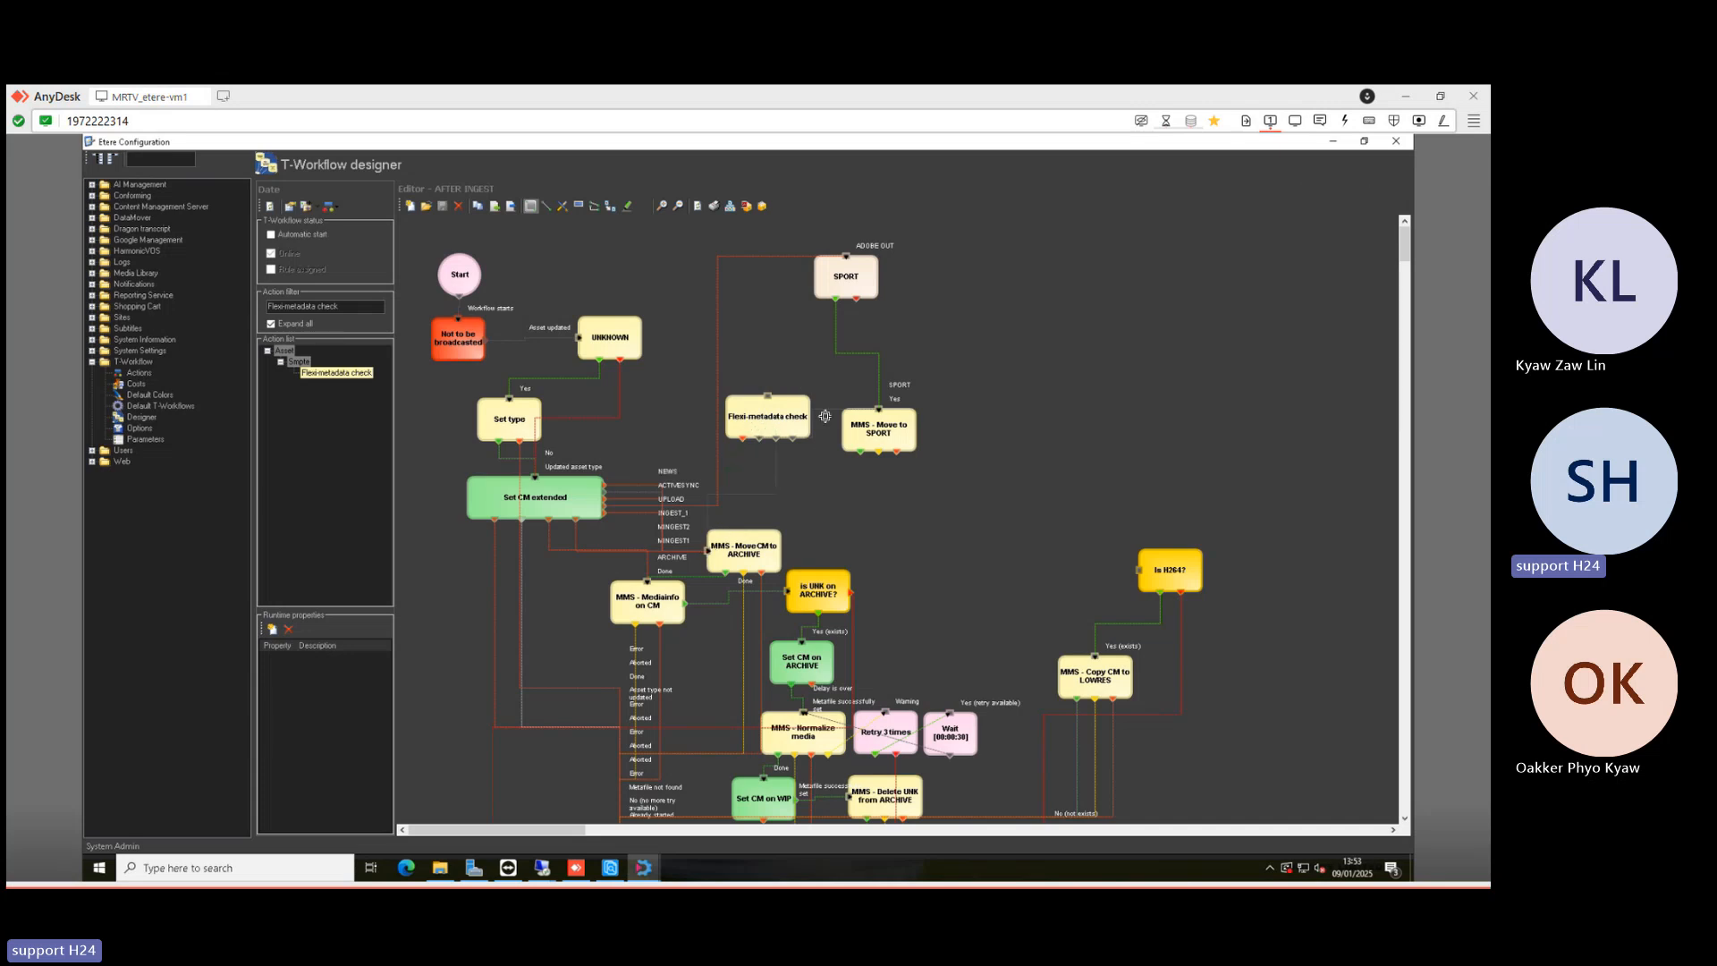
{"action": "left_click_drag", "start_coordinate": [796, 445], "coordinate": [1095, 657]}
- Delete two unwanted links around the Flexi-metadata check node, confirming each removal
{"action": "left_click", "coordinate": [827, 414]}
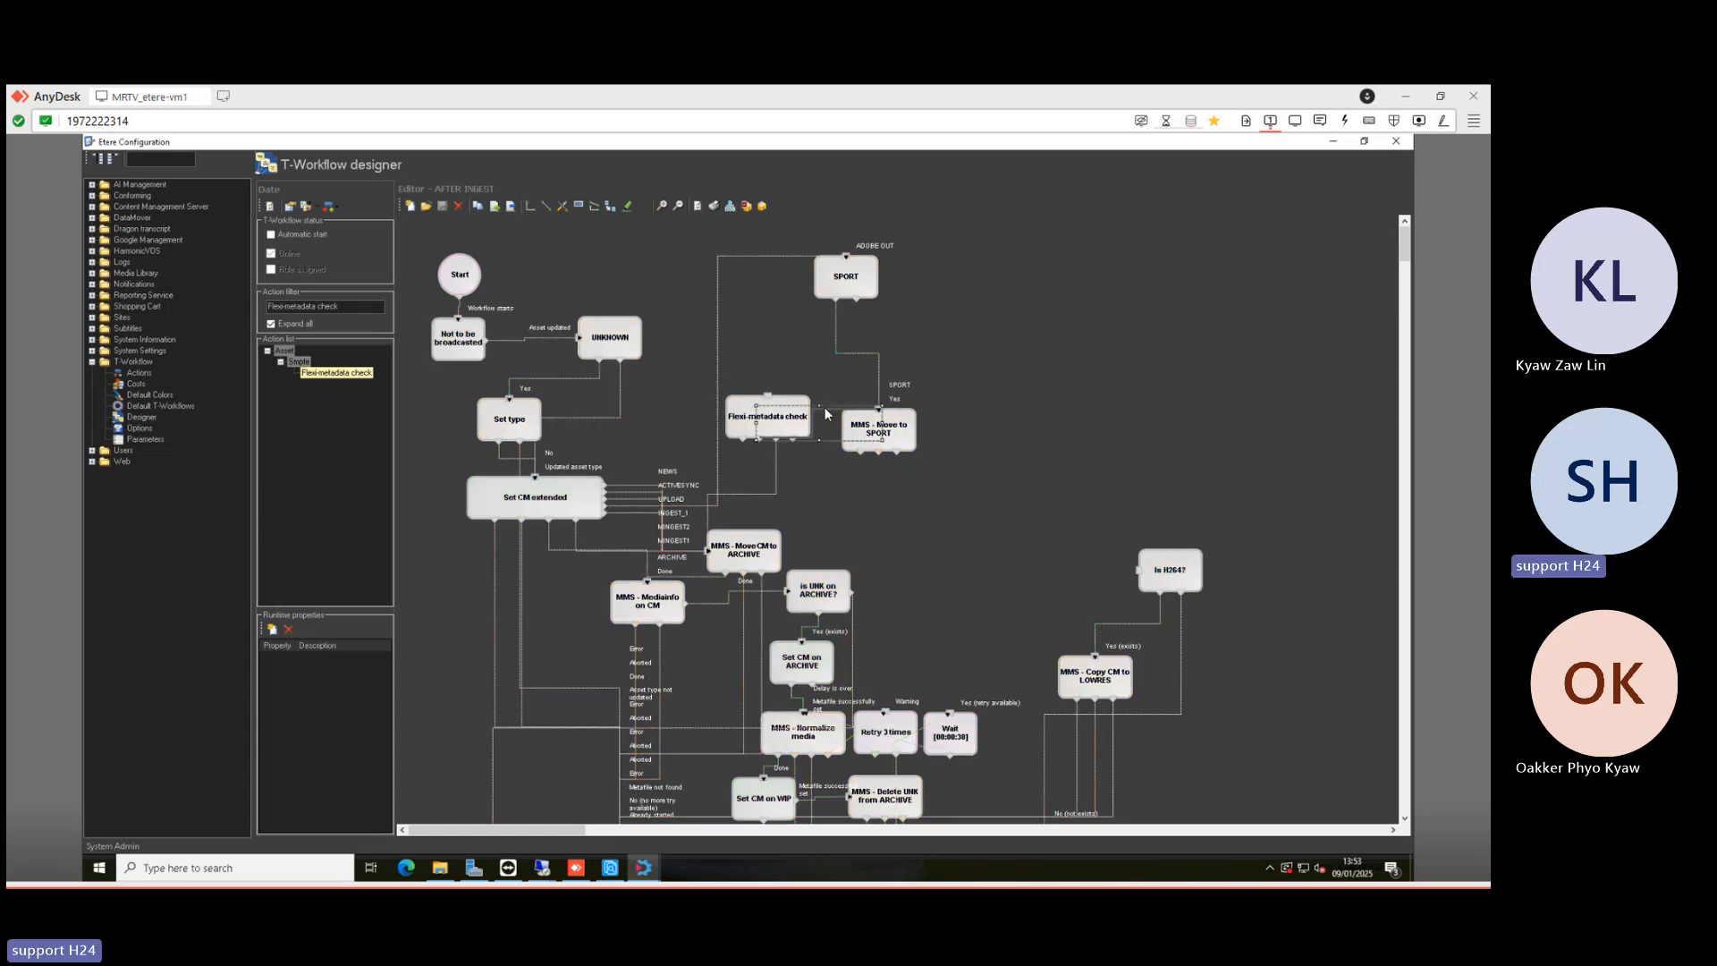
{"action": "key", "text": "Delete"}
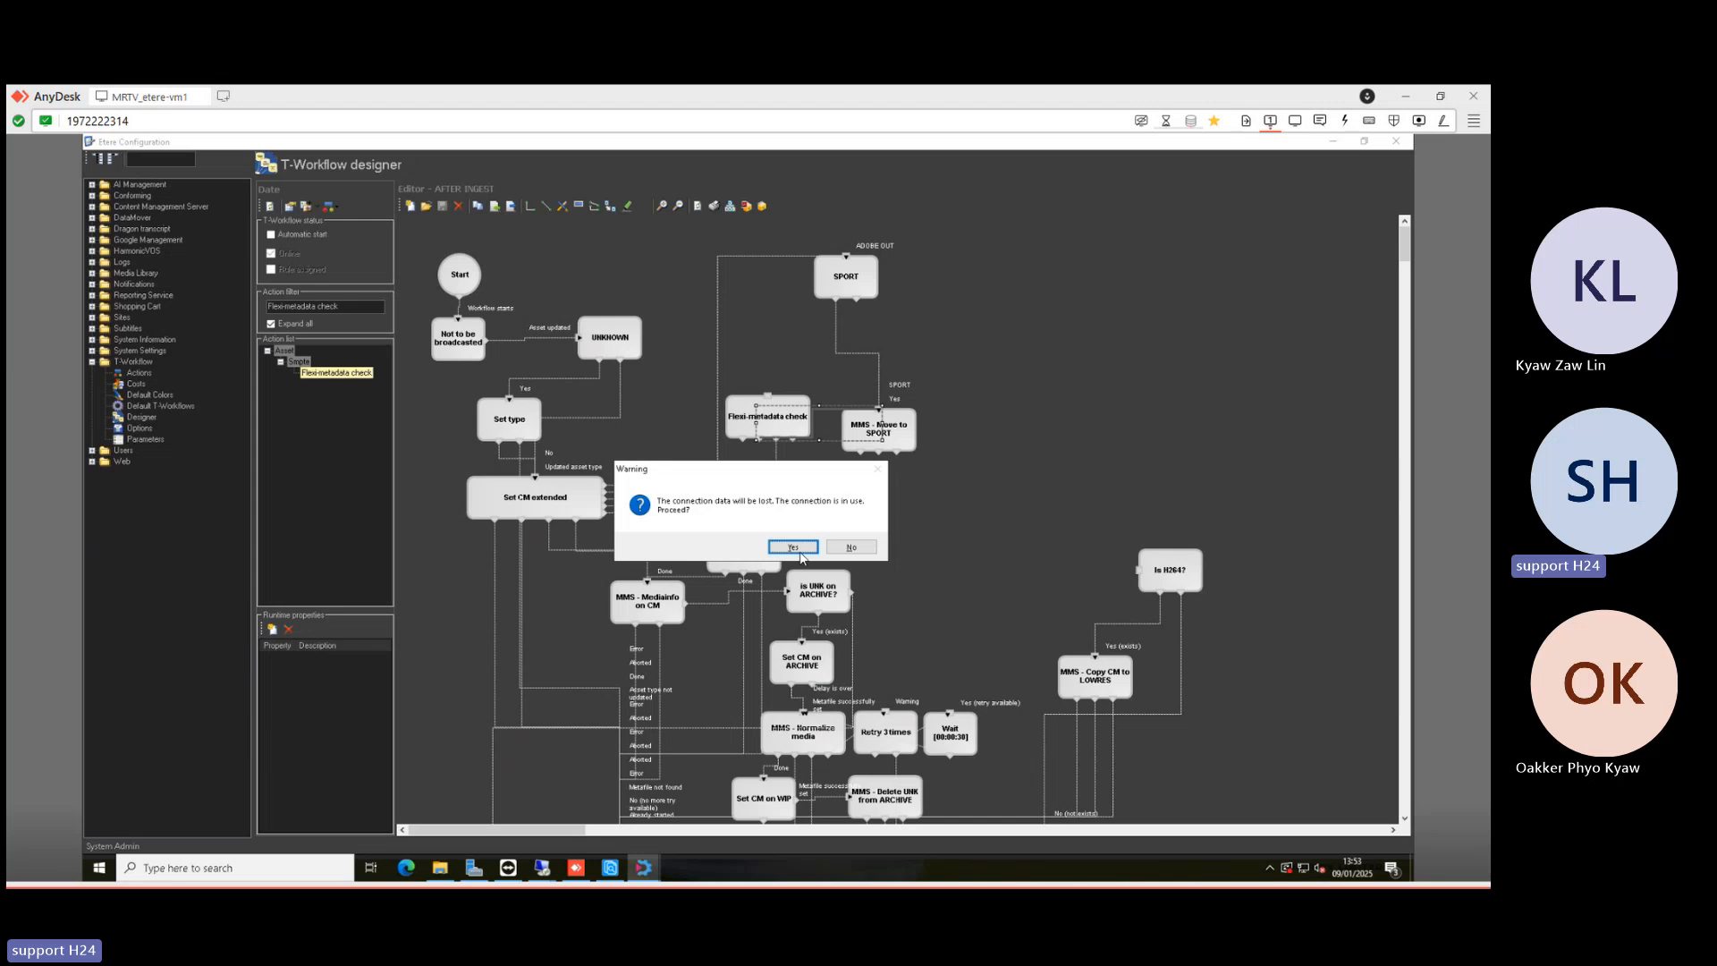
{"action": "left_click", "coordinate": [799, 548]}
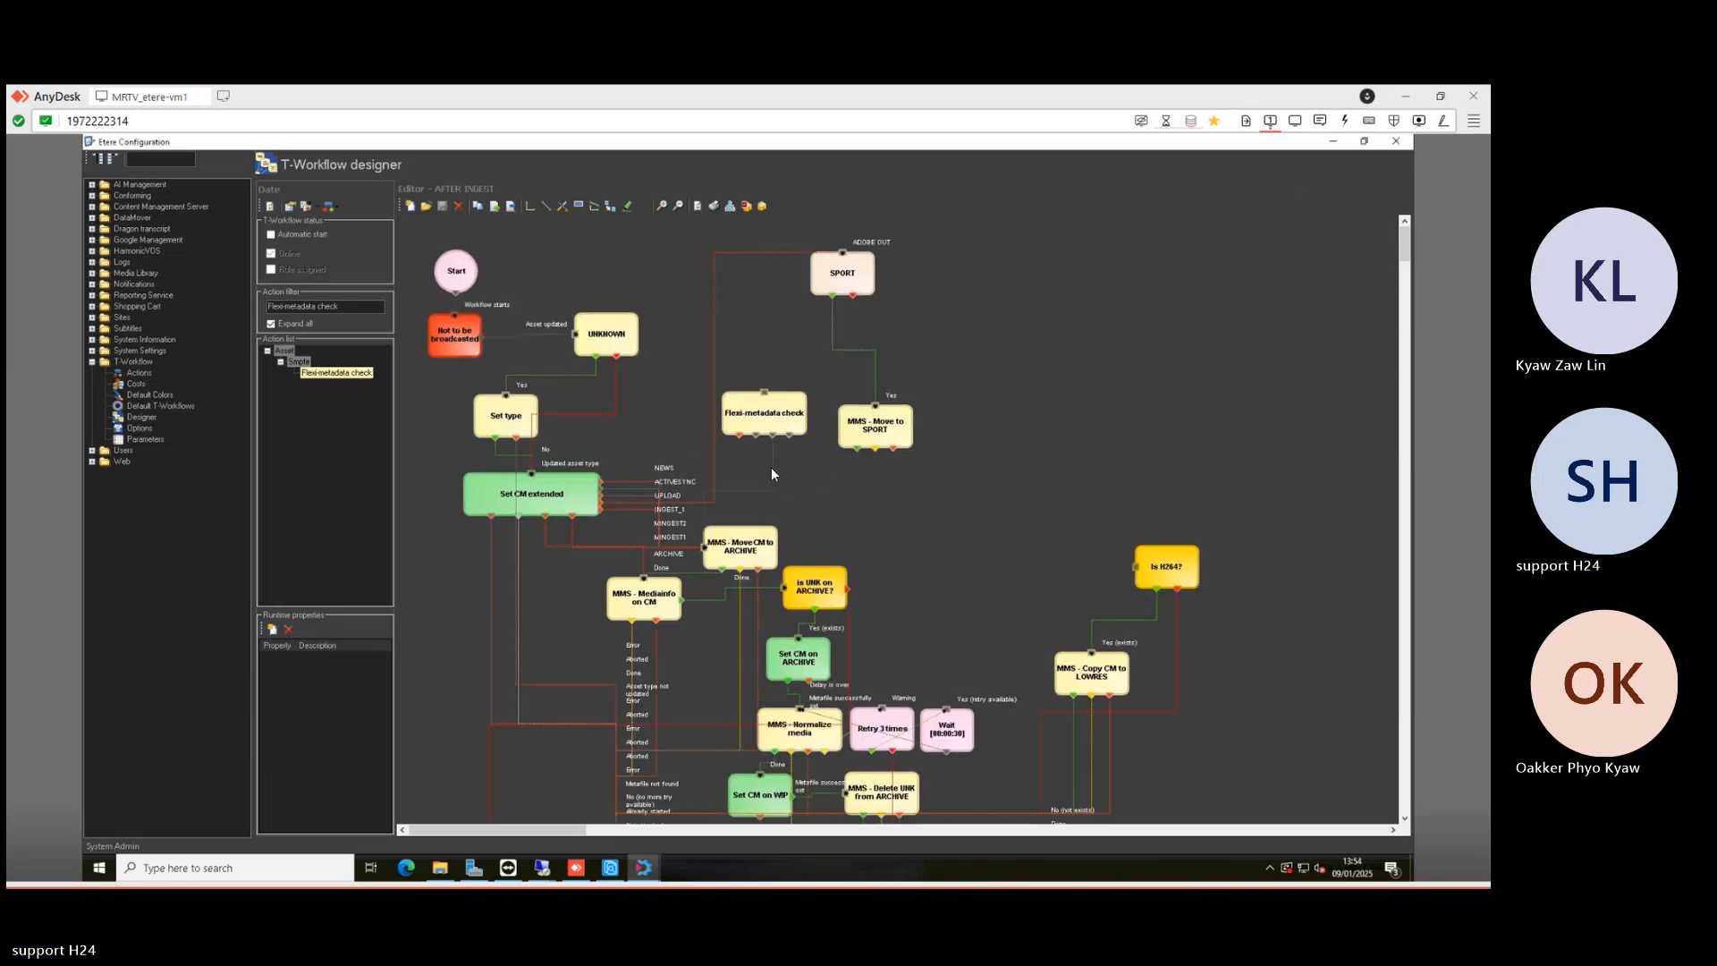
{"action": "left_click", "coordinate": [774, 468]}
{"action": "key", "text": "Delete"}
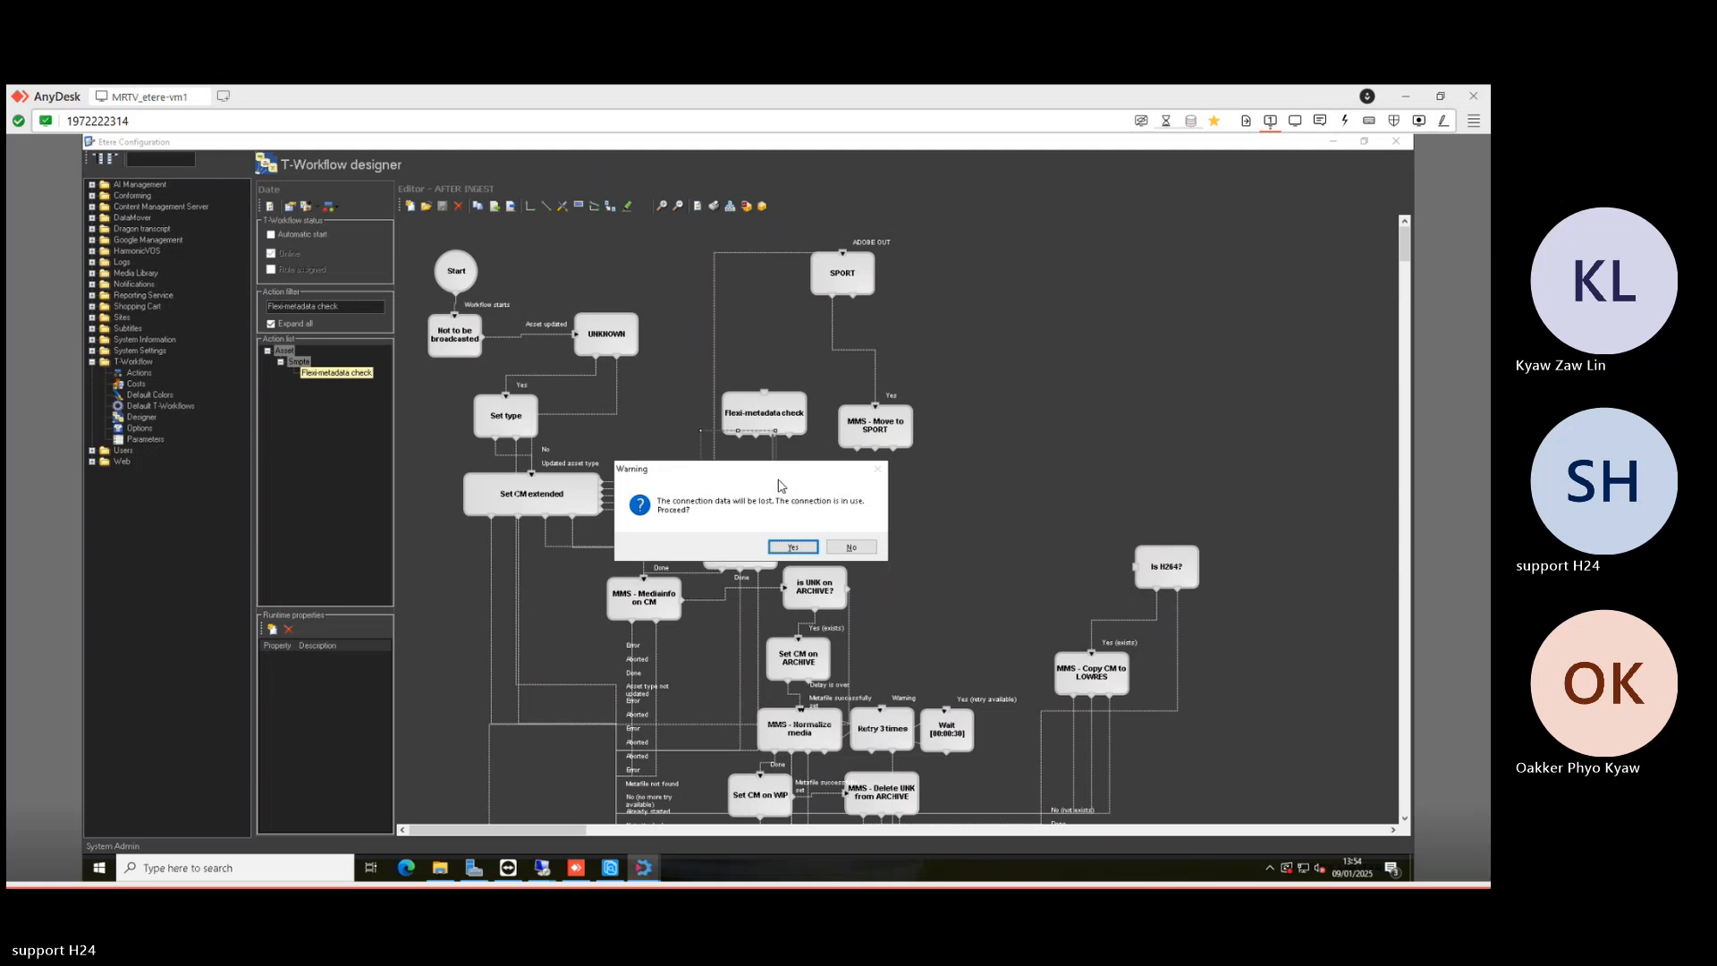
{"action": "left_click", "coordinate": [795, 547]}
{"action": "left_click", "coordinate": [739, 547]}
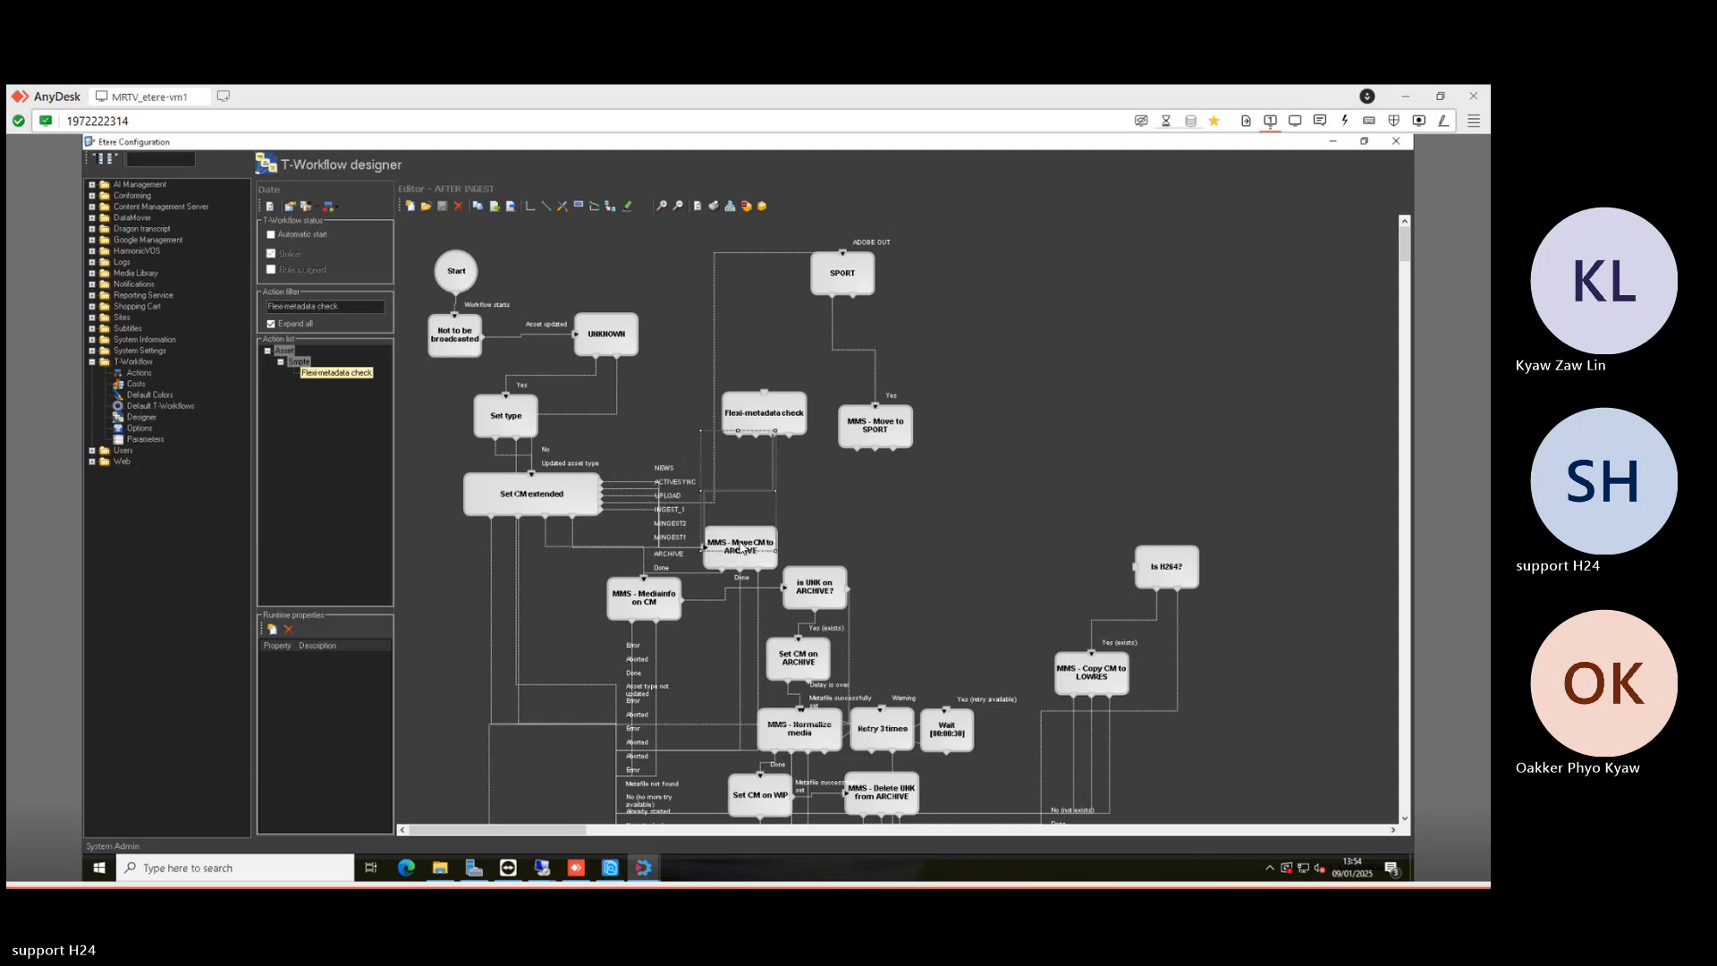
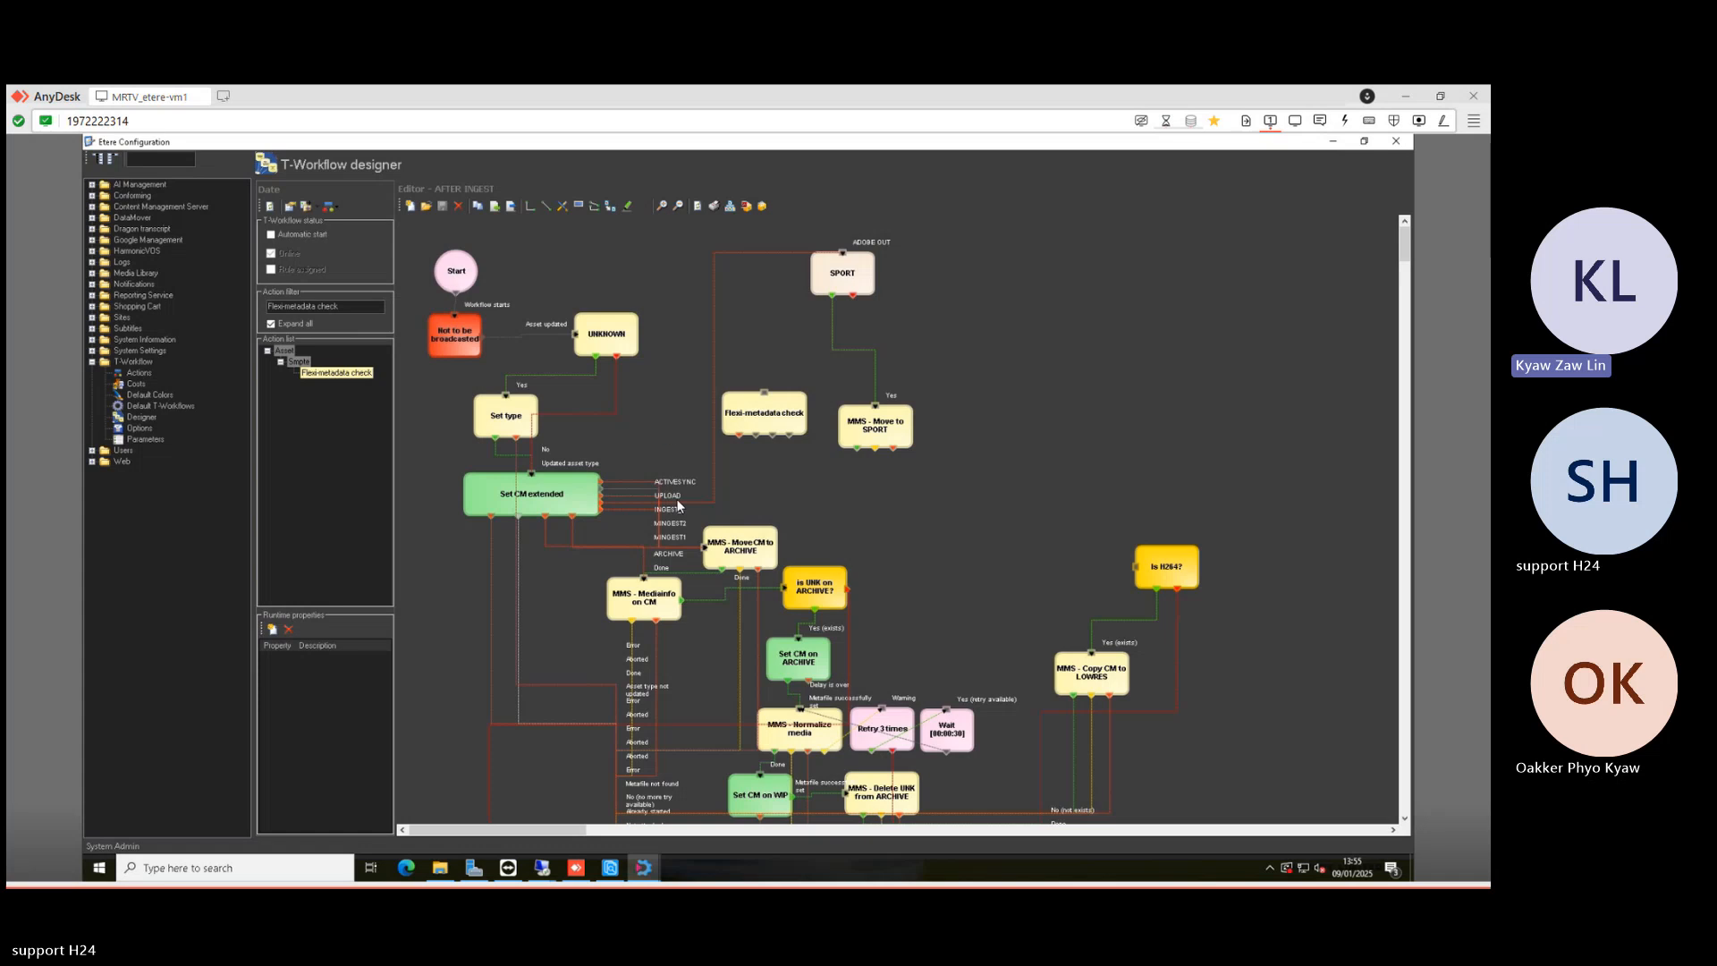
- Remove the Set CM extended to SPORT link and connect ADOBE OUT to MMS - Move CM to ARCHIVE
{"action": "mouse_move", "coordinate": [614, 869]}
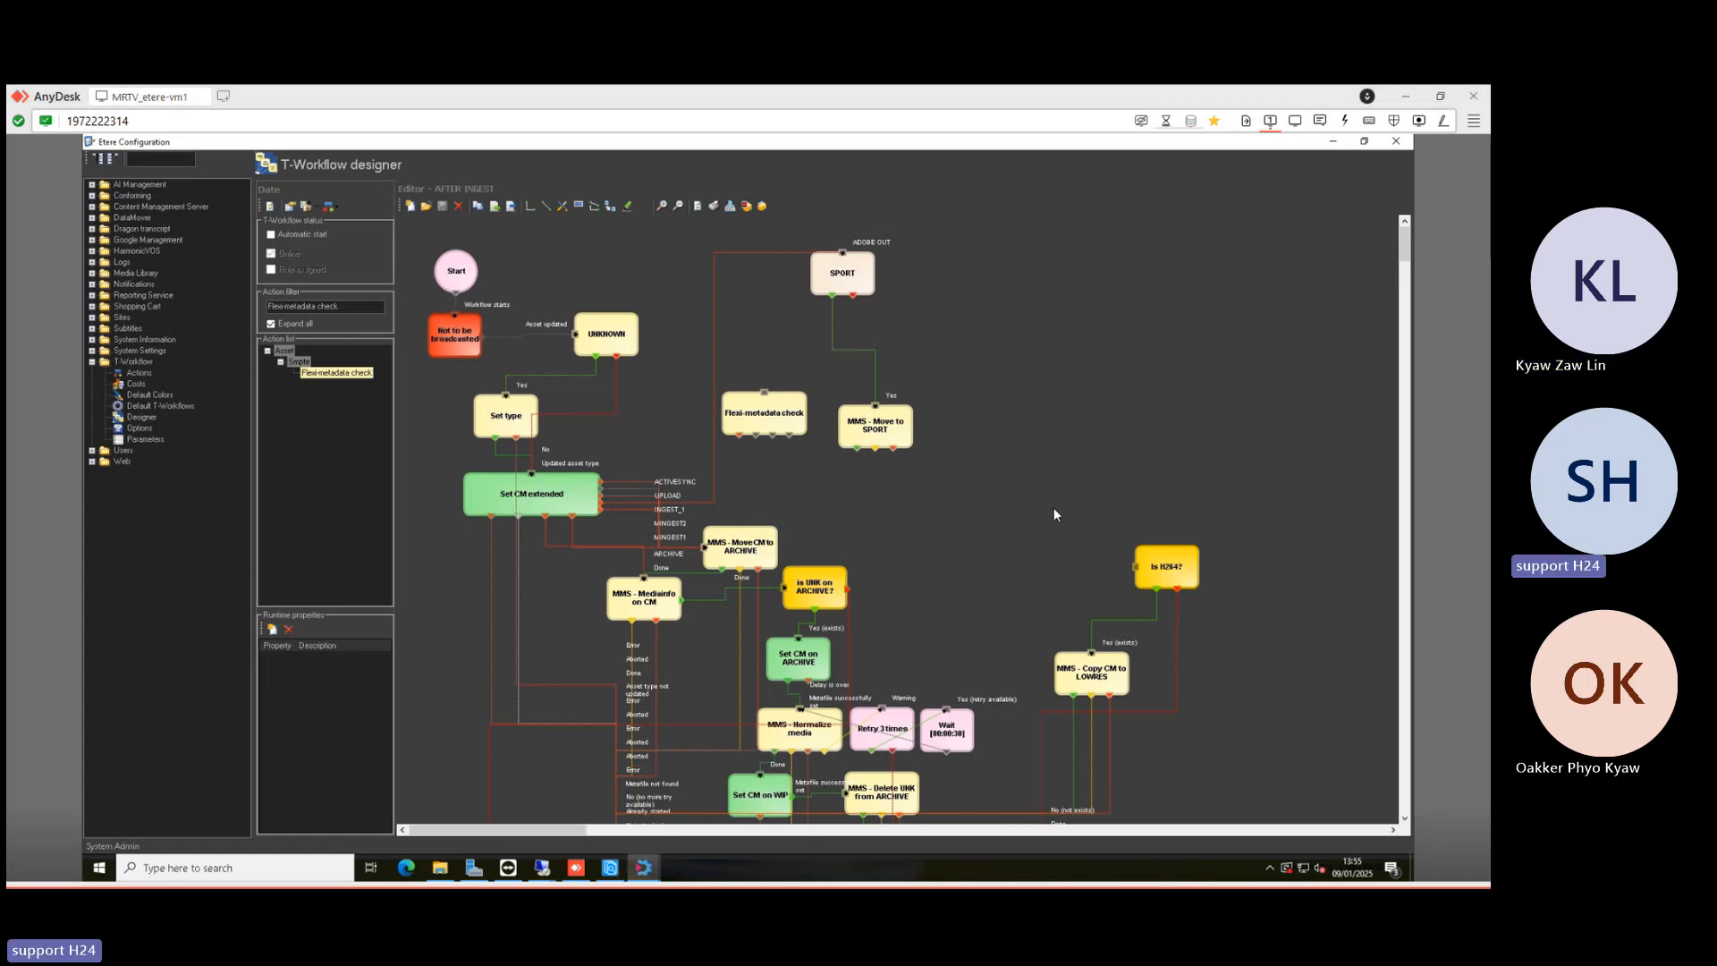
{"action": "left_click", "coordinate": [736, 253]}
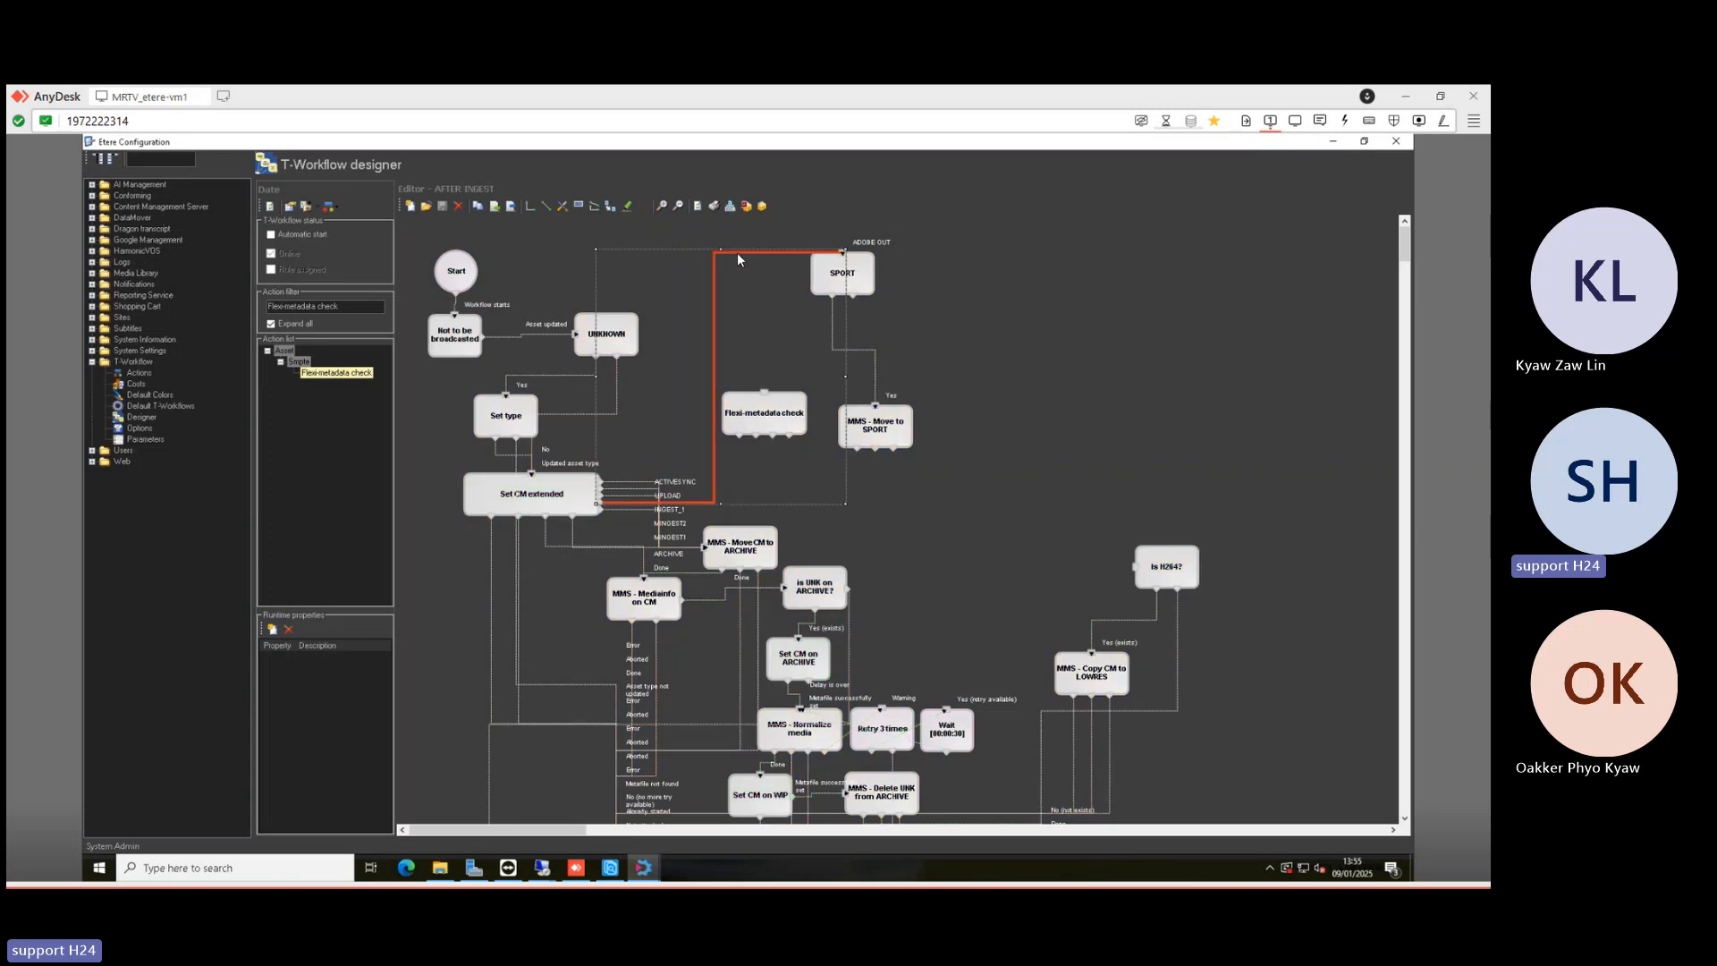
{"action": "left_click", "coordinate": [1027, 277]}
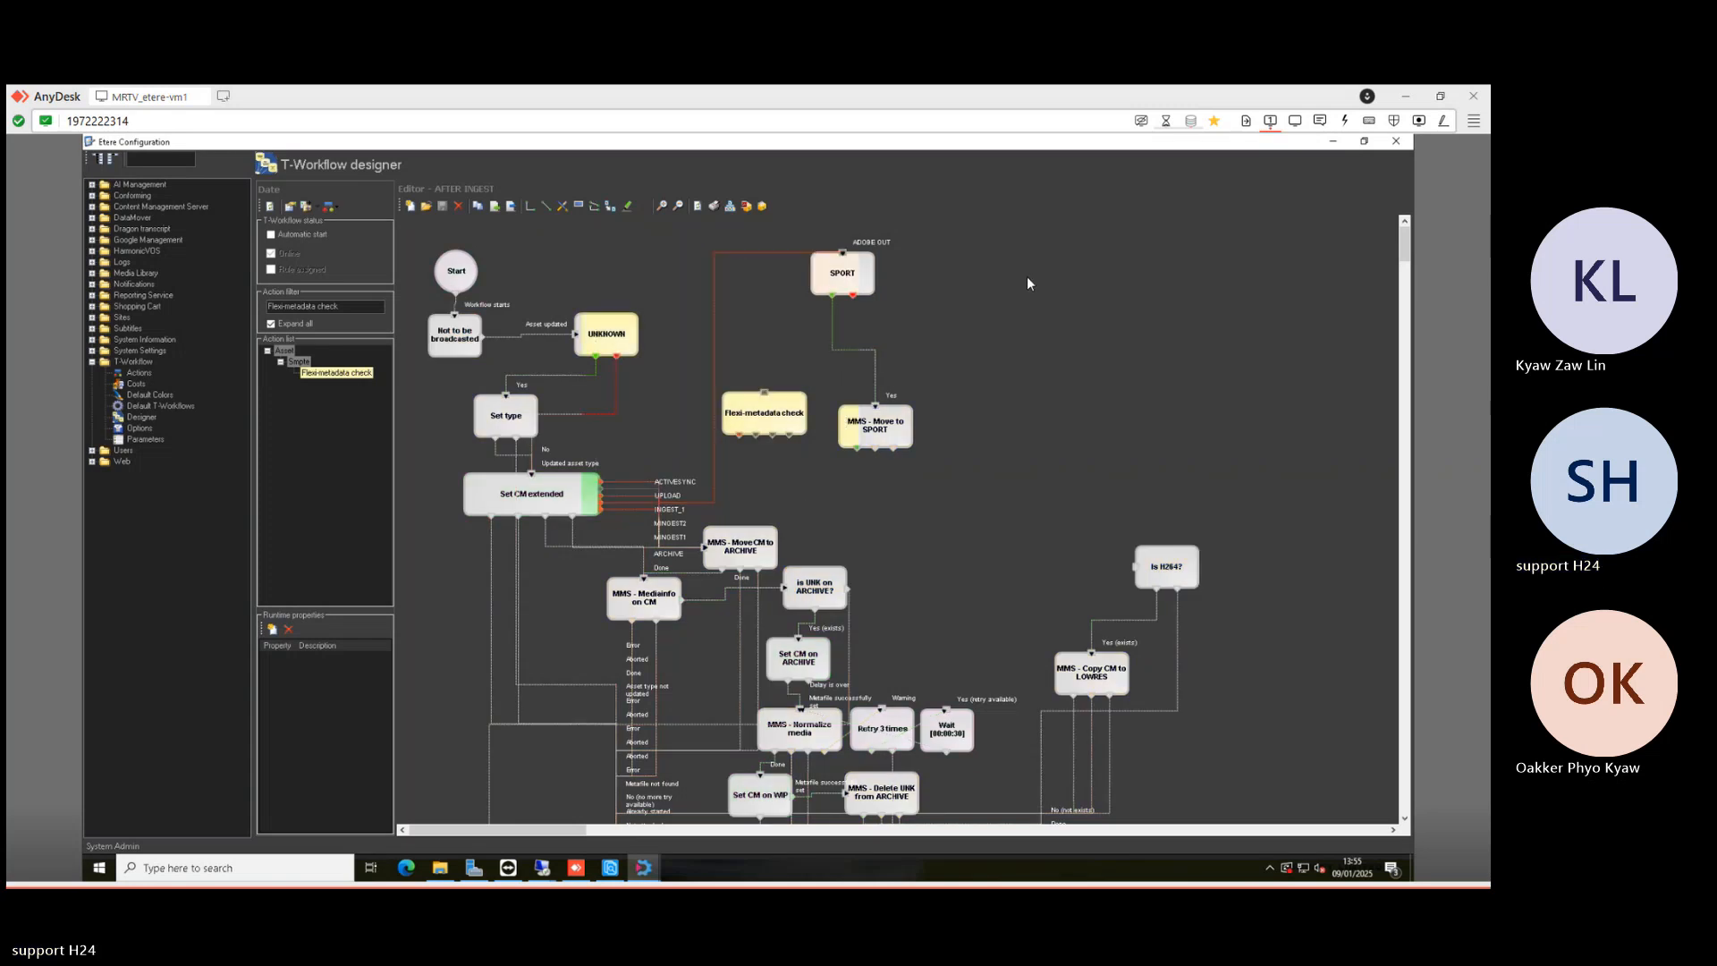
{"action": "left_click", "coordinate": [781, 256]}
{"action": "key", "text": "Delete"}
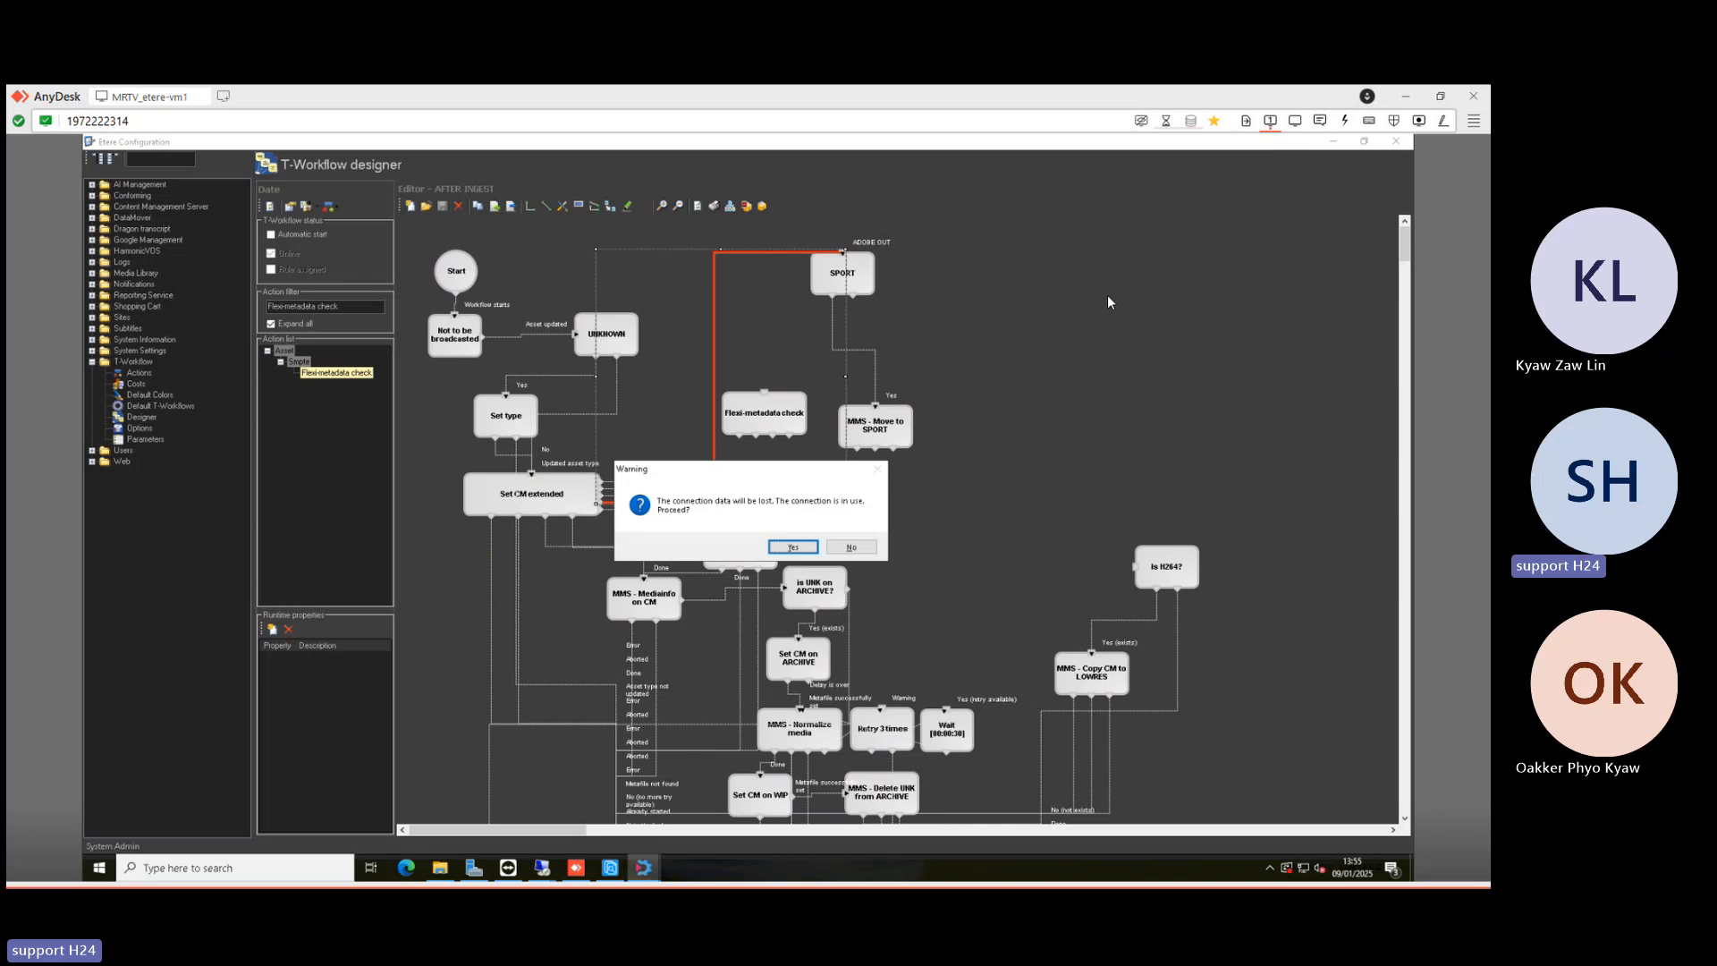
{"action": "key", "text": "Return"}
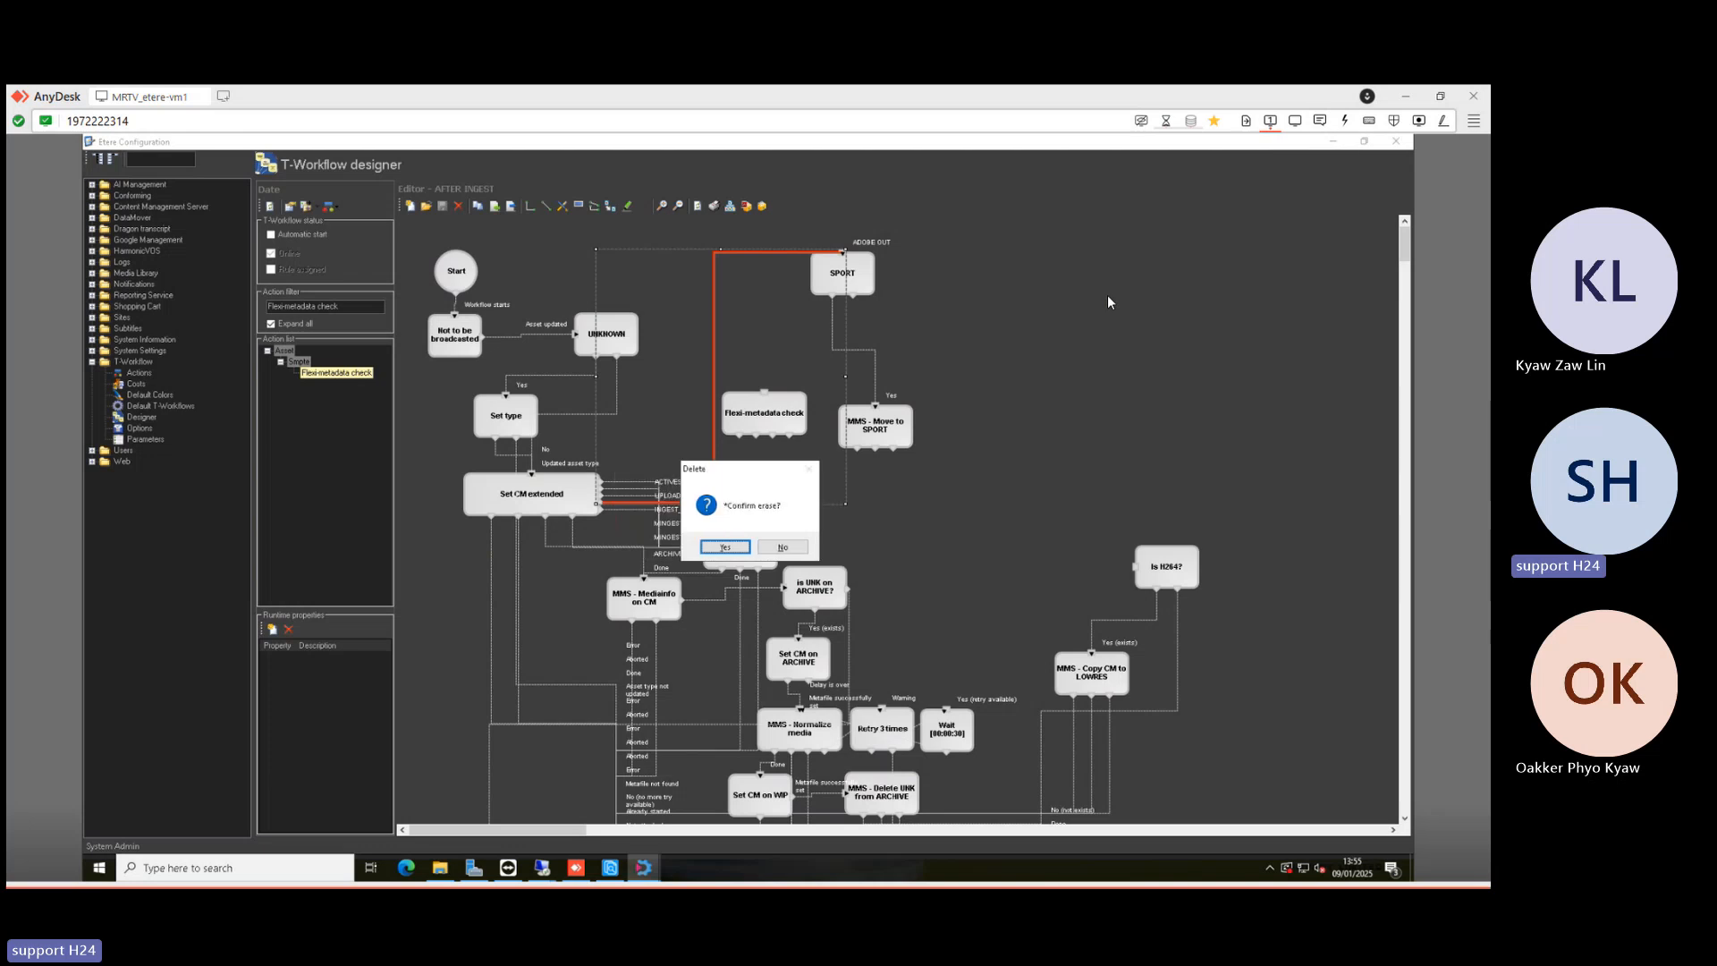
{"action": "key", "text": "Return"}
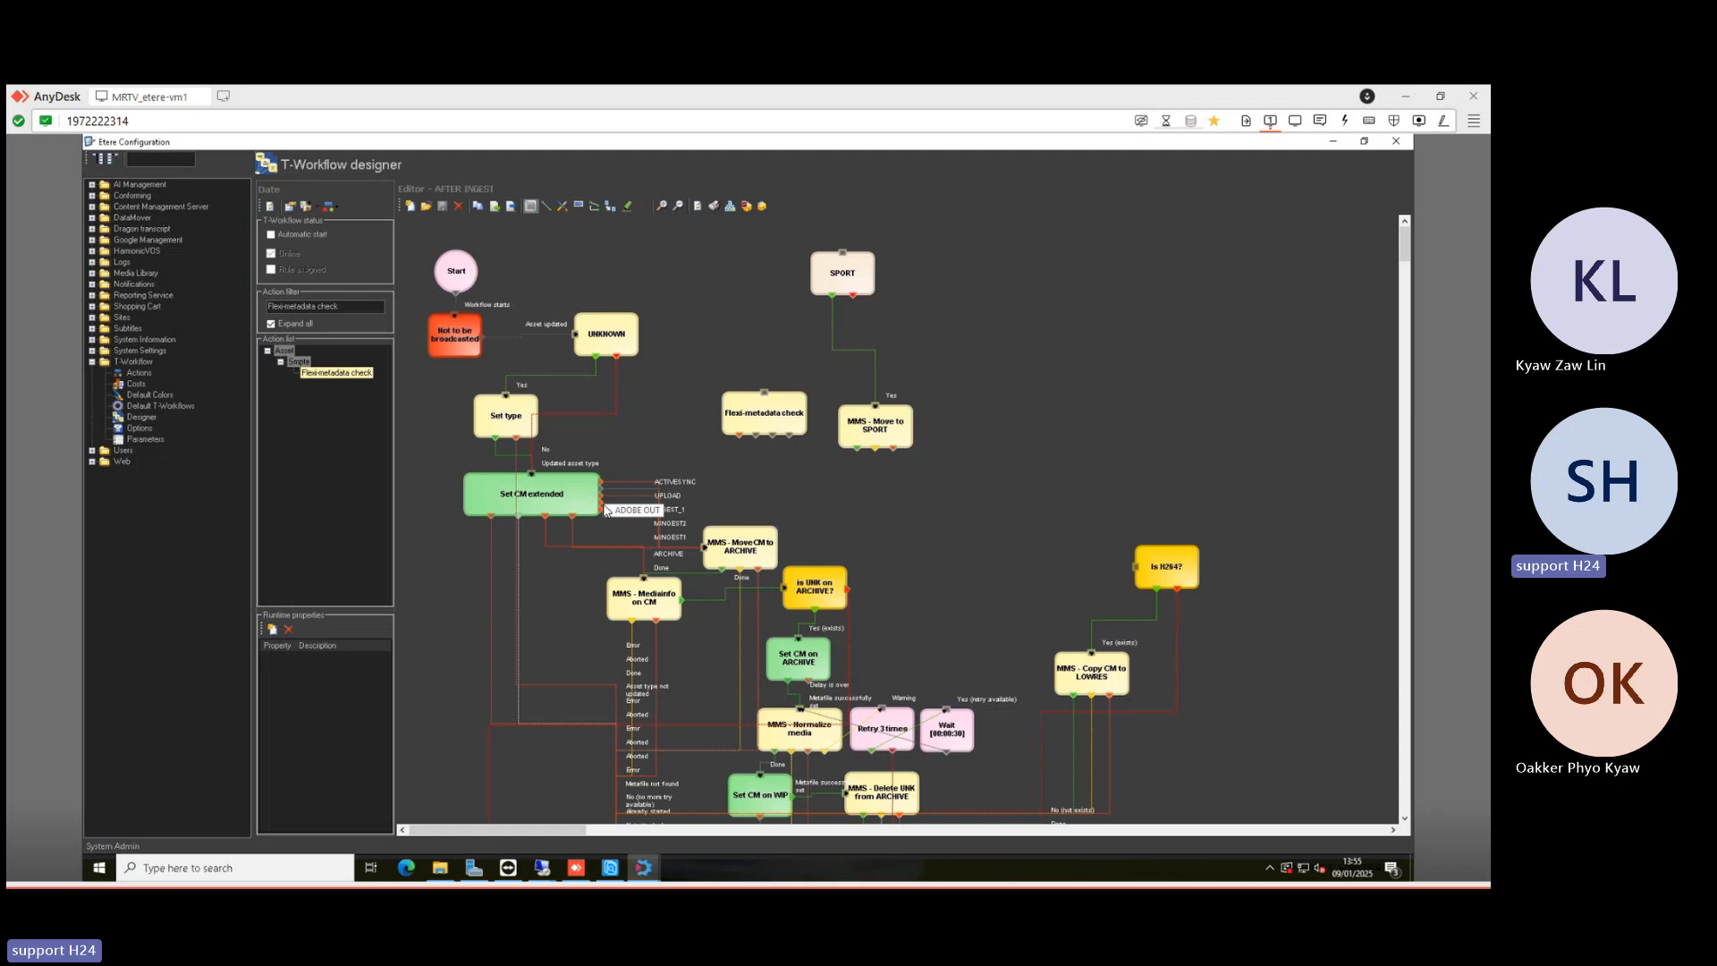
{"action": "left_click", "coordinate": [705, 547]}
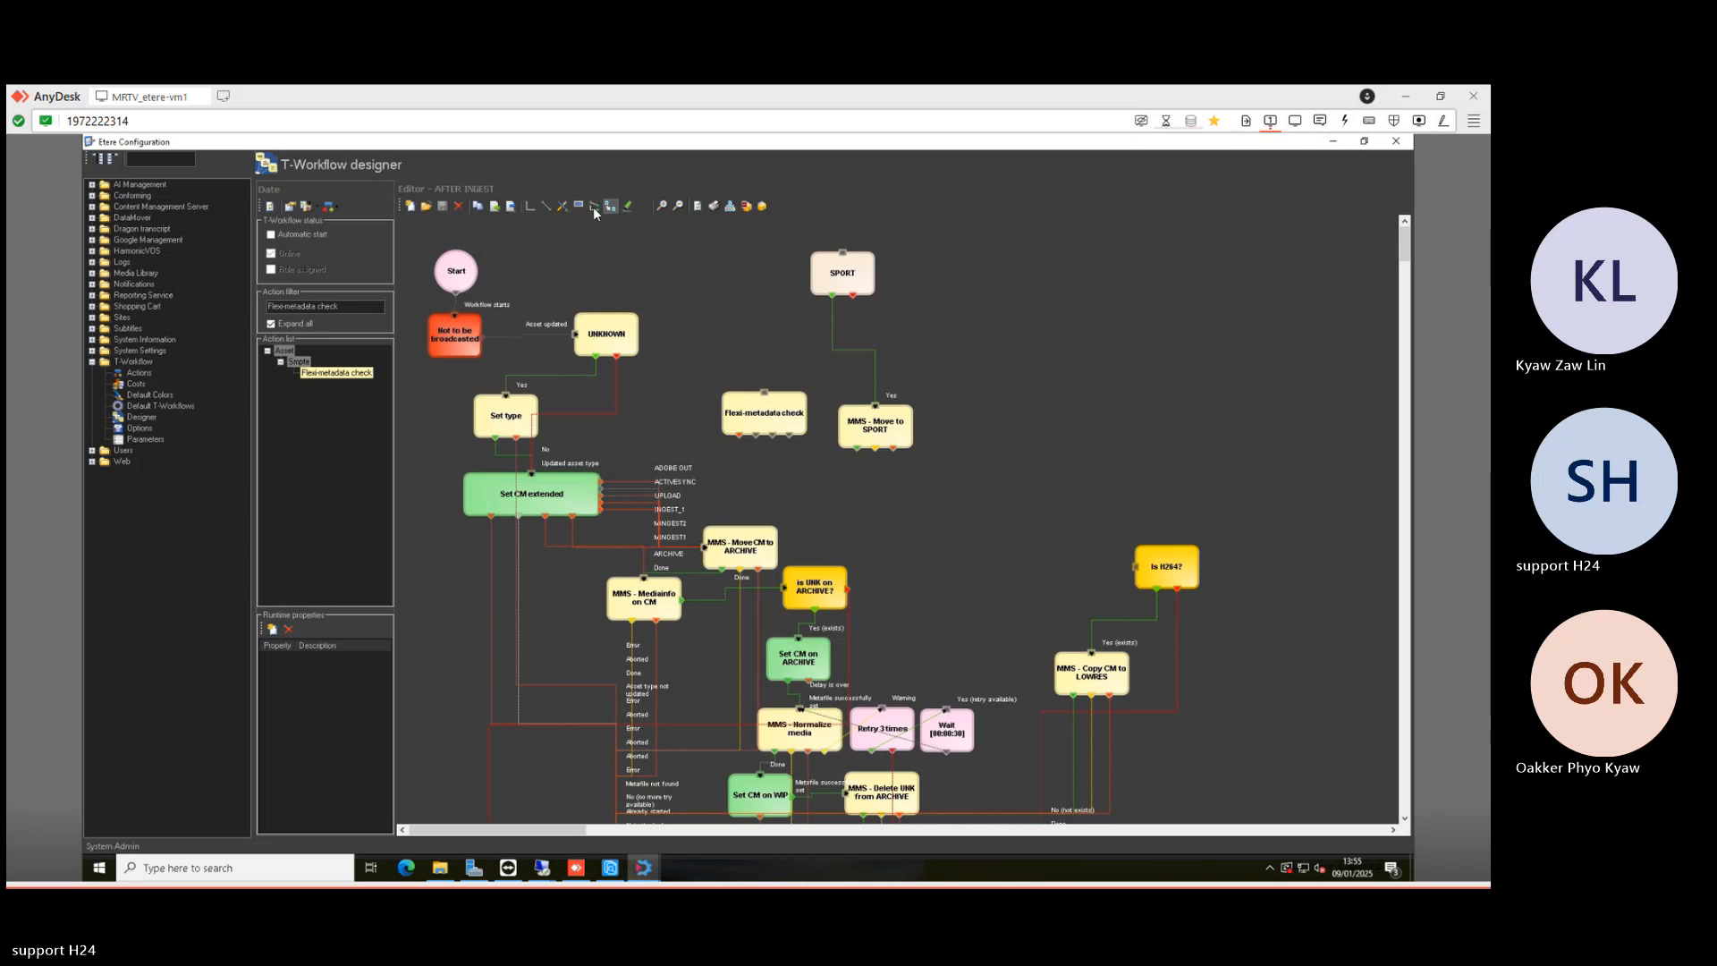
- Delete the SPORT, Flexi-metadata check and MMS - Move to SPORT actions without saving logs
{"action": "left_click", "coordinate": [582, 204]}
{"action": "left_click_drag", "start_coordinate": [712, 255], "coordinate": [963, 438]}
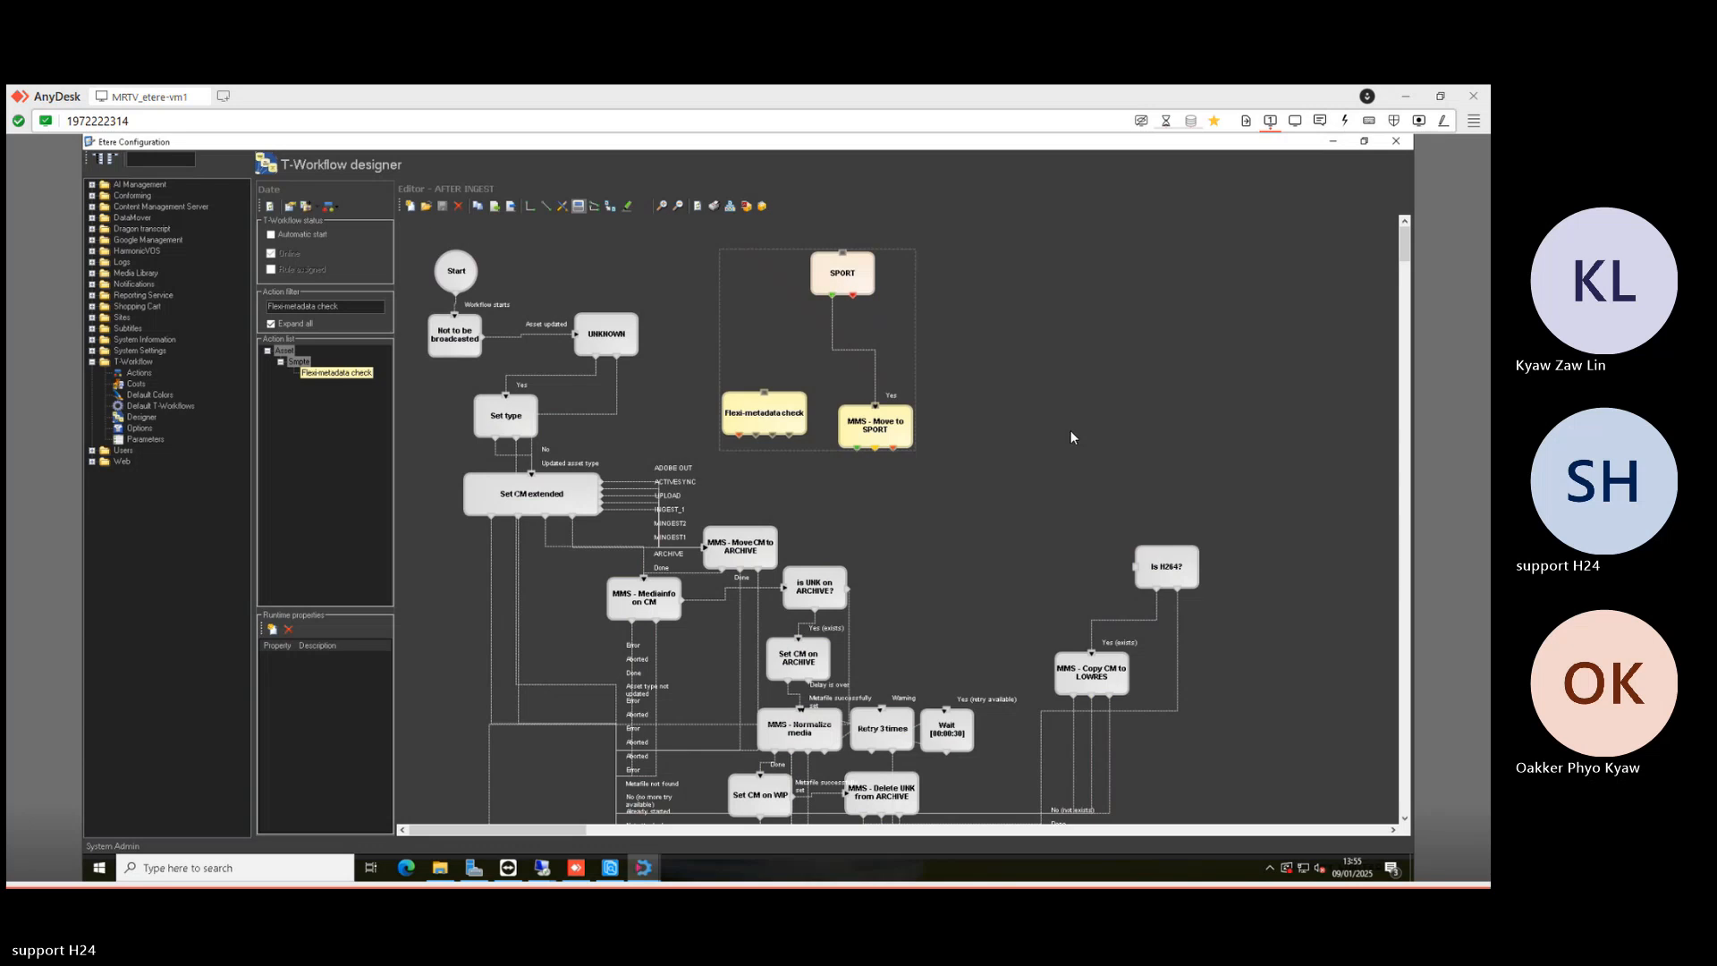
{"action": "key", "text": "Delete"}
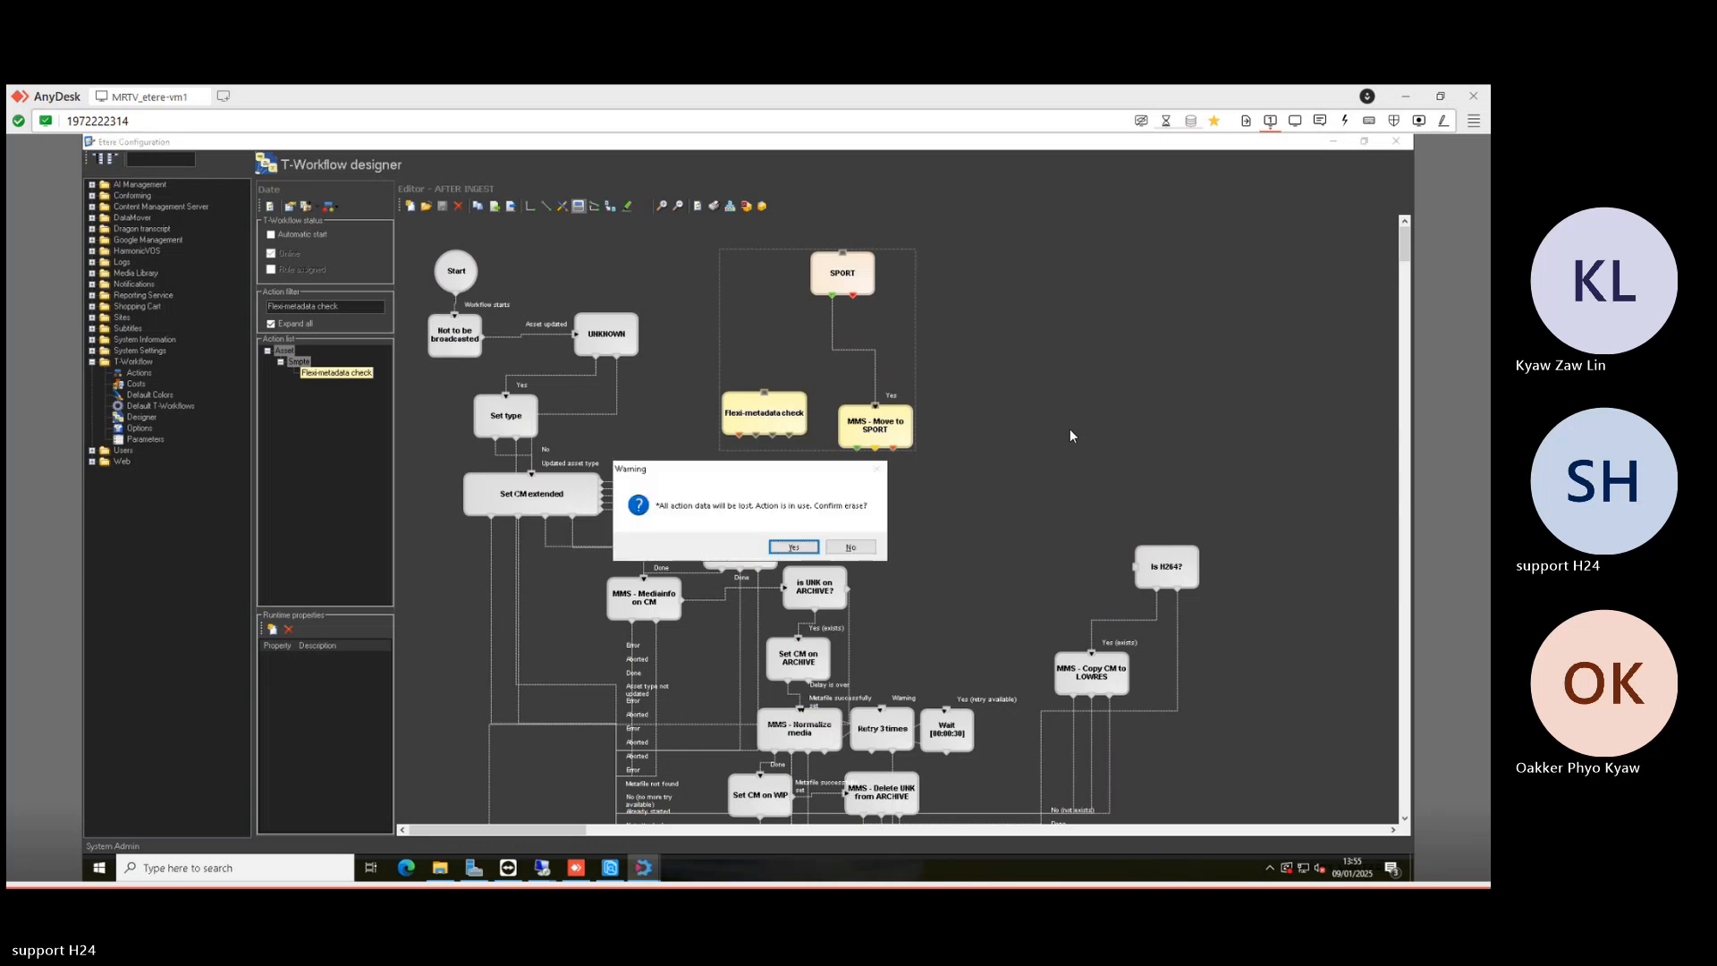
{"action": "key", "text": "Return"}
{"action": "key", "text": "Tab"}
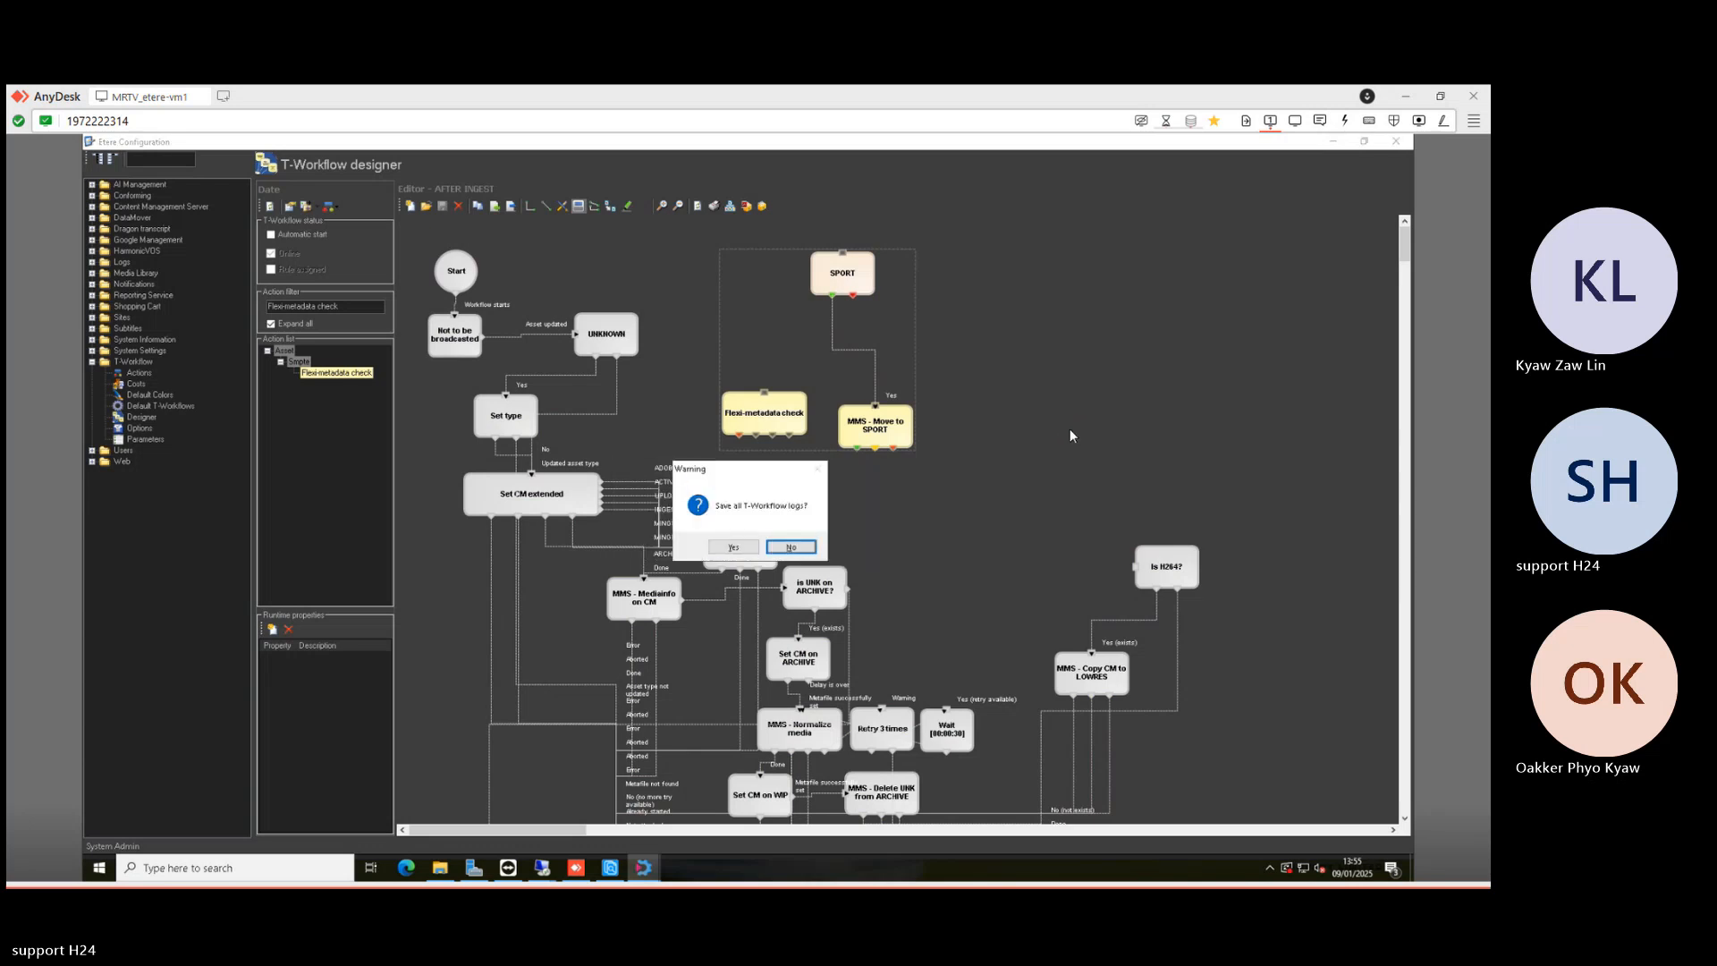
{"action": "key", "text": "Return"}
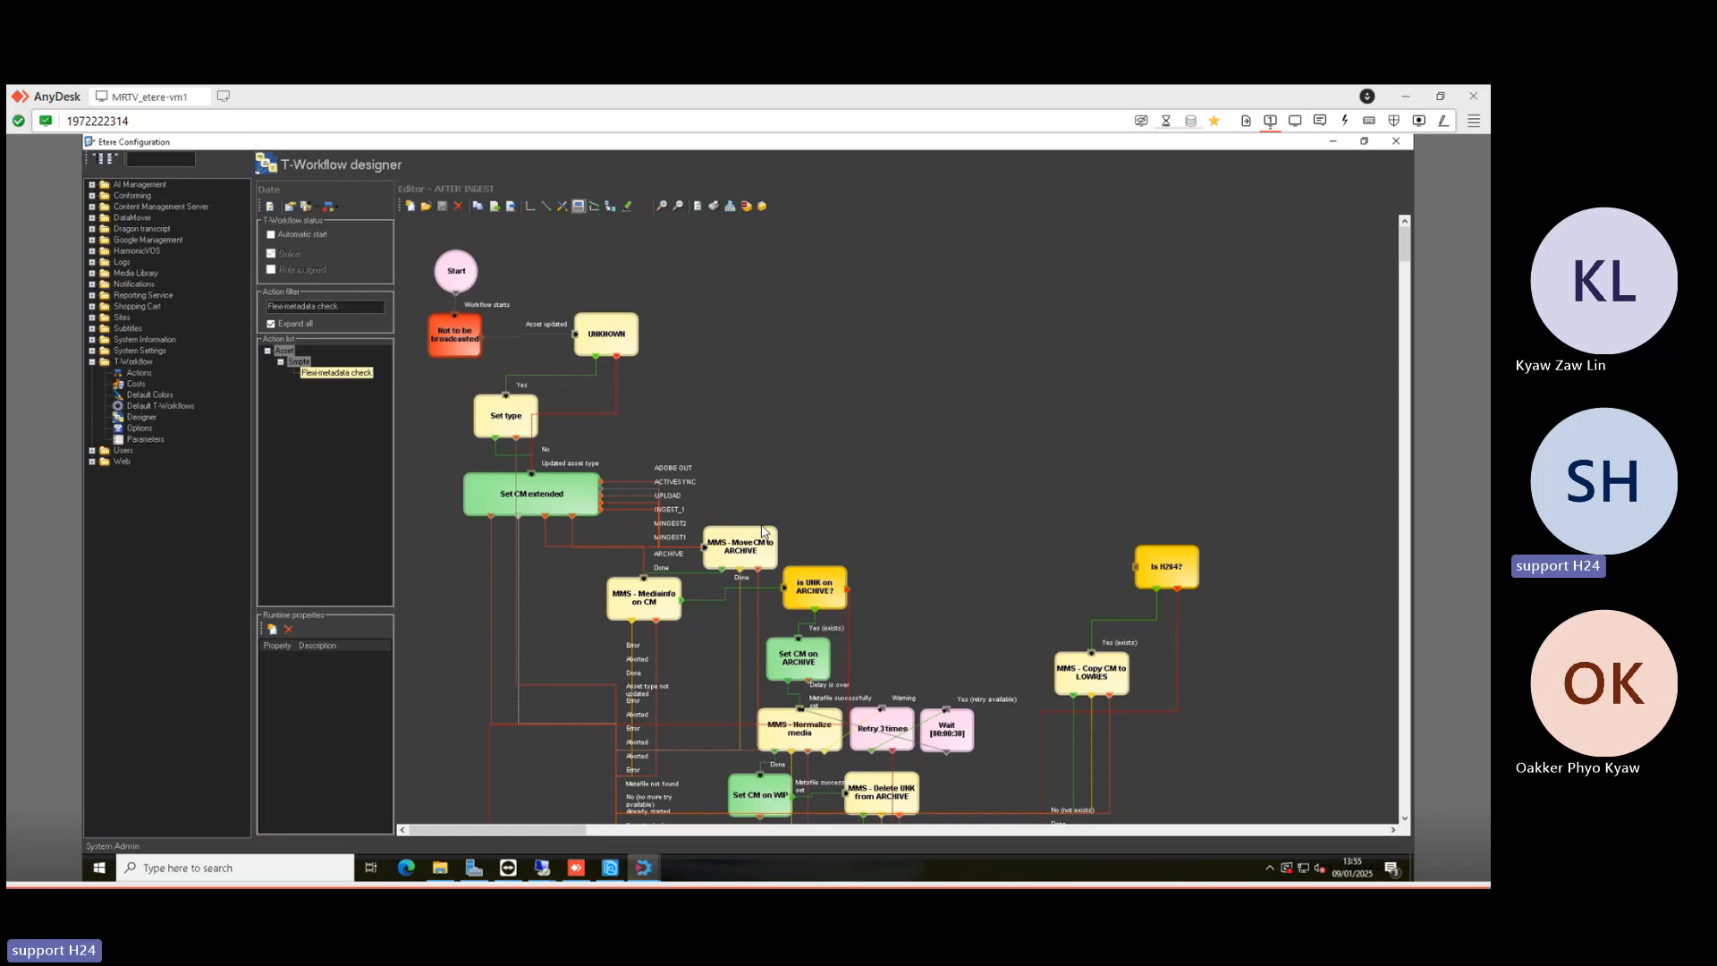
- Nudge the MMS - Move CM to ARCHIVE node slightly up and right, then deselect it
{"action": "left_click", "coordinate": [746, 553]}
{"action": "left_click_drag", "start_coordinate": [755, 503], "coordinate": [757, 500]}
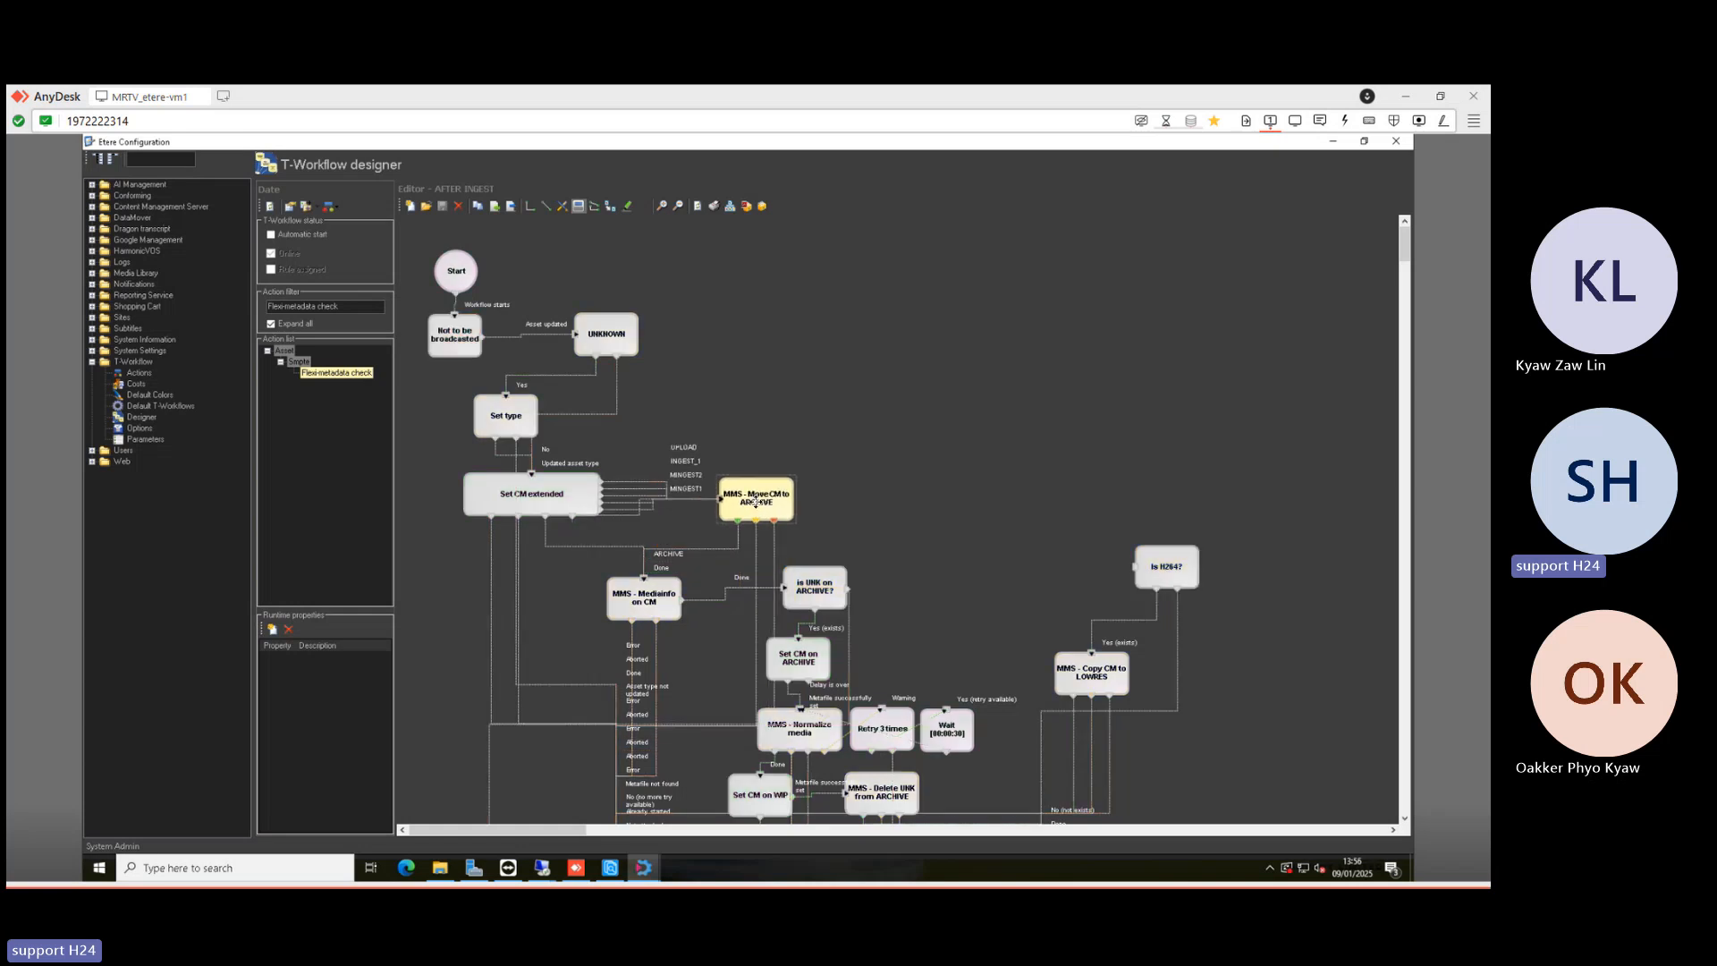
{"action": "left_click", "coordinate": [1023, 480]}
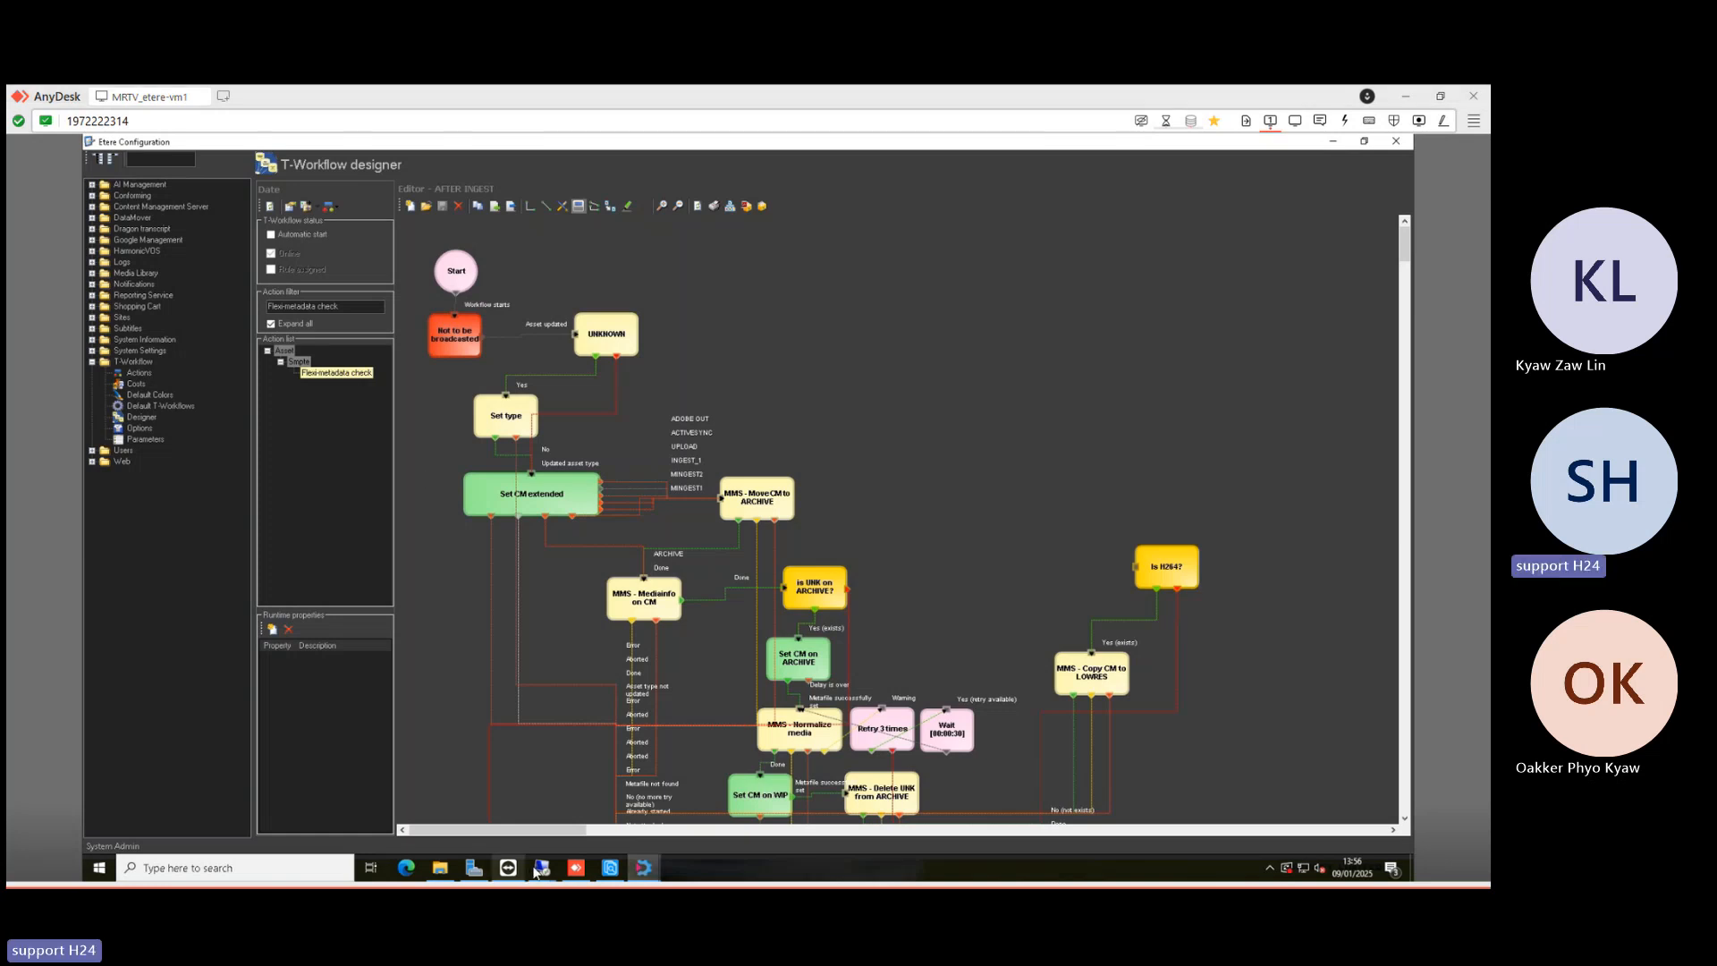
- Switch to the Premiere Pro remote session and open the Media preferences
{"action": "mouse_move", "coordinate": [540, 869]}
{"action": "left_click", "coordinate": [567, 799]}
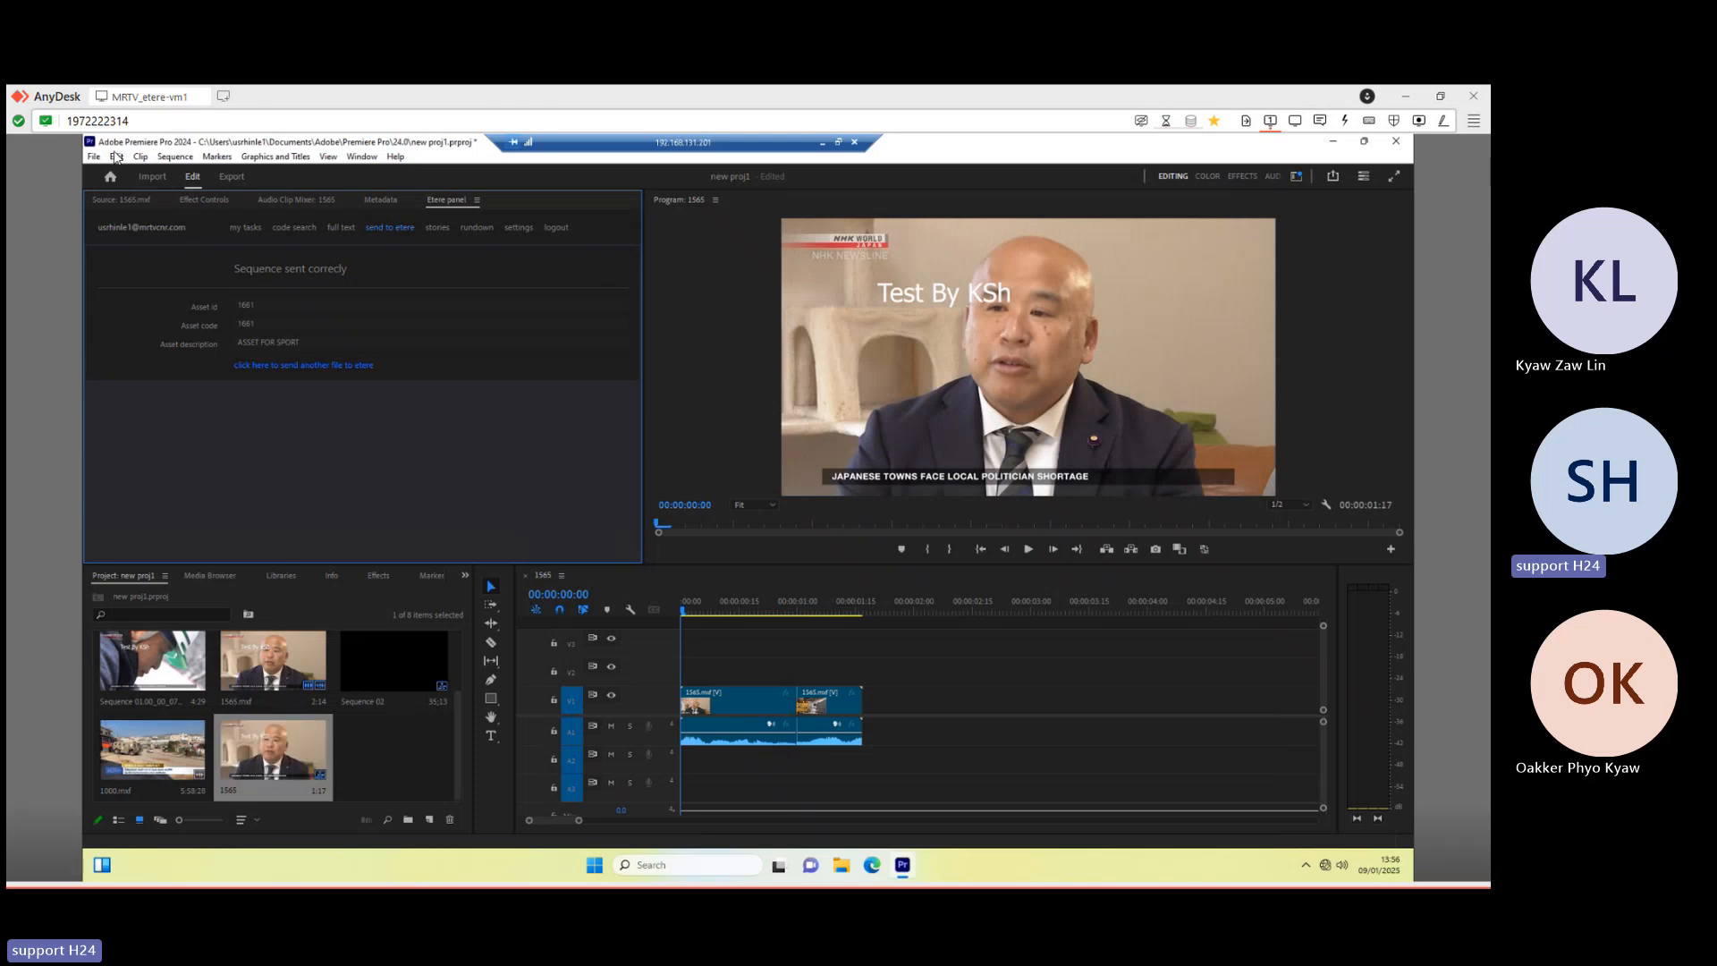
{"action": "left_click", "coordinate": [117, 156]}
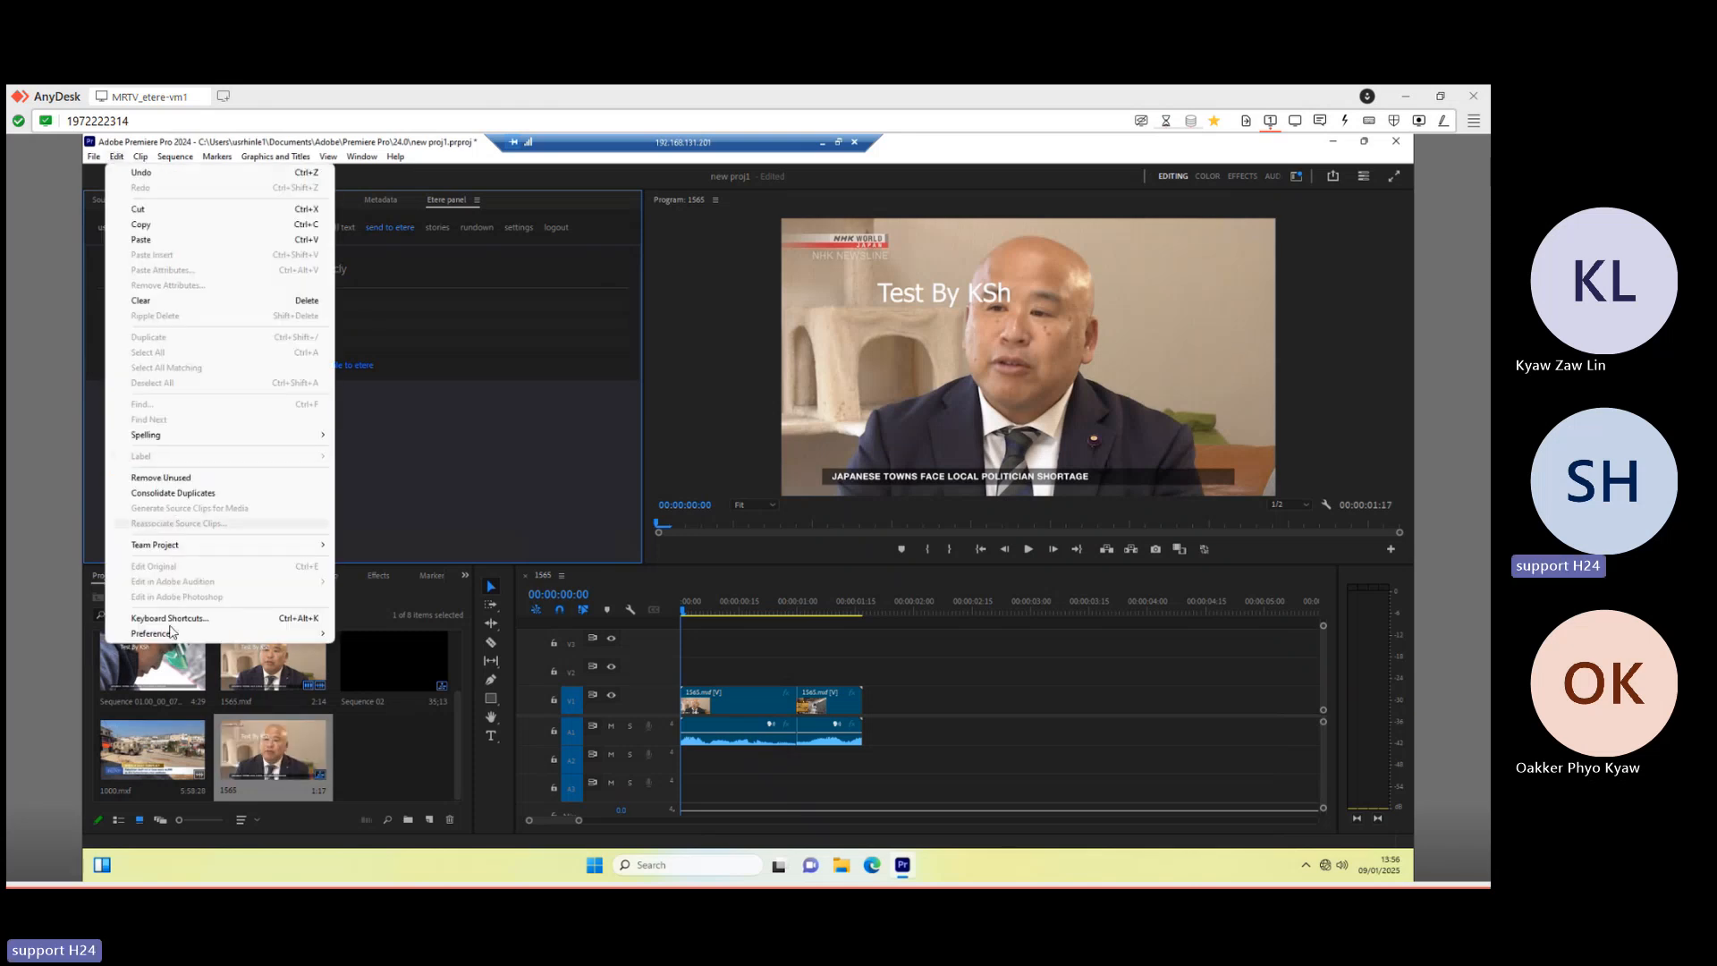
{"action": "mouse_move", "coordinate": [174, 636]}
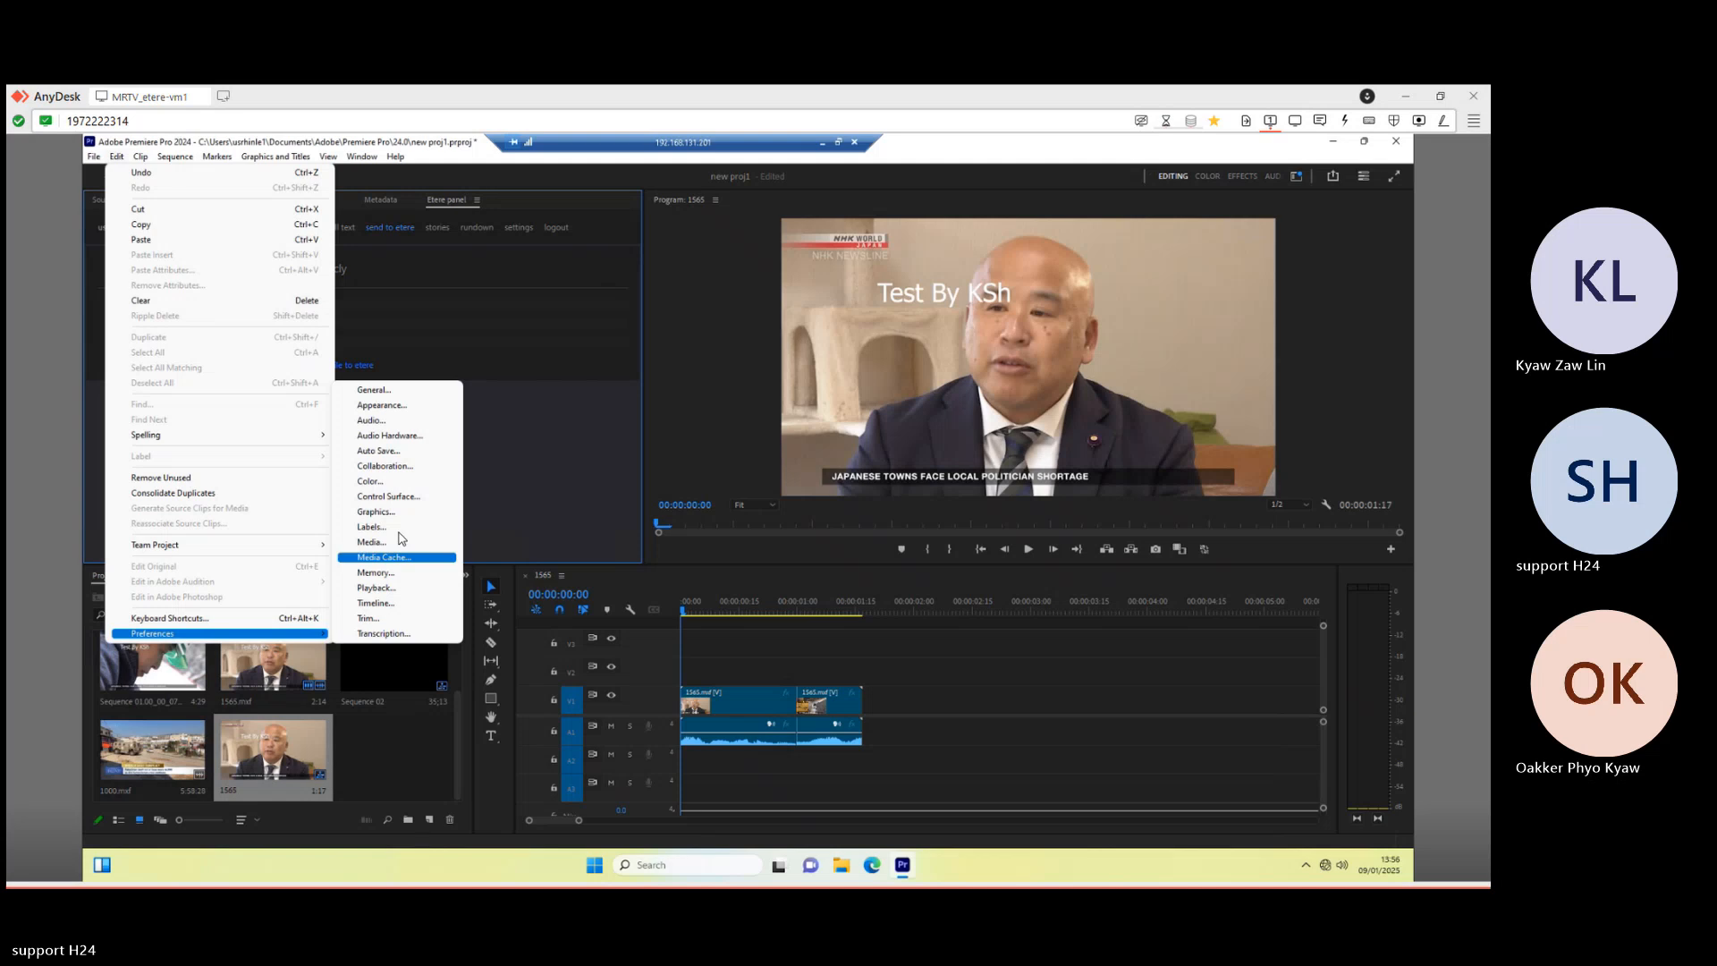
{"action": "left_click", "coordinate": [385, 543]}
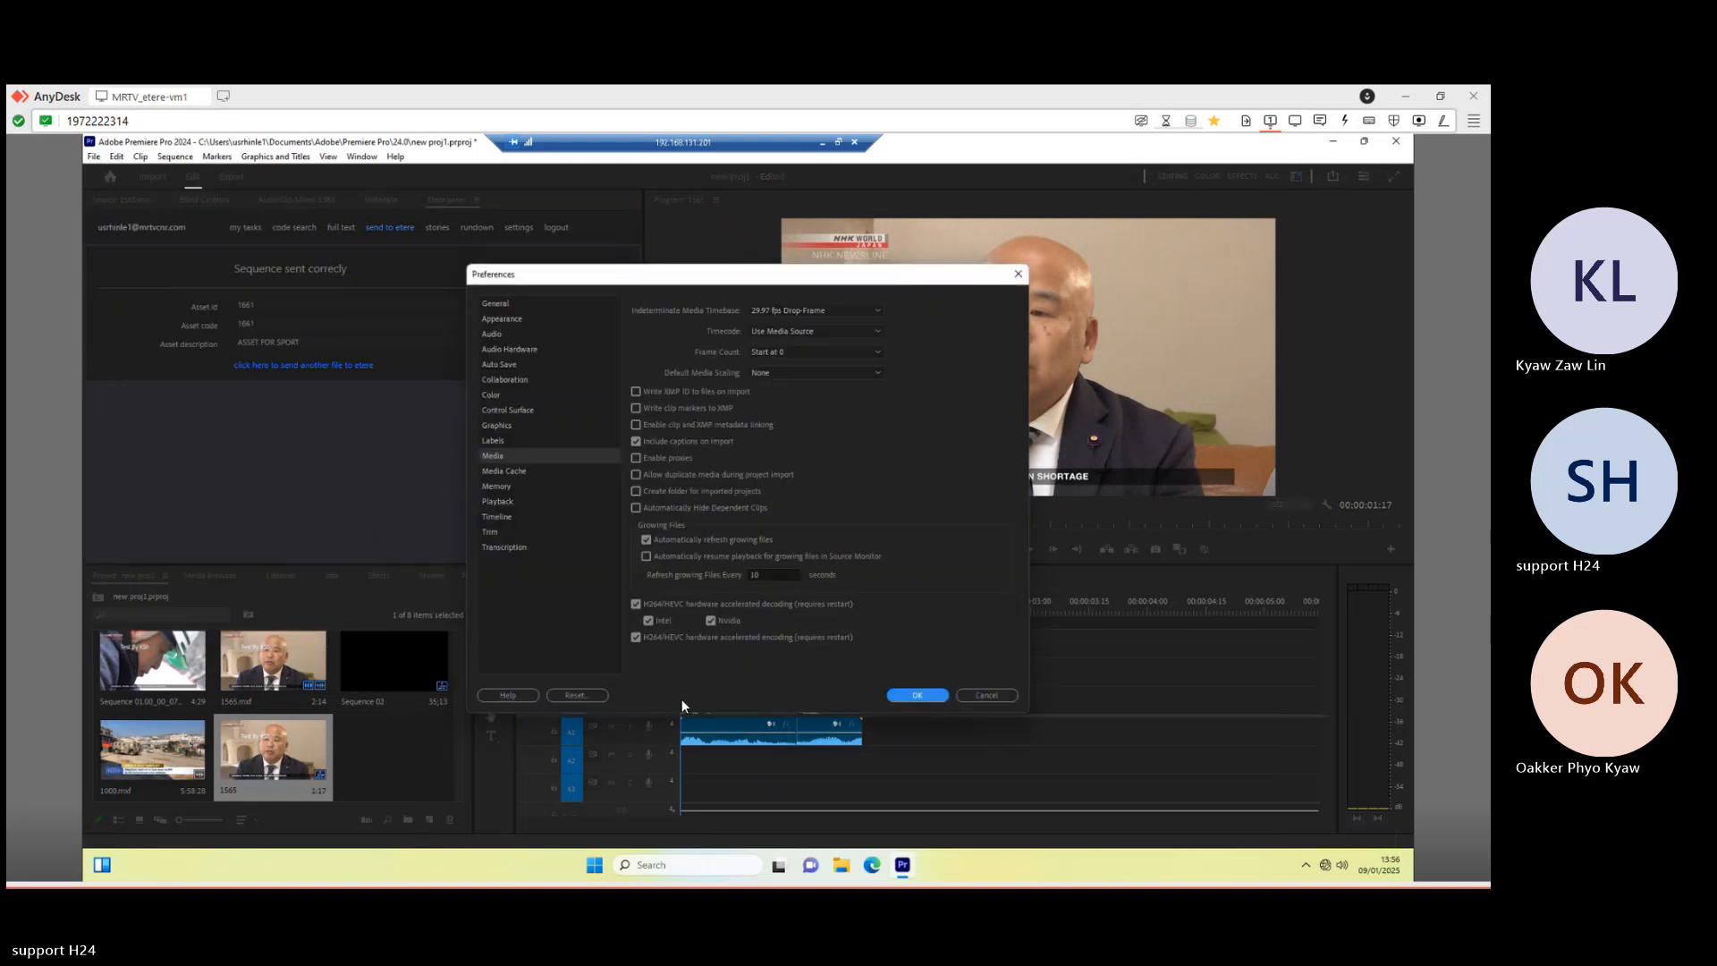
- Change Refresh growing files every from 10 to 60 seconds and apply the preferences
{"action": "double_click", "coordinate": [757, 578]}
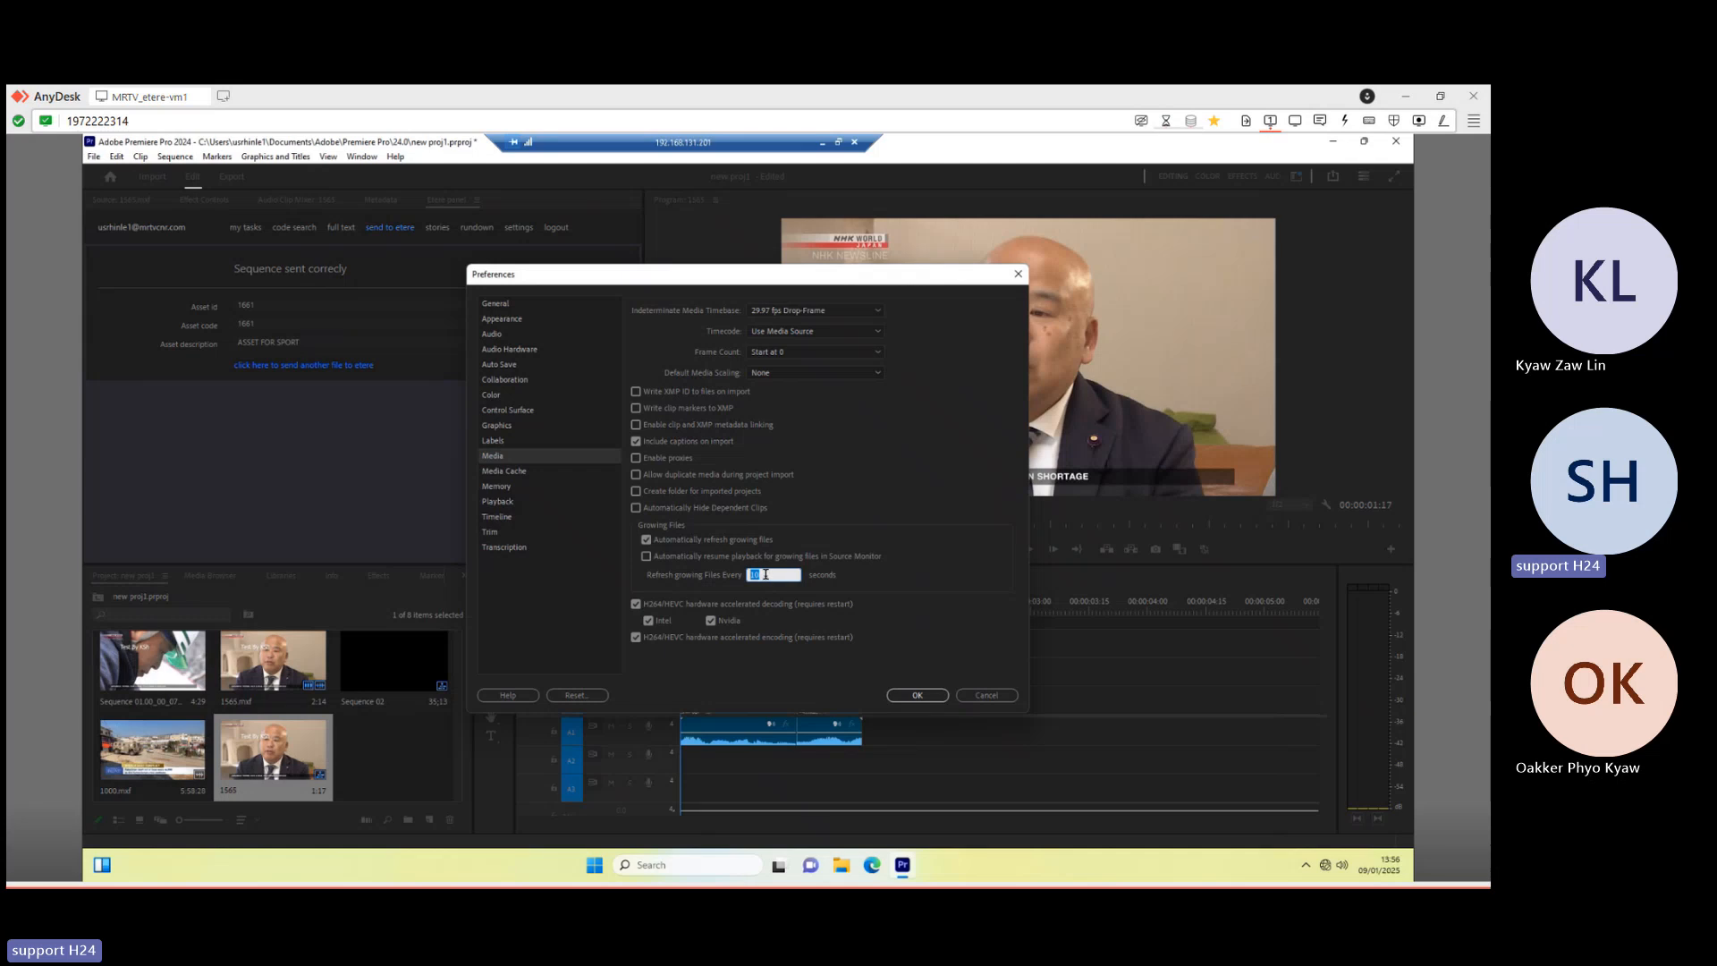
{"action": "left_click", "coordinate": [762, 576]}
{"action": "double_click", "coordinate": [765, 575]}
{"action": "left_click", "coordinate": [761, 575]}
{"action": "left_click_drag", "start_coordinate": [761, 575], "coordinate": [746, 583]}
{"action": "type", "text": "60"}
{"action": "left_click_drag", "start_coordinate": [629, 278], "coordinate": [638, 271]}
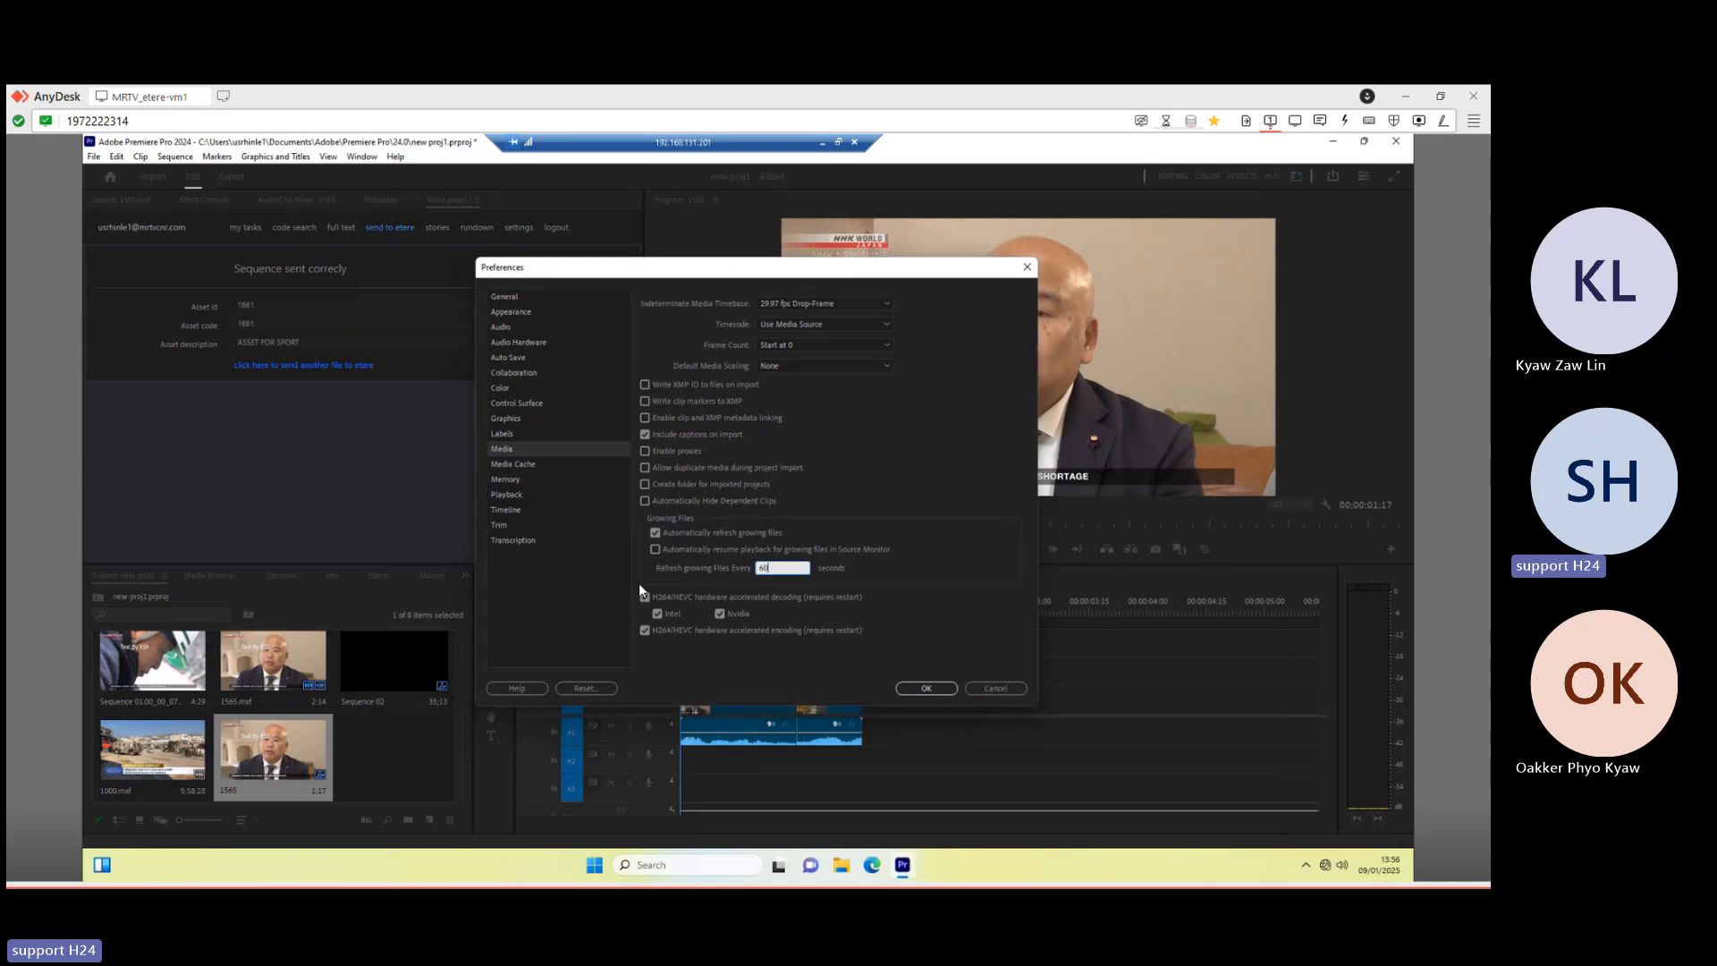
{"action": "left_click", "coordinate": [926, 689]}
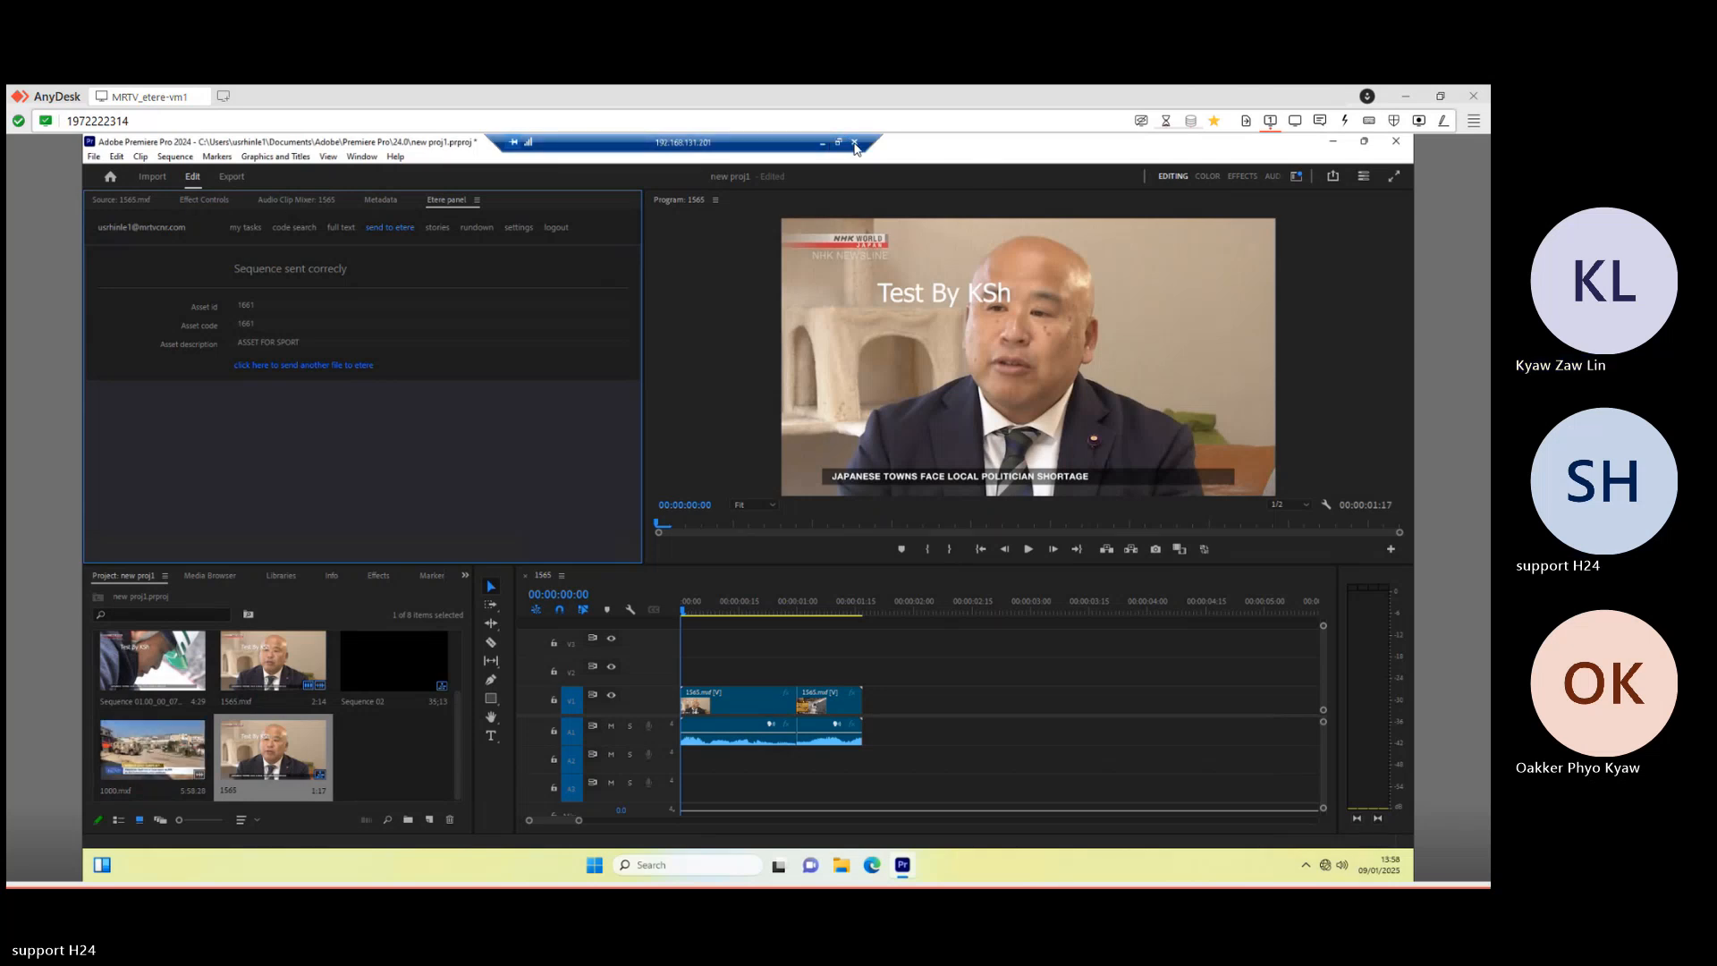
- Disconnect the Premiere session and close the T-Workflow, Media Library, launcher and SPORT folder windows
{"action": "left_click", "coordinate": [855, 144]}
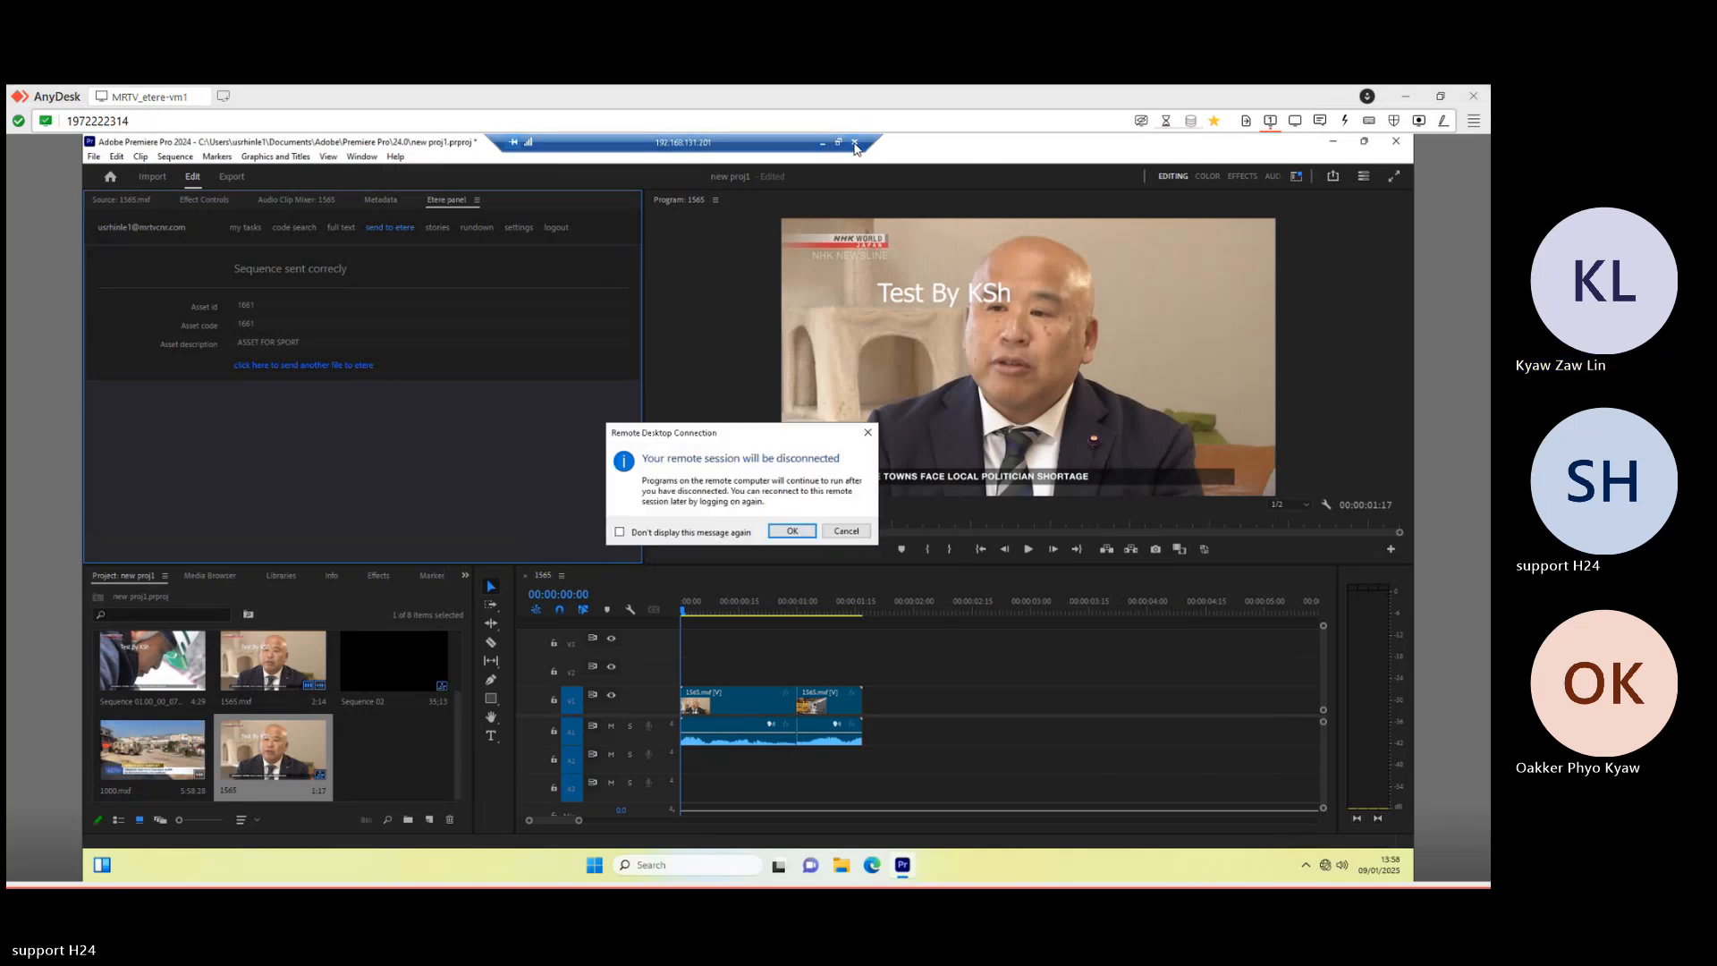
{"action": "key", "text": "Return"}
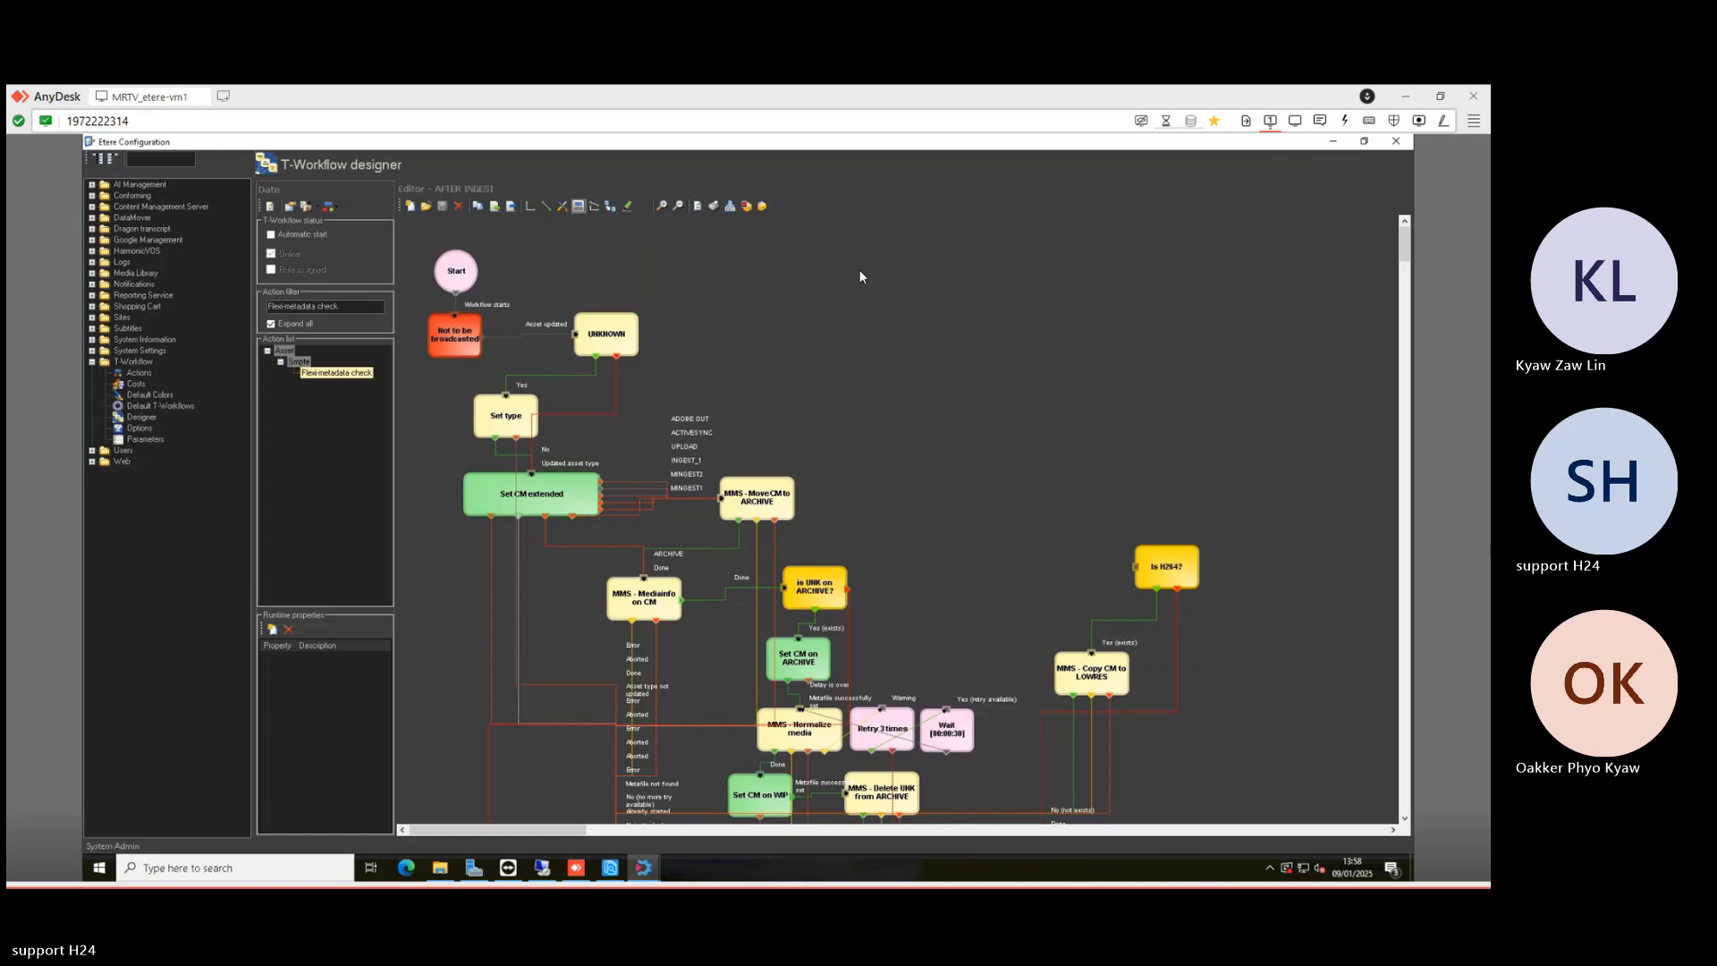
{"action": "left_click", "coordinate": [1397, 140]}
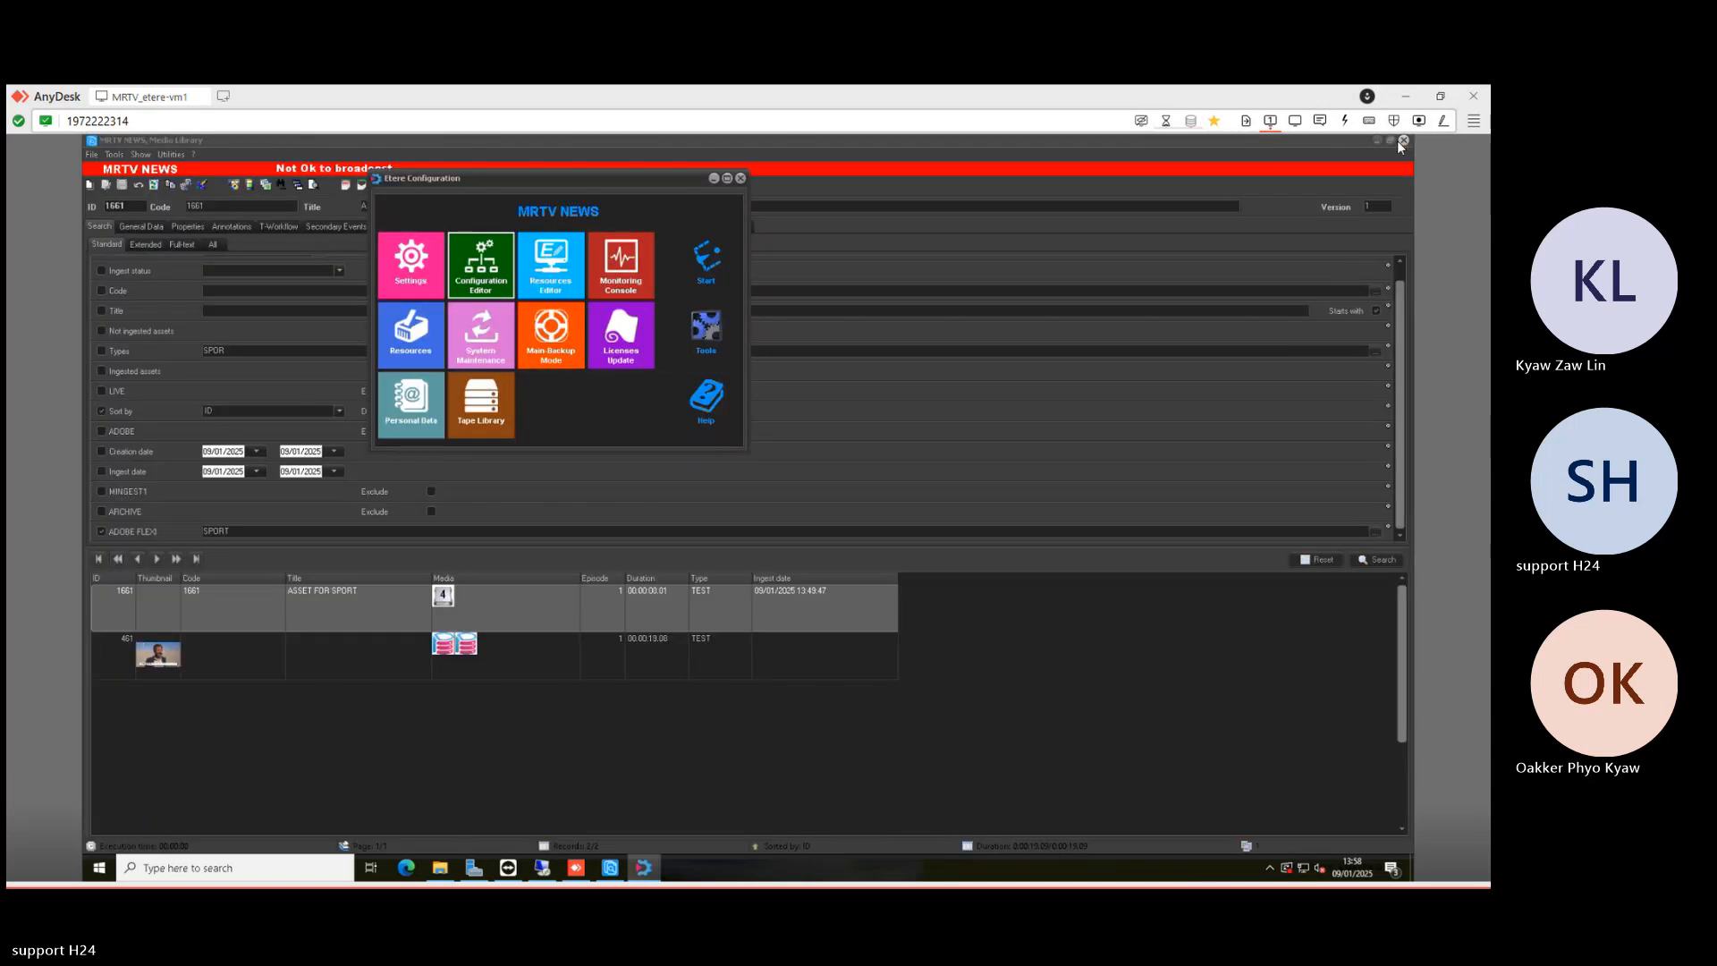
{"action": "left_click", "coordinate": [741, 178]}
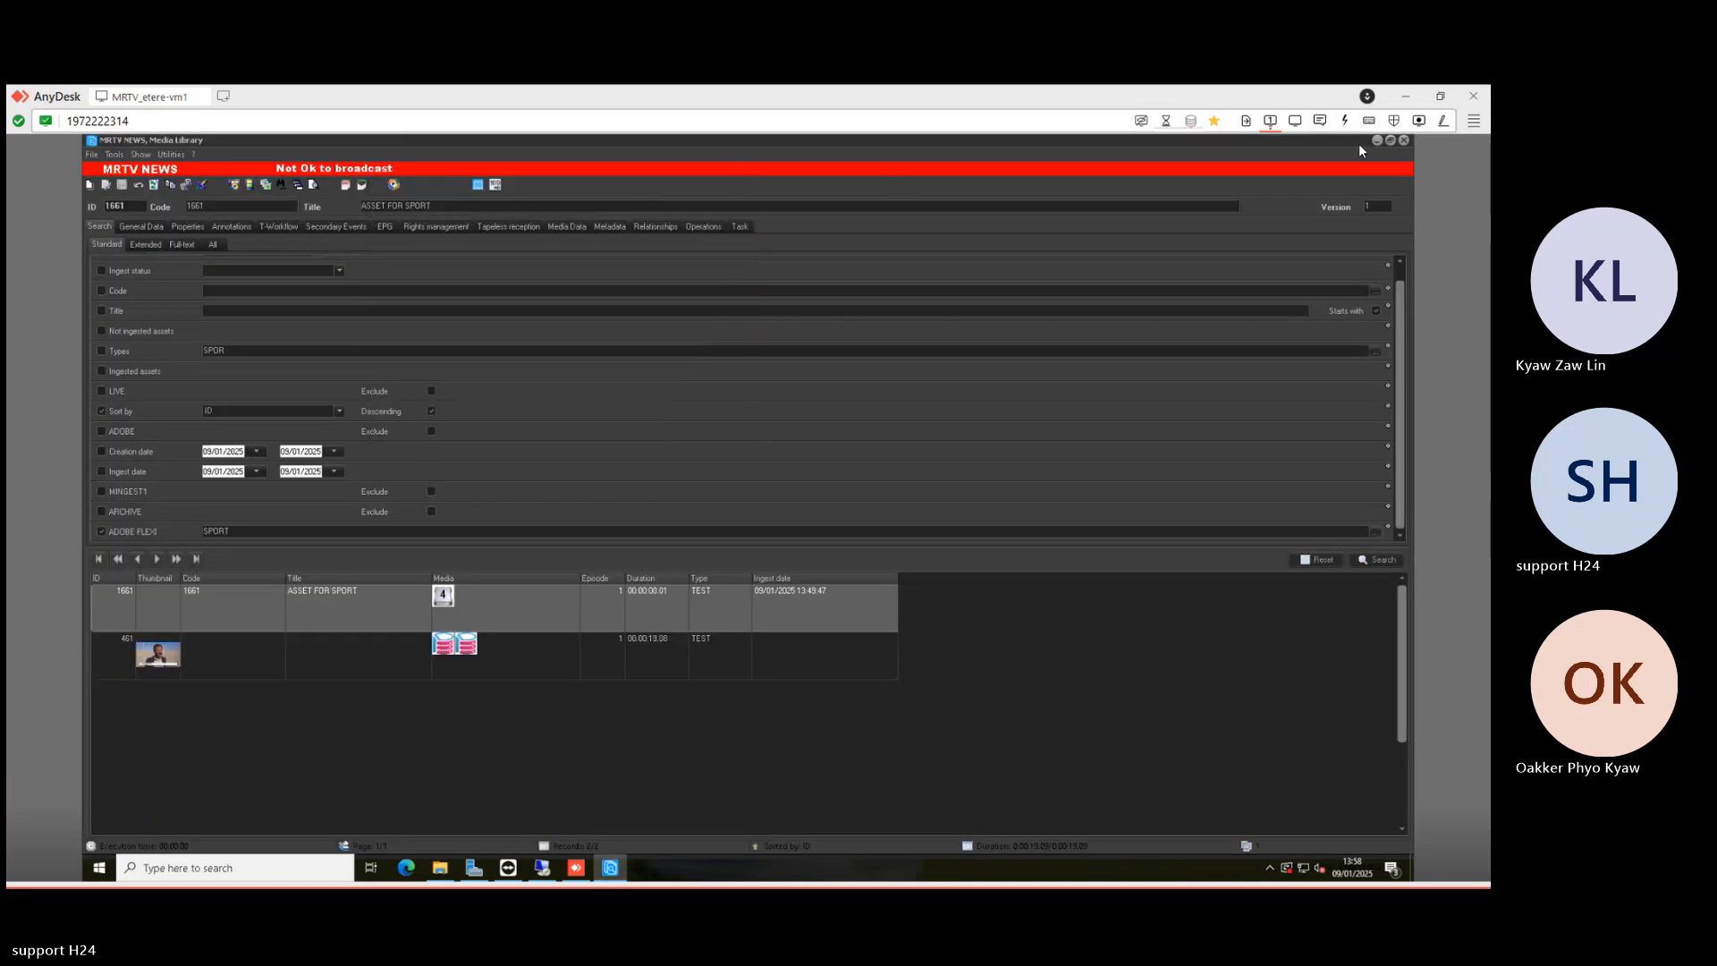
{"action": "left_click", "coordinate": [1406, 141]}
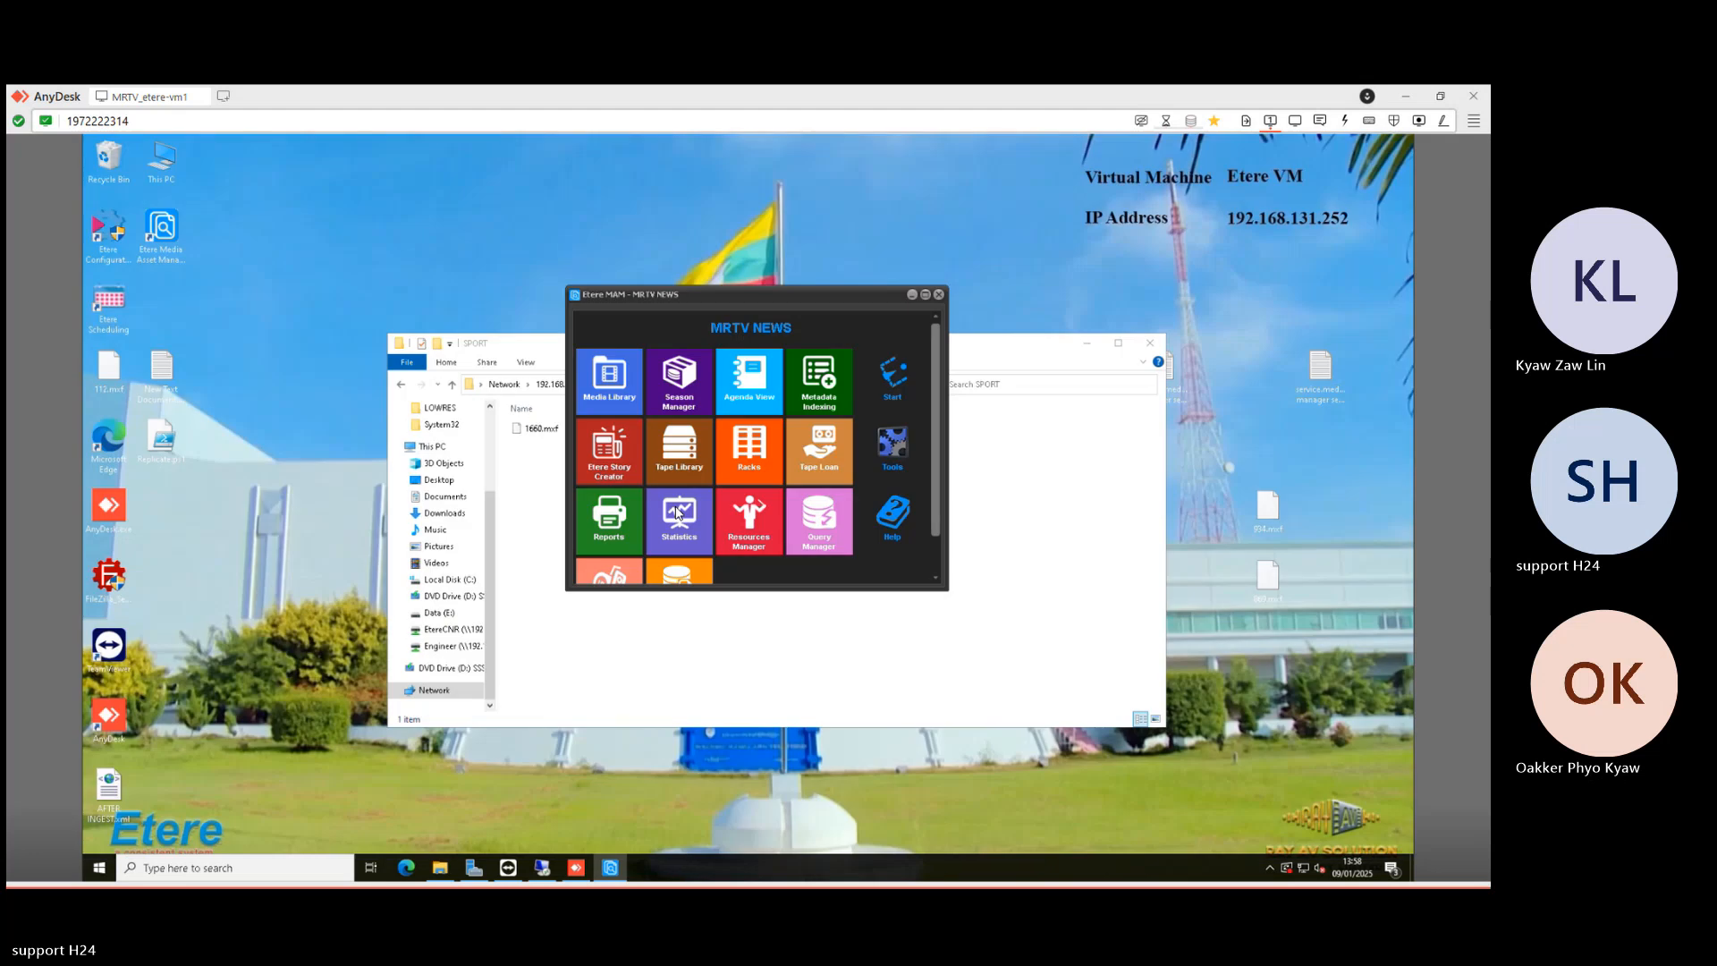
{"action": "left_click", "coordinate": [939, 294]}
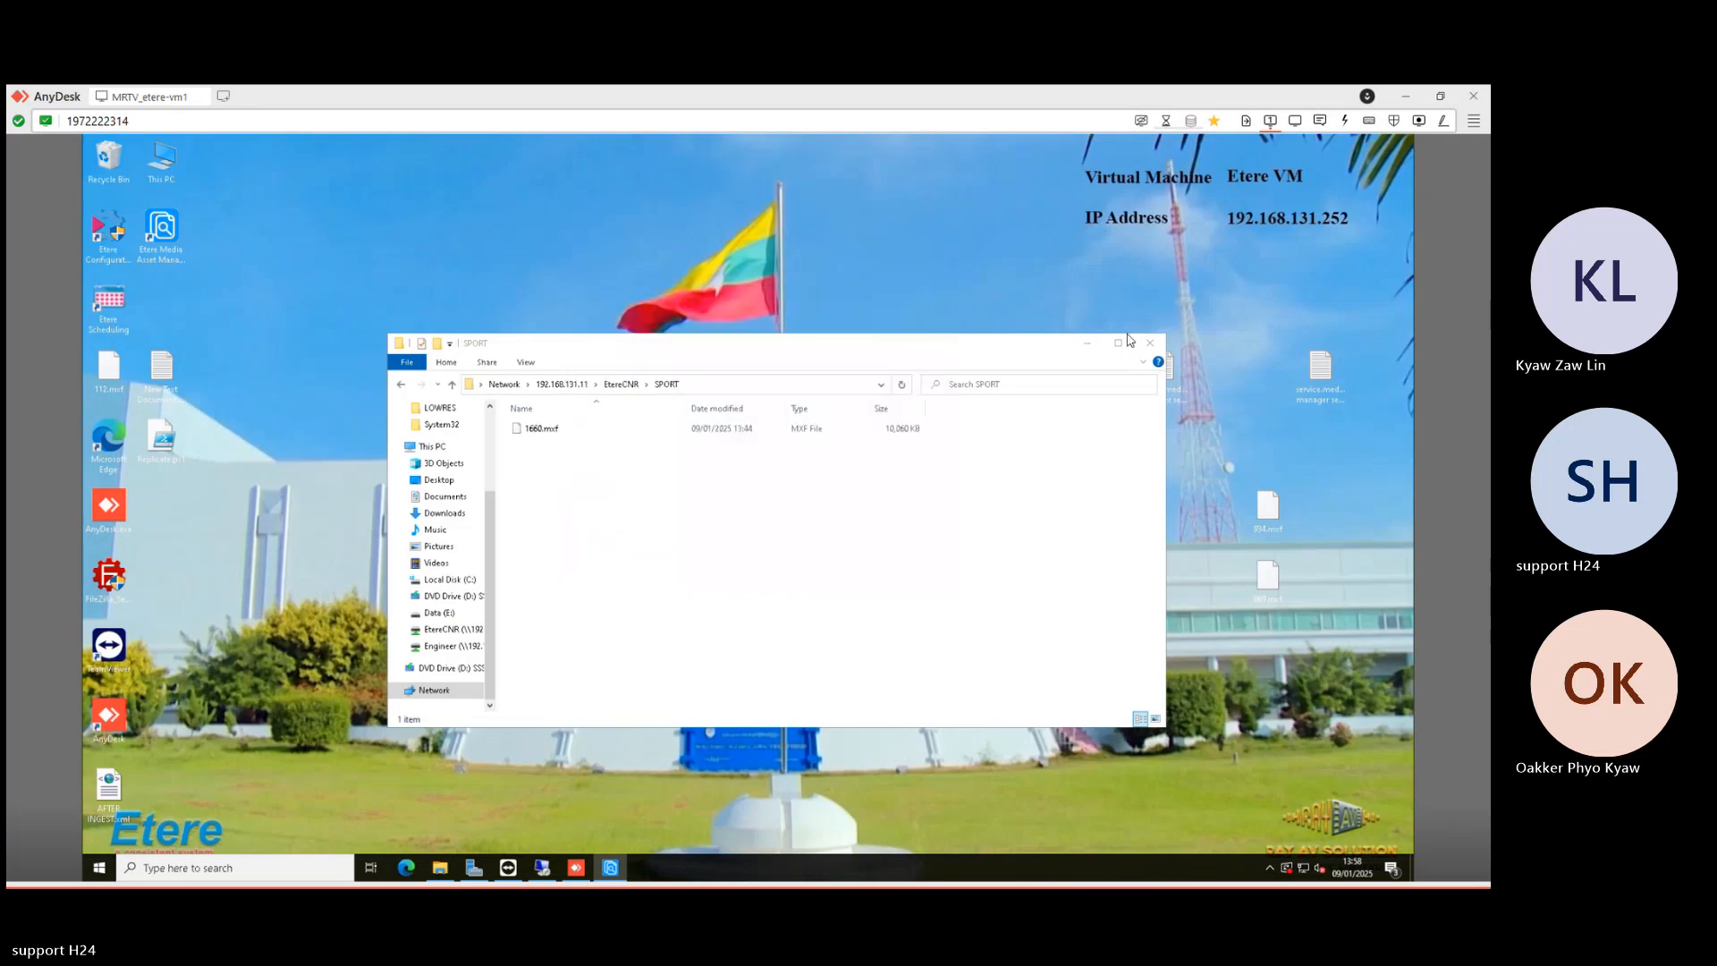
{"action": "left_click", "coordinate": [1149, 346]}
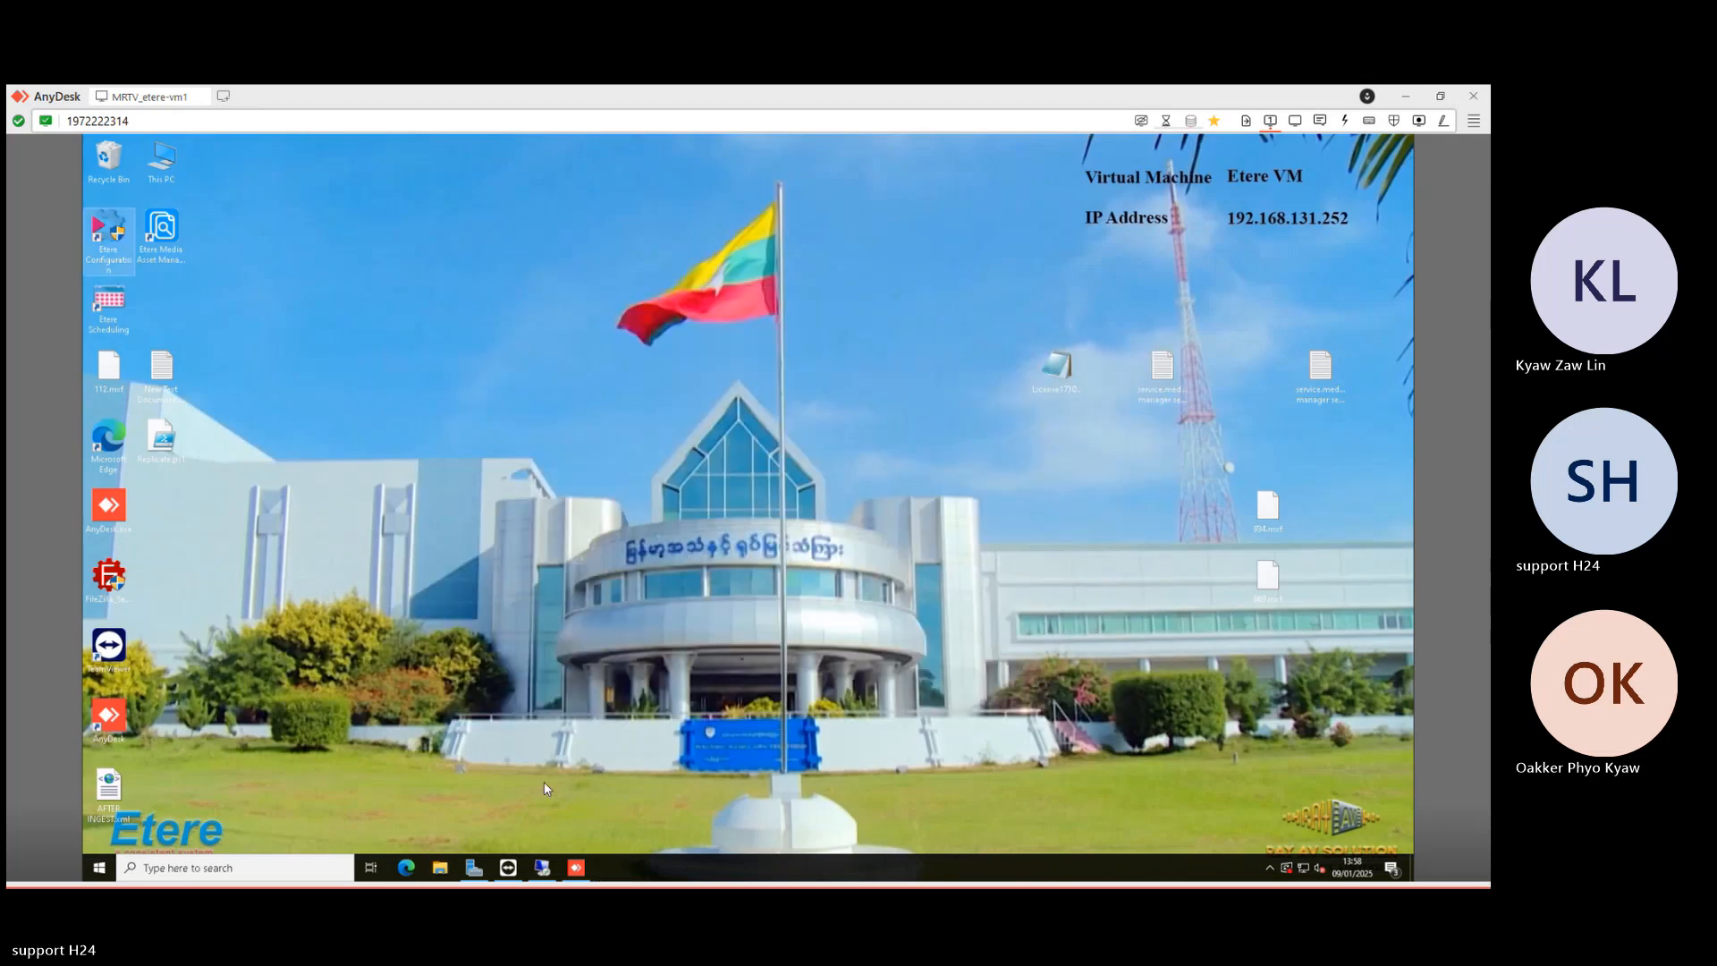
- Connect by Remote Desktop to 192.168.131.111 and sign in with the account password
{"action": "mouse_move", "coordinate": [546, 872]}
{"action": "right_click", "coordinate": [546, 870]}
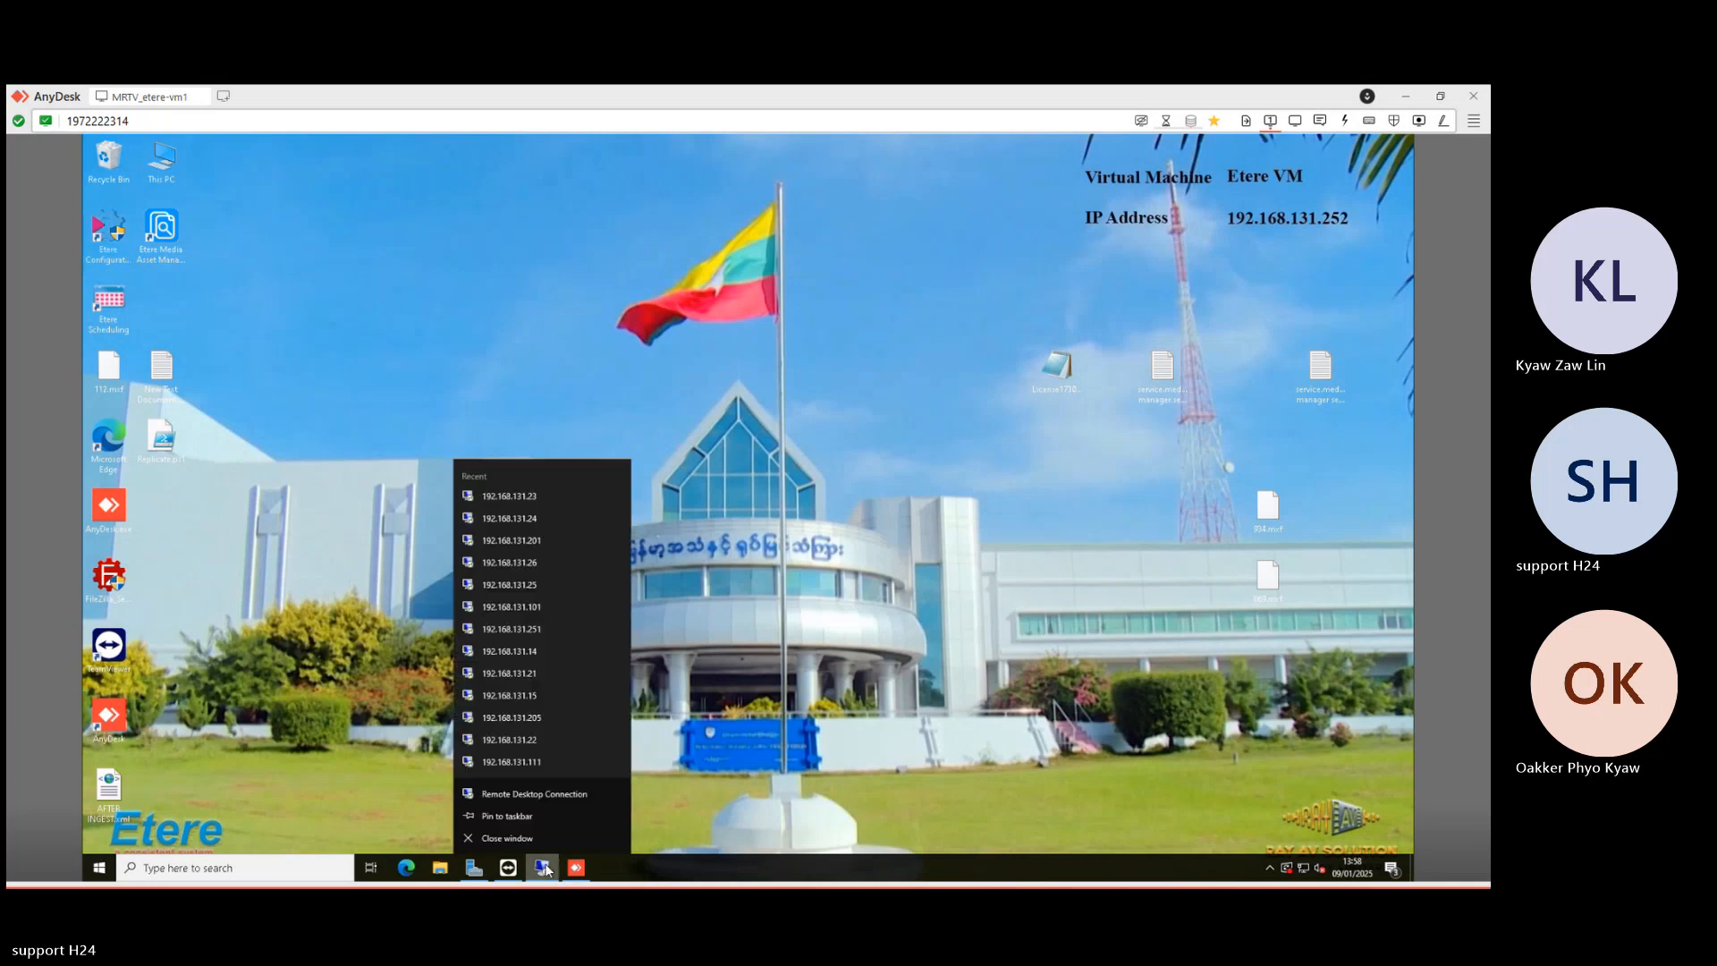
{"action": "left_click", "coordinate": [528, 766]}
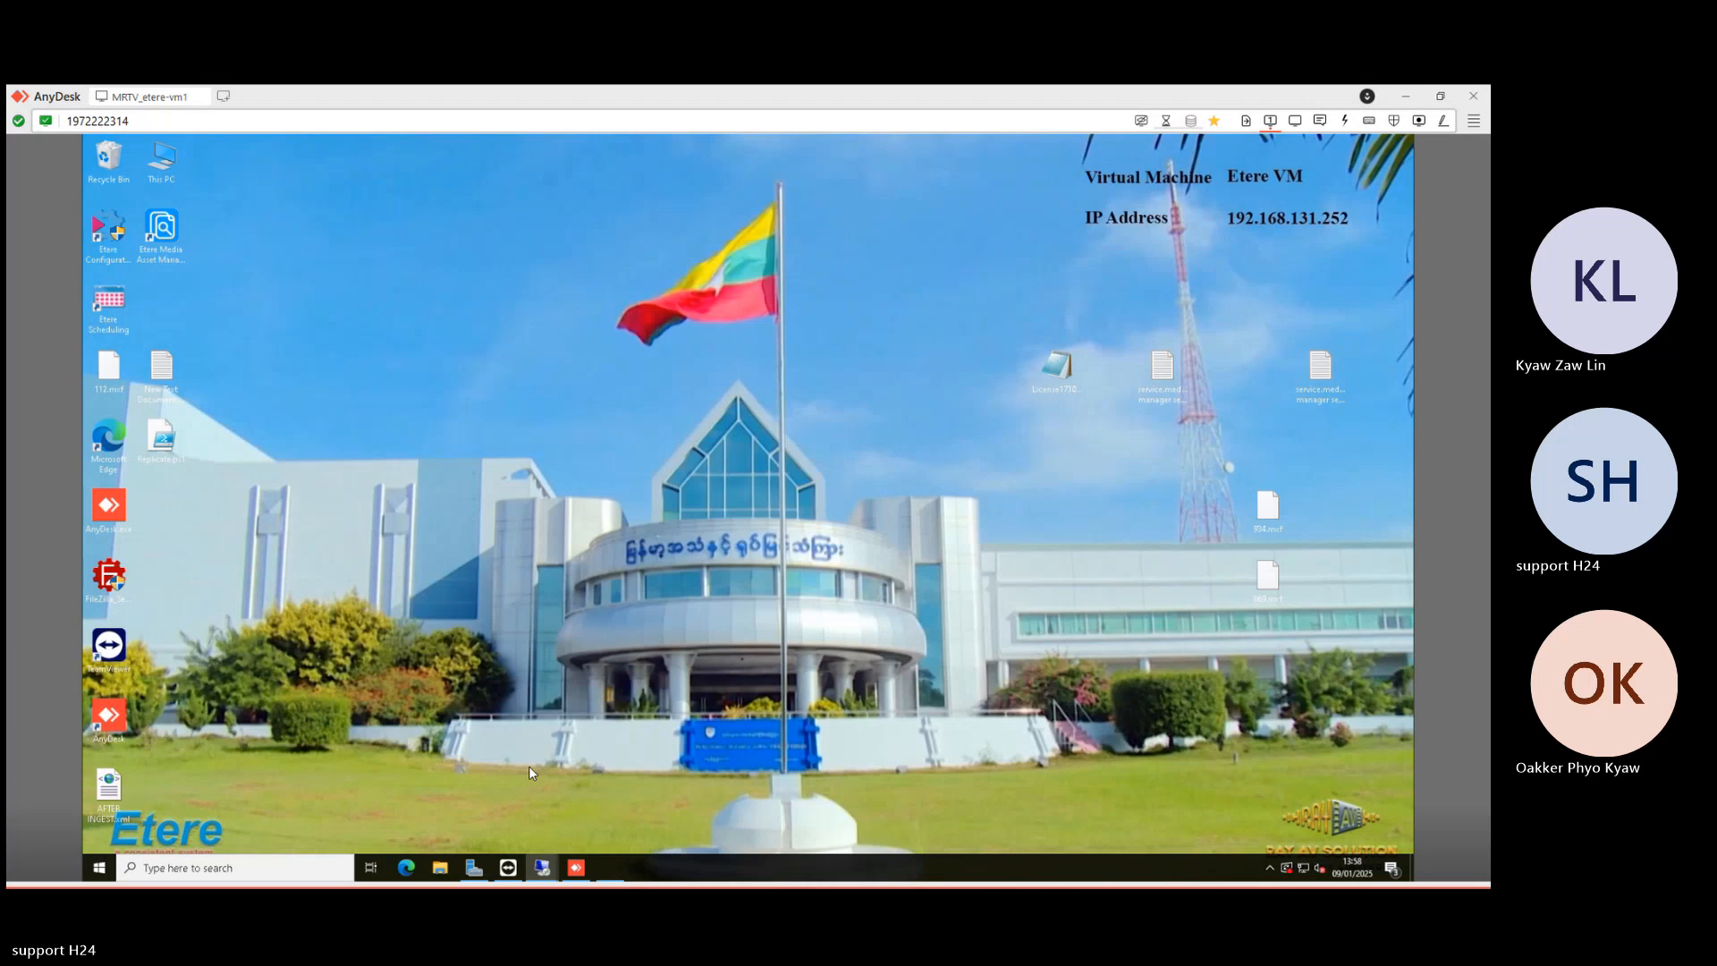
{"action": "key", "text": "Caps_Lock"}
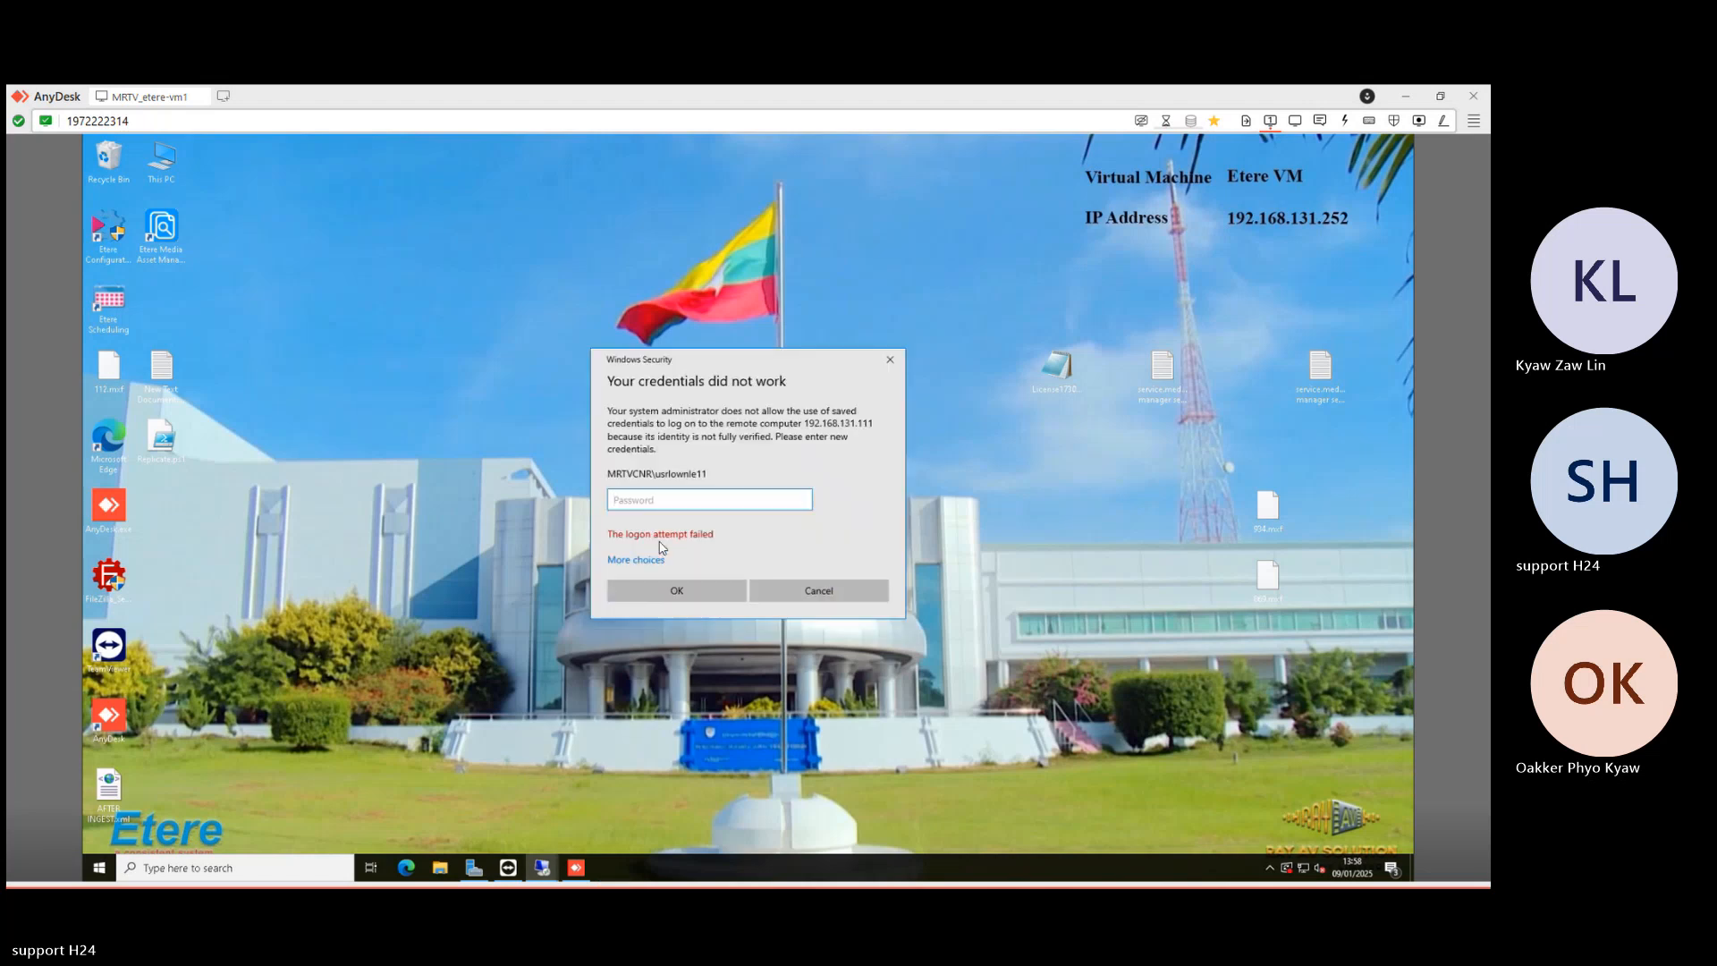
{"action": "type", "text": "•••••••••••"}
{"action": "key", "text": "Return"}
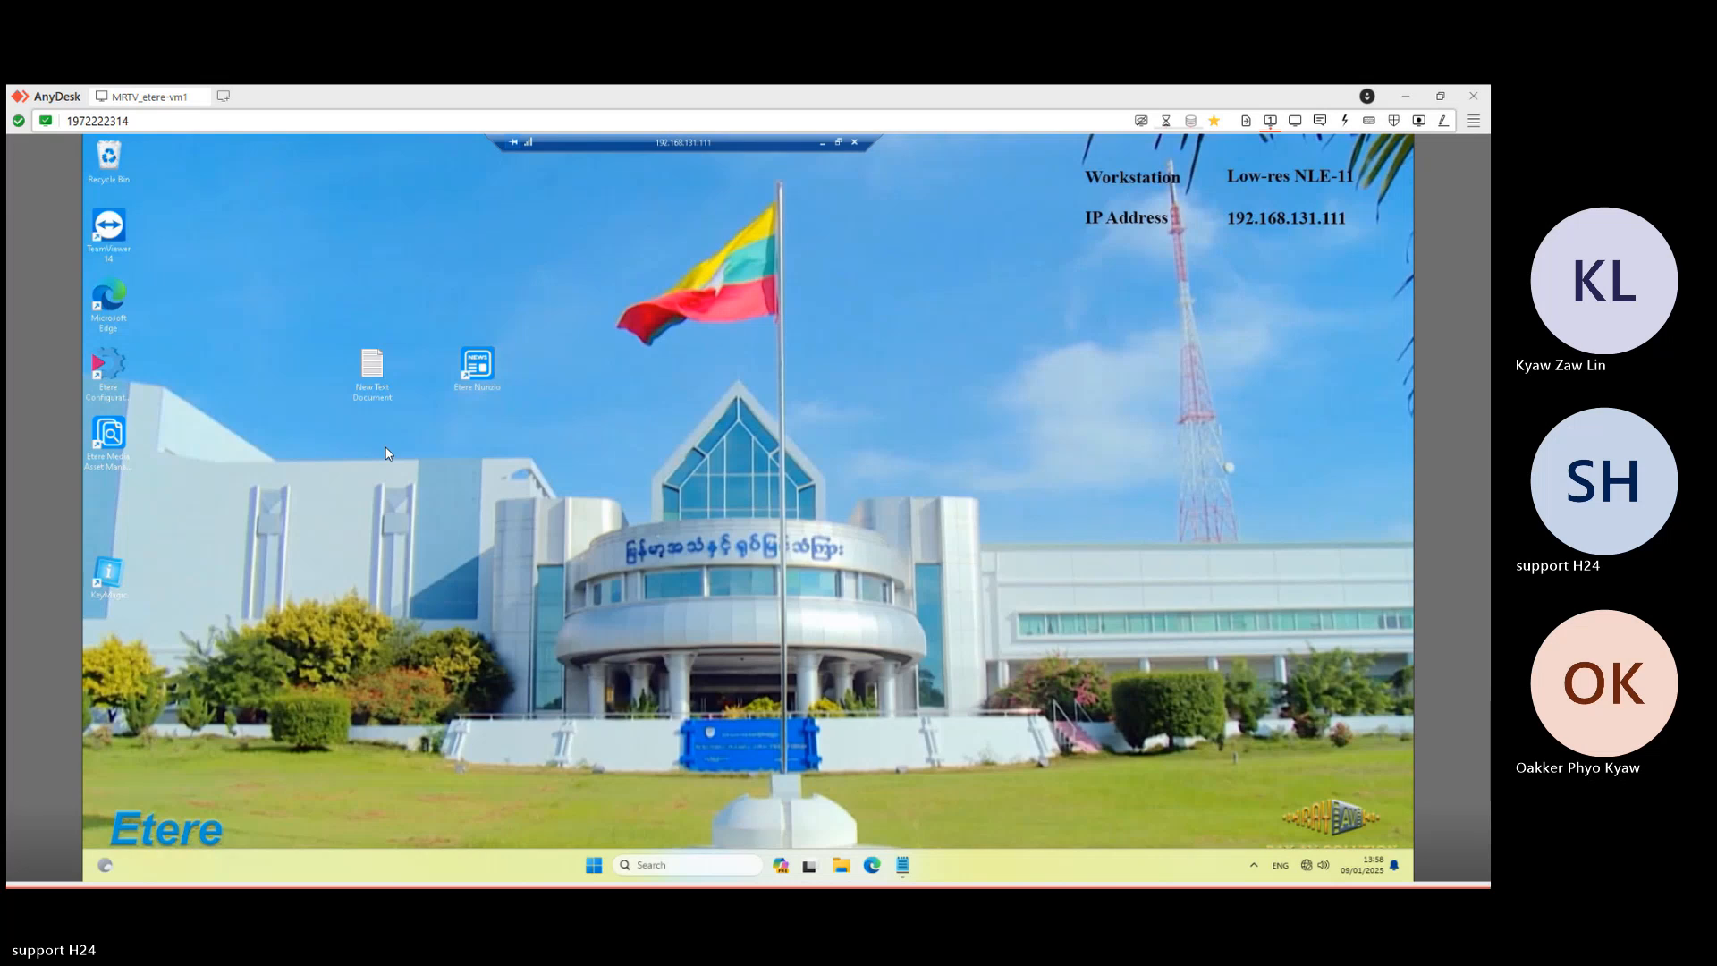
- Launch Etere Nunzio from its desktop shortcut and dismiss the Etere Update prompt
{"action": "double_click", "coordinate": [484, 374]}
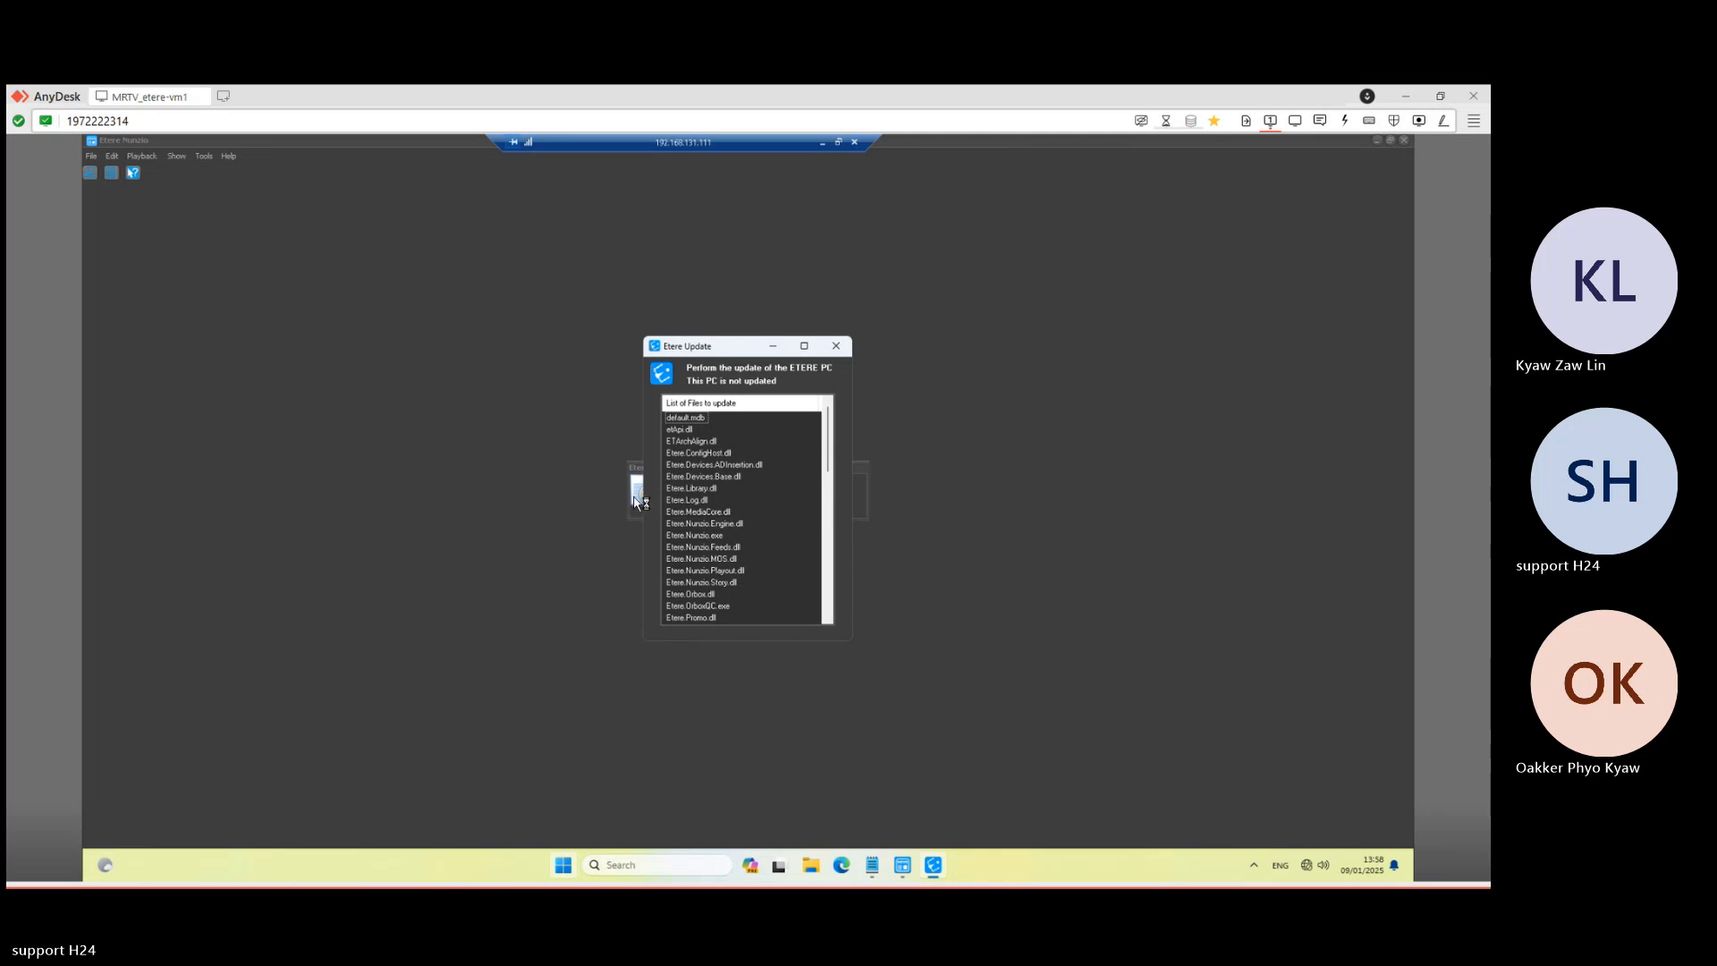
{"action": "left_click", "coordinate": [837, 347]}
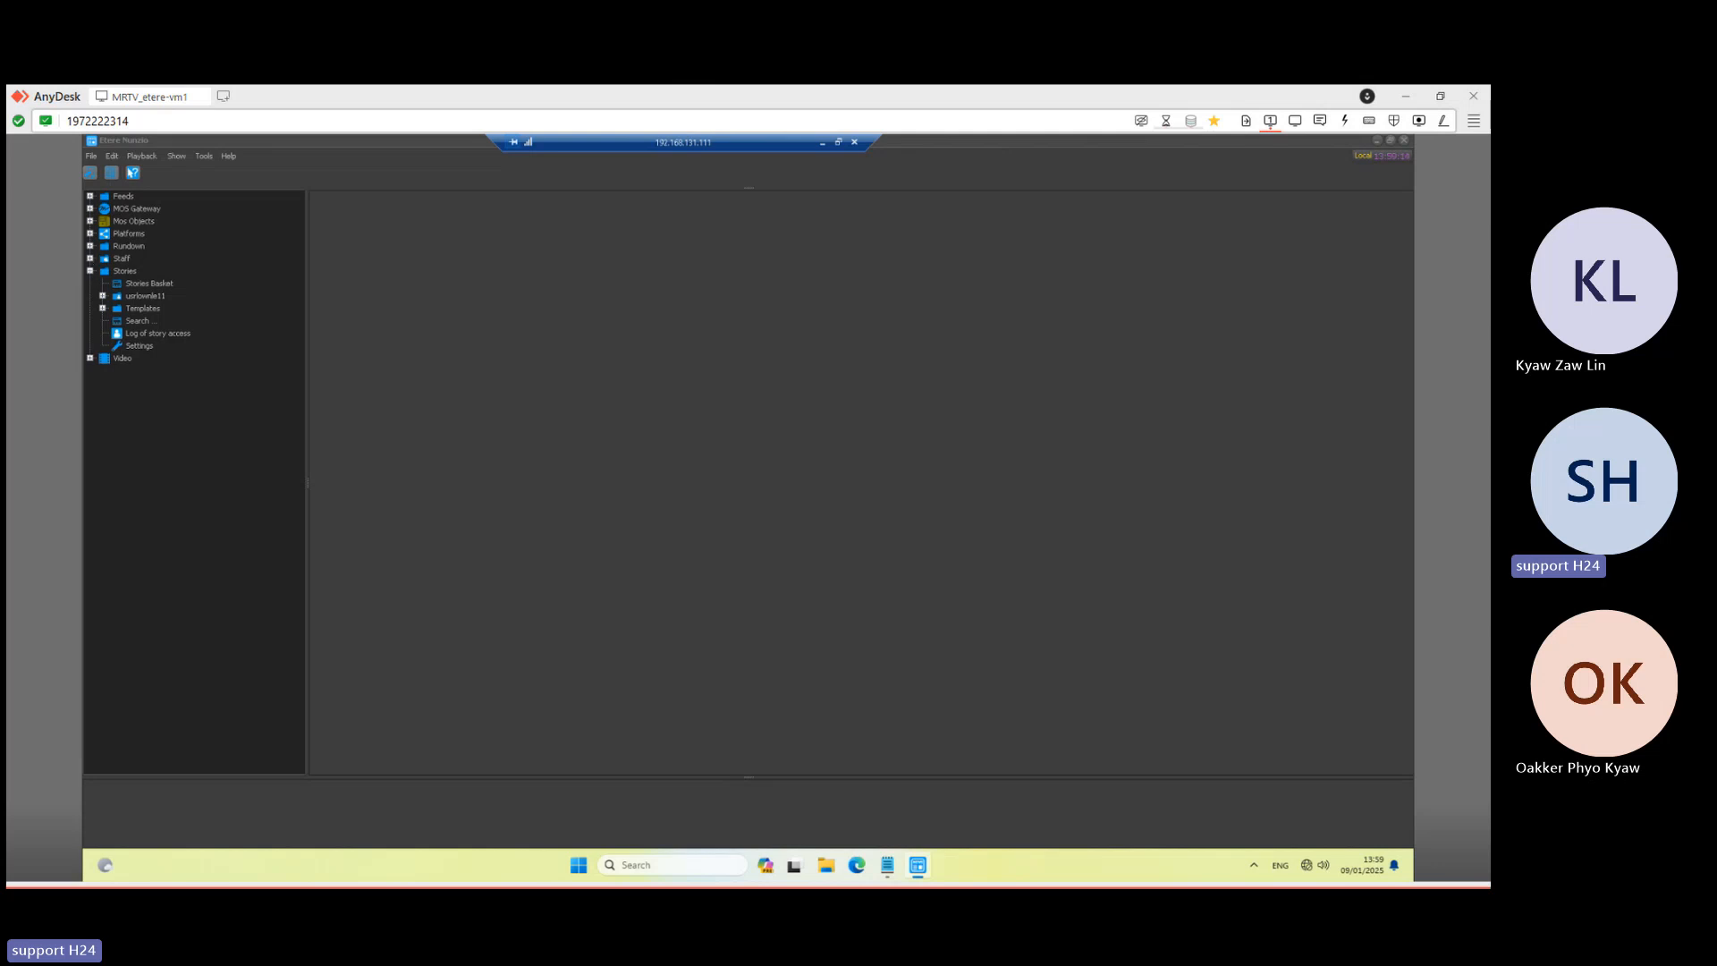
- Expand Staff, browse the Anchorman, Approver, Redactor and Journalist users, then expand the first journalist
{"action": "left_click", "coordinate": [89, 258]}
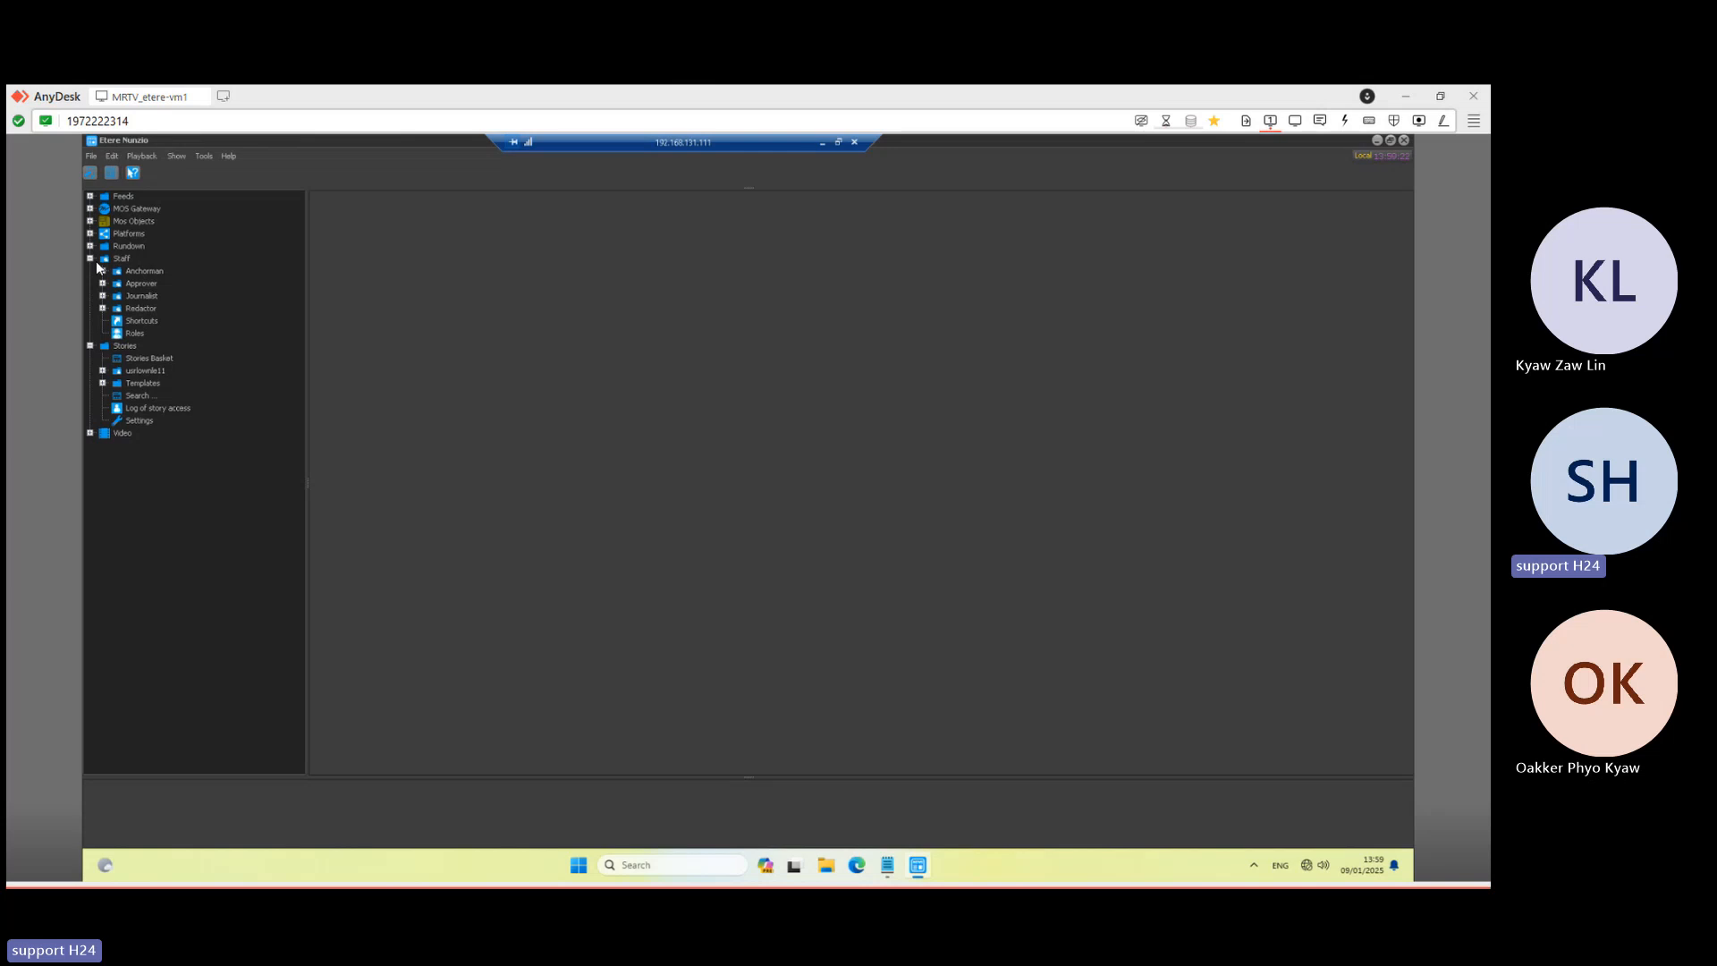
{"action": "left_click", "coordinate": [102, 296]}
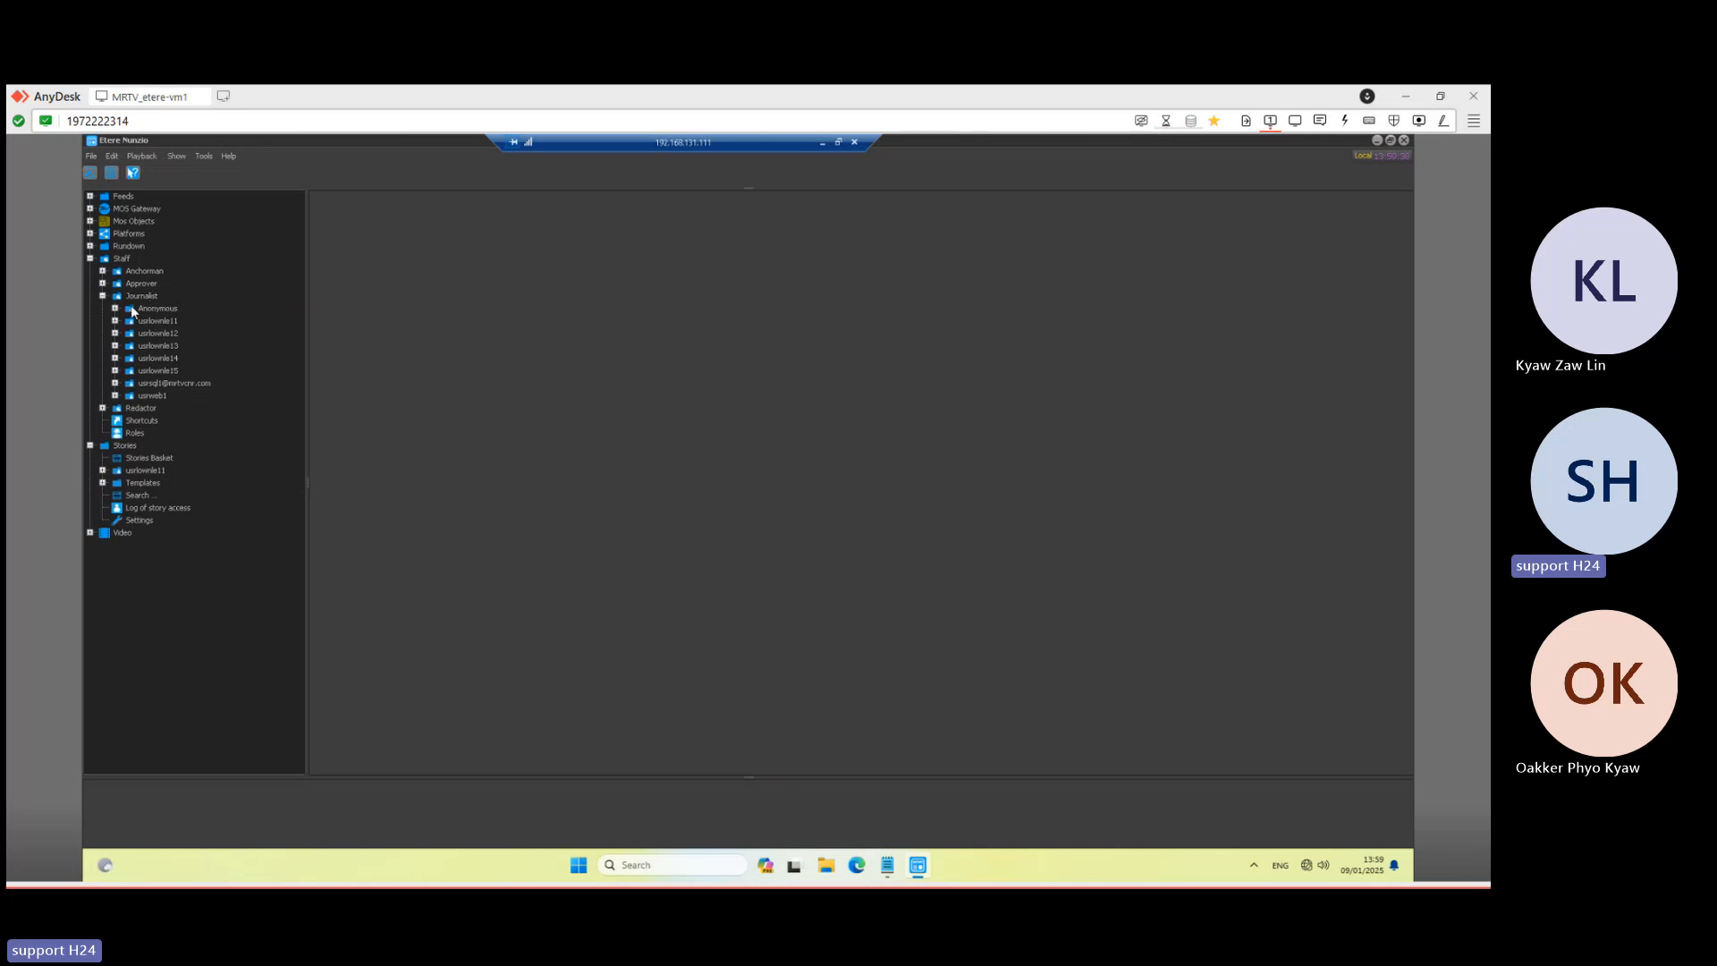
{"action": "left_click", "coordinate": [103, 284]}
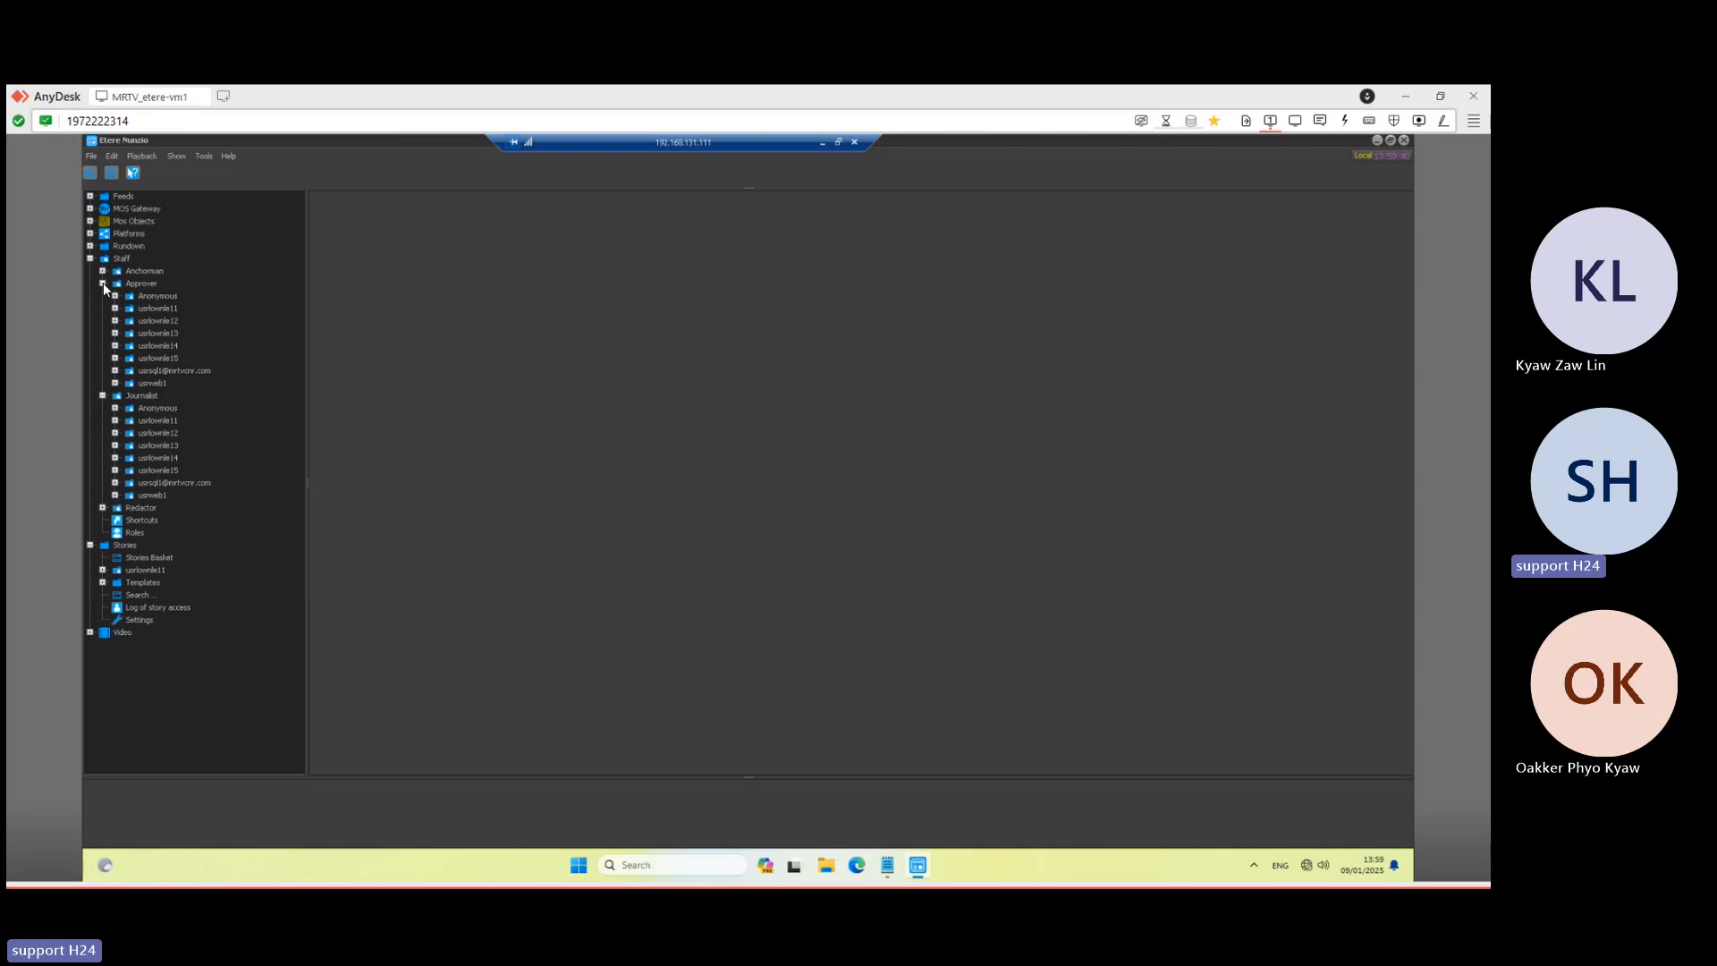
{"action": "left_click", "coordinate": [165, 310]}
{"action": "left_click", "coordinate": [103, 272]}
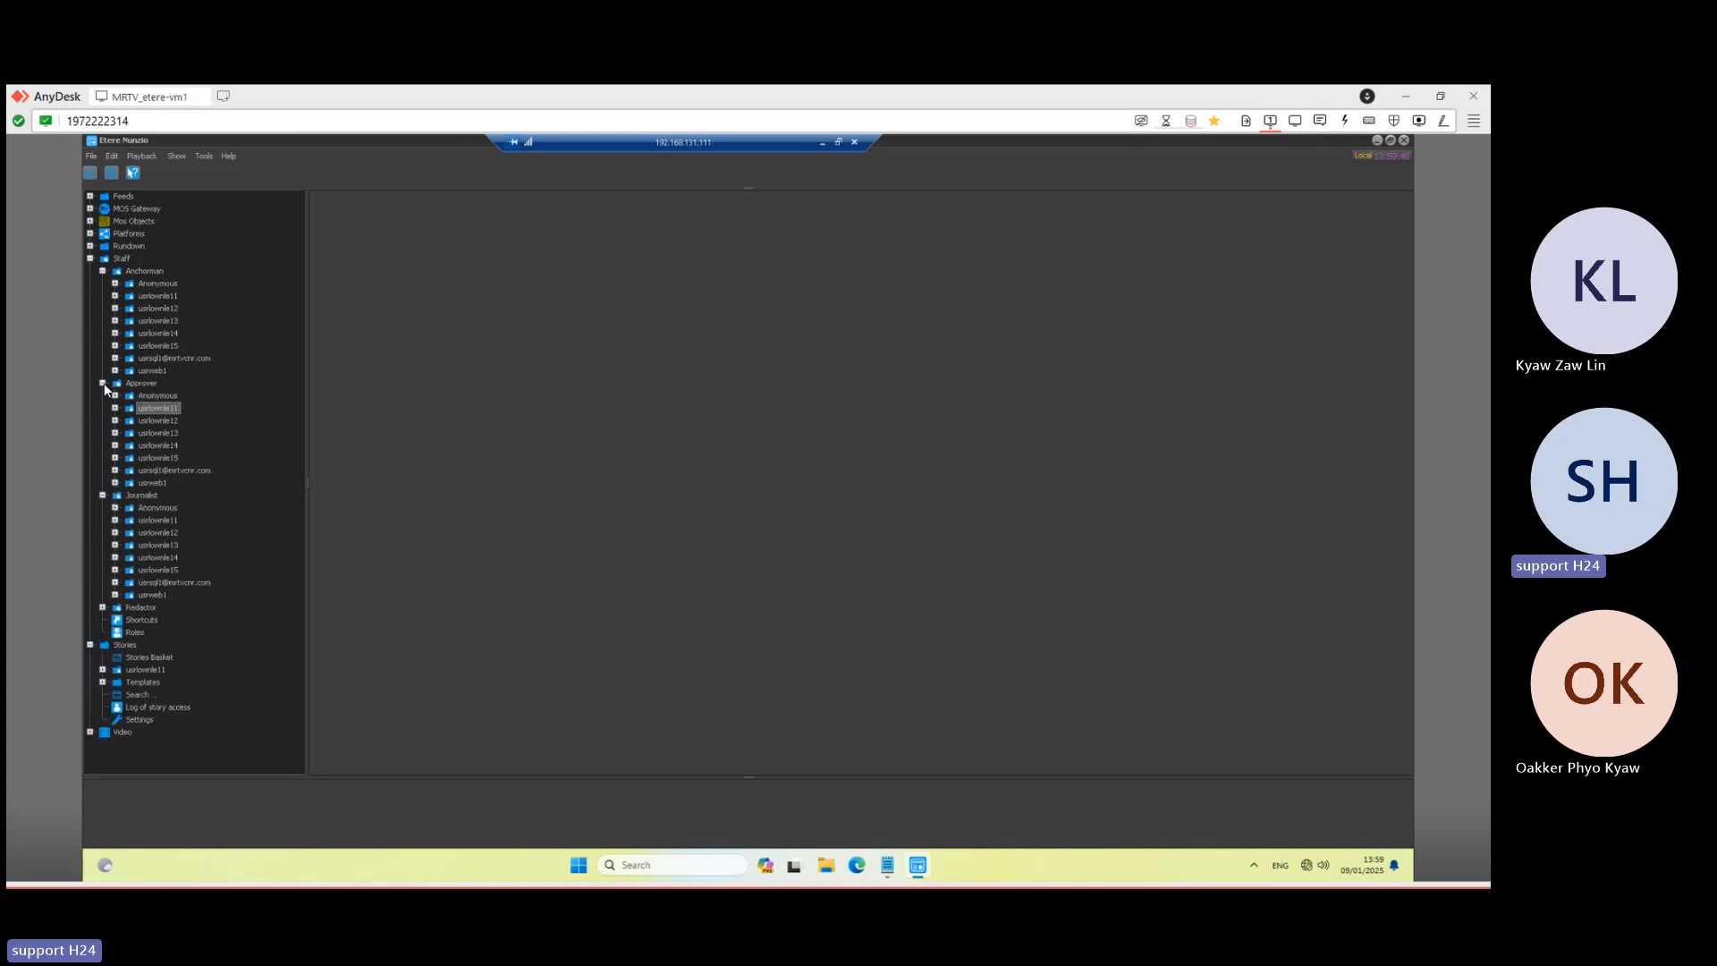
{"action": "left_click", "coordinate": [103, 383]}
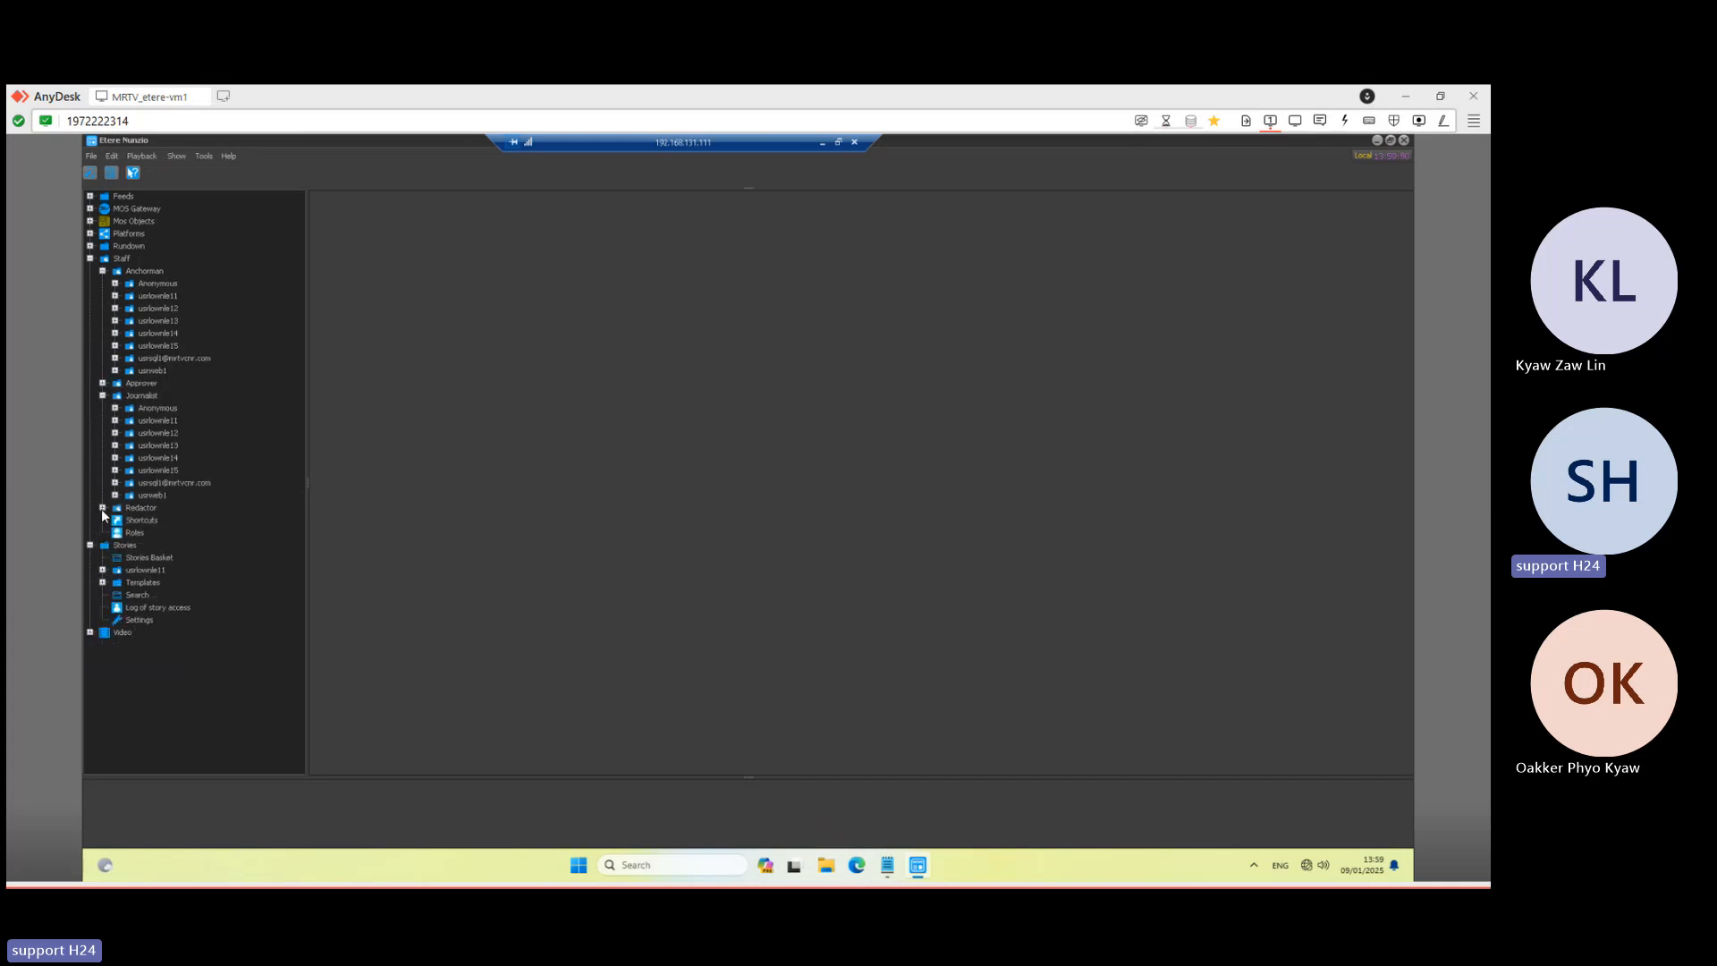
{"action": "left_click", "coordinate": [103, 508]}
{"action": "left_click", "coordinate": [103, 508]}
{"action": "left_click", "coordinate": [103, 271]}
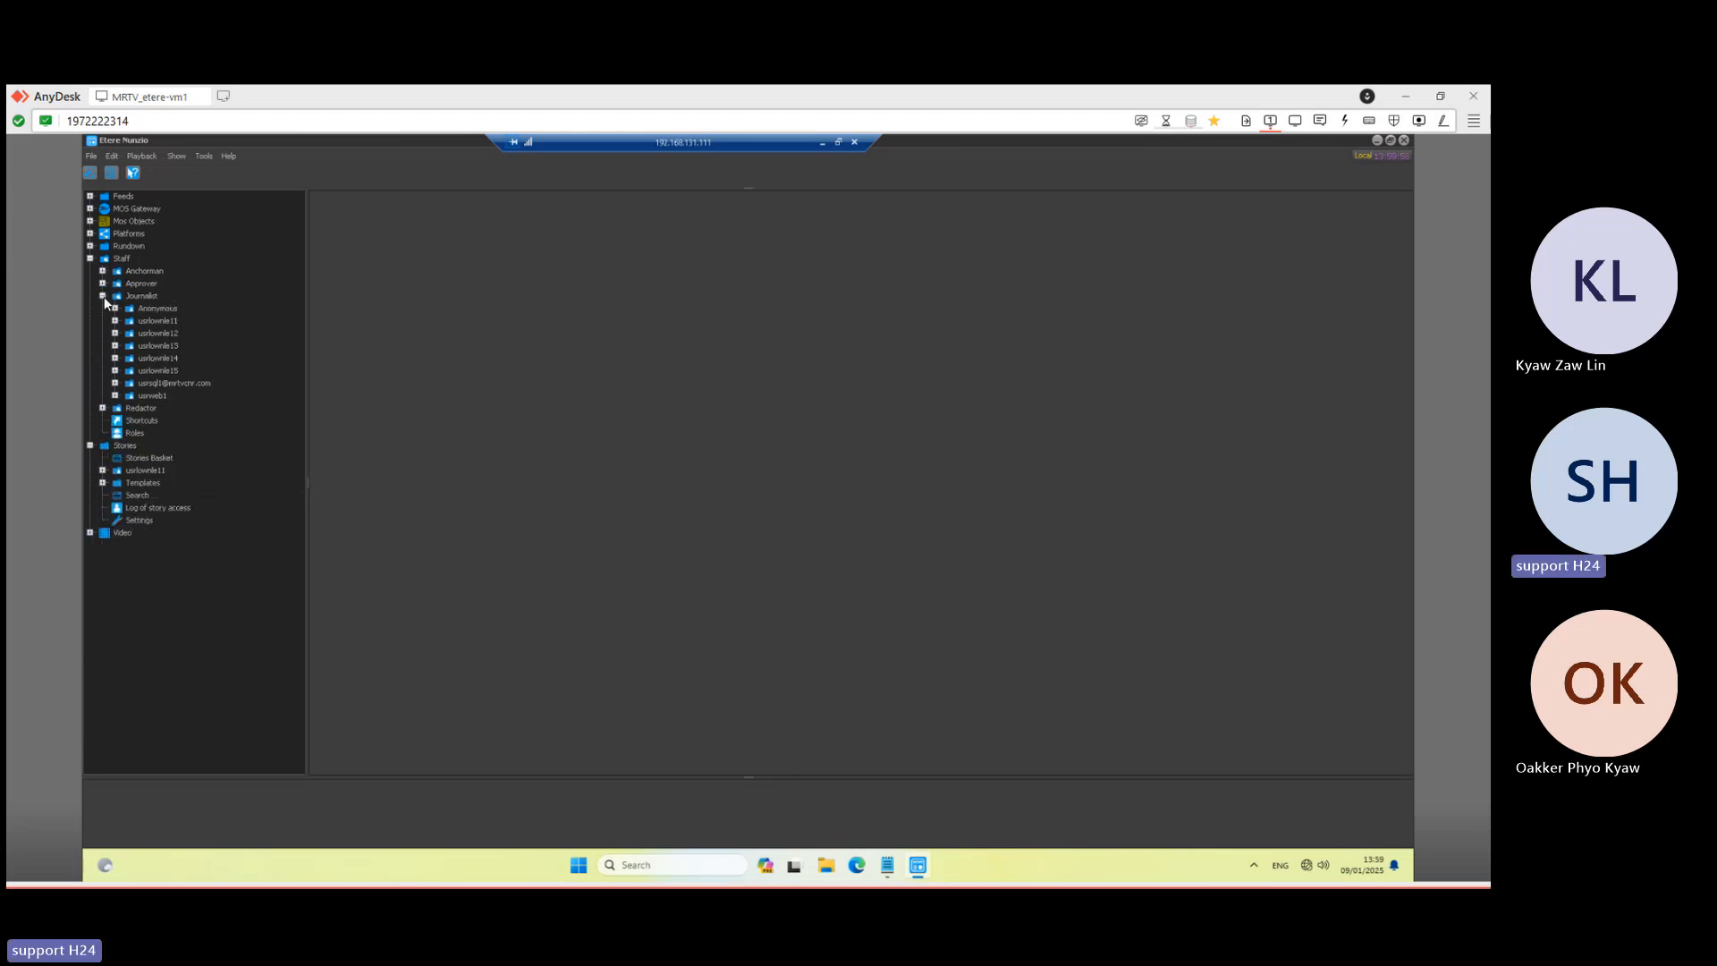
{"action": "left_click", "coordinate": [143, 298]}
{"action": "left_click", "coordinate": [114, 320]}
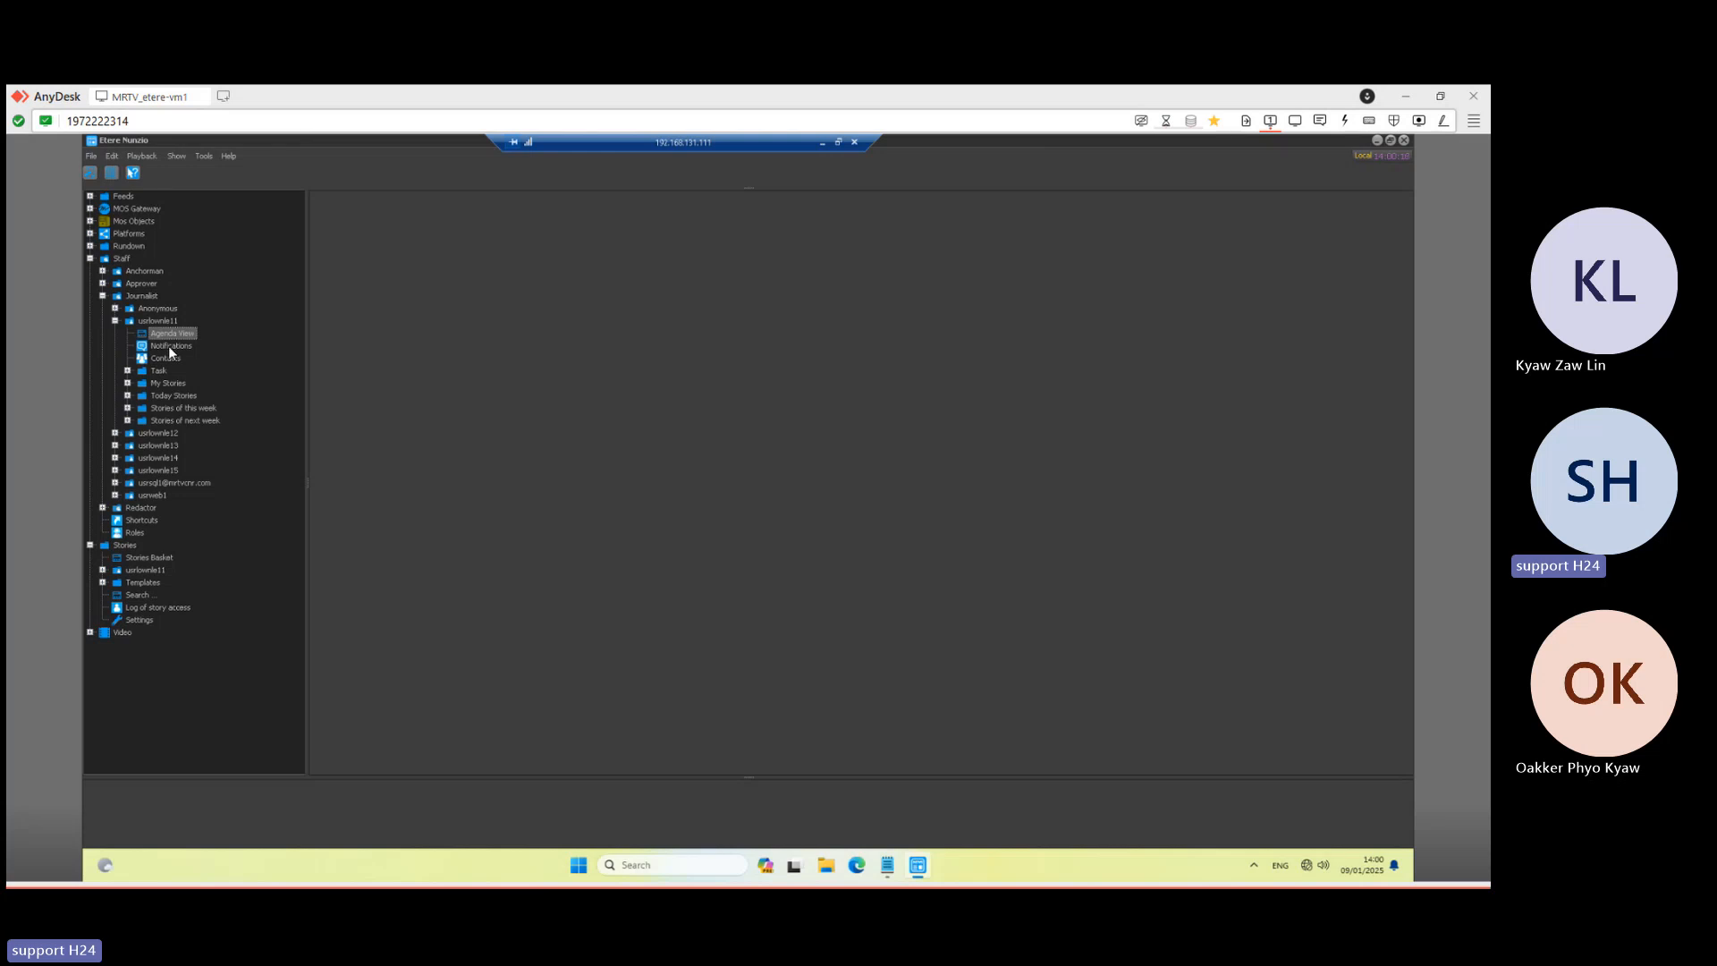
- Open the journalist's Notifications, then open Agenda View and close the Notifications tab
{"action": "left_click", "coordinate": [168, 345]}
{"action": "double_click", "coordinate": [162, 347]}
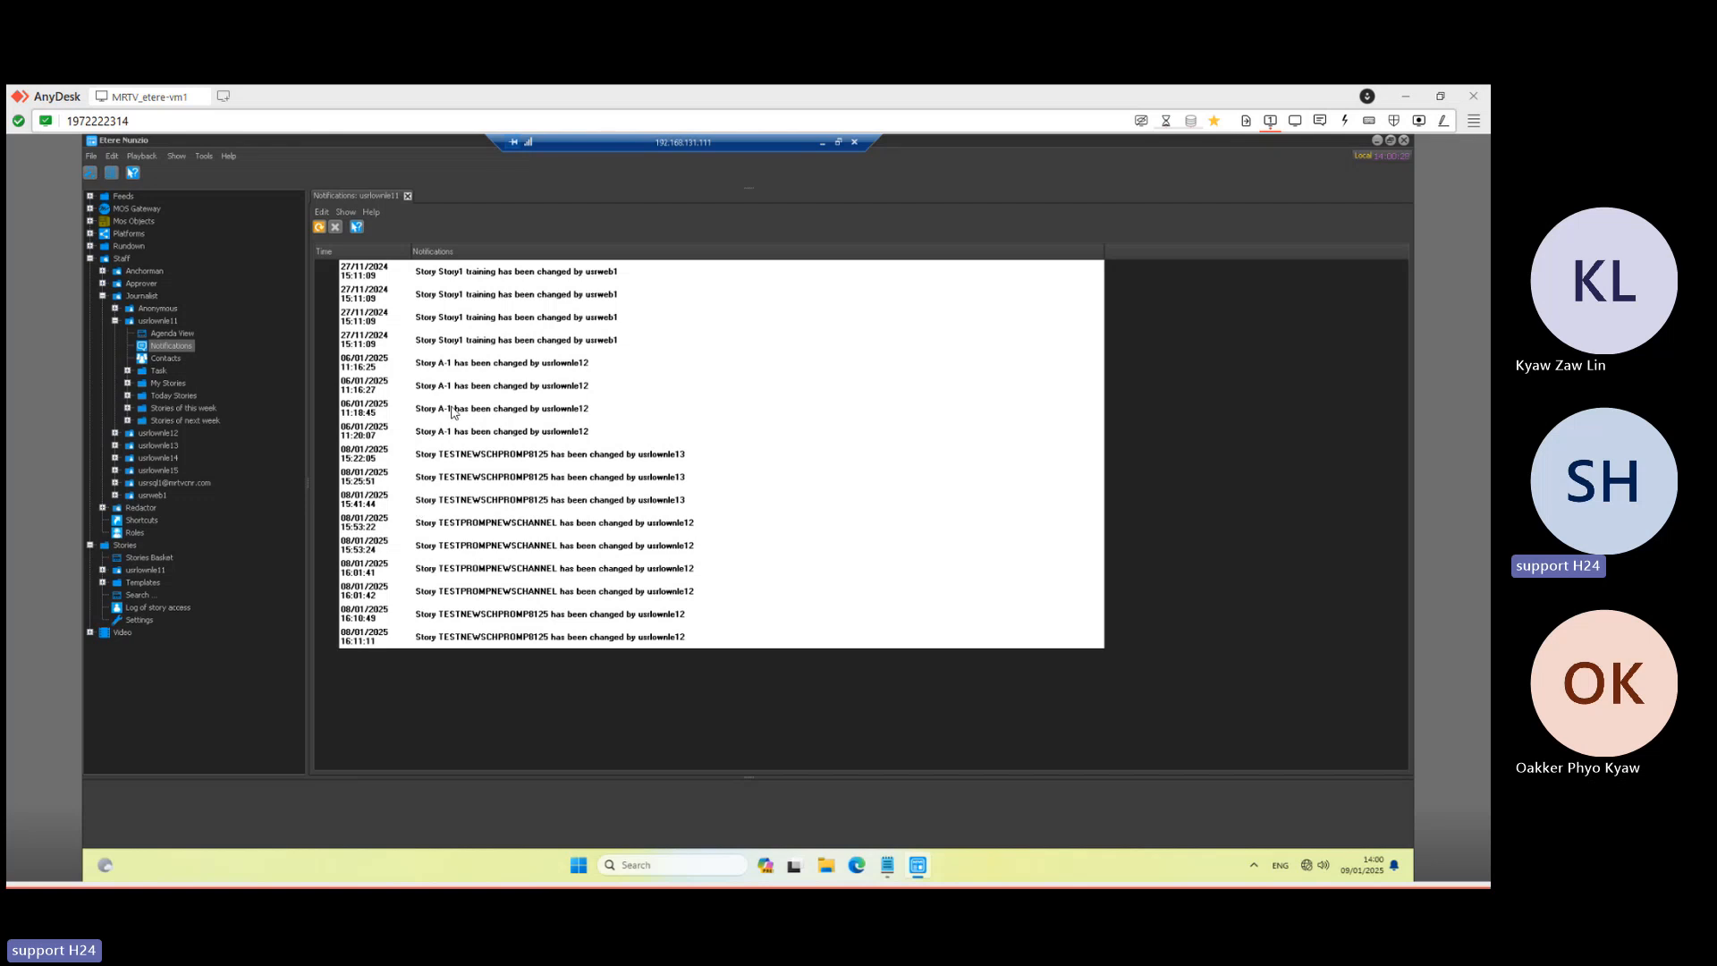
{"action": "double_click", "coordinate": [159, 335]}
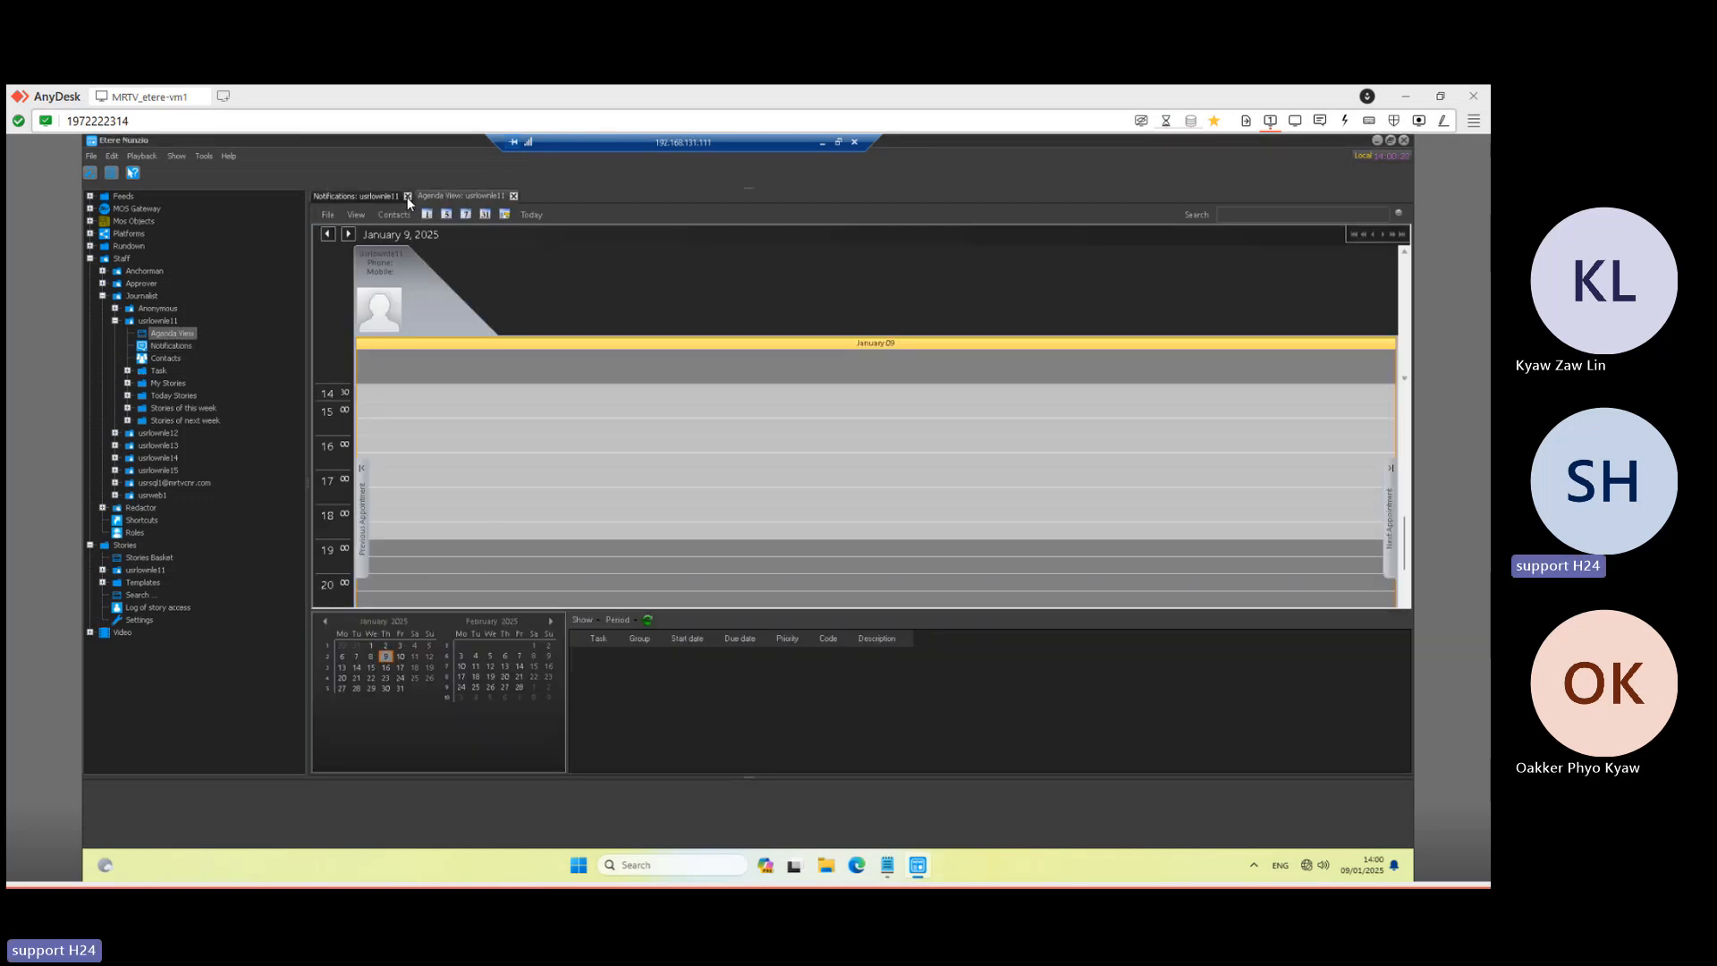
{"action": "left_click", "coordinate": [407, 196]}
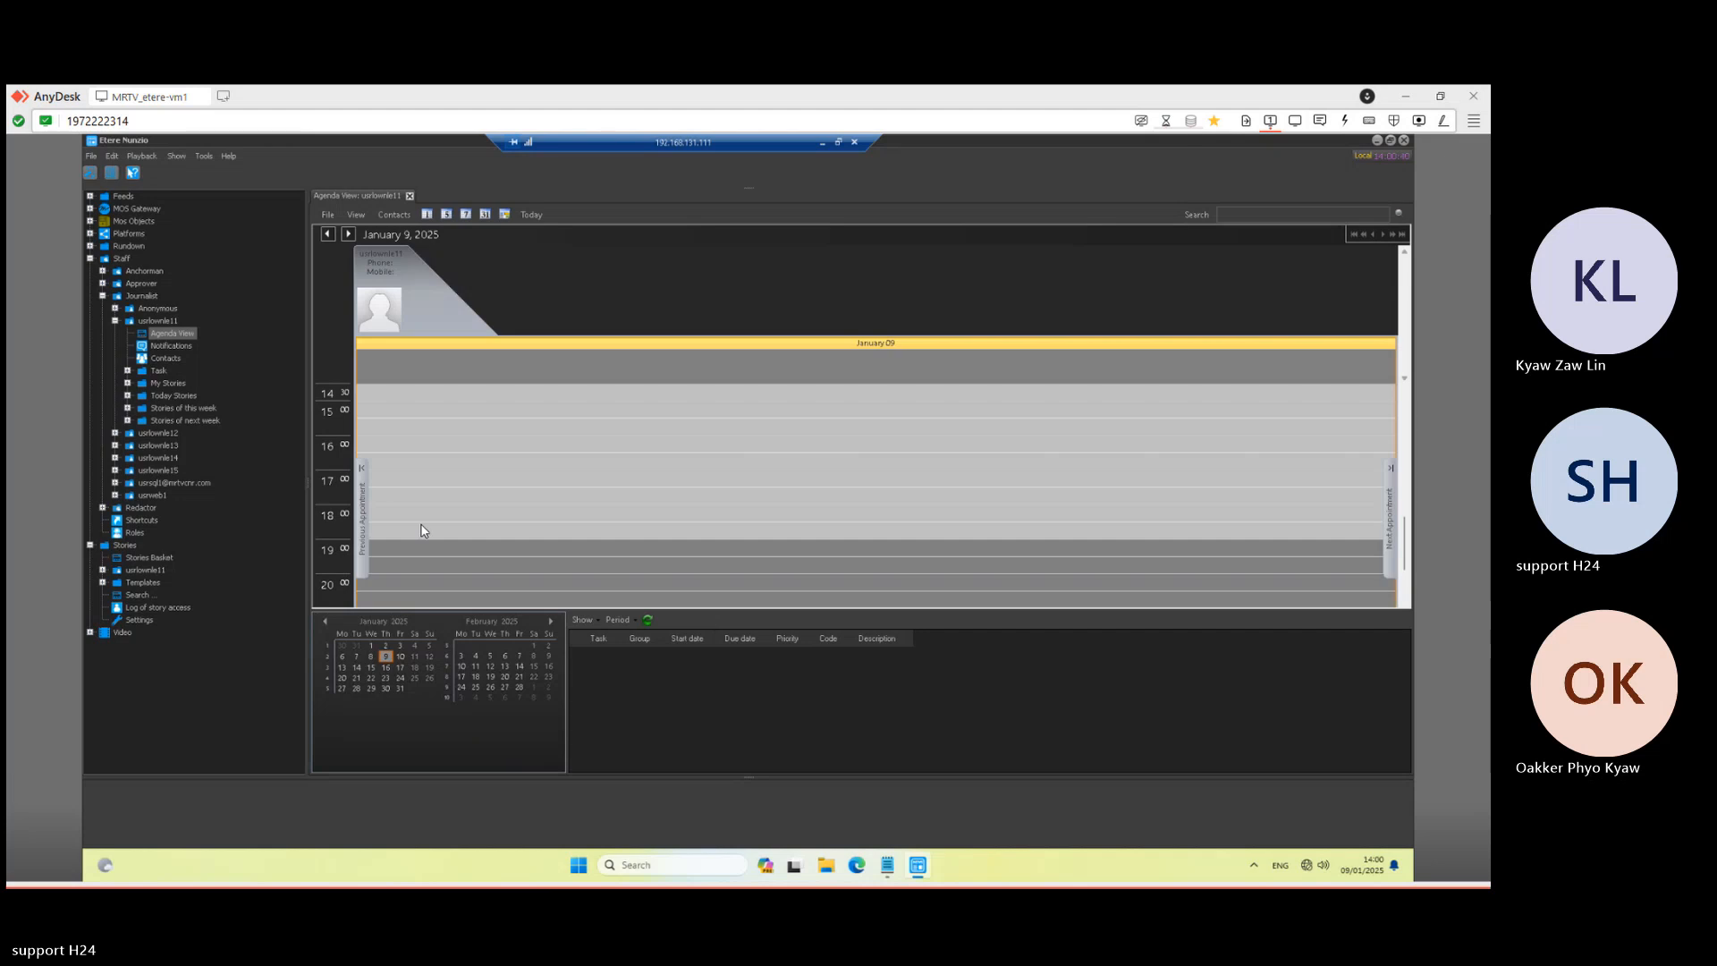
- Check the task pane's Show and Period dropdowns, leaving both unchanged
{"action": "left_click", "coordinate": [593, 619]}
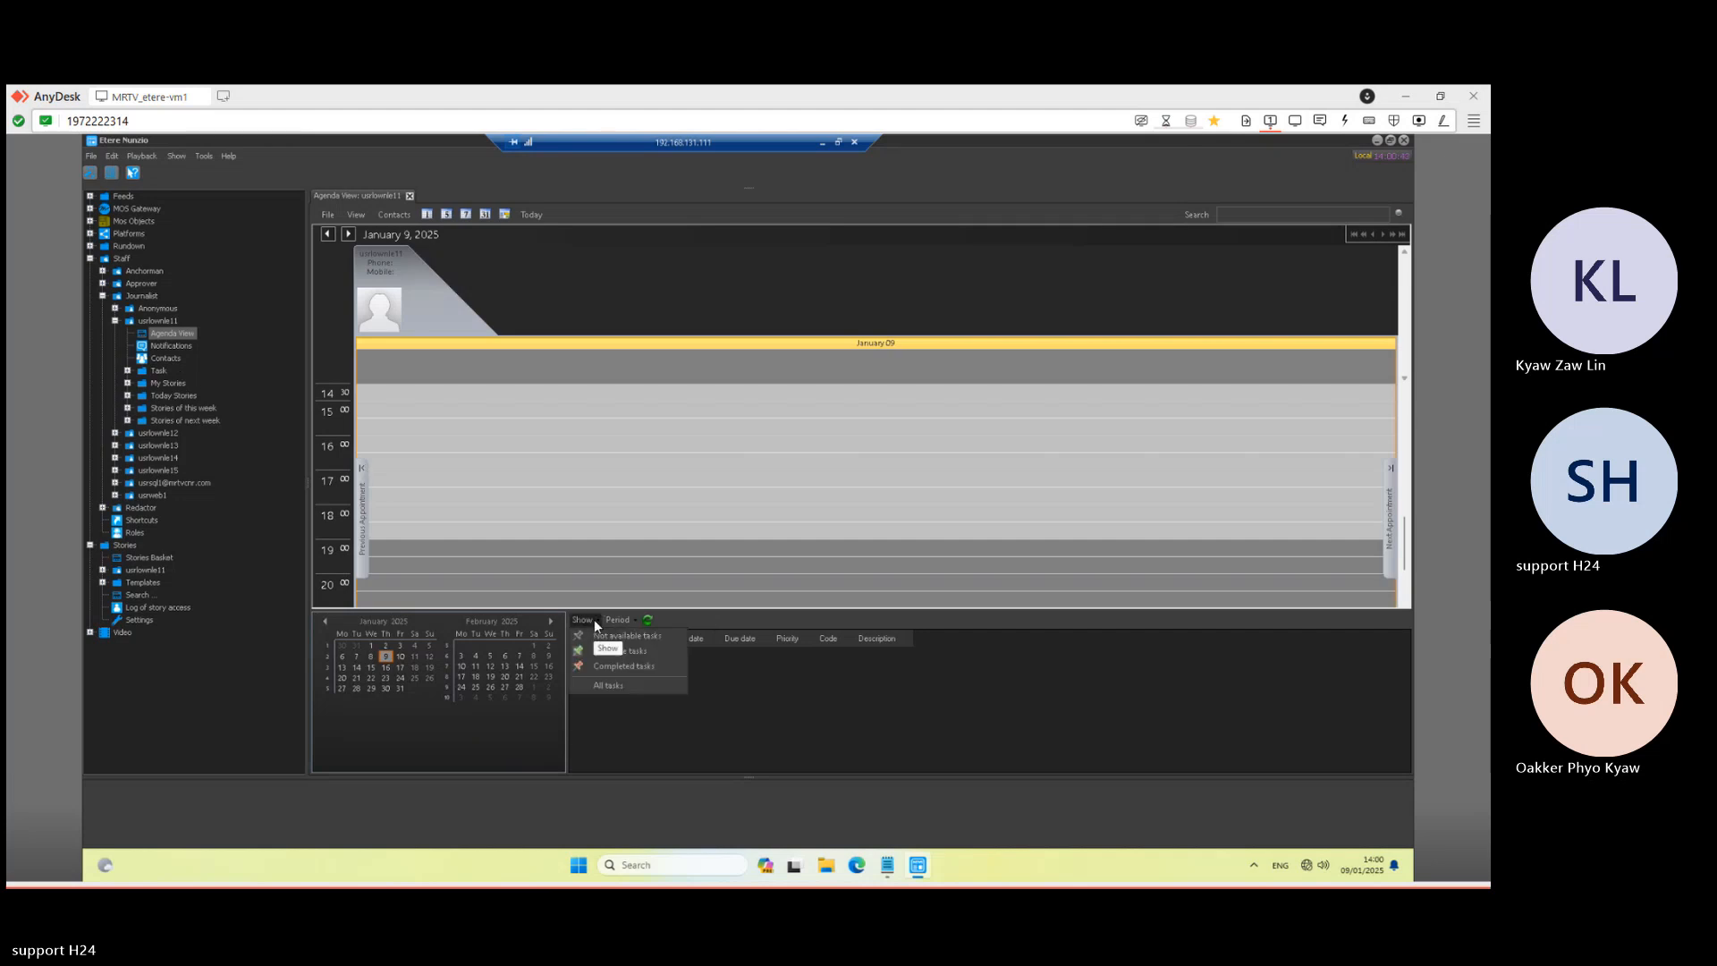
{"action": "left_click", "coordinate": [608, 685]}
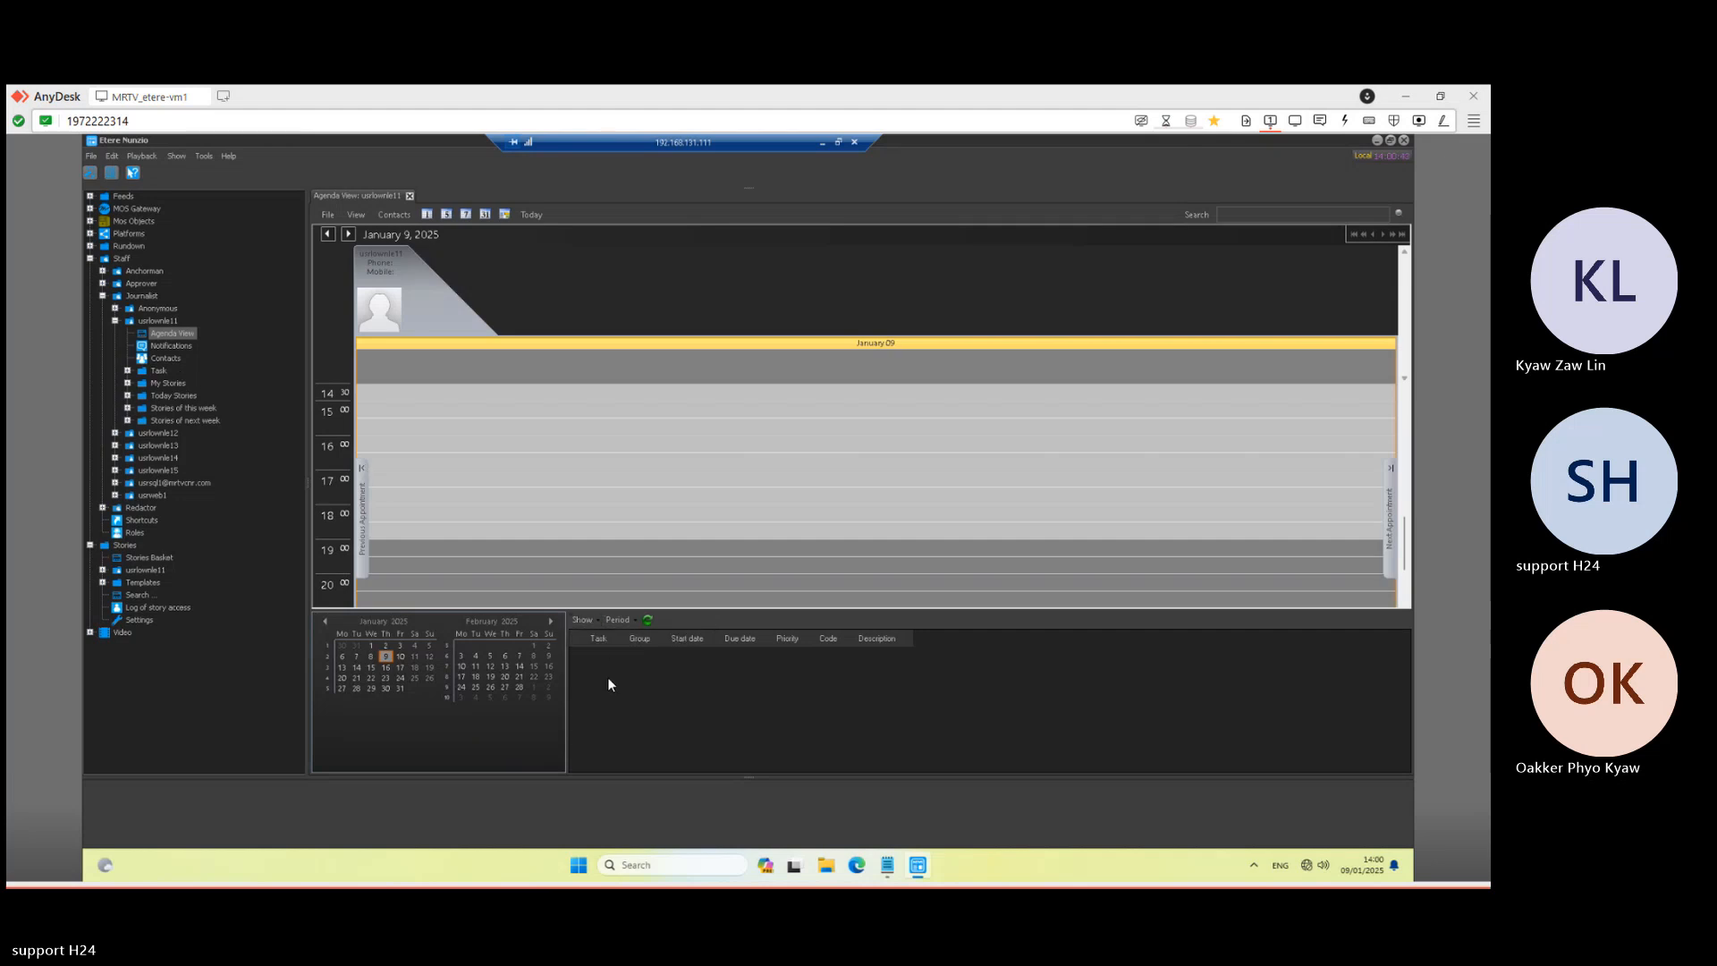
{"action": "left_click", "coordinate": [617, 621]}
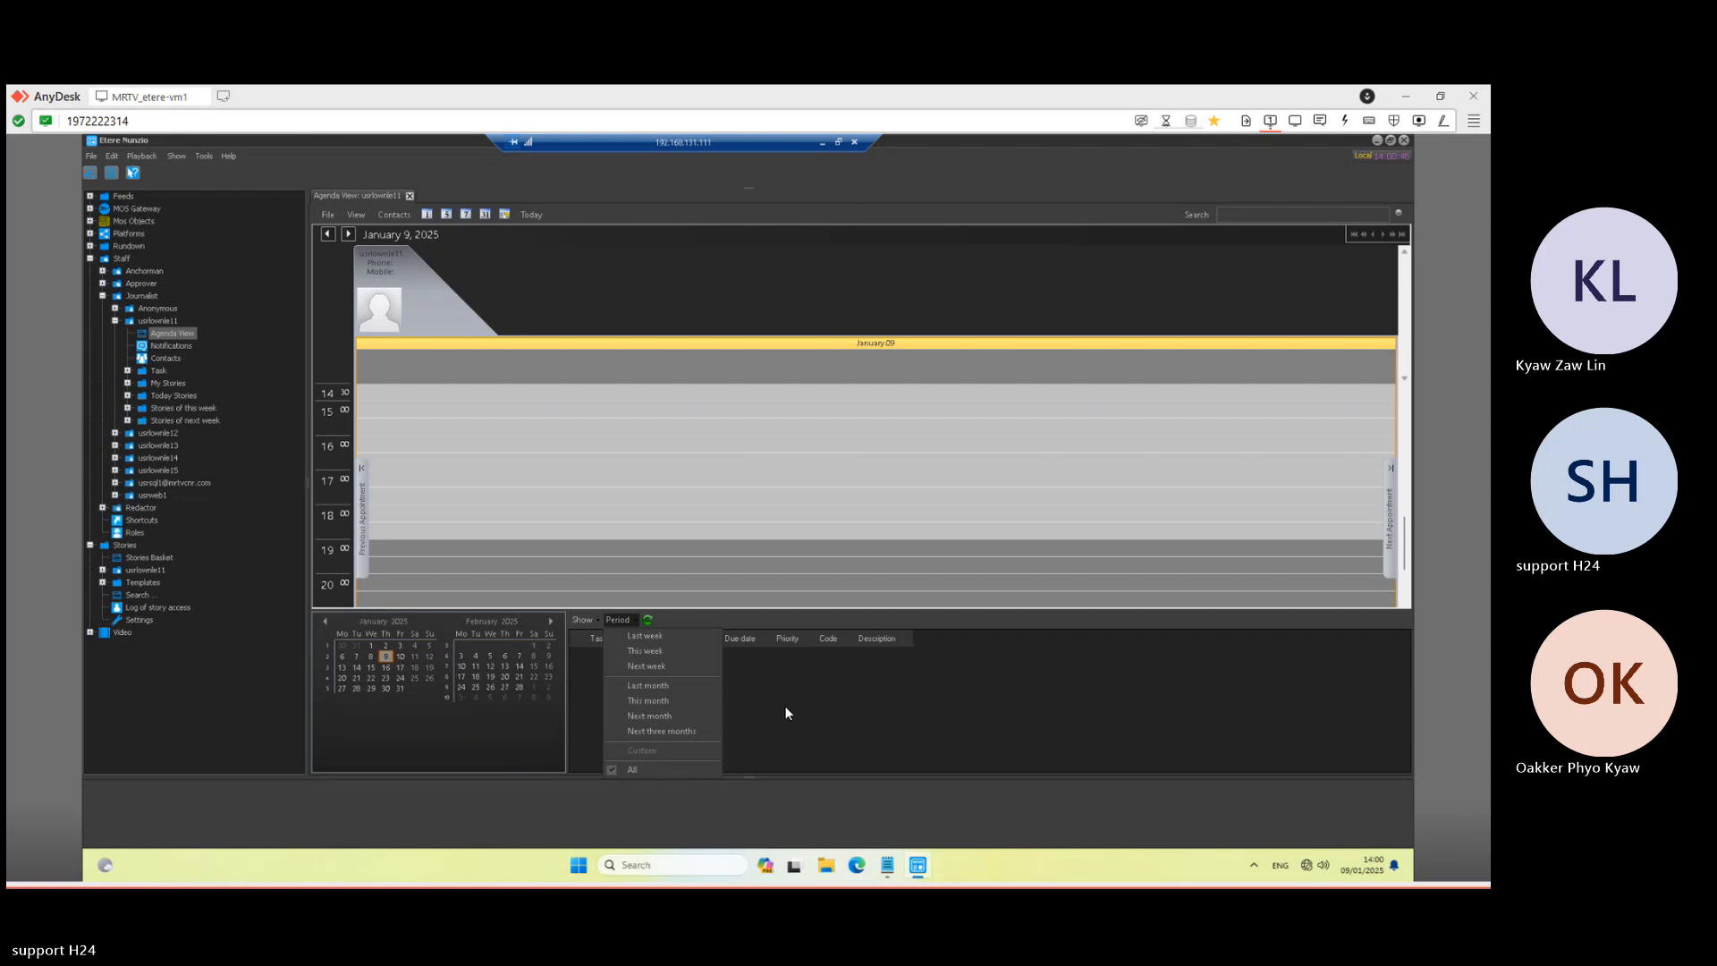
{"action": "left_click", "coordinate": [650, 620]}
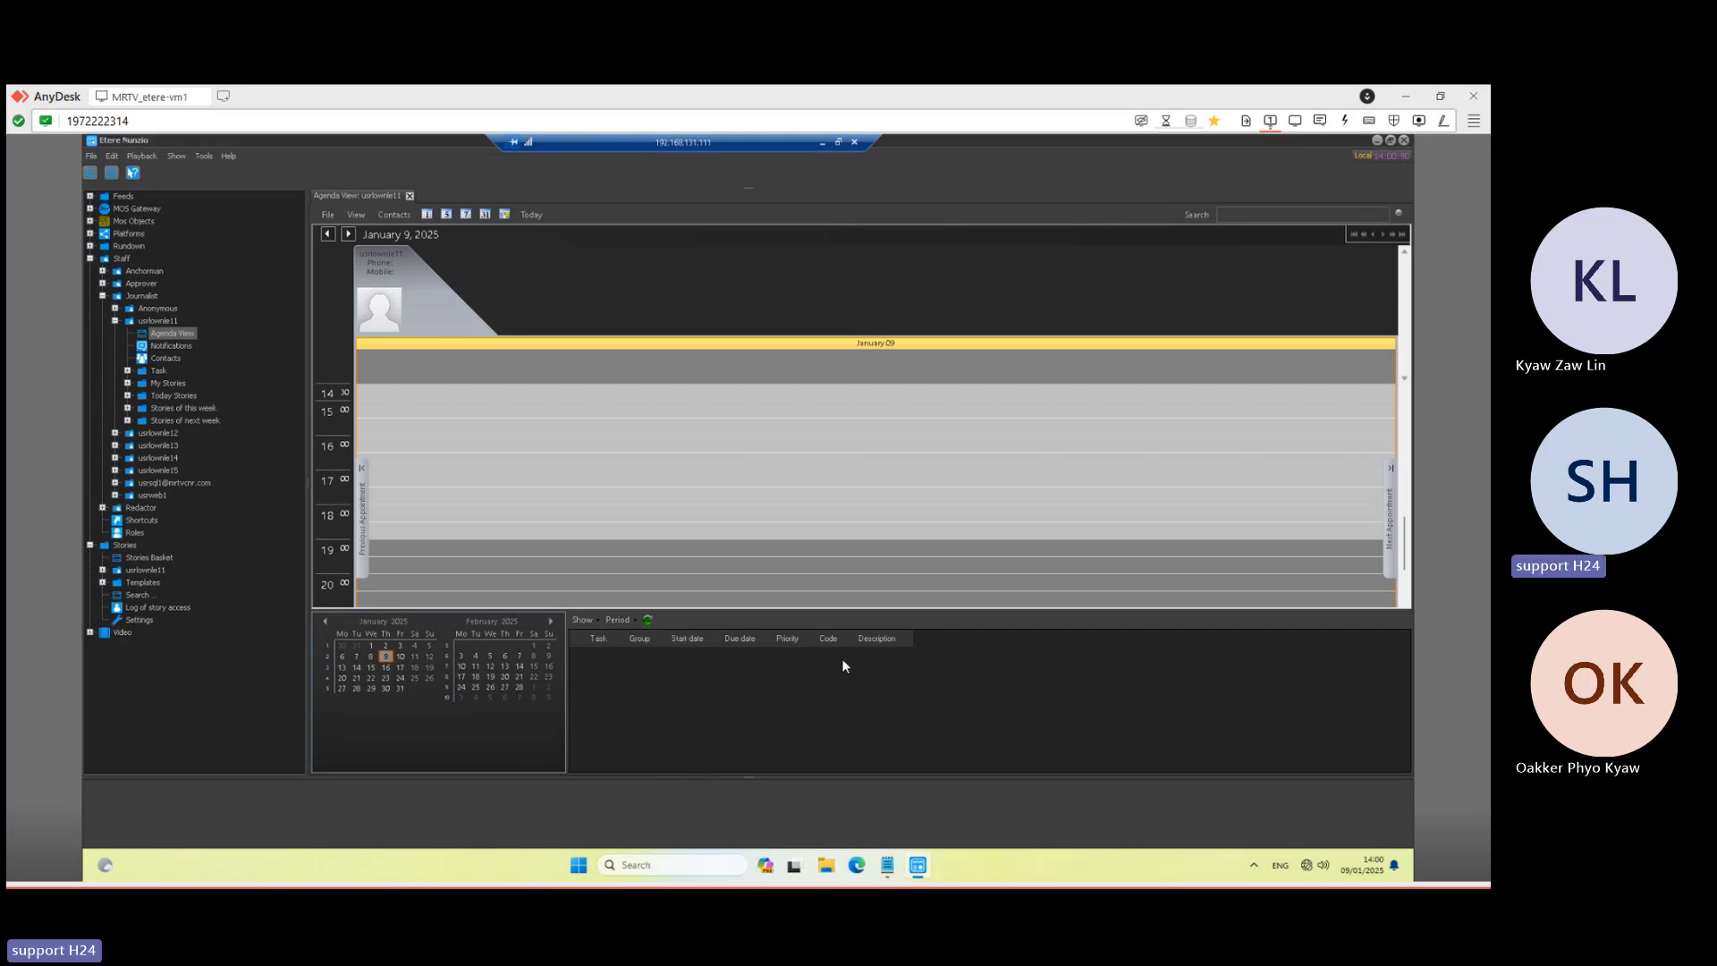
{"action": "double_click", "coordinate": [617, 663]}
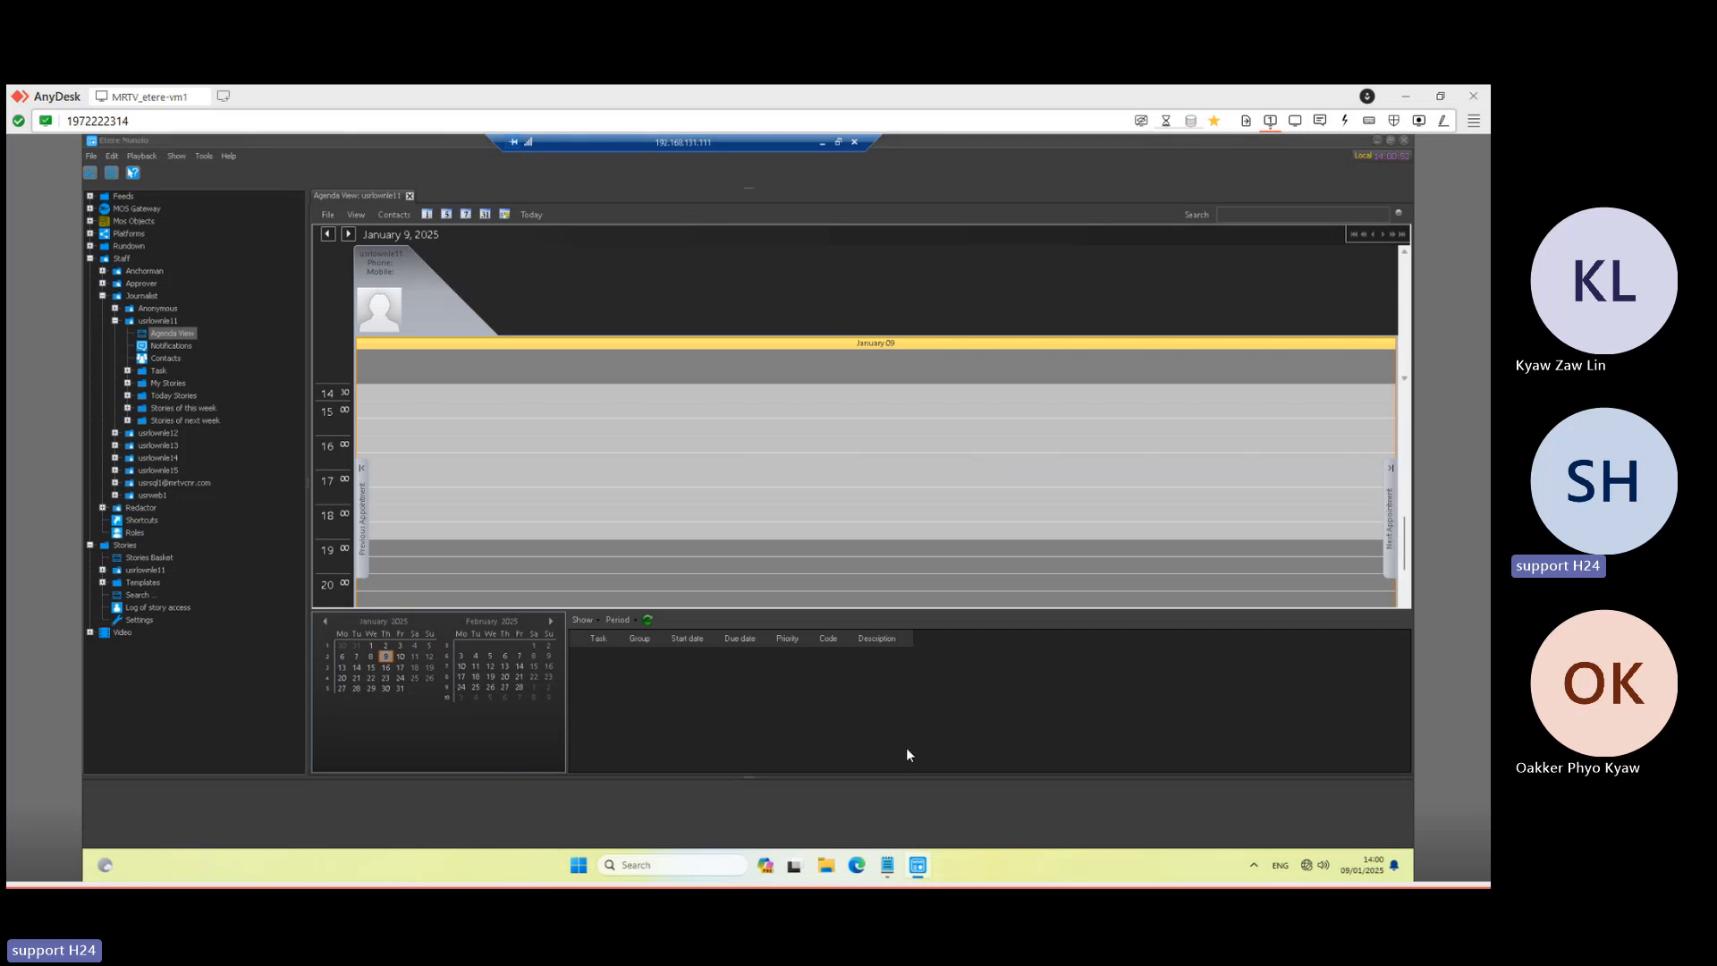
- Expand the journalist's Task folder and story list, reselecting the first journalist user
{"action": "left_click", "coordinate": [127, 371]}
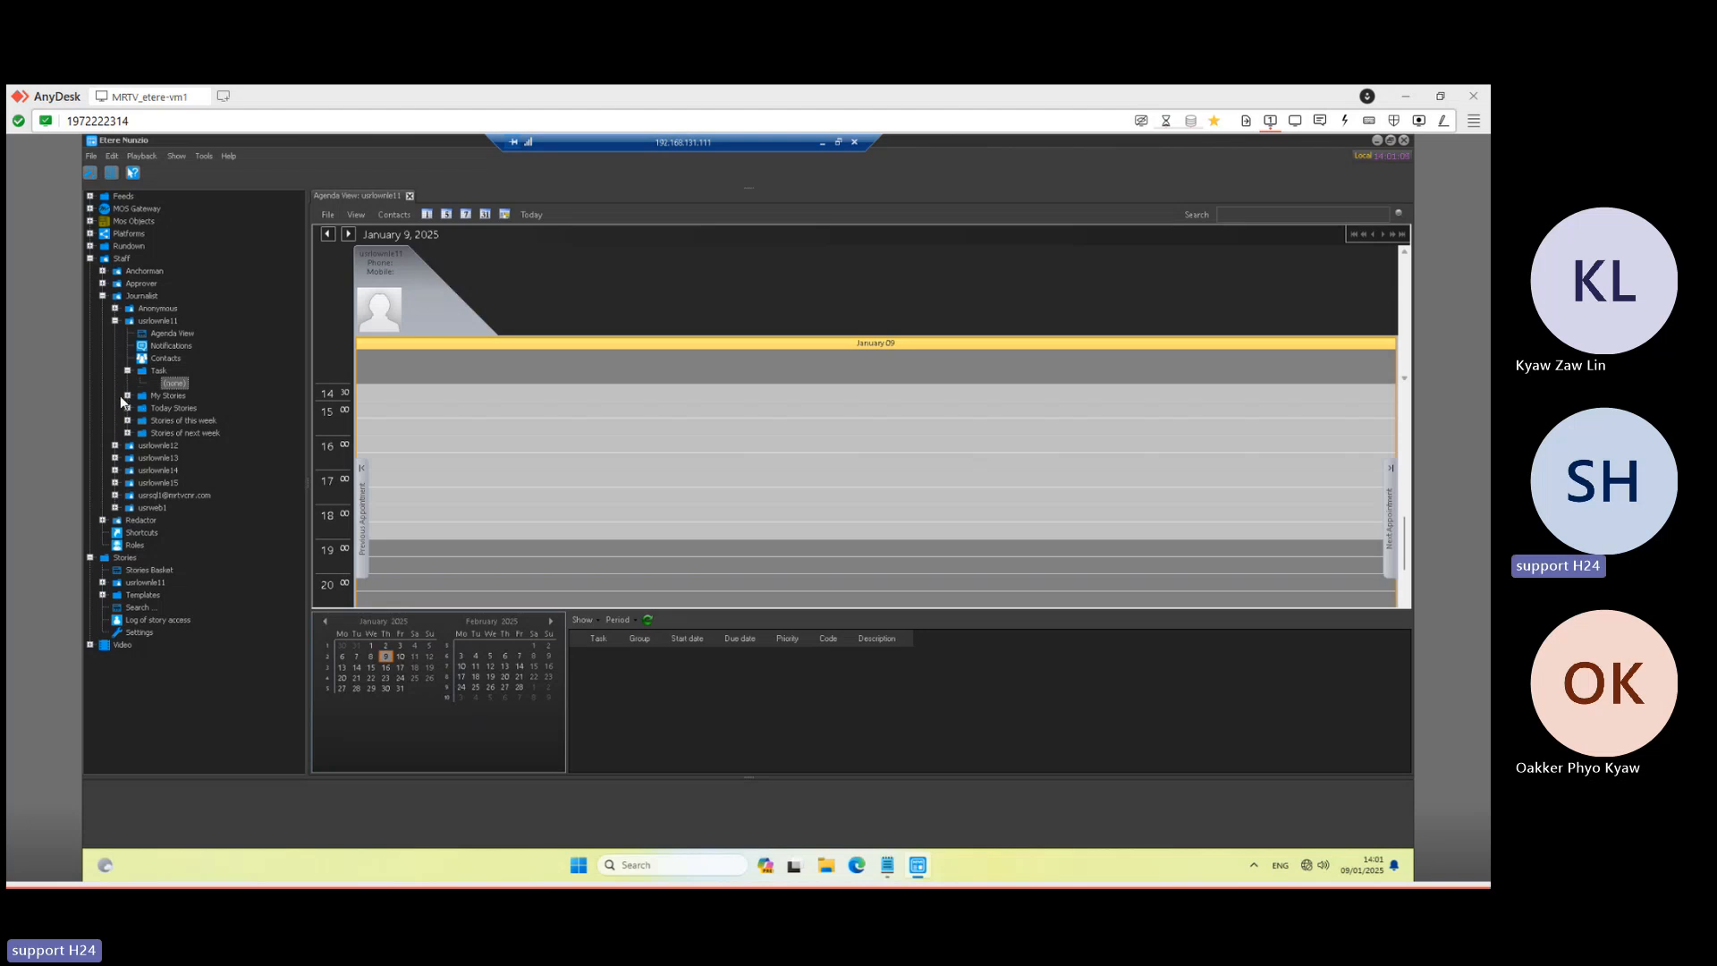
{"action": "left_click", "coordinate": [127, 395]}
{"action": "left_click_drag", "start_coordinate": [302, 354], "coordinate": [304, 263]}
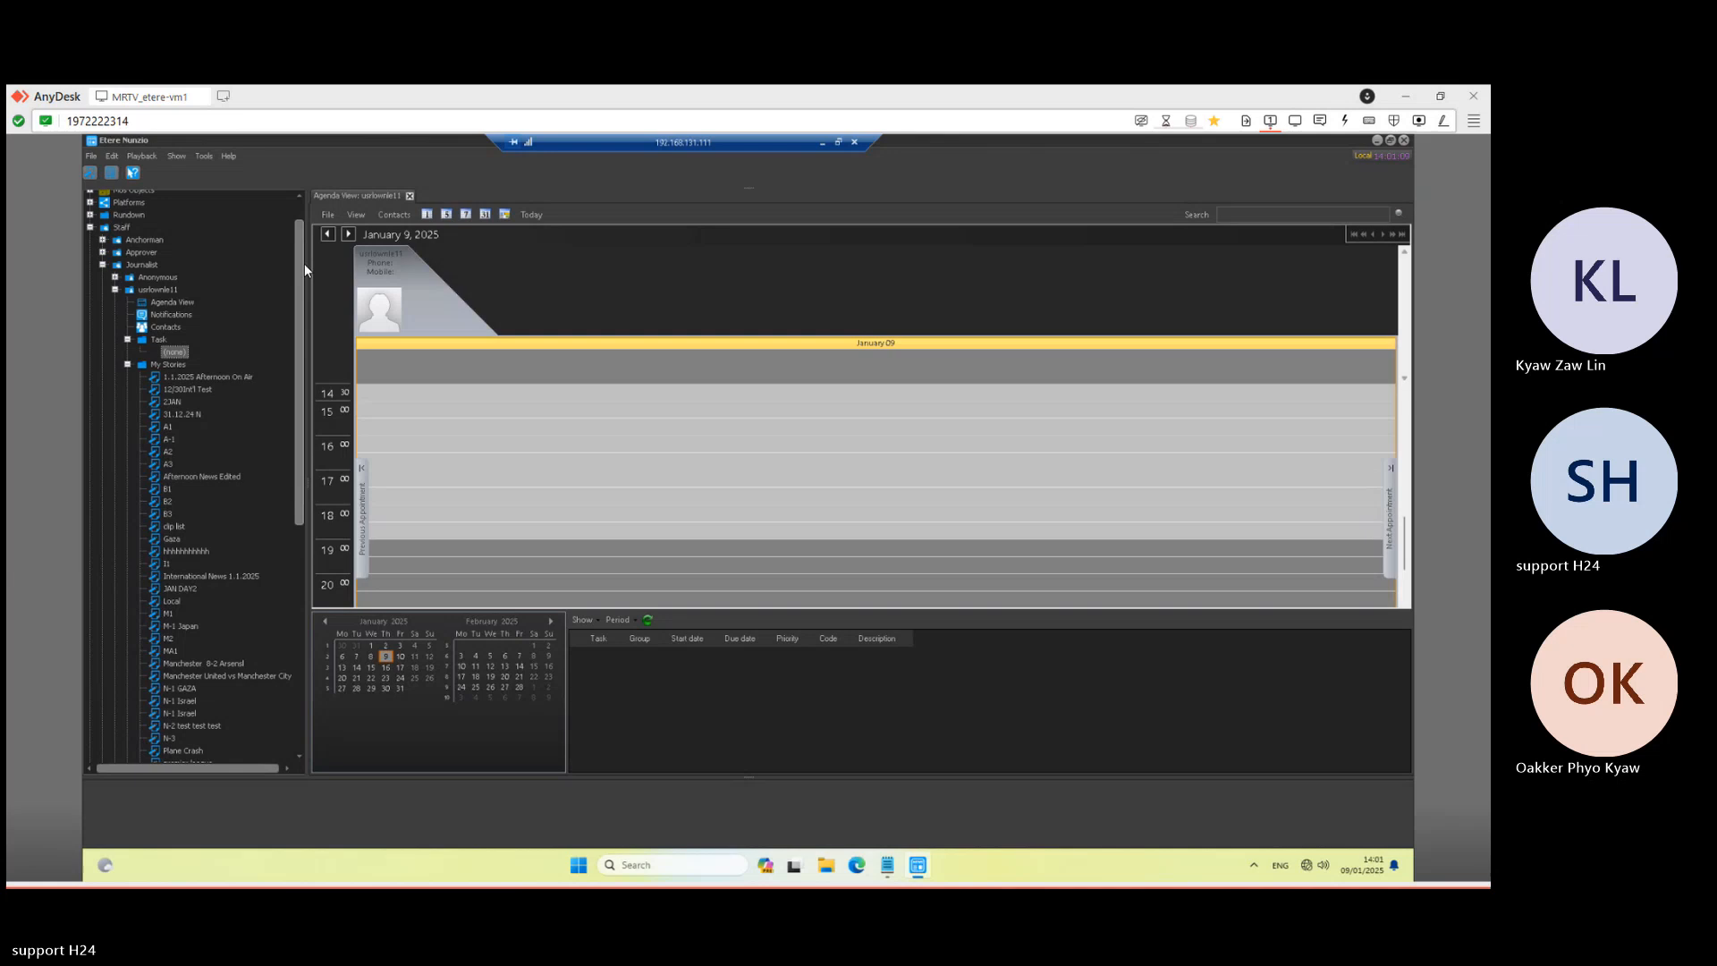
{"action": "left_click", "coordinate": [150, 292]}
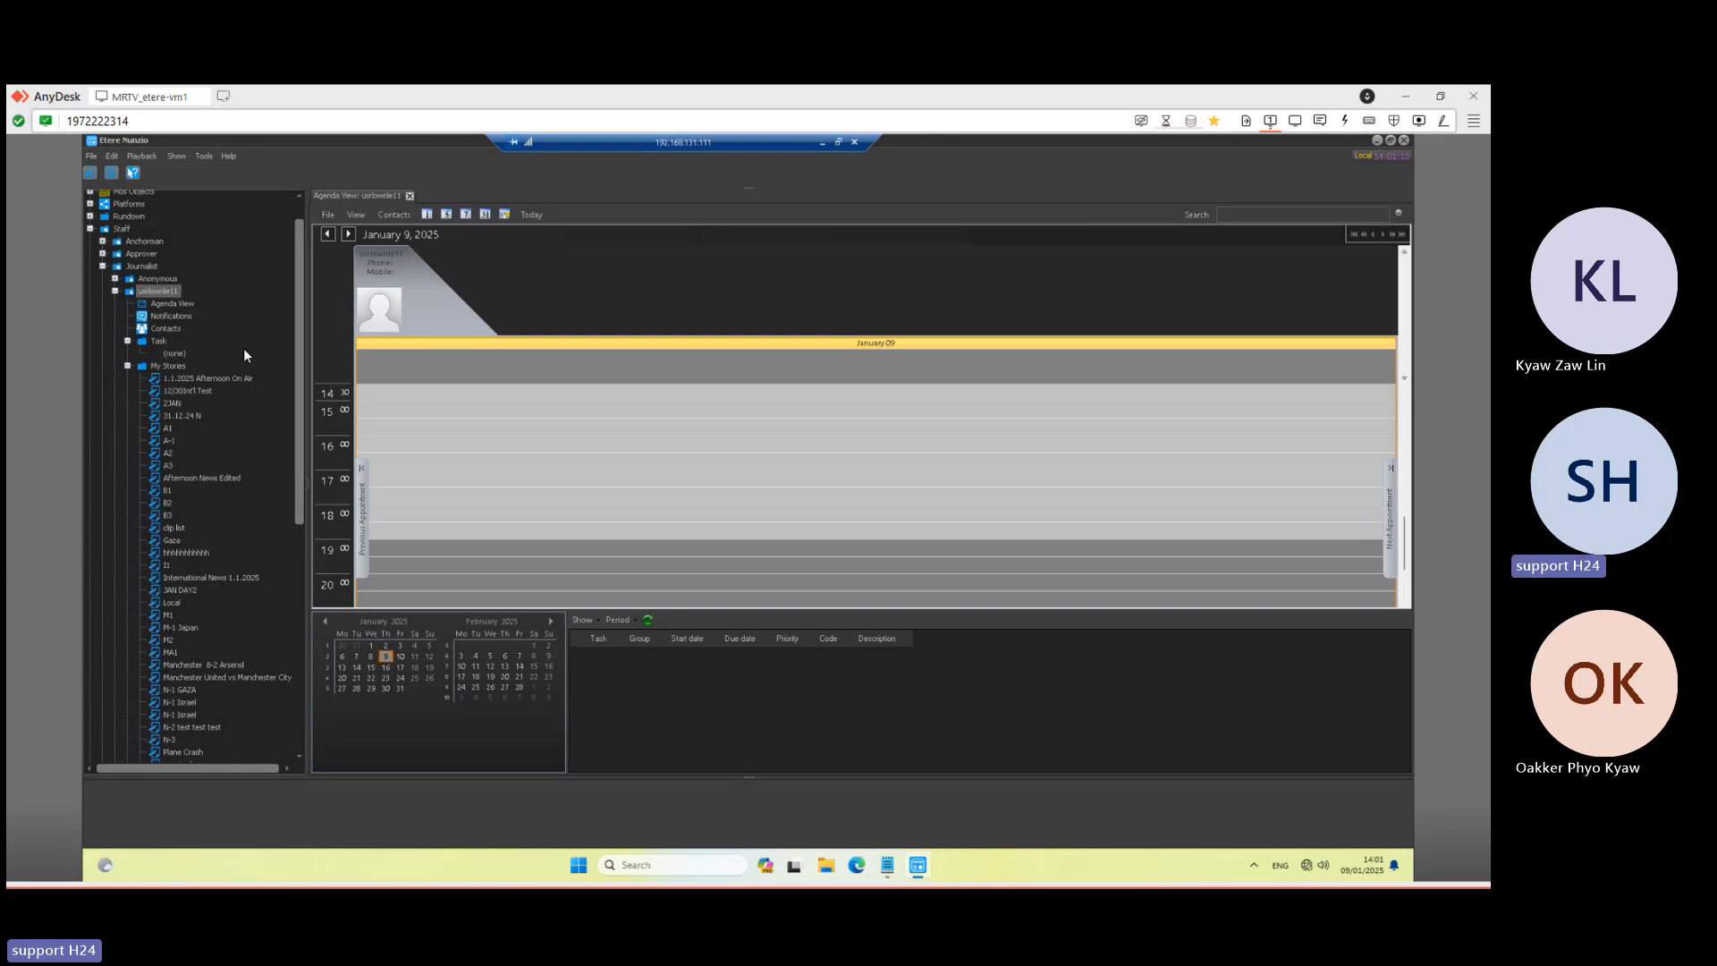
{"action": "left_click_drag", "start_coordinate": [301, 283], "coordinate": [301, 456]}
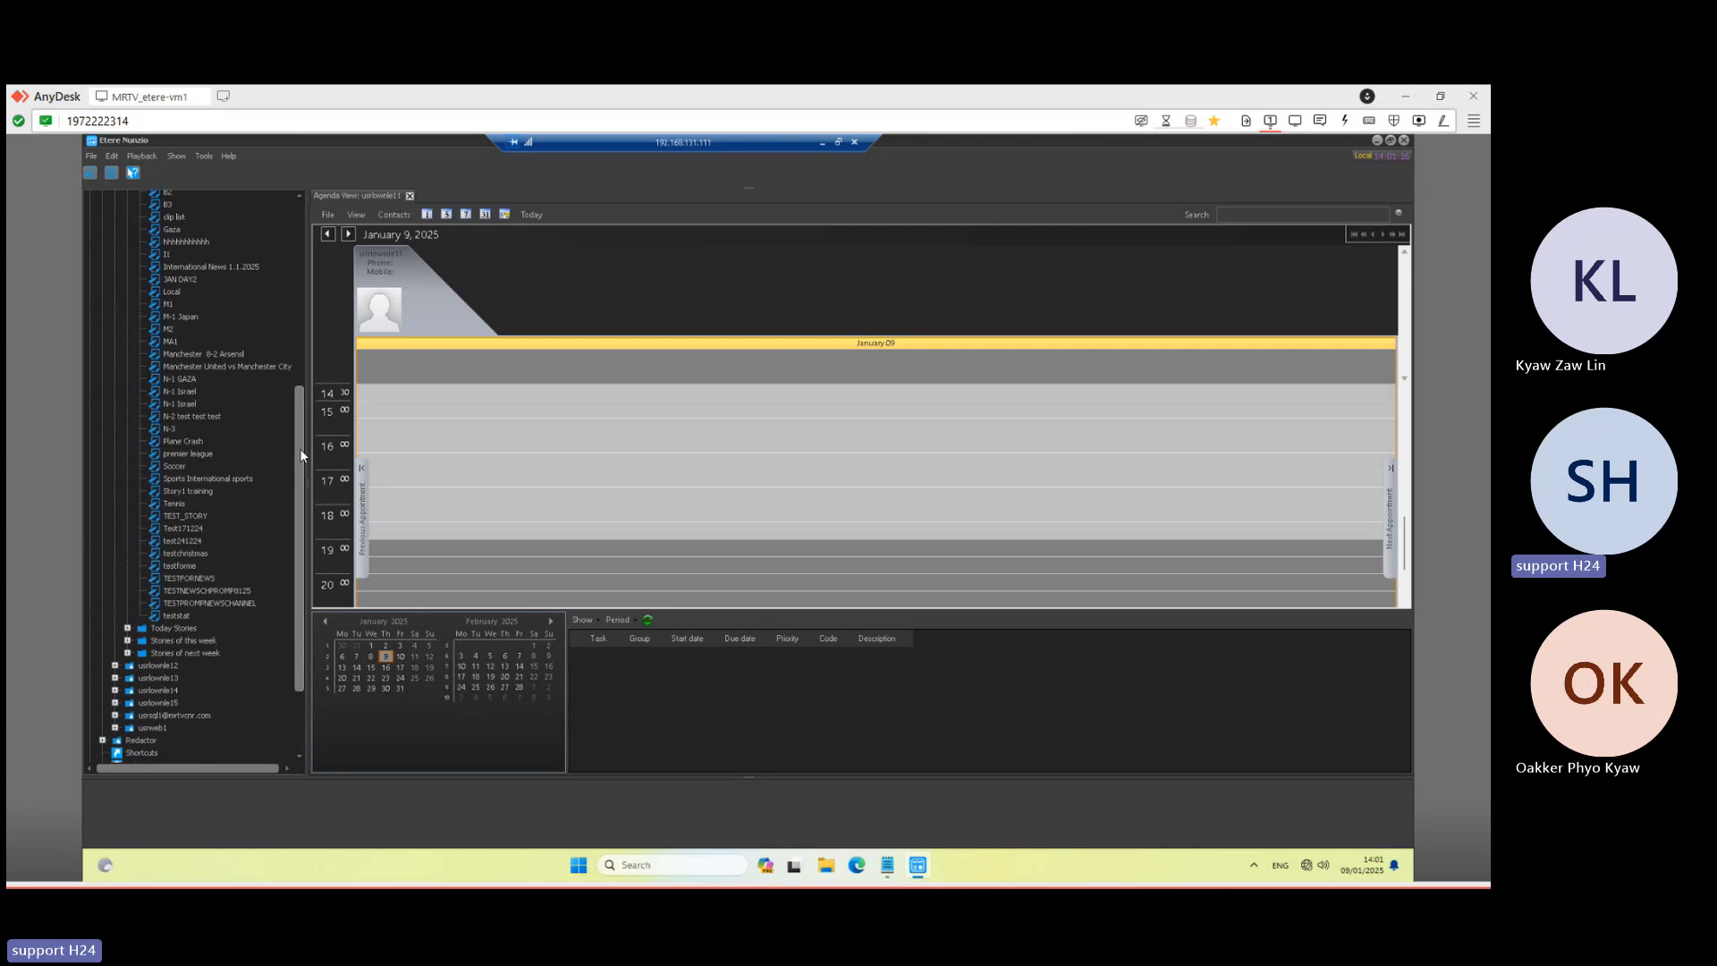
- Browse today's, this week's and next week's stories, then scroll the tree down to Stories
{"action": "left_click", "coordinate": [127, 628]}
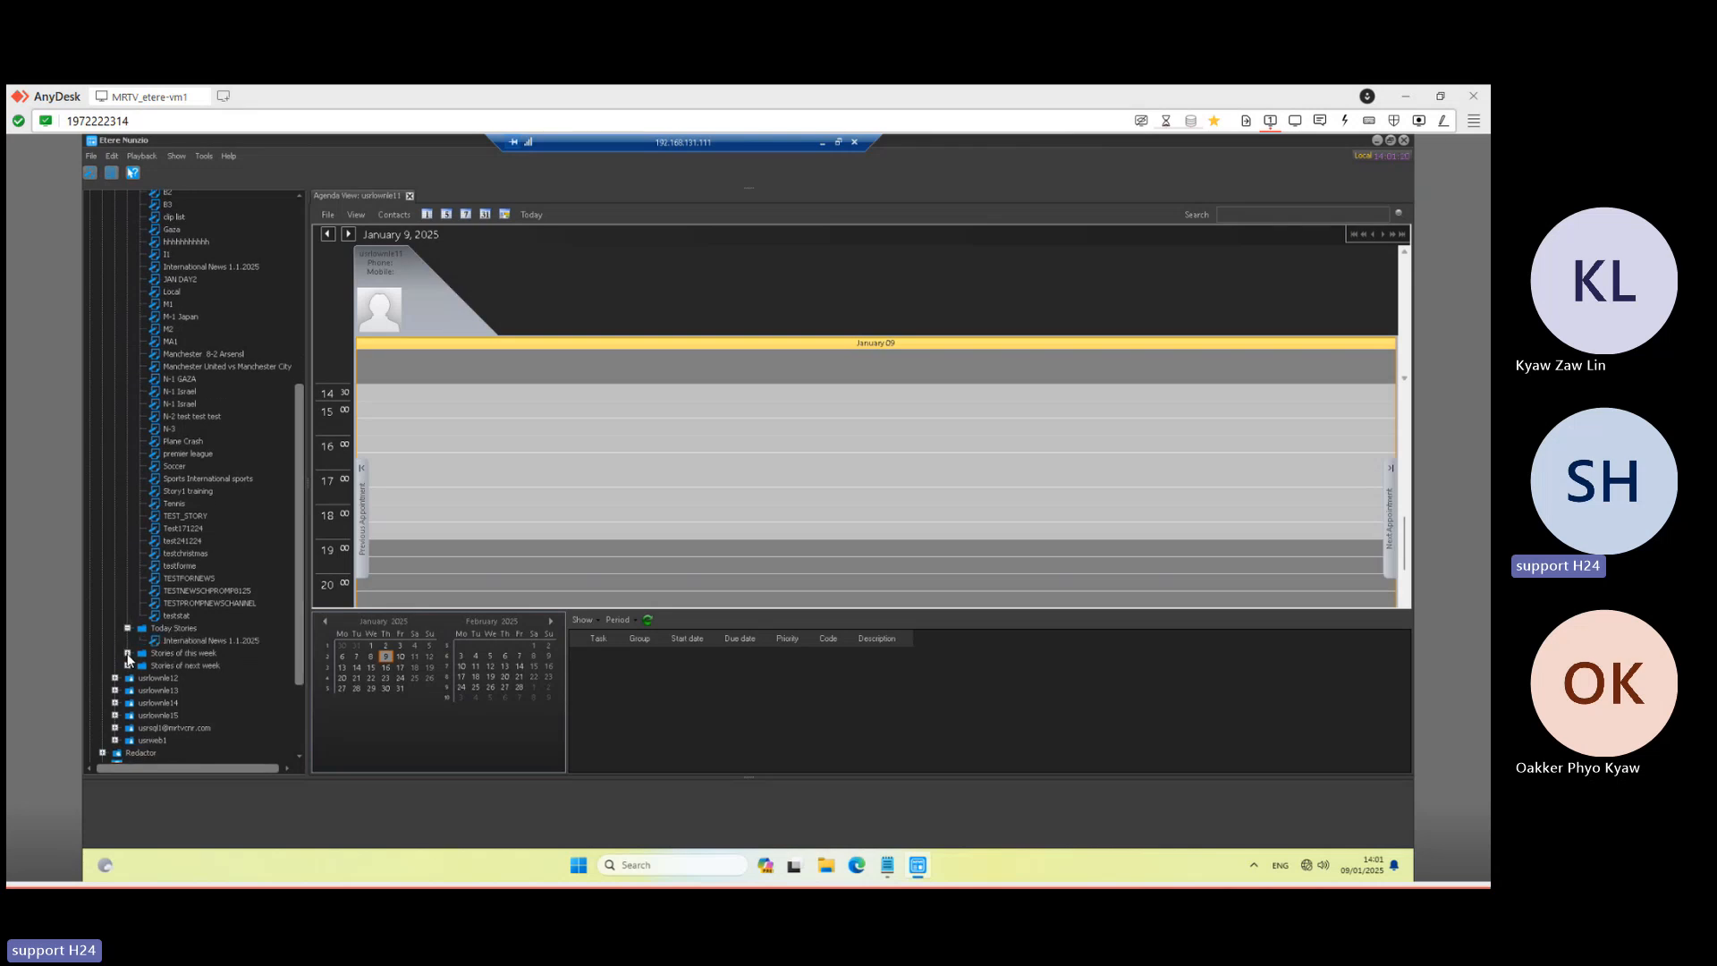
{"action": "left_click", "coordinate": [127, 654]}
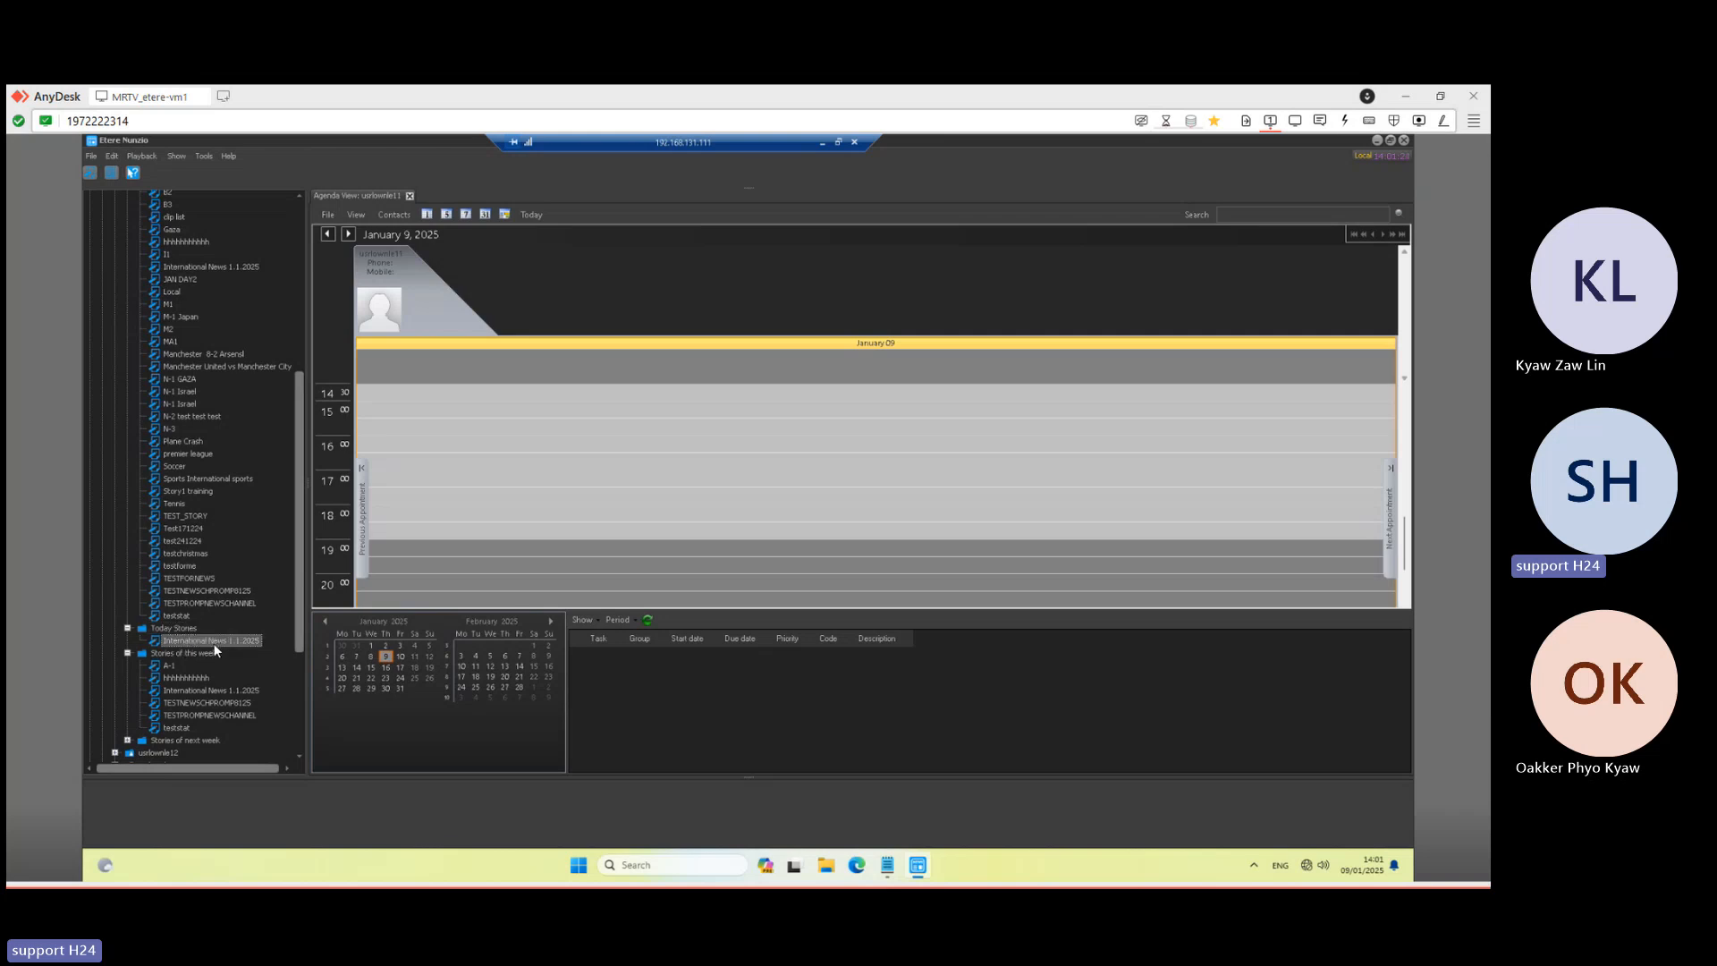
{"action": "left_click", "coordinate": [173, 720]}
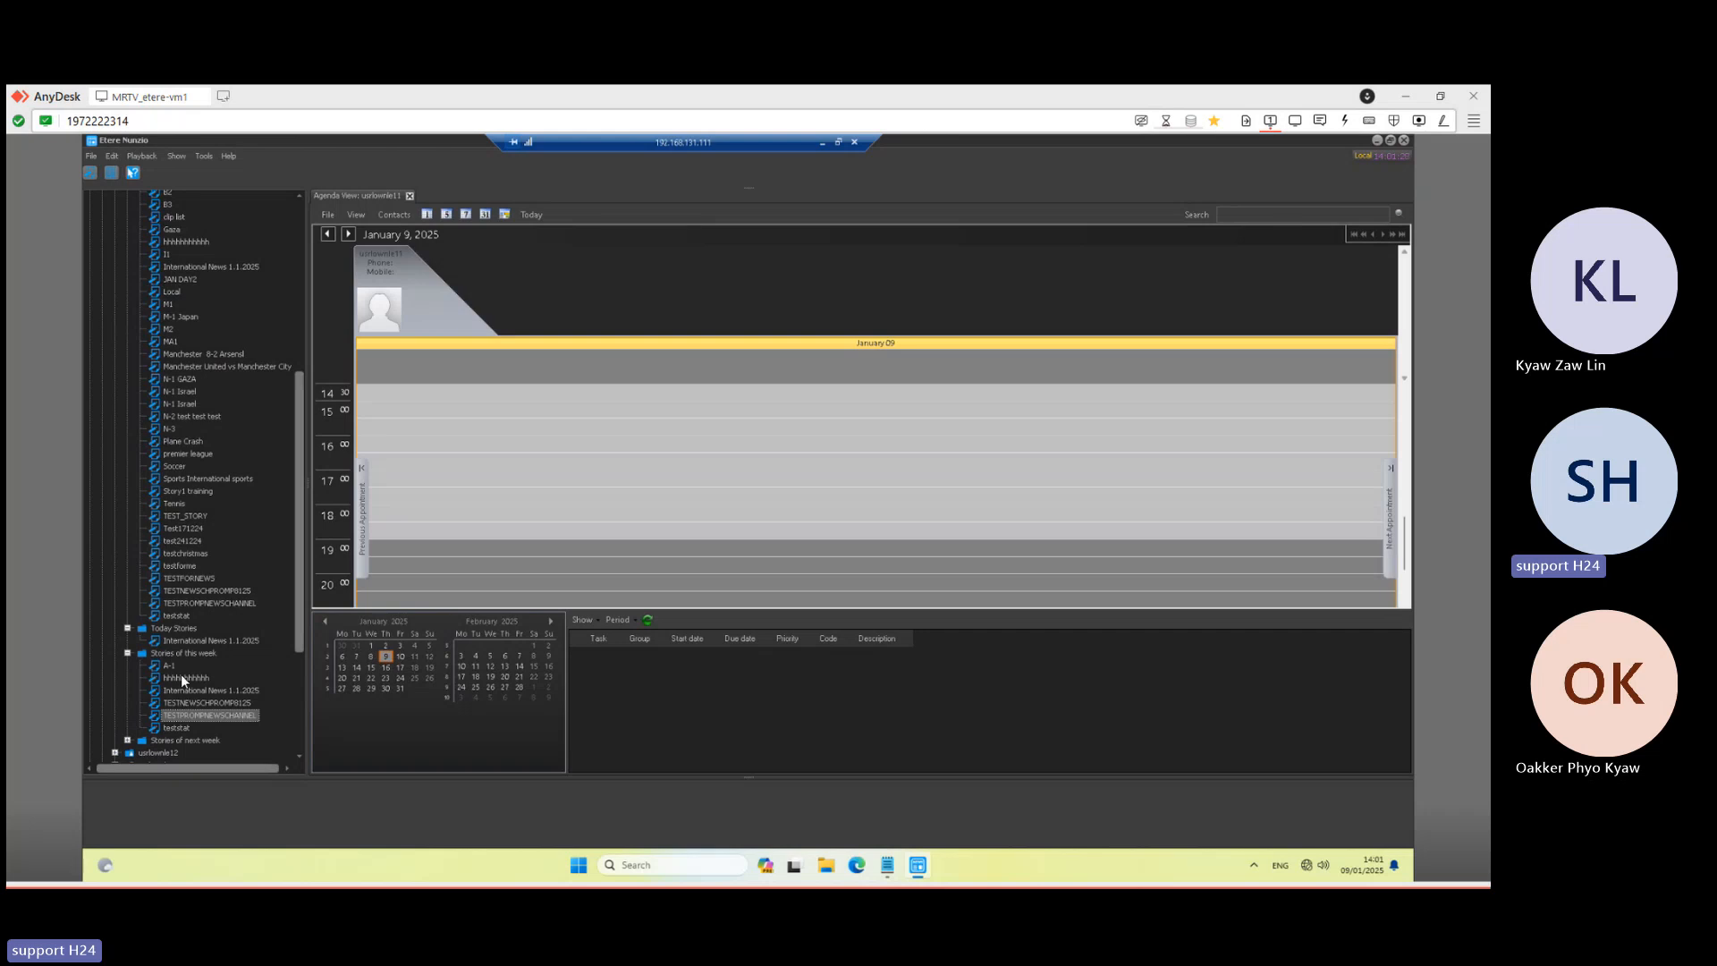
{"action": "left_click", "coordinate": [127, 741]}
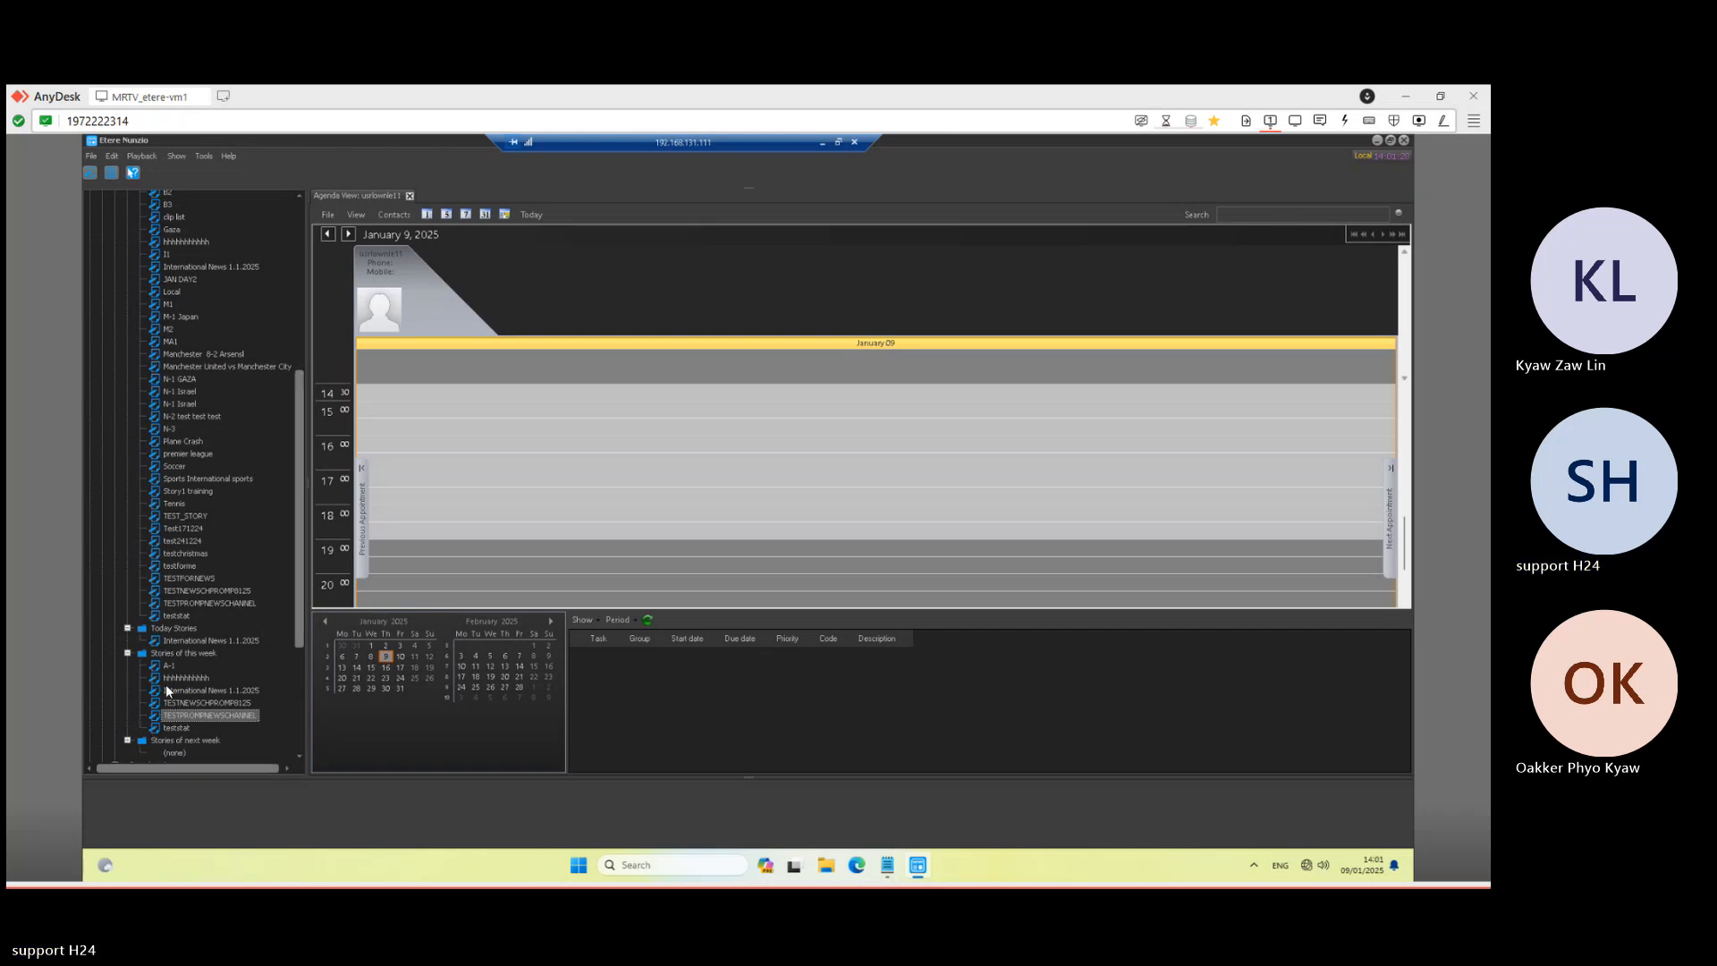
{"action": "scroll", "coordinate": [165, 687], "scroll_direction": "down", "scroll_amount": 2}
{"action": "scroll", "coordinate": [165, 690], "scroll_direction": "down", "scroll_amount": 1}
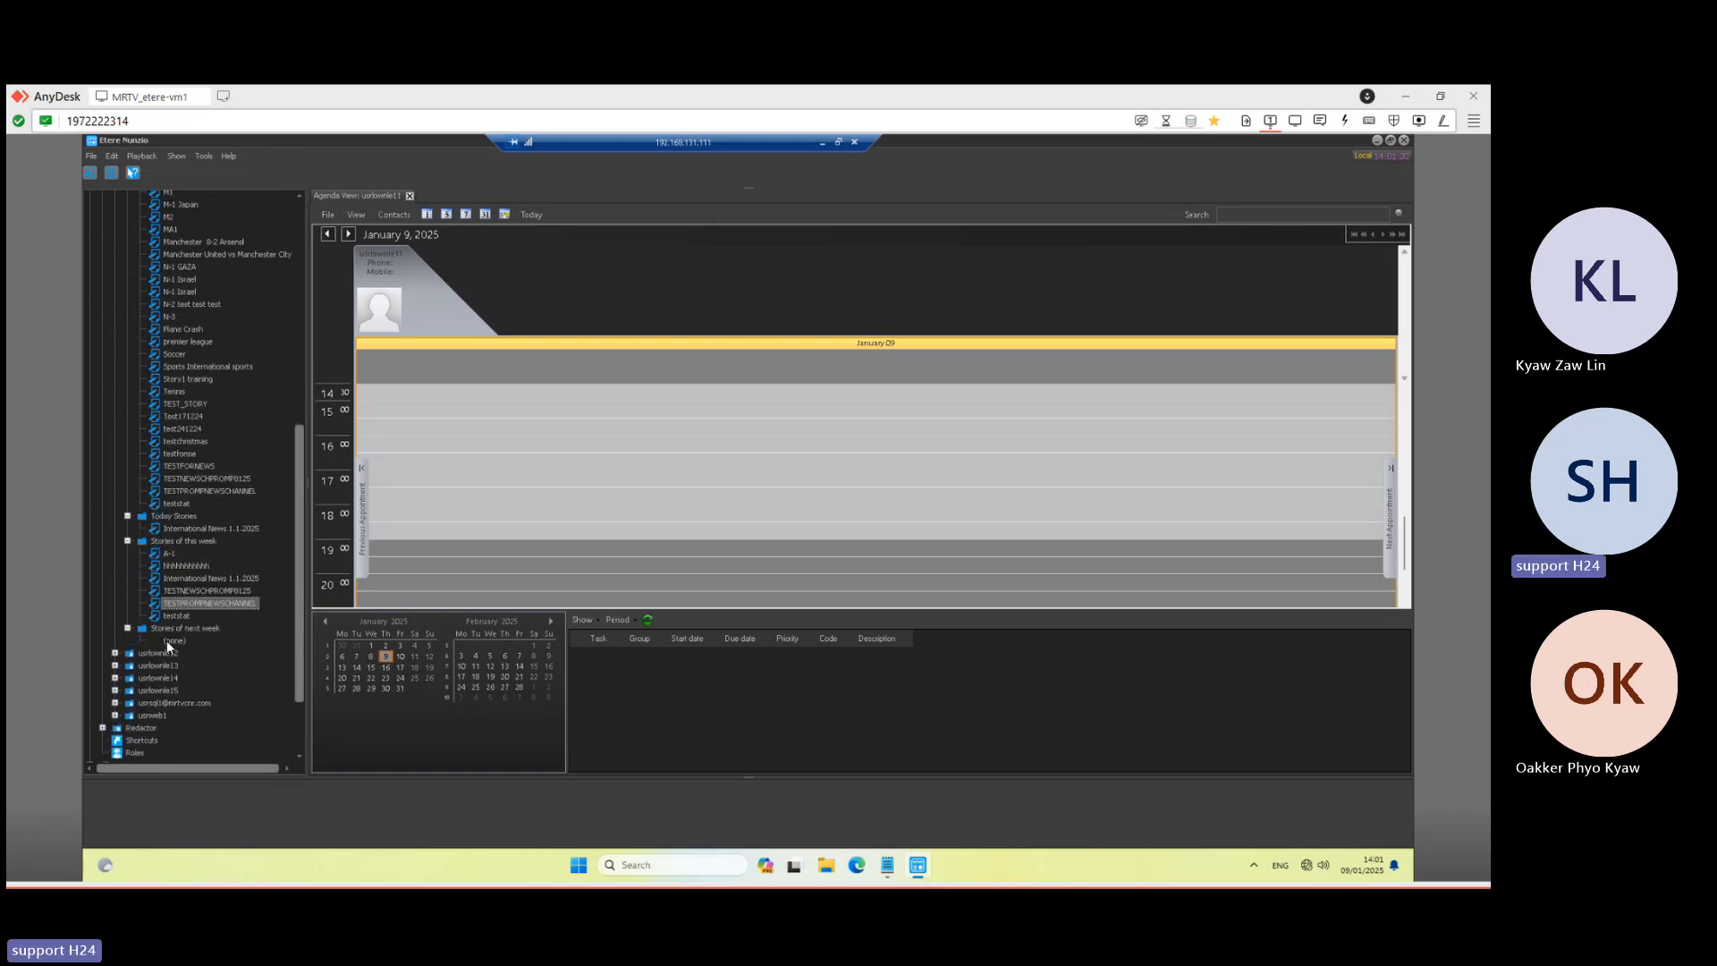
{"action": "left_click", "coordinate": [170, 641]}
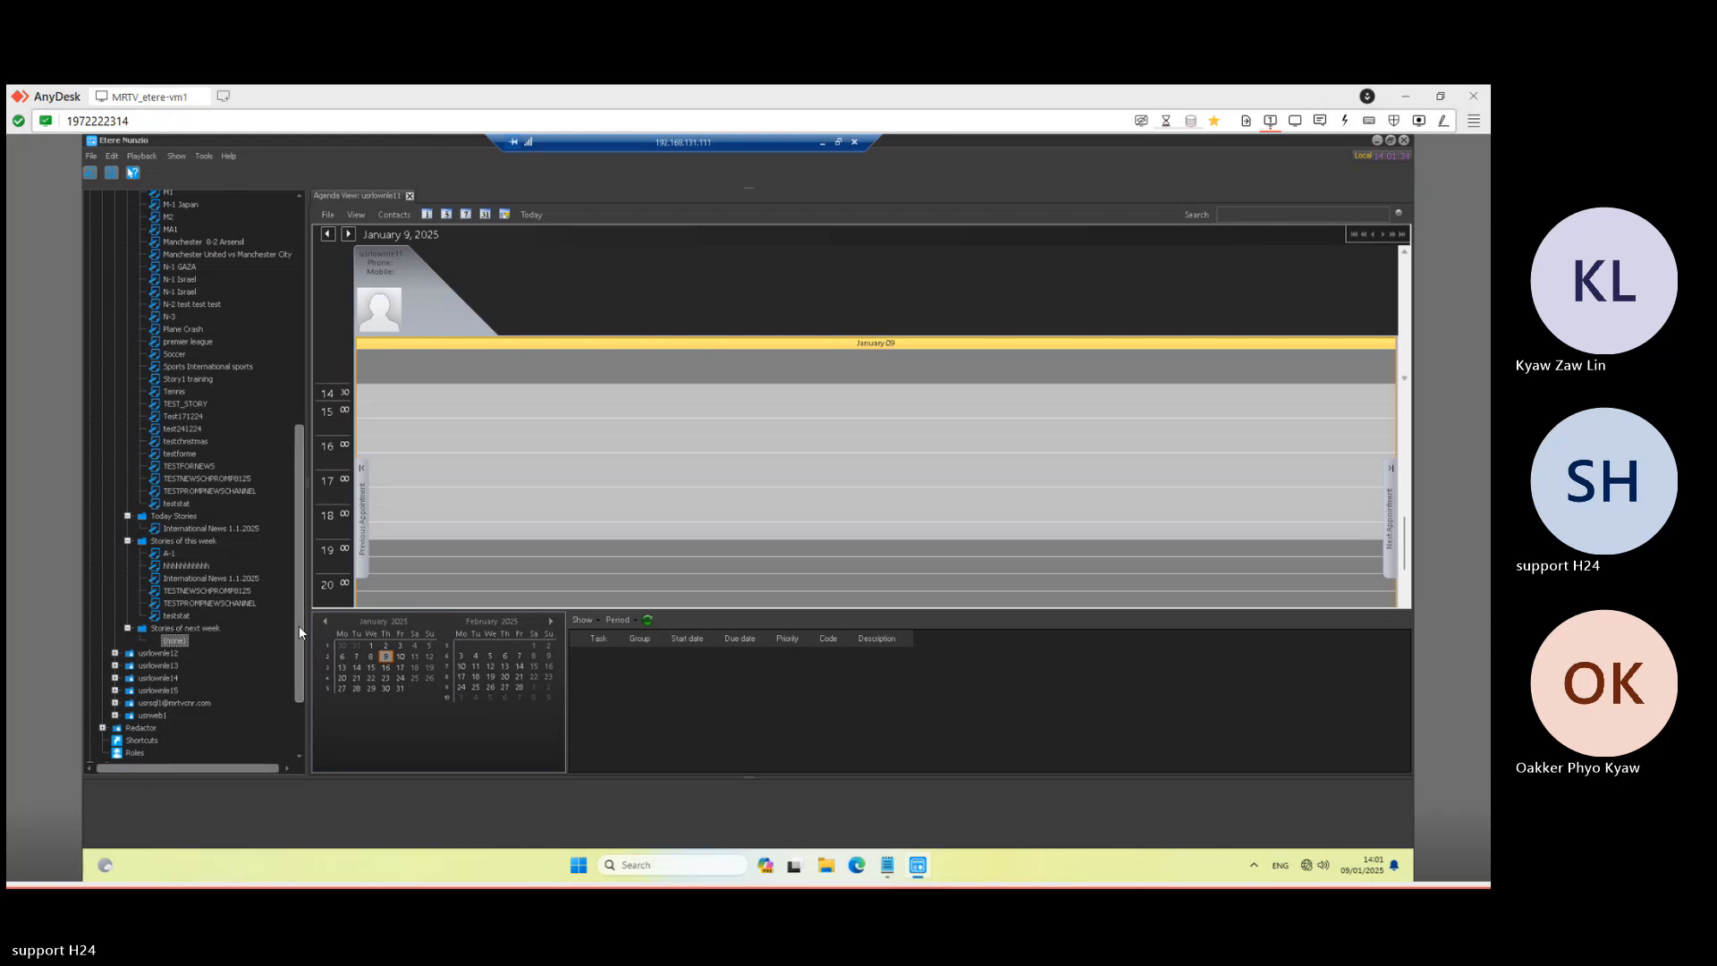
{"action": "scroll", "coordinate": [299, 622], "scroll_direction": "up", "scroll_amount": 2}
{"action": "scroll", "coordinate": [295, 561], "scroll_direction": "up", "scroll_amount": 10}
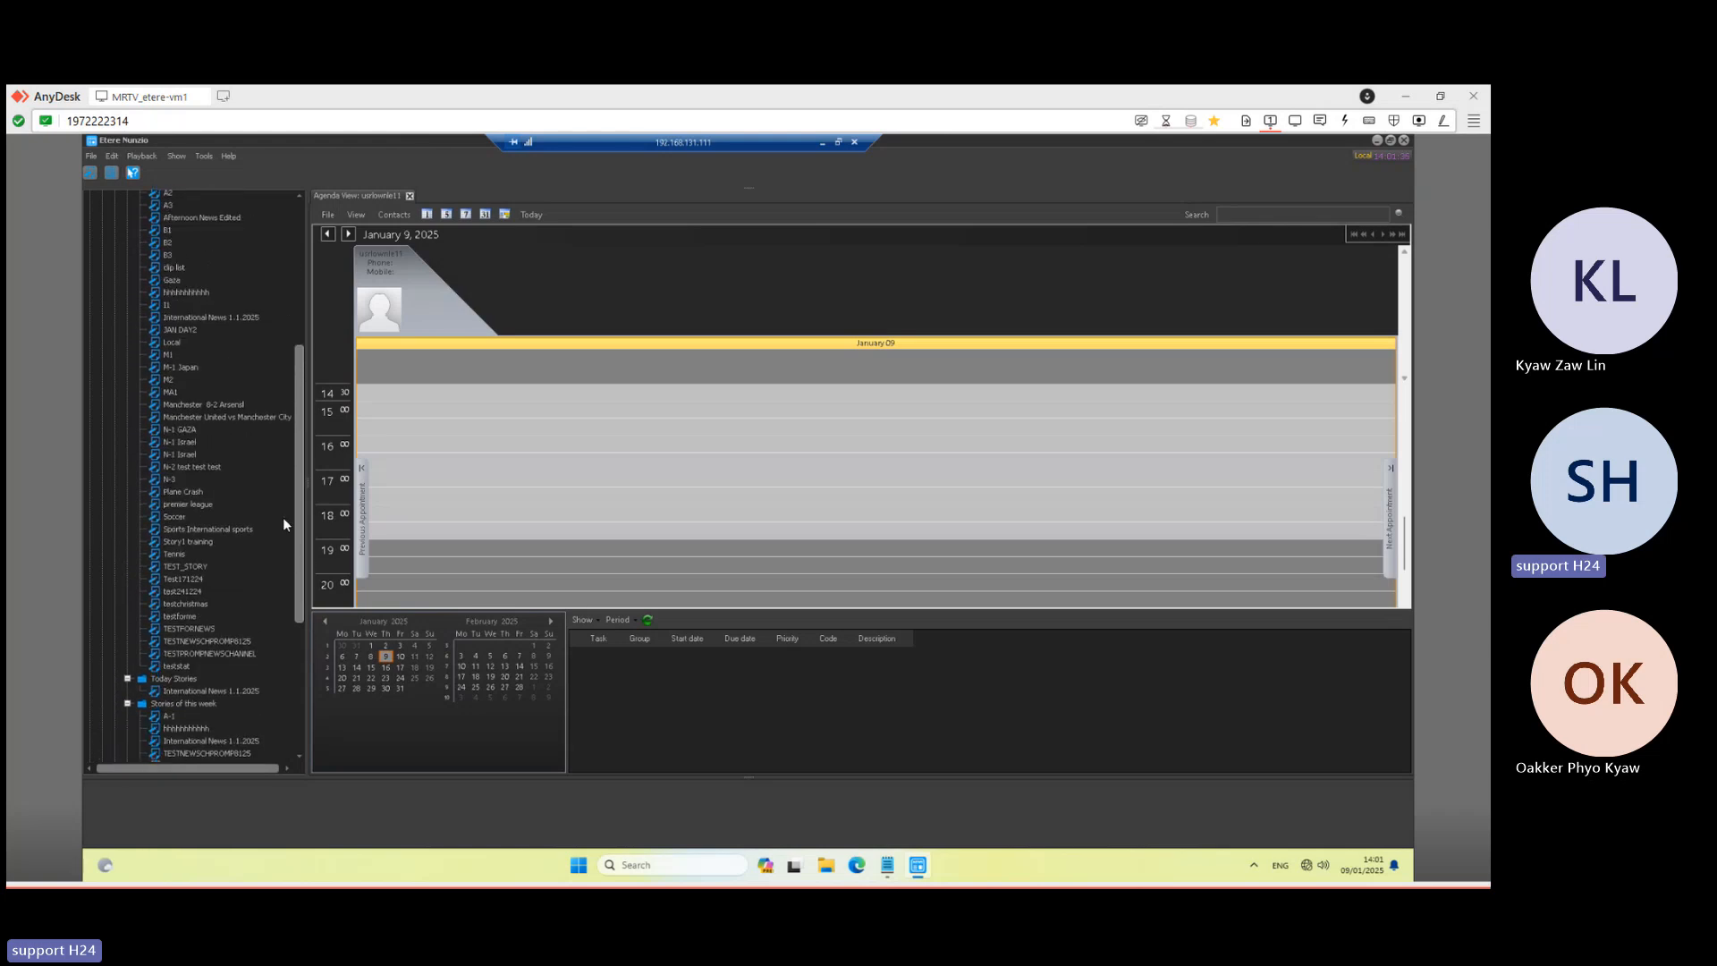
{"action": "scroll", "coordinate": [290, 535], "scroll_direction": "down", "scroll_amount": 4}
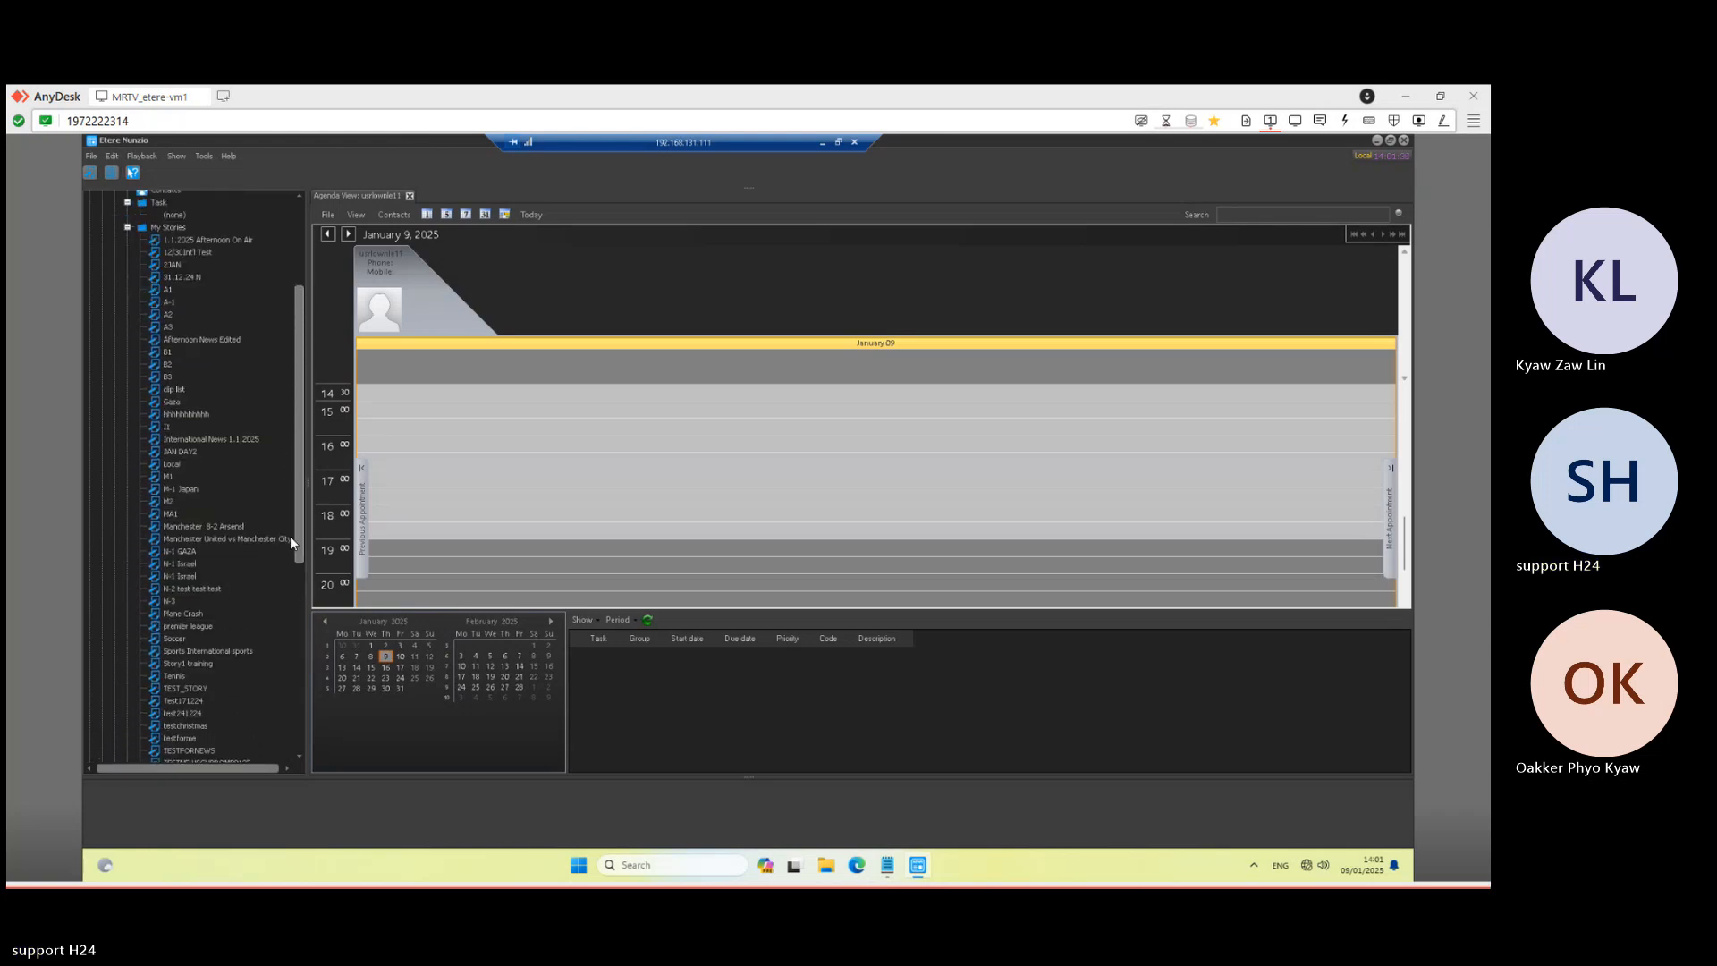
{"action": "scroll", "coordinate": [297, 496], "scroll_direction": "up", "scroll_amount": 1}
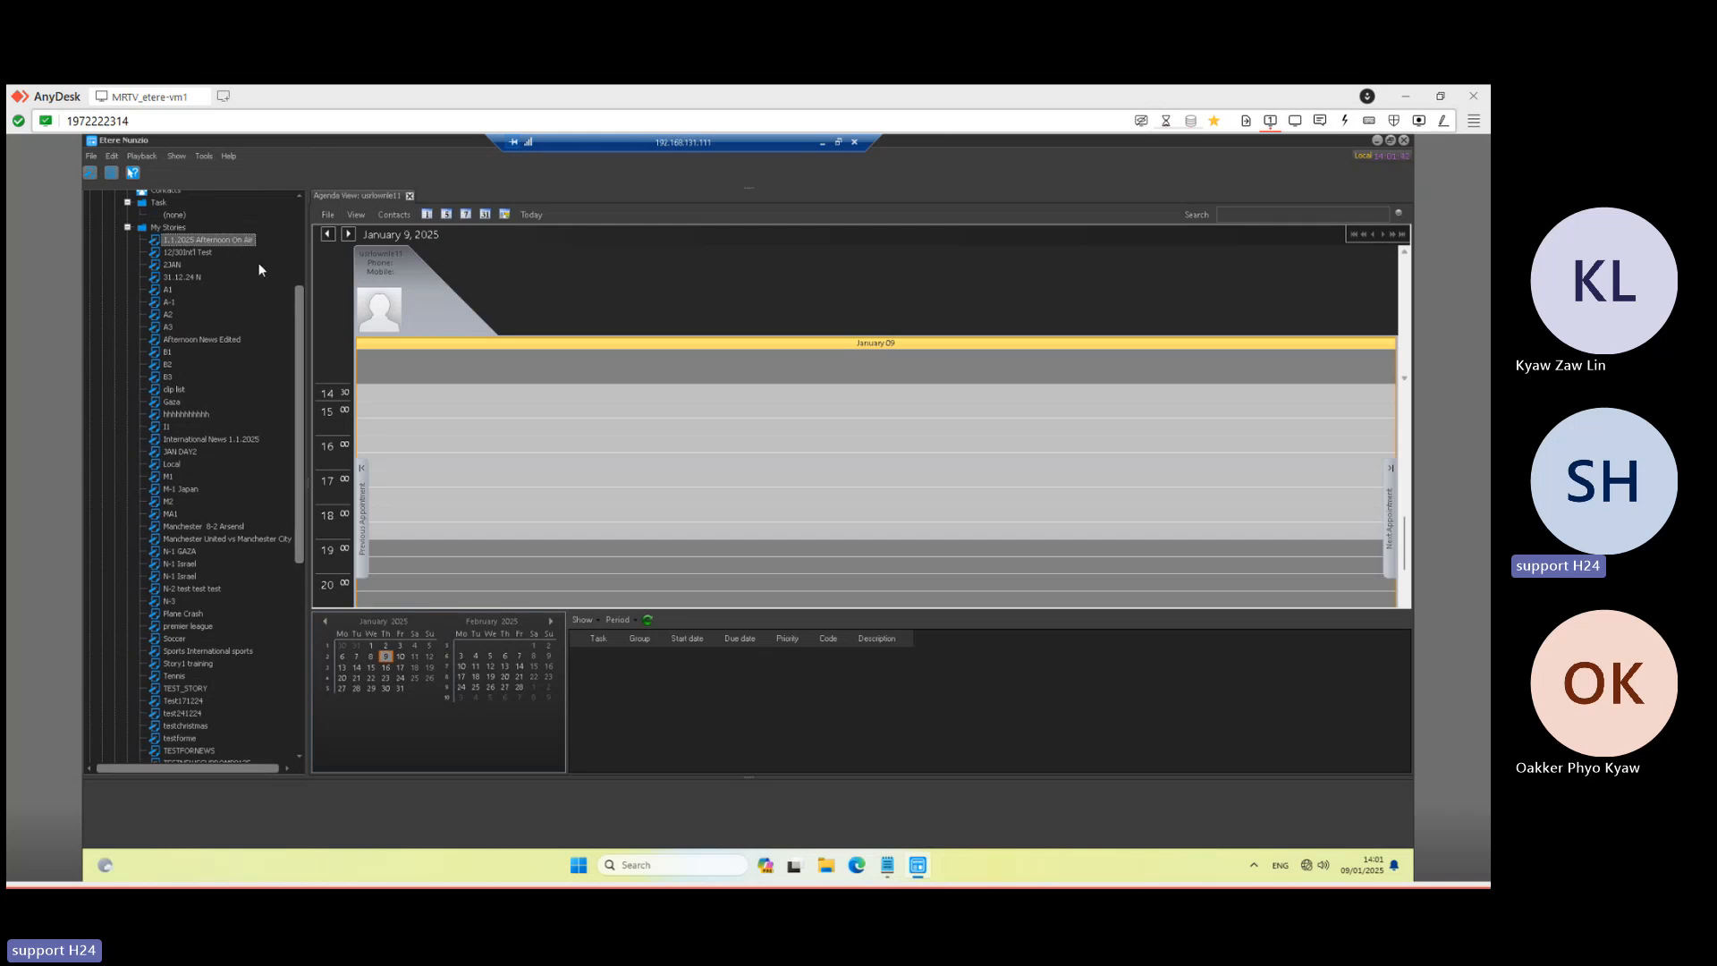
{"action": "scroll", "coordinate": [303, 470], "scroll_direction": "down", "scroll_amount": 11}
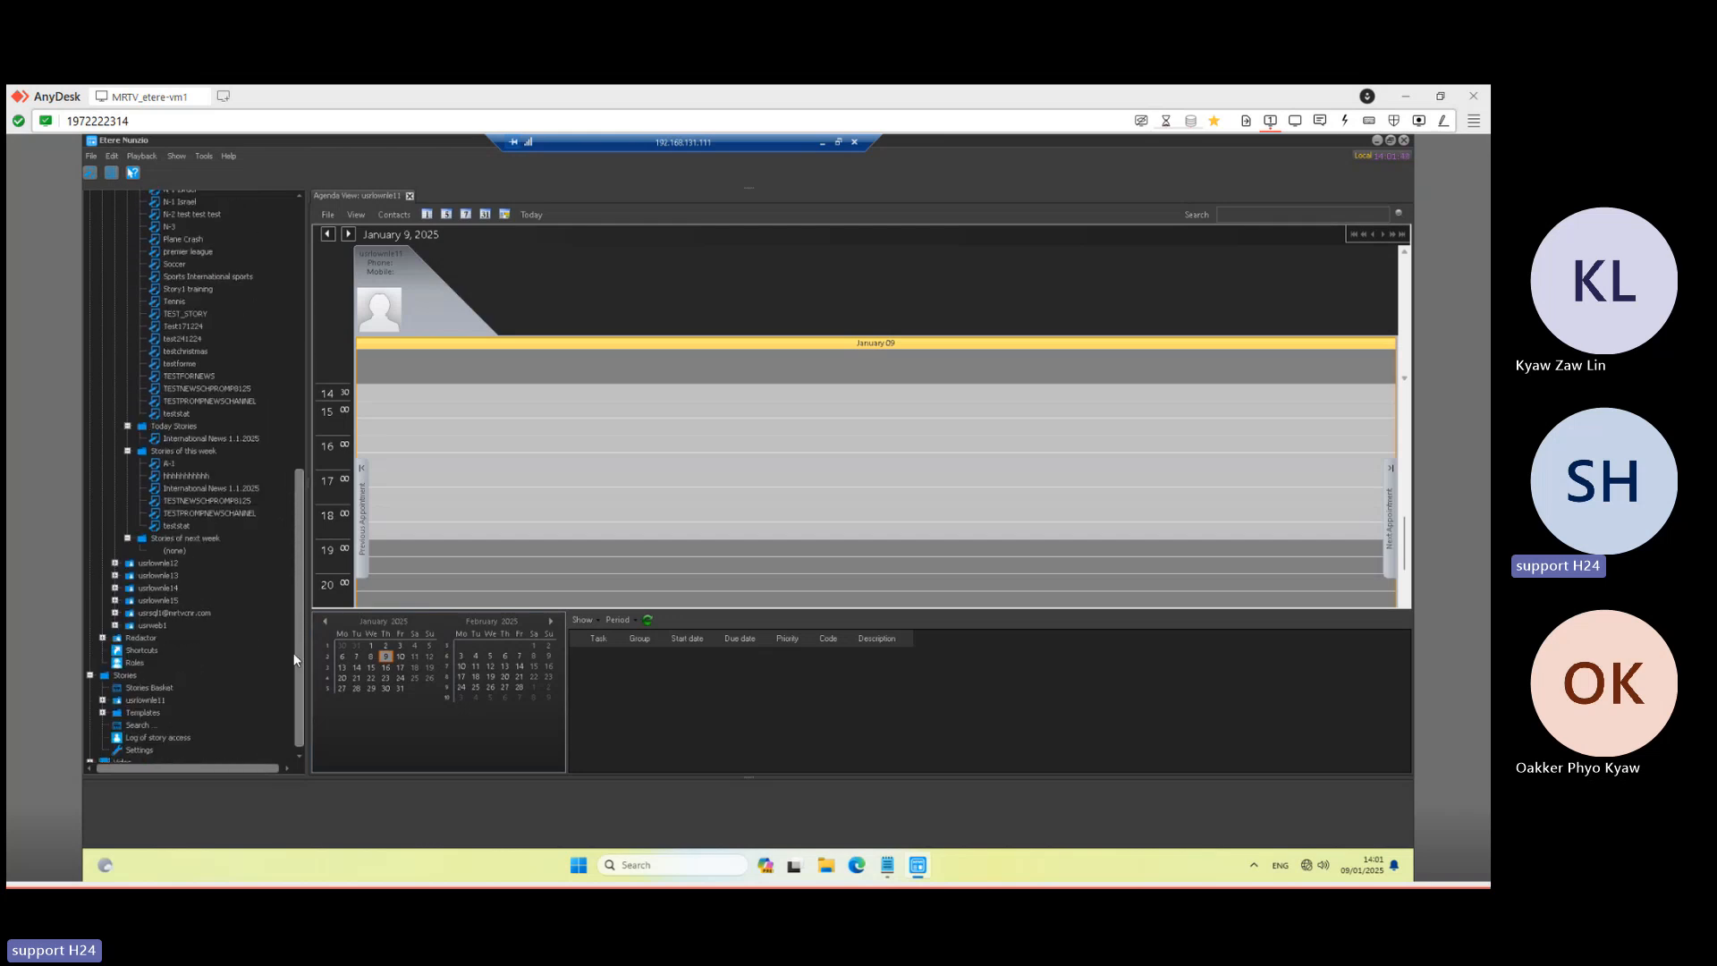
- Open the Stories Basket and search stories from 01/01/2025 to 09/01/2025
{"action": "left_click", "coordinate": [148, 694]}
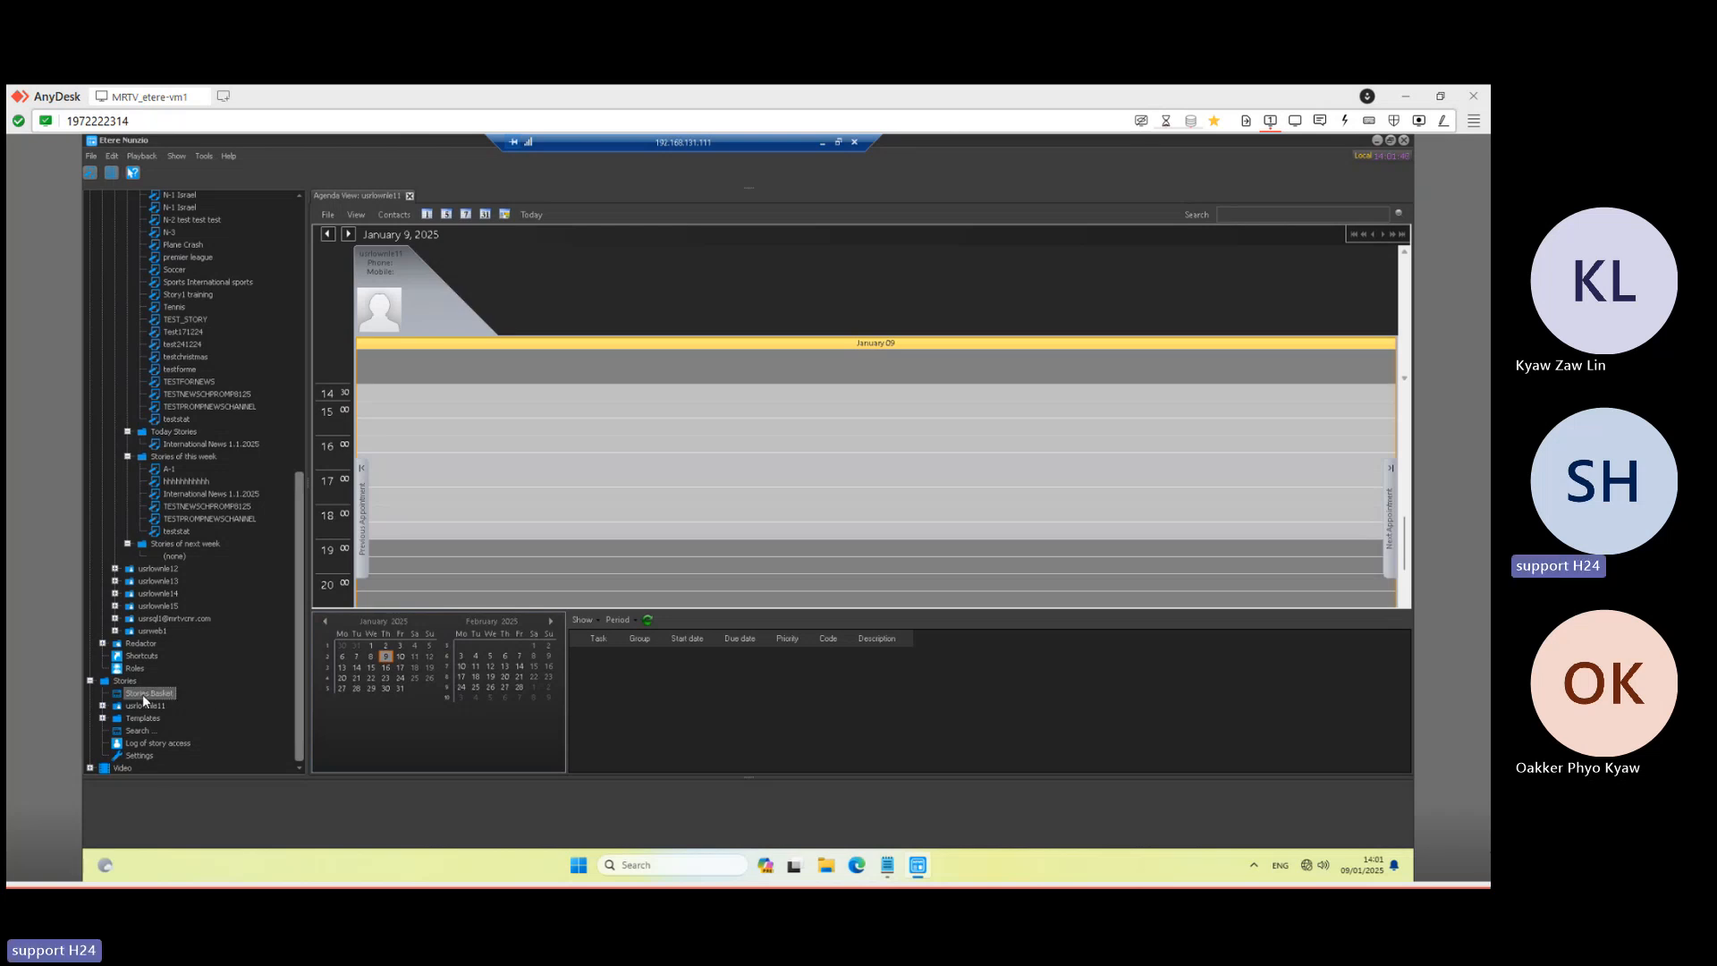
{"action": "double_click", "coordinate": [142, 695]}
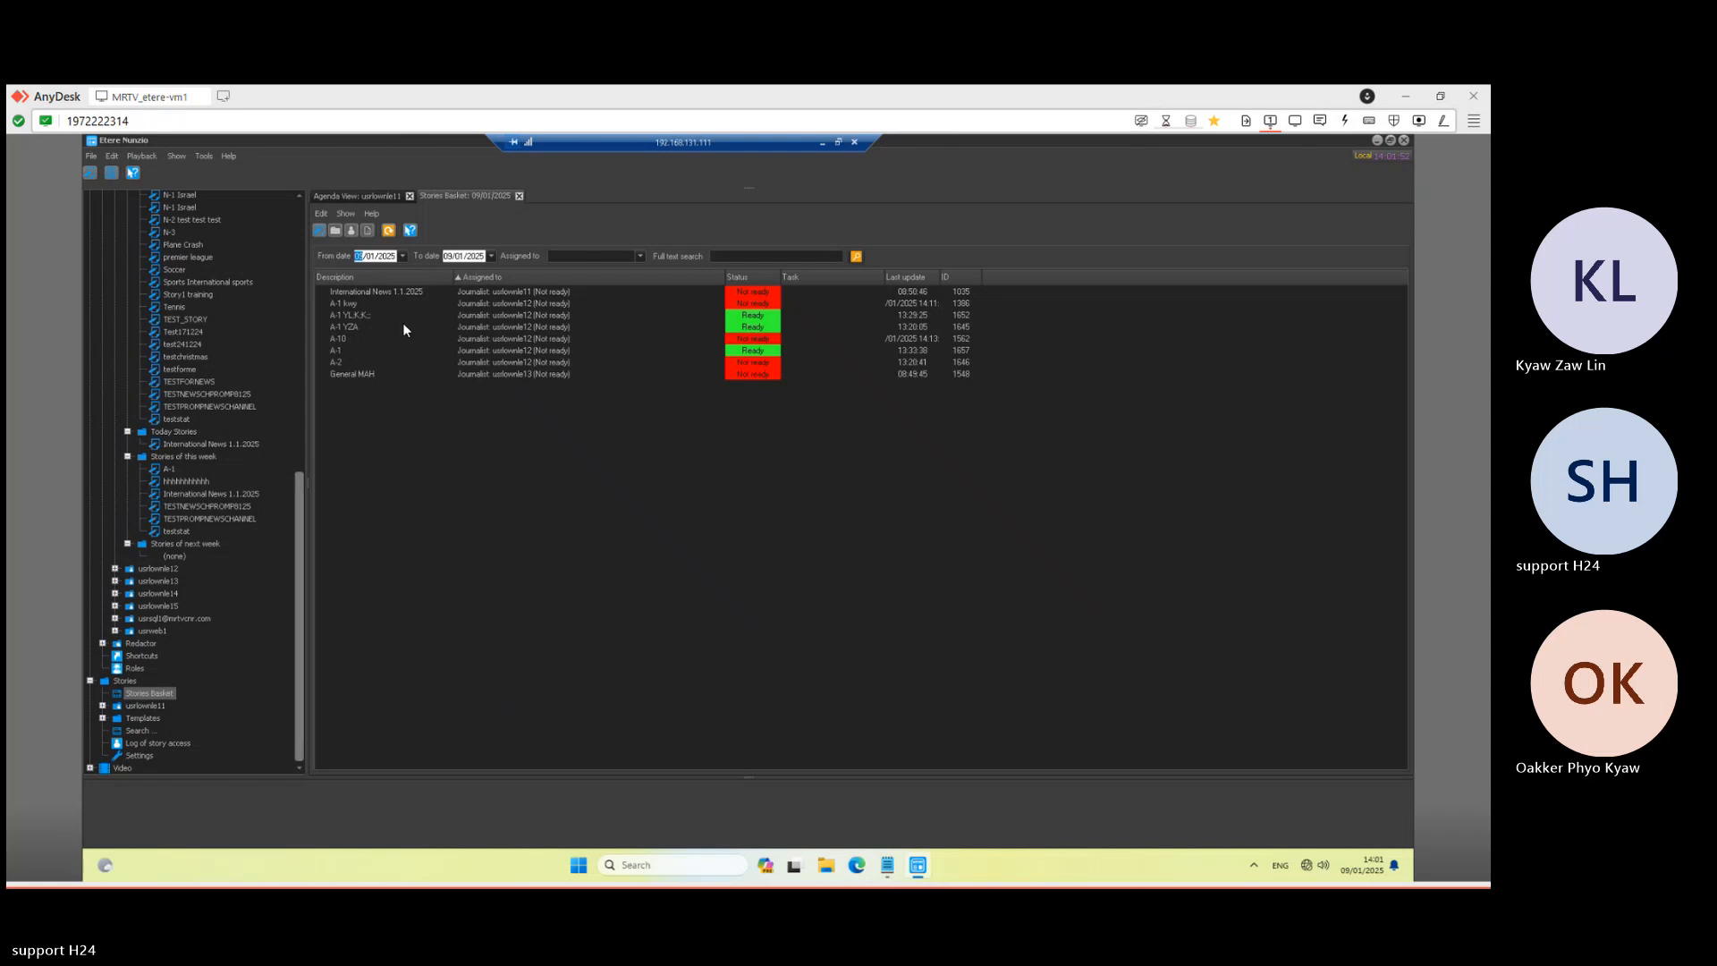
{"action": "left_click", "coordinate": [403, 257]}
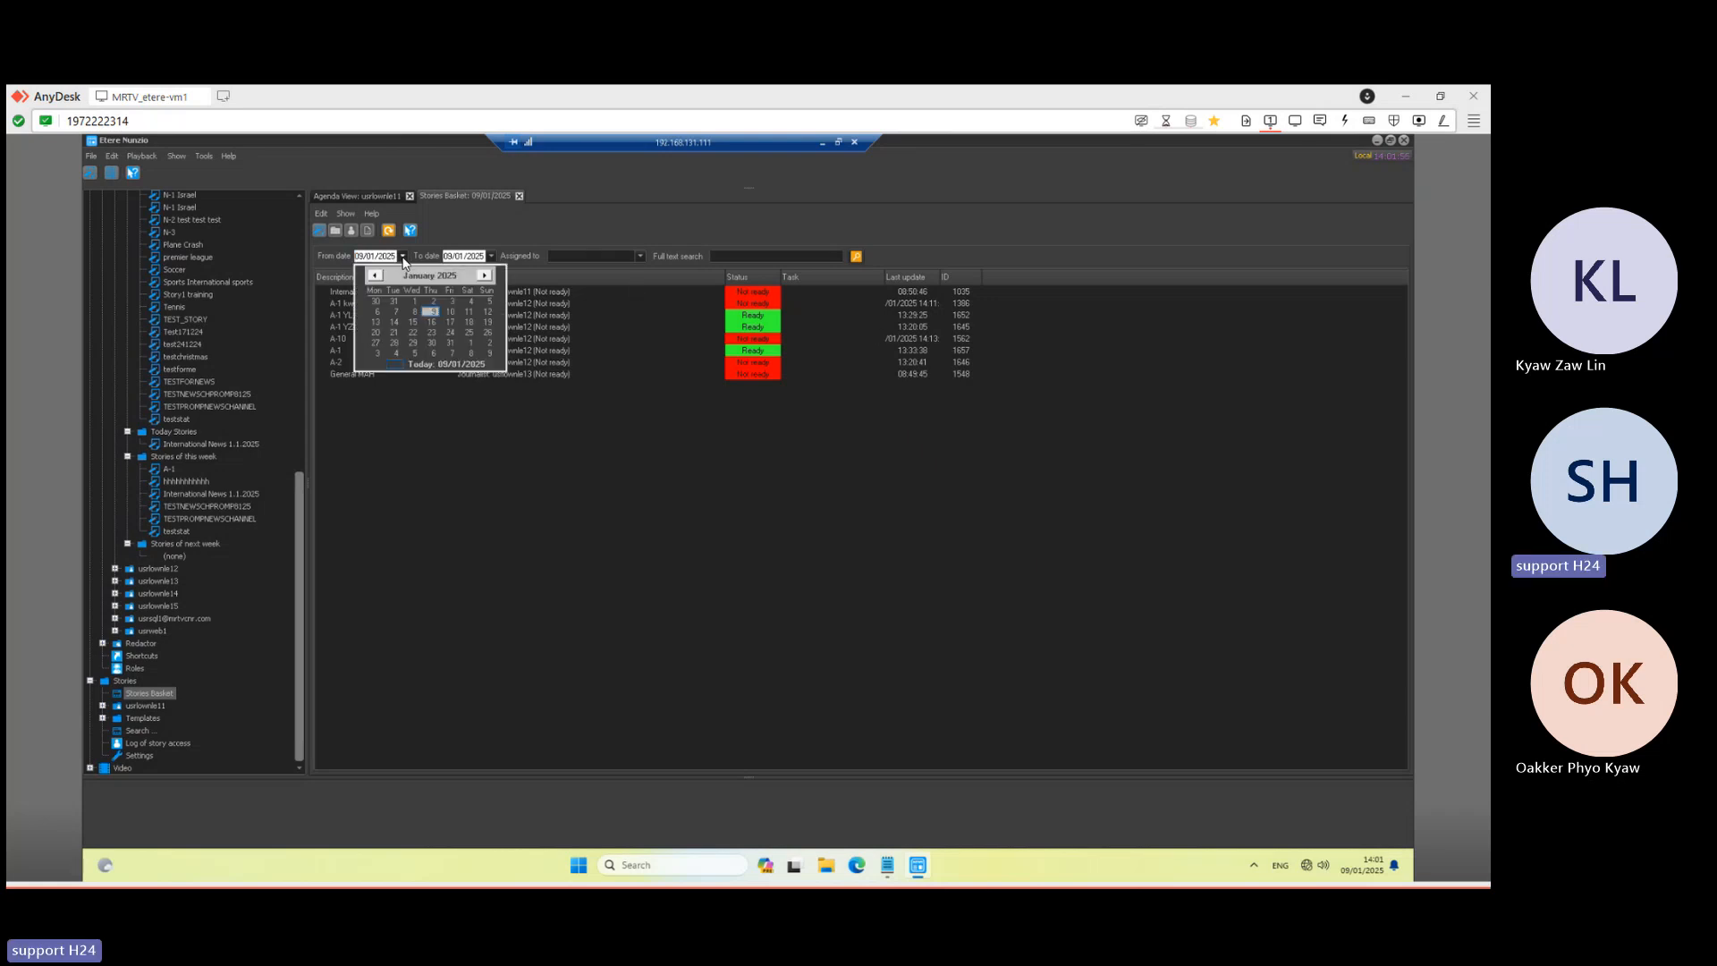
{"action": "left_click", "coordinate": [415, 302]}
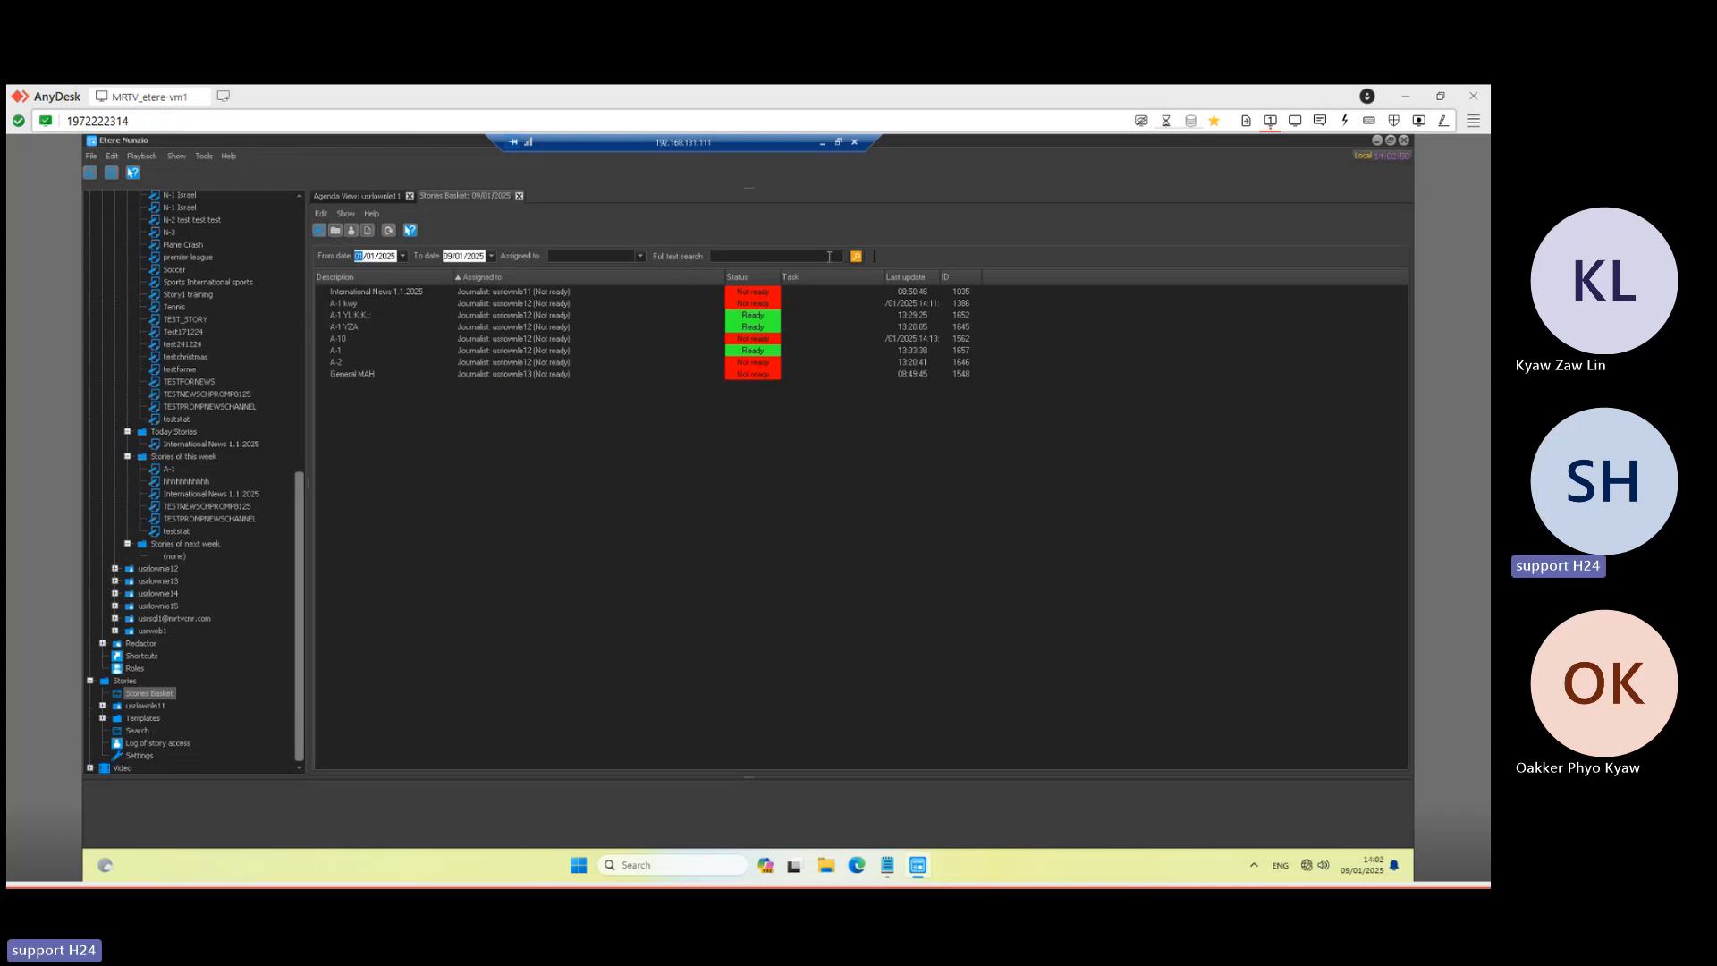
{"action": "left_click", "coordinate": [857, 257]}
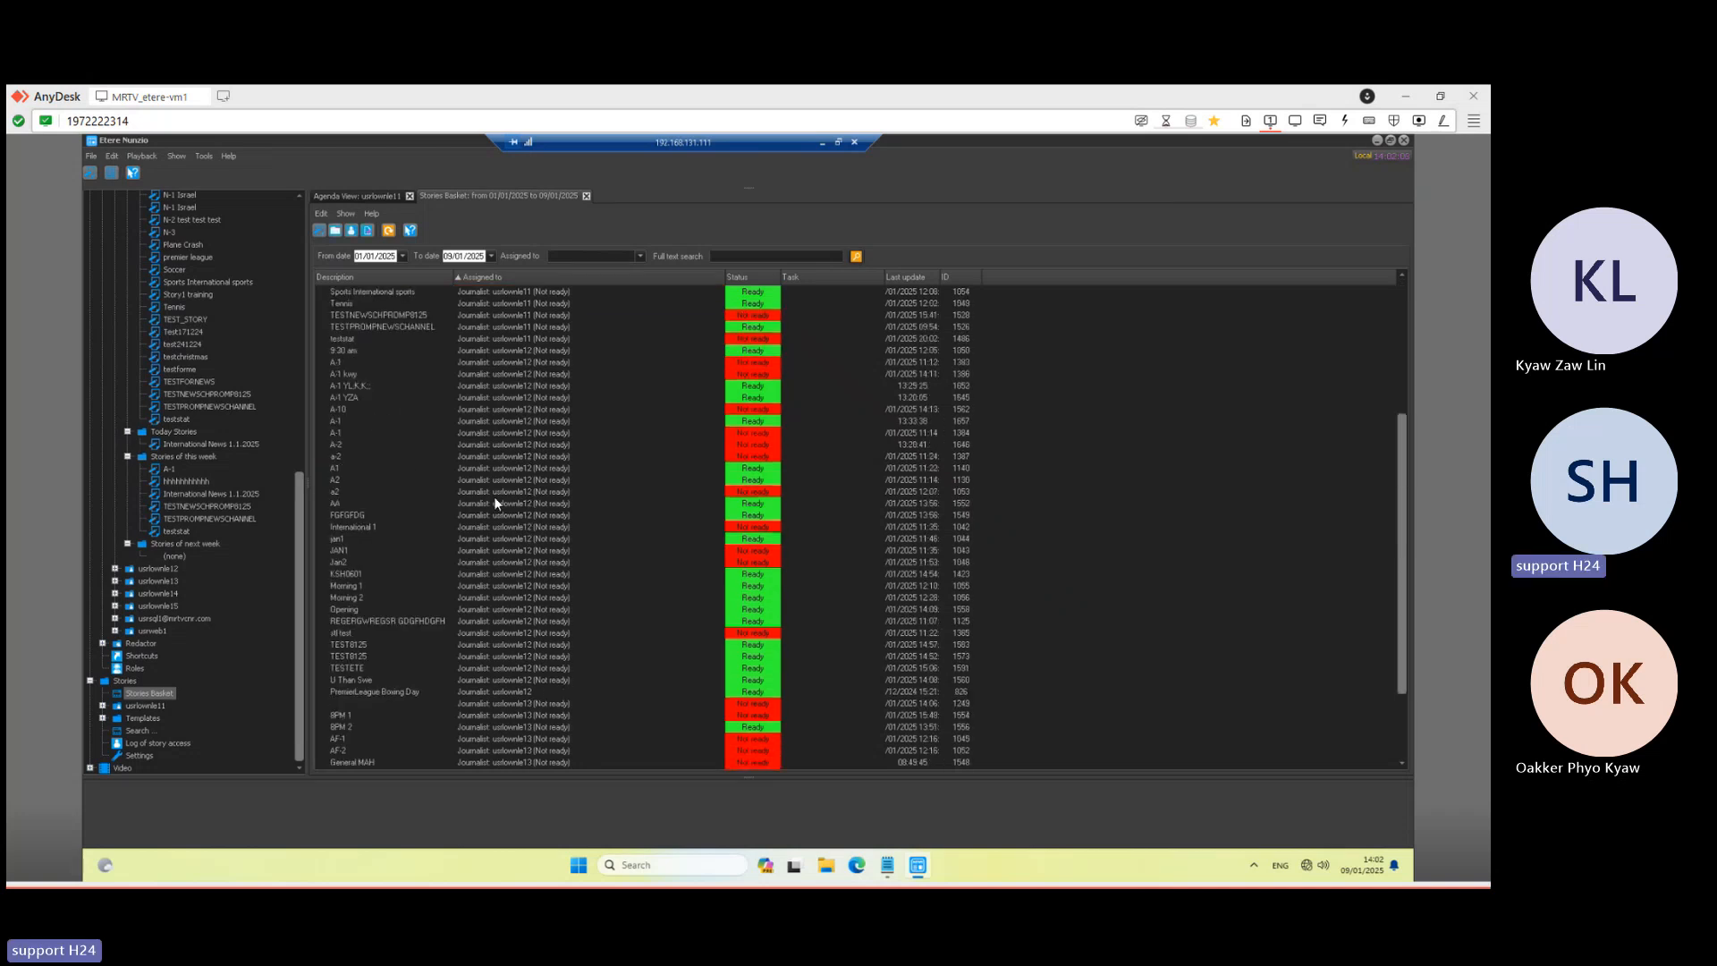
- Read the N-1 GAZA story, then close it and return to the Stories Basket list
{"action": "left_click", "coordinate": [360, 506]}
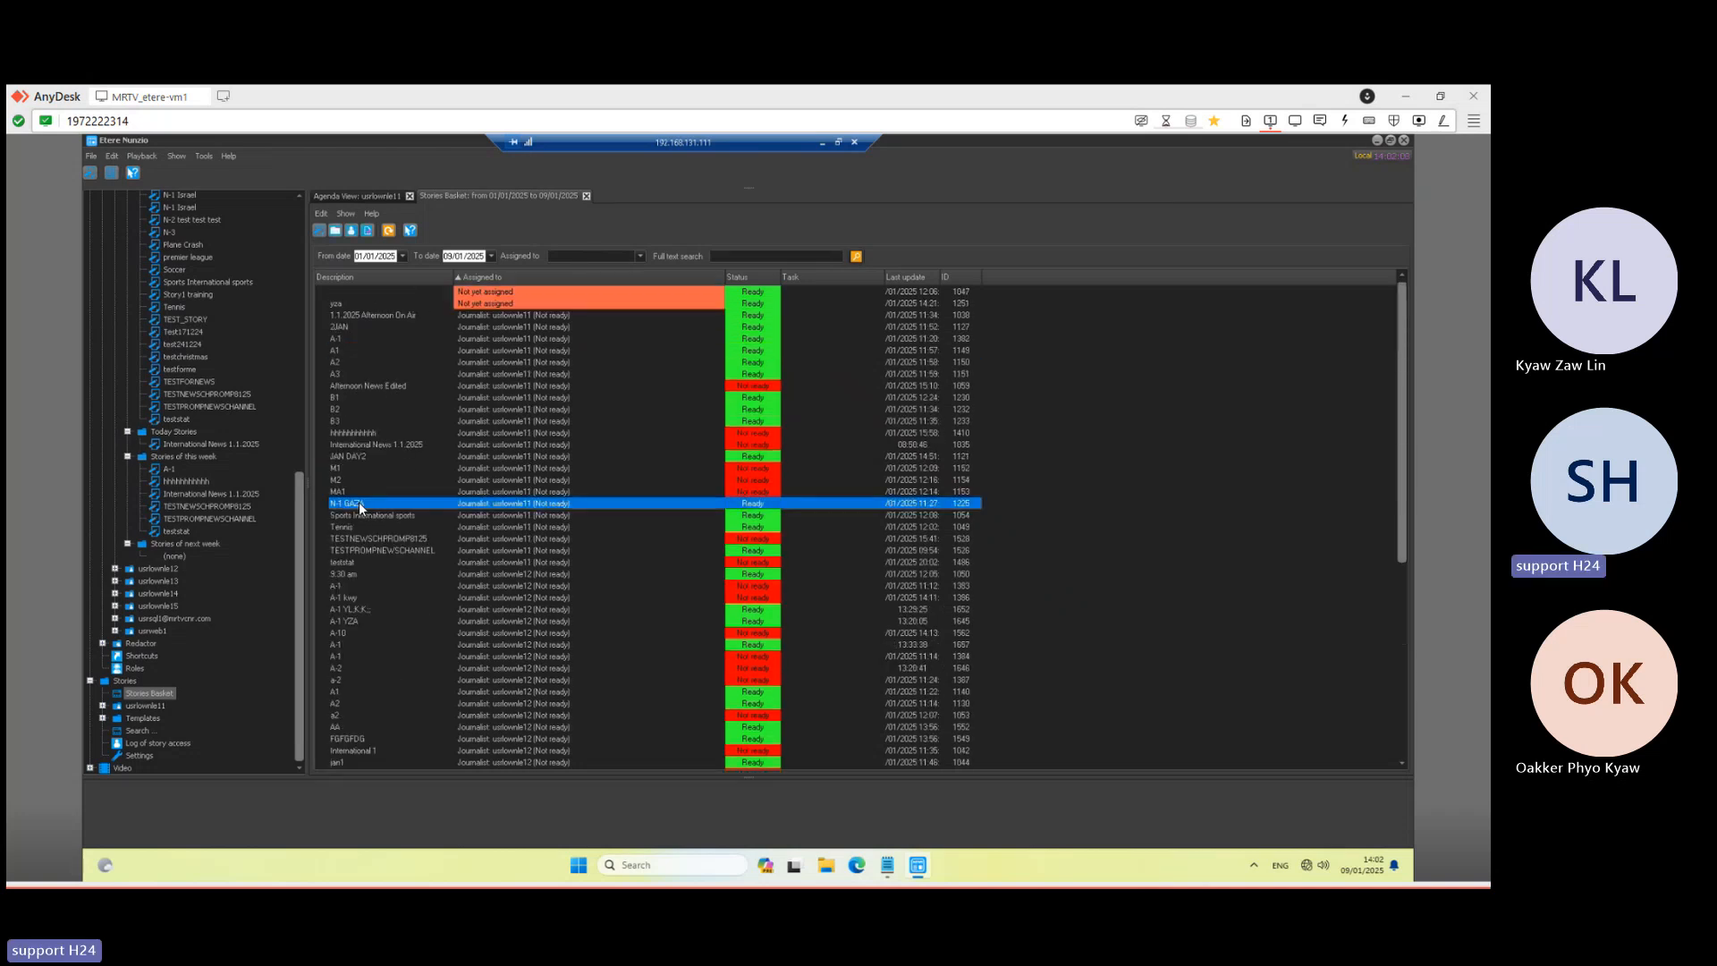
{"action": "double_click", "coordinate": [360, 505]}
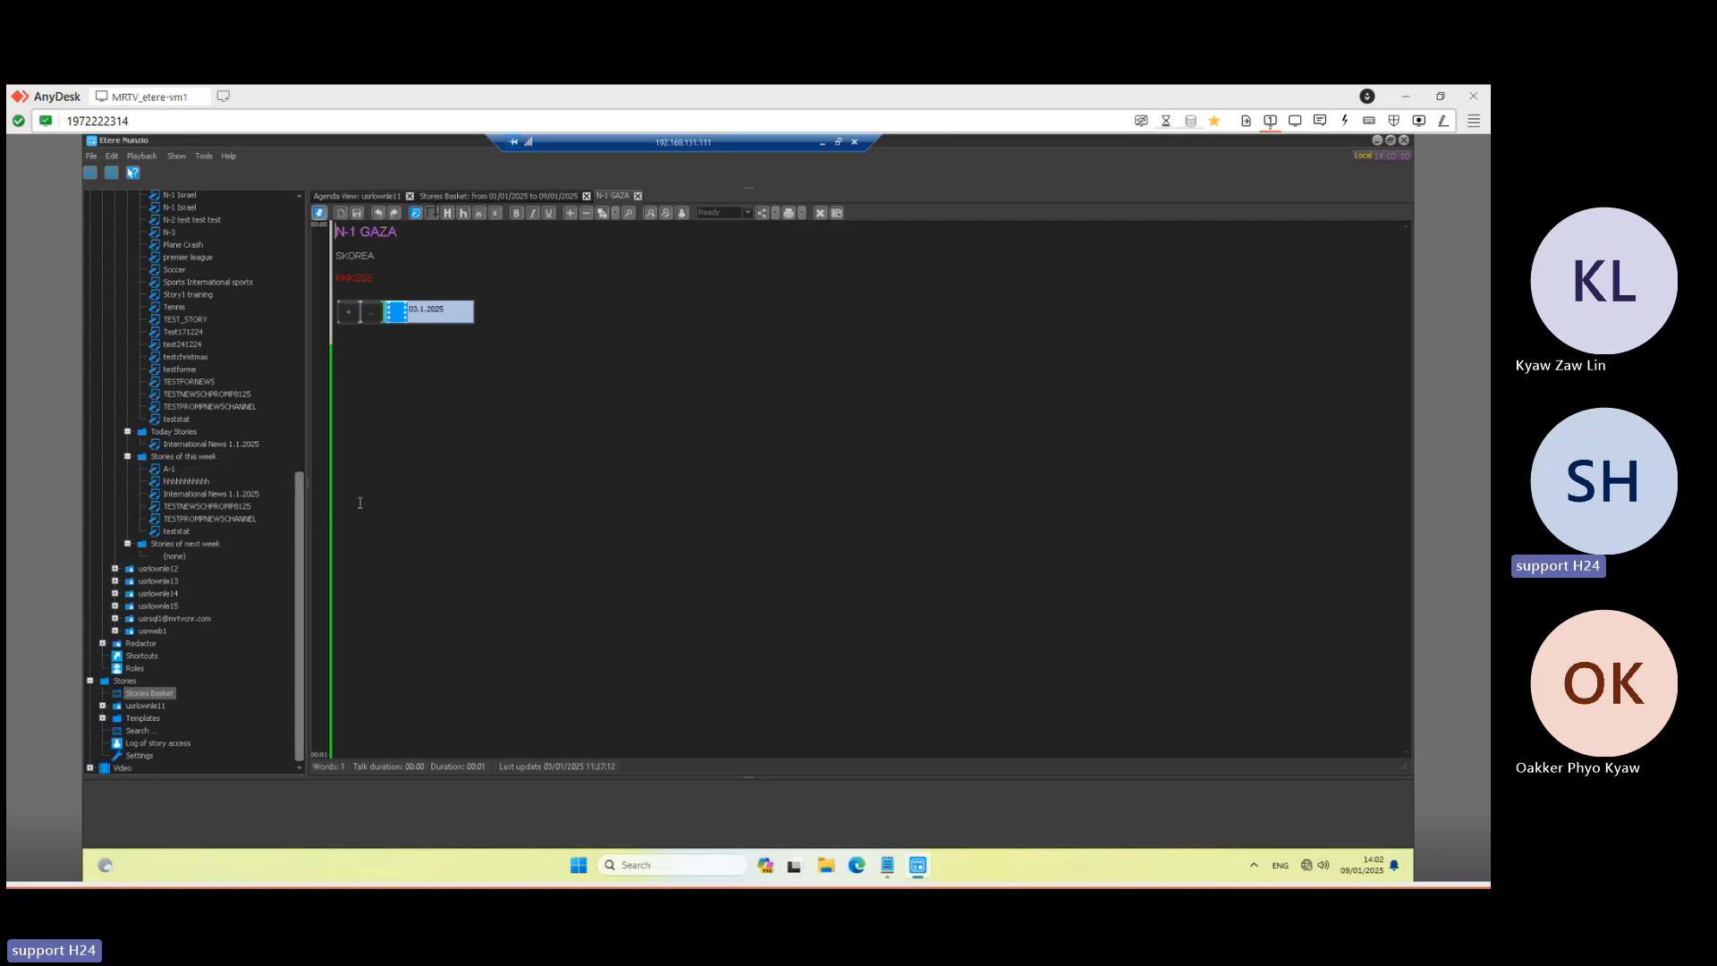
{"action": "left_click", "coordinate": [638, 197]}
{"action": "left_click", "coordinate": [489, 194]}
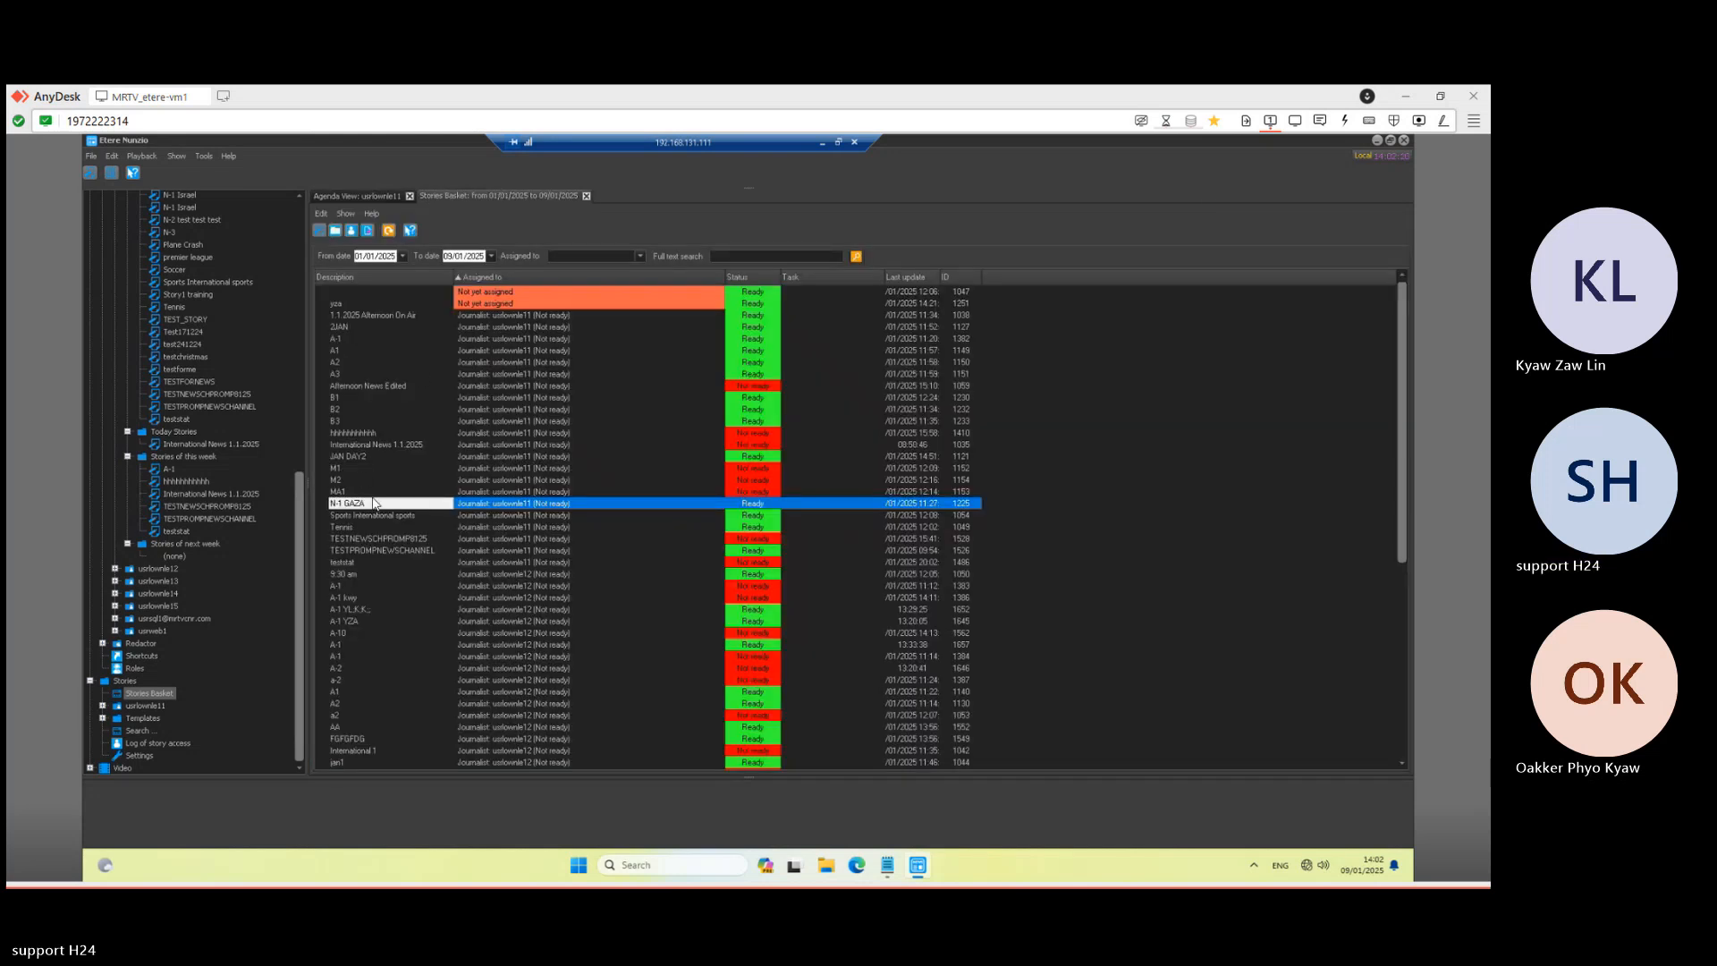
{"action": "mouse_move", "coordinate": [362, 504]}
{"action": "left_mouse_down"}
{"action": "mouse_move", "coordinate": [386, 494]}
{"action": "mouse_move", "coordinate": [366, 504]}
{"action": "left_mouse_up"}
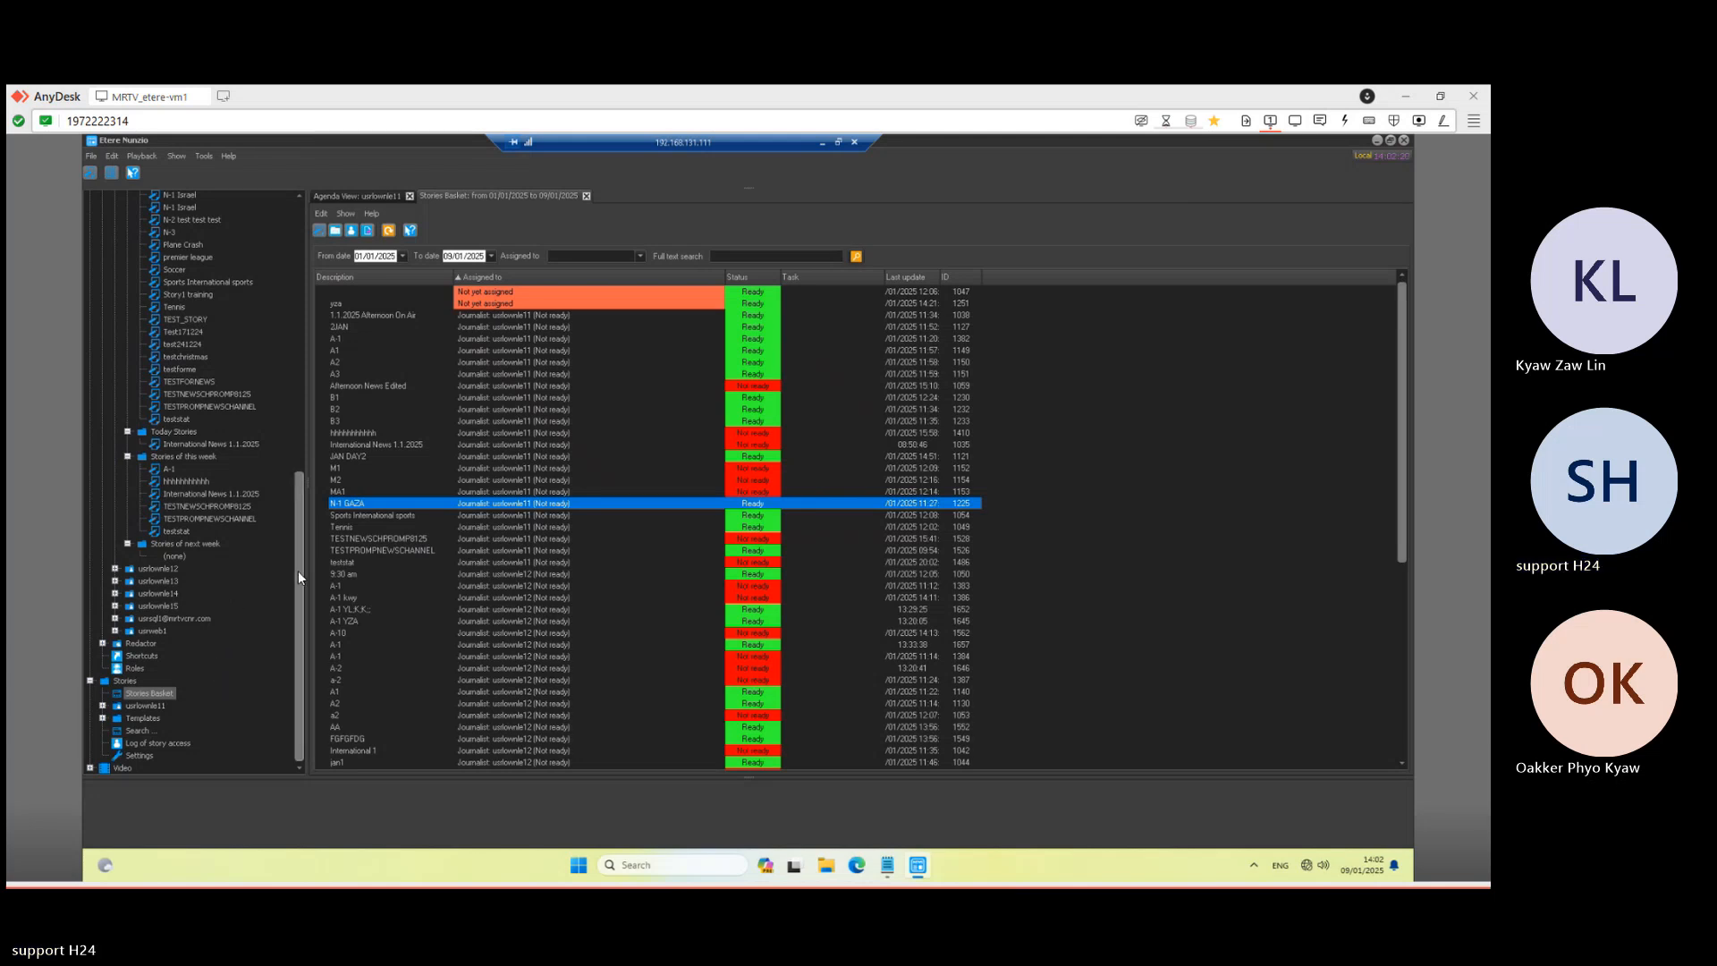
{"action": "scroll", "coordinate": [293, 376], "scroll_direction": "up", "scroll_amount": 3}
- Expand Rundown > MRTV NEWS and open its Yesterday, Template and Tomorrow rundown lists
{"action": "scroll", "coordinate": [291, 264], "scroll_direction": "up", "scroll_amount": 10}
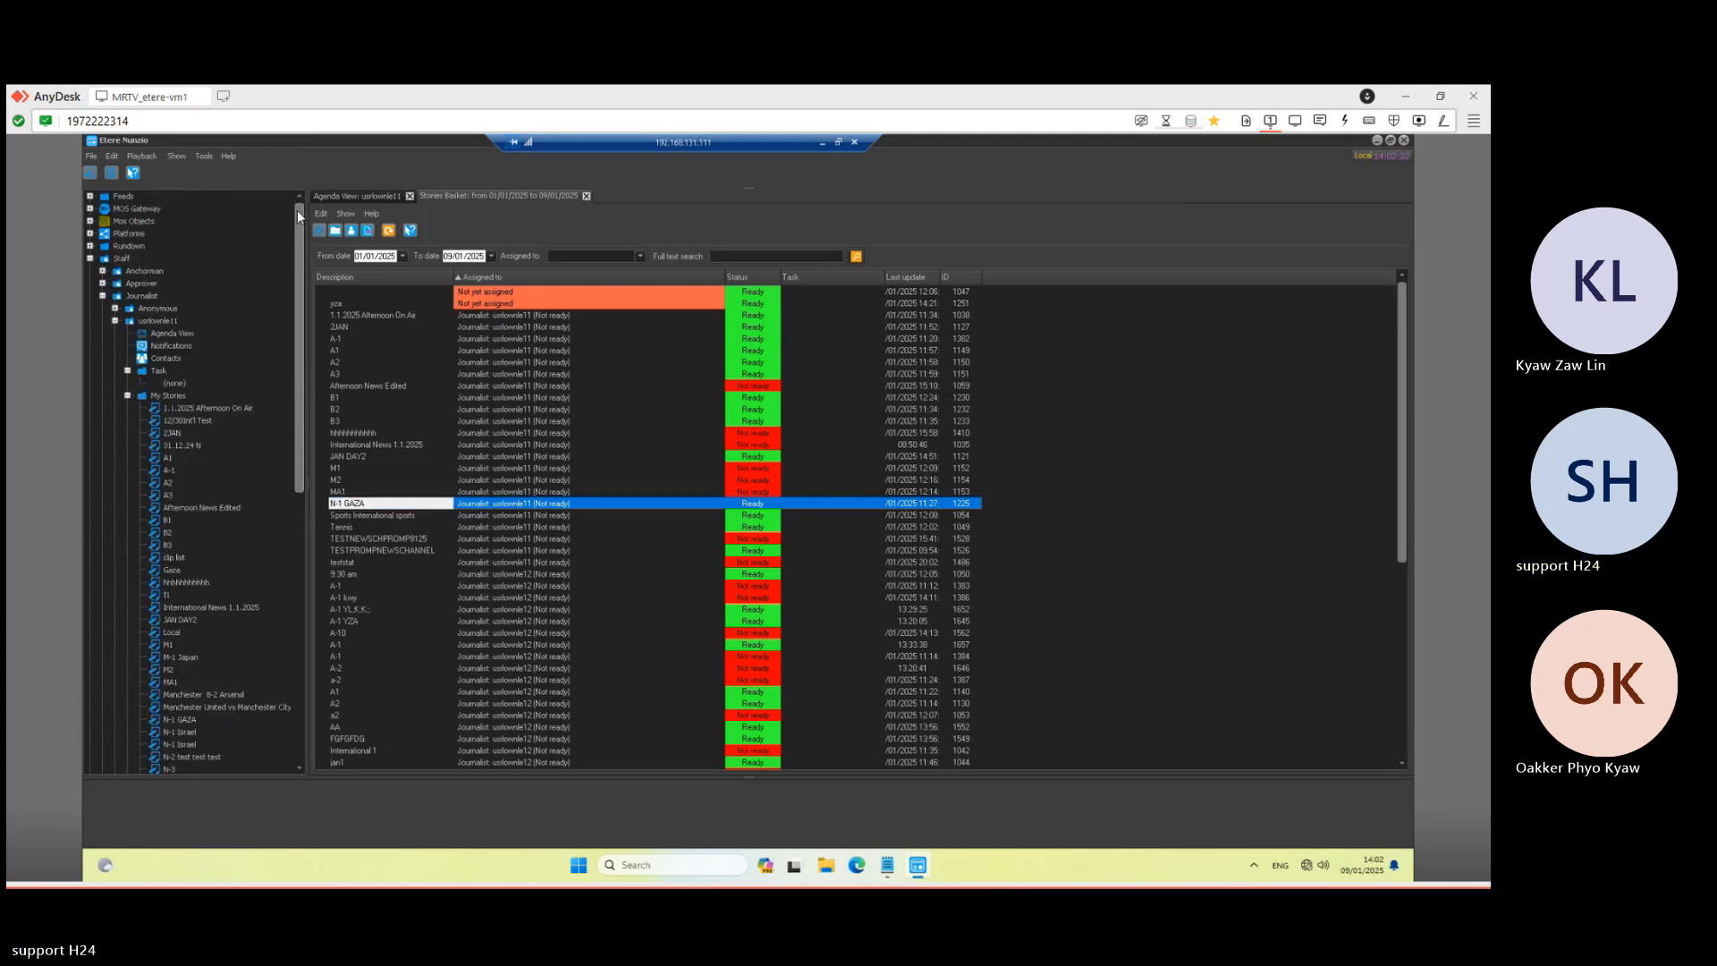
{"action": "left_click", "coordinate": [90, 245]}
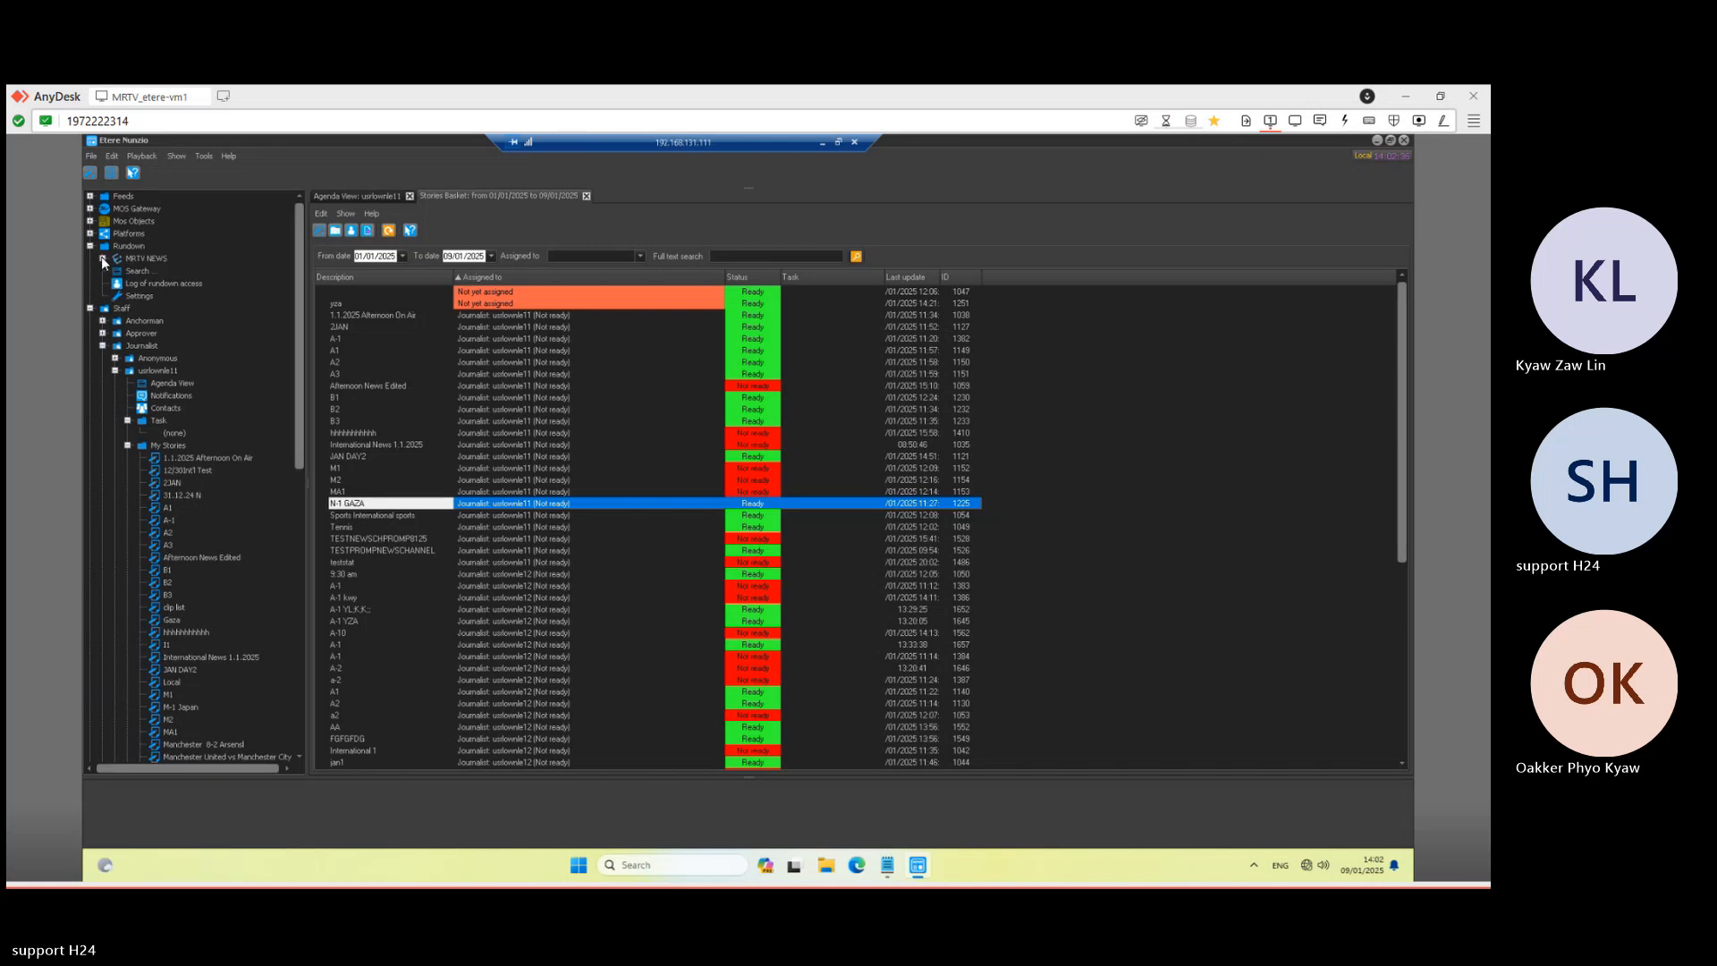
{"action": "left_click", "coordinate": [102, 258]}
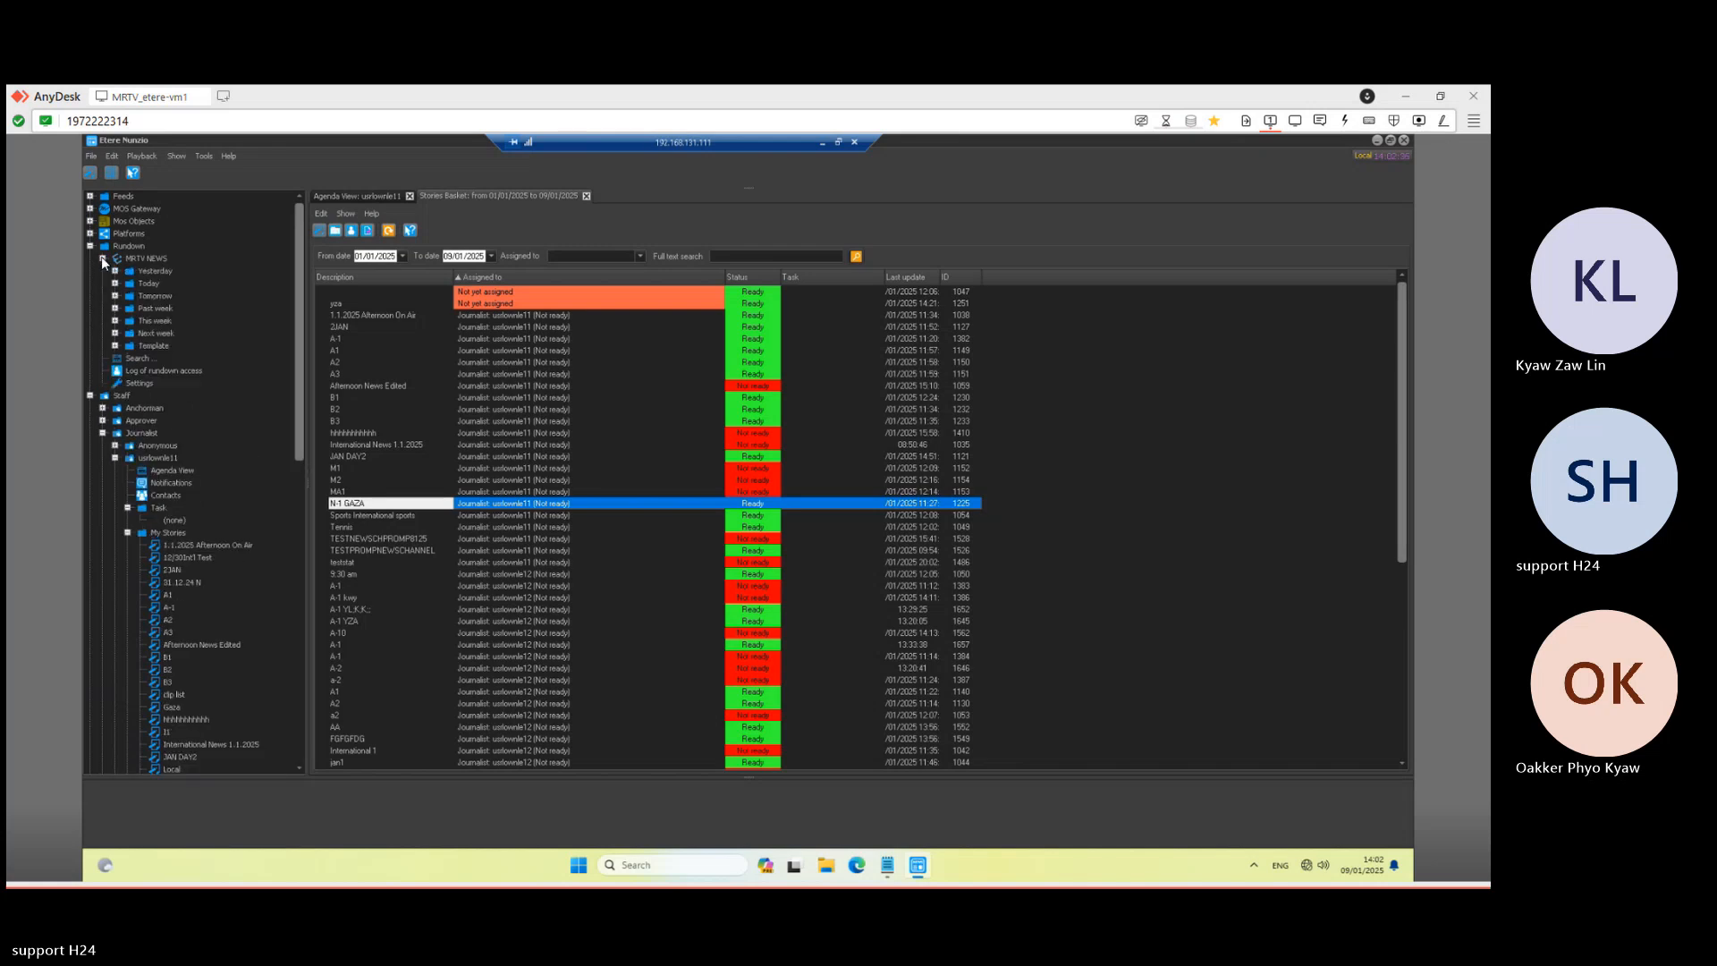
{"action": "double_click", "coordinate": [154, 271]}
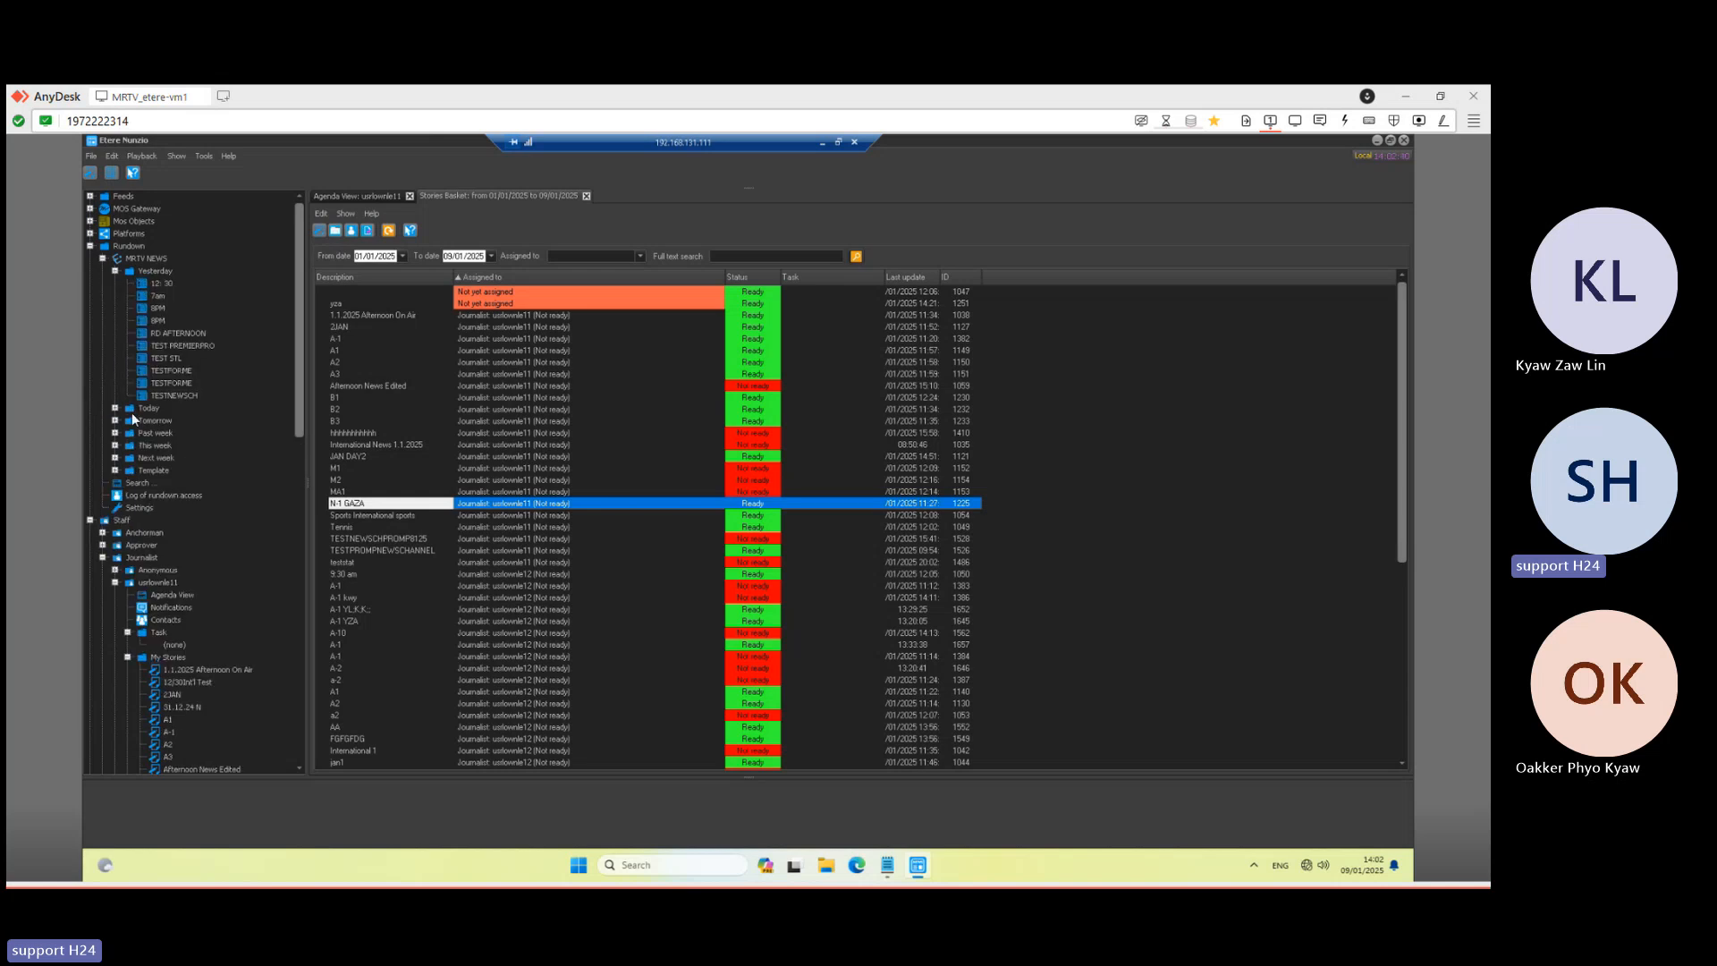
{"action": "left_click", "coordinate": [115, 470]}
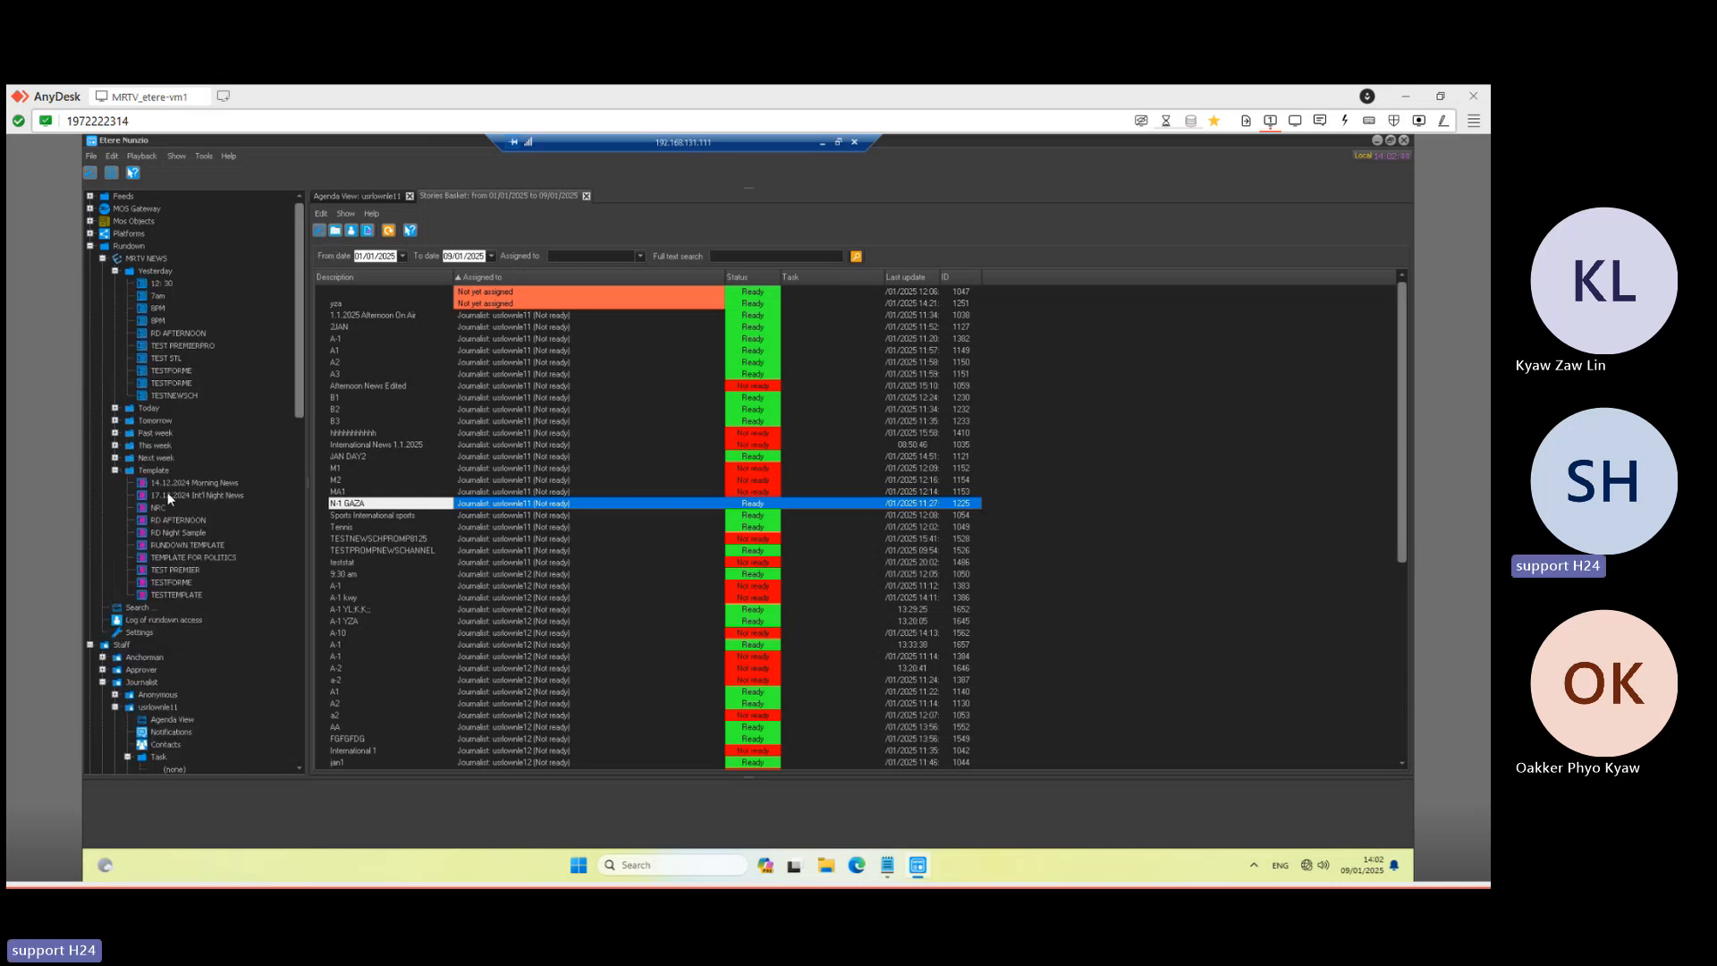
{"action": "left_click_drag", "start_coordinate": [301, 356], "coordinate": [299, 377]}
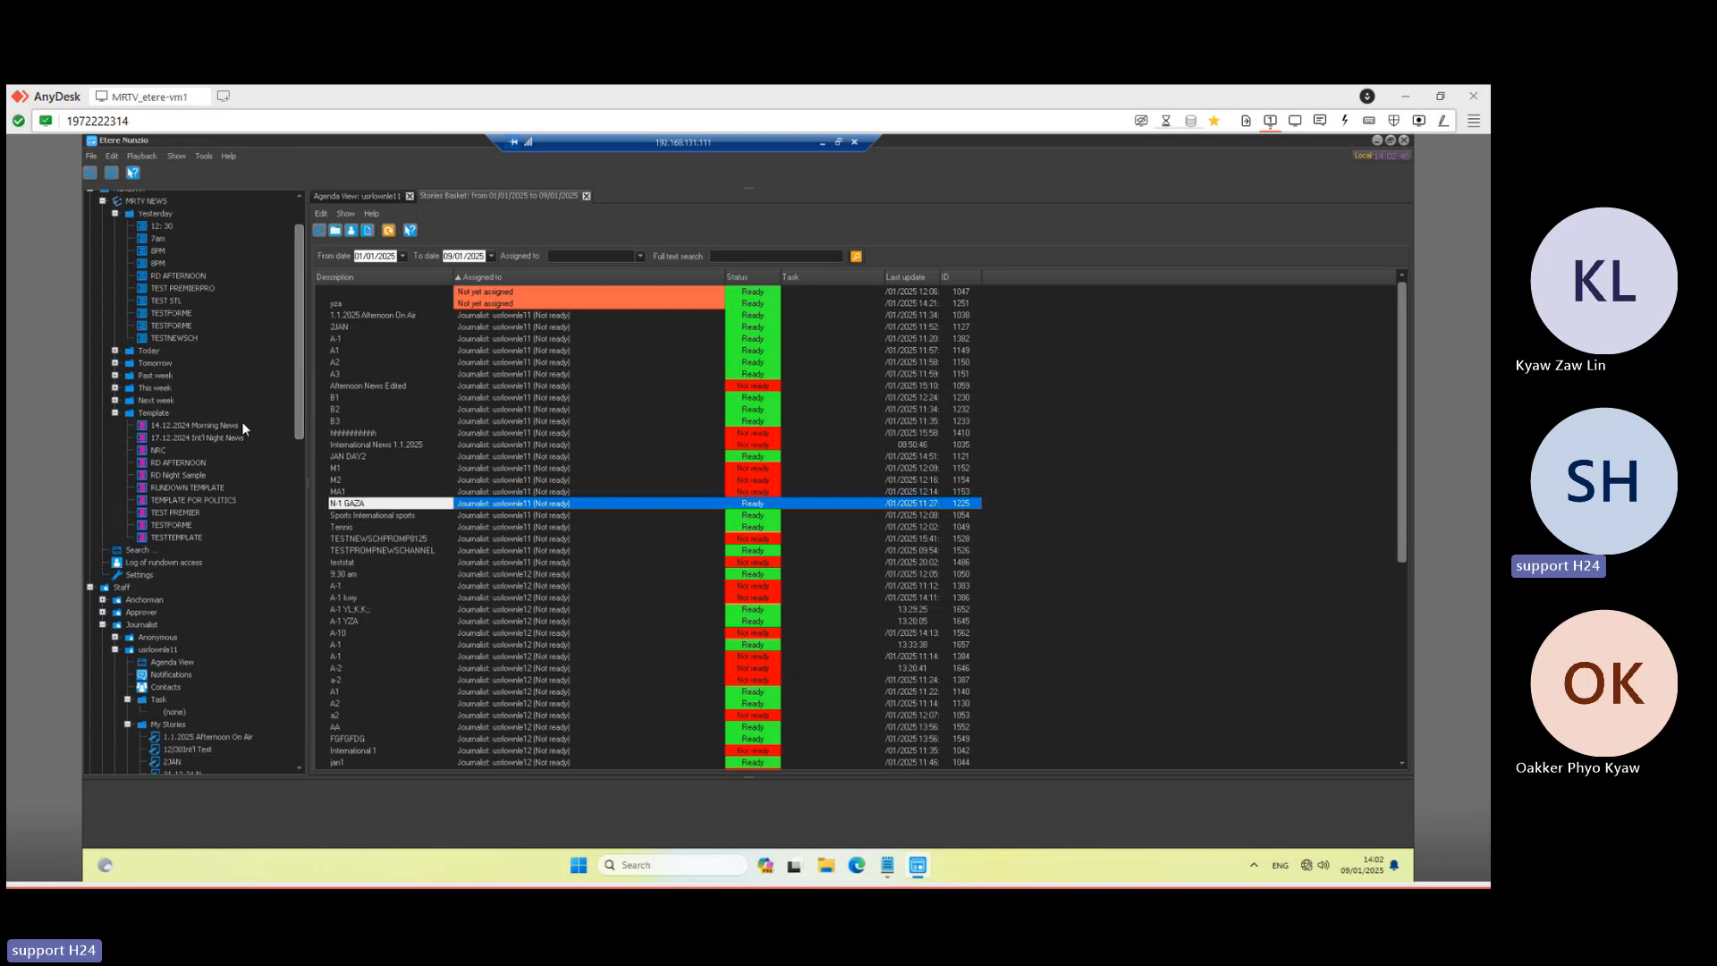
{"action": "left_click", "coordinate": [138, 551]}
{"action": "left_click", "coordinate": [116, 364]}
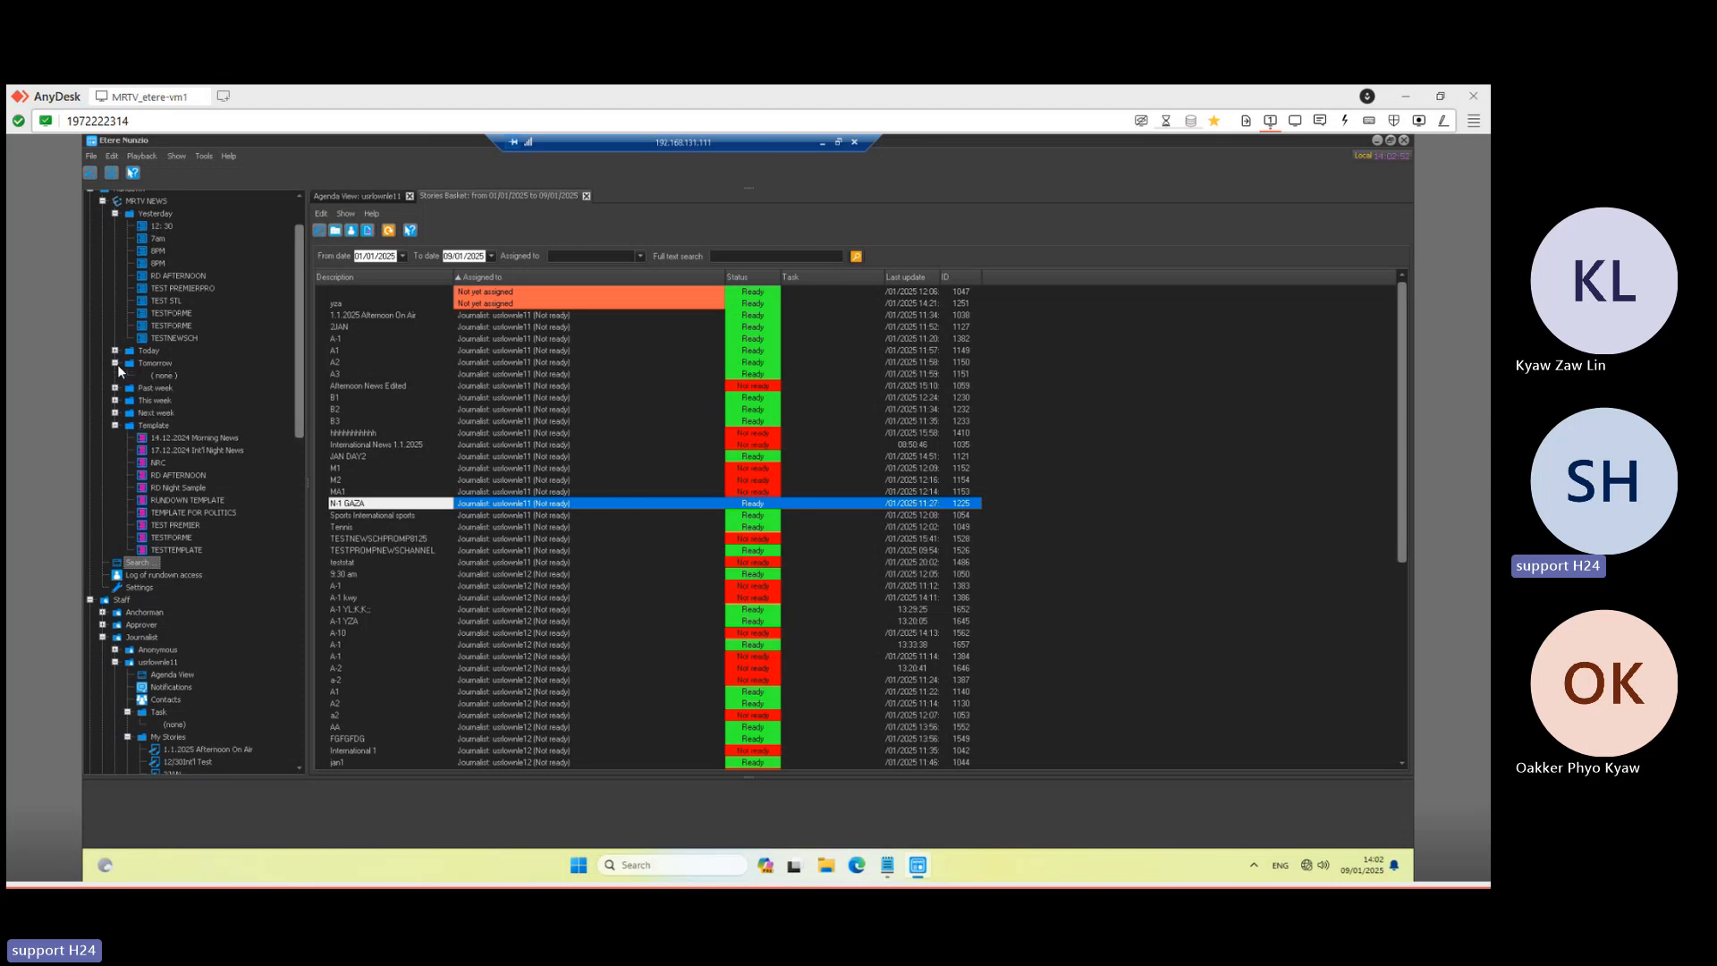
- Start a new rundown dated 10/01/2025 and name it 'rundown tomorrow'
{"action": "left_click", "coordinate": [112, 157]}
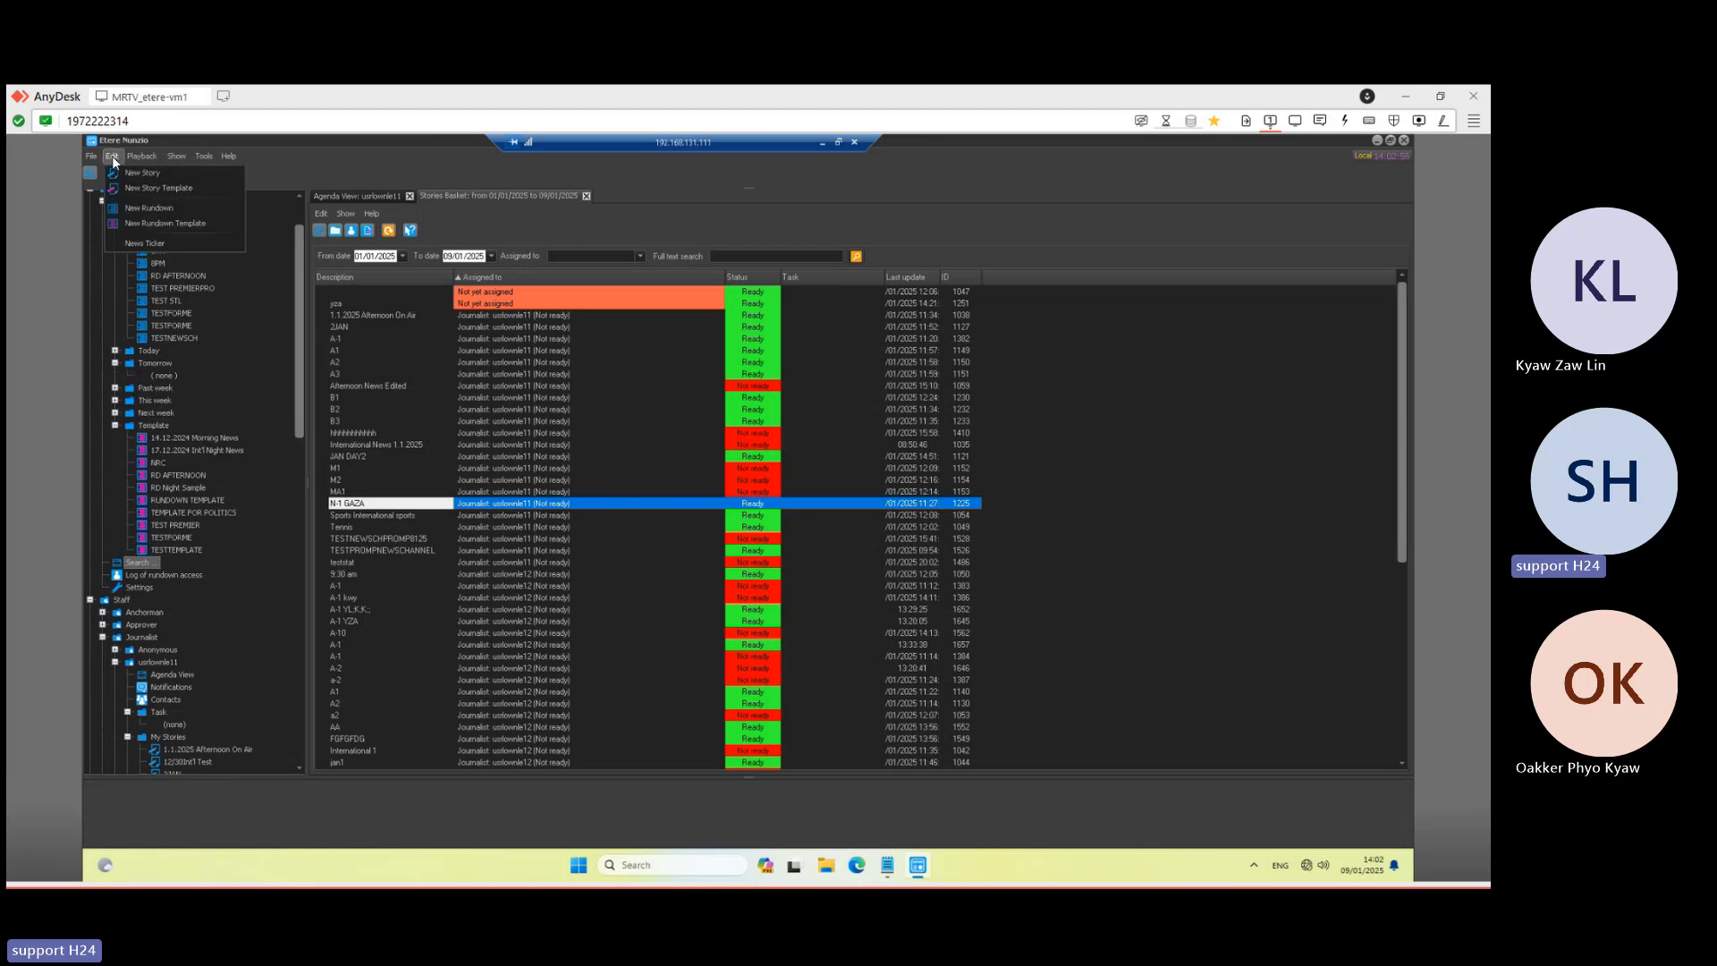
{"action": "left_click", "coordinate": [145, 209]}
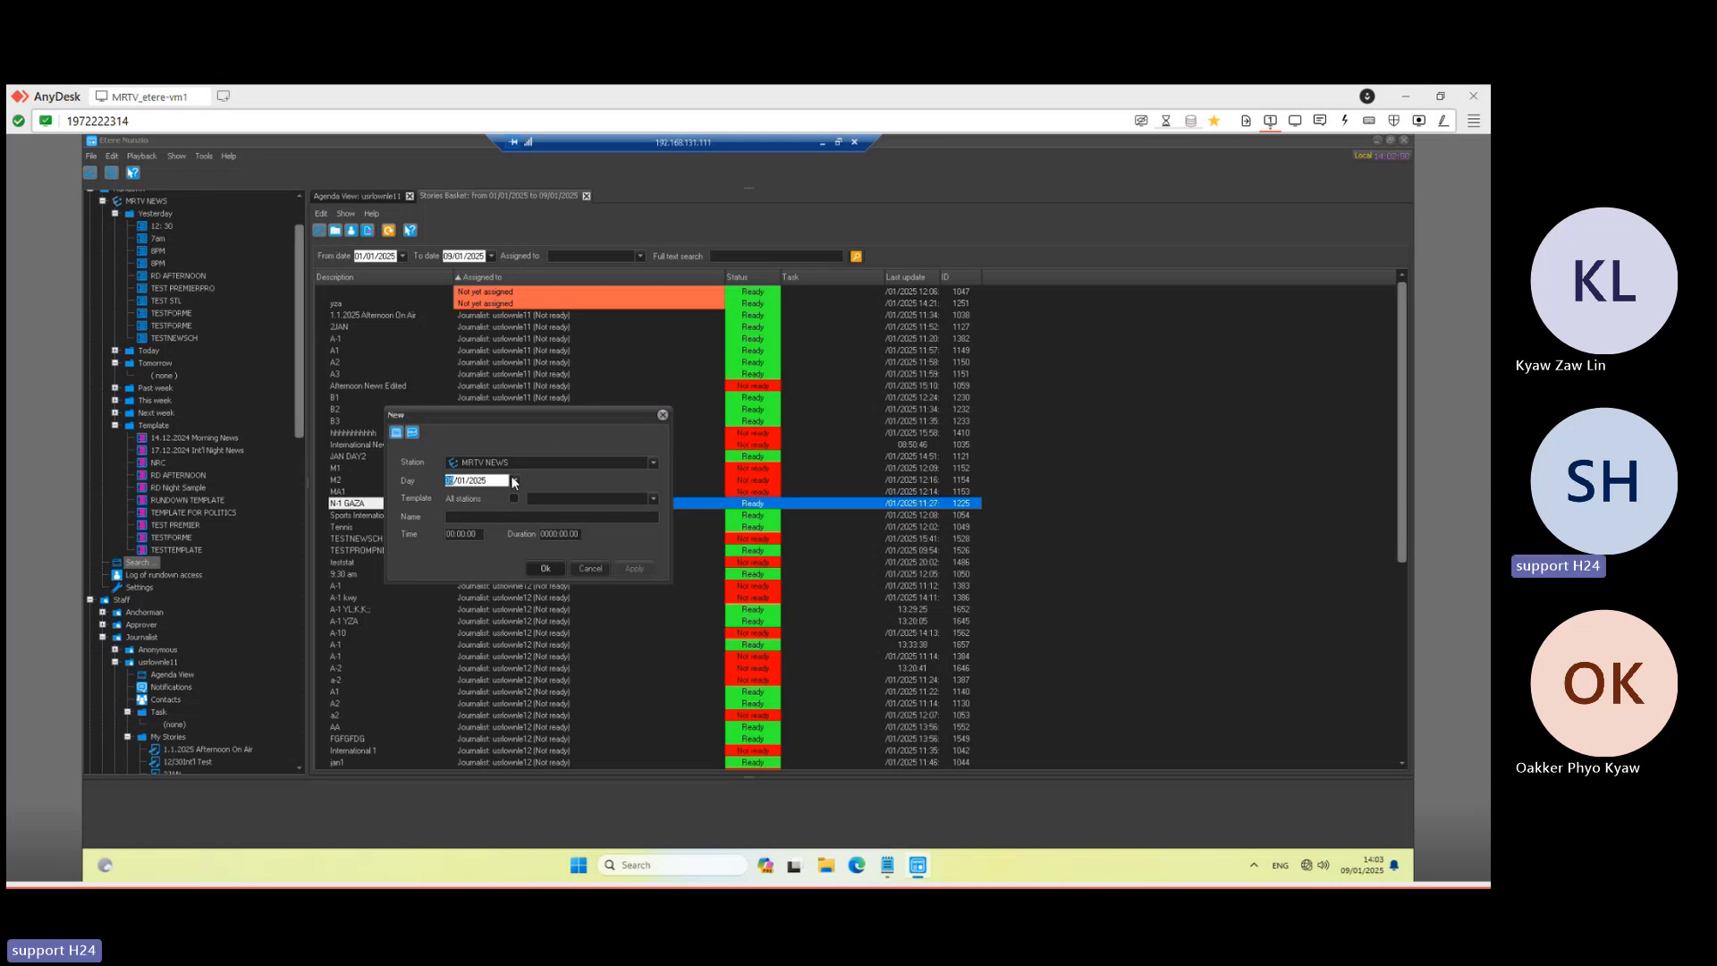
{"action": "left_click", "coordinate": [515, 480]}
{"action": "left_click", "coordinate": [542, 536]}
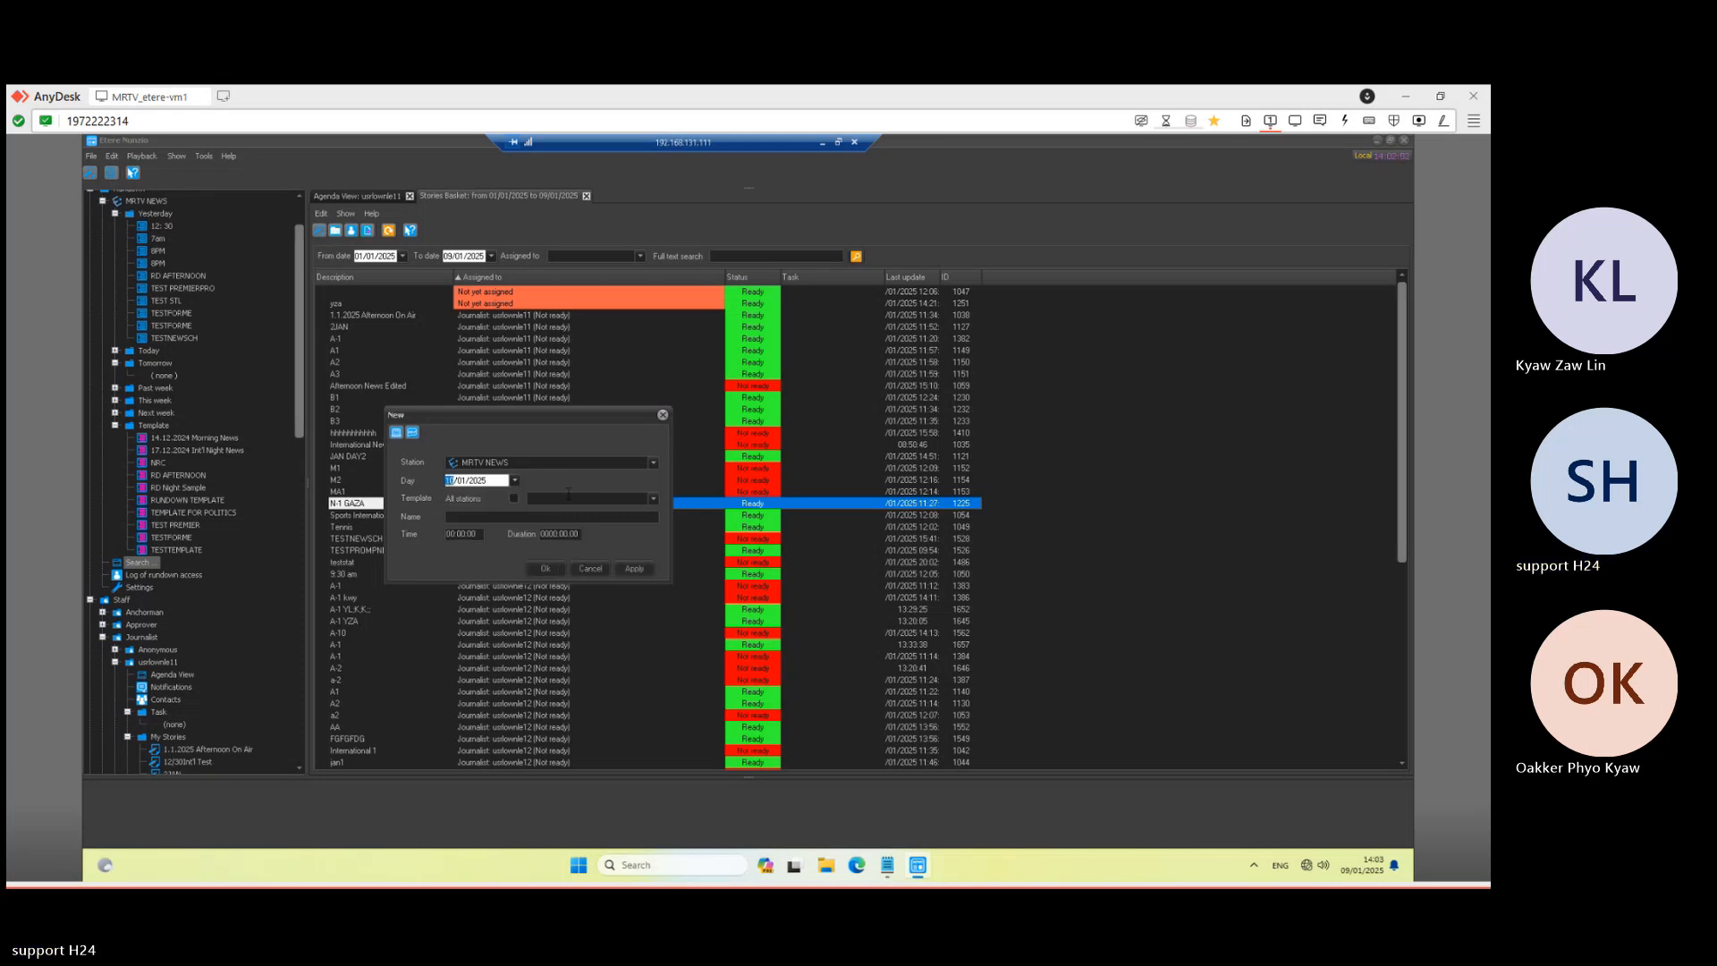
{"action": "left_click", "coordinate": [523, 515]}
{"action": "type", "text": "rundown tomorrow"}
- Set the rundown start time to 15:00:00 and duration to 00:30:00, then apply and confirm
{"action": "left_click", "coordinate": [450, 536]}
{"action": "type", "text": "01"}
{"action": "left_click_drag", "start_coordinate": [474, 533], "coordinate": [420, 541]}
{"action": "type", "text": "150000"}
{"action": "left_click_drag", "start_coordinate": [551, 534], "coordinate": [603, 535]}
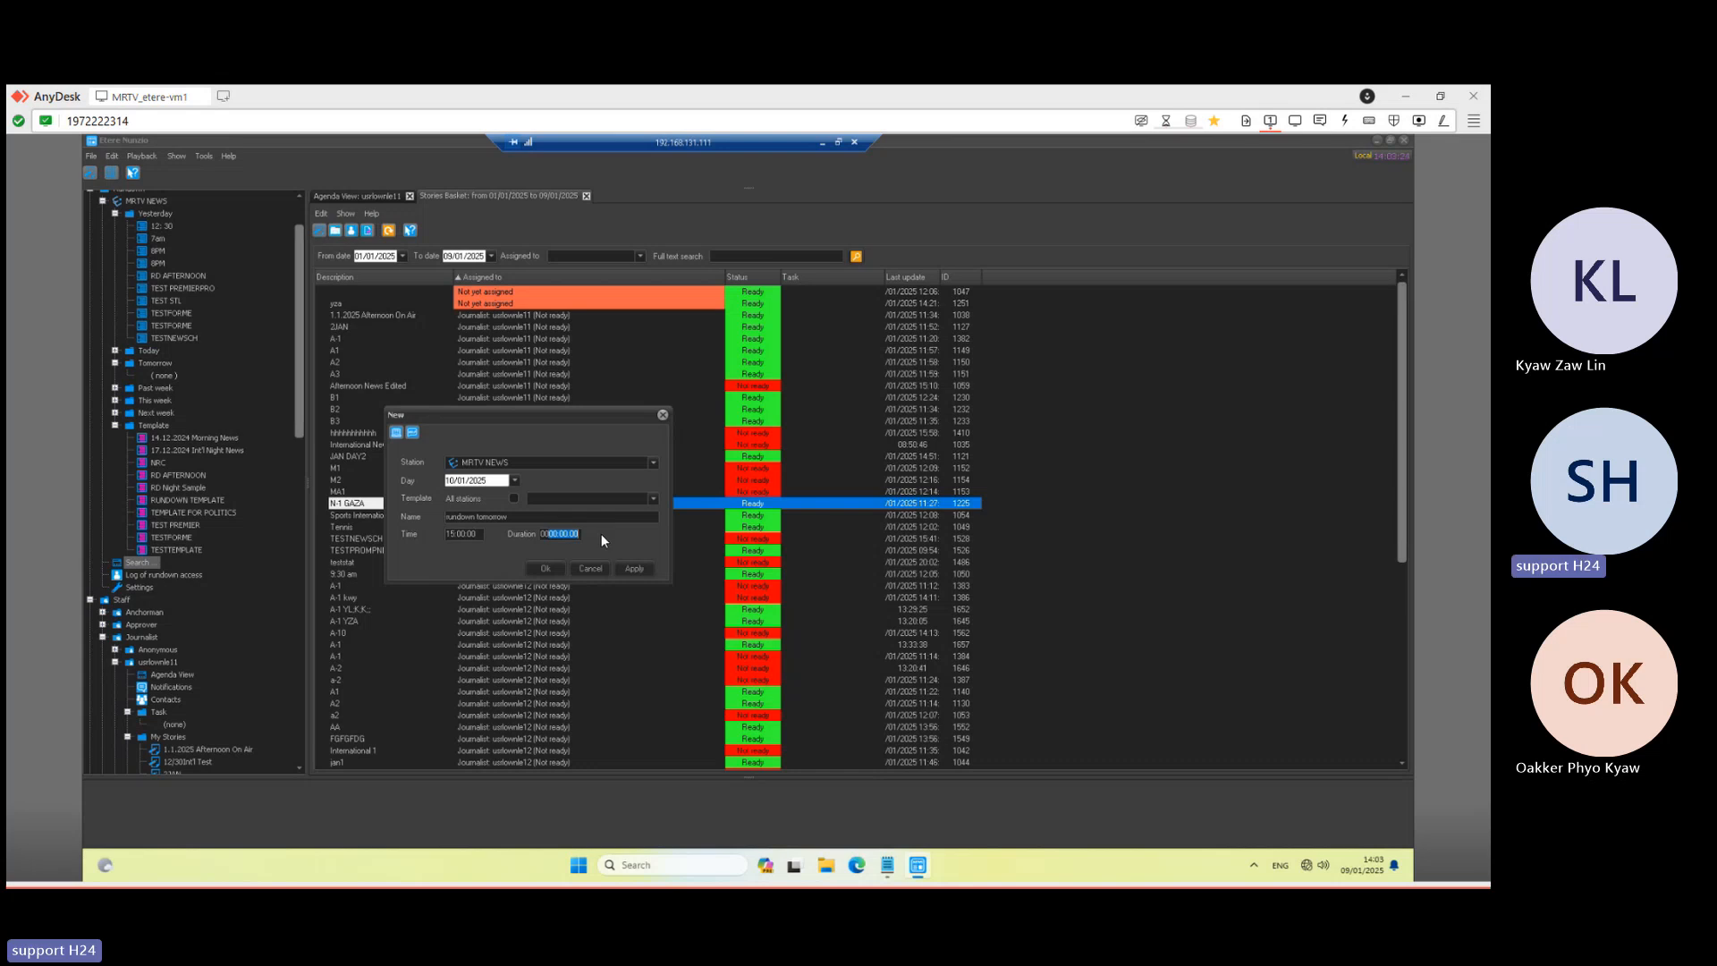
{"action": "type", "text": "300000"}
{"action": "left_click", "coordinate": [632, 568]}
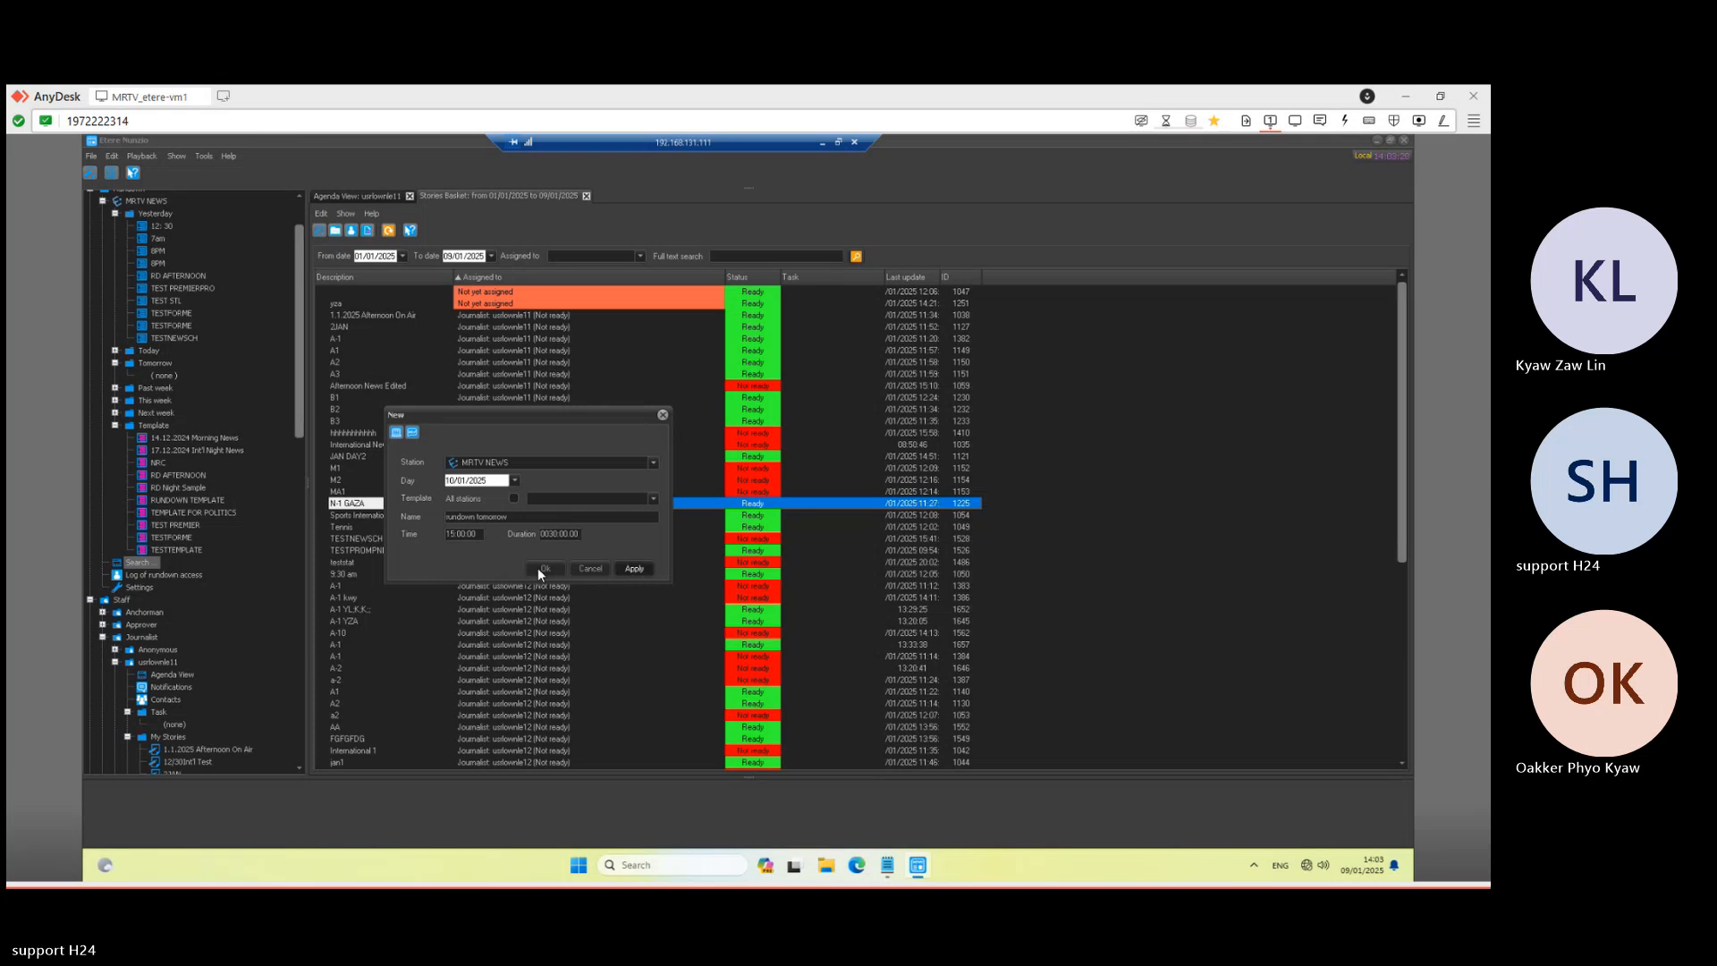
{"action": "left_click", "coordinate": [540, 573]}
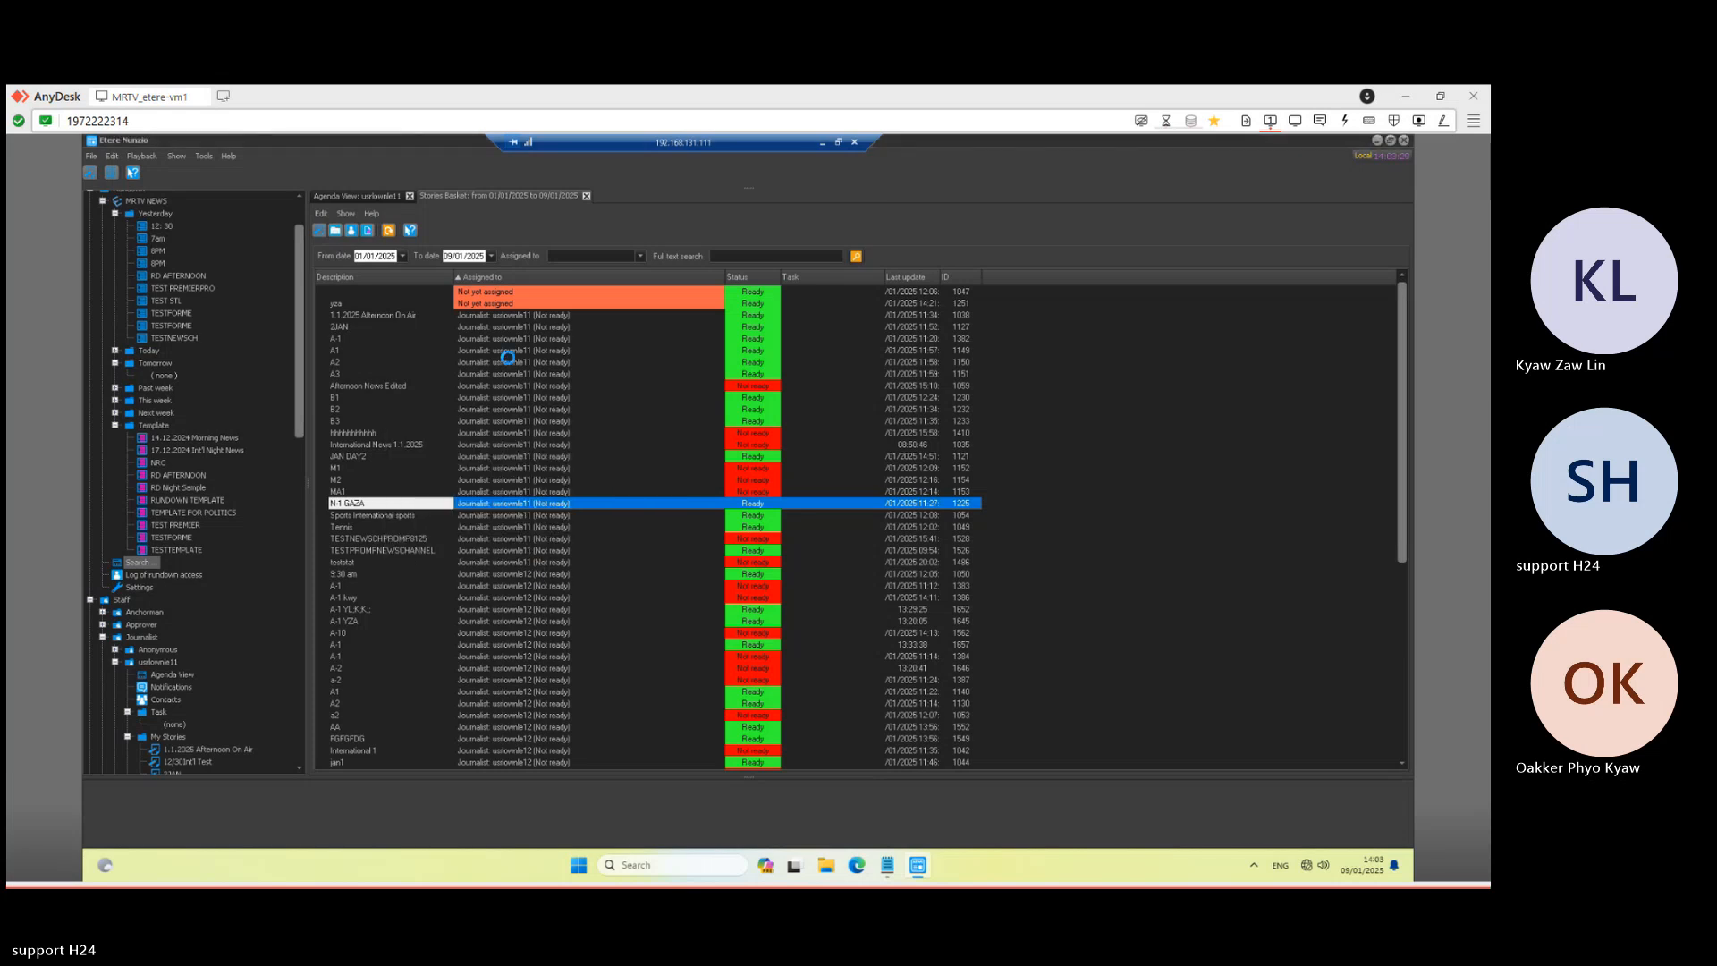
- Return to the Stories Basket and move the rundown tomorrow tab ahead of it
{"action": "left_click", "coordinate": [494, 199]}
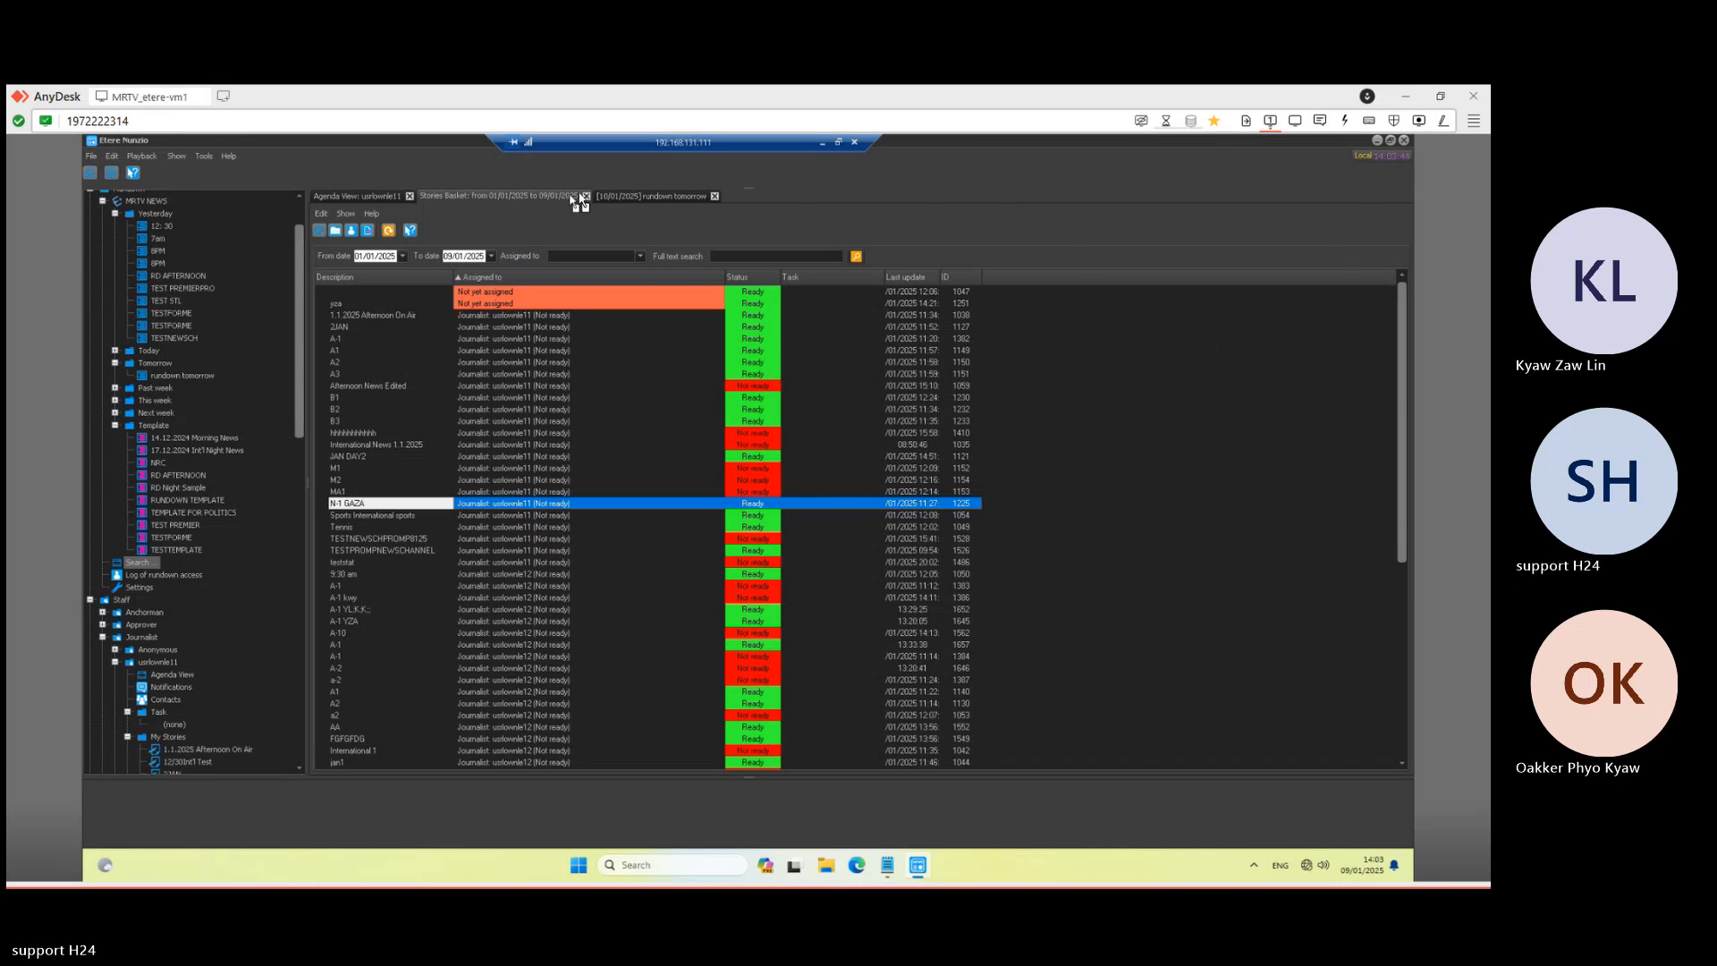
{"action": "left_click_drag", "start_coordinate": [622, 198], "coordinate": [537, 200]}
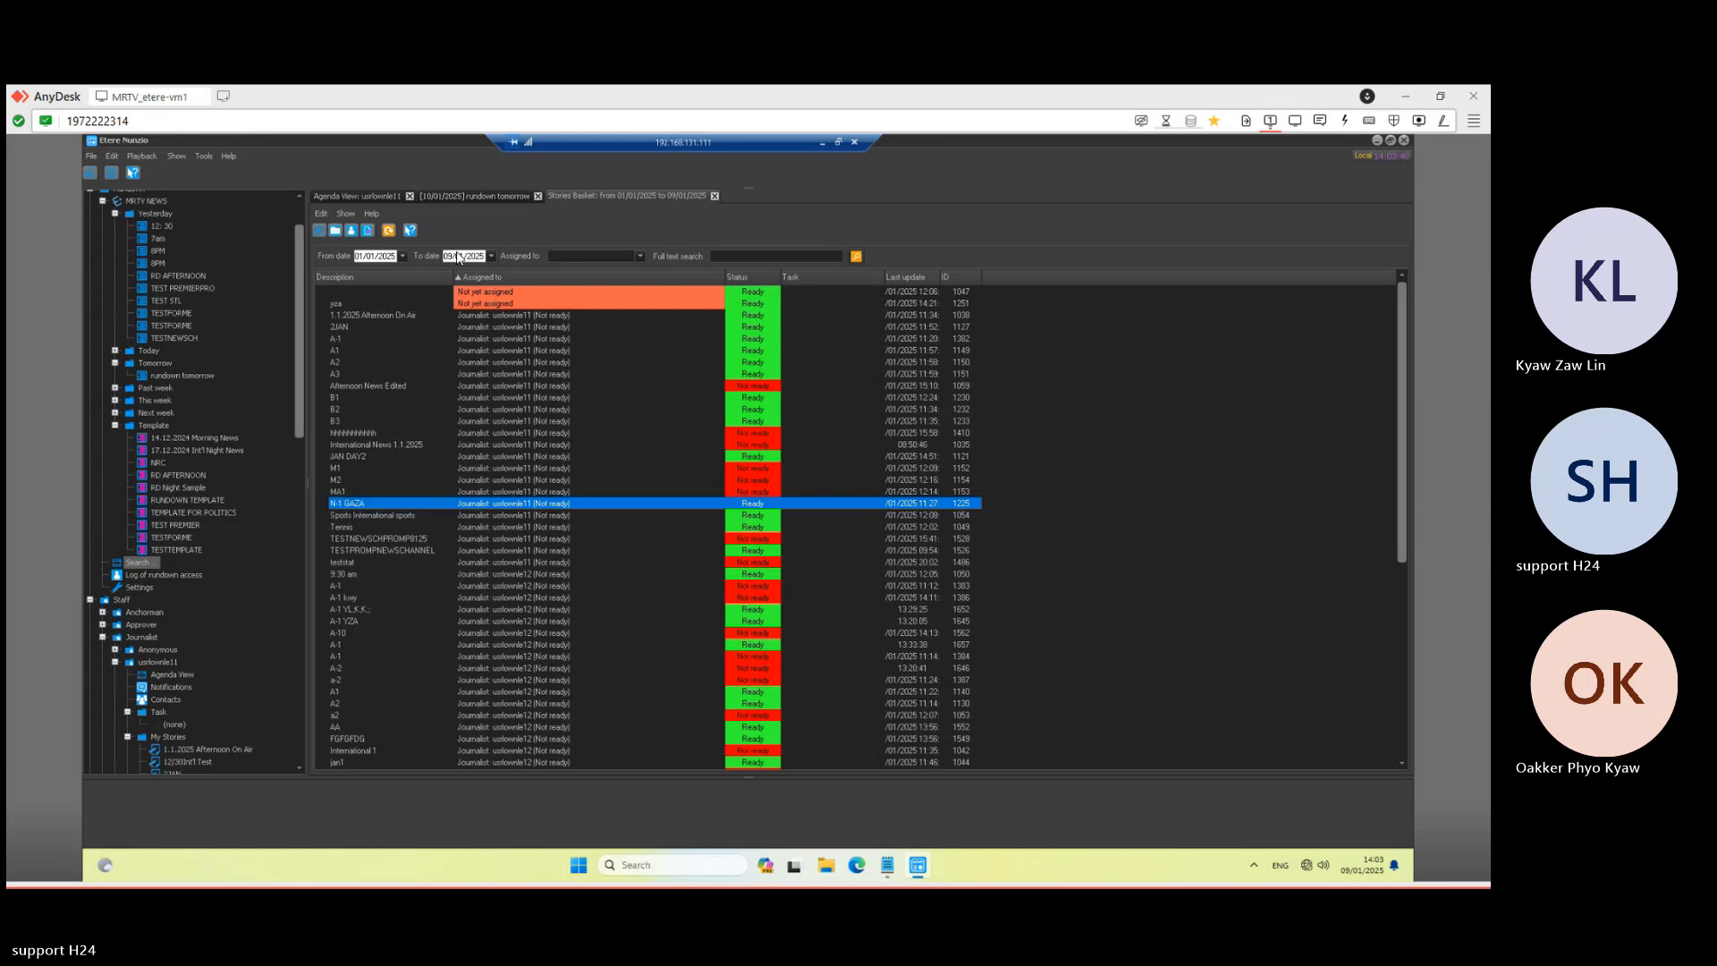
- Add a segment named 'Segment' with a 00:10:00 duration to rundown tomorrow
{"action": "left_click", "coordinate": [466, 195]}
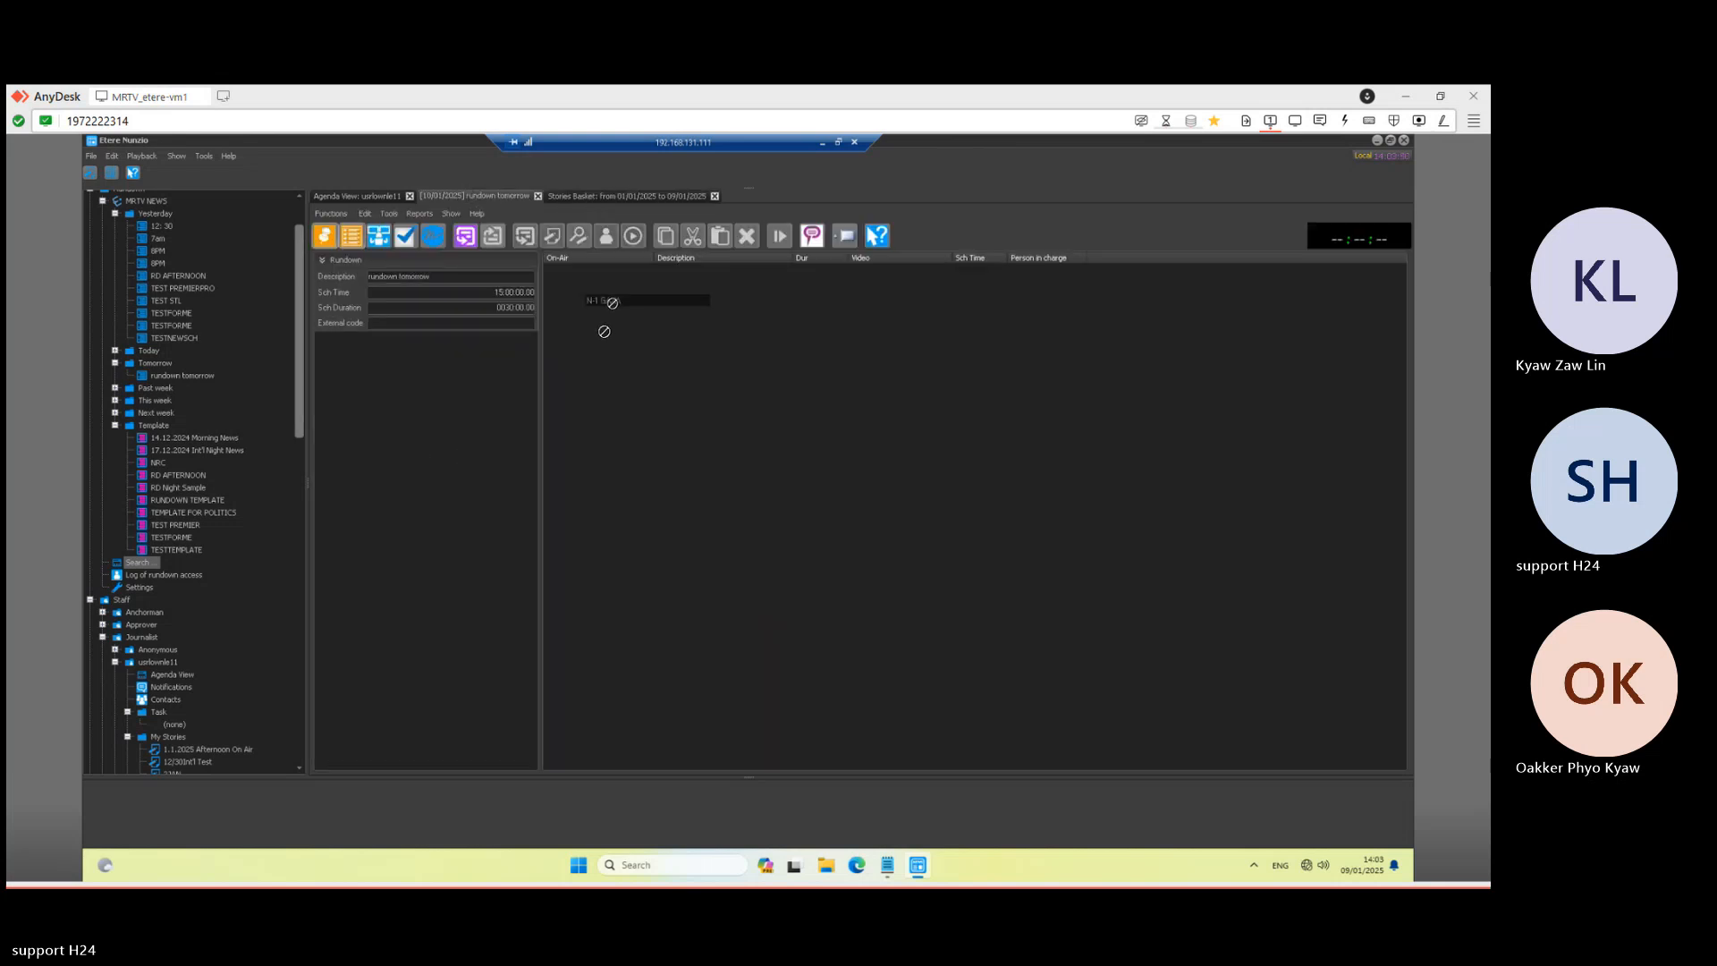
{"action": "left_click", "coordinate": [465, 239]}
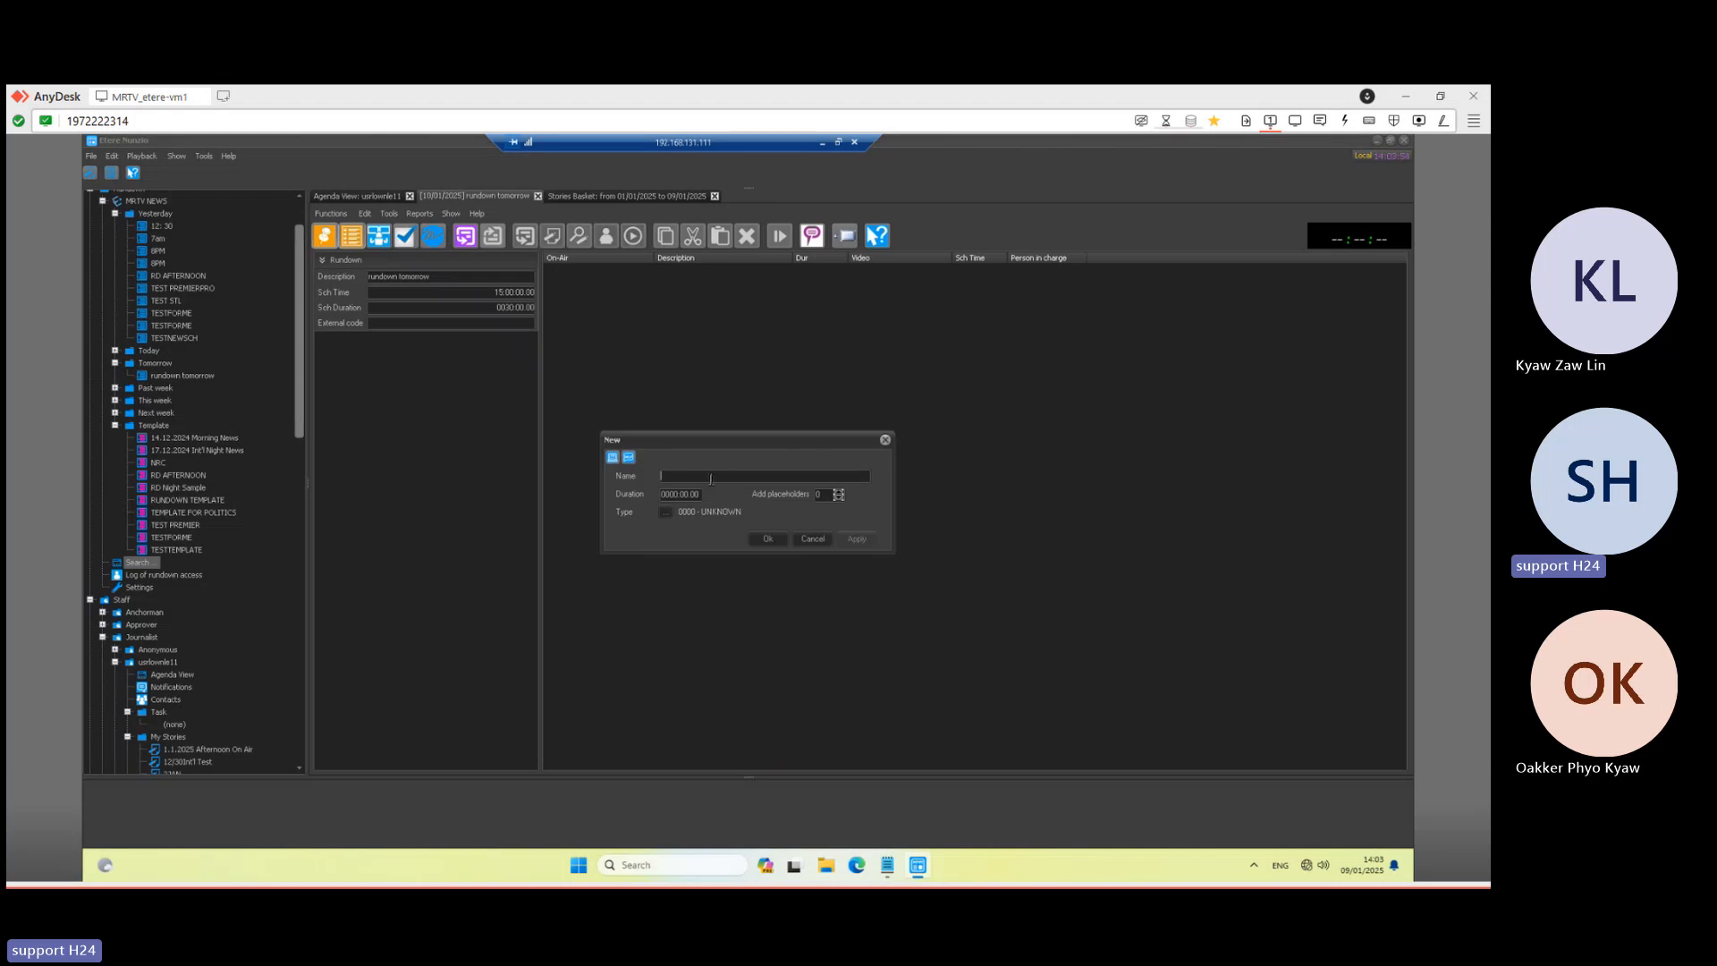
{"action": "type", "text": "Segment"}
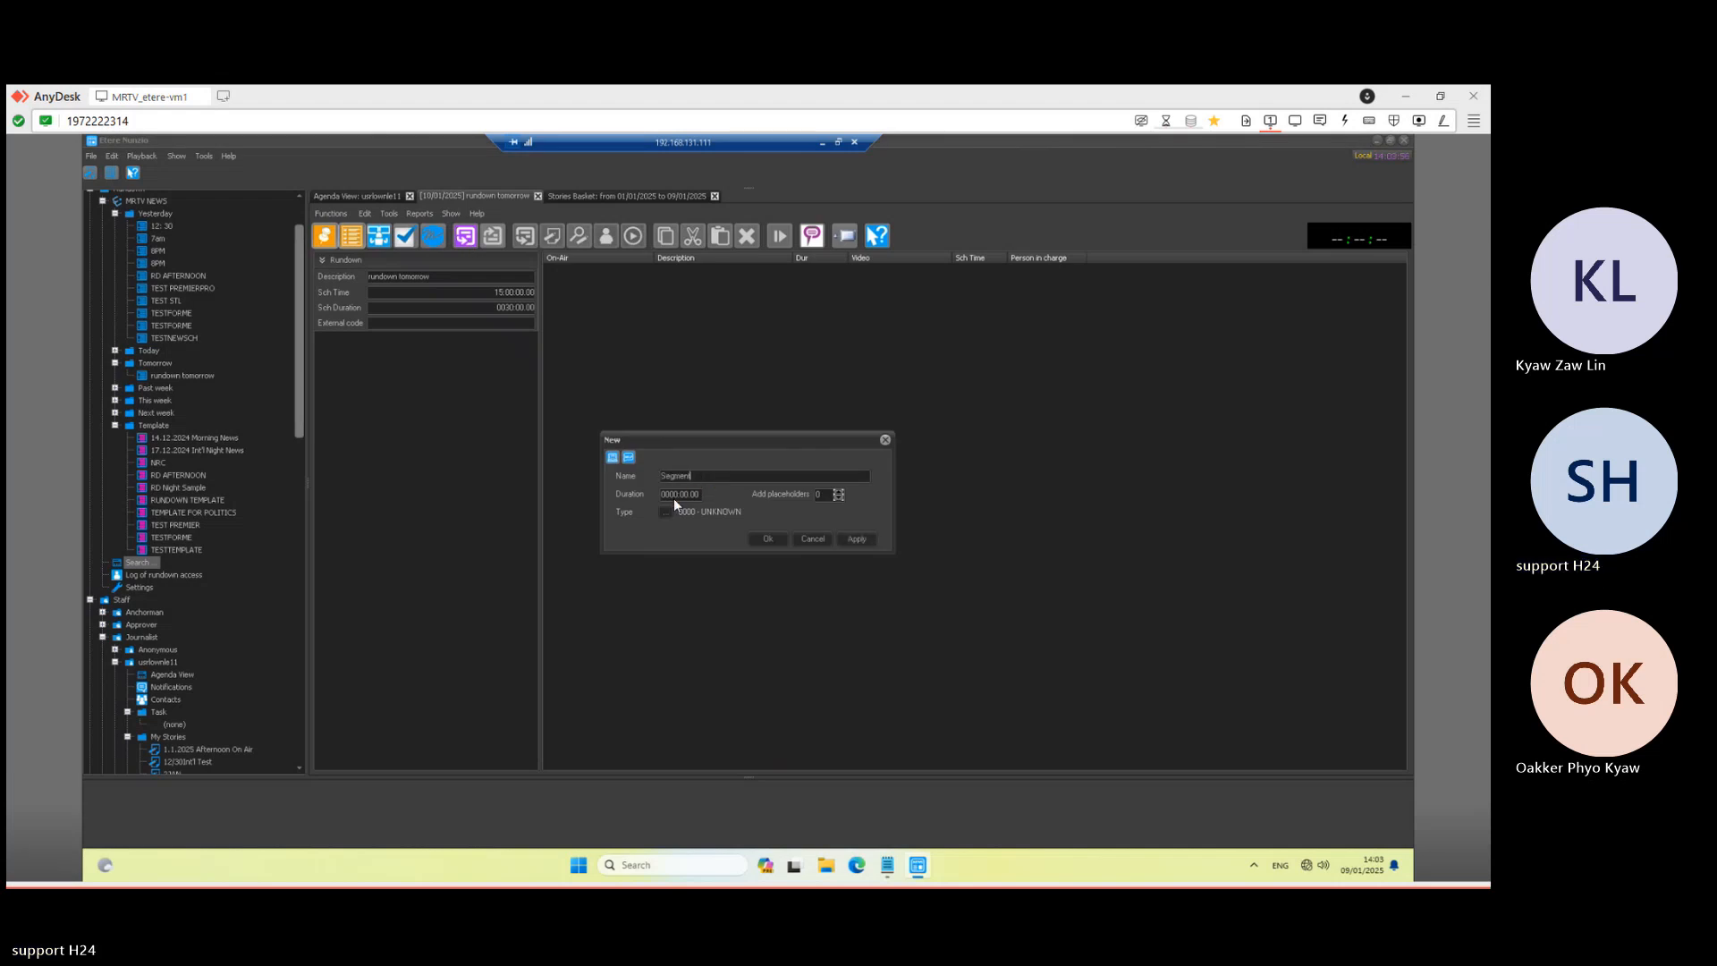
{"action": "left_click_drag", "start_coordinate": [671, 494], "coordinate": [729, 494]}
{"action": "type", "text": "10000"}
{"action": "left_click", "coordinate": [775, 540]}
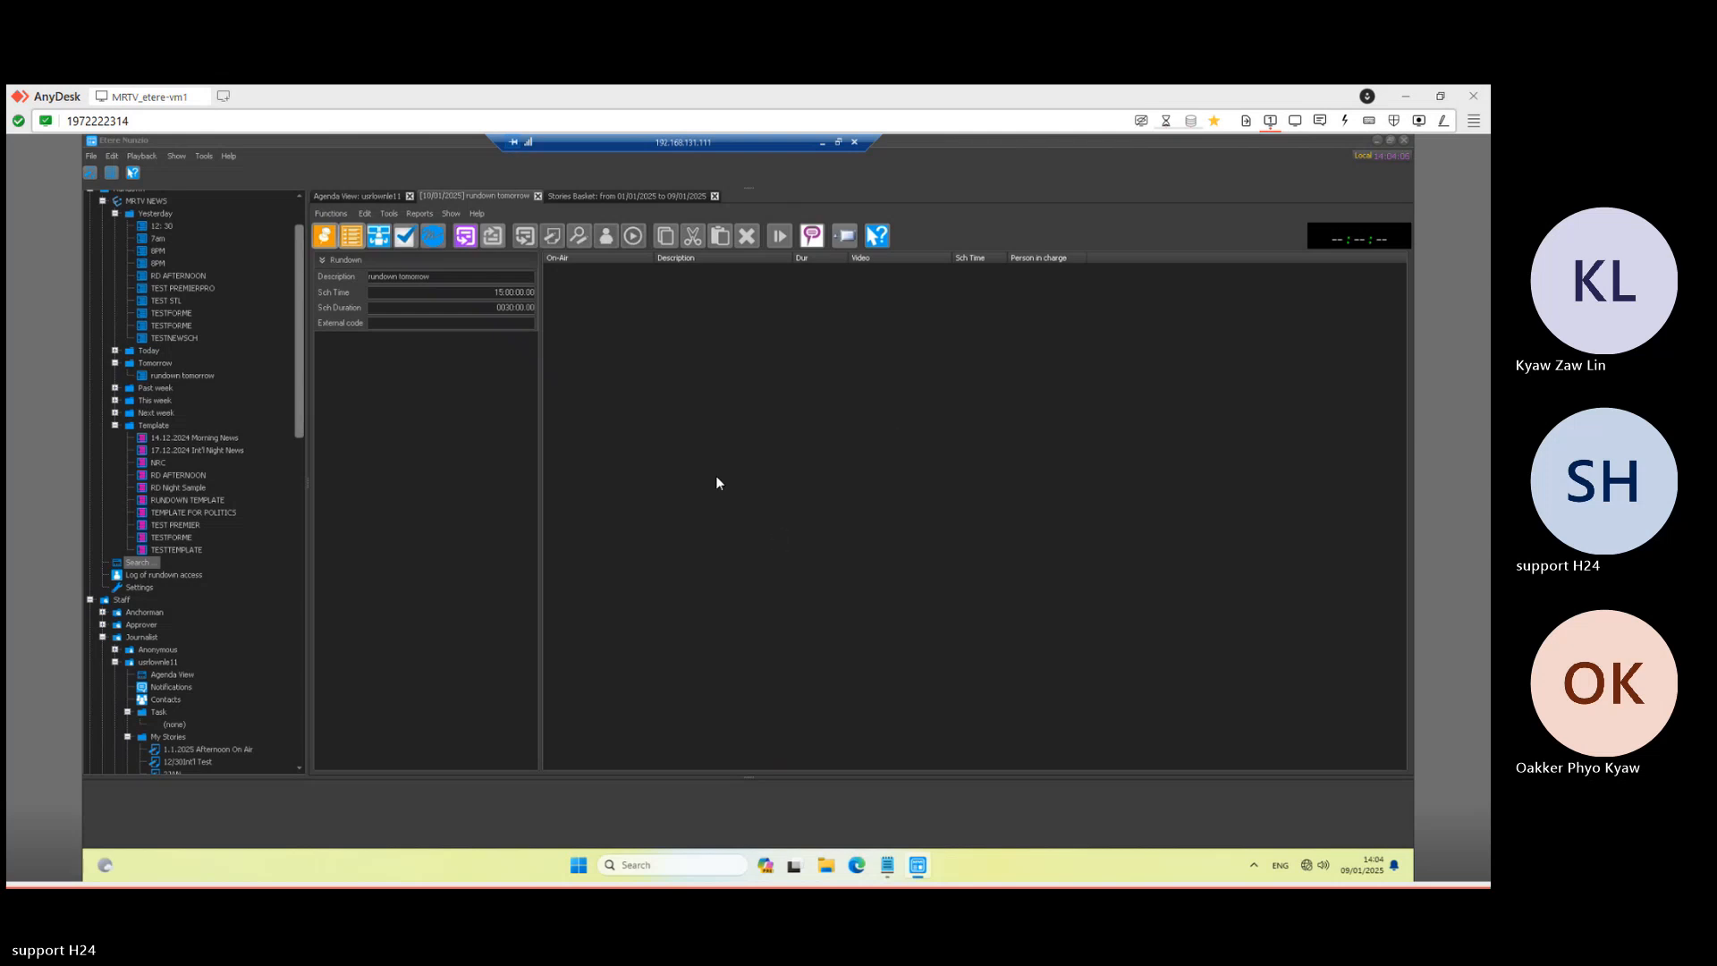
- Drop the N-1 GAZA story into the segment, then delete it again with confirmation
{"action": "left_click", "coordinate": [581, 201]}
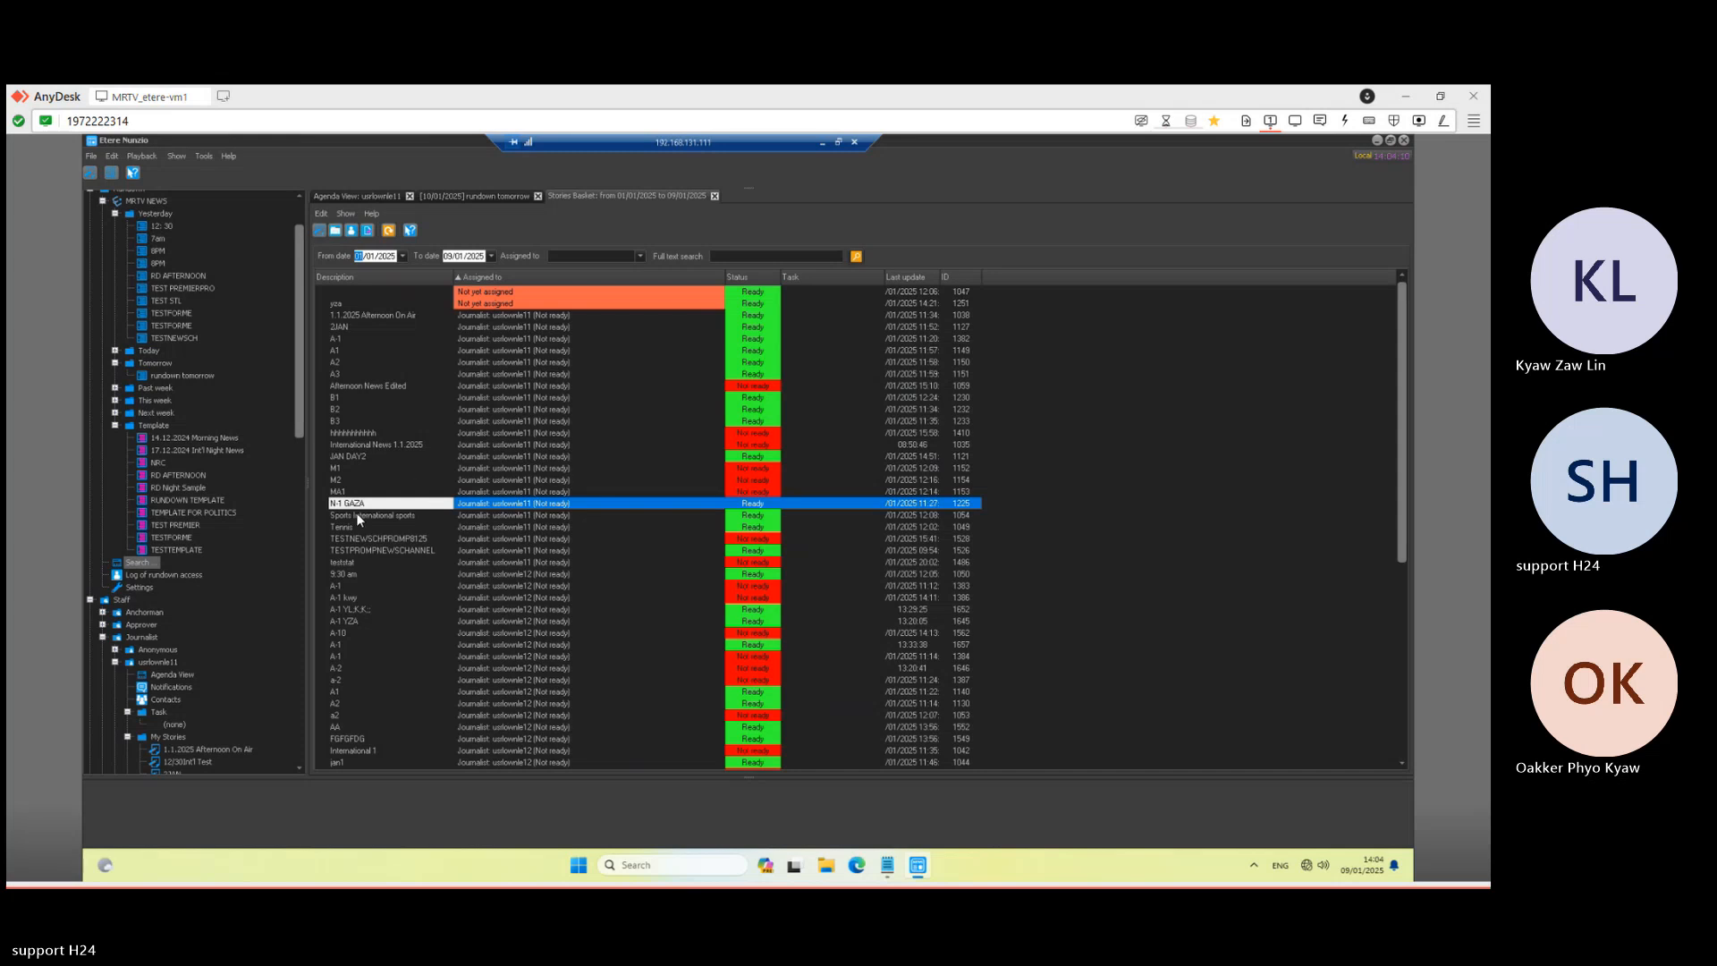
{"action": "left_click_drag", "start_coordinate": [484, 293], "coordinate": [637, 310]}
{"action": "left_click", "coordinate": [704, 357]}
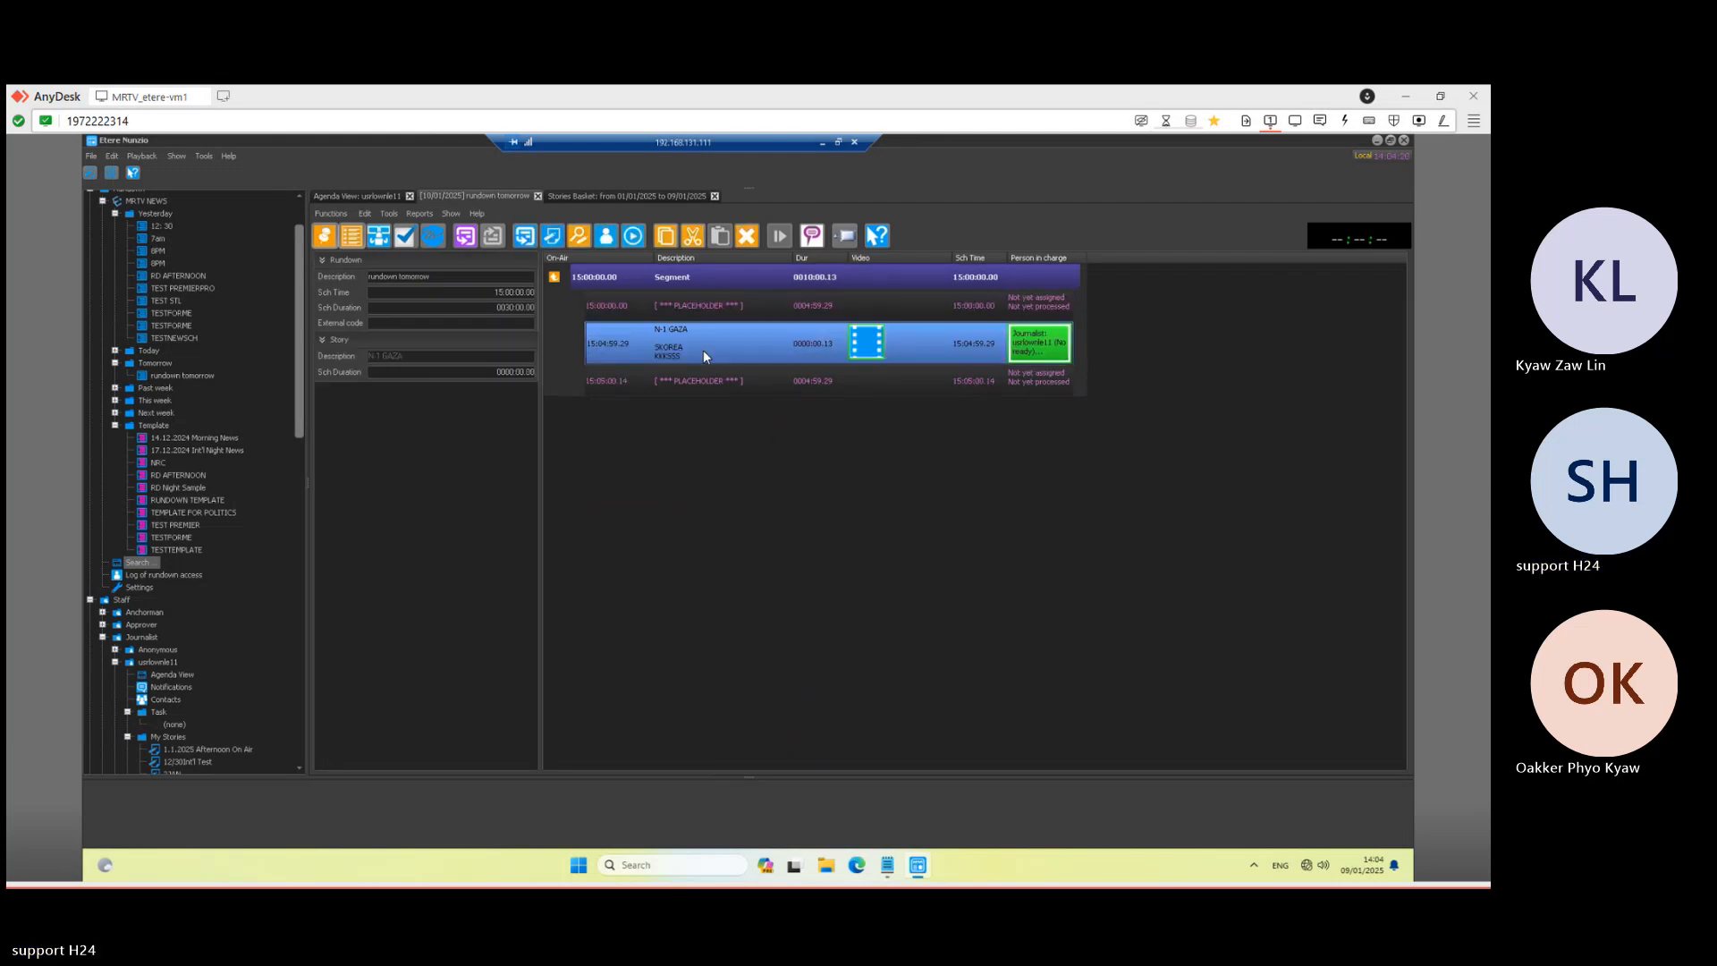
{"action": "right_click", "coordinate": [711, 353]}
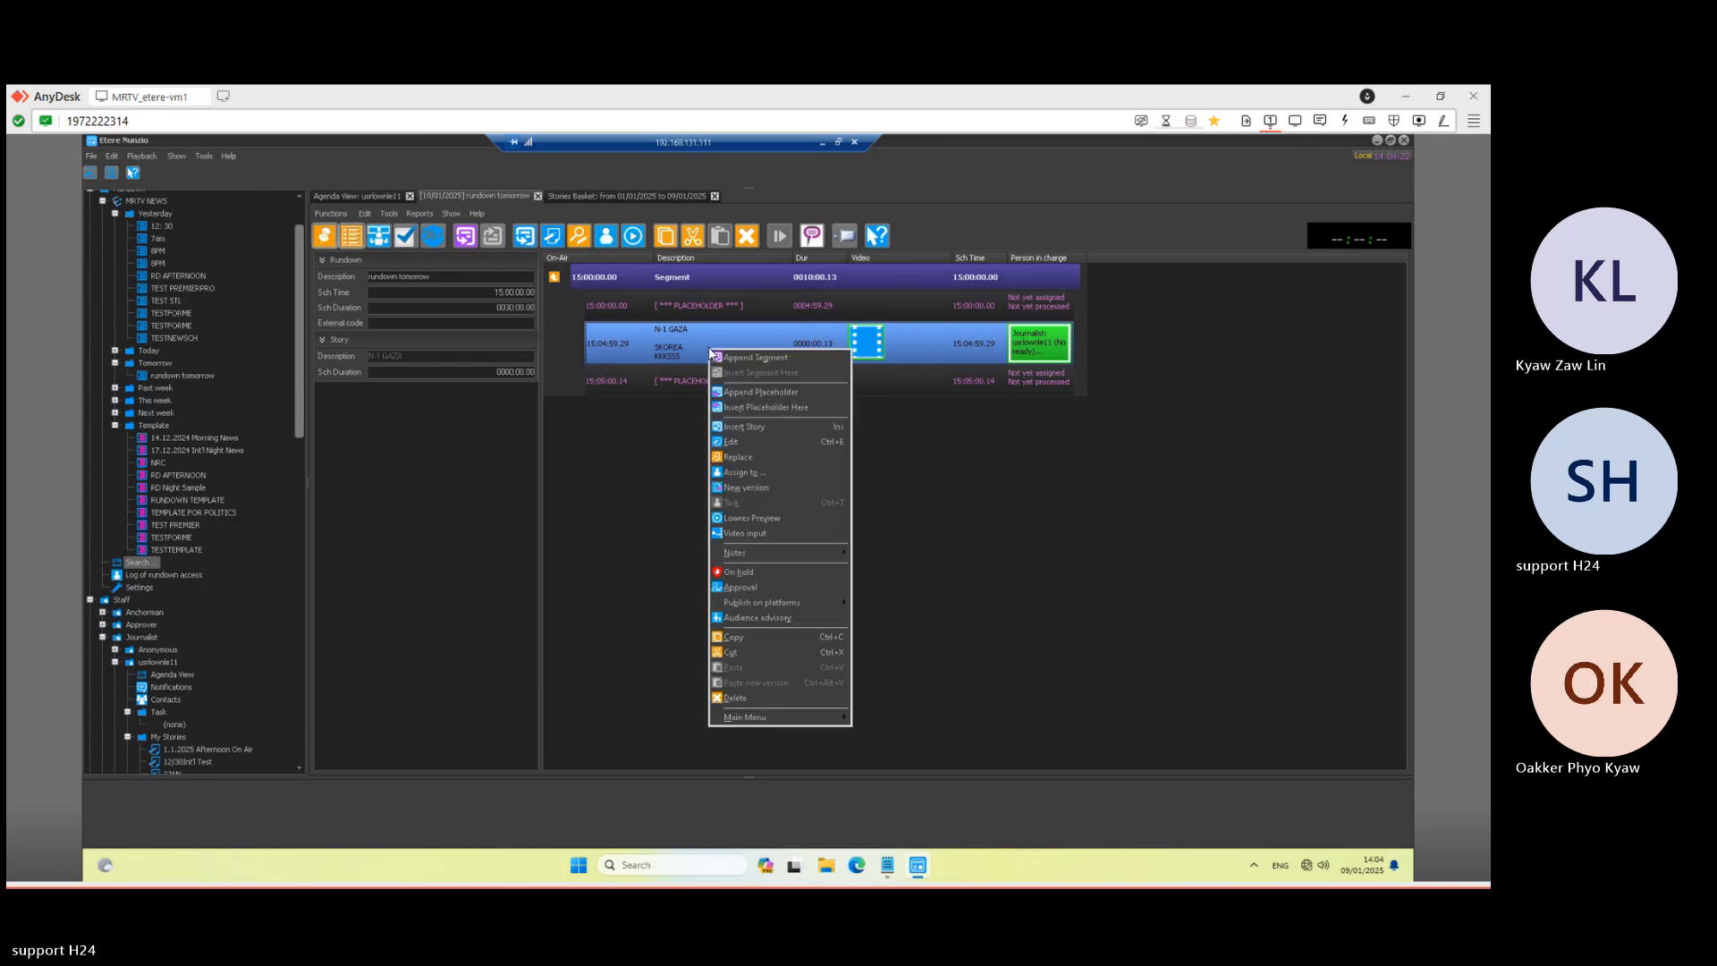
{"action": "left_click", "coordinate": [741, 700]}
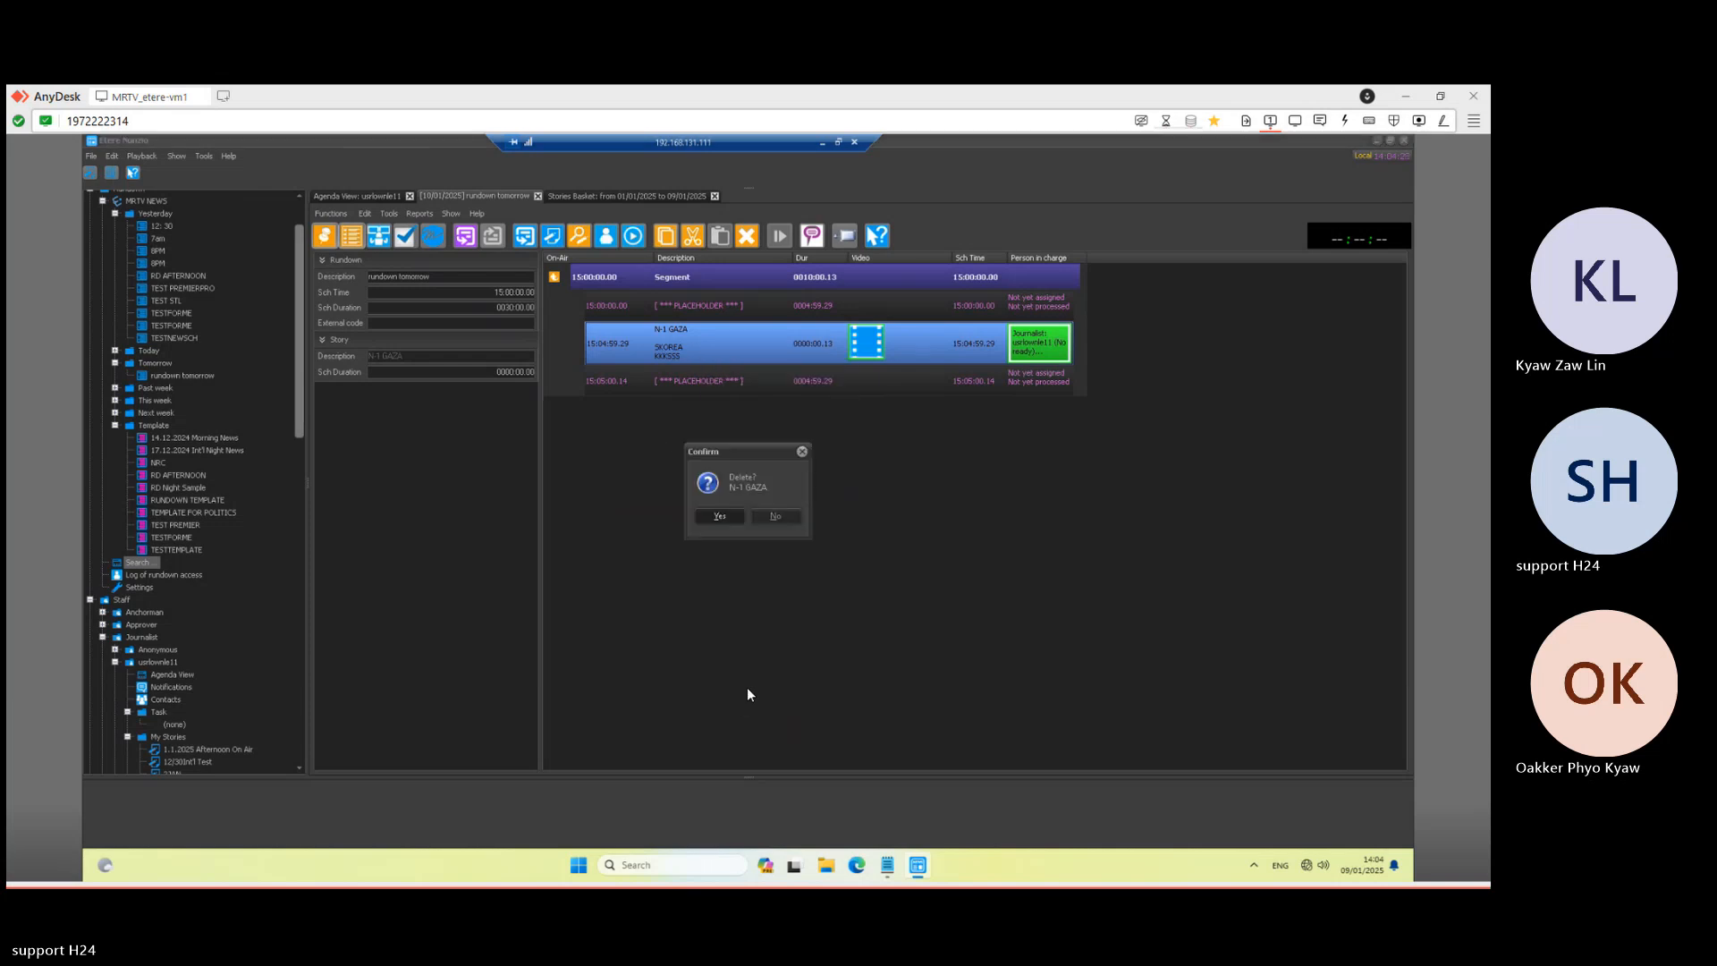
{"action": "left_click", "coordinate": [717, 523]}
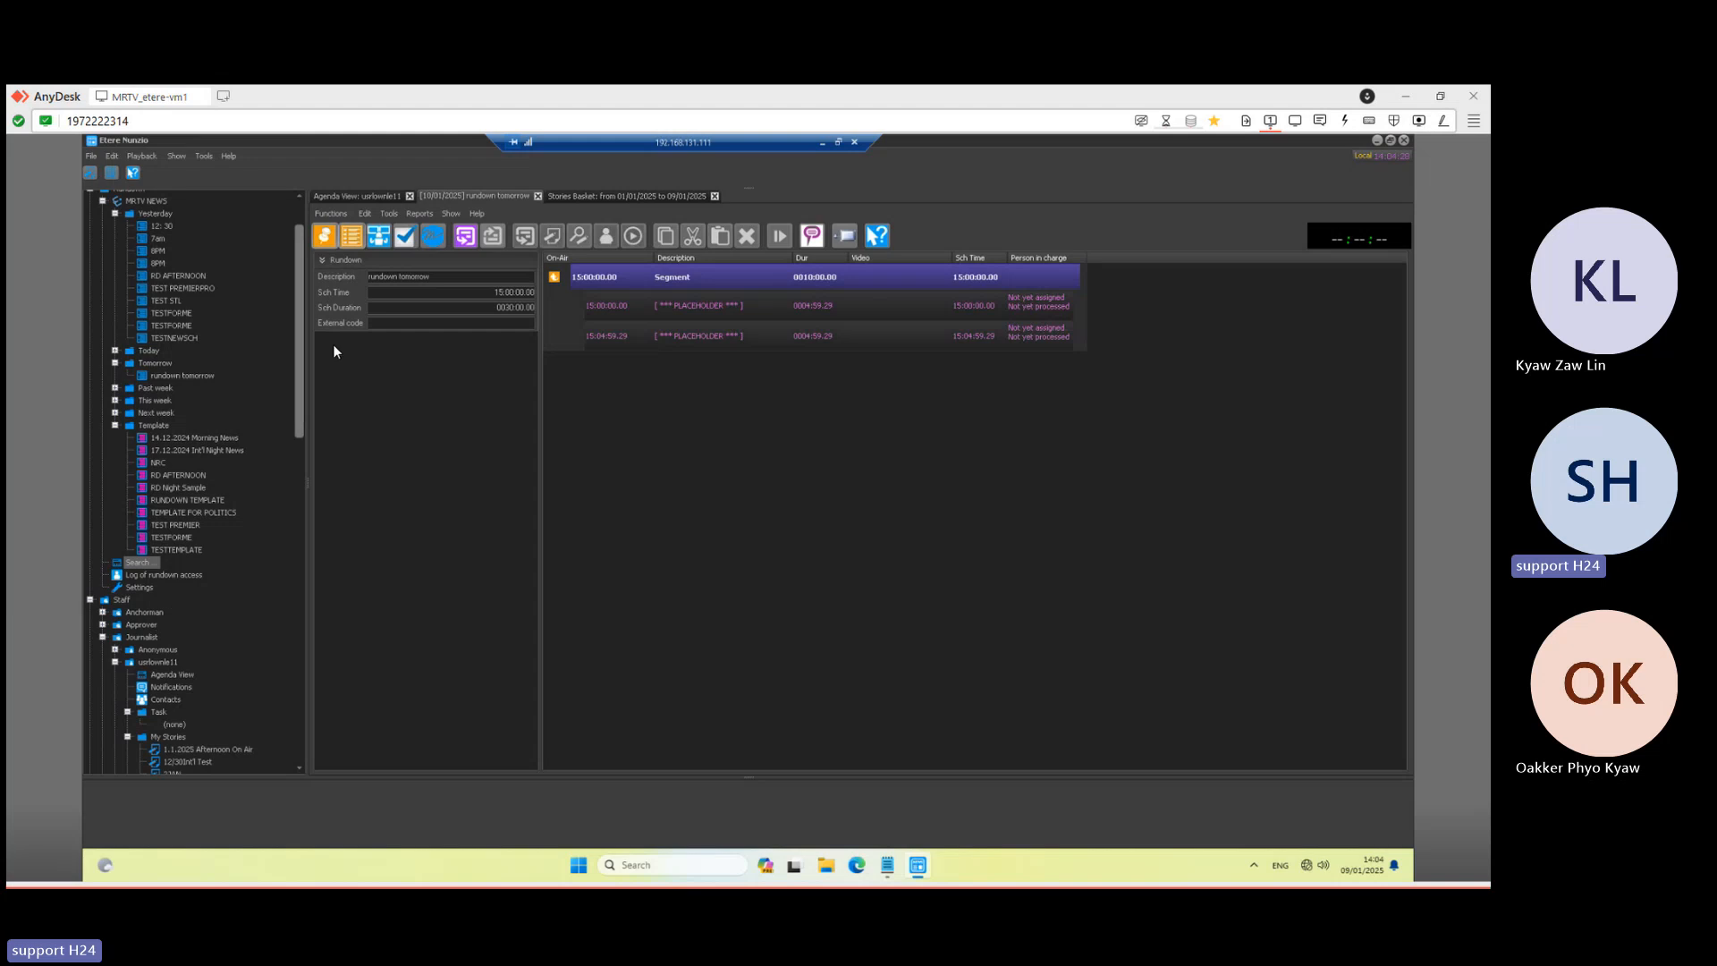
{"action": "left_click_drag", "start_coordinate": [299, 430], "coordinate": [306, 750]}
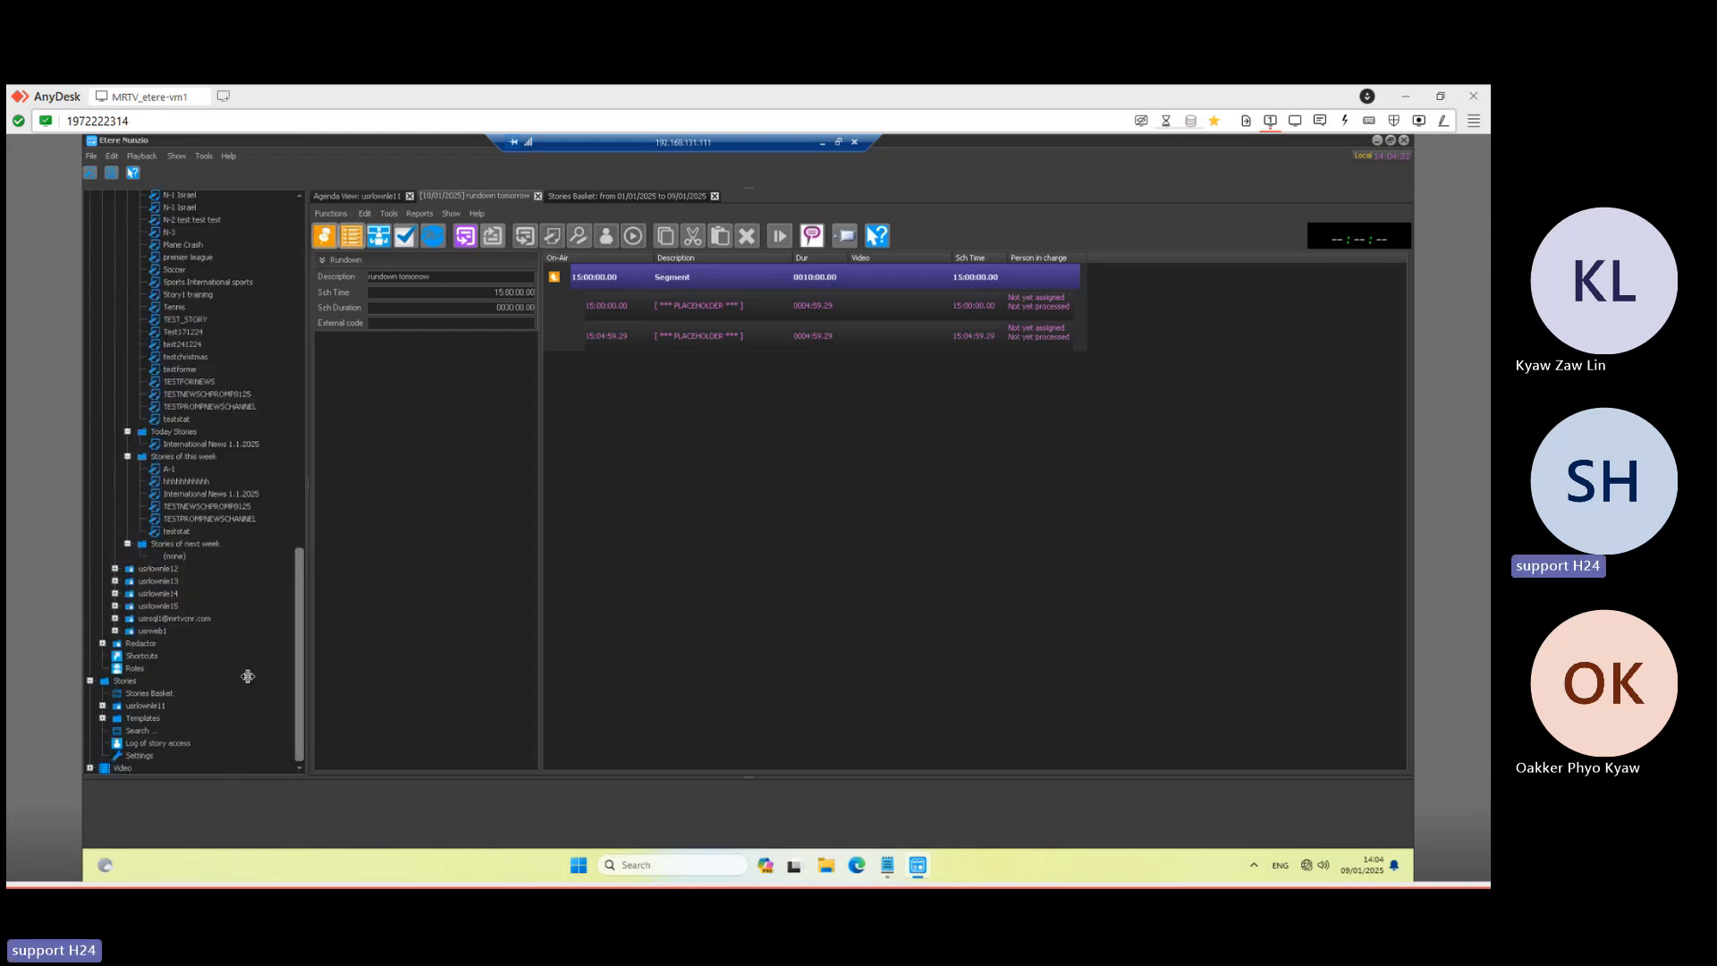
{"action": "double_click", "coordinate": [138, 732]}
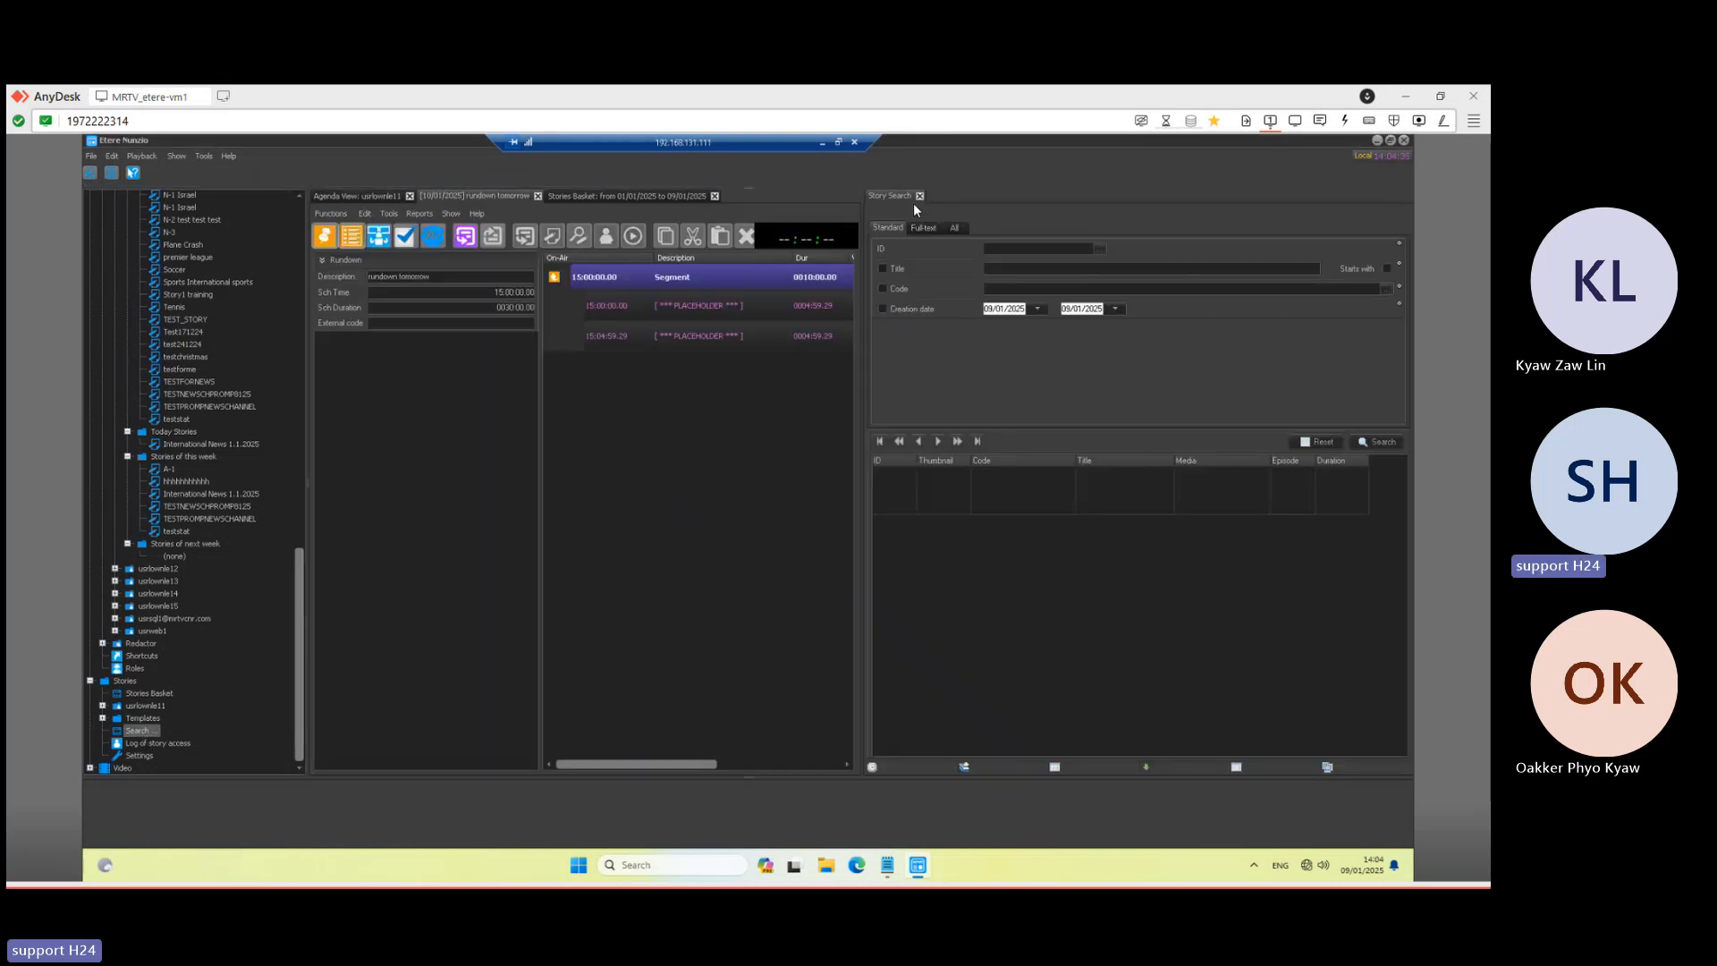
{"action": "left_click", "coordinate": [1382, 442]}
{"action": "left_click", "coordinate": [1024, 542]}
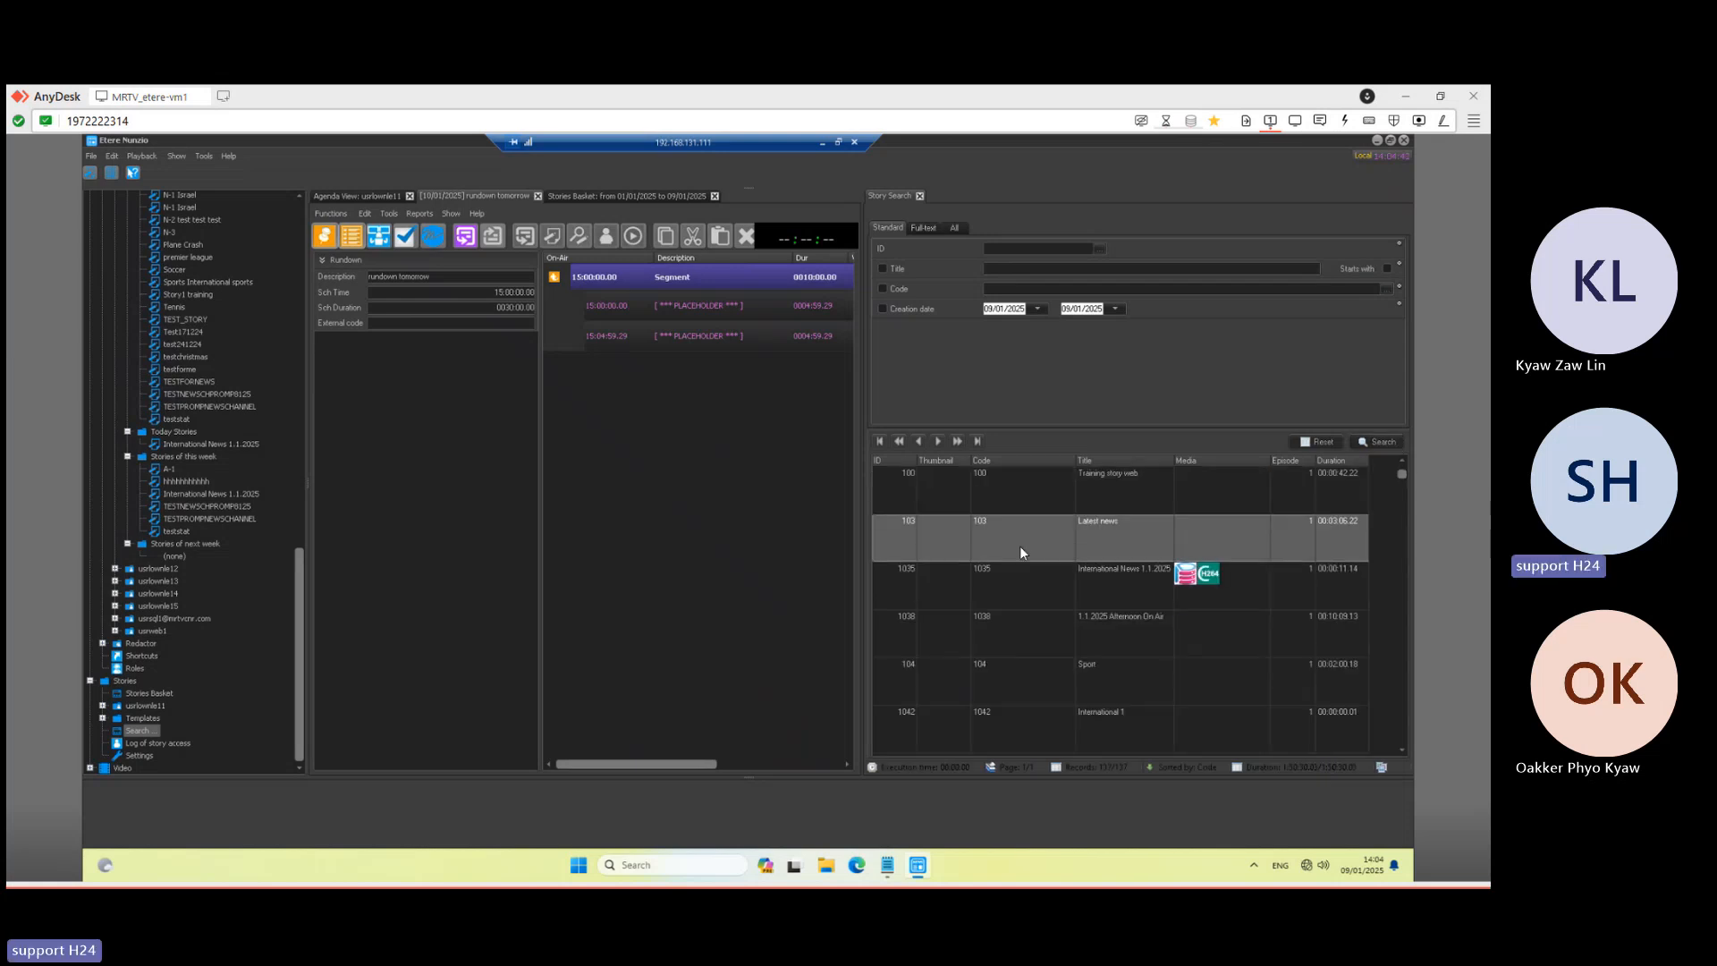
{"action": "scroll", "coordinate": [1029, 568], "scroll_direction": "down", "scroll_amount": 20}
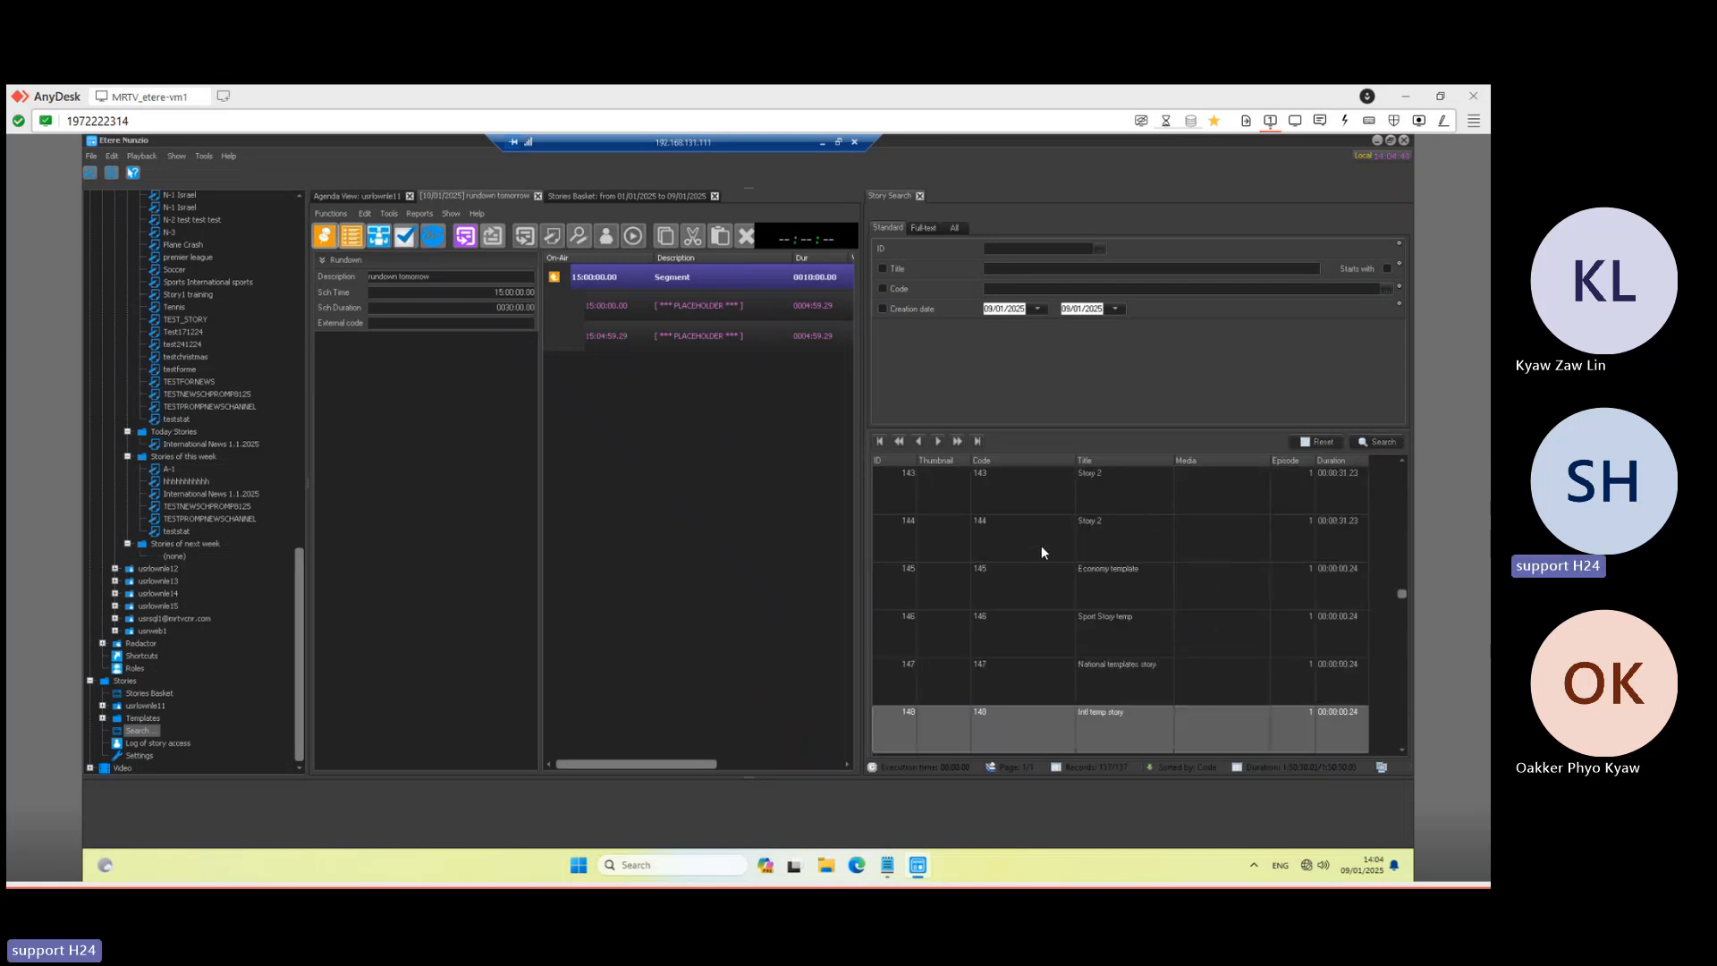
{"action": "left_click", "coordinate": [1040, 552]}
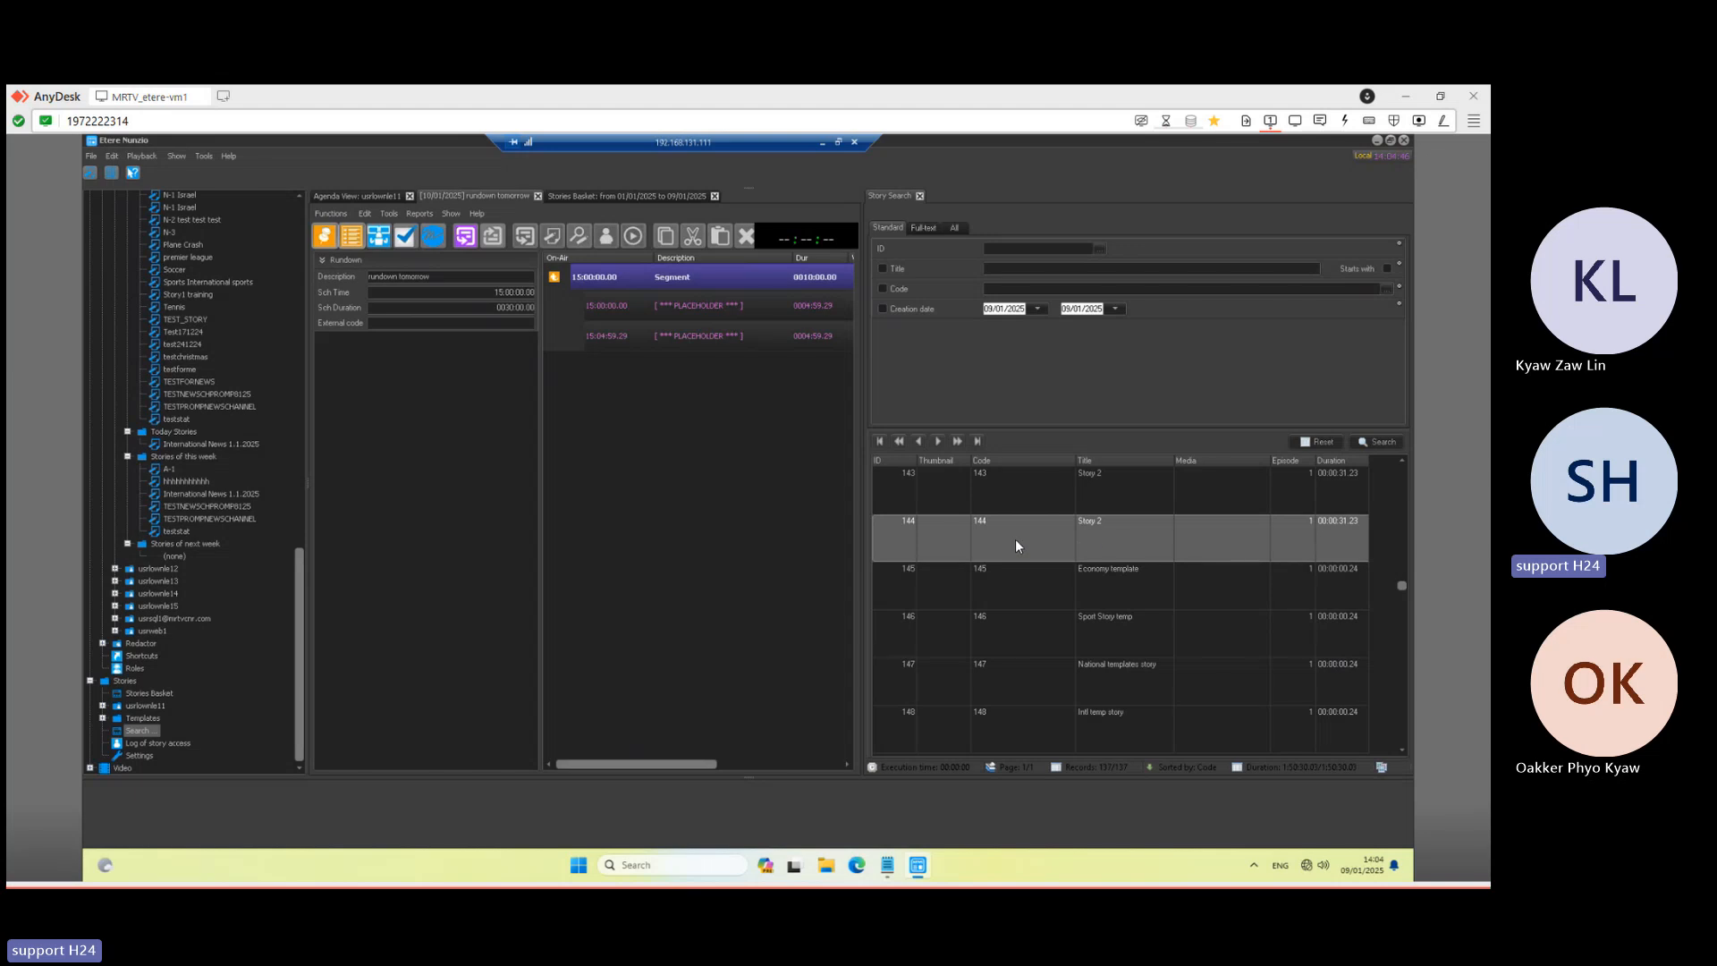
{"action": "left_click_drag", "start_coordinate": [1016, 545], "coordinate": [654, 344]}
{"action": "left_click", "coordinate": [711, 308]}
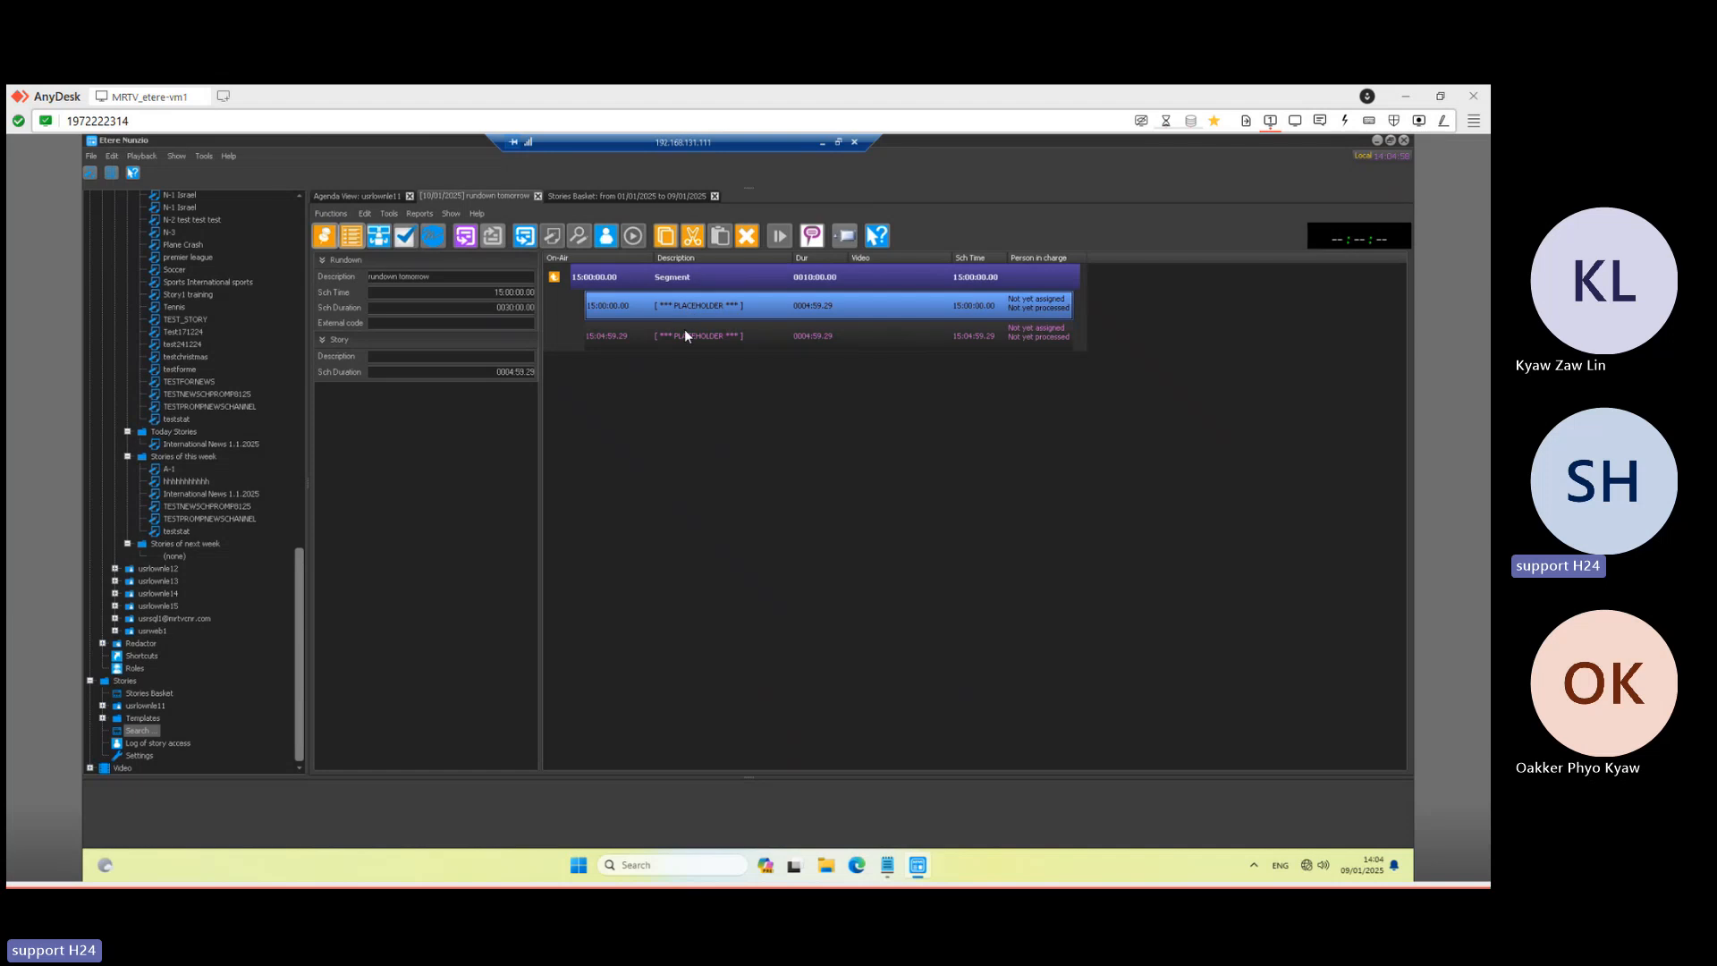
- Open a new story form from the first placeholder row of the rundown
{"action": "left_click", "coordinate": [684, 344]}
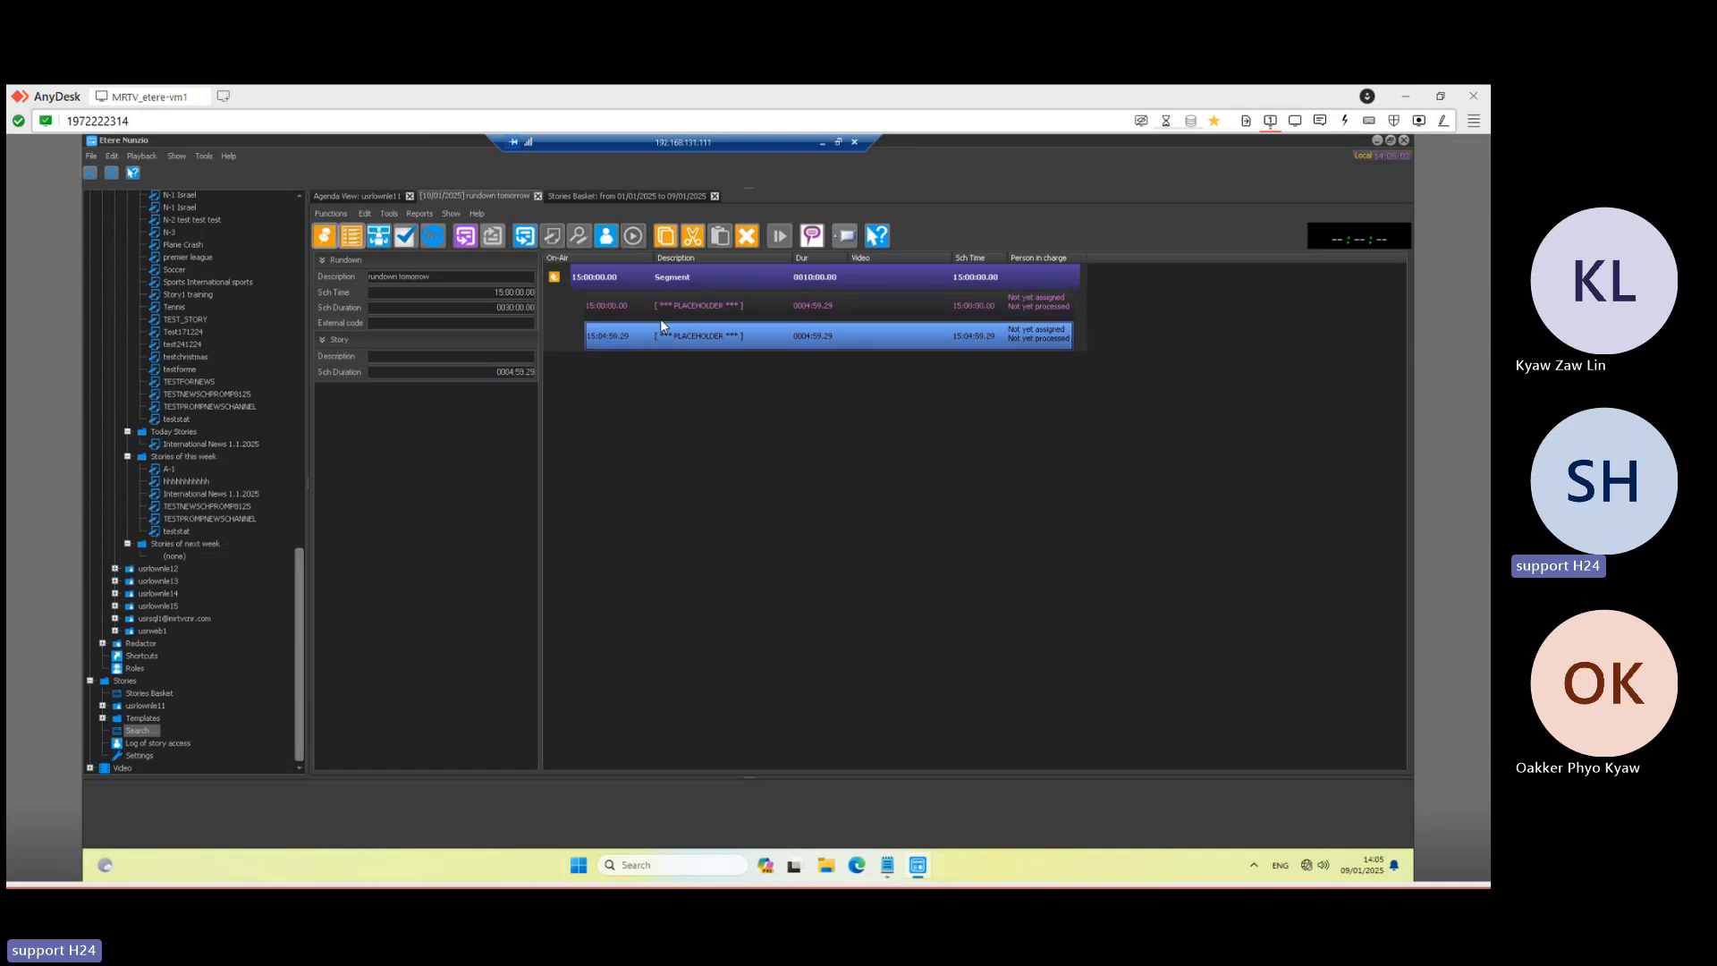
{"action": "left_click", "coordinate": [673, 306]}
{"action": "left_click", "coordinate": [671, 334]}
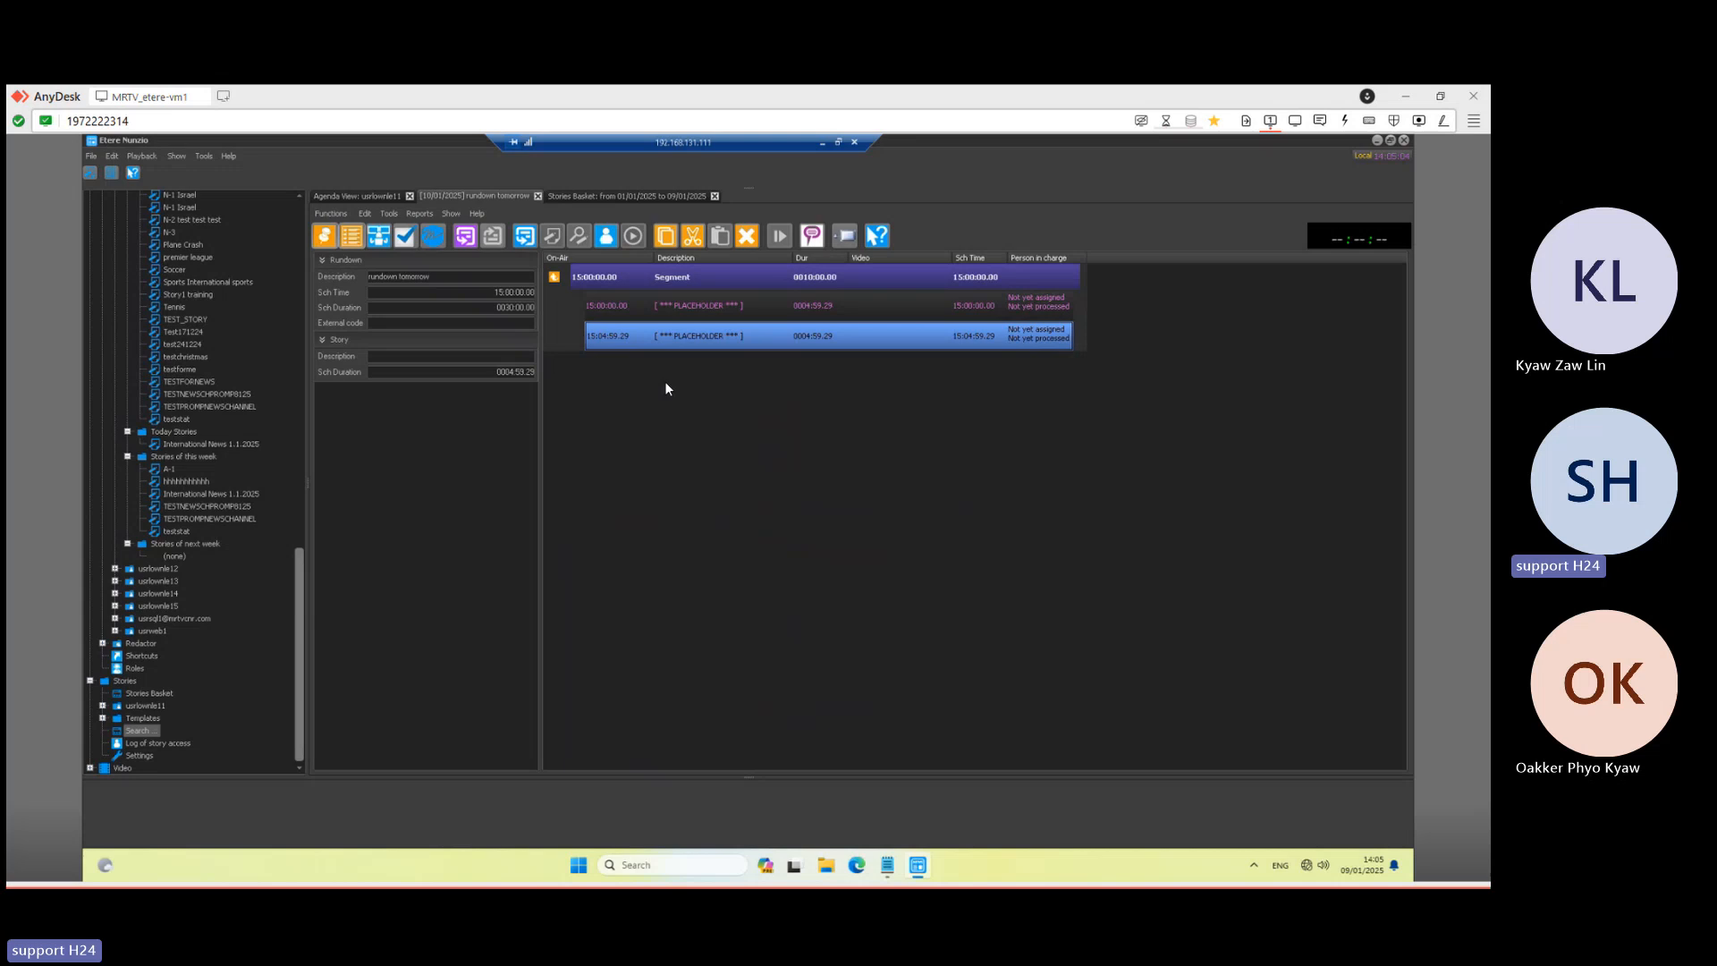
{"action": "left_click", "coordinate": [677, 305]}
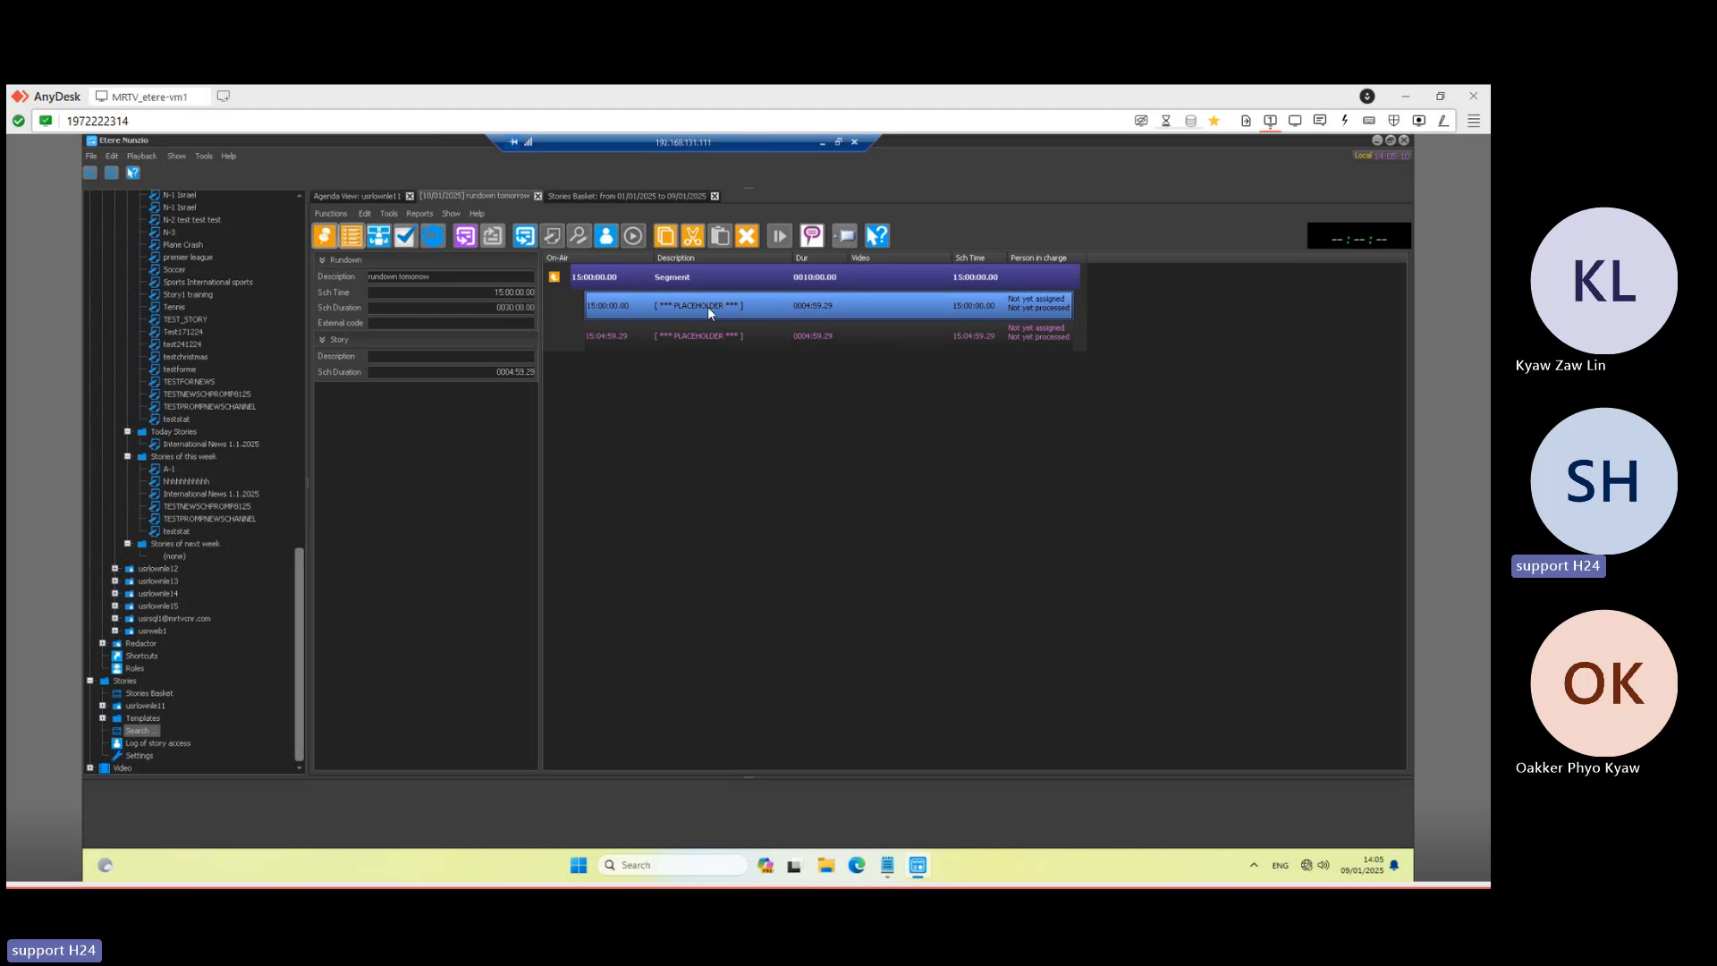
{"action": "double_click", "coordinate": [761, 311]}
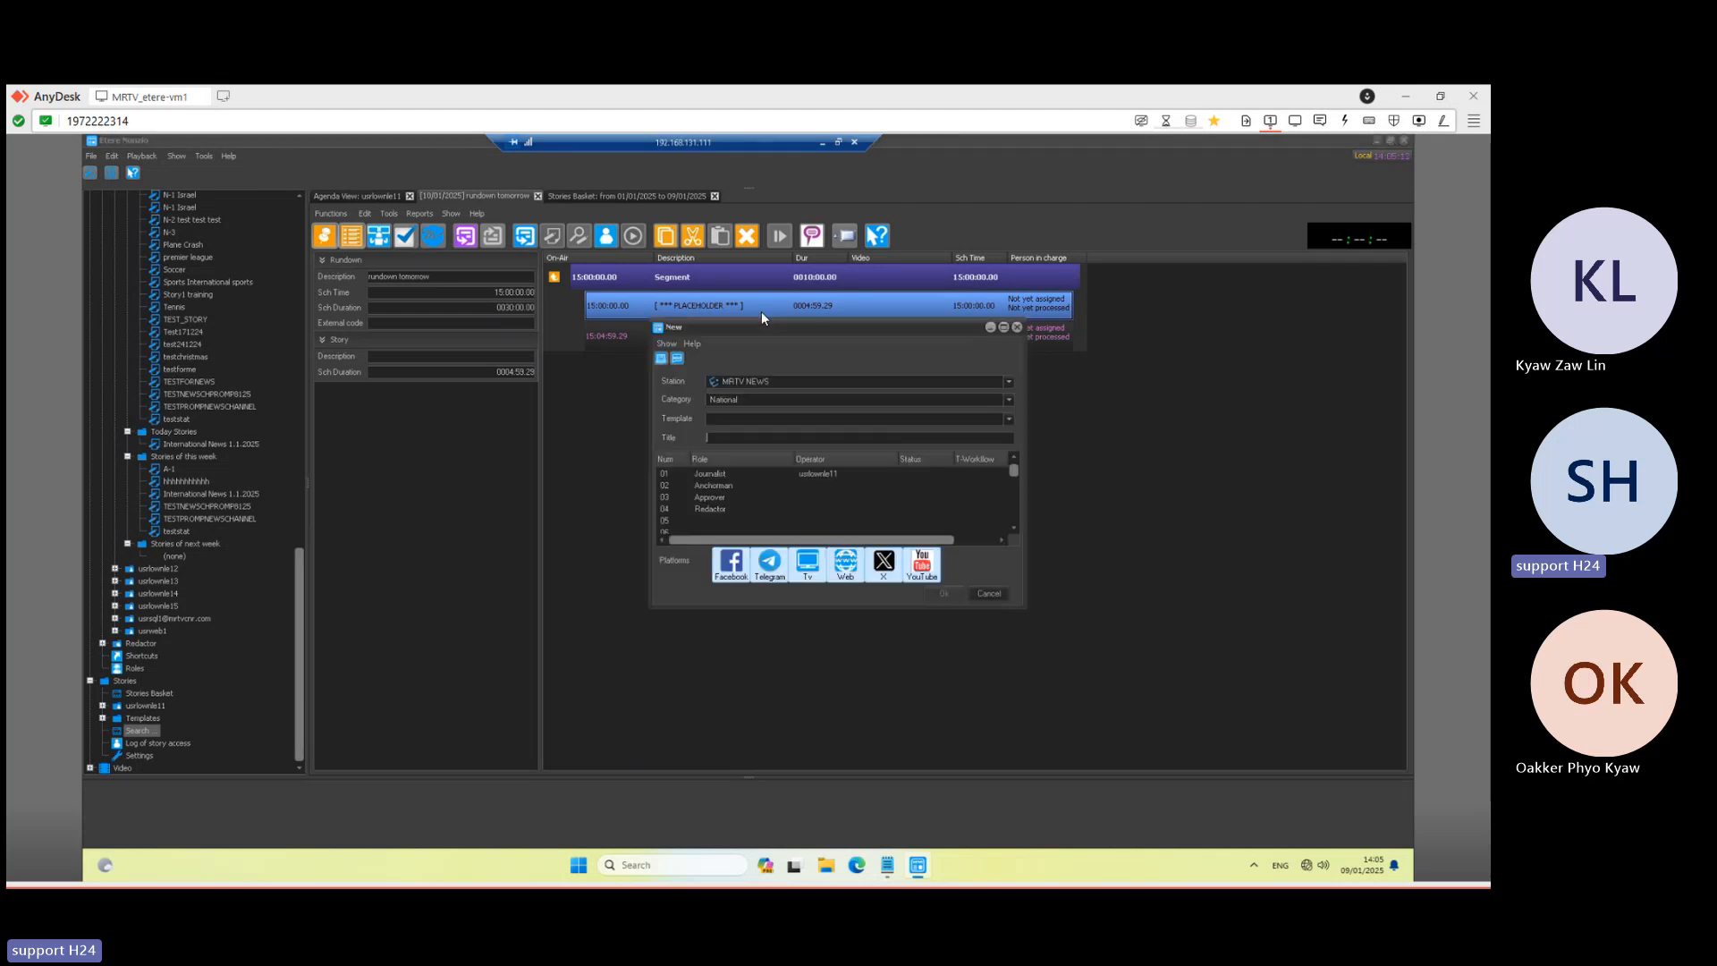
{"action": "left_click_drag", "start_coordinate": [767, 331], "coordinate": [527, 379]}
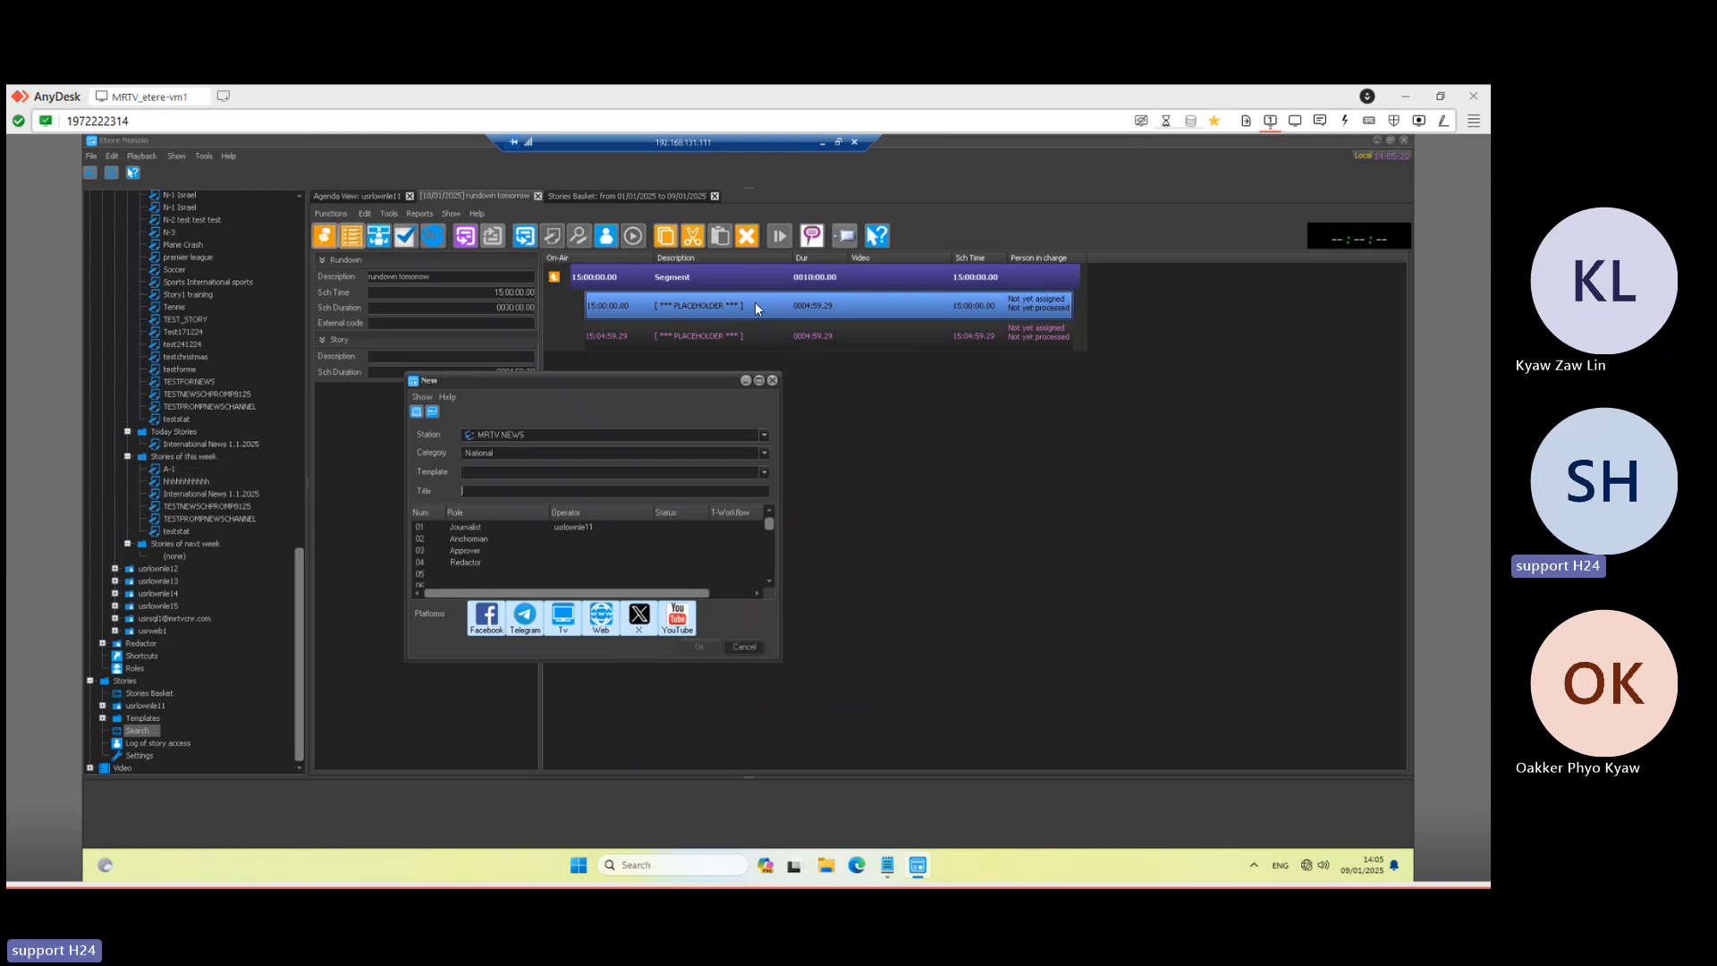
- Set category Sport and title 'story from placeholder', keep the journalist assignment, and create the story
{"action": "left_click", "coordinate": [510, 454]}
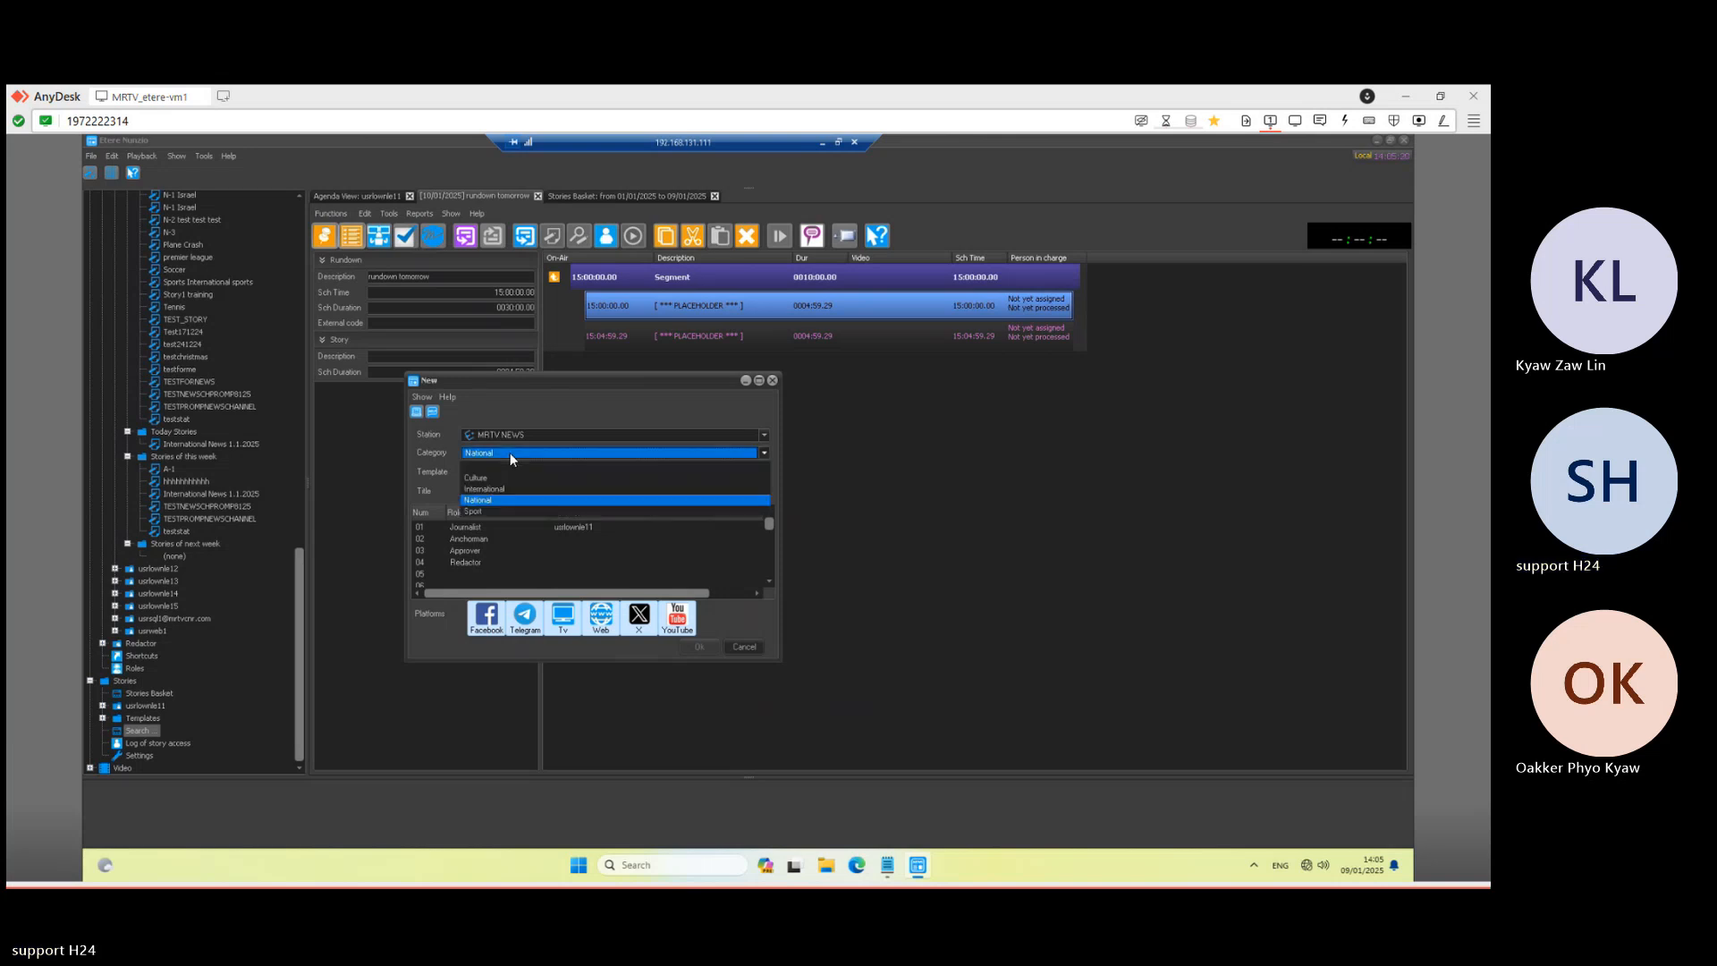
{"action": "left_click", "coordinate": [487, 510]}
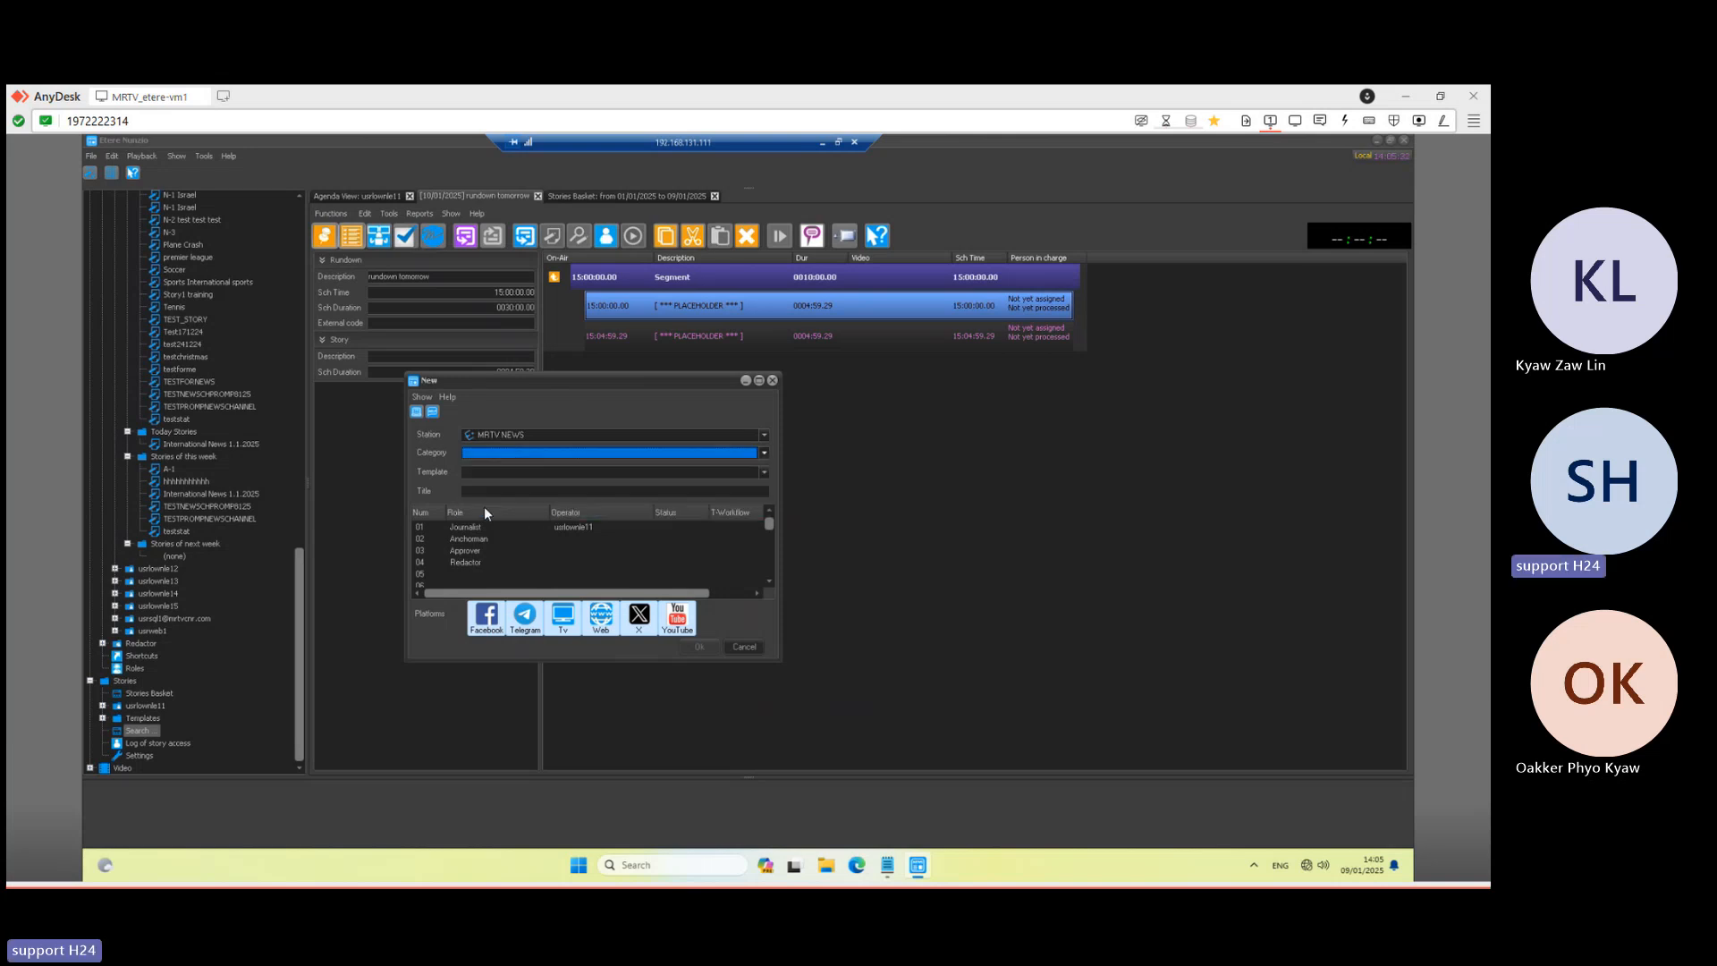
{"action": "left_click", "coordinate": [481, 491]}
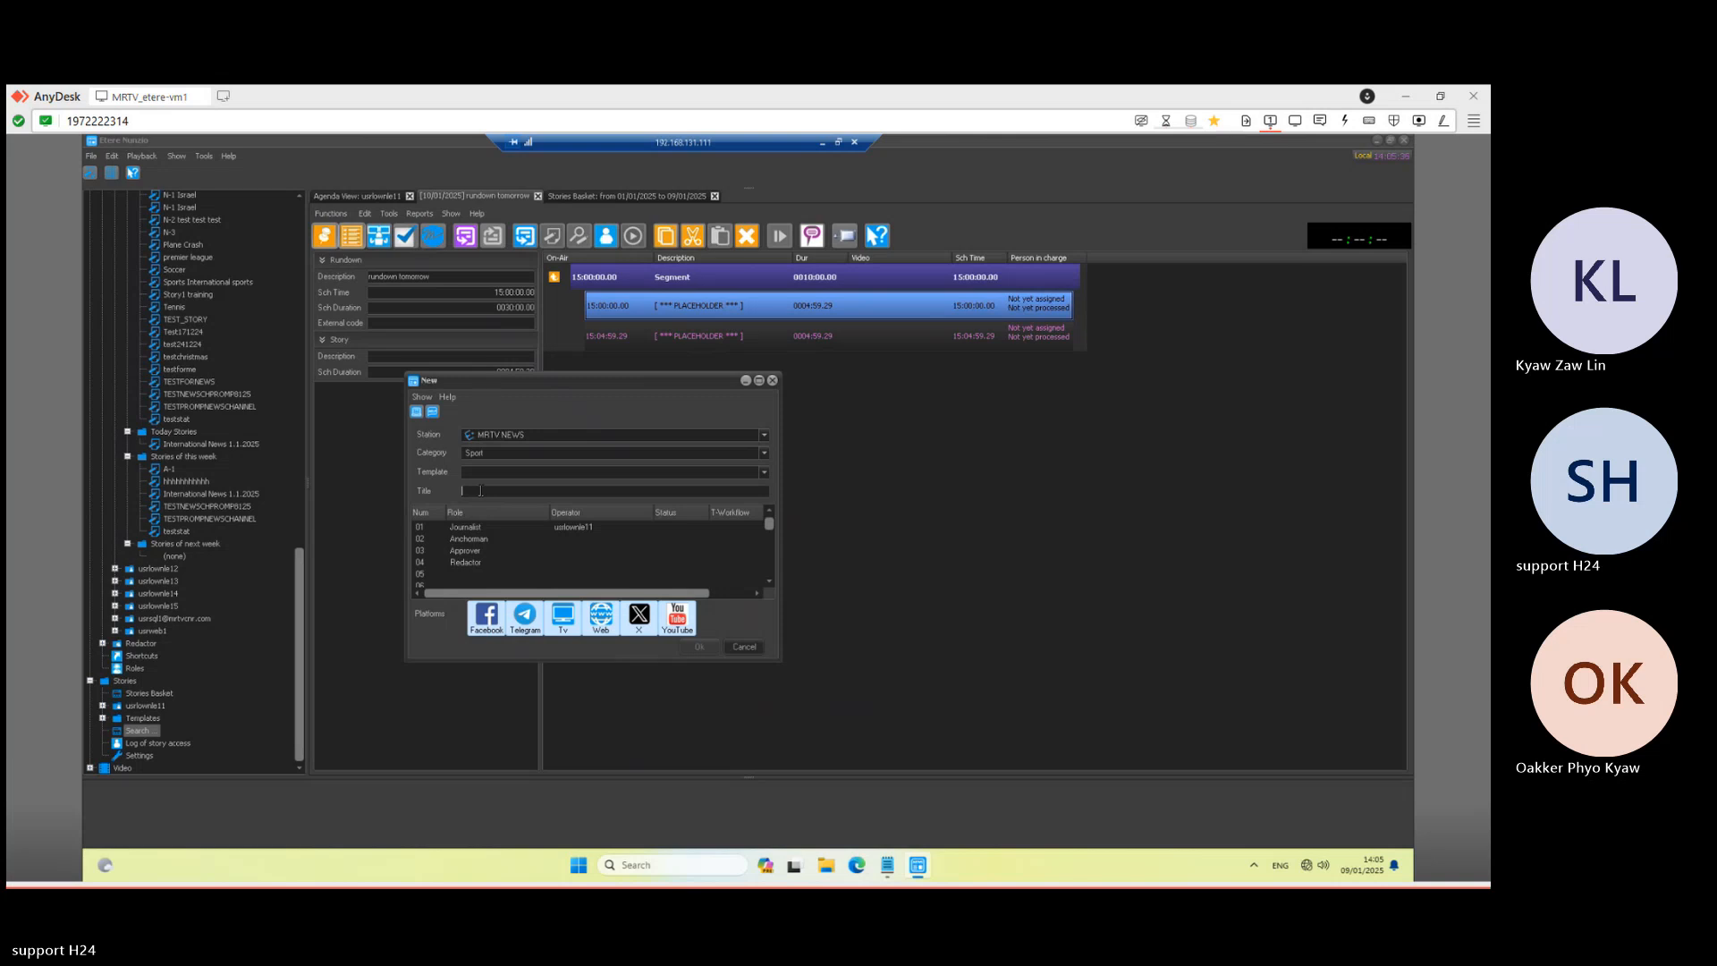
{"action": "type", "text": "story 1"}
{"action": "type", "text": "m placeholde"}
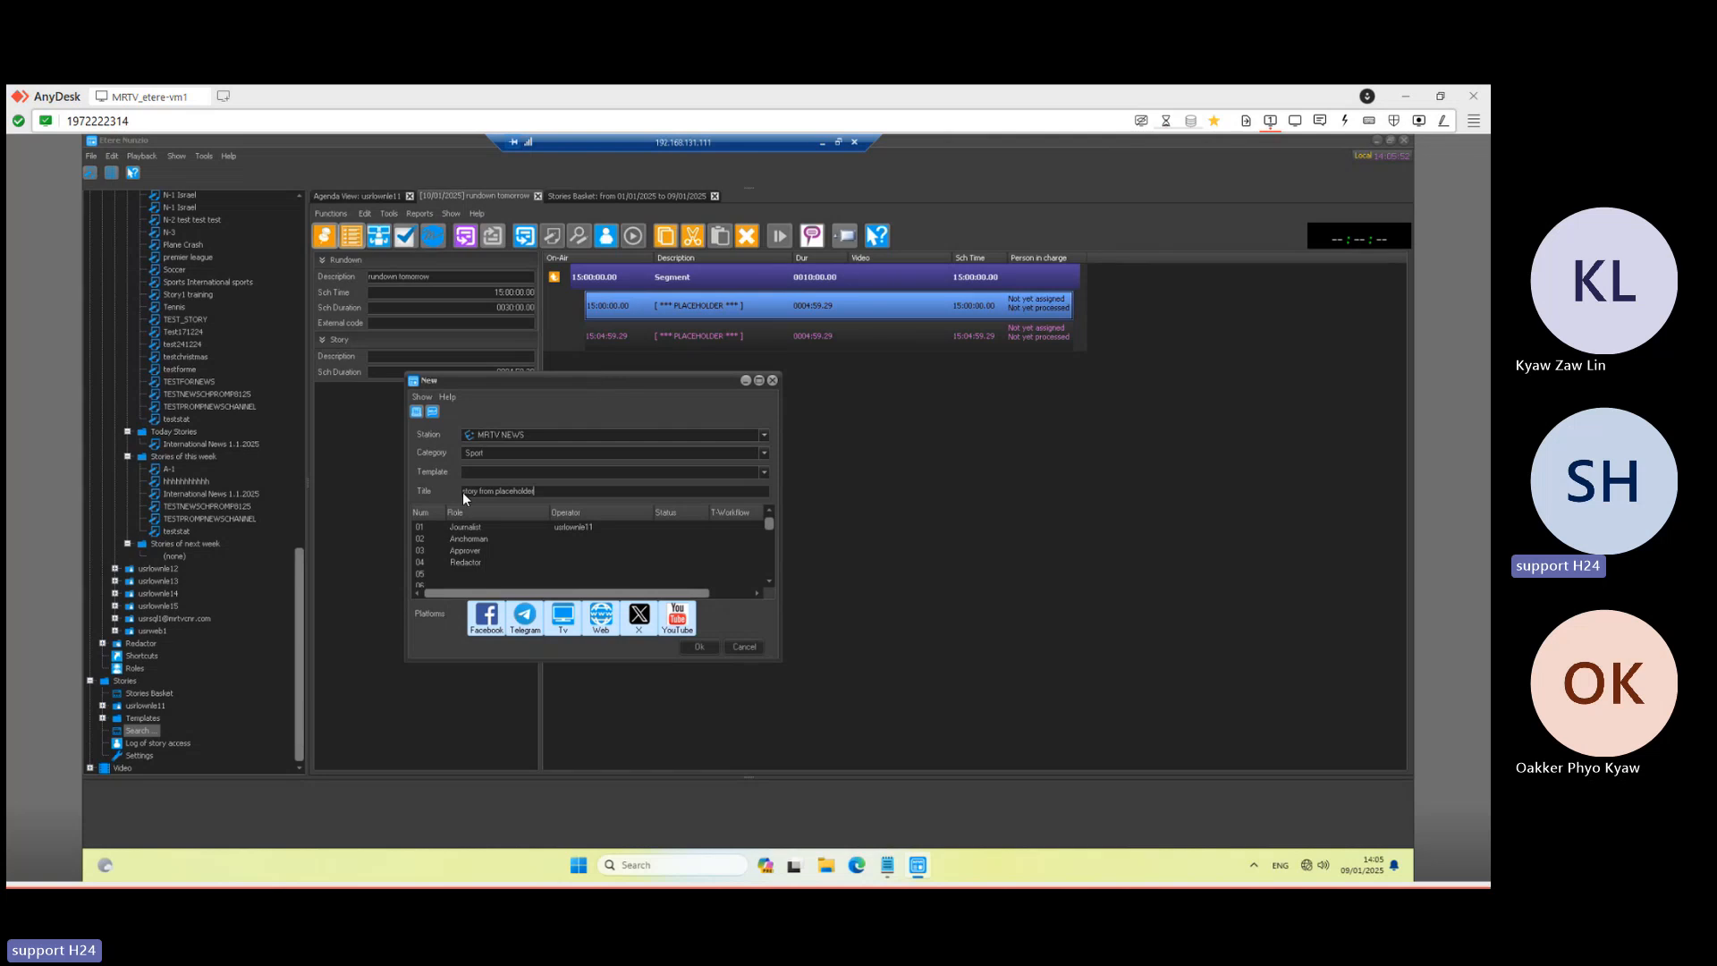
{"action": "left_click", "coordinate": [570, 528]}
{"action": "left_click", "coordinate": [570, 527]}
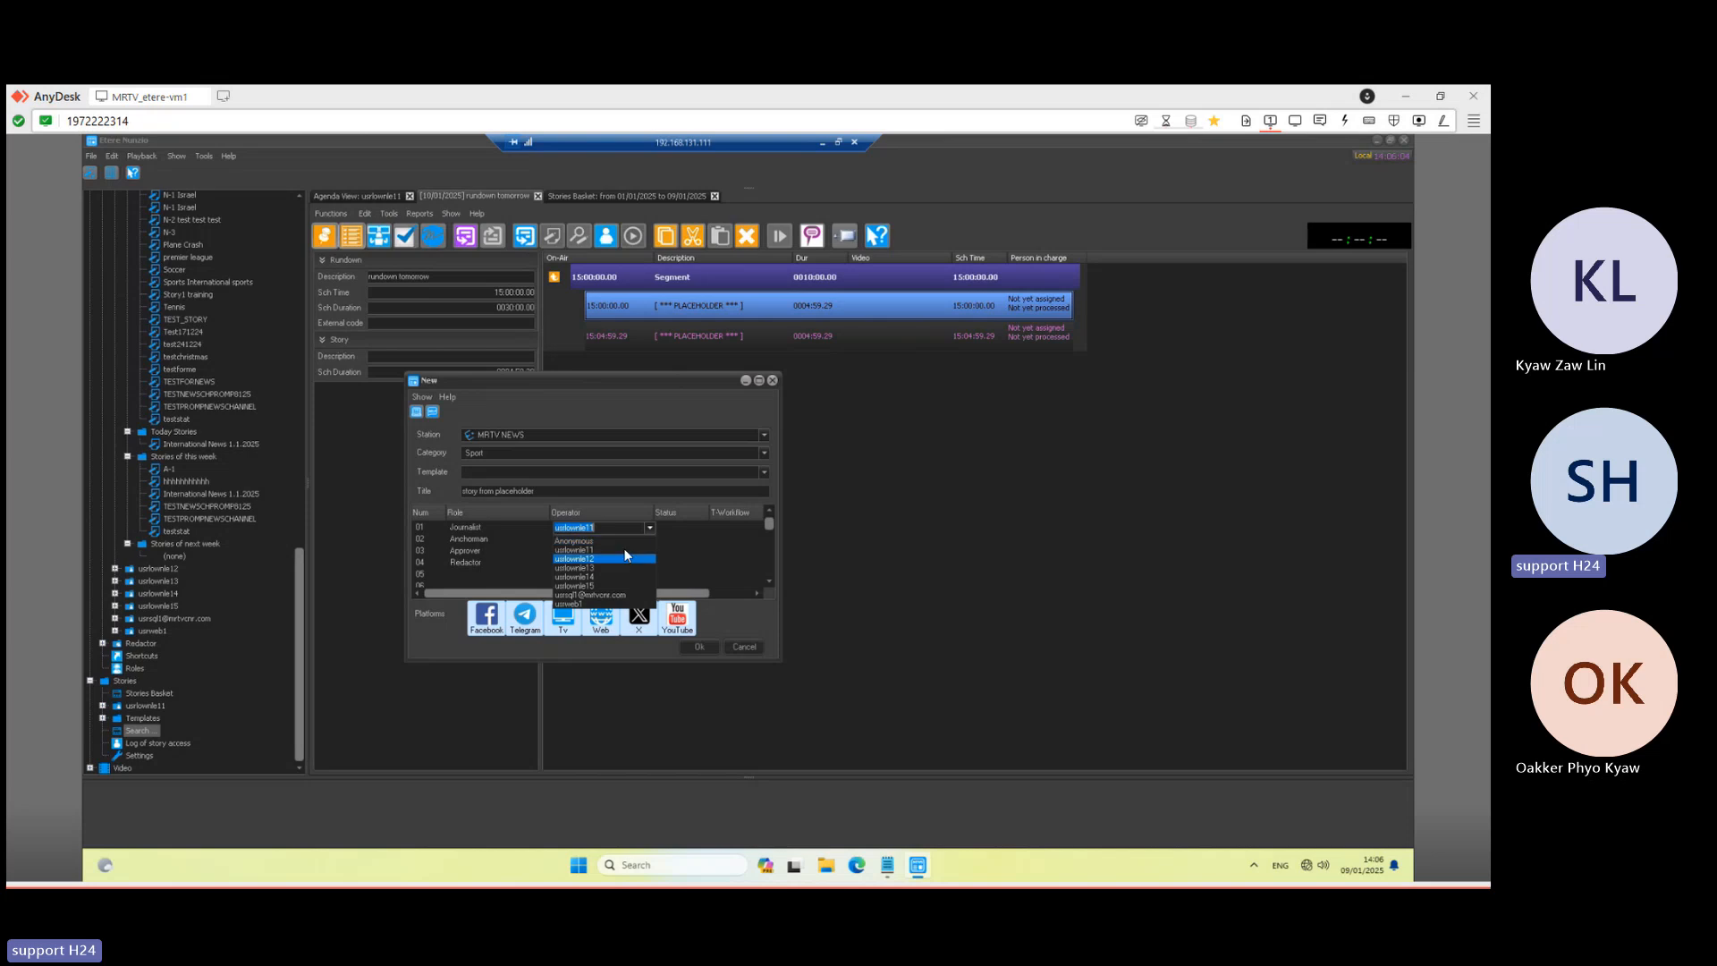
{"action": "left_click", "coordinate": [521, 530]}
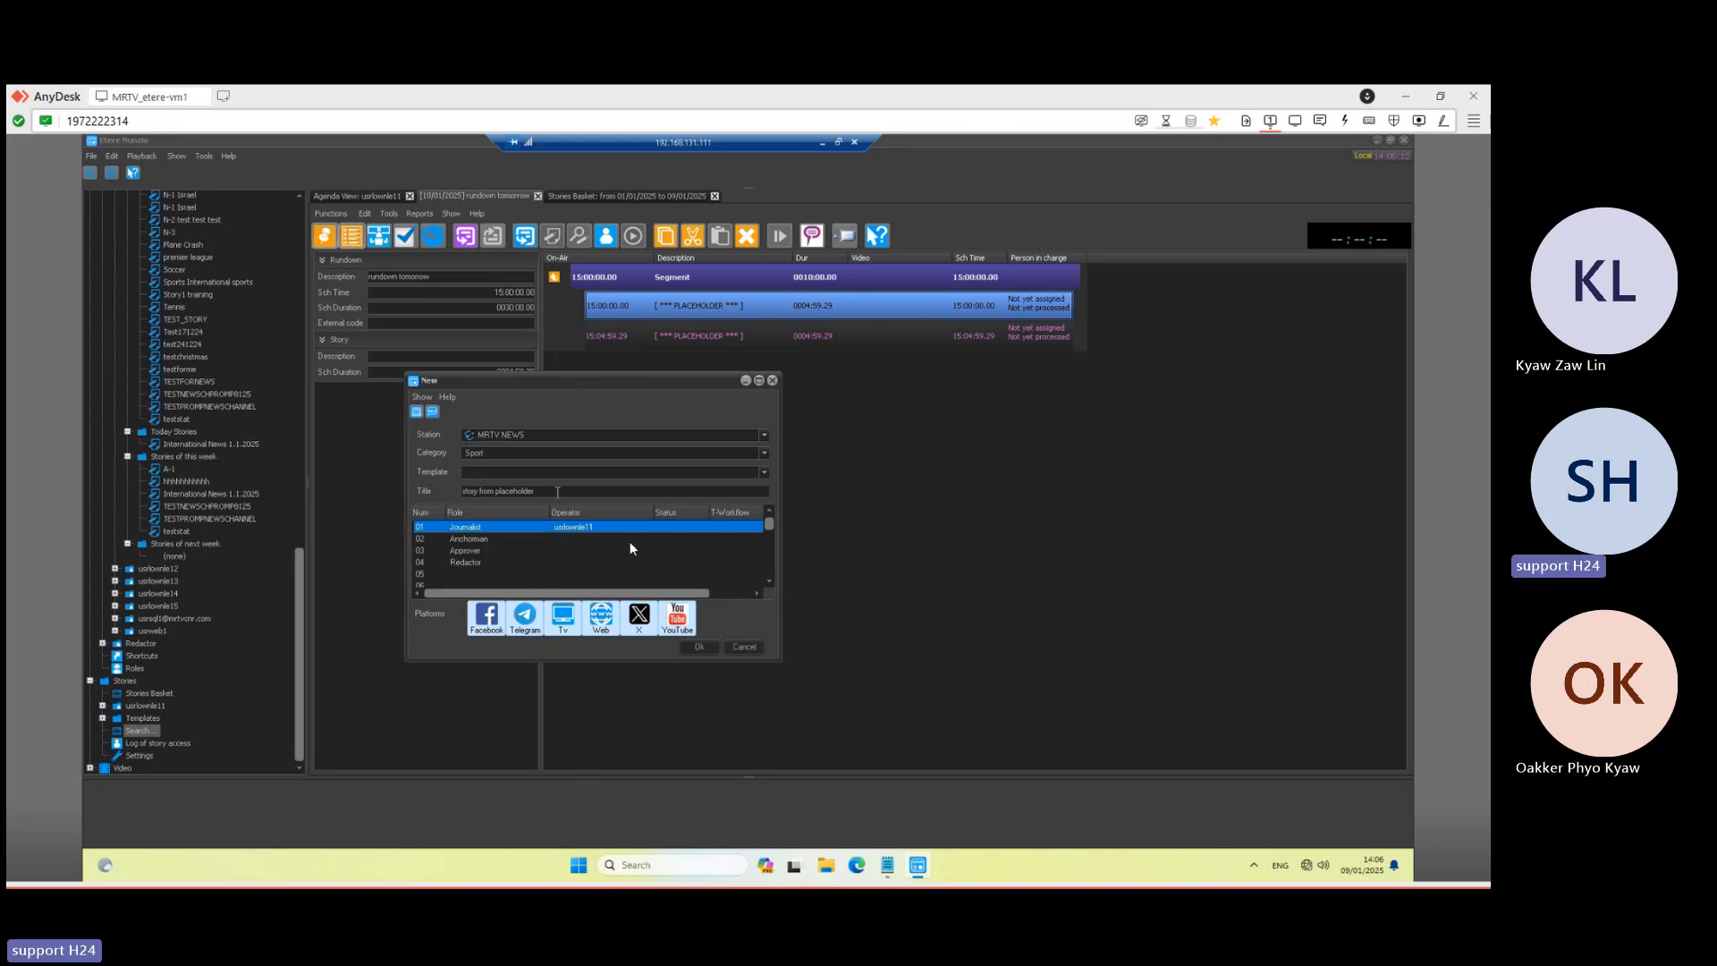
{"action": "left_click", "coordinate": [699, 646]}
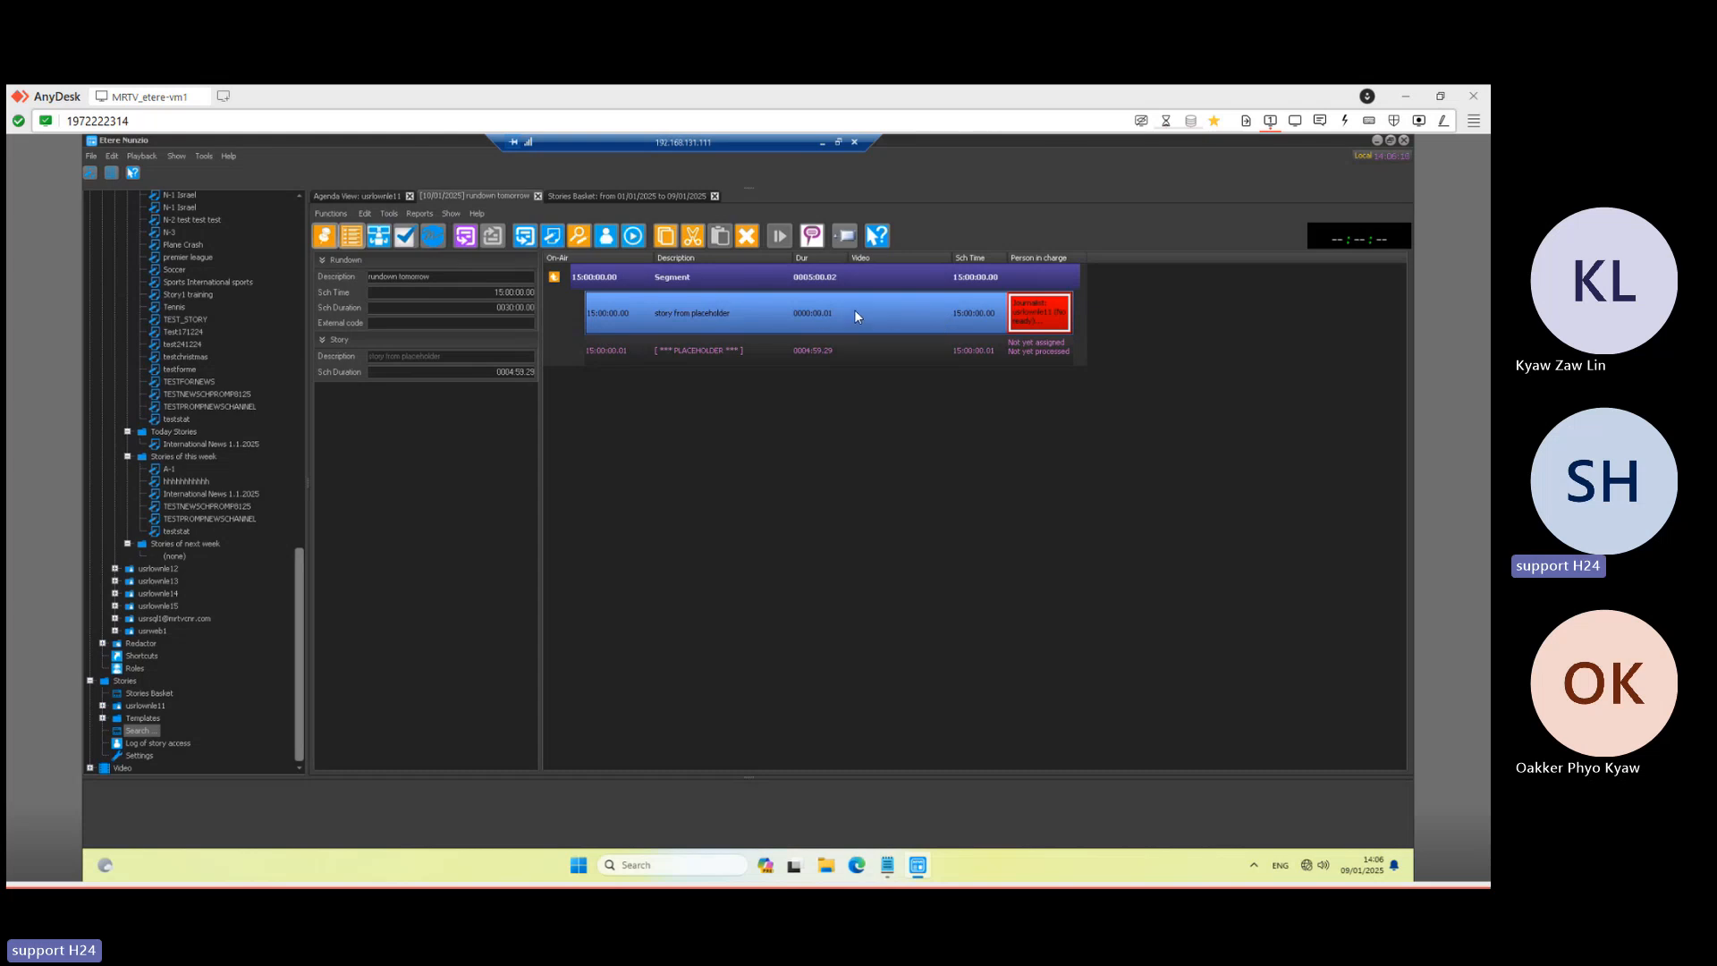
- Open 'story from placeholder' in the editor and add a 'subheading style' line below the title
{"action": "double_click", "coordinate": [787, 316]}
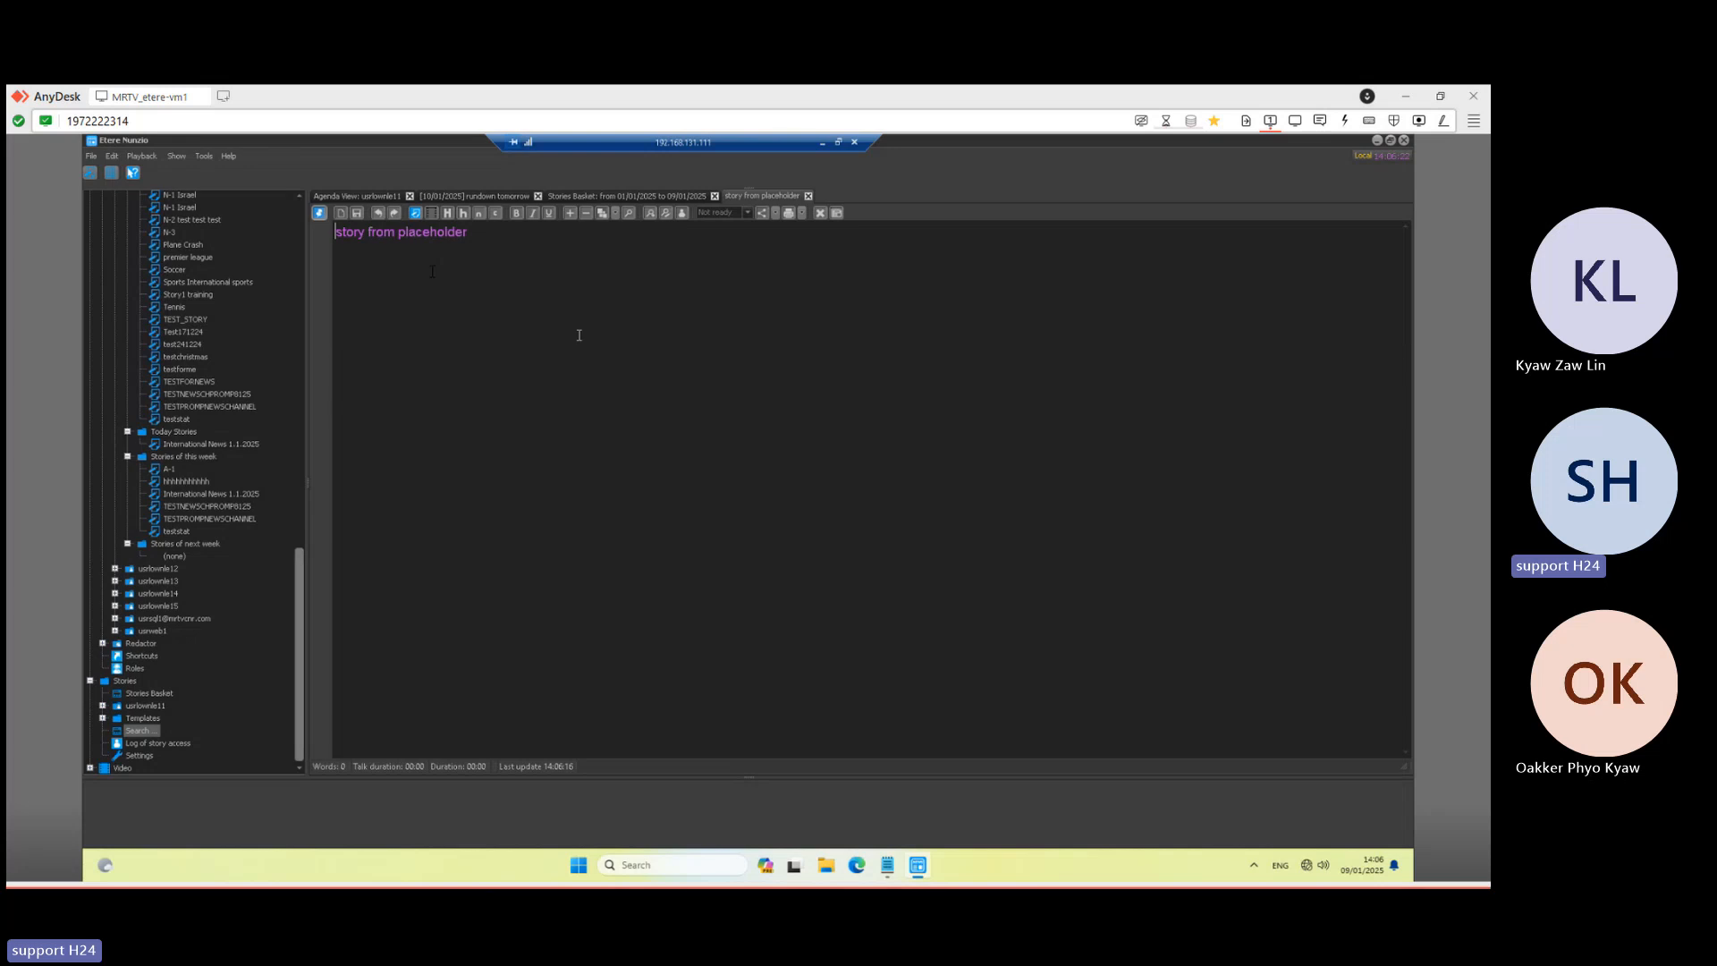
{"action": "left_click", "coordinate": [491, 233]}
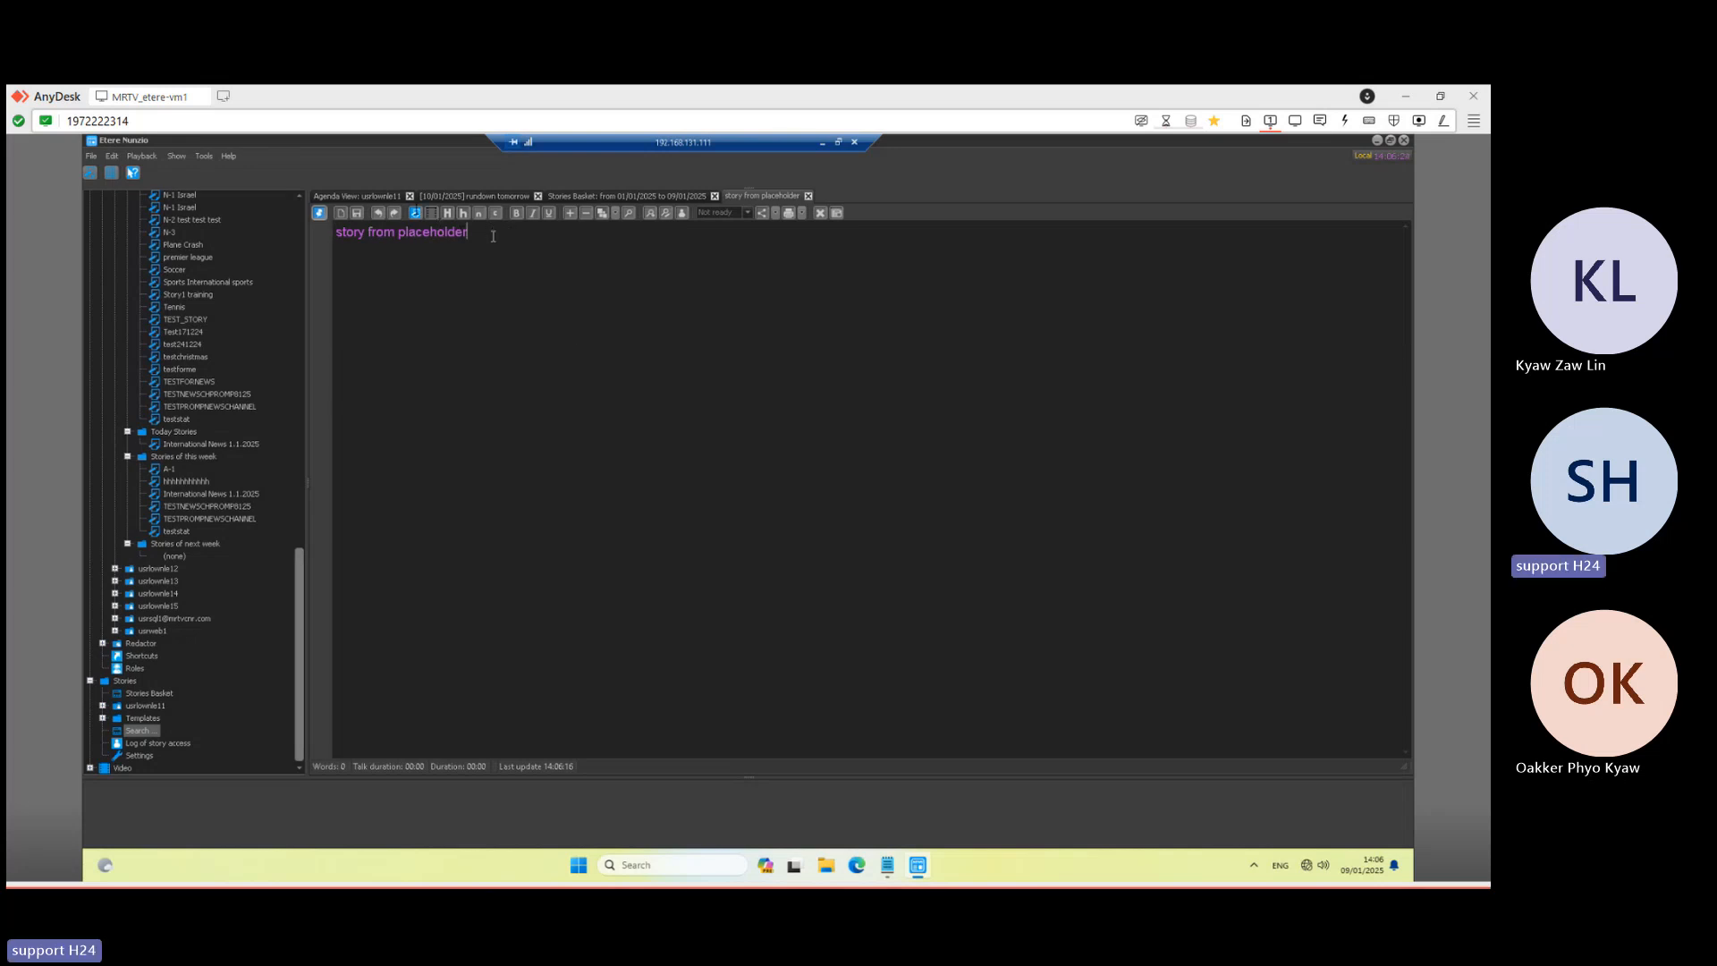
{"action": "left_click", "coordinate": [415, 212]}
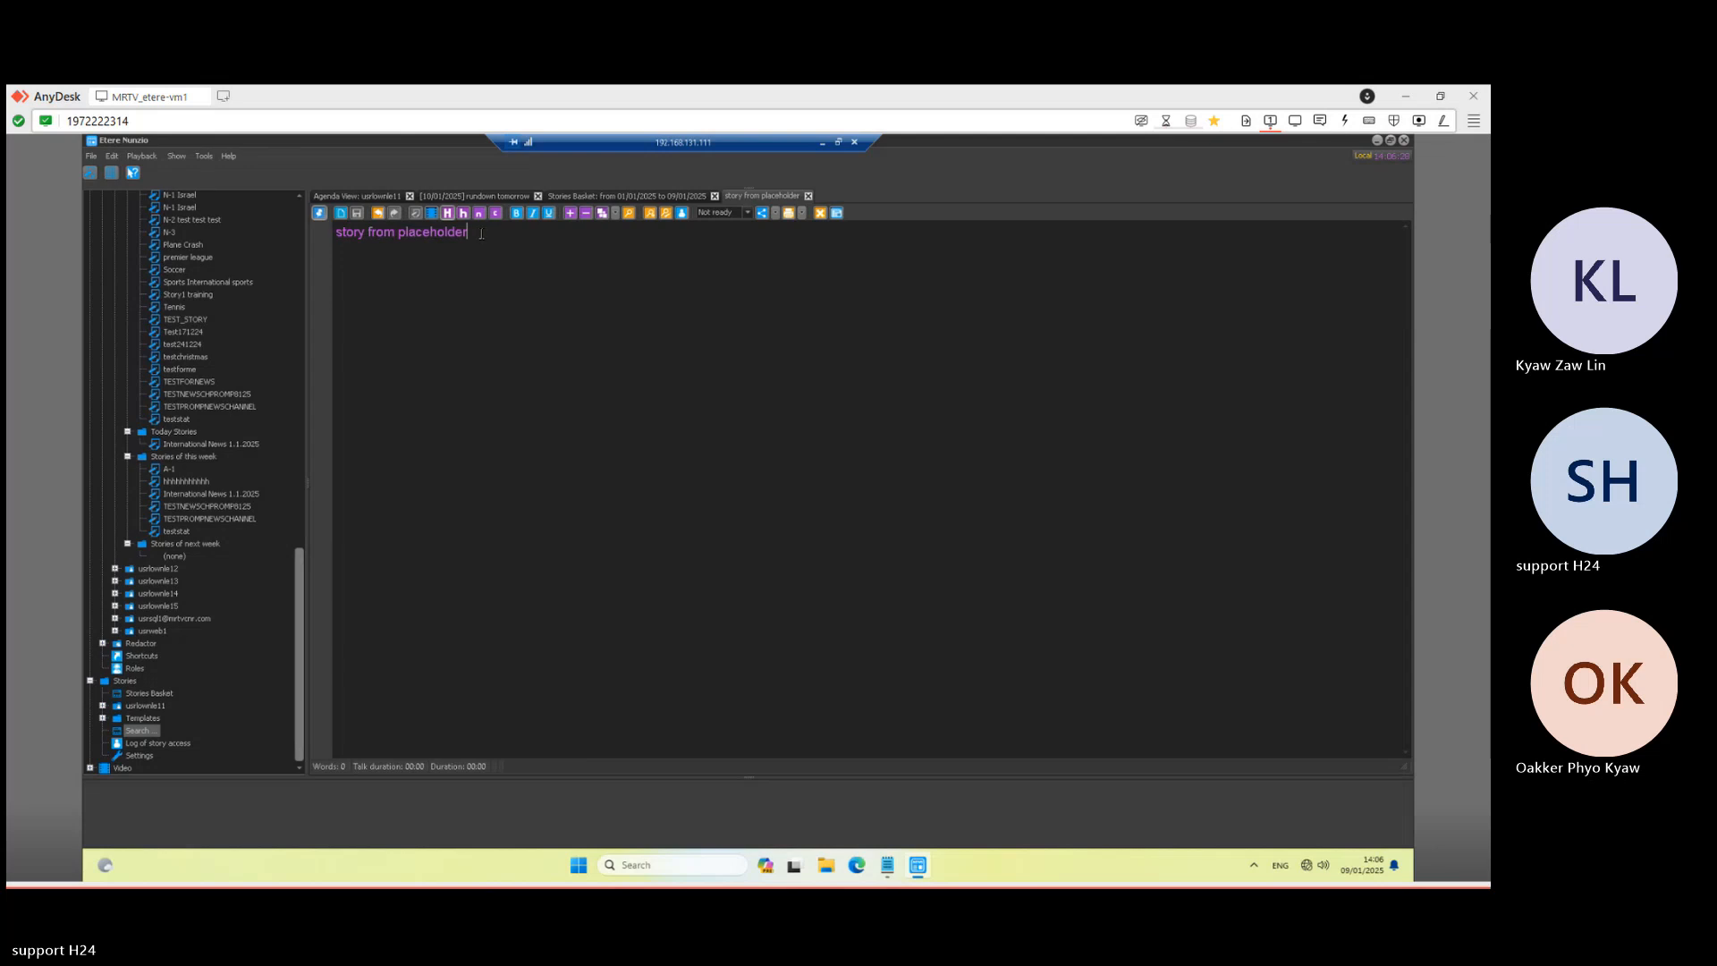
{"action": "left_click_drag", "start_coordinate": [481, 234], "coordinate": [335, 232]}
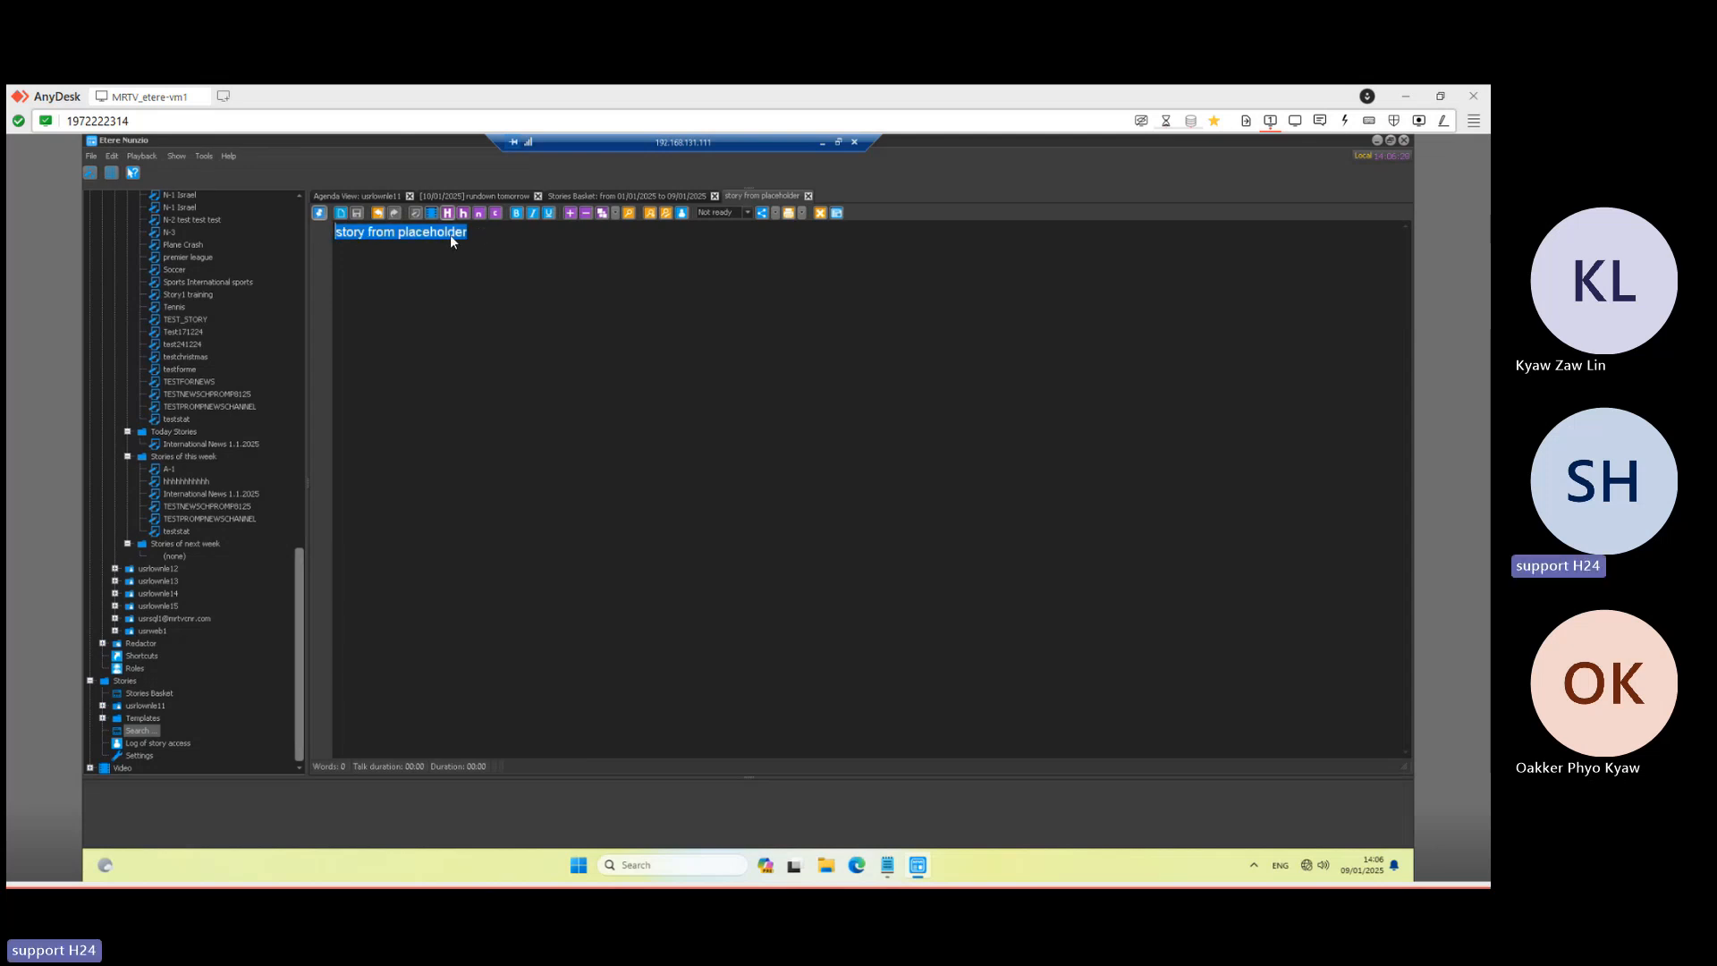
{"action": "left_click", "coordinate": [480, 234]}
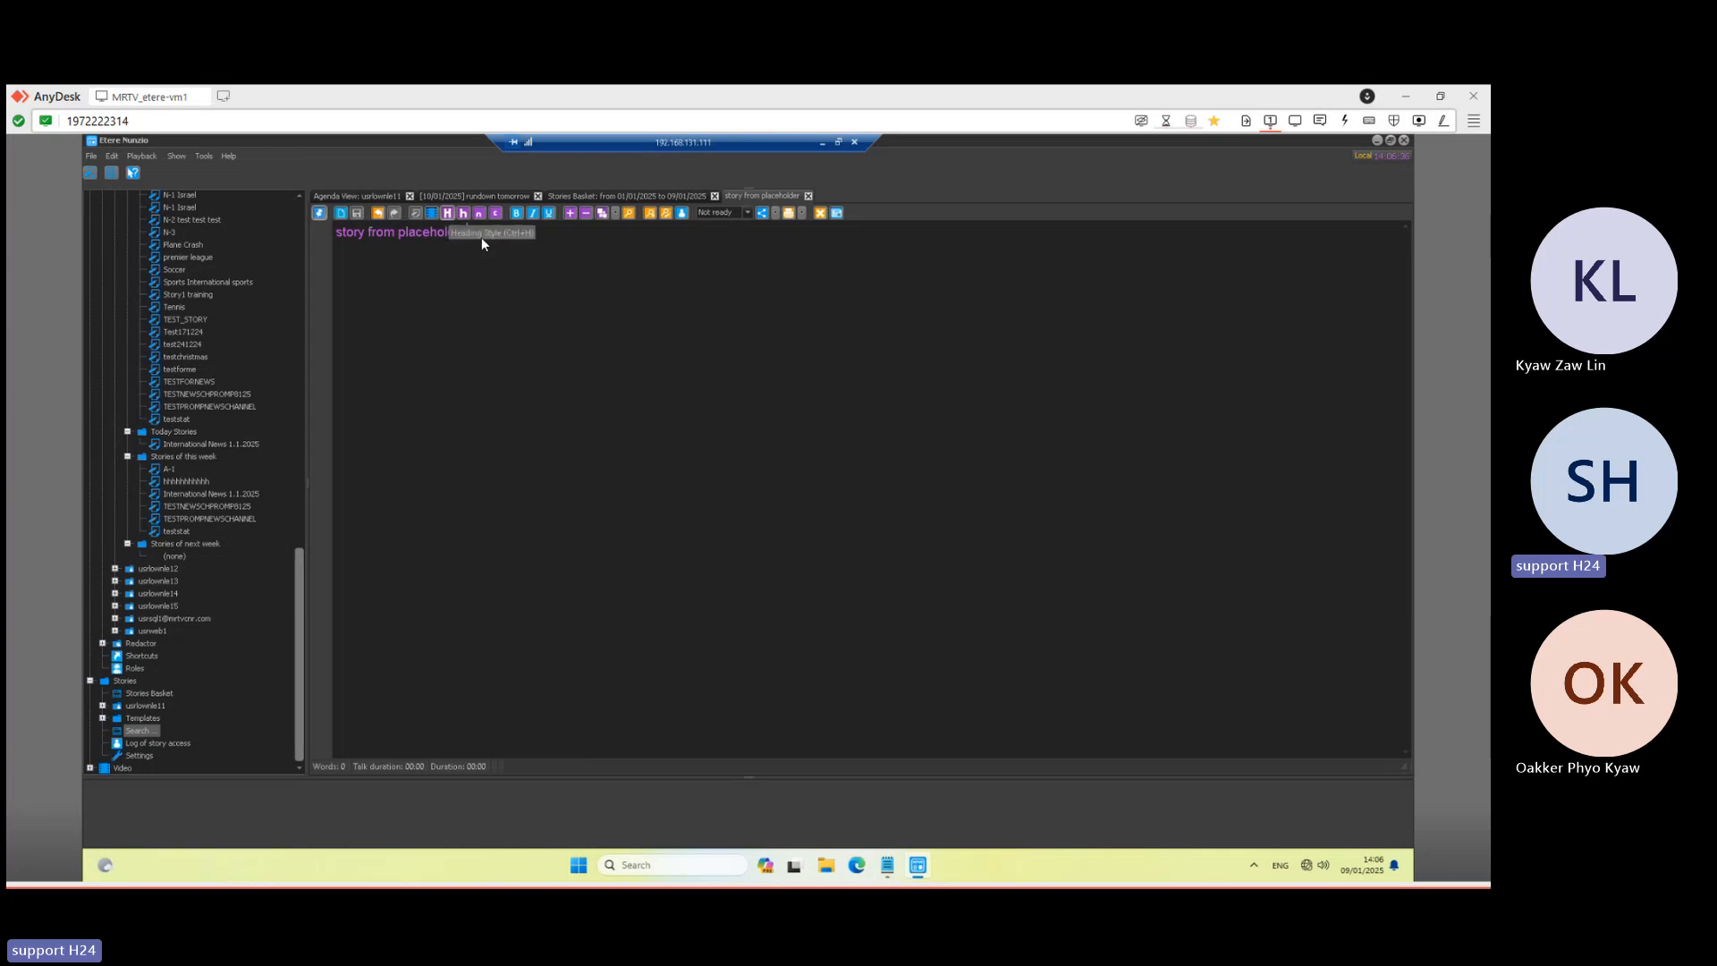
{"action": "key", "text": "Return"}
{"action": "left_click", "coordinate": [464, 215]}
{"action": "type", "text": "sub"}
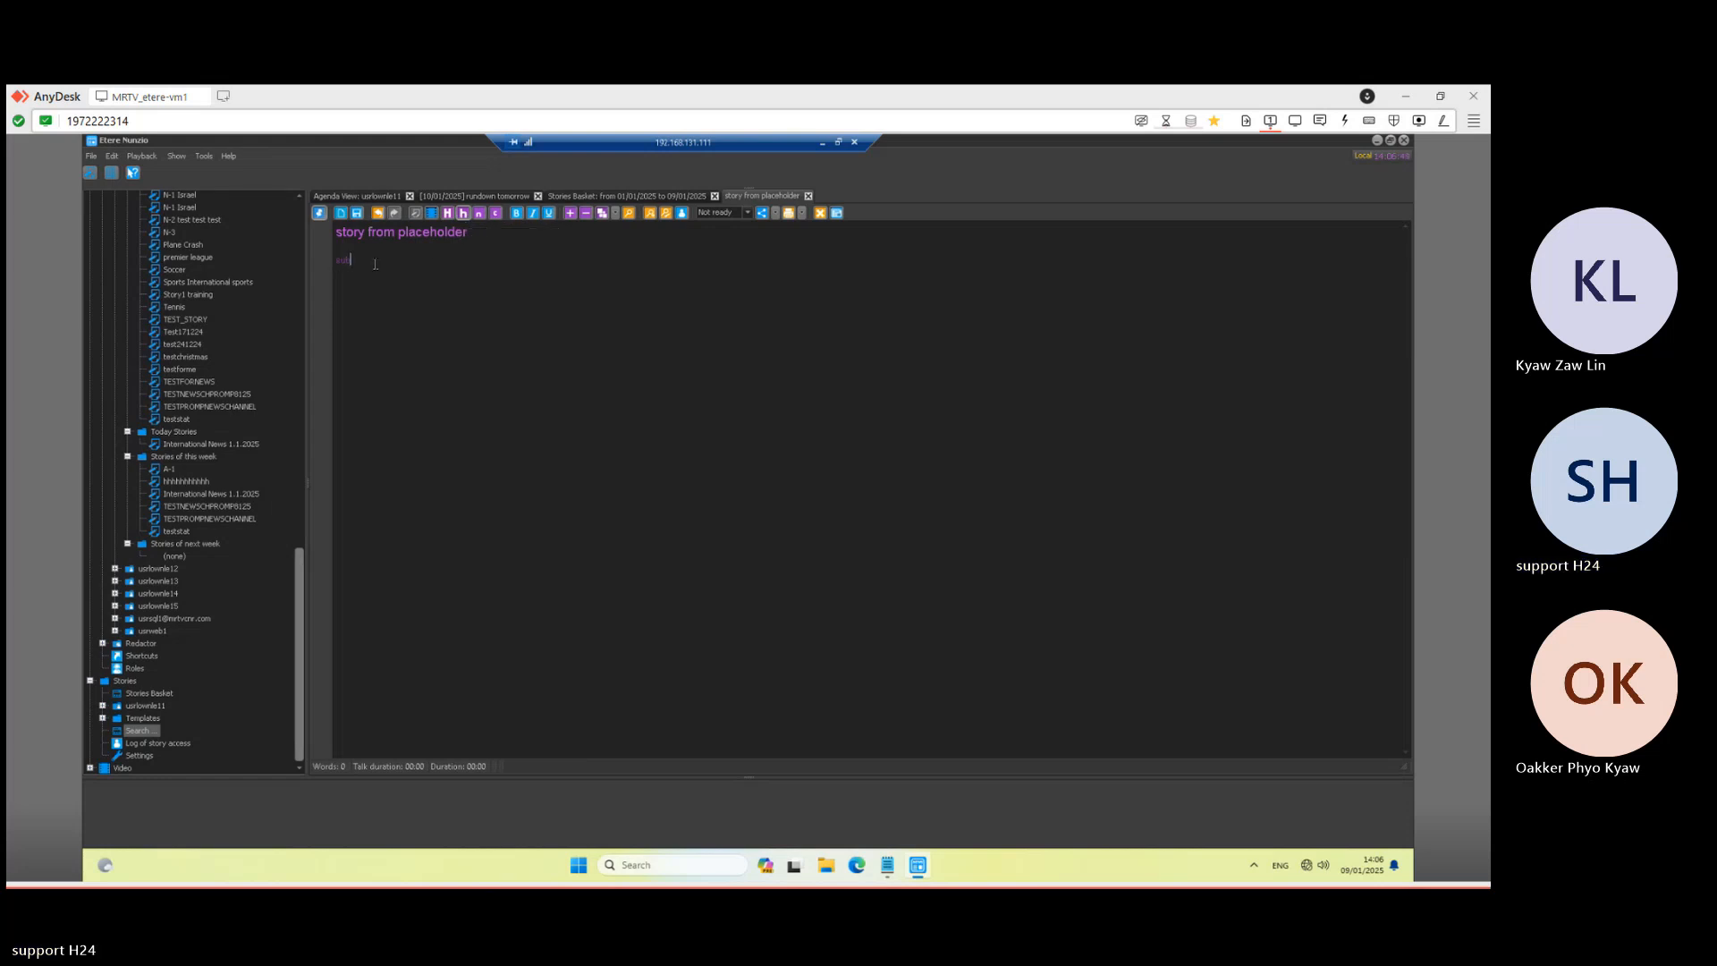
{"action": "type", "text": "heading style"}
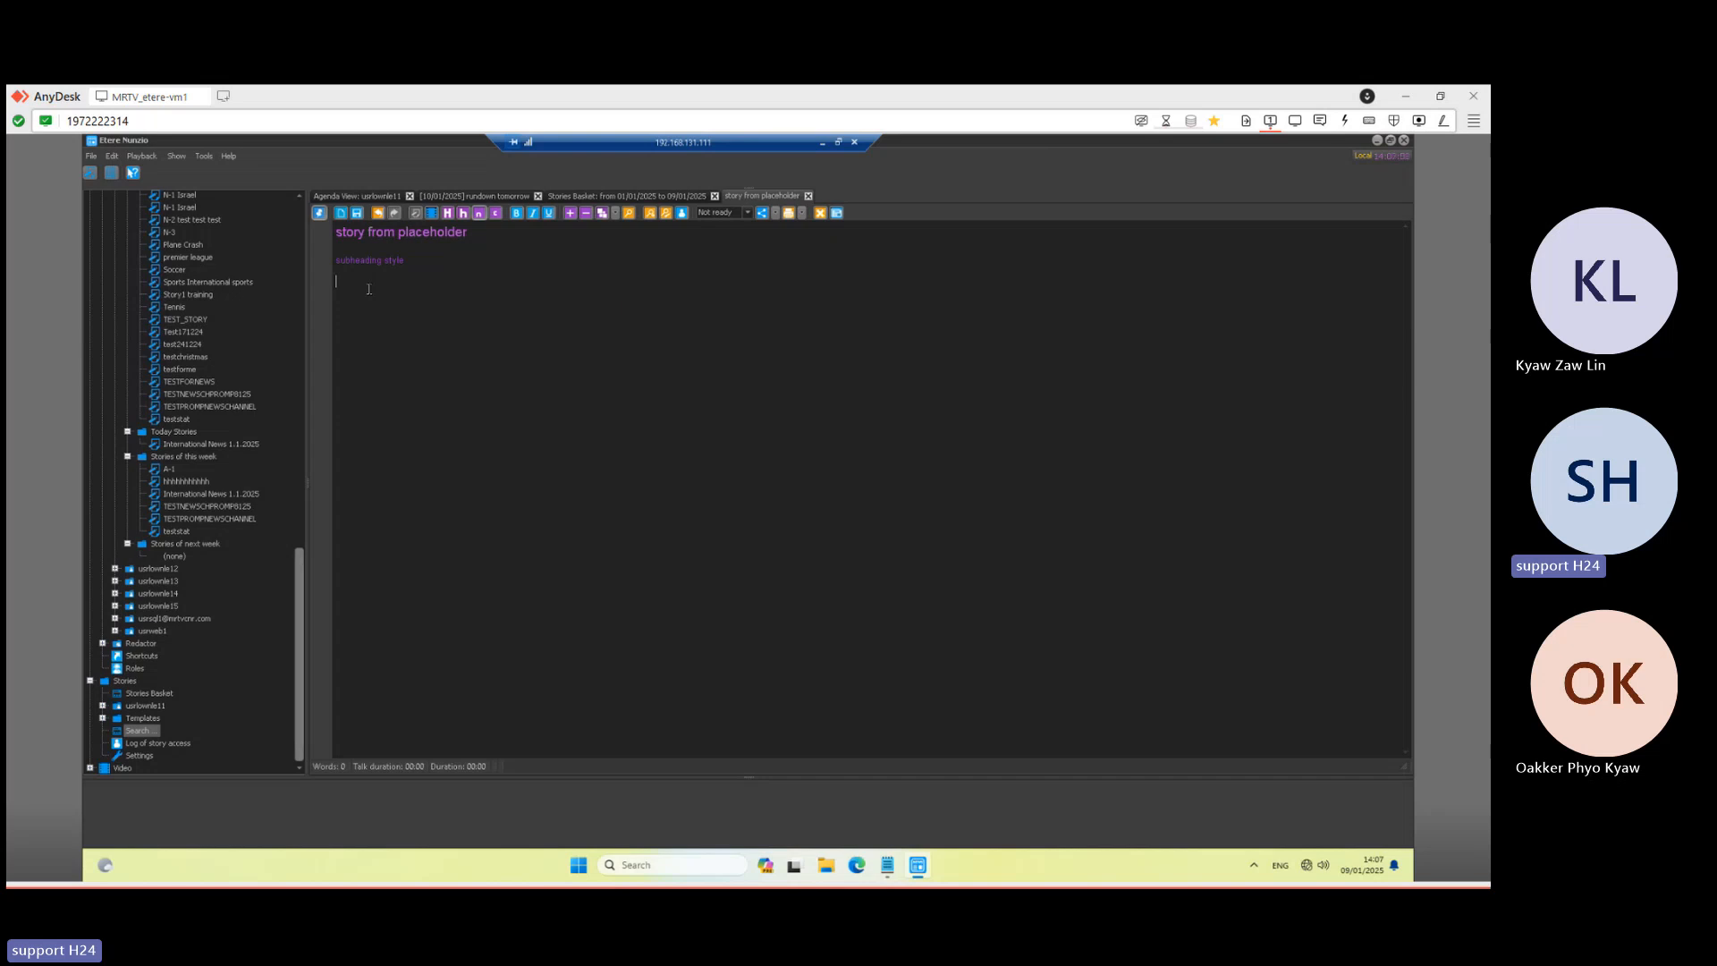
- Type the body line 'This is the real text that anchorman will read'
{"action": "type", "text": "Th"}
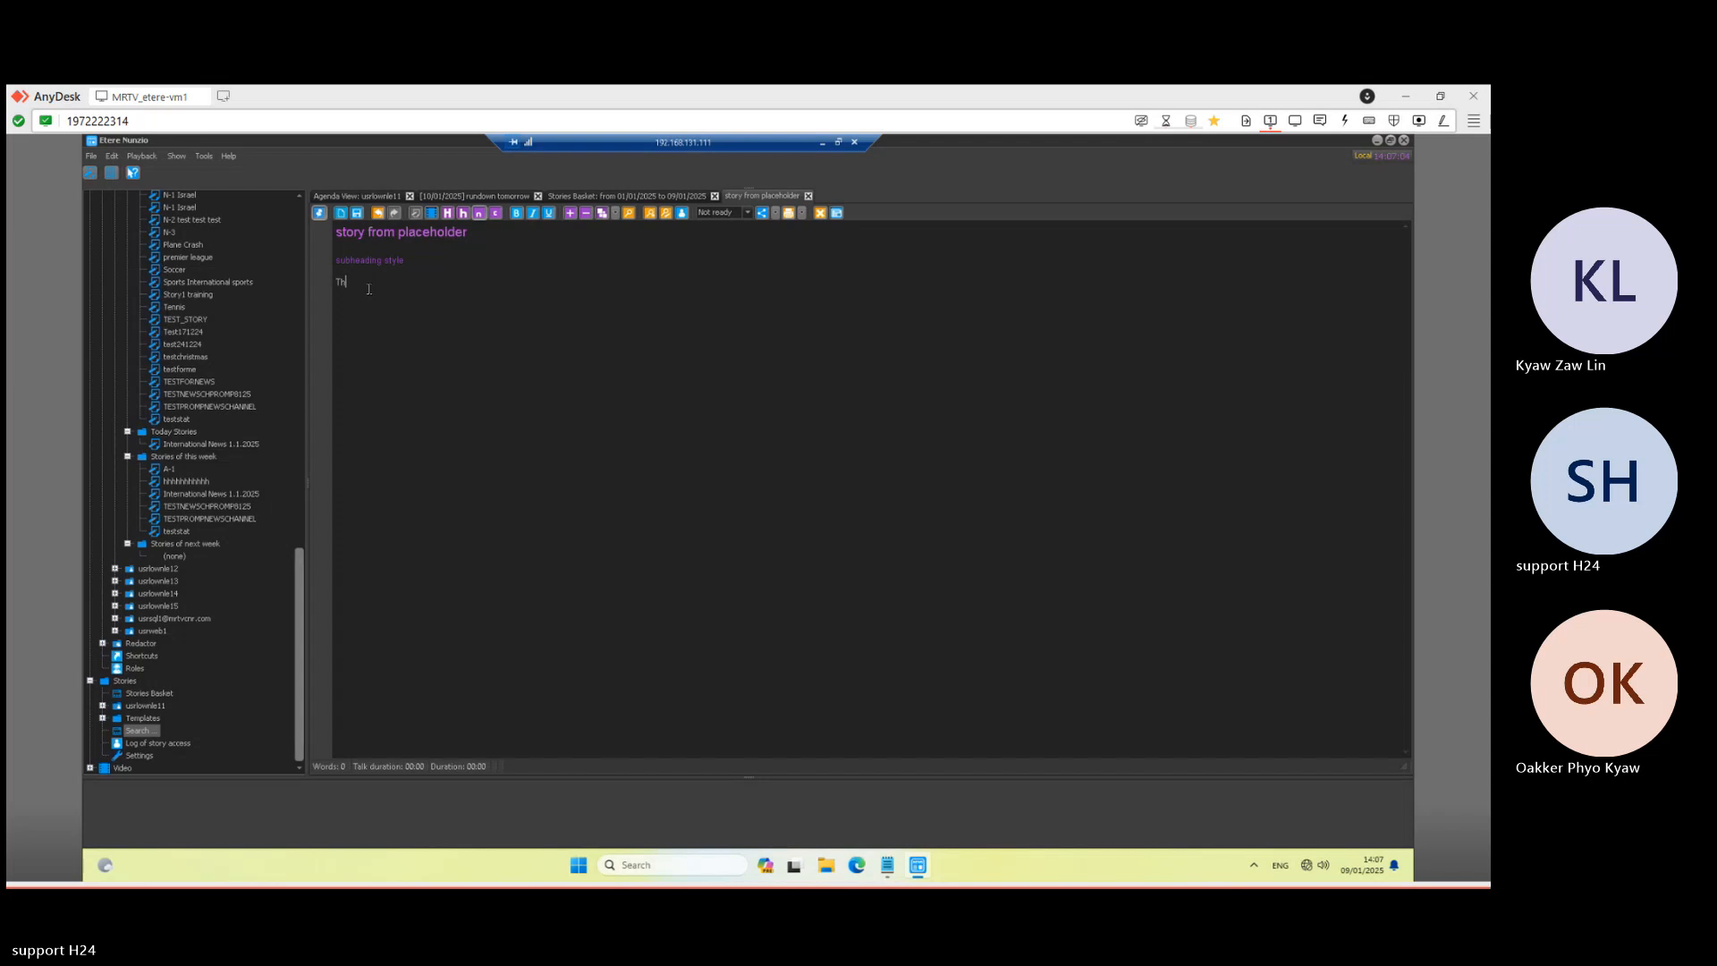
{"action": "type", "text": "is is the real text that anchorman will read"}
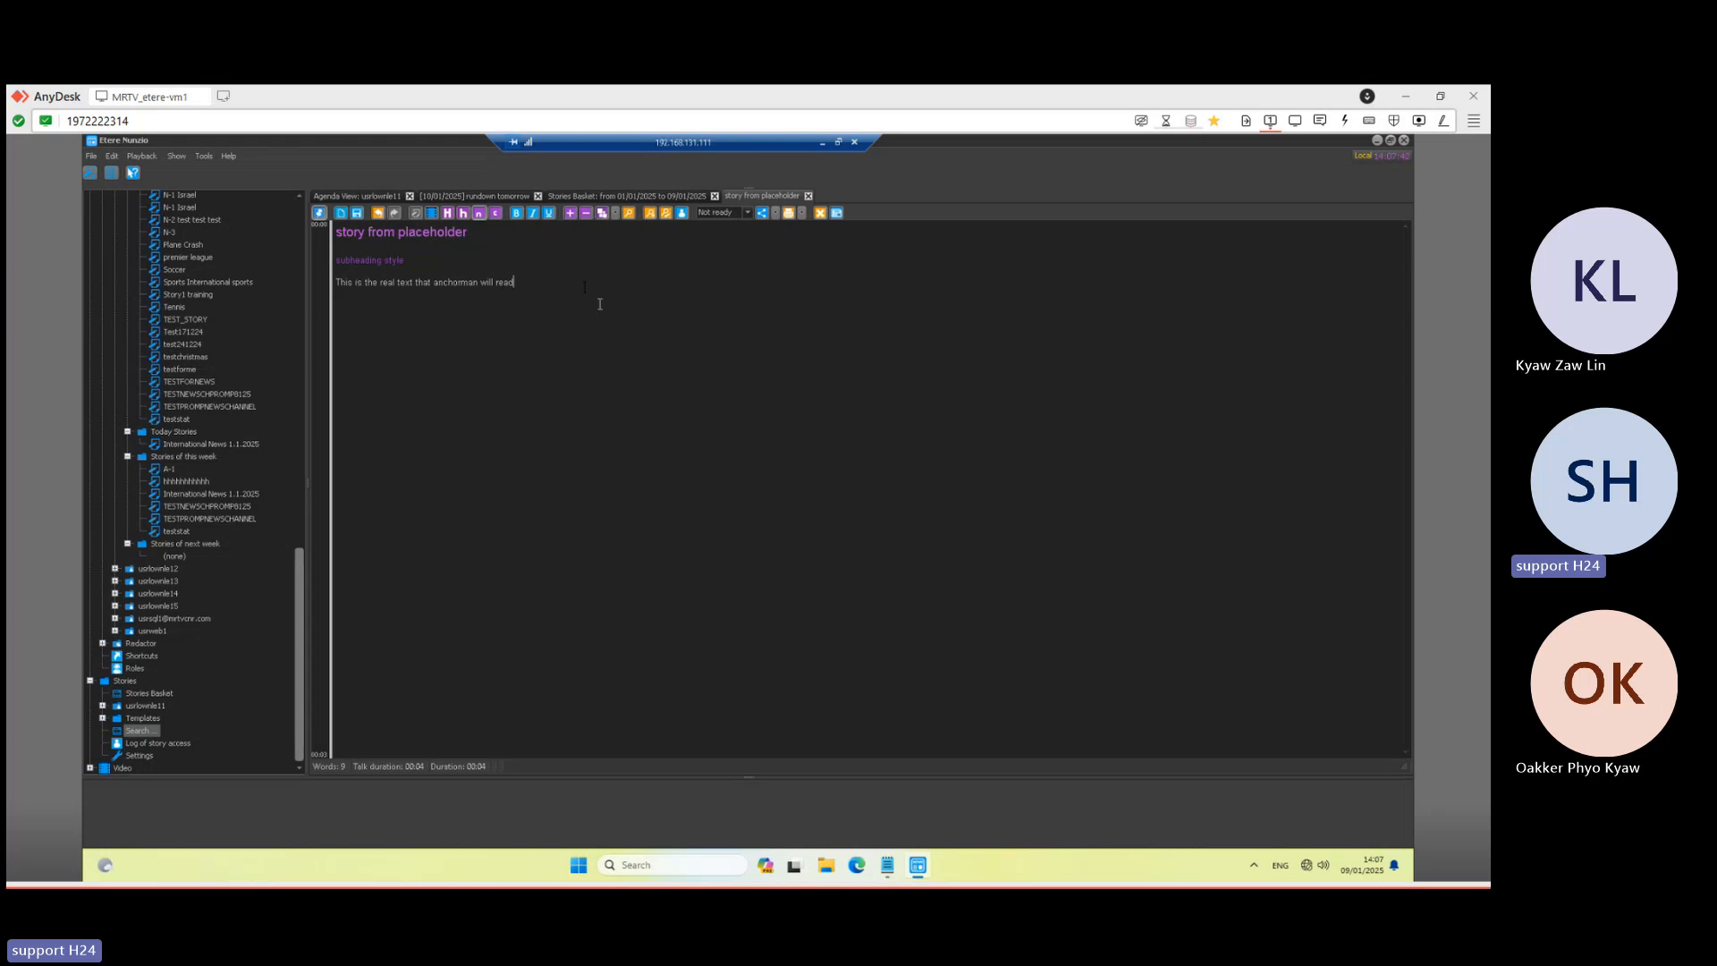
- Copy the body line and paste it three times, giving four anchor-read lines
{"action": "left_click_drag", "start_coordinate": [514, 282], "coordinate": [260, 241]}
{"action": "left_click", "coordinate": [492, 258]}
{"action": "left_click", "coordinate": [527, 285]}
{"action": "triple_click", "coordinate": [528, 282]}
{"action": "key", "text": "ctrl+c"}
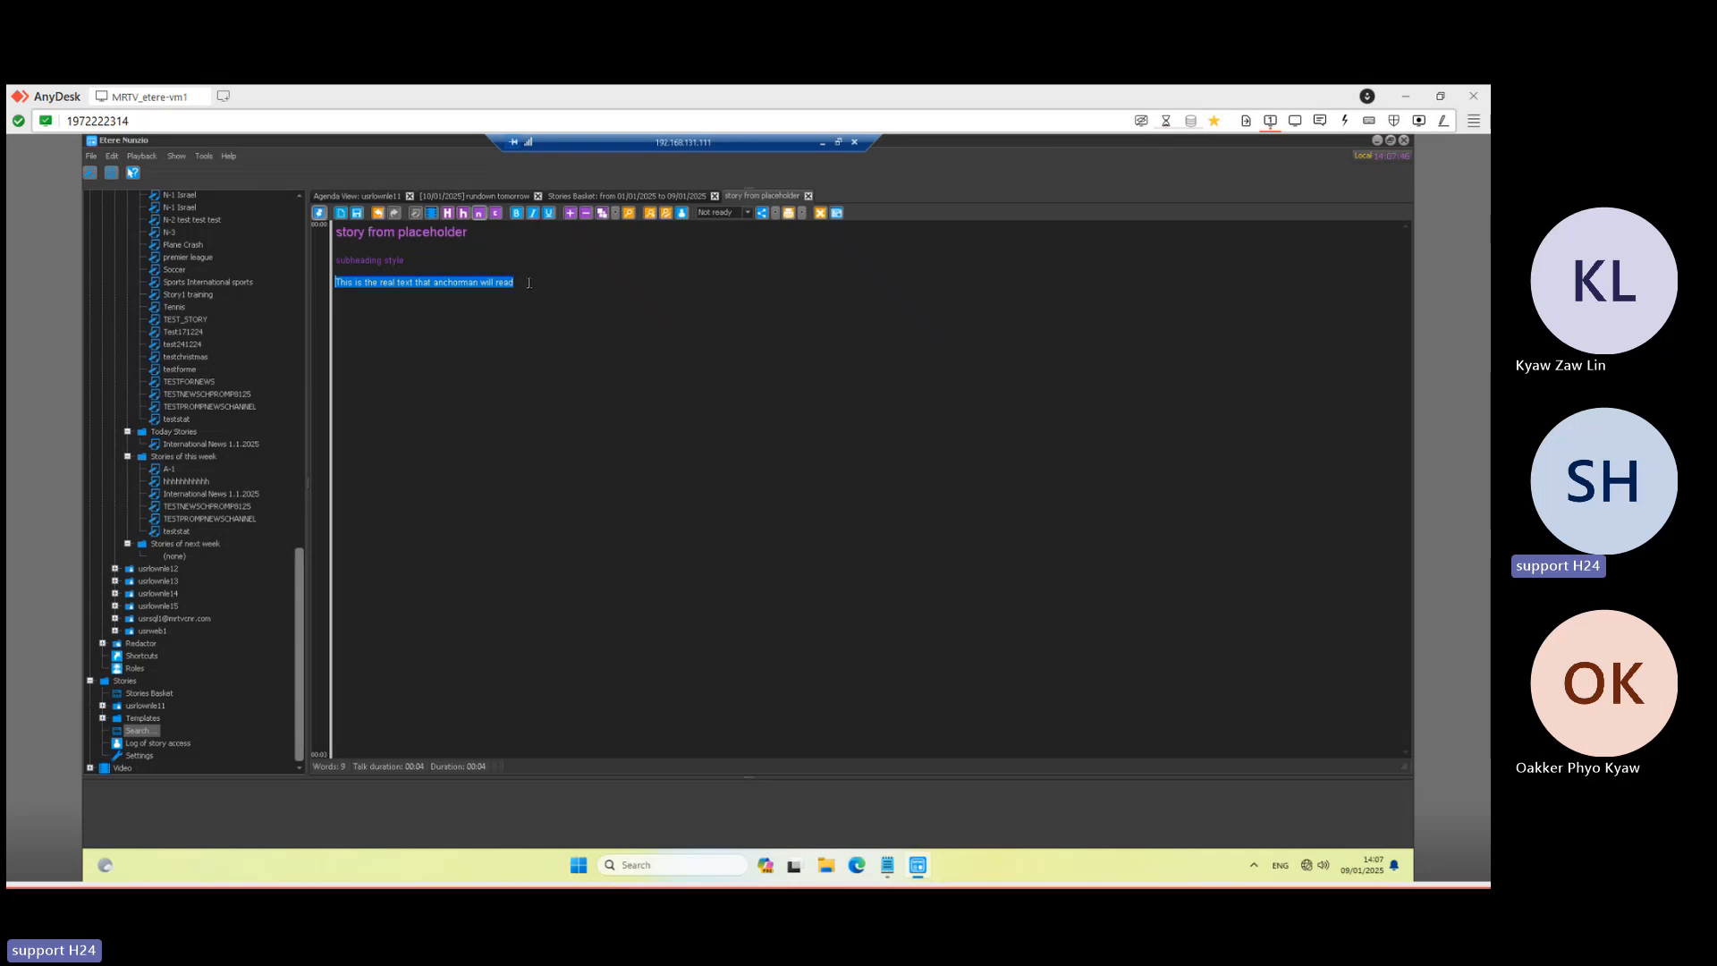
{"action": "left_click", "coordinate": [529, 283]}
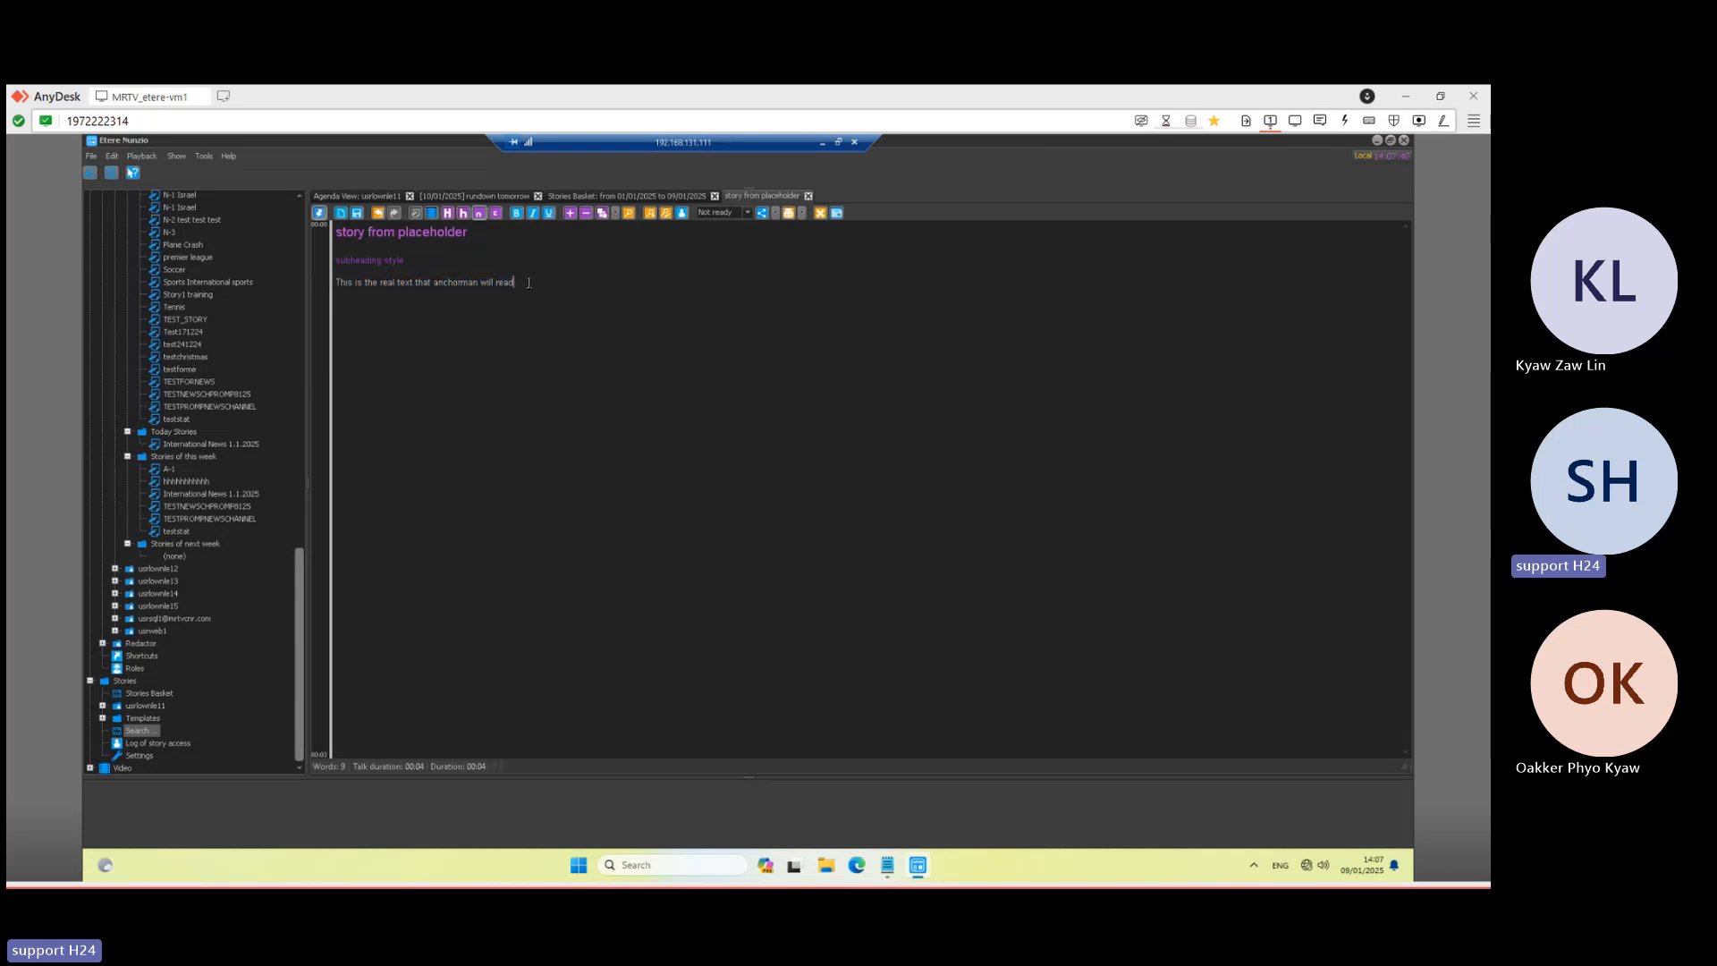
{"action": "key", "text": "Return"}
{"action": "key", "text": "ctrl+v"}
{"action": "key", "text": "Return"}
{"action": "key", "text": "ctrl+v"}
{"action": "key", "text": "Return"}
{"action": "key", "text": "ctrl+v"}
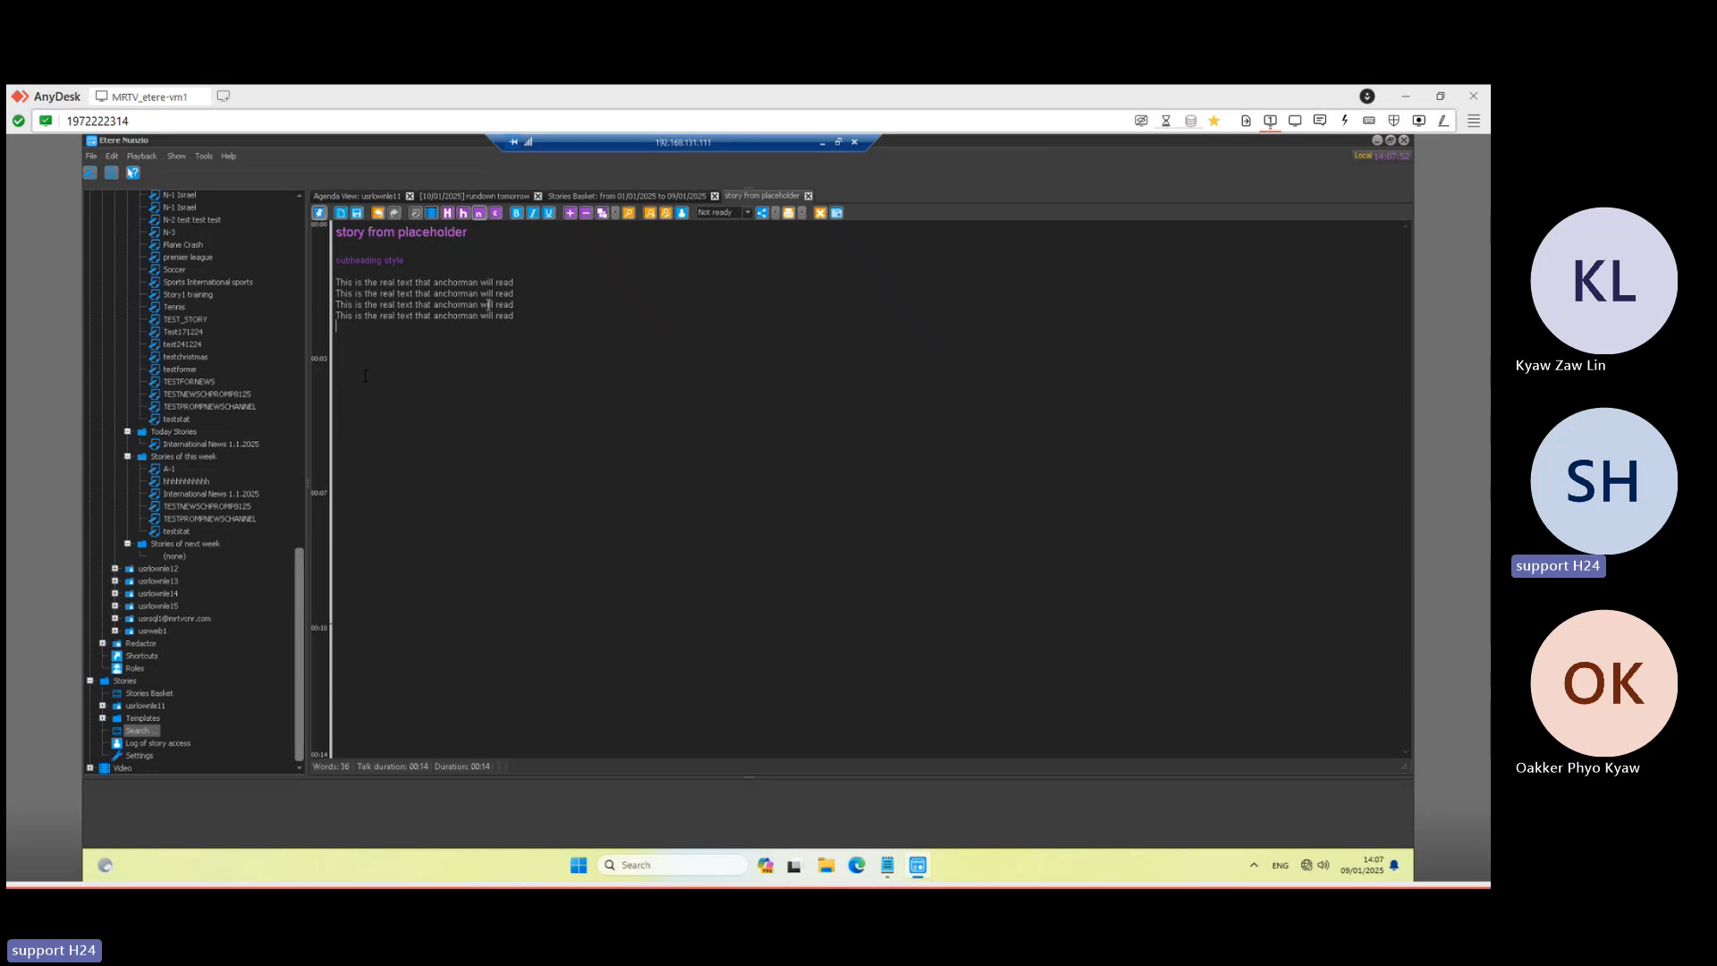
- Select the four anchor lines to demonstrate selection, then open Video Search from the Video node
{"action": "left_click", "coordinate": [399, 273]}
{"action": "left_click_drag", "start_coordinate": [515, 316], "coordinate": [407, 302]}
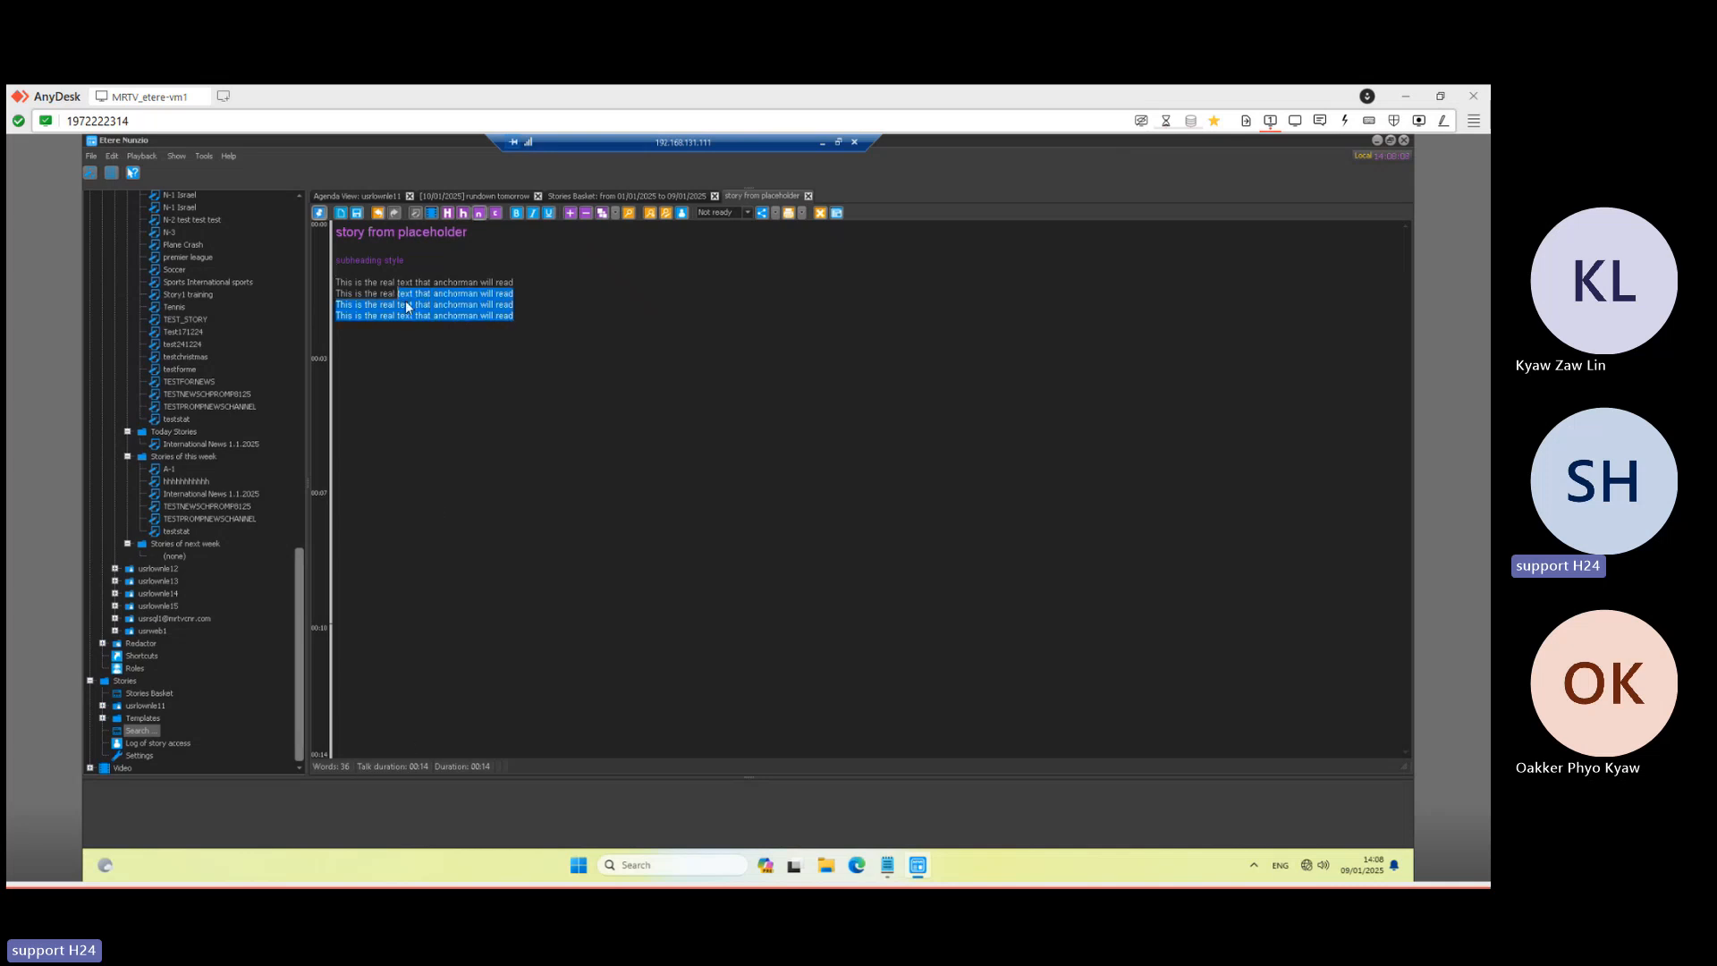
{"action": "left_click", "coordinate": [402, 294]}
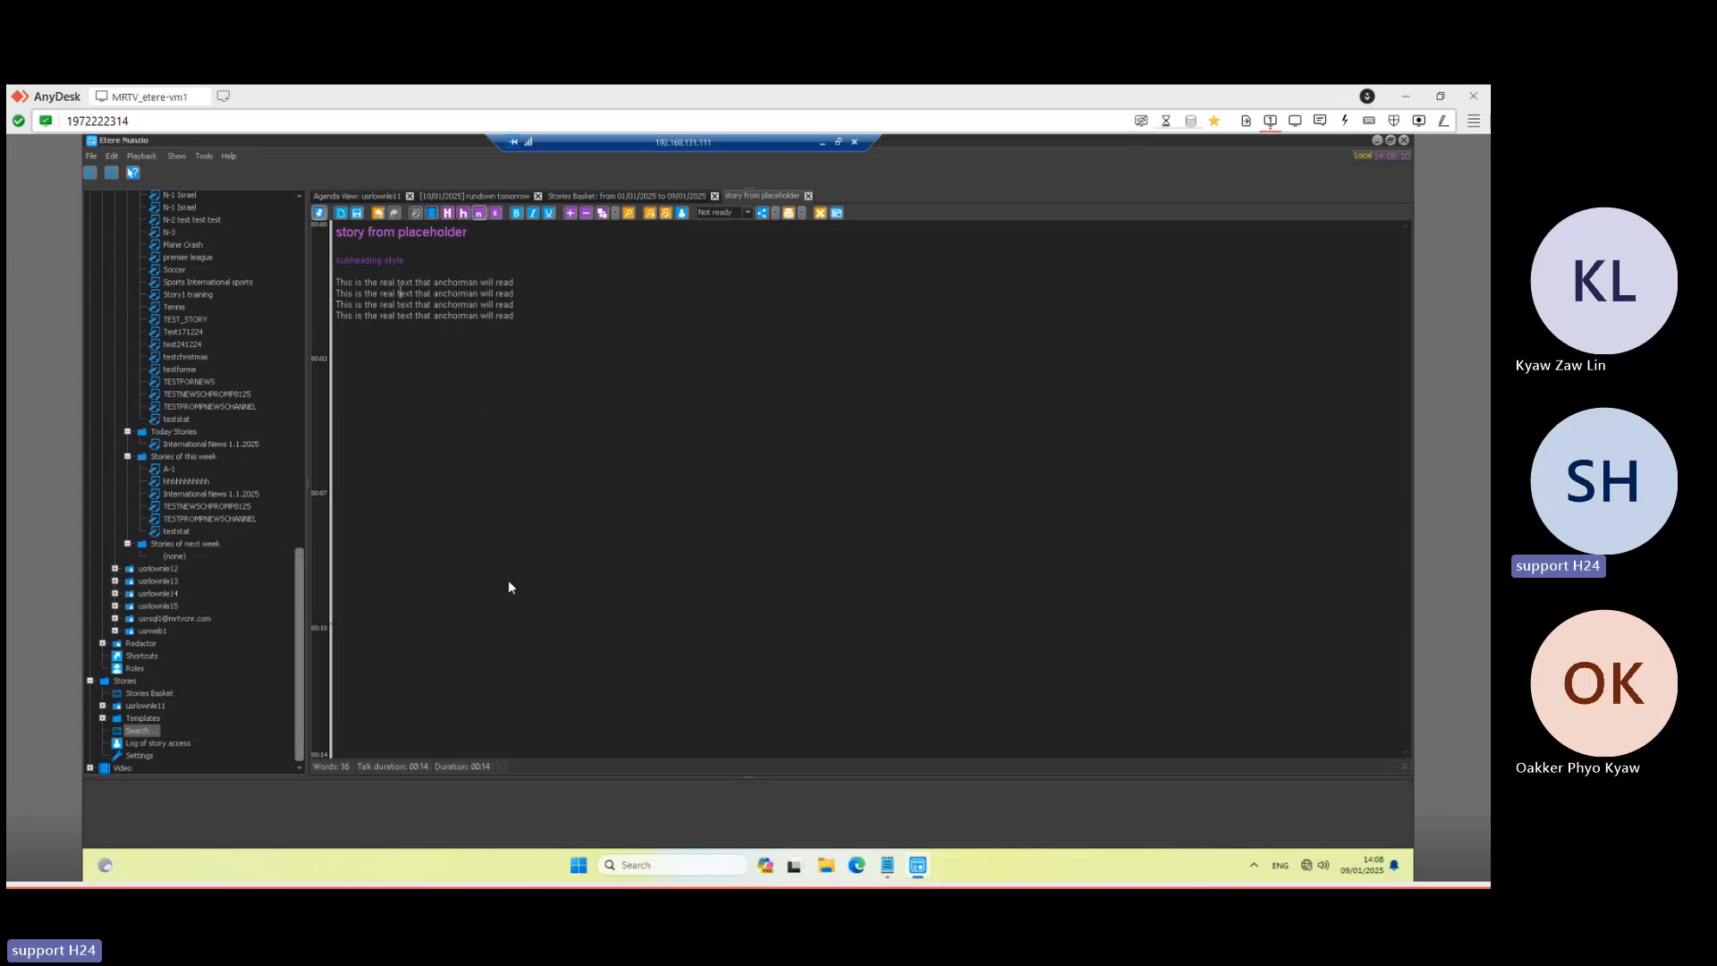
{"action": "left_click_drag", "start_coordinate": [514, 316], "coordinate": [348, 281]}
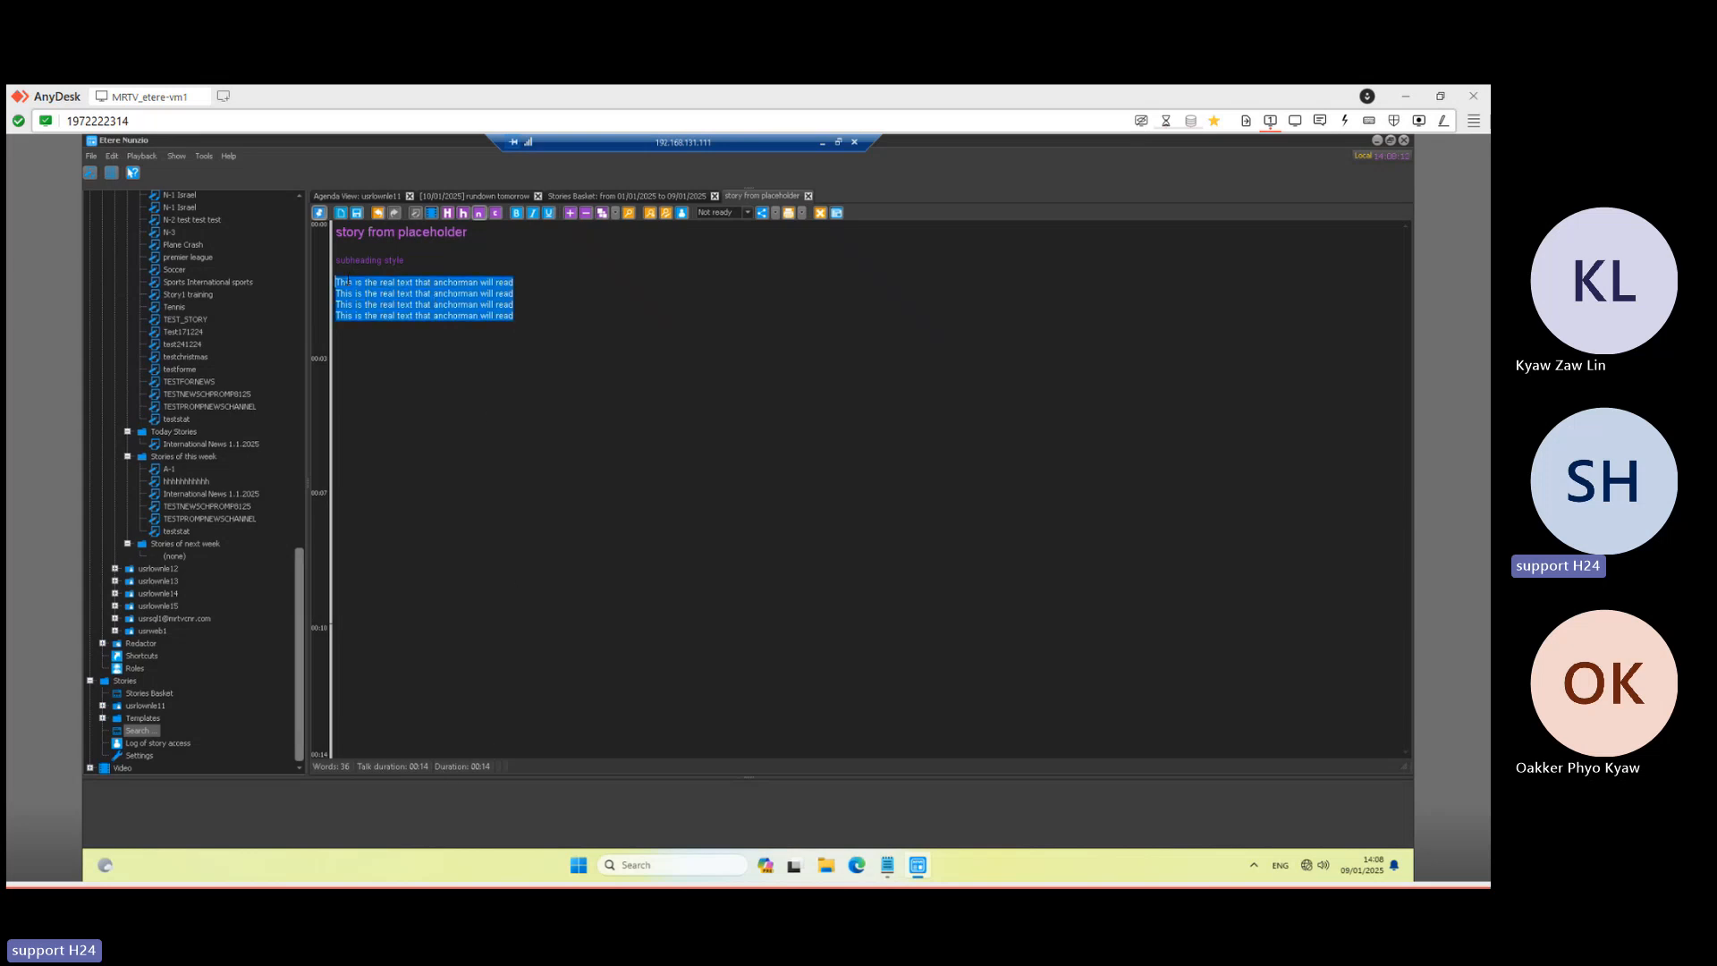
{"action": "left_click", "coordinate": [517, 309]}
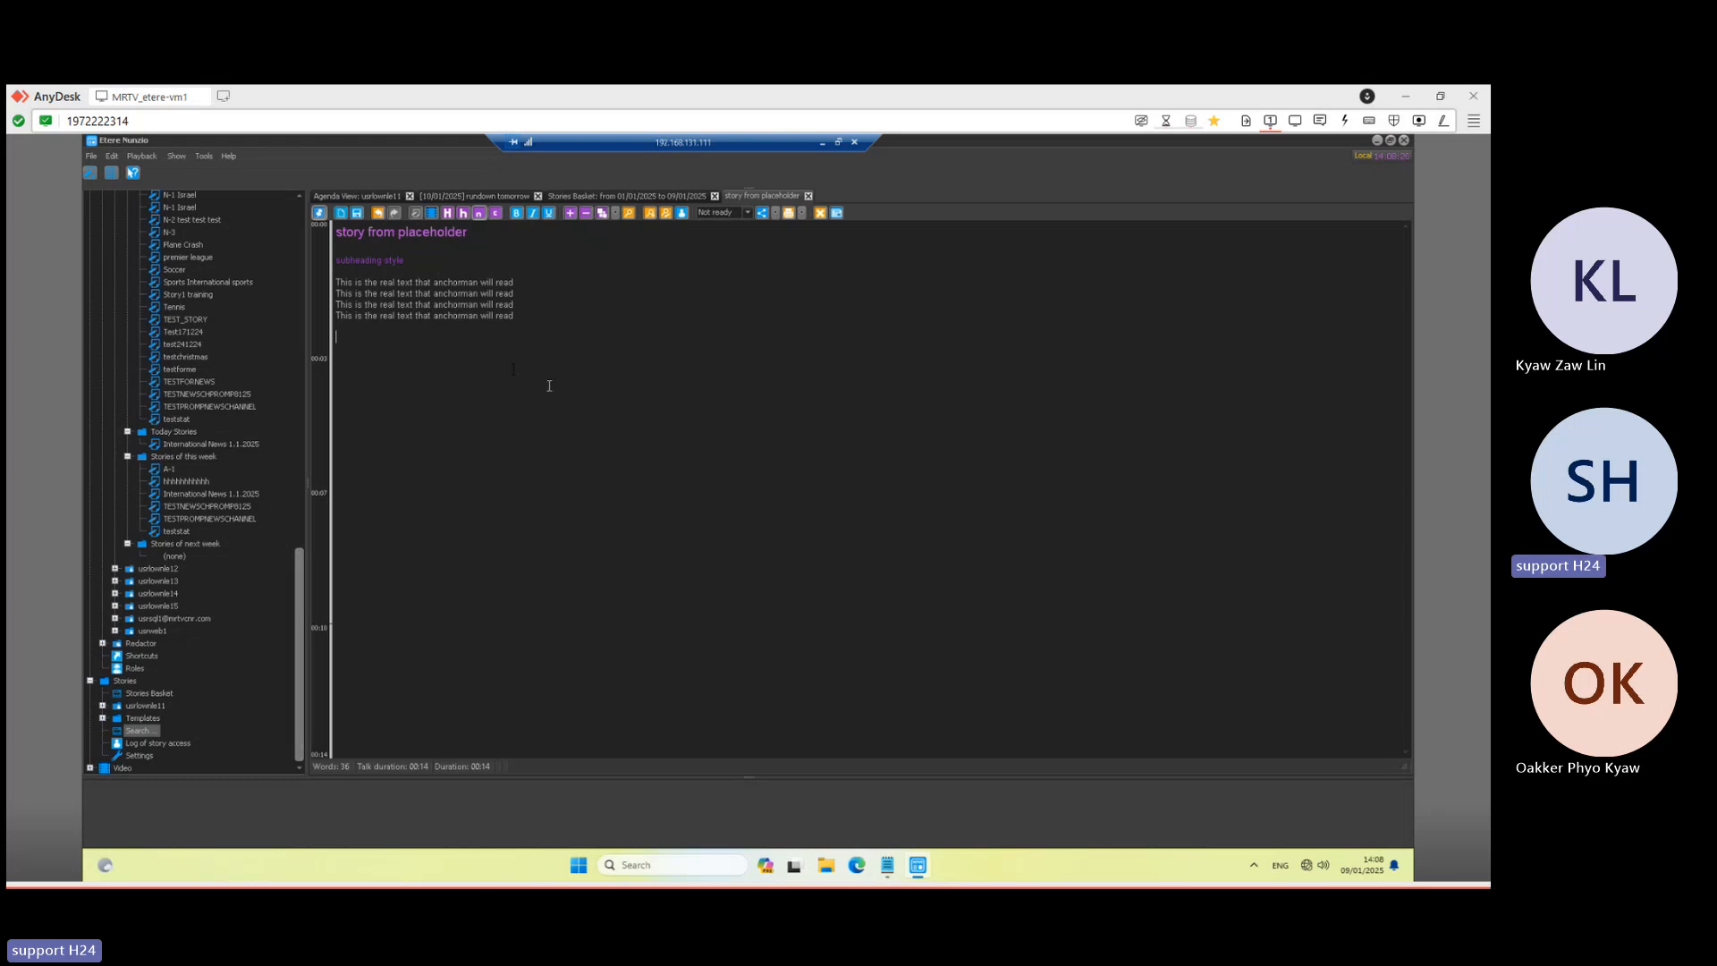
{"action": "left_click", "coordinate": [90, 769]}
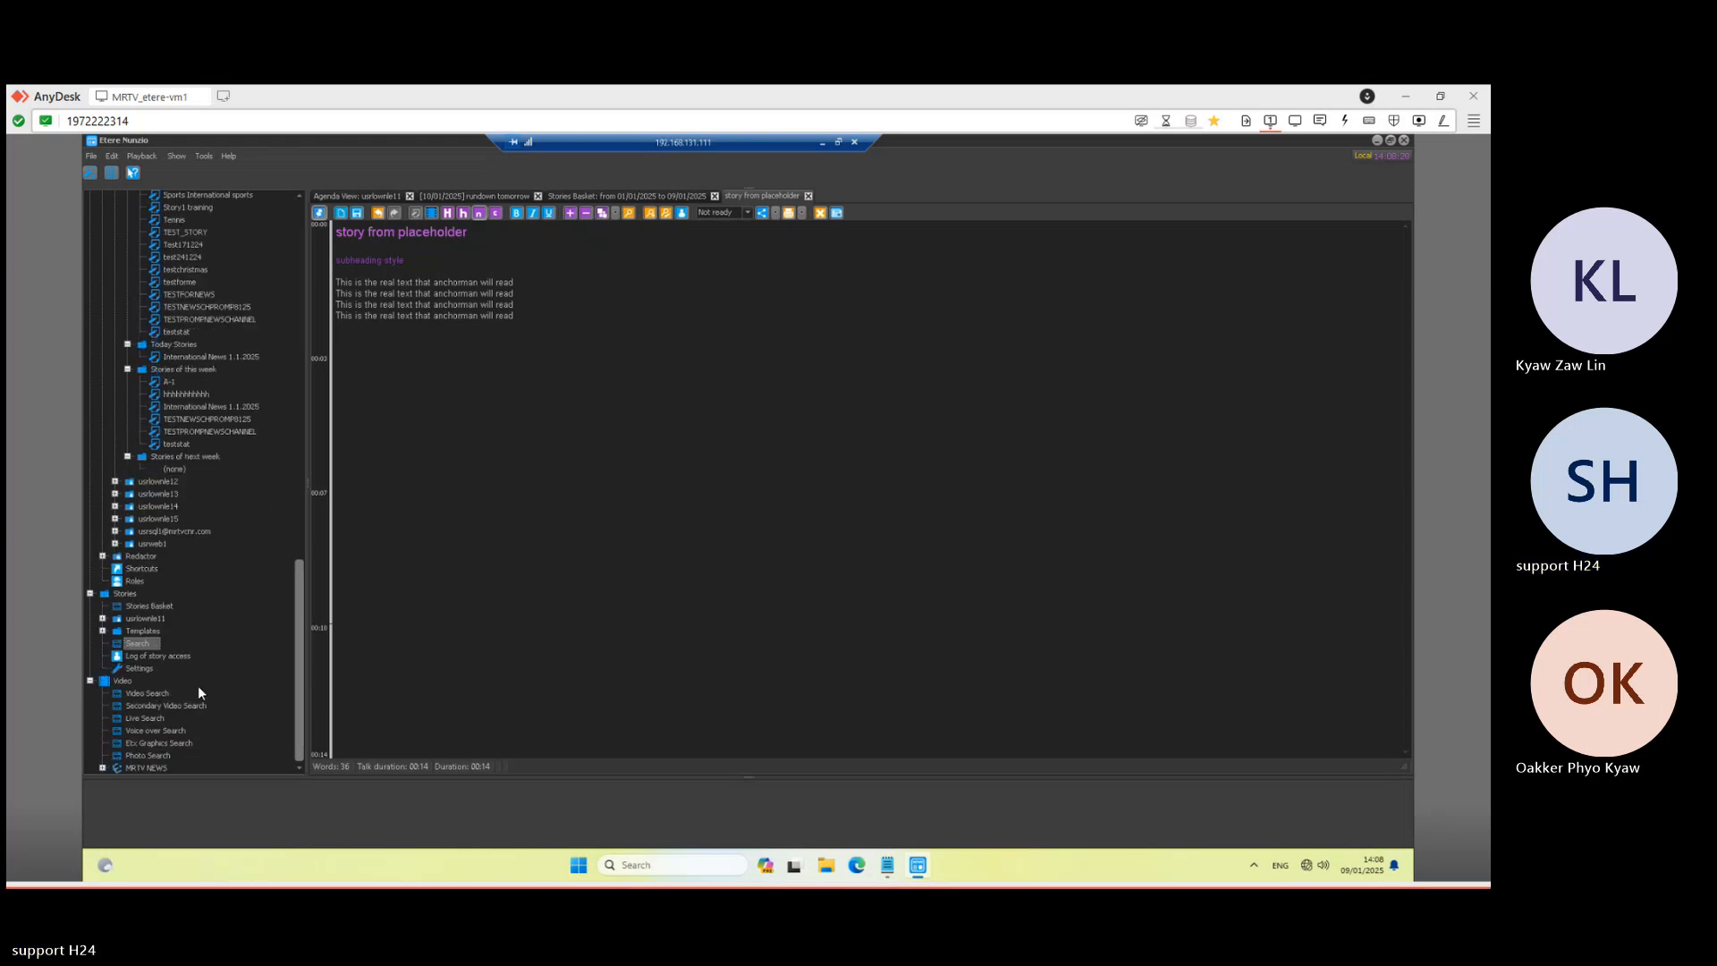
{"action": "left_click", "coordinate": [154, 694]}
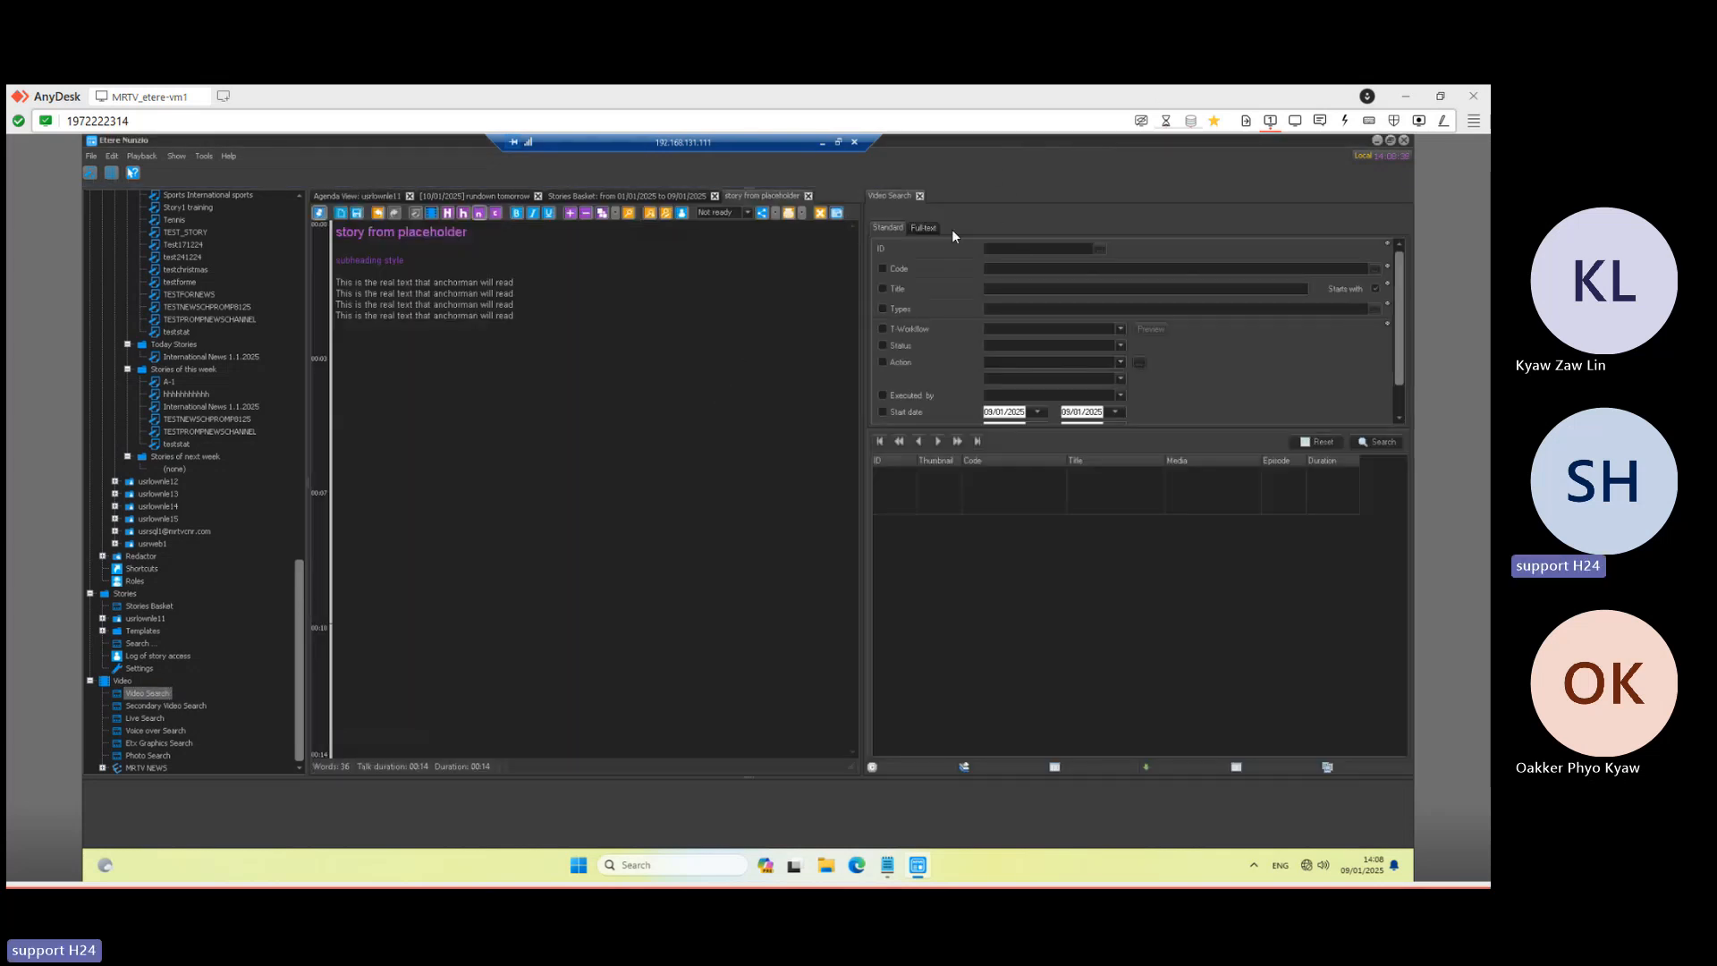
- Rerun the video search sorted by ID descending and select the AAAA clip, ID 1665
{"action": "left_click", "coordinate": [1381, 443]}
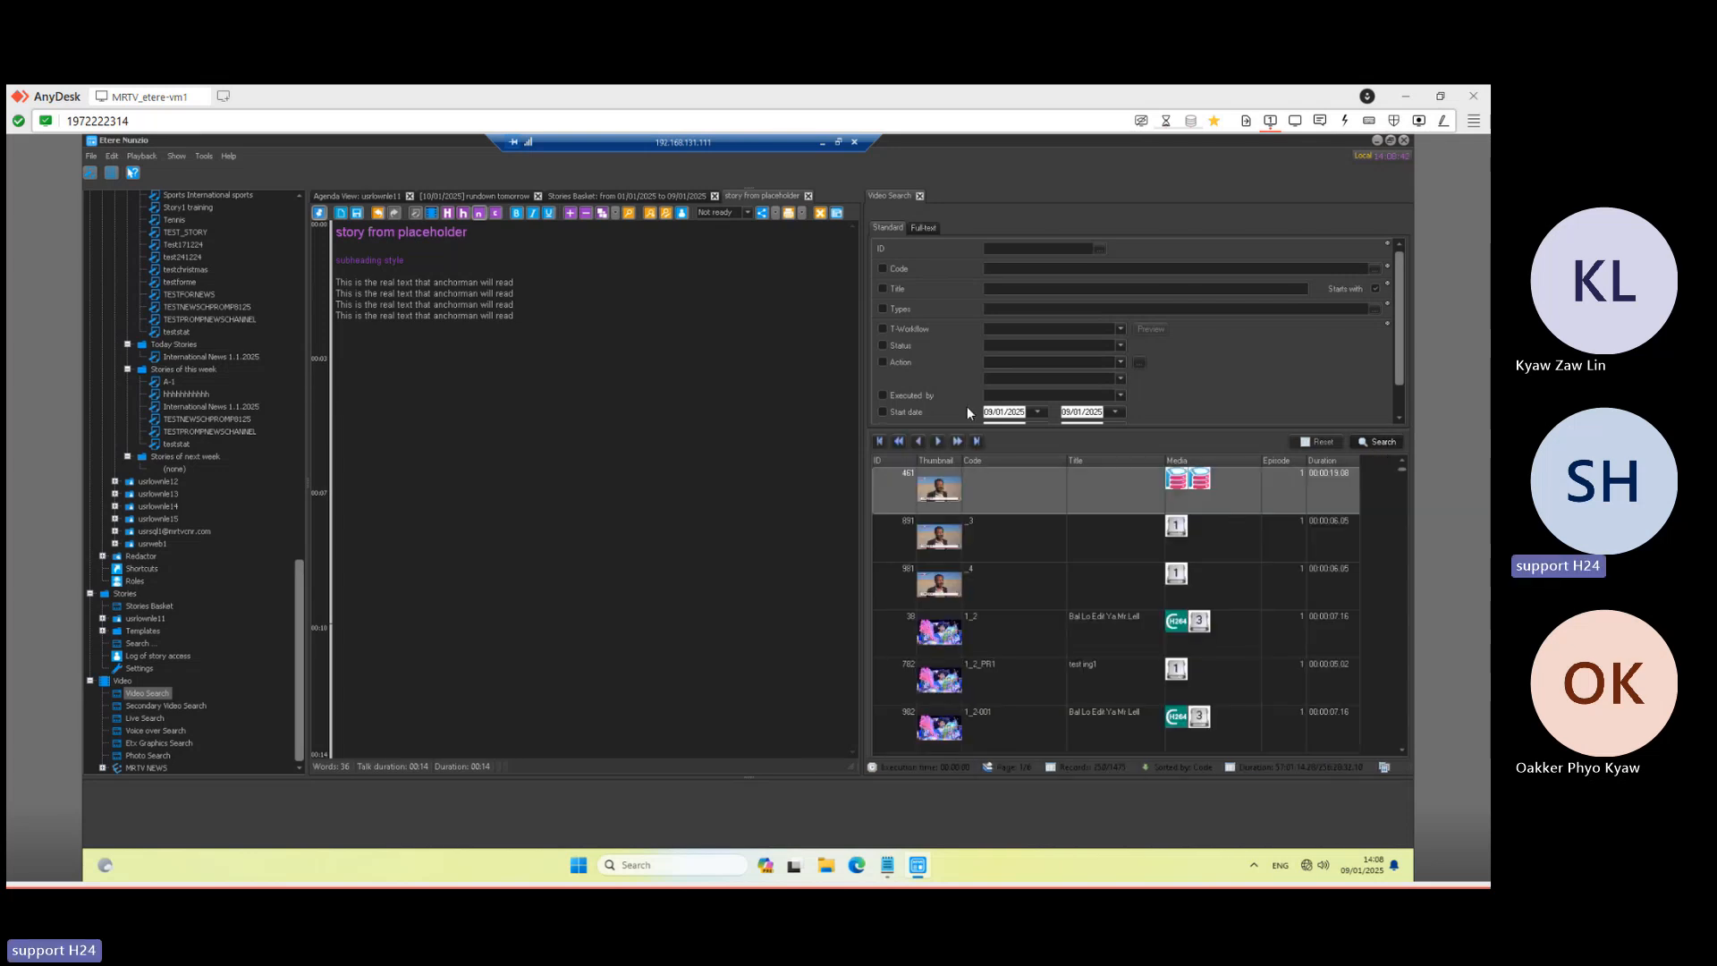
{"action": "left_click", "coordinate": [1210, 545]}
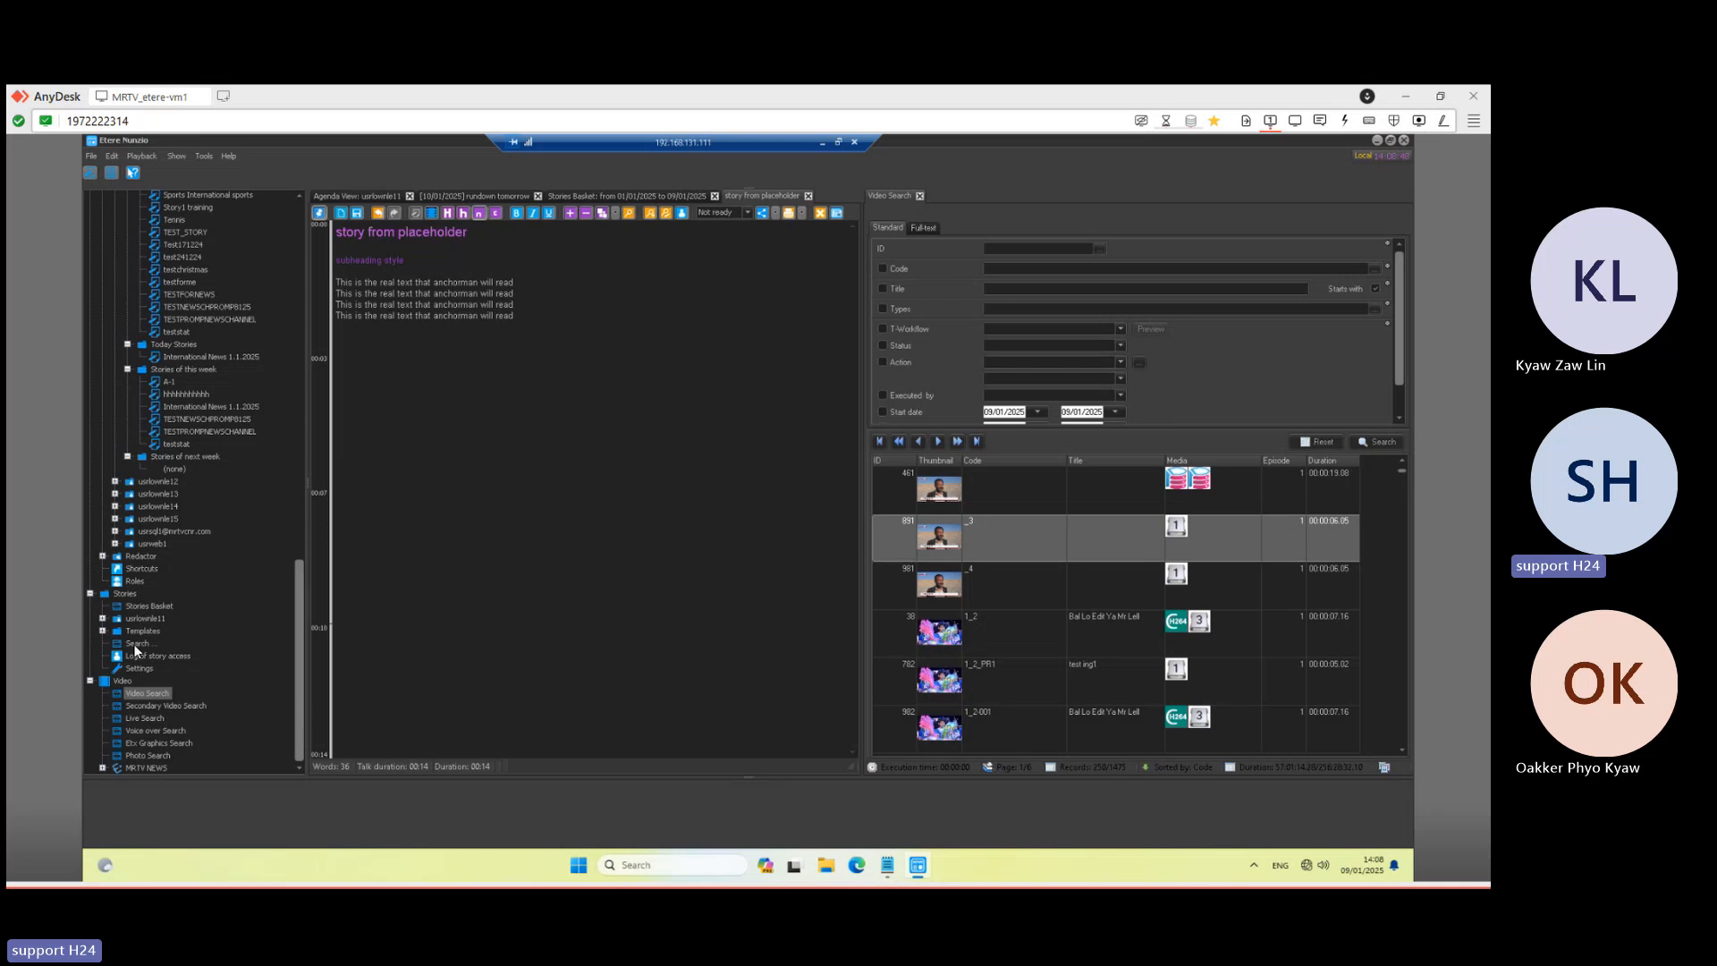
{"action": "left_click", "coordinate": [139, 645]}
{"action": "scroll", "coordinate": [1399, 346], "scroll_direction": "down", "scroll_amount": 1}
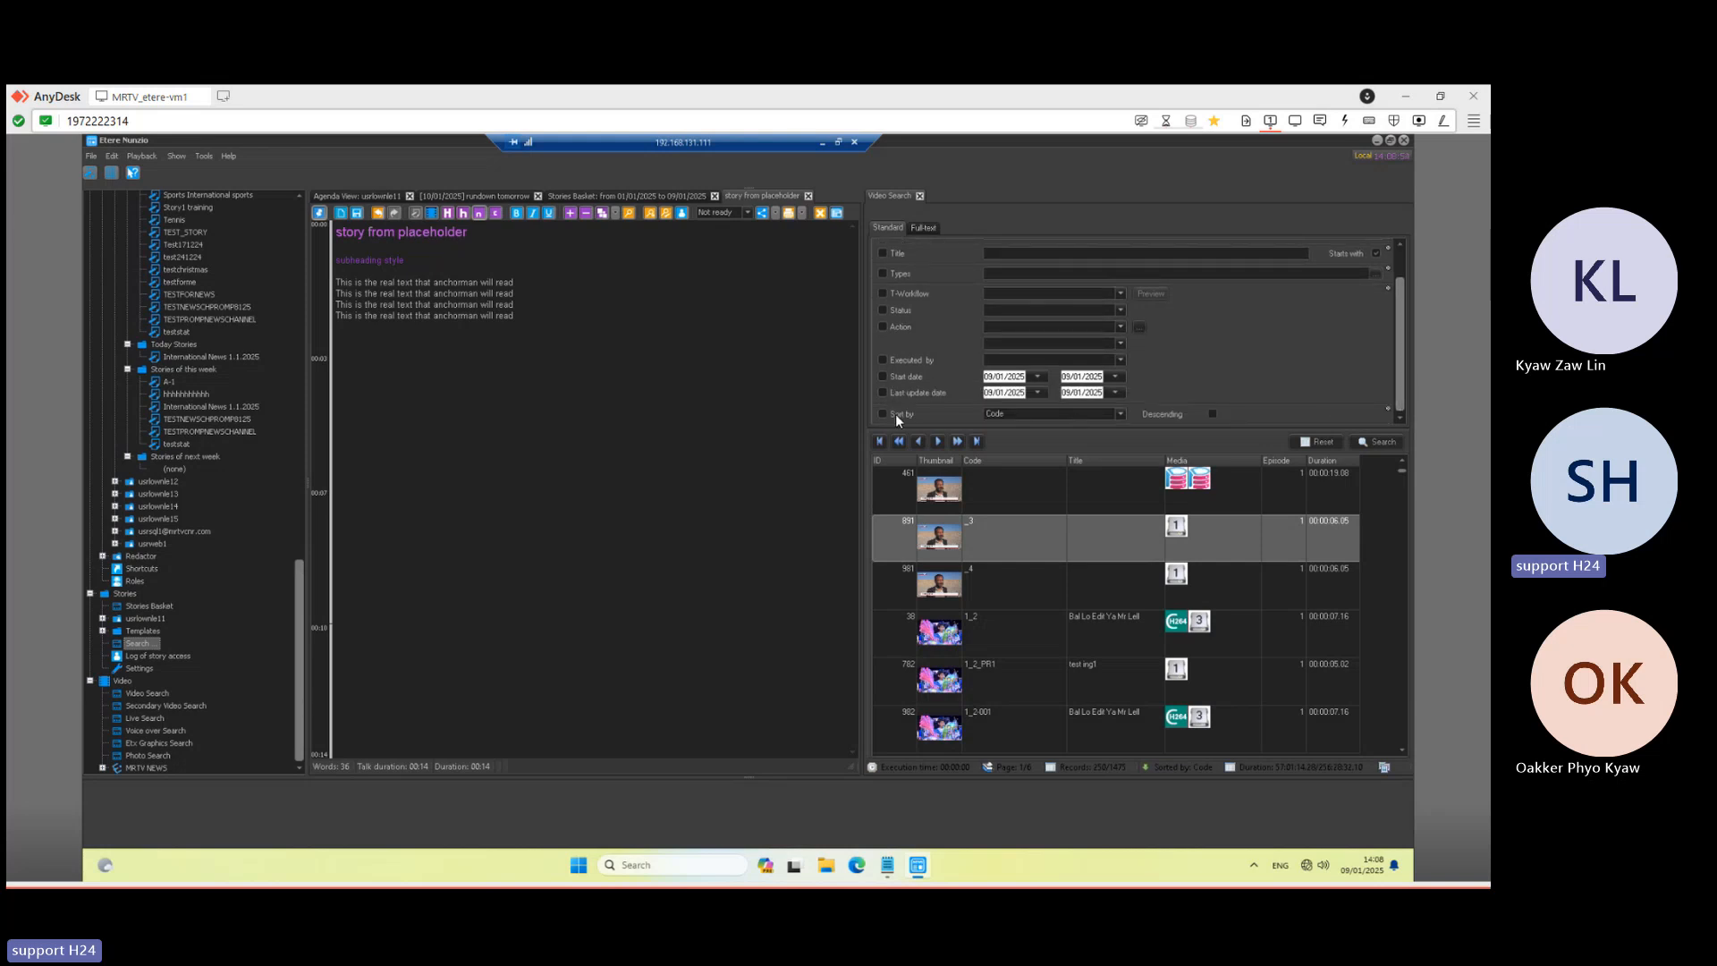
{"action": "left_click", "coordinate": [1116, 414]}
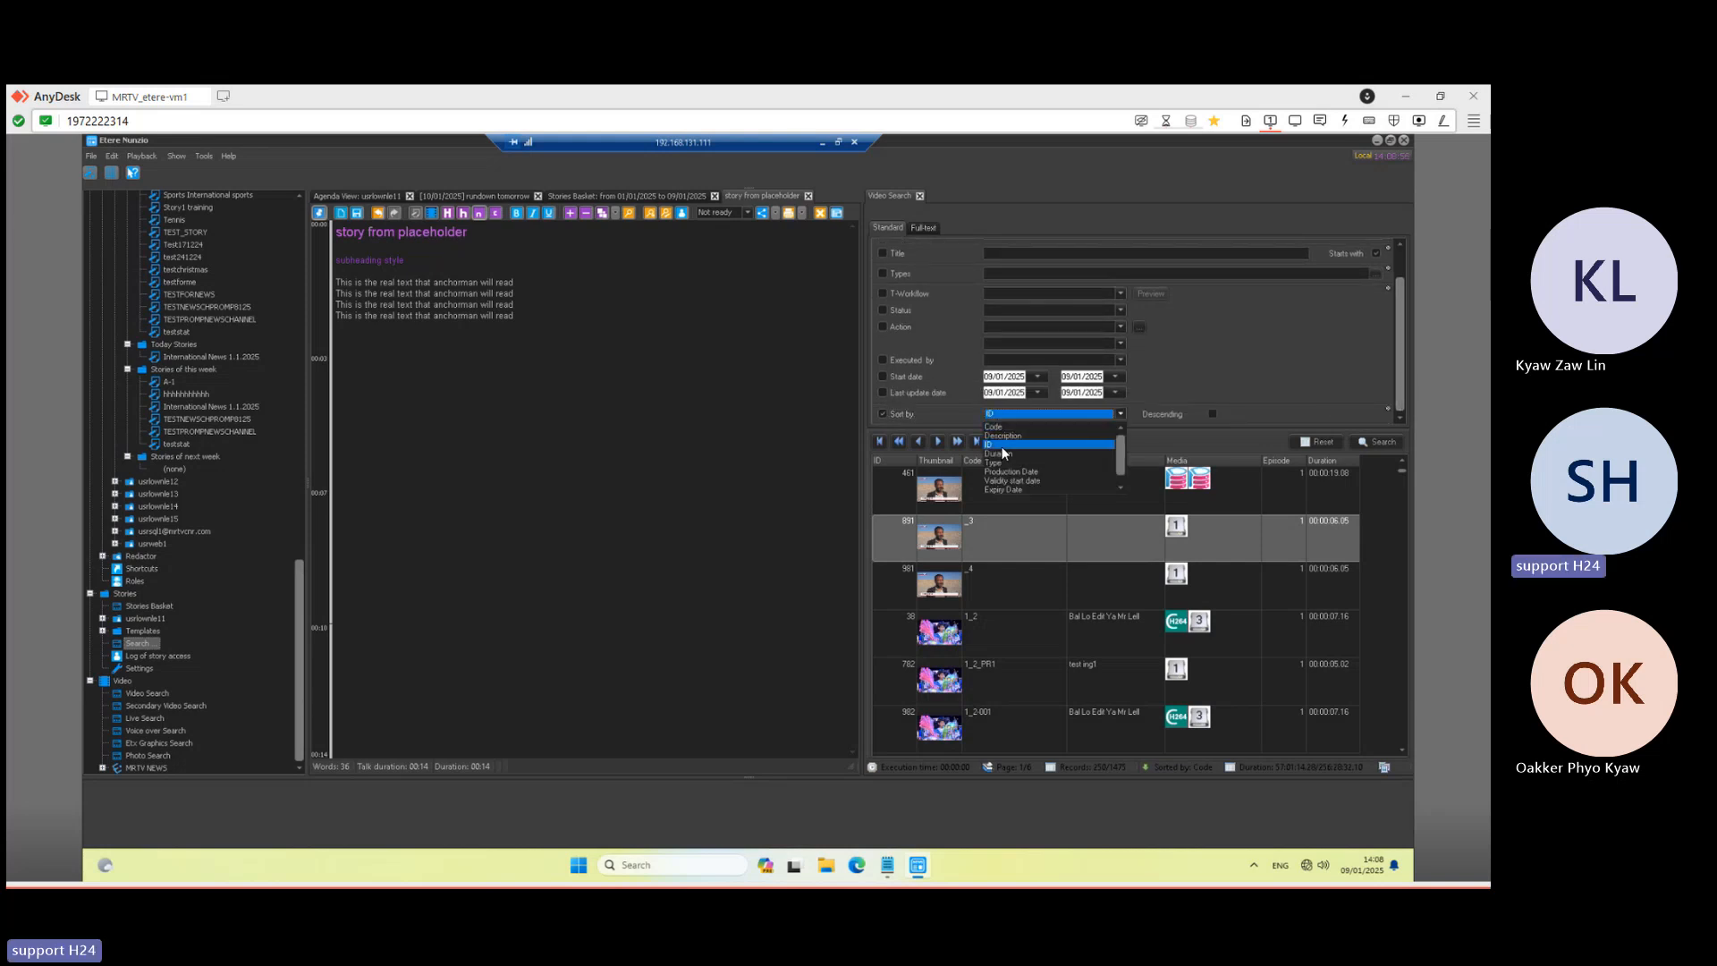
{"action": "left_click", "coordinate": [1209, 414]}
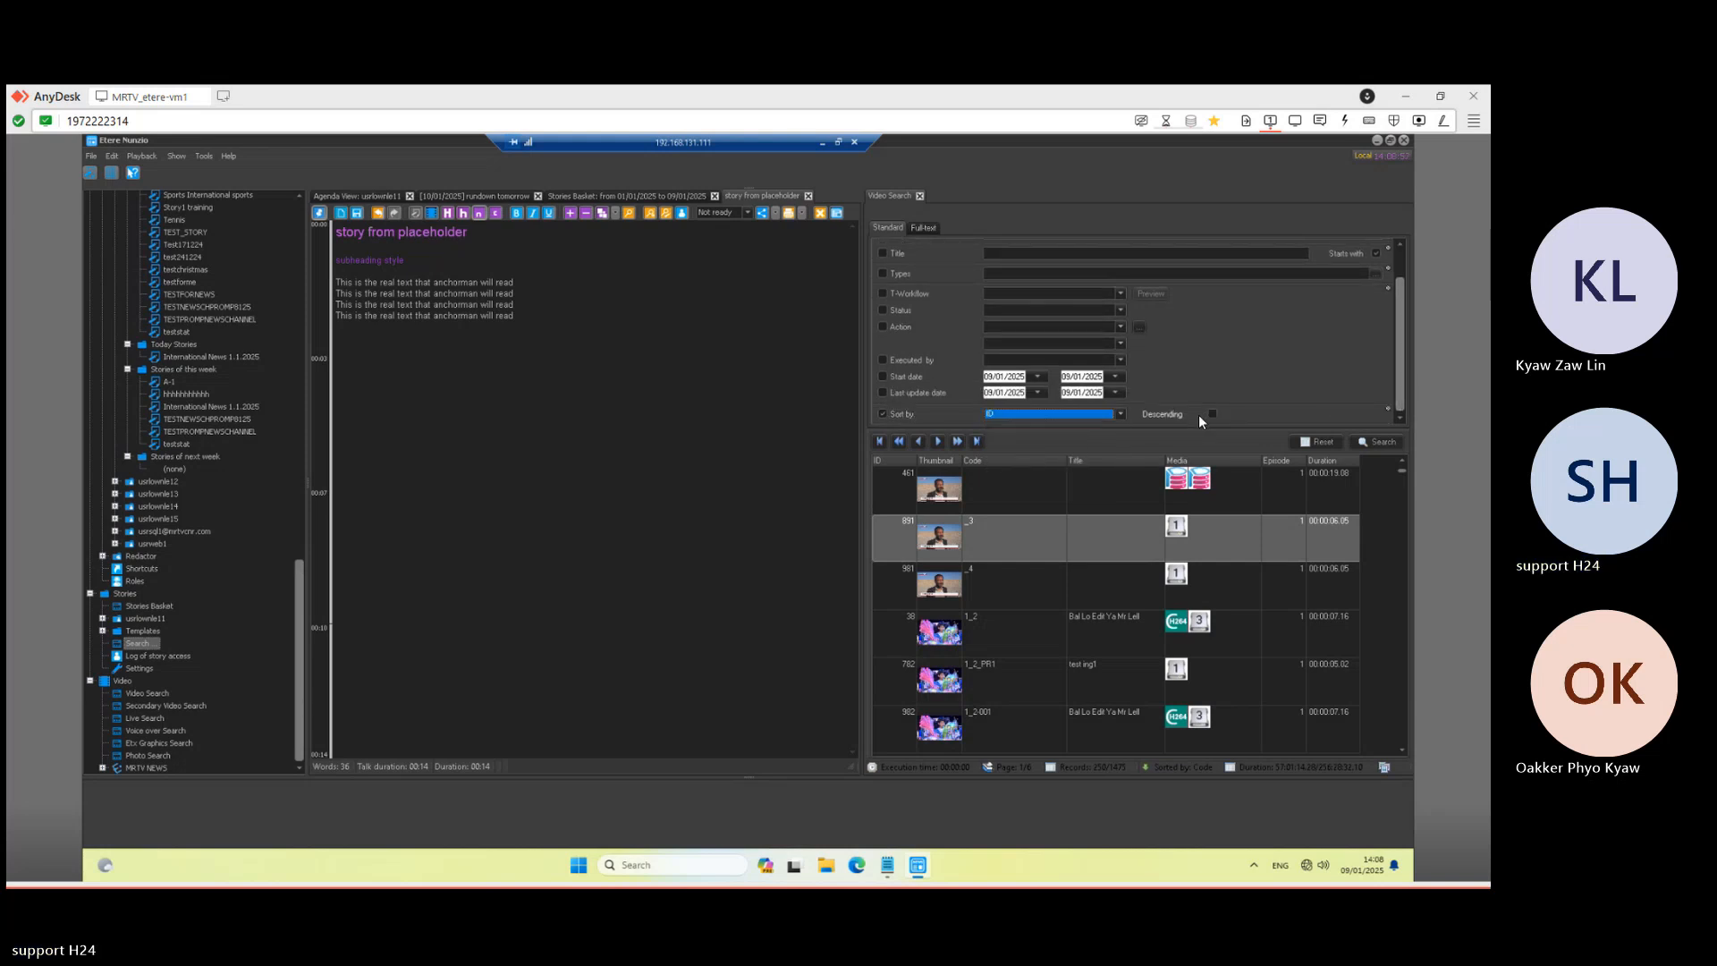
{"action": "left_click", "coordinate": [1379, 442]}
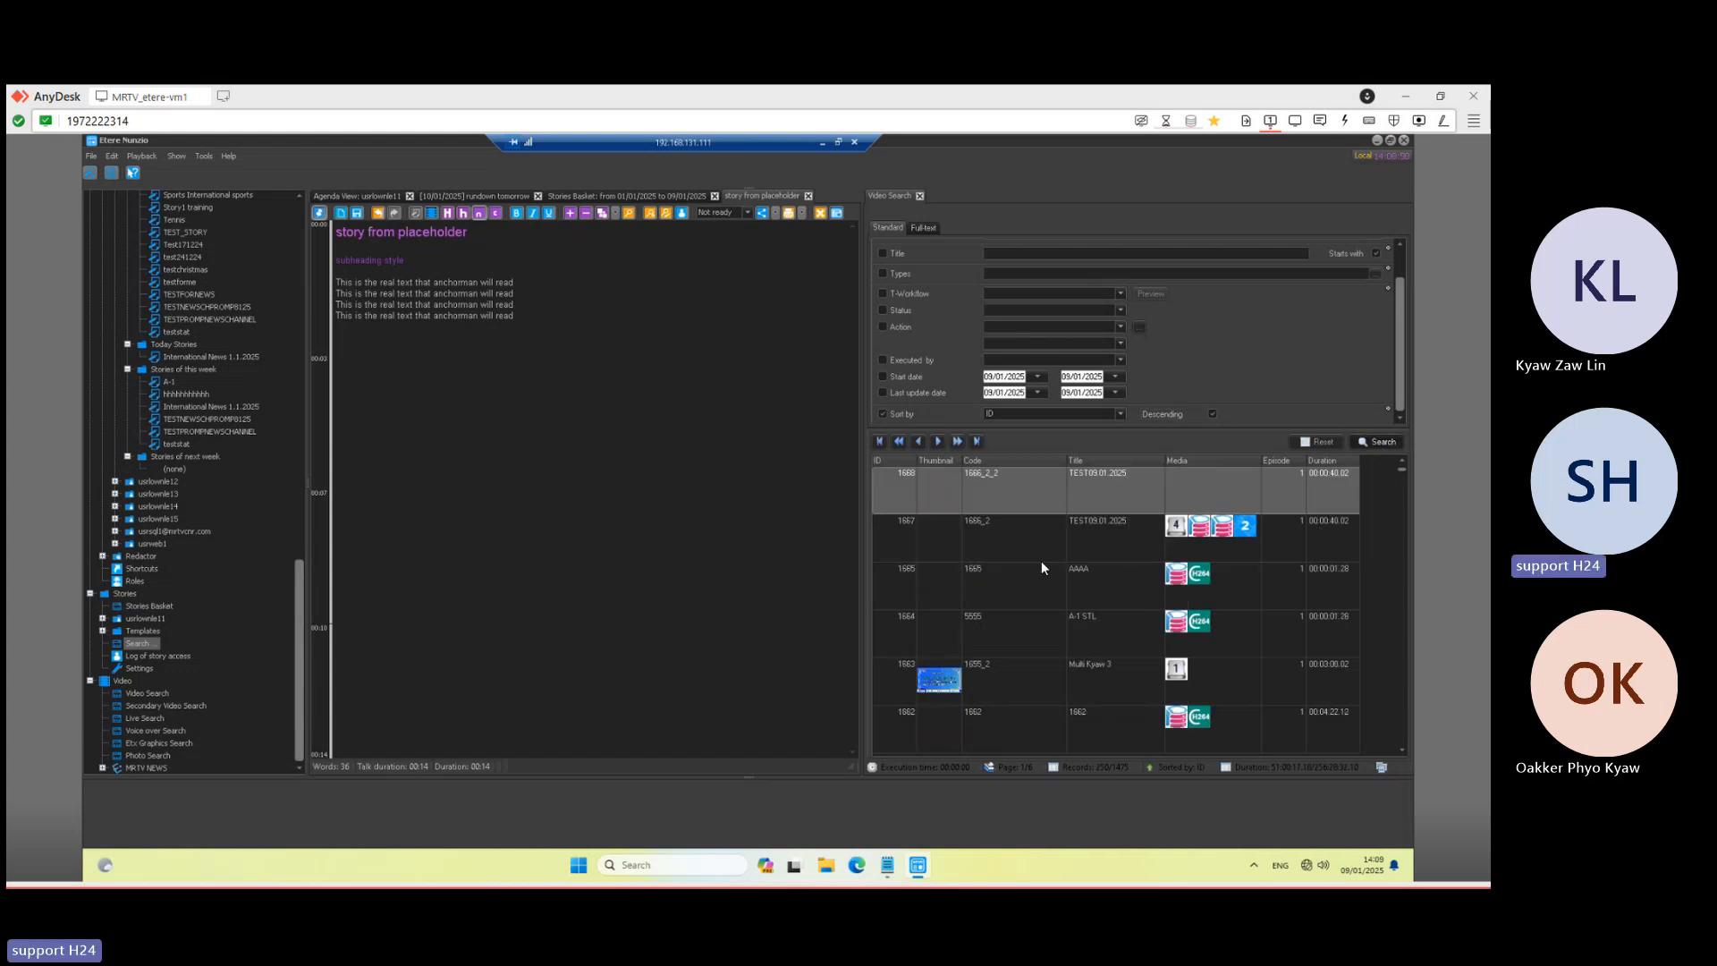
{"action": "left_click", "coordinate": [1042, 556]}
{"action": "left_click", "coordinate": [1025, 587]}
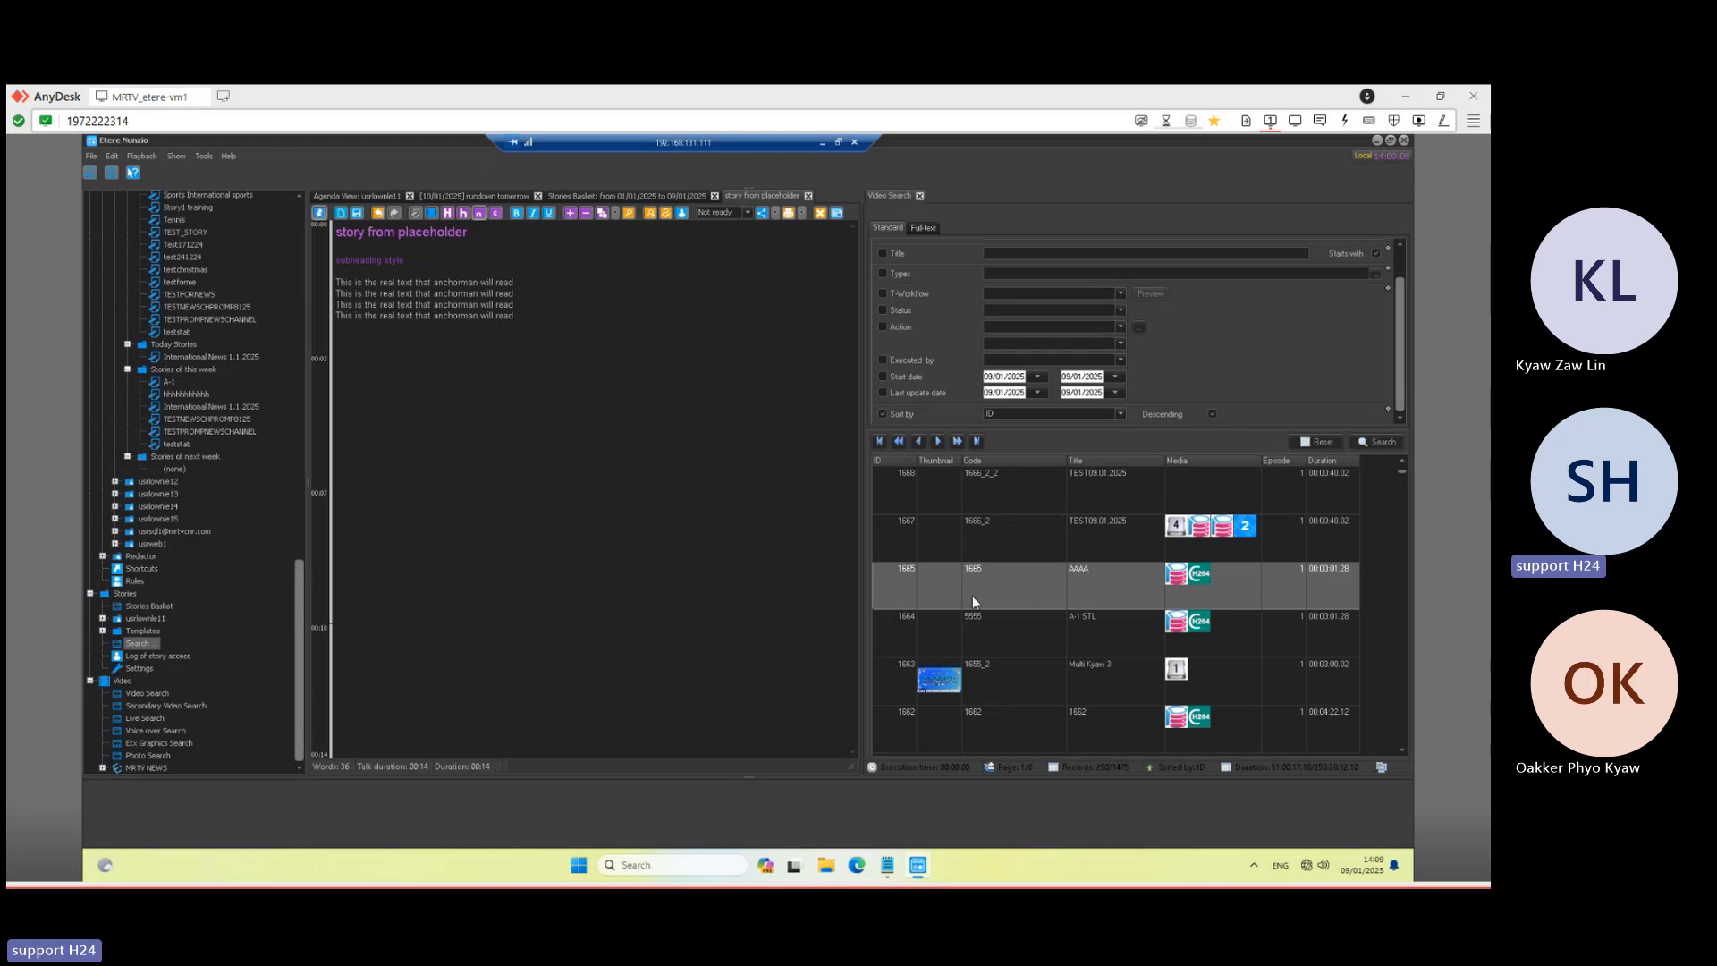
{"action": "left_click", "coordinate": [1080, 618]}
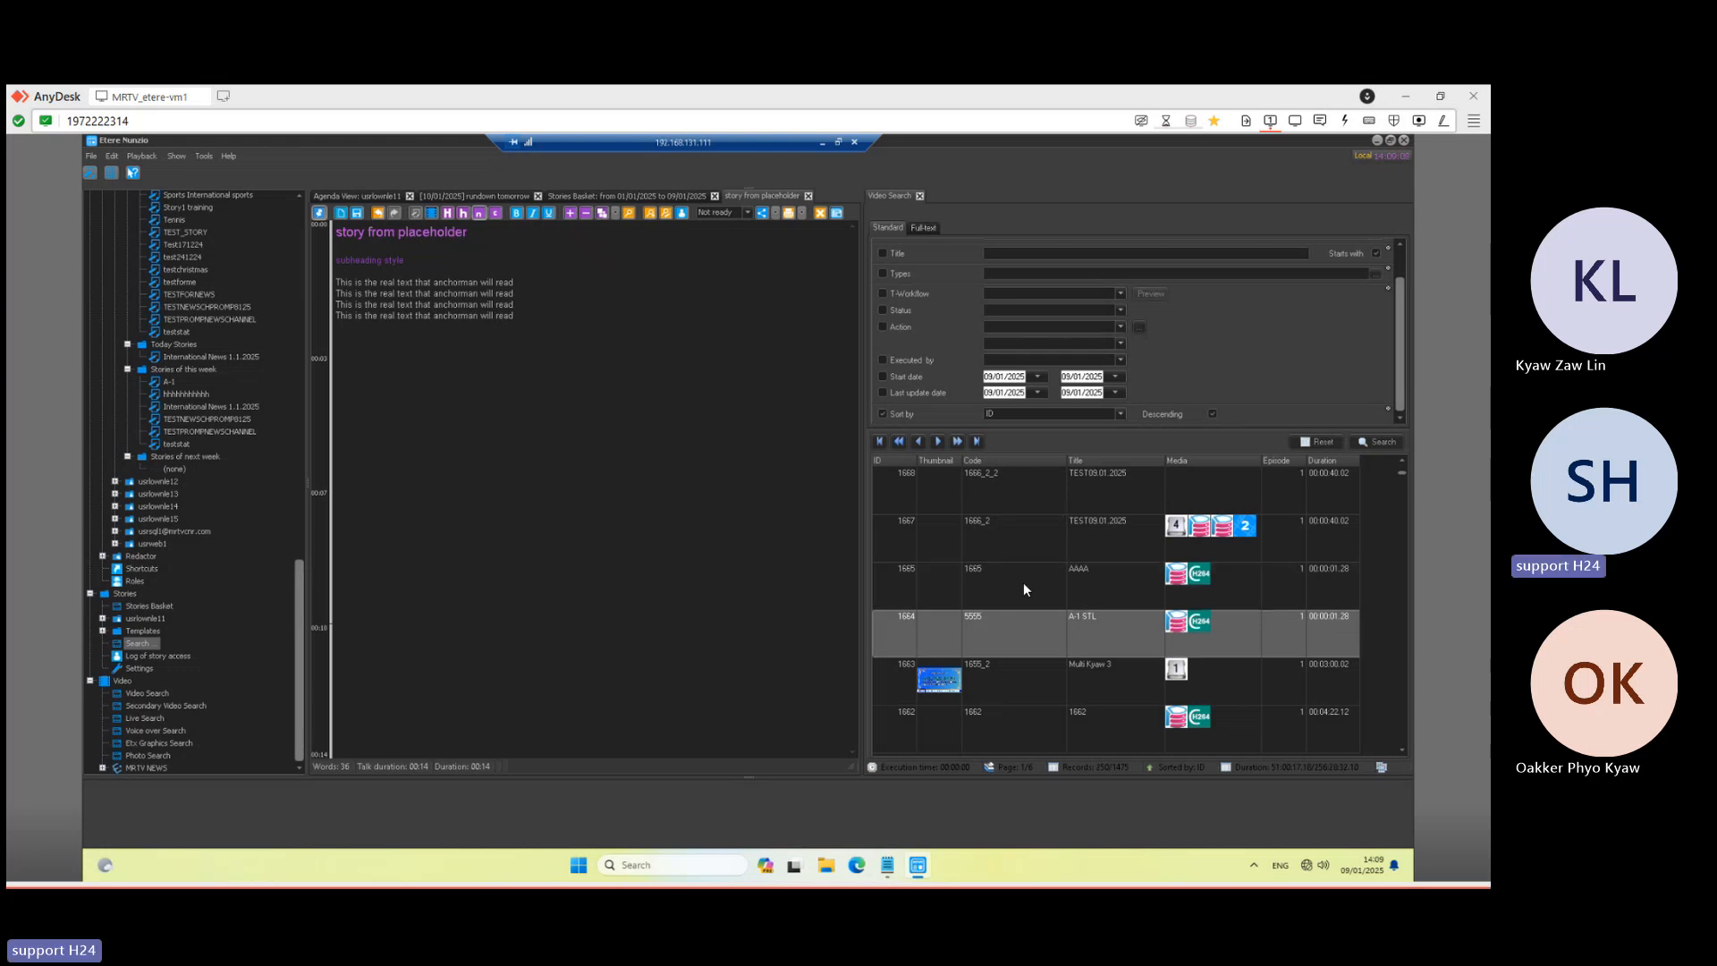
{"action": "left_click", "coordinate": [1024, 589]}
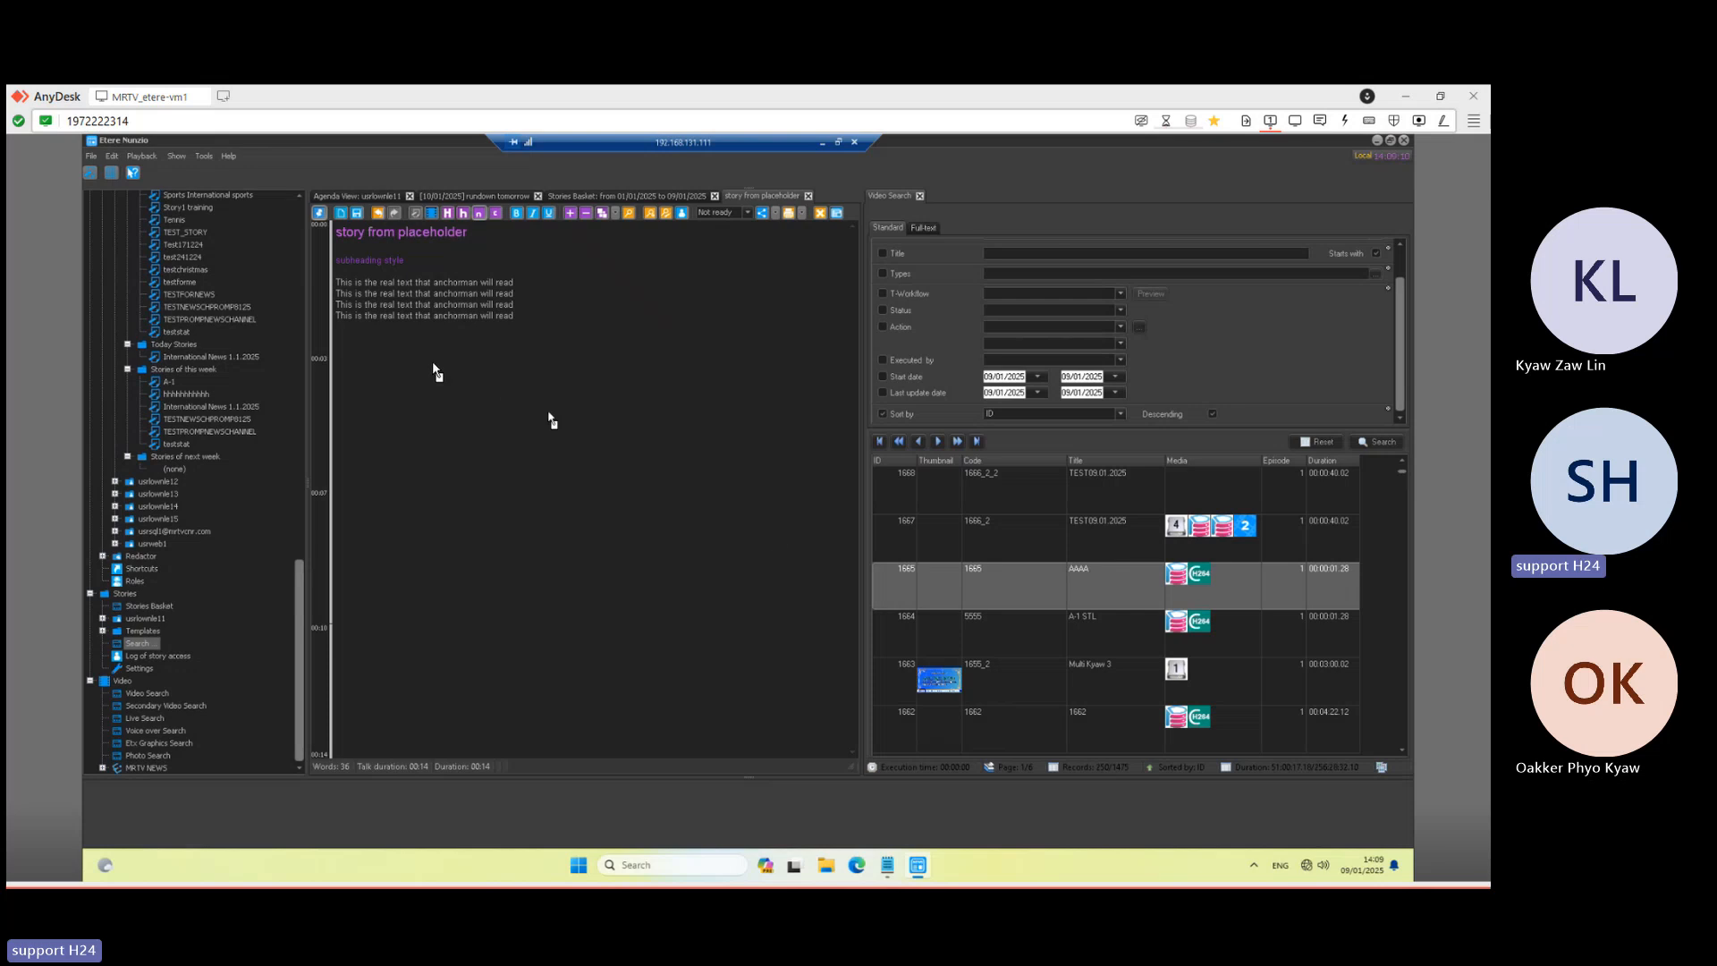
- Insert the AAAA clip (ID 1665) and add four 'writing words to make it longer' lines below
{"action": "left_click_drag", "start_coordinate": [425, 369], "coordinate": [423, 361]}
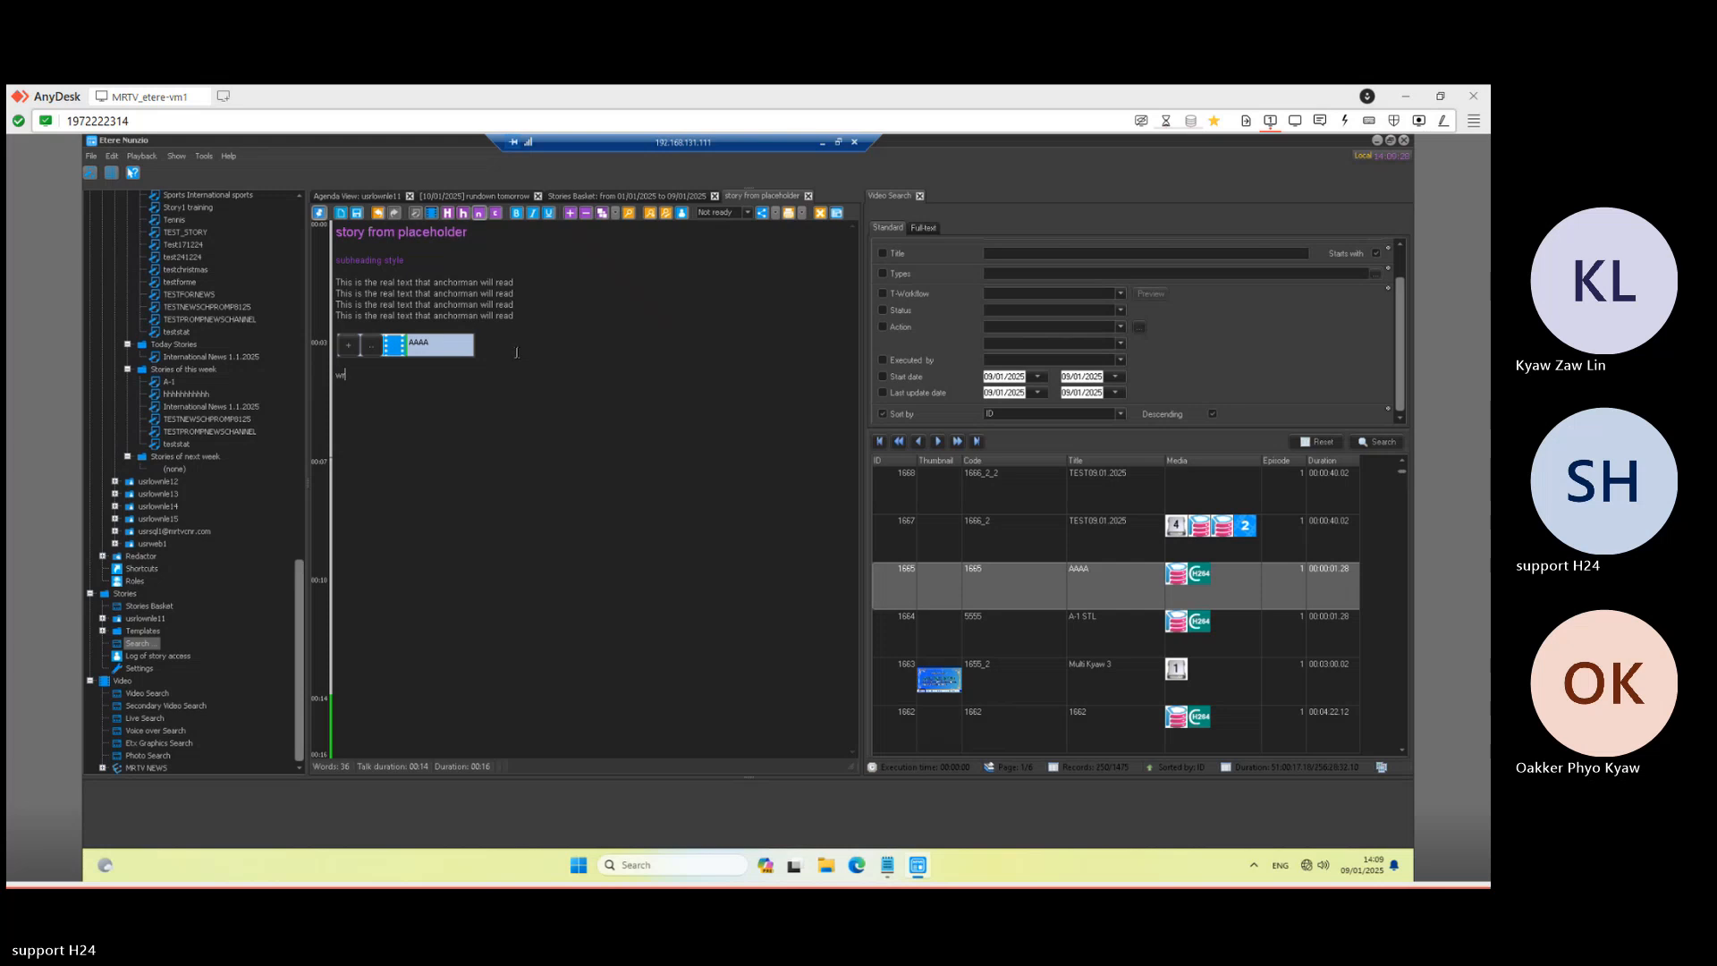
{"action": "type", "text": "rinting words to make it longer"}
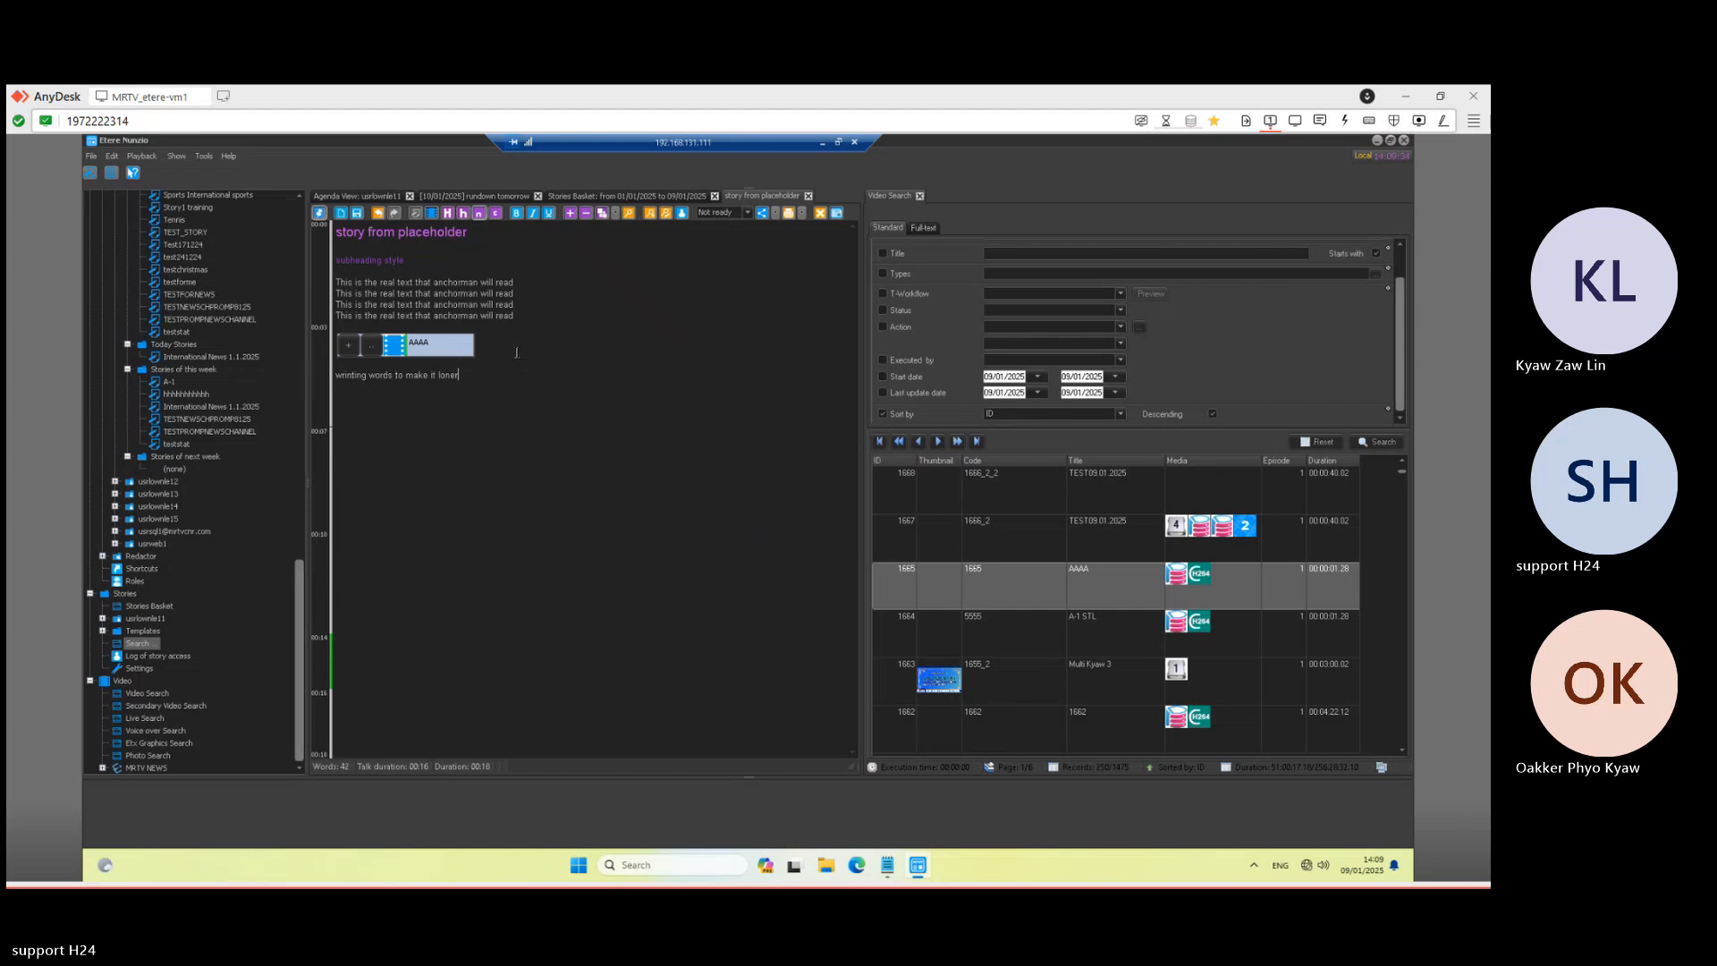
{"action": "key", "text": "shift+Home"}
{"action": "key", "text": "ctrl+c"}
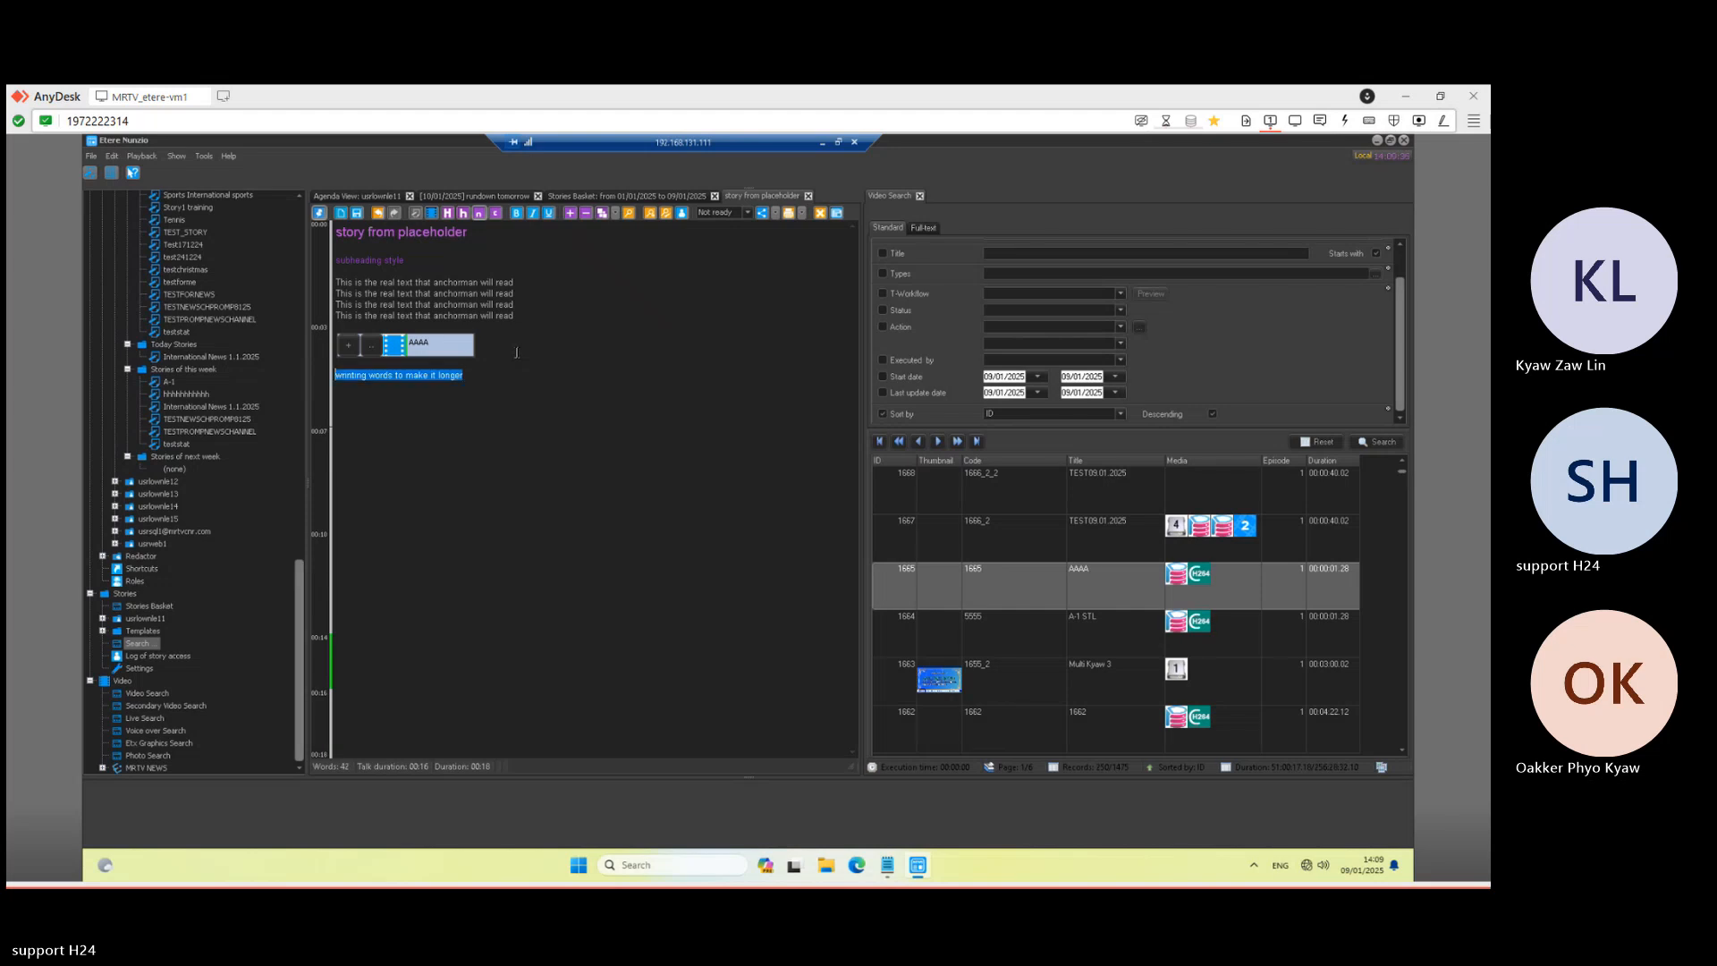
{"action": "key", "text": "End"}
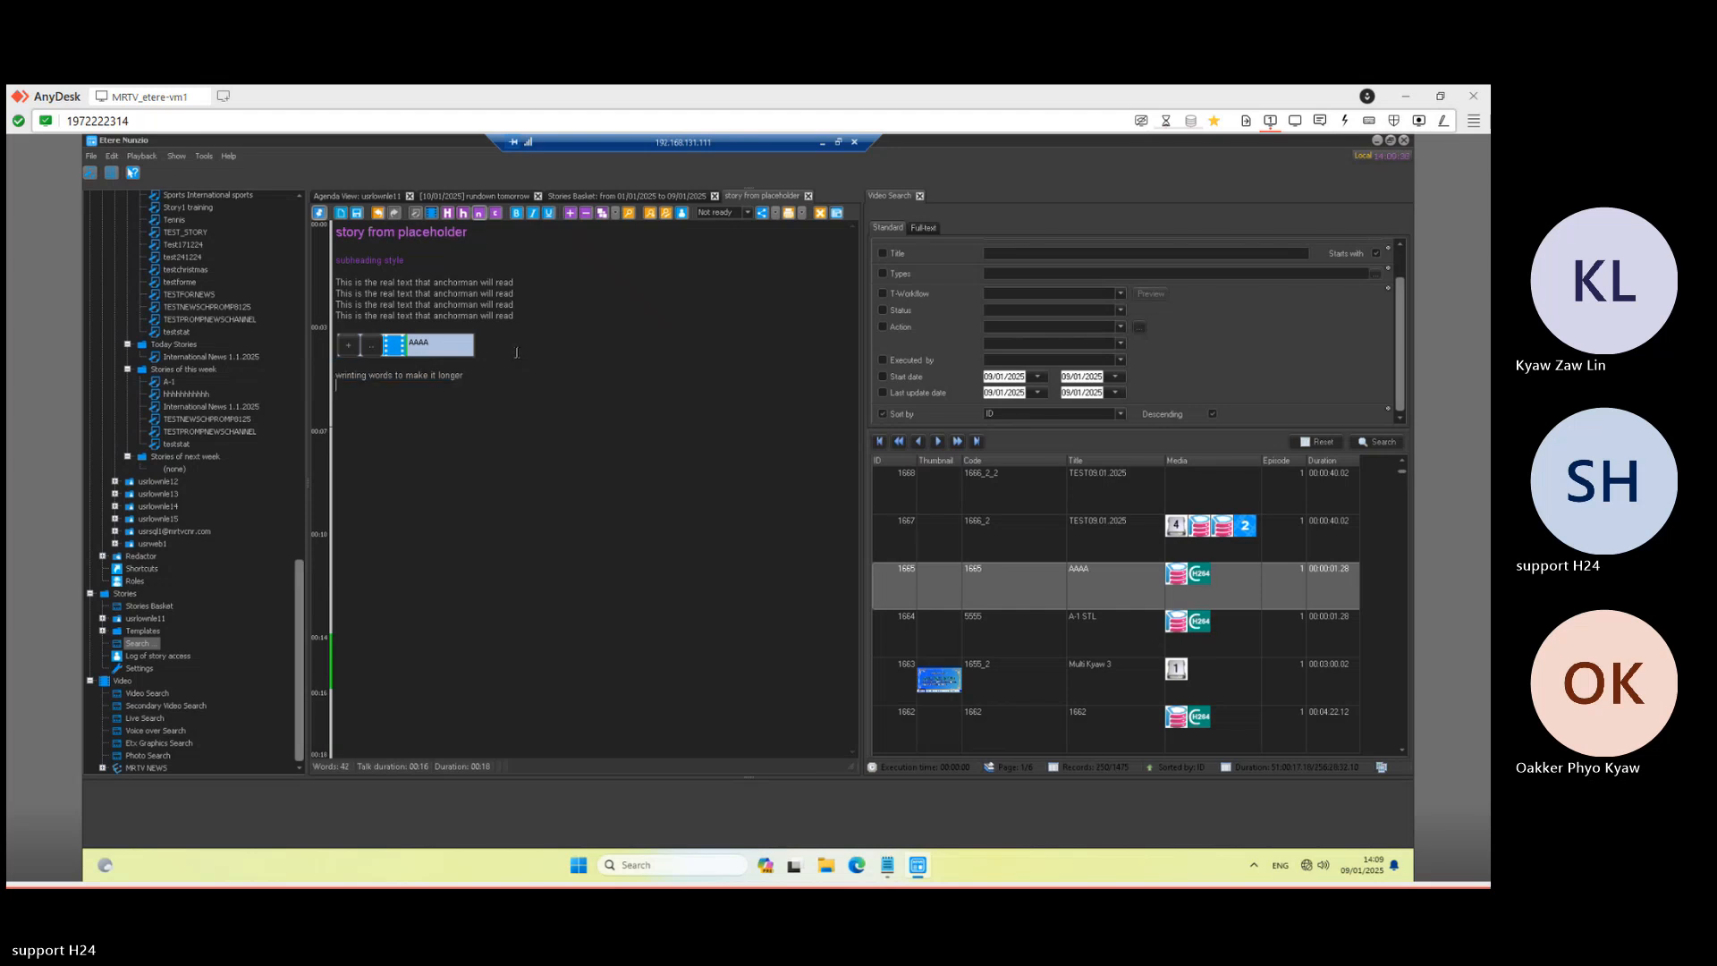
{"action": "key", "text": "Return"}
{"action": "key", "text": "ctrl+v"}
{"action": "key", "text": "ctrl+v"}
{"action": "key", "text": "Return"}
{"action": "key", "text": "ctrl+v"}
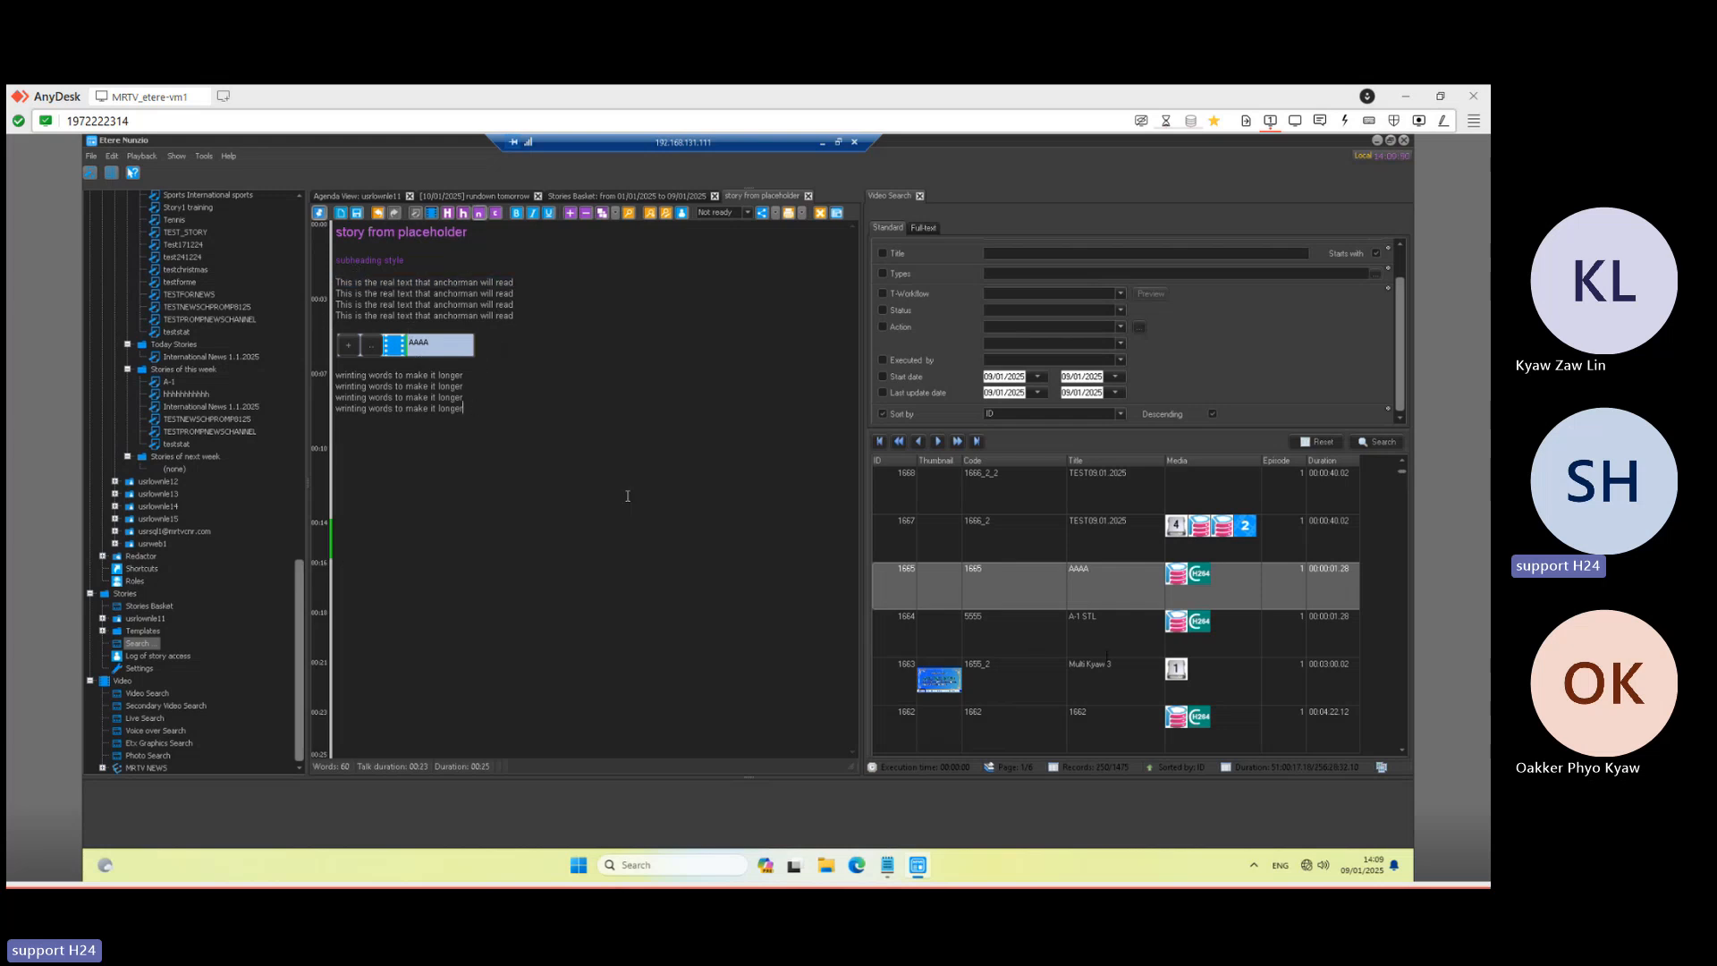
- Add clips A-1 STL (1664) and 1662 after the text, with 1662 placed before A-1 STL
{"action": "left_click", "coordinate": [1134, 644]}
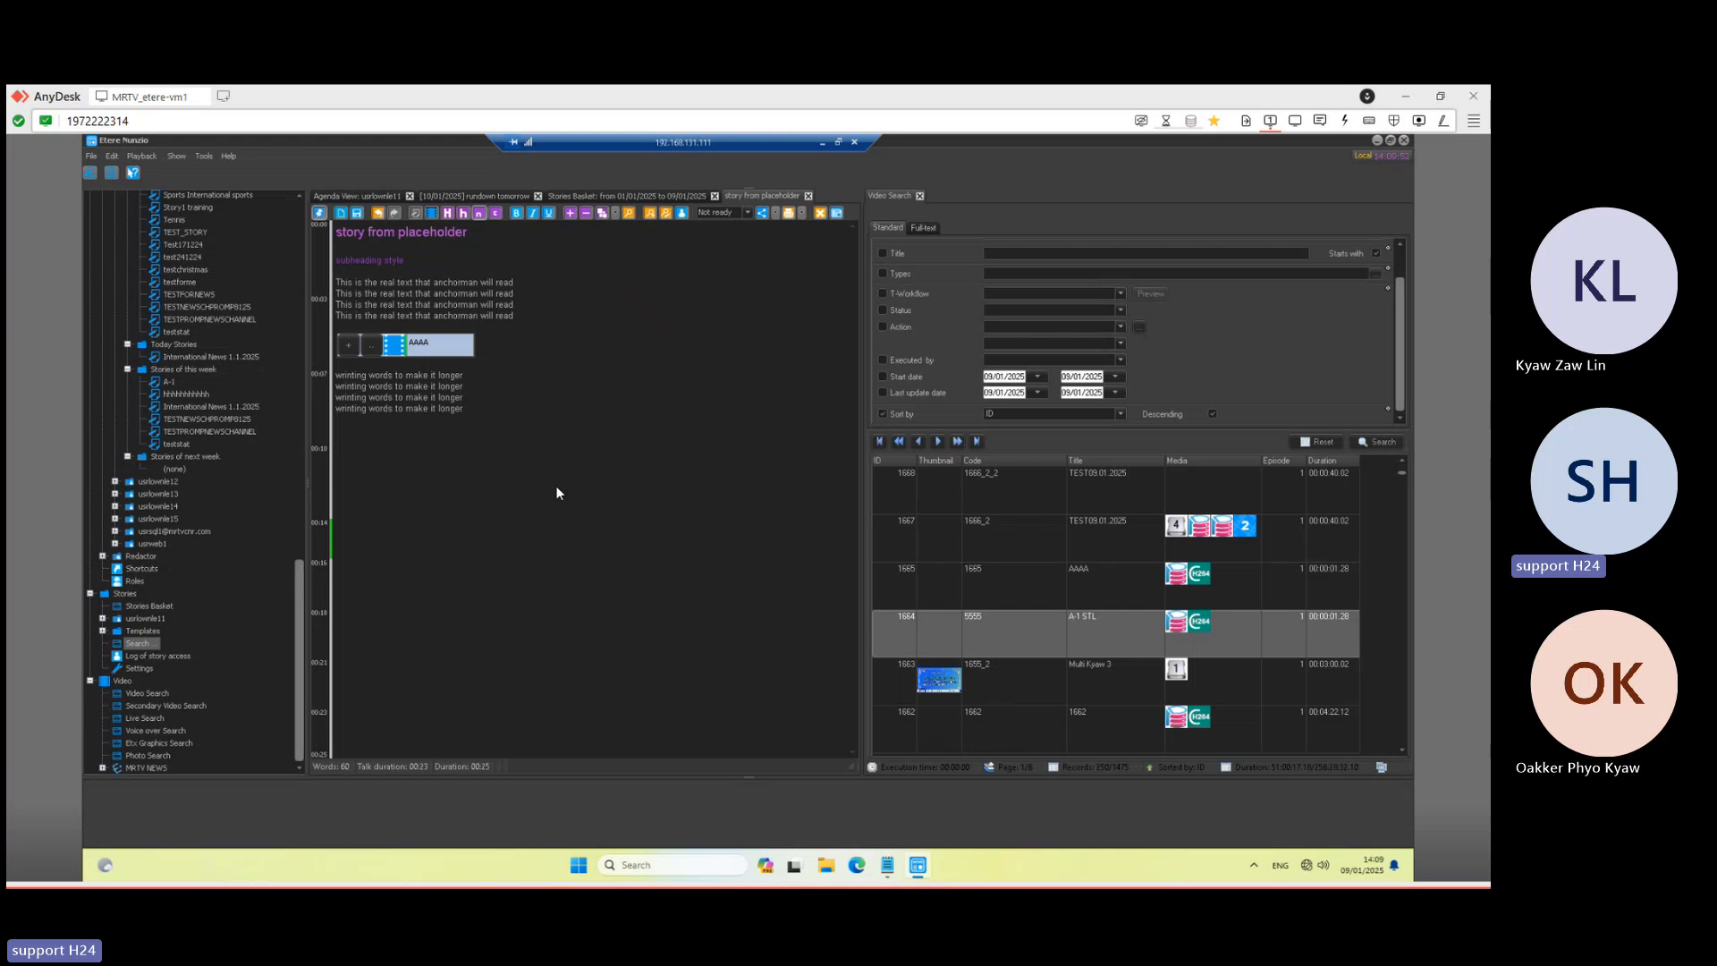
{"action": "left_click_drag", "start_coordinate": [556, 487], "coordinate": [431, 448]}
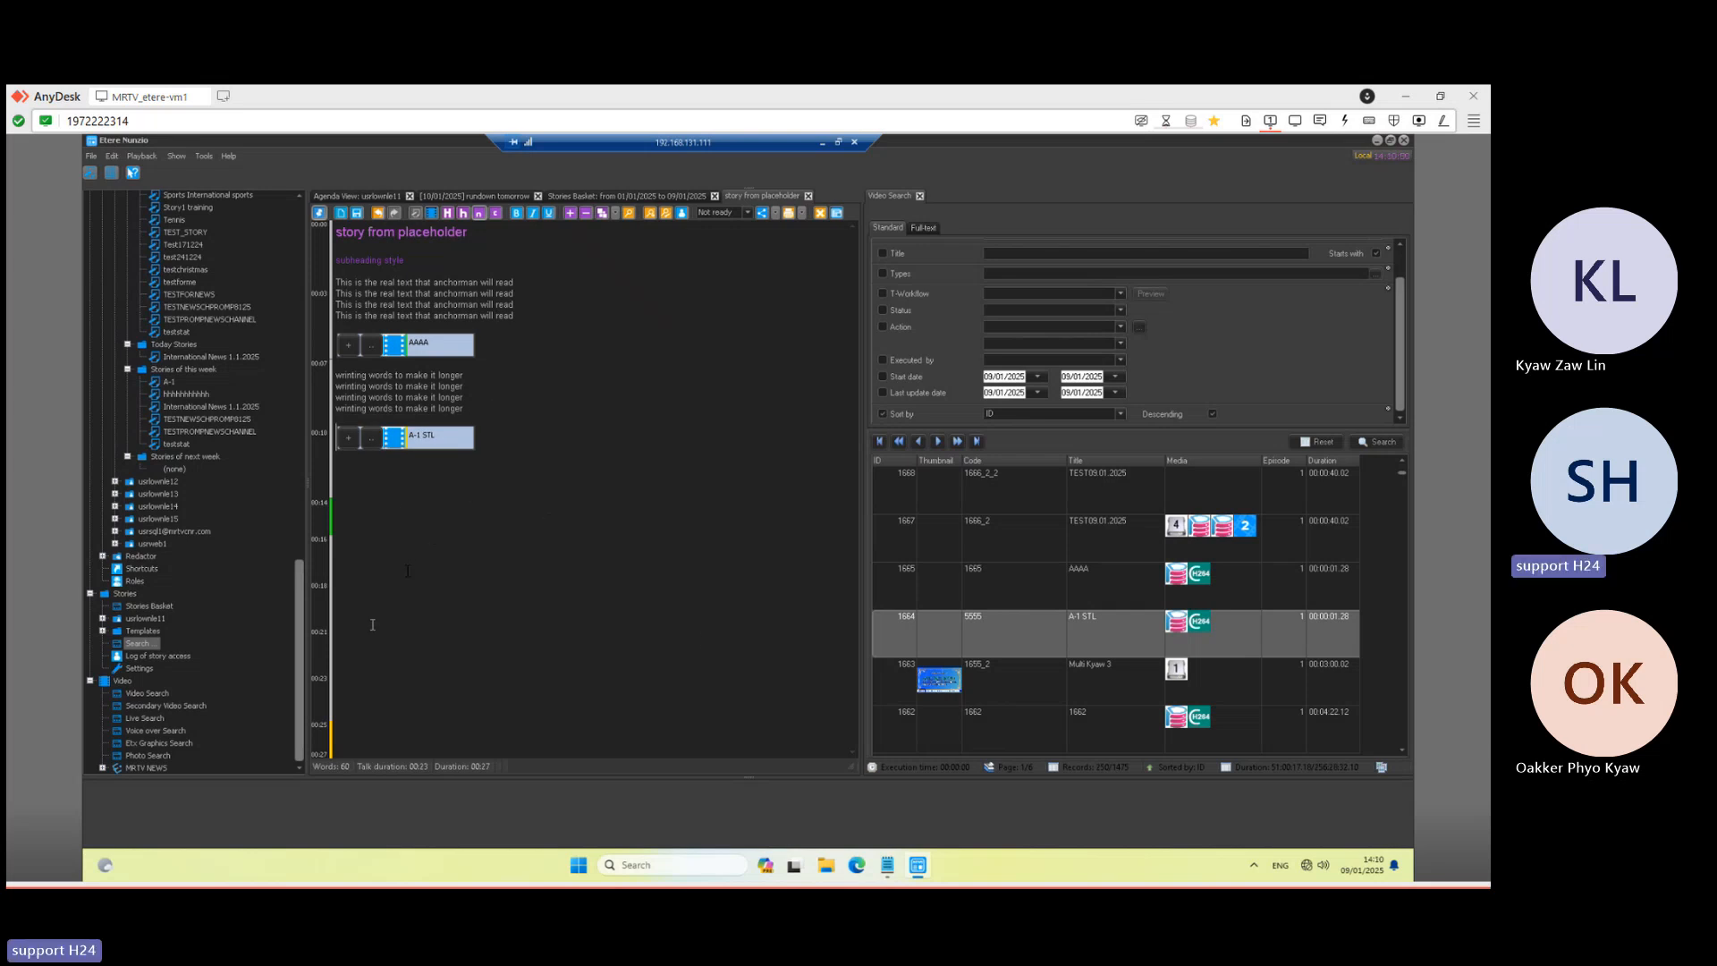
{"action": "left_click", "coordinate": [1125, 731]}
{"action": "left_click_drag", "start_coordinate": [547, 620], "coordinate": [545, 613]}
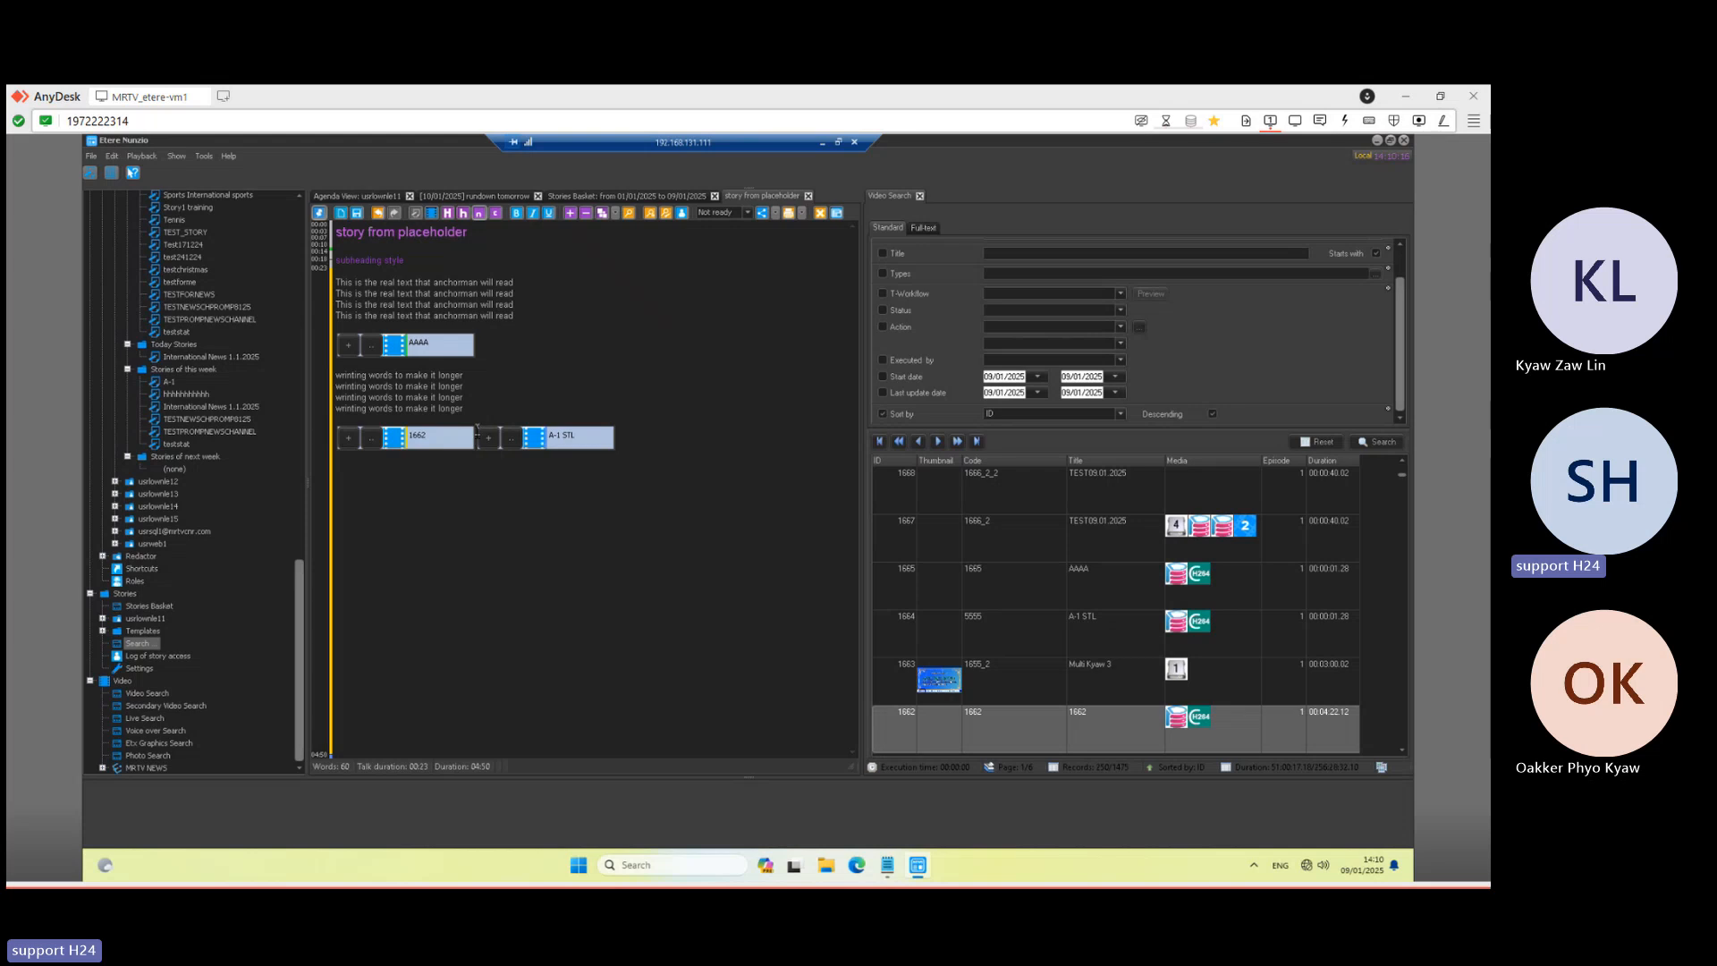
{"action": "key", "text": "BackSpace"}
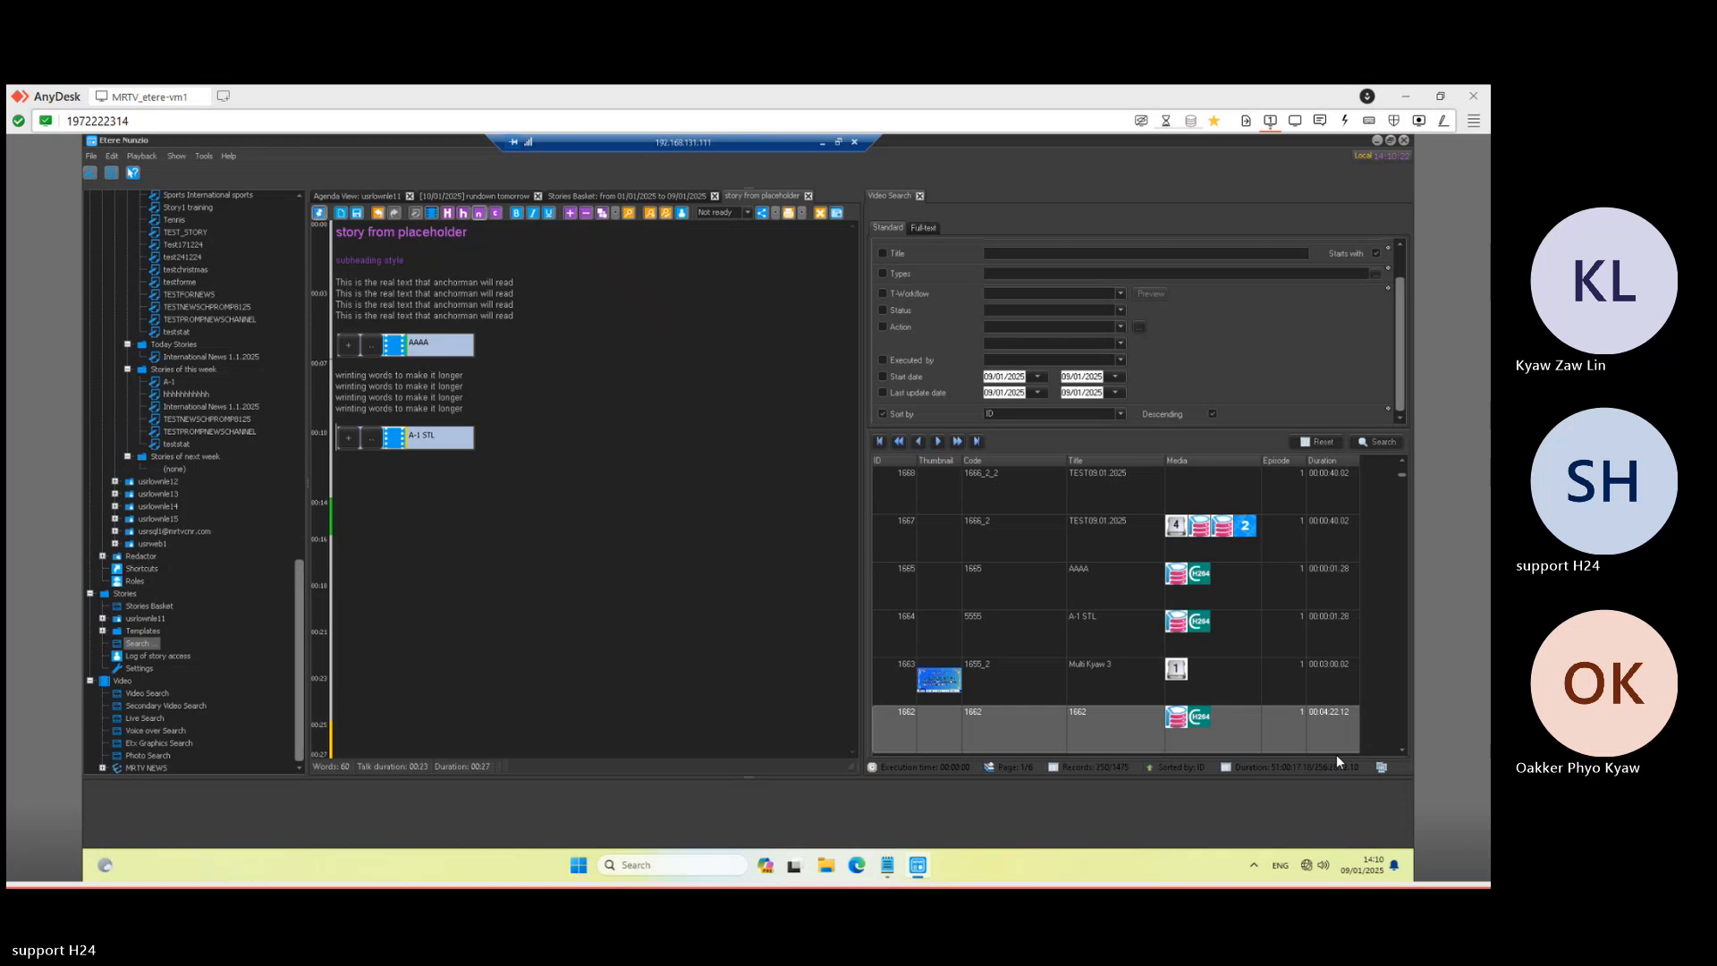
{"action": "left_click_drag", "start_coordinate": [1057, 733], "coordinate": [651, 596]}
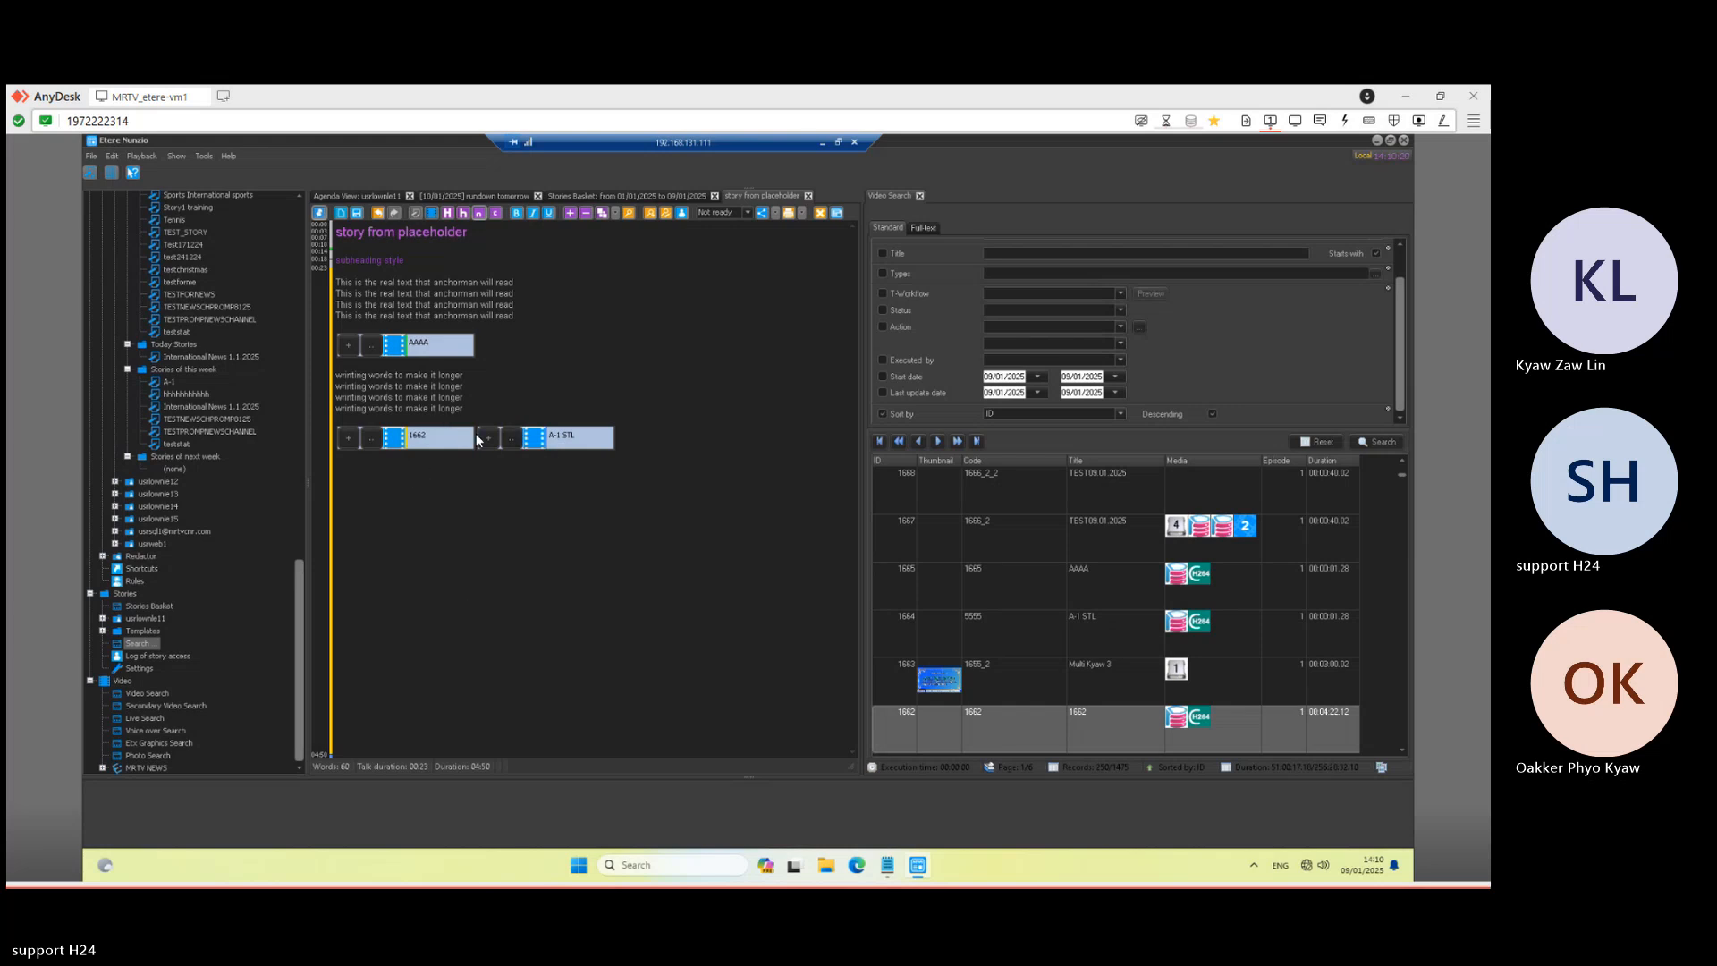
{"action": "left_click", "coordinate": [554, 435]}
{"action": "left_click", "coordinate": [637, 351]}
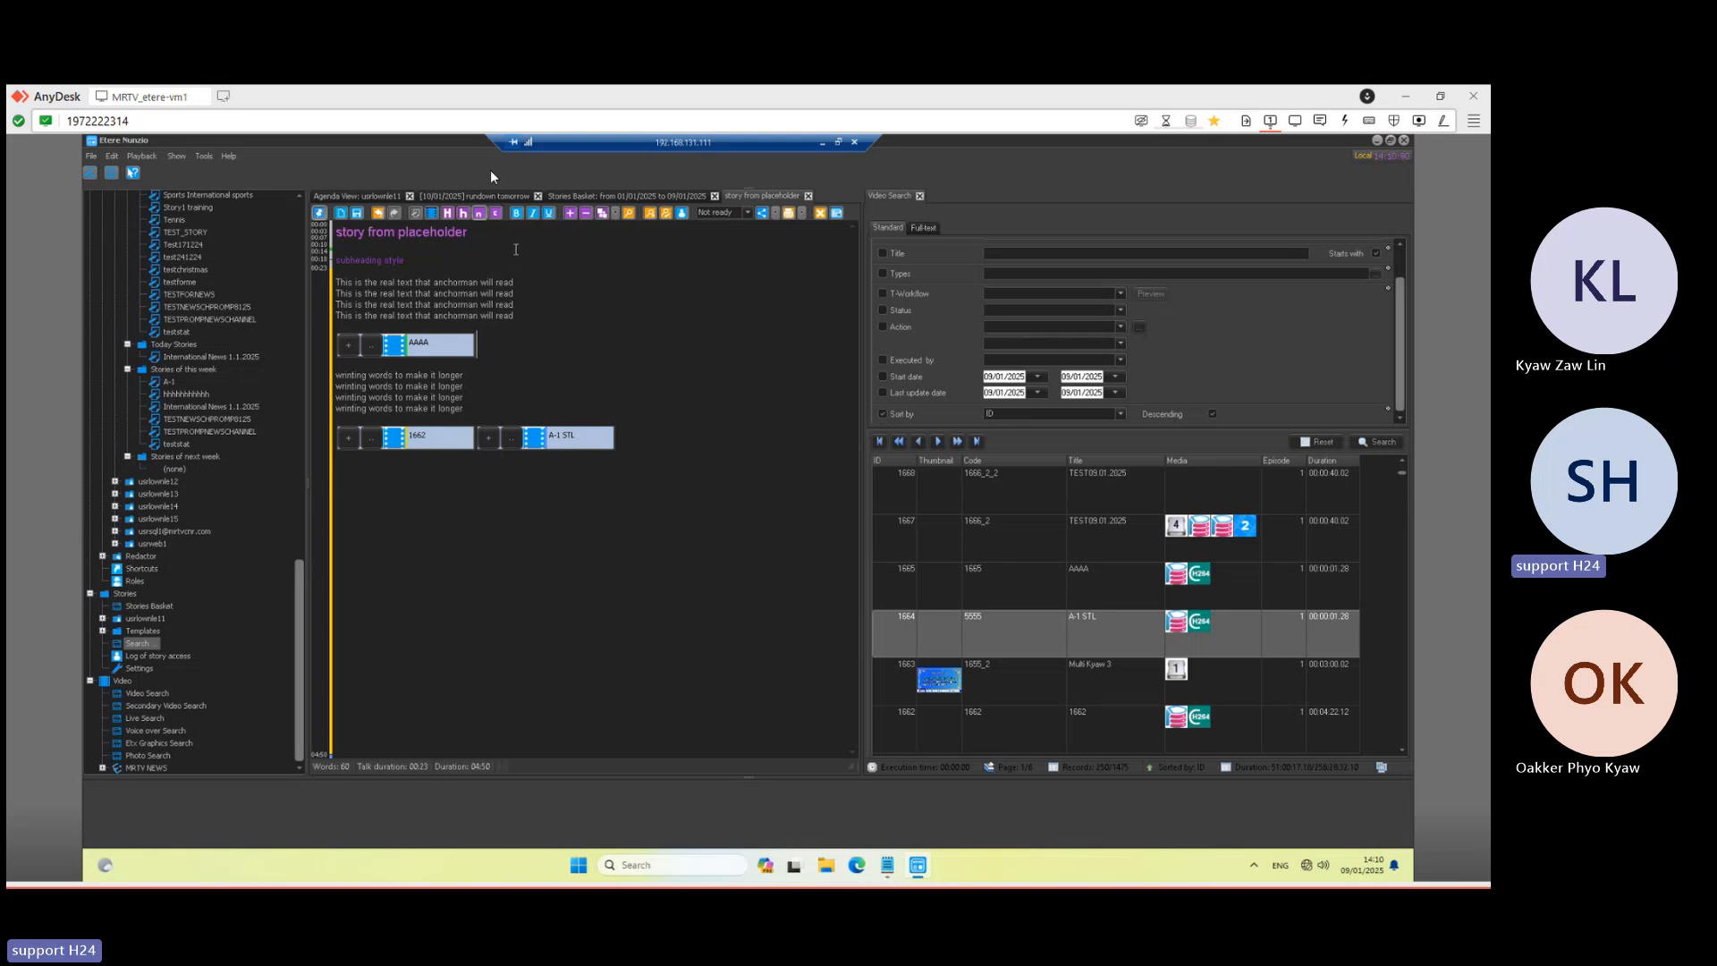
- Review tomorrow's rundown, close the Agenda View, and return to the 'story from placeholder' editor
{"action": "left_click", "coordinate": [474, 196]}
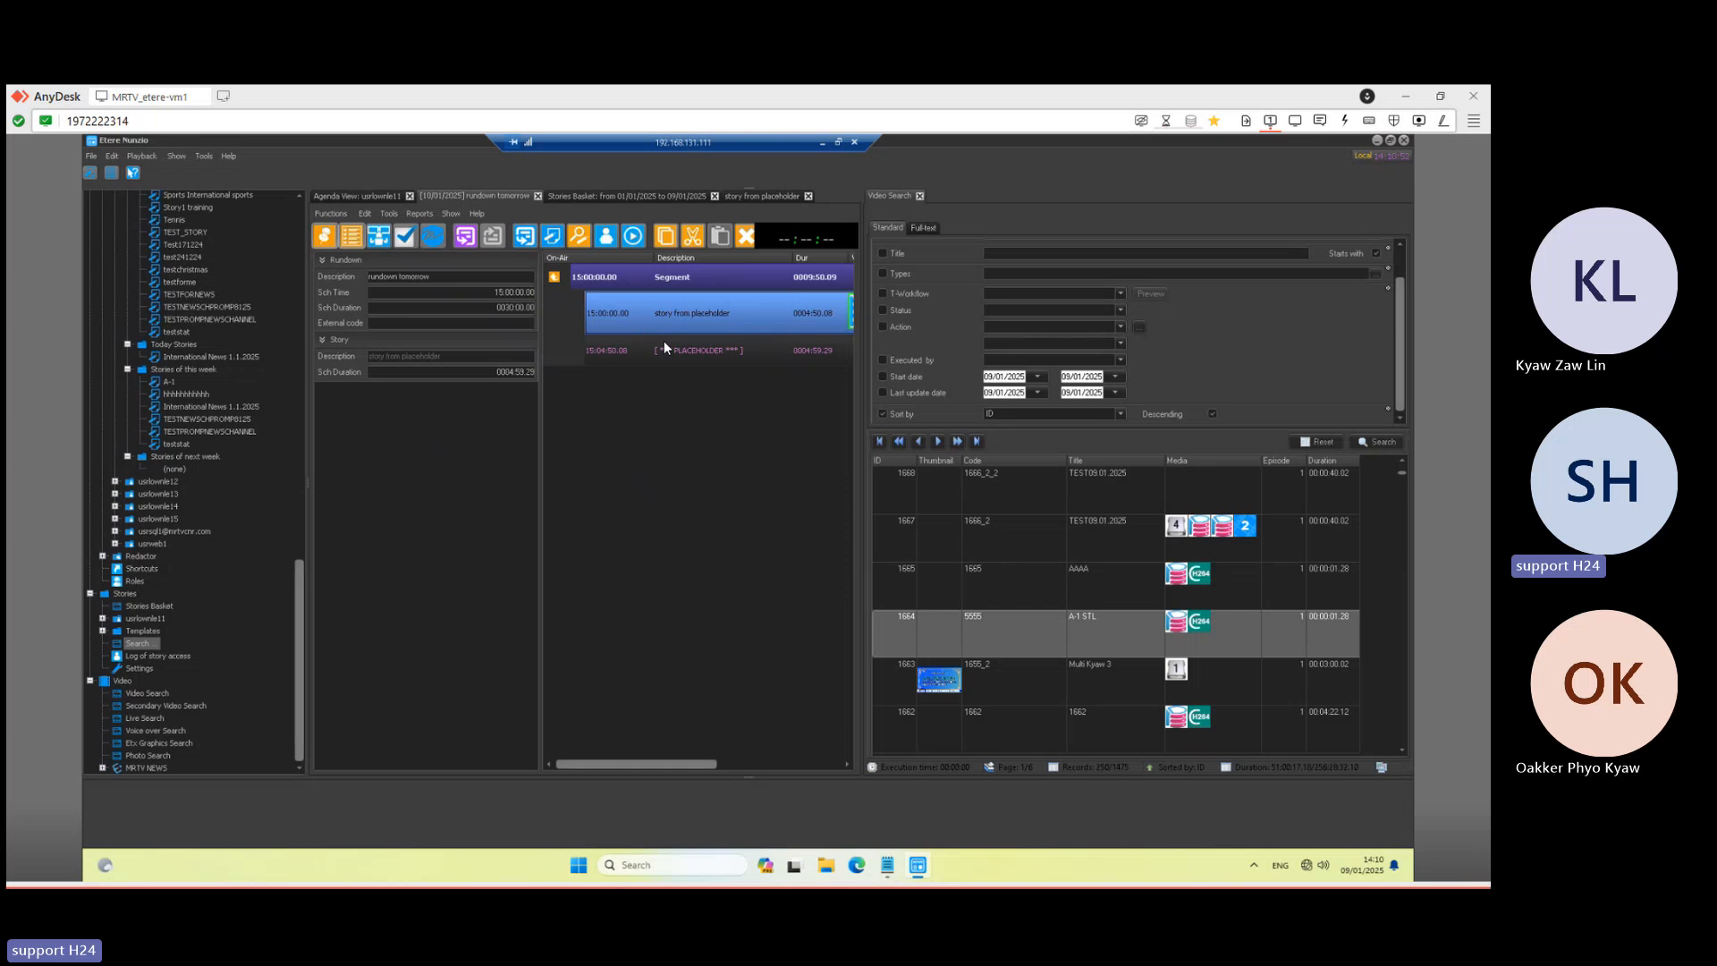
{"action": "mouse_move", "coordinate": [651, 765]}
{"action": "left_mouse_down"}
{"action": "mouse_move", "coordinate": [798, 771]}
{"action": "mouse_move", "coordinate": [673, 765]}
{"action": "left_mouse_up"}
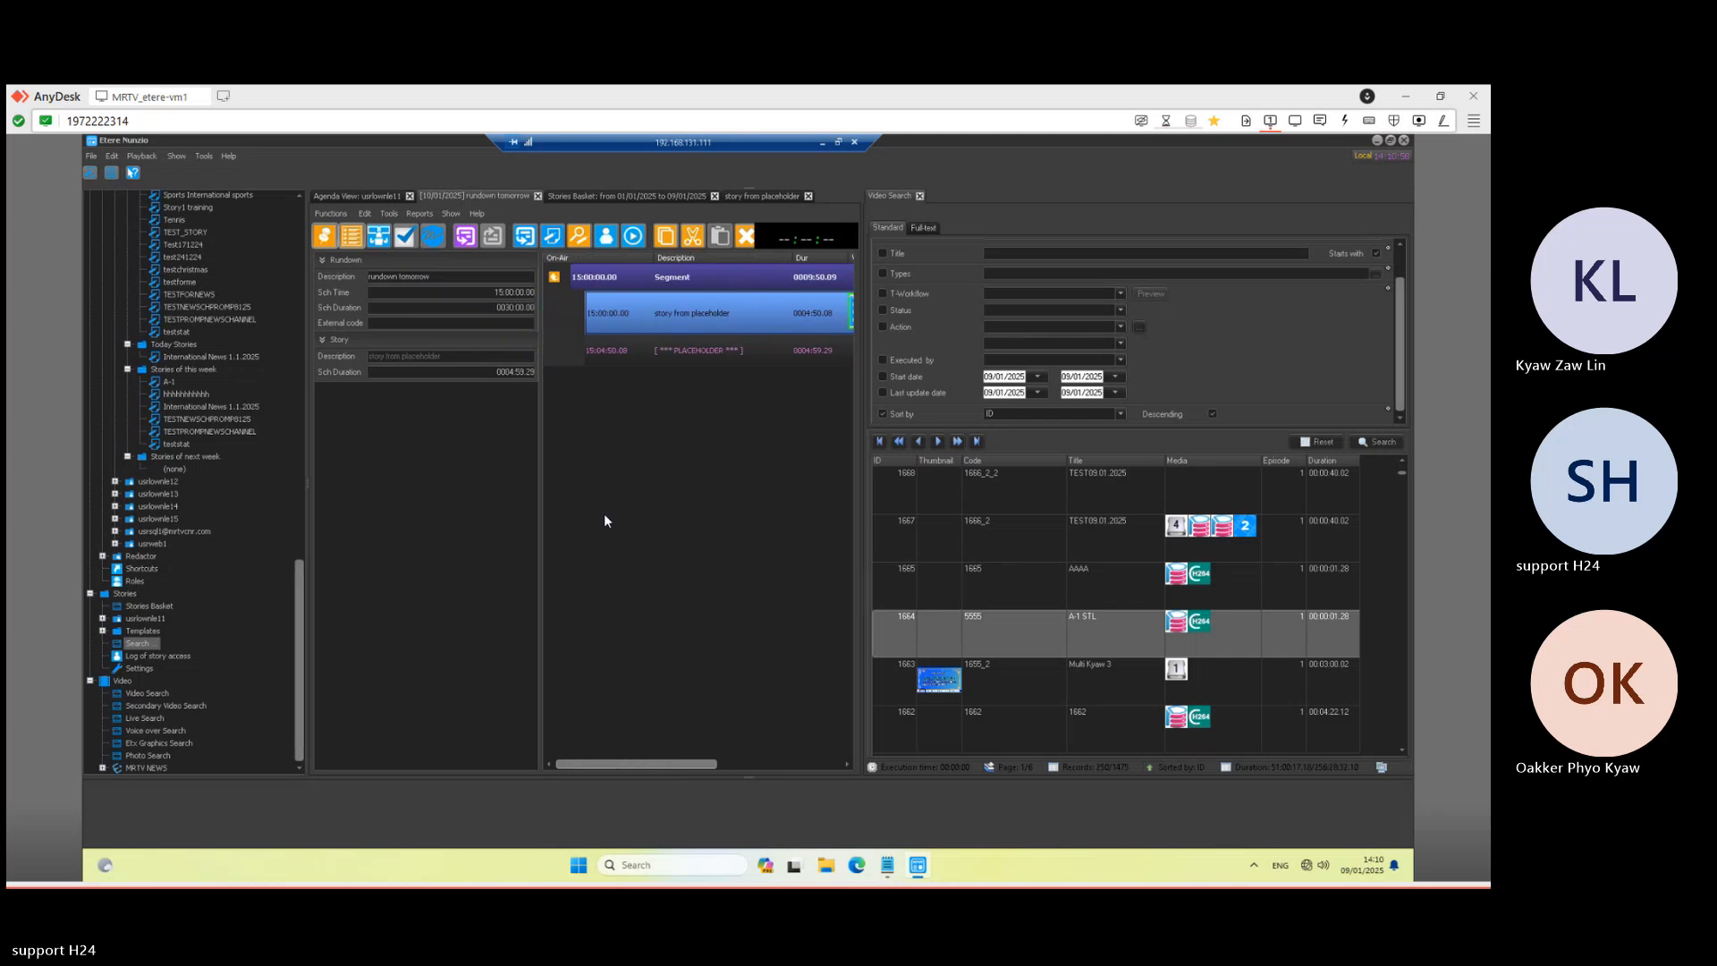
{"action": "left_click", "coordinate": [391, 197]}
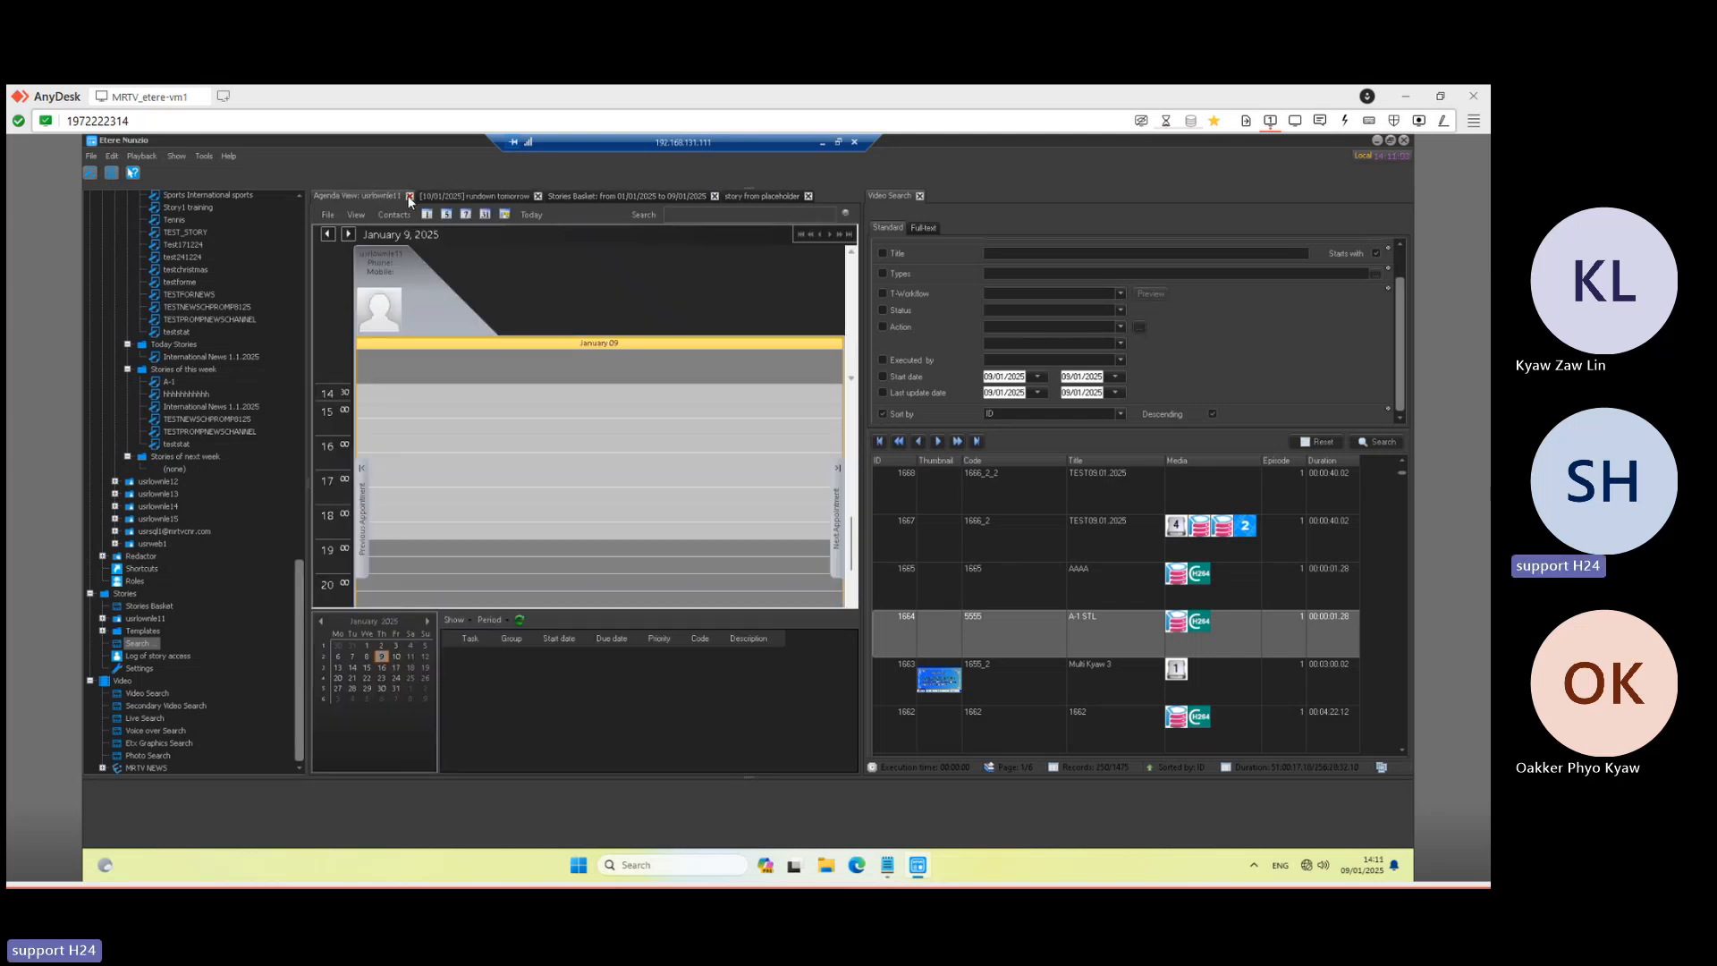
{"action": "left_click", "coordinate": [410, 197]}
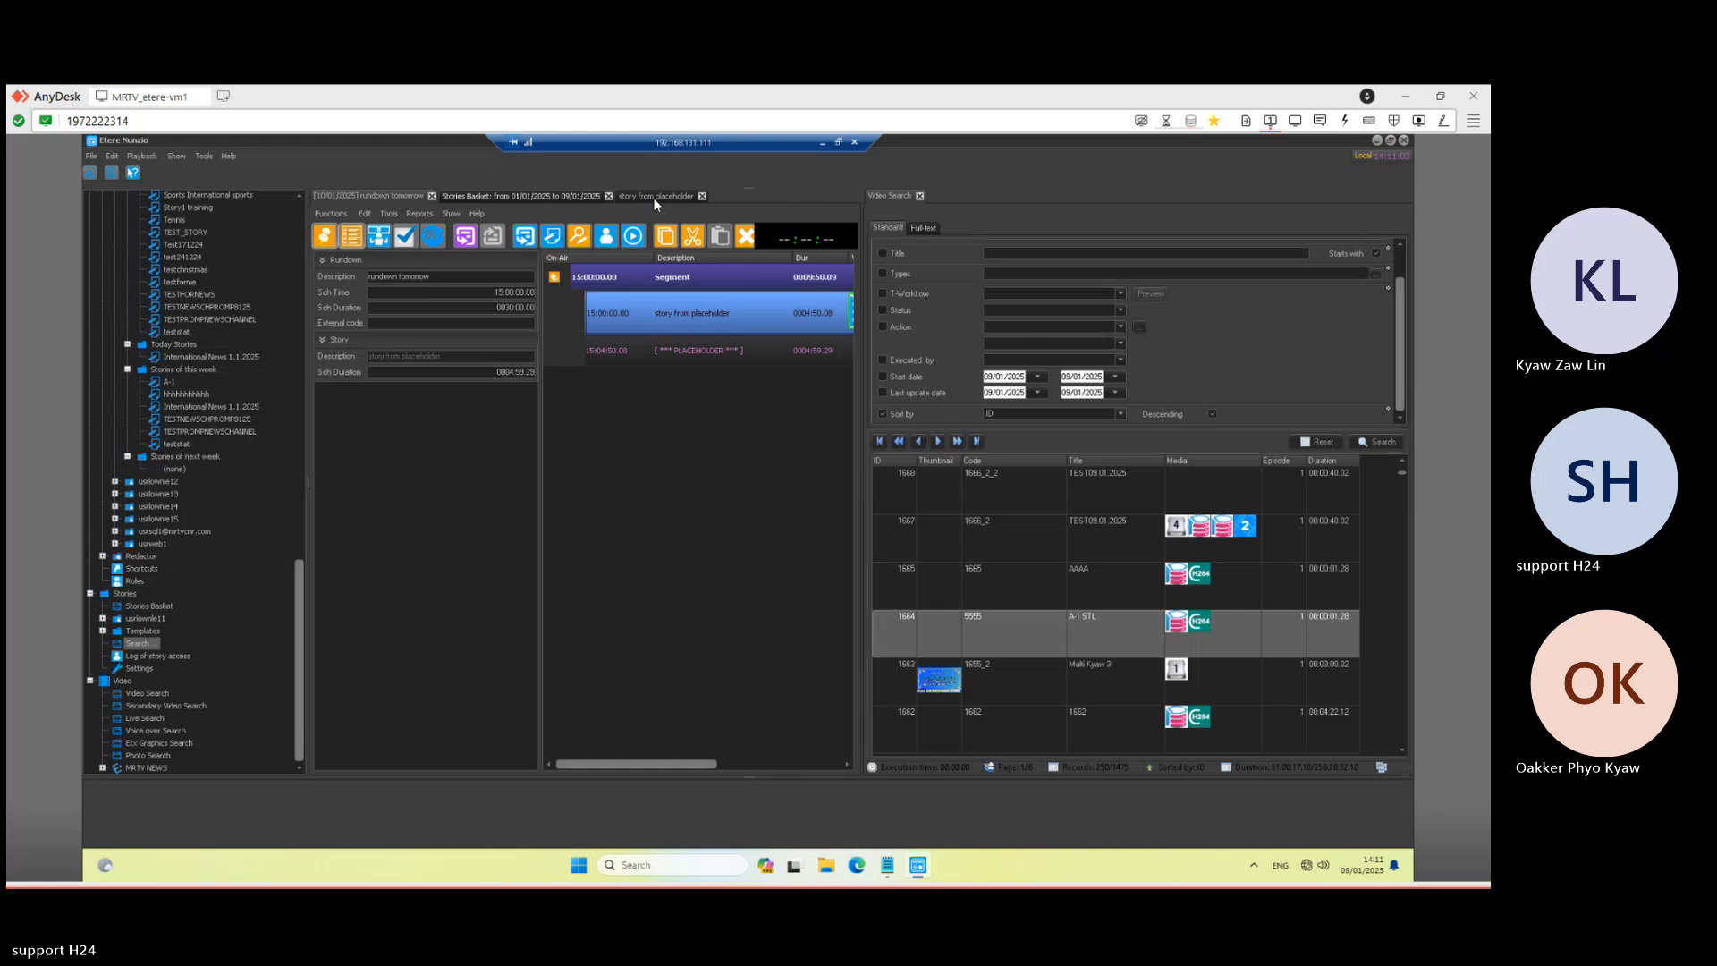
{"action": "left_click", "coordinate": [656, 198]}
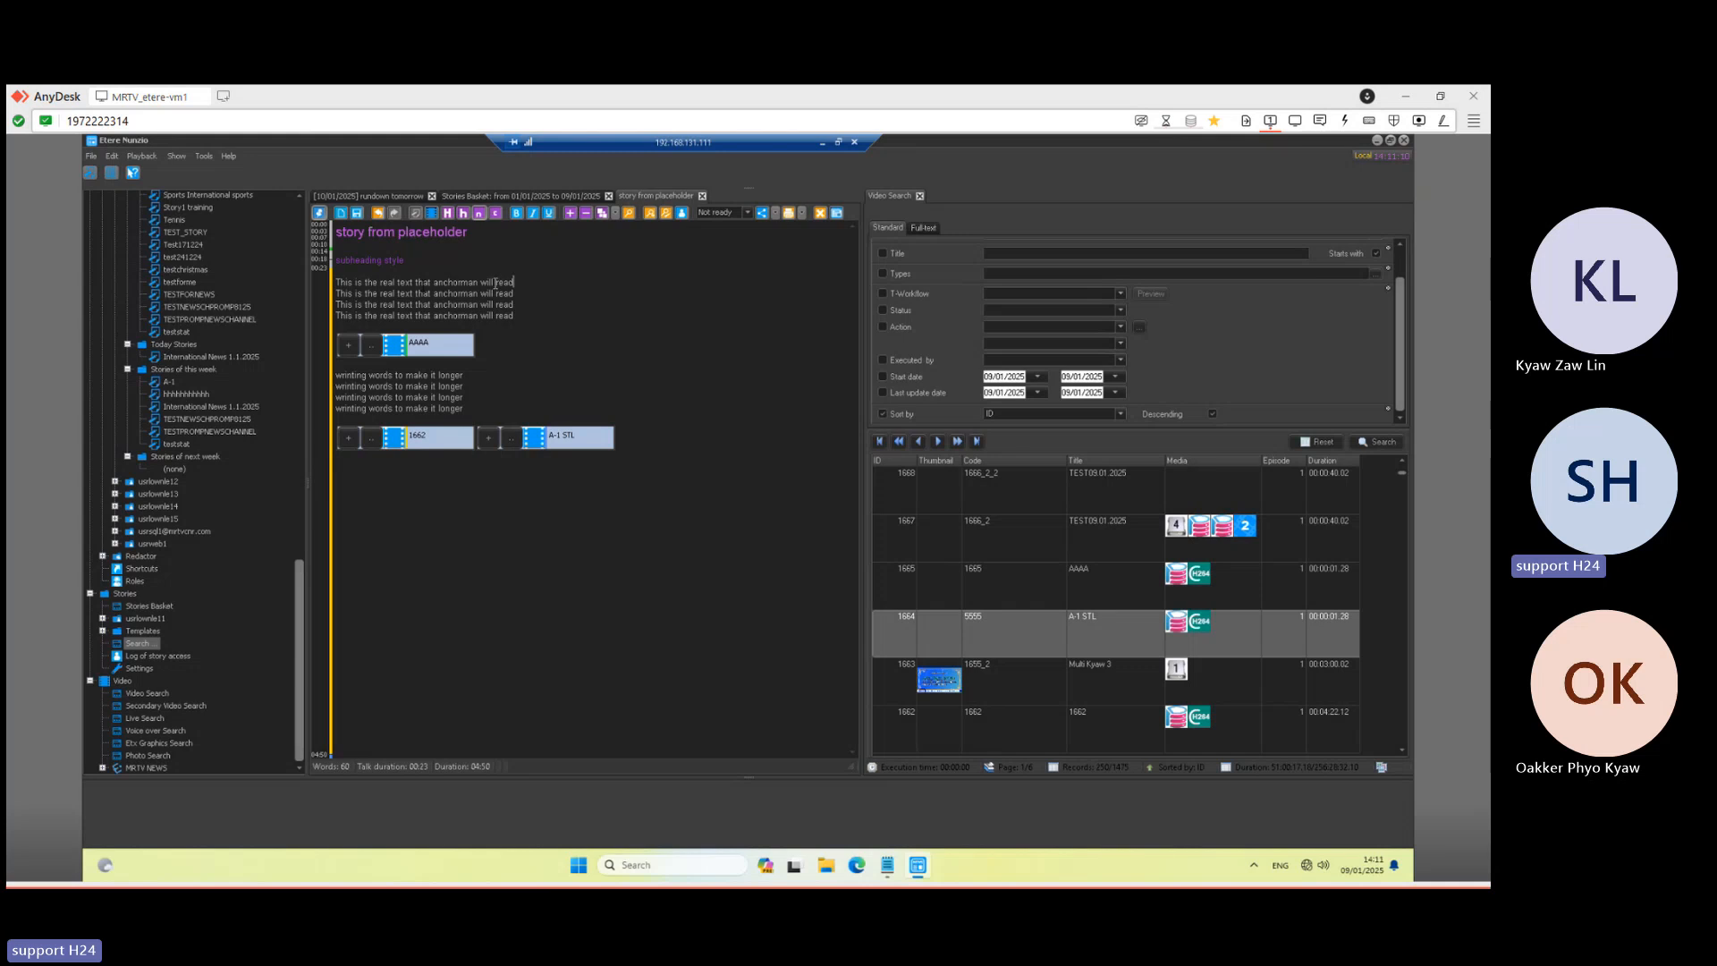
- Clear bold, italic and underline formatting from the story's first body line
{"action": "left_click_drag", "start_coordinate": [515, 283], "coordinate": [419, 283]}
{"action": "left_click", "coordinate": [517, 212]}
{"action": "left_click", "coordinate": [515, 292]}
{"action": "left_click_drag", "start_coordinate": [529, 282], "coordinate": [438, 276]}
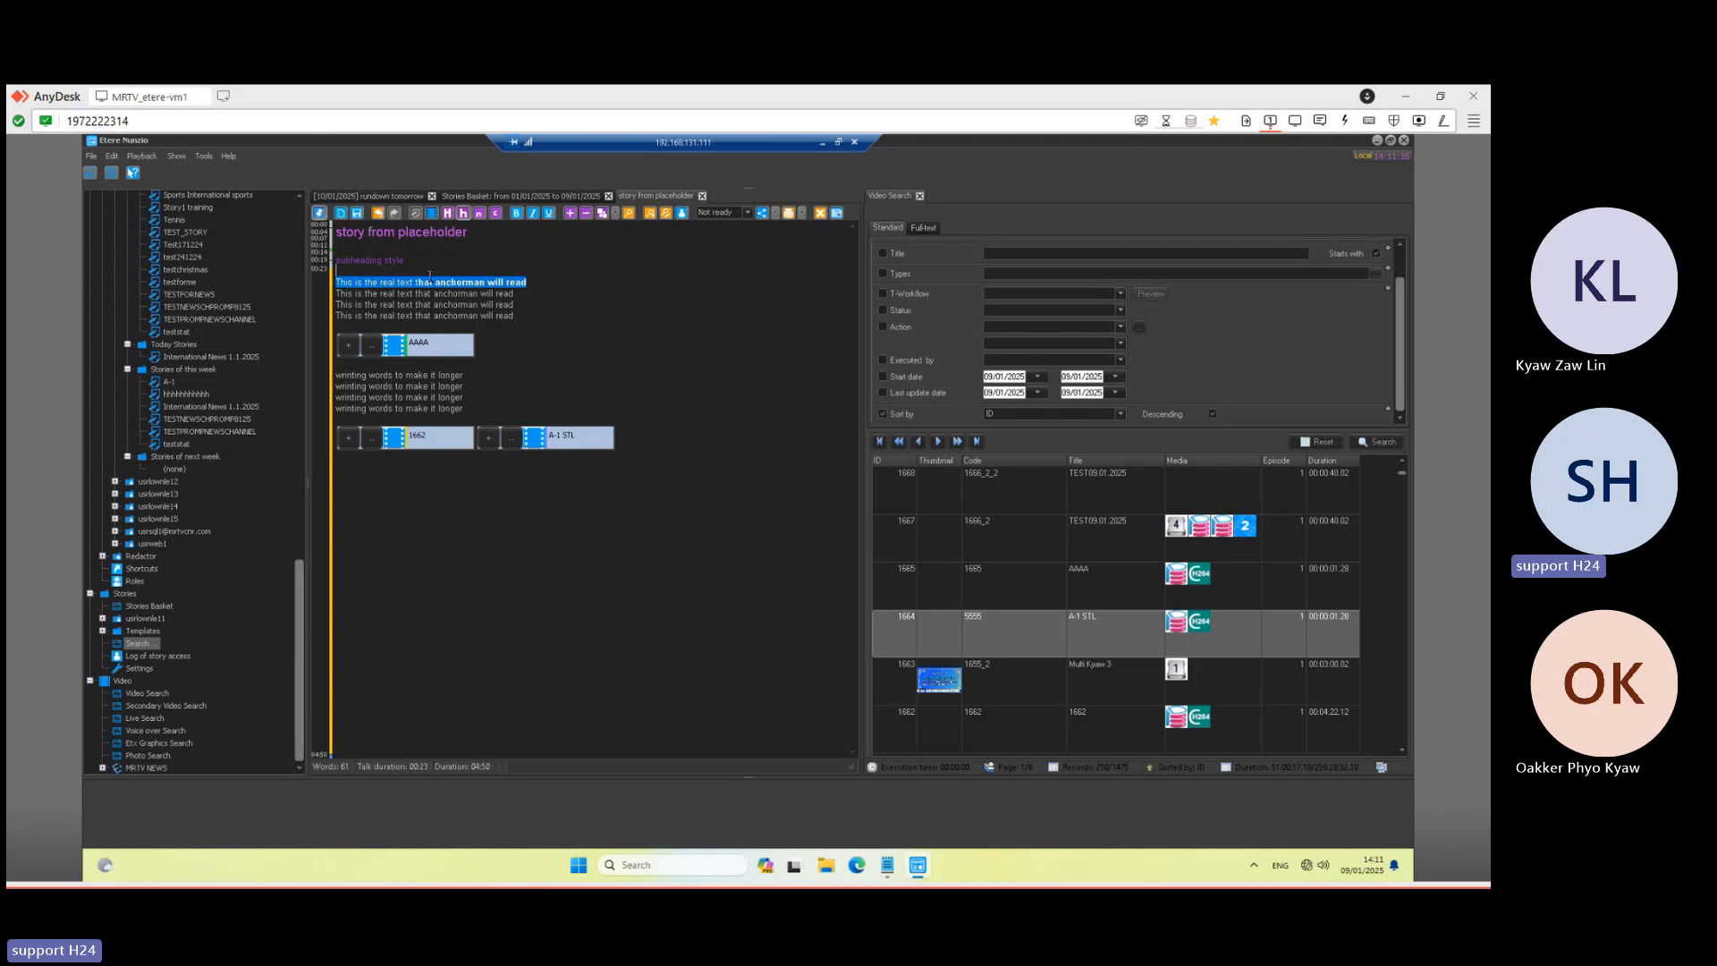
{"action": "left_click", "coordinate": [517, 212]}
{"action": "left_click", "coordinate": [535, 213]}
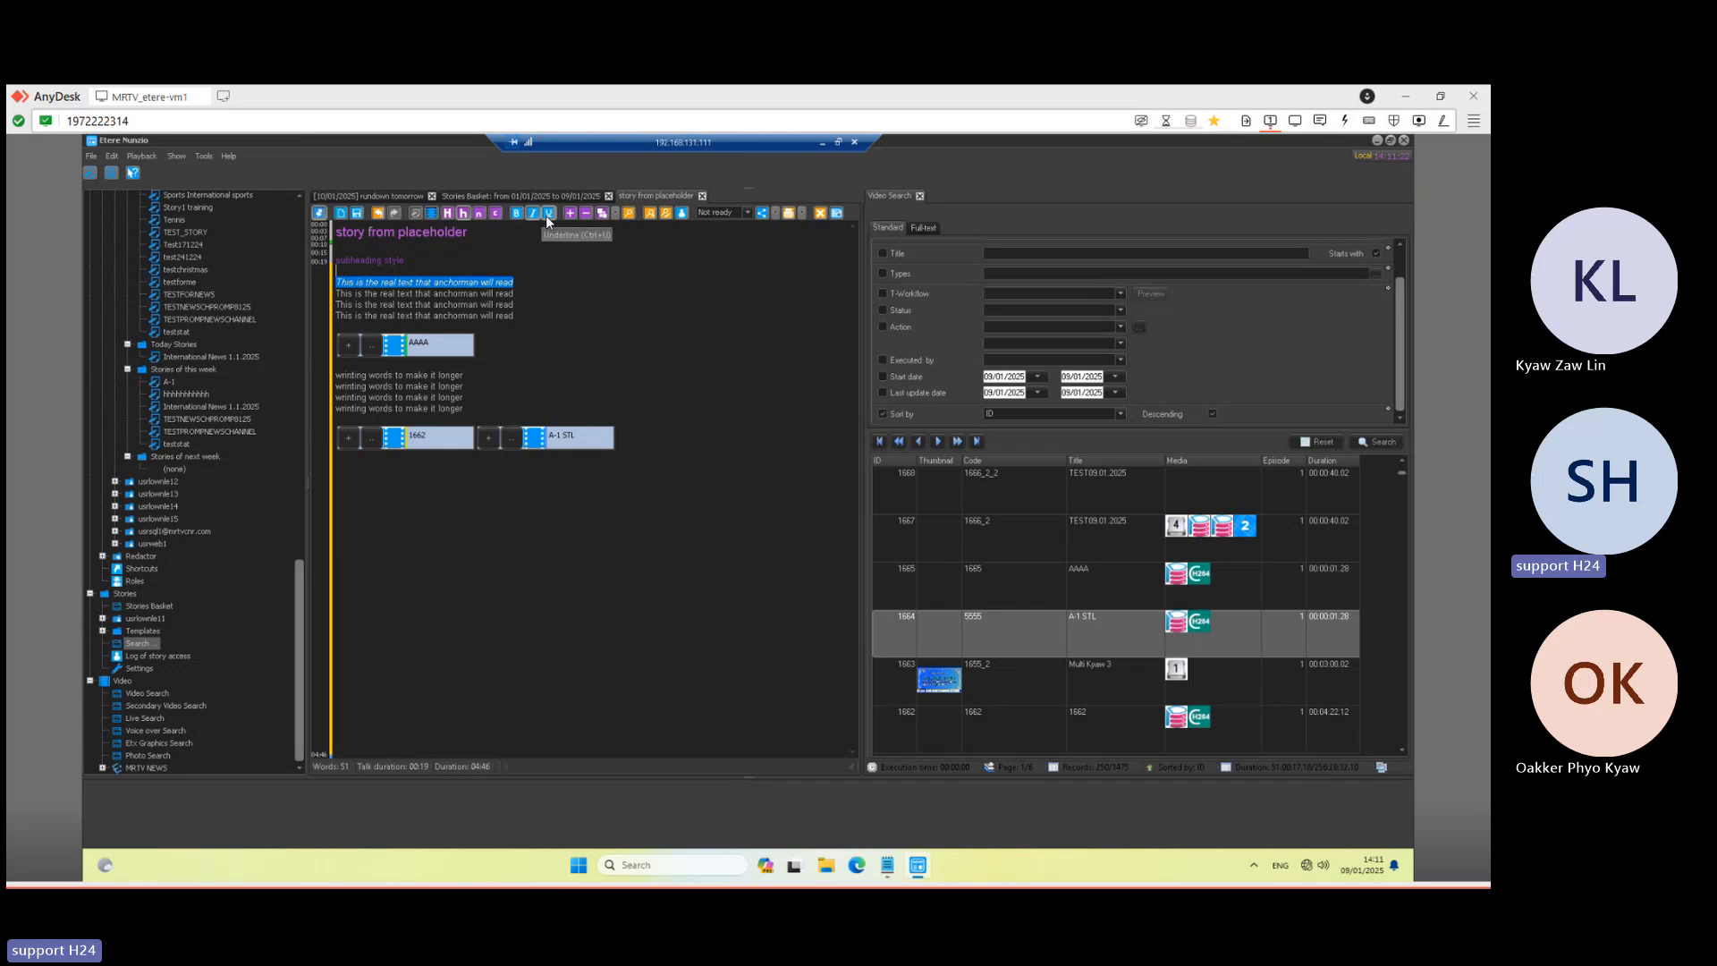
{"action": "left_click", "coordinate": [547, 213]}
{"action": "left_click", "coordinate": [548, 213]}
{"action": "left_click", "coordinate": [537, 215]}
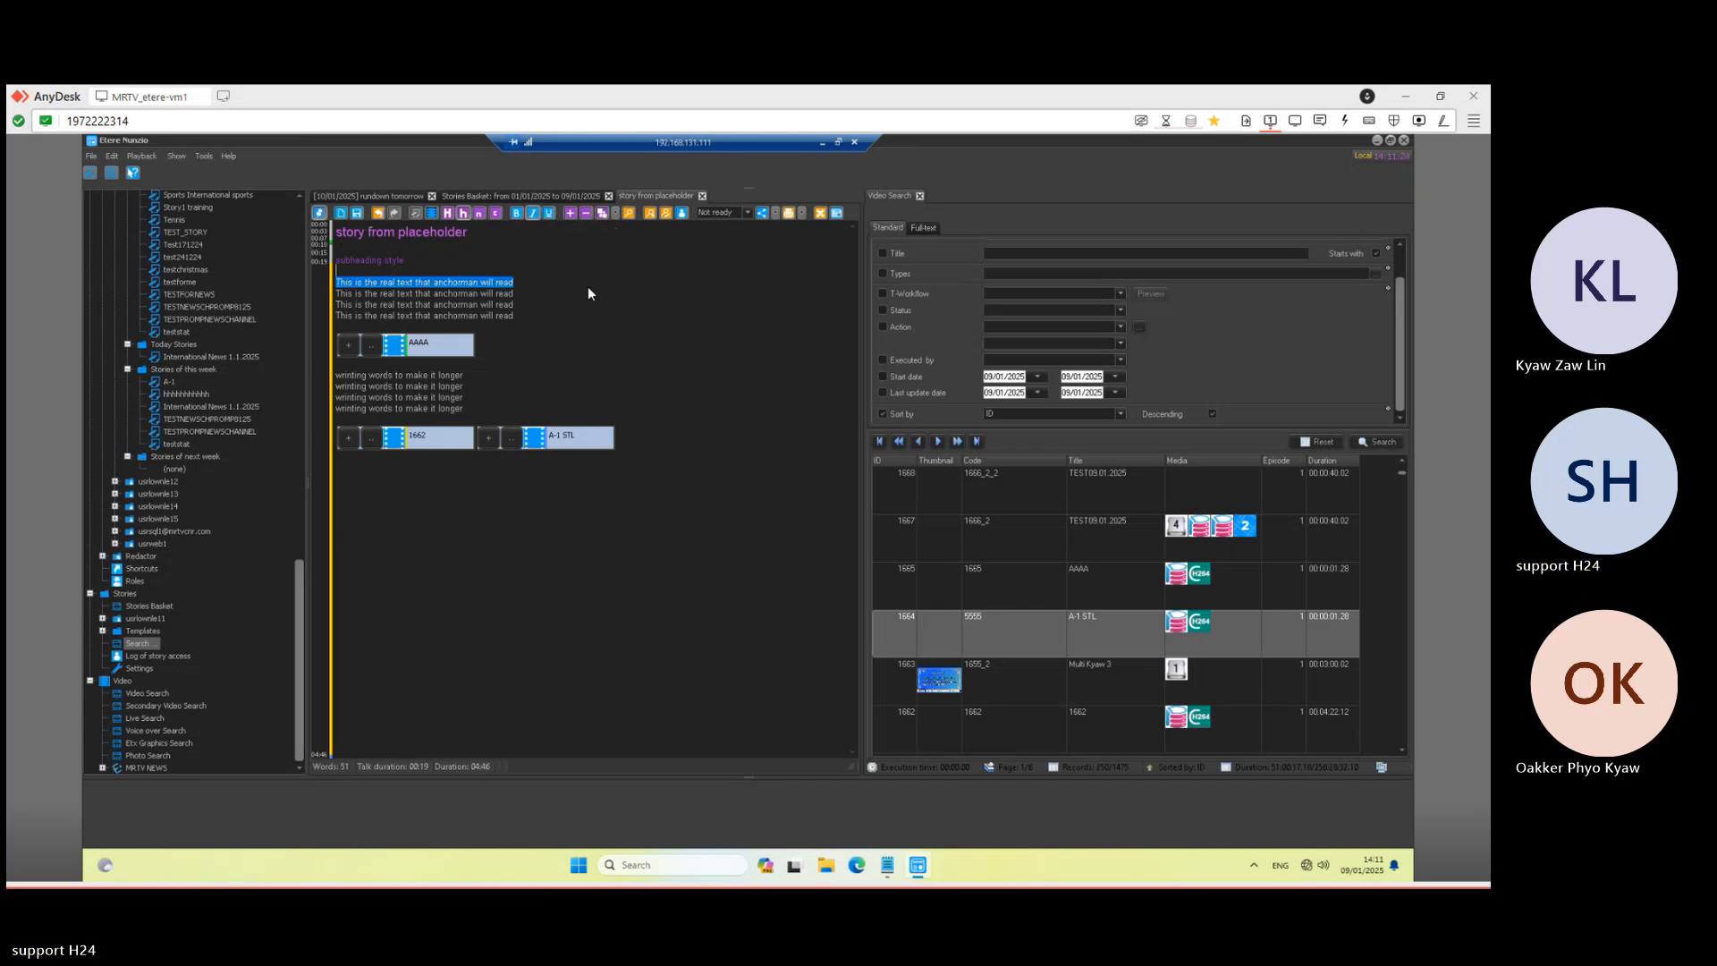
- Enlarge the body text, save the story, and set its status to Ready
{"action": "left_click", "coordinate": [571, 214]}
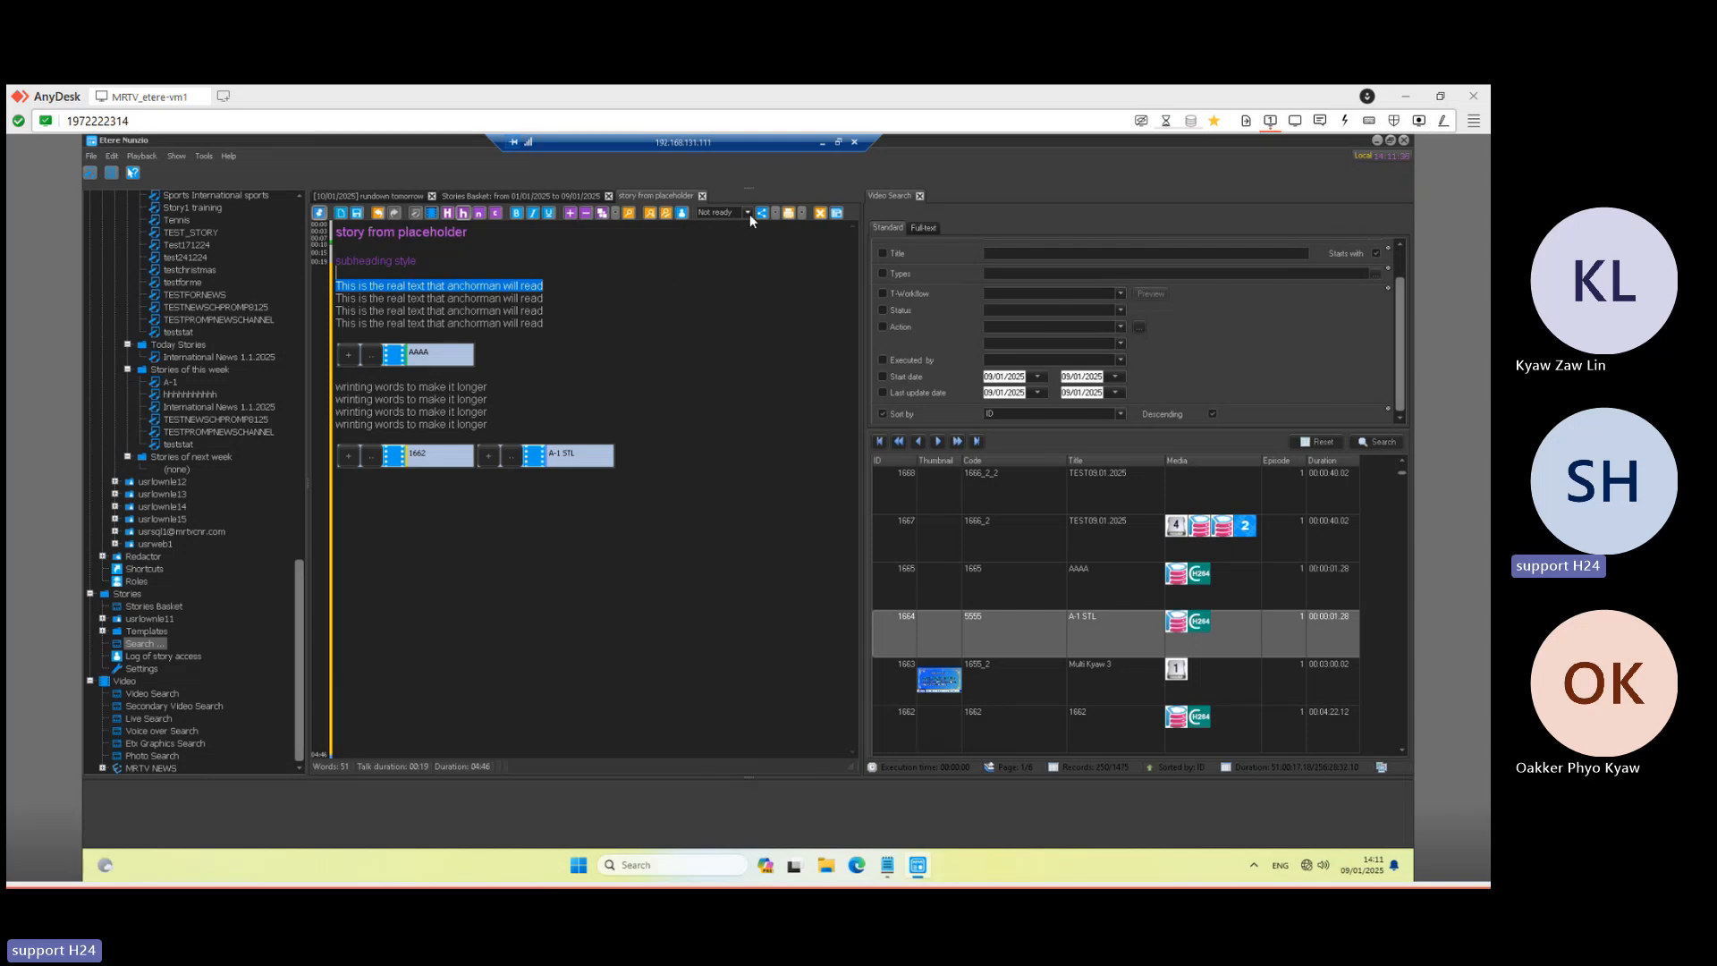
{"action": "left_click", "coordinate": [355, 215]}
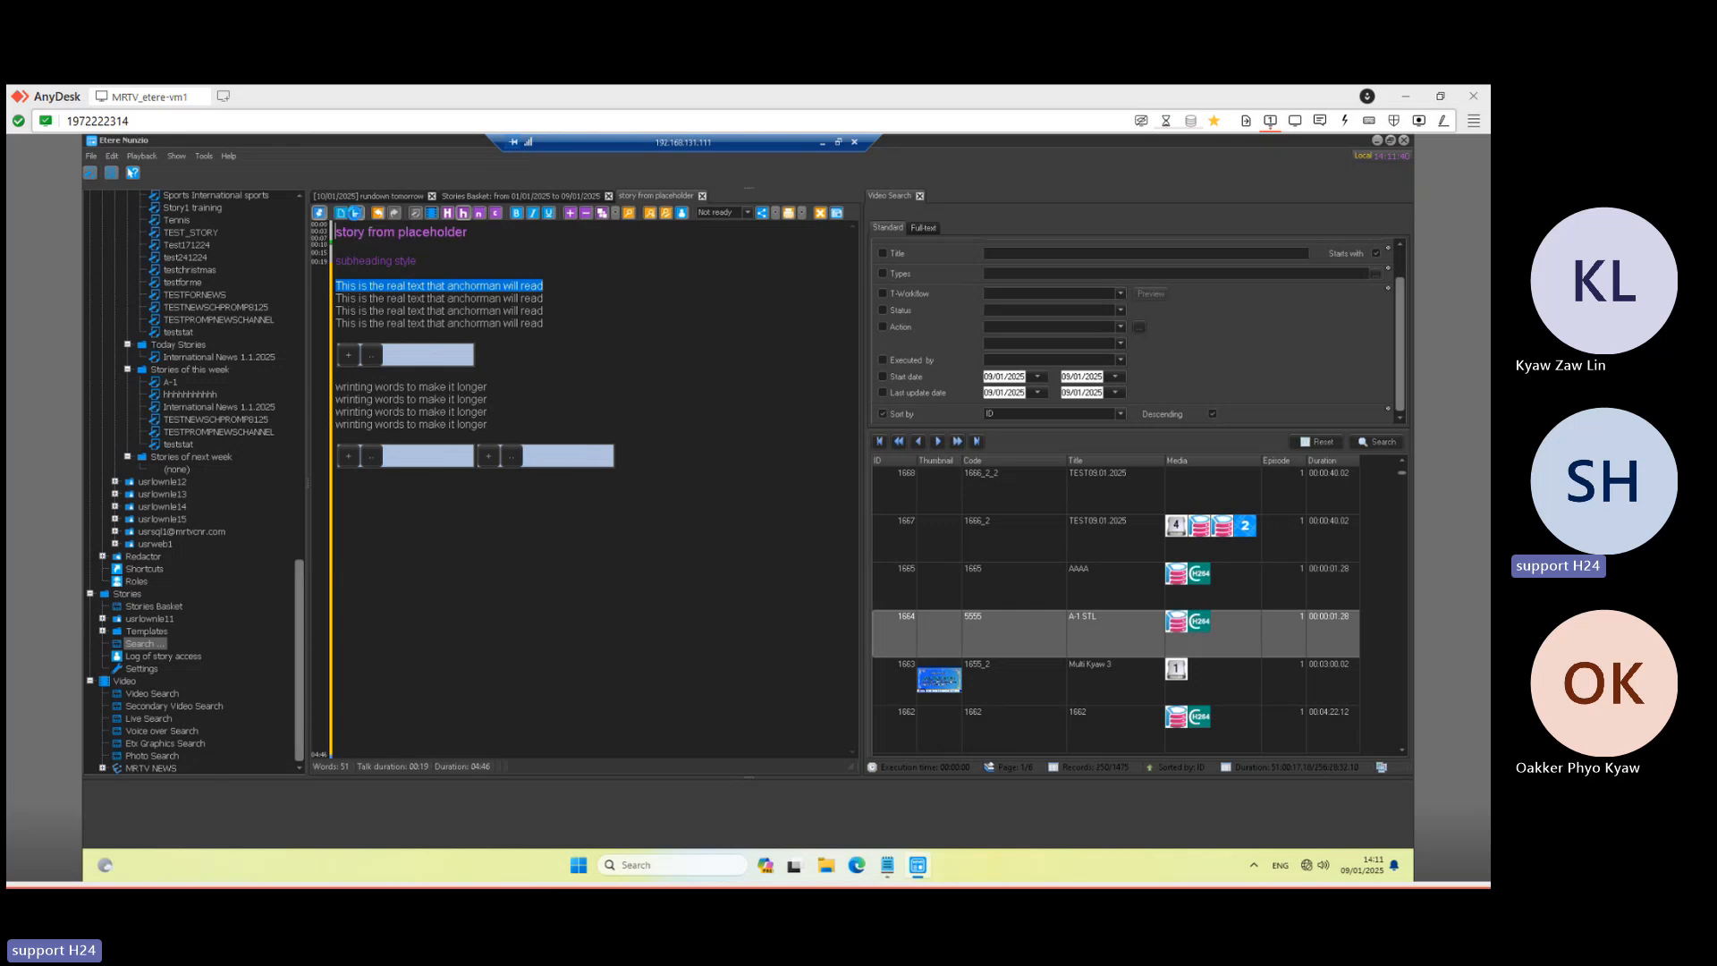
{"action": "left_click", "coordinate": [746, 214]}
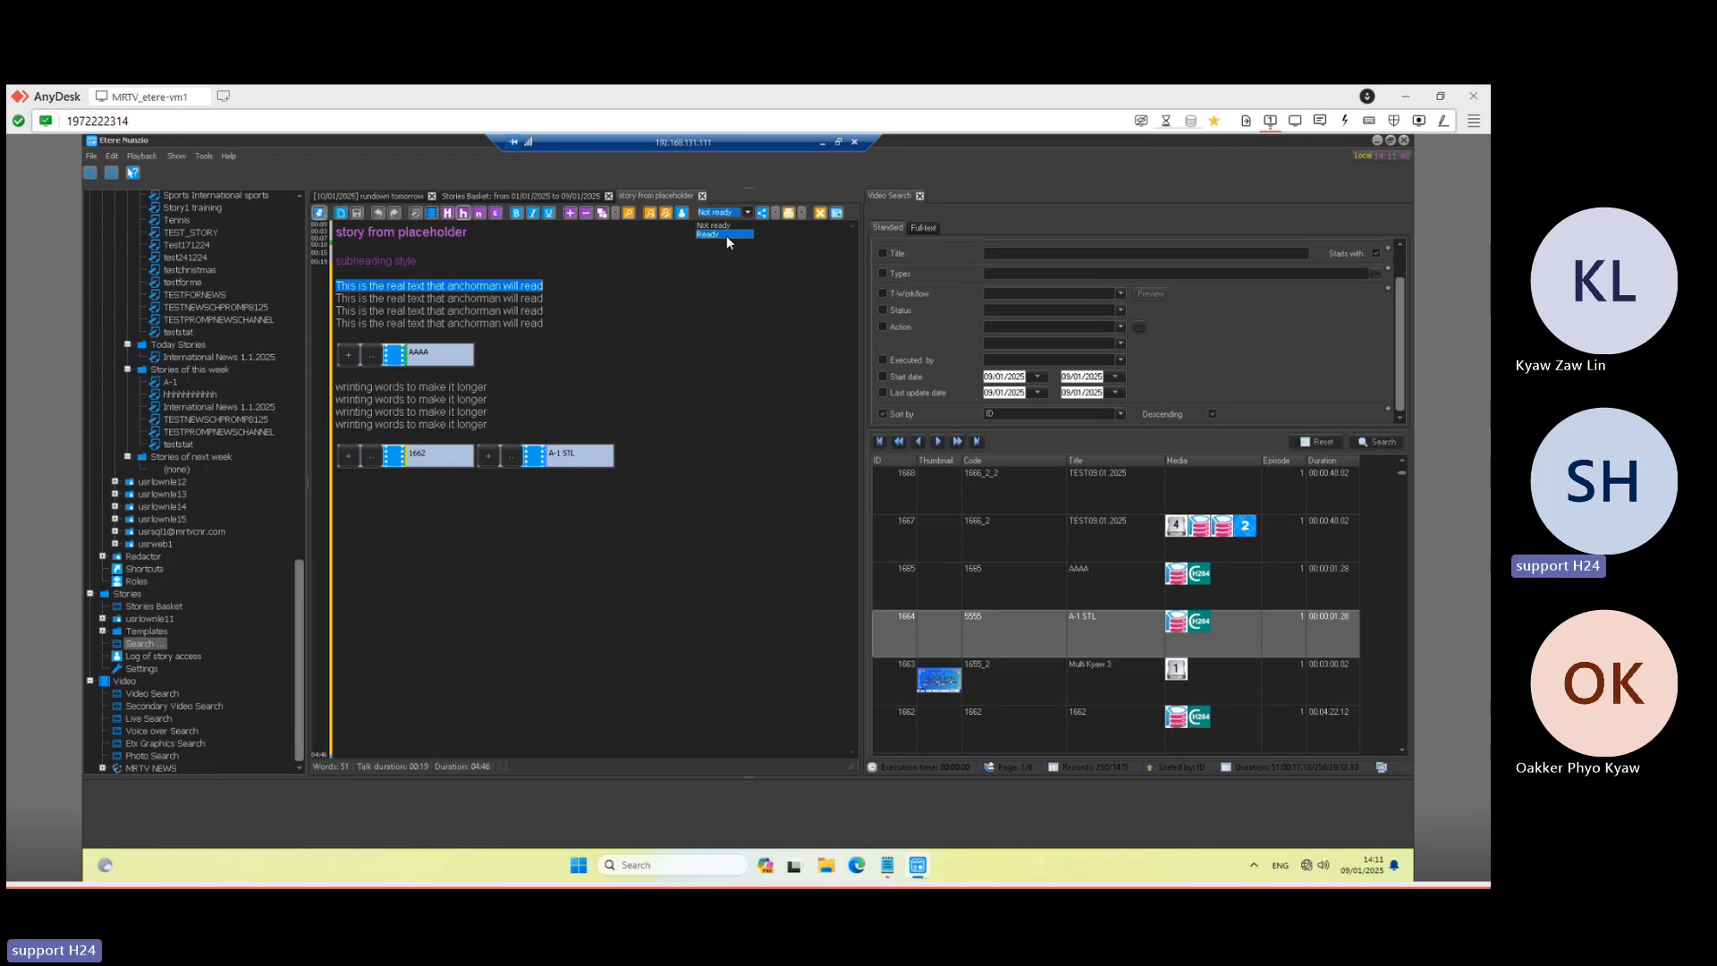
{"action": "left_click", "coordinate": [726, 234]}
- Show 'rundown tomorrow' and drag the Video Search splitter right to widen the rundown grid
{"action": "left_click", "coordinate": [386, 199]}
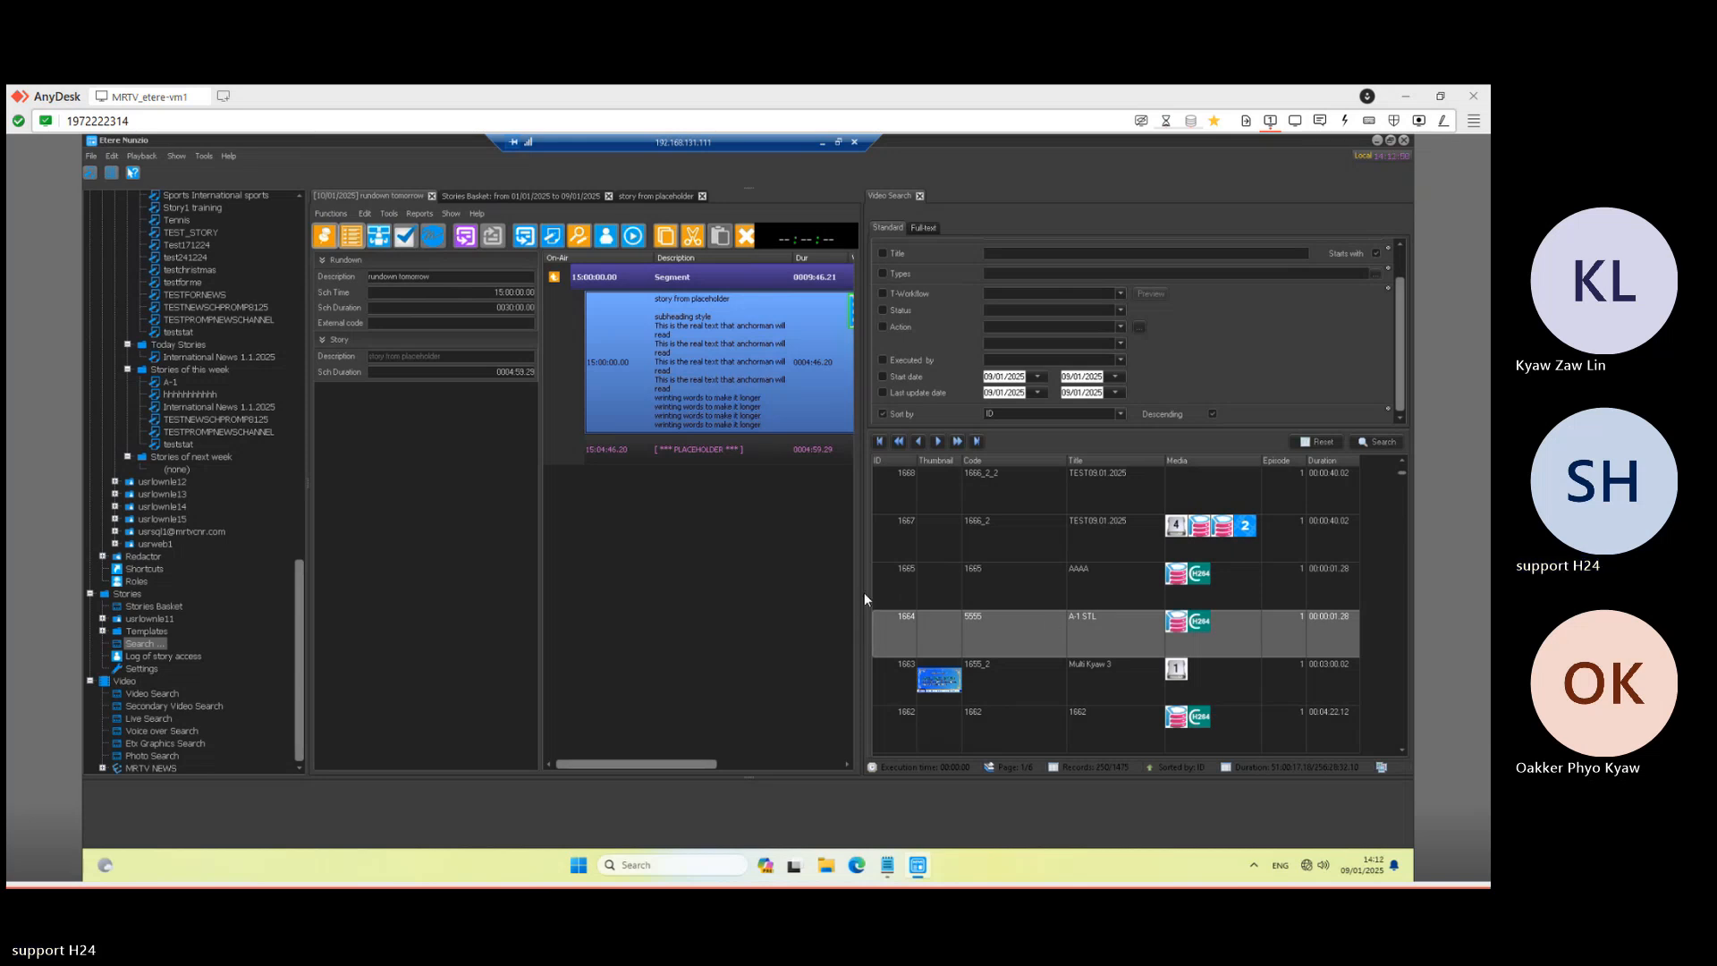
{"action": "left_click_drag", "start_coordinate": [863, 599], "coordinate": [1073, 600]}
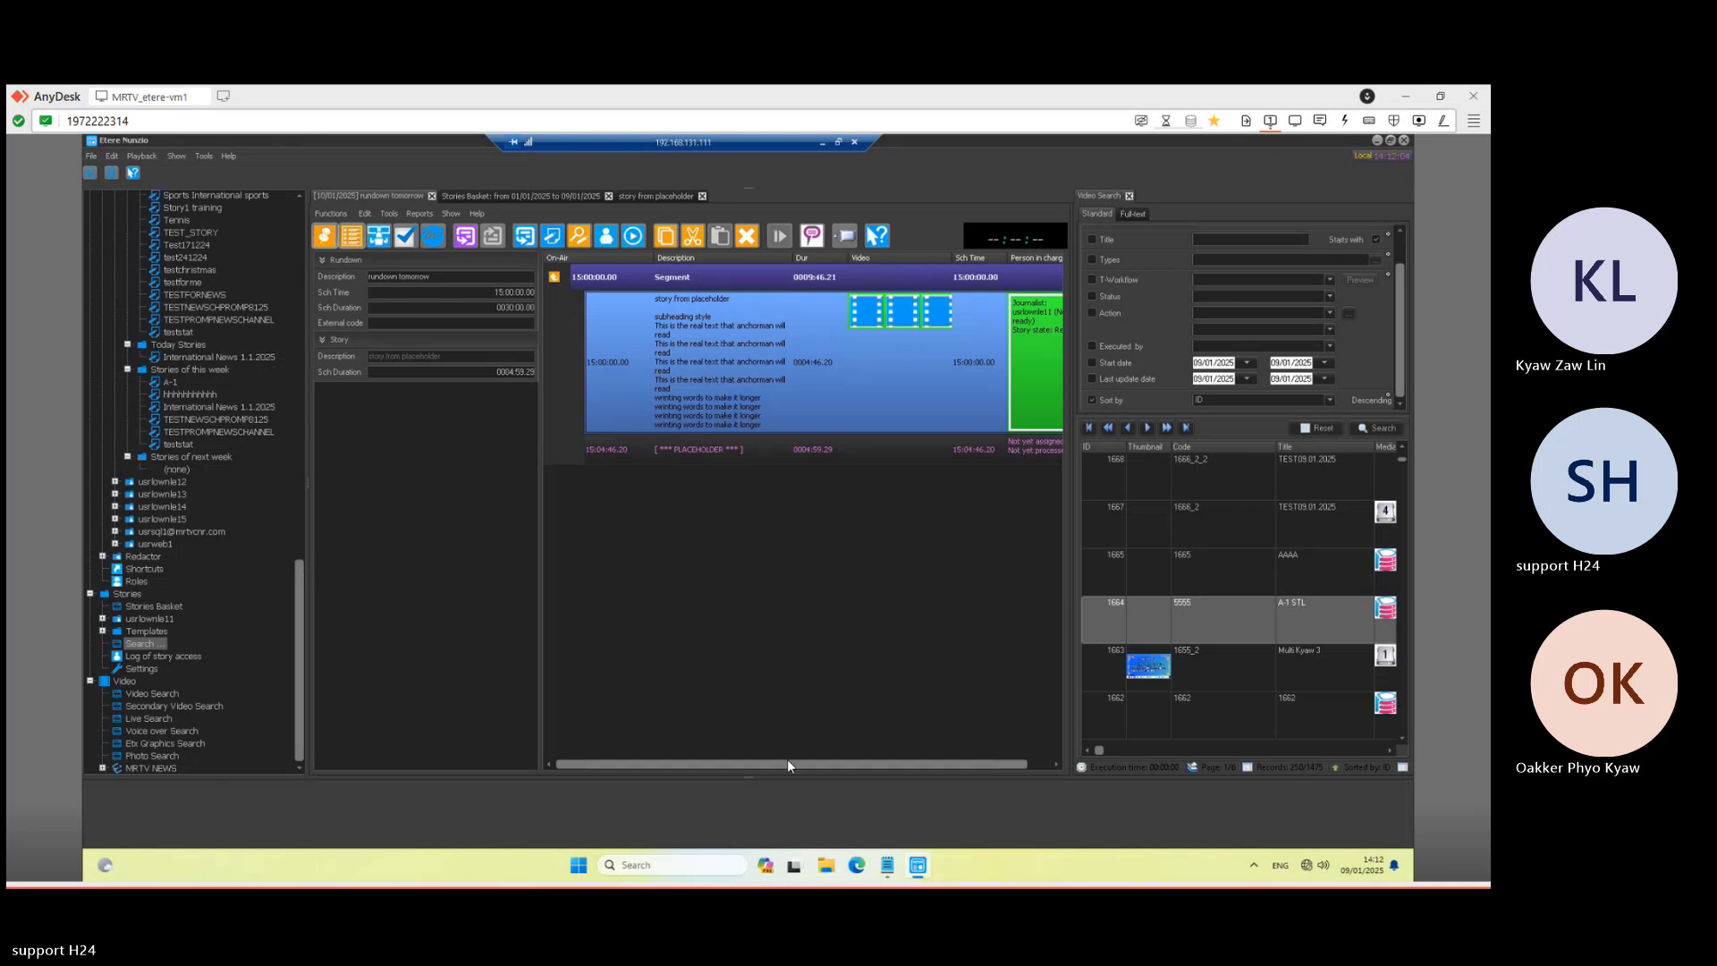
{"action": "left_click_drag", "start_coordinate": [872, 762], "coordinate": [881, 762]}
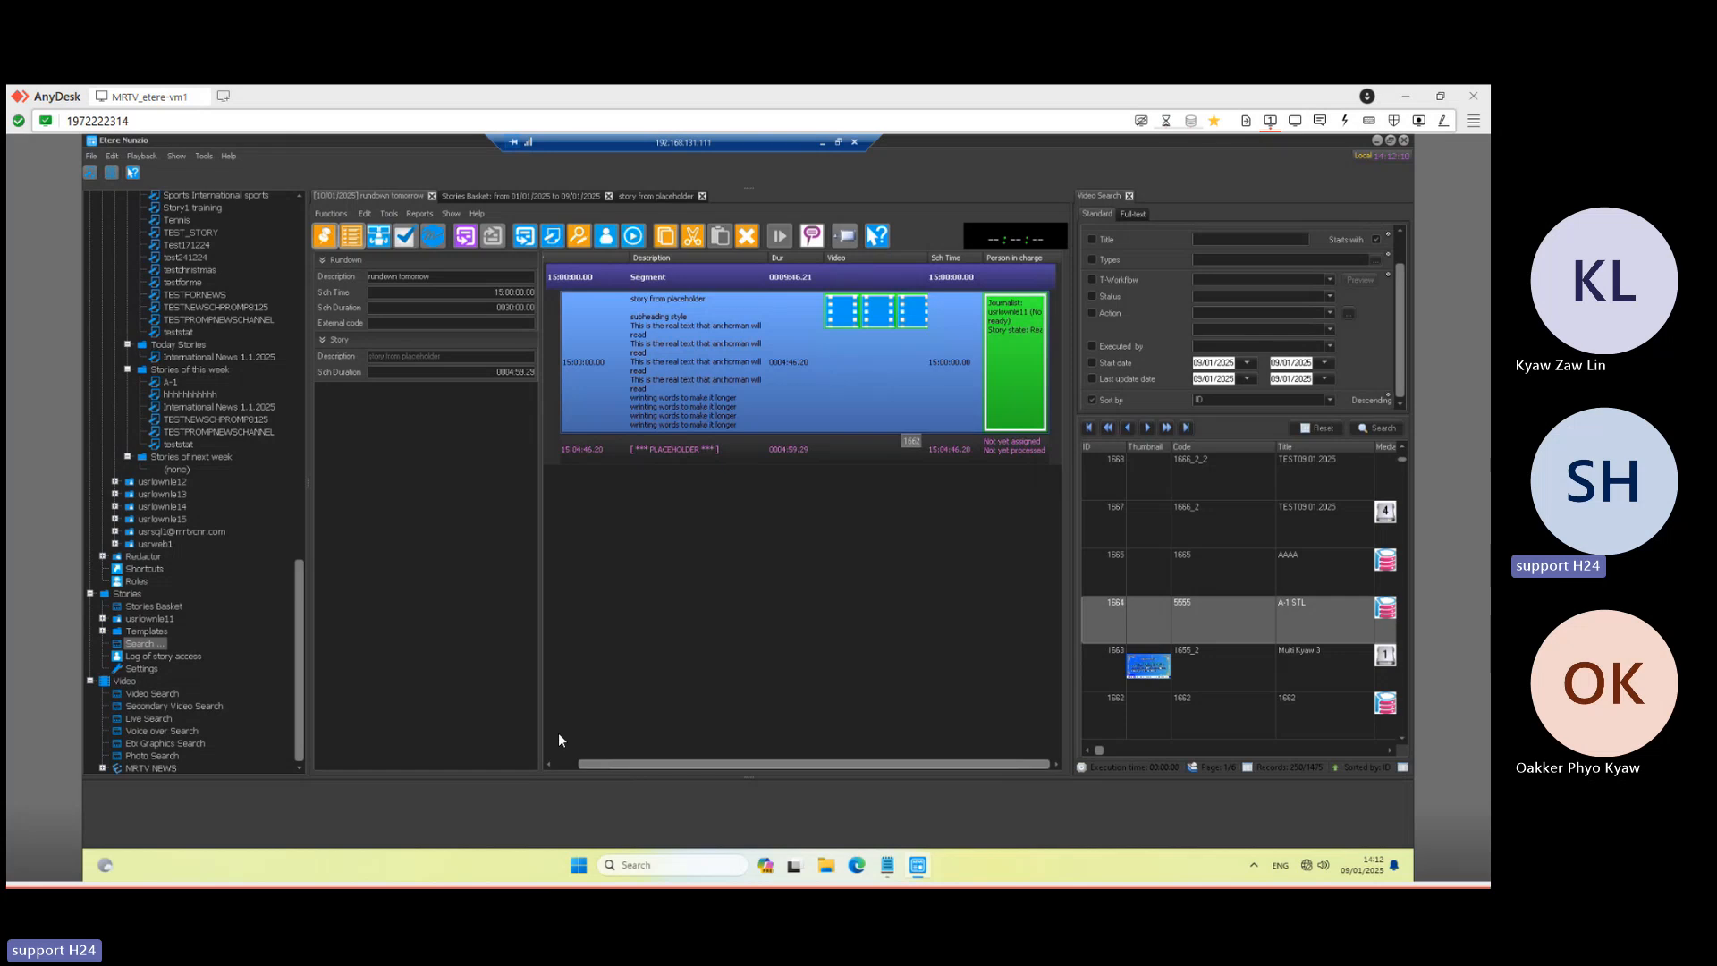
{"action": "left_click_drag", "start_coordinate": [541, 721], "coordinate": [459, 720]}
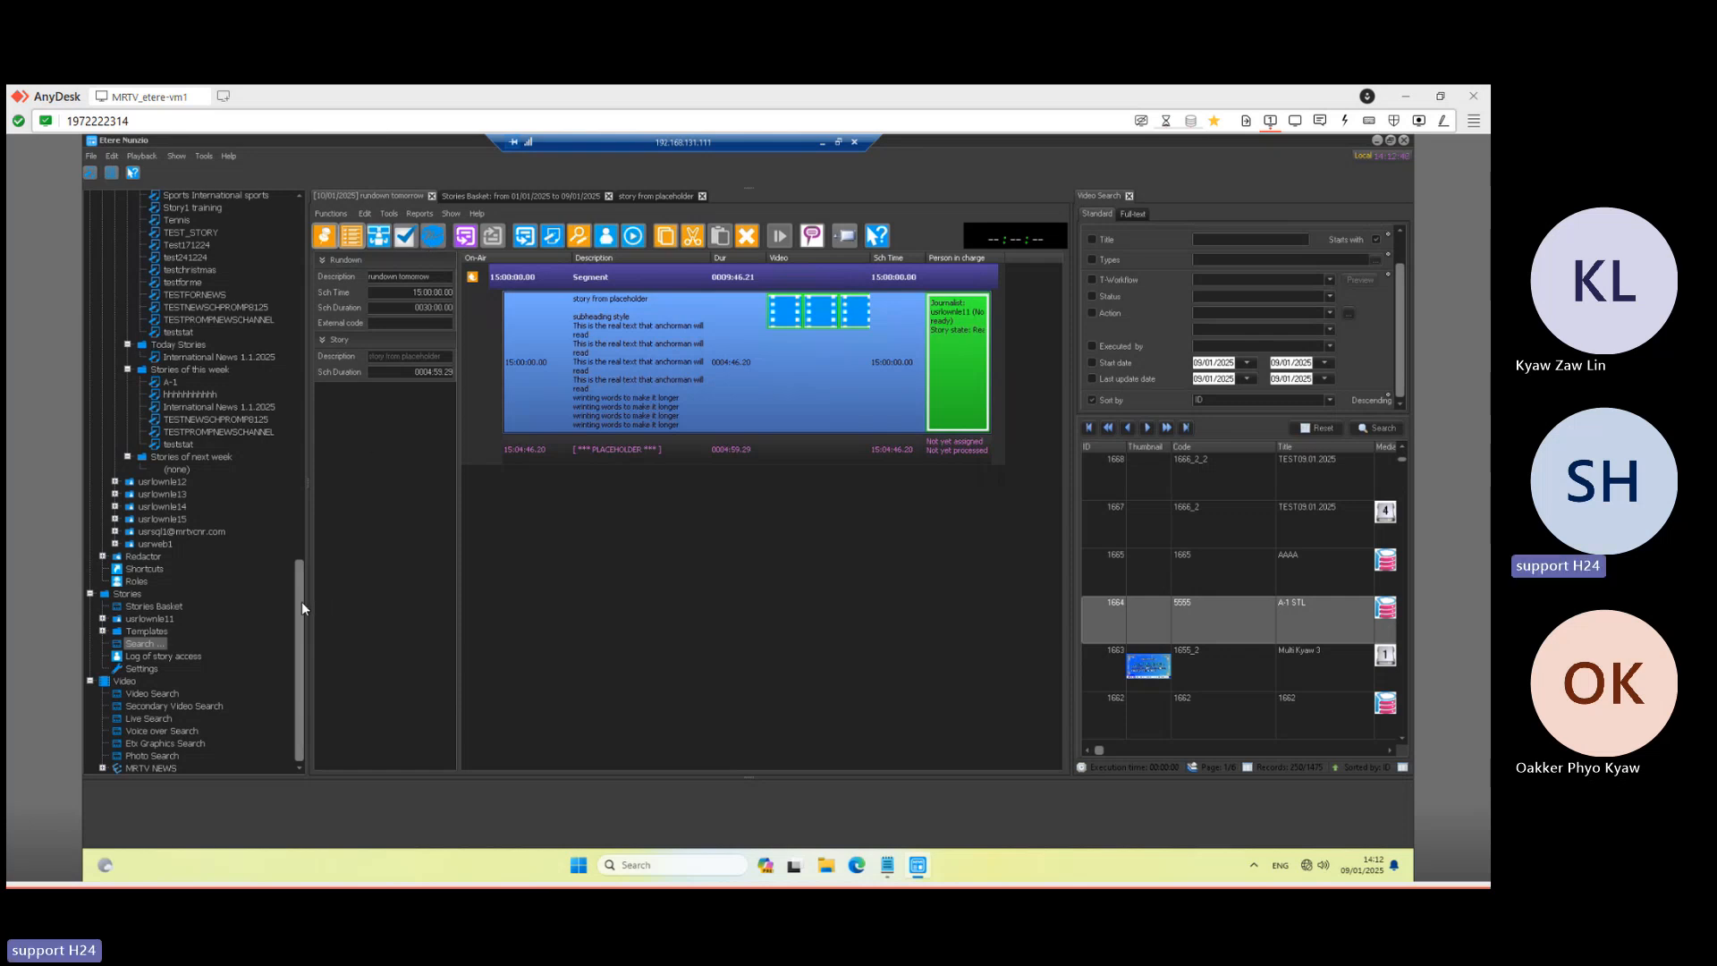
- Expand MOS Gateway > Settings and open the MOS Devices list with its three prompters
{"action": "scroll", "coordinate": [283, 416], "scroll_direction": "up", "scroll_amount": 4}
{"action": "scroll", "coordinate": [295, 223], "scroll_direction": "up", "scroll_amount": 15}
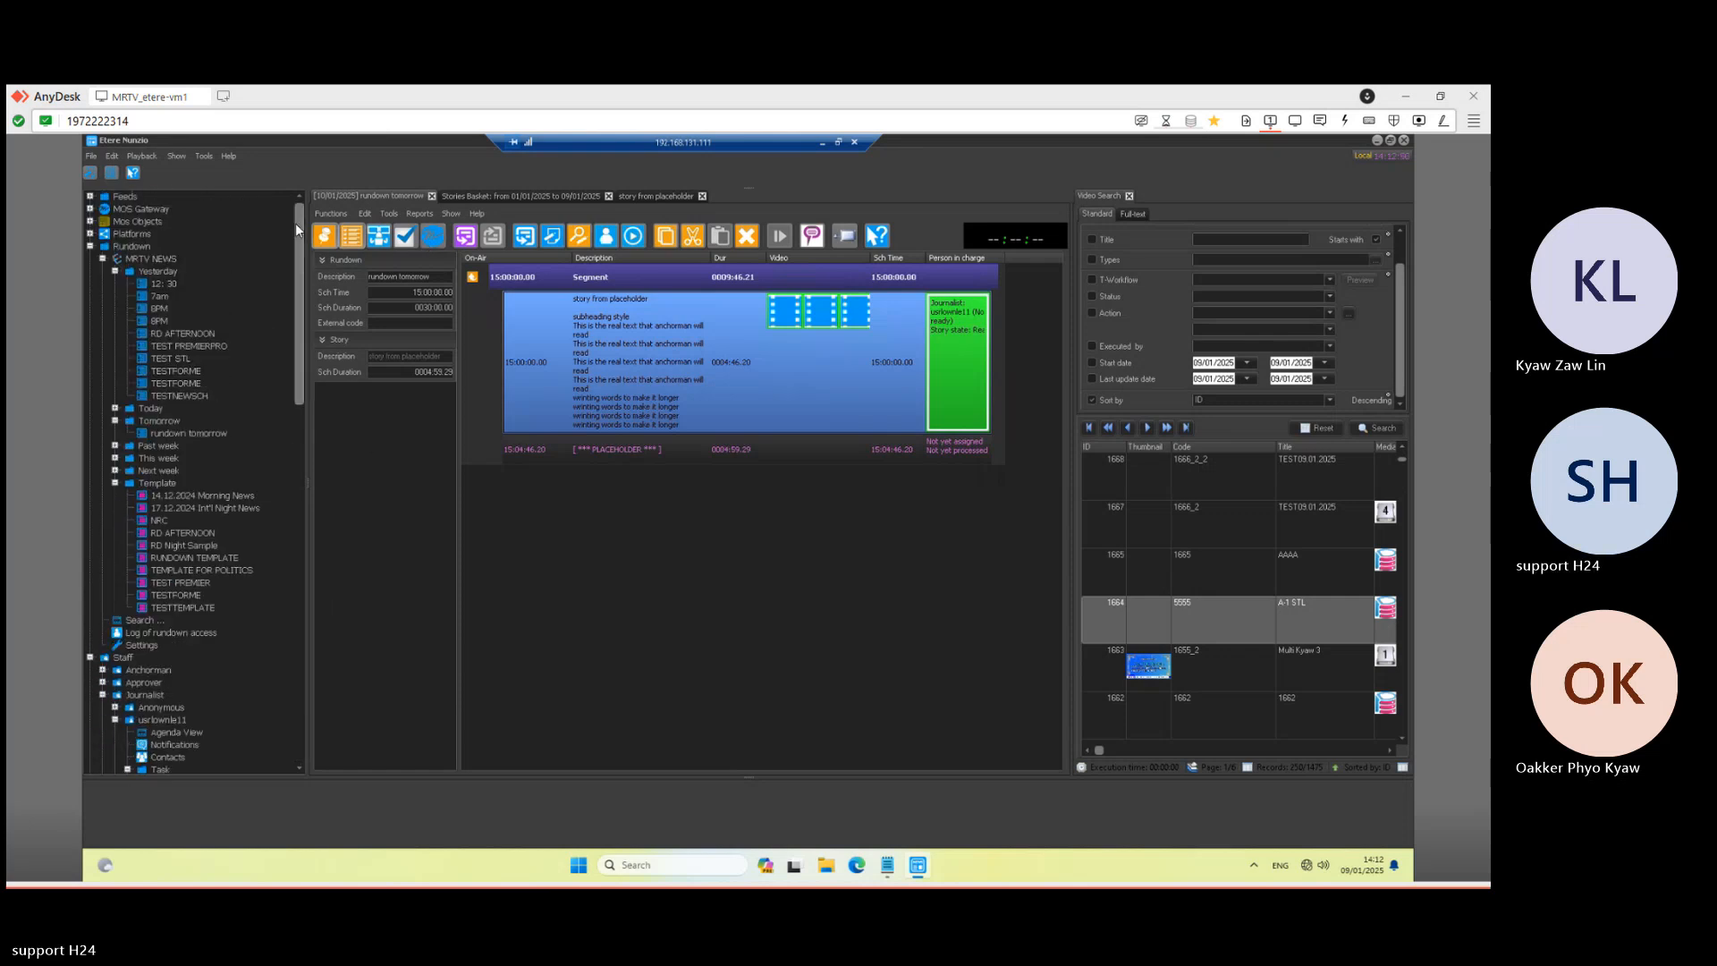
{"action": "left_click", "coordinate": [90, 221]}
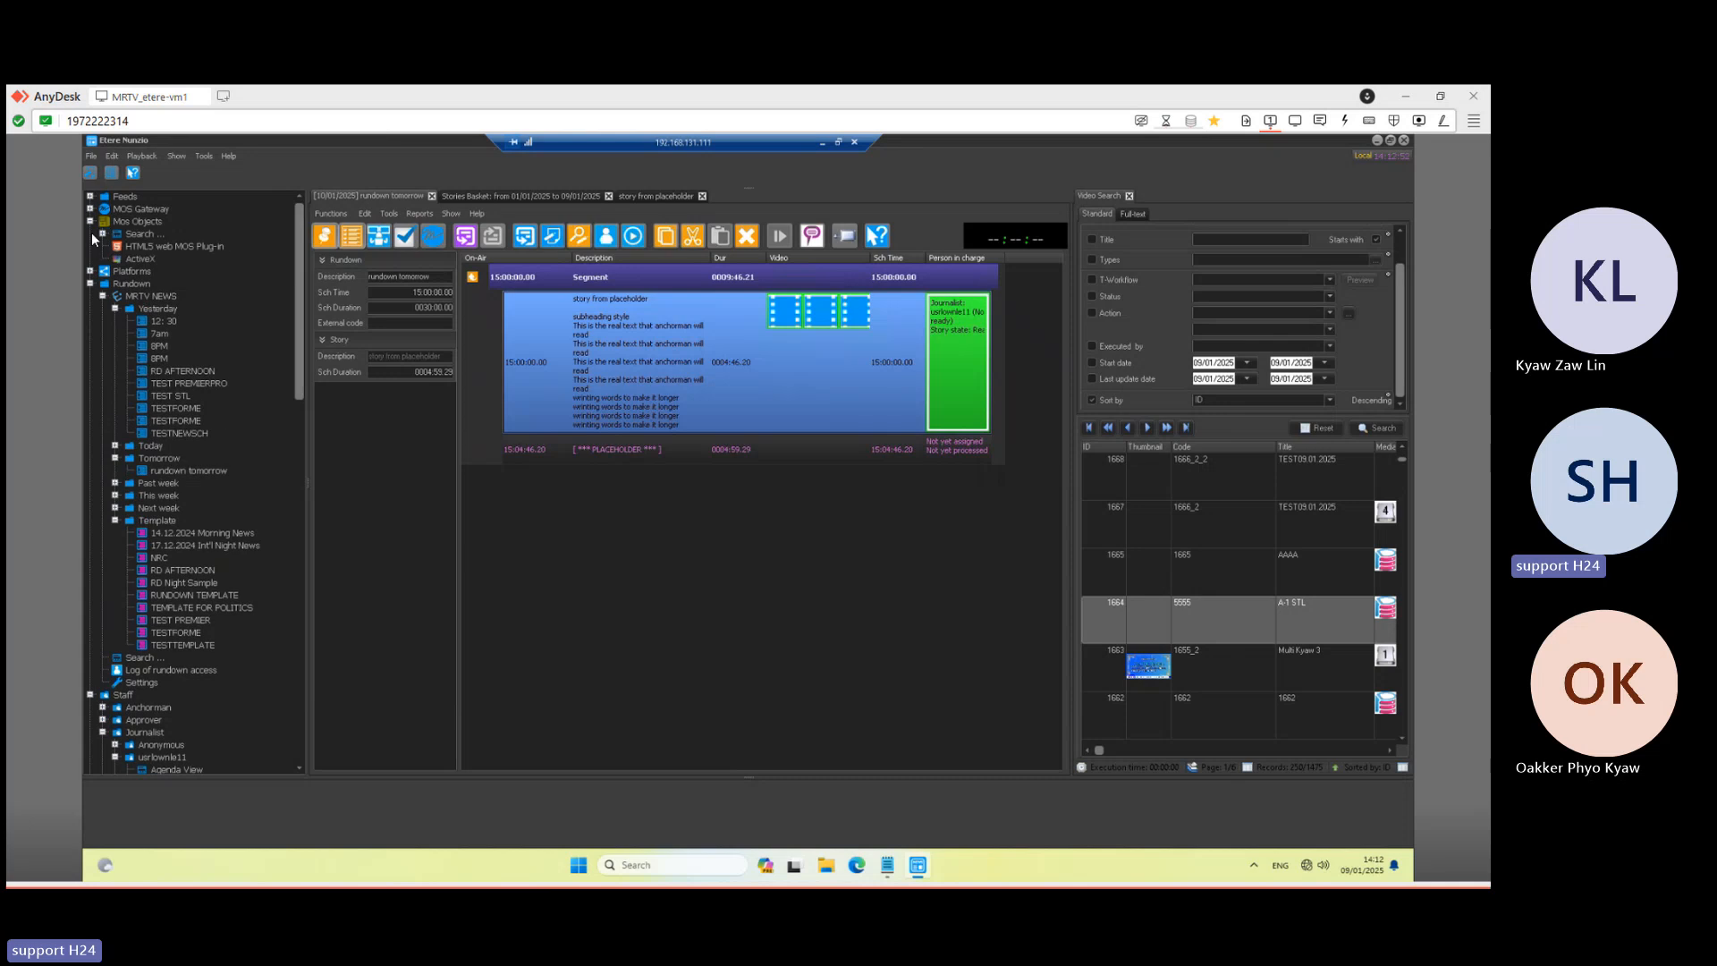
{"action": "left_click", "coordinate": [89, 208]}
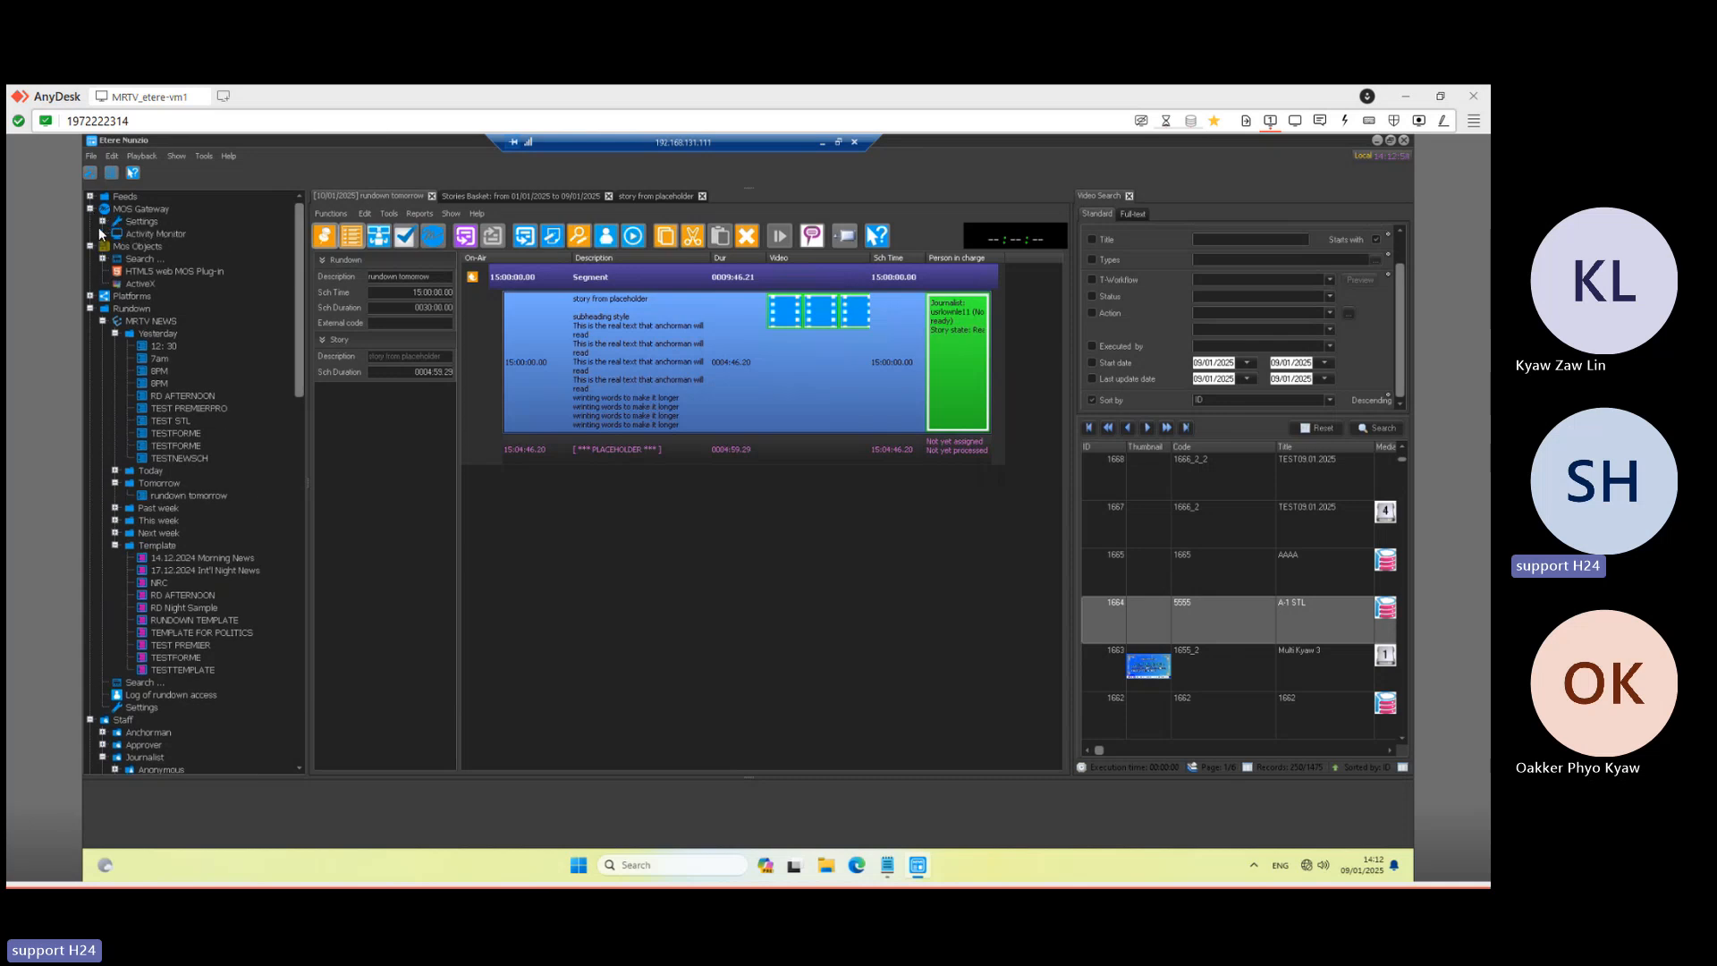
{"action": "left_click", "coordinate": [103, 221]}
{"action": "left_click", "coordinate": [145, 250]}
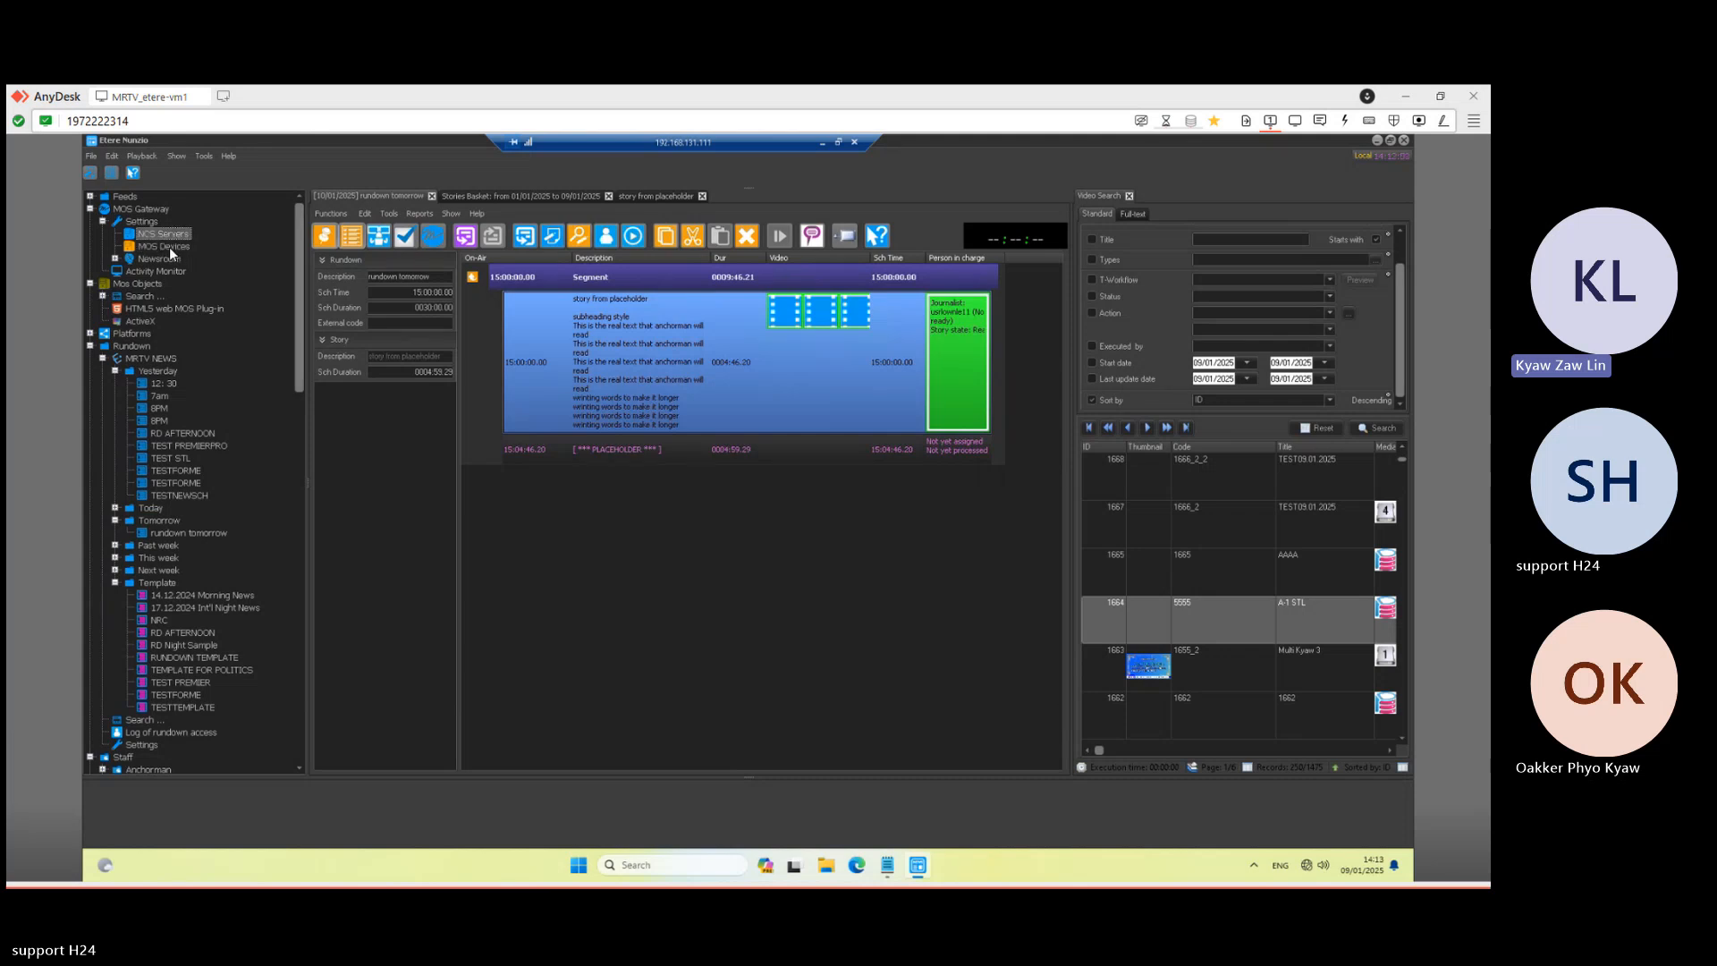
{"action": "double_click", "coordinate": [169, 247]}
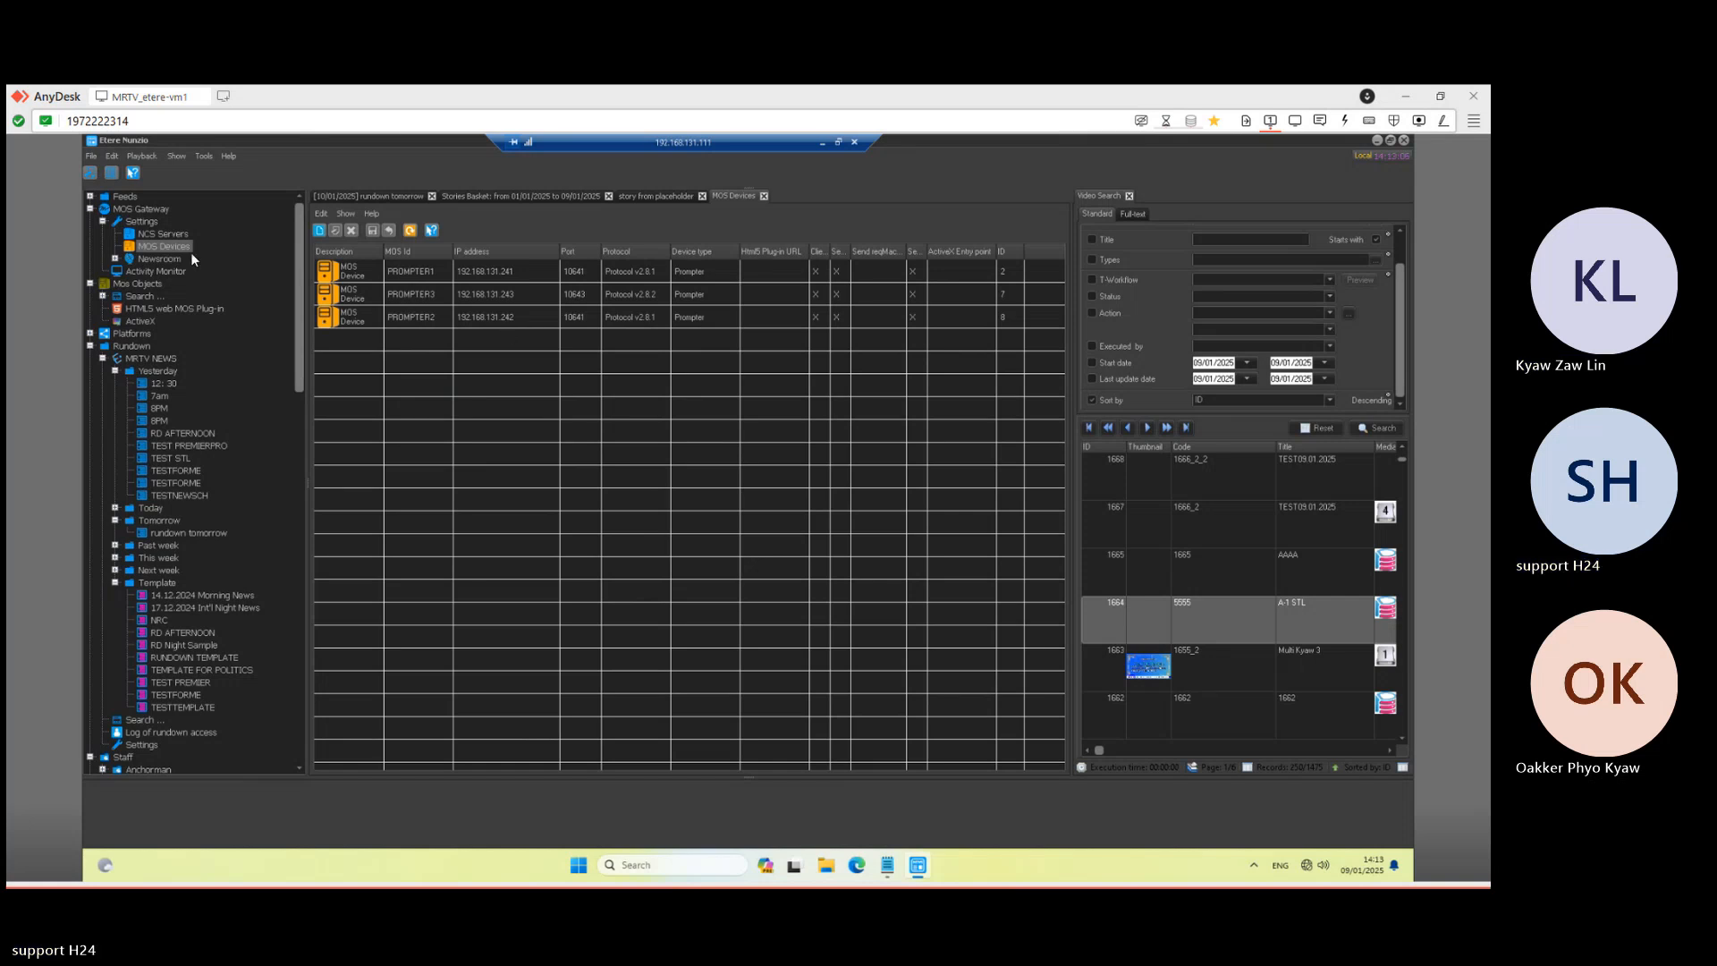
- Go back to the 'rundown tomorrow' tab
{"action": "left_click", "coordinate": [658, 195]}
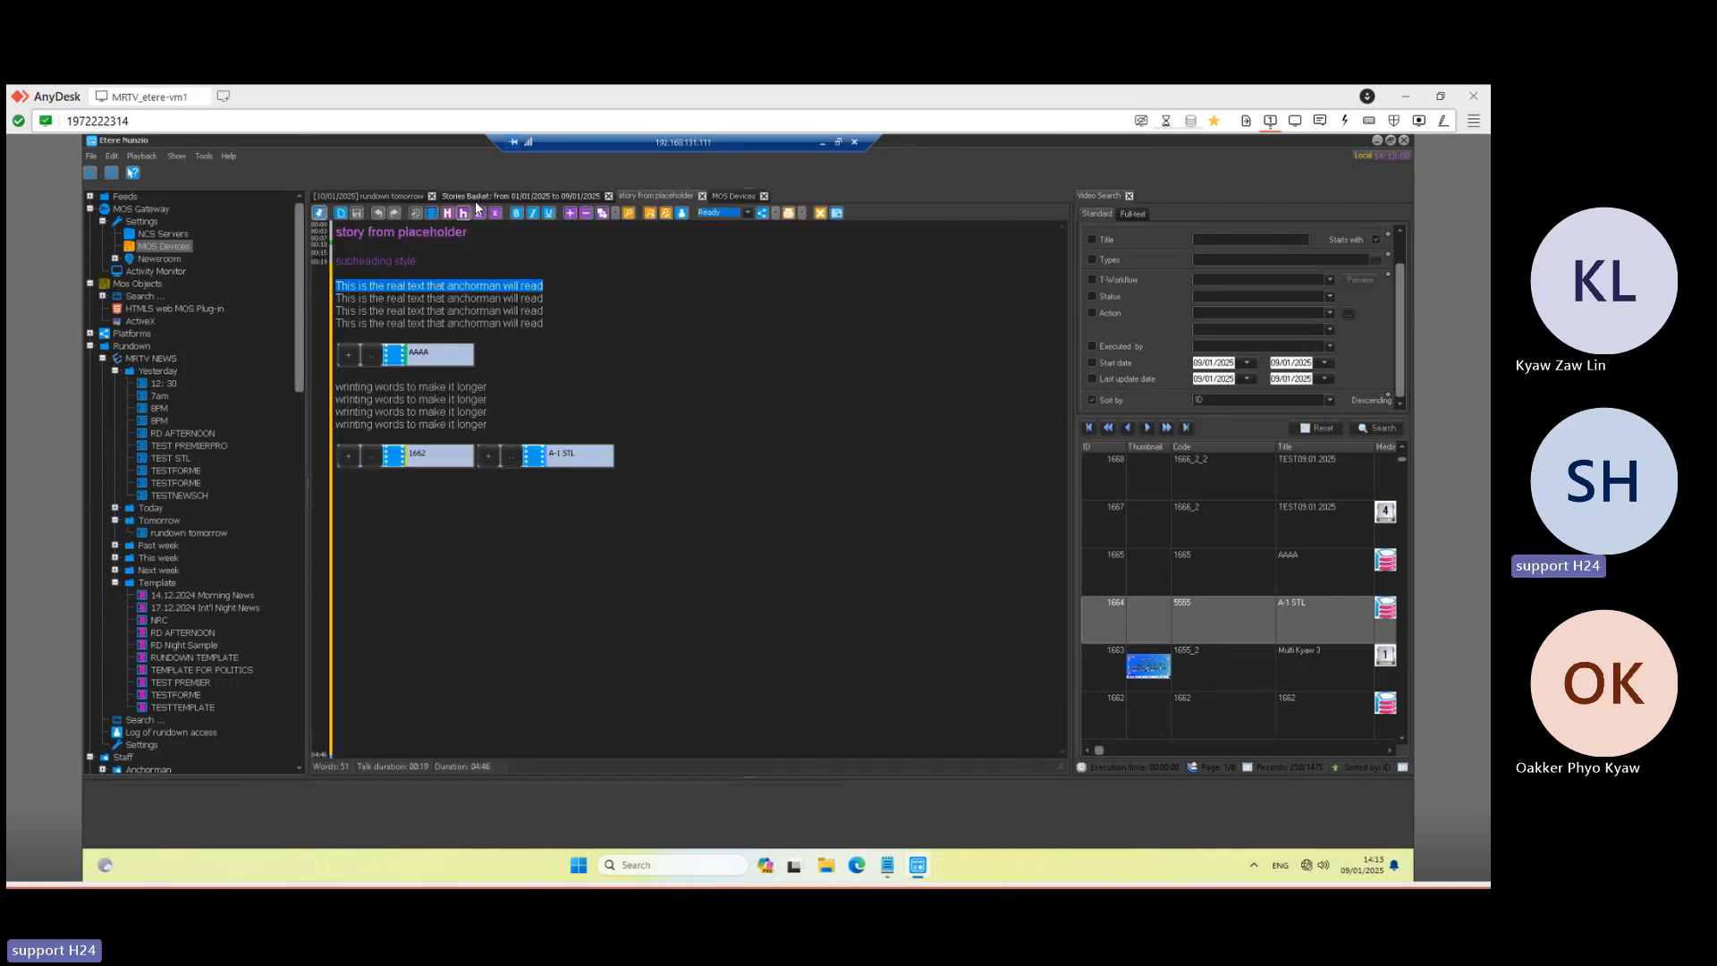
{"action": "left_click", "coordinate": [475, 201]}
{"action": "left_click", "coordinate": [410, 193]}
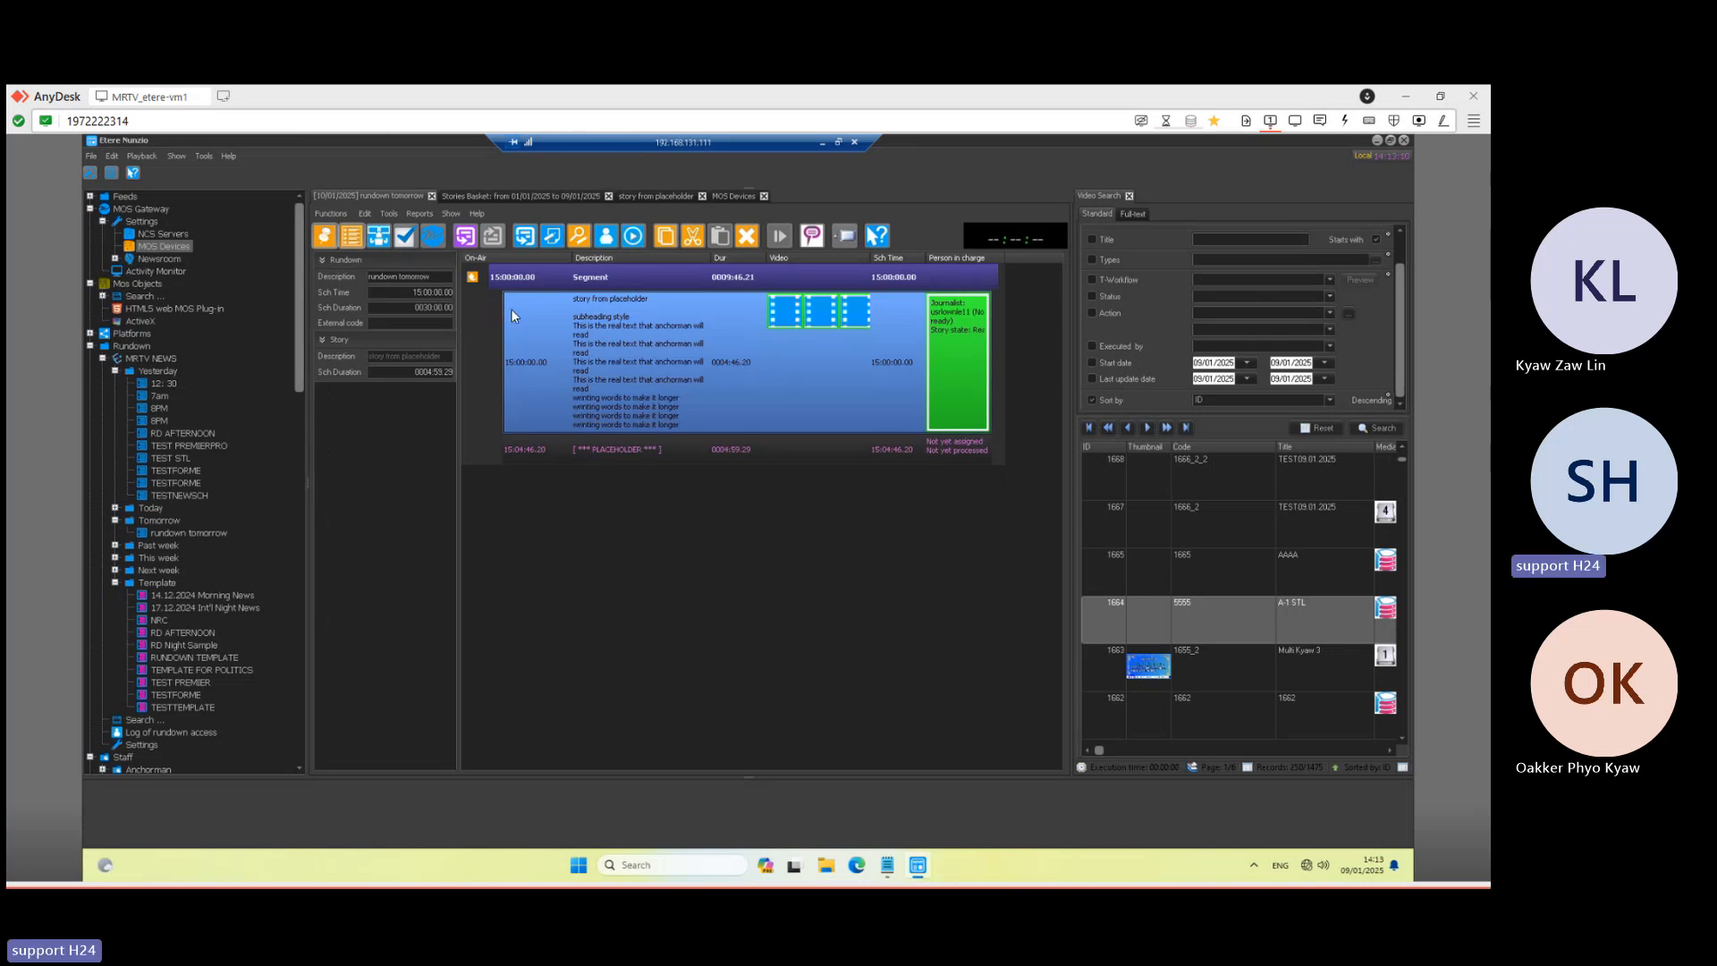
- Turn on Studio Control Room mode from the rundown Functions list and expand the Newsroom settings
{"action": "left_click", "coordinate": [333, 215]}
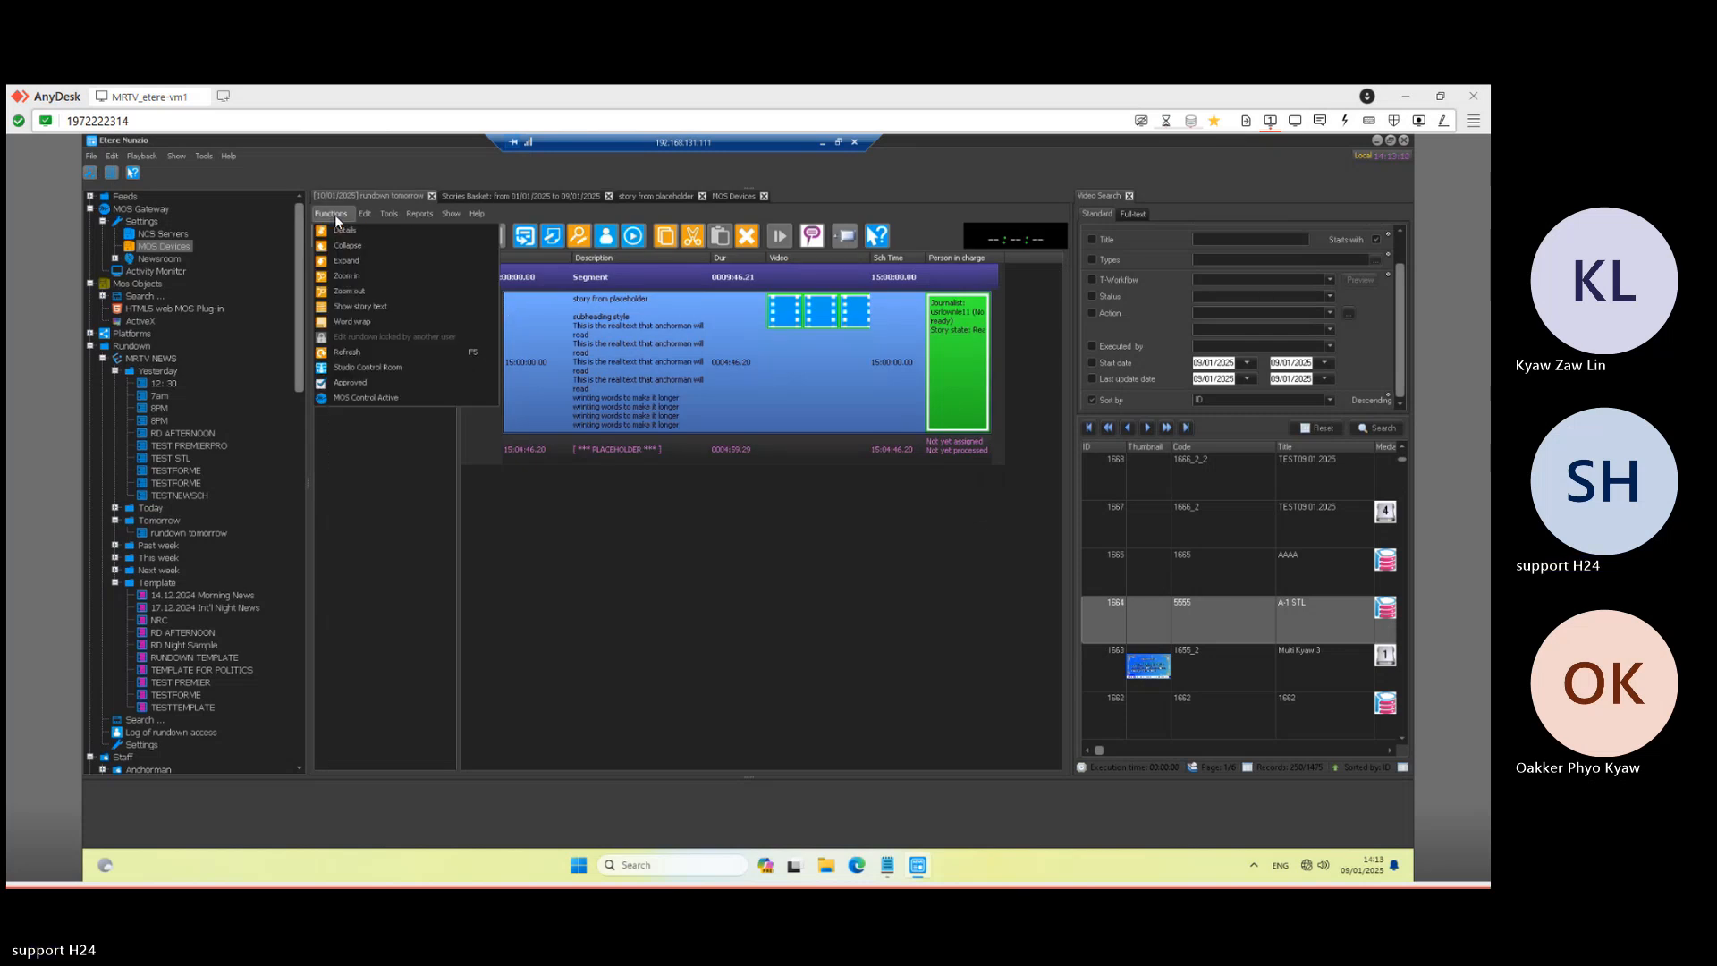
{"action": "left_click", "coordinate": [372, 369]}
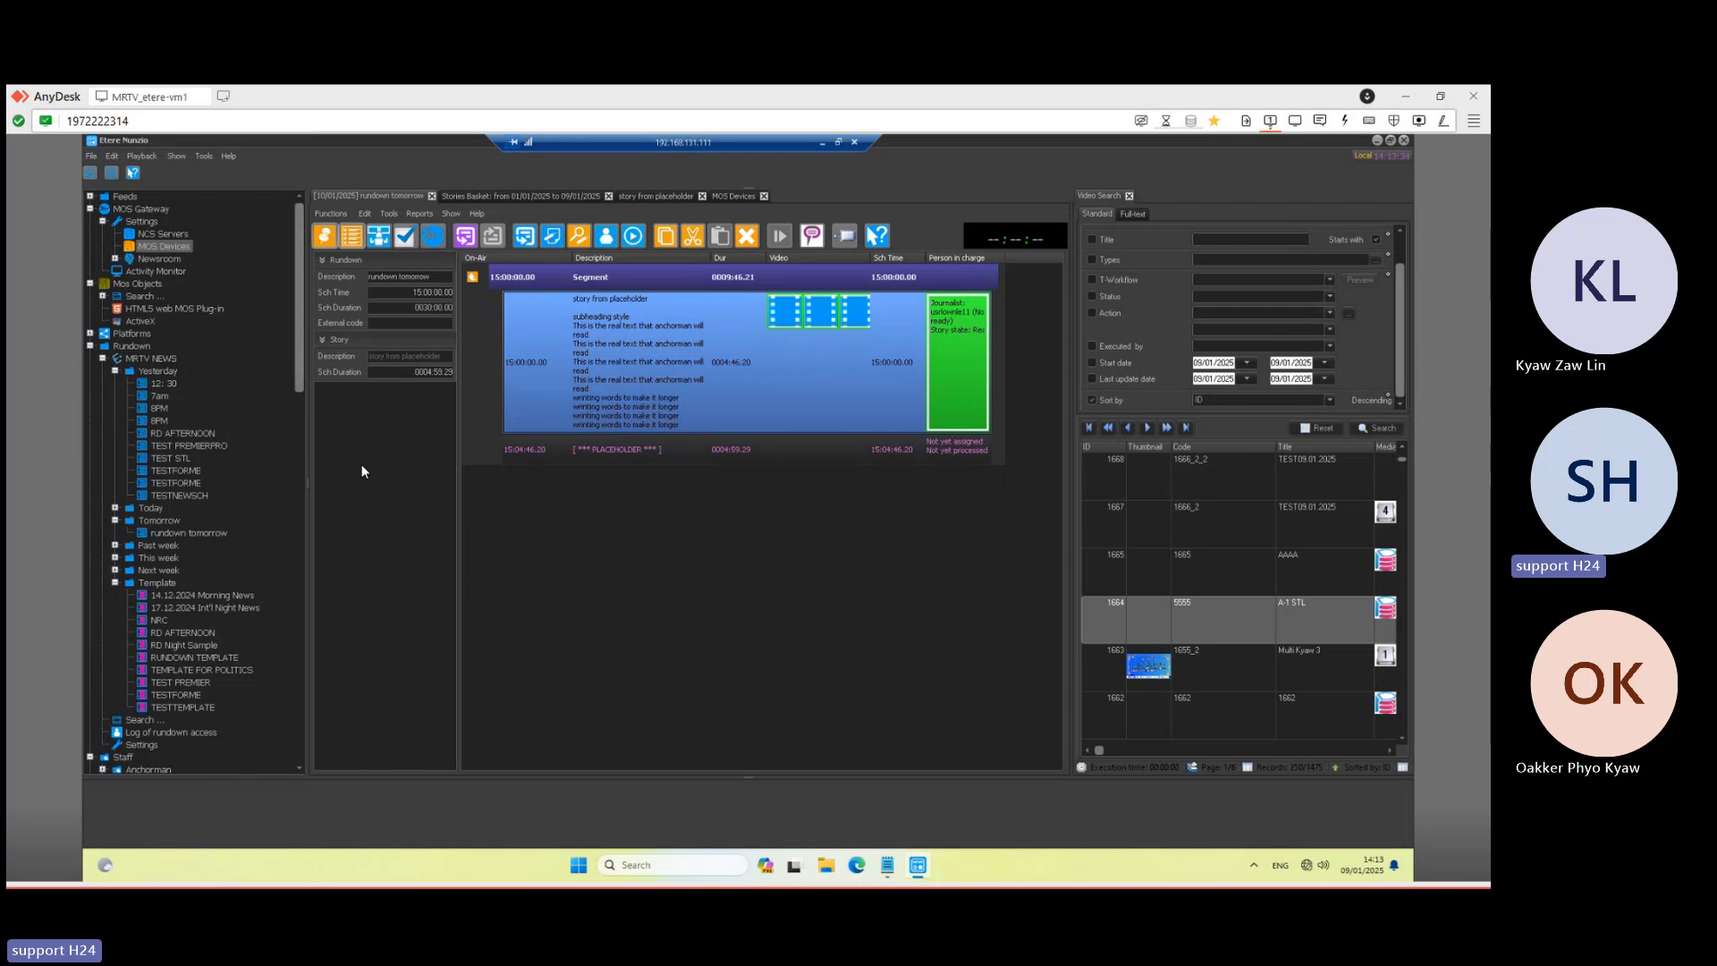
{"action": "left_click", "coordinate": [116, 259]}
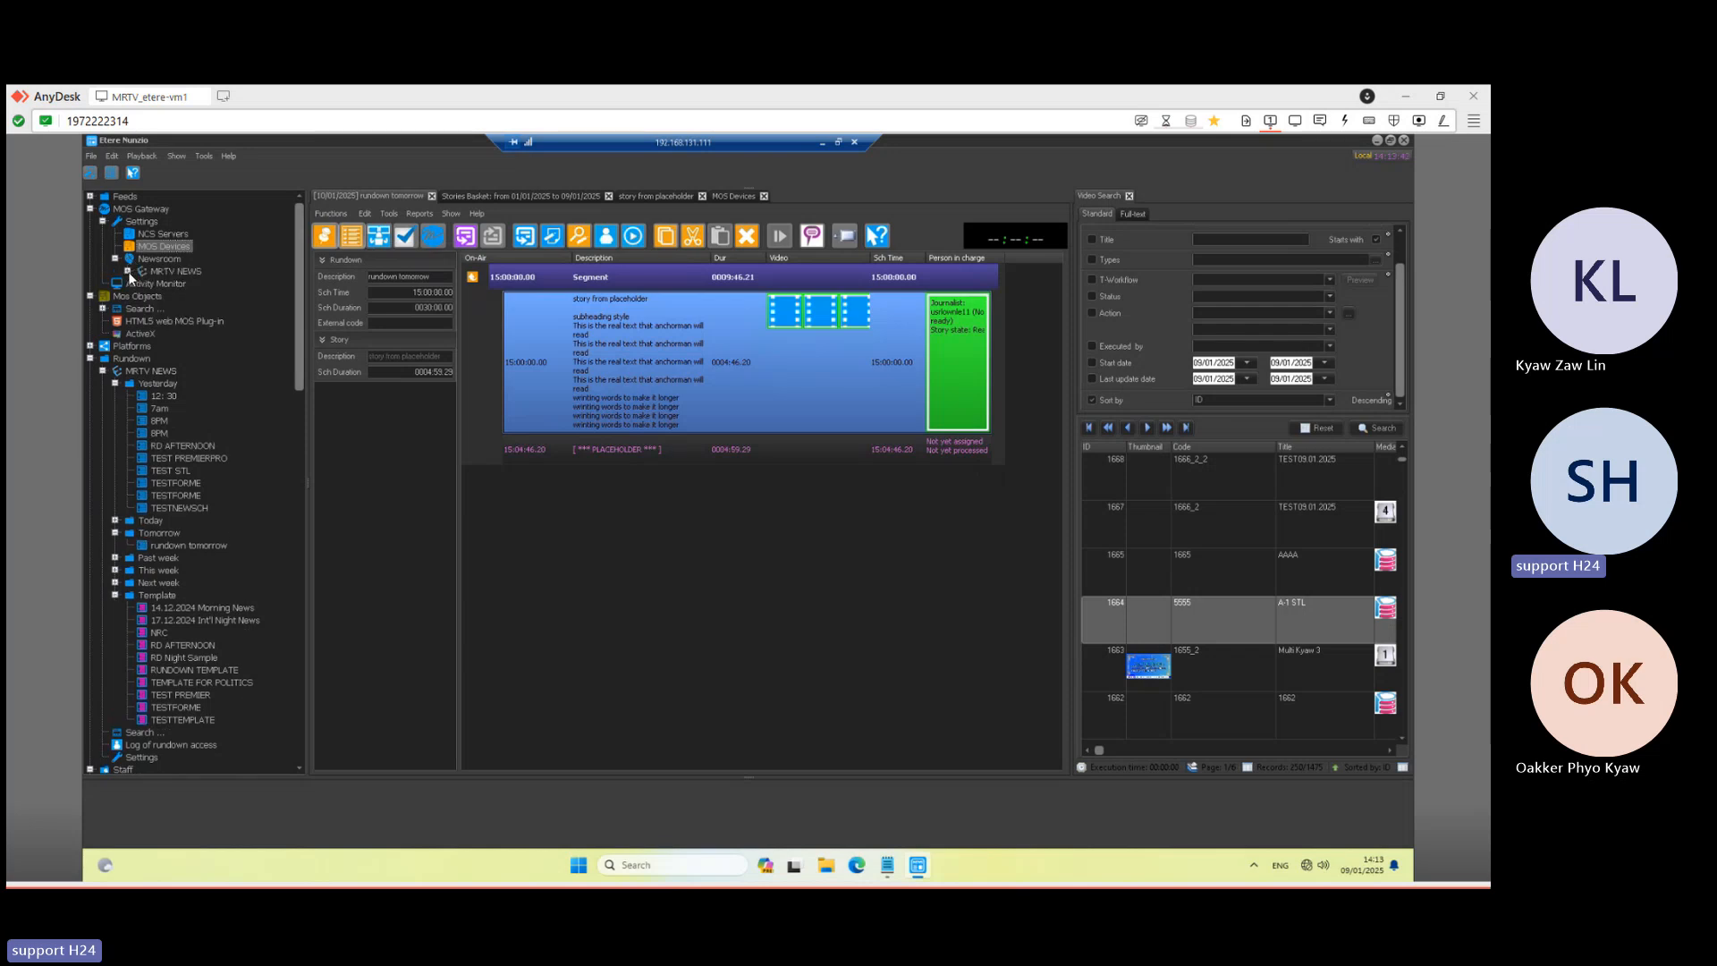
- Open MRTV NEWS's MOS Gateway Main settings and confirm STUDIO1 uses PROMPTER1, STUDIO2 uses PROMPTER2
{"action": "left_click", "coordinate": [128, 271]}
{"action": "left_click", "coordinate": [184, 285]}
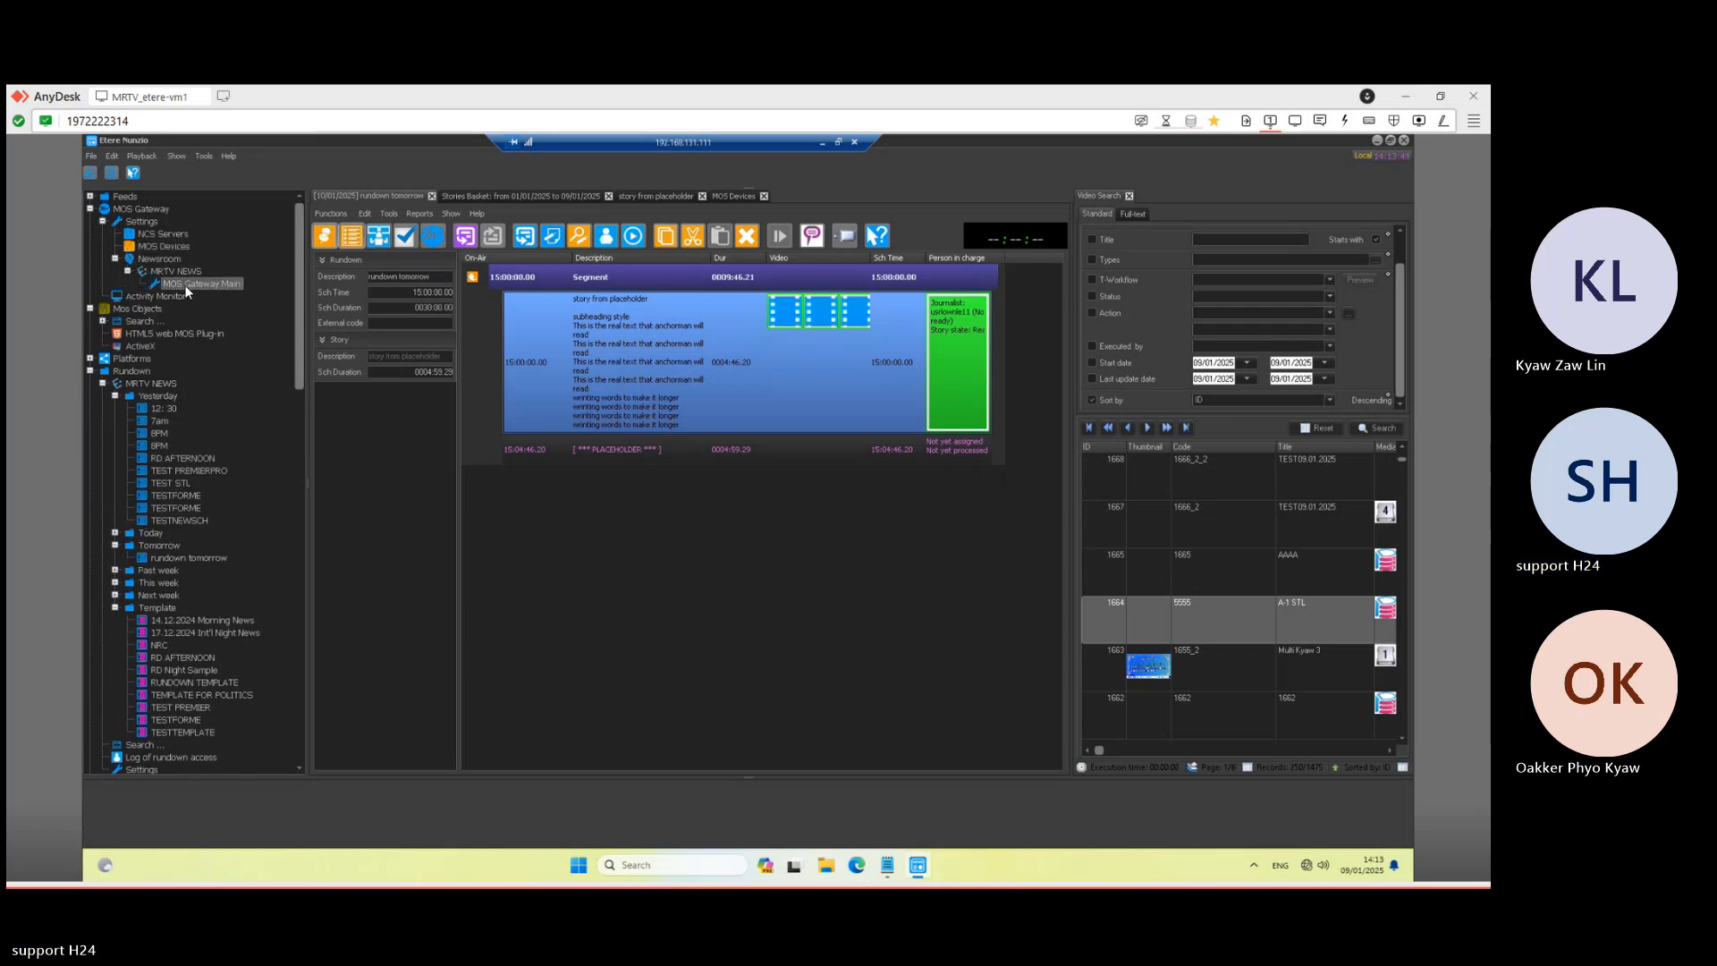
{"action": "double_click", "coordinate": [185, 285]}
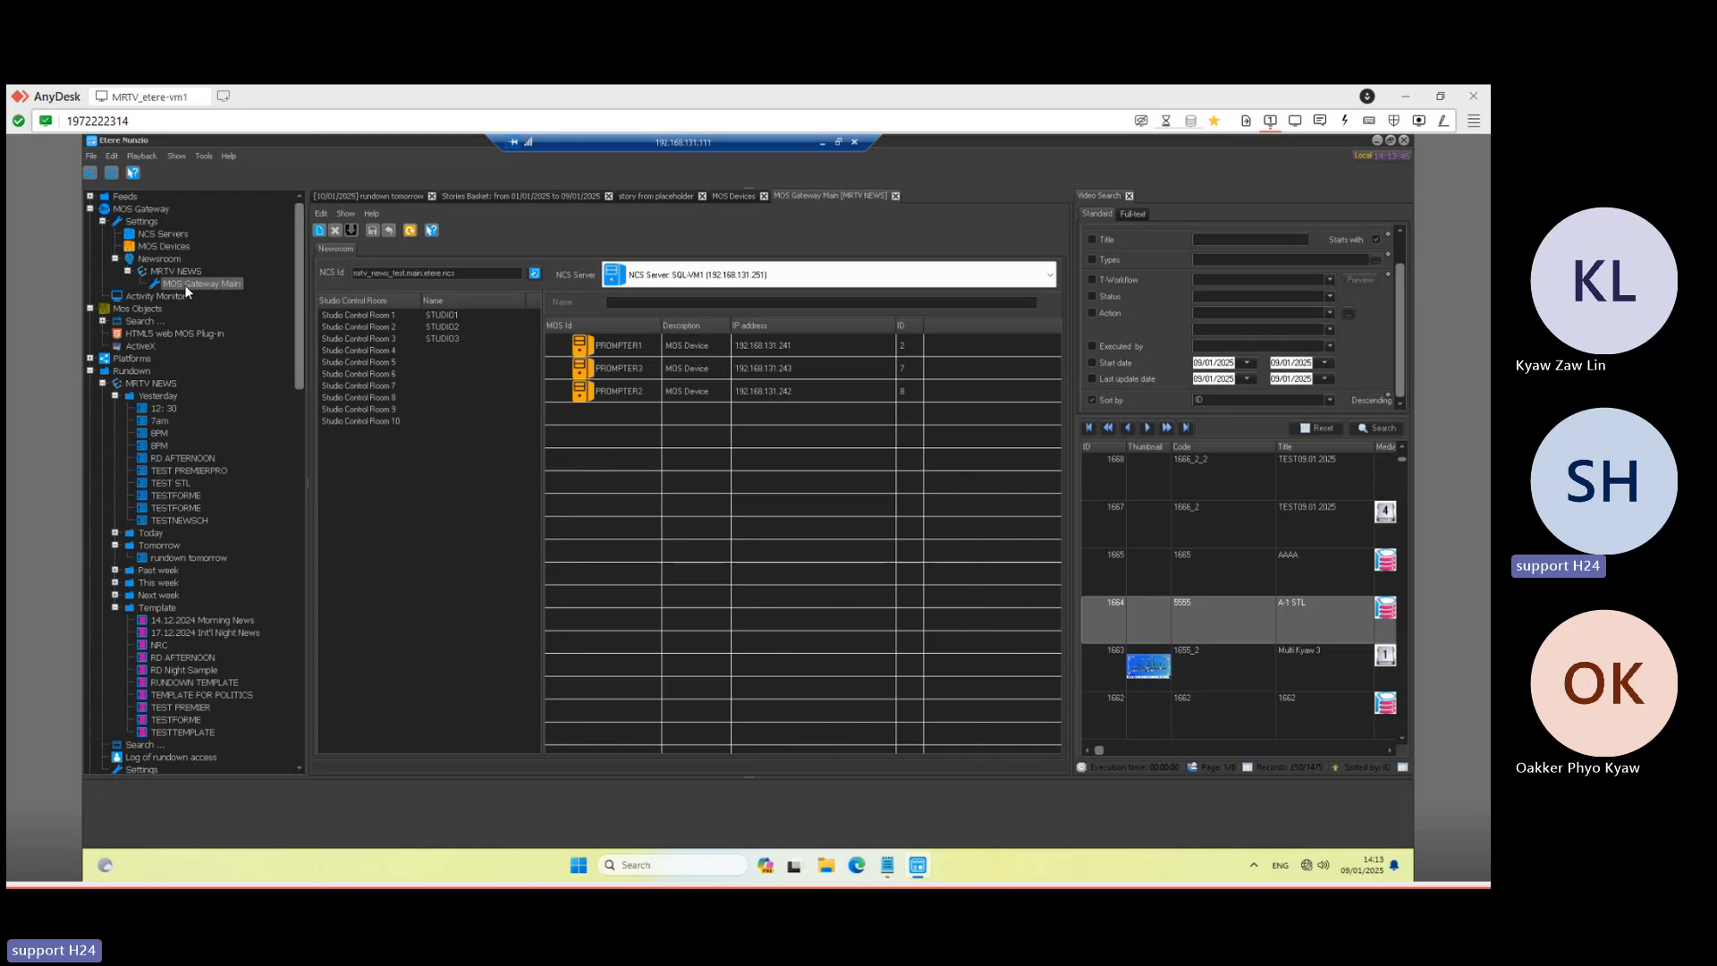
{"action": "left_click", "coordinate": [384, 326]}
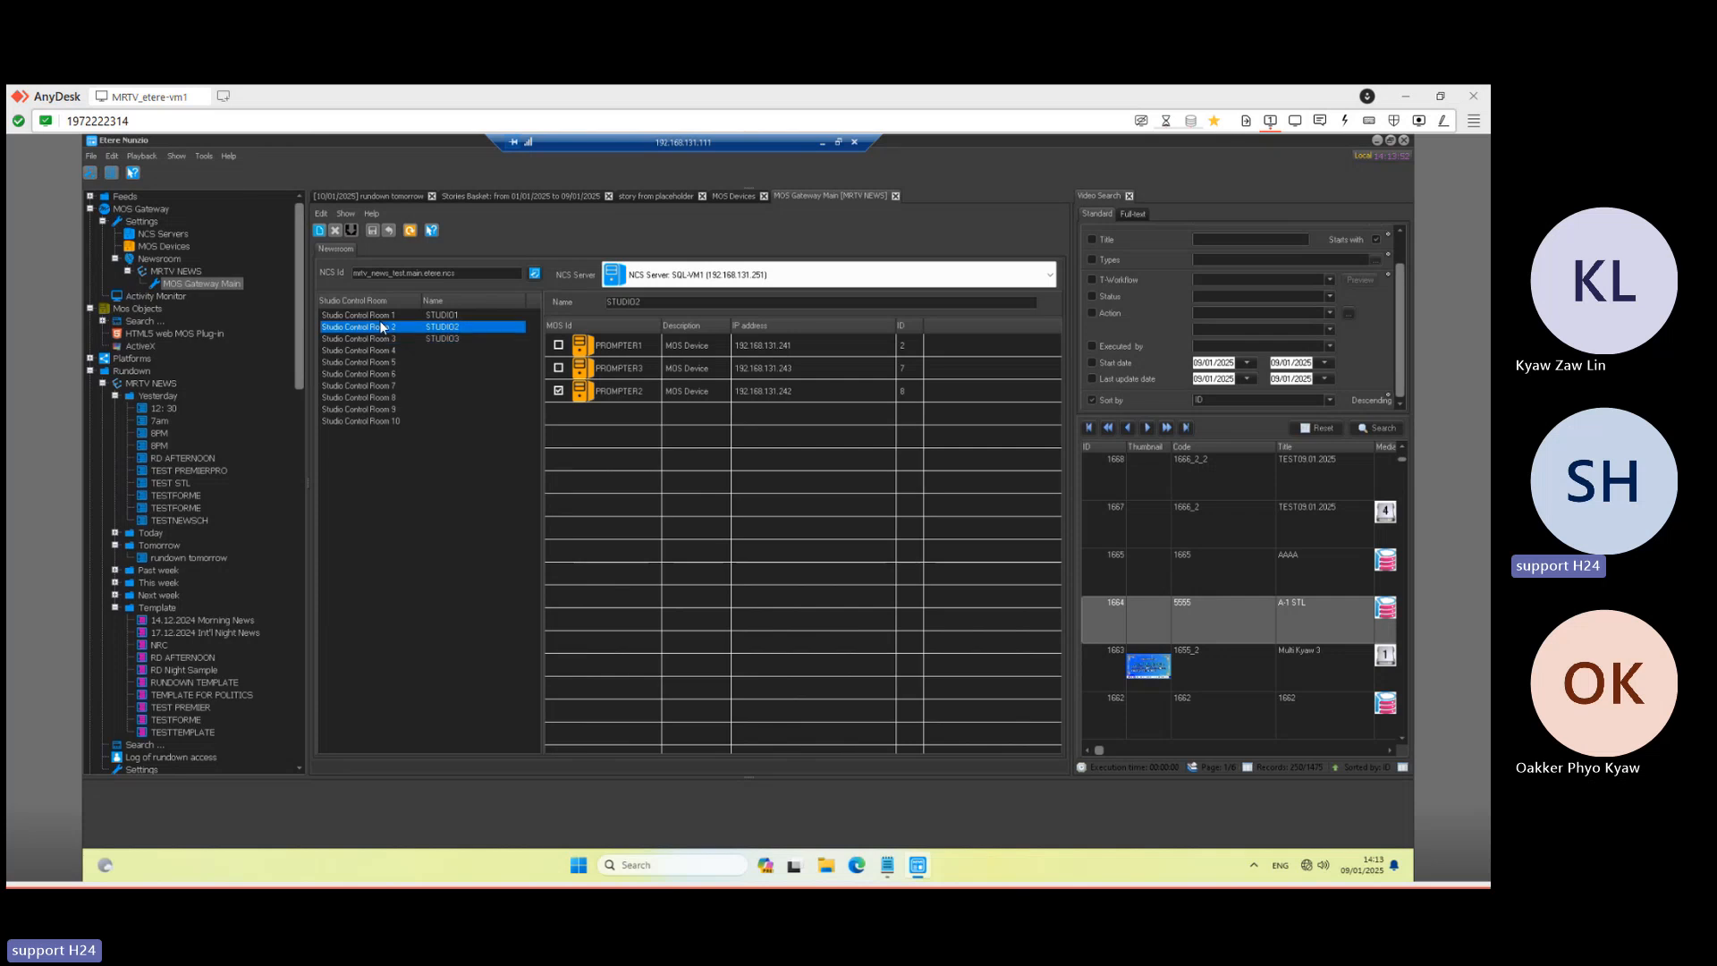
{"action": "left_click", "coordinate": [438, 316]}
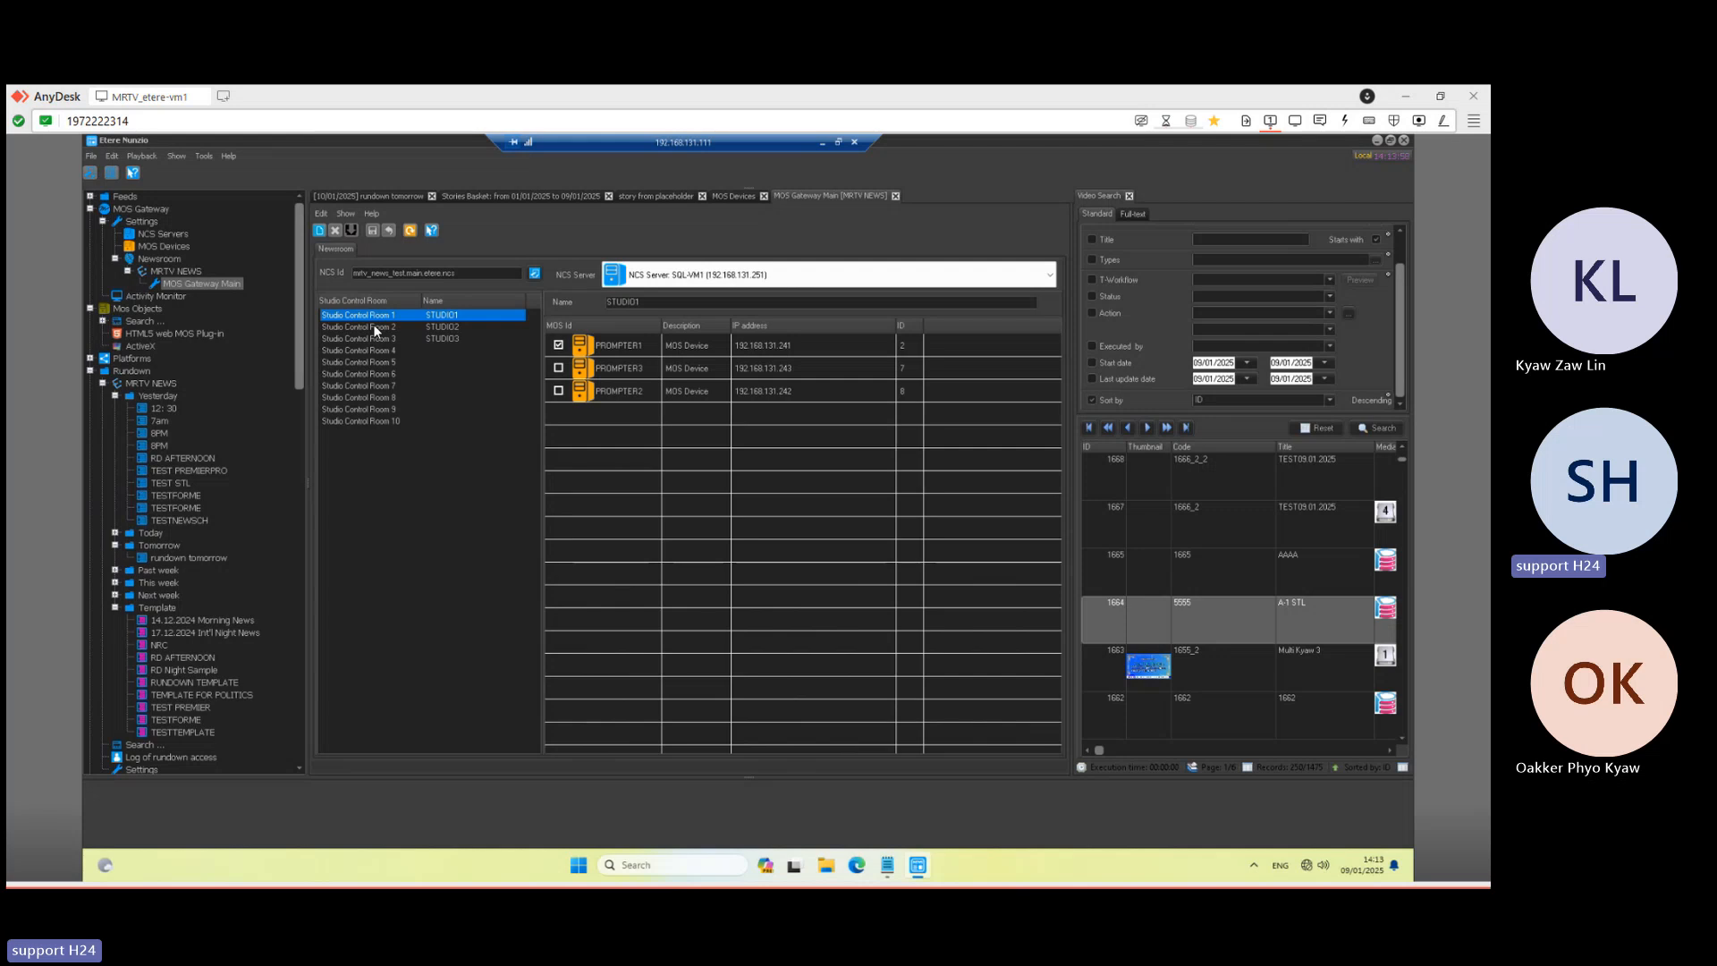
- Start a Remote Desktop connection to 192.168.131.16 and enter the account password
{"action": "left_click", "coordinate": [823, 144]}
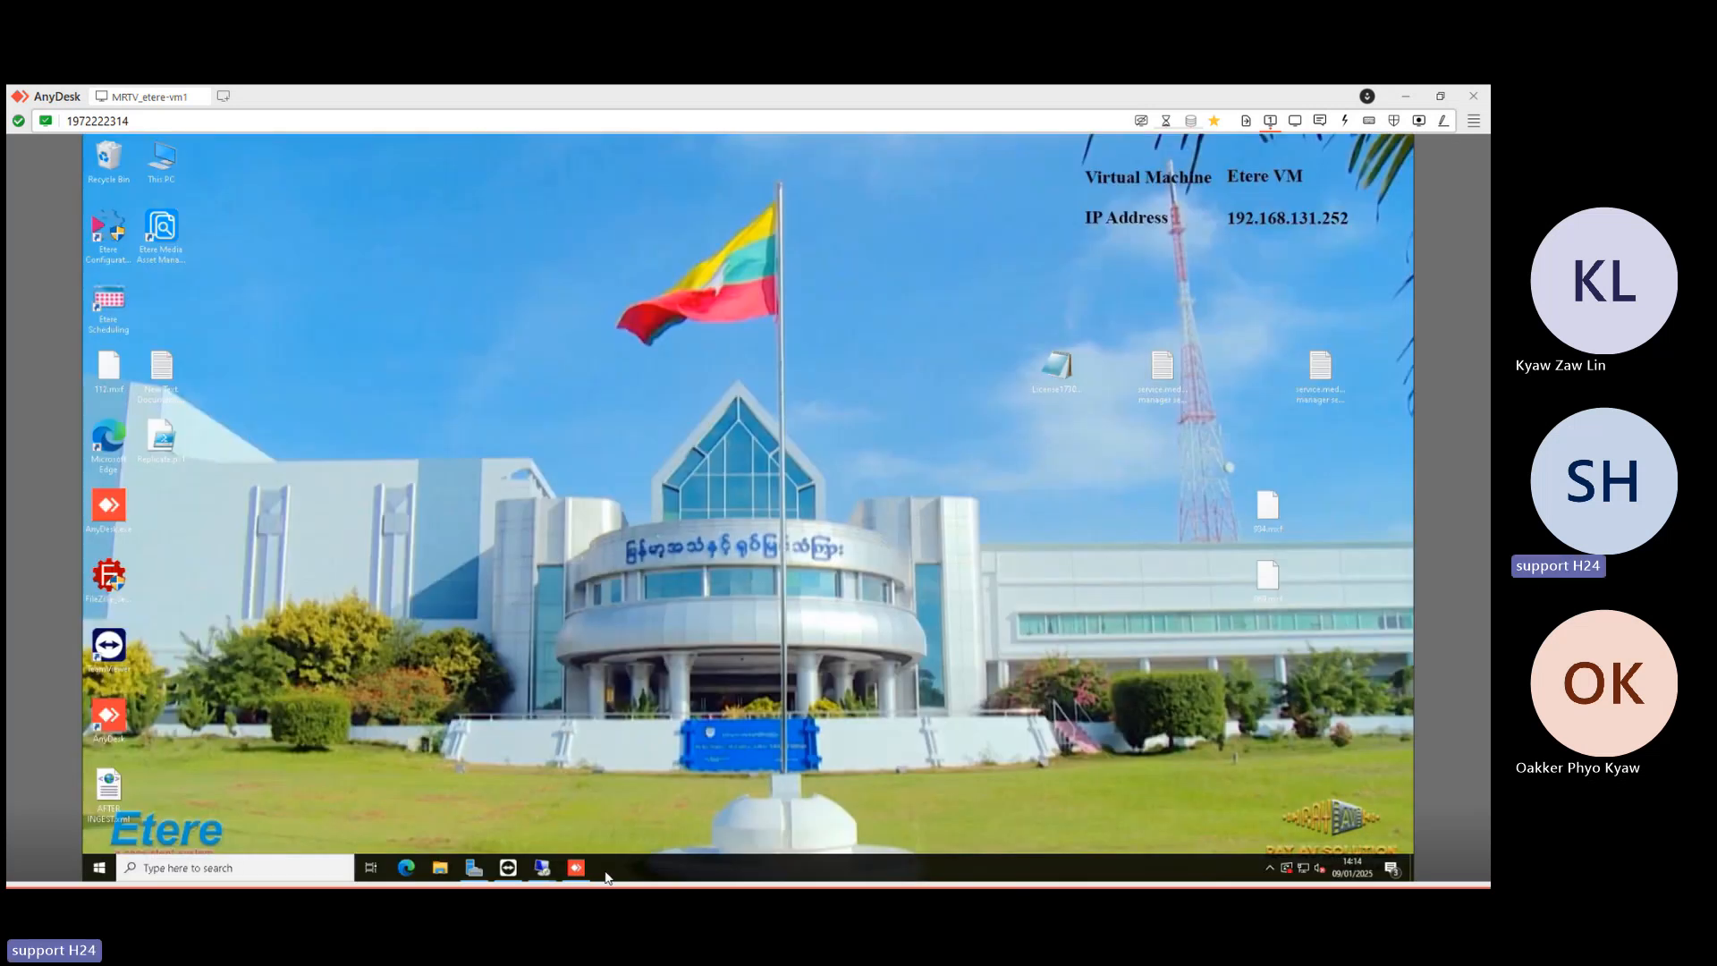
{"action": "right_click", "coordinate": [553, 872]}
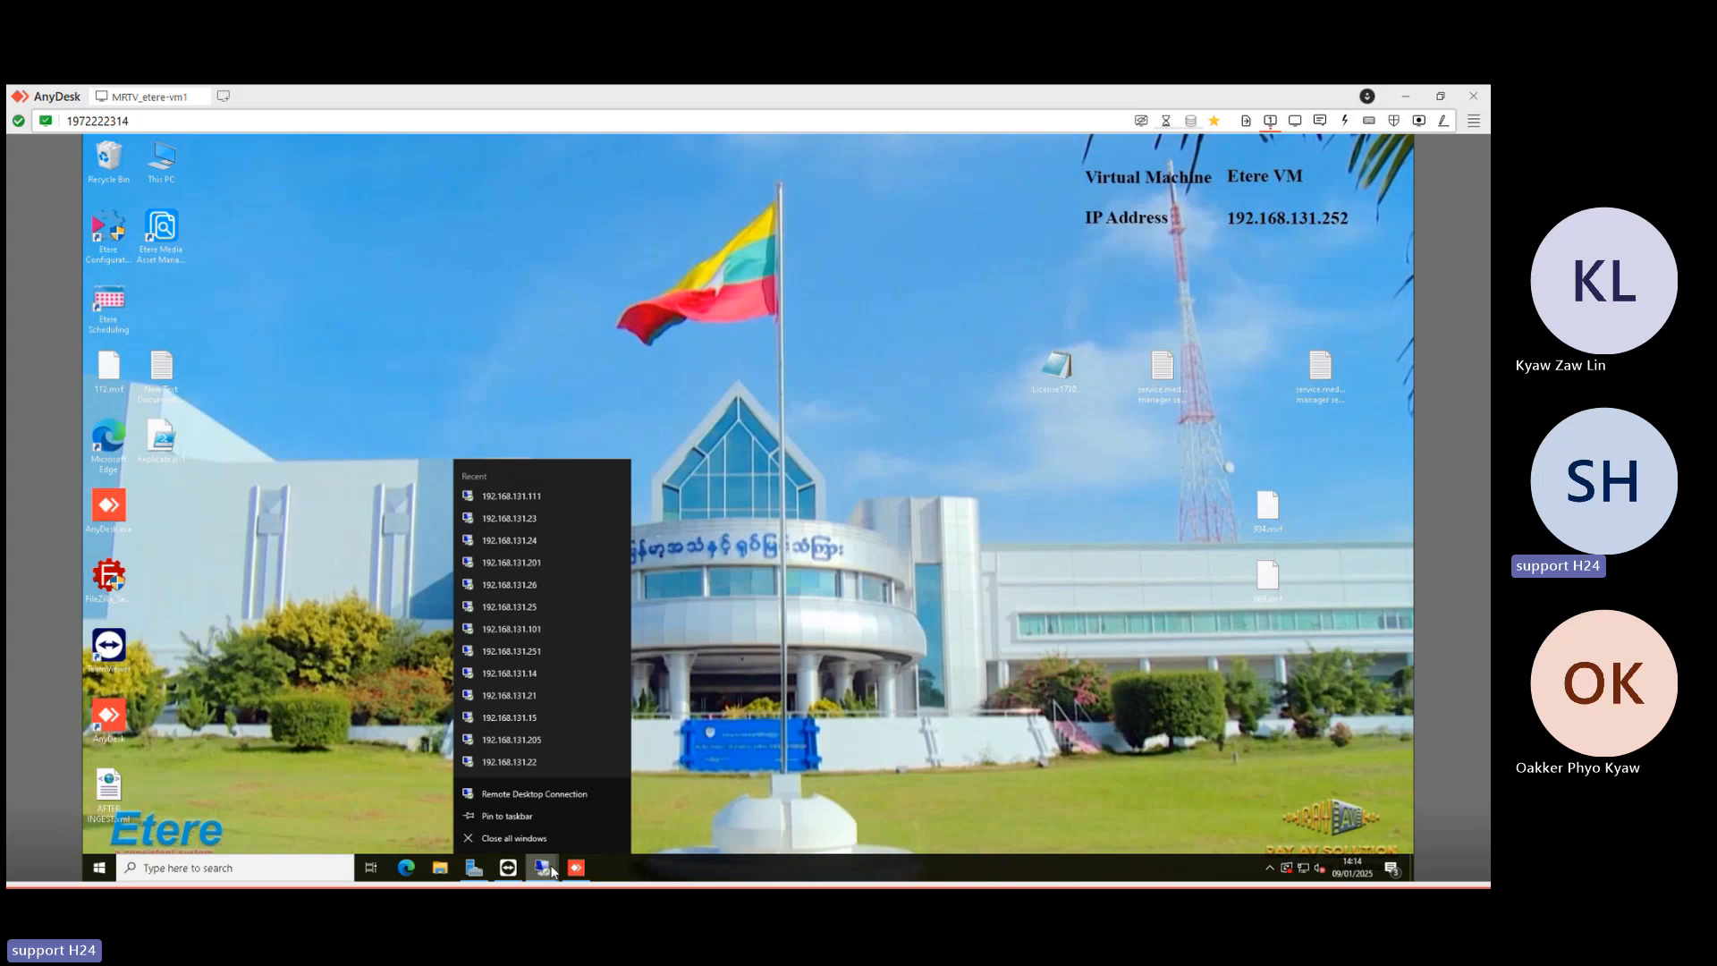
{"action": "left_click", "coordinate": [552, 793]}
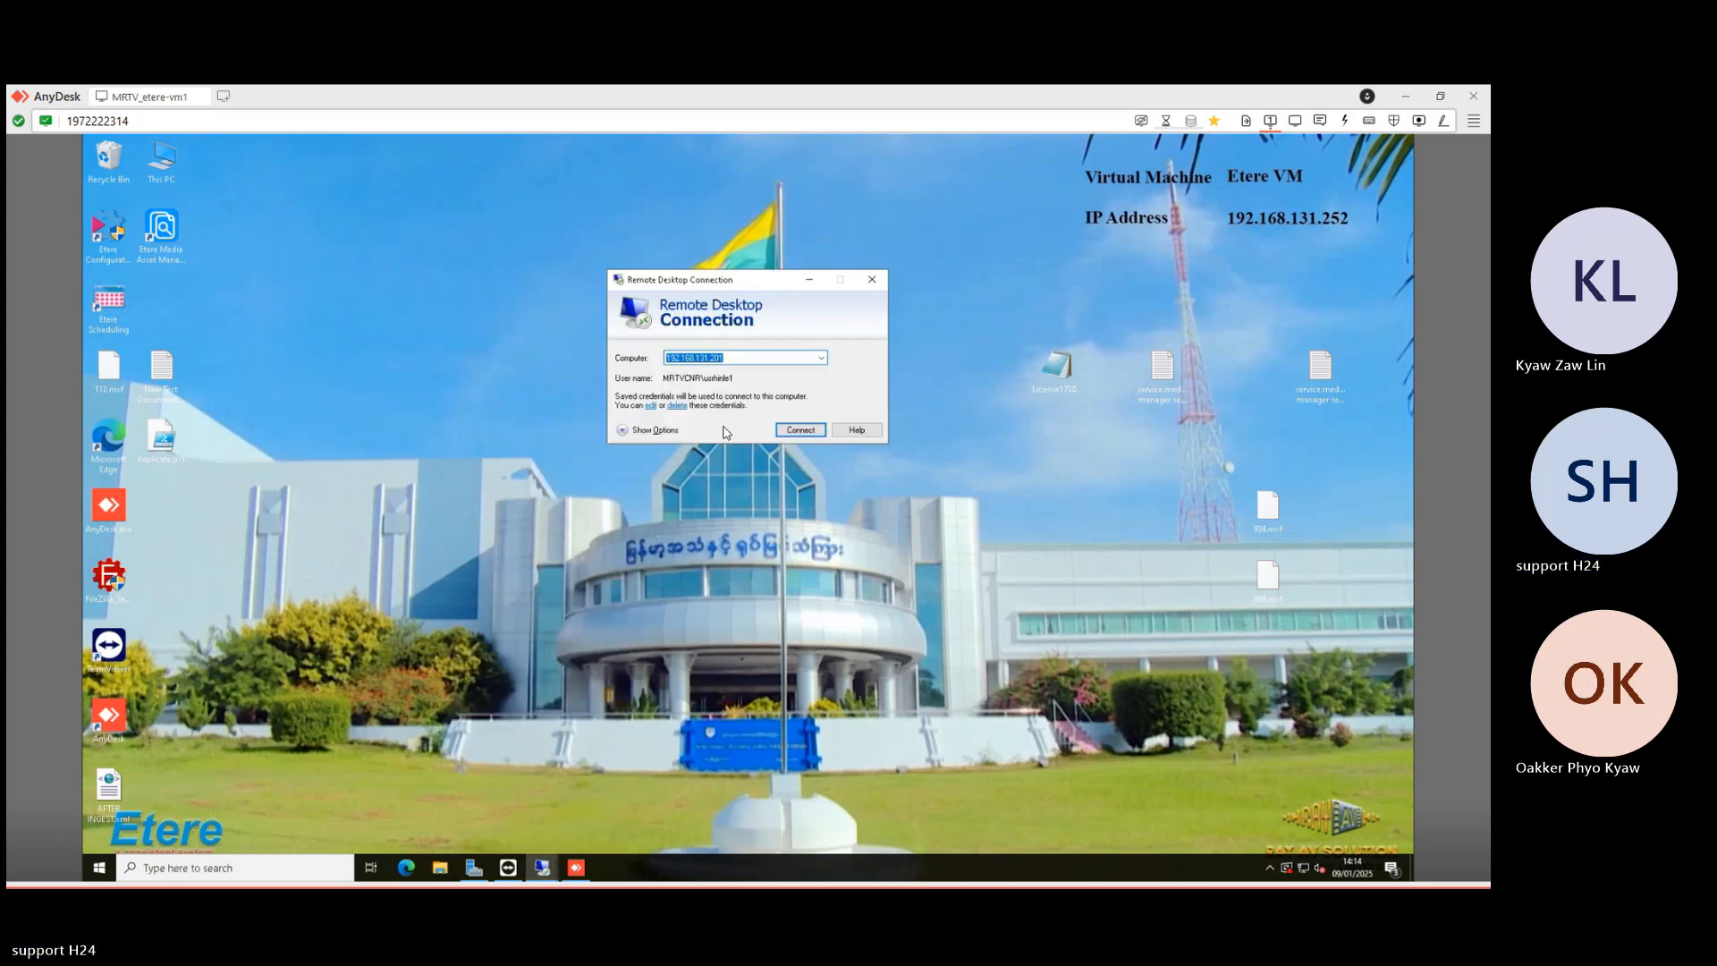
{"action": "key", "text": "Right"}
{"action": "key", "text": "BackSpace"}
{"action": "key", "text": "BackSpace"}
{"action": "key", "text": "BackSpace"}
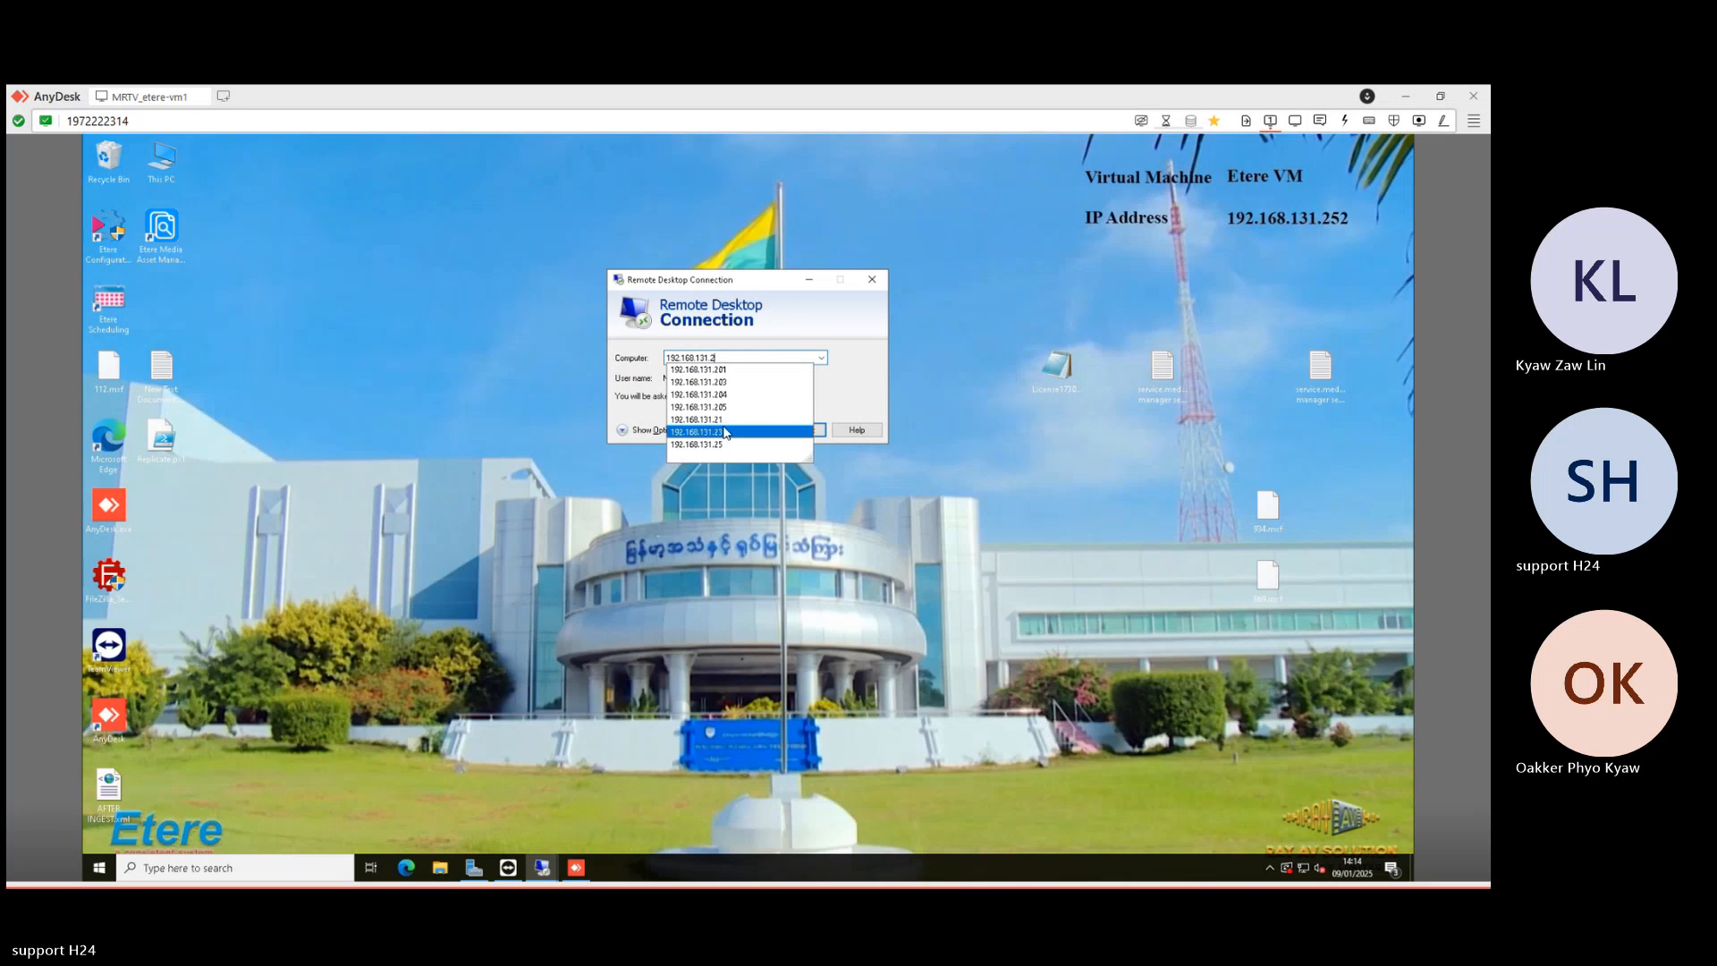
{"action": "type", "text": "16"}
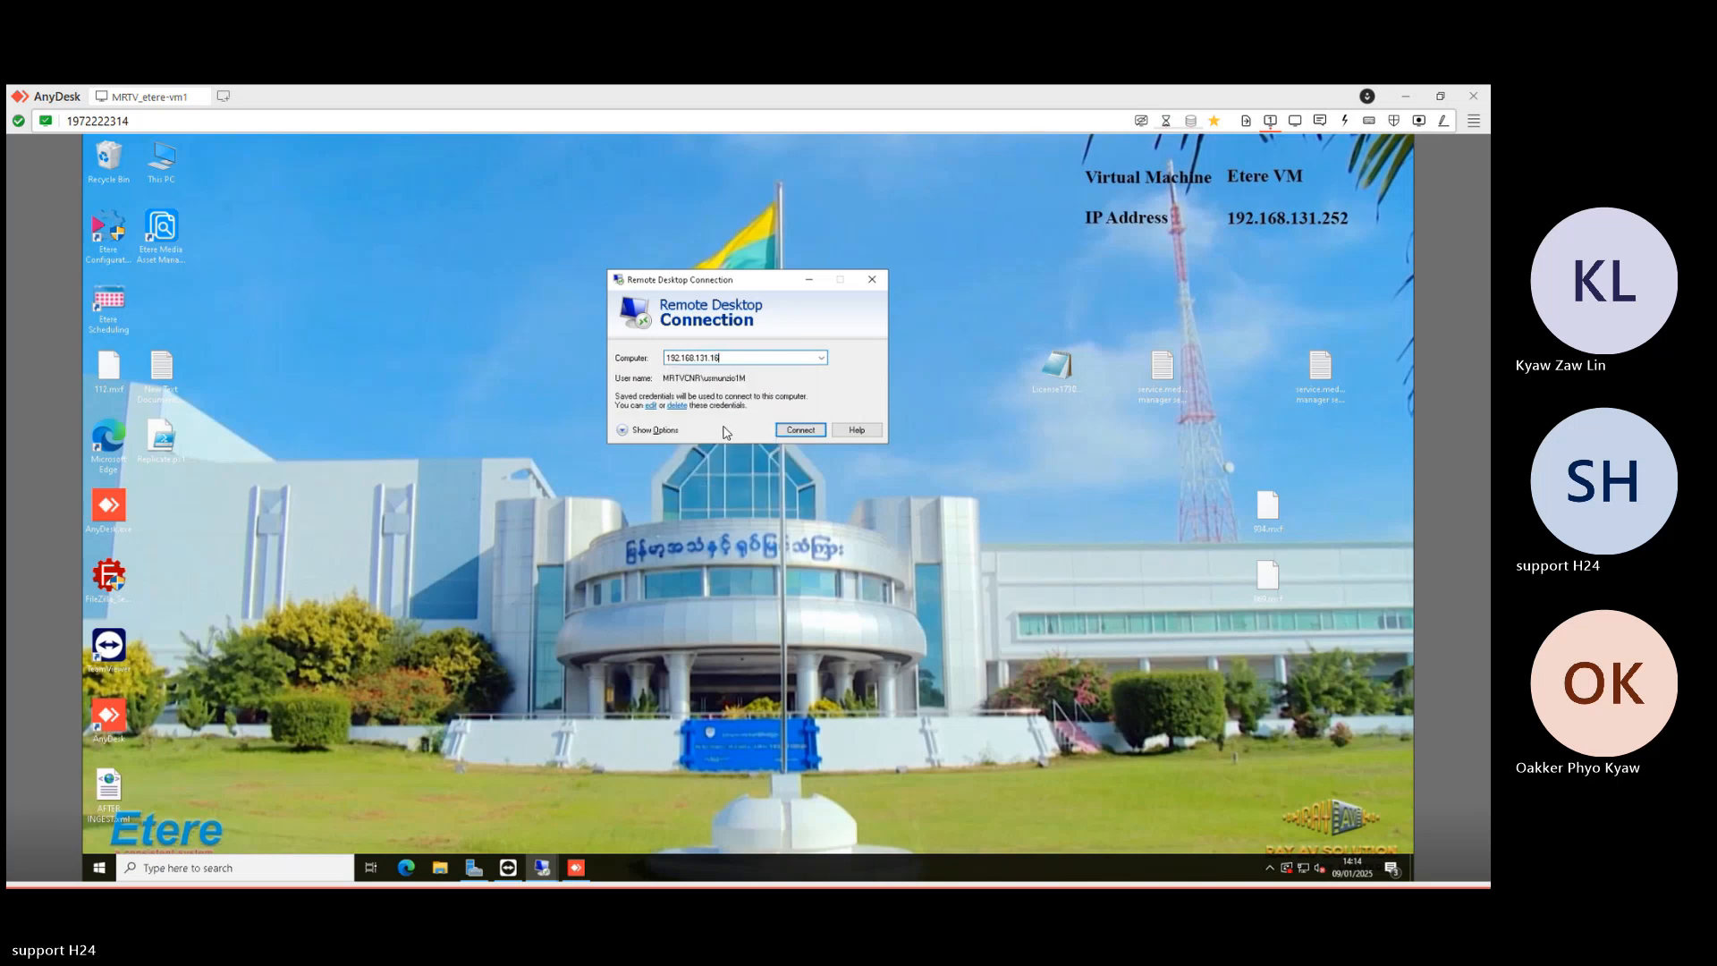
{"action": "key", "text": "Return"}
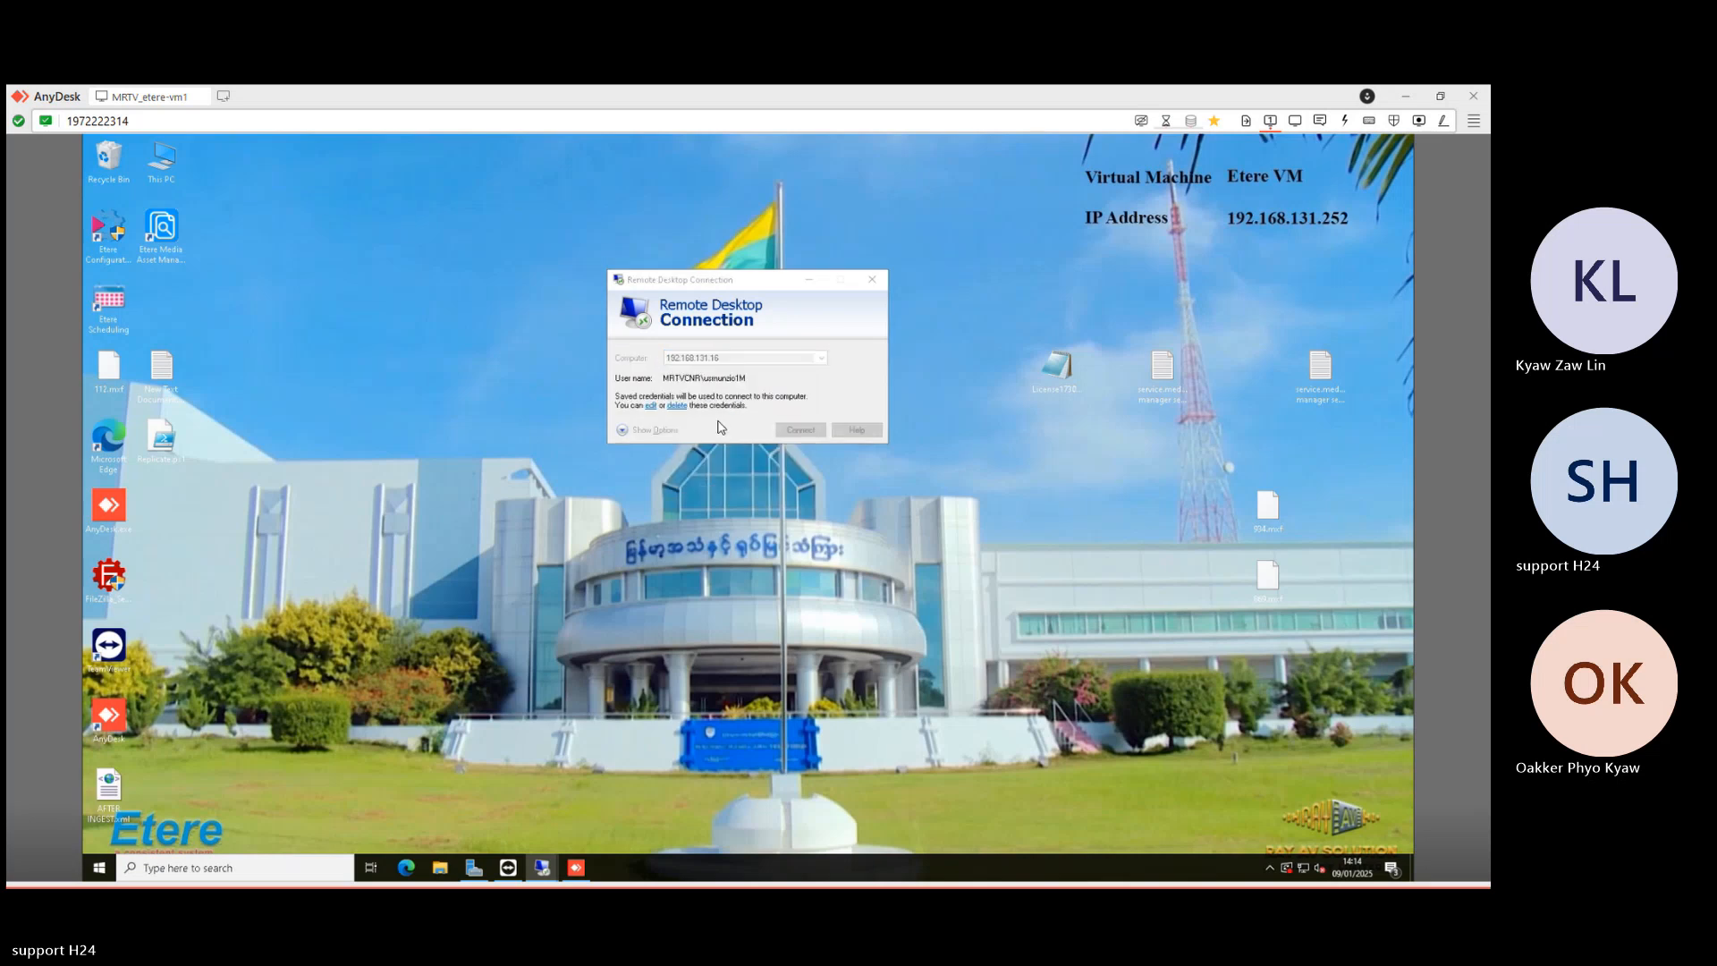
{"action": "type", "text": "••••••••••"}
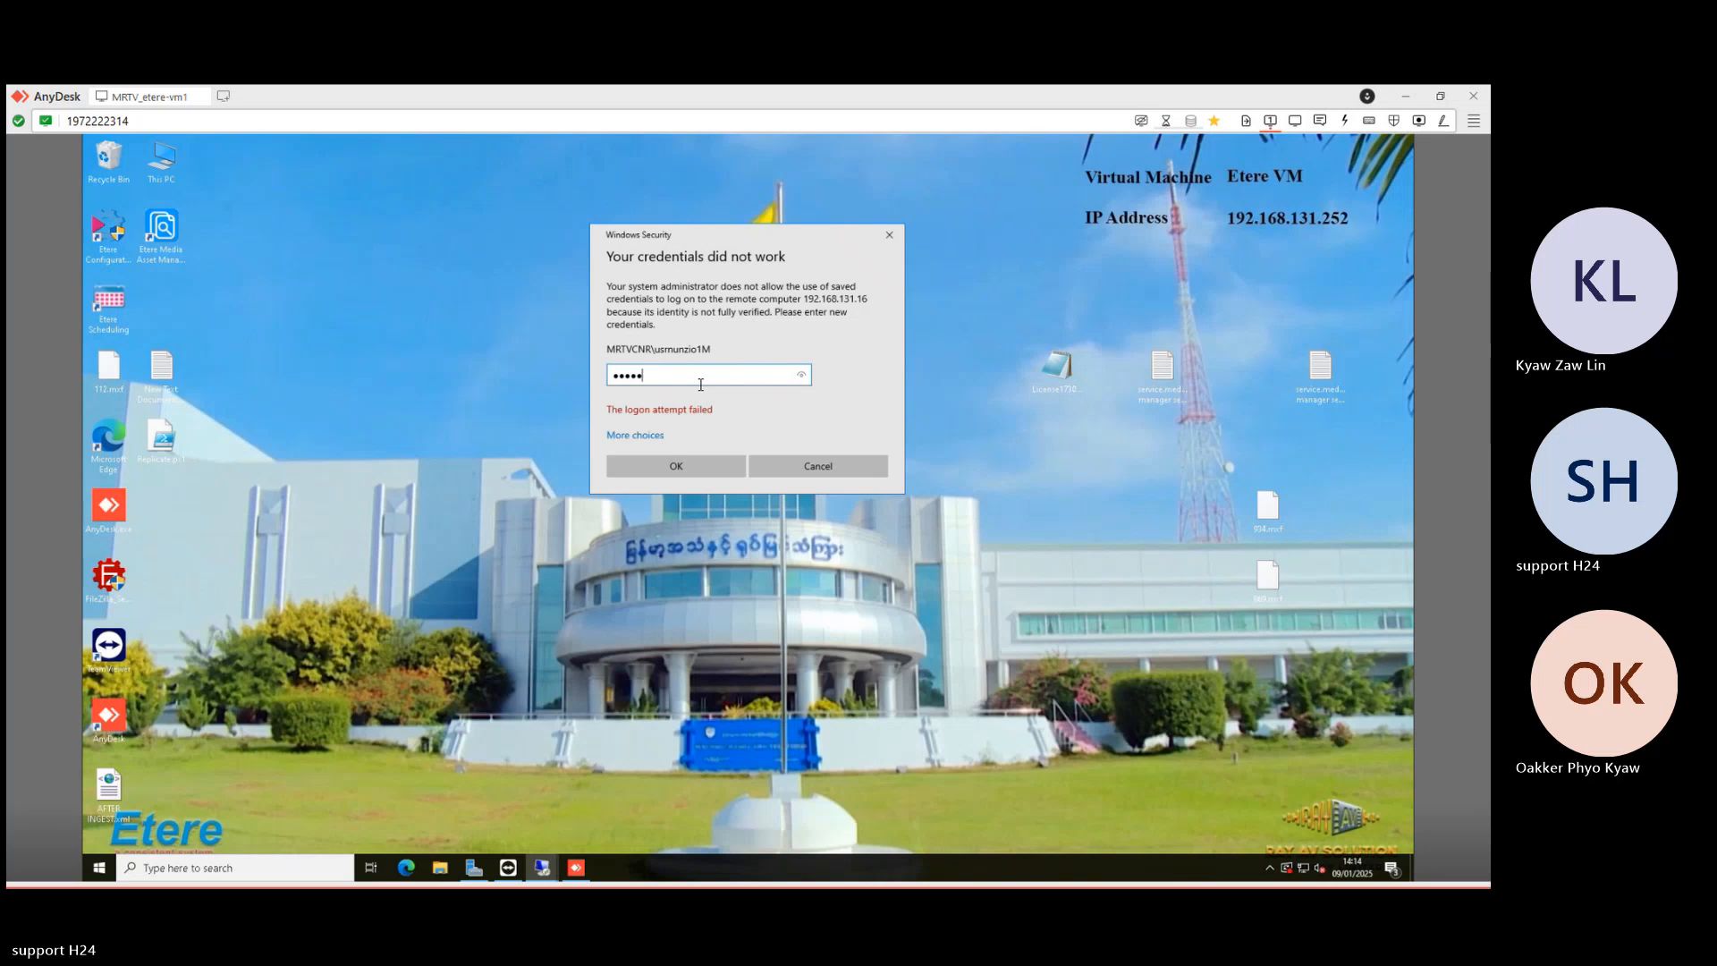
{"action": "key", "text": "Return"}
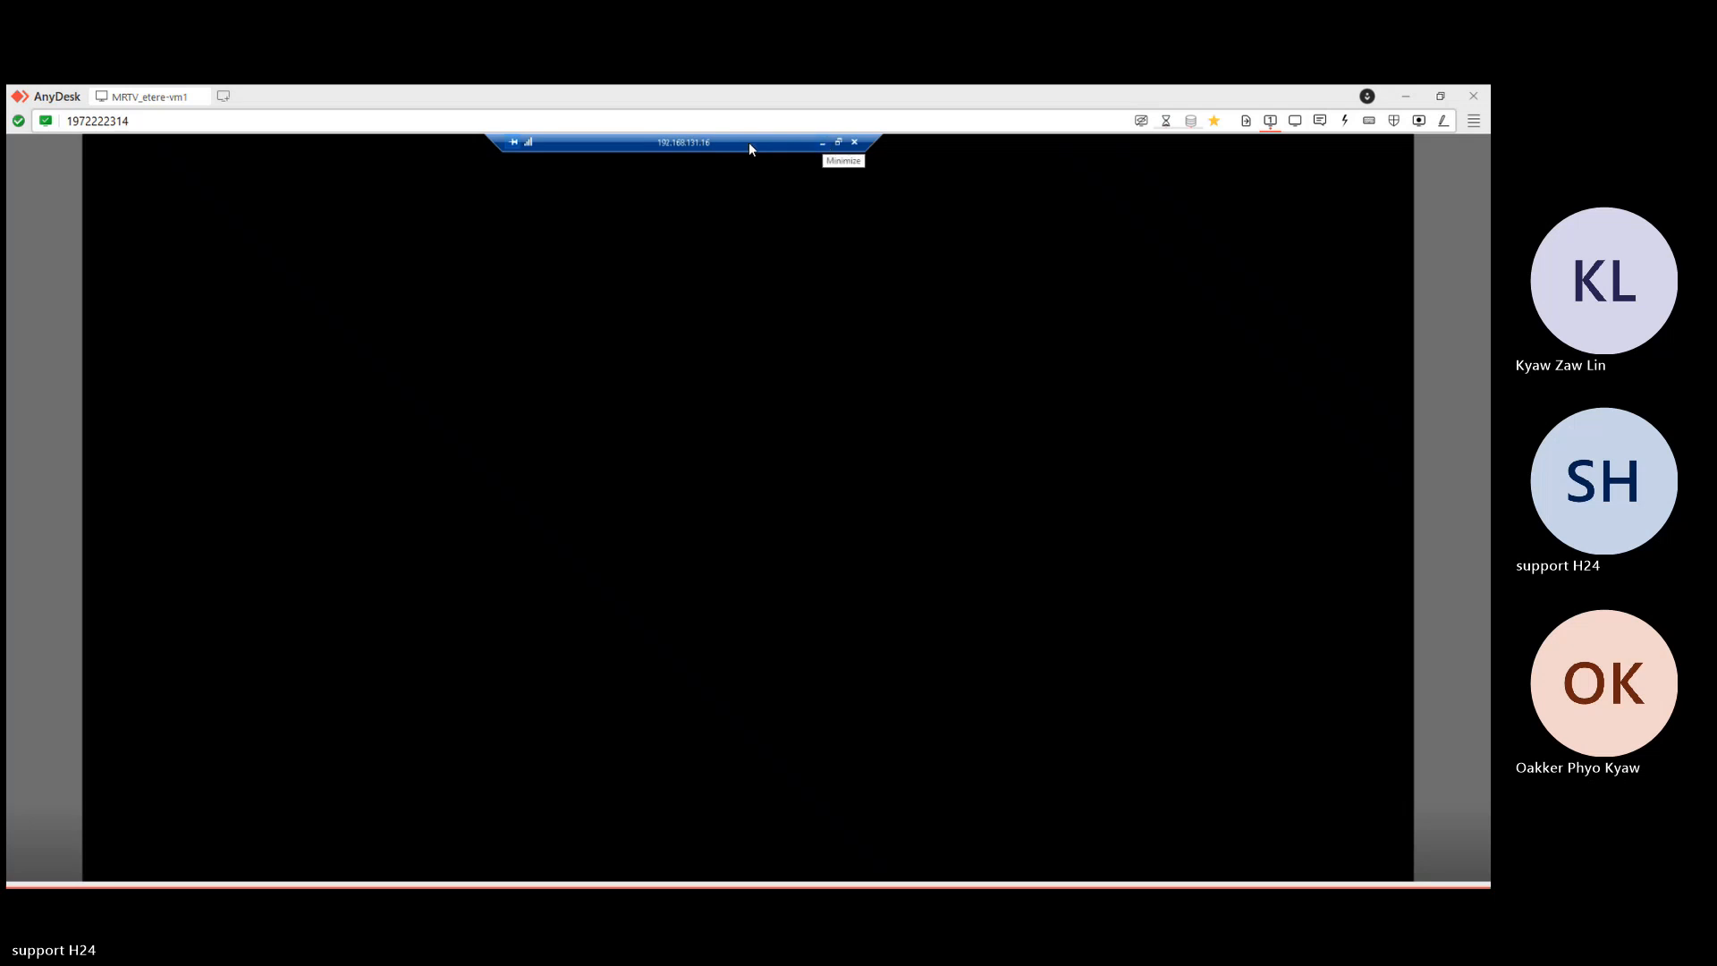
- Reconnect to 192.168.131.16 from a new Remote Desktop Connection and log in with the password
{"action": "left_click_drag", "start_coordinate": [758, 144], "coordinate": [854, 147]}
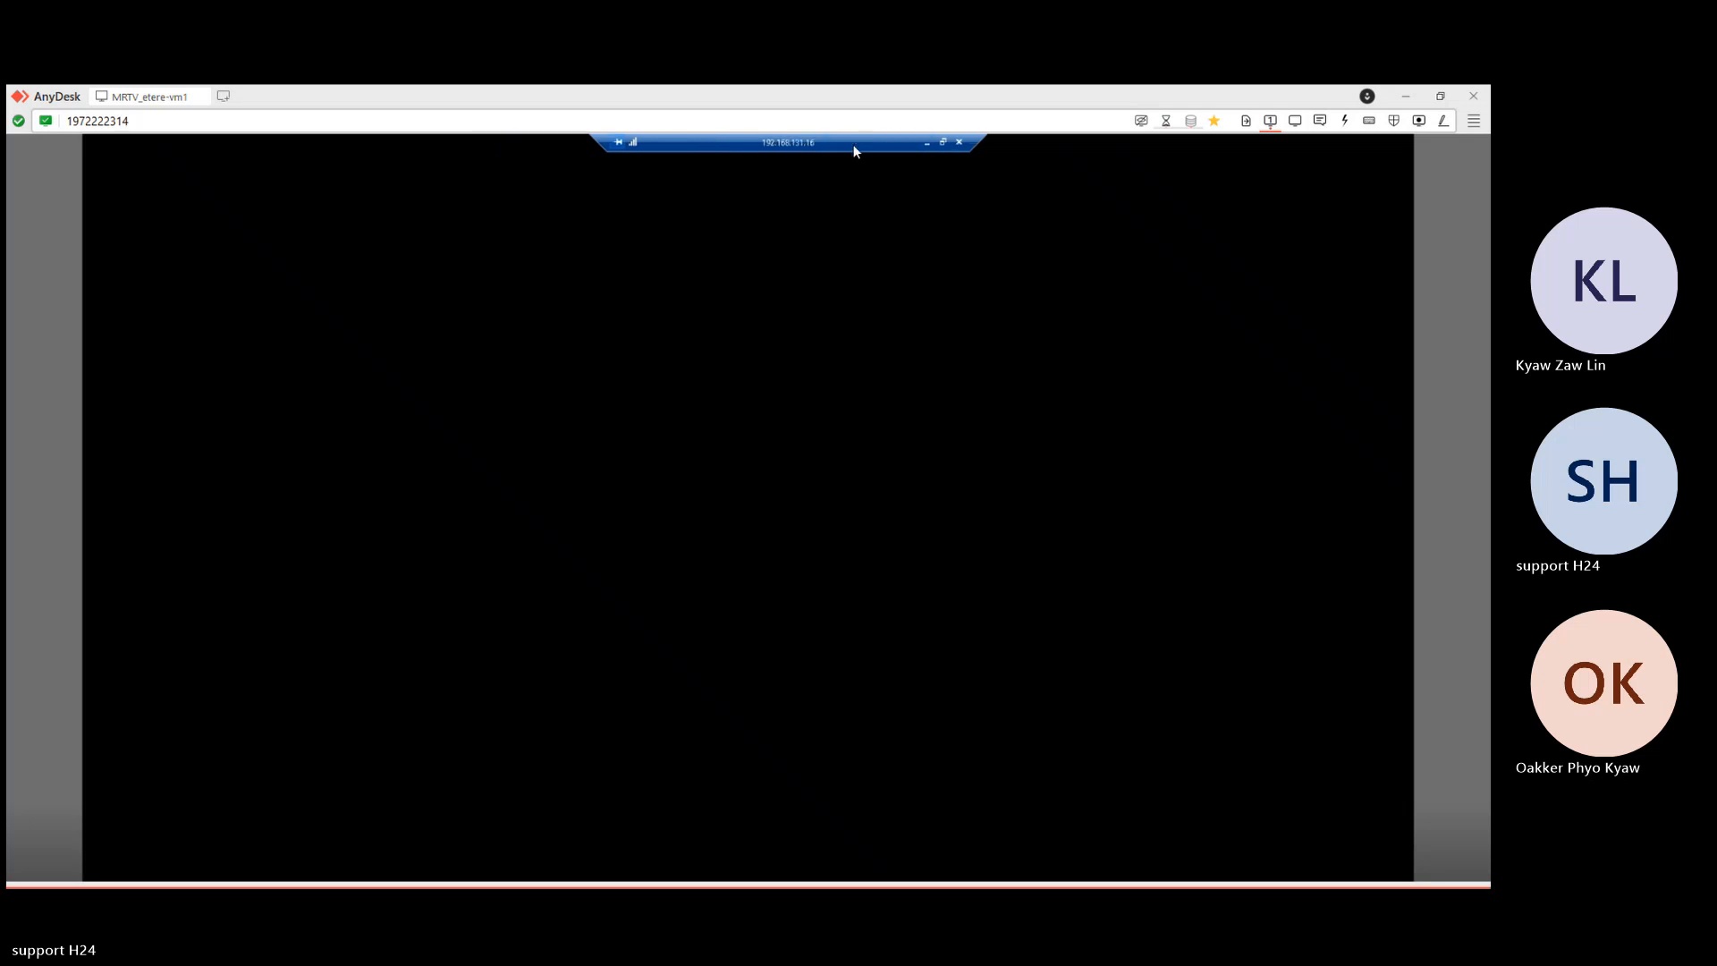
{"action": "left_click", "coordinate": [926, 144]}
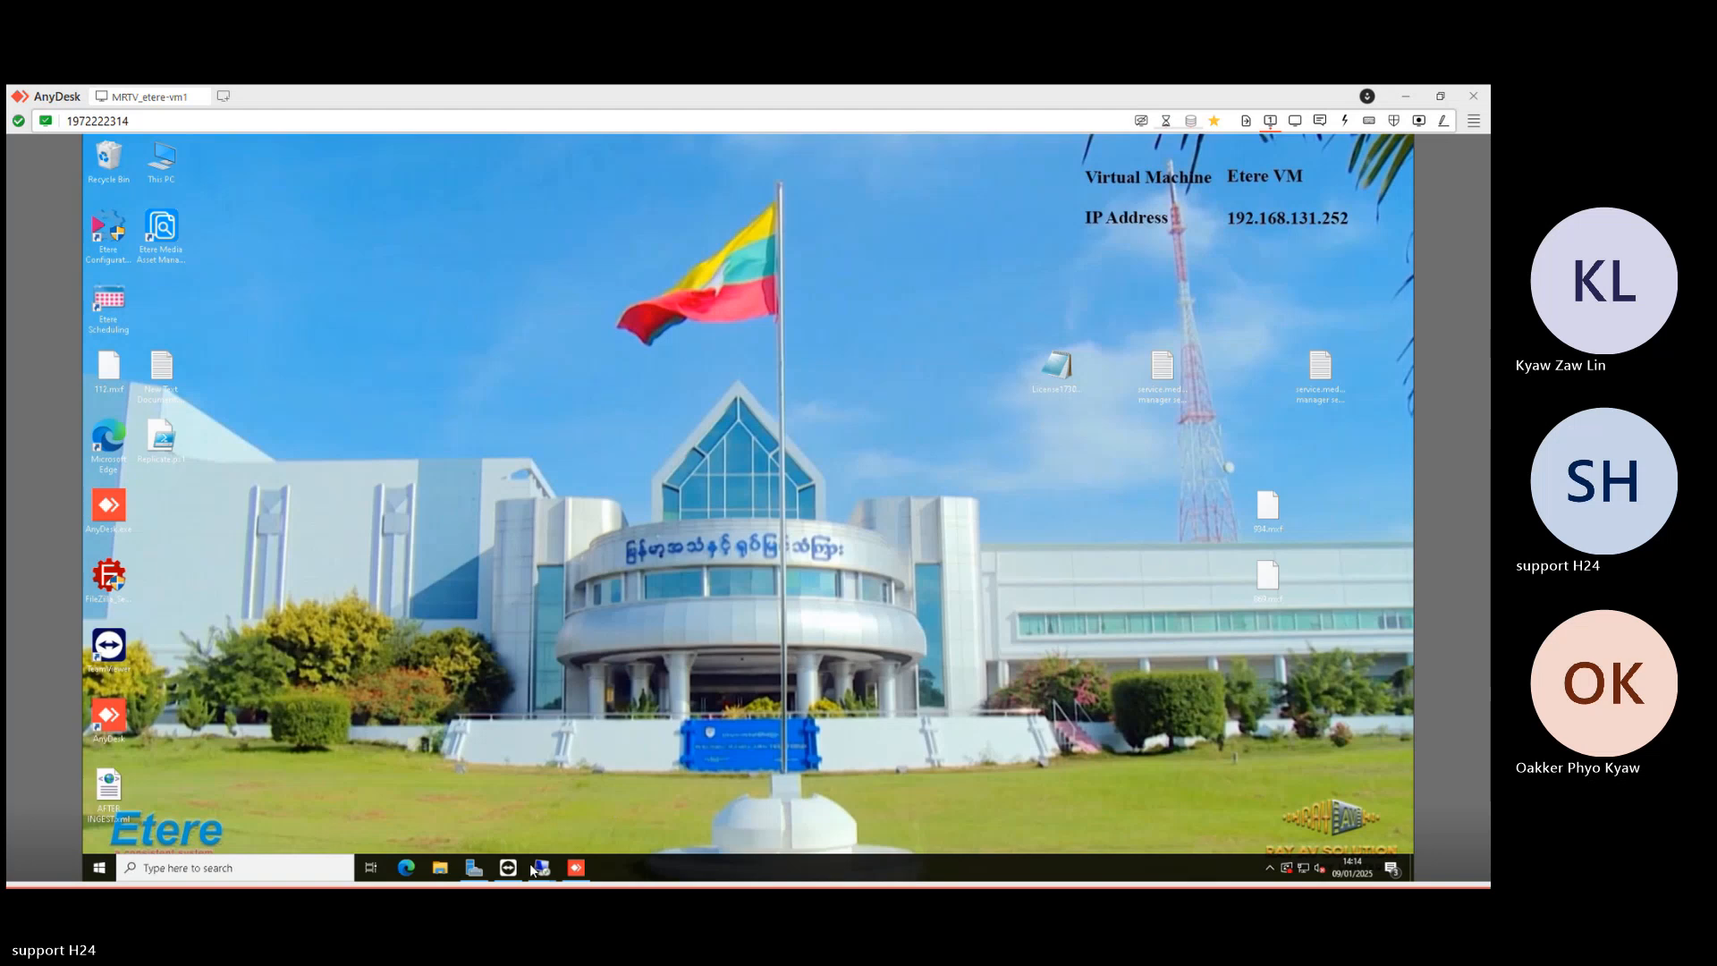
{"action": "right_click", "coordinate": [533, 862]}
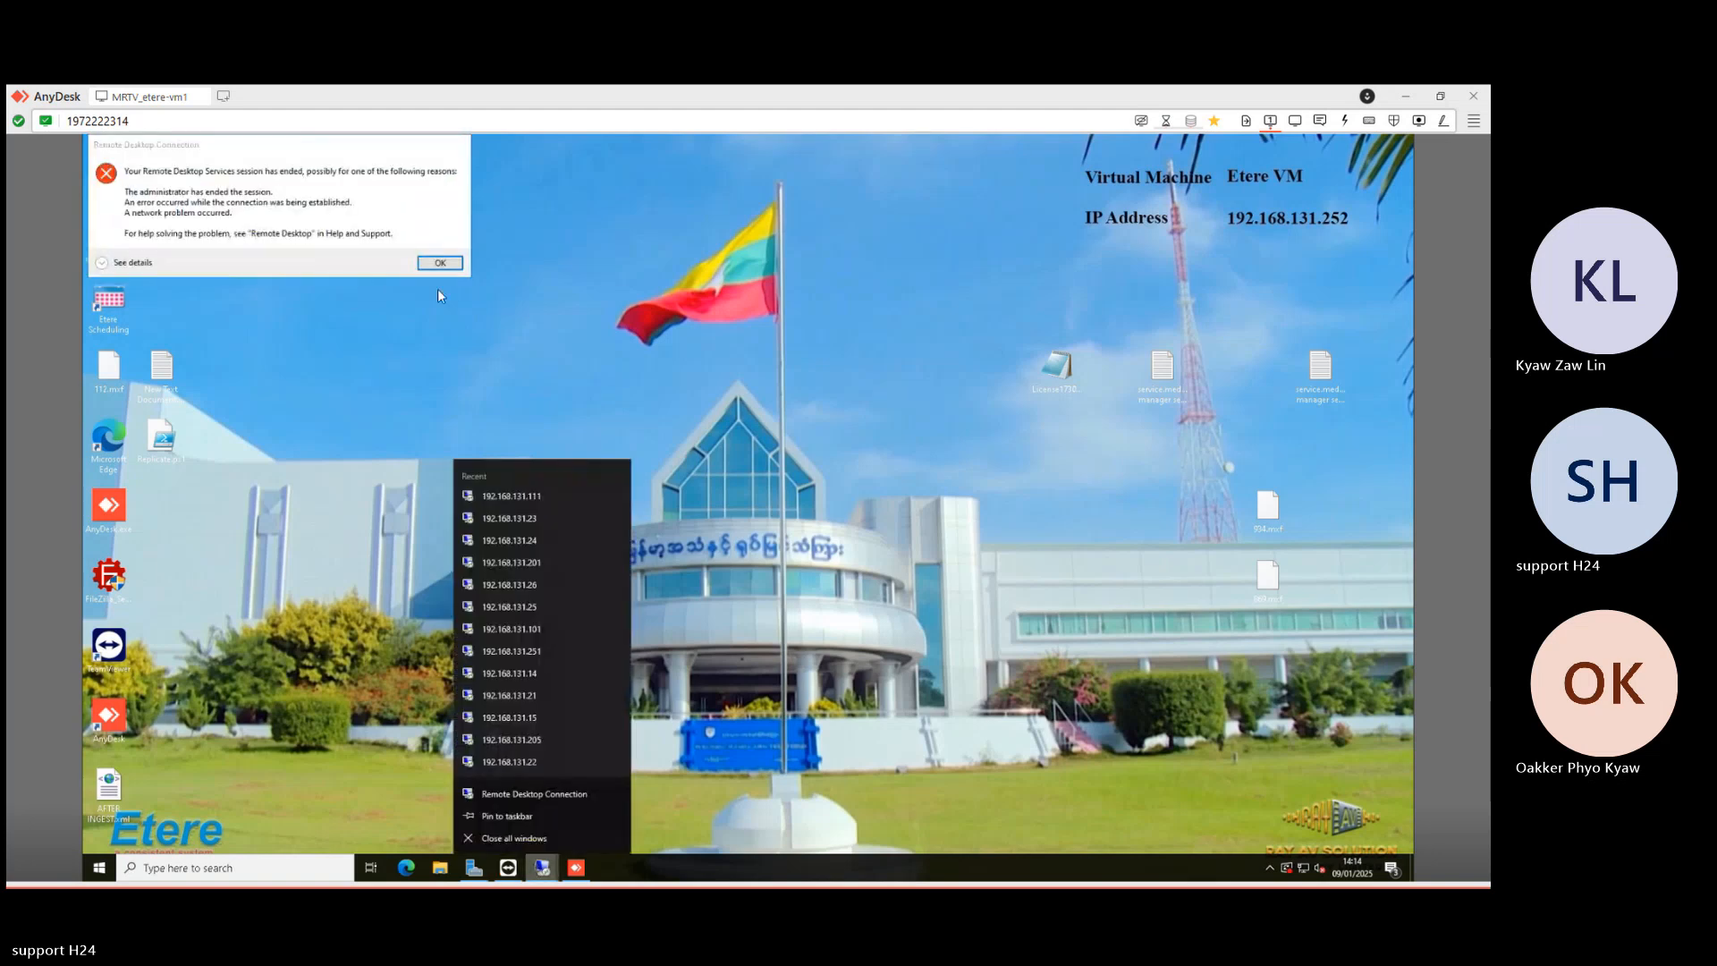
{"action": "left_click", "coordinate": [442, 264]}
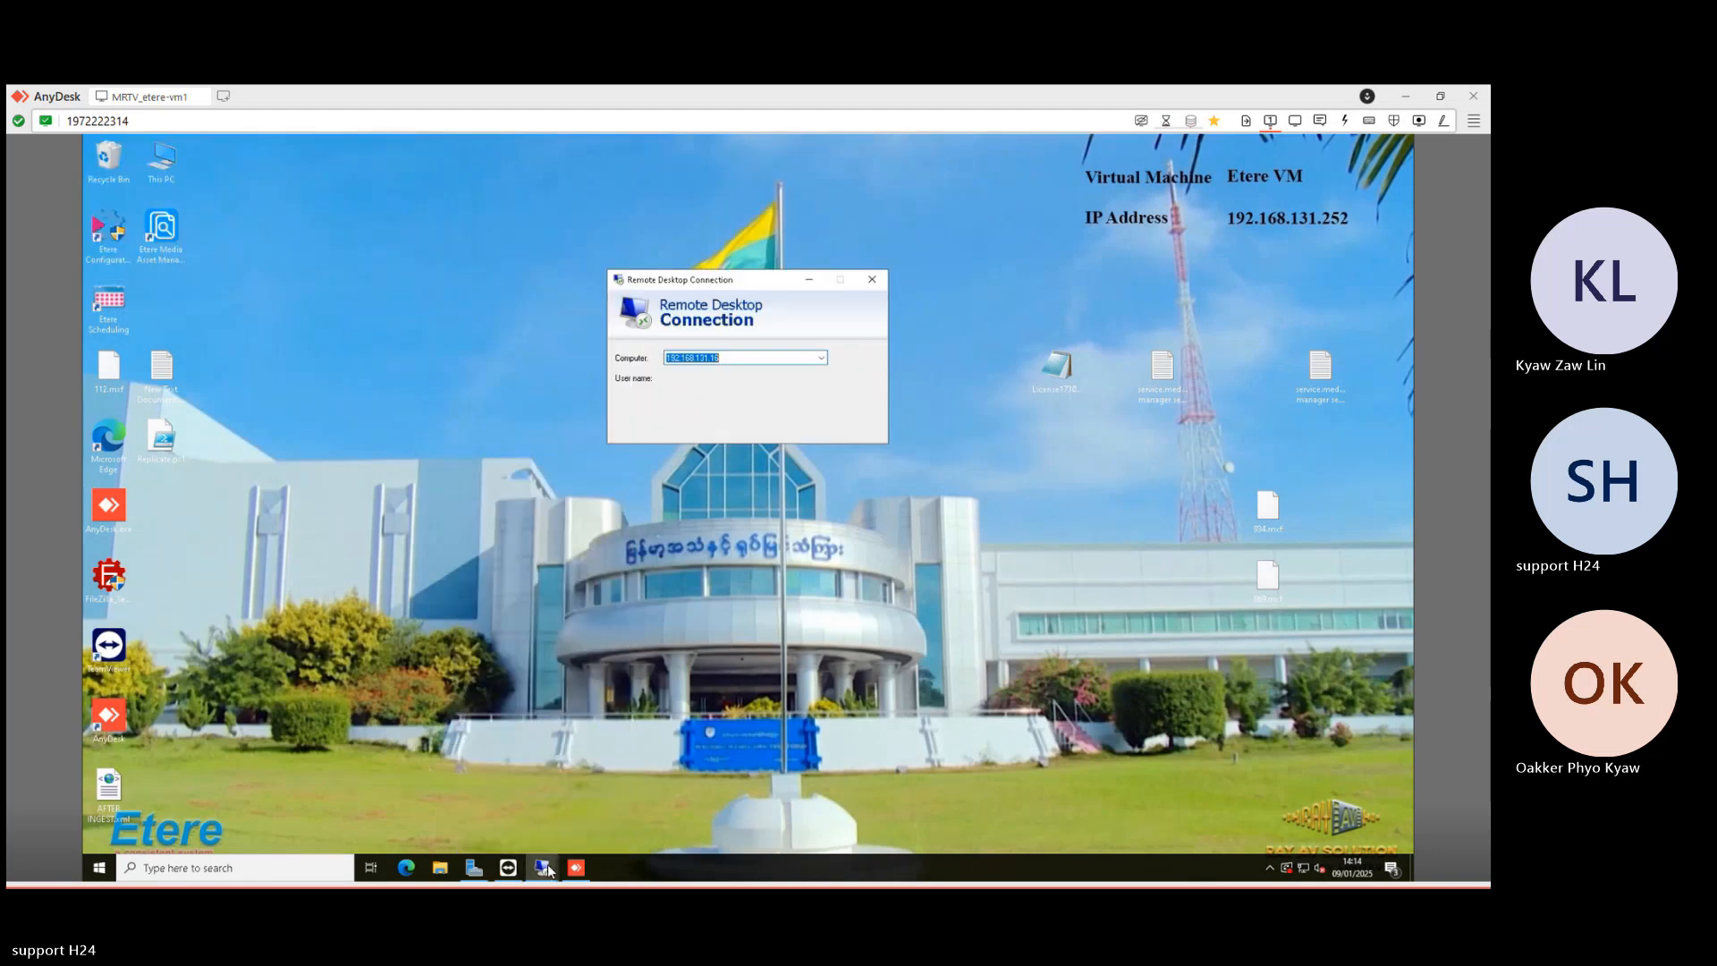
{"action": "left_click", "coordinate": [816, 433]}
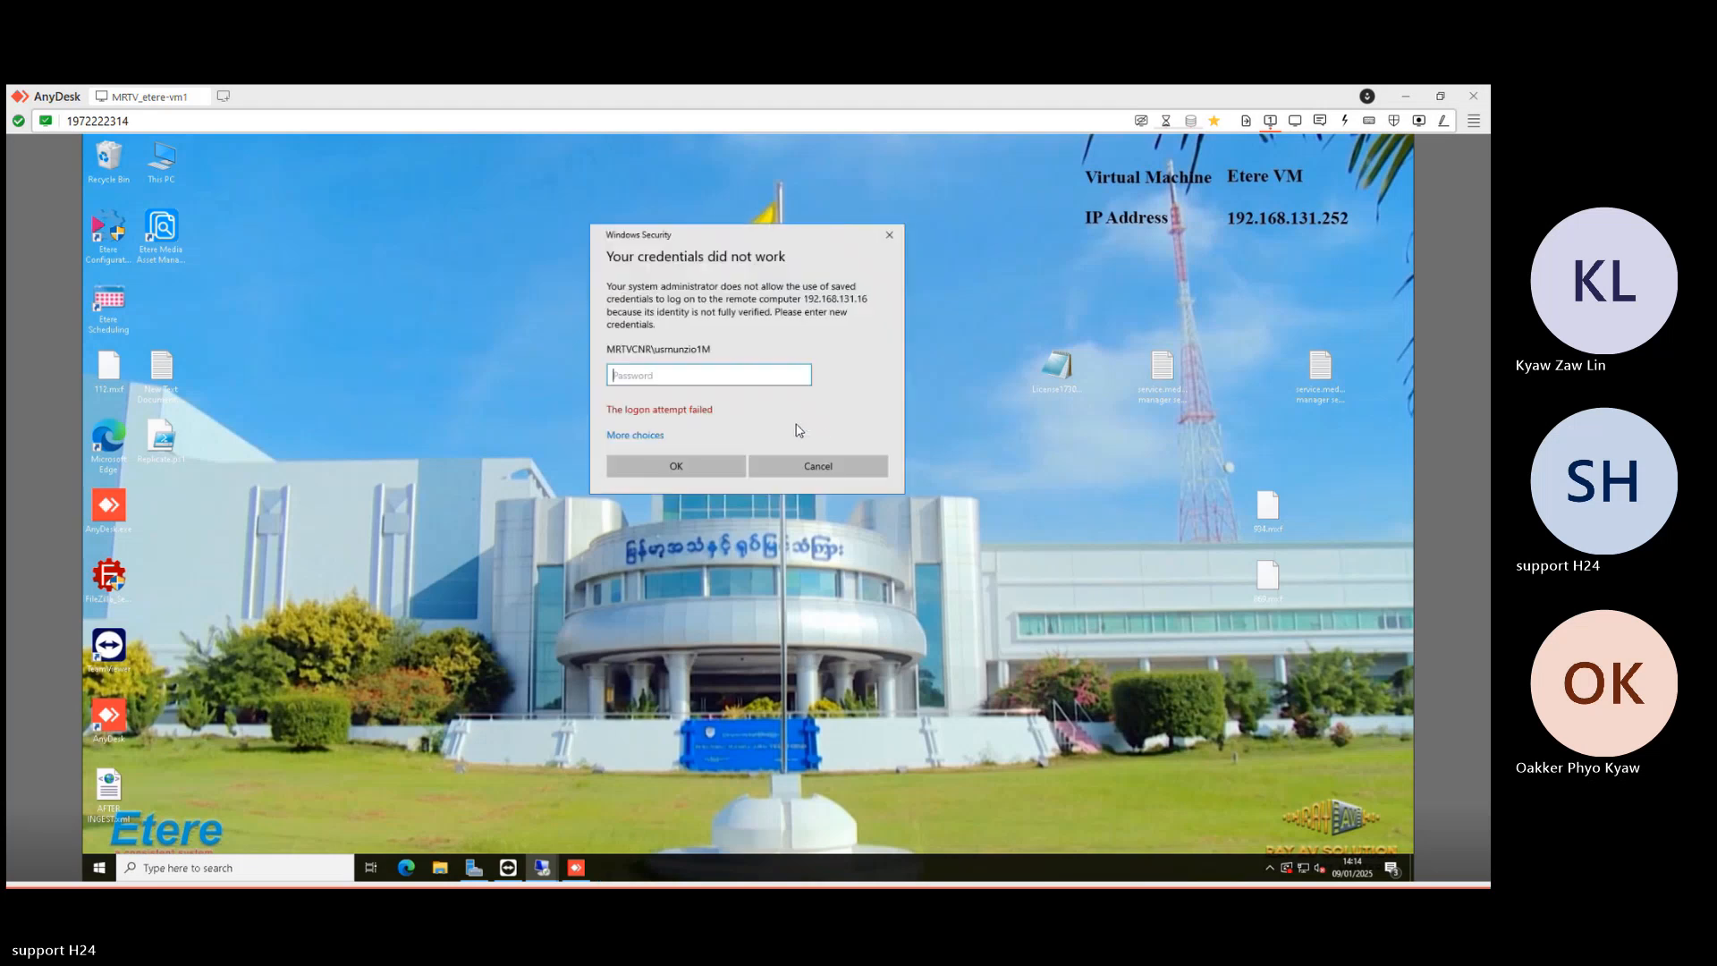
{"action": "type", "text": "•••••••••••"}
{"action": "key", "text": "Return"}
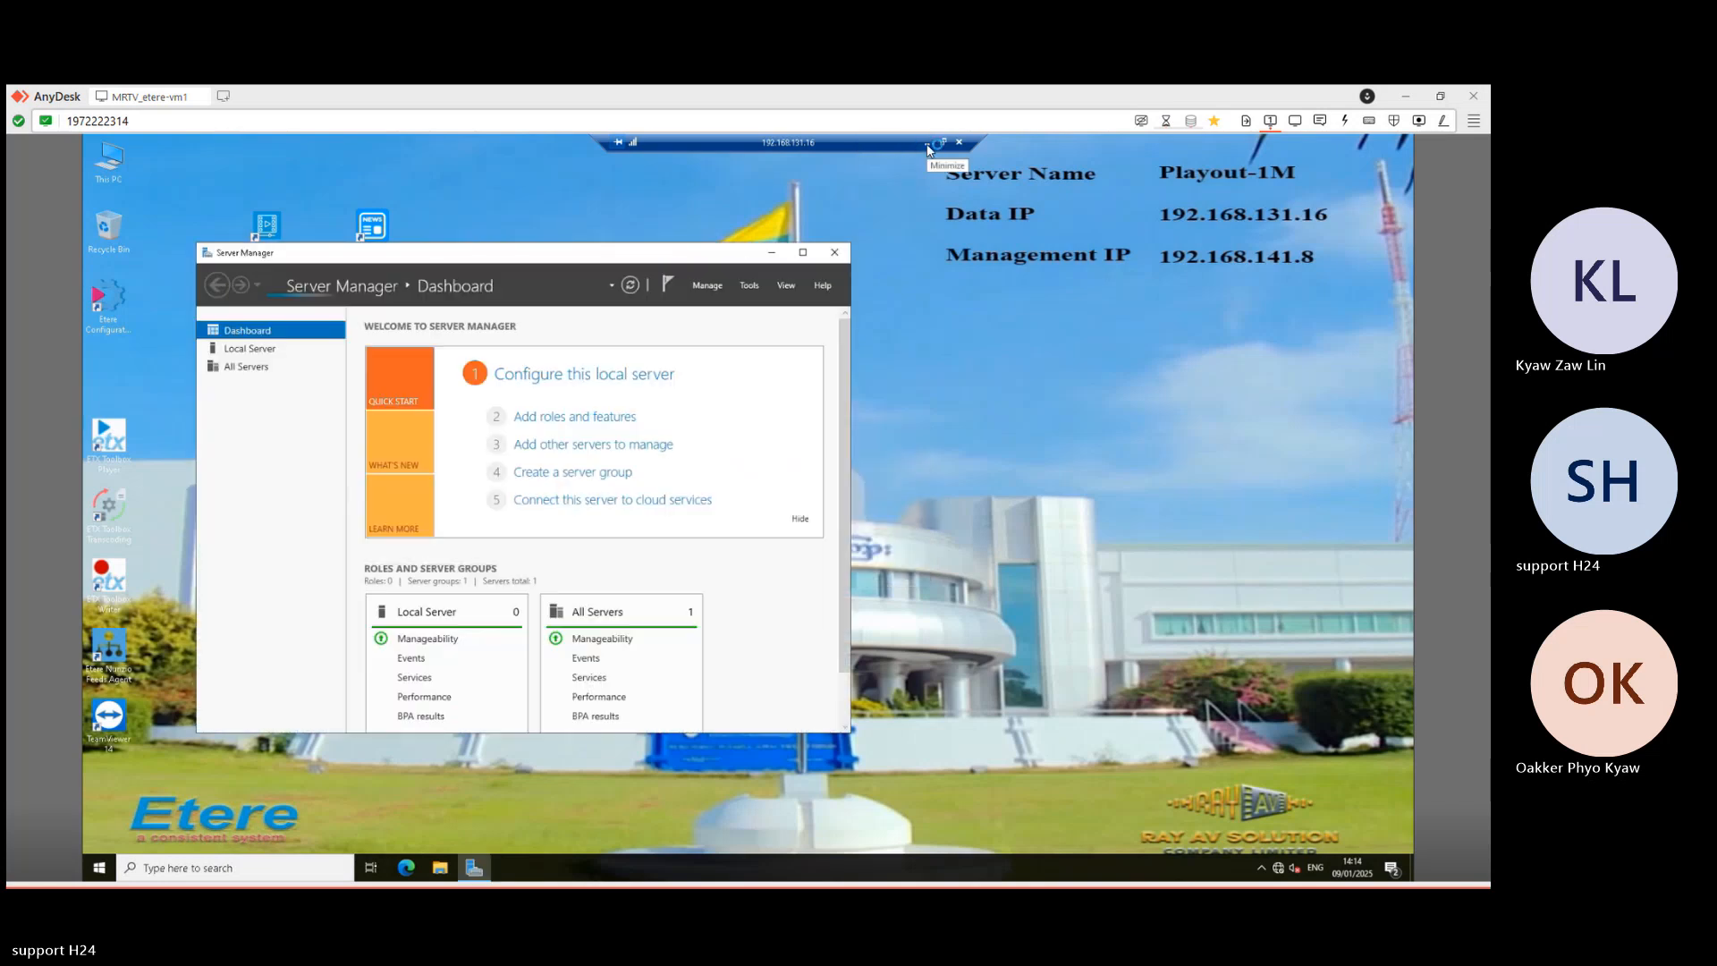
- Open a new Remote Desktop Connection with the computer address changed to 192.168.131.17
{"action": "left_click", "coordinate": [927, 143]}
{"action": "right_click", "coordinate": [546, 872]}
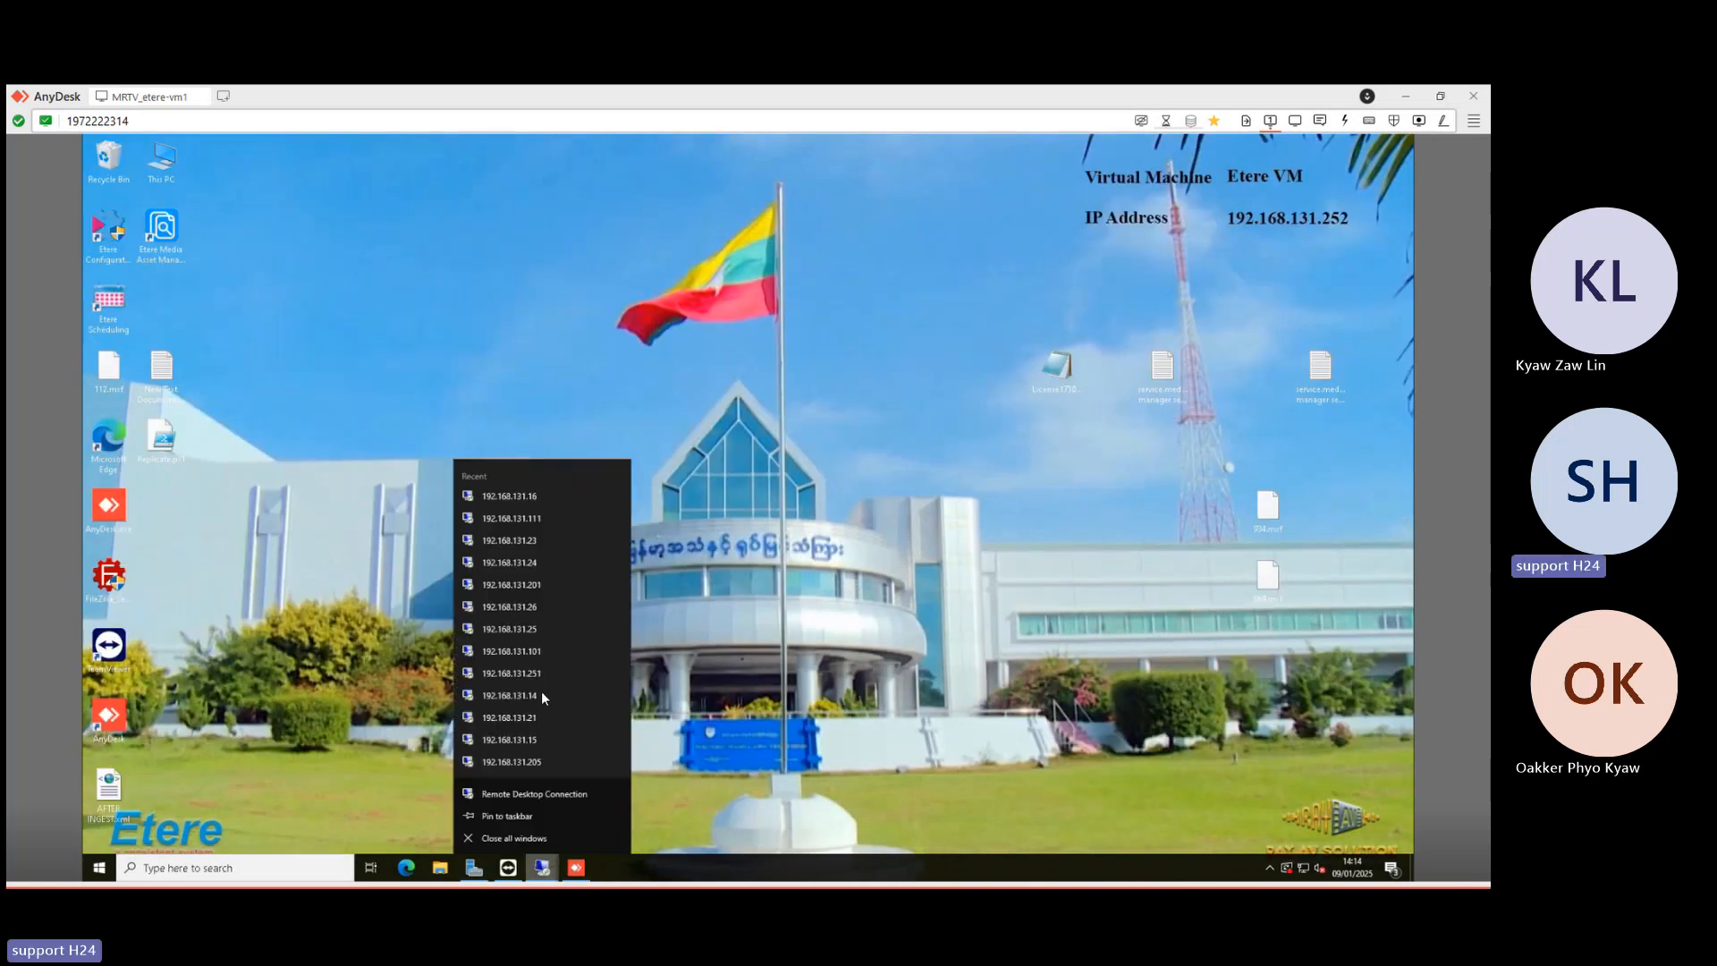
{"action": "left_click", "coordinate": [569, 795]}
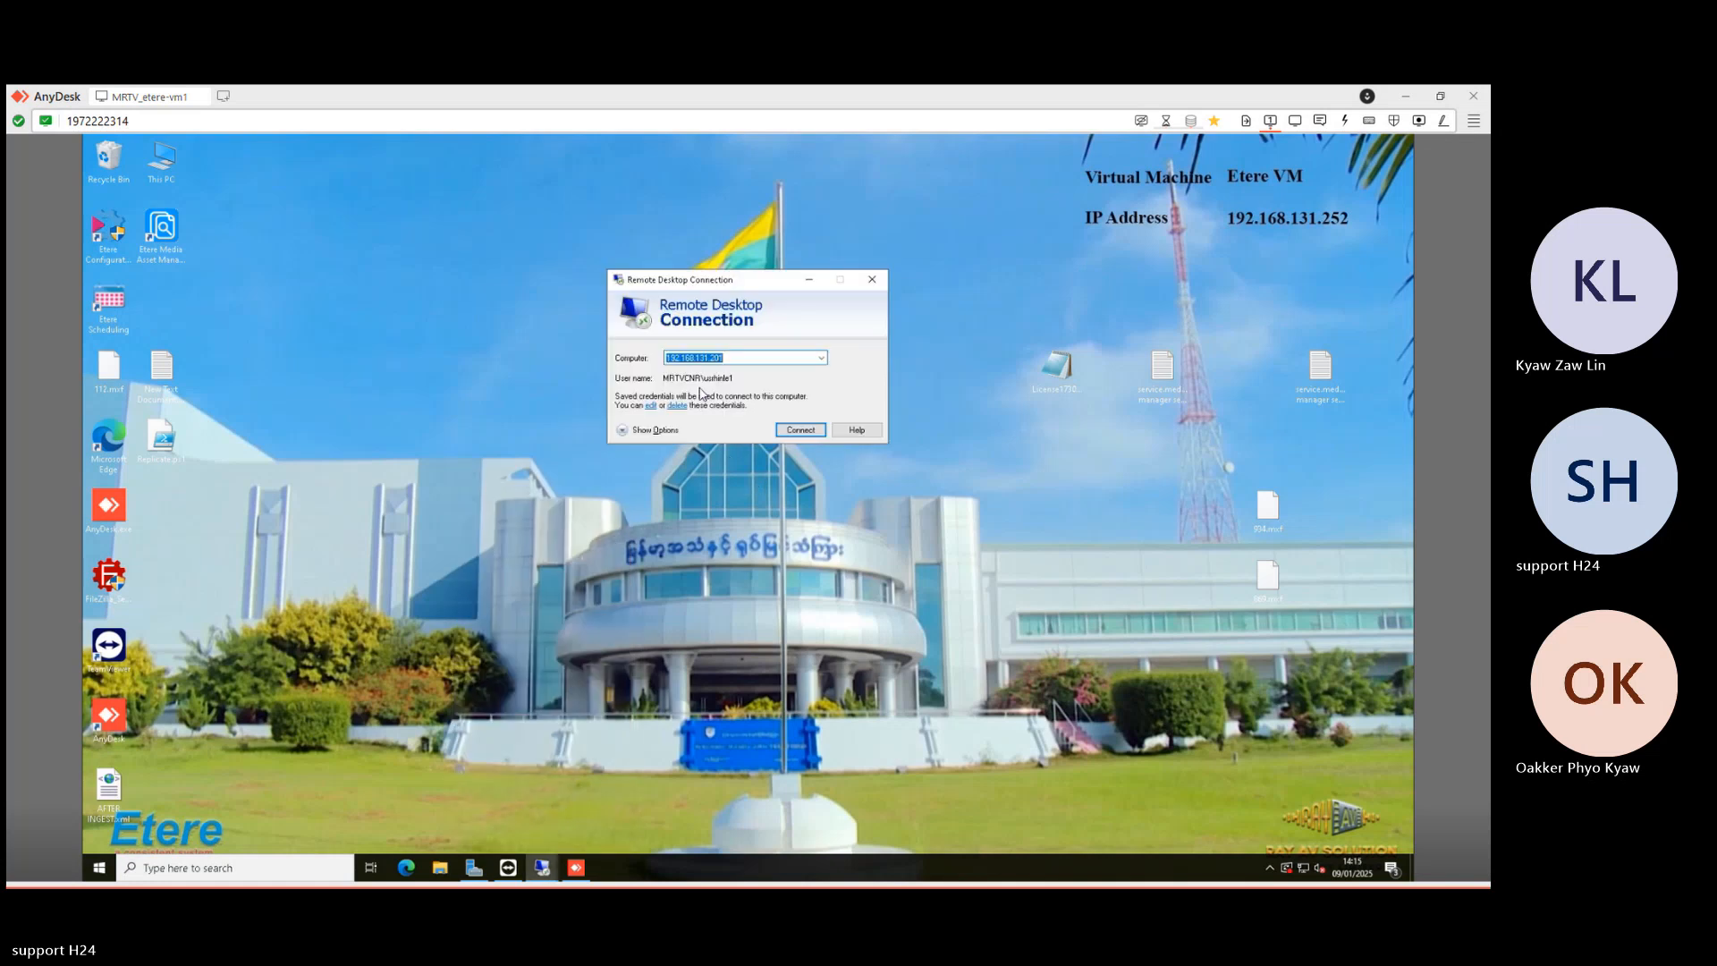
{"action": "left_click", "coordinate": [733, 358]}
{"action": "key", "text": "BackSpace"}
{"action": "key", "text": "BackSpace"}
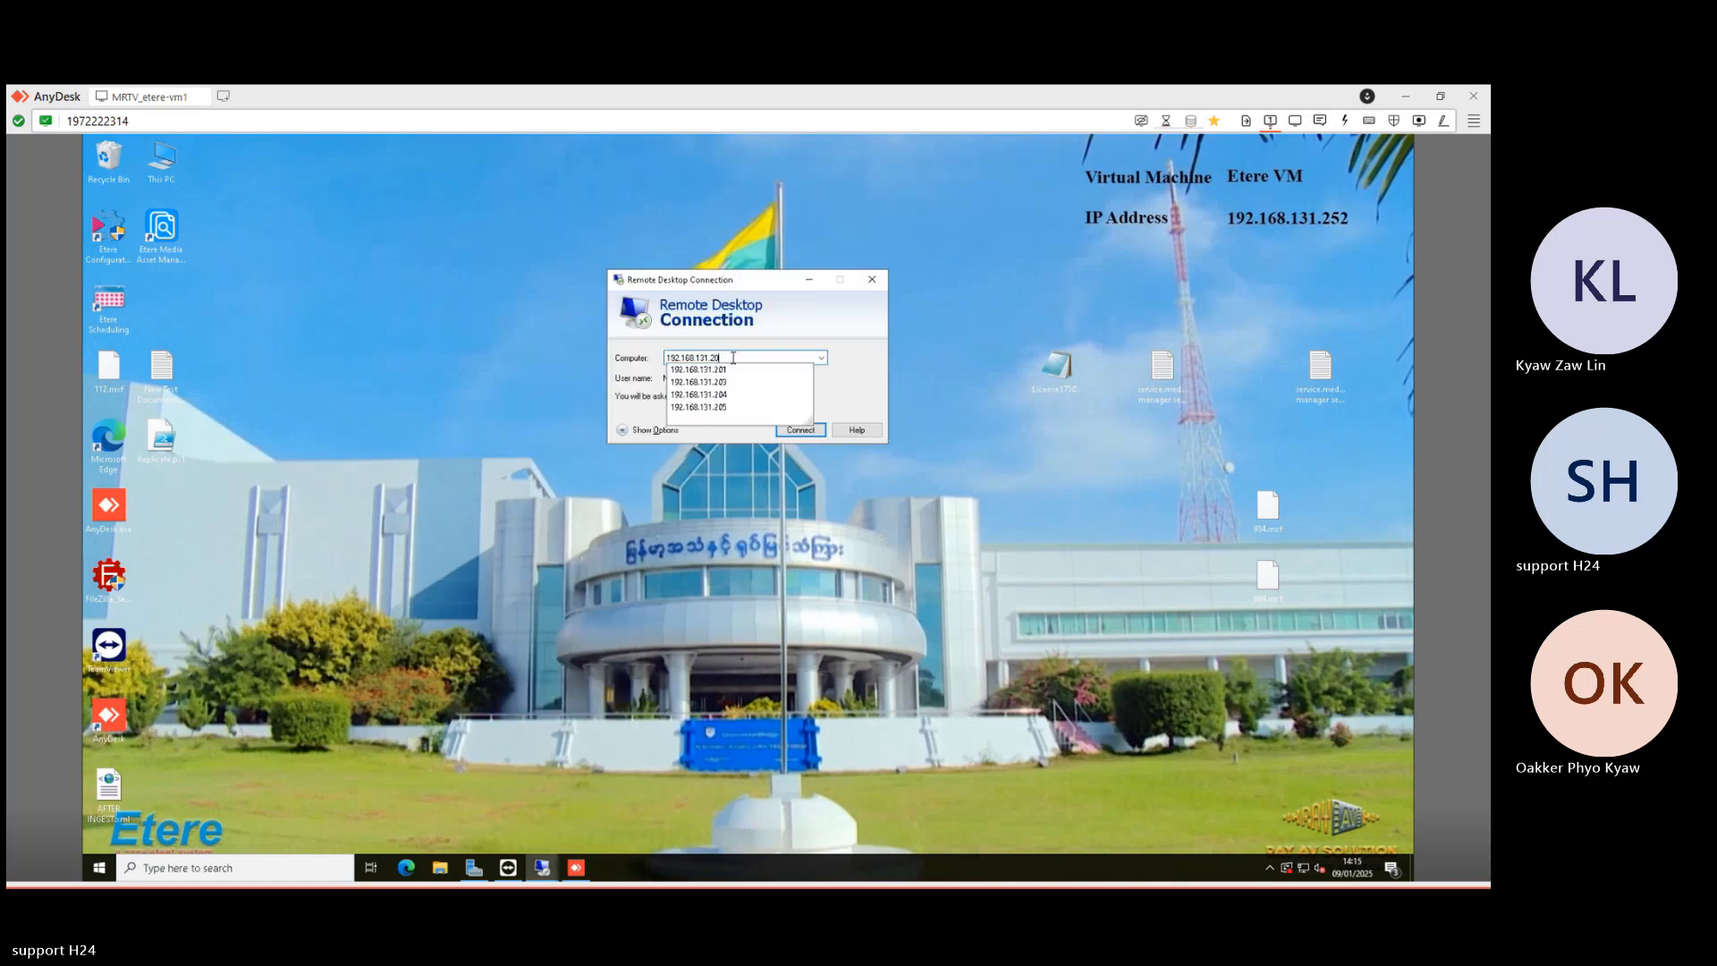
{"action": "key", "text": "BackSpace"}
{"action": "type", "text": "17"}
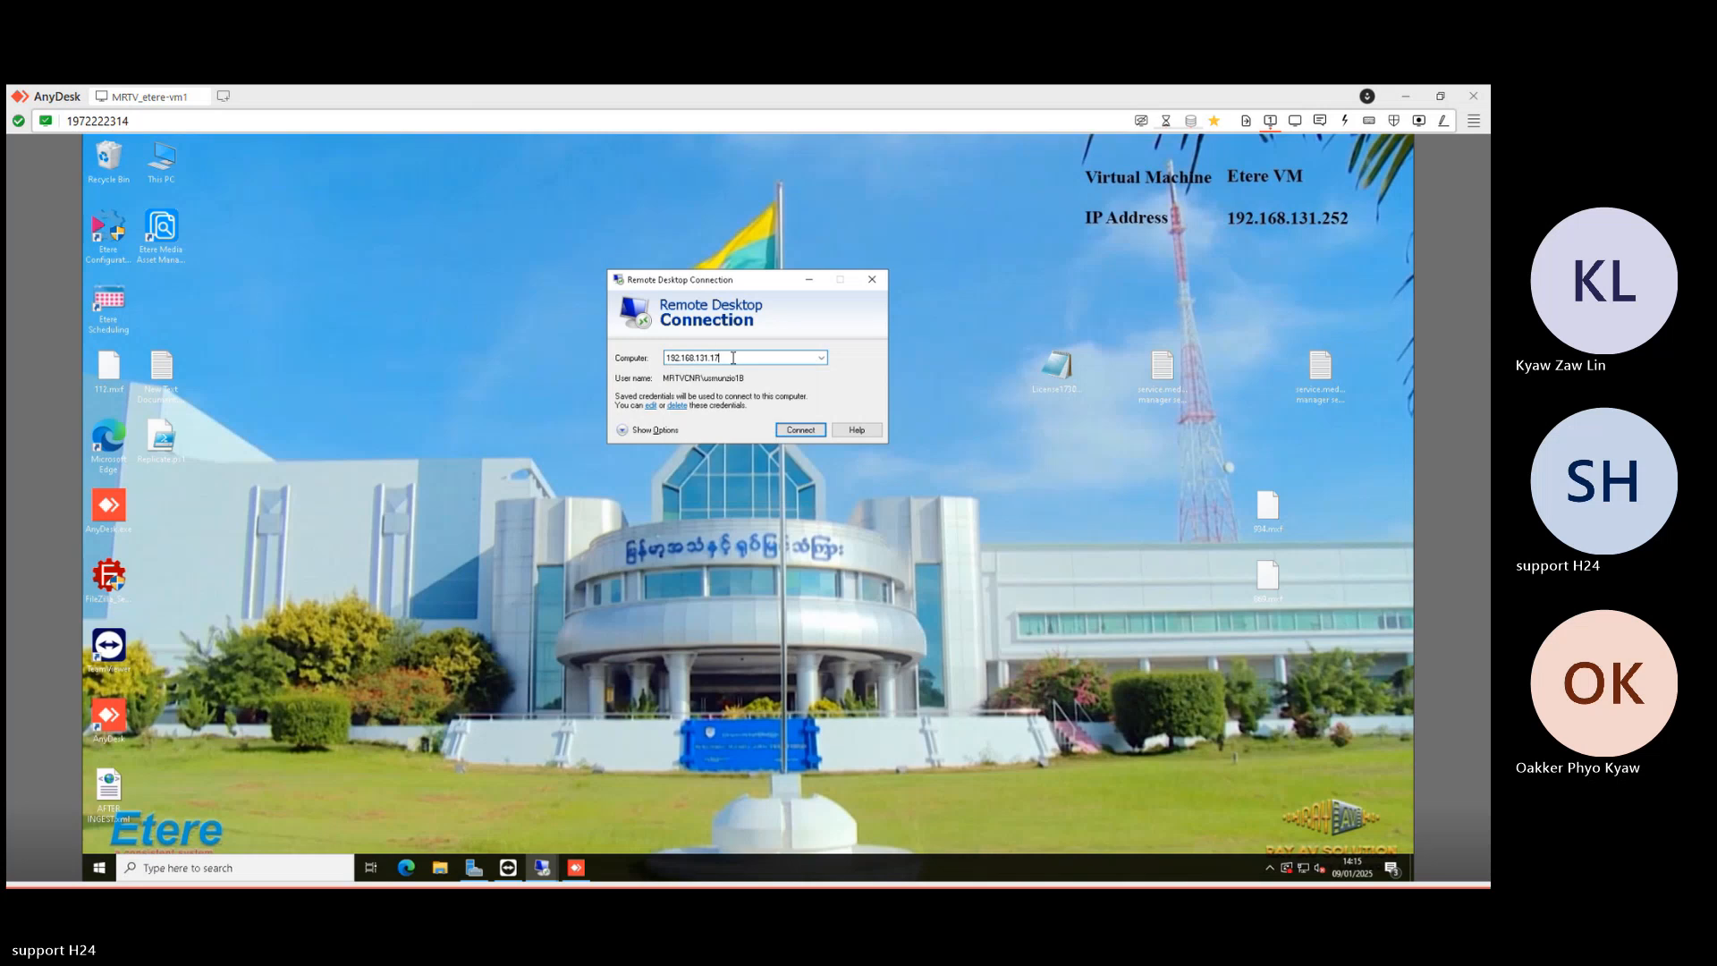
- Connect and log in with the password, then cancel Playout Configuration and close Etere Nunzio
{"action": "key", "text": "Return"}
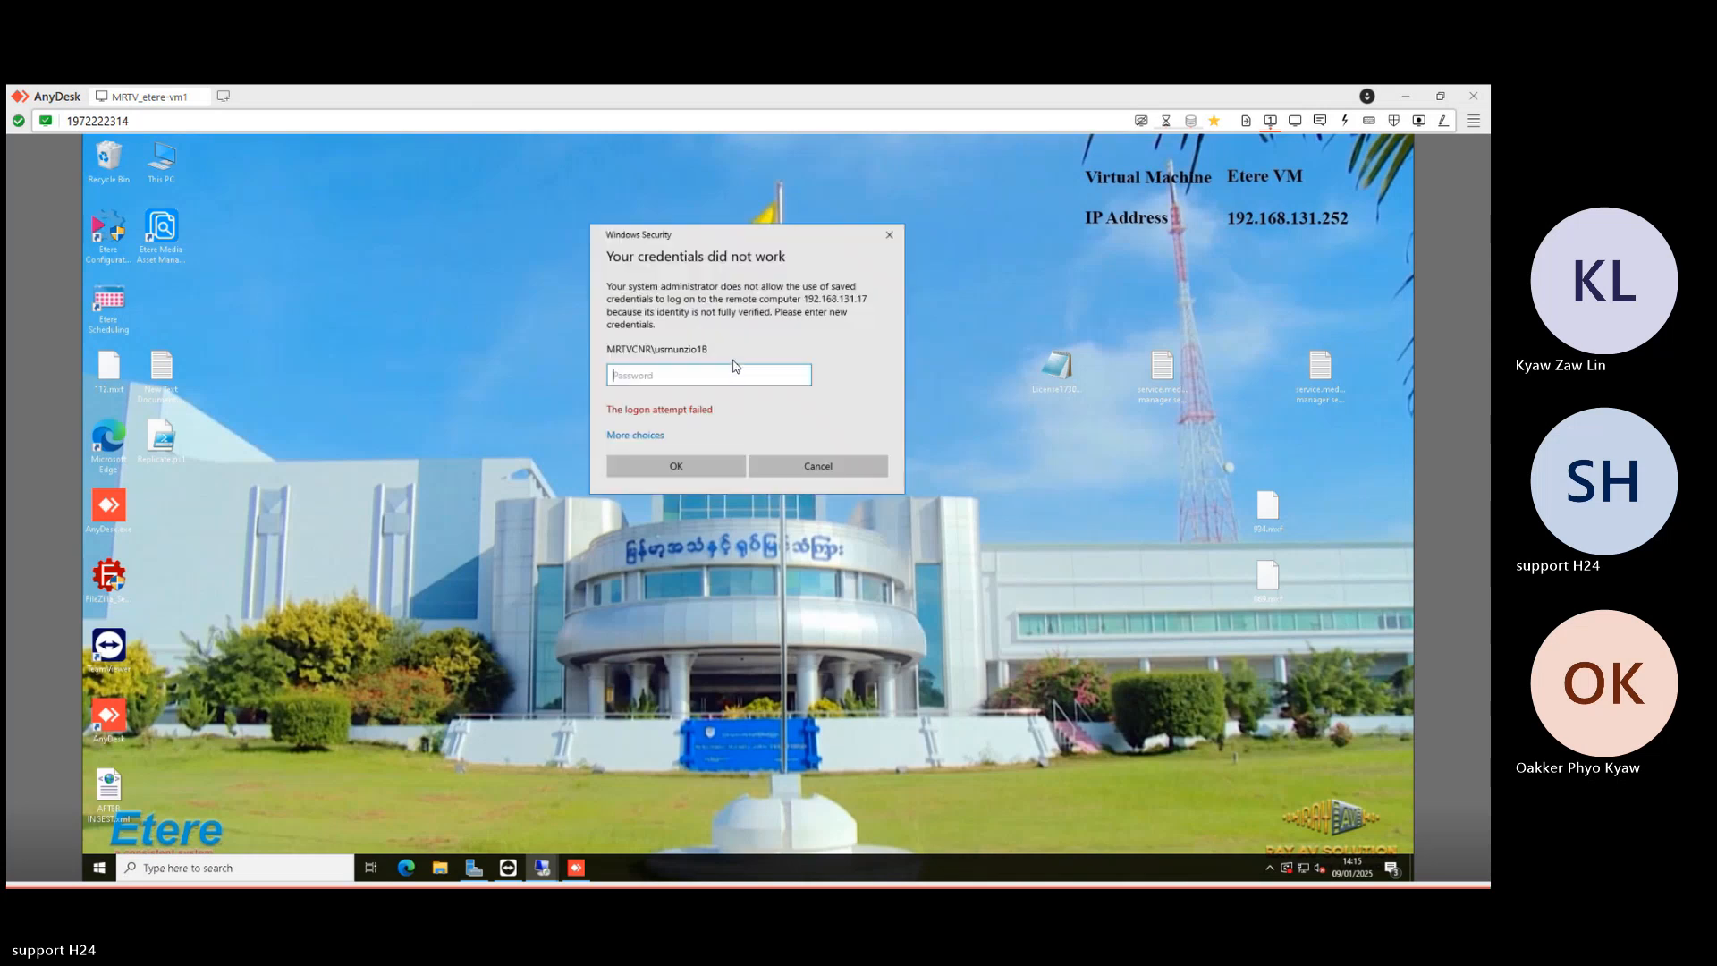
{"action": "type", "text": "••••••••••"}
{"action": "key", "text": "Return"}
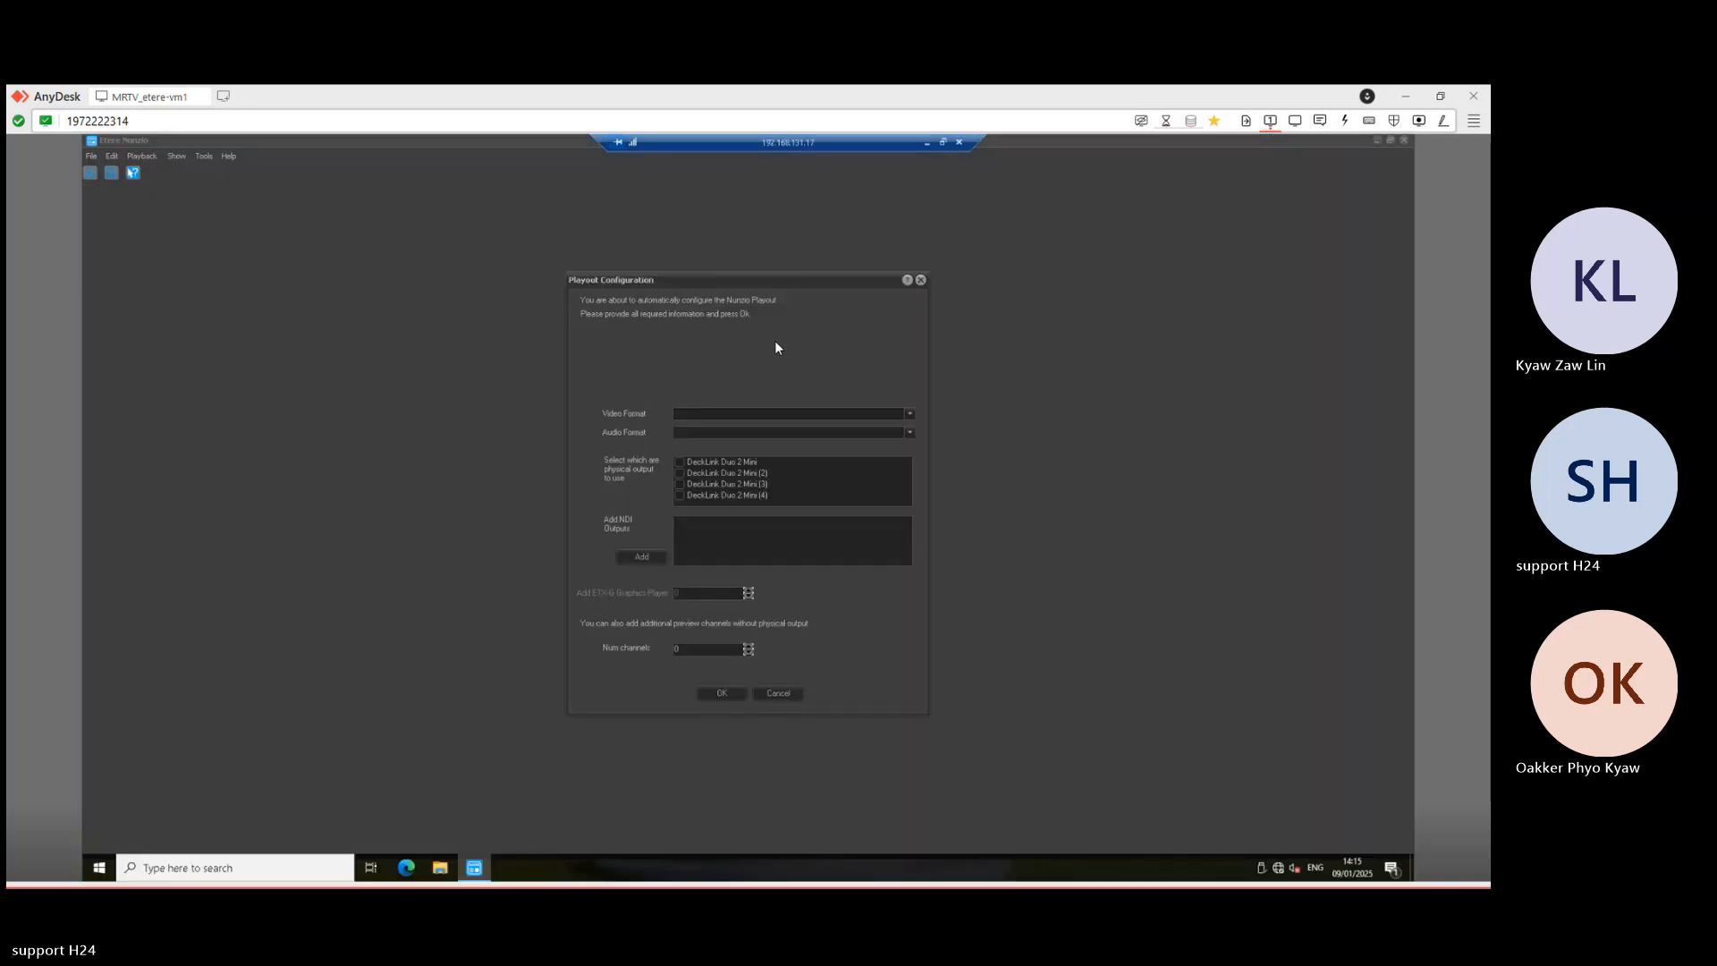
{"action": "left_click", "coordinate": [920, 280]}
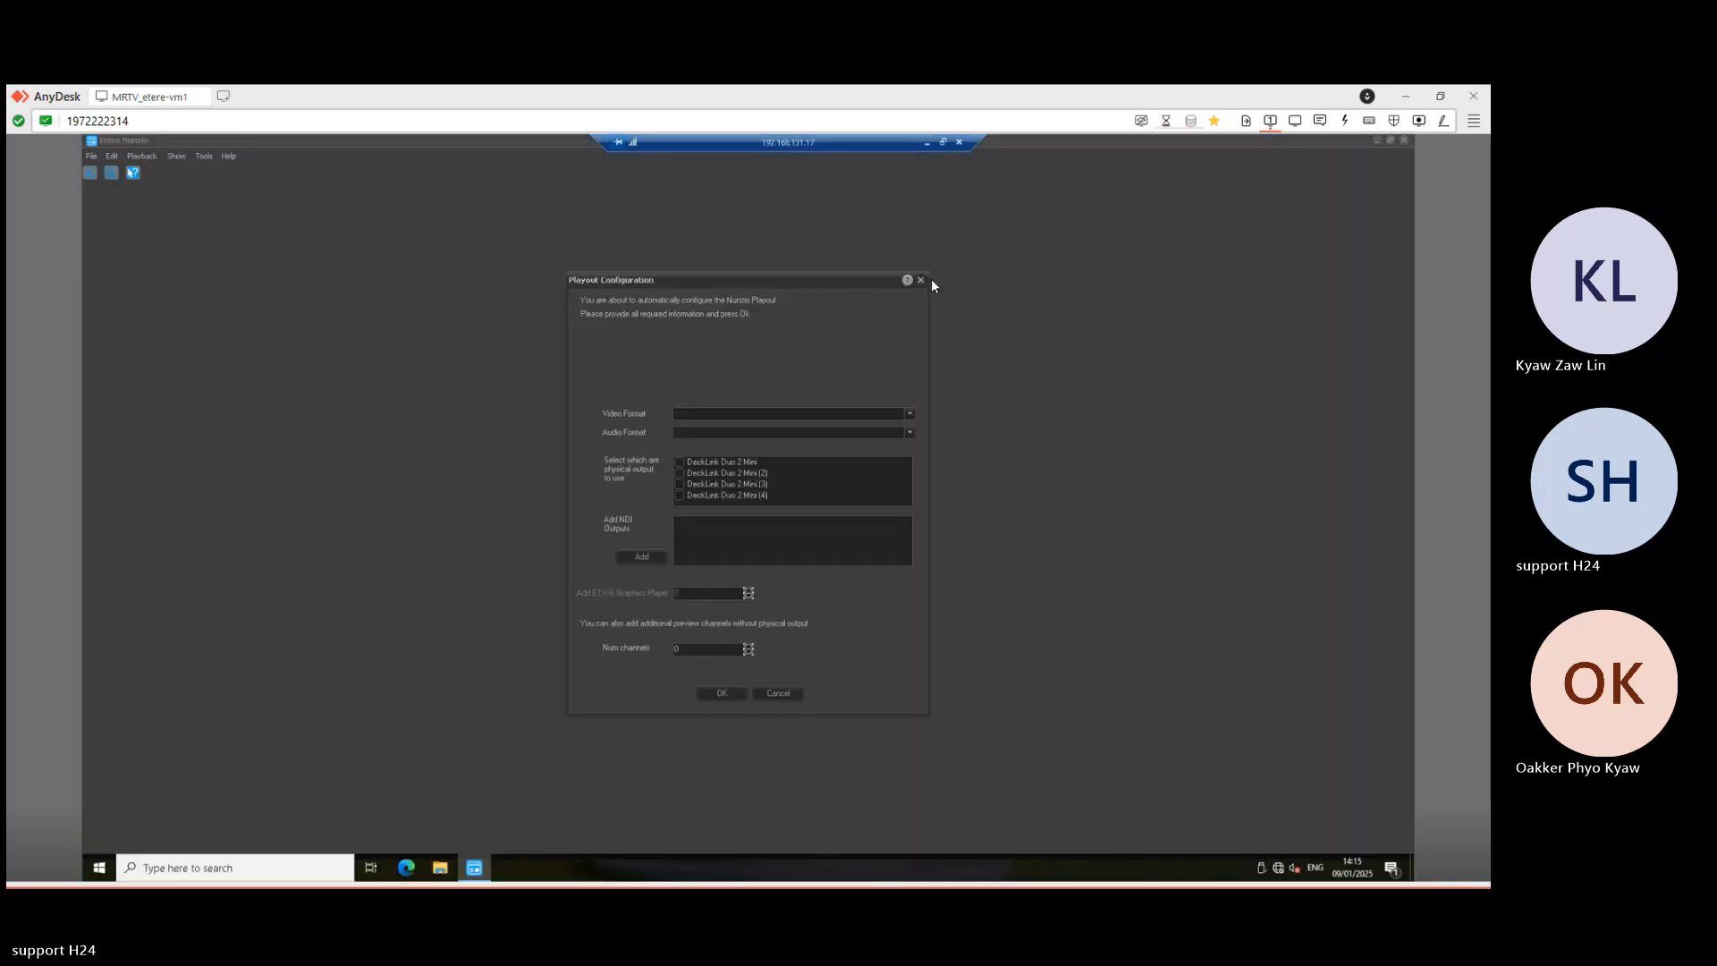
{"action": "left_click", "coordinate": [1404, 141]}
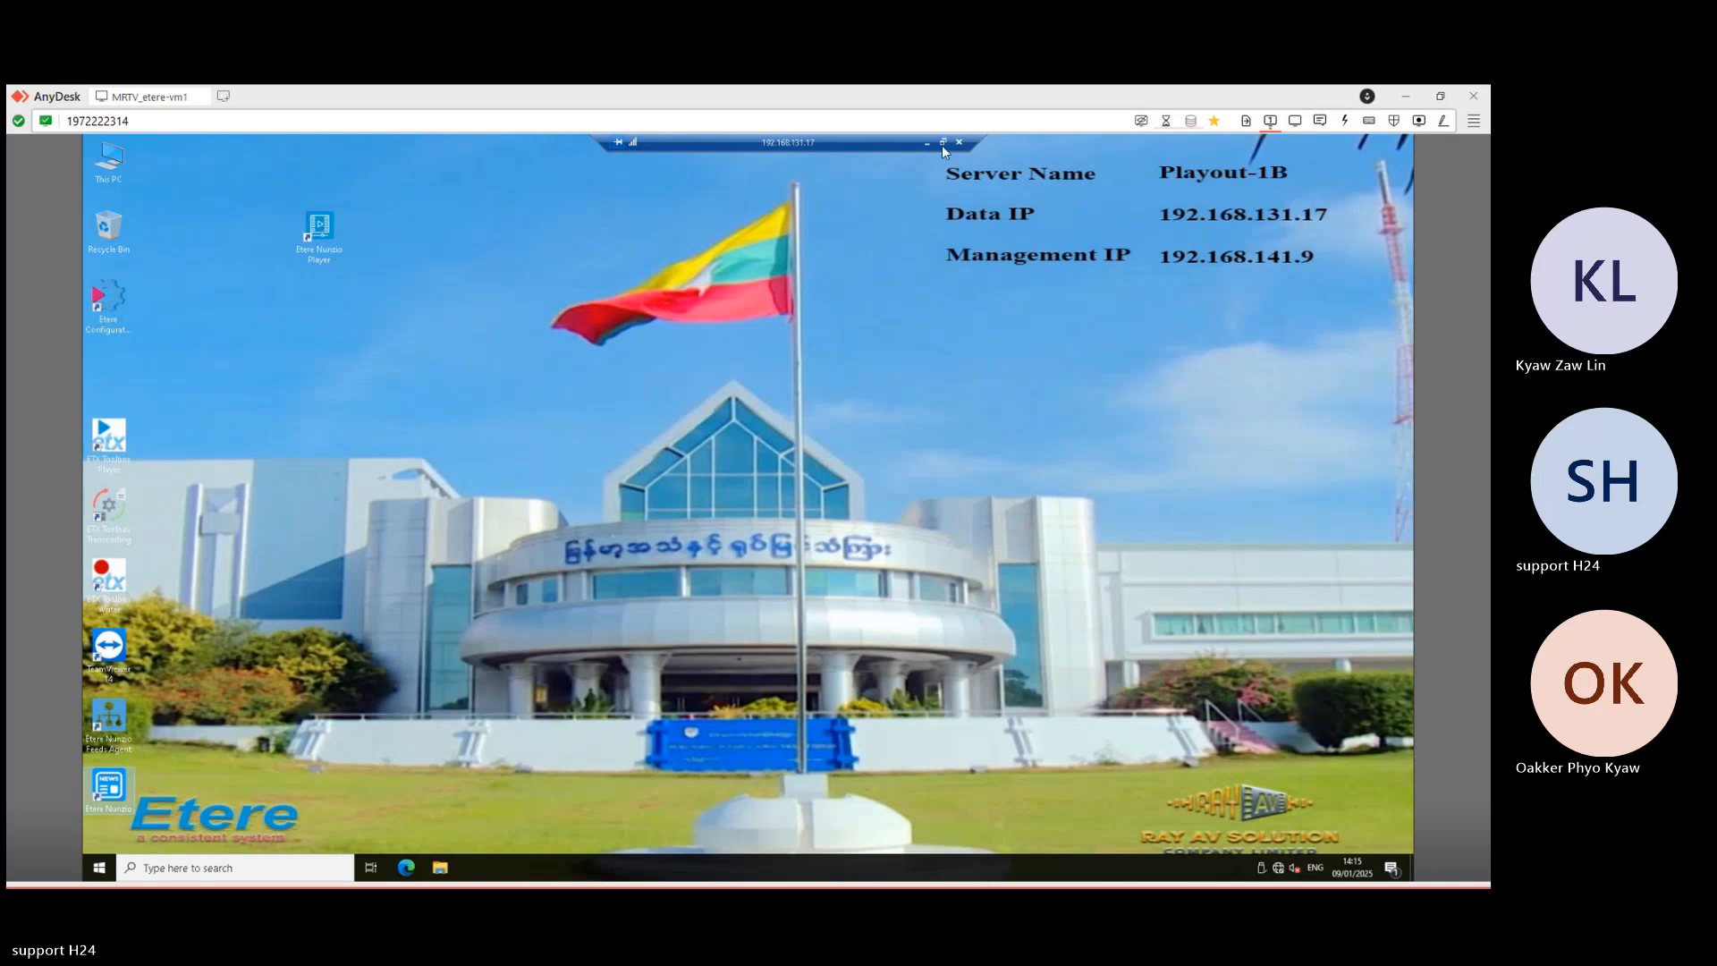
- Switch to the 192.168.131.16 session and close Server Manager there
{"action": "left_click", "coordinate": [927, 143]}
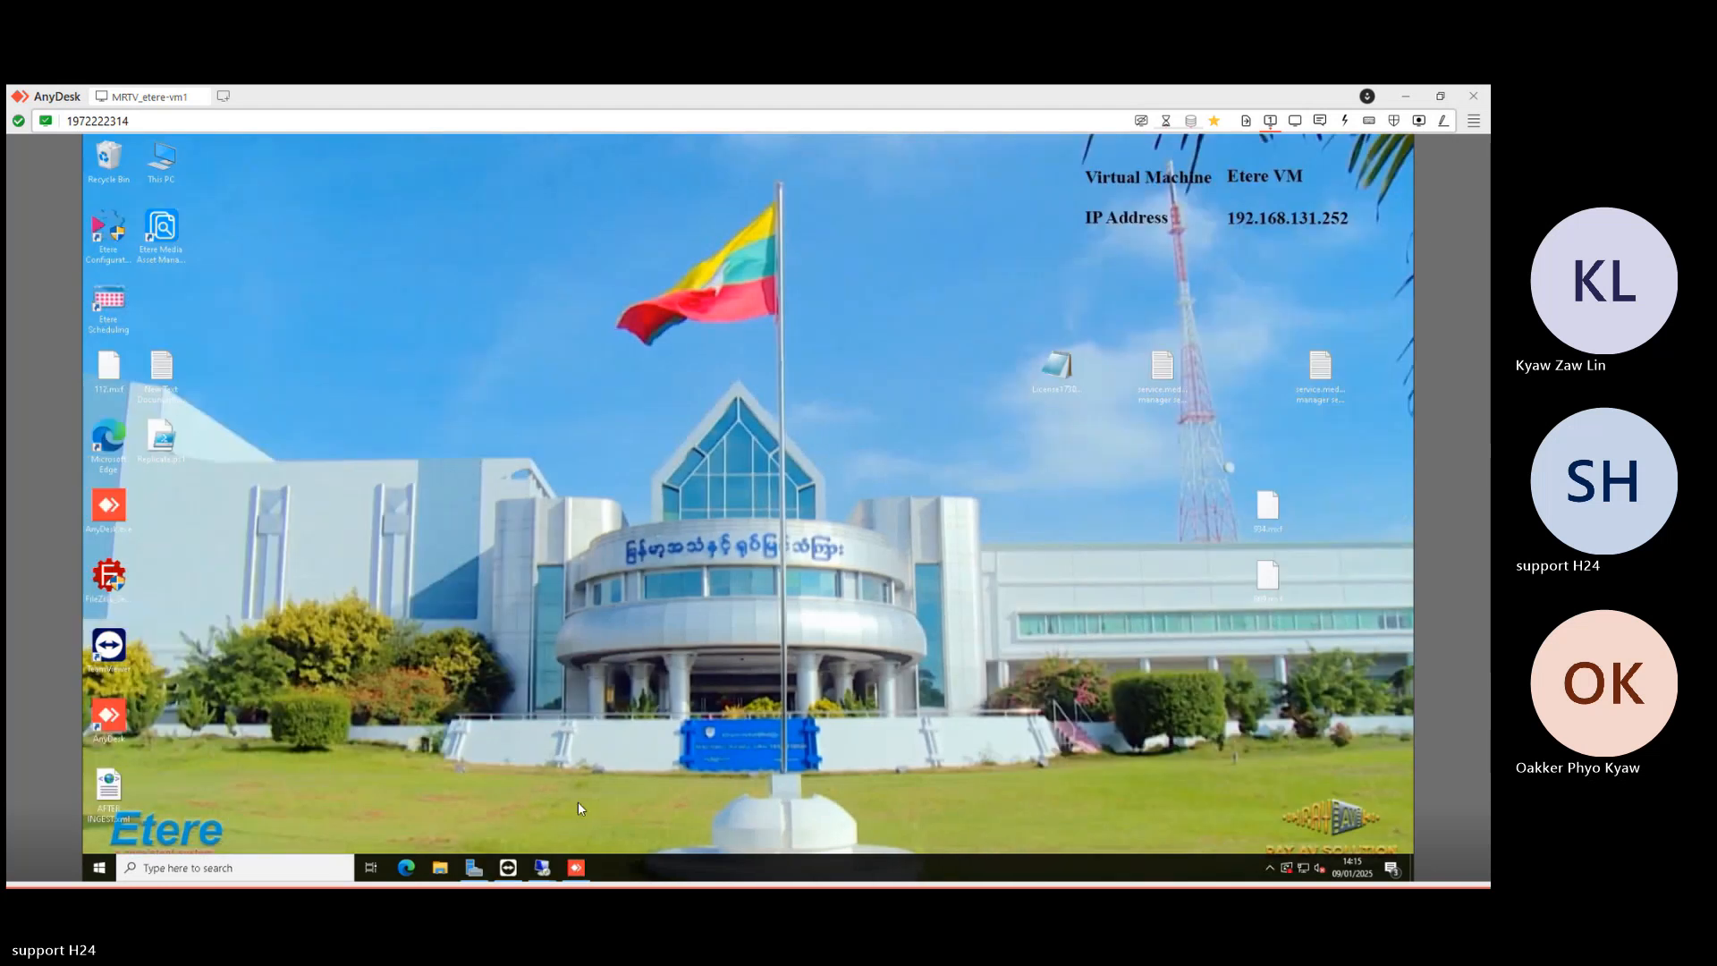
{"action": "mouse_move", "coordinate": [543, 866]}
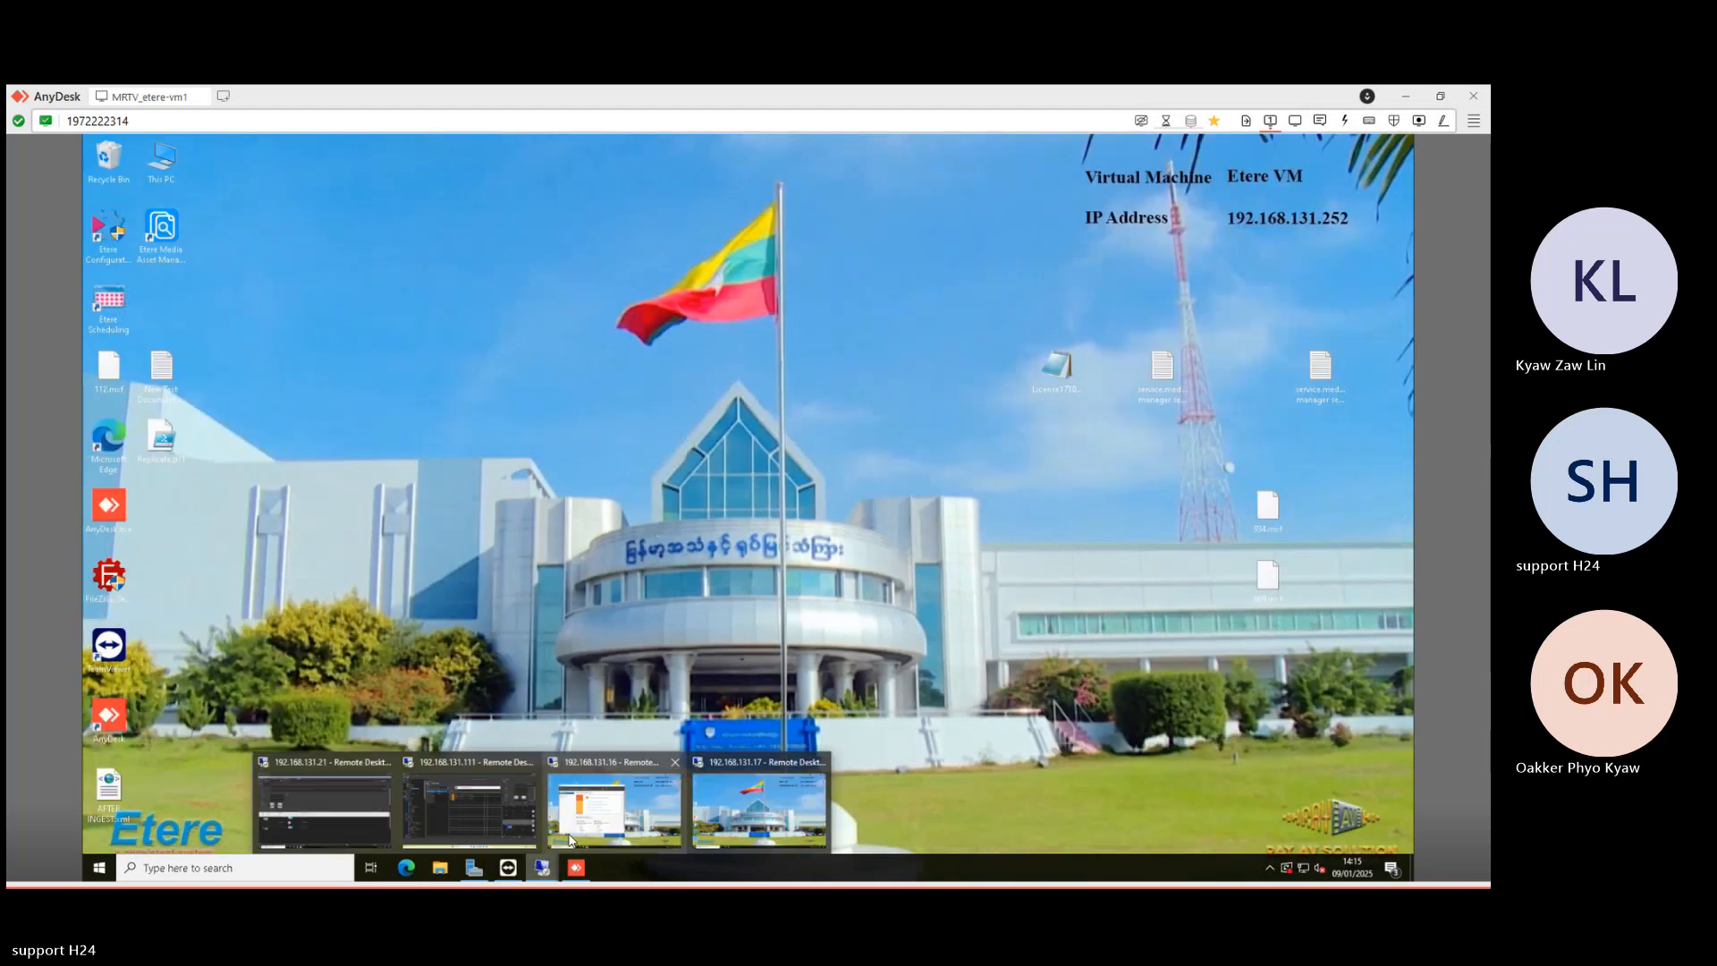
{"action": "left_click", "coordinate": [641, 786]}
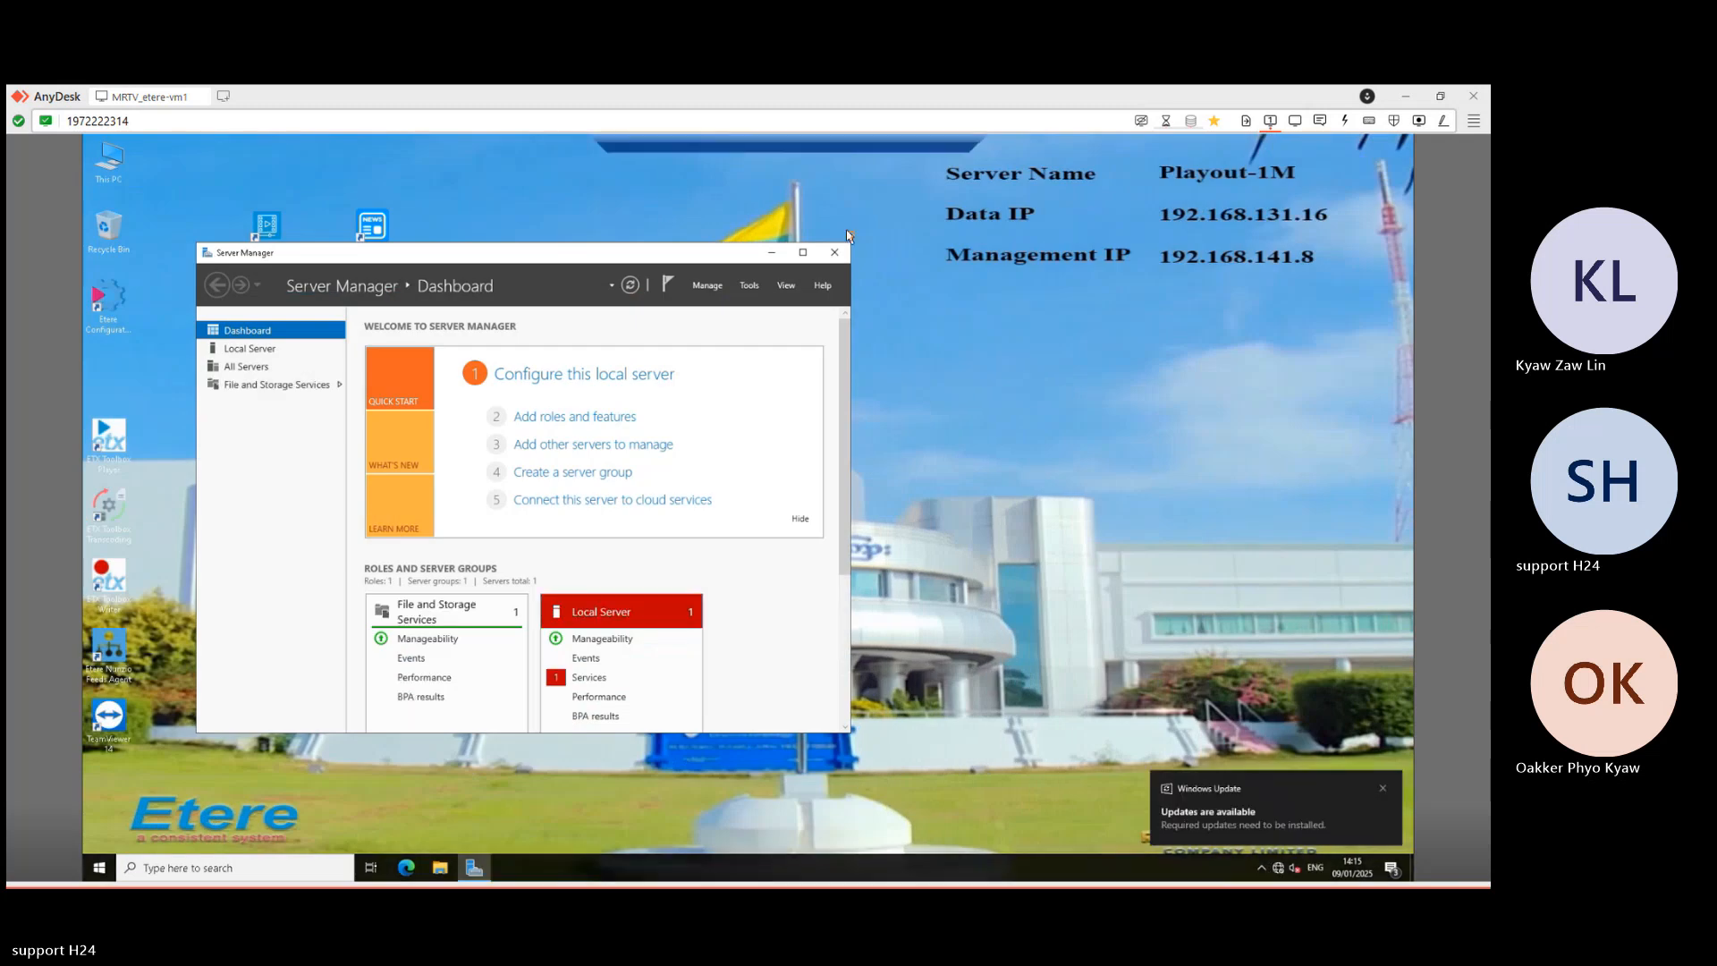
{"action": "left_click", "coordinate": [836, 254]}
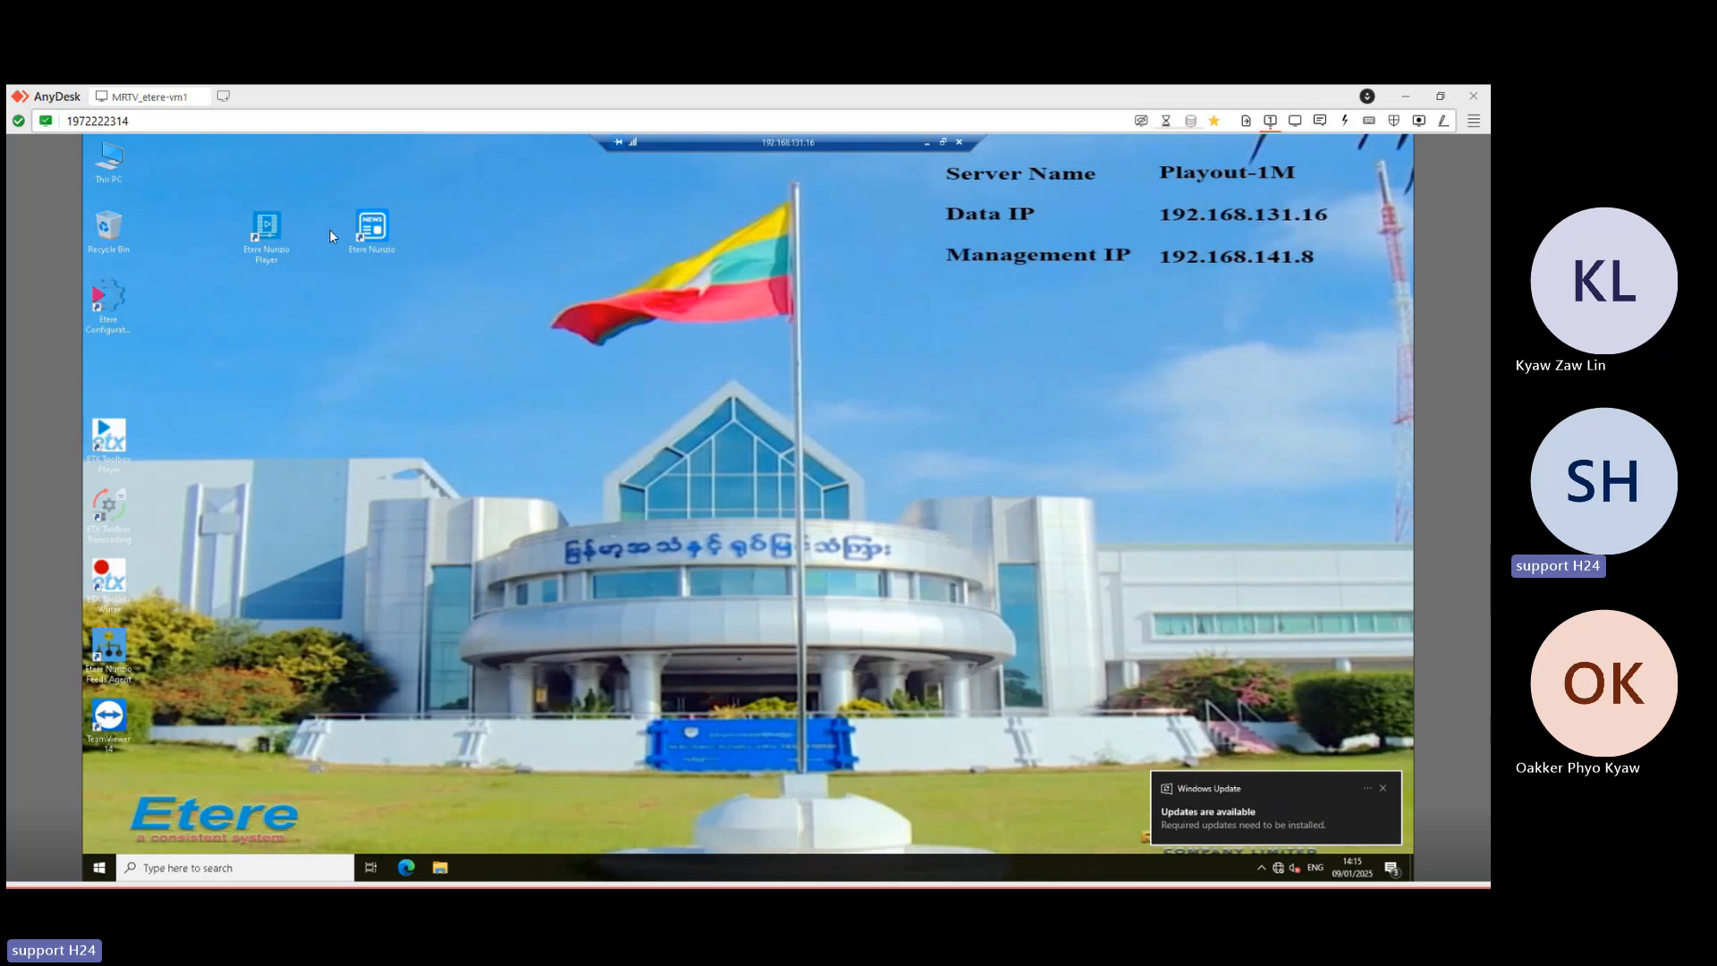
- Move the Etere Nunzio shortcut to the left icon column and launch Etere Nunzio Player
{"action": "left_click", "coordinate": [371, 229]}
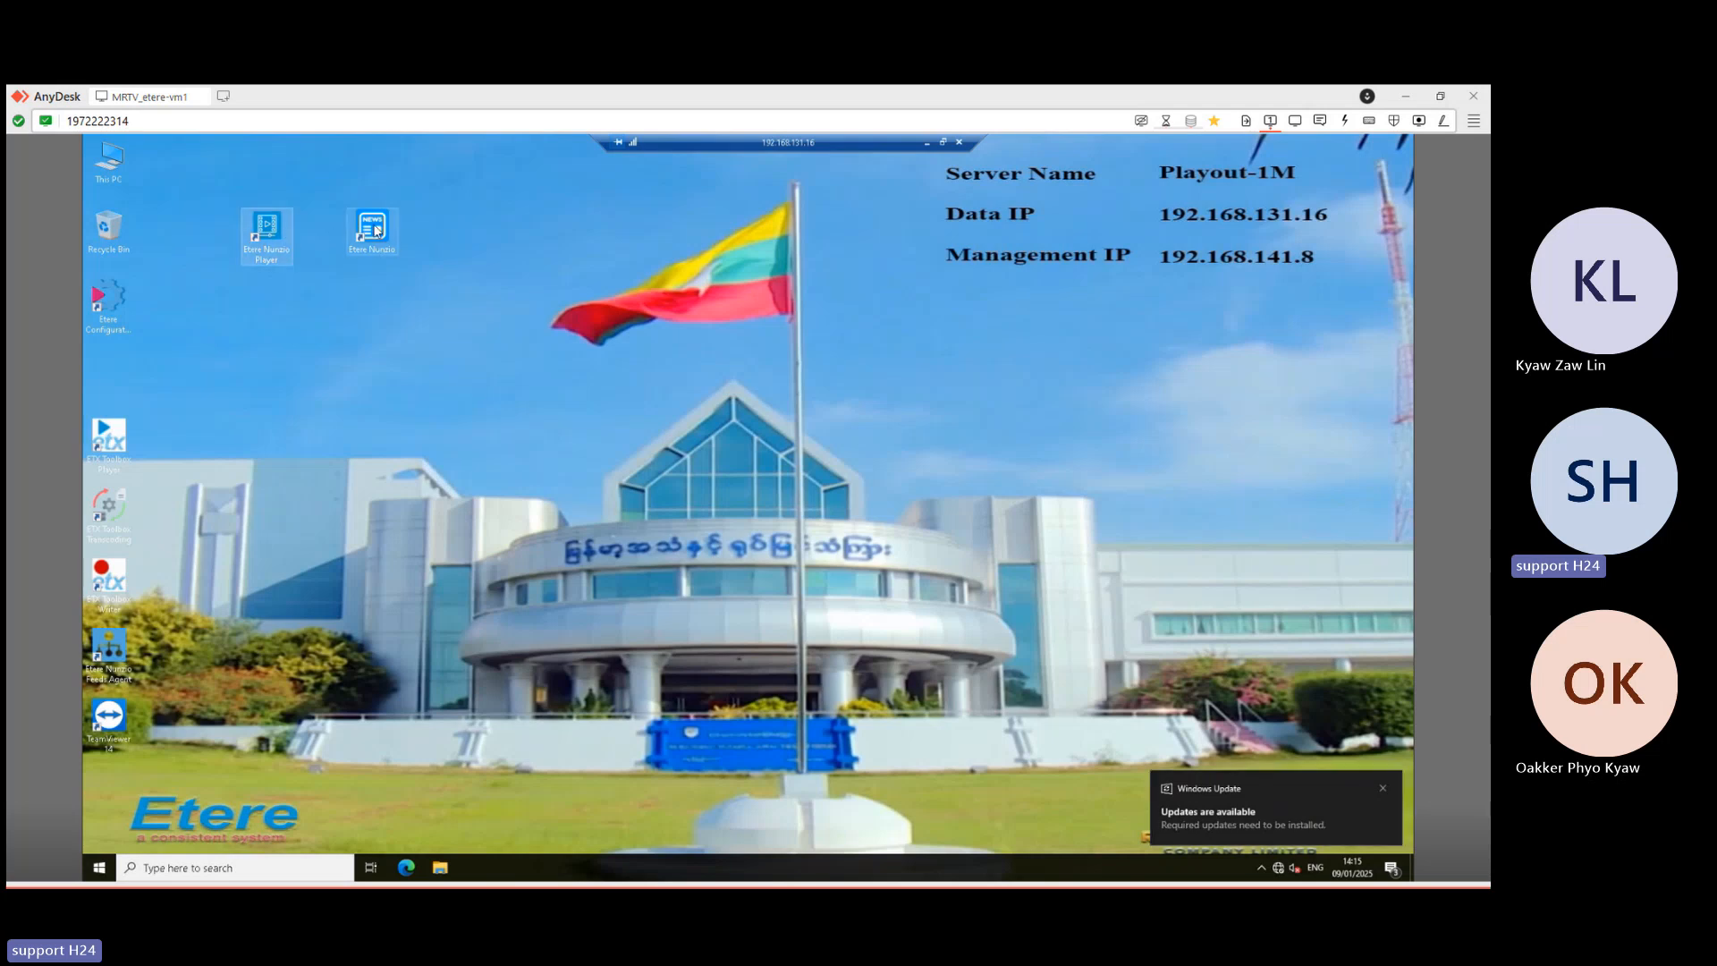
{"action": "left_click_drag", "start_coordinate": [371, 229], "coordinate": [106, 367]}
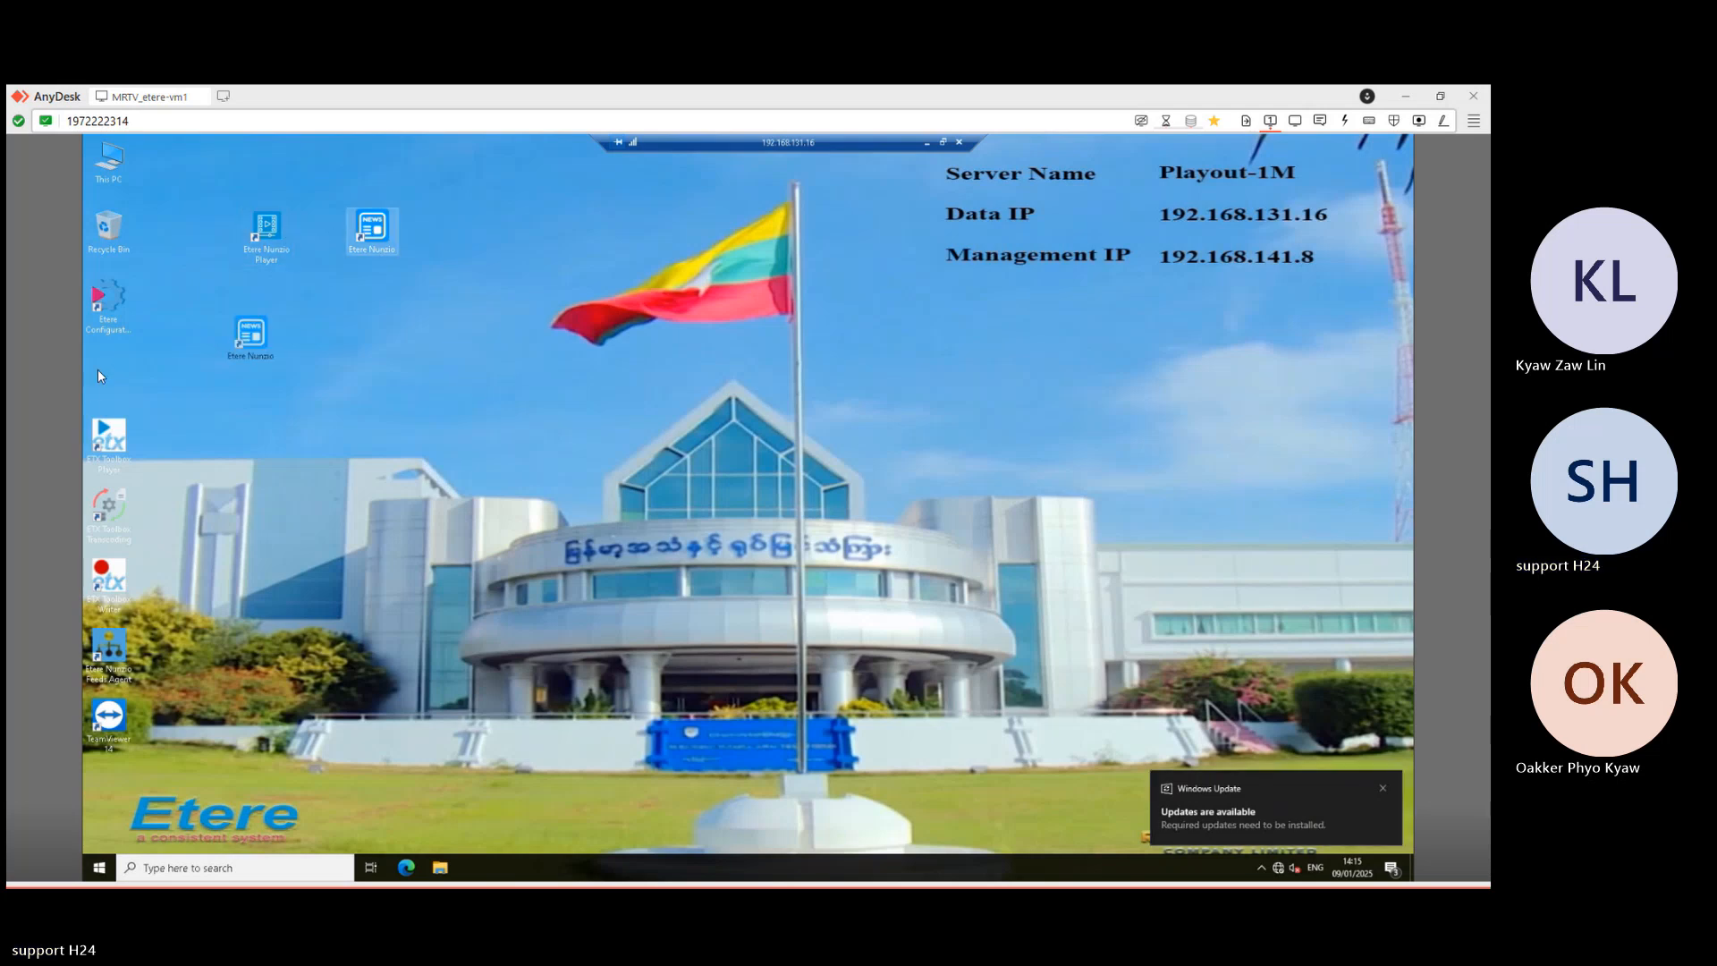
{"action": "double_click", "coordinate": [267, 234]}
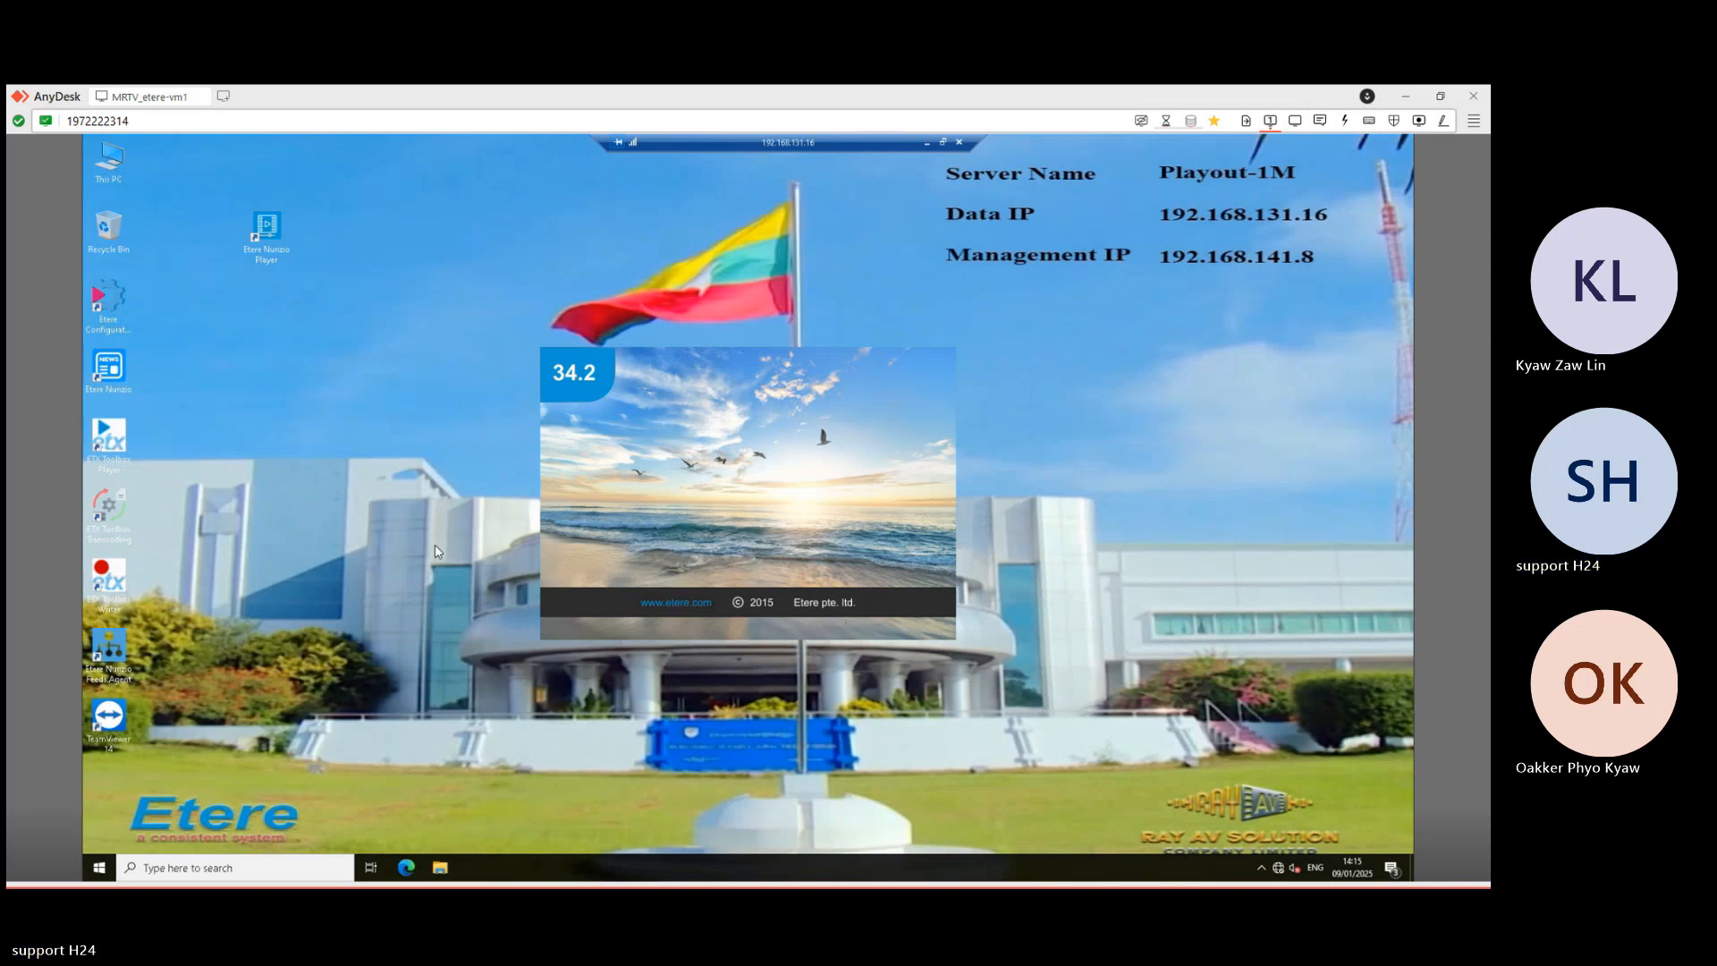
{"action": "left_click", "coordinate": [928, 142]}
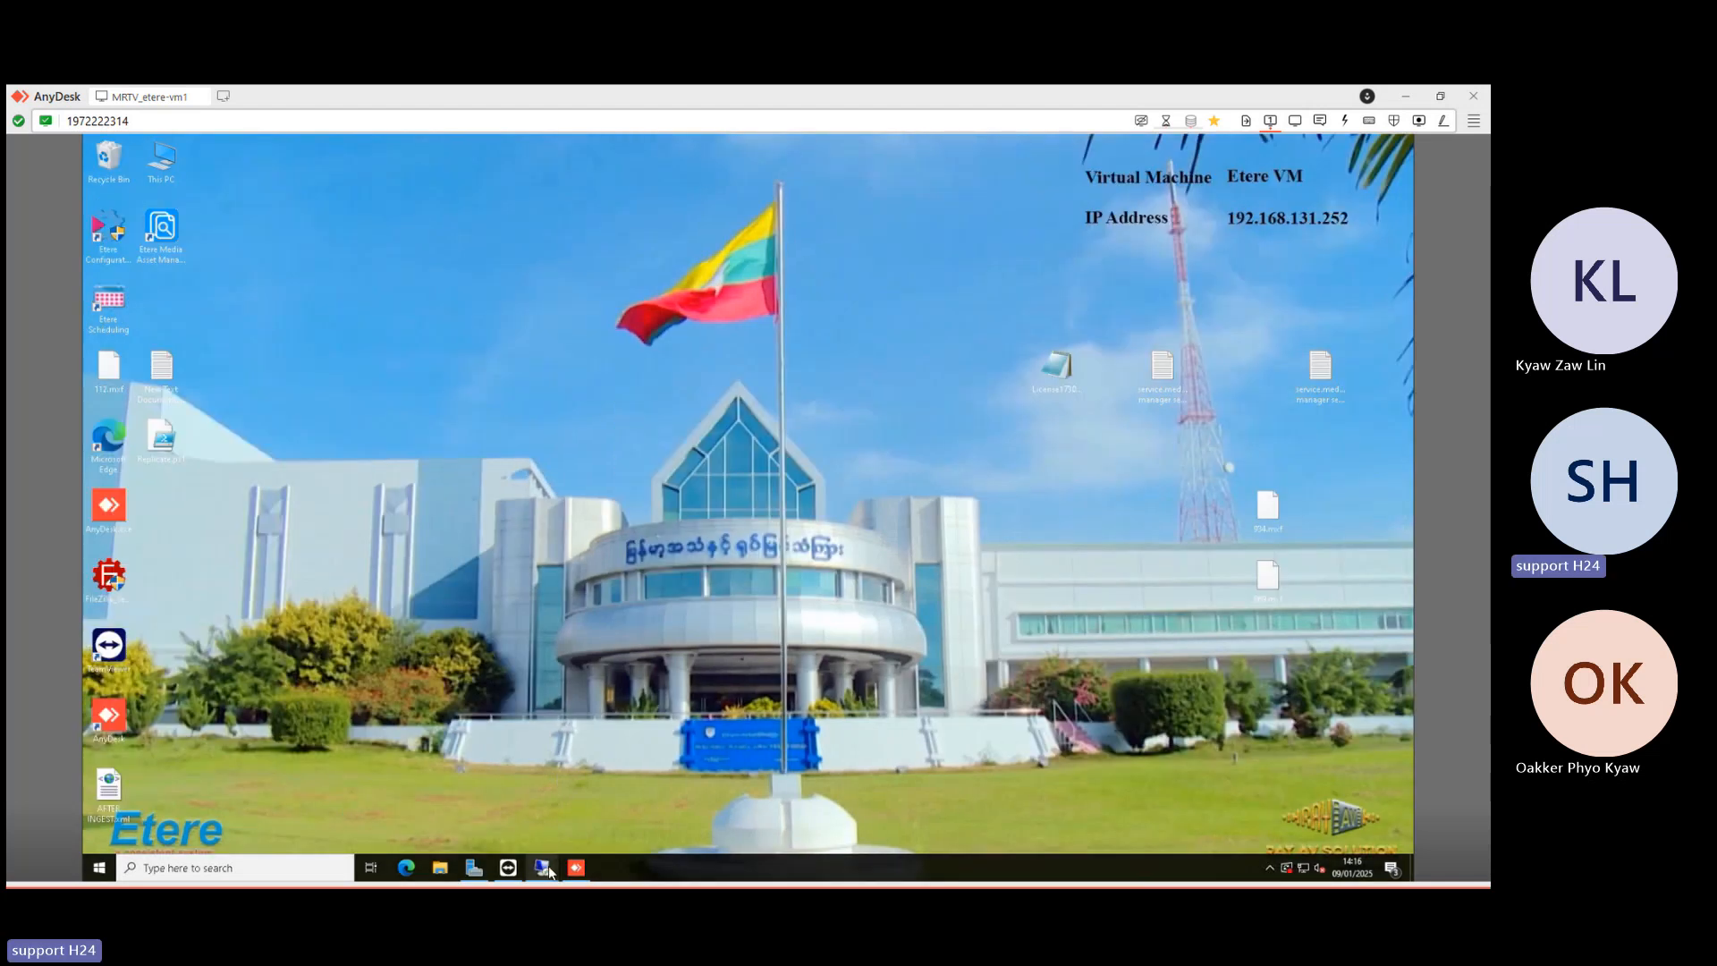
- On Playout-1B (192.168.131.17), launch Etere Nunzio Player and open the MRTV NEWS station
{"action": "mouse_move", "coordinate": [542, 867]}
{"action": "left_click", "coordinate": [724, 800]}
{"action": "double_click", "coordinate": [320, 230]}
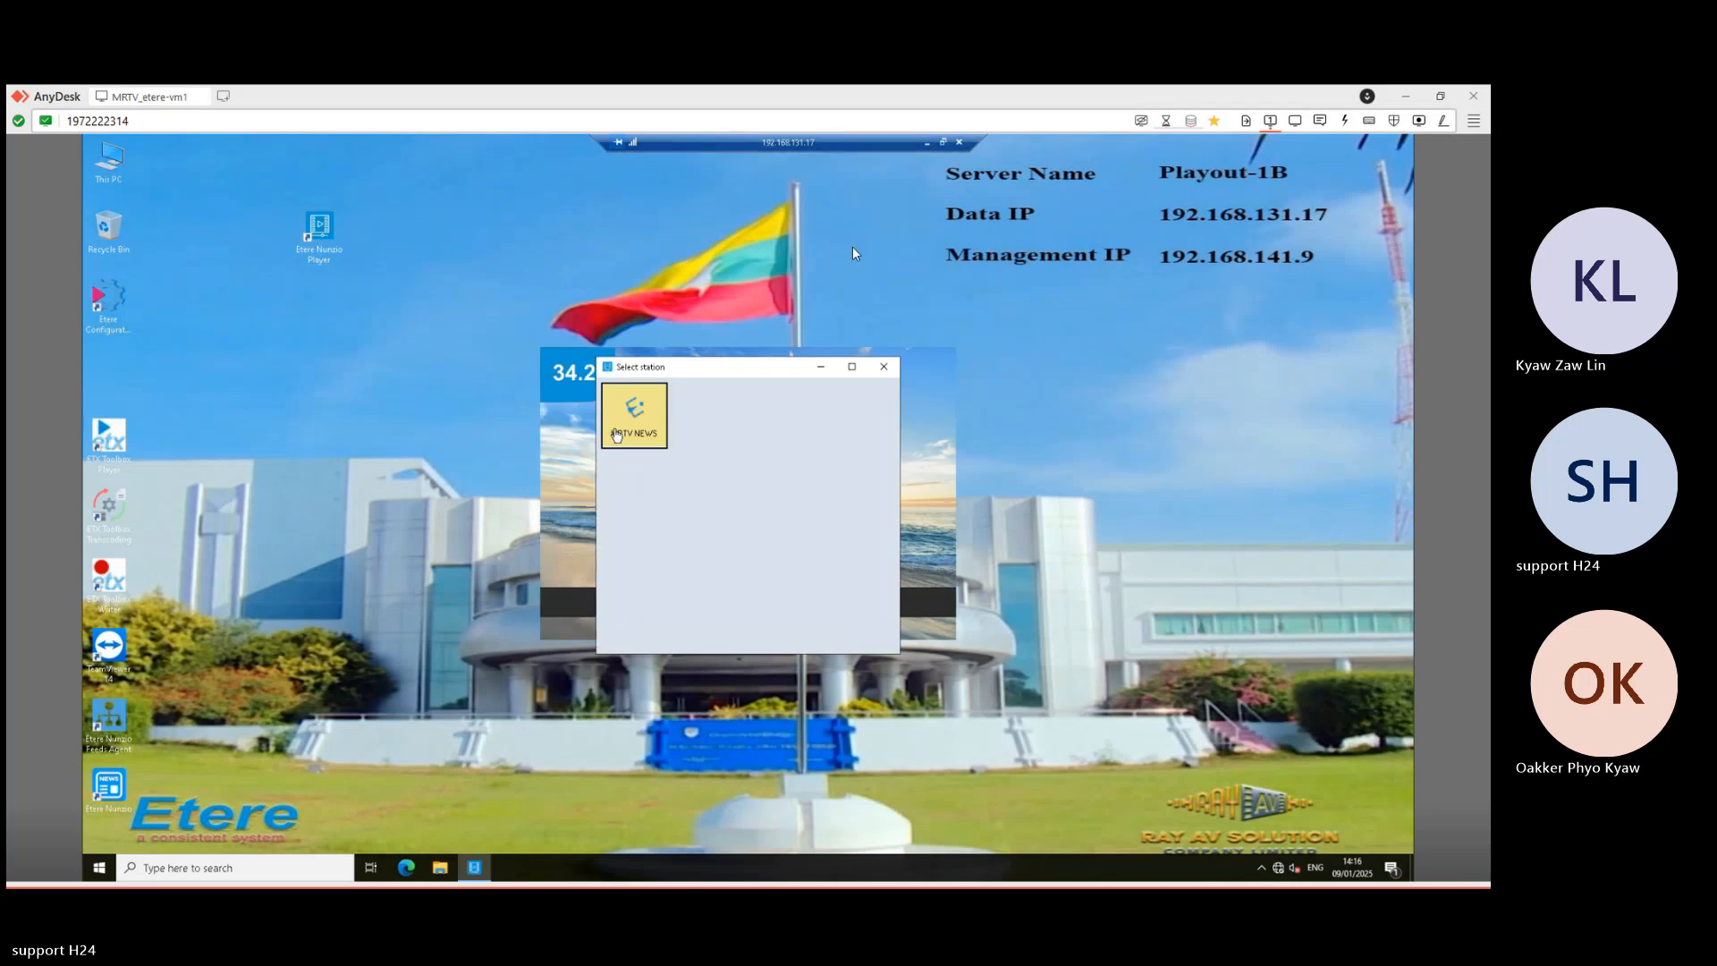
{"action": "double_click", "coordinate": [634, 414]}
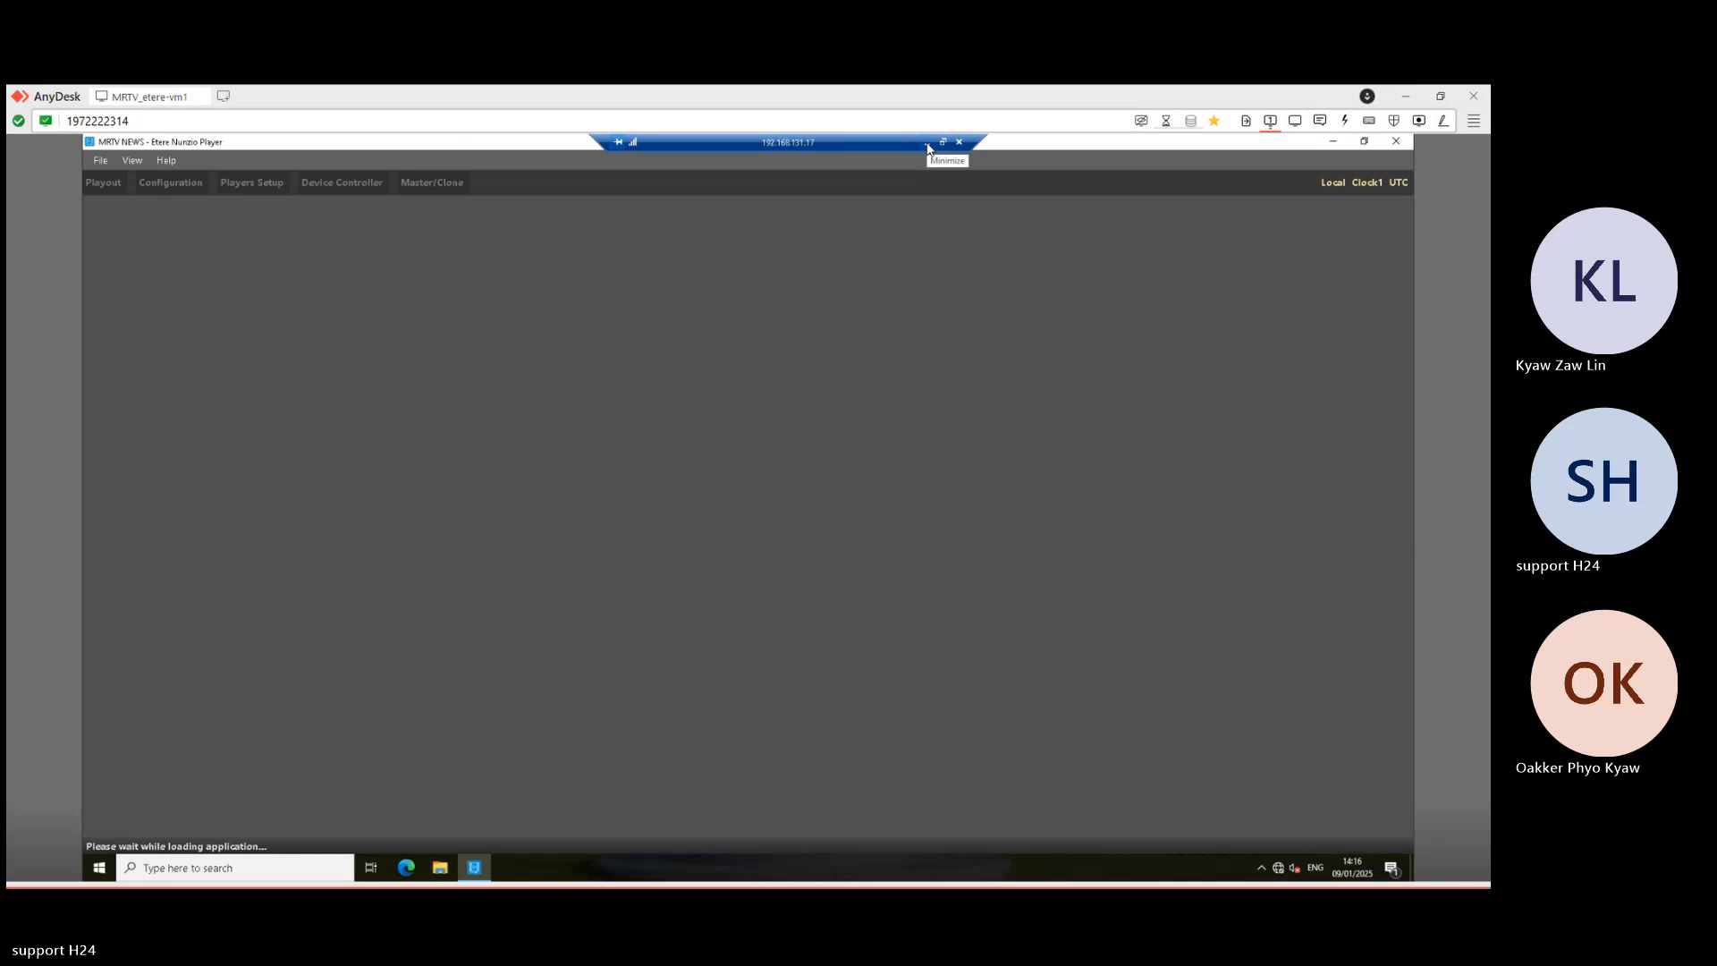
- On Playout-1M (192.168.131.16), dismiss the warning so MRTV NEWS loads
{"action": "left_click", "coordinate": [927, 143]}
{"action": "mouse_move", "coordinate": [542, 869]}
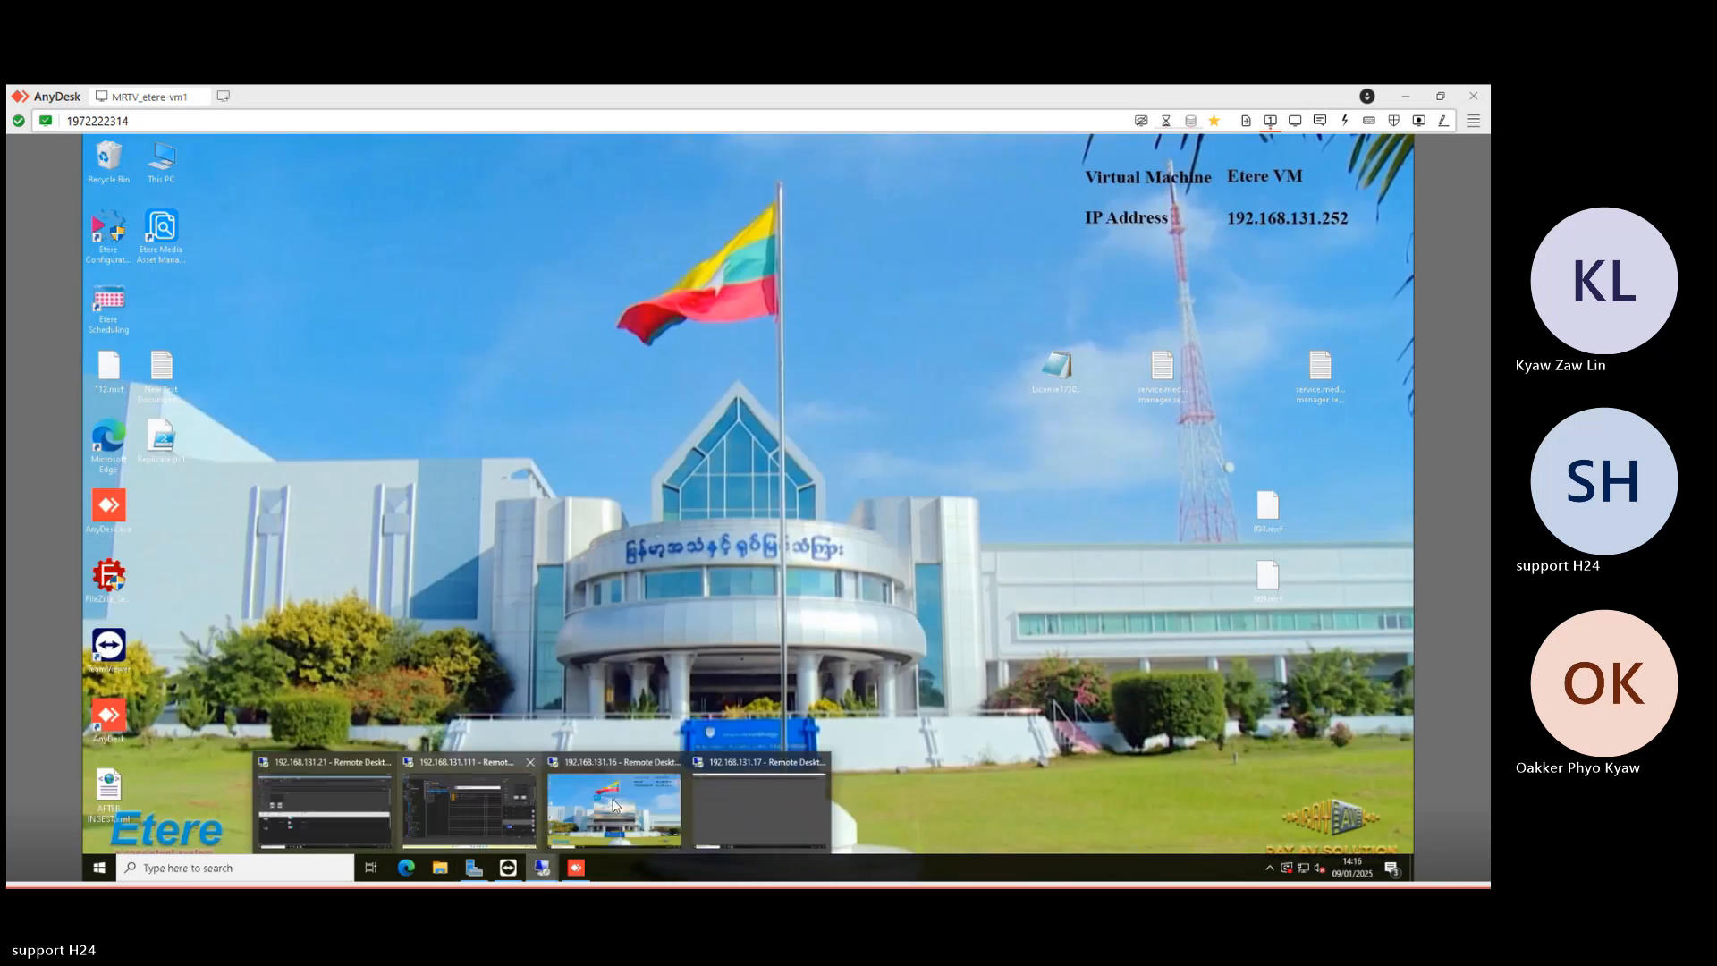
{"action": "left_click", "coordinate": [614, 804]}
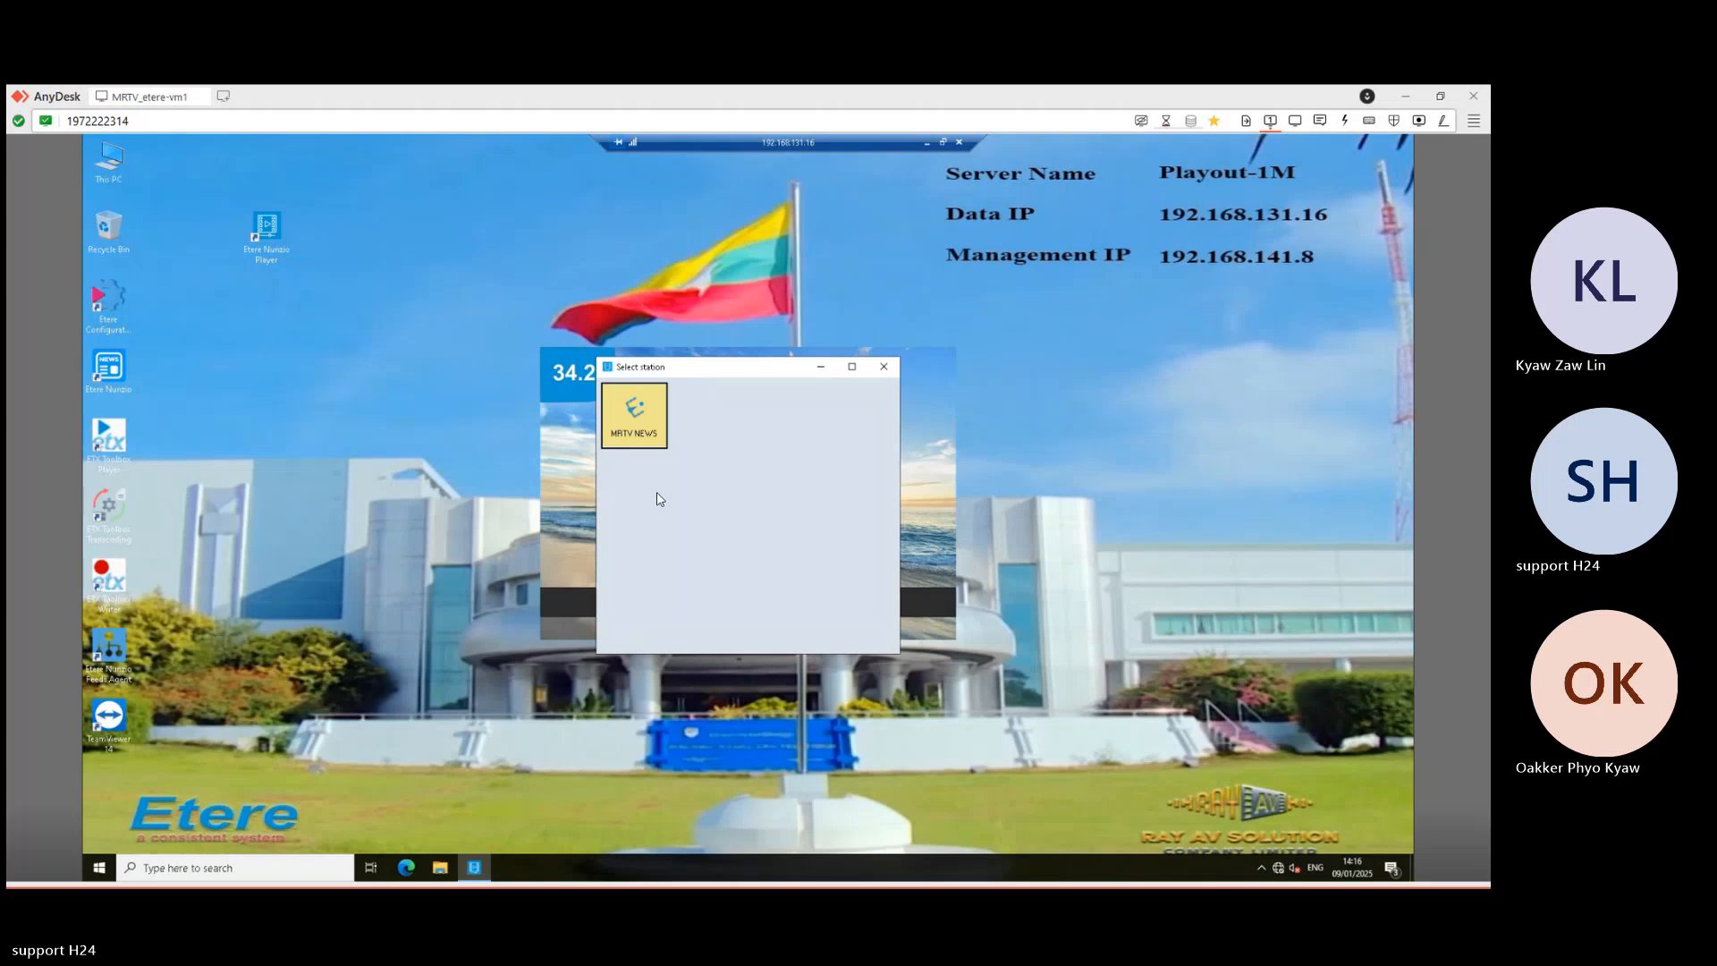
{"action": "left_click", "coordinate": [857, 571]}
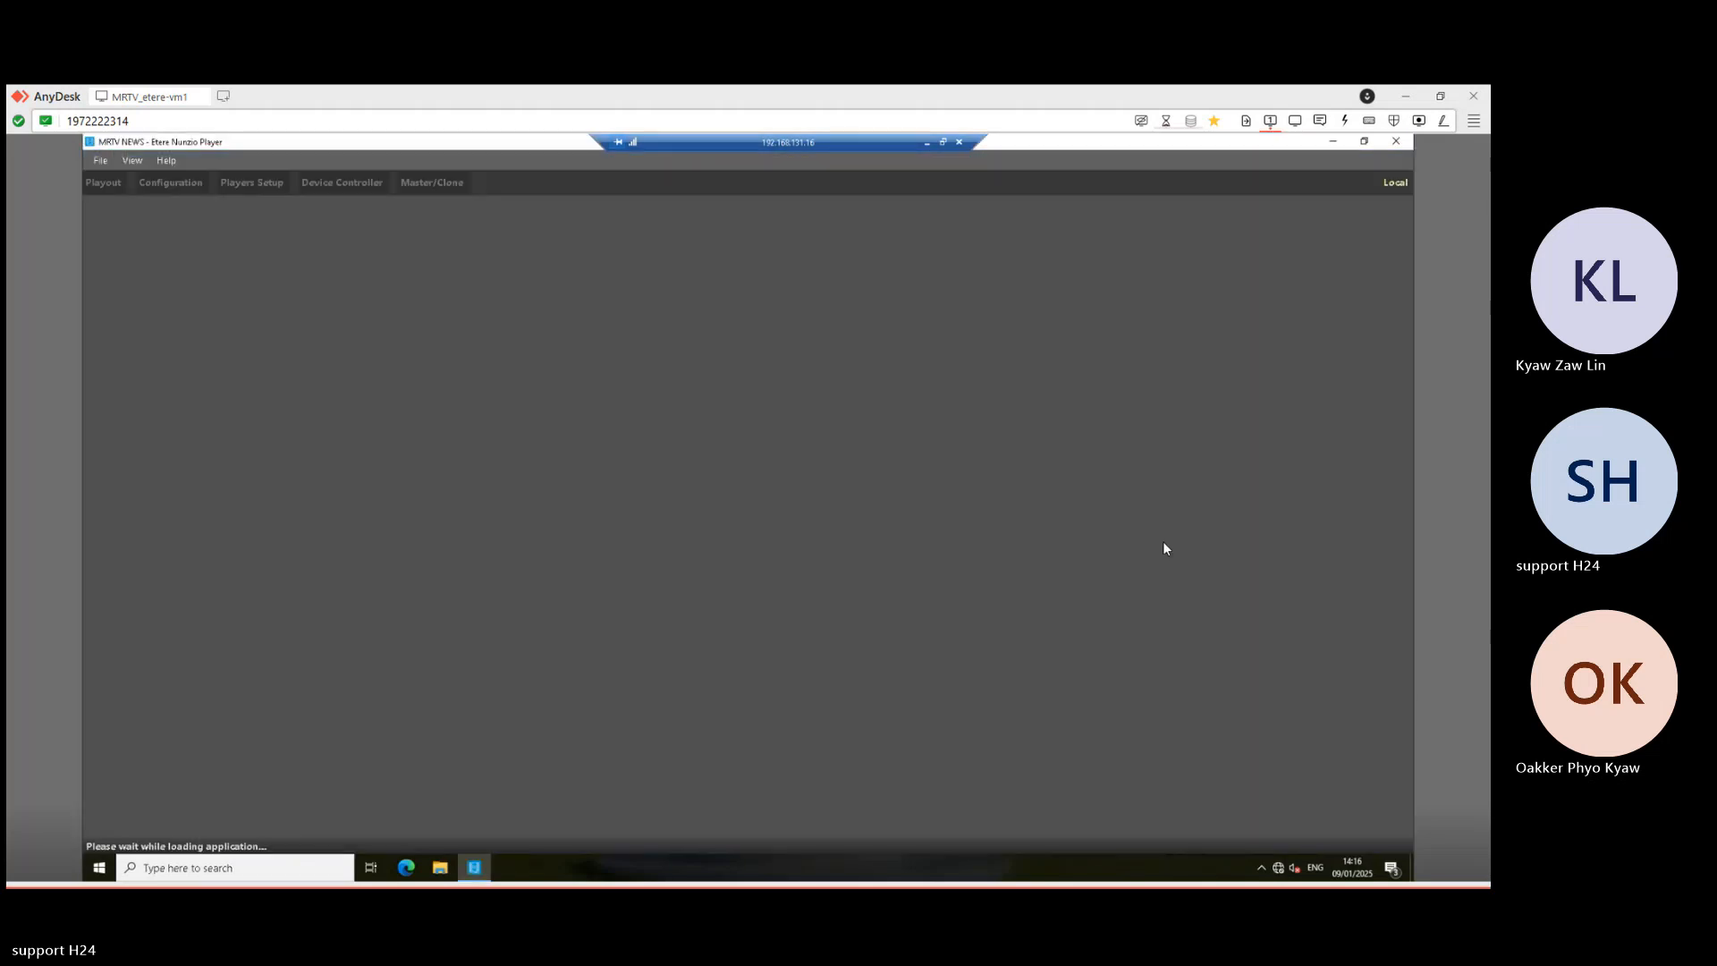
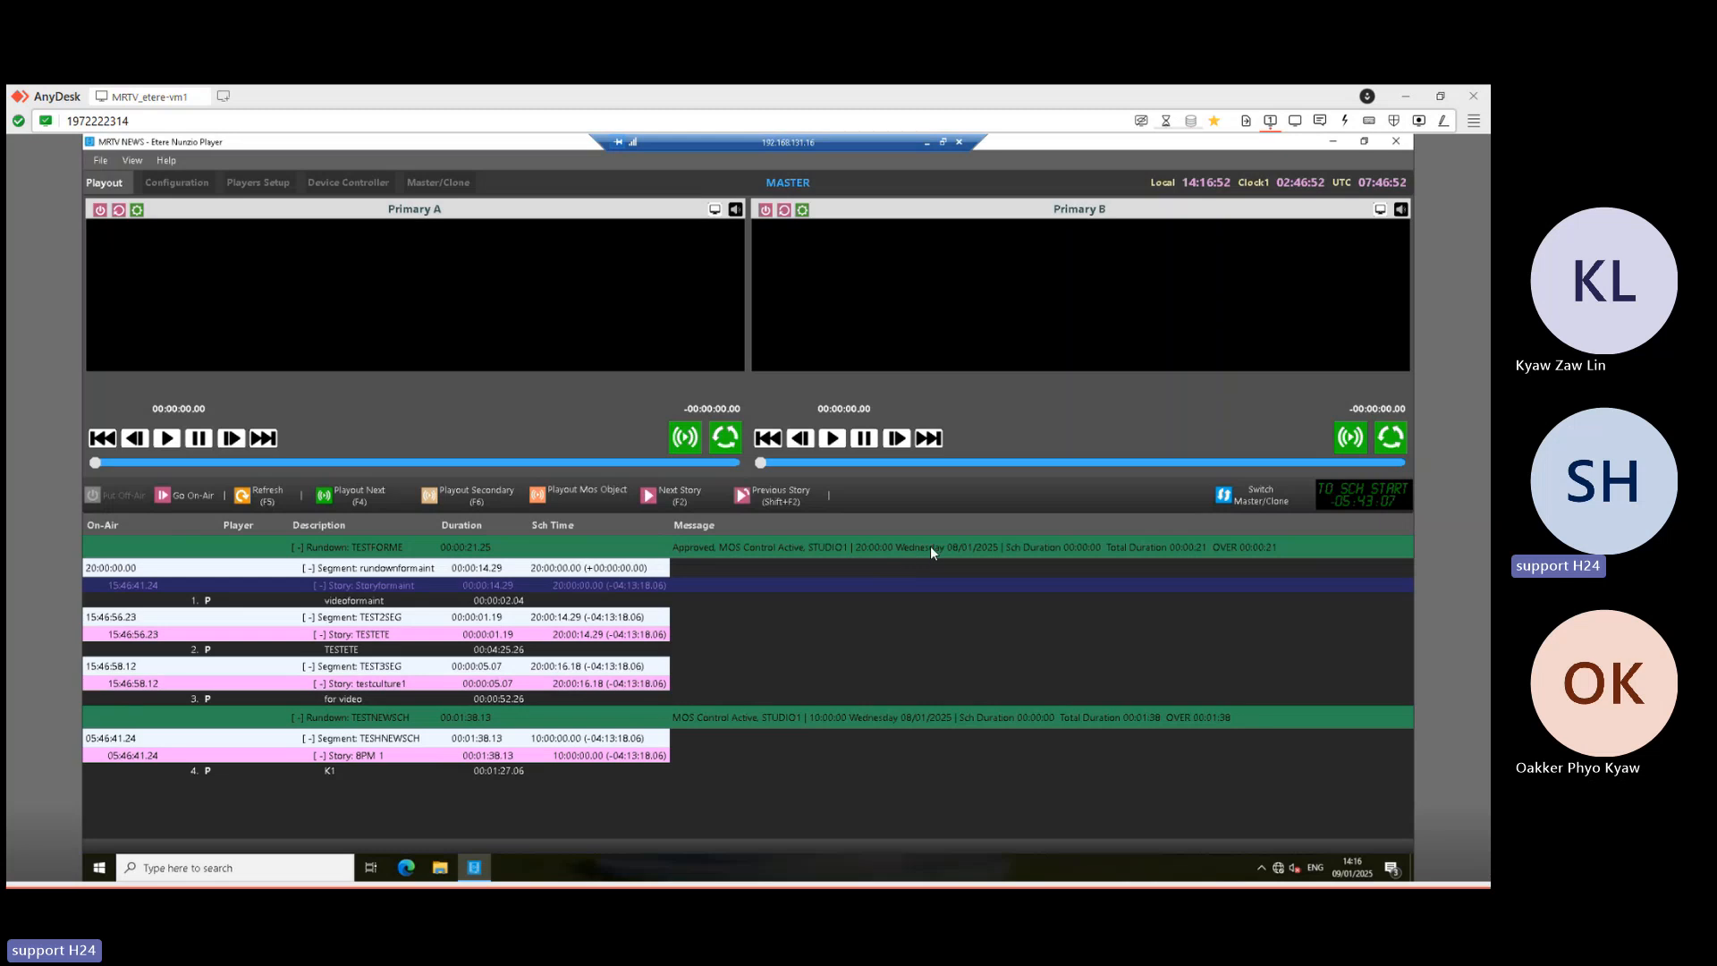
- Minimize Nunzio Player and switch to the Etere Nunzio session showing STUDIO1 MOS Gateway settings
{"action": "left_click", "coordinate": [925, 144]}
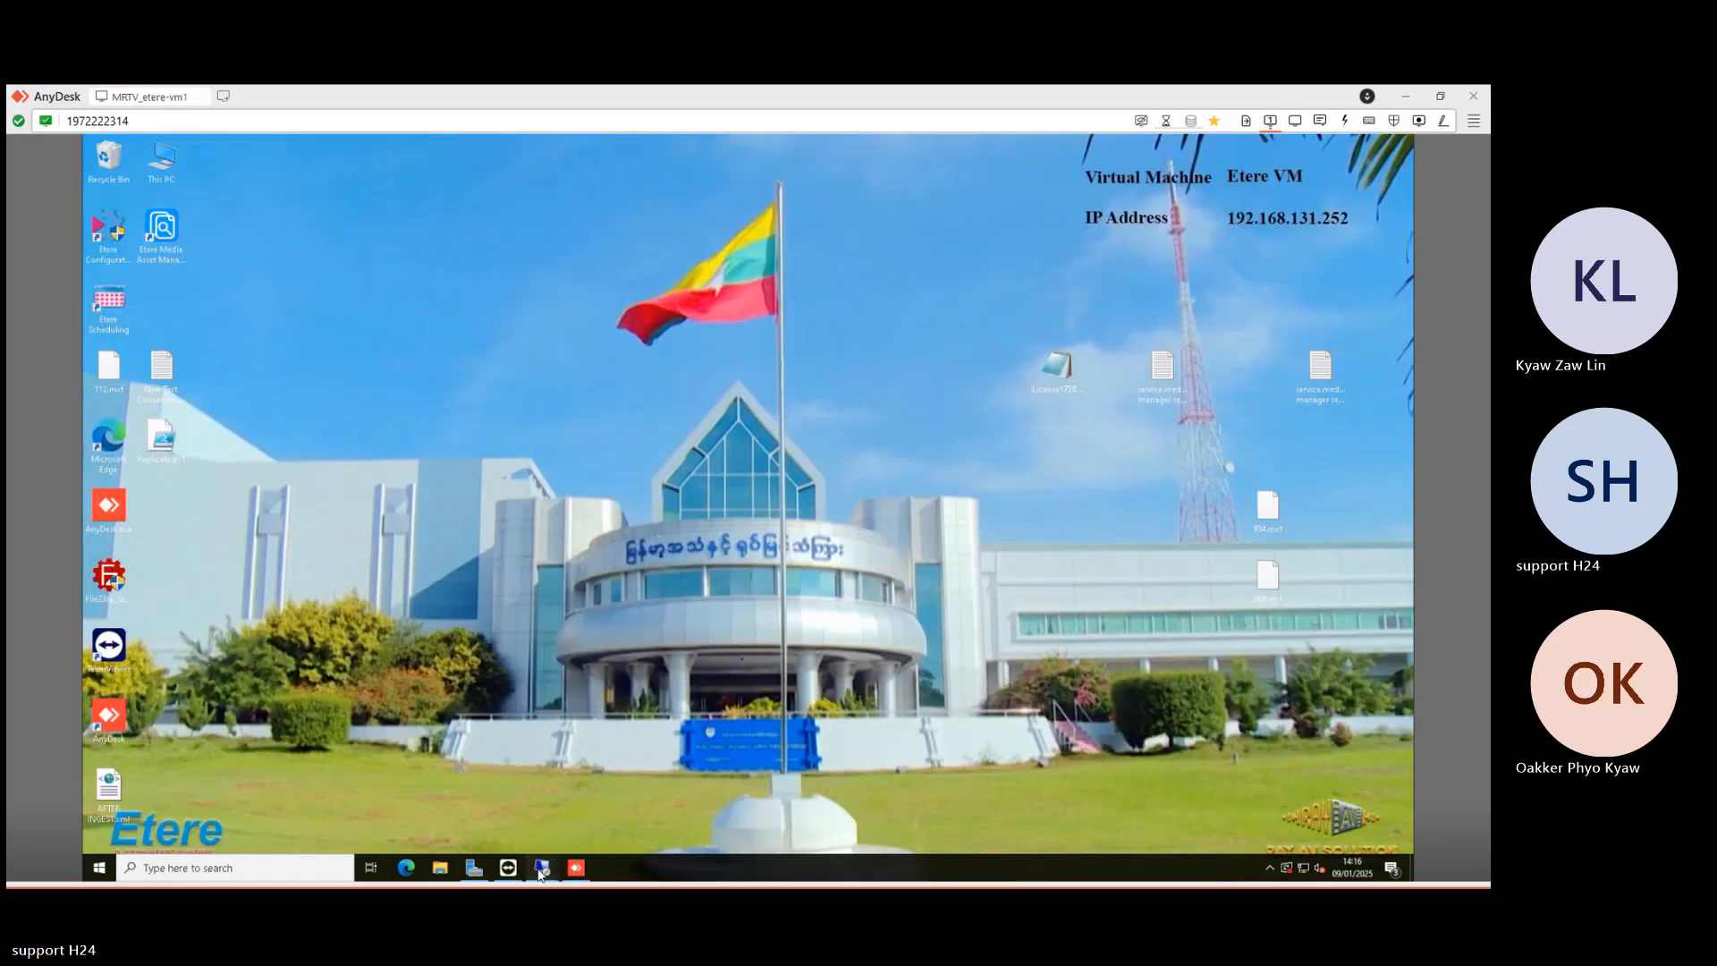
{"action": "mouse_move", "coordinate": [540, 874]}
{"action": "left_click", "coordinate": [419, 818]}
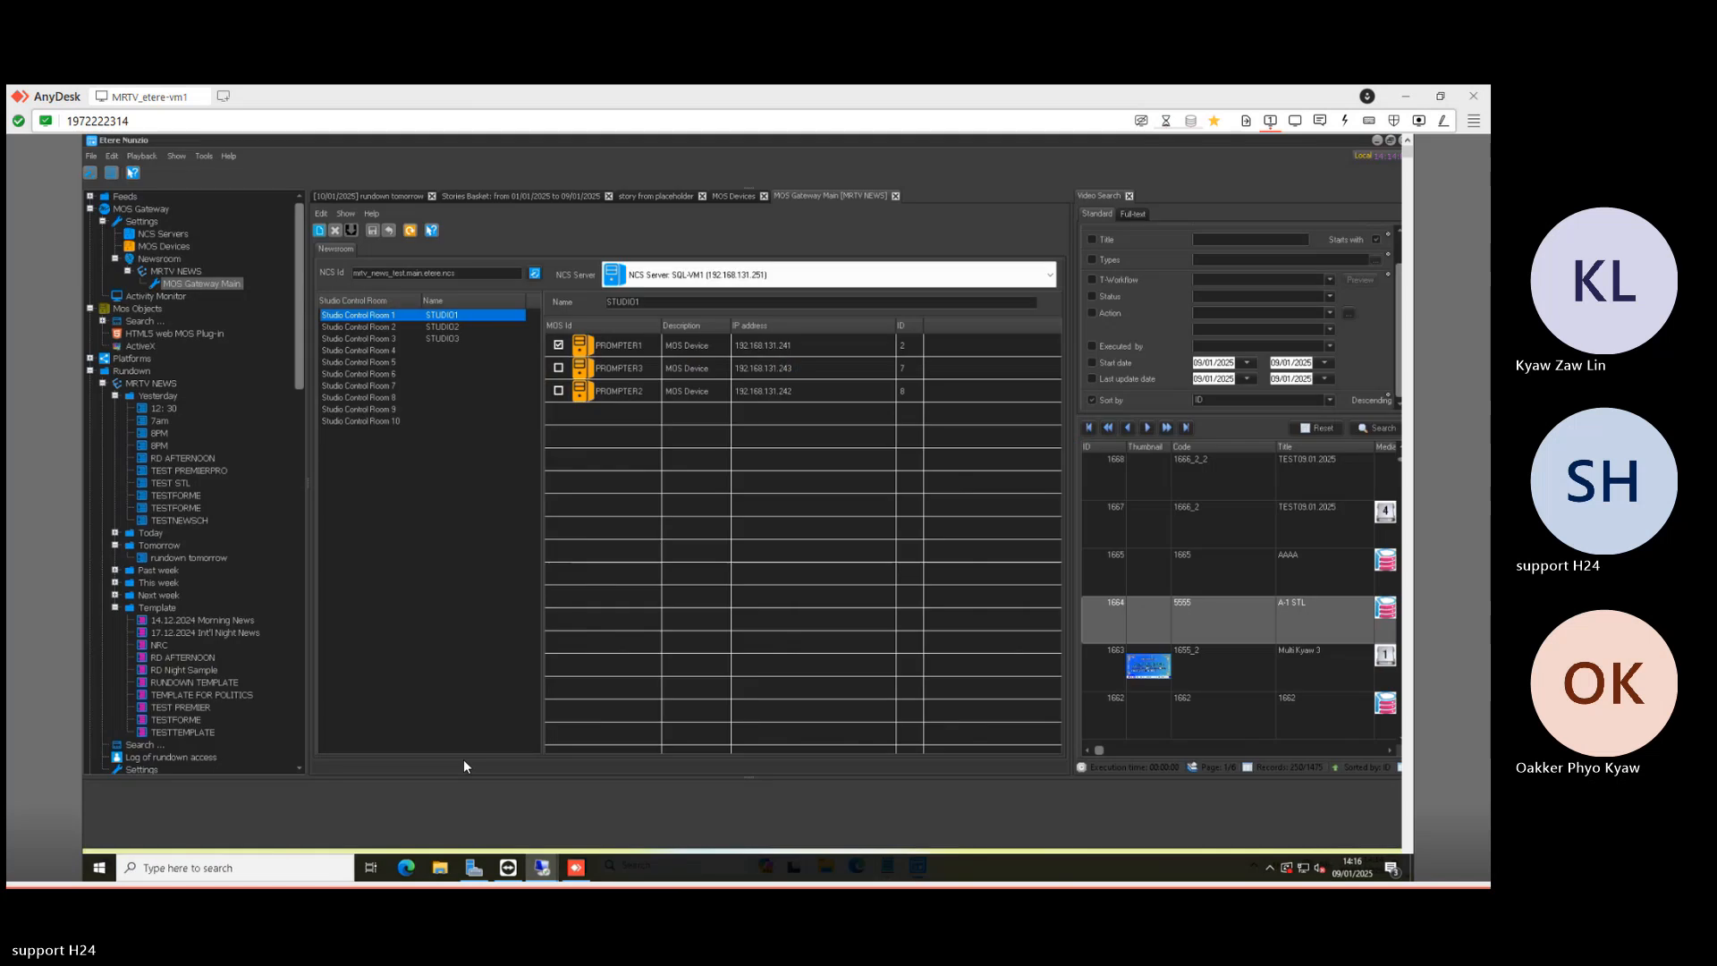
- Deactivate MOS control on yesterday's 12:30, 7am and 8PM rundowns
{"action": "left_click", "coordinate": [158, 410]}
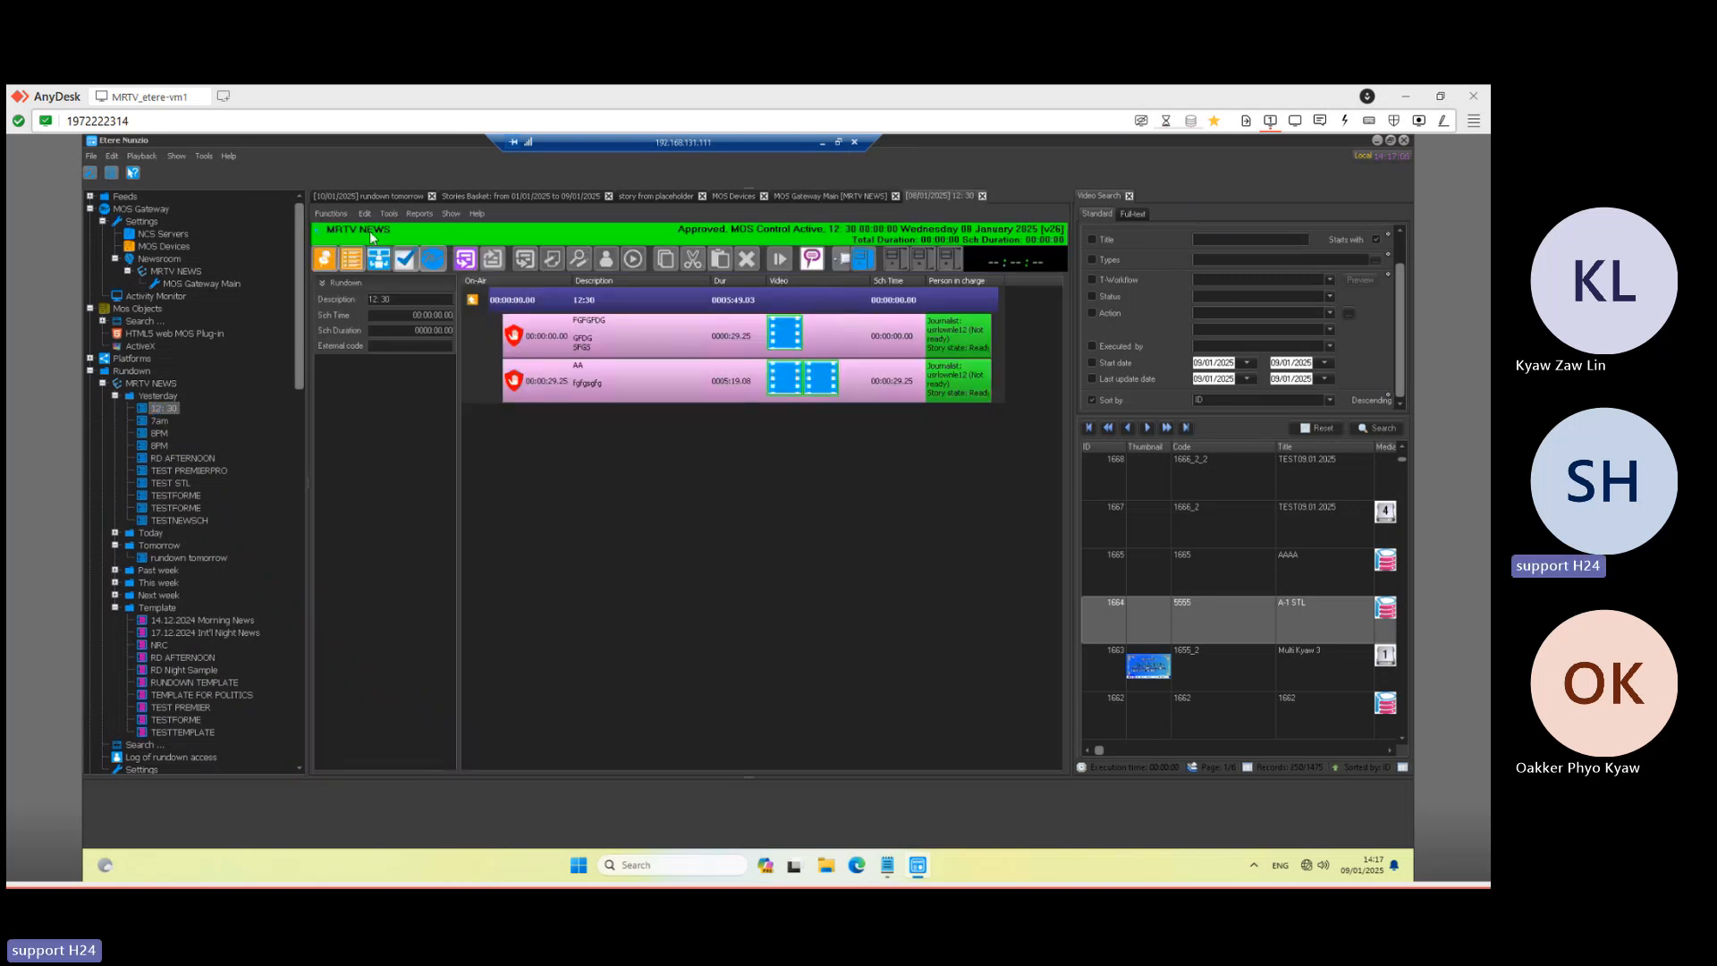
{"action": "left_click", "coordinate": [434, 260]}
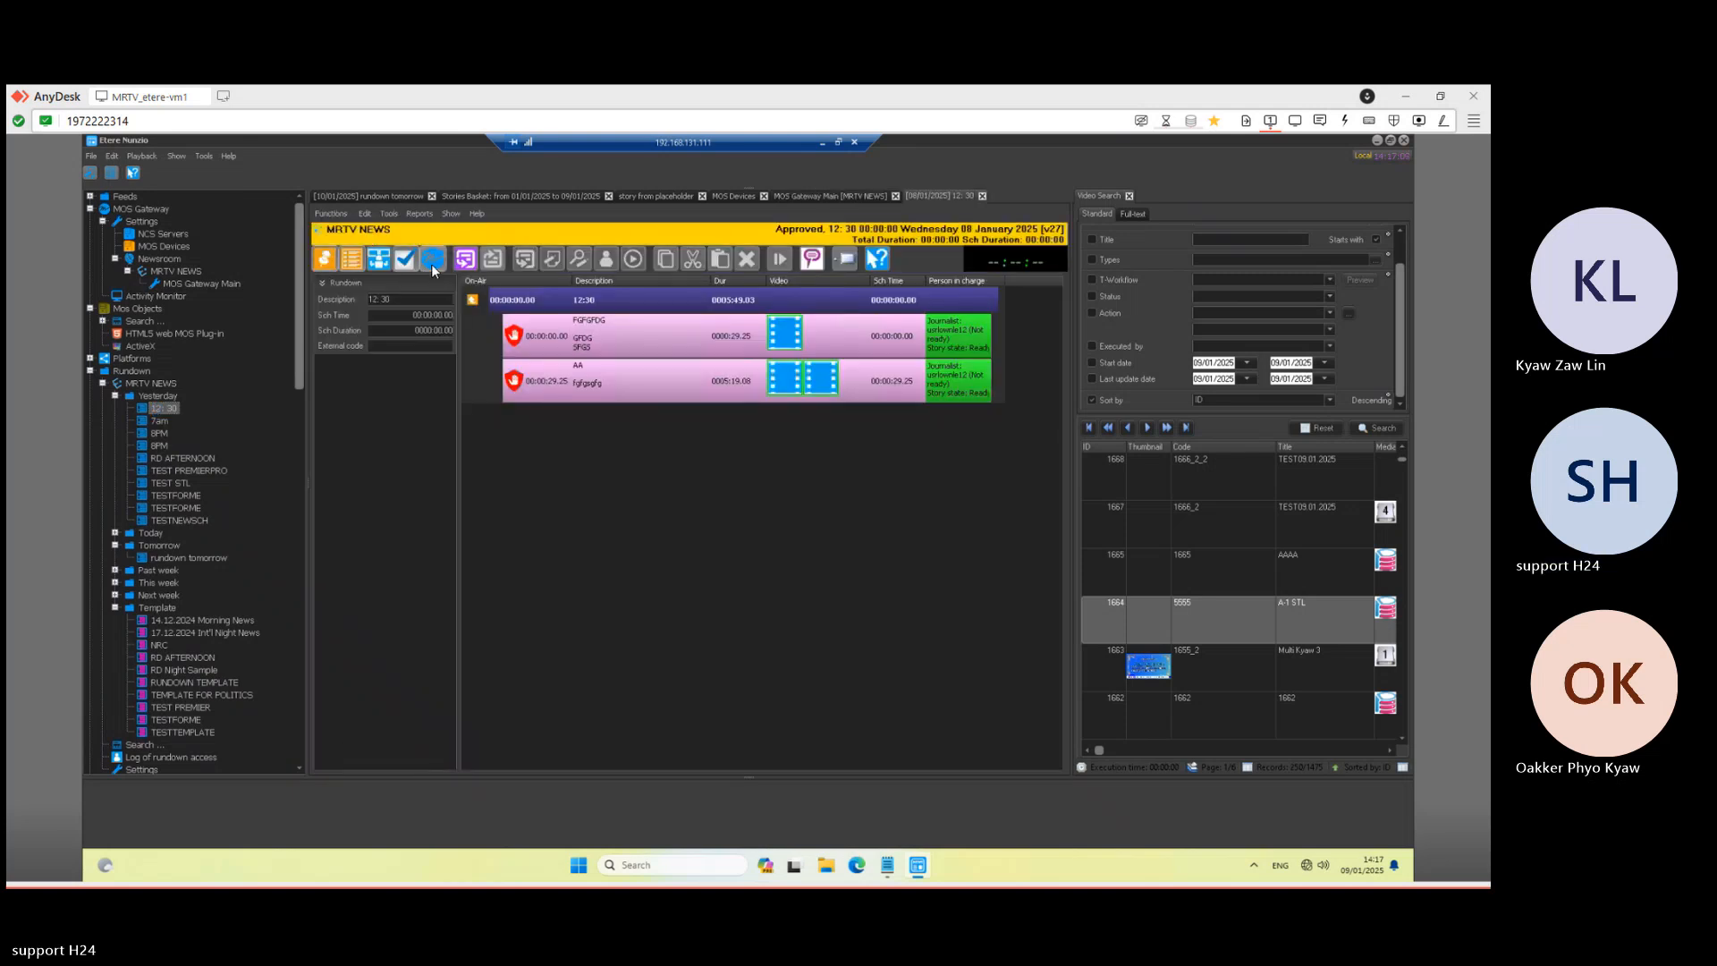
{"action": "double_click", "coordinate": [155, 426]}
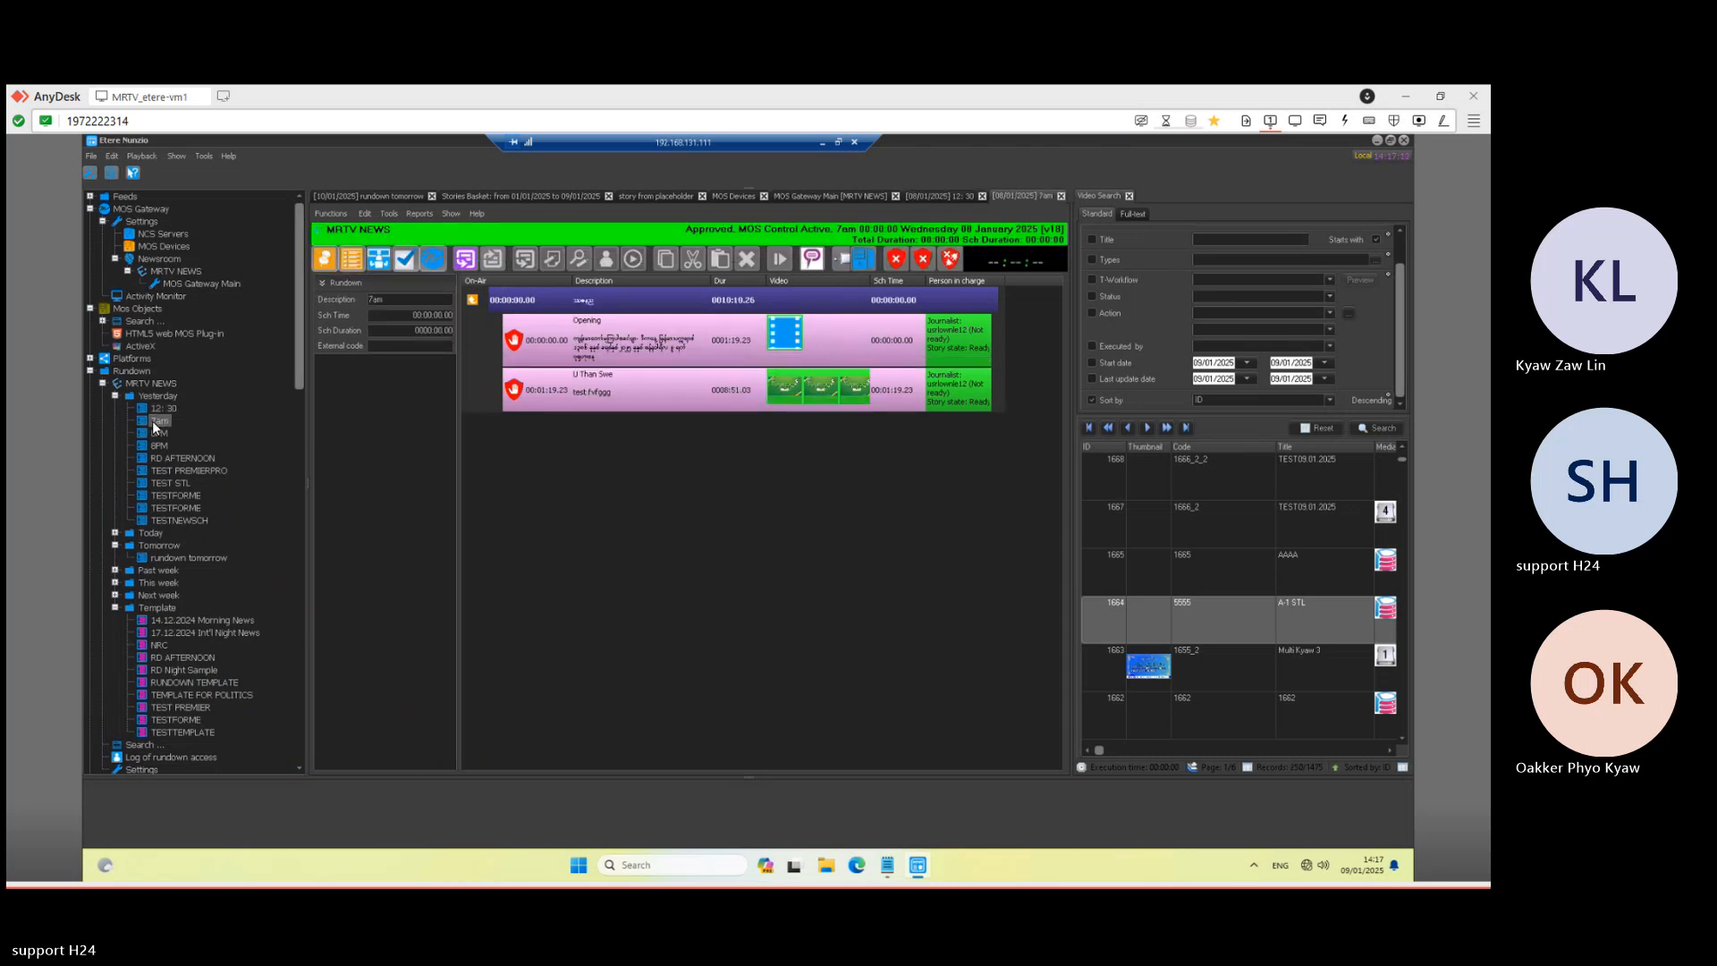
{"action": "left_click", "coordinate": [434, 260]}
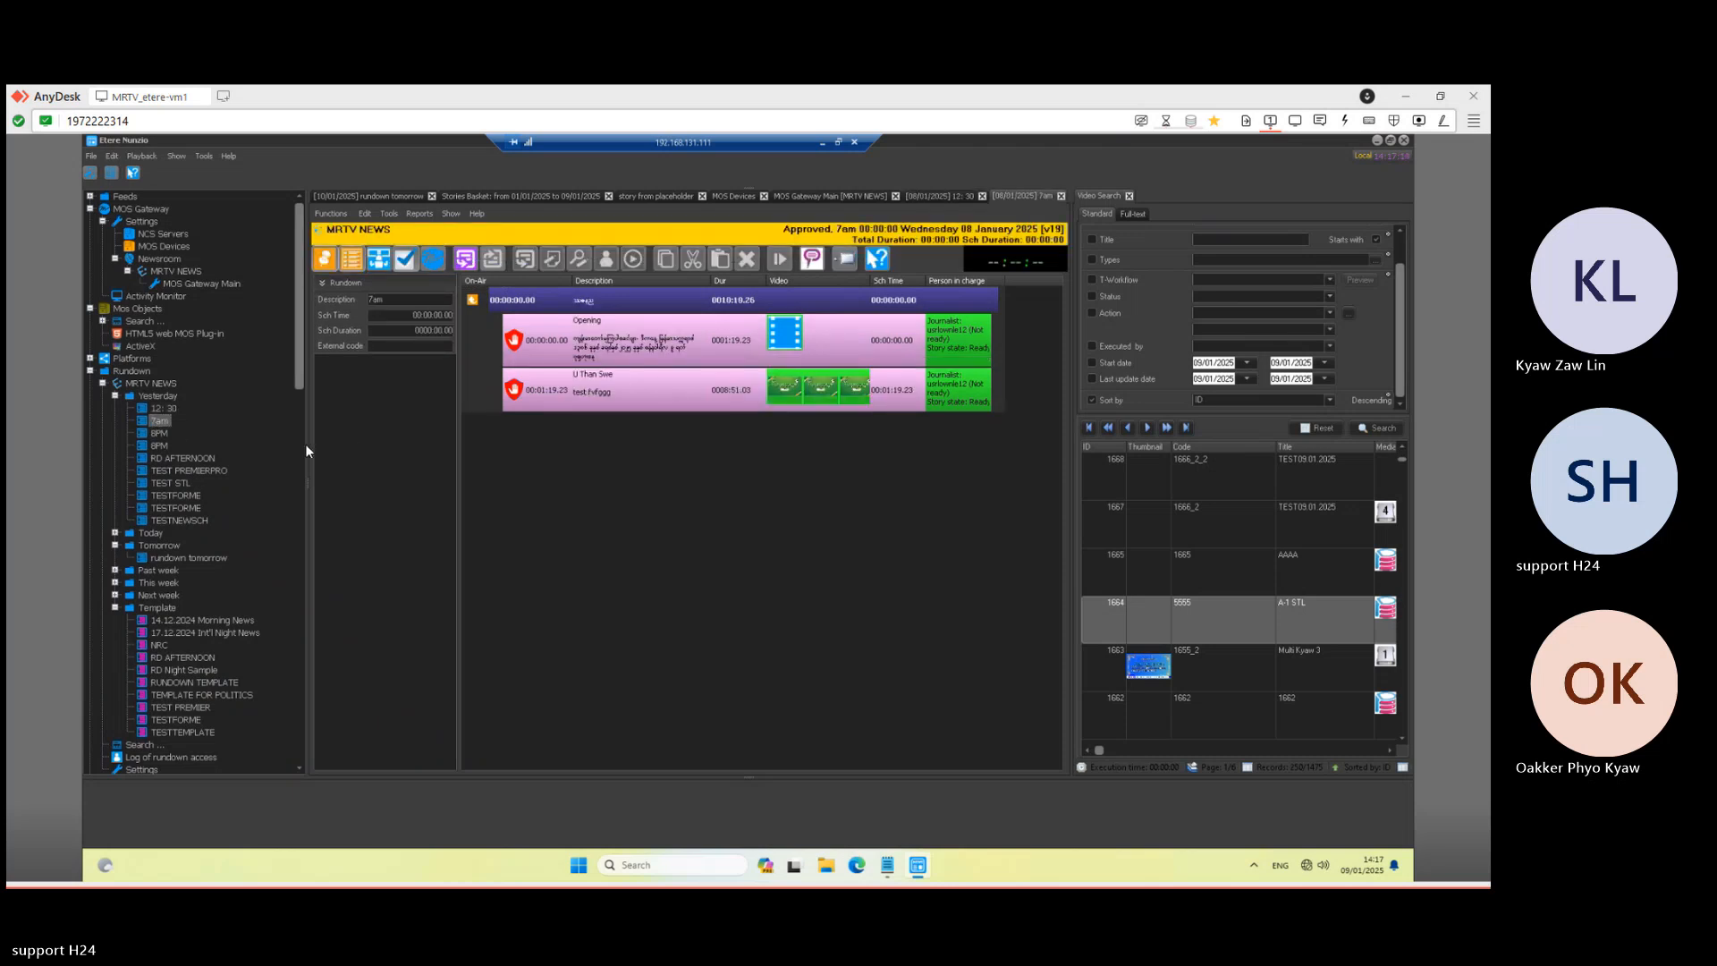
{"action": "double_click", "coordinate": [159, 434]}
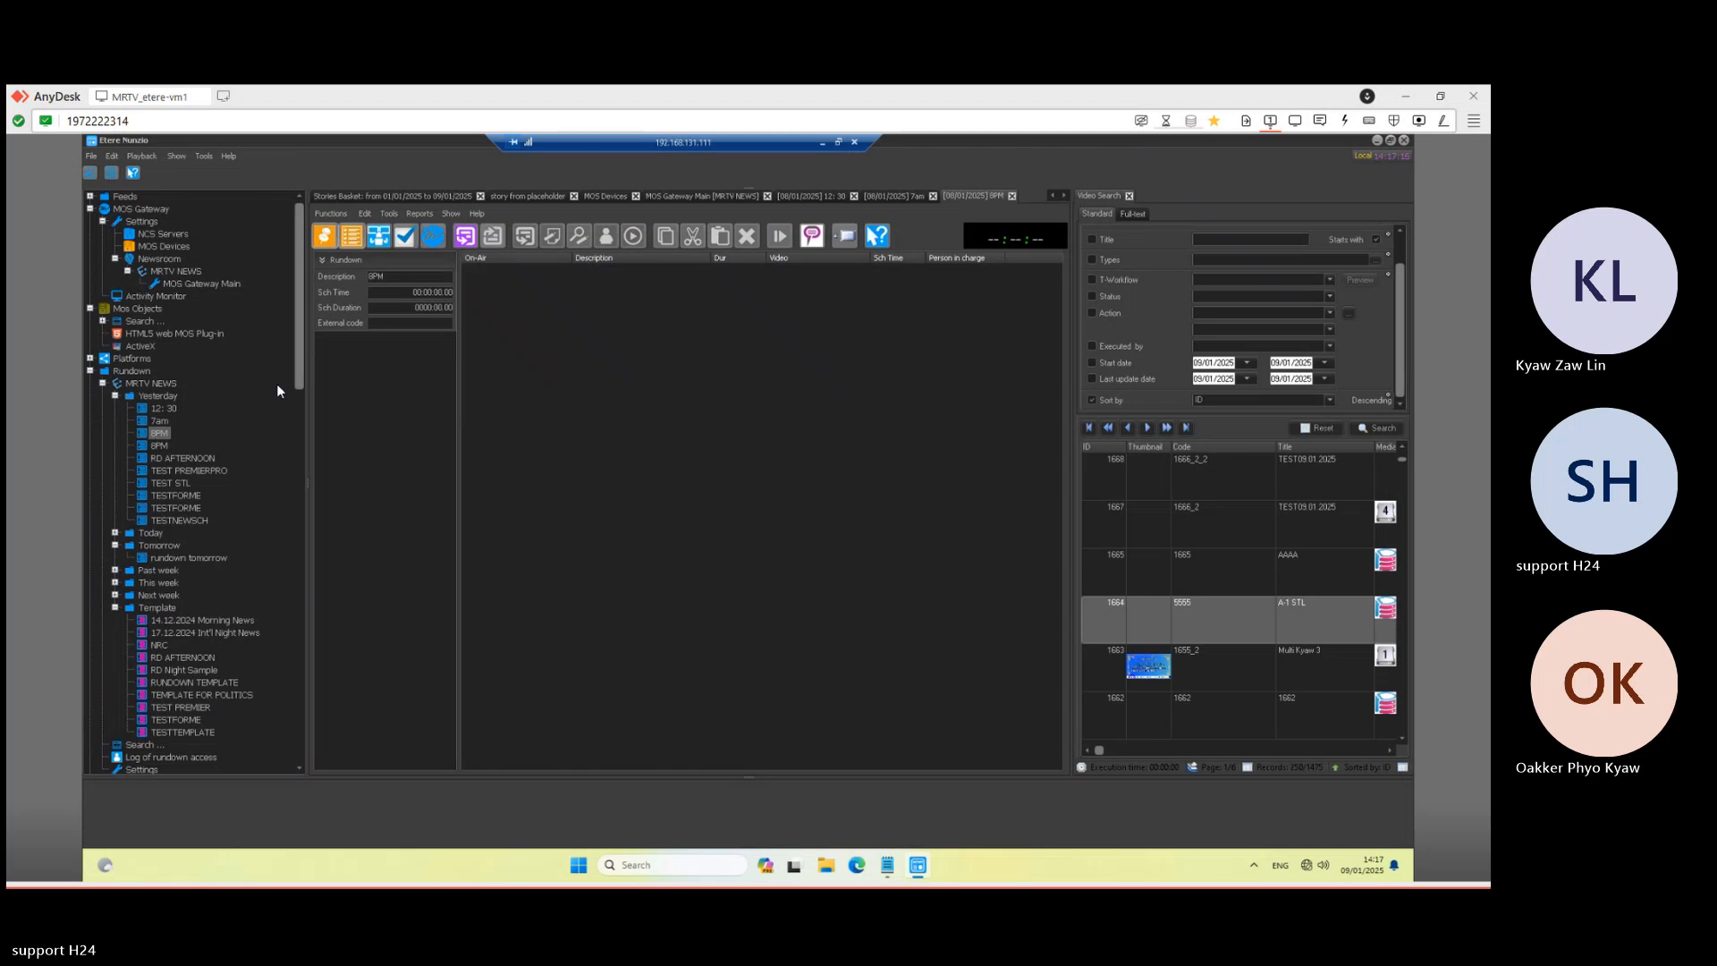
{"action": "double_click", "coordinate": [155, 447]}
{"action": "left_click", "coordinate": [432, 259]}
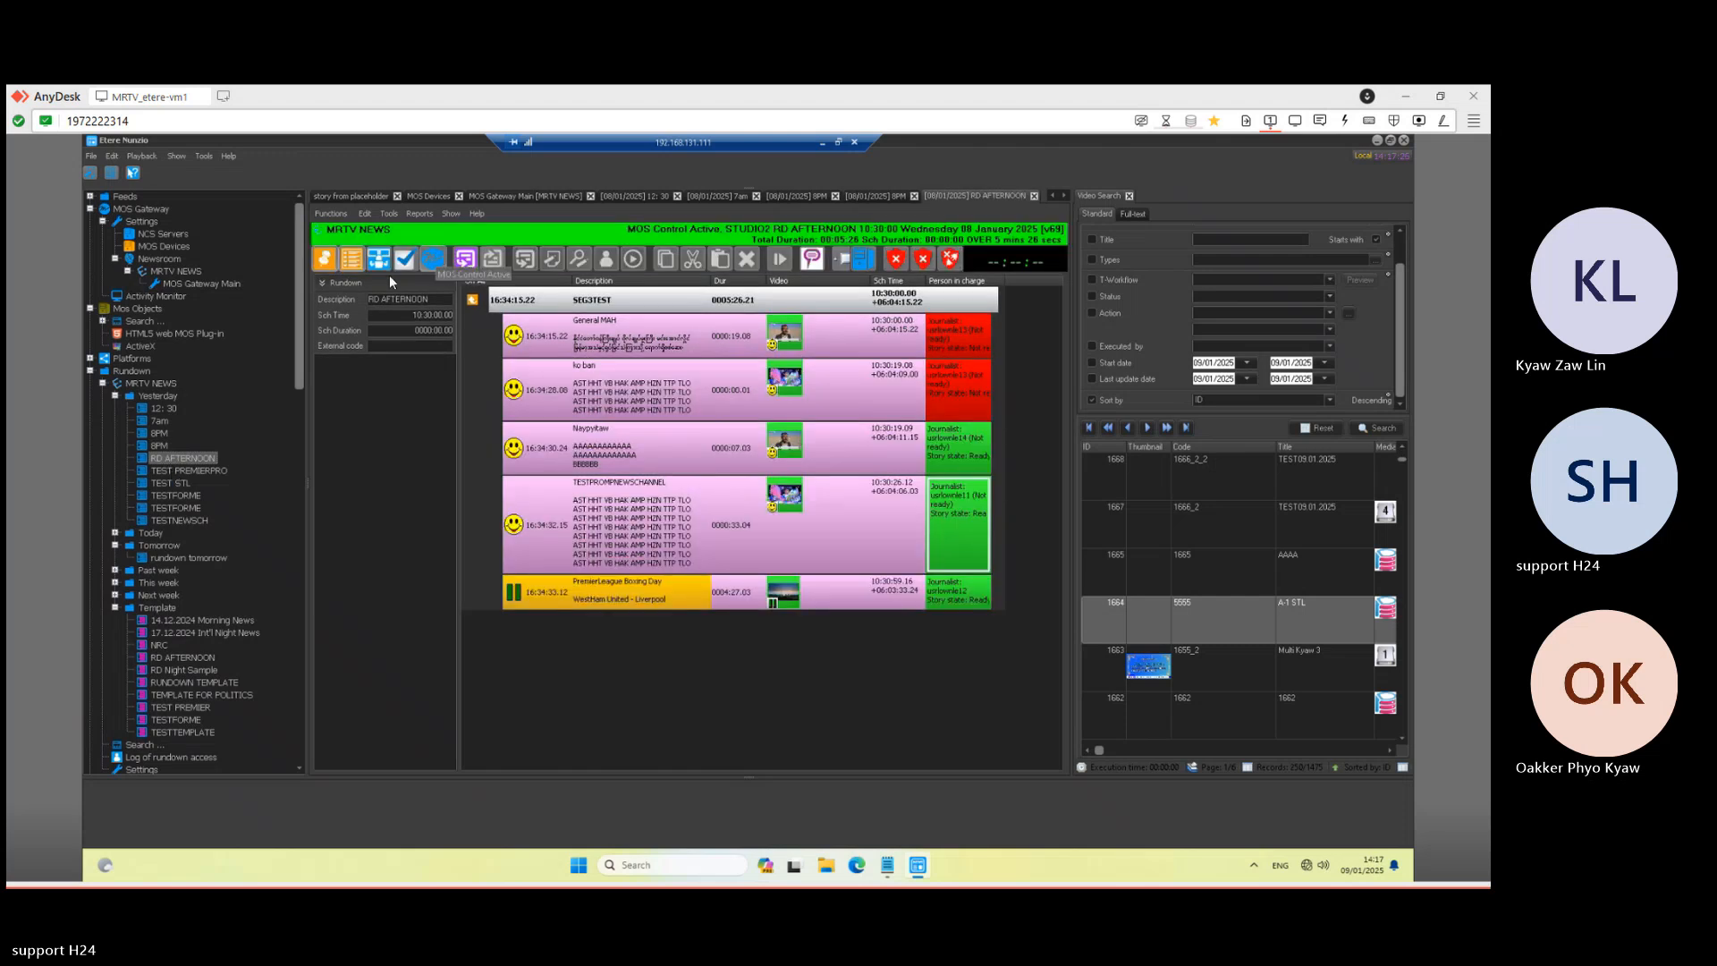
- Open the TEST PREMIERPRO and TEST STL rundowns, then return to RD AFTERNOON
{"action": "left_click", "coordinate": [163, 471]}
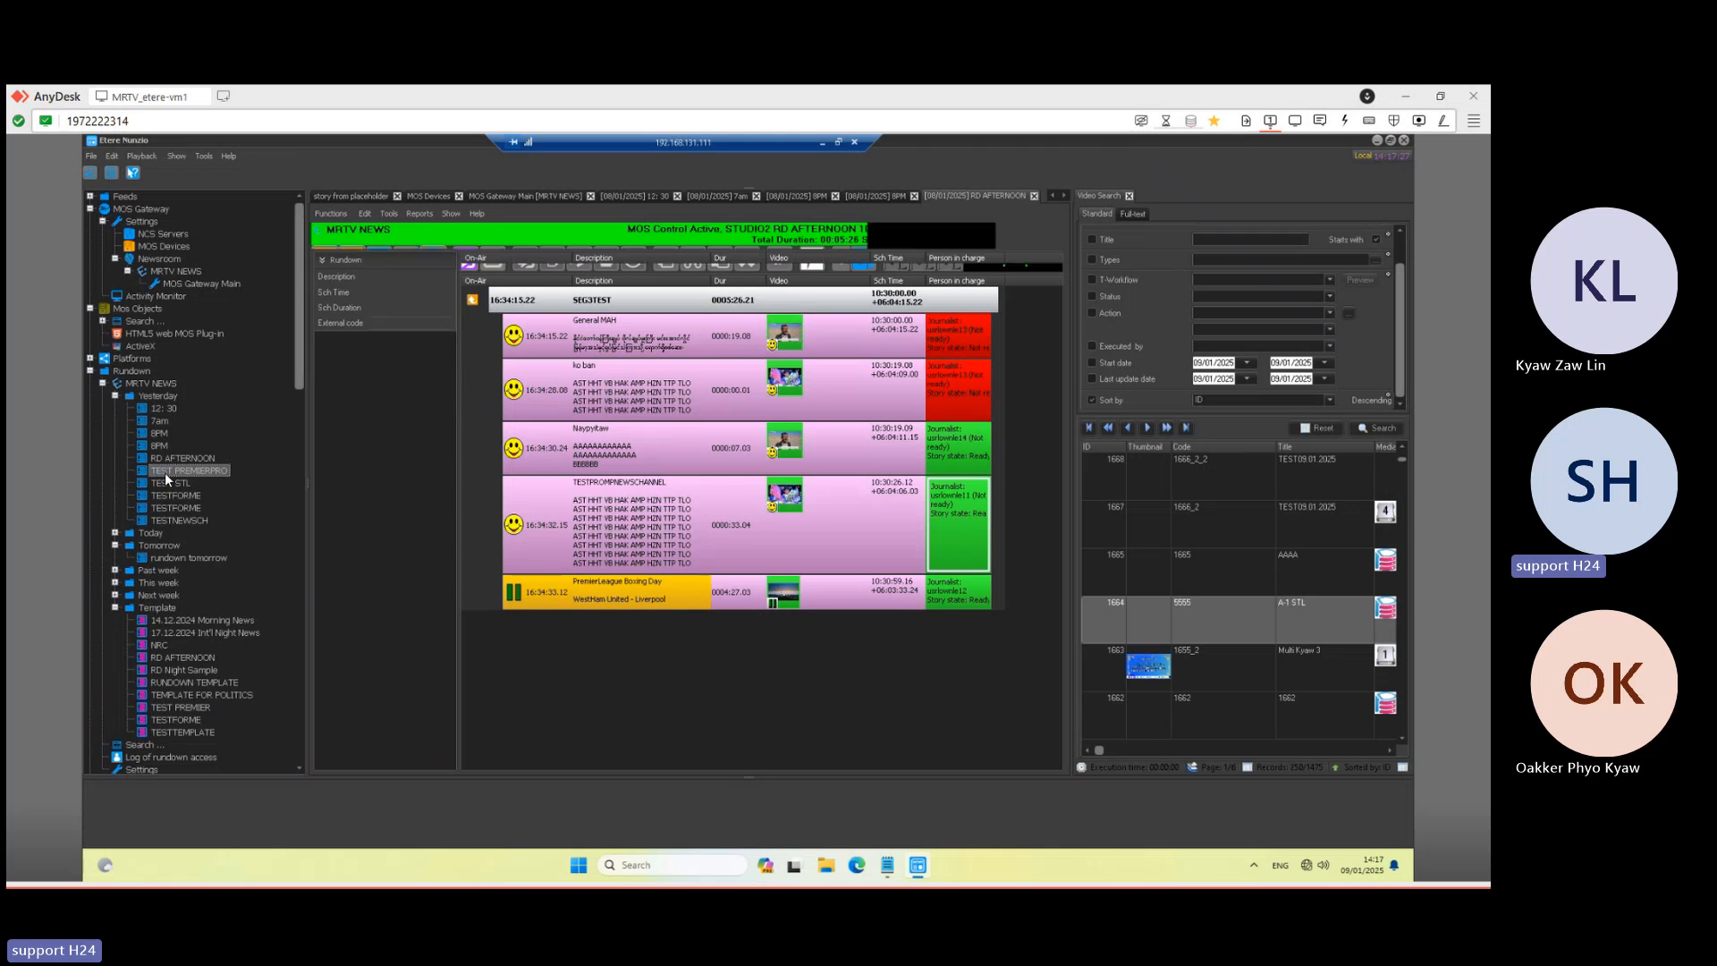
{"action": "left_click", "coordinate": [166, 488]}
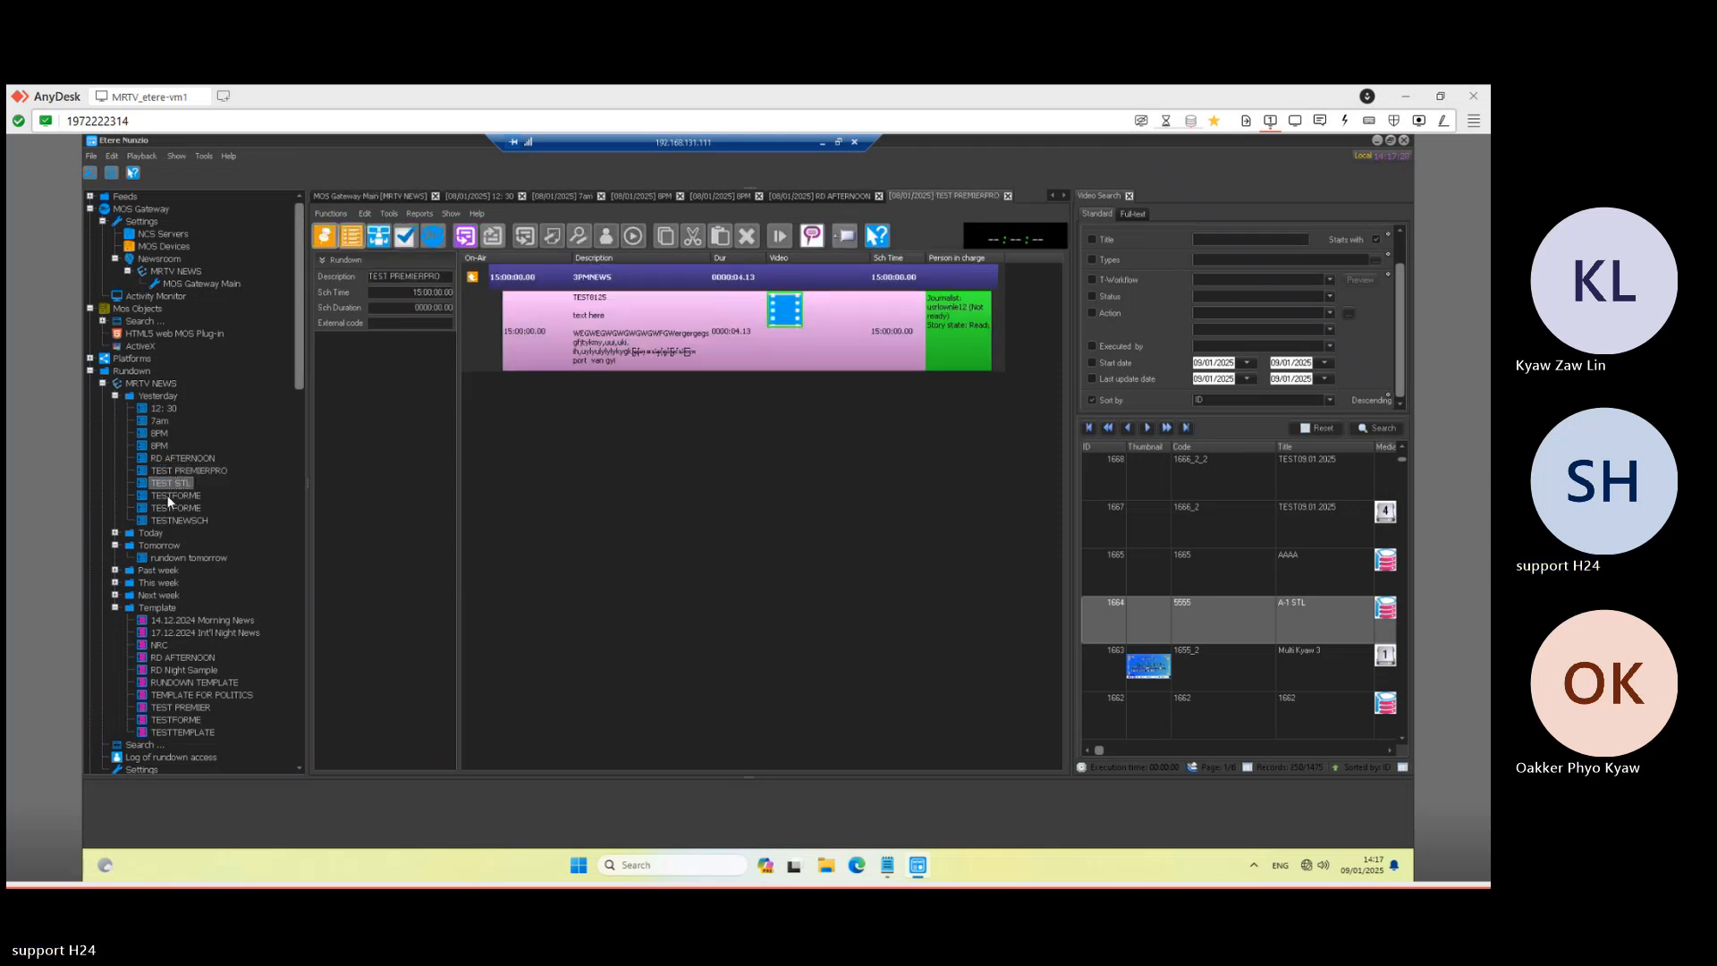
{"action": "left_click", "coordinate": [177, 471]}
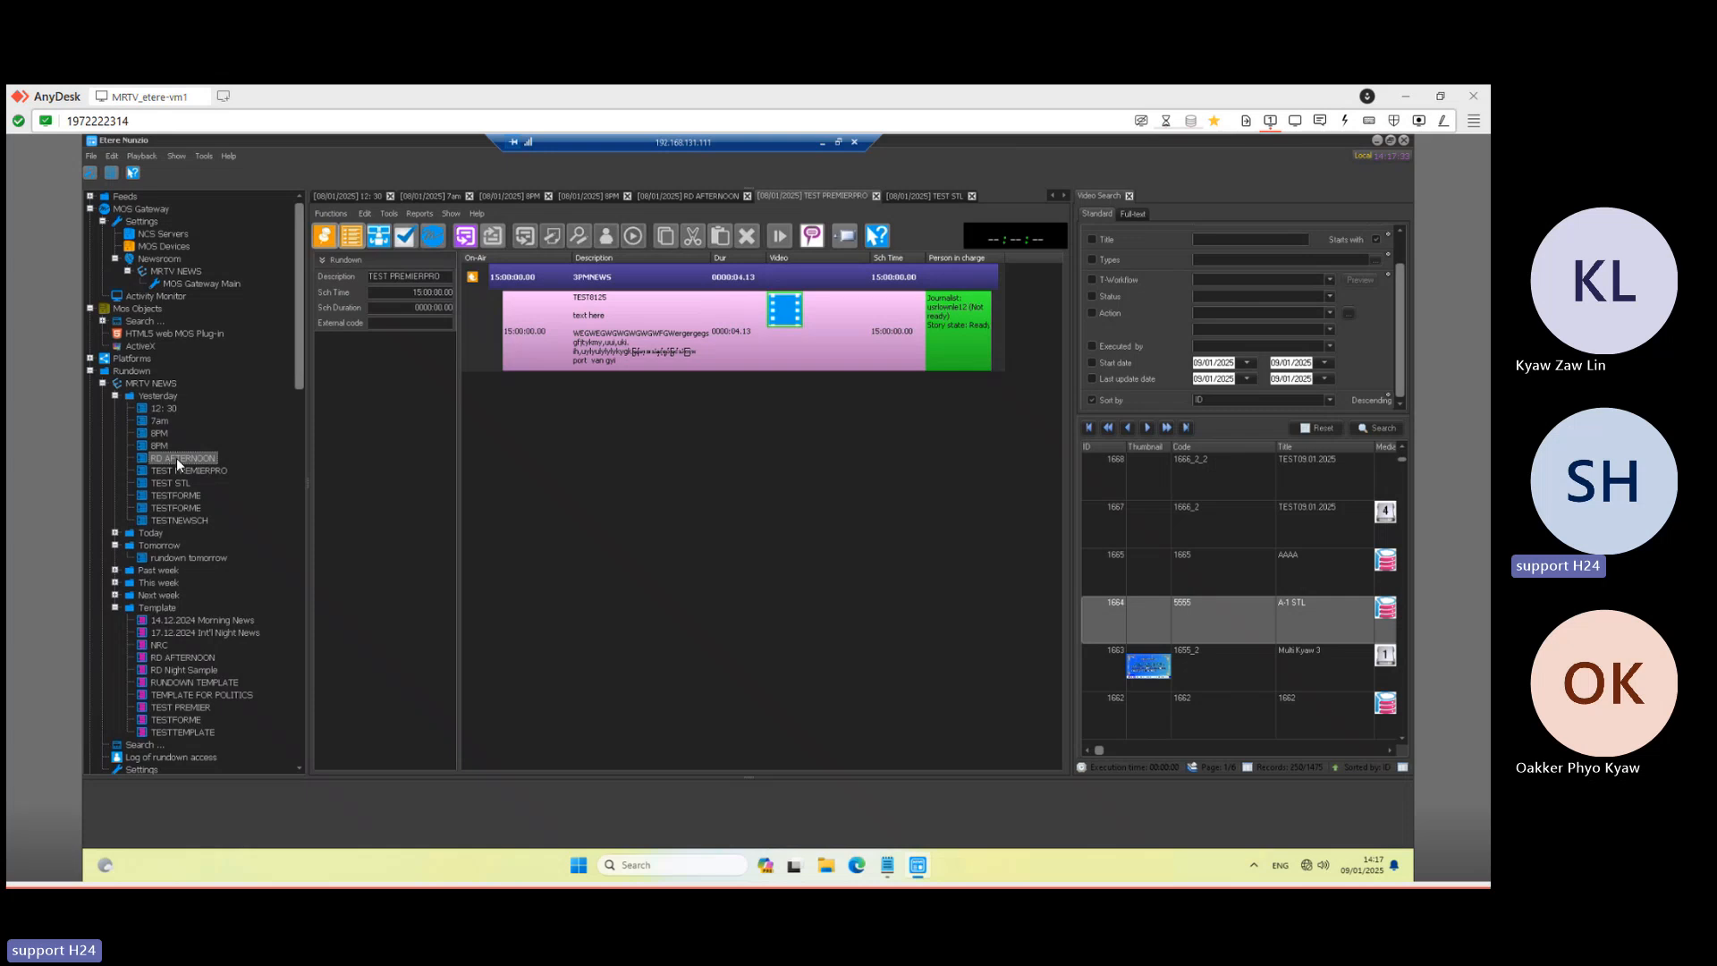
{"action": "left_click", "coordinate": [165, 458]}
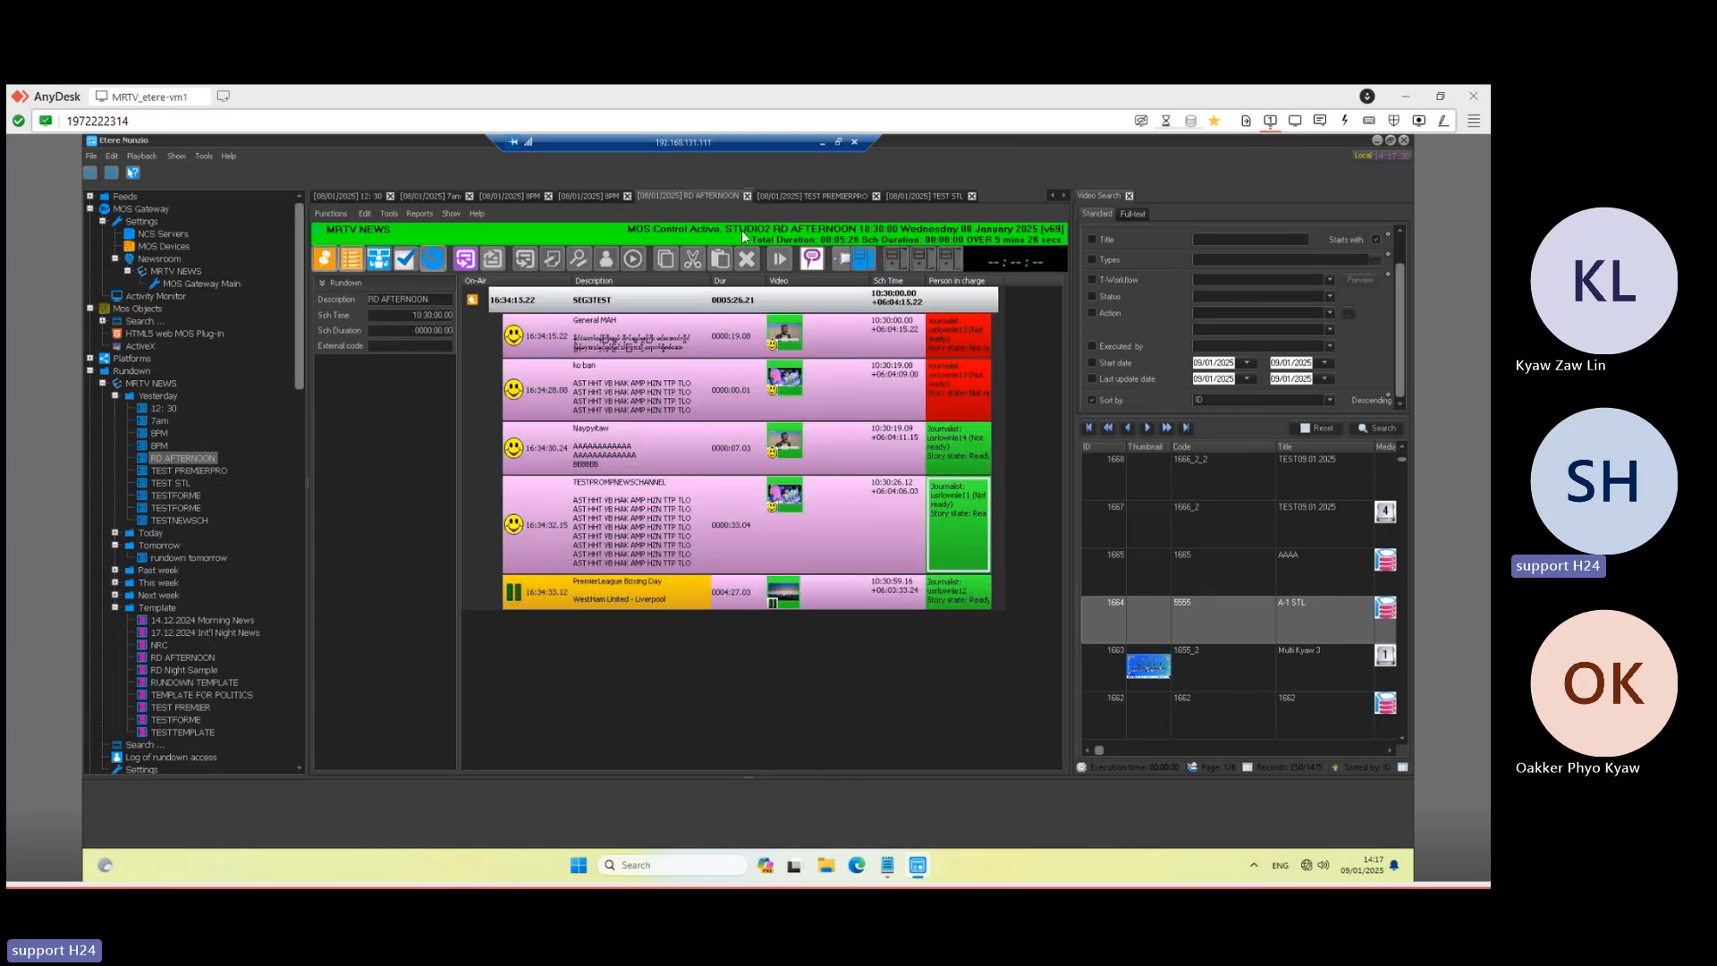
- Check RD AFTERNOON's Studio Control Room, keep STUDIO2, and minimize the Nunzio session
{"action": "left_click", "coordinate": [334, 216]}
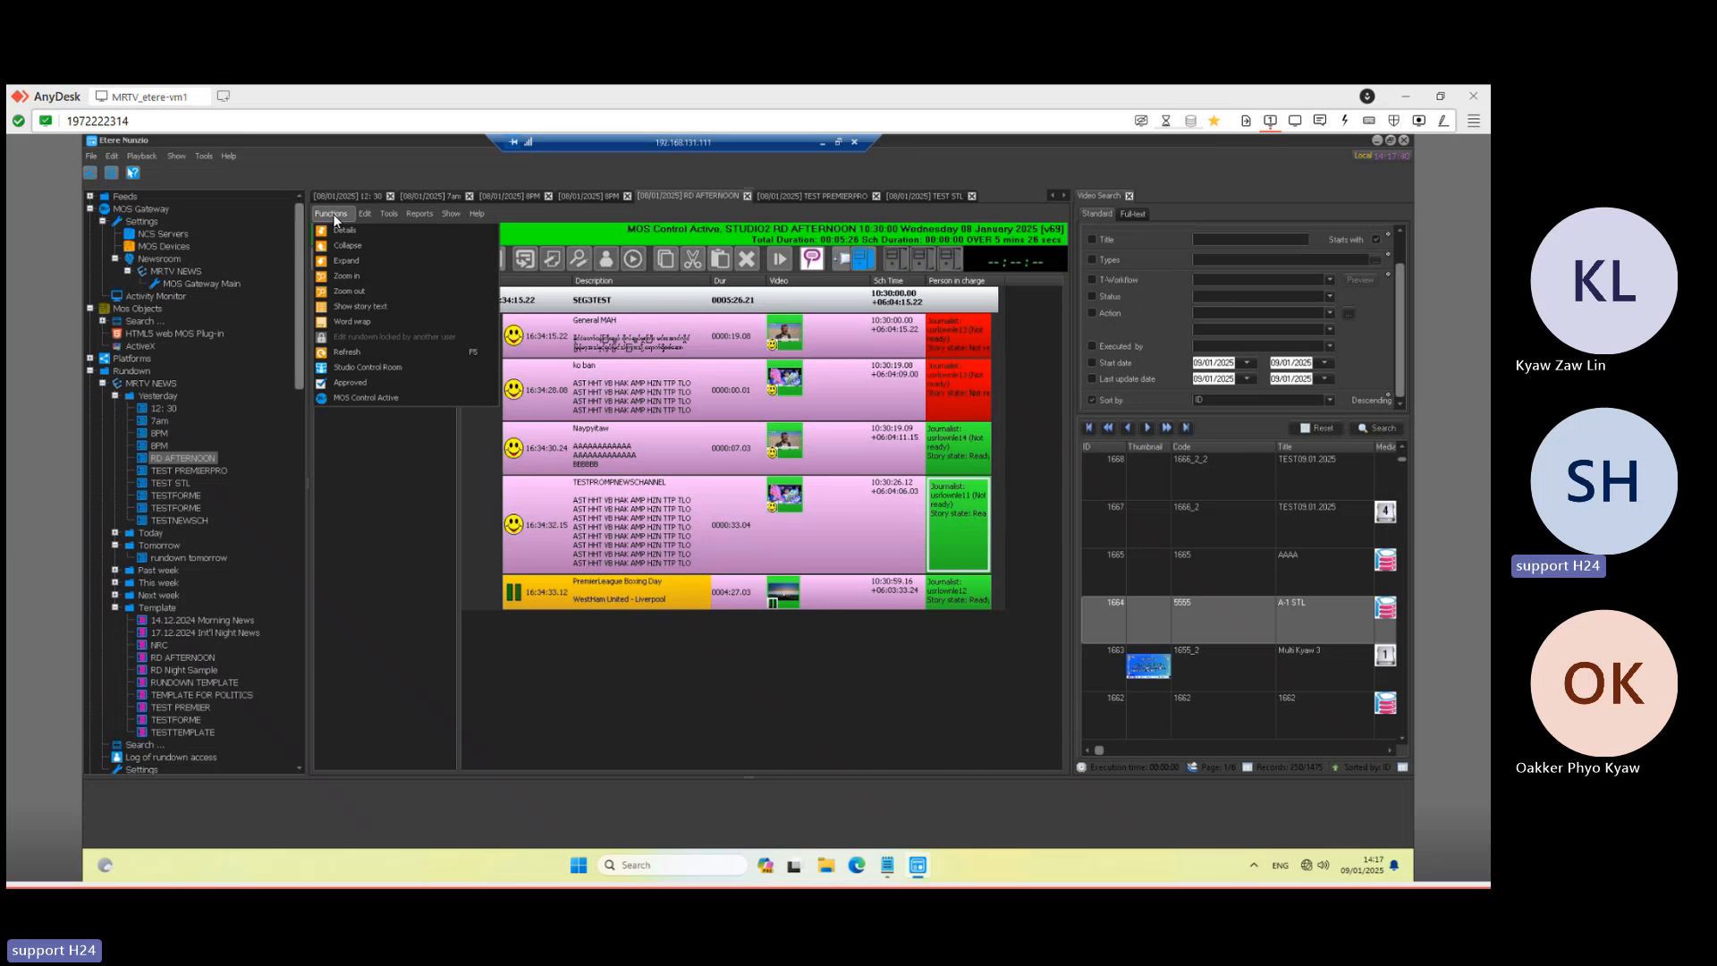
{"action": "left_click", "coordinate": [356, 367]}
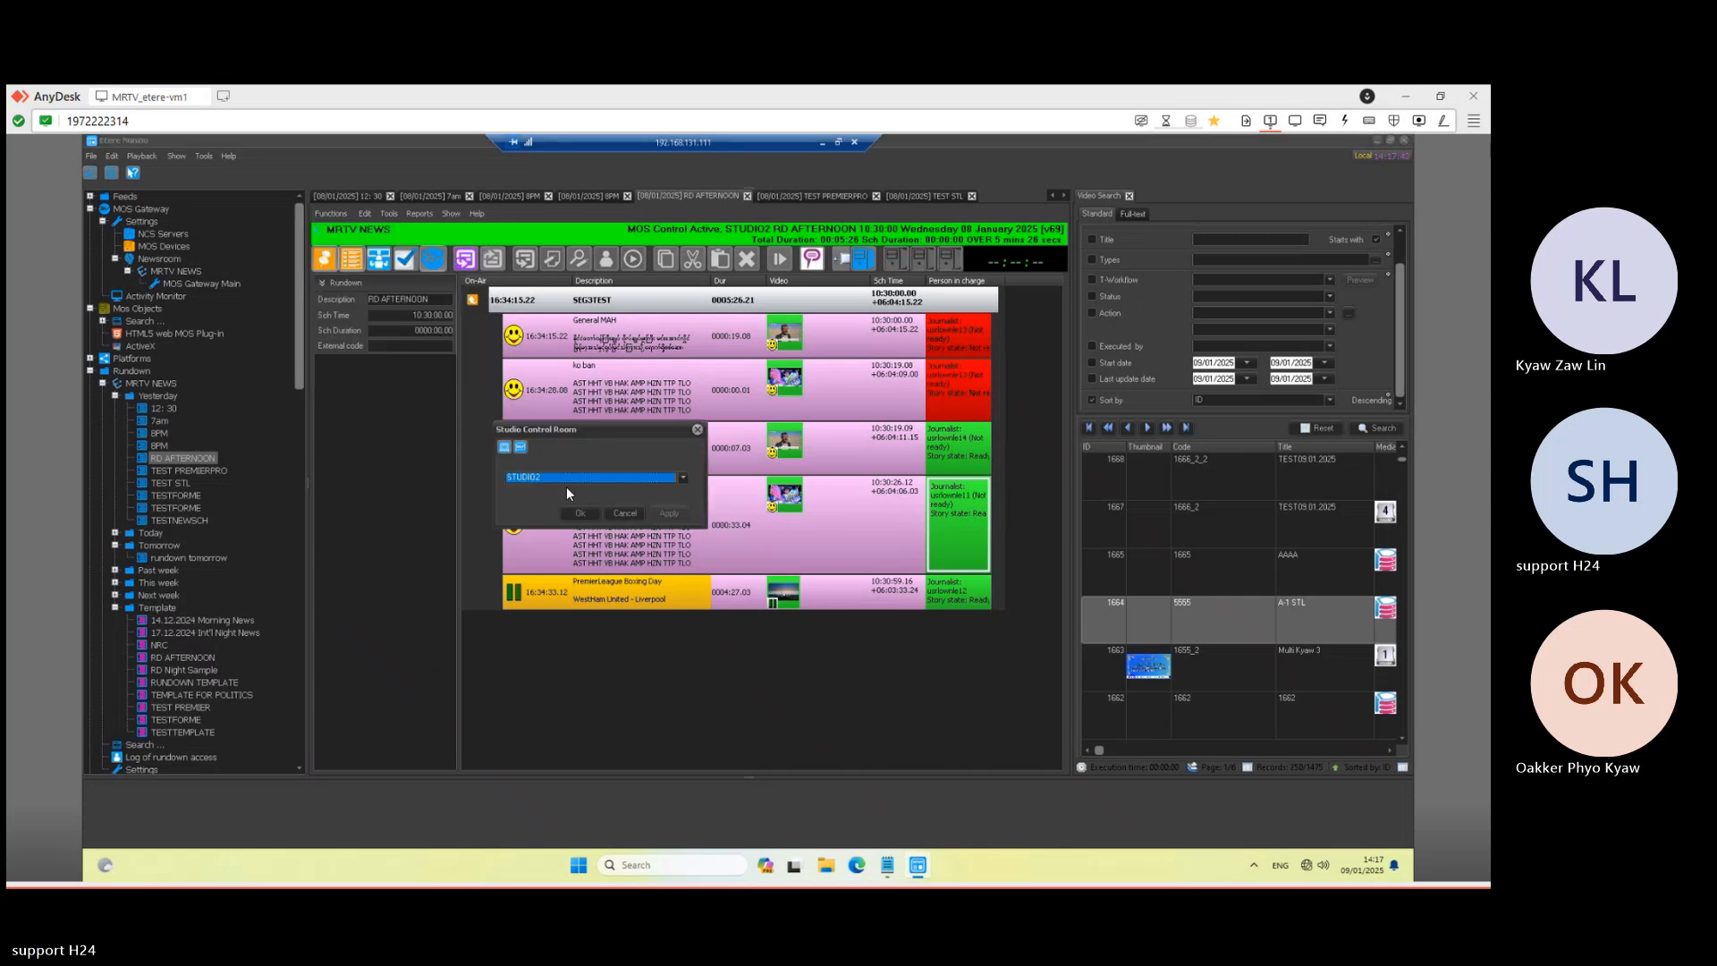
{"action": "left_click_drag", "start_coordinate": [582, 426], "coordinate": [499, 405]}
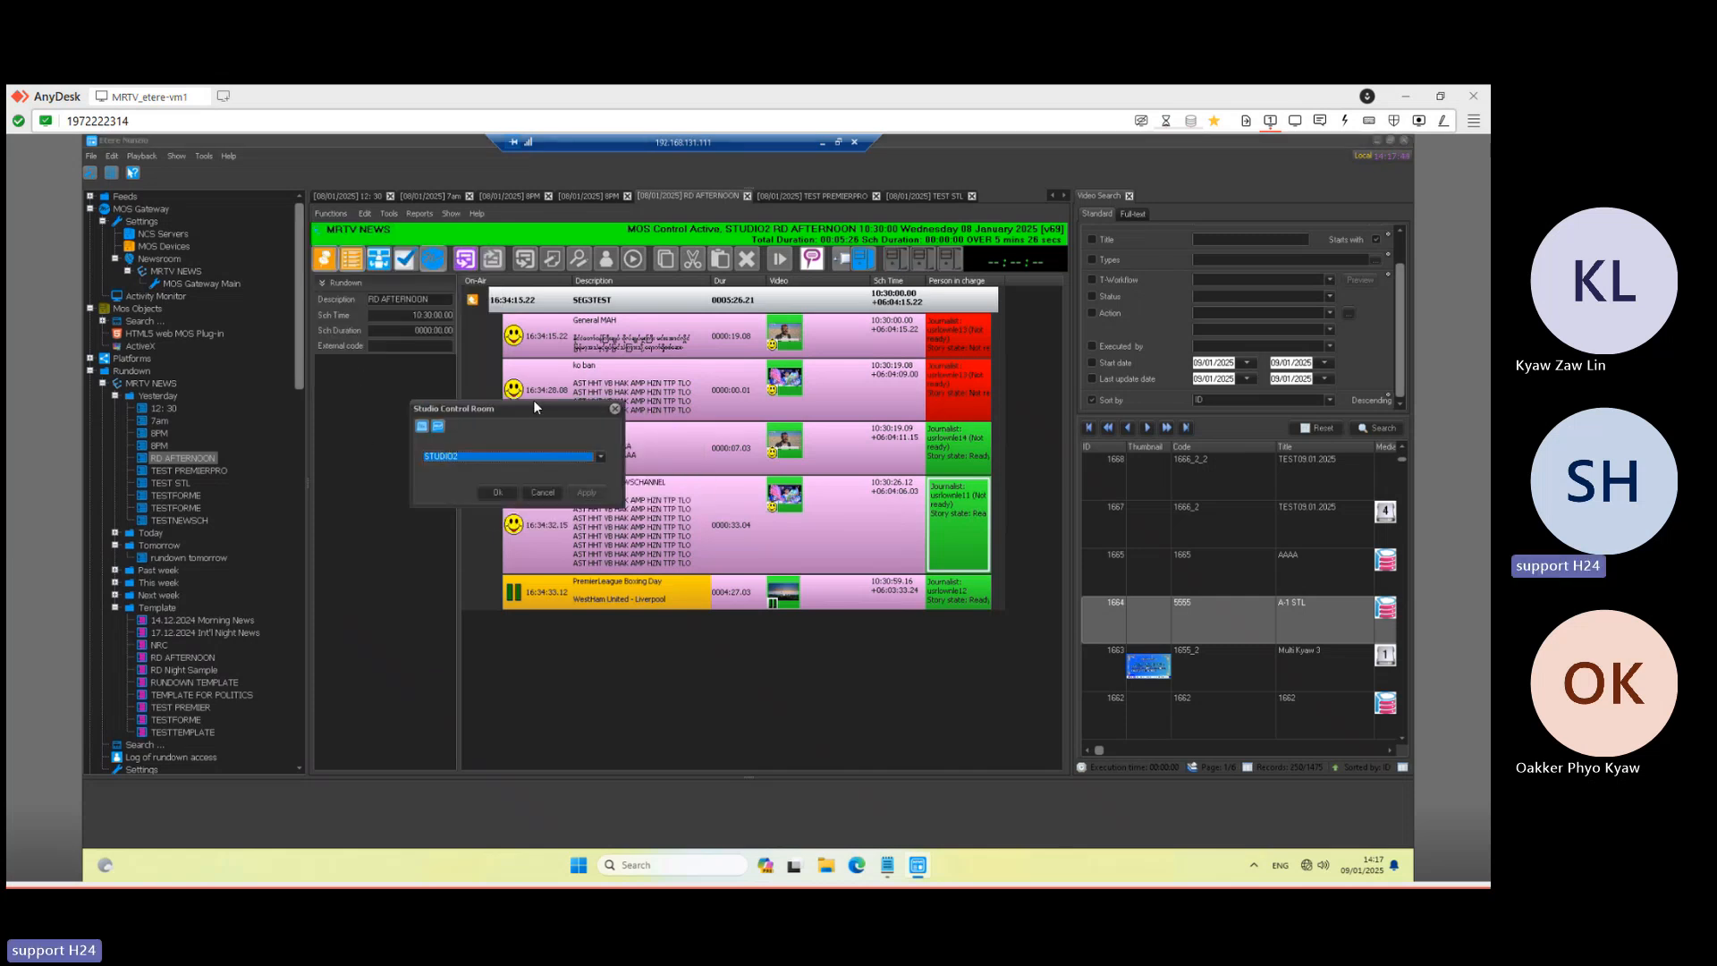
{"action": "left_click", "coordinate": [614, 408]}
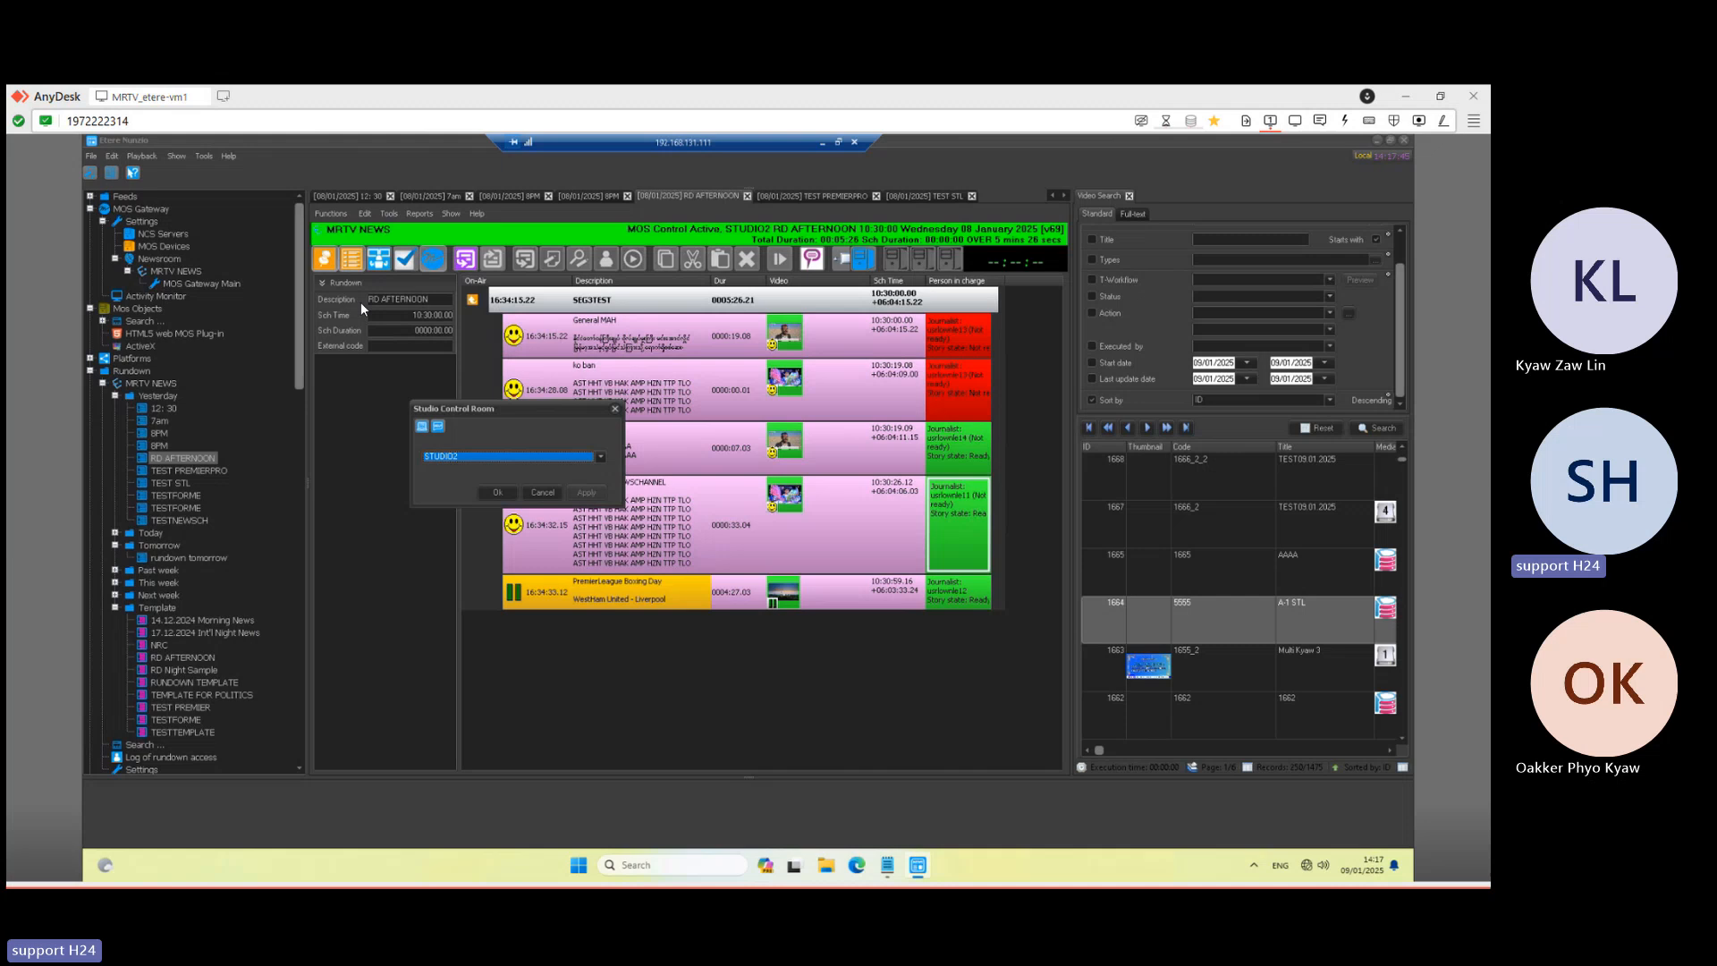
{"action": "left_click", "coordinate": [334, 213]}
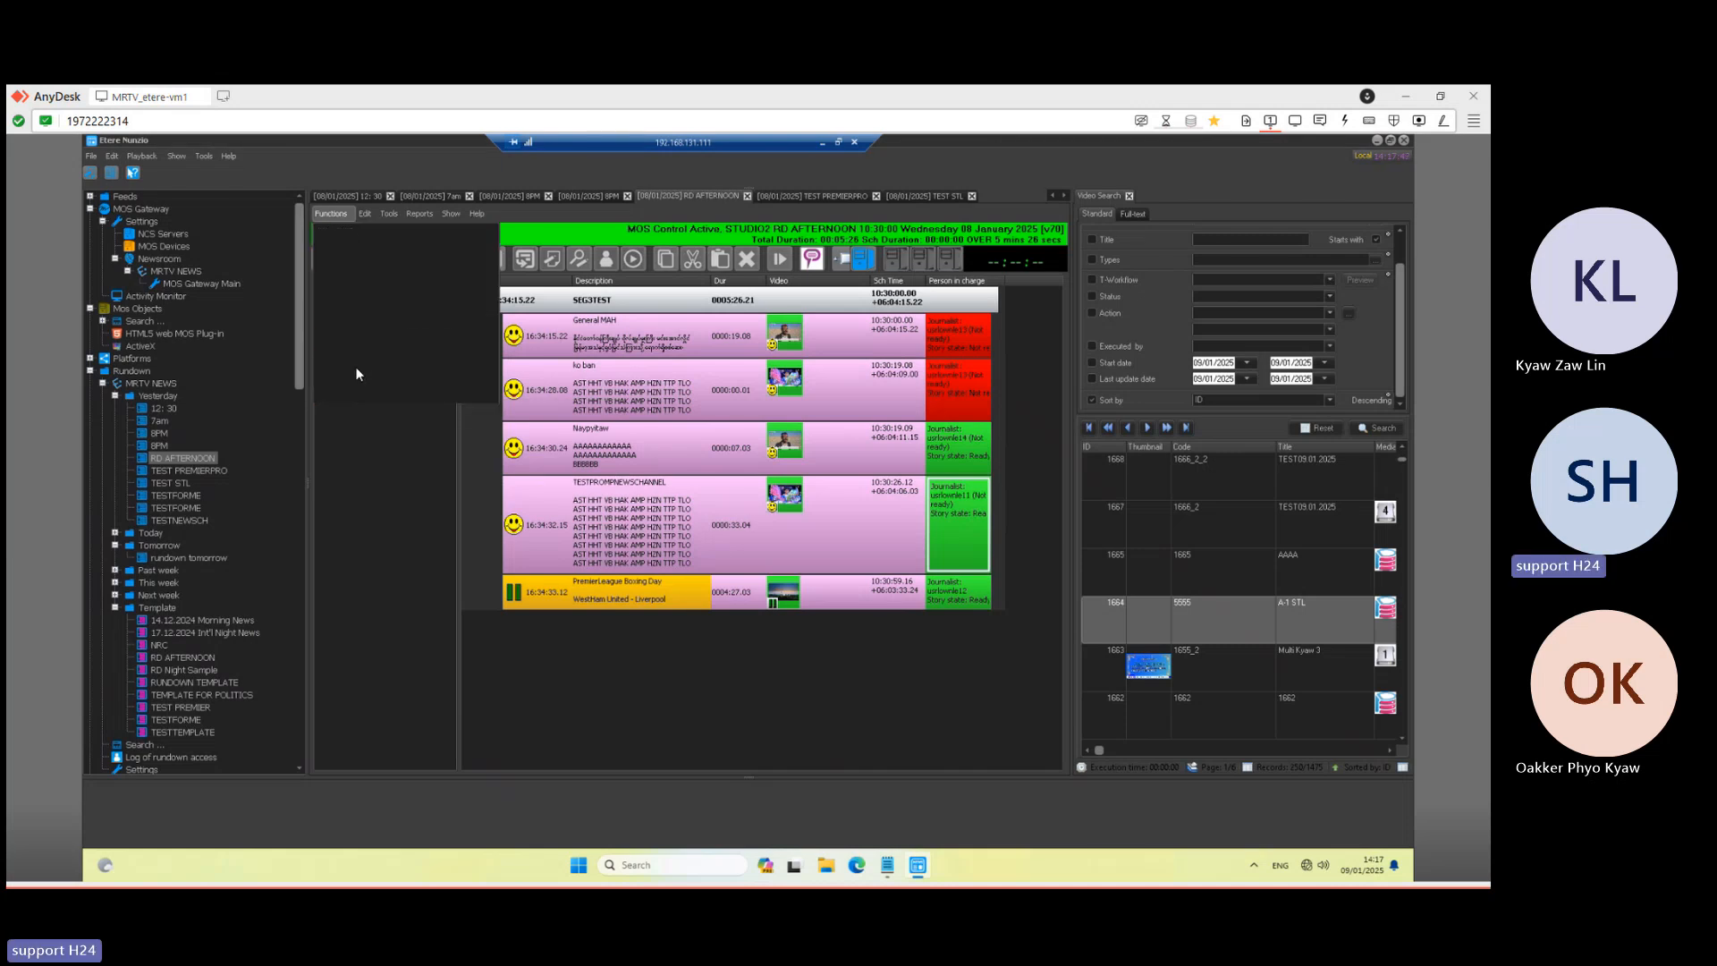
{"action": "left_click", "coordinate": [428, 341]}
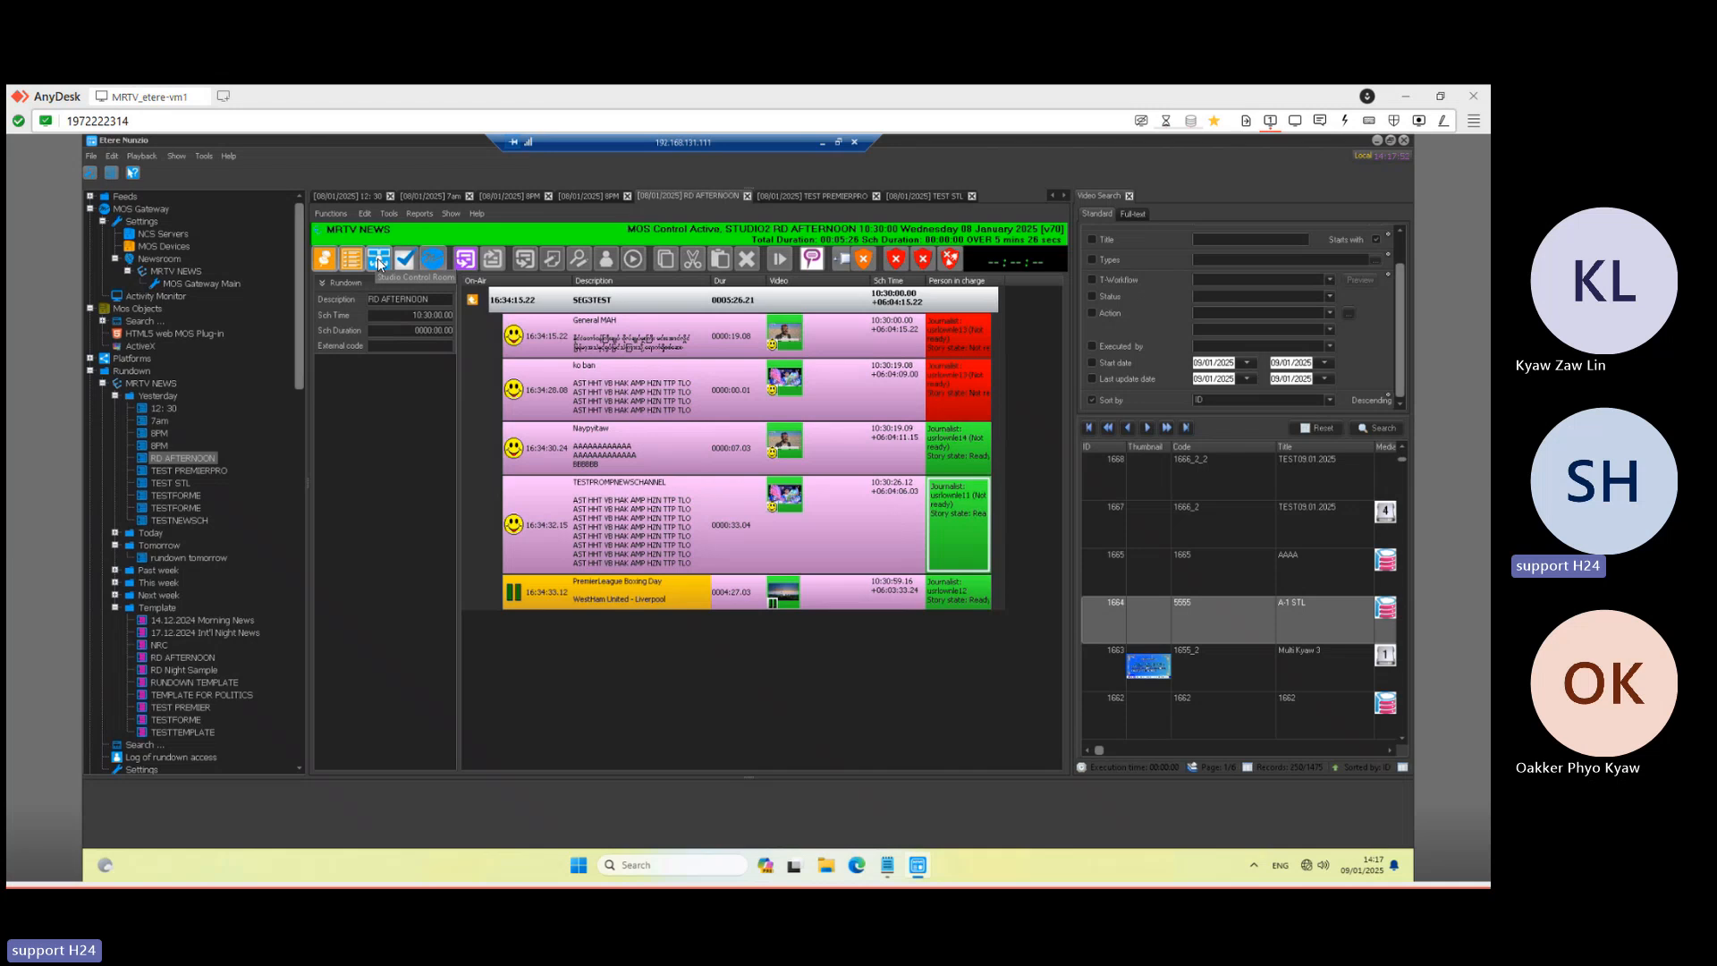
{"action": "left_click", "coordinate": [378, 260]}
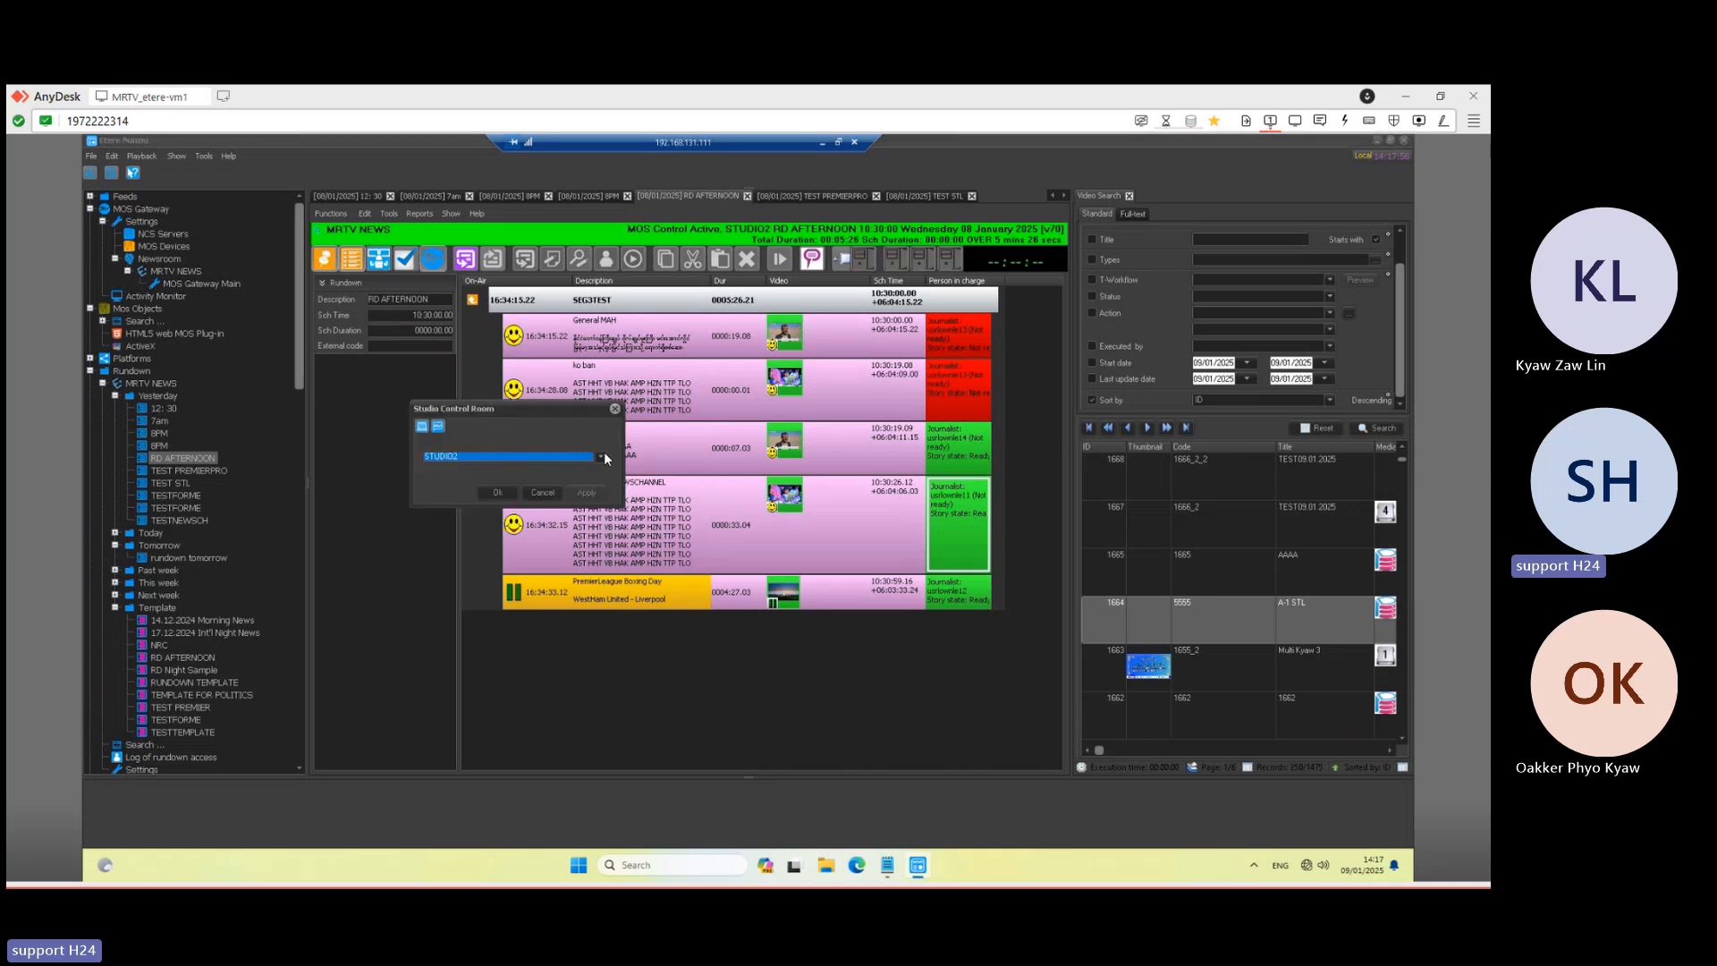
{"action": "left_click", "coordinate": [603, 454]}
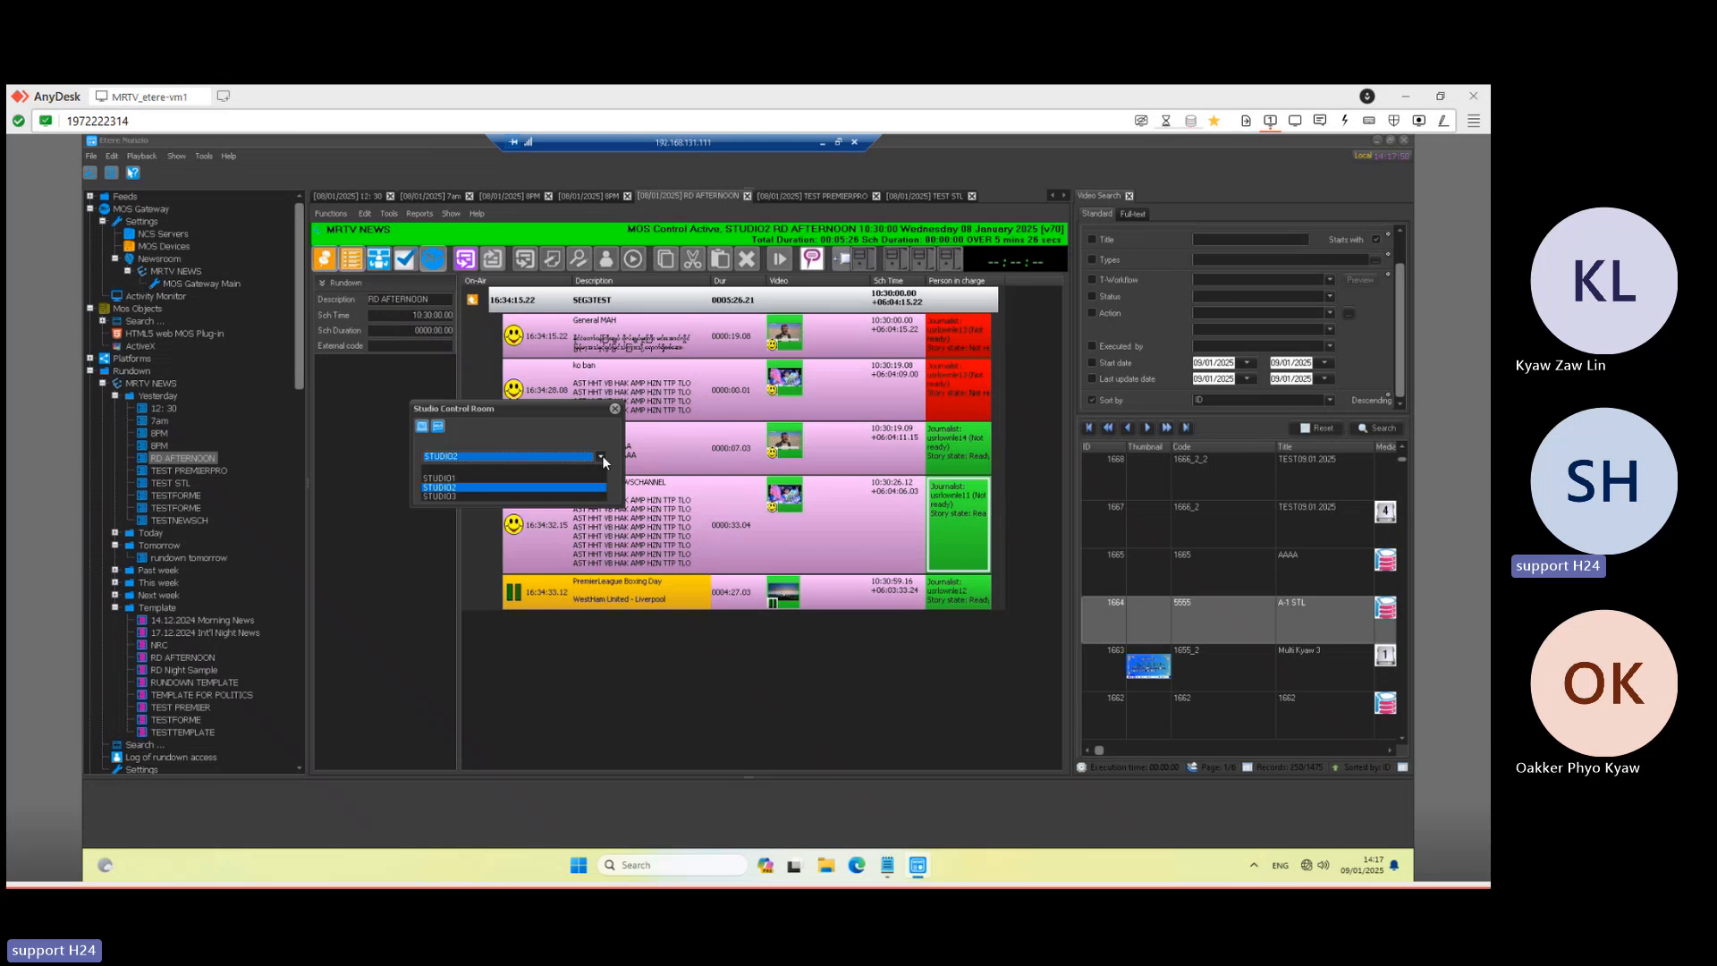
{"action": "left_click", "coordinate": [603, 455]}
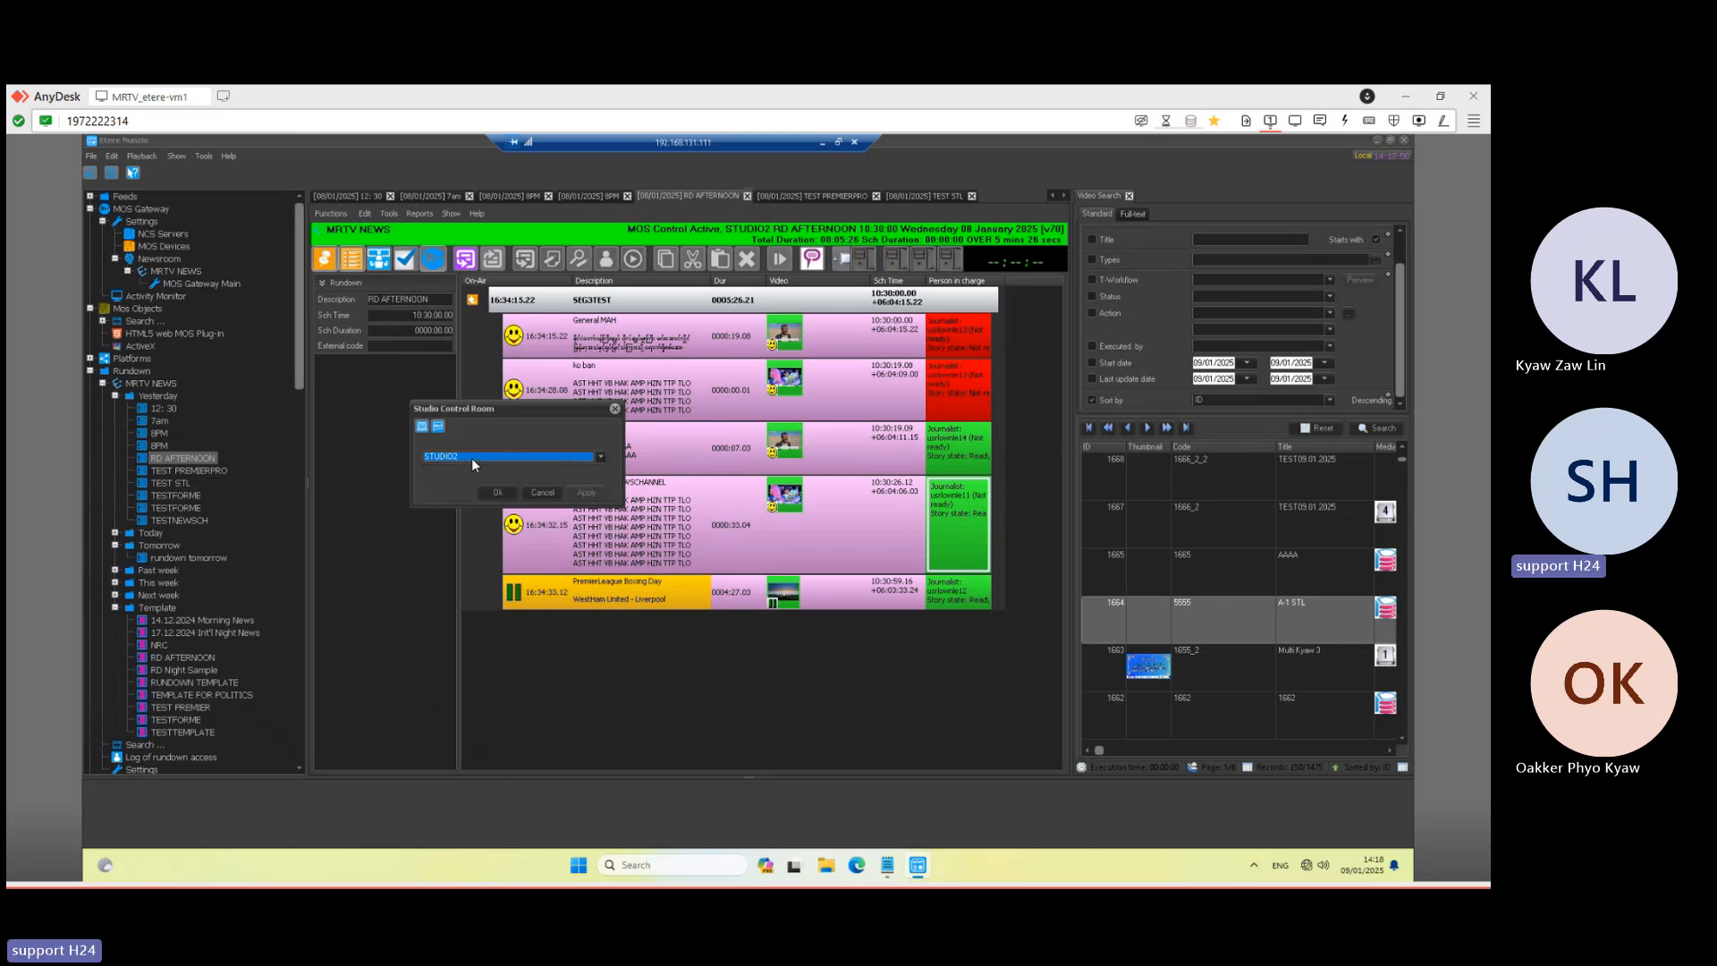
{"action": "left_click", "coordinate": [615, 409]}
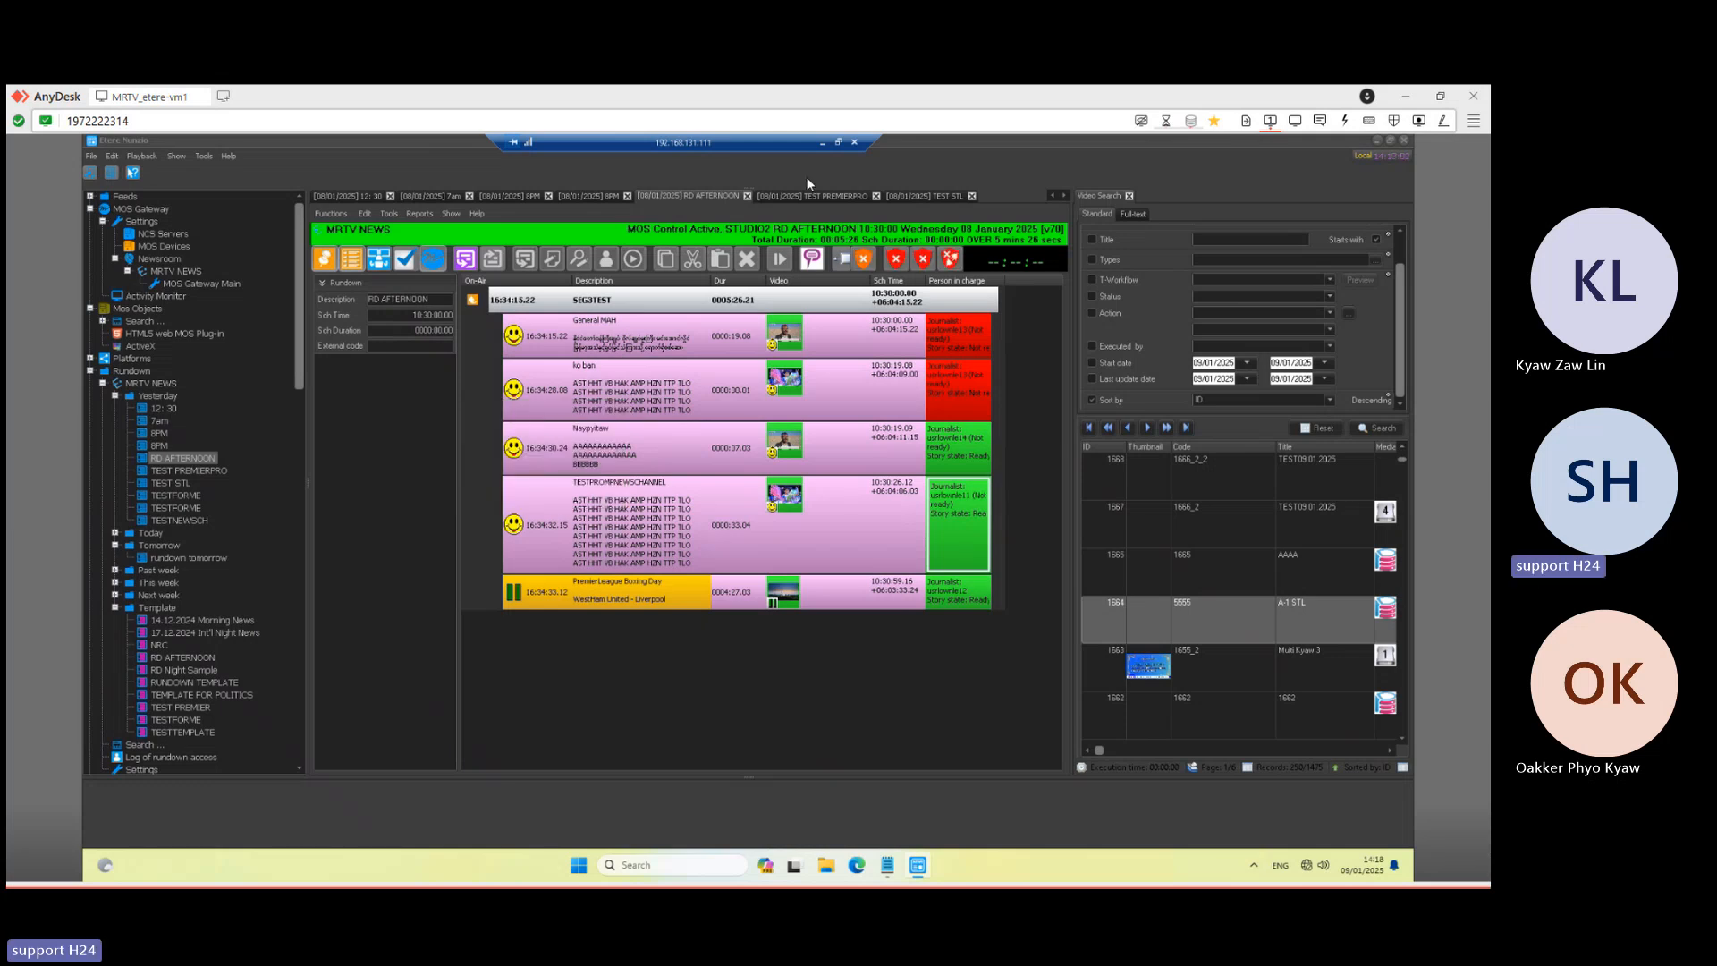
{"action": "left_click", "coordinate": [821, 143]}
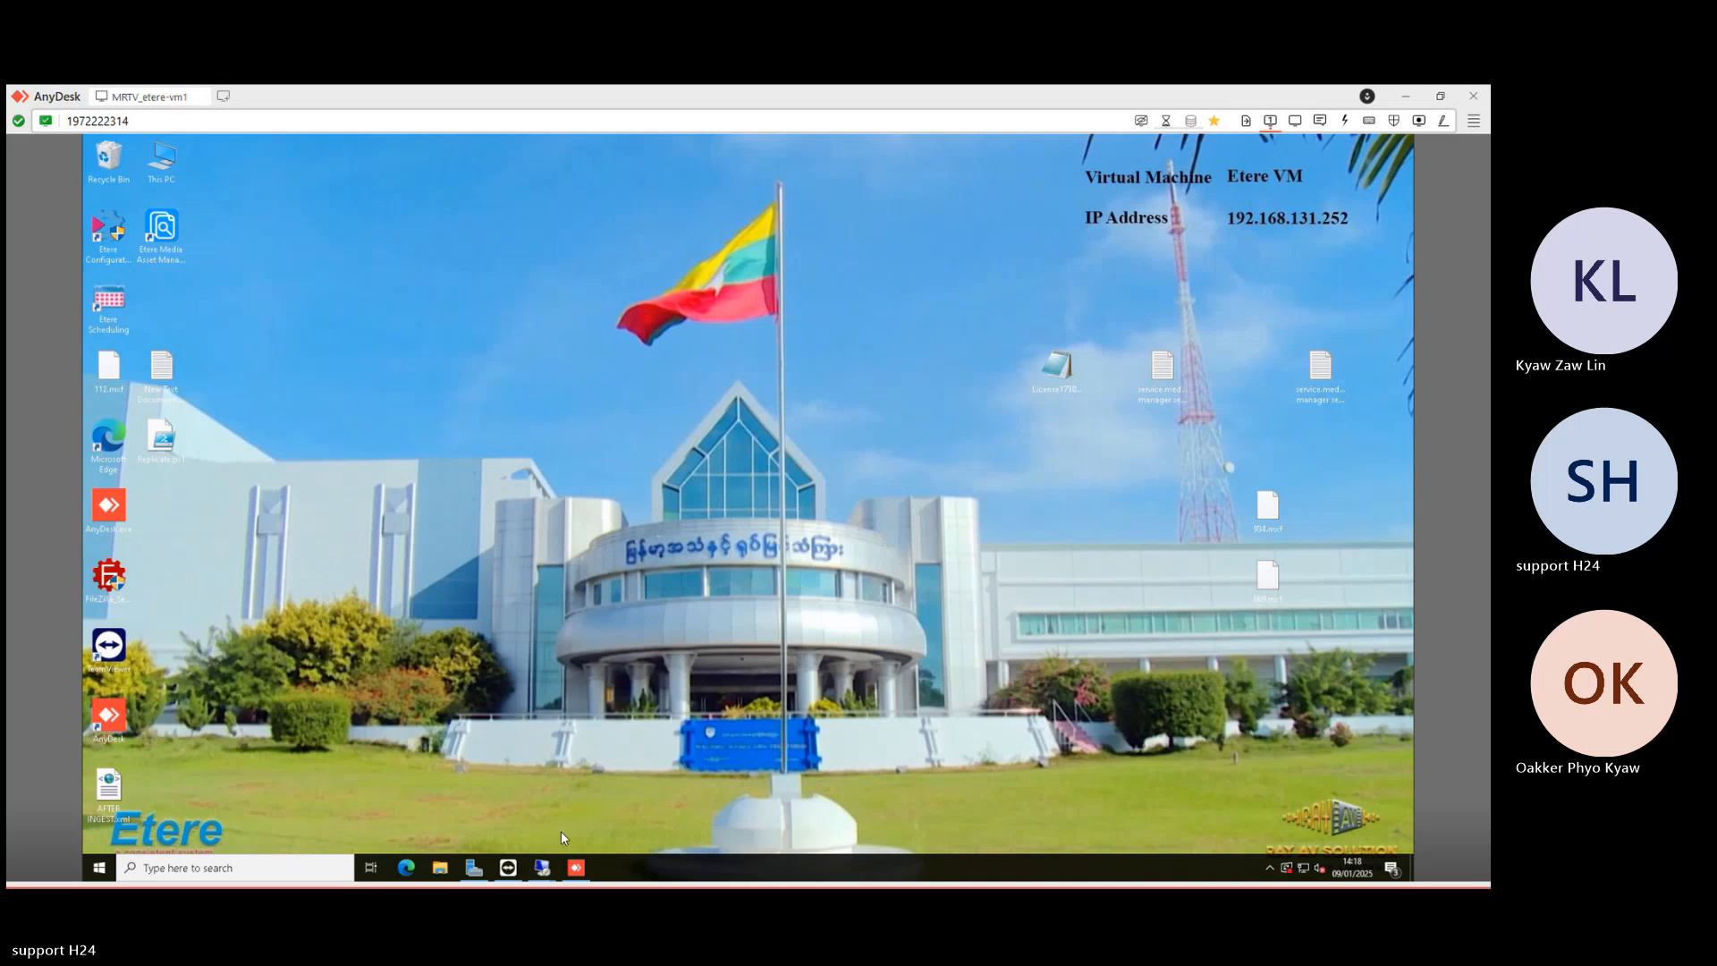
- Briefly bring up and re-minimize the Etere Nunzio session, then switch to Nunzio Player
{"action": "mouse_move", "coordinate": [542, 868]}
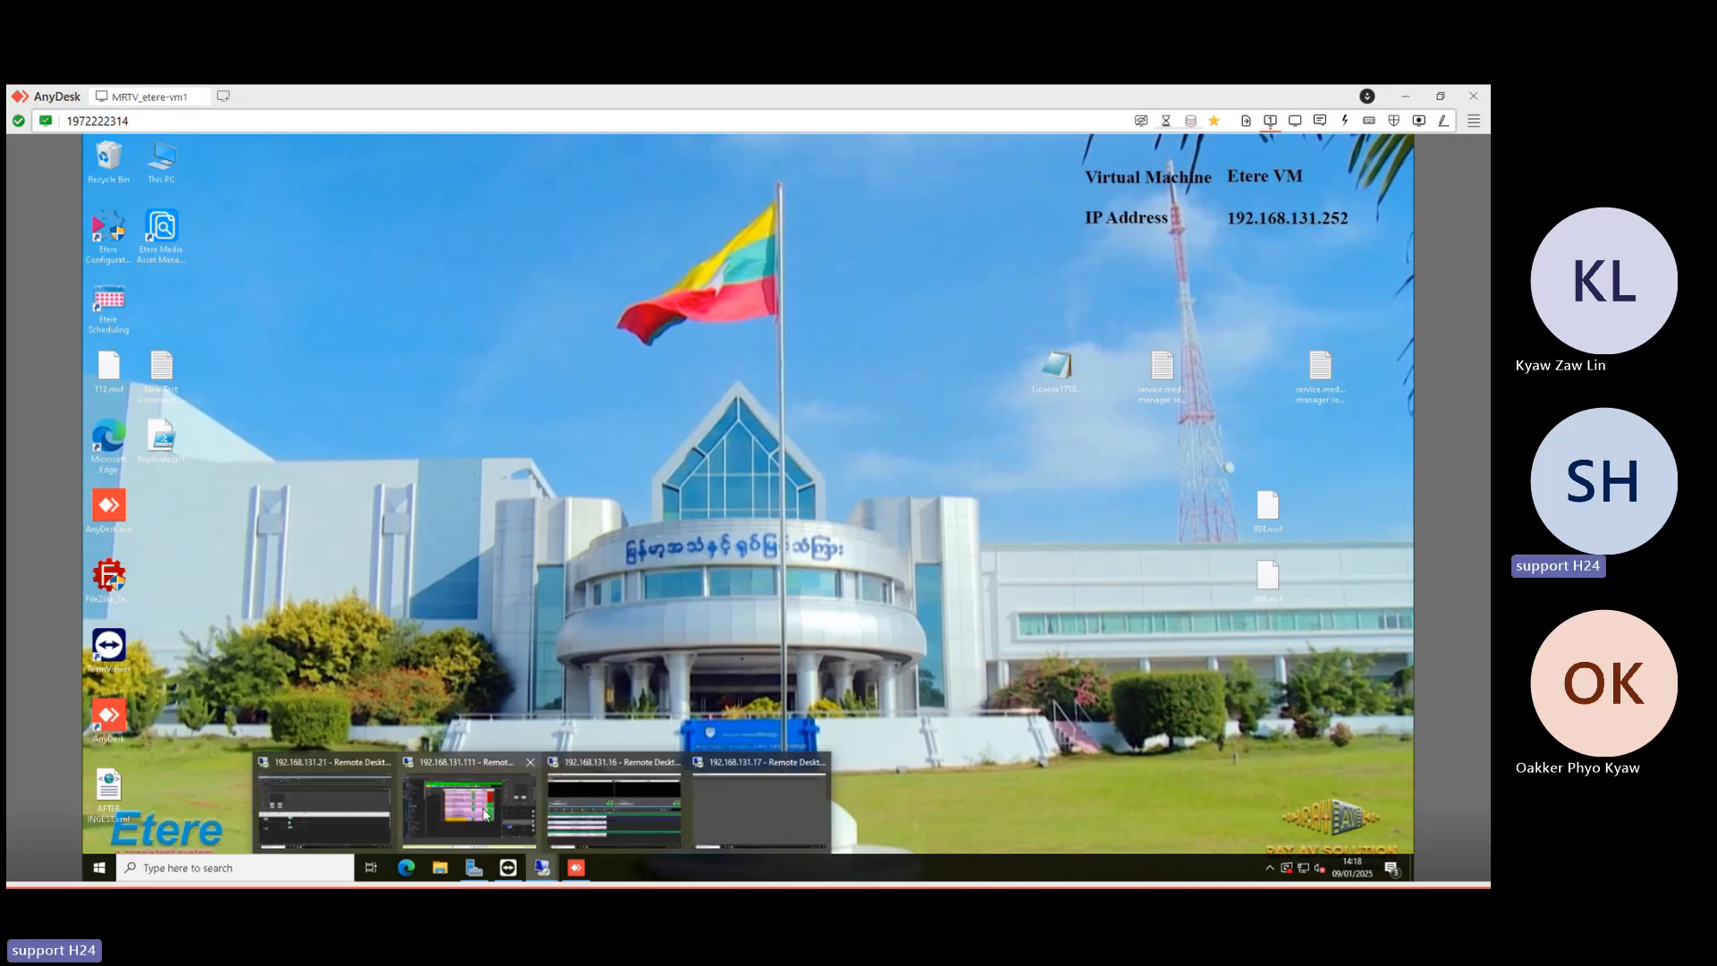
{"action": "left_click", "coordinate": [484, 813]}
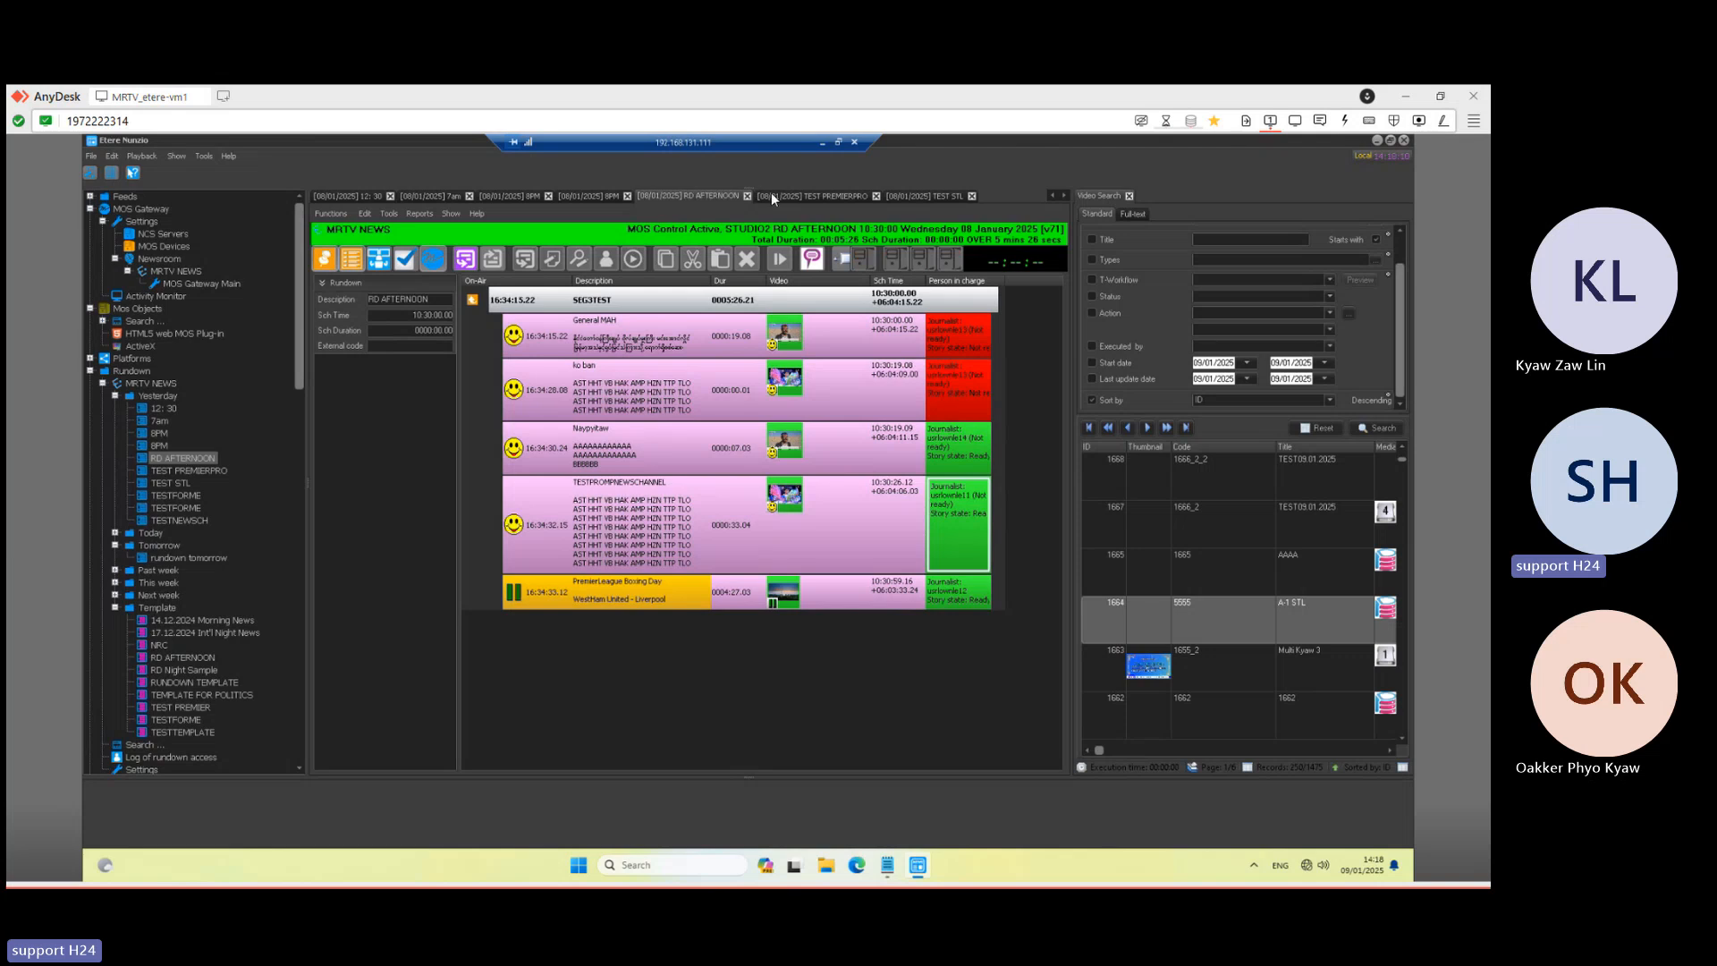
{"action": "left_click", "coordinate": [820, 142]}
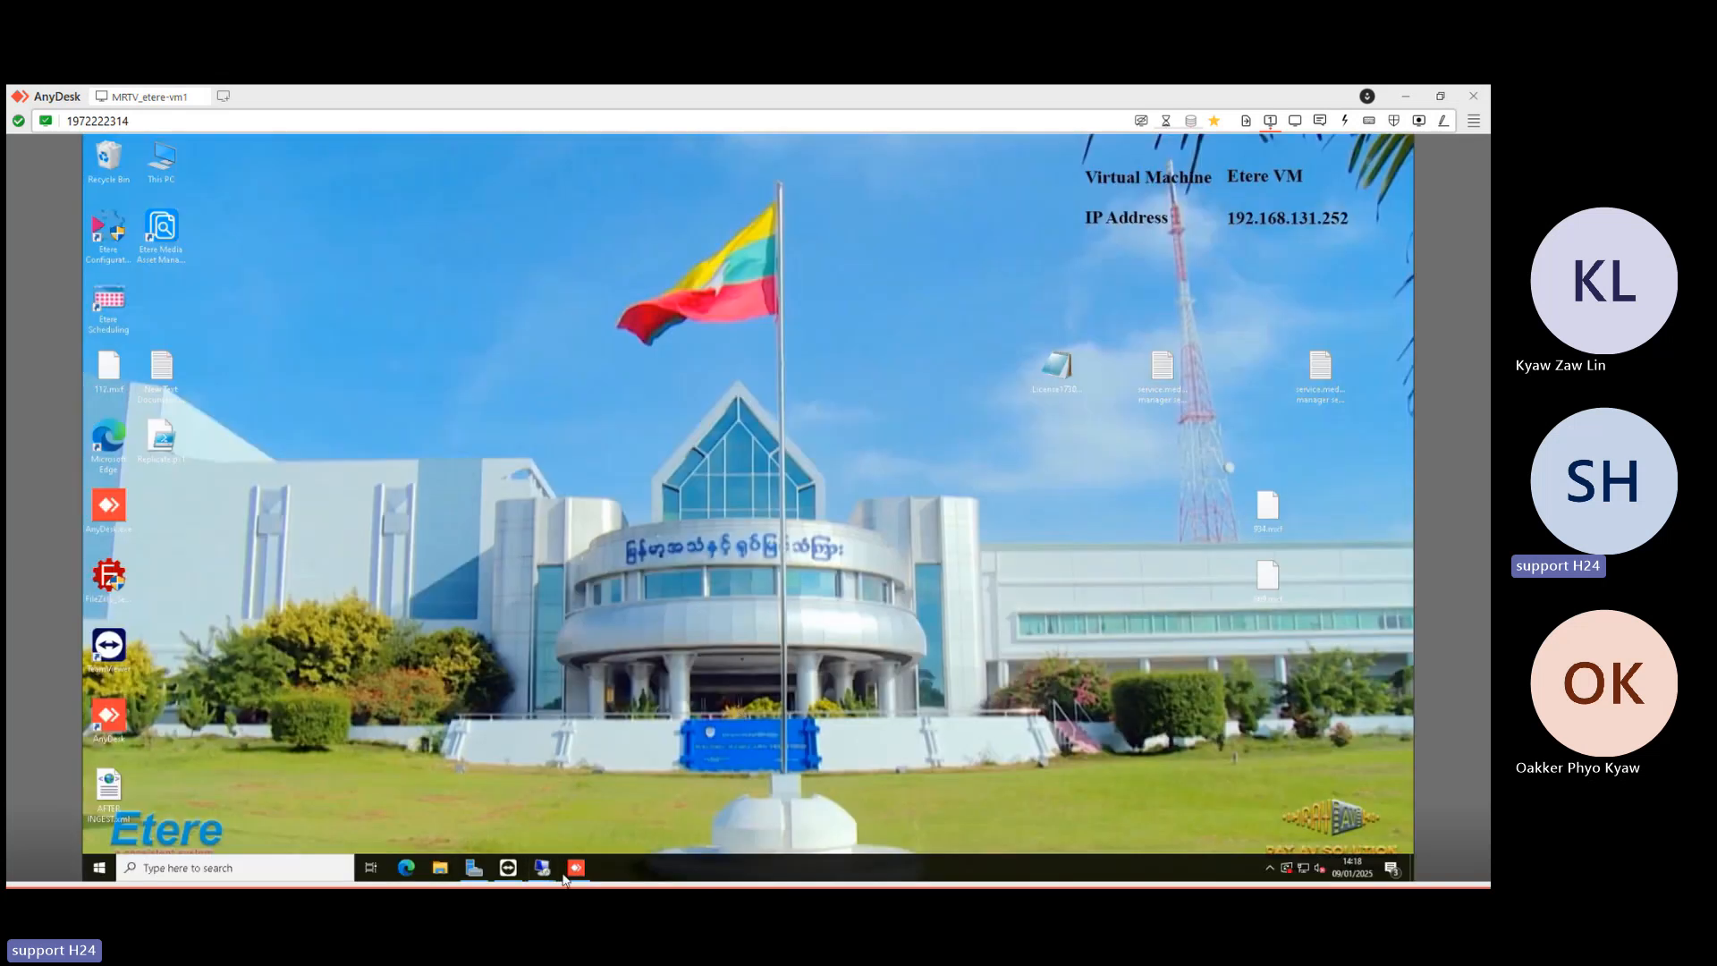
{"action": "mouse_move", "coordinate": [543, 869]}
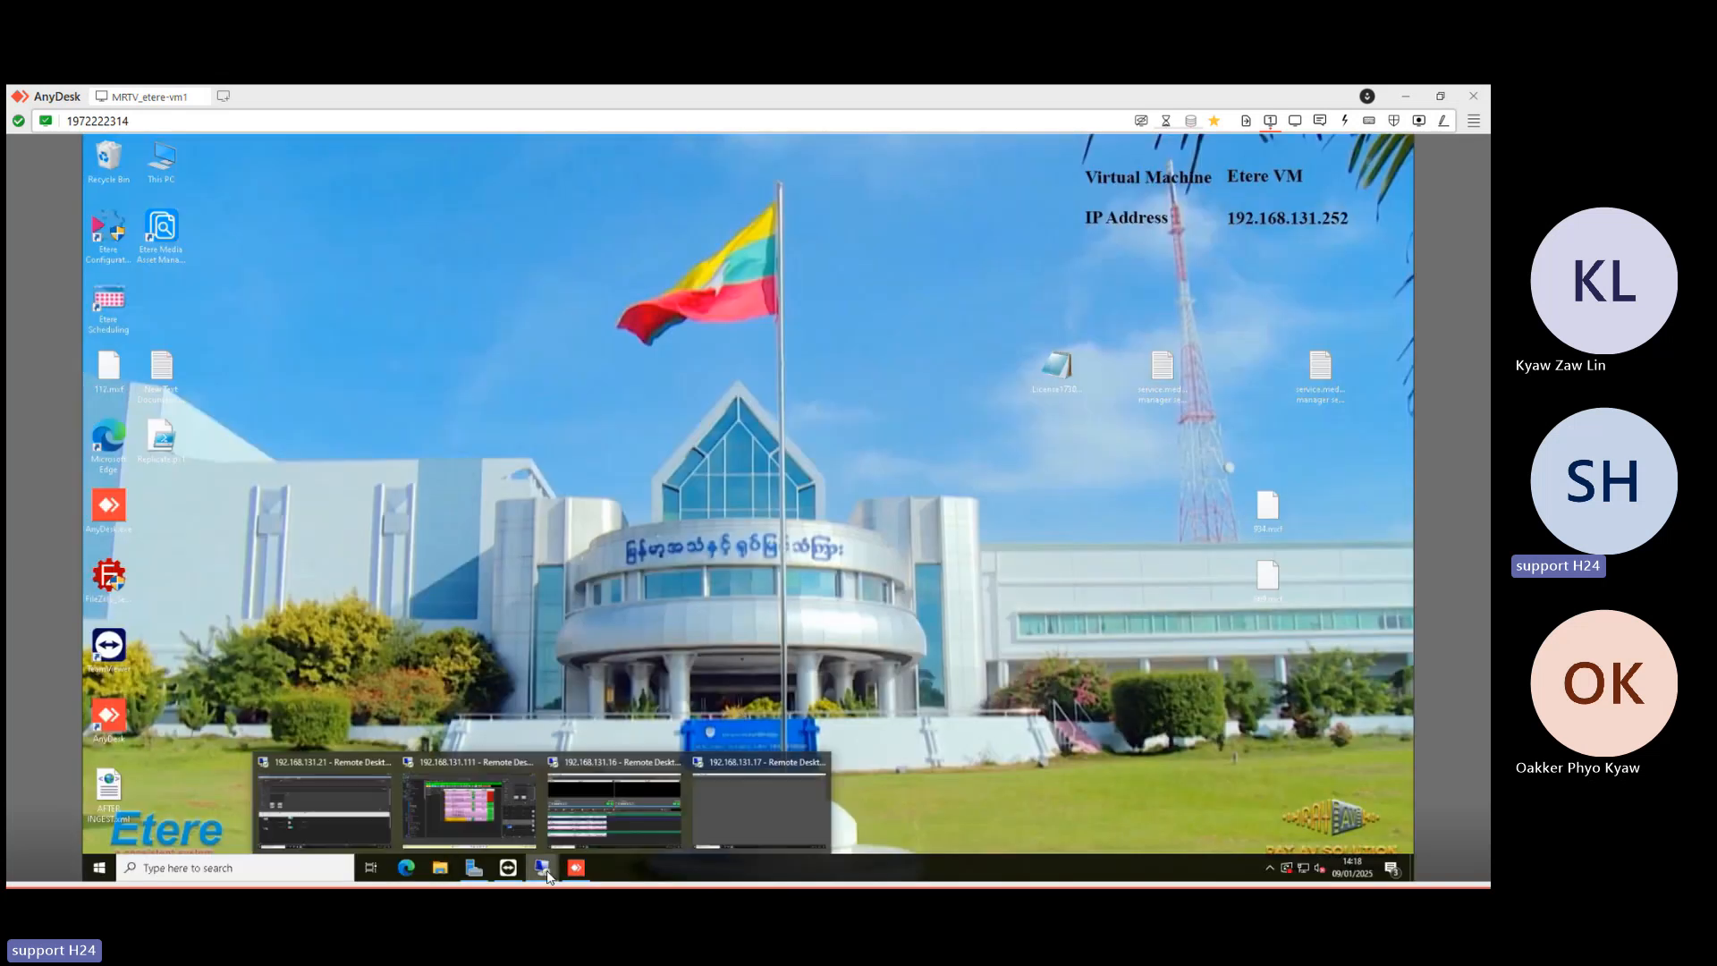
{"action": "left_click", "coordinate": [625, 809]}
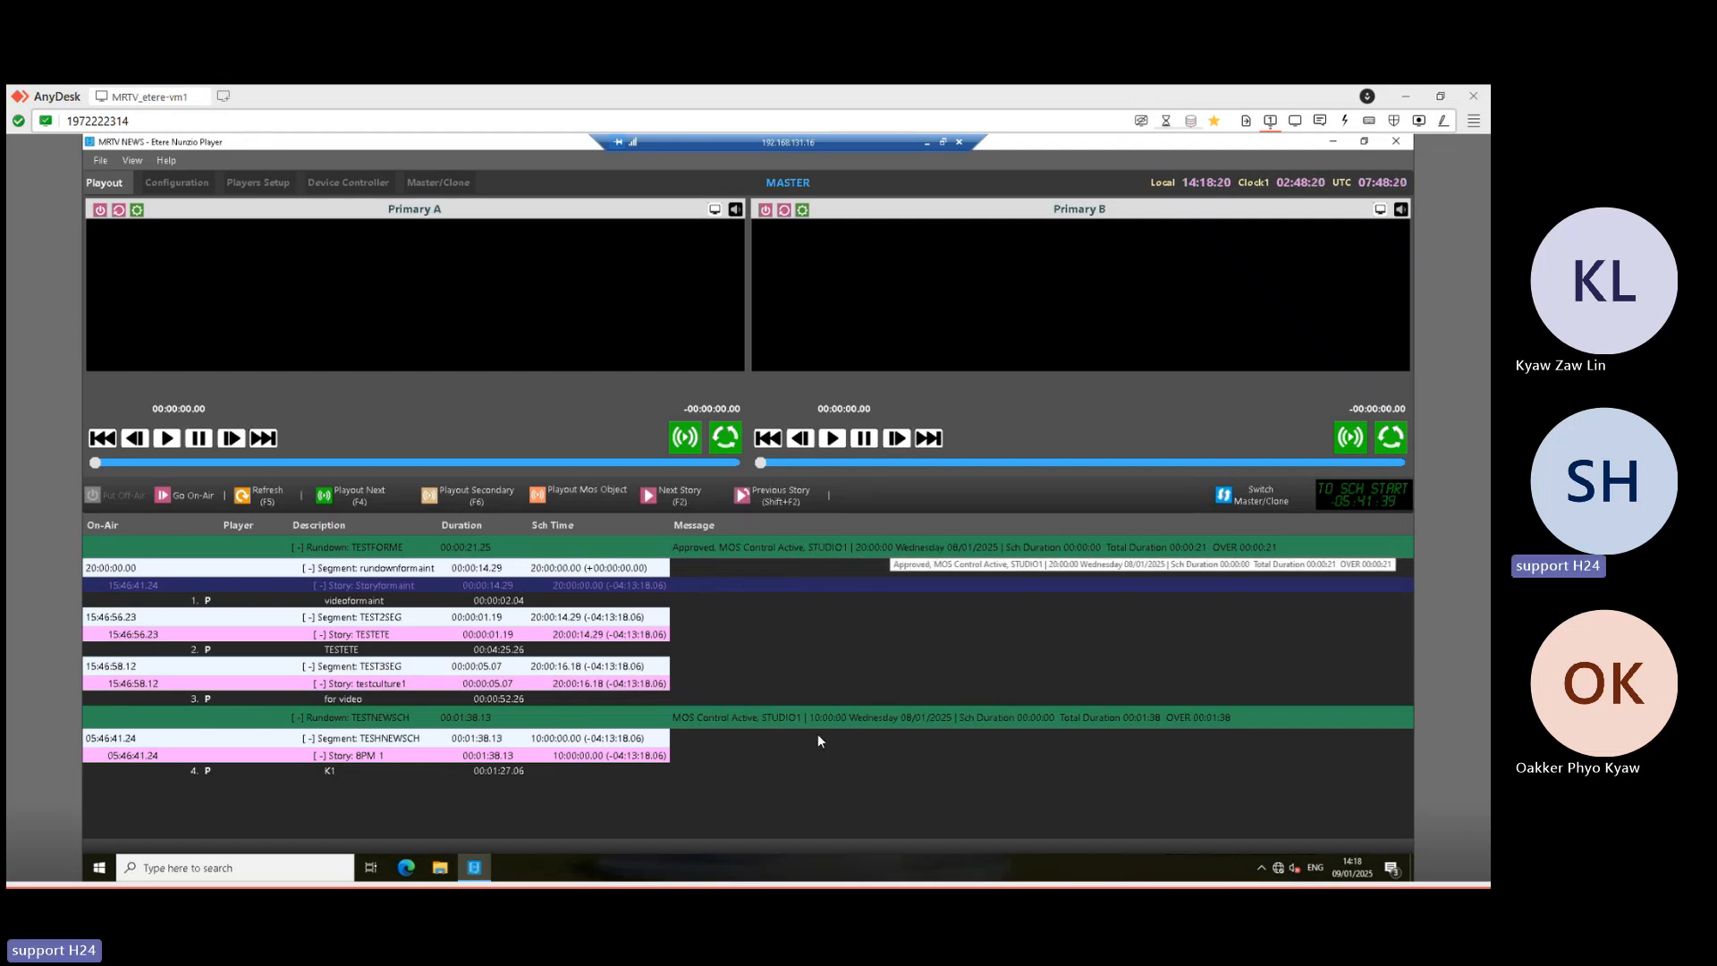
- Review the TESTNEWSCH rundown rows: Storyformaint, rundownformaint, TEST2SEG, TEST3SEG and TESHNEWSCH
{"action": "left_click", "coordinate": [571, 718]}
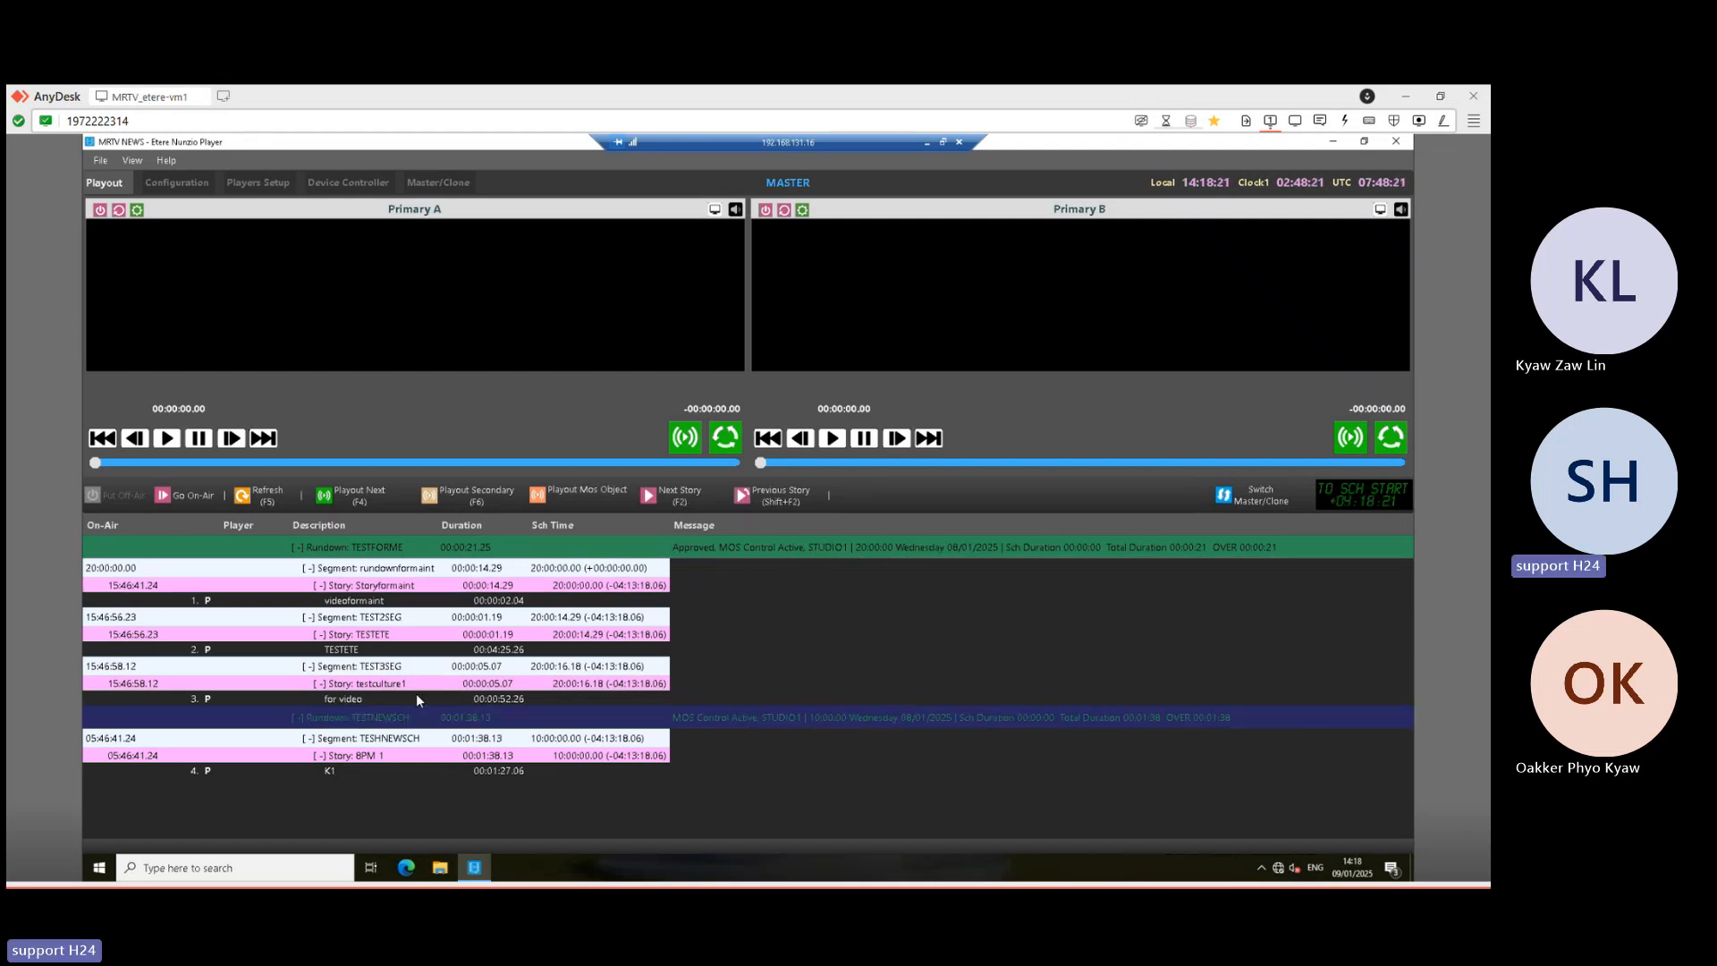
{"action": "left_click", "coordinate": [344, 582]}
{"action": "left_click", "coordinate": [406, 570]}
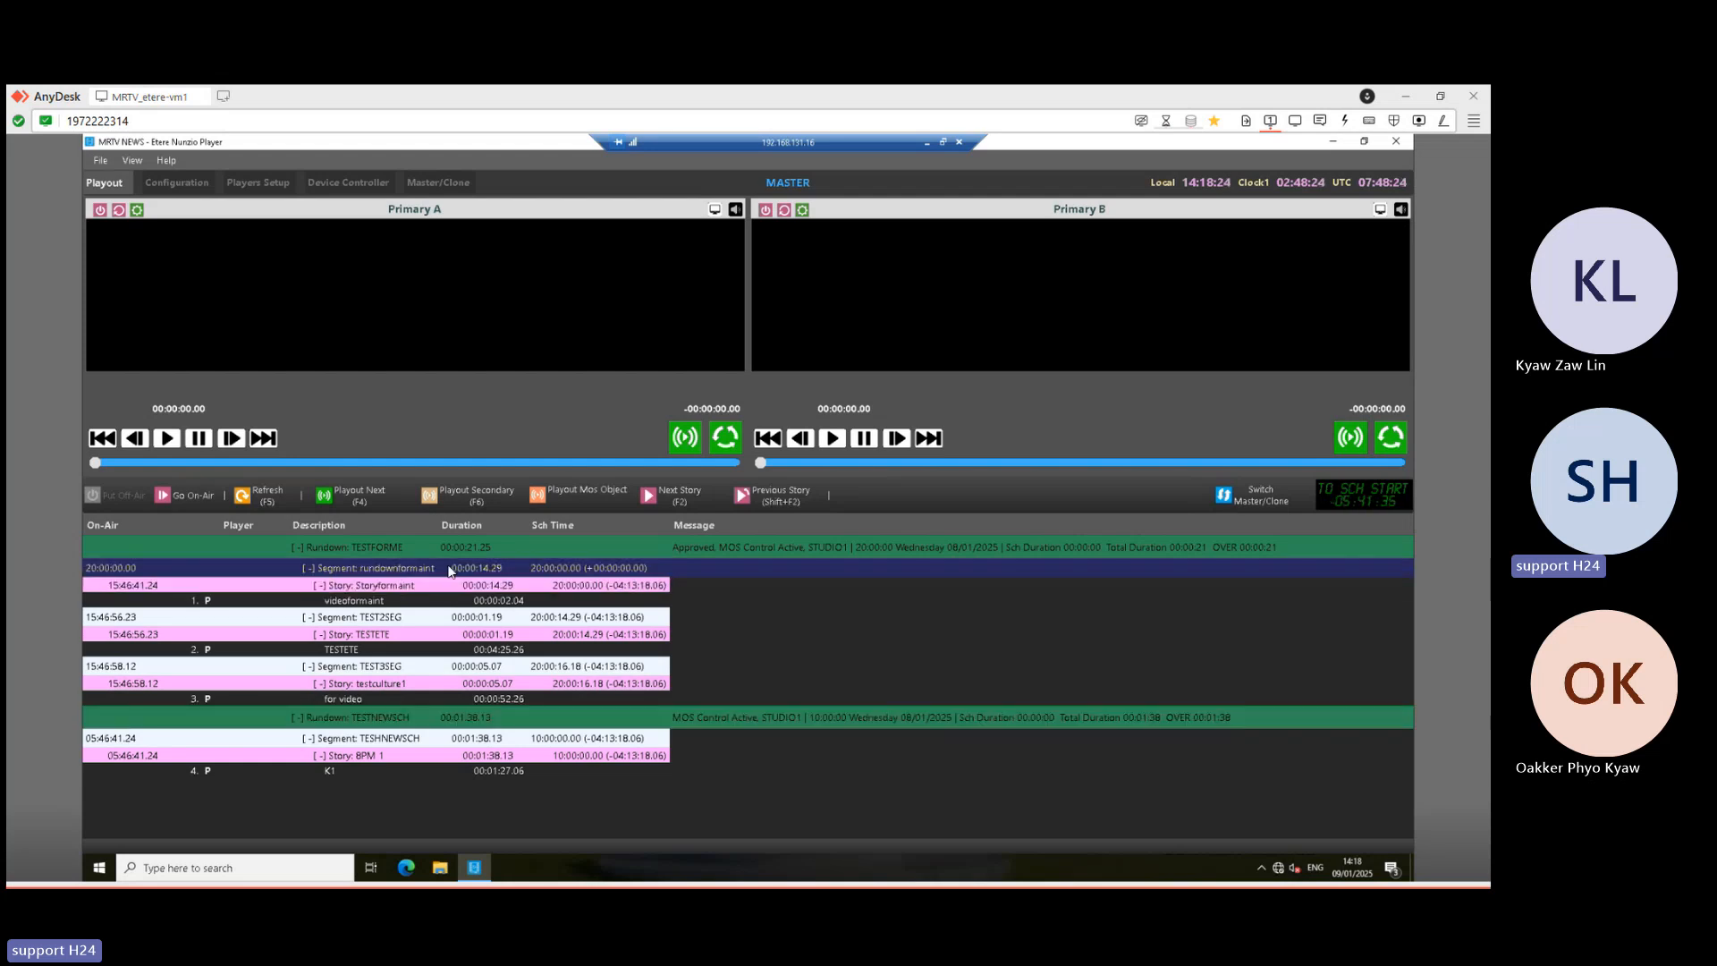
{"action": "left_click", "coordinate": [403, 619]}
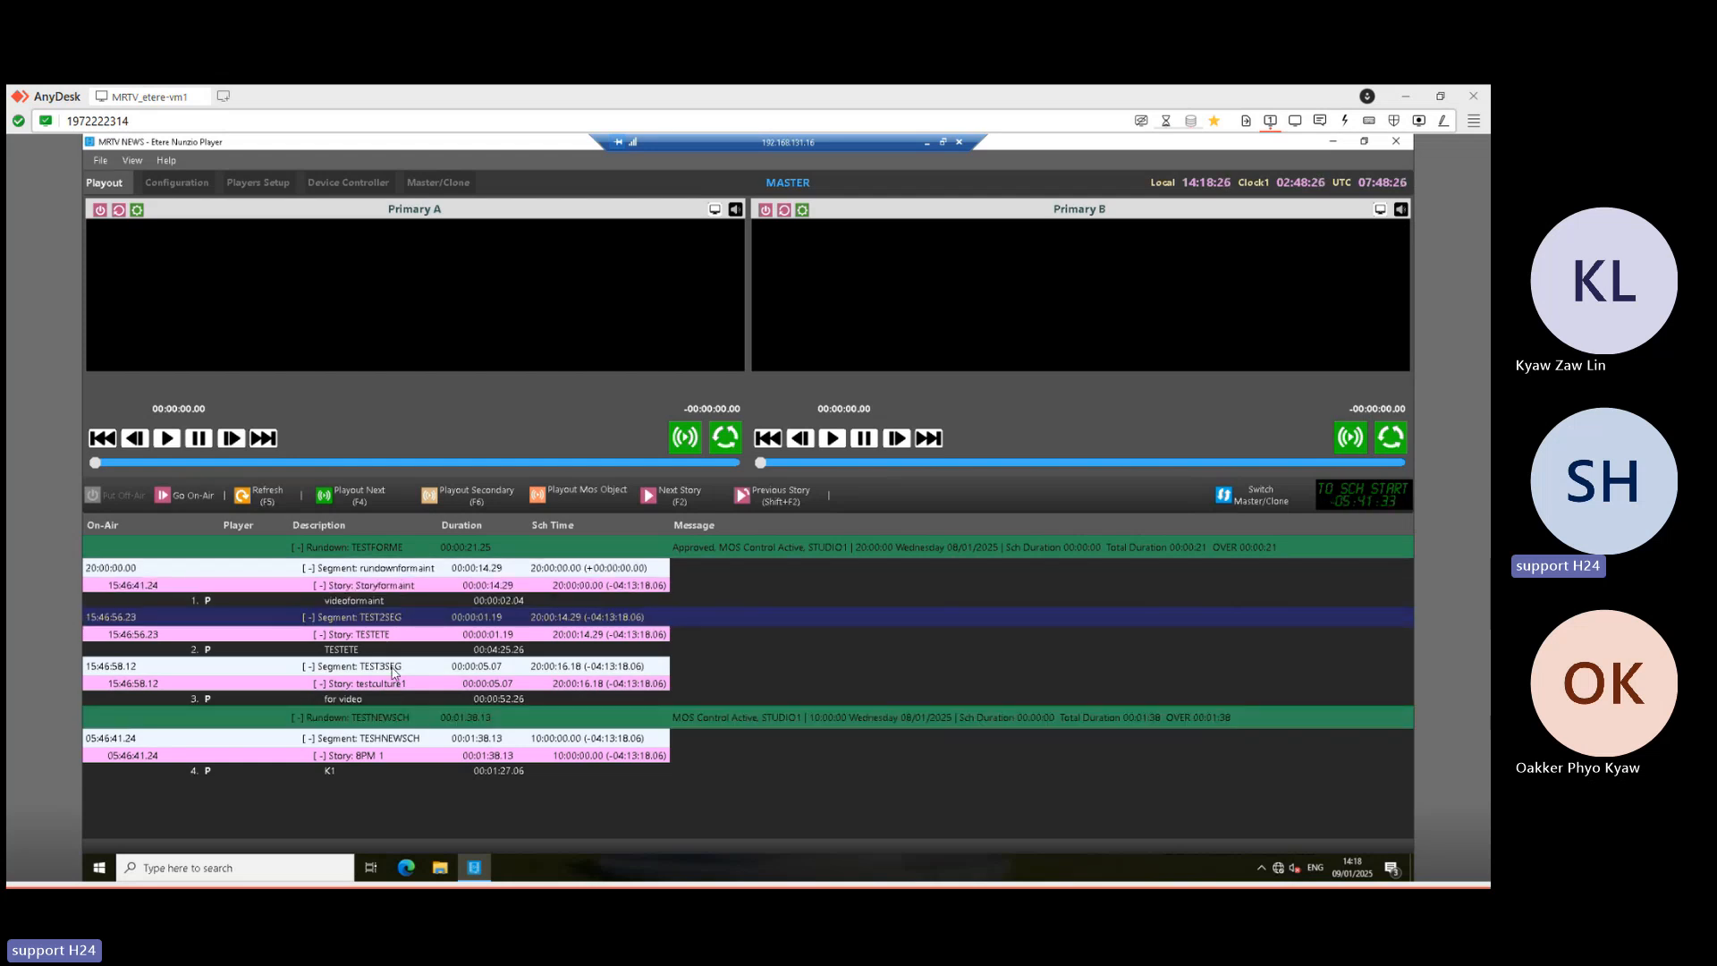
{"action": "left_click", "coordinate": [393, 669]}
{"action": "left_click", "coordinate": [383, 740]}
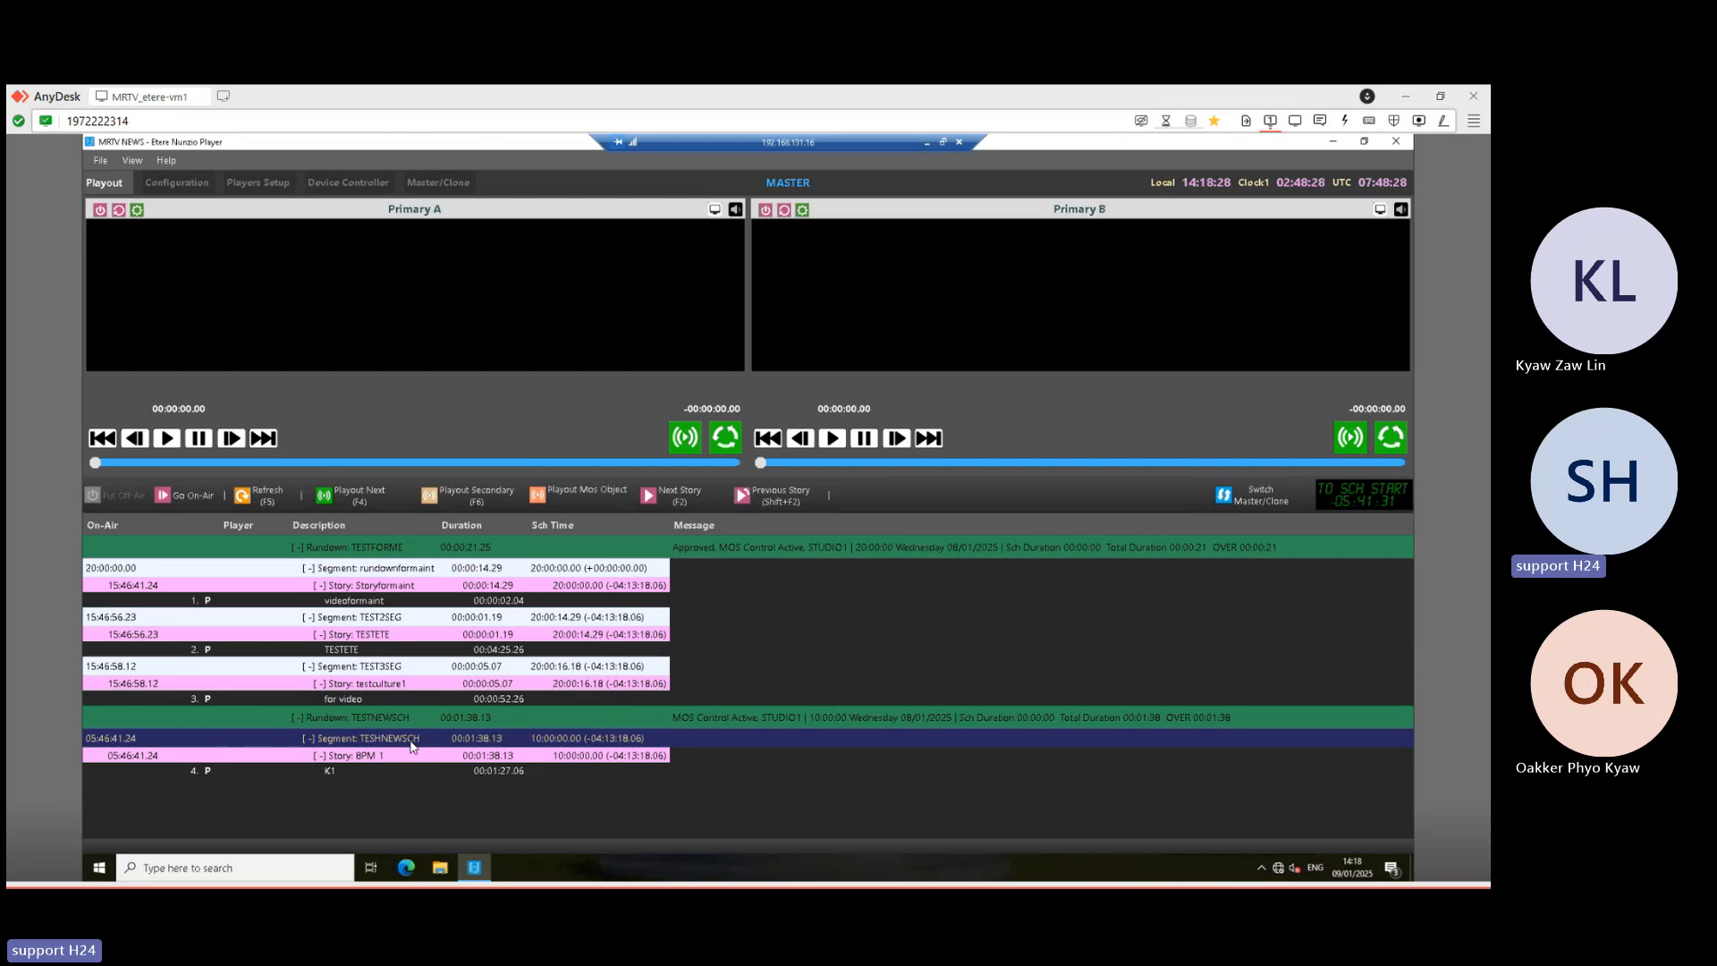
- Enable STUDIO1 in the player Configuration and minimize the player session
{"action": "left_click", "coordinate": [184, 182]}
{"action": "left_click", "coordinate": [260, 182]}
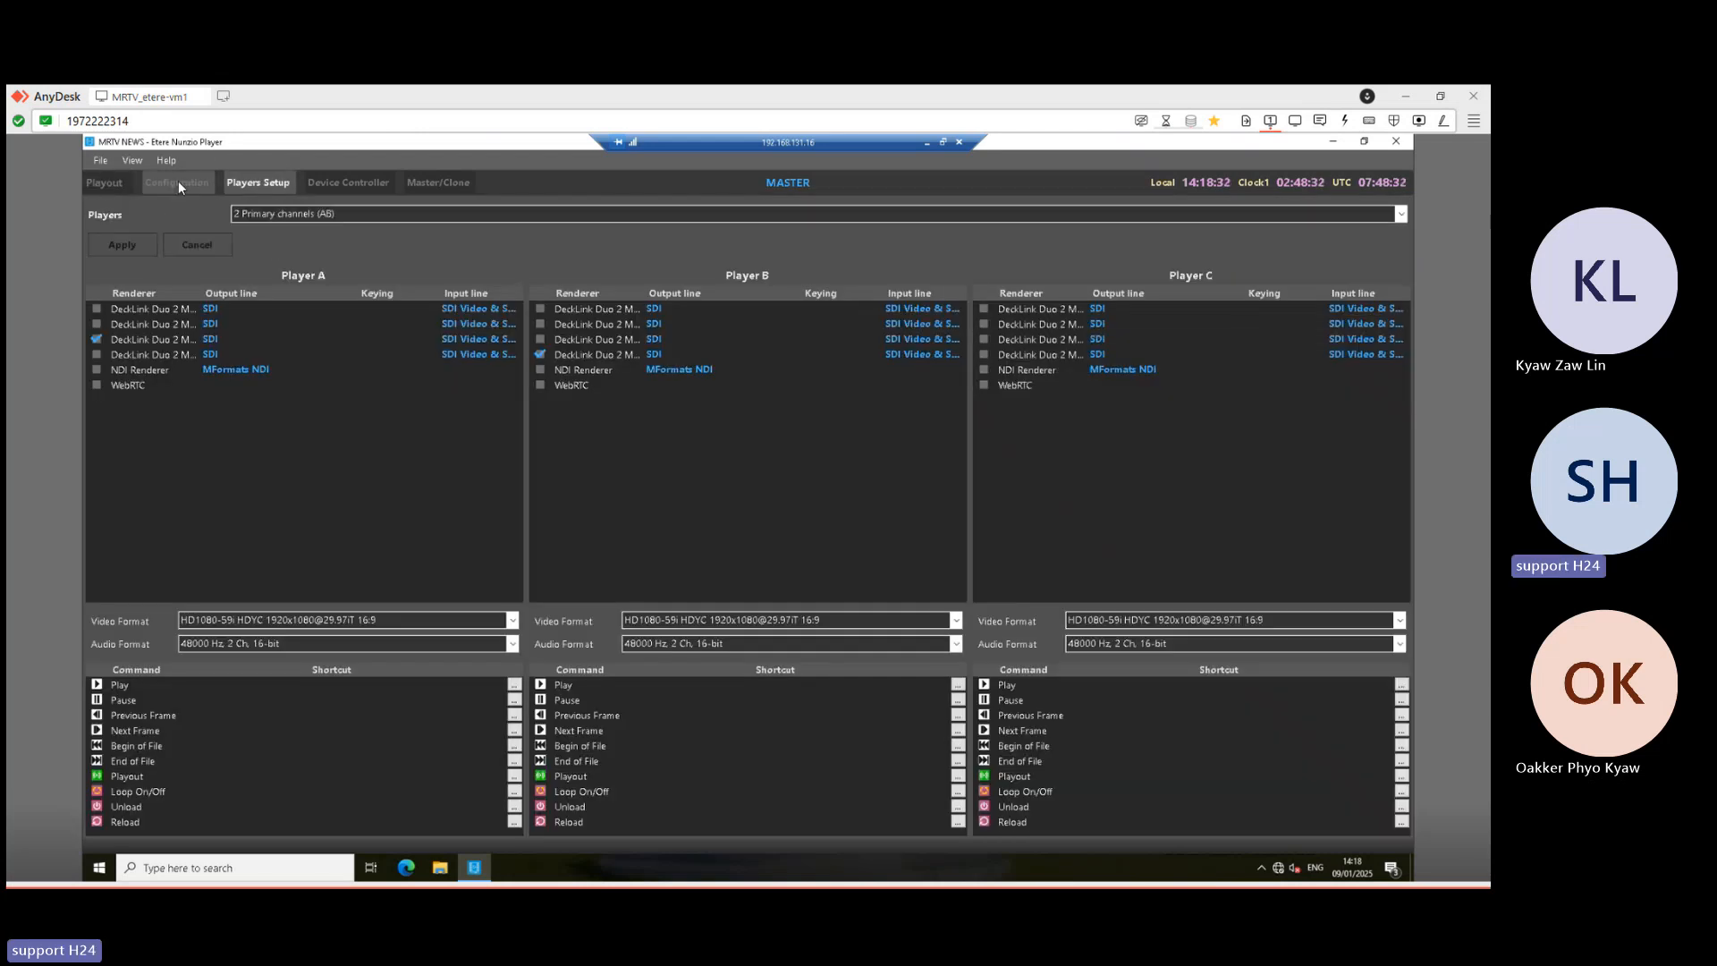
{"action": "left_click", "coordinate": [179, 182]}
{"action": "left_click", "coordinate": [270, 204]}
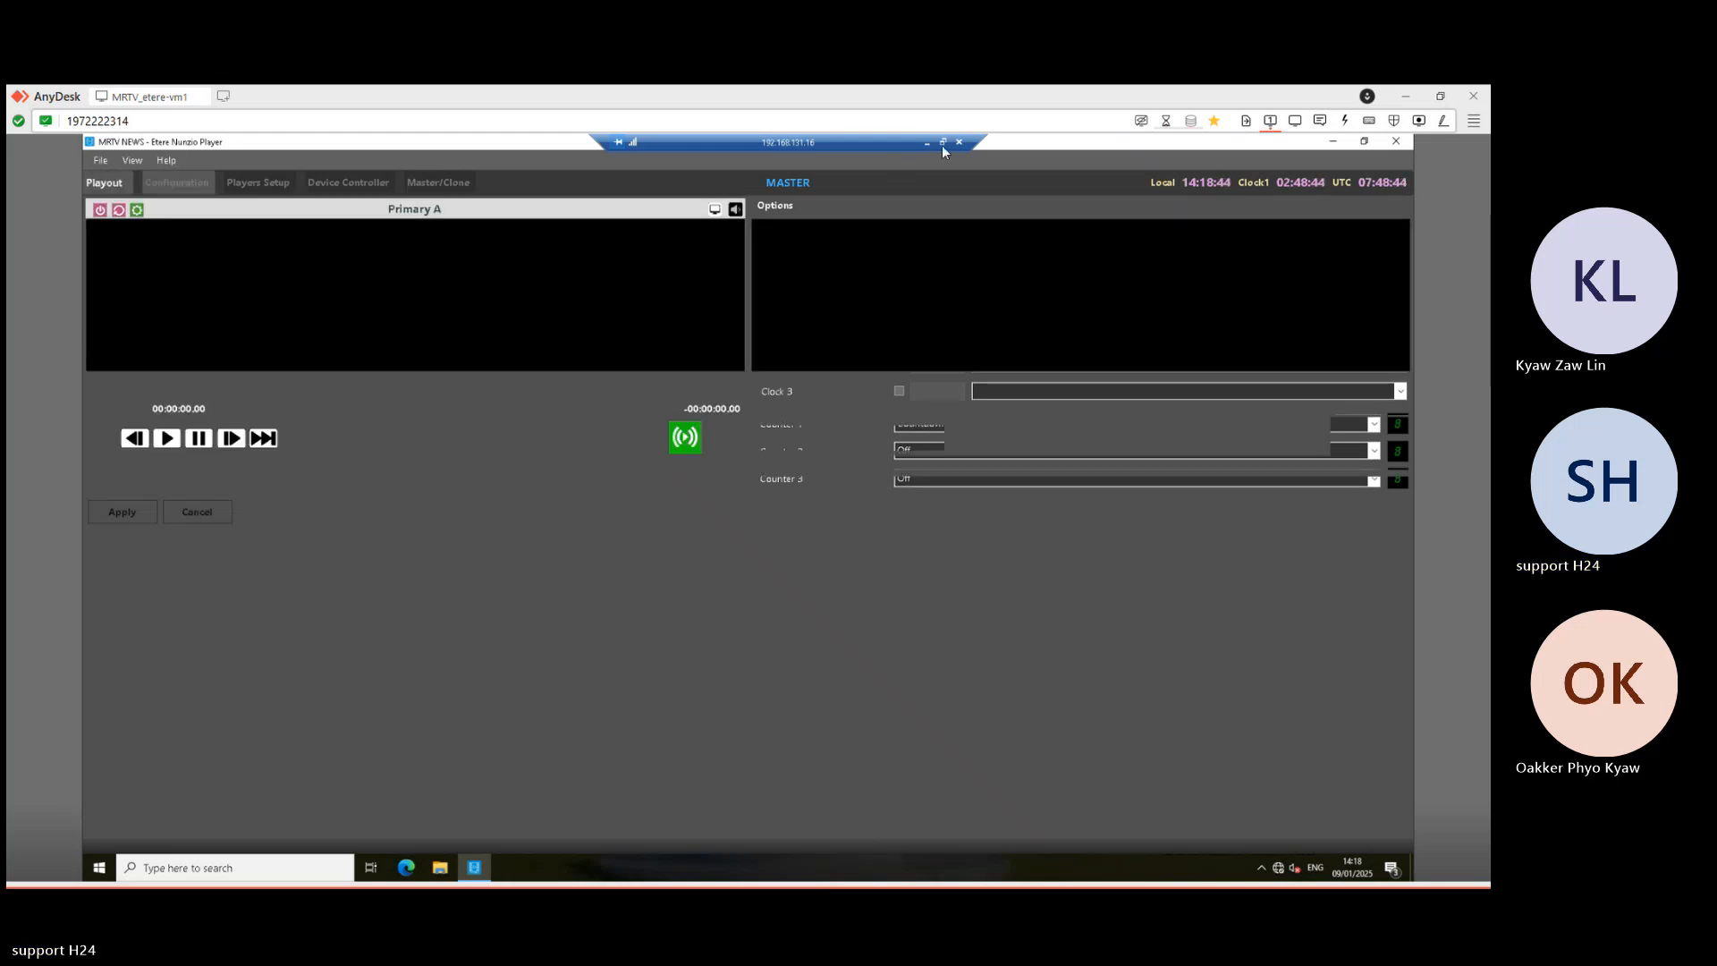
{"action": "left_click", "coordinate": [926, 141]}
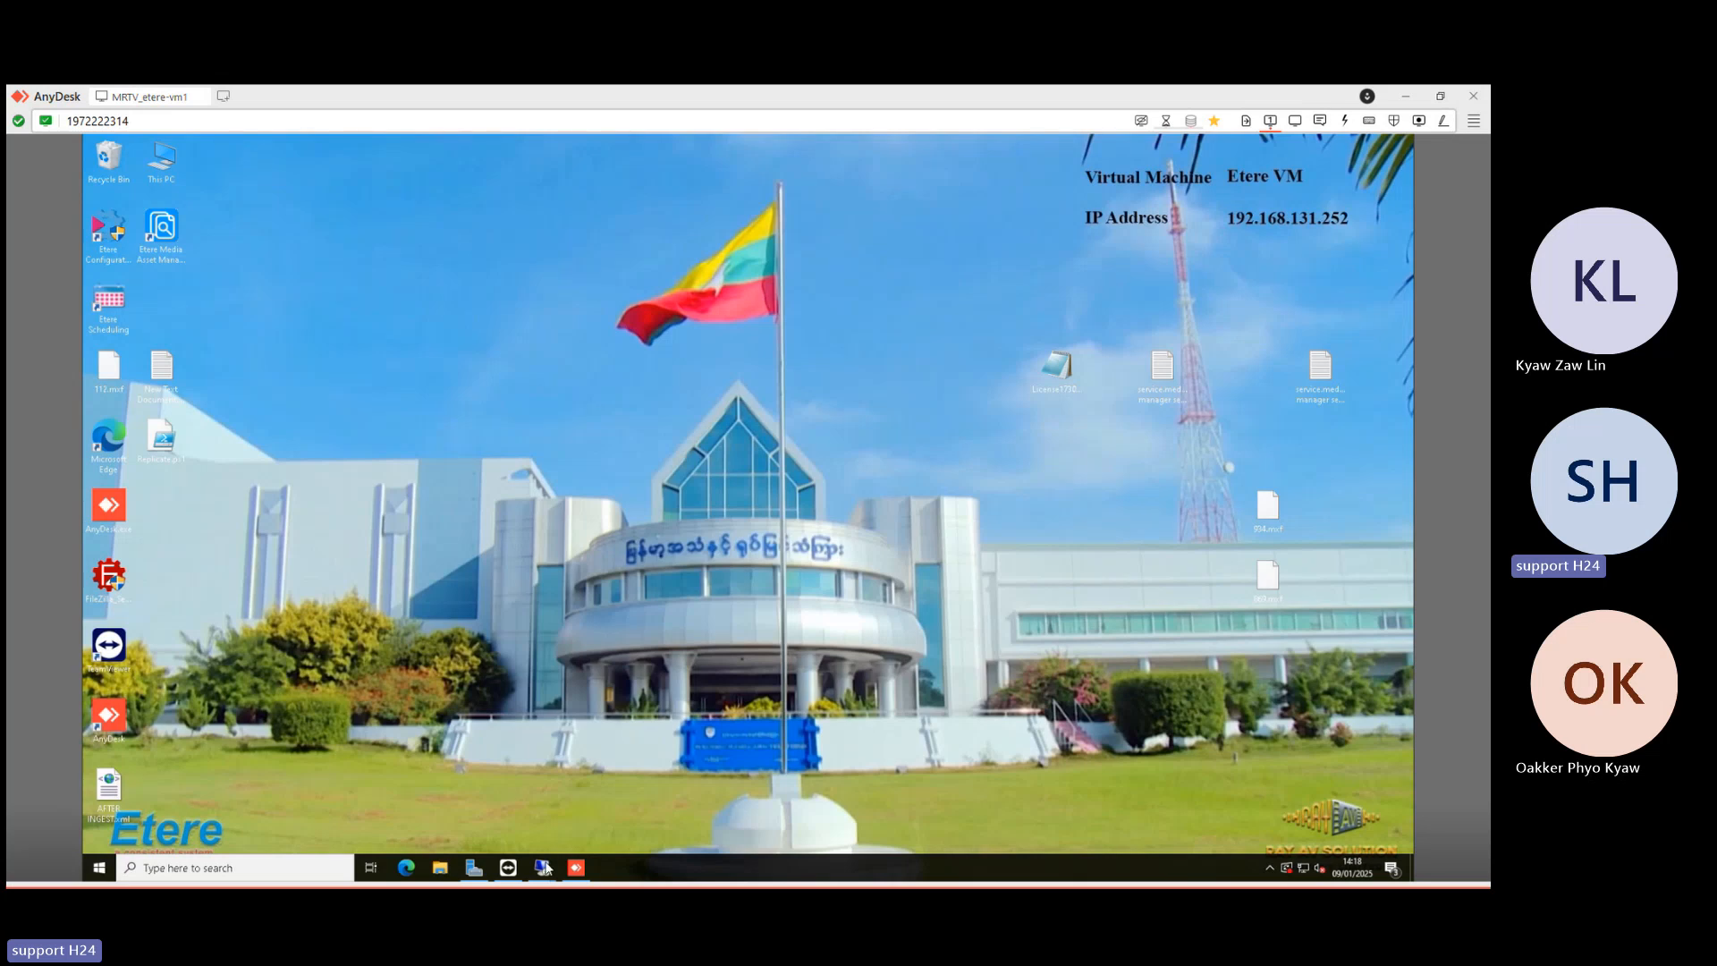
- Open TEST STL, TEST PREMIERPRO and TESTFORME rundowns, and switch off MOS control on TESTFORME
{"action": "mouse_move", "coordinate": [545, 868]}
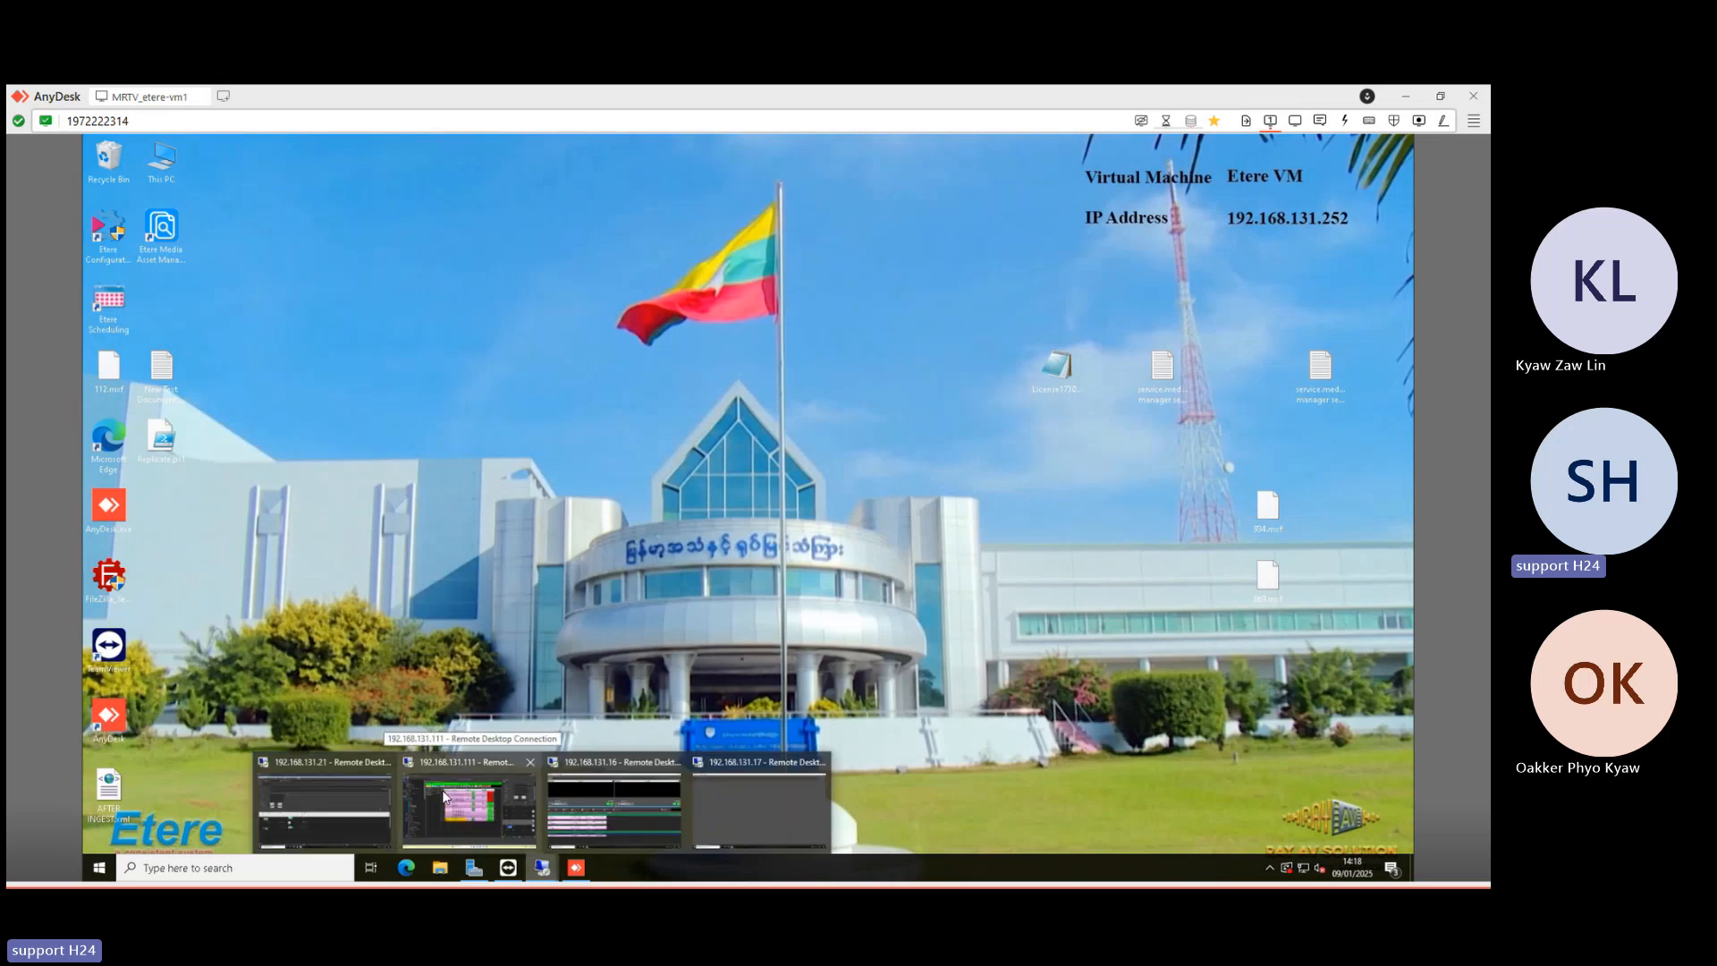
{"action": "left_click", "coordinate": [444, 796]}
{"action": "double_click", "coordinate": [175, 483]}
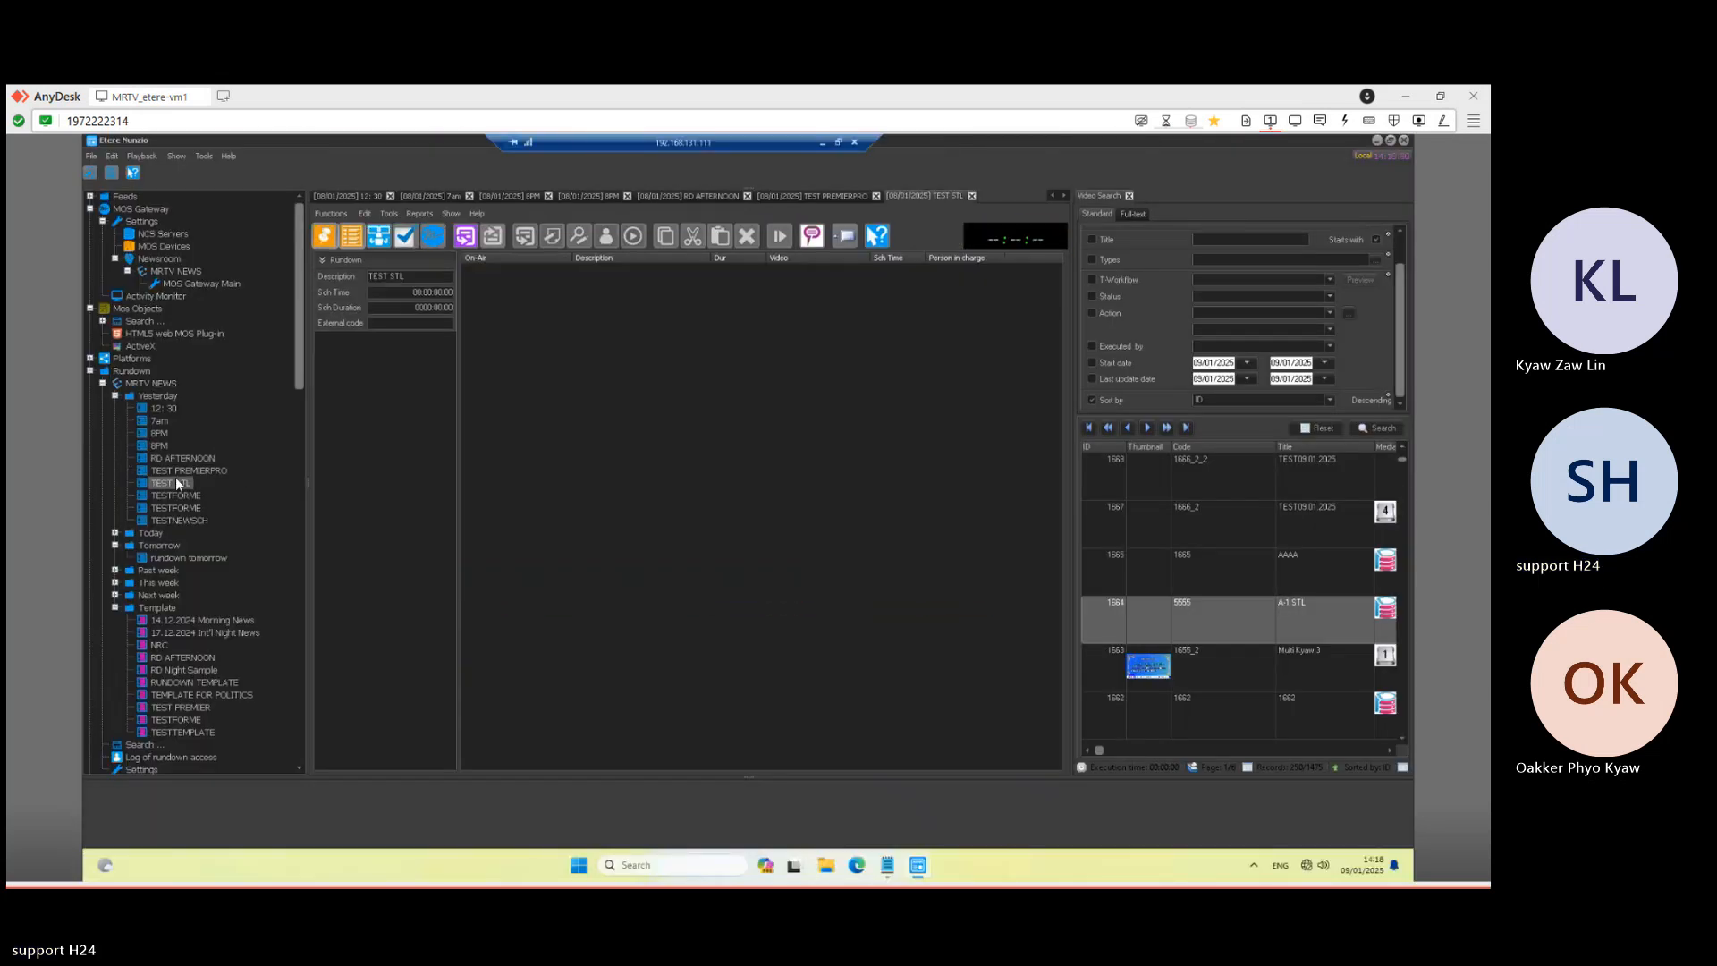
{"action": "double_click", "coordinate": [184, 471]}
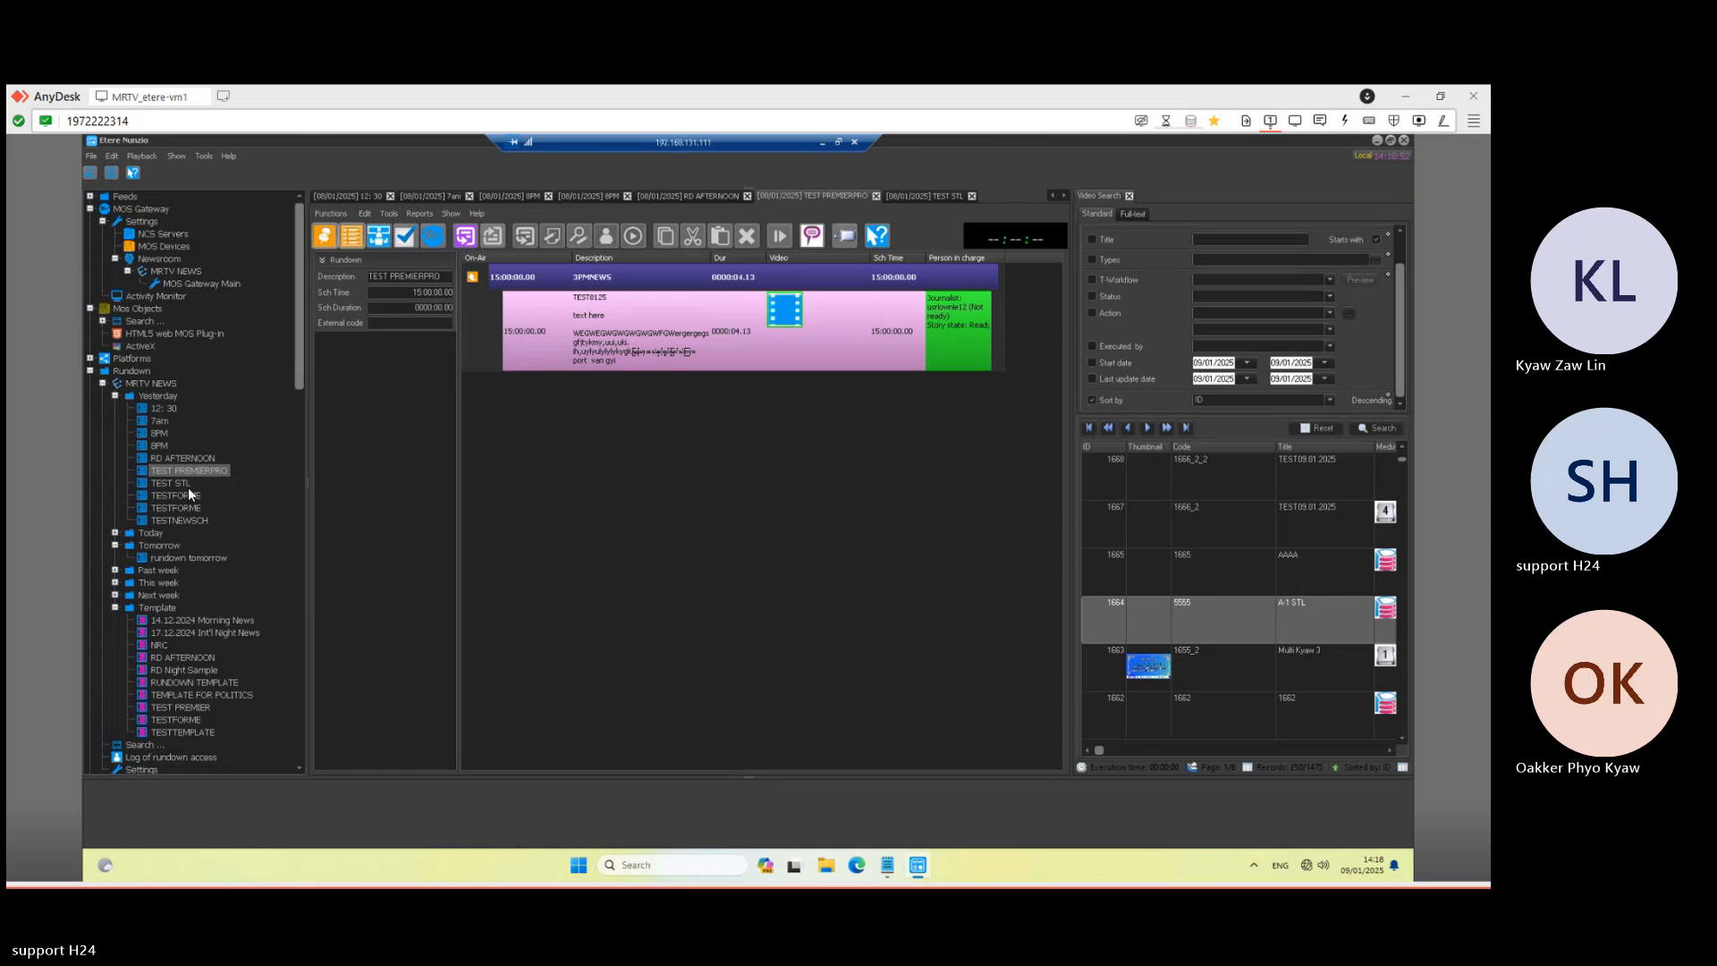
{"action": "double_click", "coordinate": [187, 499]}
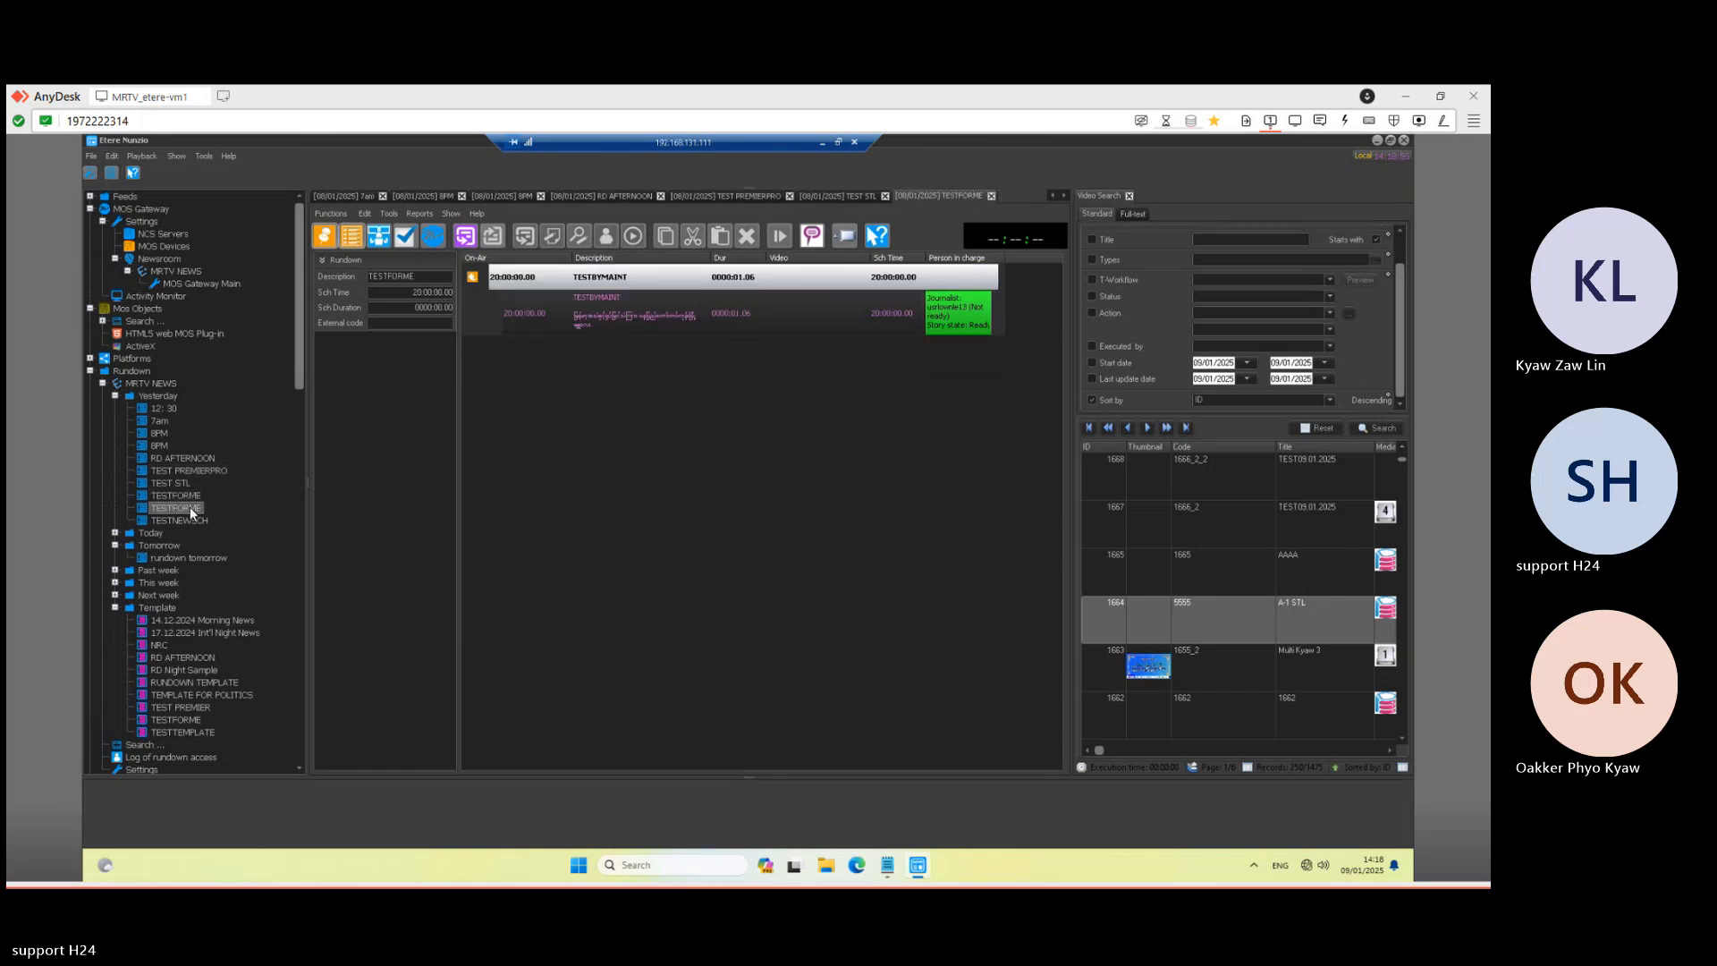
{"action": "double_click", "coordinate": [190, 507]}
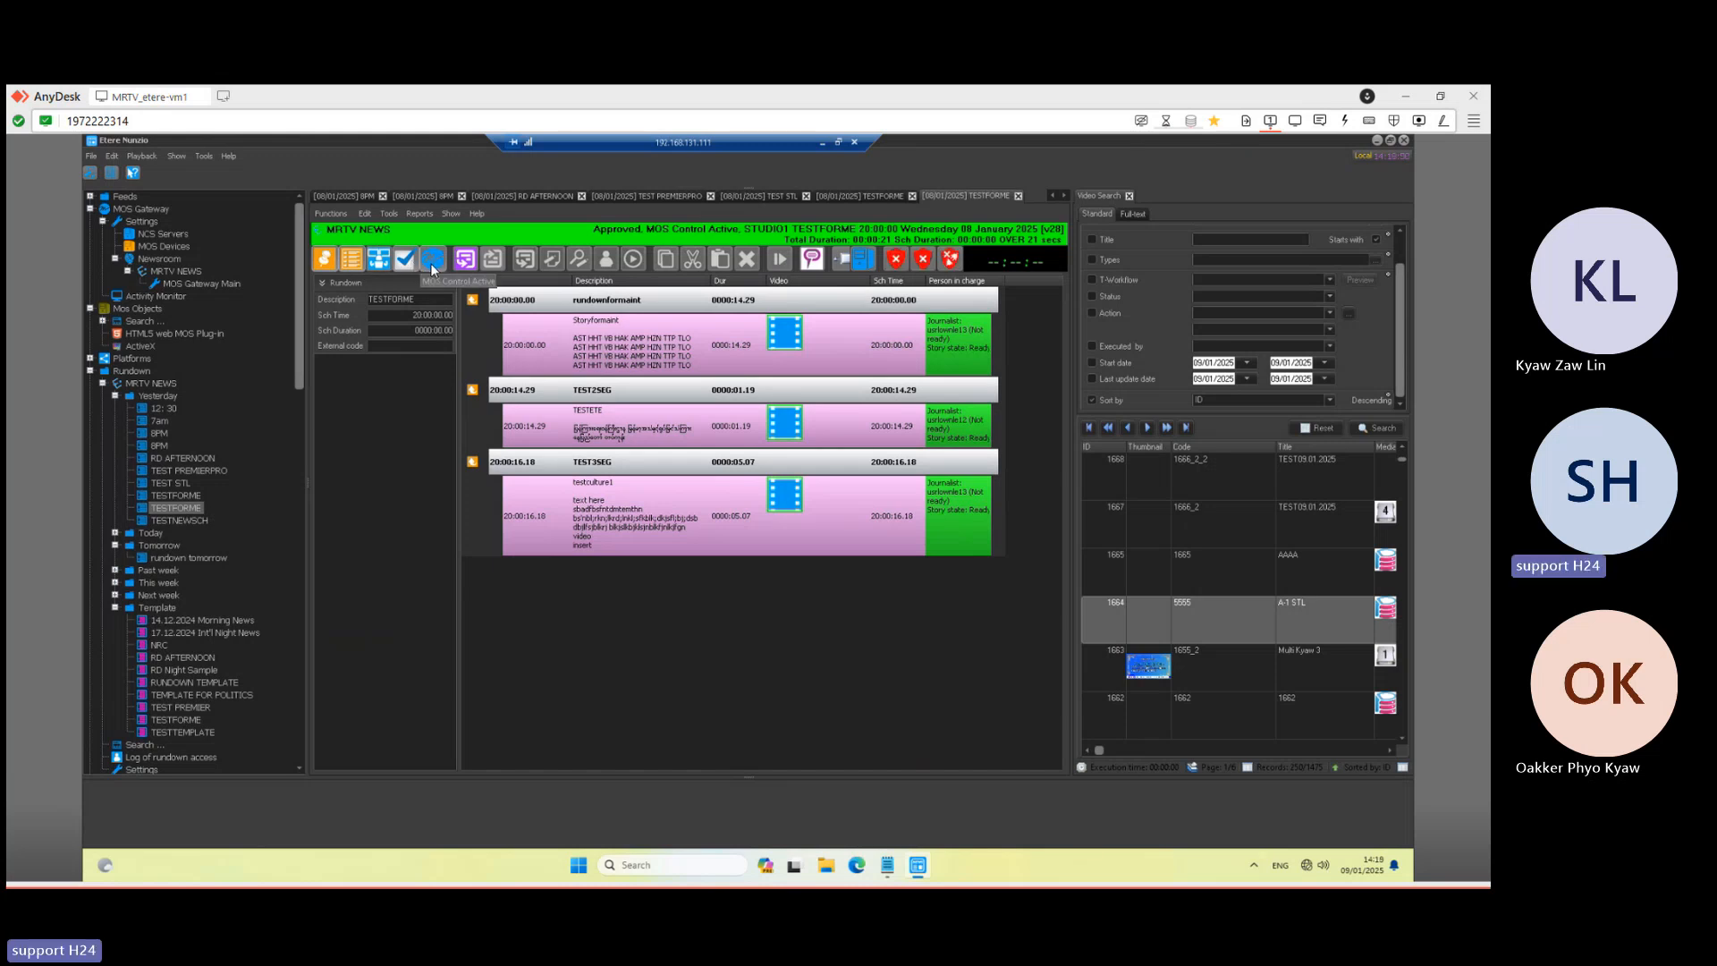
{"action": "left_click", "coordinate": [429, 261]}
- Switch off MOS control on the TESTNEWSCH rundown and minimize the session
{"action": "double_click", "coordinate": [179, 521]}
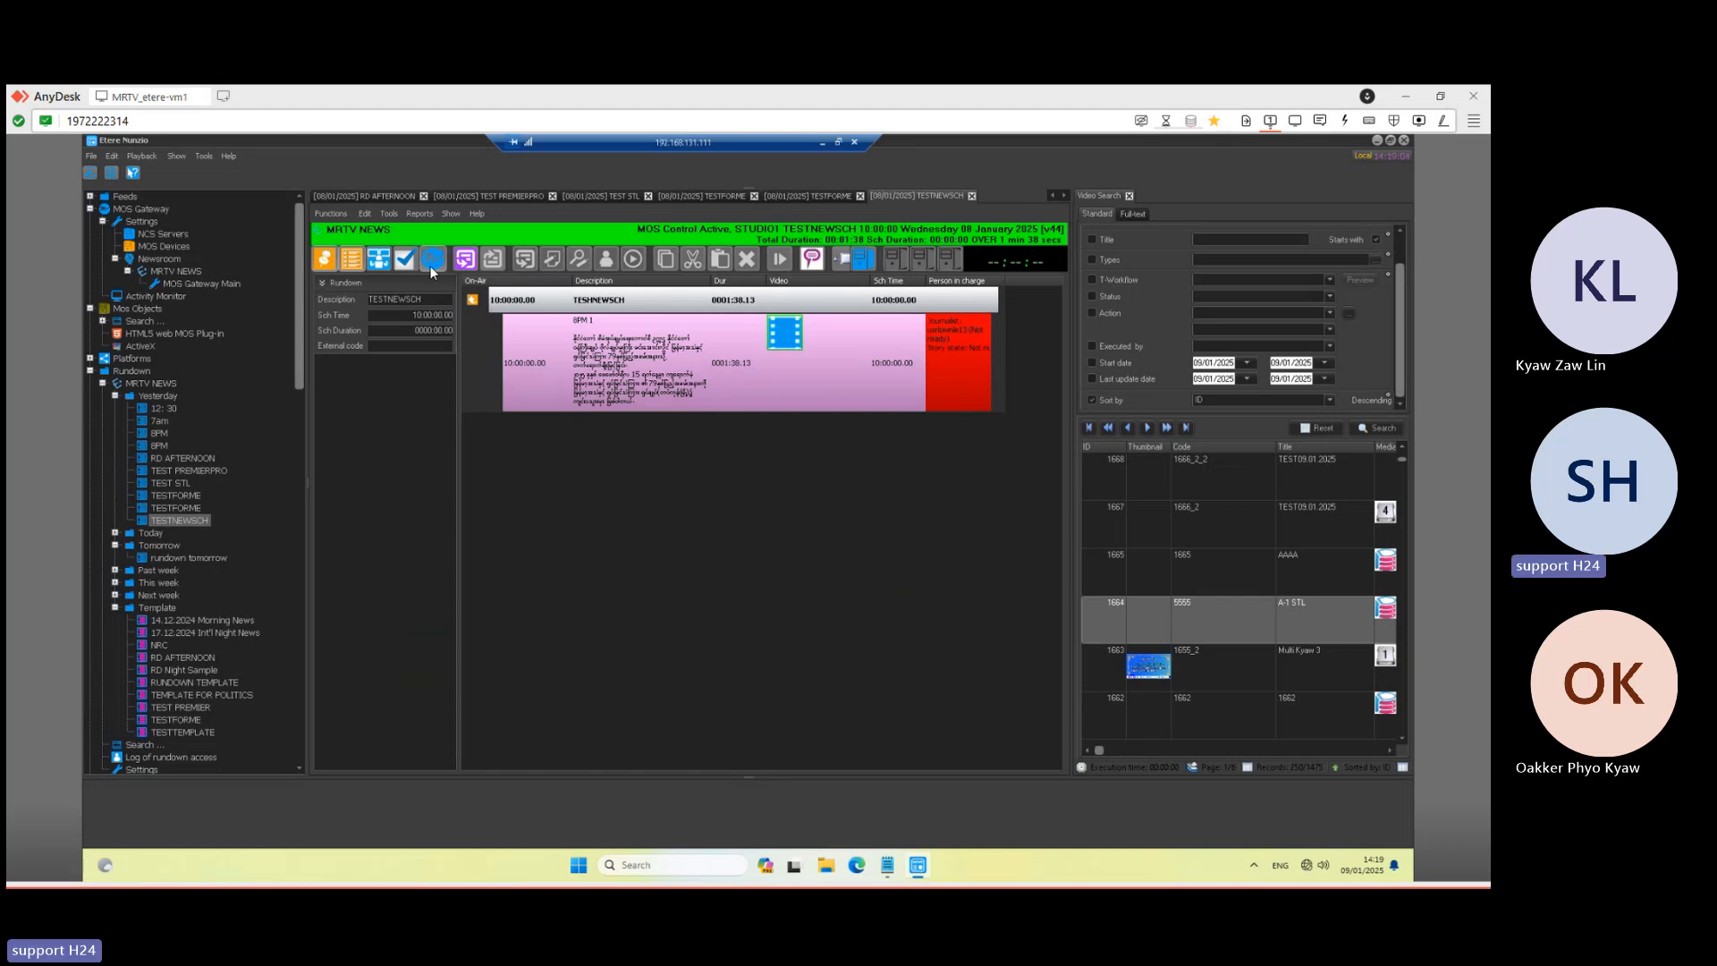
{"action": "left_click", "coordinate": [431, 265]}
{"action": "left_click", "coordinate": [823, 145]}
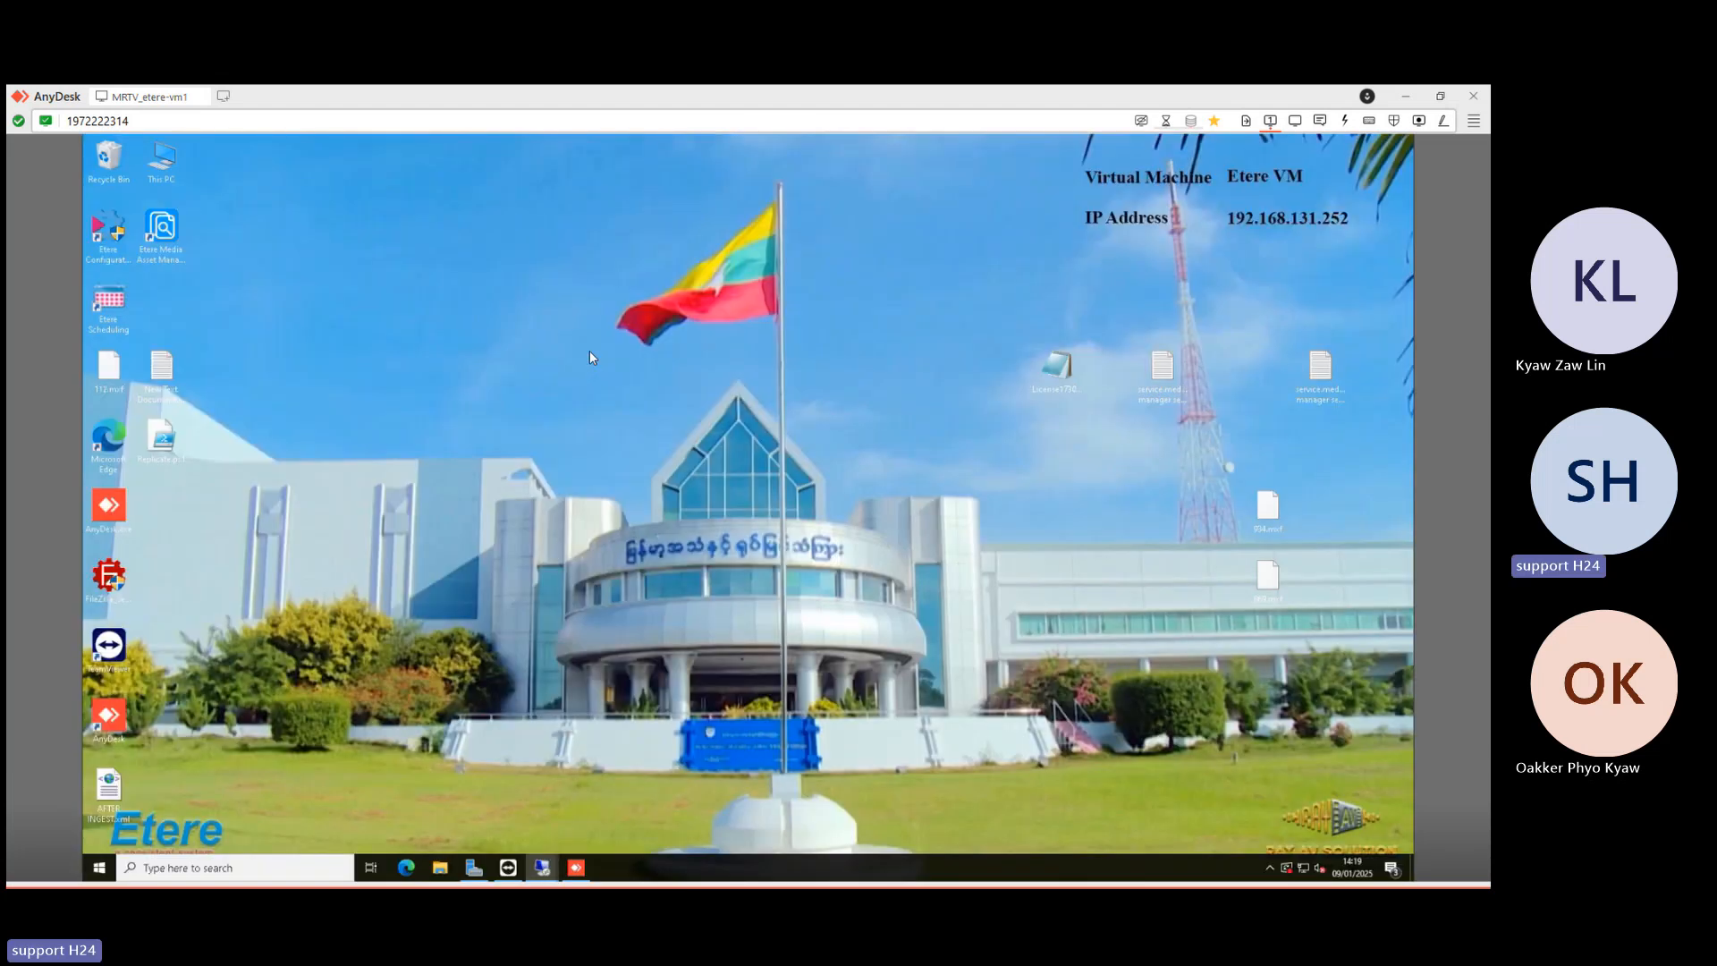
{"action": "mouse_move", "coordinate": [542, 867]}
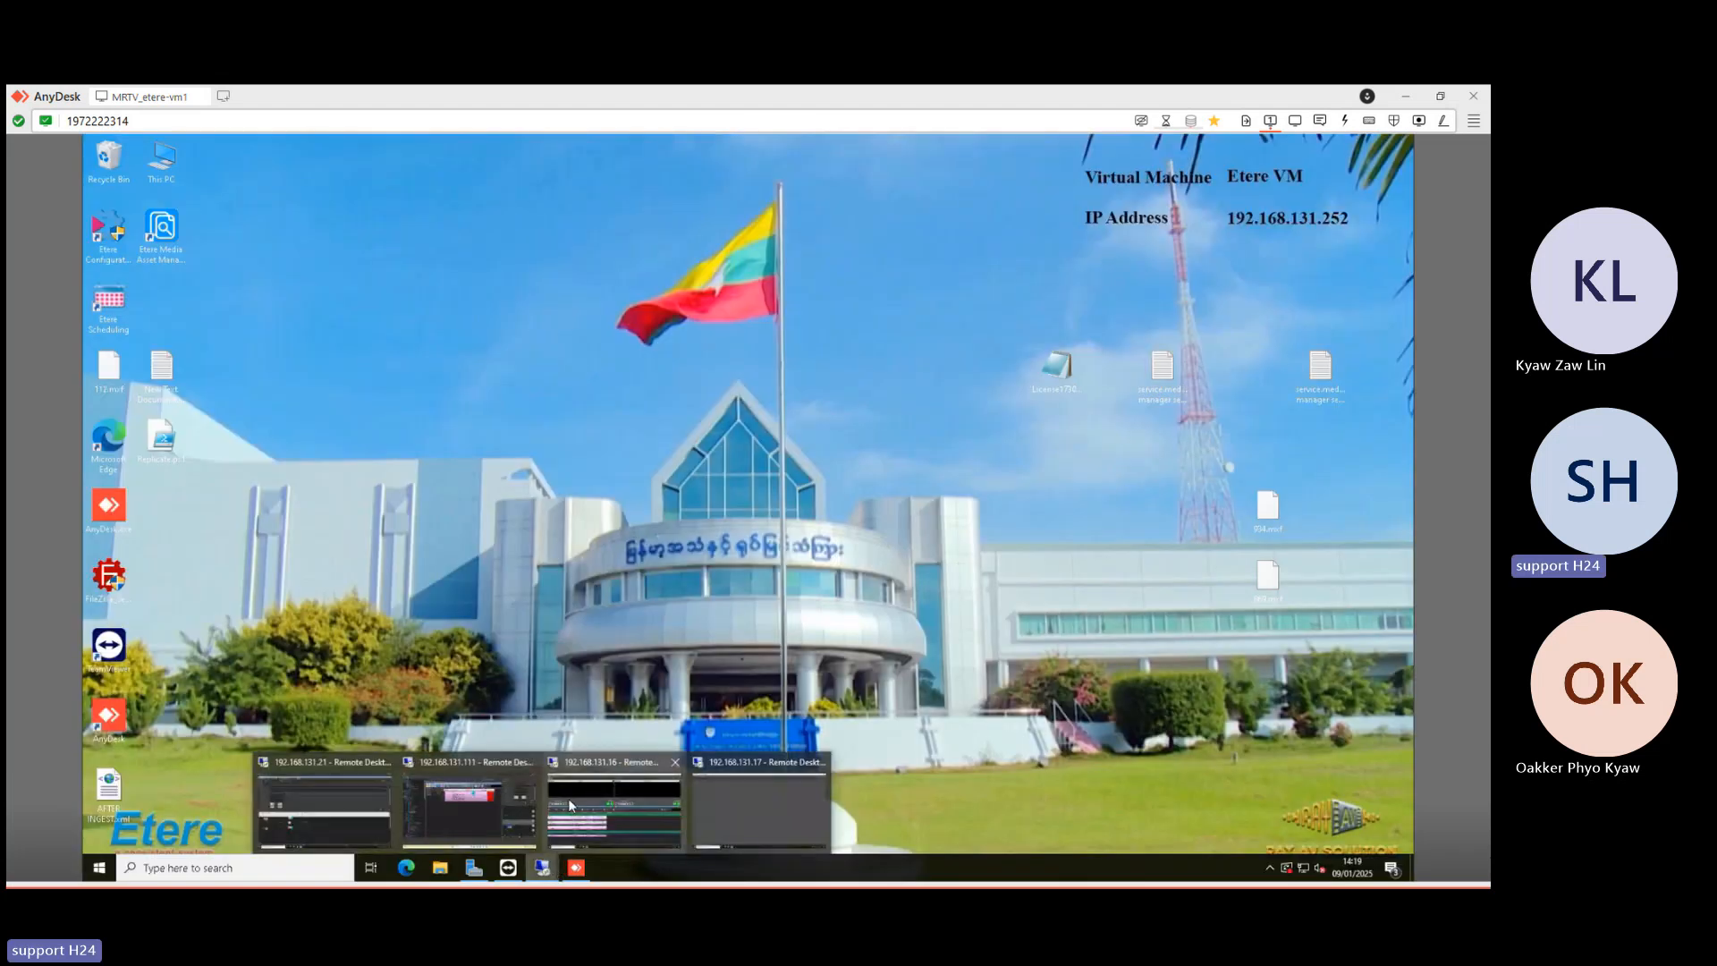
{"action": "left_click", "coordinate": [569, 802]}
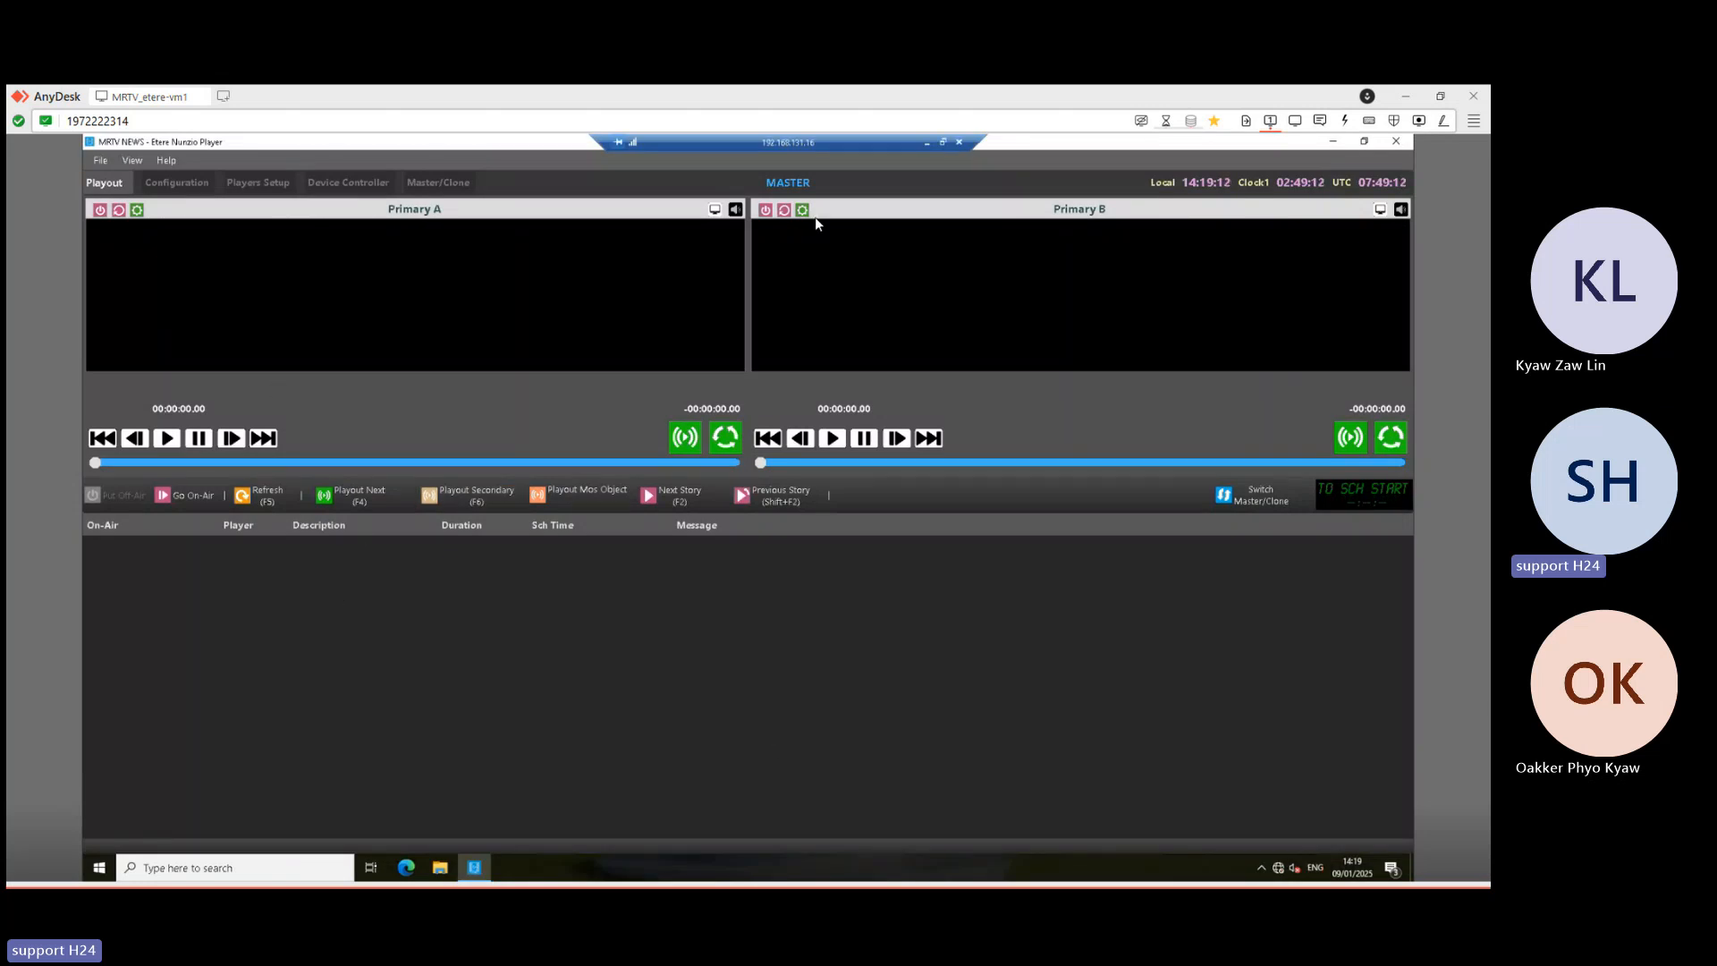
{"action": "left_click", "coordinate": [927, 143]}
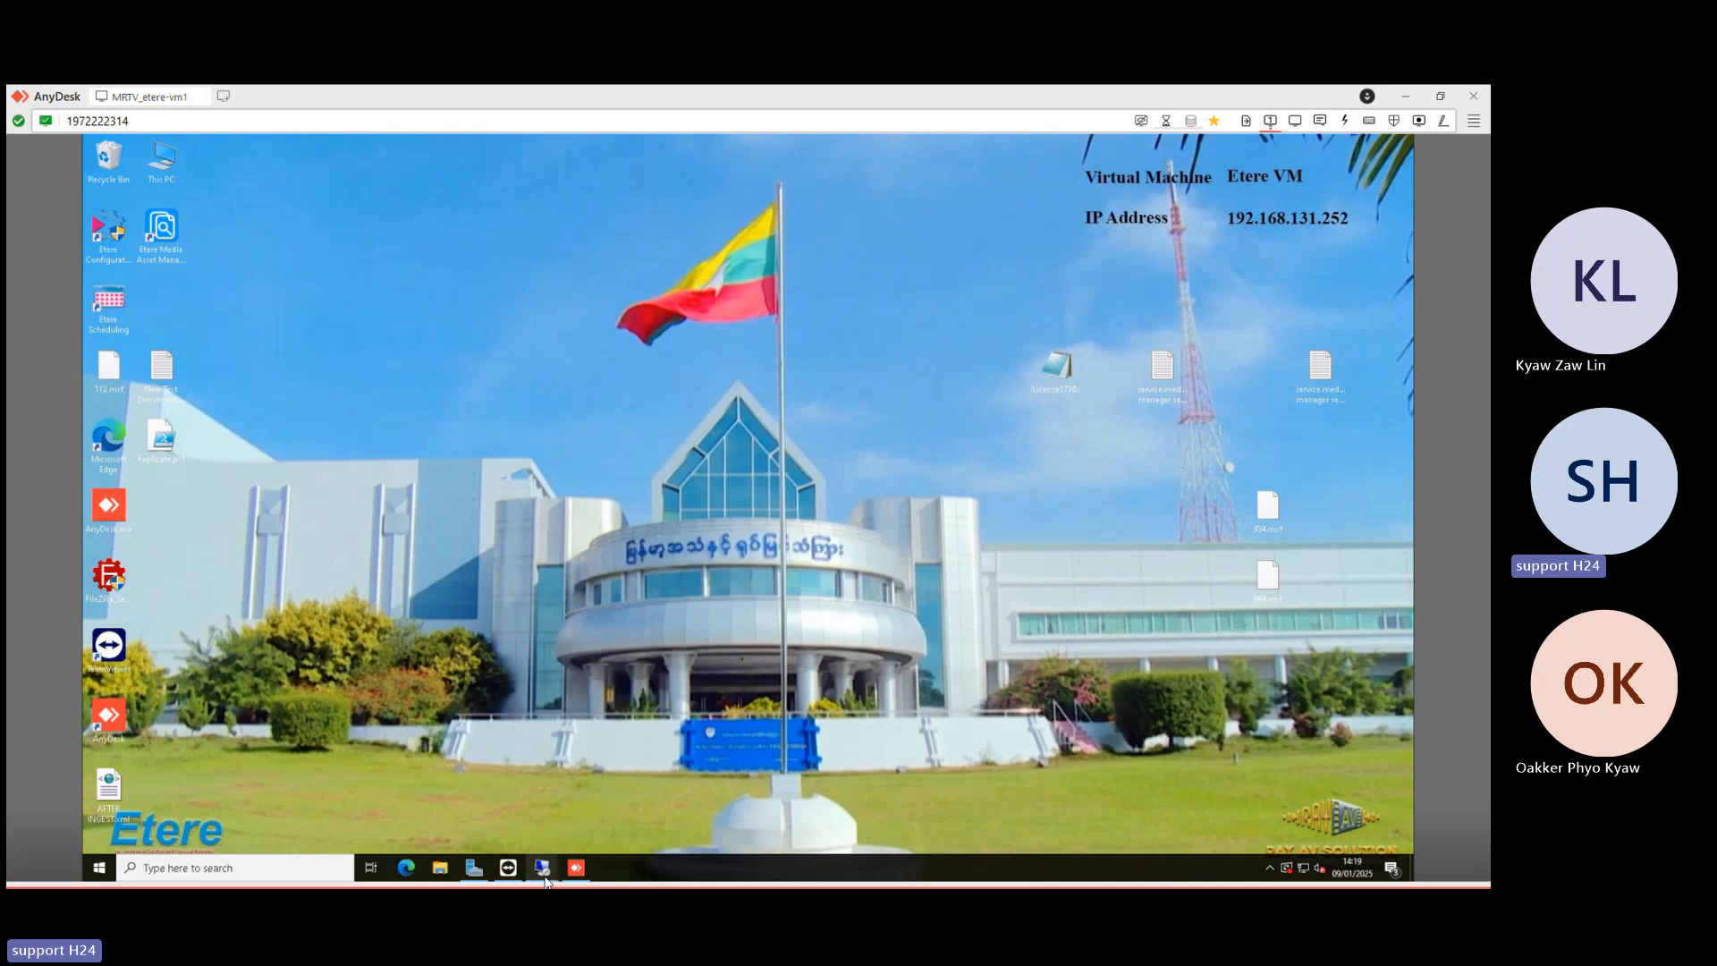
{"action": "mouse_move", "coordinate": [544, 880]}
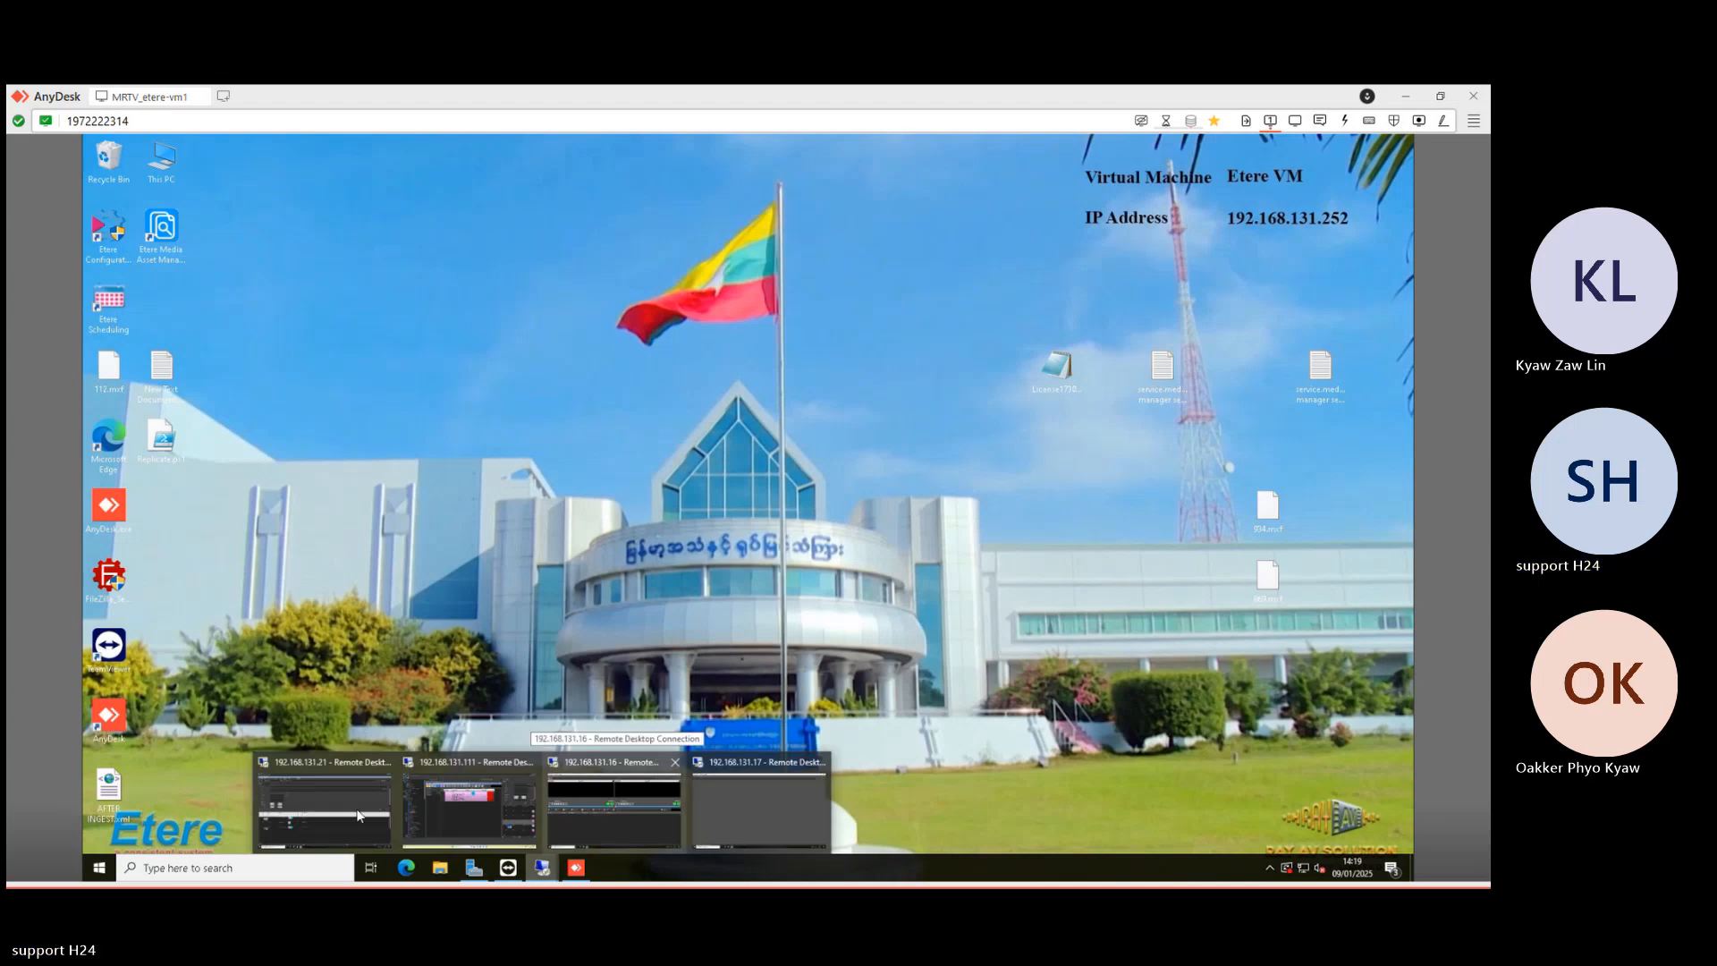
- Close the TESTFORME and TESTNEWSCH rundown tabs in Etere Nunzio
{"action": "left_click", "coordinate": [443, 801]}
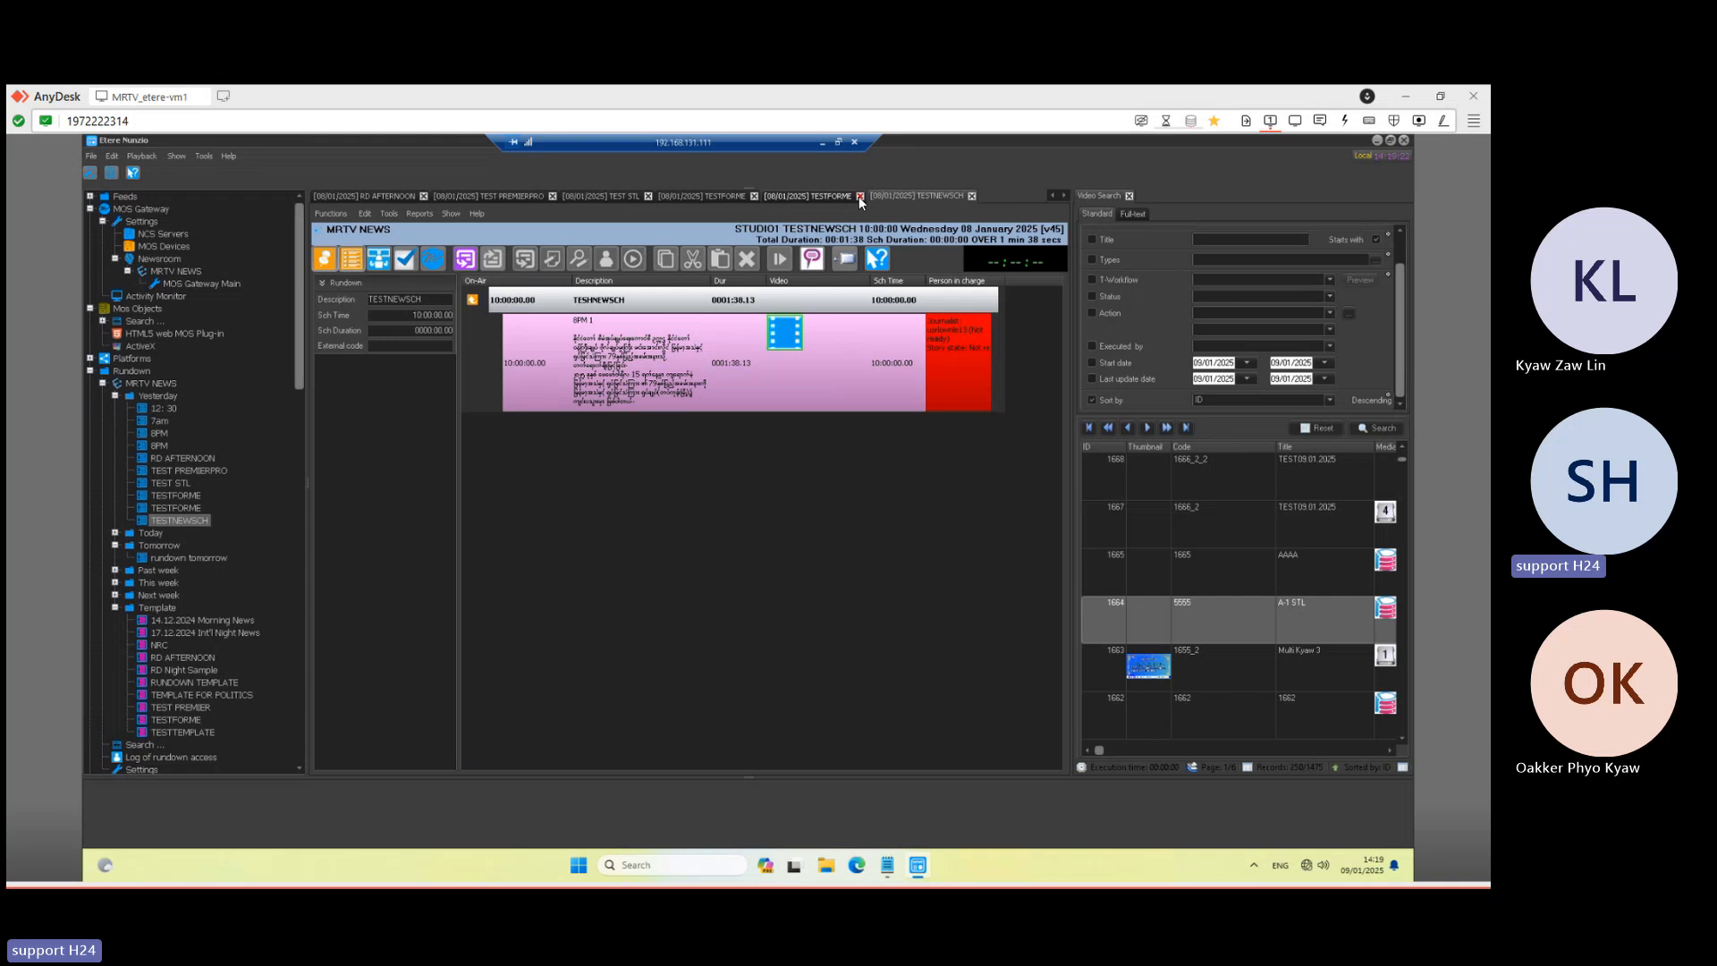
{"action": "left_click", "coordinate": [860, 196]}
{"action": "left_click", "coordinate": [865, 196]}
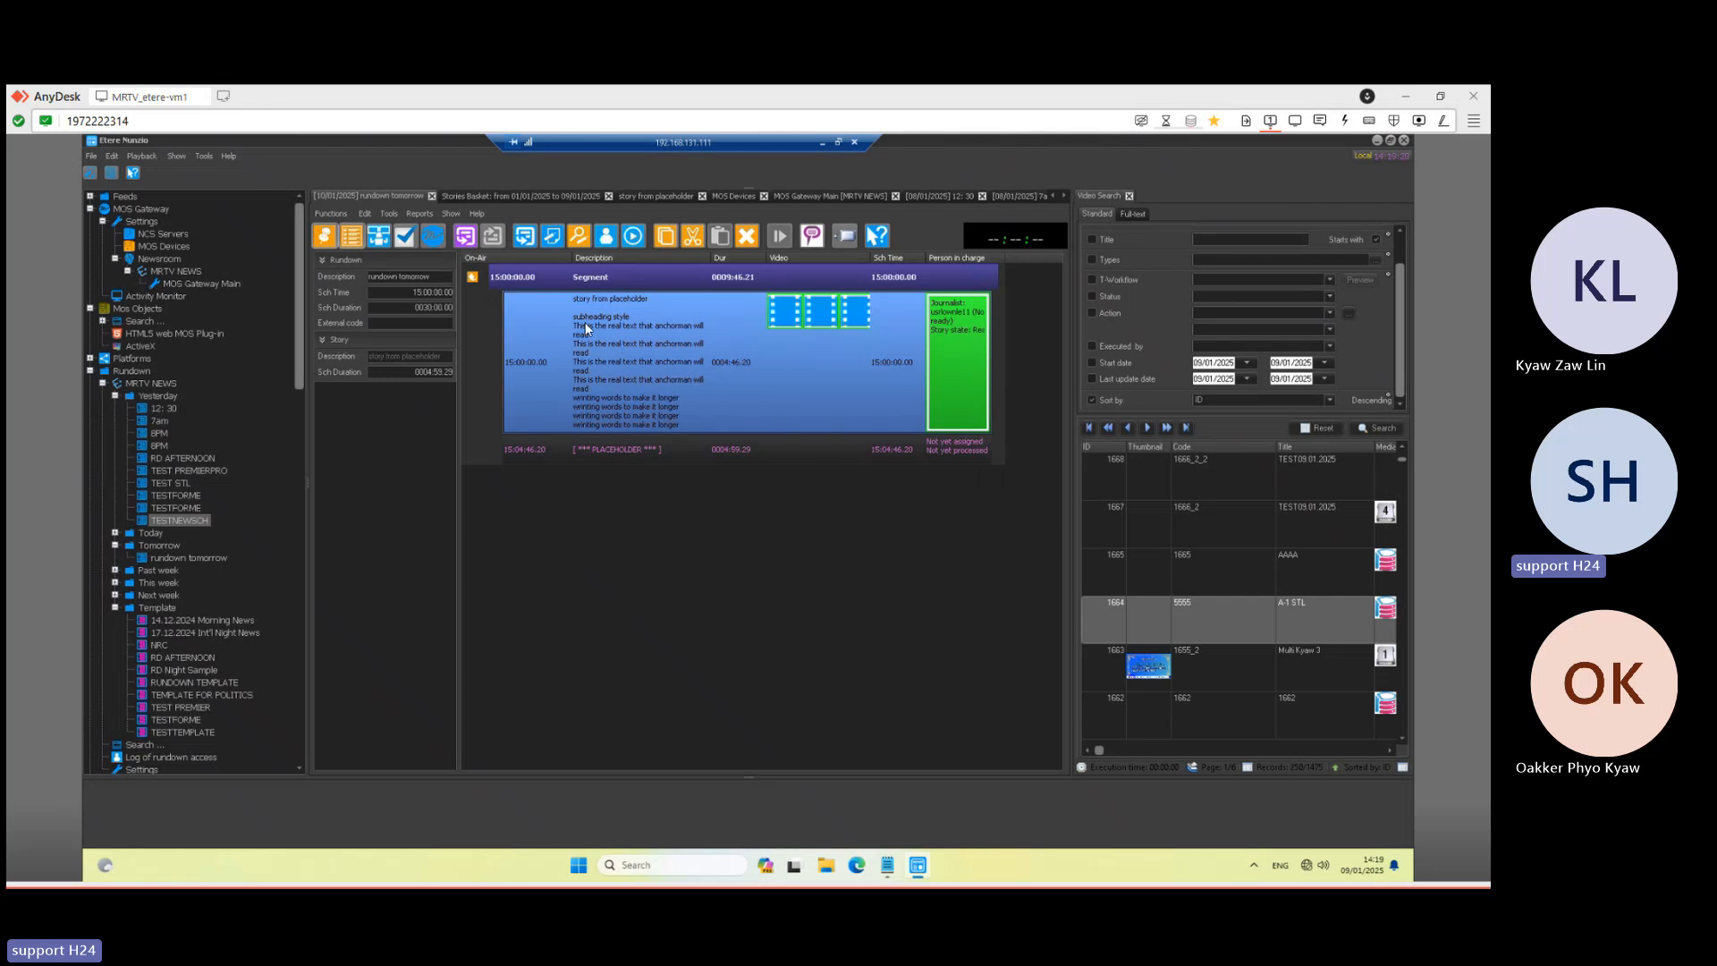
- Assign the tomorrow rundown to STUDIO1, activate MOS control, and minimize the session
{"action": "left_click", "coordinate": [386, 242]}
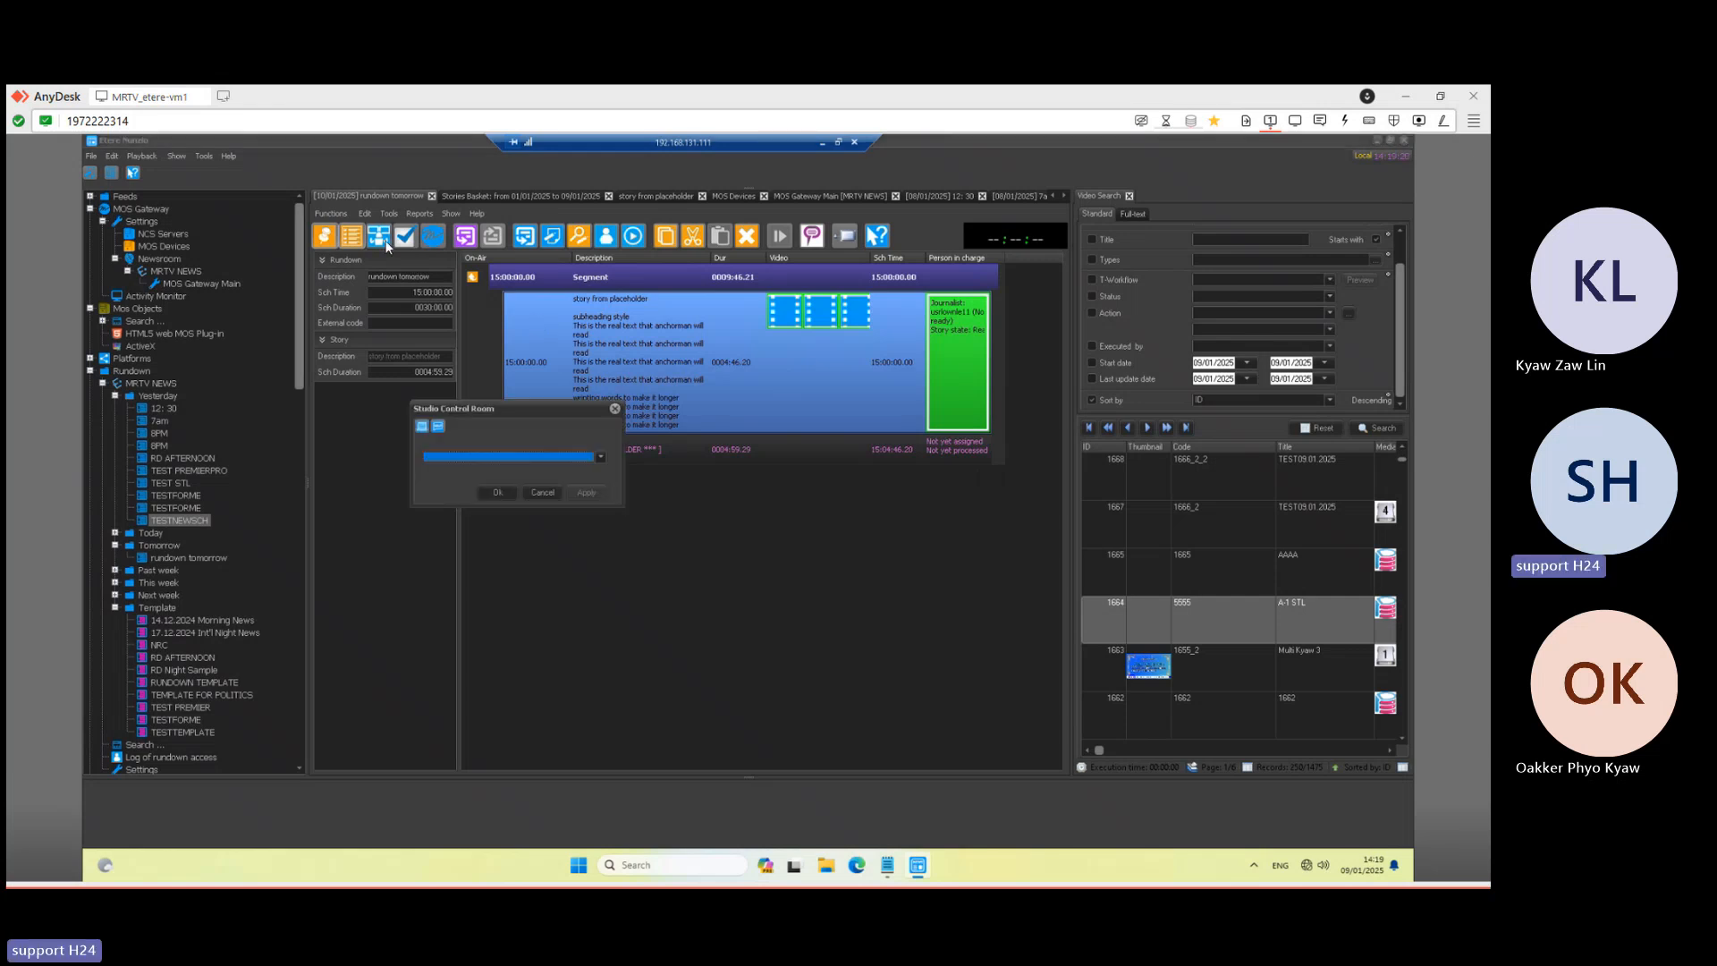
{"action": "left_click", "coordinate": [599, 460]}
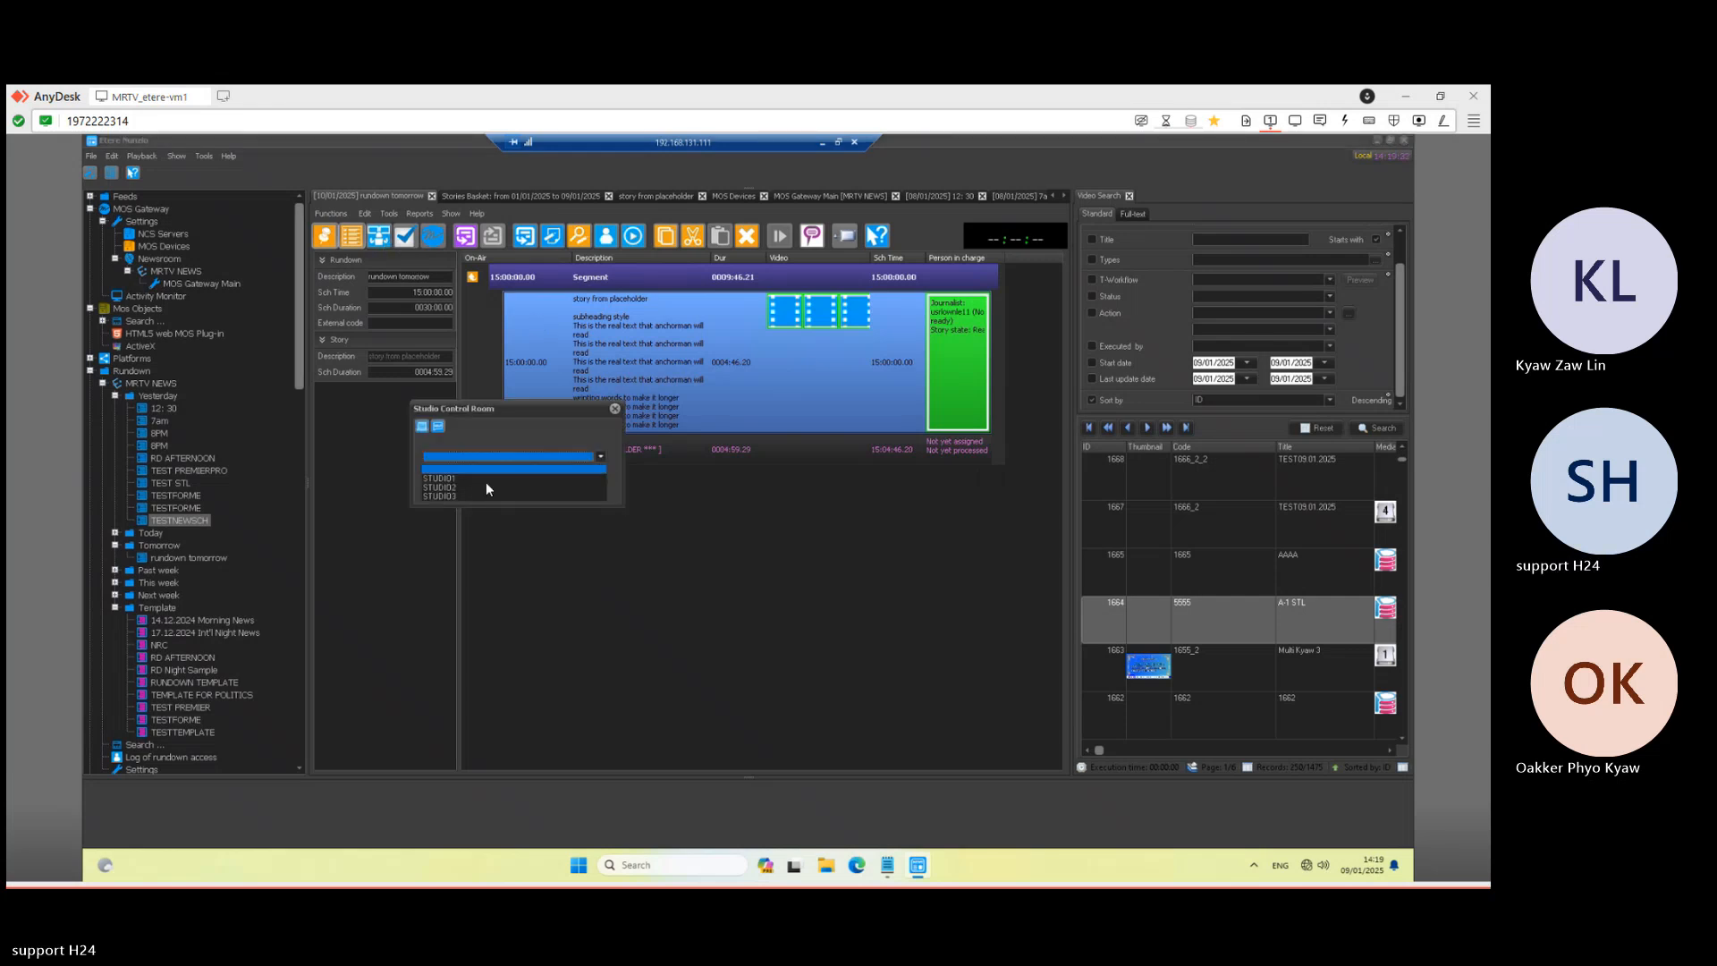
{"action": "left_click", "coordinate": [475, 481]}
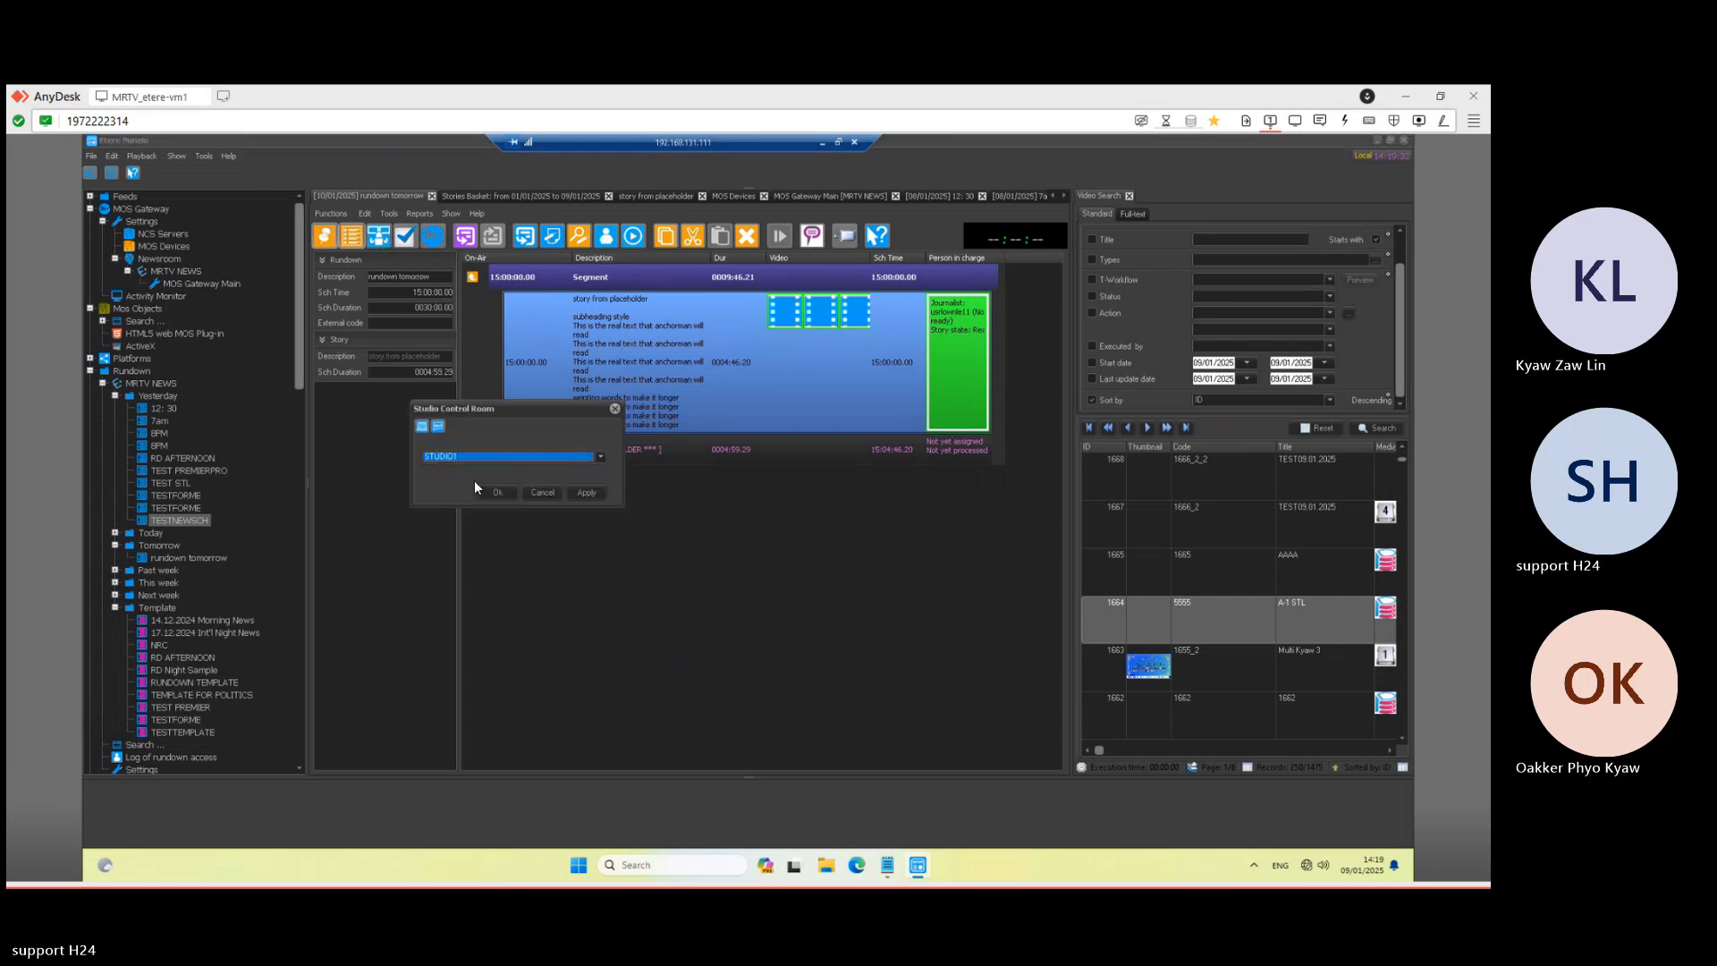
{"action": "left_click", "coordinate": [585, 492]}
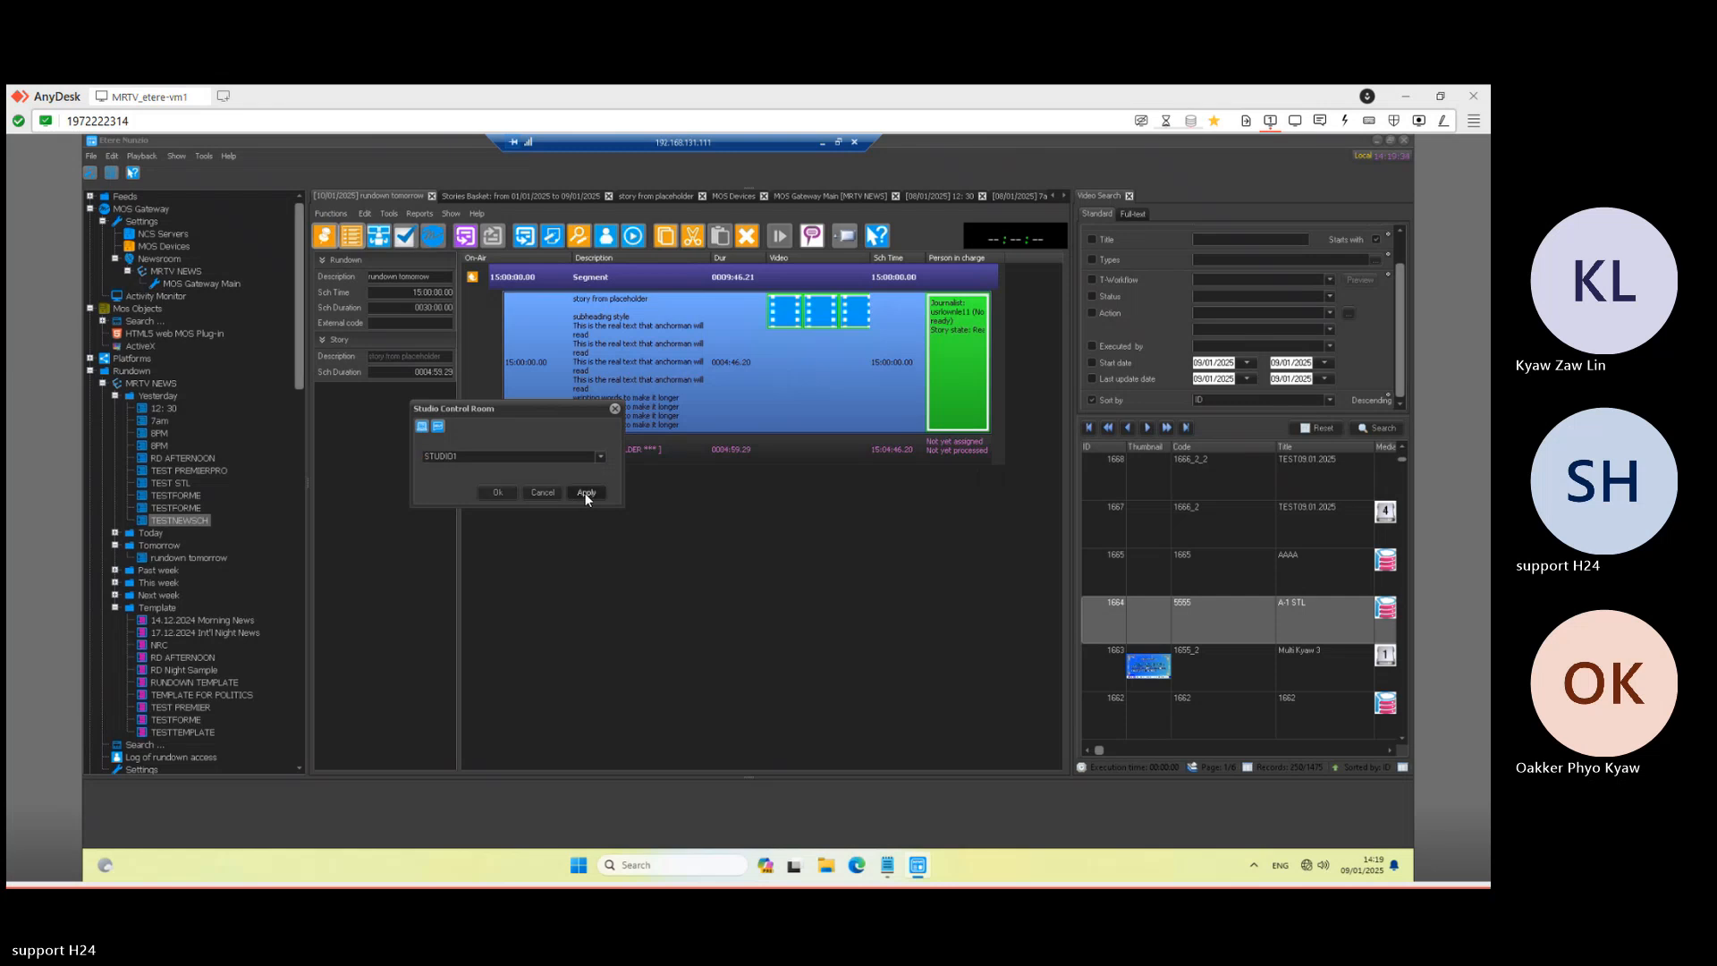
{"action": "left_click", "coordinate": [501, 497]}
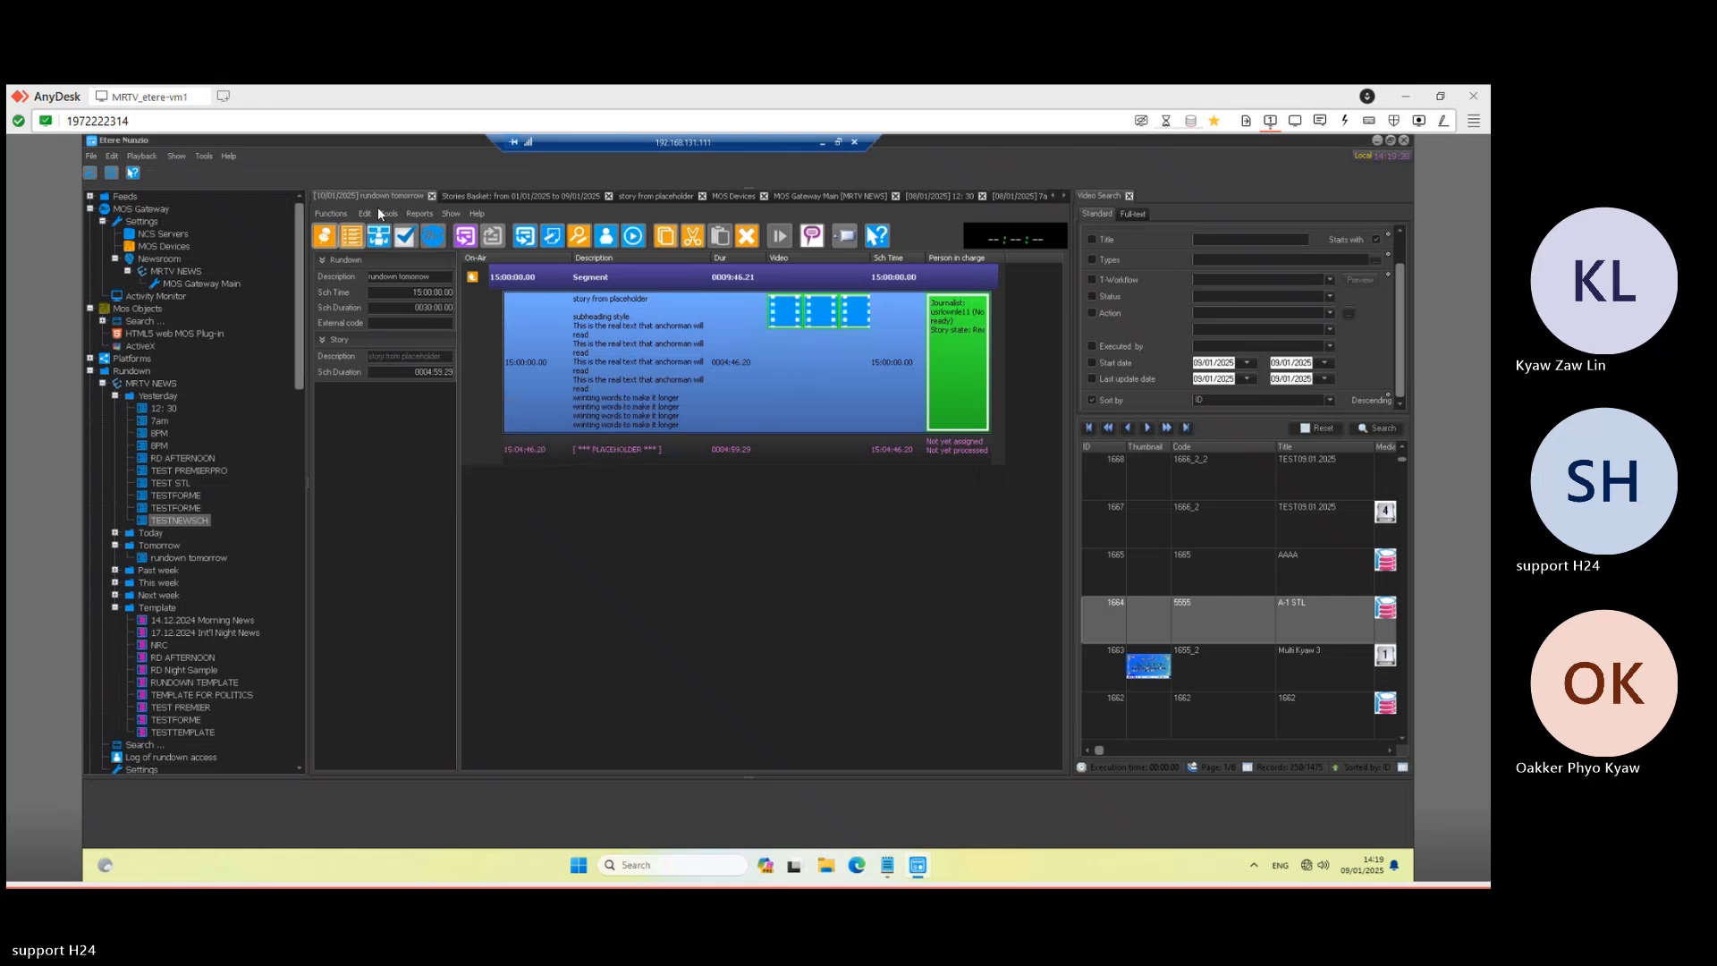
{"action": "left_click", "coordinate": [432, 237]}
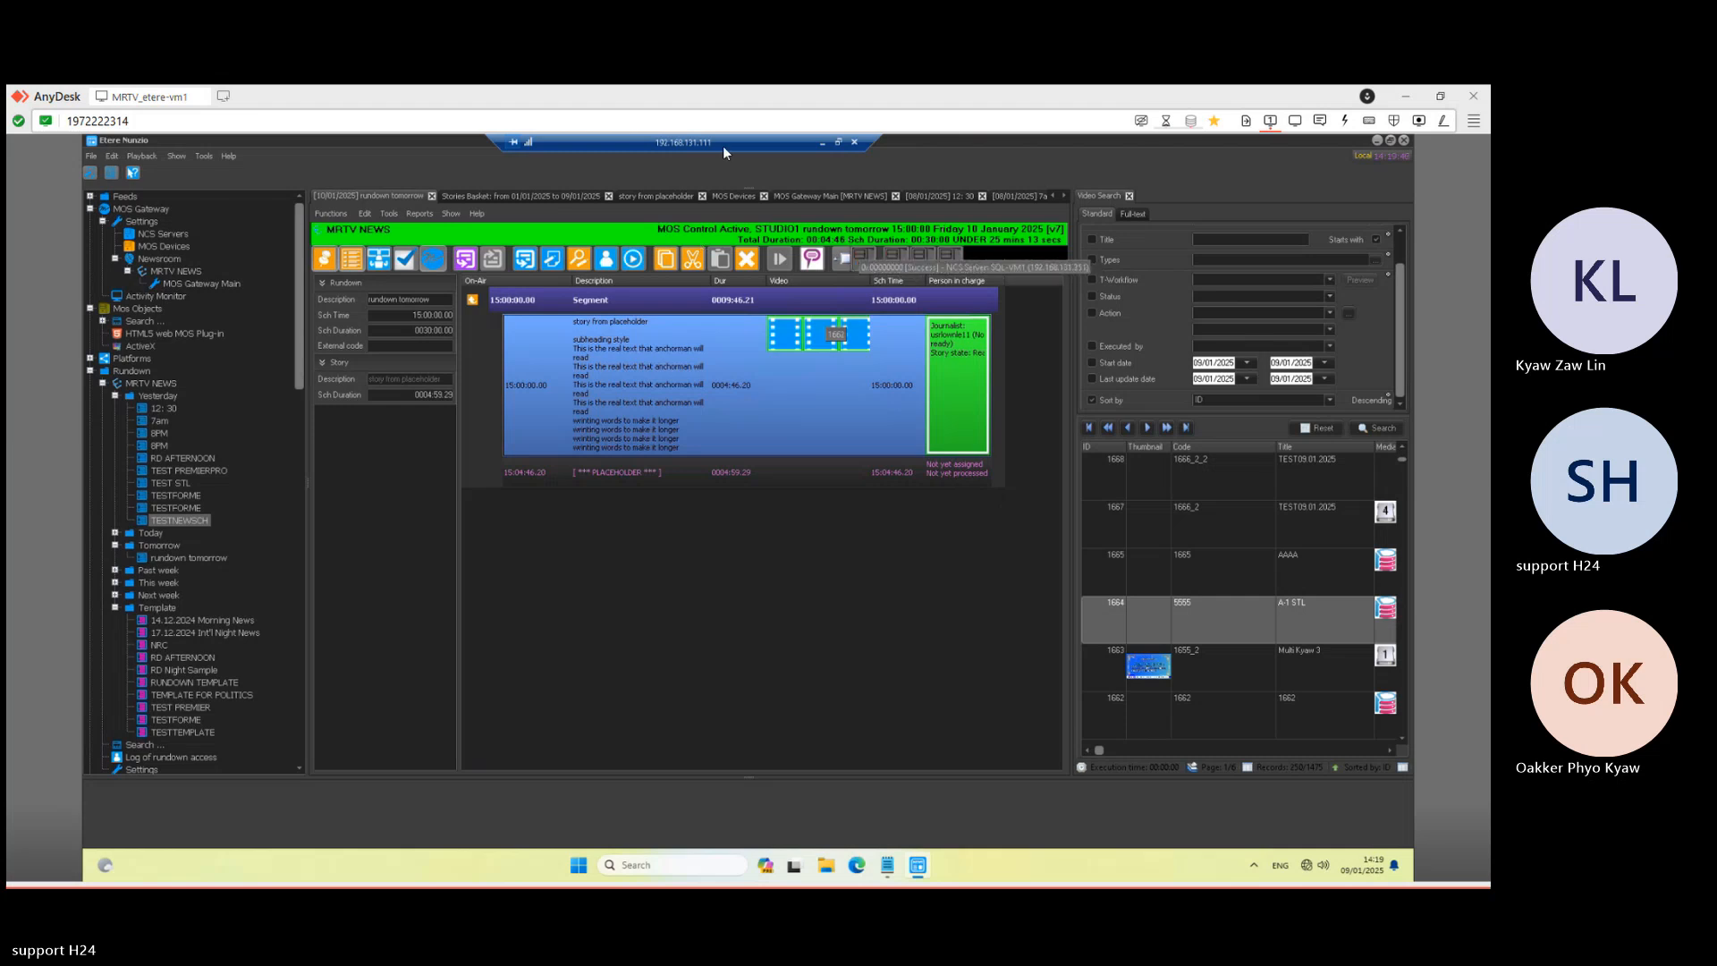
{"action": "left_click", "coordinate": [823, 140]}
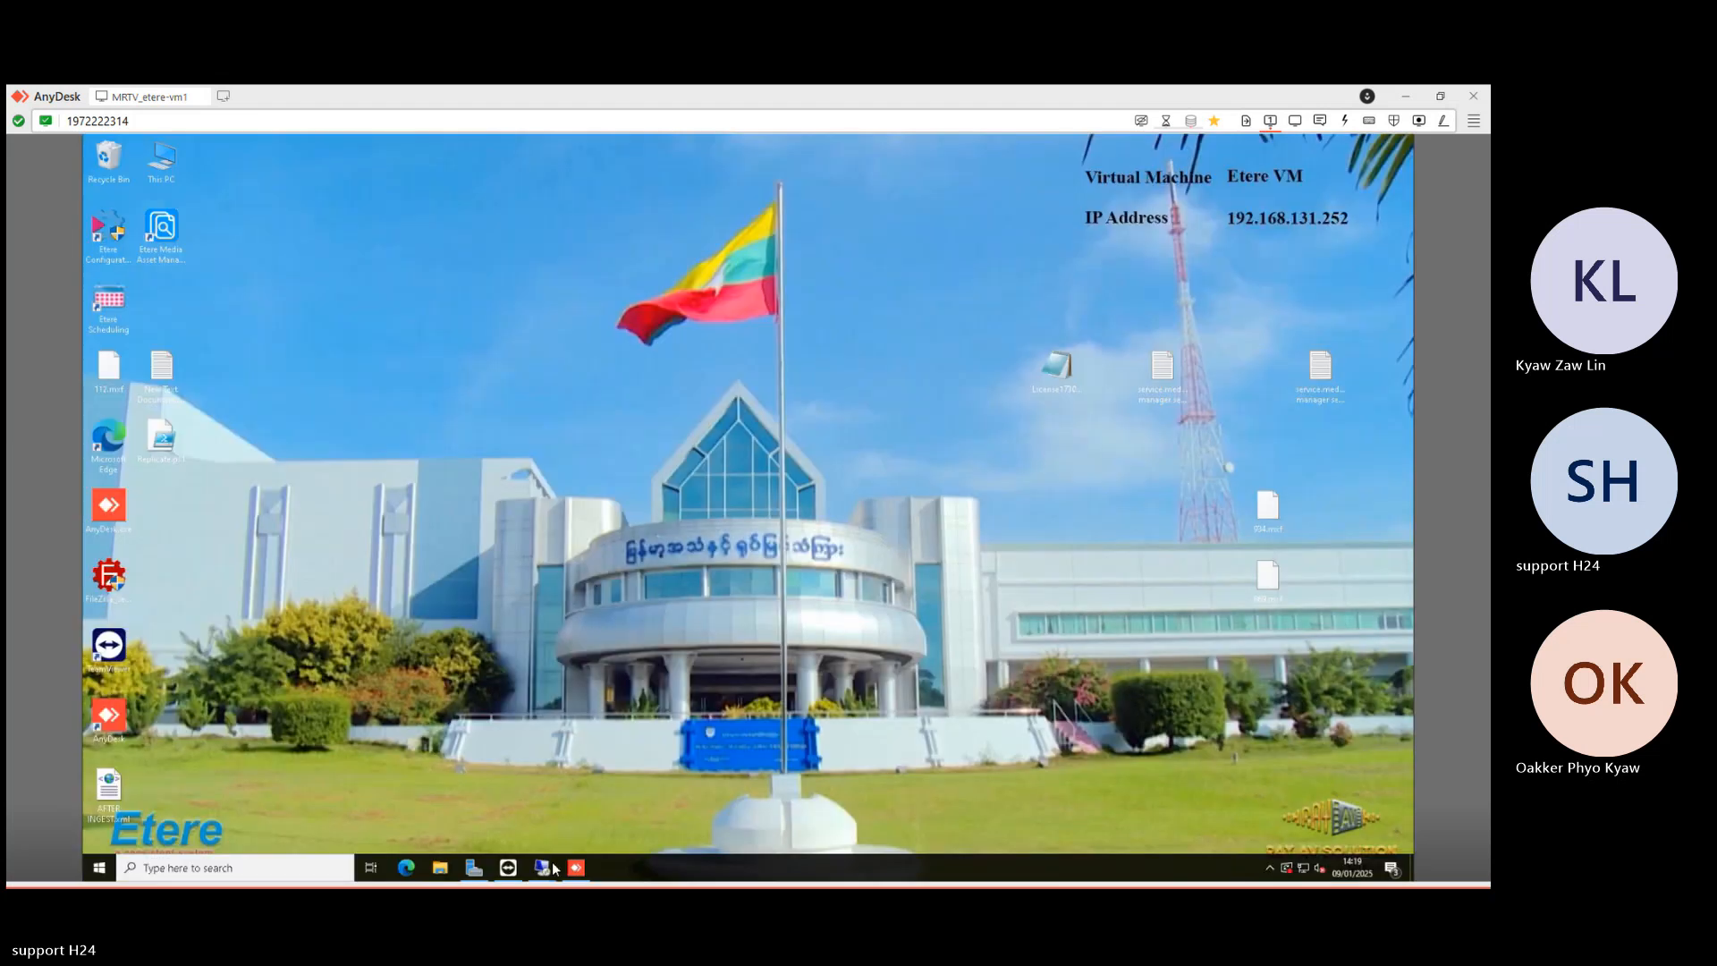
- Check the empty MRTV NEWS playout list in Nunzio Player on 192.168.131.16
{"action": "mouse_move", "coordinate": [547, 874]}
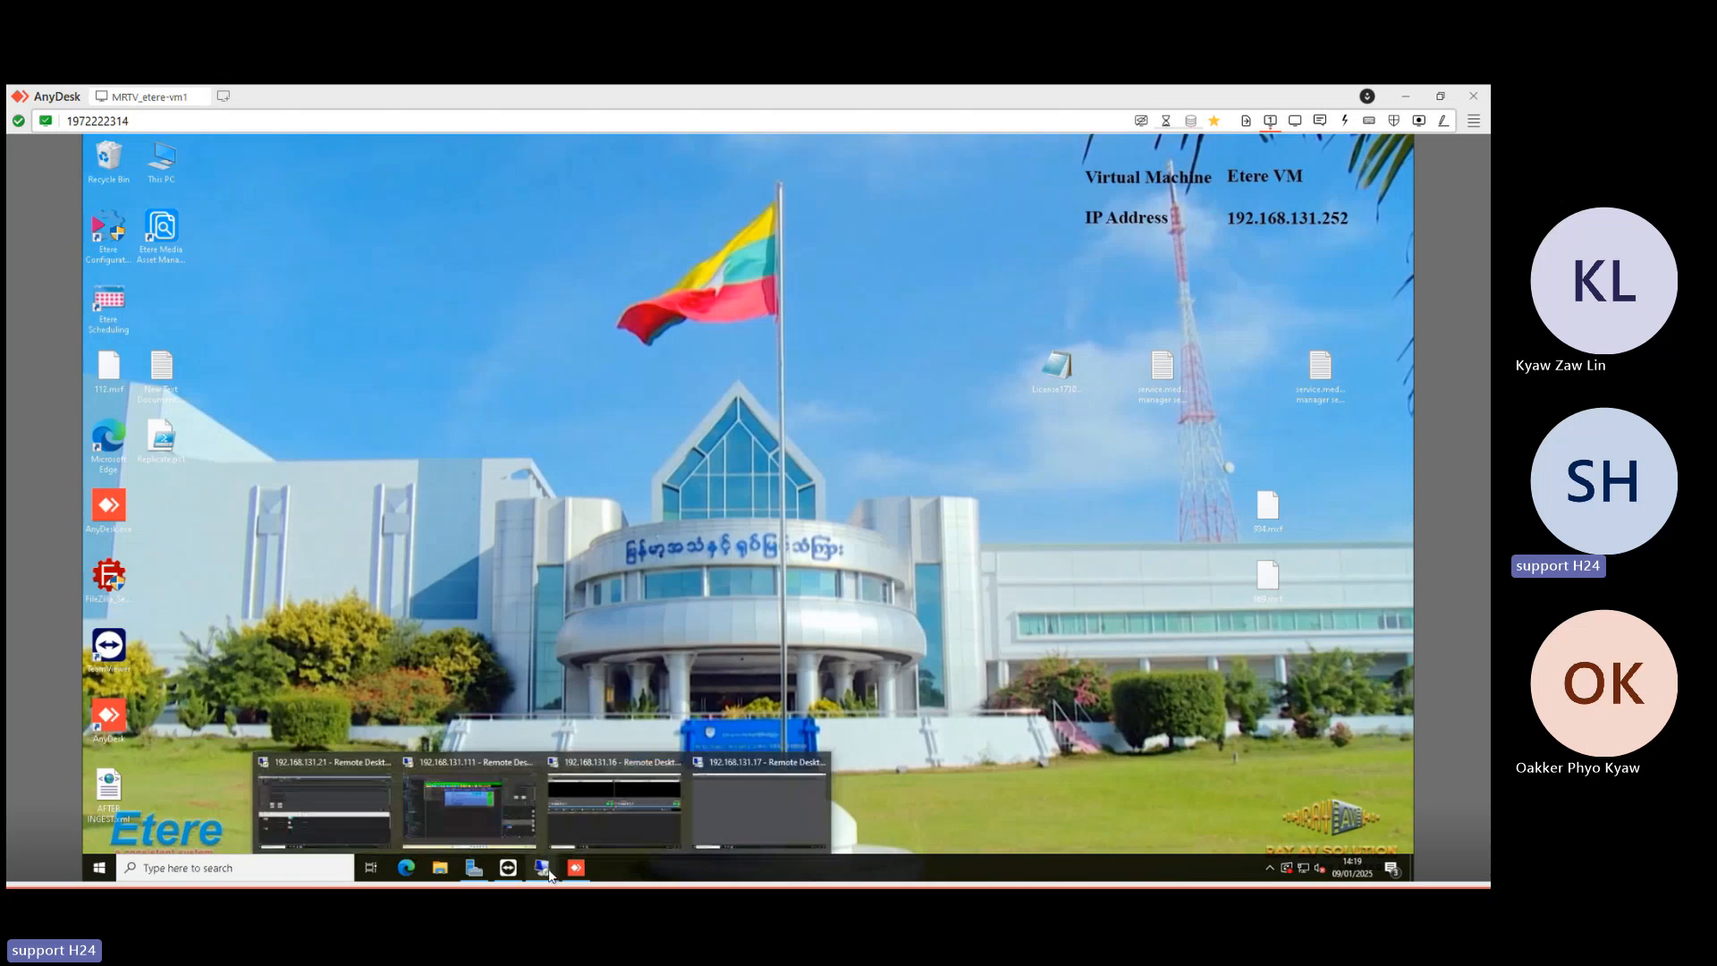
{"action": "left_click", "coordinate": [596, 803]}
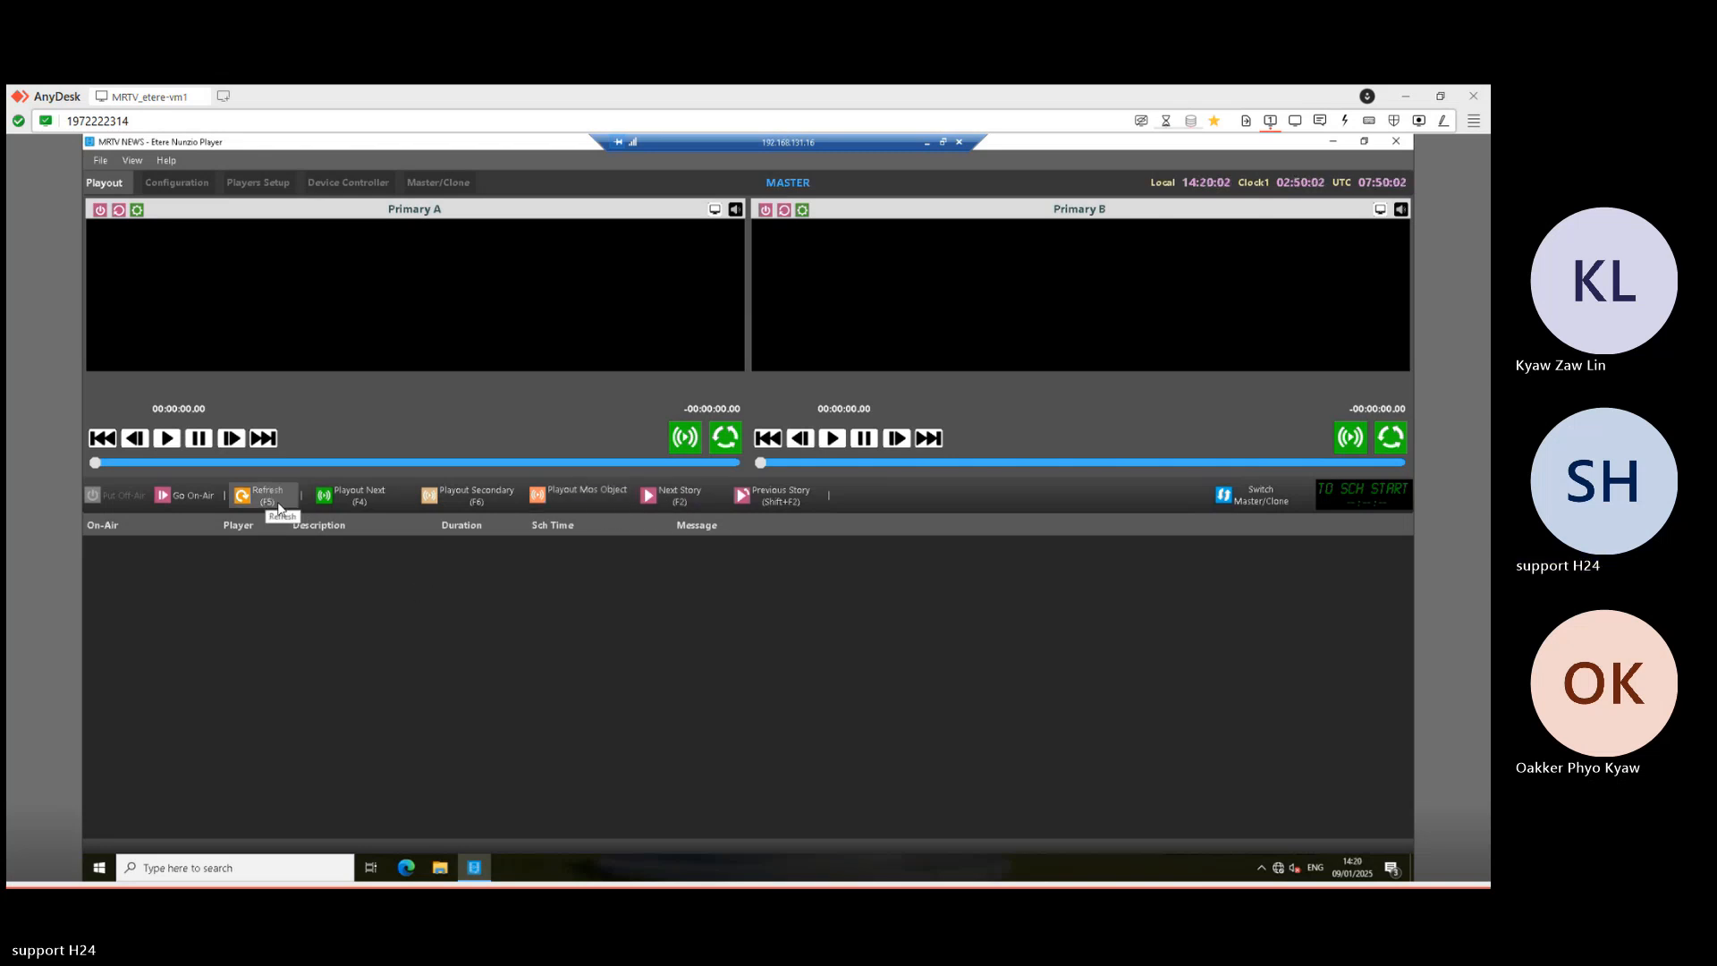
{"action": "left_click", "coordinate": [928, 142]}
- Toggle the NCS server connection status in Etere Nunzio at 192.168.131.111
{"action": "mouse_move", "coordinate": [542, 866]}
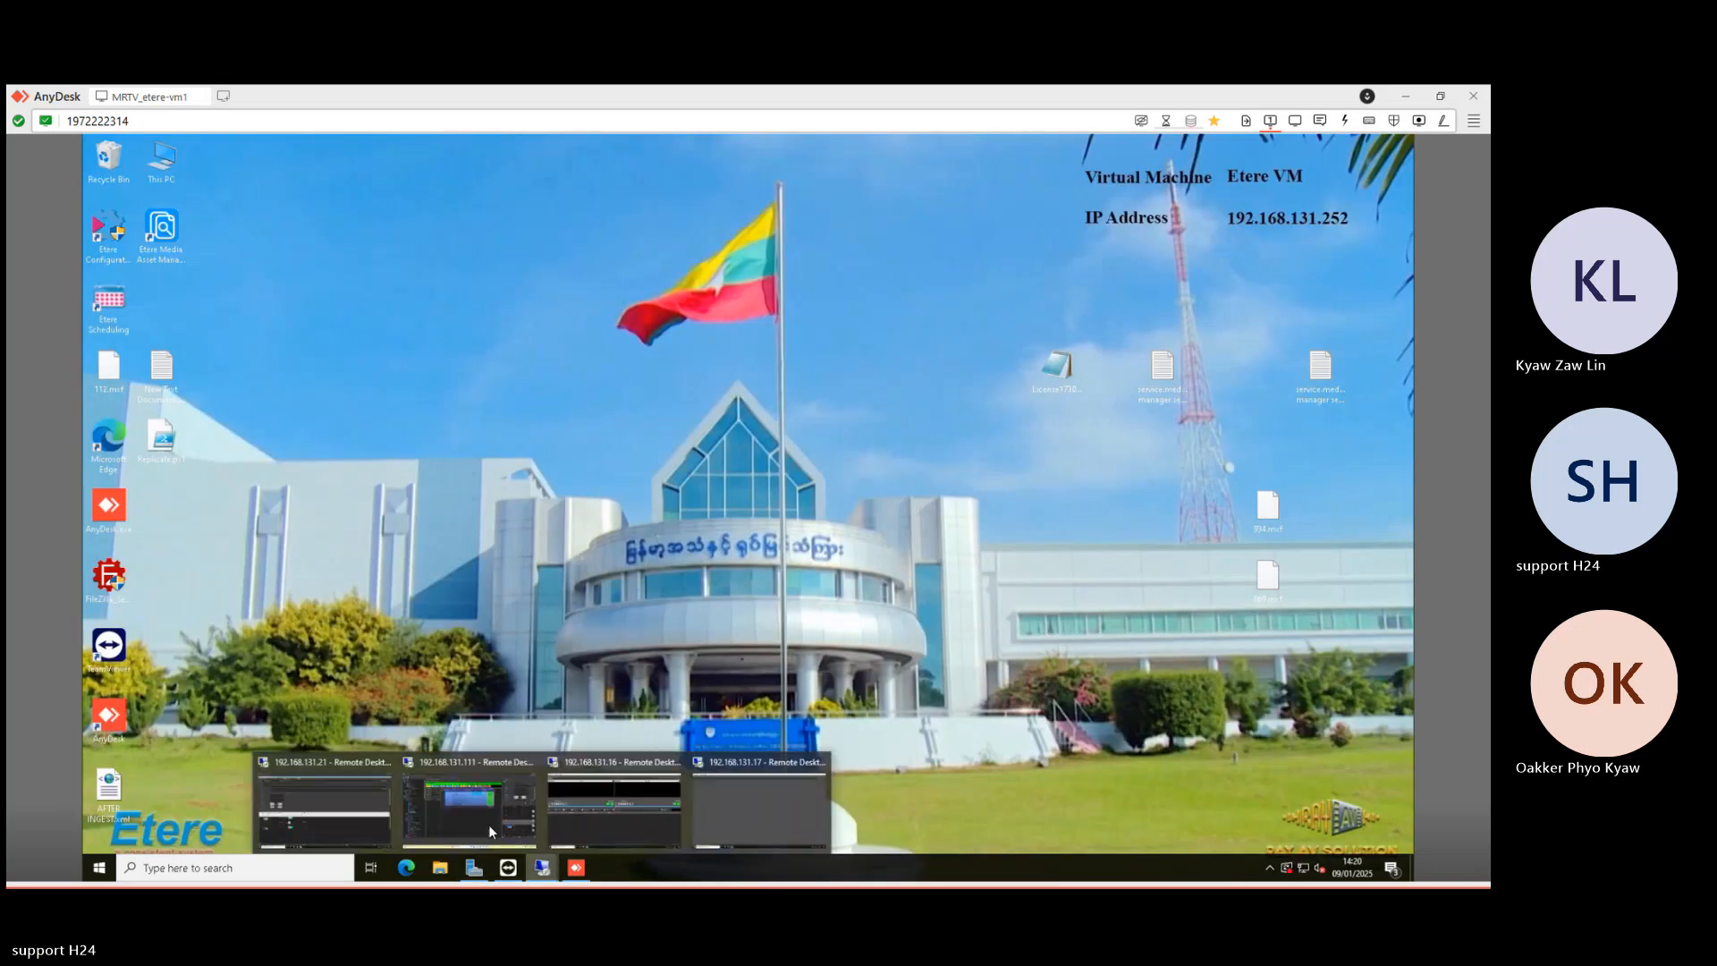
{"action": "left_click", "coordinate": [480, 812]}
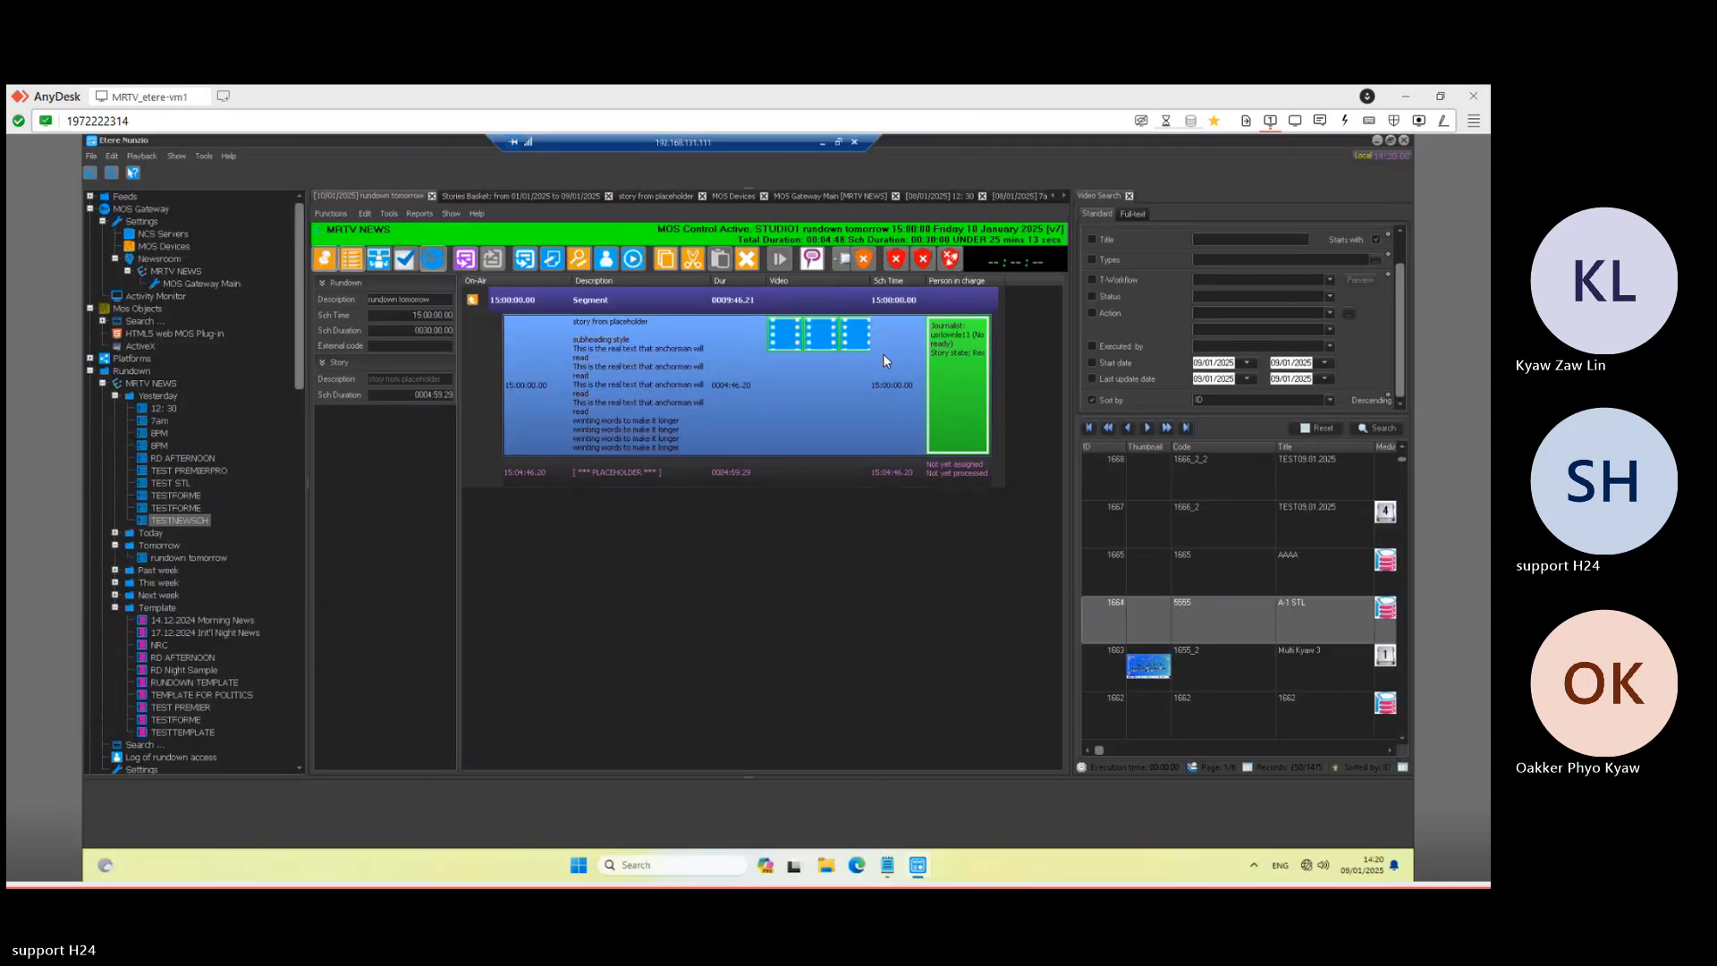
{"action": "left_click", "coordinate": [864, 260]}
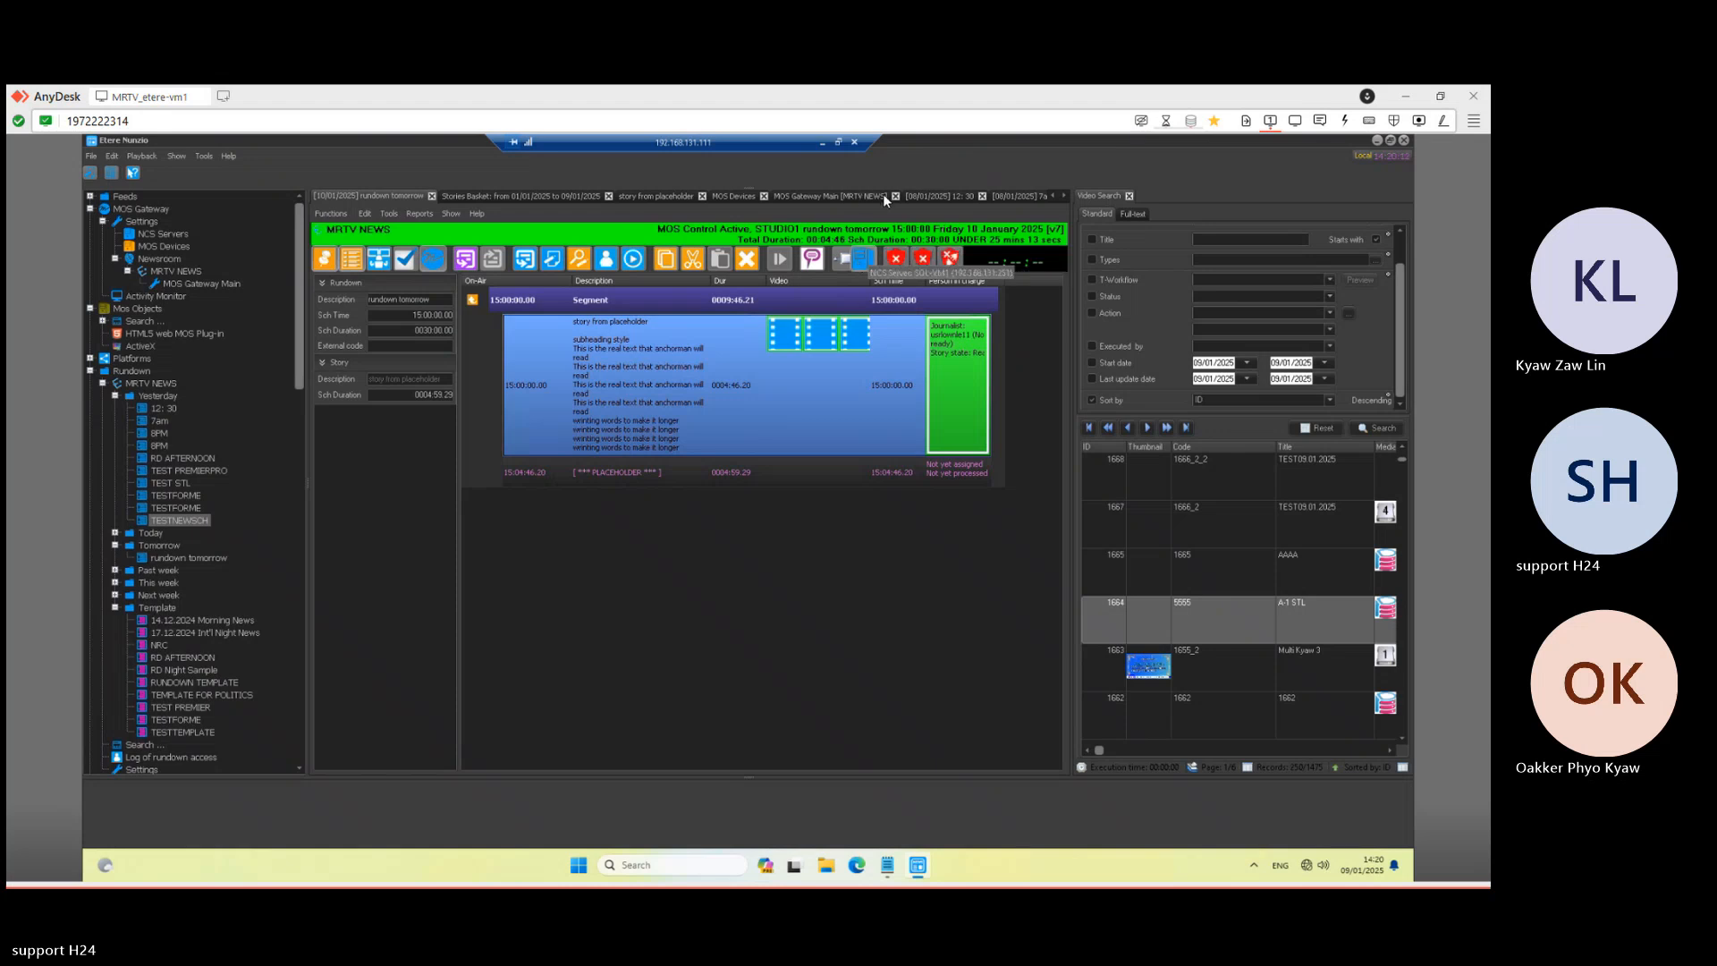
{"action": "left_click", "coordinate": [817, 143]}
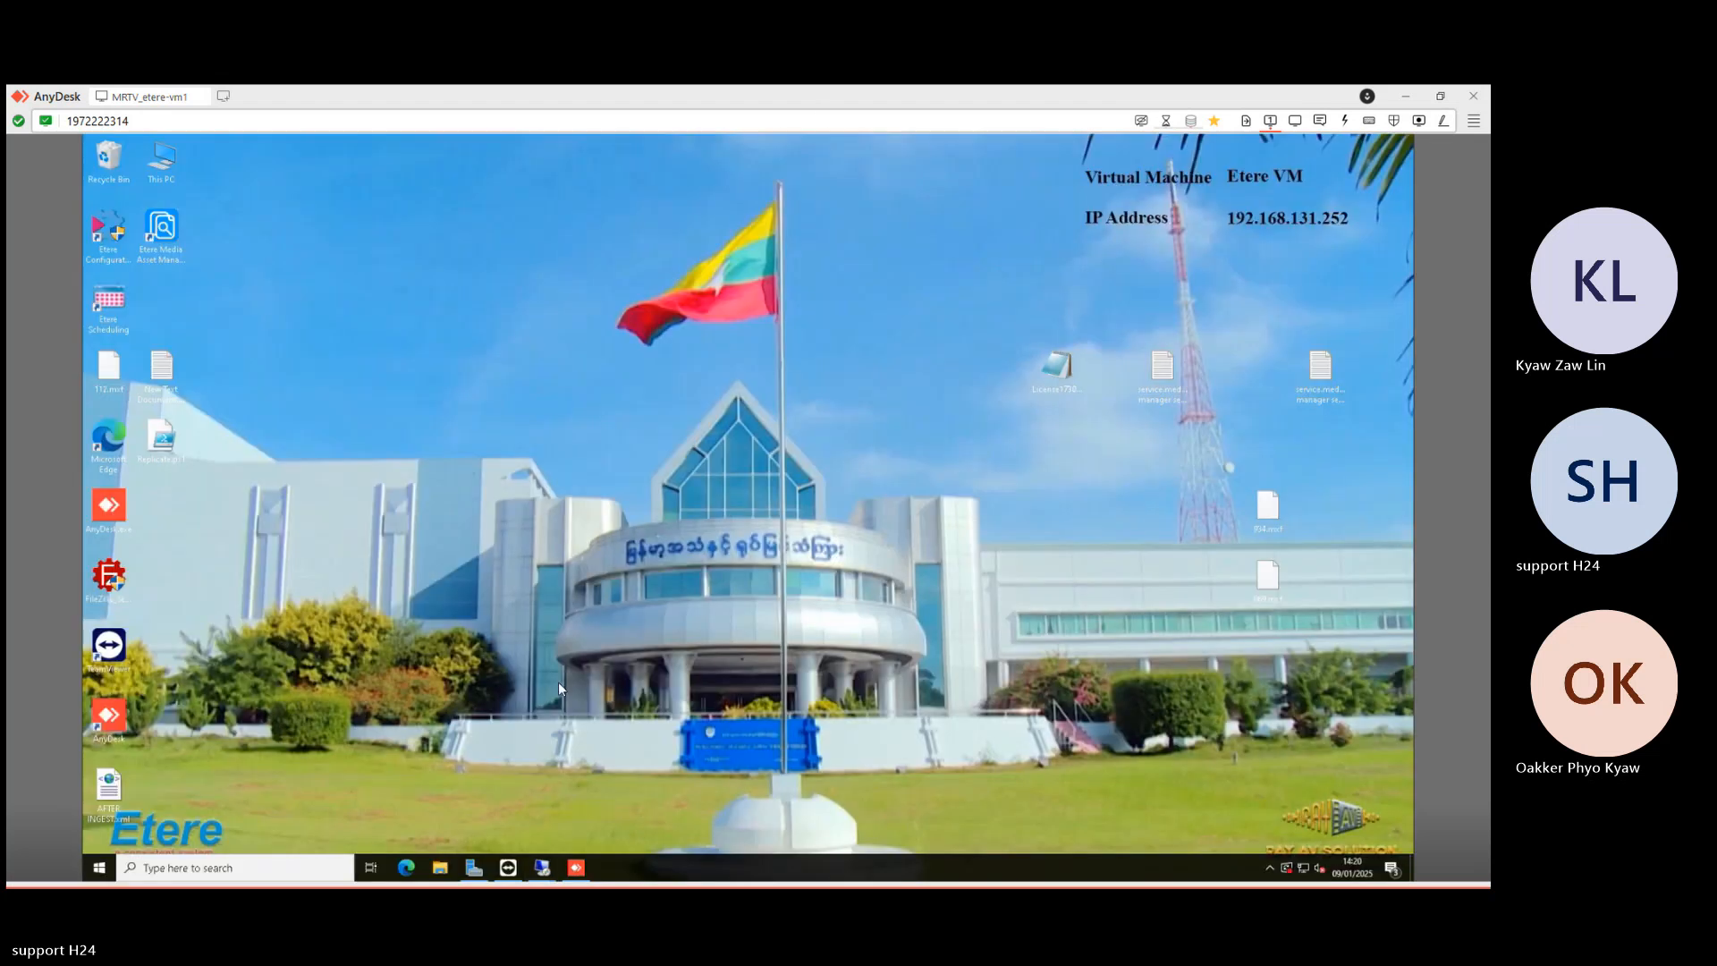
- Recheck Nunzio Player's playout list, still empty after refresh, and minimize it
{"action": "mouse_move", "coordinate": [545, 866]}
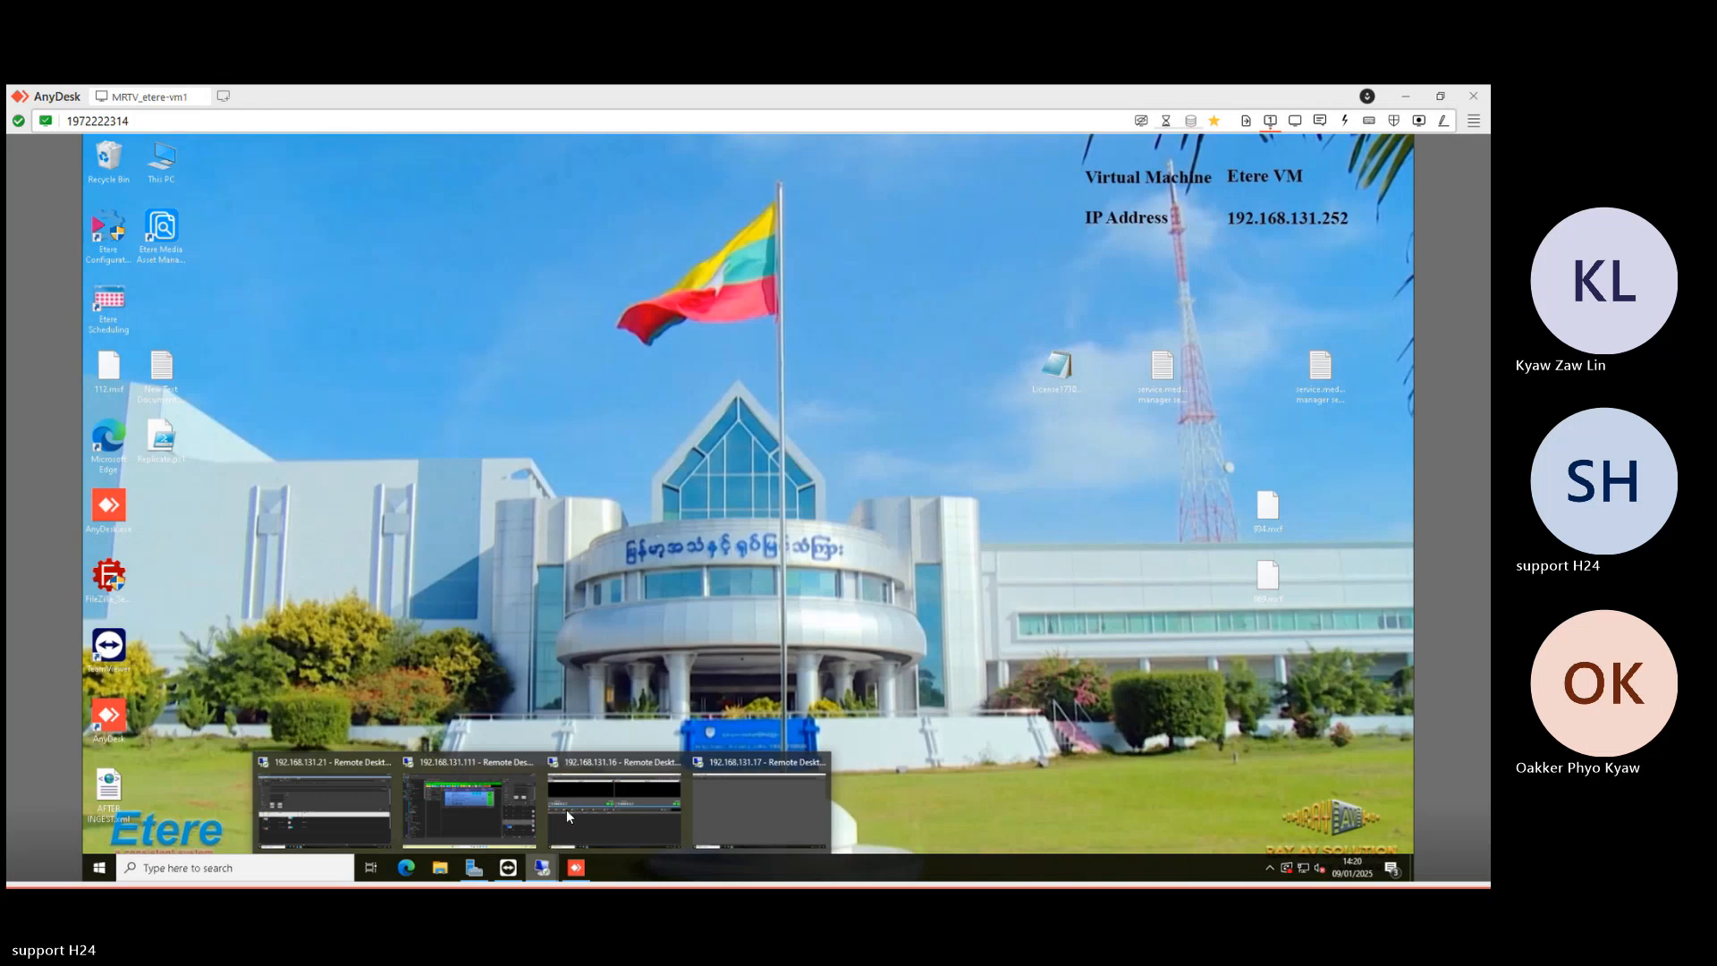
{"action": "left_click", "coordinate": [566, 808]}
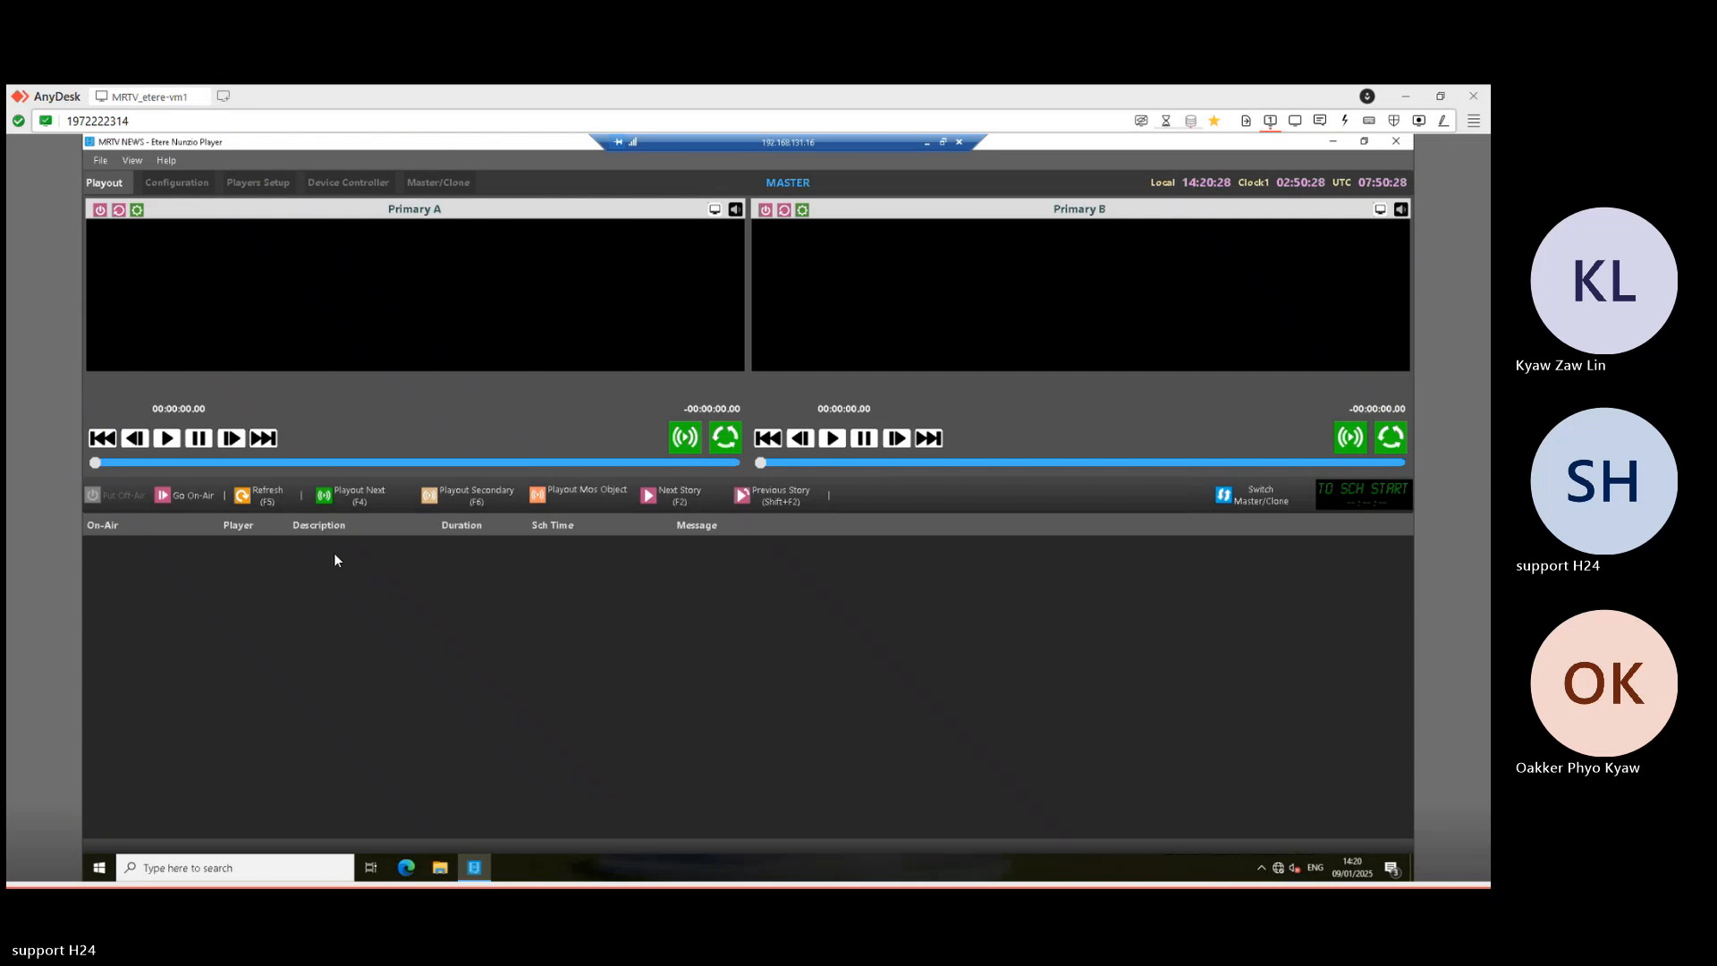
{"action": "left_click", "coordinate": [928, 141]}
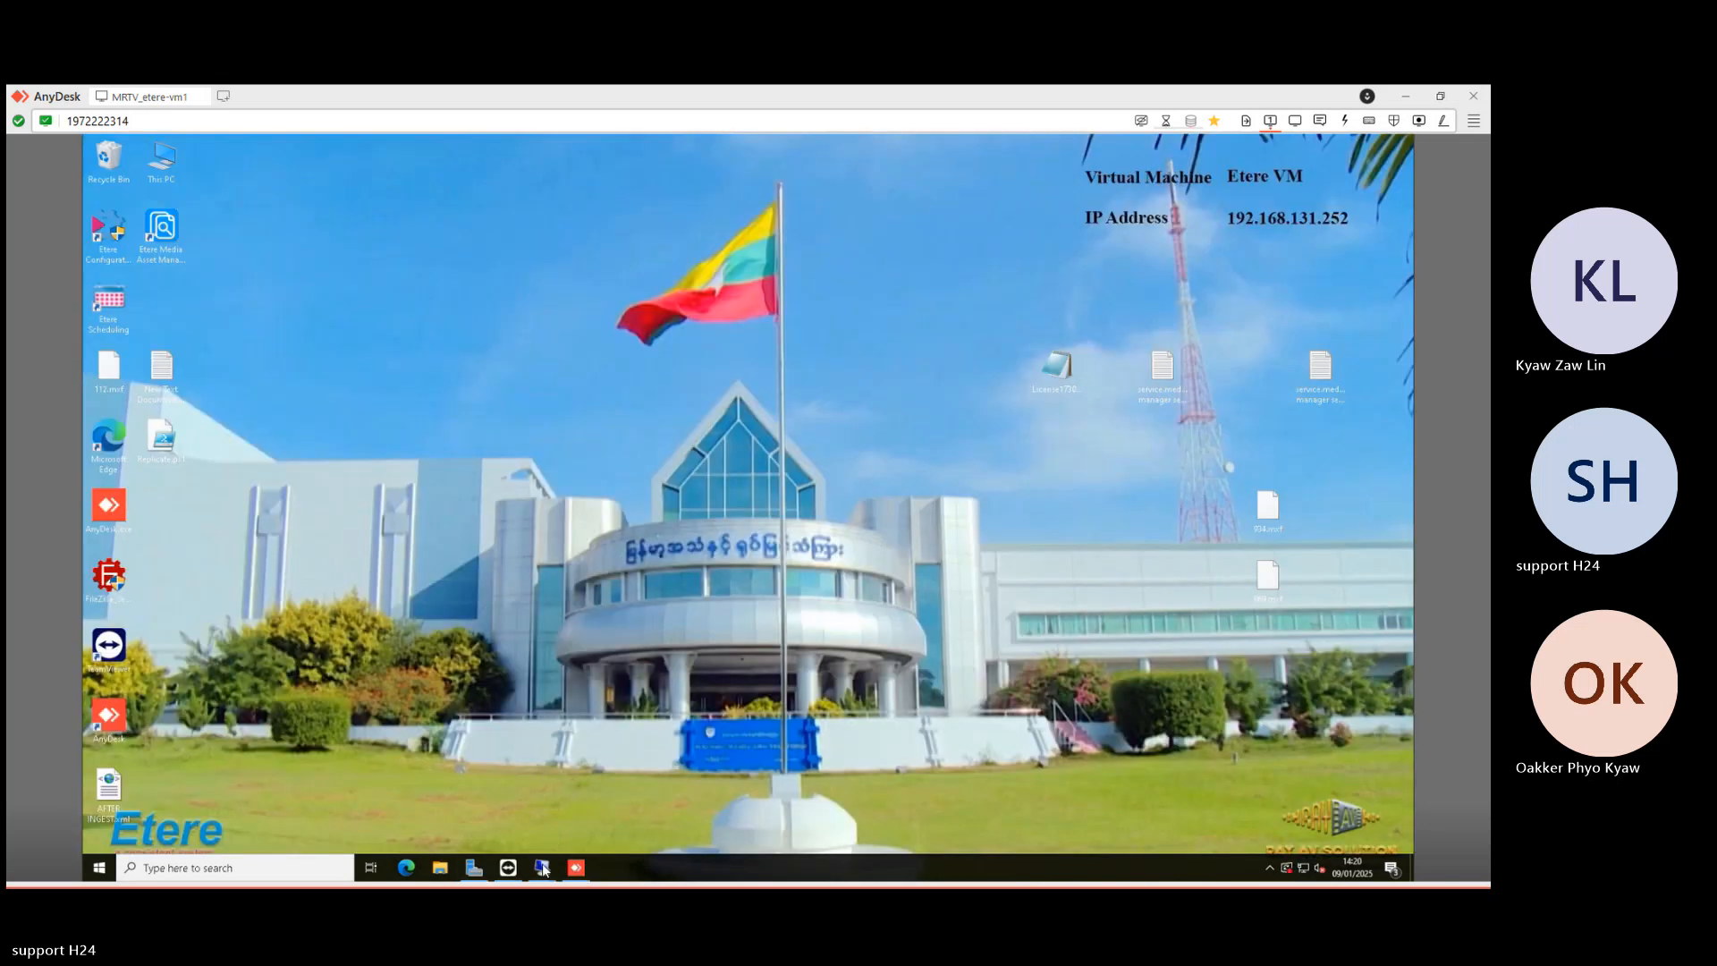
- Approve the STUDIO1 tomorrow rundown in Etere Nunzio and hide the session
{"action": "mouse_move", "coordinate": [542, 862]}
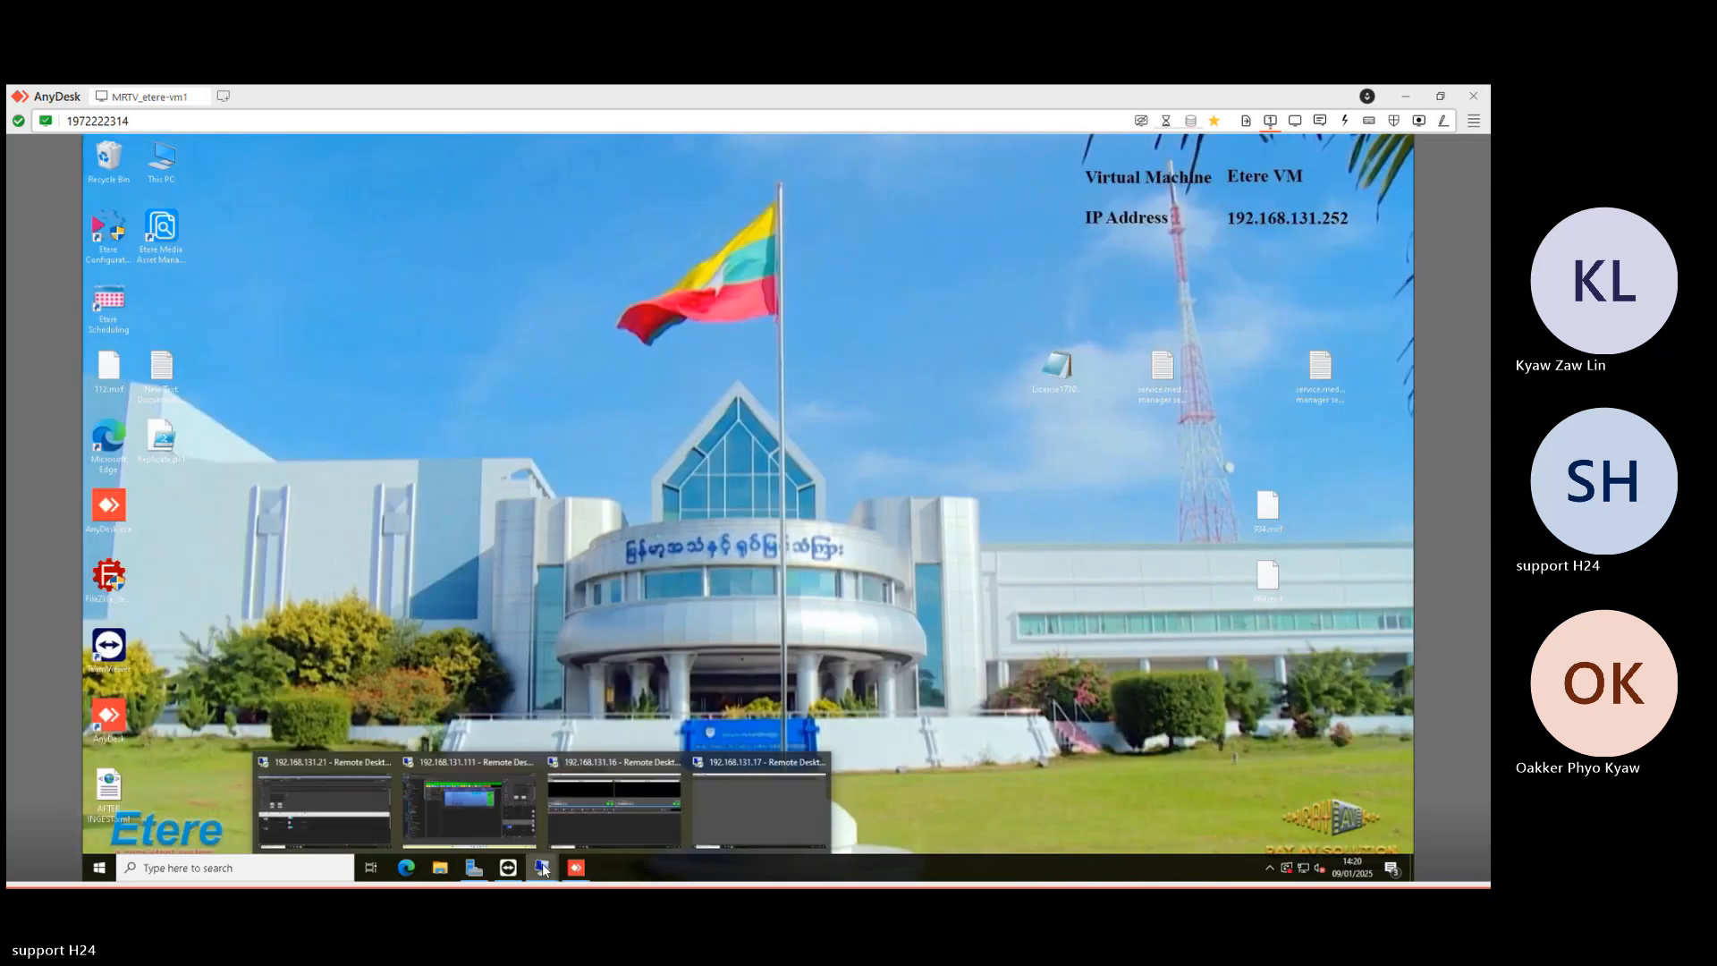
{"action": "left_click", "coordinate": [501, 814]}
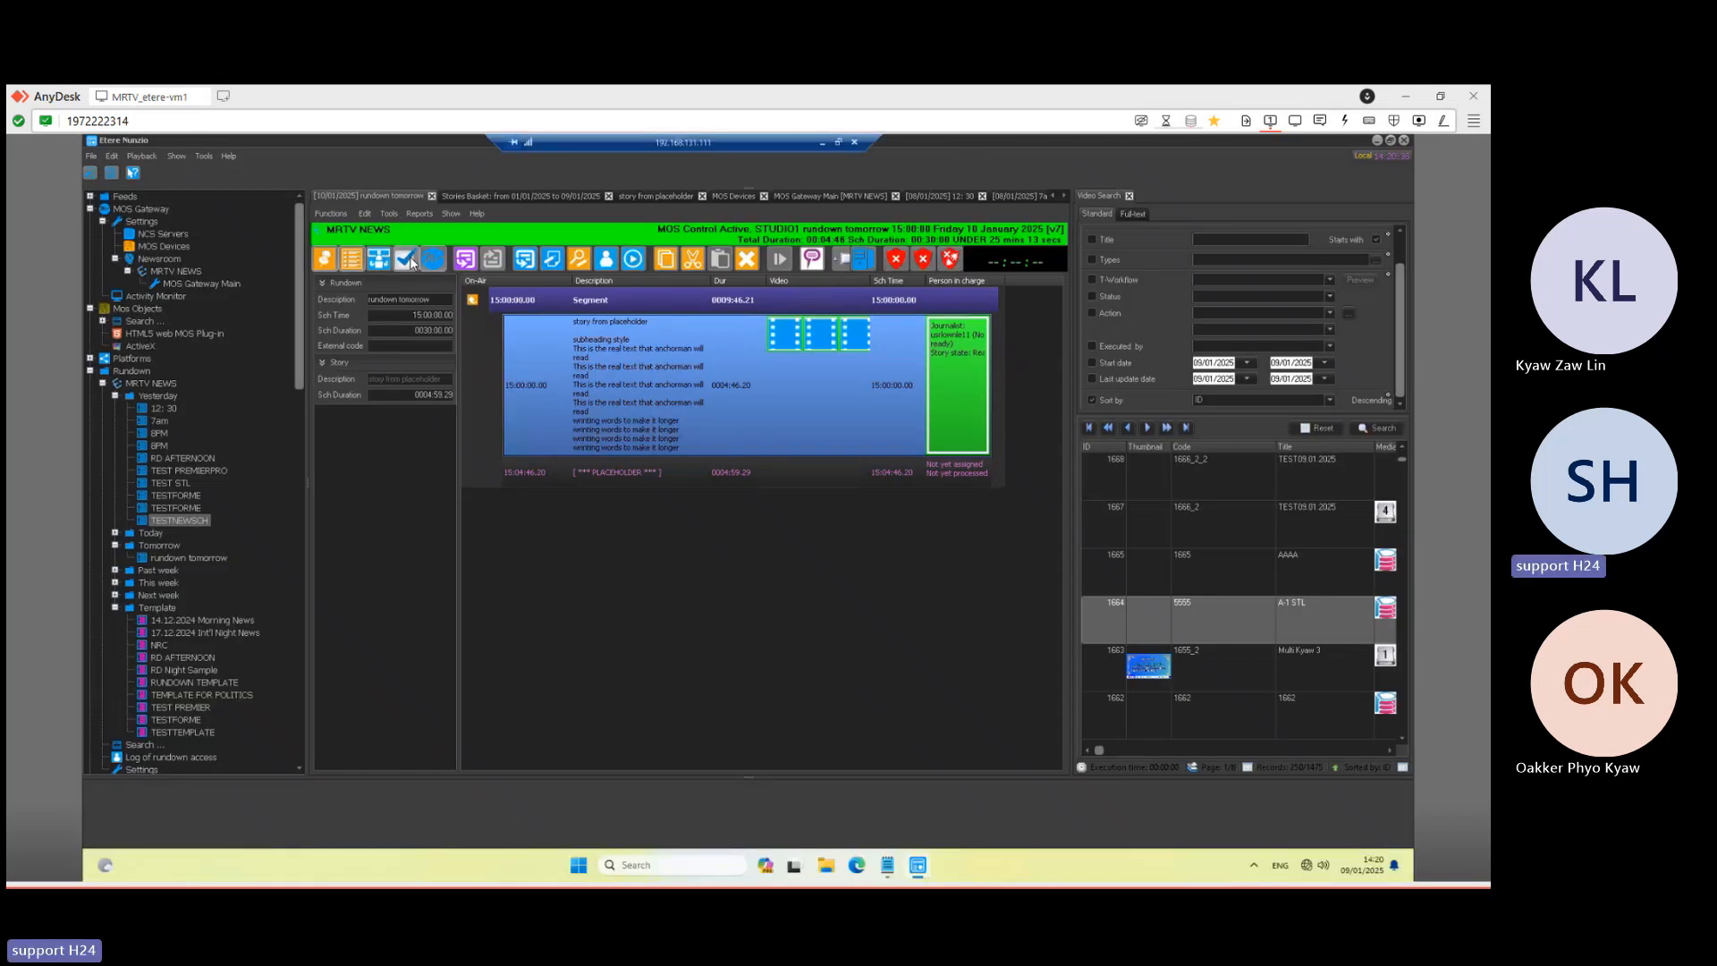
{"action": "left_click", "coordinate": [410, 260]}
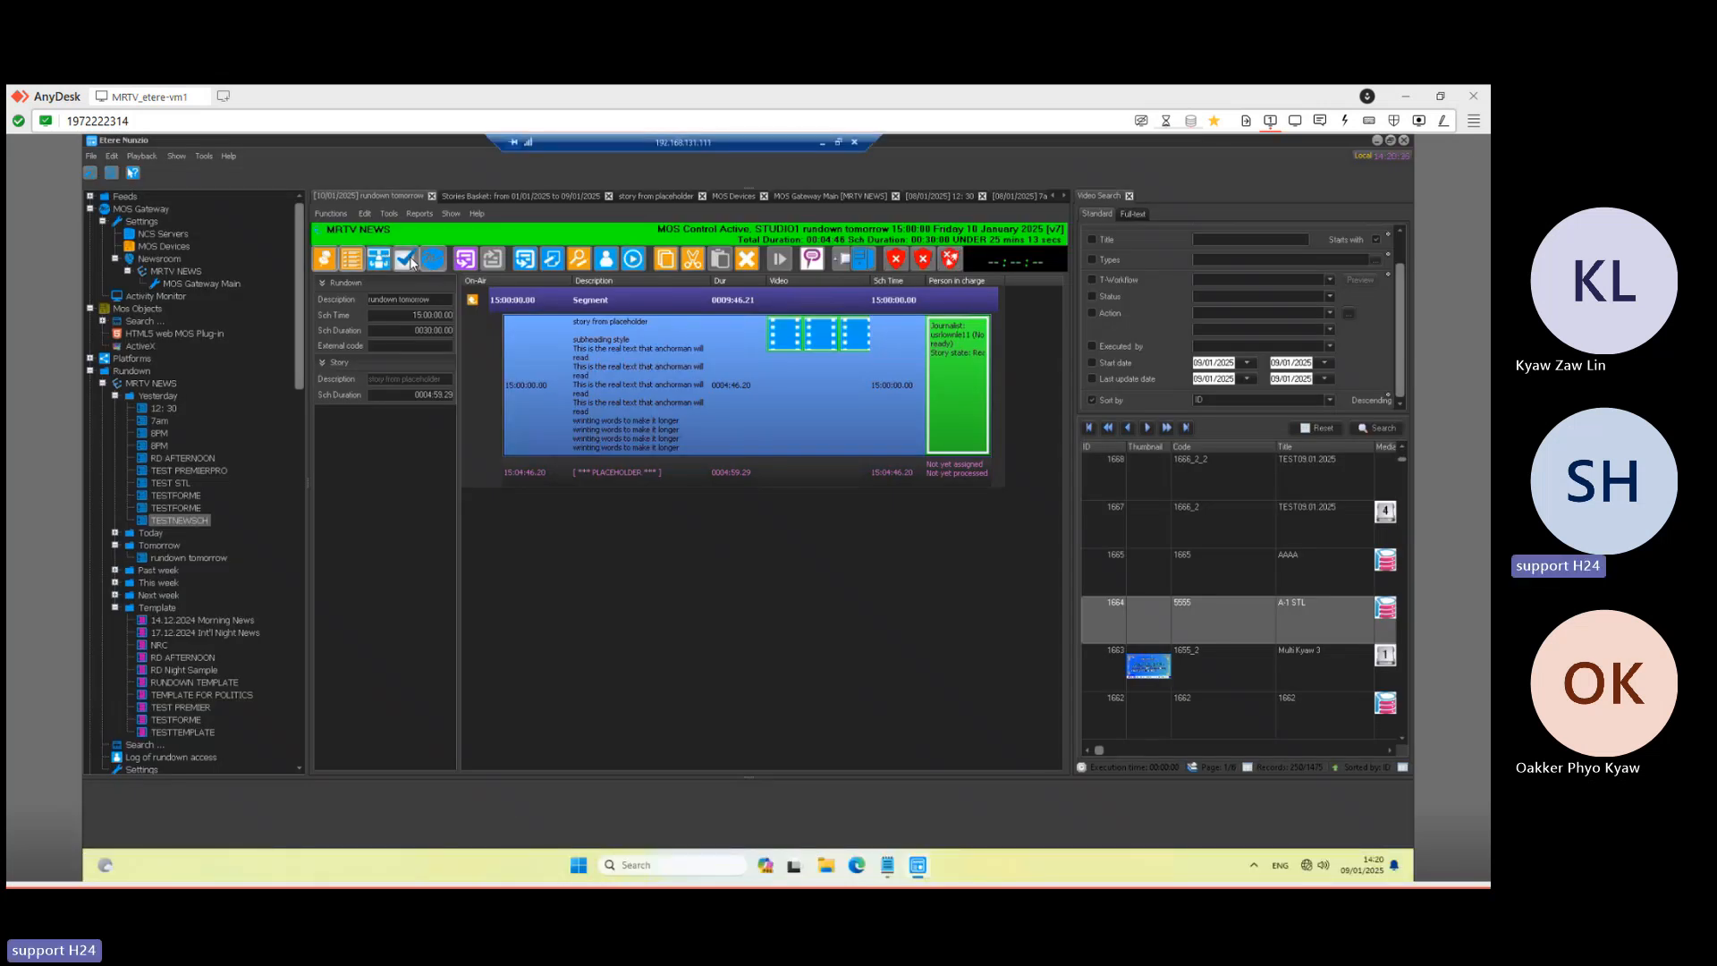
{"action": "left_click", "coordinate": [825, 144]}
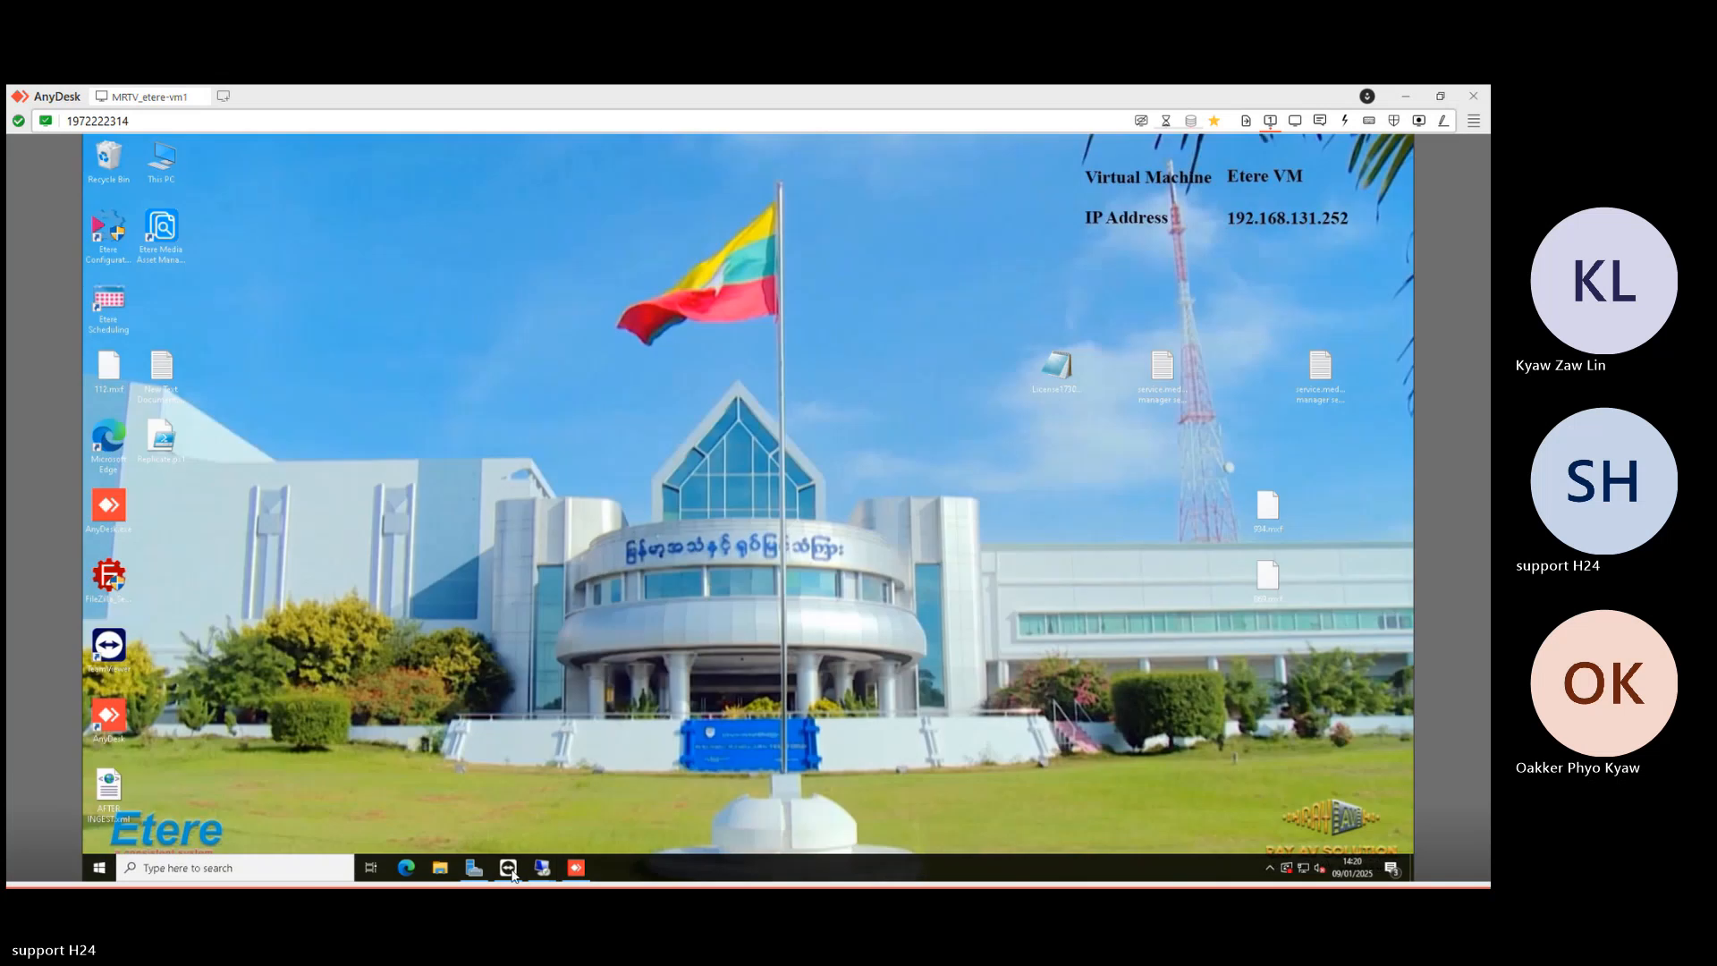
- Check Nunzio Player, then revisit and hide the Etere Nunzio session again
{"action": "mouse_move", "coordinate": [542, 866]}
{"action": "left_click", "coordinate": [597, 819]}
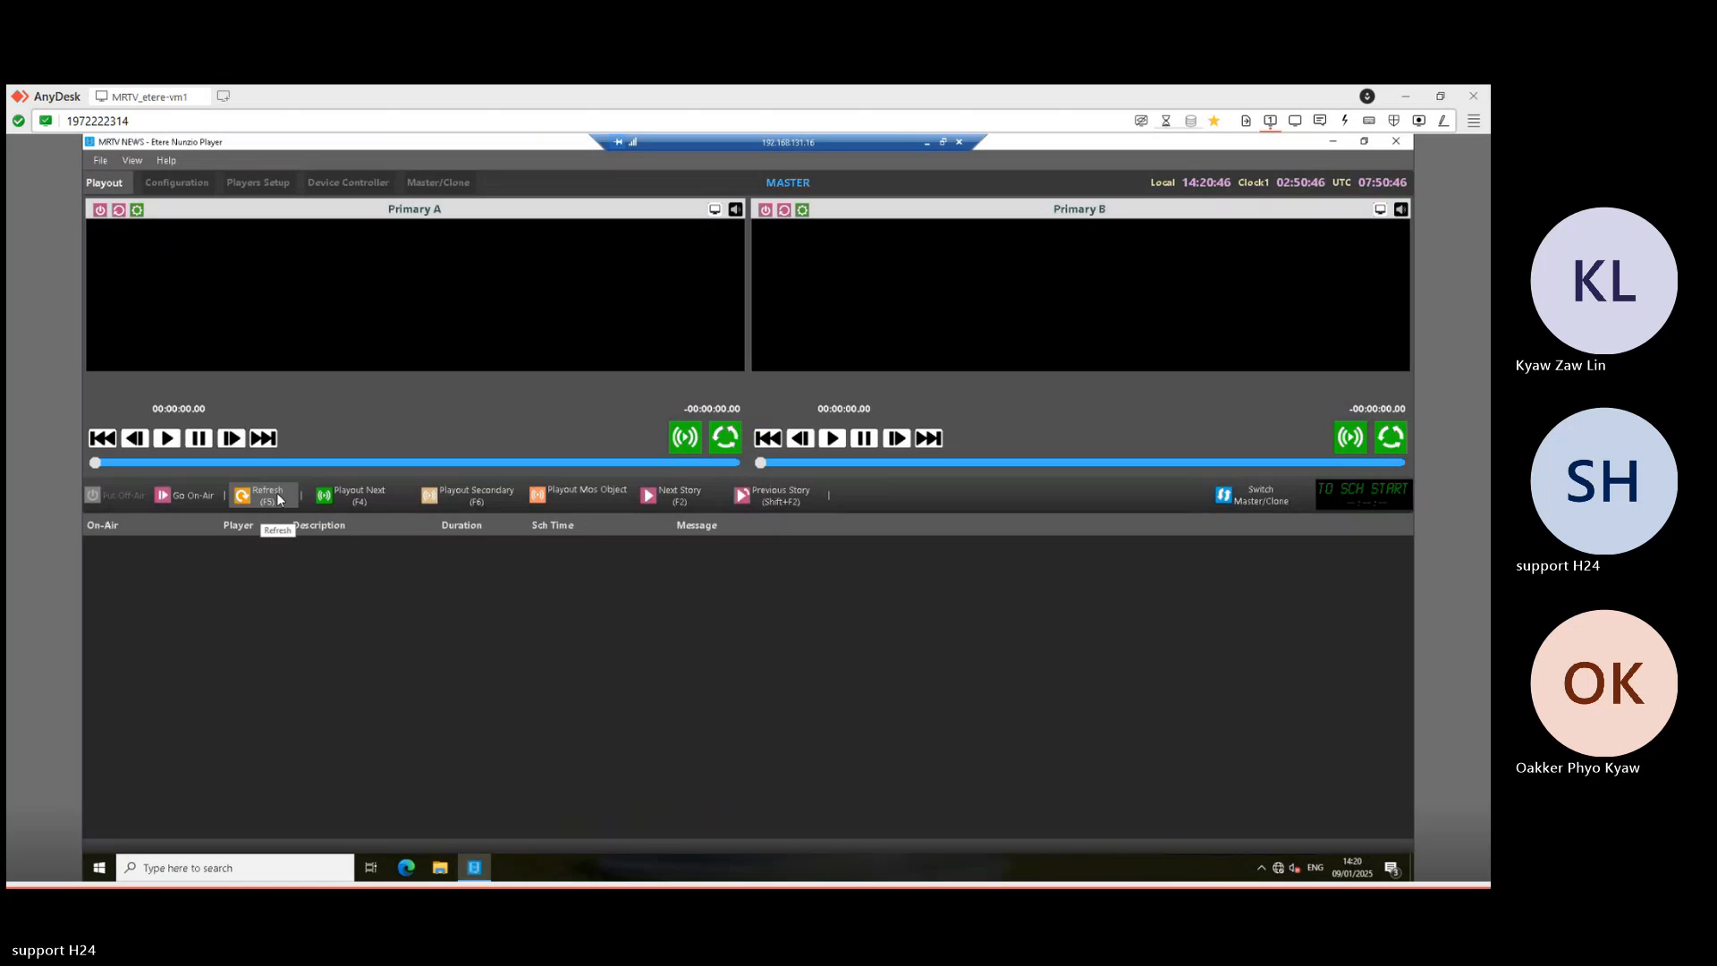
{"action": "left_click", "coordinate": [928, 144]}
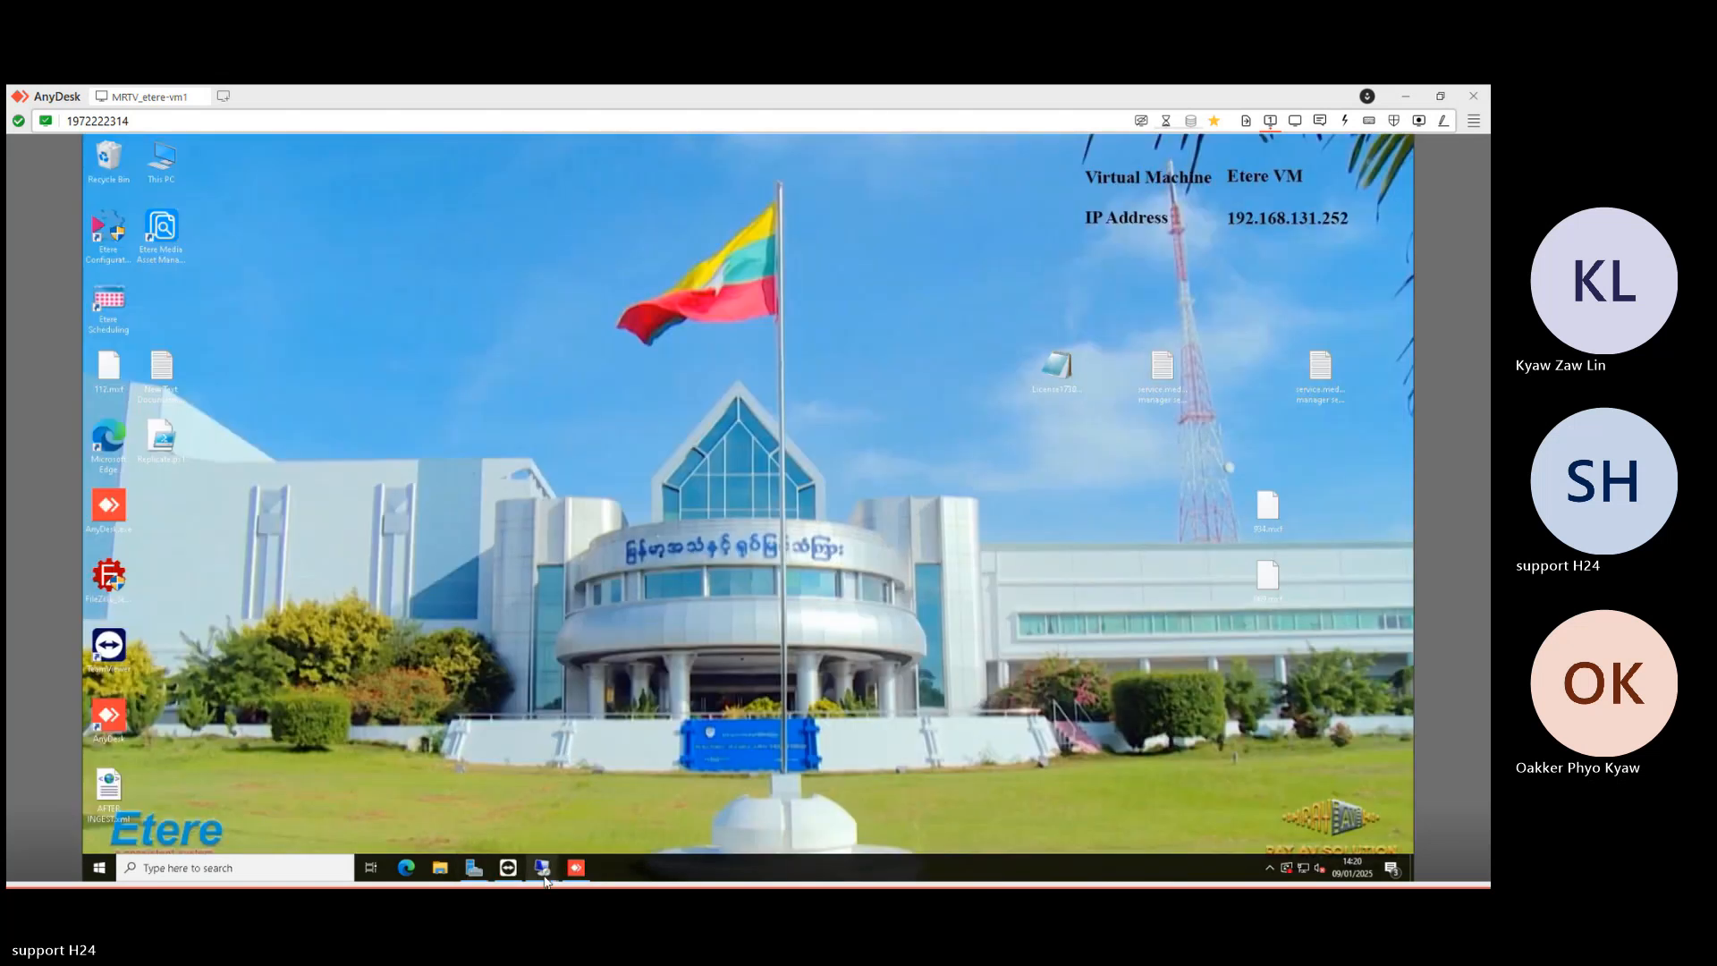
{"action": "mouse_move", "coordinate": [543, 875]}
{"action": "left_click", "coordinate": [512, 811]}
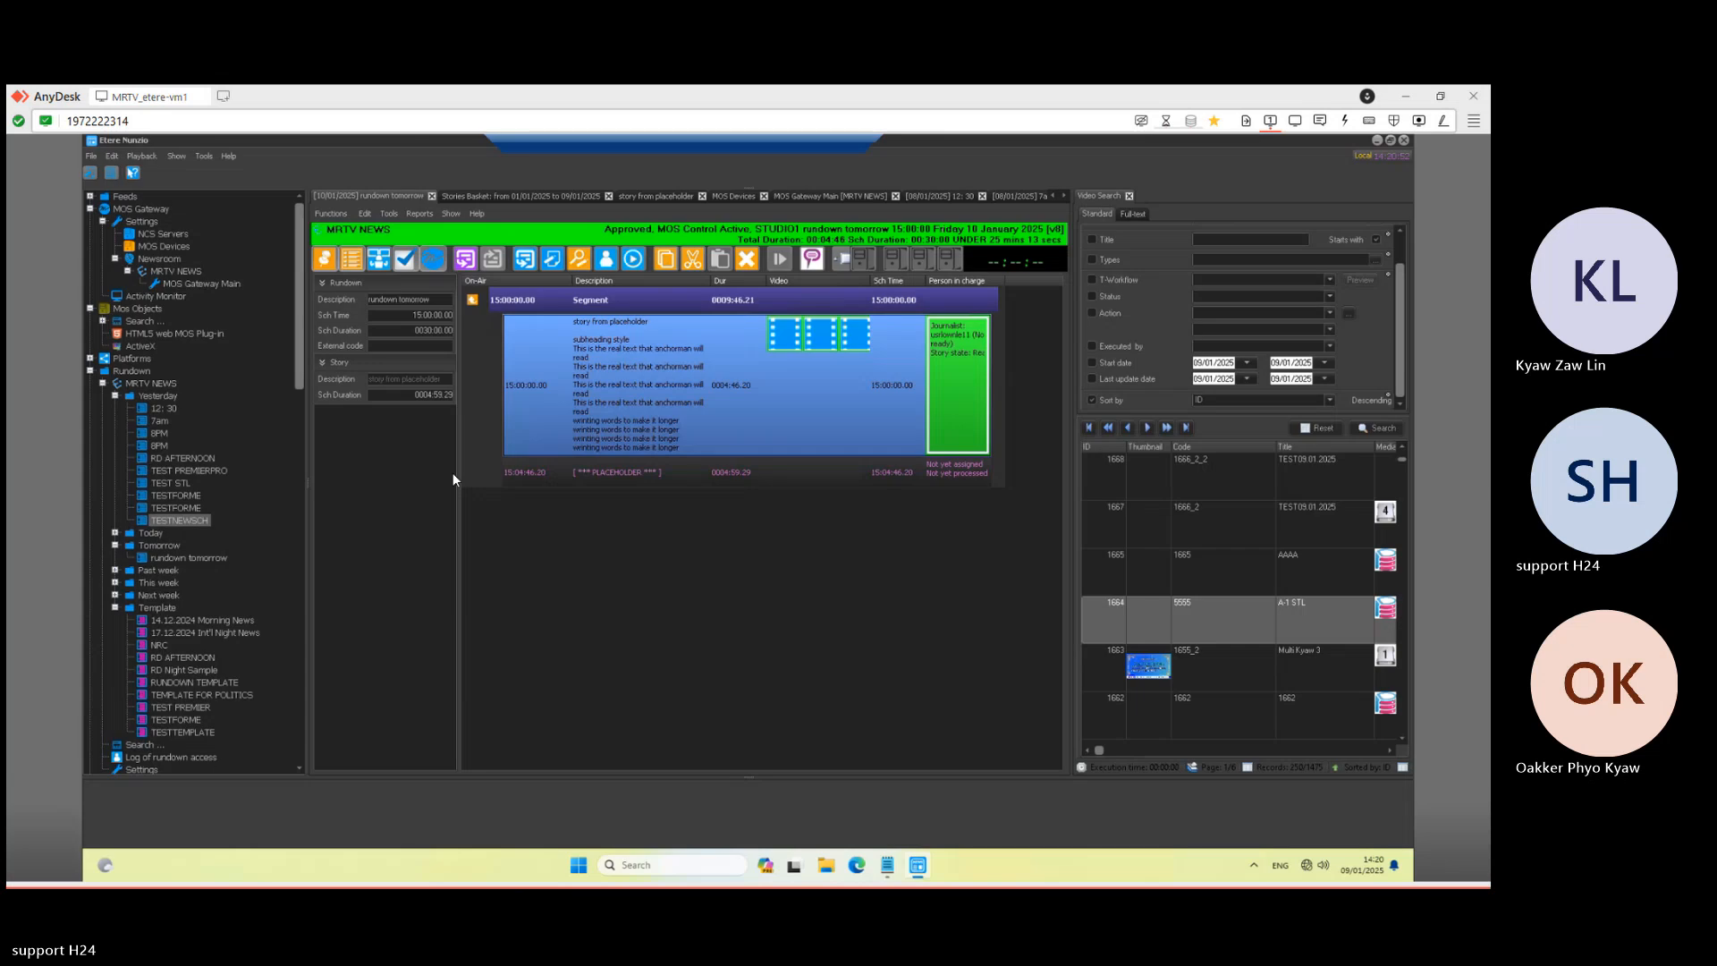
{"action": "mouse_move", "coordinate": [869, 262]}
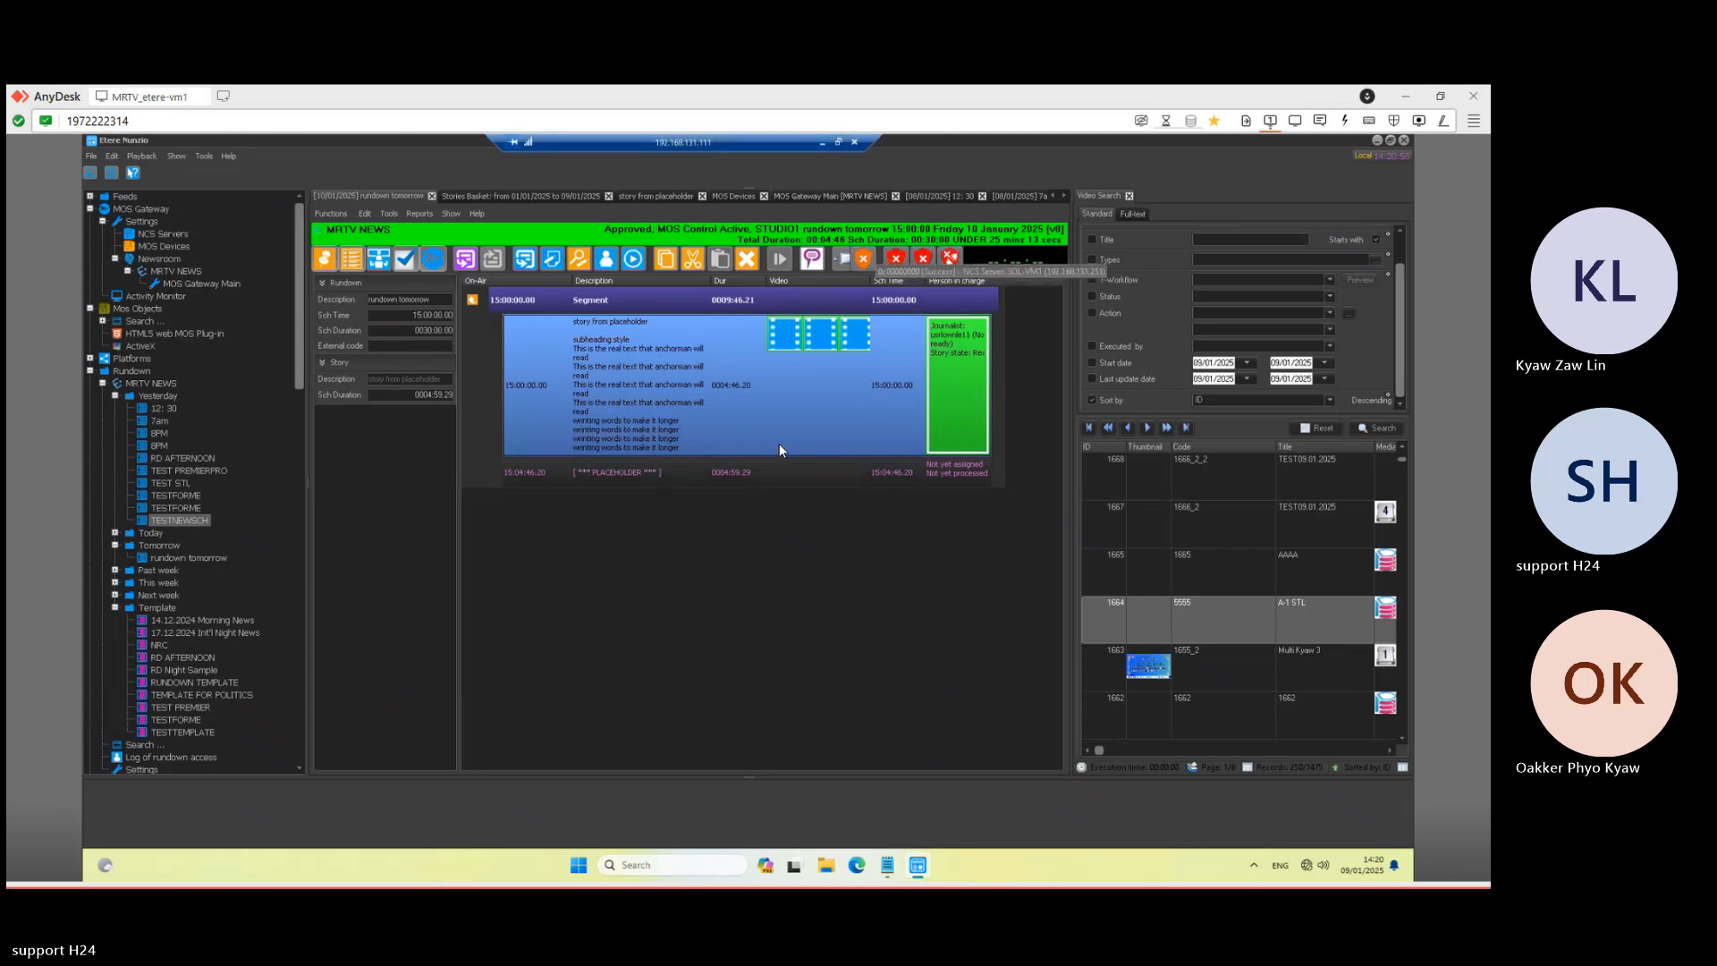
{"action": "left_click", "coordinate": [823, 144]}
{"action": "mouse_move", "coordinate": [544, 870]}
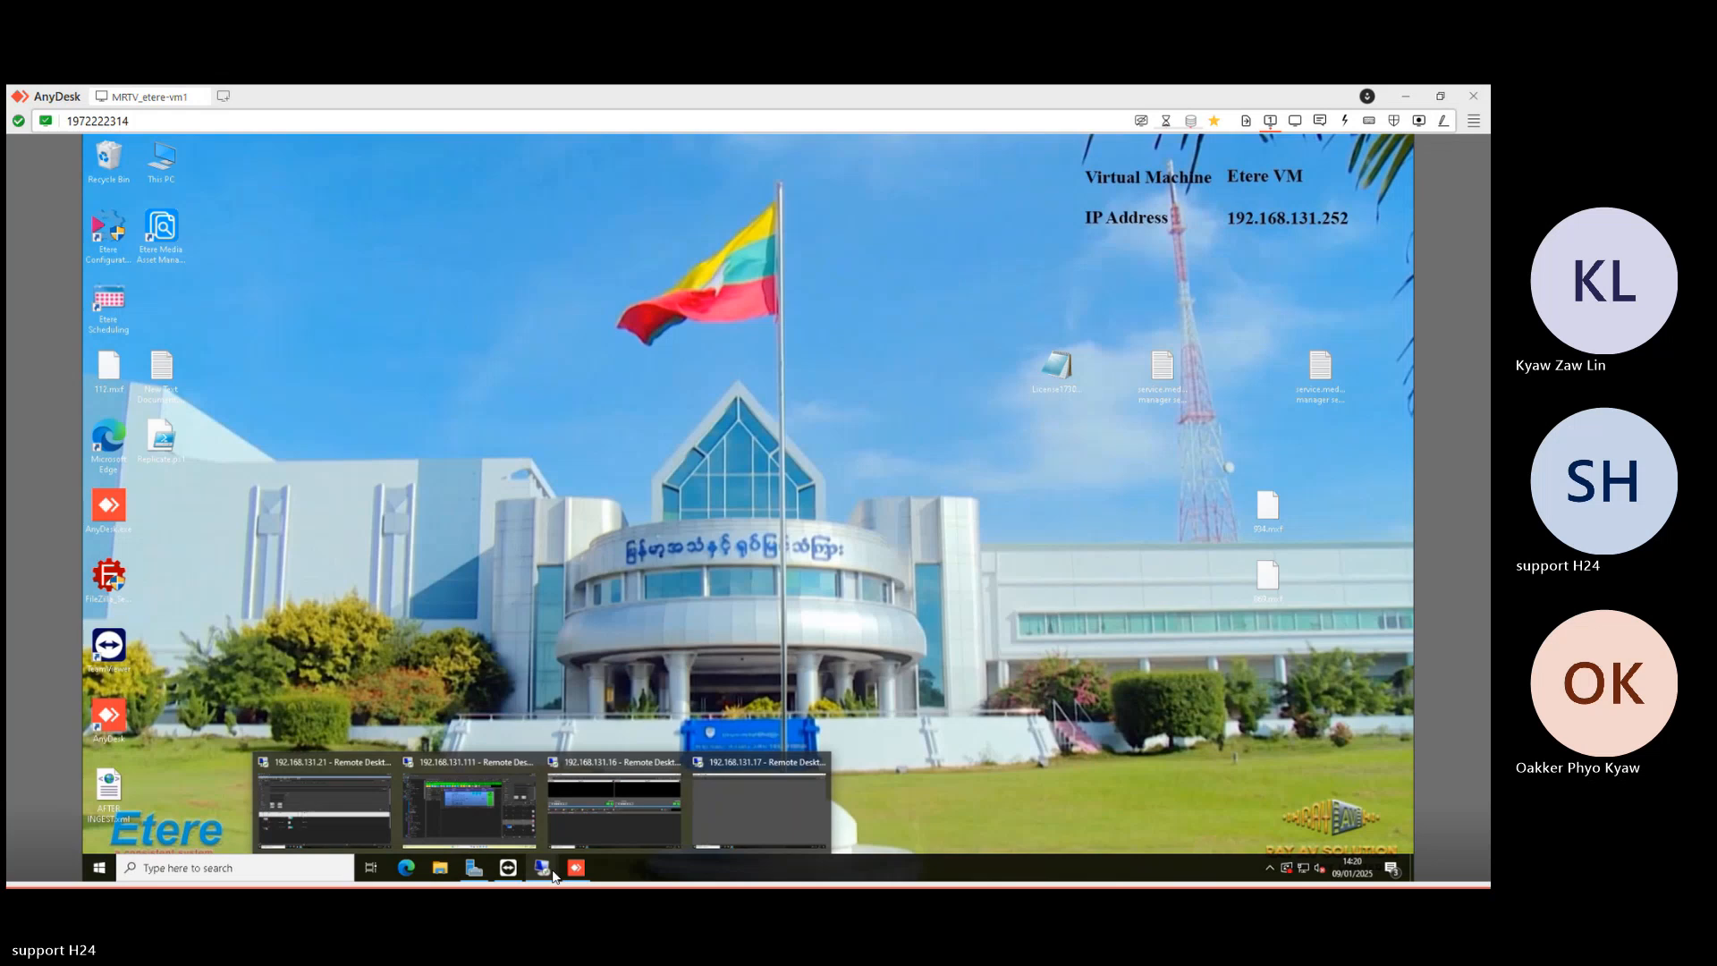
- Connect via Remote Desktop to 192.168.131.251 and log in with the account password
{"action": "right_click", "coordinate": [551, 874]}
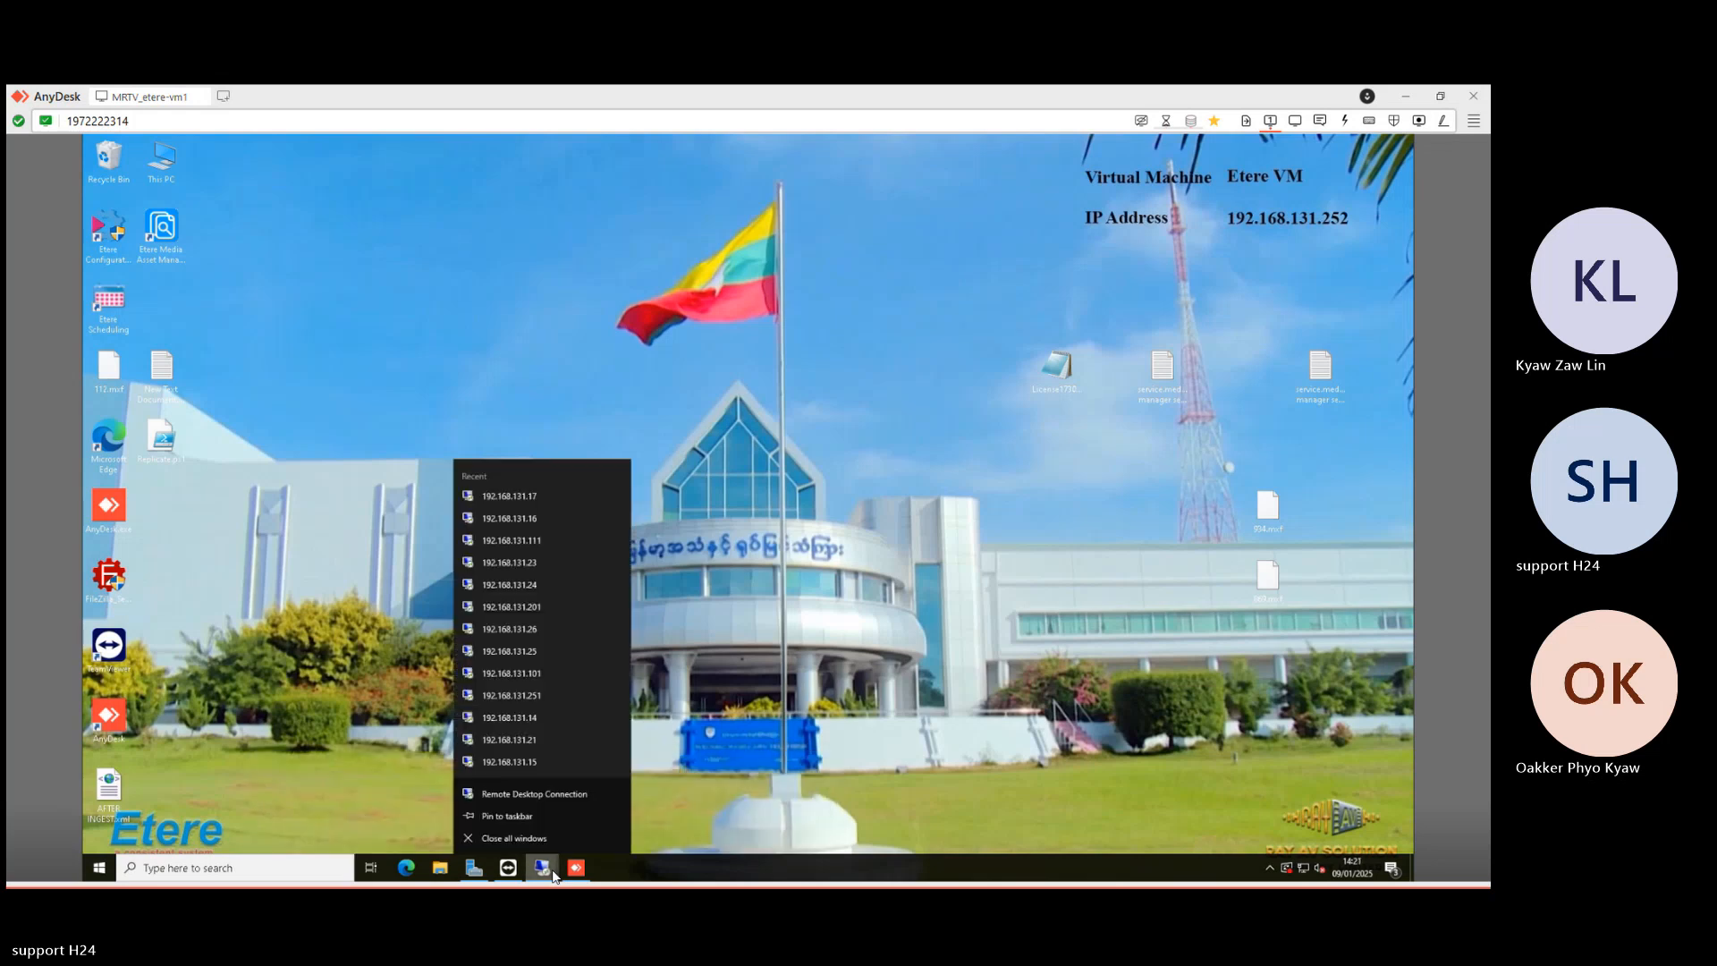
{"action": "left_click", "coordinate": [537, 793]}
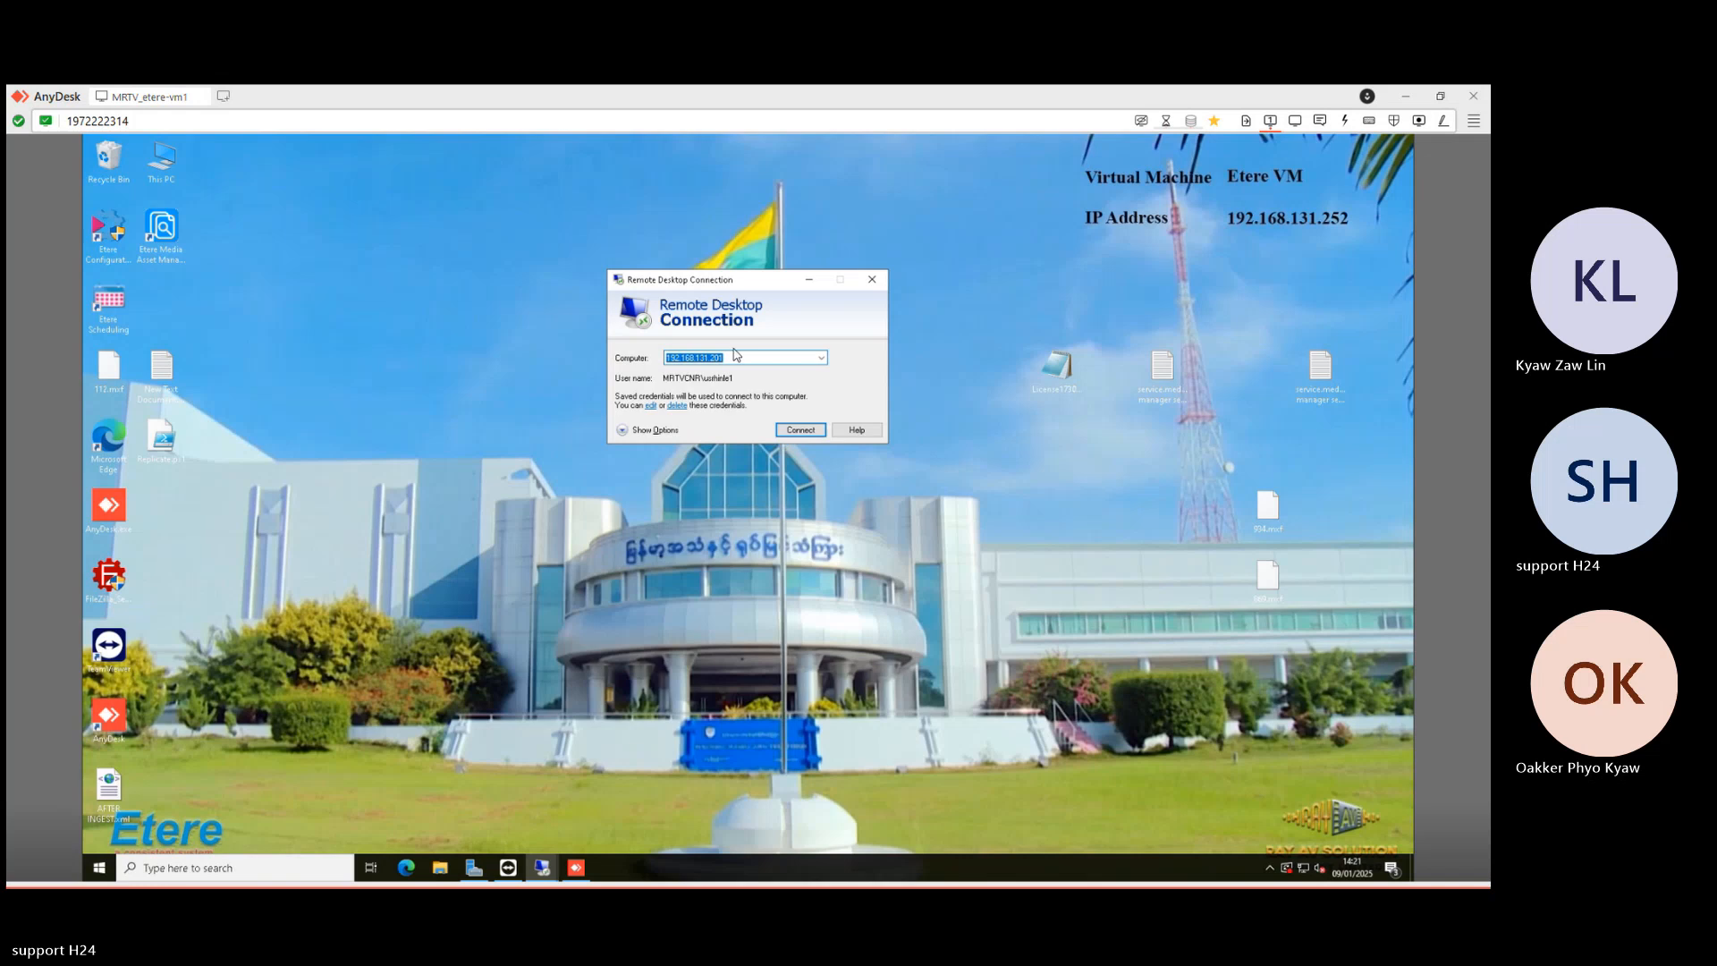
{"action": "left_click", "coordinate": [739, 361]}
{"action": "key", "text": "BackSpace"}
{"action": "key", "text": "BackSpace"}
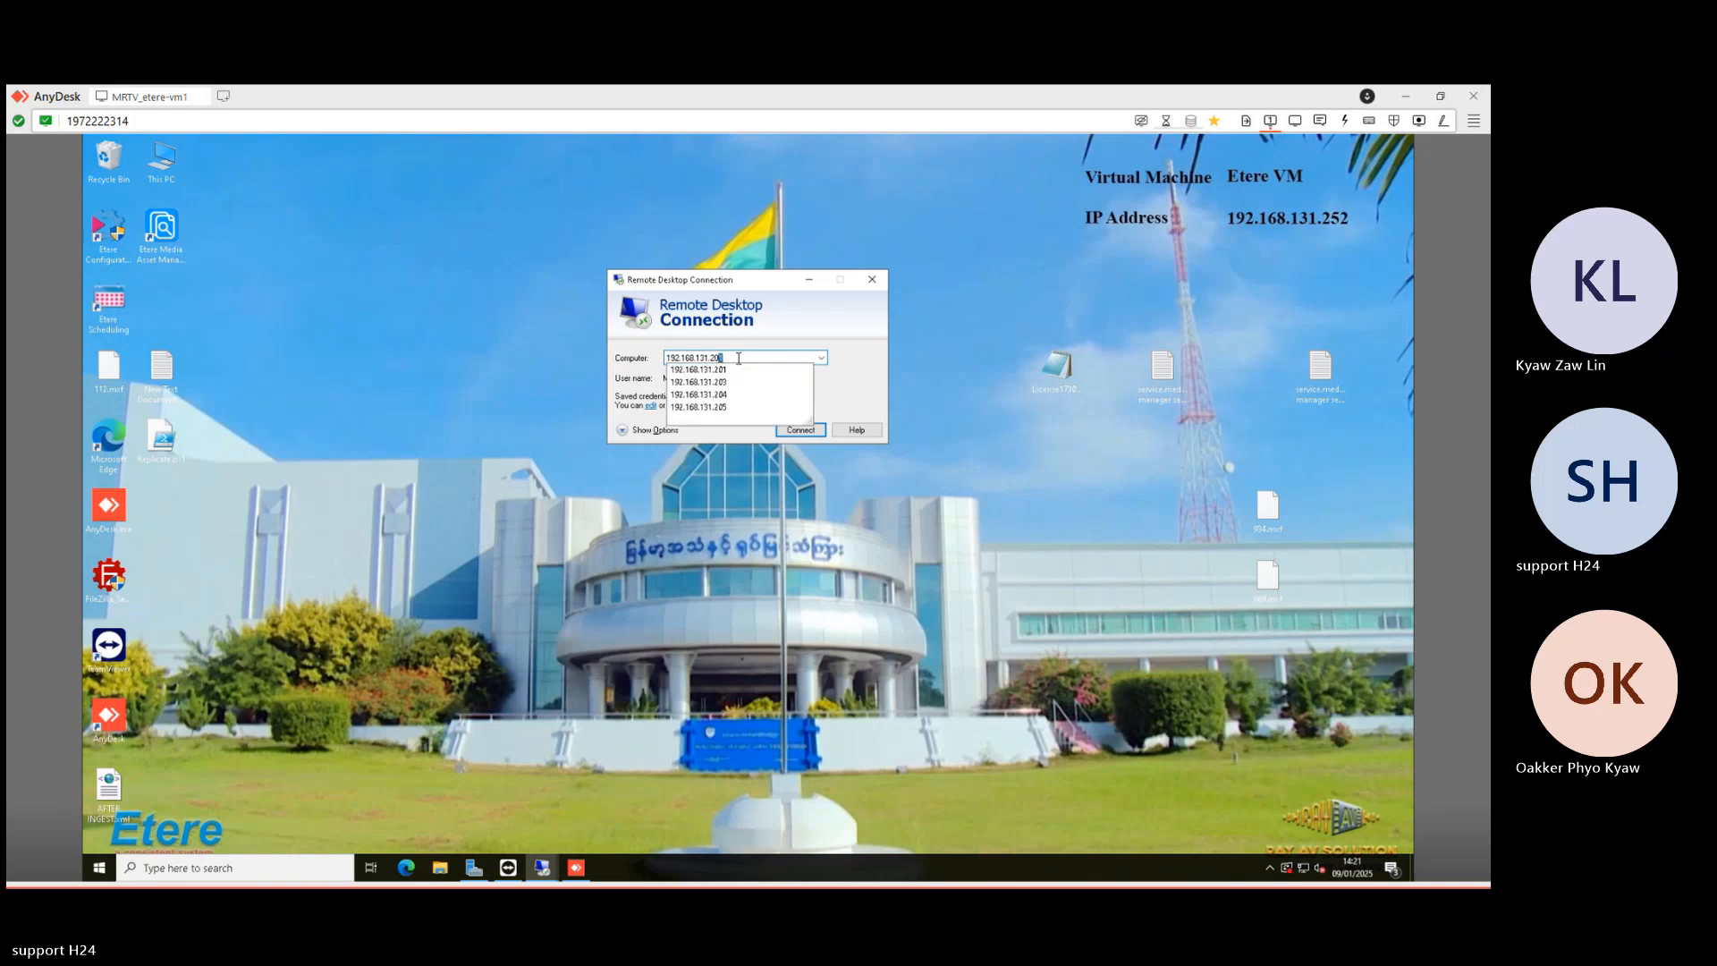
{"action": "type", "text": "51"}
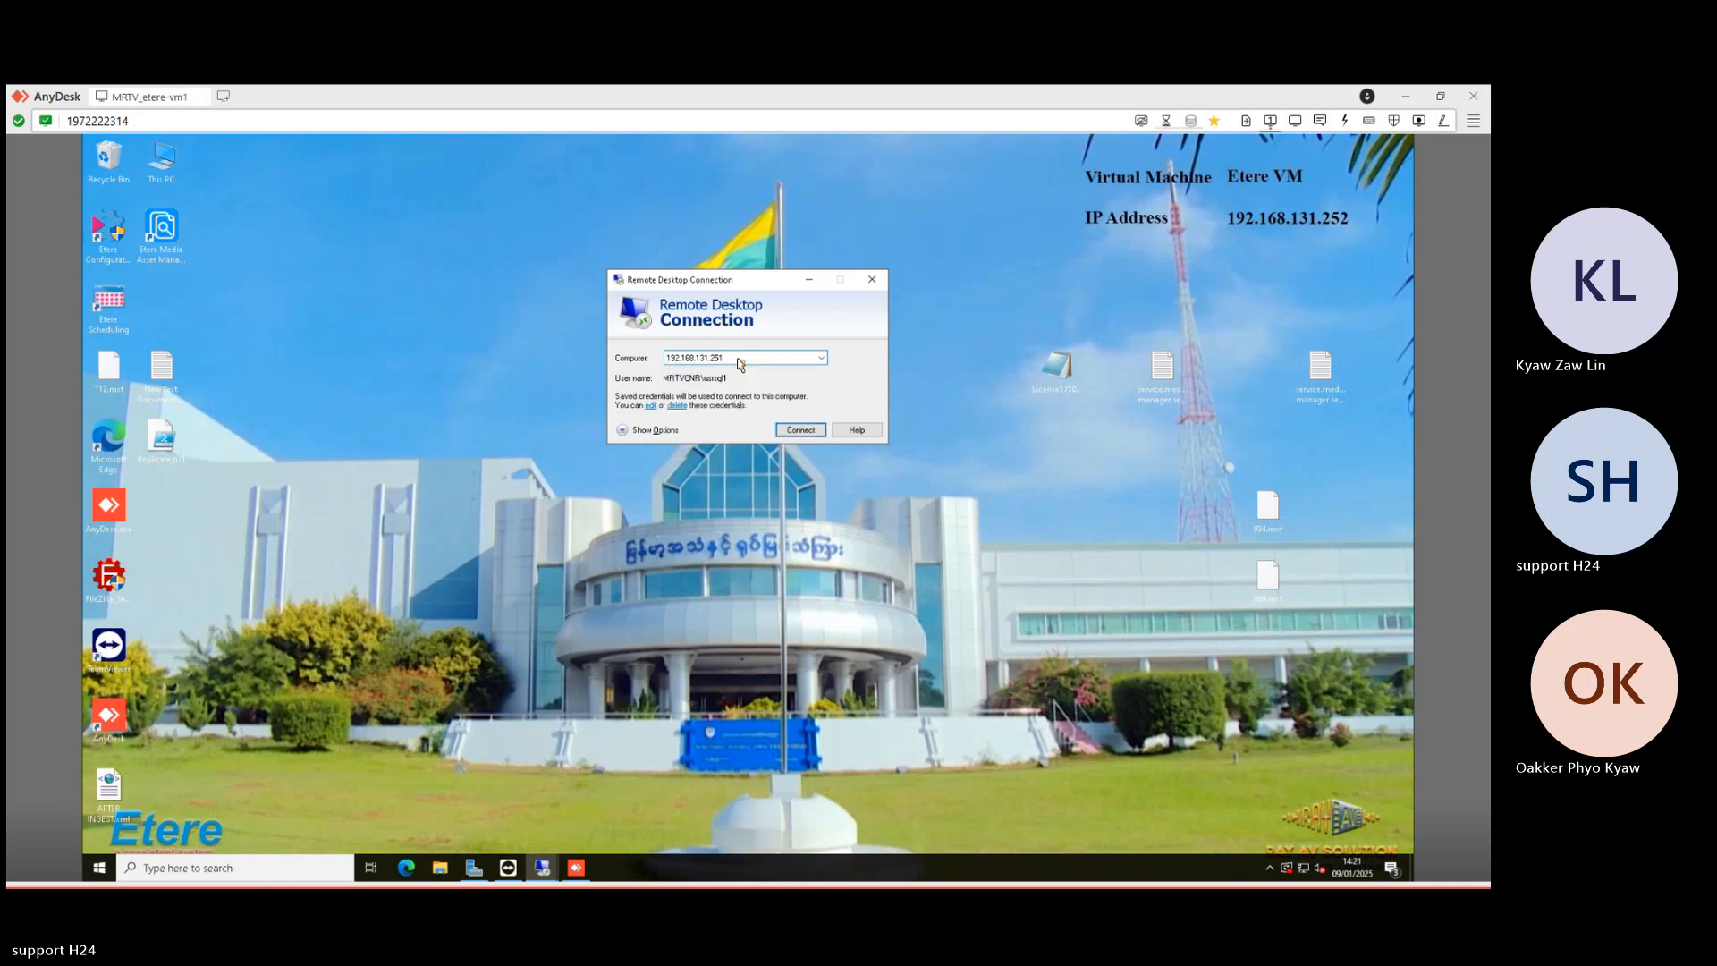
{"action": "key", "text": "Return"}
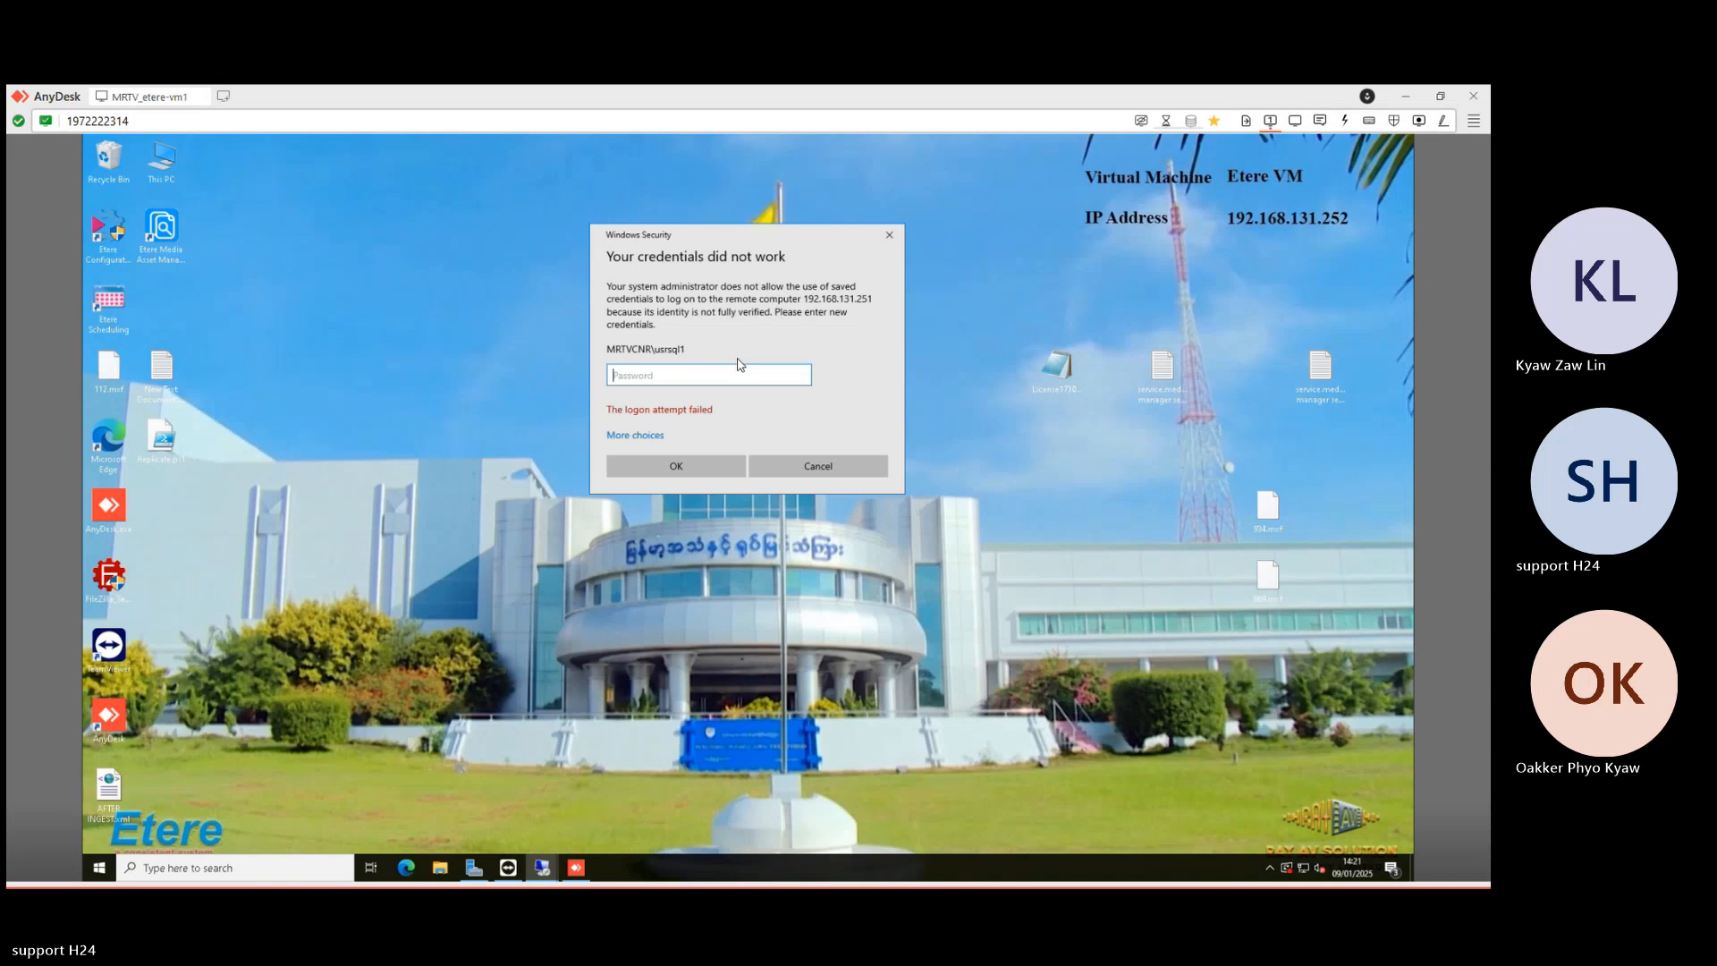
{"action": "type", "text": "••••••••••"}
{"action": "key", "text": "Return"}
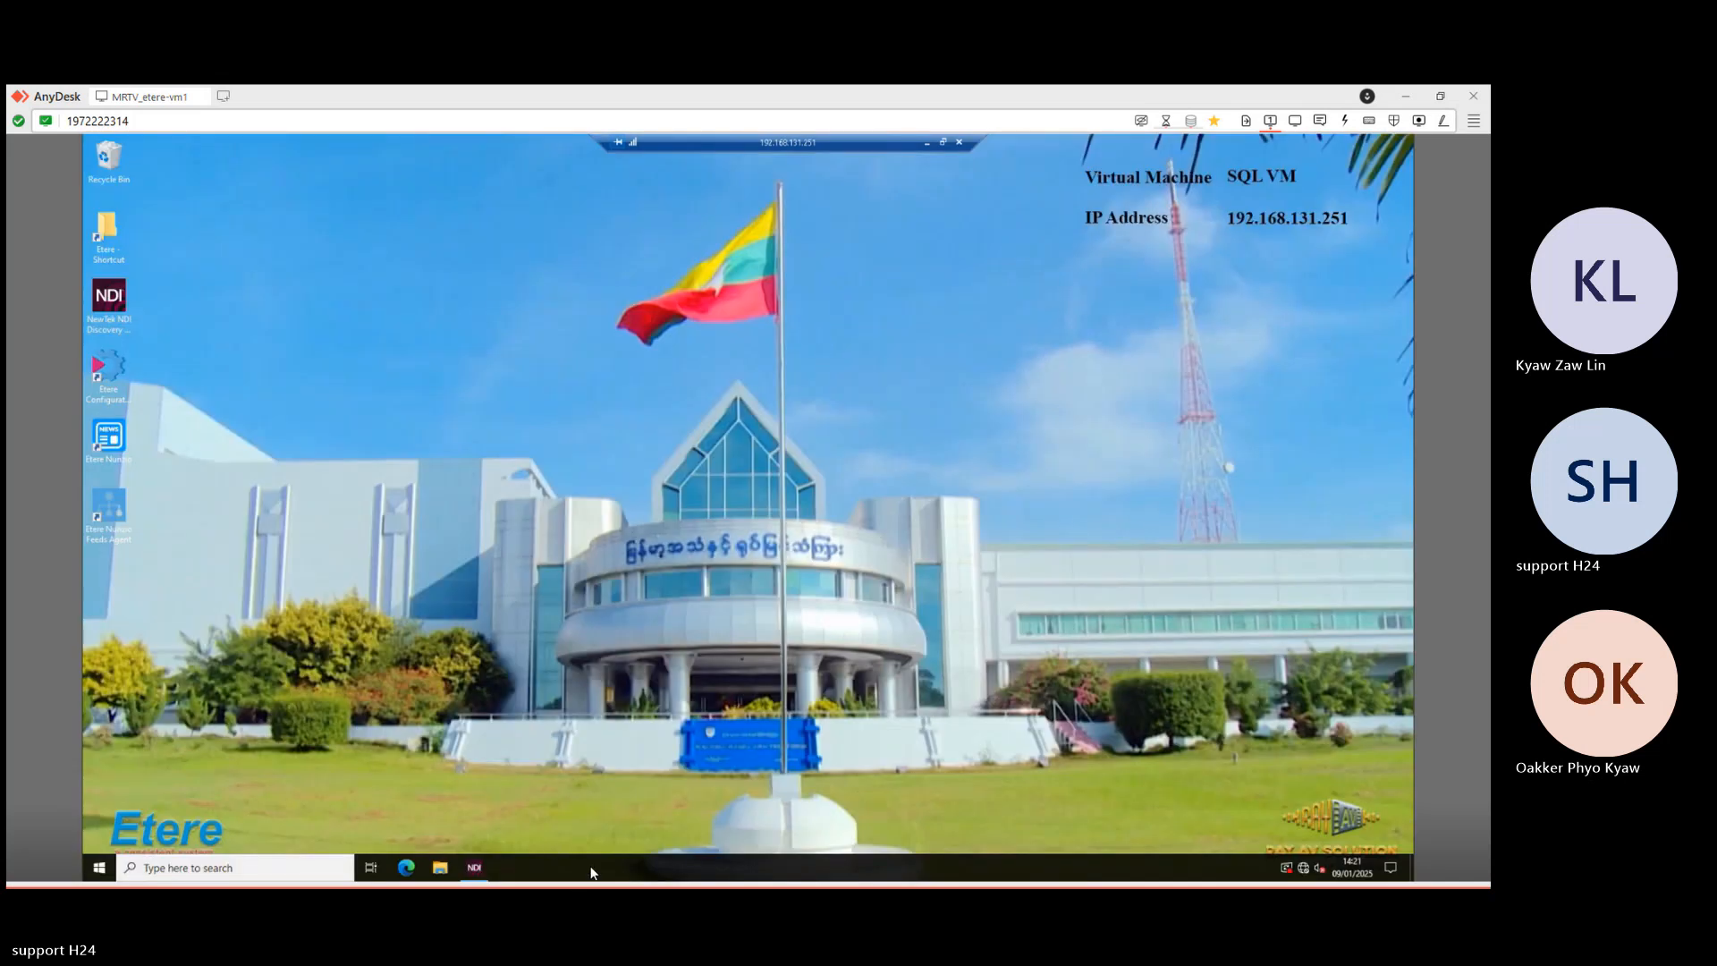
- Open Task Manager on the SQL VM and browse its Services list
{"action": "right_click", "coordinate": [591, 872]}
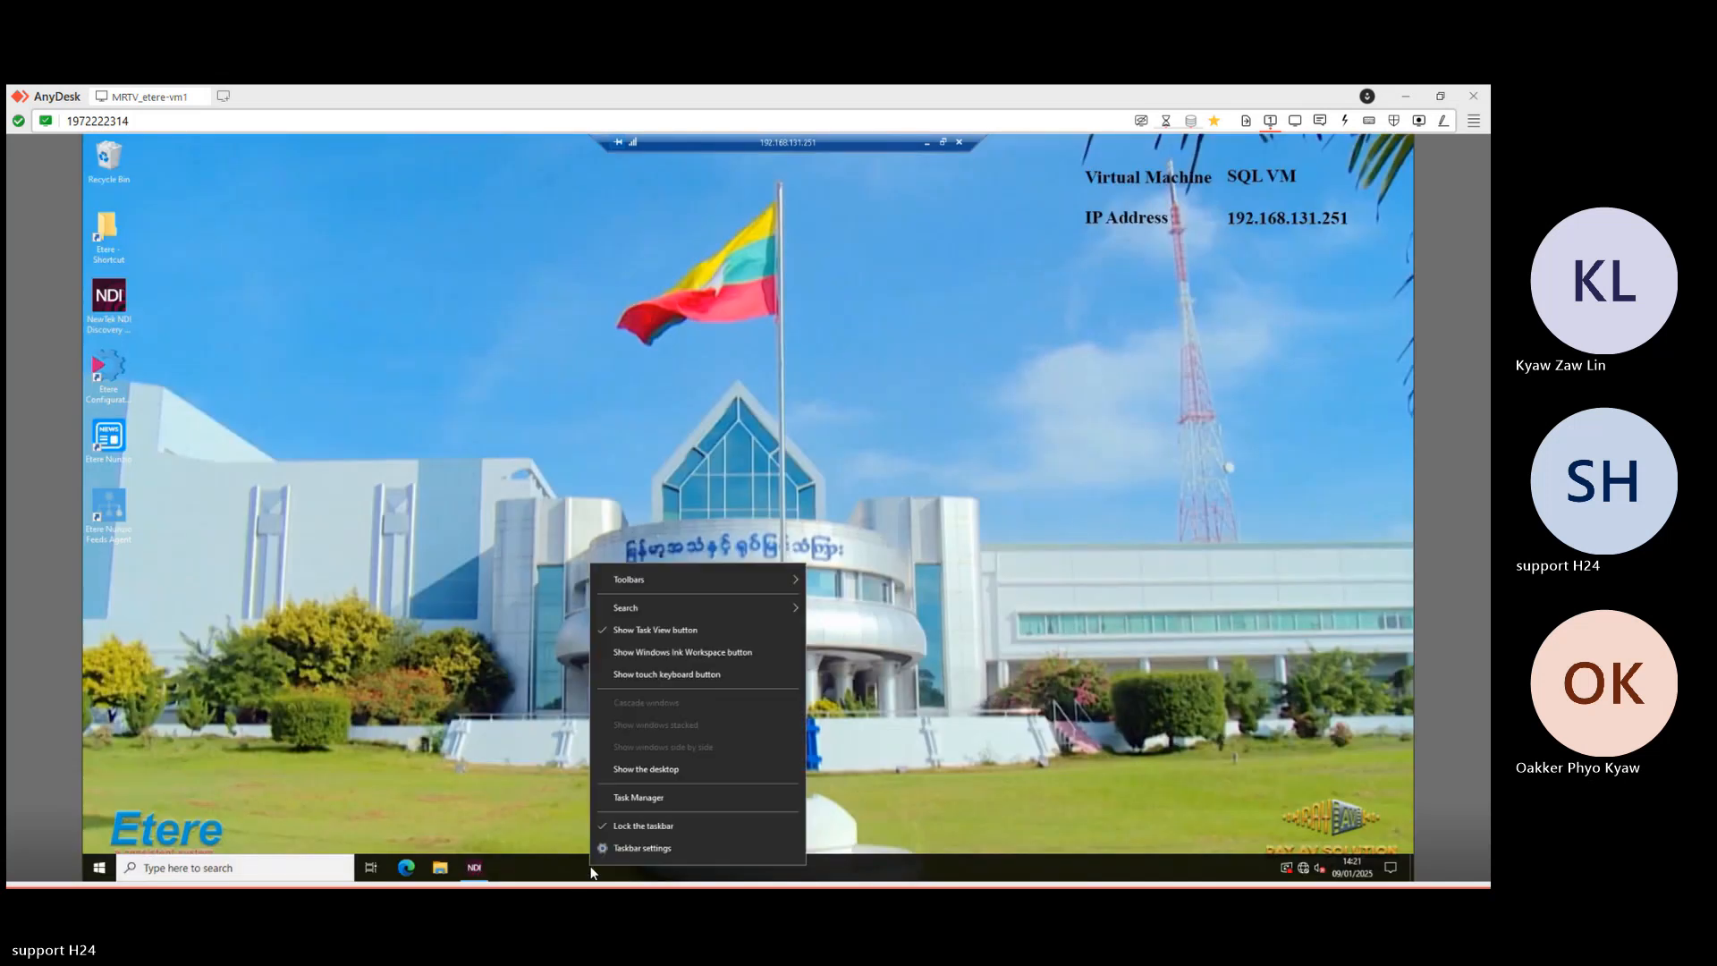
{"action": "left_click", "coordinate": [636, 797]}
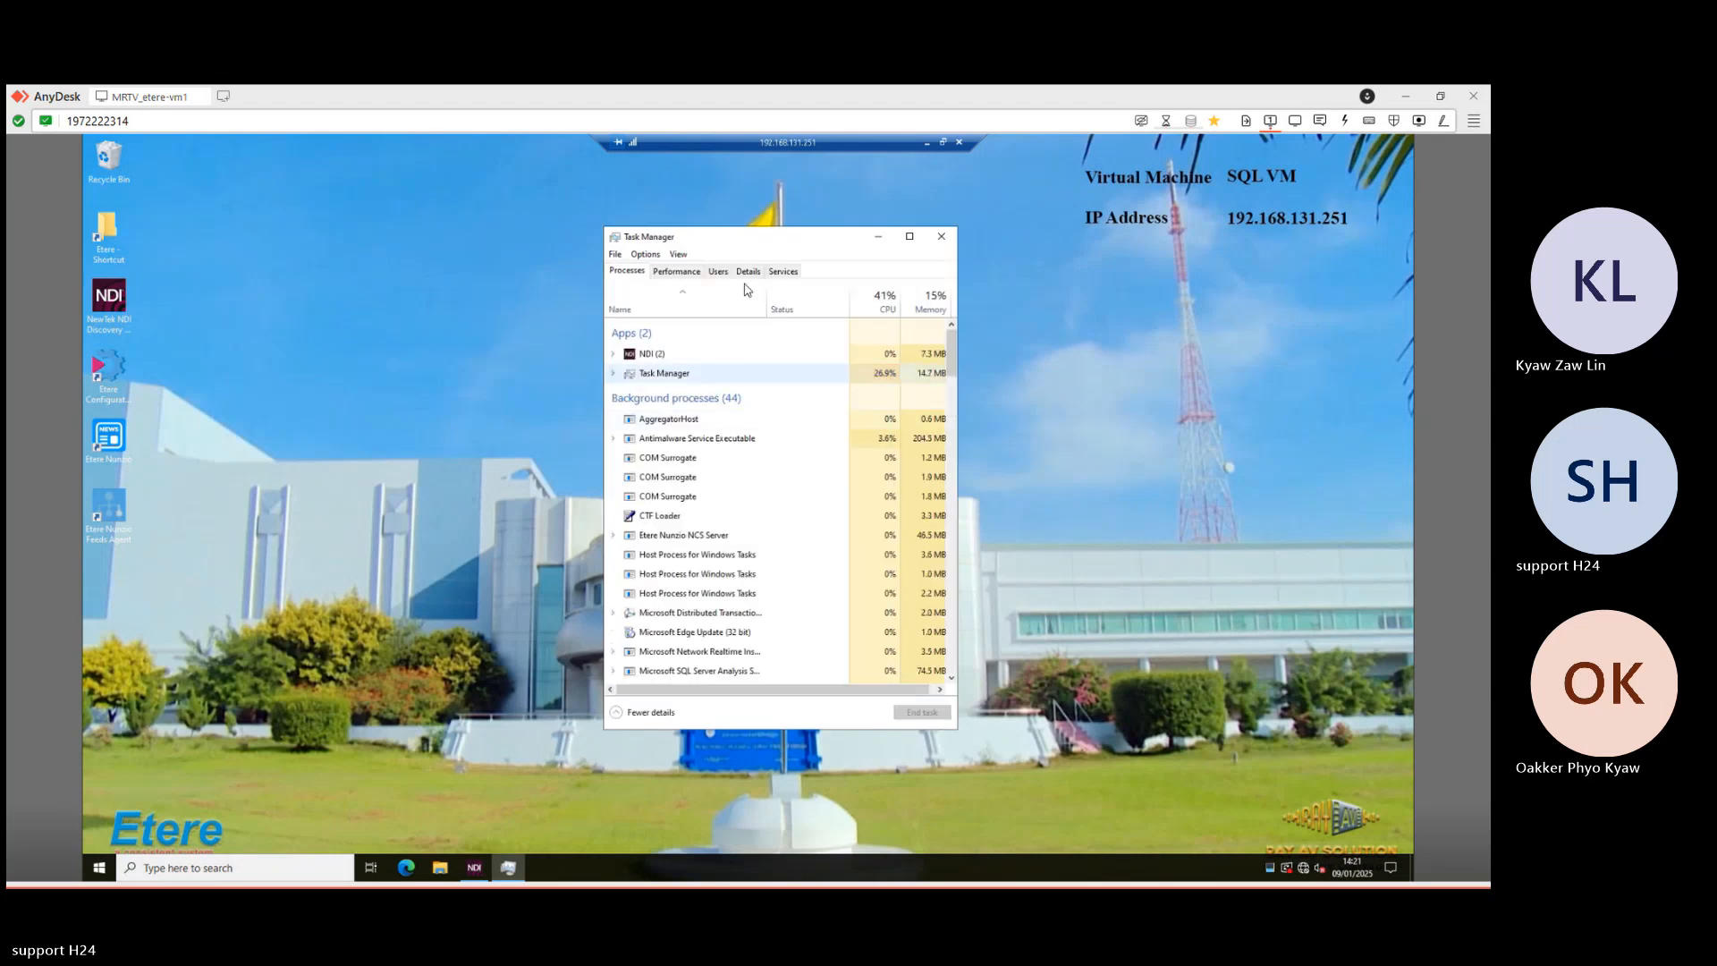
{"action": "left_click", "coordinate": [780, 272]}
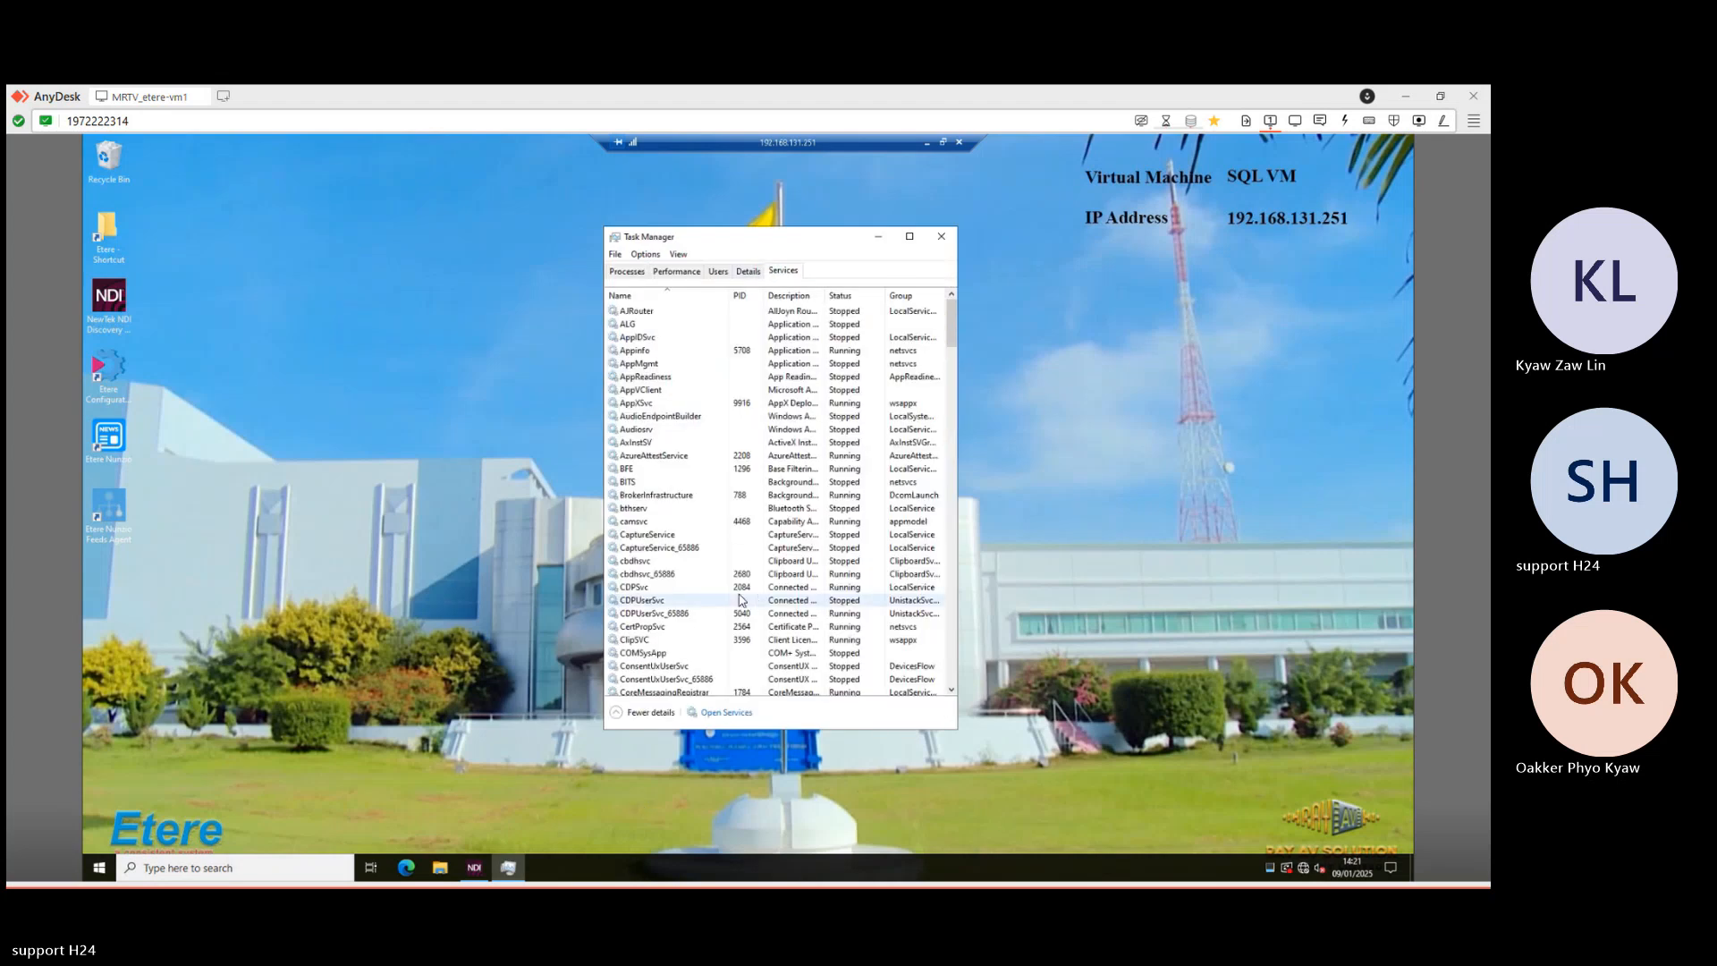
{"action": "scroll", "coordinate": [739, 595], "scroll_direction": "down", "scroll_amount": 5}
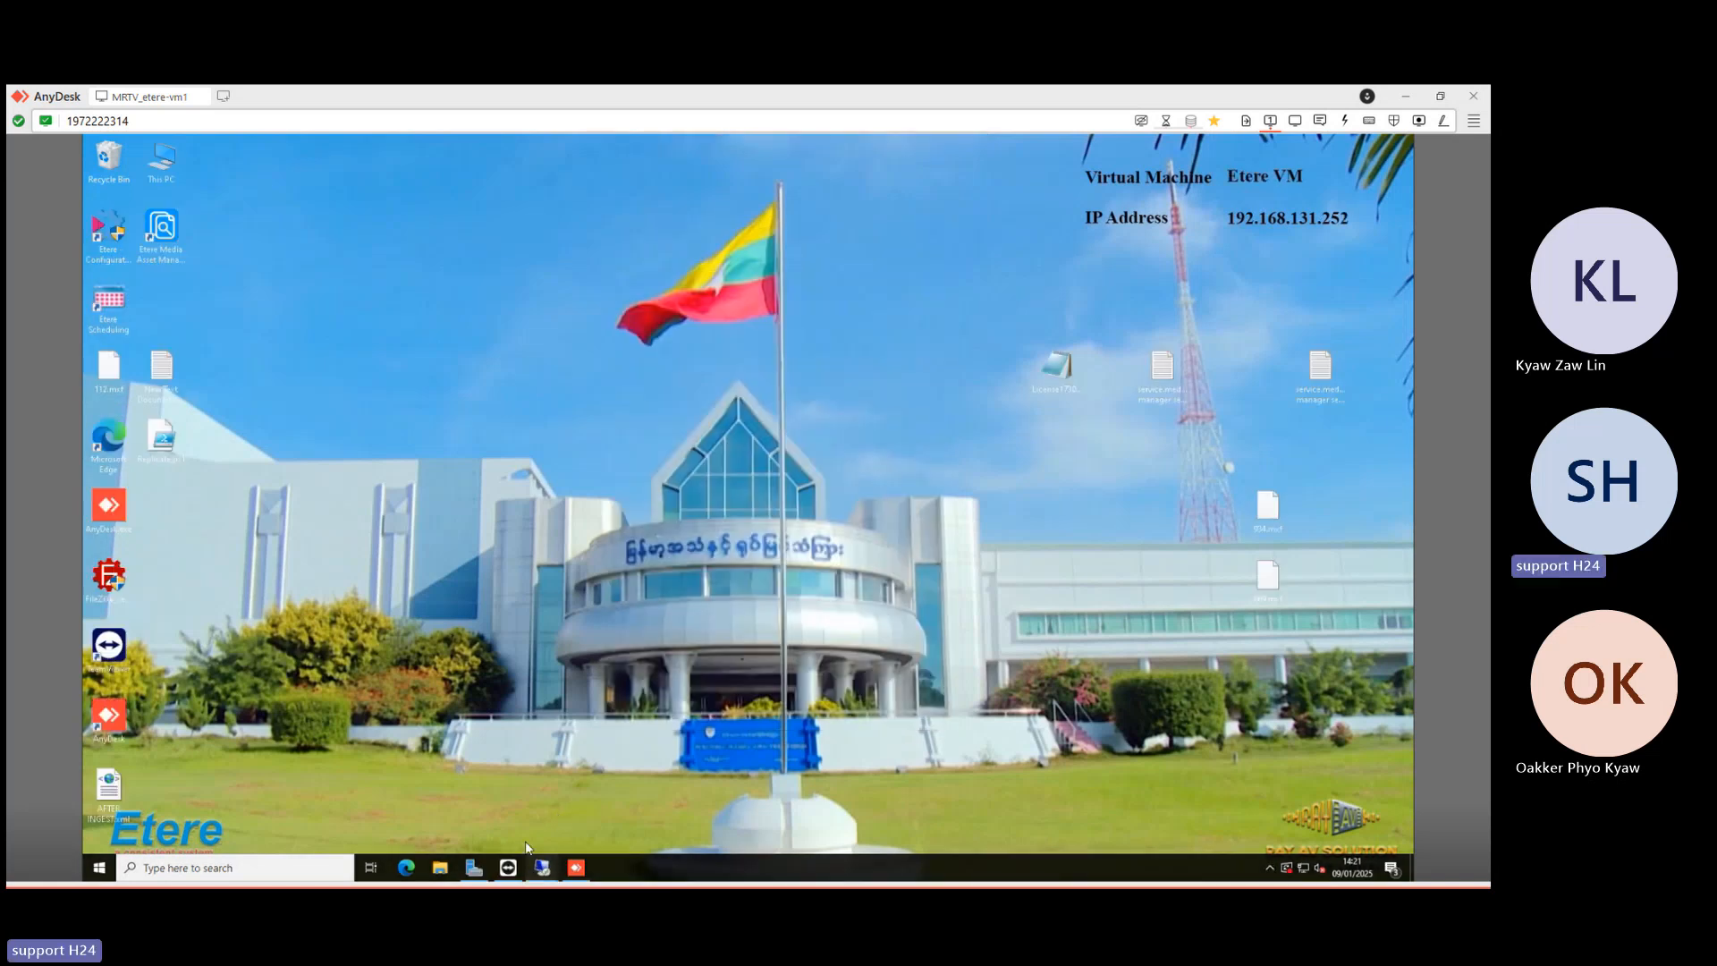
- Glance at the Etere Nunzio session, then return to Task Manager's Services list
{"action": "left_click", "coordinate": [542, 867]}
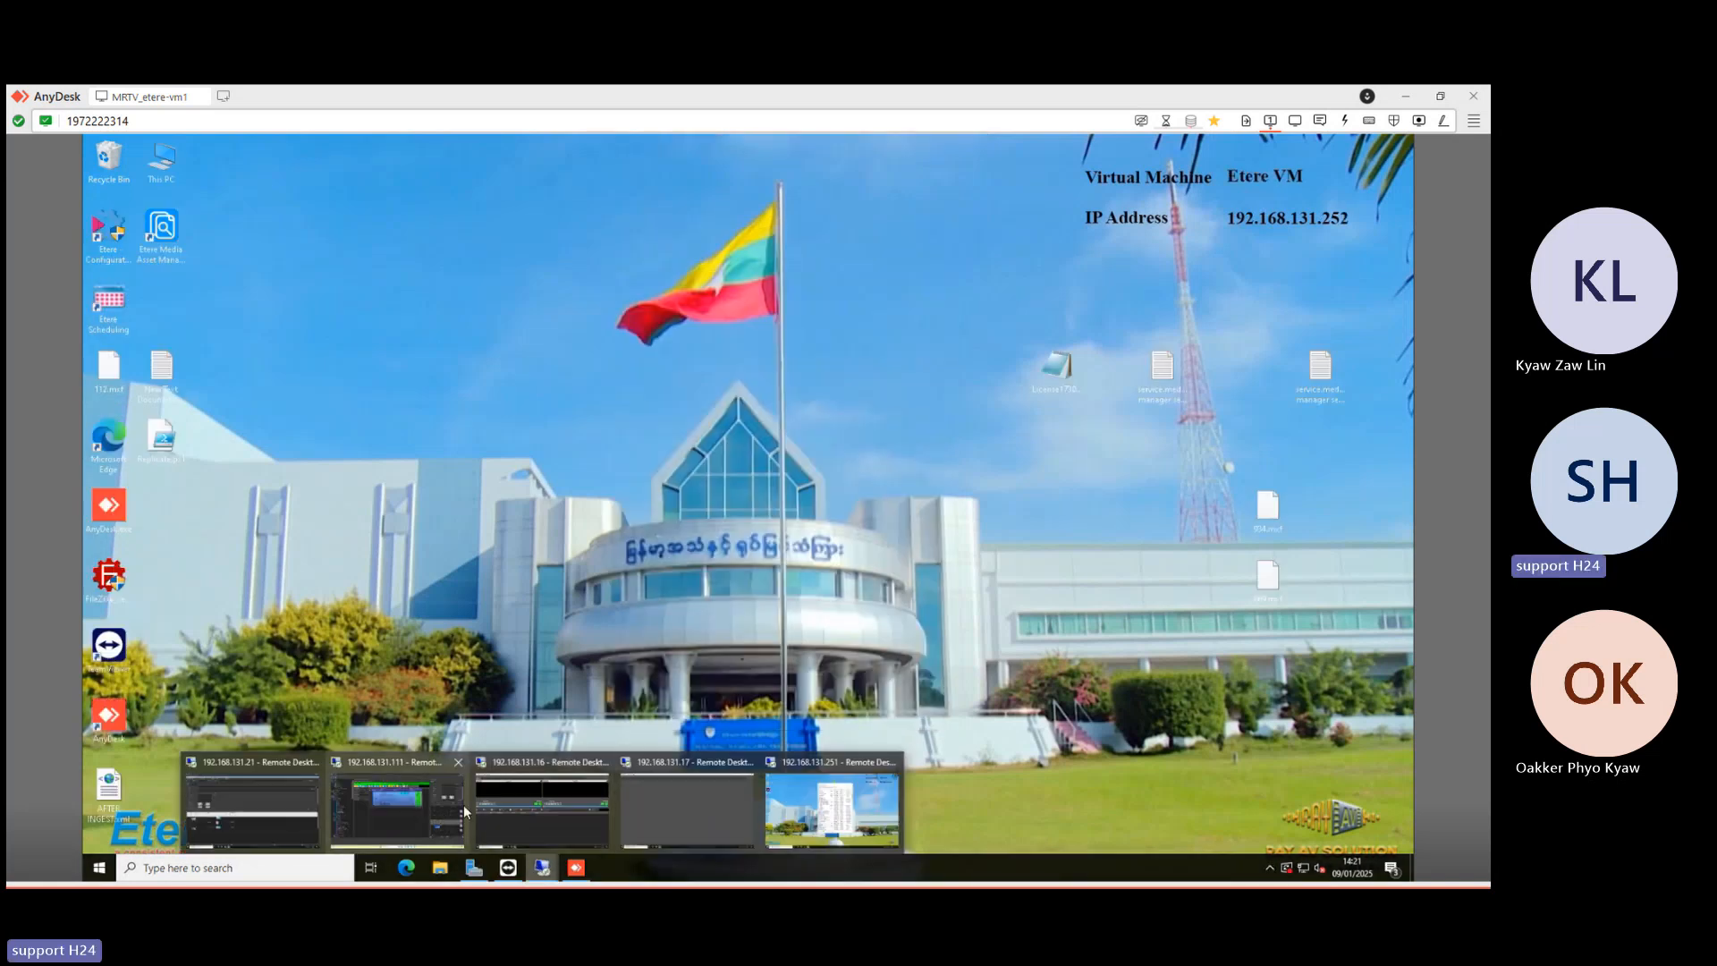
{"action": "left_click", "coordinate": [379, 808]}
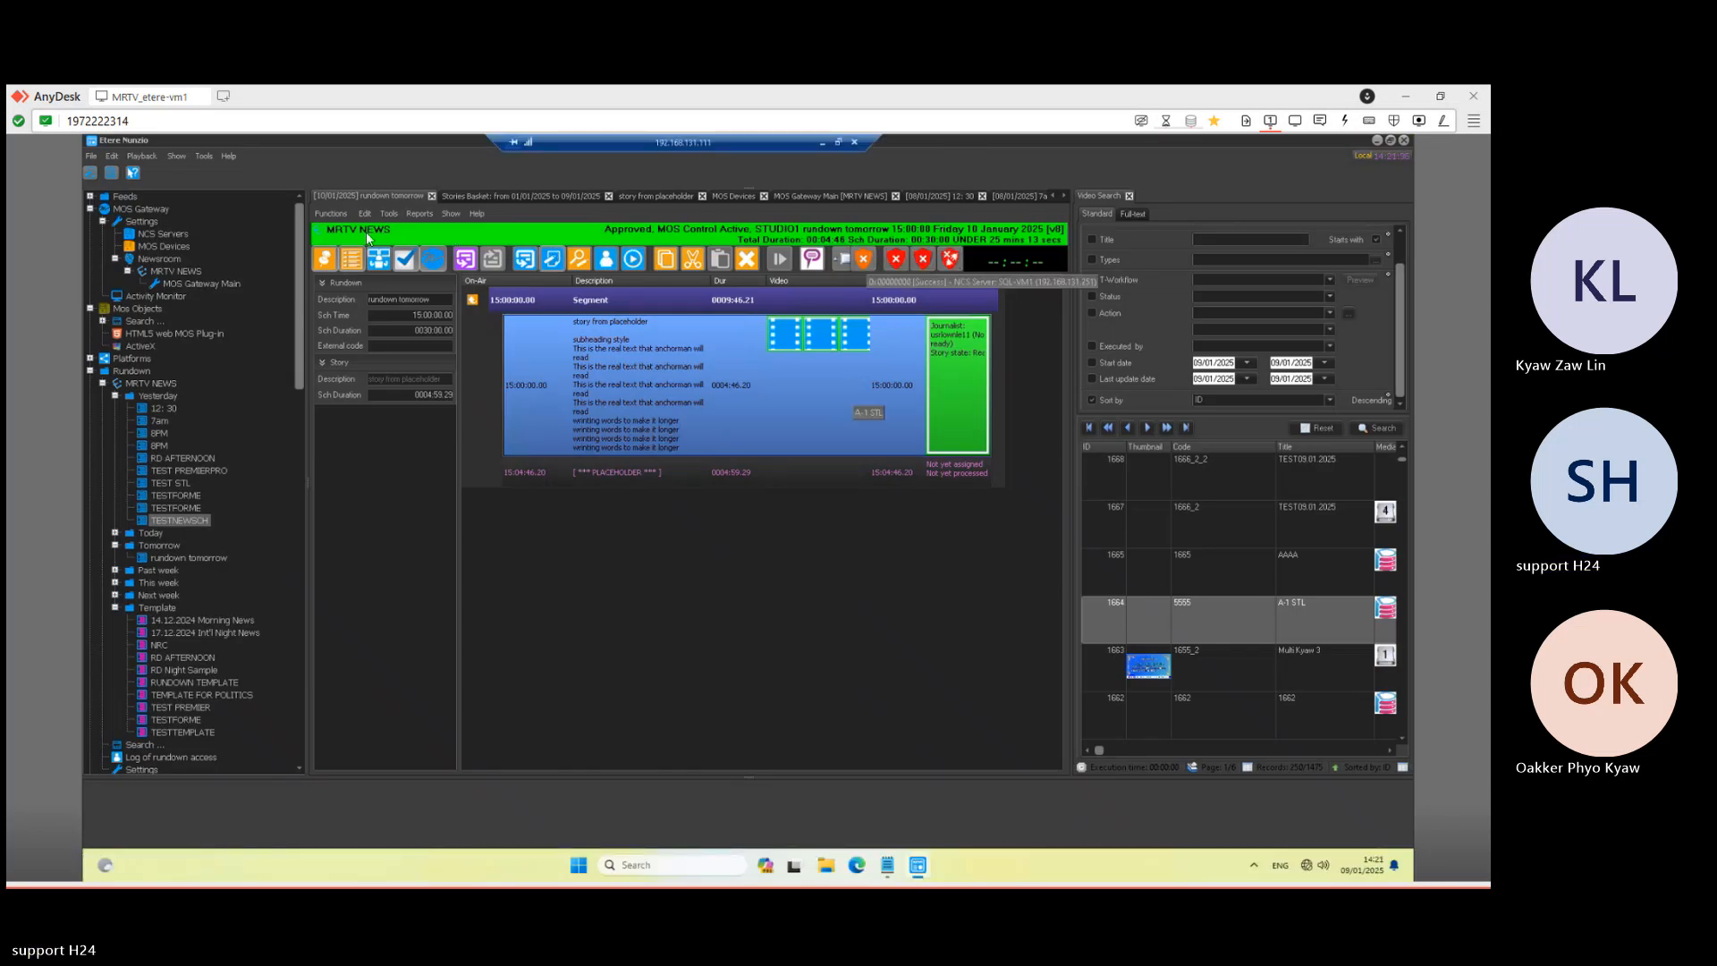
{"action": "left_click", "coordinate": [821, 143]}
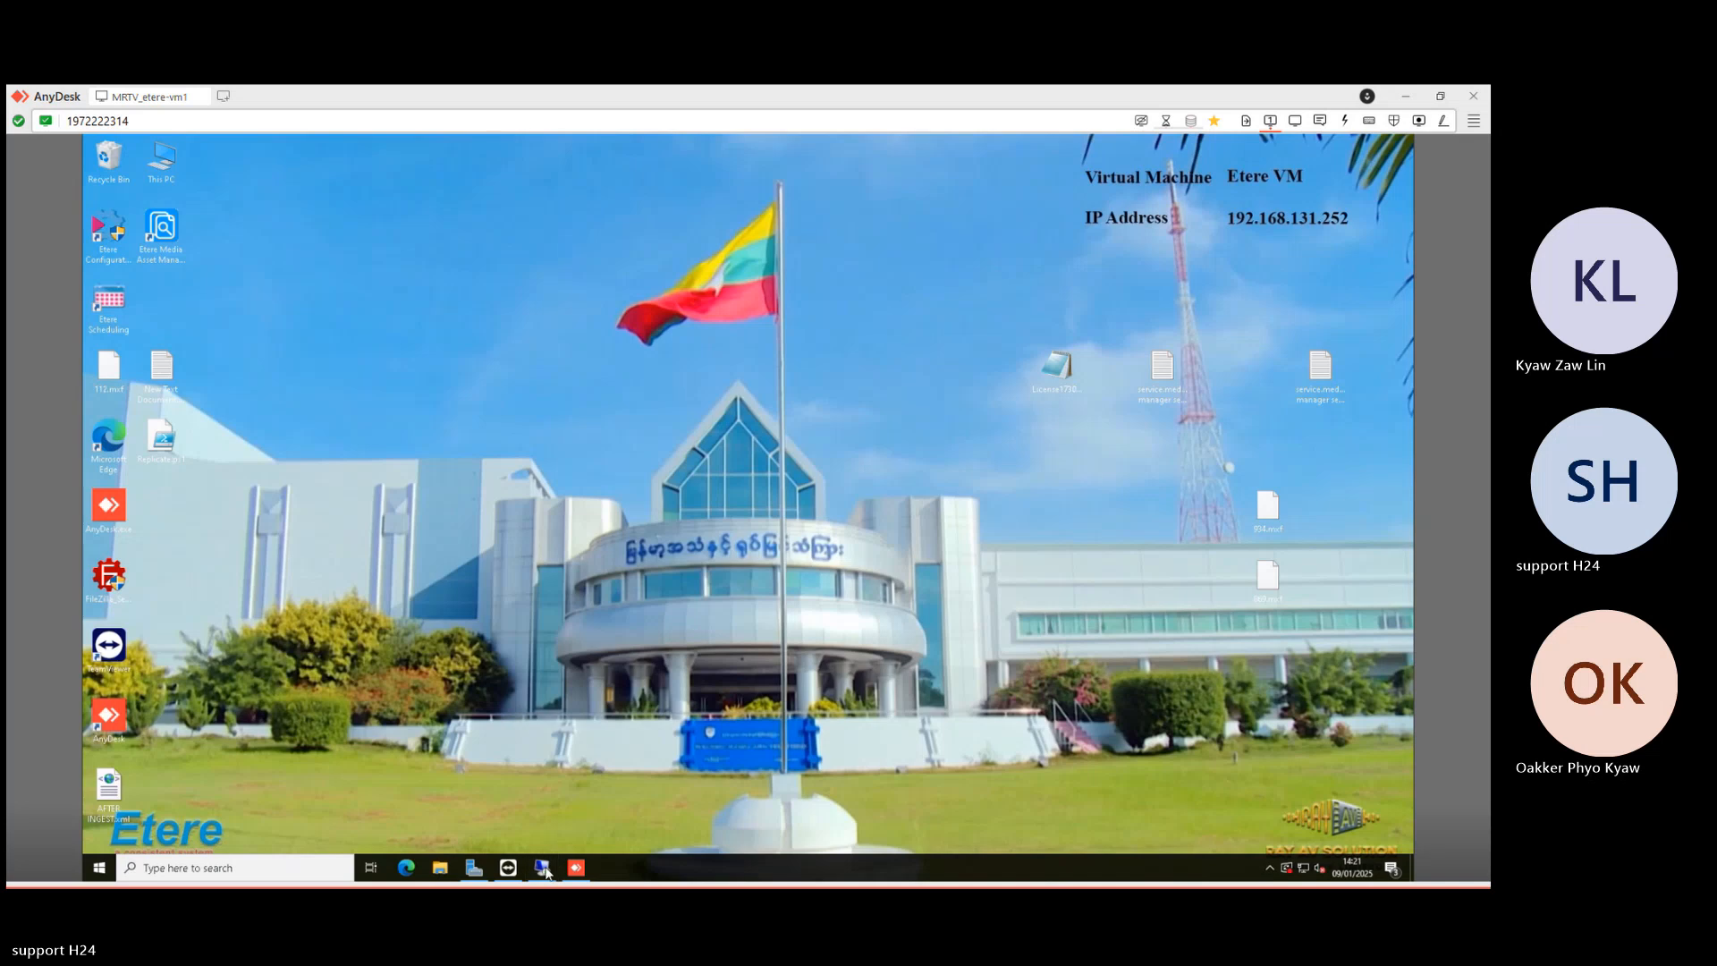
{"action": "mouse_move", "coordinate": [542, 868]}
{"action": "left_click", "coordinate": [832, 814]}
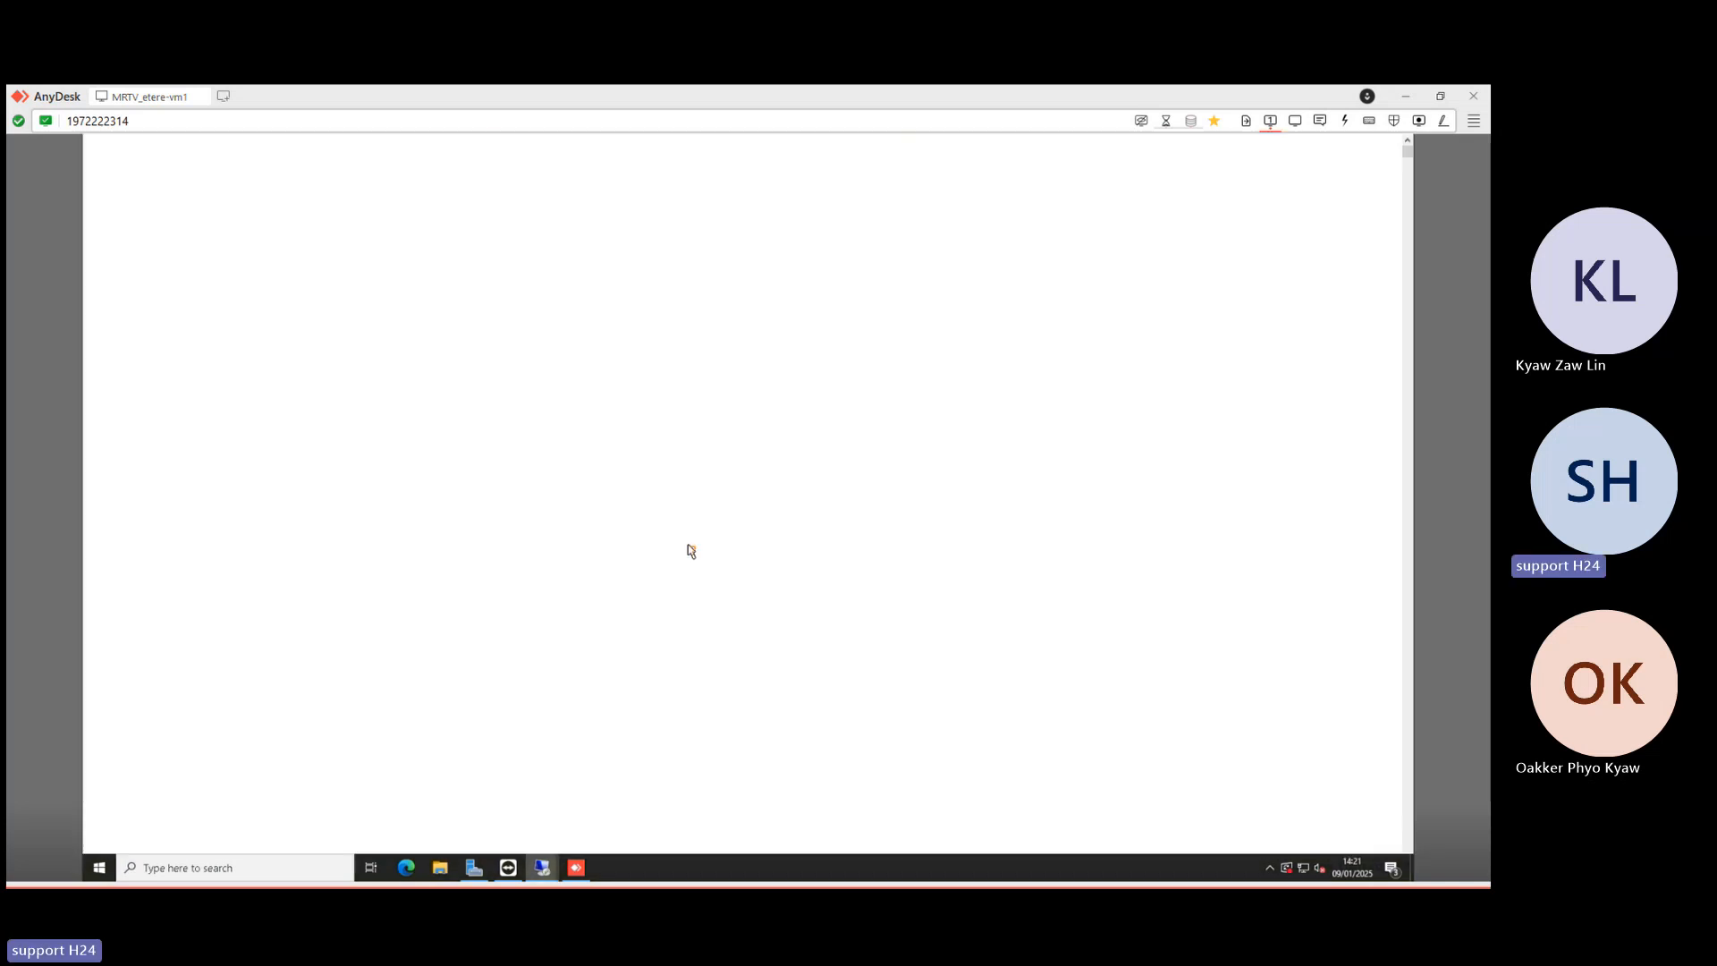
{"action": "scroll", "coordinate": [703, 524], "scroll_direction": "down", "scroll_amount": 4}
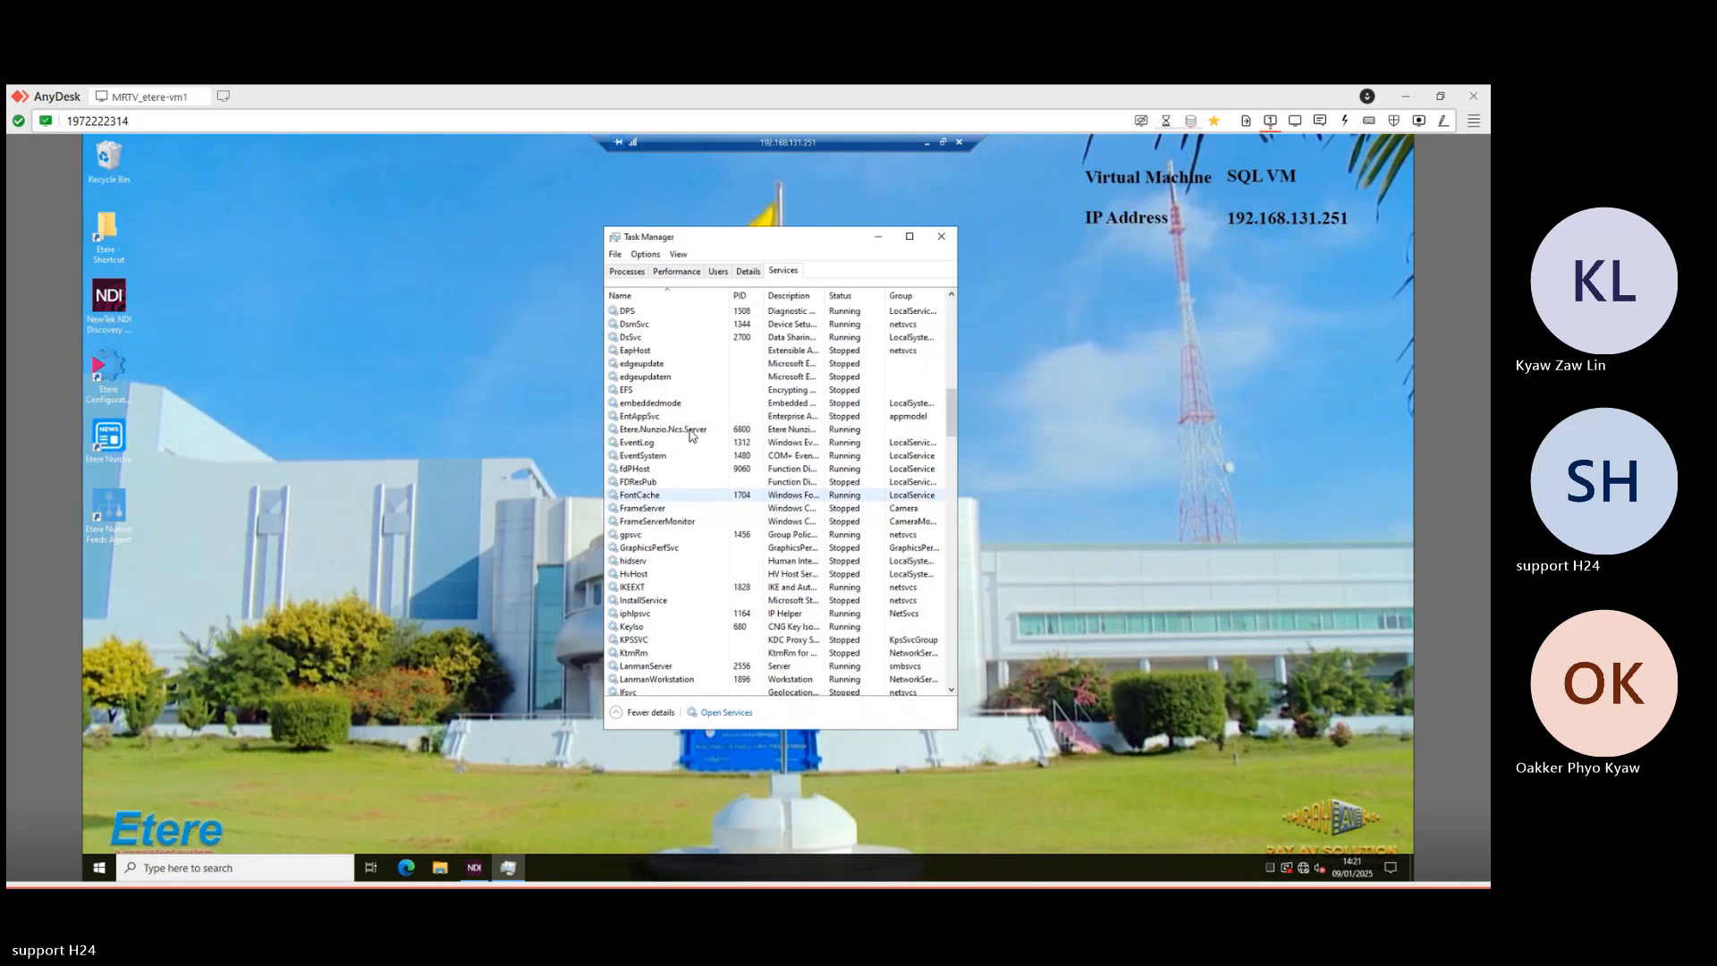
- Restart Etere.Nunzio.Ncs.Server, confirm it runs under PID 9332, and minimize the session
{"action": "right_click", "coordinate": [689, 430]}
{"action": "left_click", "coordinate": [725, 469]}
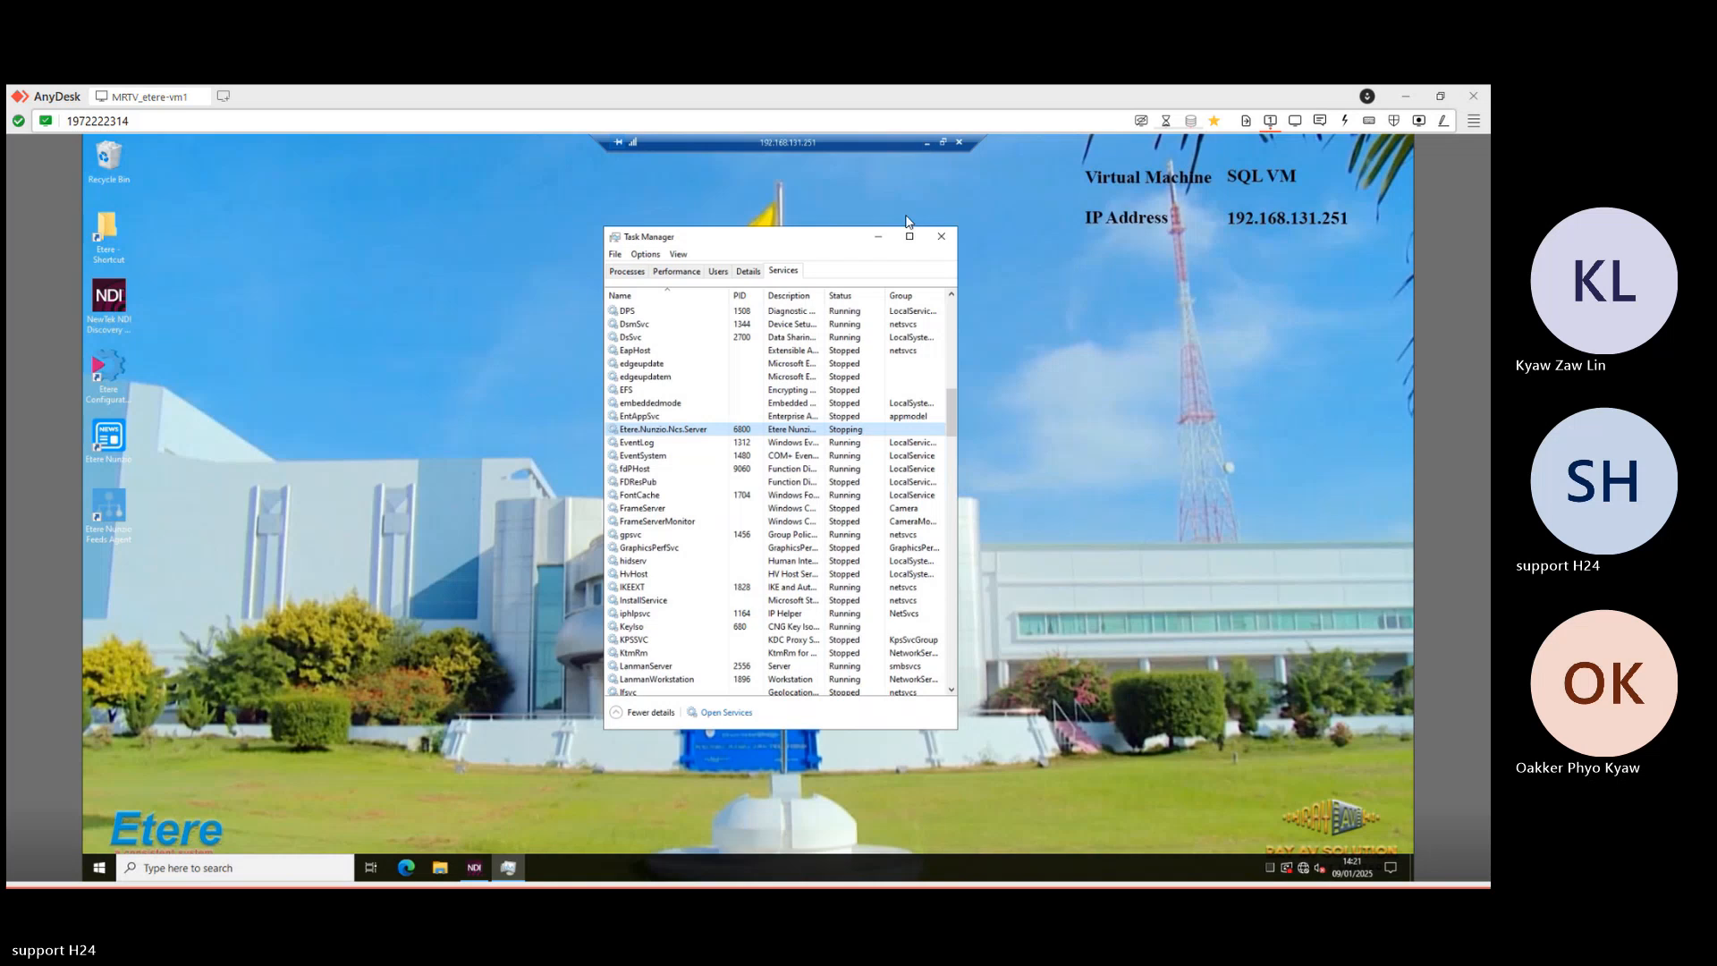
{"action": "left_click", "coordinate": [836, 455]}
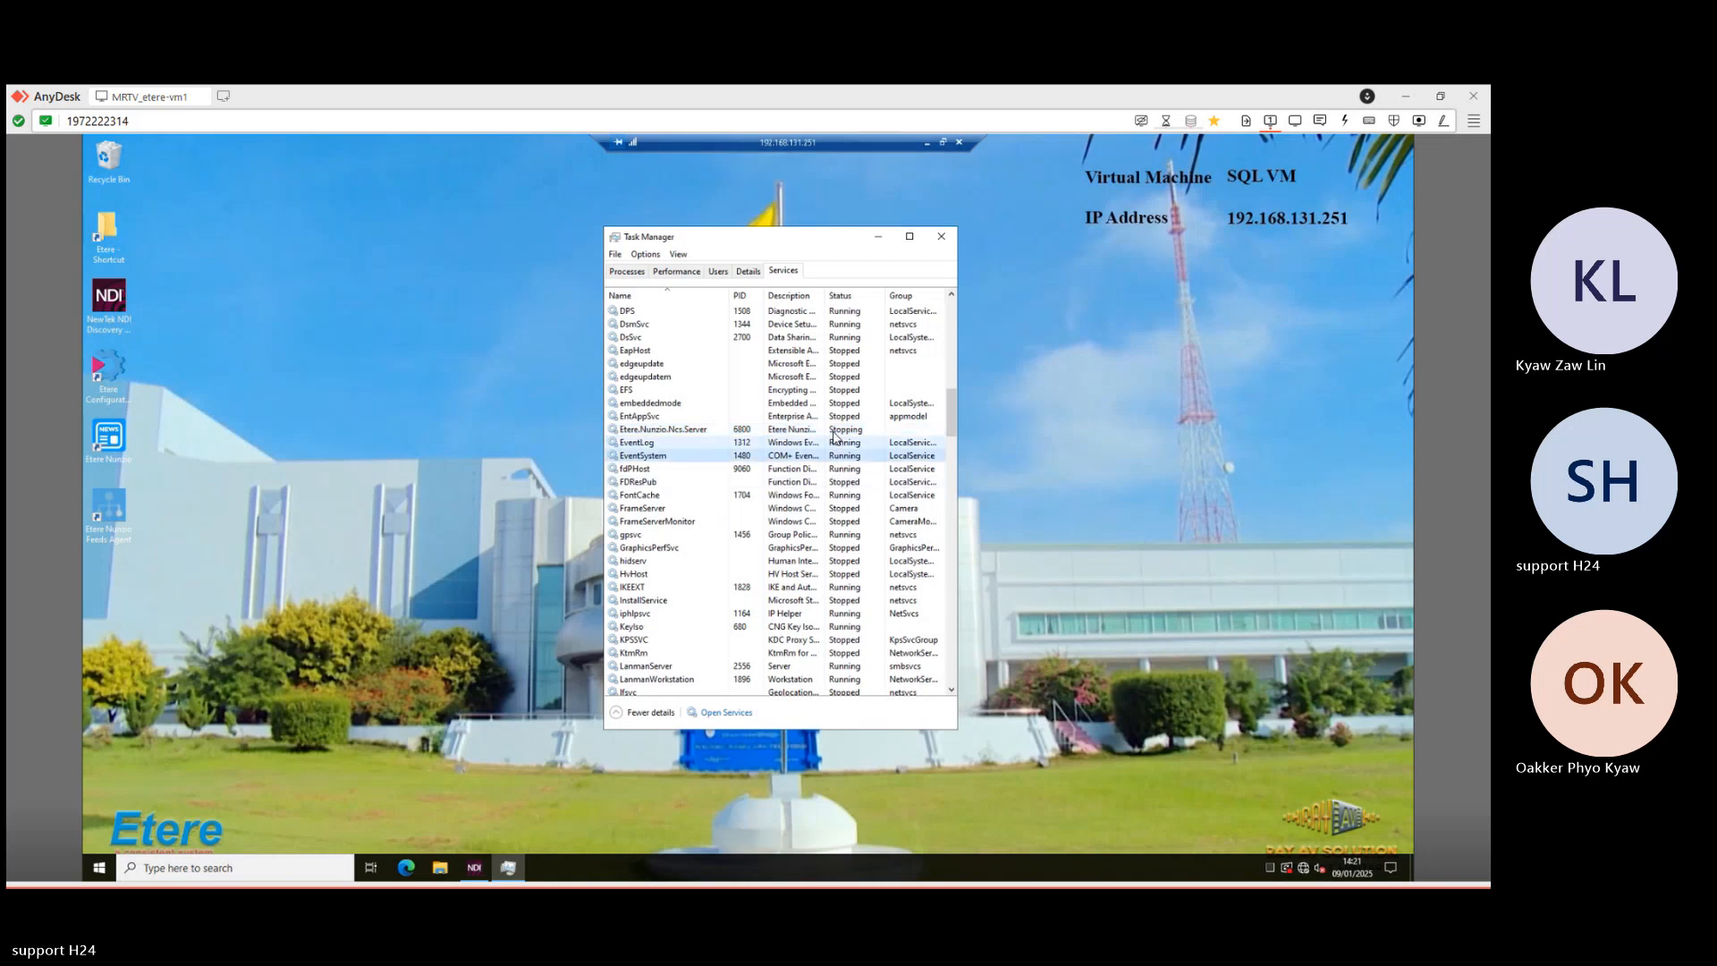
{"action": "left_click", "coordinate": [832, 430]}
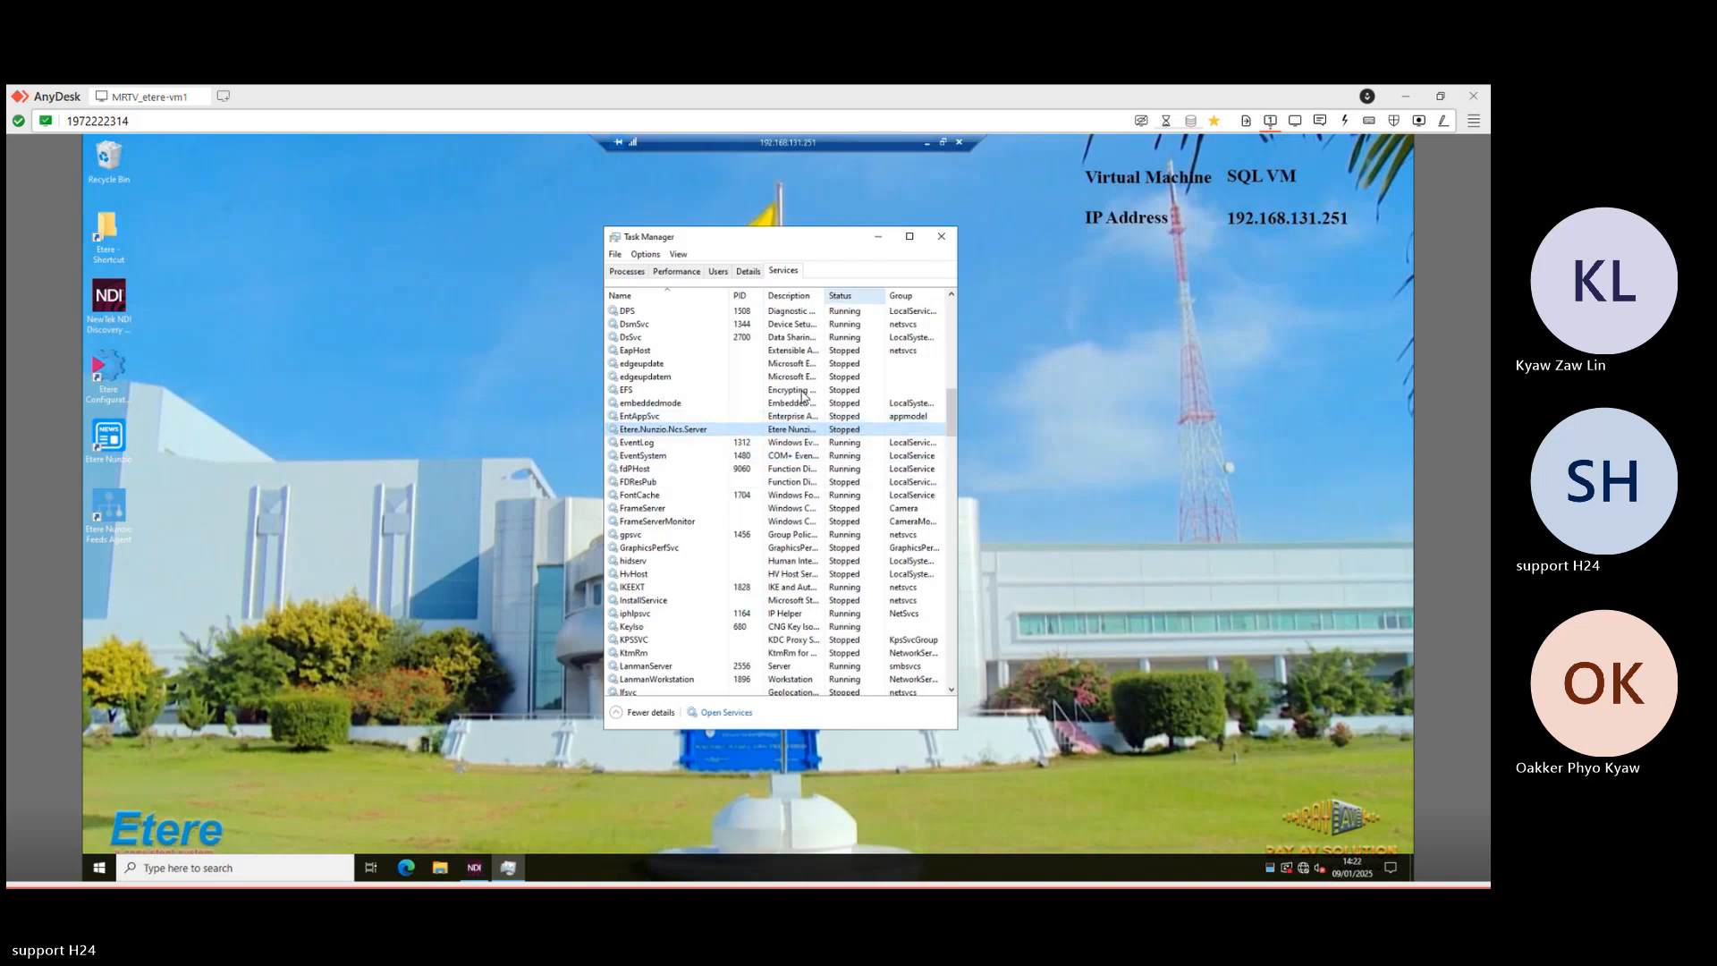
{"action": "left_click", "coordinate": [927, 144]}
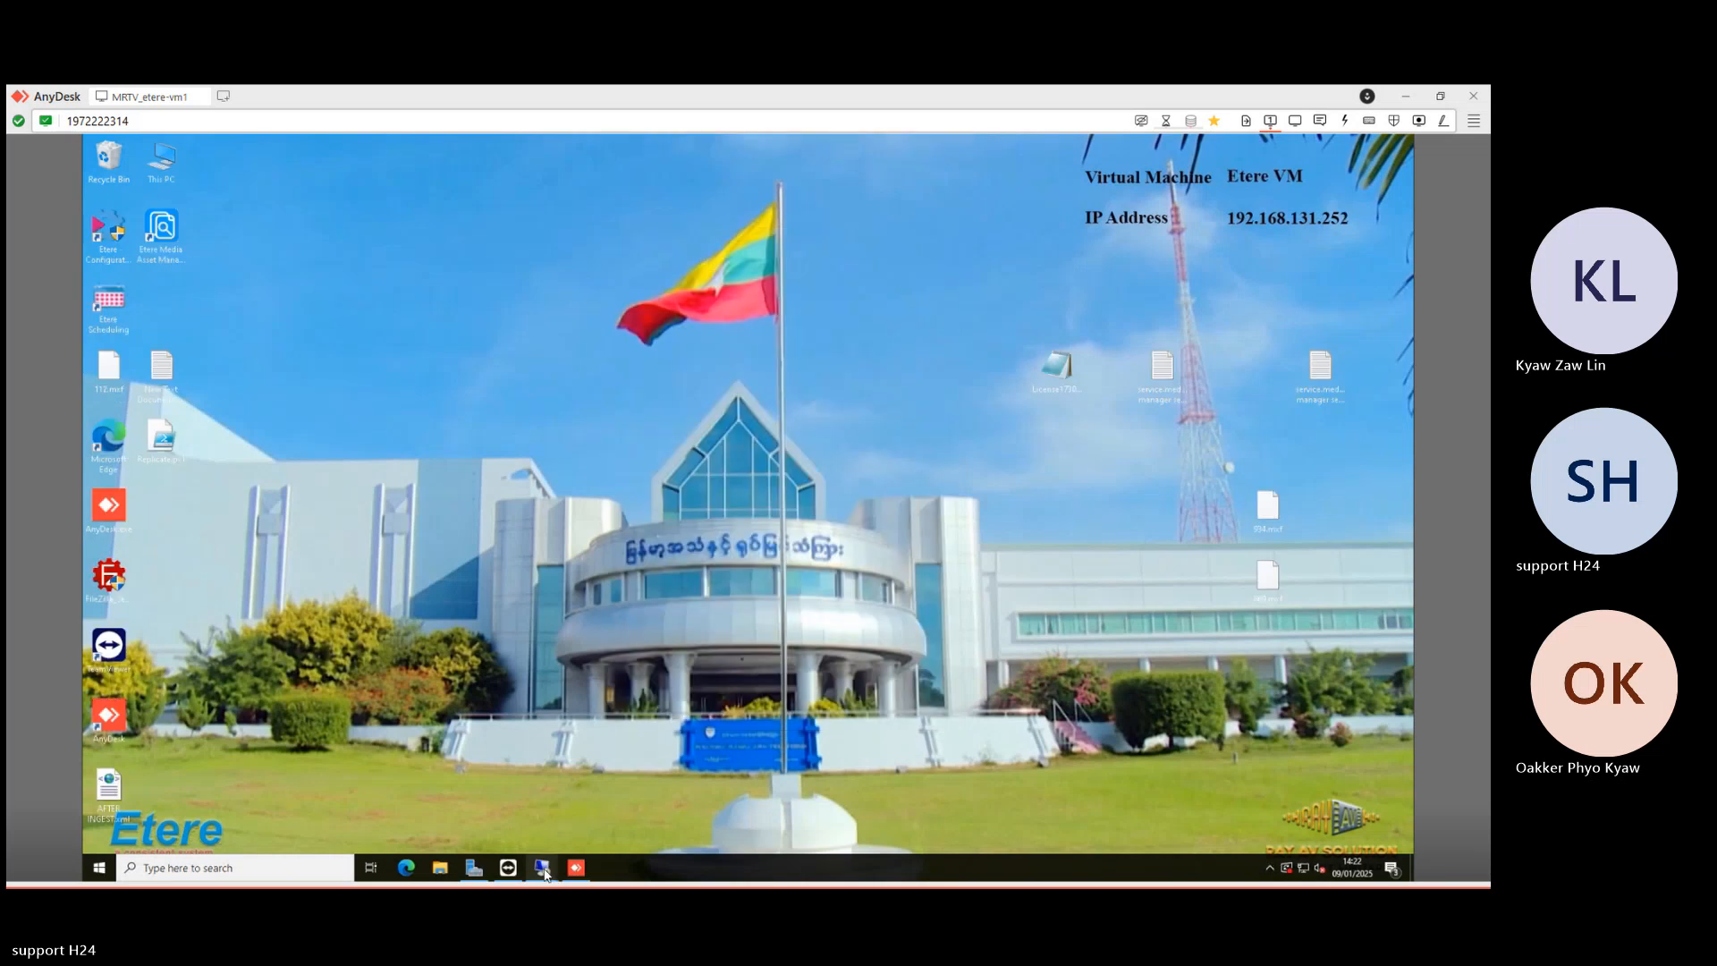
- Turn on MOS control for rundown tomorrow on STUDIO1 in the 192.168.131.111 session, then minimize it
{"action": "mouse_move", "coordinate": [544, 872]}
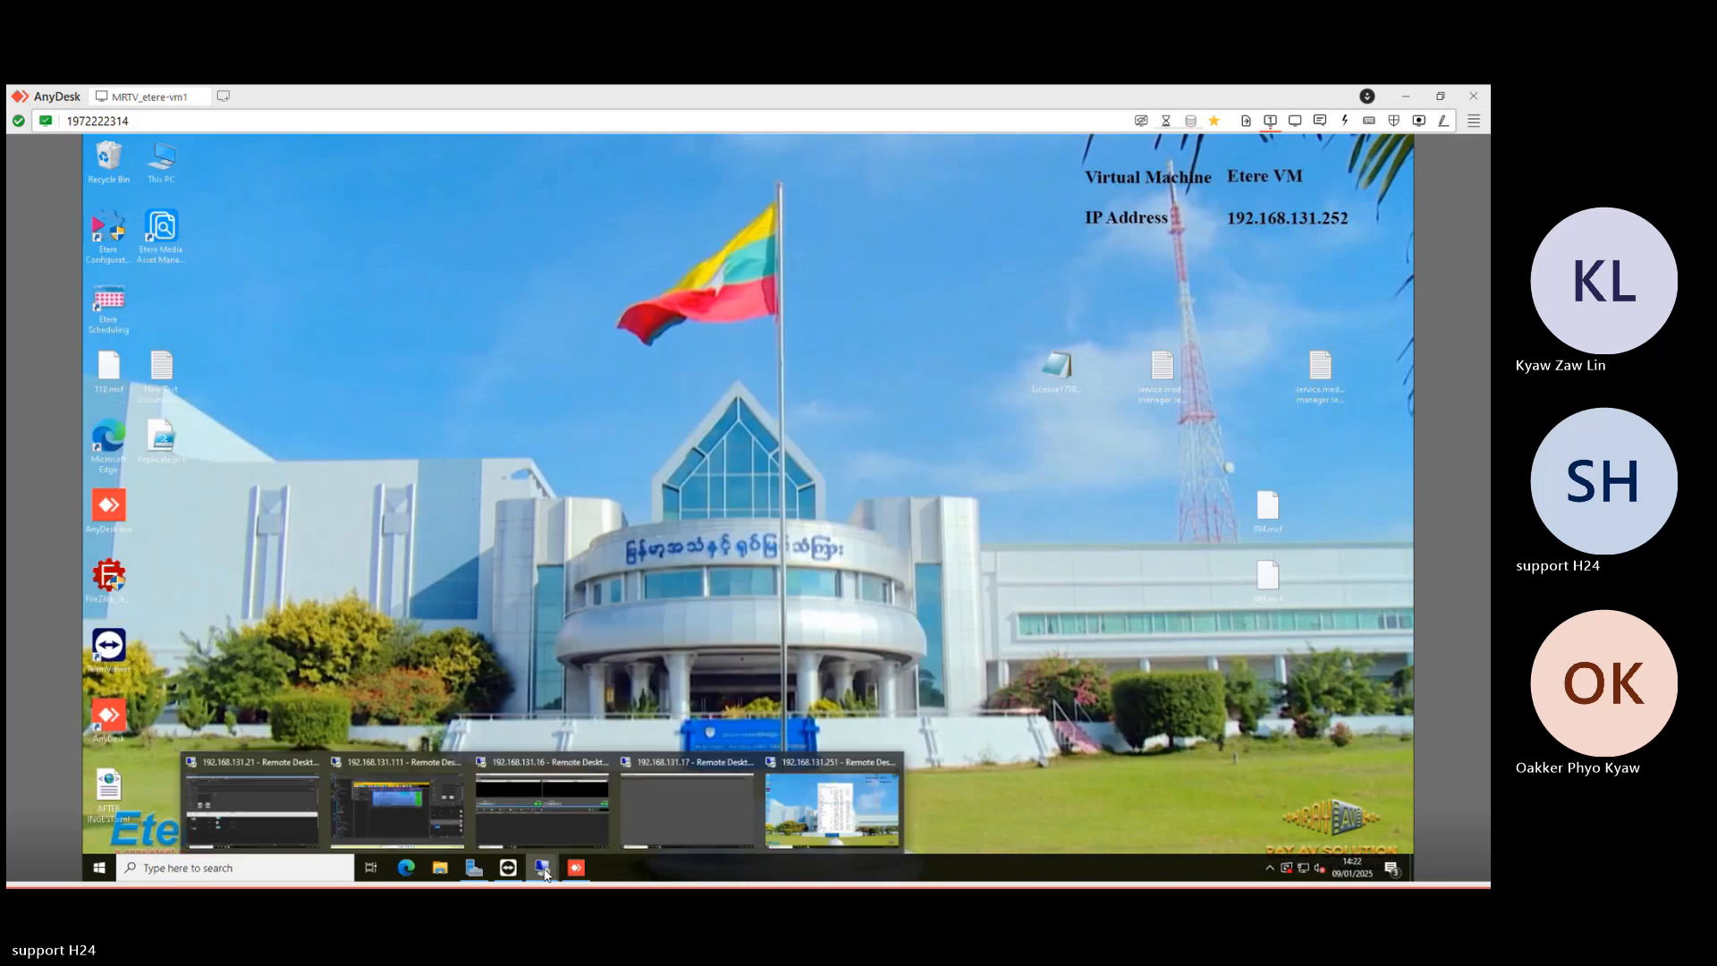
{"action": "left_click", "coordinate": [427, 805]}
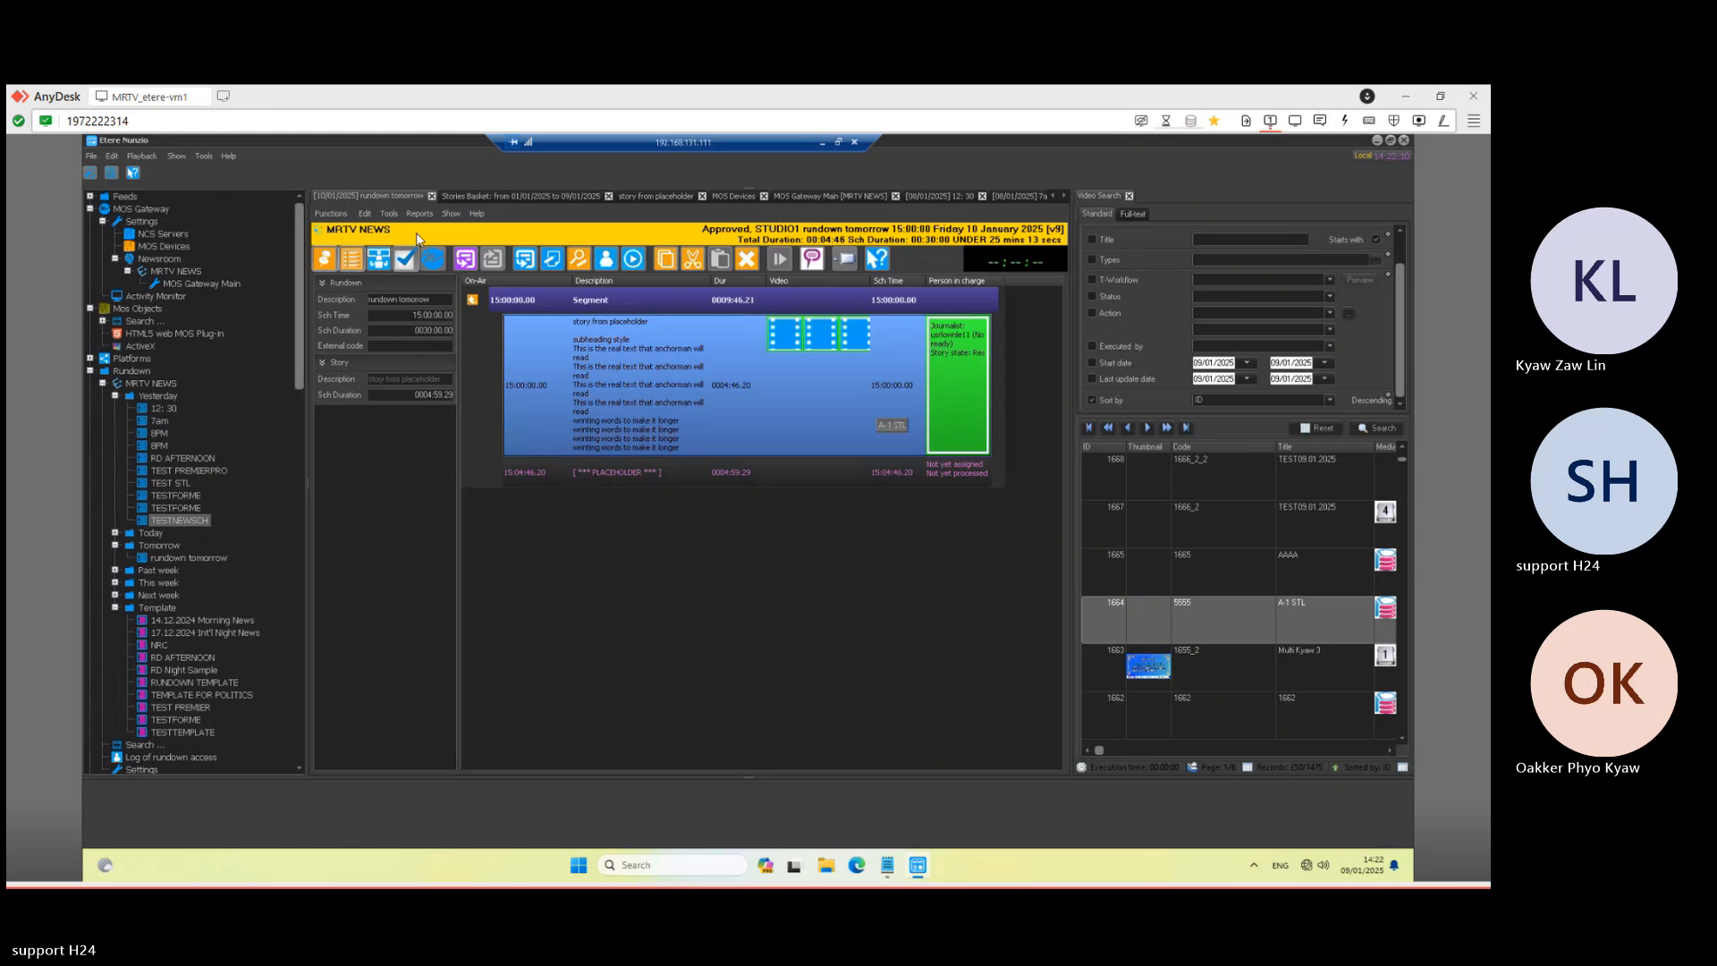
{"action": "left_click", "coordinate": [433, 265]}
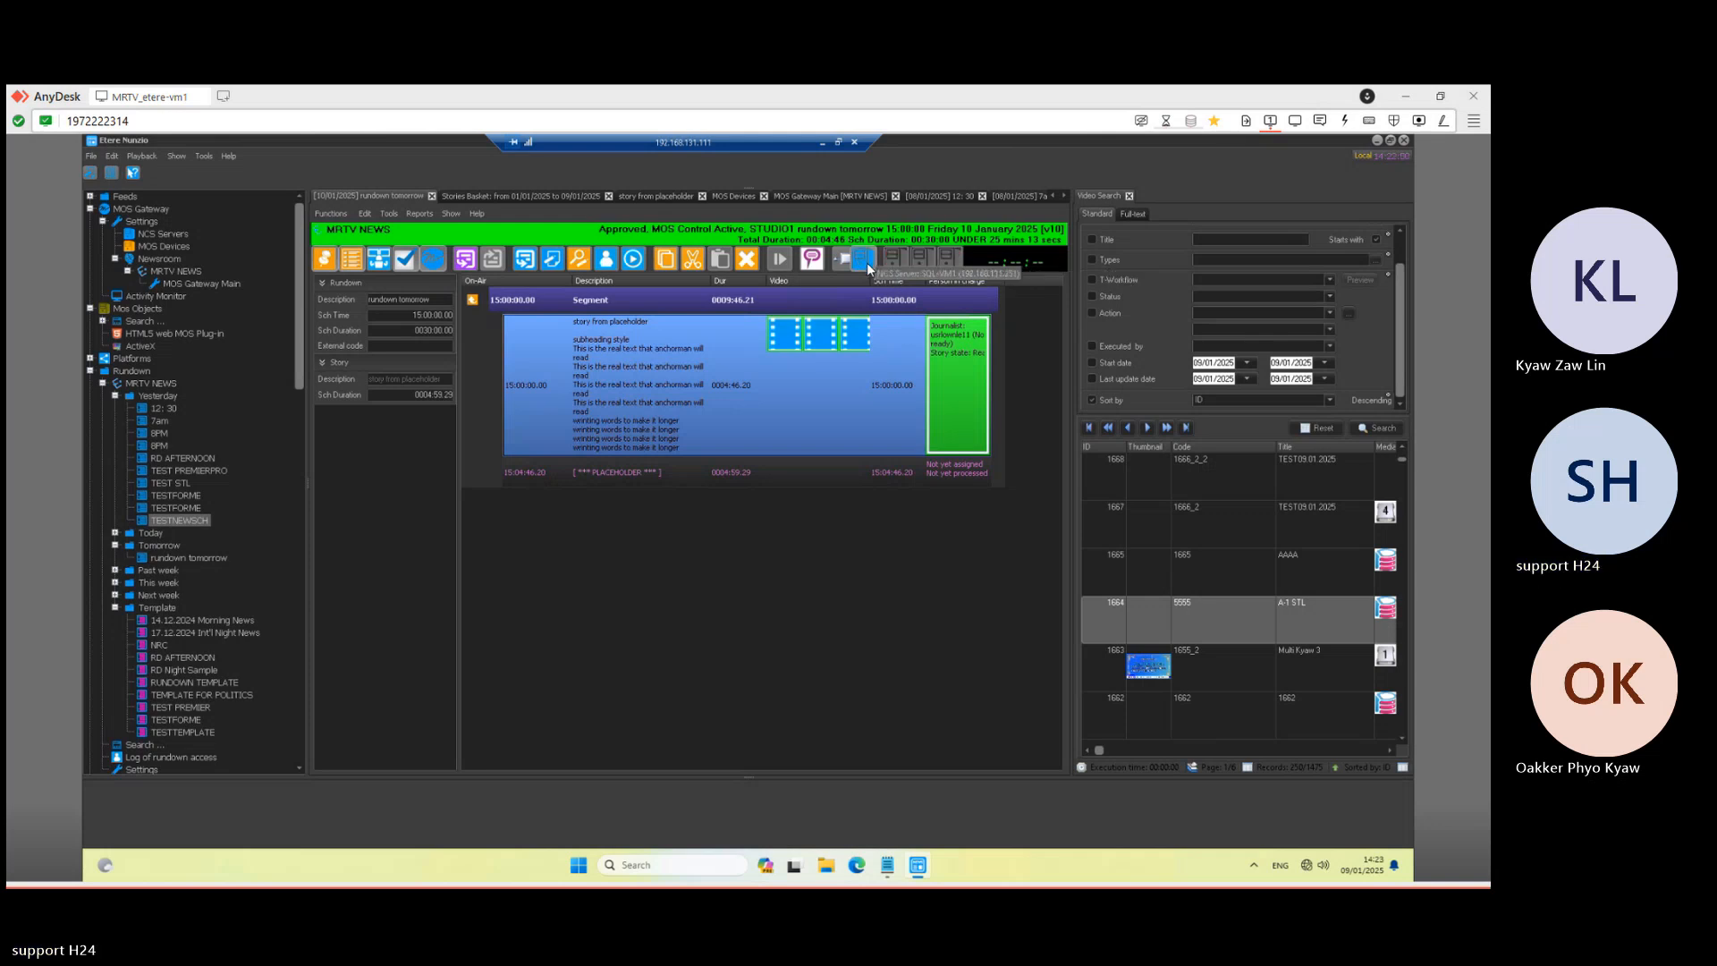
{"action": "left_click", "coordinate": [823, 142]}
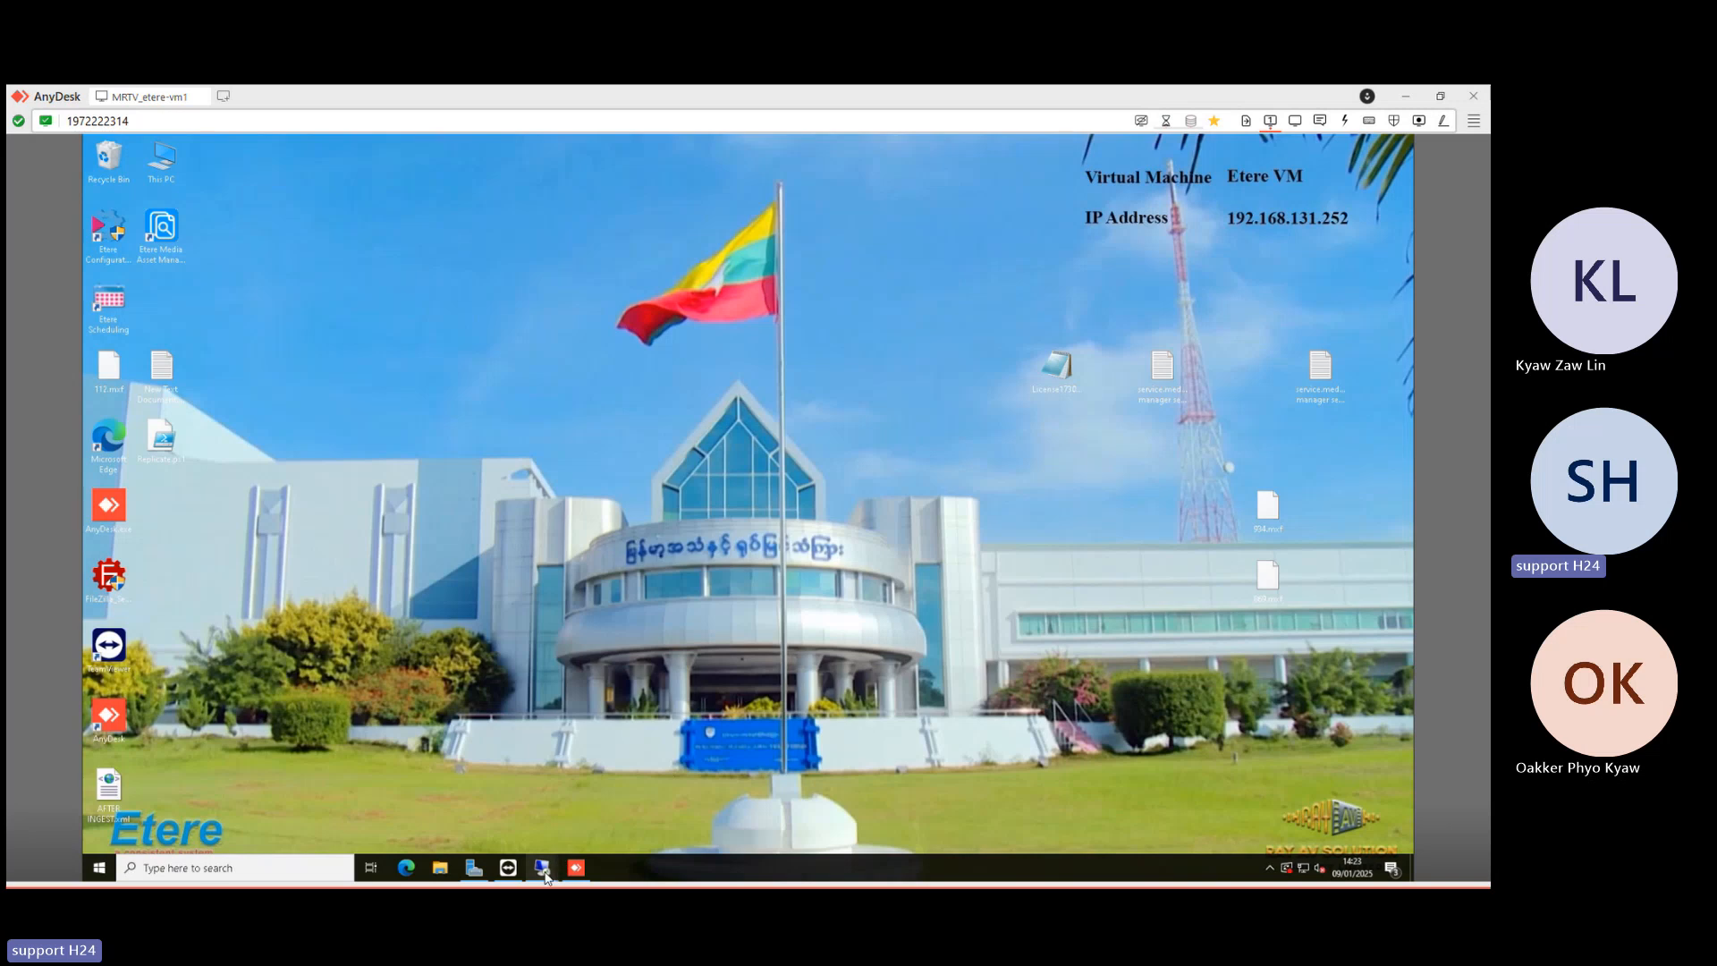
- Check the empty playout list in Etere Nunzio Player on 192.168.131.16, then return to Etere Nunzio
{"action": "mouse_move", "coordinate": [544, 876]}
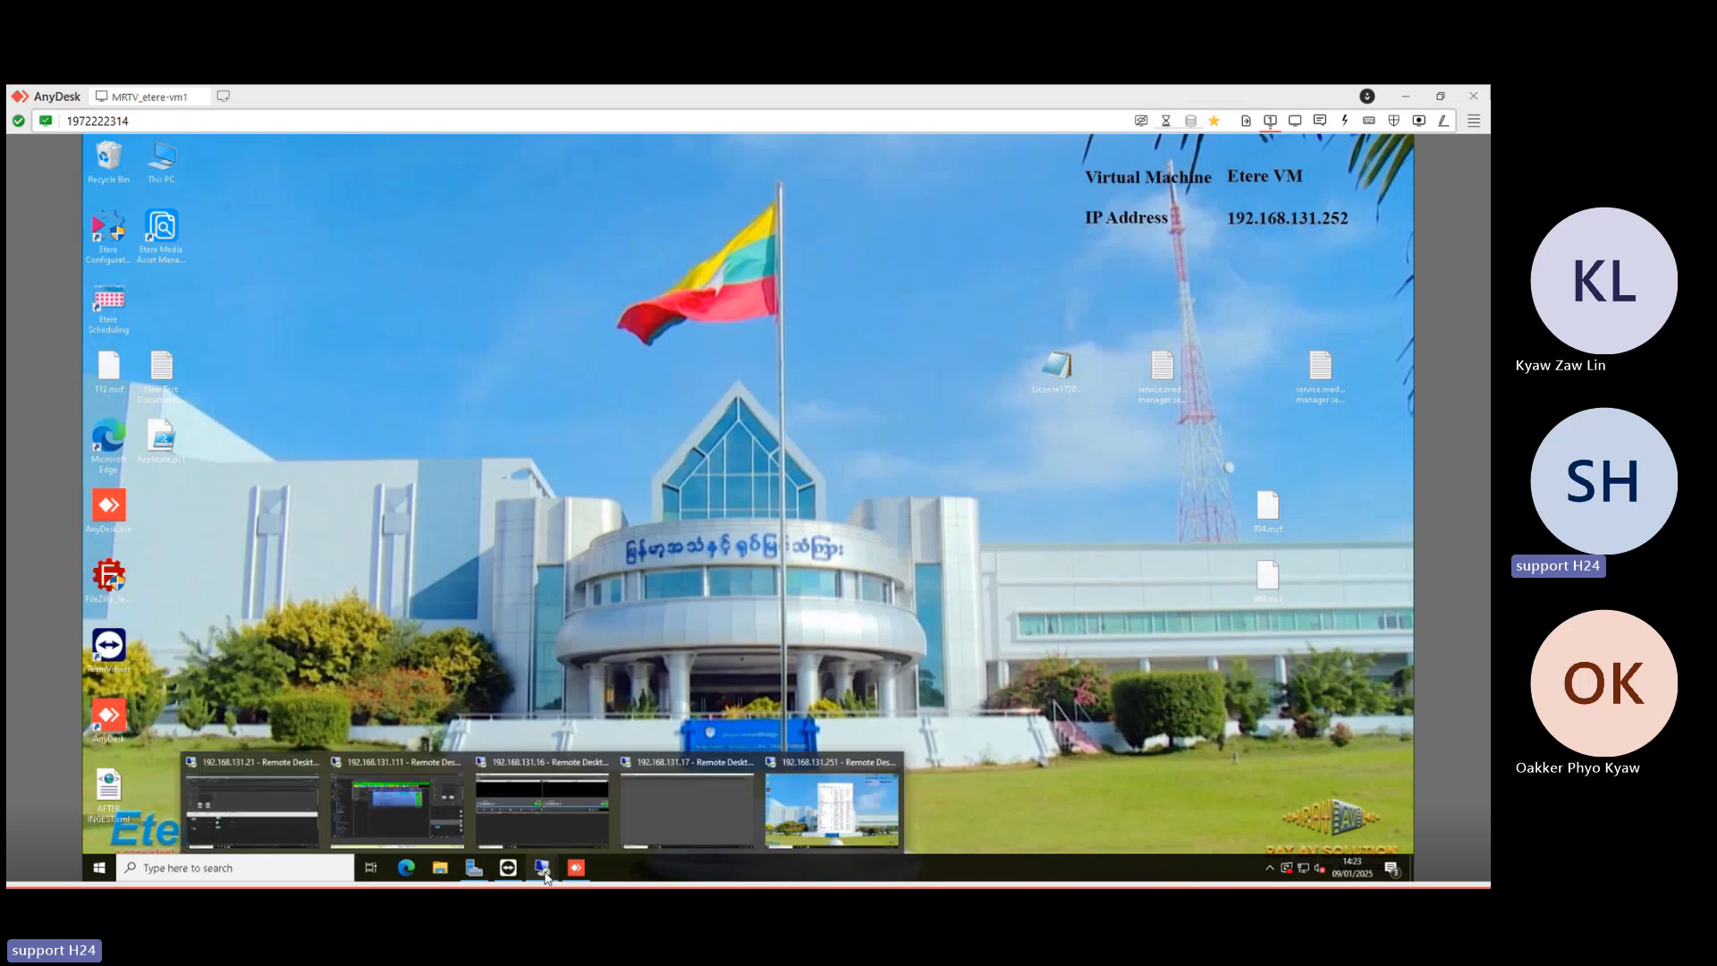
{"action": "left_click", "coordinate": [549, 814]}
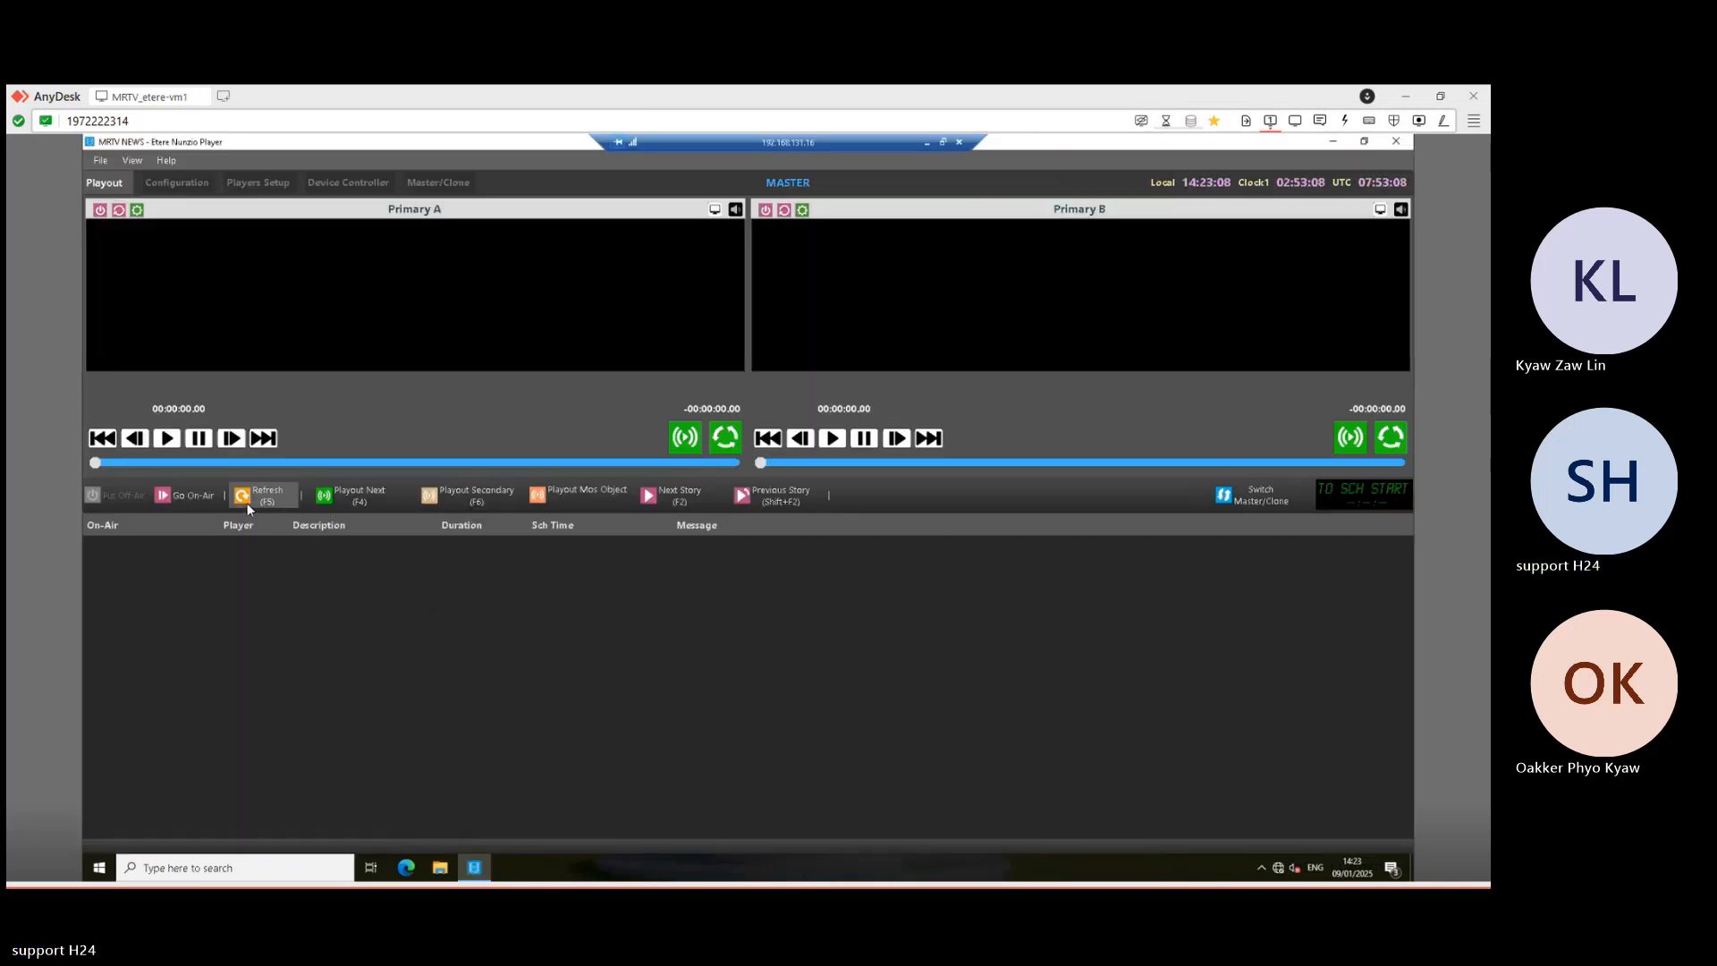
{"action": "left_click", "coordinate": [926, 142]}
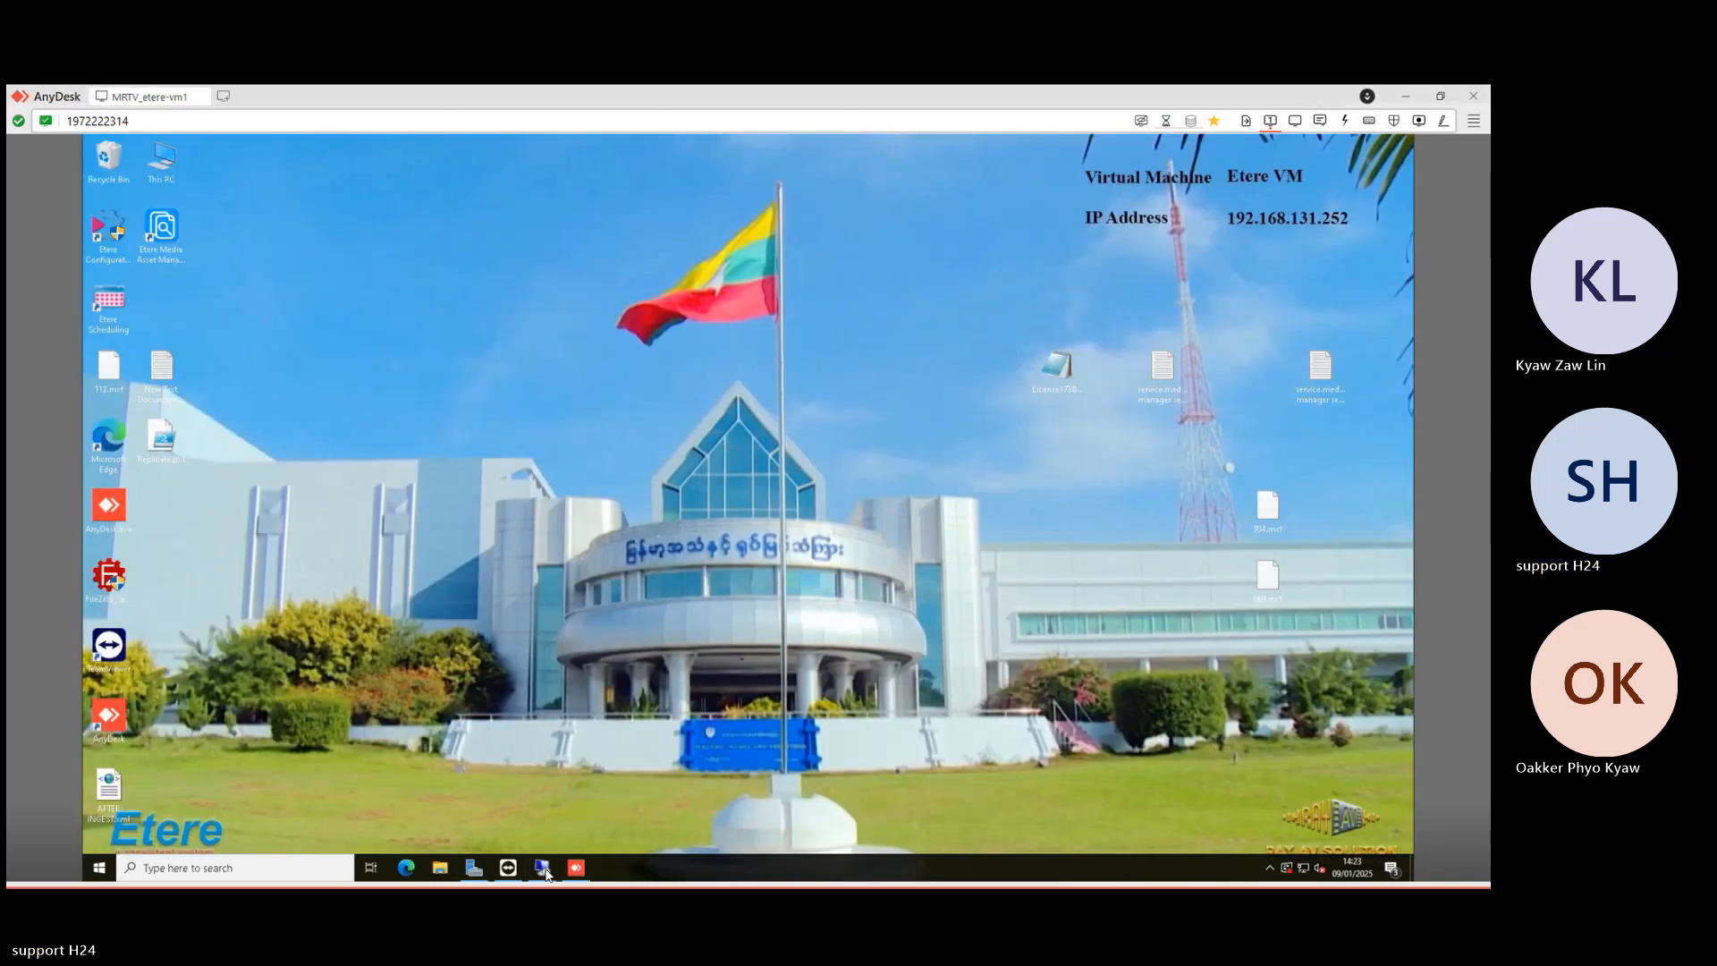
{"action": "mouse_move", "coordinate": [542, 866]}
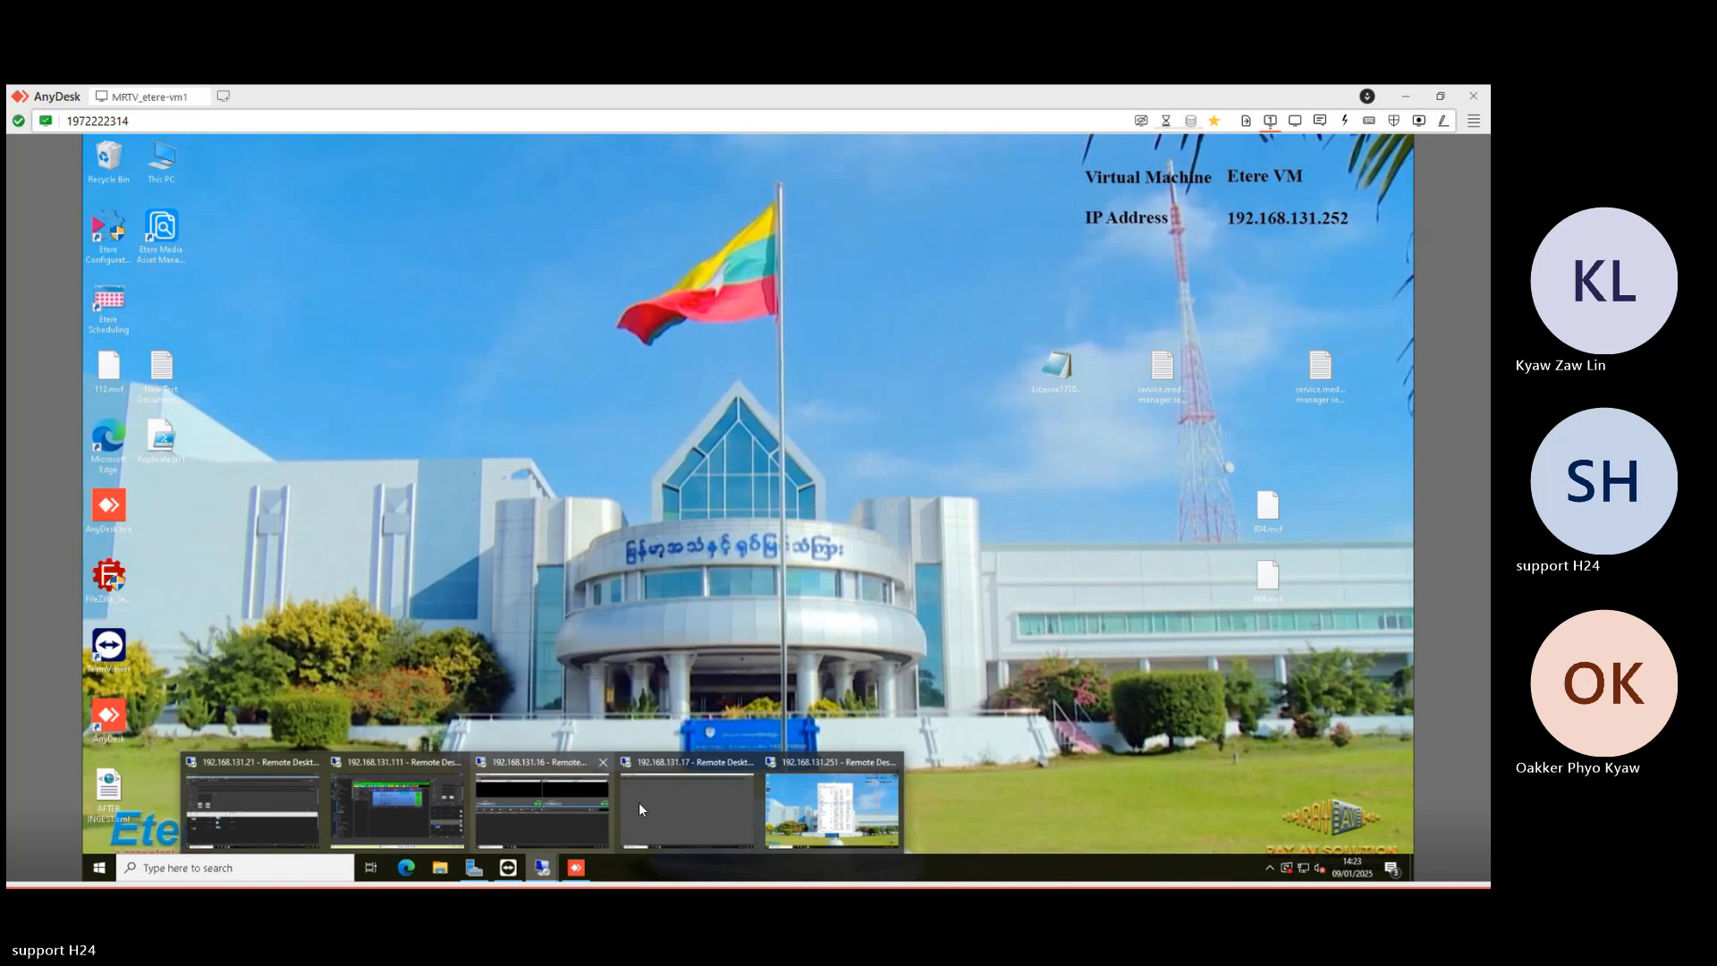
{"action": "left_click", "coordinate": [376, 808]}
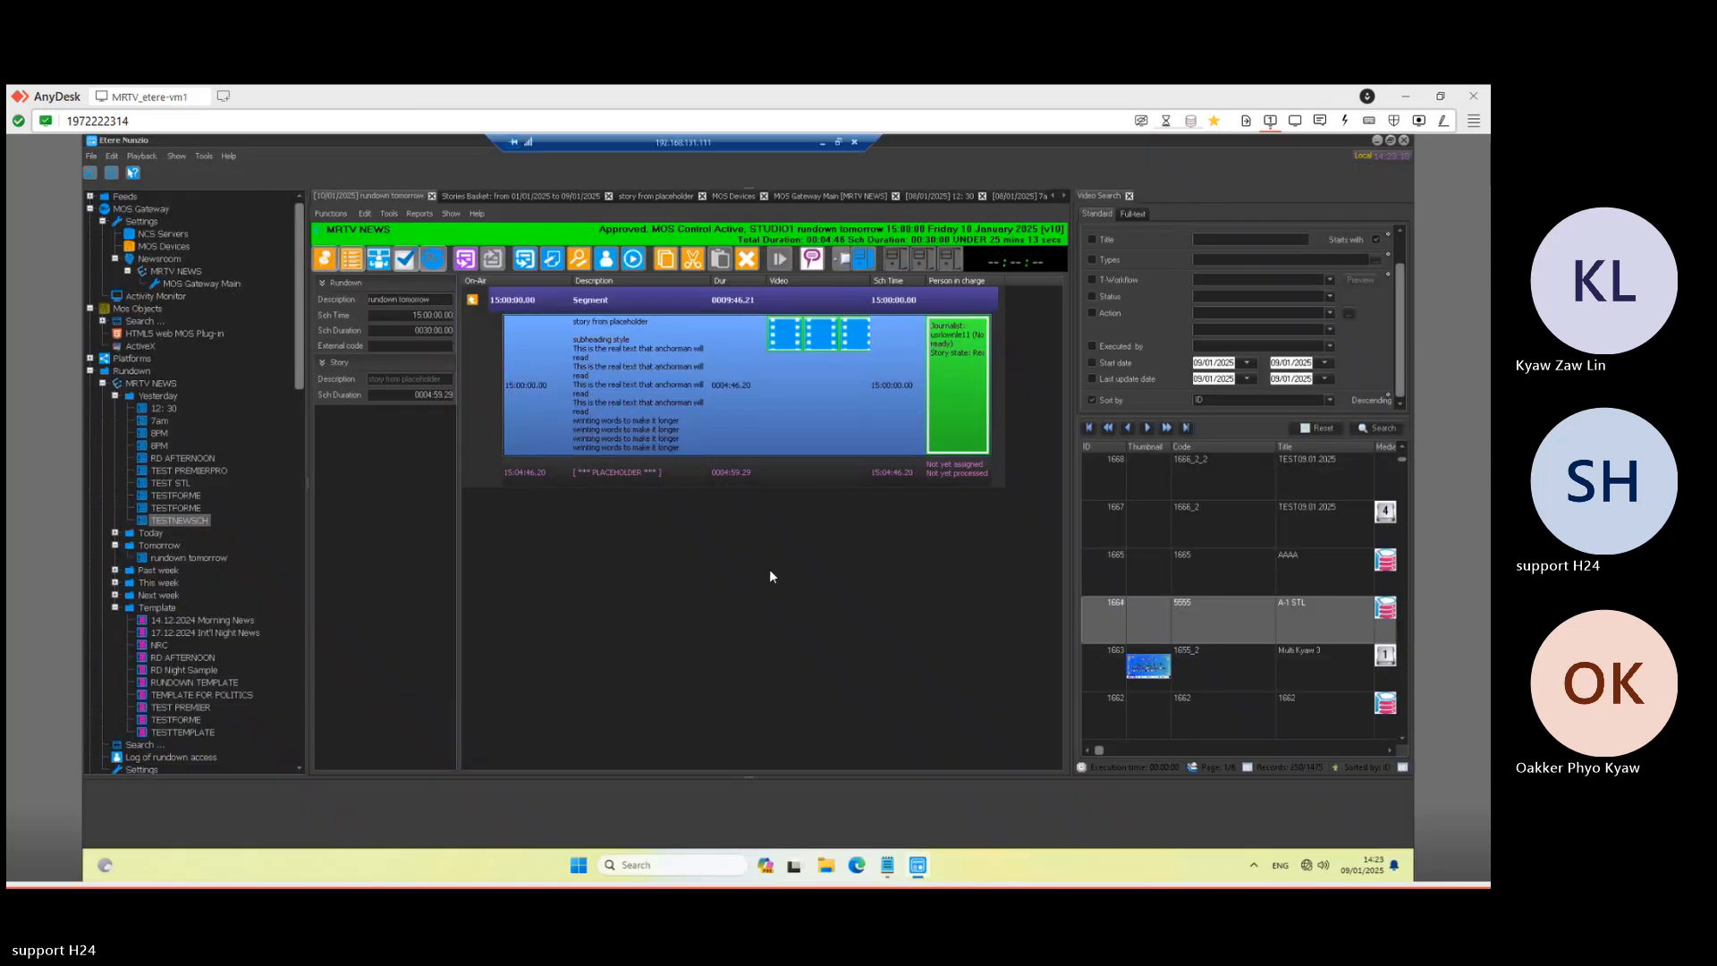
- Check the MOS Gateway Main log and console for rundown tomorrow sent to three prompters, then minimize
{"action": "double_click", "coordinate": [156, 296]}
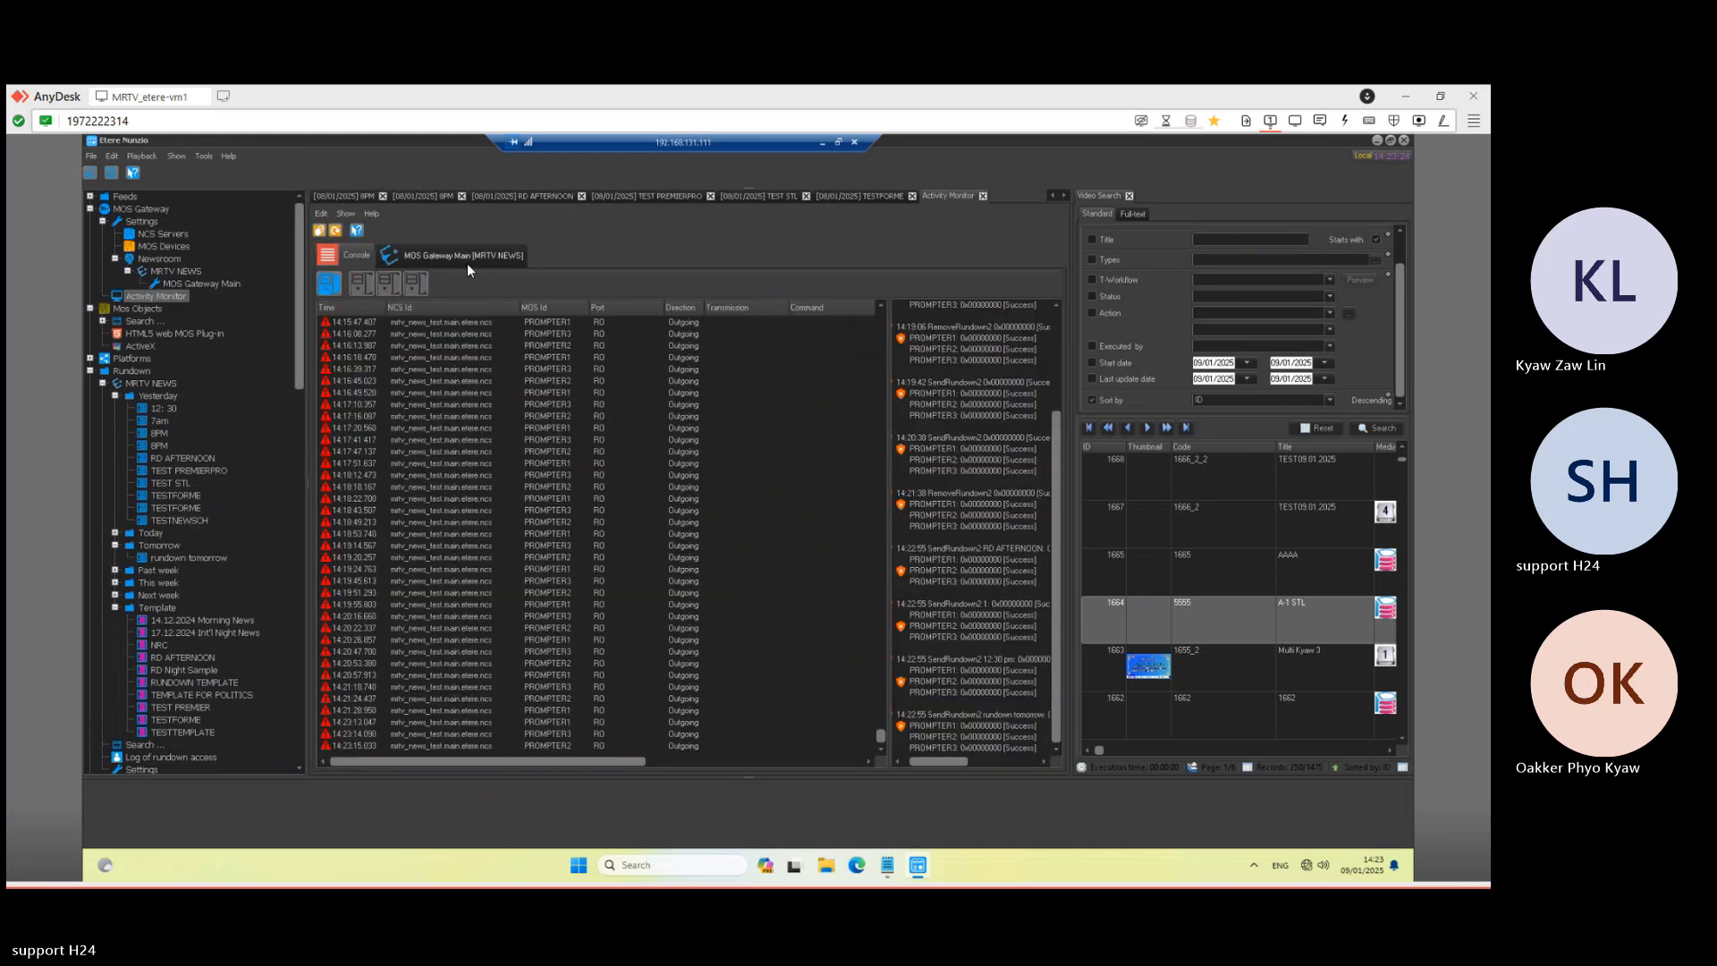
{"action": "left_click", "coordinate": [466, 260]}
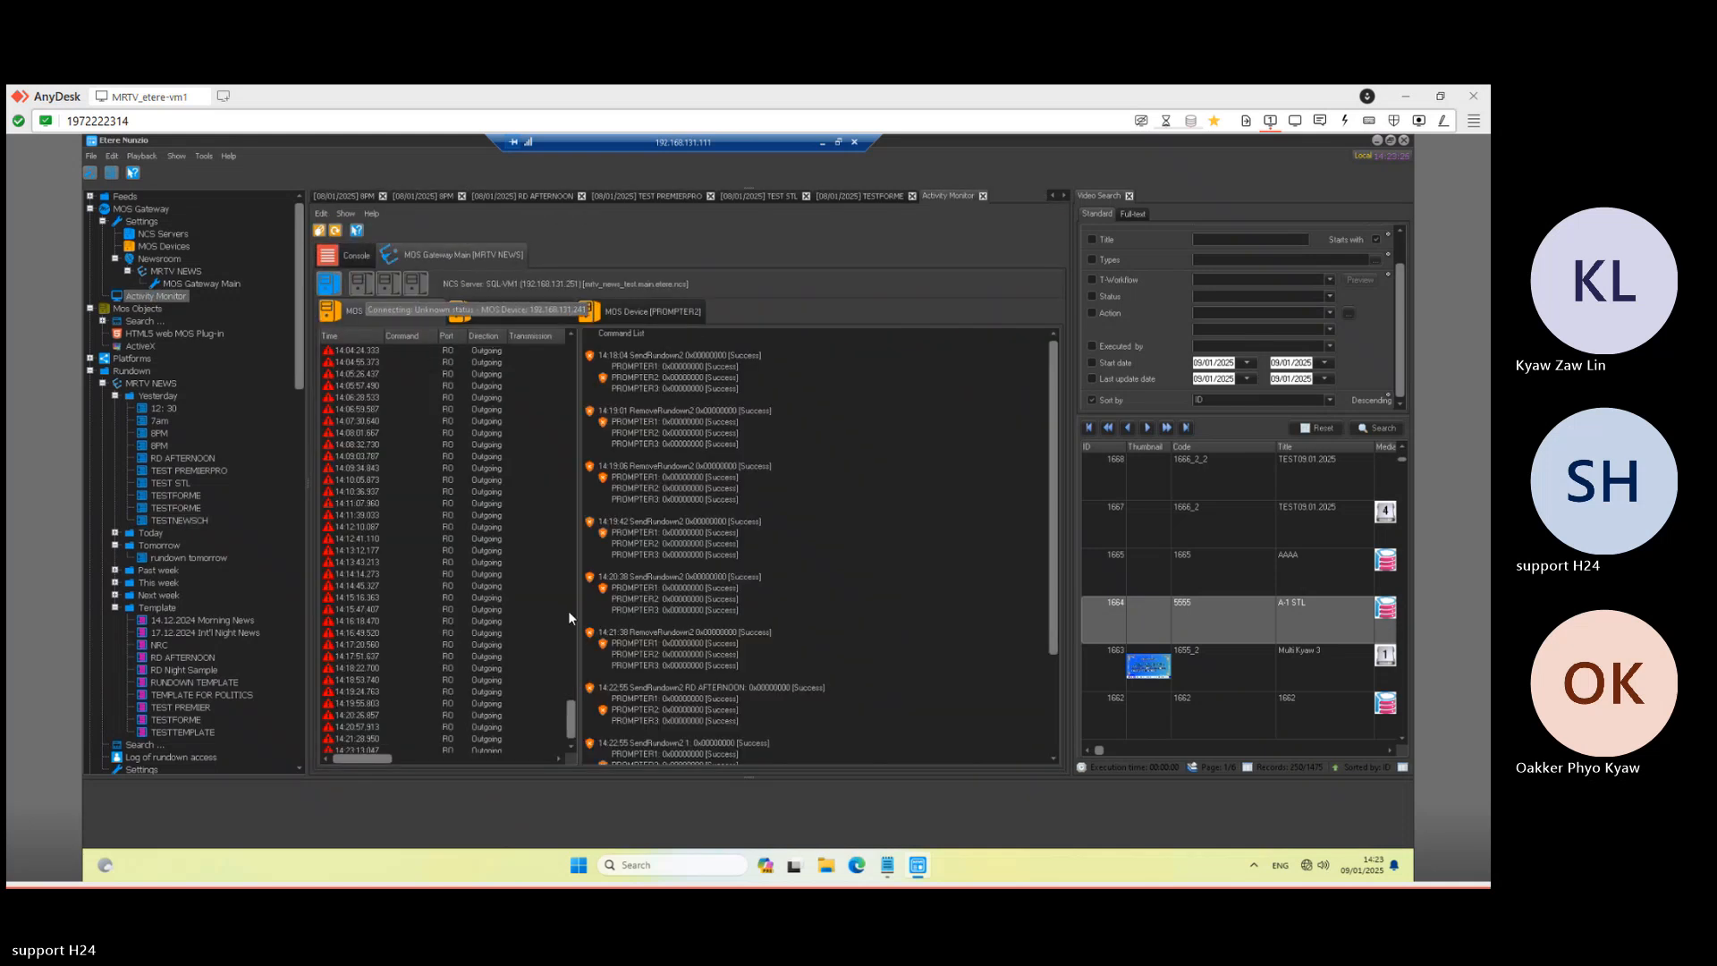
{"action": "scroll", "coordinate": [990, 637], "scroll_direction": "down", "scroll_amount": 2}
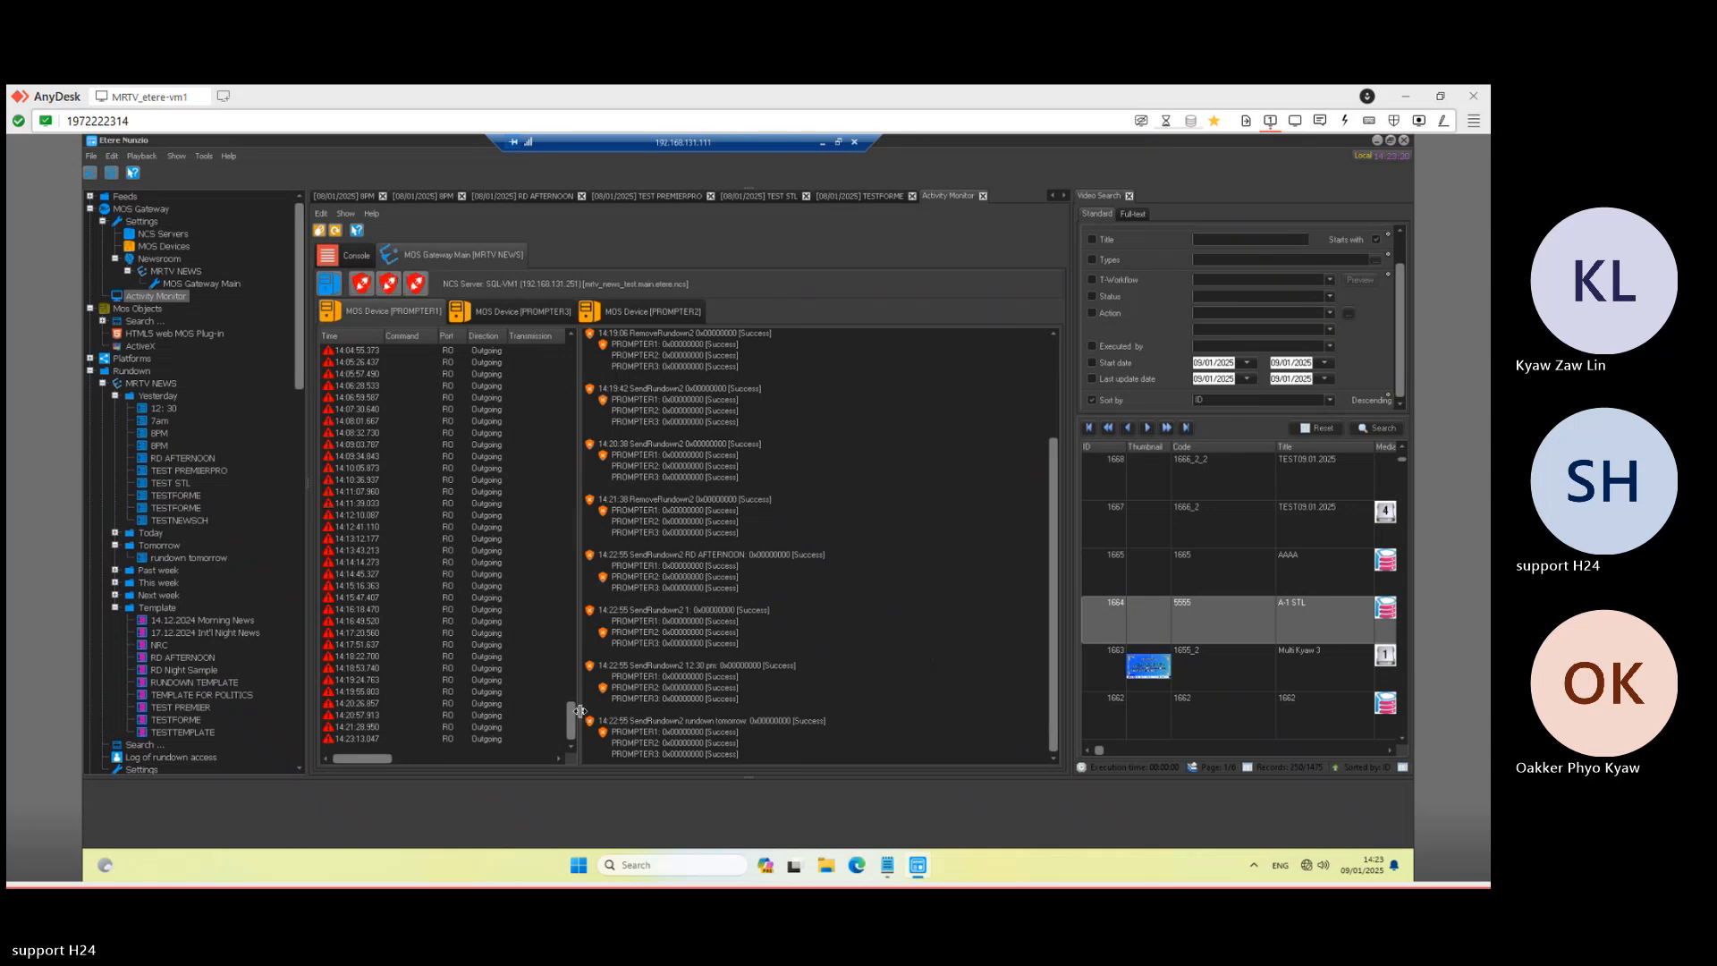
{"action": "left_click", "coordinate": [337, 263]}
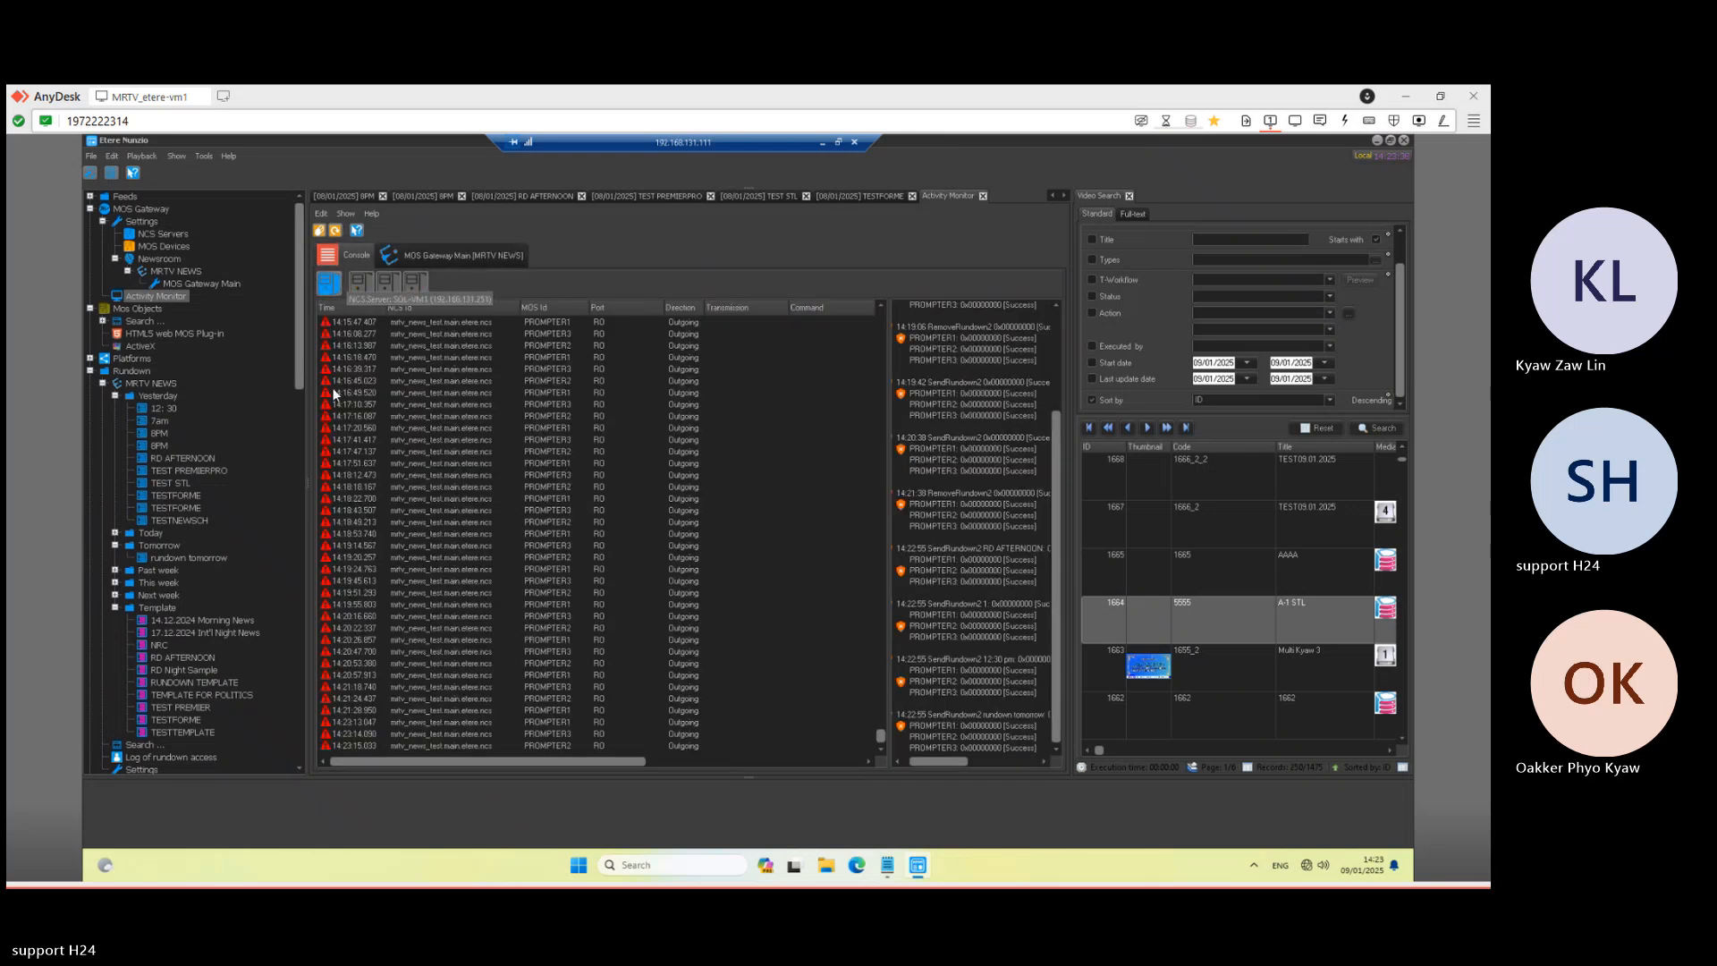
{"action": "left_click", "coordinate": [823, 143]}
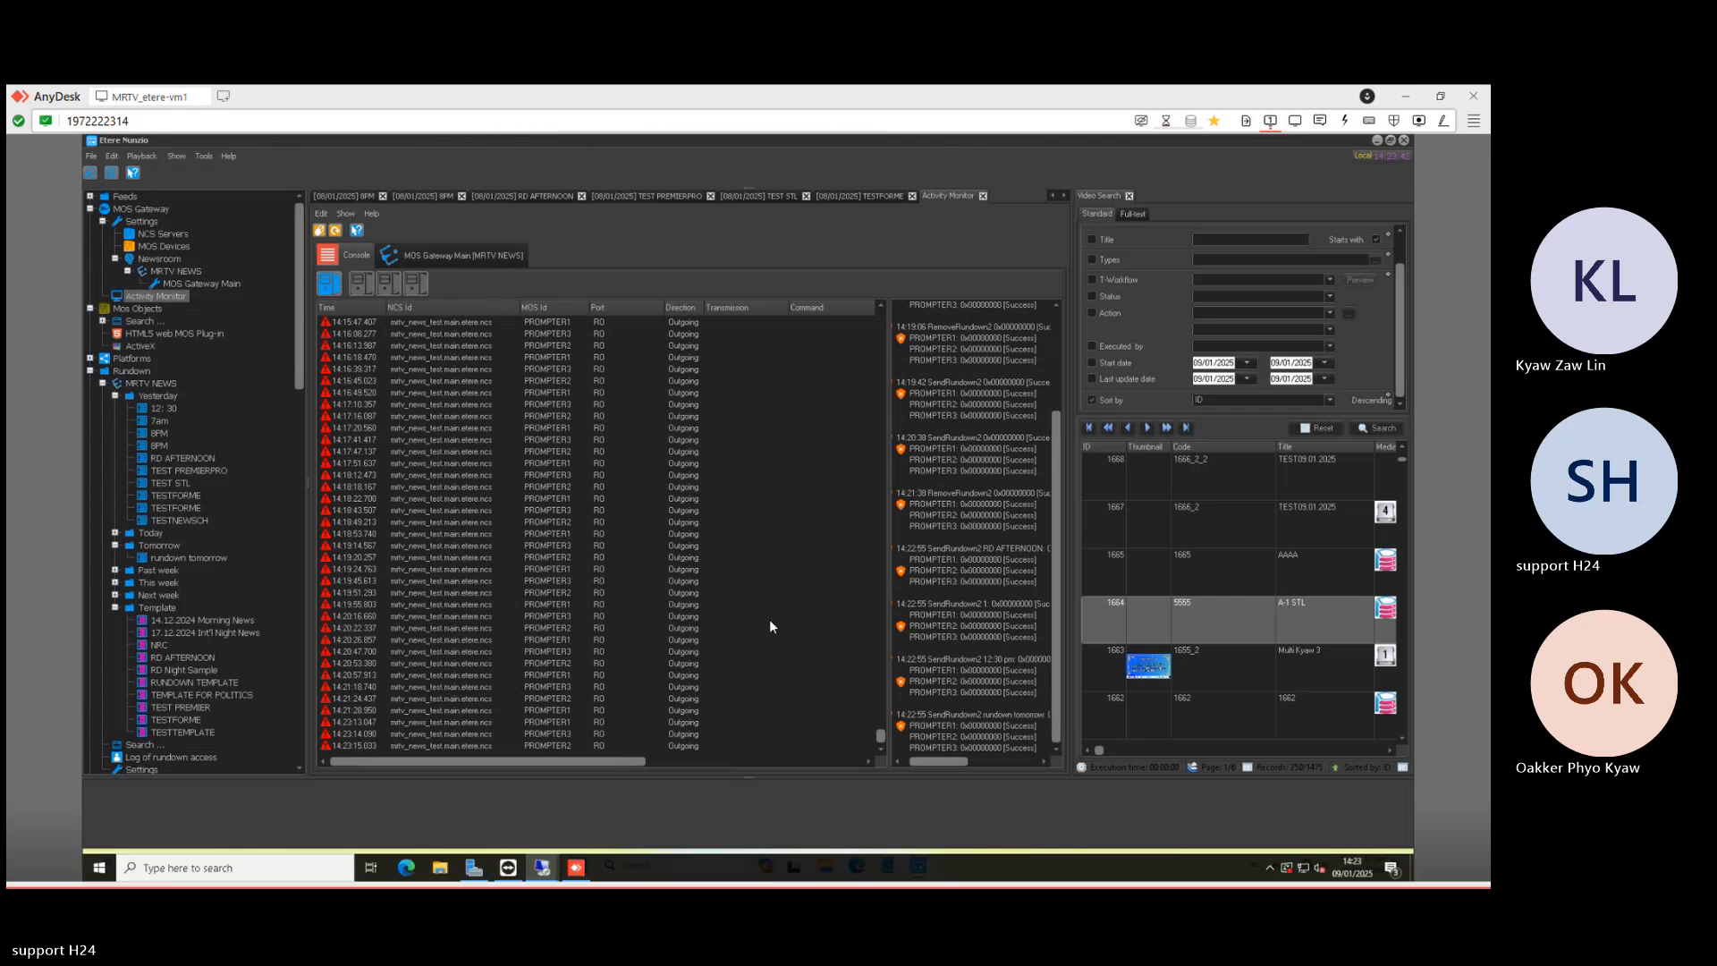
{"action": "mouse_move", "coordinate": [543, 869]}
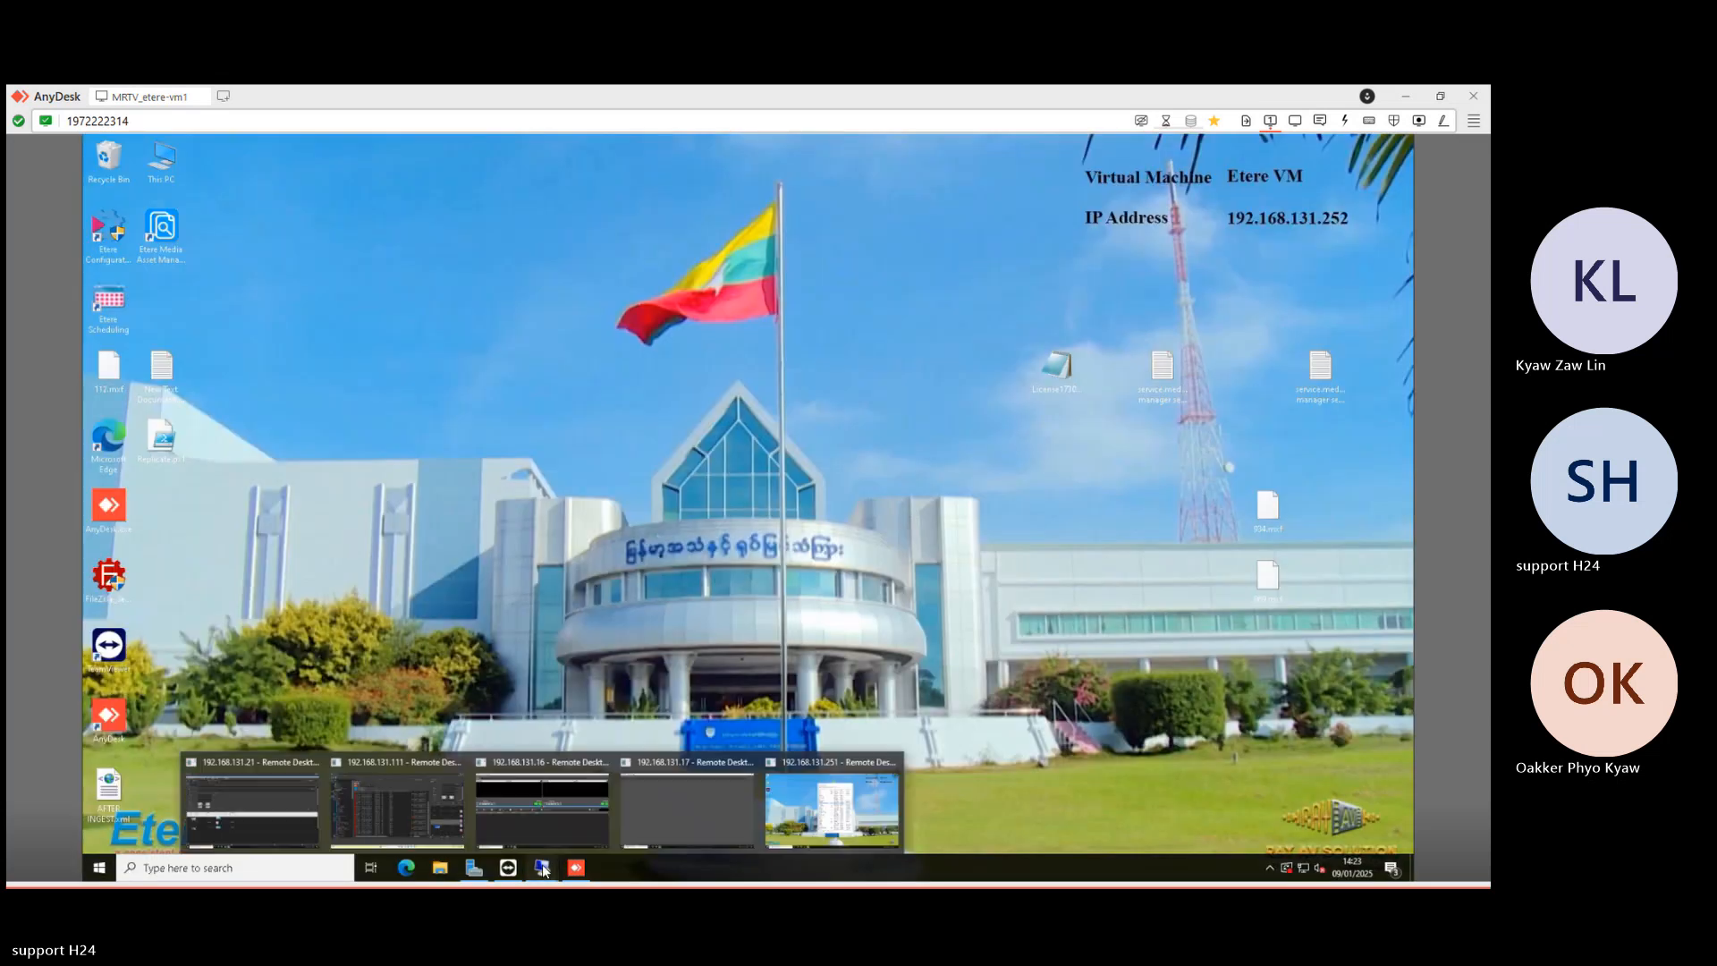
- Toggle Etere Nunzio Player with Switch Master/Clone until it reads MASTER, then minimize the session
{"action": "left_click", "coordinate": [573, 797]}
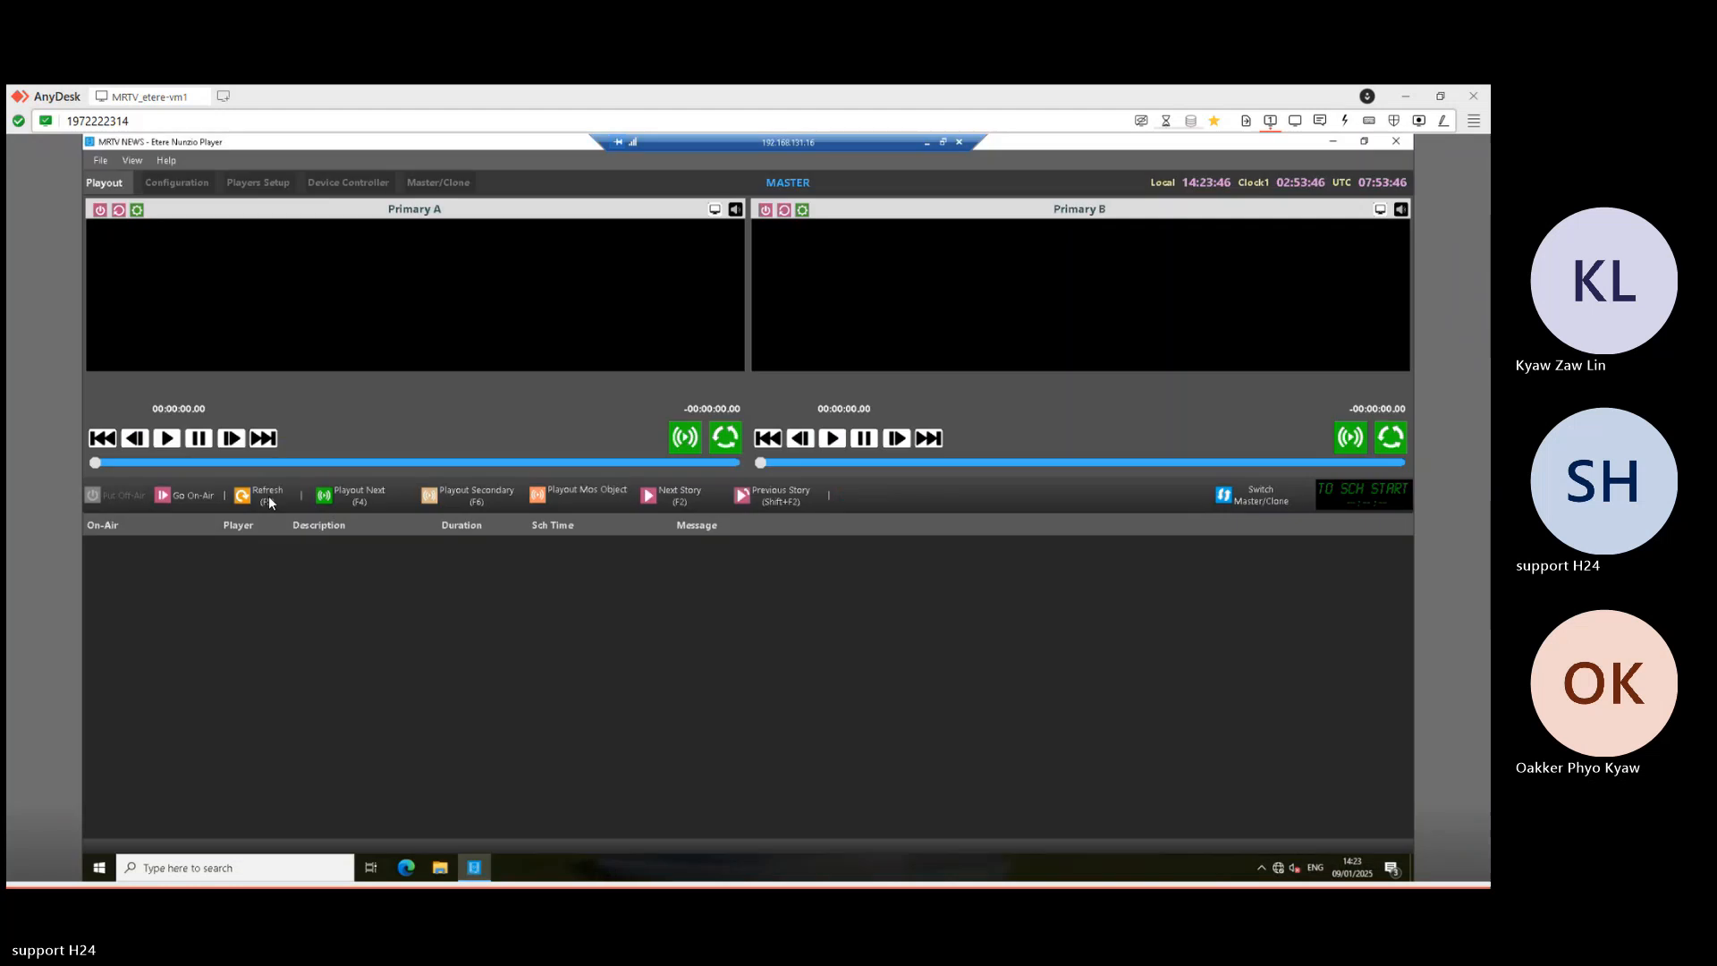
{"action": "left_click", "coordinate": [1285, 501]}
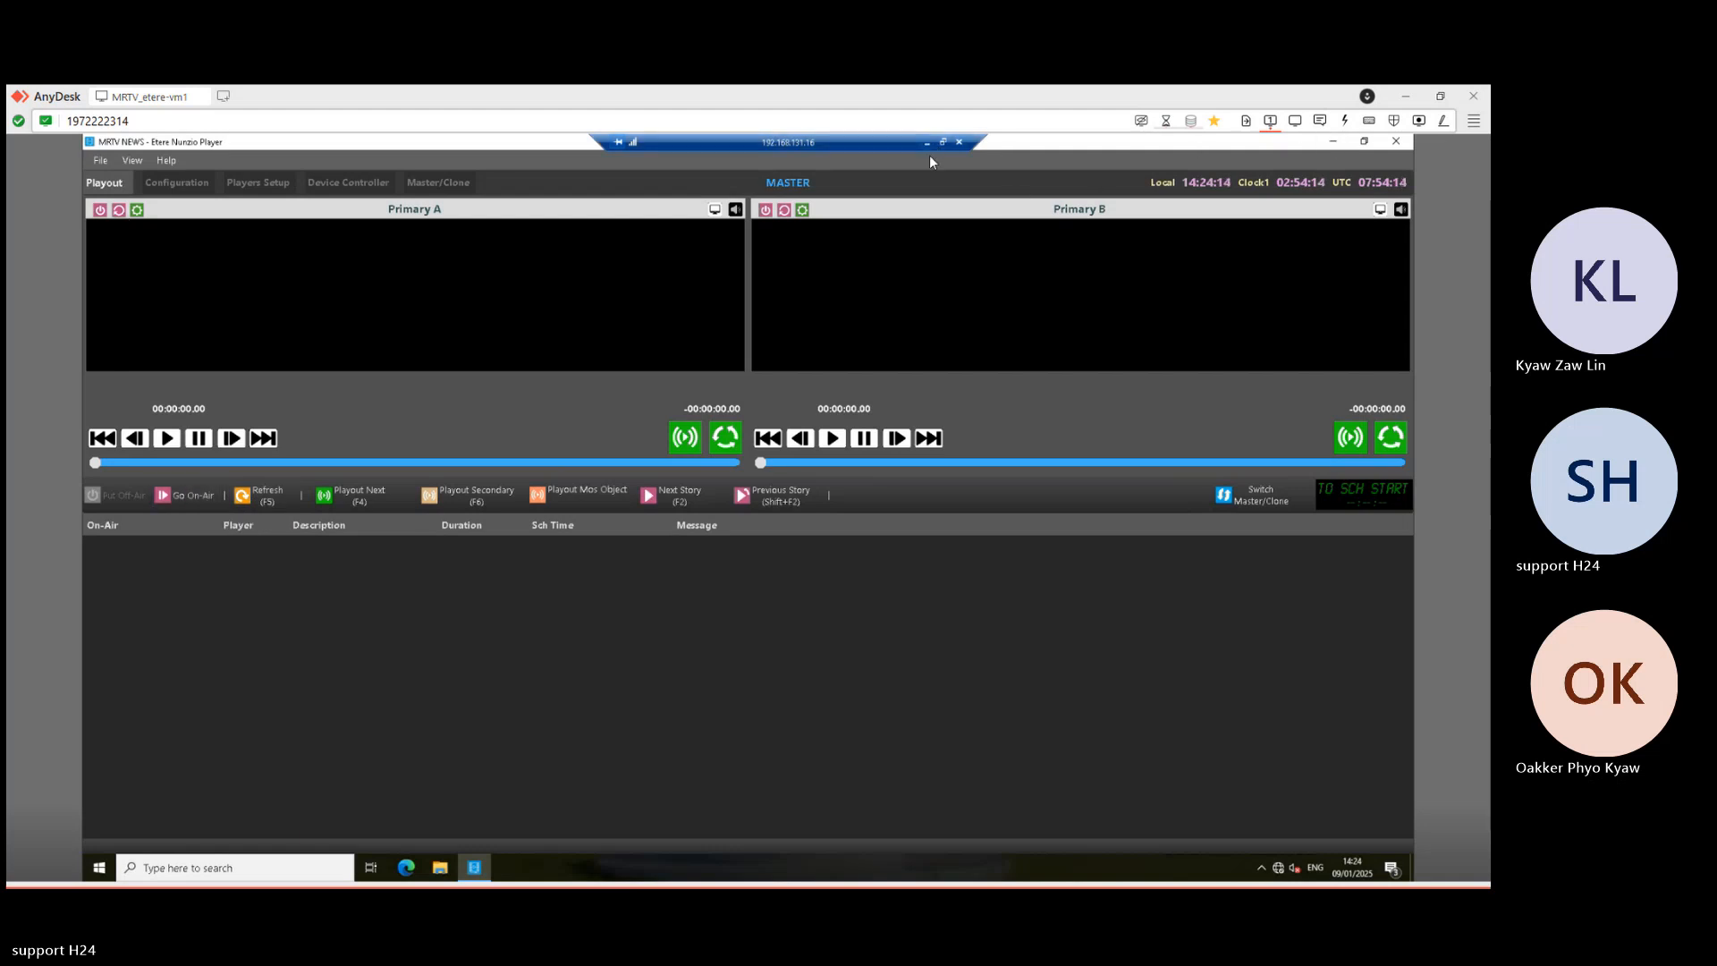
{"action": "left_click", "coordinate": [542, 868]}
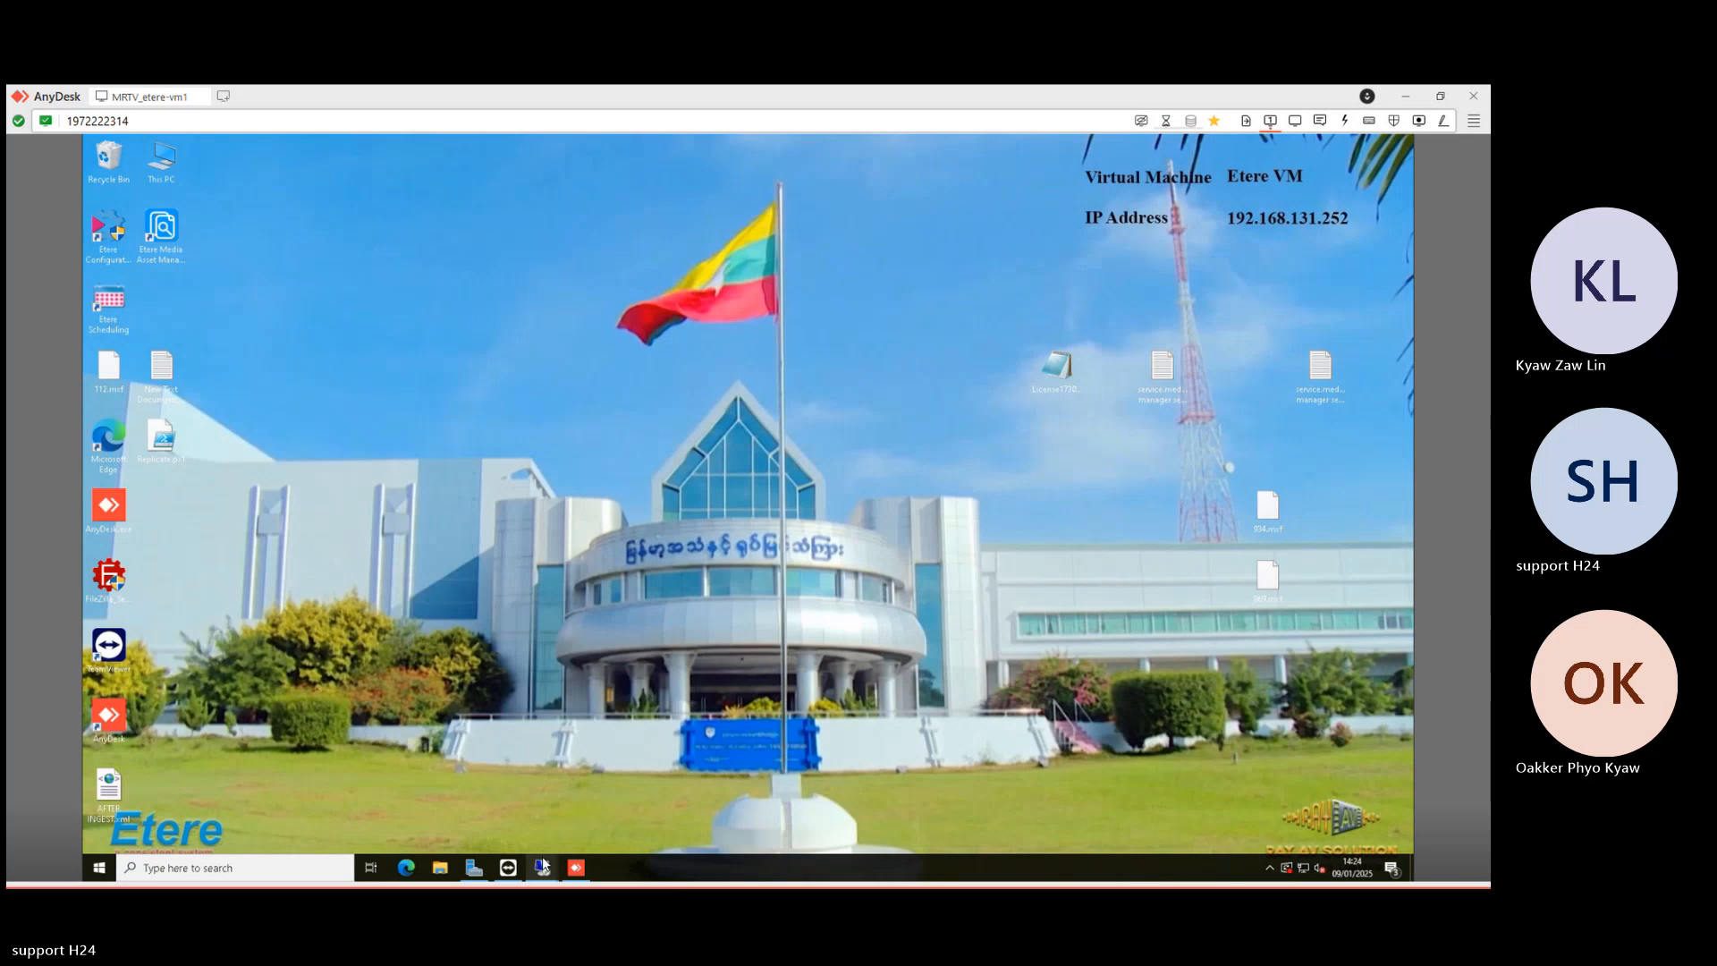
- Back in Etere Nunzio, browse the open rundown tabs and close the duplicate 8PM rundown
{"action": "mouse_move", "coordinate": [544, 864]}
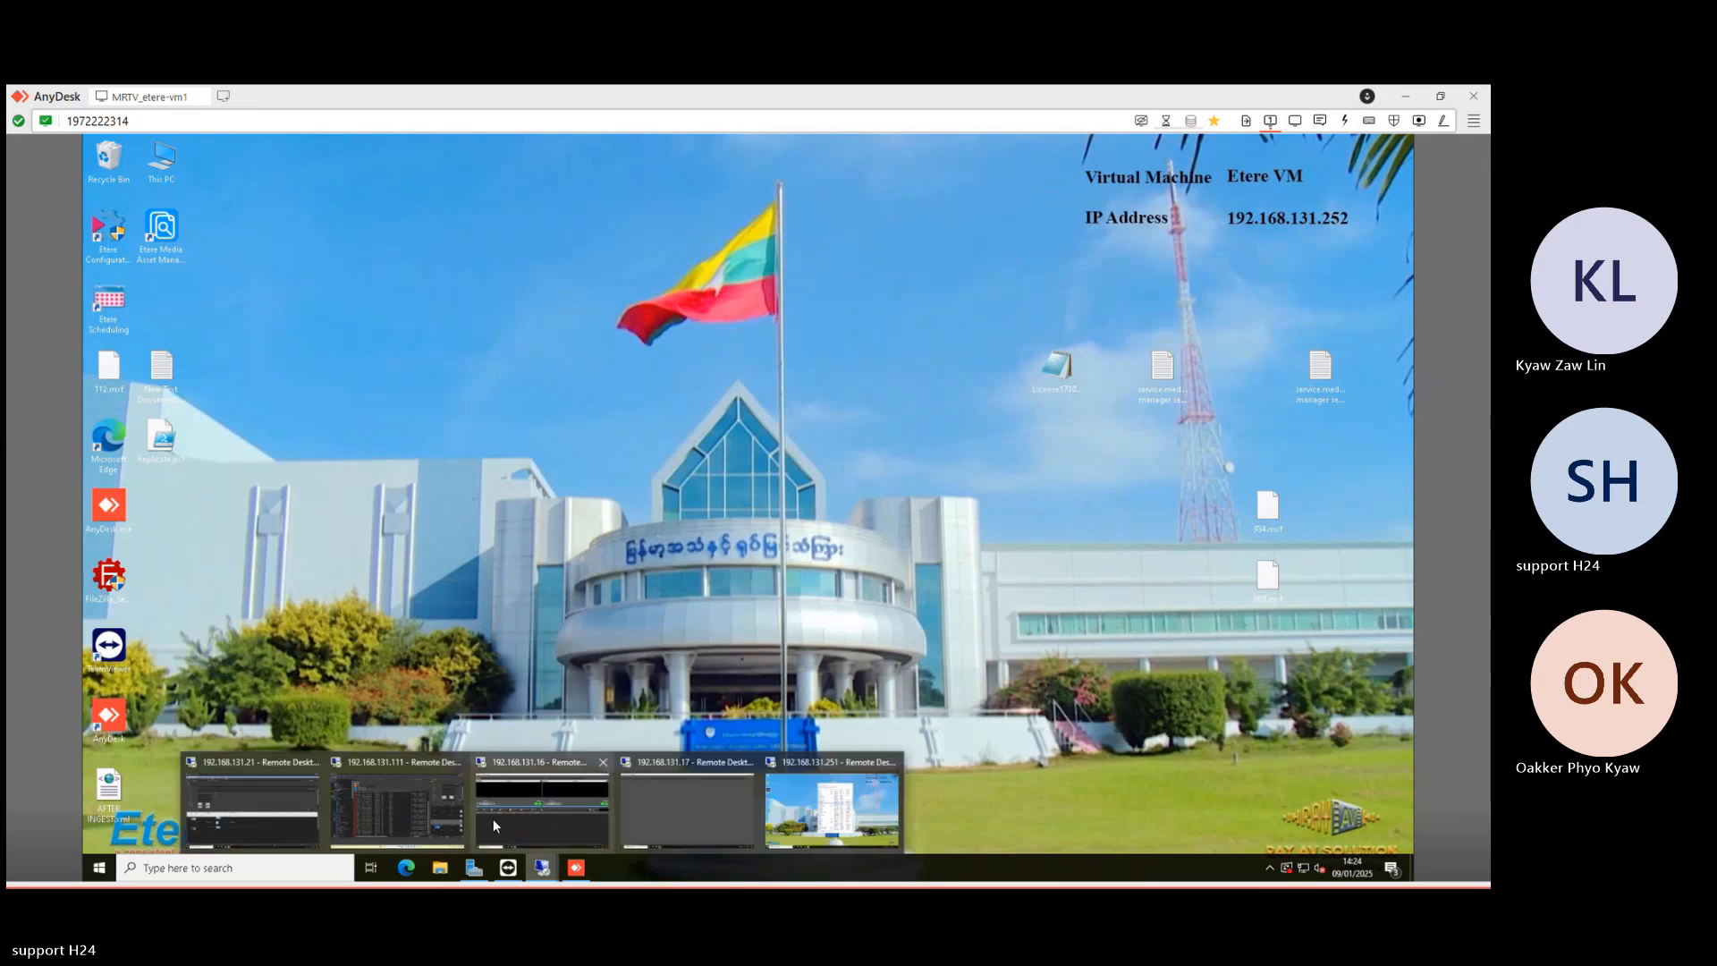
{"action": "left_click", "coordinate": [452, 808]}
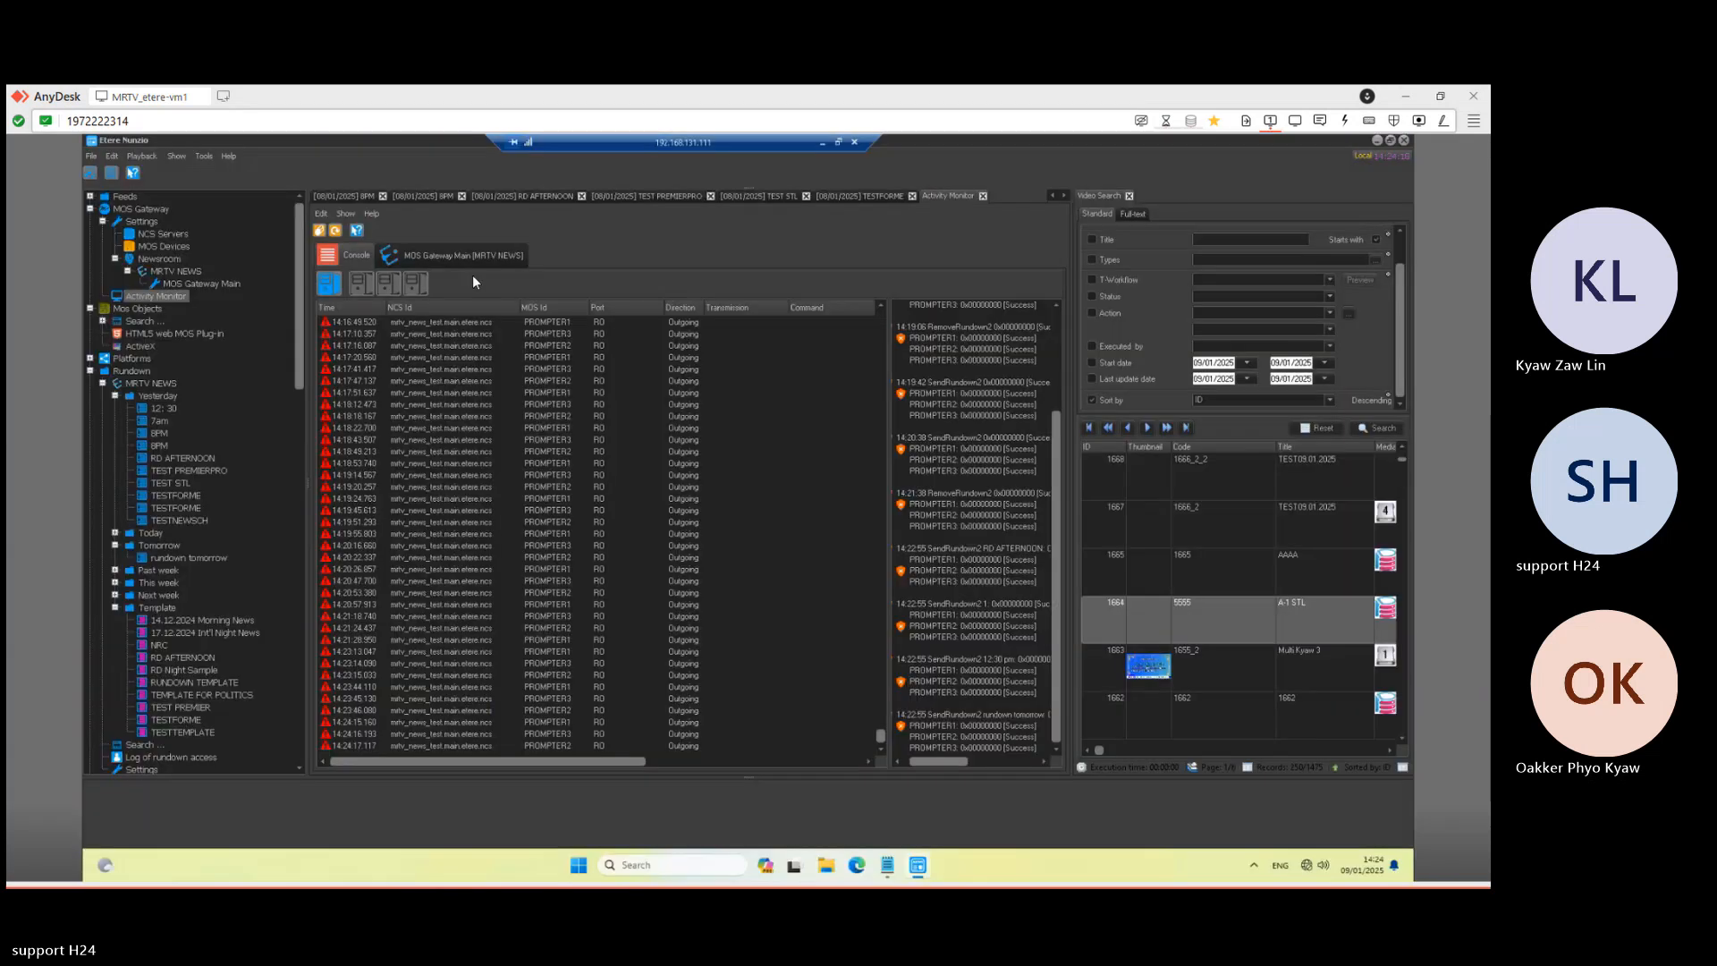
{"action": "left_click", "coordinate": [350, 193]}
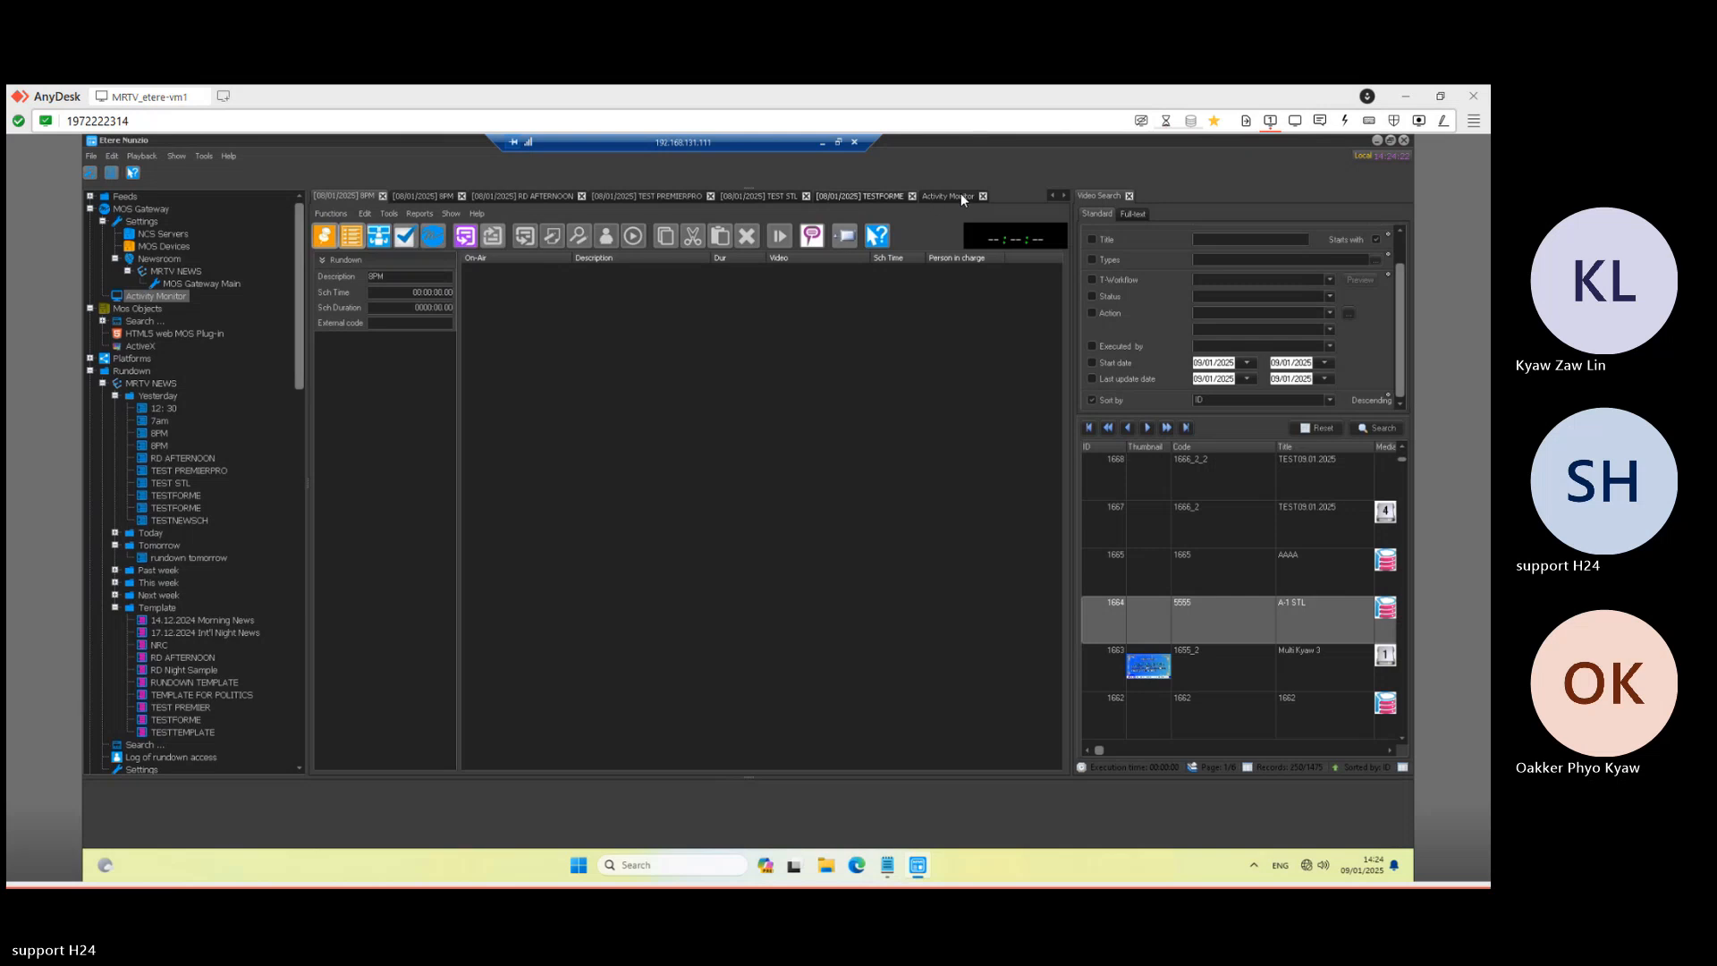
{"action": "left_click", "coordinate": [448, 200]}
{"action": "left_click", "coordinate": [461, 197]}
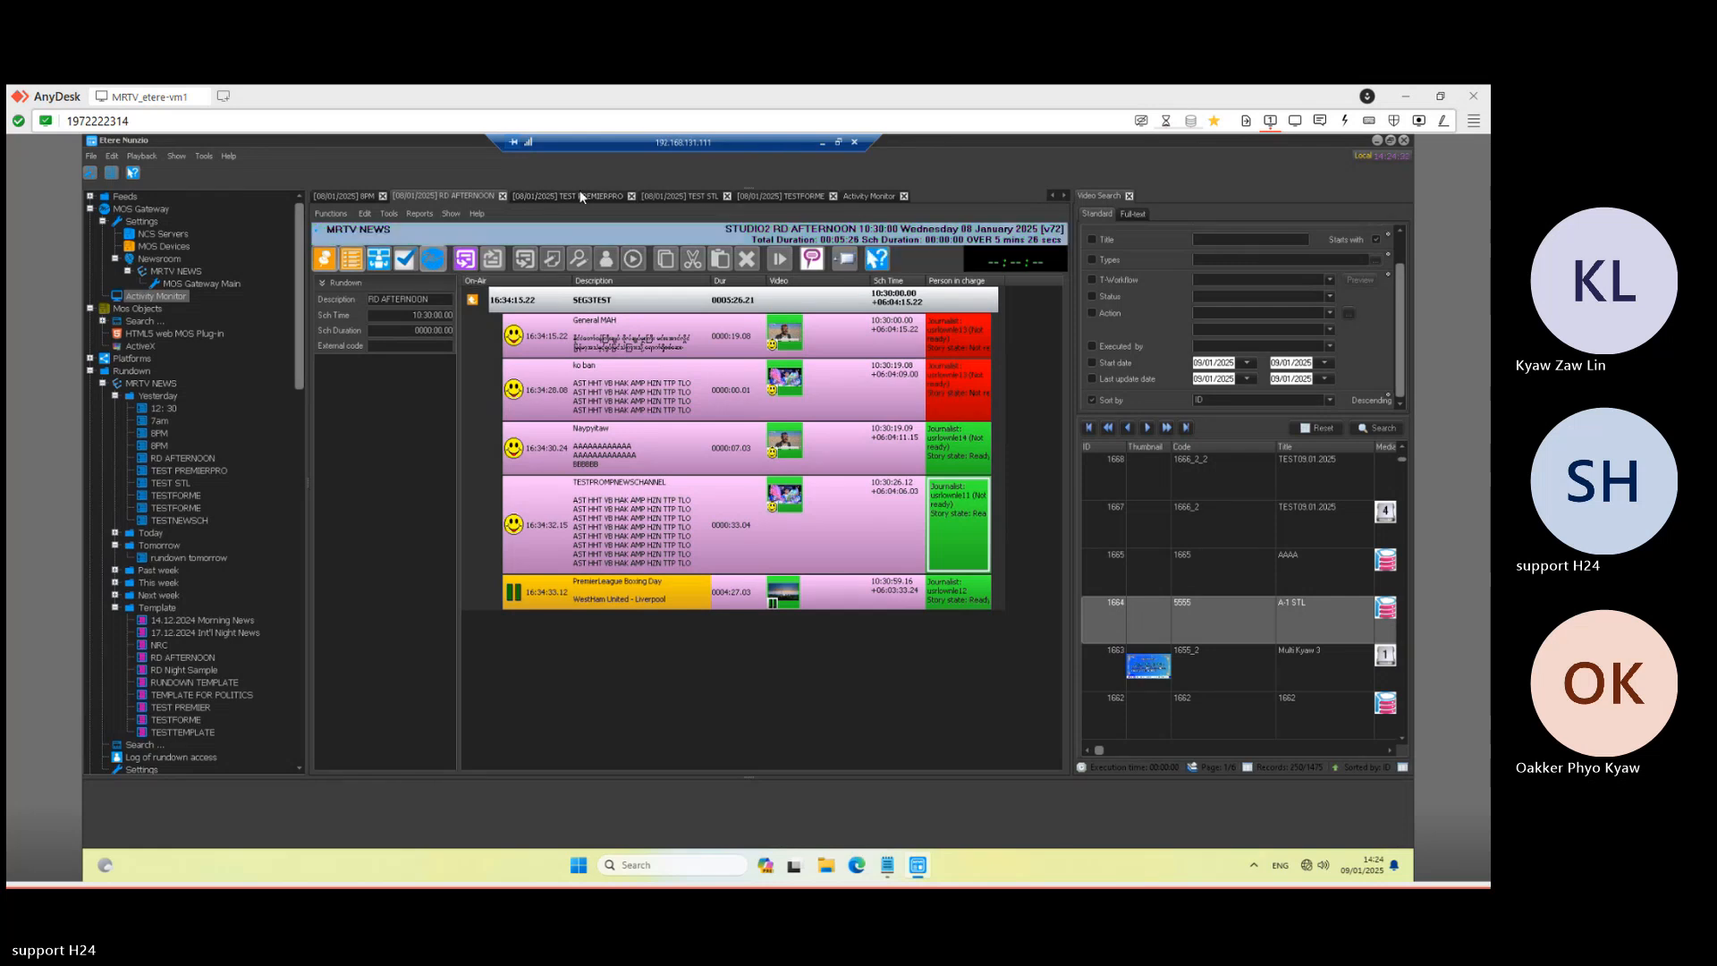
{"action": "left_click", "coordinate": [544, 197]}
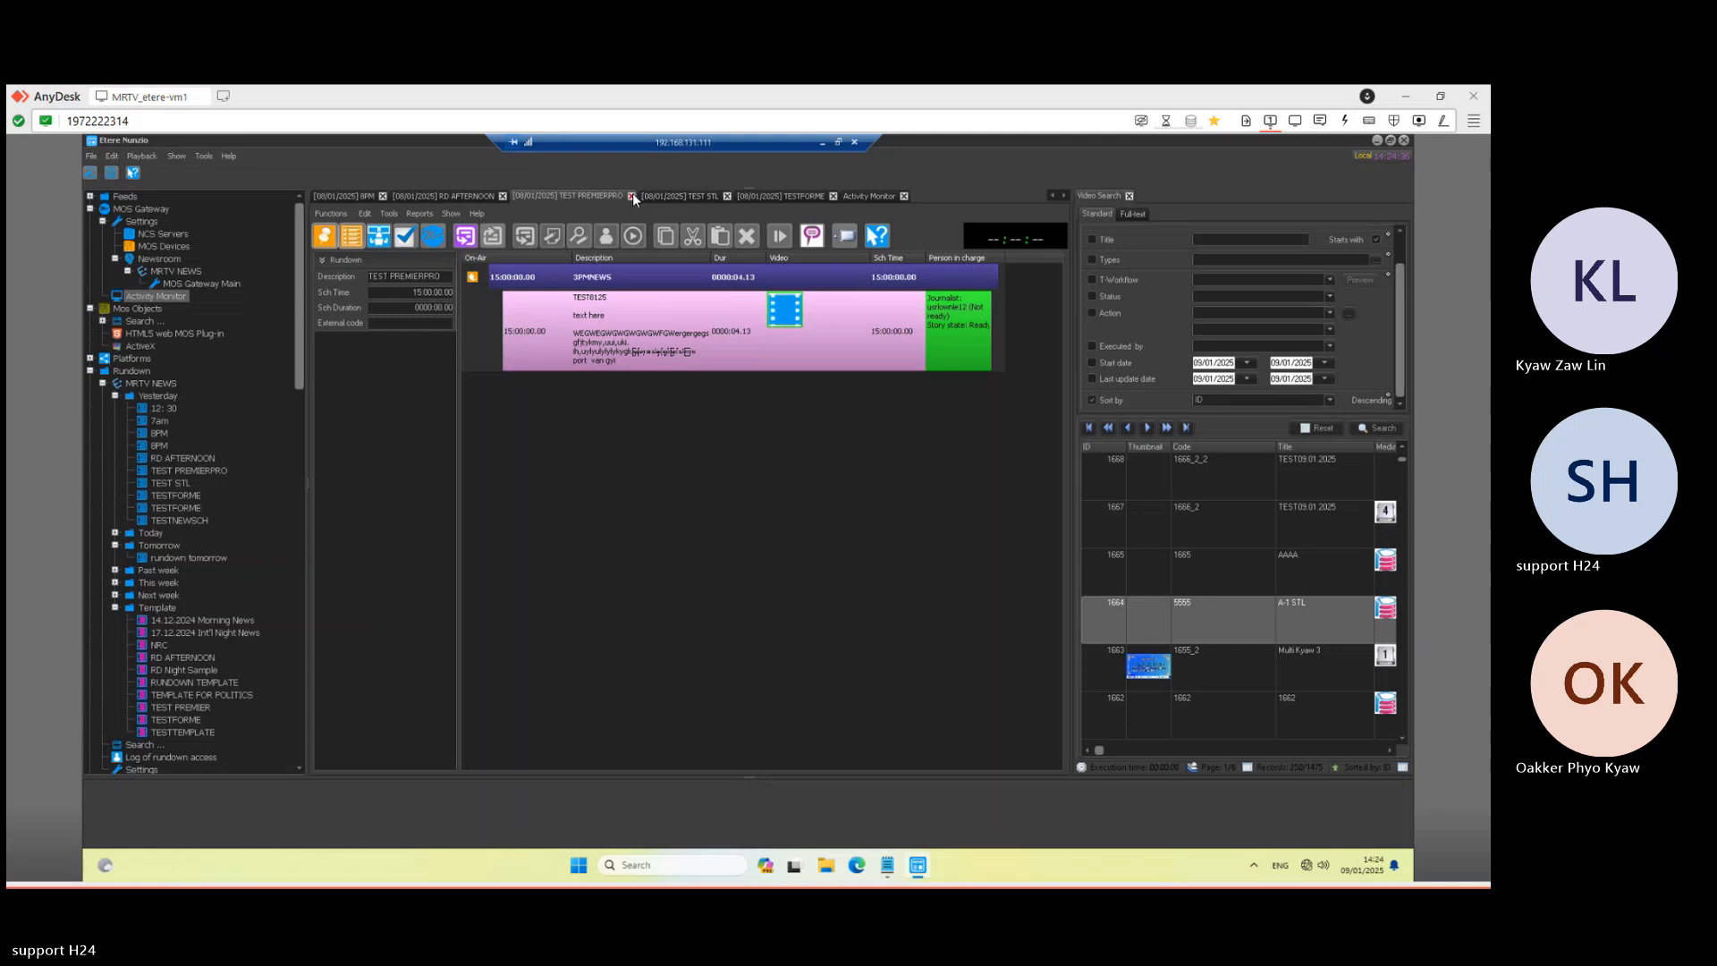
{"action": "left_click", "coordinate": [673, 196]}
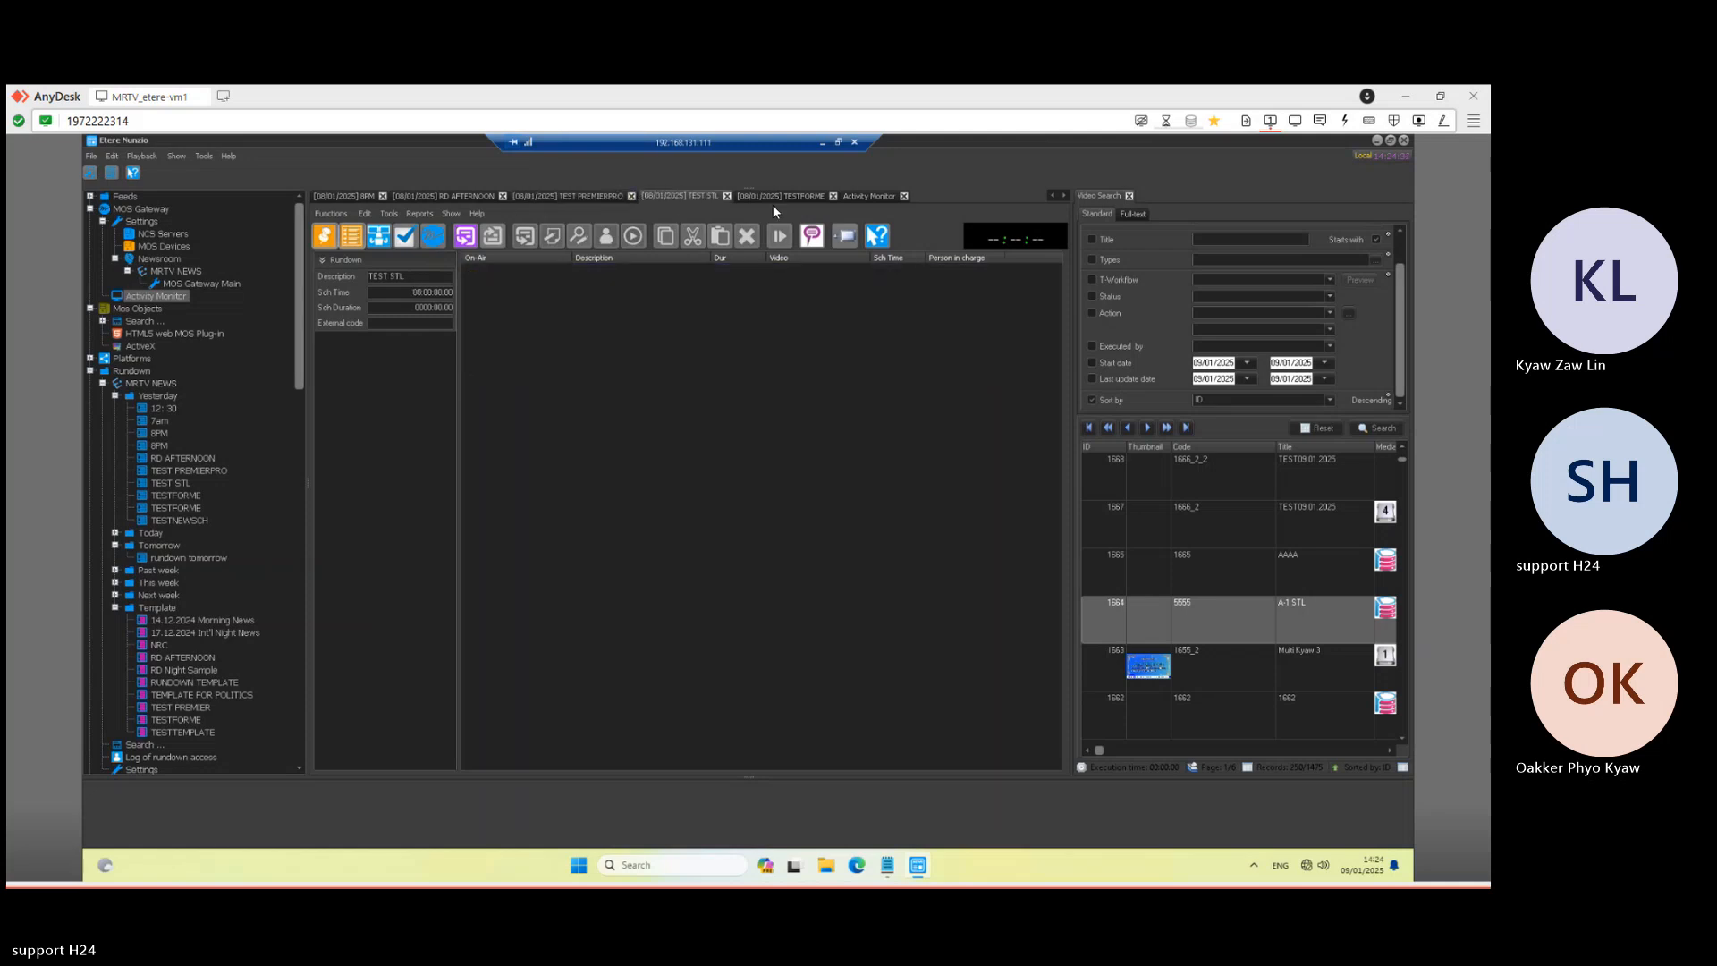
- Close the 8PM, RD AFTERNOON (confirming), TEST PREMIERPRO, TEST STL, TESTFORME and Activity Monitor tabs
{"action": "left_click", "coordinate": [340, 197]}
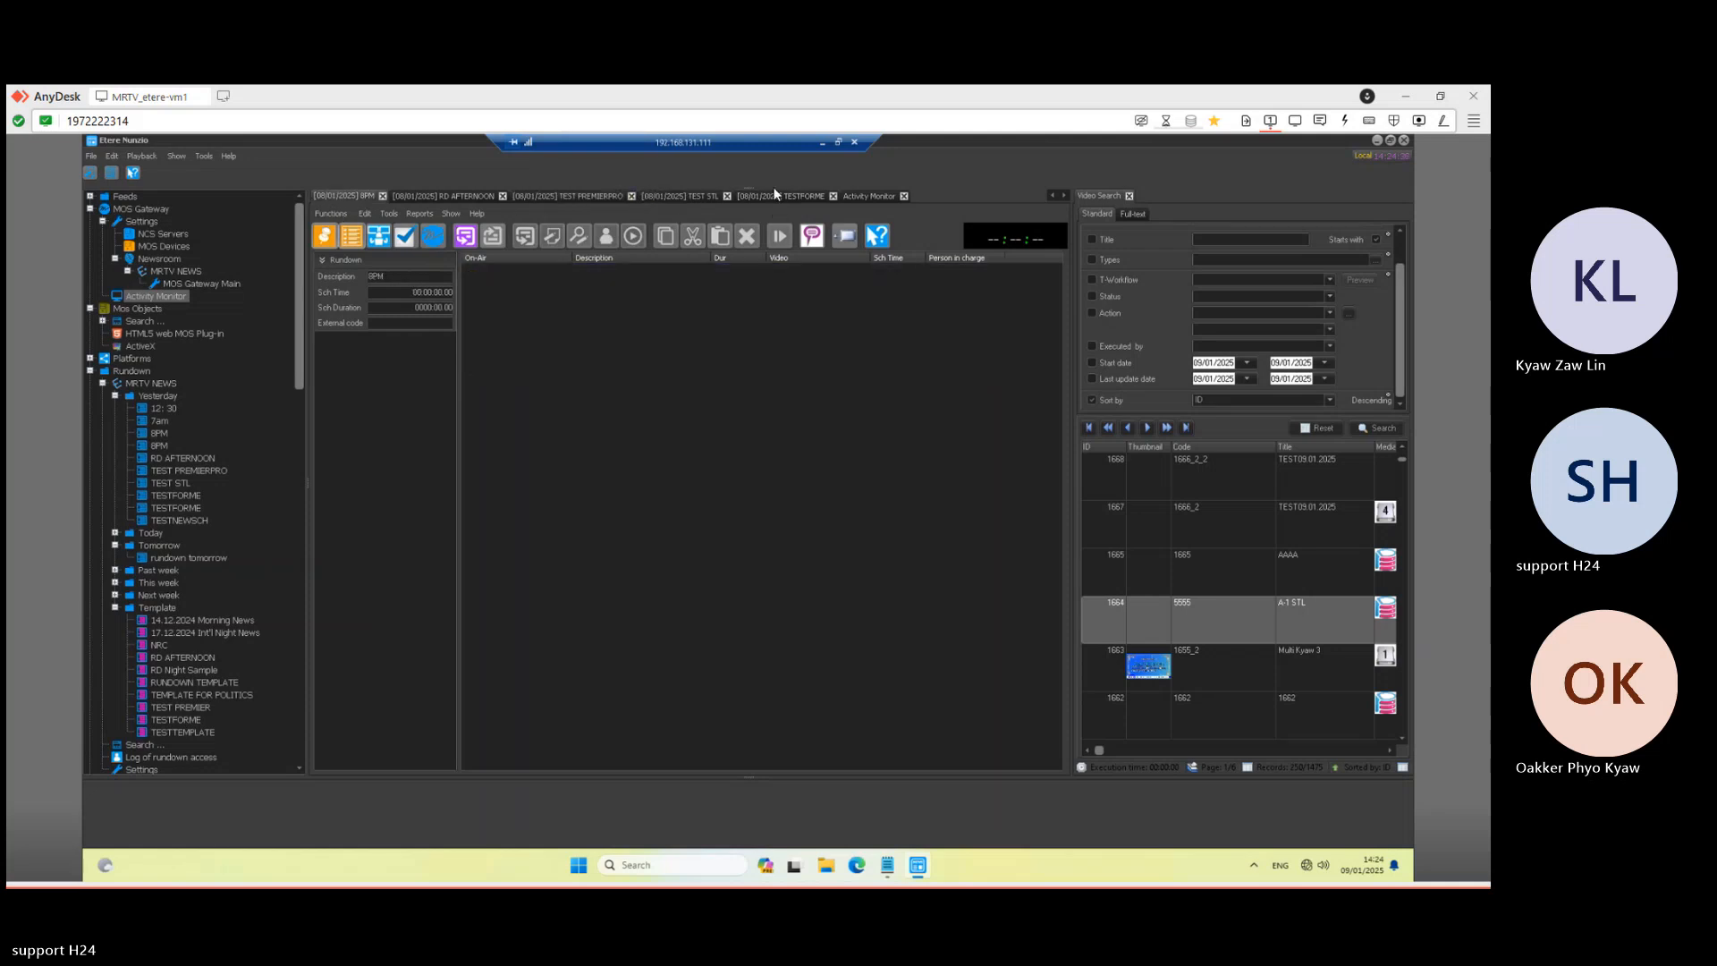
{"action": "left_click", "coordinate": [382, 195]}
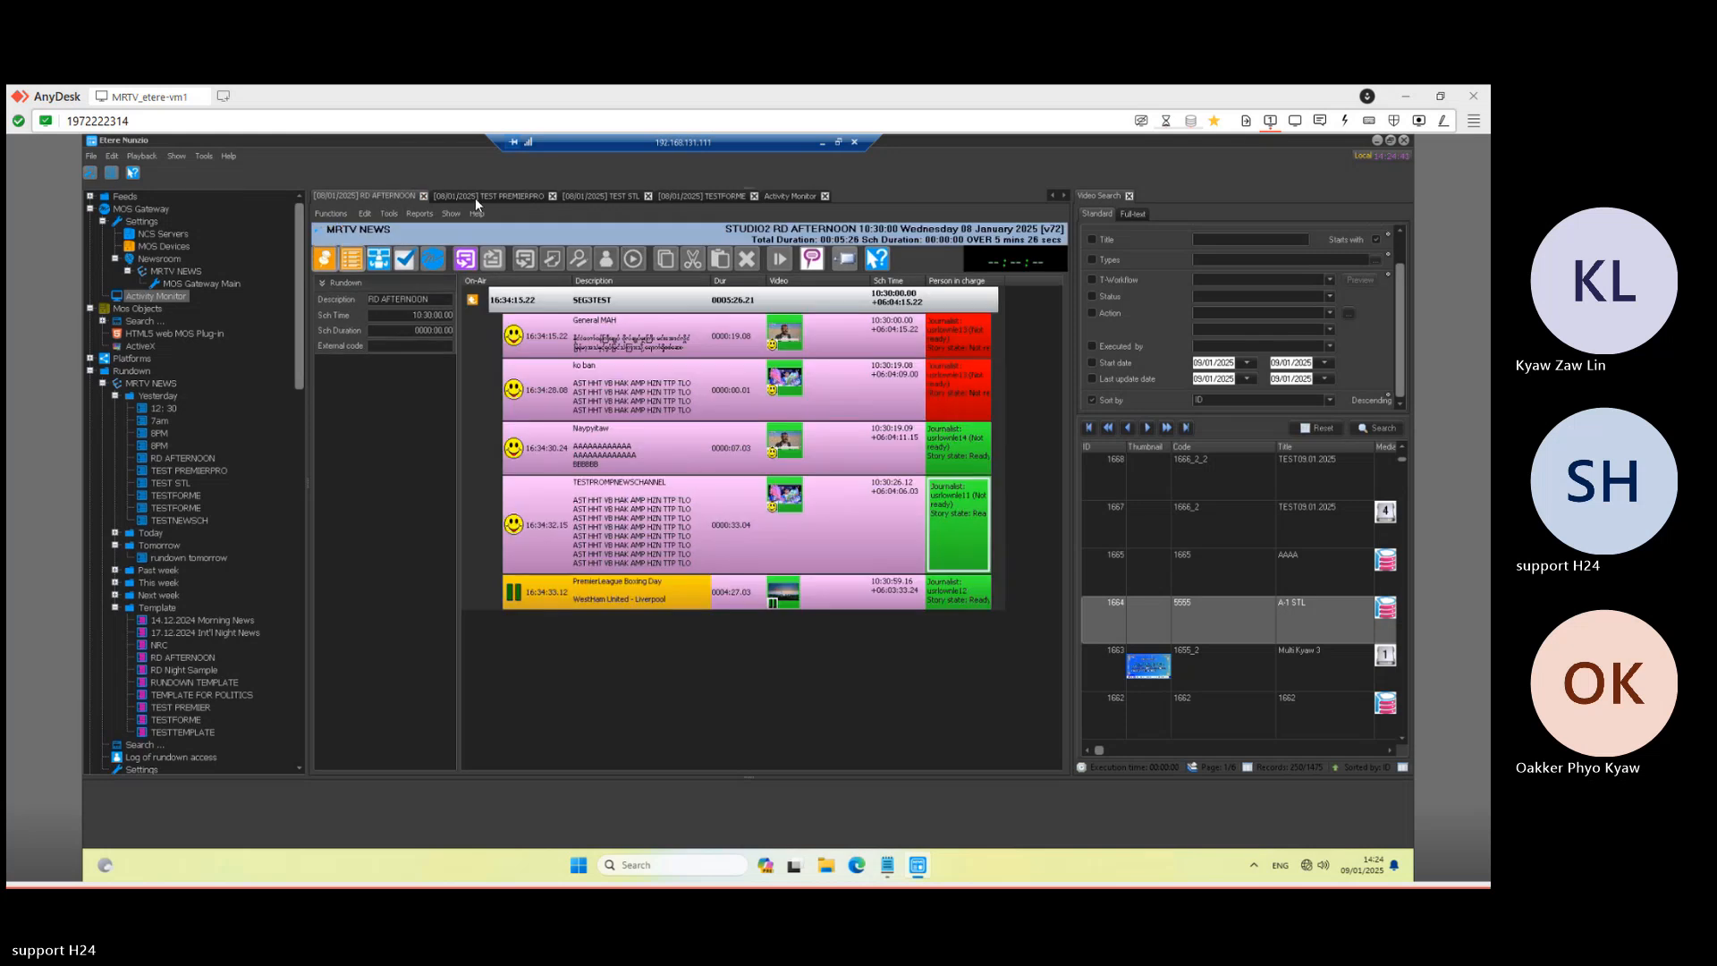
{"action": "left_click", "coordinate": [423, 196]}
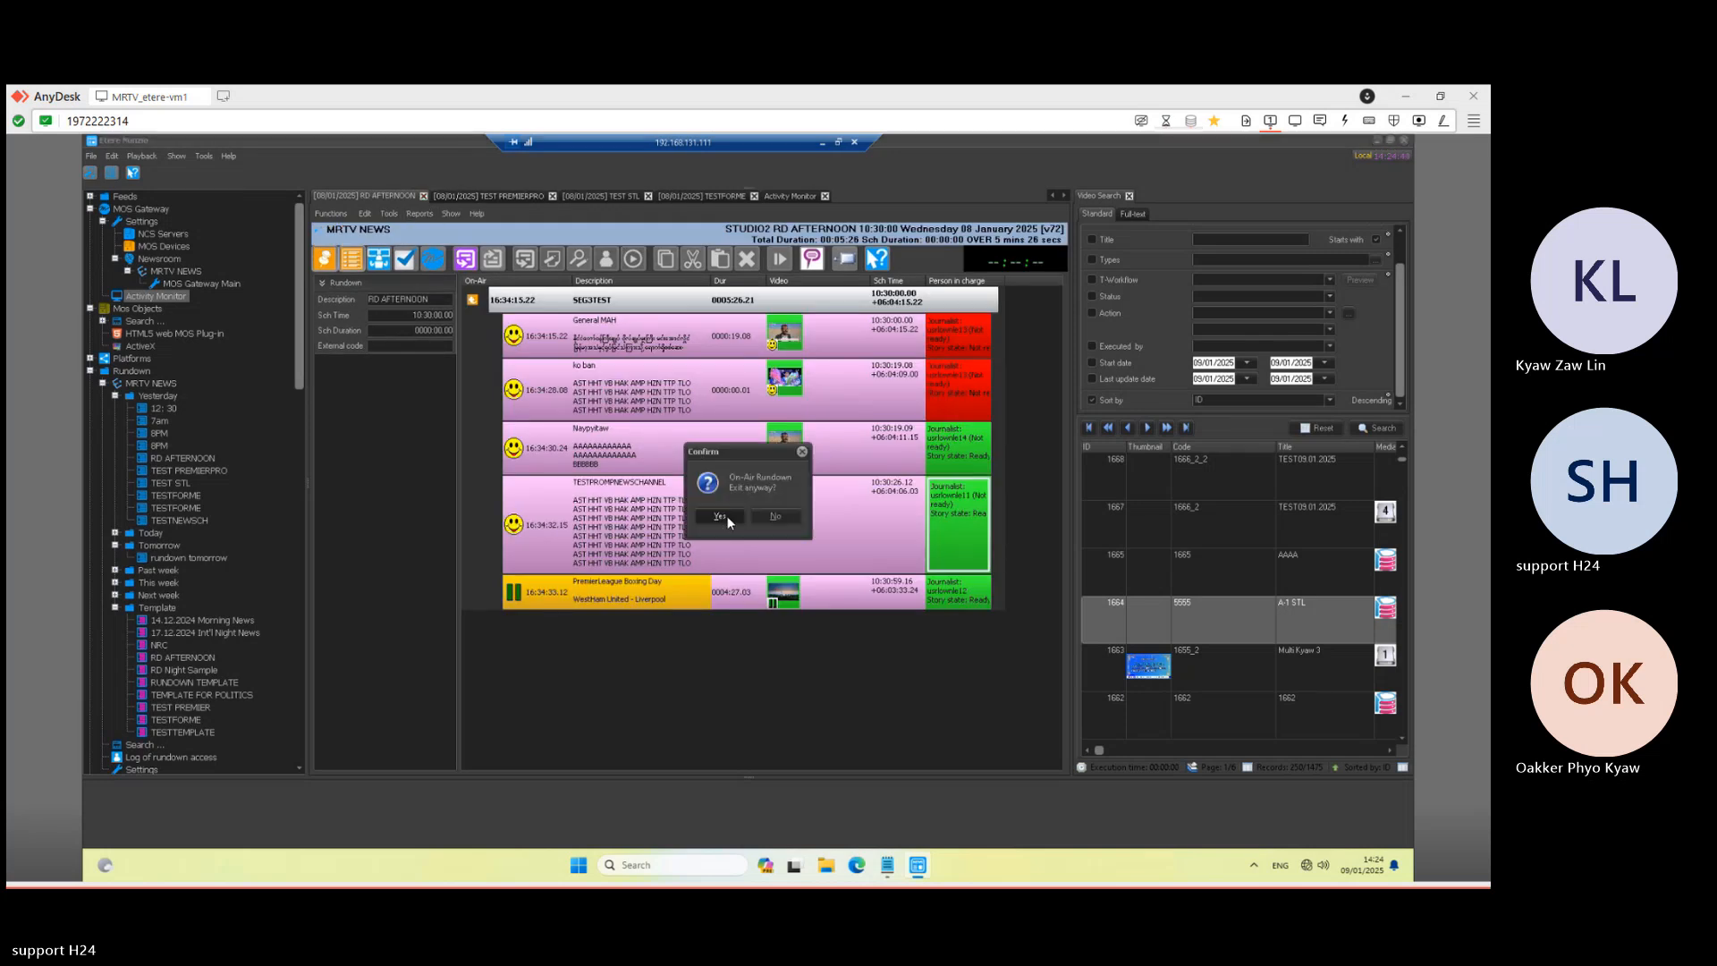
{"action": "left_click", "coordinate": [721, 517]}
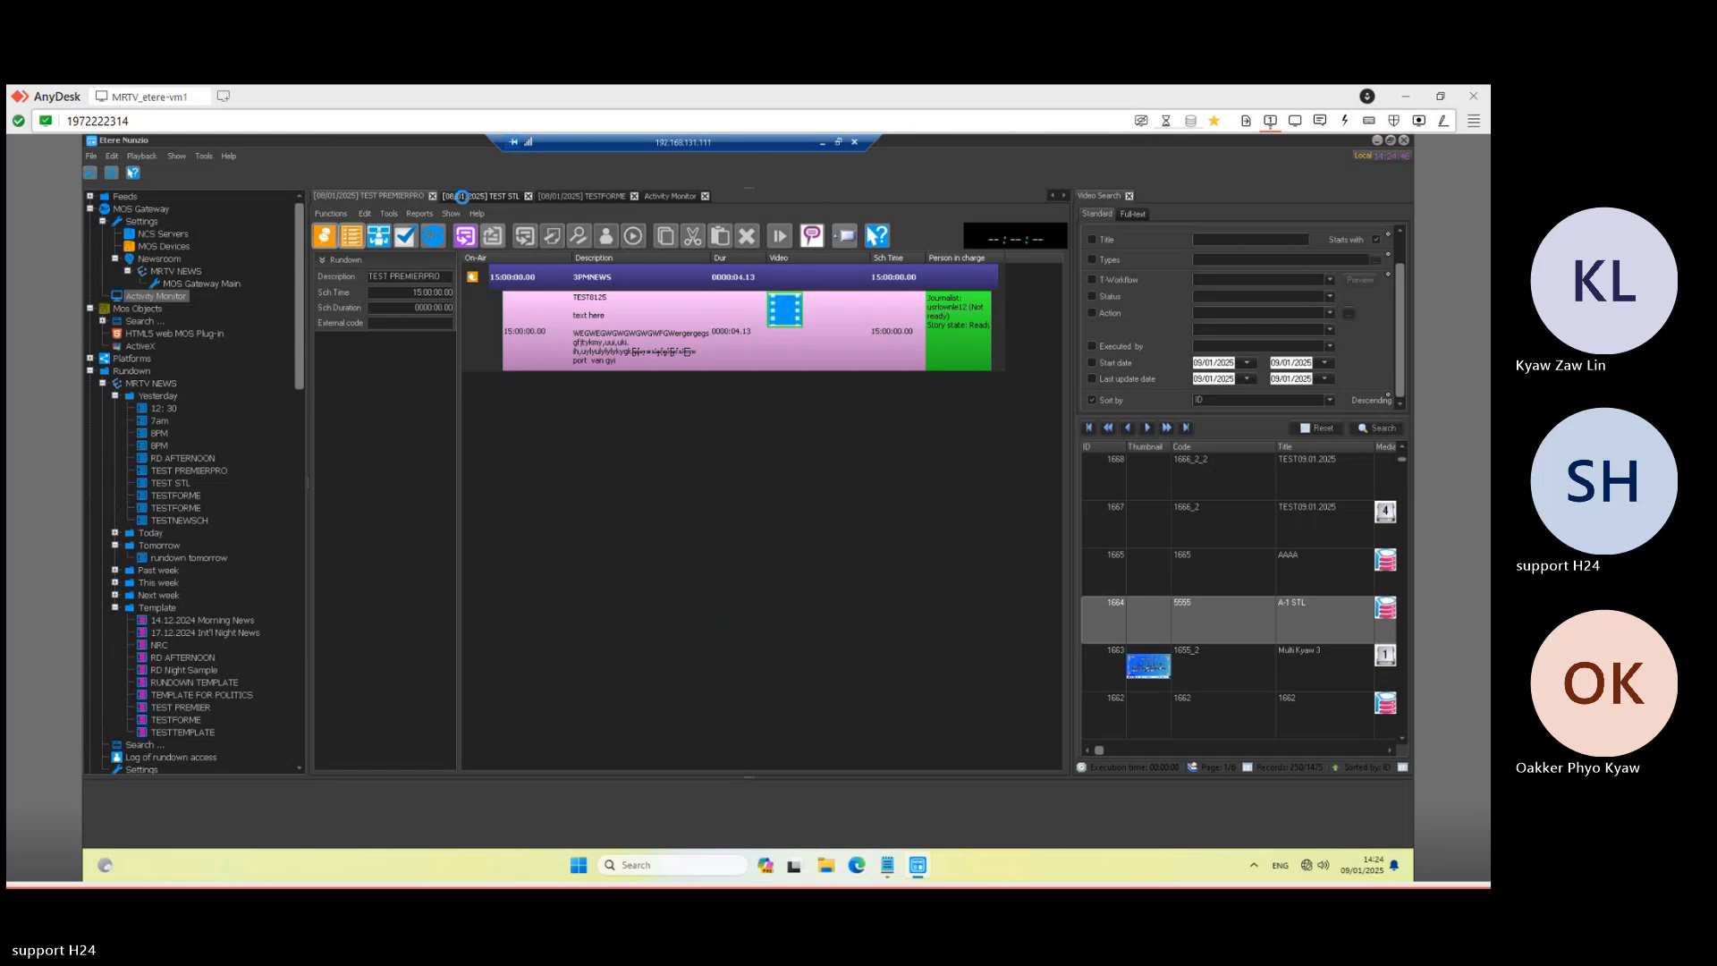
{"action": "left_click", "coordinate": [432, 196]}
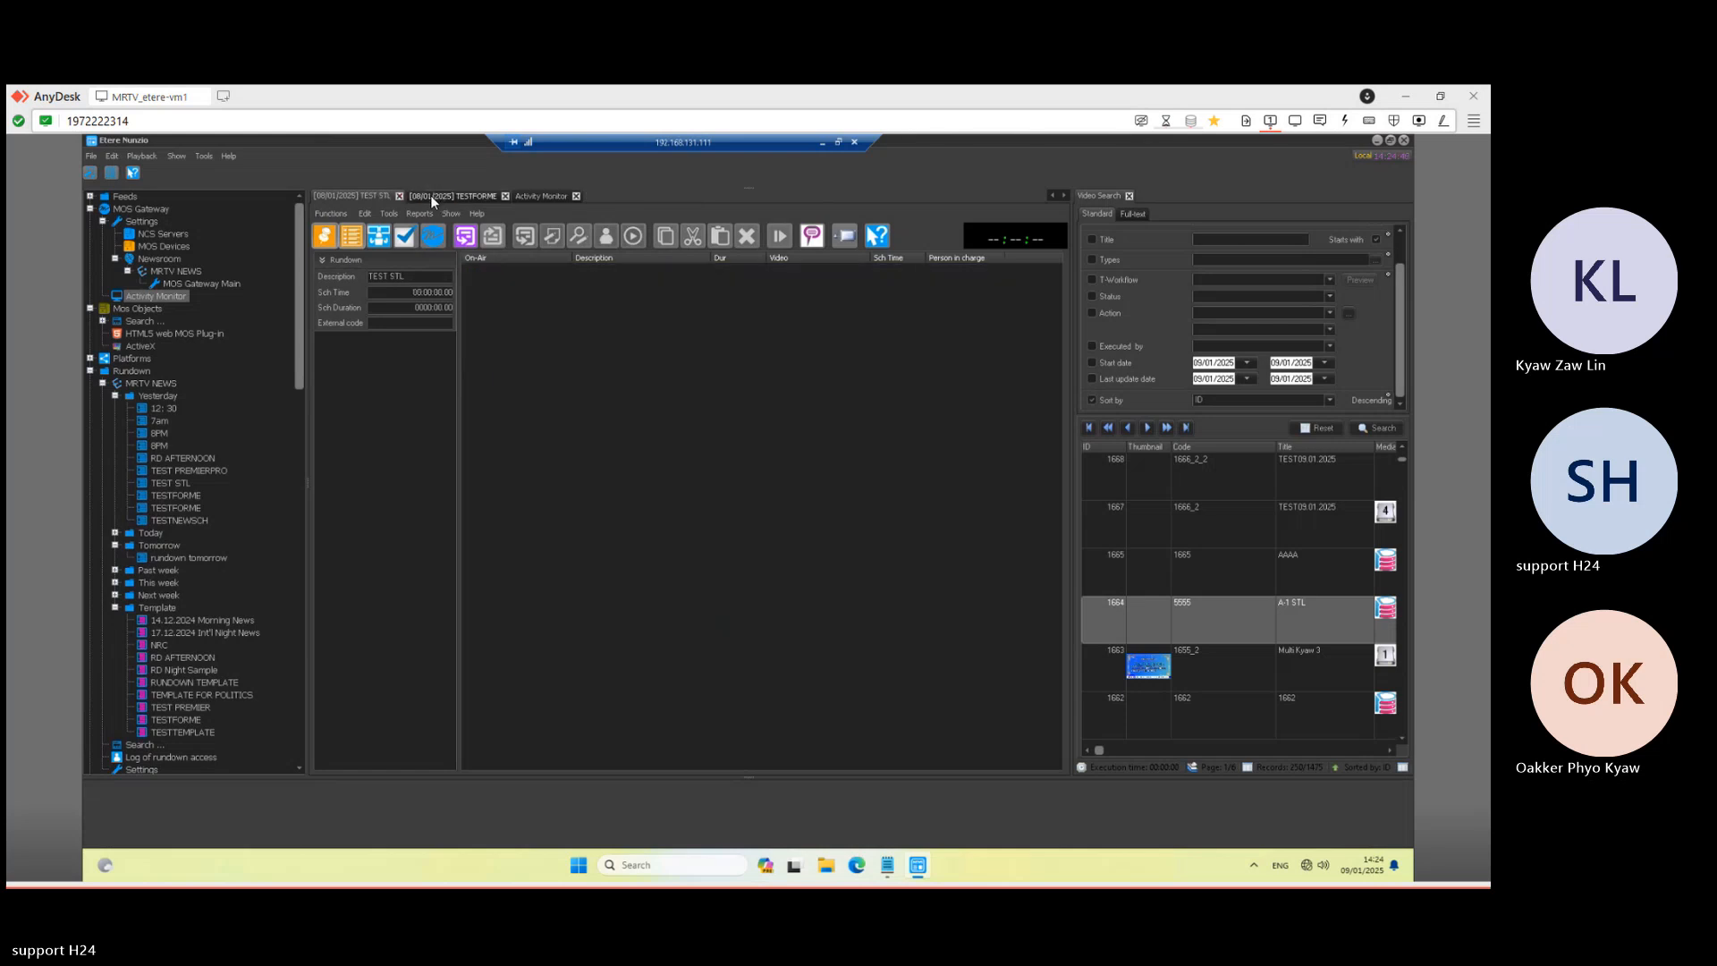
{"action": "left_click", "coordinate": [398, 195]}
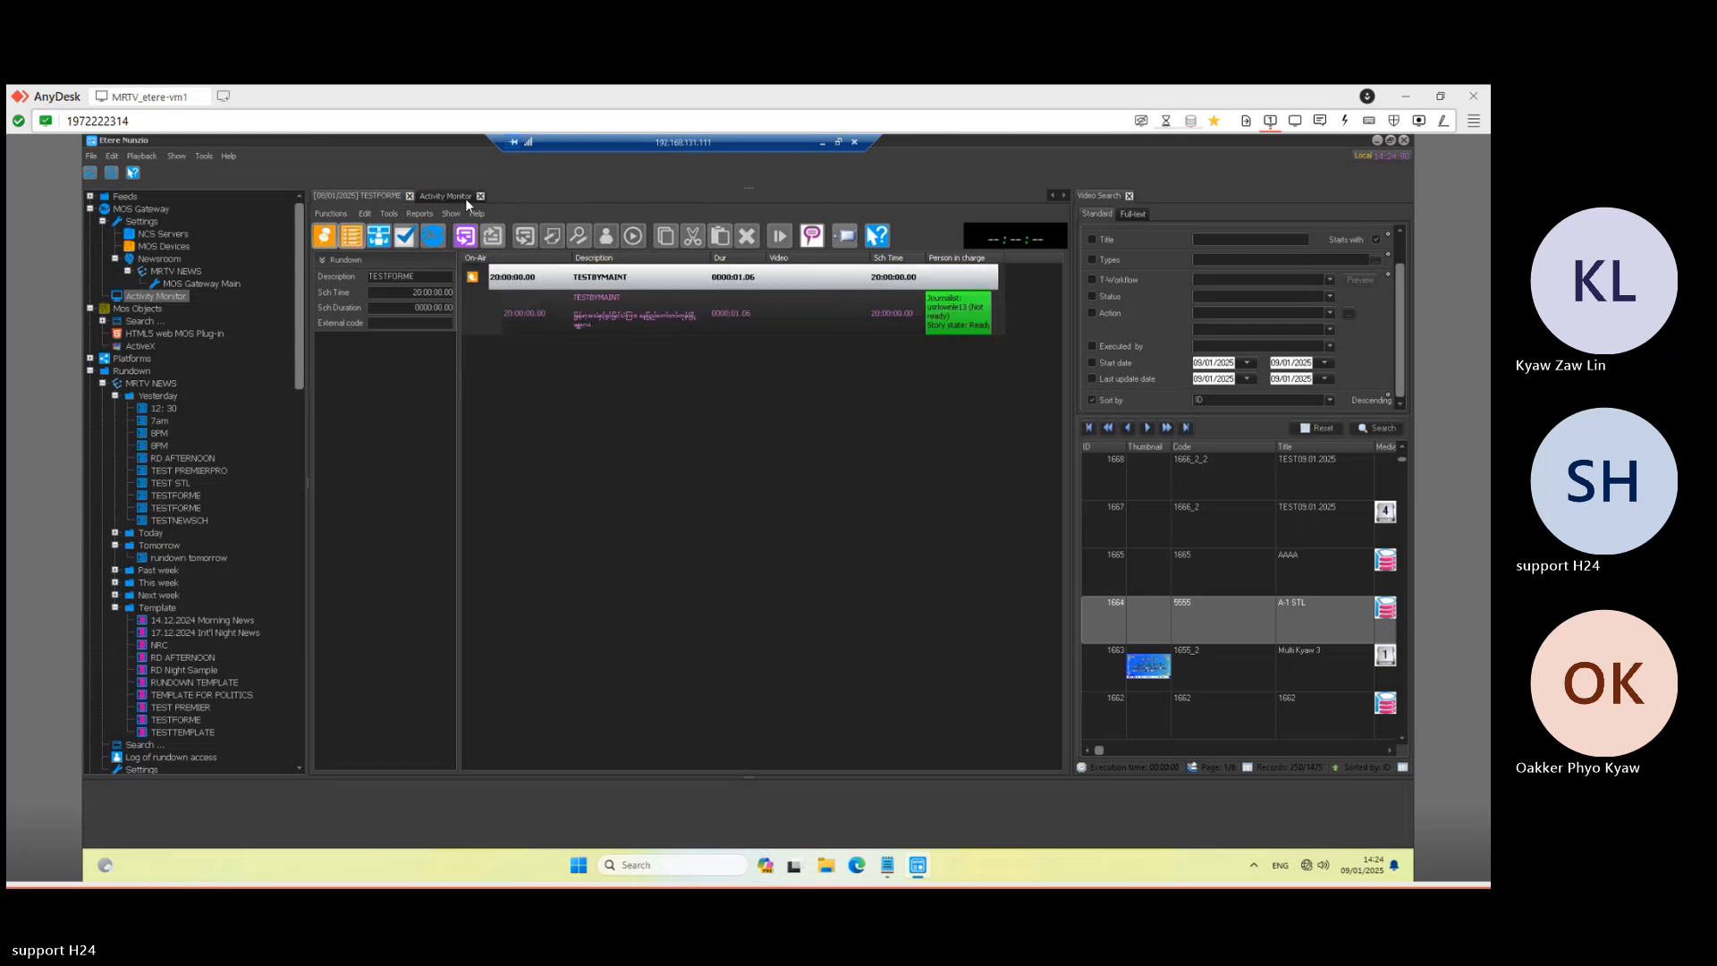
{"action": "left_click", "coordinate": [481, 196]}
{"action": "left_click", "coordinate": [409, 196]}
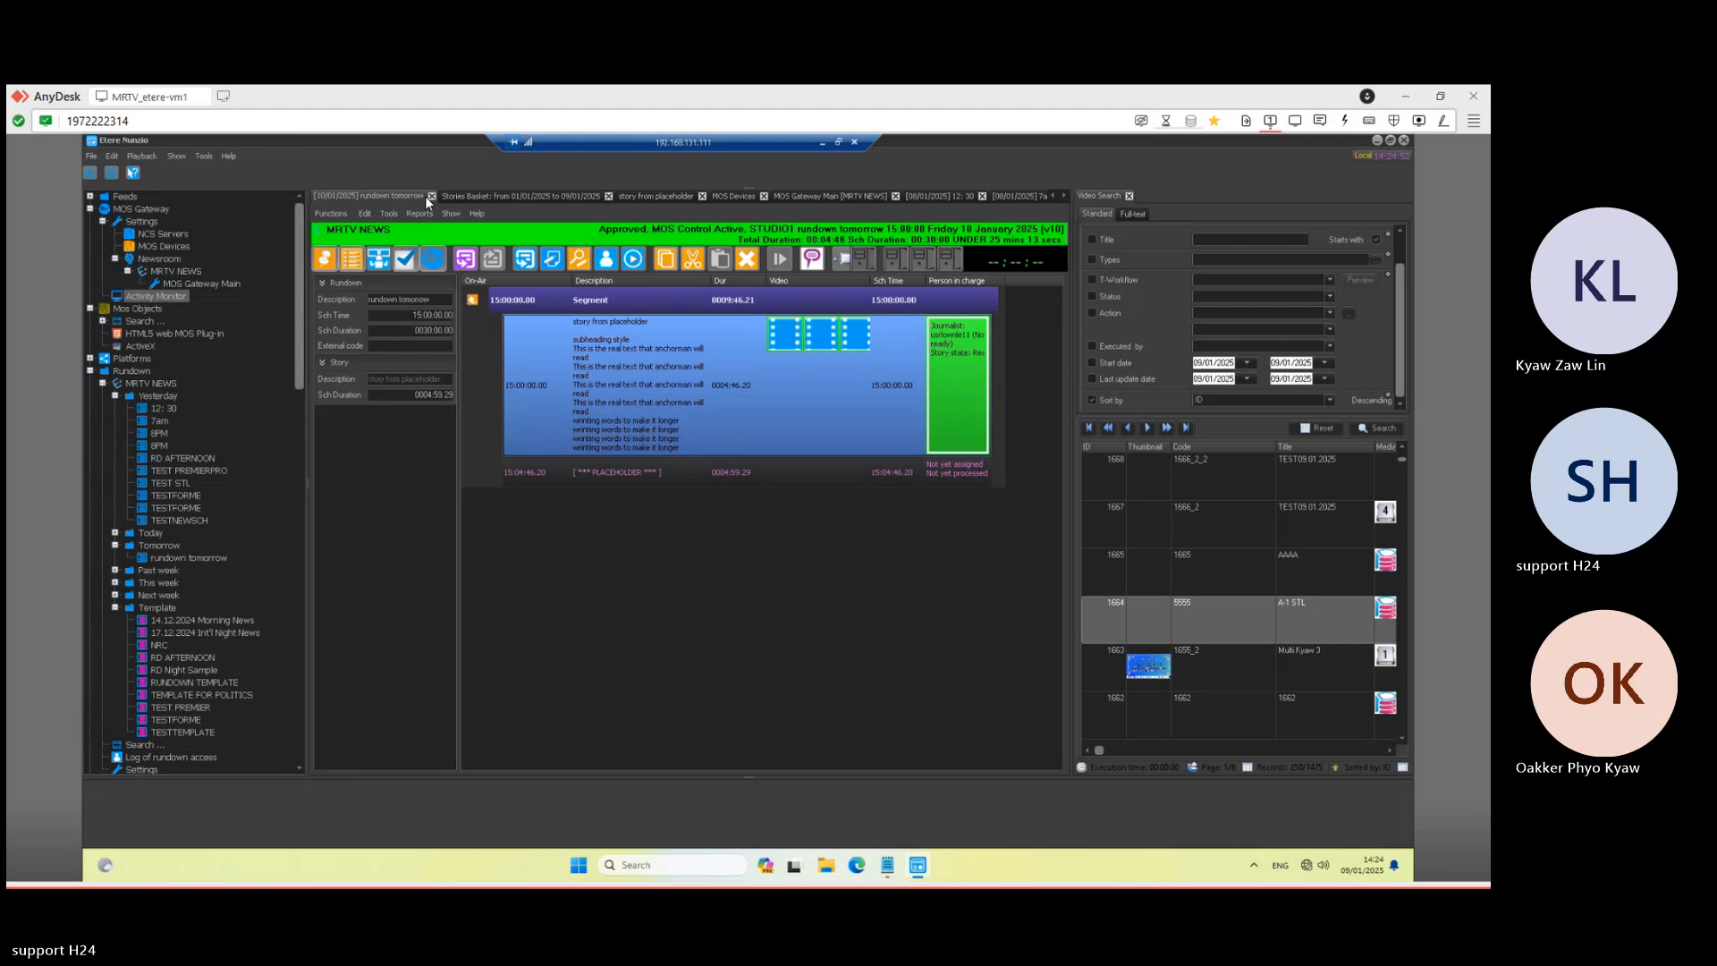
- Check the Stories Basket and the NCS Servers list showing SQL-VM1, then reopen rundown tomorrow
{"action": "left_click", "coordinate": [486, 194]}
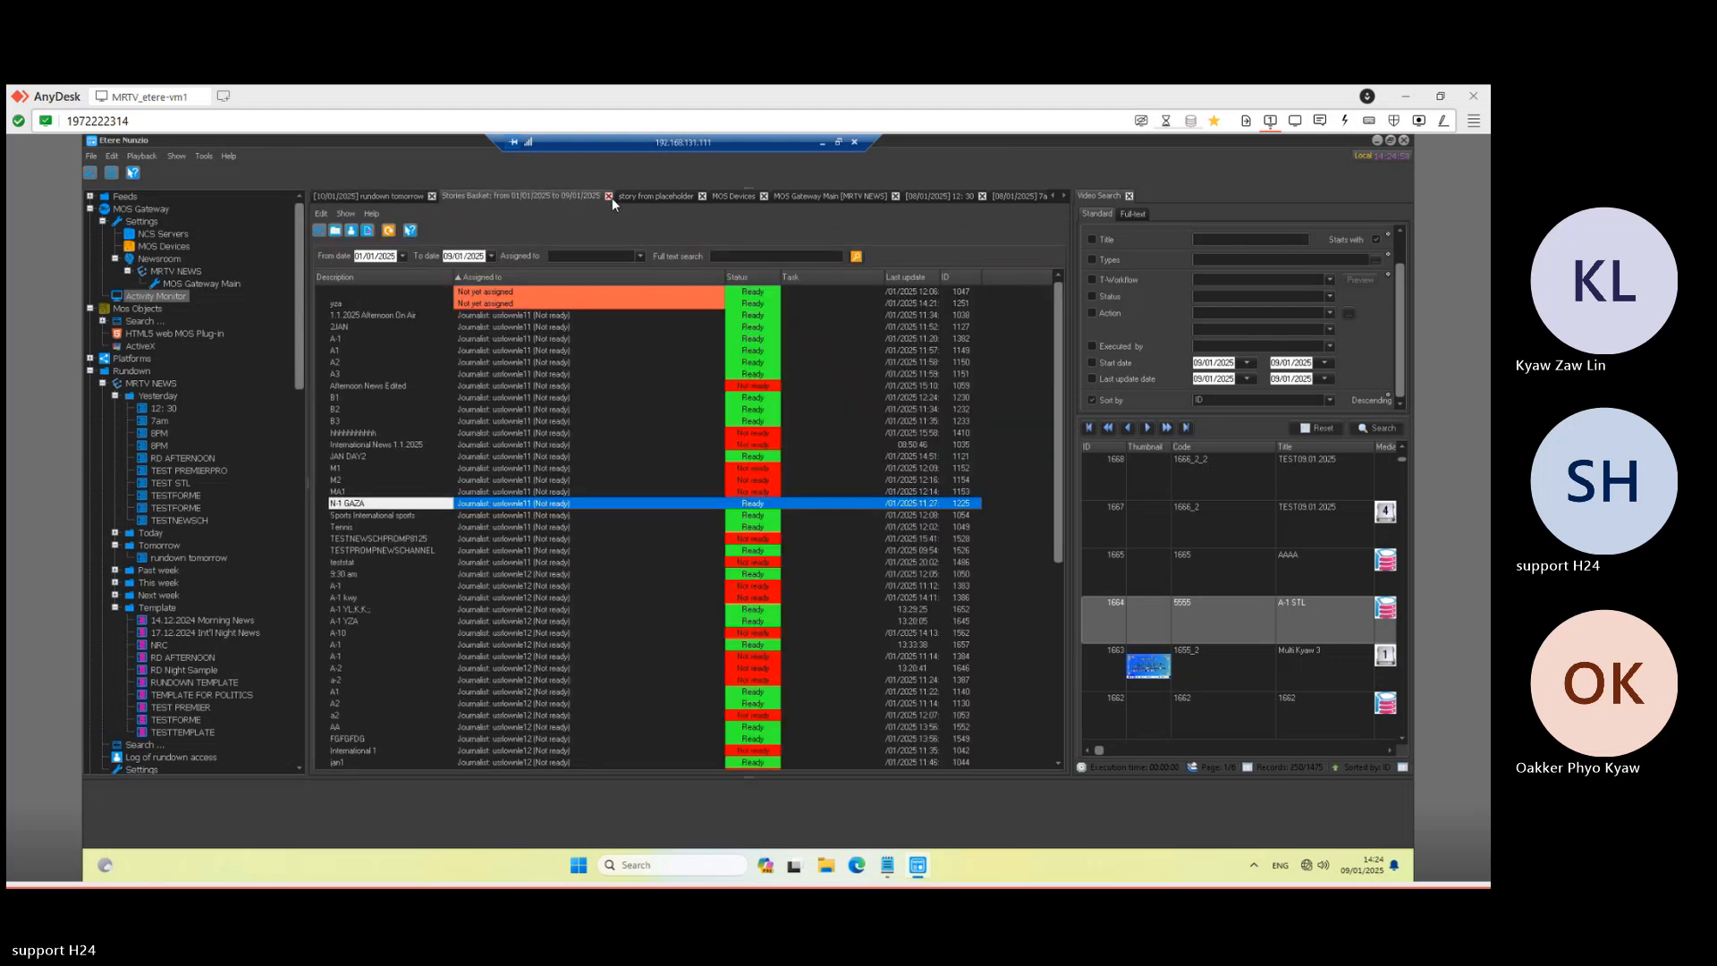
{"action": "left_click", "coordinate": [373, 195]}
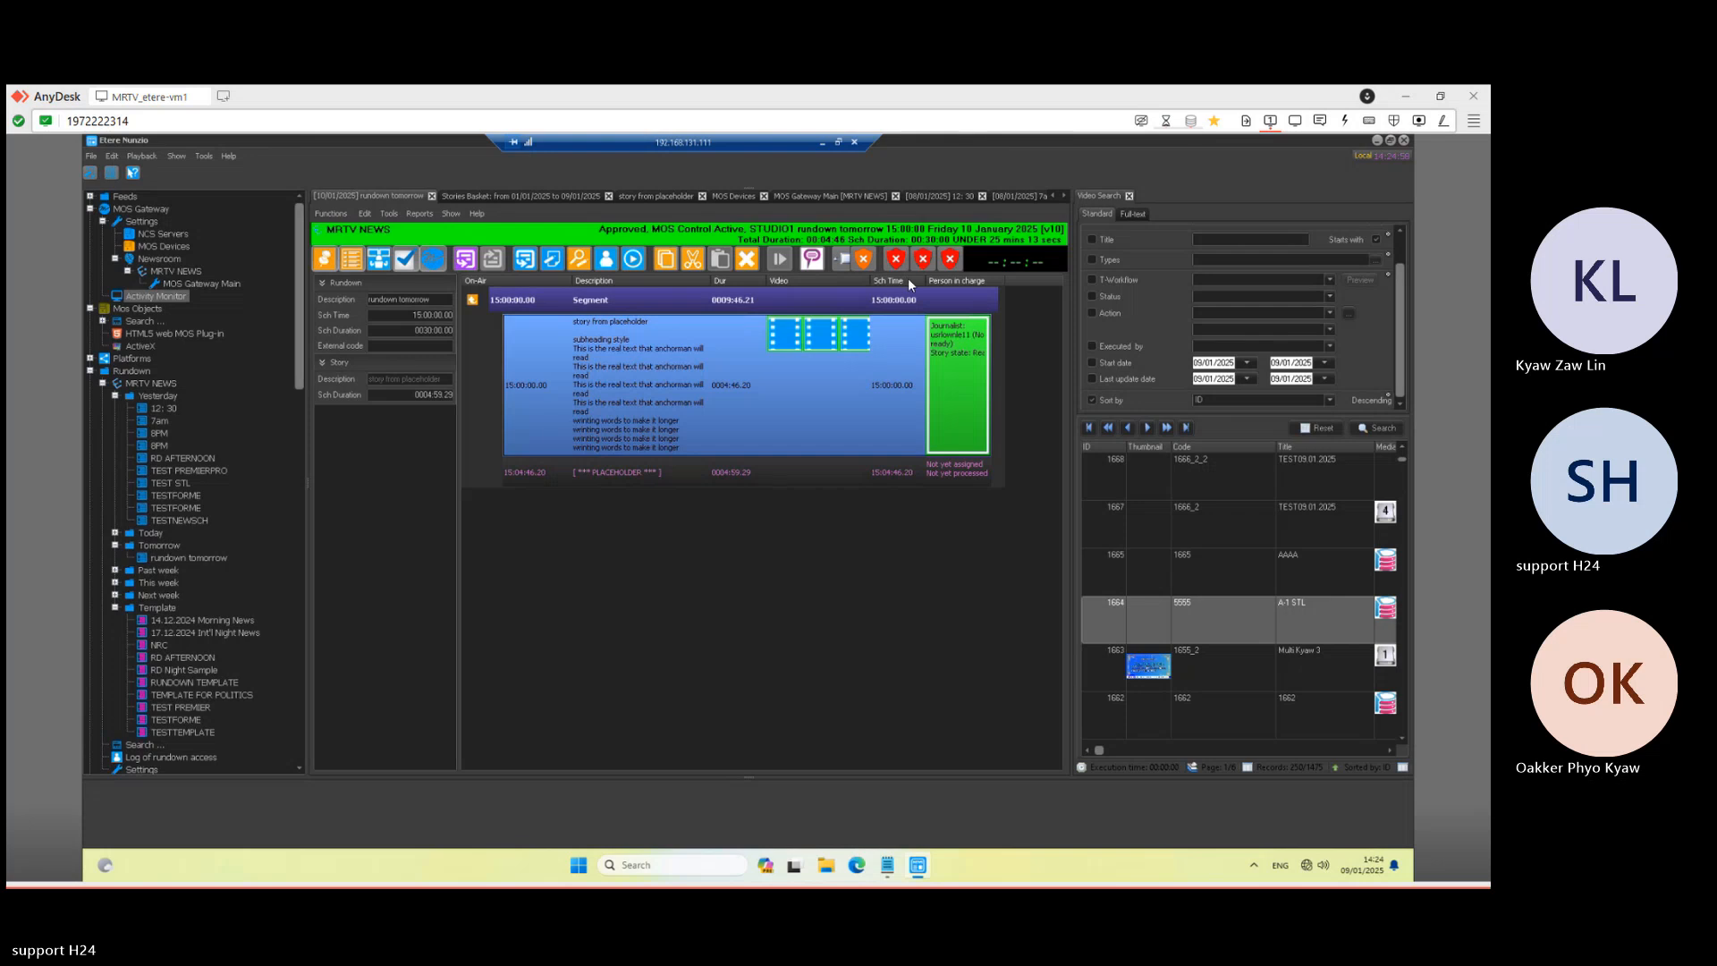
{"action": "left_click", "coordinate": [175, 236]}
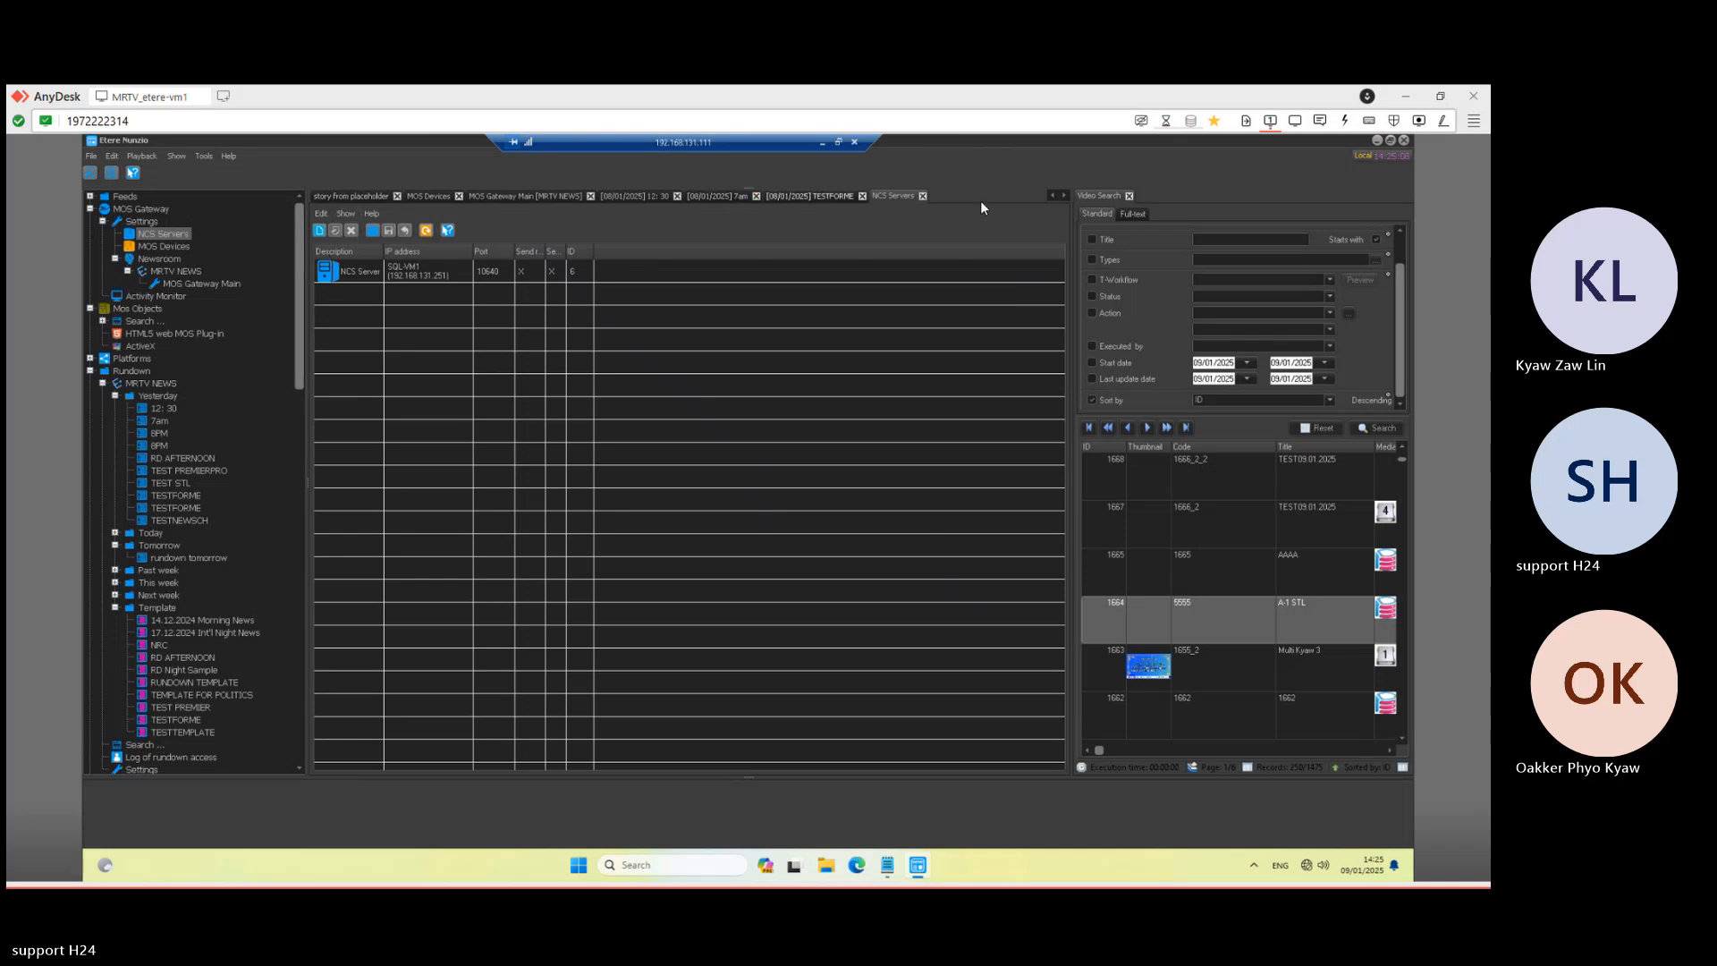
{"action": "left_click", "coordinate": [1054, 195]}
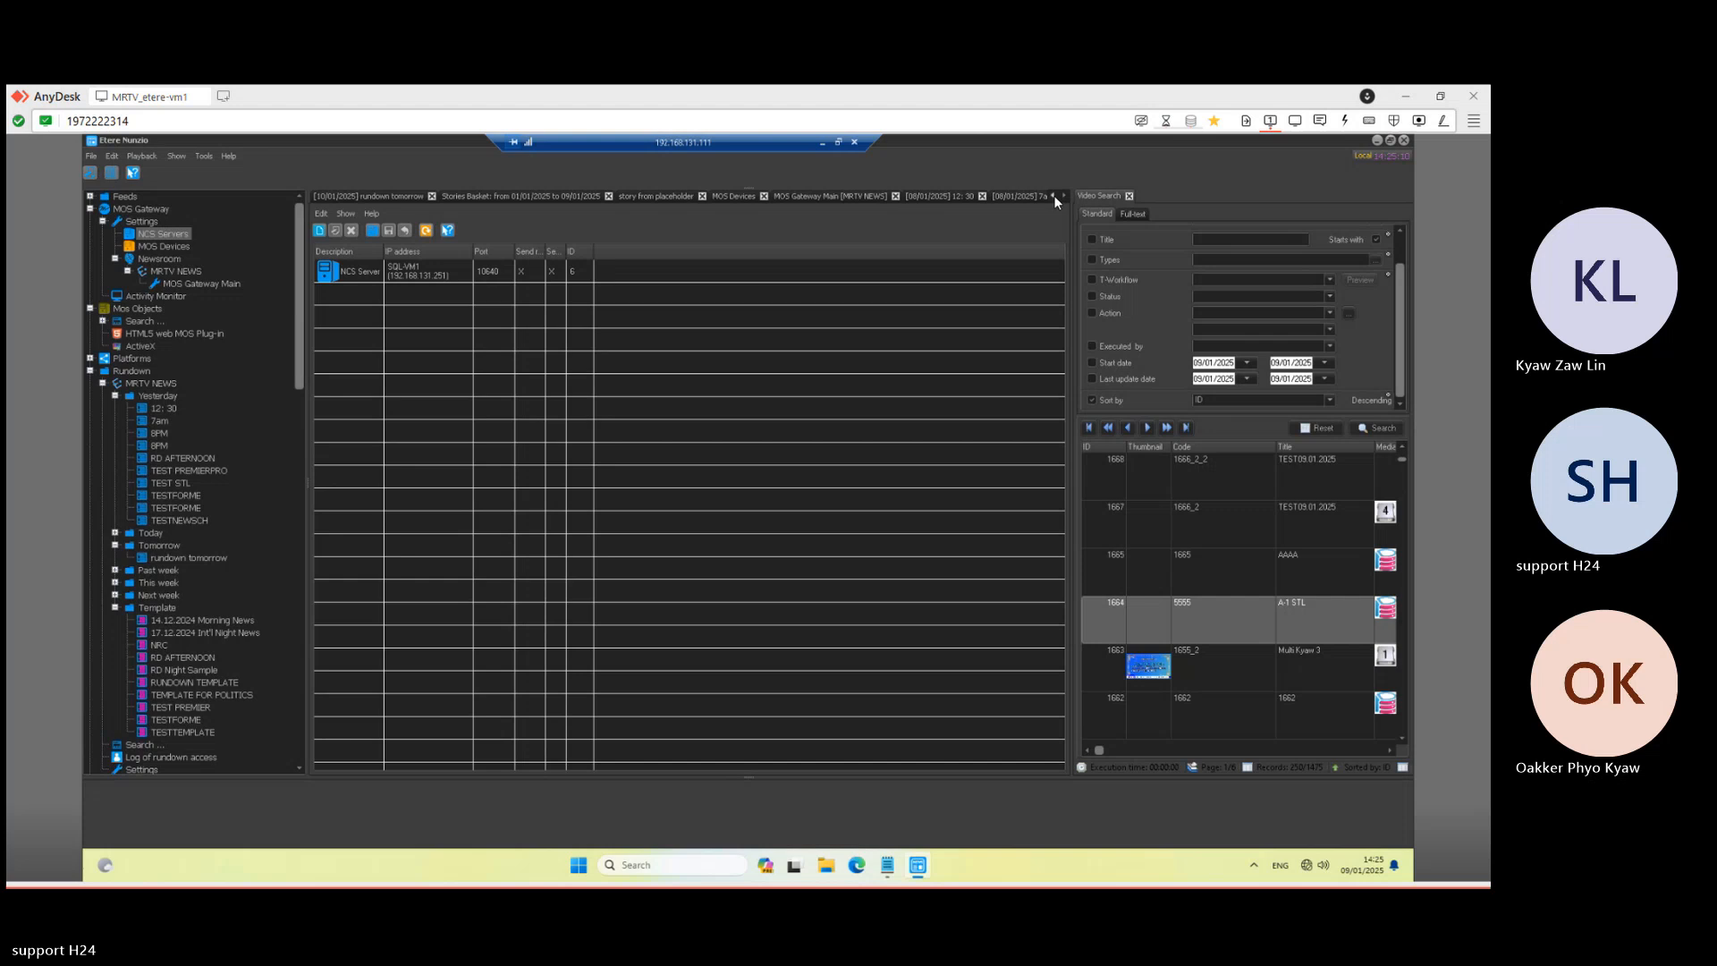
{"action": "left_click", "coordinate": [400, 196]}
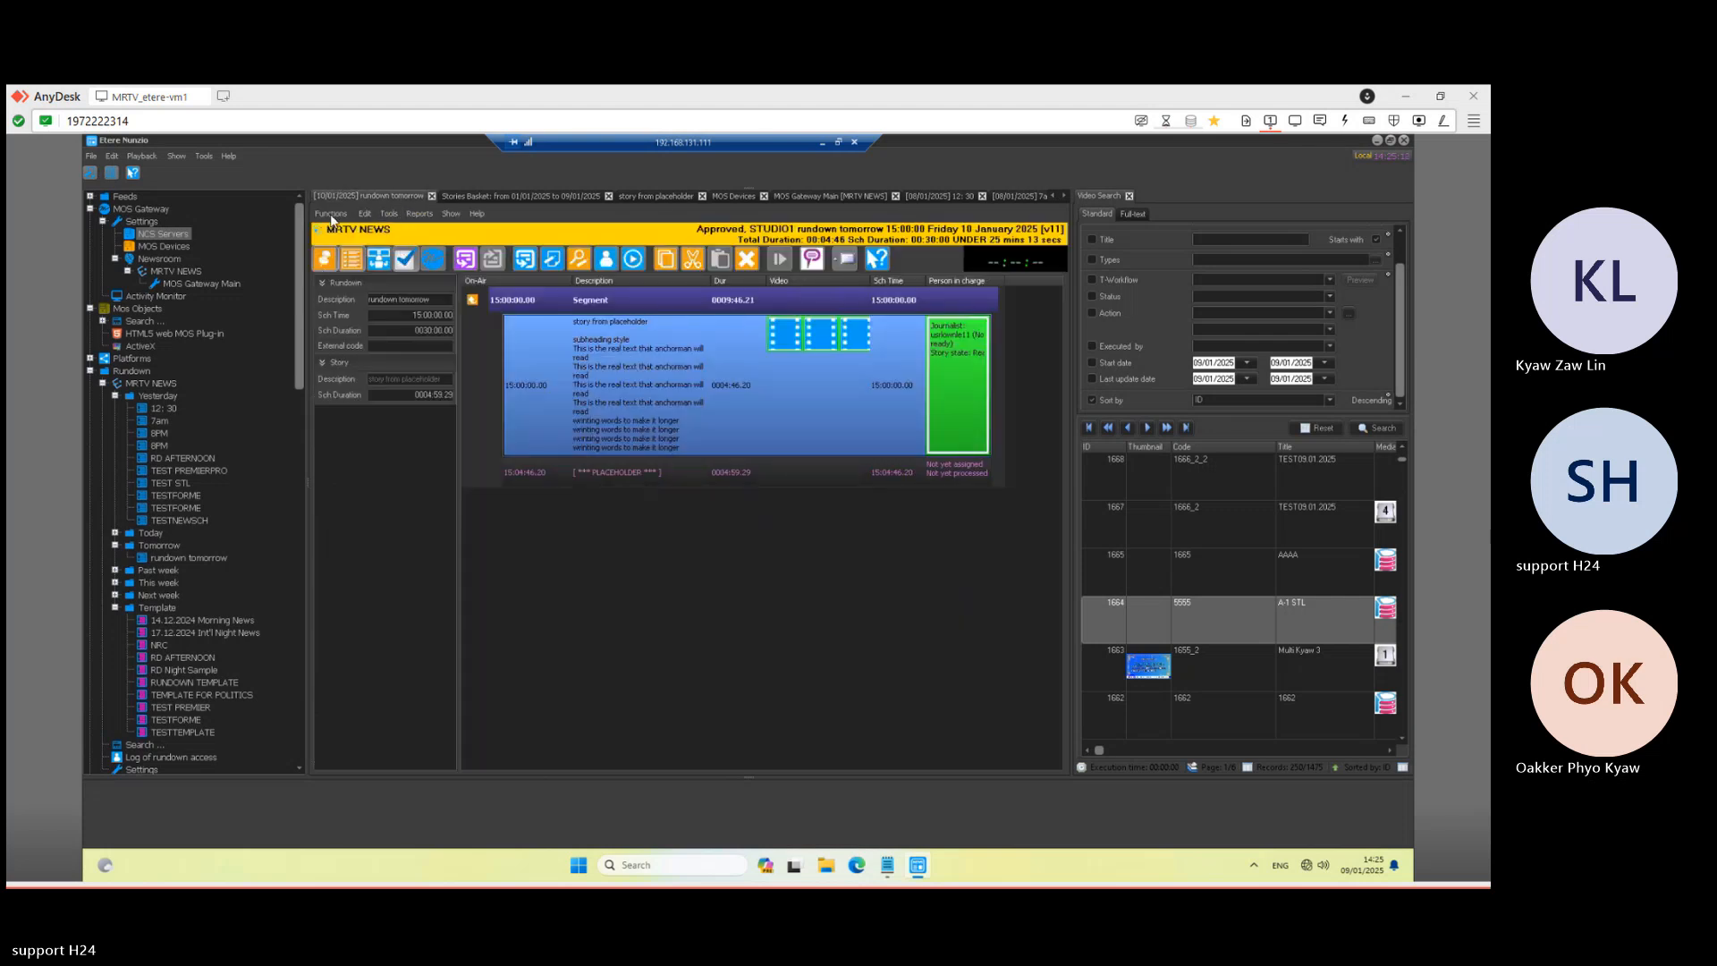
- Activate MOS control on STUDIO1 for rundown tomorrow, check its status tooltip, then minimise Etere Nunzio
{"action": "left_click", "coordinate": [432, 261]}
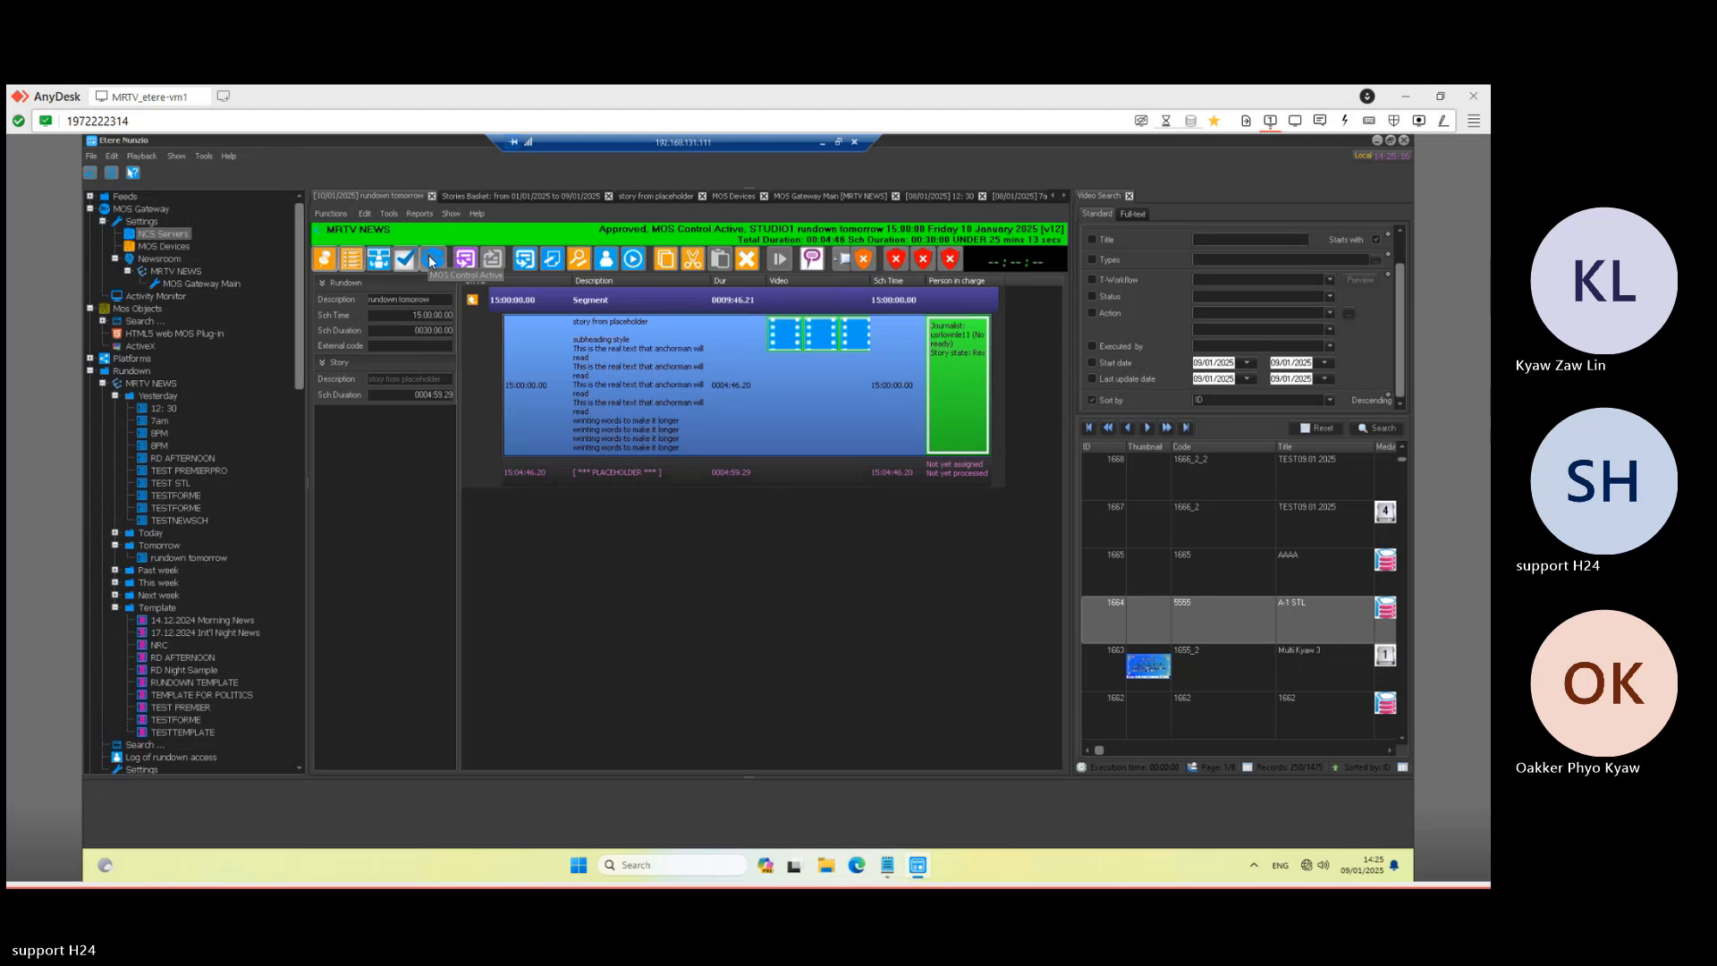
{"action": "mouse_move", "coordinate": [853, 264]}
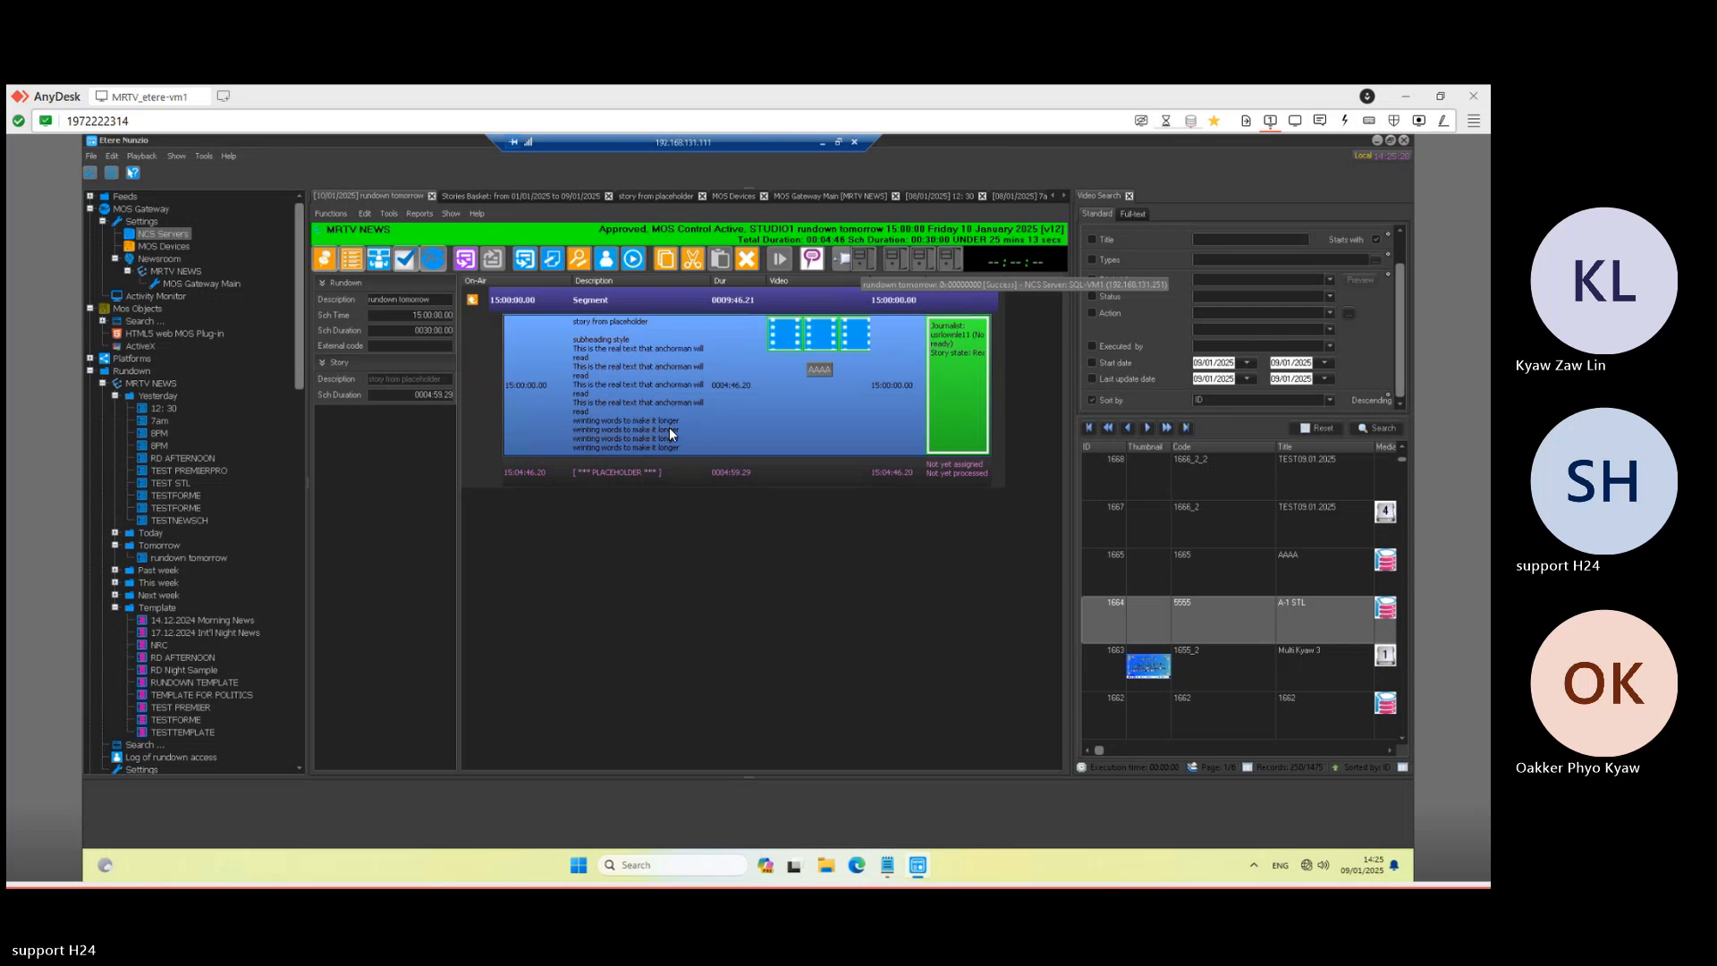
{"action": "left_click", "coordinate": [823, 142]}
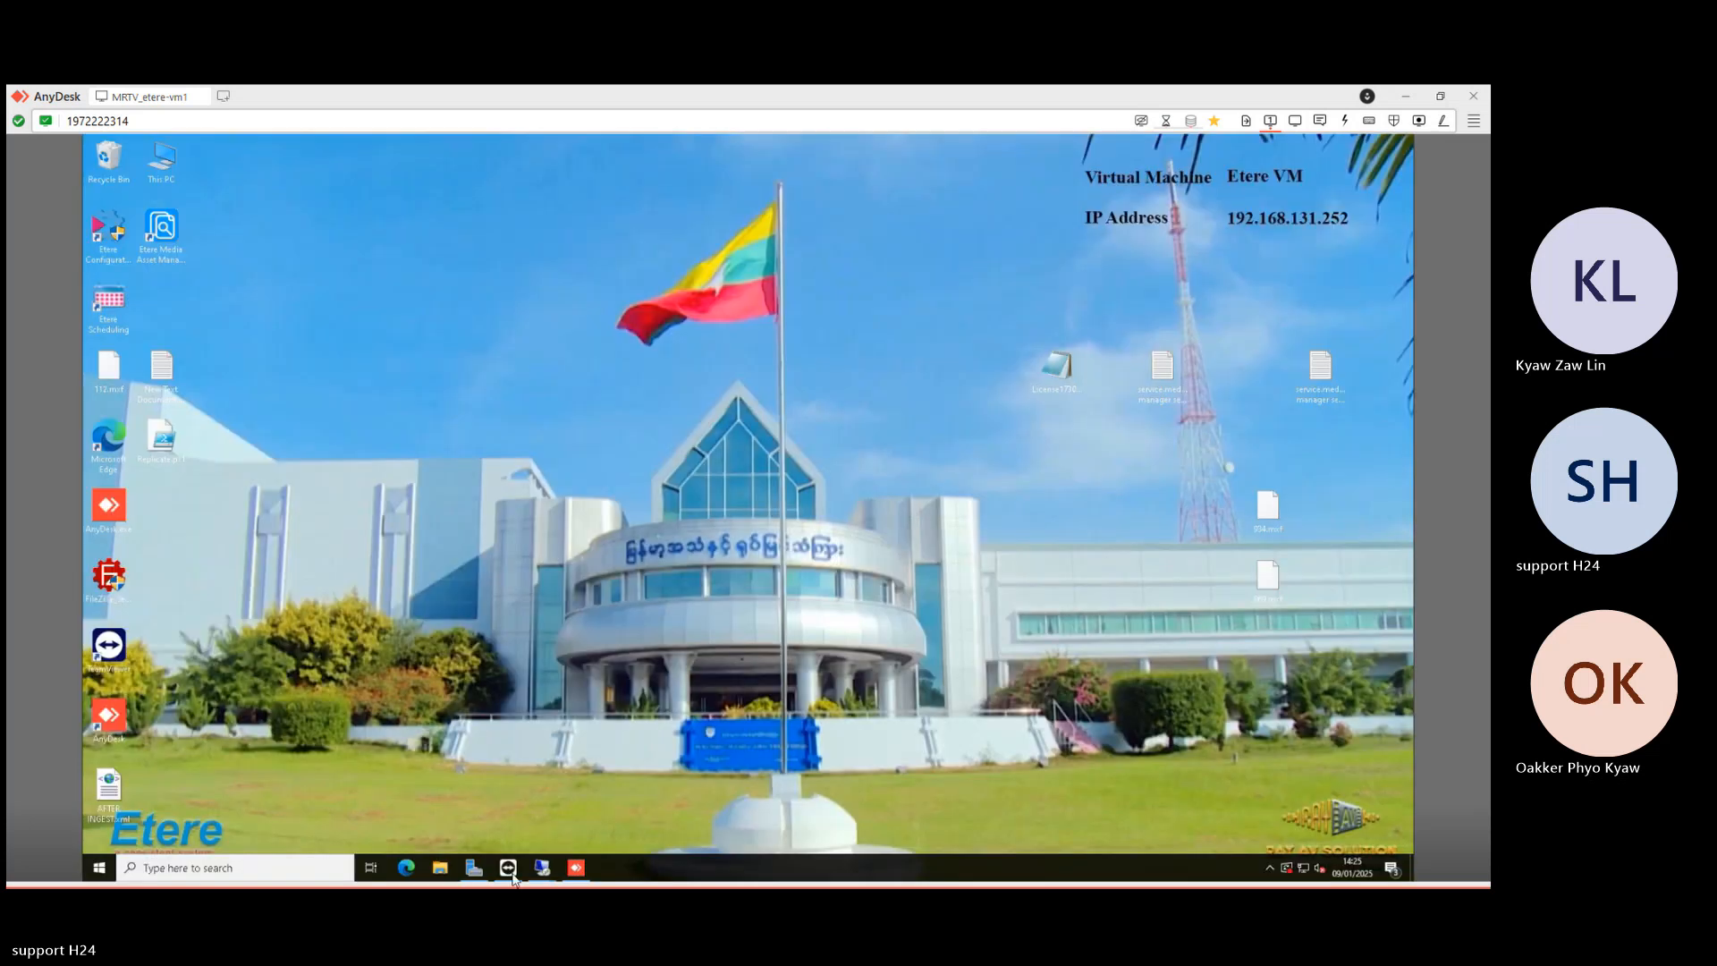
{"action": "left_click", "coordinate": [539, 868]}
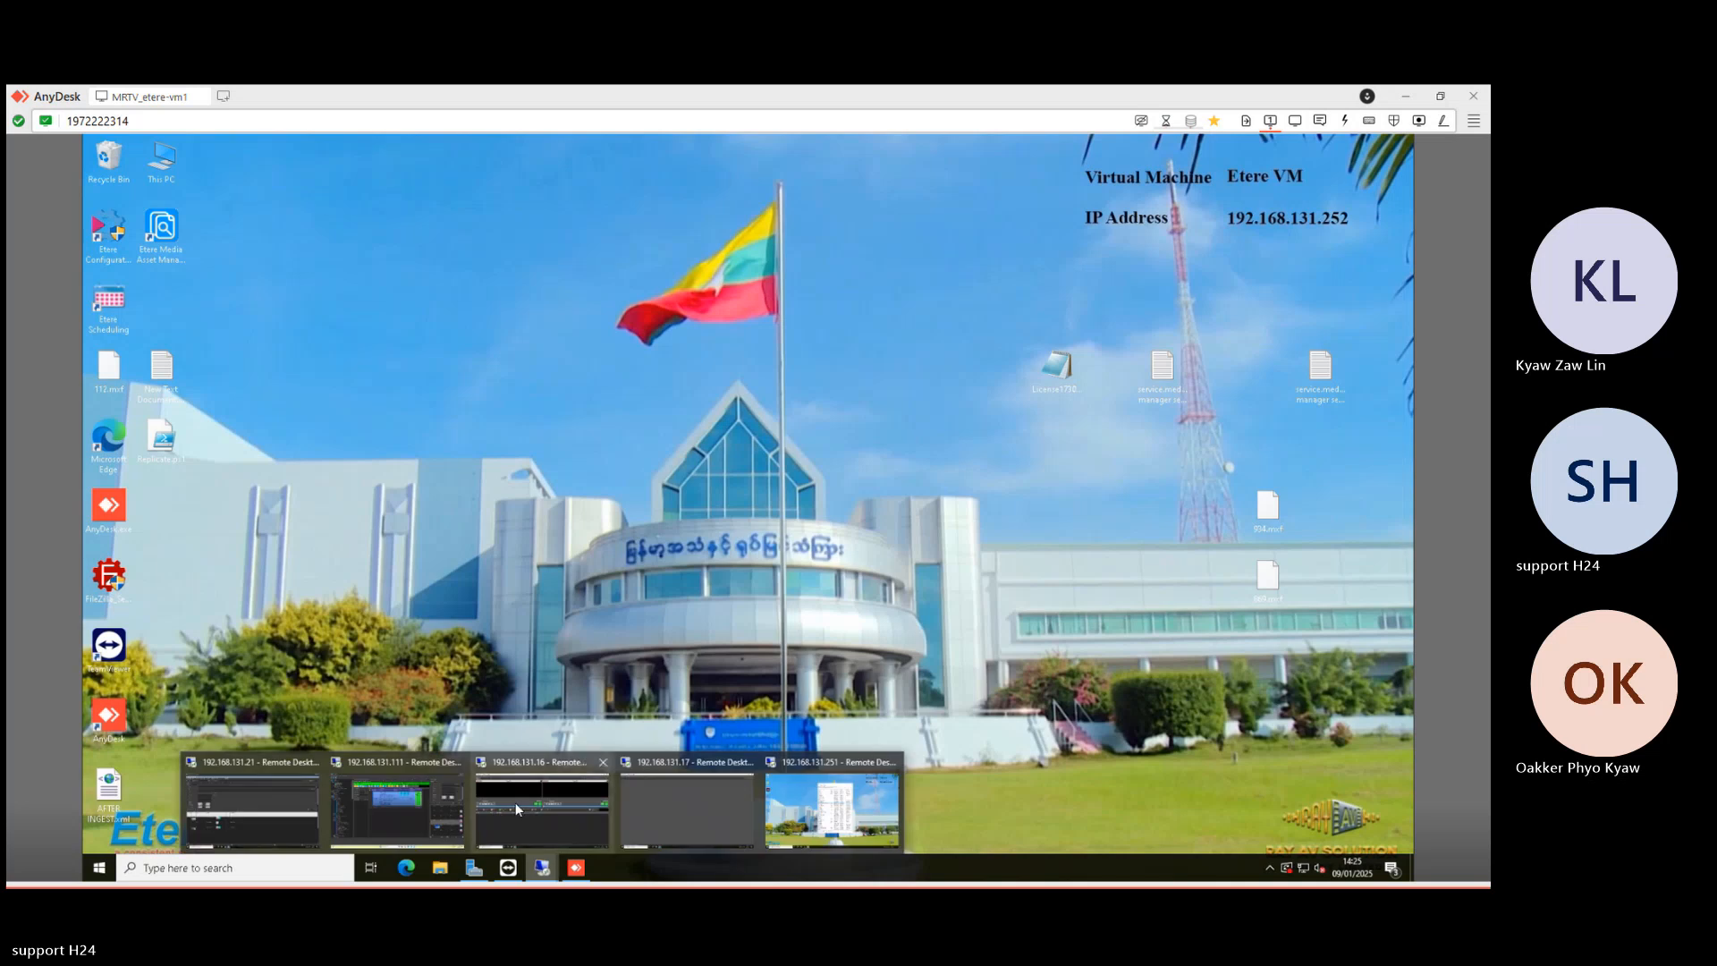
{"action": "left_click", "coordinate": [532, 820]}
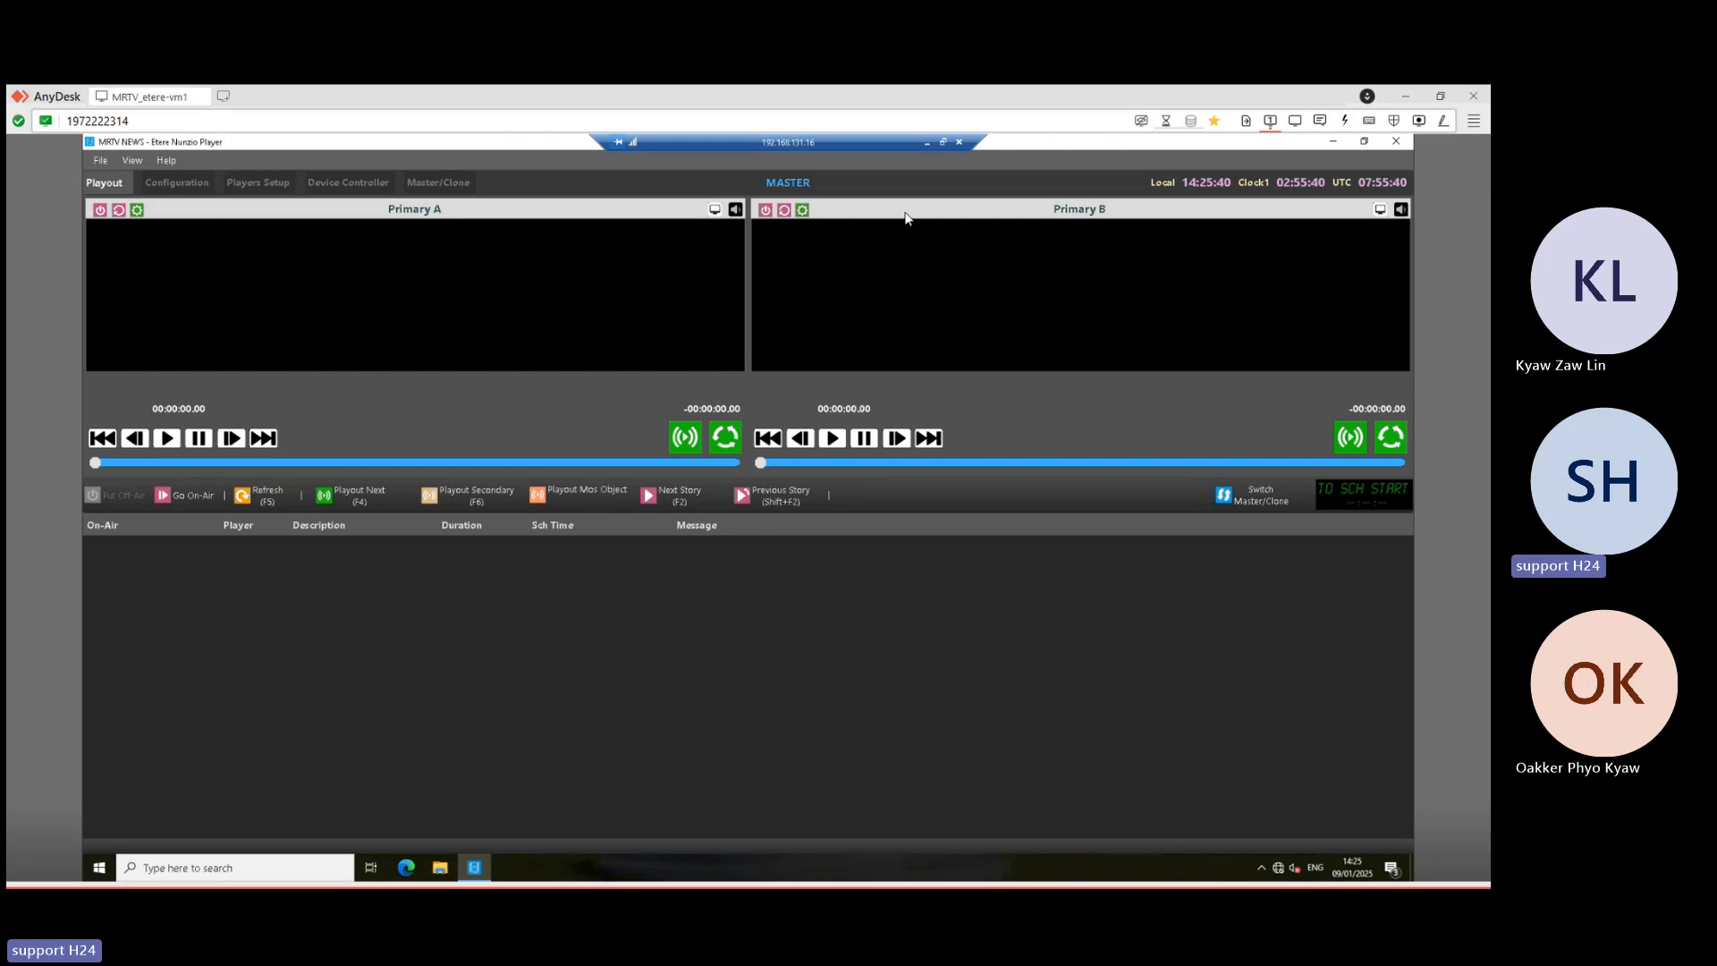
{"action": "left_click", "coordinate": [926, 141]}
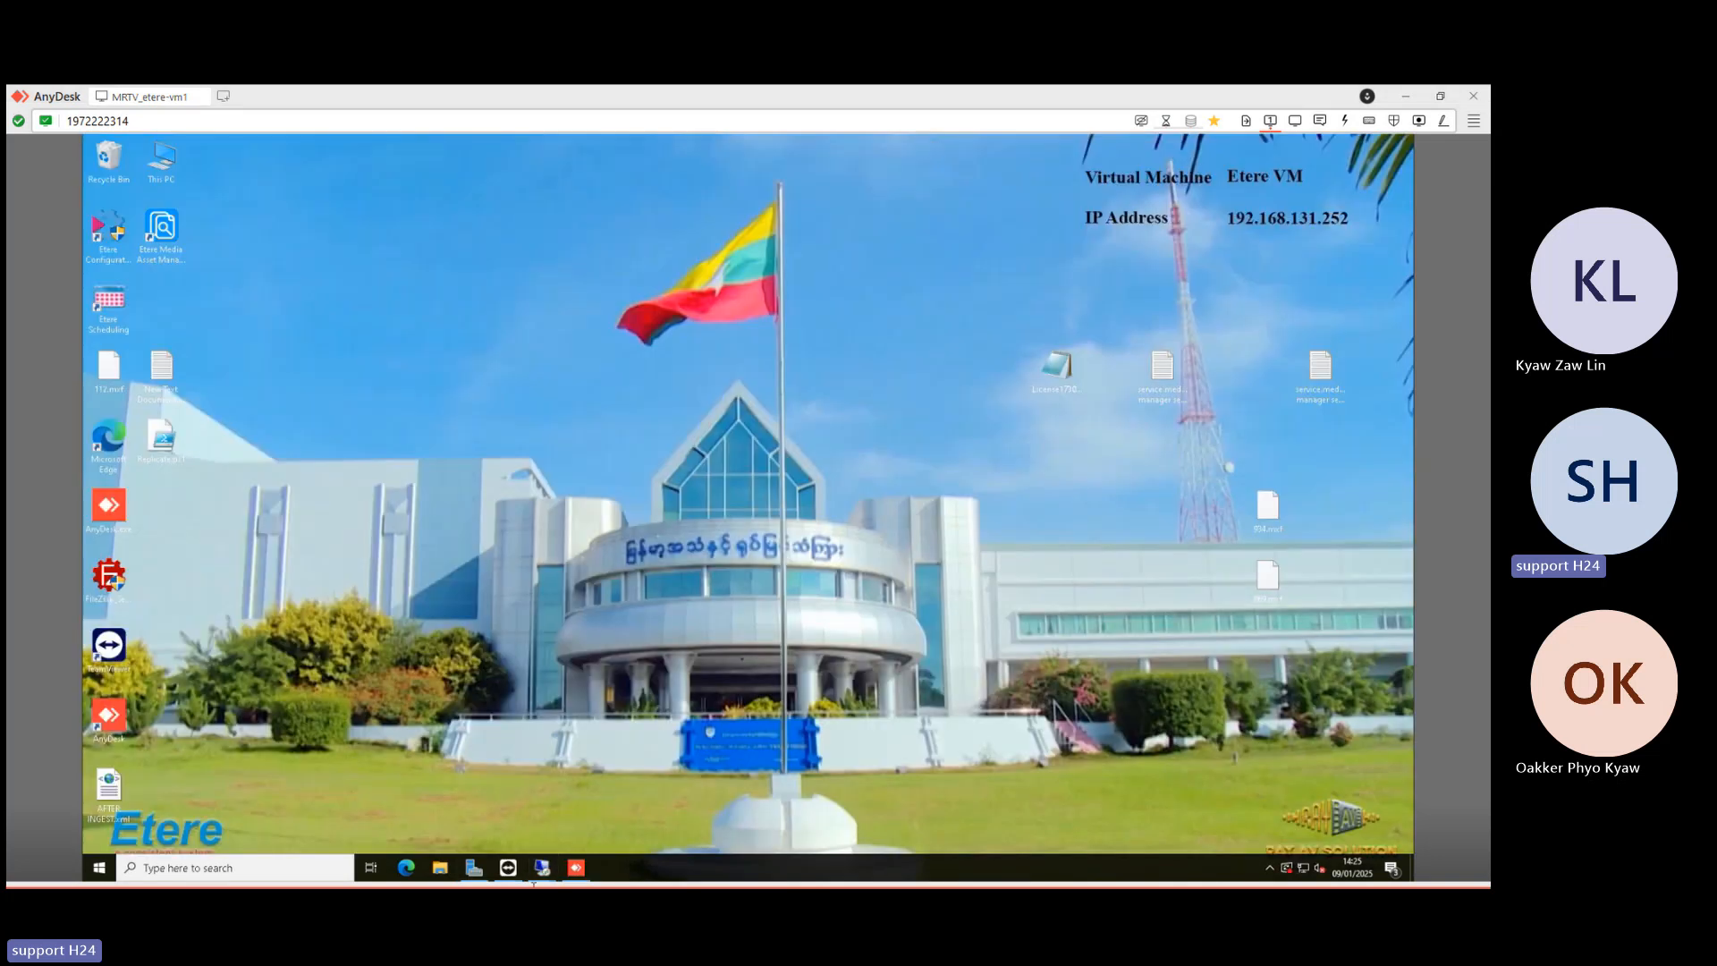
{"action": "mouse_move", "coordinate": [542, 866]}
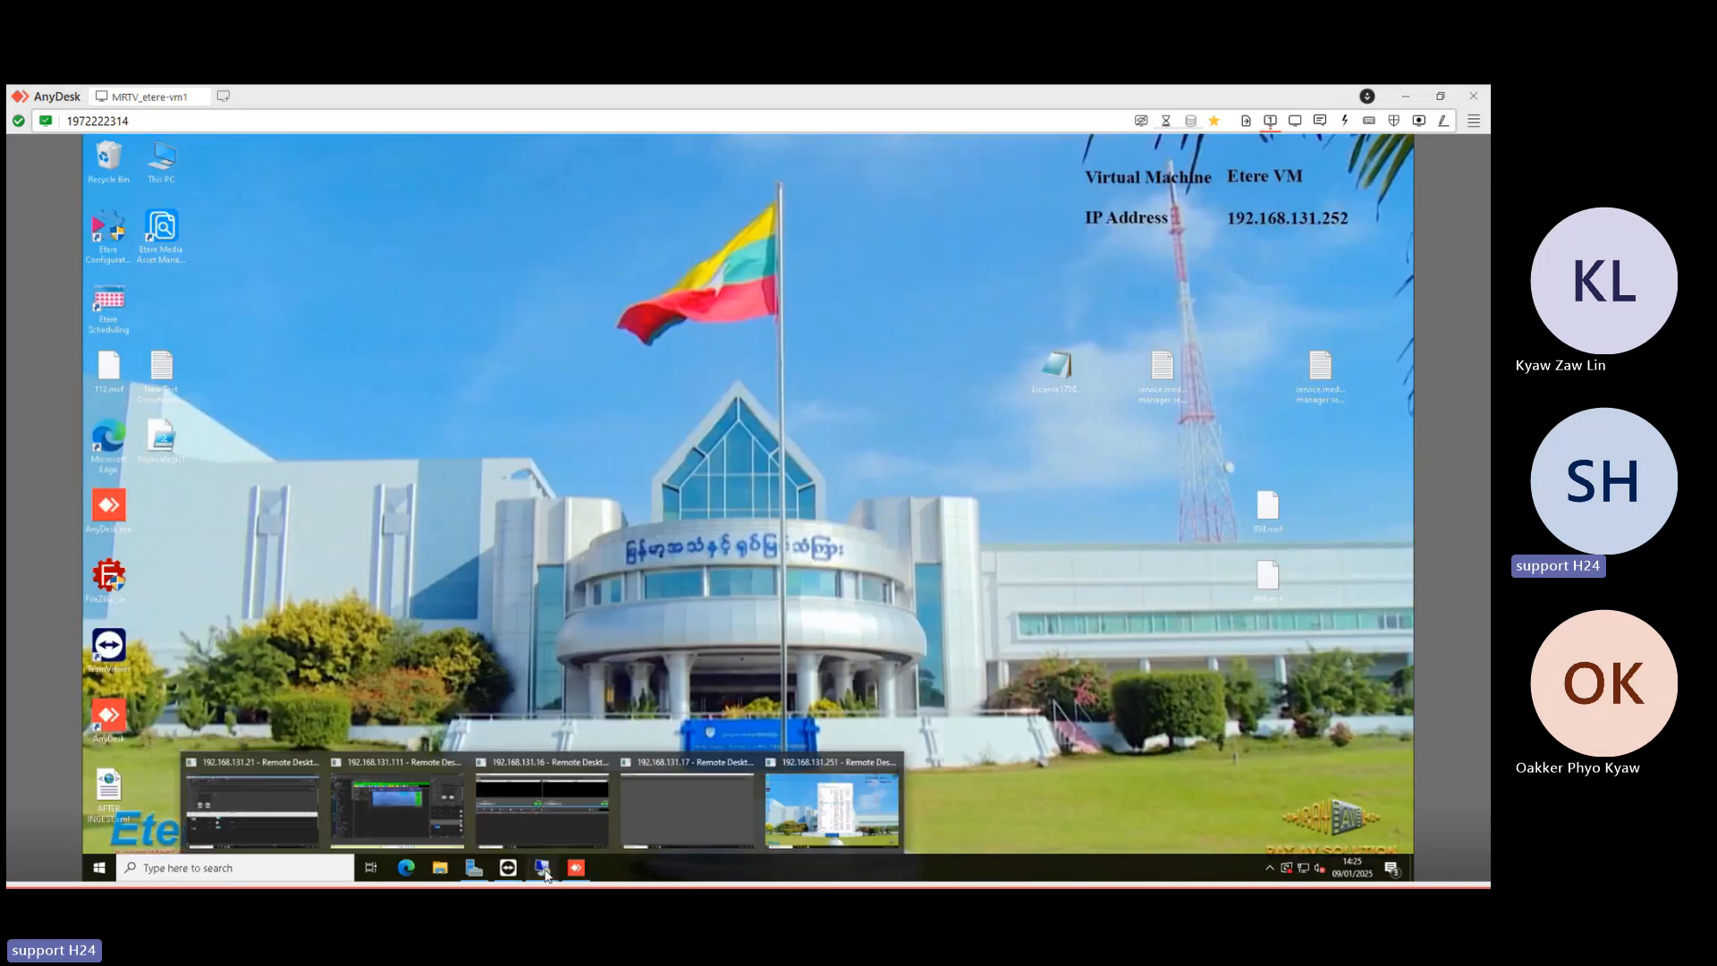
- Reopen the 192.168.131.111 session and deactivate MOS control, leaving rundown tomorrow Approved at v13
{"action": "left_click", "coordinate": [399, 802]}
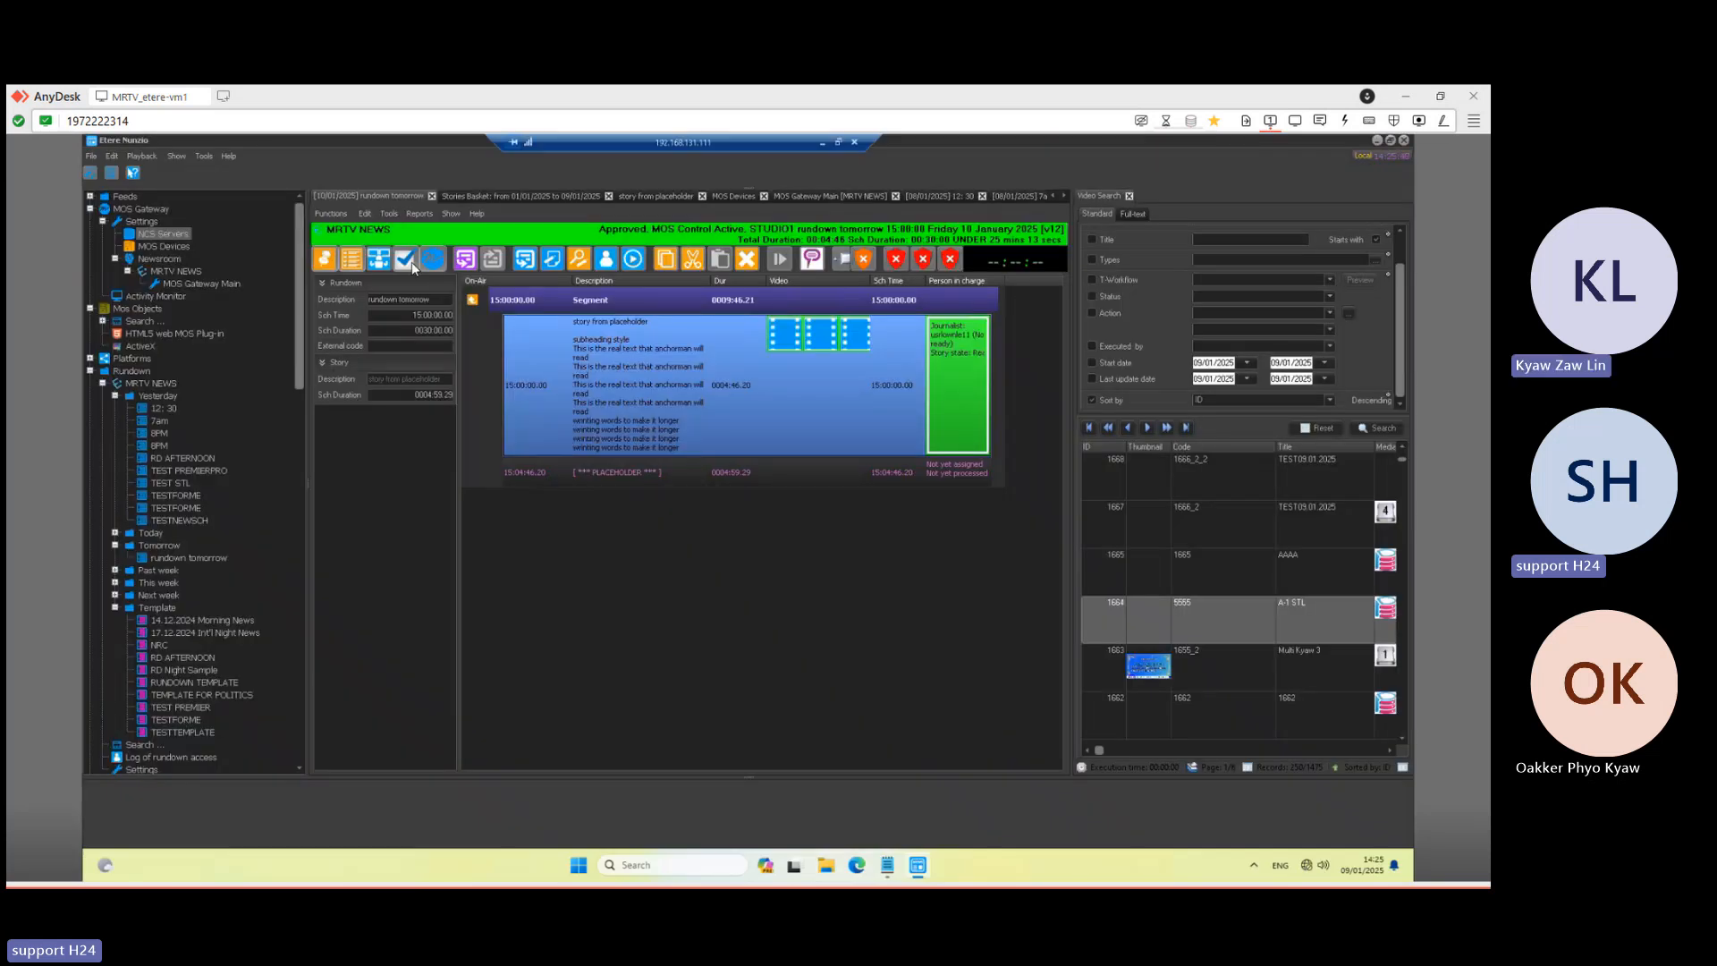
{"action": "left_click", "coordinate": [433, 259]}
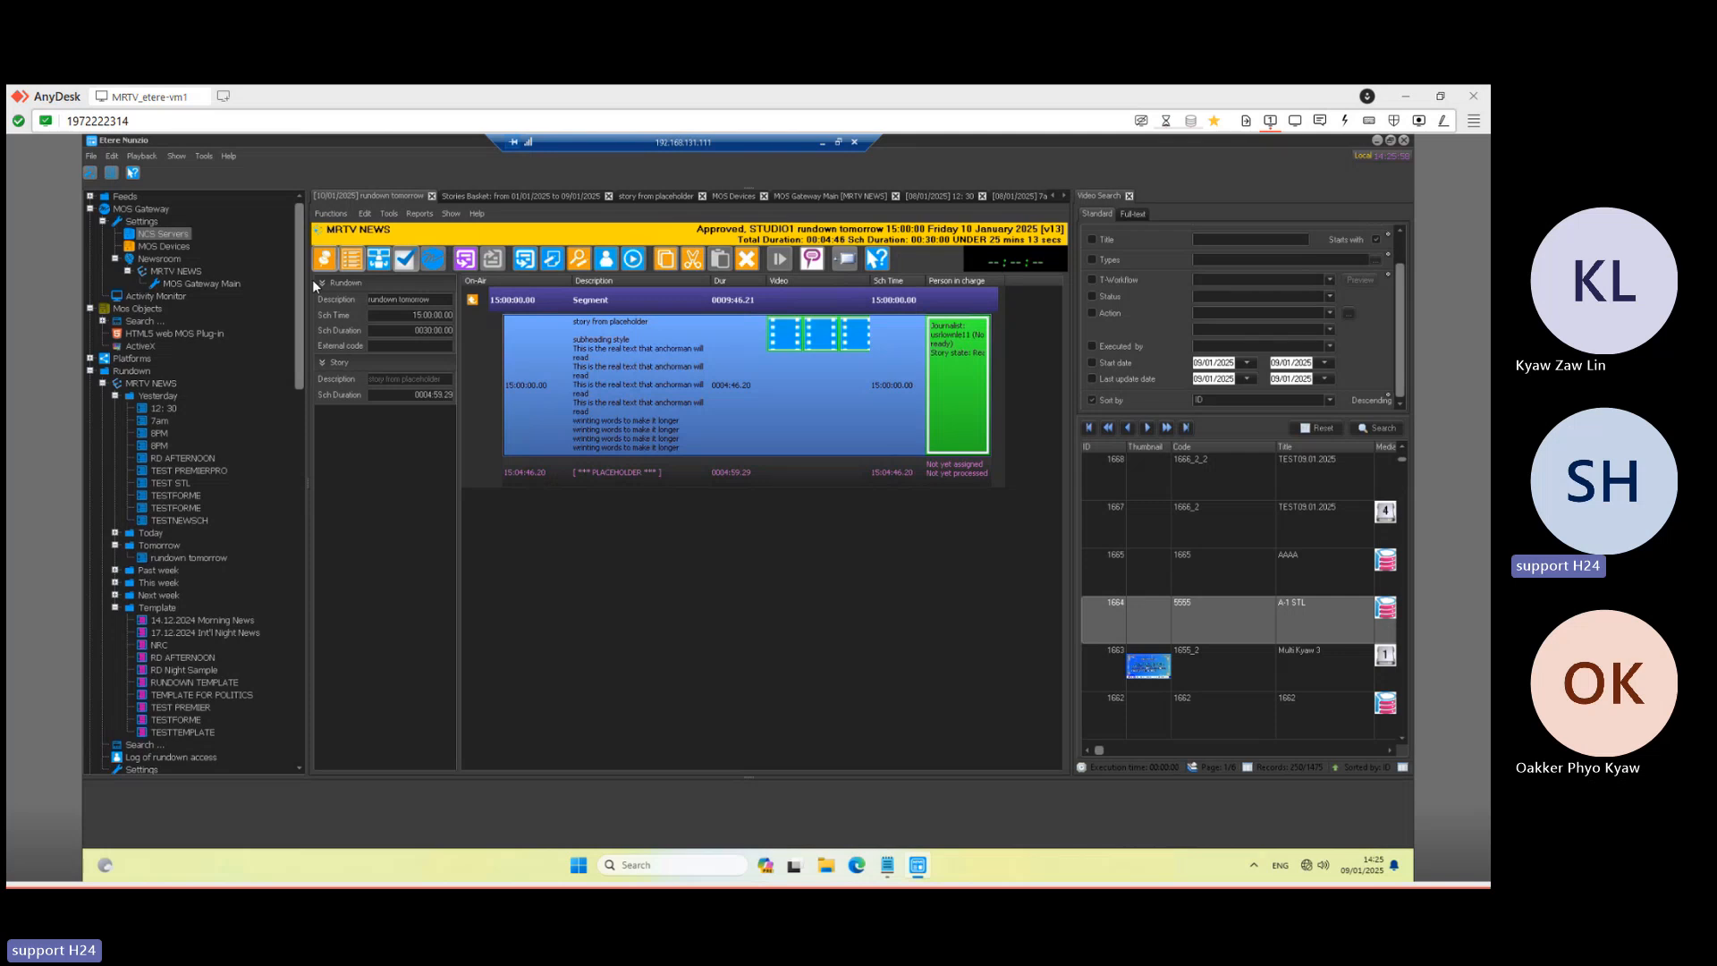
- Minimise Etere Nunzio and start a new Remote Desktop connection to 192.168.131.18
{"action": "left_click", "coordinate": [821, 143]}
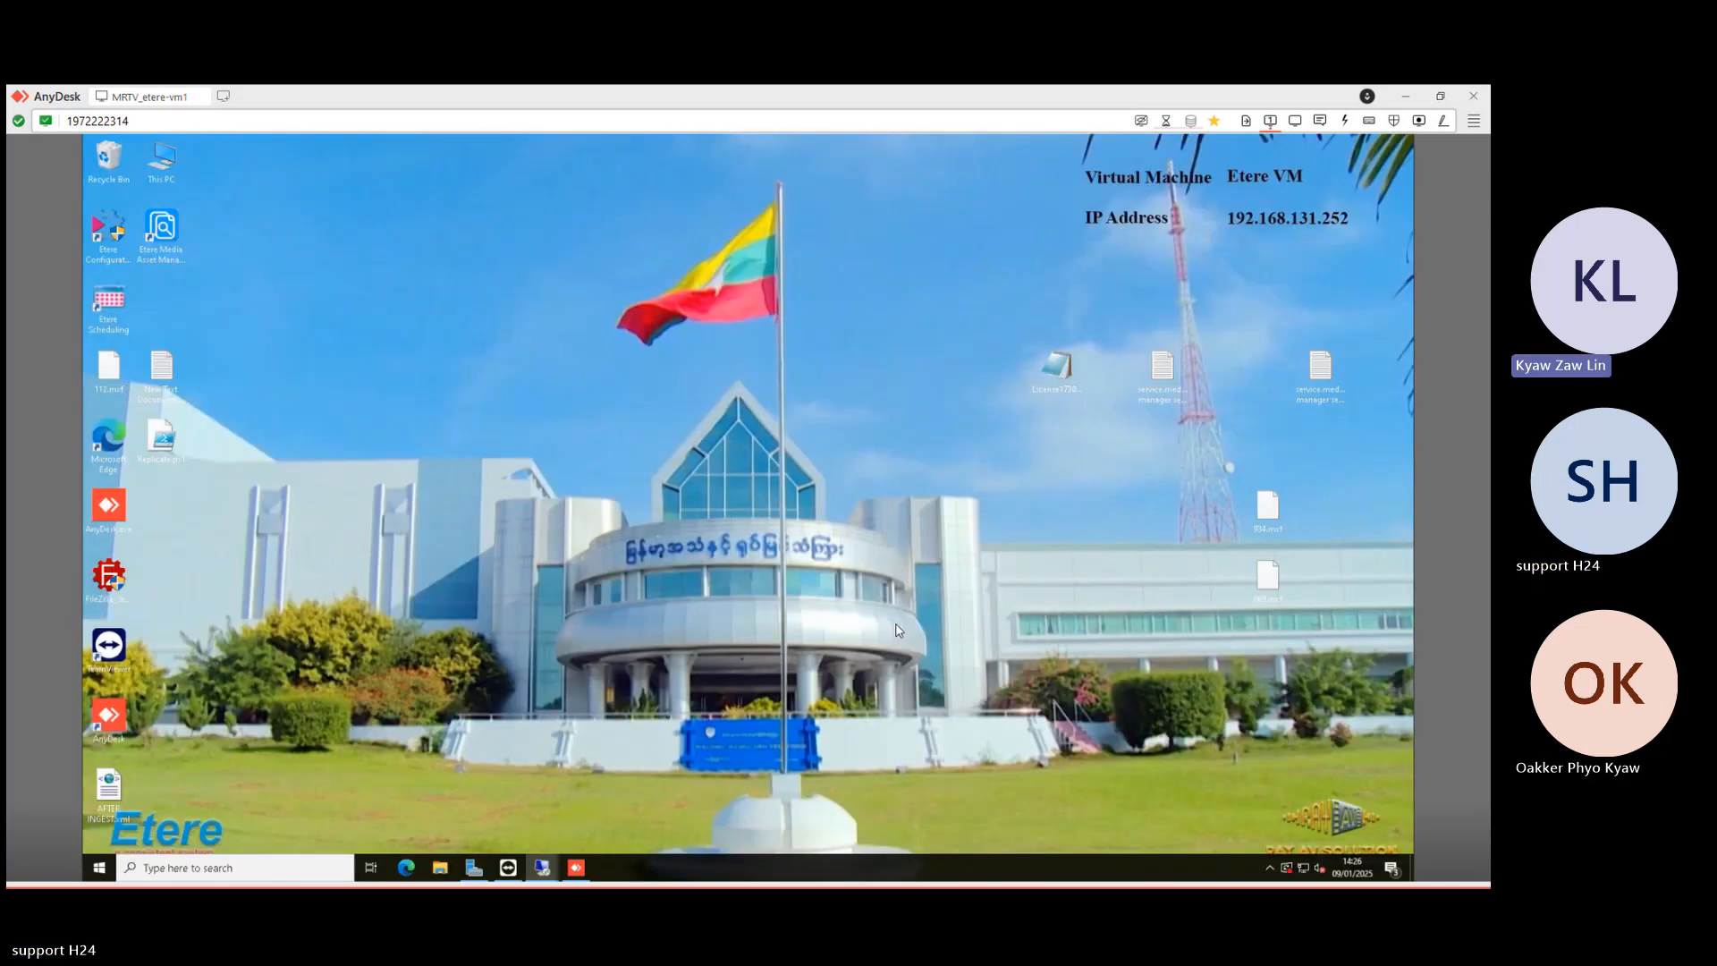
{"action": "right_click", "coordinate": [544, 869]}
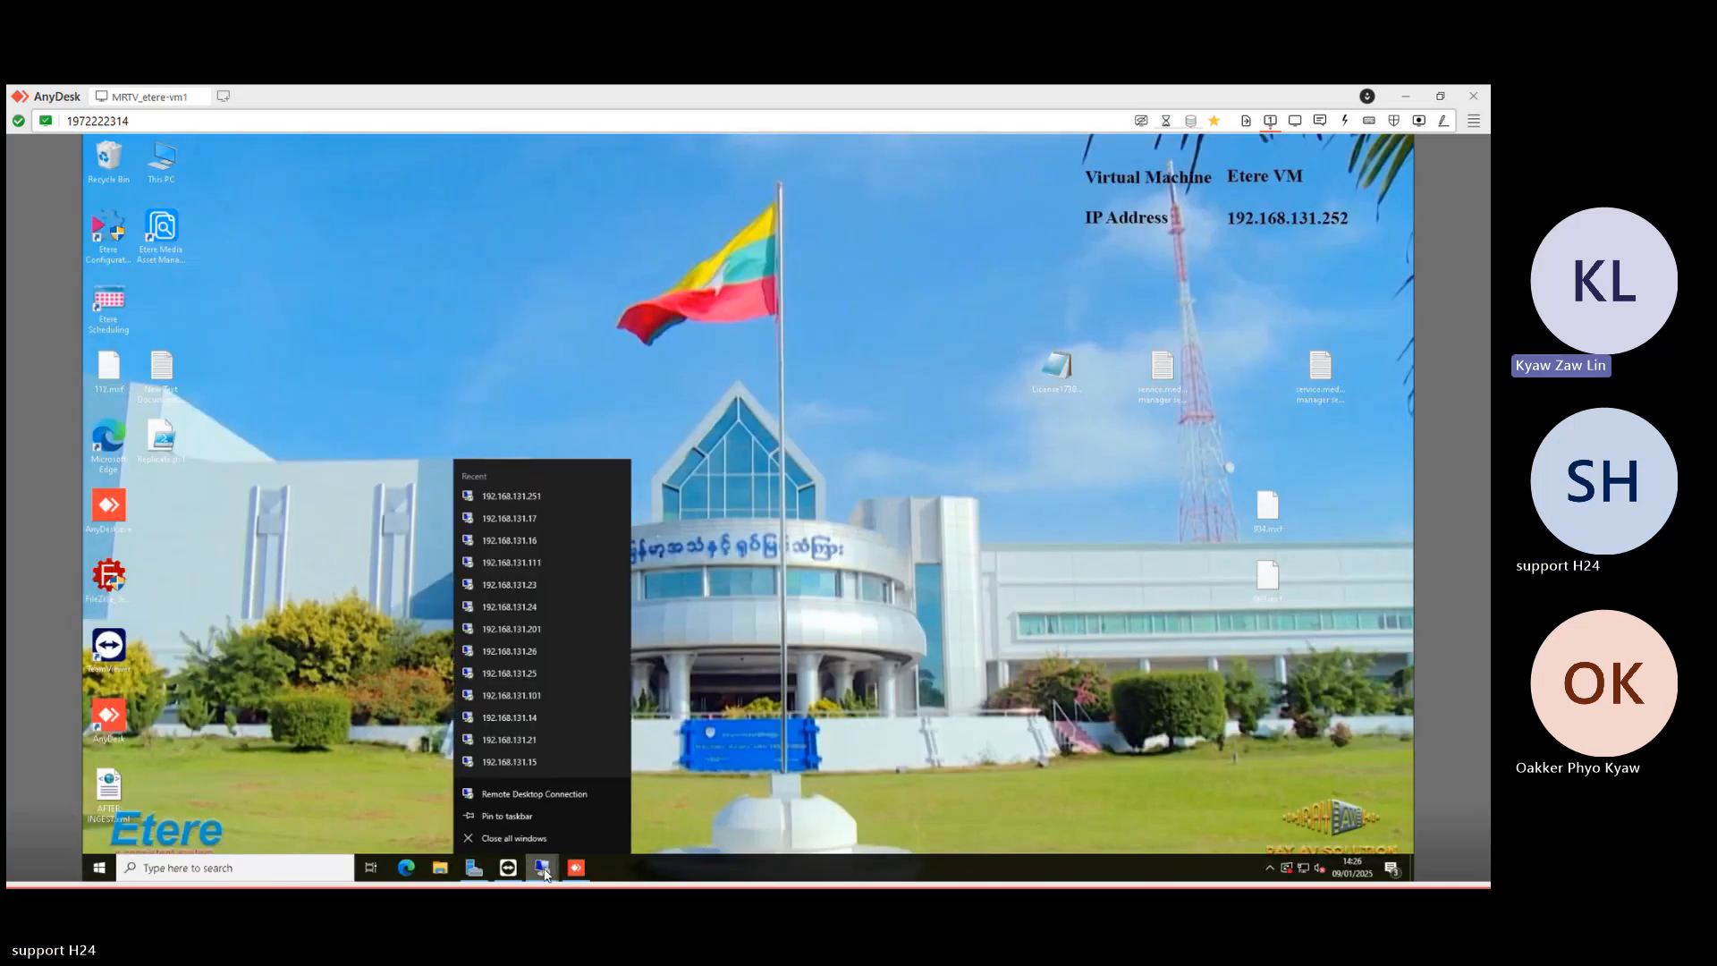
{"action": "left_click", "coordinate": [529, 791]}
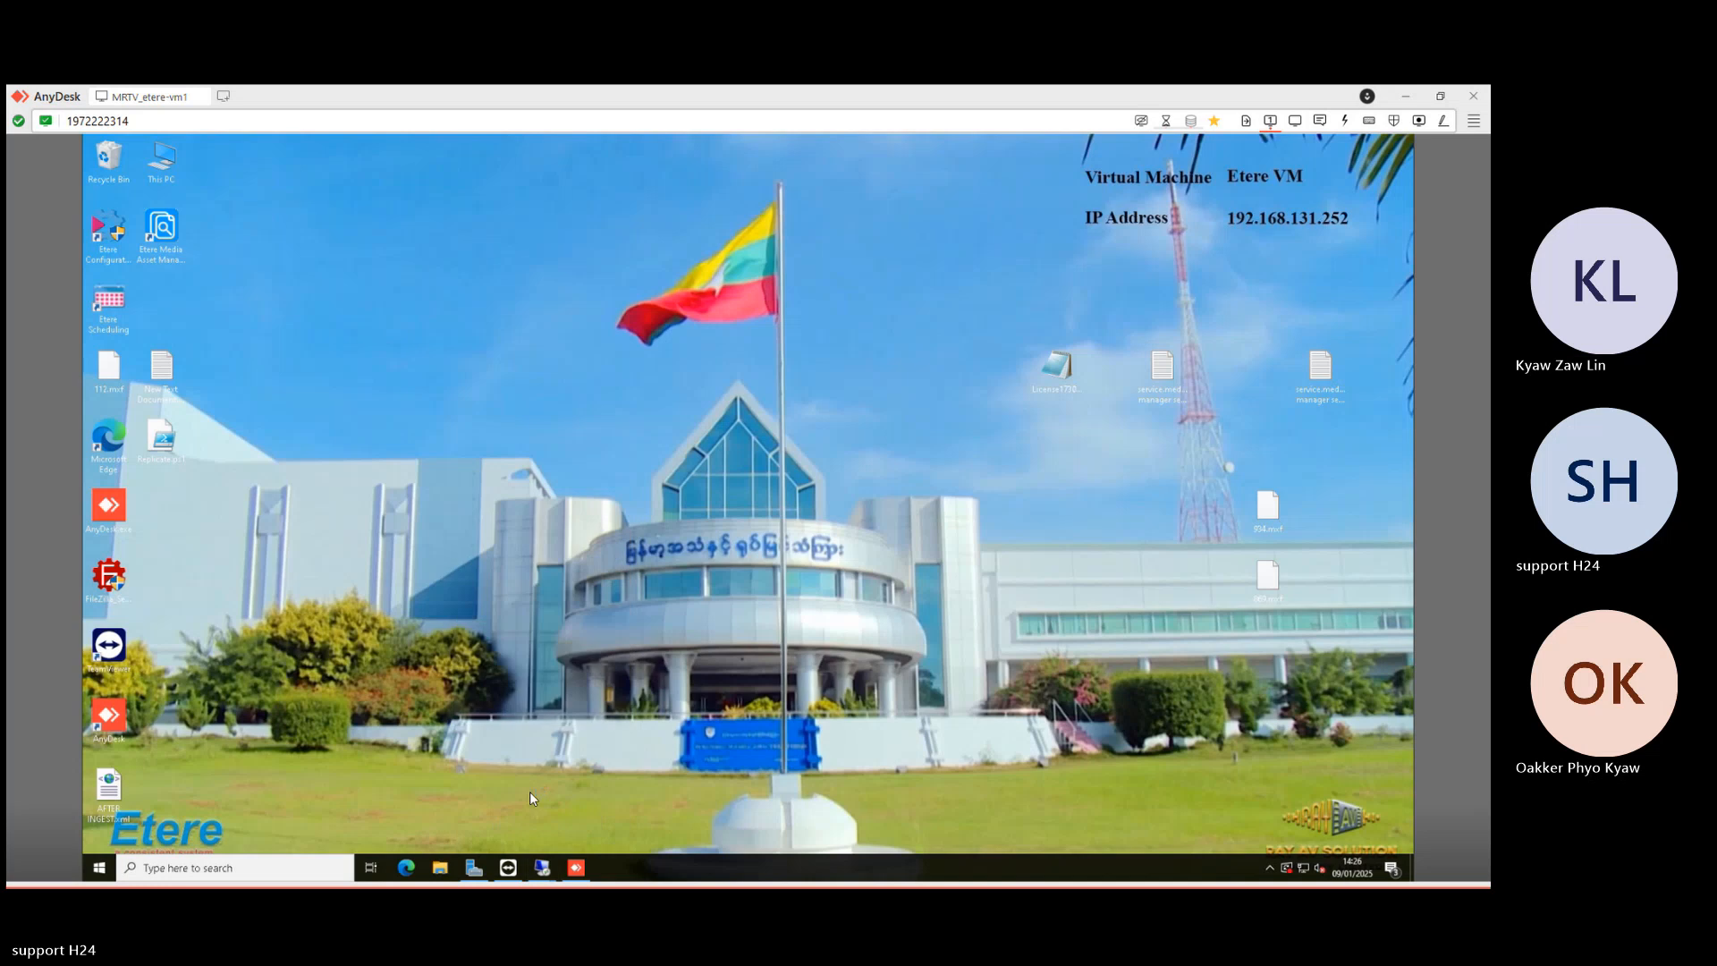
{"action": "type", "text": "192.168.131.201"}
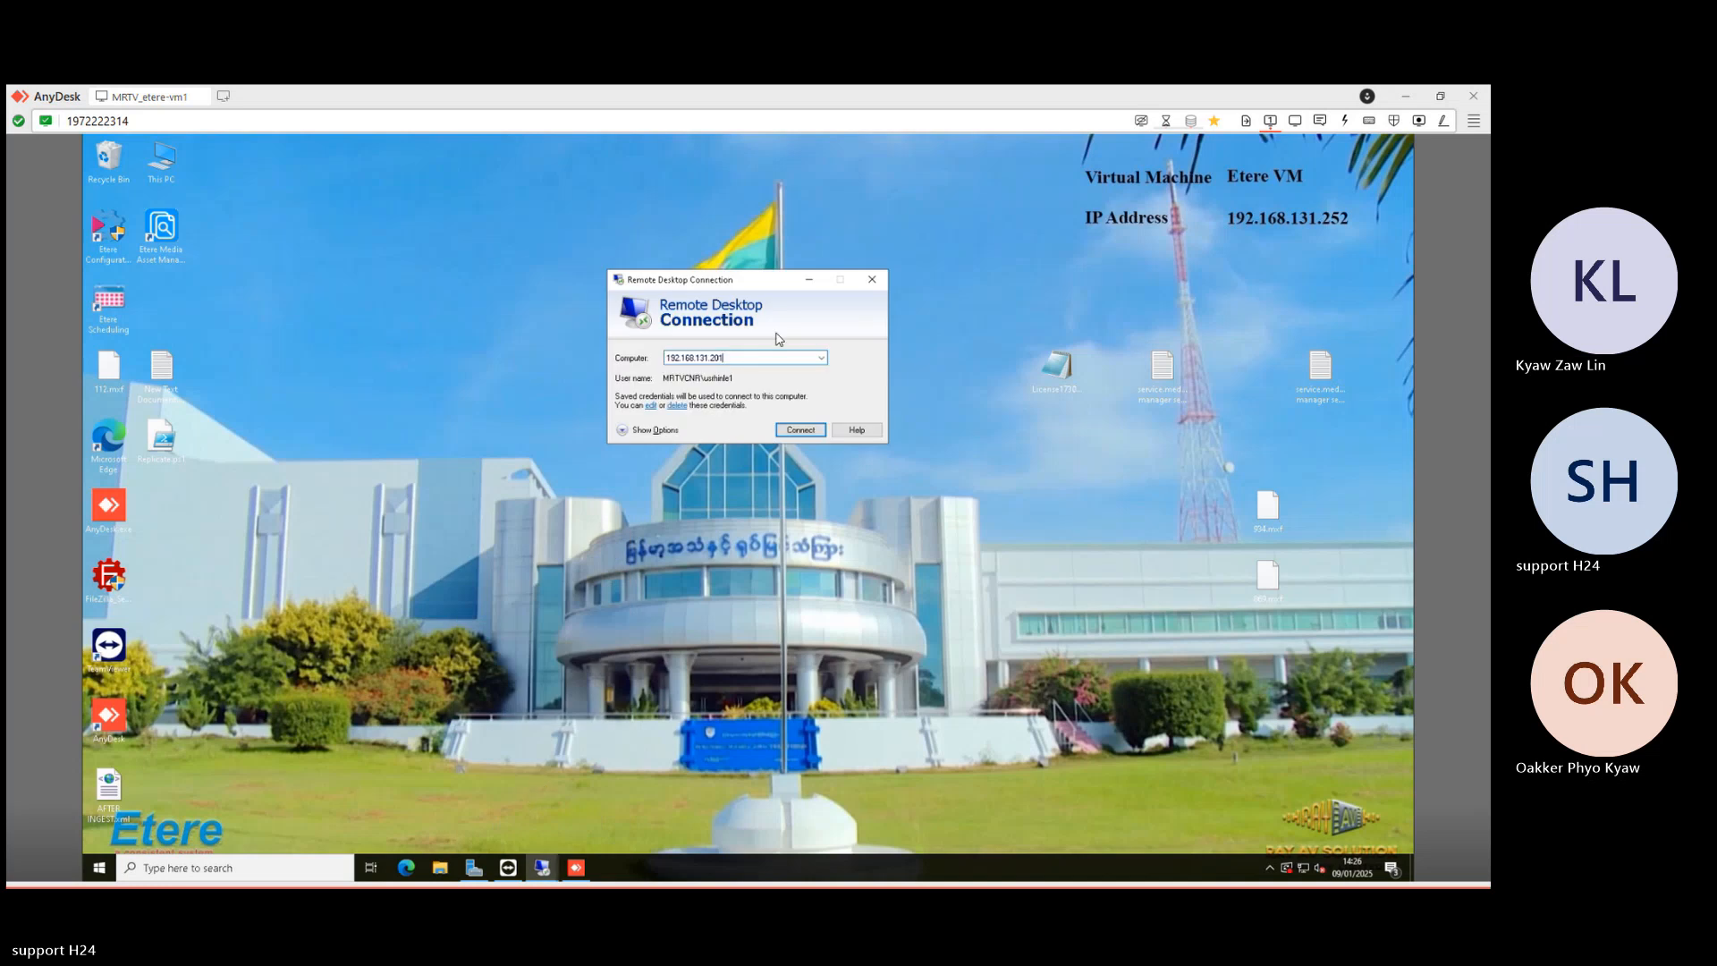
{"action": "type", "text": "8"}
{"action": "key", "text": "Return"}
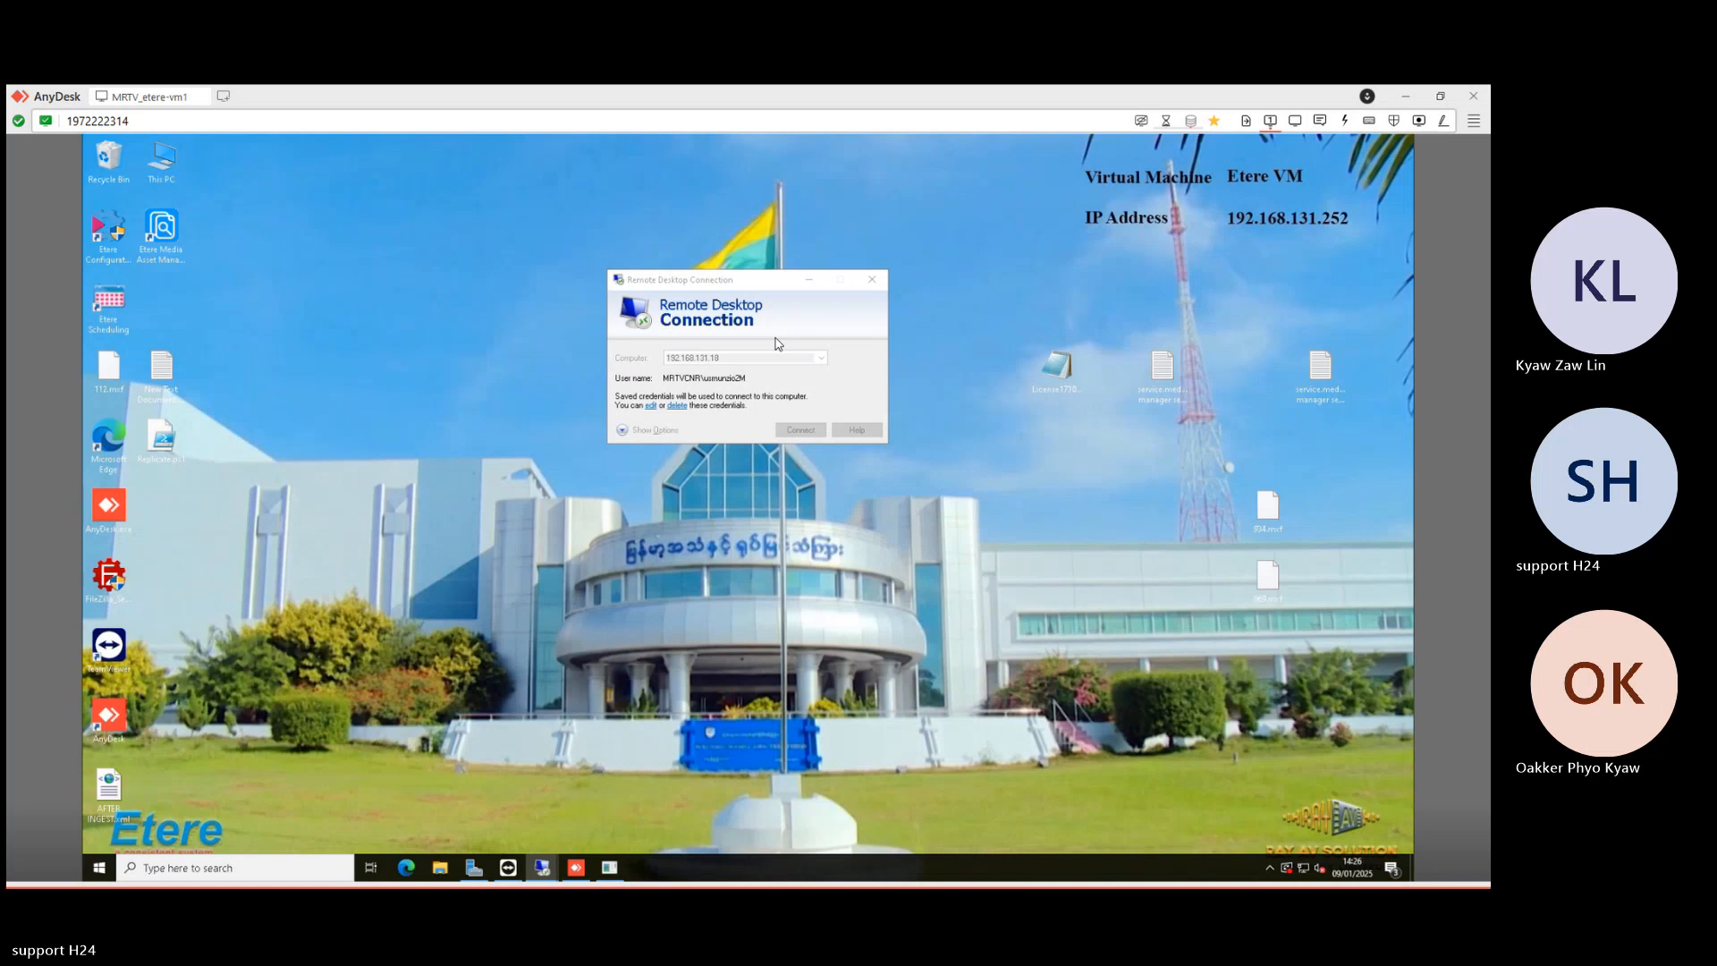
- Enter the account password at both credential prompts to log in to the Playout-2M server
{"action": "type", "text": "•••••••••"}
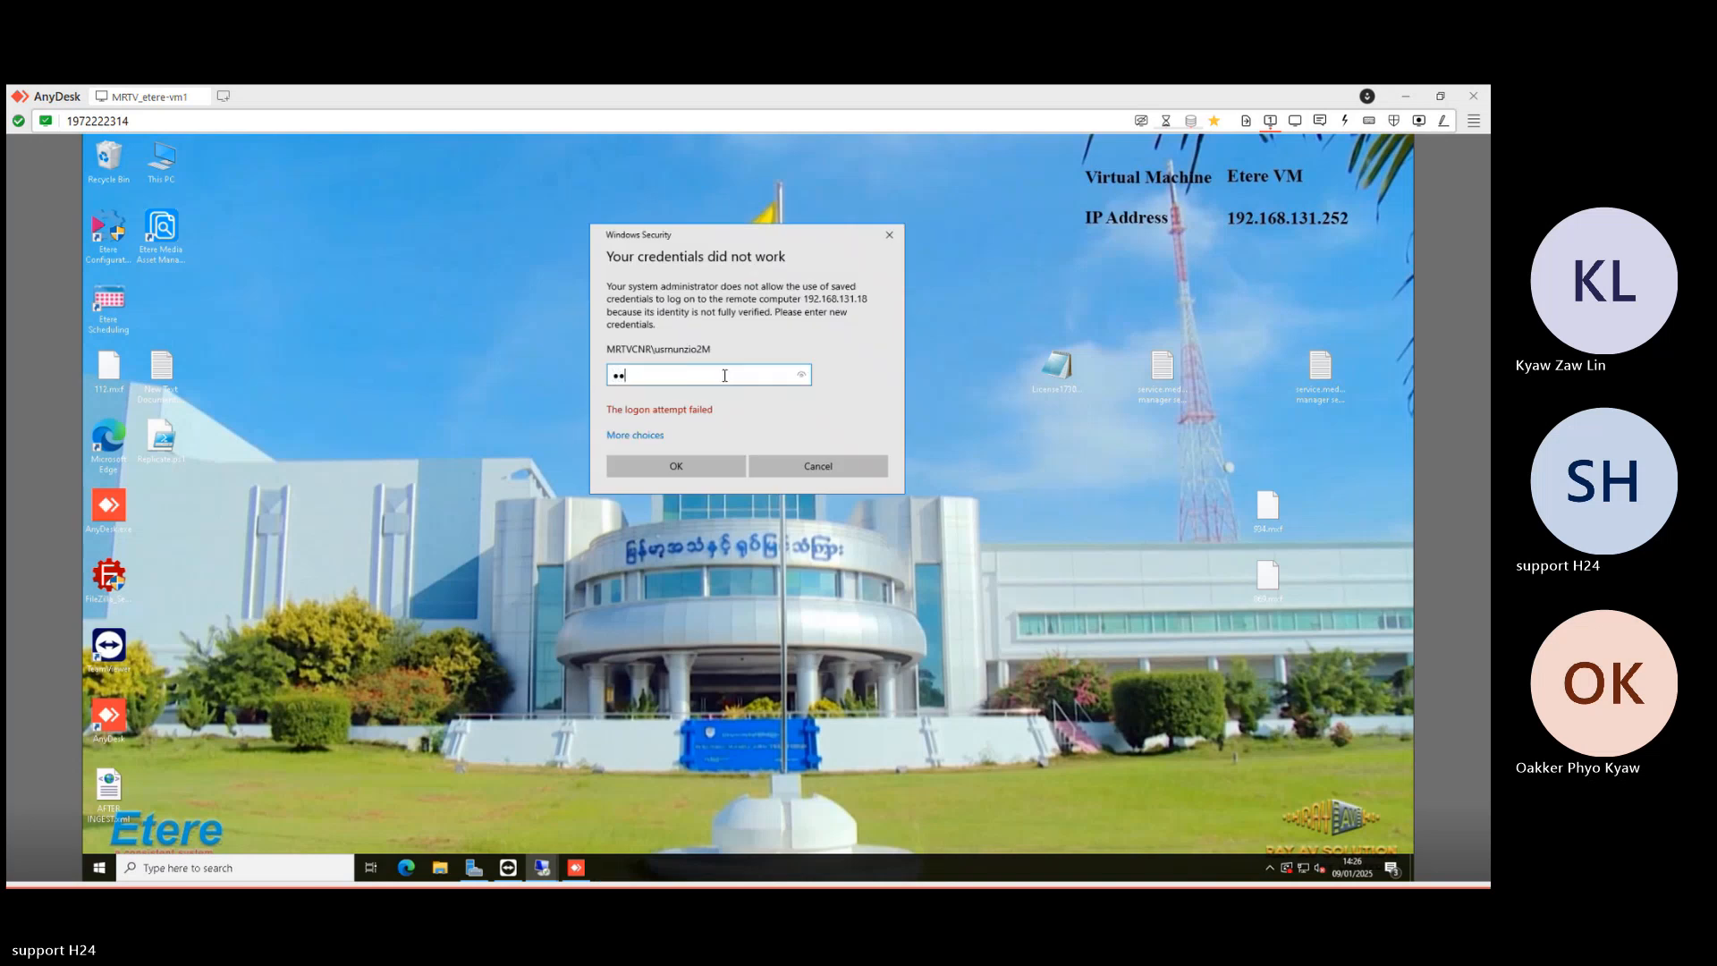
{"action": "key", "text": "Return"}
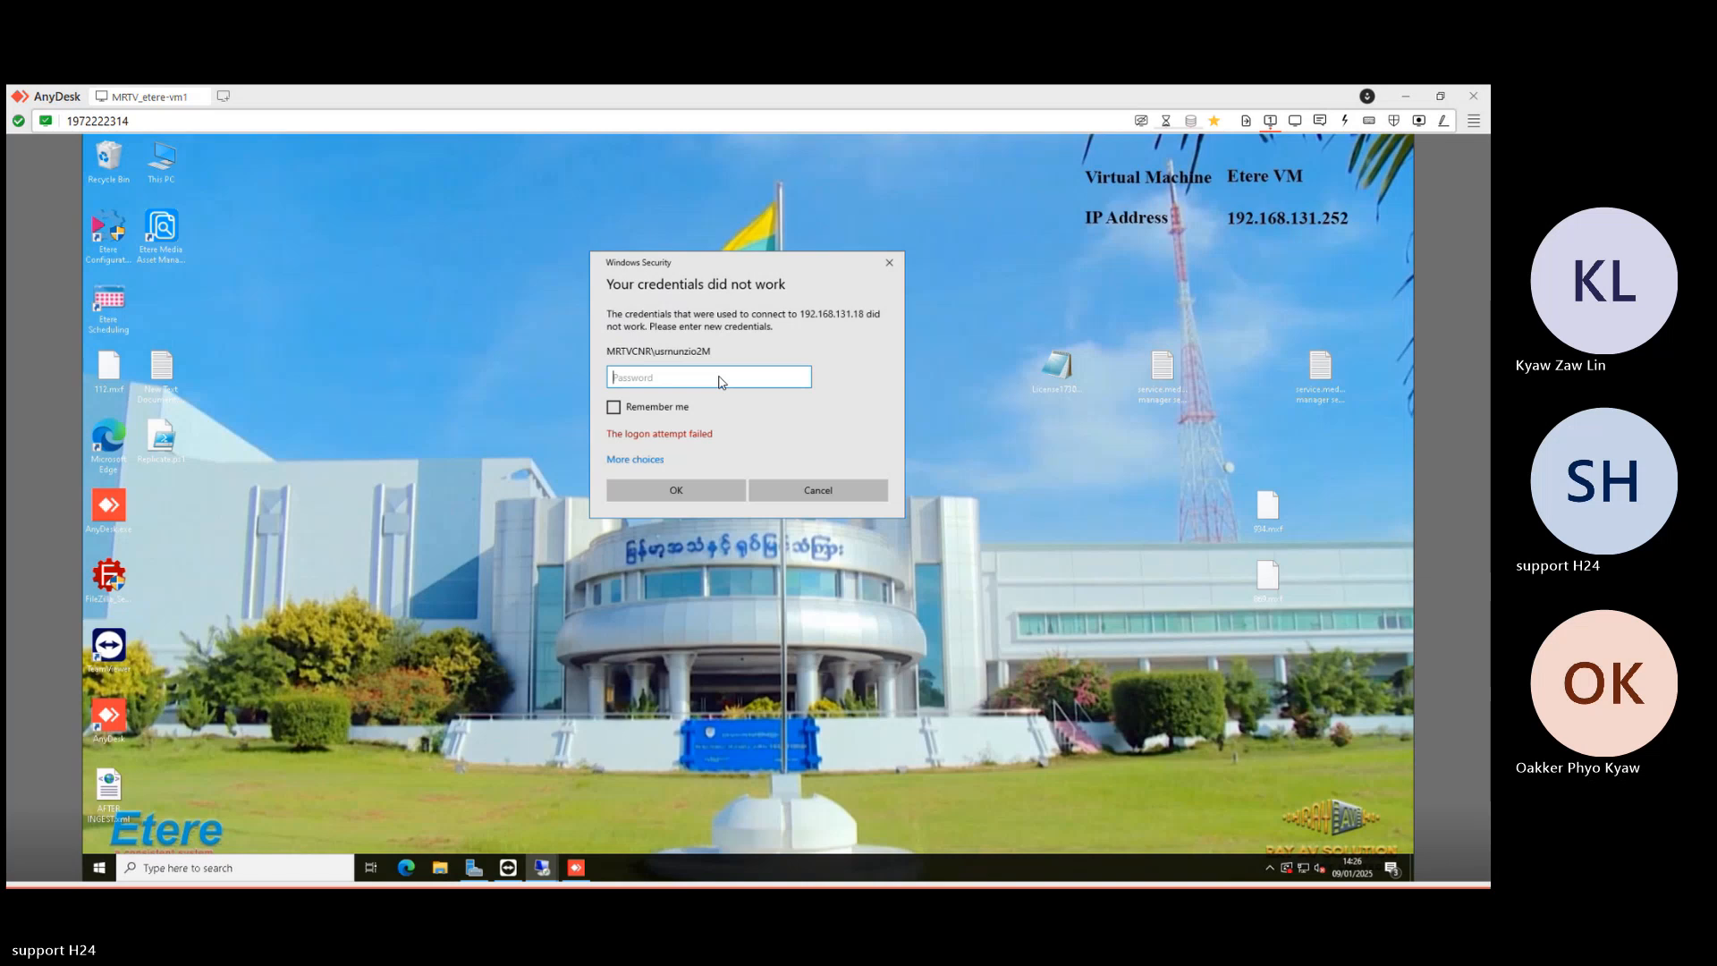
{"action": "type", "text": "•••••••••••"}
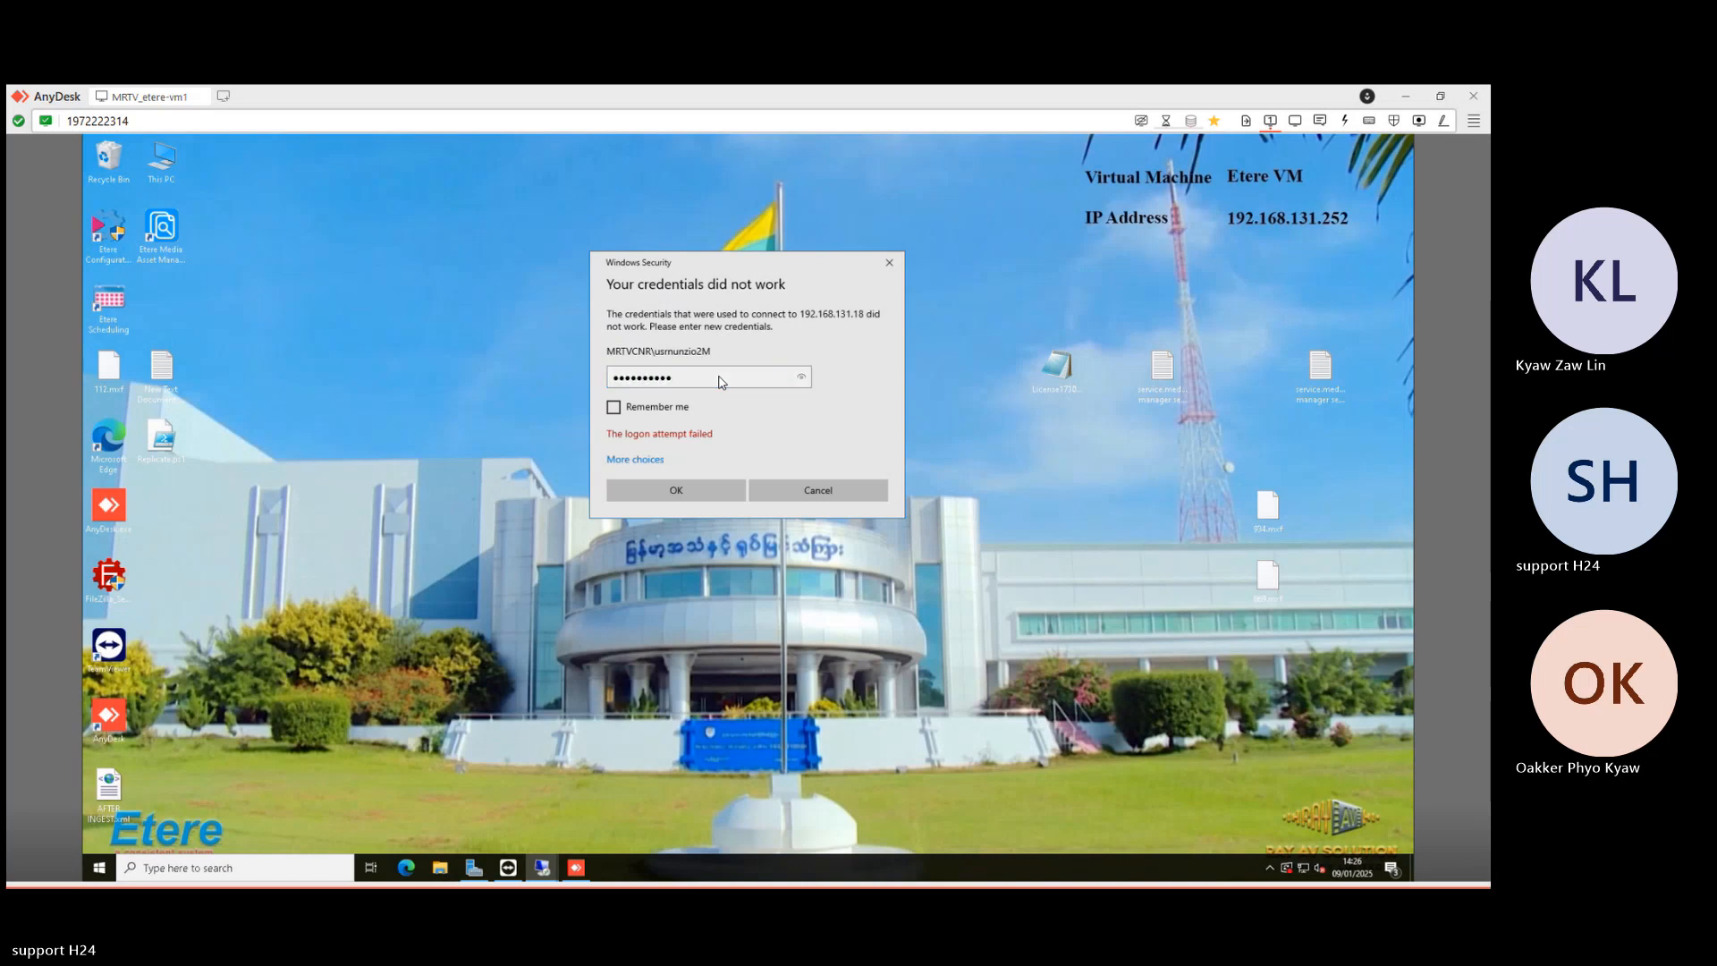
{"action": "key", "text": "Return"}
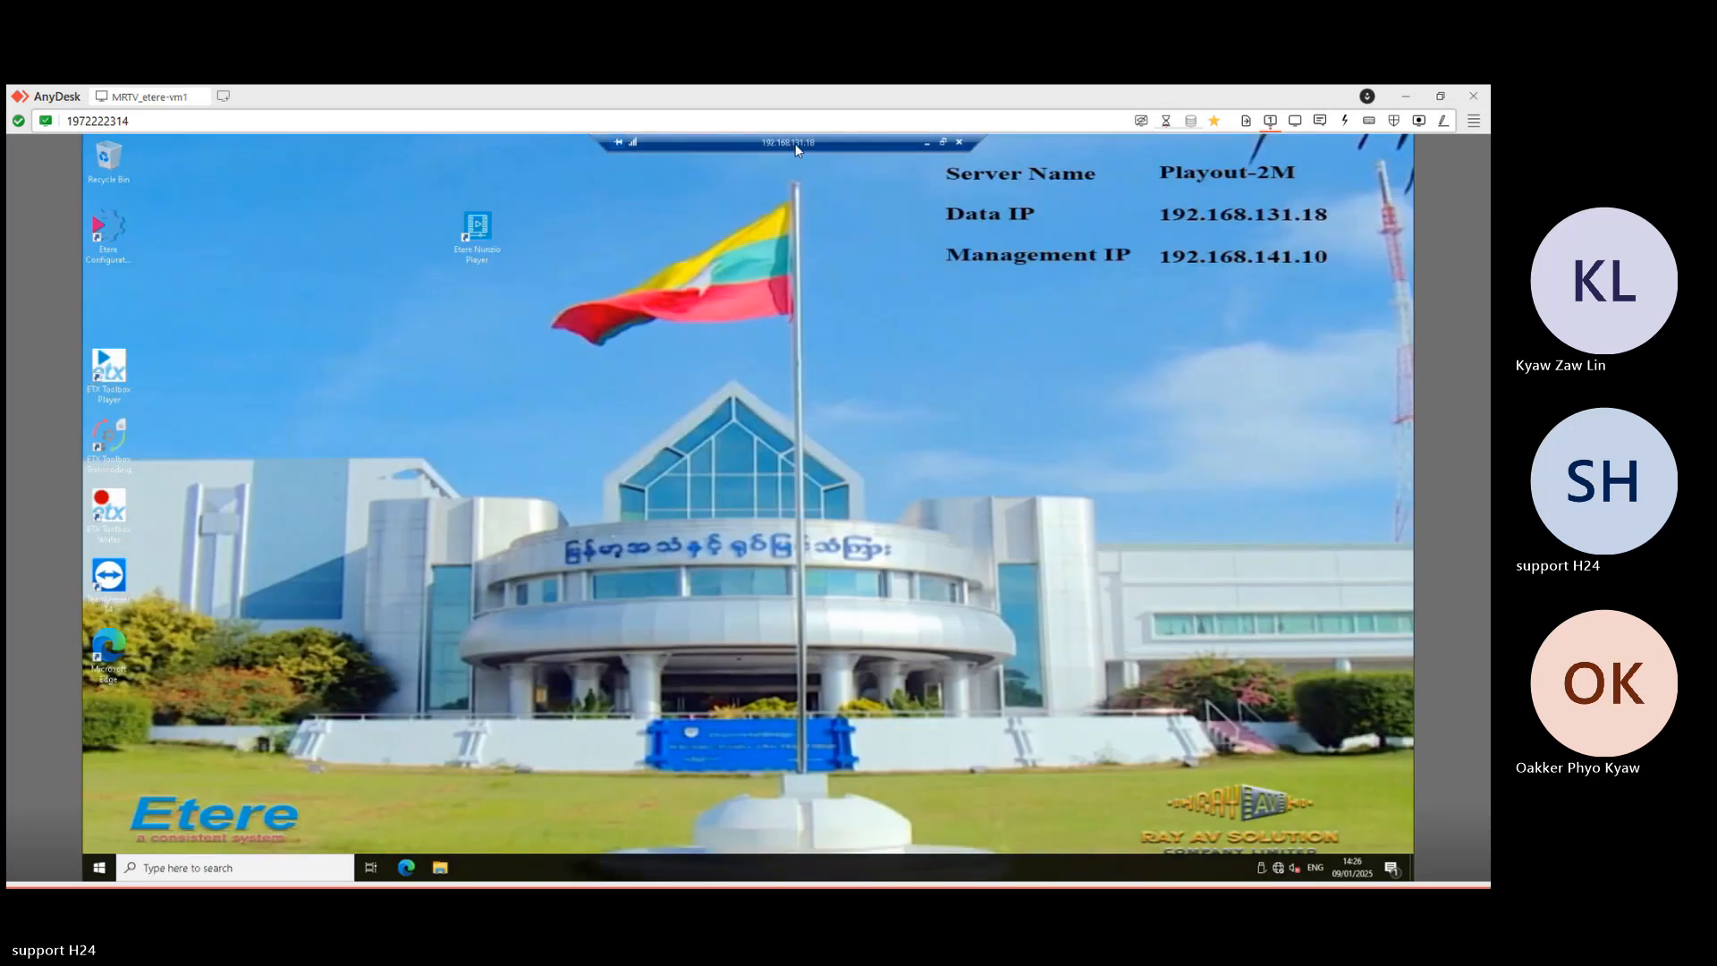
- Launch Etere Nunzio Player on the MRTV NEWS station, dismissing the multiple IP address warning
{"action": "double_click", "coordinate": [479, 235]}
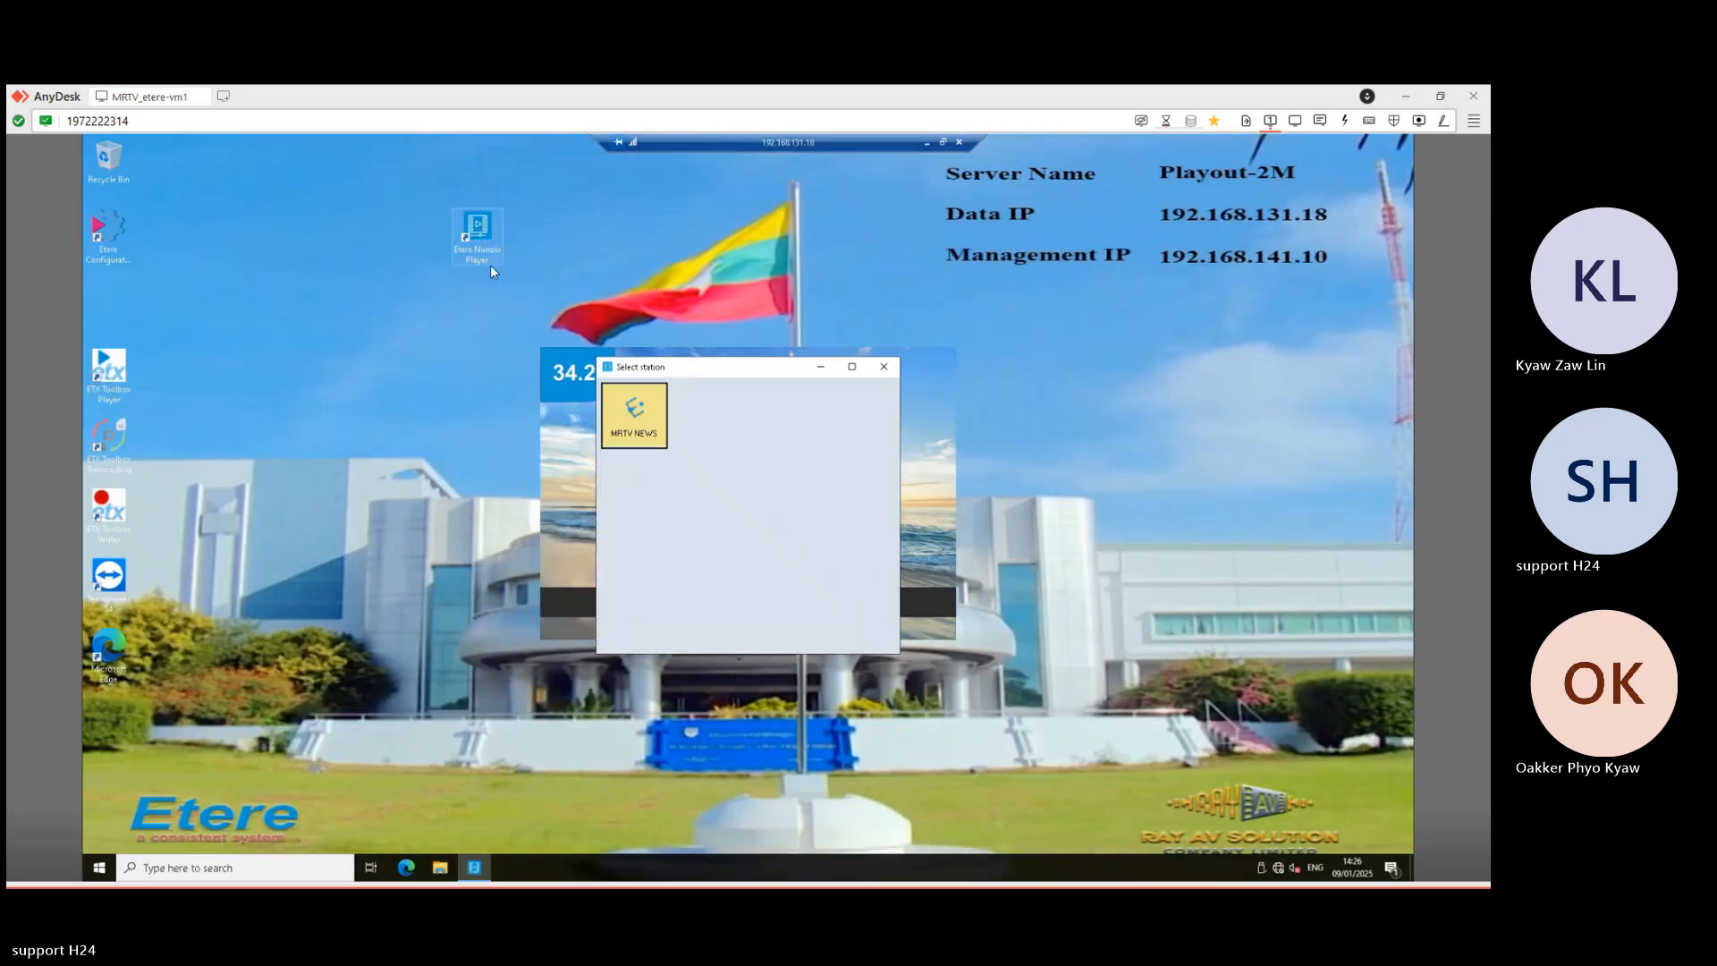
{"action": "left_click", "coordinate": [620, 411]}
{"action": "left_click", "coordinate": [861, 570]}
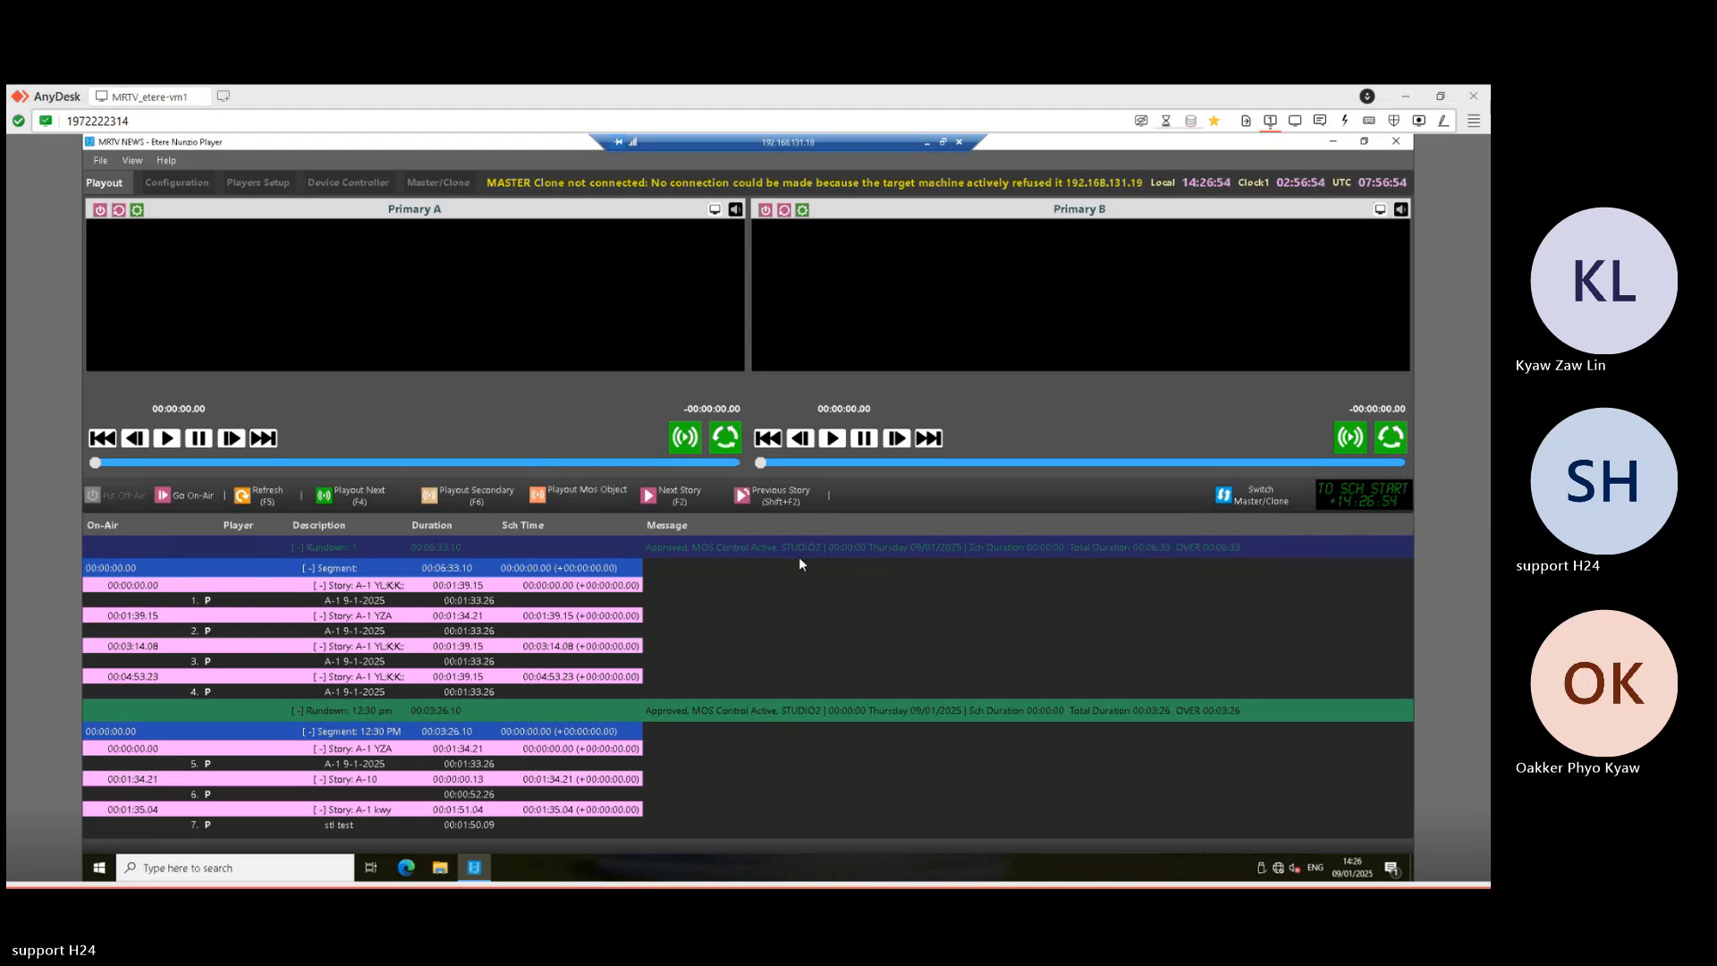
- Review the Rundown 1 and 12:30 pm rundowns and their stories in the playout list
{"action": "left_click", "coordinate": [706, 715]}
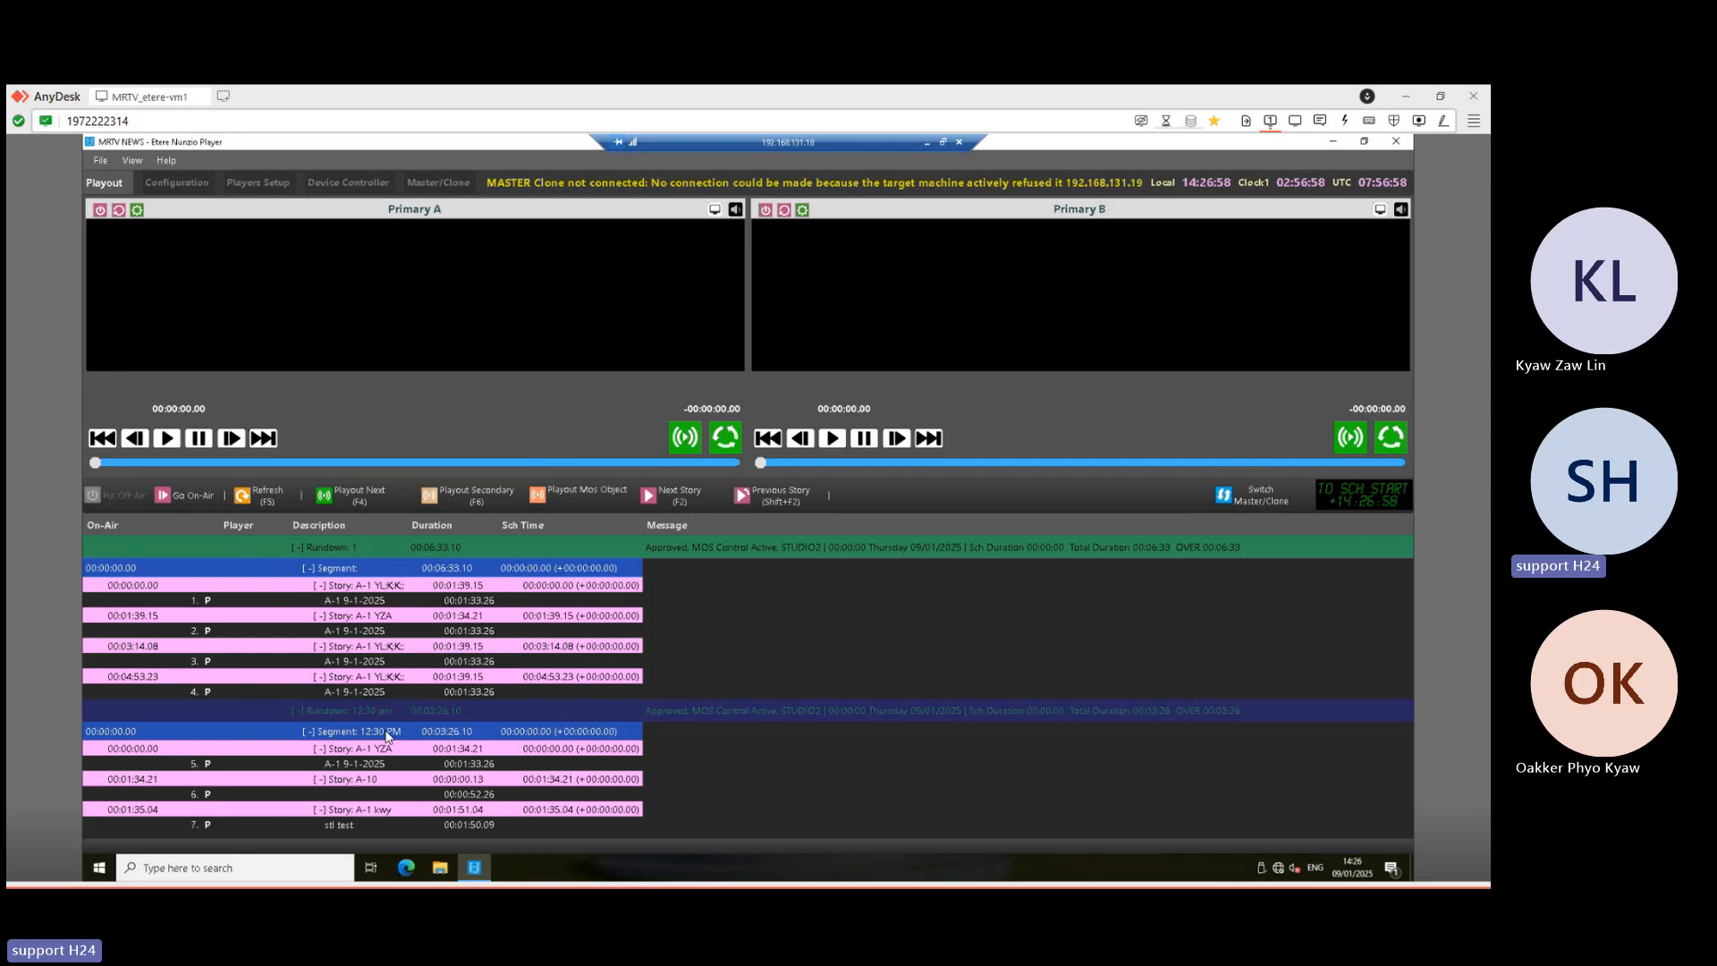
{"action": "left_click", "coordinate": [374, 586]}
{"action": "left_click", "coordinate": [373, 567]}
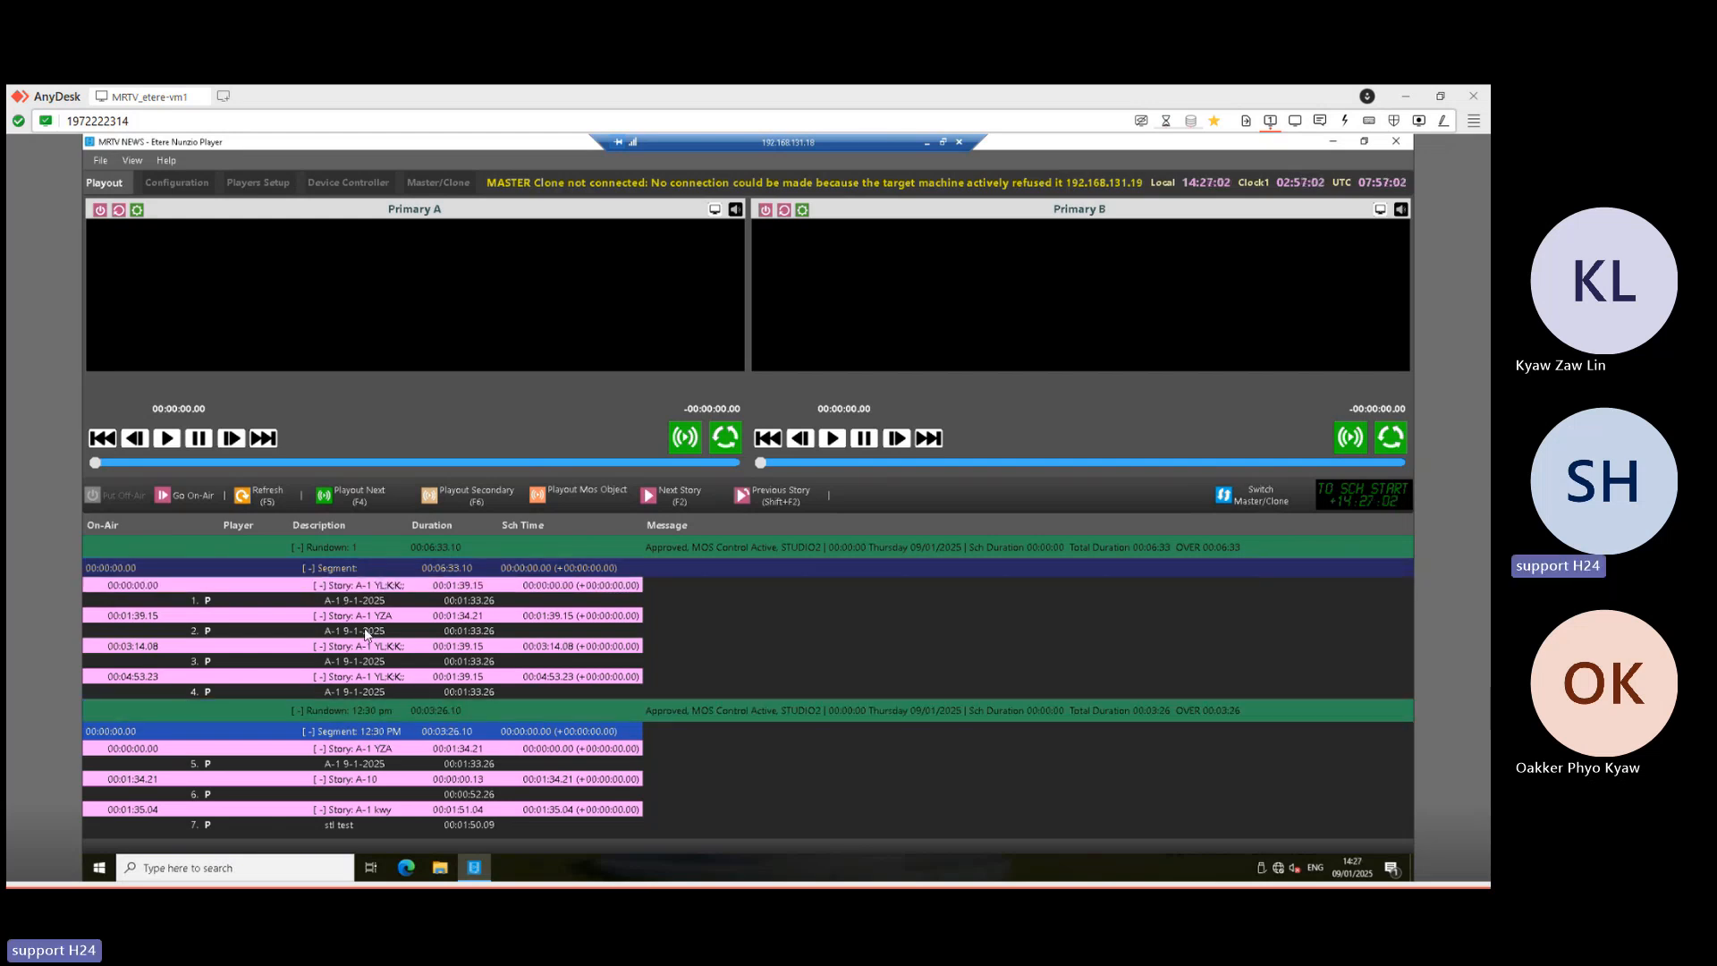
{"action": "left_click", "coordinate": [361, 732]}
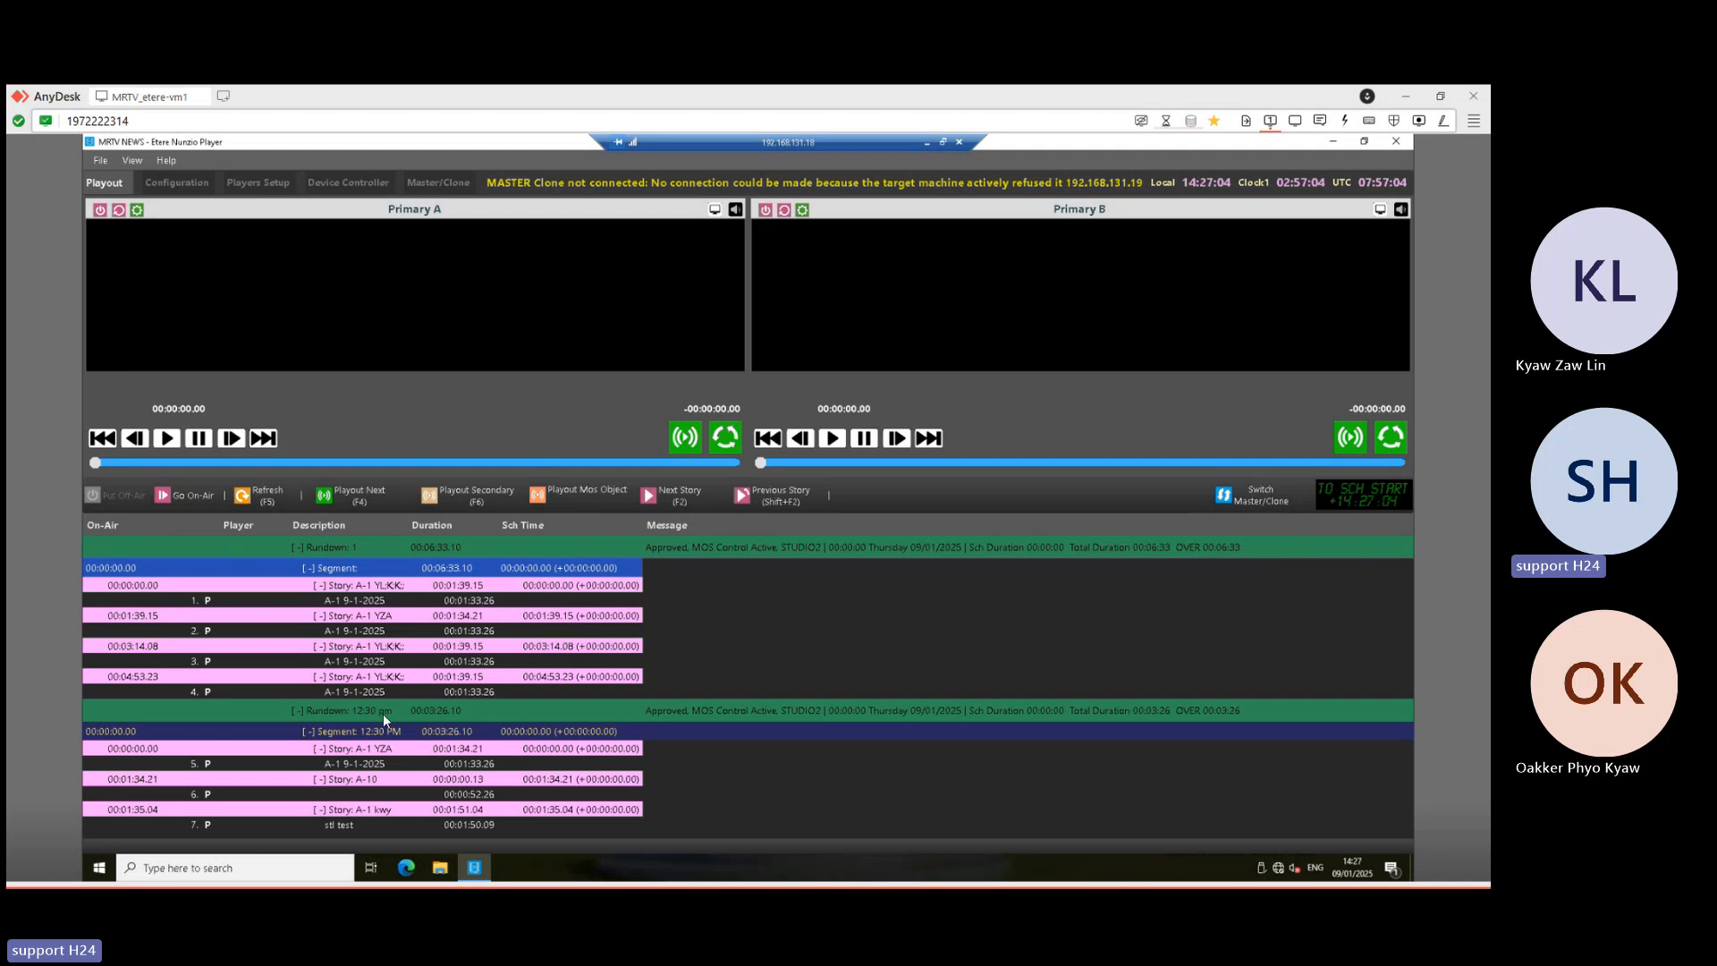
{"action": "left_click", "coordinate": [381, 713]}
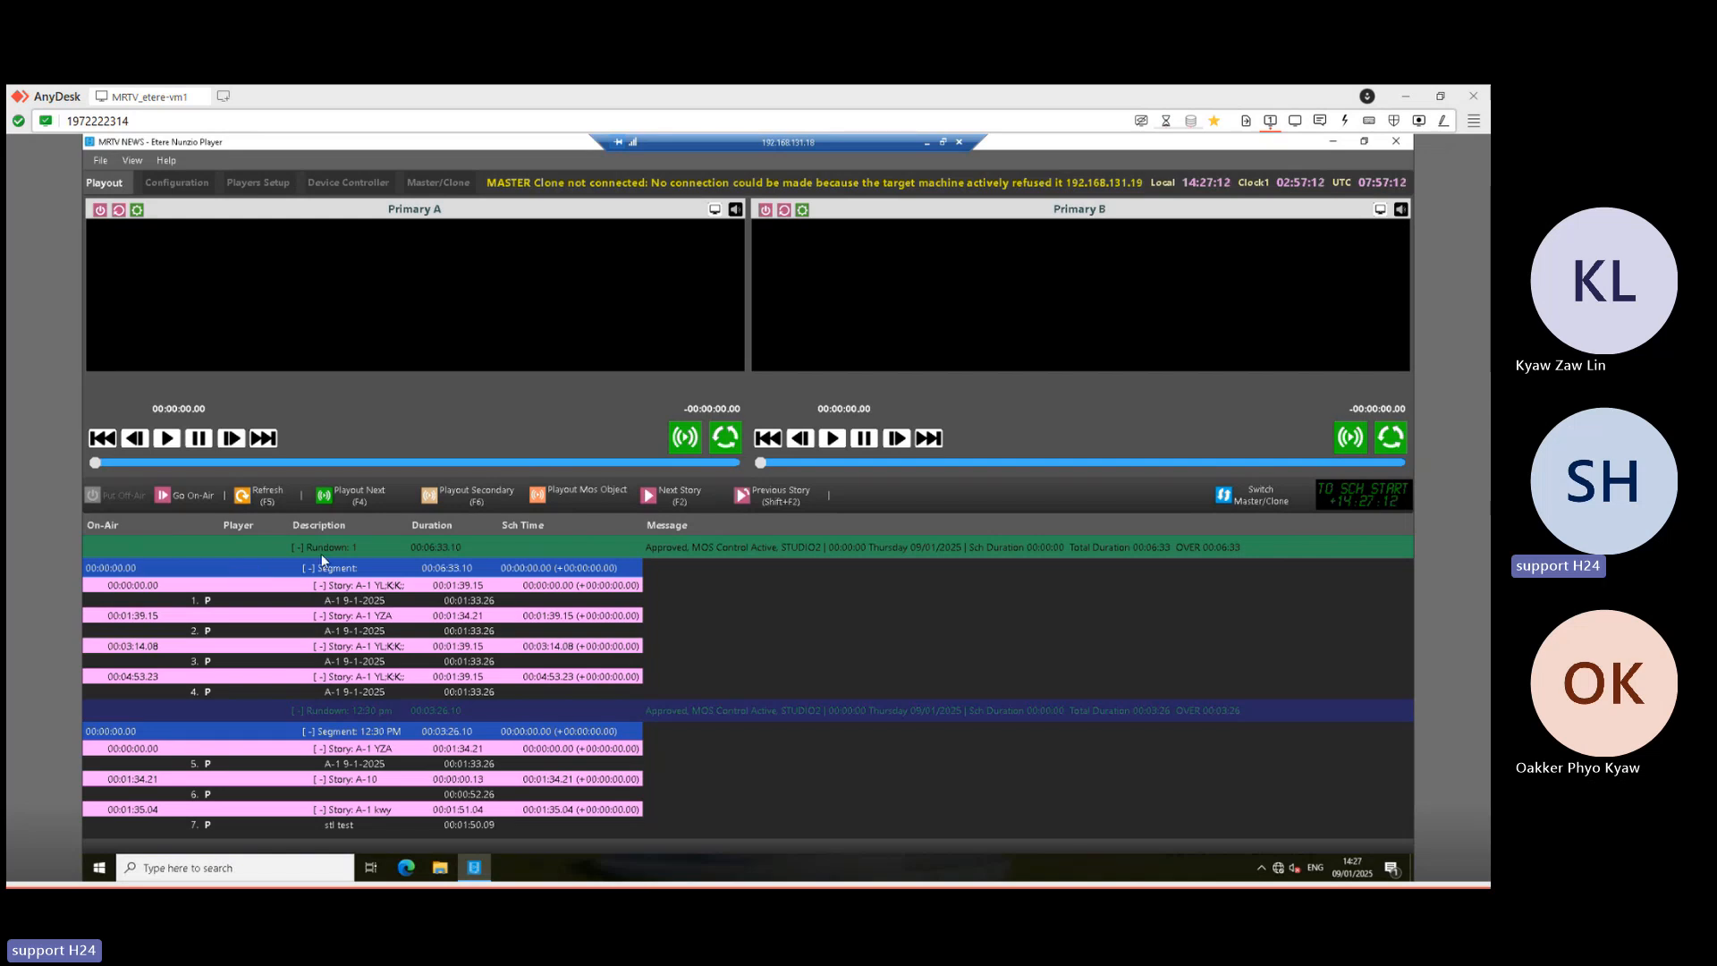
- Start a new Remote Desktop connection to 192.168.131.19
{"action": "left_click", "coordinate": [926, 141]}
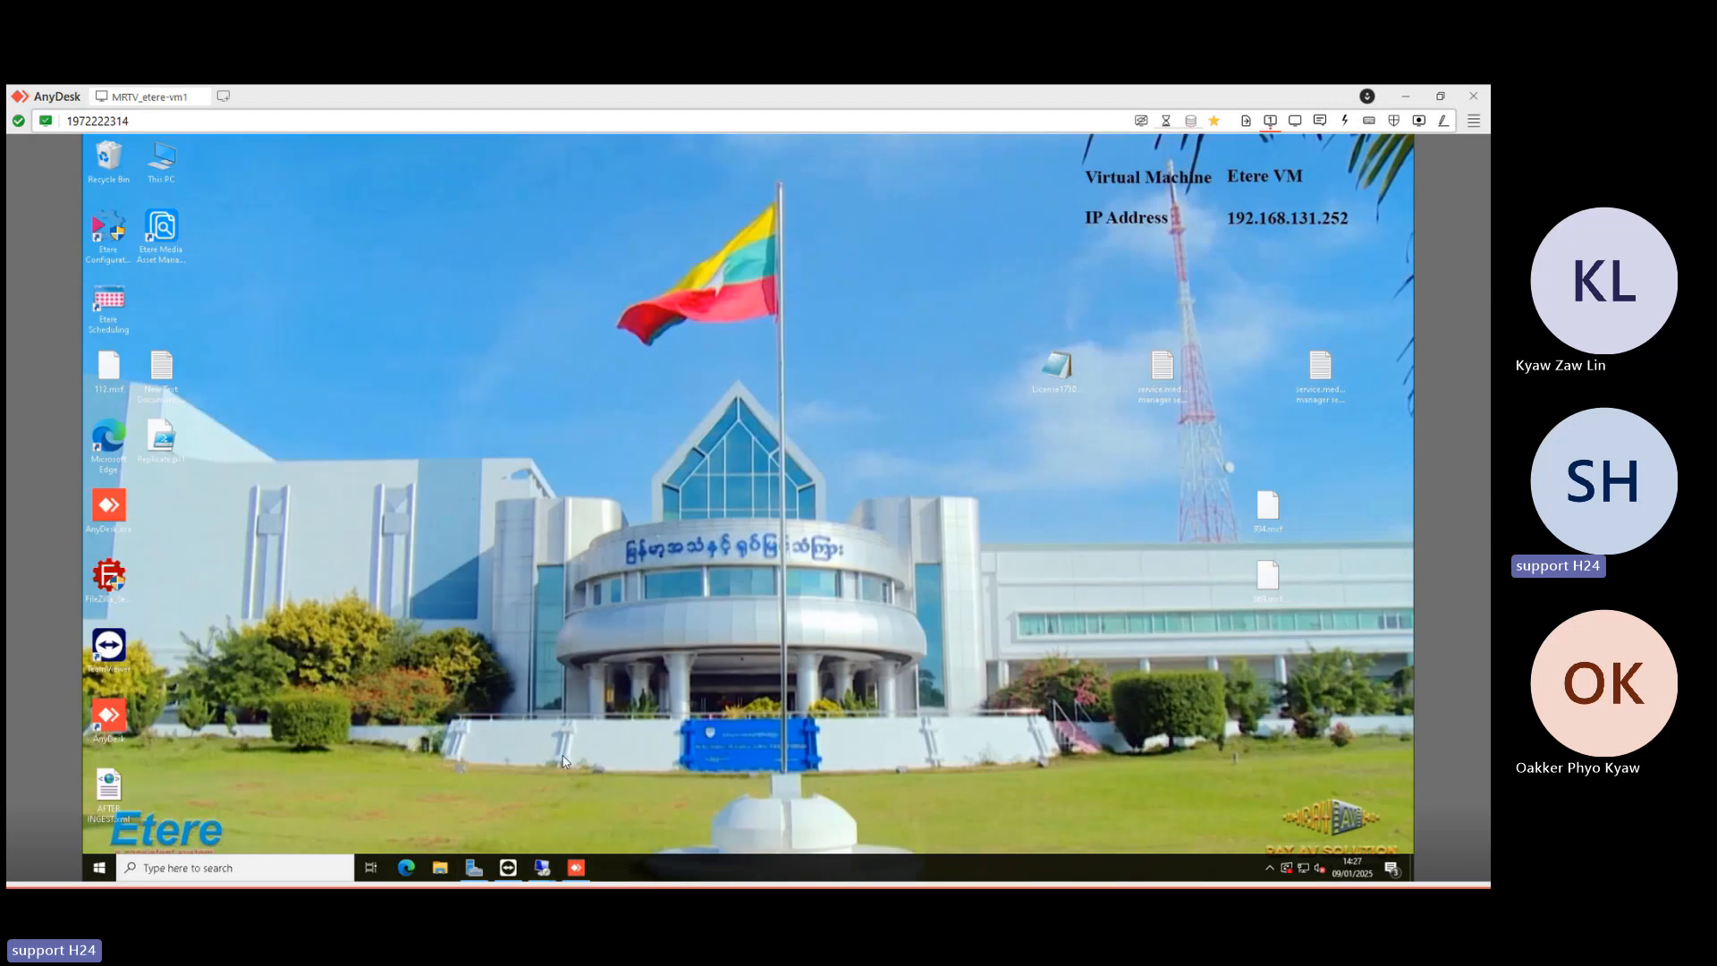
{"action": "right_click", "coordinate": [545, 868]}
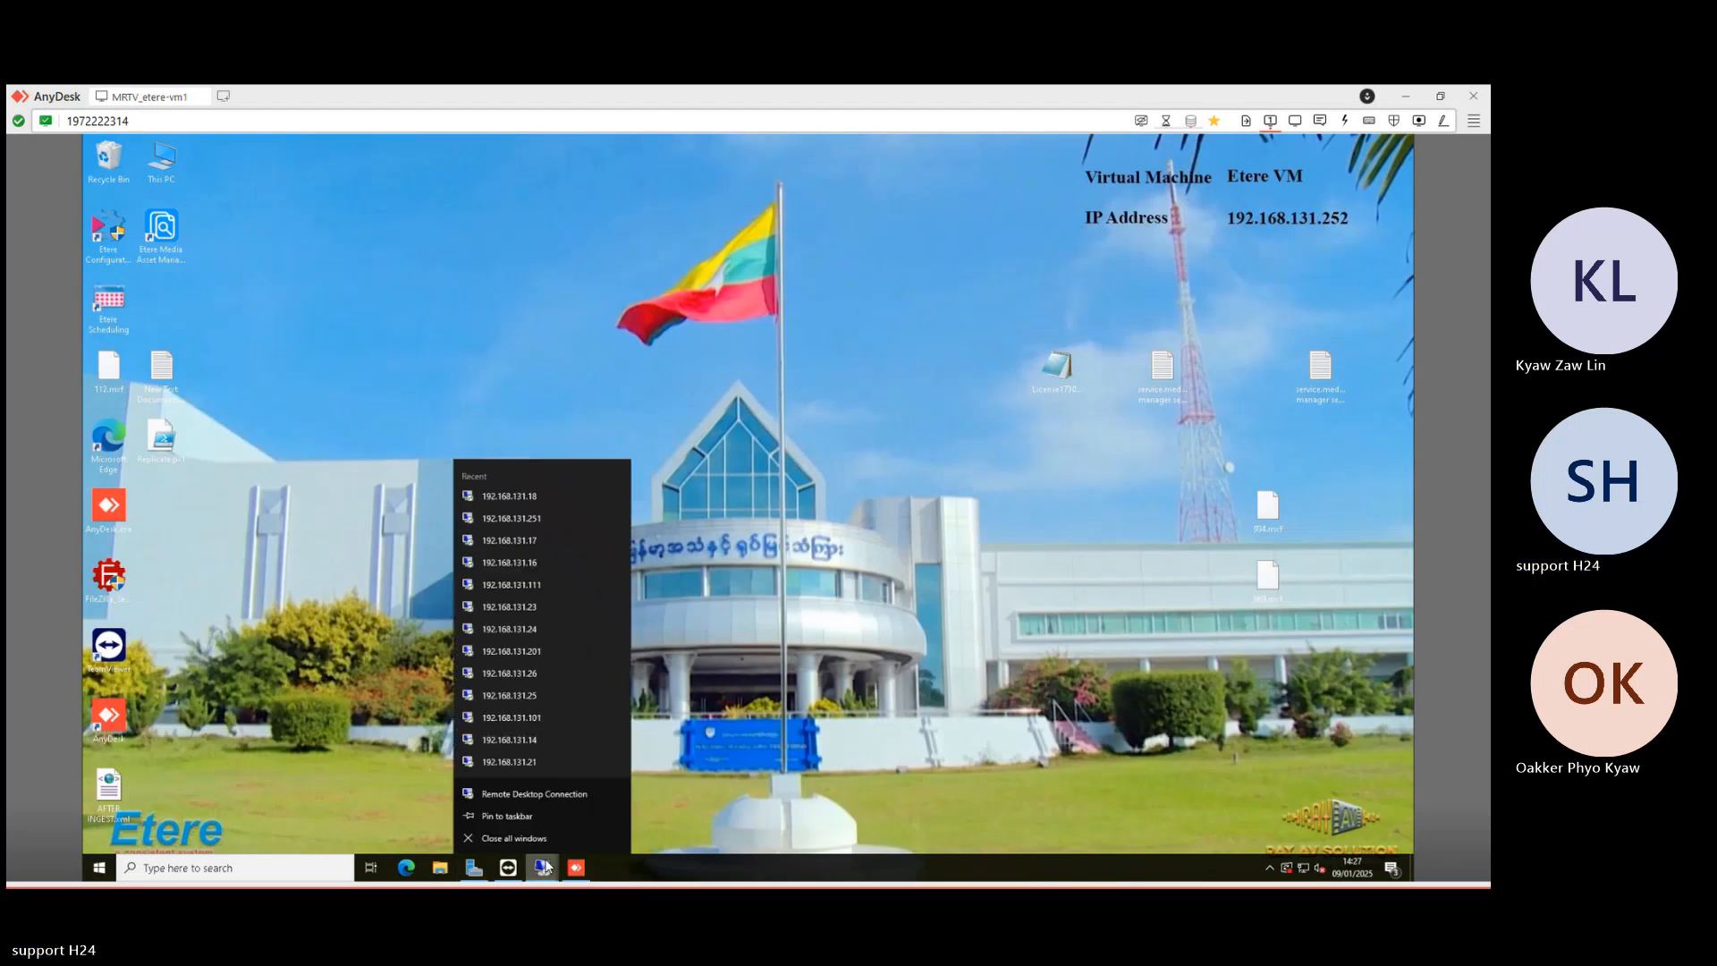
{"action": "left_click", "coordinate": [528, 797]}
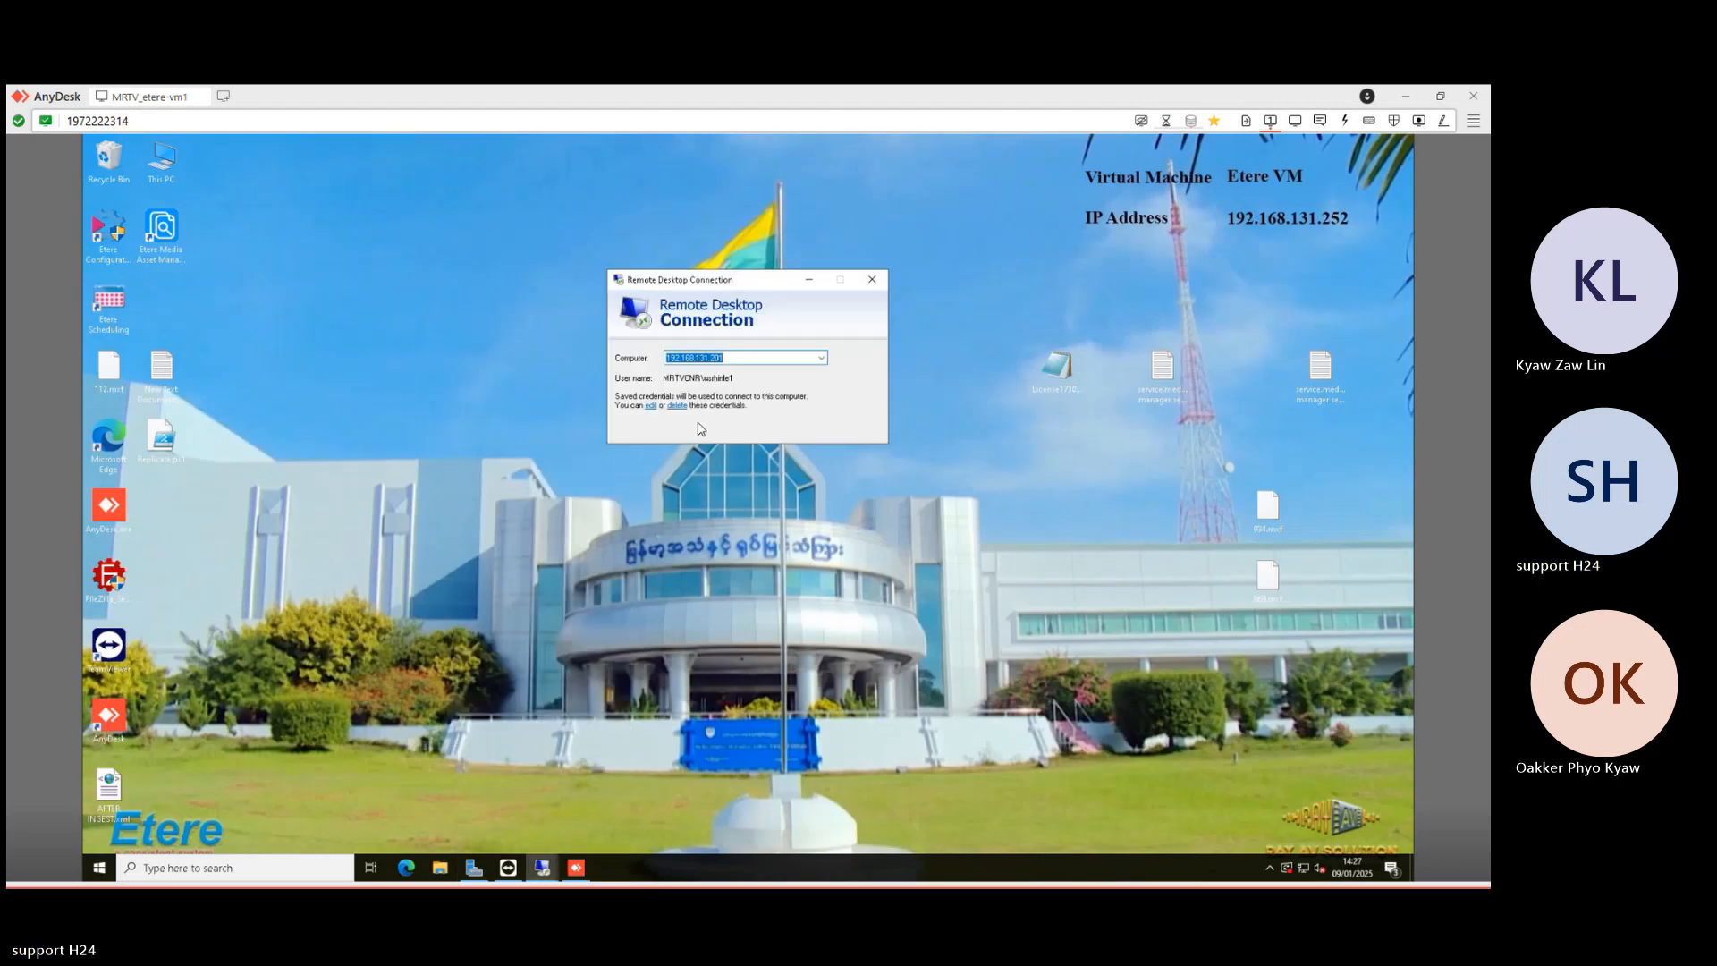
{"action": "left_click", "coordinate": [761, 358]}
{"action": "key", "text": "BackSpace"}
{"action": "key", "text": "BackSpace"}
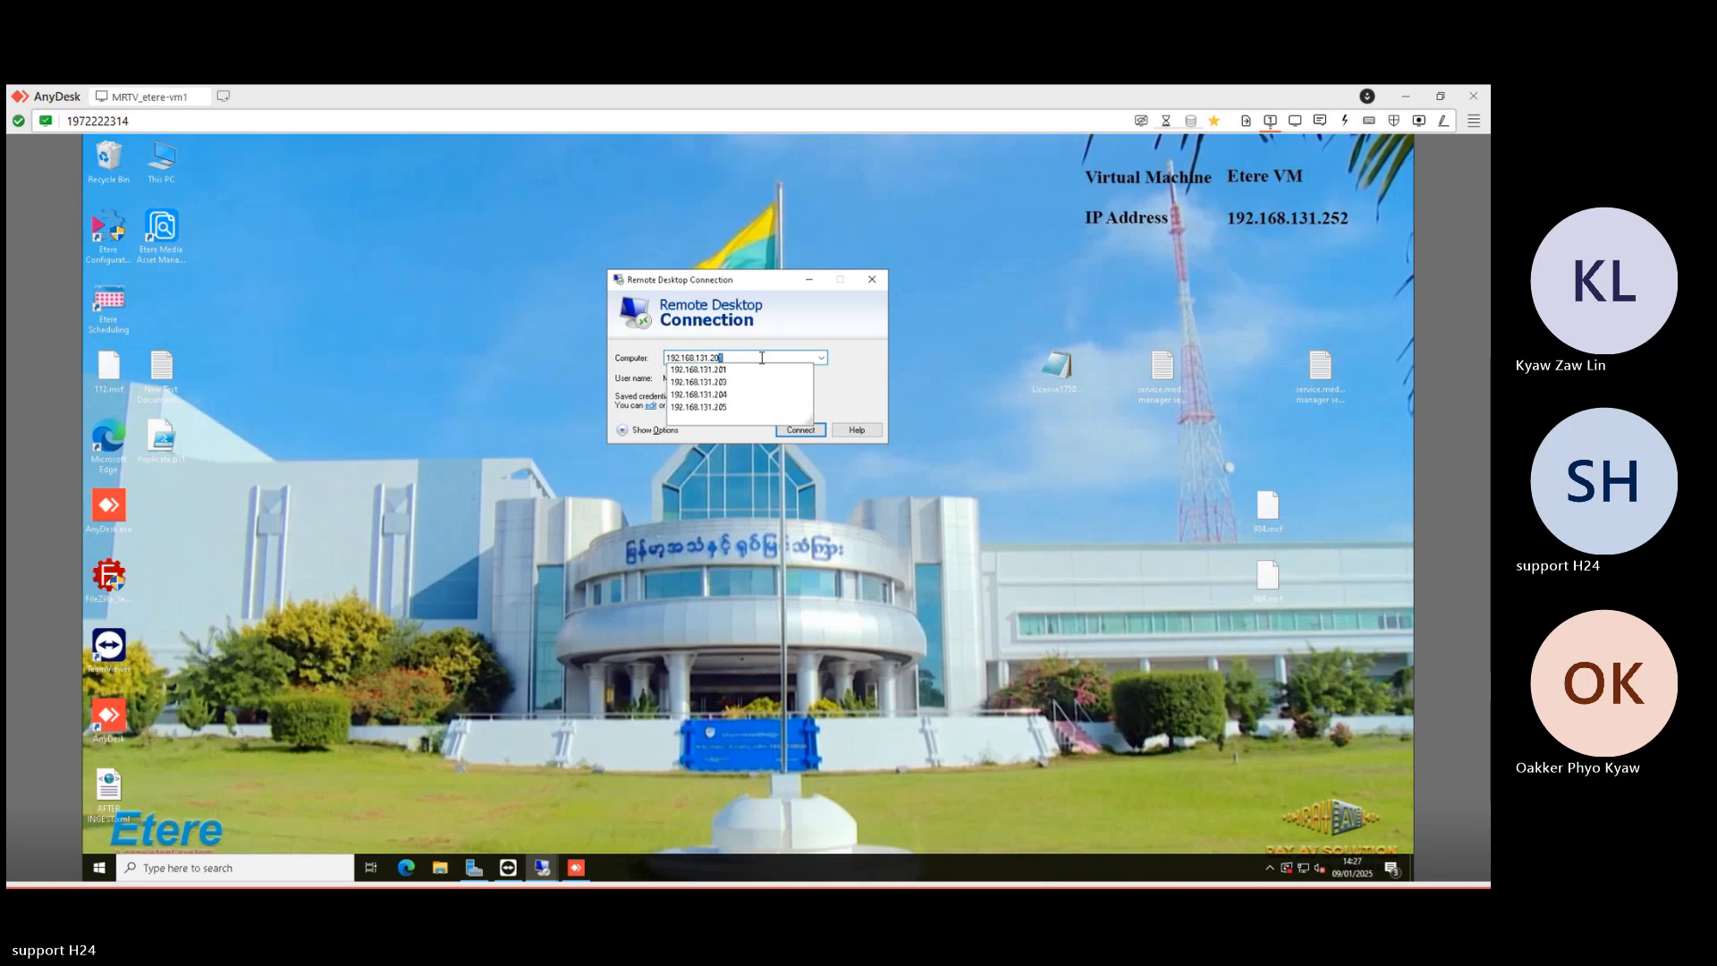
{"action": "key", "text": "BackSpace"}
{"action": "type", "text": "19"}
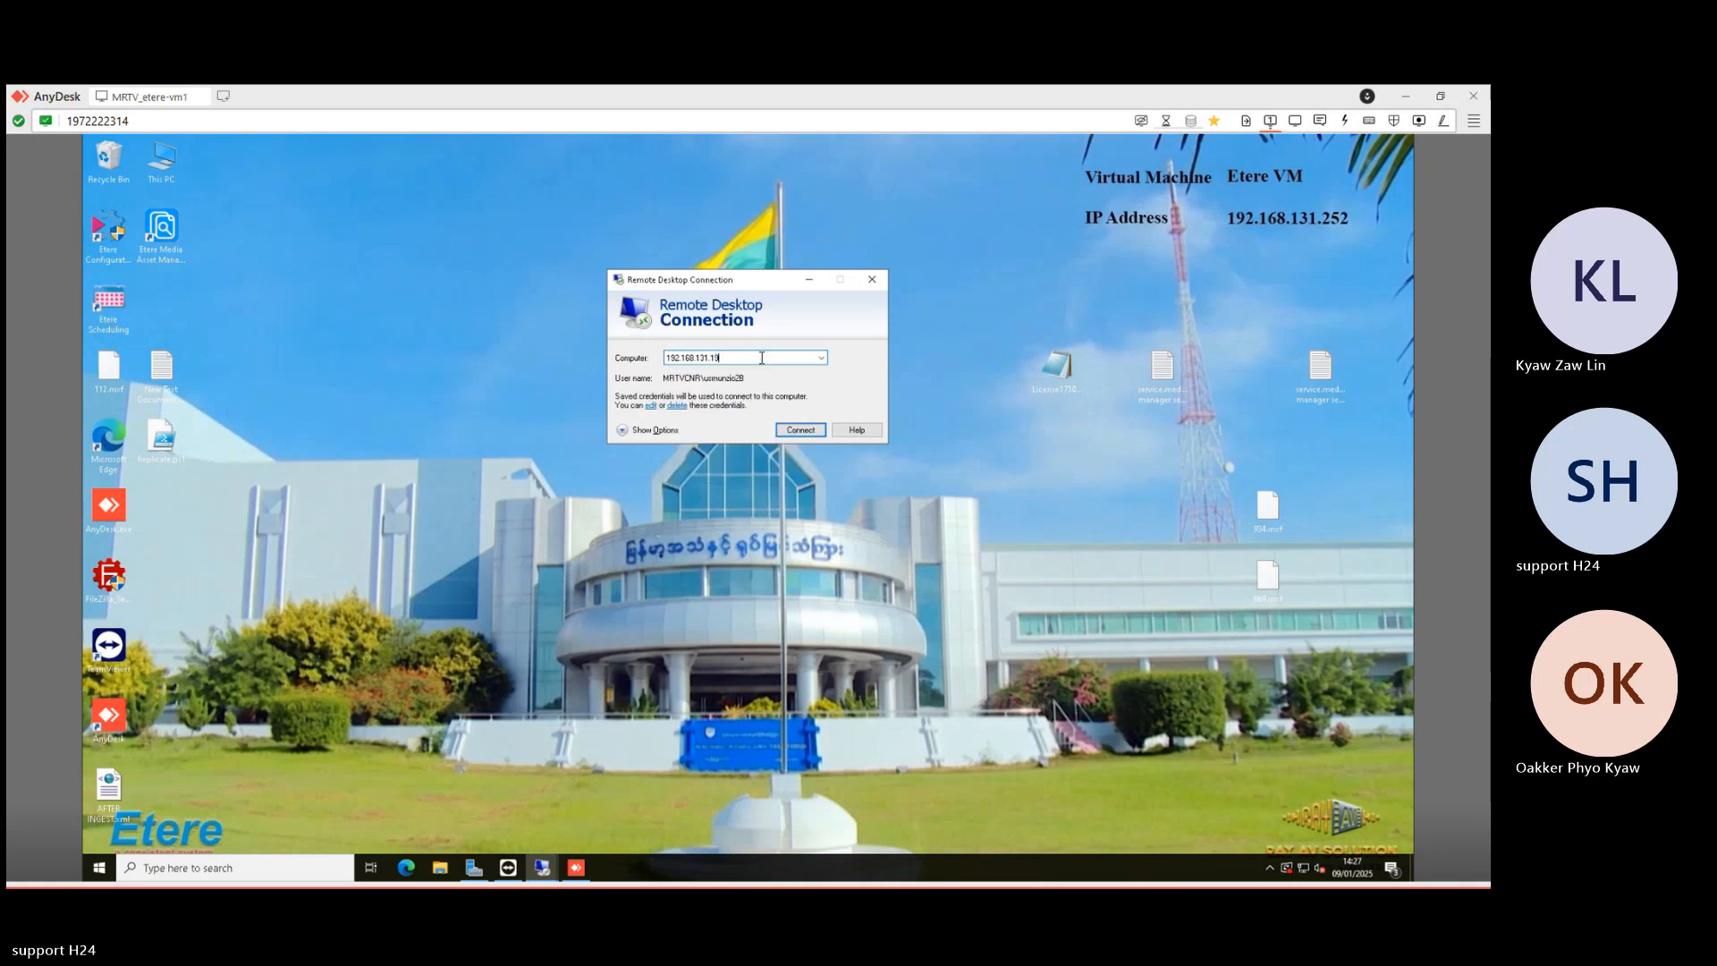
{"action": "key", "text": "Return"}
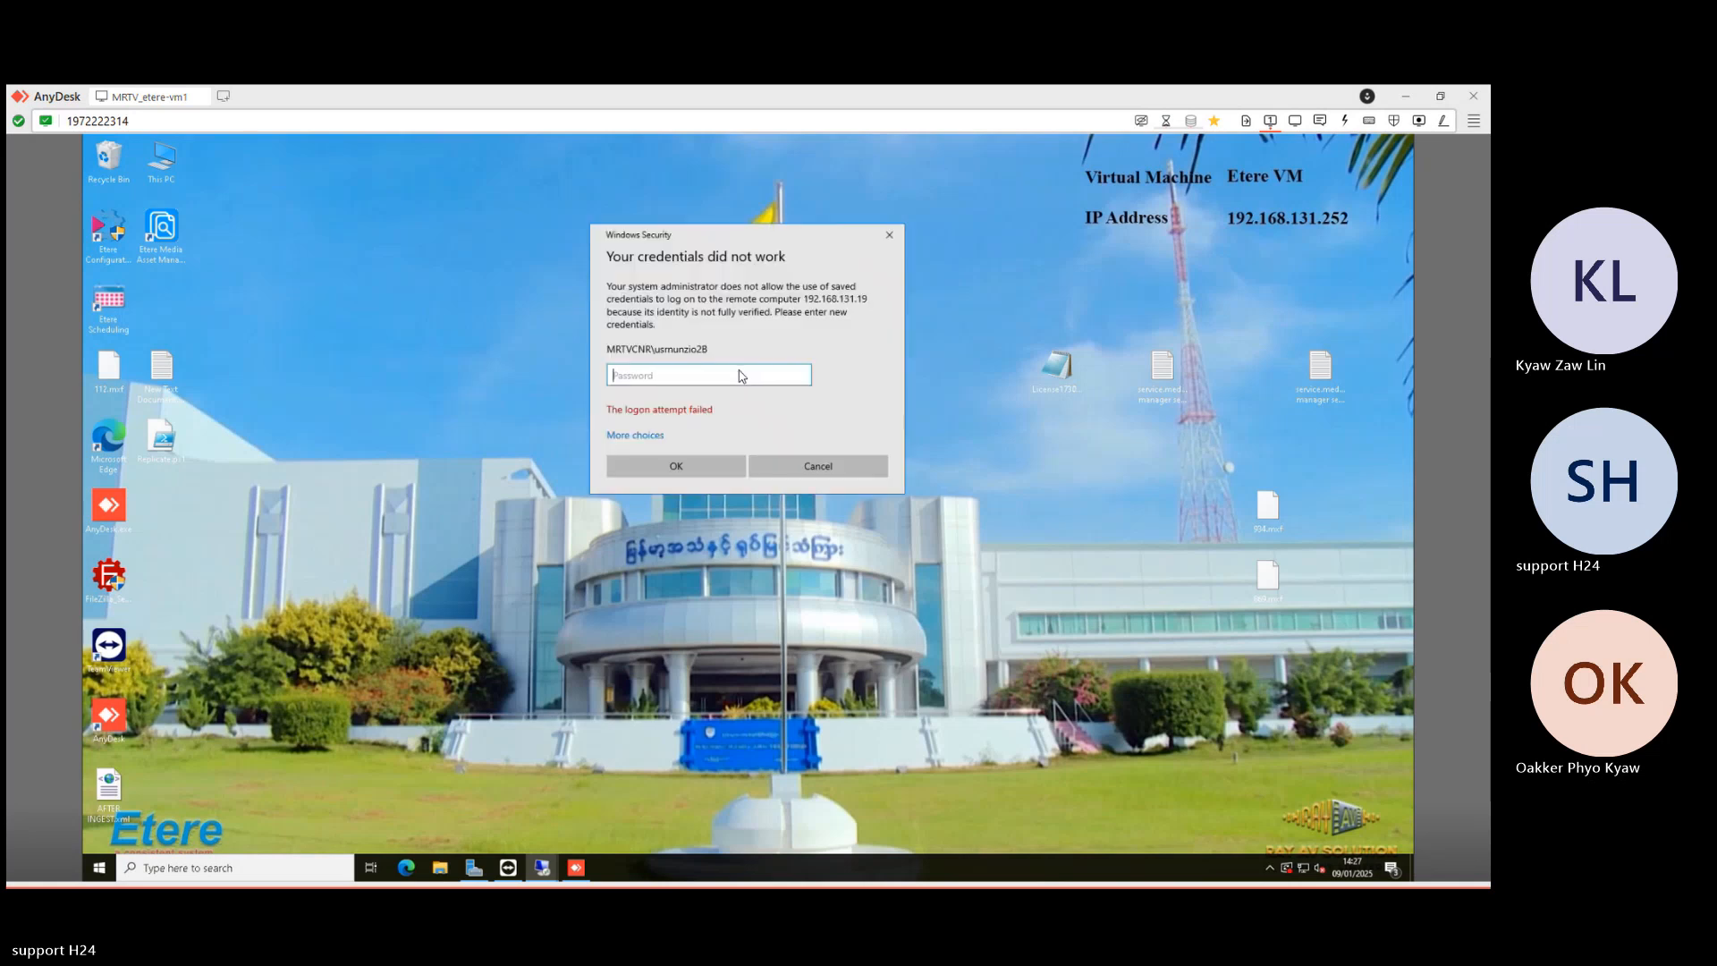
- Log in with the account password and launch the Etere Nunzio Player on Playout-2B
{"action": "type", "text": "**********"}
{"action": "key", "text": "Return"}
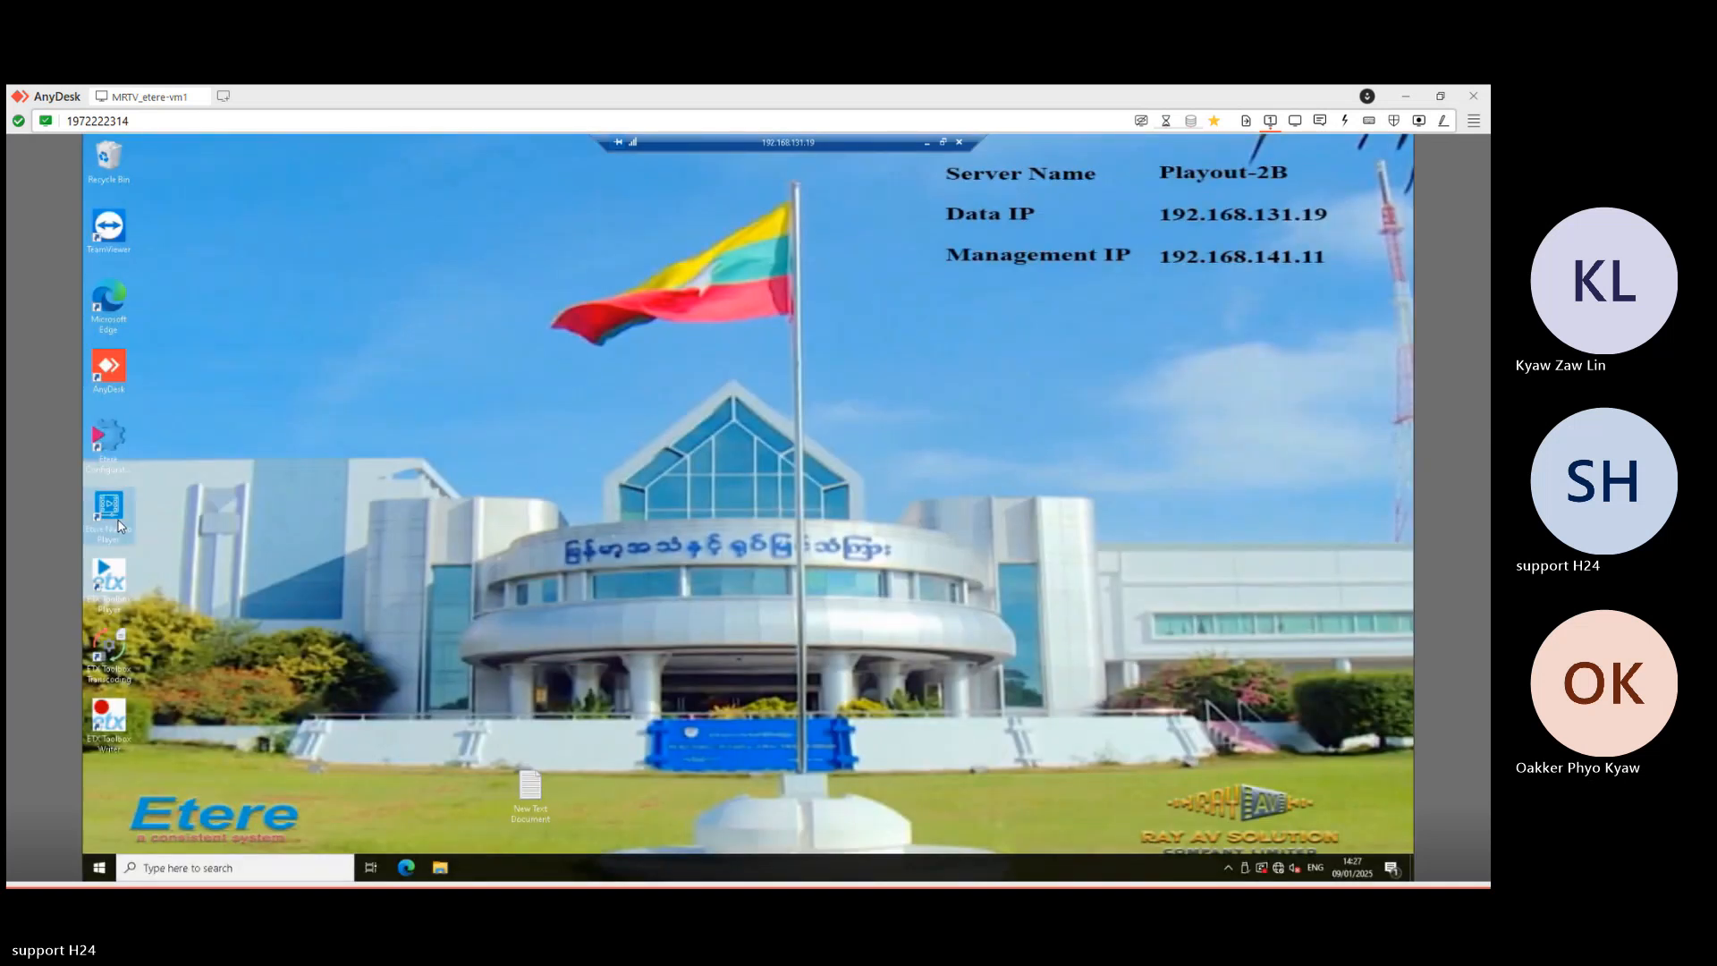
{"action": "double_click", "coordinate": [119, 525]}
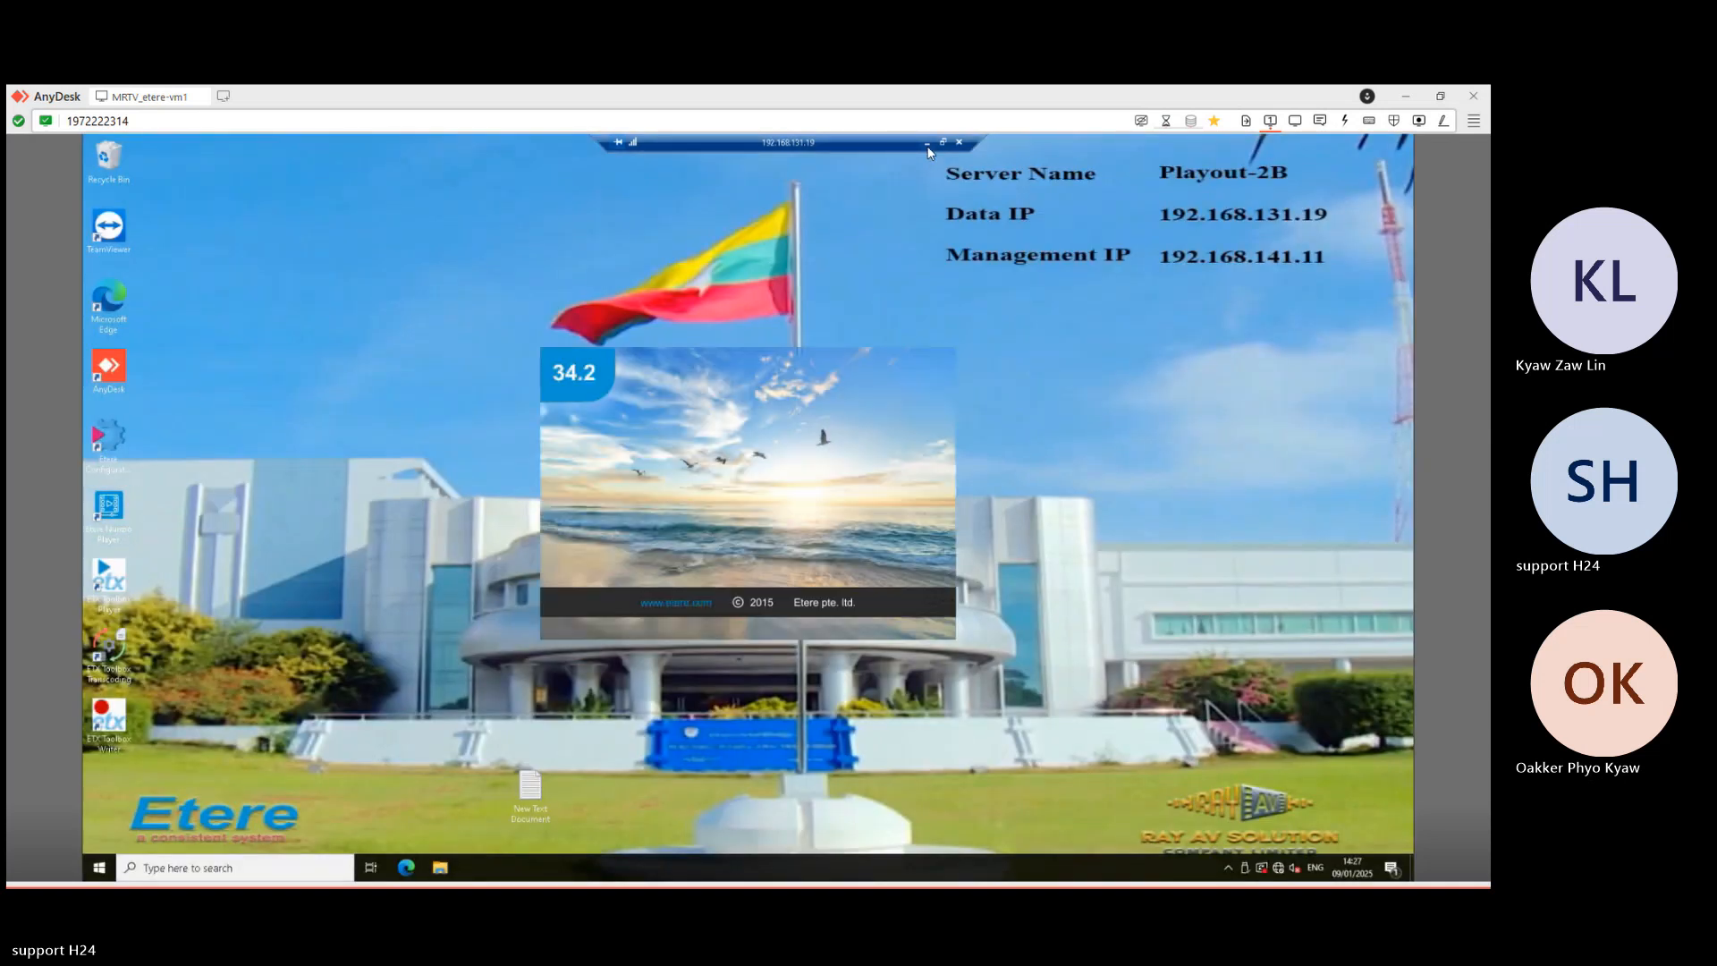
{"action": "left_click", "coordinate": [927, 143]}
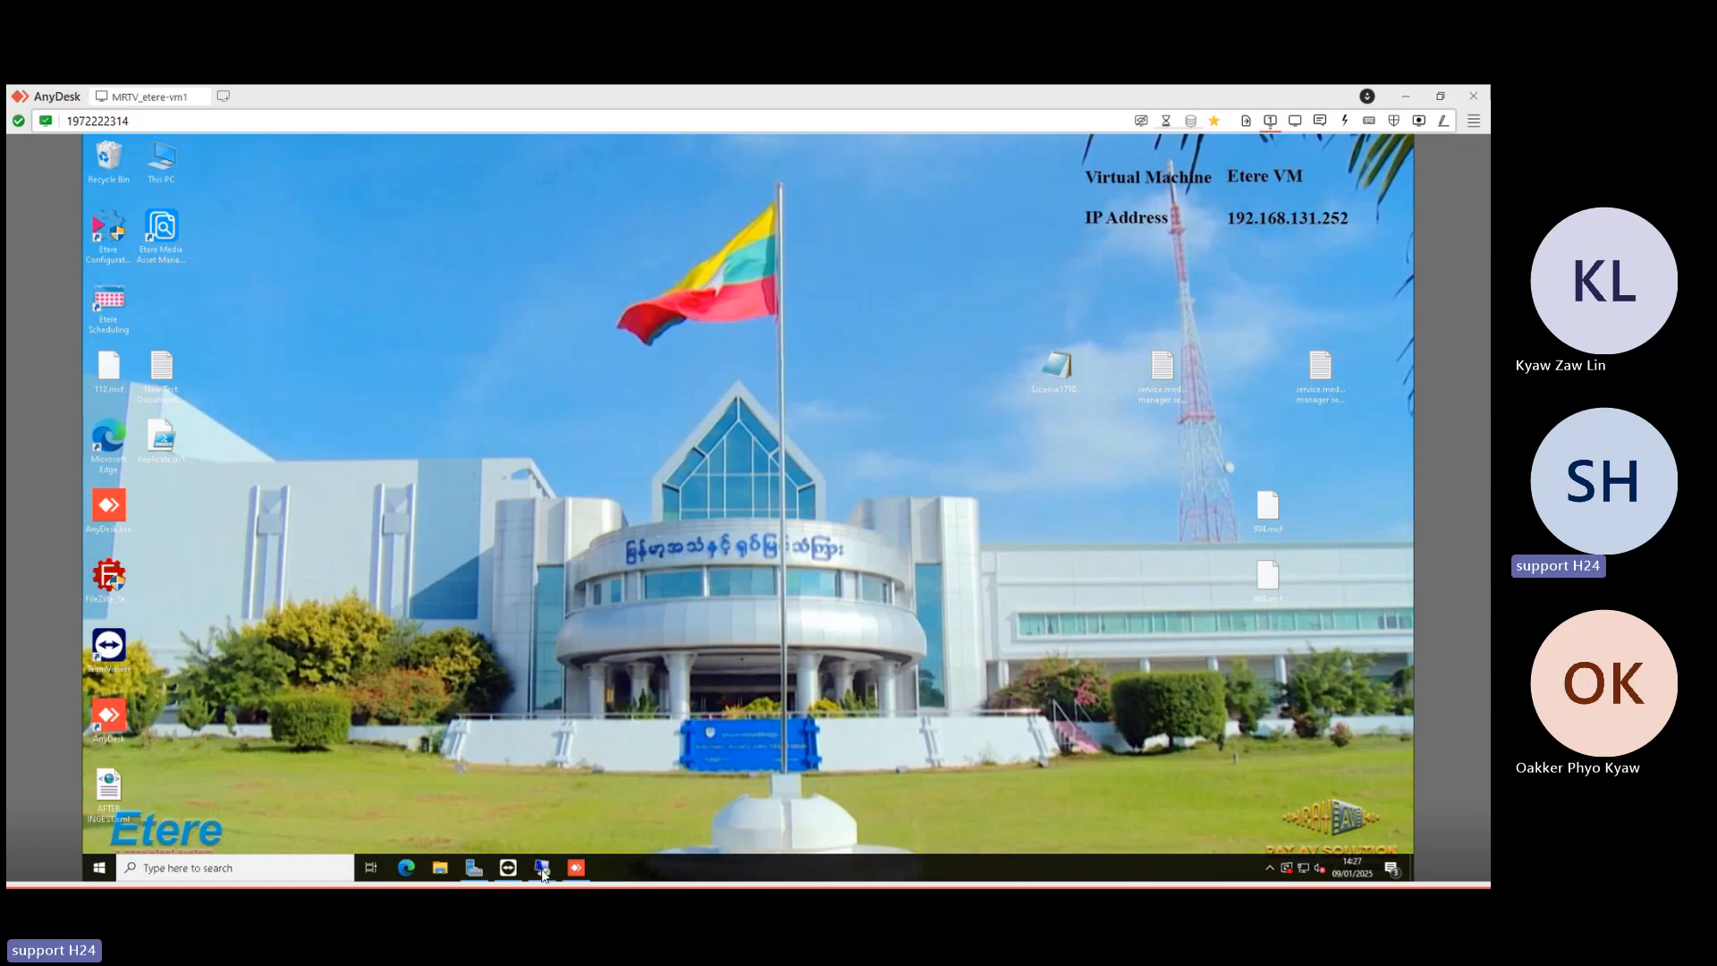
- In the 192.168.131.111 session, open today's rundowns 1 and 12:30 pm from the Rundown tree
{"action": "mouse_move", "coordinate": [542, 867]}
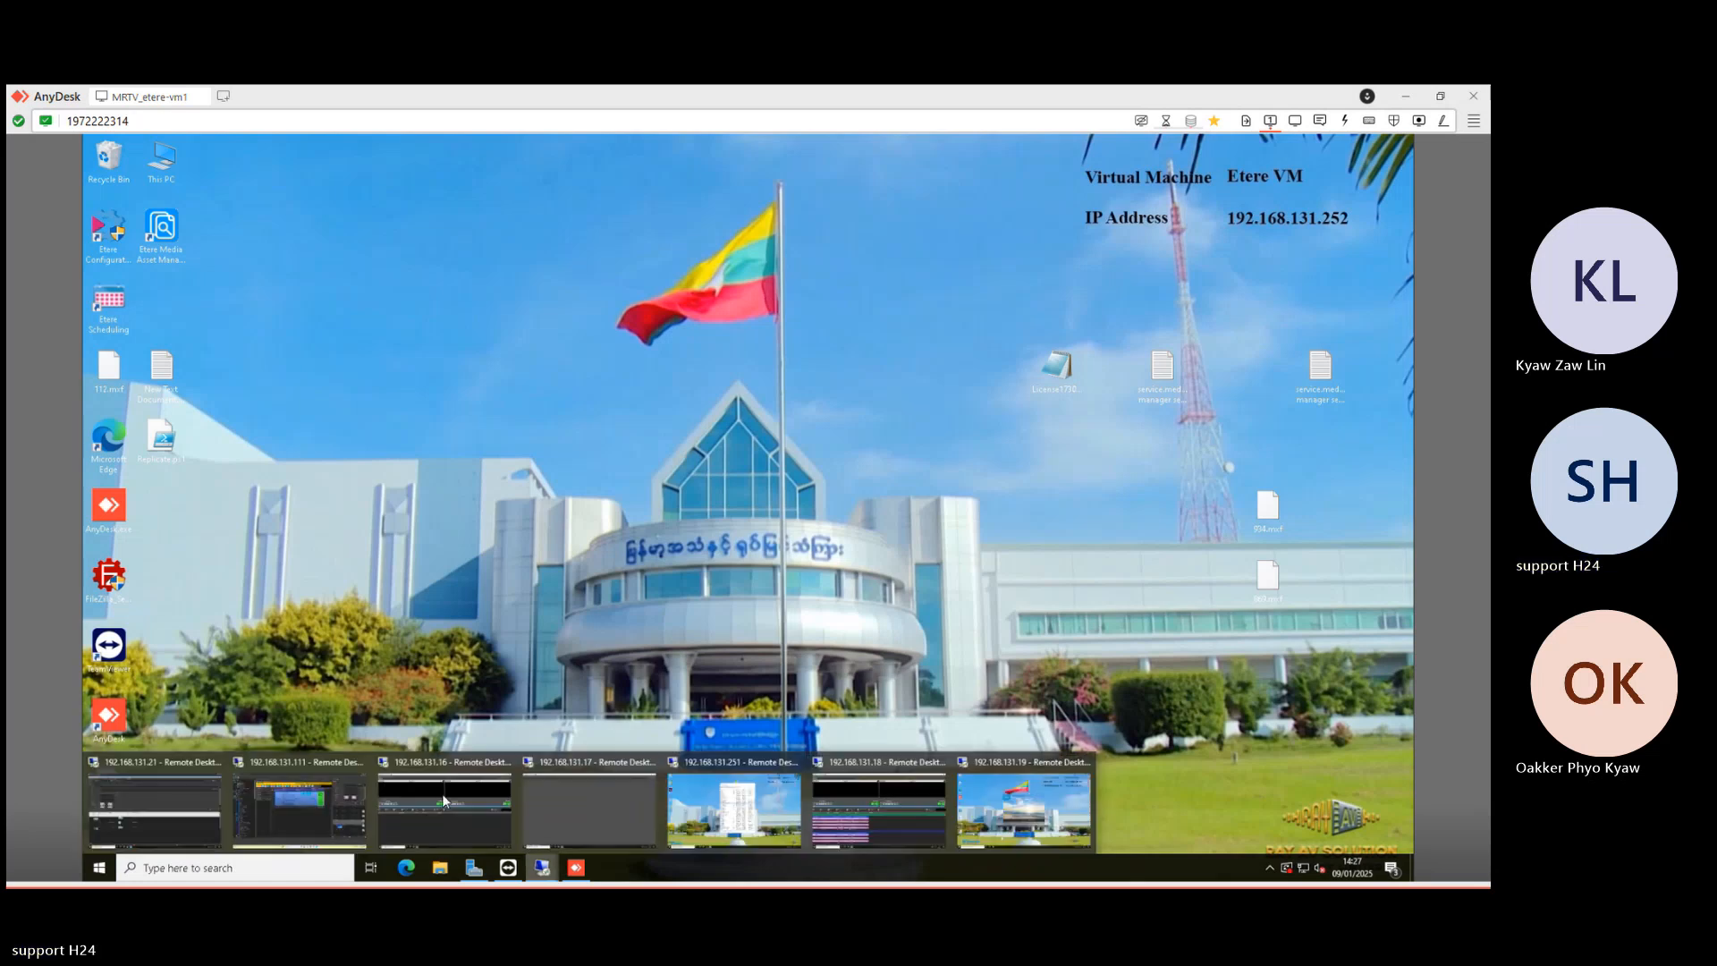
{"action": "left_click", "coordinate": [288, 801]}
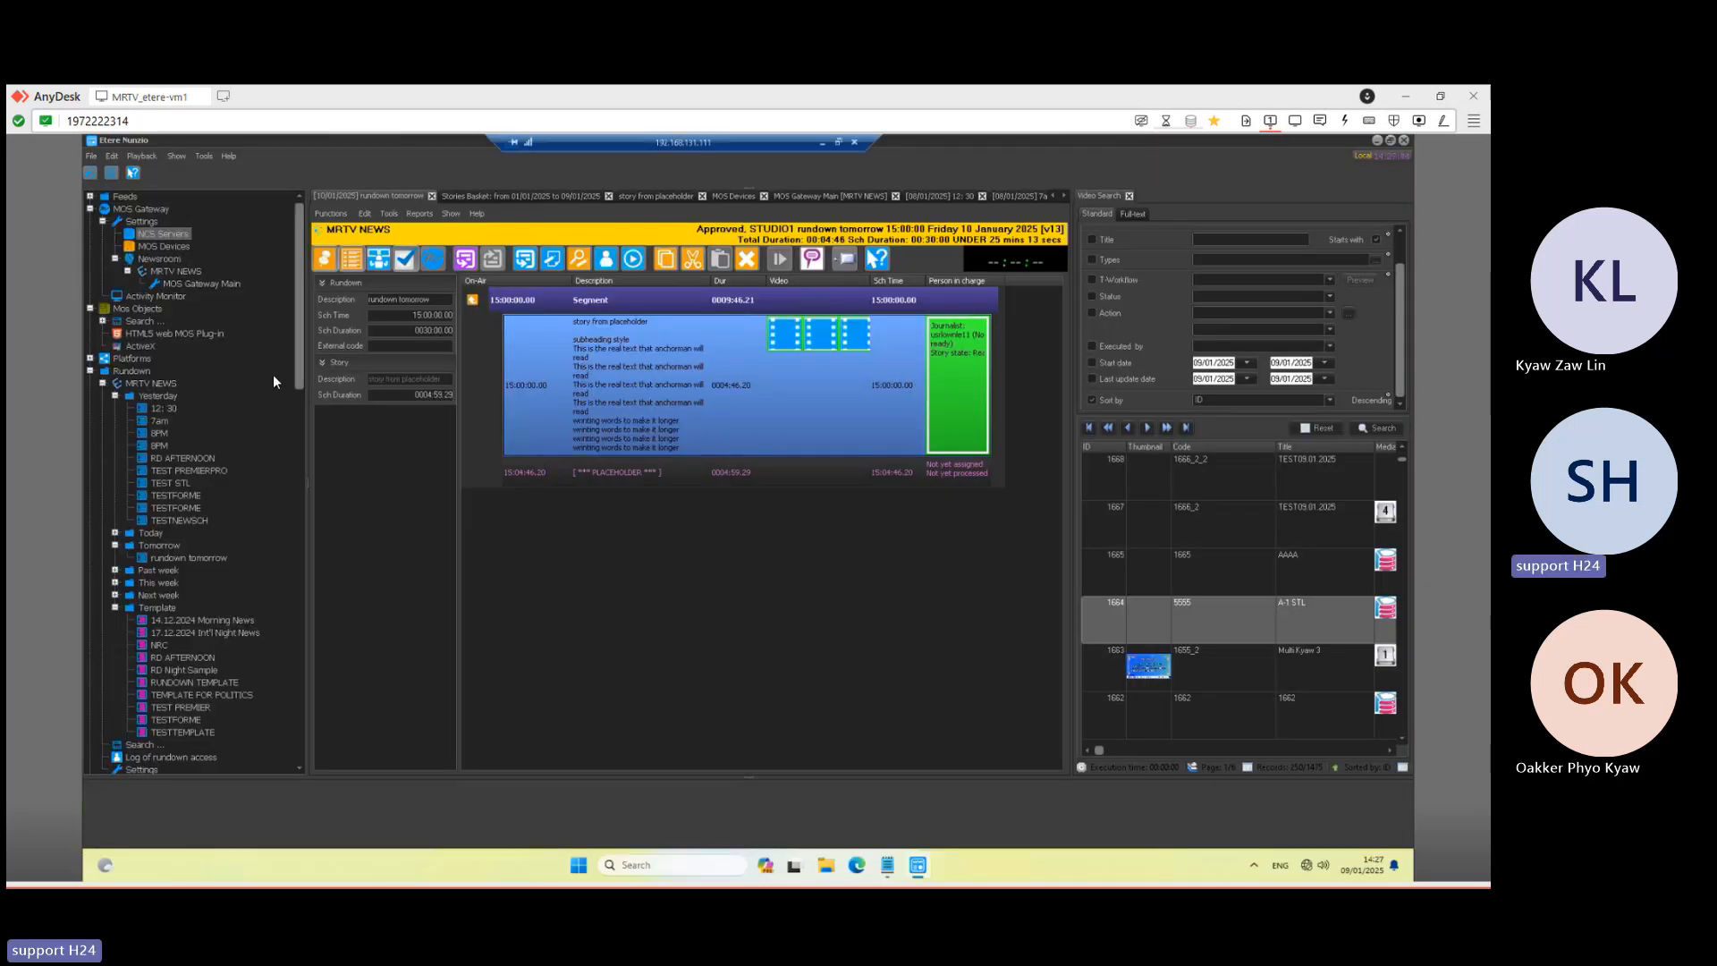
{"action": "left_click", "coordinate": [160, 410]}
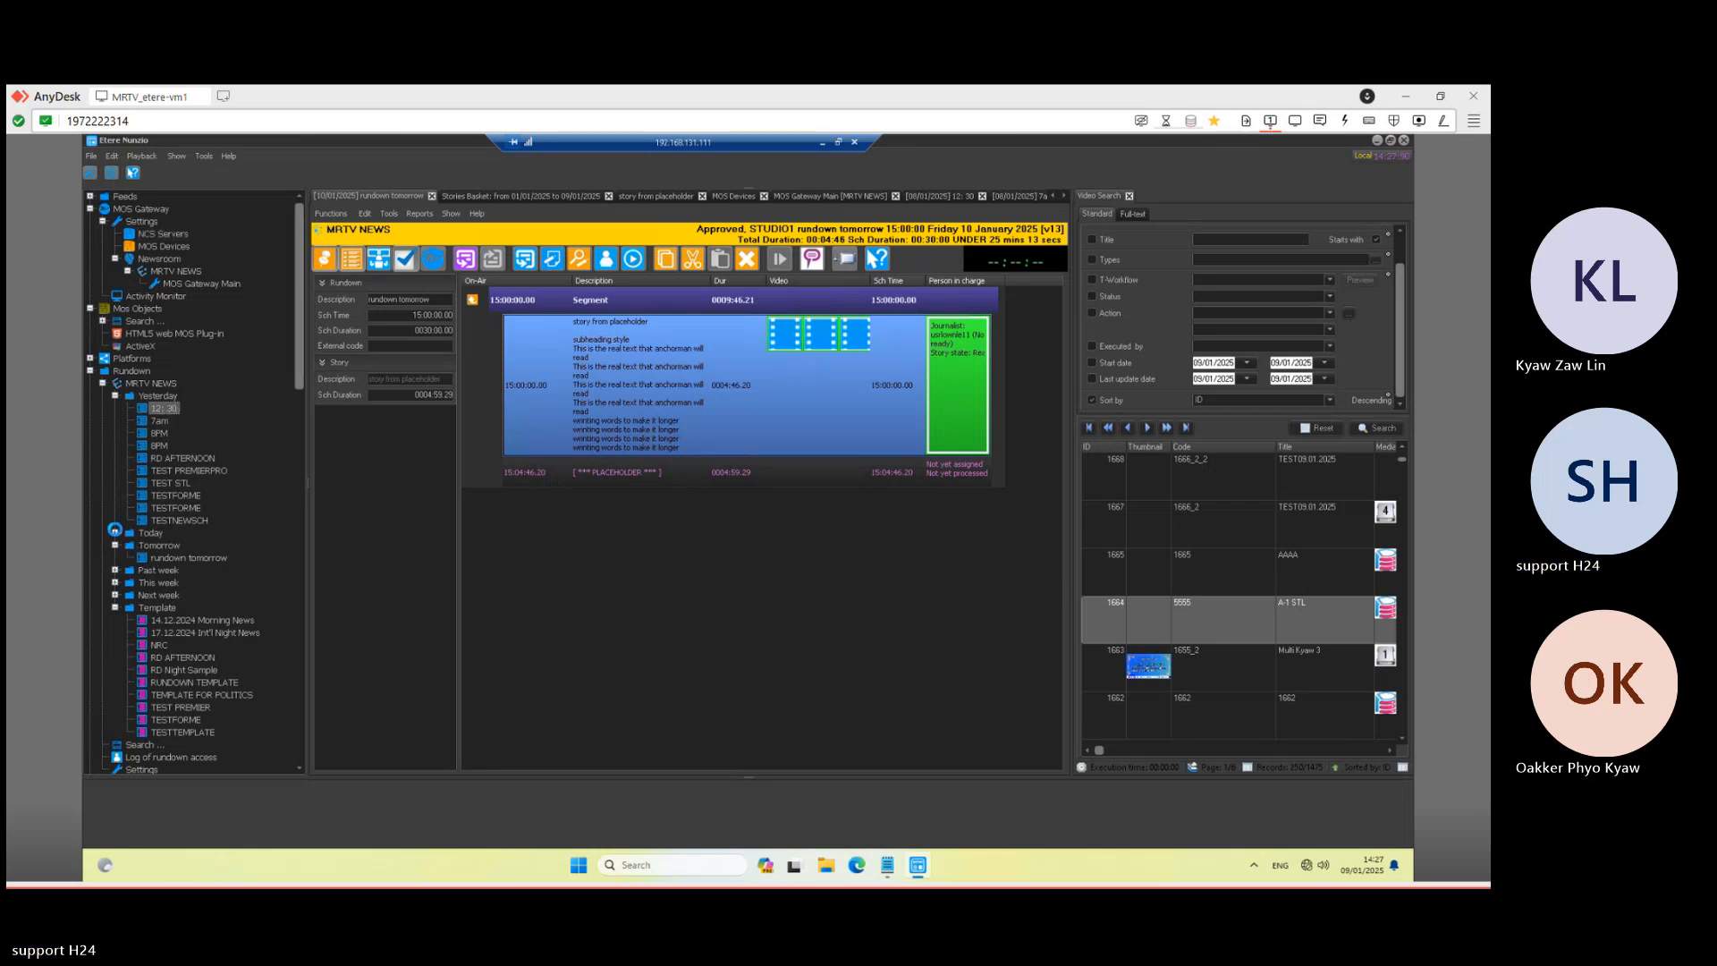
{"action": "left_click", "coordinate": [115, 533]}
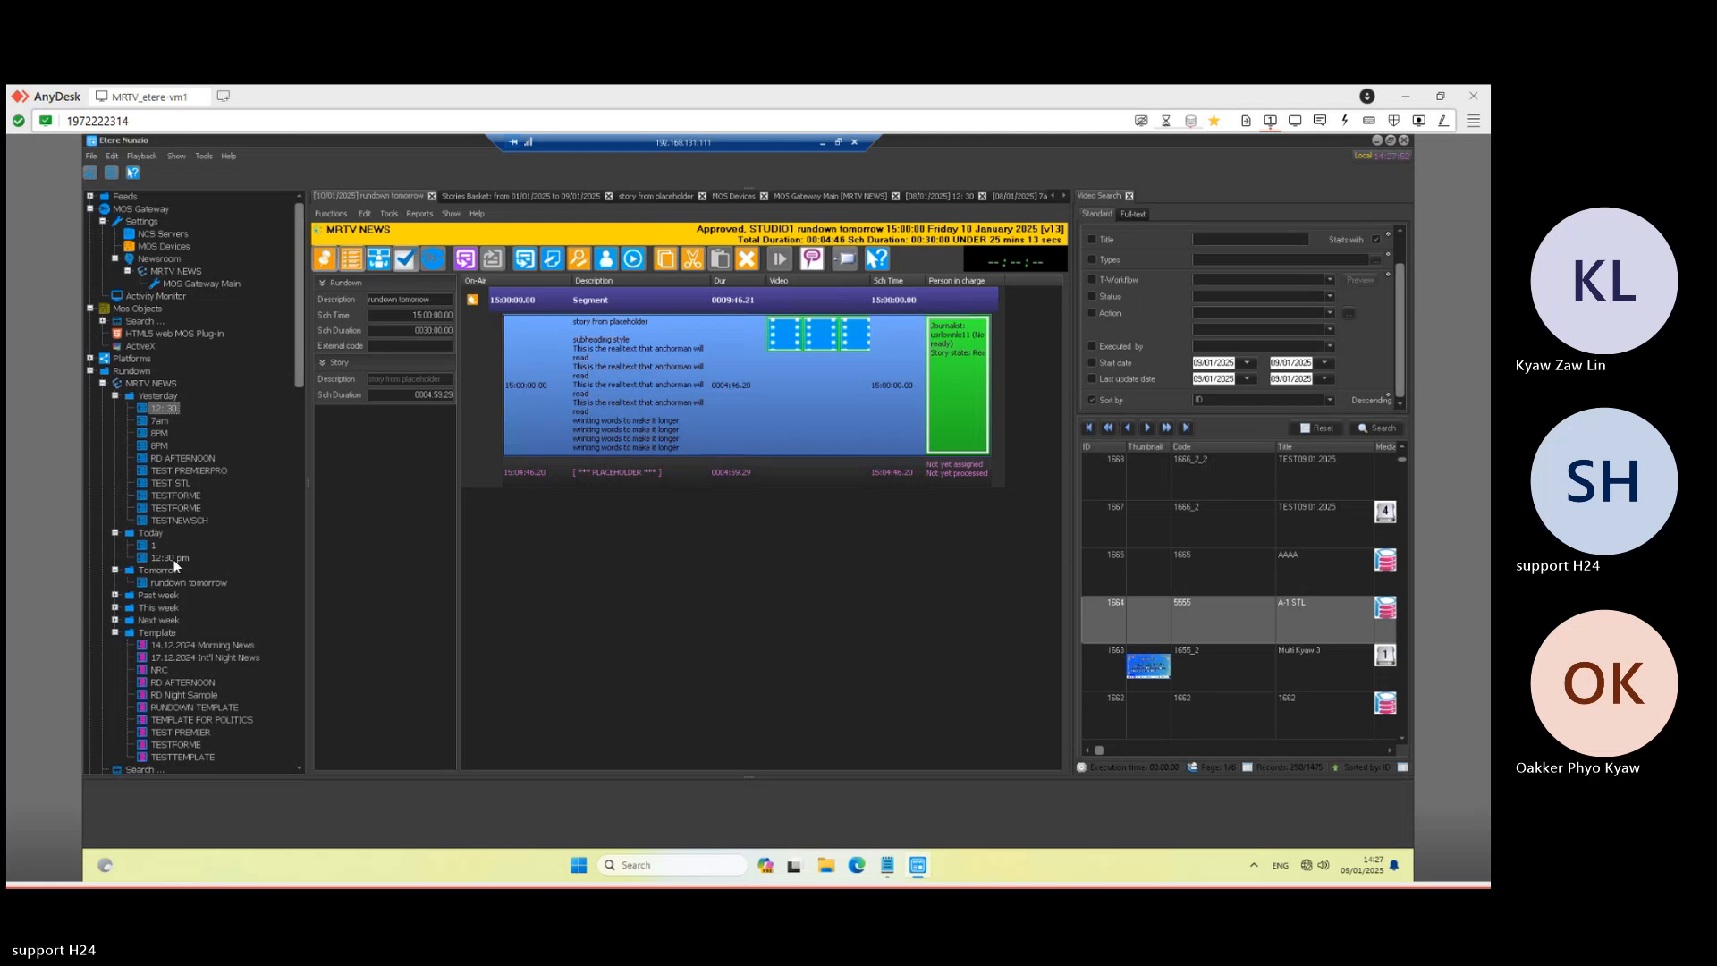
{"action": "left_click", "coordinate": [154, 546]}
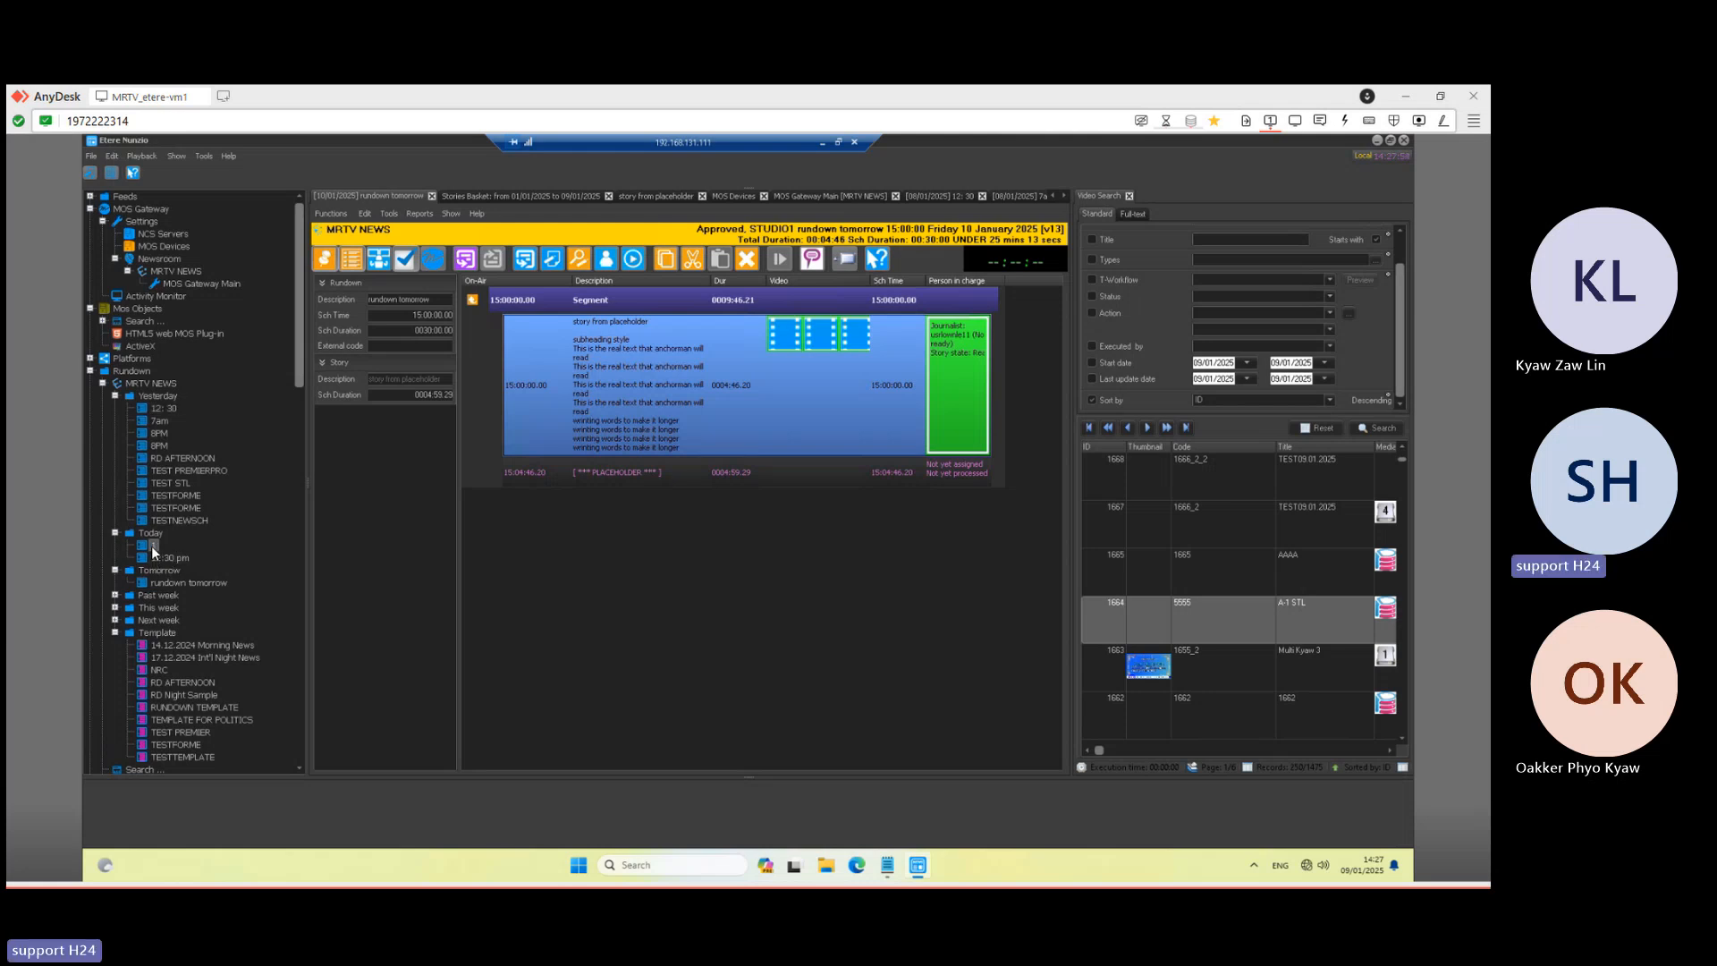
{"action": "double_click", "coordinate": [154, 547]}
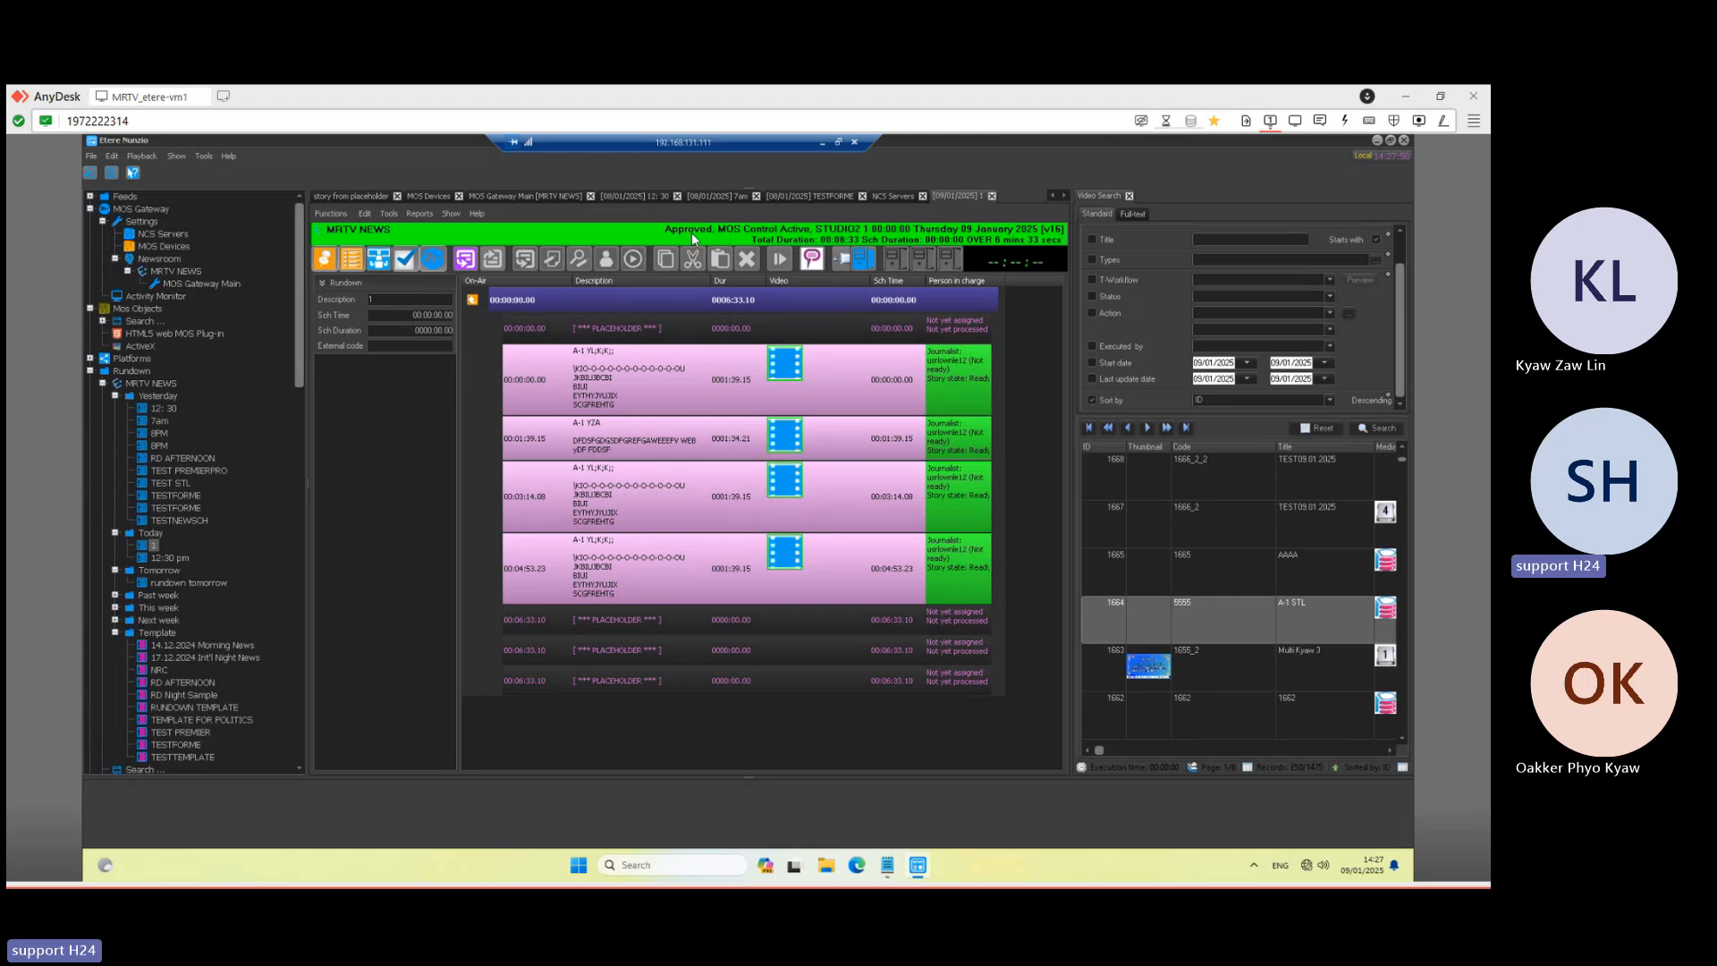
{"action": "double_click", "coordinate": [173, 556]}
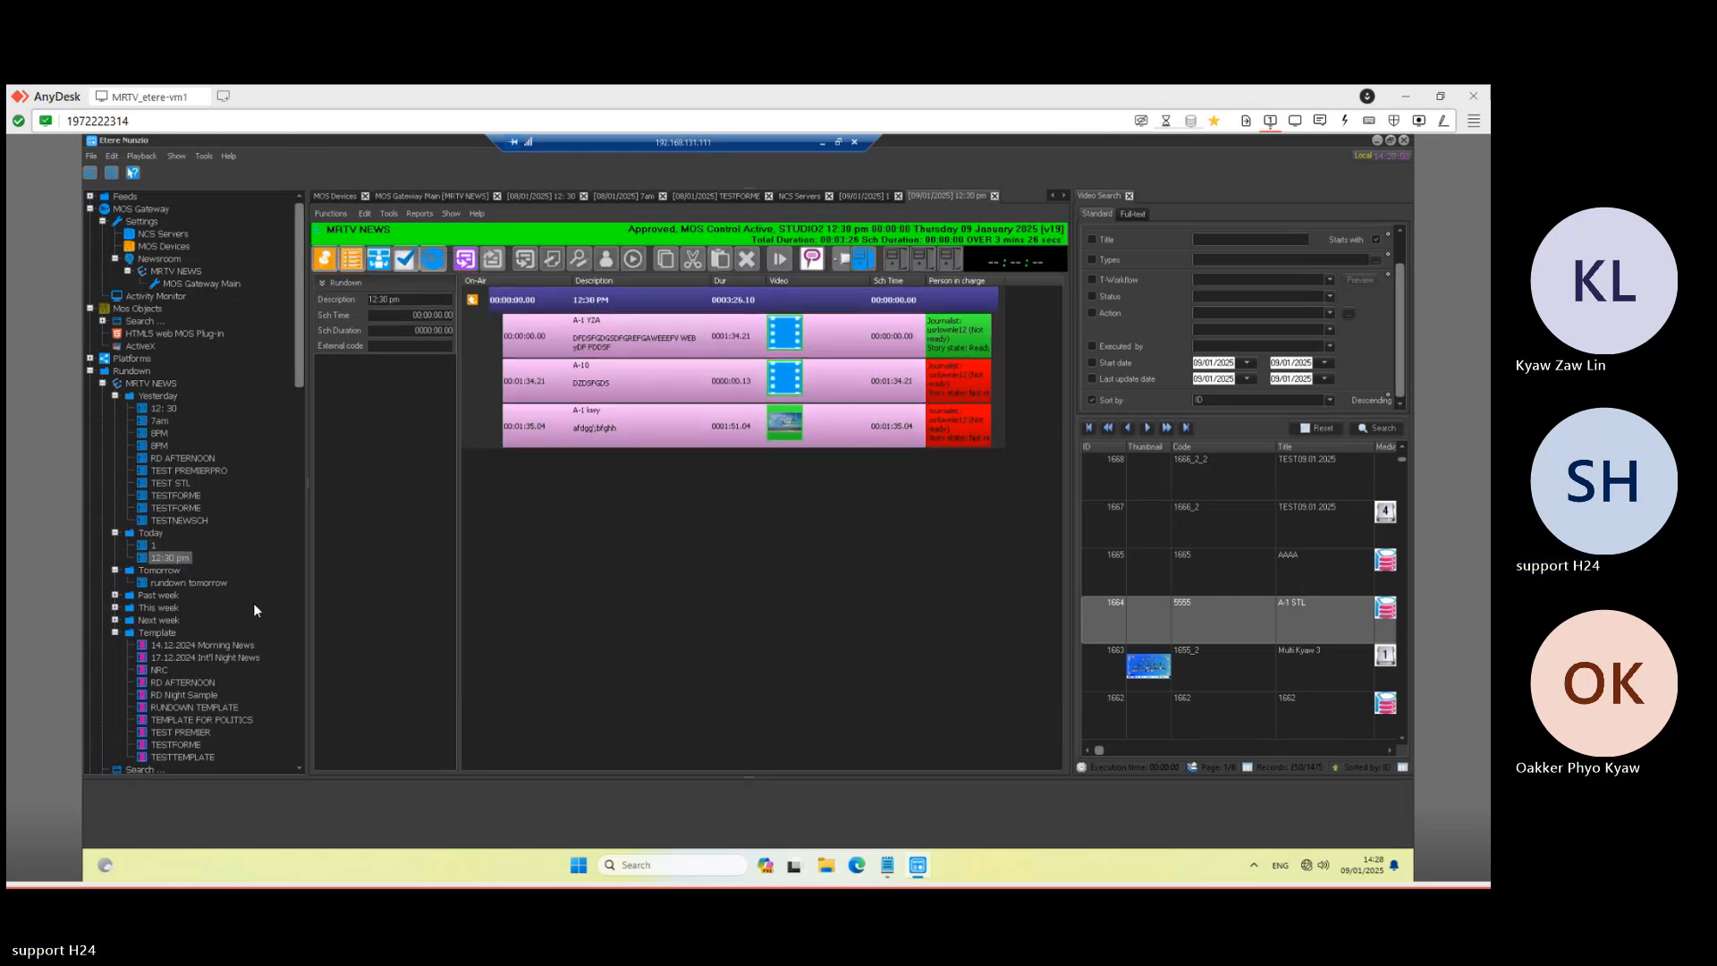
{"action": "left_click", "coordinate": [153, 547]}
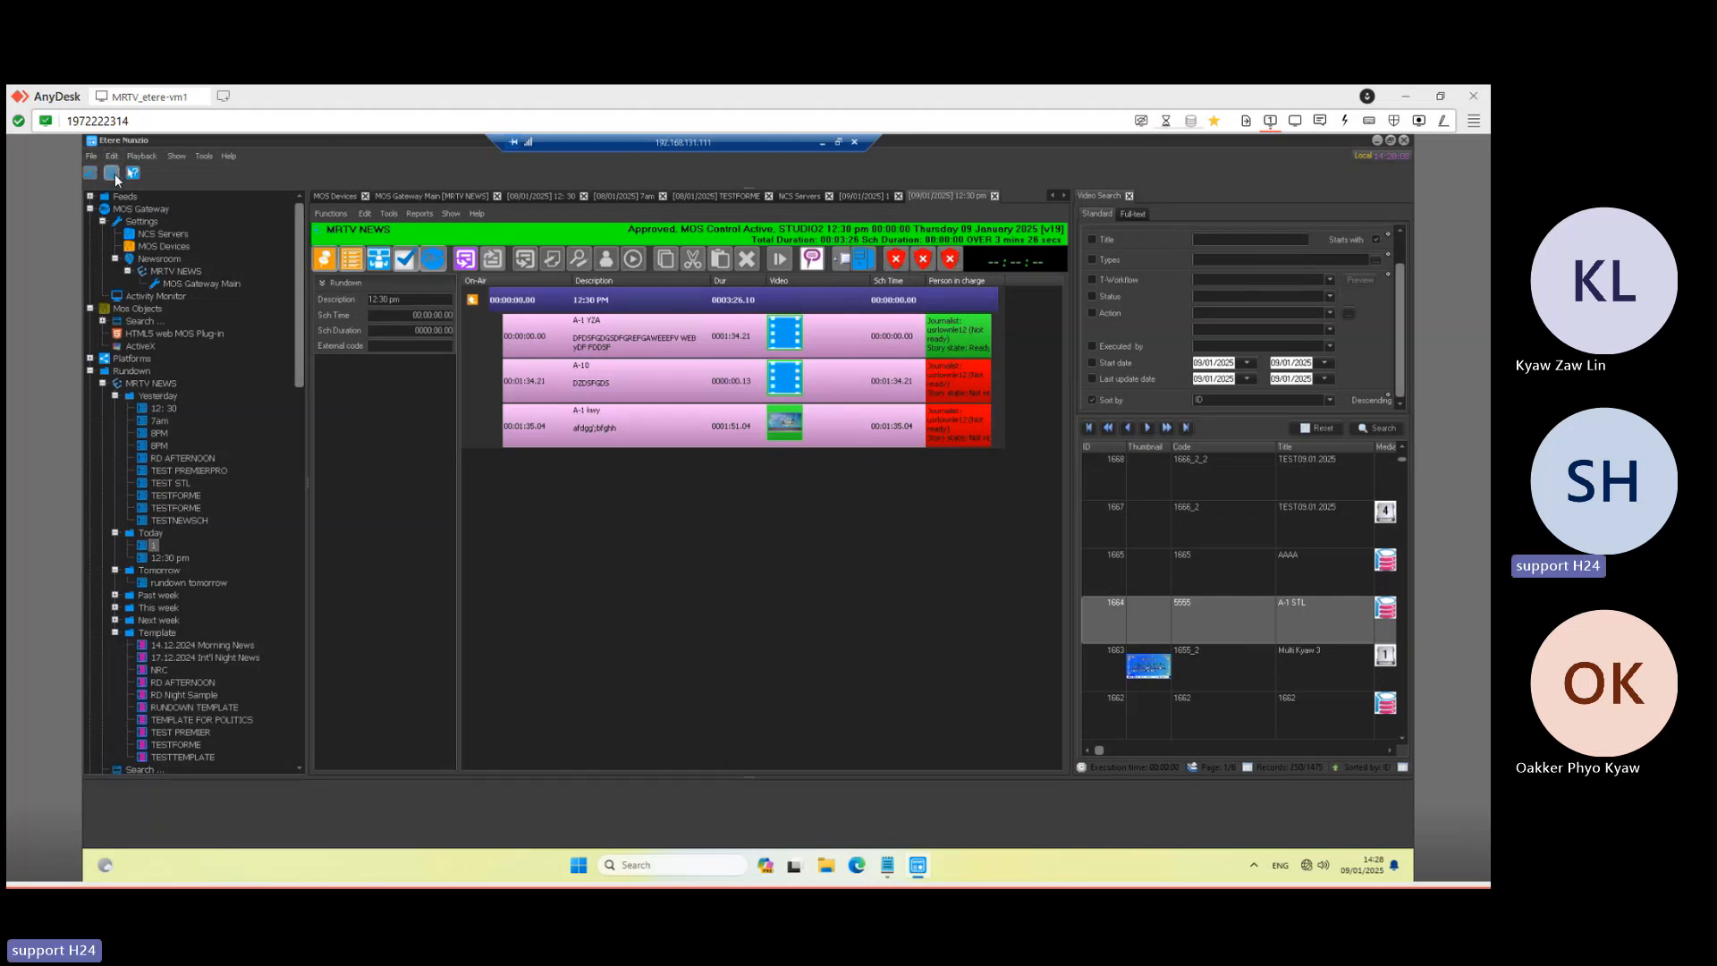
- Create rundown 'rundown for studio1 today' starting 15:00:00 with a 00:30:00 duration
{"action": "left_click", "coordinate": [114, 173]}
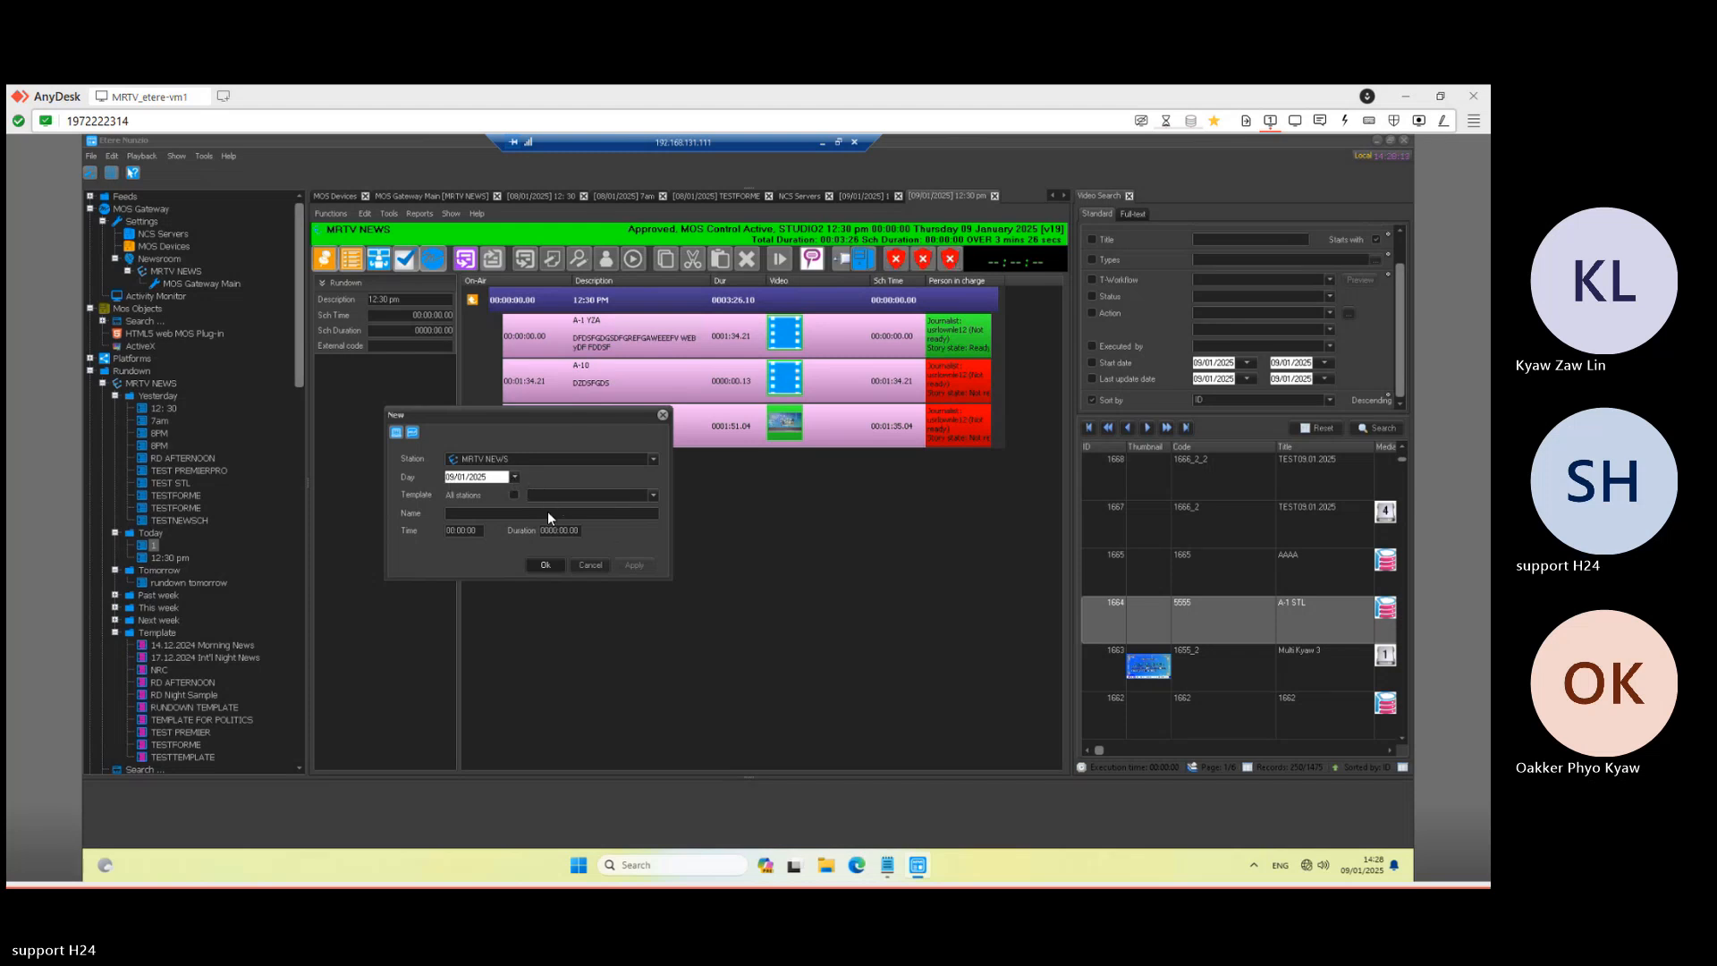
{"action": "type", "text": "rundown t"}
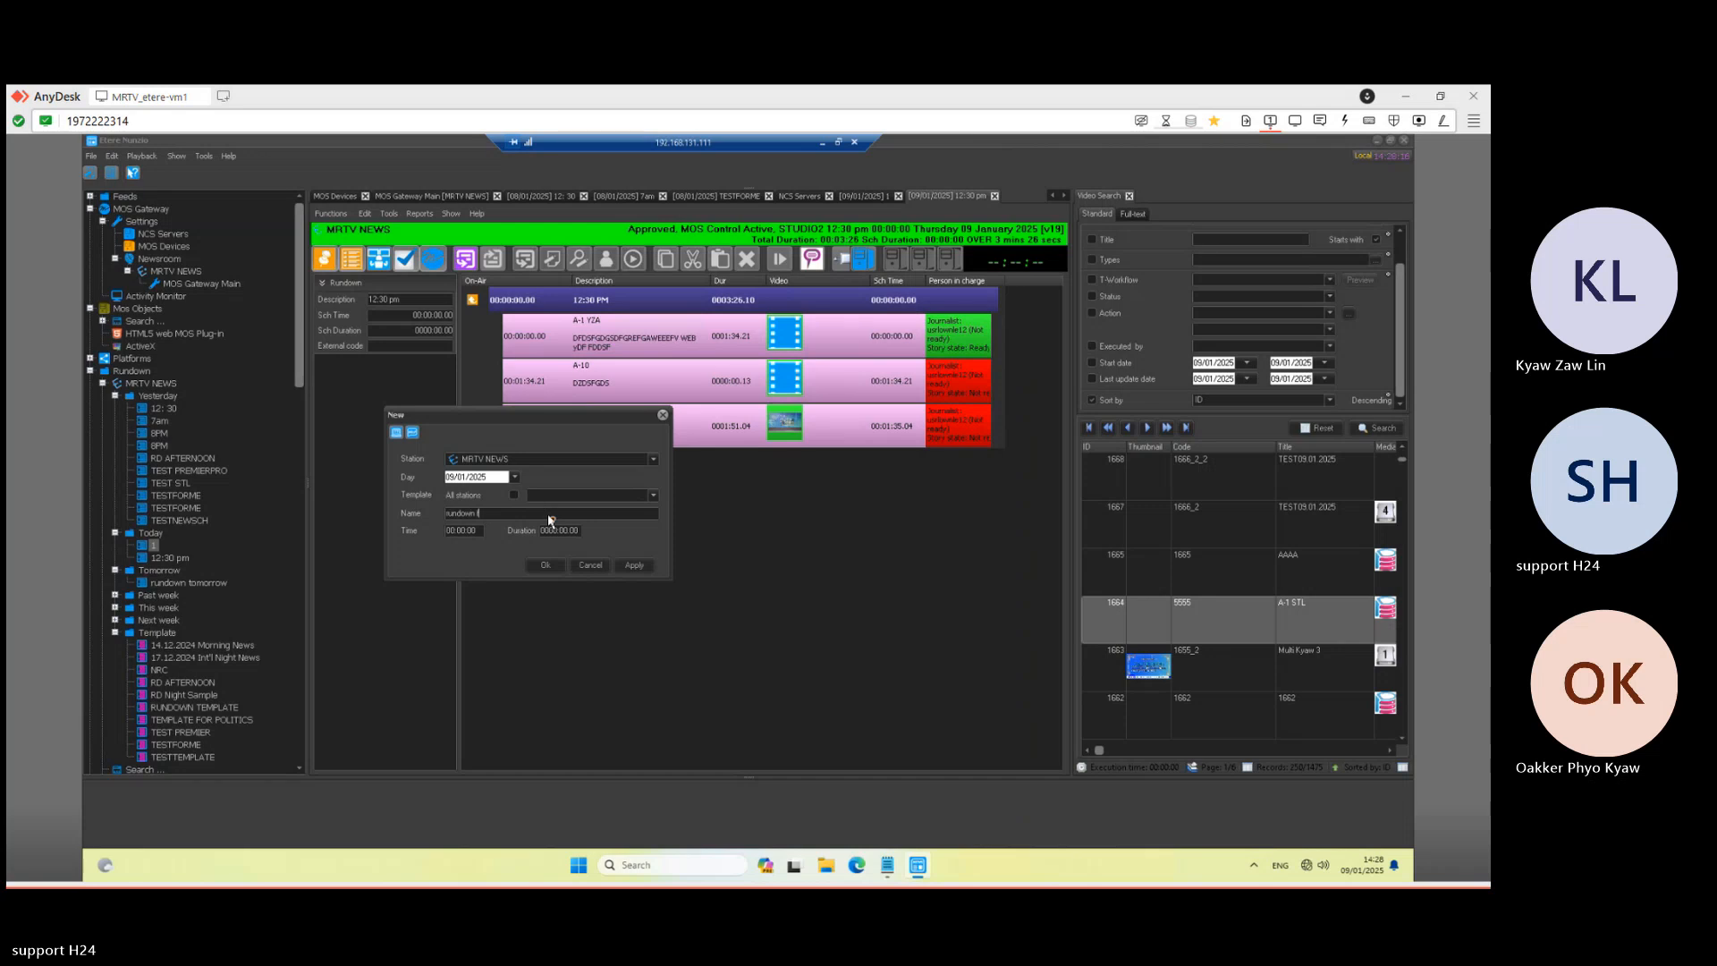
{"action": "type", "text": "or studio1 today"}
{"action": "left_click", "coordinate": [450, 530]}
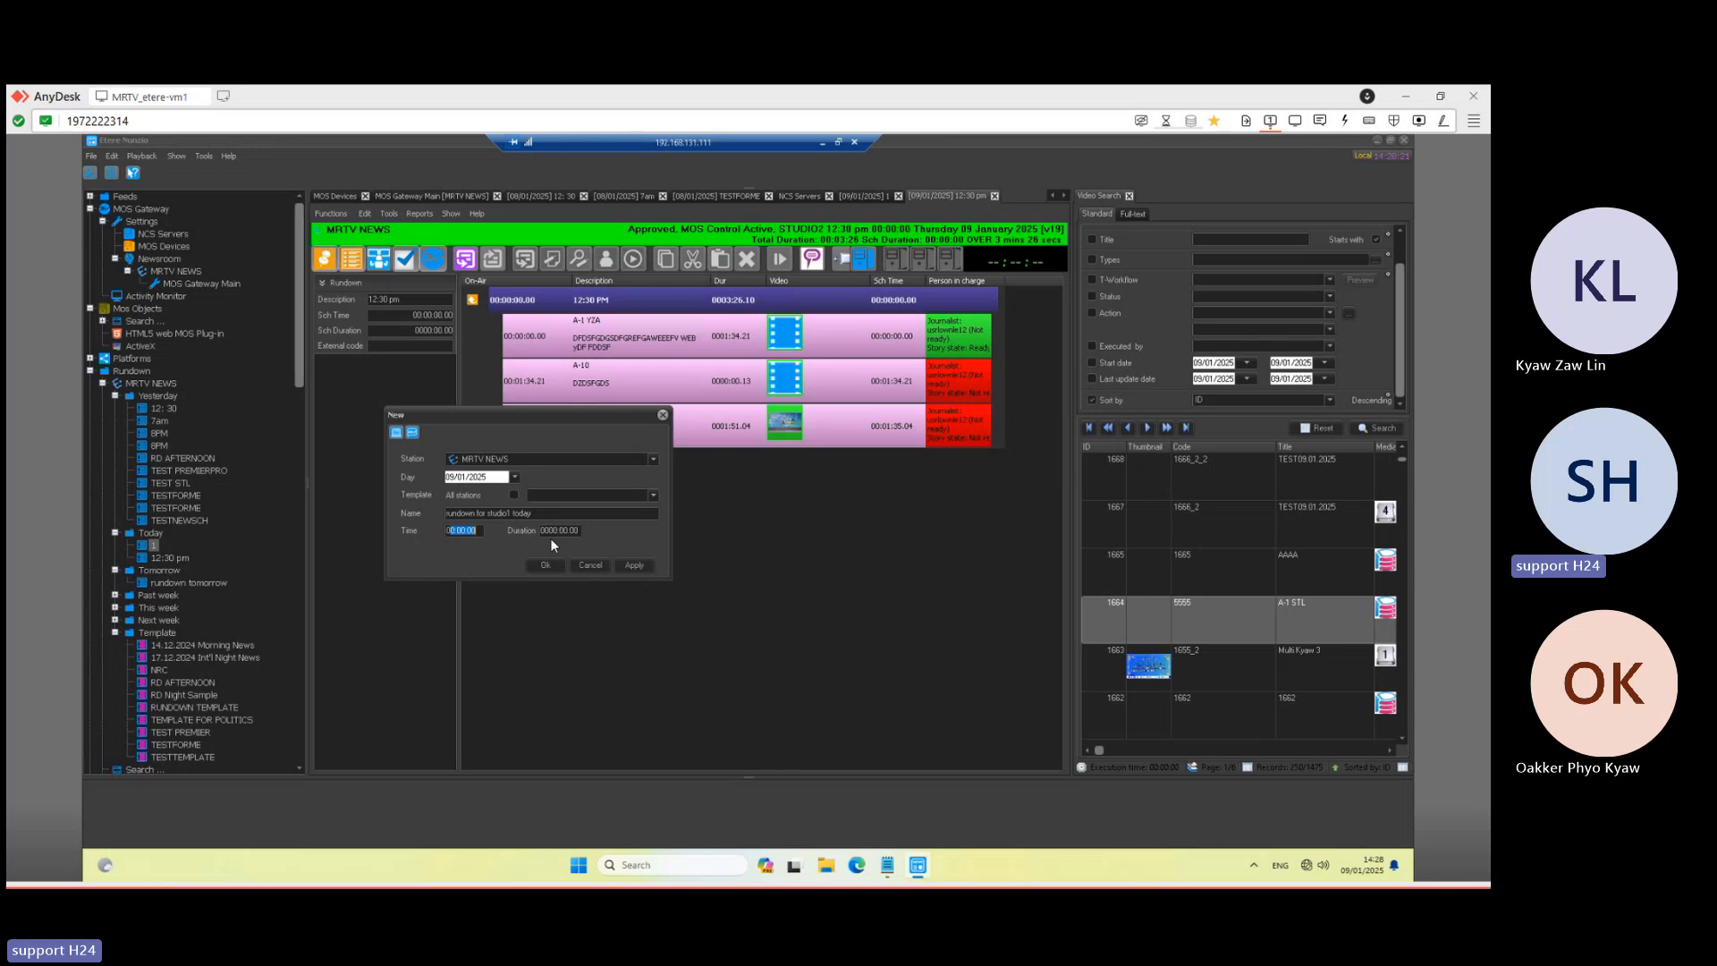
{"action": "key", "text": "Left"}
{"action": "key", "text": "Left"}
{"action": "key", "text": "Left"}
{"action": "key", "text": "Left"}
{"action": "key", "text": "Left"}
{"action": "key", "text": "Left"}
{"action": "type", "text": "15"}
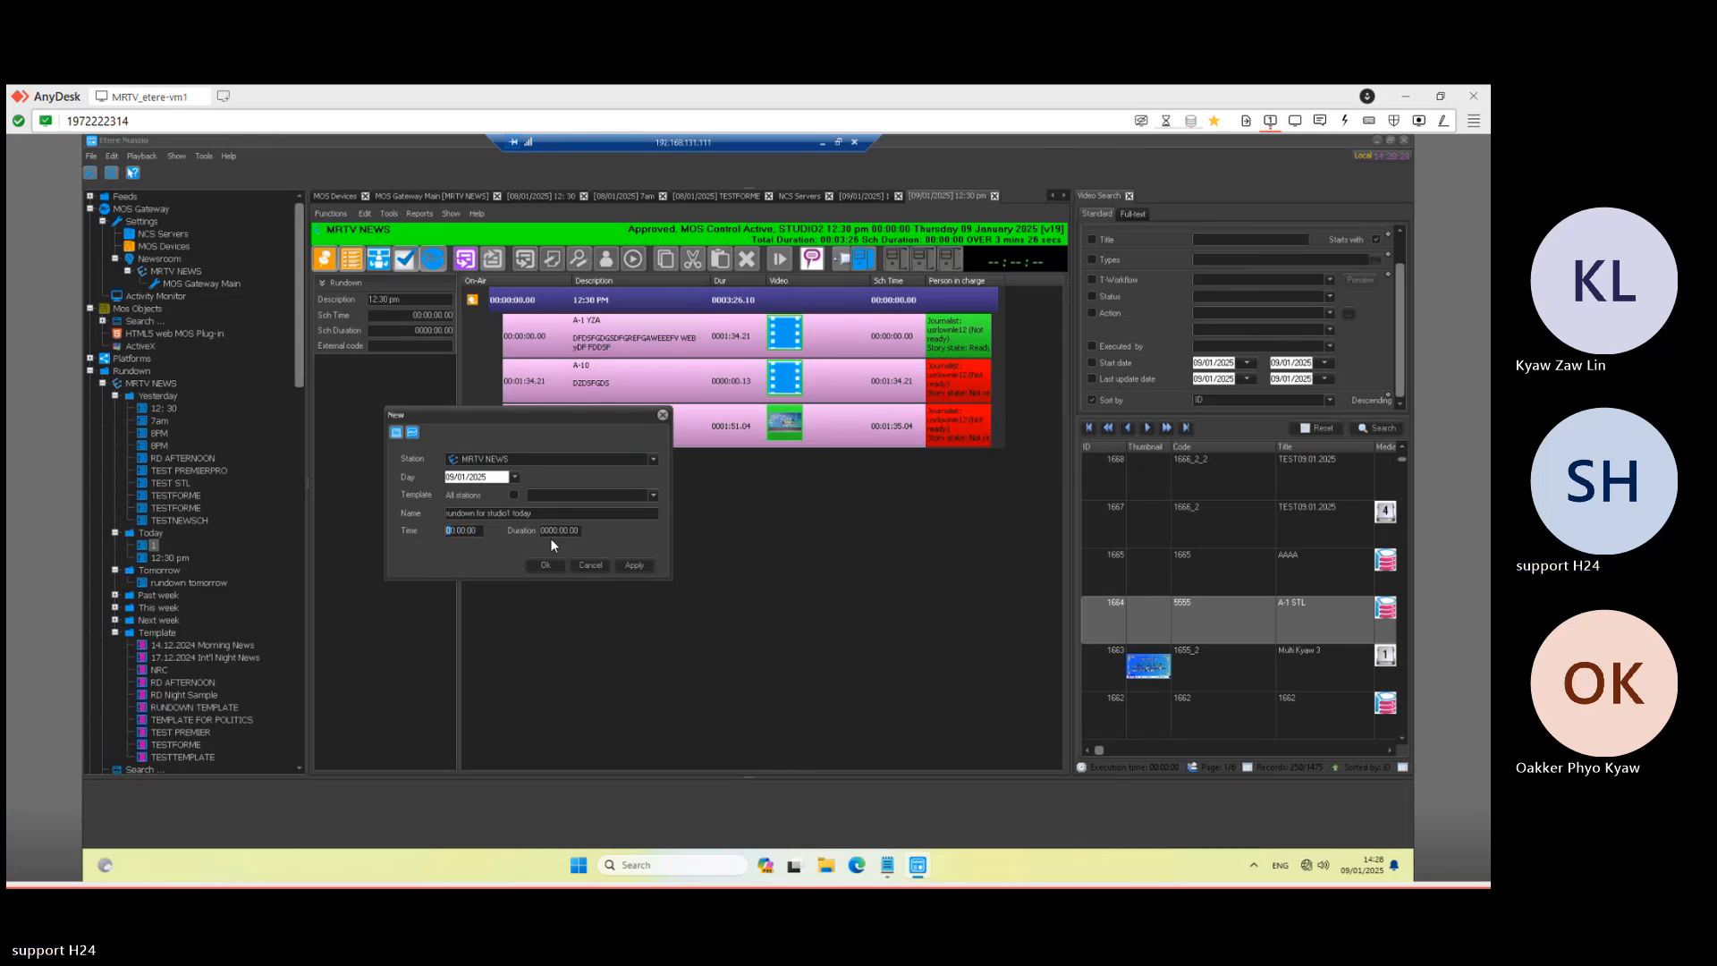
{"action": "left_click_drag", "start_coordinate": [549, 531], "coordinate": [601, 532]}
{"action": "type", "text": "0030.00.00"}
{"action": "left_click", "coordinate": [636, 565]}
{"action": "left_click", "coordinate": [603, 563]}
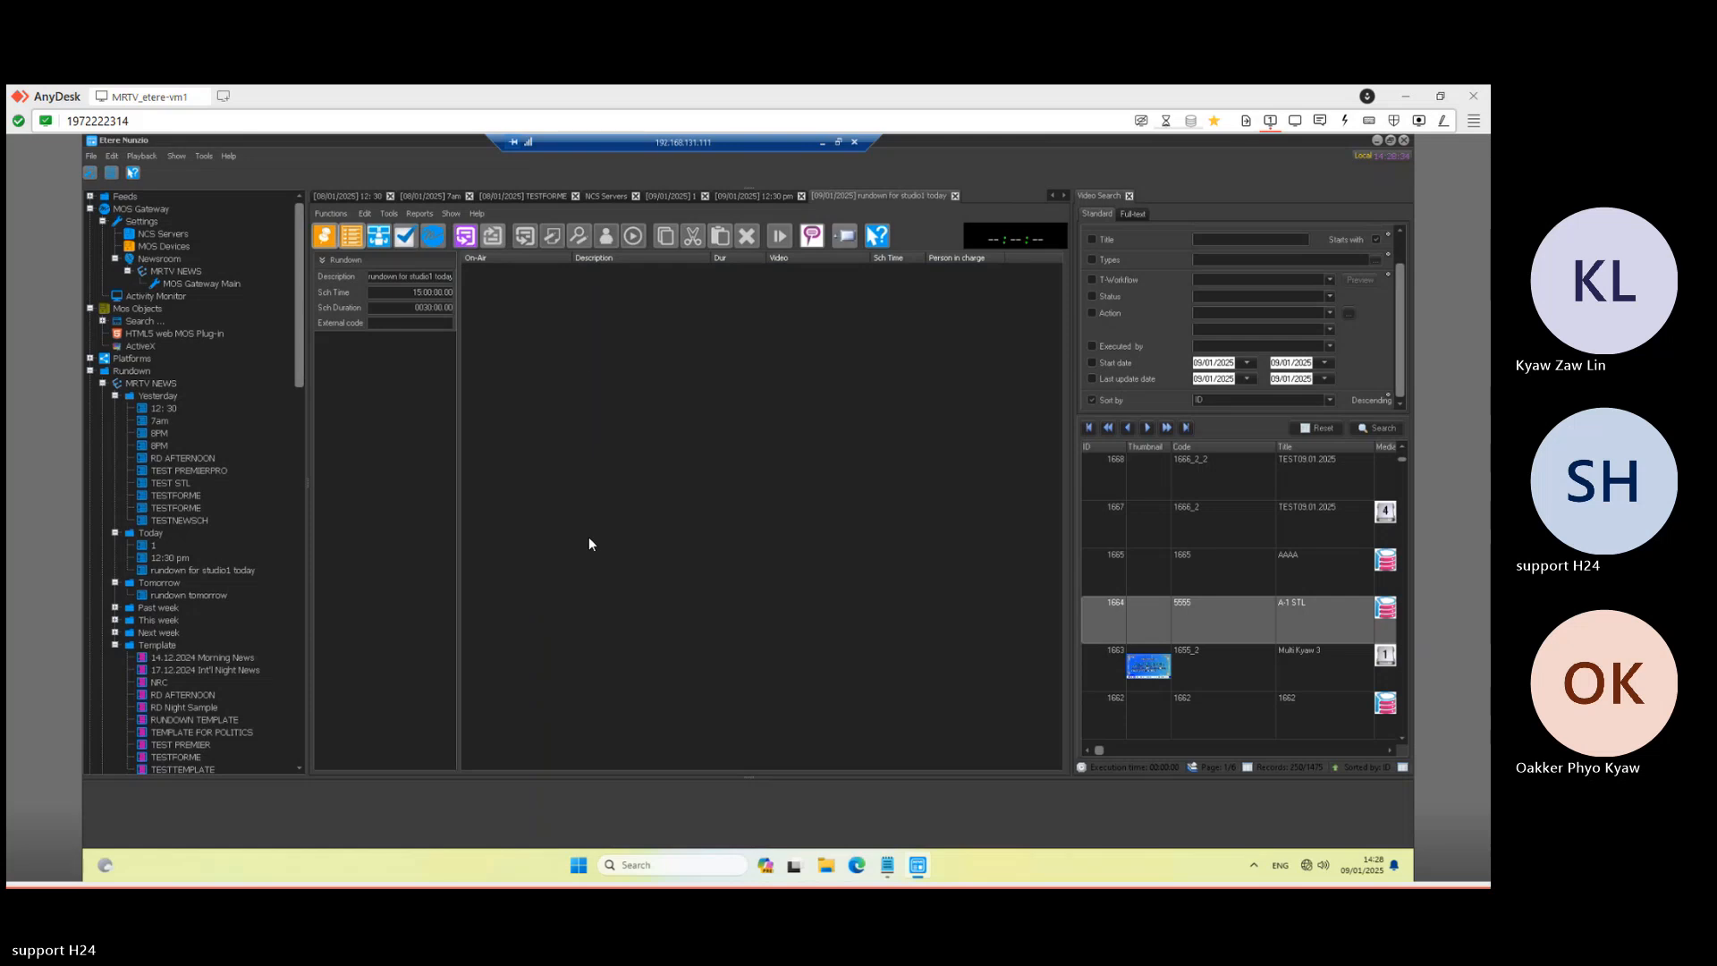
- Add a segment named 'segment 1' with a 10:00 duration to the rundown
{"action": "left_click", "coordinate": [462, 236]}
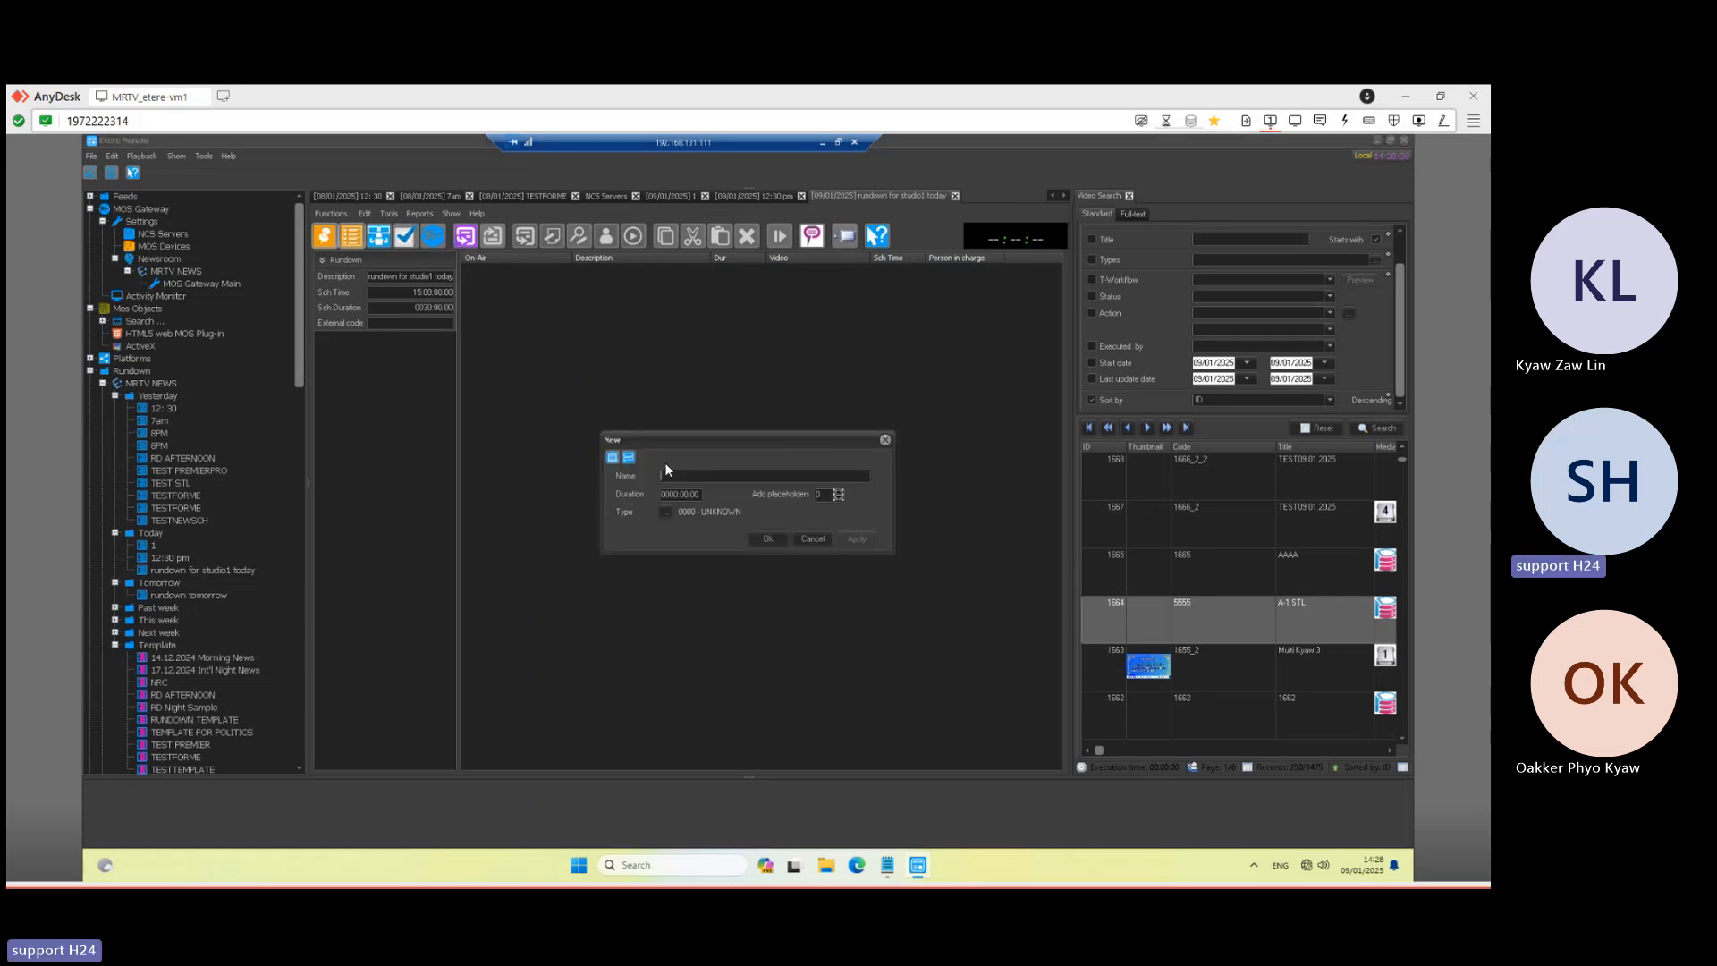
{"action": "type", "text": "segme"}
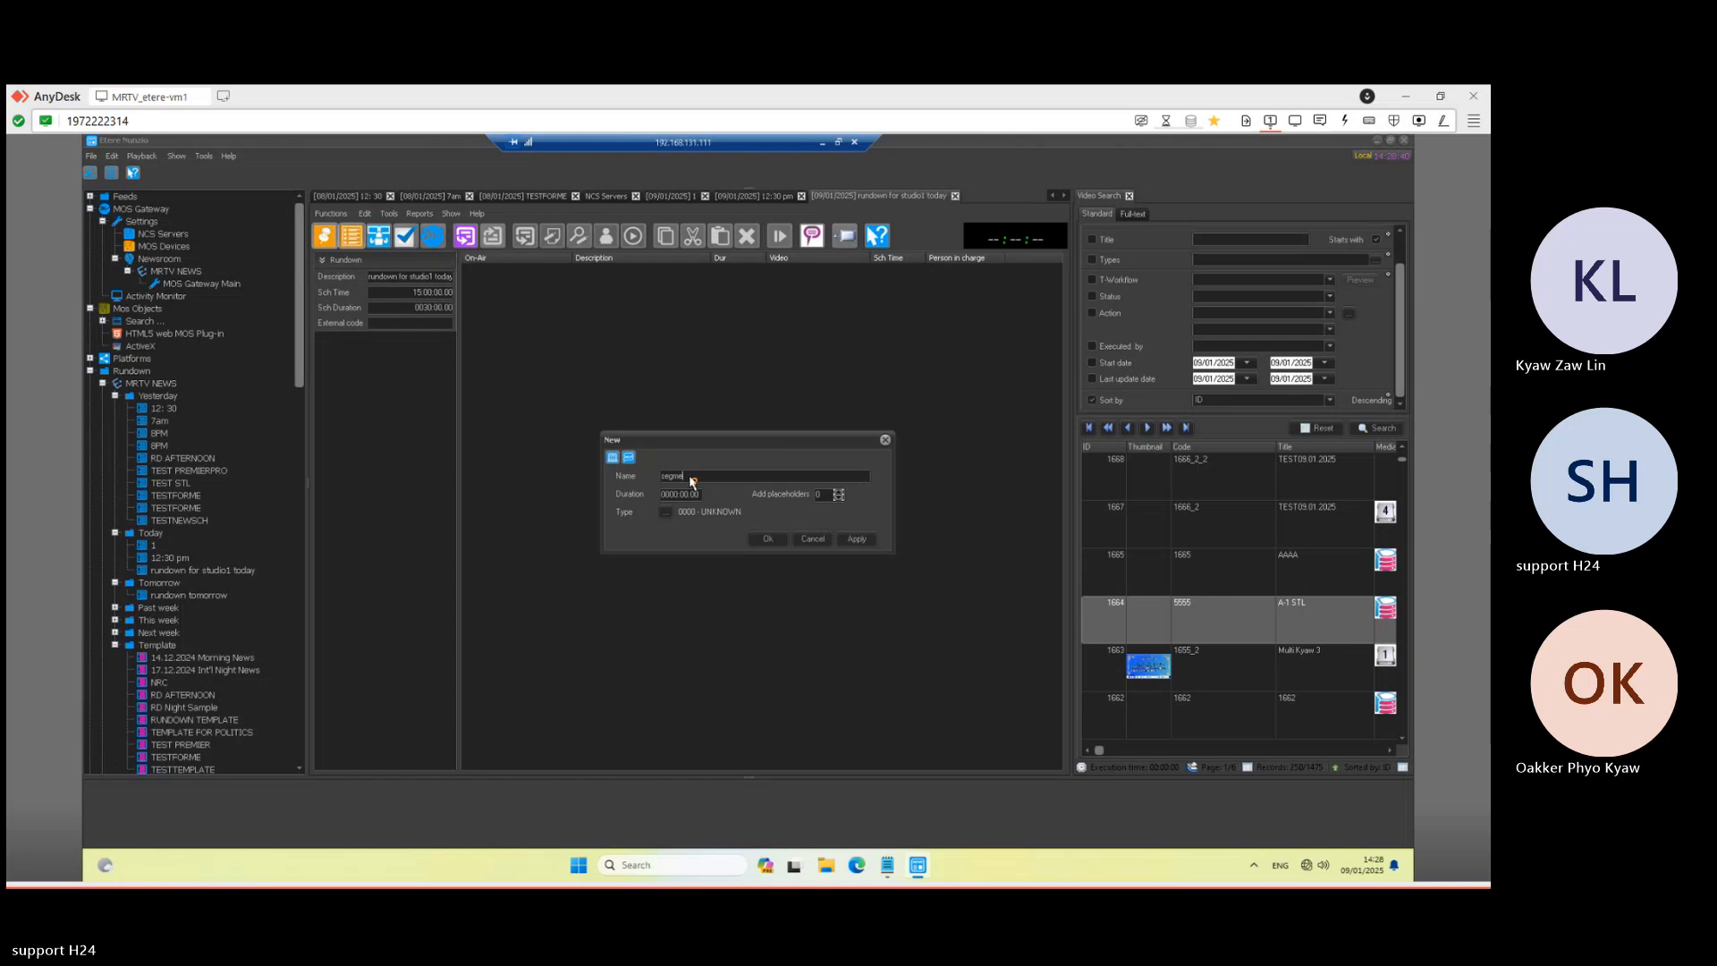
{"action": "type", "text": "nt 1"}
{"action": "left_click_drag", "start_coordinate": [670, 493], "coordinate": [748, 491]}
{"action": "type", "text": "001000"}
{"action": "left_click", "coordinate": [784, 538]}
- Fill the first placeholder with a Sport Story temp story titled 'todays story for sport'
{"action": "double_click", "coordinate": [635, 304]}
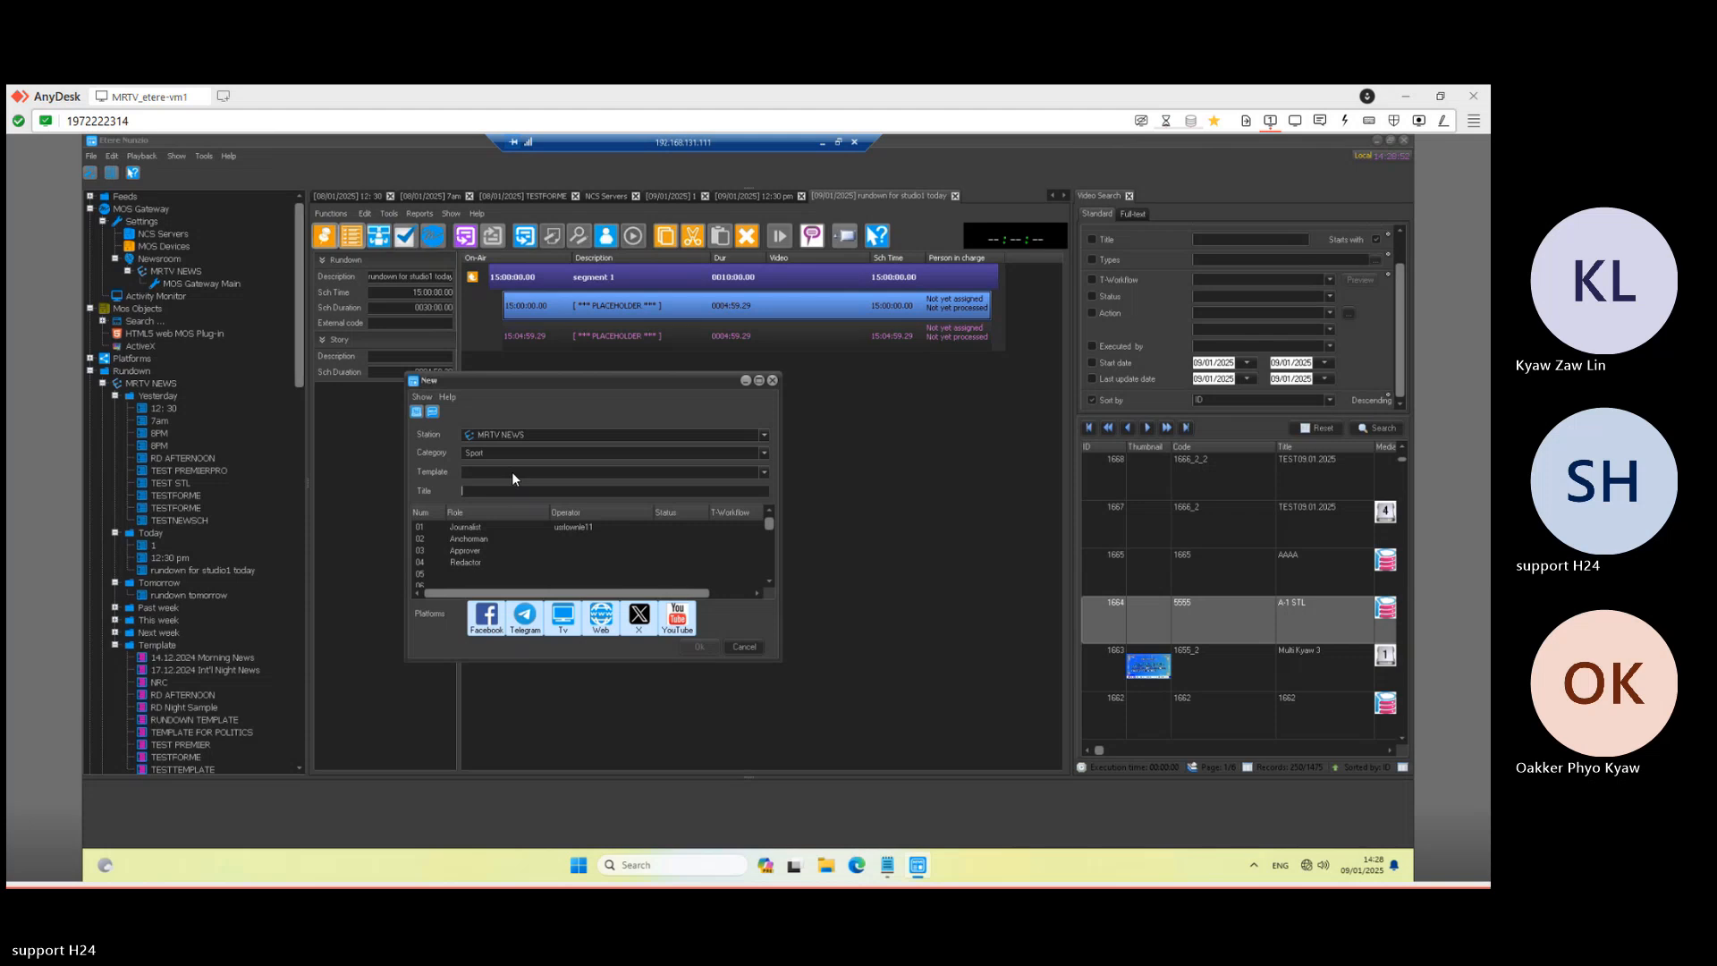
{"action": "left_click", "coordinate": [511, 470]}
{"action": "left_click", "coordinate": [511, 495]}
{"action": "type", "text": "todays story for sport"}
{"action": "left_click", "coordinate": [700, 646]}
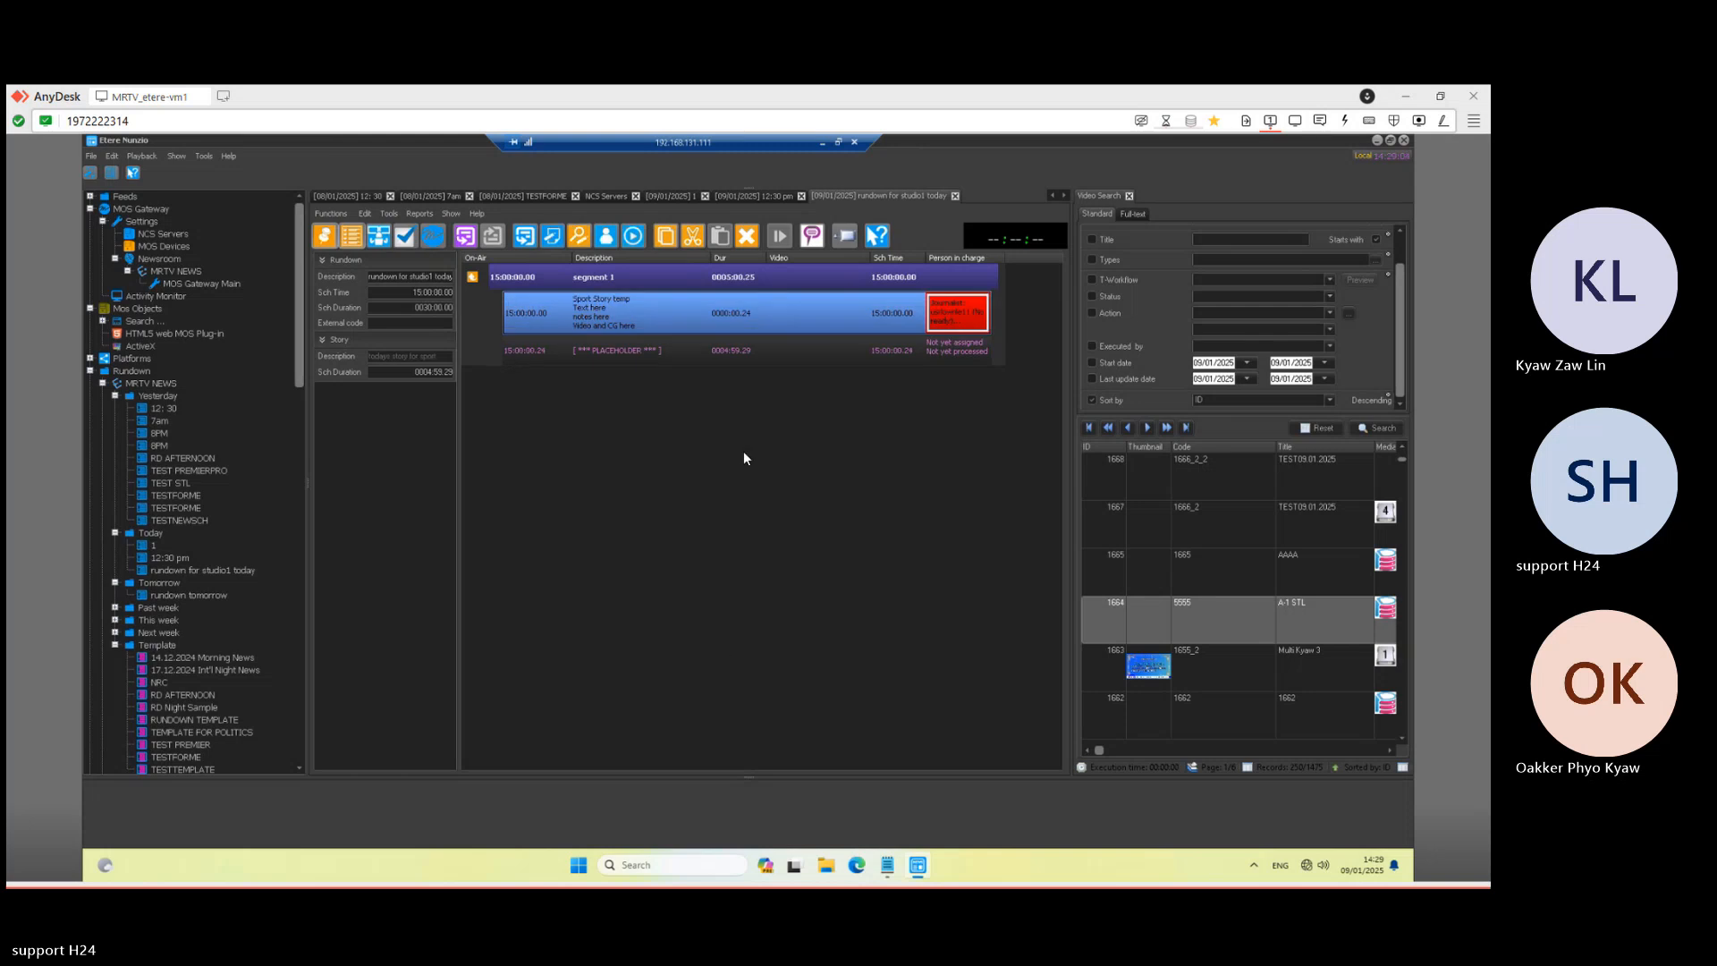
- Insert the AAAA clip from Video Search into the sport story, below the 'Text here' line
{"action": "double_click", "coordinate": [674, 312]}
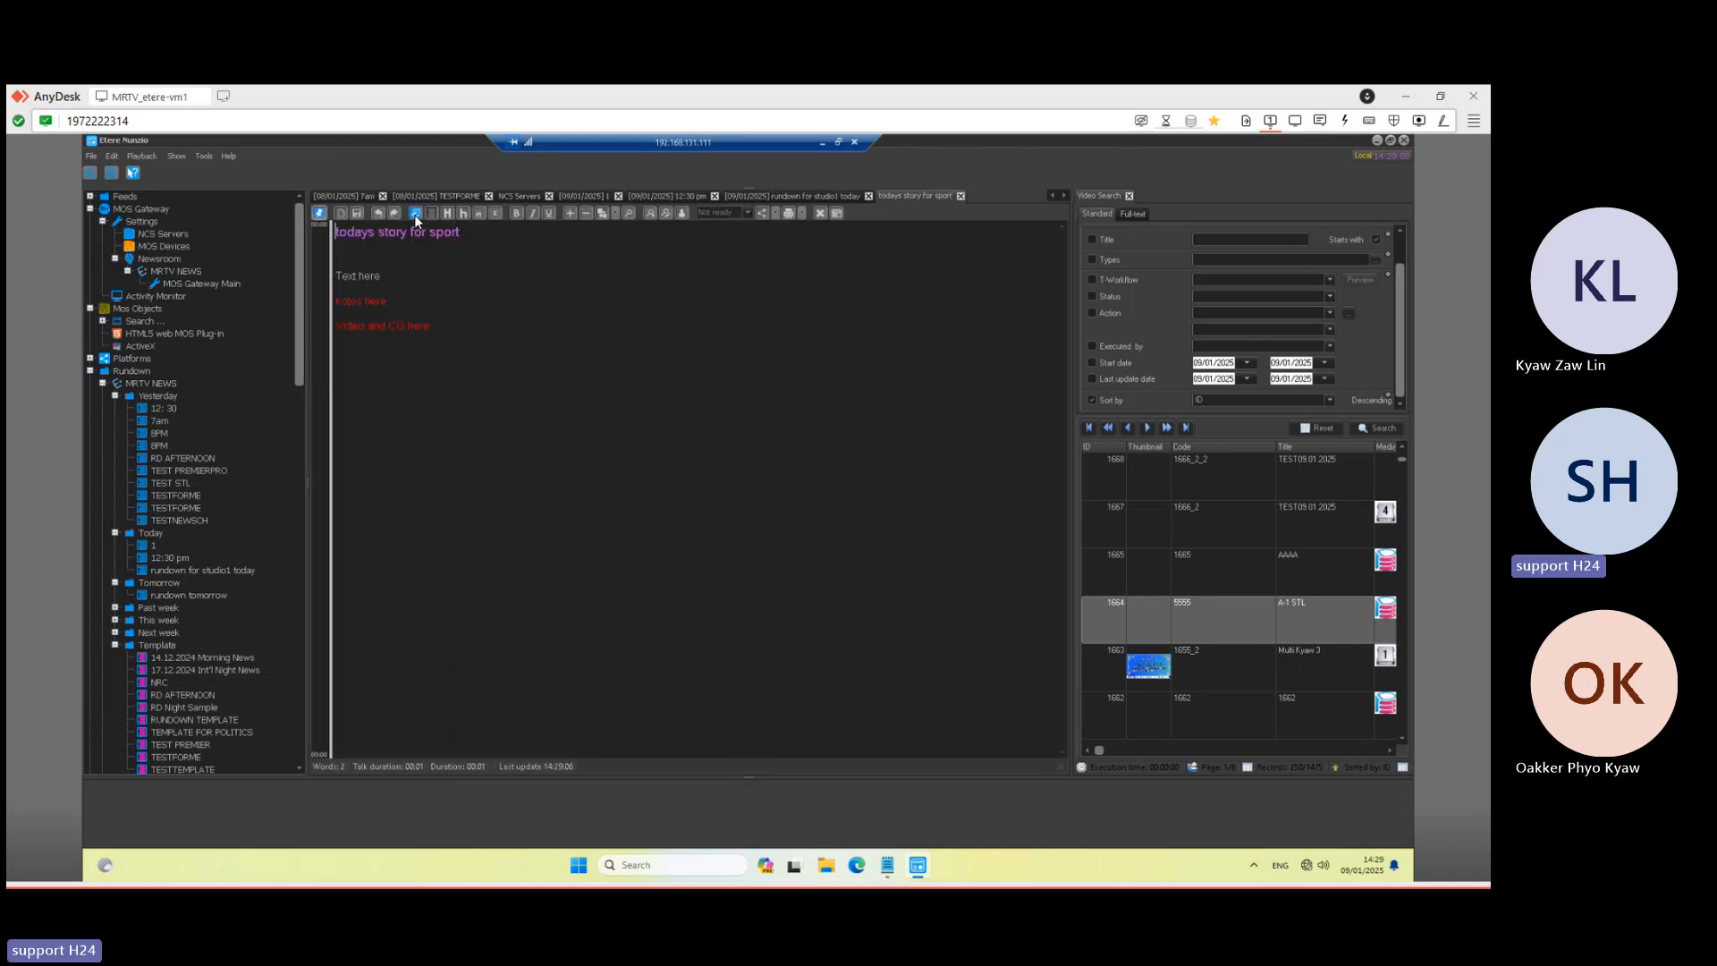
{"action": "left_click", "coordinate": [415, 216]}
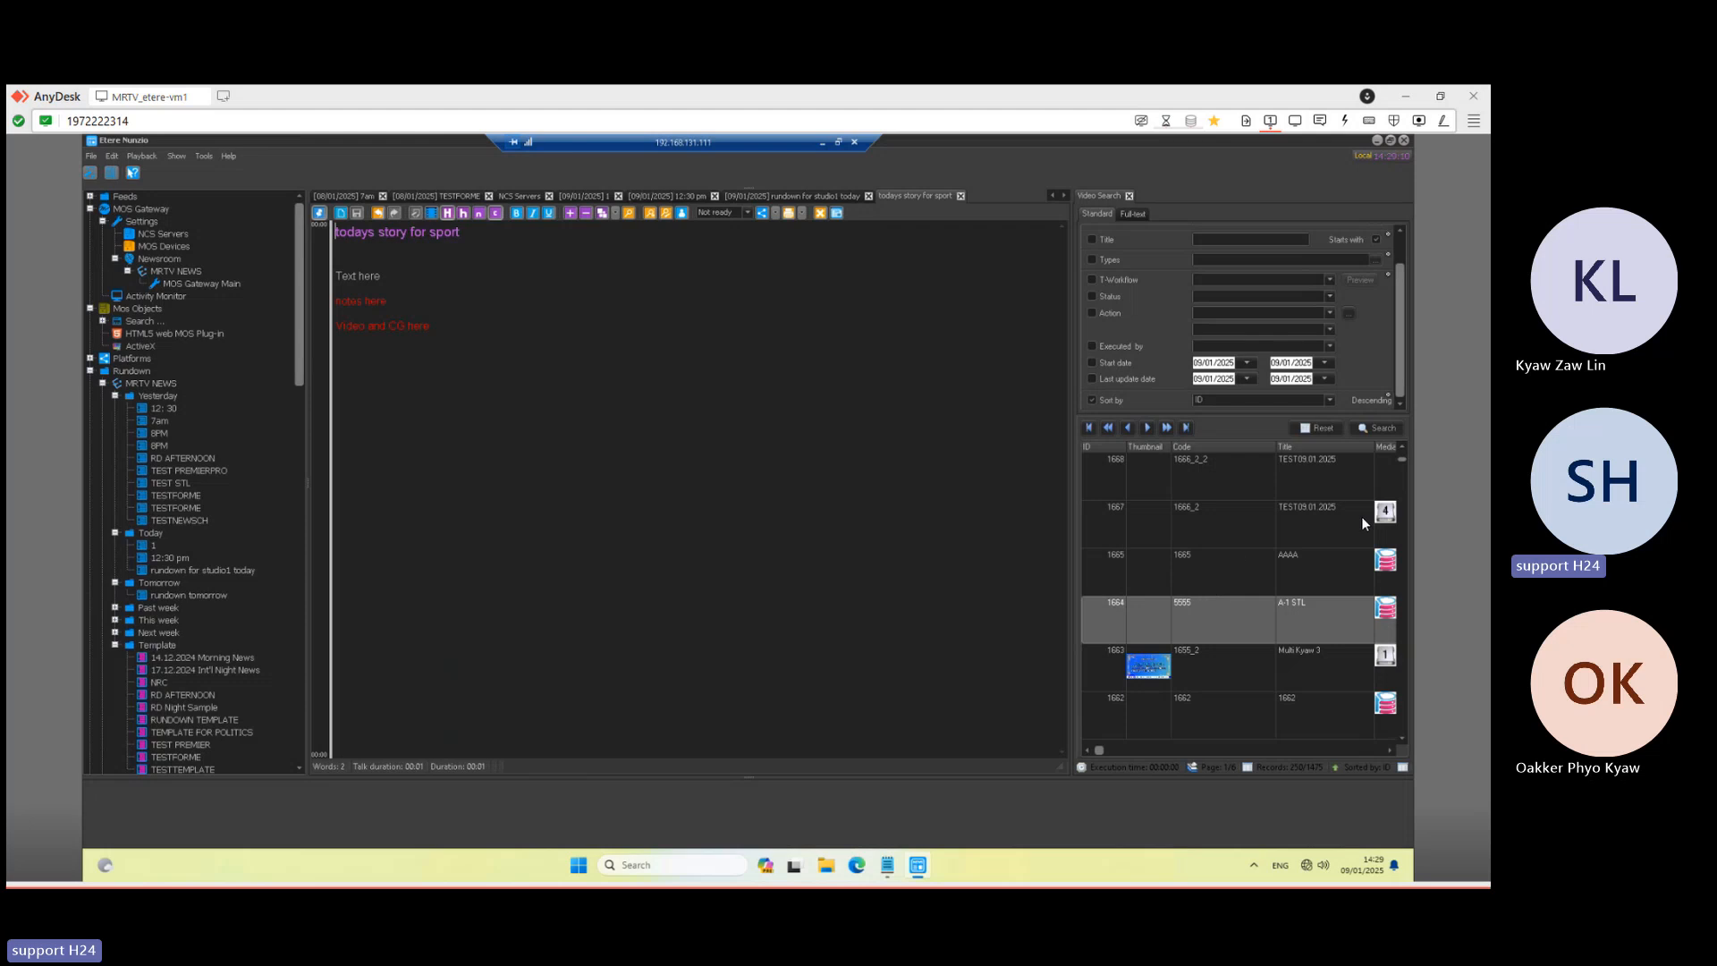
{"action": "left_click", "coordinate": [1275, 566]}
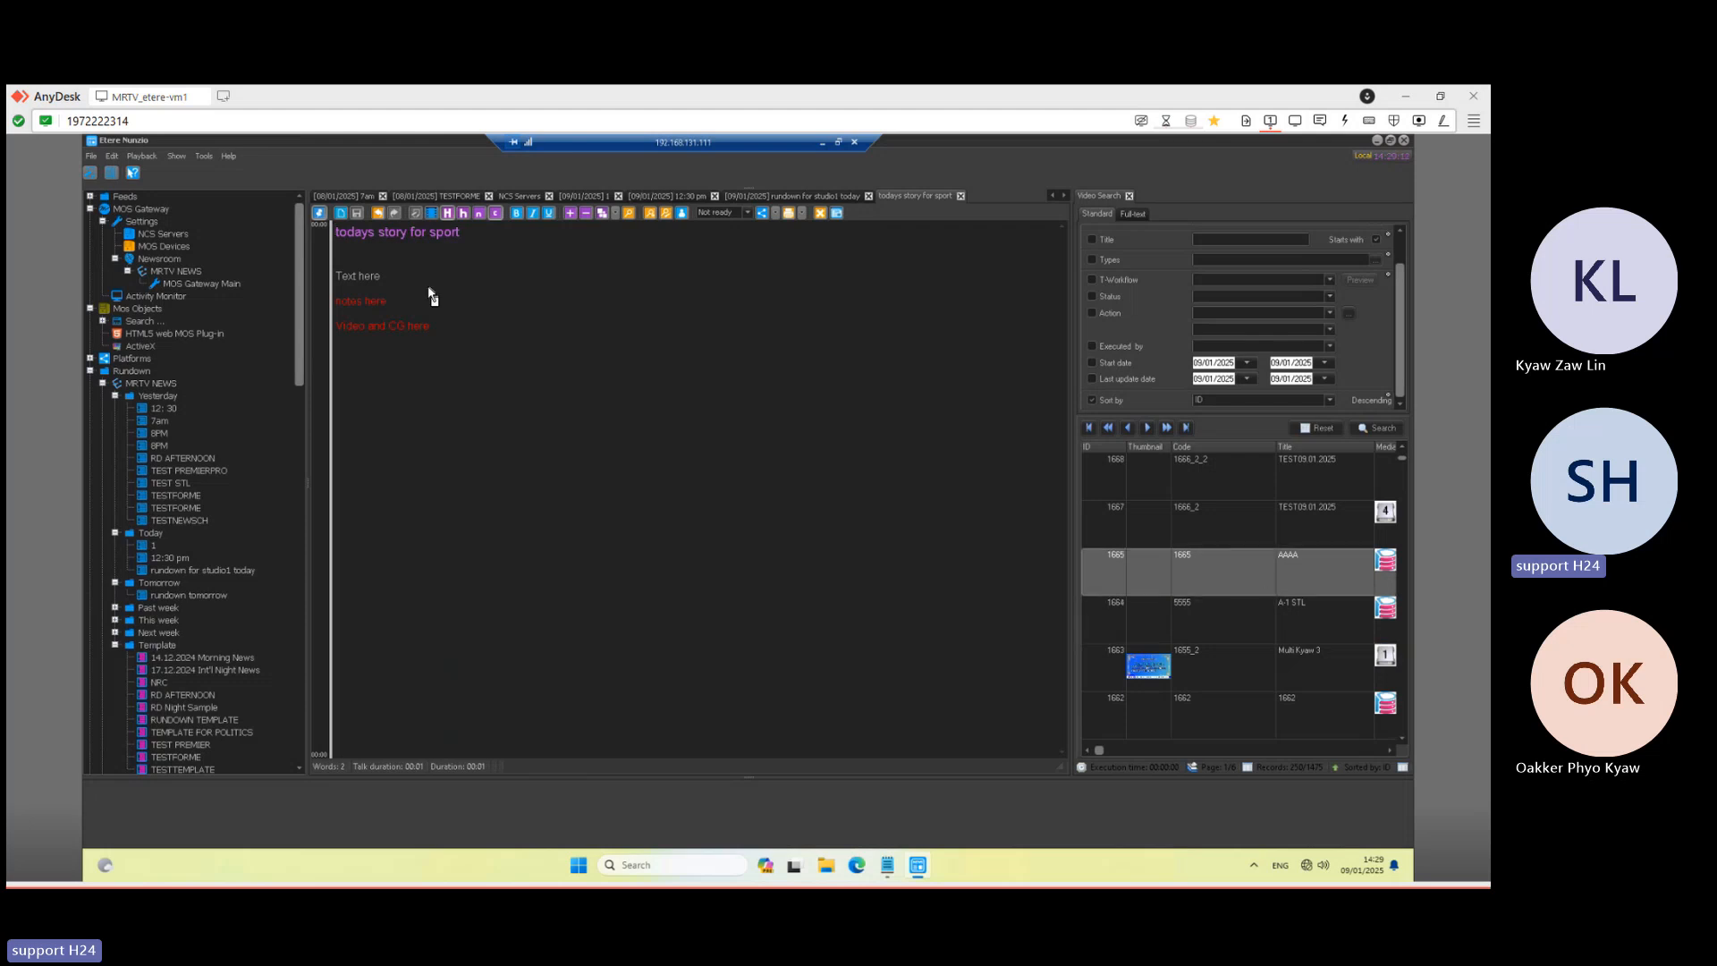
{"action": "left_click_drag", "start_coordinate": [432, 297], "coordinate": [429, 291]}
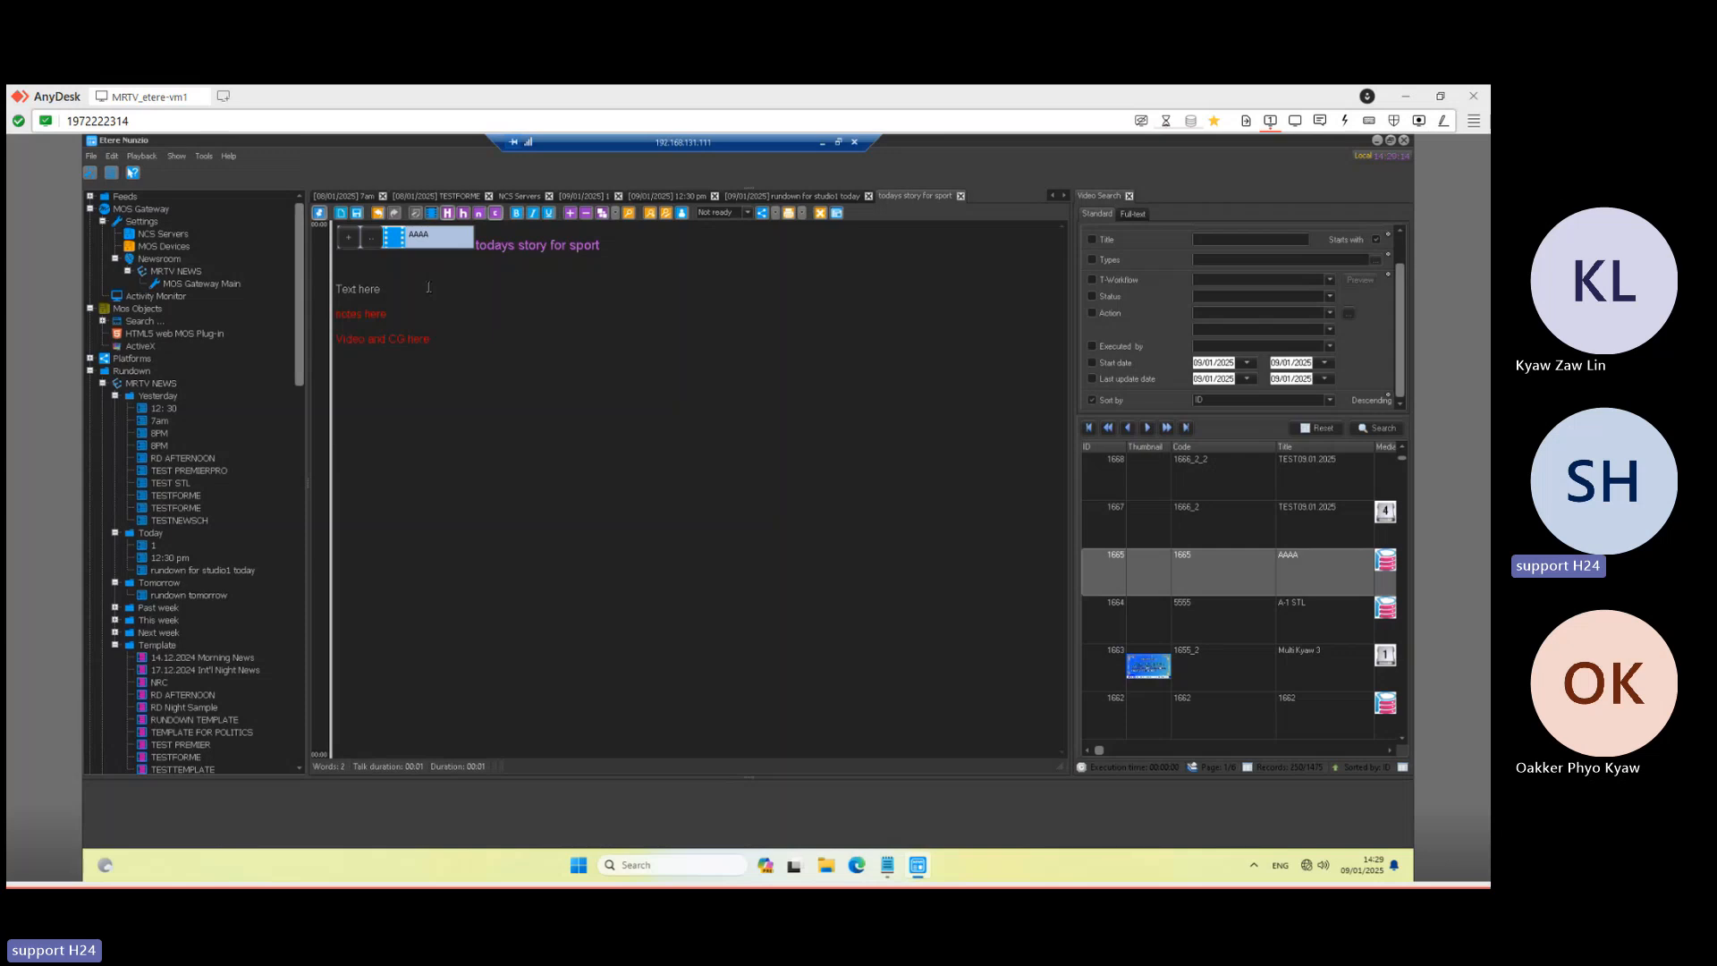
{"action": "left_click_drag", "start_coordinate": [398, 238], "coordinate": [400, 304]}
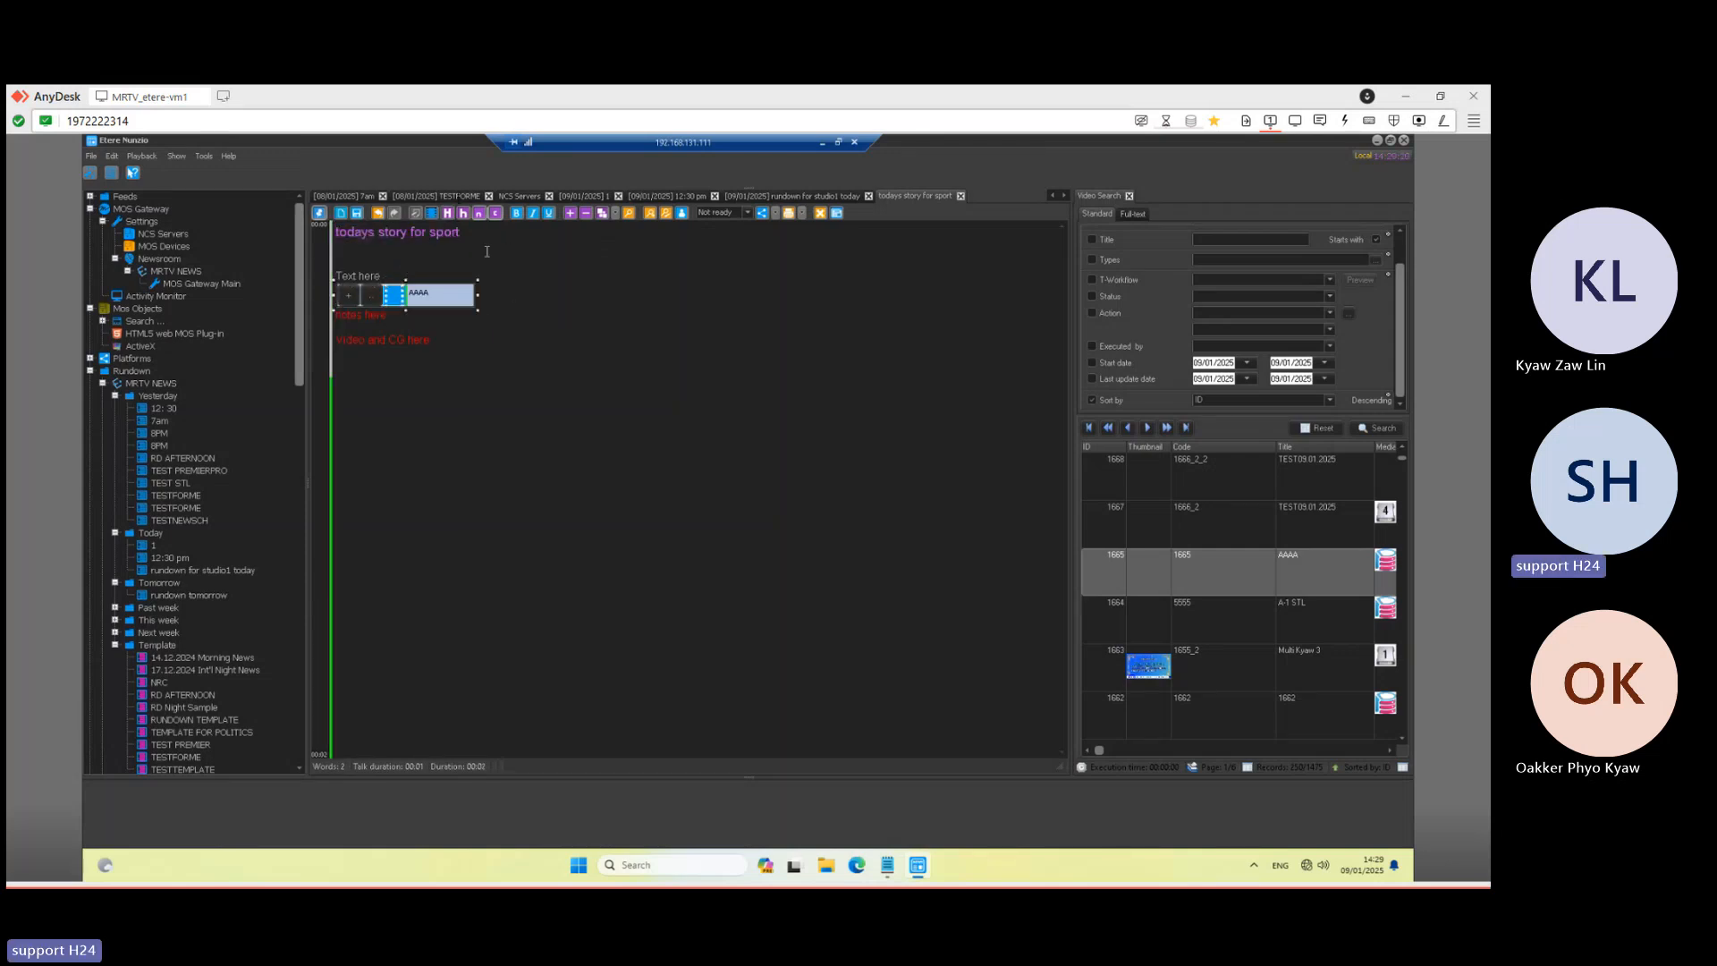
- Save the story and set the rundown's Studio Control Room to STUDIO1
{"action": "left_click", "coordinate": [358, 215]}
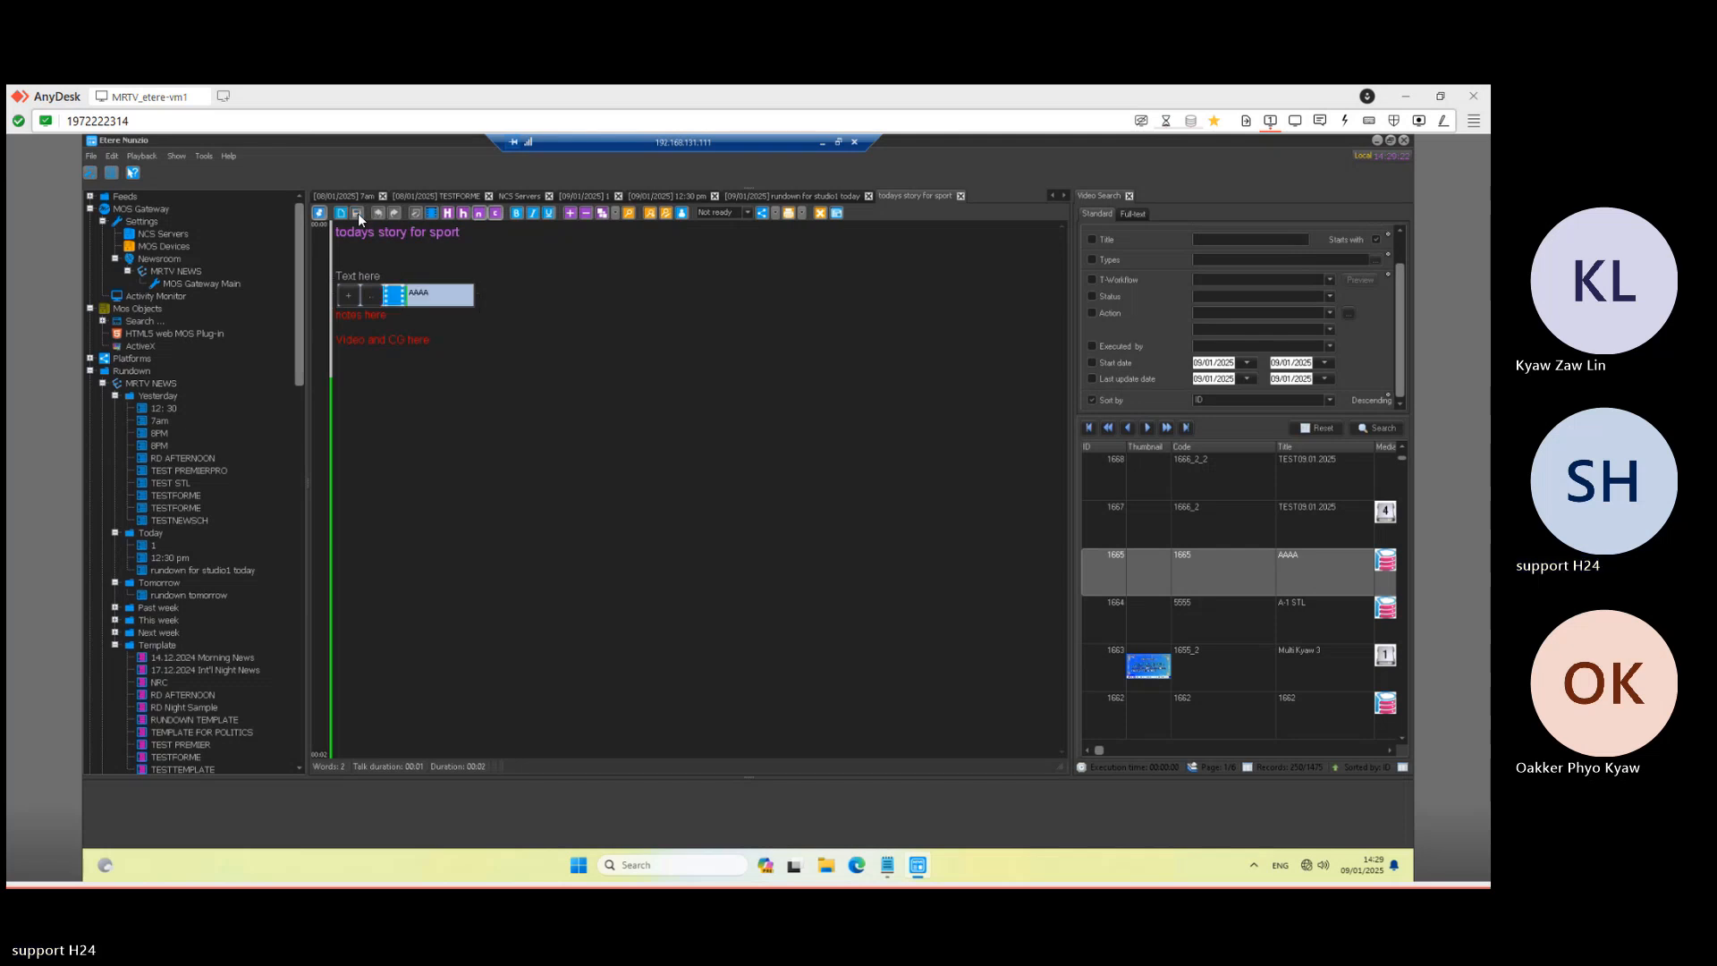
{"action": "left_click", "coordinate": [743, 195]}
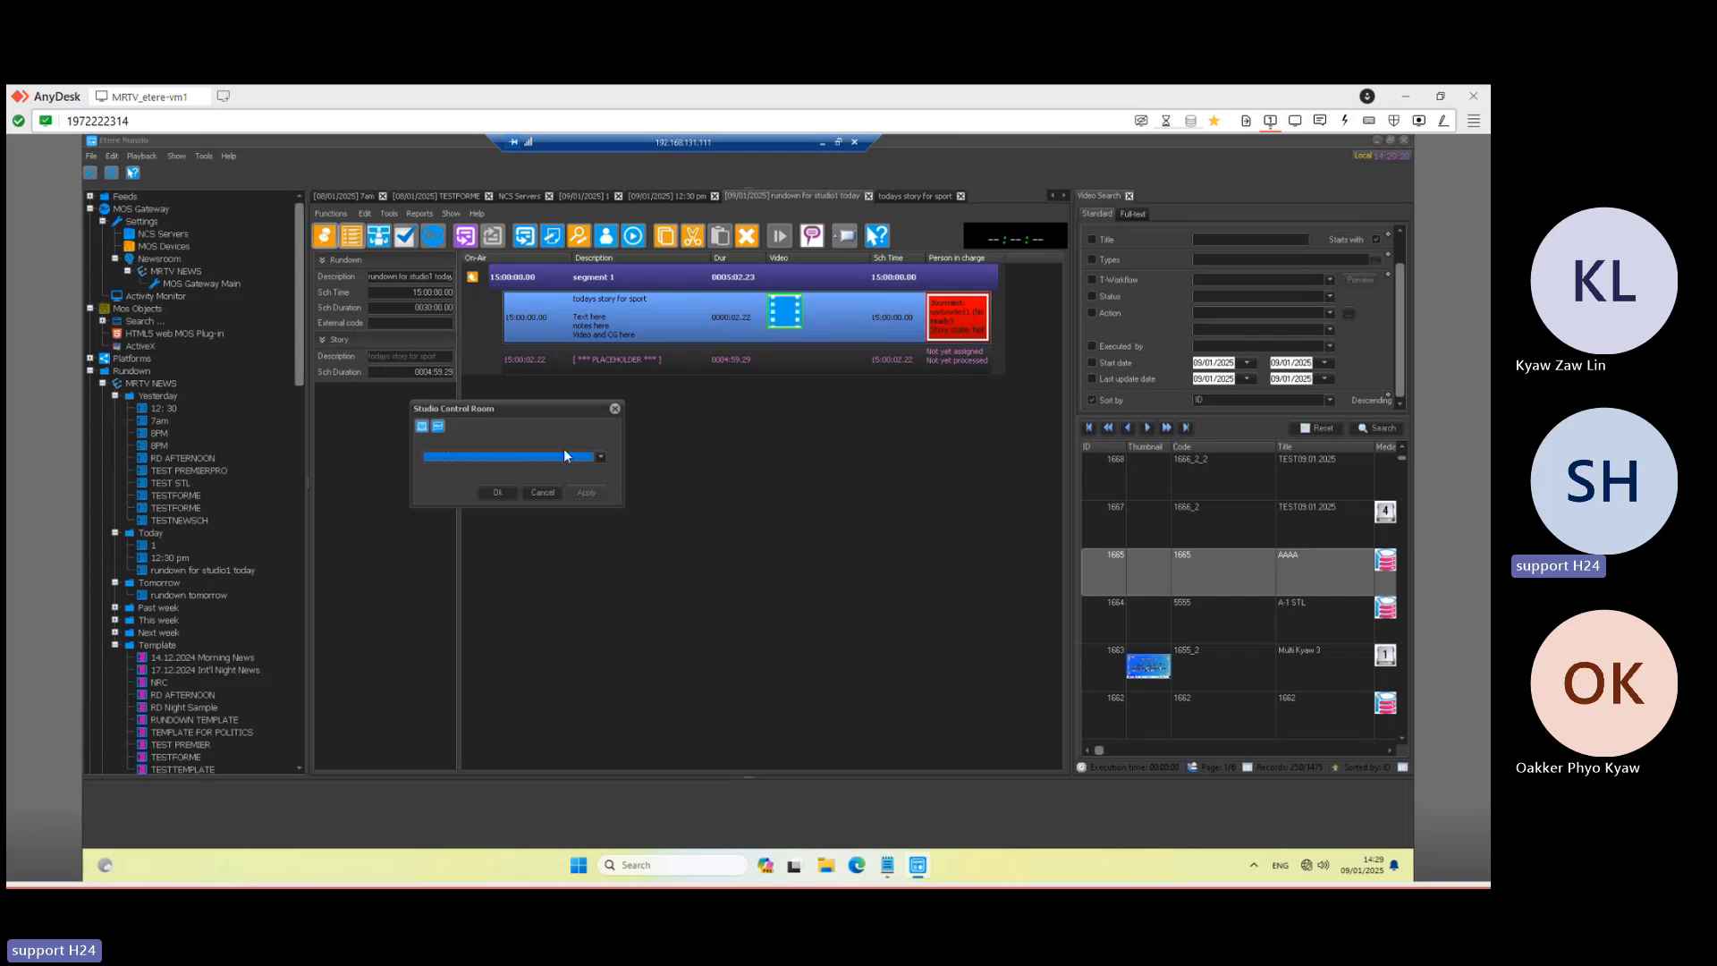
{"action": "left_click", "coordinate": [598, 457]}
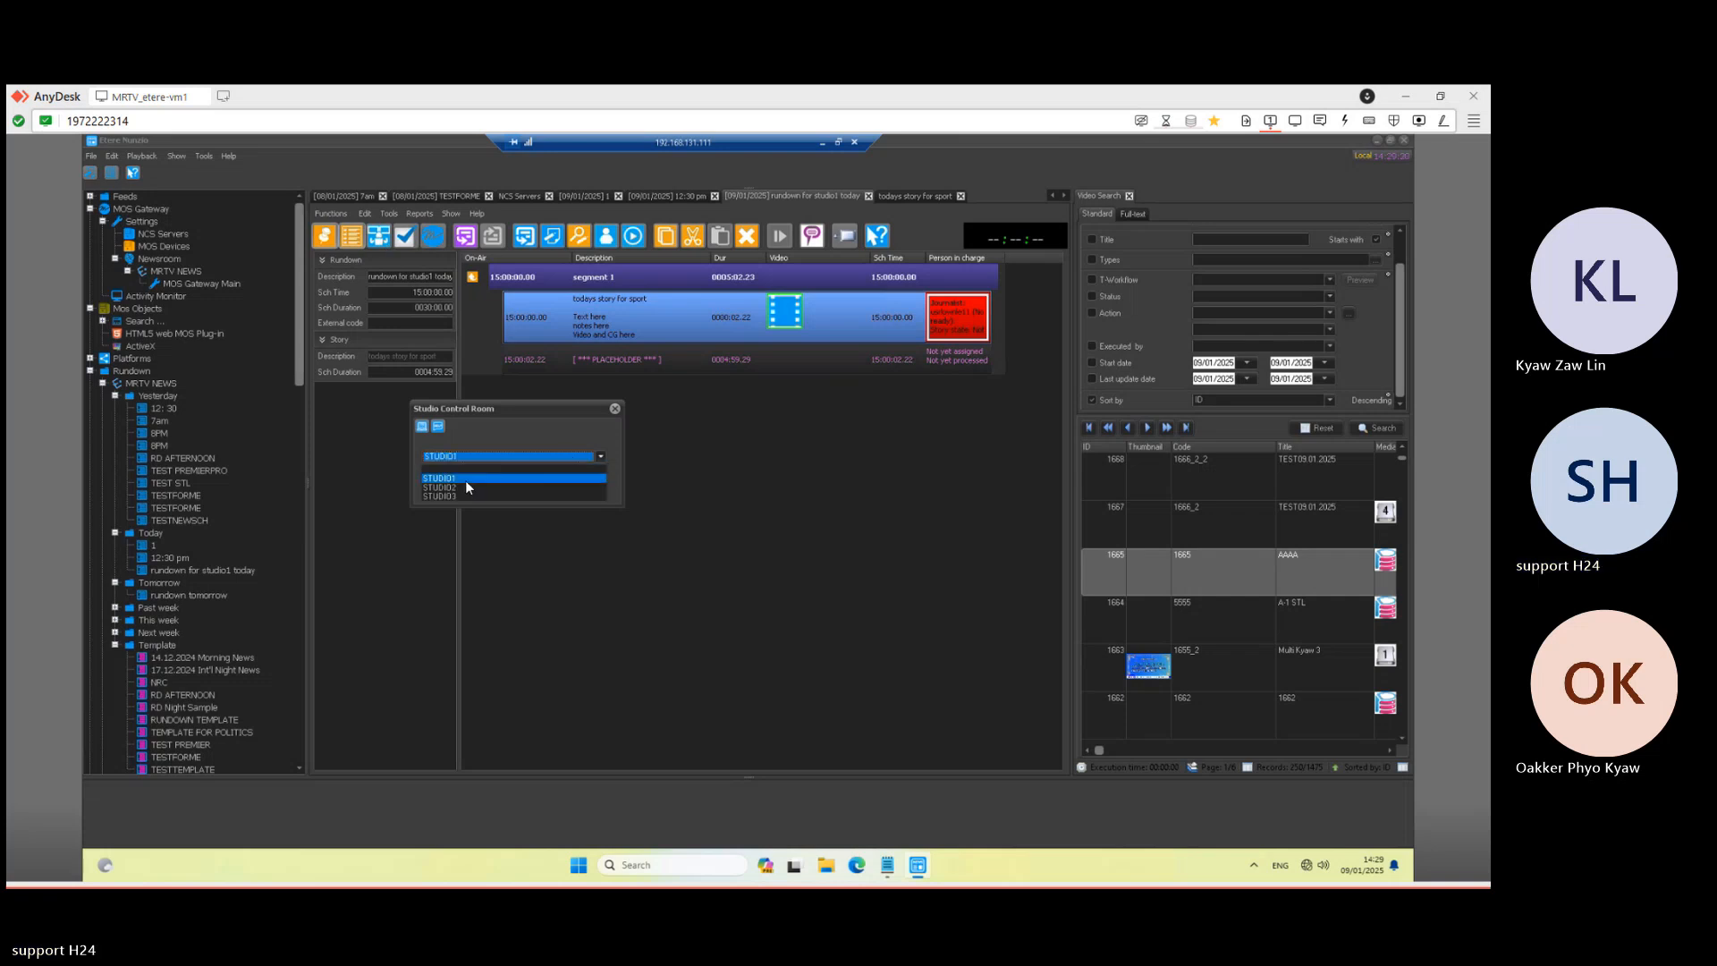
{"action": "left_click", "coordinate": [465, 480]}
{"action": "left_click", "coordinate": [498, 492]}
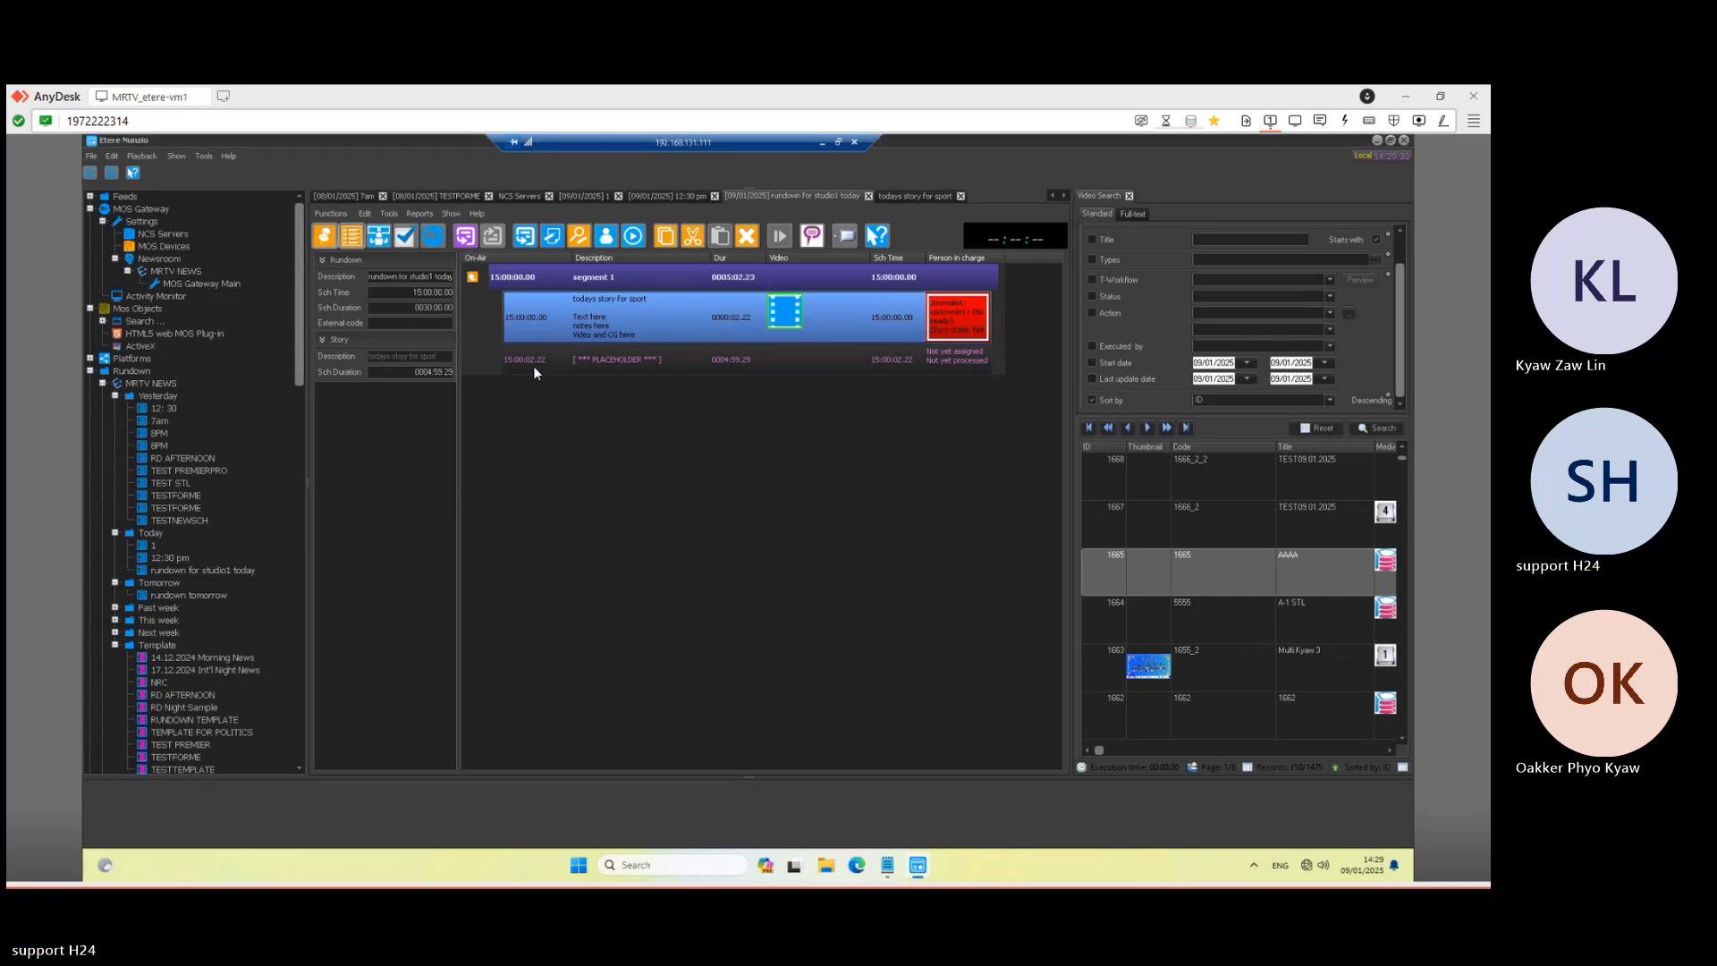
- Activate MOS control and approve the rundown, then minimize the session
{"action": "left_click", "coordinate": [433, 240]}
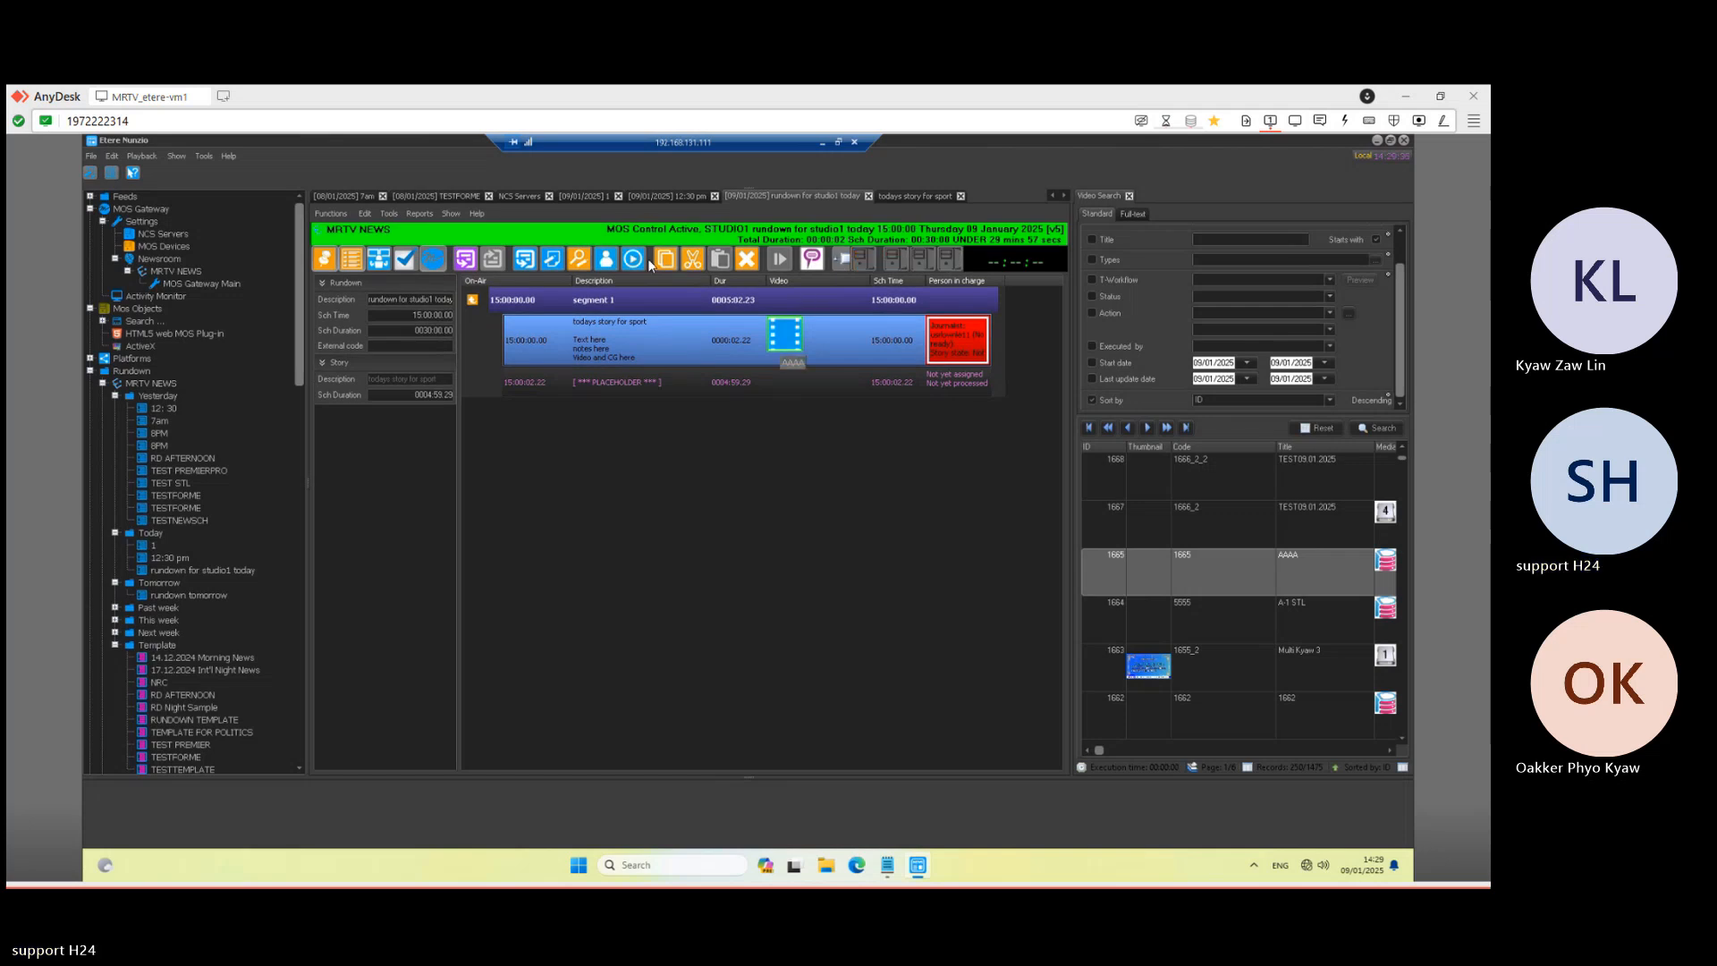
{"action": "left_click", "coordinate": [405, 258]}
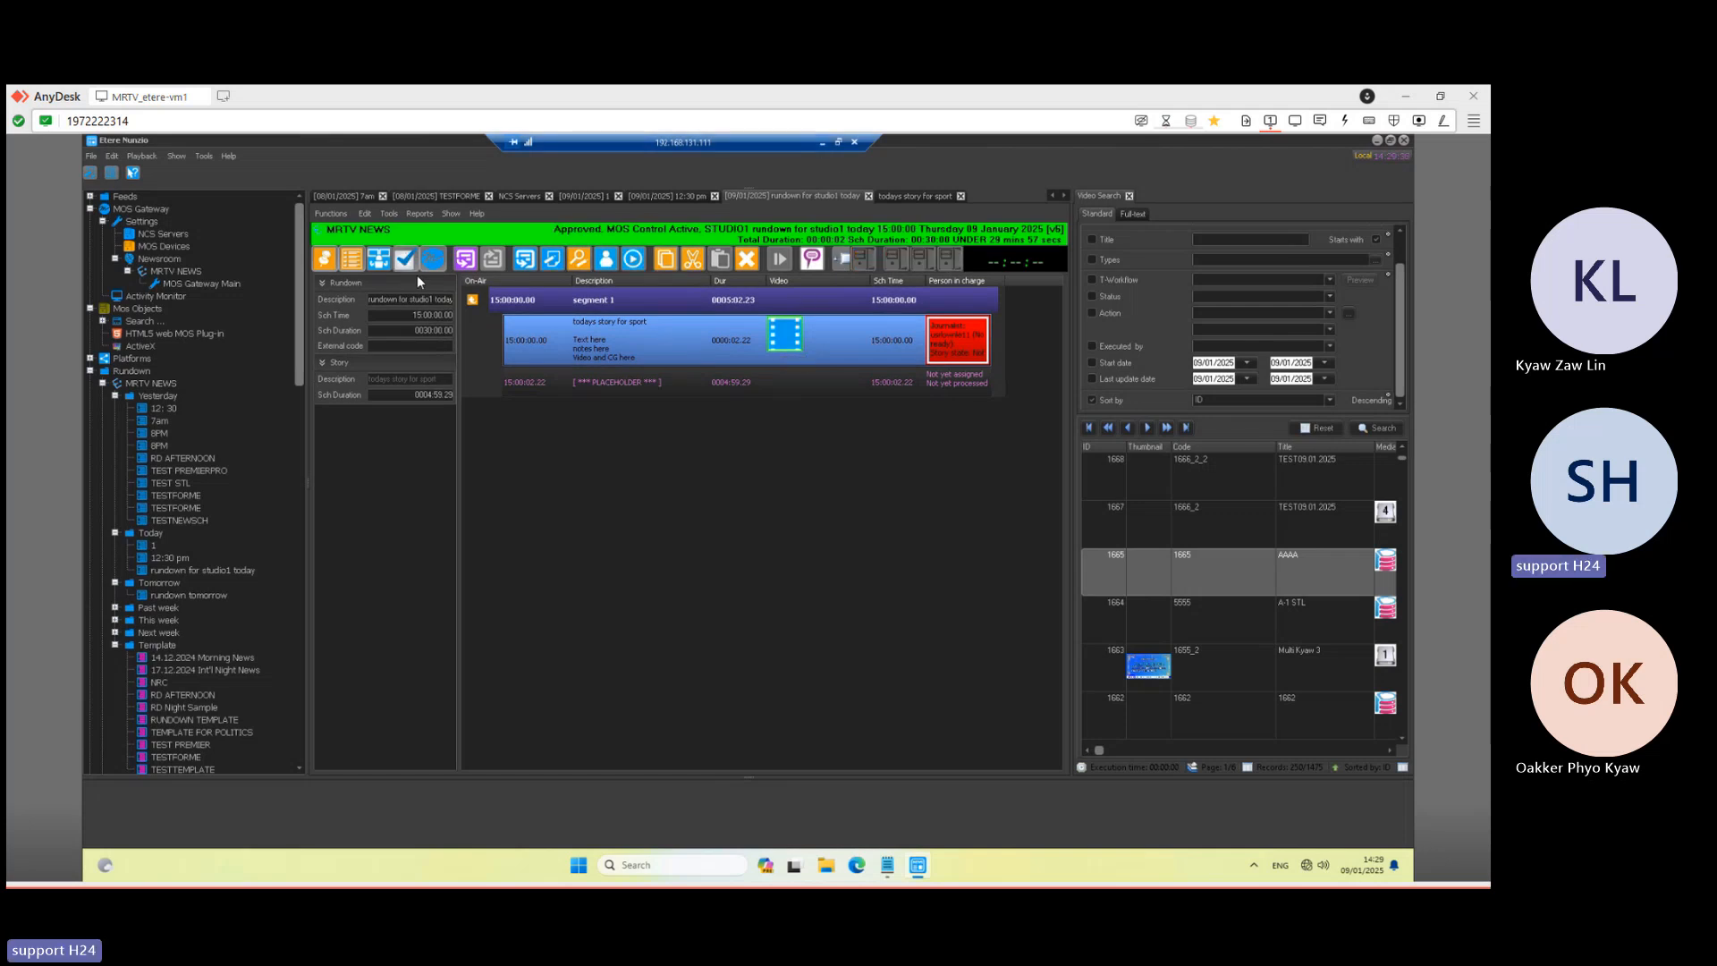
{"action": "left_click", "coordinate": [823, 142]}
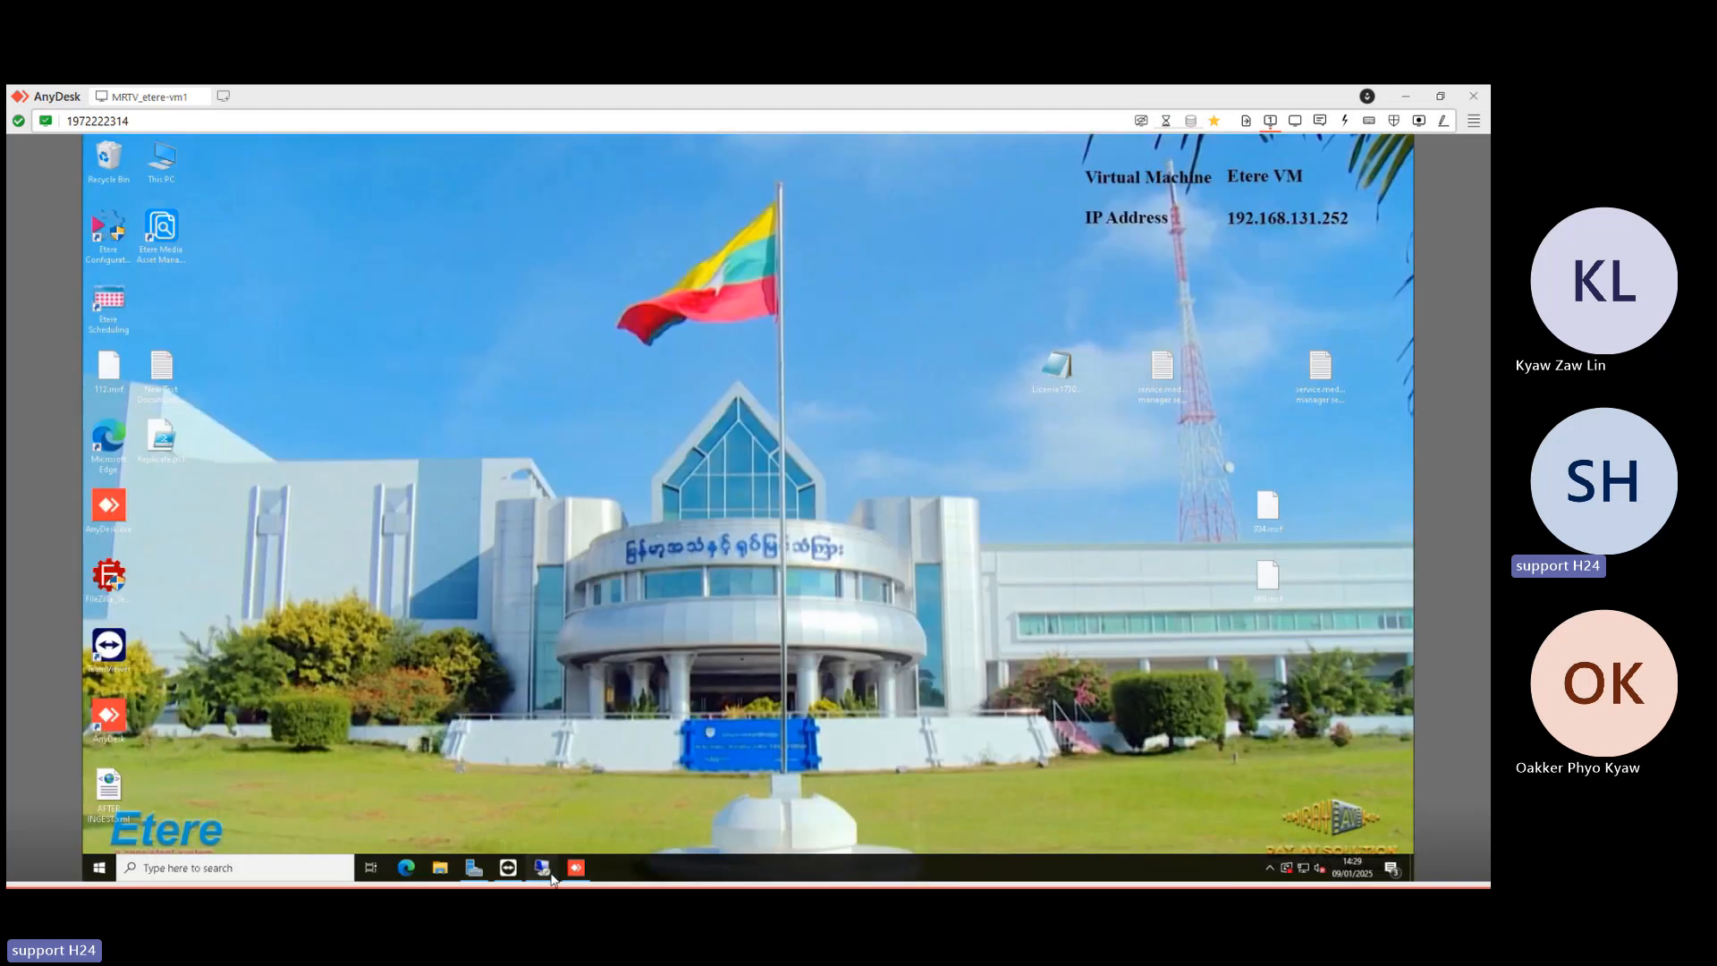
- Start the Playout-2B player on the MRTV NEWS station, dismissing the multiple IP addresses warning
{"action": "mouse_move", "coordinate": [551, 878]}
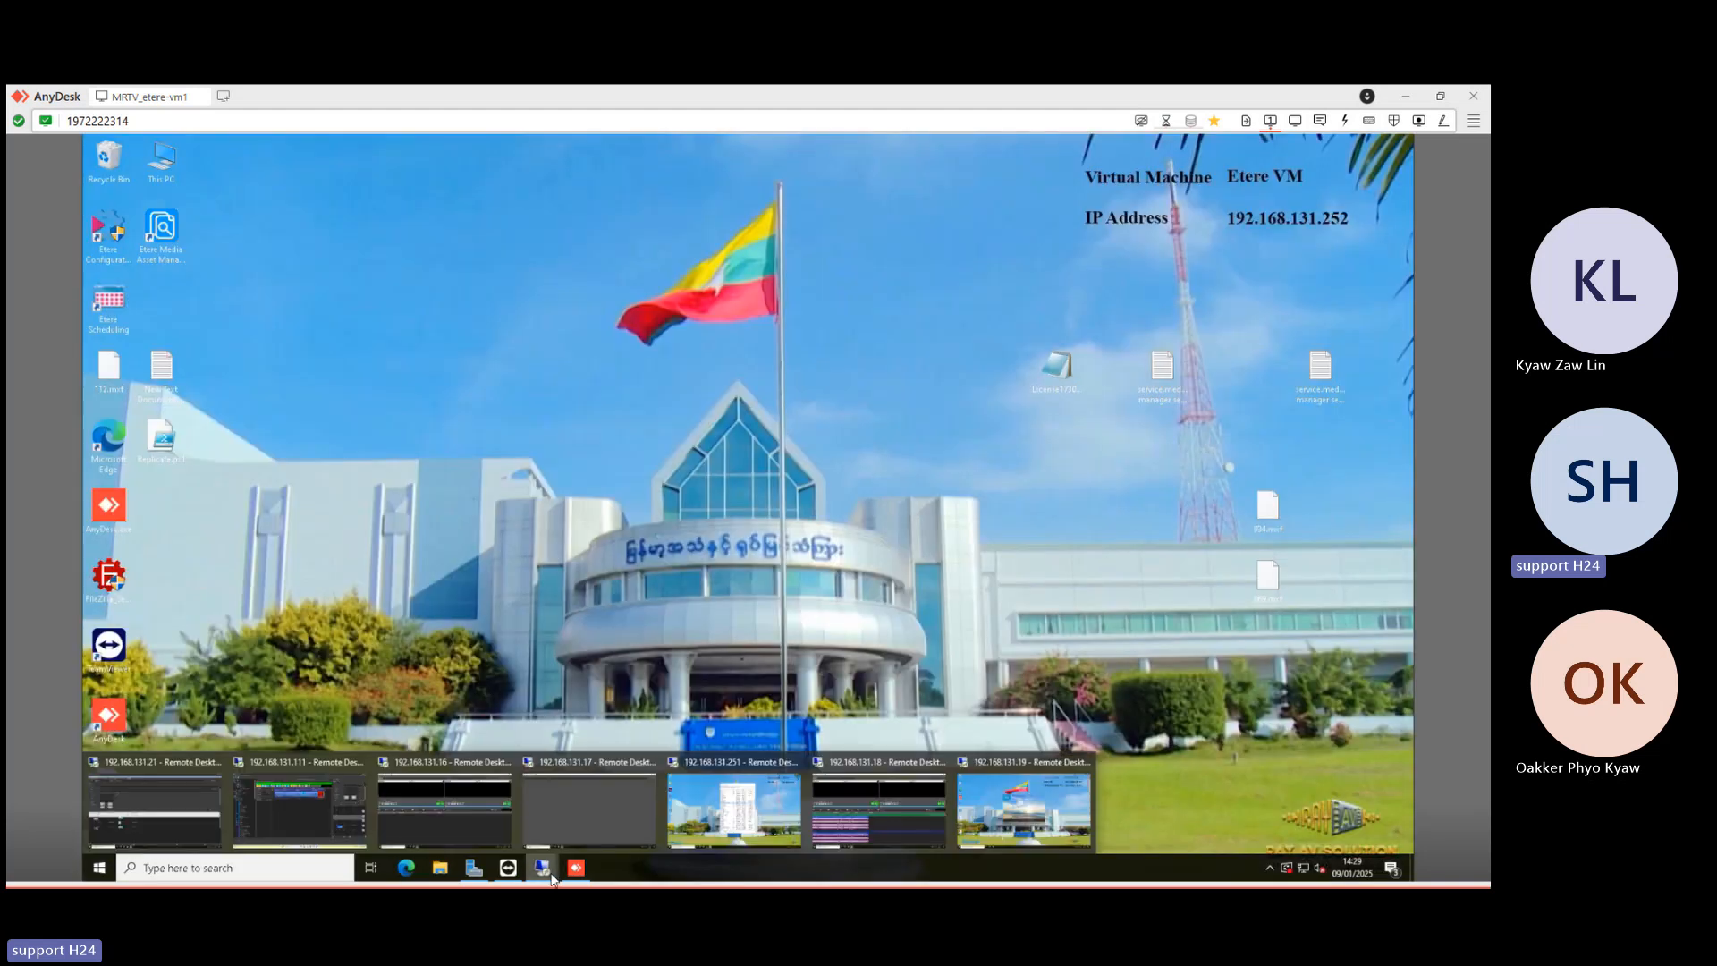
{"action": "left_click", "coordinate": [852, 798]}
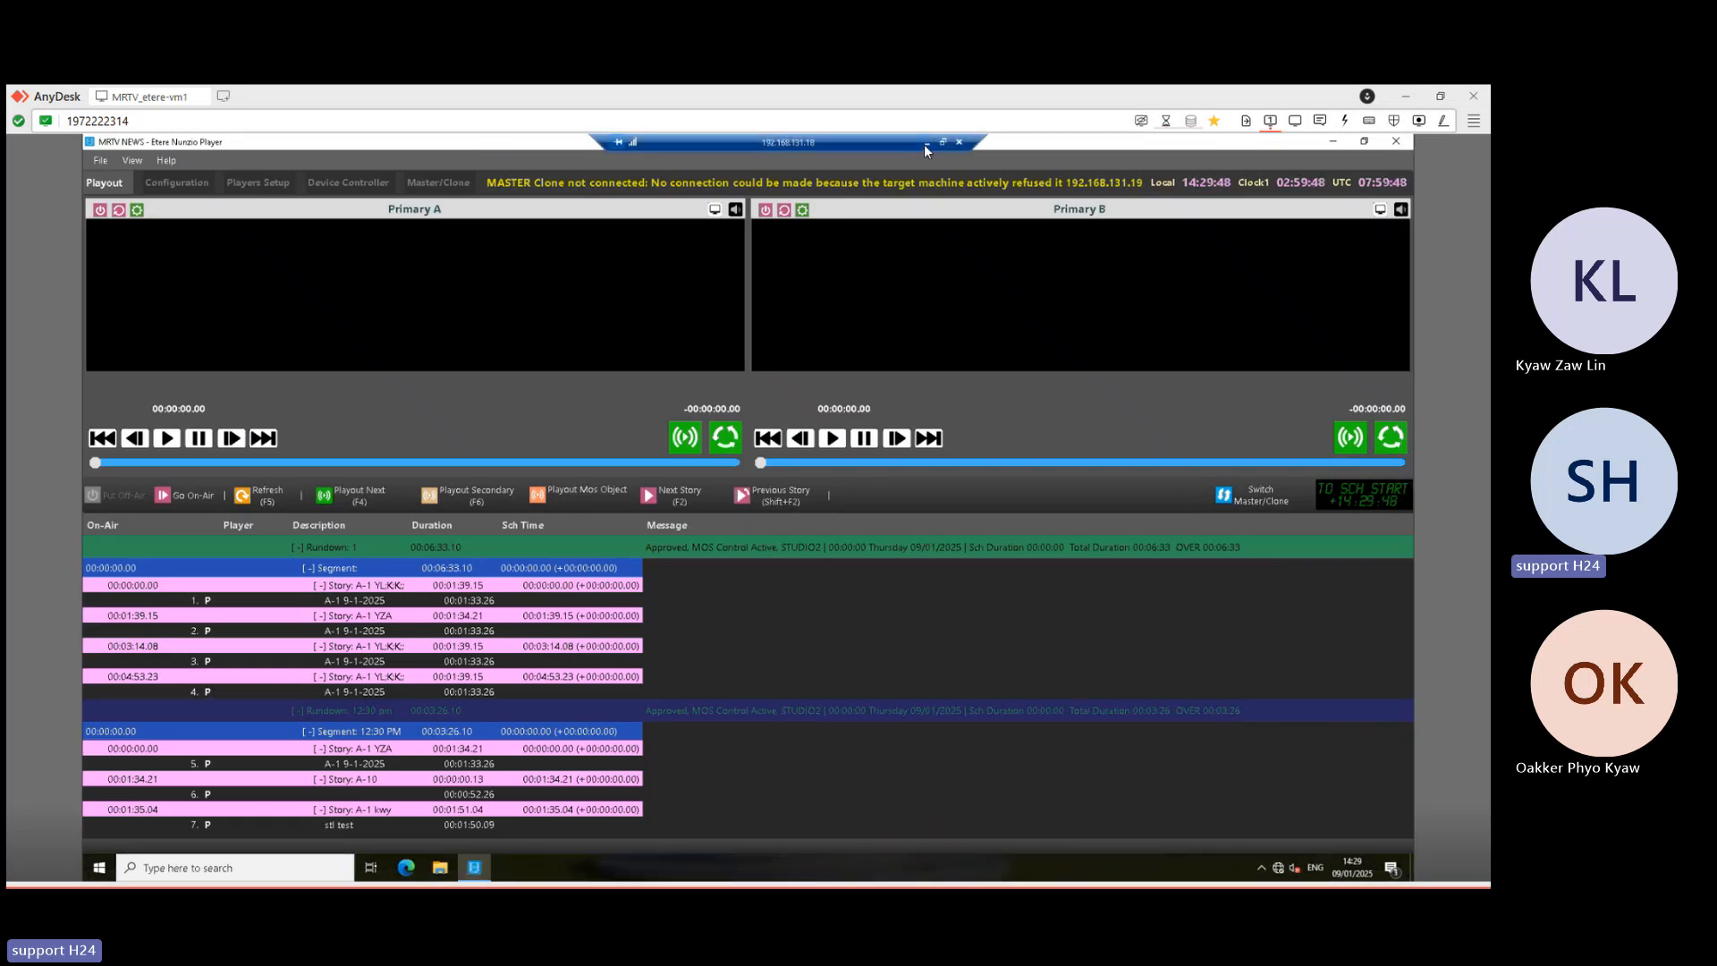
{"action": "left_click", "coordinate": [926, 143]}
{"action": "mouse_move", "coordinate": [549, 874]}
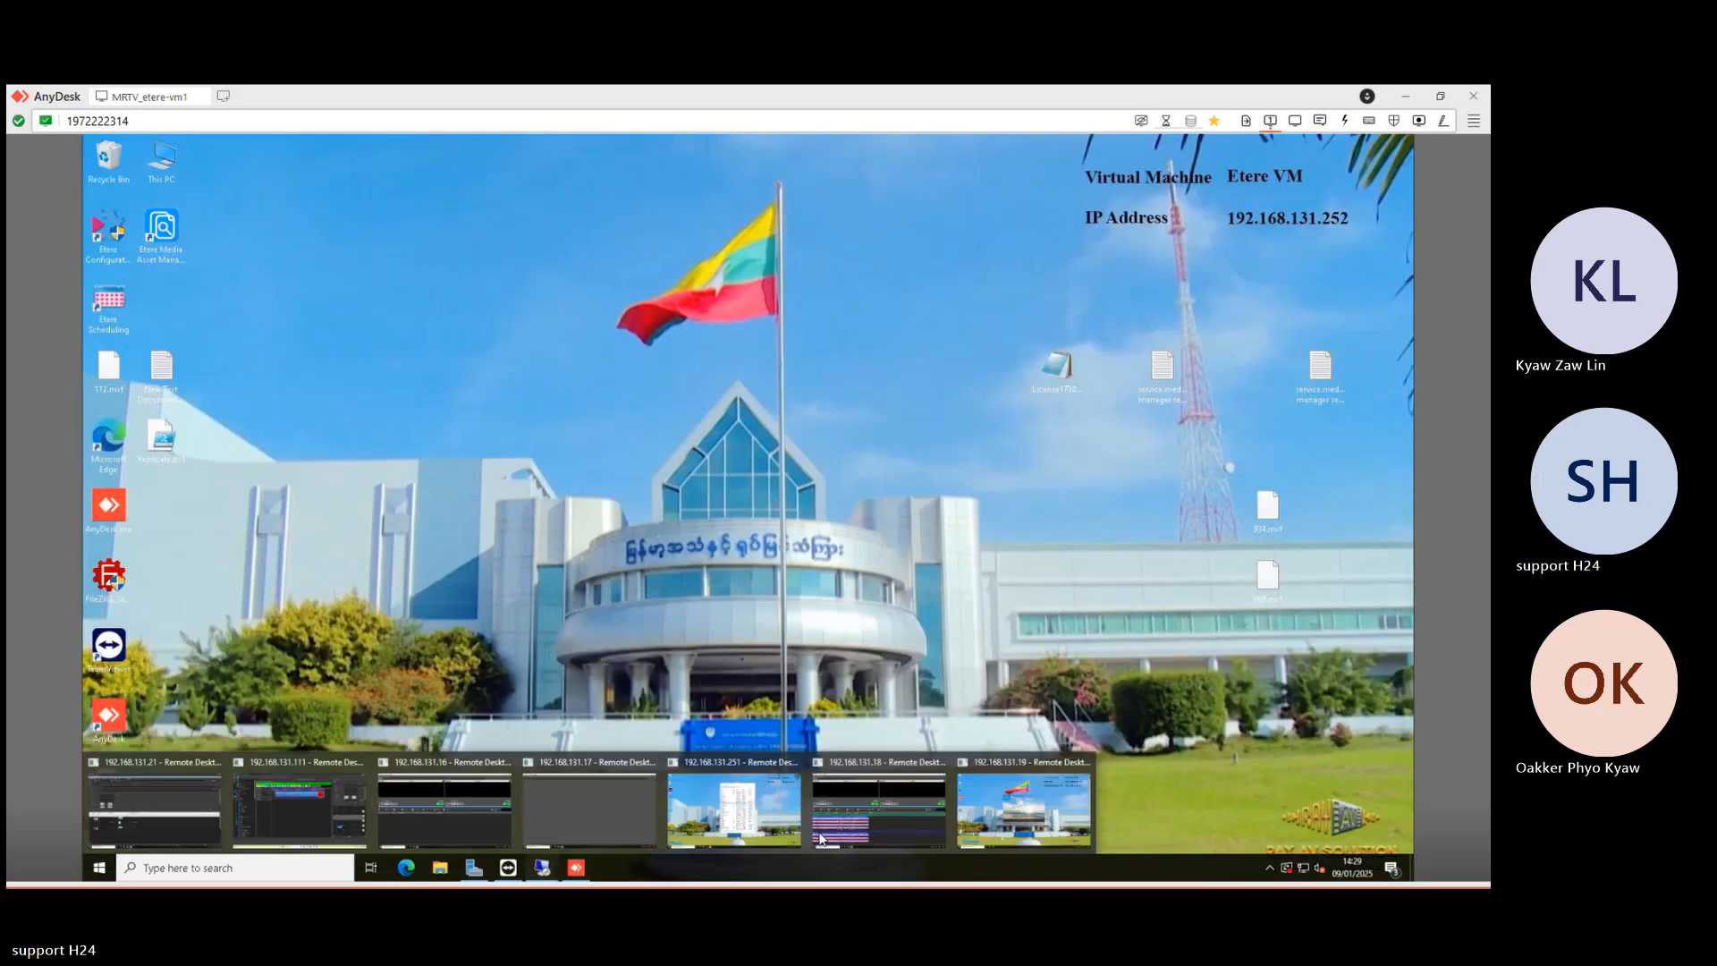
{"action": "left_click", "coordinate": [1027, 821]}
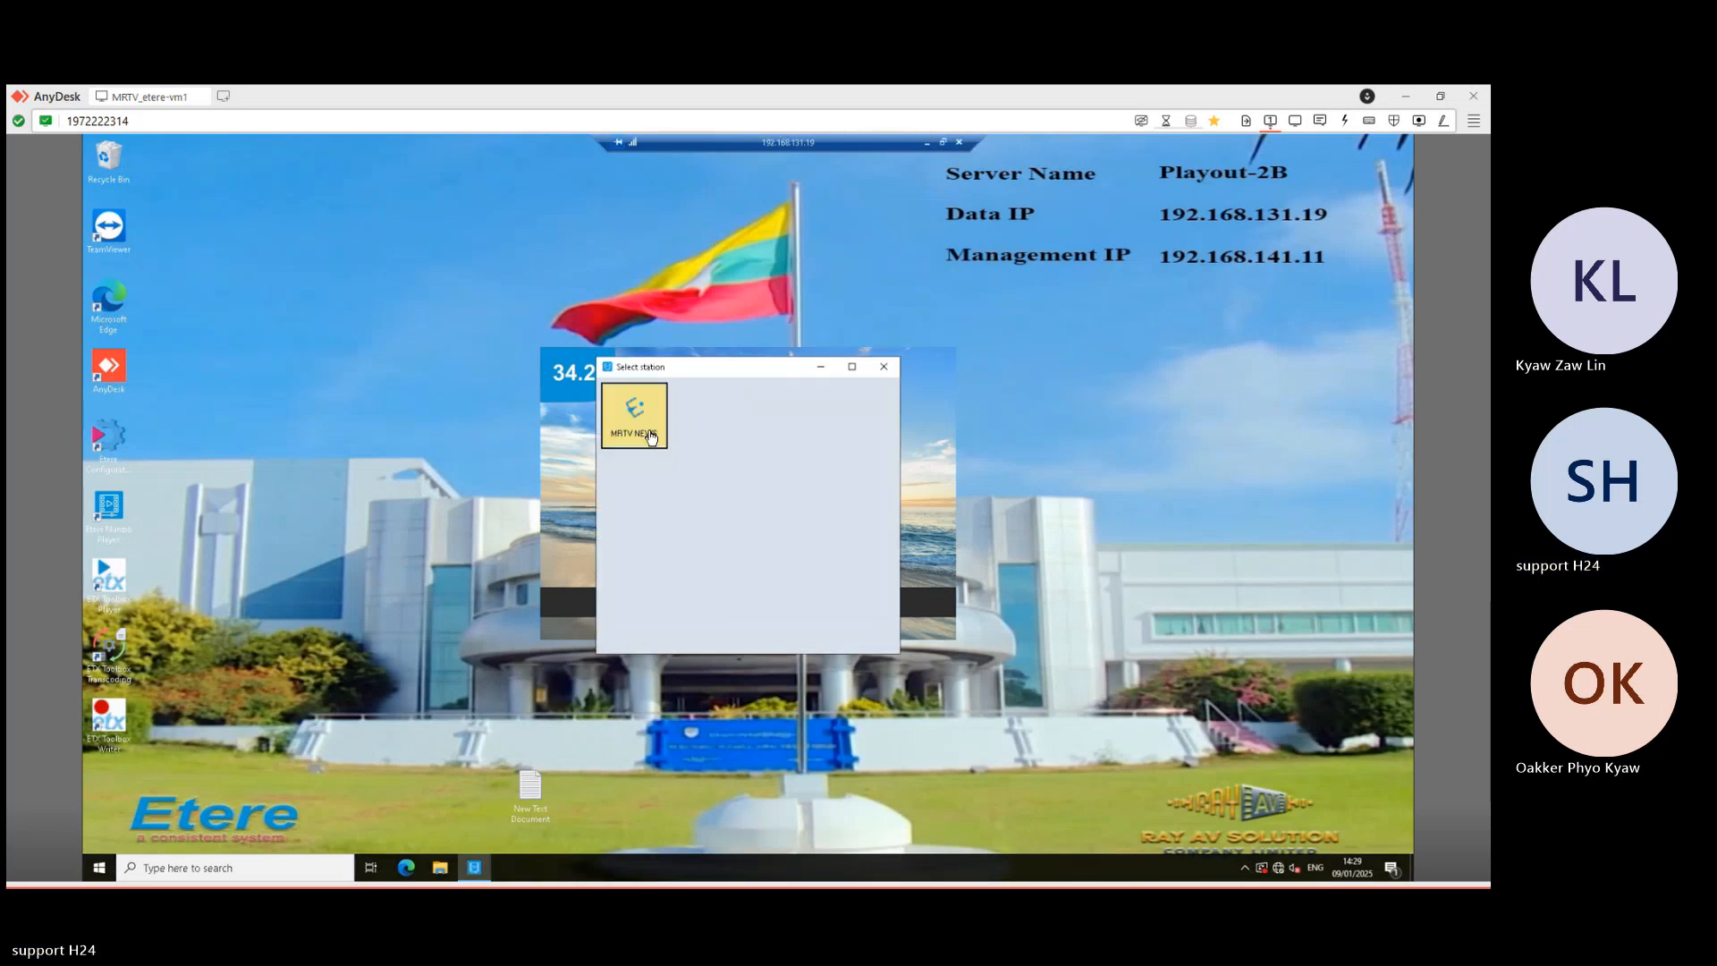
{"action": "left_click", "coordinate": [650, 436]}
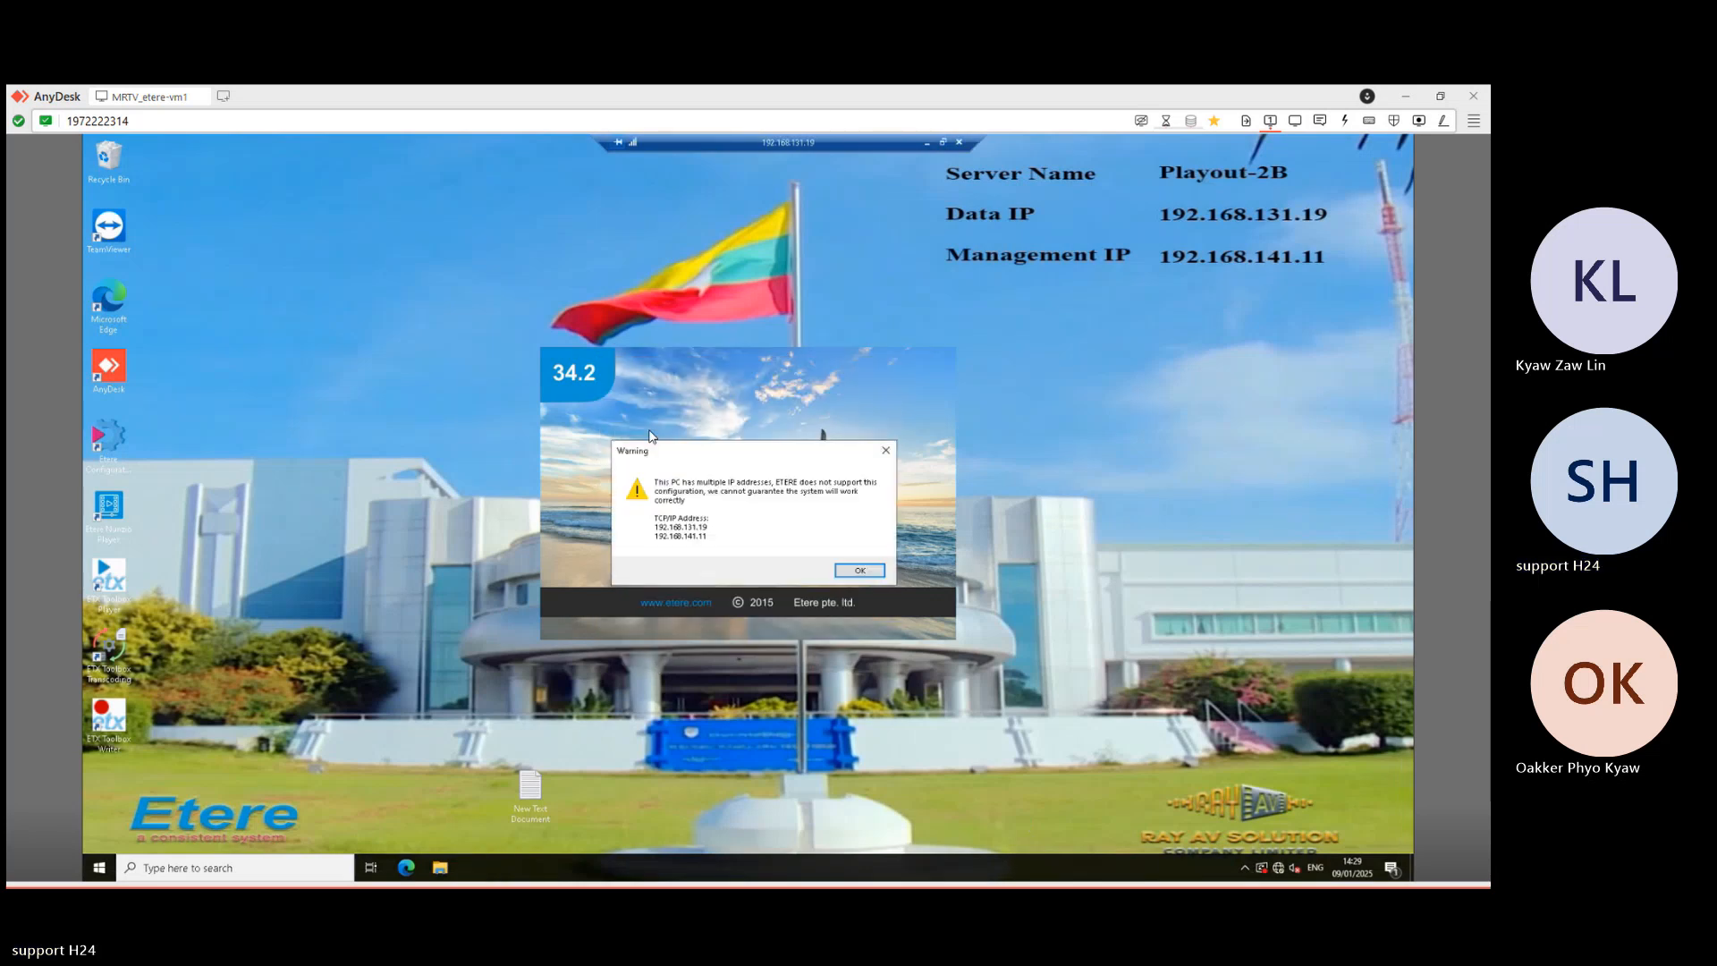
{"action": "left_click", "coordinate": [866, 575]}
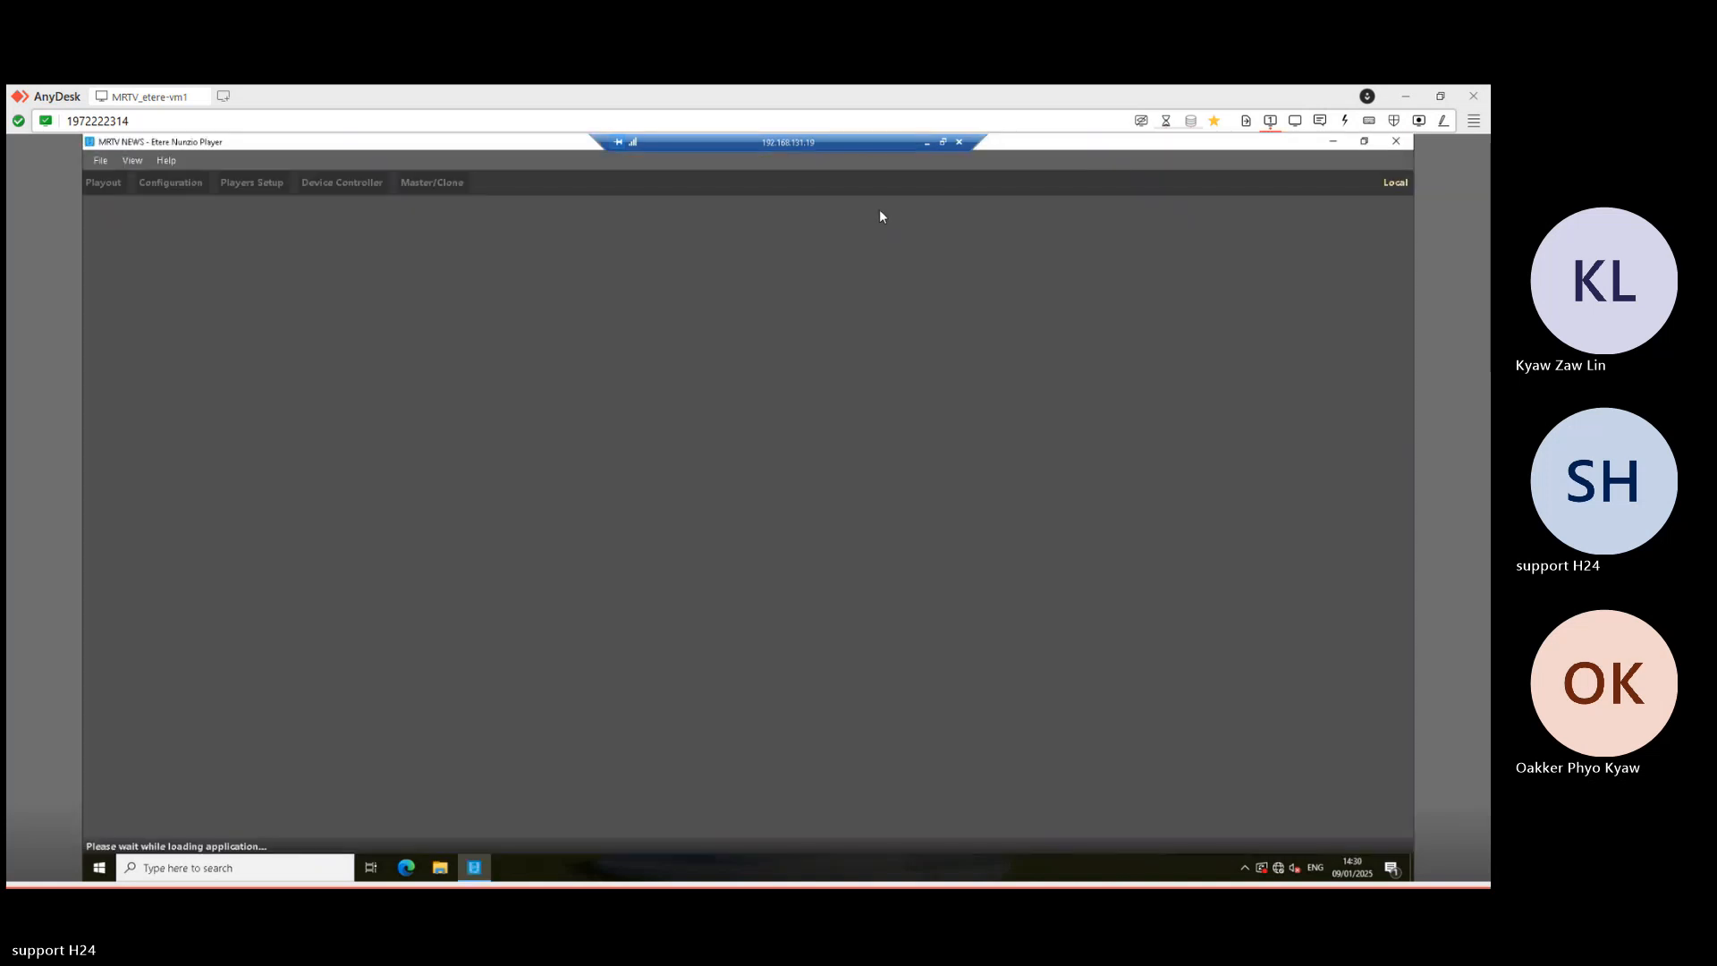
- Minimize Playout-2B and bring back the 192.168.131.16 MASTER player window
{"action": "left_click", "coordinate": [926, 143]}
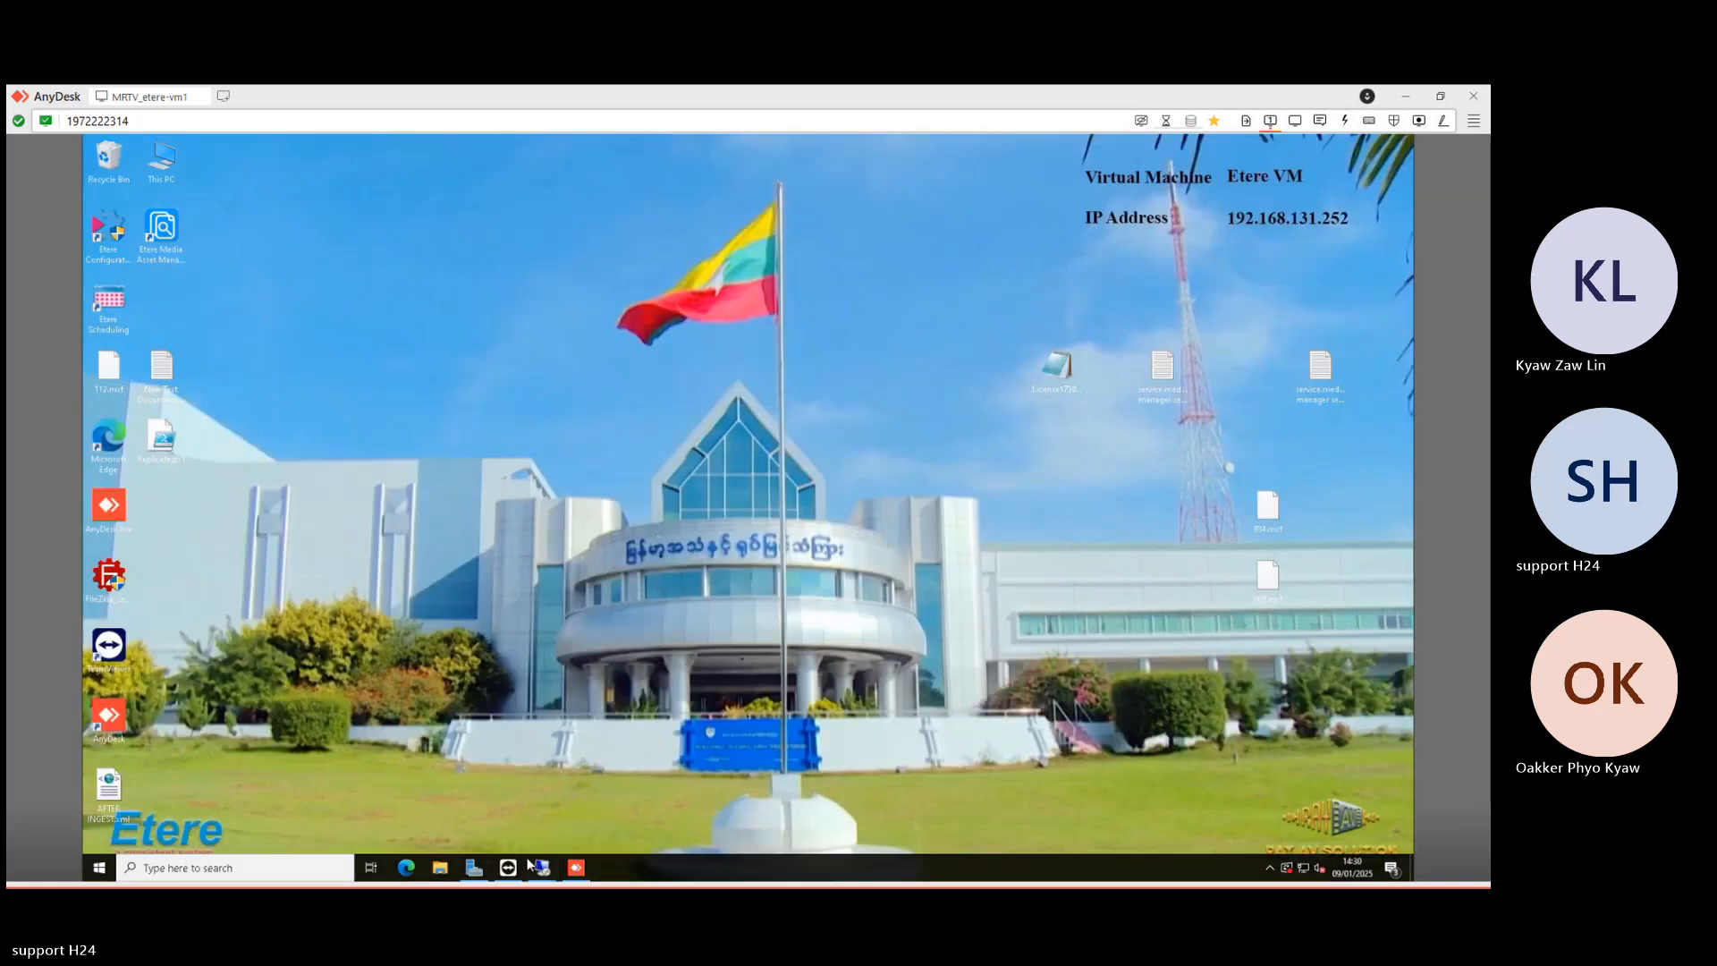
{"action": "left_click", "coordinate": [547, 868]}
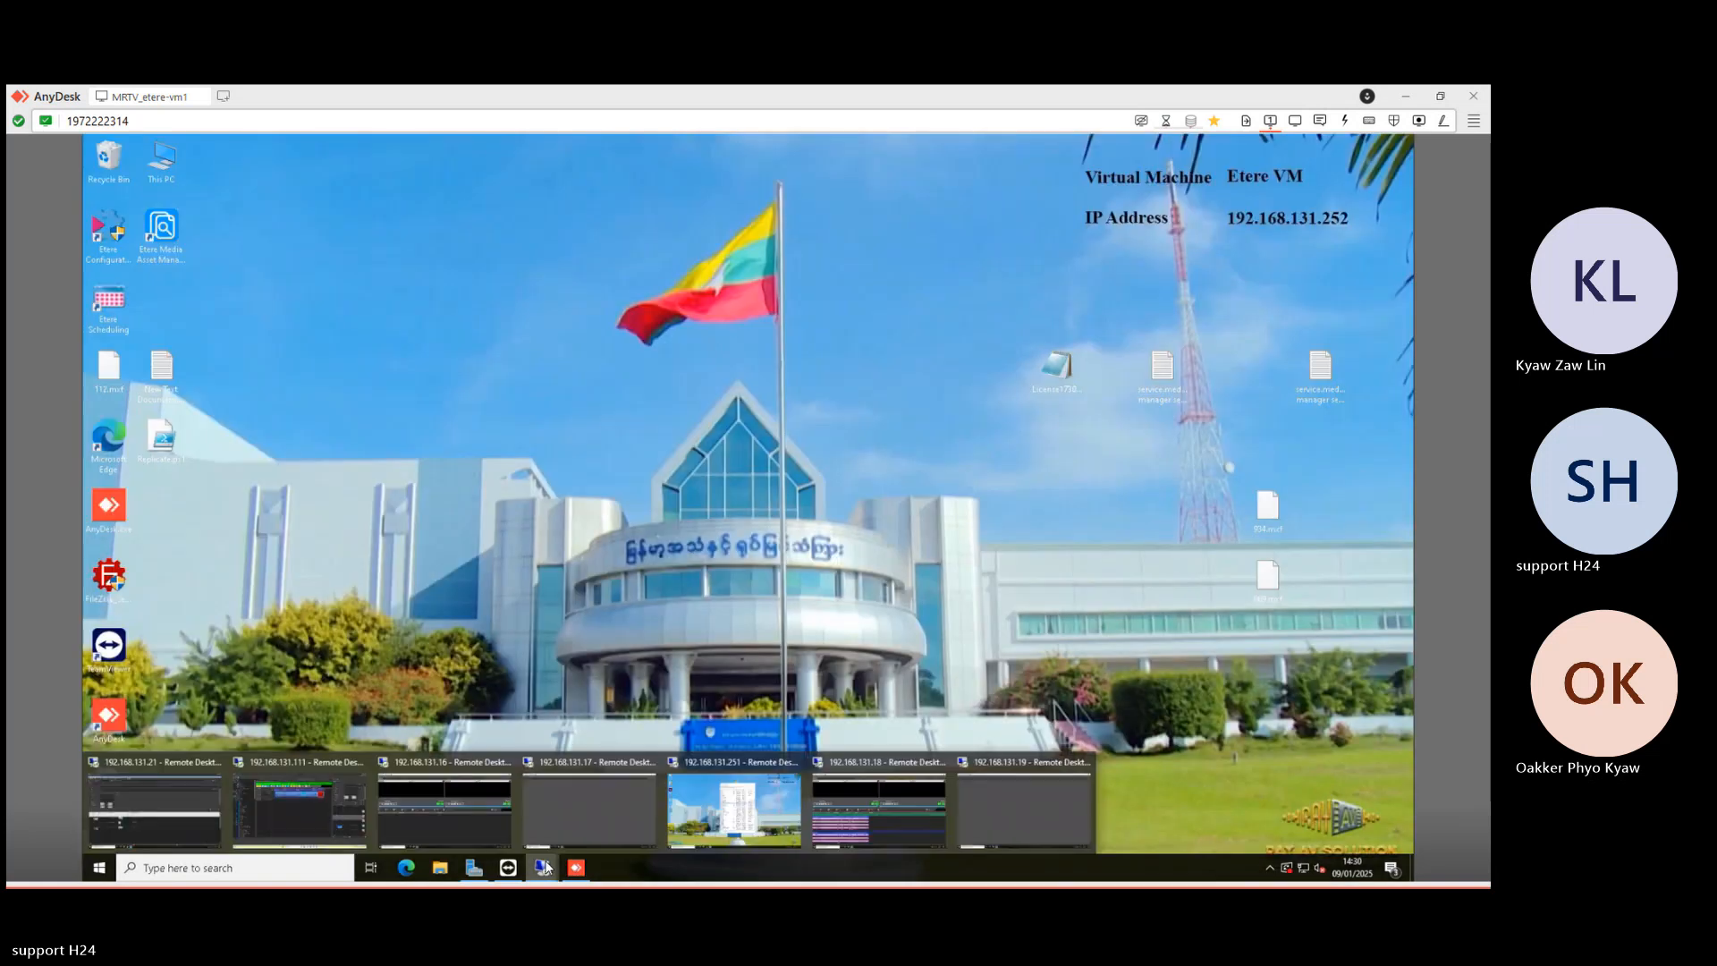
{"action": "left_click", "coordinate": [478, 822]}
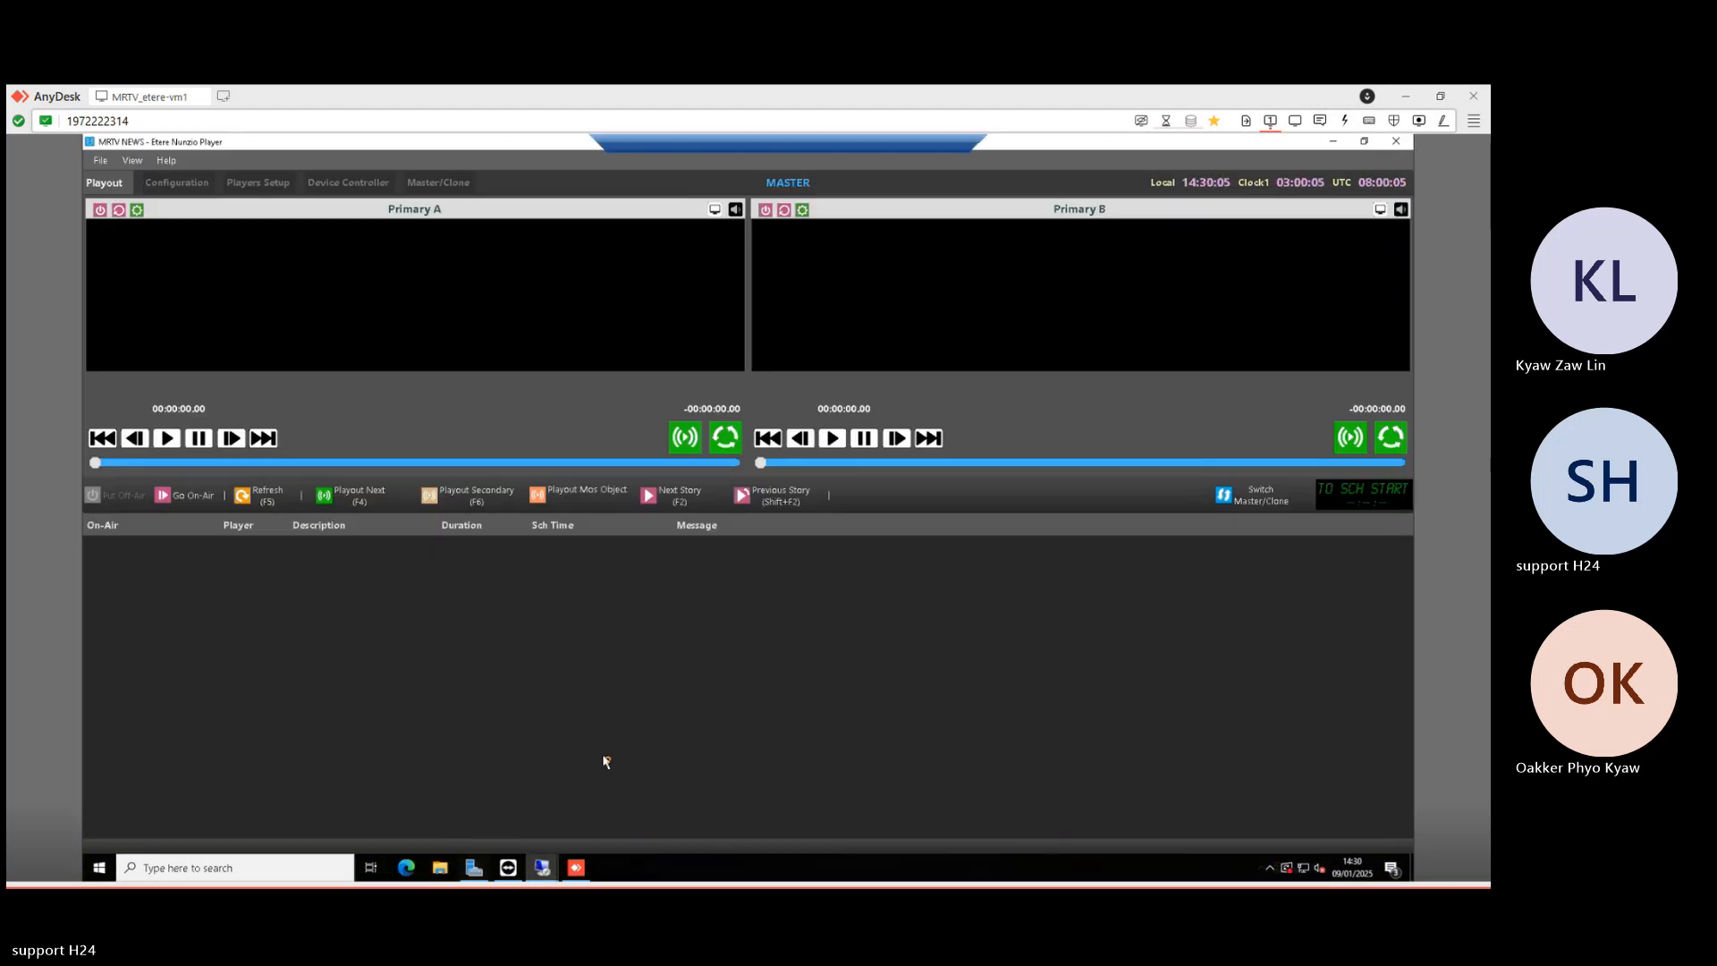
- Reload the playout list, send the sport story on air and play AAAA on Primary A
{"action": "left_click", "coordinate": [260, 502]}
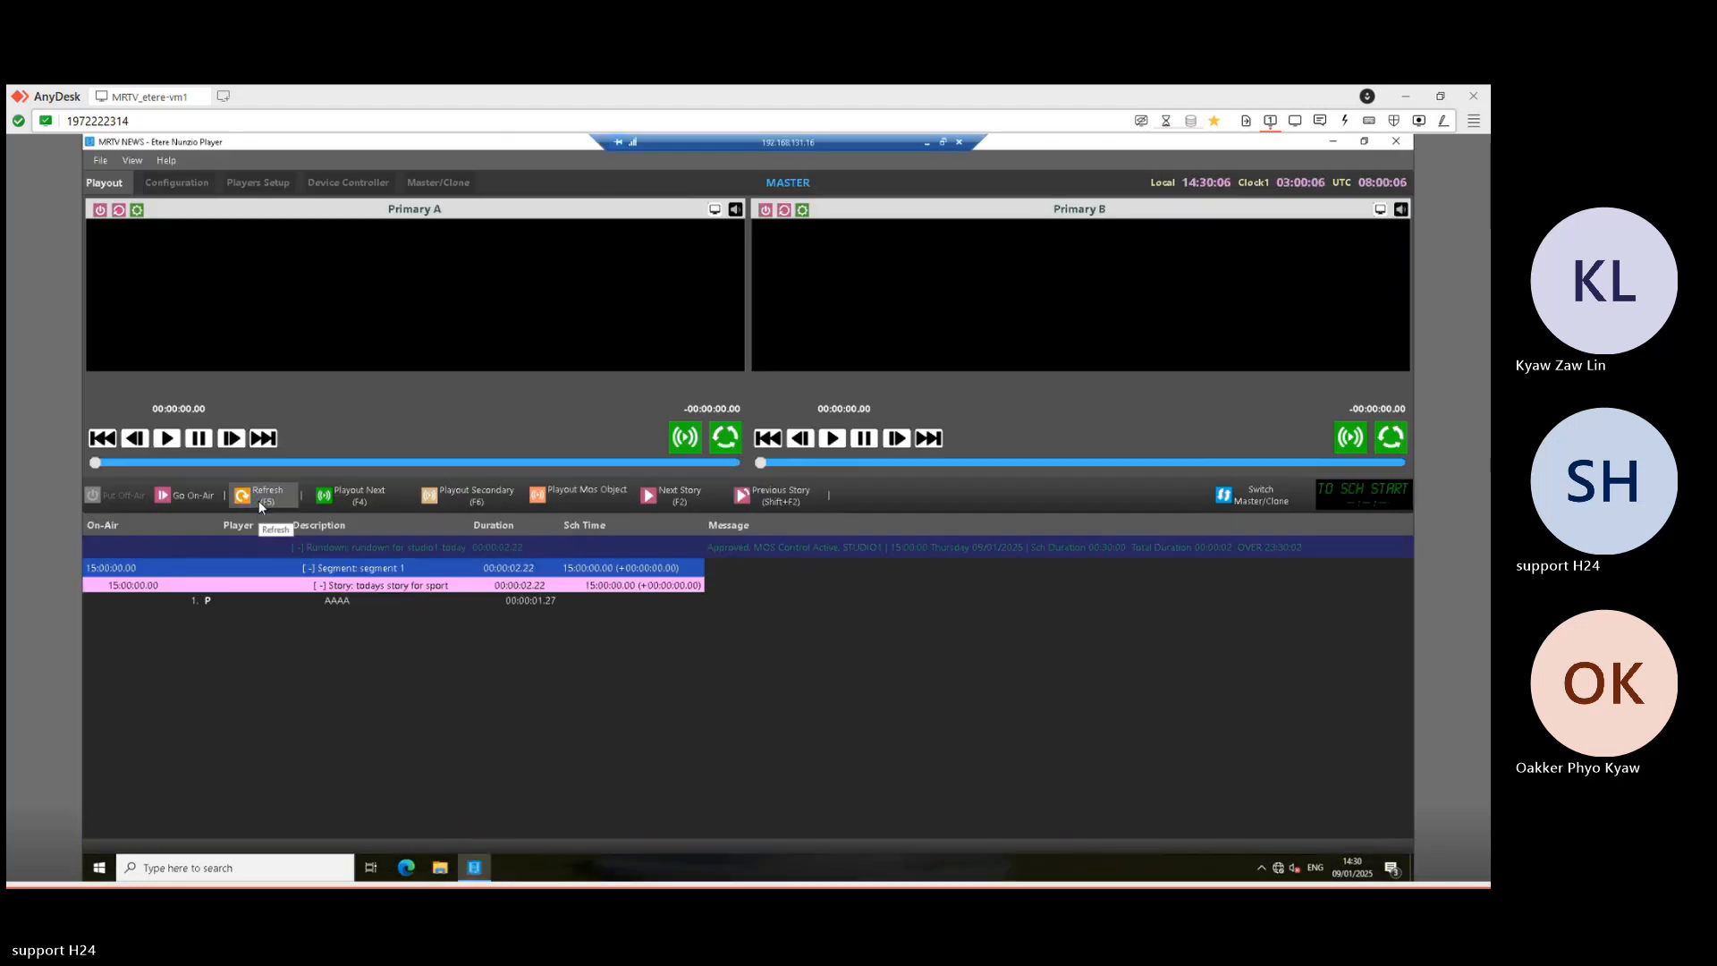
{"action": "left_click", "coordinate": [336, 605]}
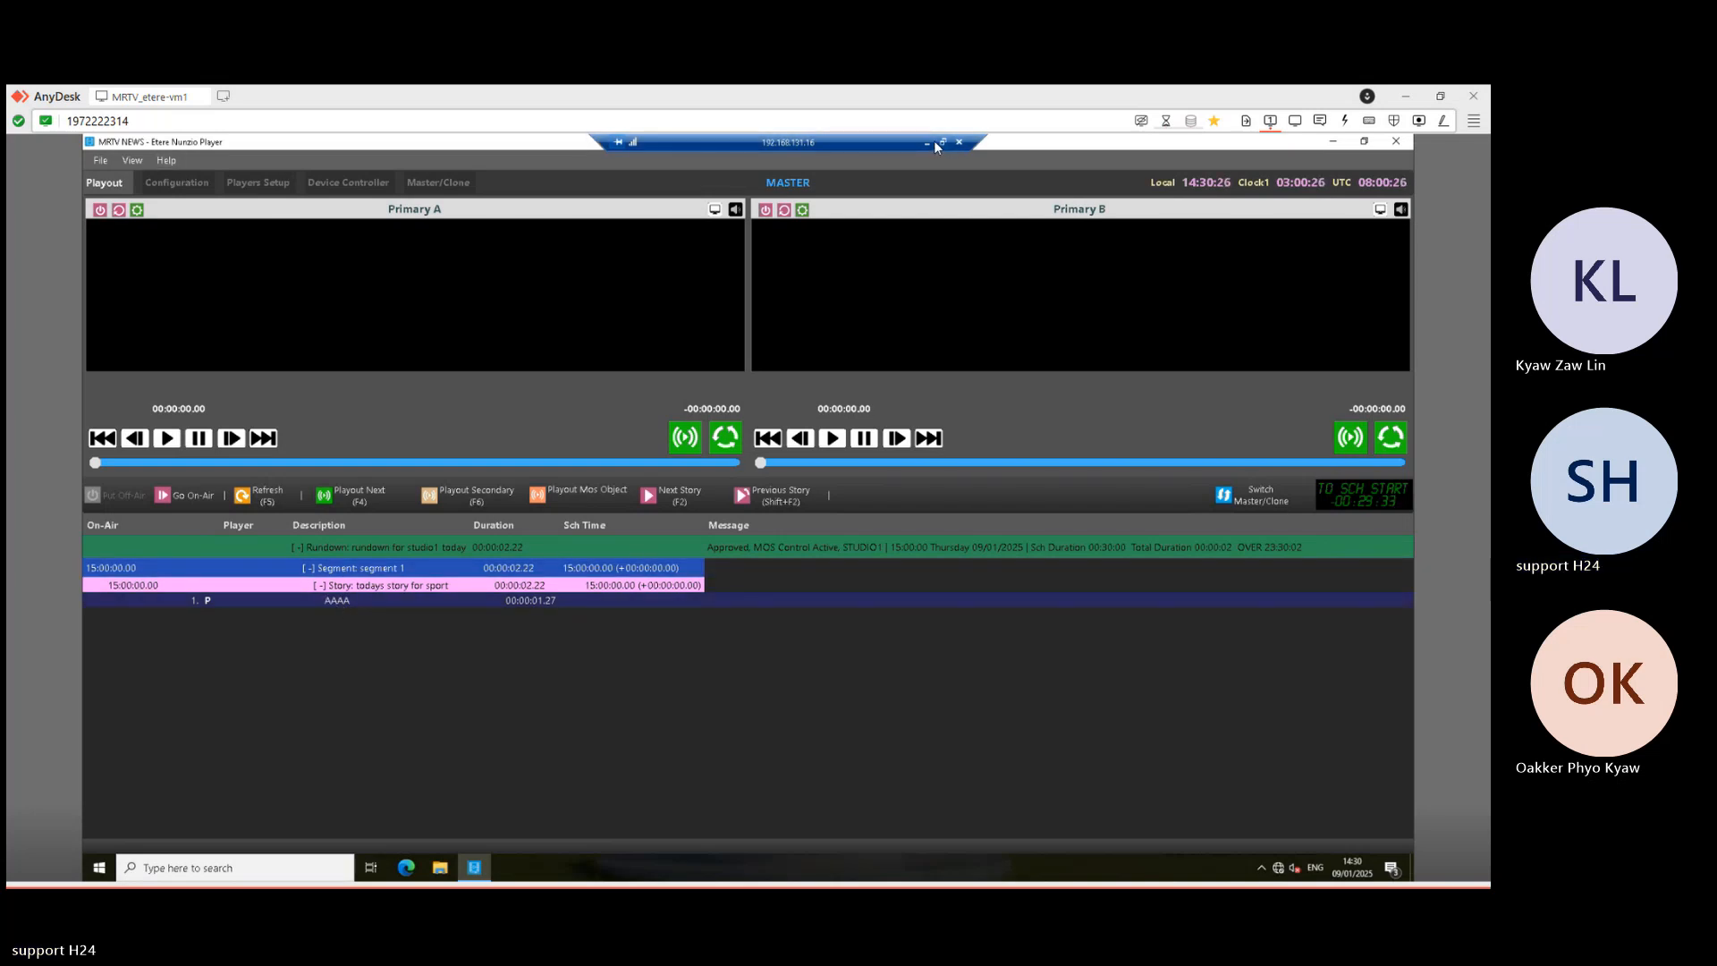
{"action": "left_click", "coordinate": [189, 497]}
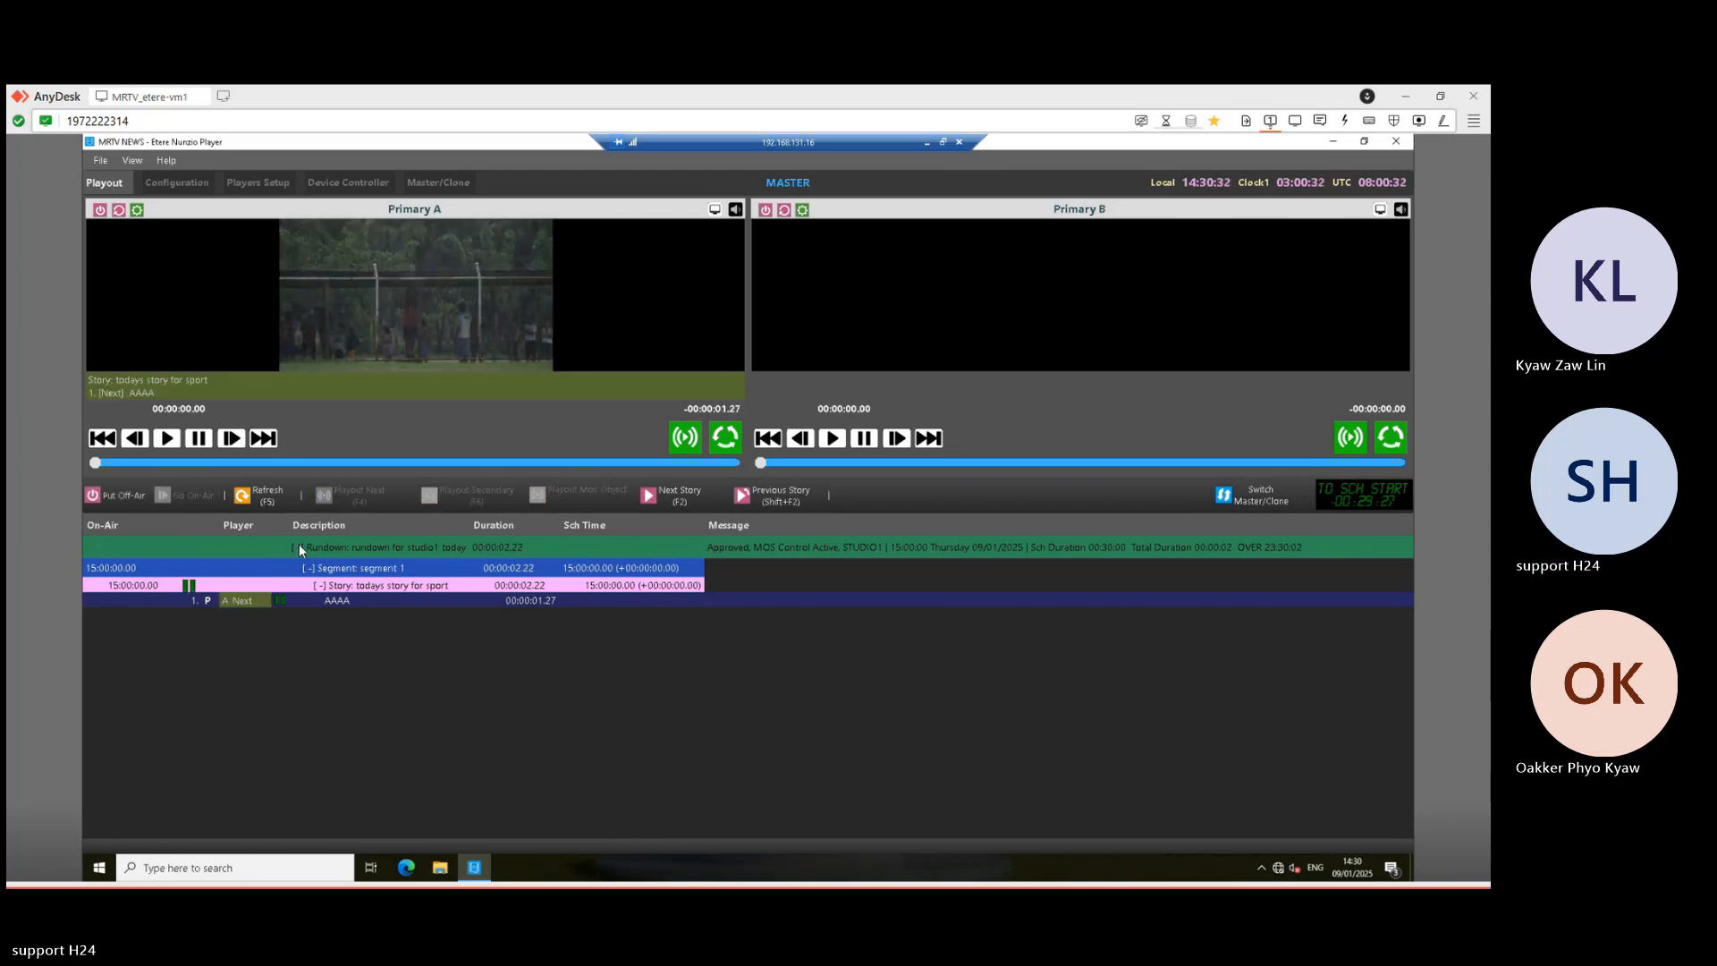
{"action": "left_click", "coordinate": [656, 494]}
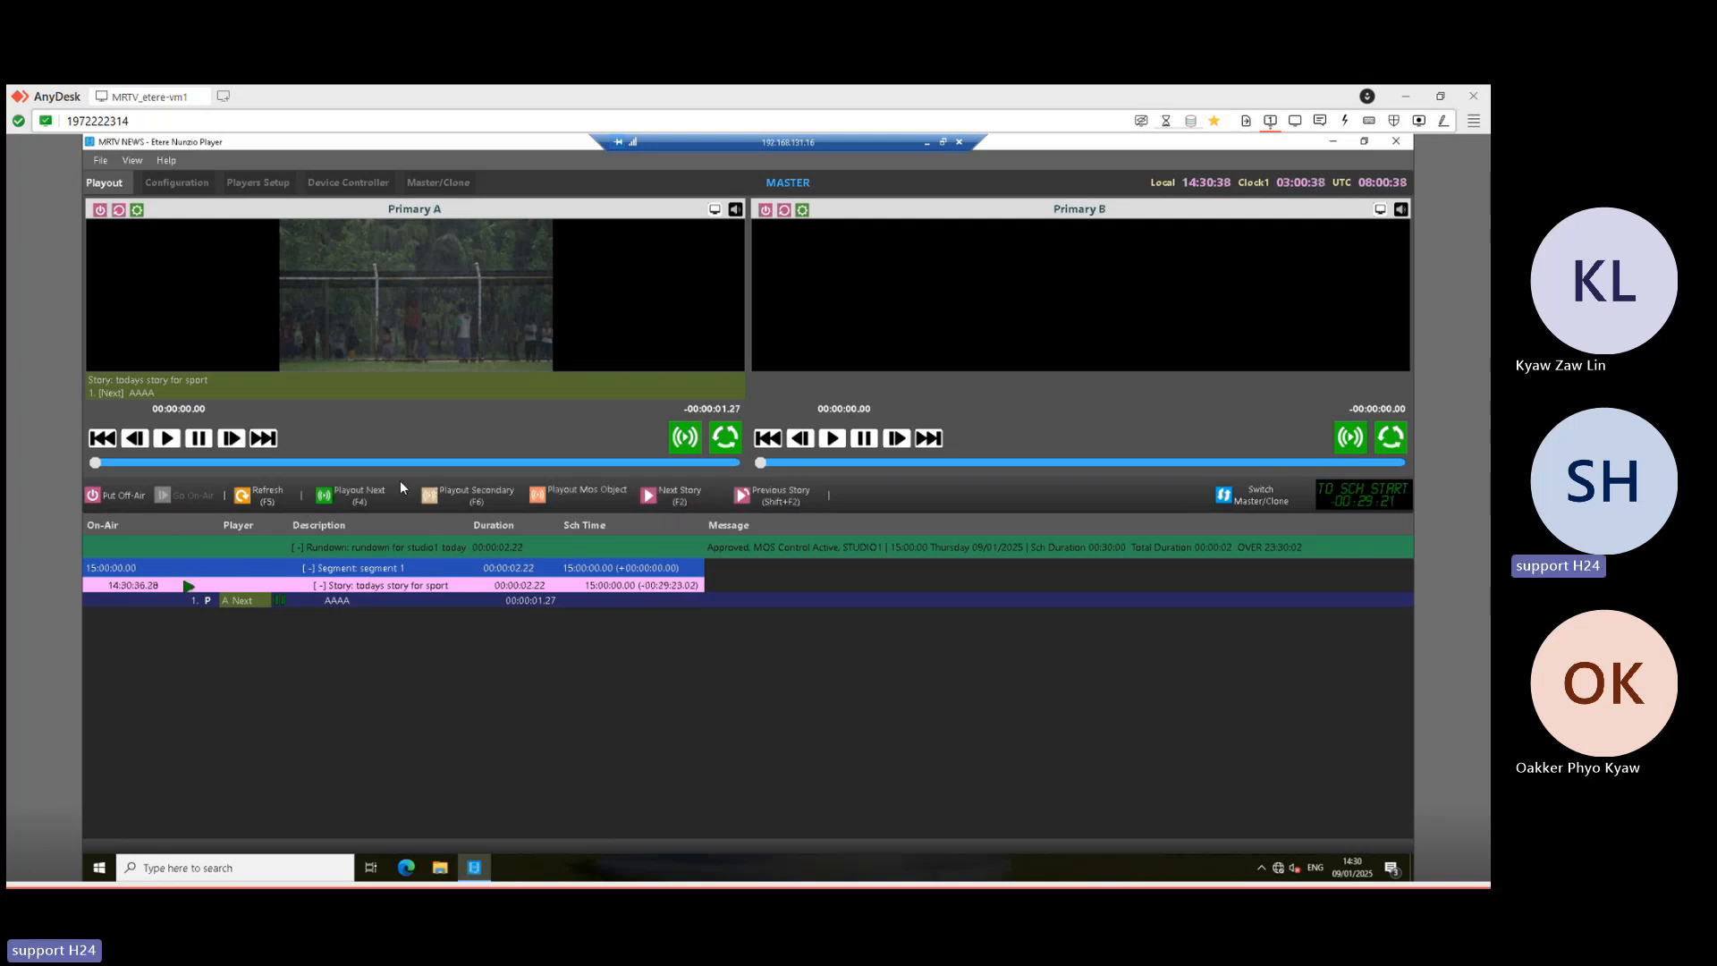
{"action": "left_click", "coordinate": [351, 495]}
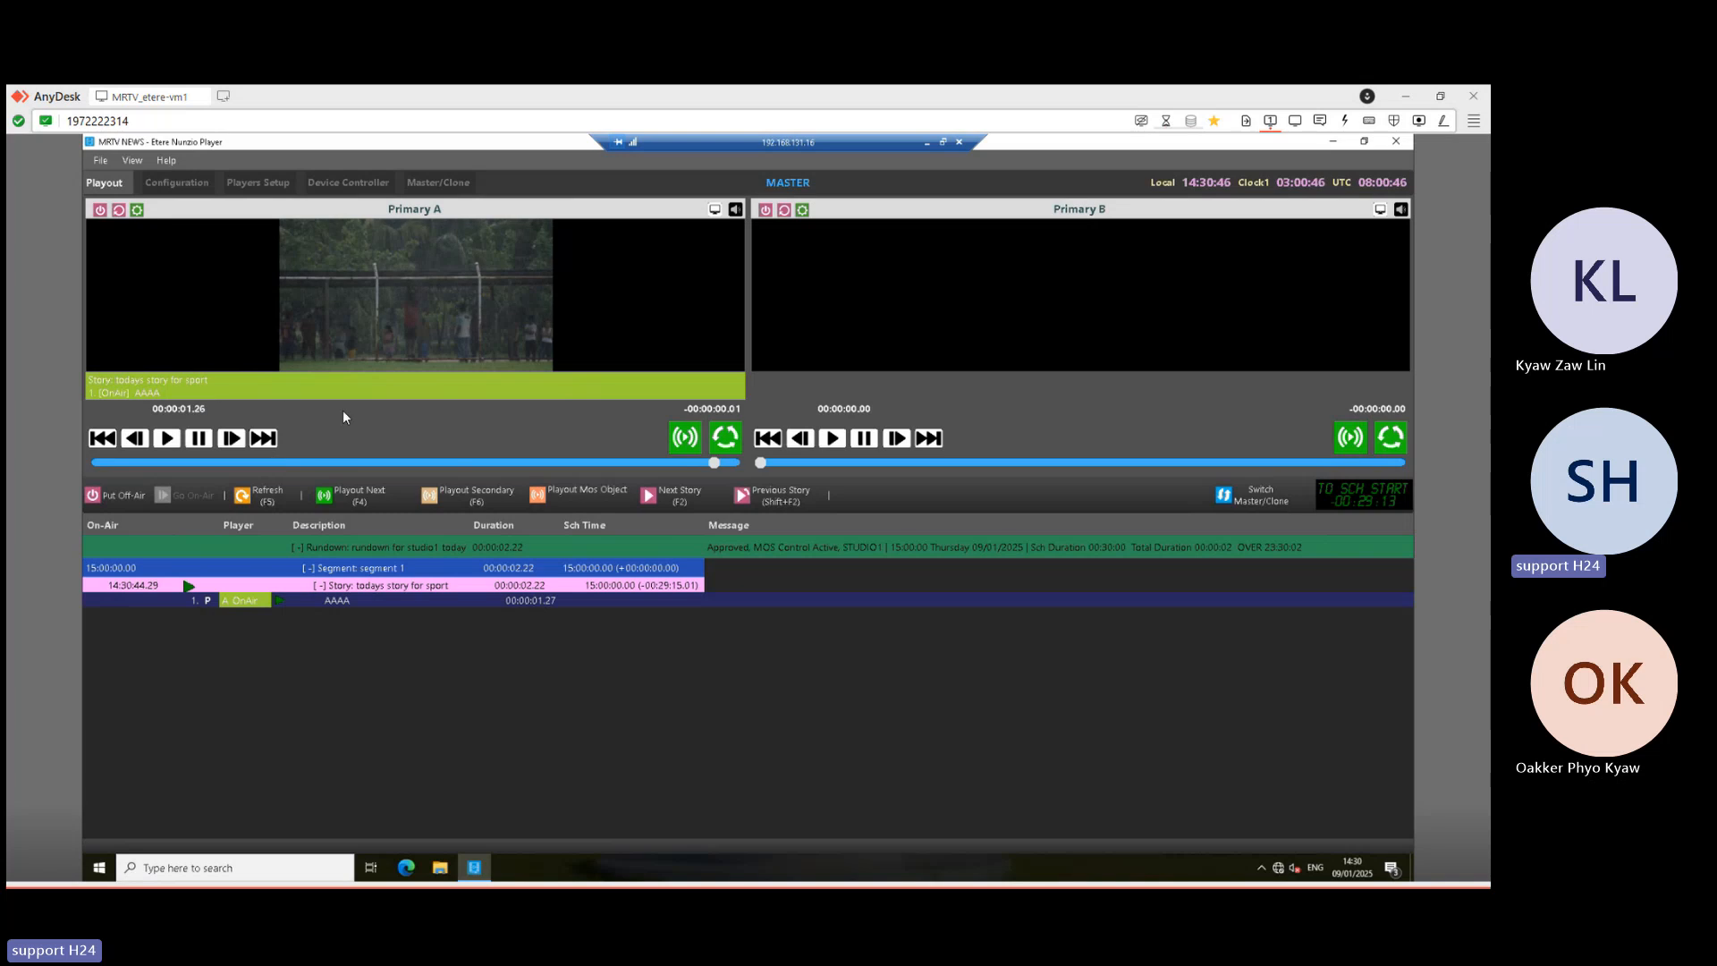
{"action": "left_click", "coordinate": [931, 144]}
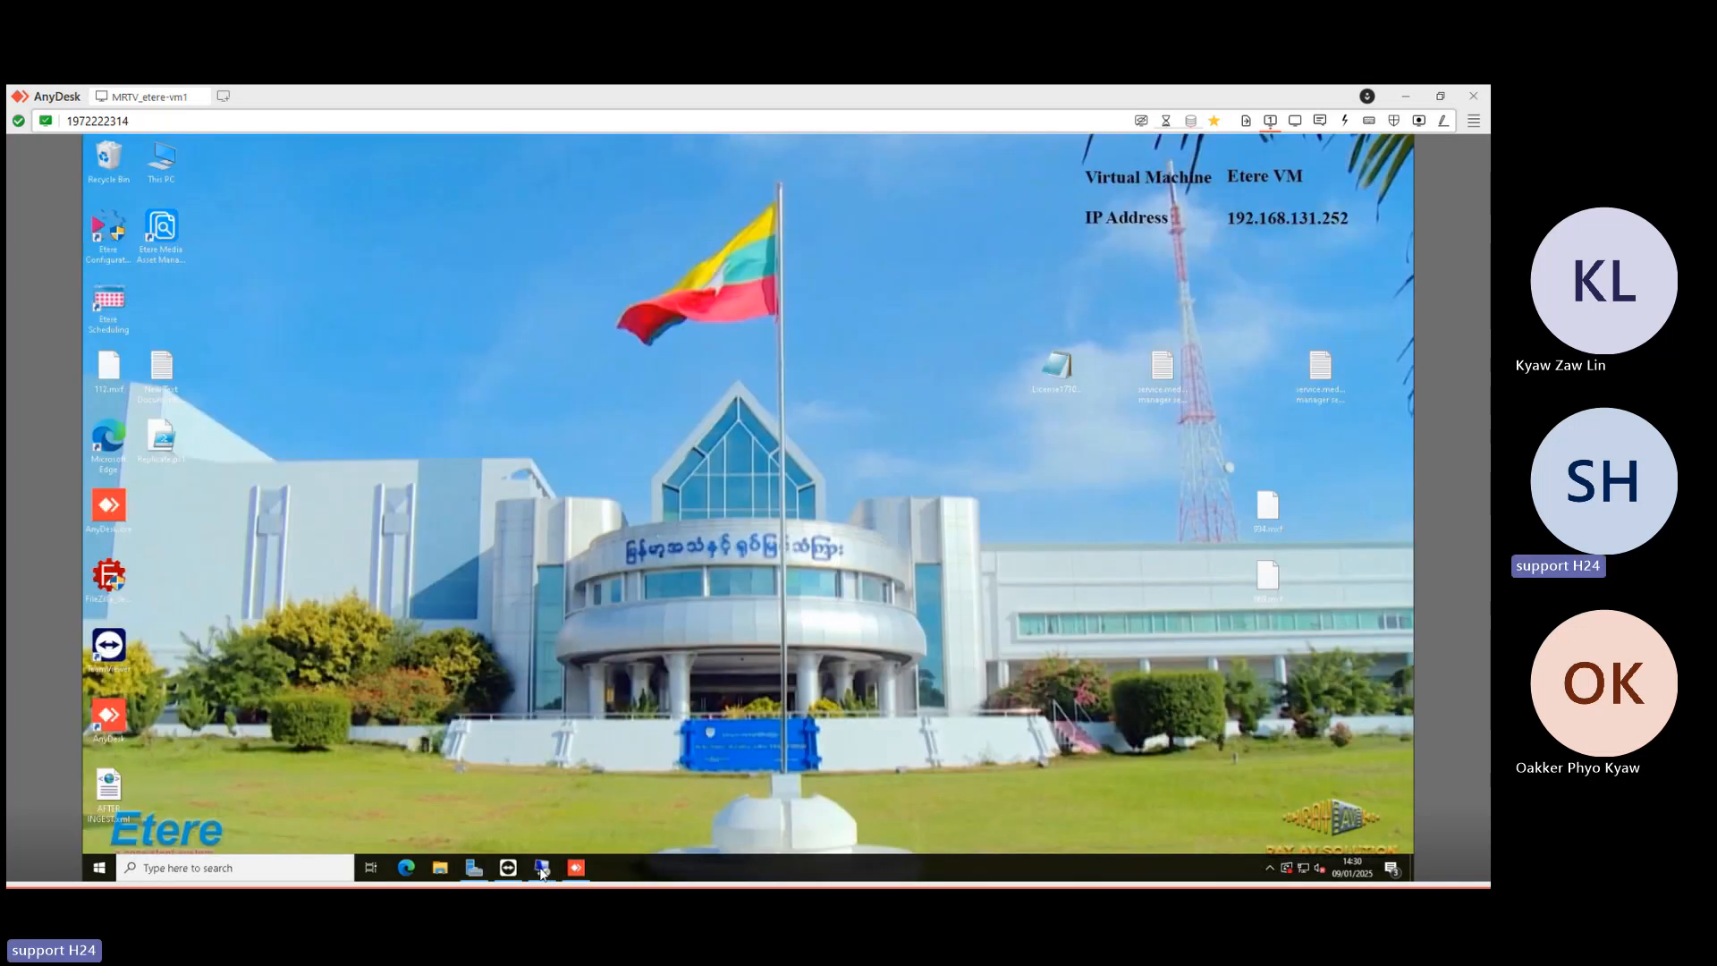
- On the 192.168.131.18 player, take Rundown 1 on air starting from its first segment
{"action": "mouse_move", "coordinate": [542, 867]}
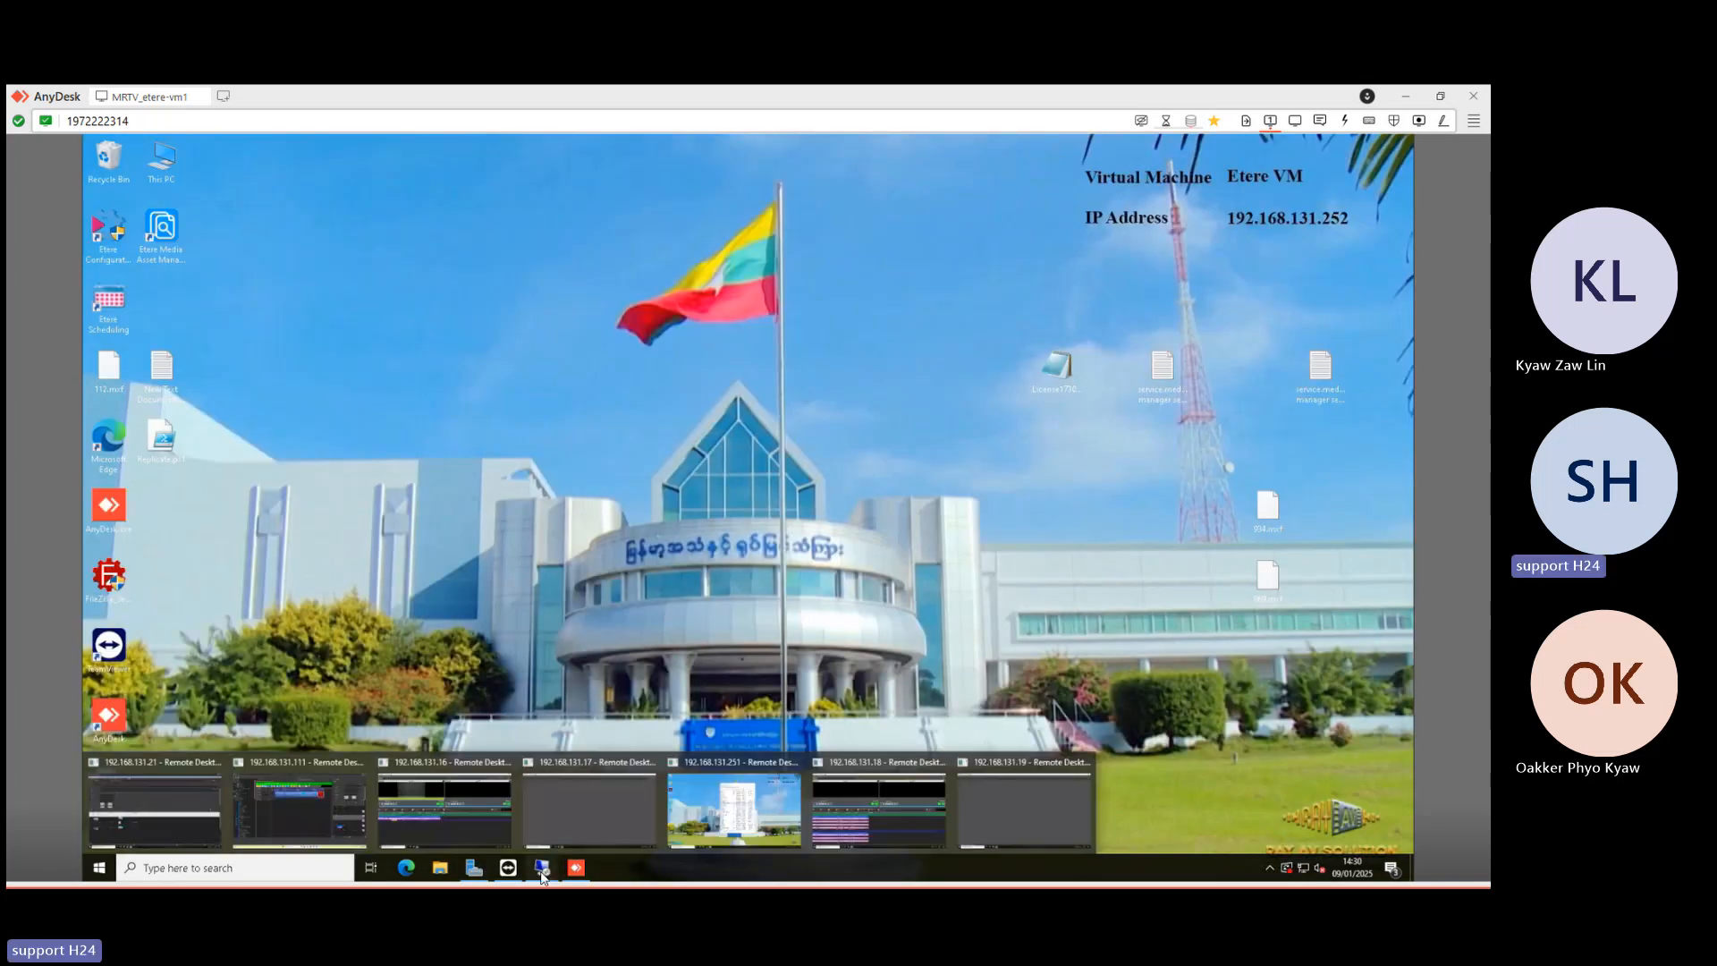
{"action": "left_click", "coordinate": [883, 809]}
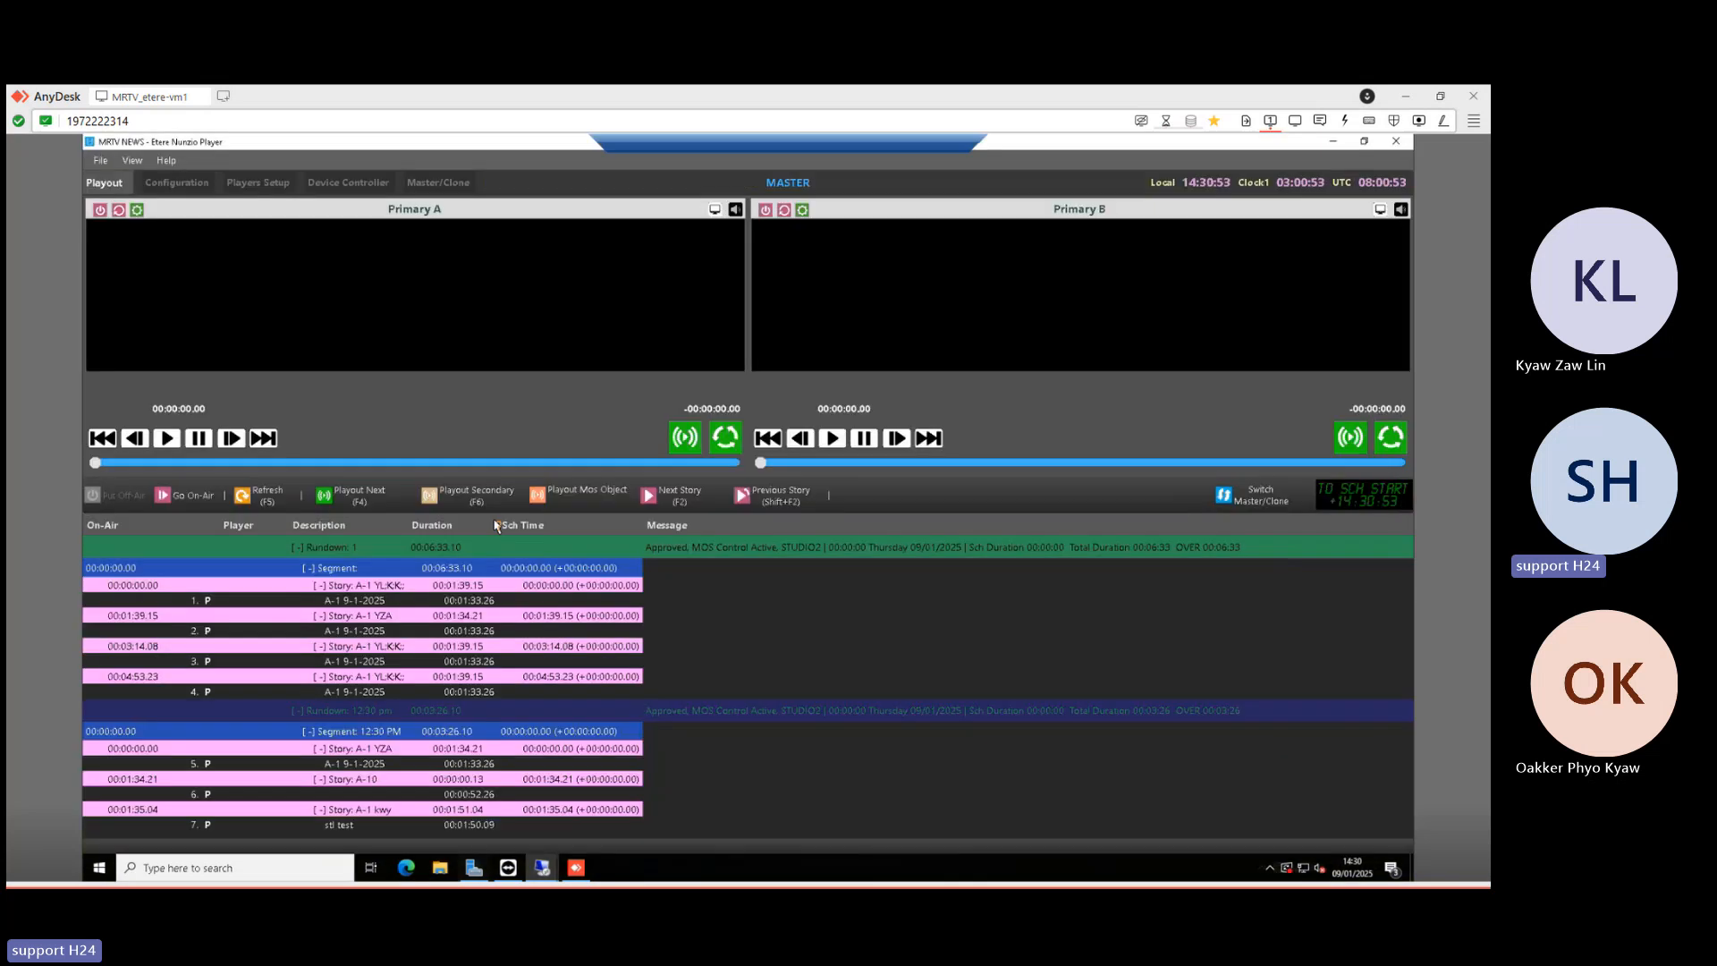
{"action": "left_click", "coordinate": [179, 499]}
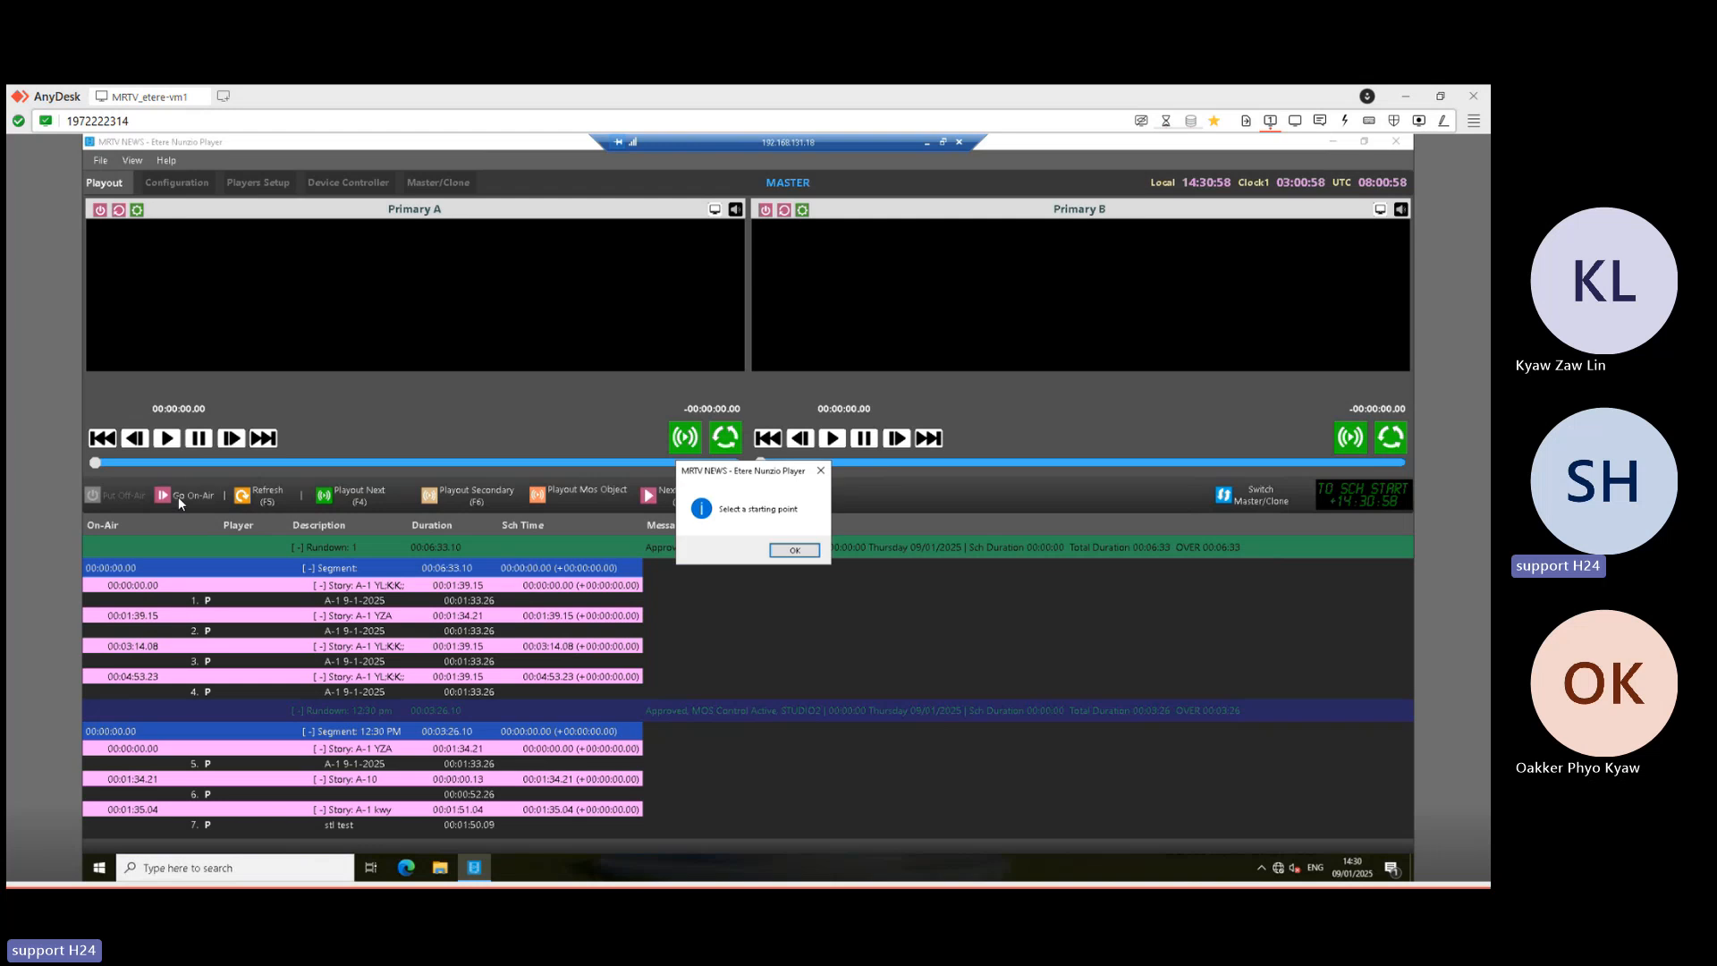
{"action": "left_click", "coordinate": [794, 550]}
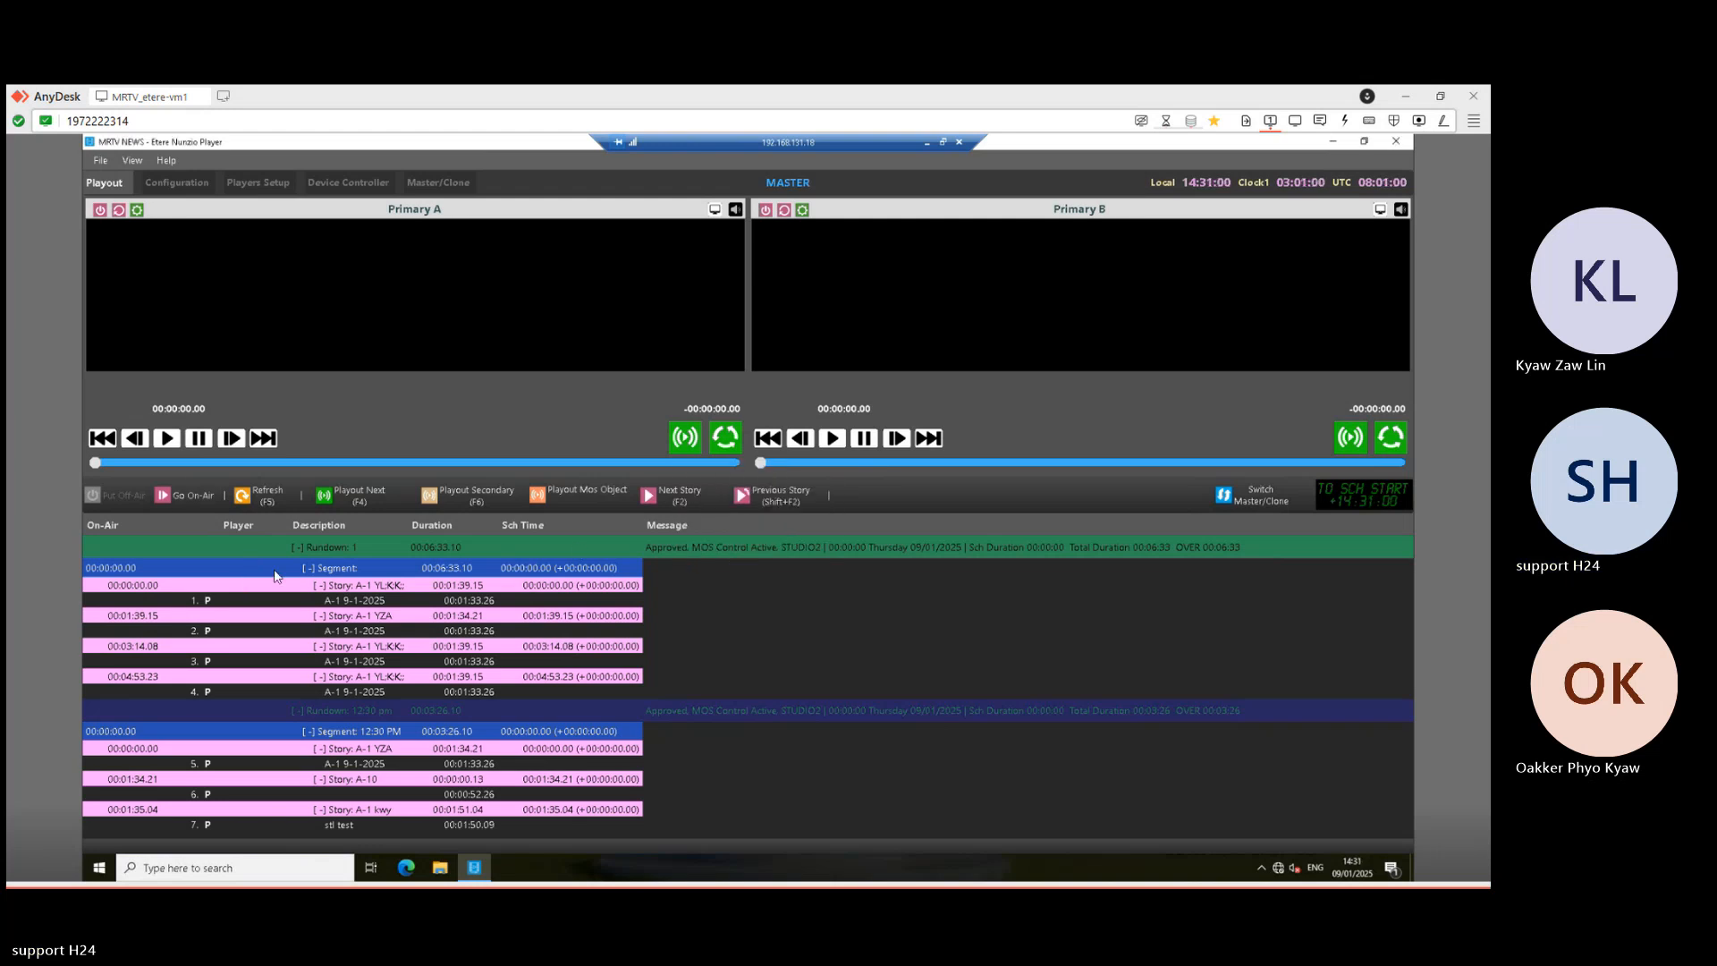
{"action": "left_click", "coordinate": [256, 551]}
{"action": "left_click", "coordinate": [276, 573]}
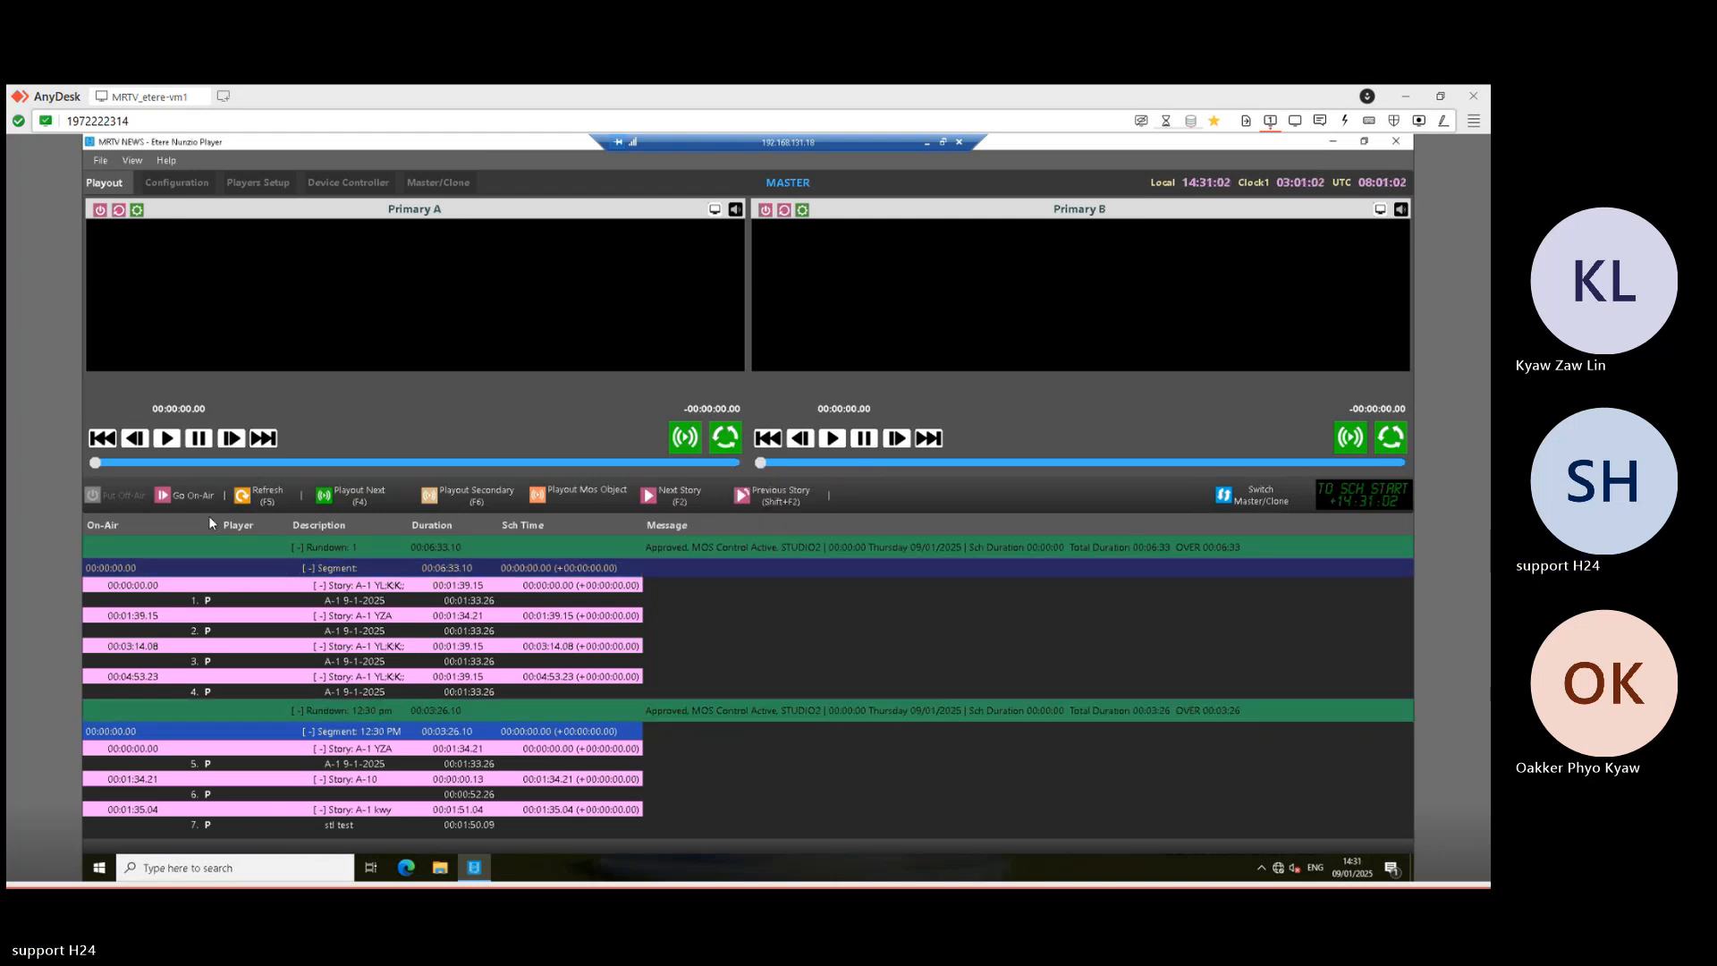
{"action": "left_click", "coordinate": [190, 497]}
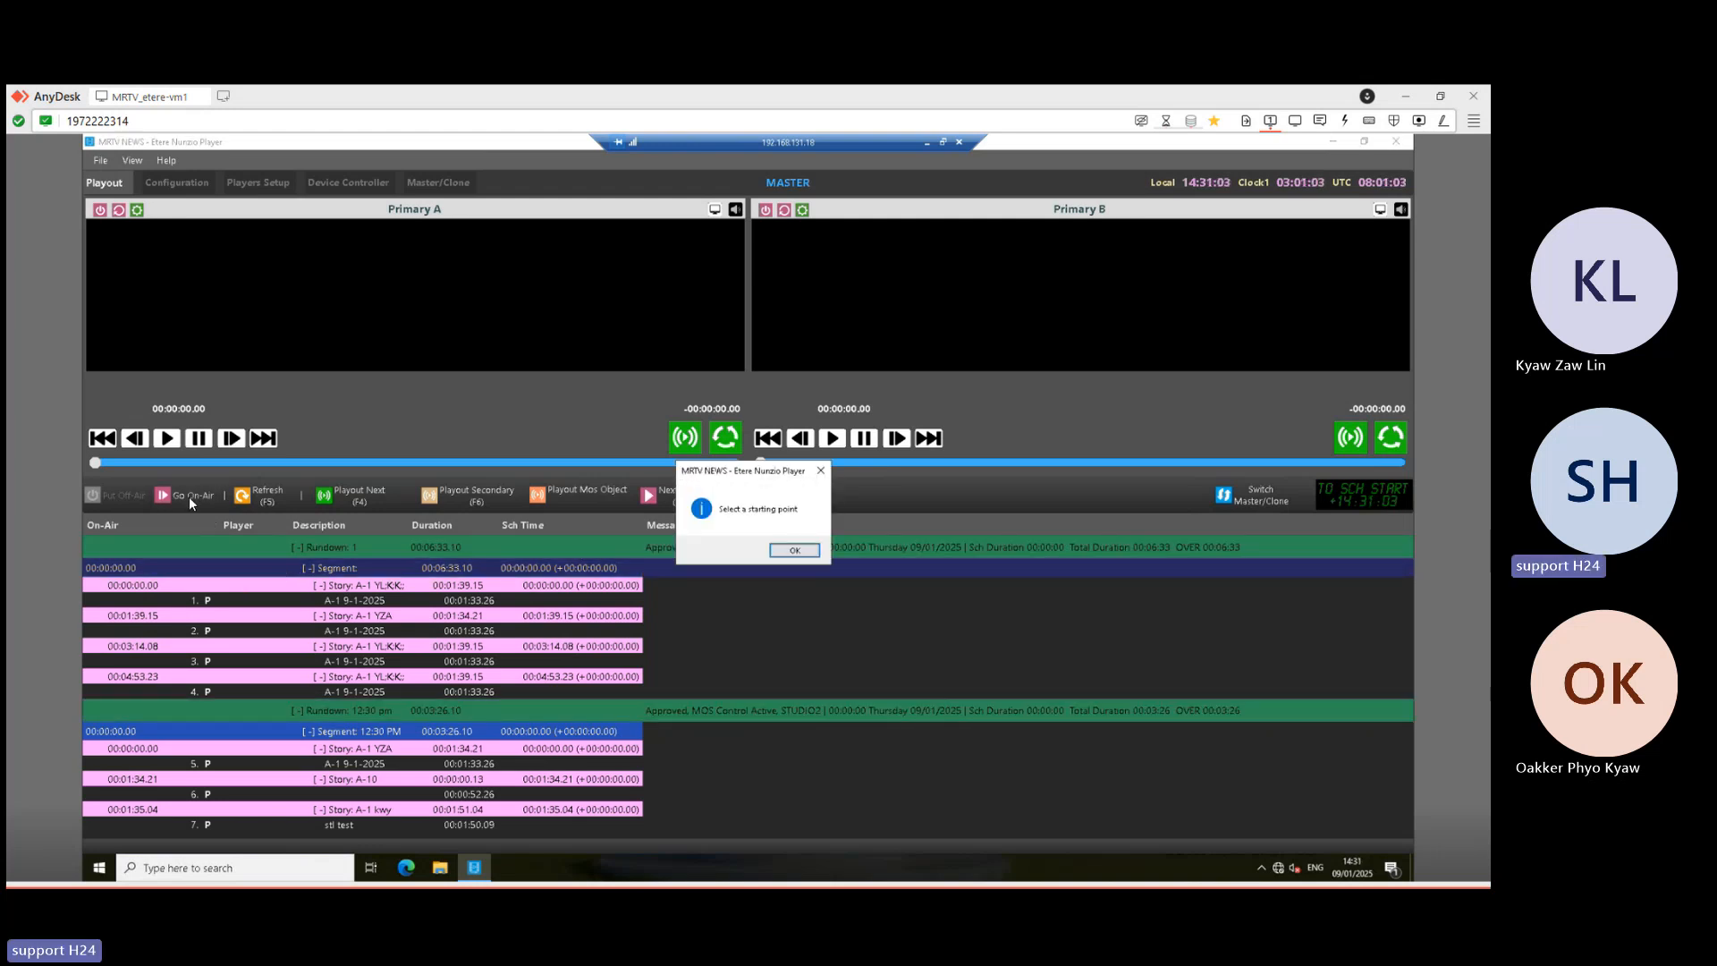
{"action": "left_click", "coordinate": [795, 550]}
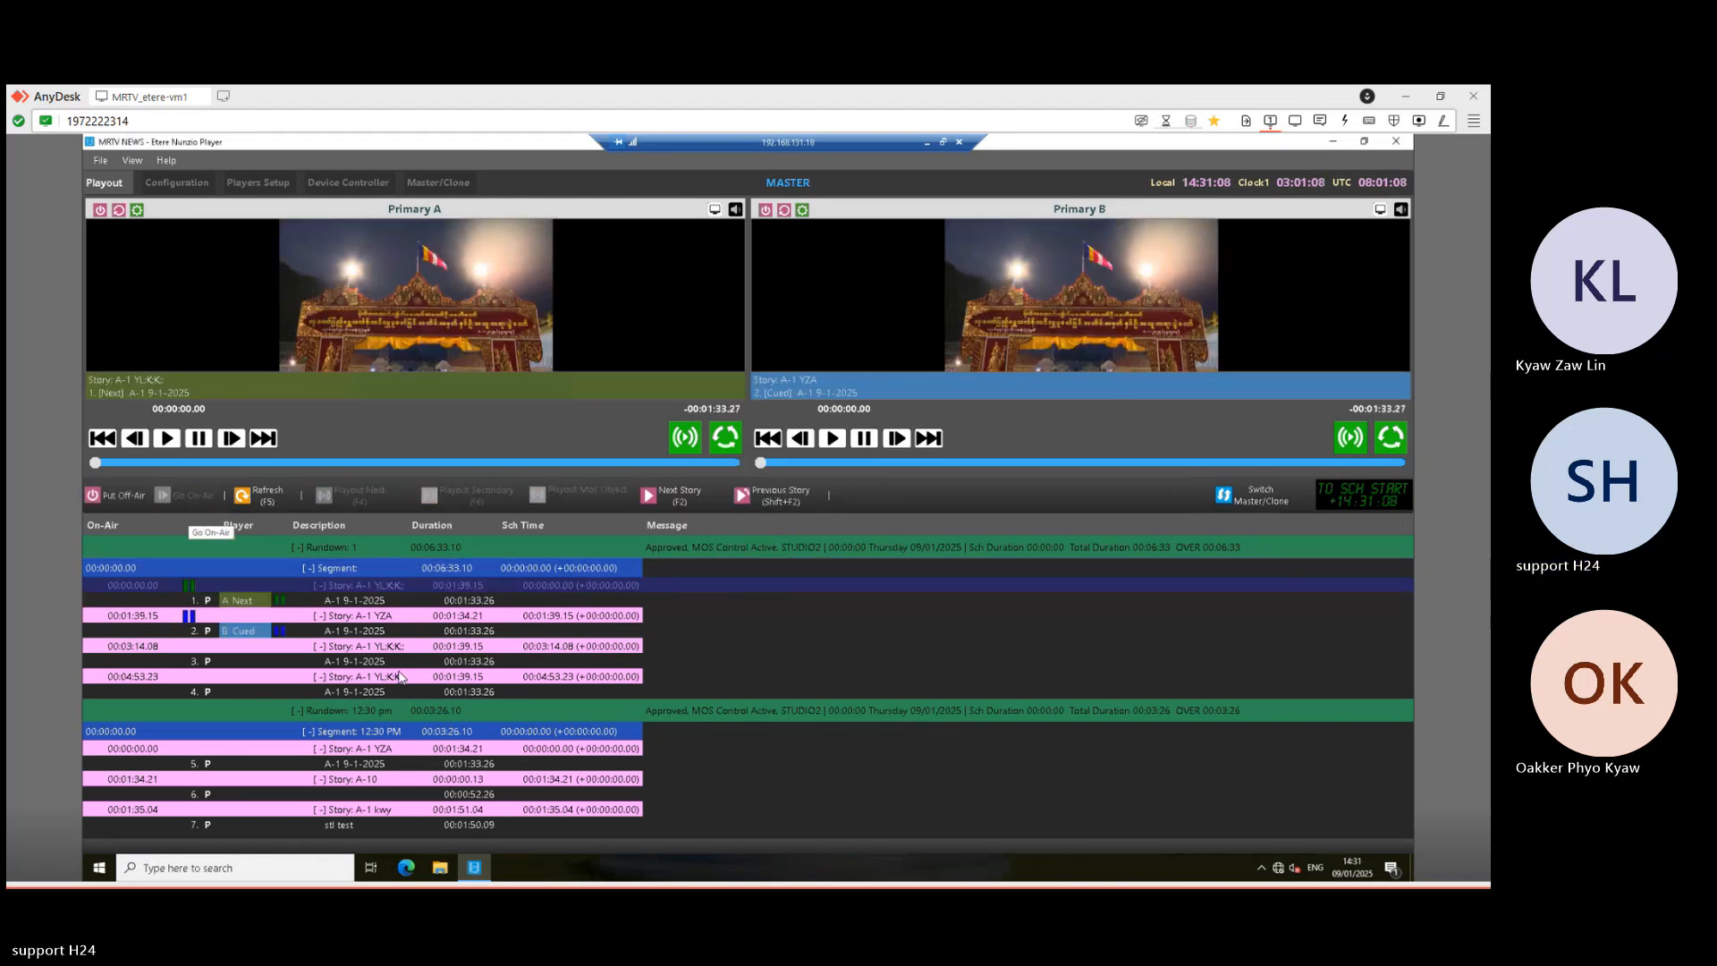
- Send the first story on air and play its A-1 clip on Primary A
{"action": "left_click", "coordinate": [671, 495]}
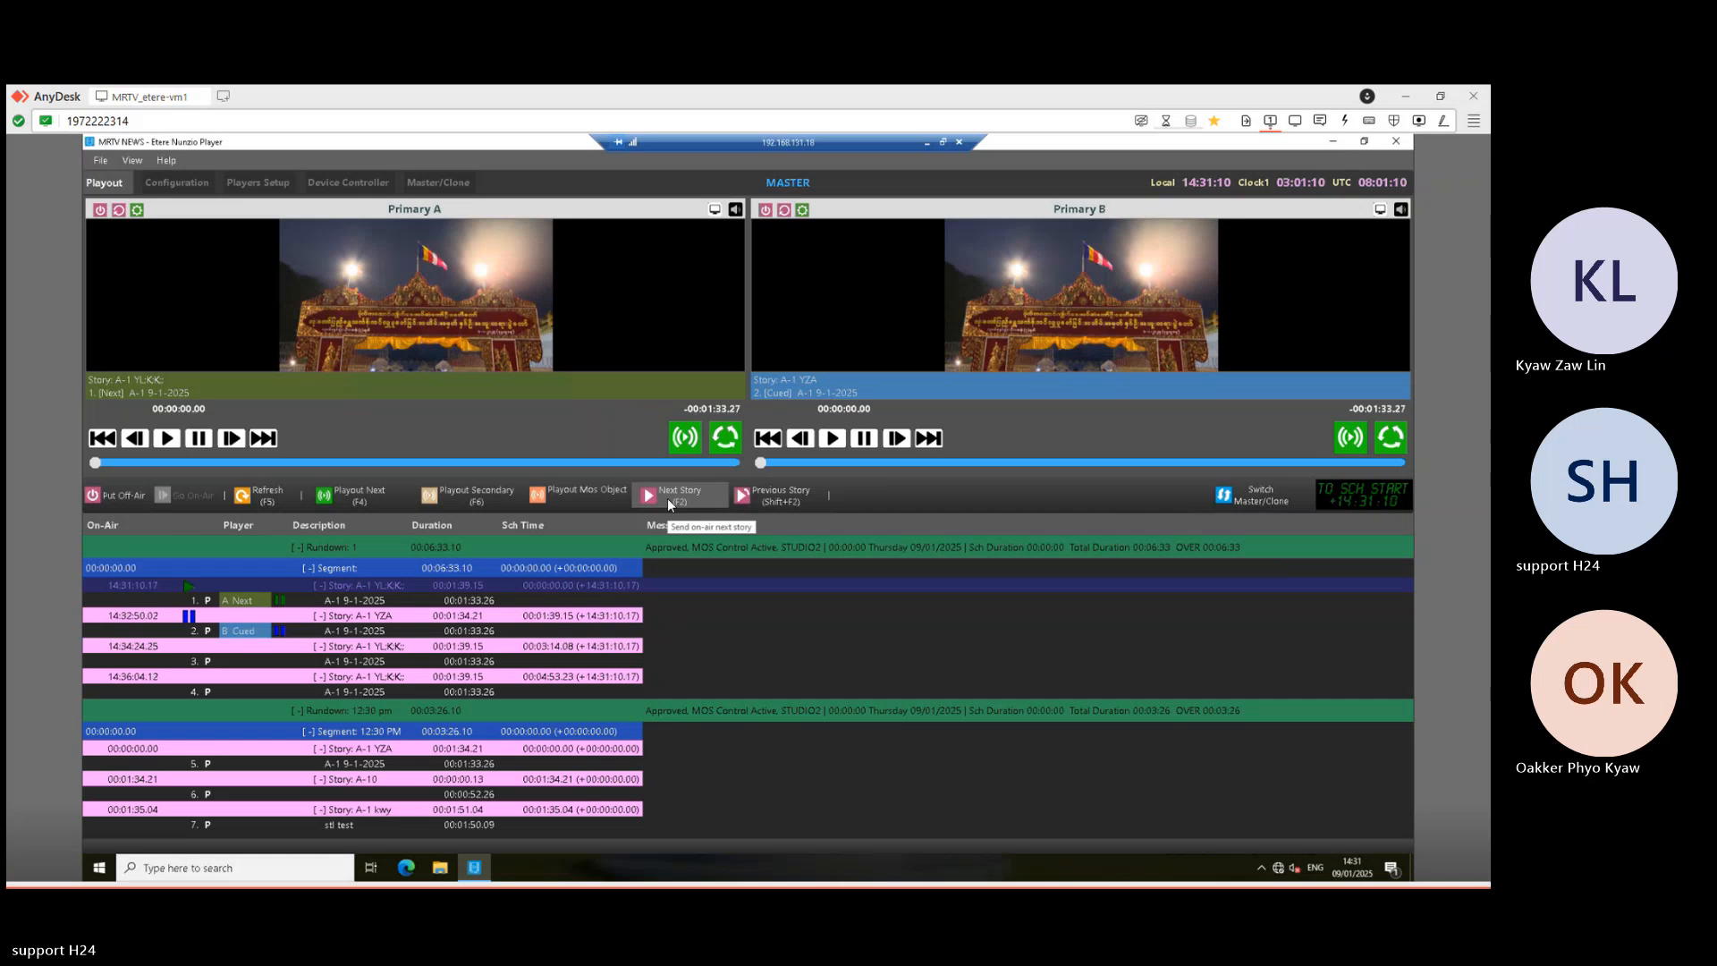
{"action": "left_click", "coordinate": [357, 499]}
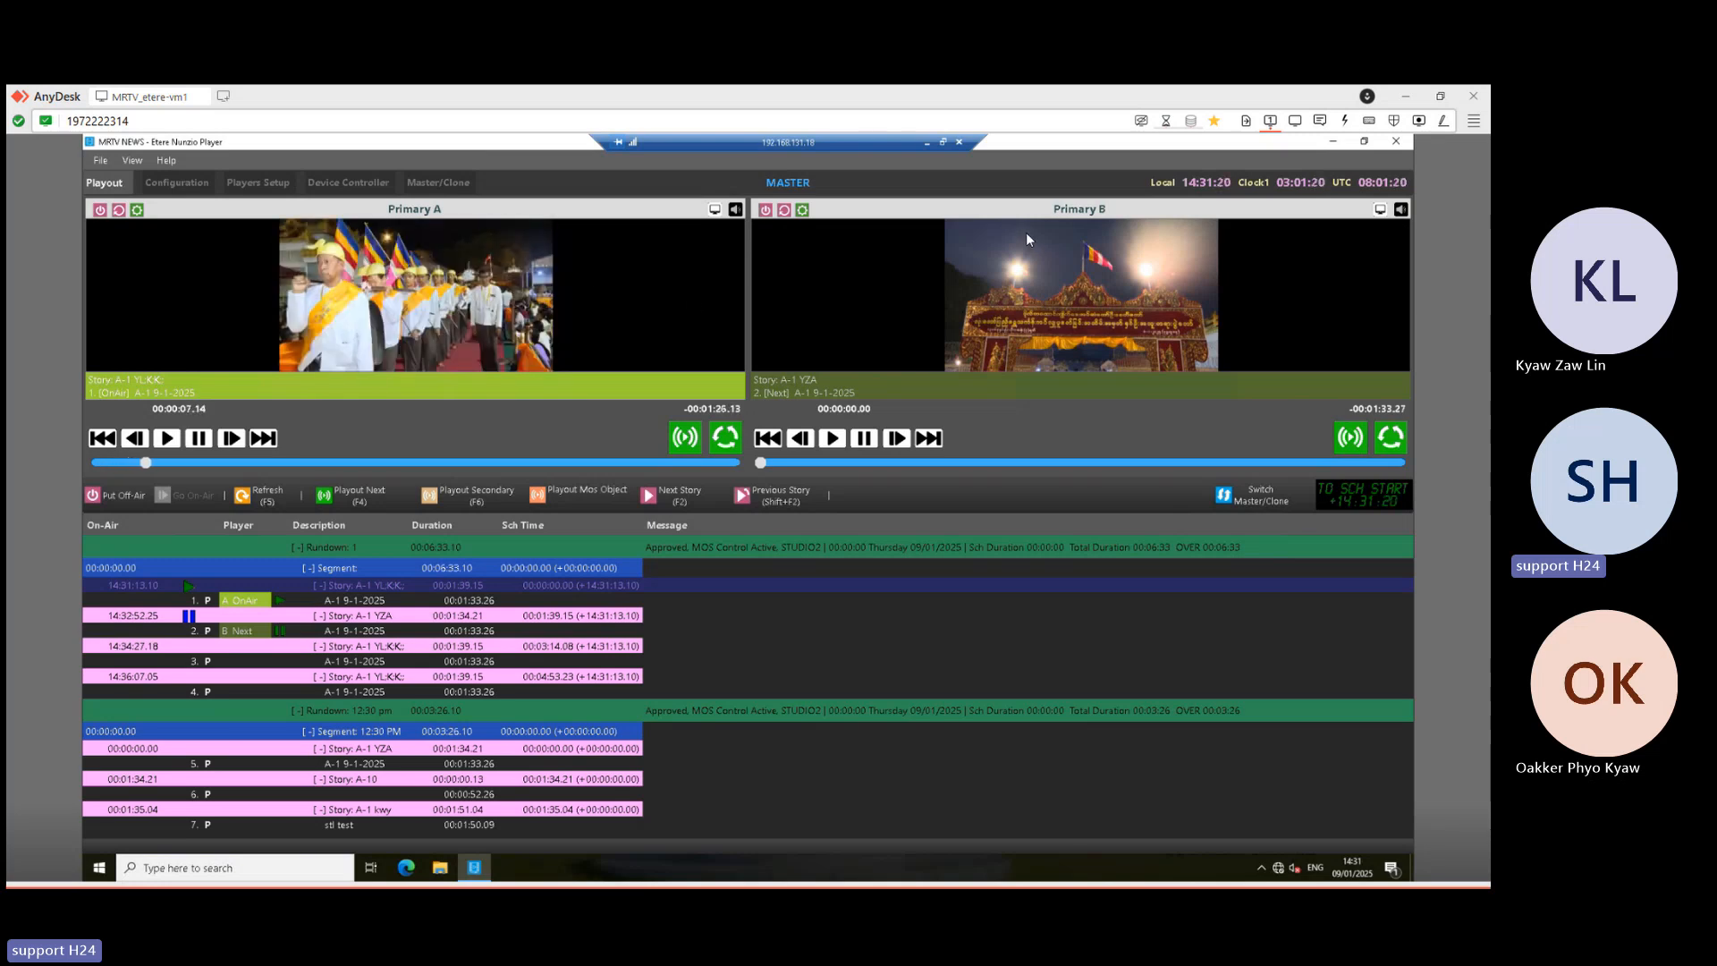
{"action": "left_click", "coordinate": [336, 630]}
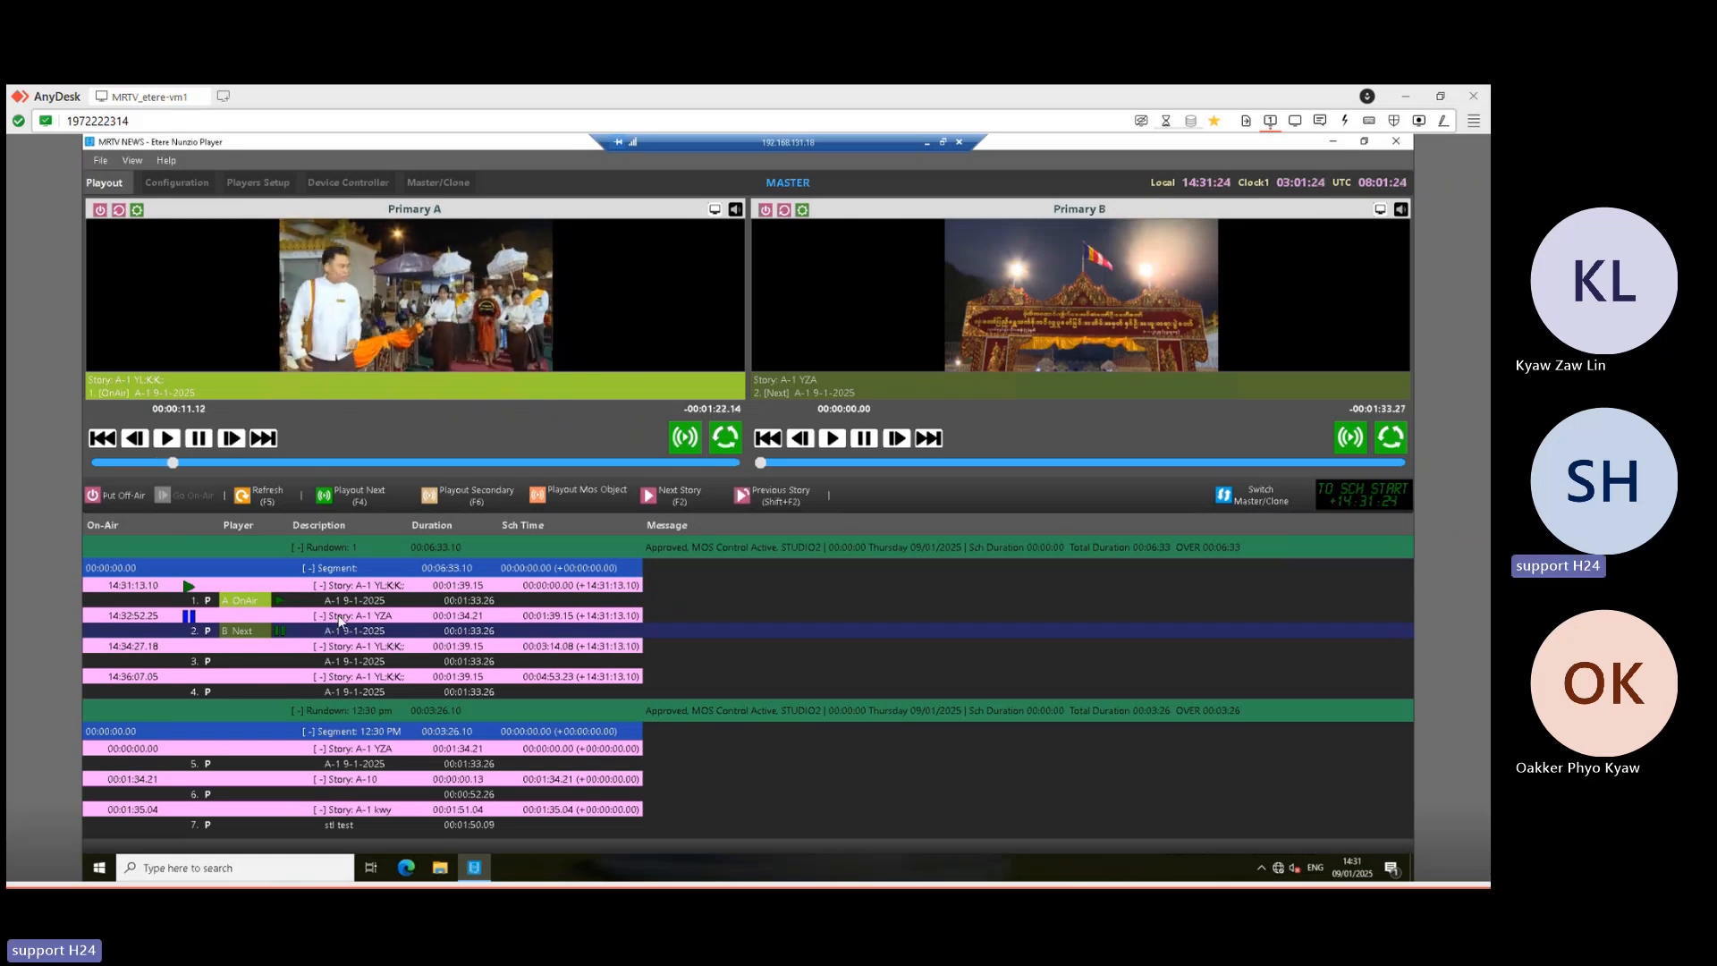
{"action": "left_click", "coordinate": [340, 617]}
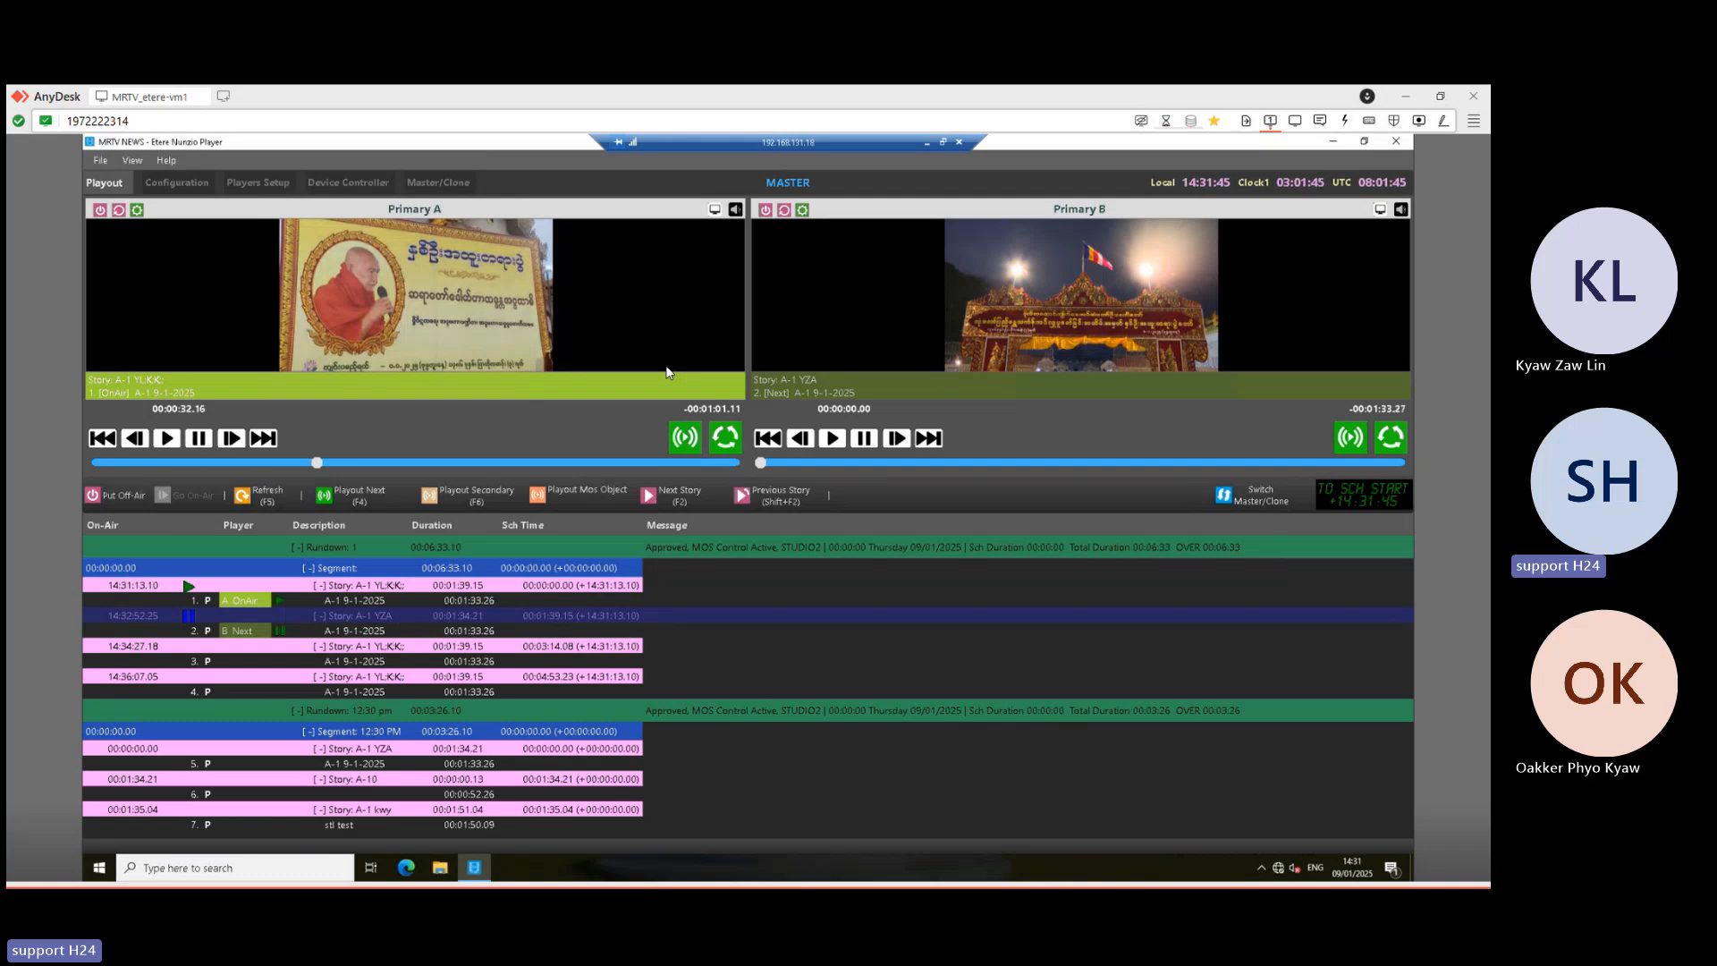
{"action": "left_click", "coordinate": [927, 143]}
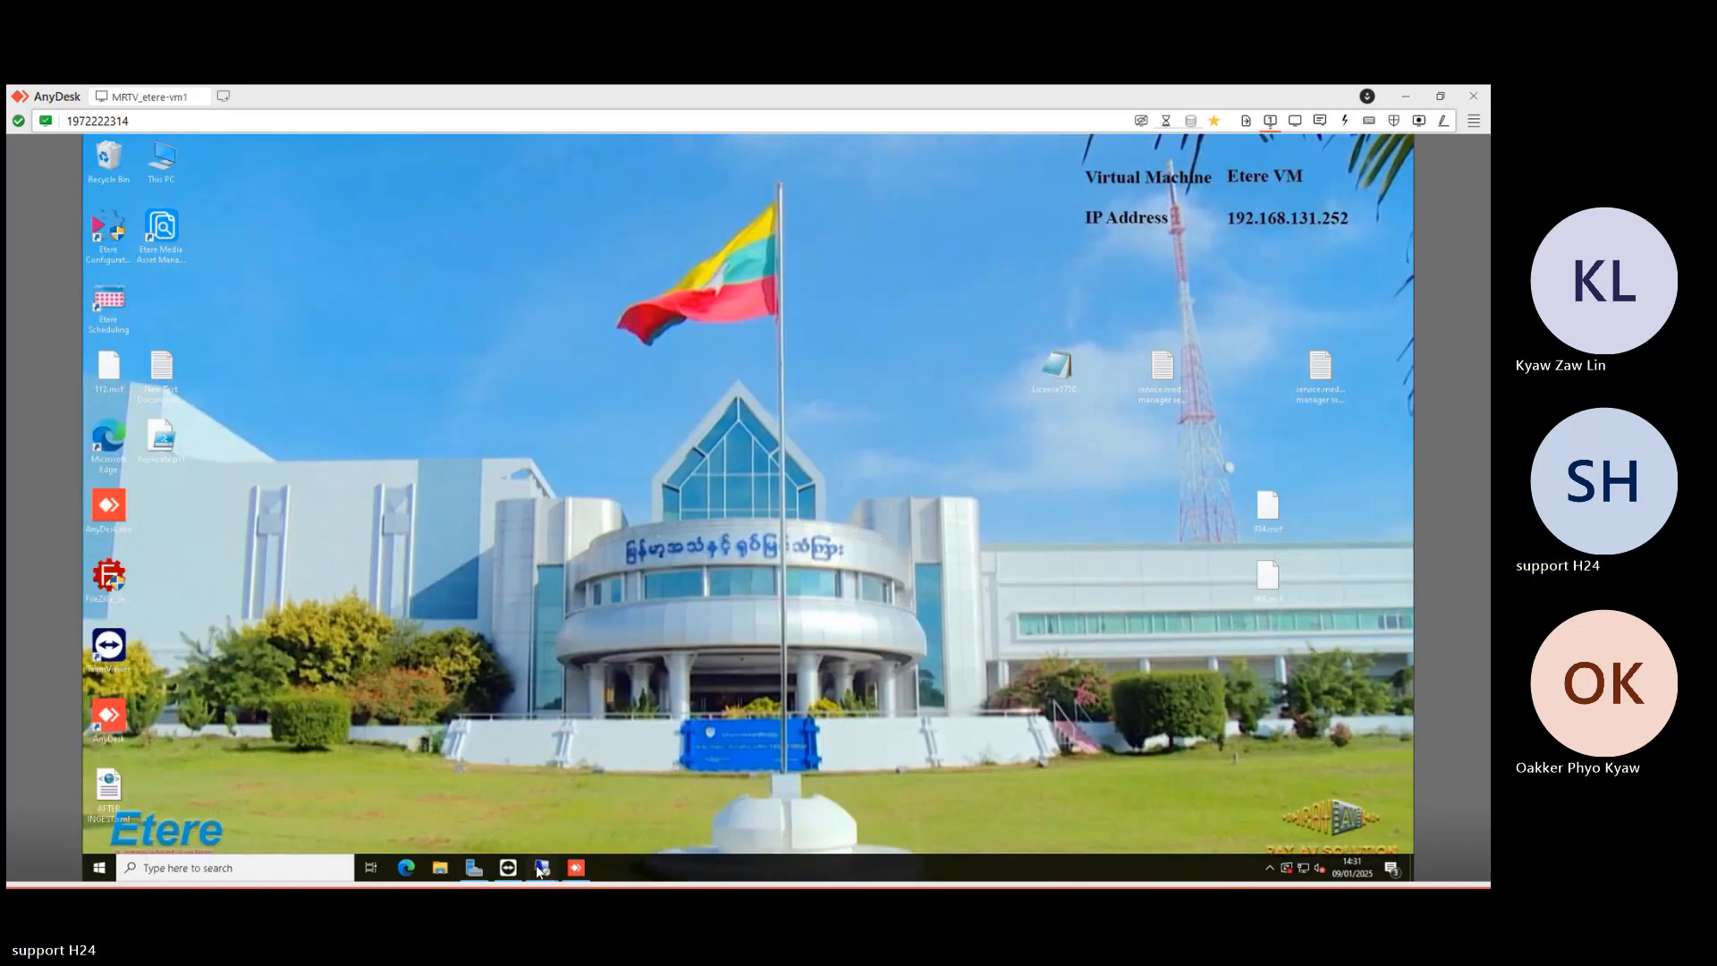
{"action": "mouse_move", "coordinate": [542, 867]}
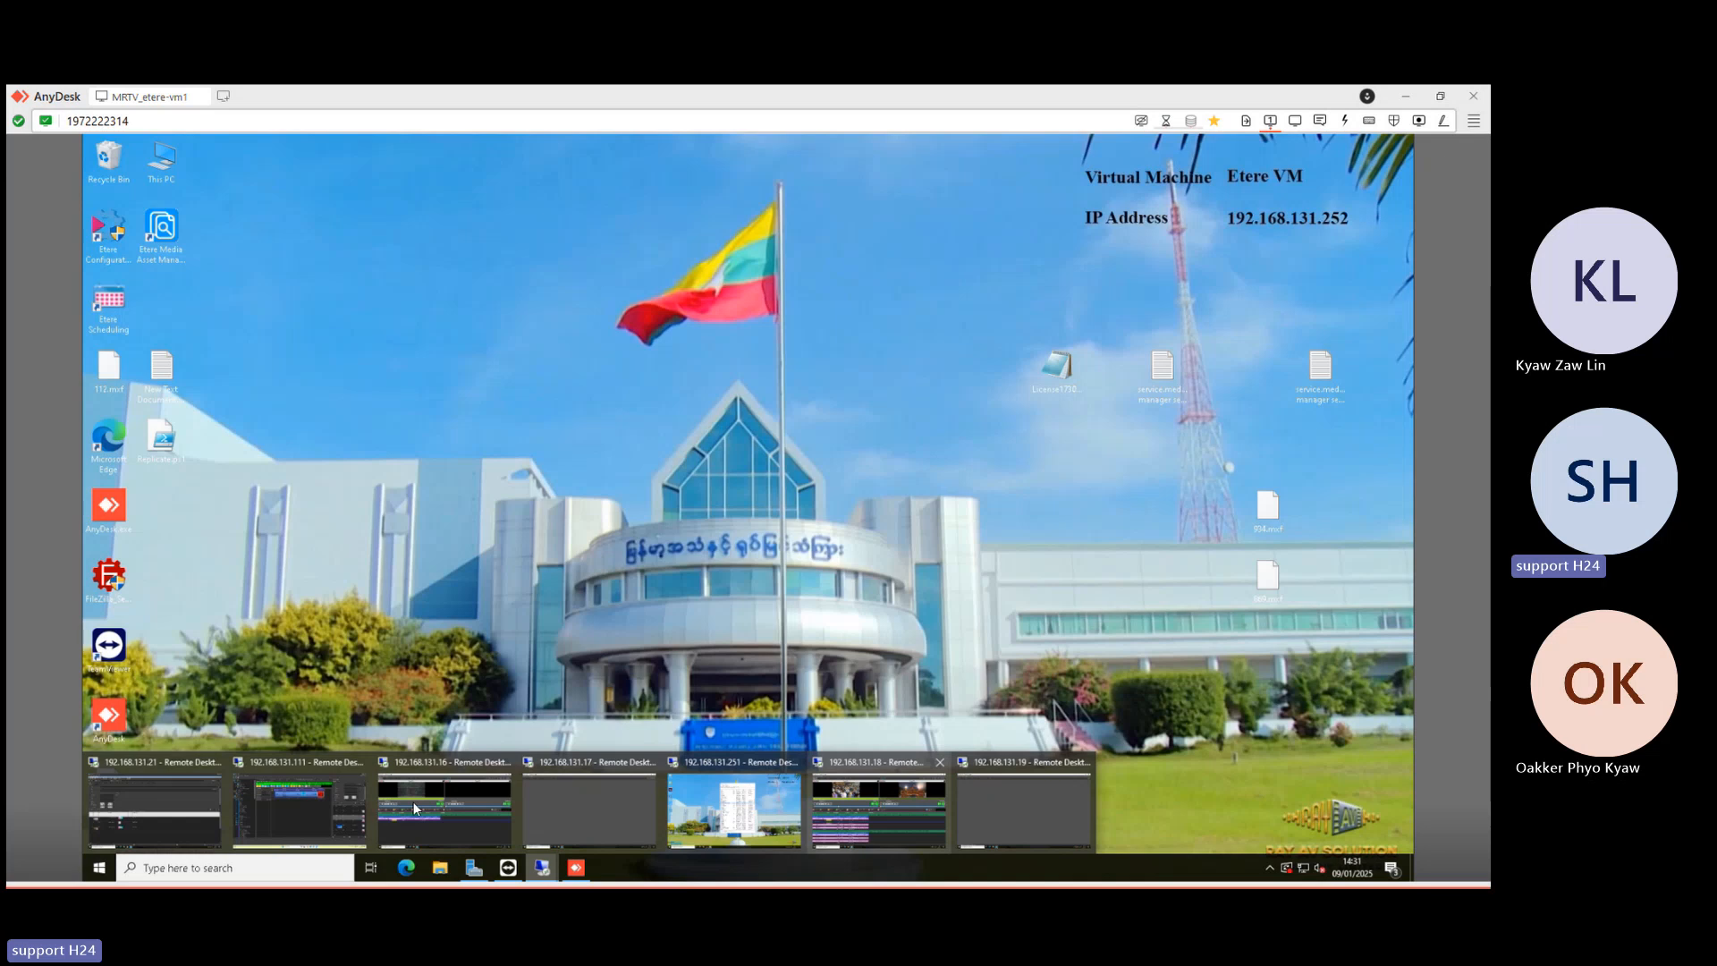
{"action": "left_click", "coordinate": [335, 804]}
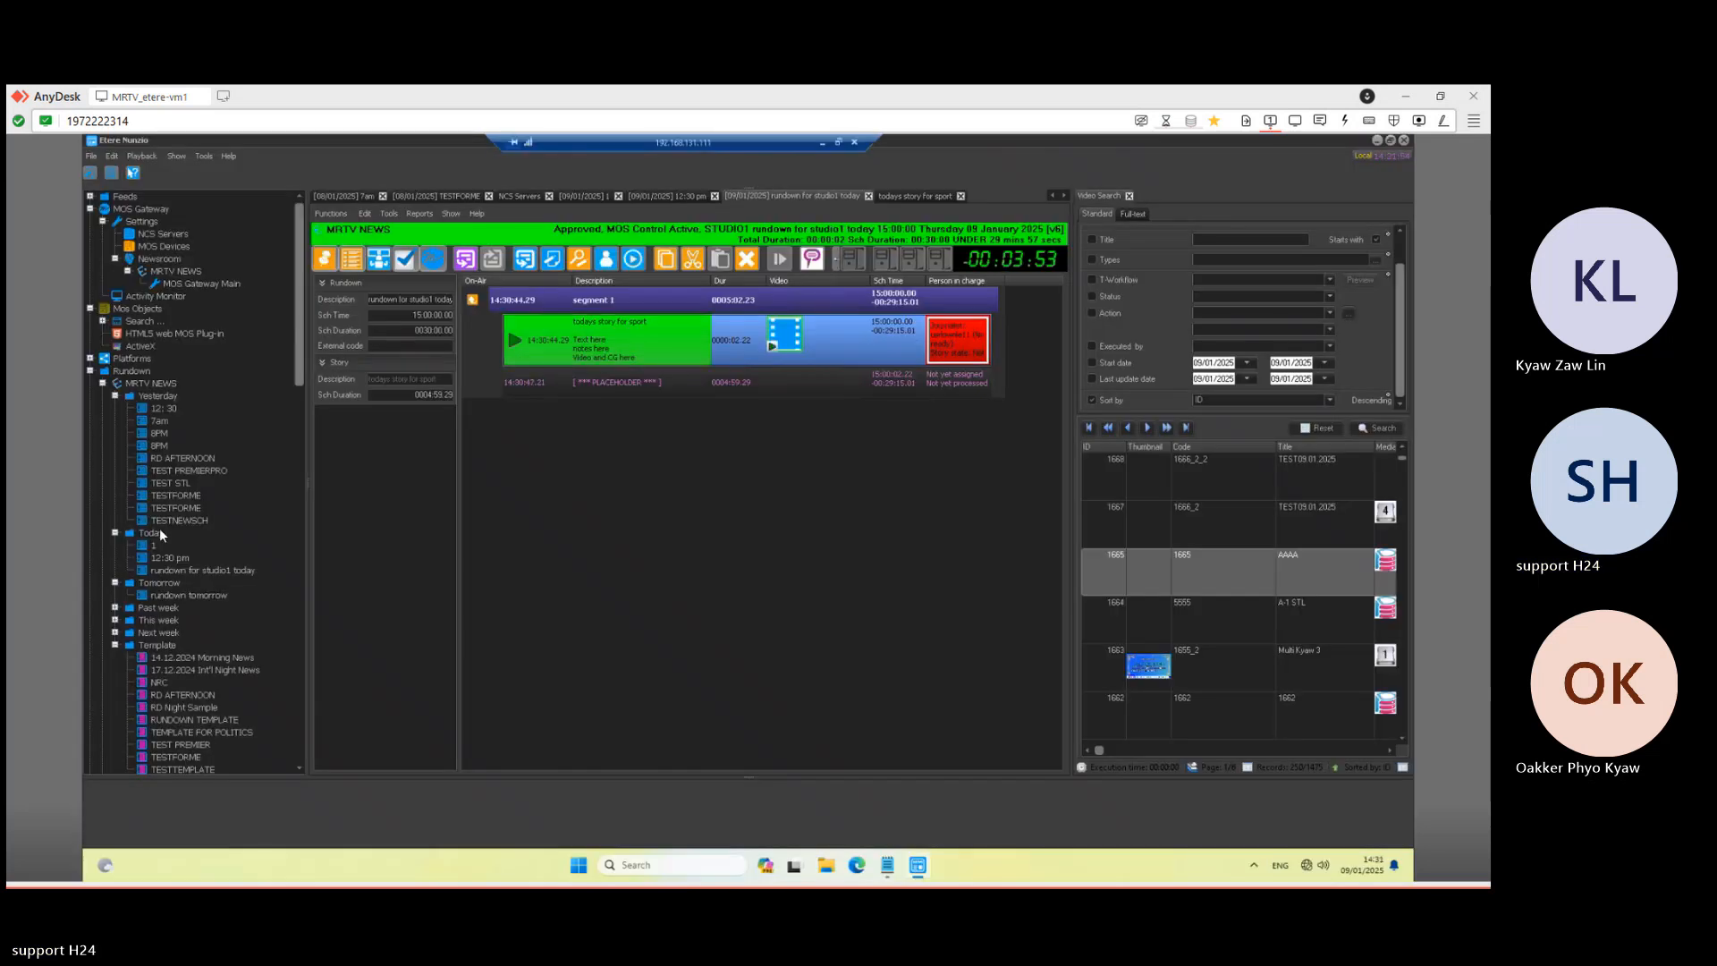
{"action": "double_click", "coordinate": [154, 547]}
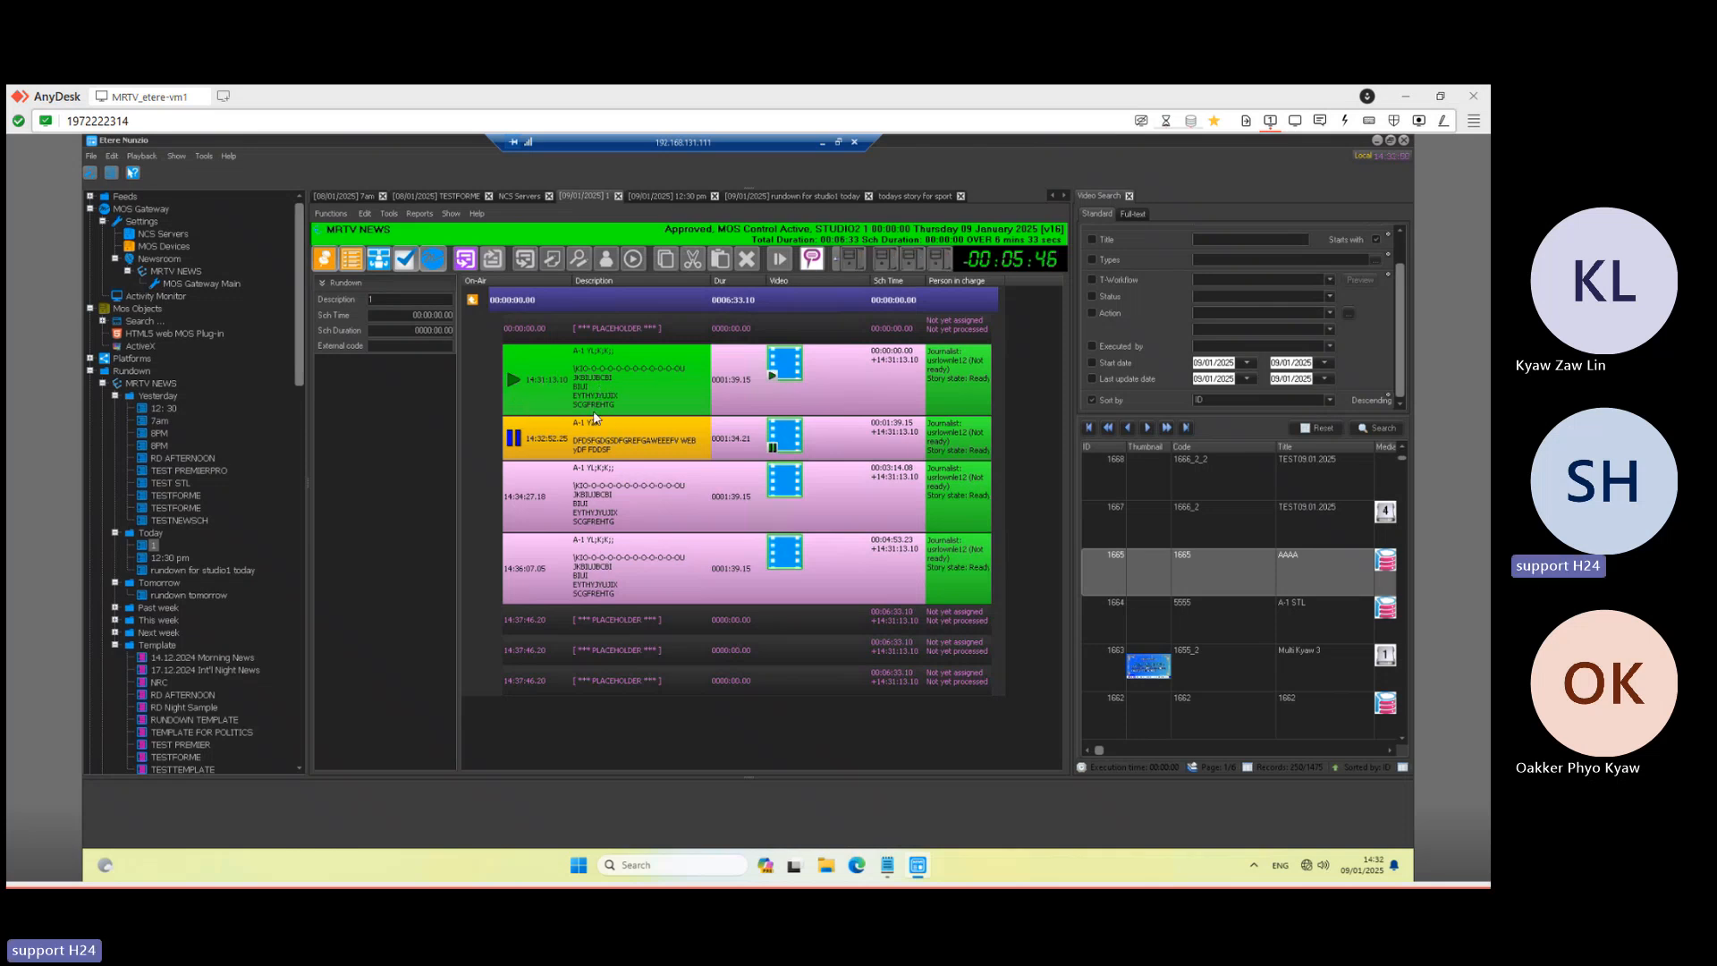
{"action": "double_click", "coordinate": [666, 386]}
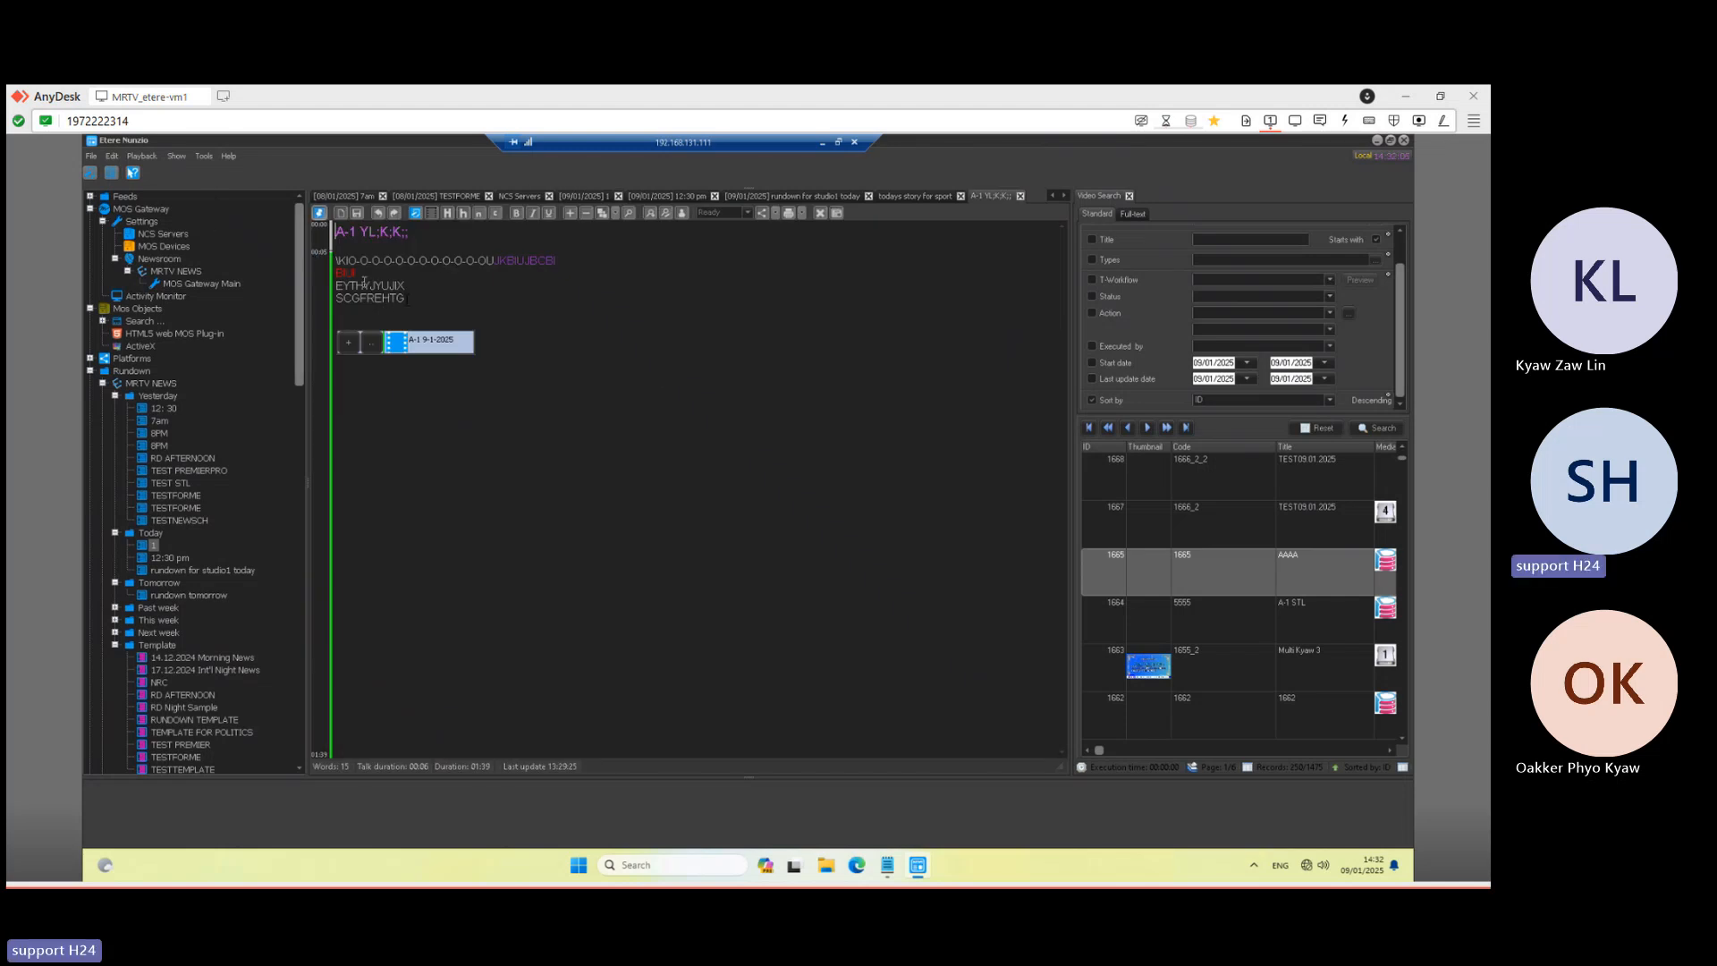
{"action": "left_click_drag", "start_coordinate": [402, 300], "coordinate": [336, 284]}
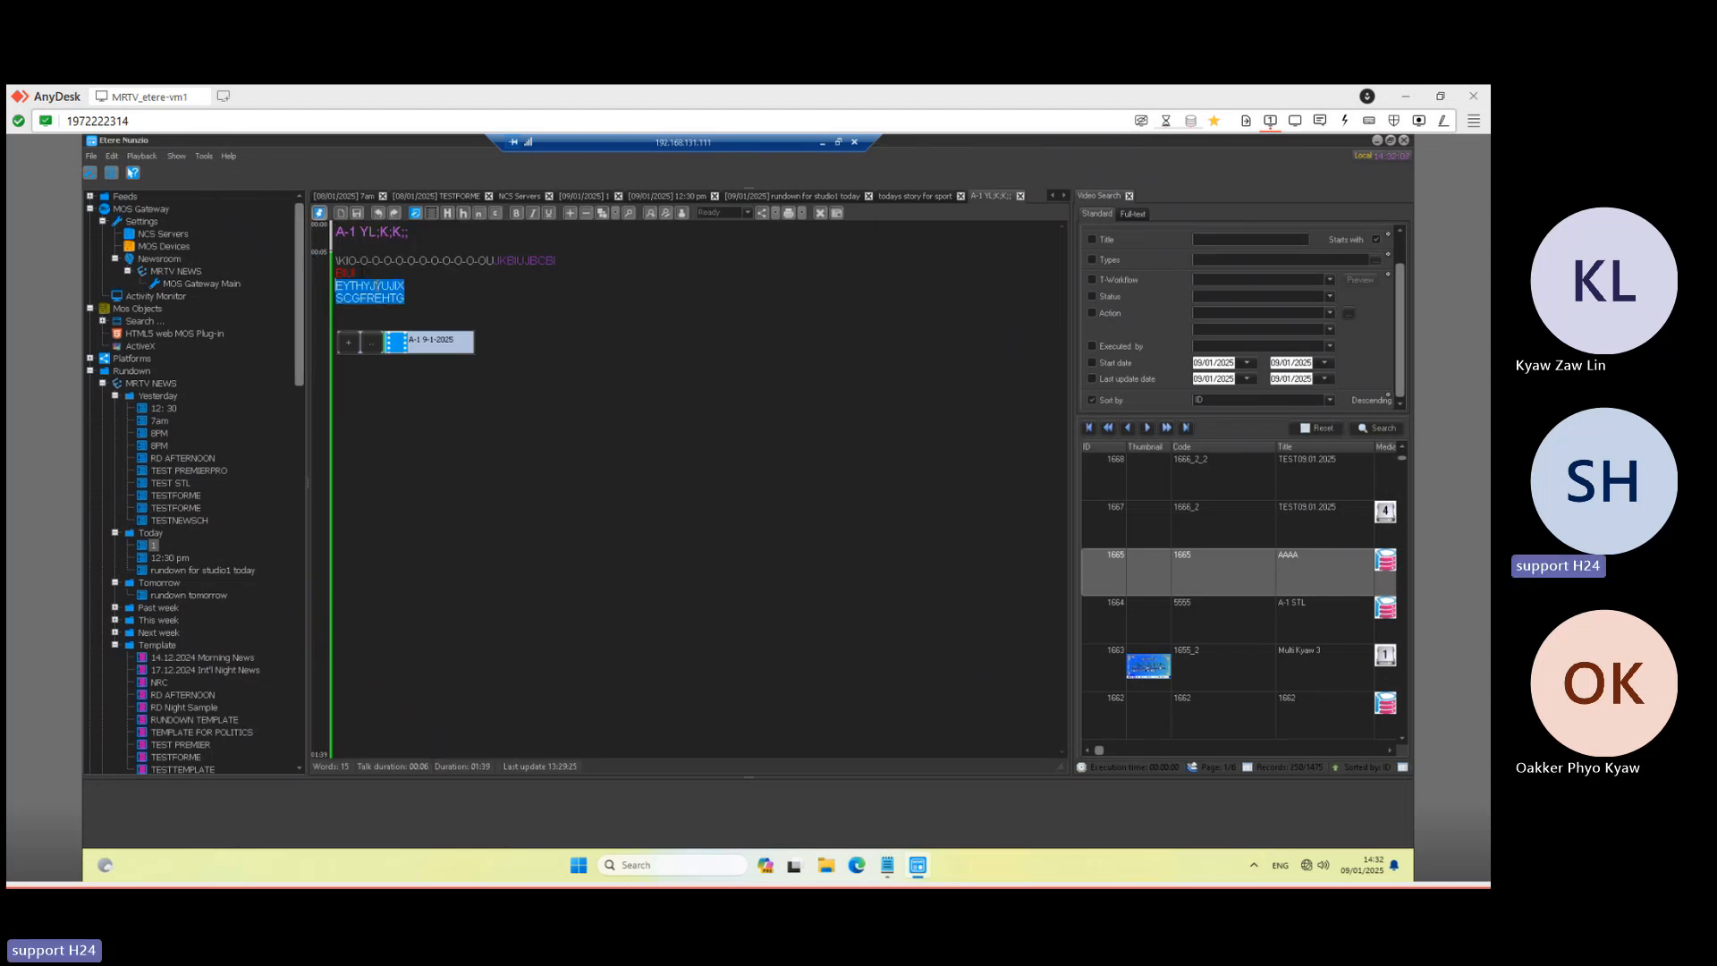
{"action": "left_click", "coordinate": [356, 272]}
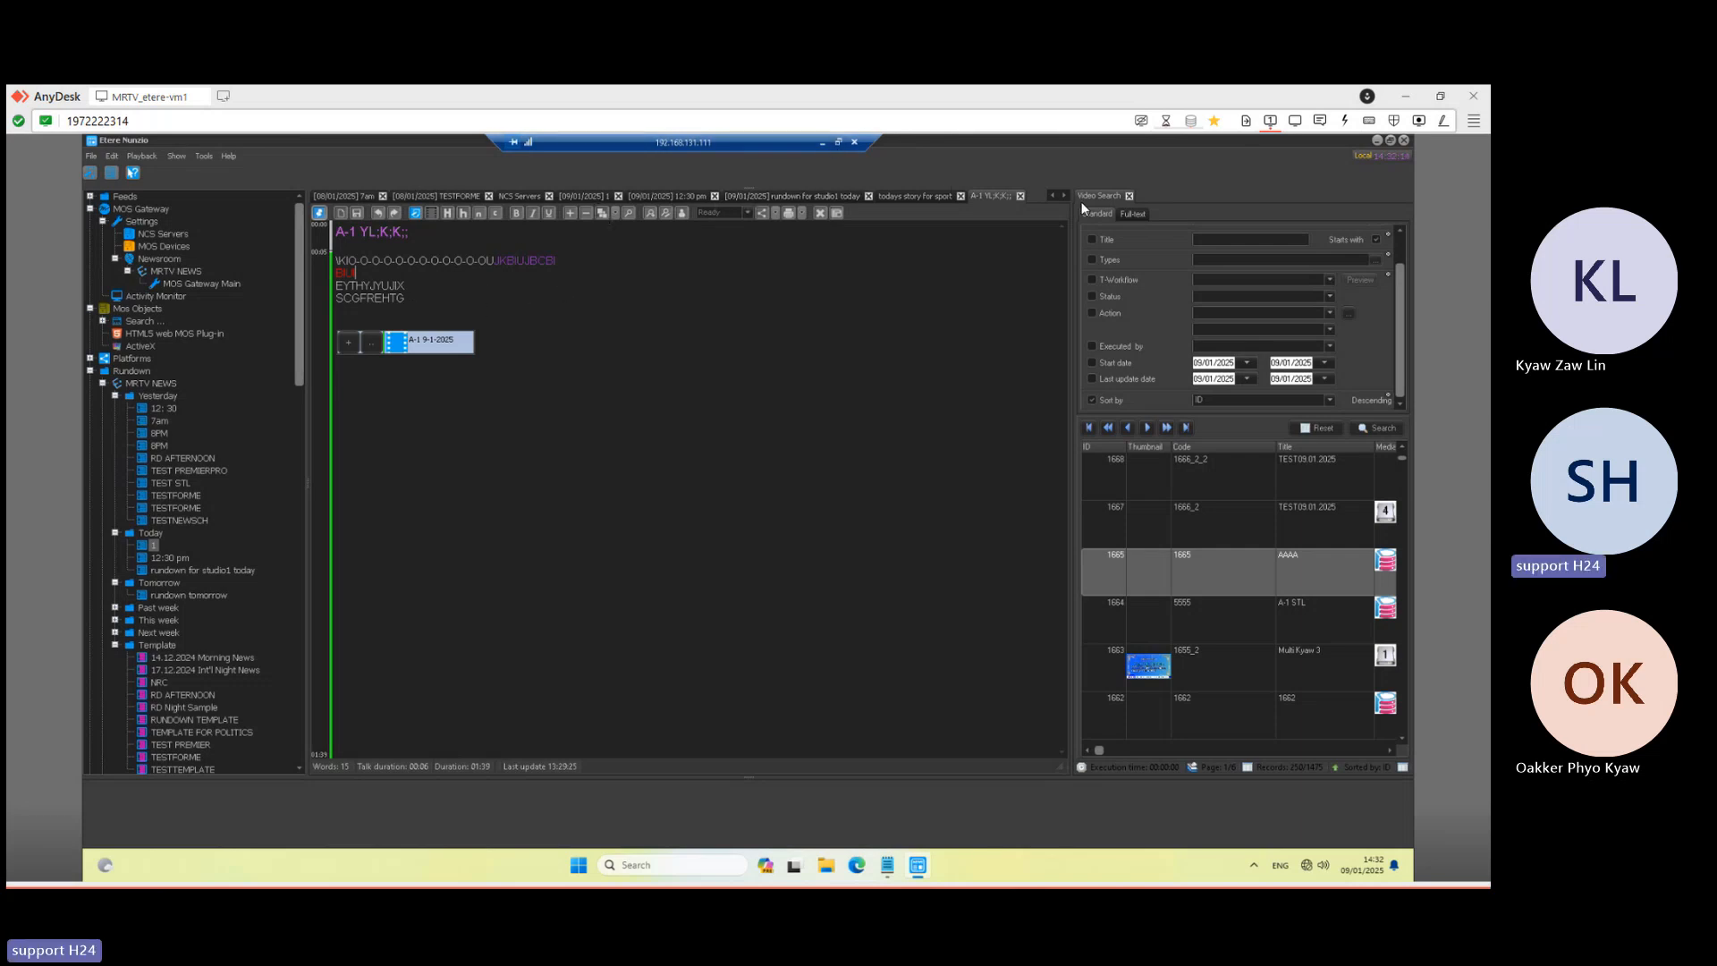
{"action": "left_click", "coordinate": [1021, 197]}
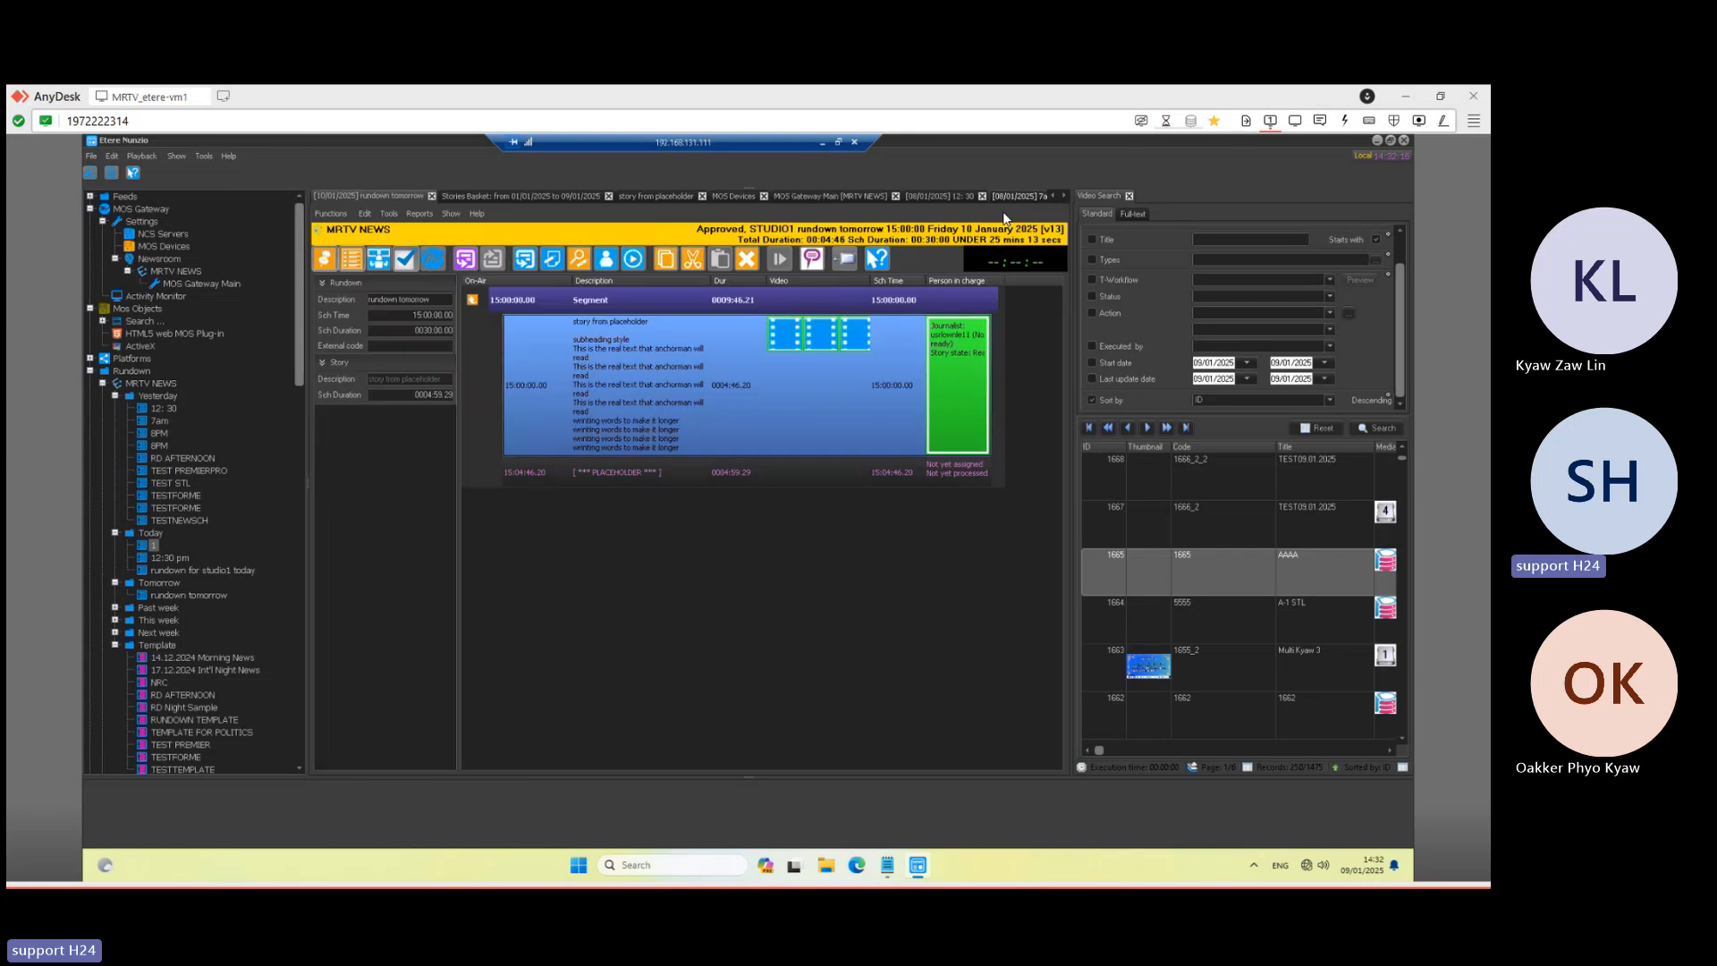
{"action": "left_click", "coordinate": [821, 142]}
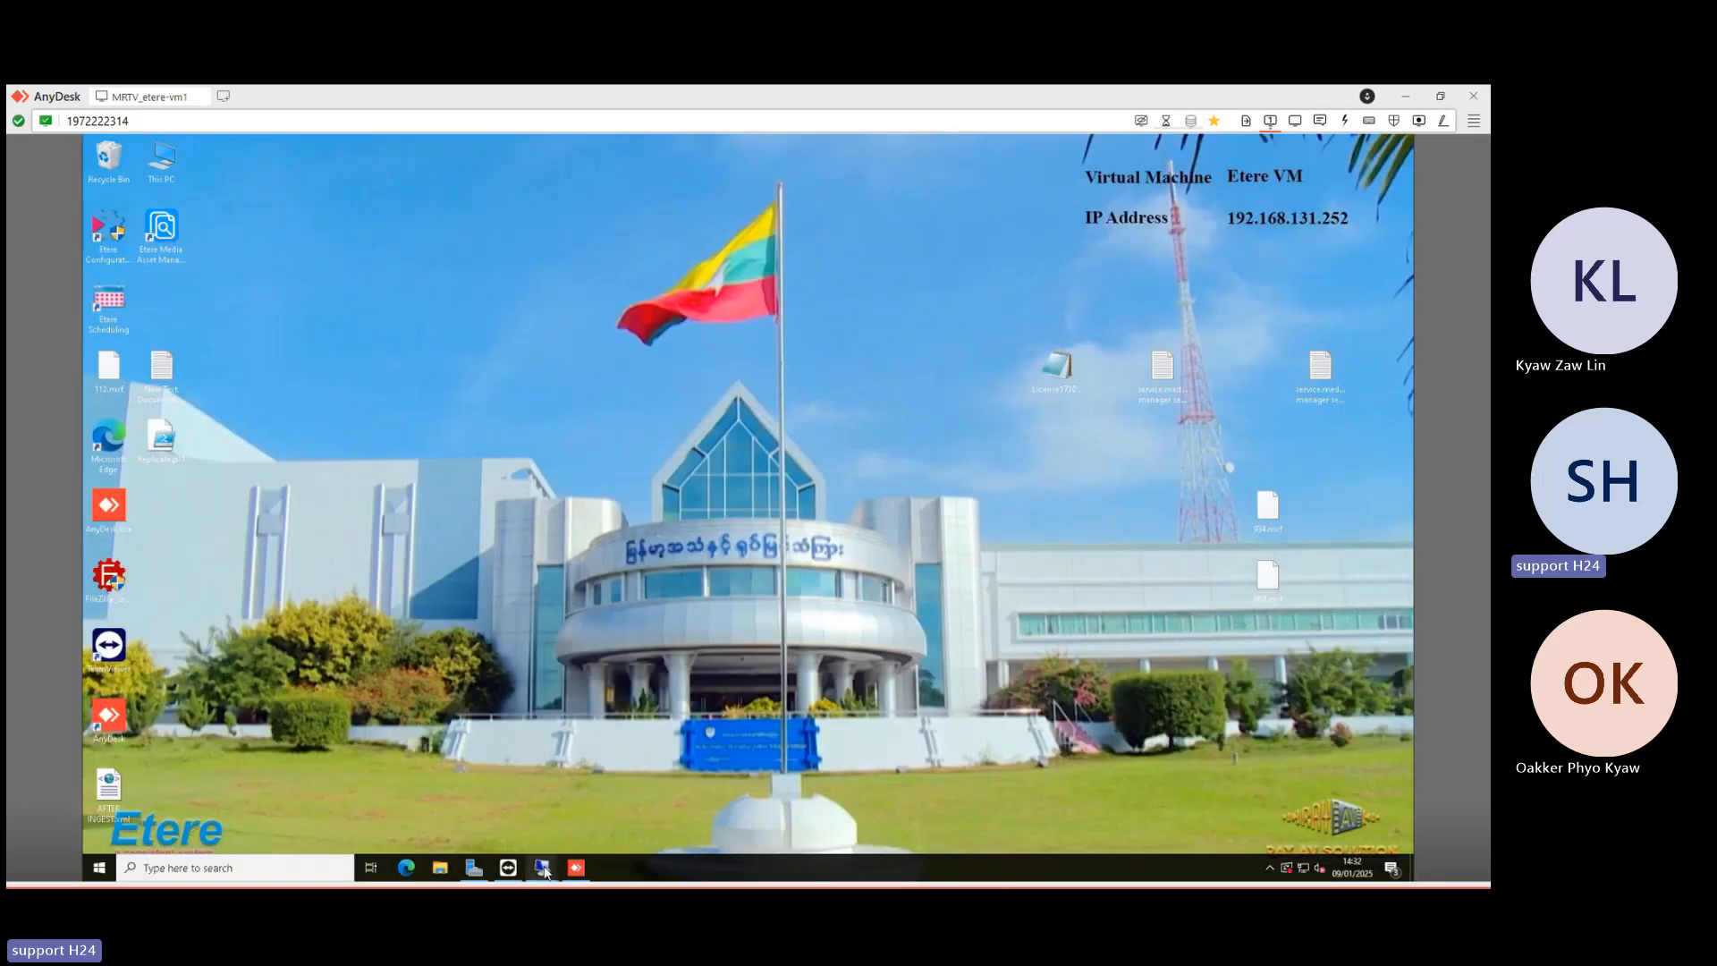
- In the 192.168.131.18 session, advance playout so A-1 YZA airs on Primary B
{"action": "mouse_move", "coordinate": [544, 870]}
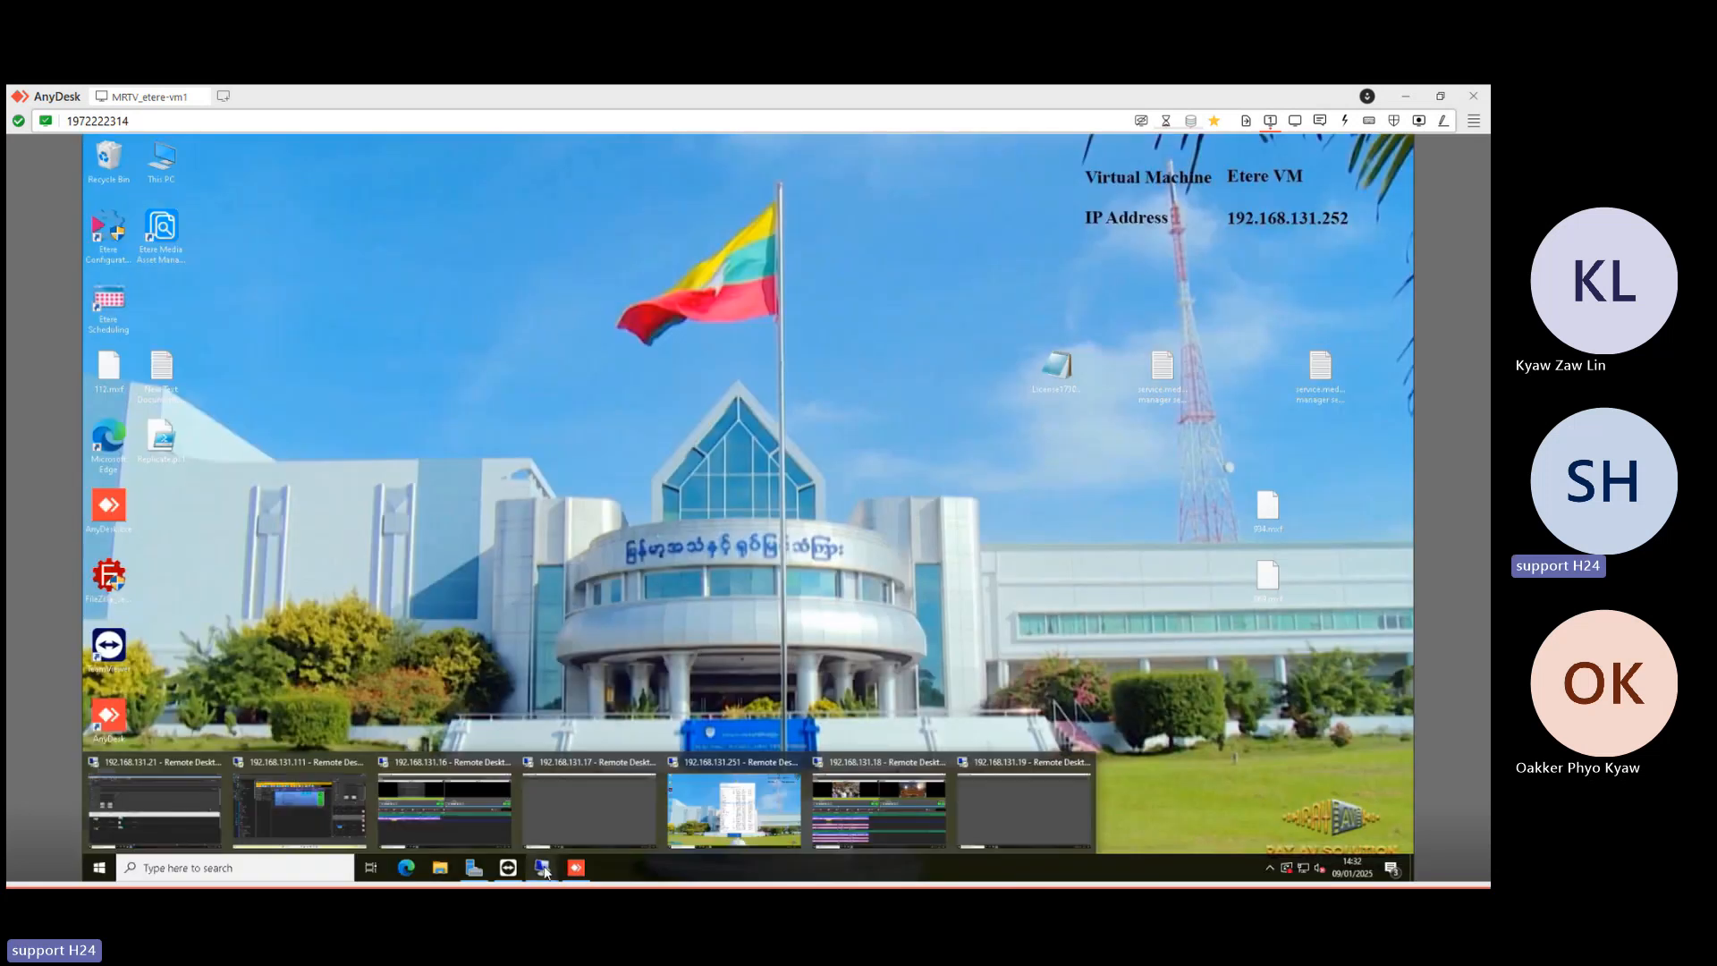
{"action": "left_click", "coordinate": [840, 795]}
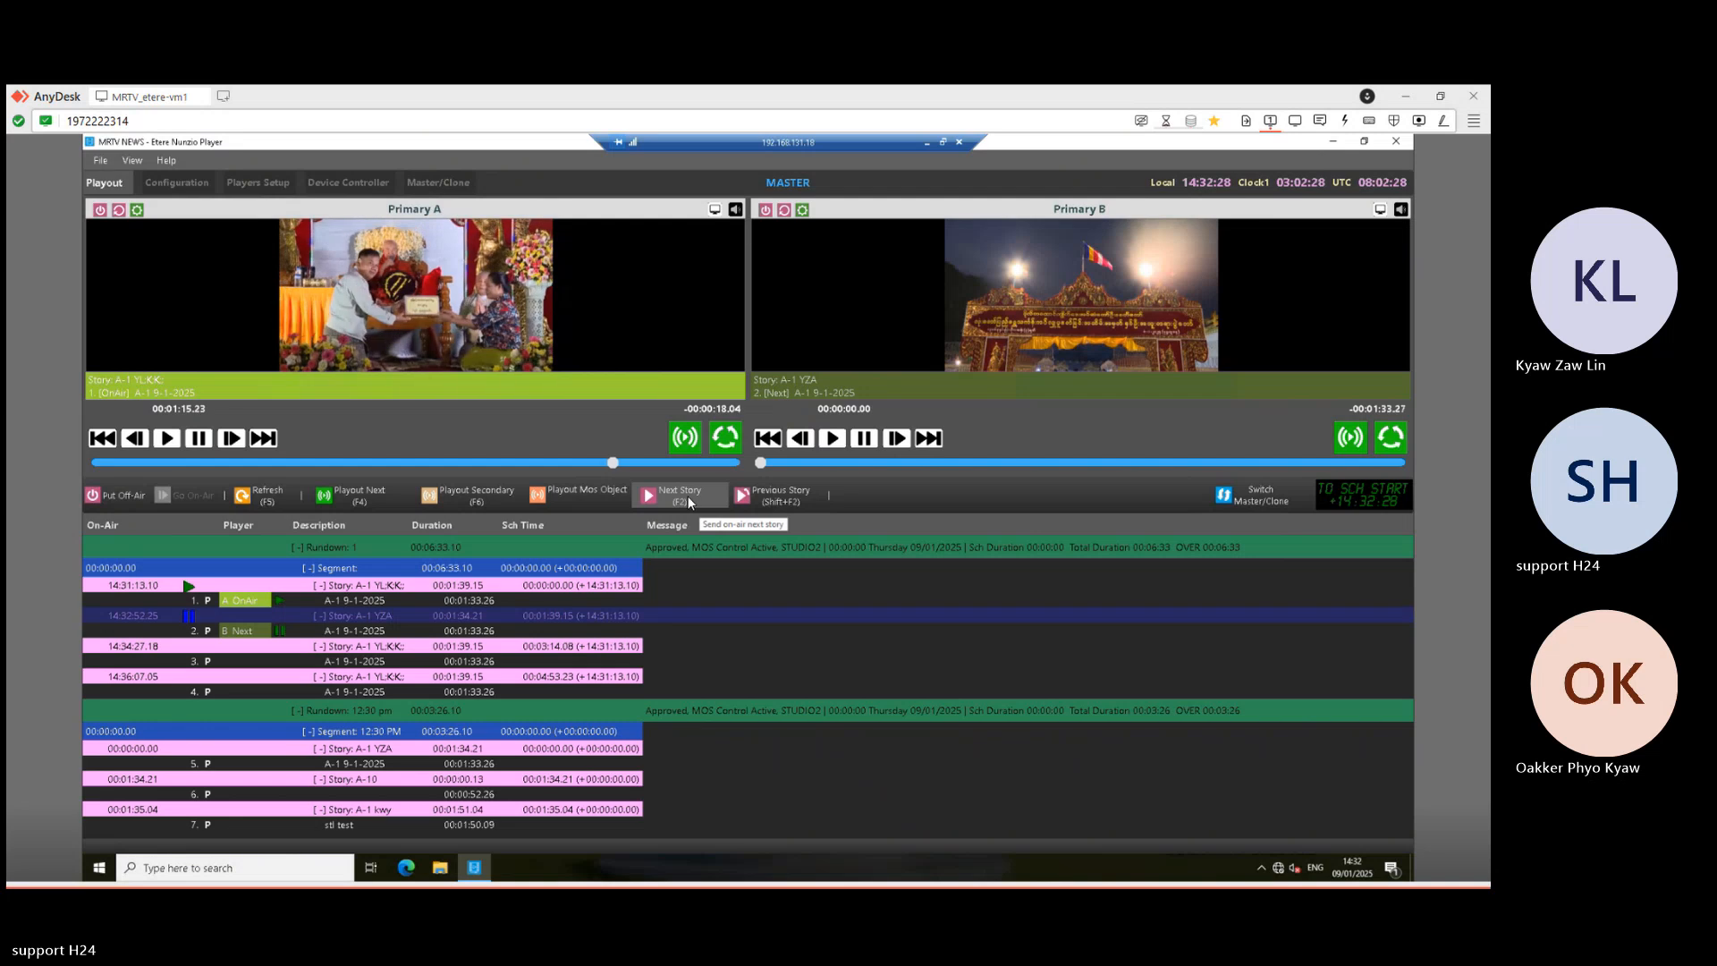
{"action": "left_click", "coordinate": [347, 499]}
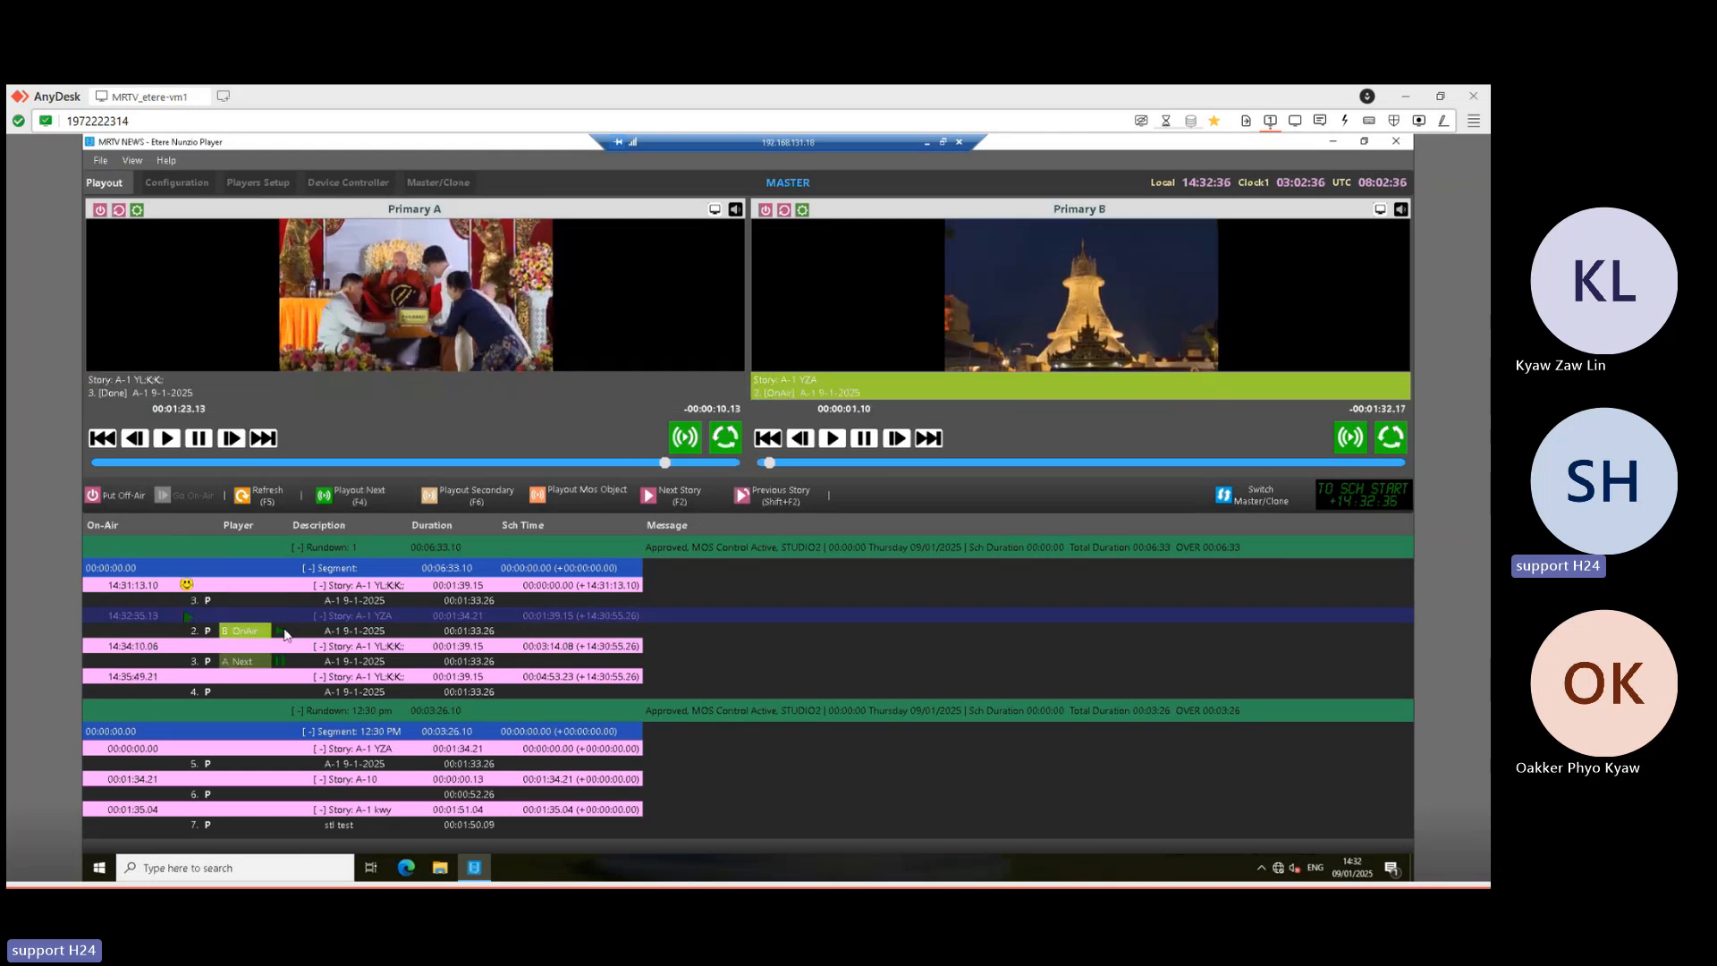
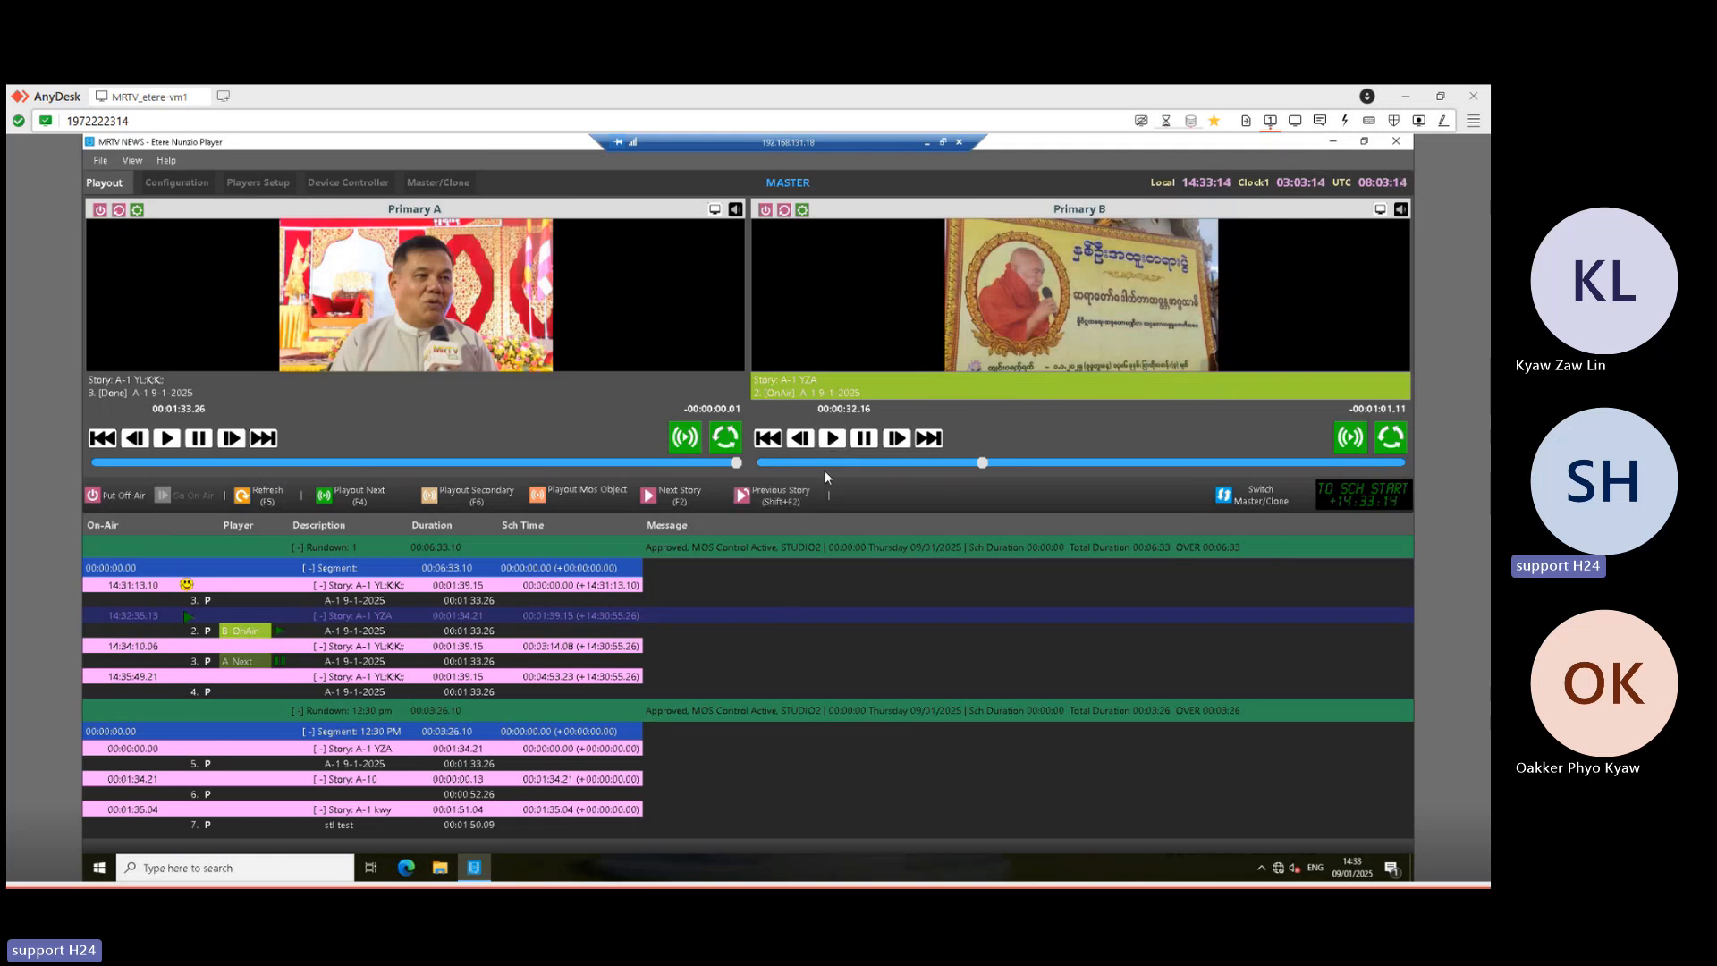
- Resume the clip on Primary B and toggle its Loop on, then off again
{"action": "left_click", "coordinate": [834, 437]}
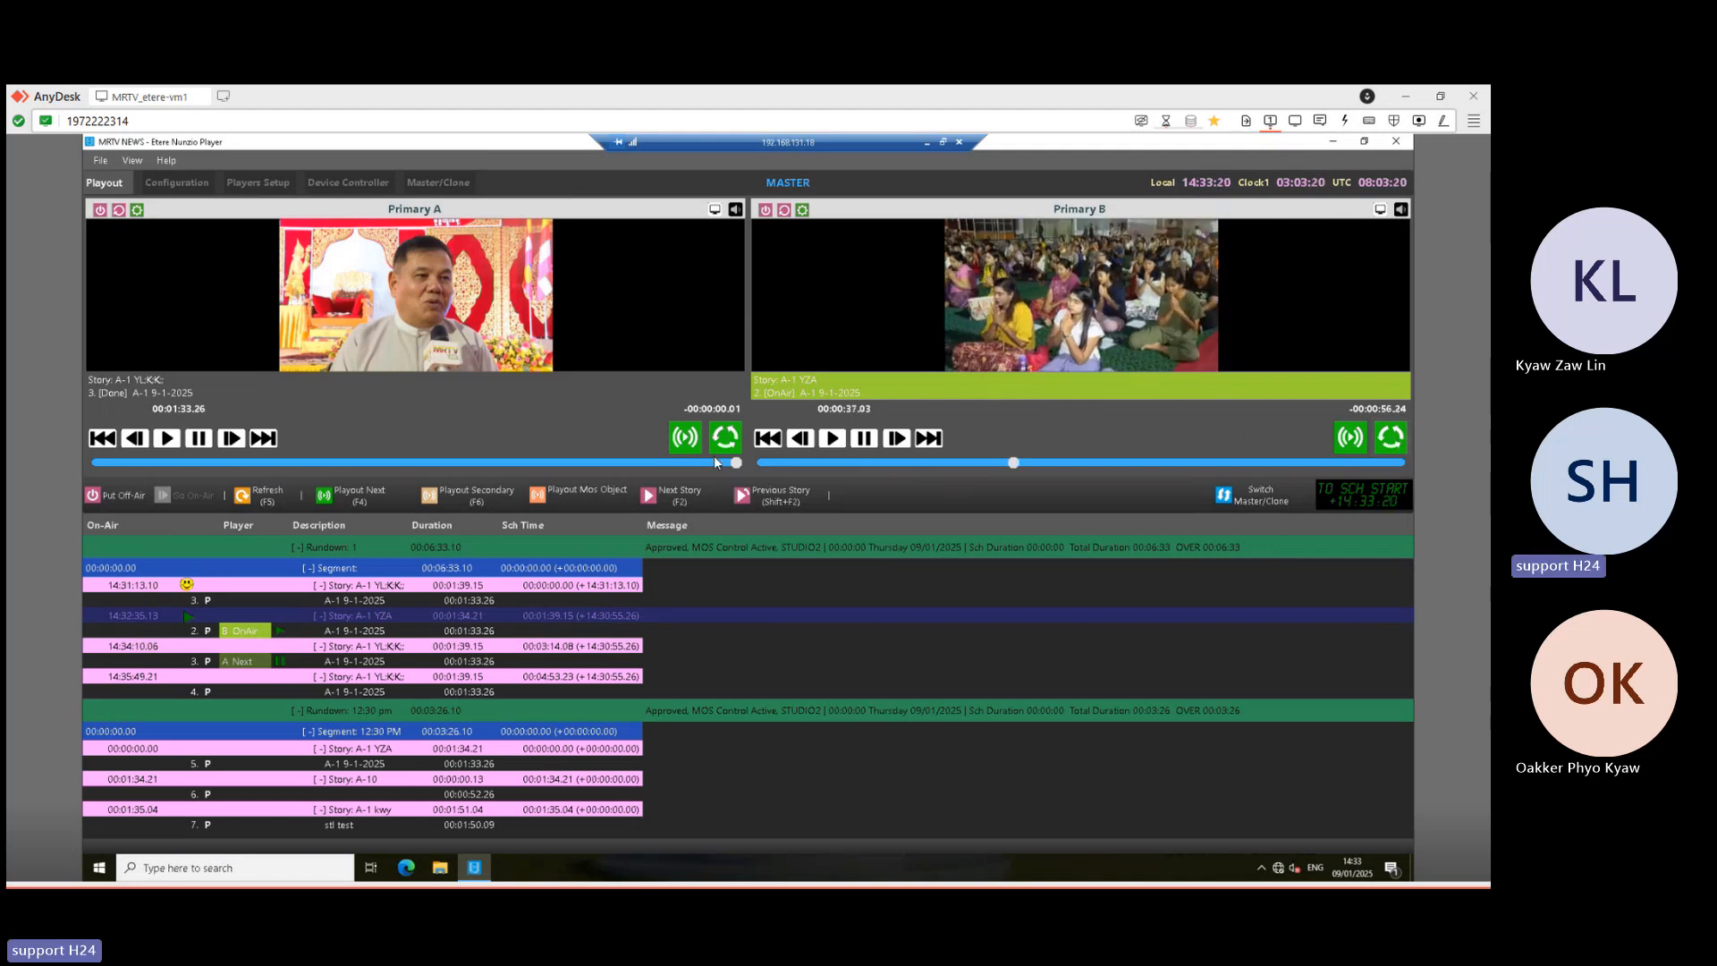
{"action": "left_click", "coordinate": [1391, 437]}
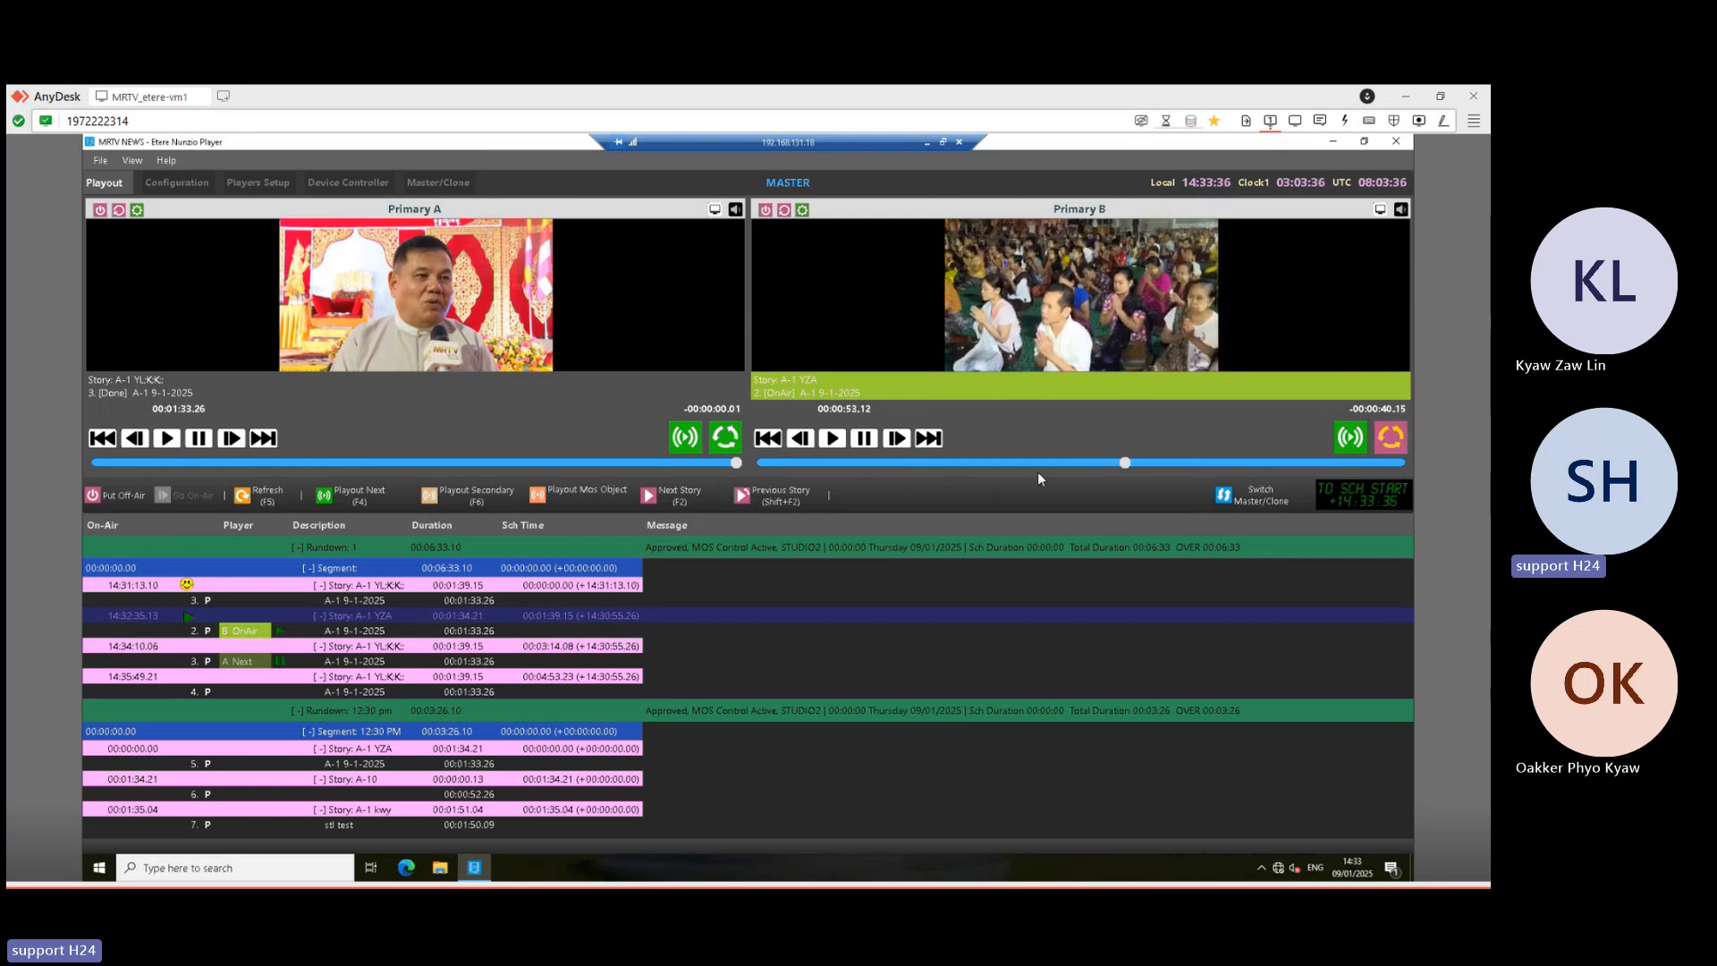
{"action": "left_click", "coordinate": [1401, 441]}
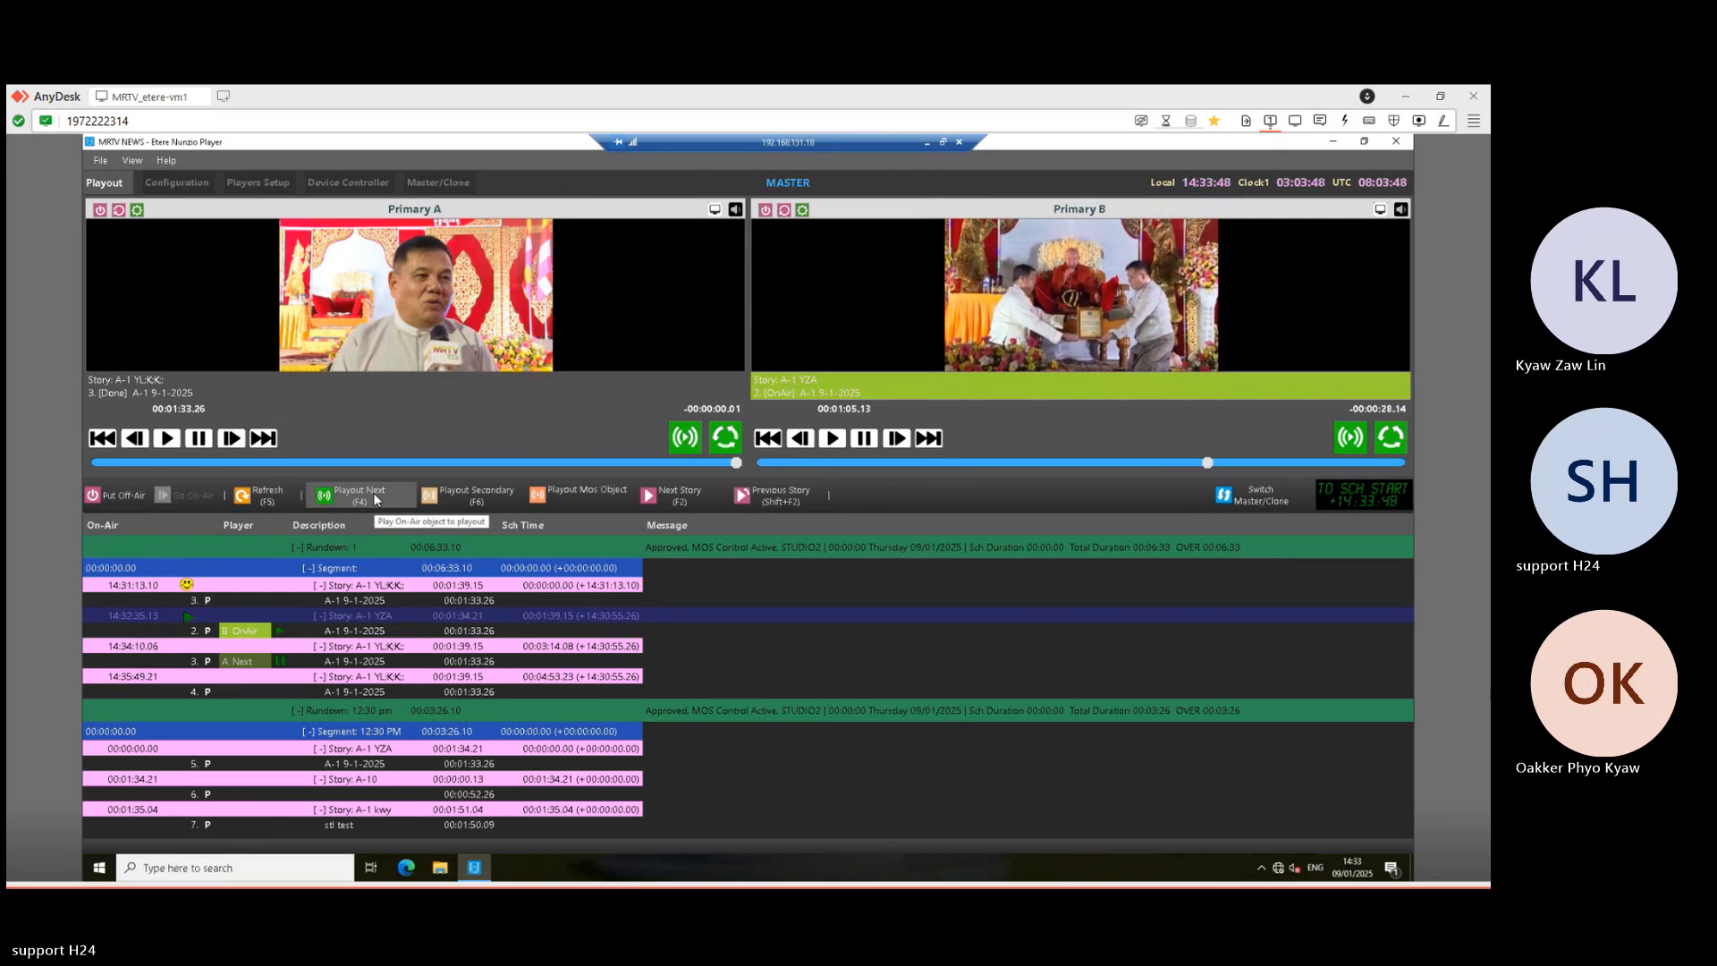
- Press Next Story, then Playout Next twice so story 4 airs on Primary B
{"action": "left_click", "coordinate": [377, 631]}
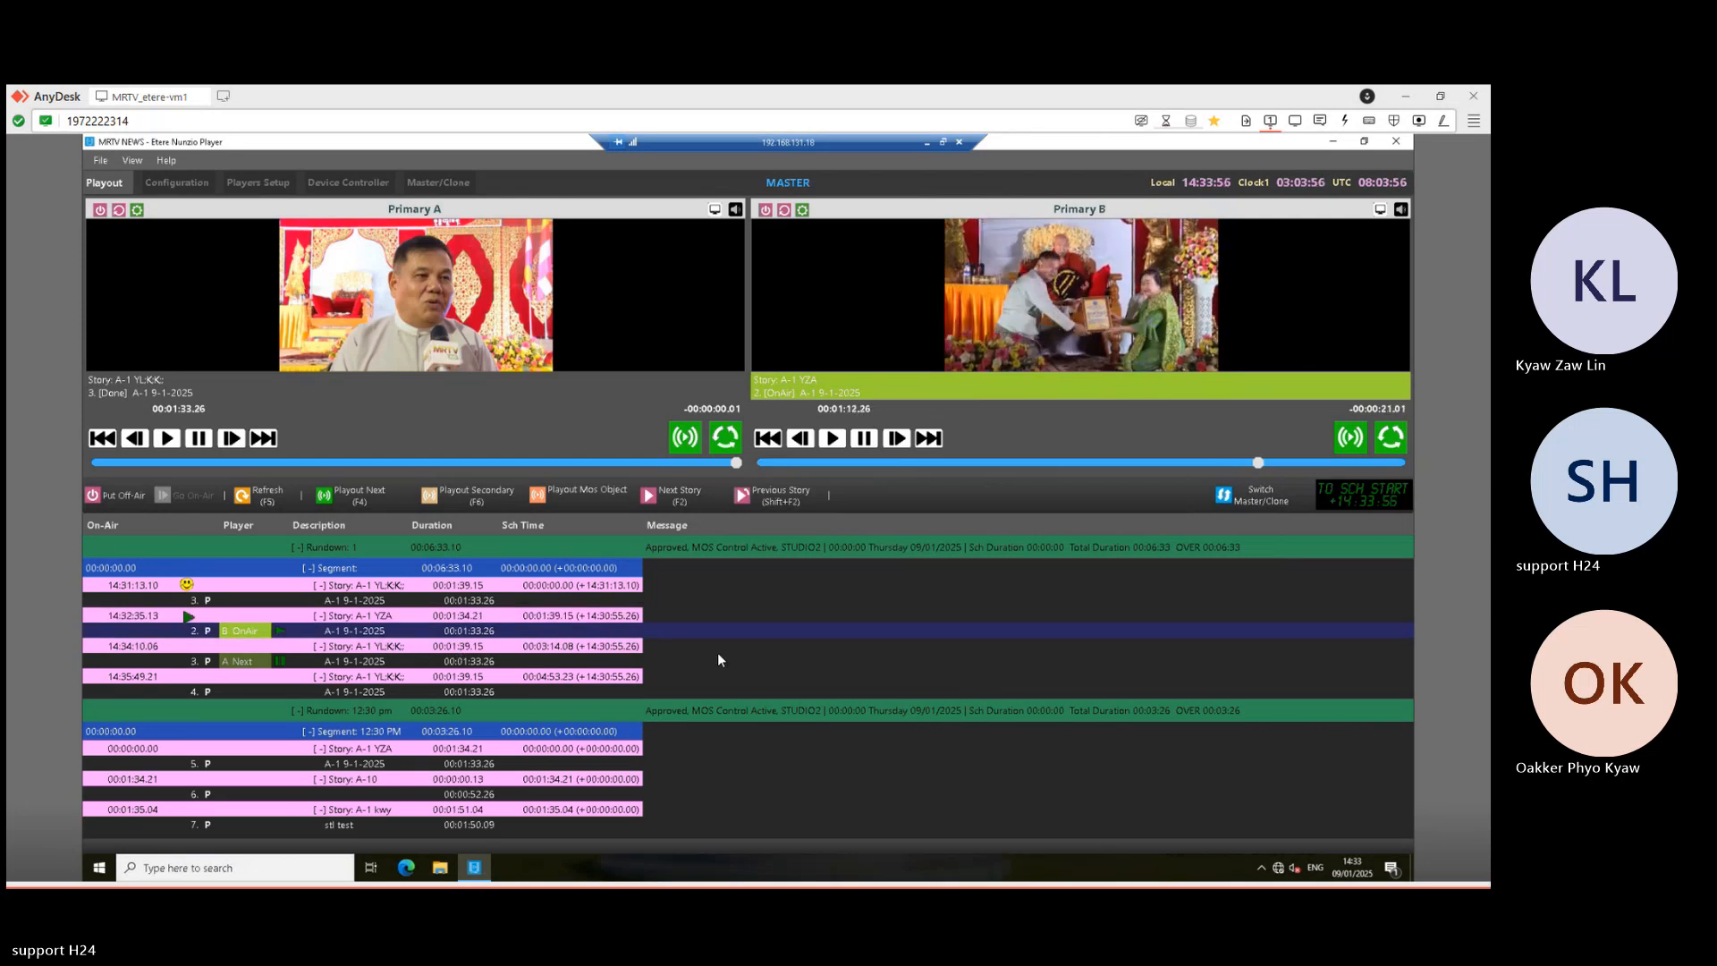
{"action": "left_click", "coordinate": [678, 496]}
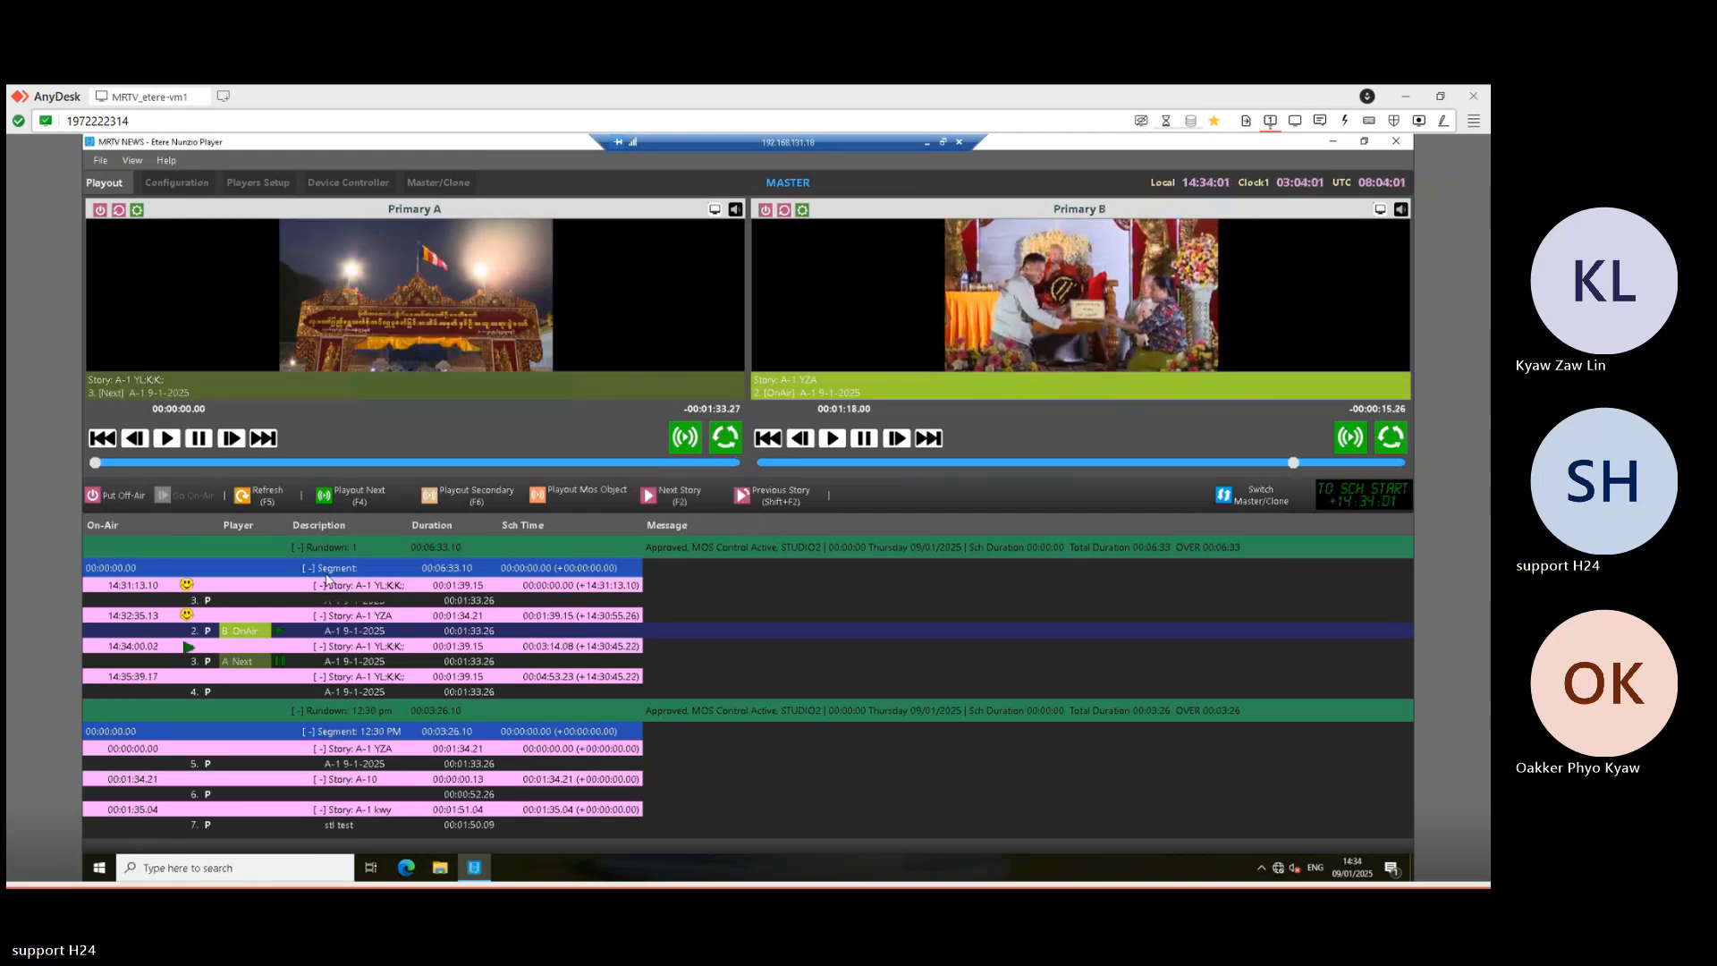
{"action": "left_click", "coordinate": [352, 494]}
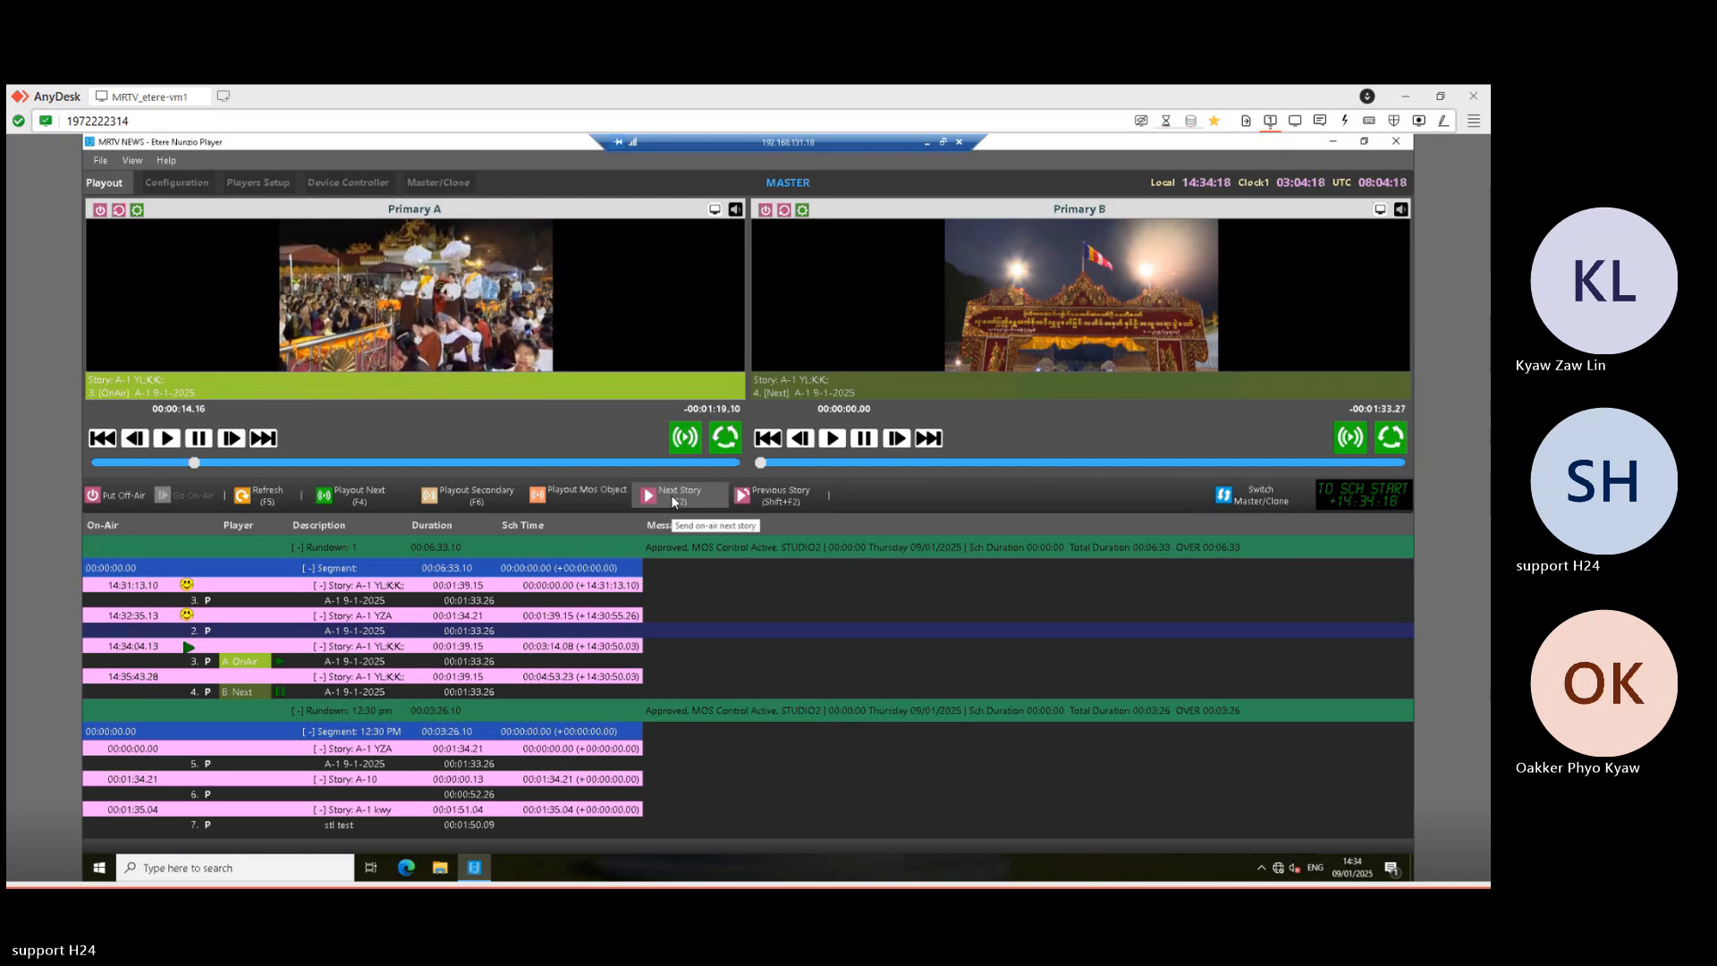
{"action": "left_click", "coordinate": [388, 495]}
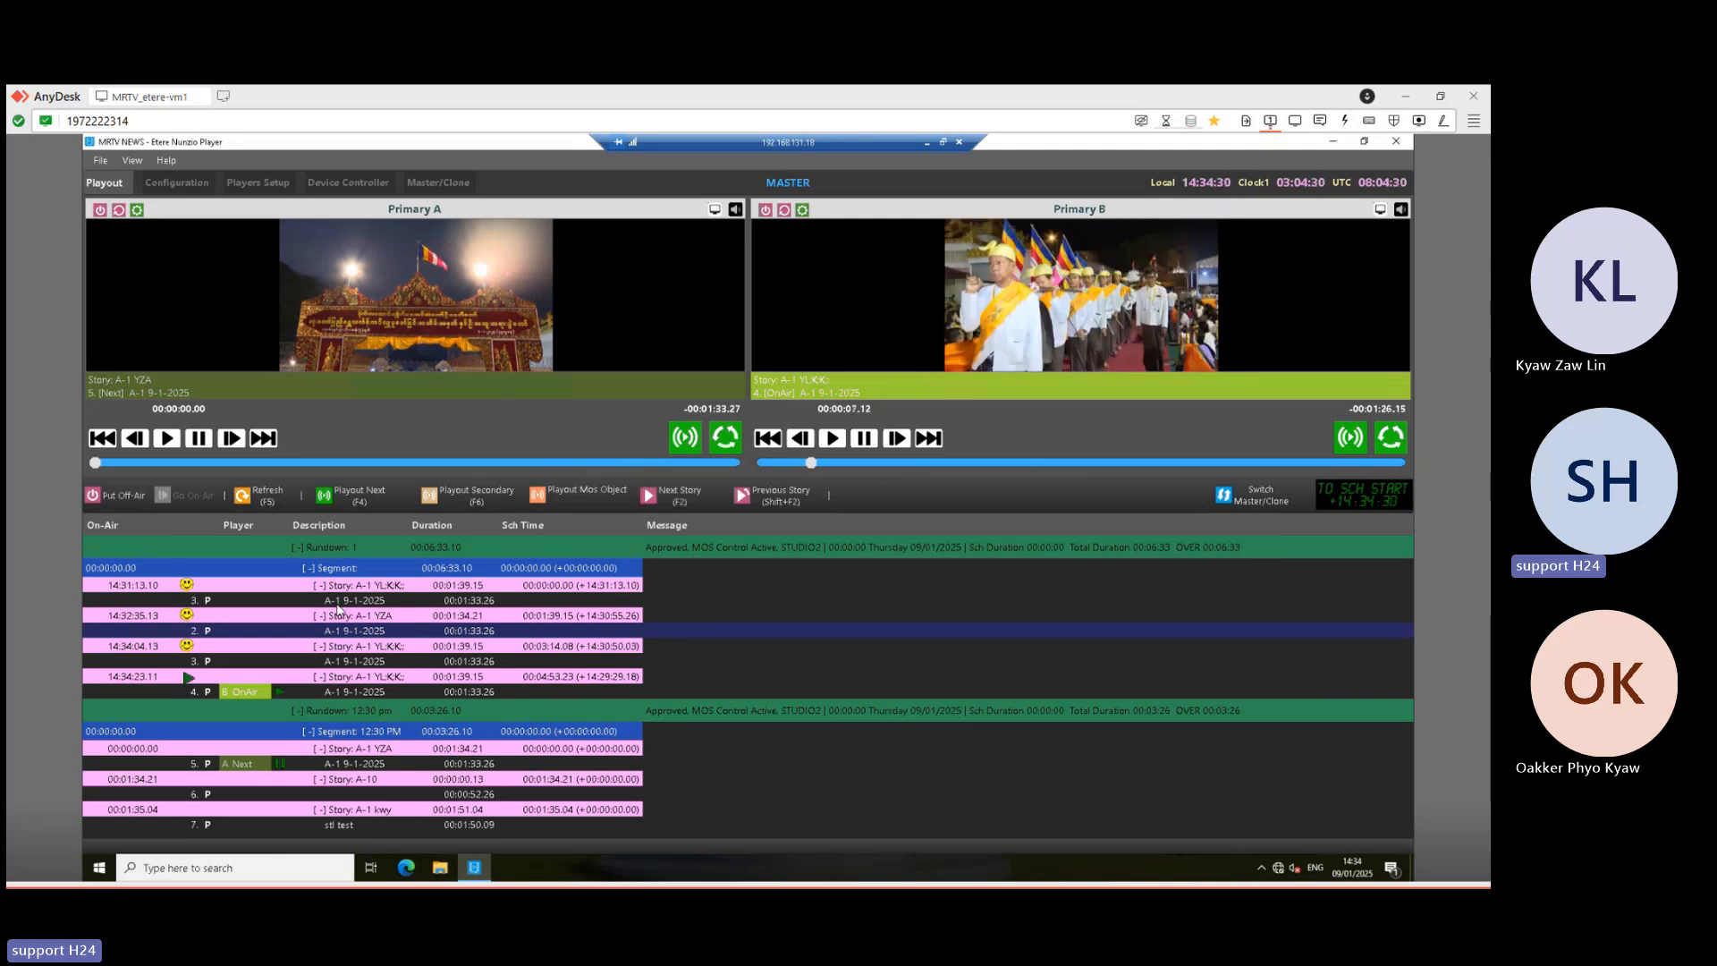
{"action": "left_click", "coordinate": [928, 146]}
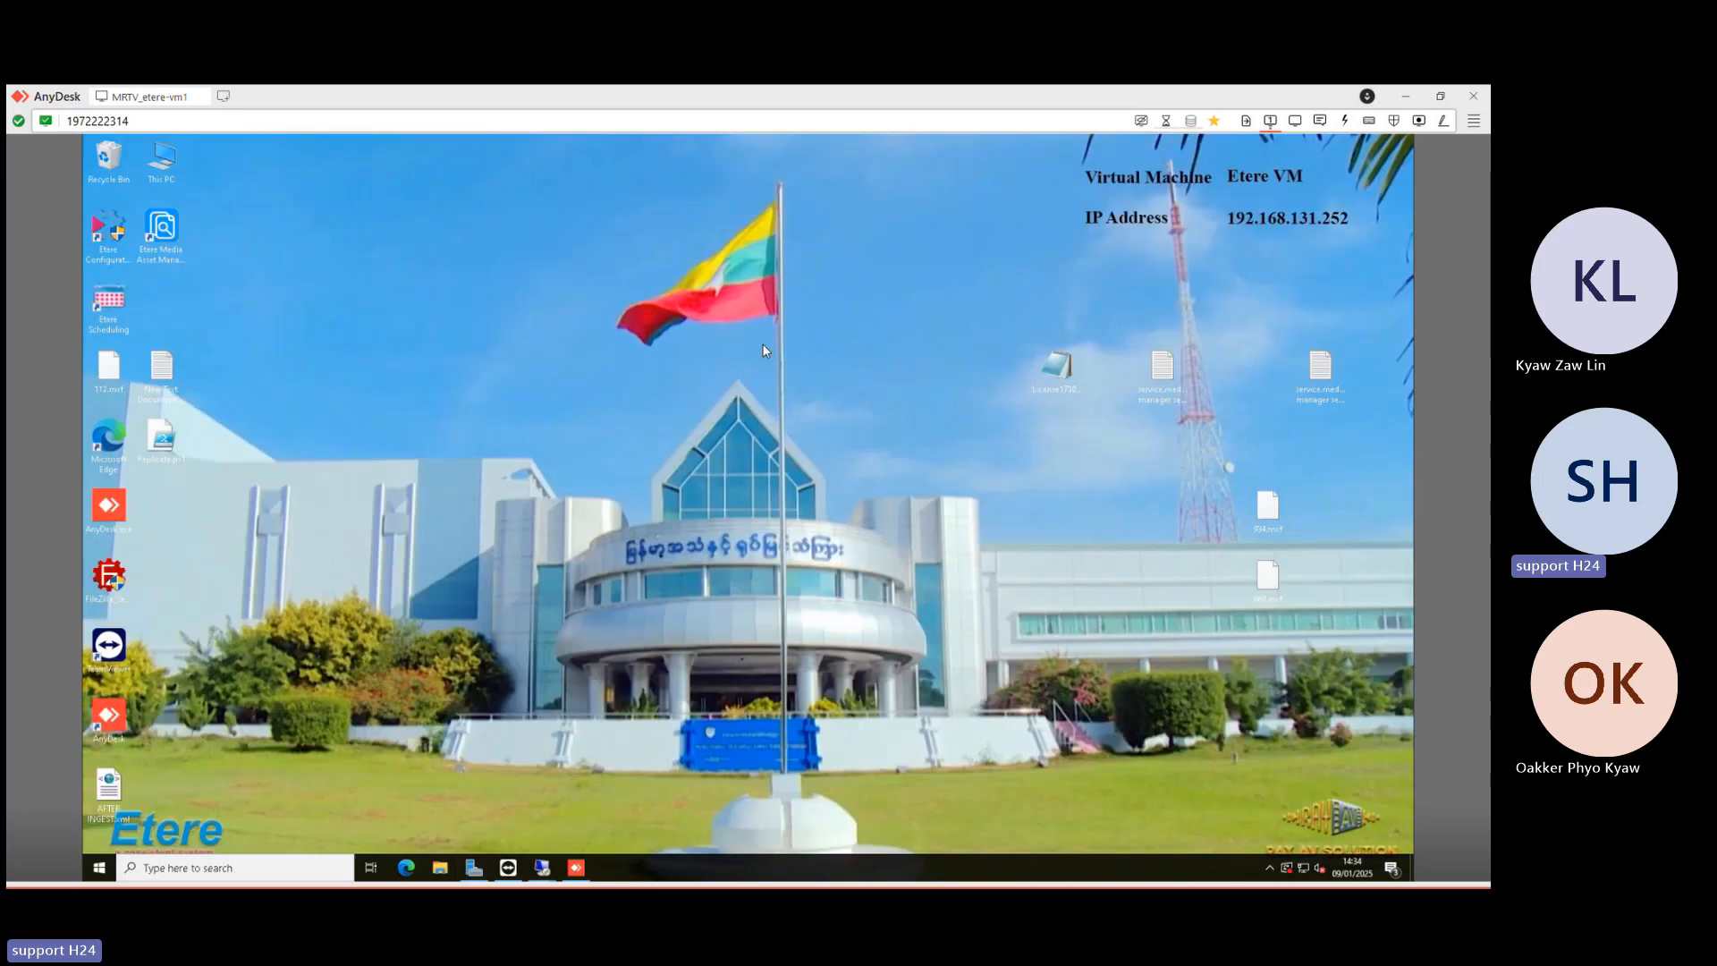
{"action": "mouse_move", "coordinate": [549, 874]}
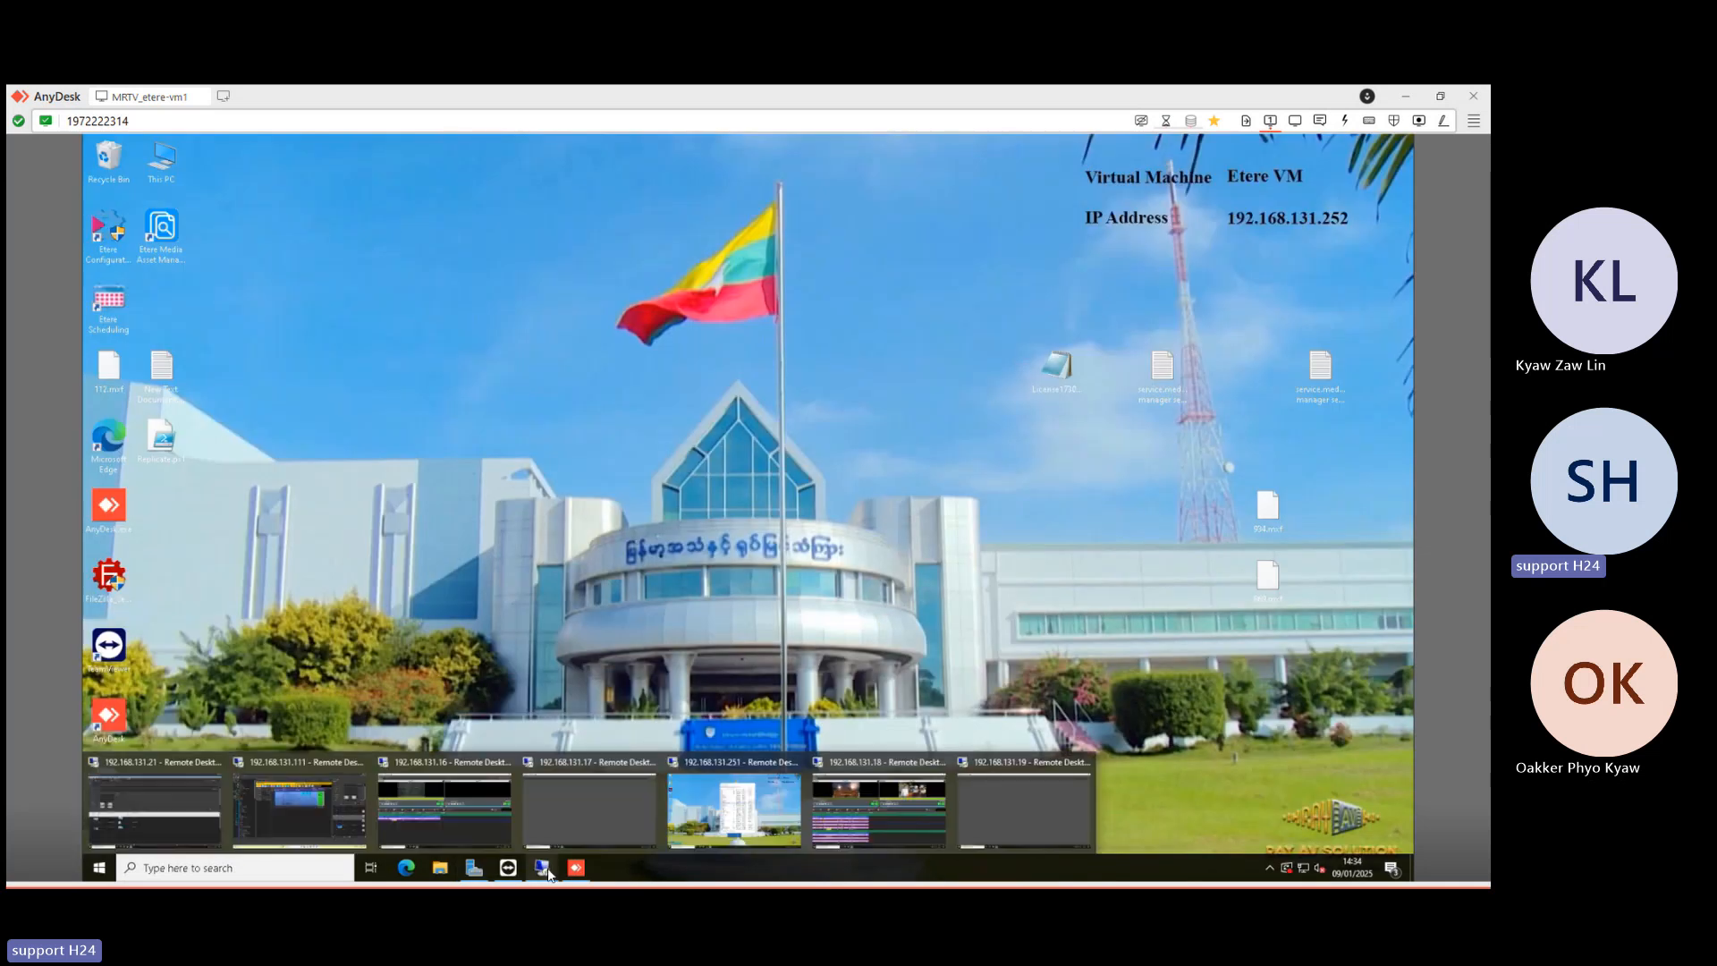
{"action": "left_click", "coordinate": [330, 807]}
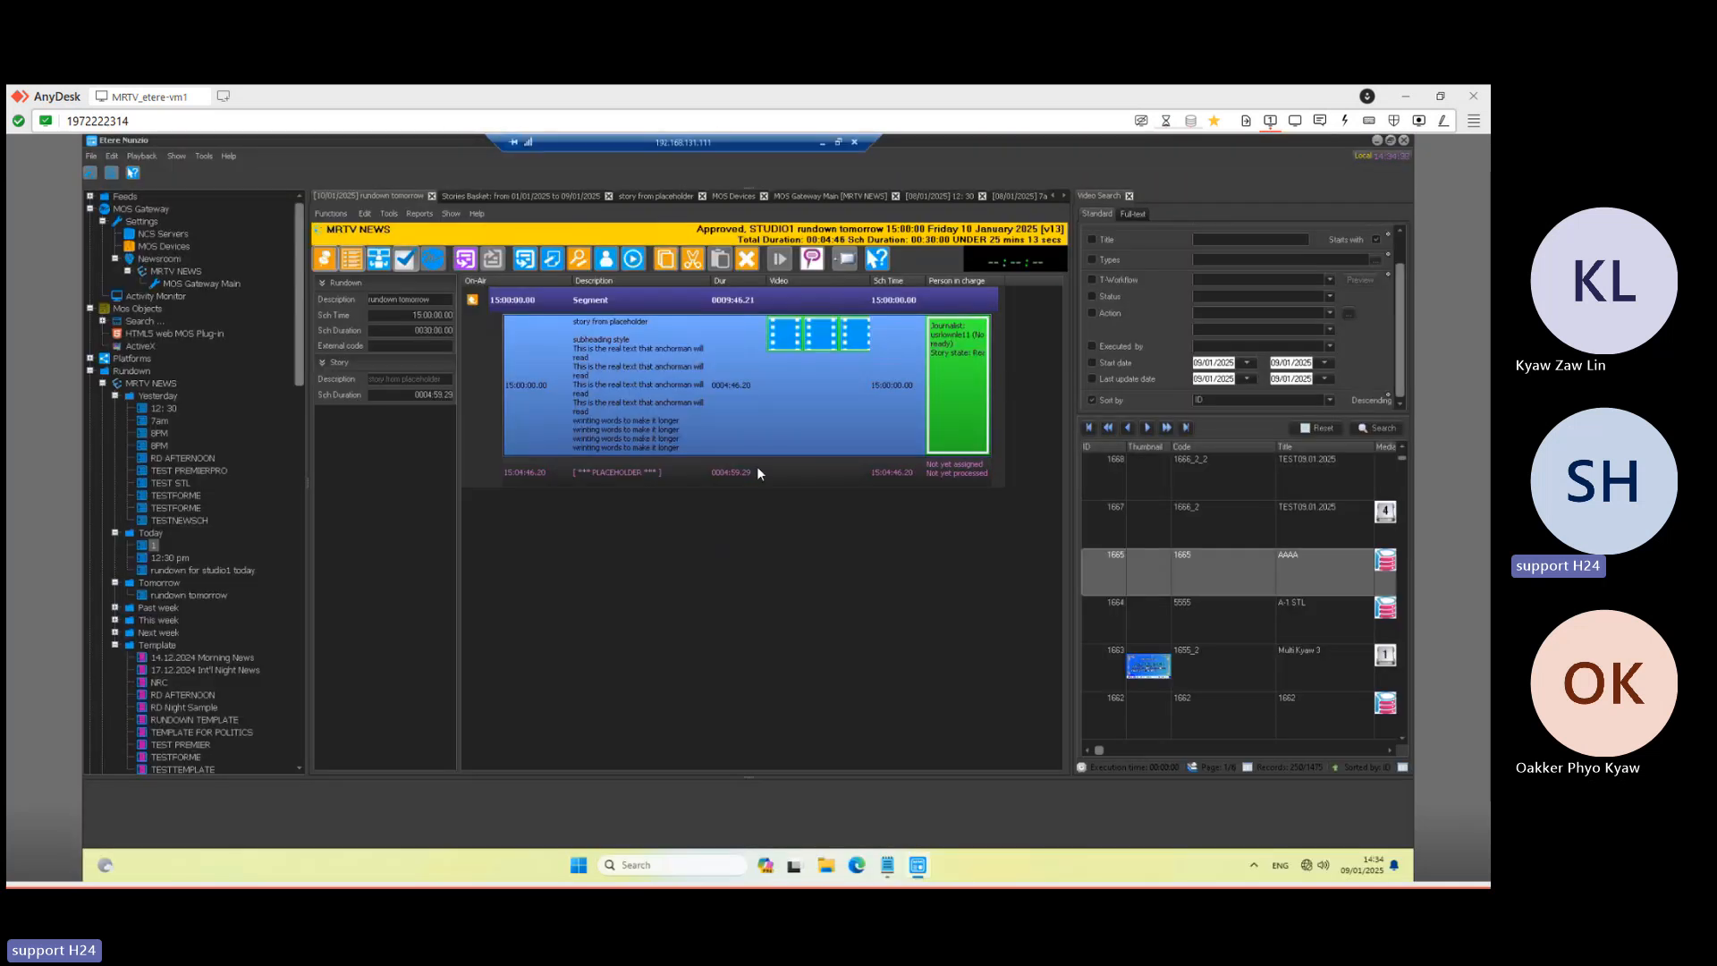
{"action": "double_click", "coordinate": [170, 557]}
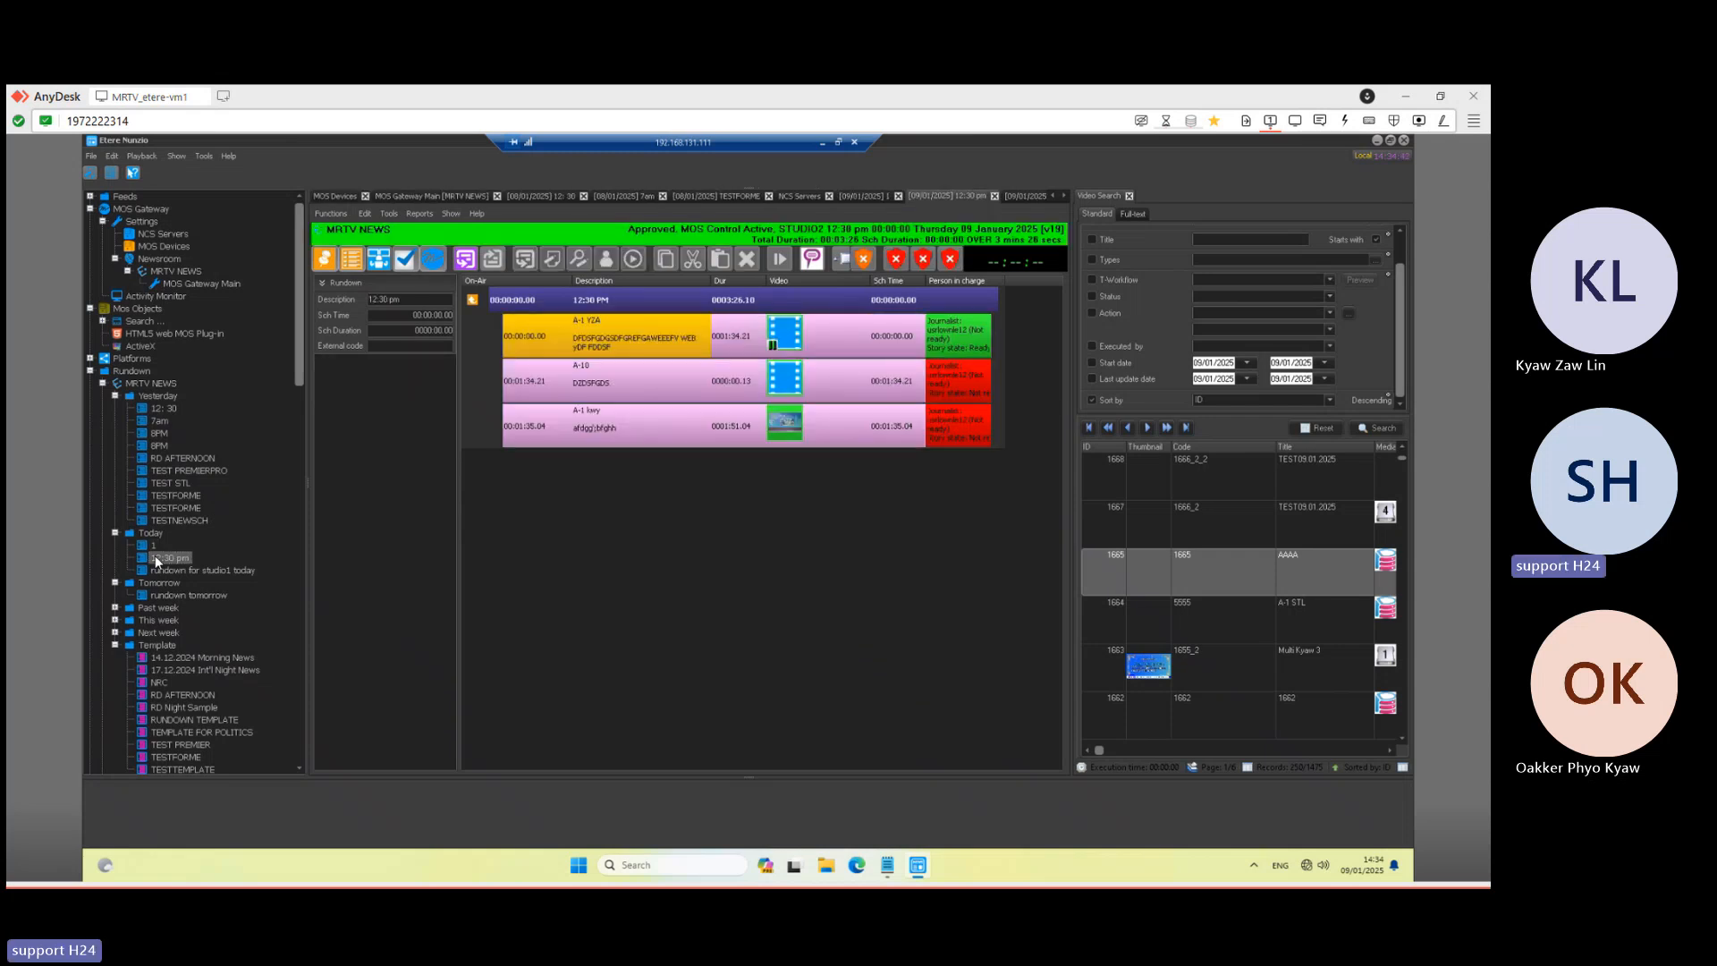
{"action": "double_click", "coordinate": [169, 573]}
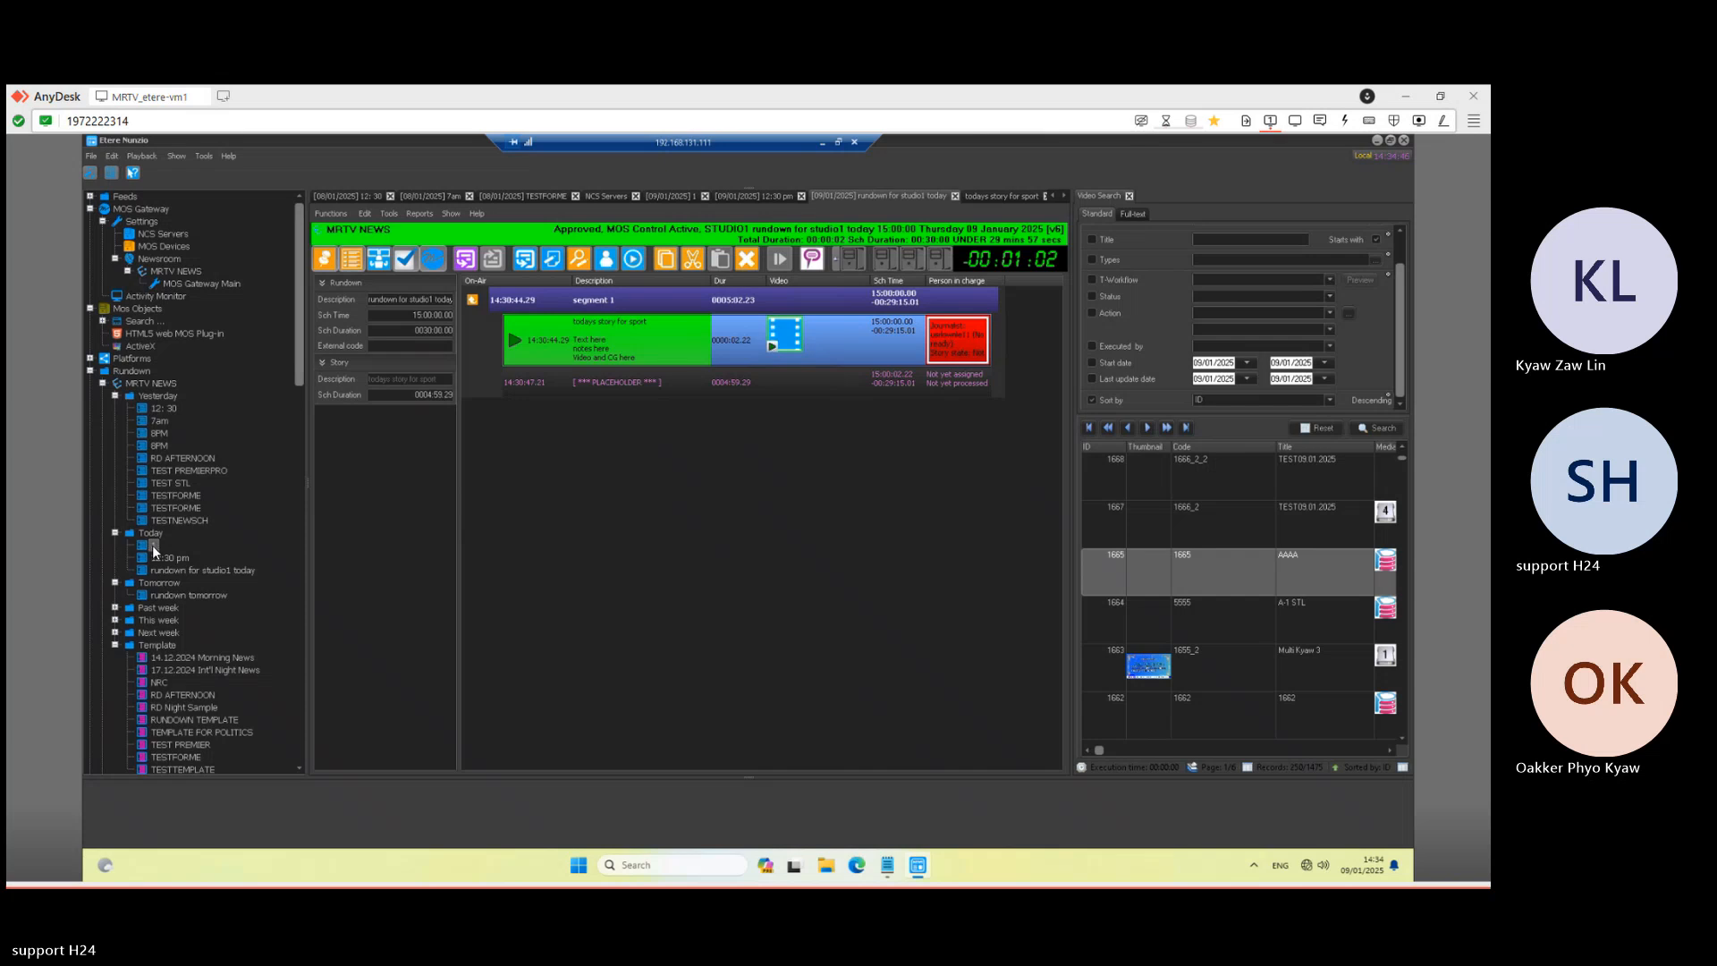
{"action": "double_click", "coordinate": [153, 546]}
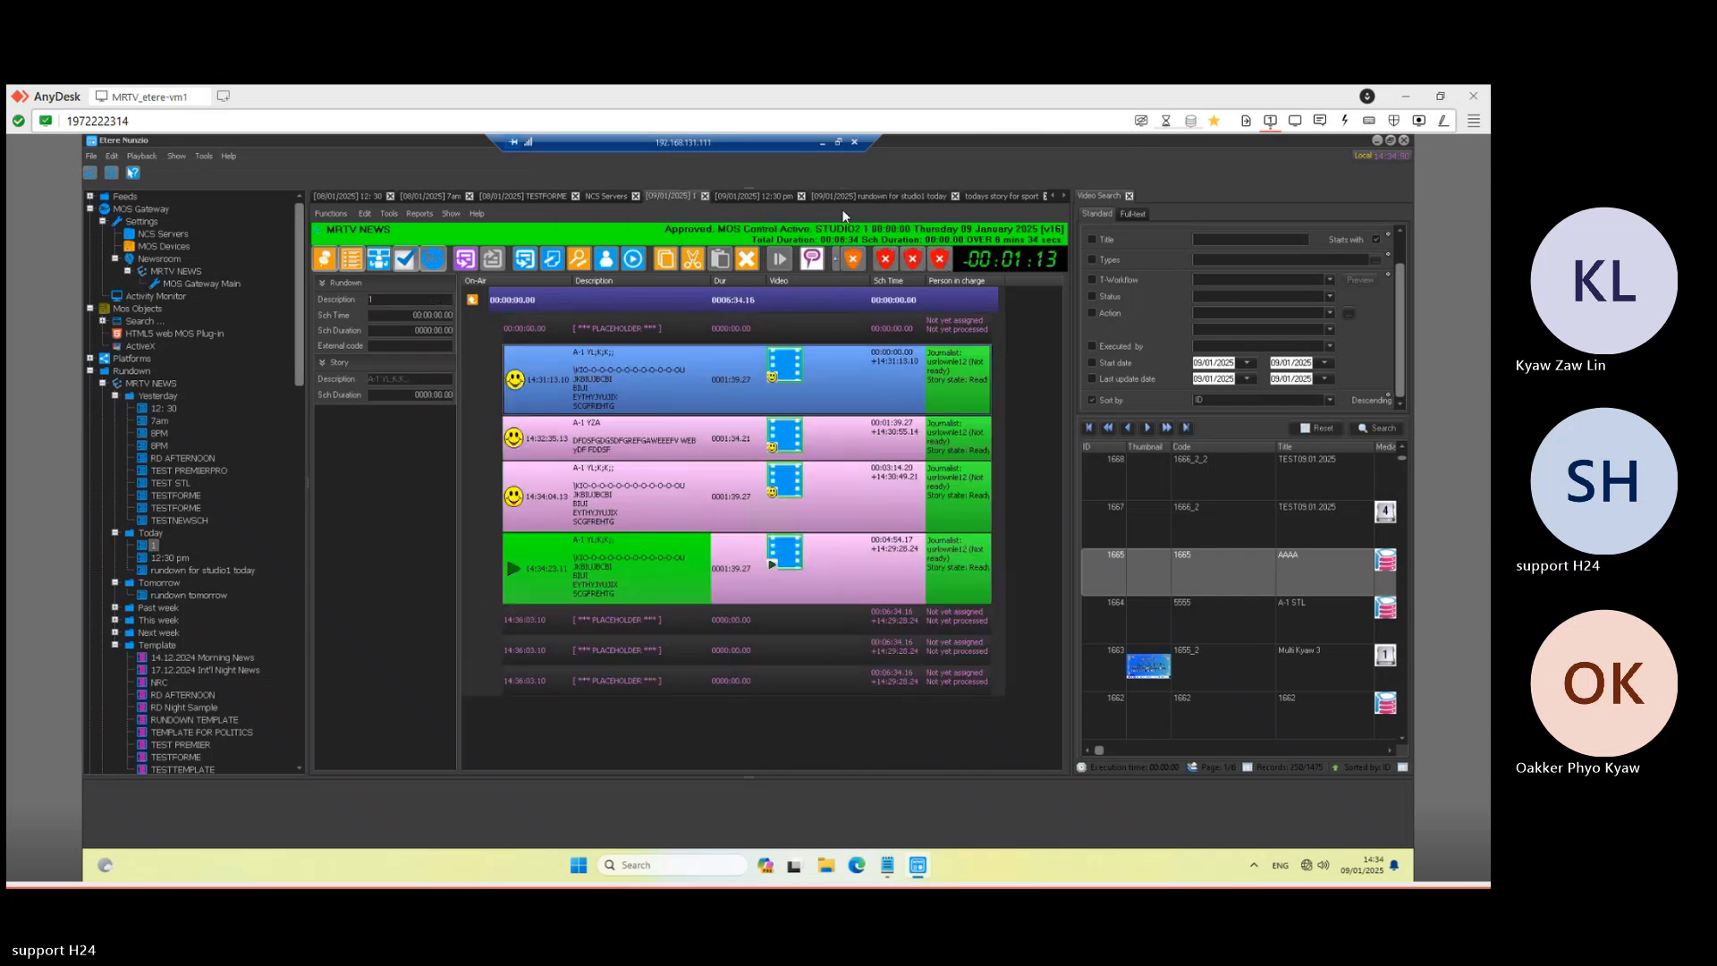
{"action": "left_click", "coordinate": [822, 139]}
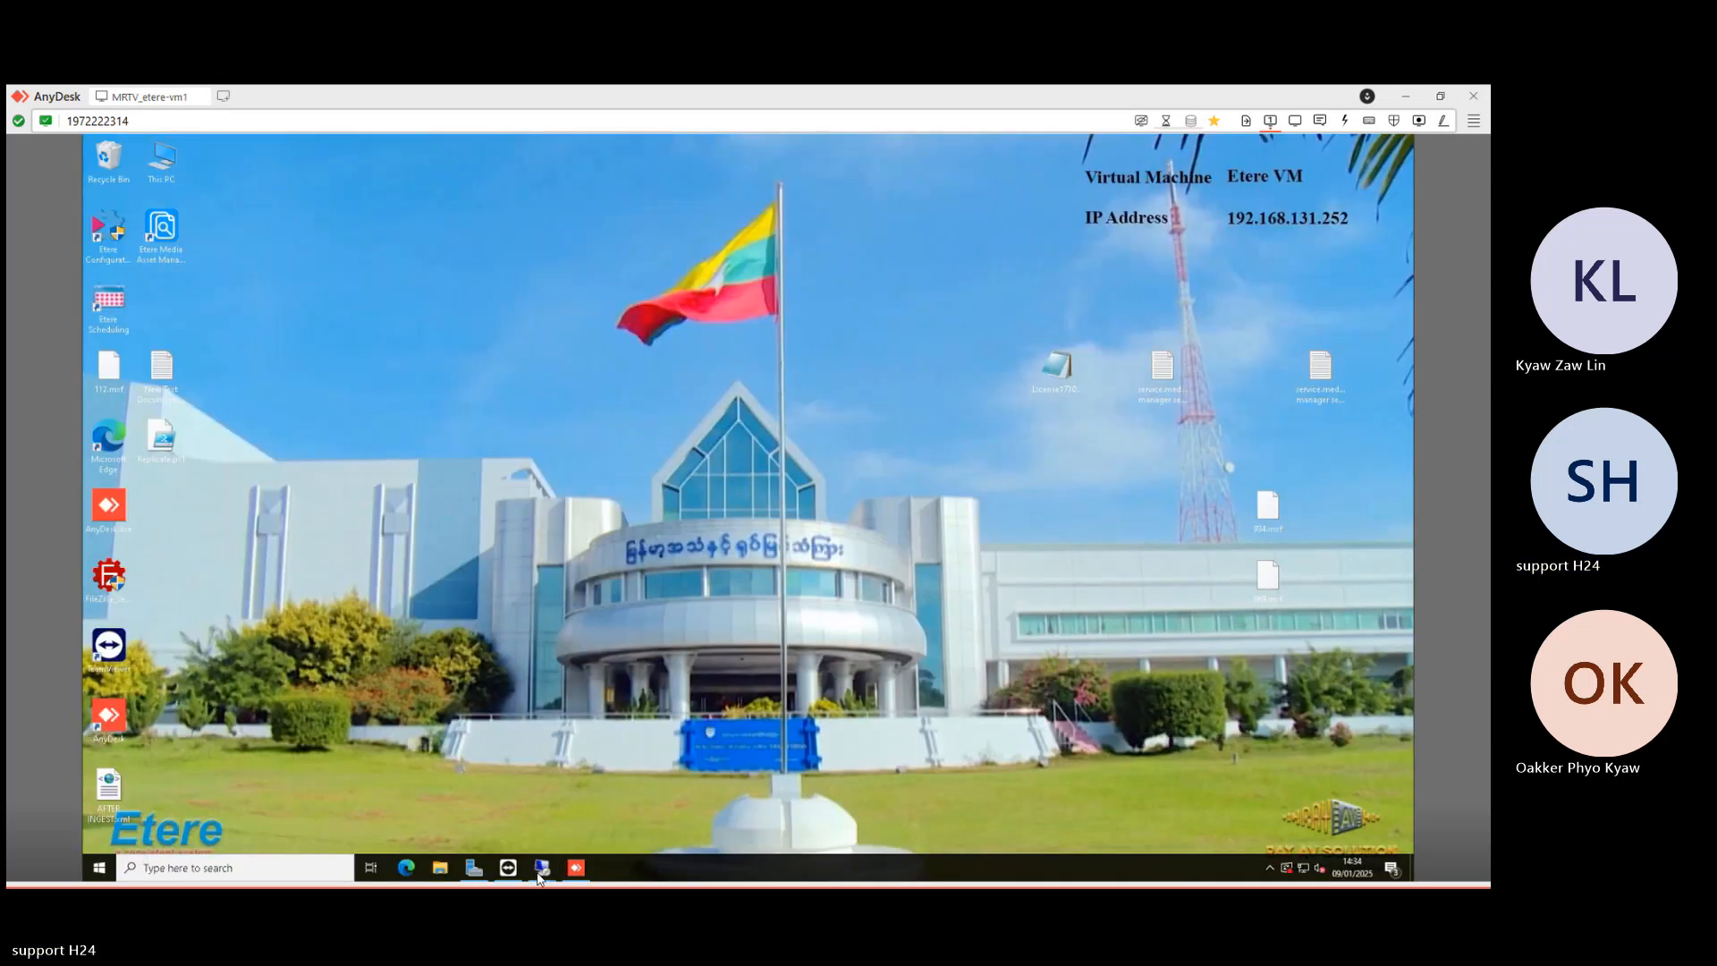
- Cue back two stories to the first story, air it on Primary A, and minimise the player
{"action": "mouse_move", "coordinate": [539, 878]}
{"action": "left_click", "coordinate": [908, 793]}
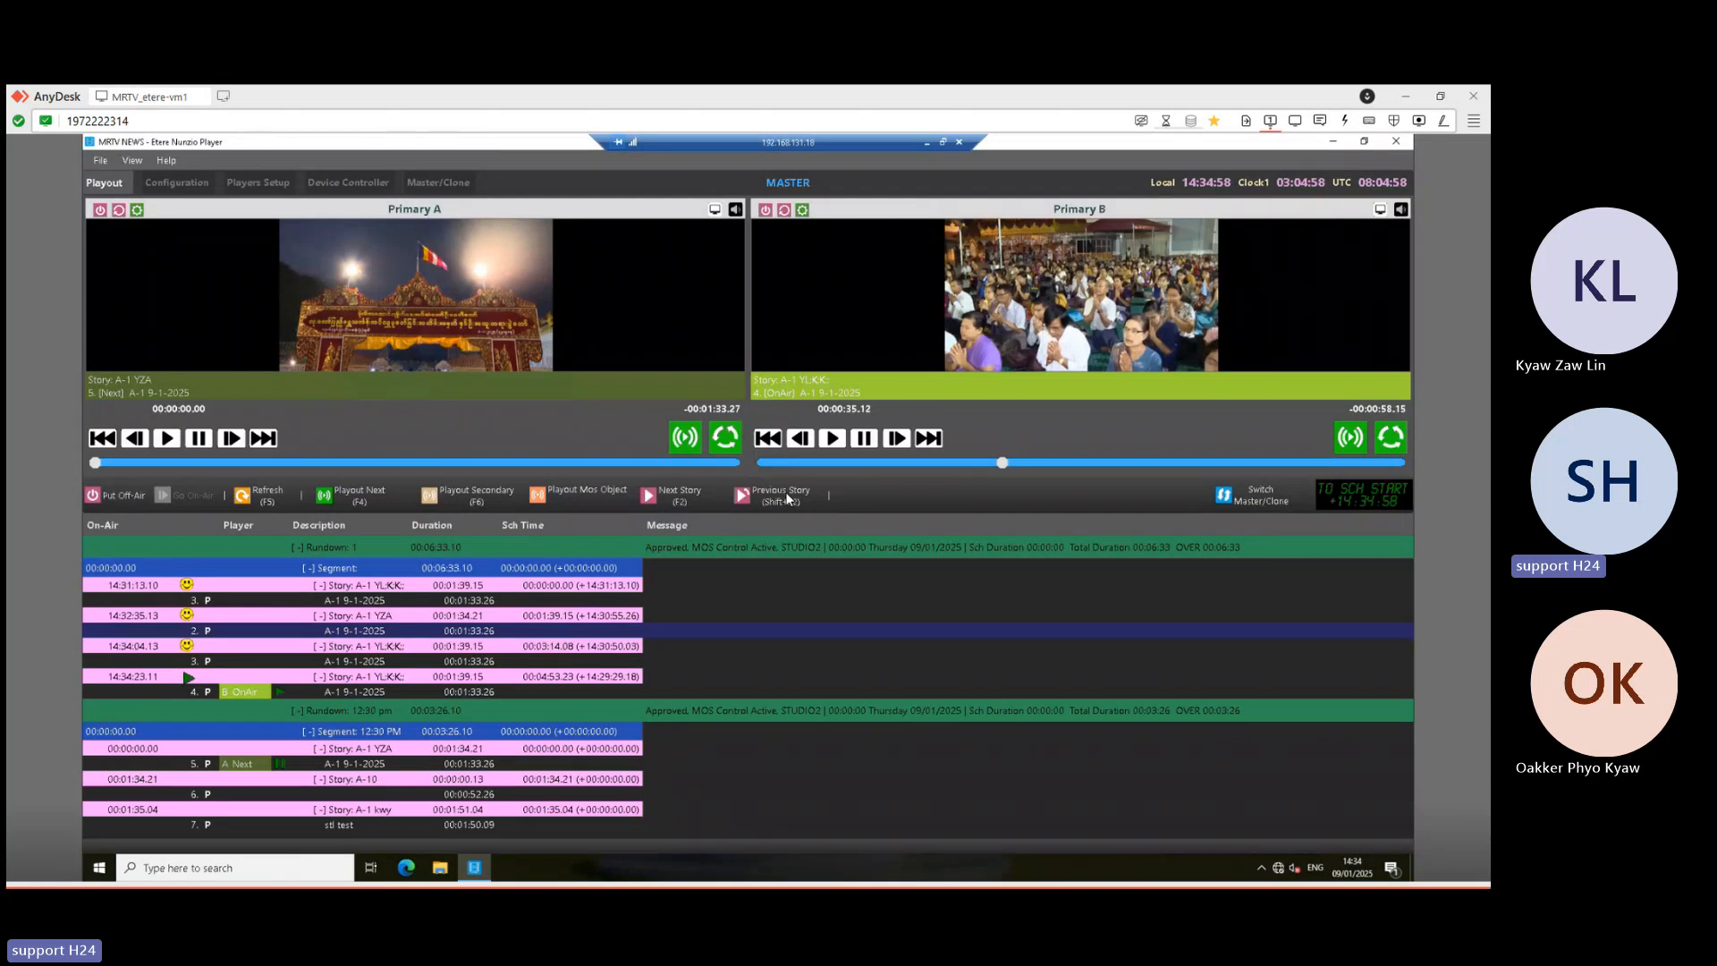
{"action": "left_click", "coordinate": [783, 497]}
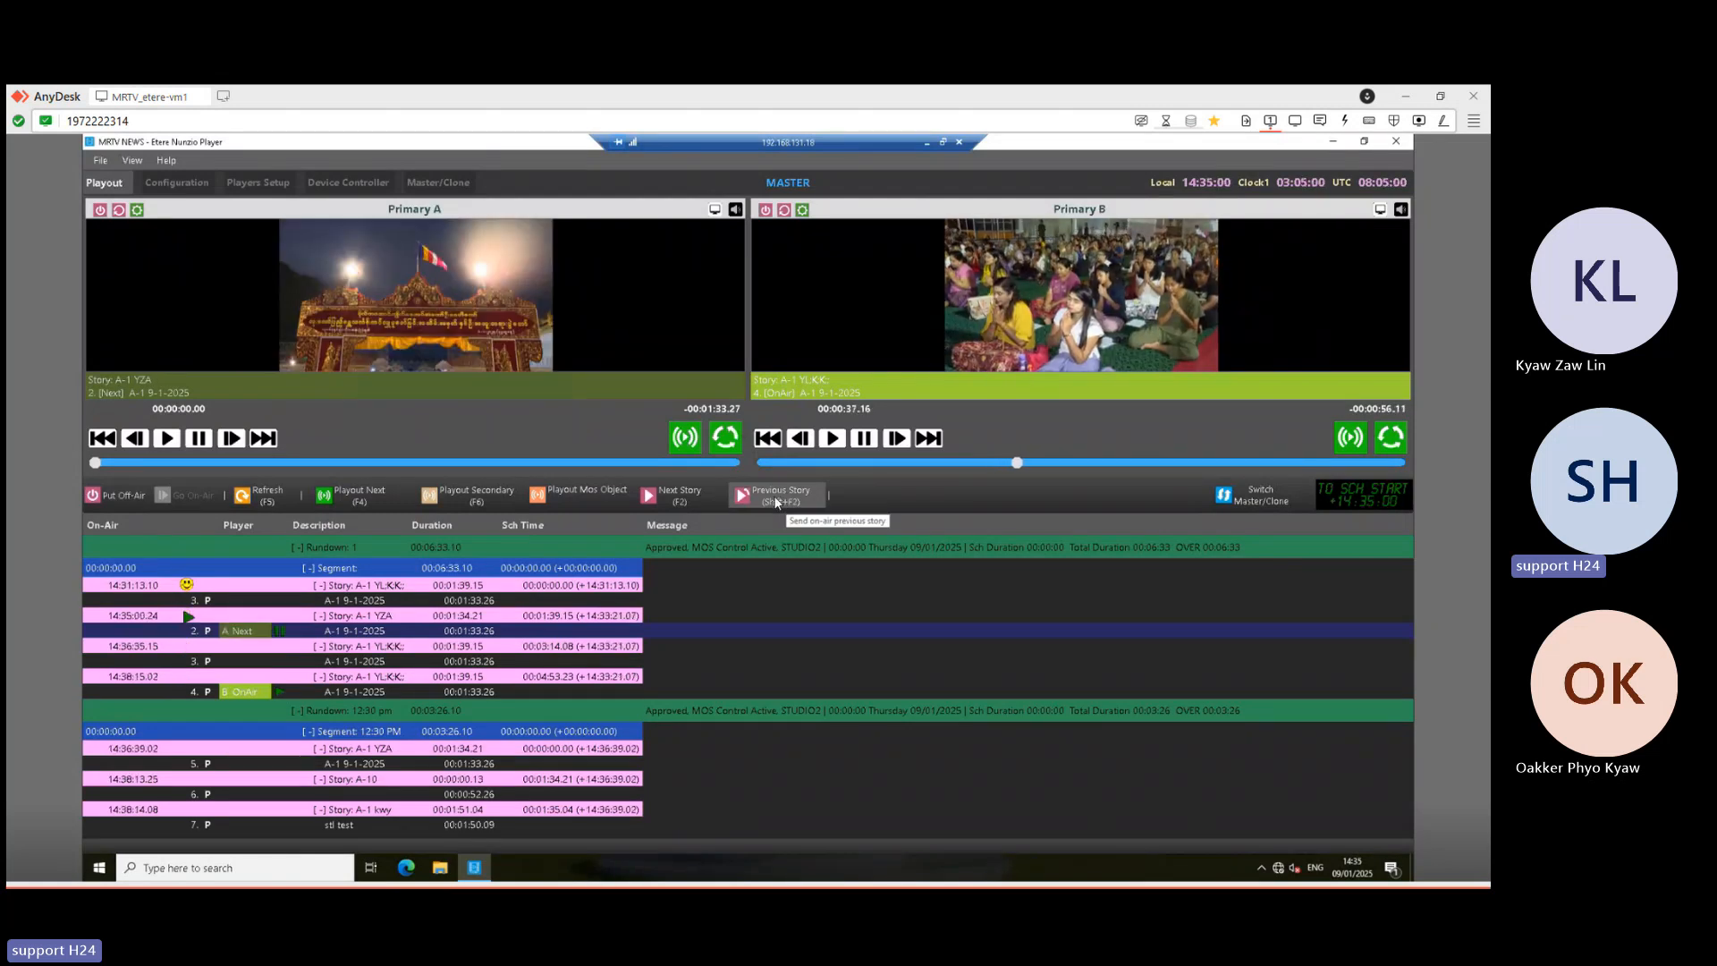
{"action": "left_click", "coordinate": [777, 499]}
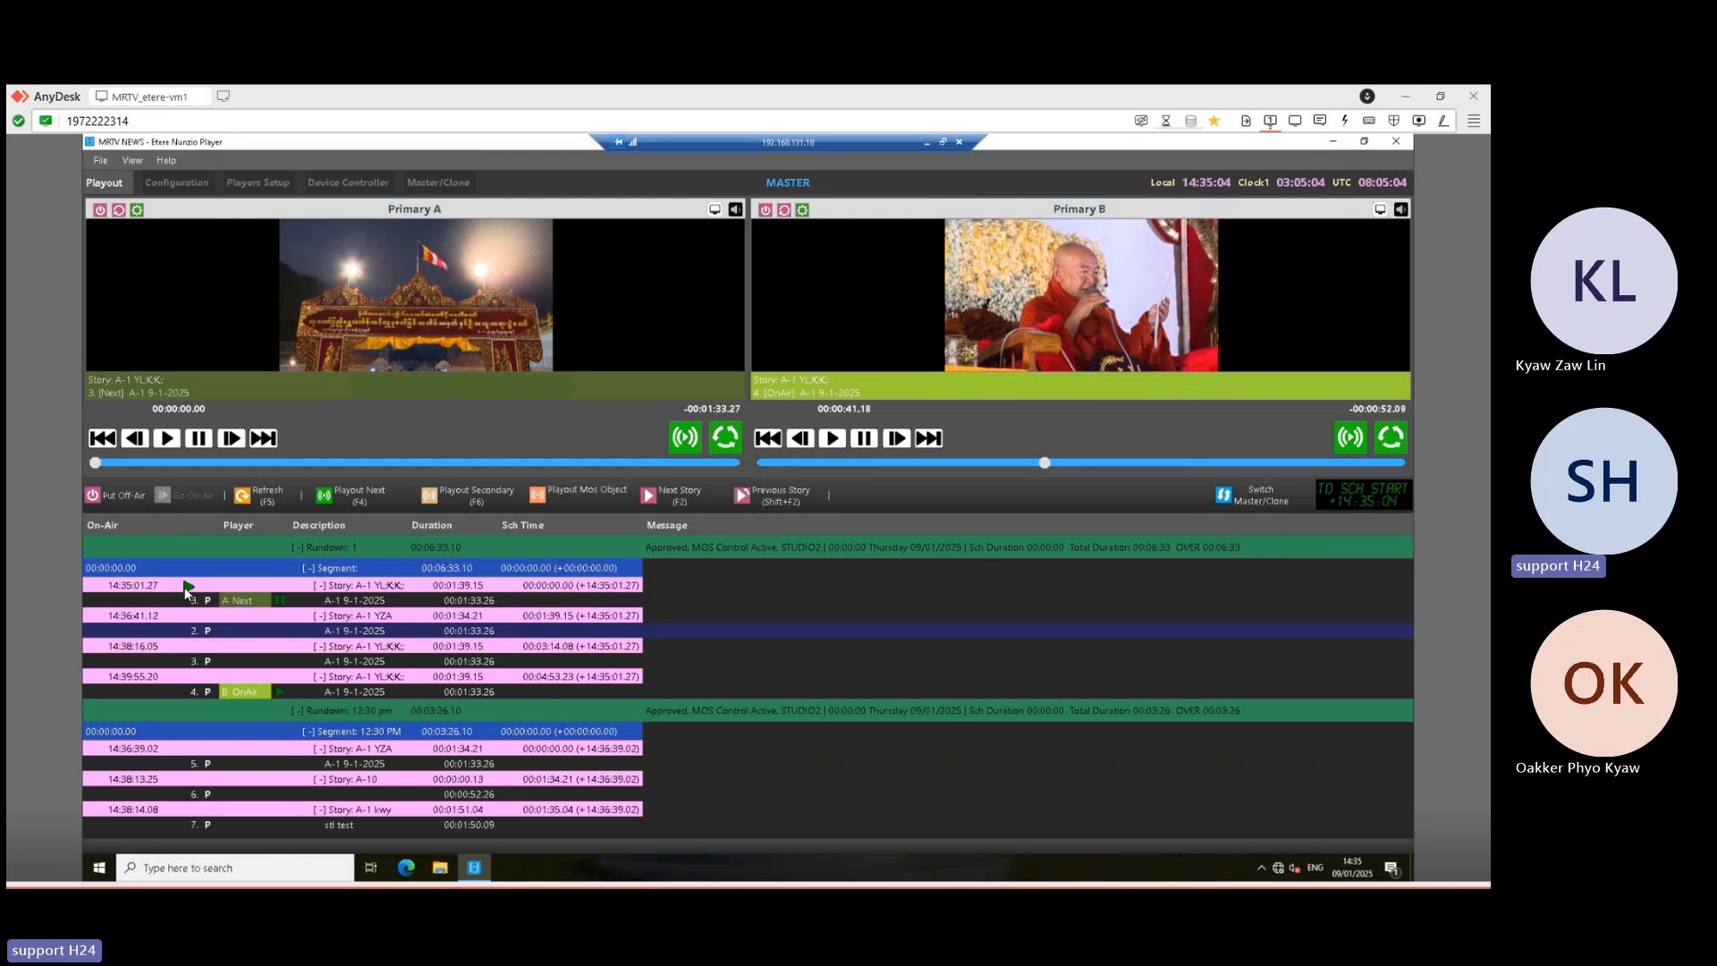
{"action": "left_click", "coordinate": [281, 693]}
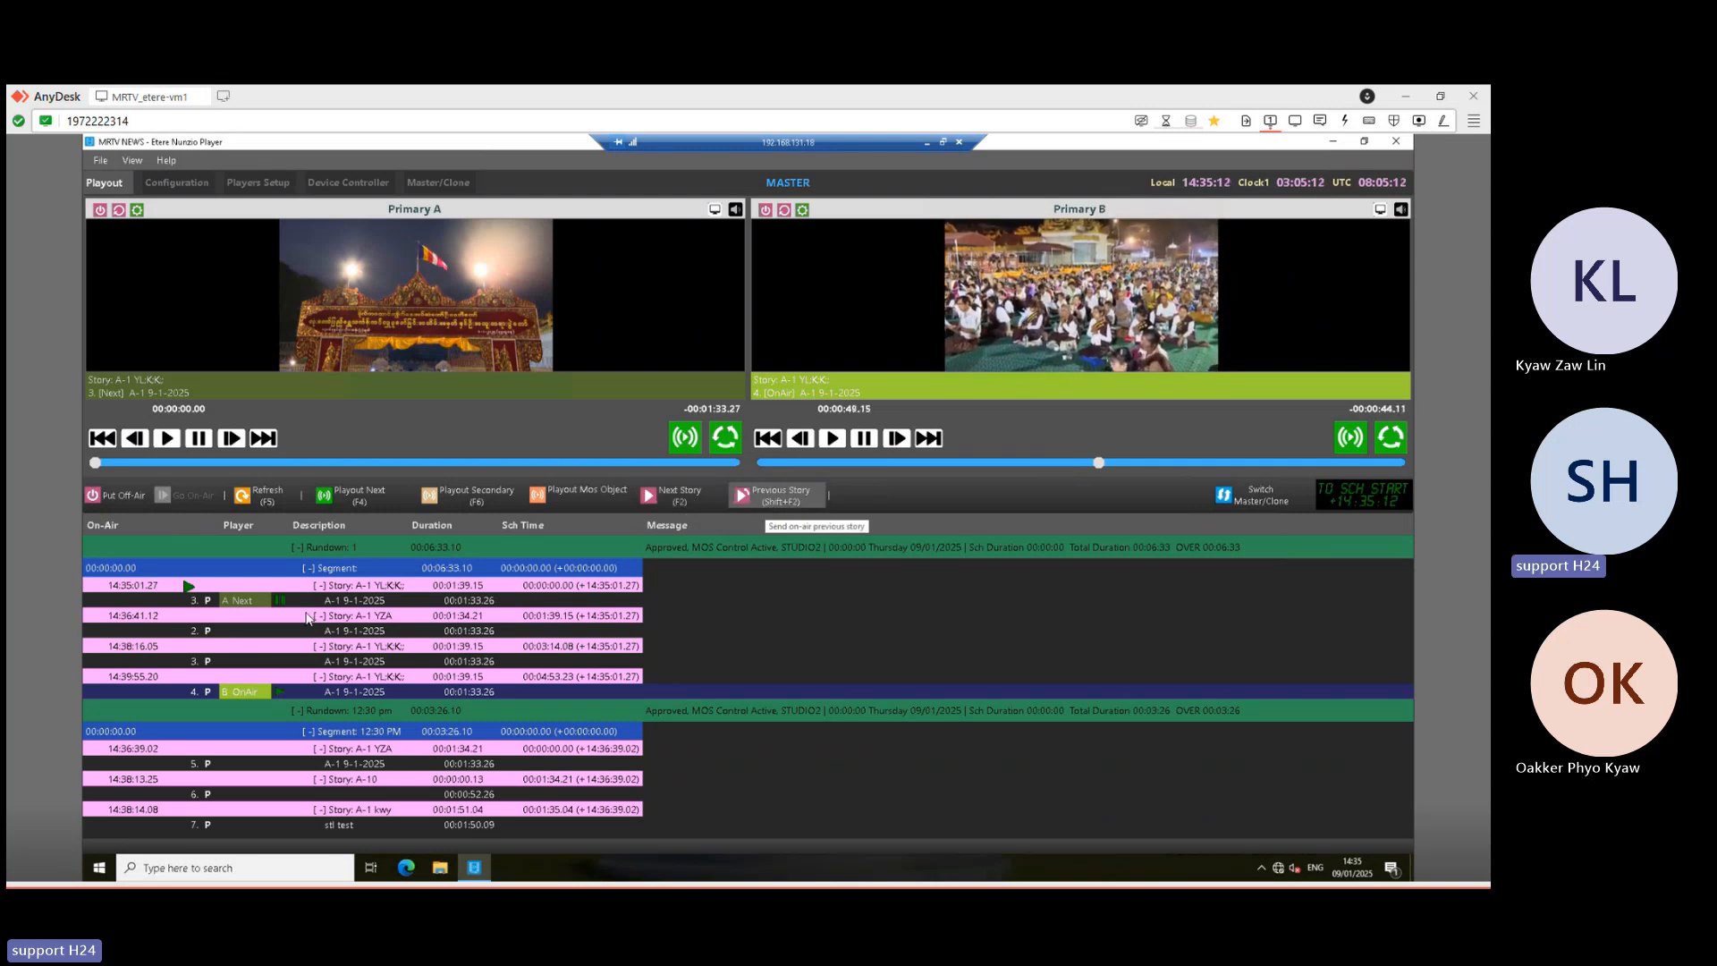
{"action": "left_click", "coordinate": [270, 586]}
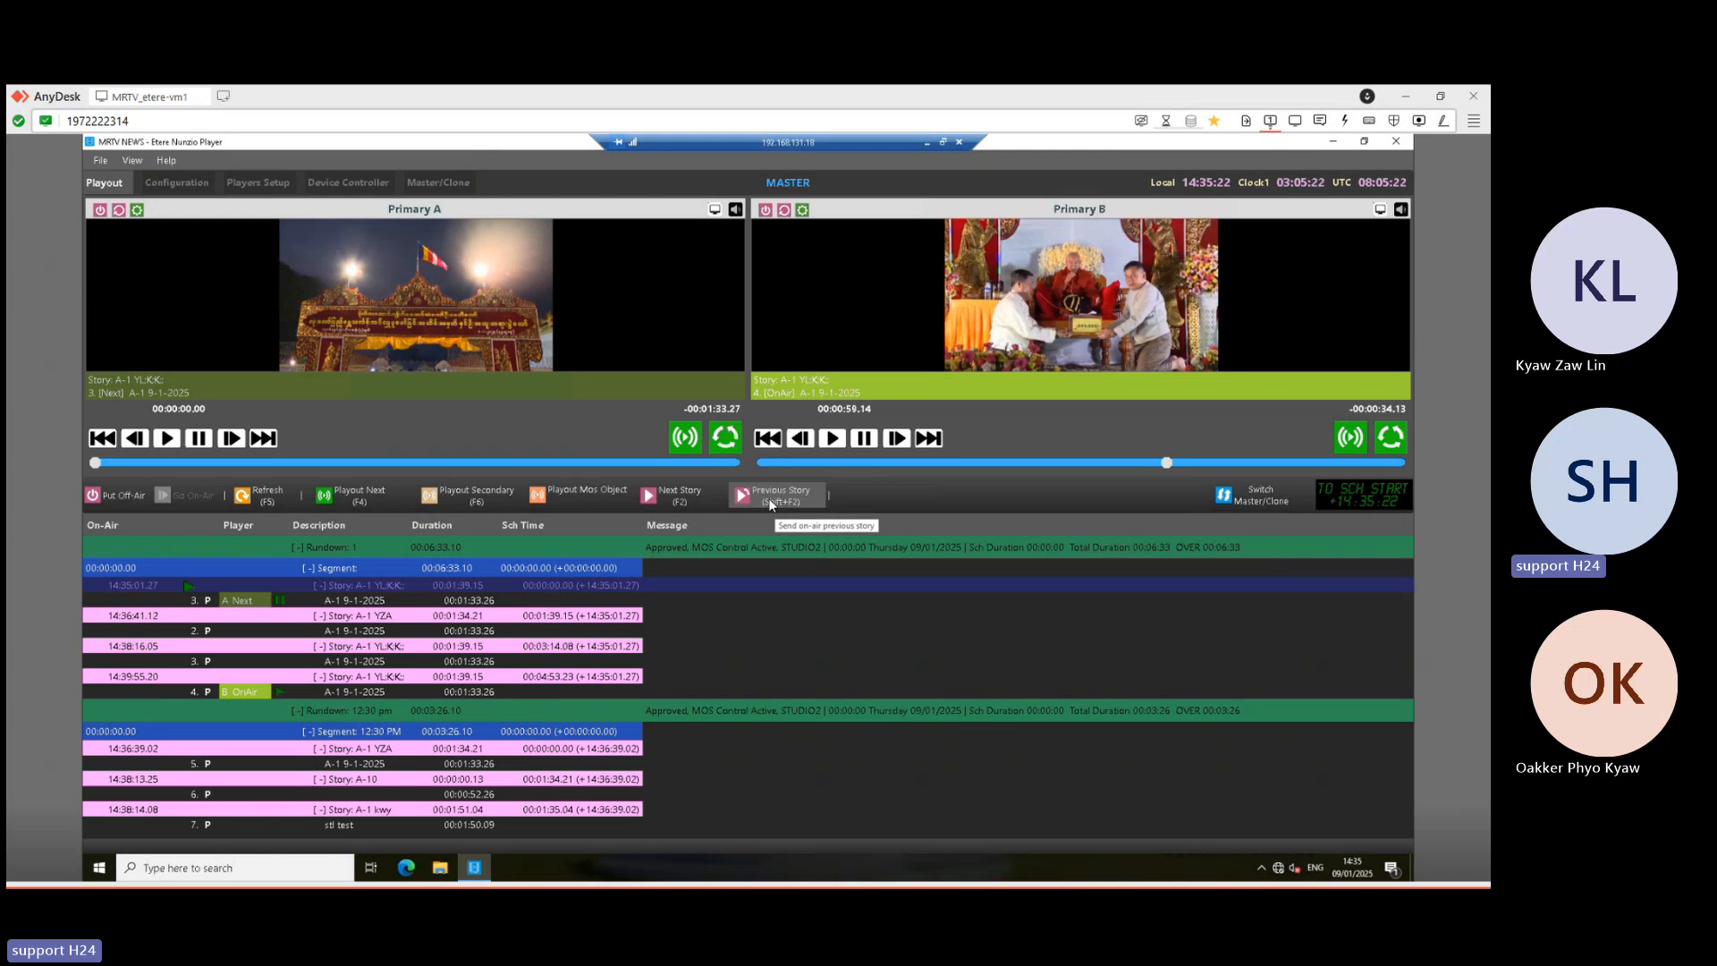
{"action": "left_click", "coordinate": [351, 499]}
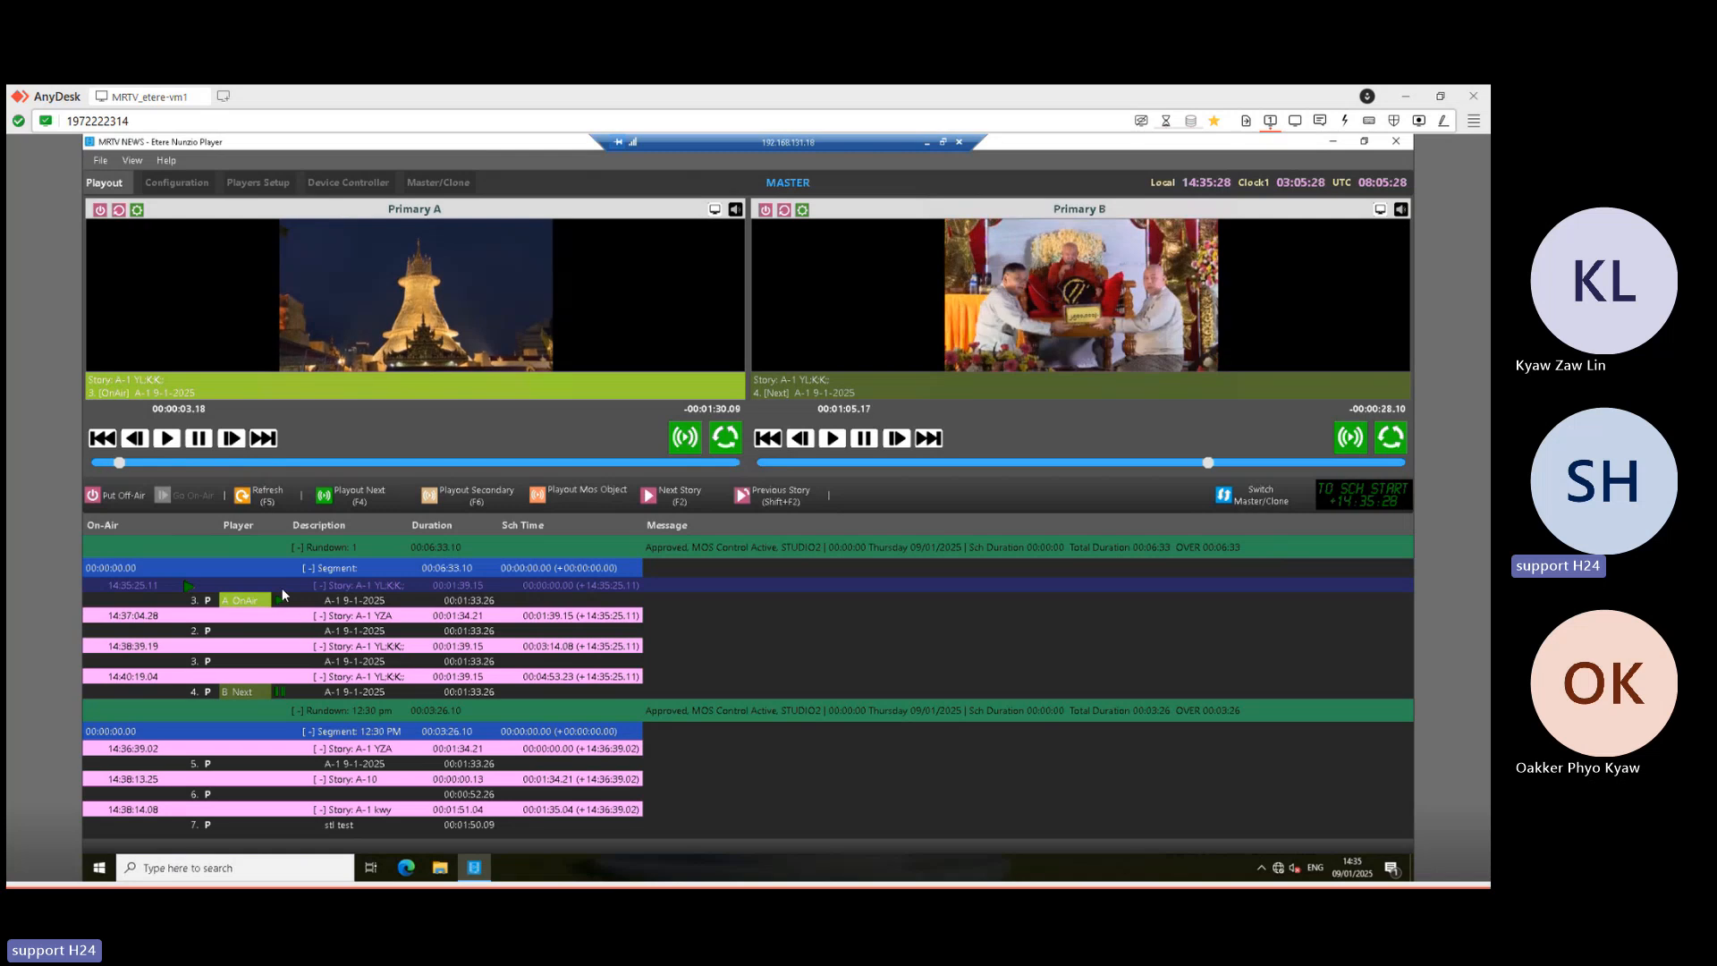
{"action": "left_click", "coordinate": [924, 145]}
{"action": "mouse_move", "coordinate": [548, 876]}
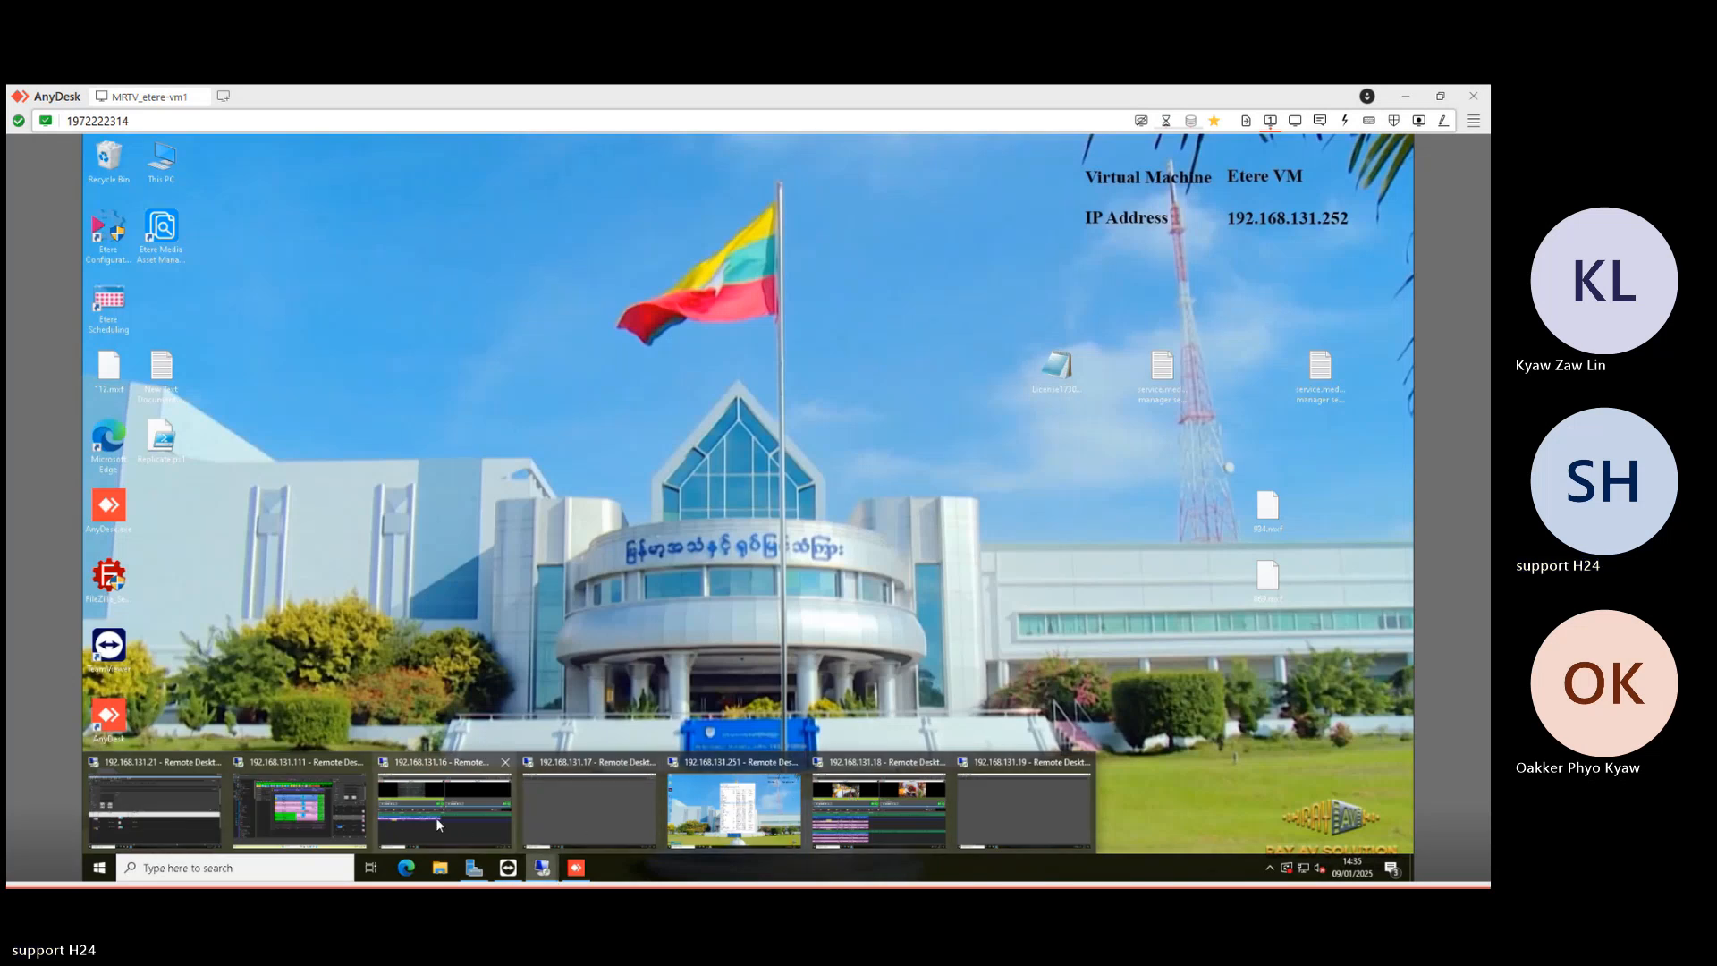
- Open the on-air story's script and paste three more lines after its last line
{"action": "left_click", "coordinate": [324, 819]}
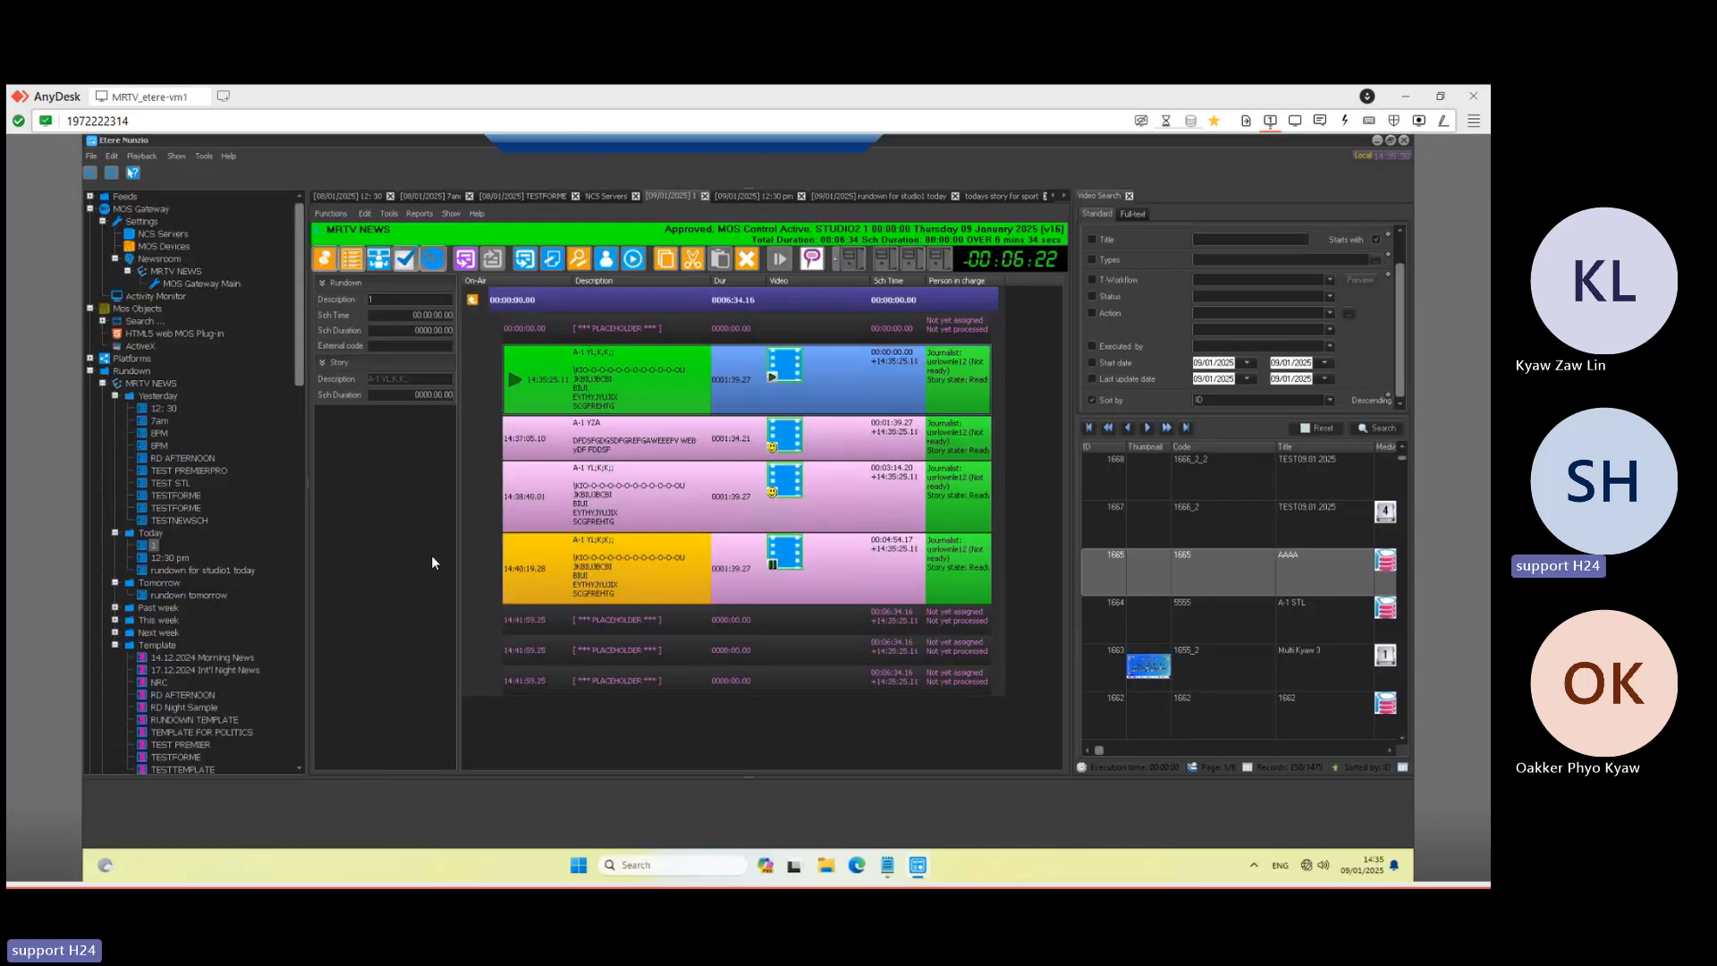
{"action": "double_click", "coordinate": [646, 390]}
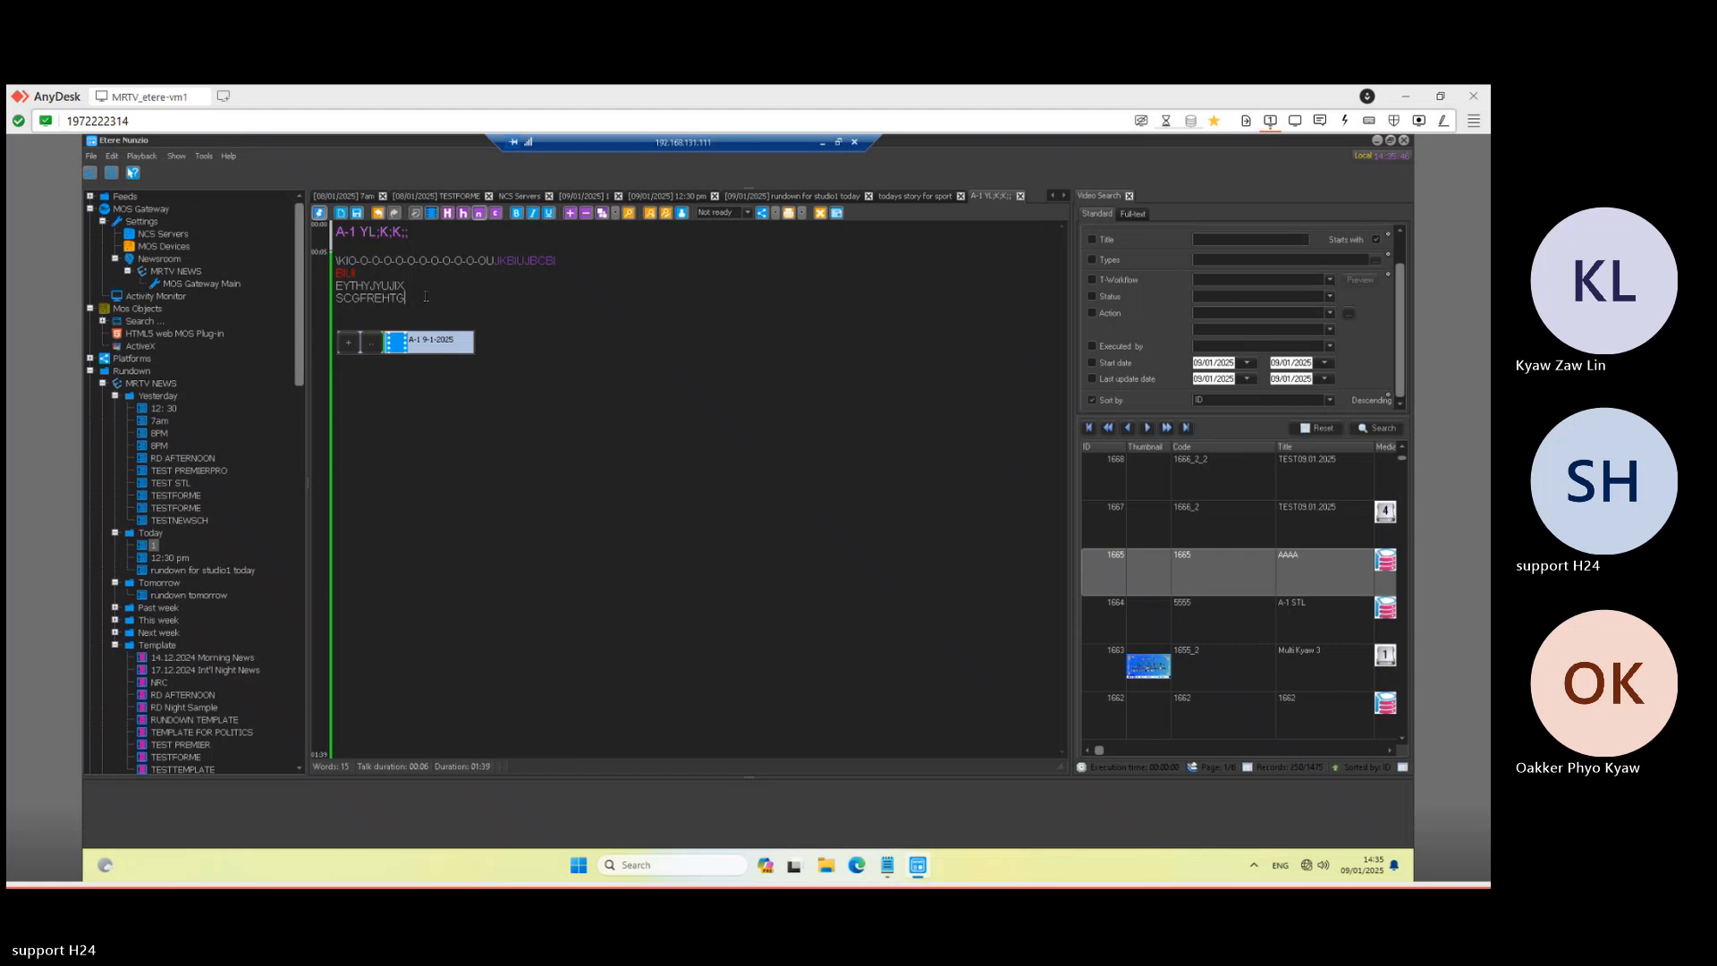
{"action": "double_click", "coordinate": [426, 296]}
{"action": "key", "text": "ctrl+c"}
{"action": "left_click", "coordinate": [426, 296]}
{"action": "key", "text": "Return"}
{"action": "key", "text": "ctrl+v"}
{"action": "key", "text": "Return"}
{"action": "key", "text": "ctrl+v"}
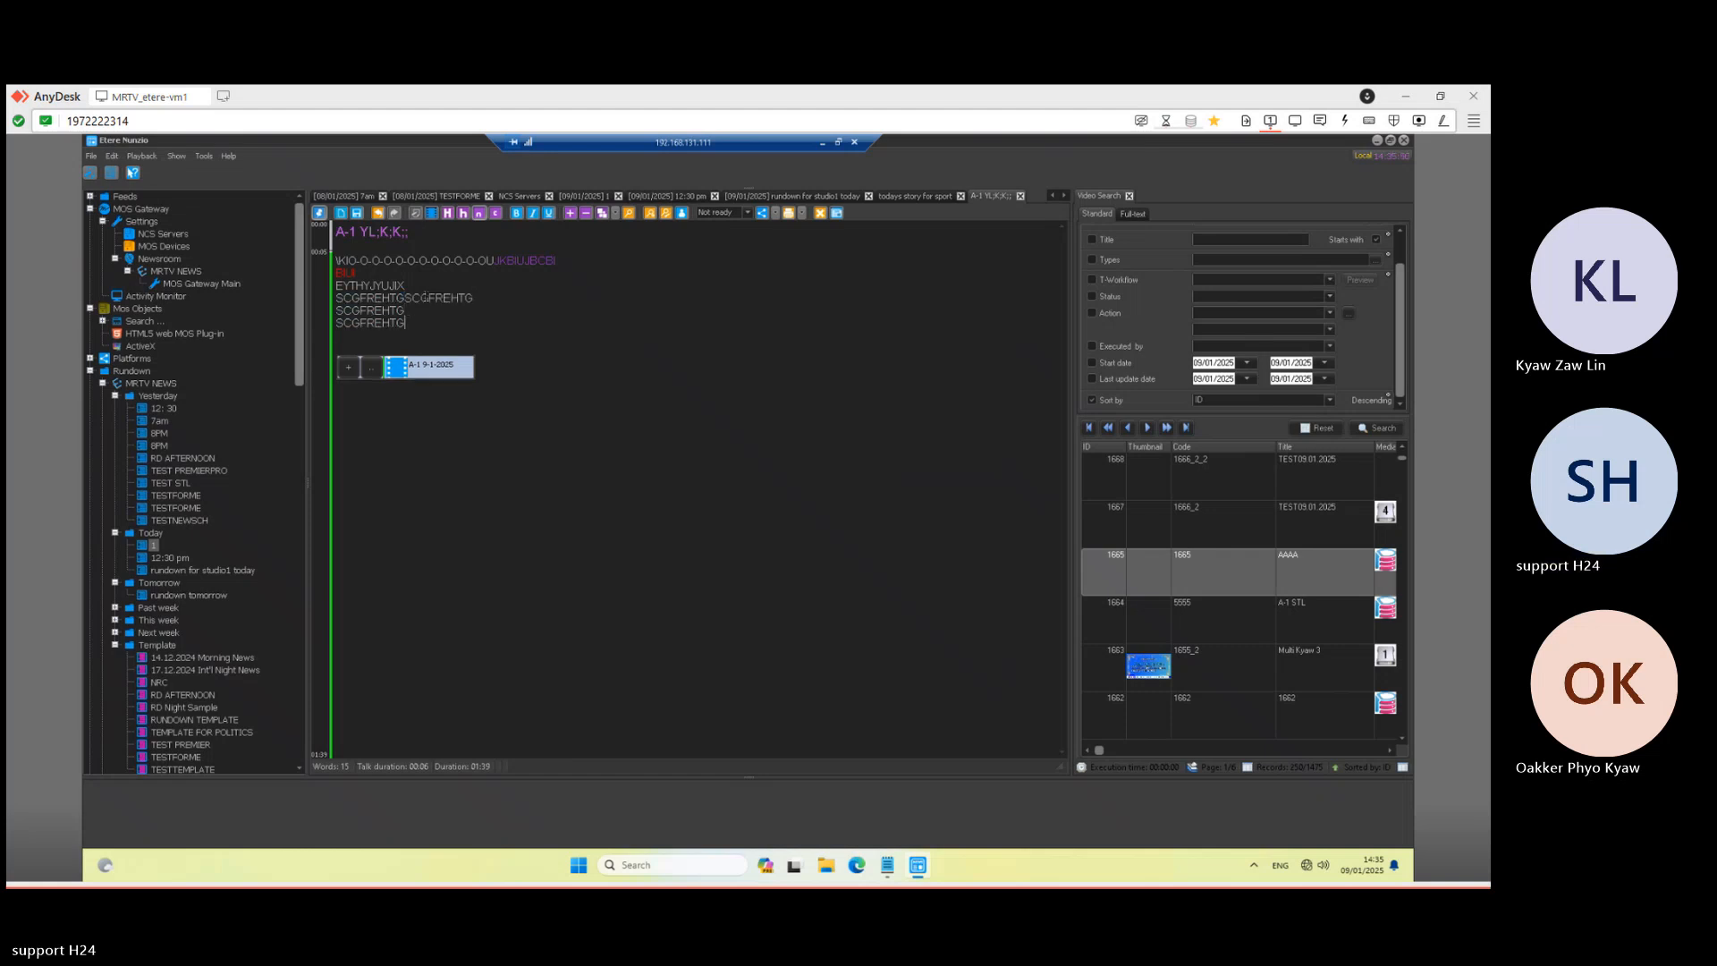
{"action": "key", "text": "Return"}
{"action": "key", "text": "ctrl+v"}
{"action": "key", "text": "Return"}
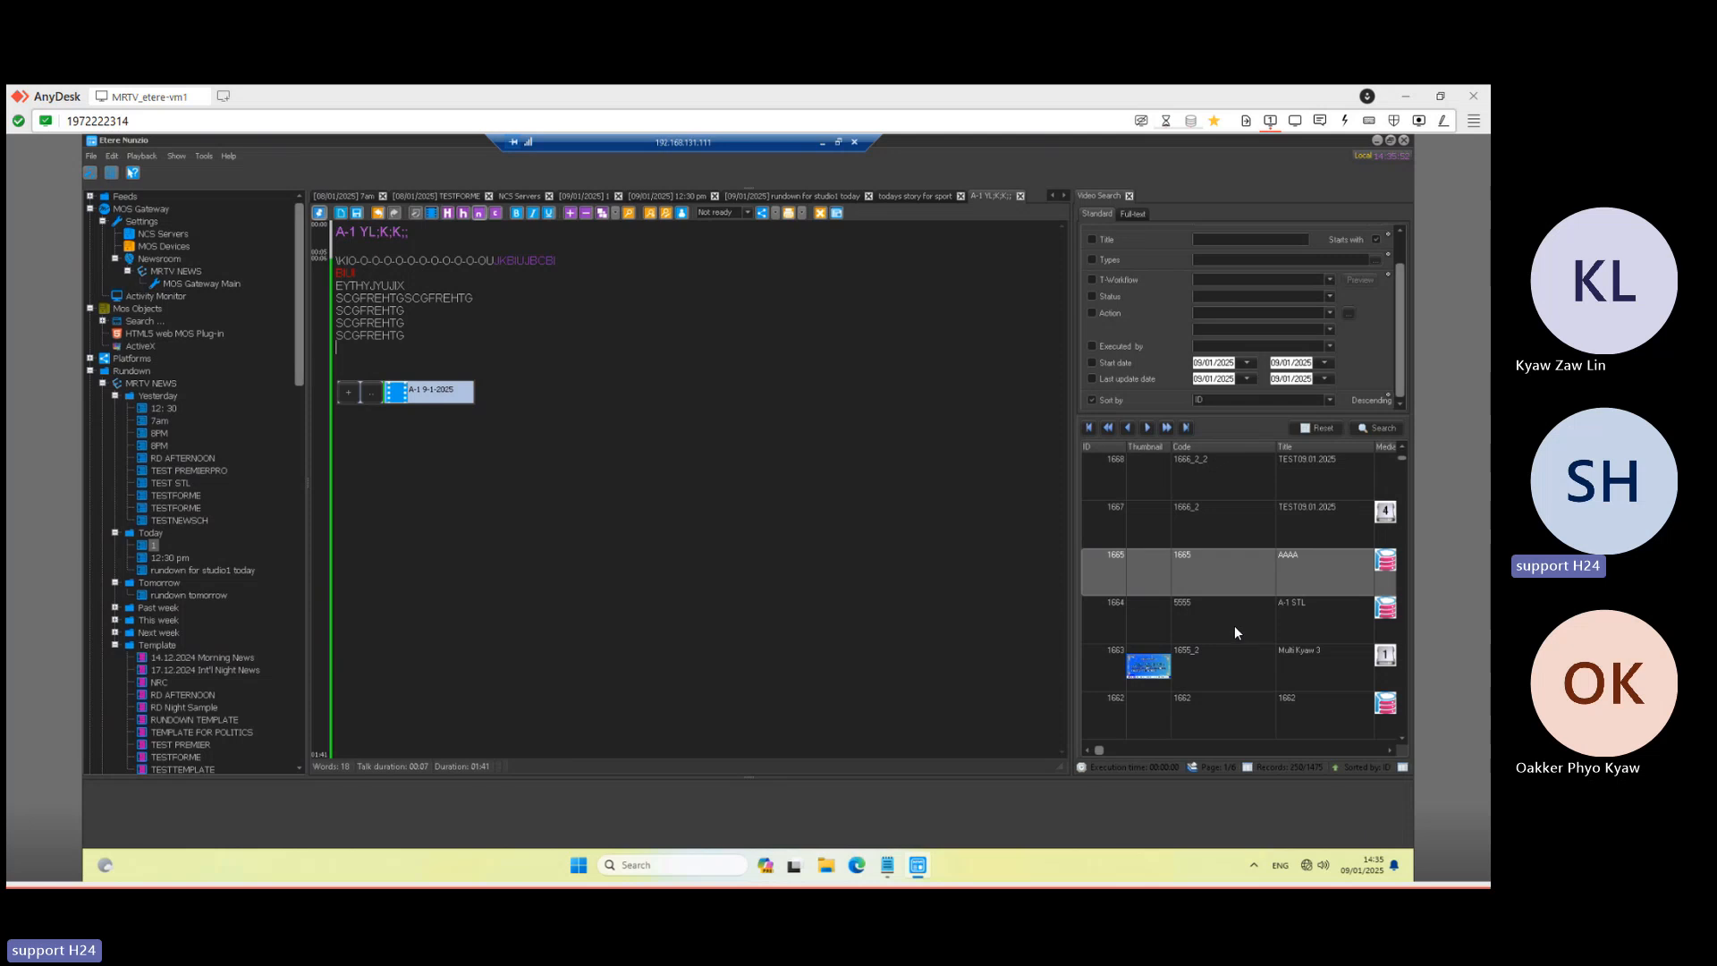
- Insert the A-1 STL and AAAA clips into the story, open rundown 1, then minimise the session
{"action": "left_click", "coordinate": [1230, 630]}
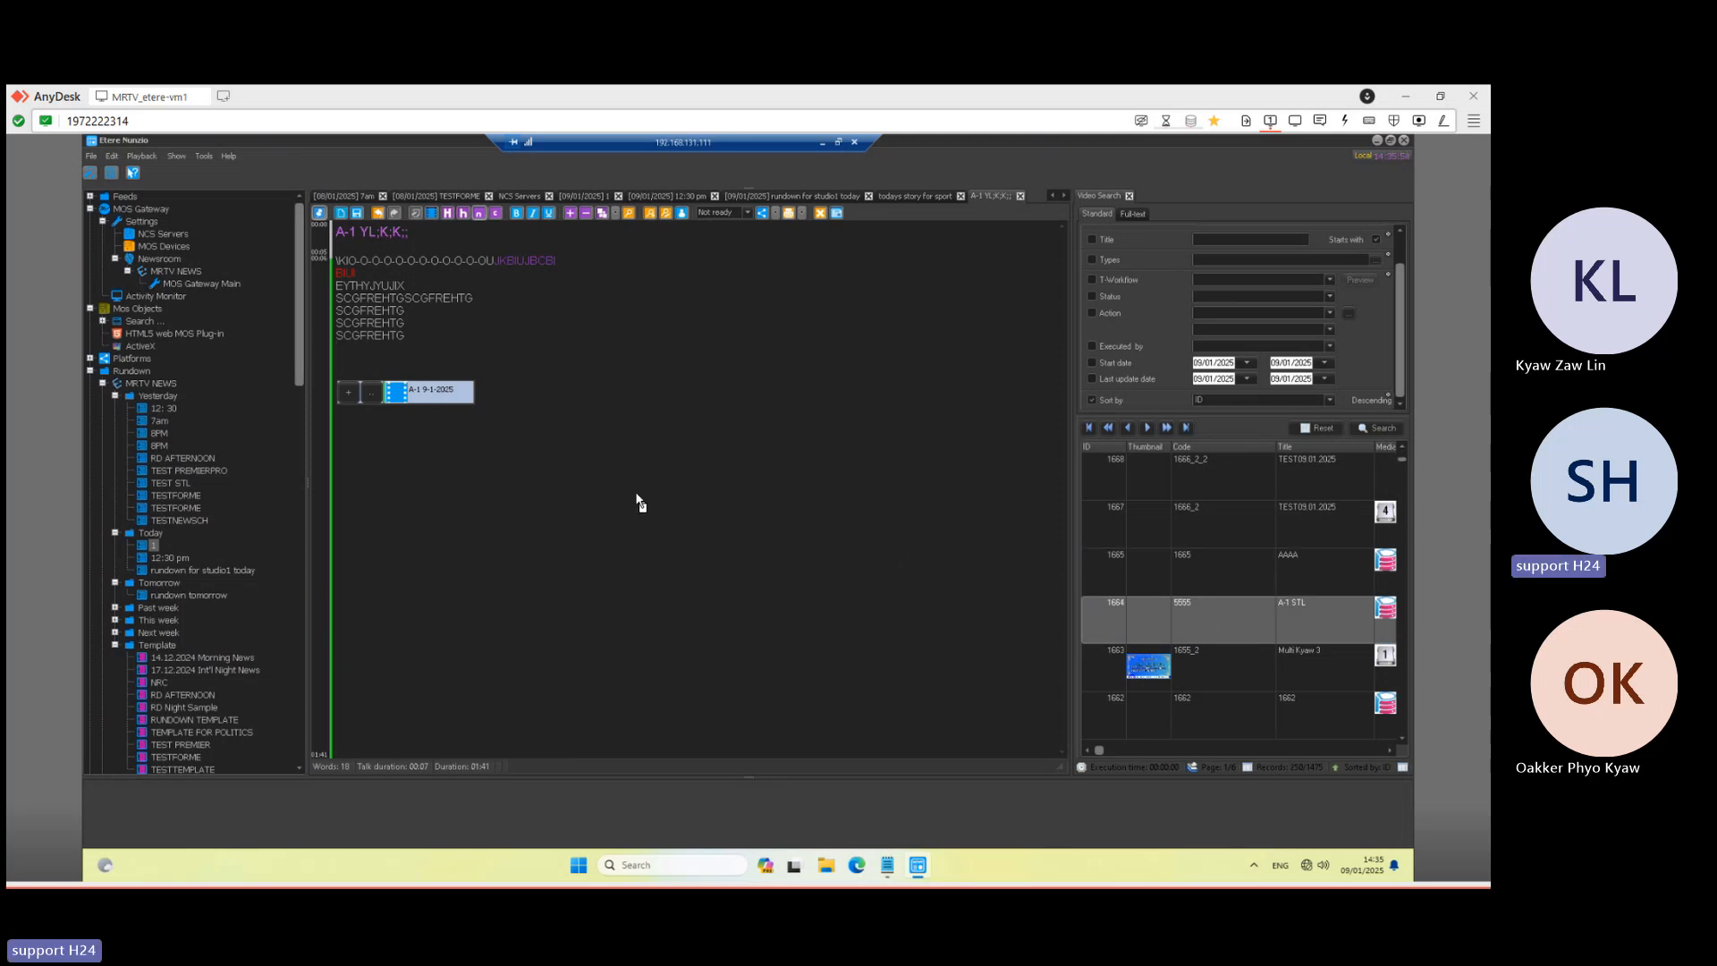
{"action": "left_click_drag", "start_coordinate": [636, 496], "coordinate": [636, 493]}
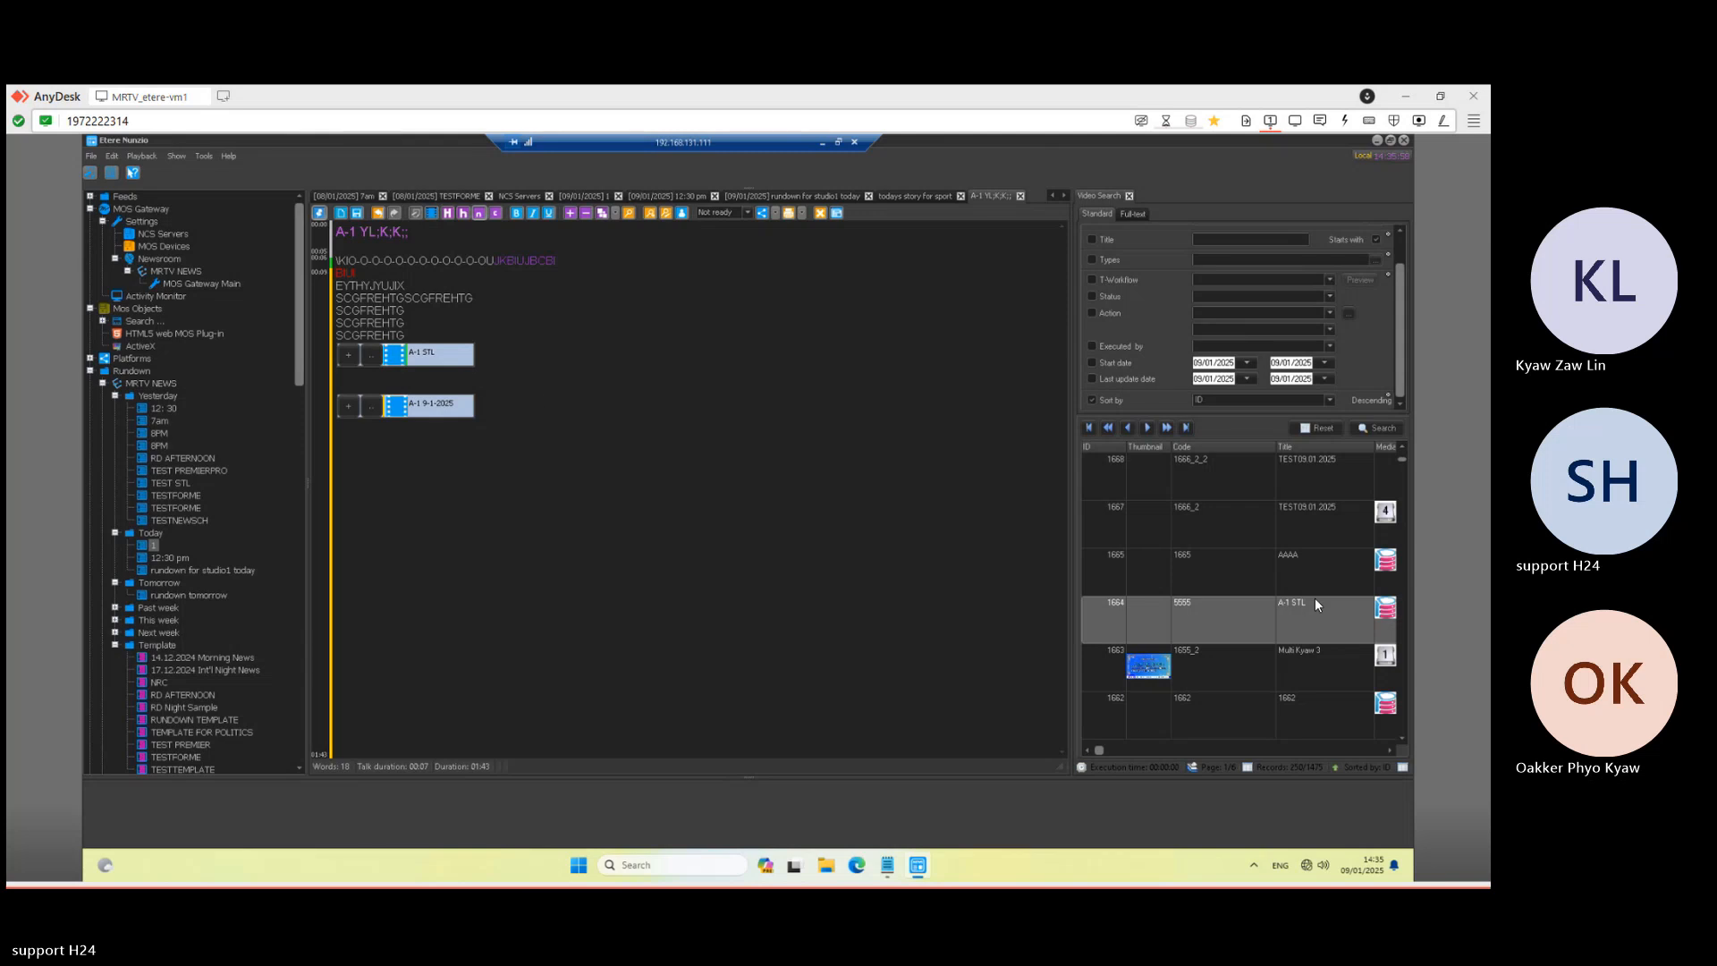
{"action": "left_click", "coordinate": [1256, 572]}
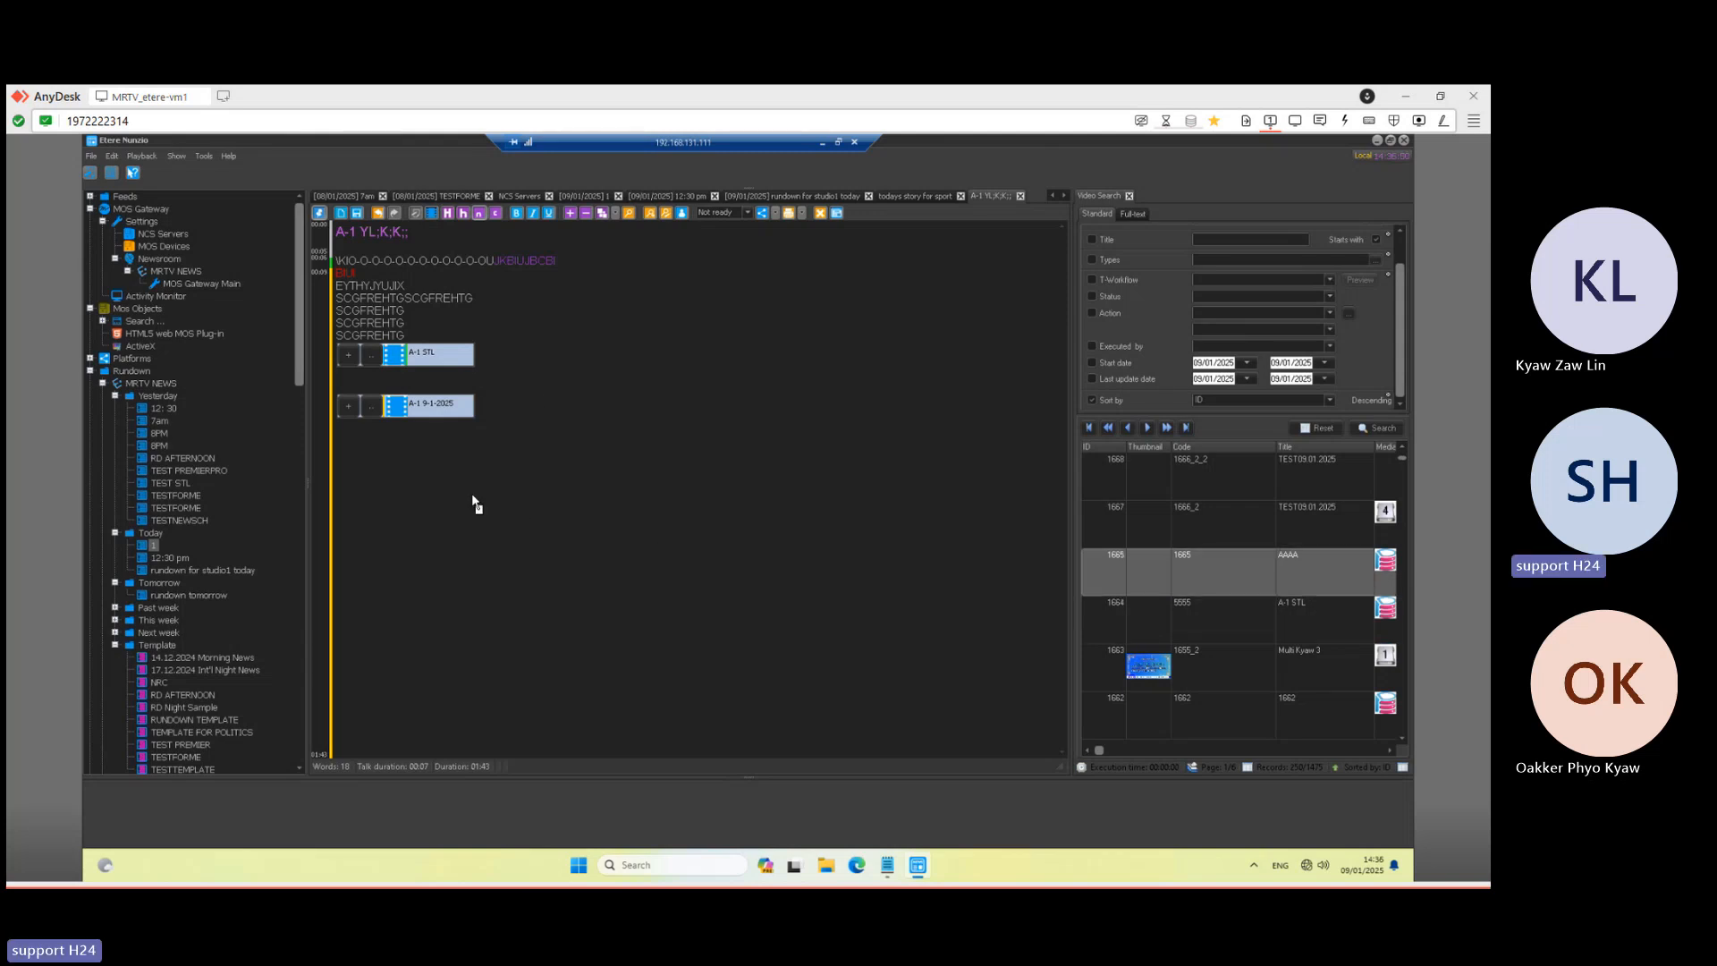
{"action": "left_click_drag", "start_coordinate": [529, 458], "coordinate": [576, 355]}
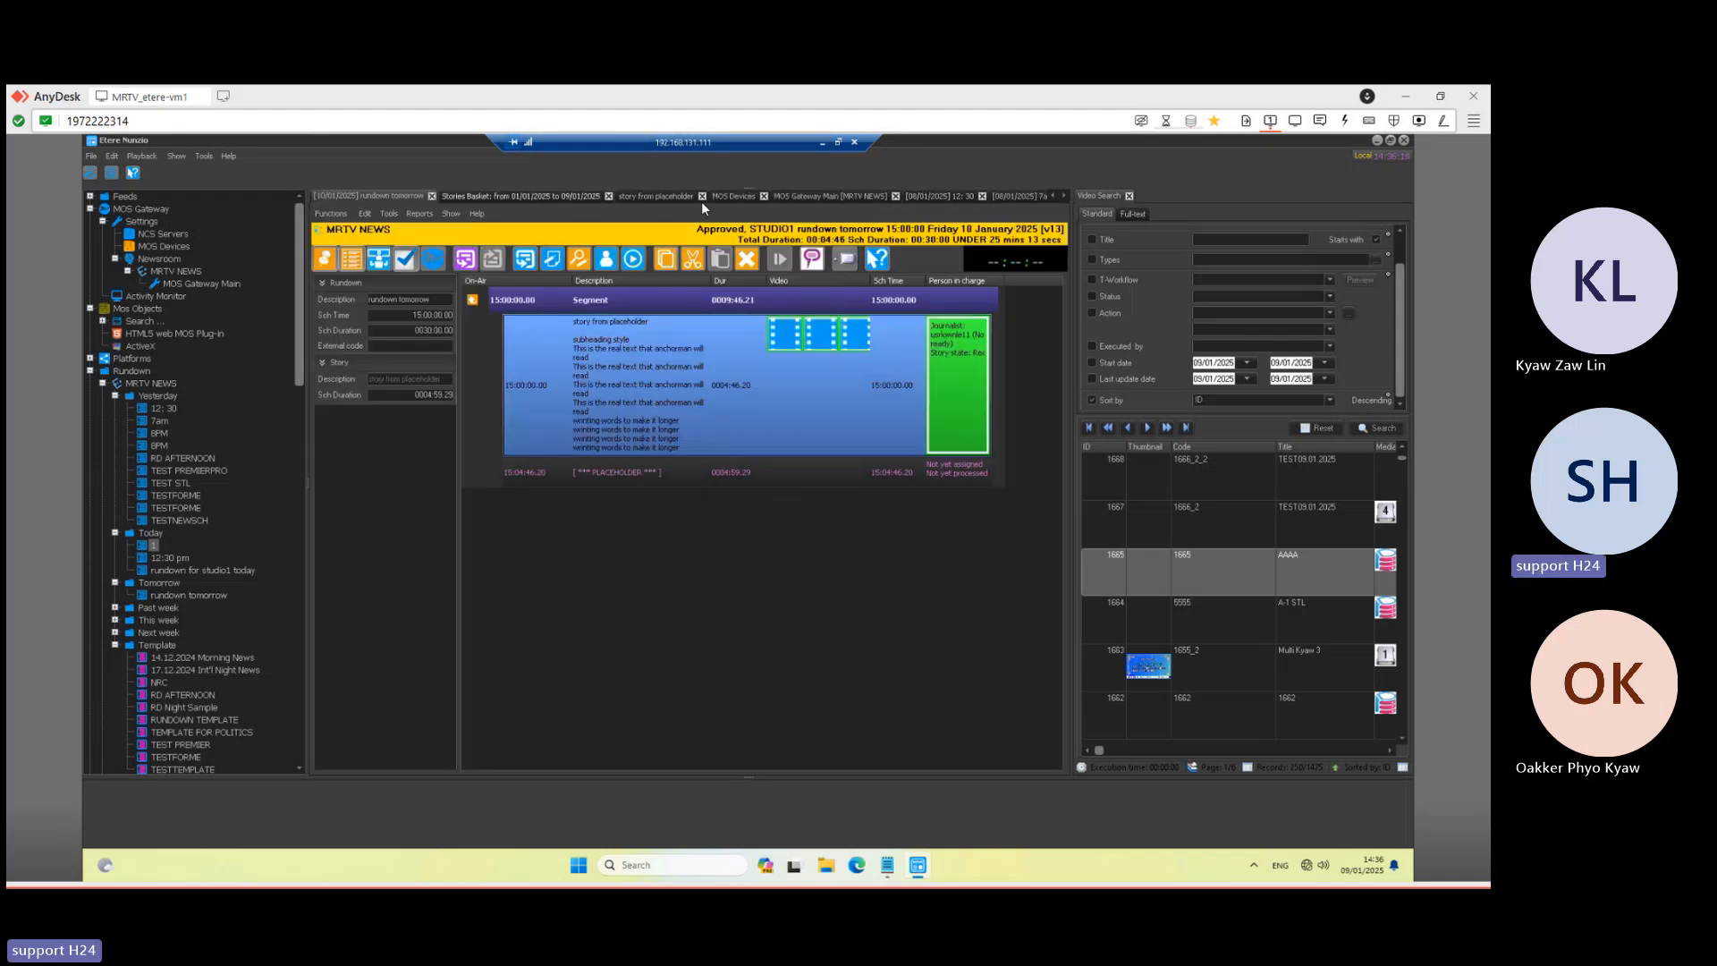
{"action": "left_click", "coordinate": [154, 545]}
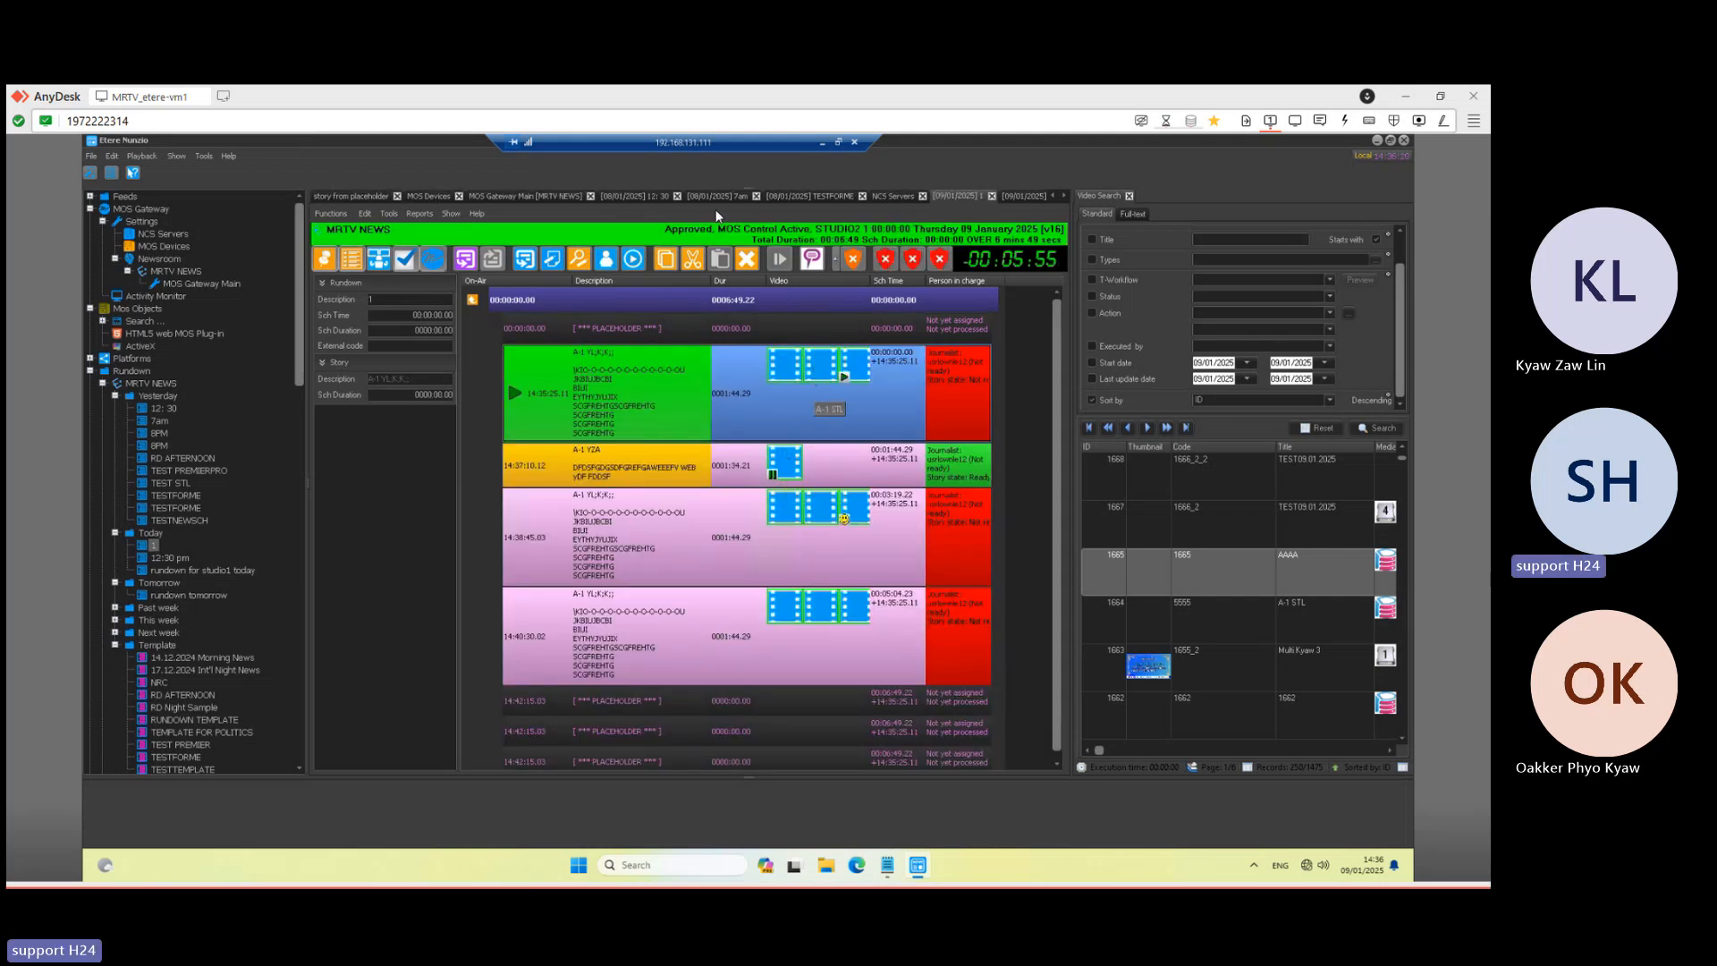
{"action": "left_click", "coordinate": [821, 143]}
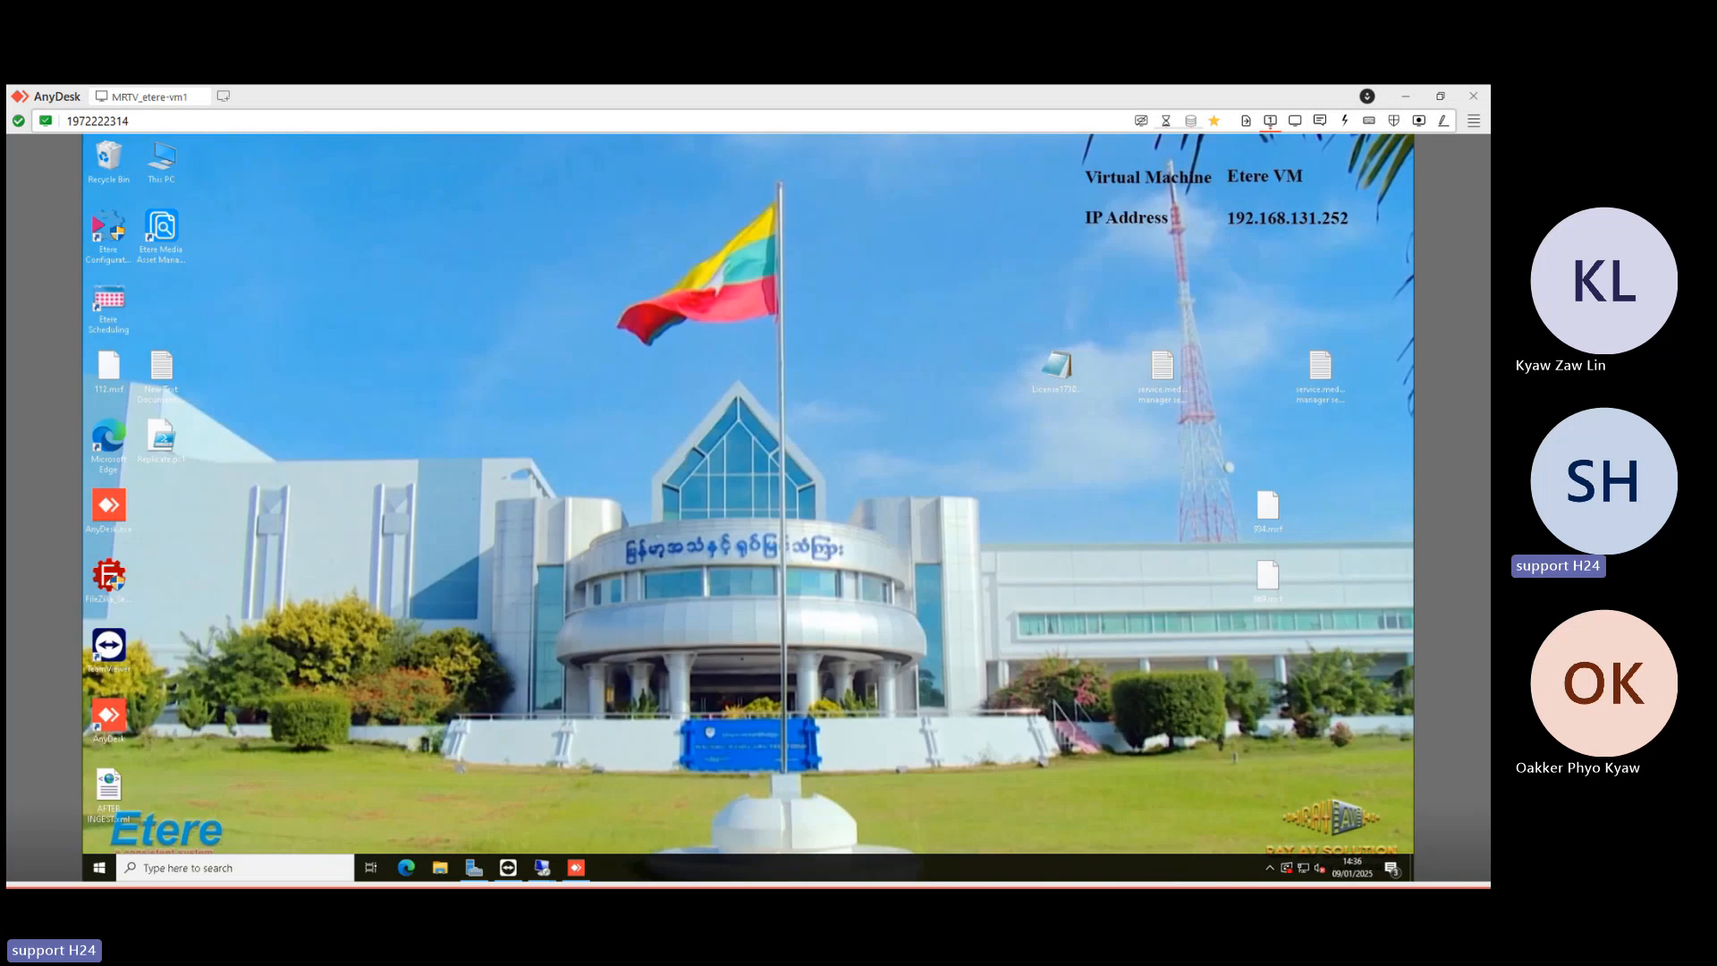
- In the .18 player, step Next then Previous Story and air three items so A-1 YZA plays on Primary B
{"action": "mouse_move", "coordinate": [542, 867]}
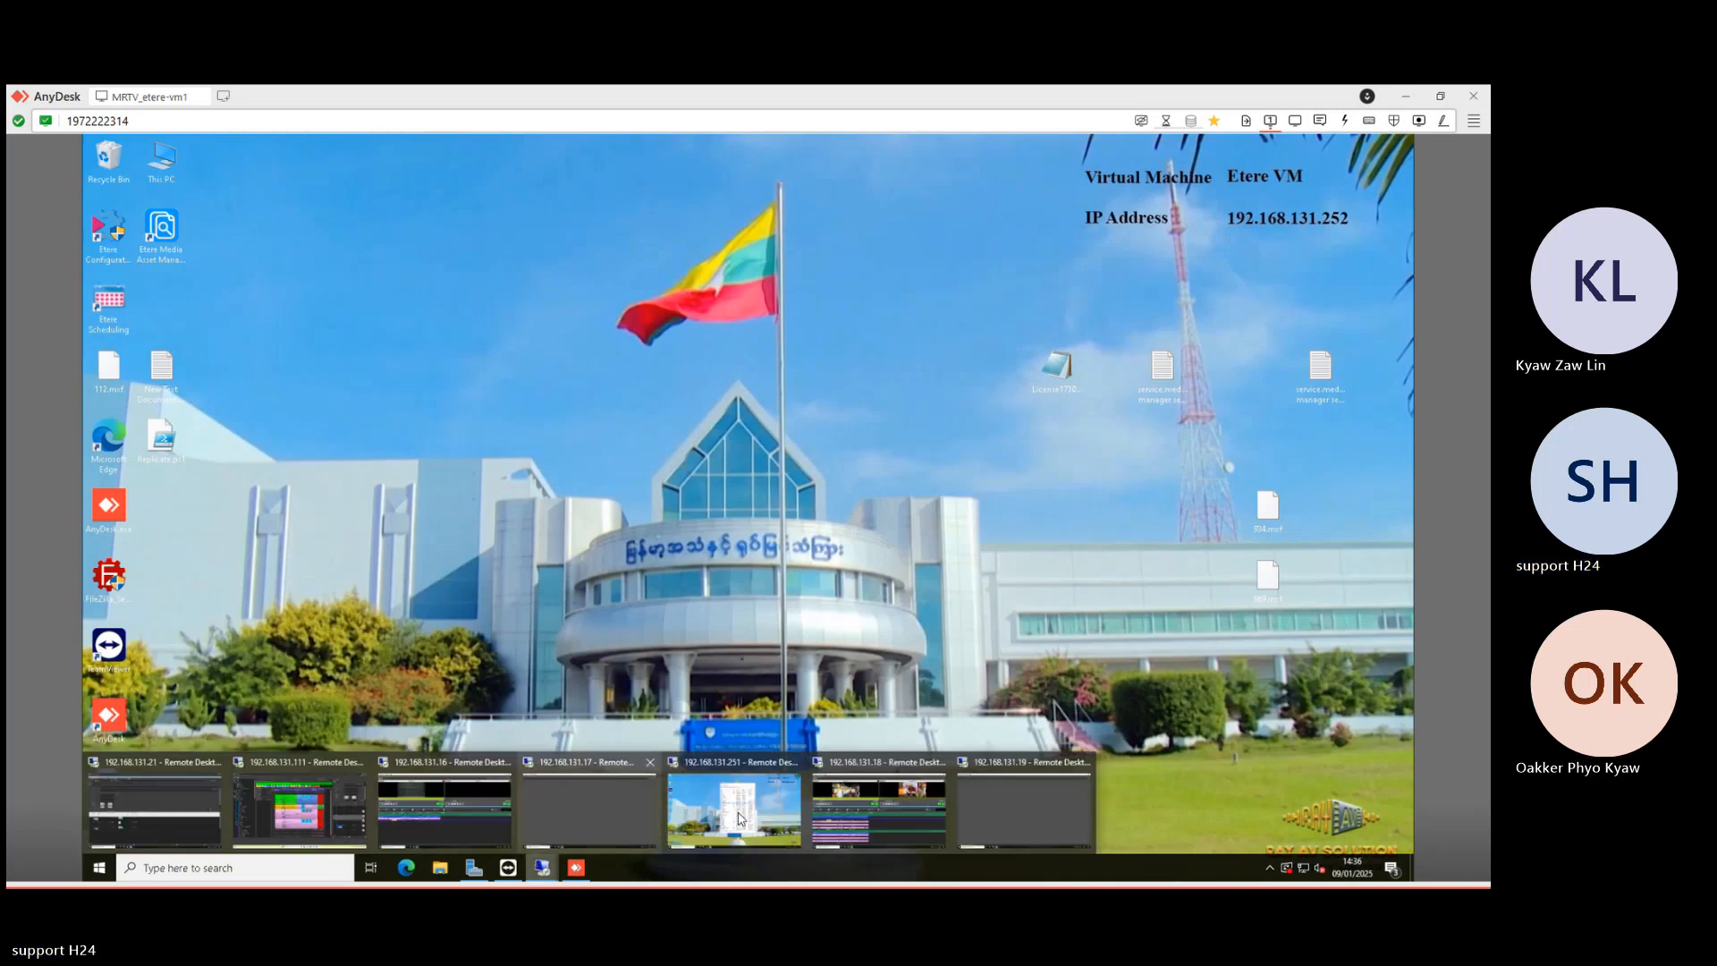
{"action": "left_click", "coordinate": [869, 813]}
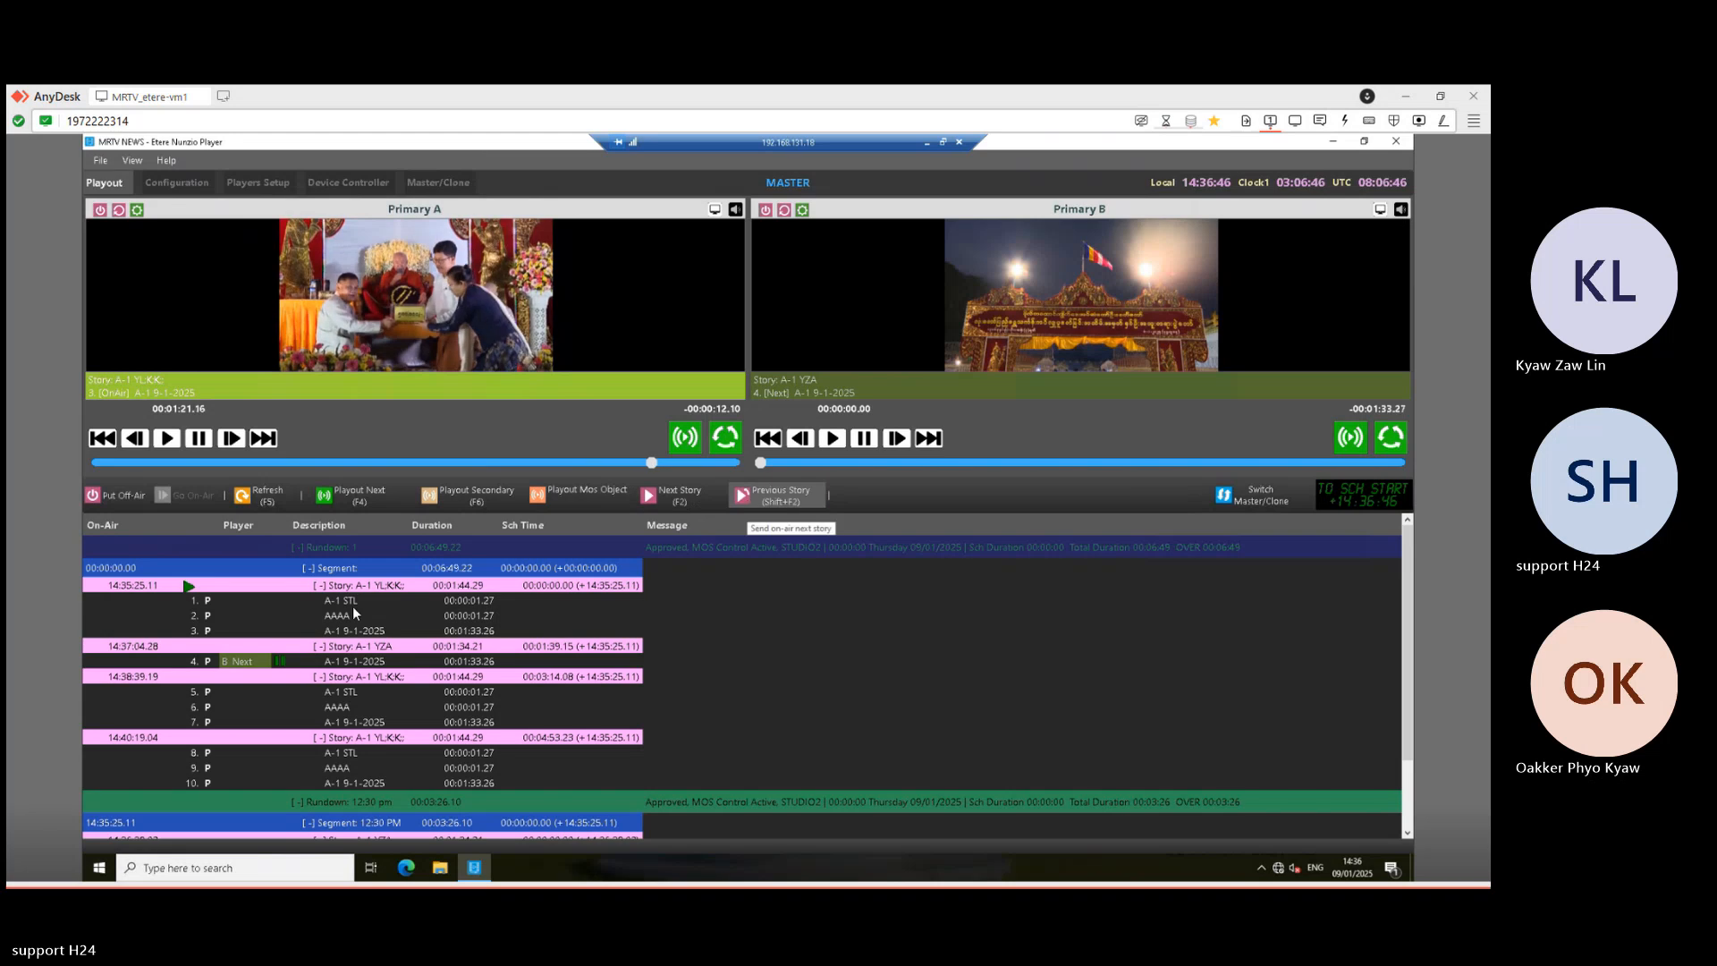
{"action": "left_click", "coordinate": [678, 501]}
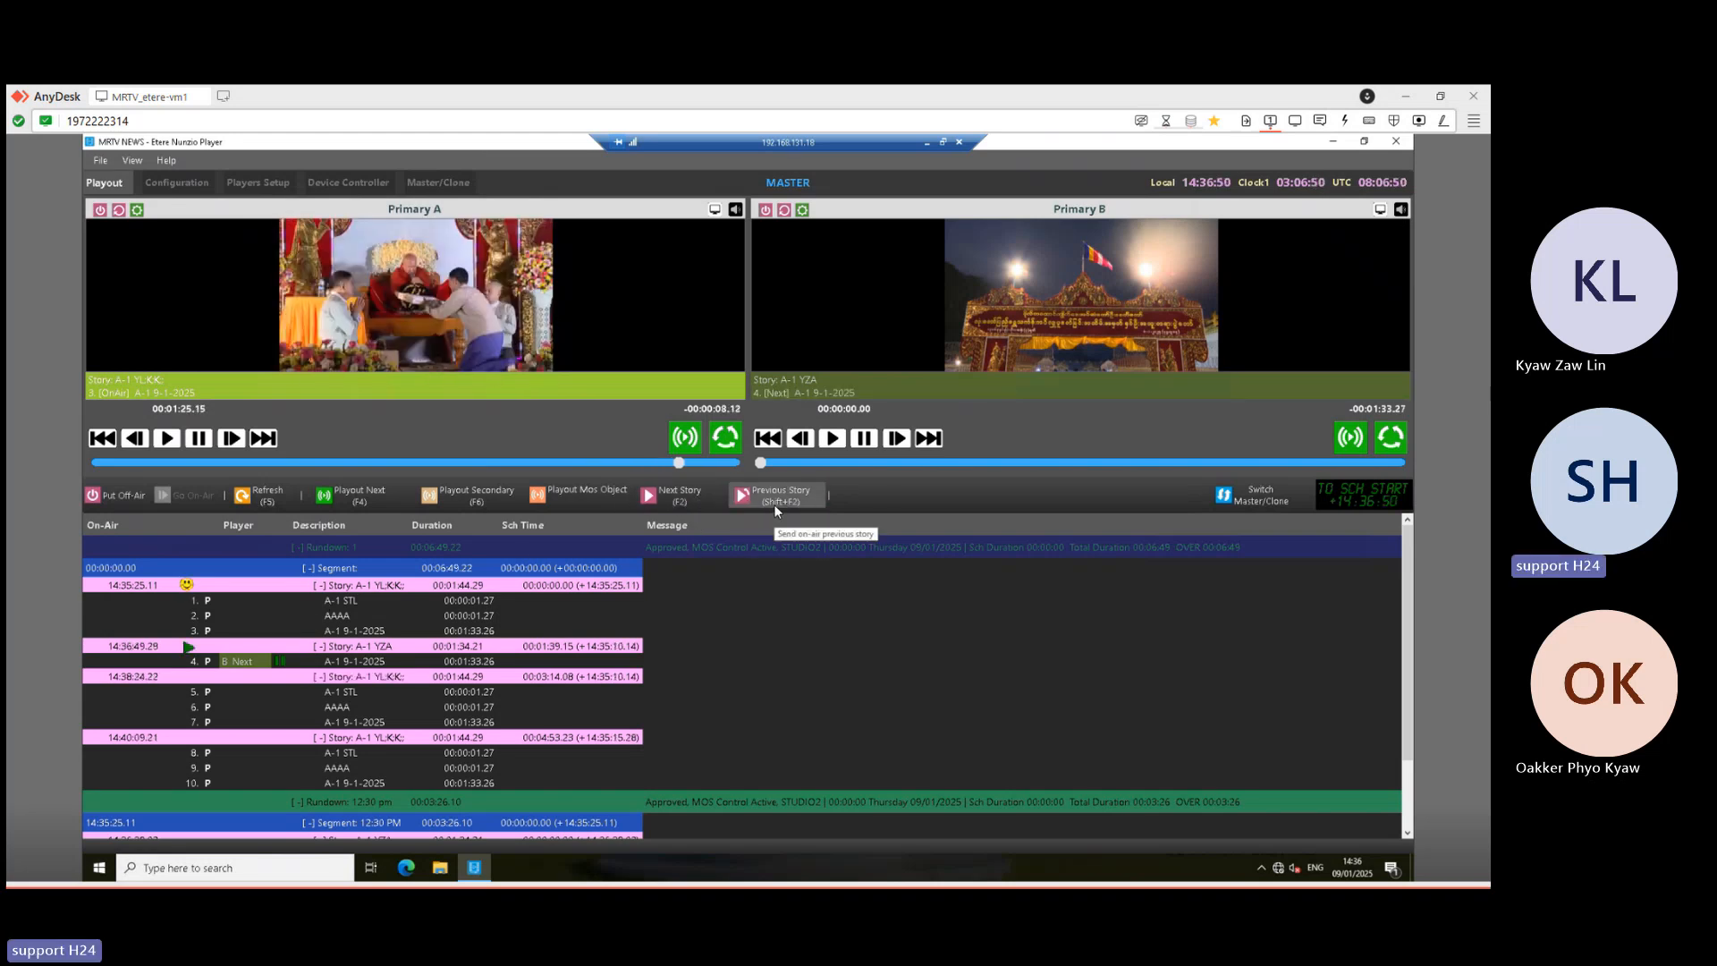
{"action": "left_click", "coordinate": [770, 498]}
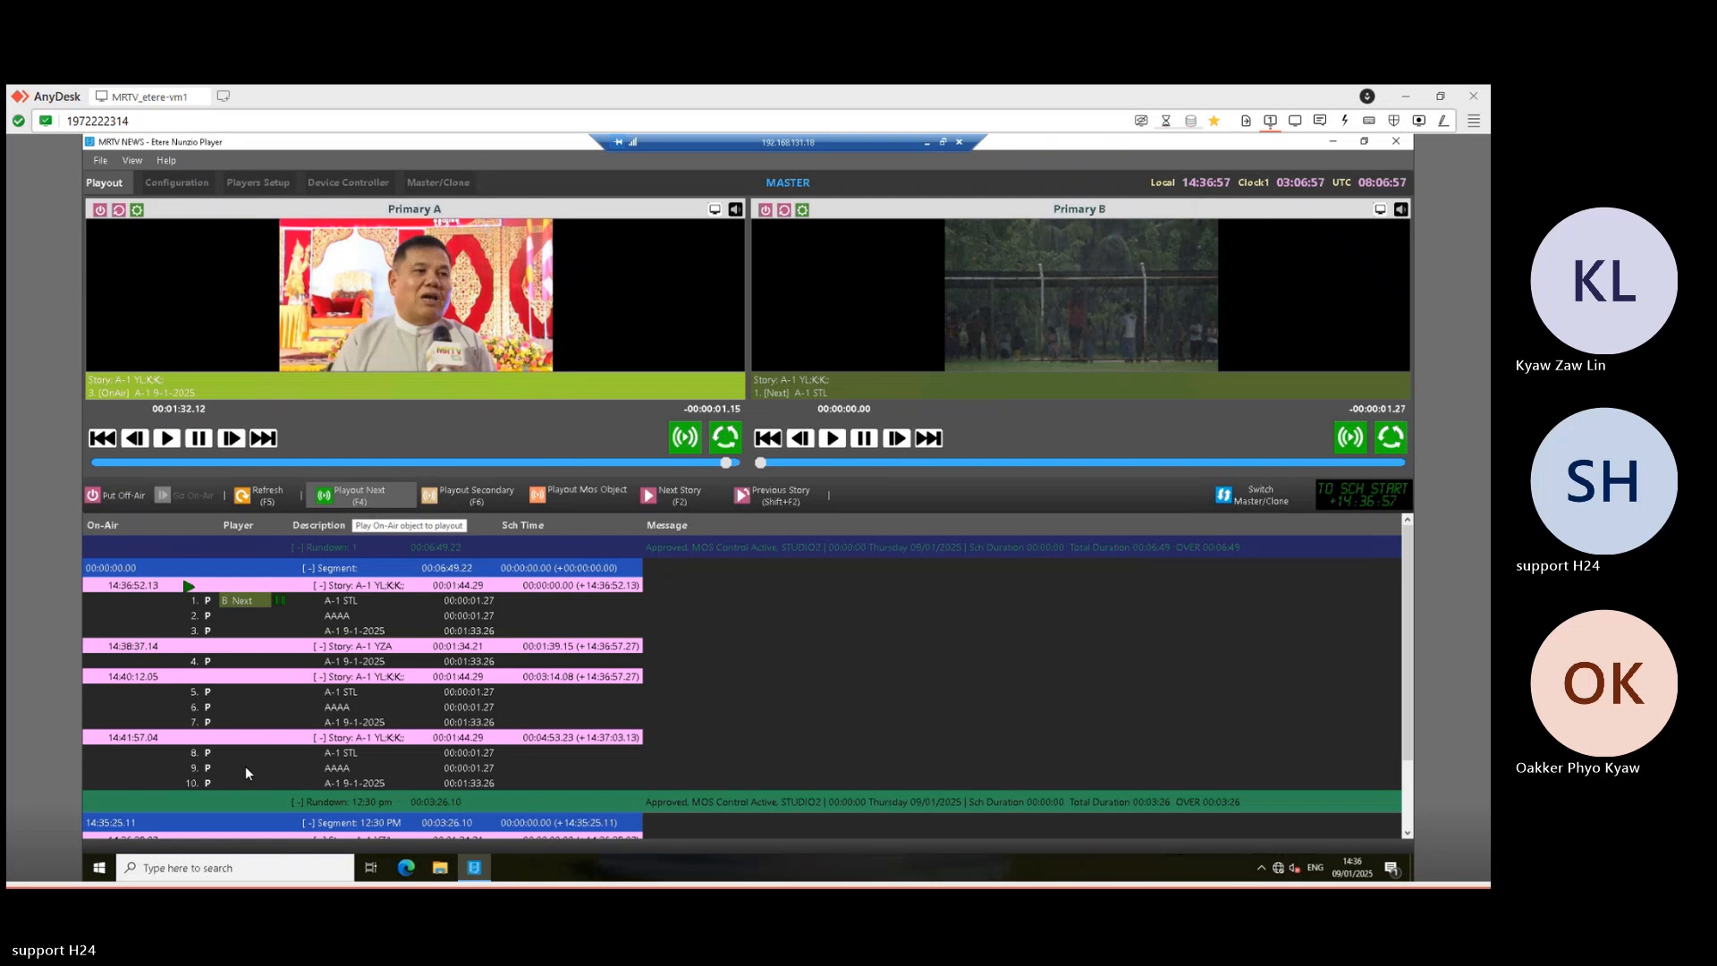
{"action": "left_click", "coordinate": [373, 494]}
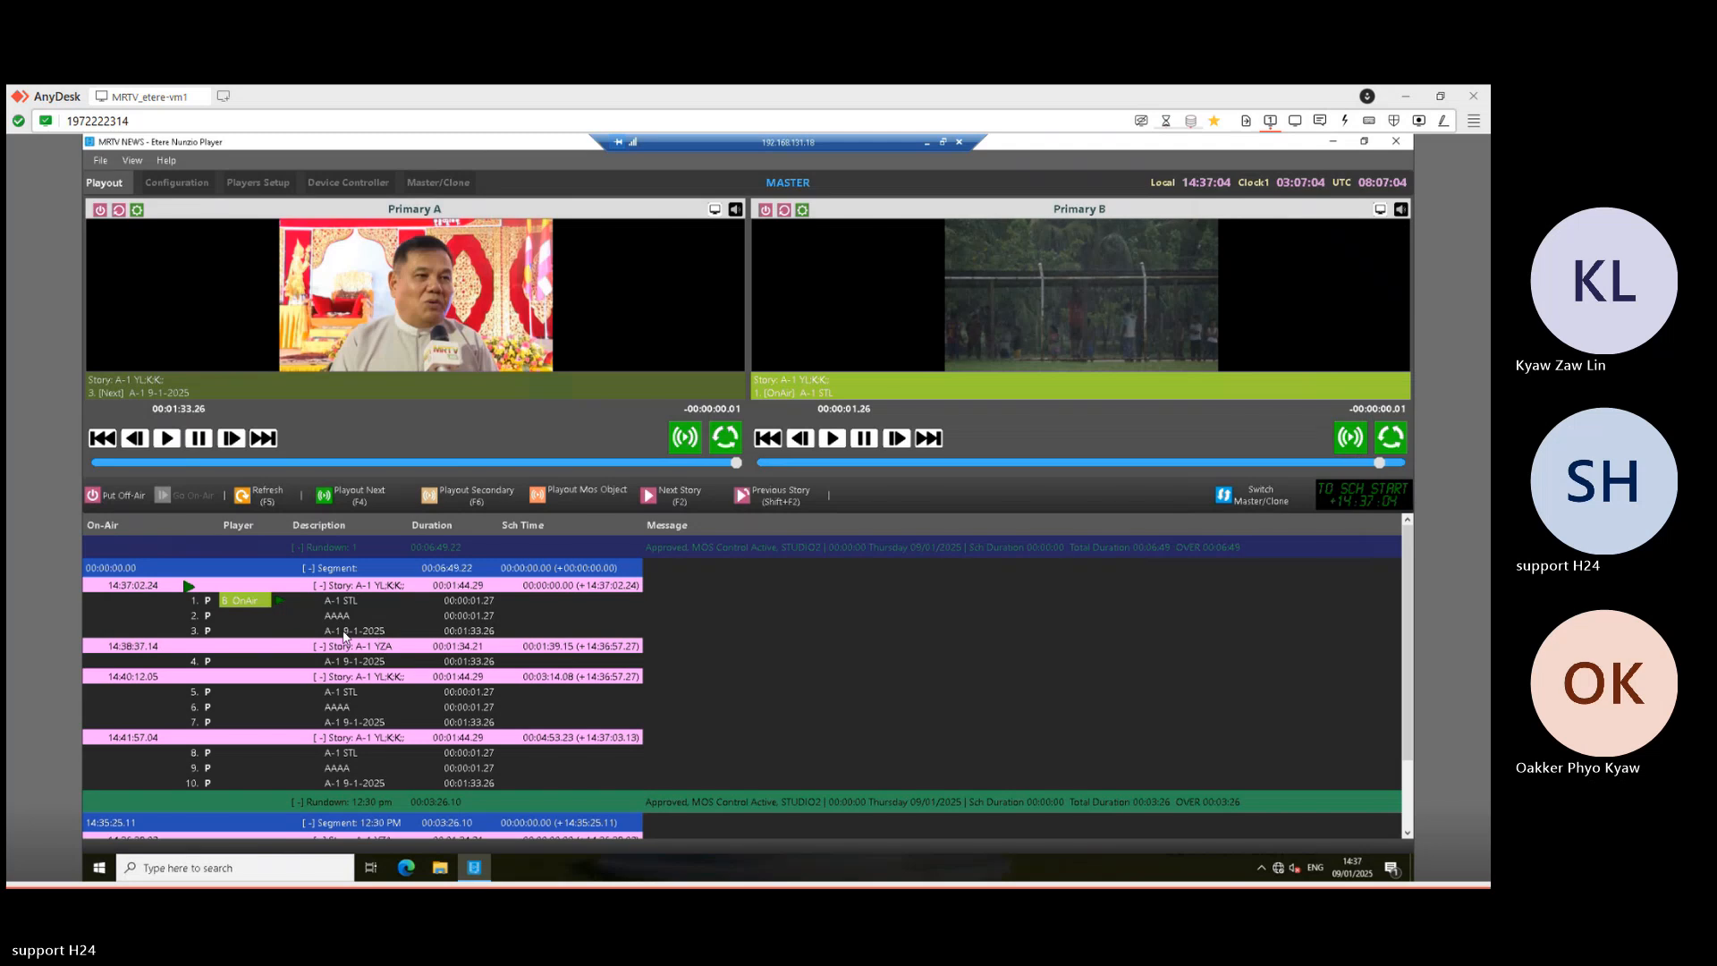
{"action": "left_click", "coordinate": [344, 497]}
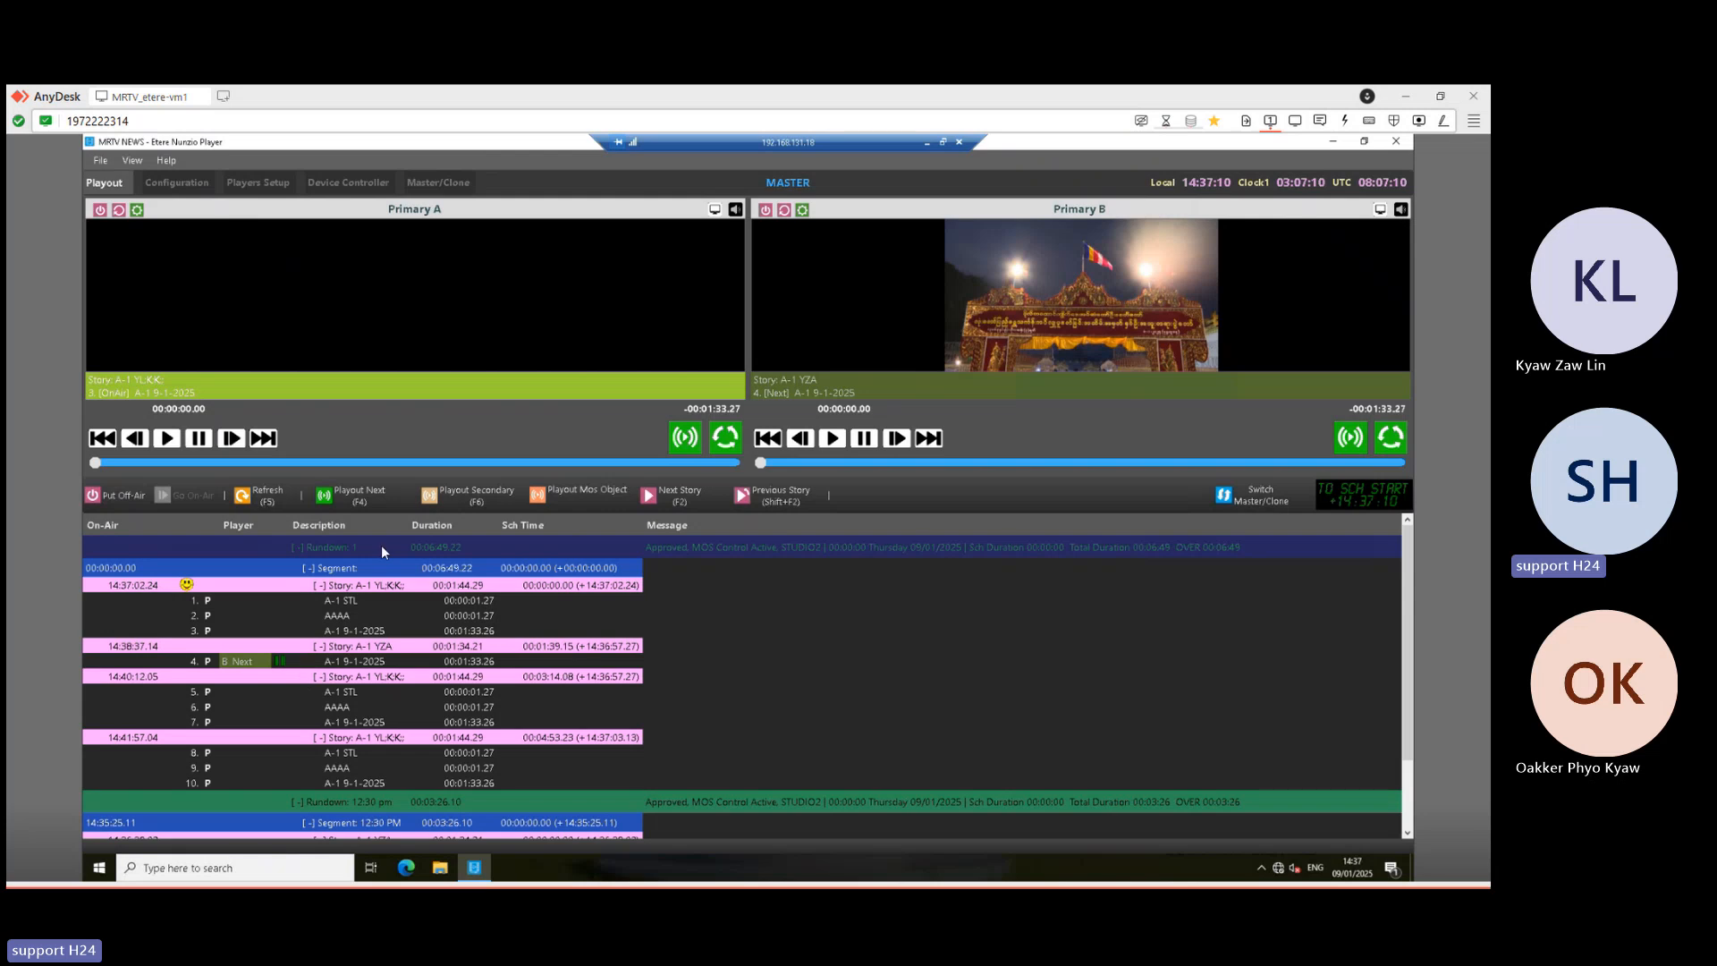
{"action": "left_click", "coordinate": [357, 497]}
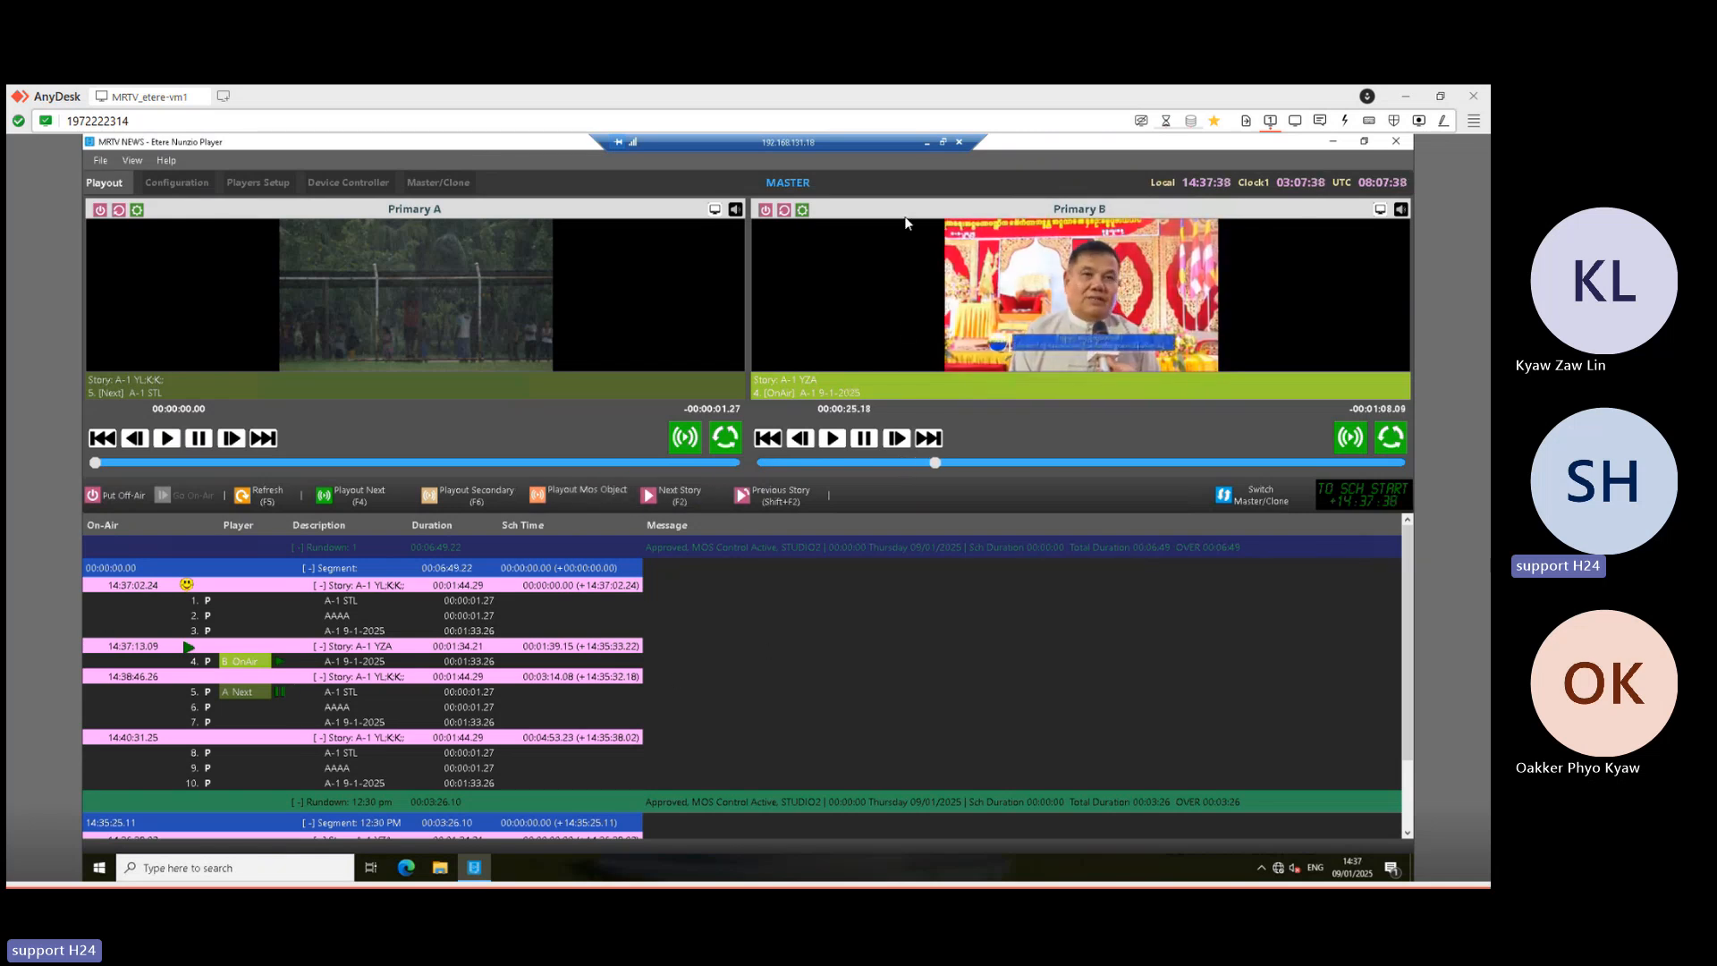
- Switch to the newsroom session and select the stories around A-1 YZA in the rundown
{"action": "left_click", "coordinate": [923, 147]}
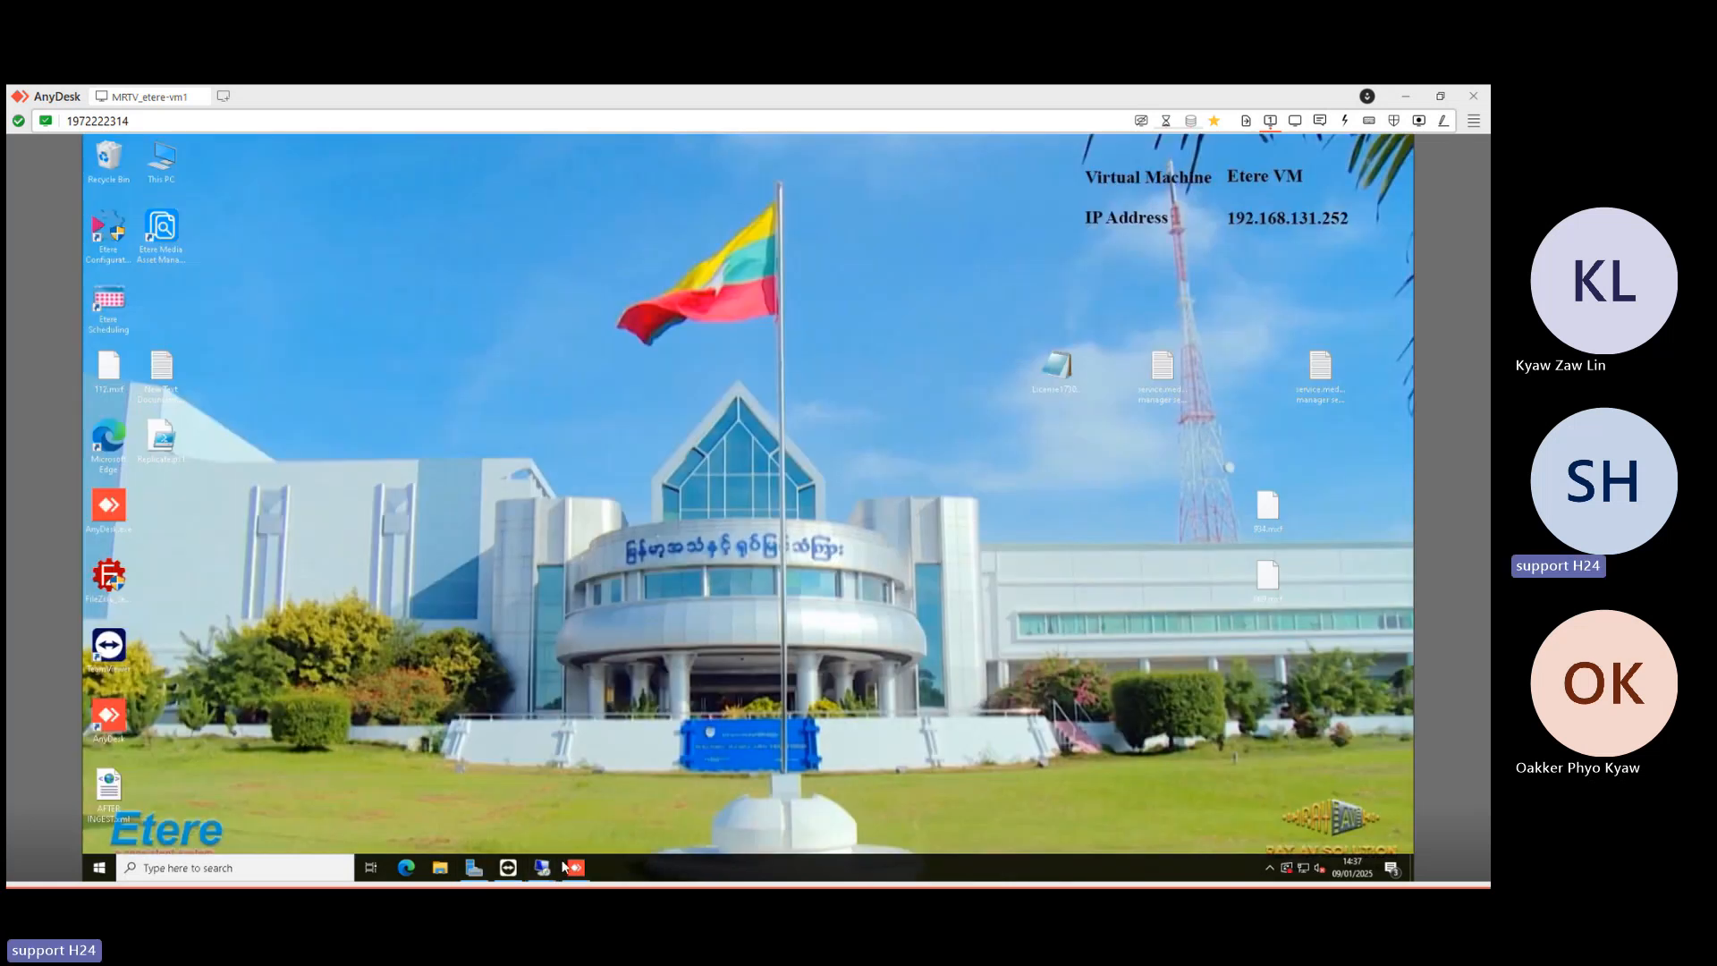
{"action": "mouse_move", "coordinate": [542, 867]}
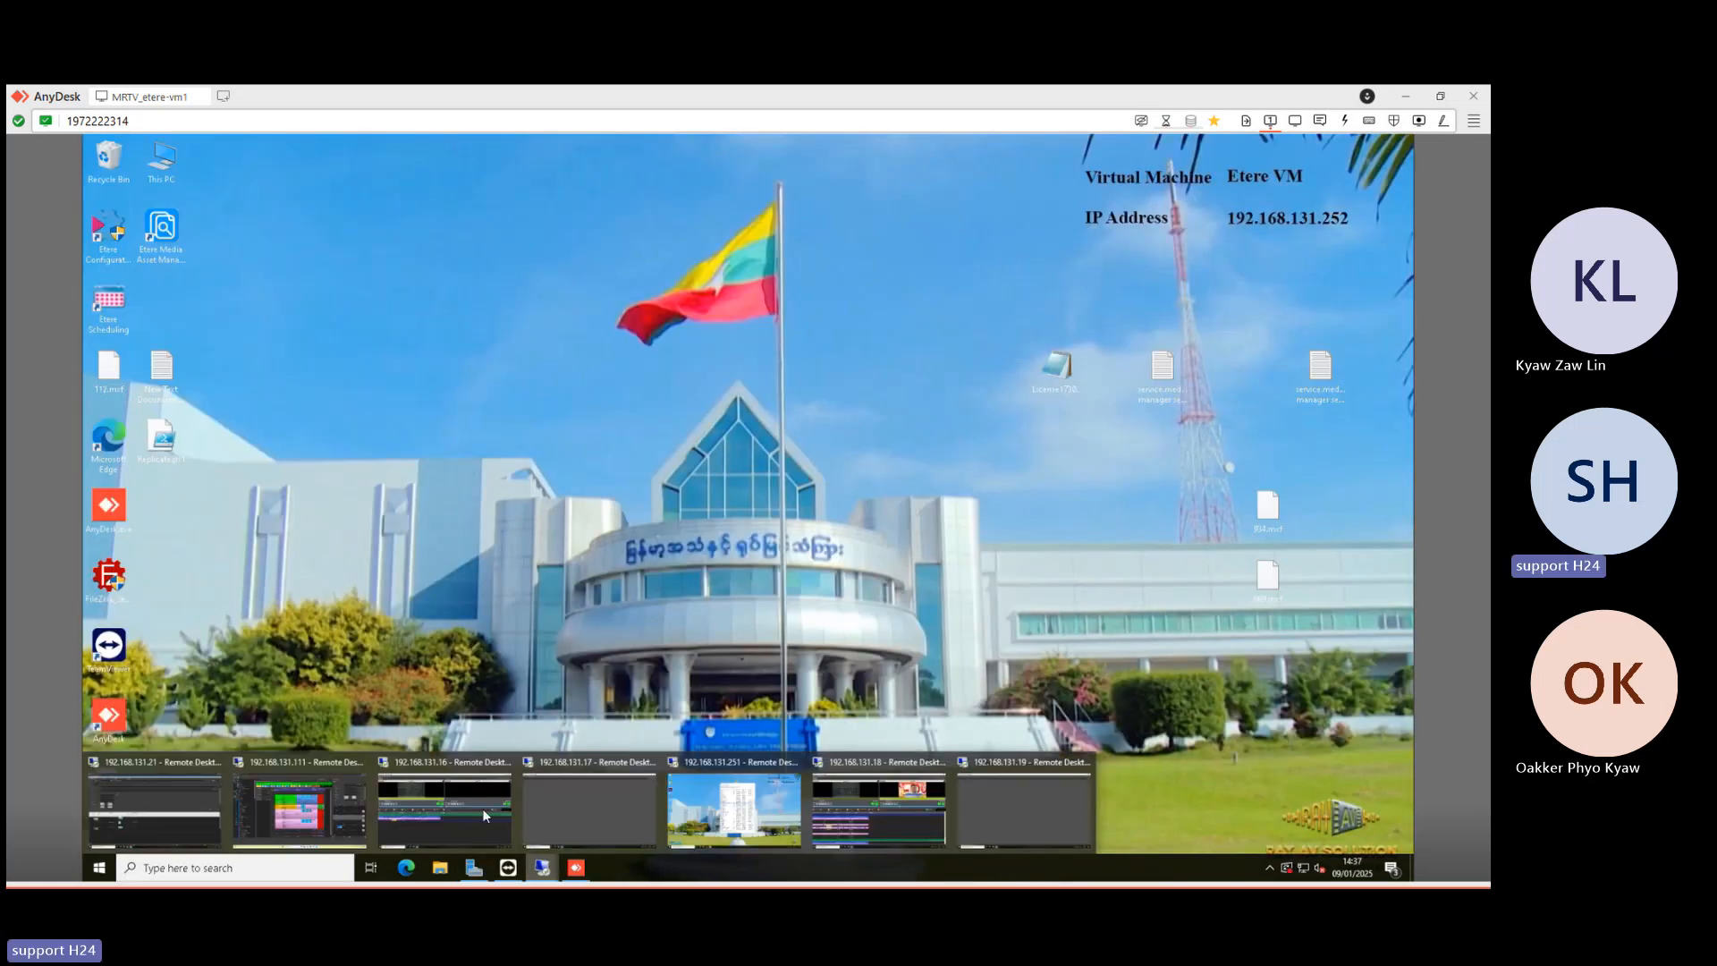
{"action": "left_click", "coordinate": [344, 815]}
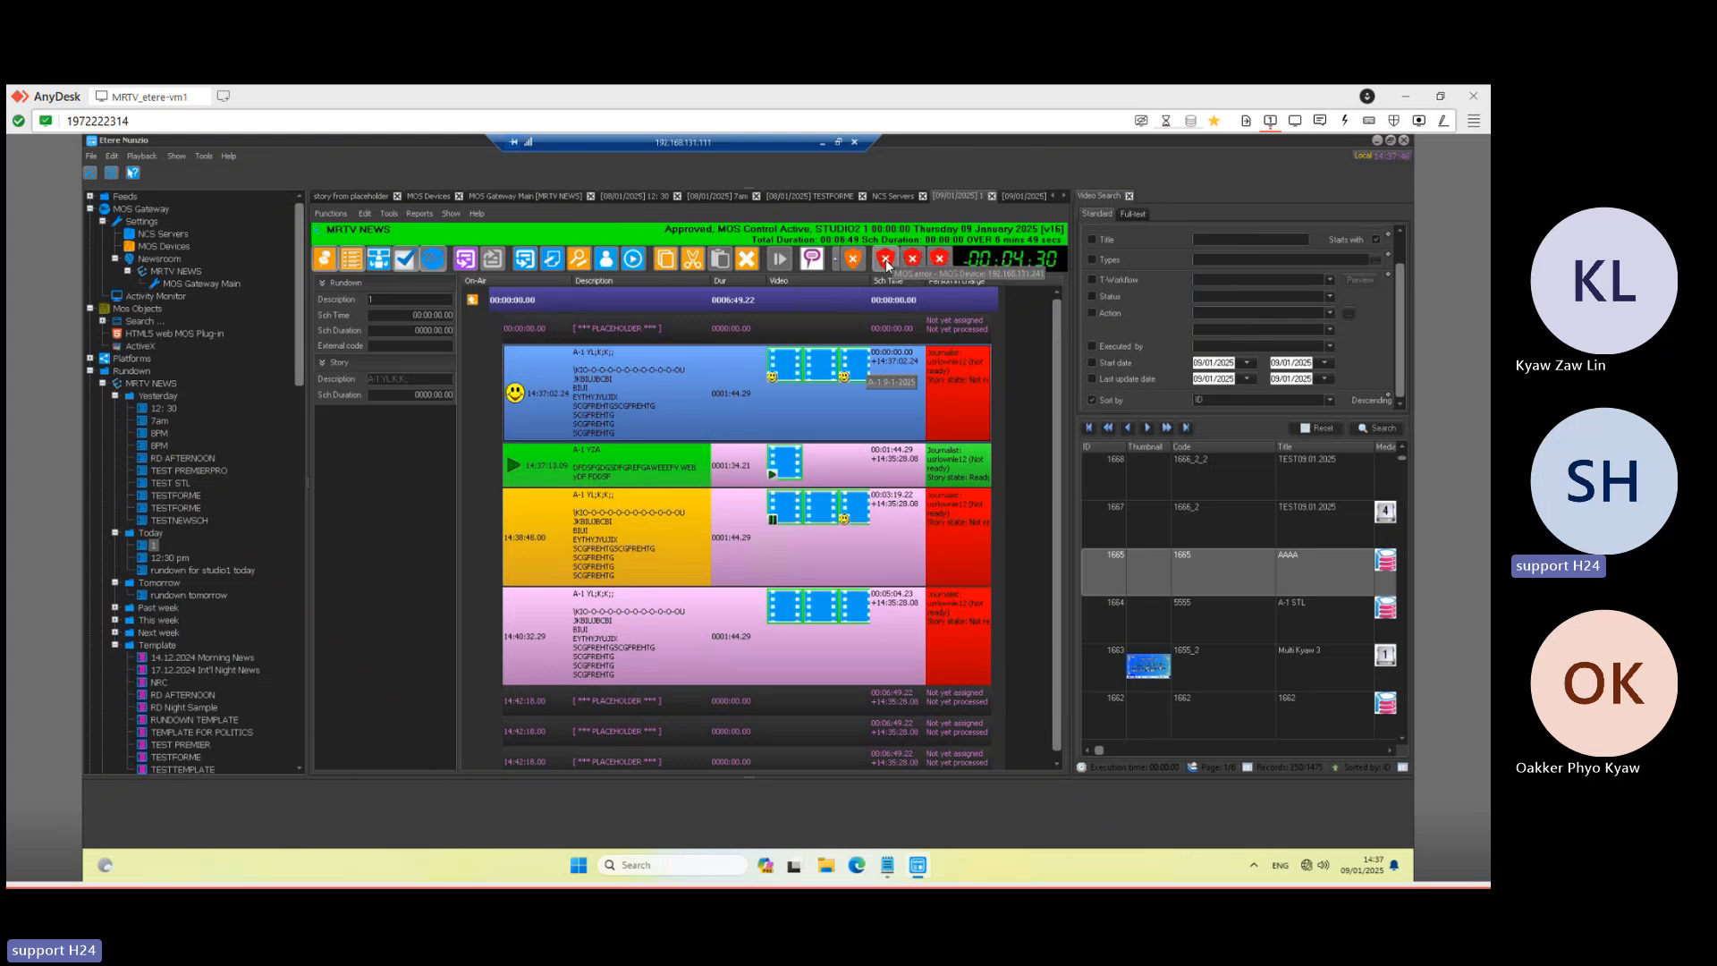
{"action": "left_click", "coordinate": [157, 250]}
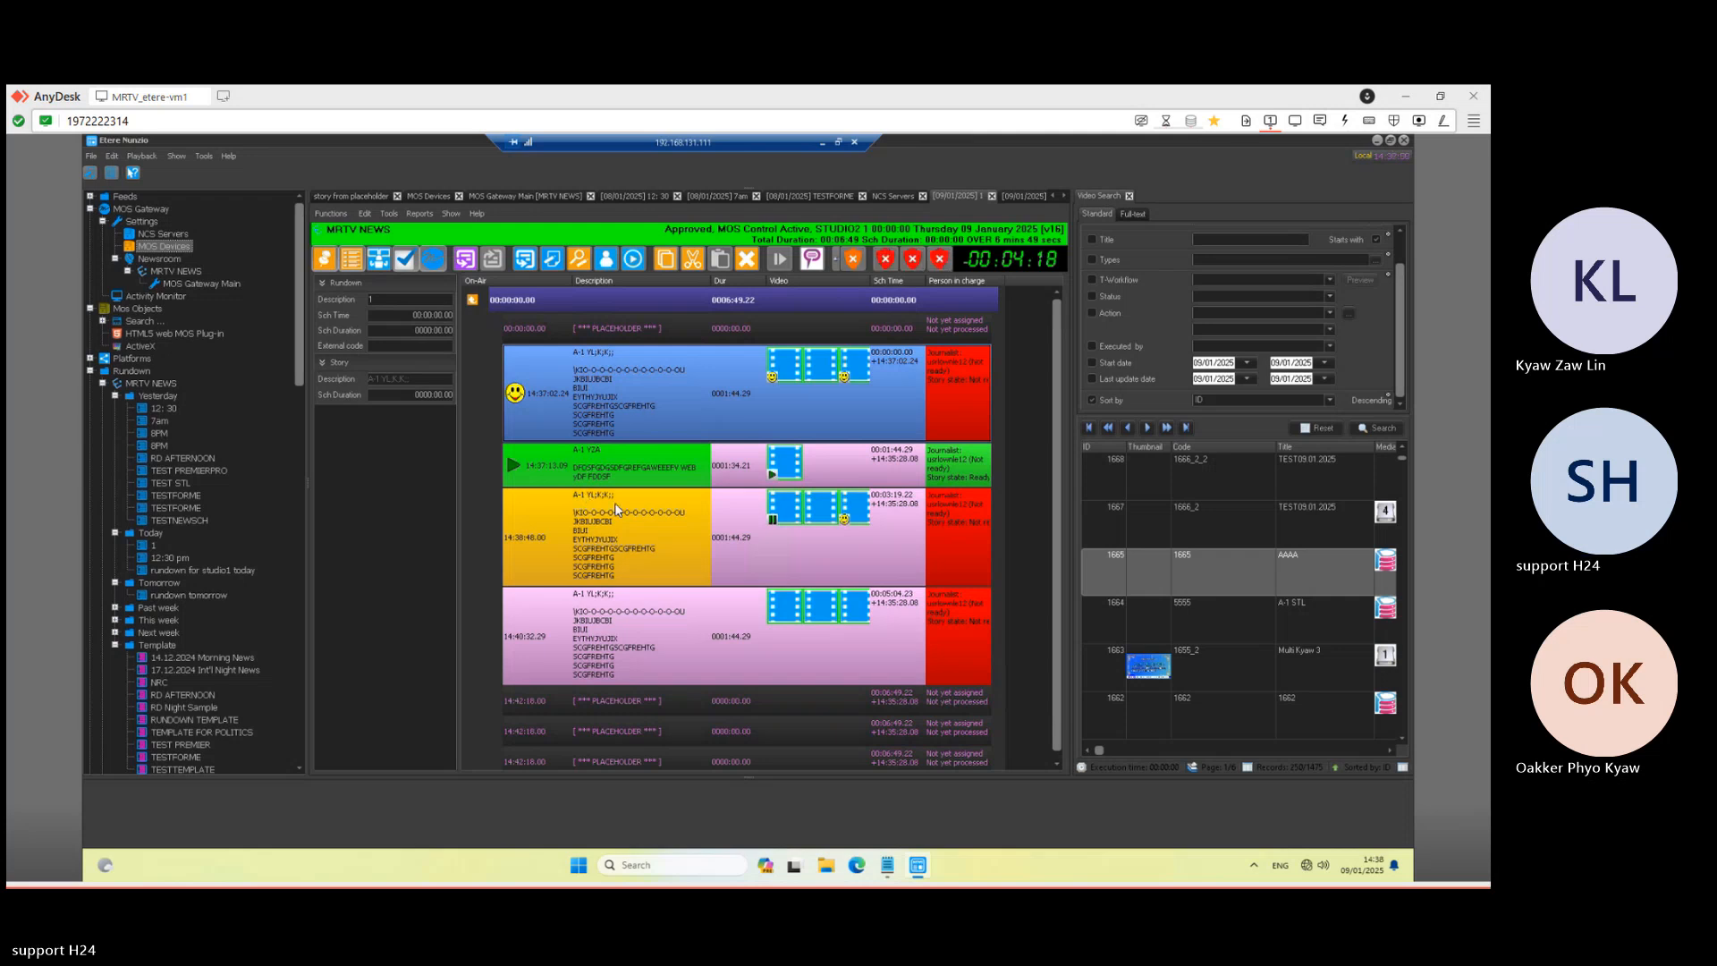
{"action": "left_click", "coordinate": [724, 597]}
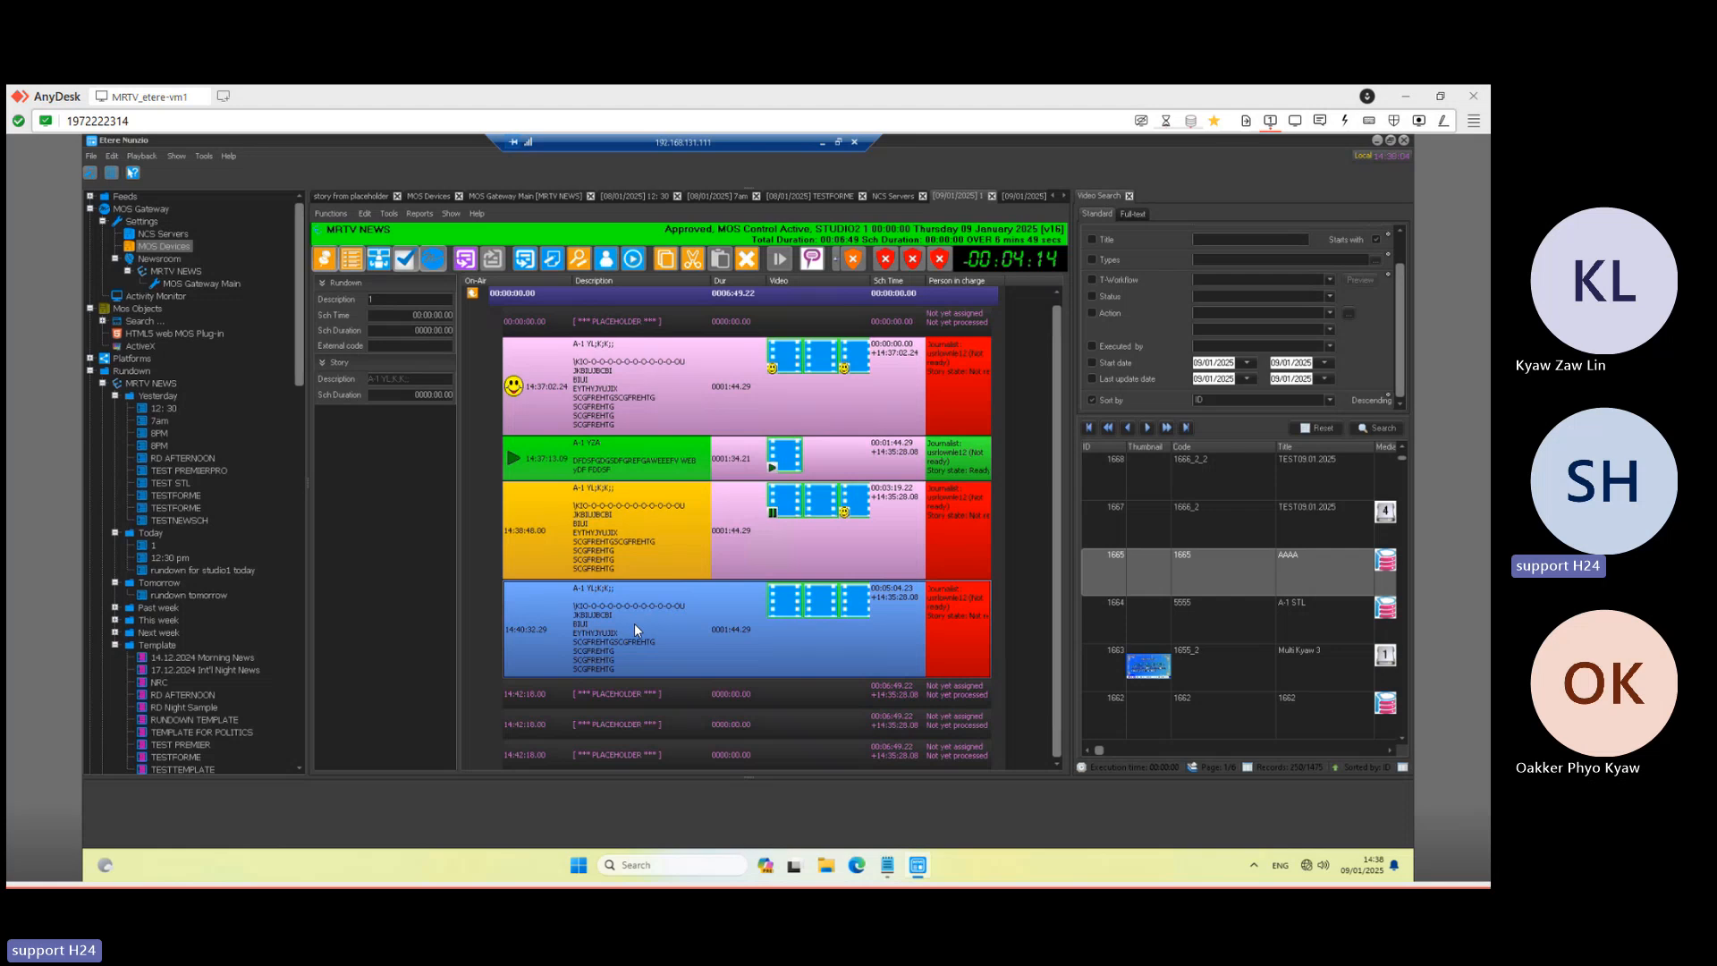
{"action": "left_click", "coordinate": [702, 454]}
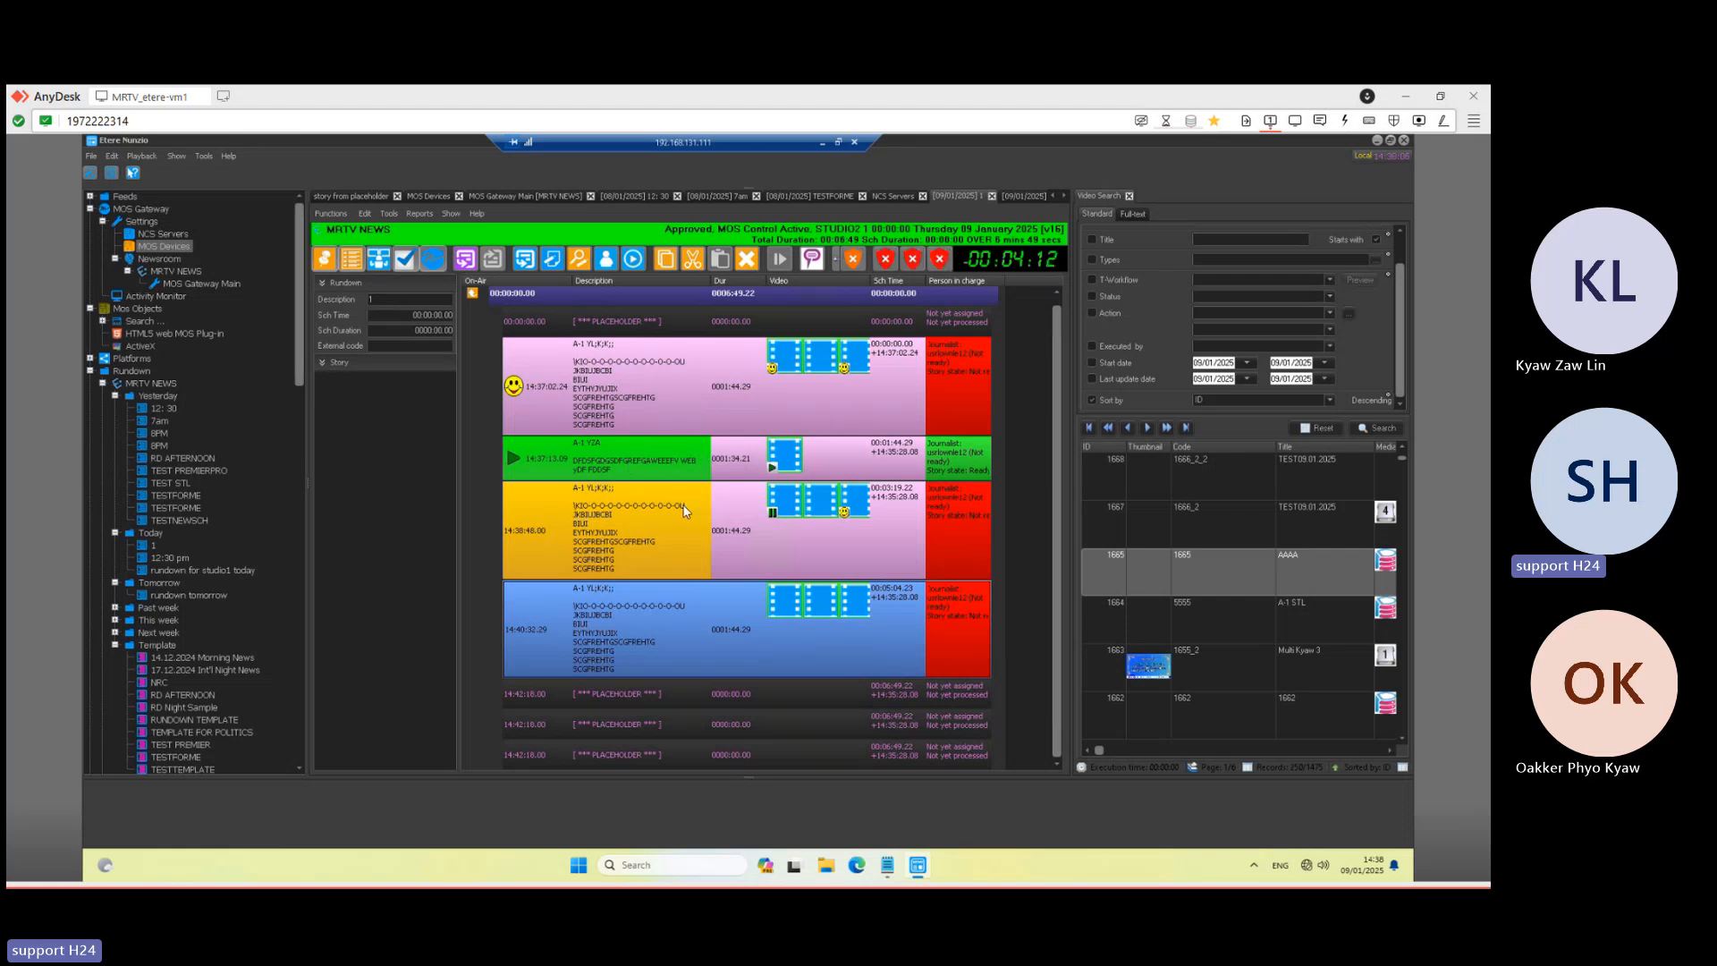
{"action": "left_click", "coordinate": [696, 549]}
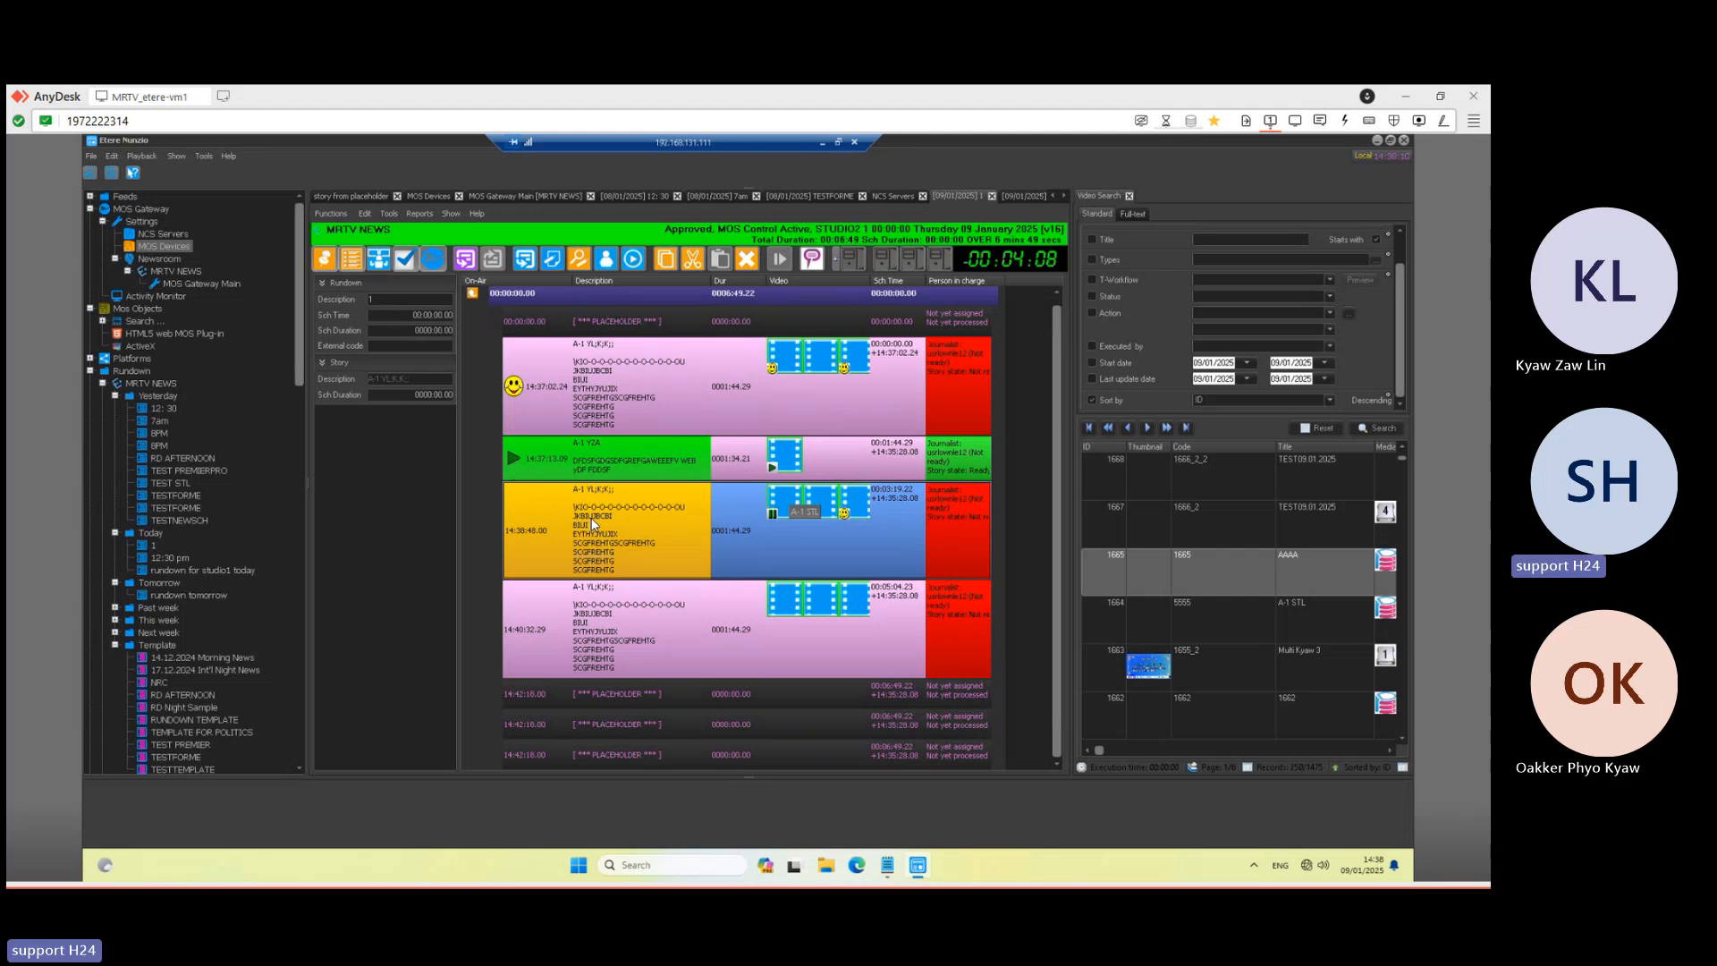
{"action": "mouse_move", "coordinate": [590, 517]}
{"action": "left_mouse_down"}
{"action": "mouse_move", "coordinate": [556, 592]}
{"action": "mouse_move", "coordinate": [544, 532]}
{"action": "mouse_move", "coordinate": [594, 528]}
{"action": "left_mouse_up"}
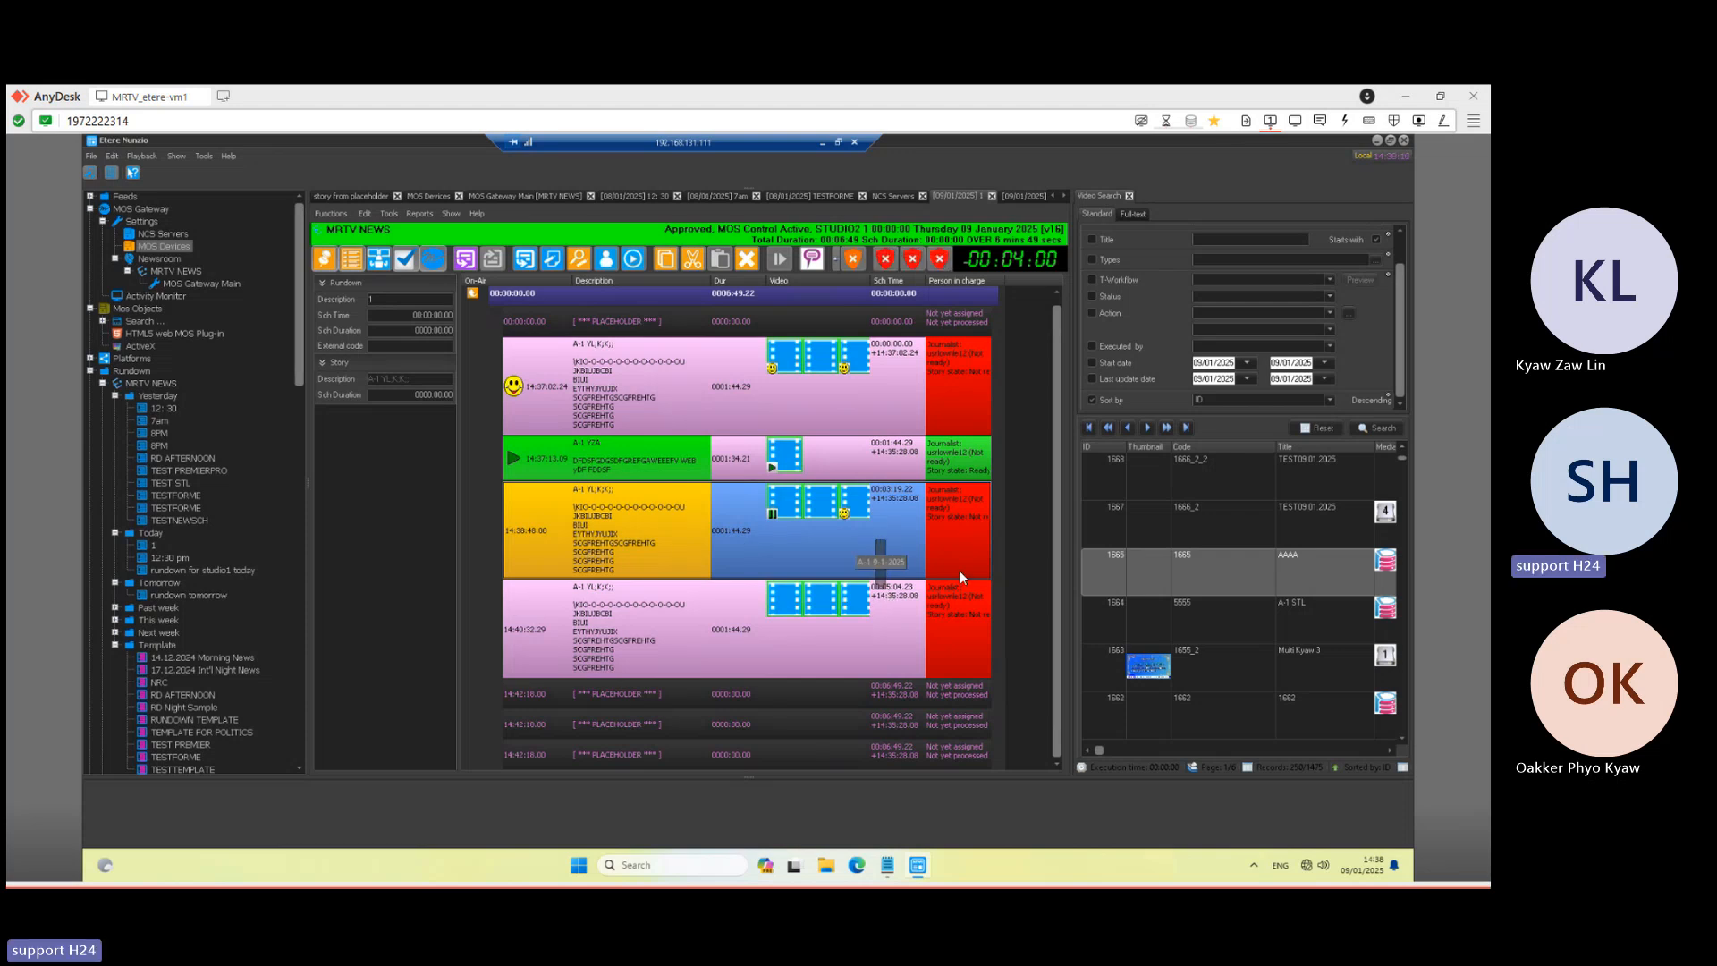
{"action": "right_click", "coordinate": [617, 519]}
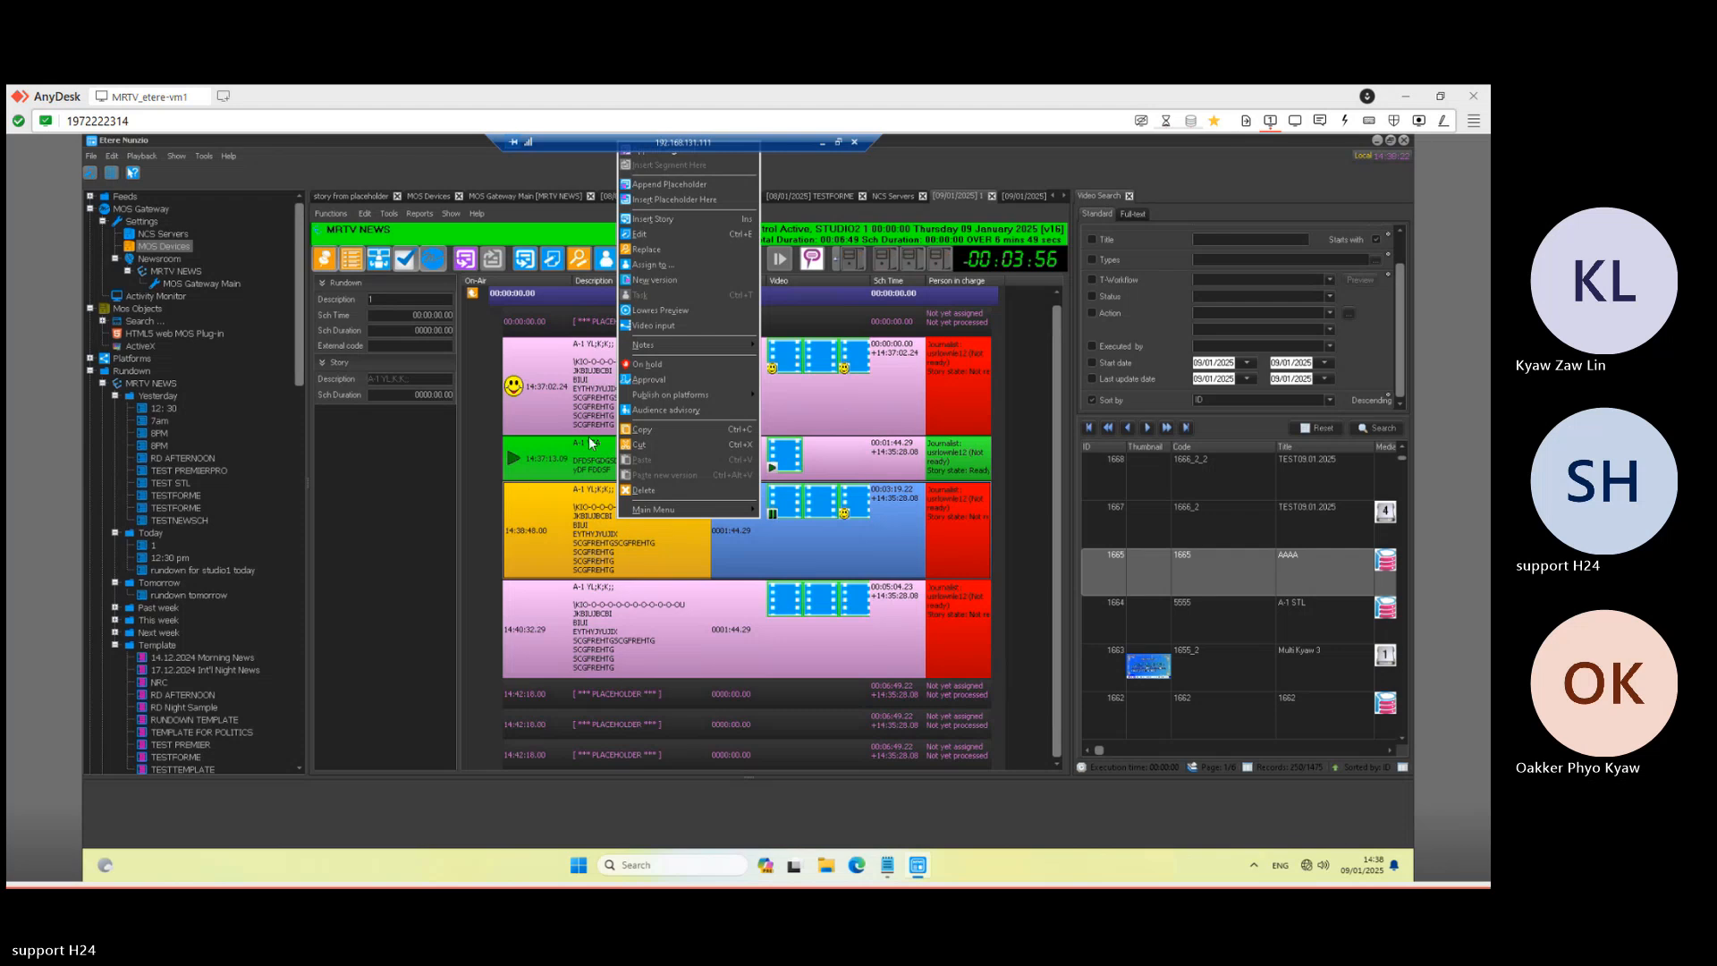
{"action": "left_click", "coordinate": [588, 560]}
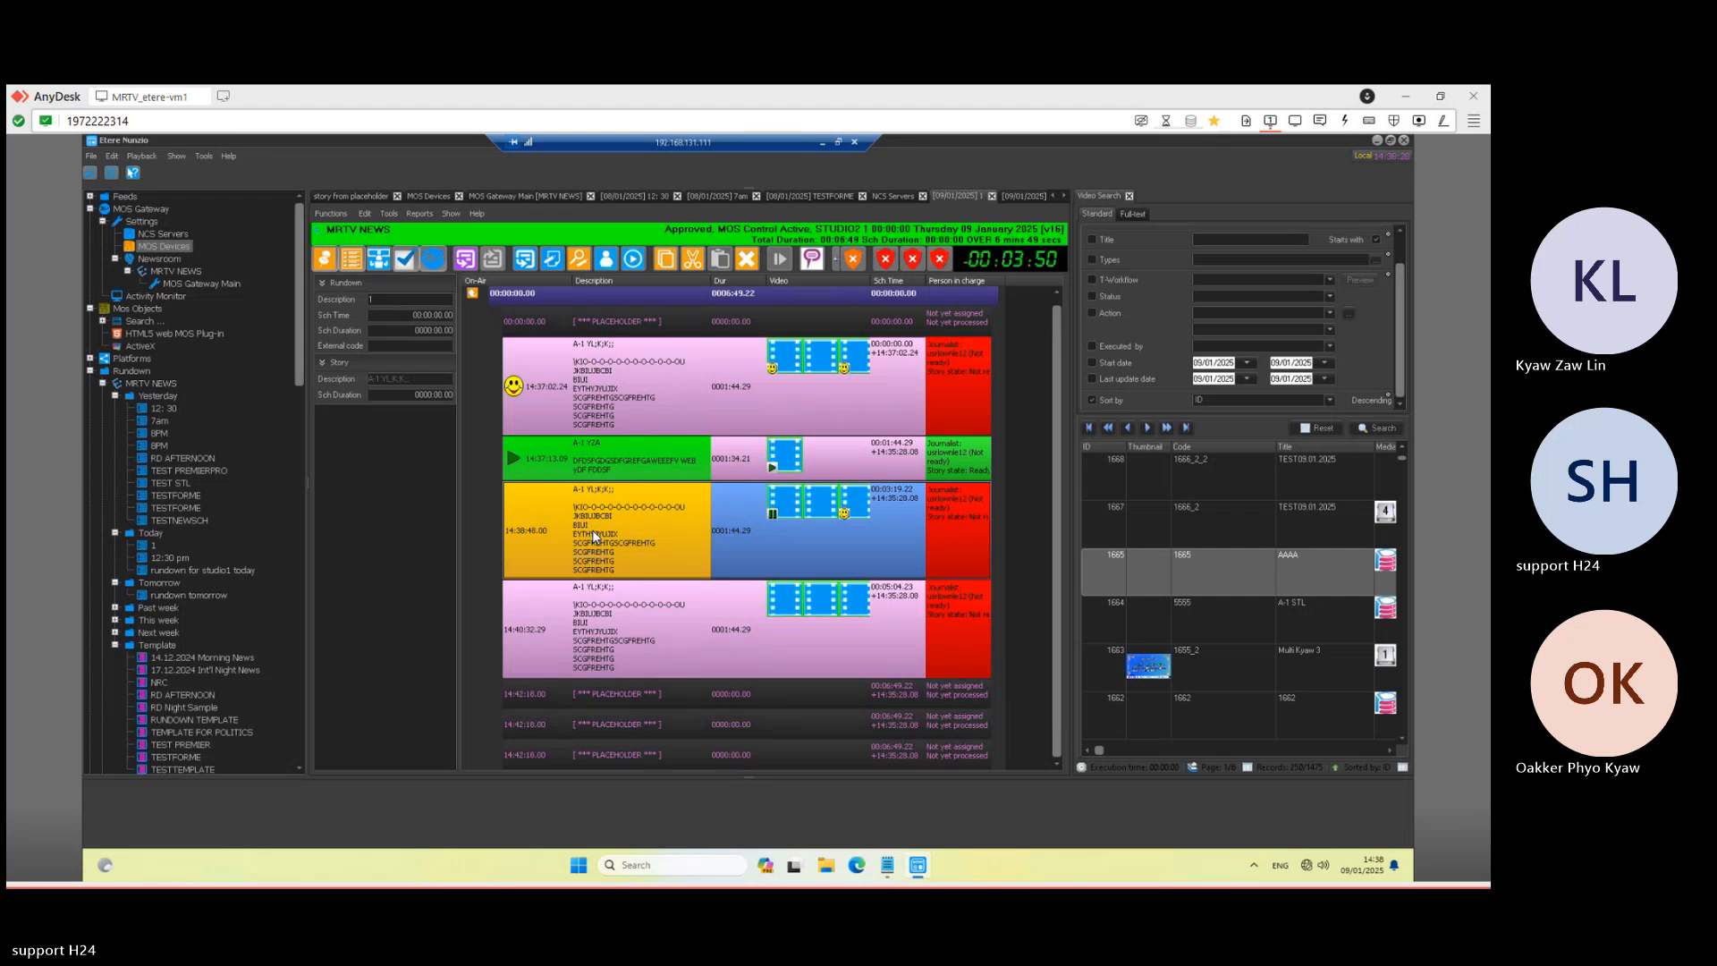
- Drag the aired 14:37:02 story to the rundown's end, resize the properties panel, and minimise
{"action": "left_click", "coordinate": [608, 617]}
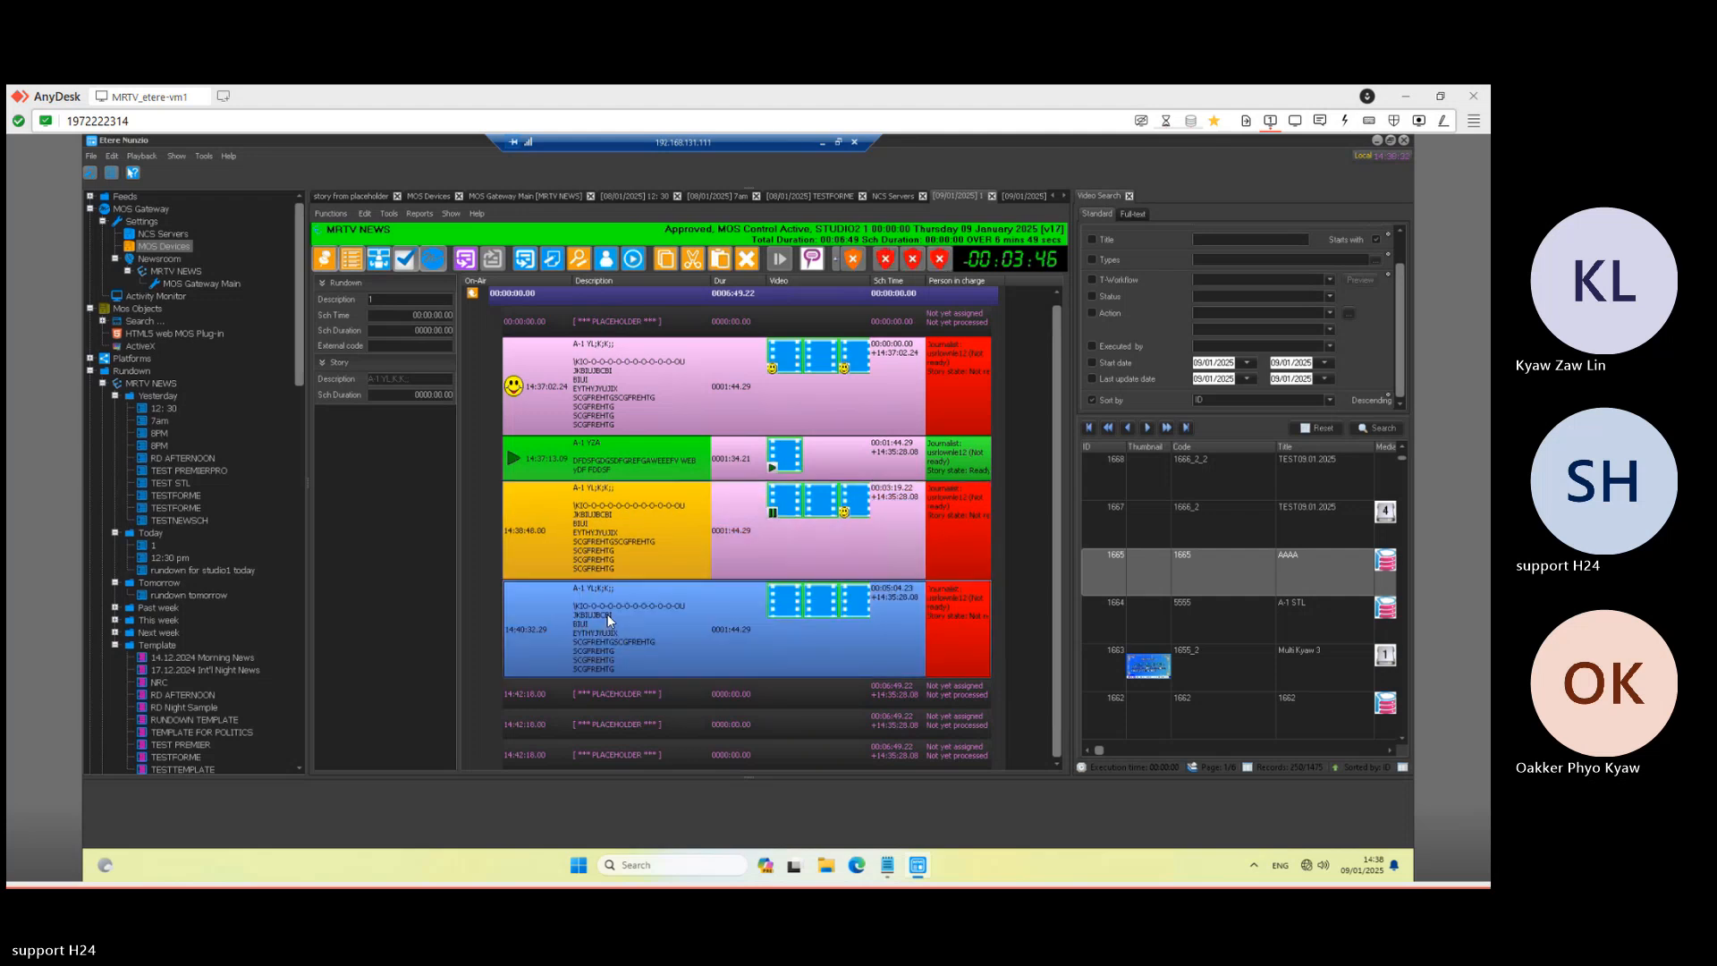
{"action": "left_click", "coordinate": [525, 532]}
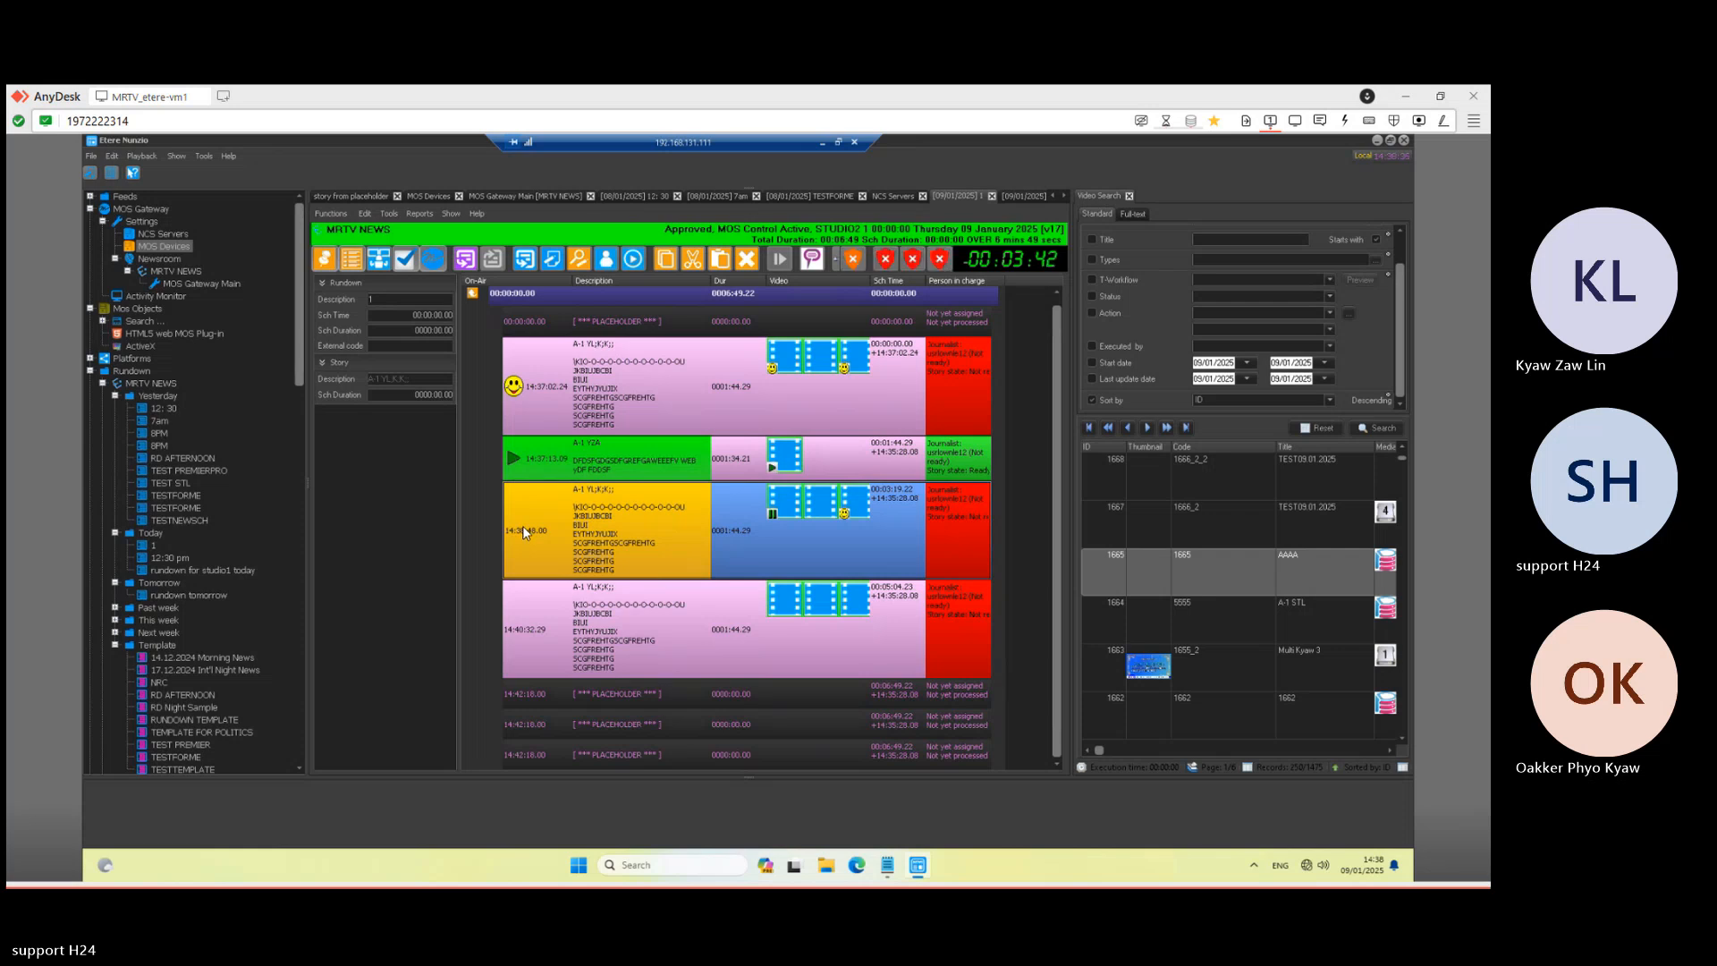
{"action": "left_click_drag", "start_coordinate": [525, 533], "coordinate": [533, 638]}
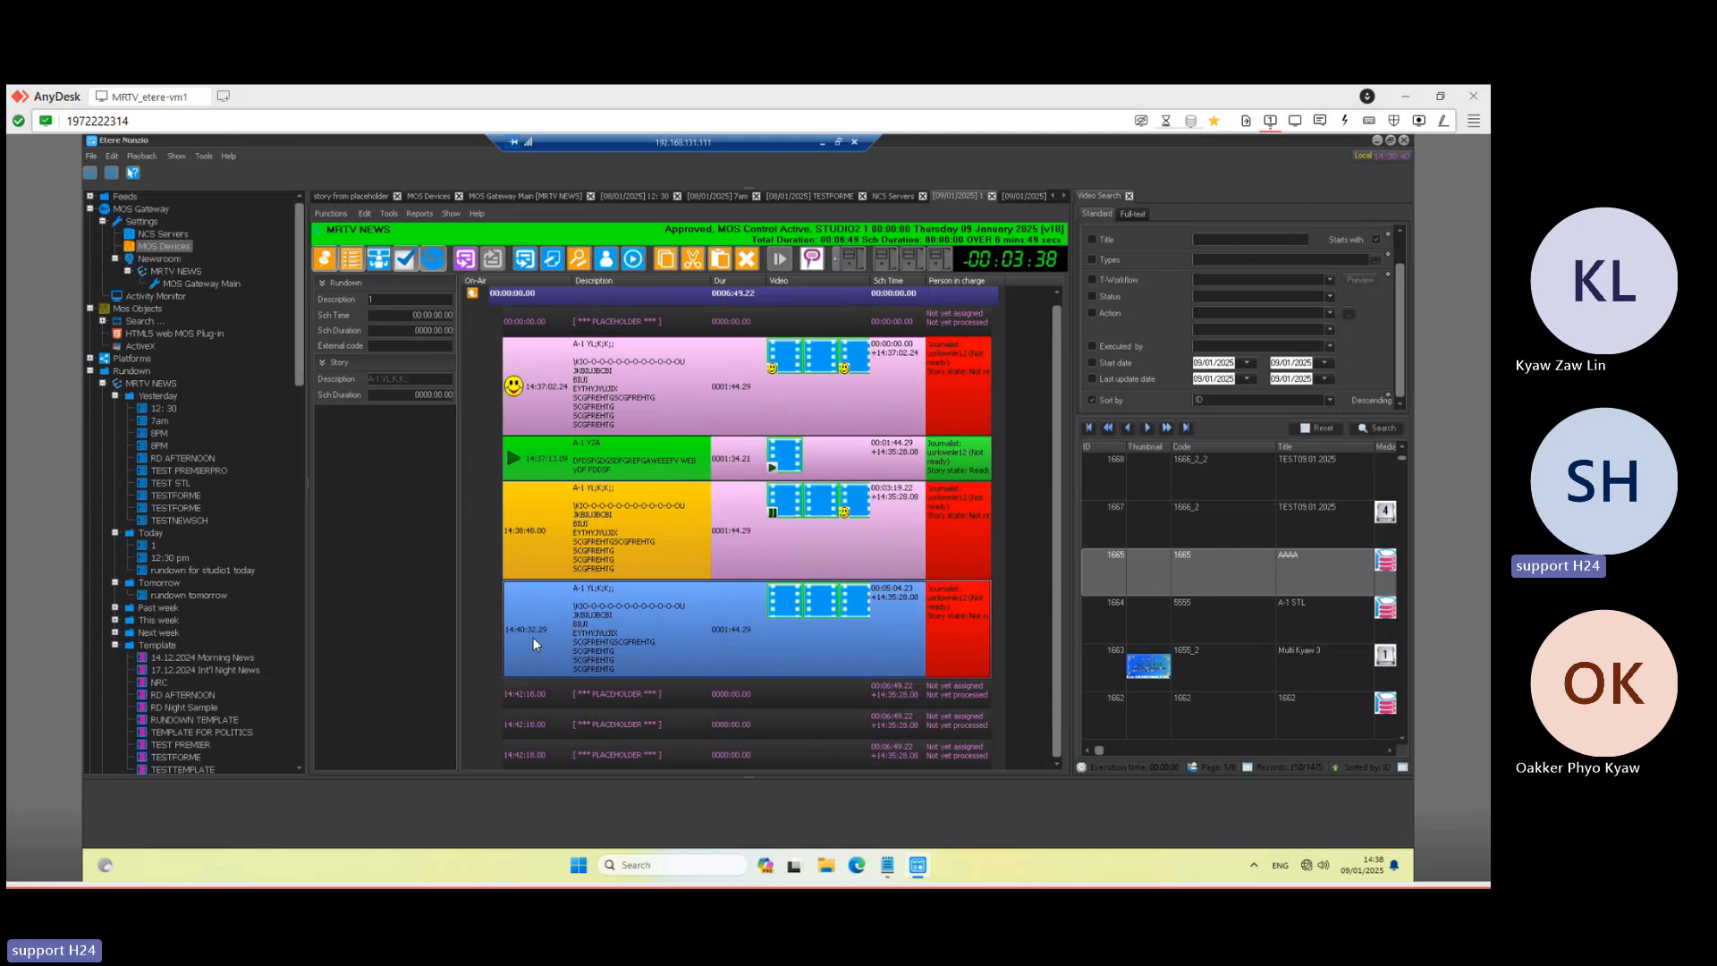
{"action": "left_click", "coordinate": [581, 541]}
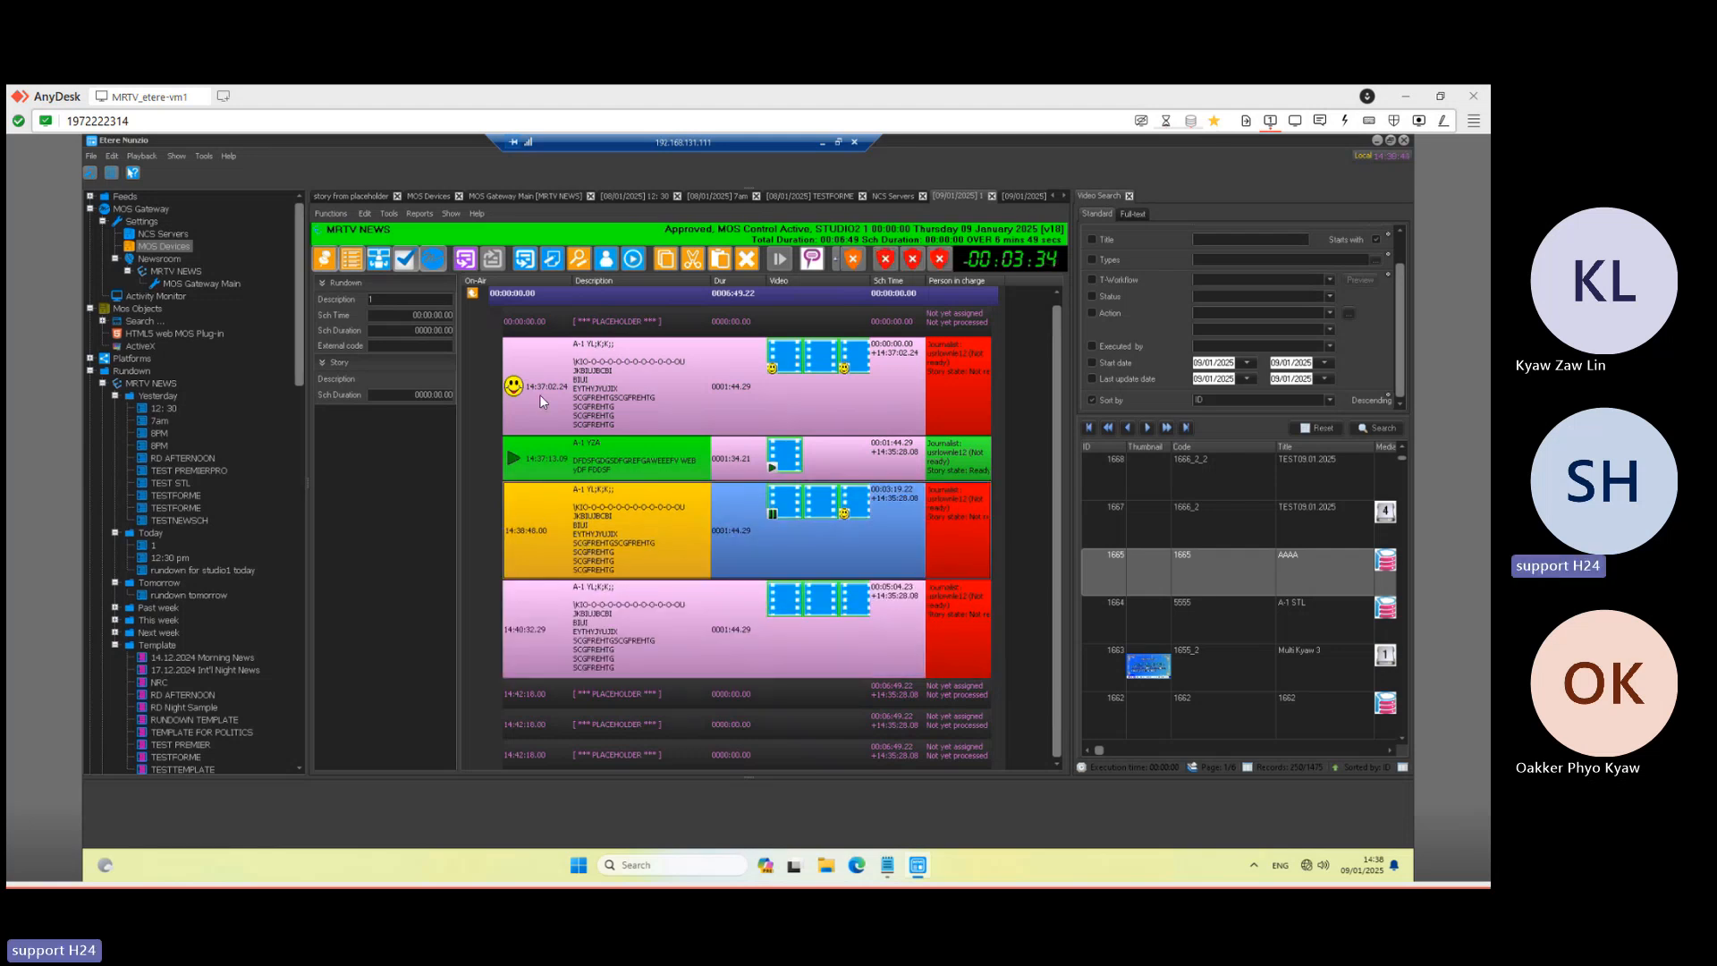
{"action": "left_click_drag", "start_coordinate": [539, 394], "coordinate": [534, 638]}
{"action": "left_click_drag", "start_coordinate": [559, 707], "coordinate": [564, 695]}
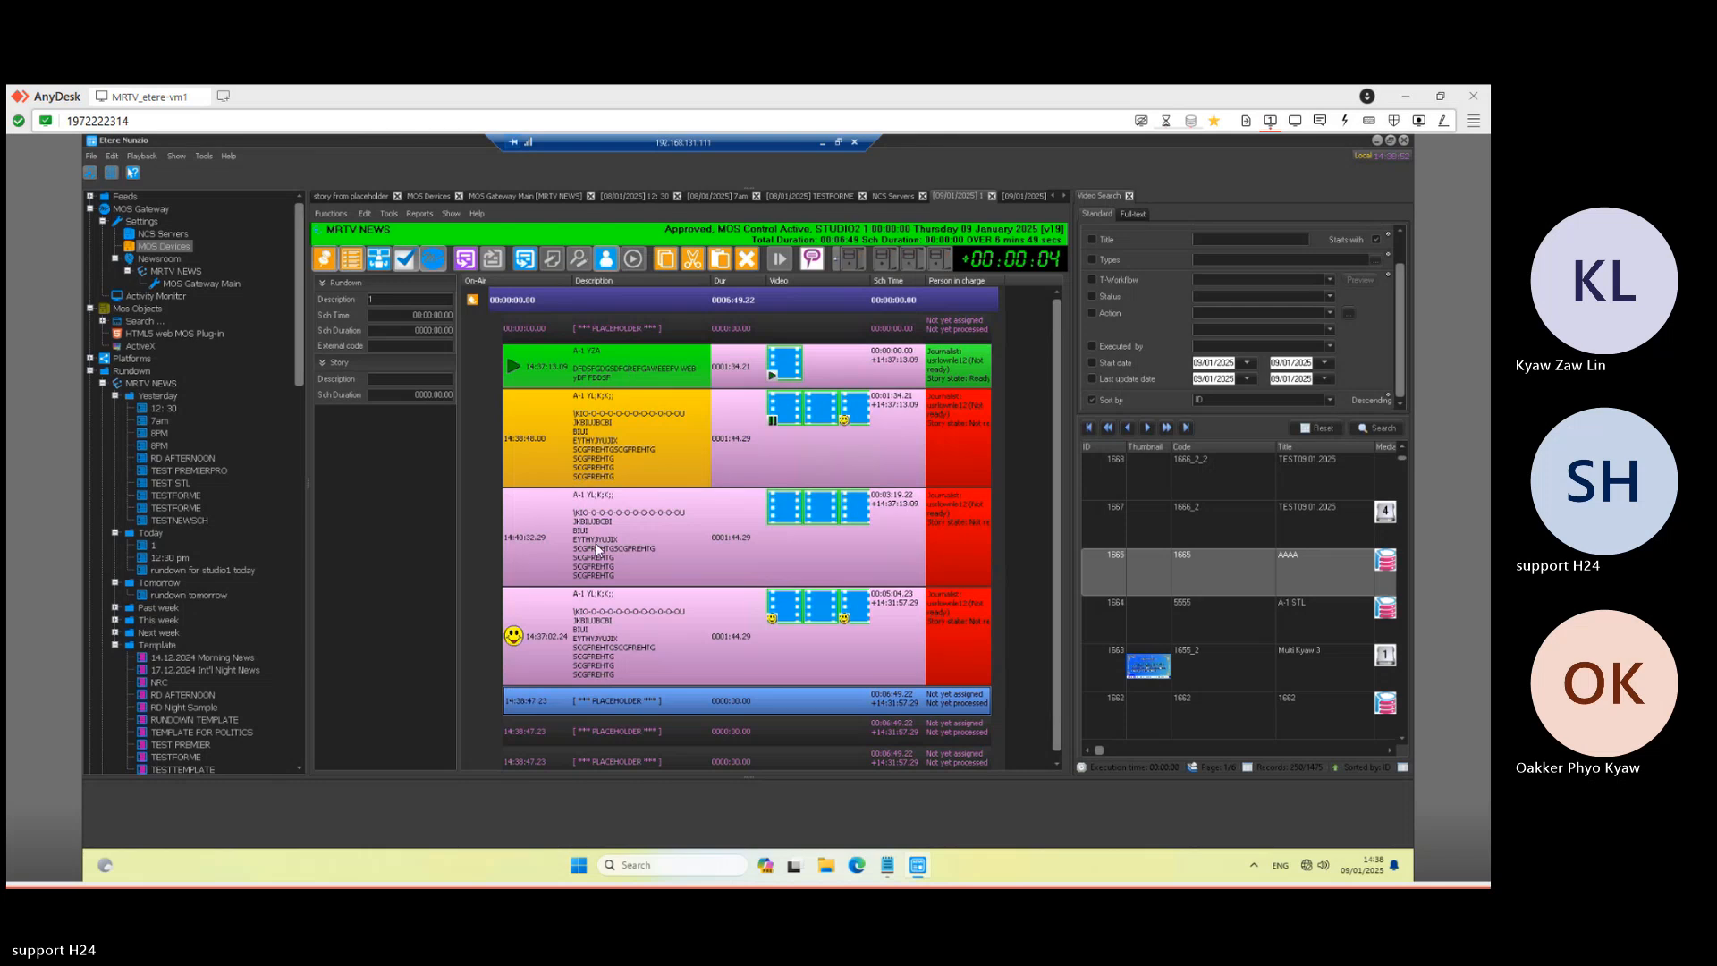
{"action": "left_click", "coordinate": [531, 542]}
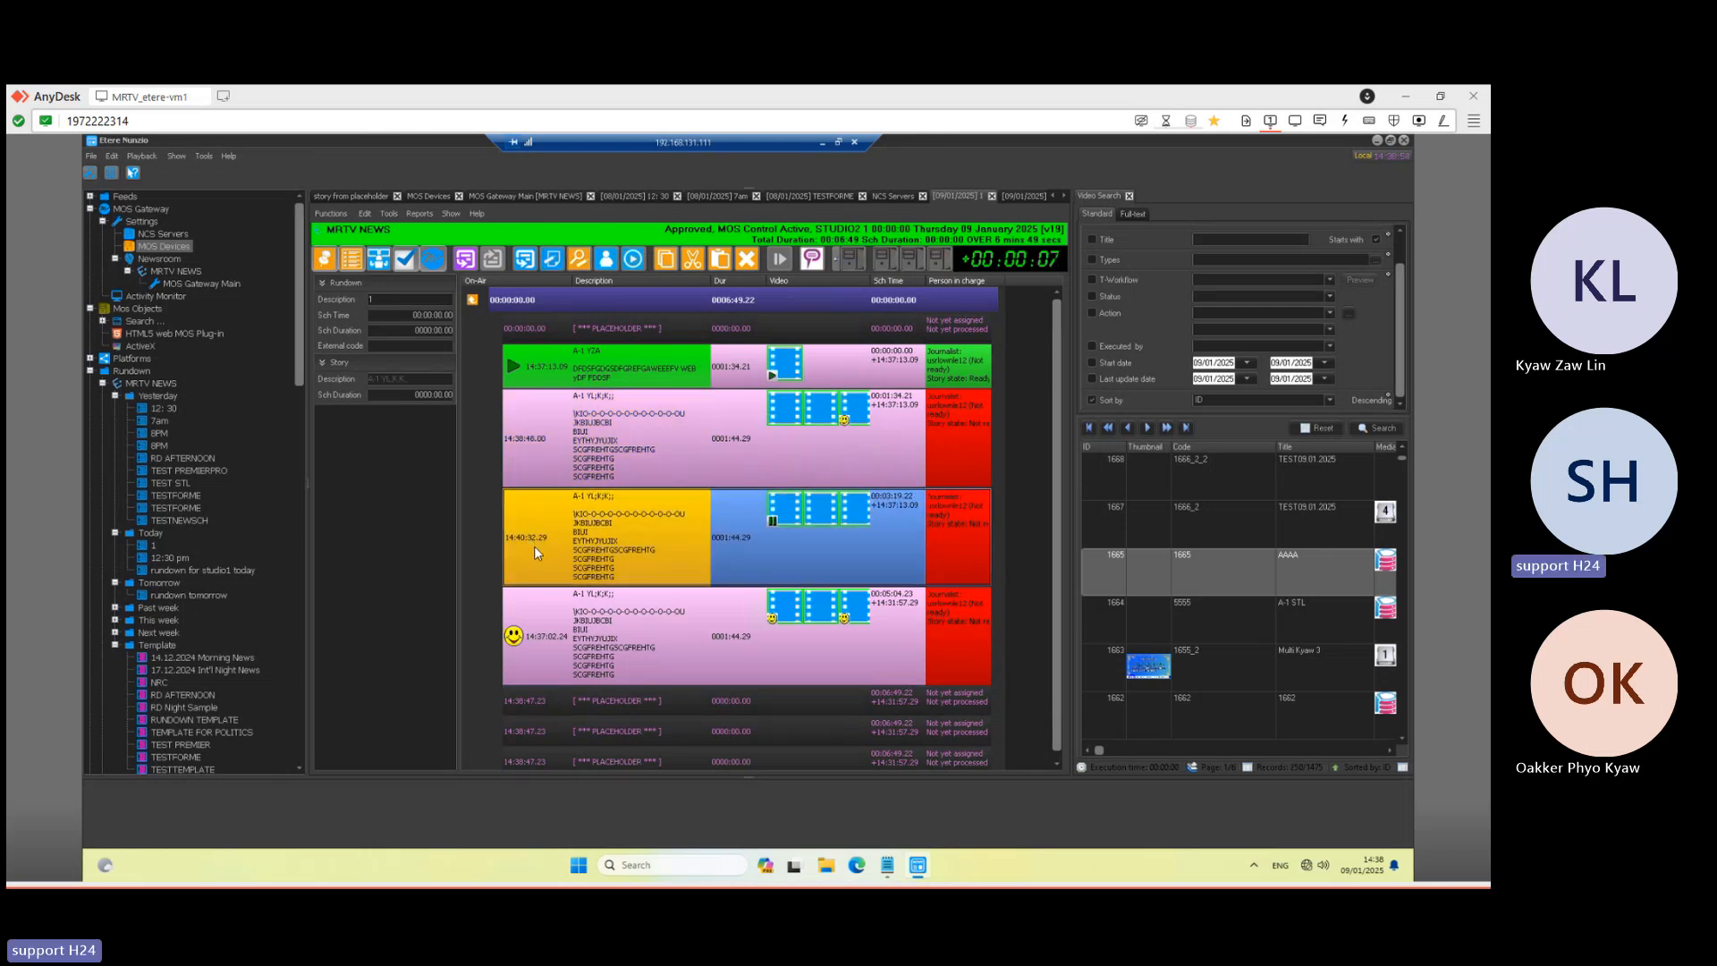
{"action": "left_click_drag", "start_coordinate": [532, 544], "coordinate": [459, 583]}
{"action": "left_click_drag", "start_coordinate": [567, 741], "coordinate": [573, 729]}
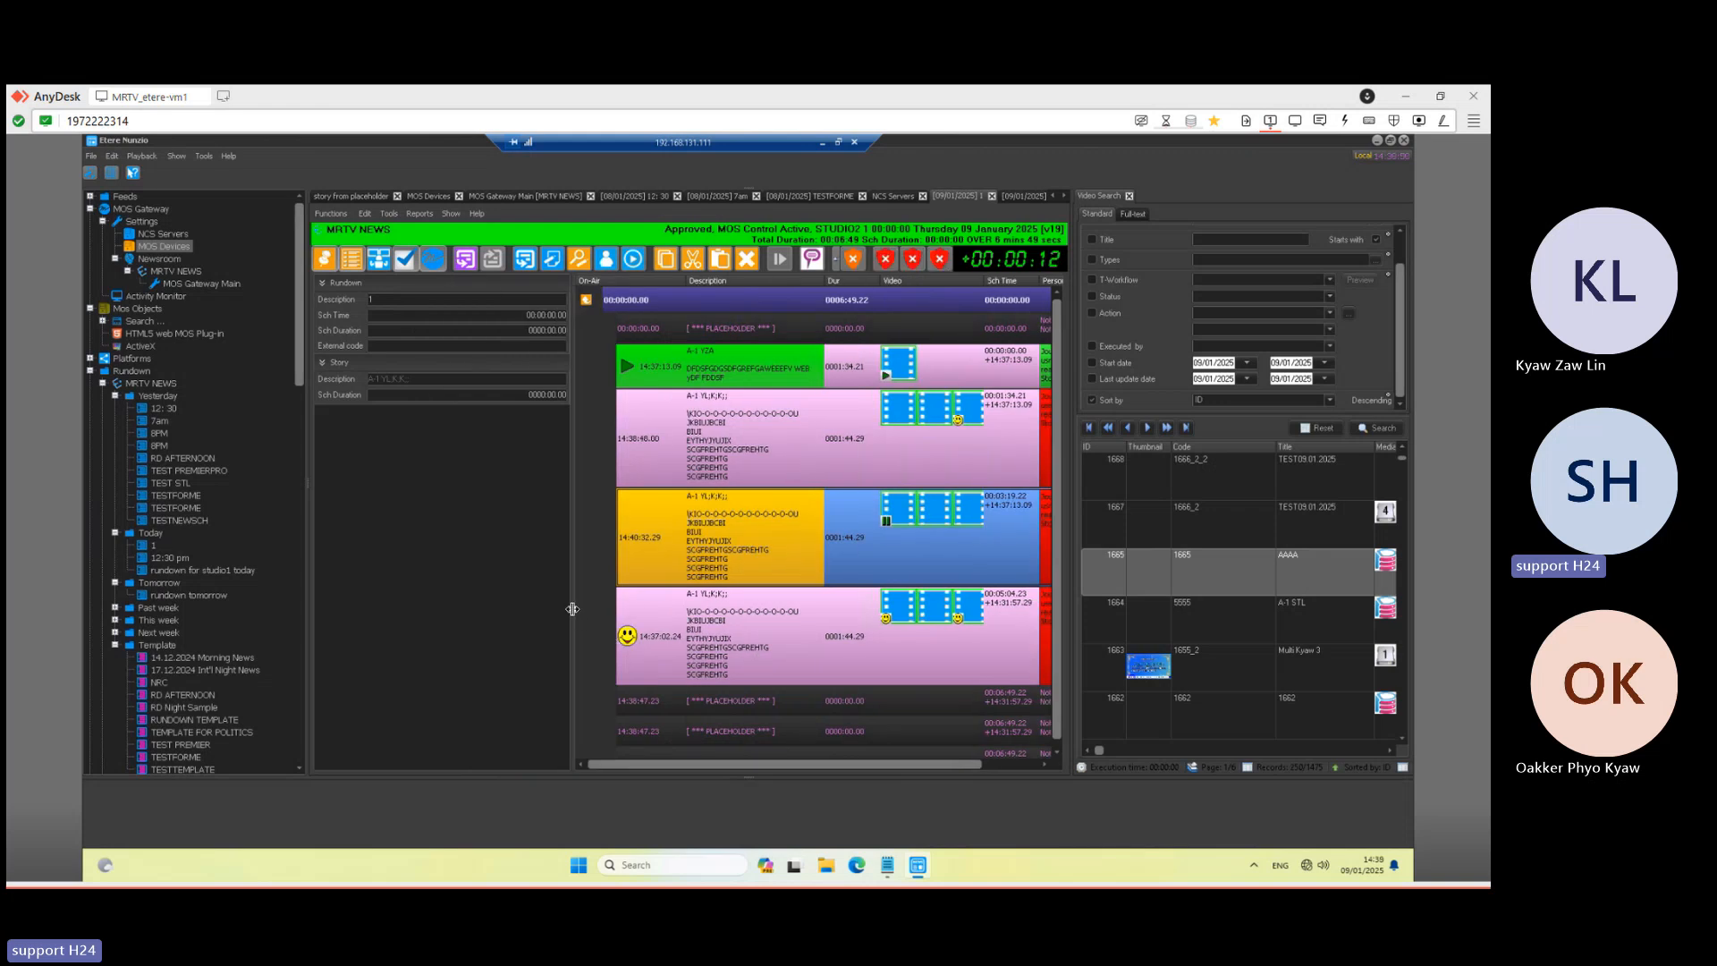
{"action": "left_click_drag", "start_coordinate": [573, 611], "coordinate": [489, 614]}
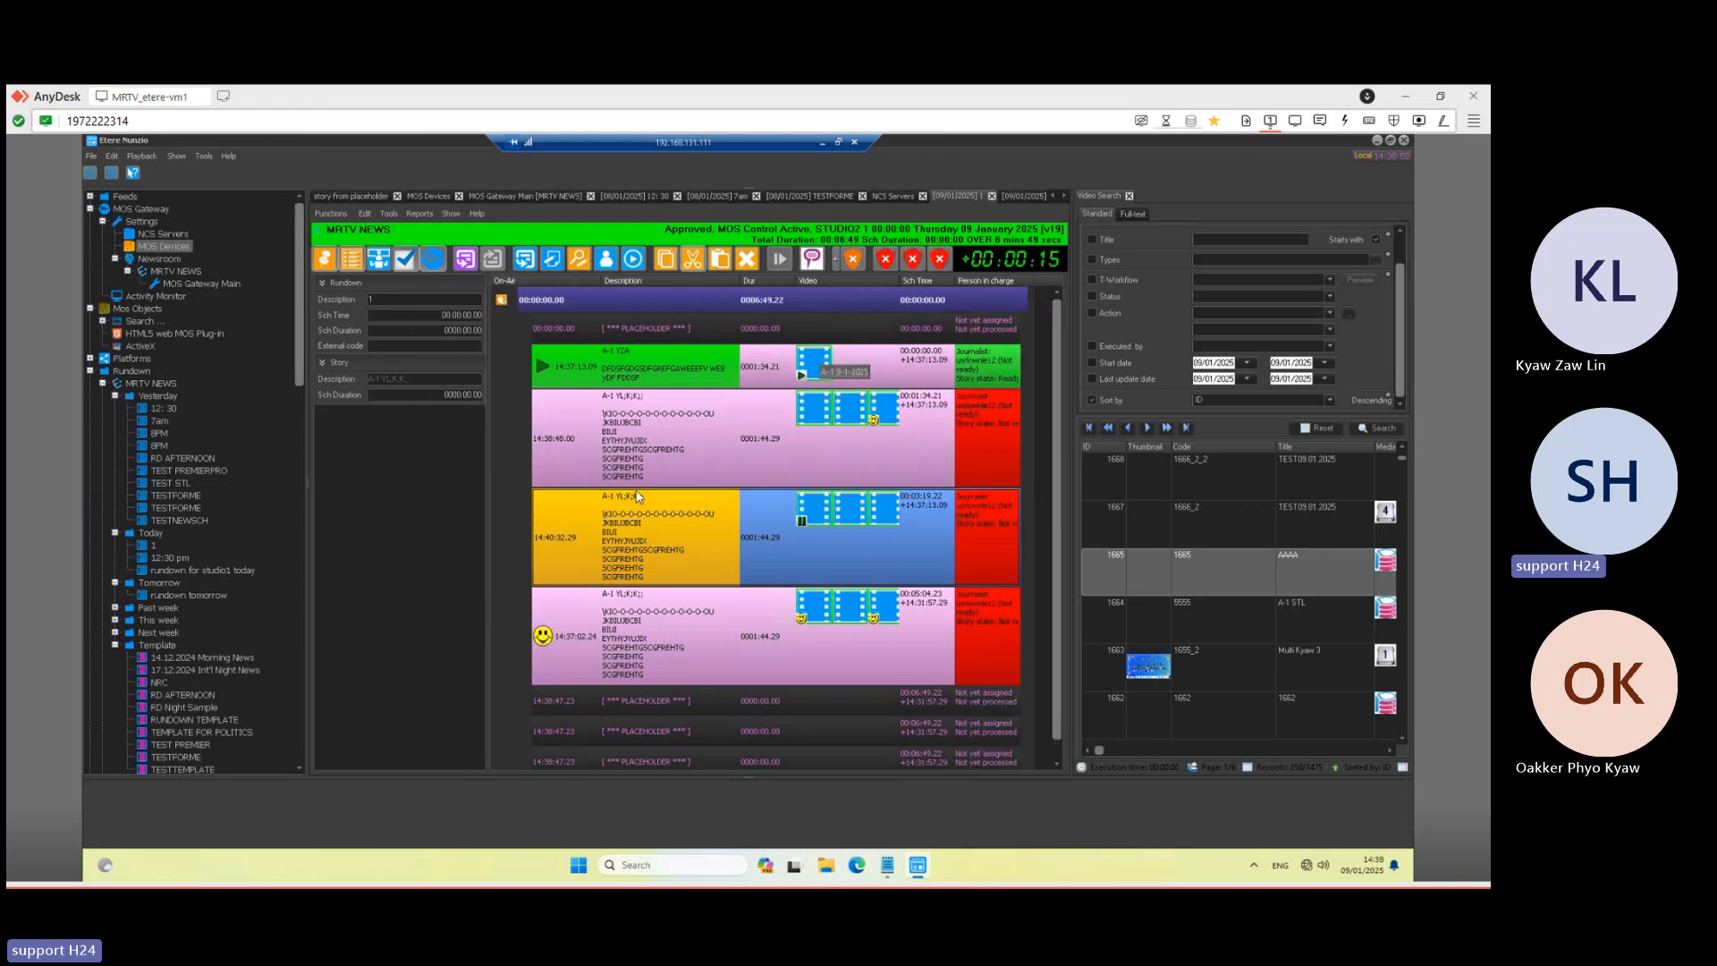
{"action": "left_click", "coordinate": [822, 141]}
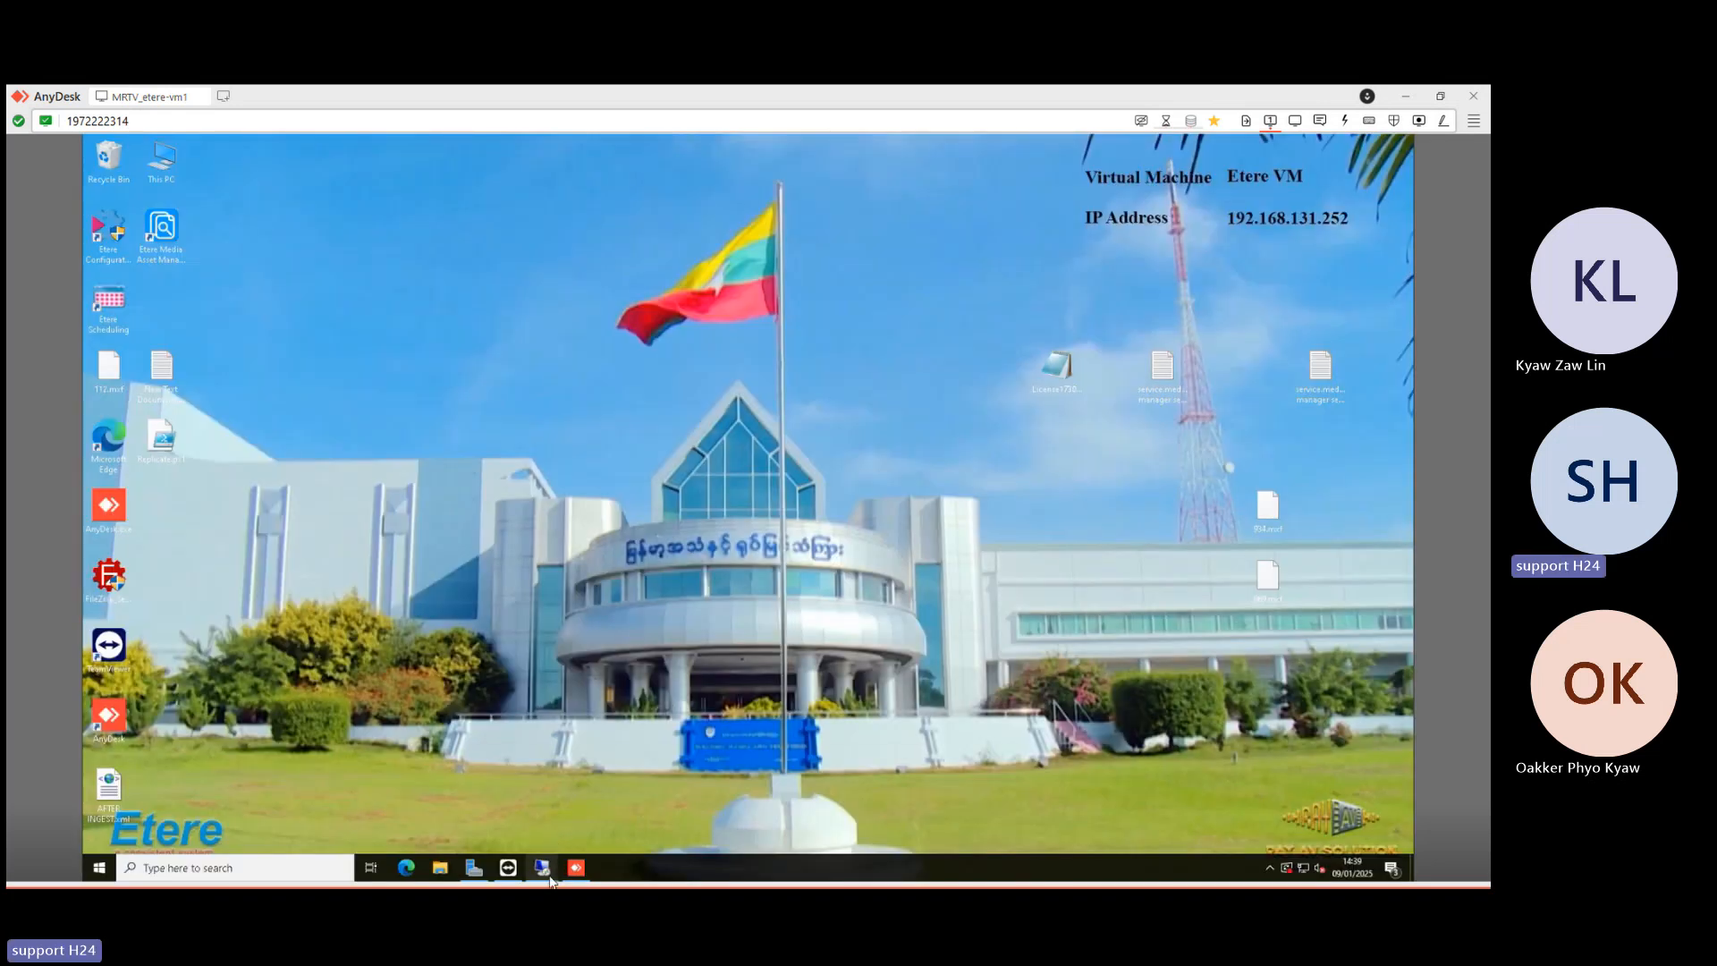
{"action": "mouse_move", "coordinate": [542, 866]}
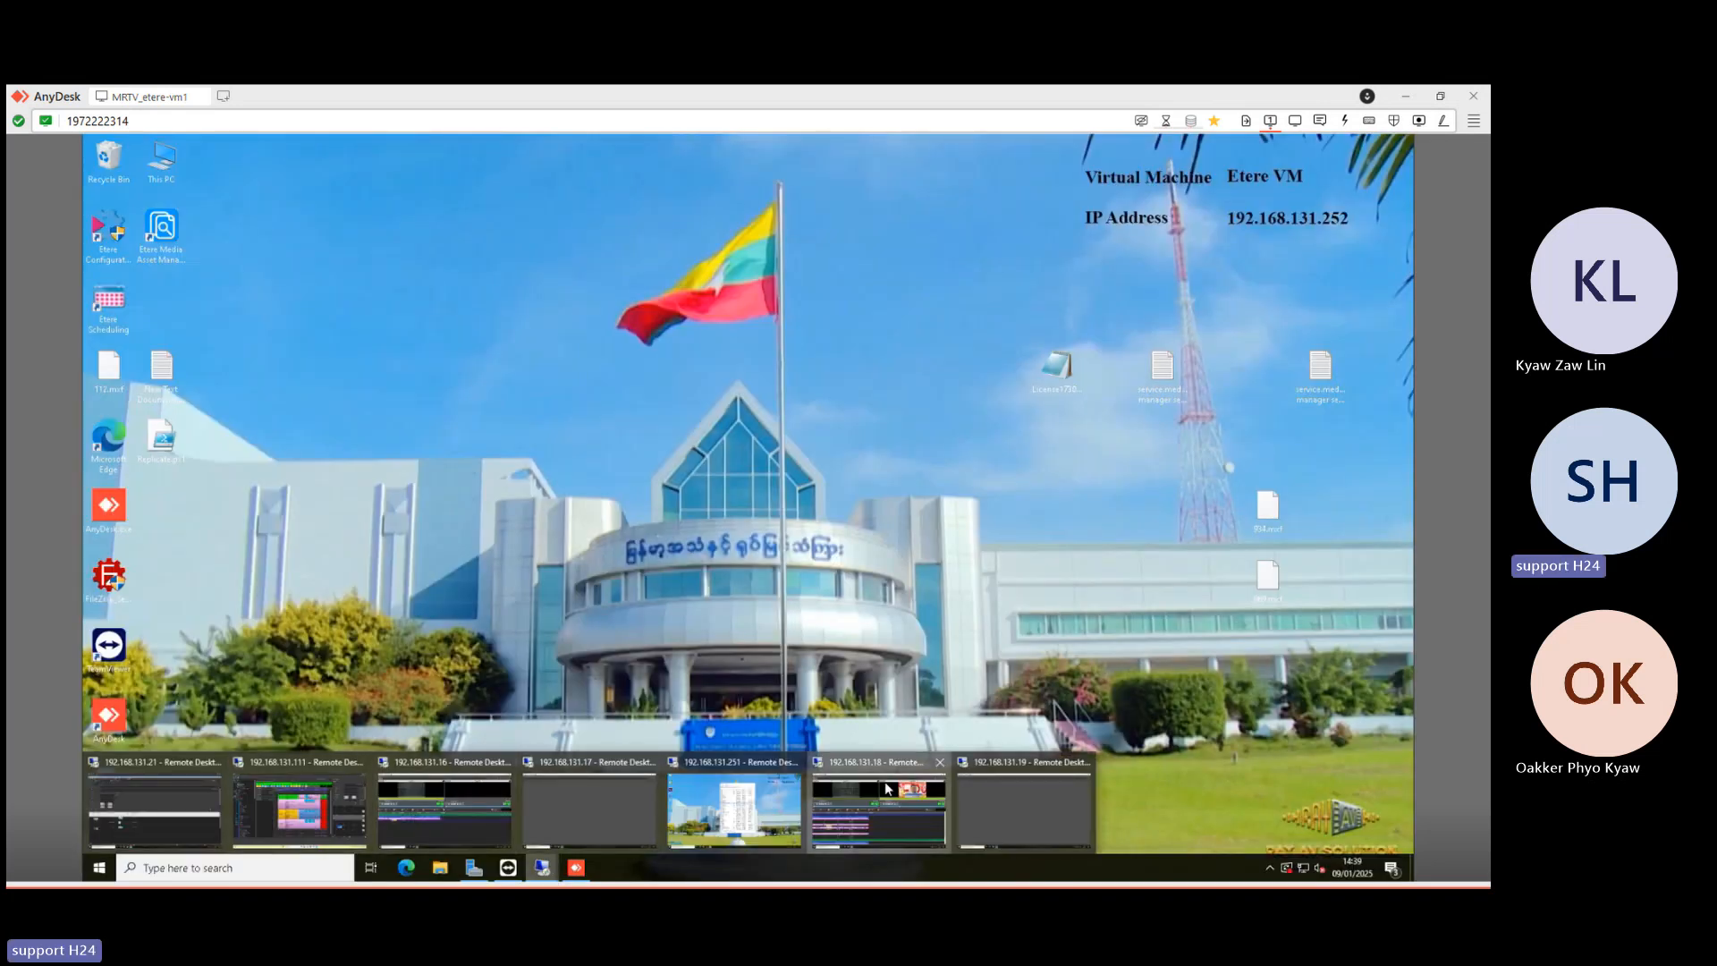
{"action": "left_click", "coordinate": [879, 809]}
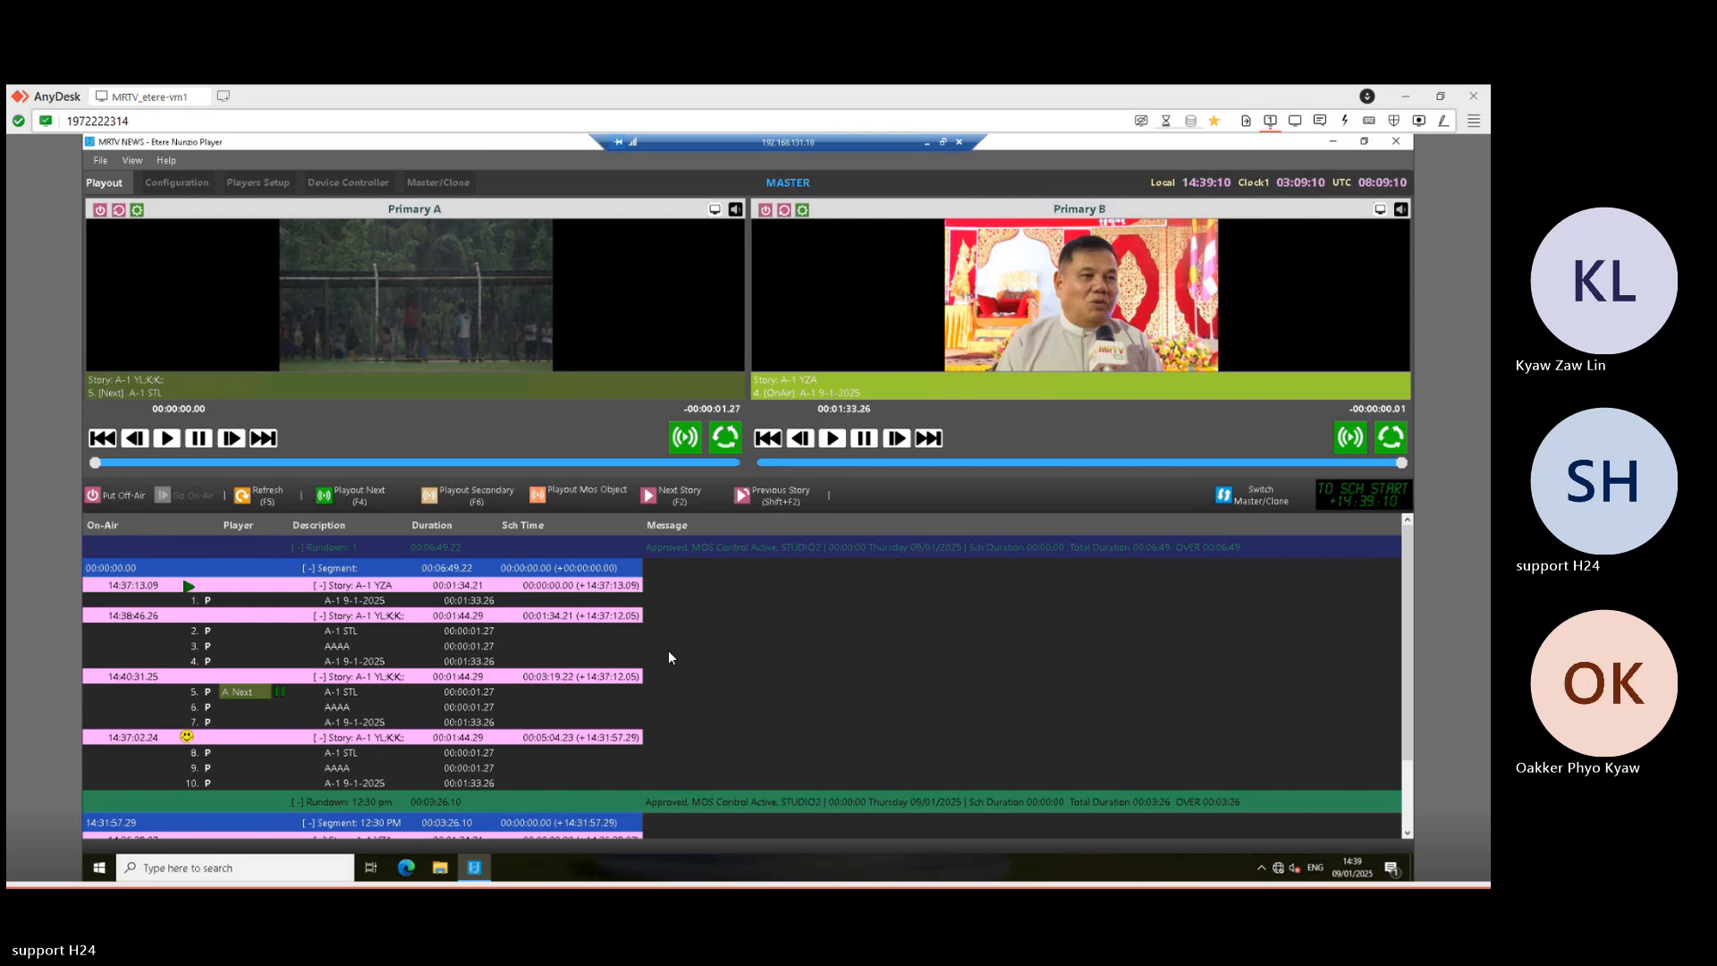
{"action": "scroll", "coordinate": [668, 651], "scroll_direction": "down", "scroll_amount": 2}
{"action": "scroll", "coordinate": [719, 680], "scroll_direction": "up", "scroll_amount": 2}
{"action": "left_click", "coordinate": [926, 140]}
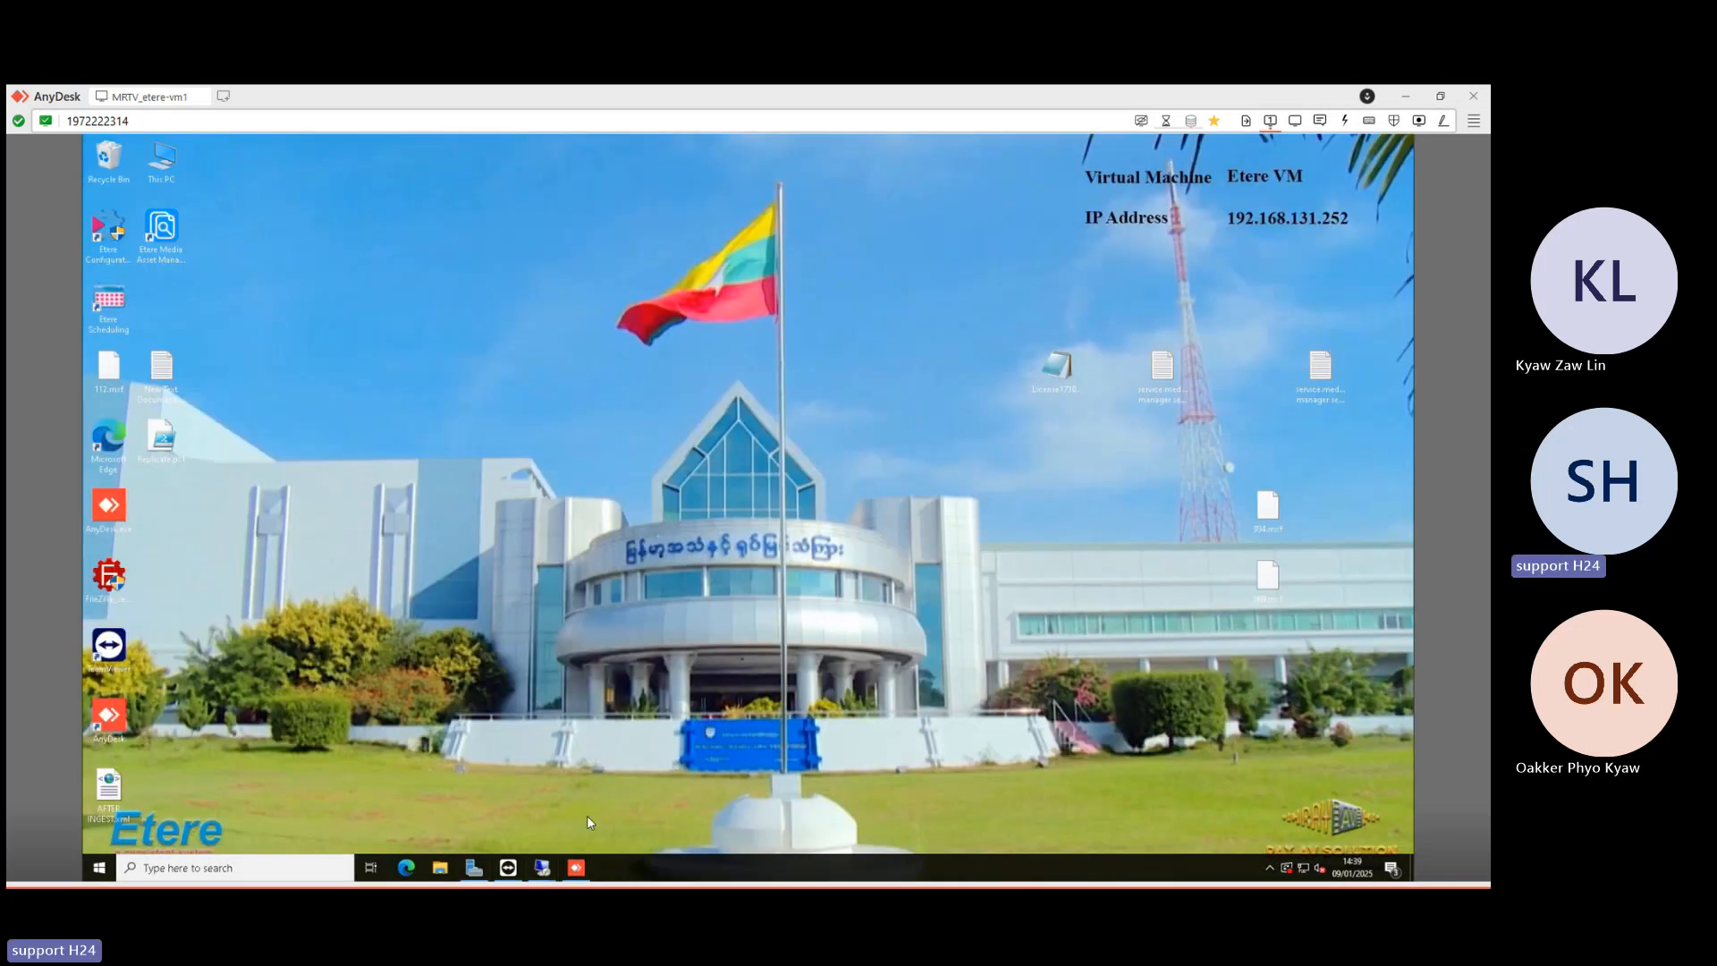
- Open the A-1 YL;K;K;; story, confirm the AAAA clip's Start type is manual, then minimise
{"action": "left_click", "coordinate": [542, 867]}
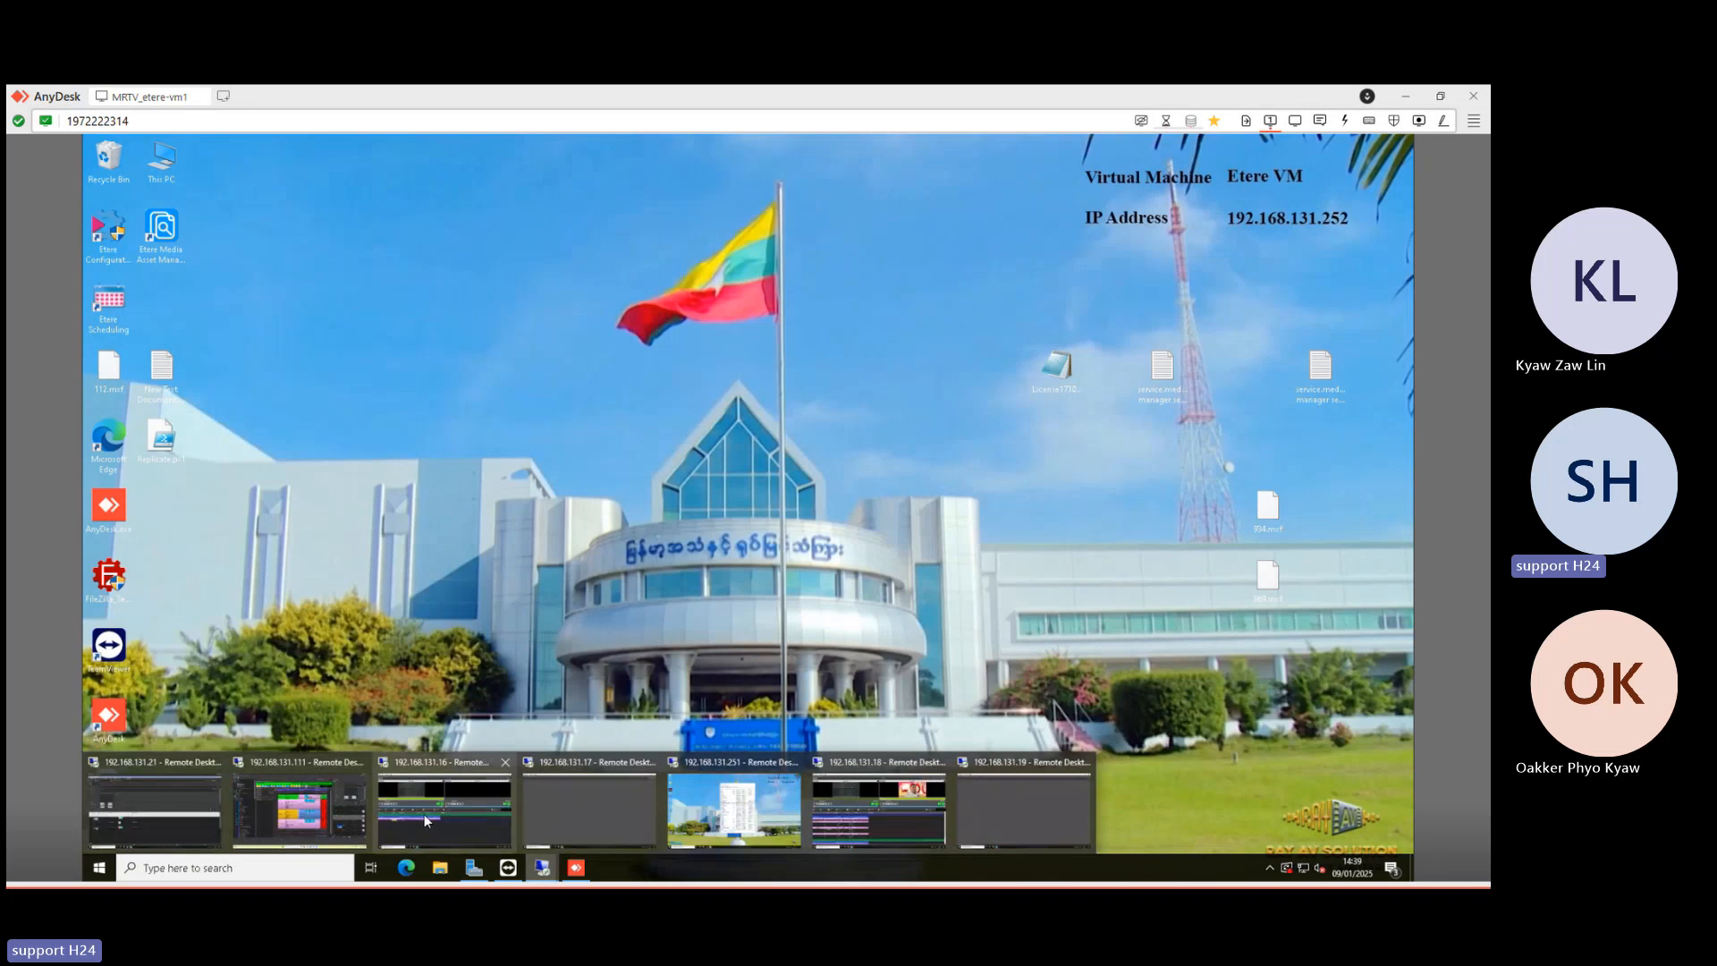
{"action": "left_click", "coordinate": [315, 808]}
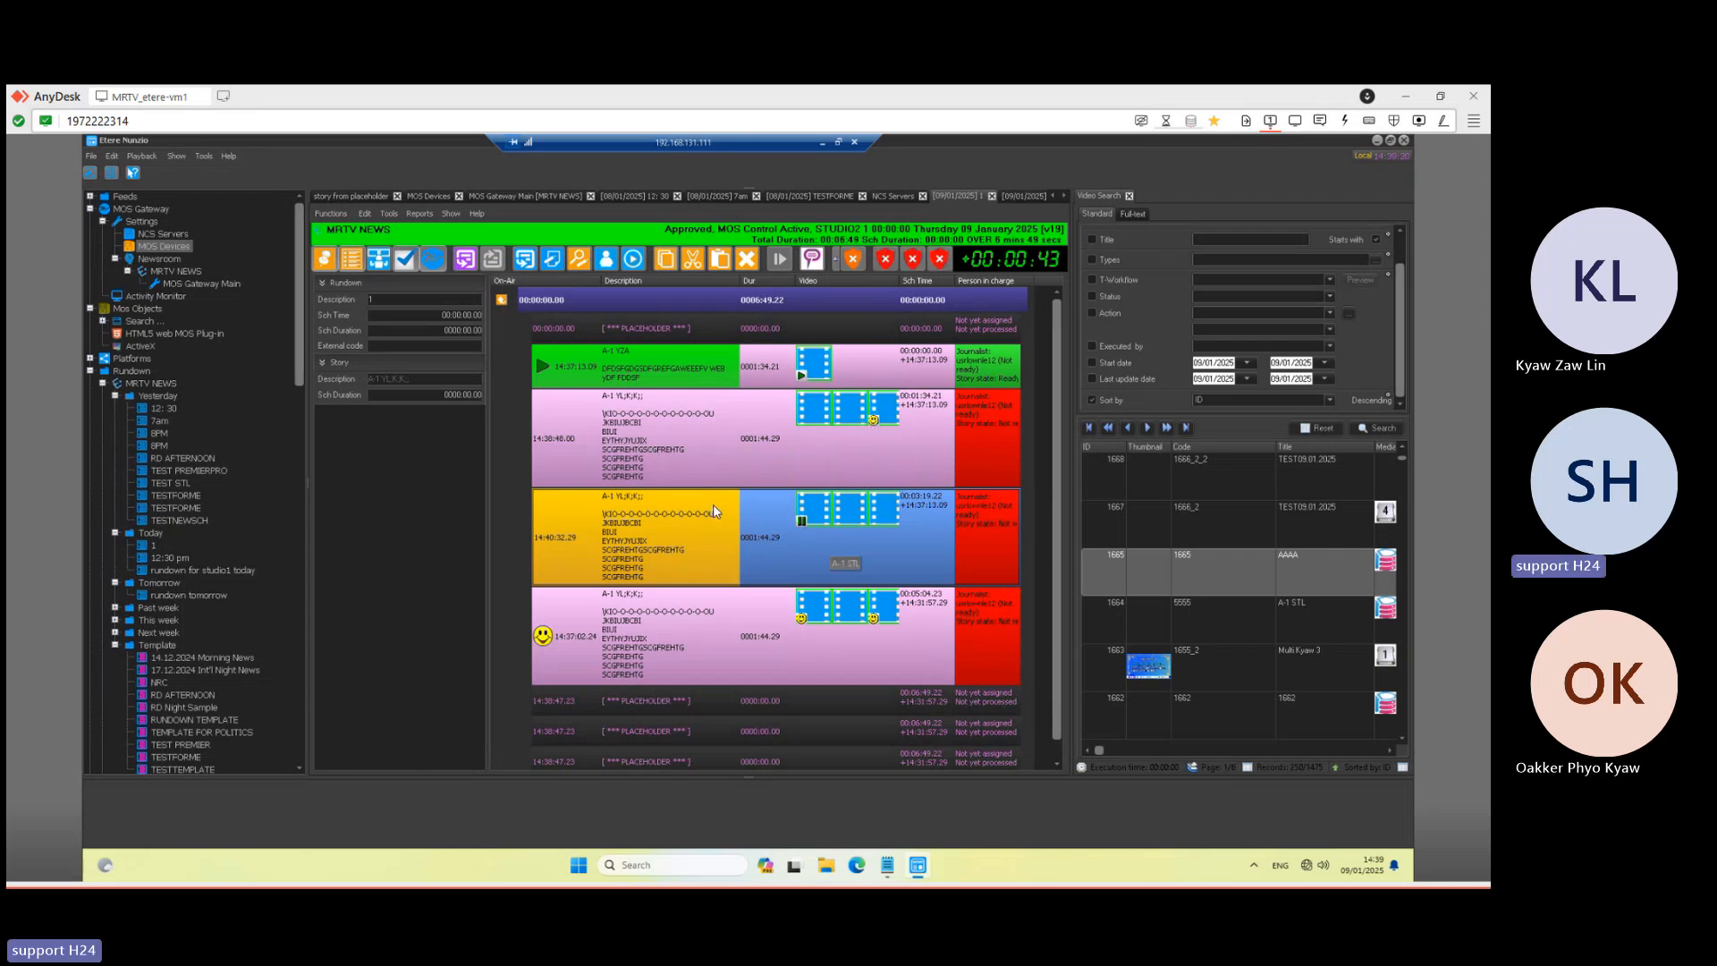
{"action": "double_click", "coordinate": [710, 439]}
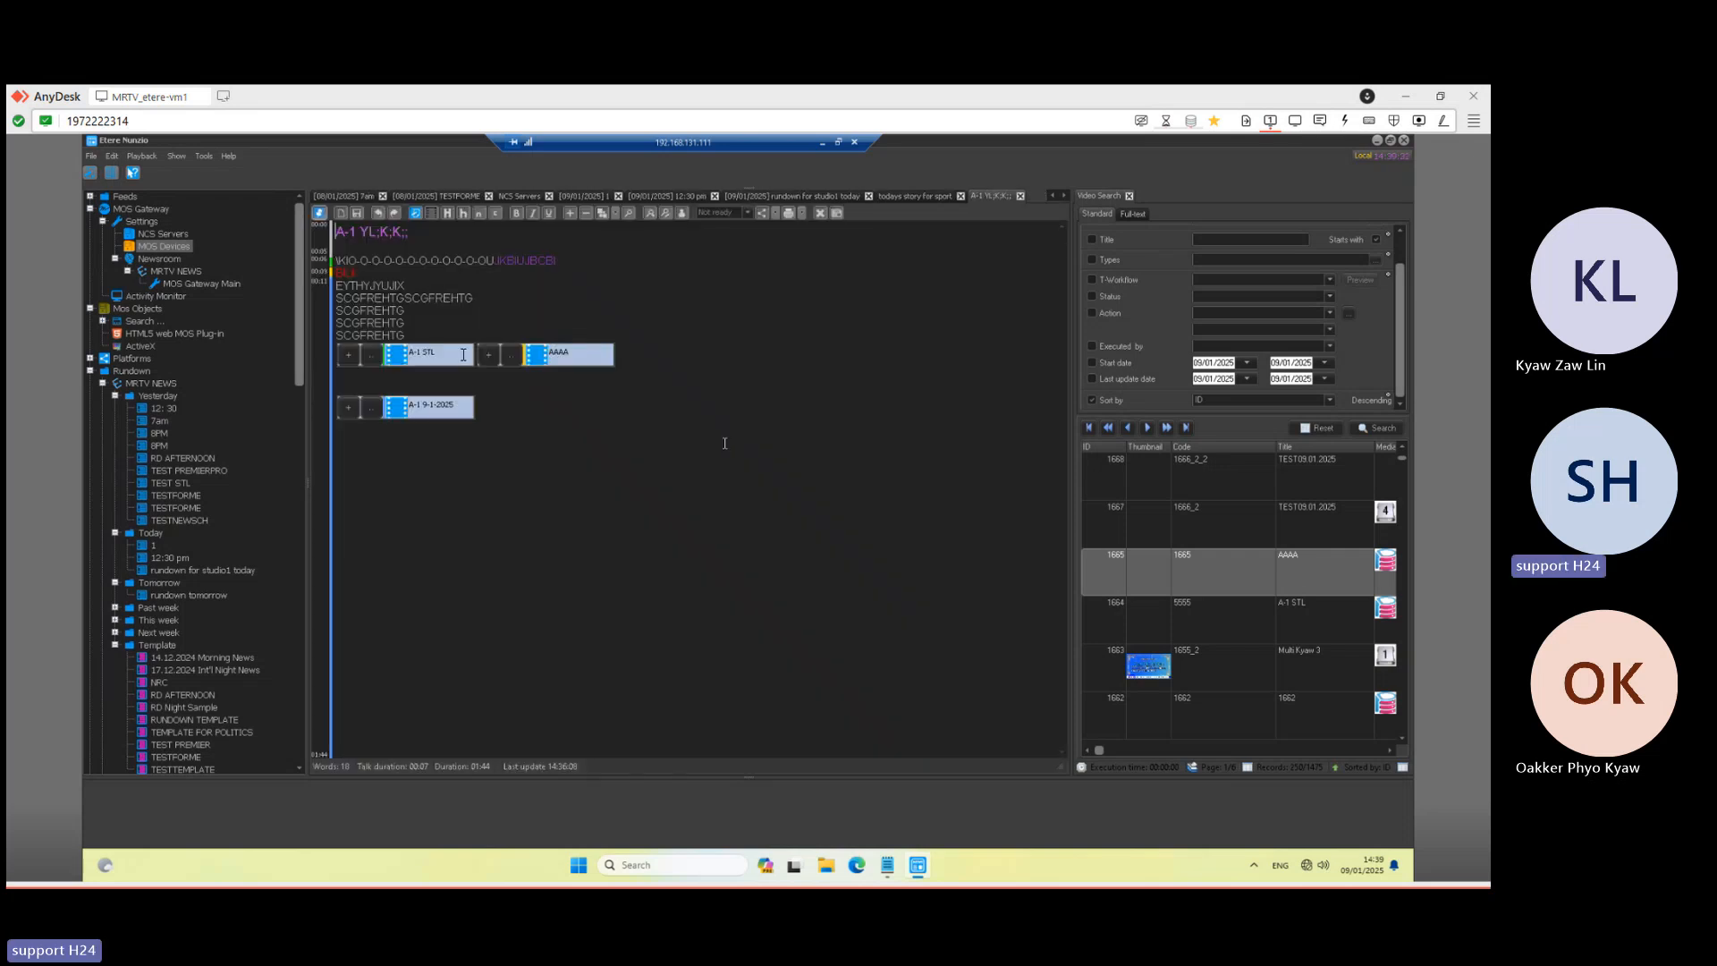
{"action": "left_click", "coordinate": [437, 359]}
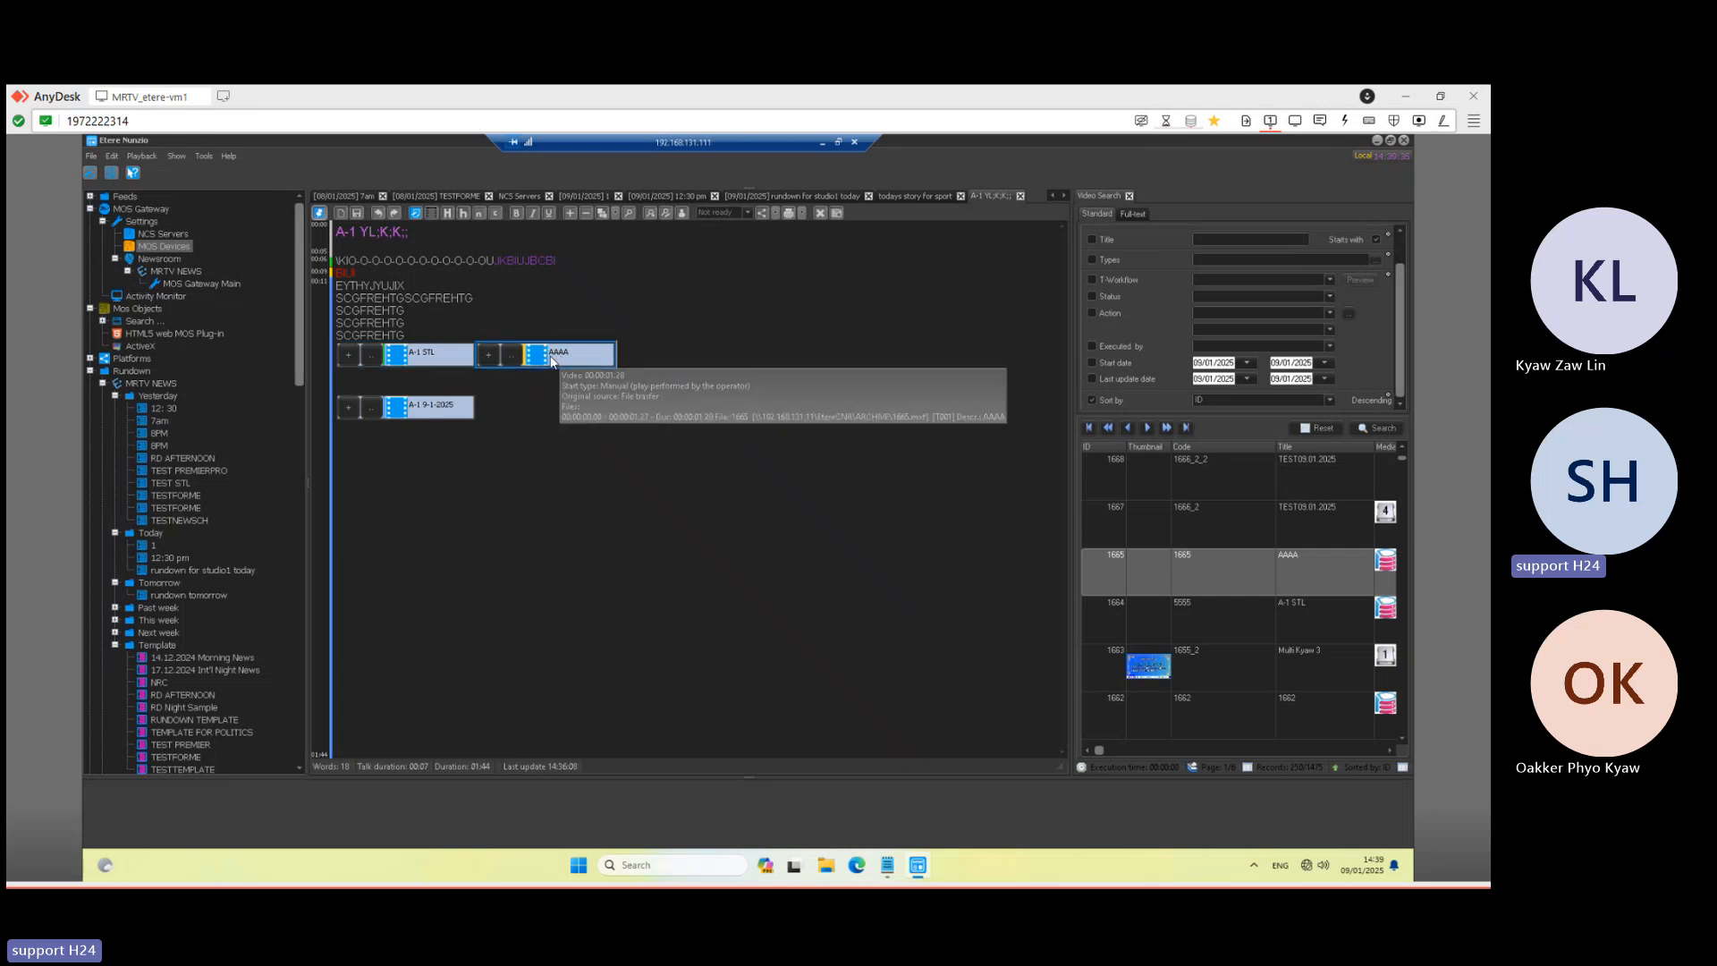
{"action": "right_click", "coordinate": [556, 358]}
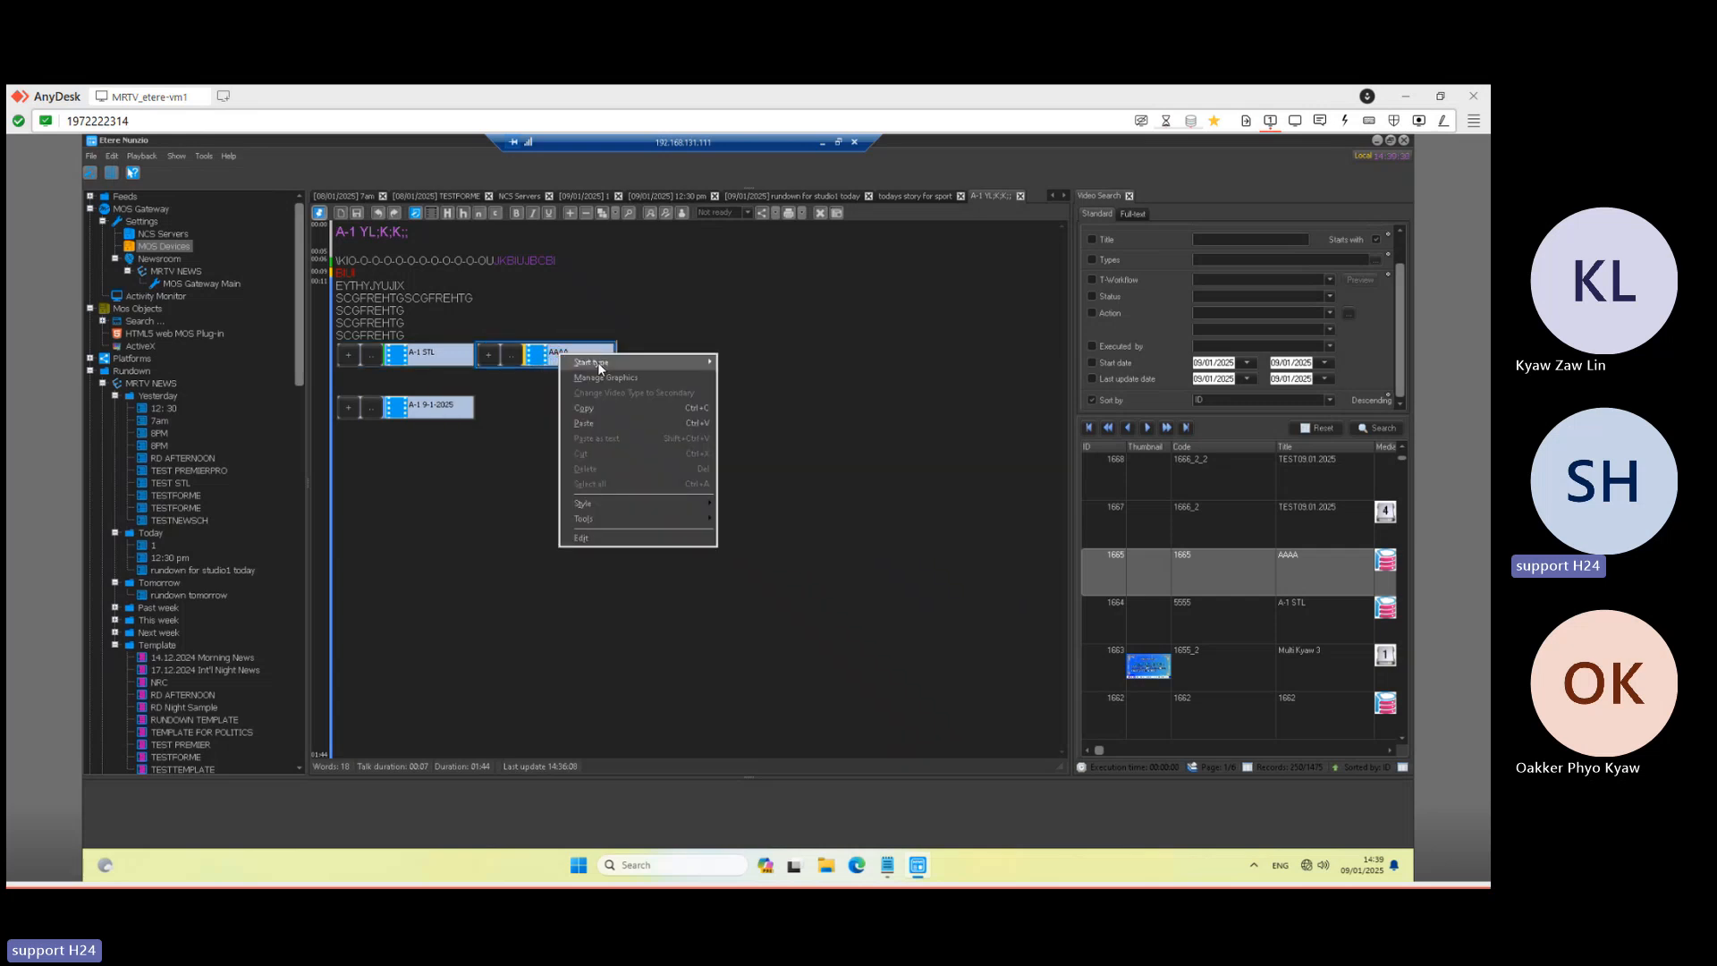
{"action": "mouse_move", "coordinate": [670, 364]}
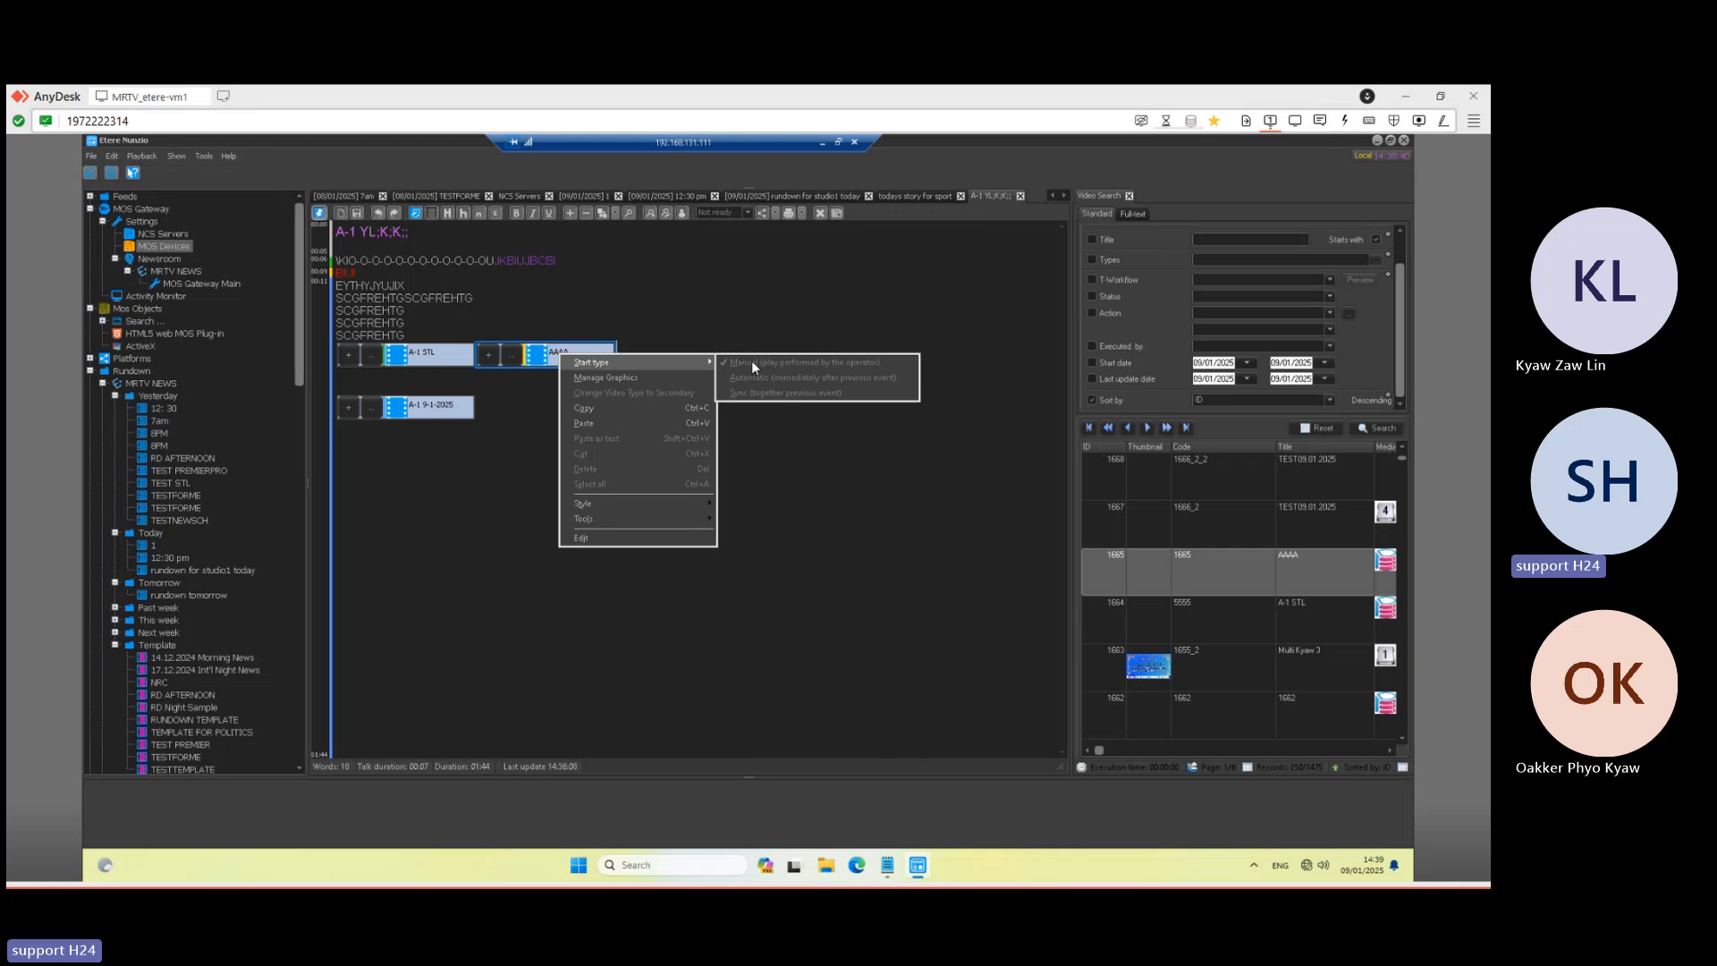
{"action": "left_click", "coordinate": [822, 143]}
- In the .18 player, press Playout Next twice to air A-1 STL then AAAA, then minimise
{"action": "mouse_move", "coordinate": [542, 866]}
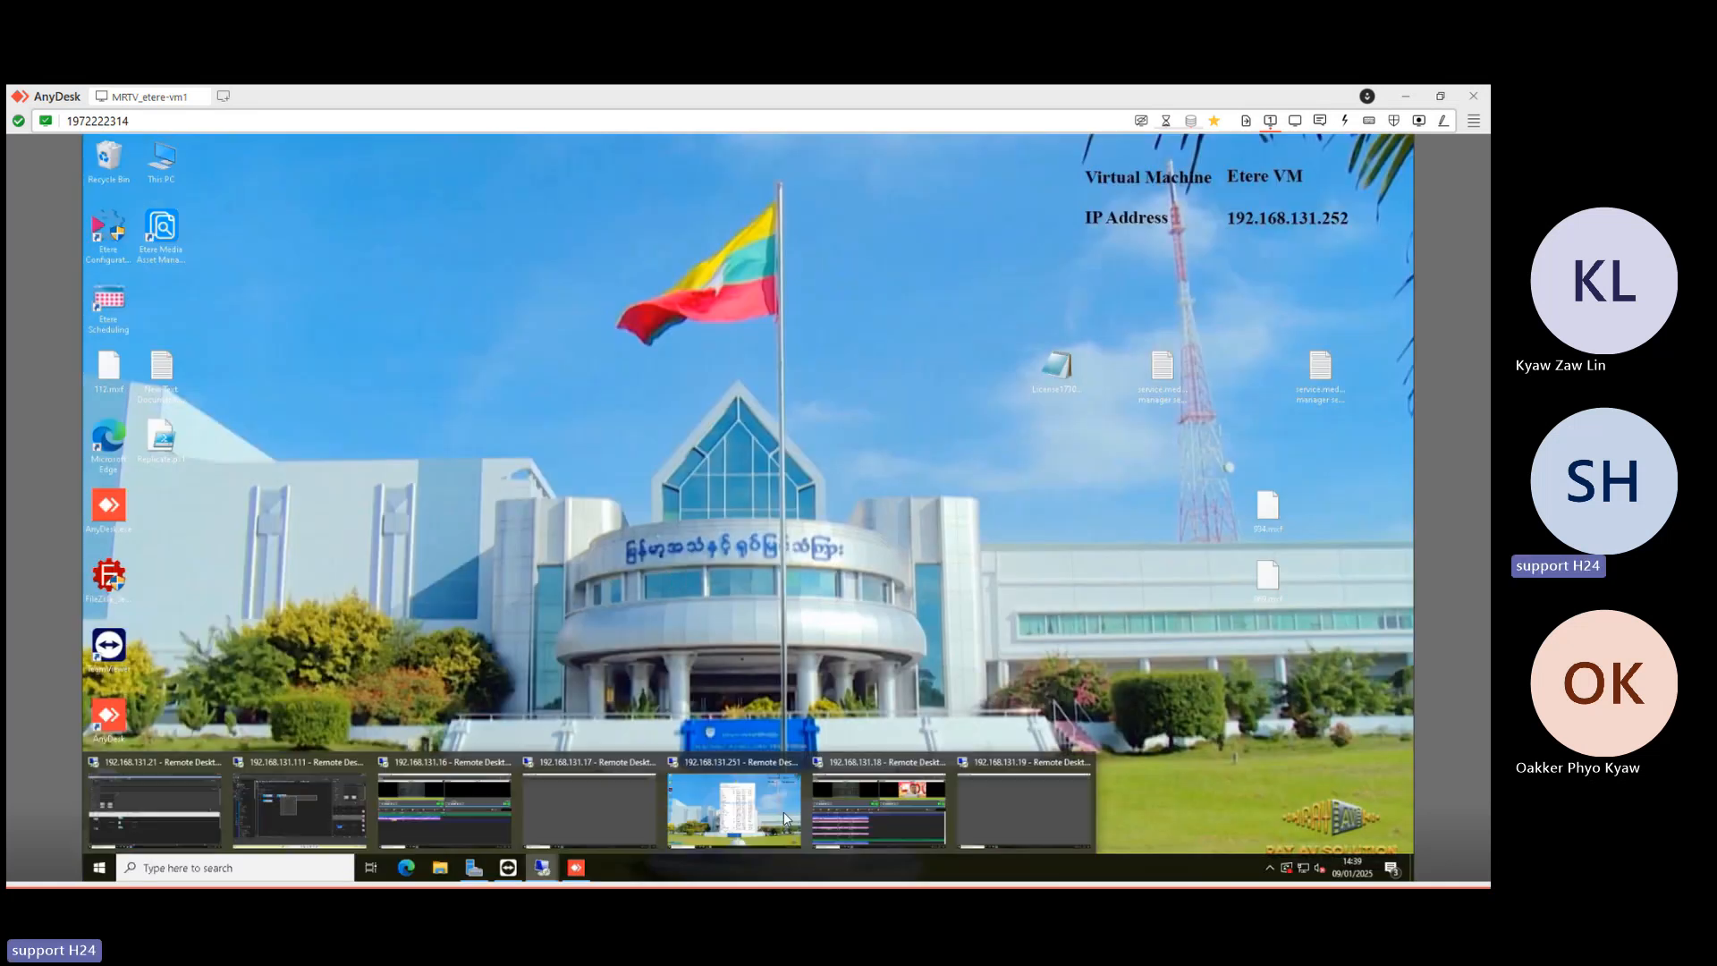
{"action": "left_click", "coordinate": [875, 807]}
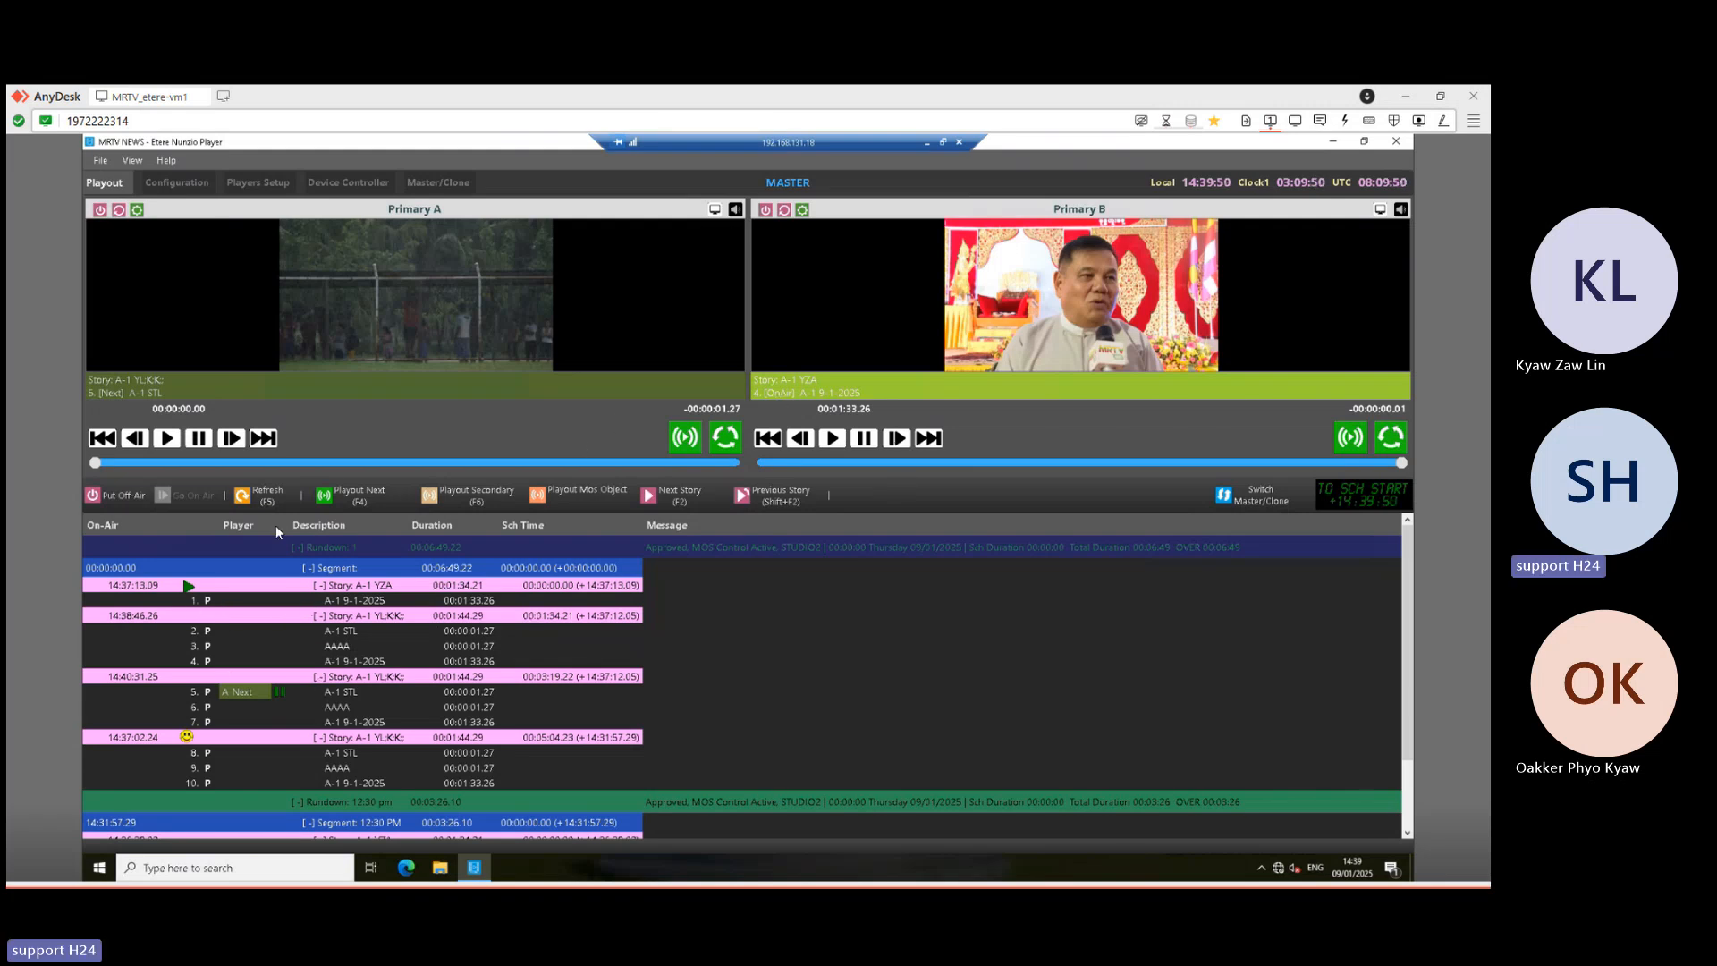
{"action": "left_click", "coordinate": [364, 498]}
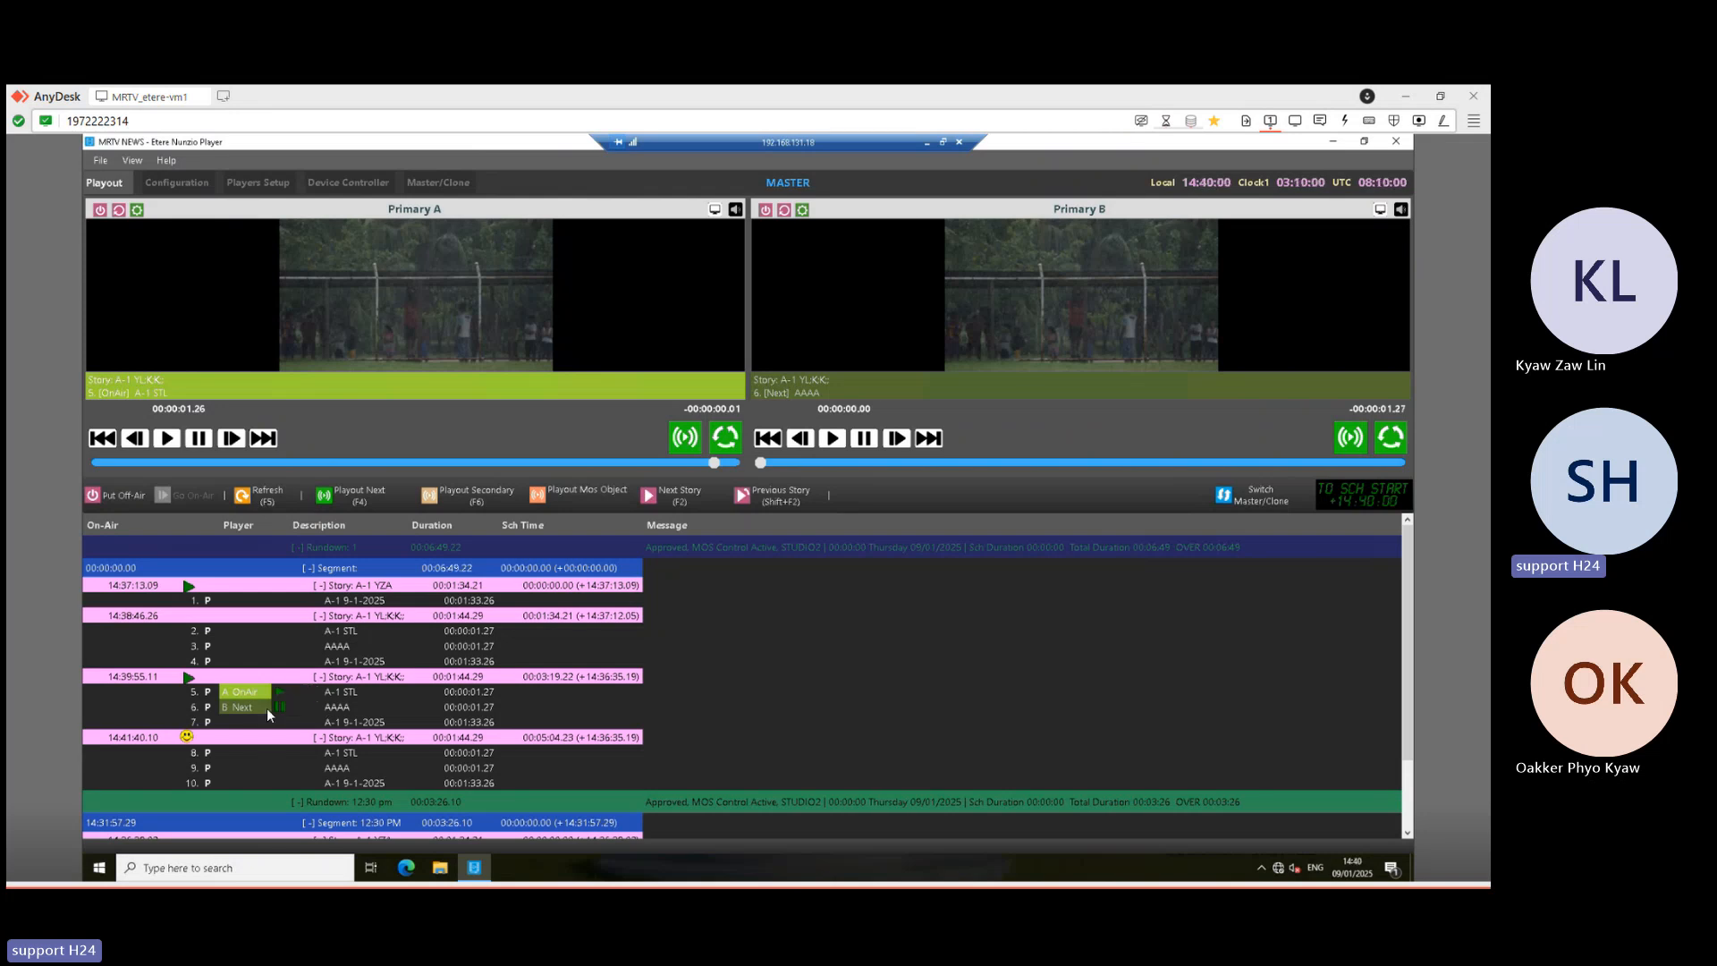
{"action": "left_click", "coordinate": [354, 495]}
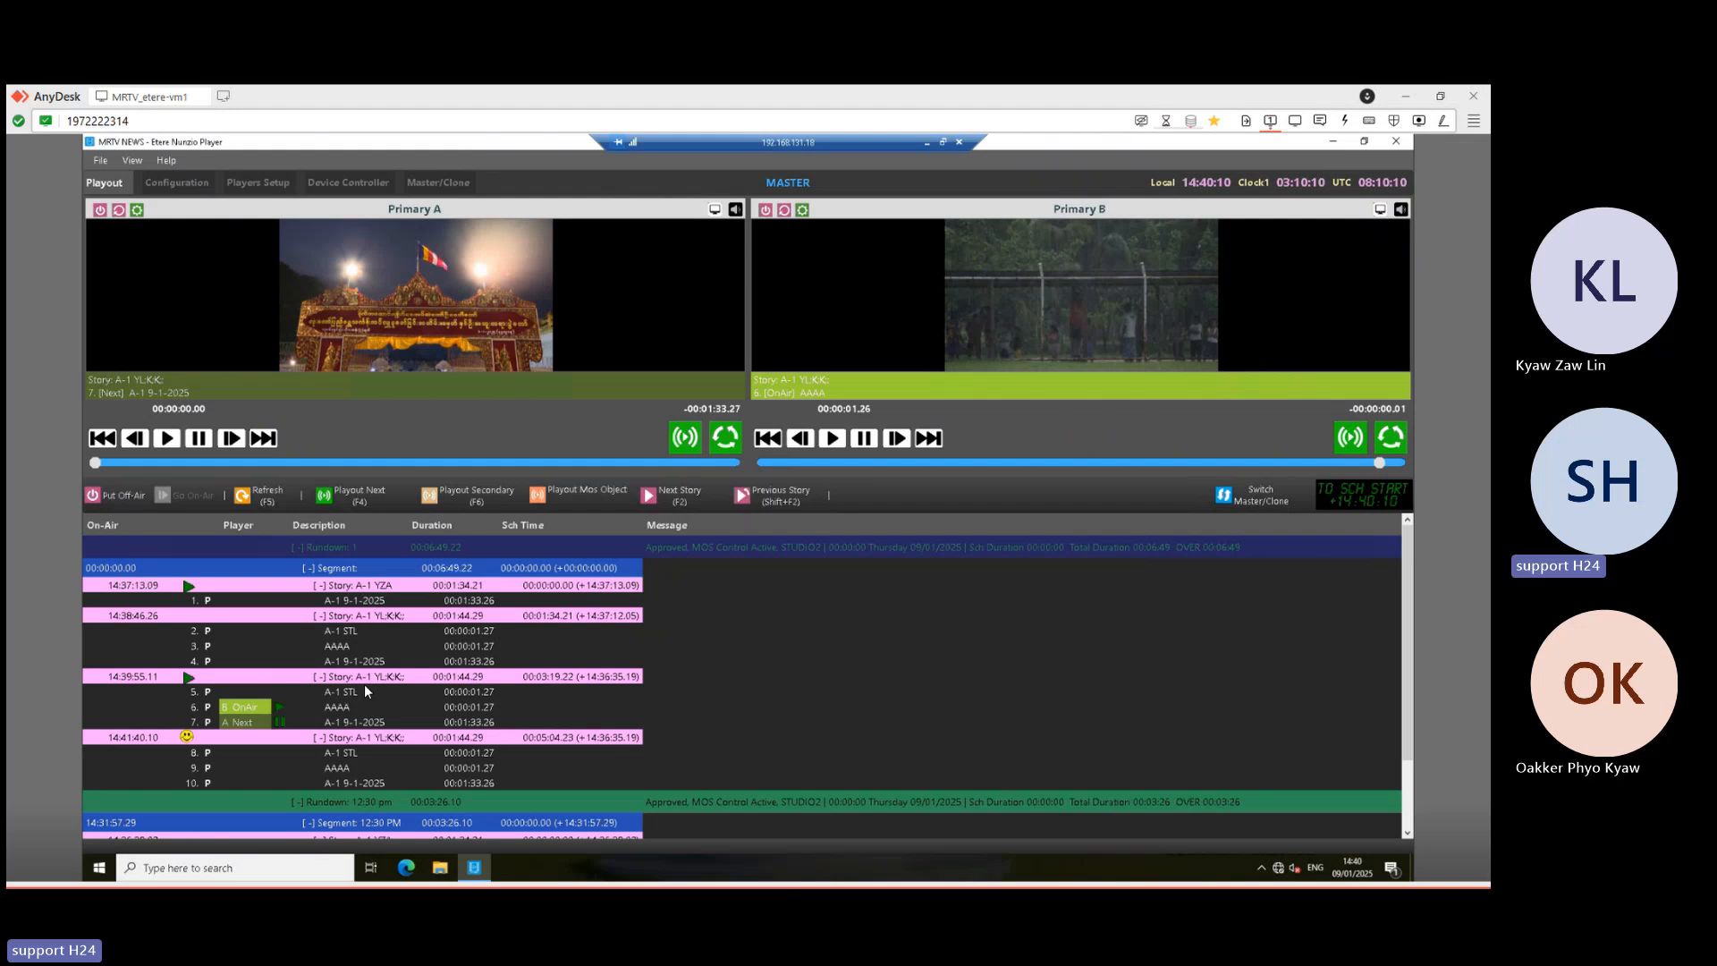
{"action": "left_click", "coordinate": [928, 142]}
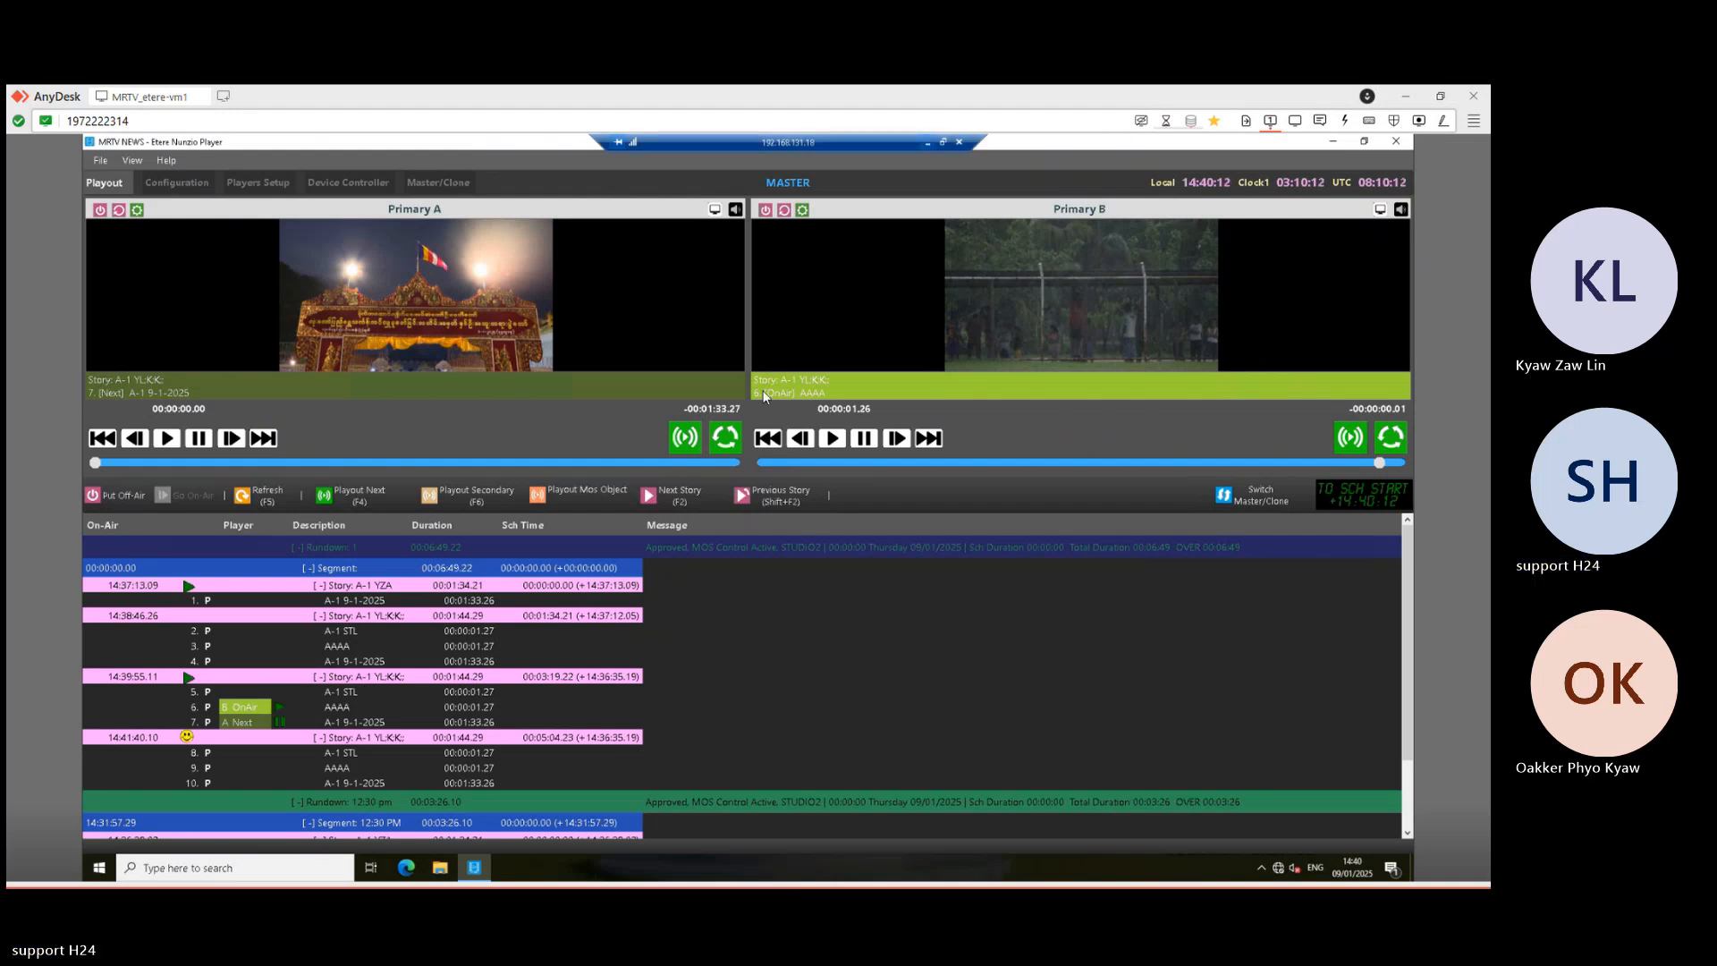
- Unlock the story for editing and set the AAAA clip's Start type to Automatic
{"action": "mouse_move", "coordinate": [543, 872]}
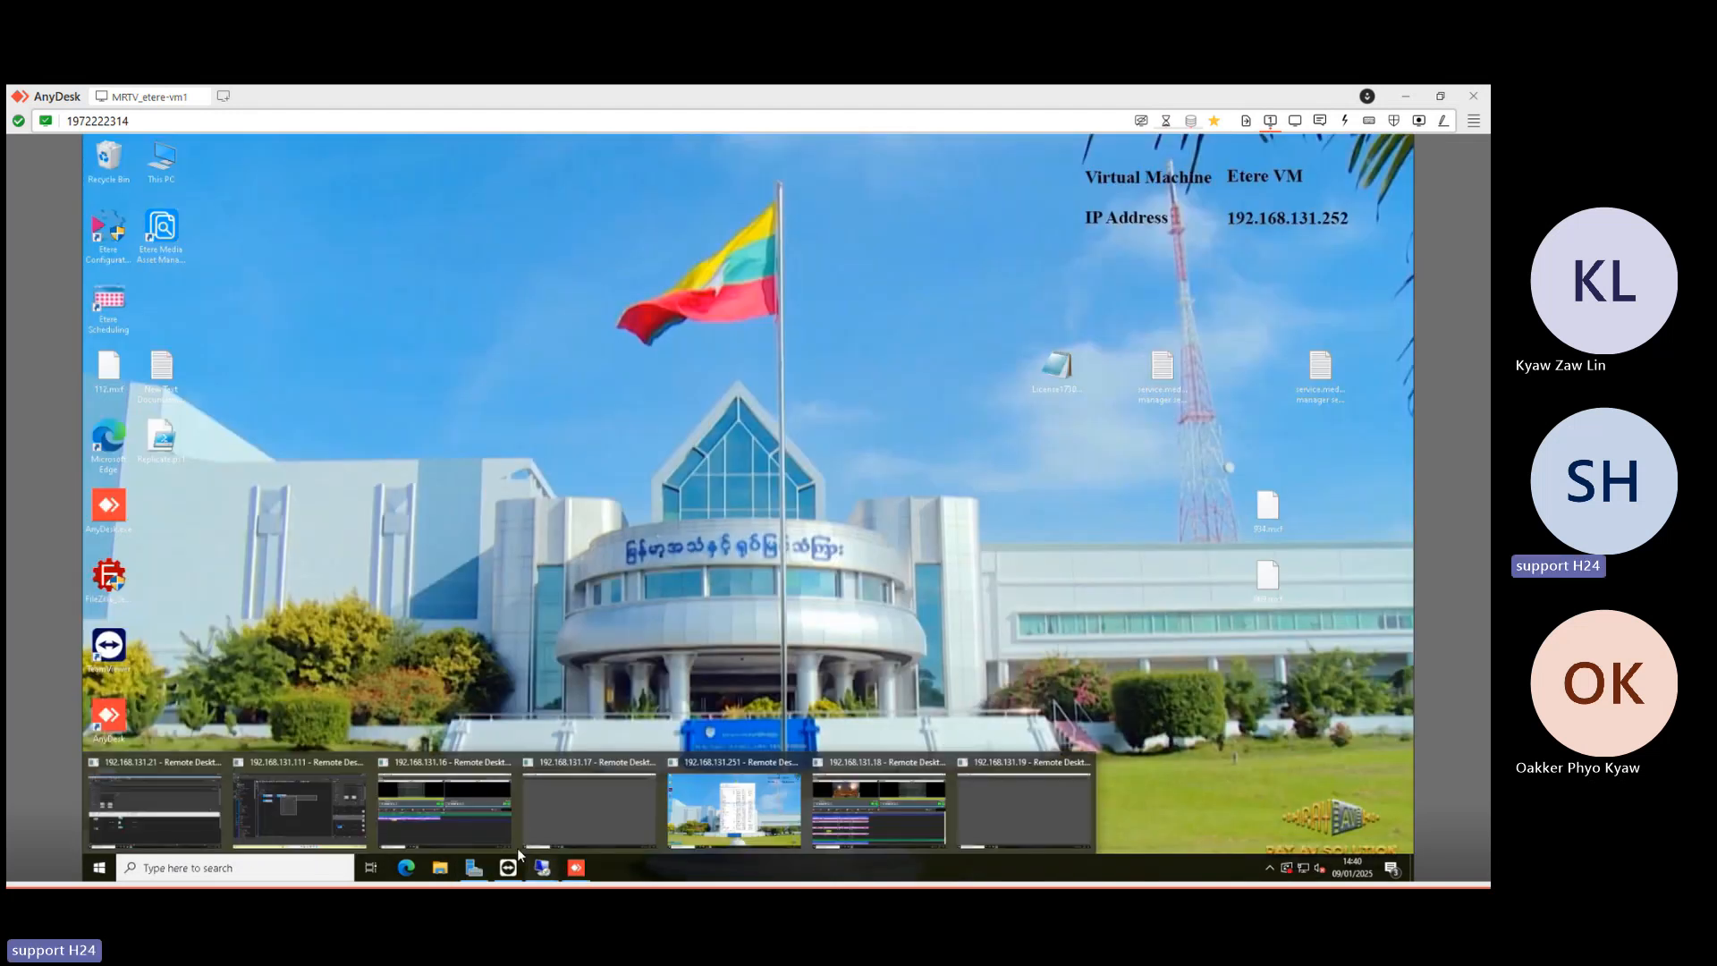
{"action": "left_click", "coordinate": [316, 809]}
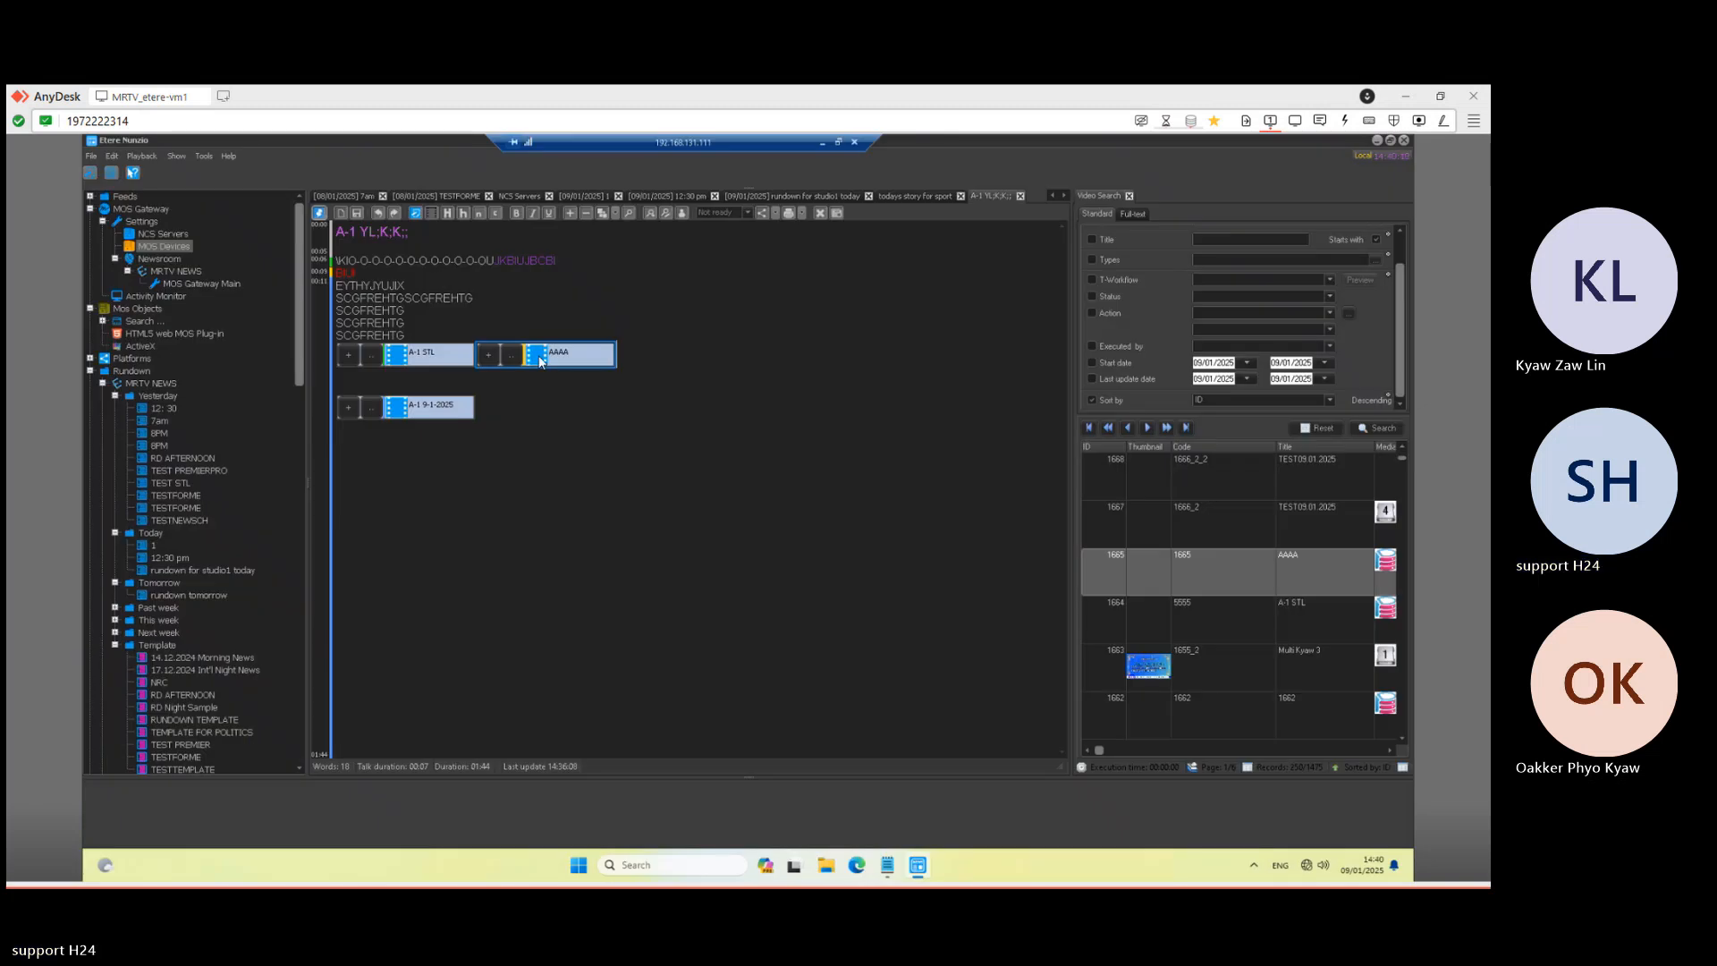
{"action": "left_click", "coordinate": [416, 213]}
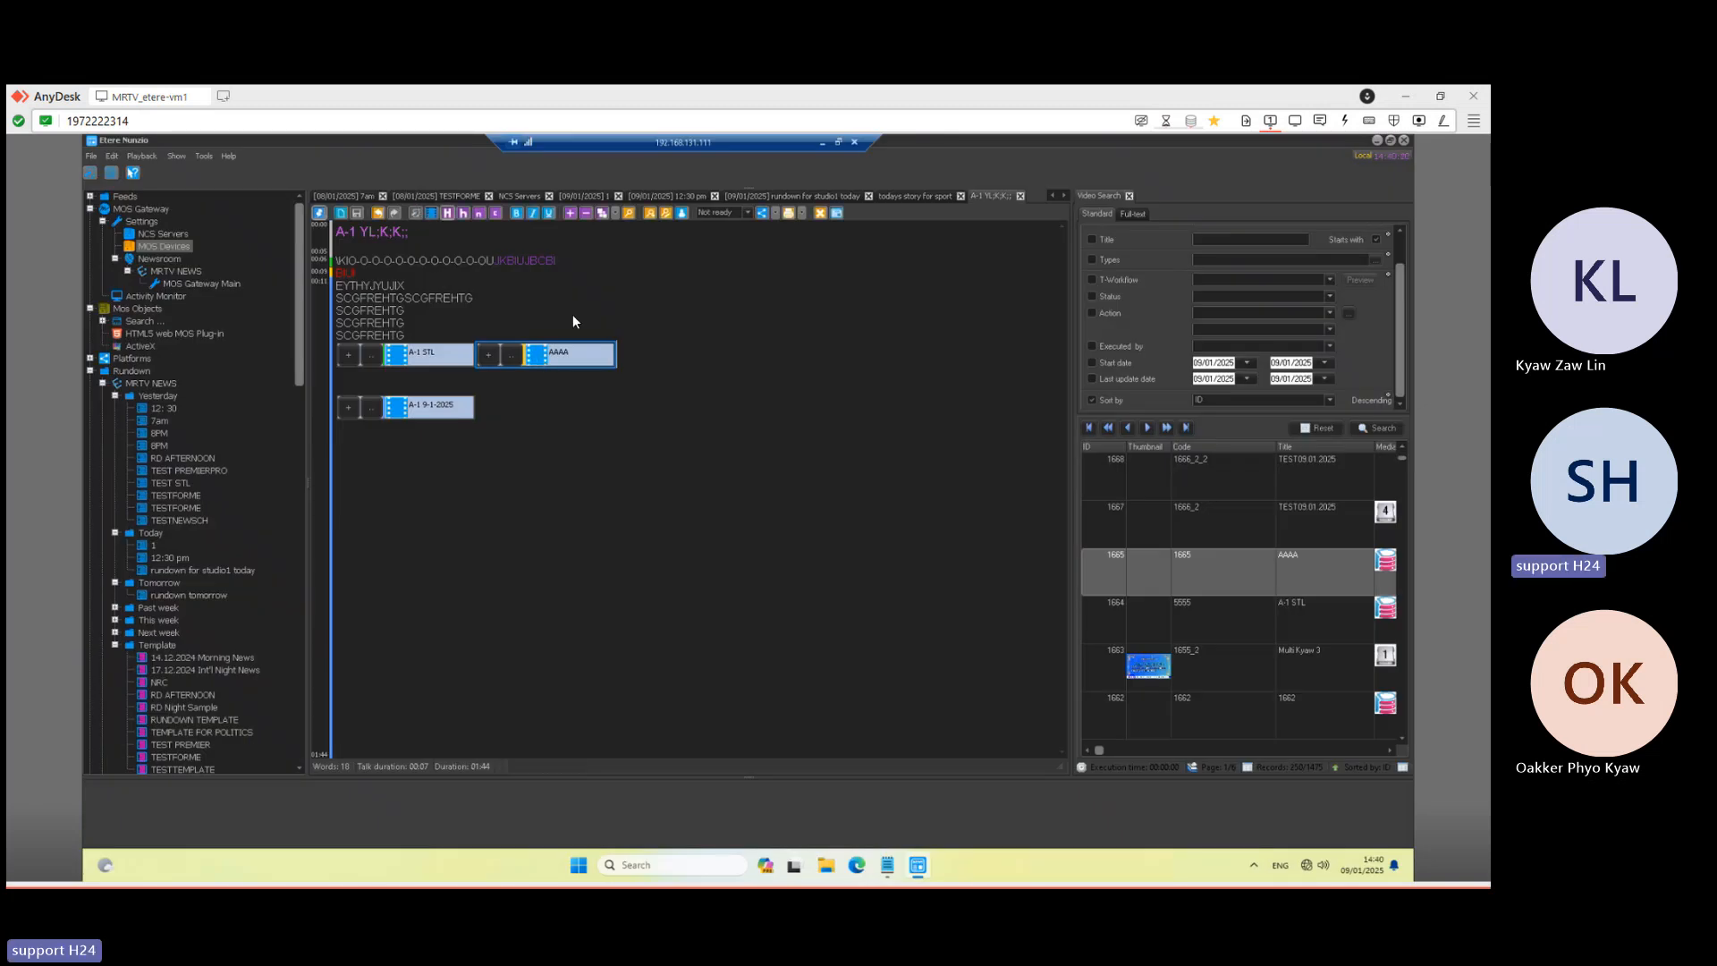
{"action": "right_click", "coordinate": [566, 356]}
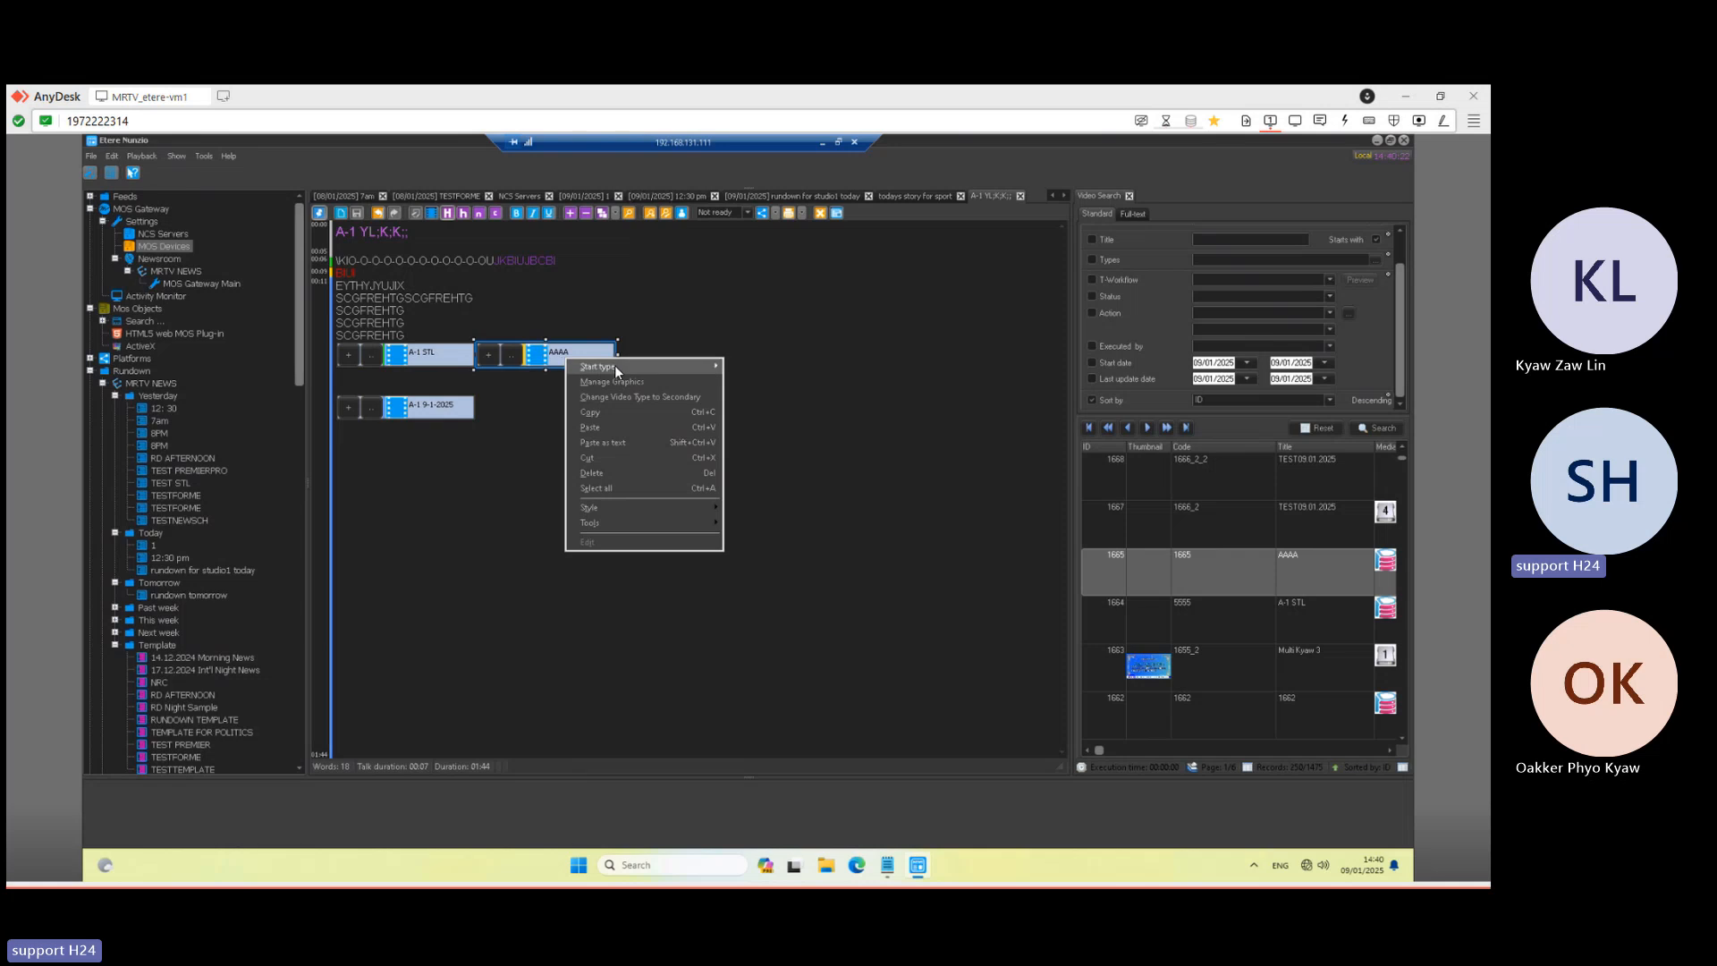
{"action": "mouse_move", "coordinate": [615, 364]}
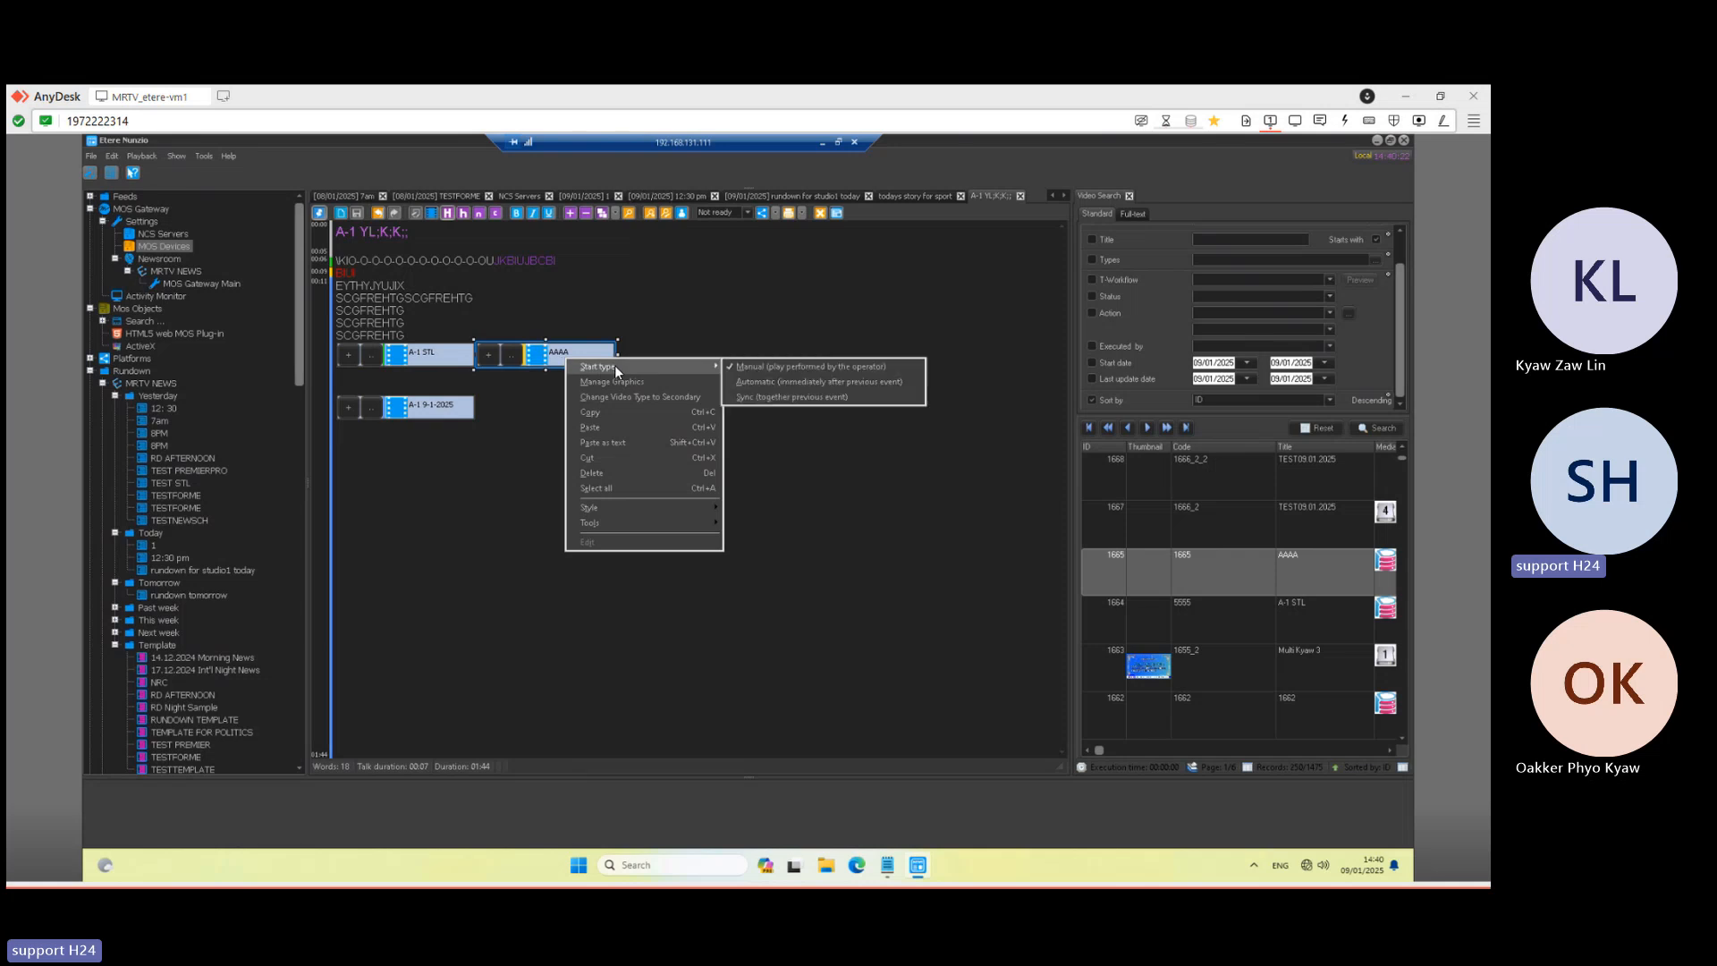
{"action": "left_click", "coordinate": [857, 382]}
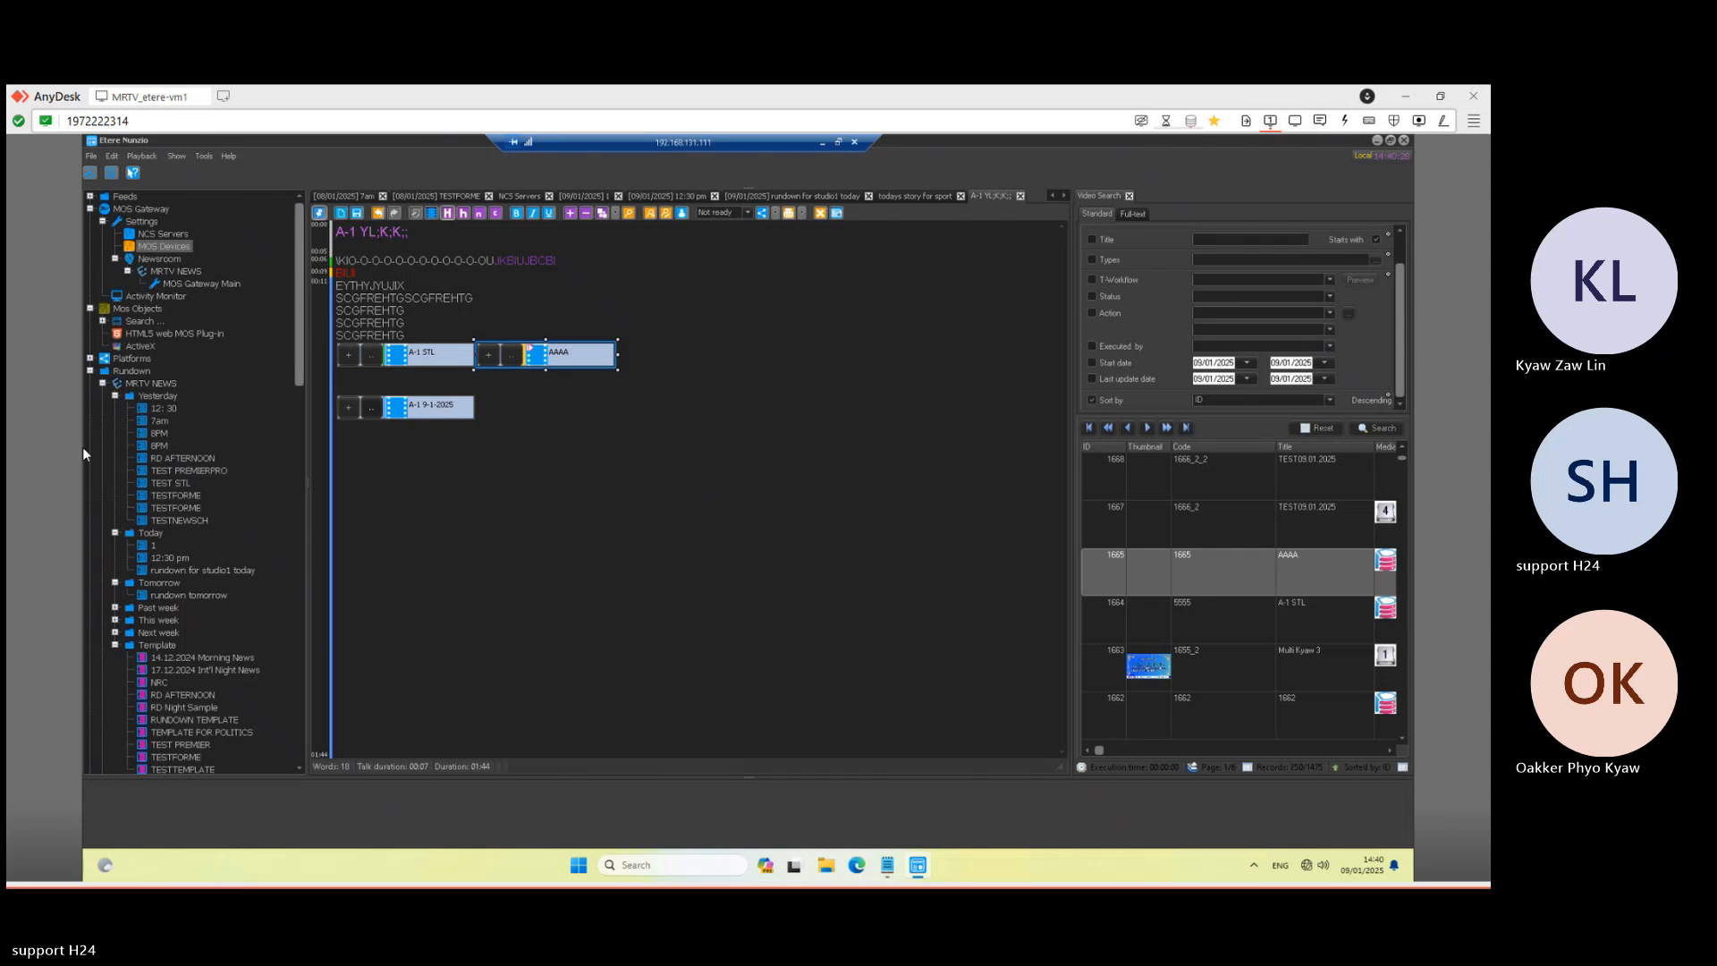
- Set the A-1 9-1-2025 clip to Automatic too, save the story, and minimise the session
{"action": "left_click", "coordinate": [439, 414]}
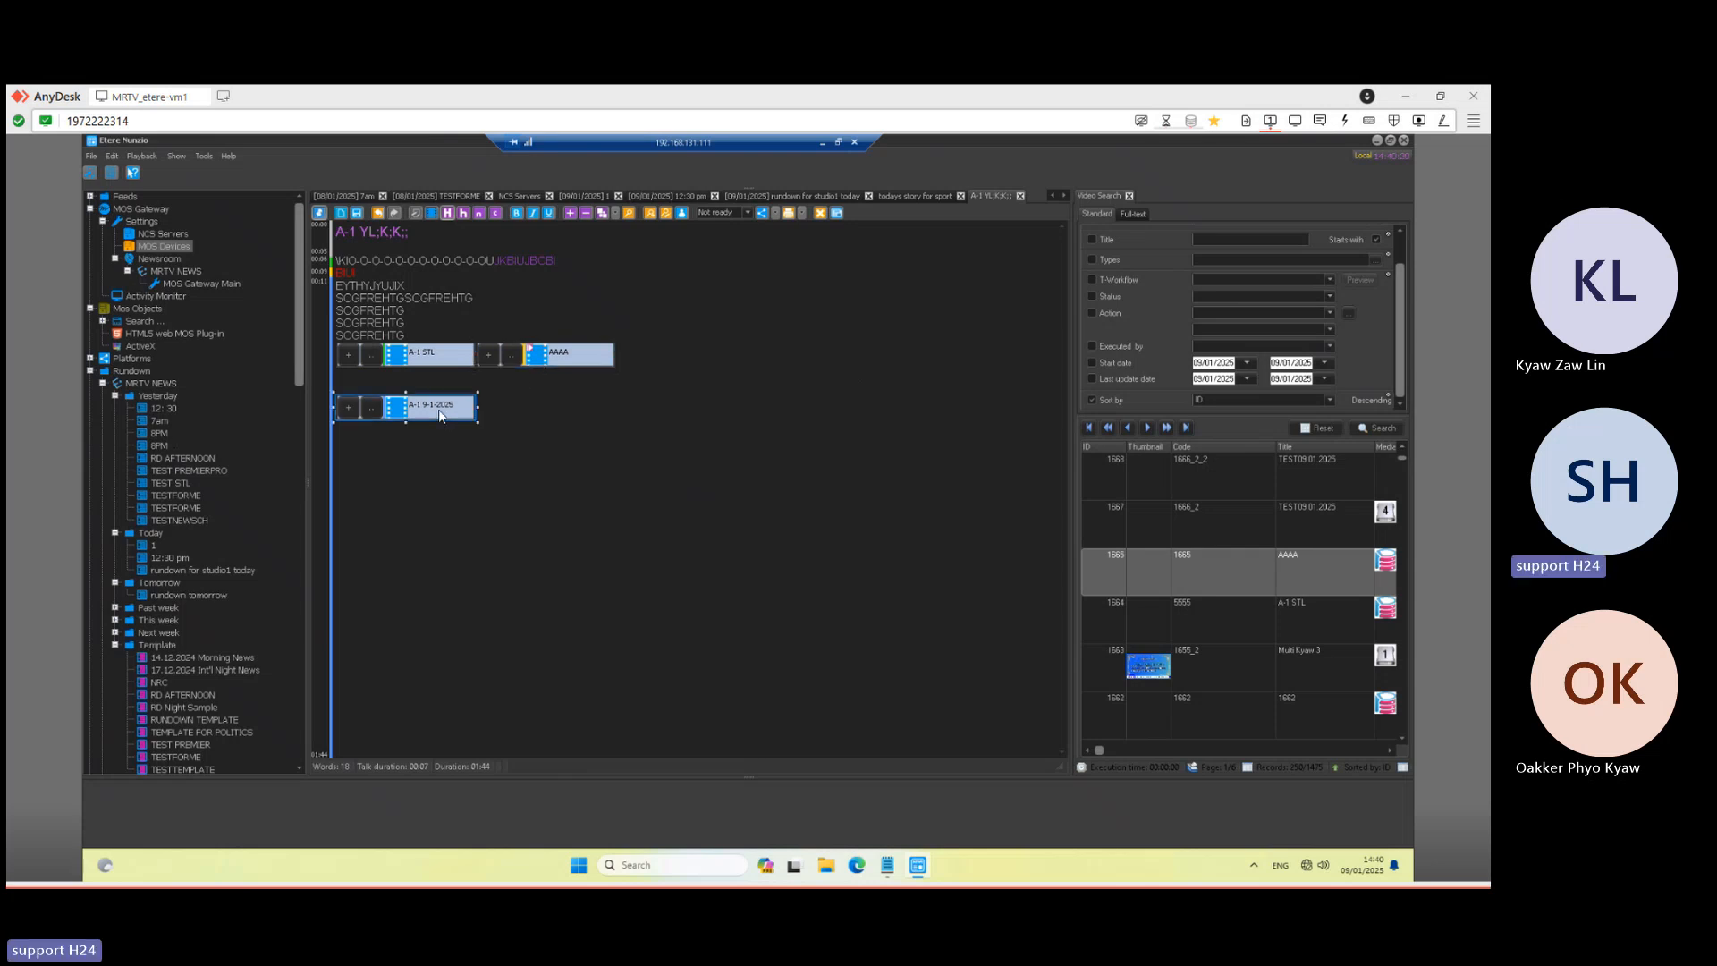
{"action": "right_click", "coordinate": [439, 413]}
{"action": "mouse_move", "coordinate": [497, 427]}
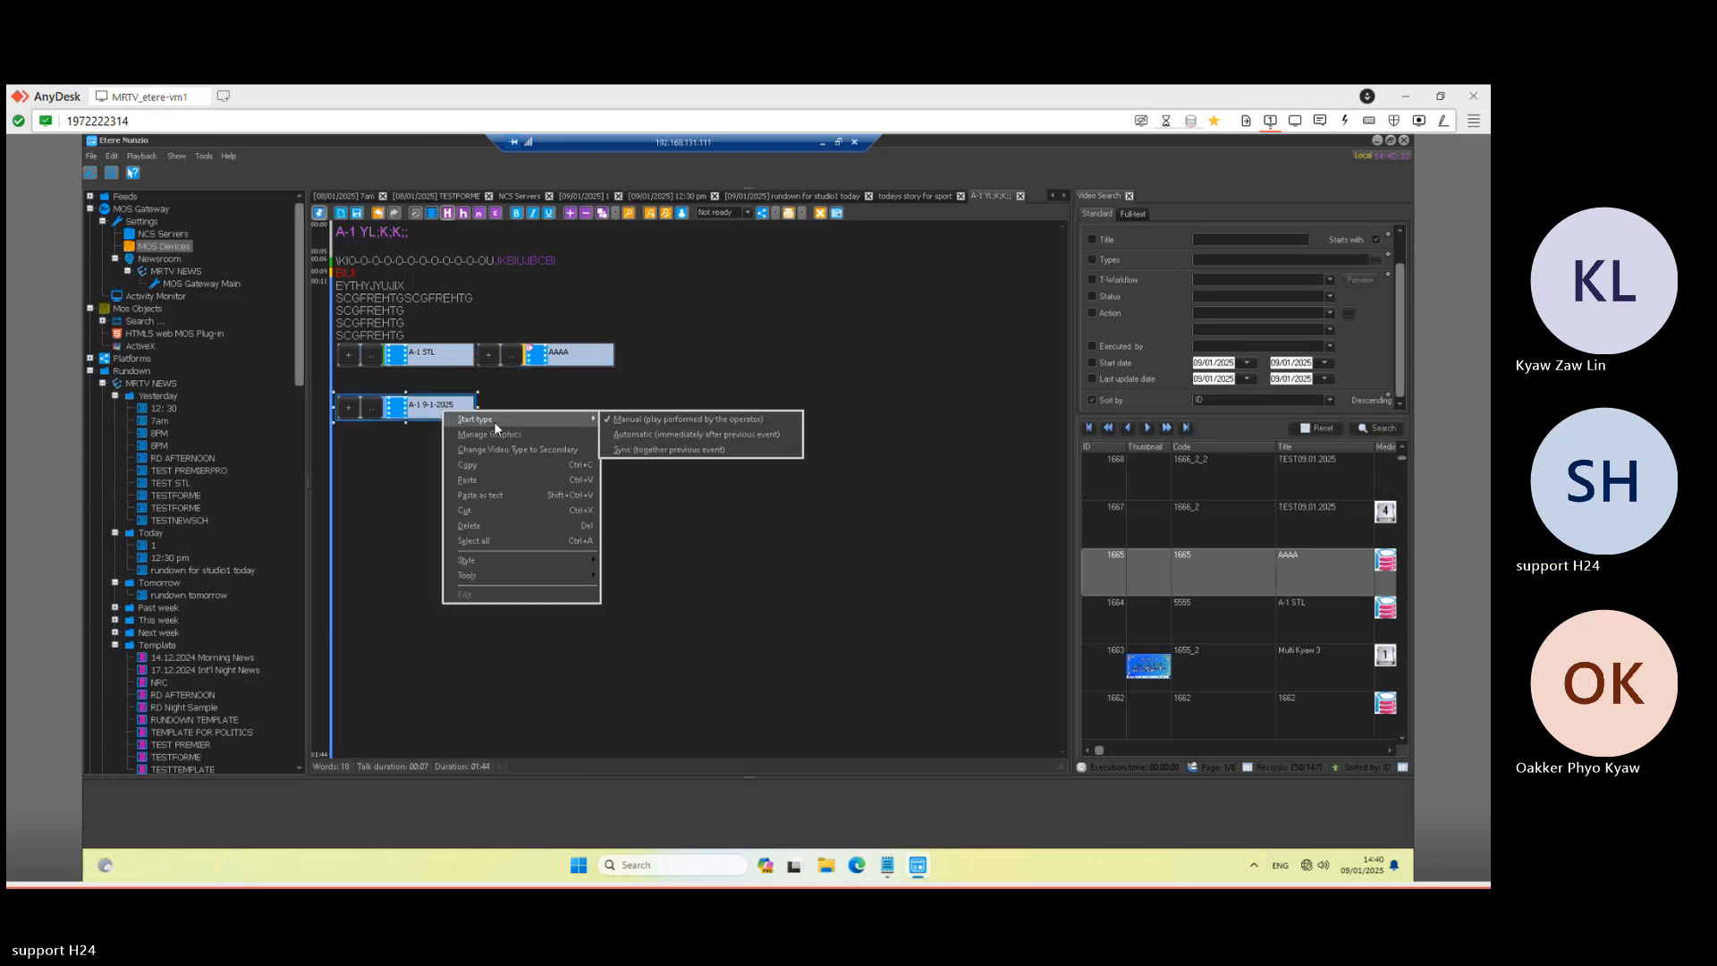
{"action": "left_click", "coordinate": [643, 435]}
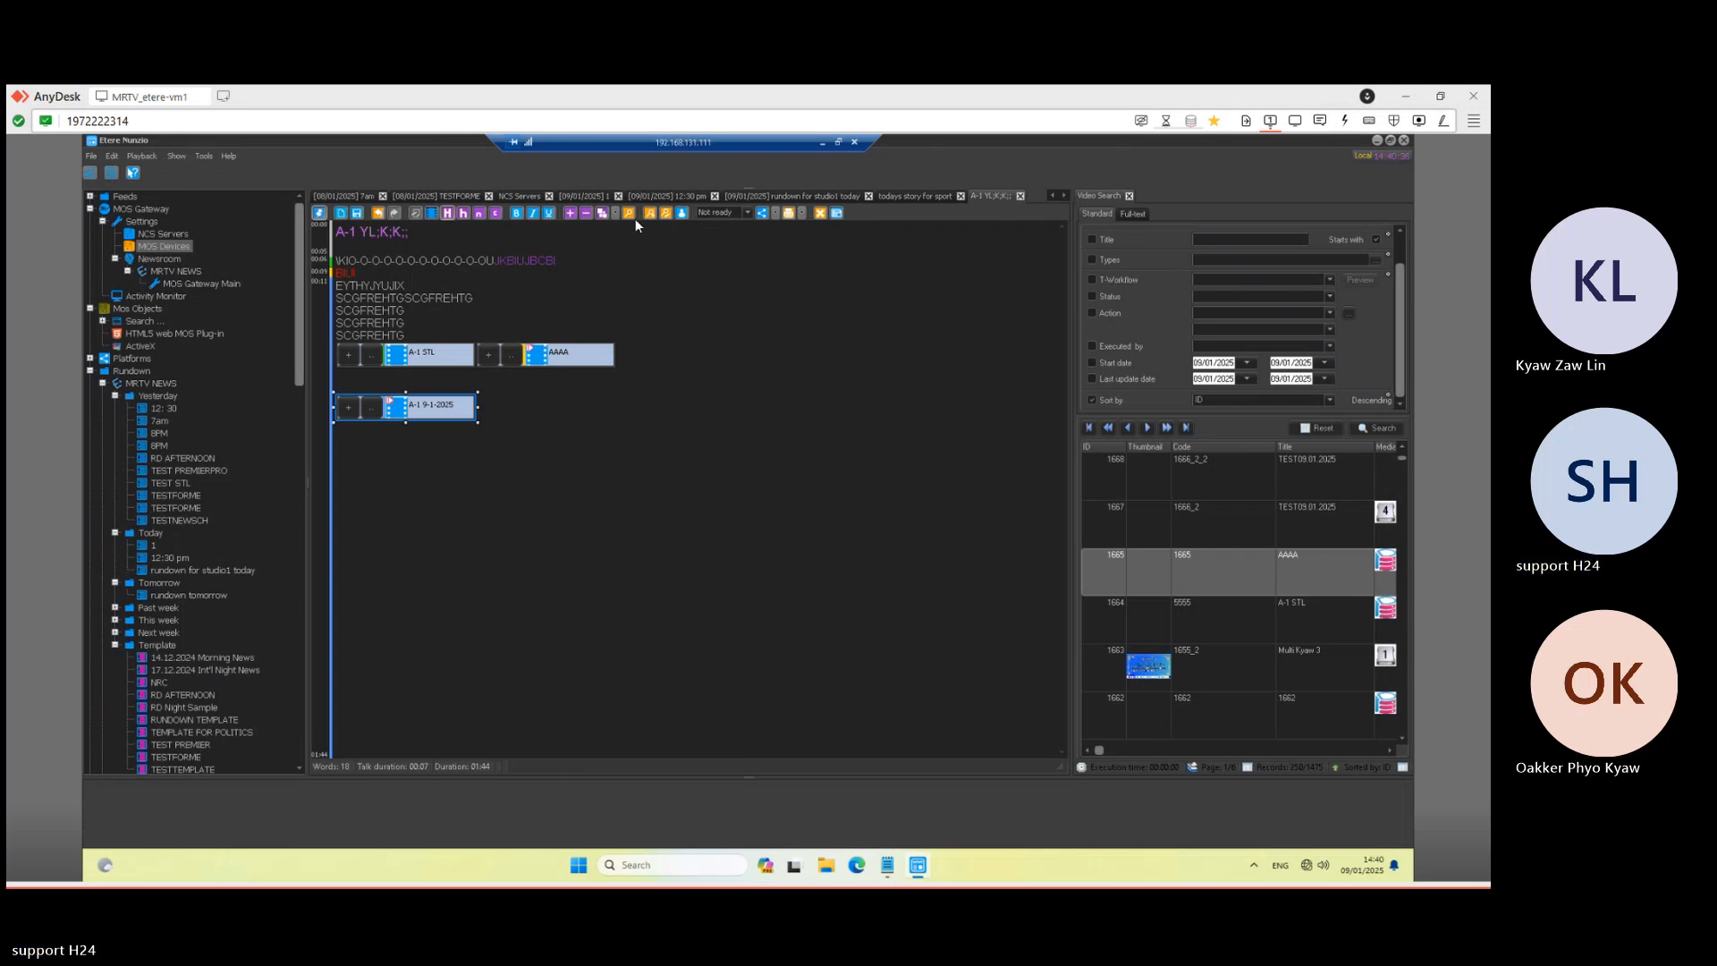
{"action": "left_click", "coordinate": [358, 214]}
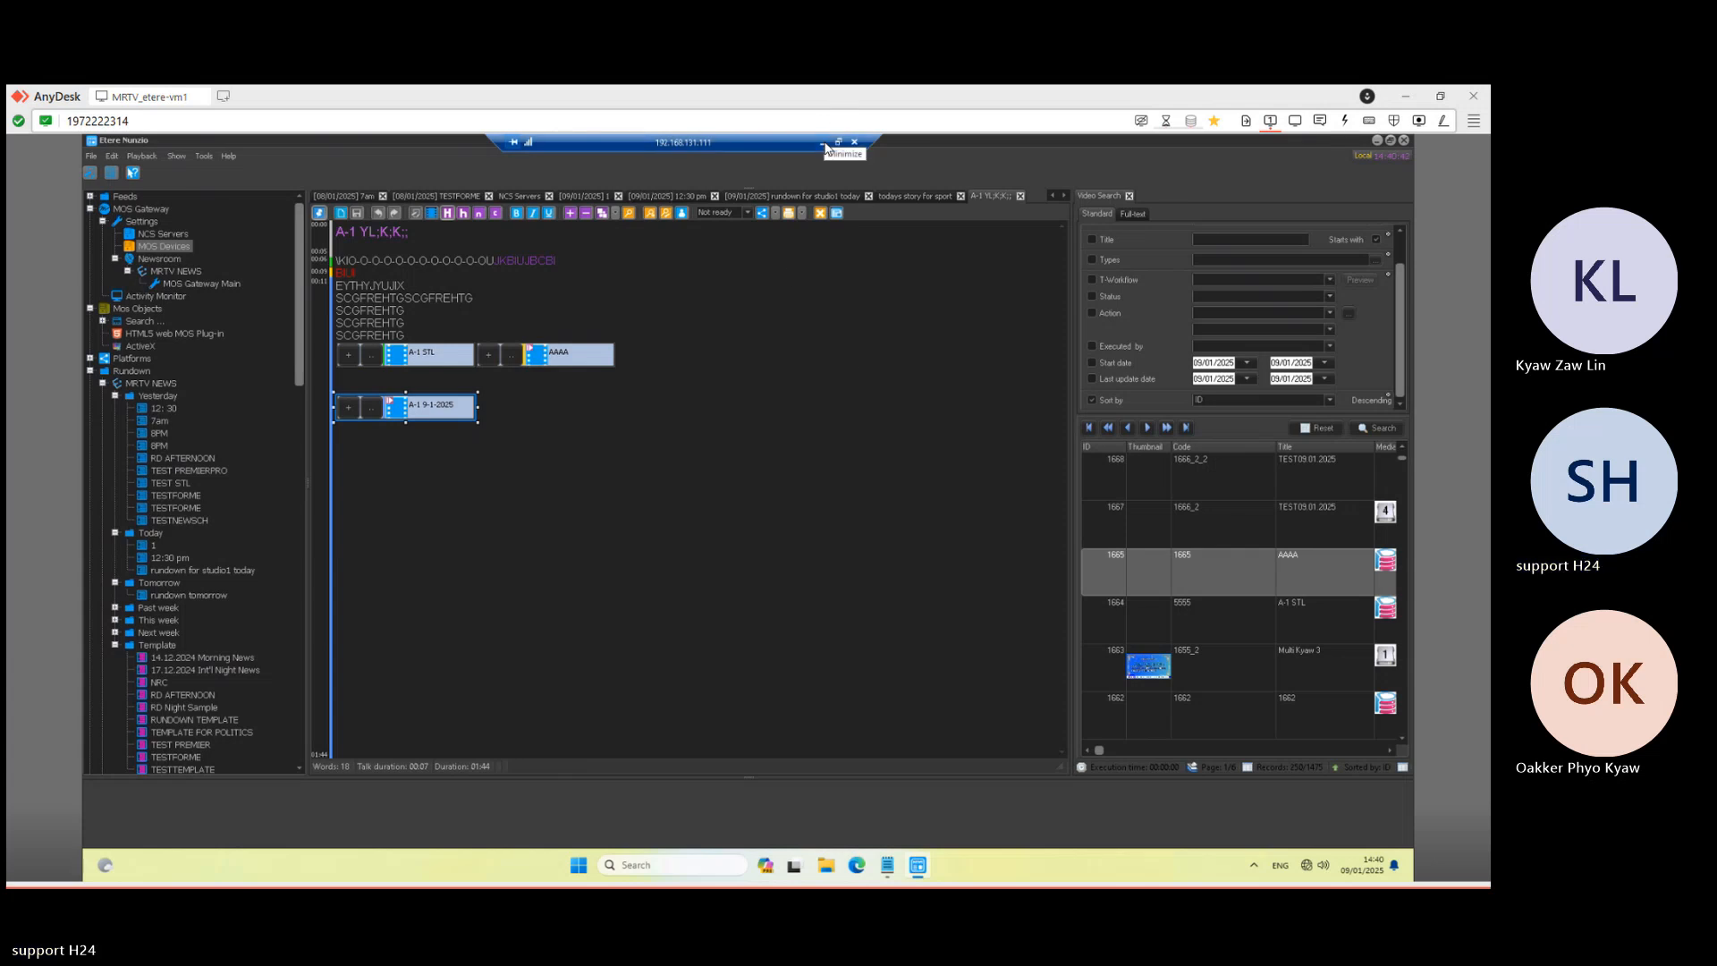
{"action": "left_click", "coordinate": [825, 141]}
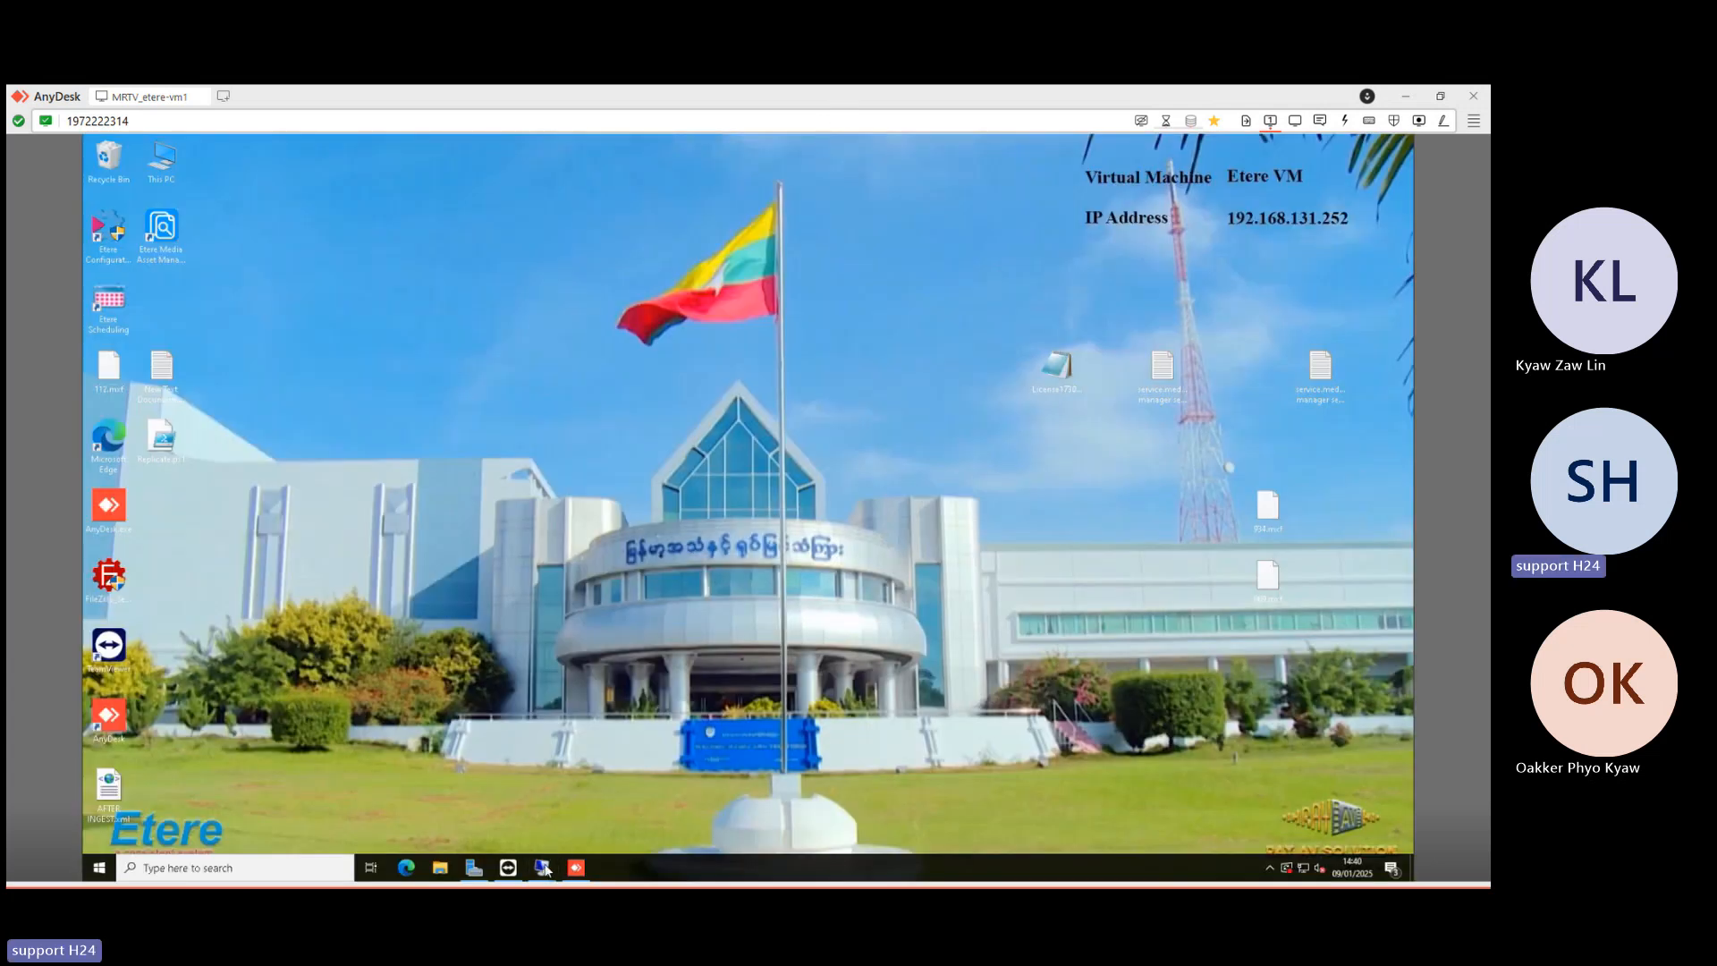
- Select the A-1 YL;K;K; story, cue it back with Previous Story, and air its three-clip sequence on Primary A
{"action": "mouse_move", "coordinate": [545, 870]}
{"action": "left_click", "coordinate": [825, 794]}
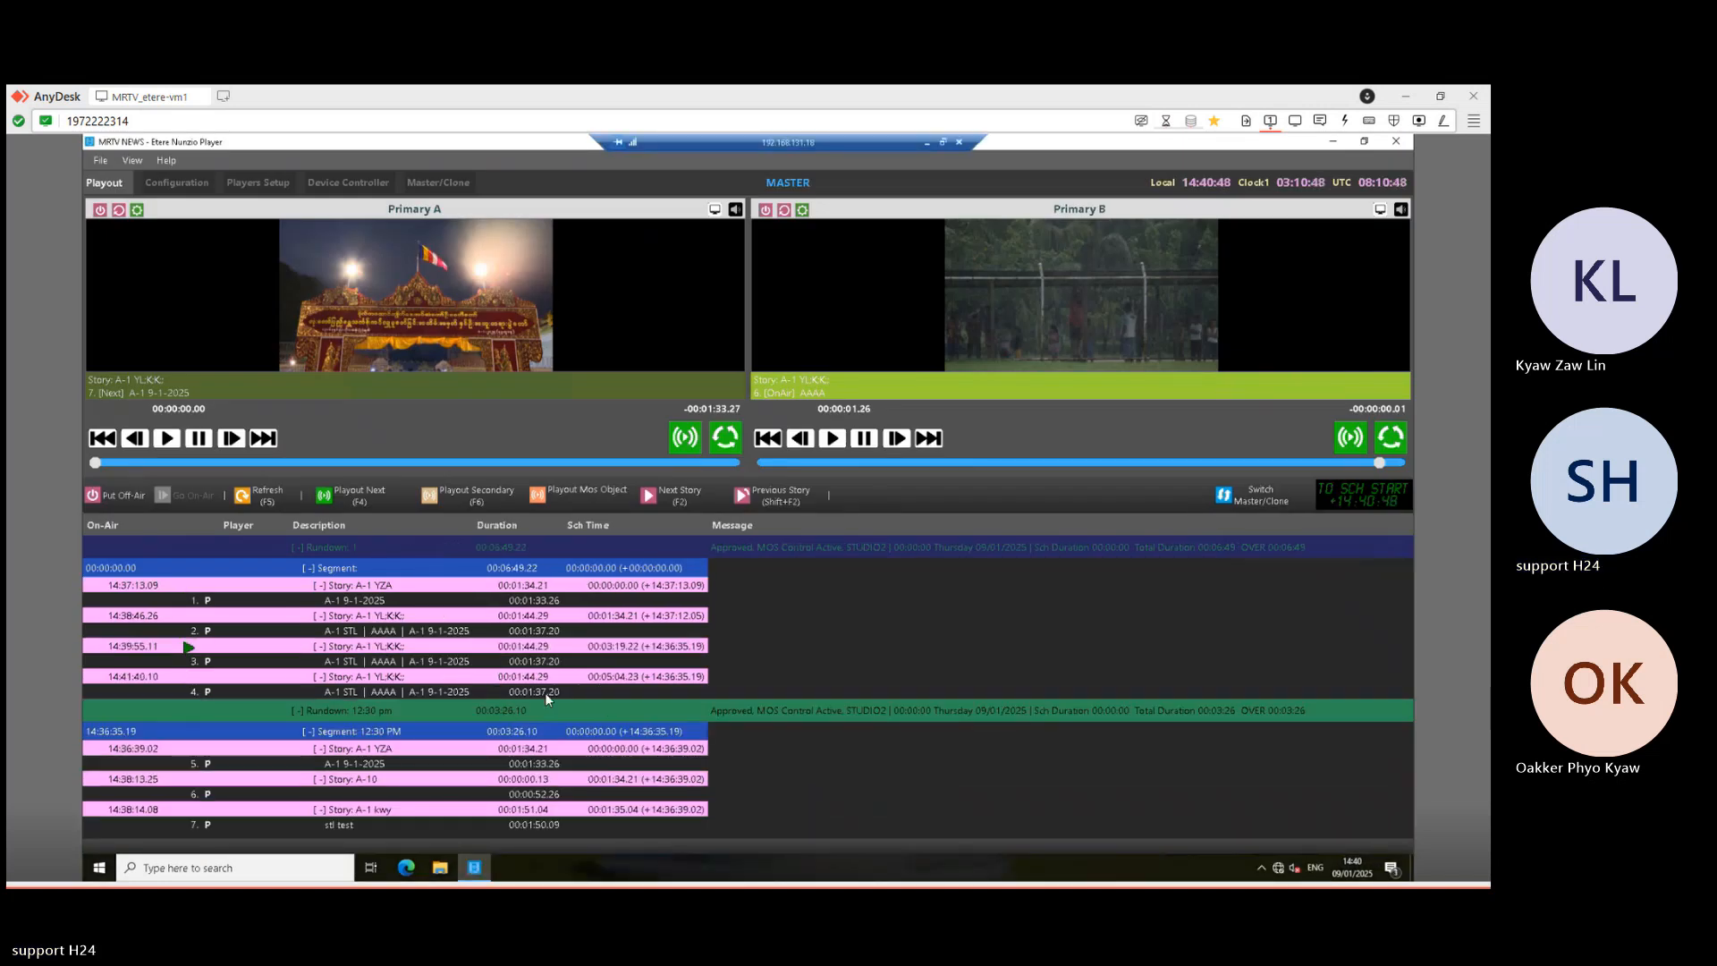
{"action": "left_click", "coordinate": [508, 690]}
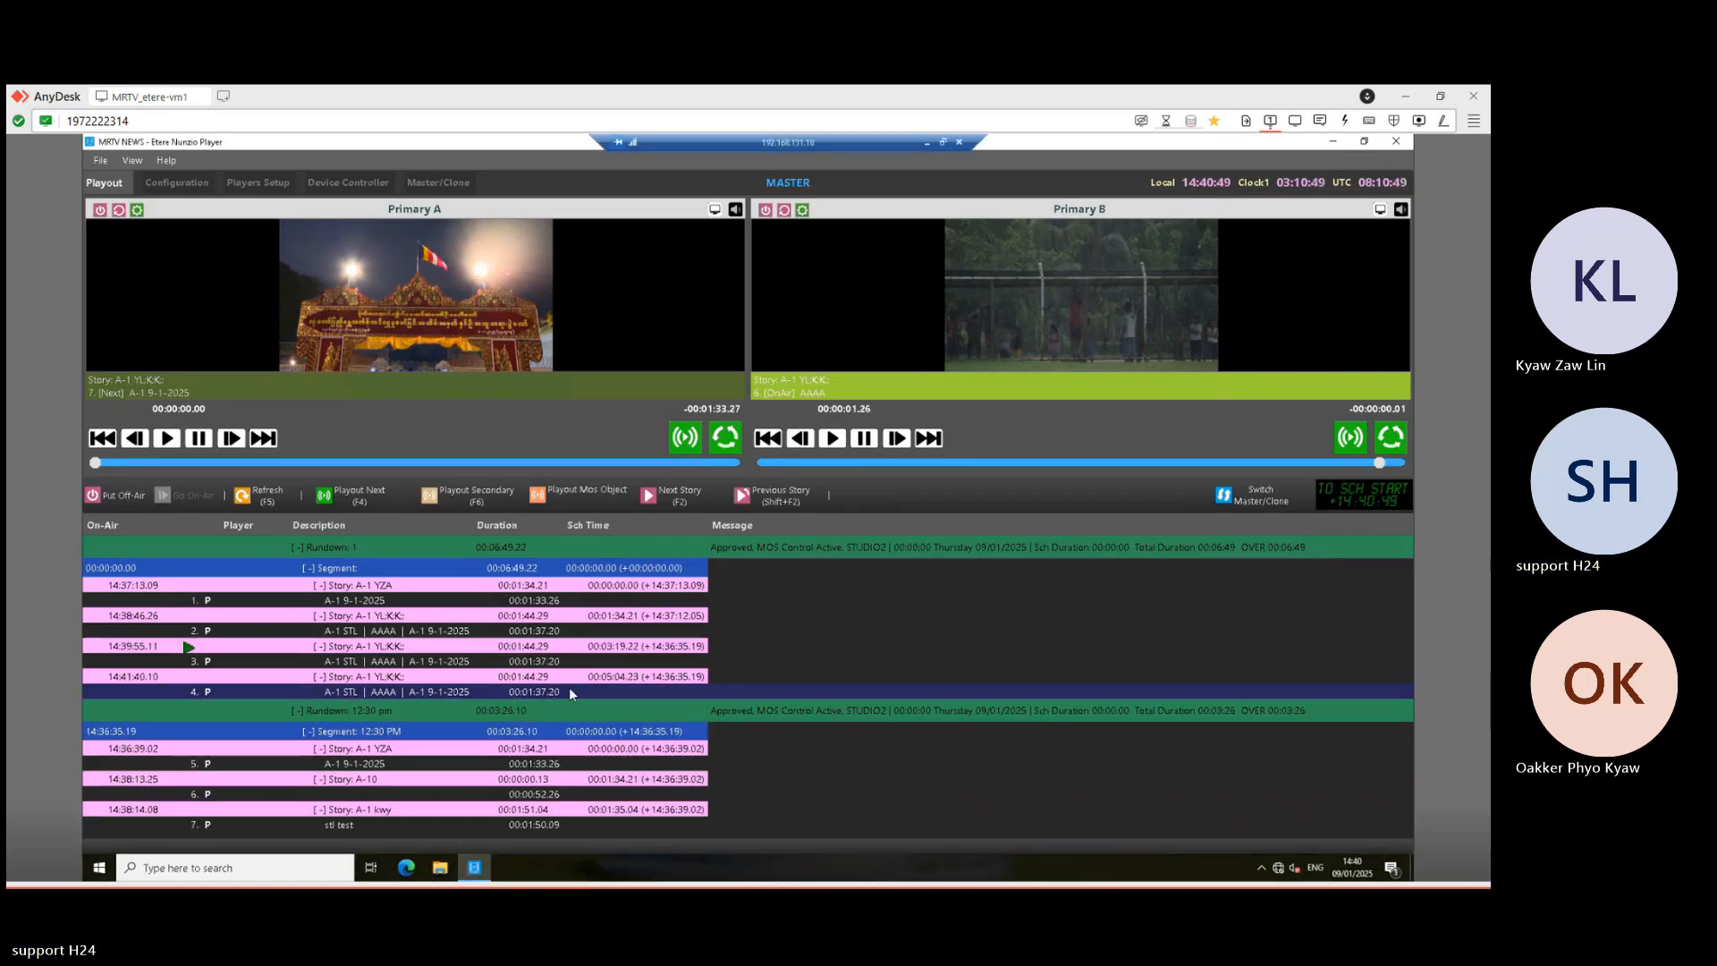
{"action": "left_click", "coordinate": [414, 619]}
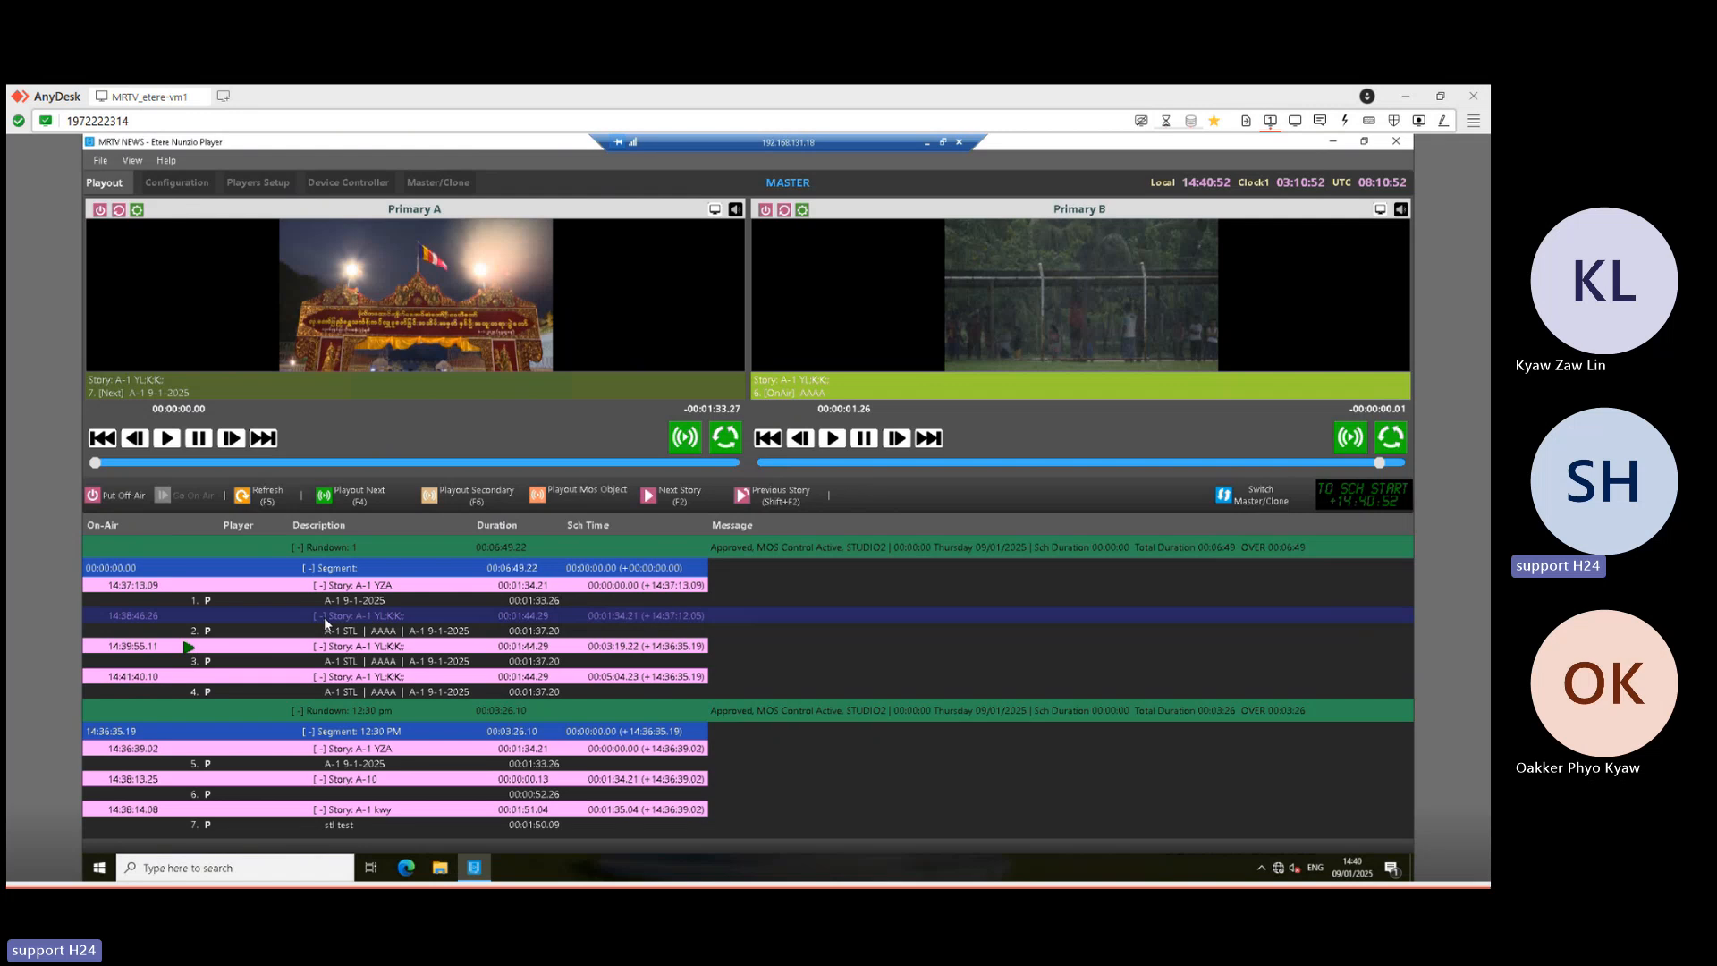
{"action": "left_click", "coordinate": [781, 499]}
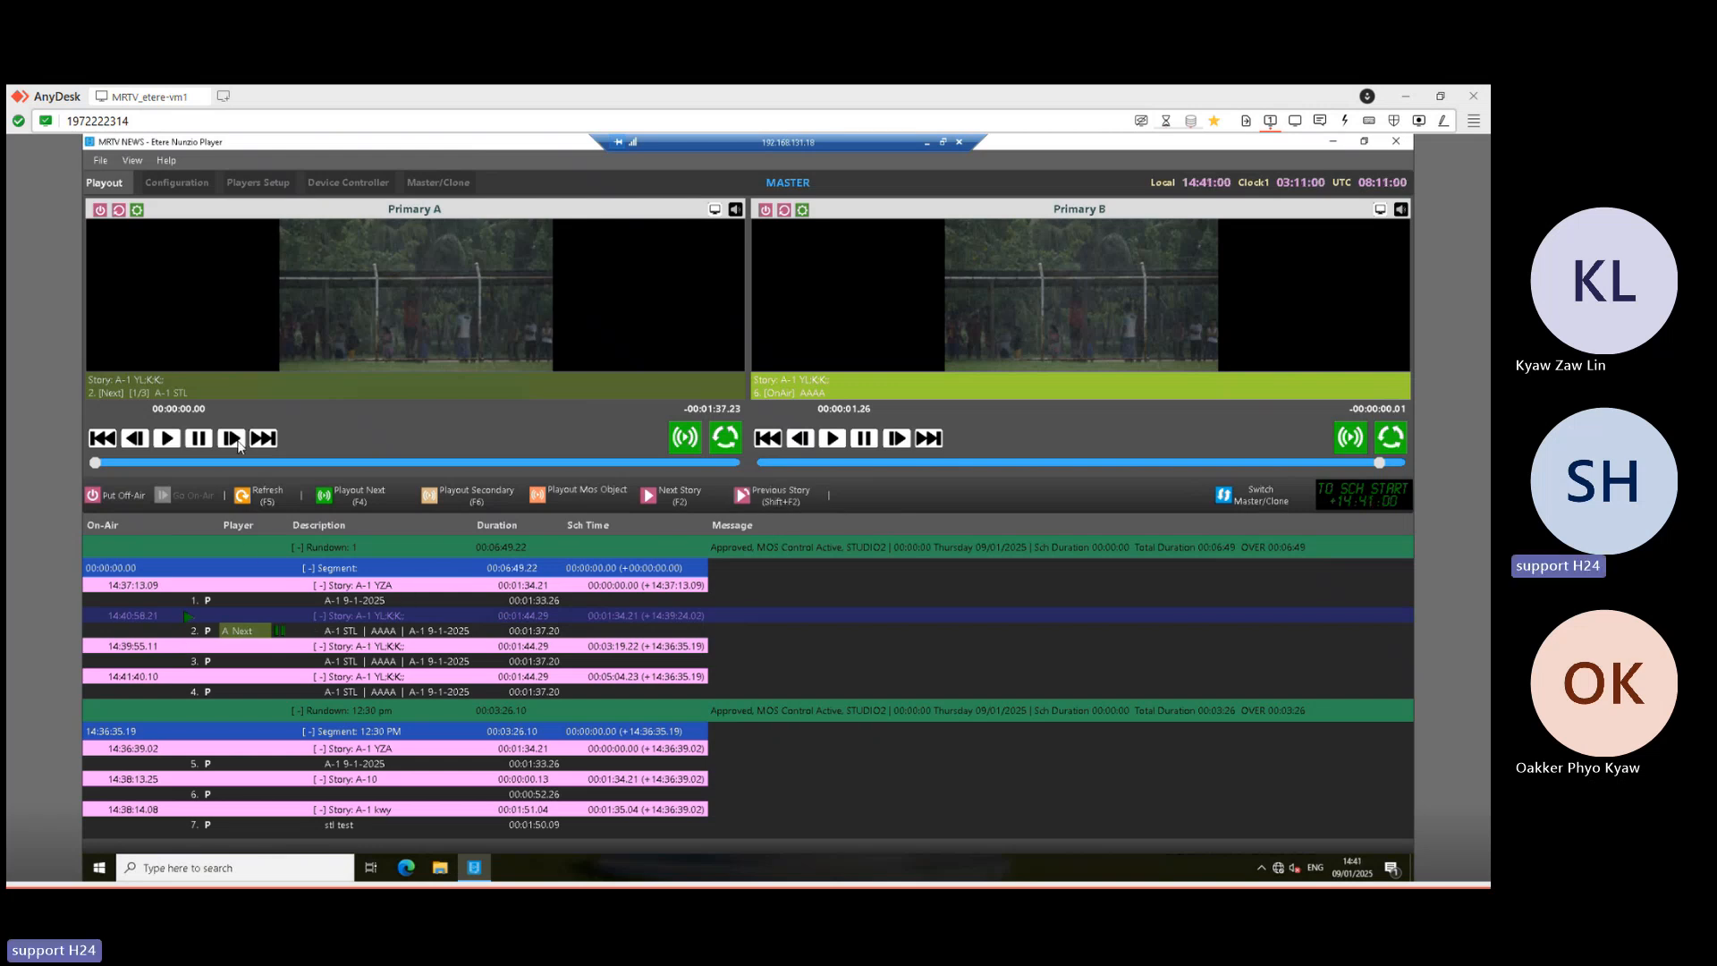
{"action": "left_click", "coordinate": [321, 632]}
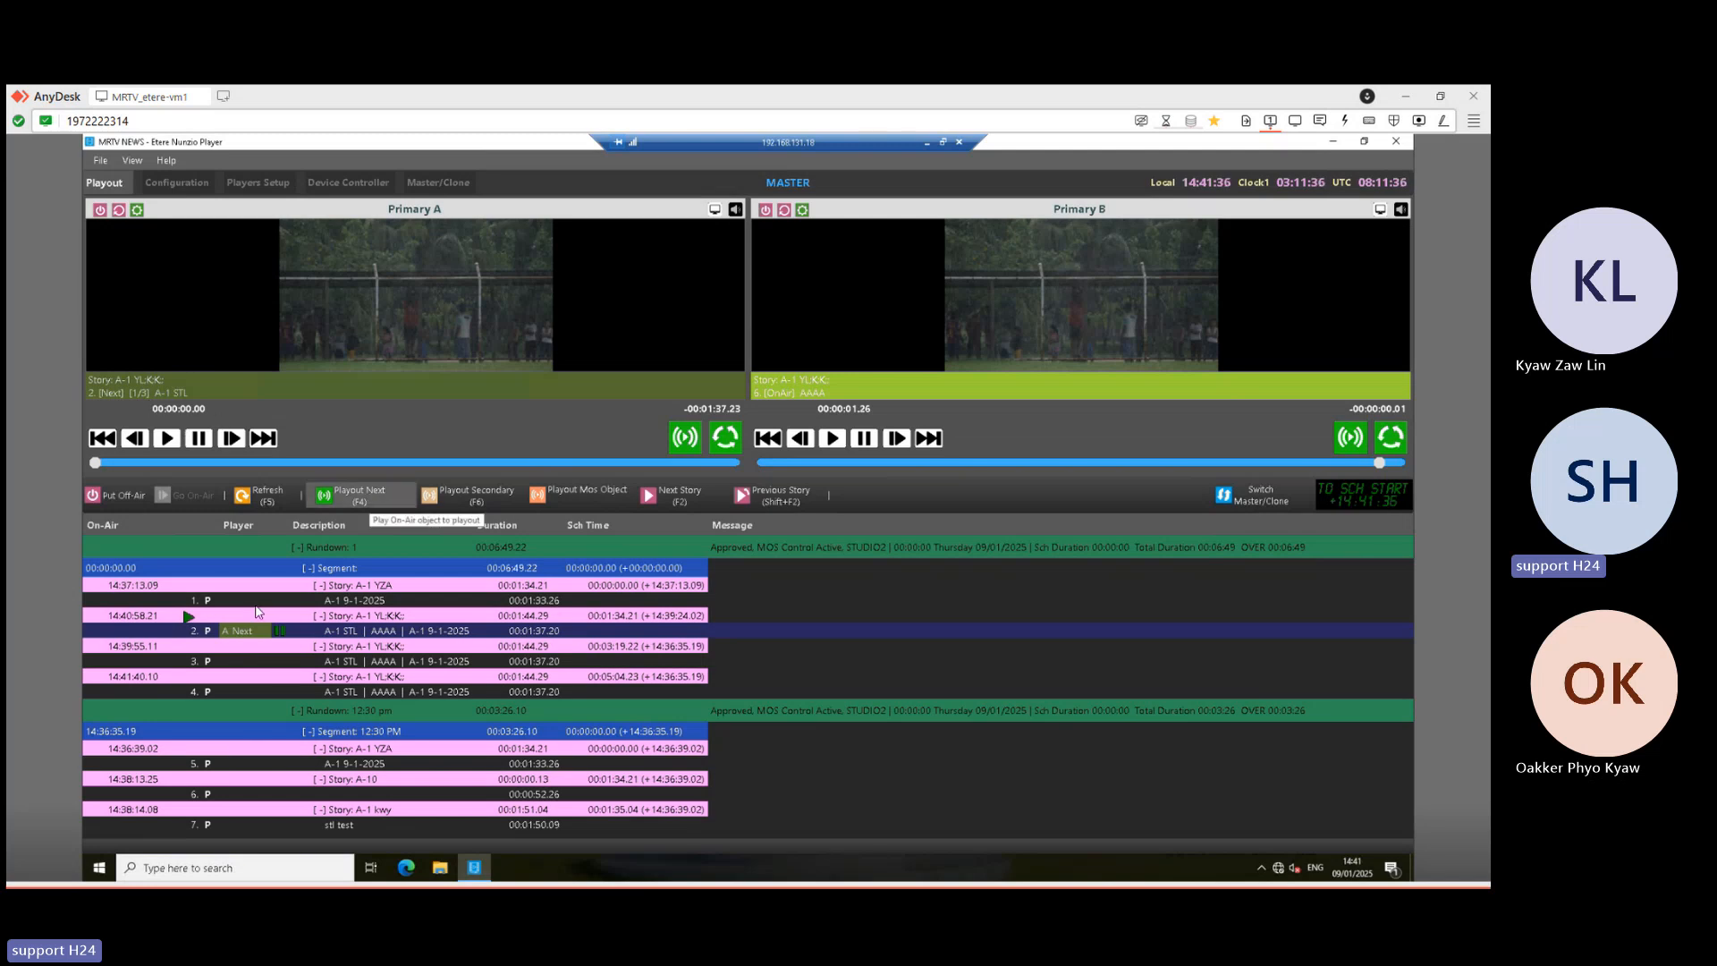
{"action": "left_click", "coordinate": [360, 495]}
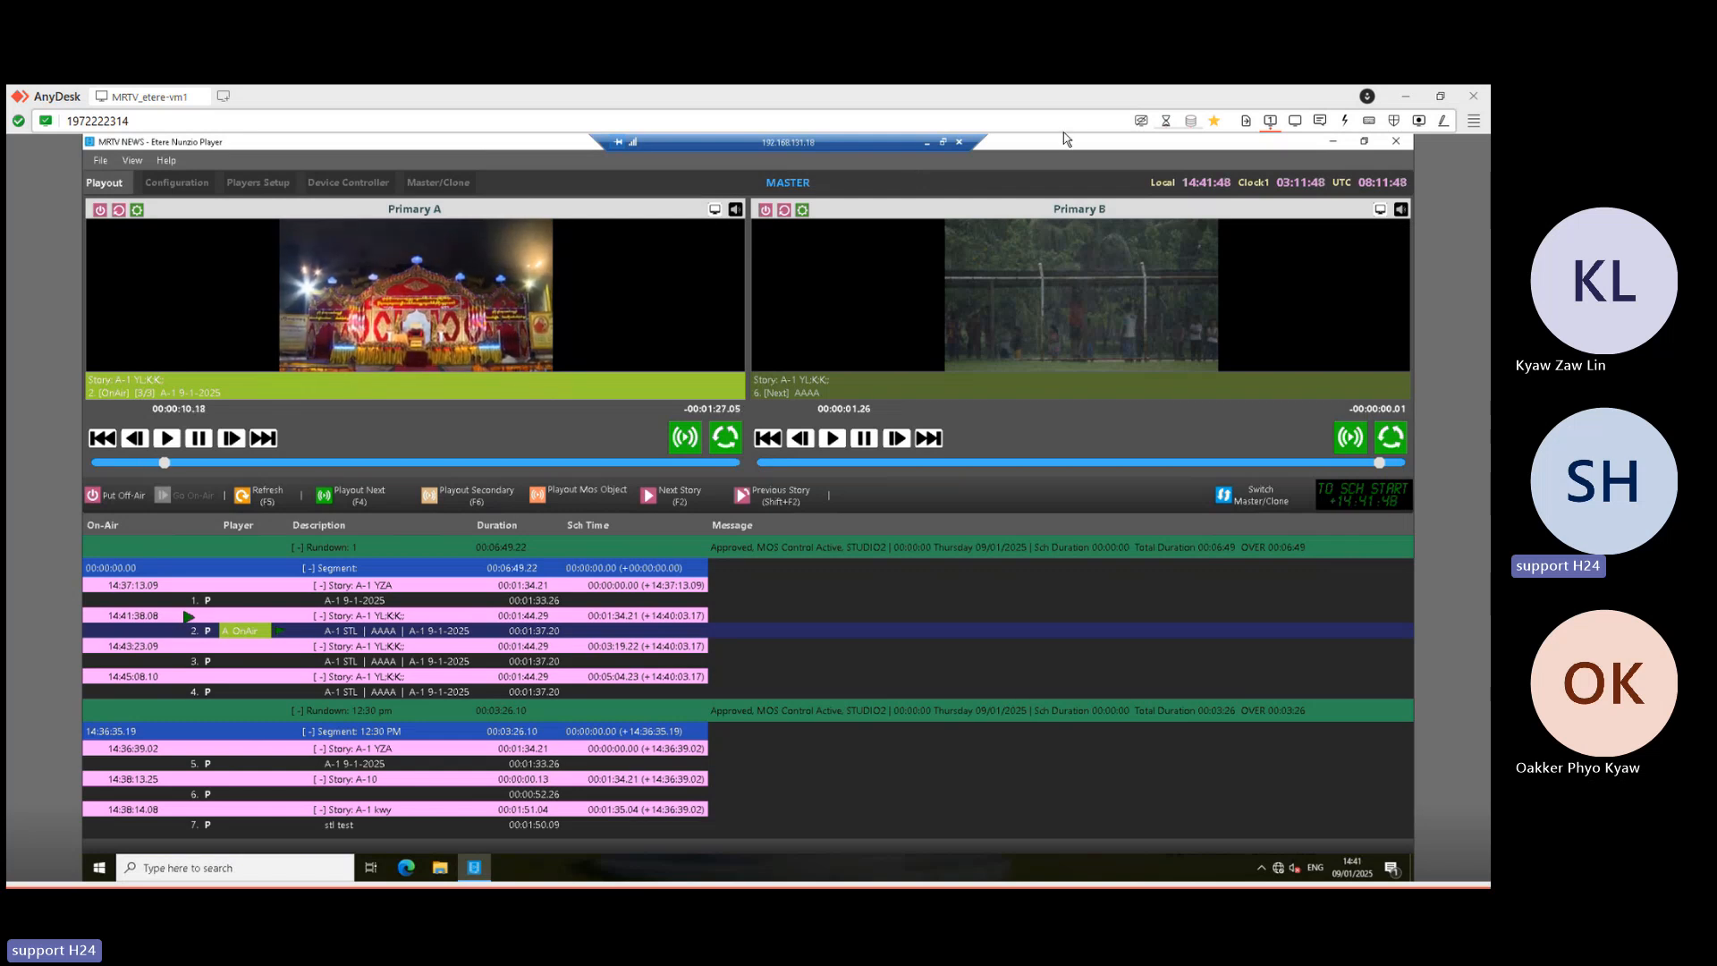
{"action": "left_click", "coordinate": [926, 154]}
- Recheck the AAAA clip's start type in the newsroom session, then return to the .18 player session
{"action": "mouse_move", "coordinate": [539, 864]}
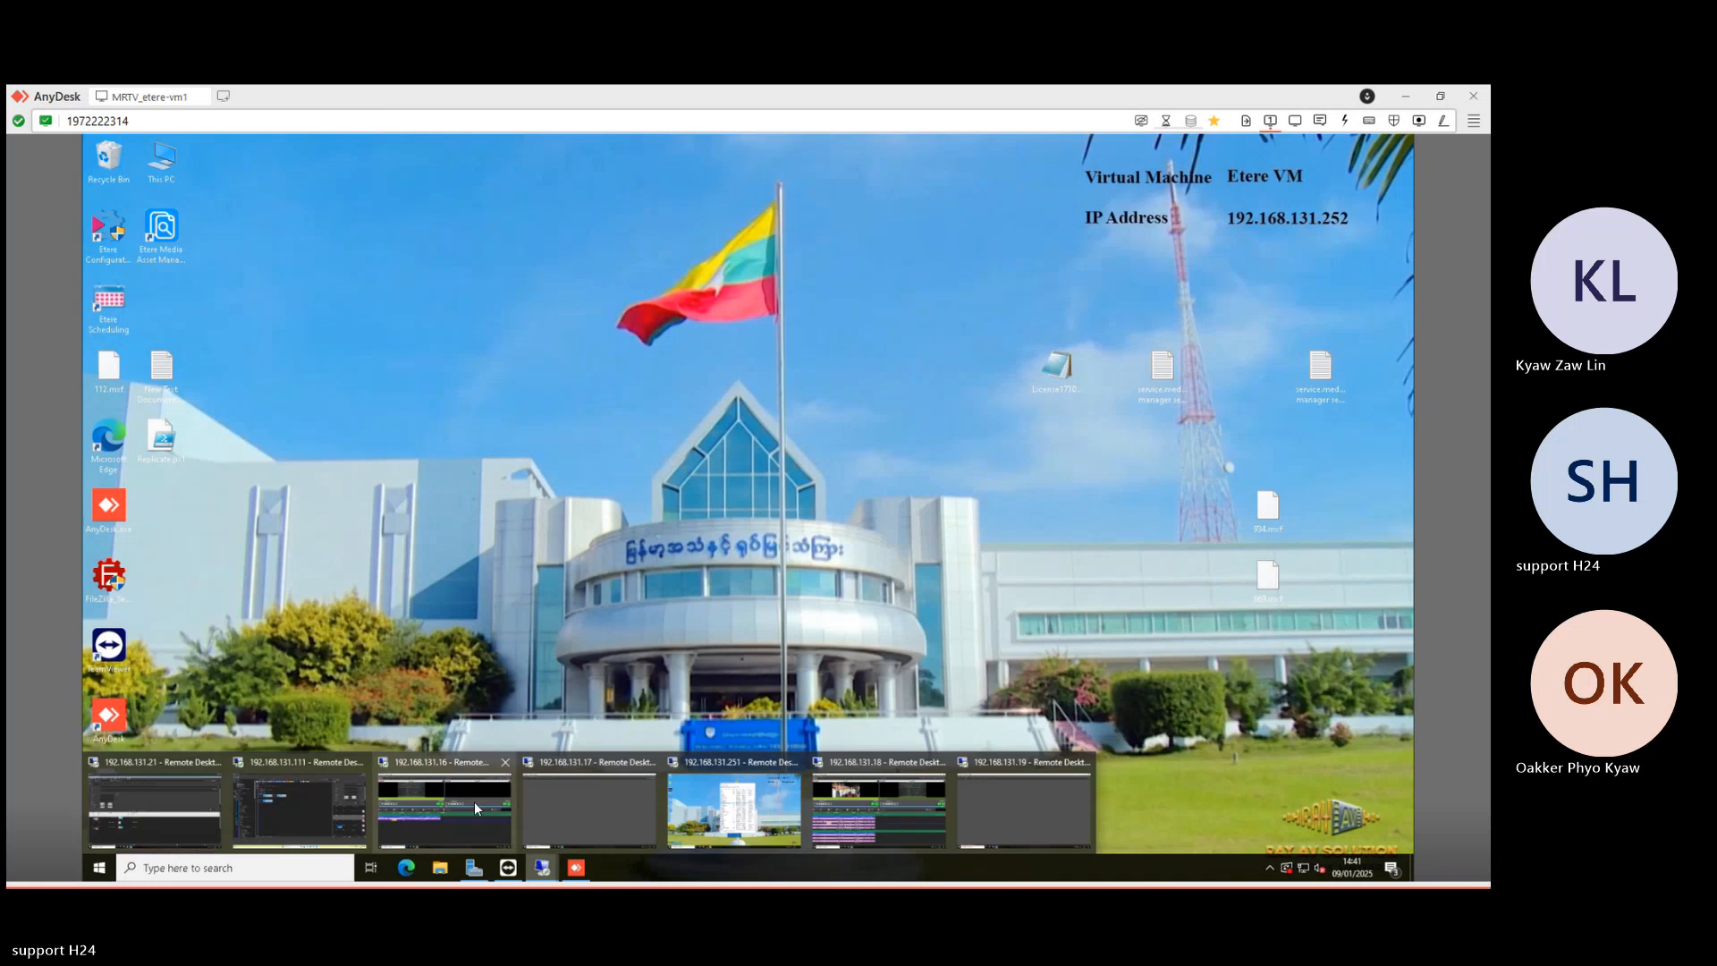
{"action": "left_click", "coordinate": [314, 803]}
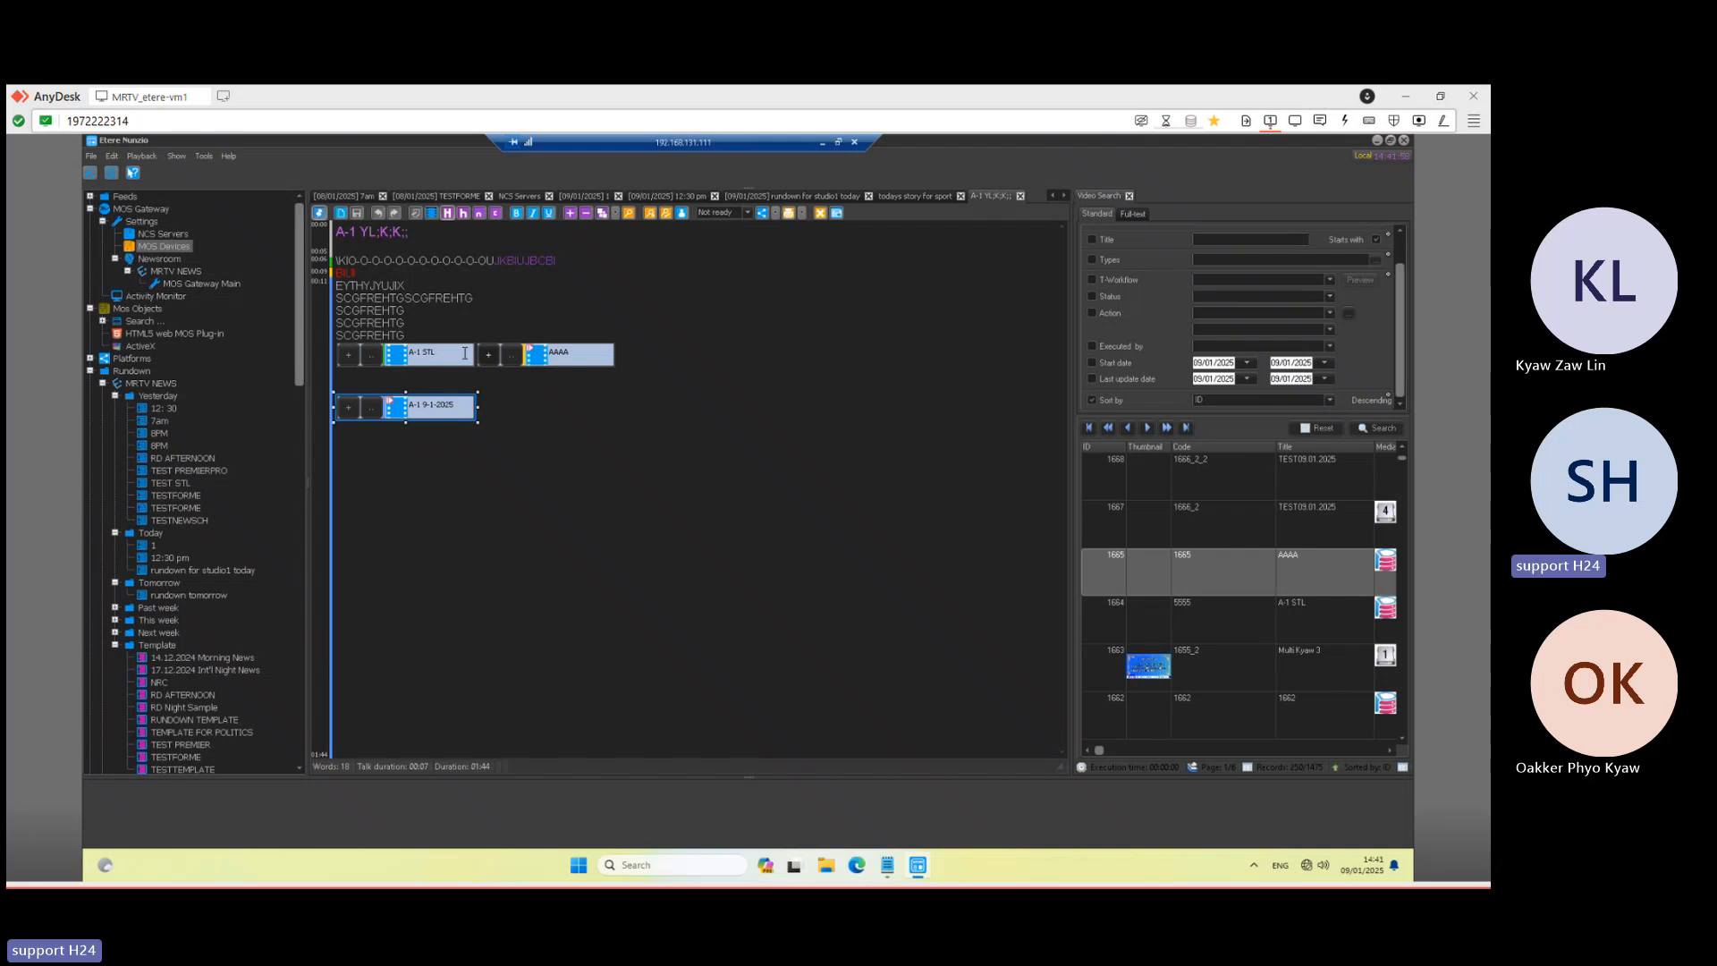
{"action": "right_click", "coordinate": [565, 354]}
{"action": "mouse_move", "coordinate": [635, 358]}
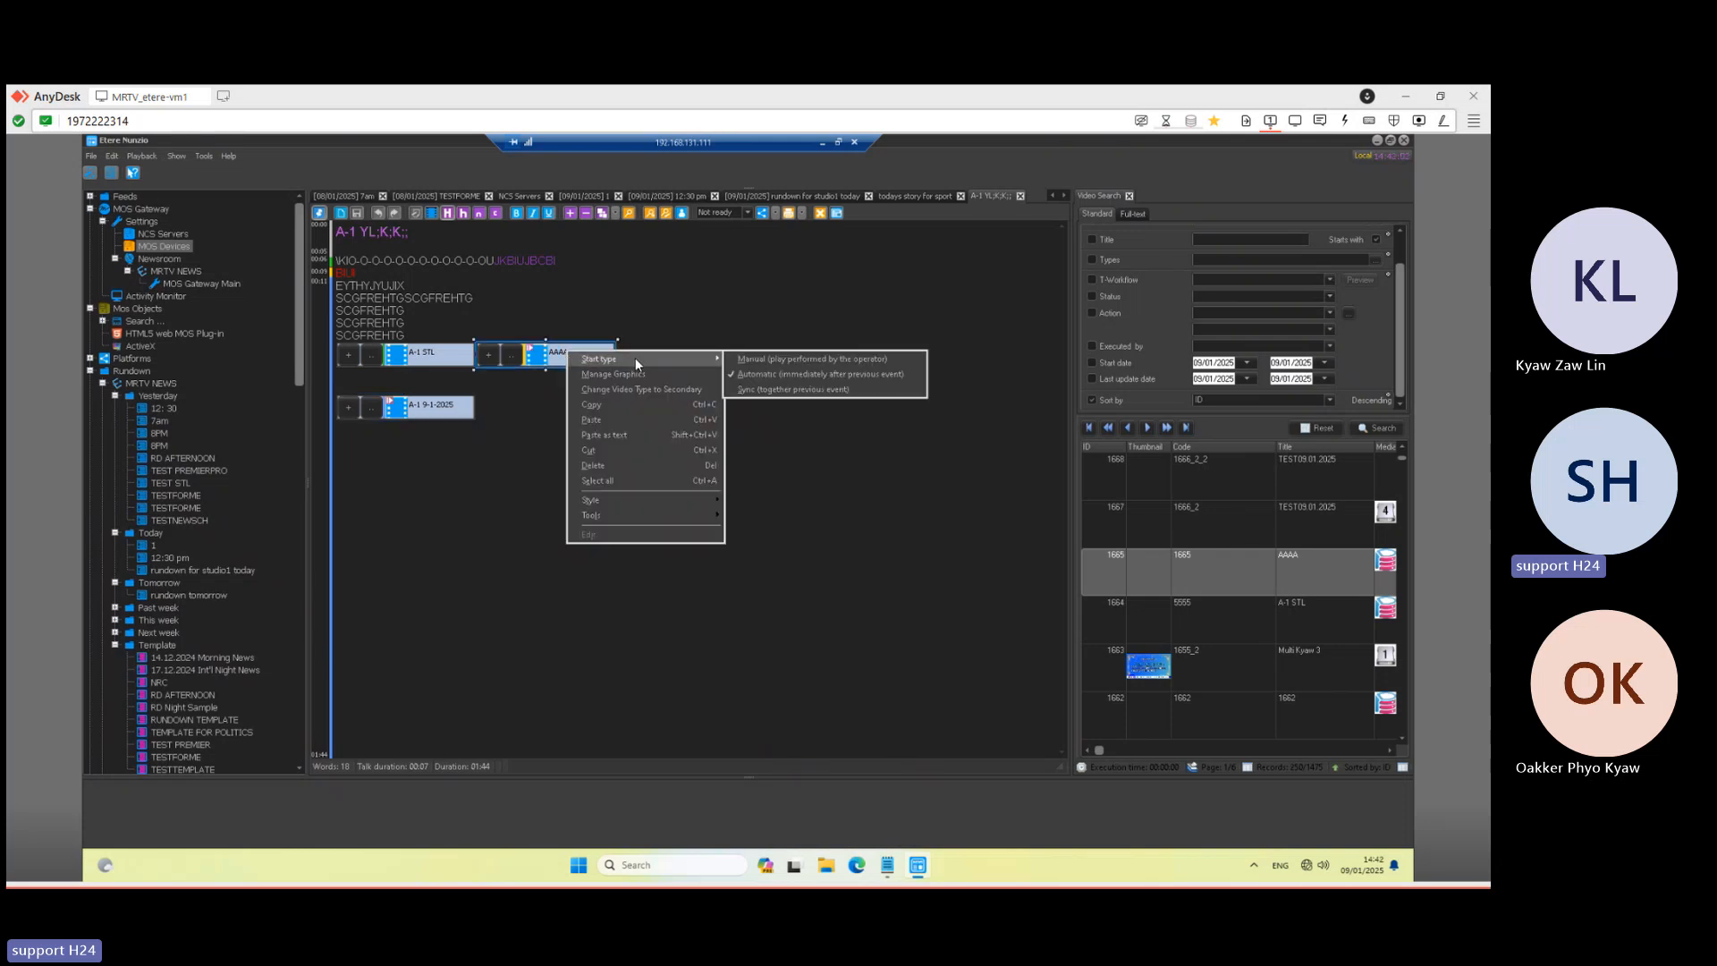
{"action": "left_click", "coordinate": [780, 324]}
{"action": "left_click", "coordinate": [822, 142]}
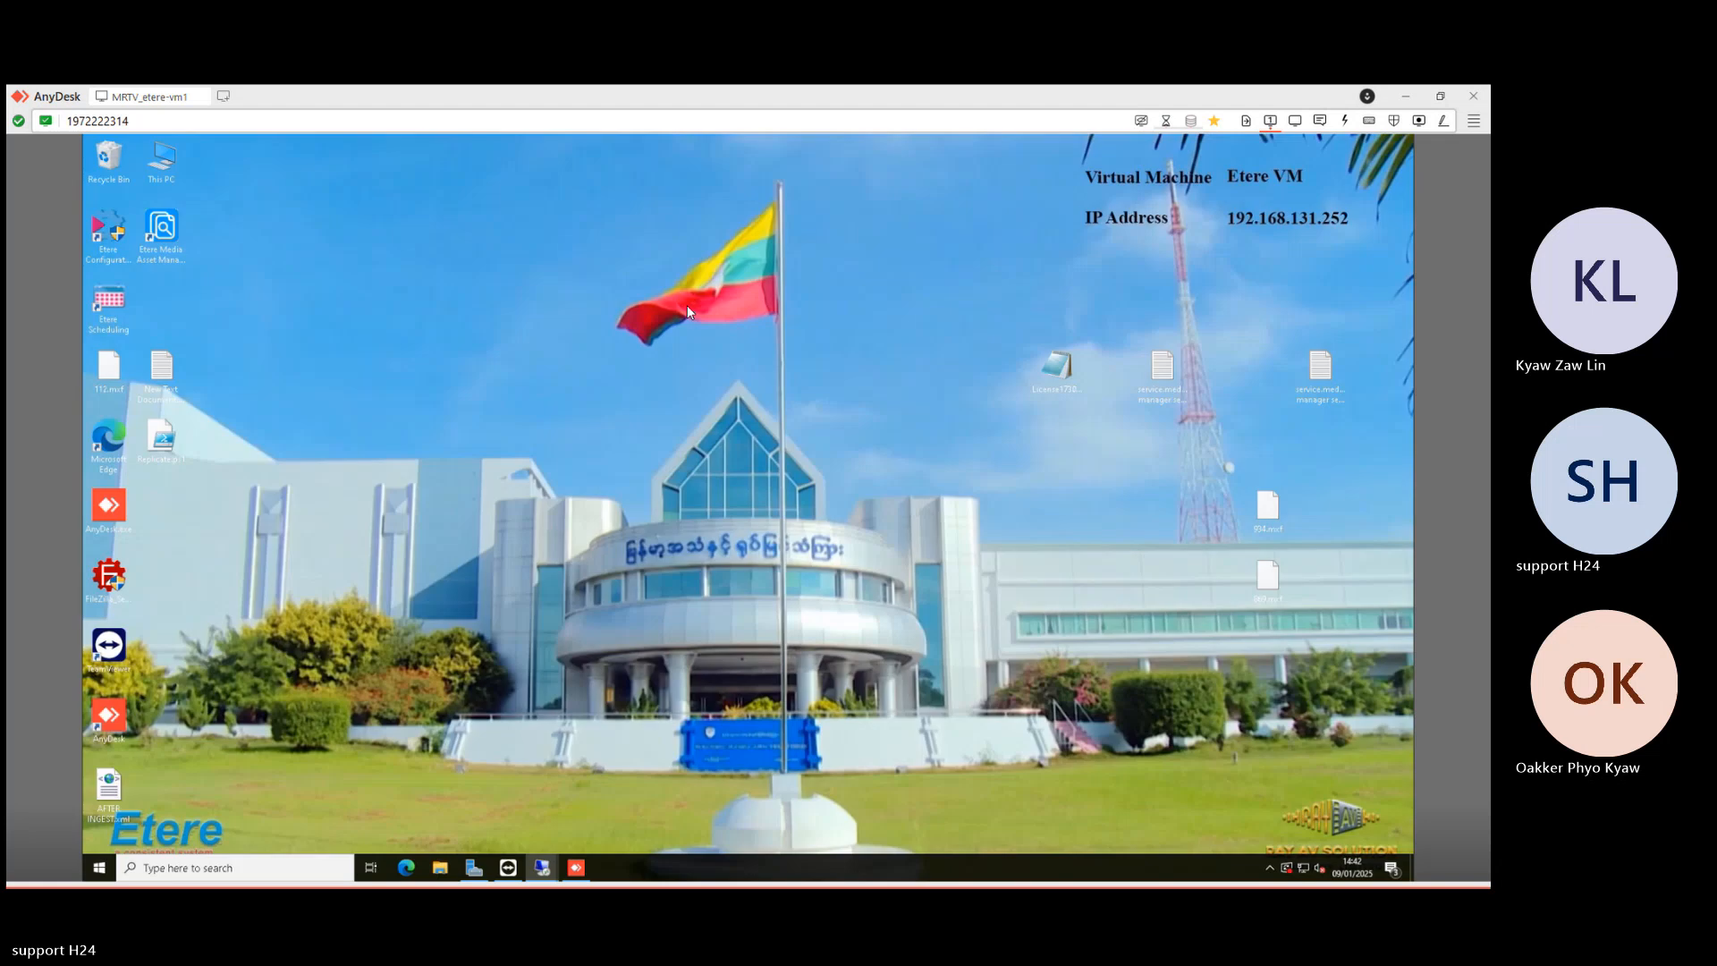
{"action": "mouse_move", "coordinate": [542, 867]}
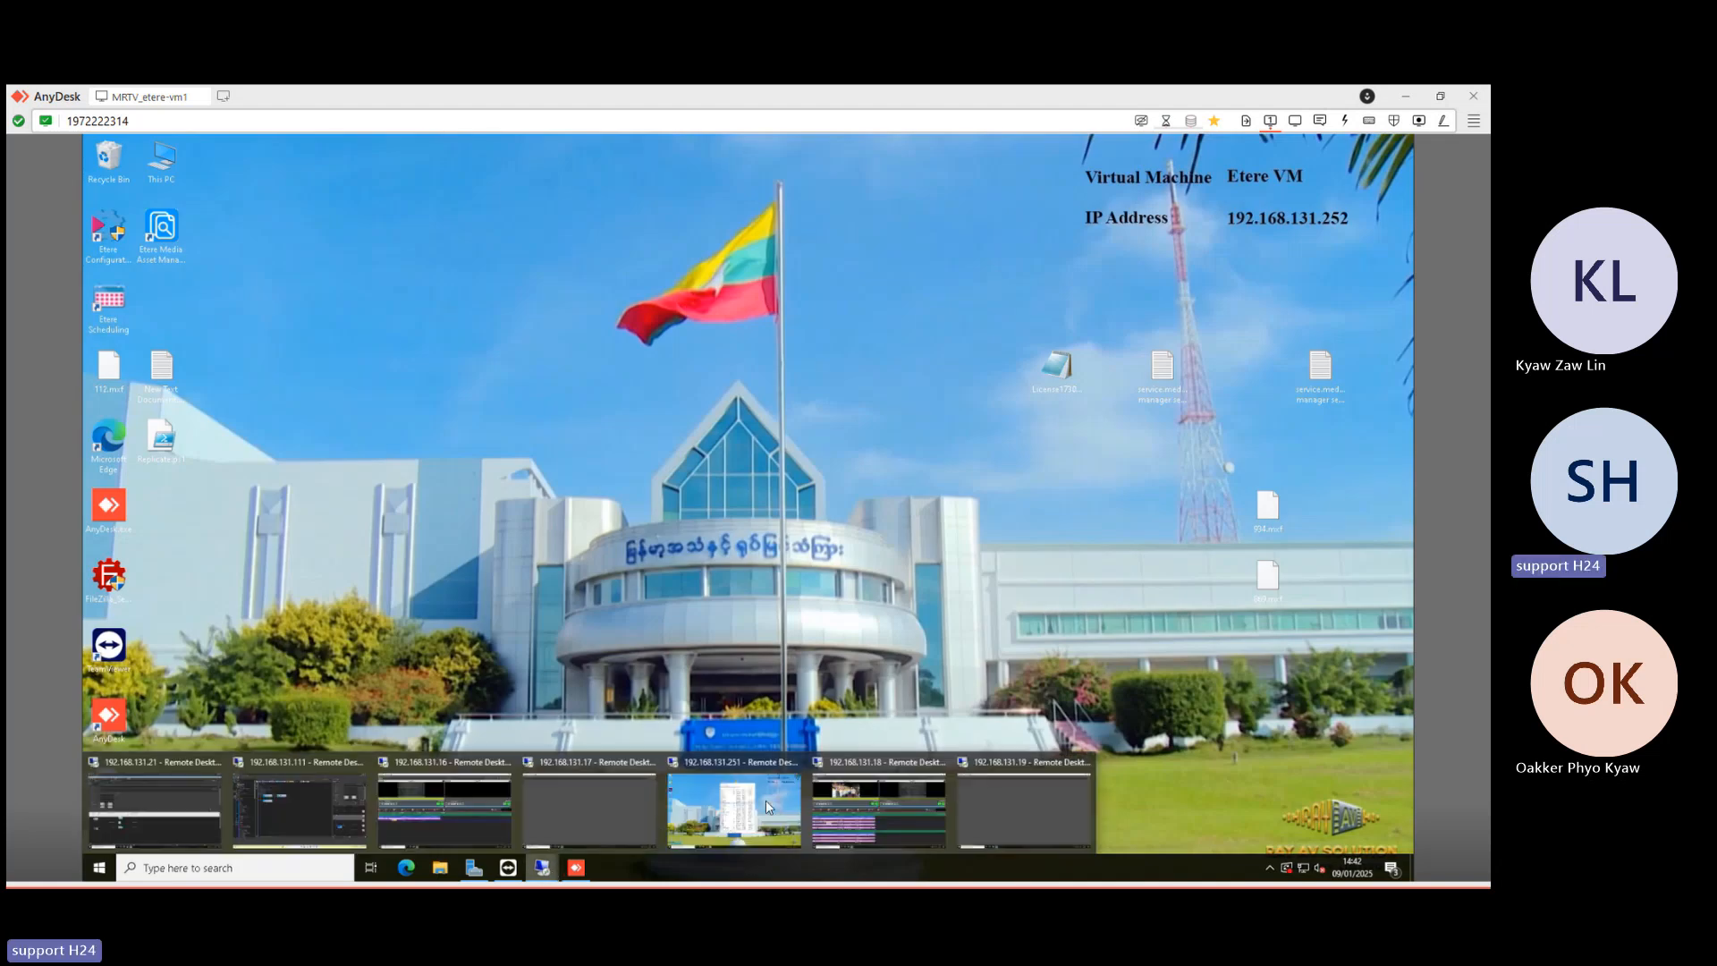
{"action": "left_click", "coordinate": [871, 798]}
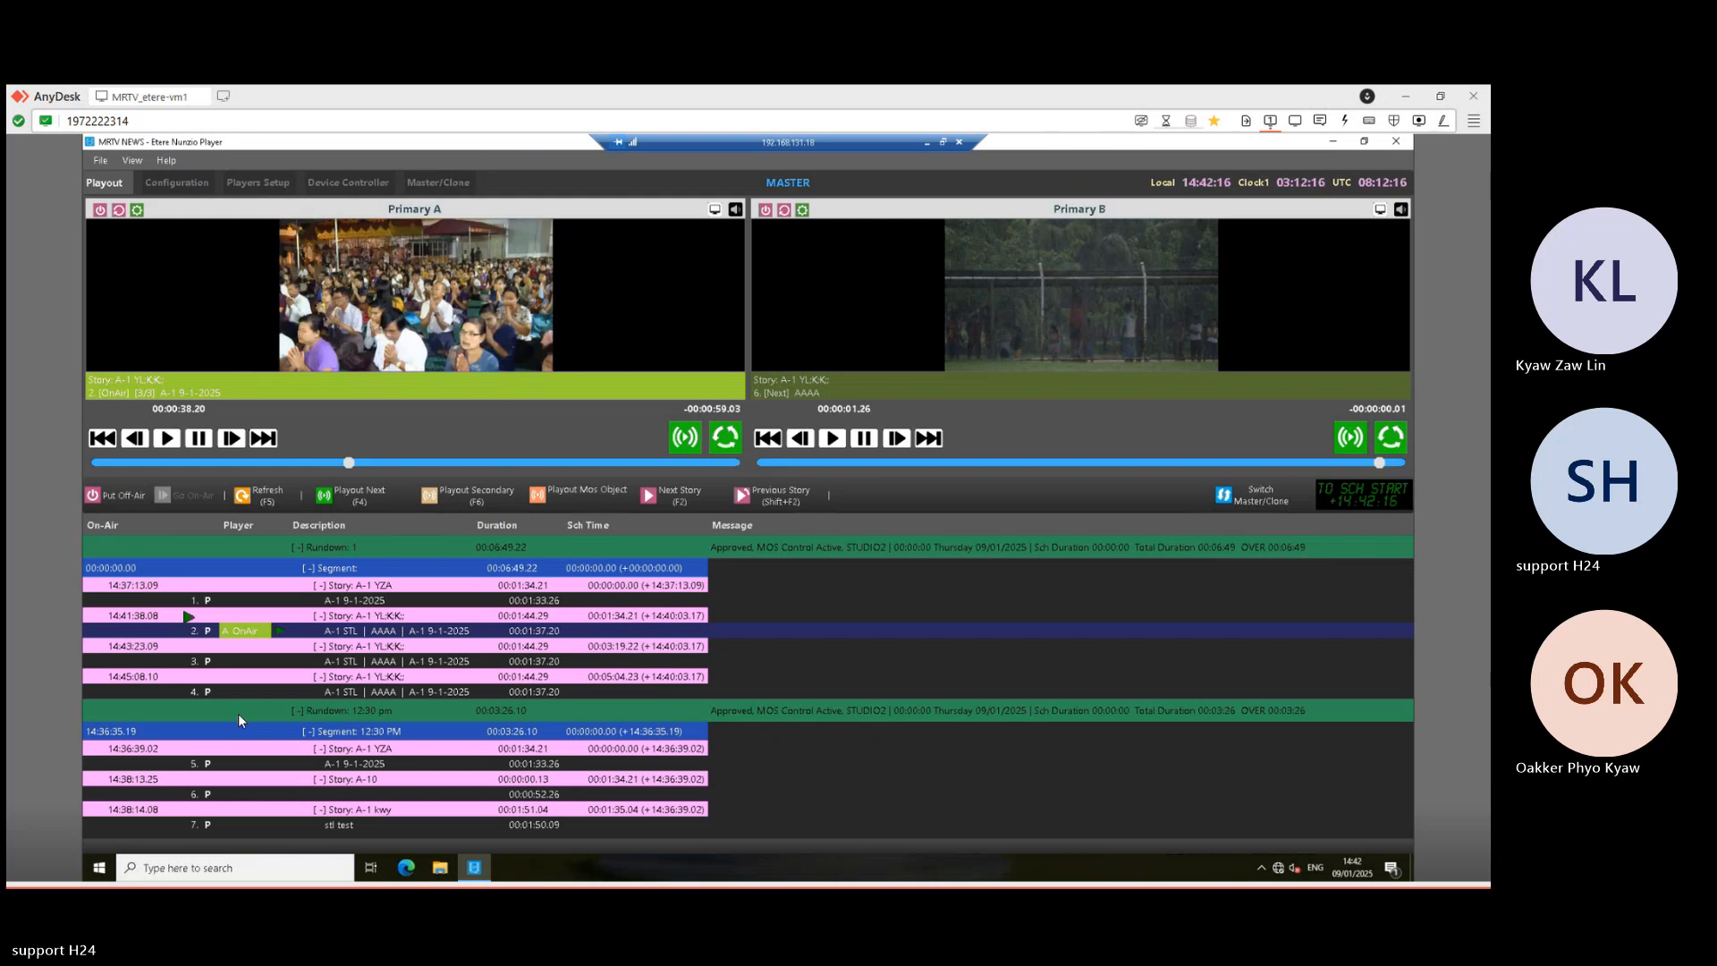
- Cue the A-1 STL story on Primary B and play it on air after the current story
{"action": "left_click", "coordinate": [674, 496]}
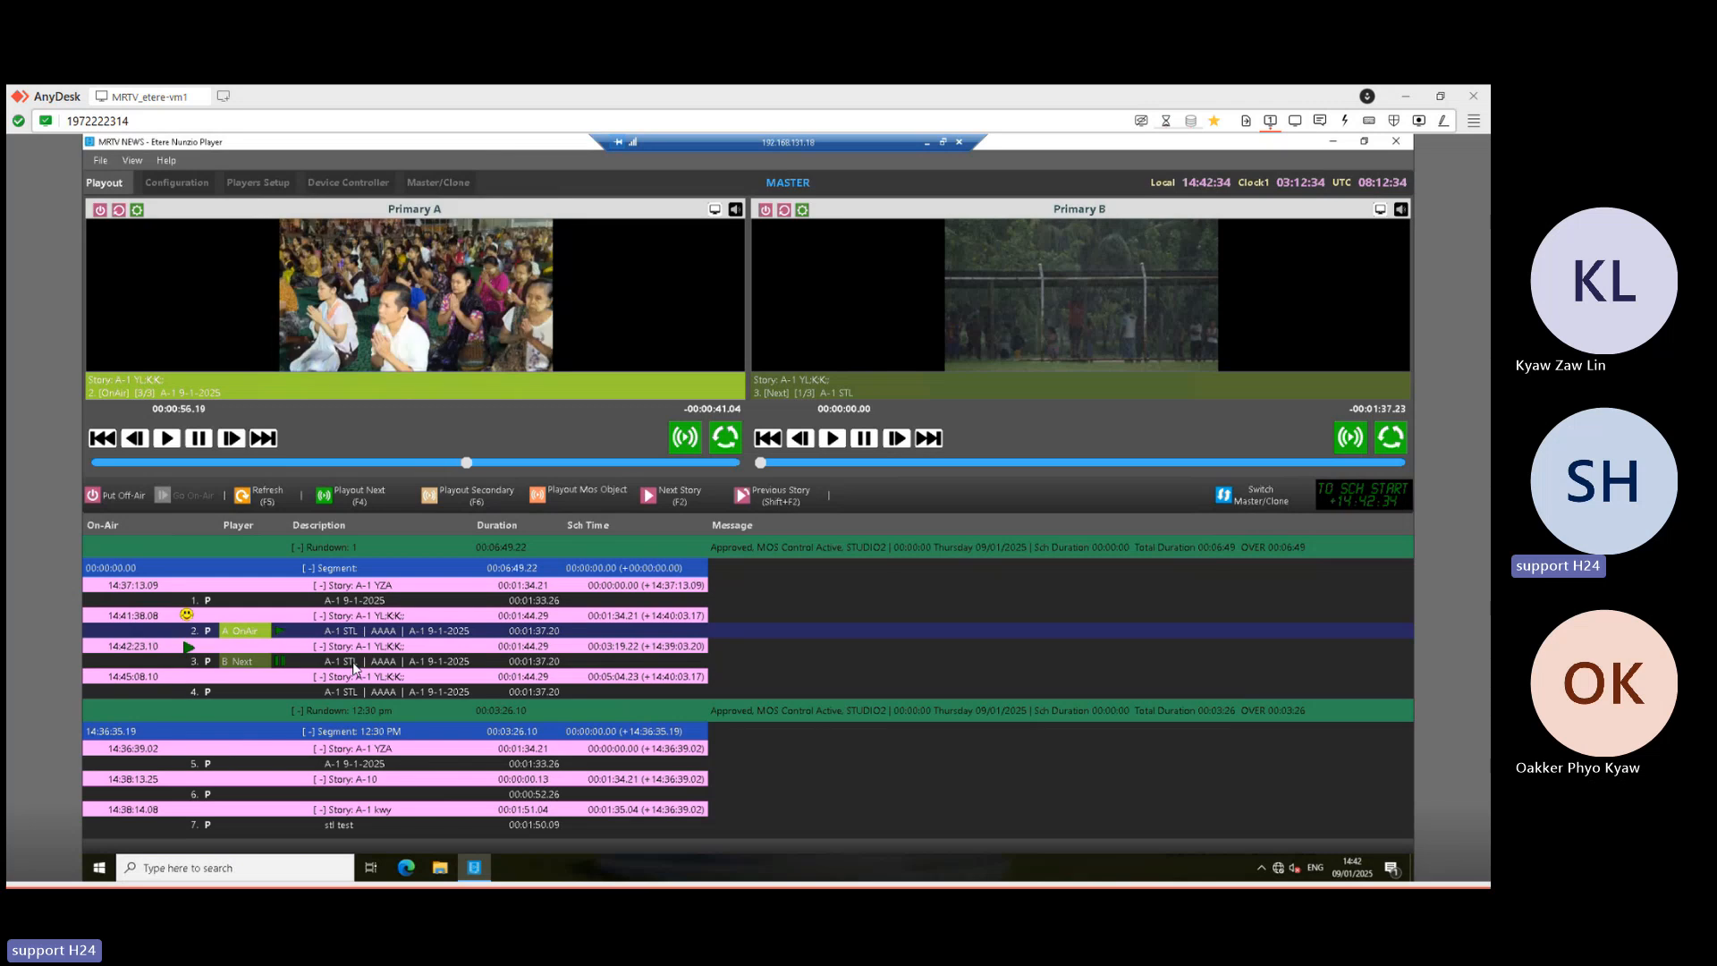
{"action": "left_click", "coordinate": [410, 667]}
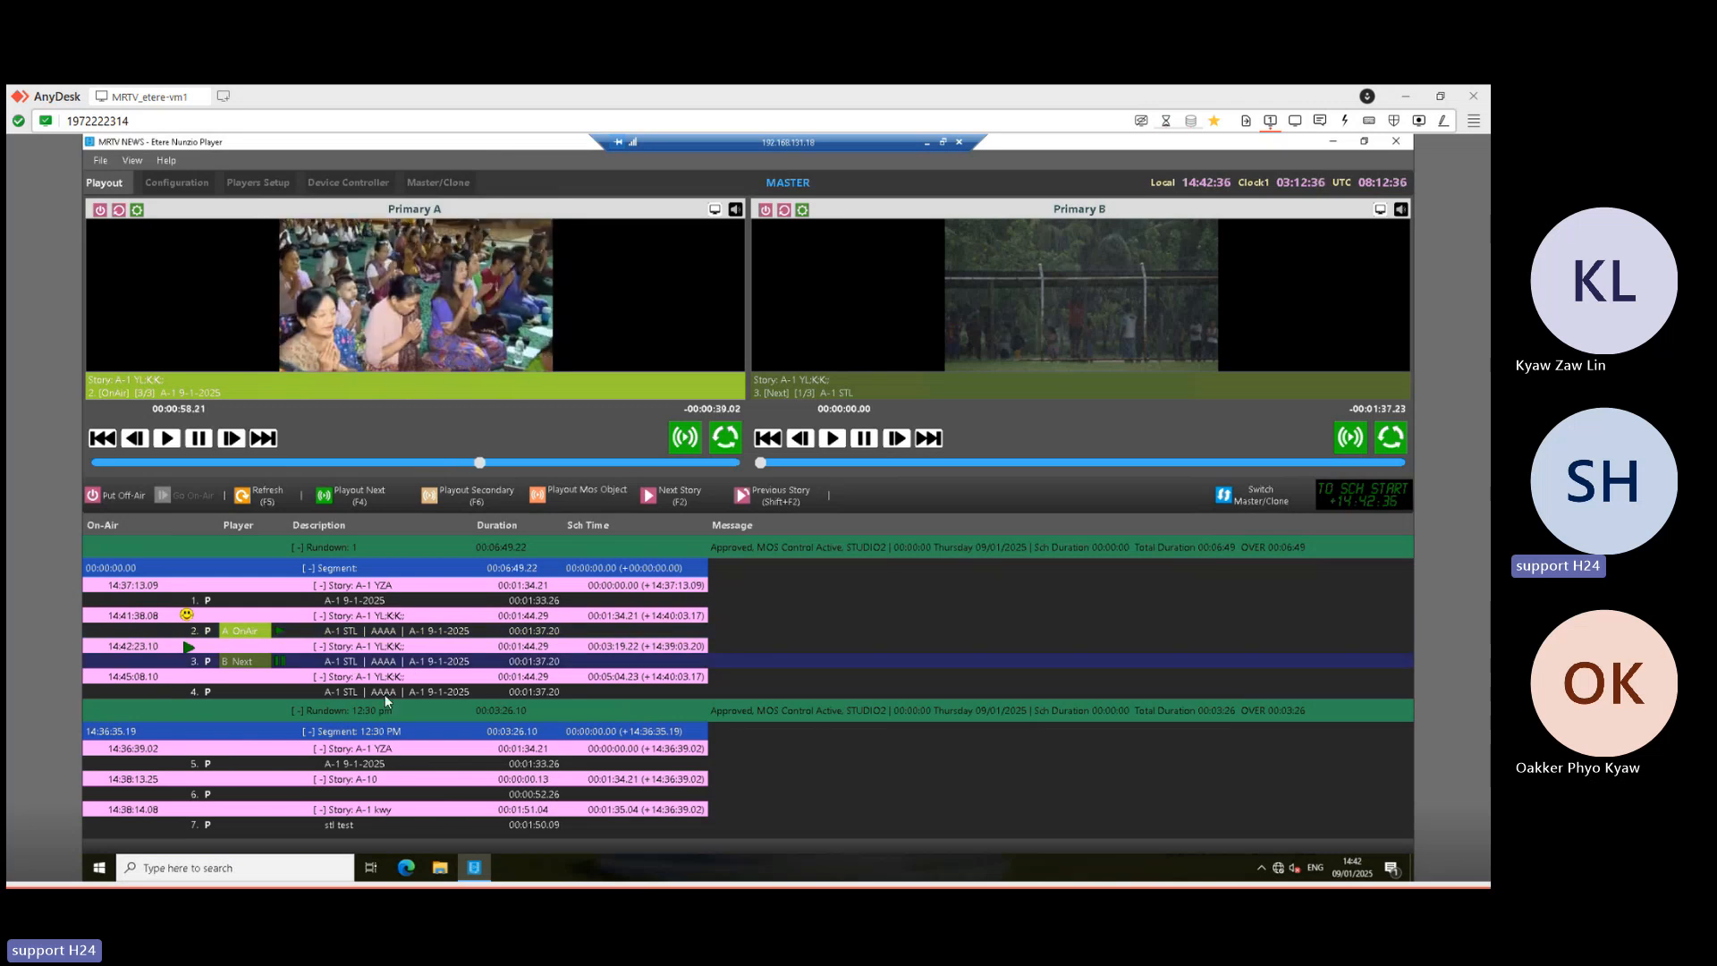
{"action": "left_click", "coordinate": [349, 501]}
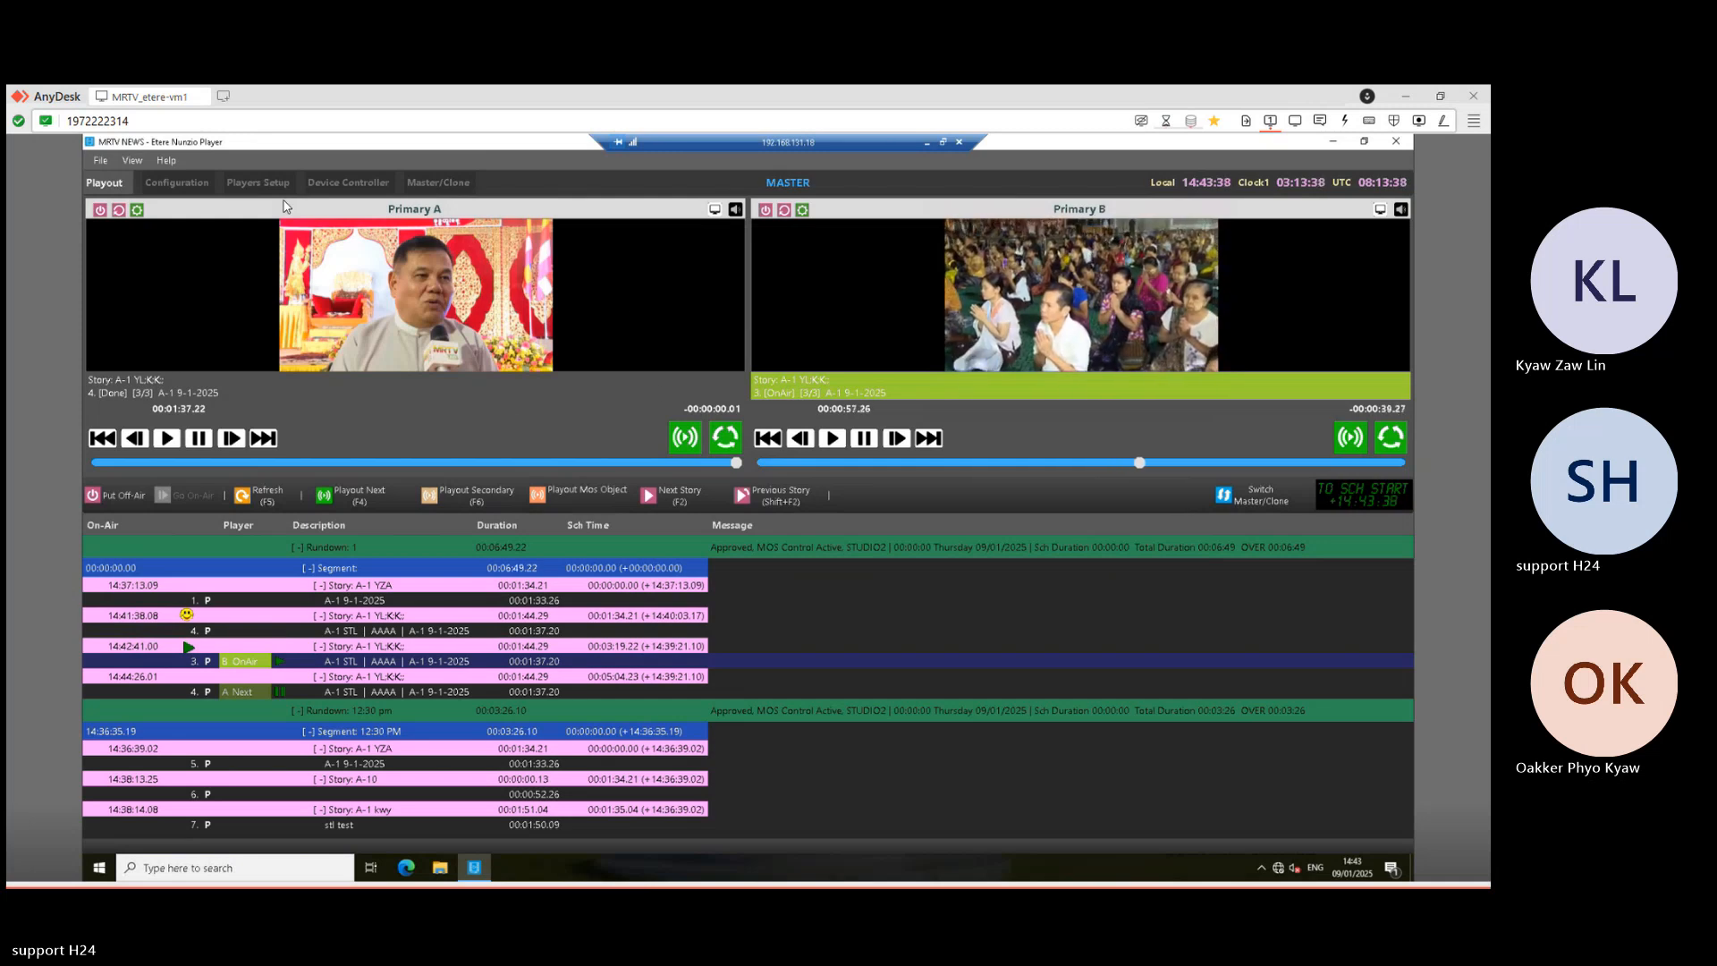
- Switch from the player remote session to the Etere Nunzio remote session
{"action": "left_click", "coordinate": [926, 143]}
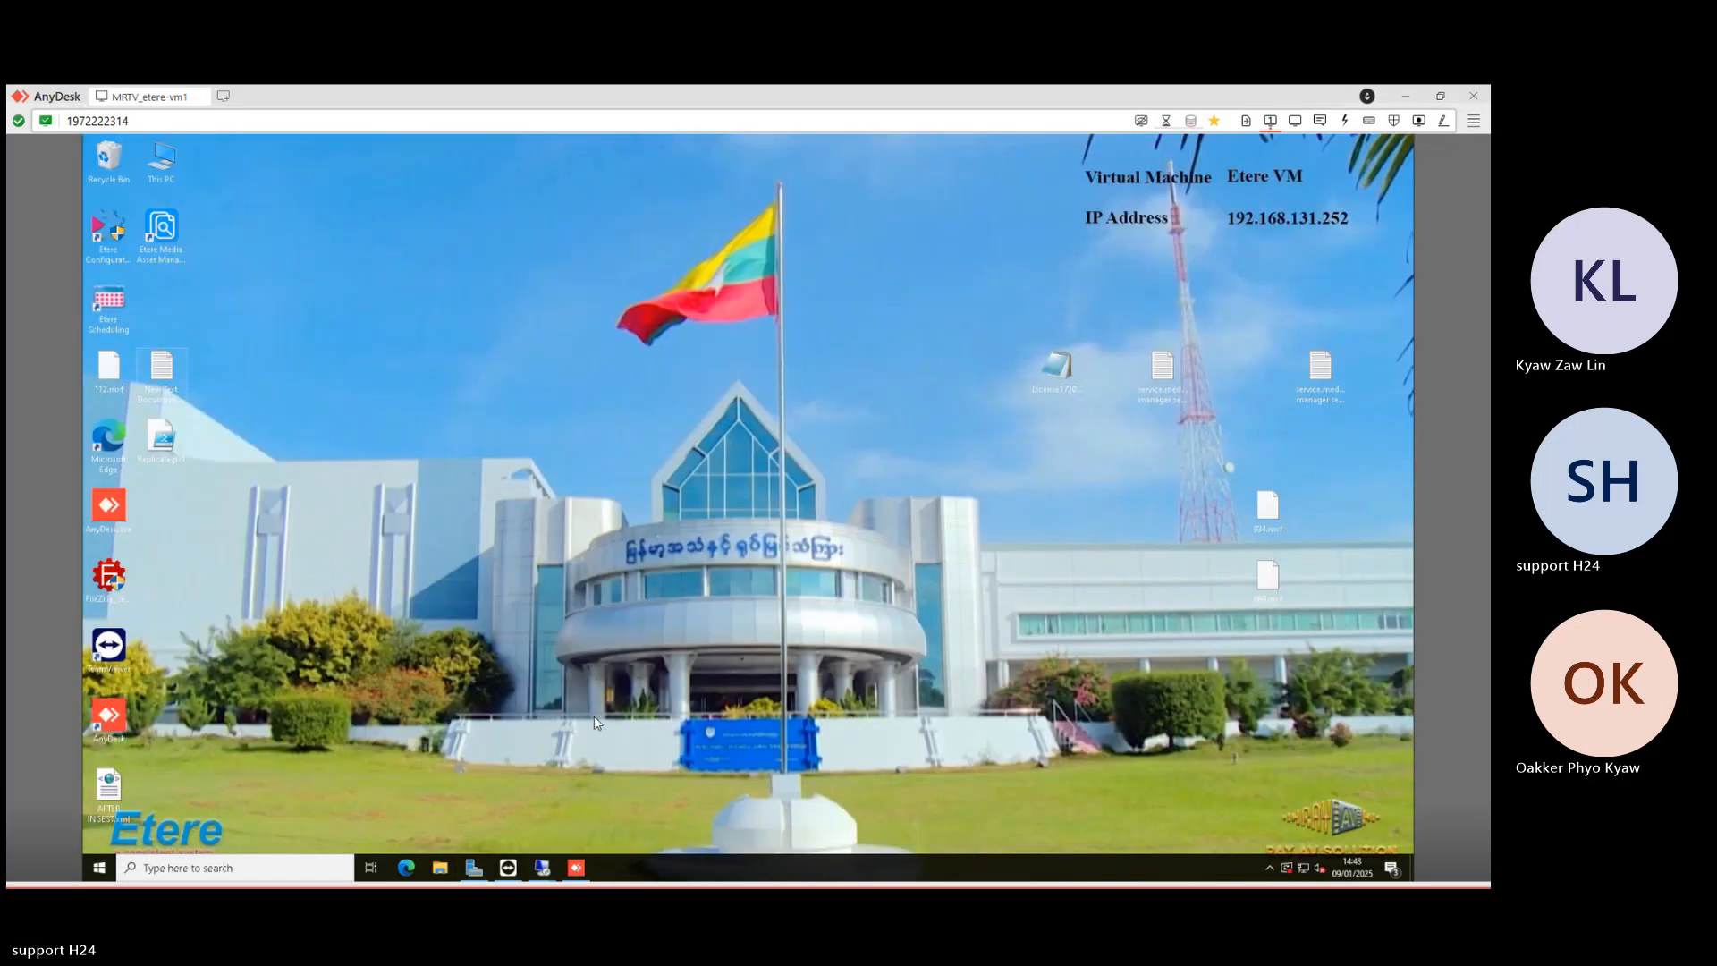
{"action": "mouse_move", "coordinate": [544, 870]}
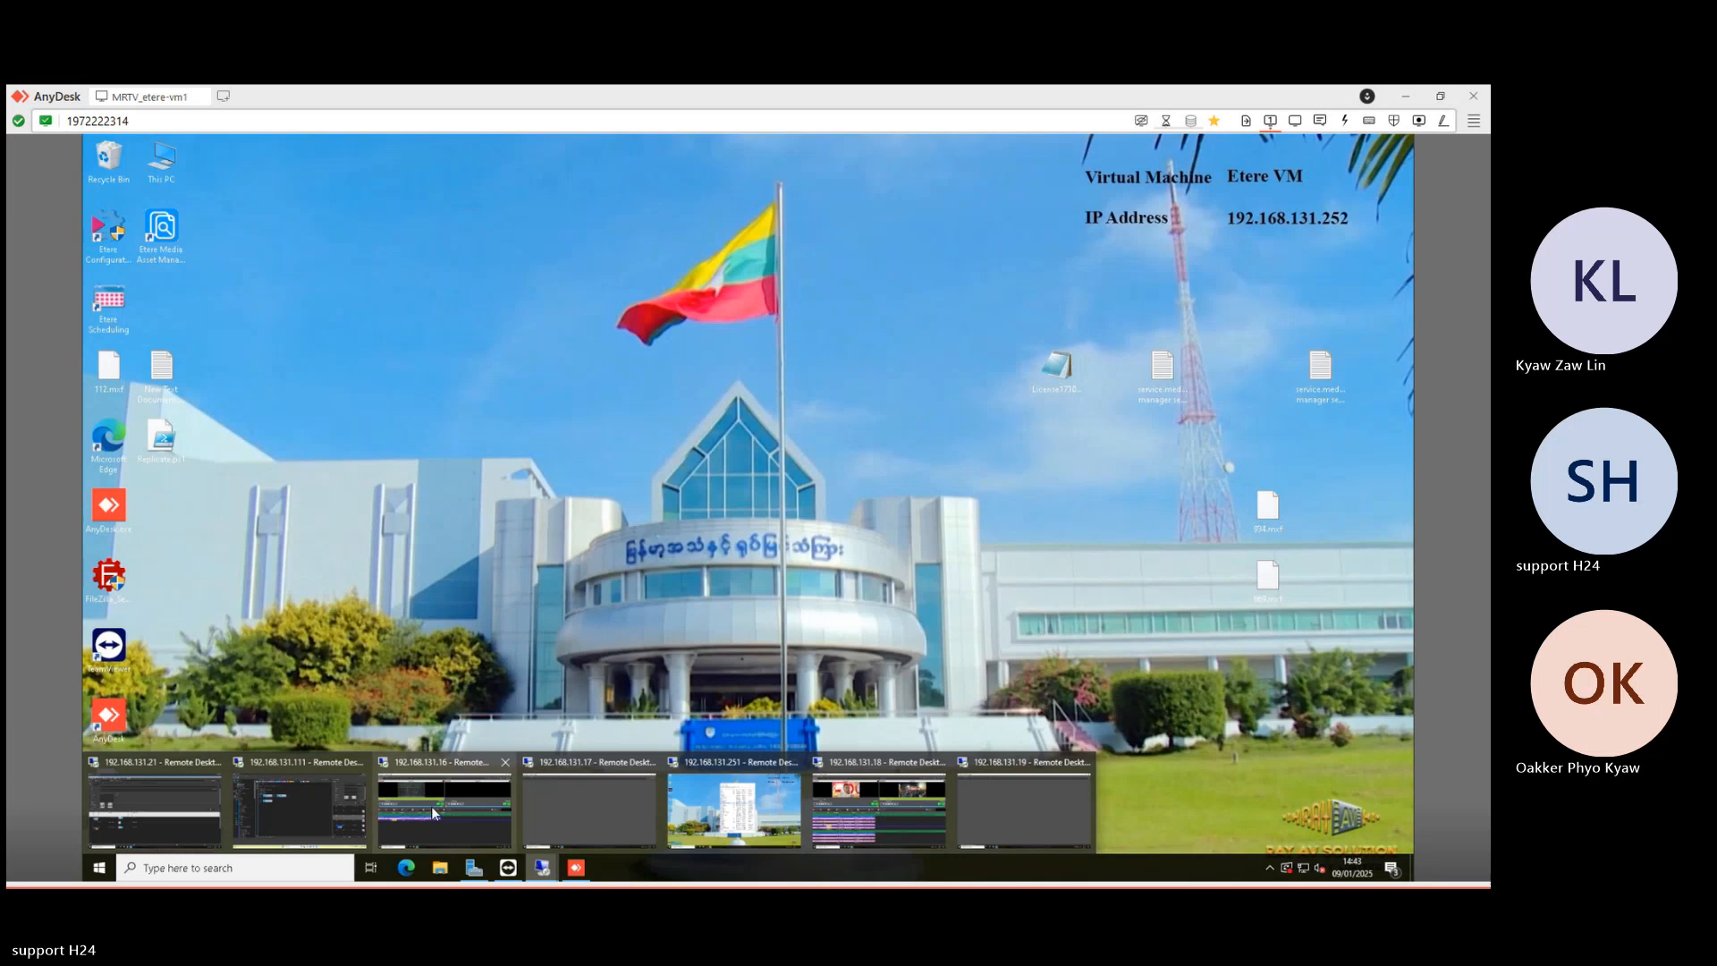
{"action": "left_click", "coordinate": [281, 801]}
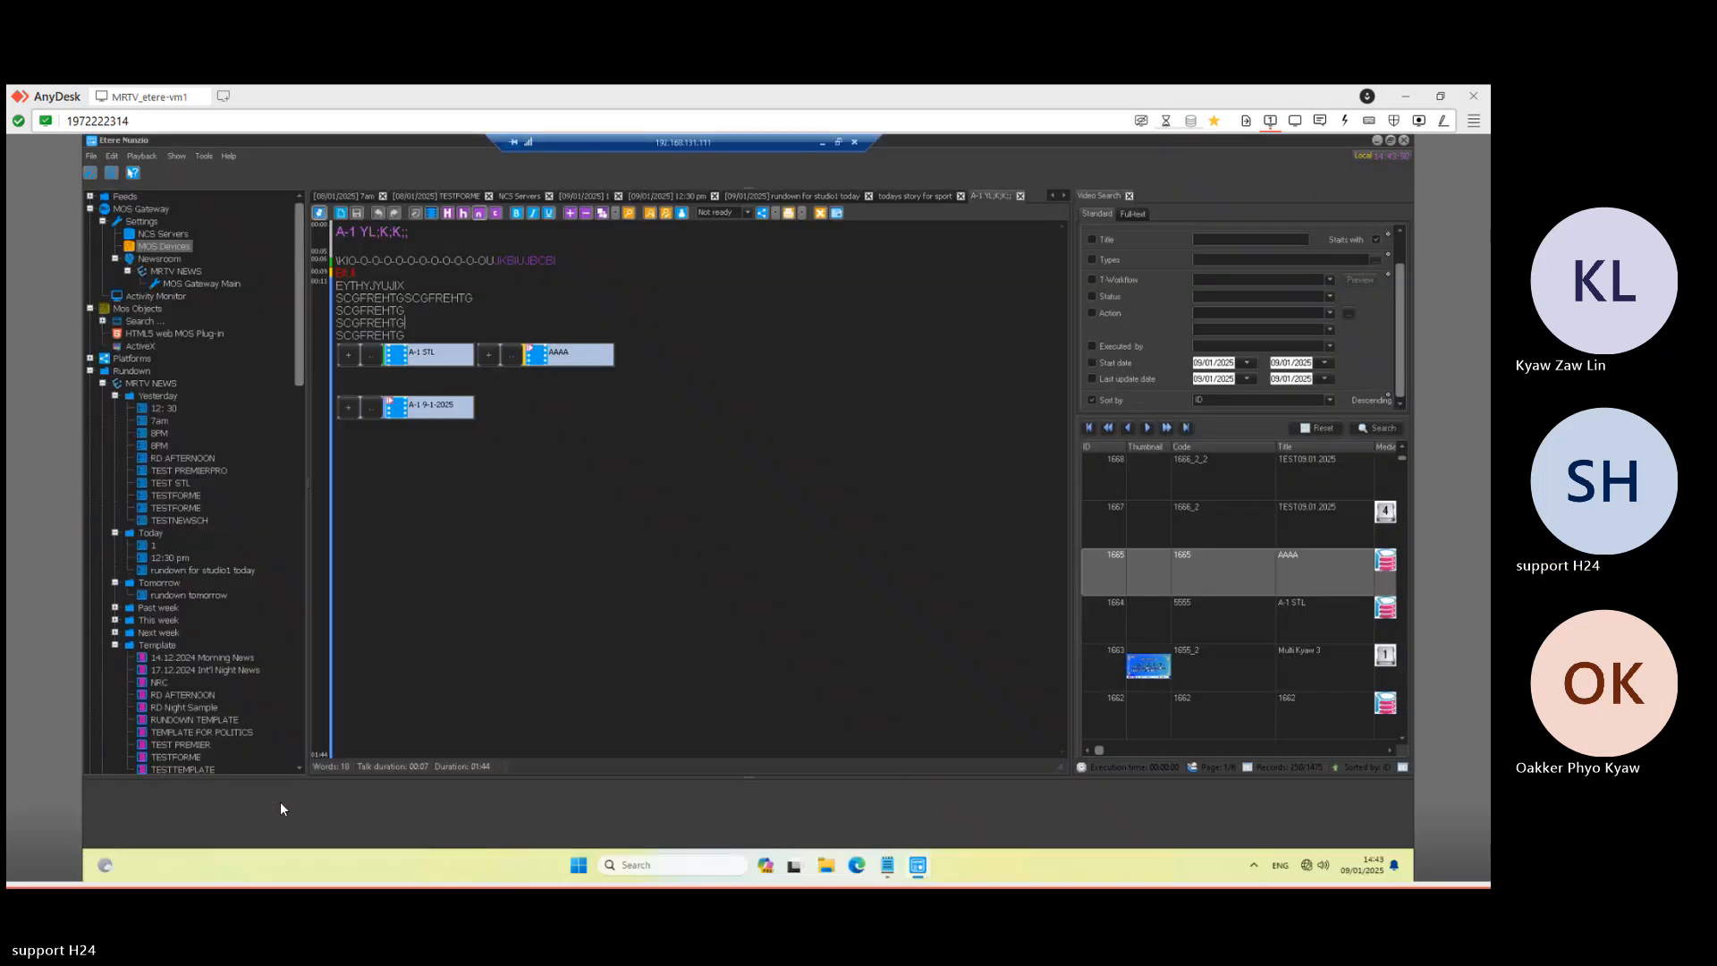
- Close the 08/01 7am and 09/01 12:30 pm rundowns and the sport and A-1 stories, keeping rundown 1
{"action": "left_click", "coordinate": [382, 196]}
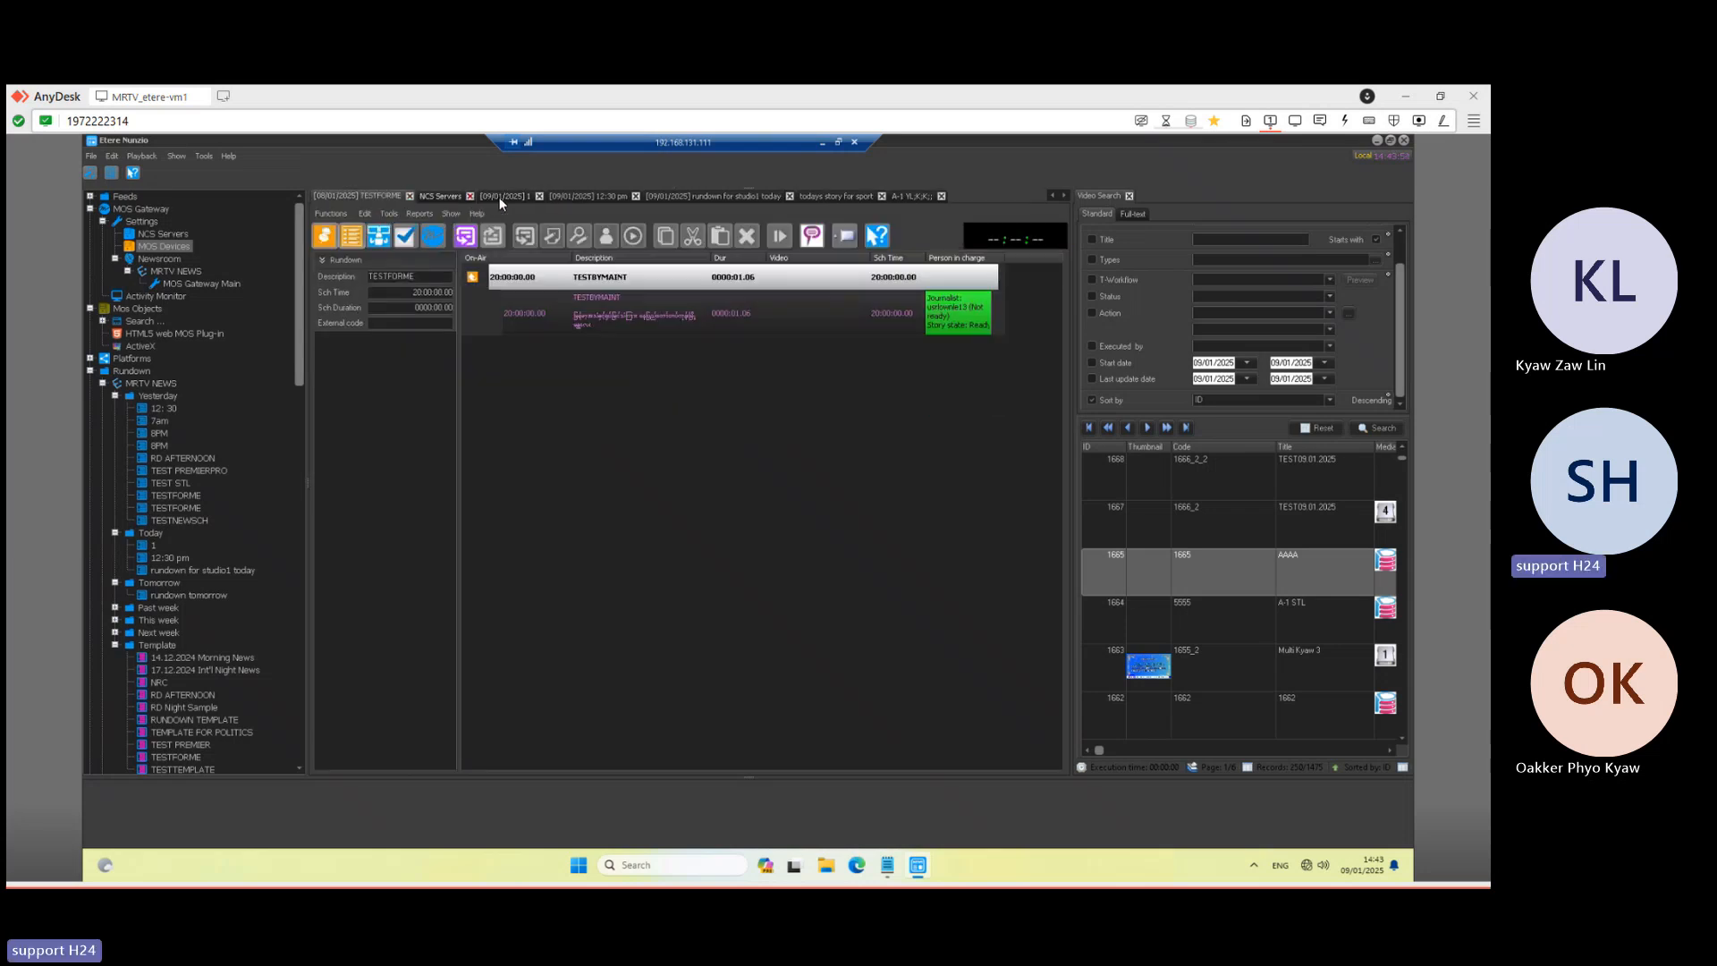
{"action": "left_click", "coordinate": [517, 196]}
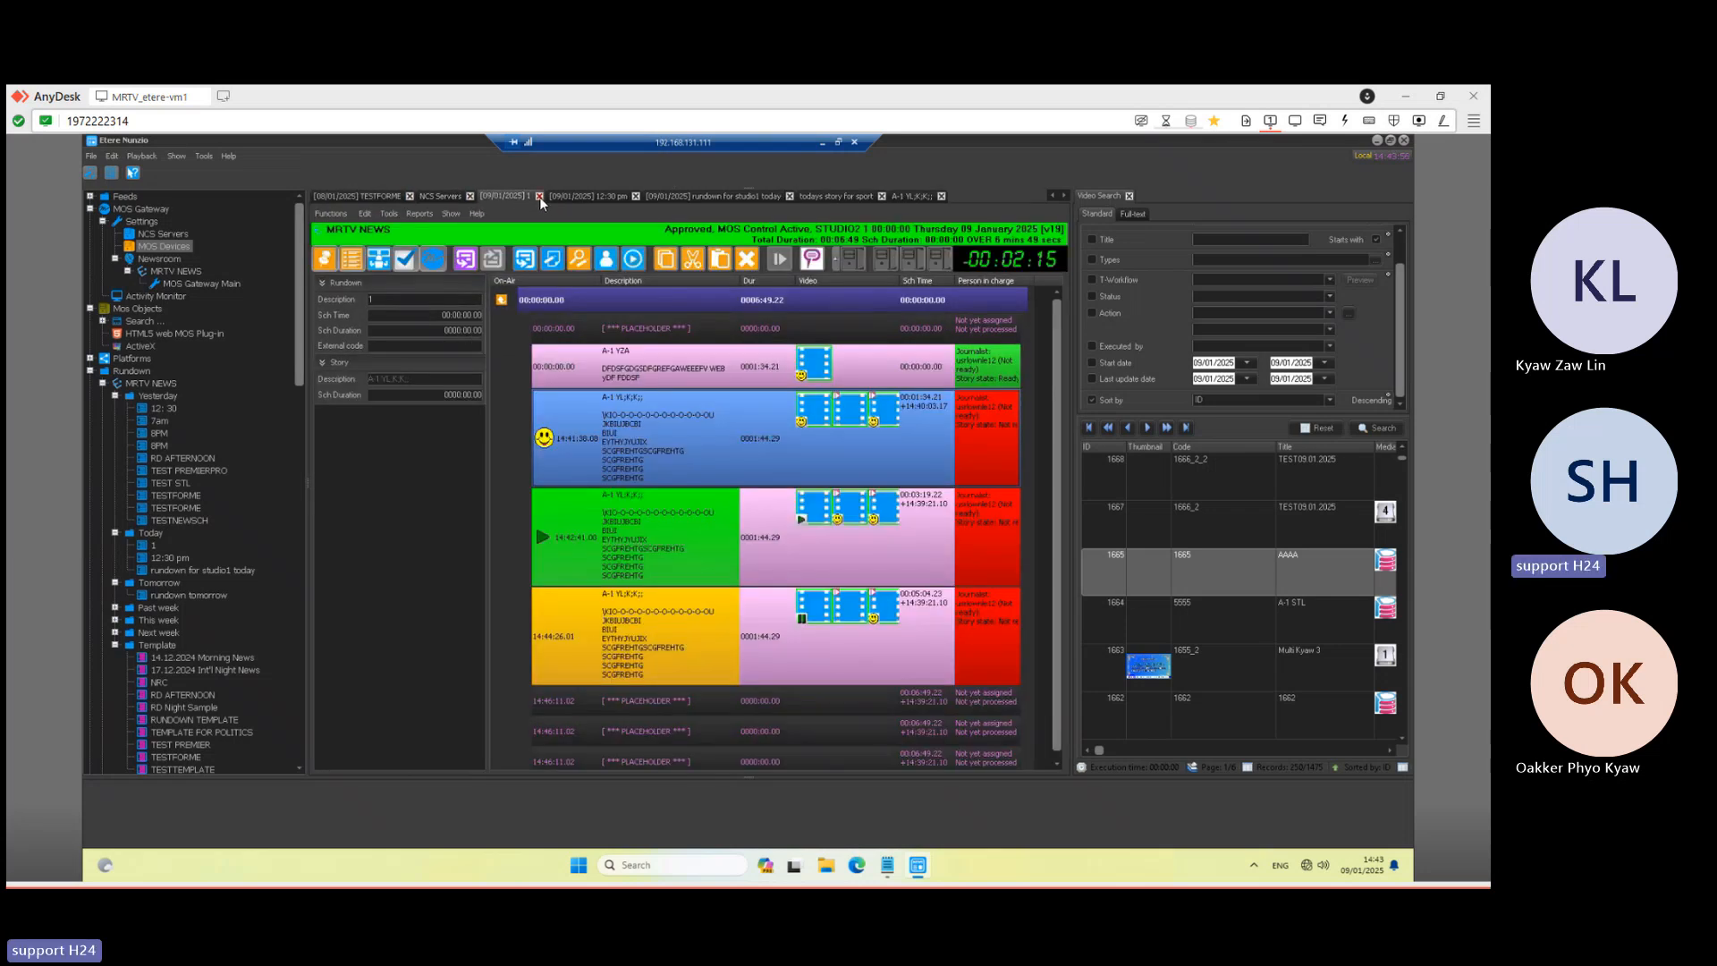
{"action": "left_click", "coordinate": [539, 197]}
{"action": "left_click", "coordinate": [776, 517]}
{"action": "left_click", "coordinate": [635, 196]}
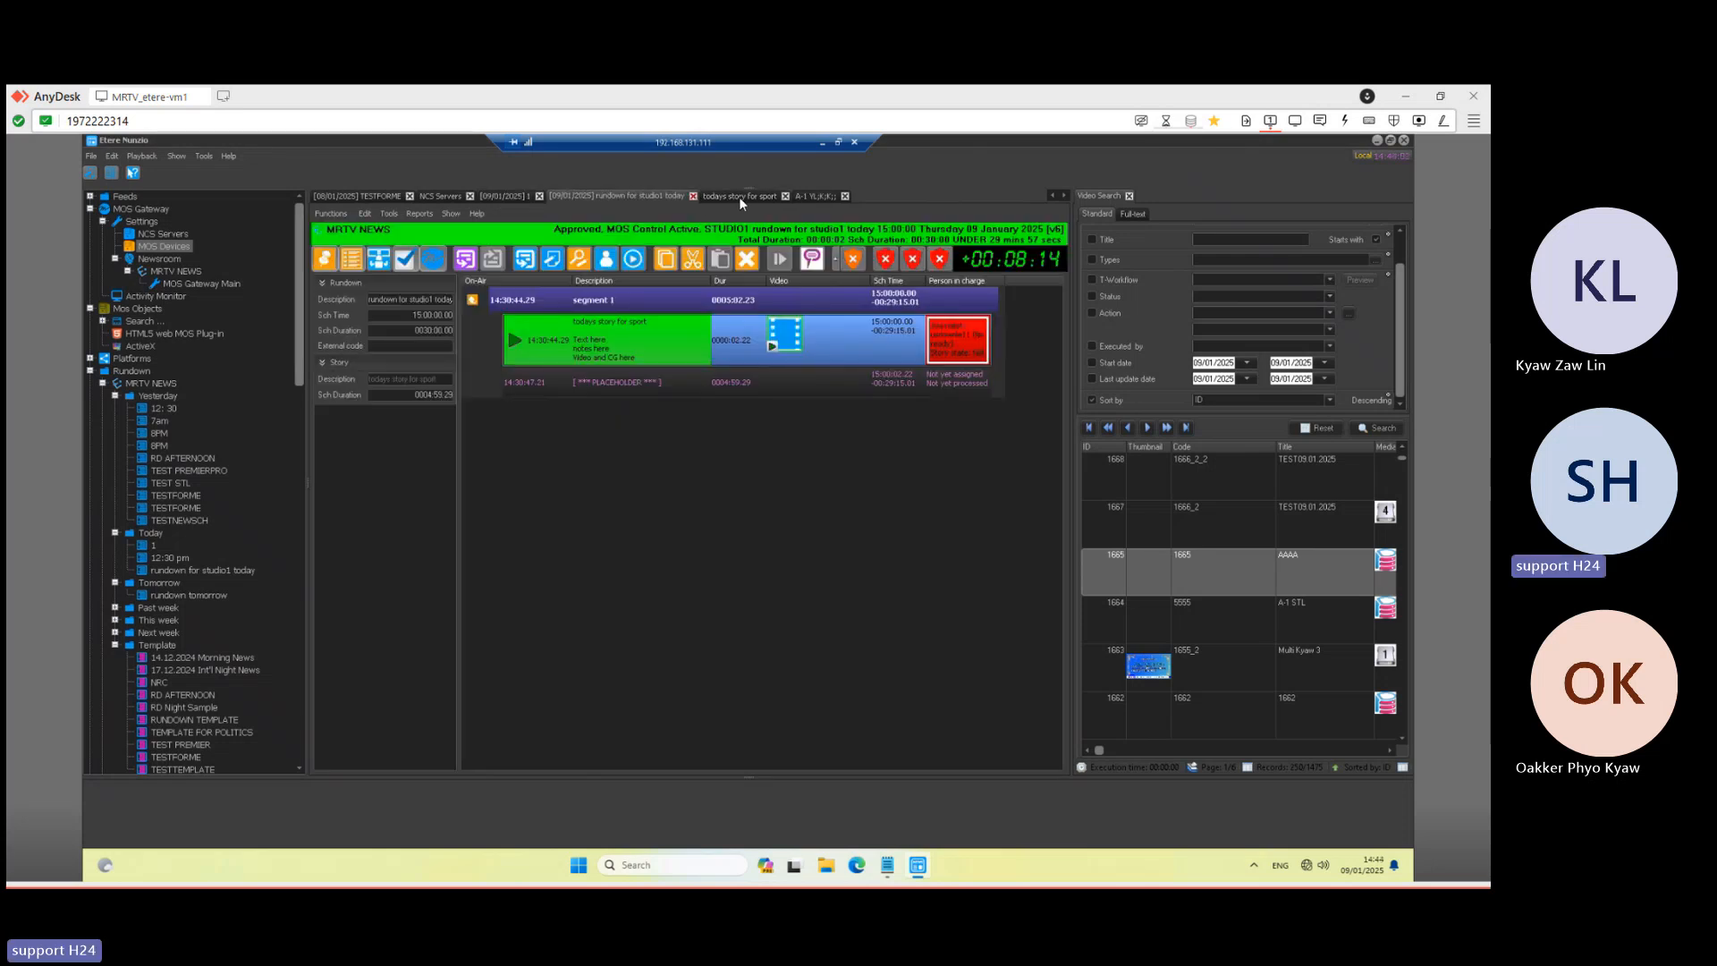
{"action": "left_click", "coordinate": [739, 197]}
{"action": "left_click", "coordinate": [785, 195]}
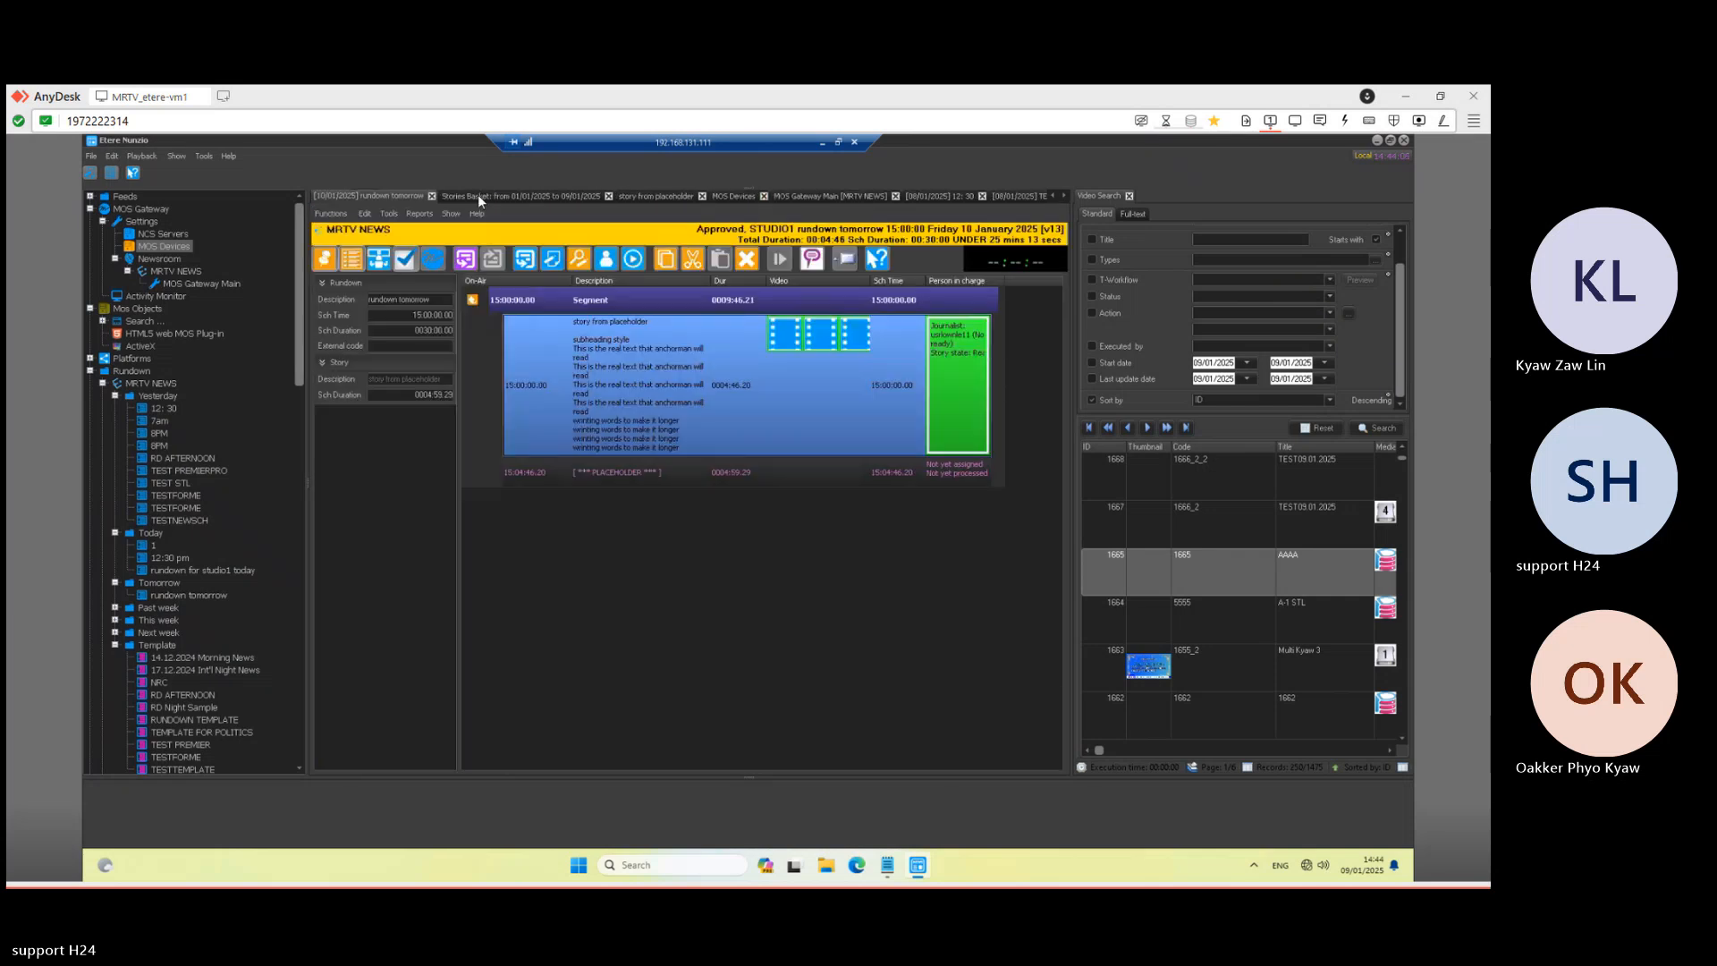
- Close Stories Basket, MOS Devices, MOS Gateway Main, NCS Servers and the 08/01 12:30 and TESTFORME rundowns
{"action": "left_click", "coordinate": [609, 199]}
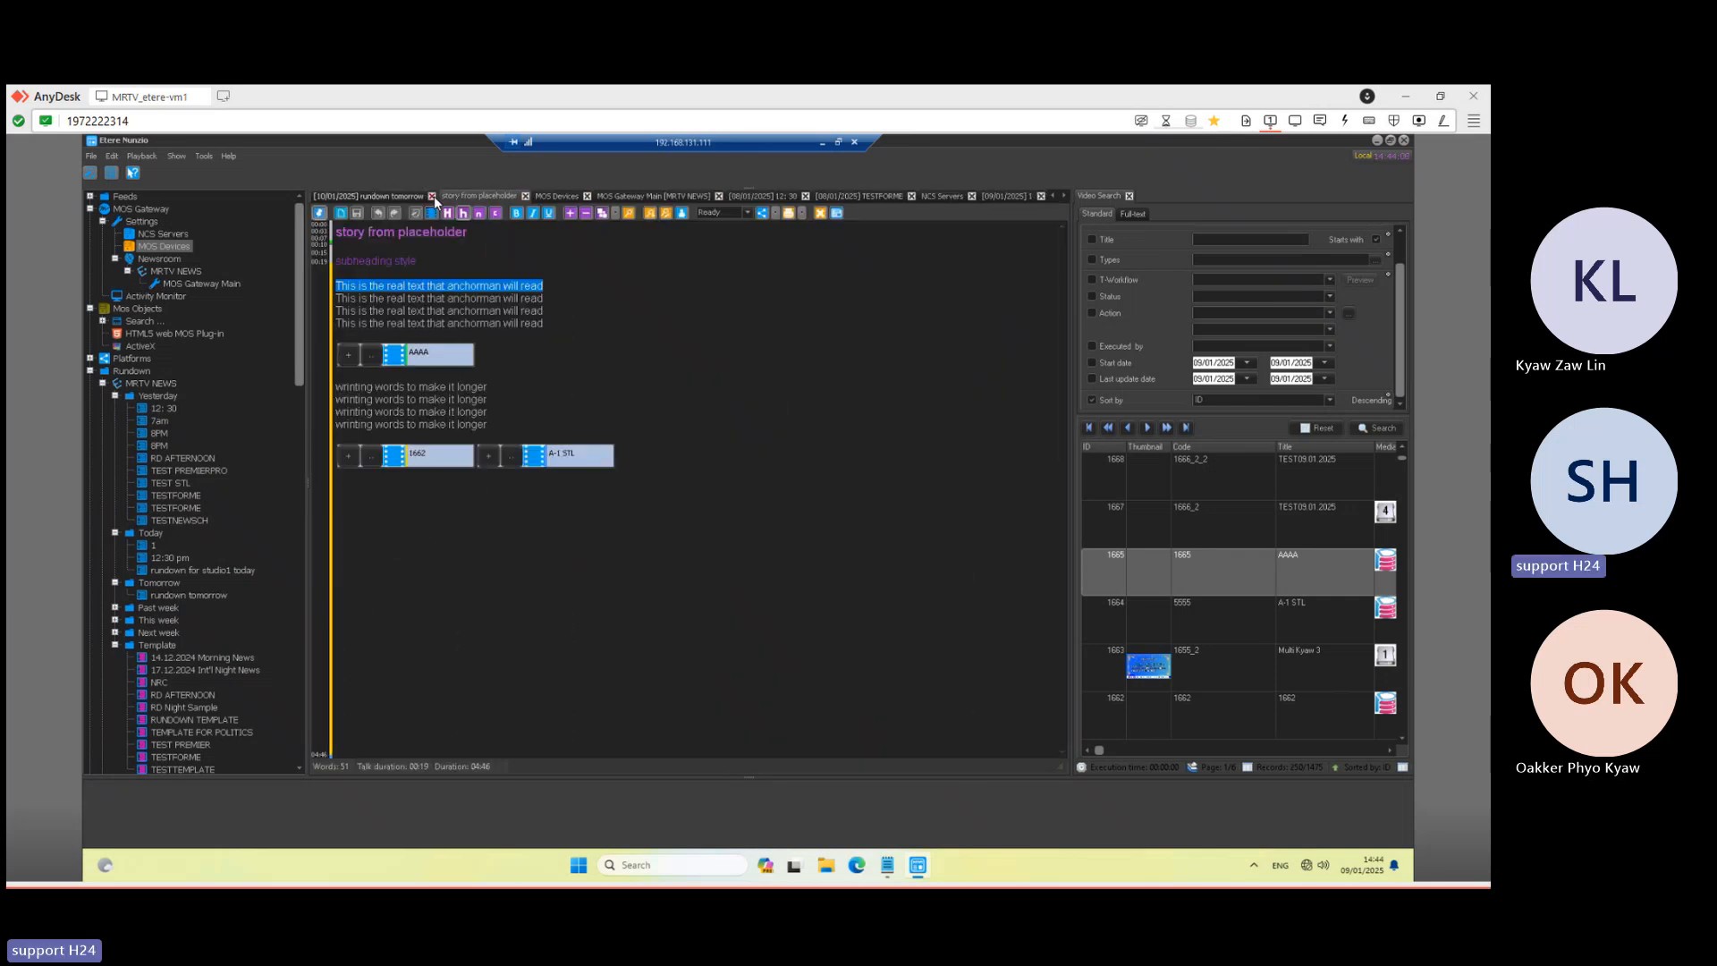
{"action": "left_click", "coordinate": [588, 198]}
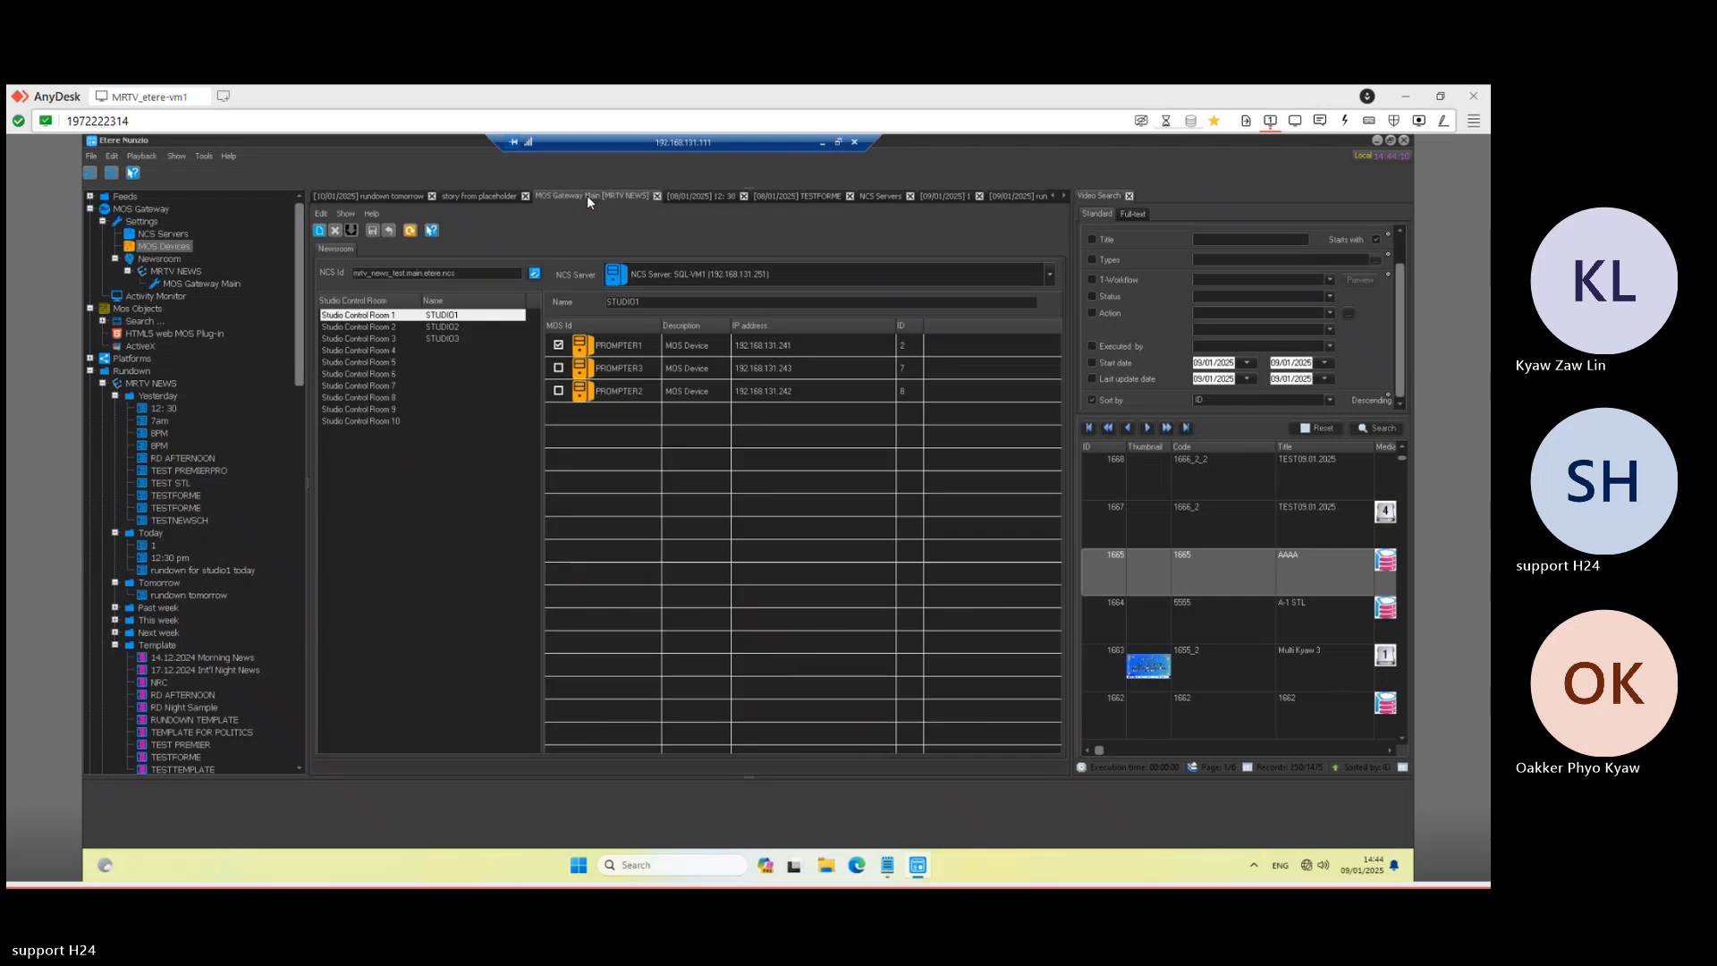
{"action": "left_click", "coordinate": [658, 197]}
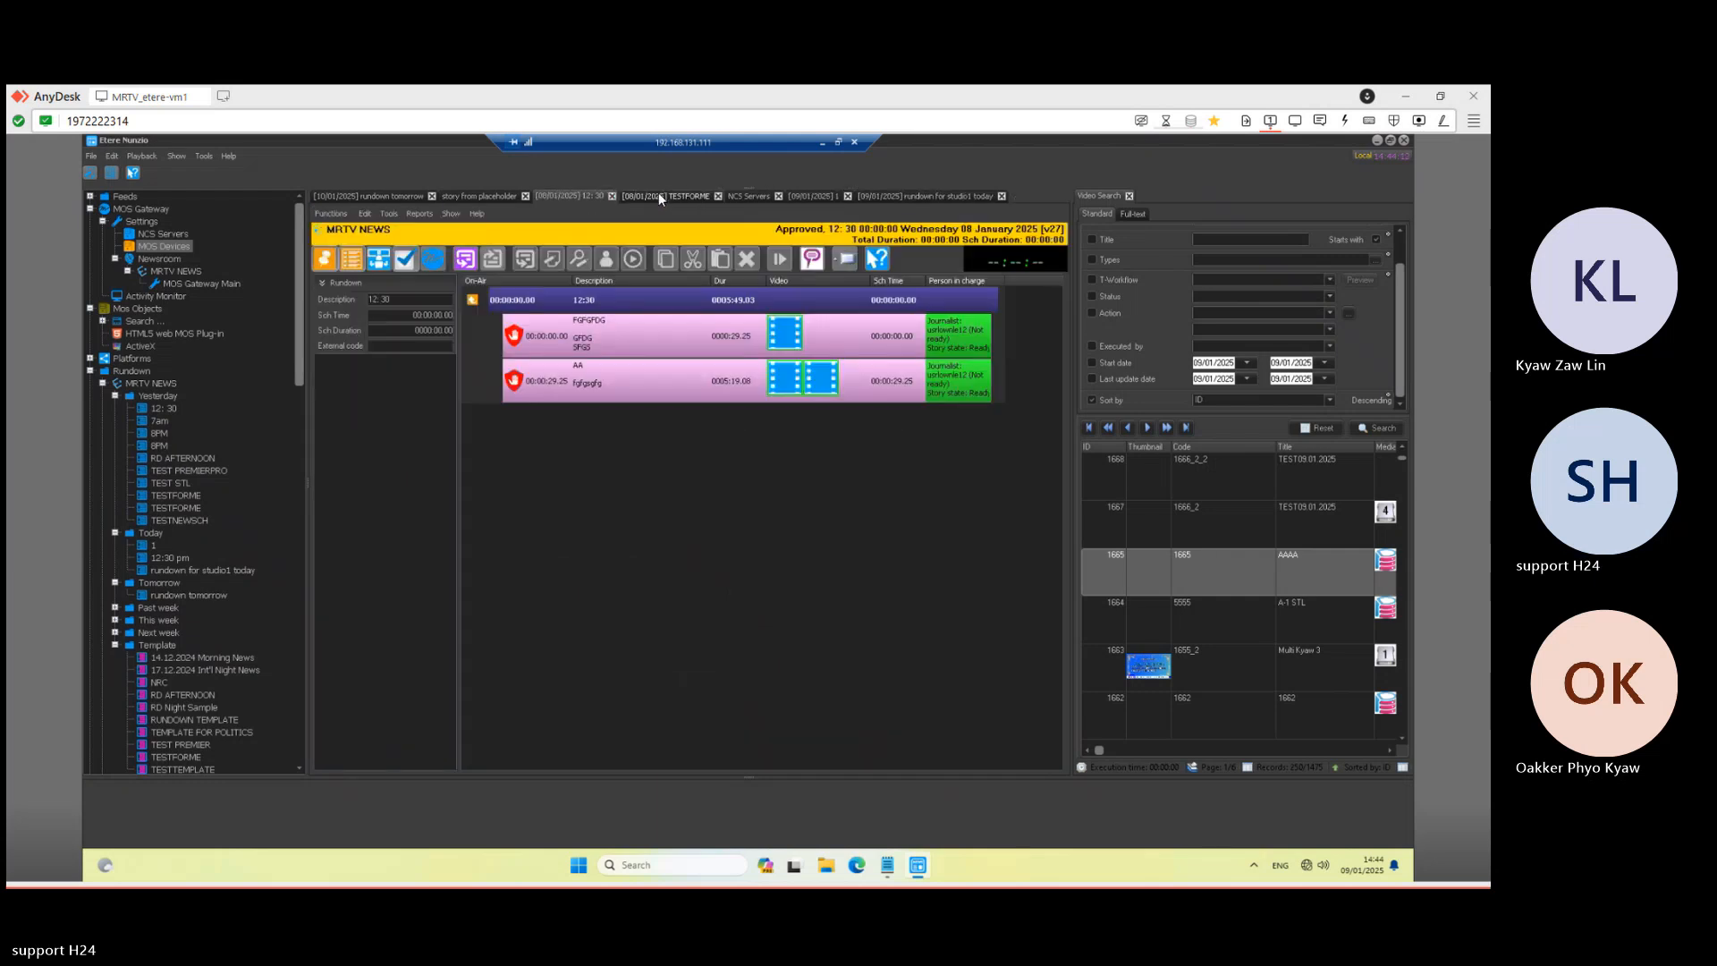
{"action": "left_click", "coordinate": [612, 196]}
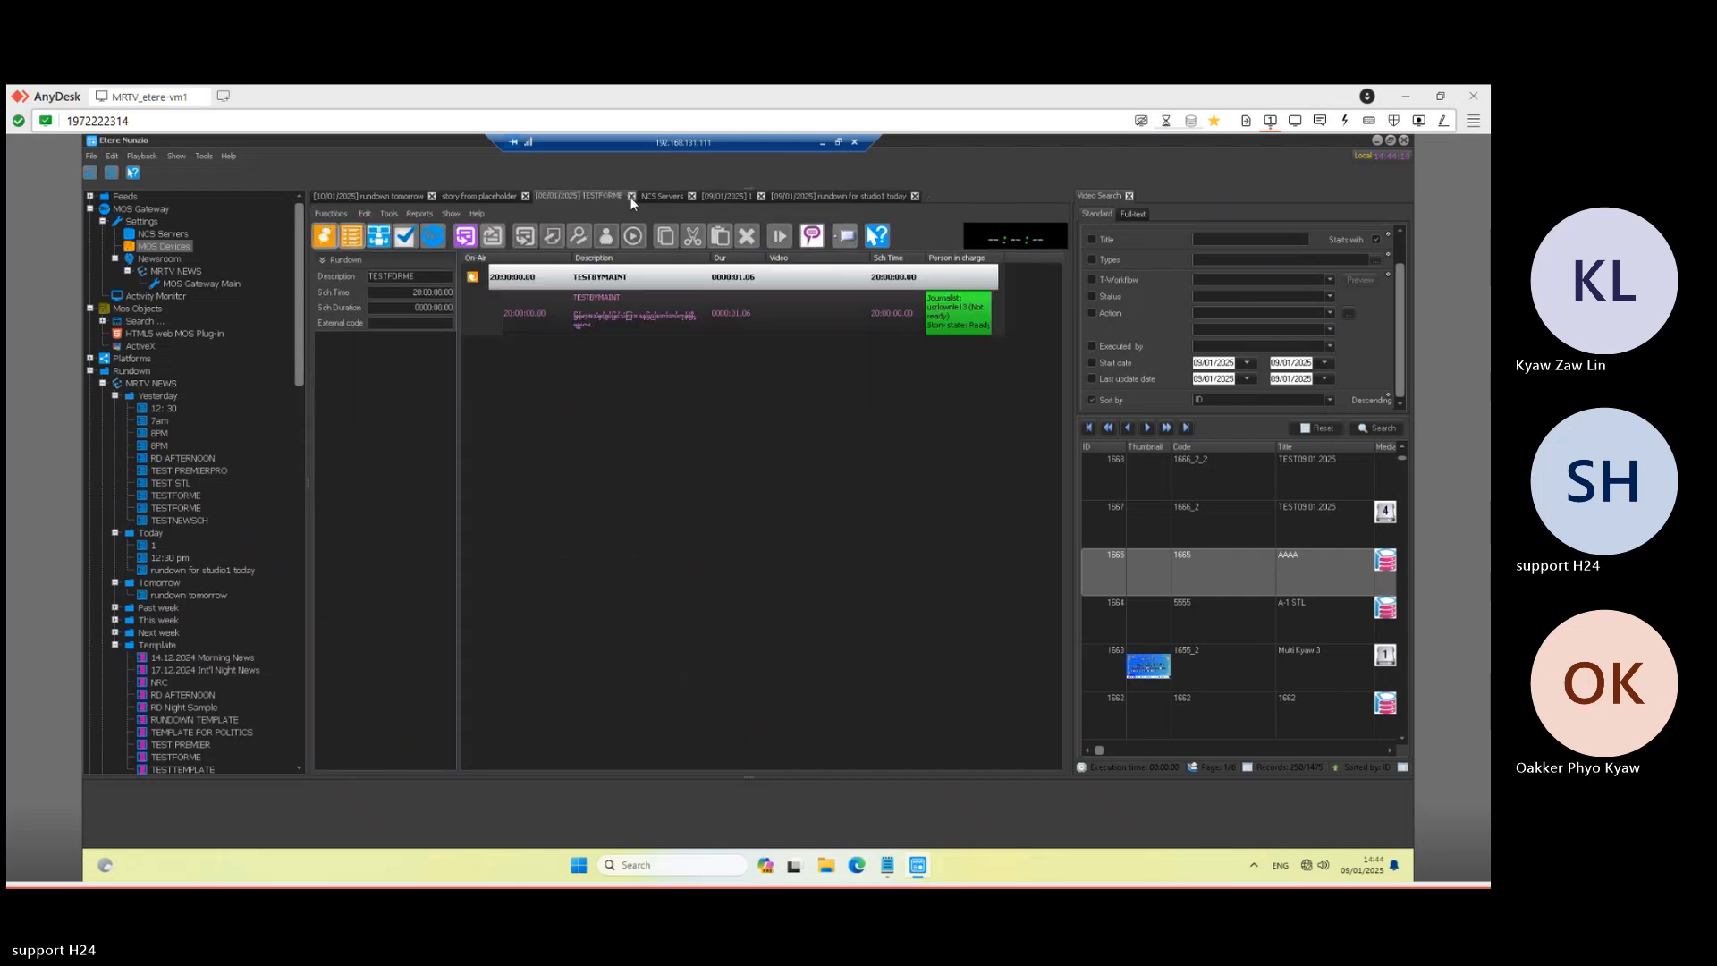
{"action": "left_click", "coordinate": [632, 196]}
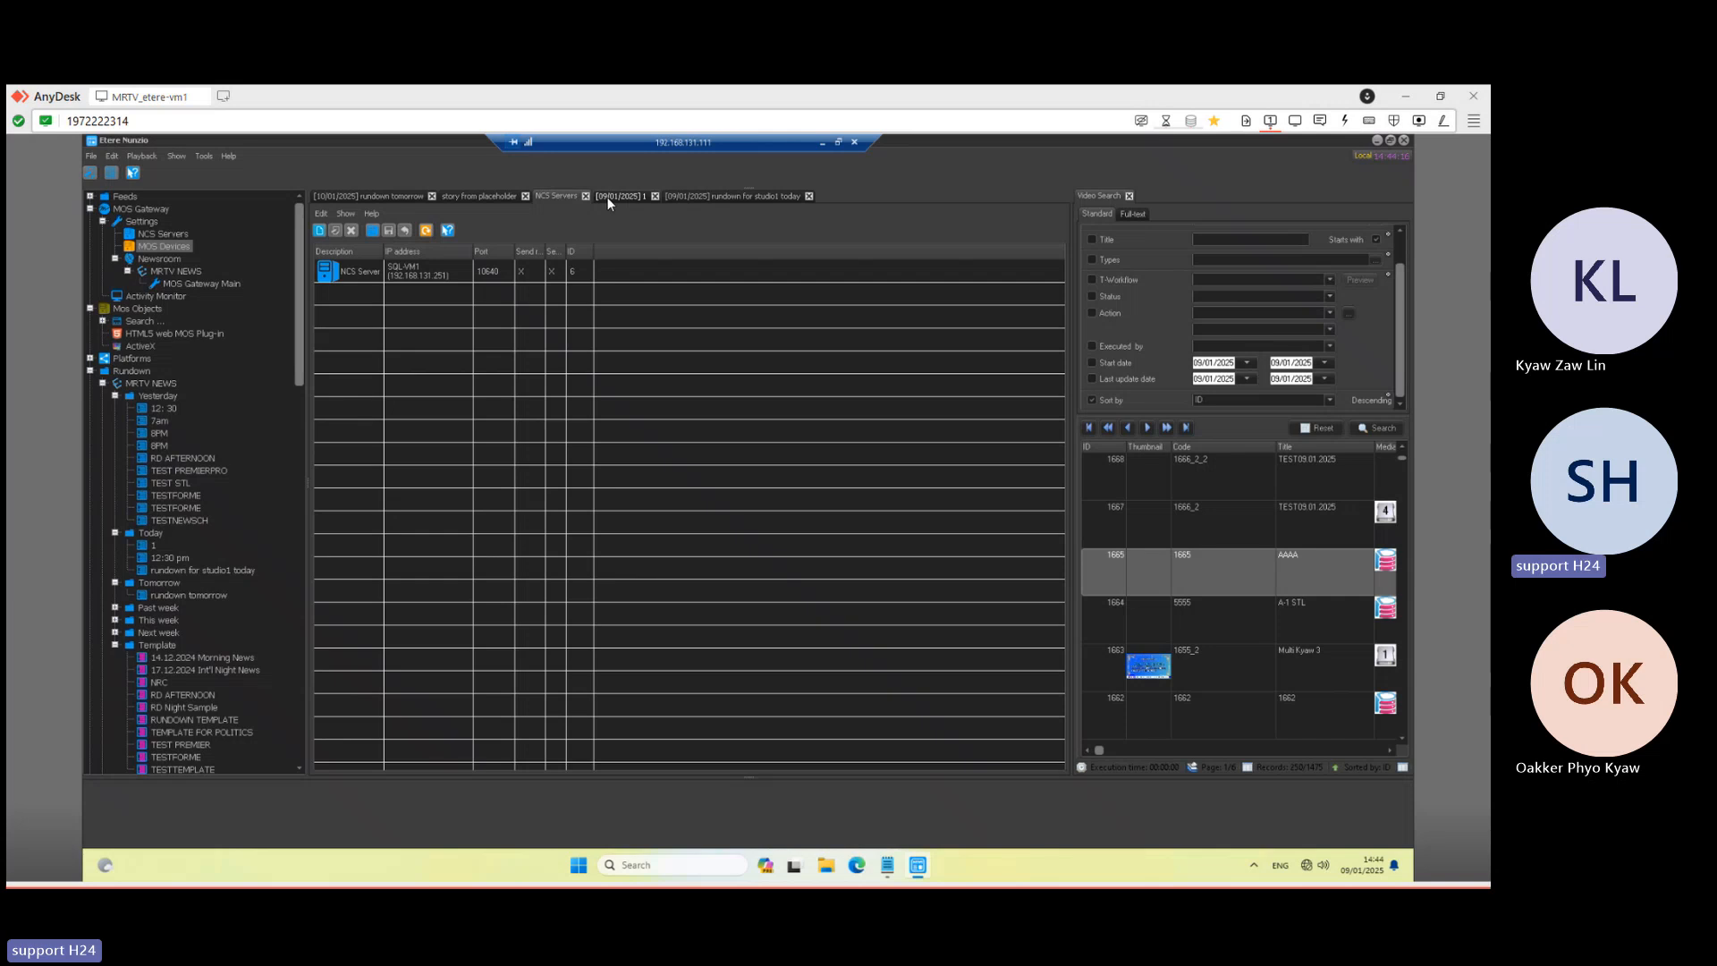
{"action": "left_click", "coordinate": [631, 197]}
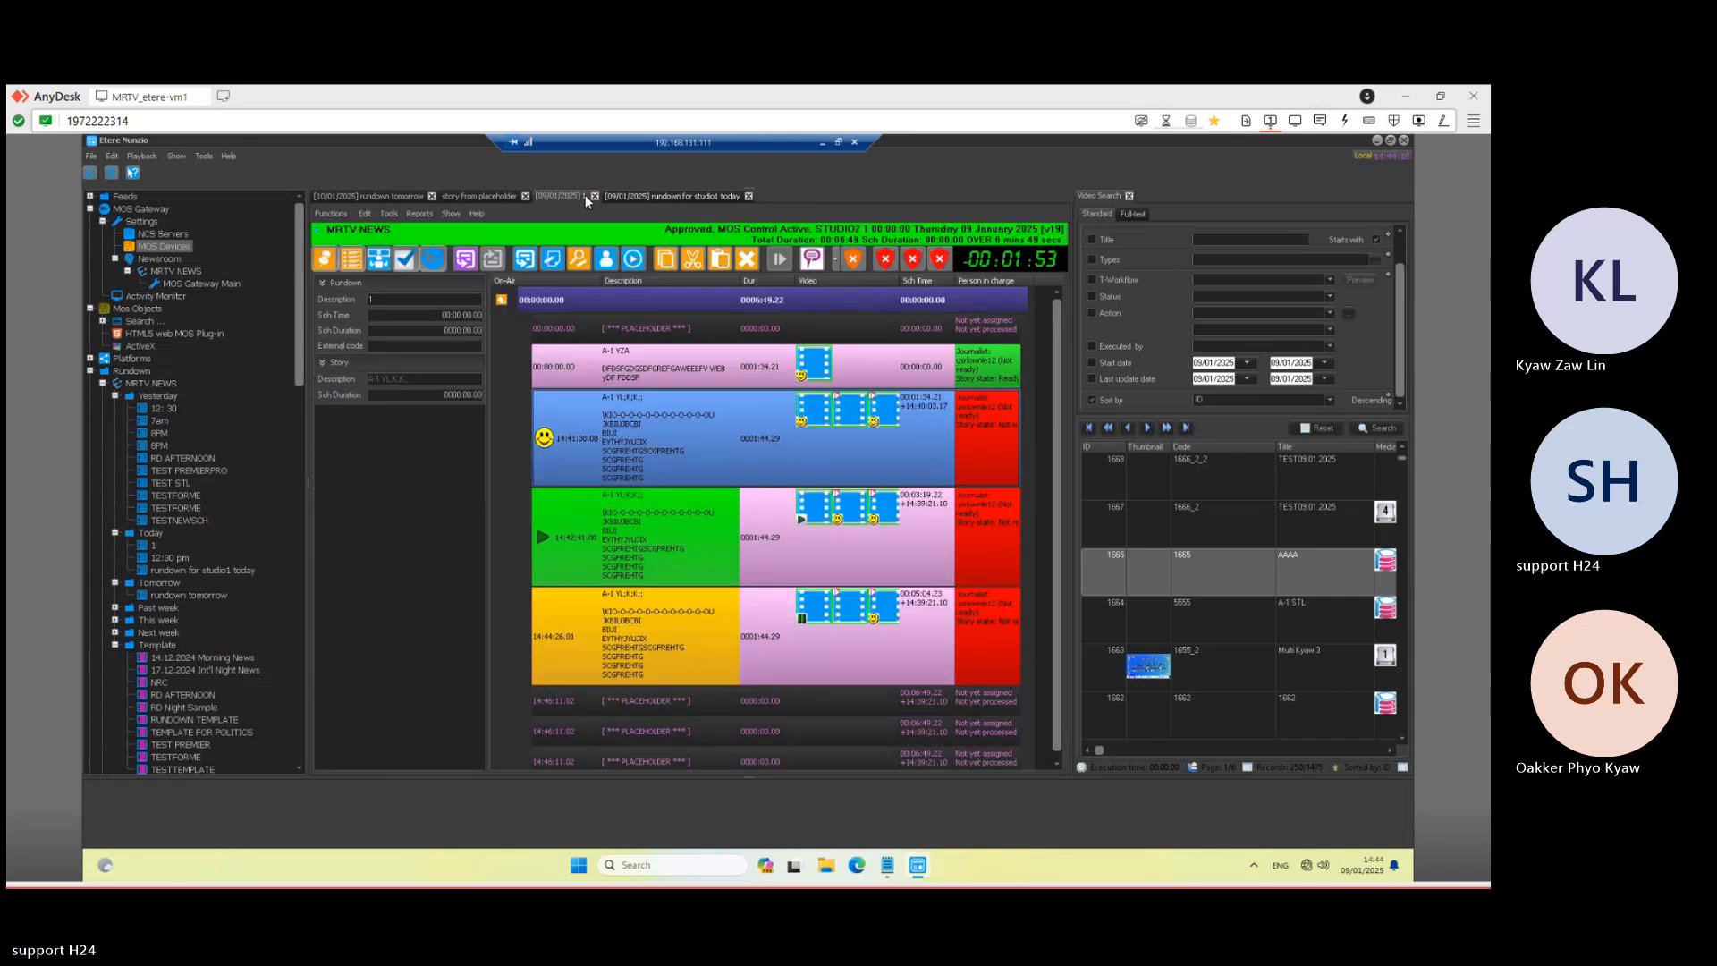
- Close the placeholder story and the 10/01 rundown tomorrow, leaving rundown for studio1 today showing
{"action": "left_click", "coordinate": [474, 195]}
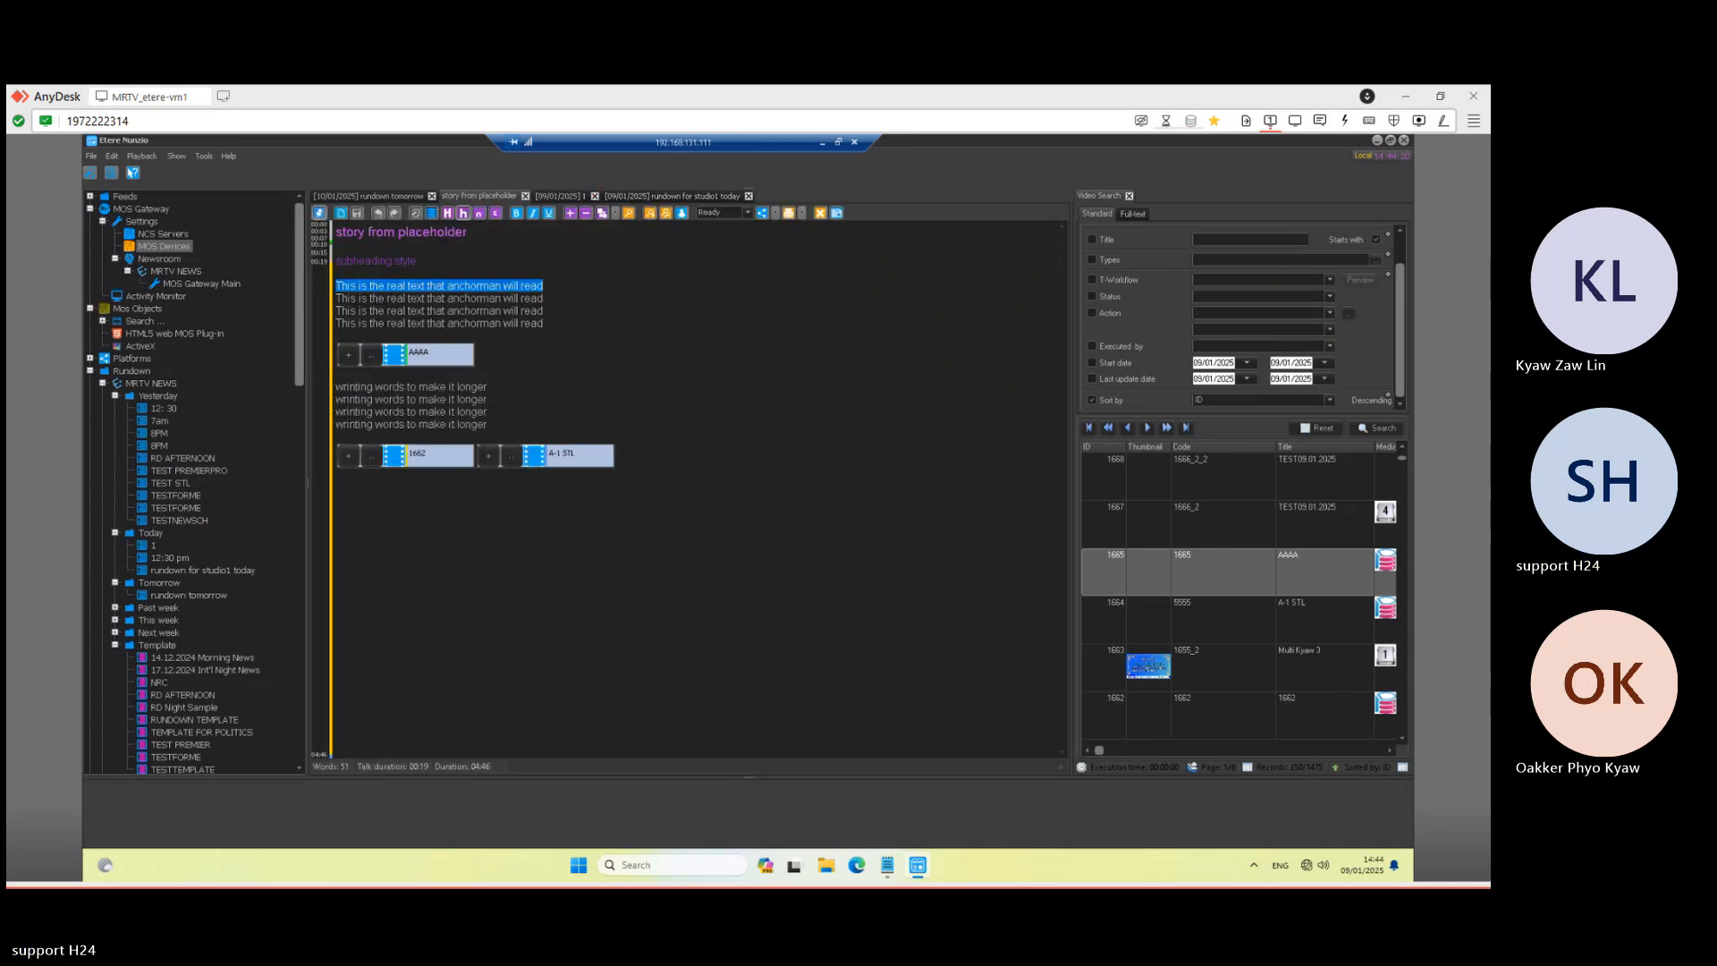
{"action": "left_click", "coordinate": [526, 196]}
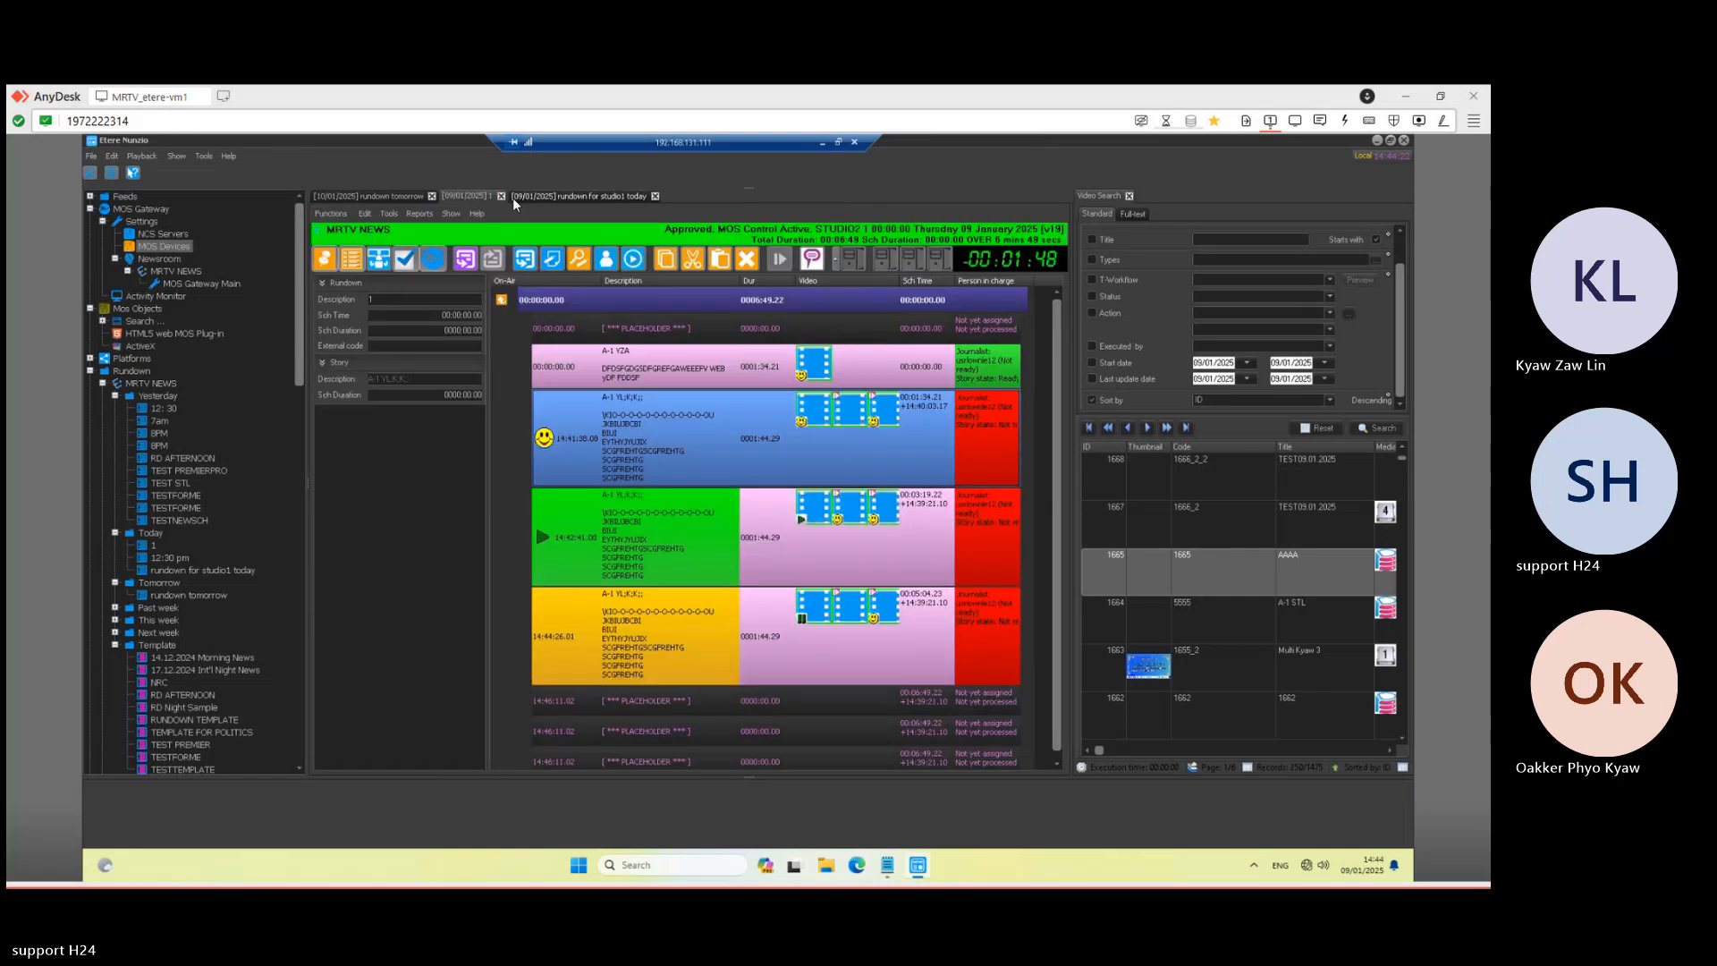
{"action": "left_click", "coordinate": [377, 195]}
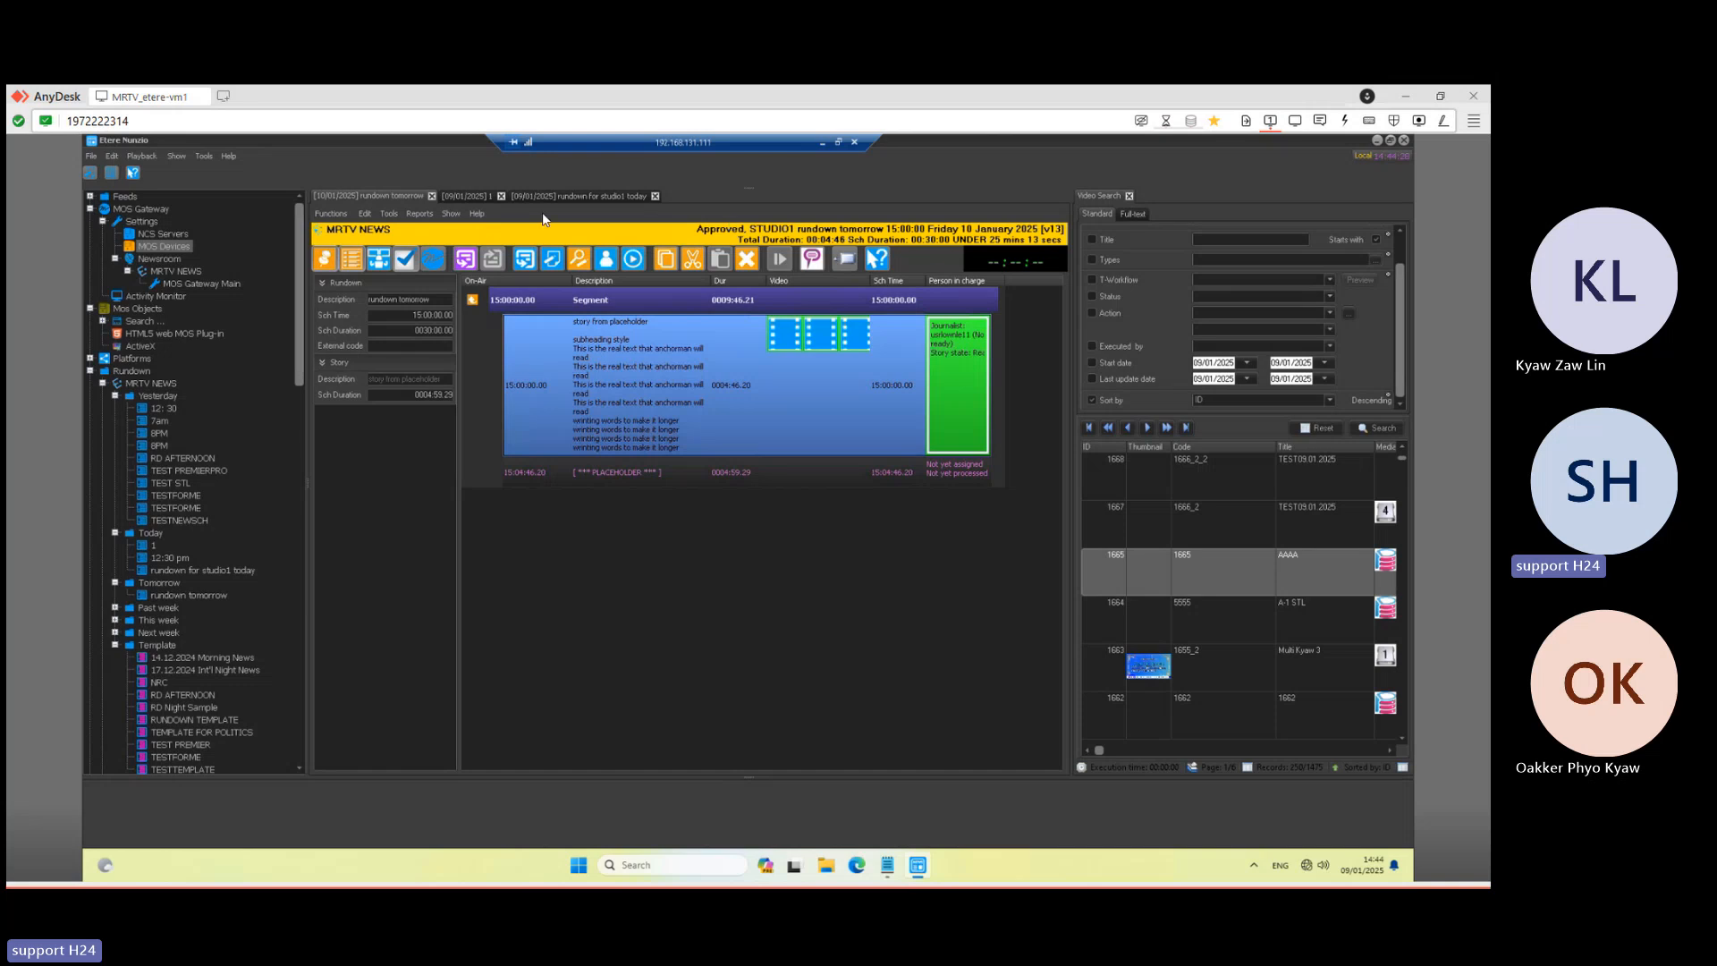
{"action": "left_click", "coordinate": [433, 197]}
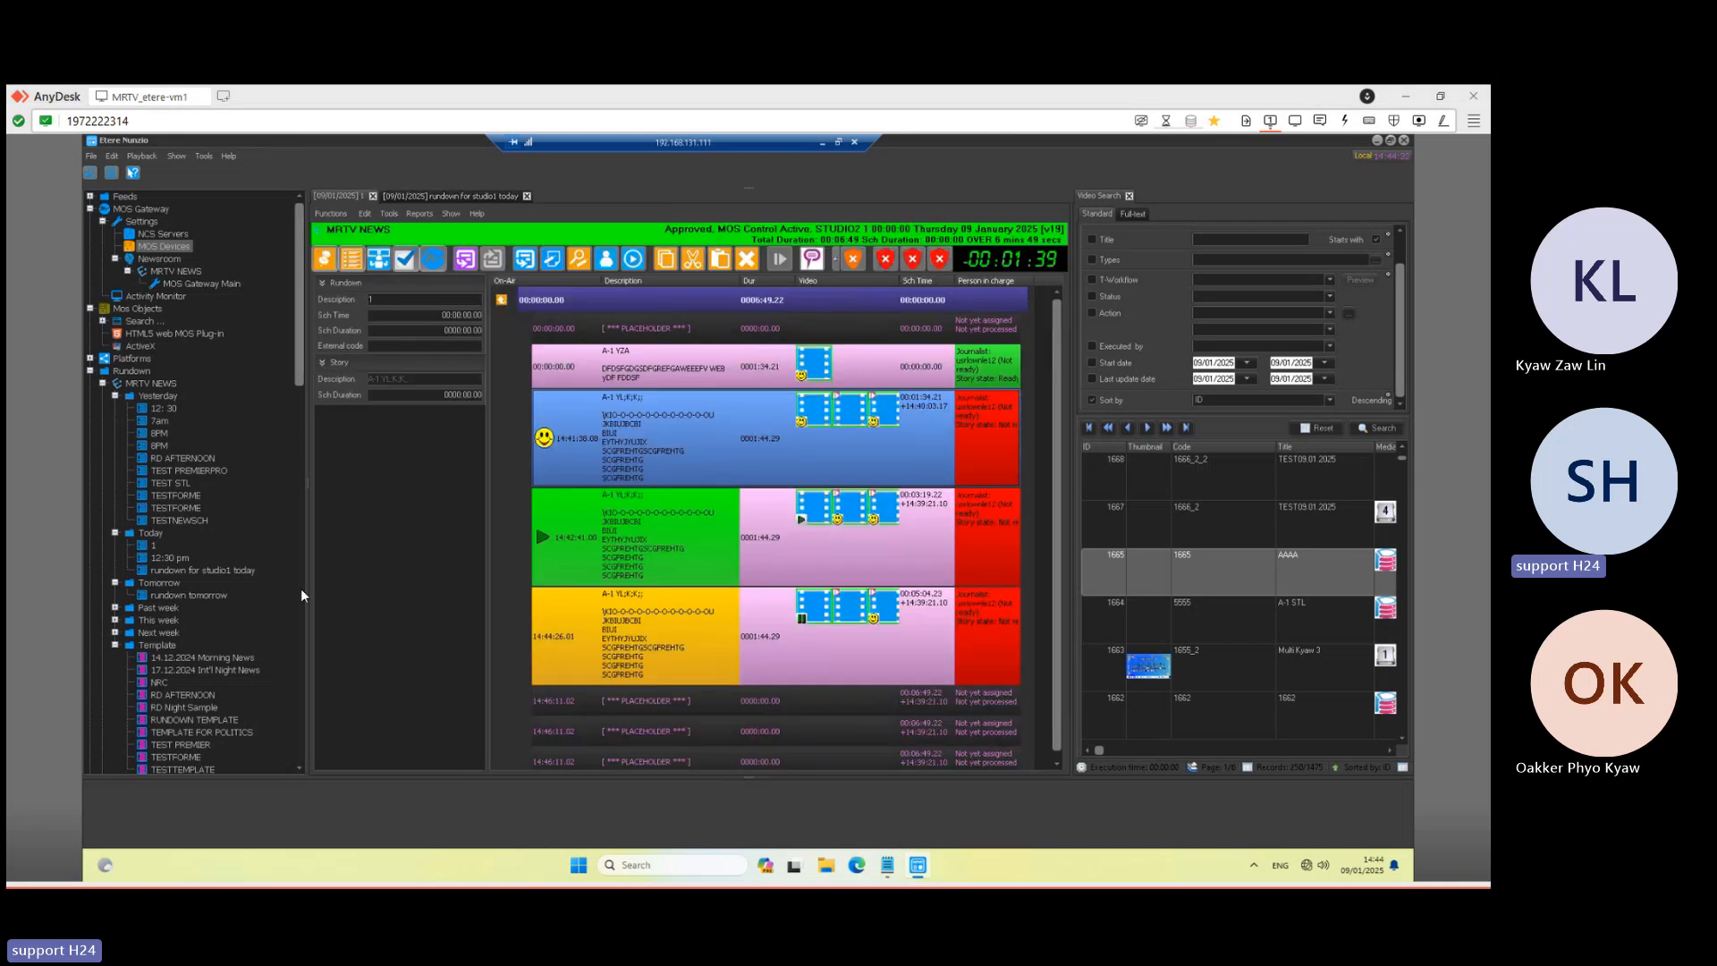
{"action": "left_click", "coordinate": [460, 196]}
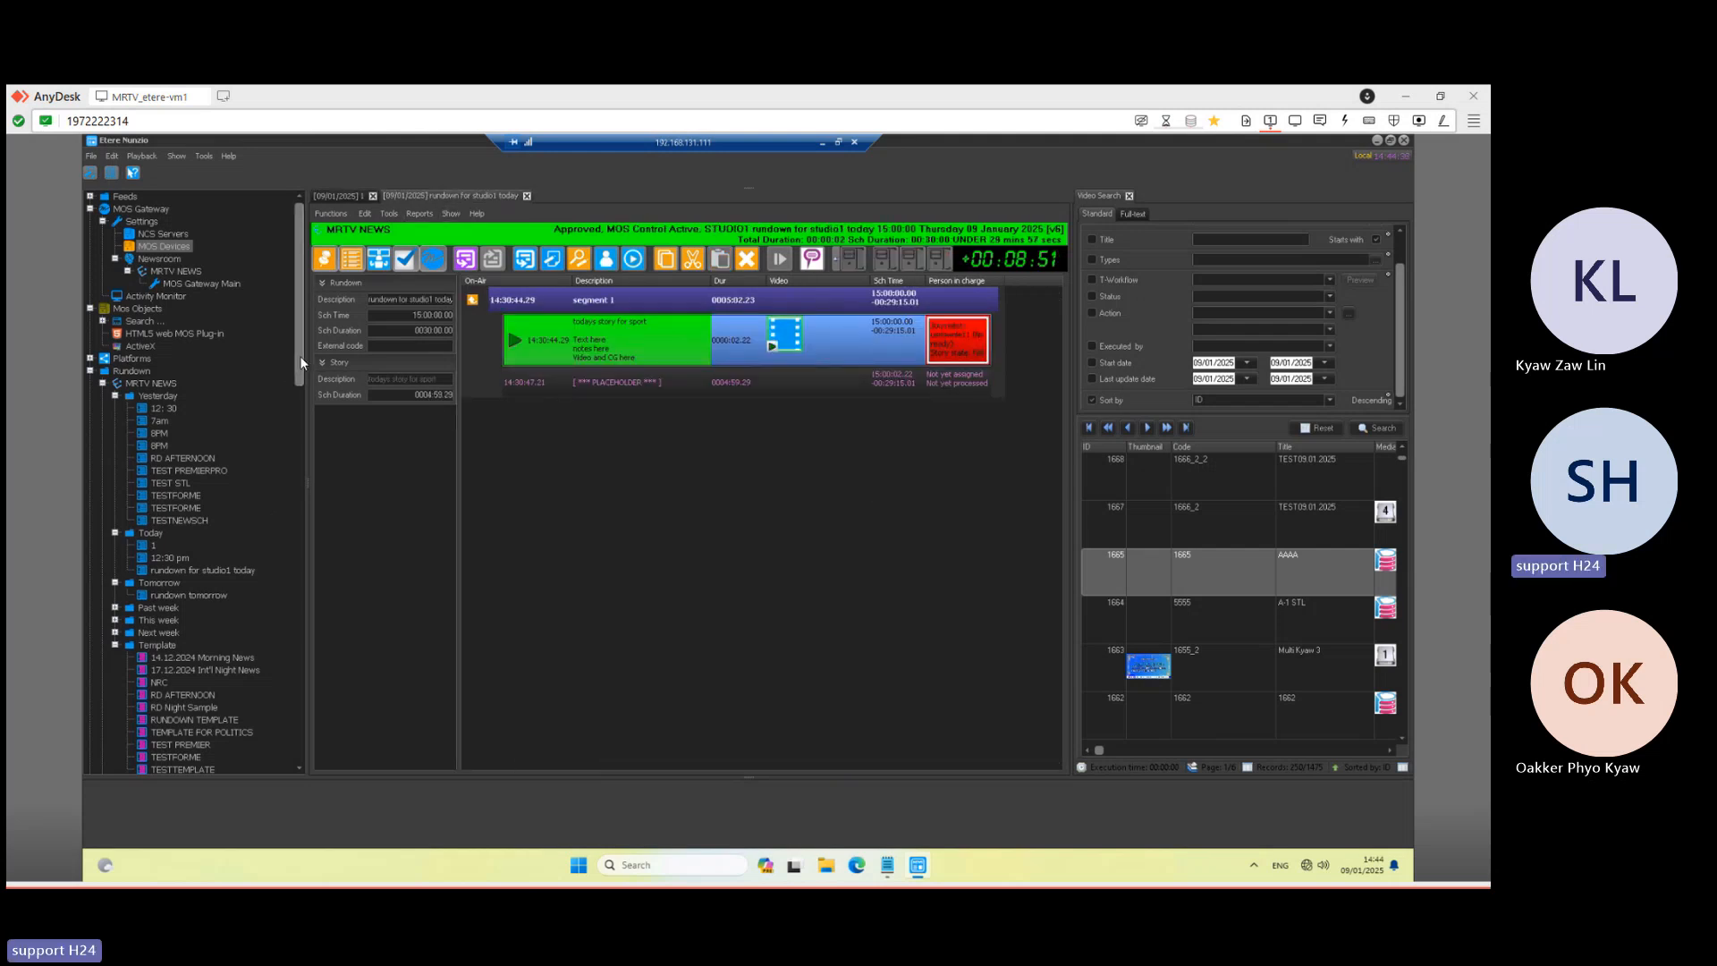
- Switch to the 09/01 STUDIO2 rundown and select the 14:44:26 story
{"action": "left_click_drag", "start_coordinate": [299, 371], "coordinate": [297, 747]}
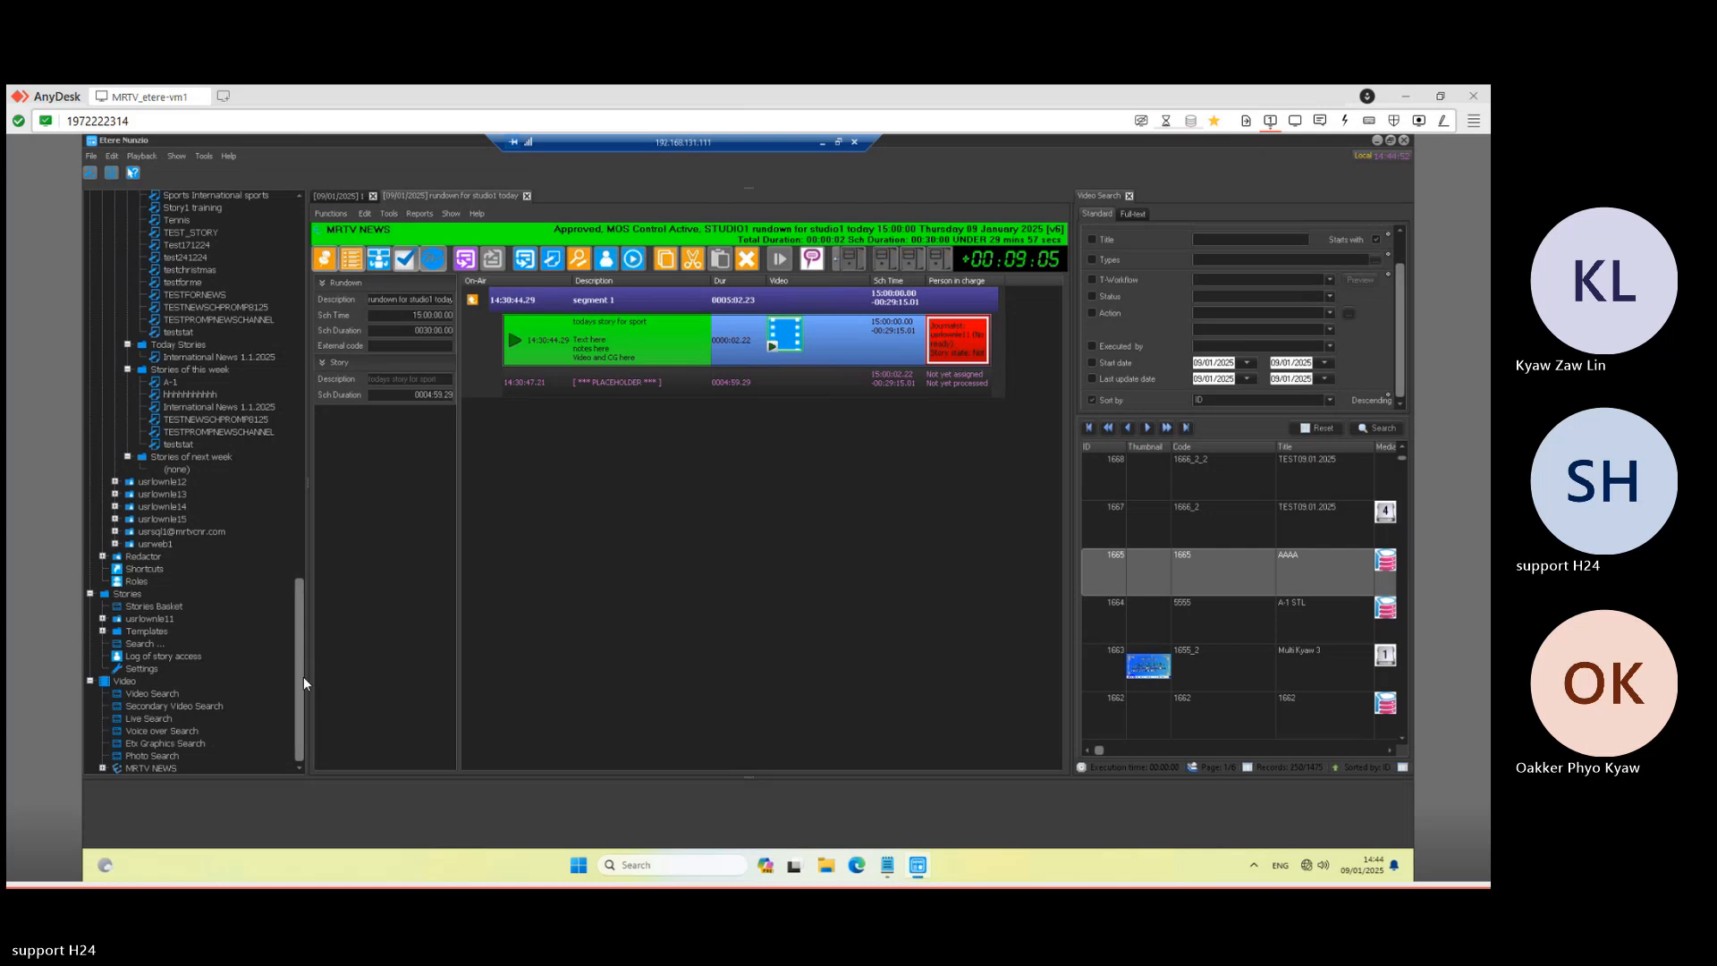
{"action": "scroll", "coordinate": [299, 457], "scroll_direction": "up", "scroll_amount": 15}
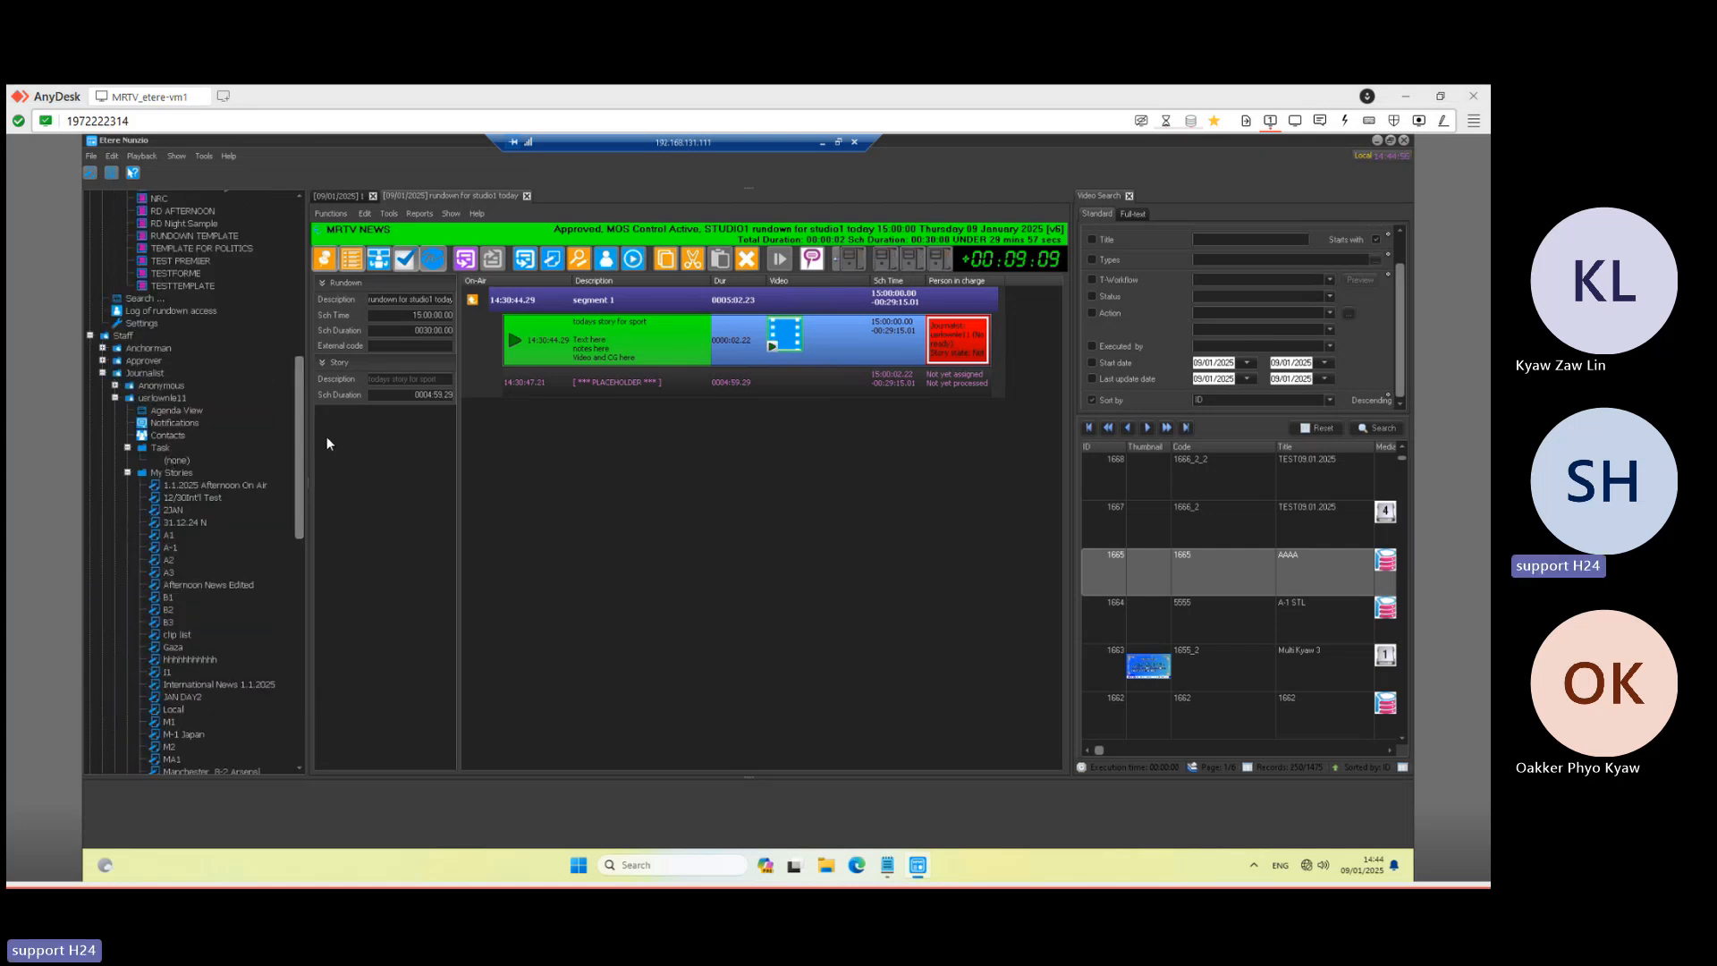
{"action": "left_click", "coordinate": [331, 200]}
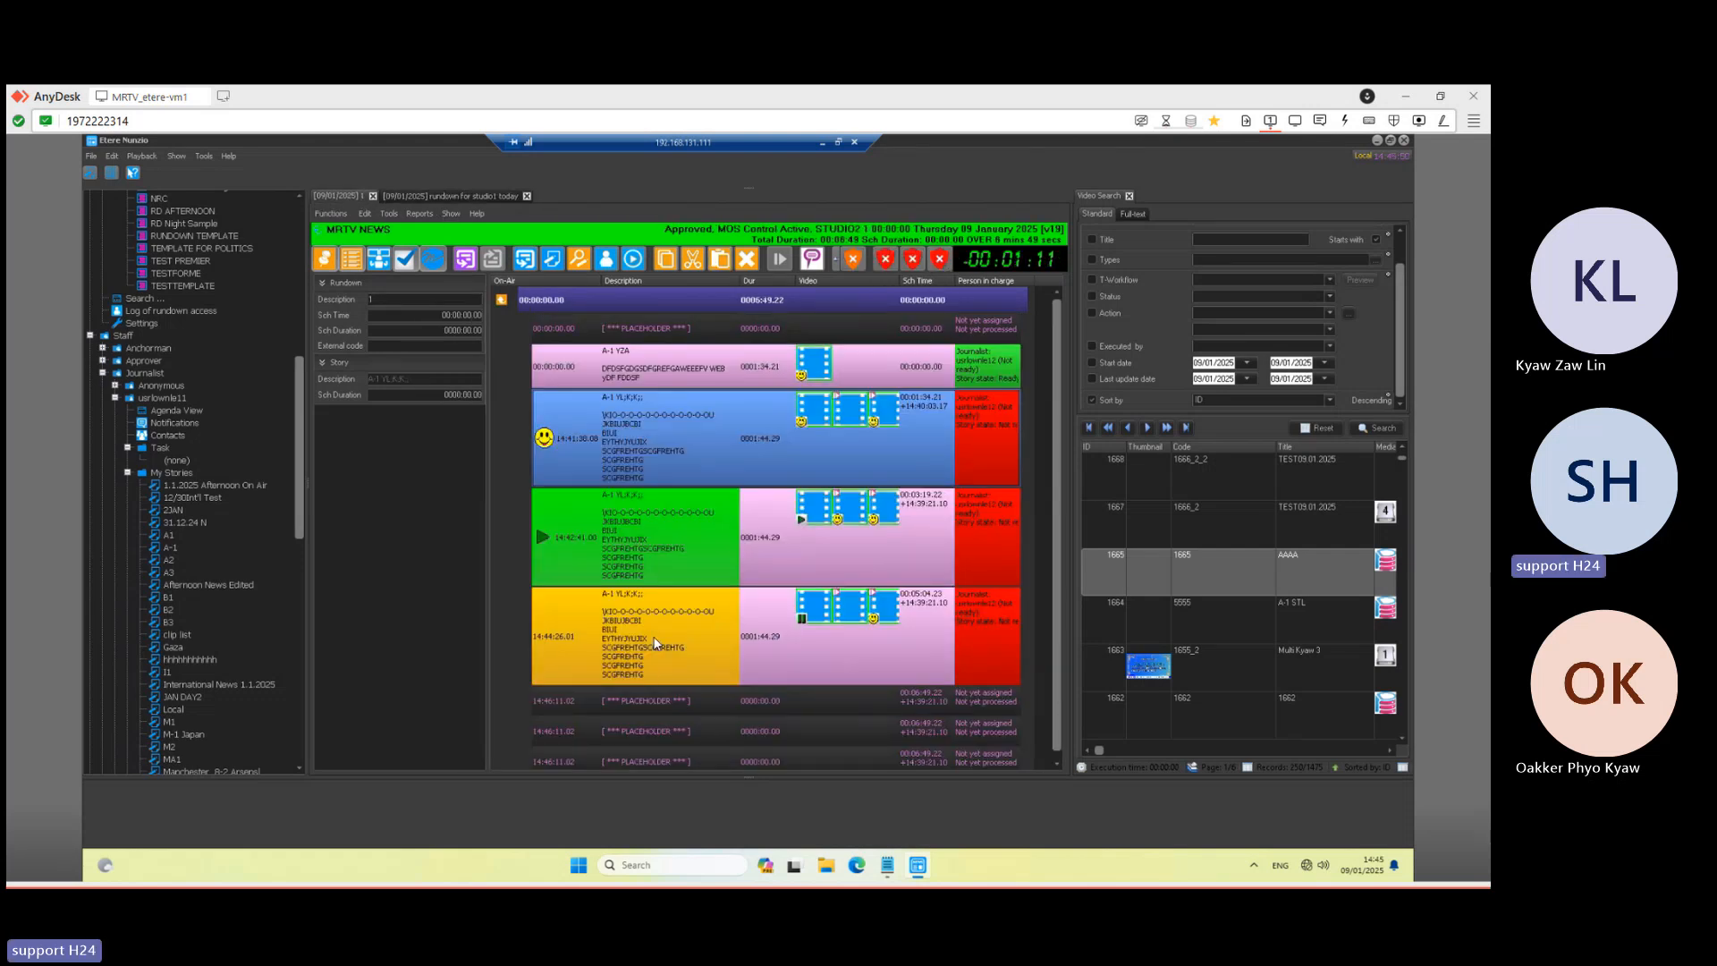
{"action": "left_click", "coordinate": [657, 664]}
- Create a new story in the 14:46:11 placeholder from the Sport Story temp template and open it
{"action": "double_click", "coordinate": [657, 701]}
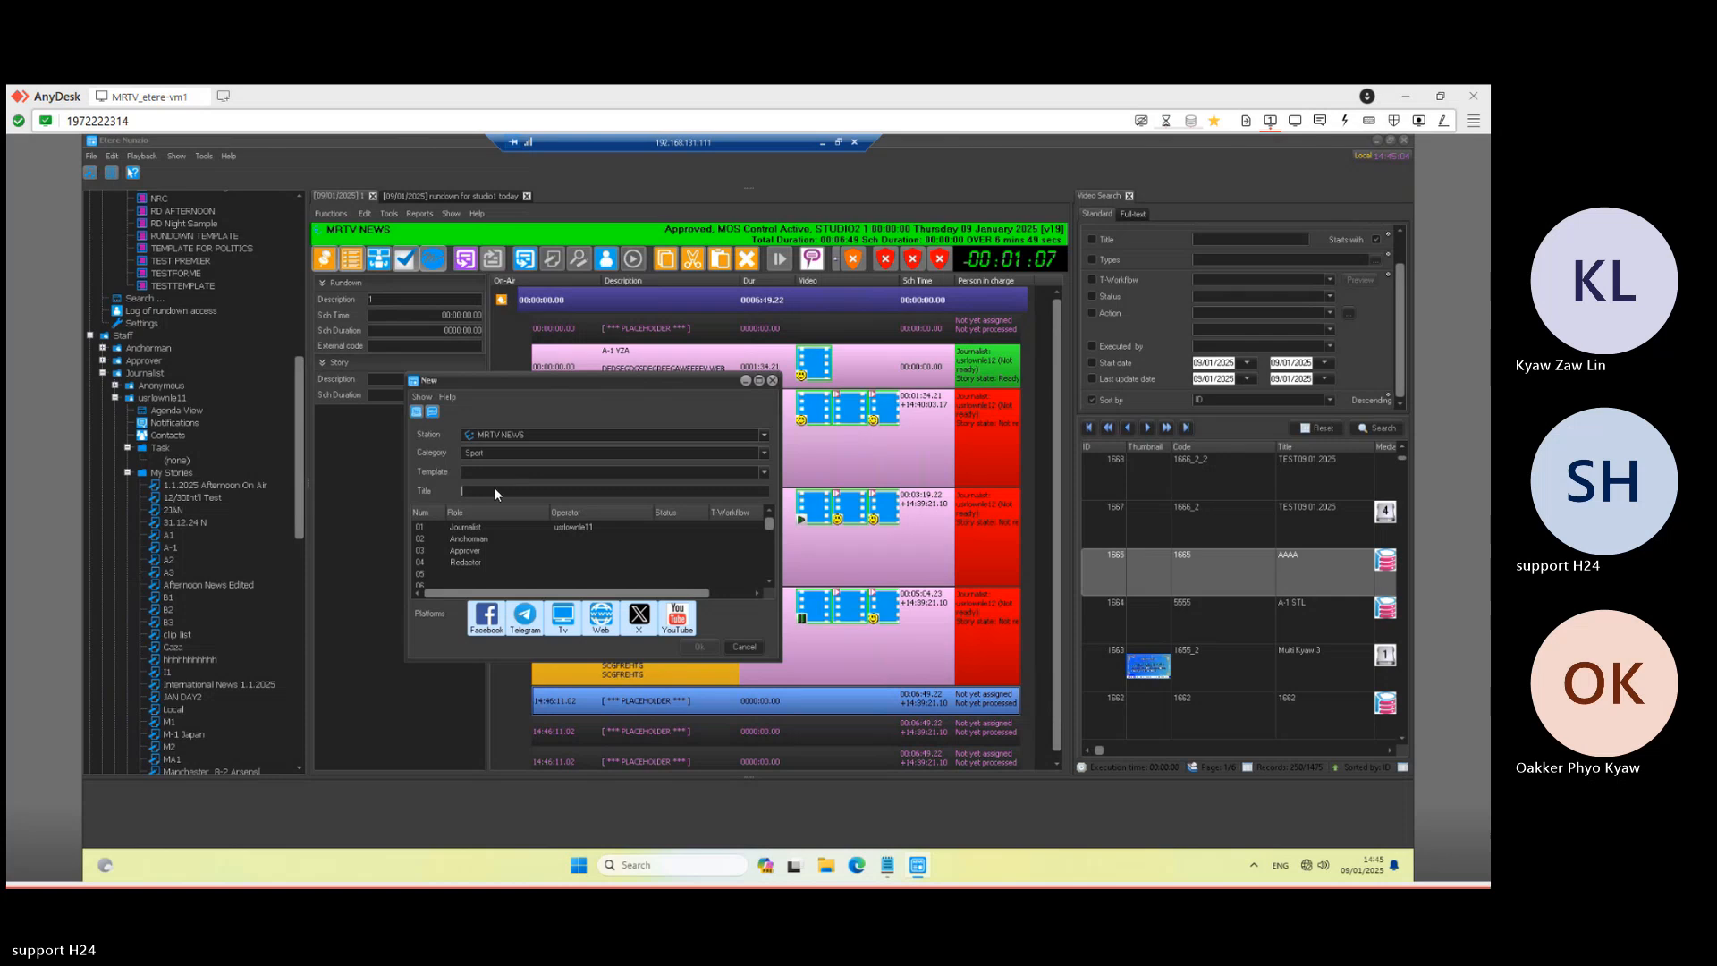
{"action": "type", "text": "nour"}
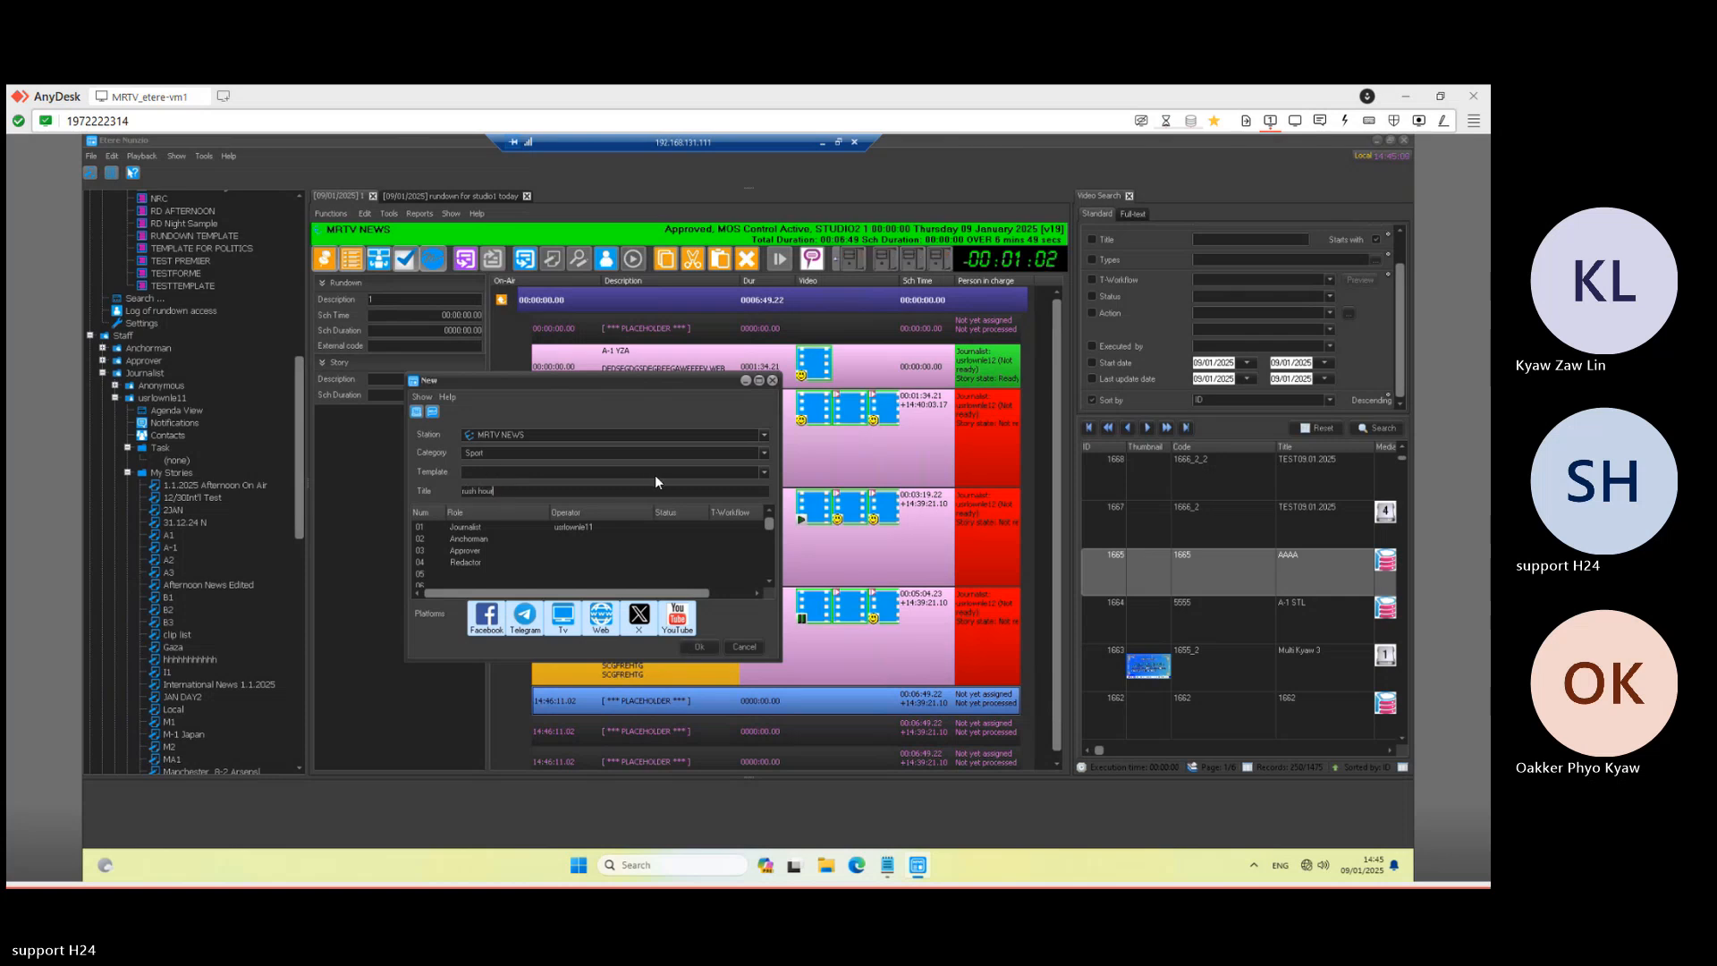
{"action": "left_click", "coordinate": [586, 471]}
{"action": "left_click", "coordinate": [498, 496]}
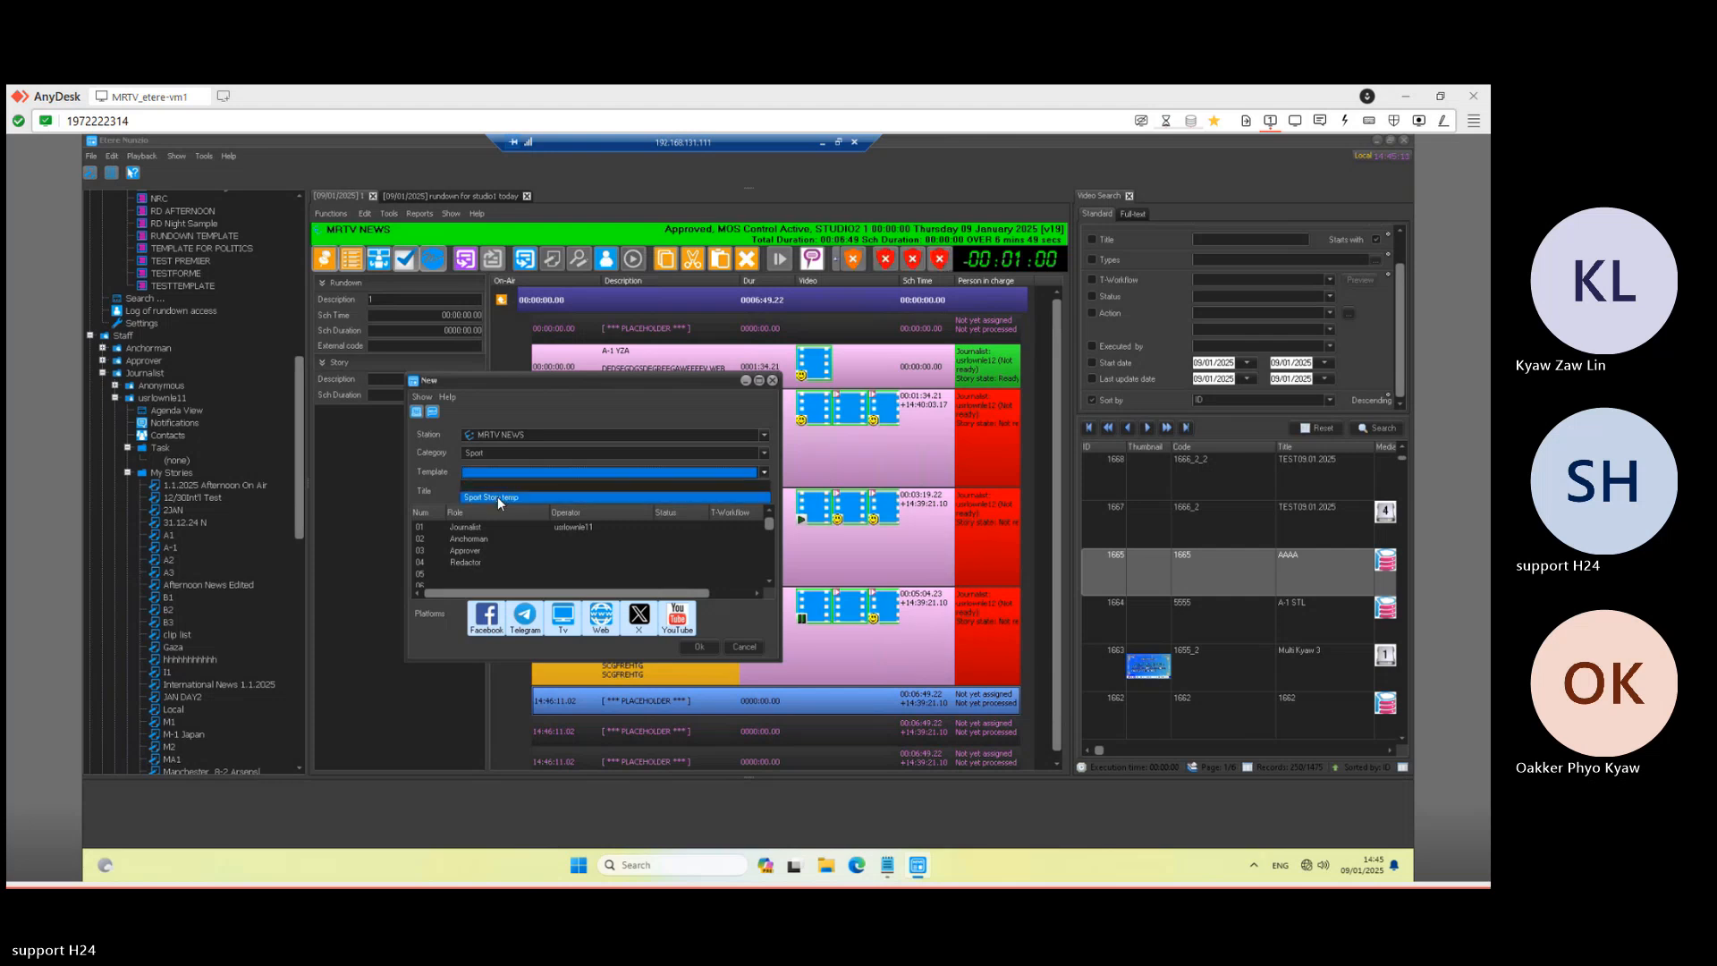
{"action": "left_click", "coordinate": [694, 645]}
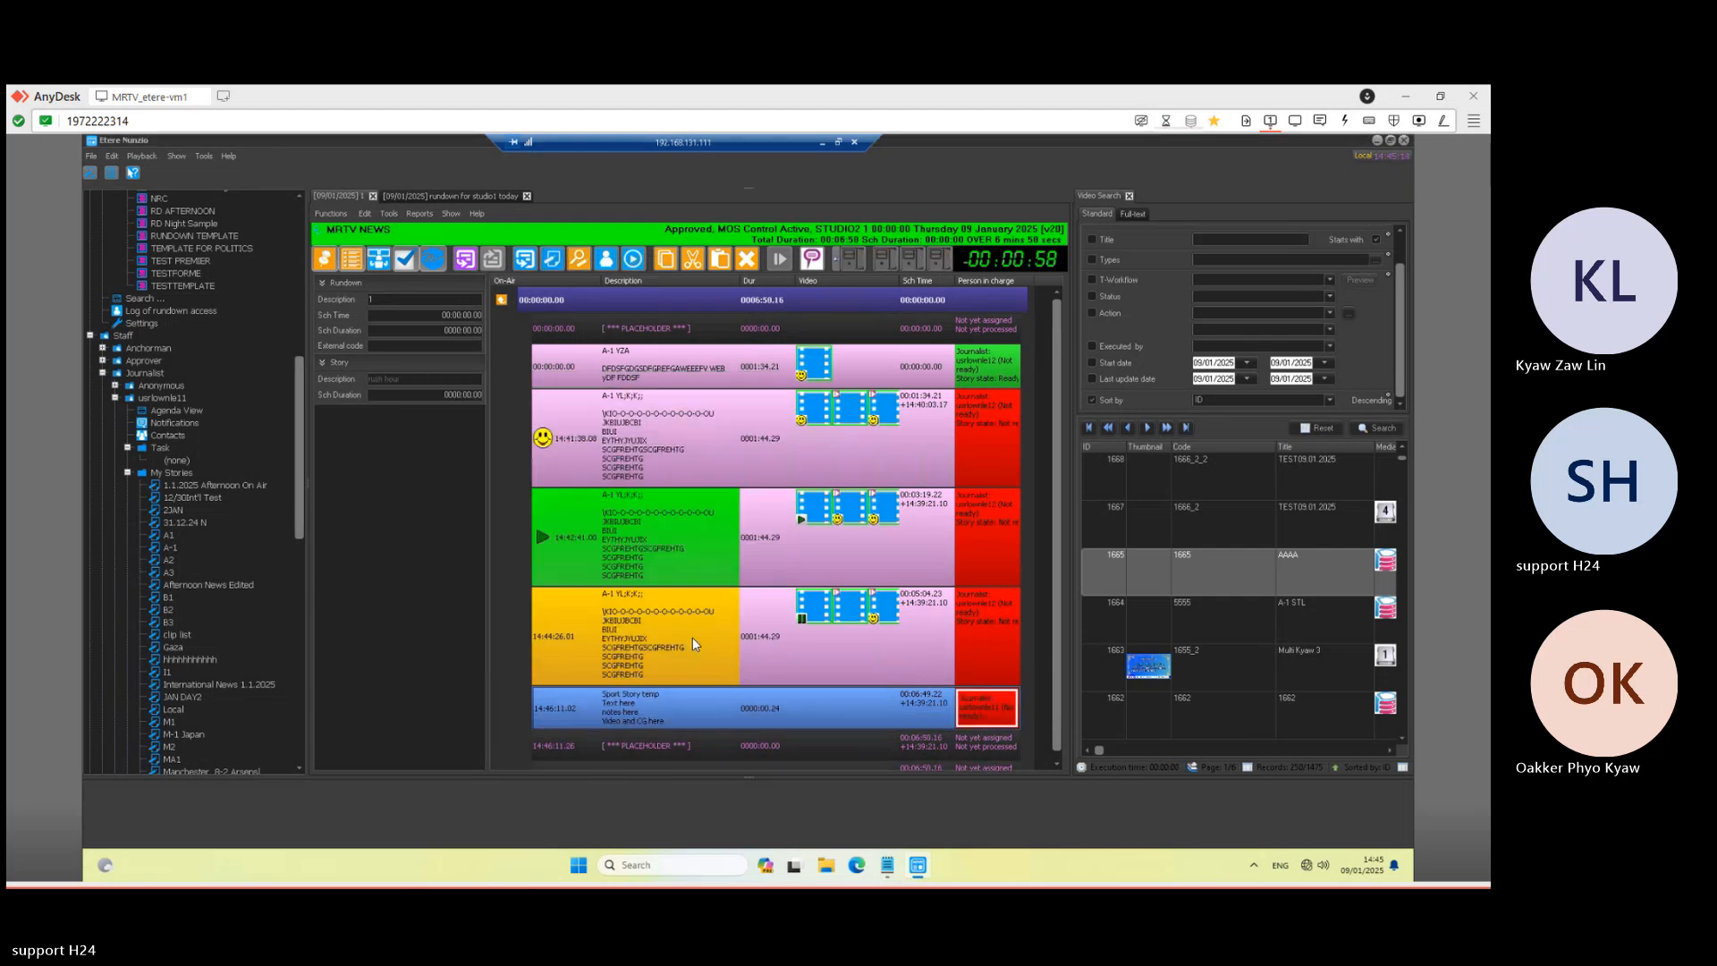
{"action": "double_click", "coordinate": [688, 694]}
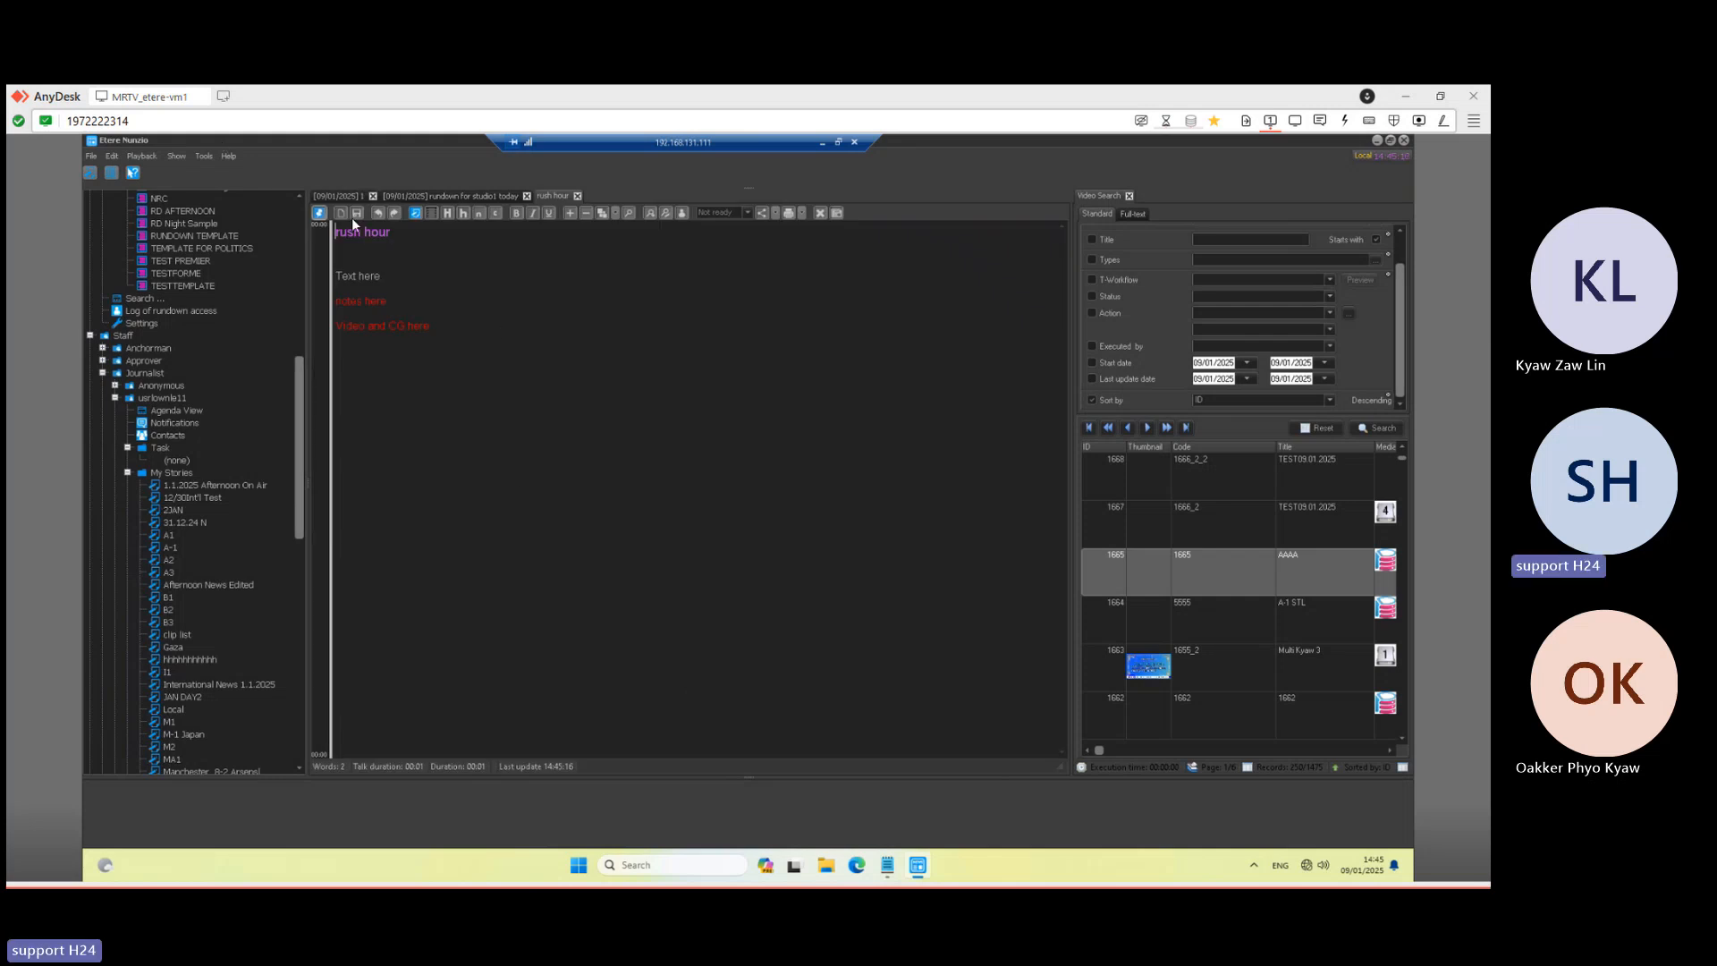
- Browse File Explorer to \\192.168.131.11 and open the EtereCNR INGEST folder
{"action": "left_click", "coordinate": [829, 870]}
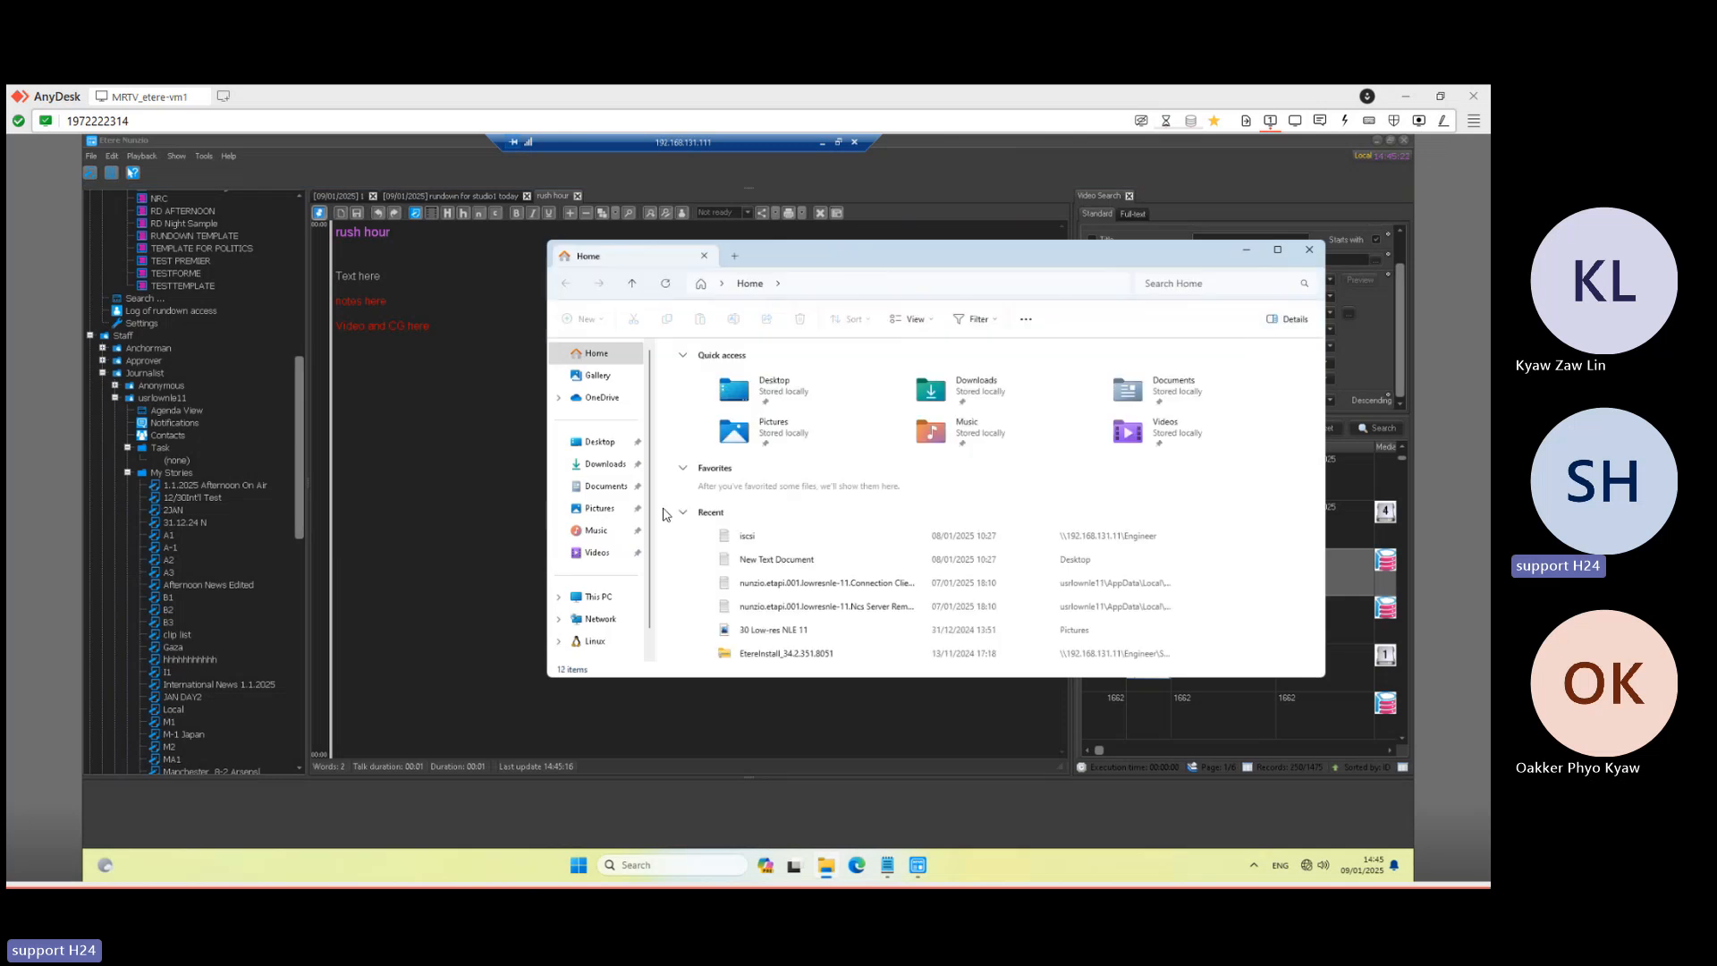
{"action": "left_click", "coordinate": [601, 444]}
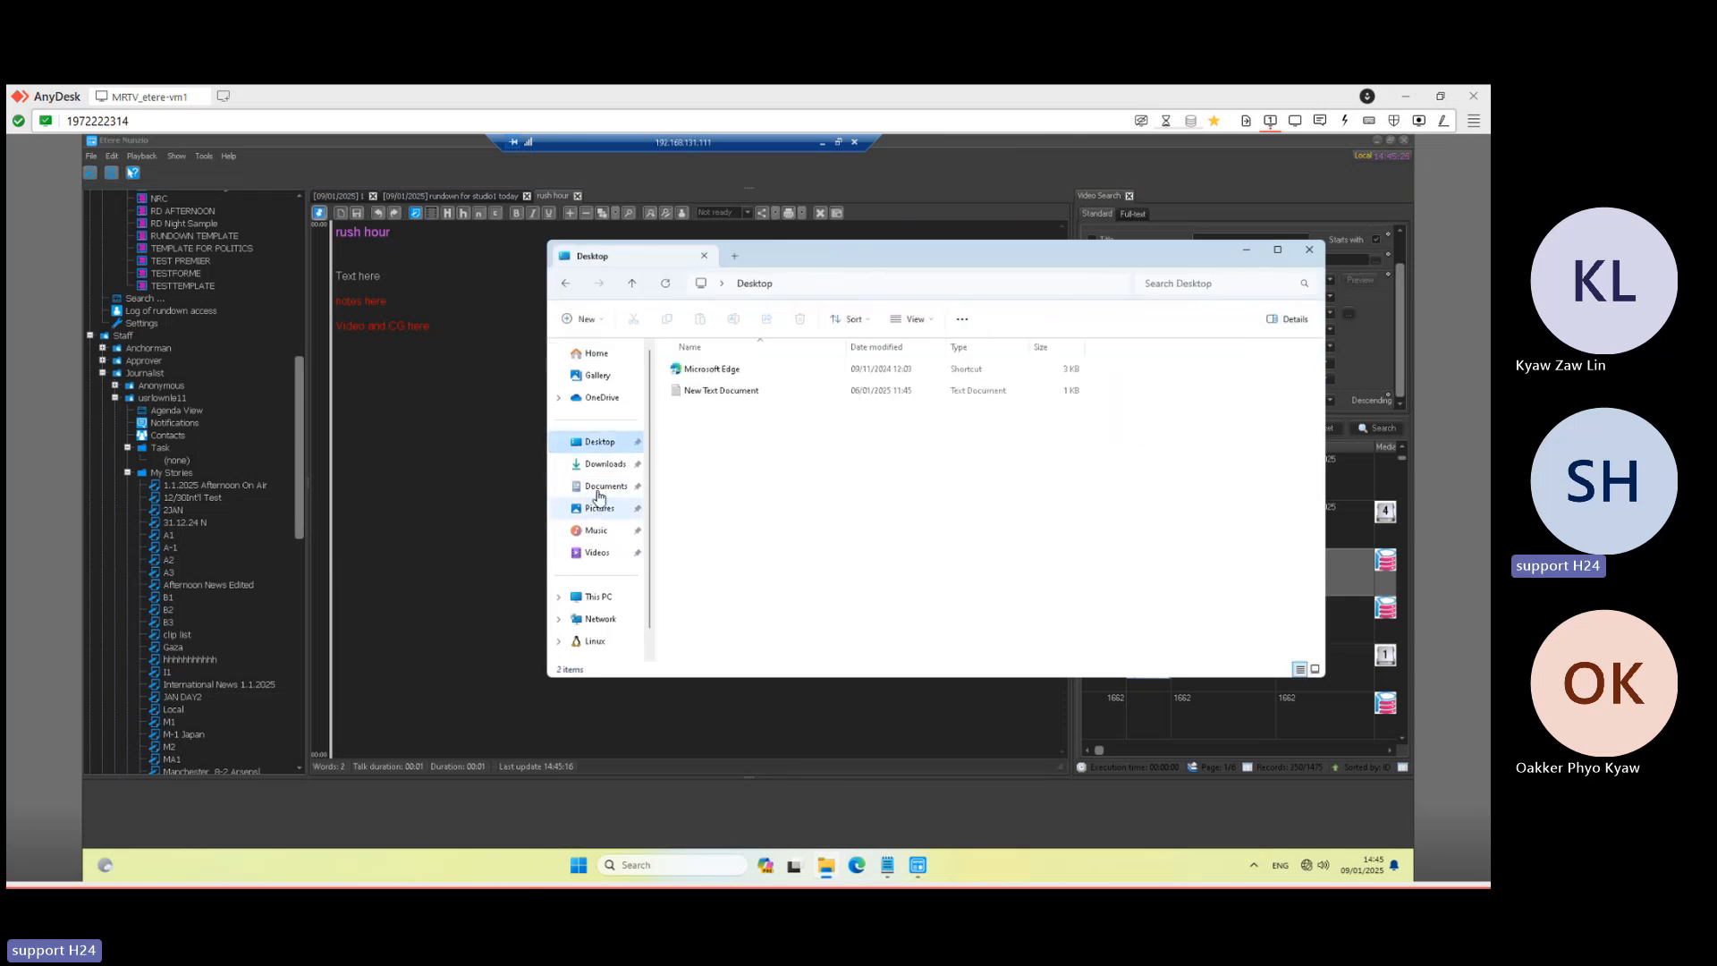
{"action": "left_click", "coordinate": [600, 597]}
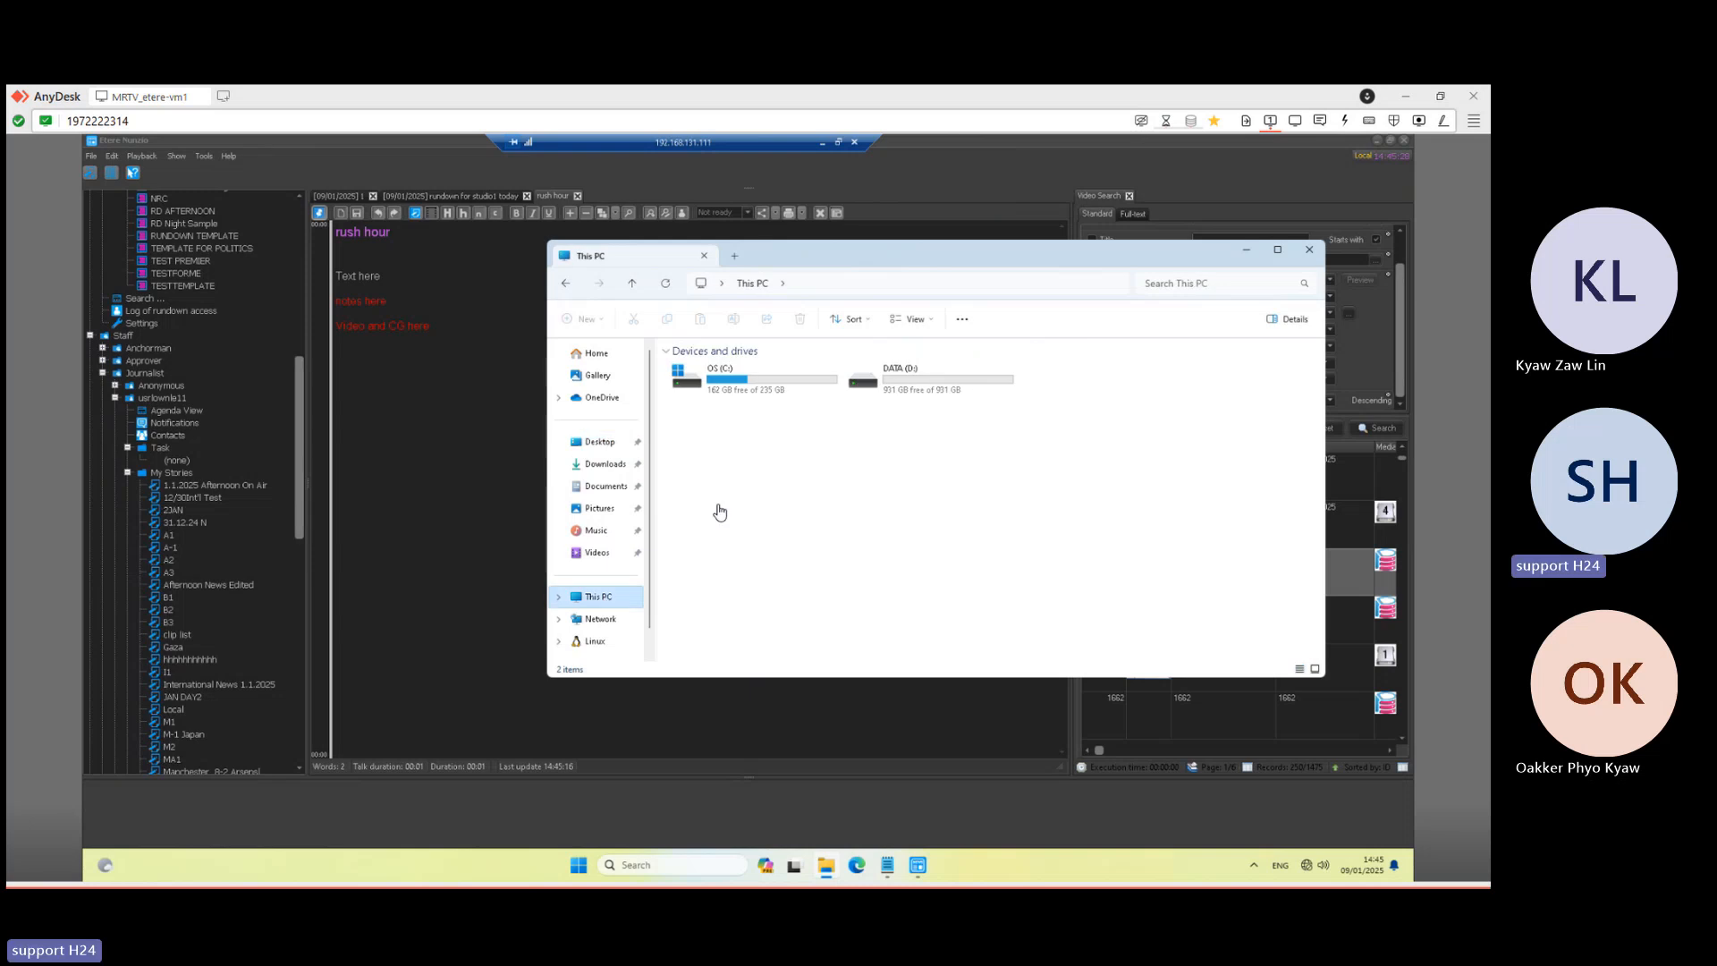
{"action": "left_click", "coordinate": [828, 291]}
{"action": "type", "text": "\\\\"}
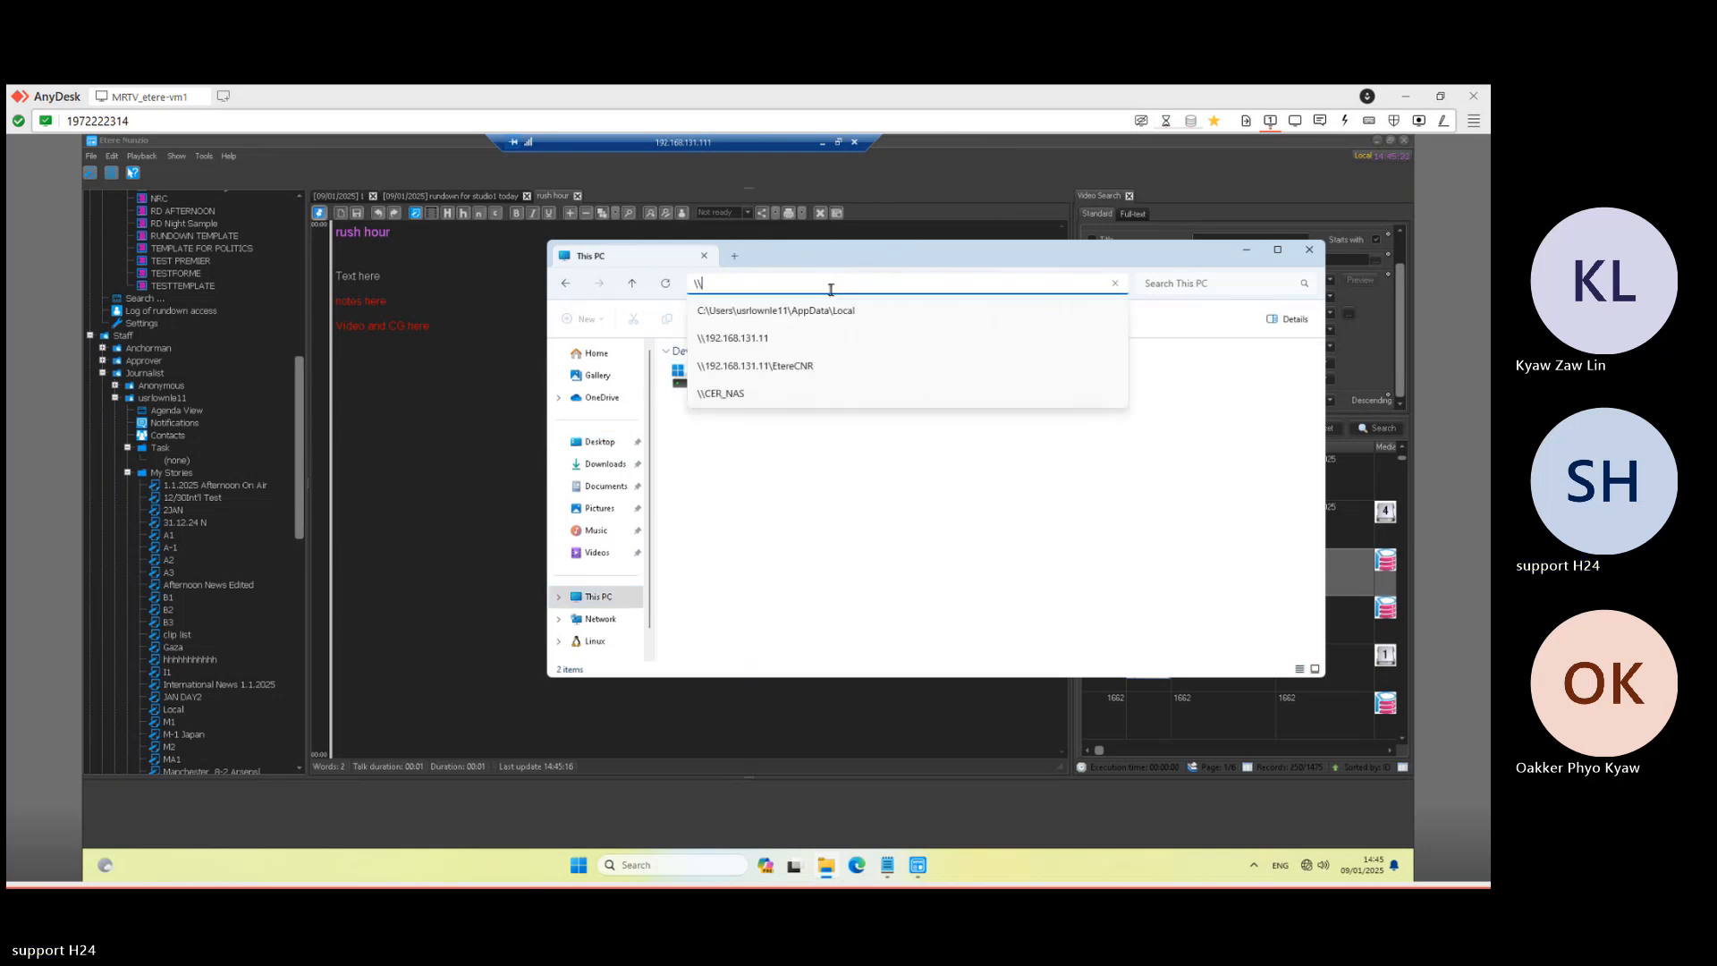
{"action": "type", "text": "192.168.131.11"}
{"action": "key", "text": "Return"}
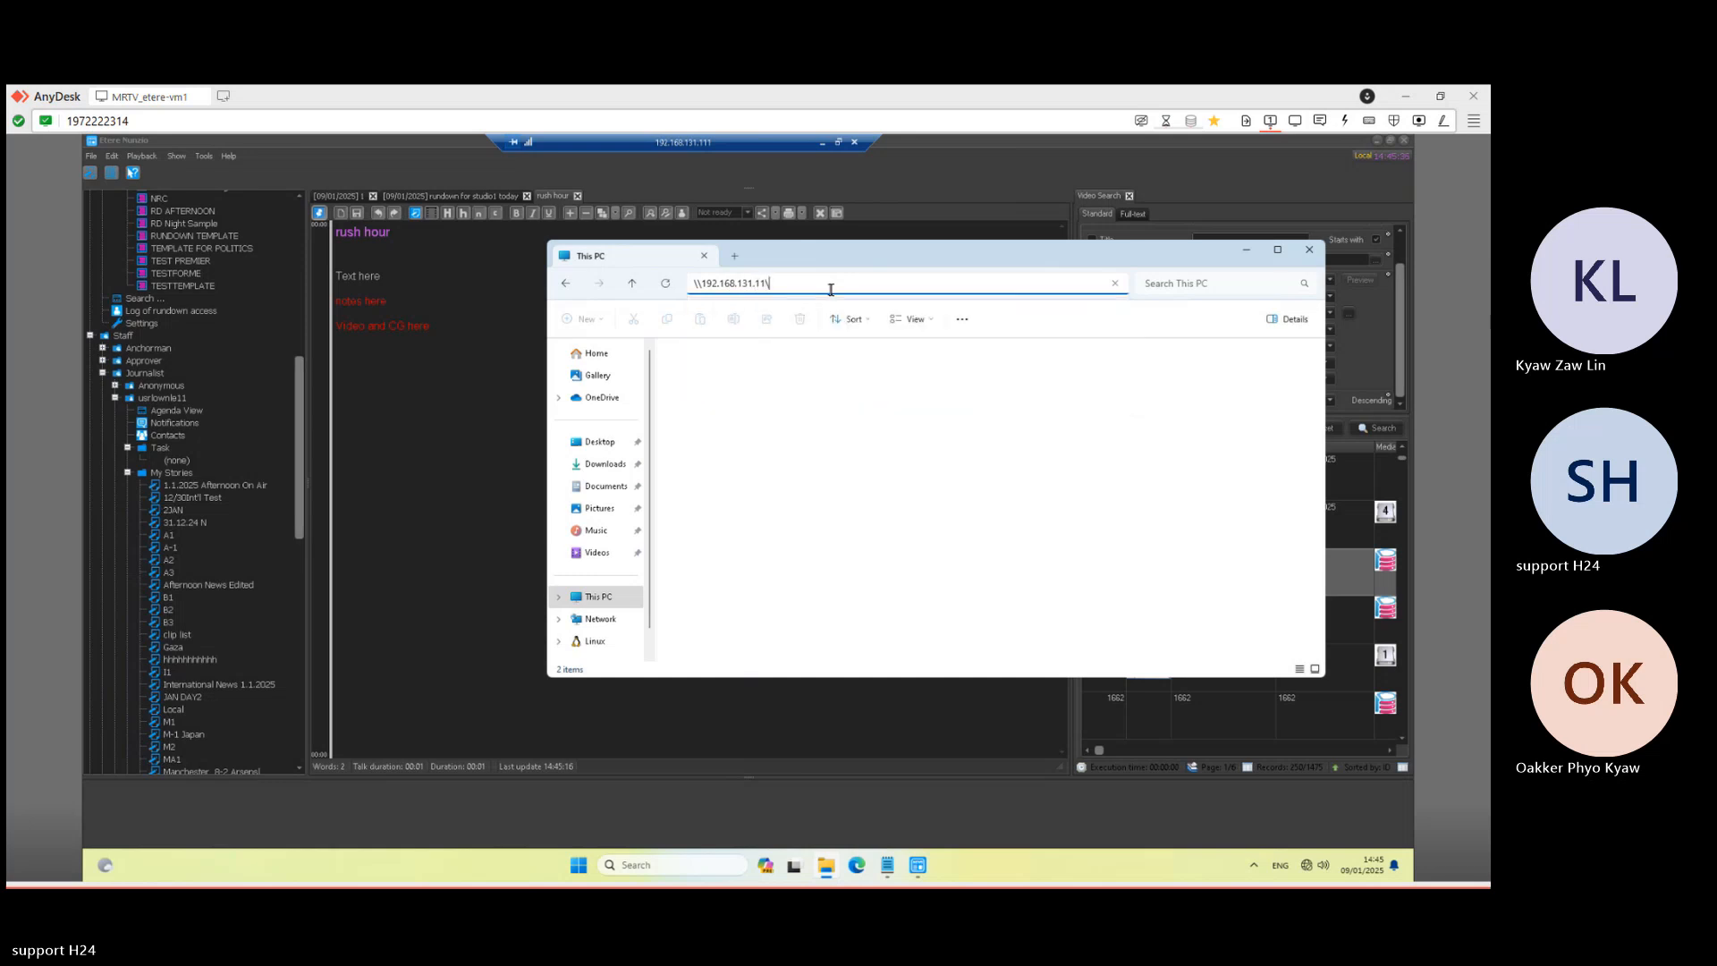
{"action": "double_click", "coordinate": [1065, 365]}
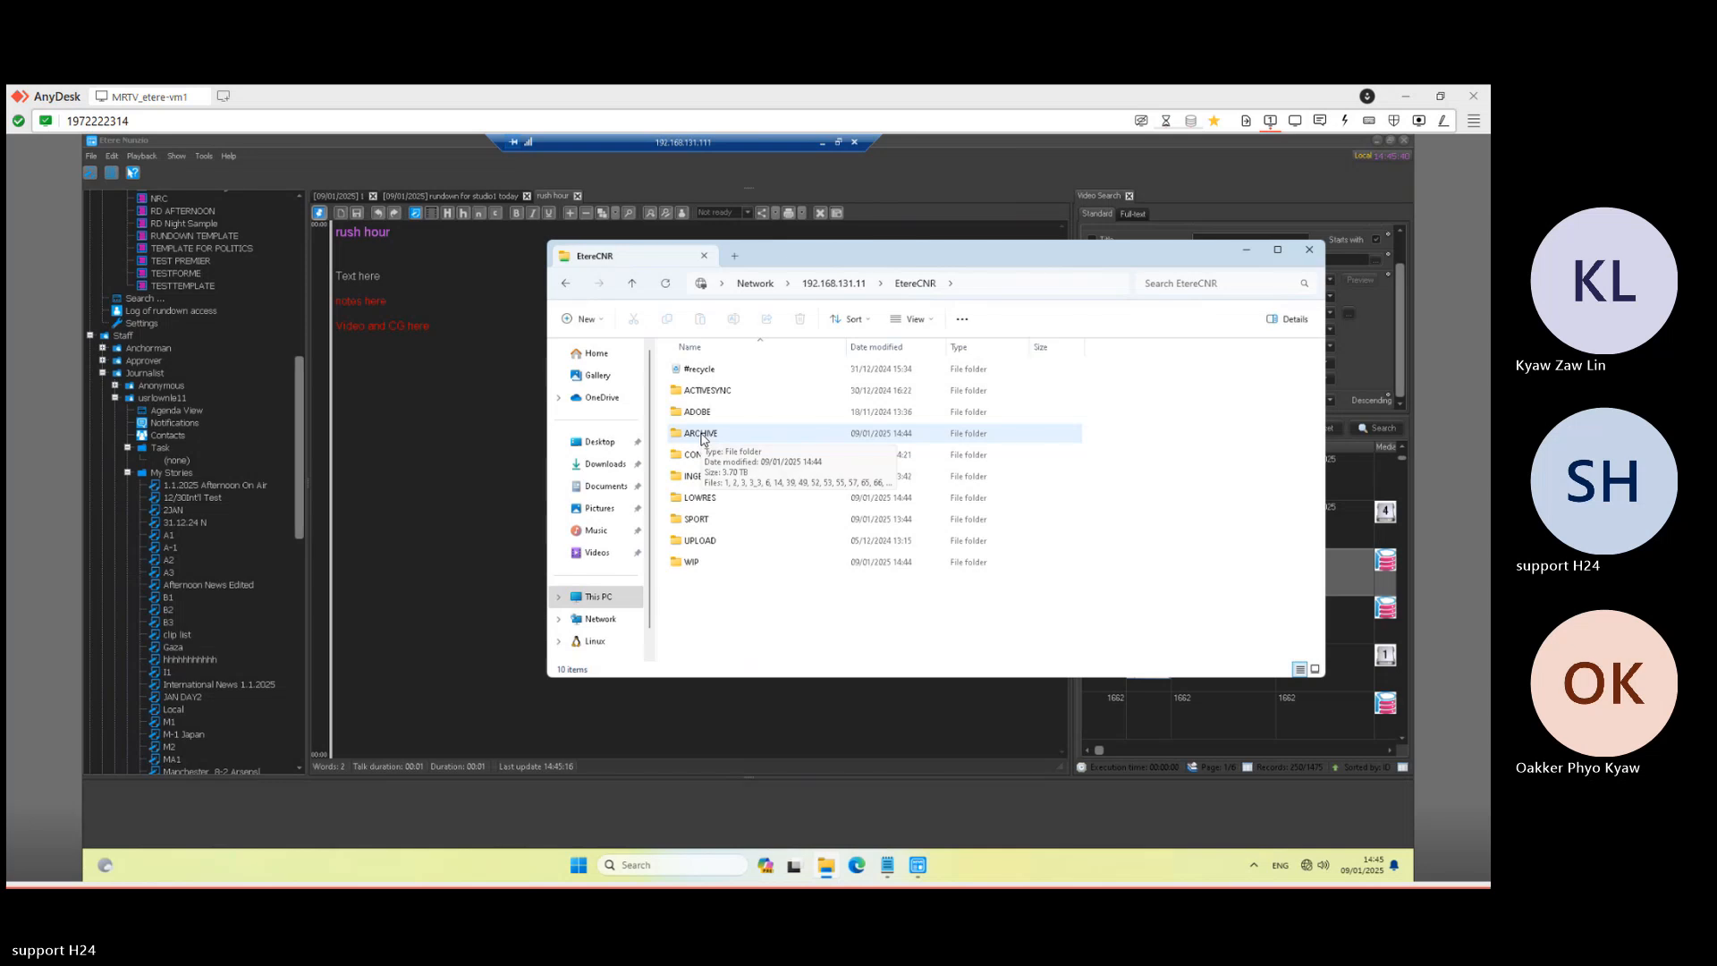
{"action": "double_click", "coordinate": [700, 478]}
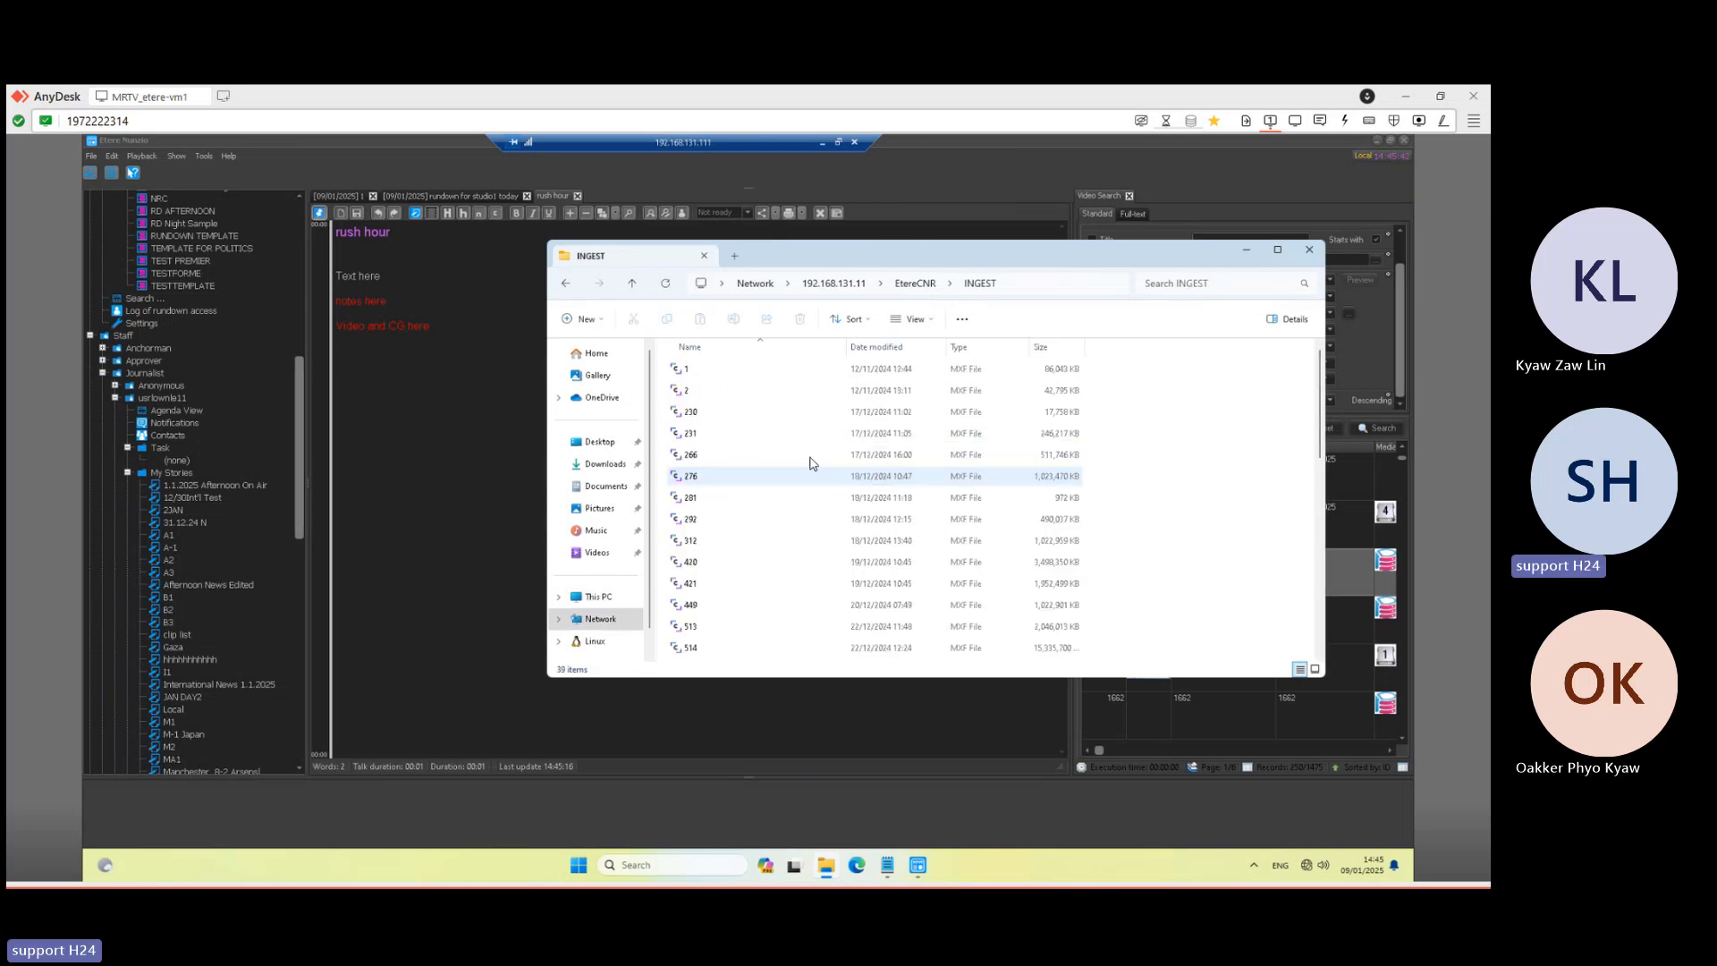
- Paste the 1193 MXF clip from INGEST into the Desktop folder
{"action": "scroll", "coordinate": [715, 564], "scroll_direction": "down", "scroll_amount": 5}
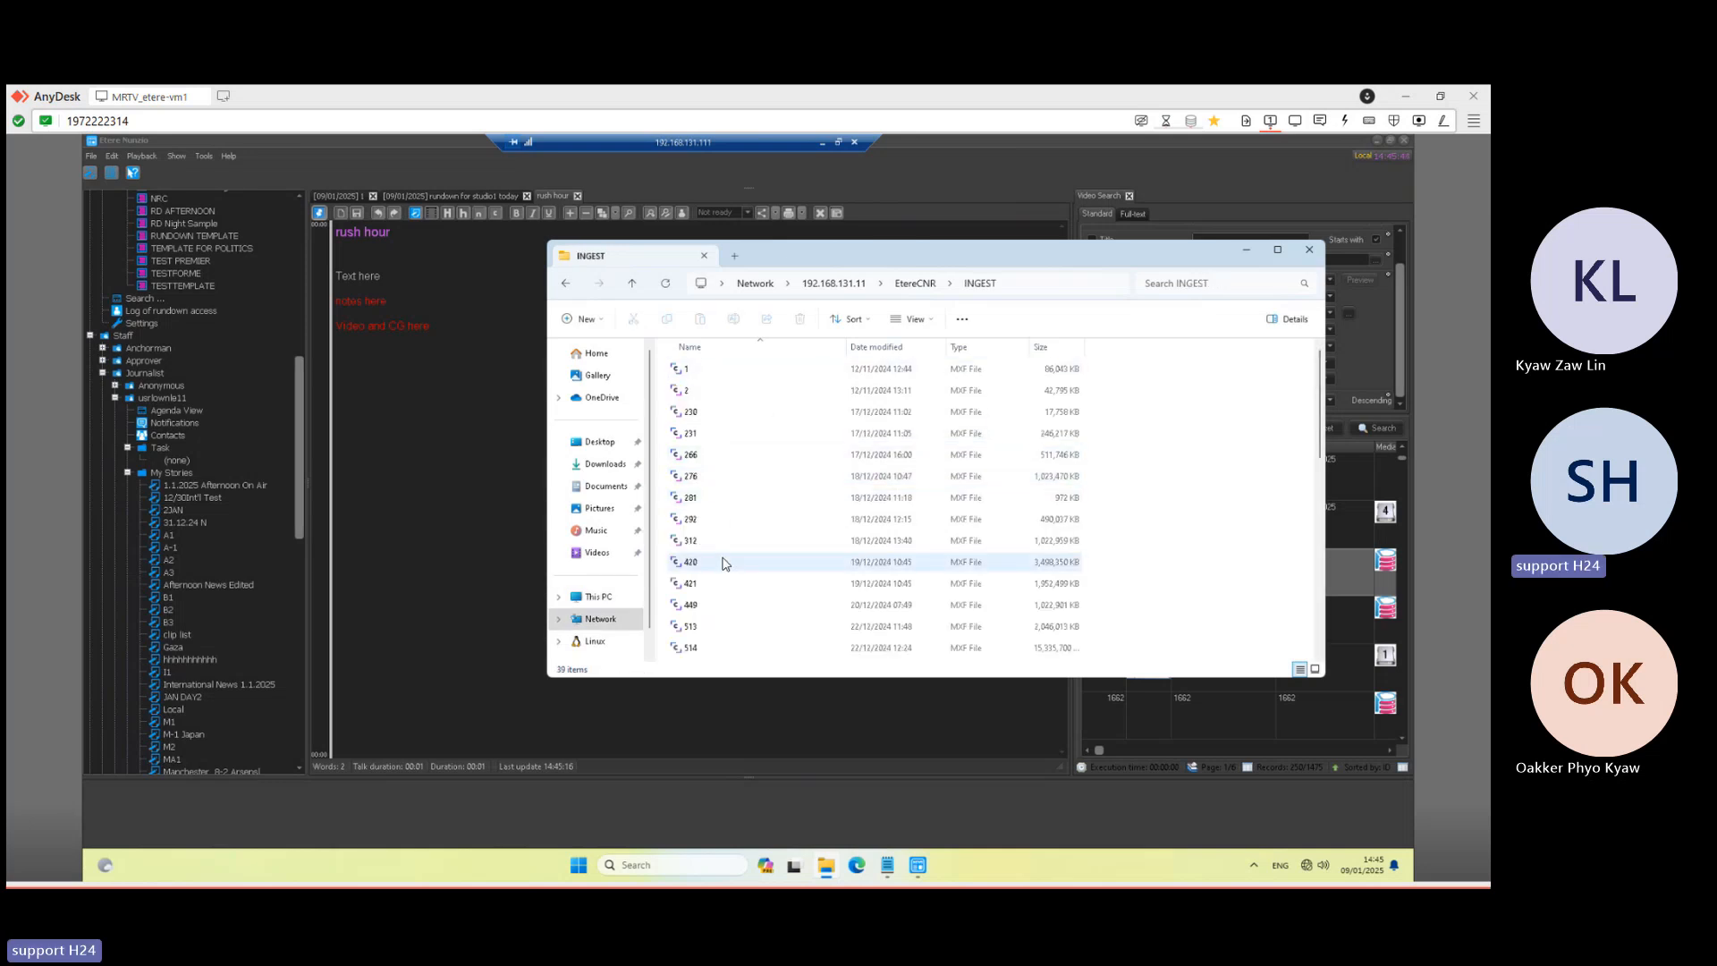
{"action": "left_click", "coordinate": [706, 543]}
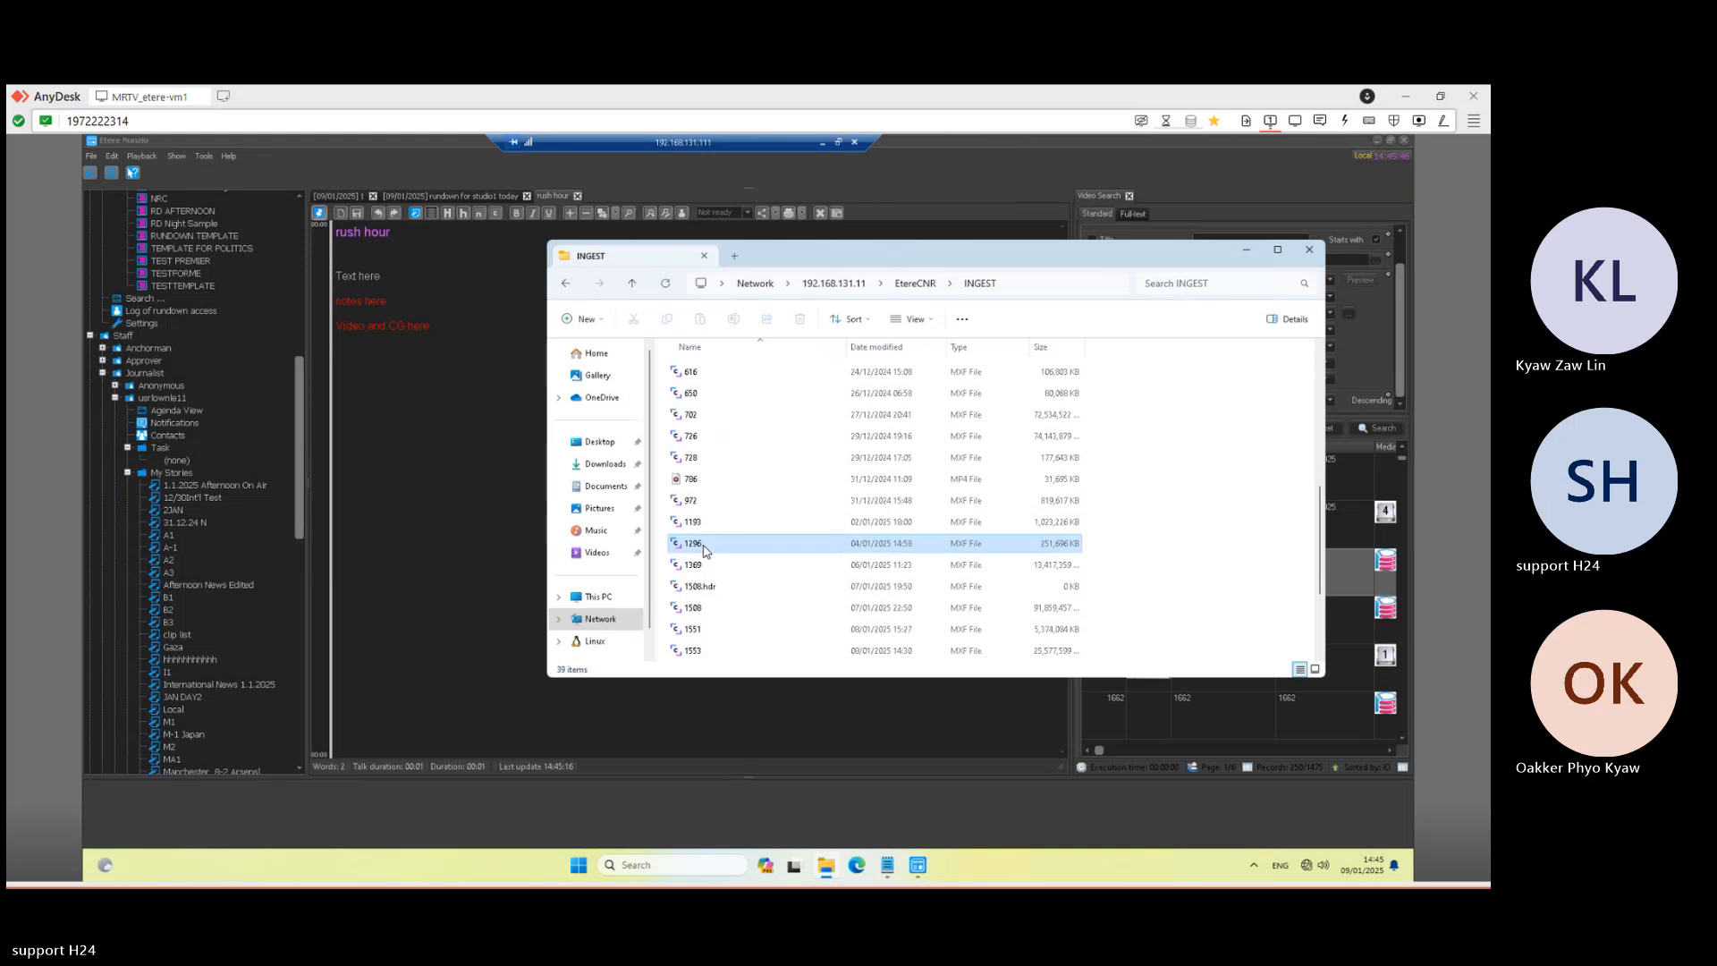
{"action": "left_click", "coordinate": [707, 525]}
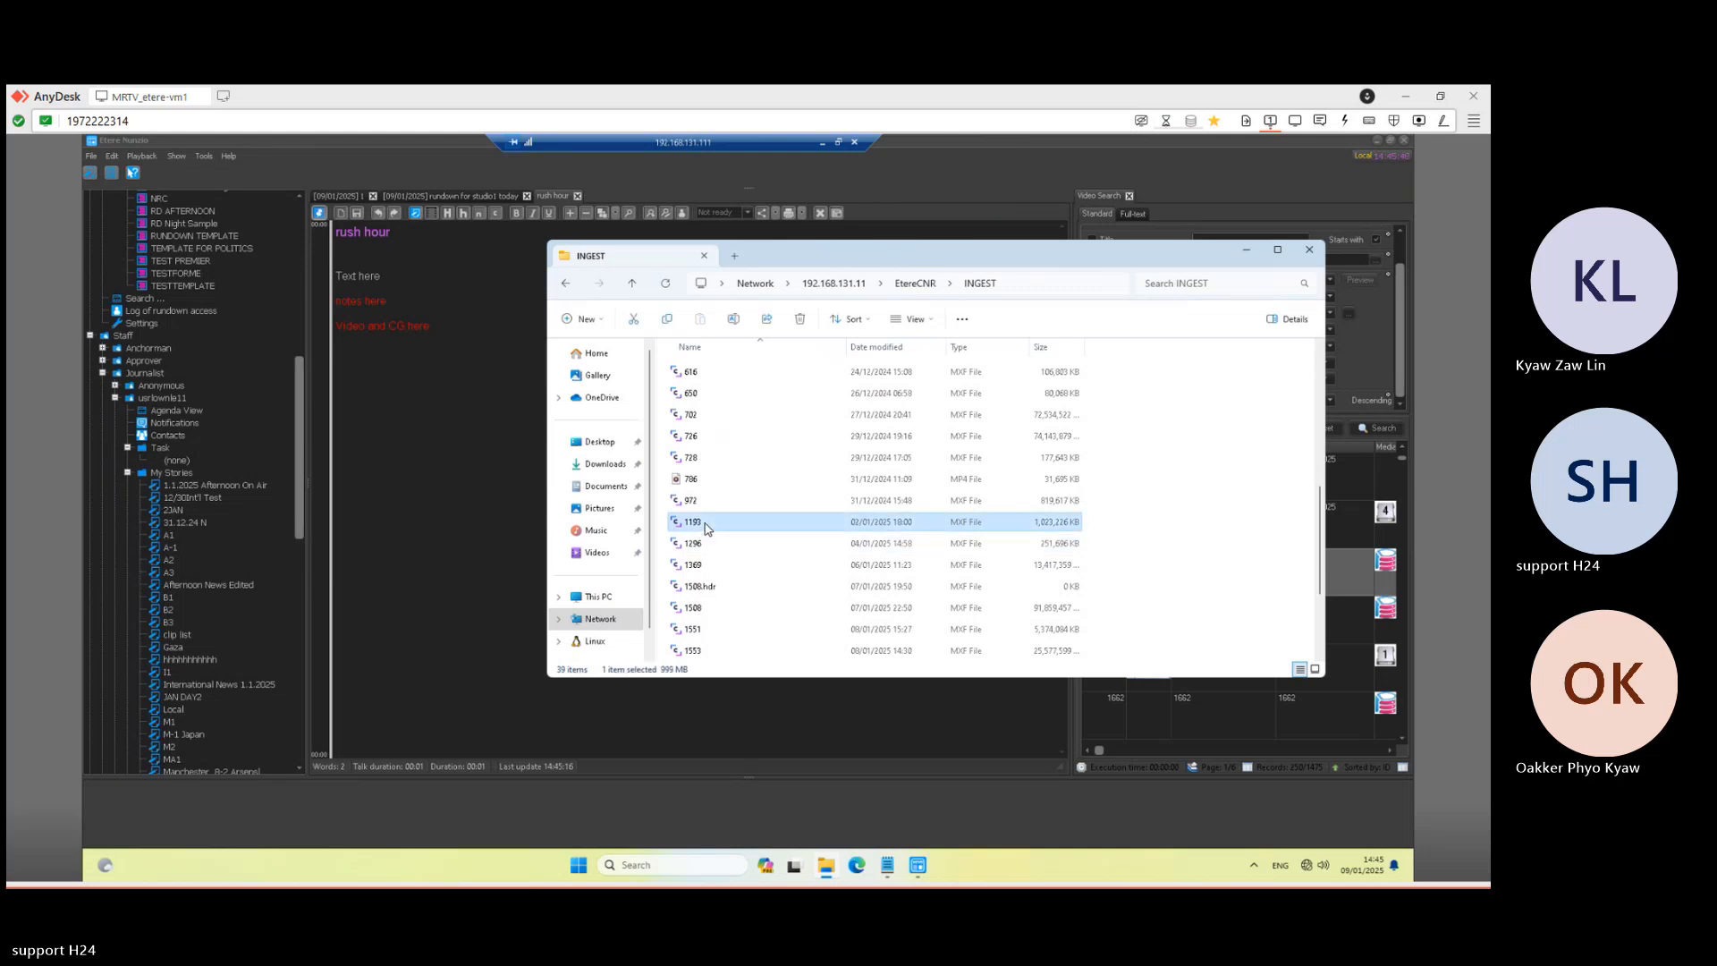
{"action": "left_click", "coordinate": [596, 443]}
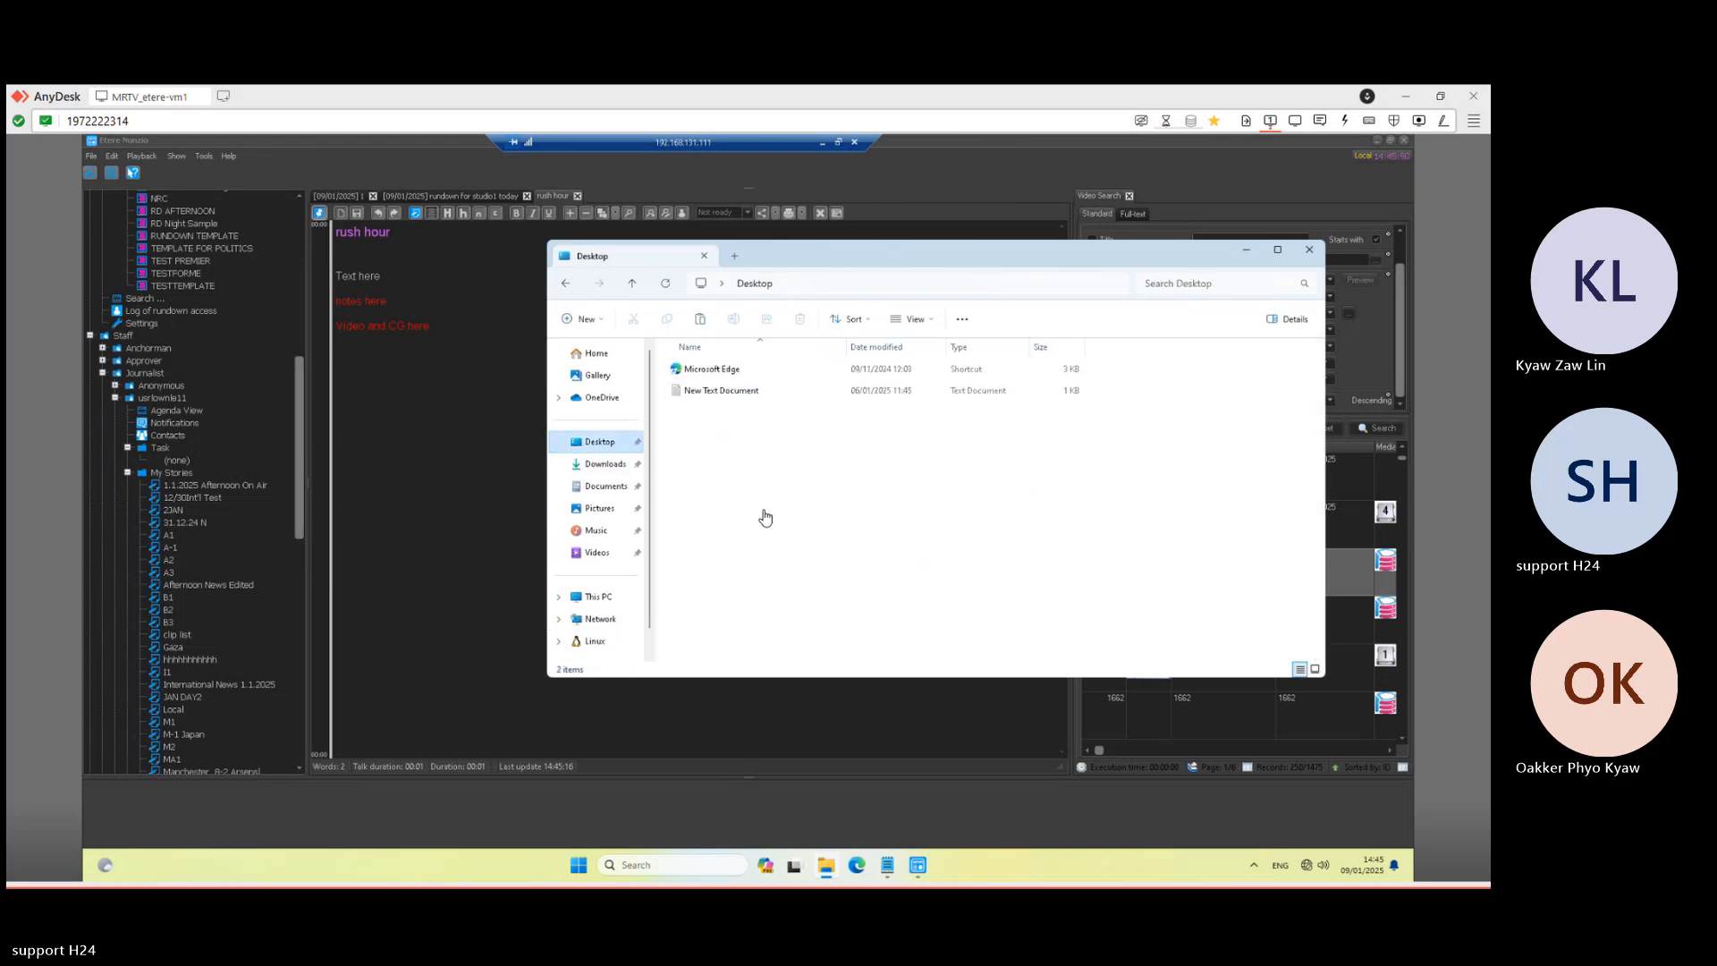
{"action": "key", "text": "ctrl+v"}
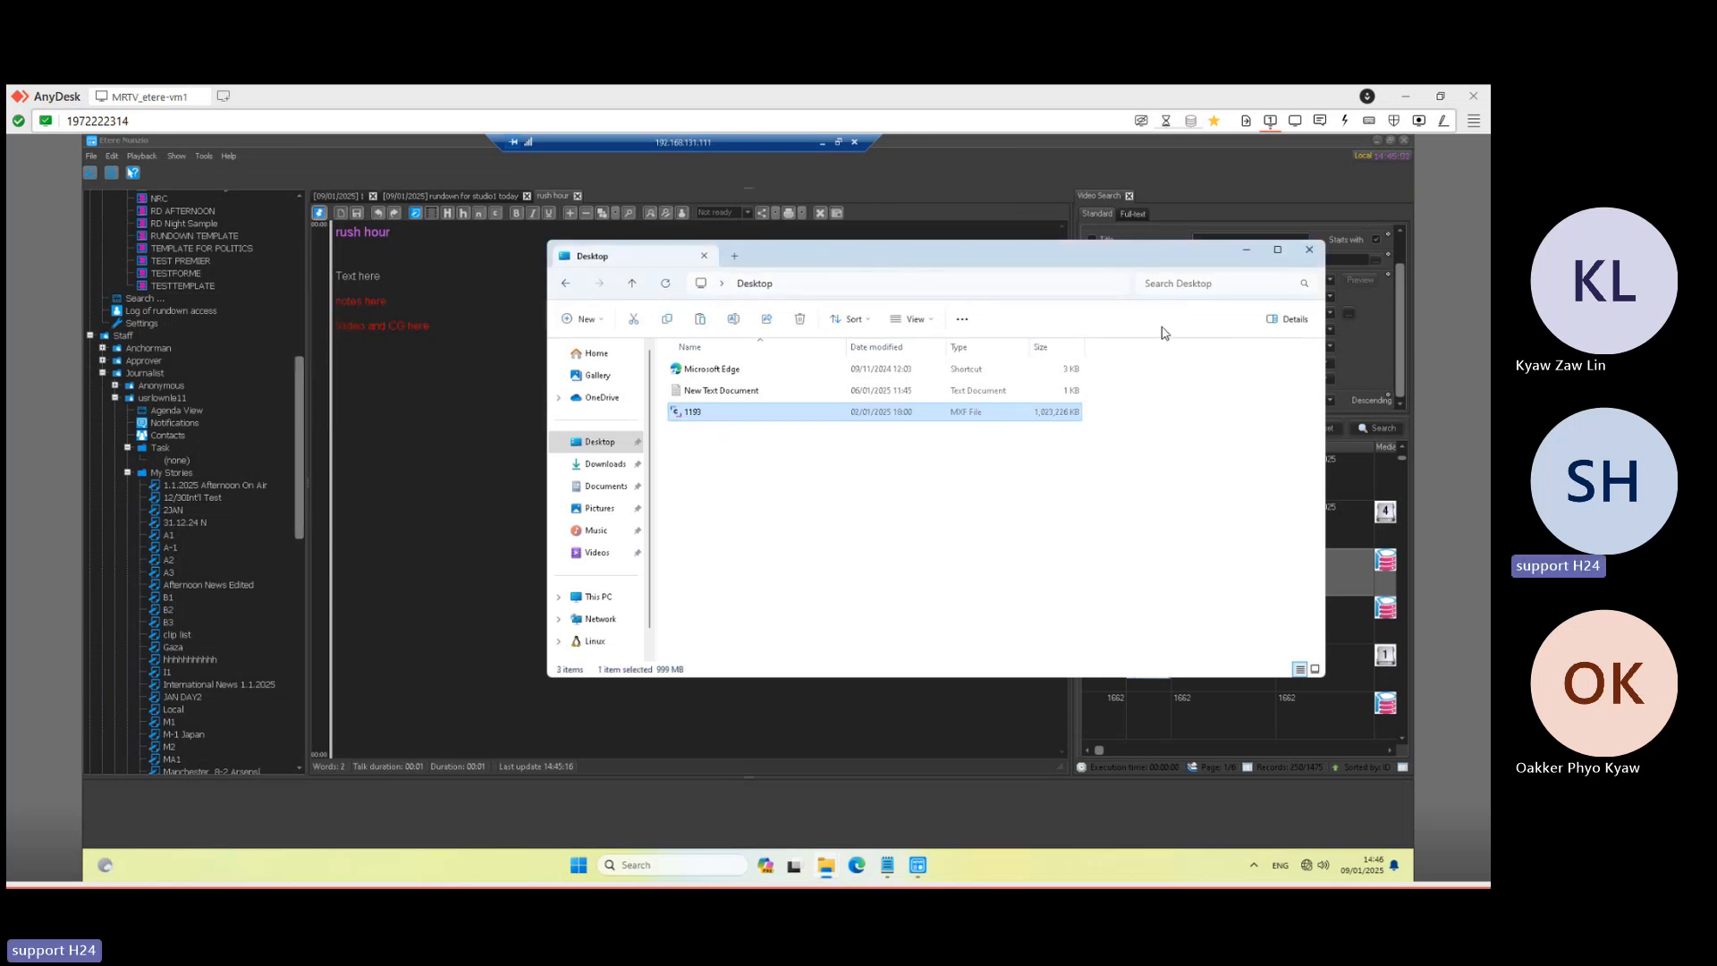
{"action": "left_click_drag", "start_coordinate": [844, 263], "coordinate": [1163, 331]}
- Drag the Desktop 1193 clip into the rush hour story, check its EDL, then return to the story
{"action": "left_click", "coordinate": [1037, 528]}
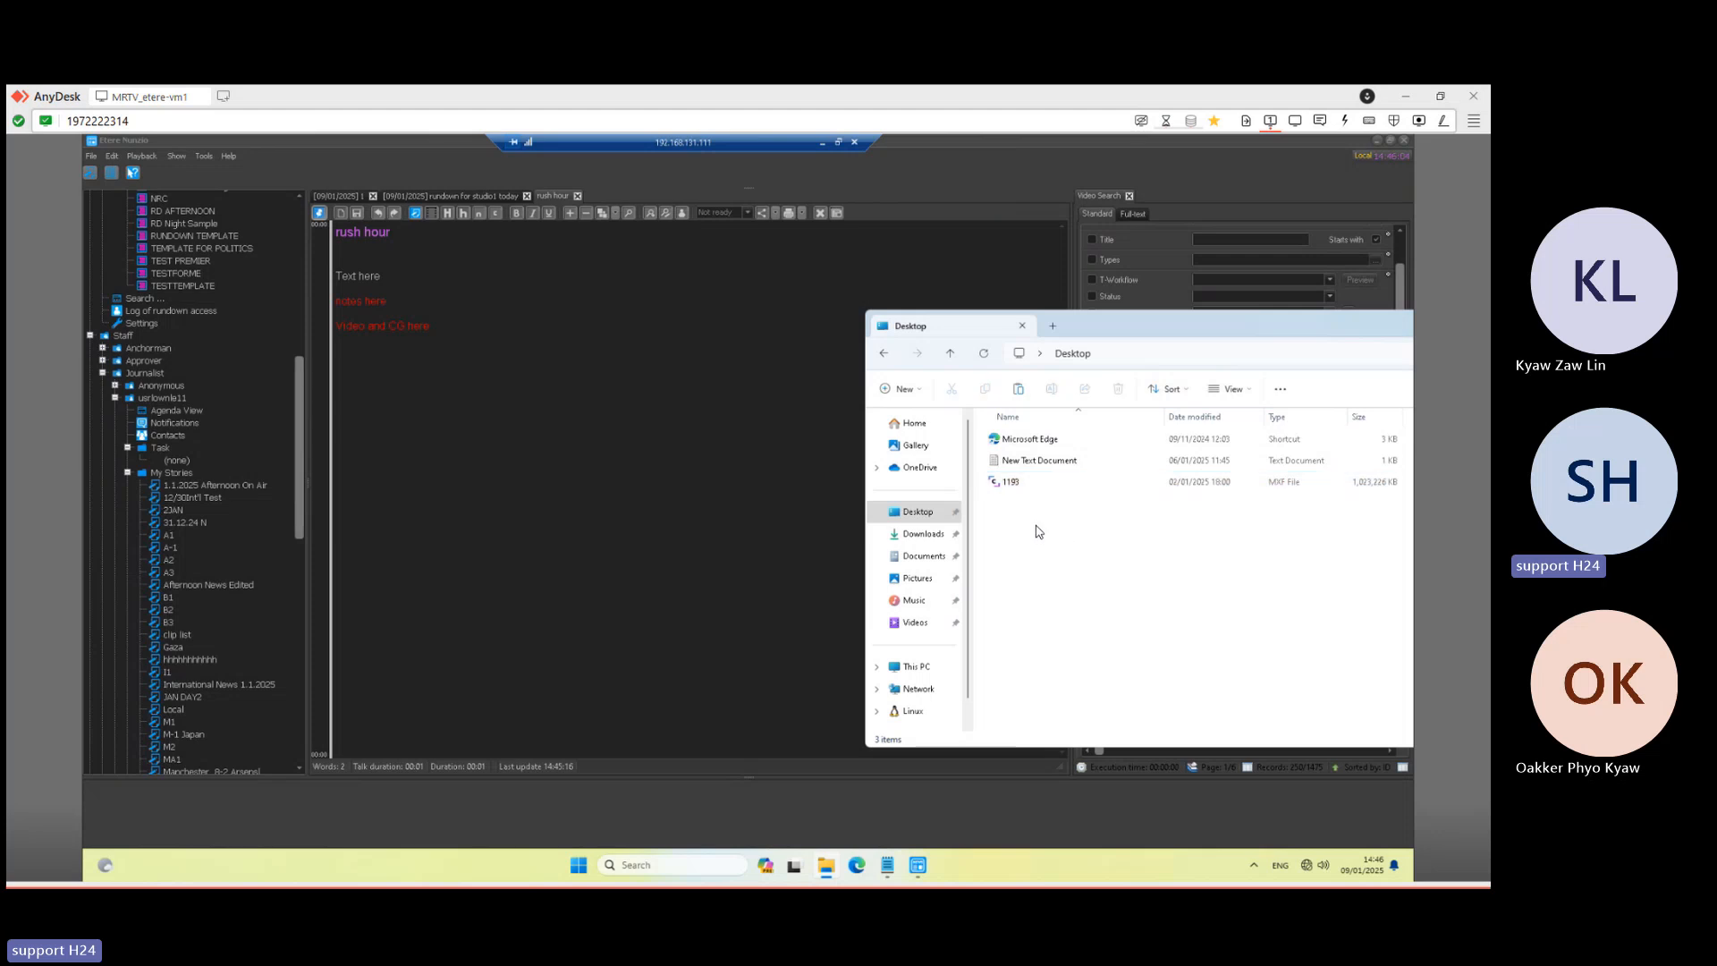
{"action": "left_click", "coordinate": [1018, 489]}
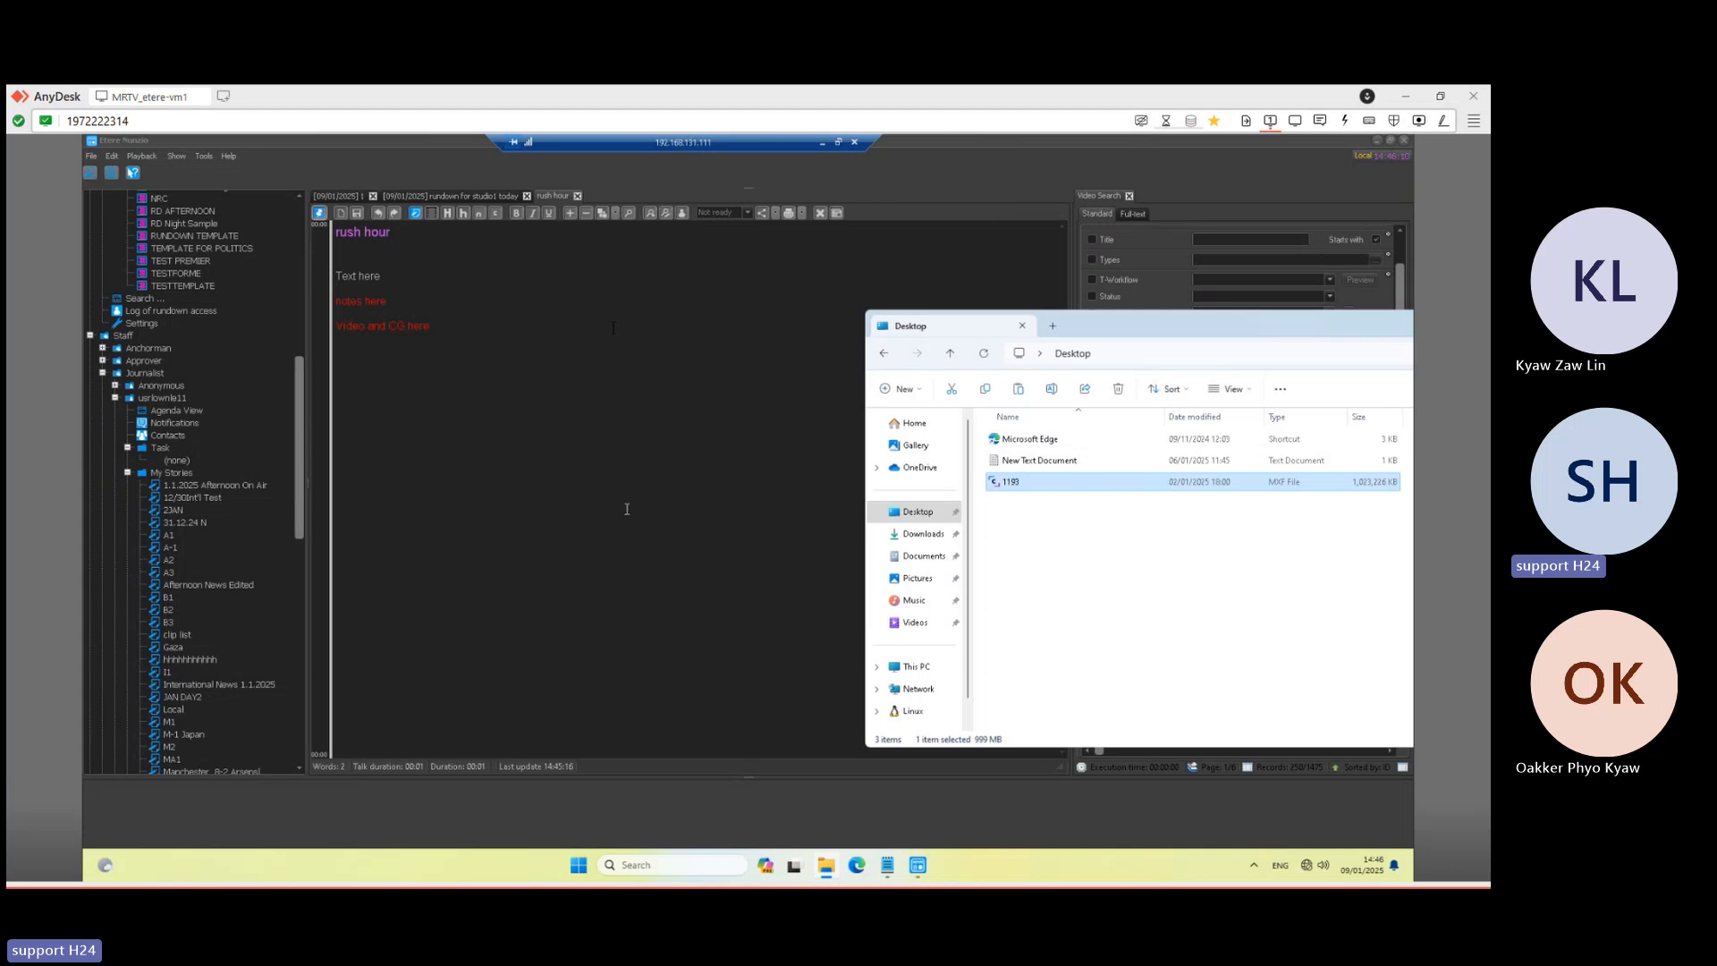
{"action": "left_click", "coordinate": [415, 218]}
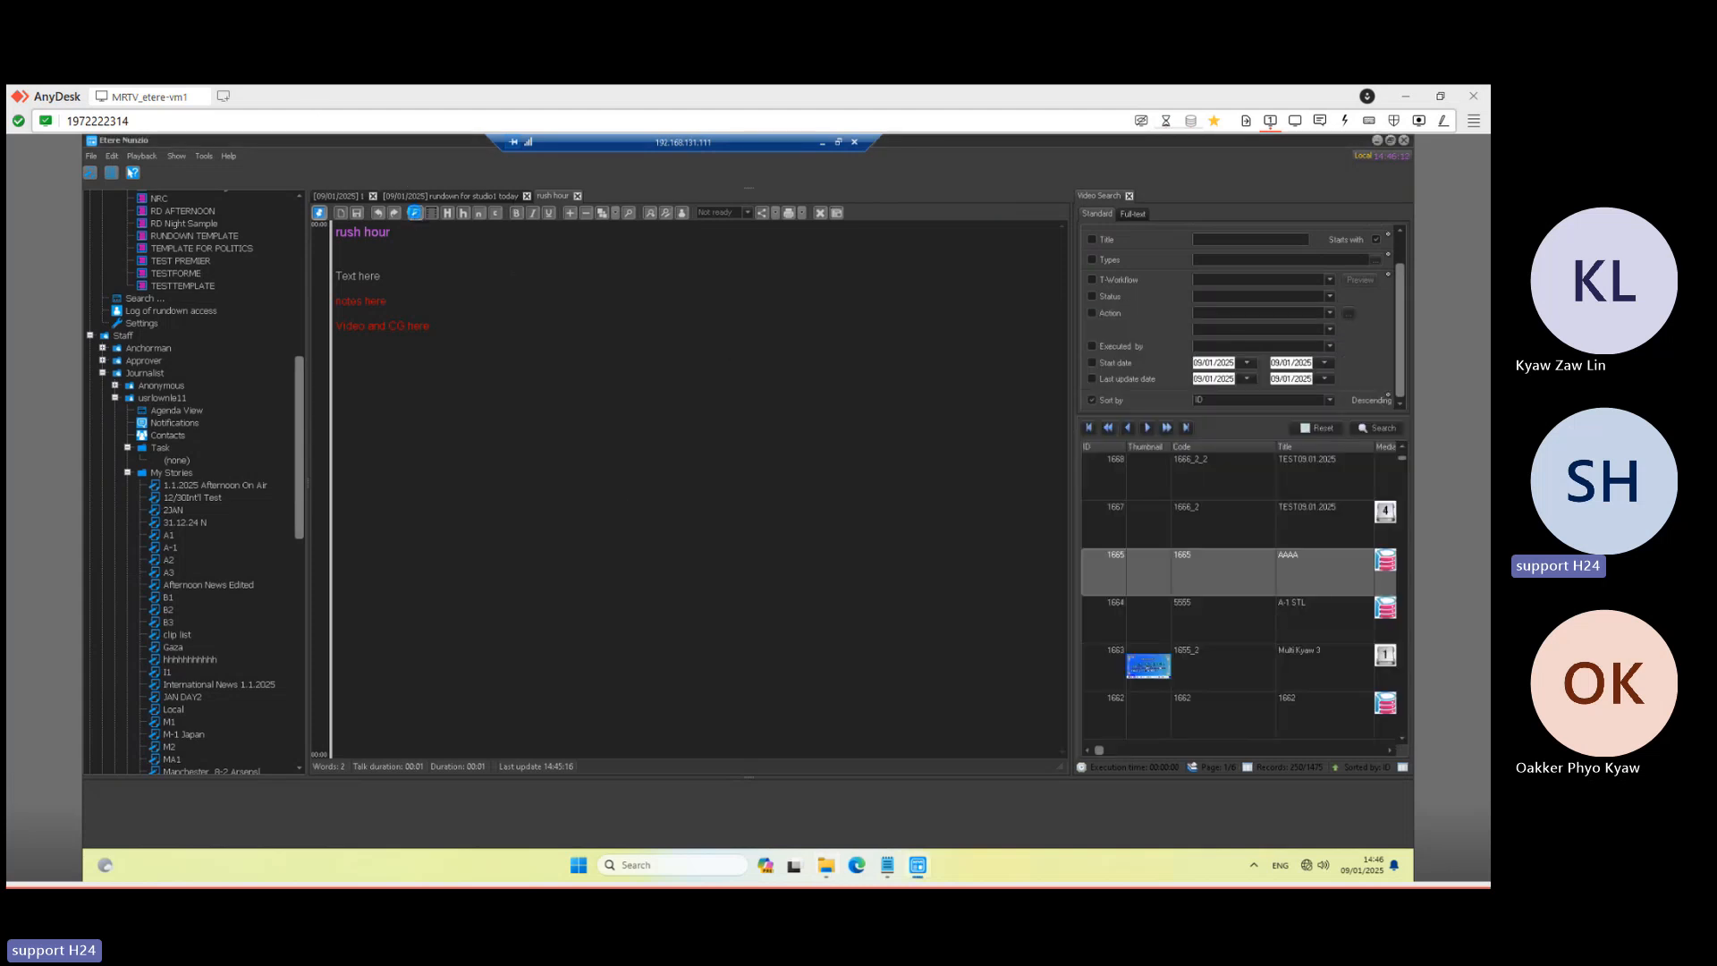
{"action": "left_click", "coordinate": [831, 880]}
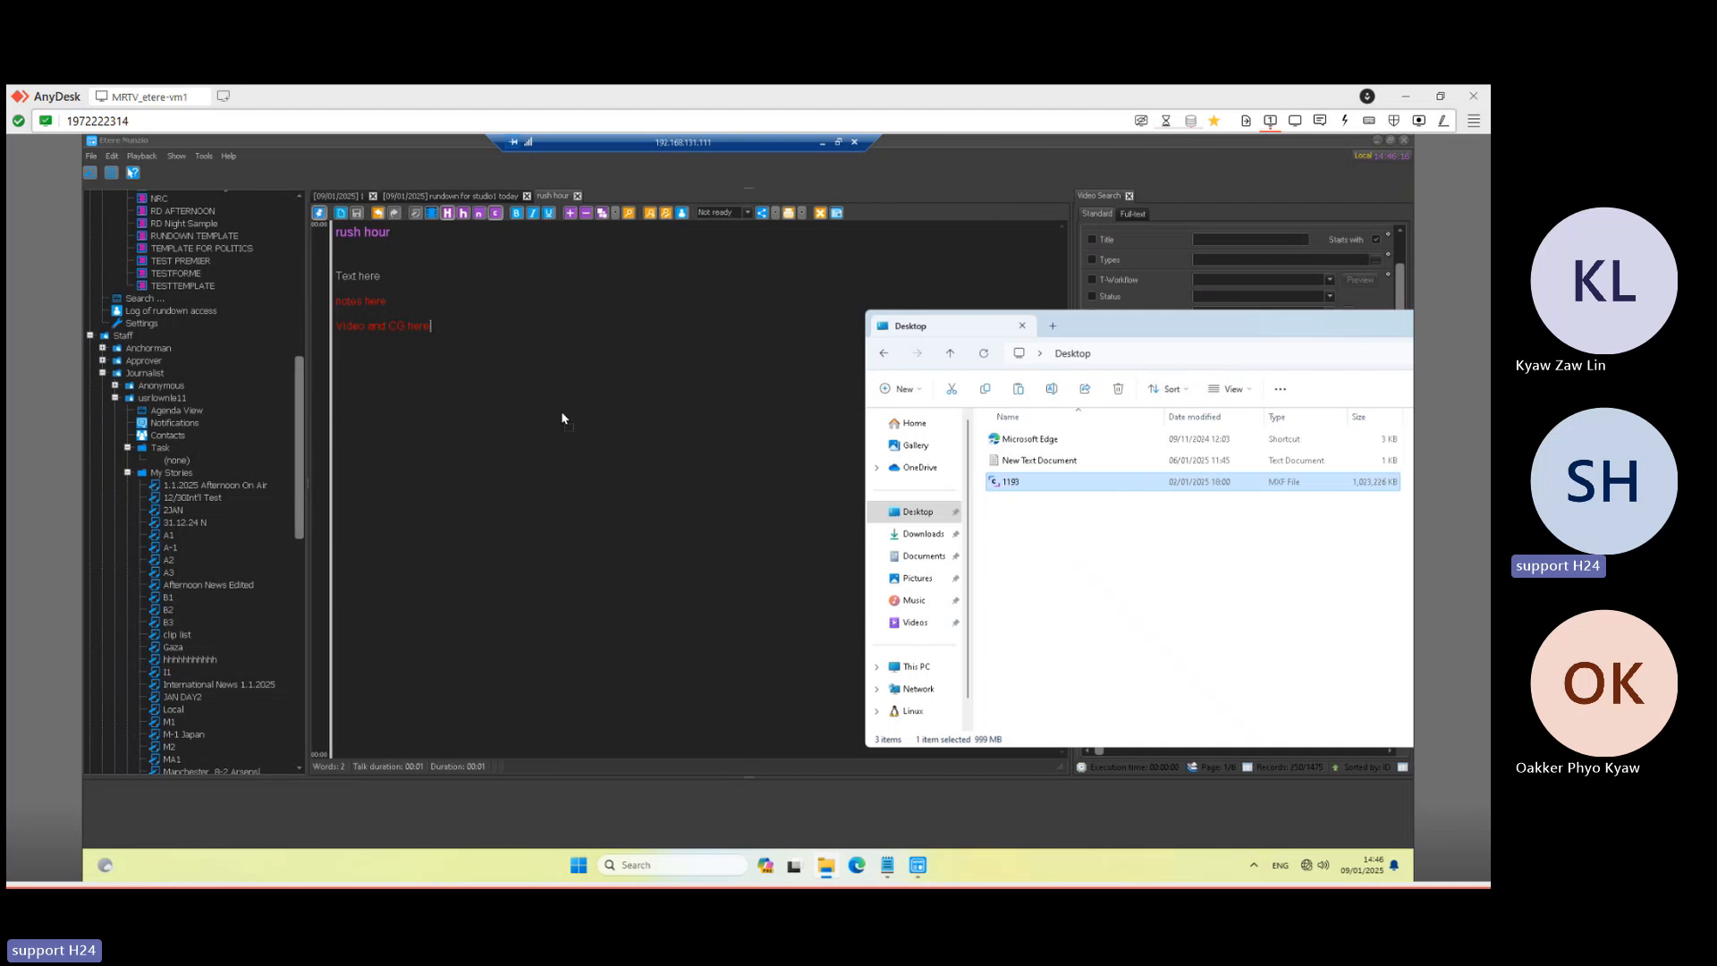
{"action": "left_click_drag", "start_coordinate": [562, 414], "coordinate": [562, 413]}
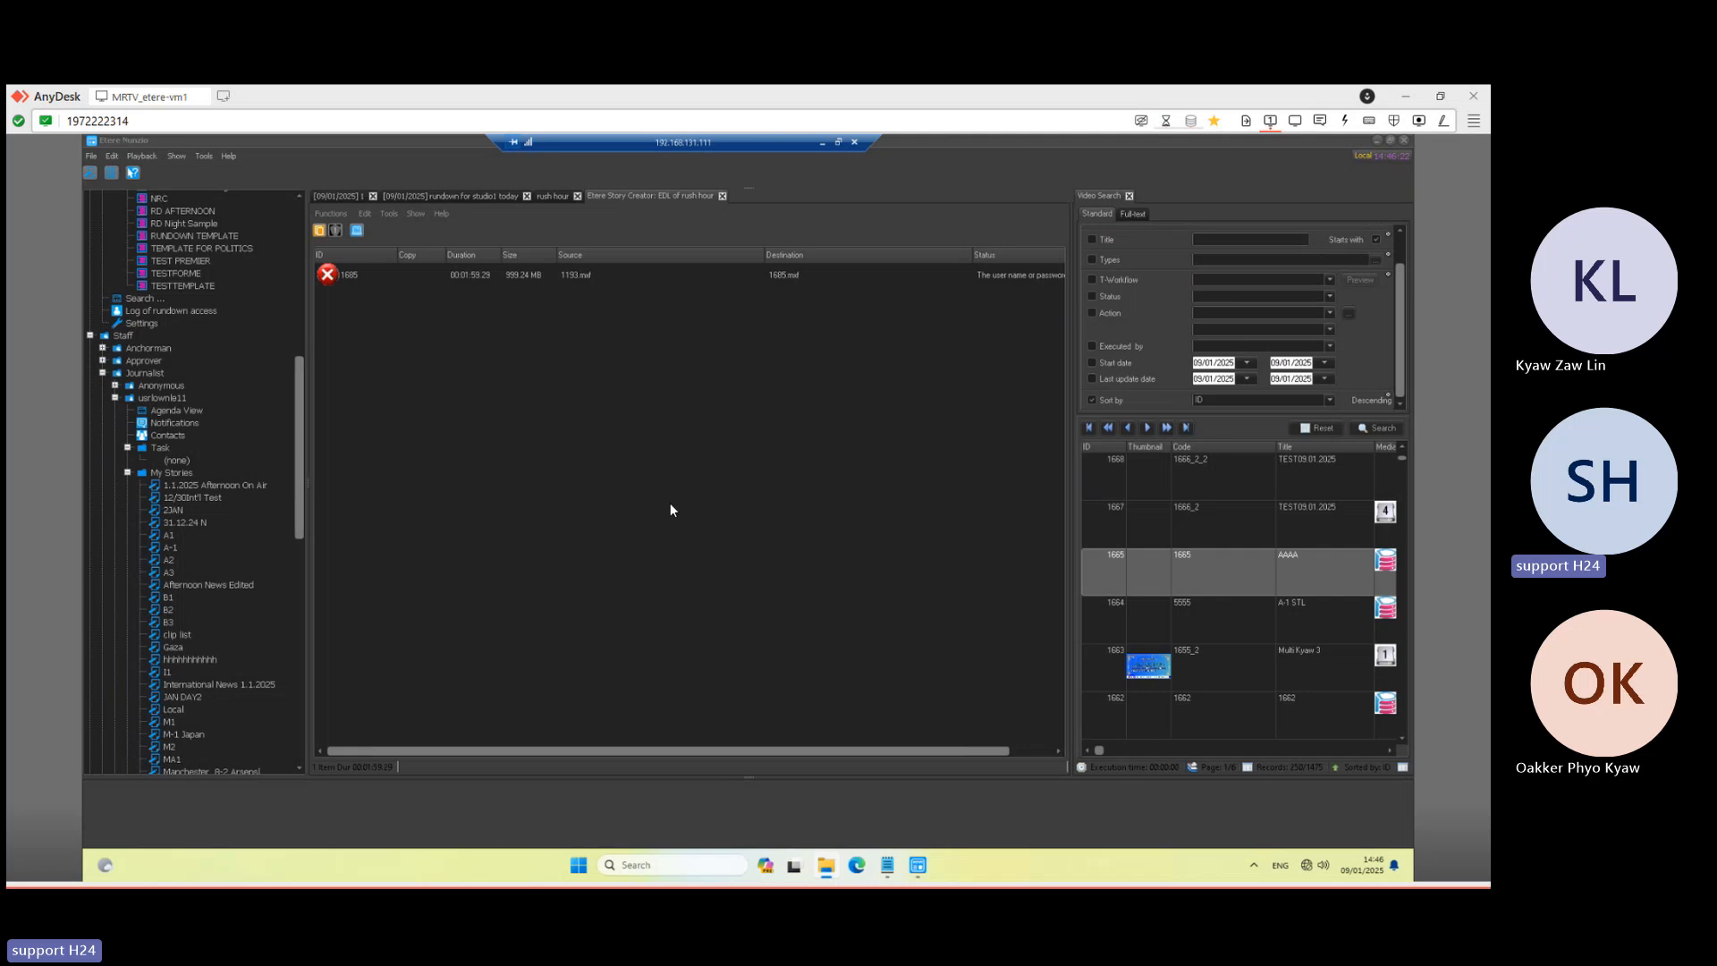
{"action": "left_click_drag", "start_coordinate": [626, 755], "coordinate": [964, 755]}
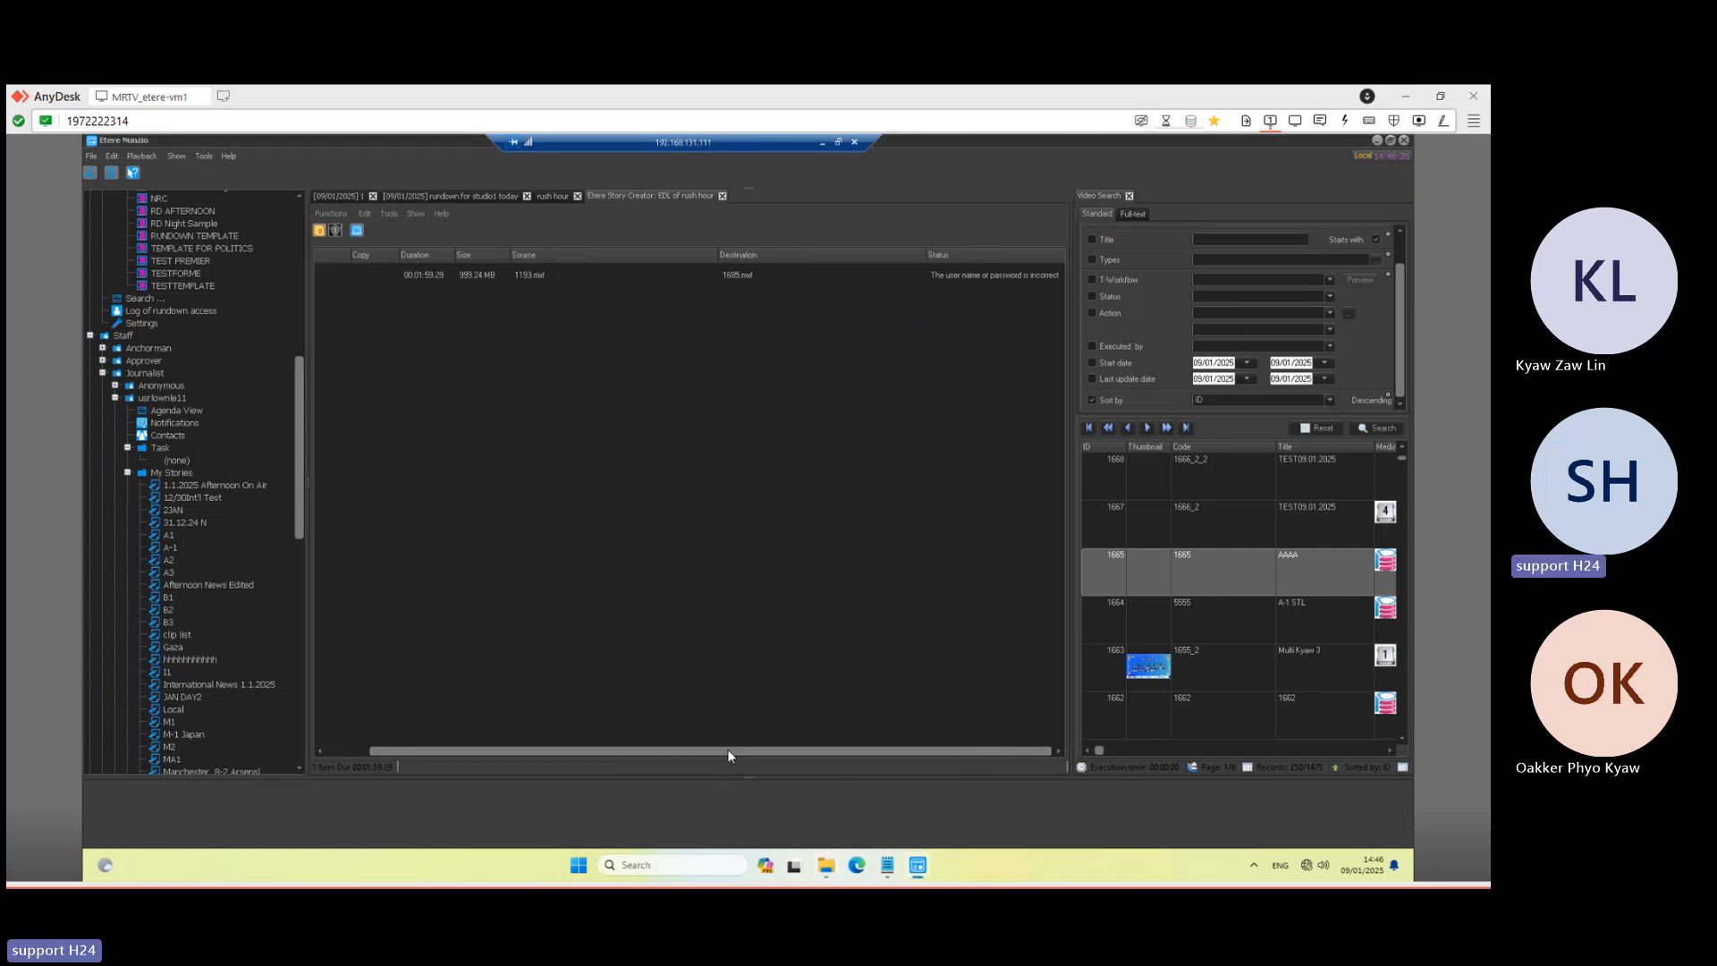
{"action": "left_click_drag", "start_coordinate": [727, 756], "coordinate": [608, 747]}
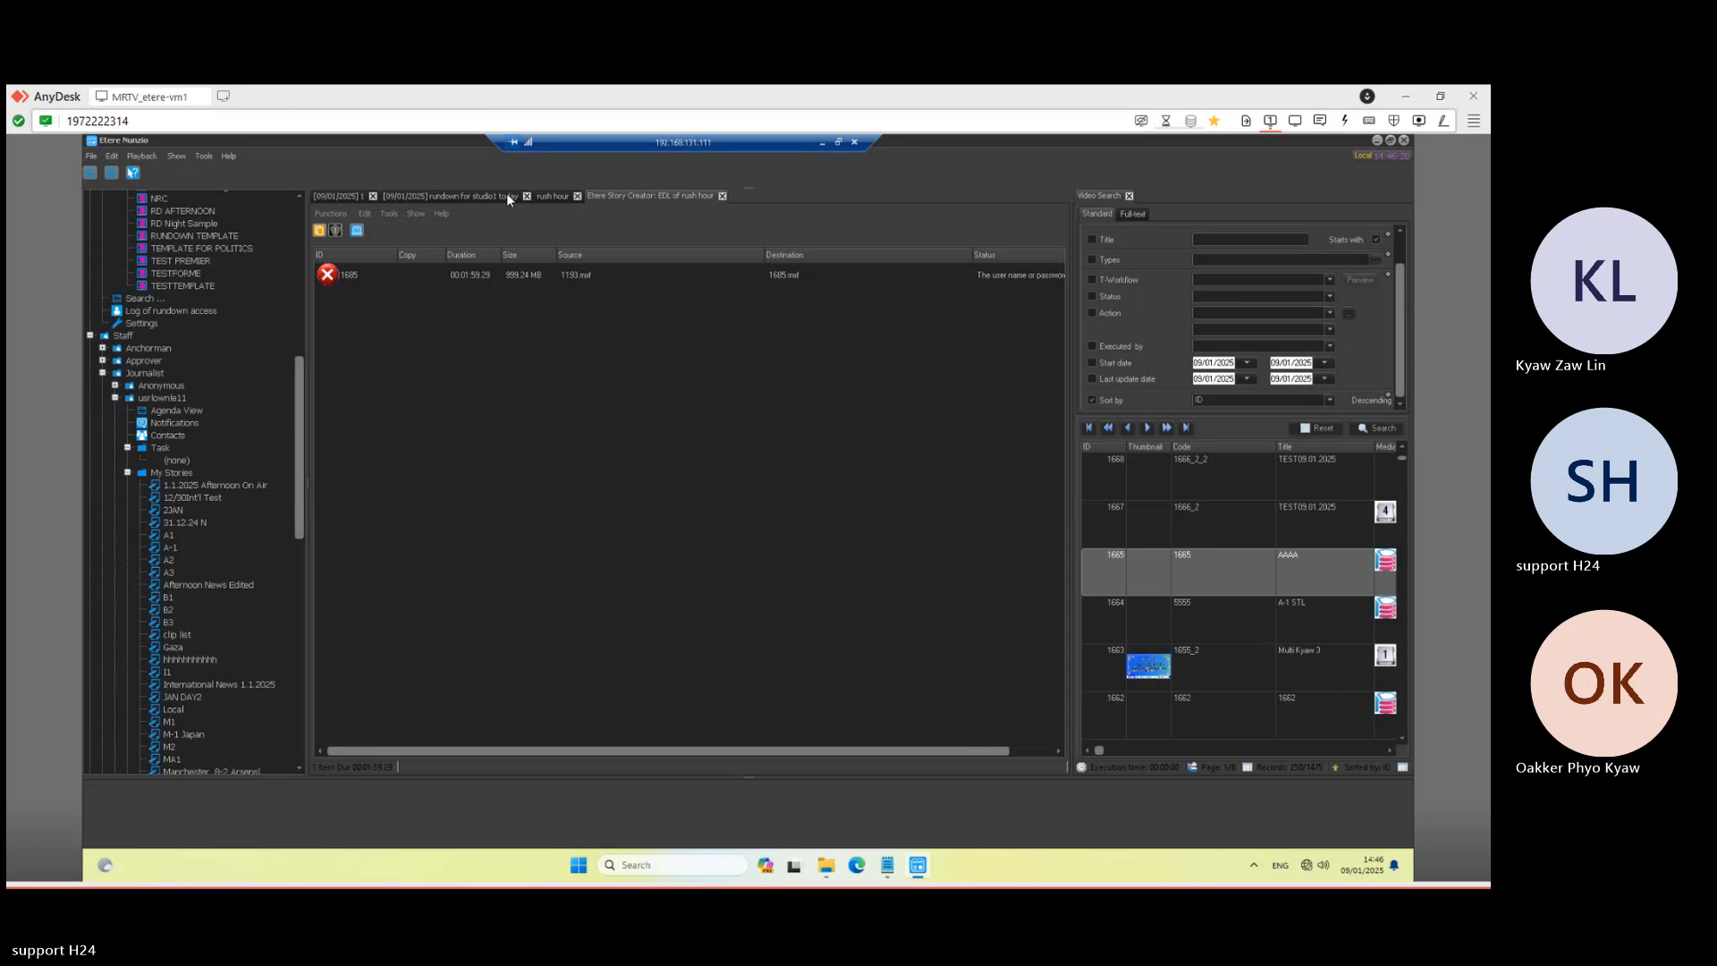
{"action": "left_click", "coordinate": [545, 196]}
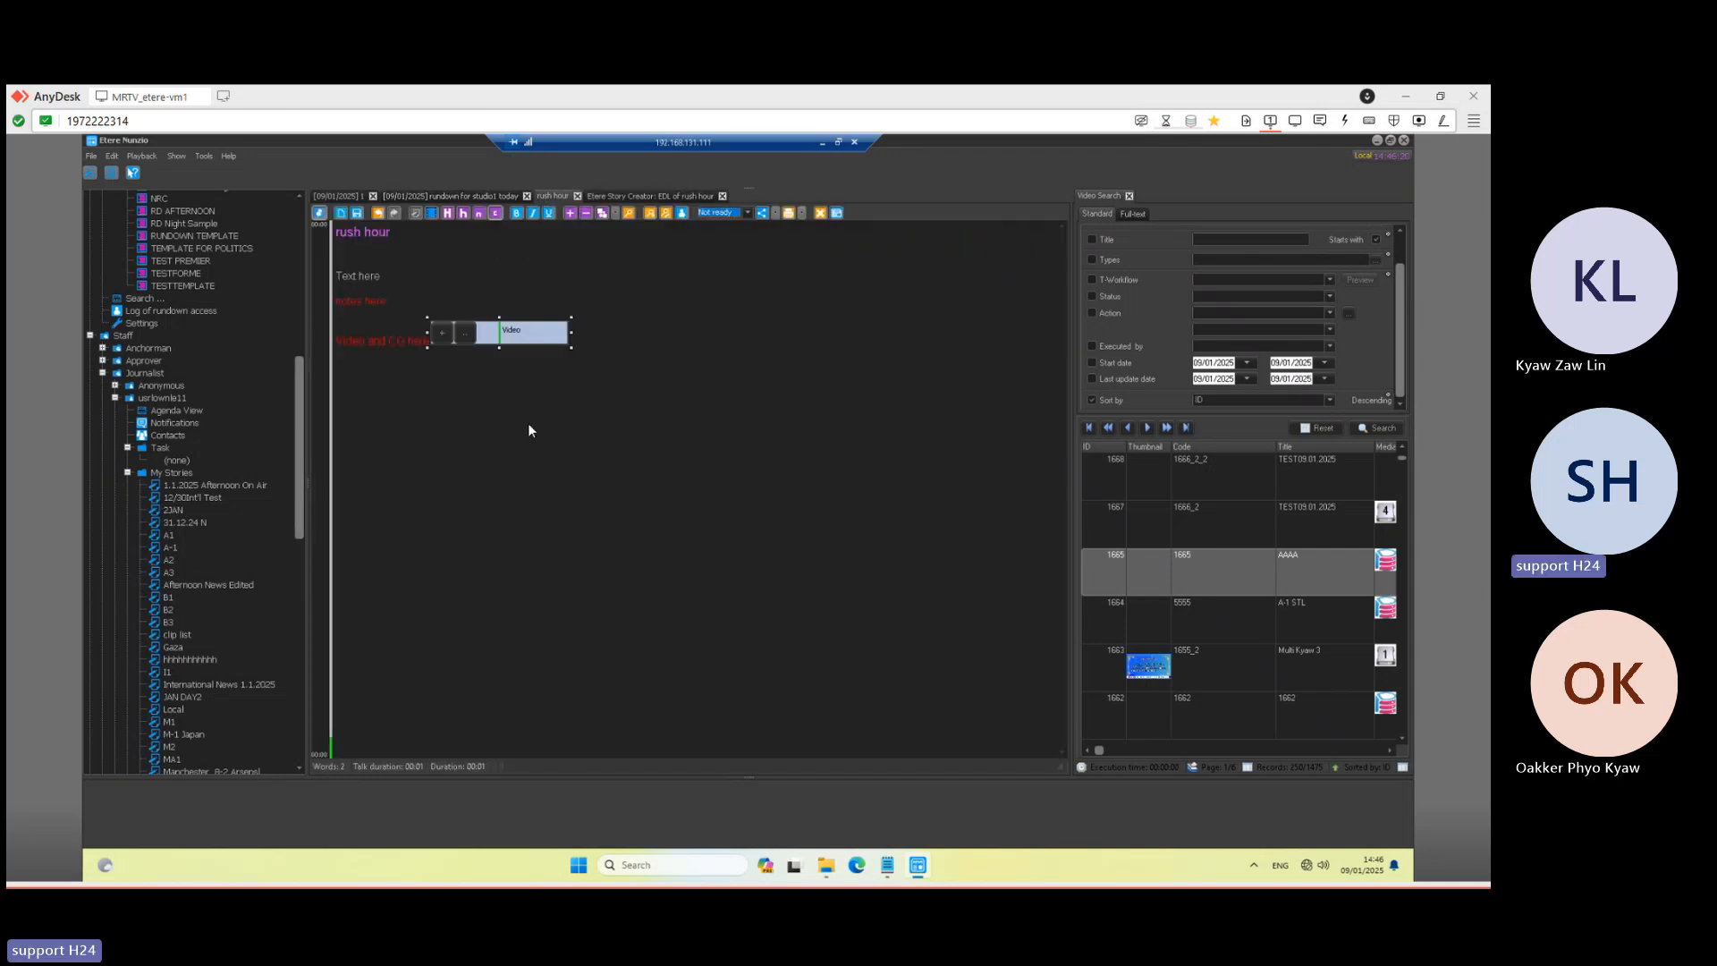
{"action": "left_click", "coordinate": [512, 339]}
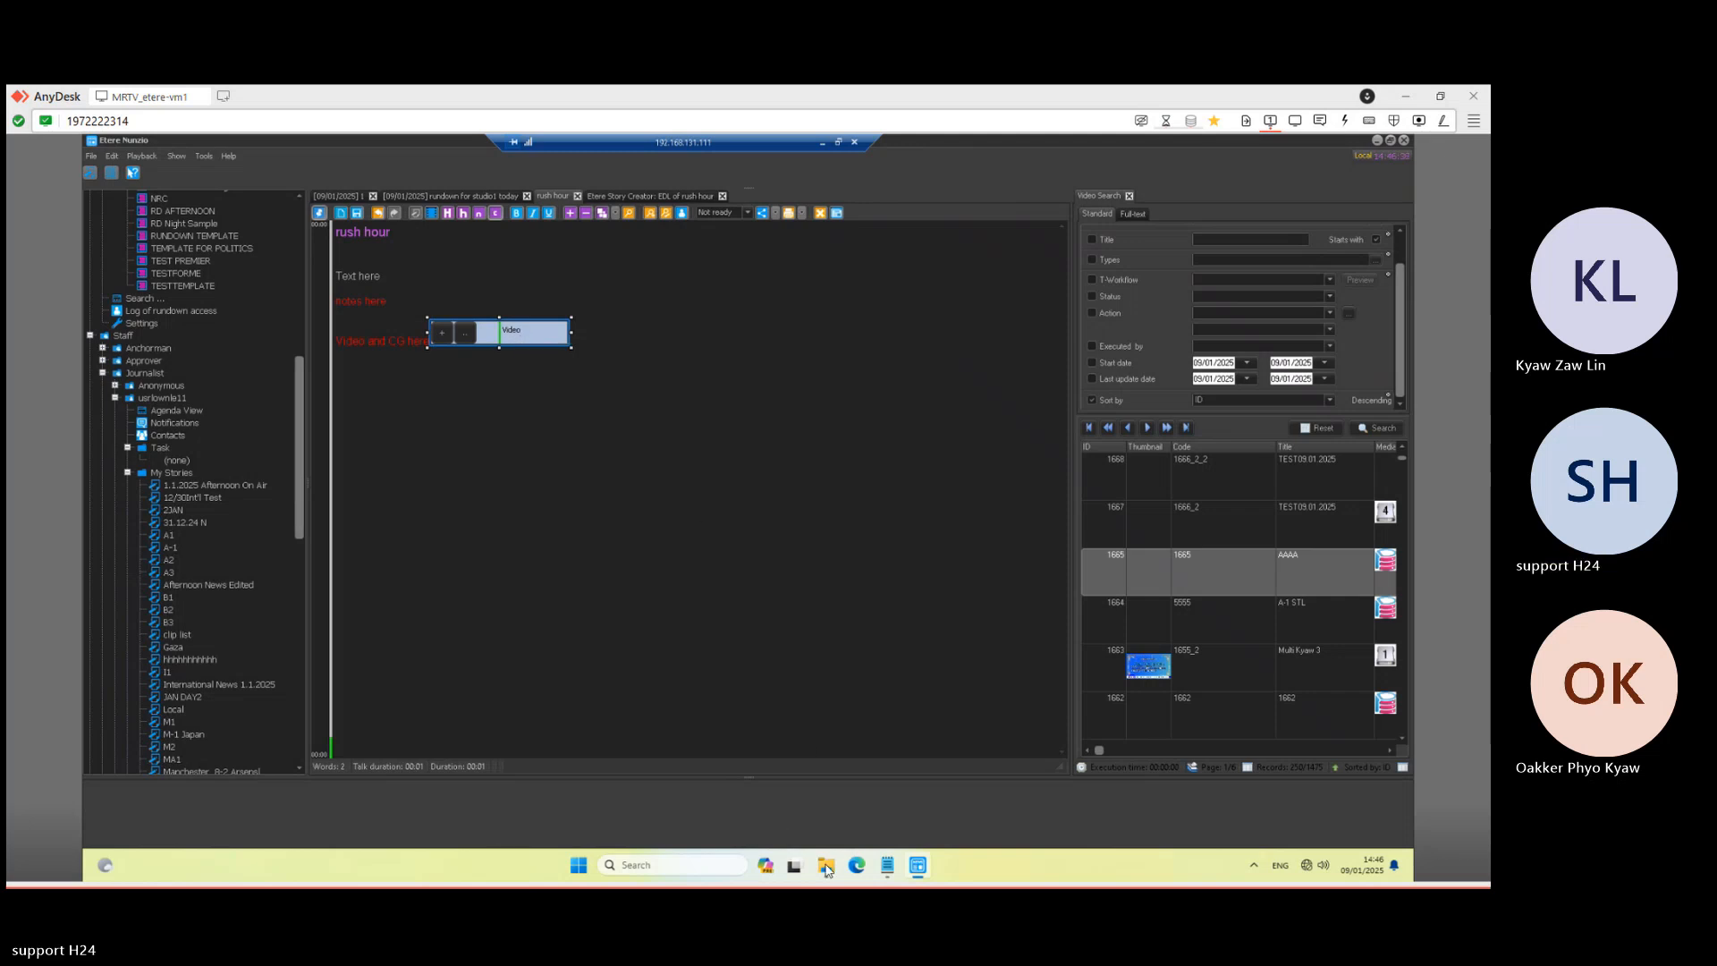
{"action": "mouse_move", "coordinate": [826, 869]}
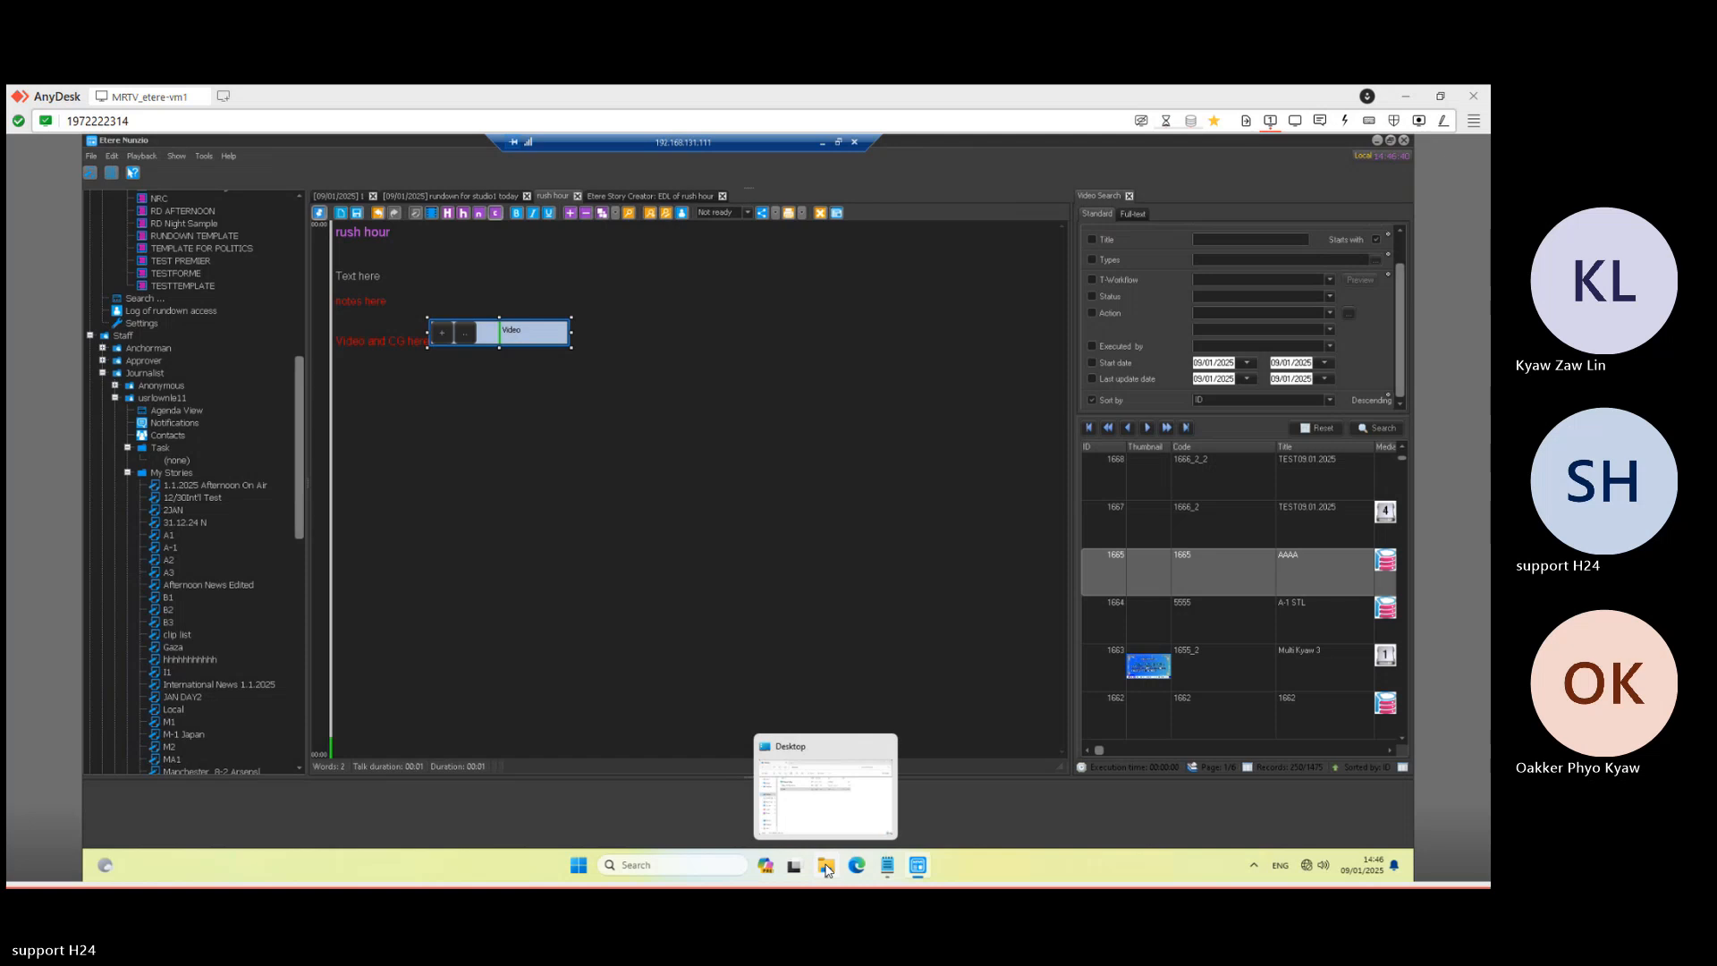
{"action": "right_click", "coordinate": [827, 871]}
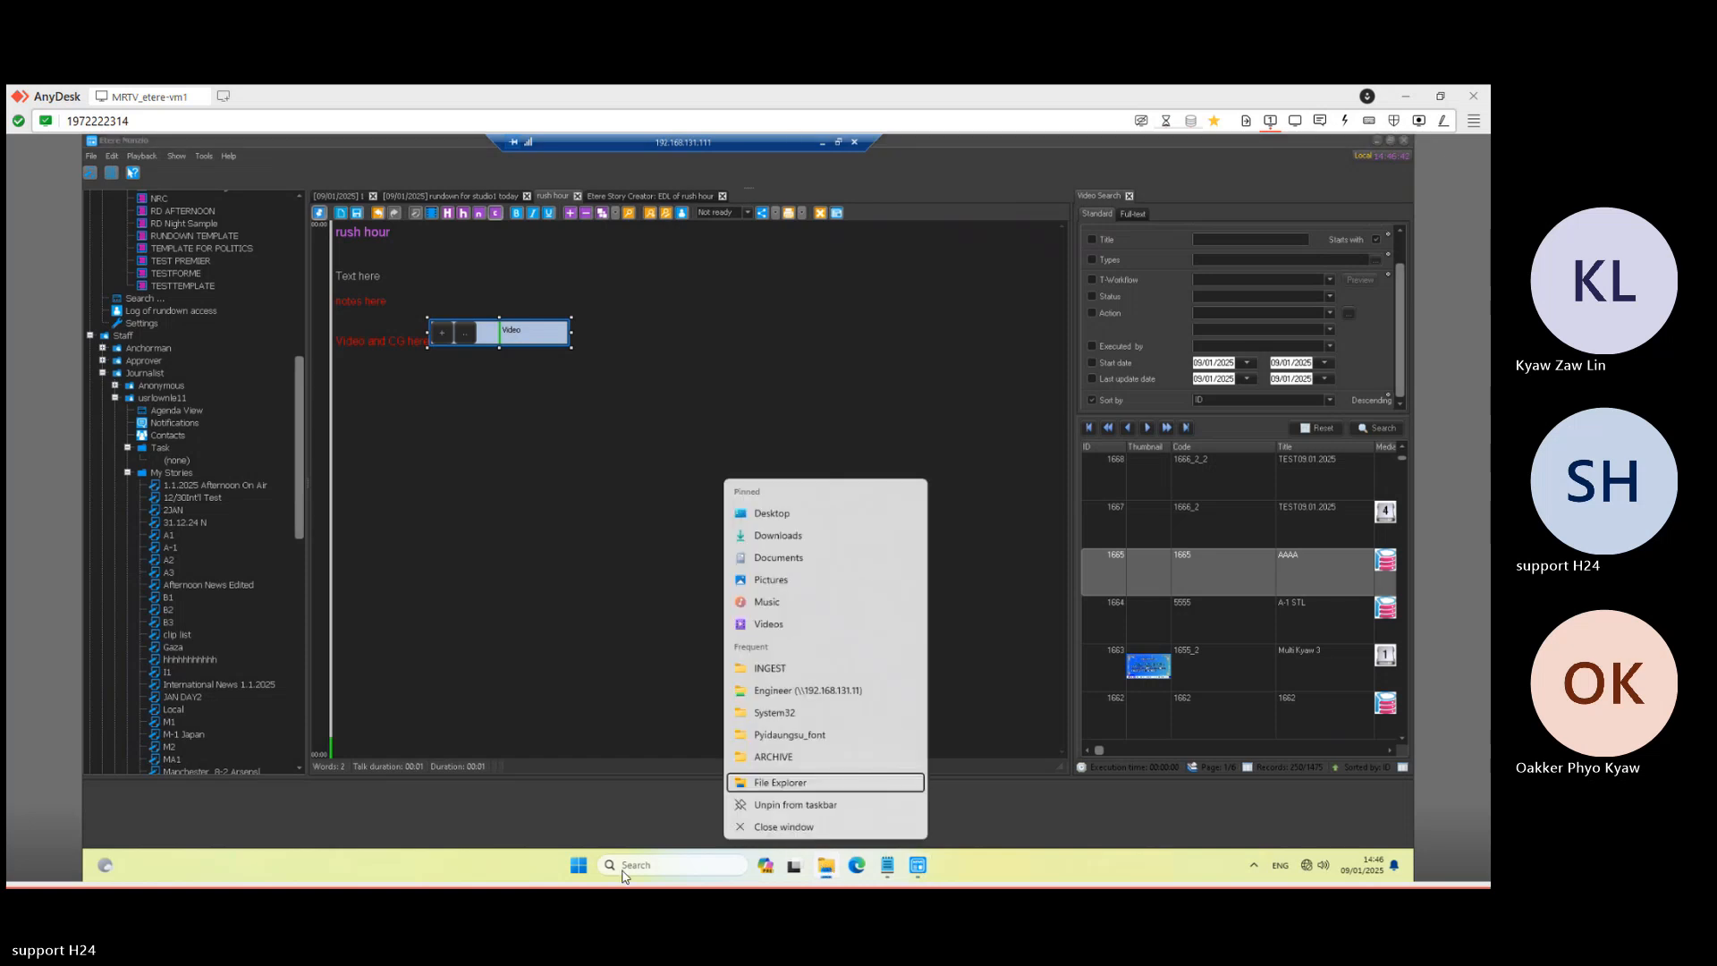
{"action": "left_click", "coordinate": [572, 869]}
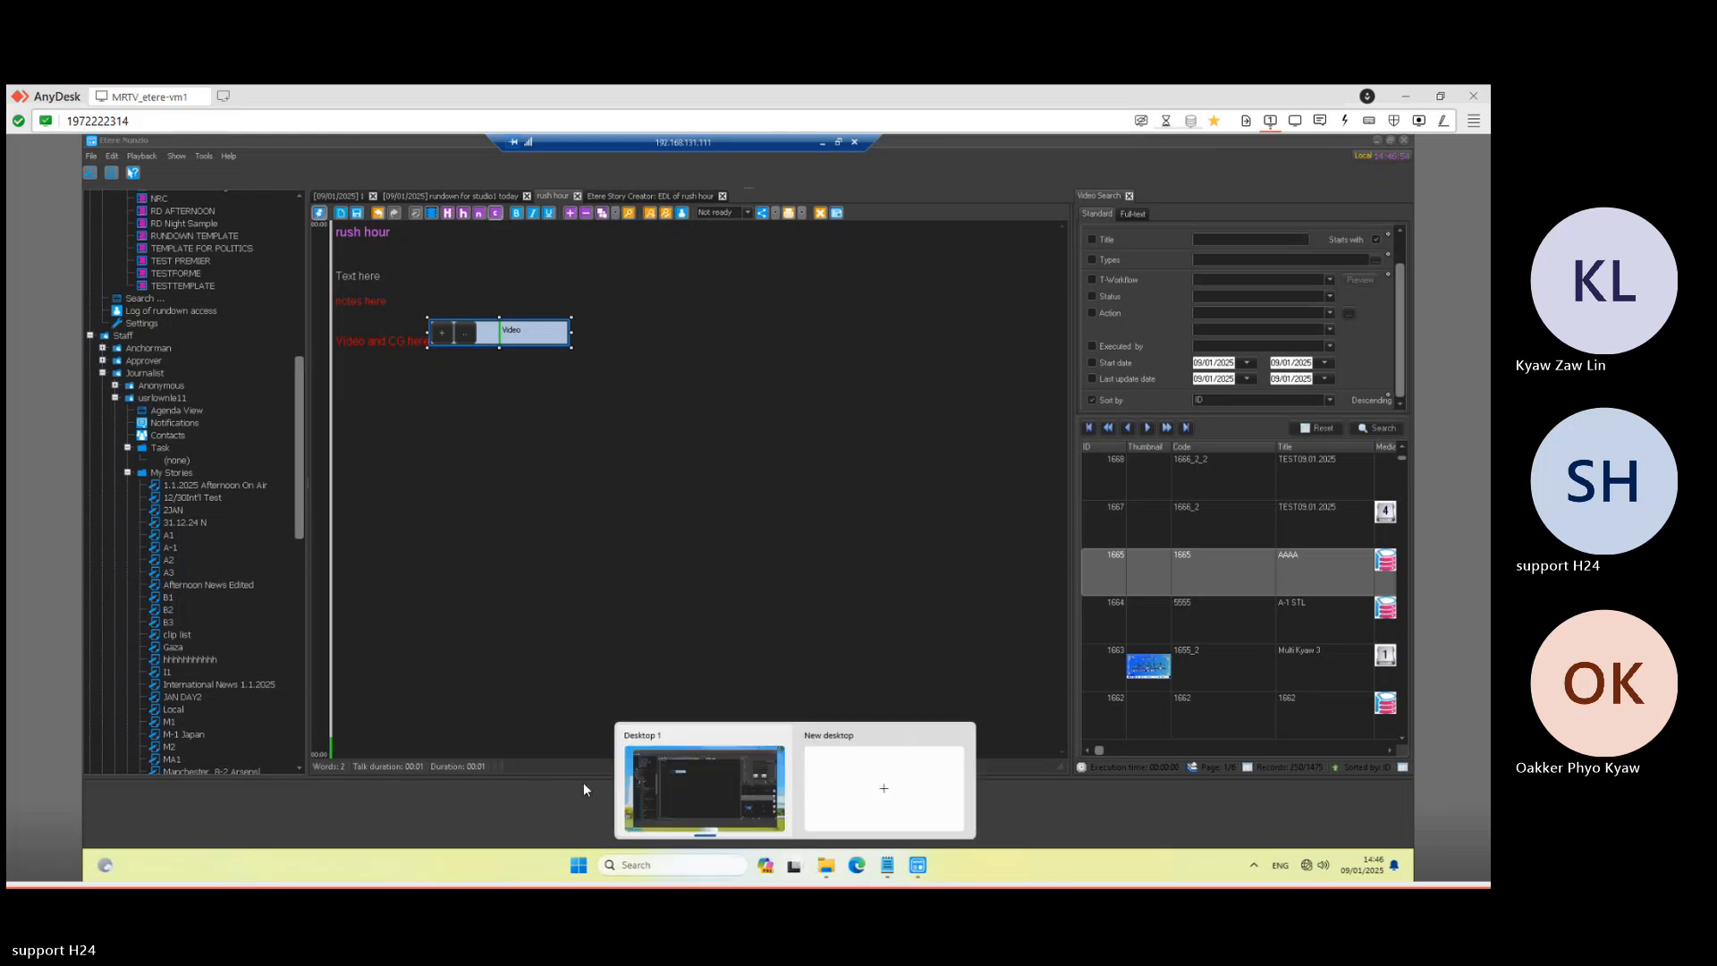
- Search 'windows c' for Manage Windows Credentials and remove the 192.168.131.11 saved credential
{"action": "left_click", "coordinate": [572, 869]}
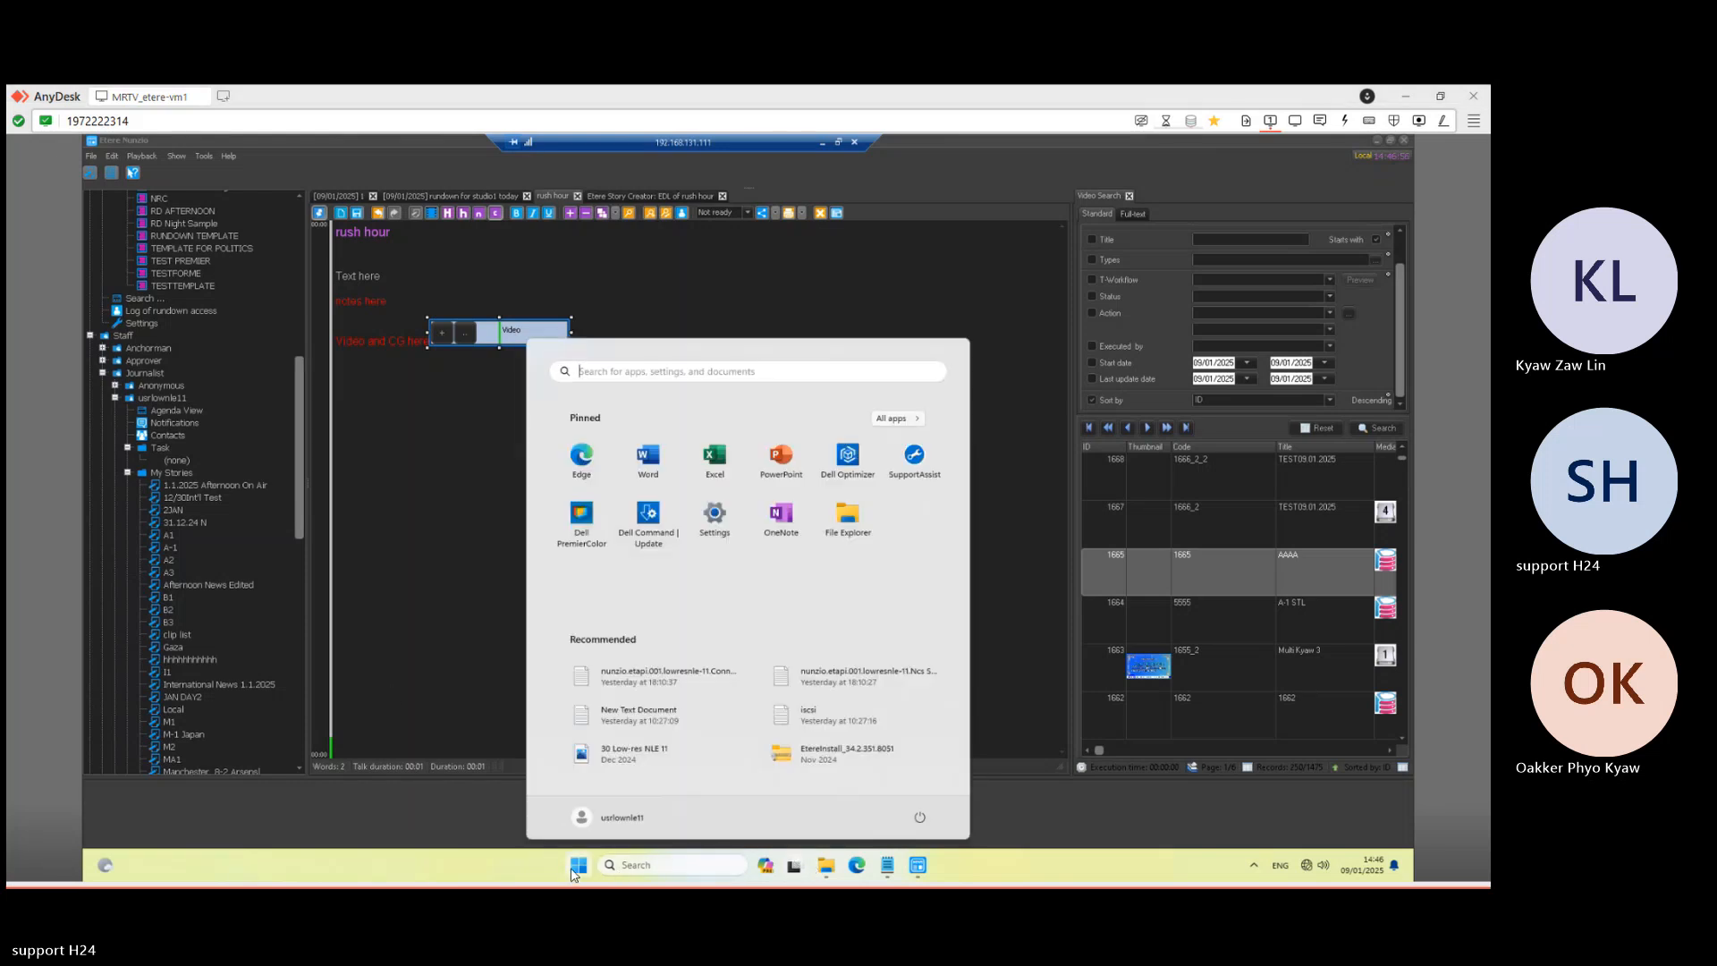
{"action": "type", "text": "windw"}
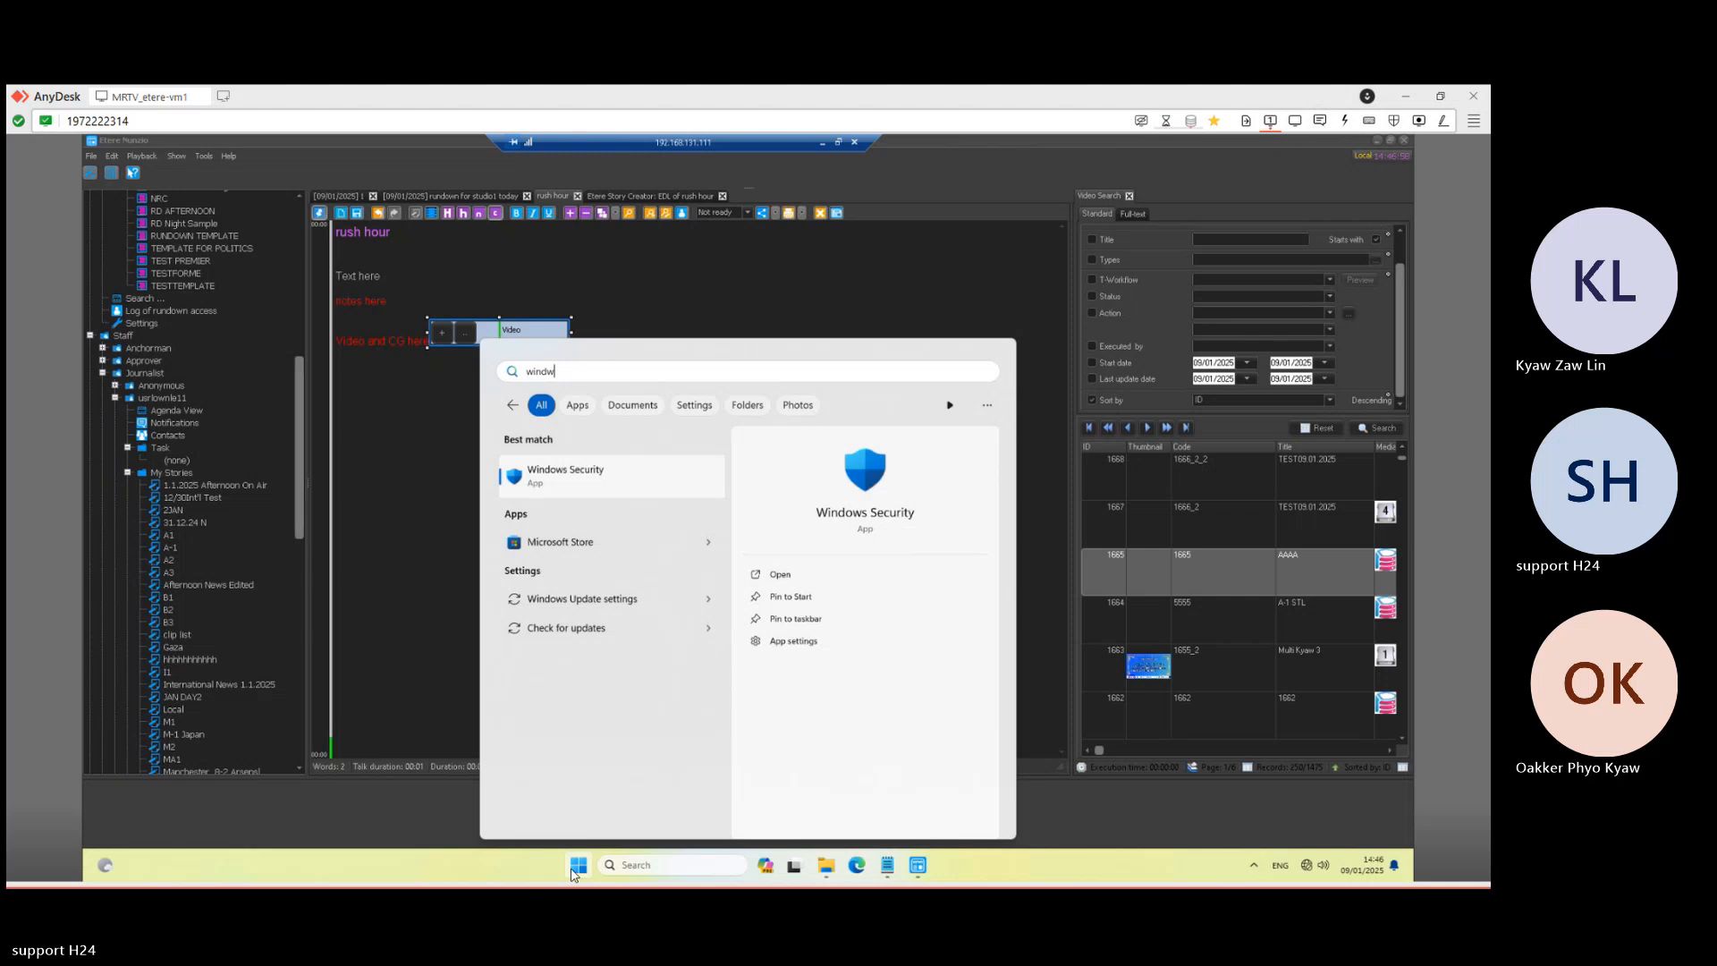
{"action": "key", "text": "BackSpace"}
{"action": "type", "text": "ows c"}
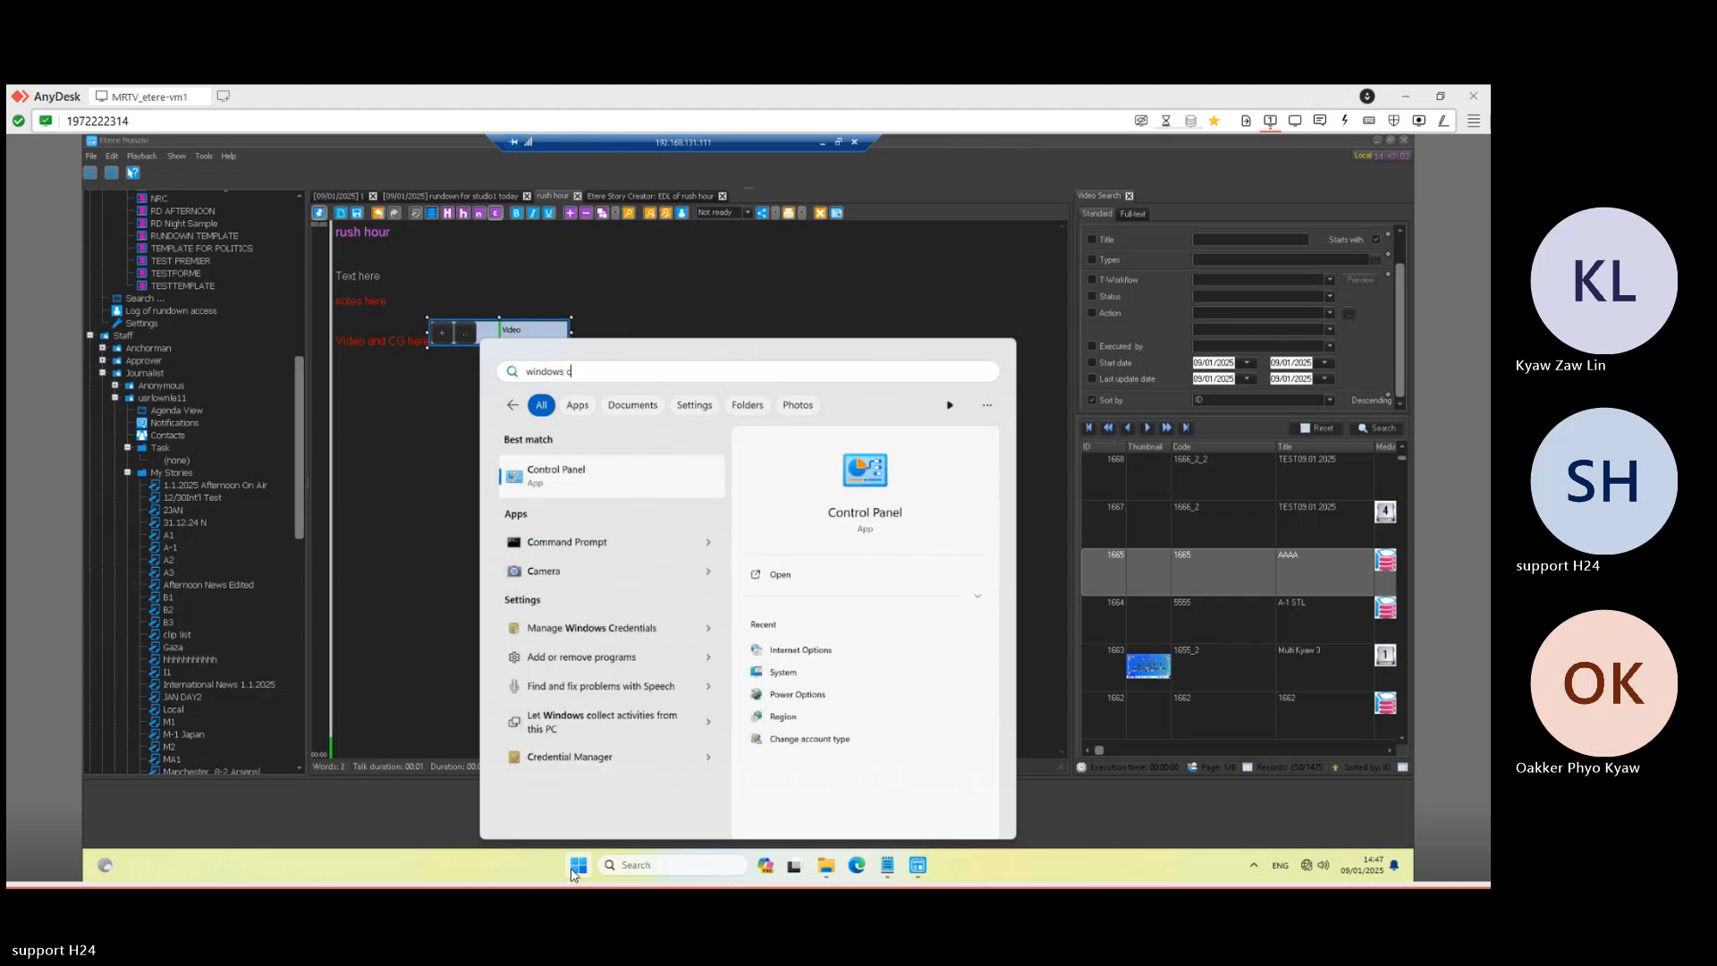
{"action": "key", "text": "Down"}
{"action": "key", "text": "Down"}
{"action": "key", "text": "Down"}
{"action": "key", "text": "Down"}
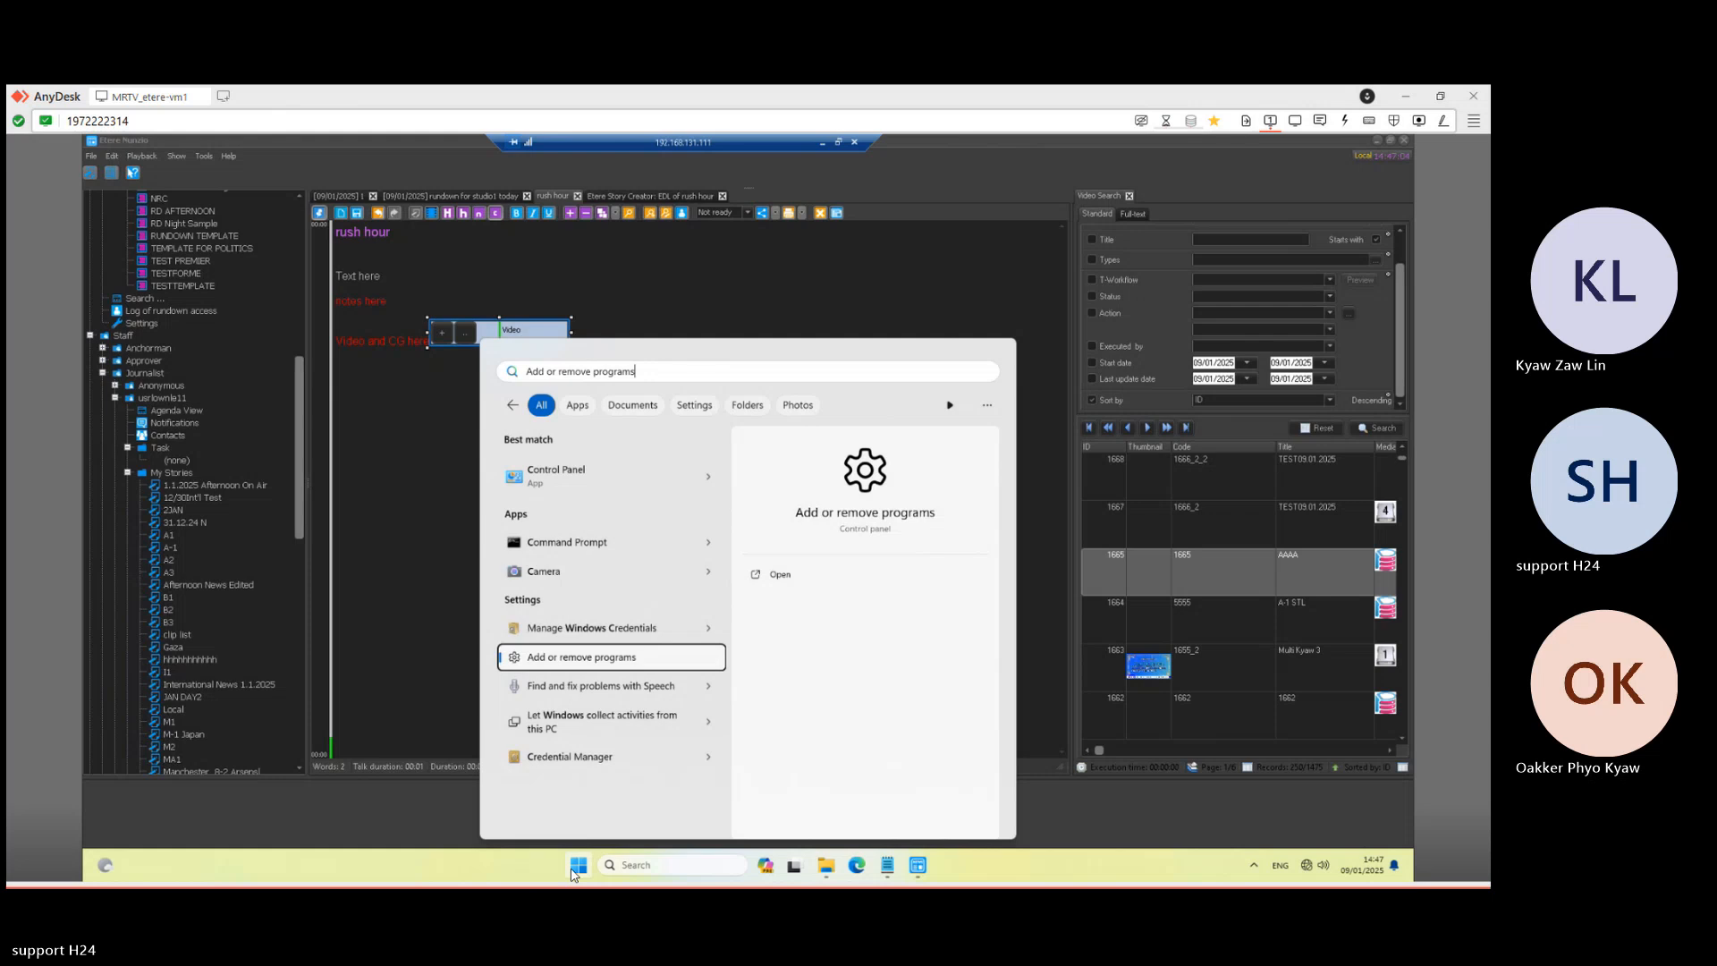
{"action": "key", "text": "Up"}
{"action": "key", "text": "Return"}
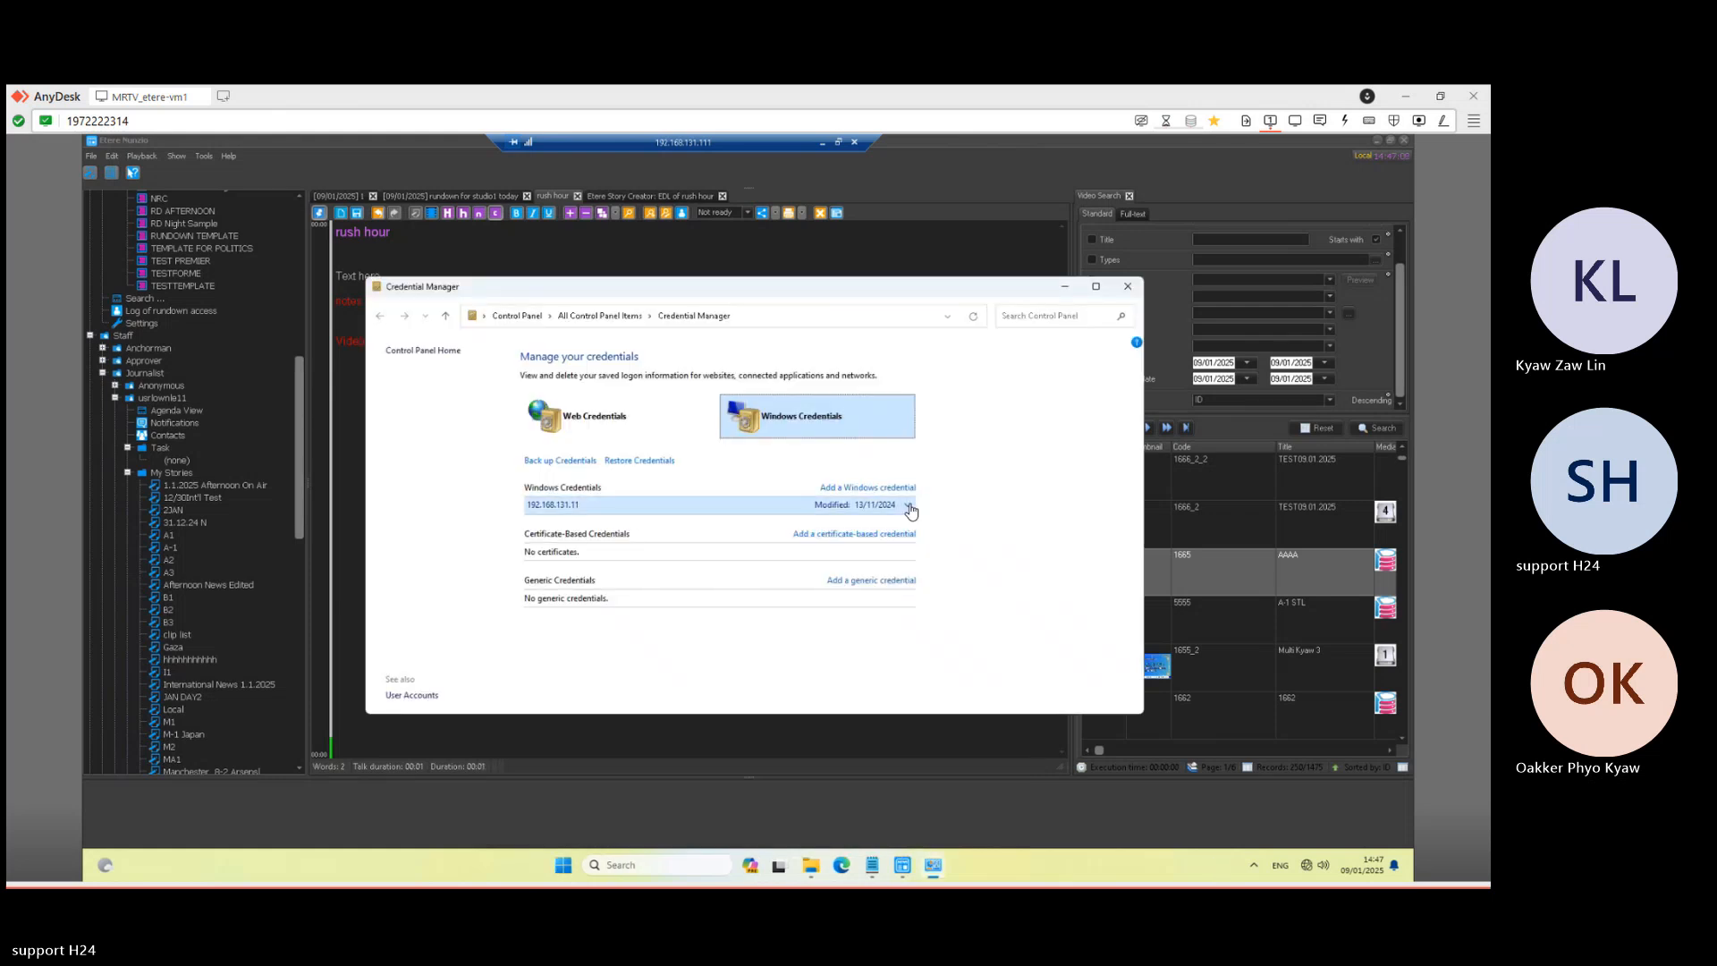
{"action": "left_click", "coordinate": [908, 505]}
{"action": "left_click", "coordinate": [577, 581]}
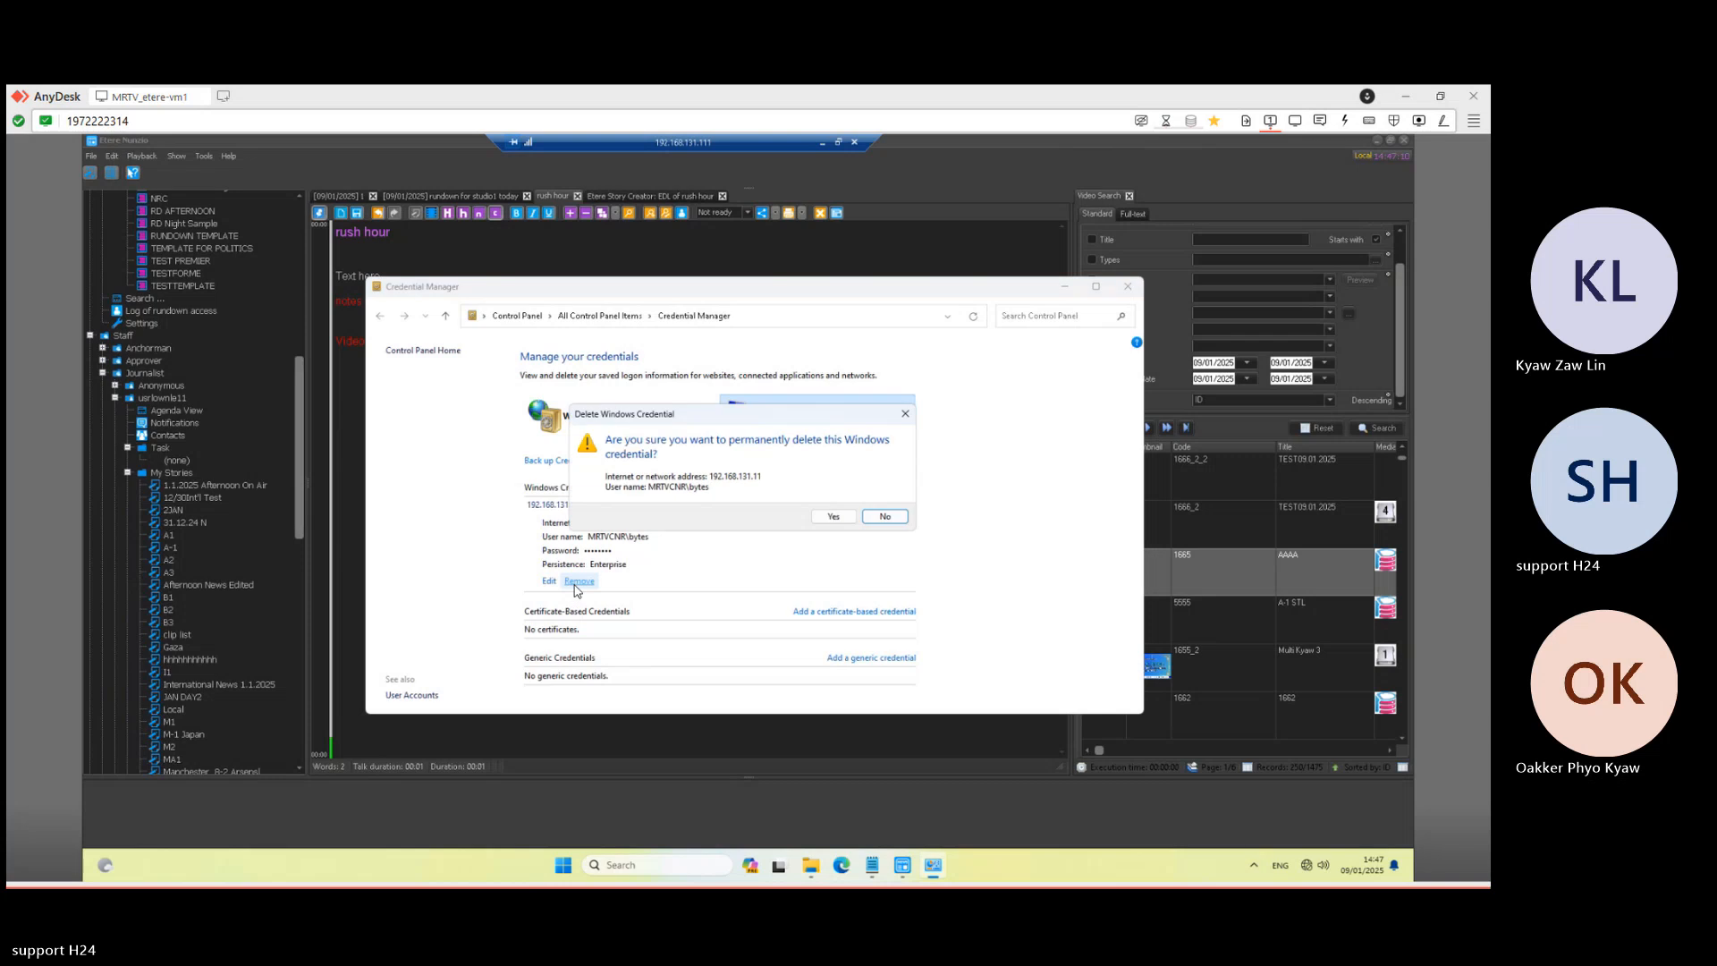
{"action": "left_click", "coordinate": [846, 518]}
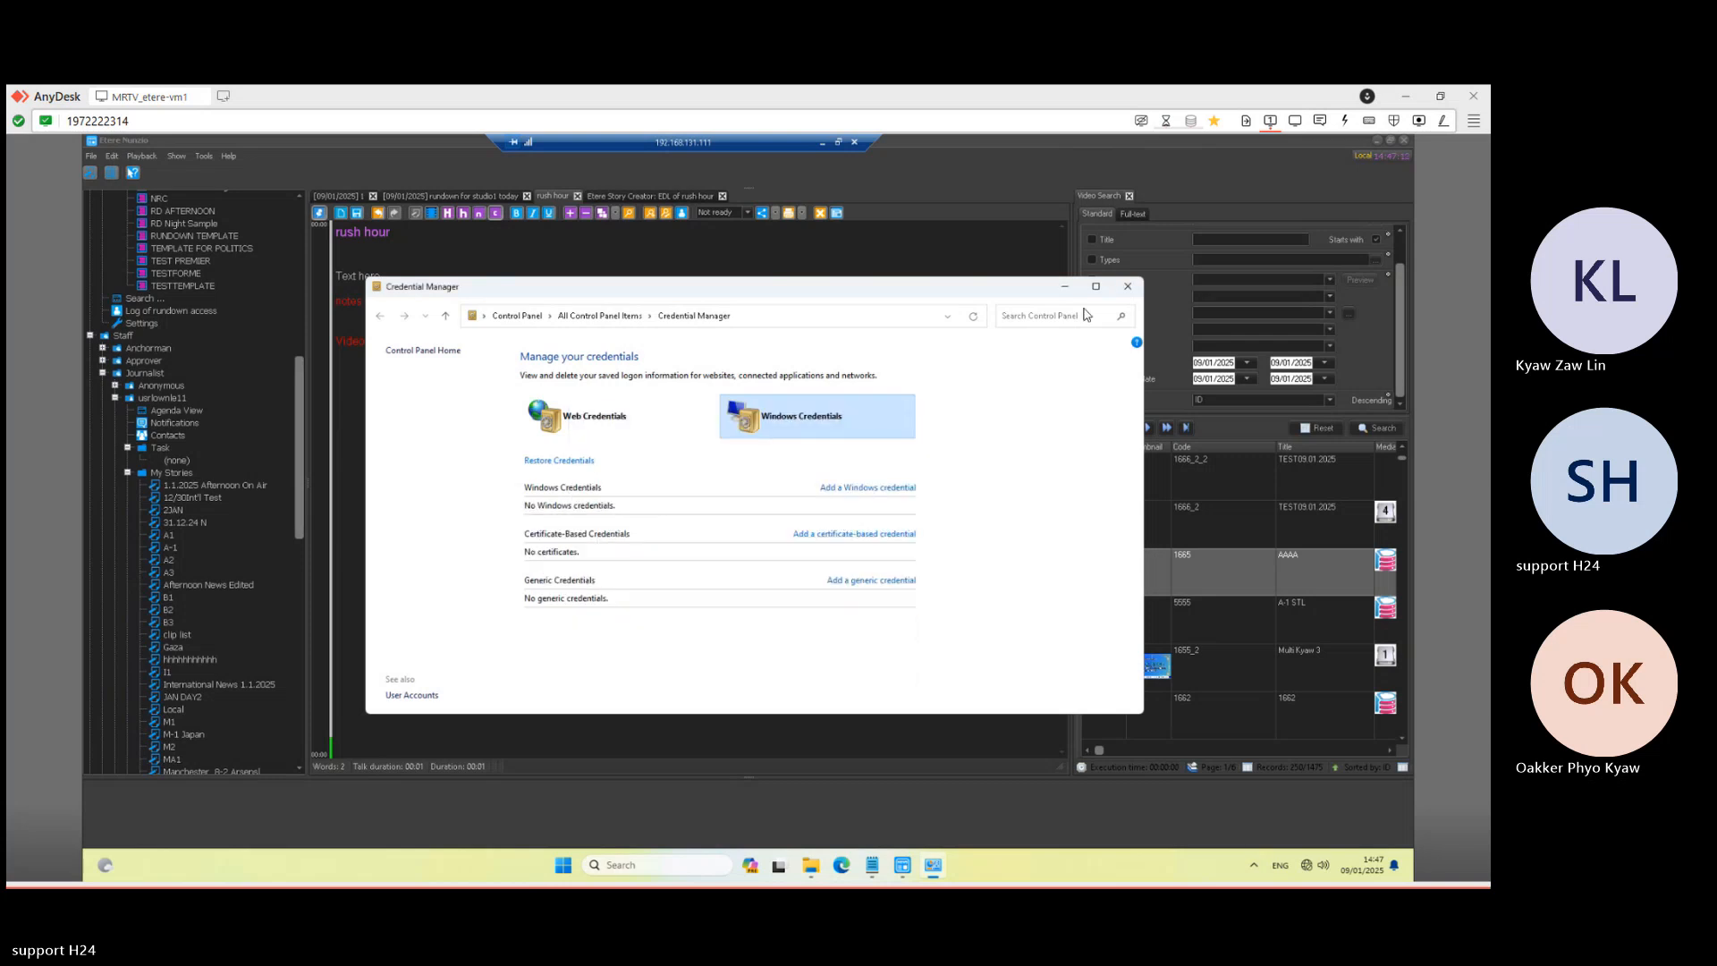
{"action": "left_click", "coordinate": [1128, 286]}
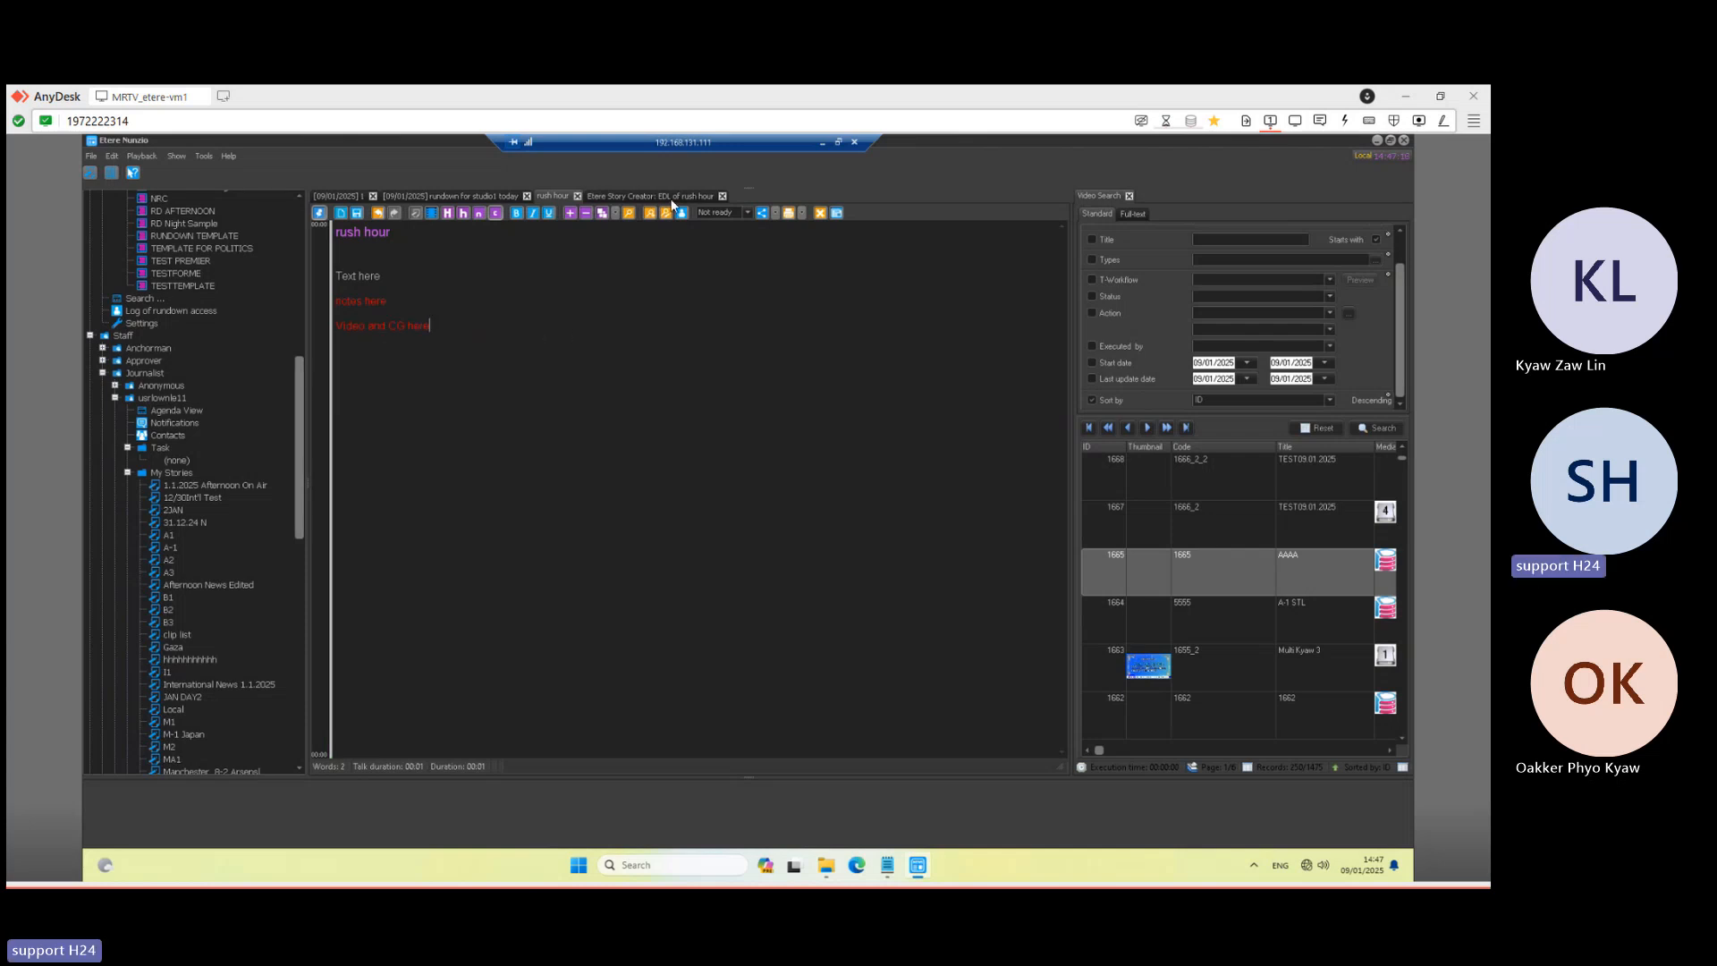
- Link the Desktop 1193.mxf file into the rush hour story again, checking the EDL afterwards
{"action": "left_click", "coordinate": [702, 195]}
{"action": "left_click", "coordinate": [722, 195]}
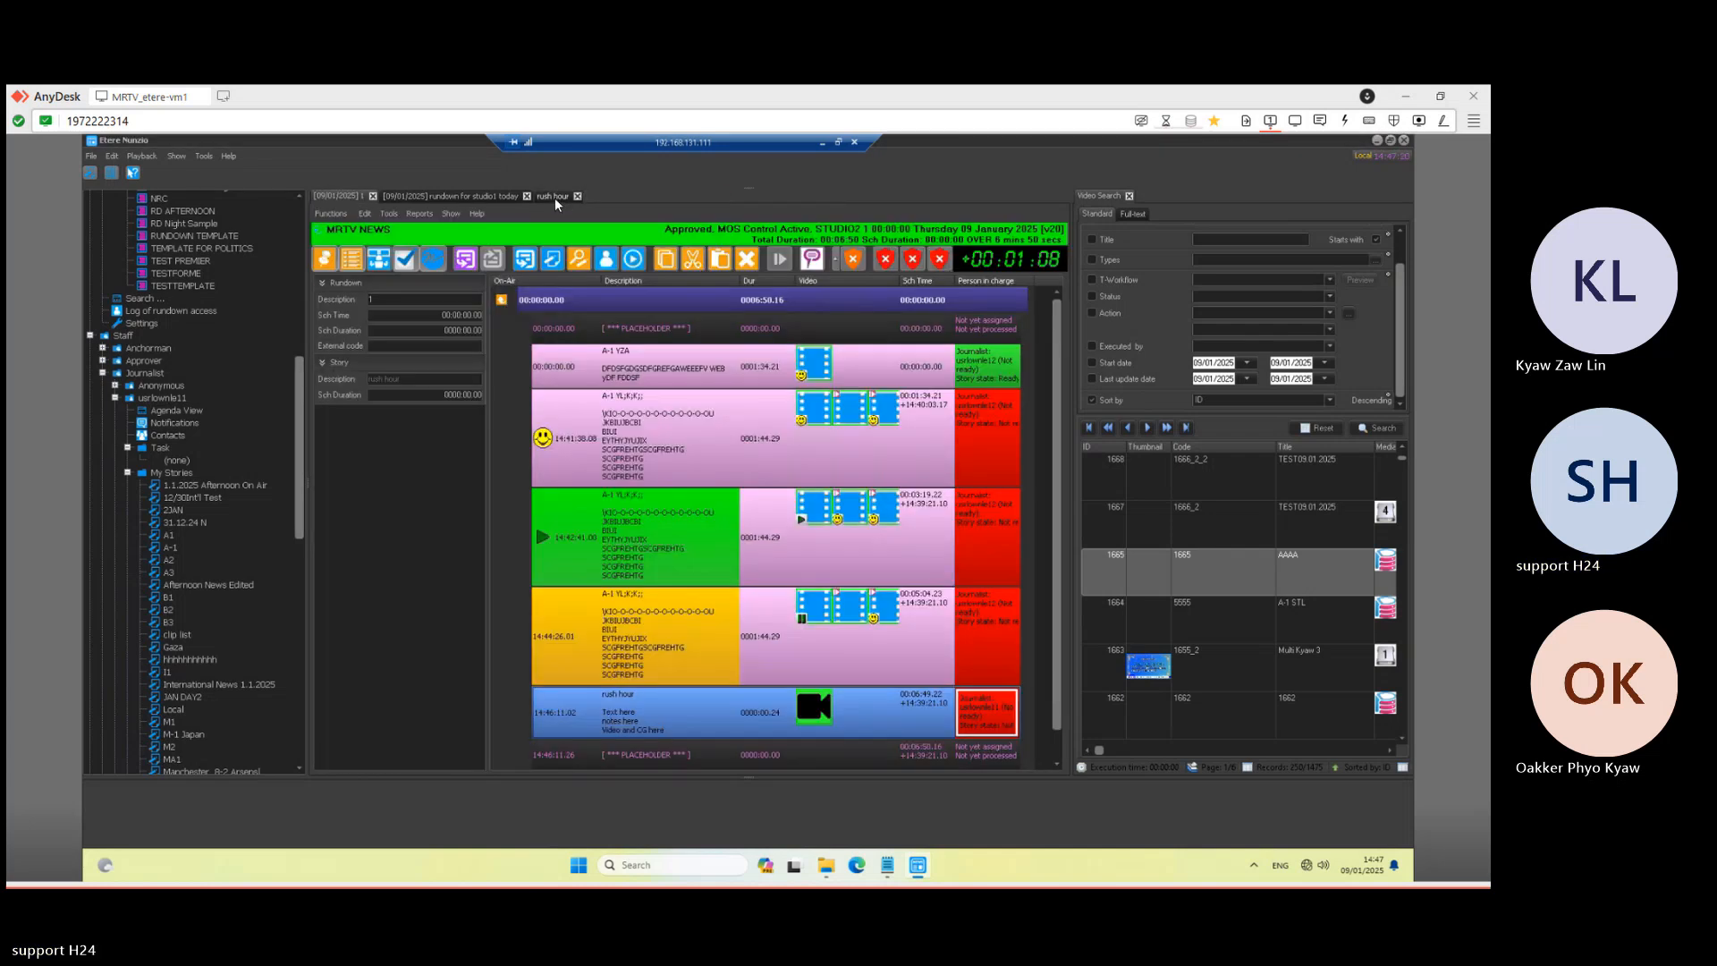
{"action": "left_click", "coordinate": [555, 198]}
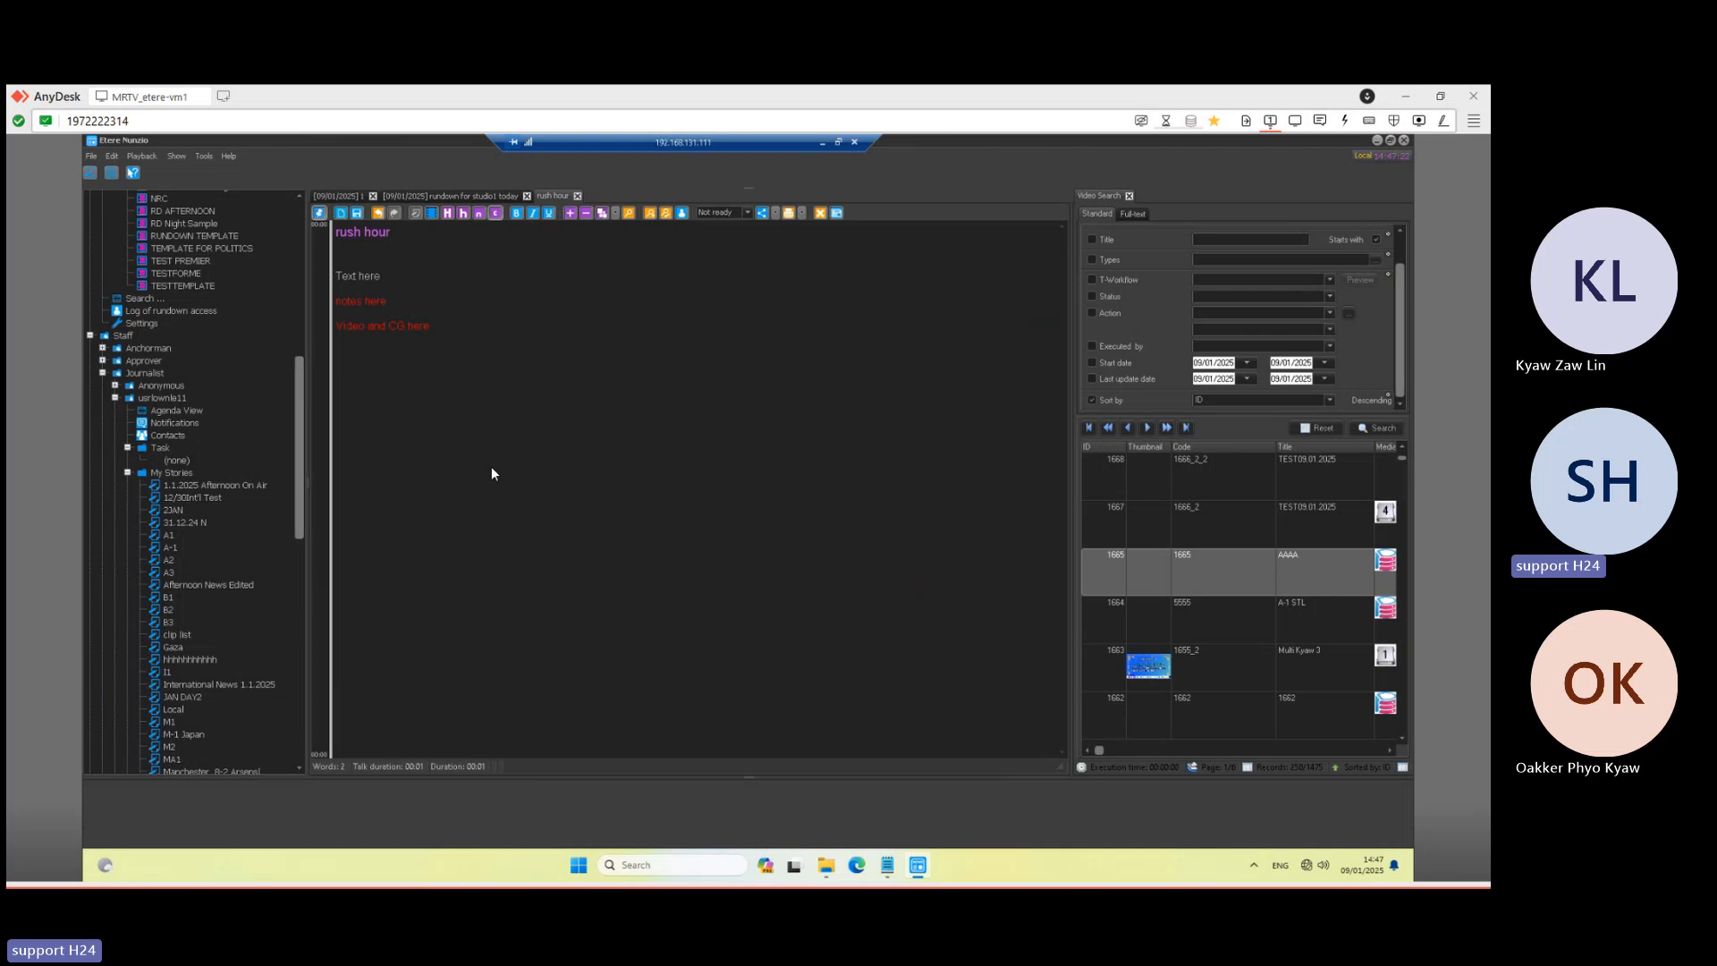
{"action": "left_click", "coordinate": [827, 873]}
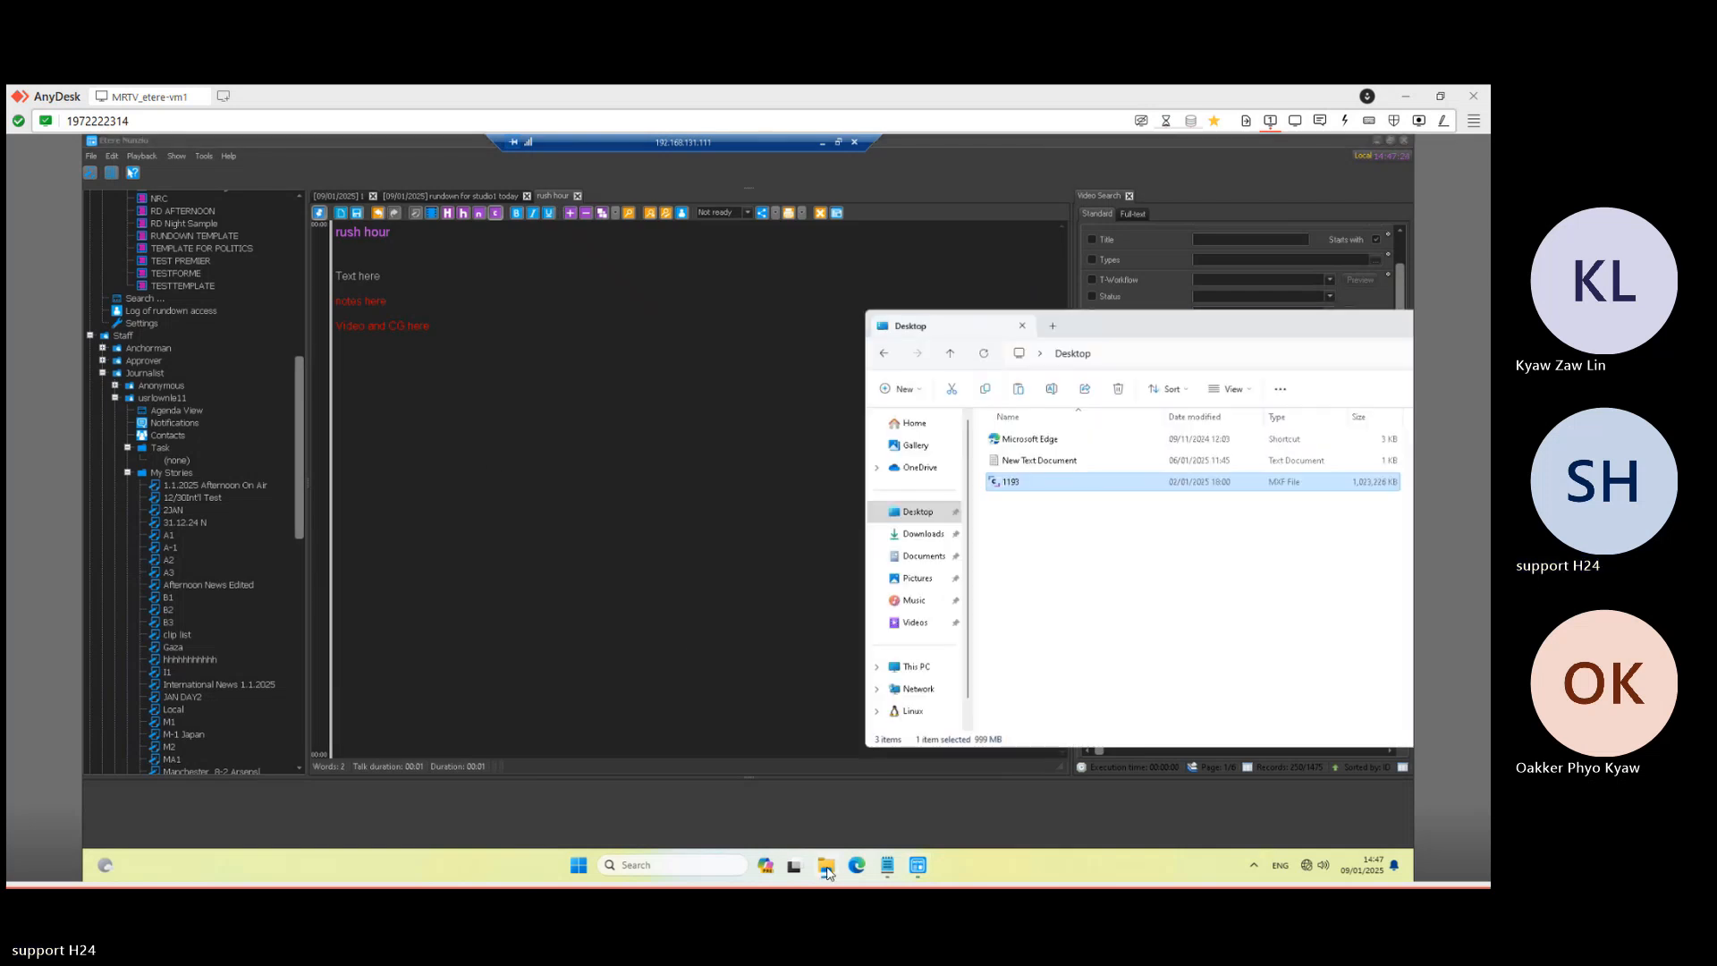
{"action": "left_click", "coordinate": [1055, 492]}
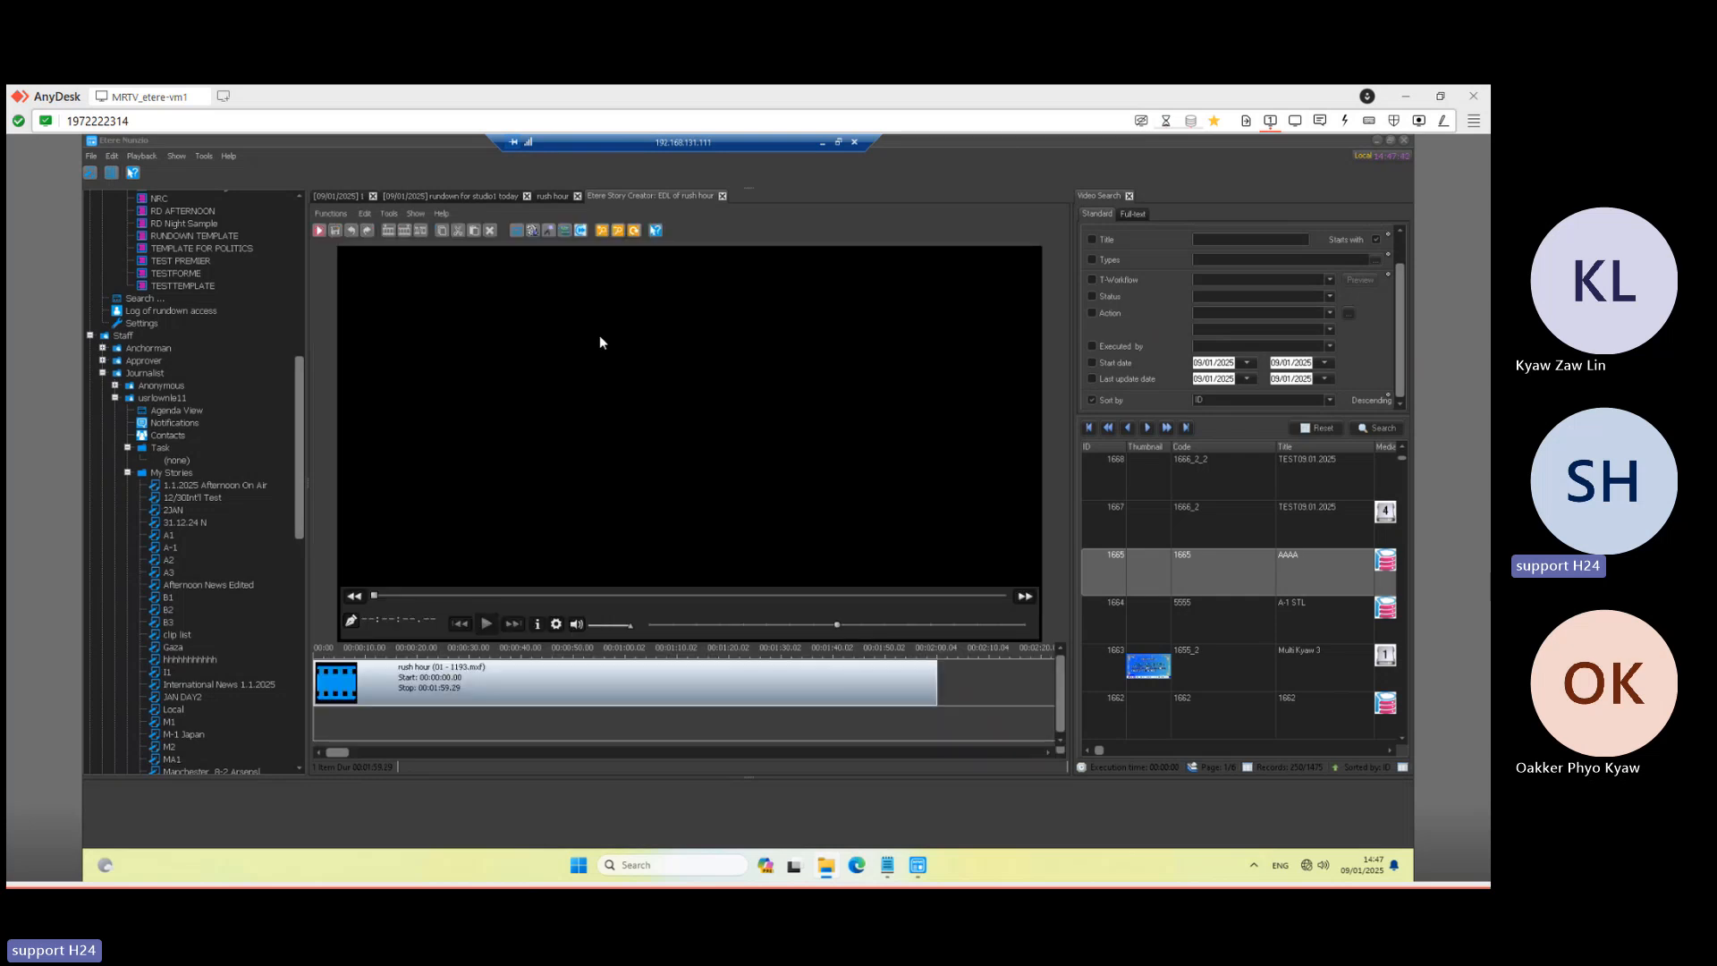
{"action": "left_click", "coordinate": [724, 197]}
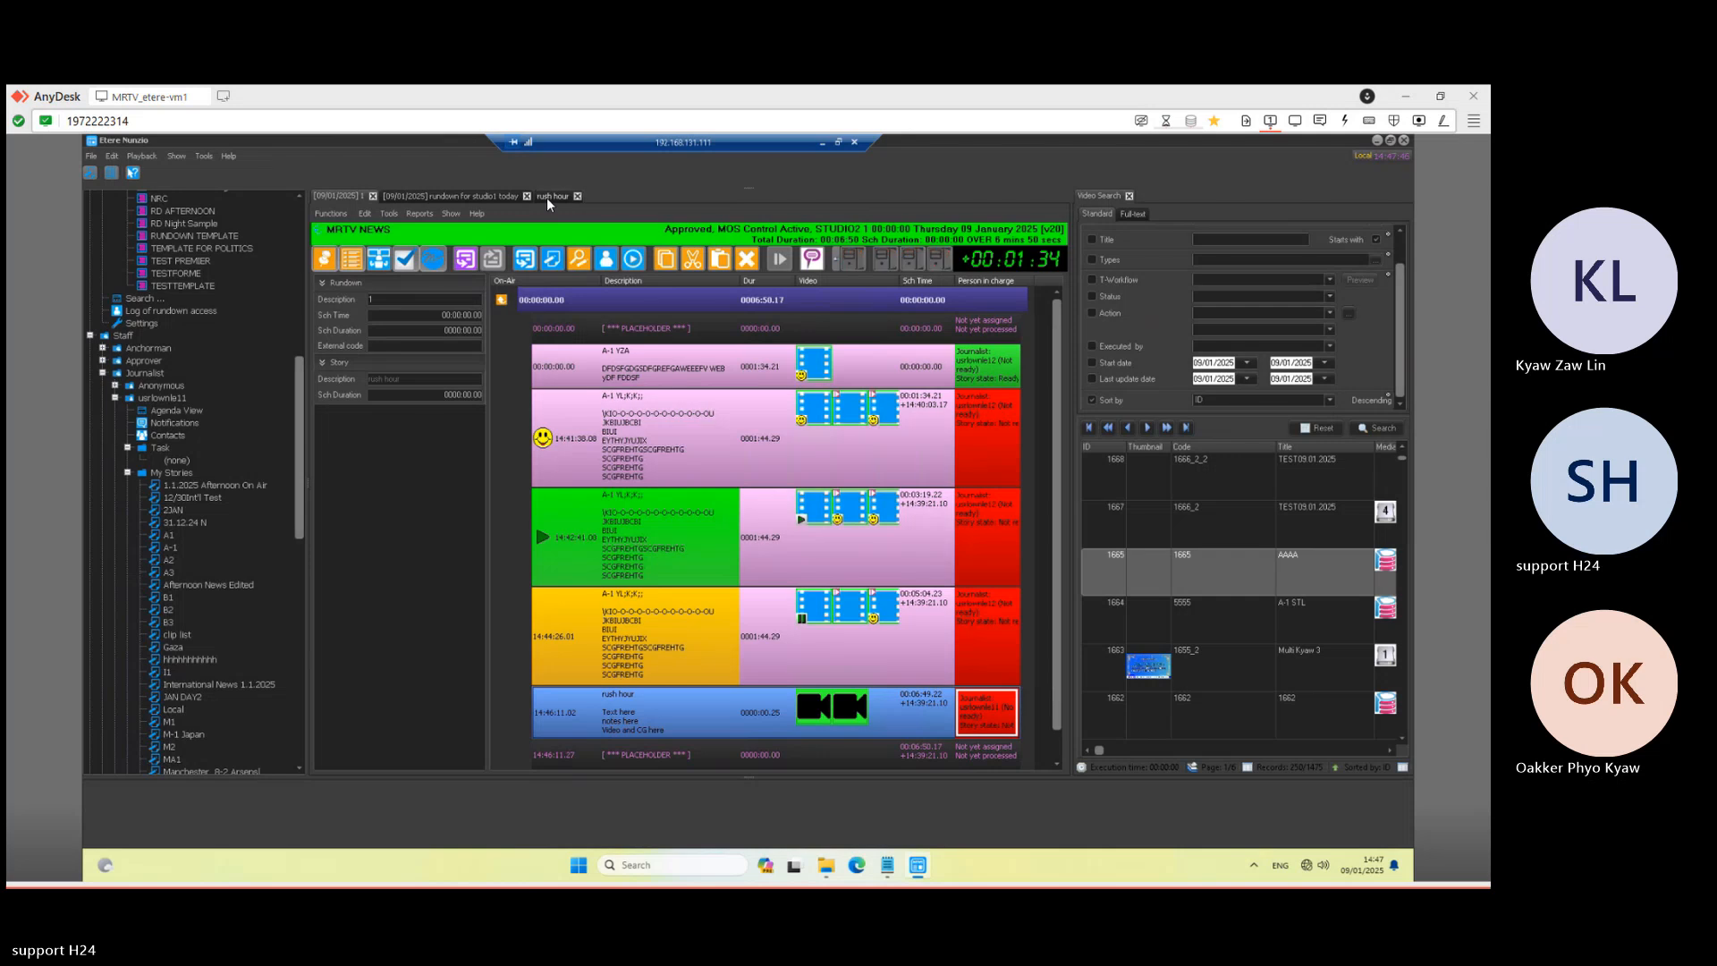
{"action": "left_click", "coordinate": [547, 198]}
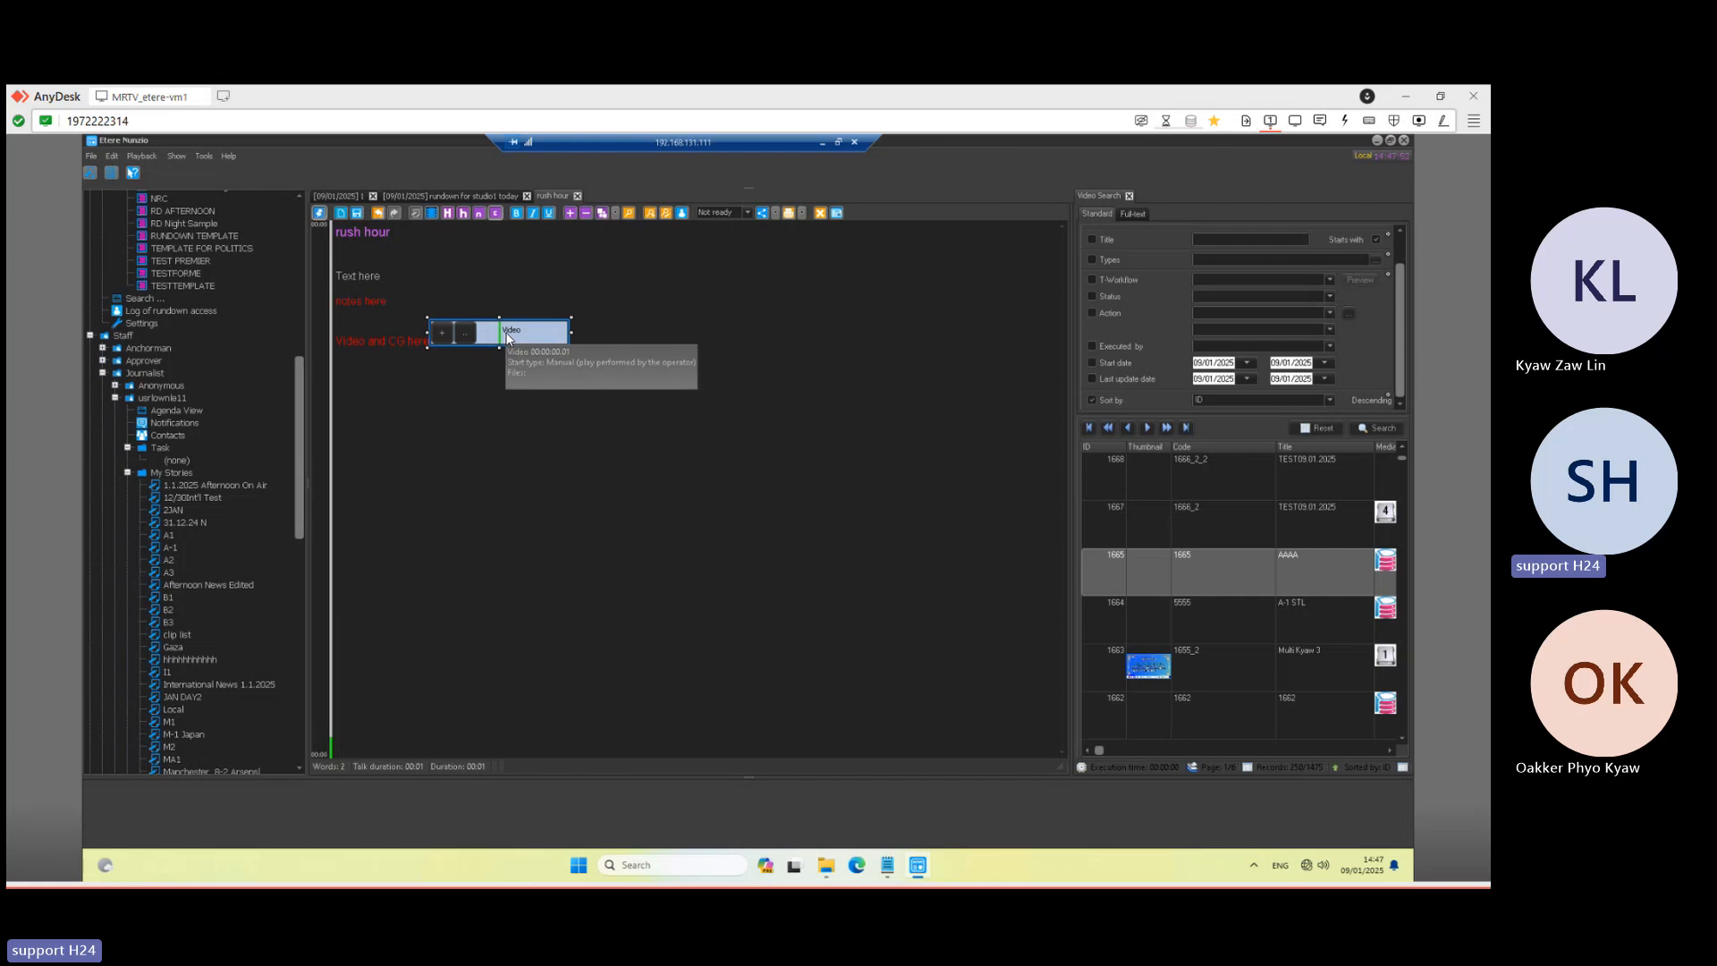
- Open the Video element's EDL and play then pause the linked clip in the preview
{"action": "double_click", "coordinate": [467, 336]}
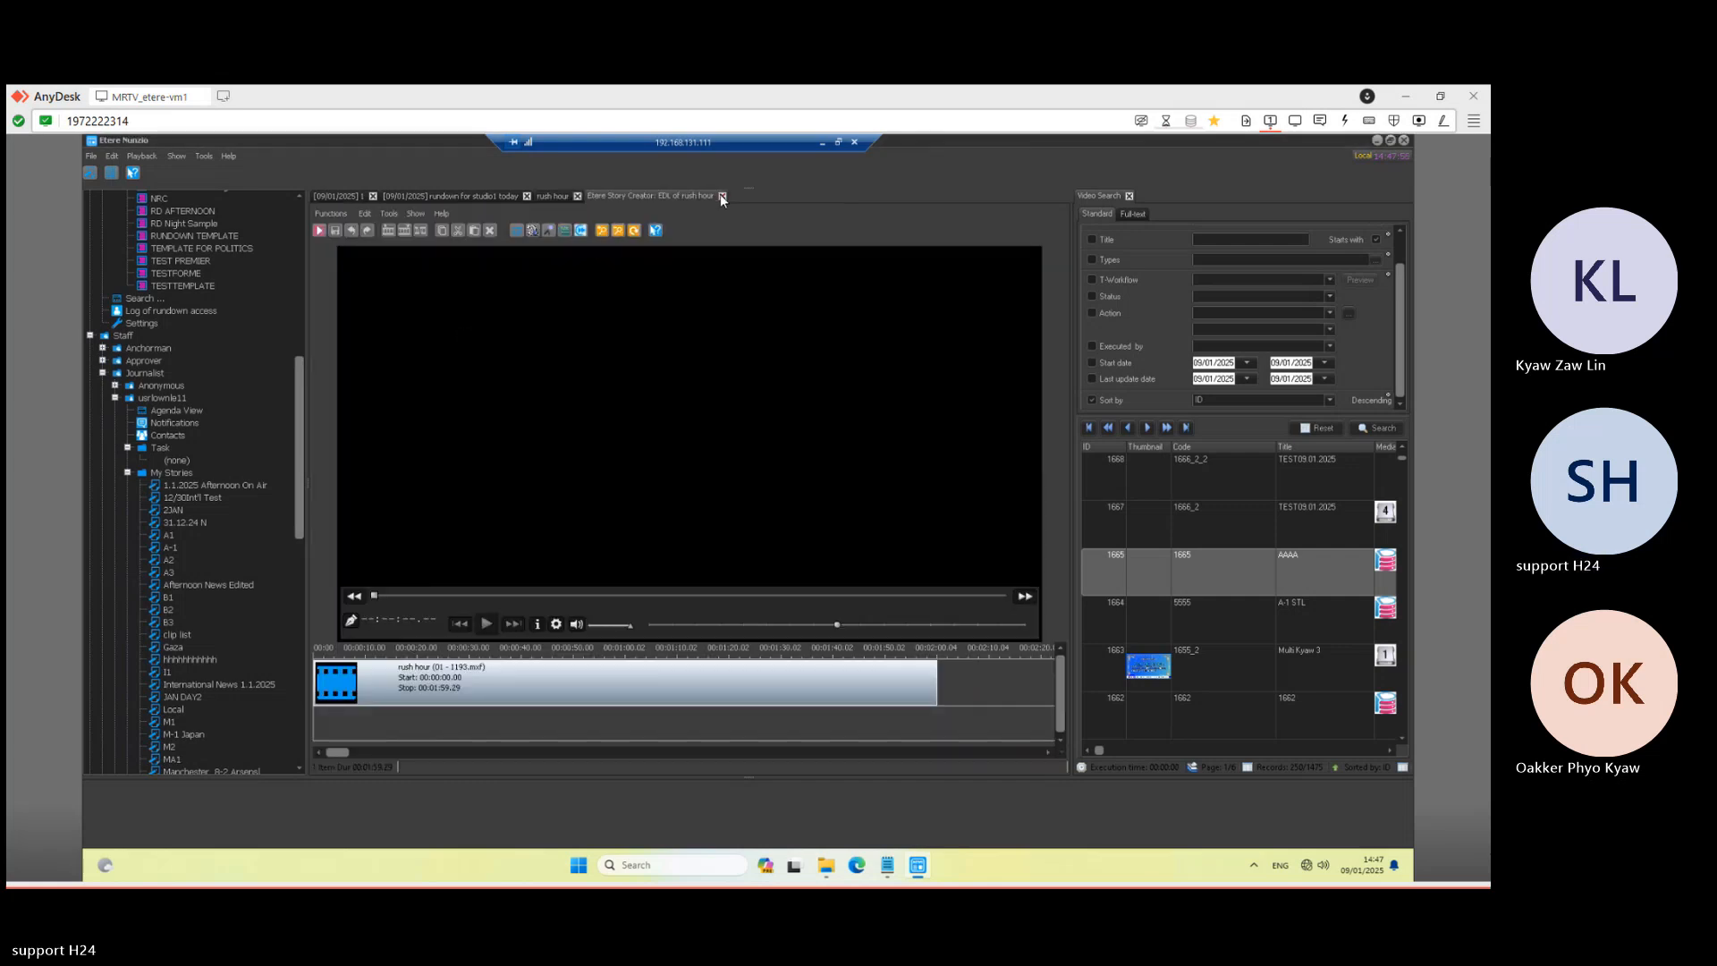
{"action": "left_click", "coordinate": [437, 677]}
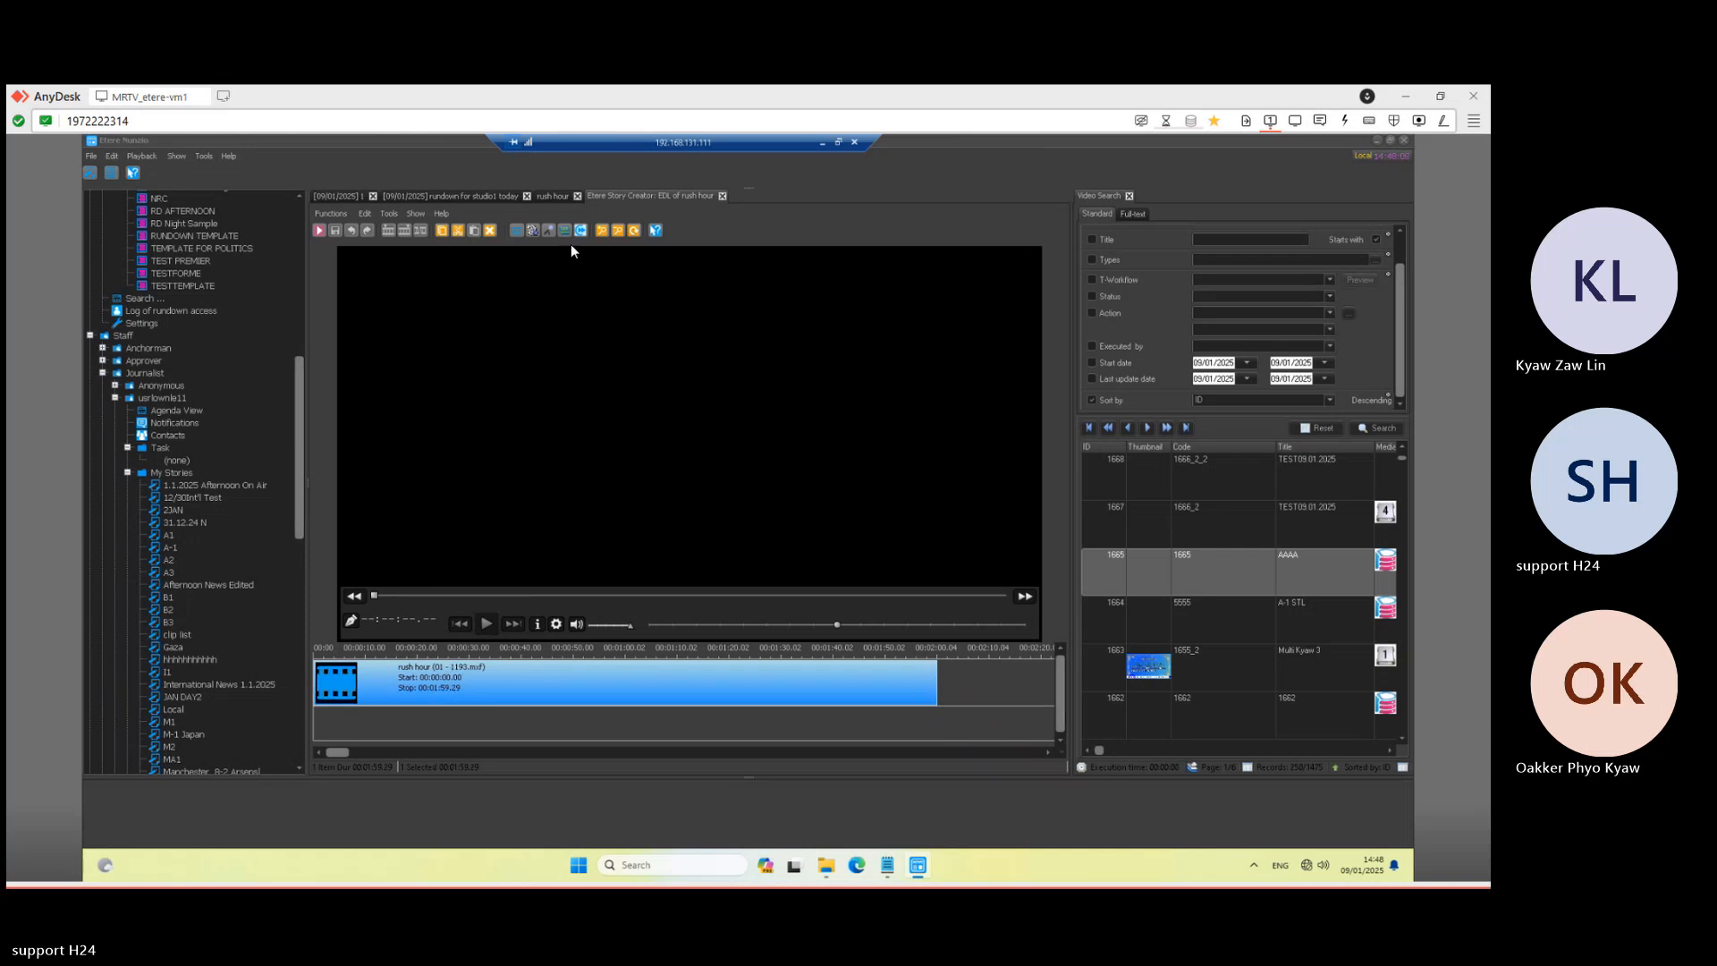
{"action": "left_click", "coordinate": [320, 231]}
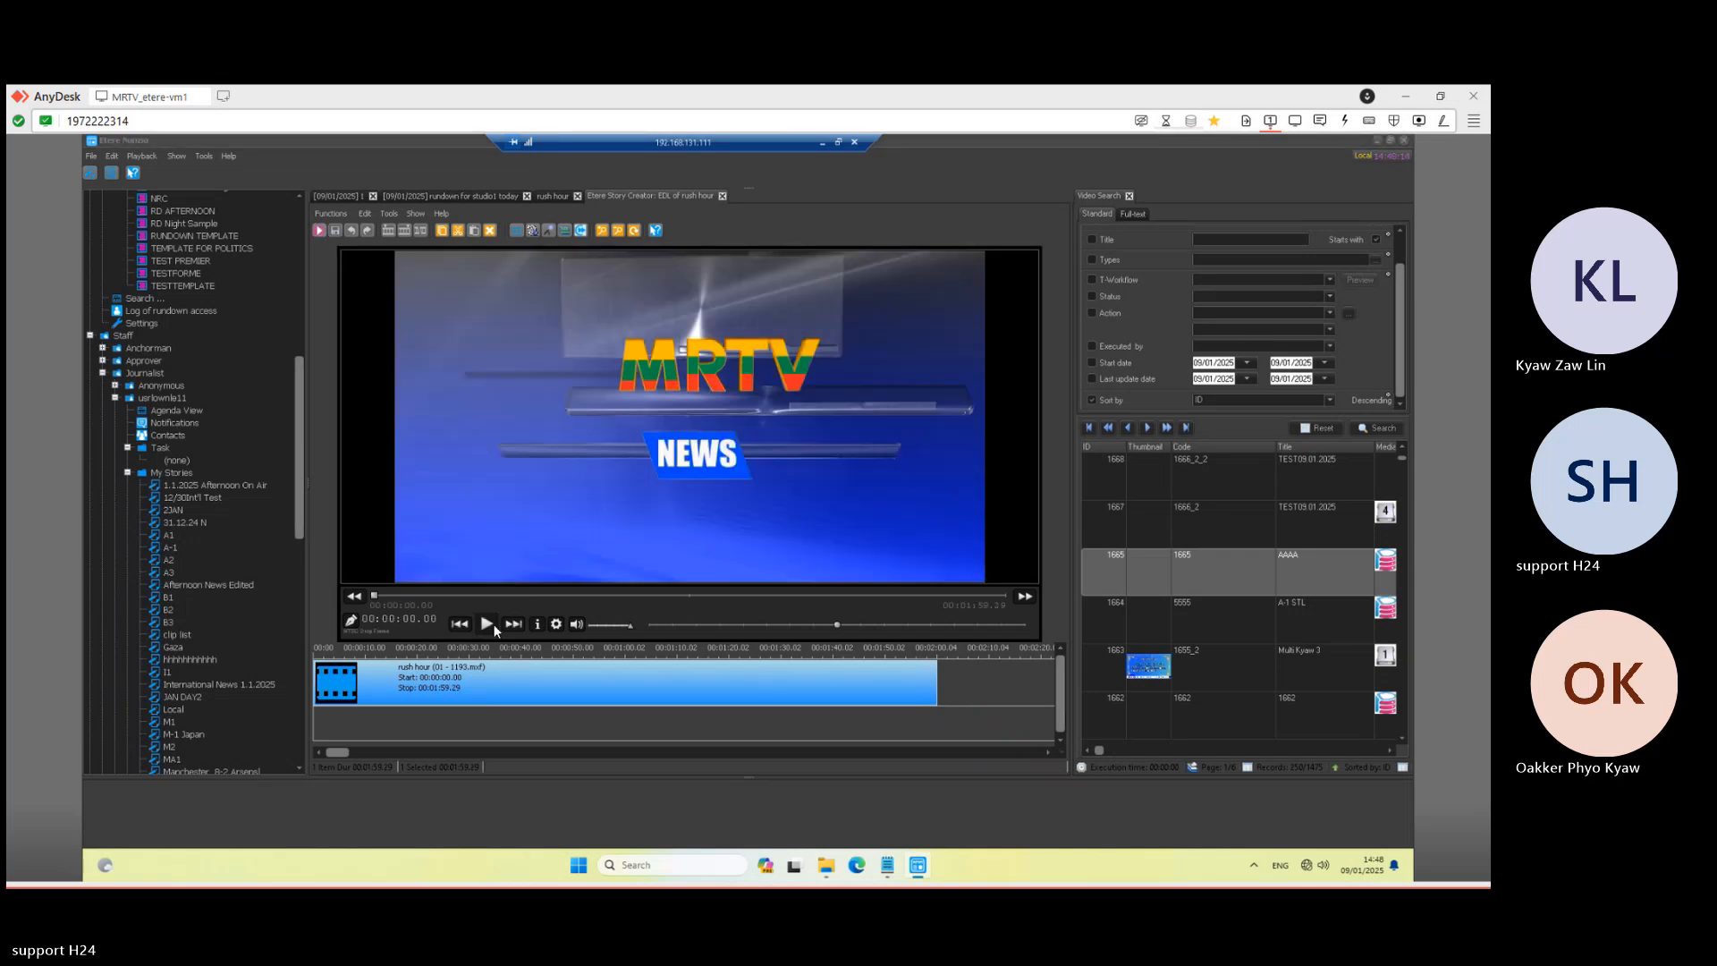
{"action": "left_click", "coordinate": [488, 625]}
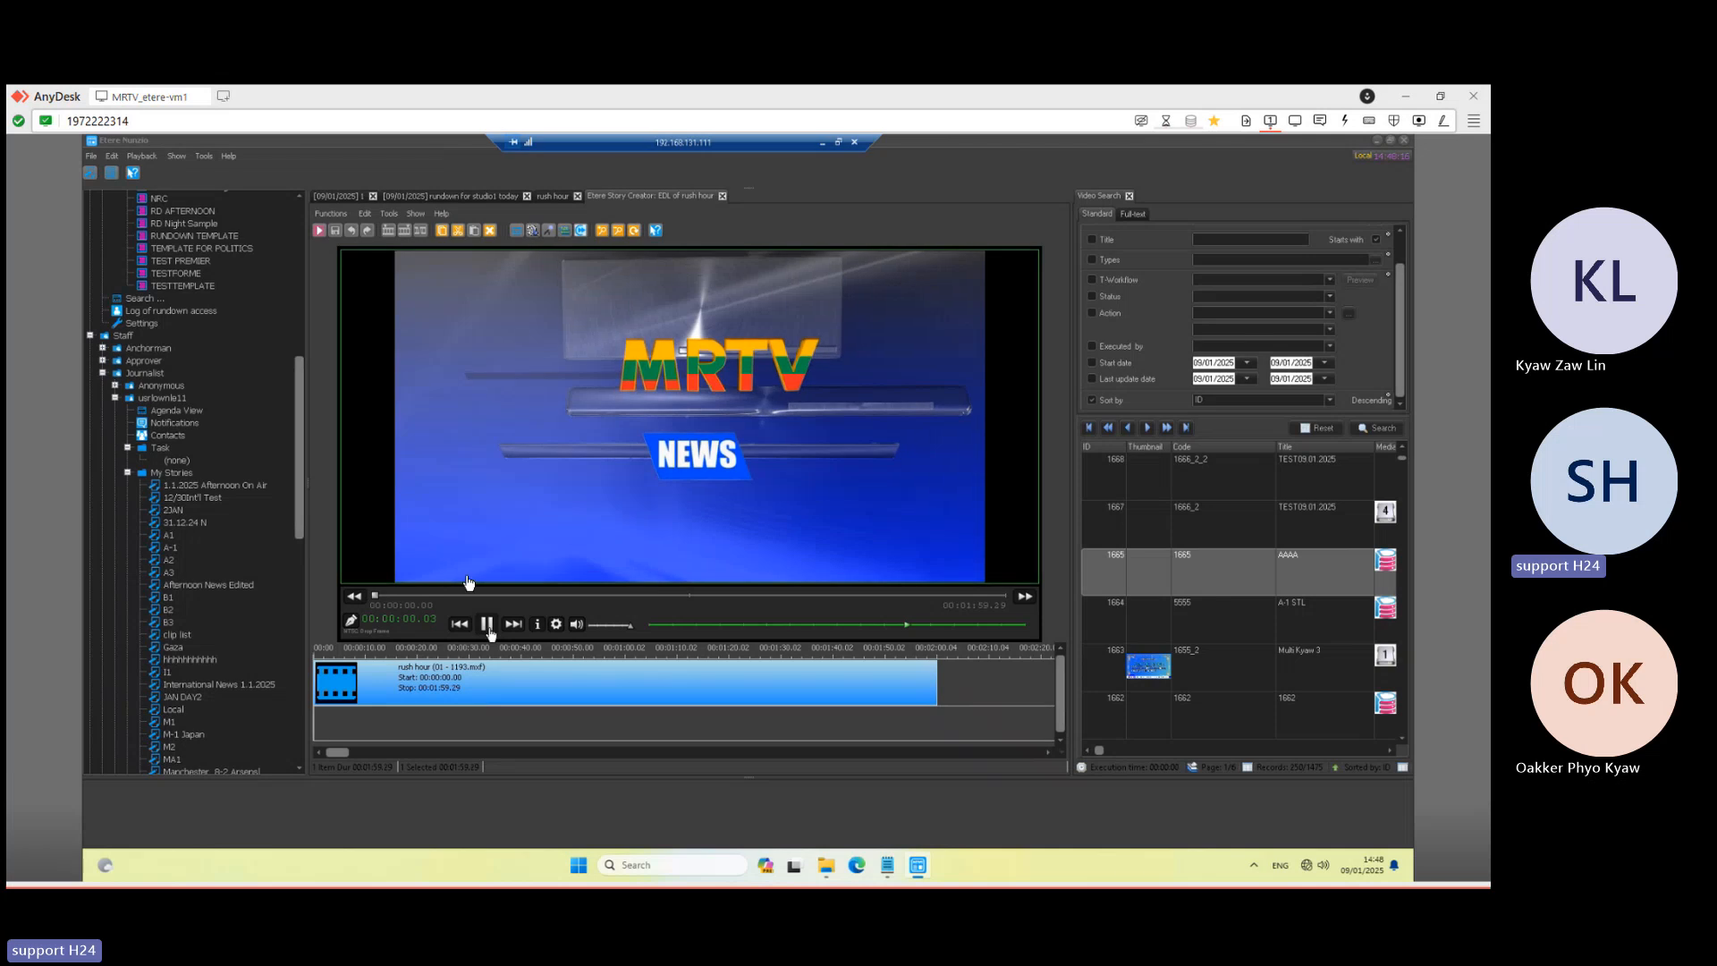
{"action": "left_click", "coordinate": [487, 624]}
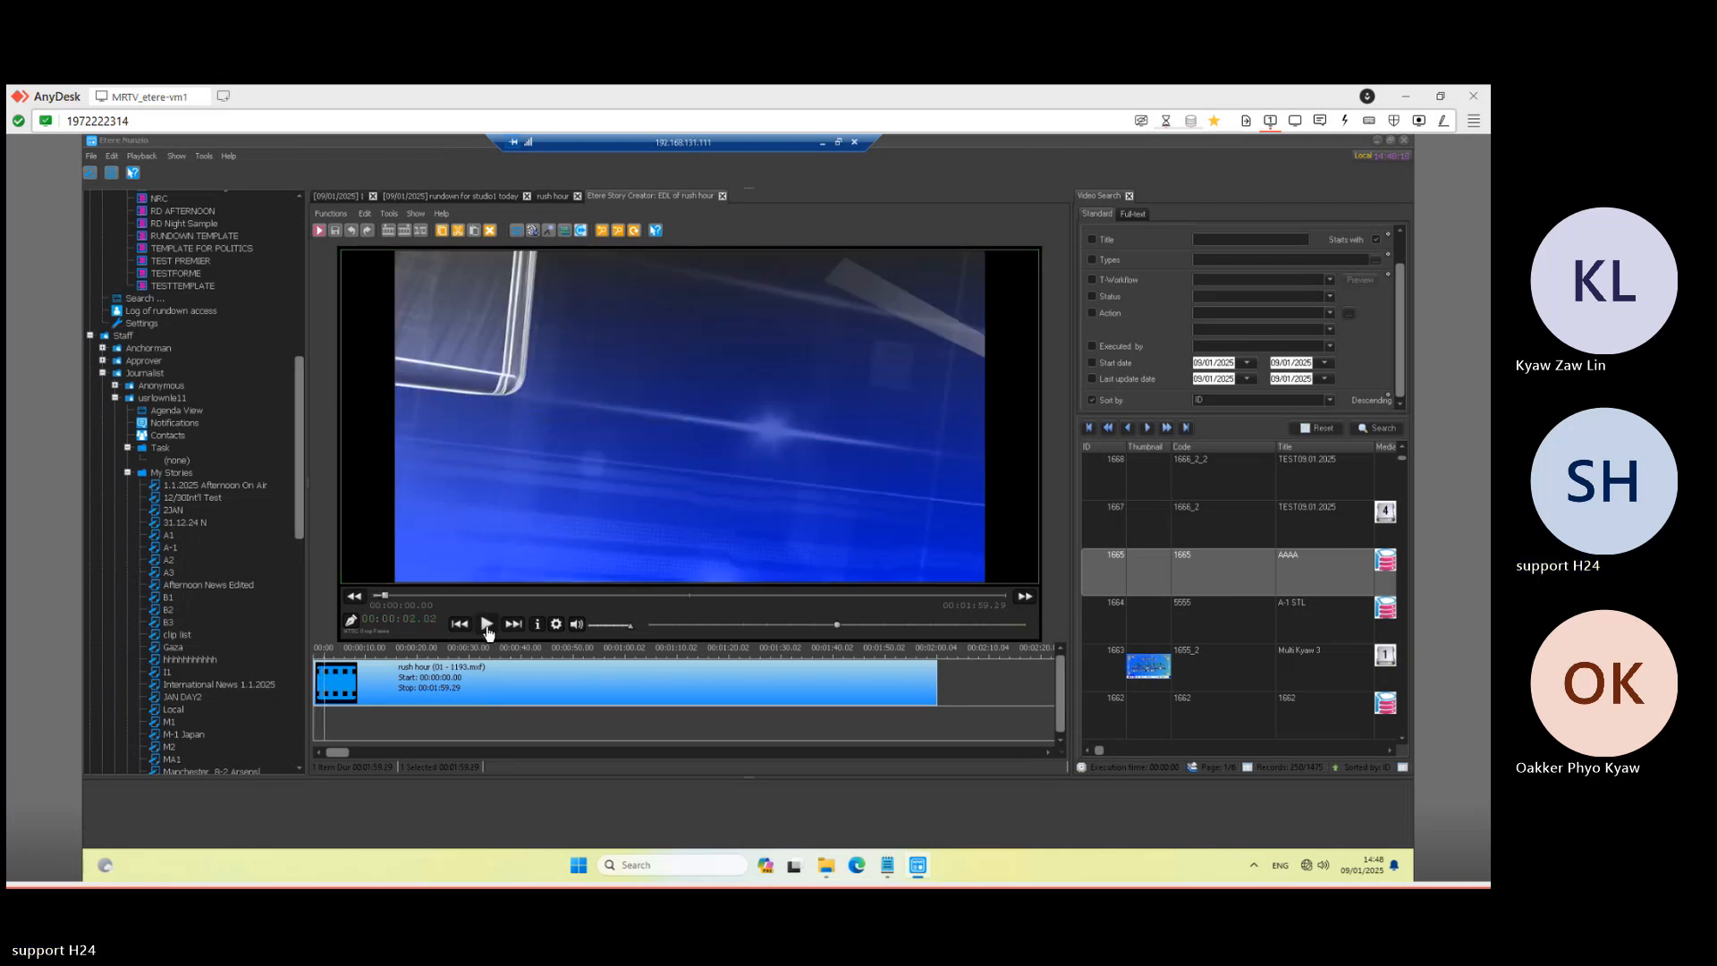
{"action": "left_click", "coordinate": [723, 195]}
{"action": "left_click", "coordinate": [550, 197]}
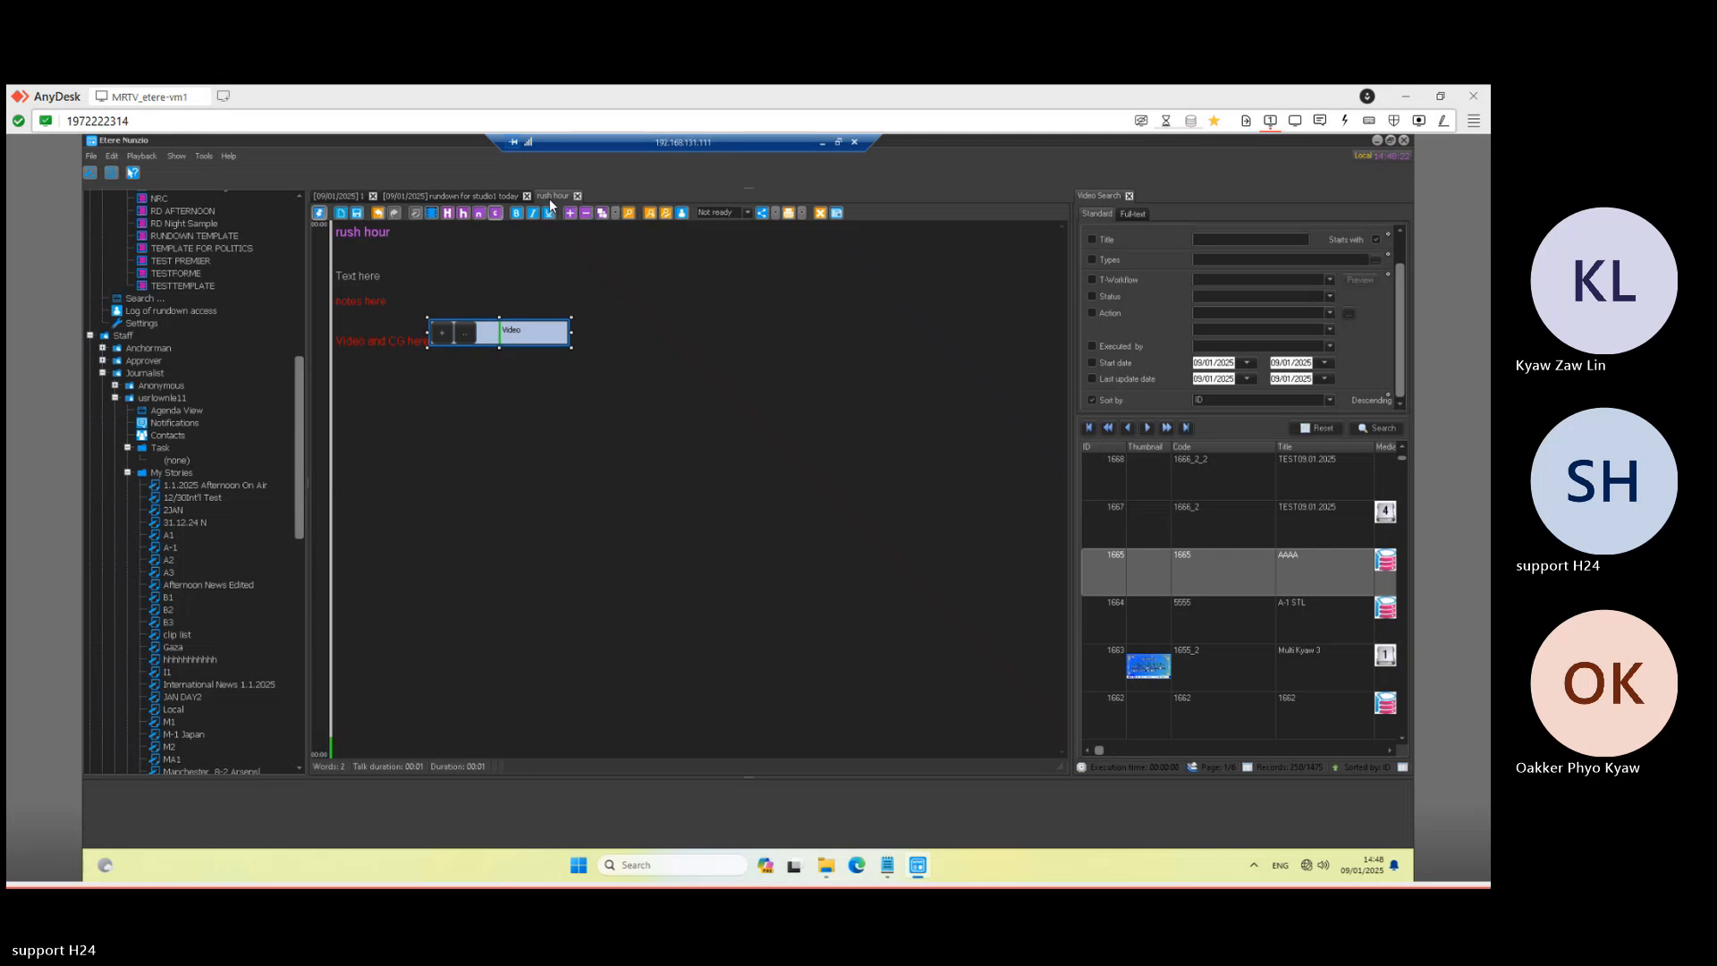
- Review the Video element's options, save the rush hour story and return to the MRTV NEWS rundown
{"action": "right_click", "coordinate": [532, 338]}
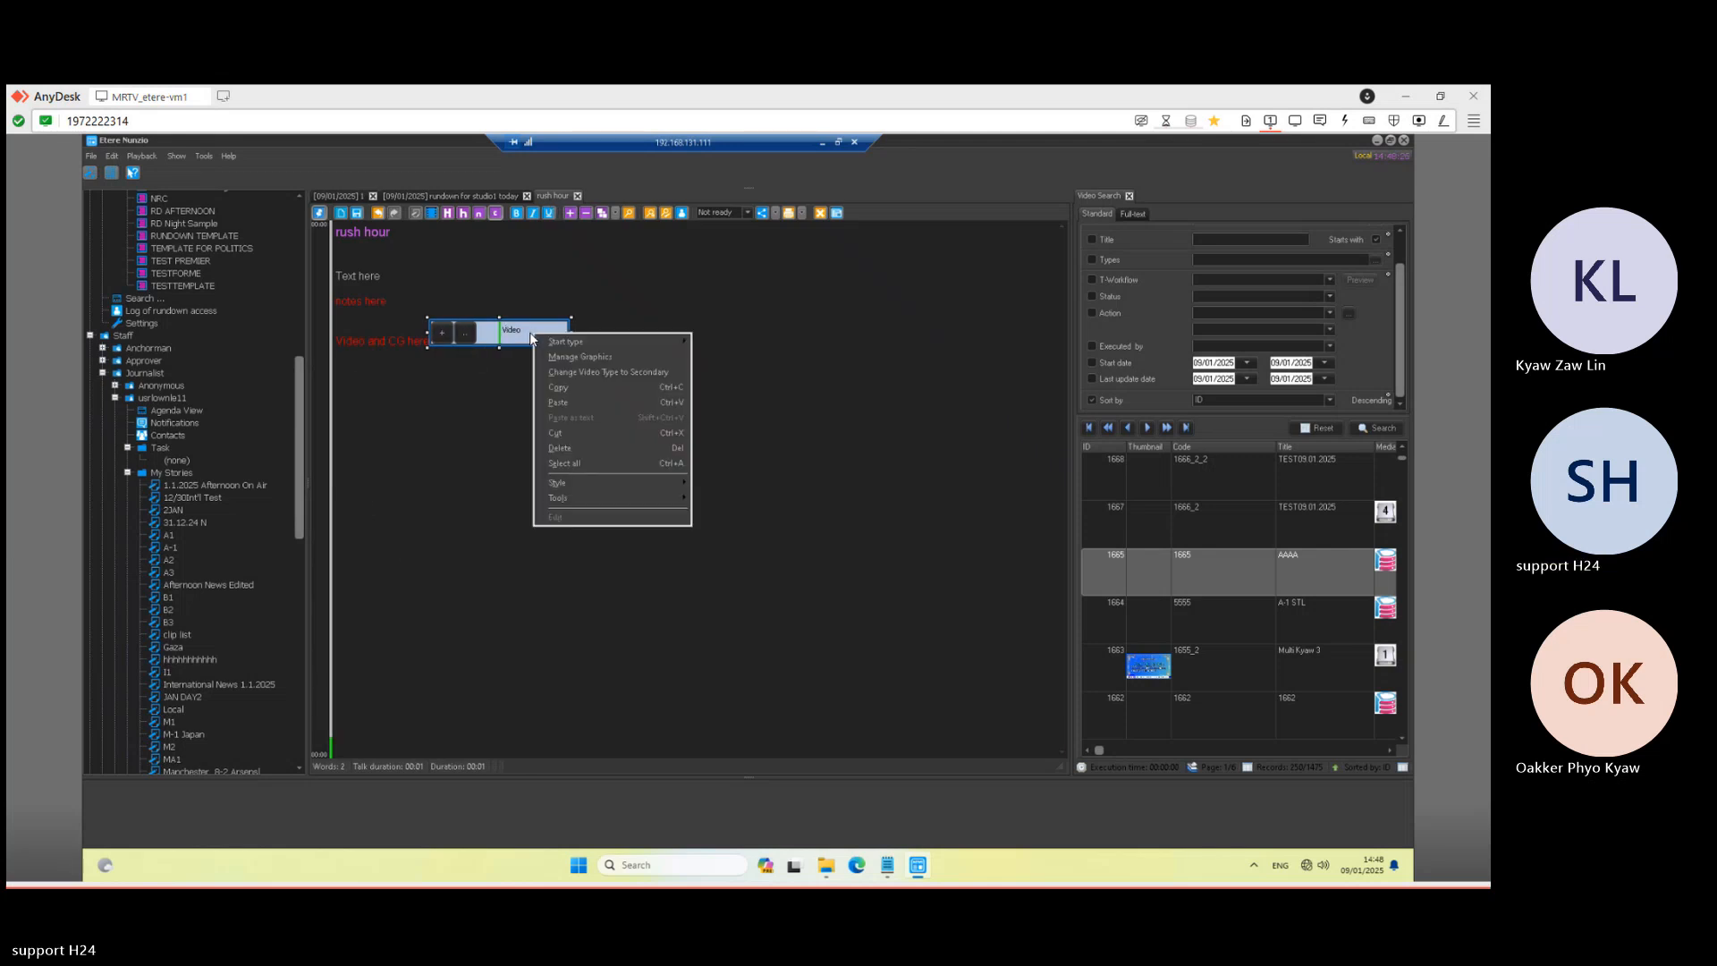
{"action": "left_click", "coordinate": [456, 423]}
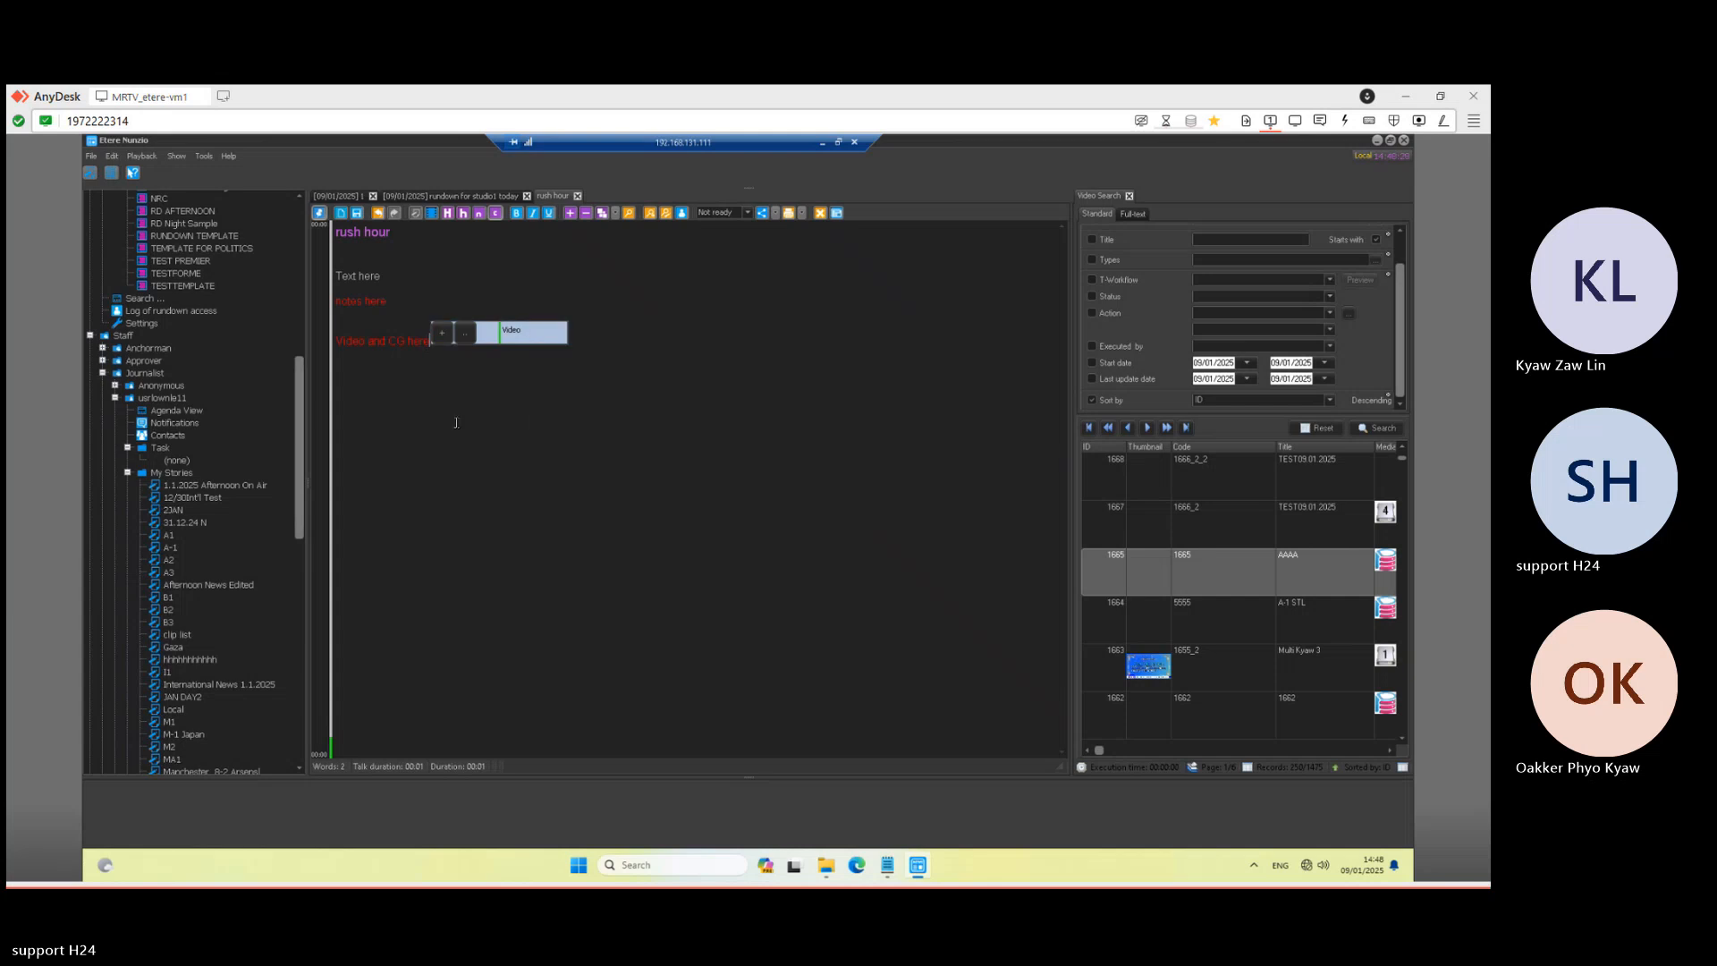
{"action": "left_click", "coordinate": [464, 336]}
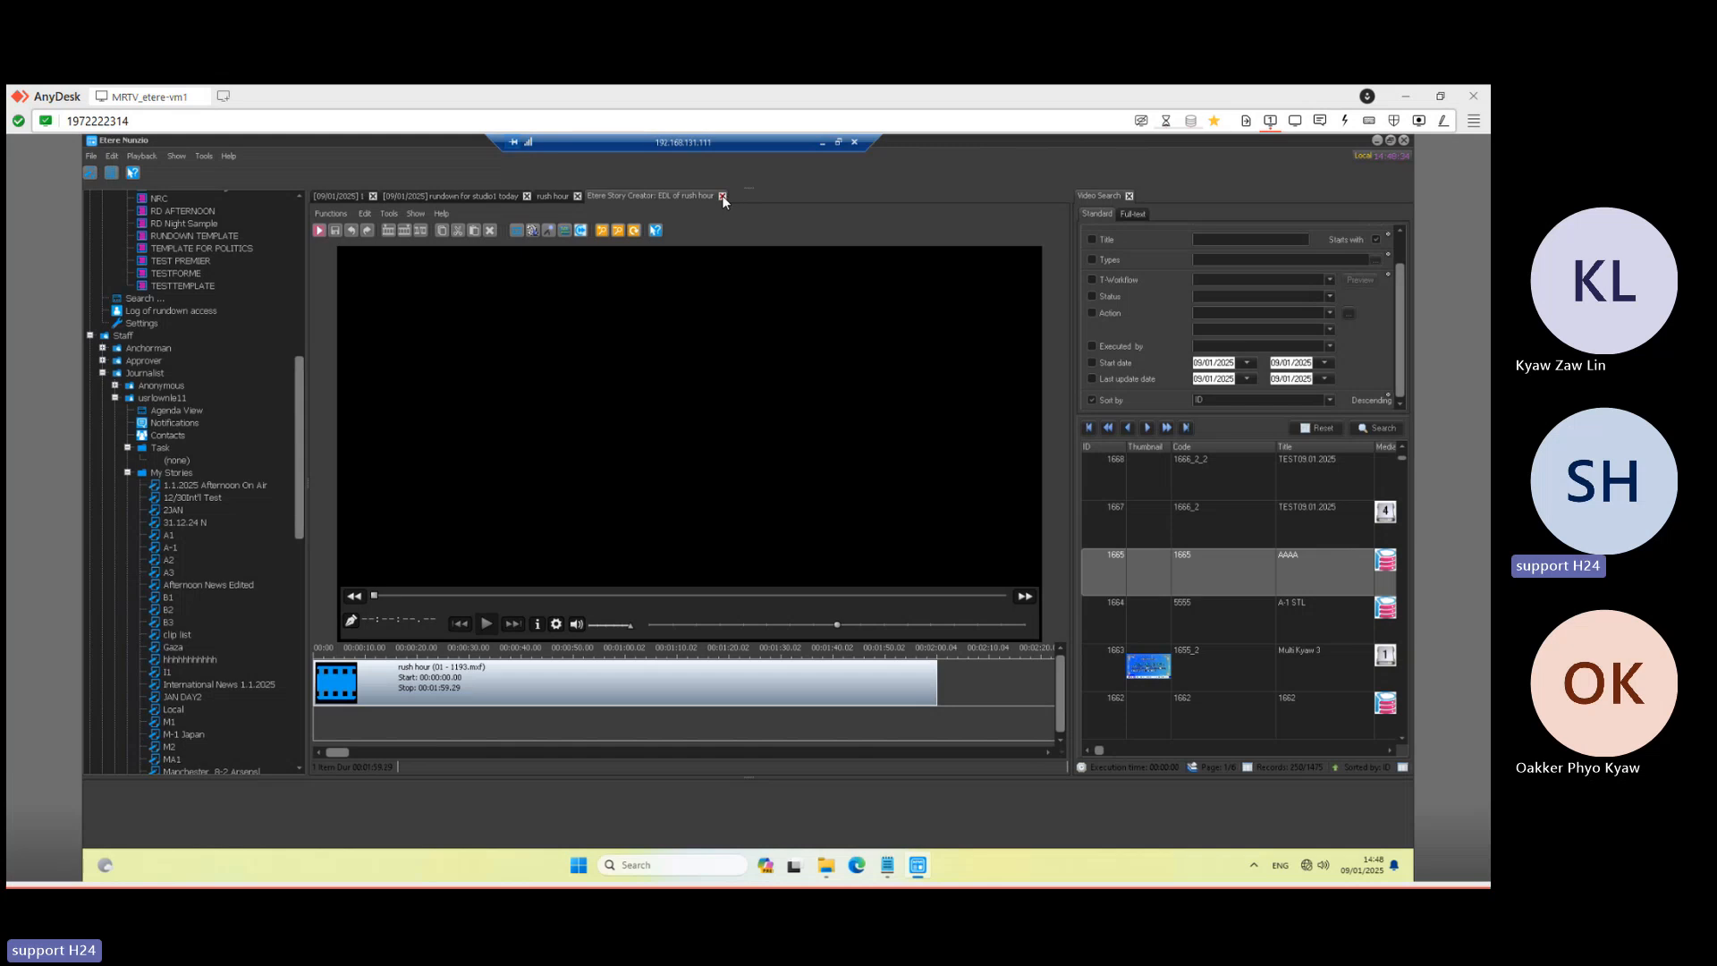
{"action": "left_click", "coordinate": [723, 196]}
{"action": "left_click", "coordinate": [556, 198]}
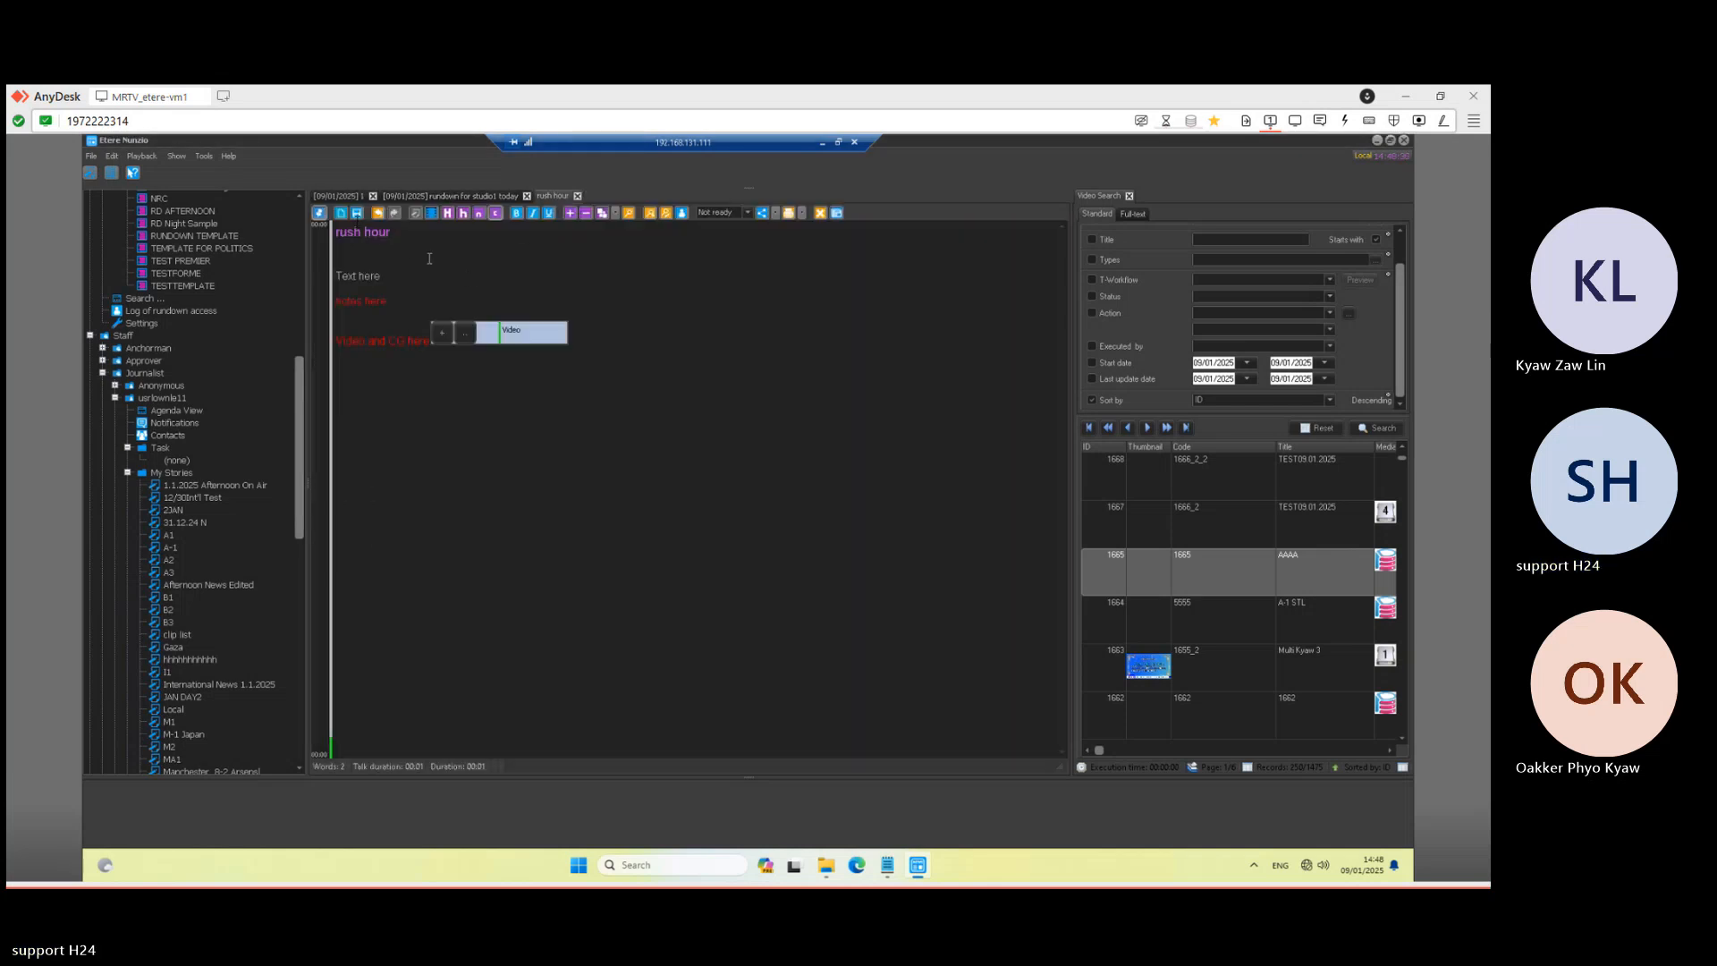
{"action": "left_click", "coordinate": [358, 214]}
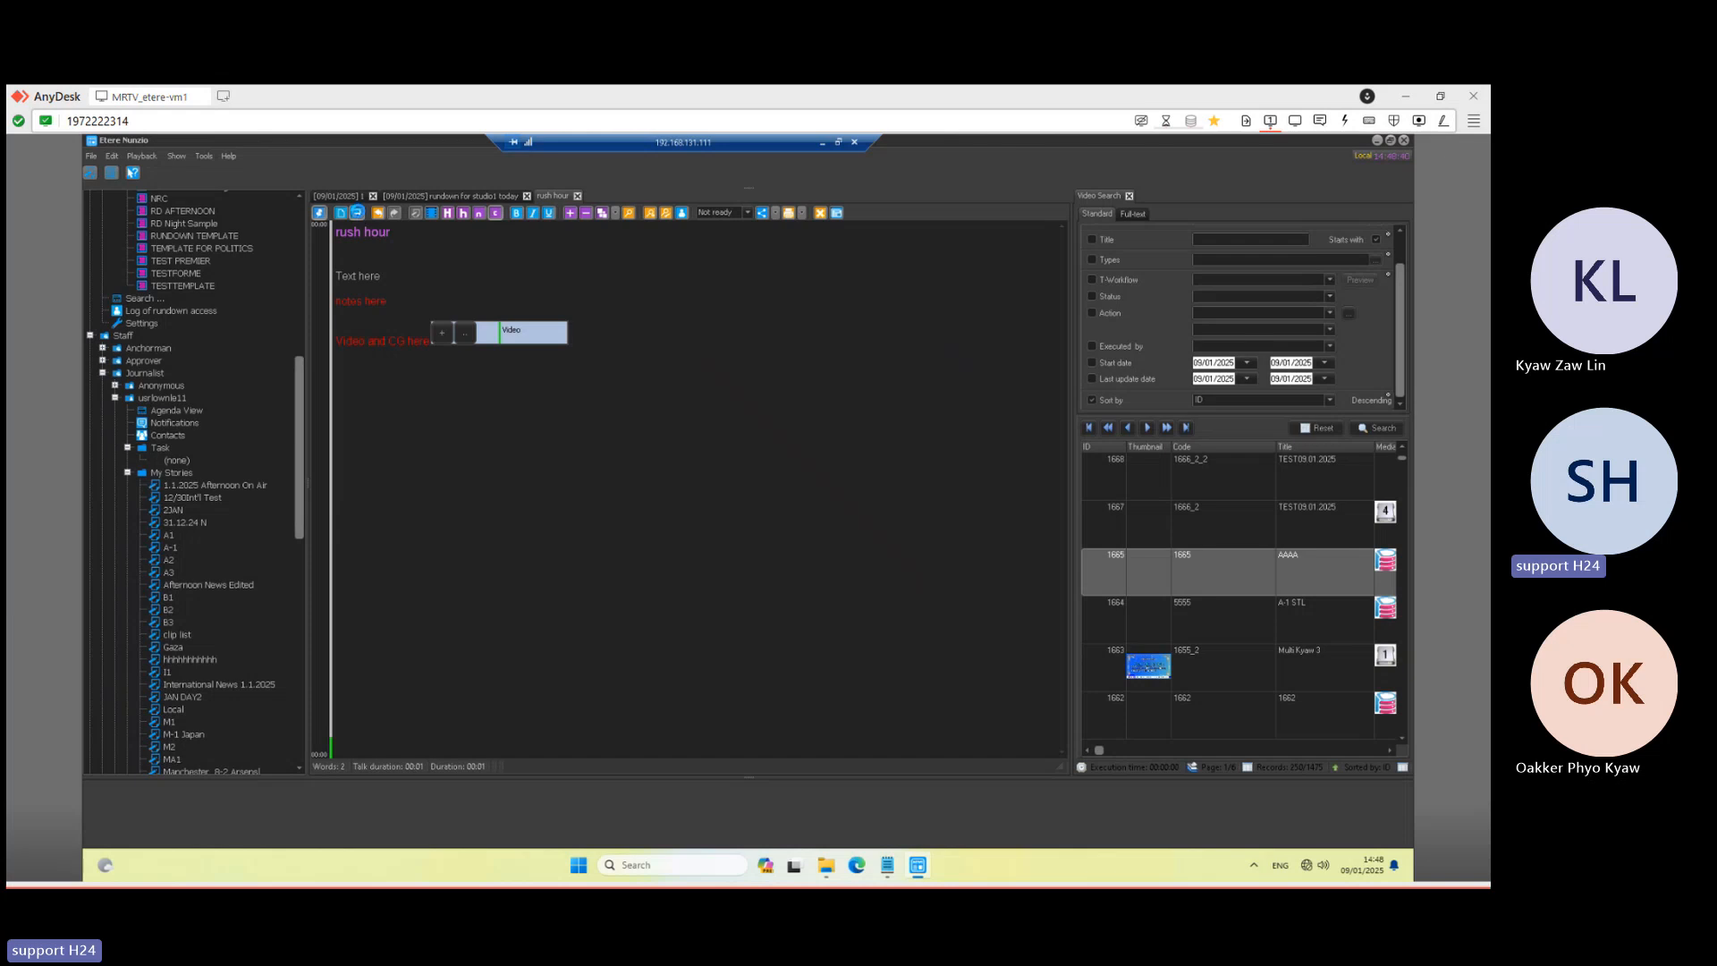
{"action": "left_click", "coordinate": [353, 195]}
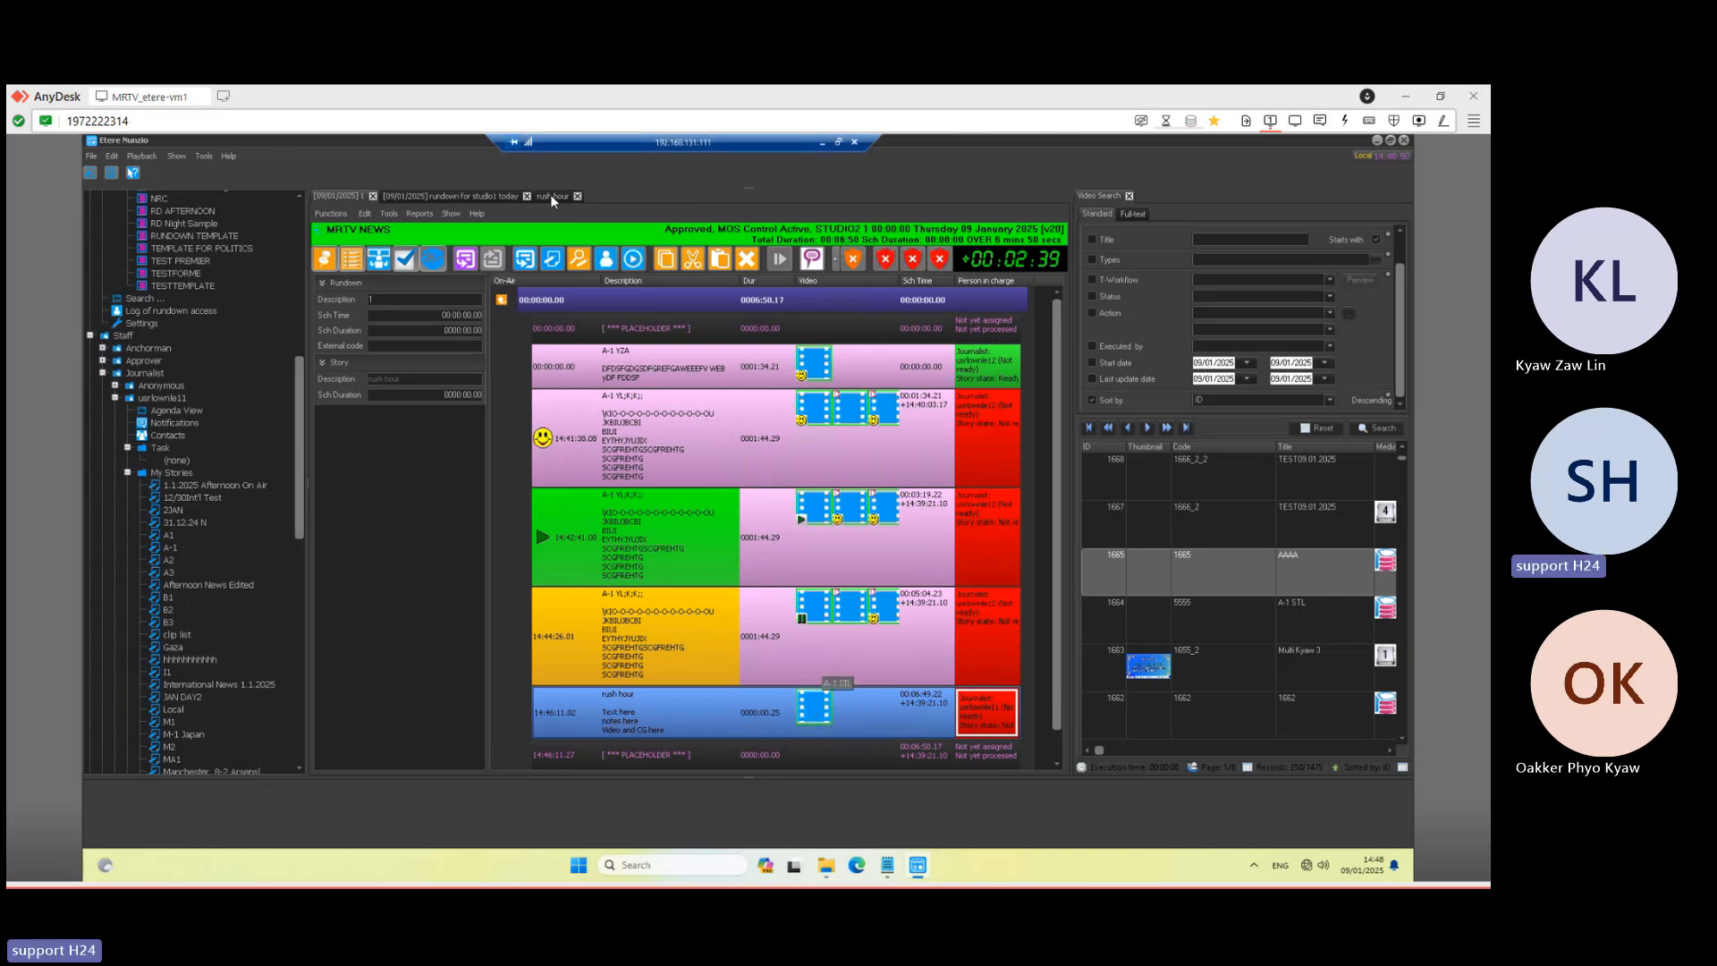
- Launch Etere Scheduling for MRTV NEWS, dismiss the multiple IP warning, and open the Media Library
{"action": "left_click", "coordinate": [825, 145]}
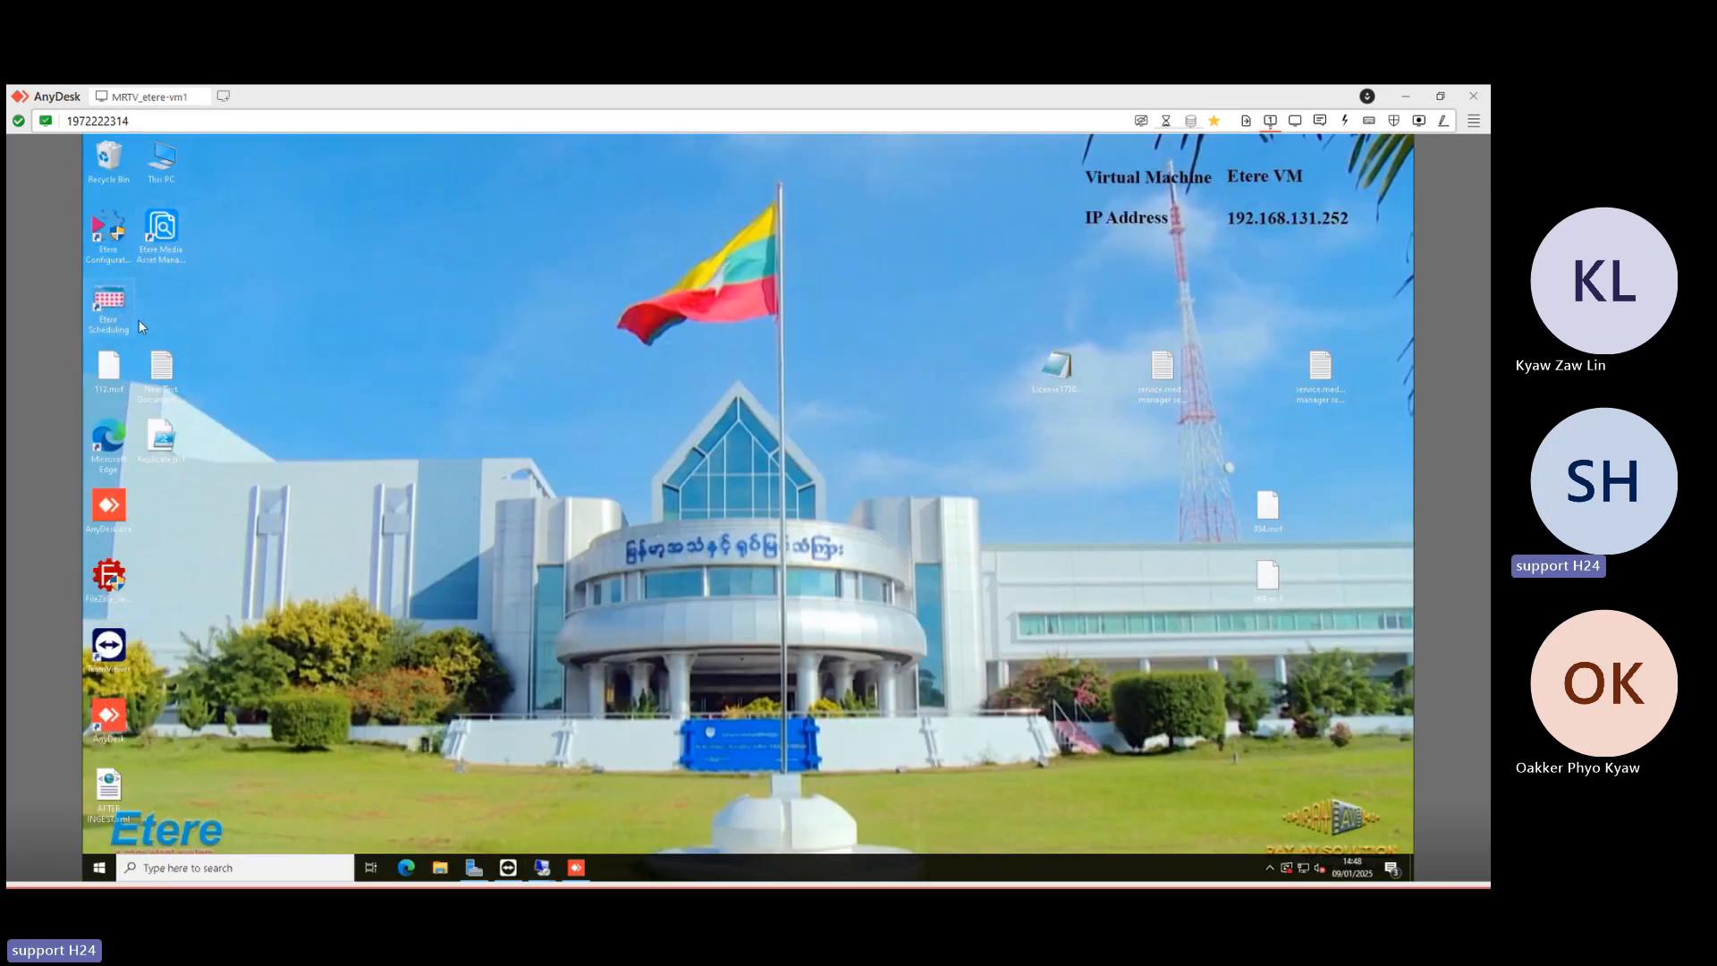
{"action": "double_click", "coordinate": [111, 308]}
{"action": "left_click", "coordinate": [542, 877]}
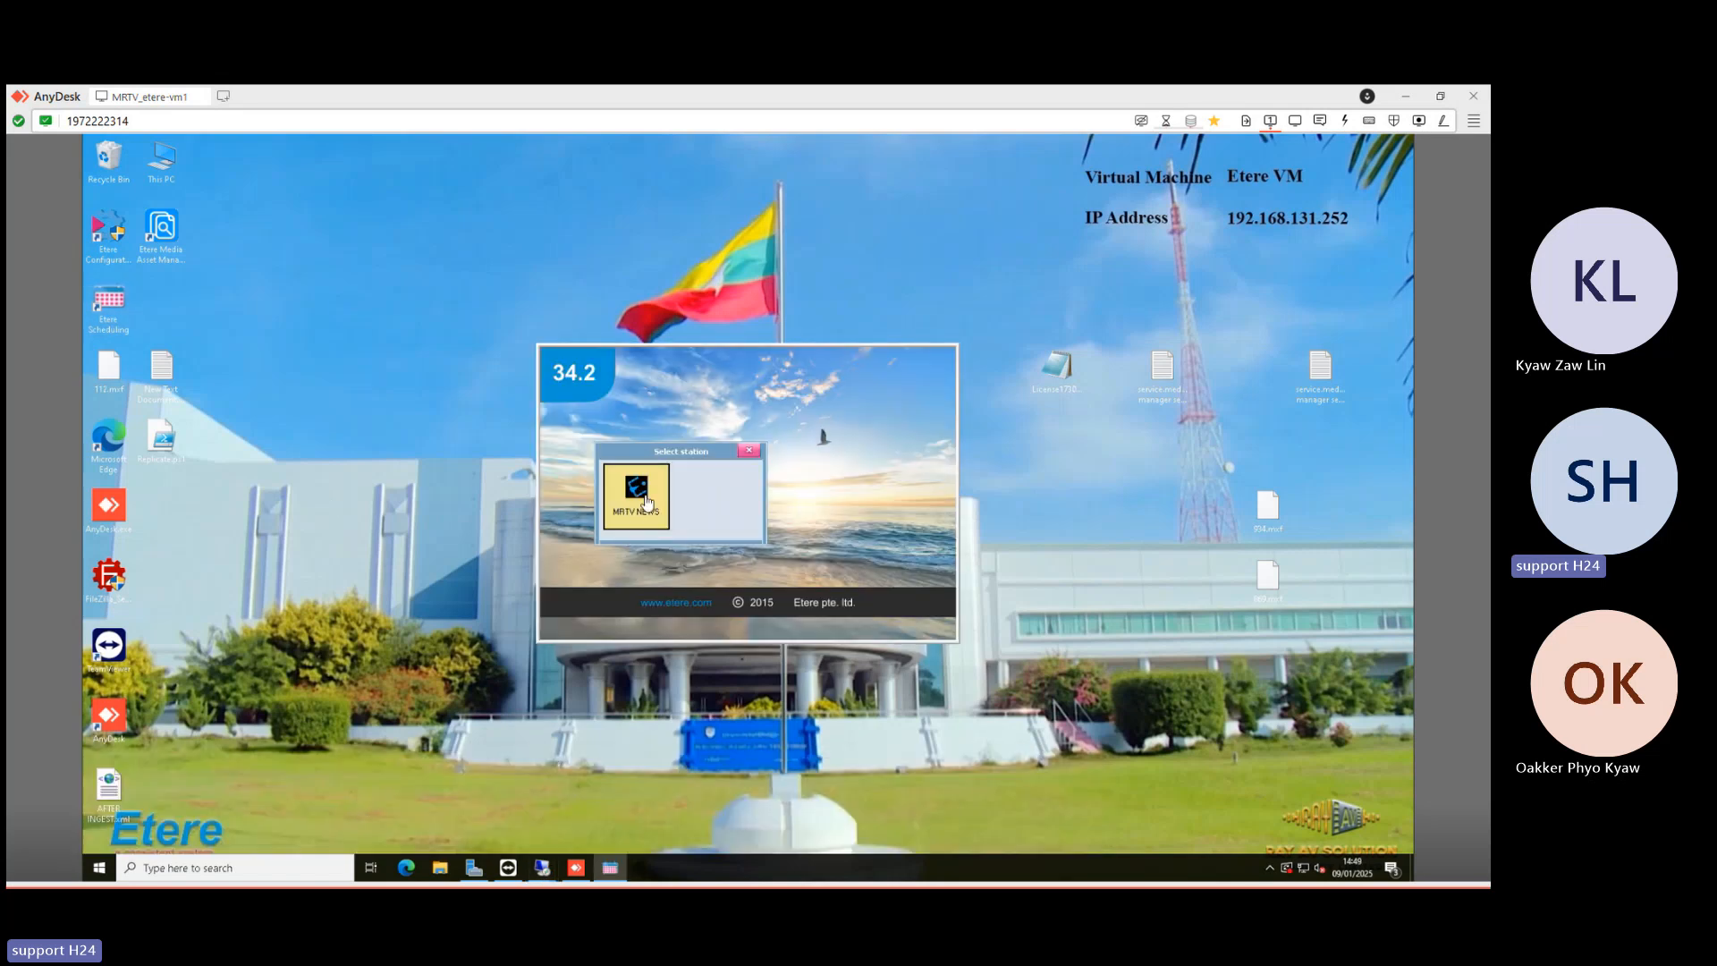
{"action": "left_click", "coordinate": [637, 495]}
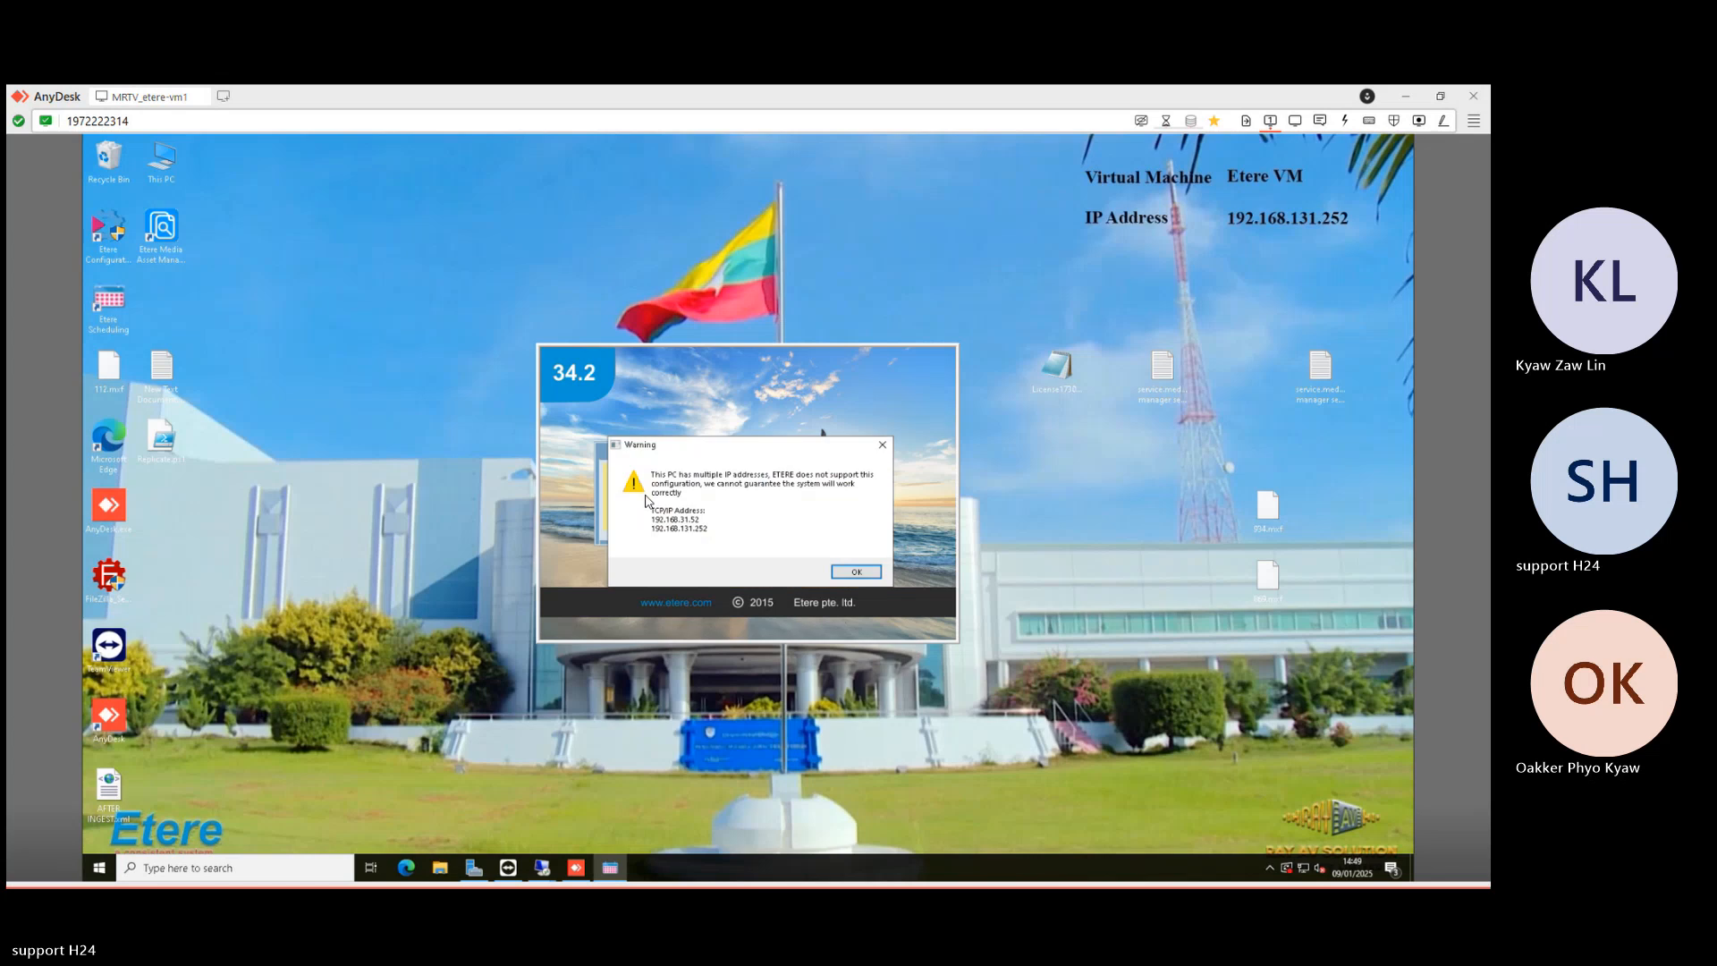
{"action": "left_click", "coordinate": [869, 576]}
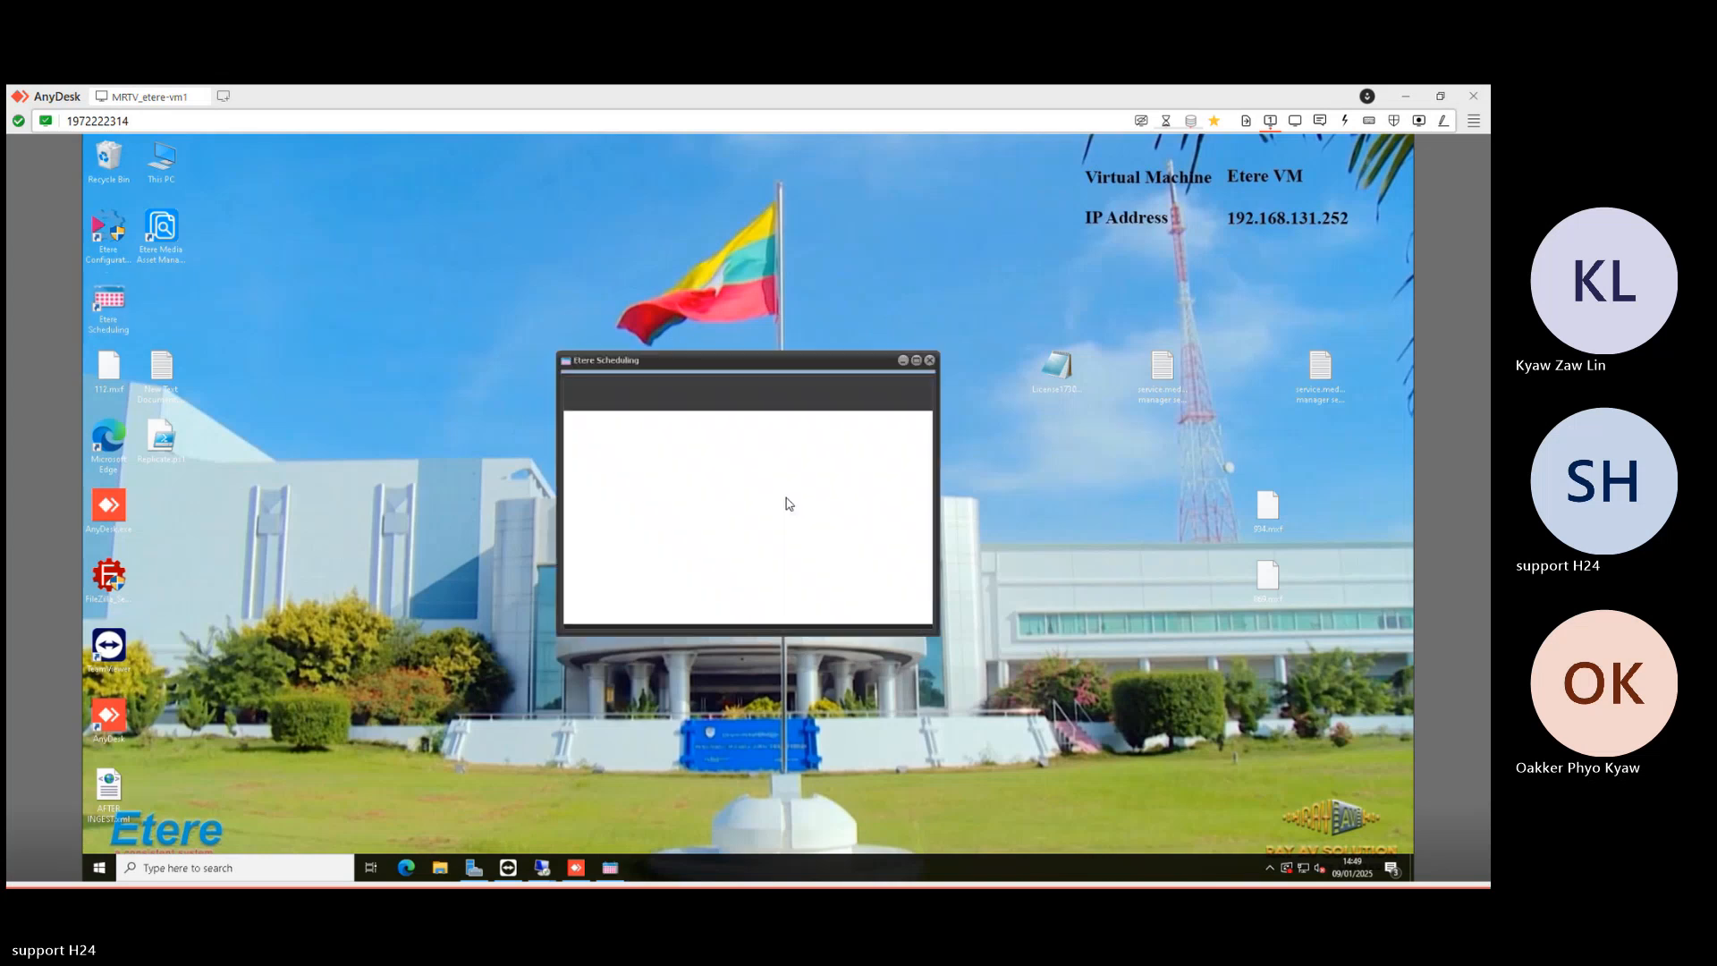
{"action": "left_click", "coordinate": [685, 513]}
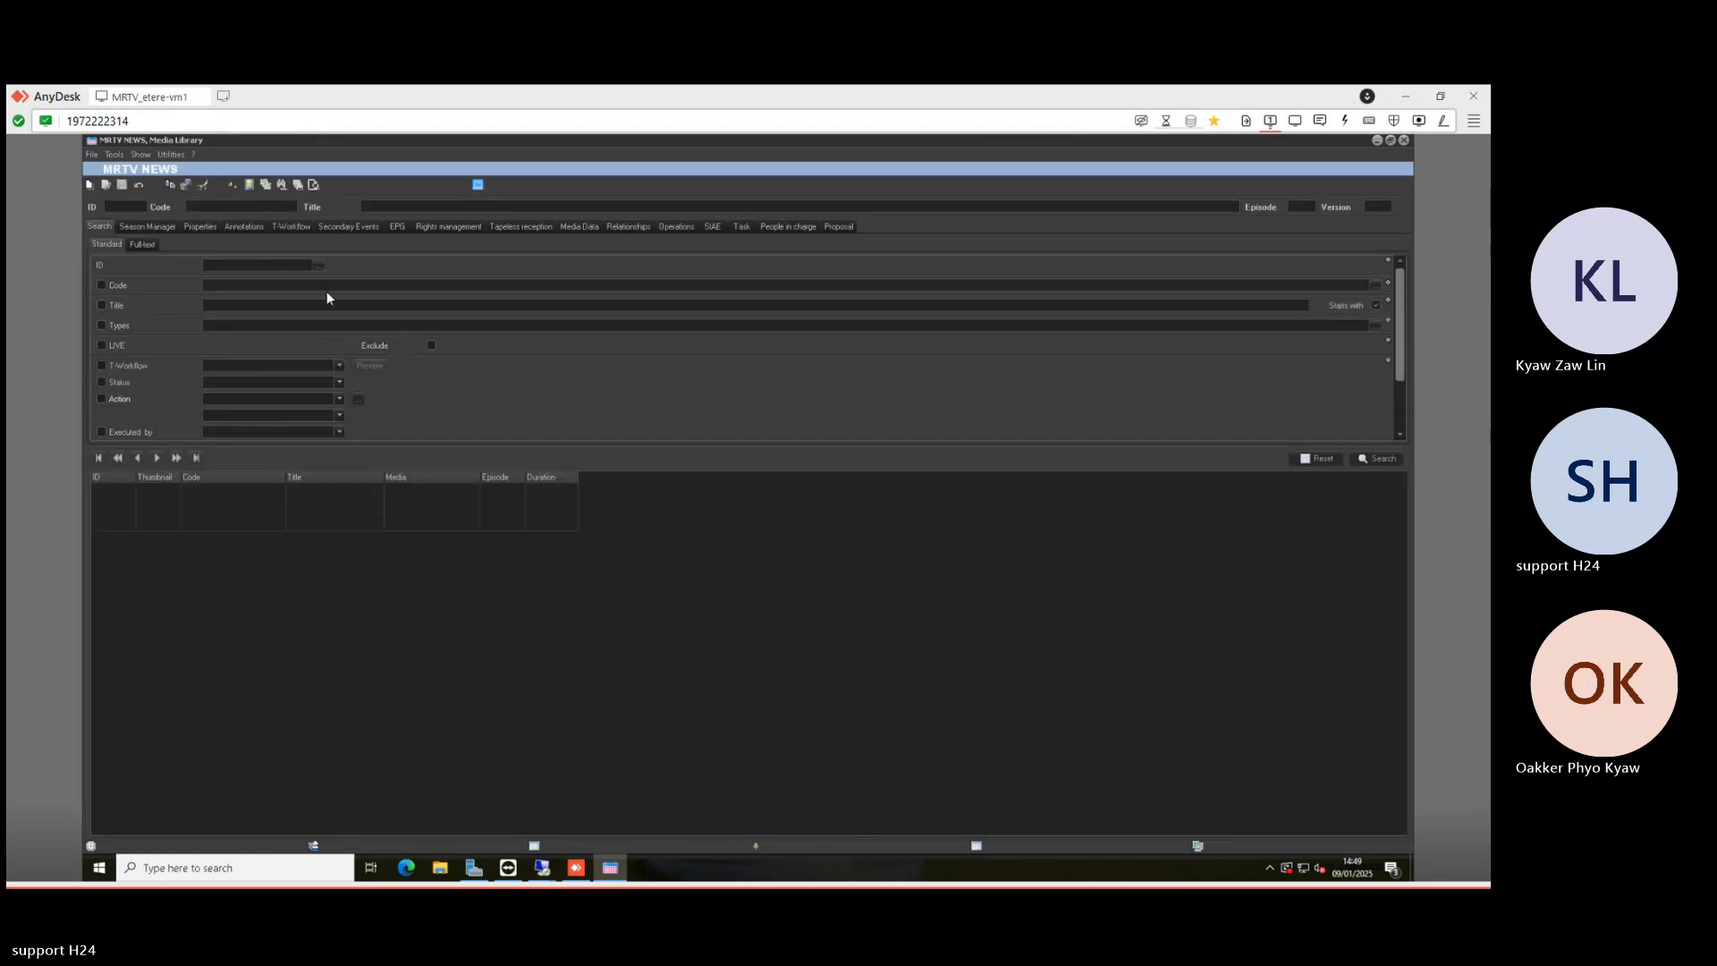
{"action": "left_click", "coordinate": [1403, 141]}
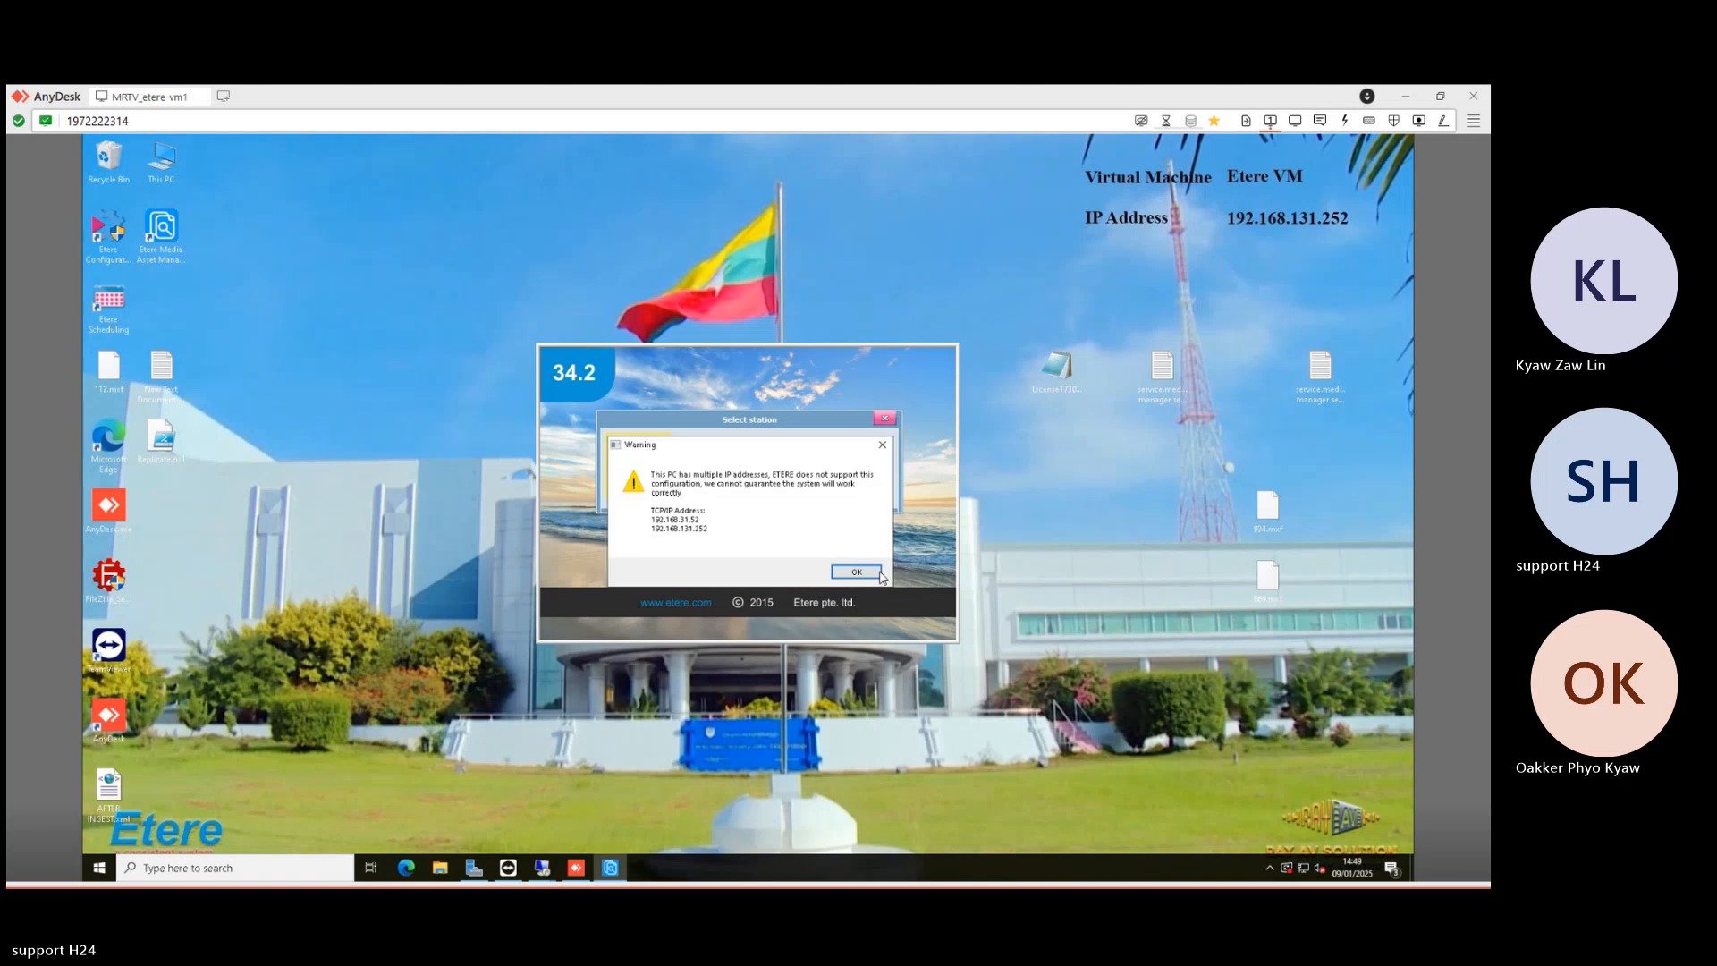
{"action": "left_click", "coordinate": [856, 572]}
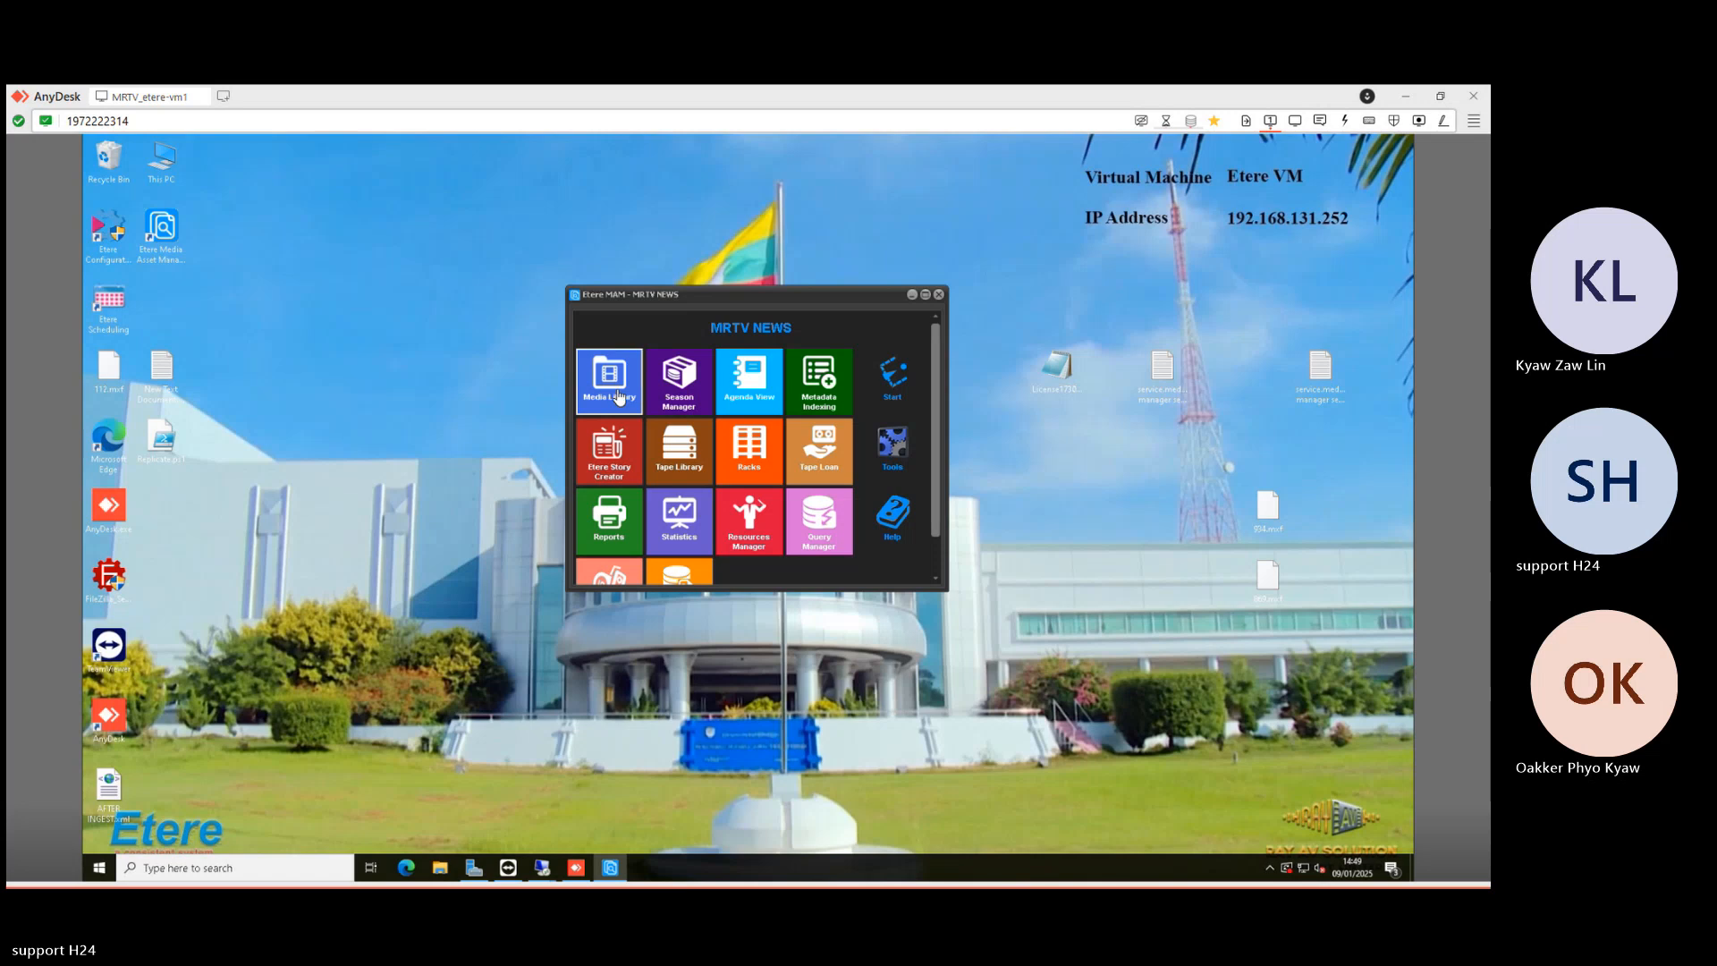
{"action": "left_click", "coordinate": [619, 397]}
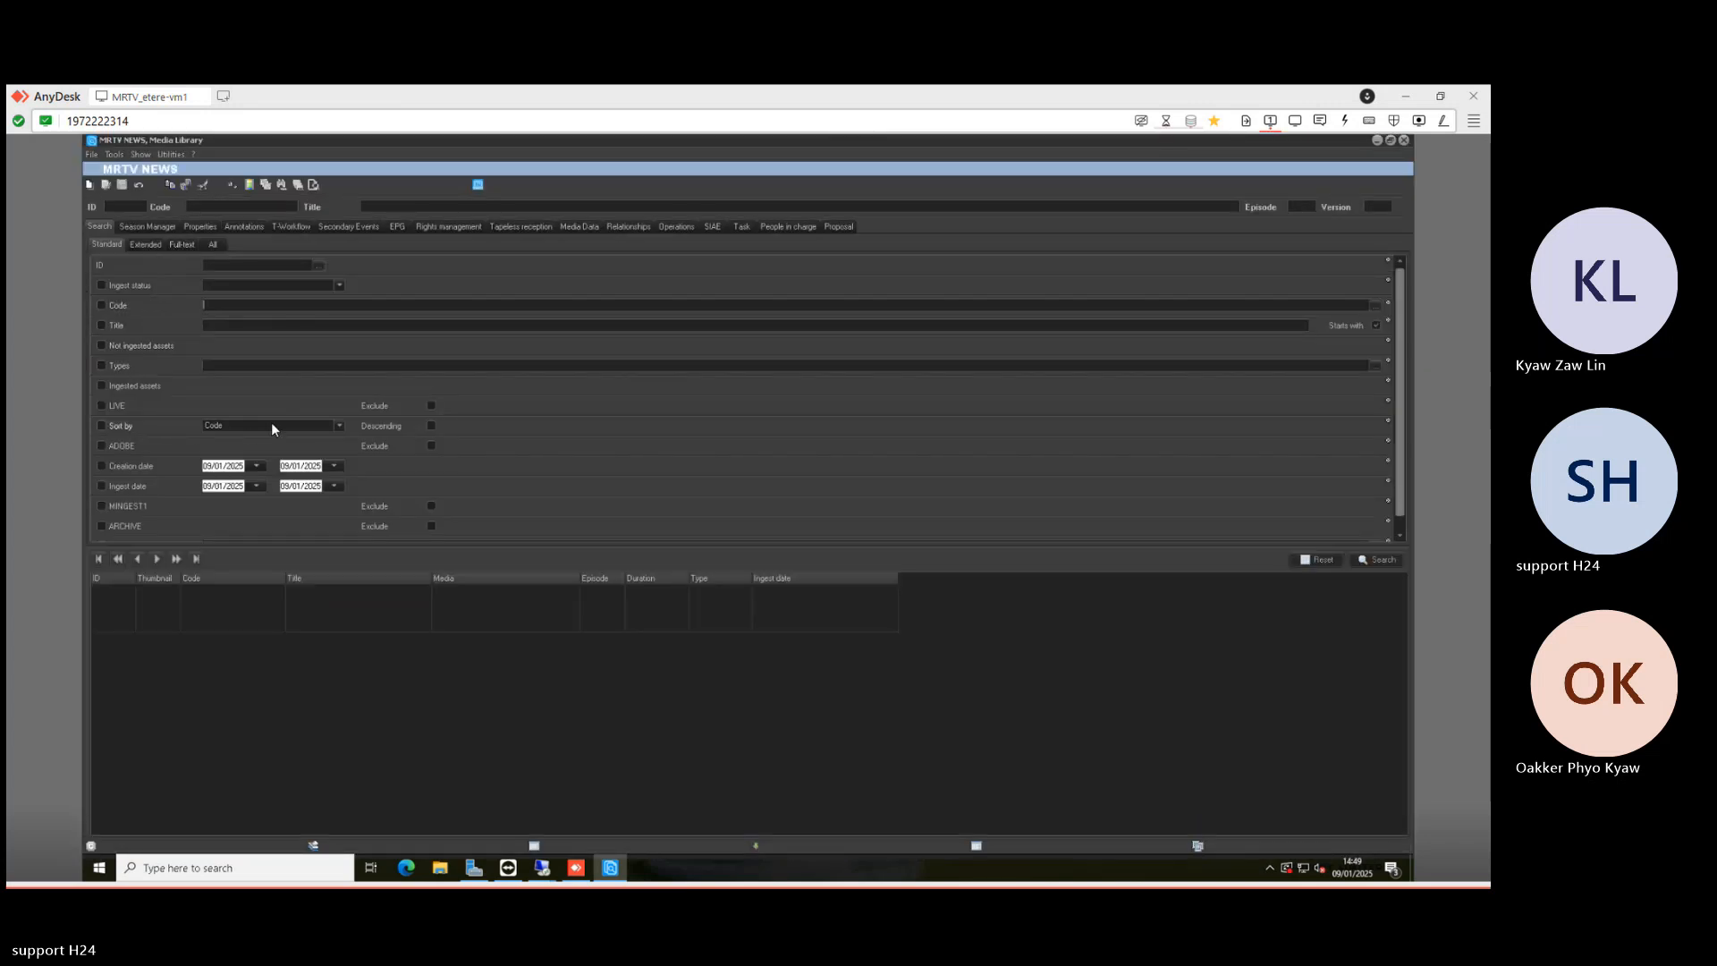
- Sort the asset search by ID newest first and open the rush hour 1193.mxf record 1687
{"action": "left_click", "coordinate": [273, 426]}
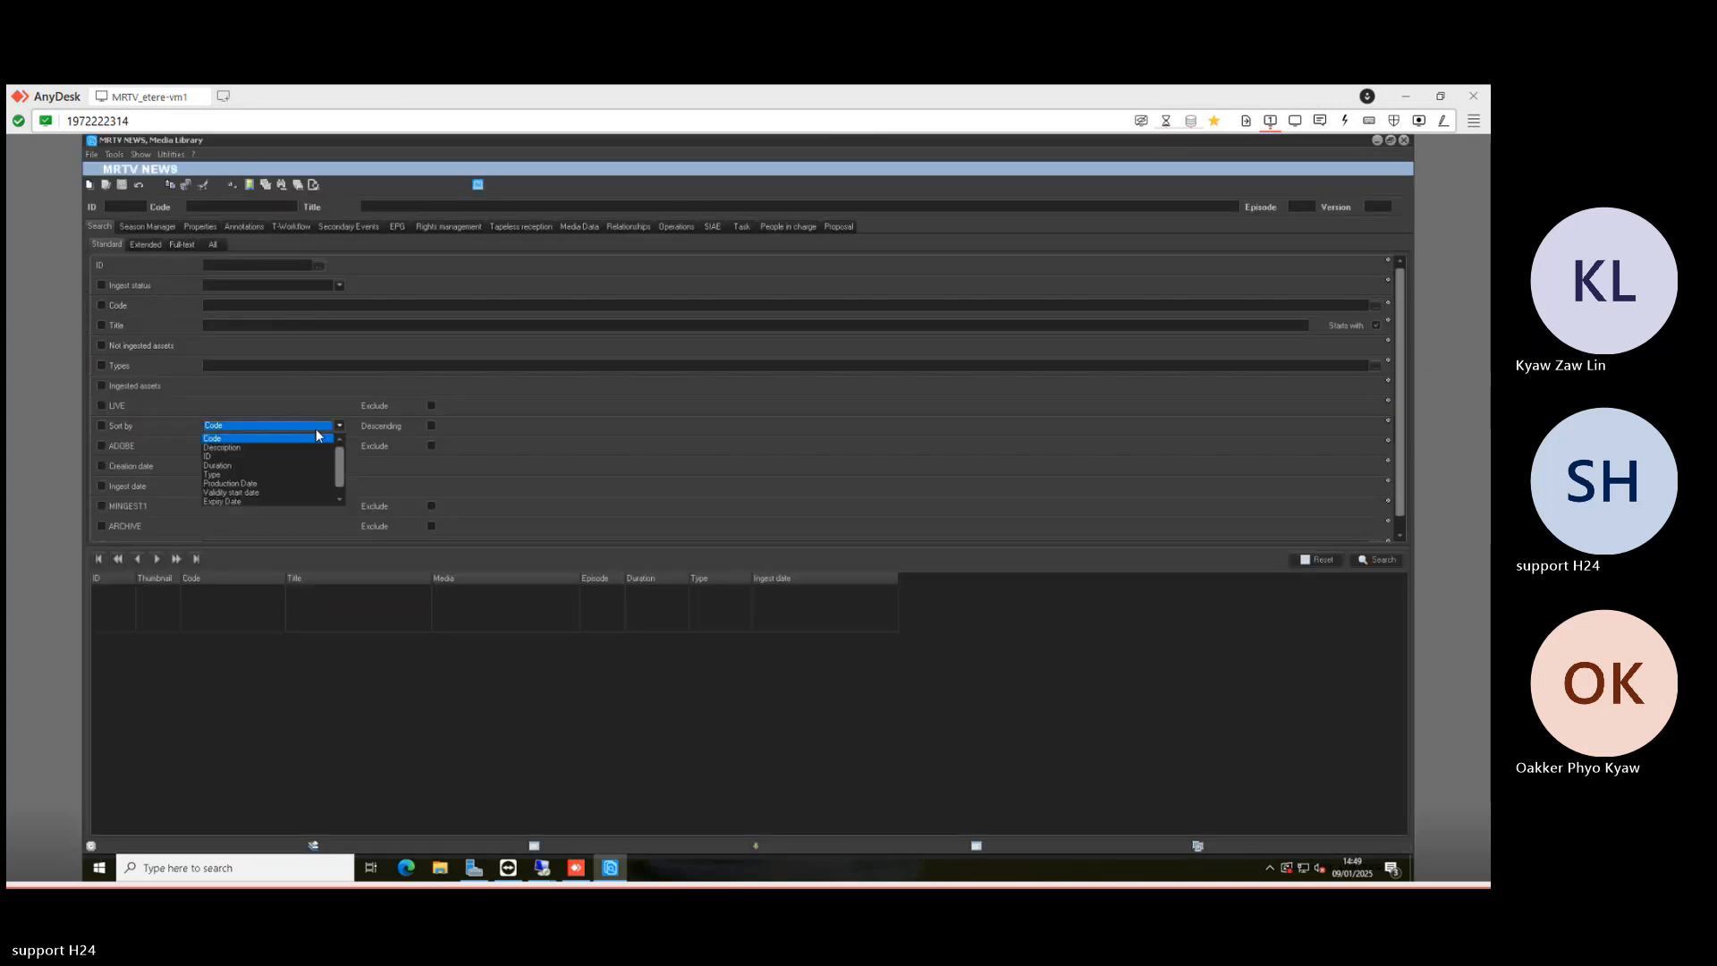
{"action": "left_click", "coordinate": [259, 456]}
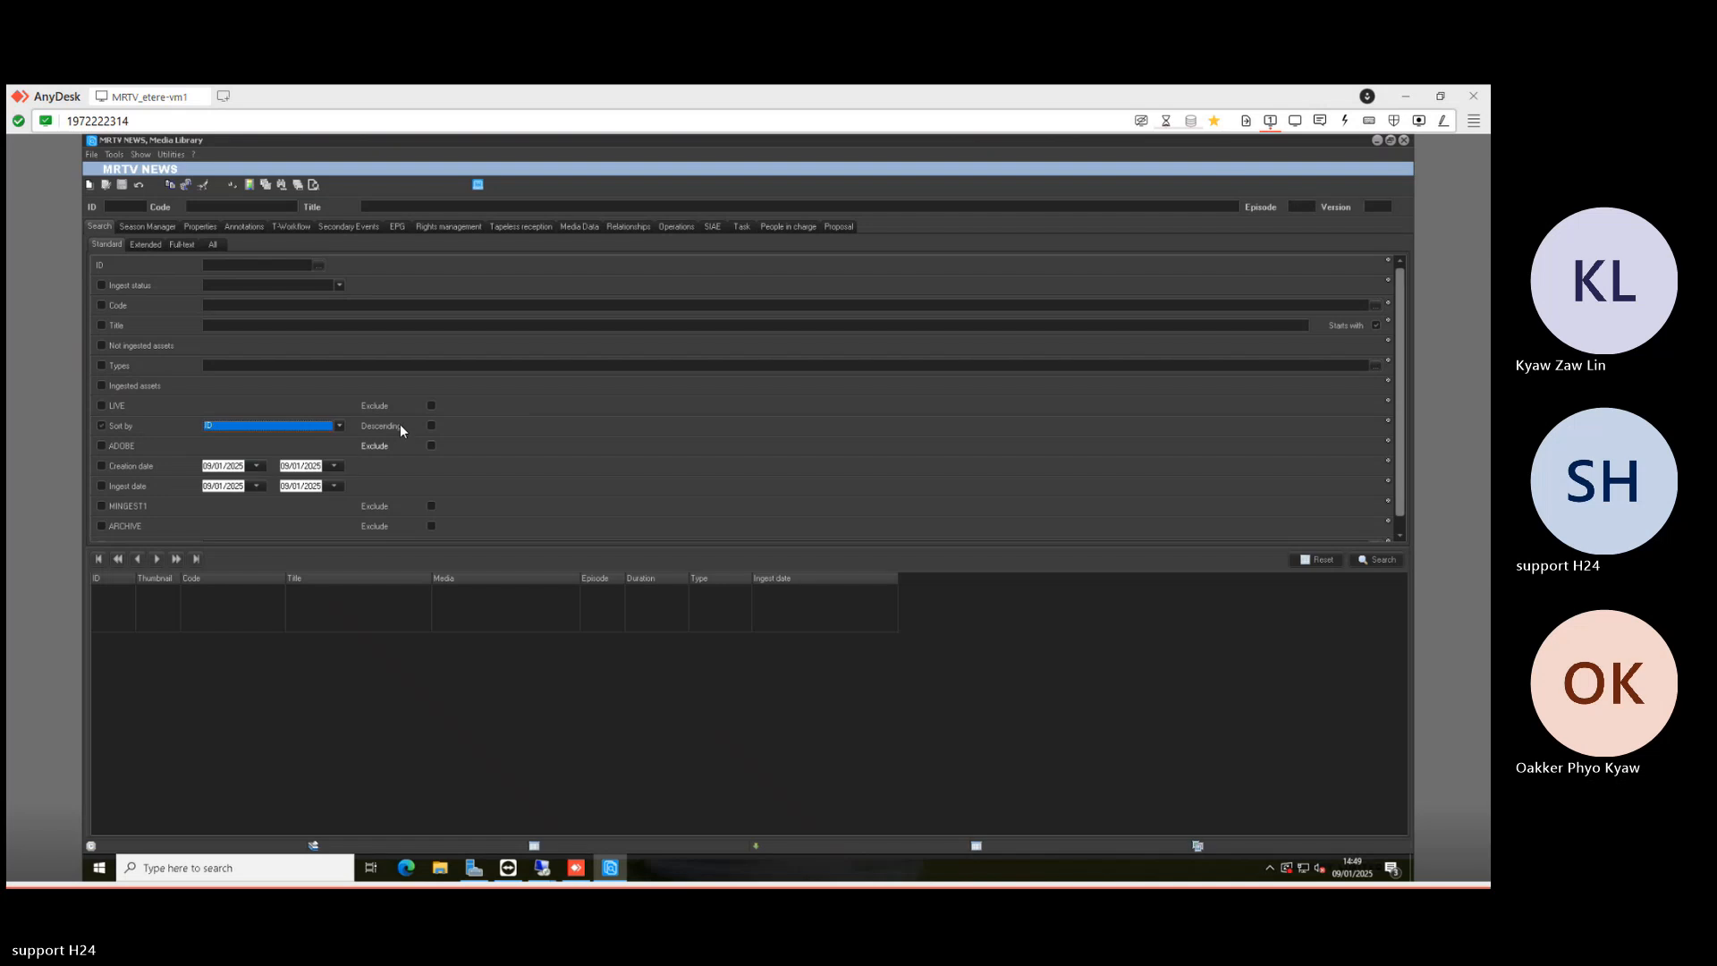
{"action": "left_click", "coordinate": [400, 425]}
{"action": "left_click", "coordinate": [1374, 552]}
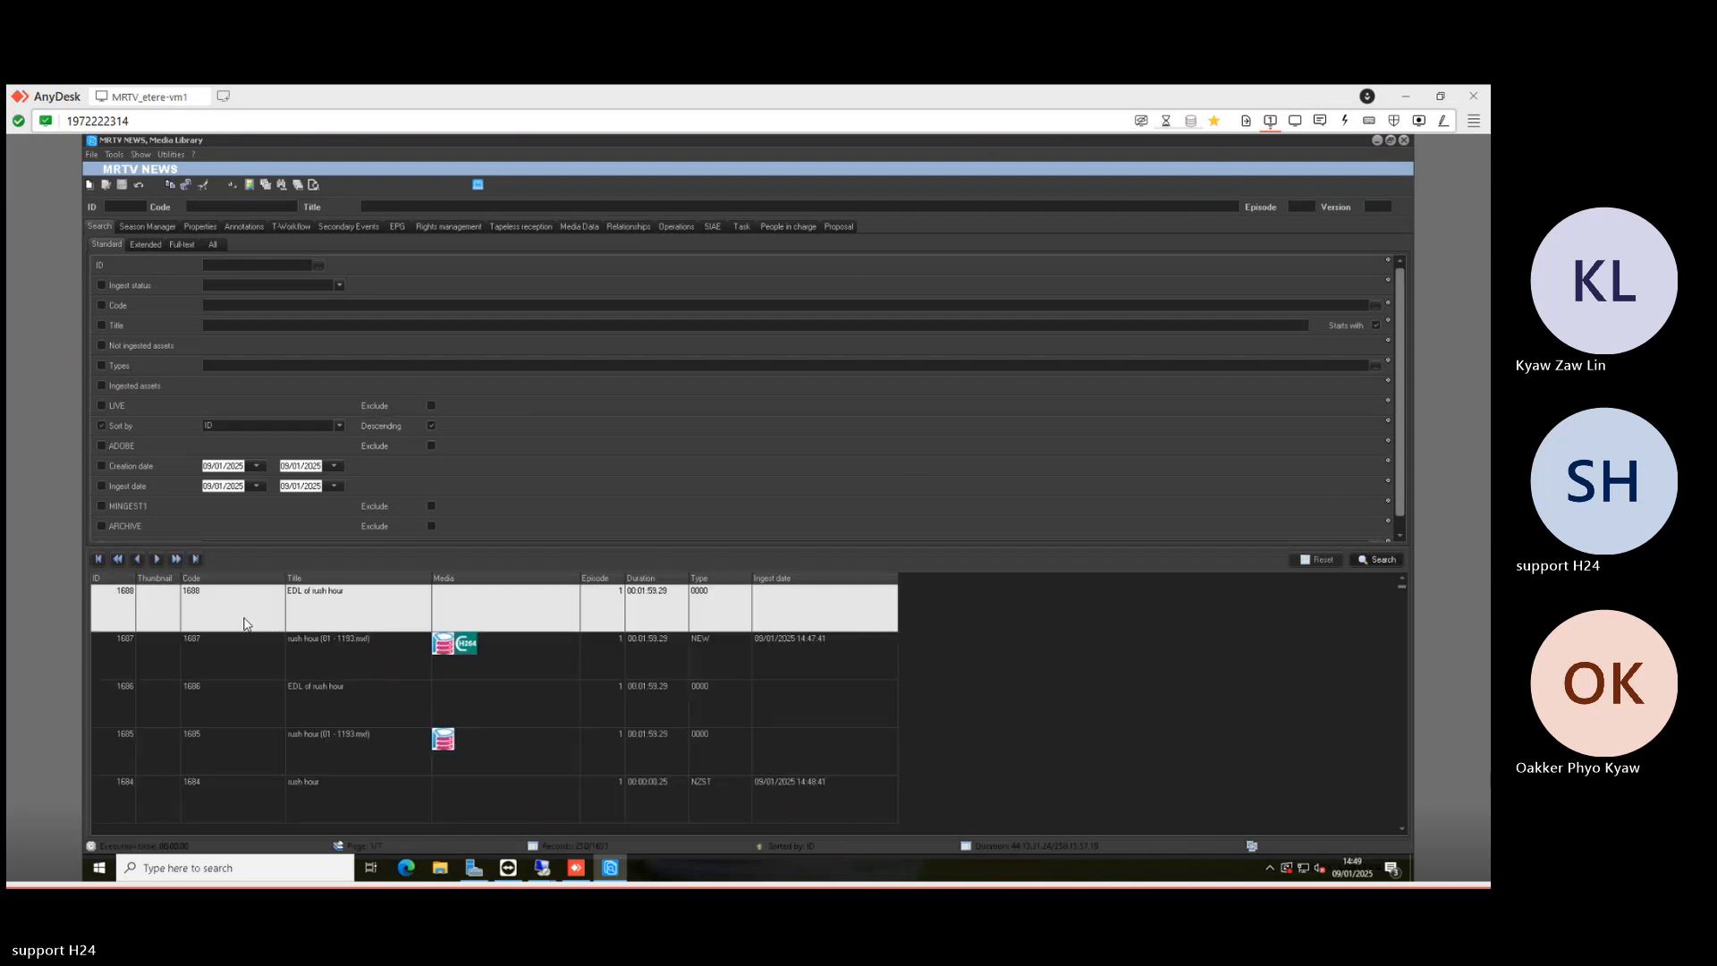
{"action": "left_click", "coordinate": [246, 666]}
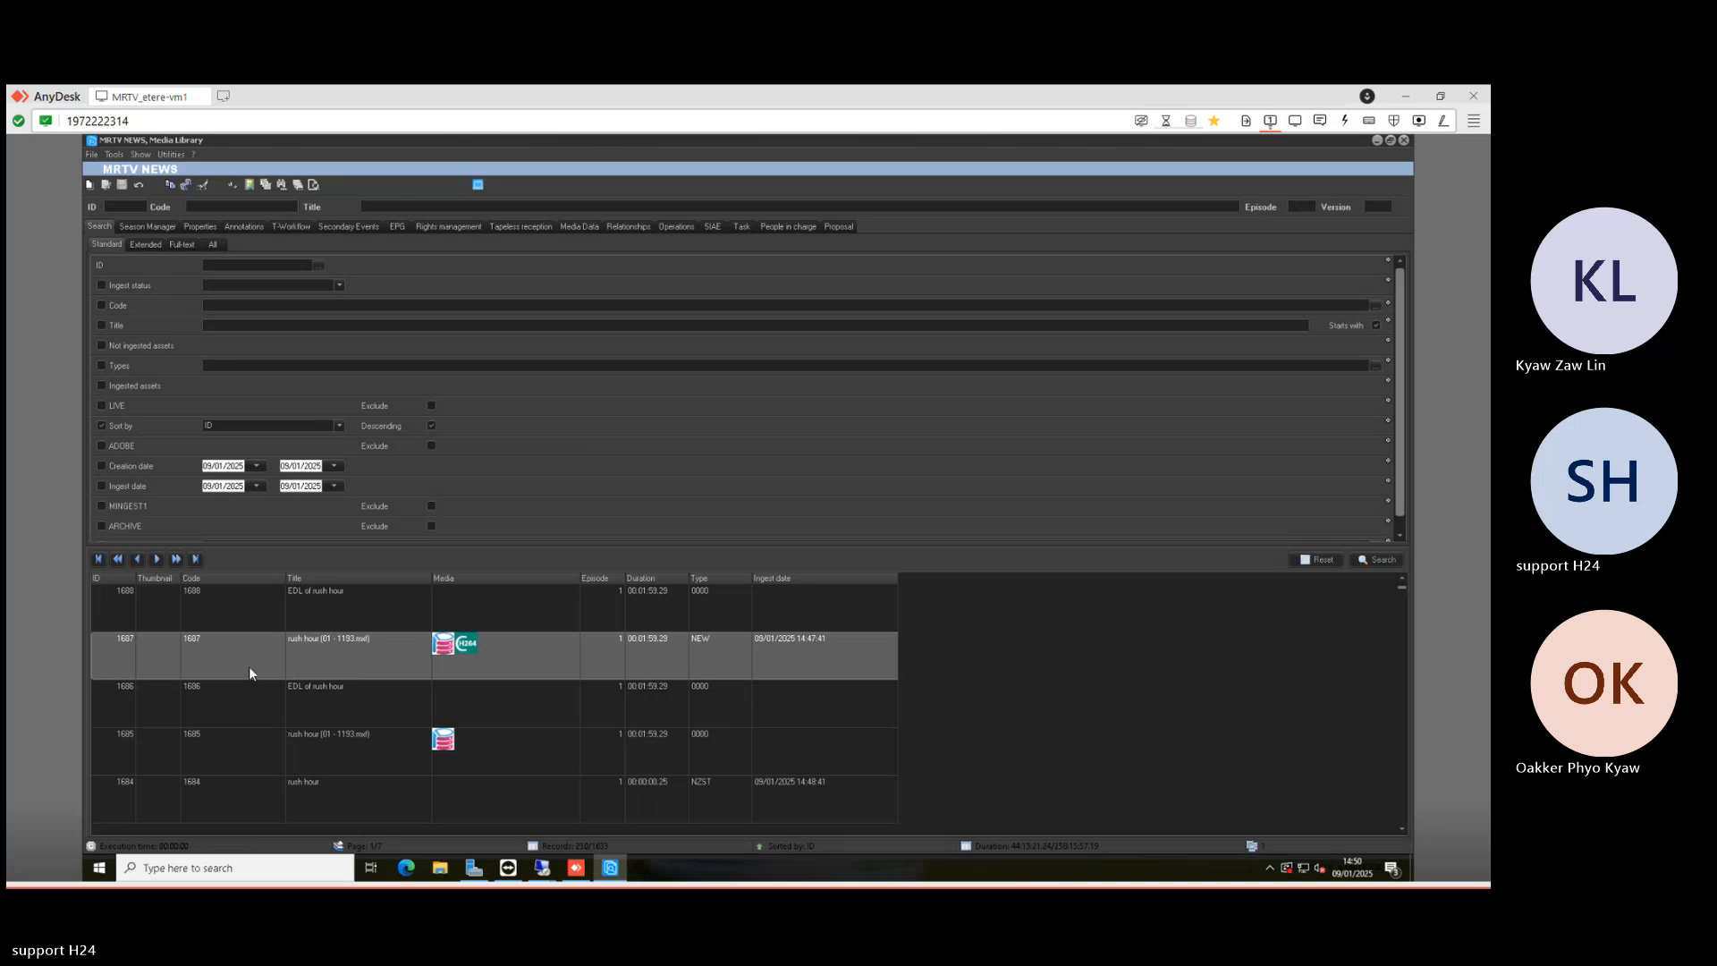
{"action": "double_click", "coordinate": [232, 646]}
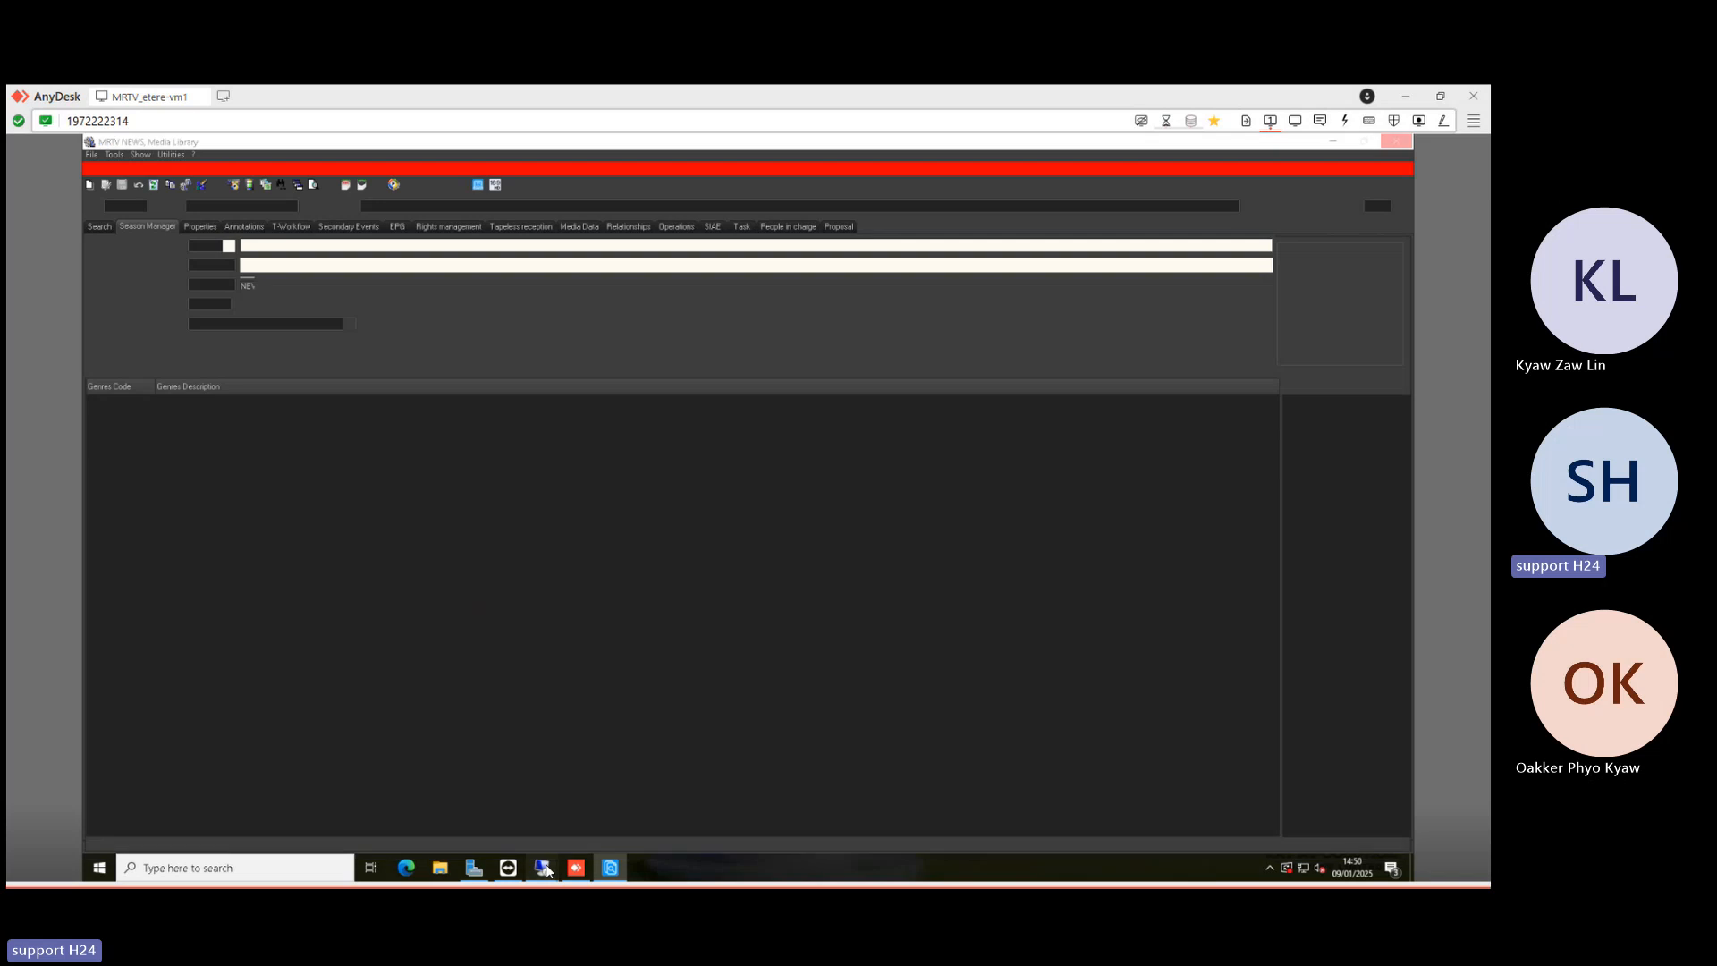
{"action": "mouse_move", "coordinate": [547, 870]}
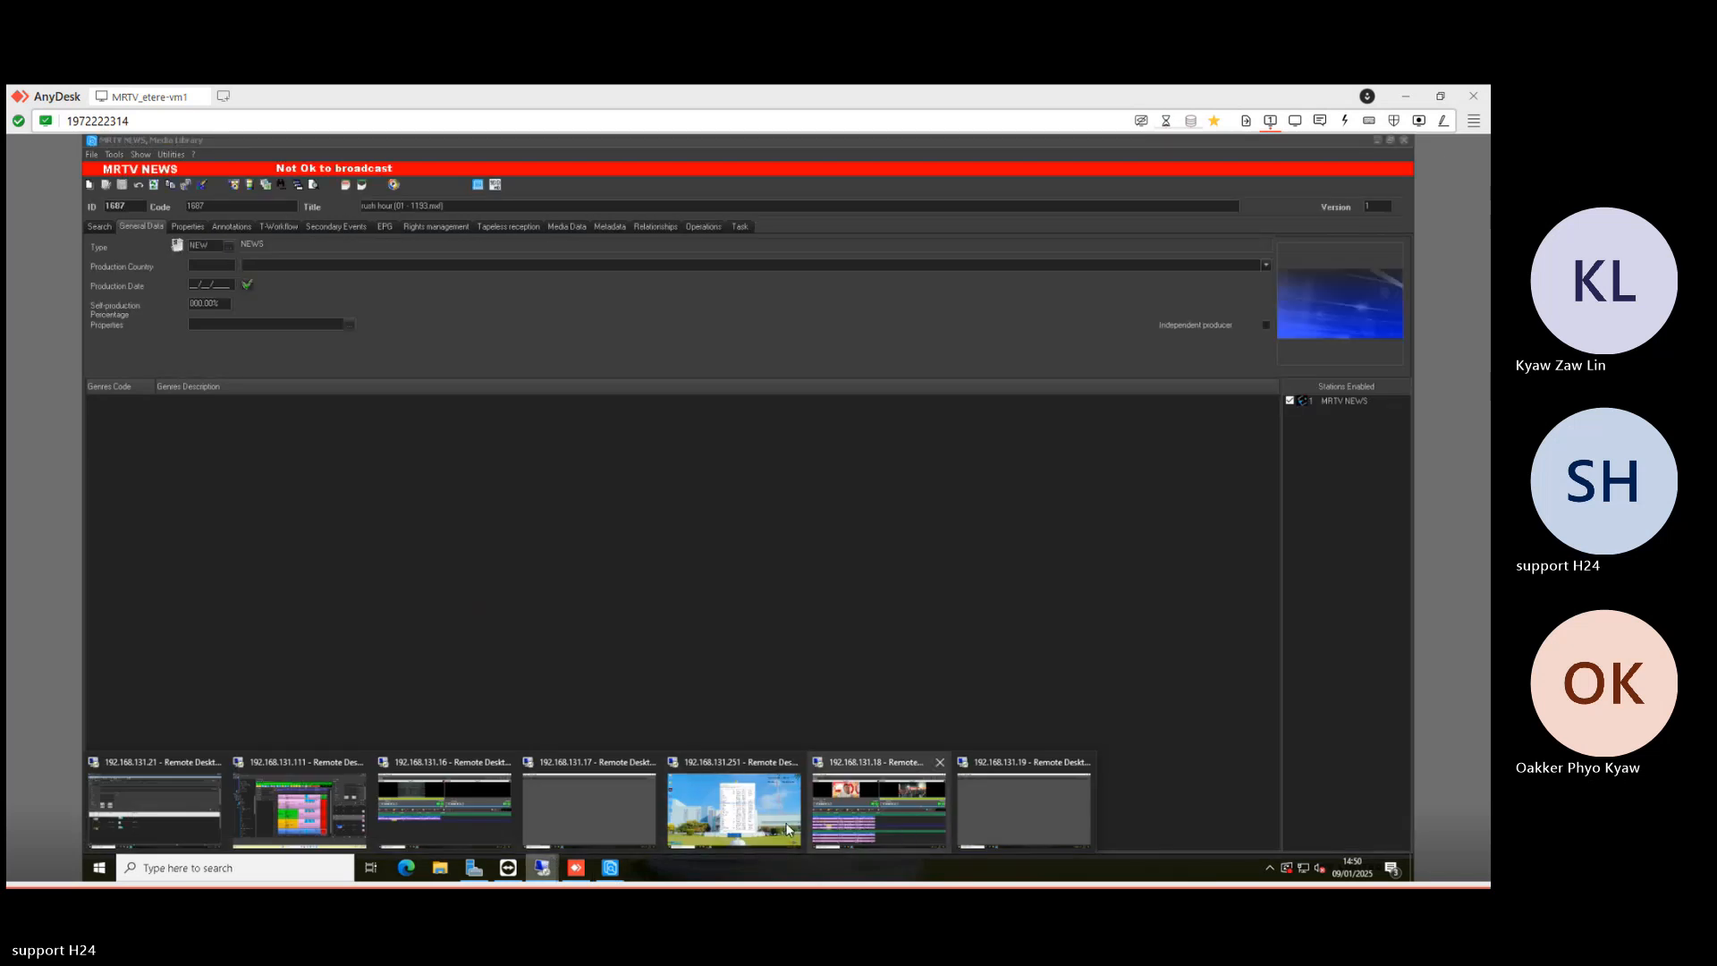
- Open the rush hour story and preview its linked EDL clip from Video Search, then pause it
{"action": "left_click", "coordinate": [338, 814]}
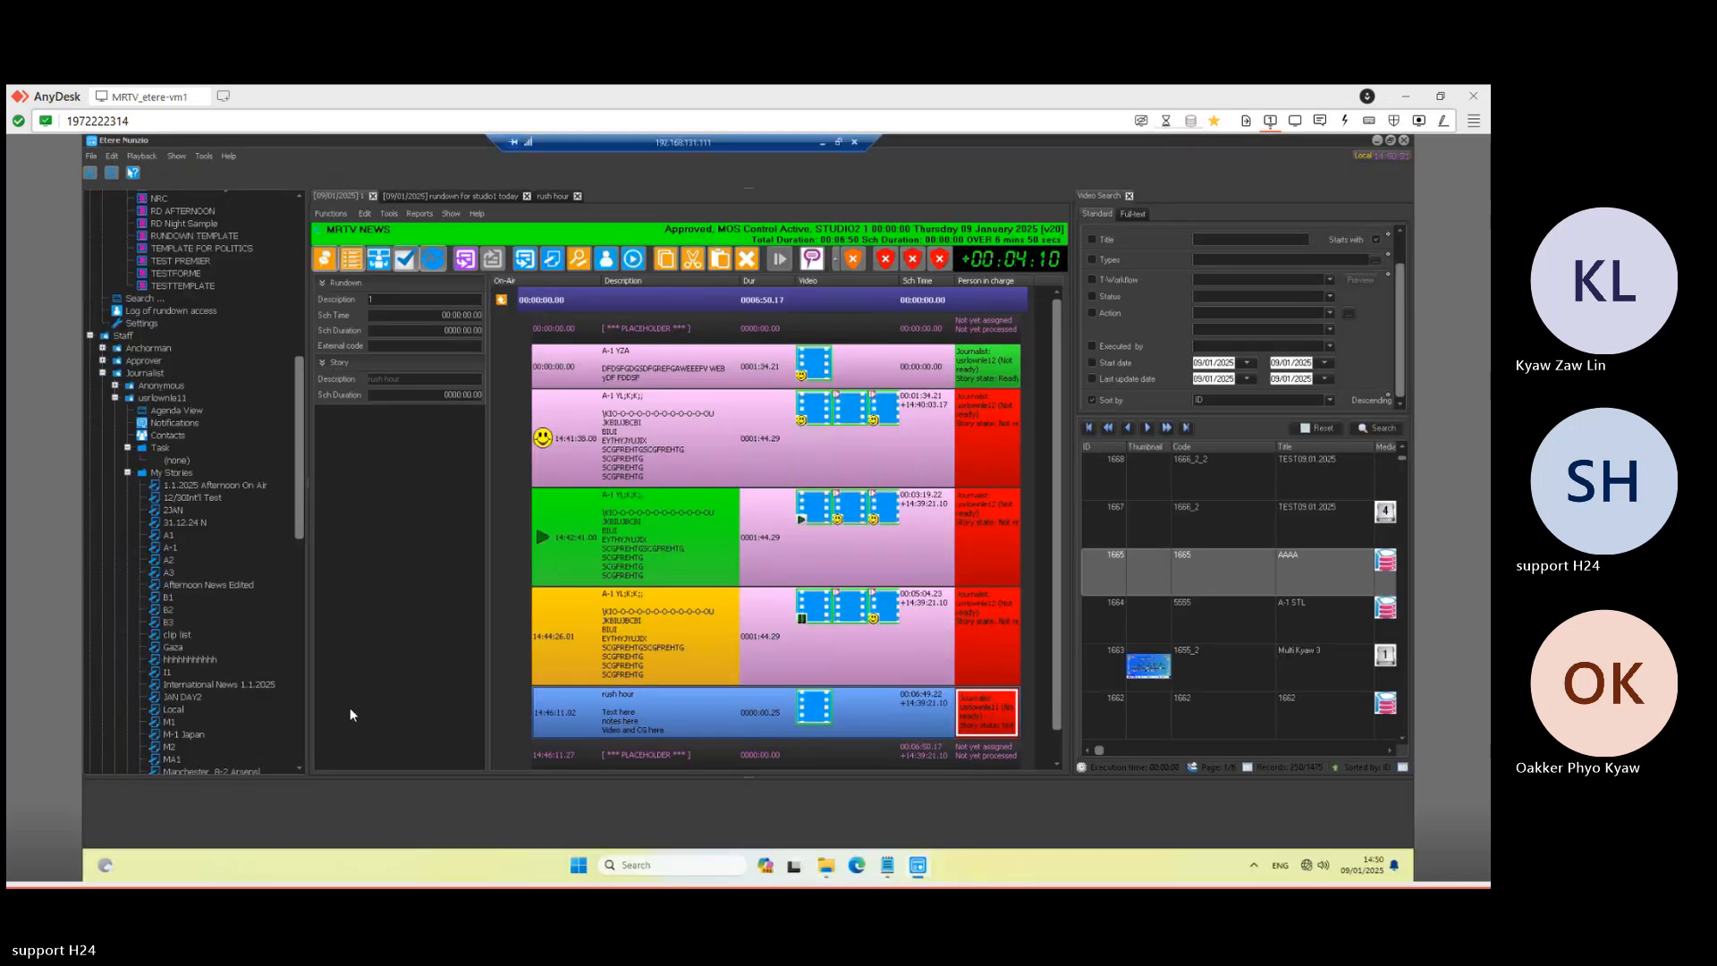
{"action": "double_click", "coordinate": [660, 715]}
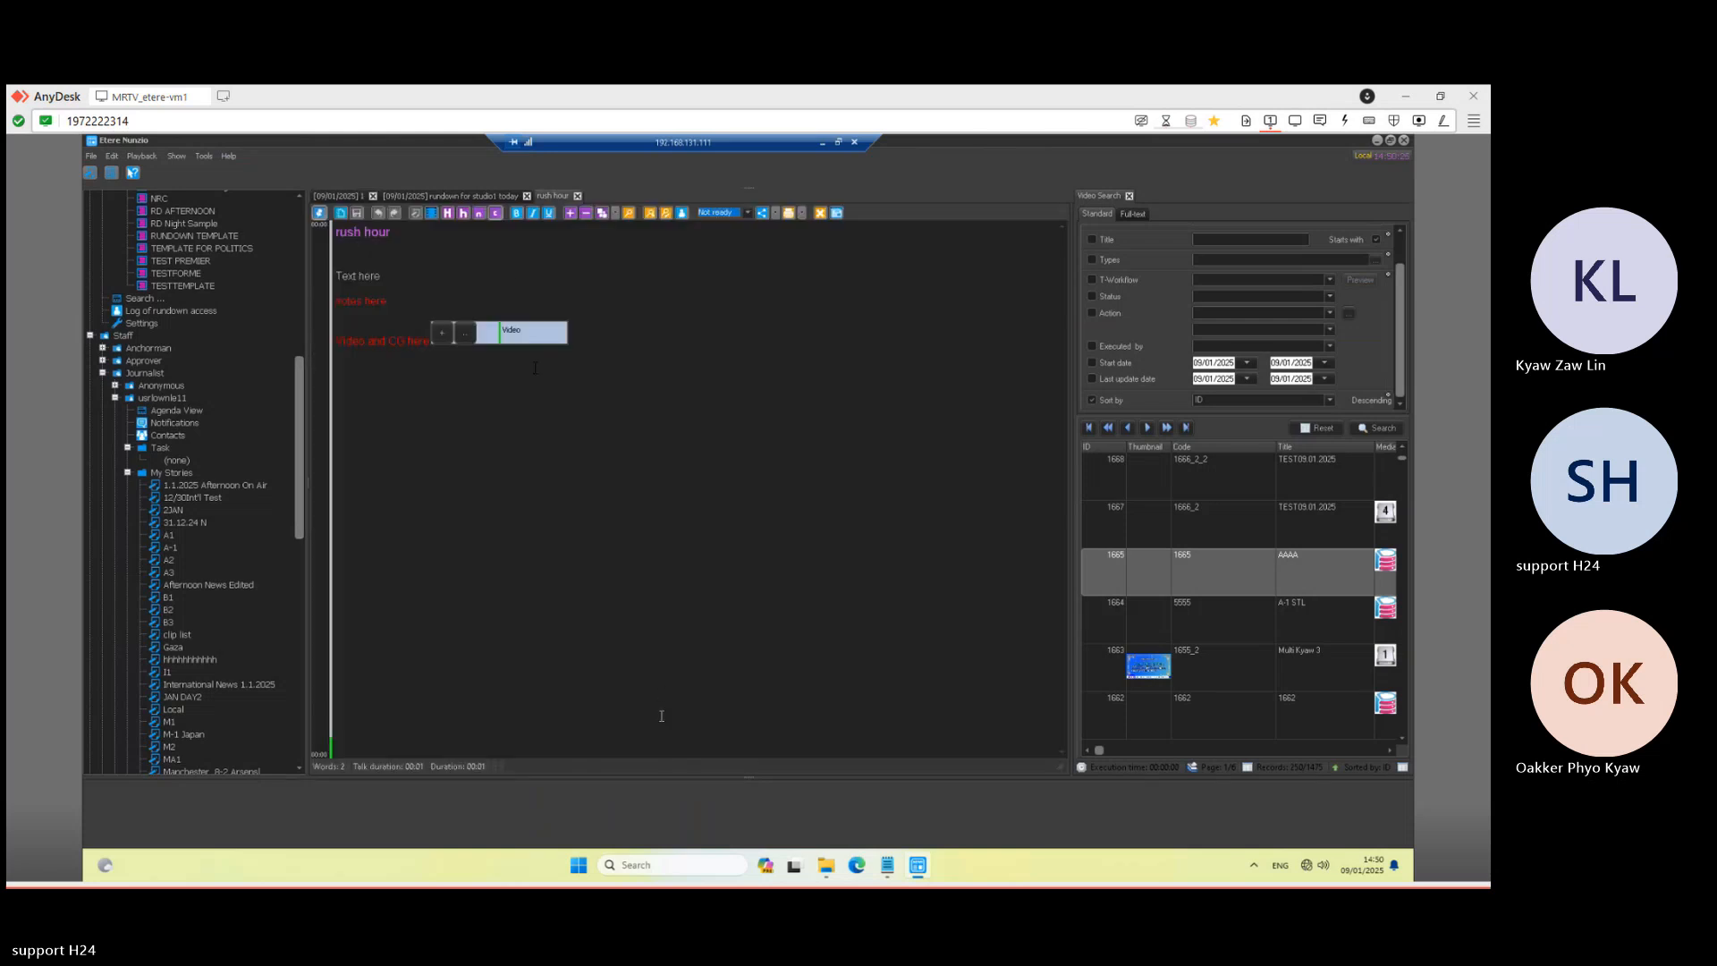
{"action": "left_click", "coordinate": [1375, 426]}
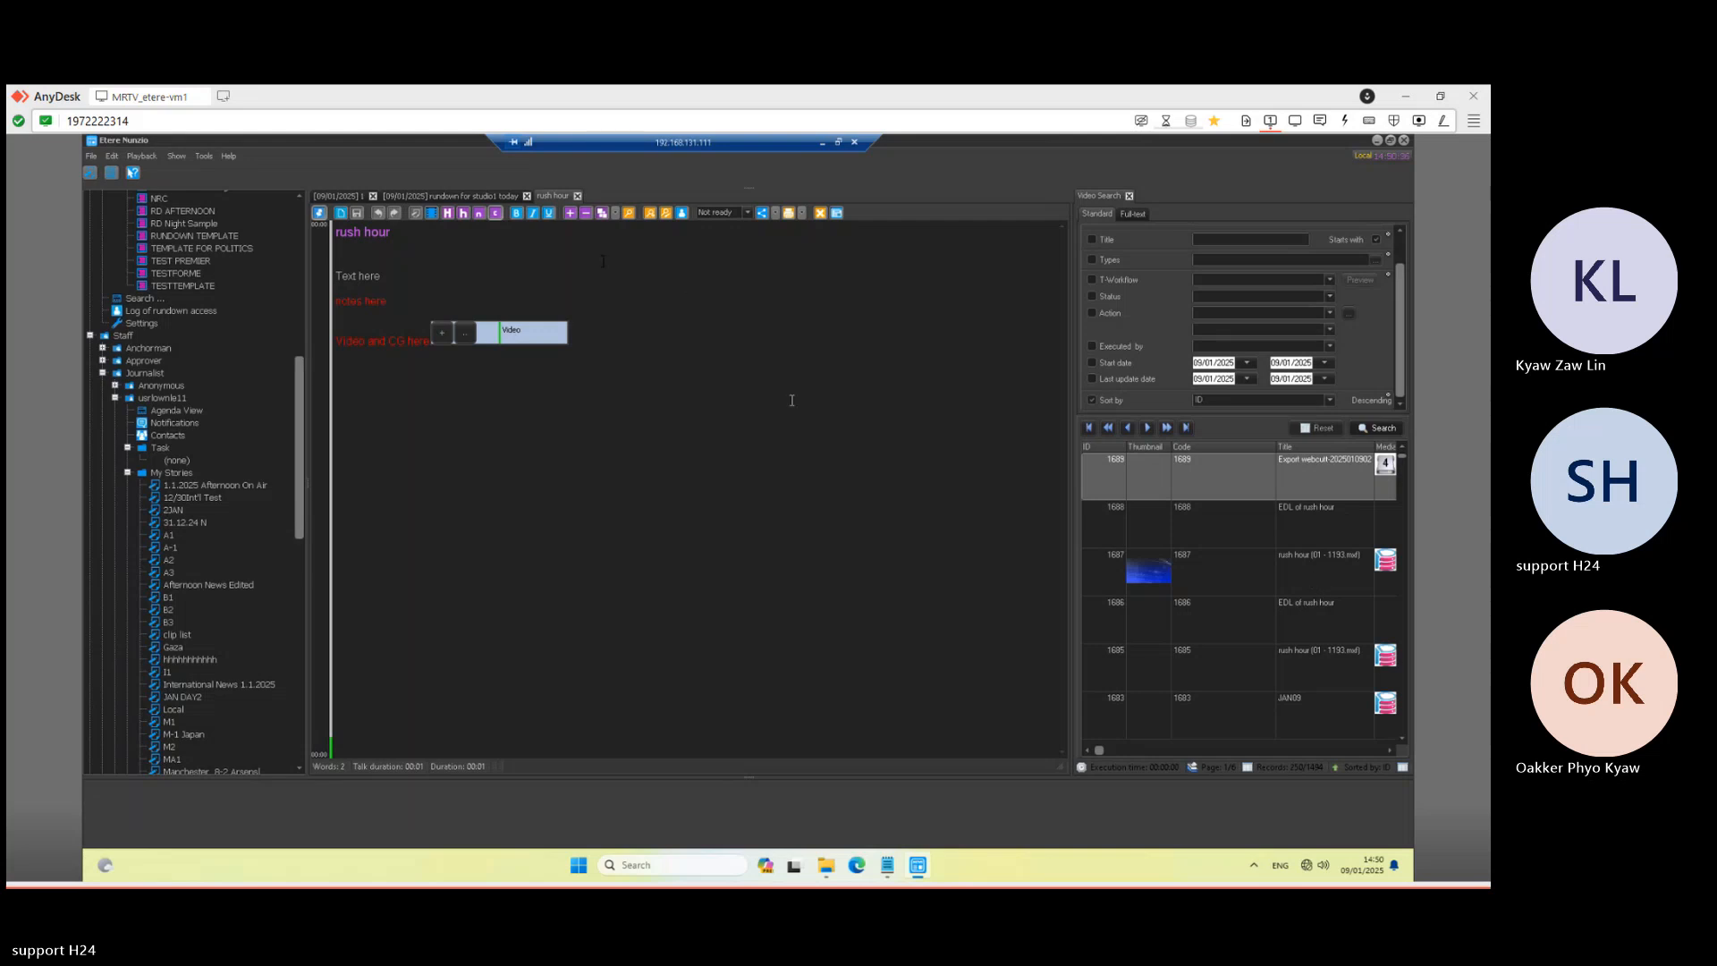
{"action": "double_click", "coordinate": [497, 341]}
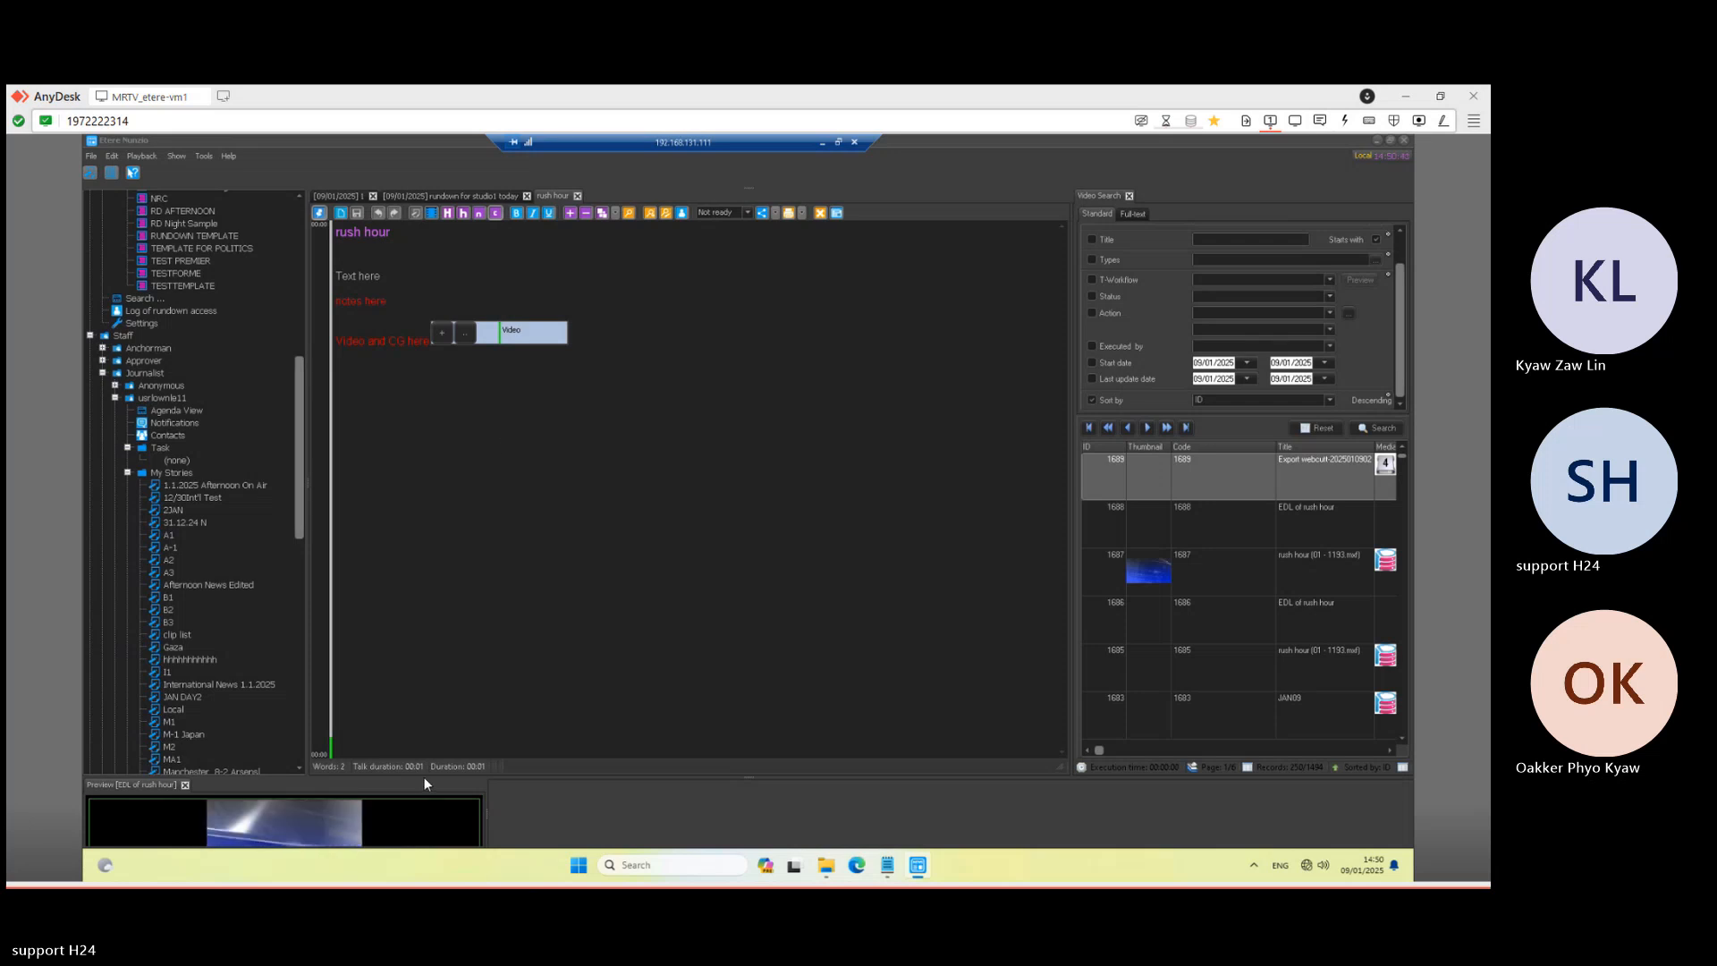
{"action": "left_click_drag", "start_coordinate": [423, 777], "coordinate": [422, 611]}
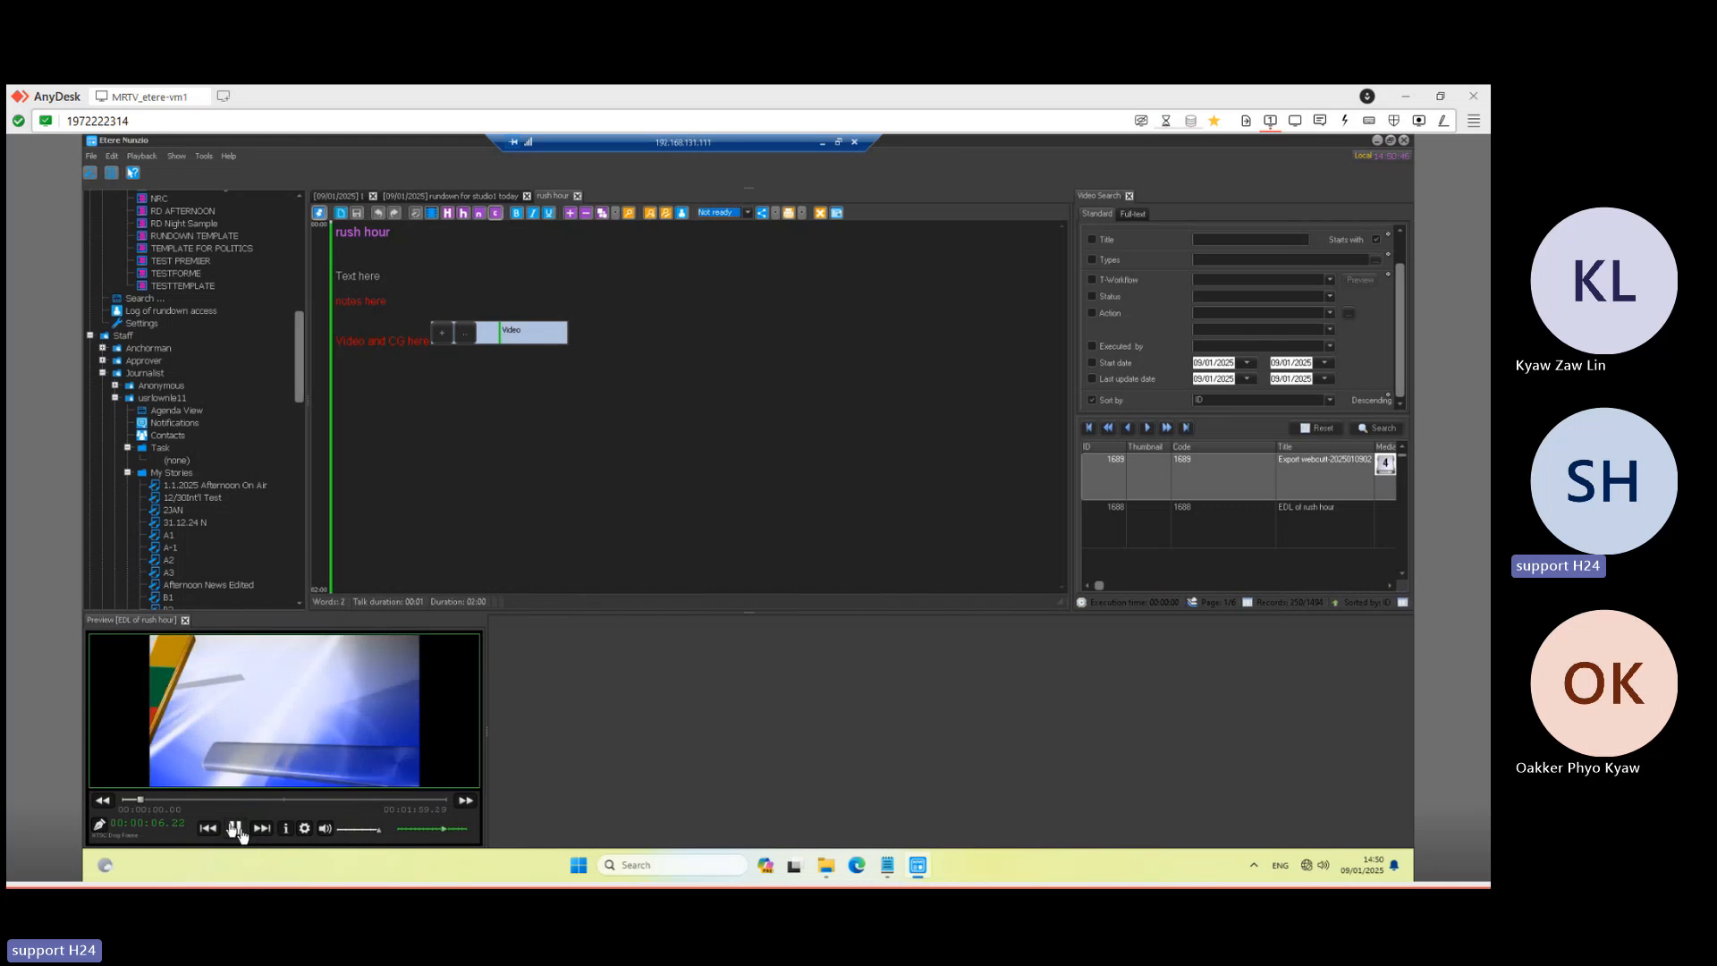
{"action": "left_click", "coordinate": [235, 828]}
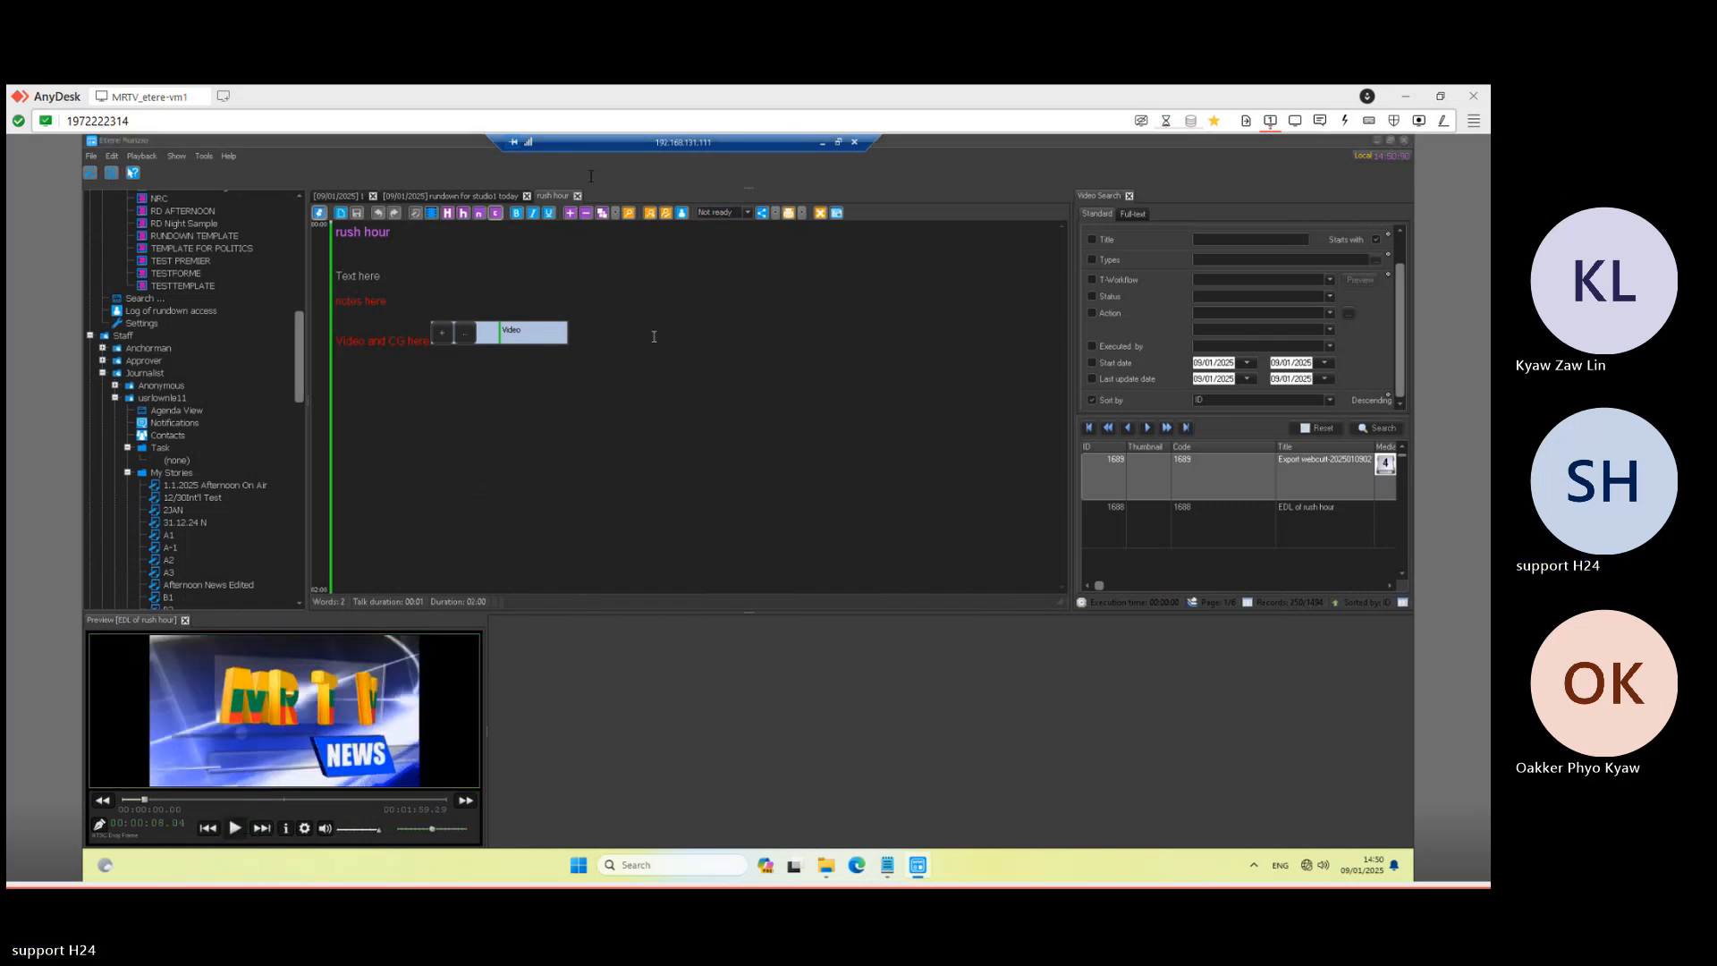
- Select the rush hour story in the MRTV NEWS rundown, then minimise the newsroom session
{"action": "left_click", "coordinate": [352, 197]}
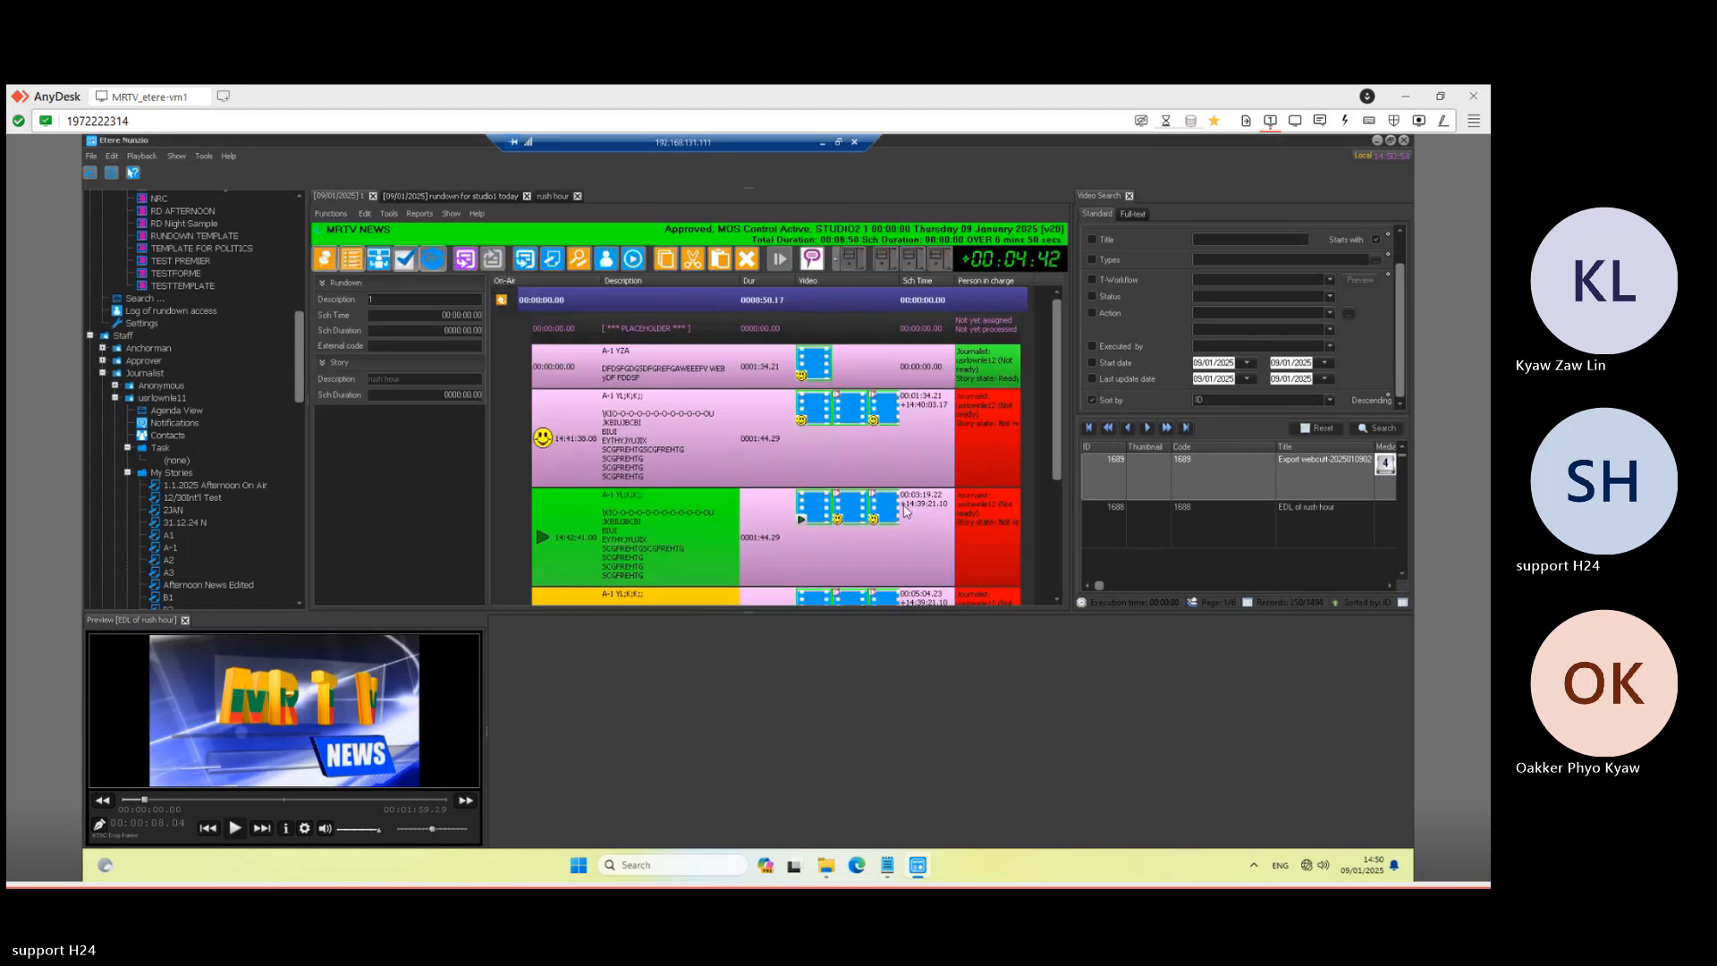
{"action": "scroll", "coordinate": [978, 497], "scroll_direction": "down", "scroll_amount": 1}
{"action": "scroll", "coordinate": [1049, 470], "scroll_direction": "down", "scroll_amount": 2}
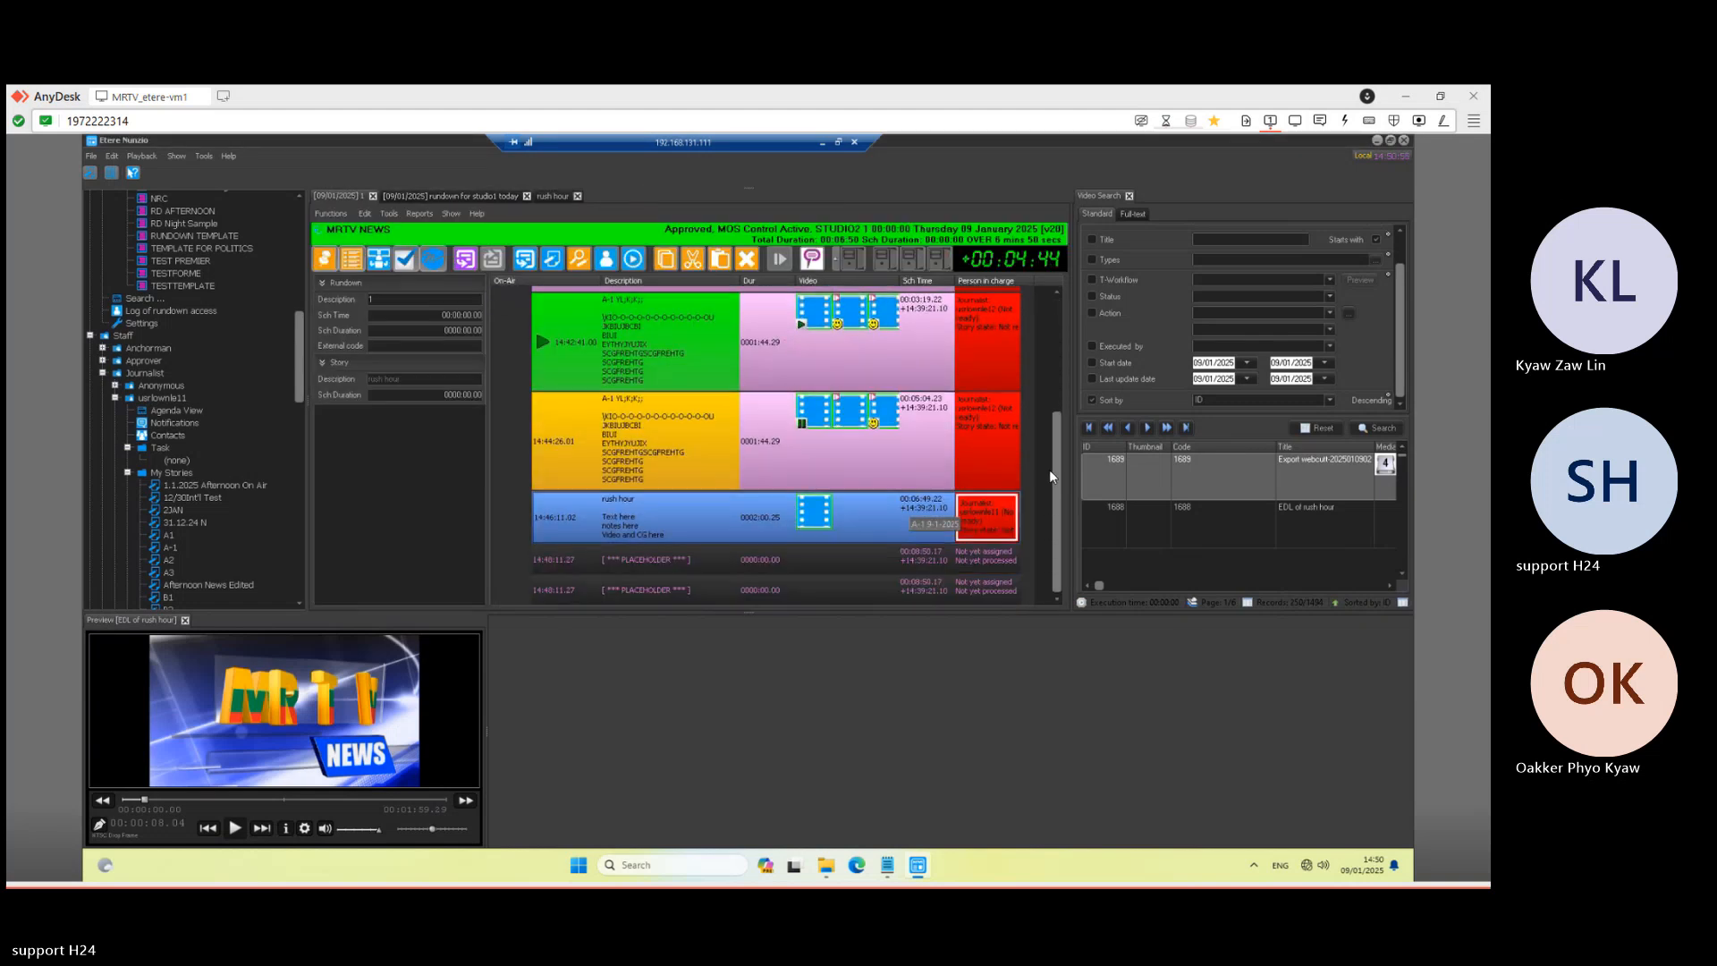
{"action": "left_click", "coordinate": [859, 507]}
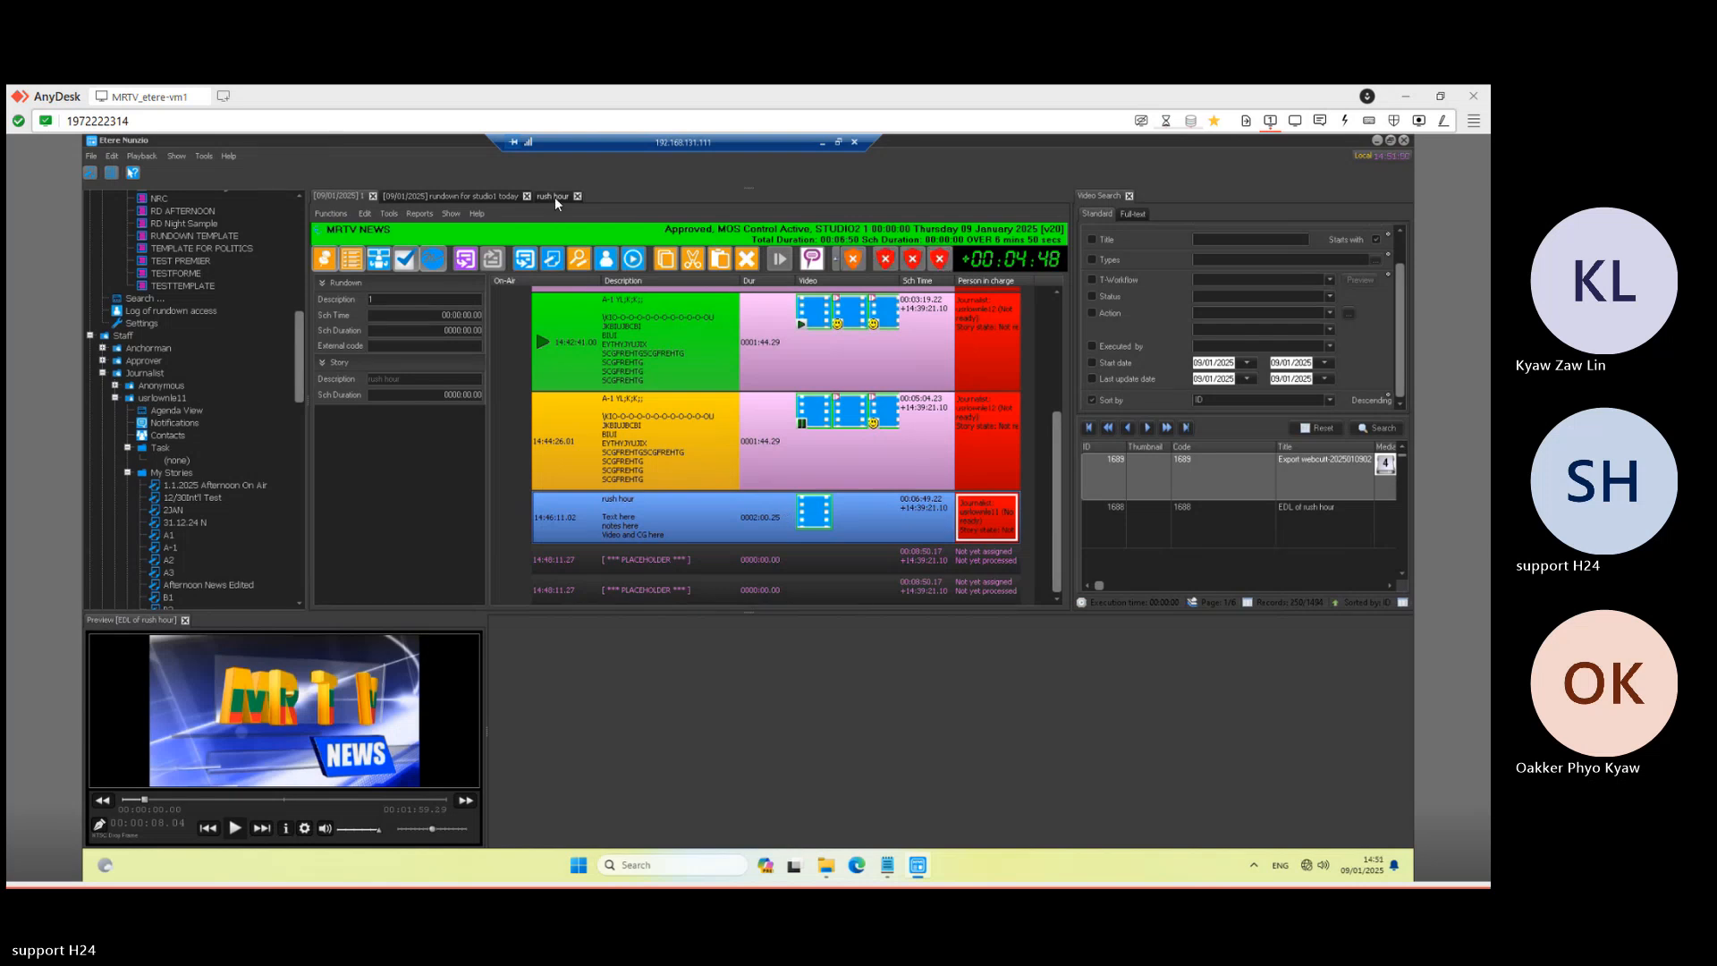
{"action": "left_click", "coordinate": [822, 143]}
{"action": "left_click", "coordinate": [542, 867]}
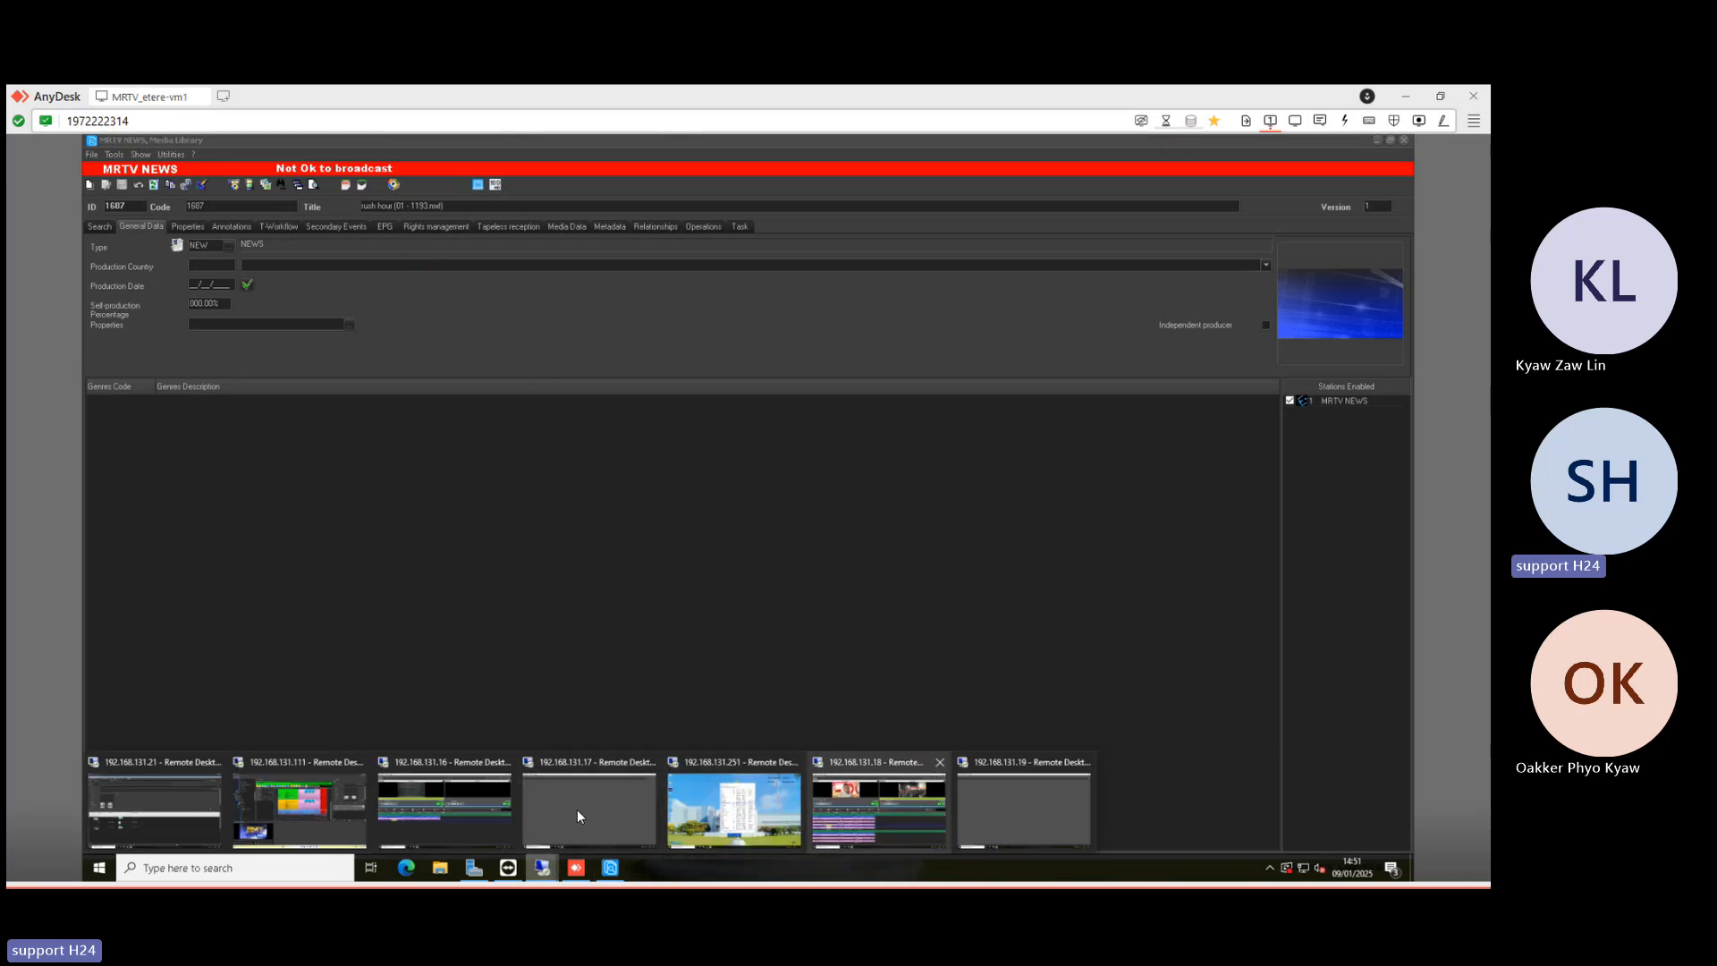
- Refresh the playout rundown, cue the rush hour story, and put it on air on Primary A
{"action": "left_click", "coordinate": [889, 798]}
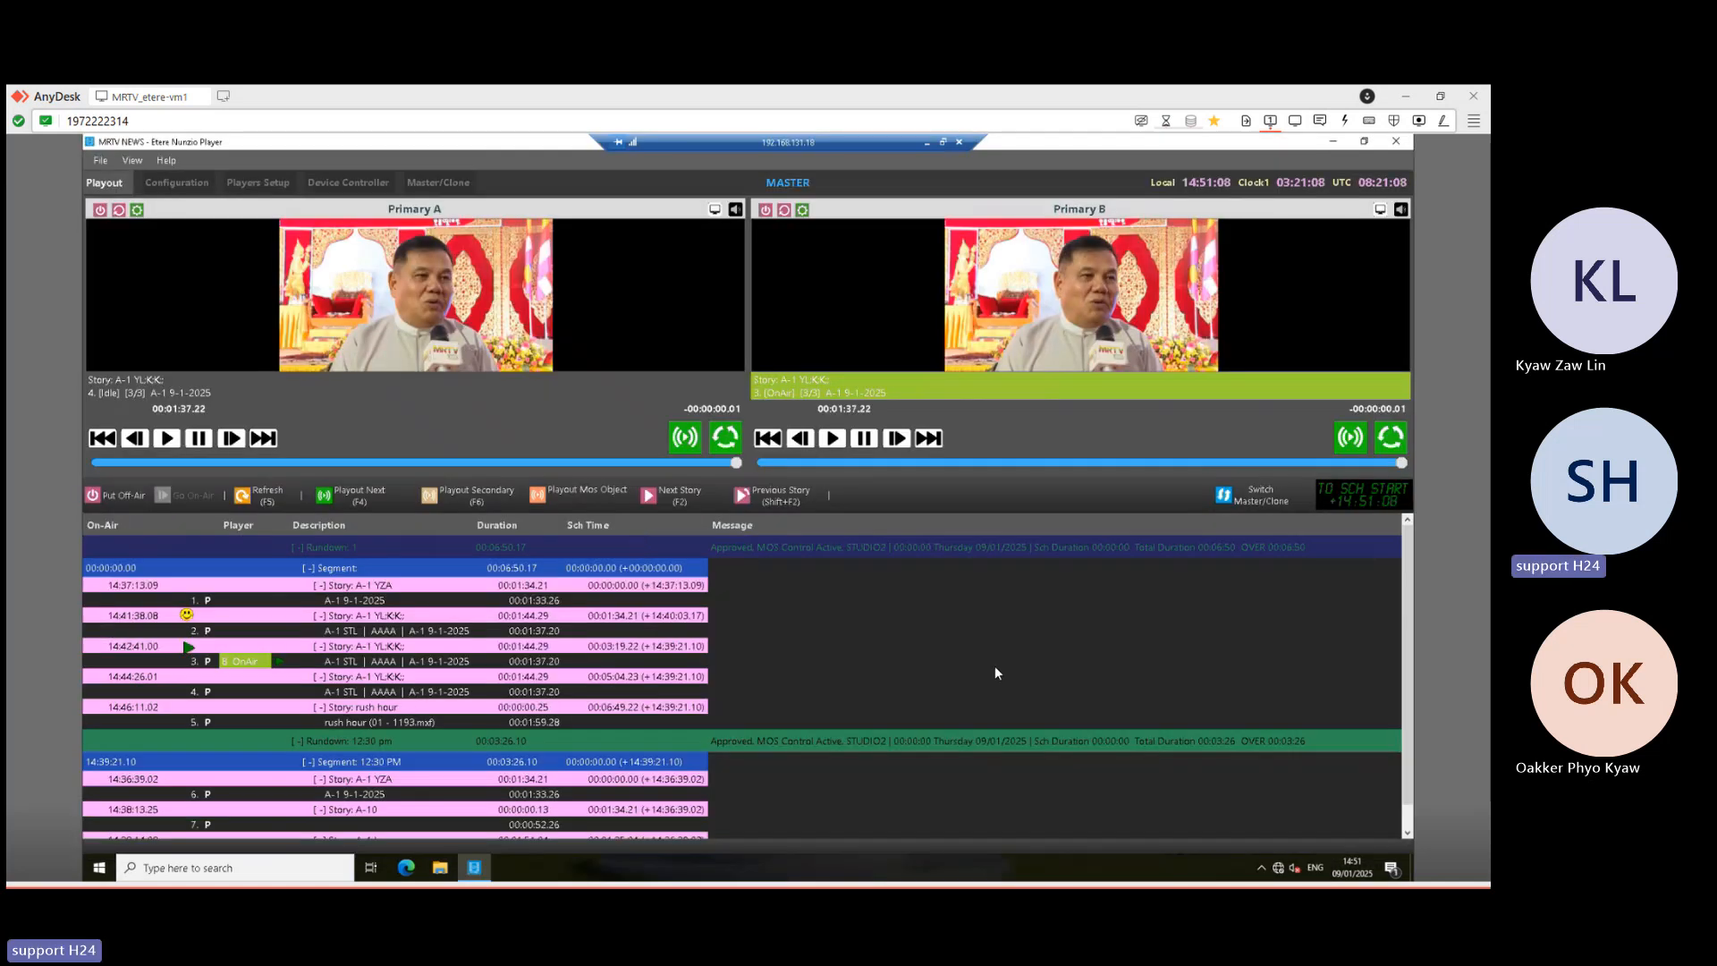
{"action": "scroll", "coordinate": [1014, 662], "scroll_direction": "down", "scroll_amount": 1}
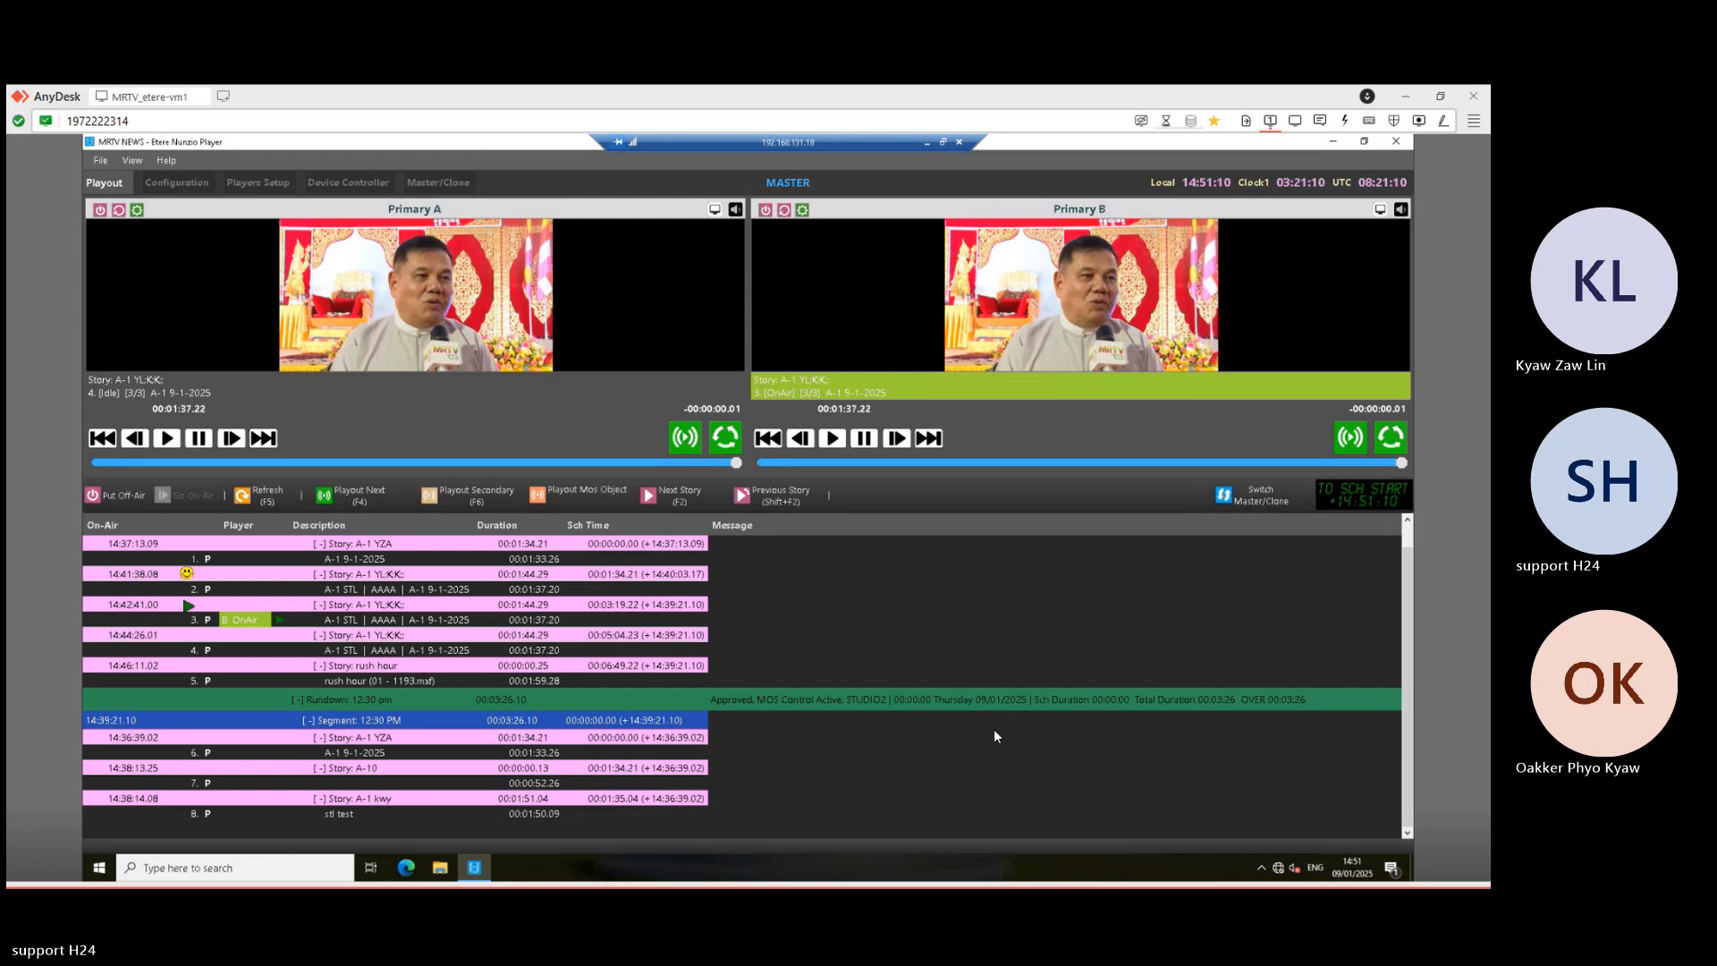
{"action": "scroll", "coordinate": [995, 728], "scroll_direction": "up", "scroll_amount": 1}
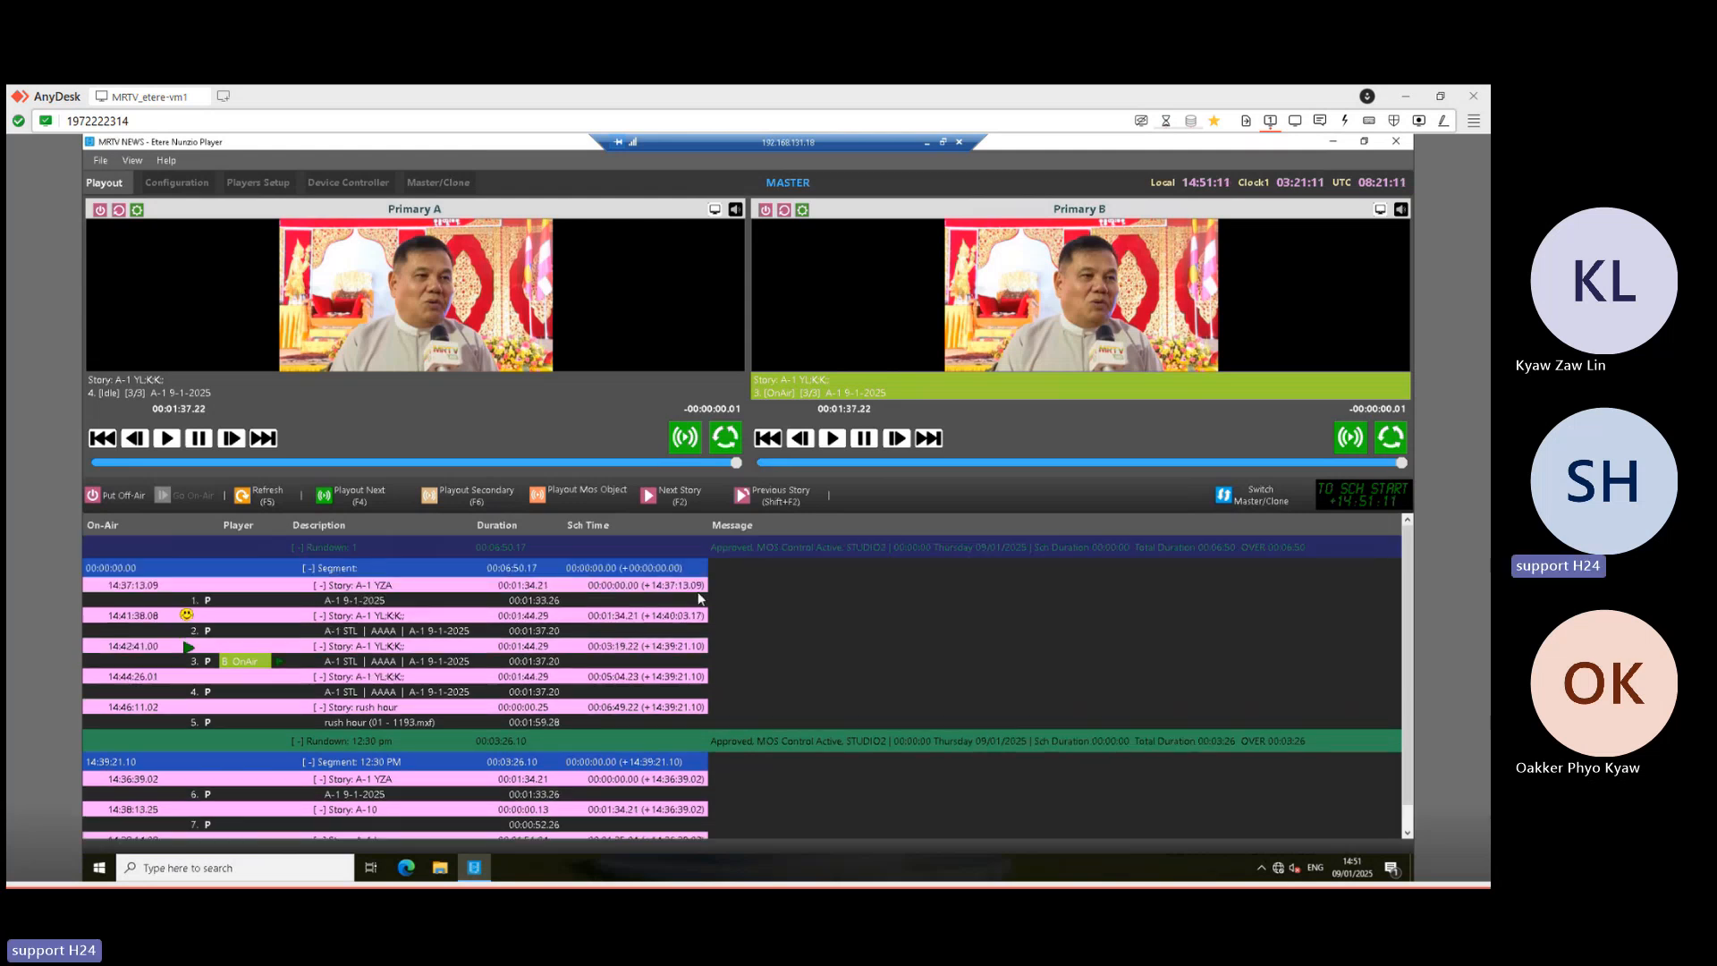
{"action": "left_click", "coordinate": [264, 501]}
{"action": "left_click", "coordinate": [351, 723]}
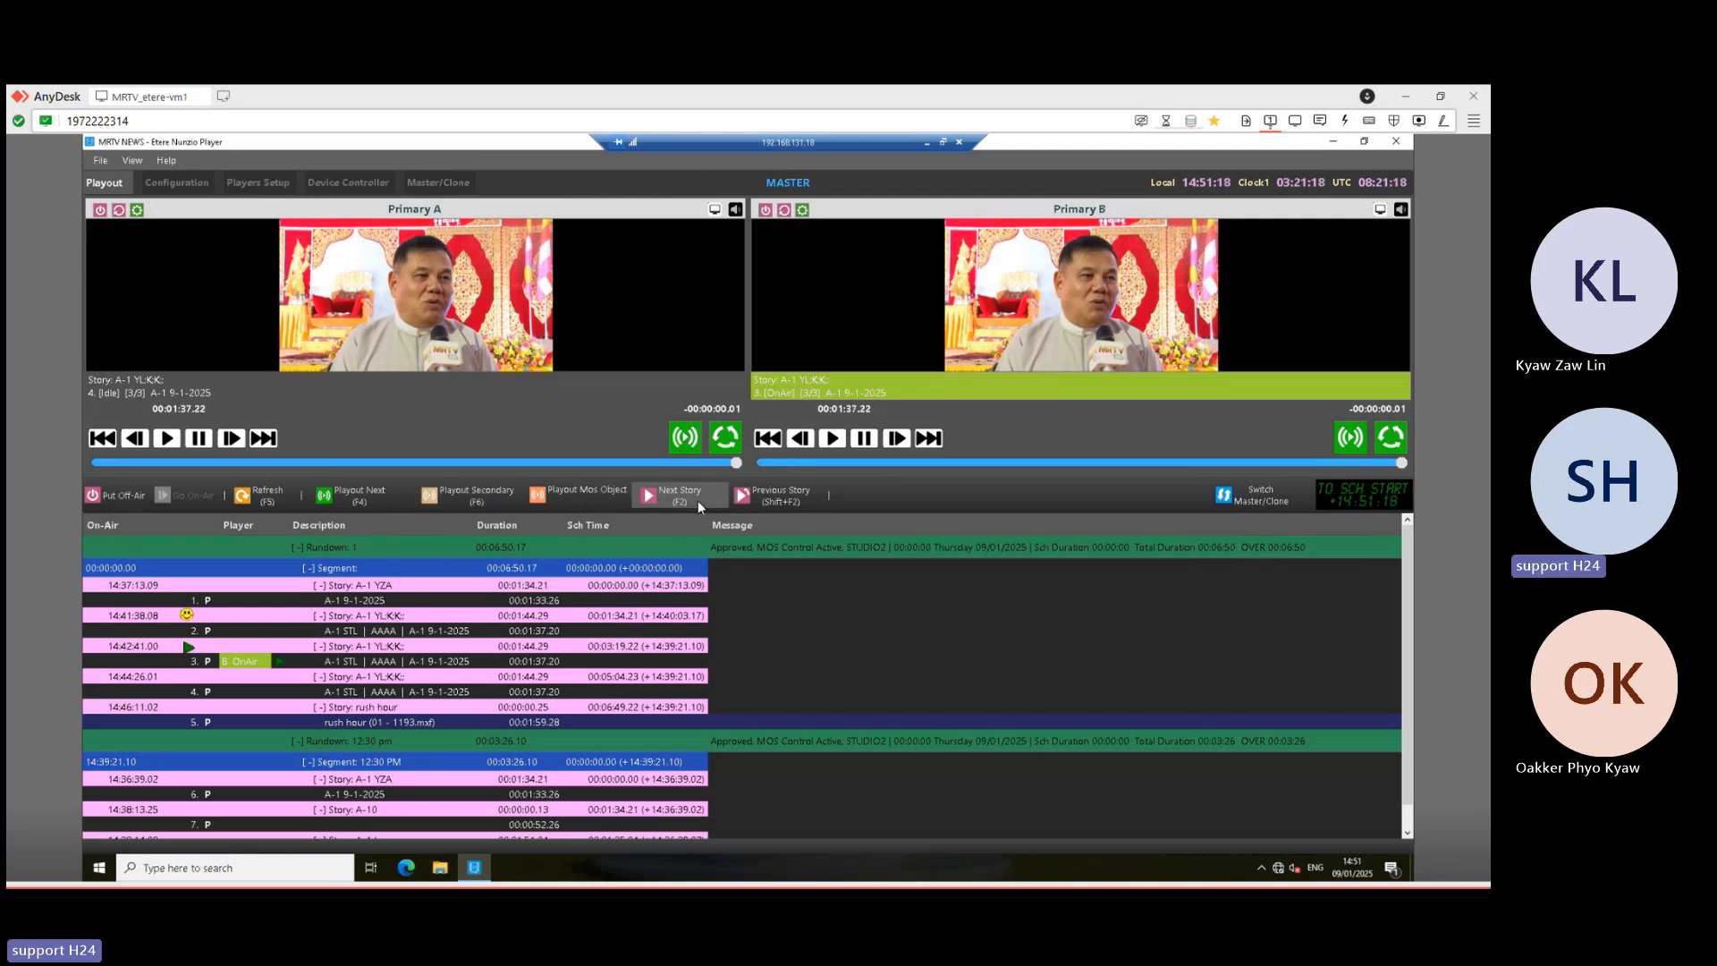
{"action": "left_click", "coordinate": [646, 498]}
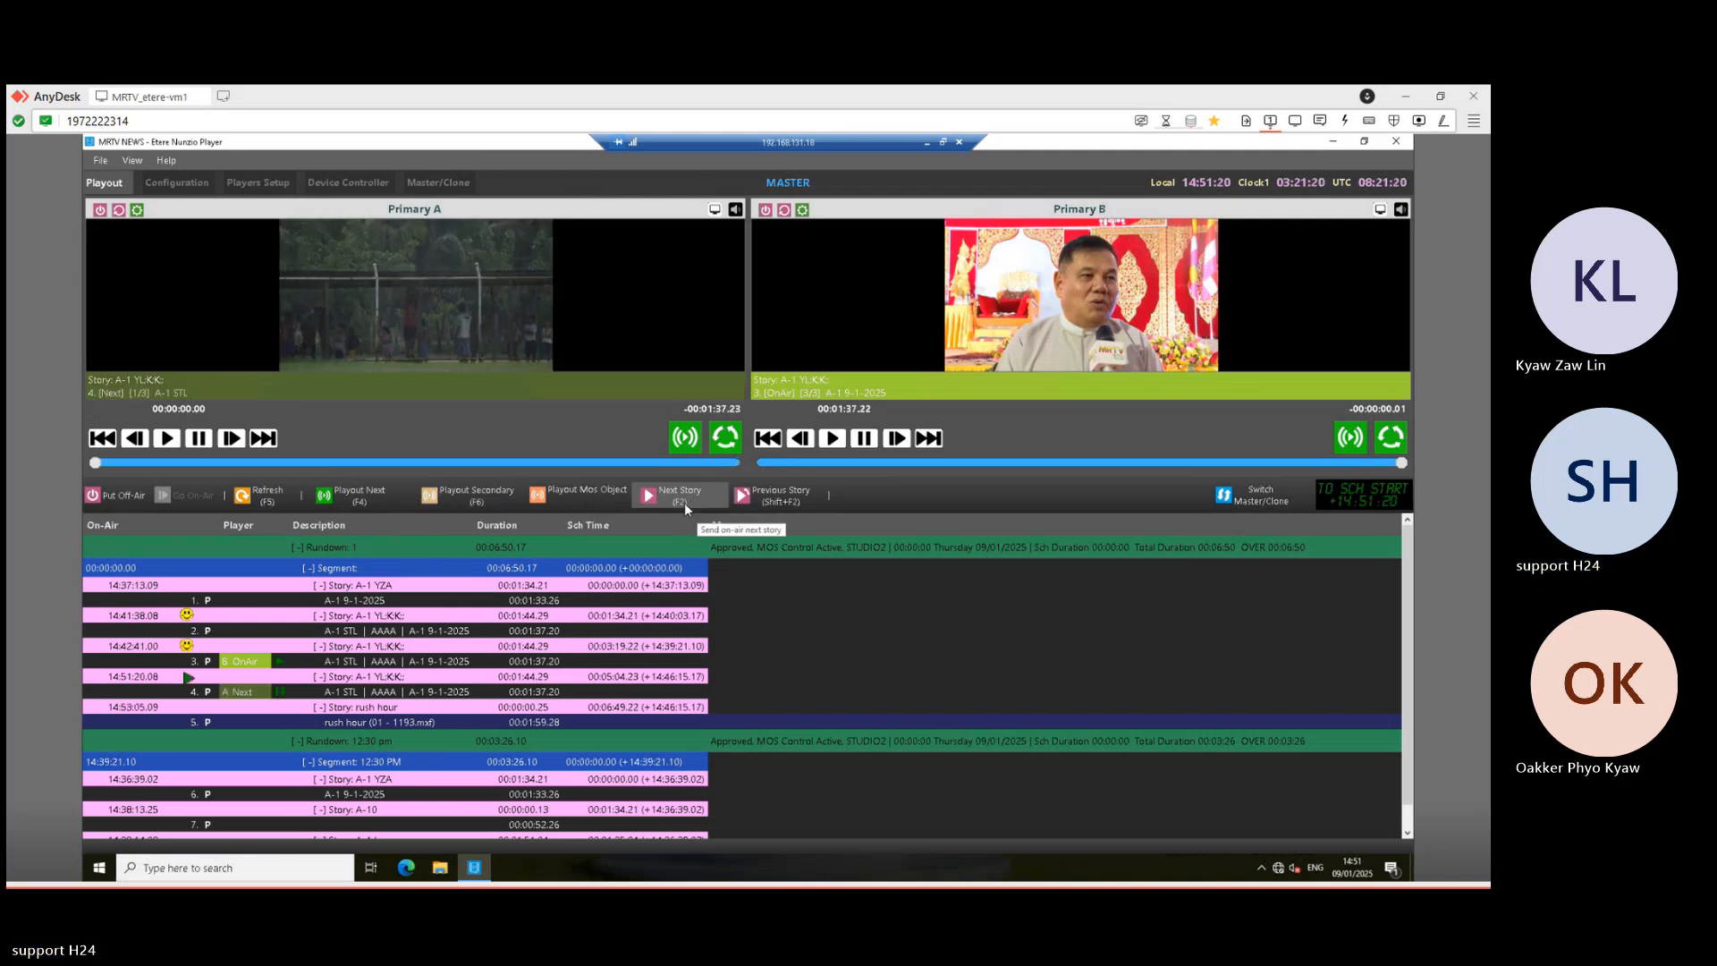
{"action": "left_click", "coordinate": [685, 503]}
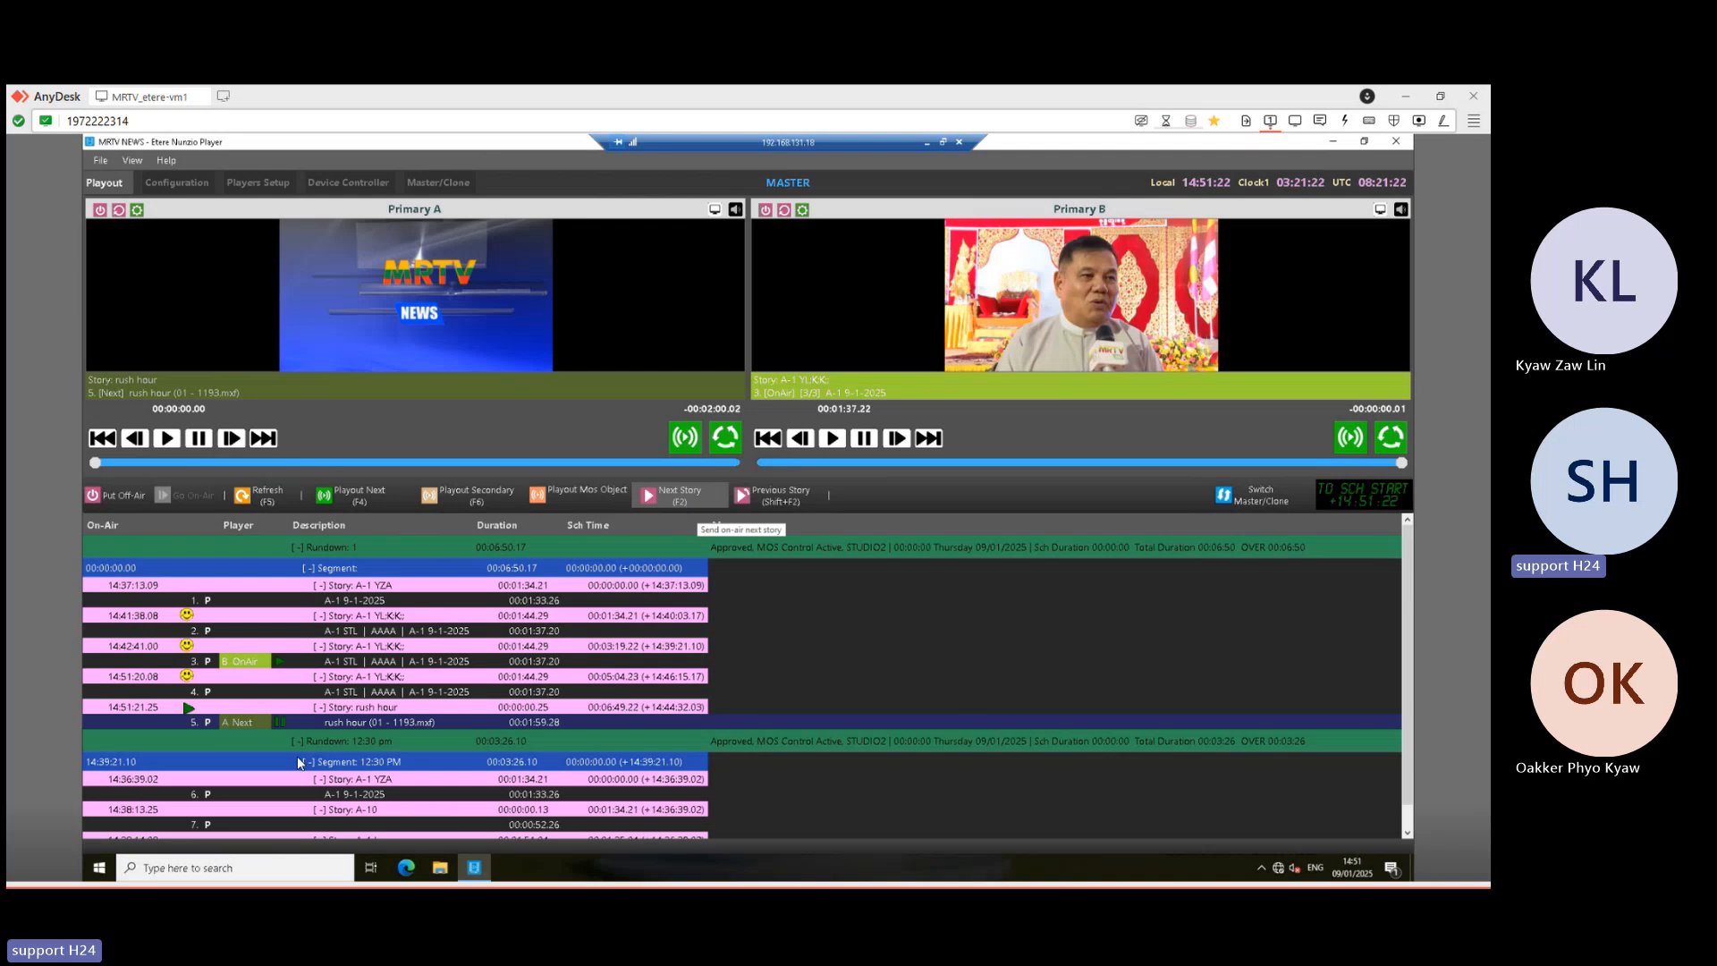
{"action": "left_click", "coordinate": [382, 494]}
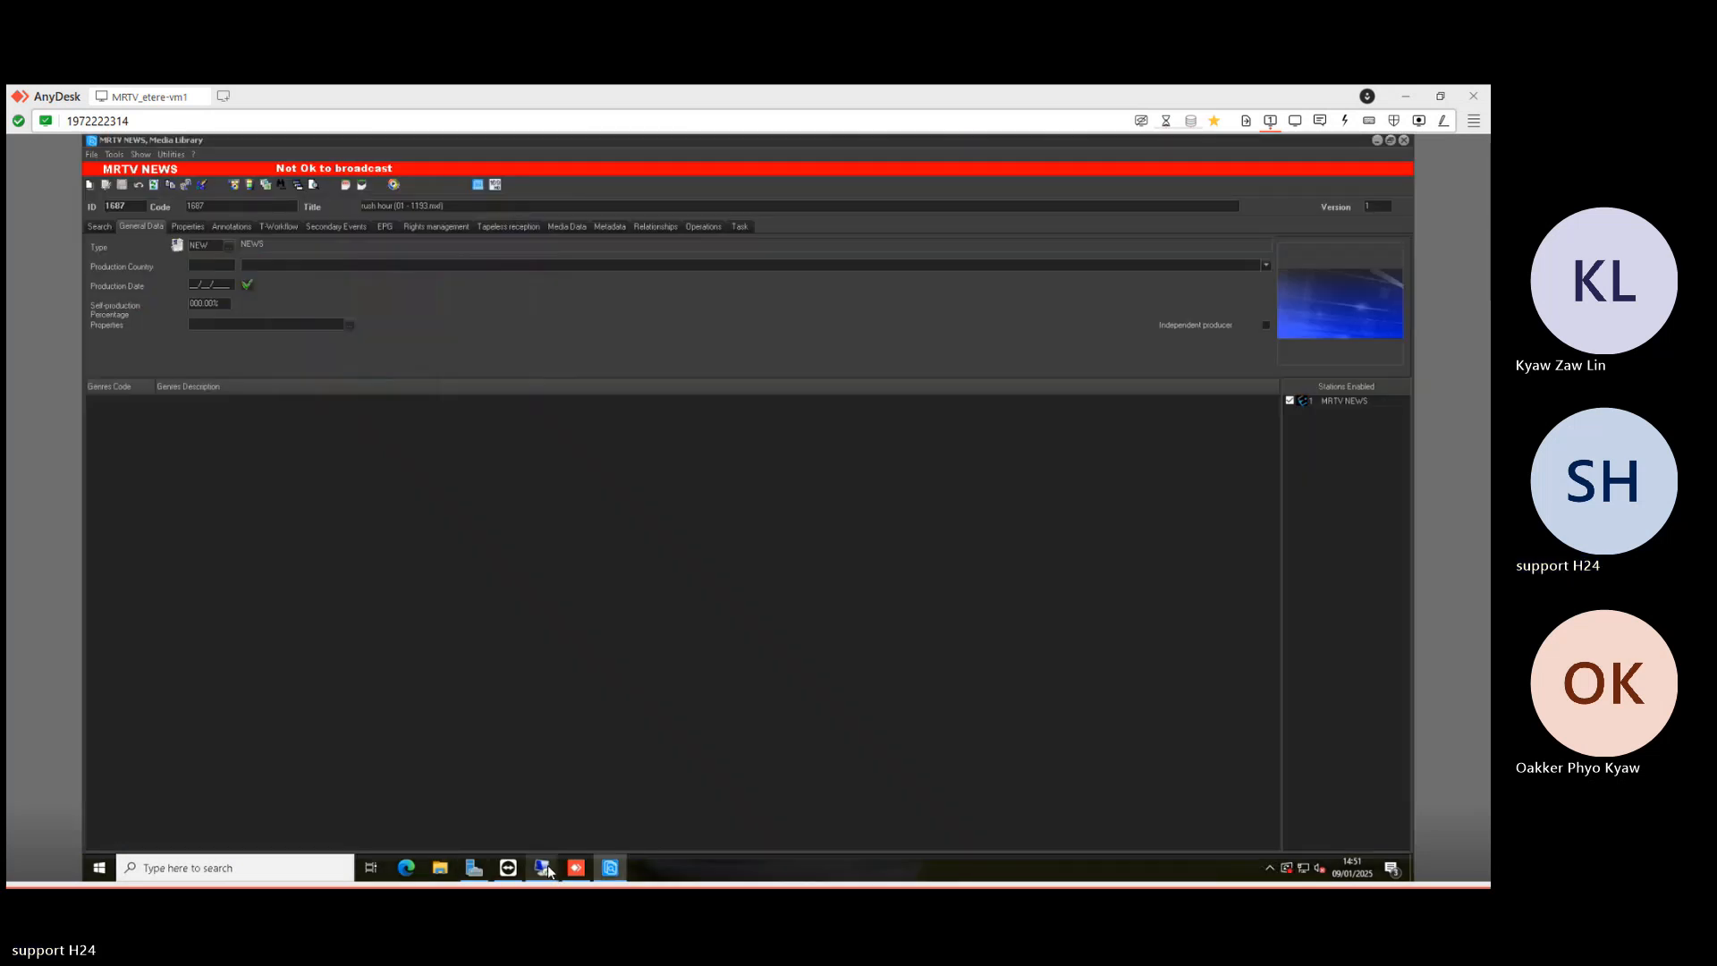
{"action": "mouse_move", "coordinate": [548, 867]}
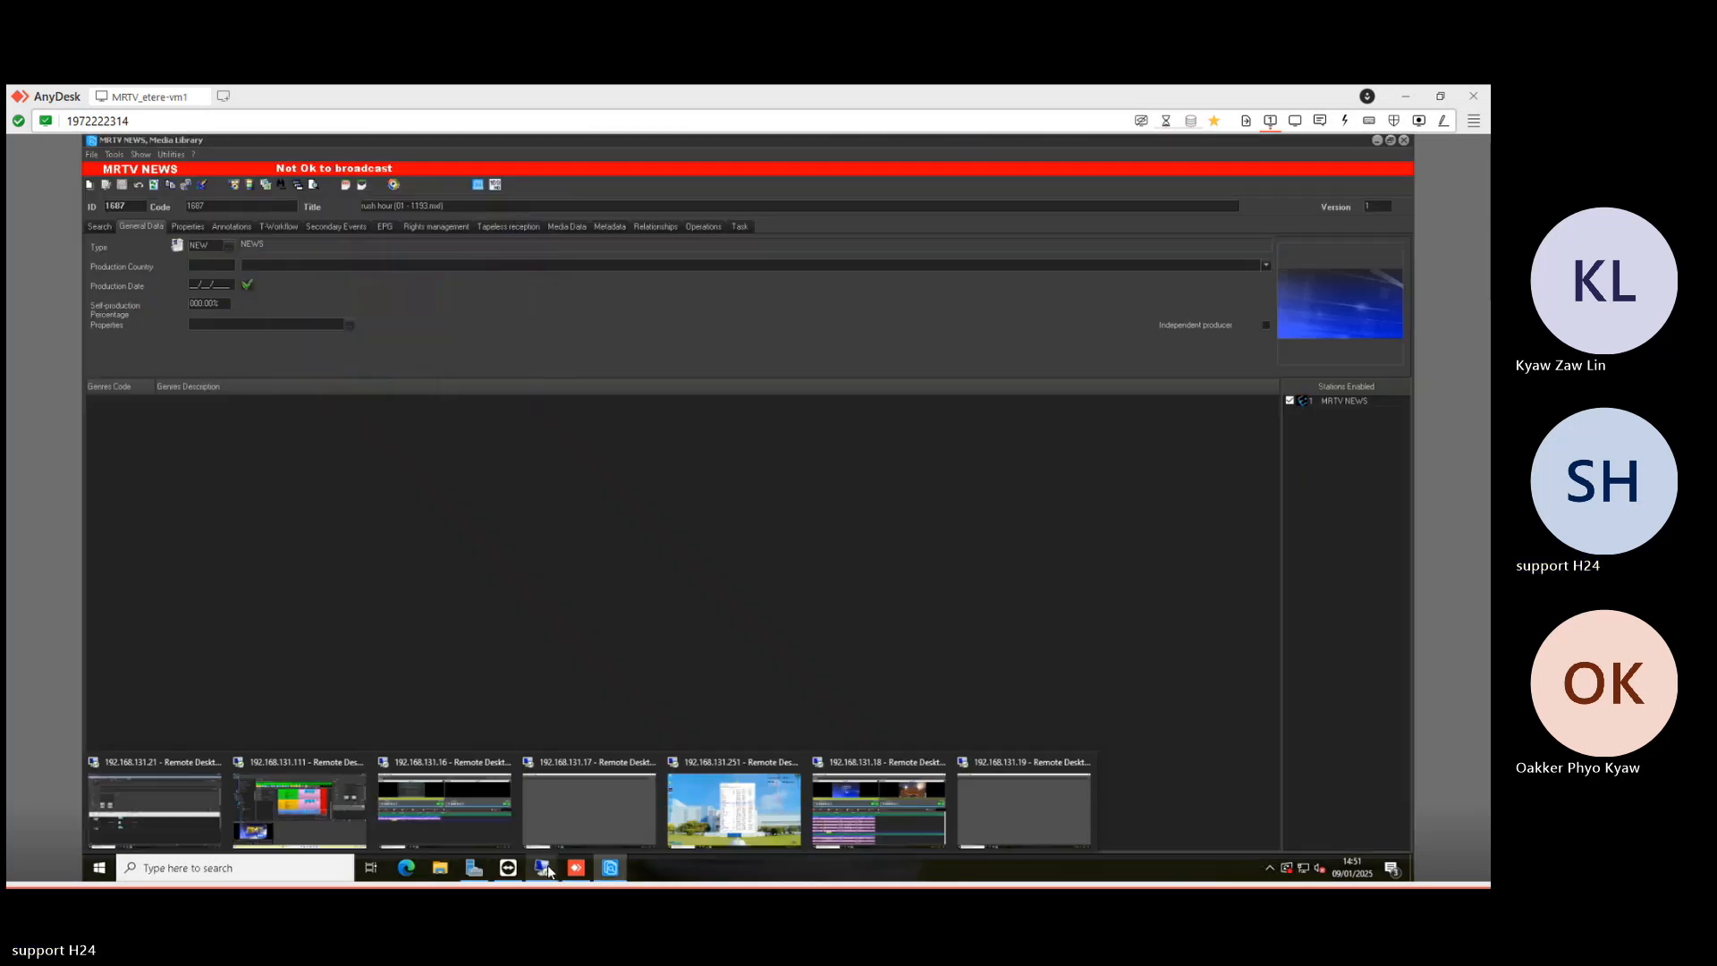
{"action": "left_click", "coordinate": [322, 804]}
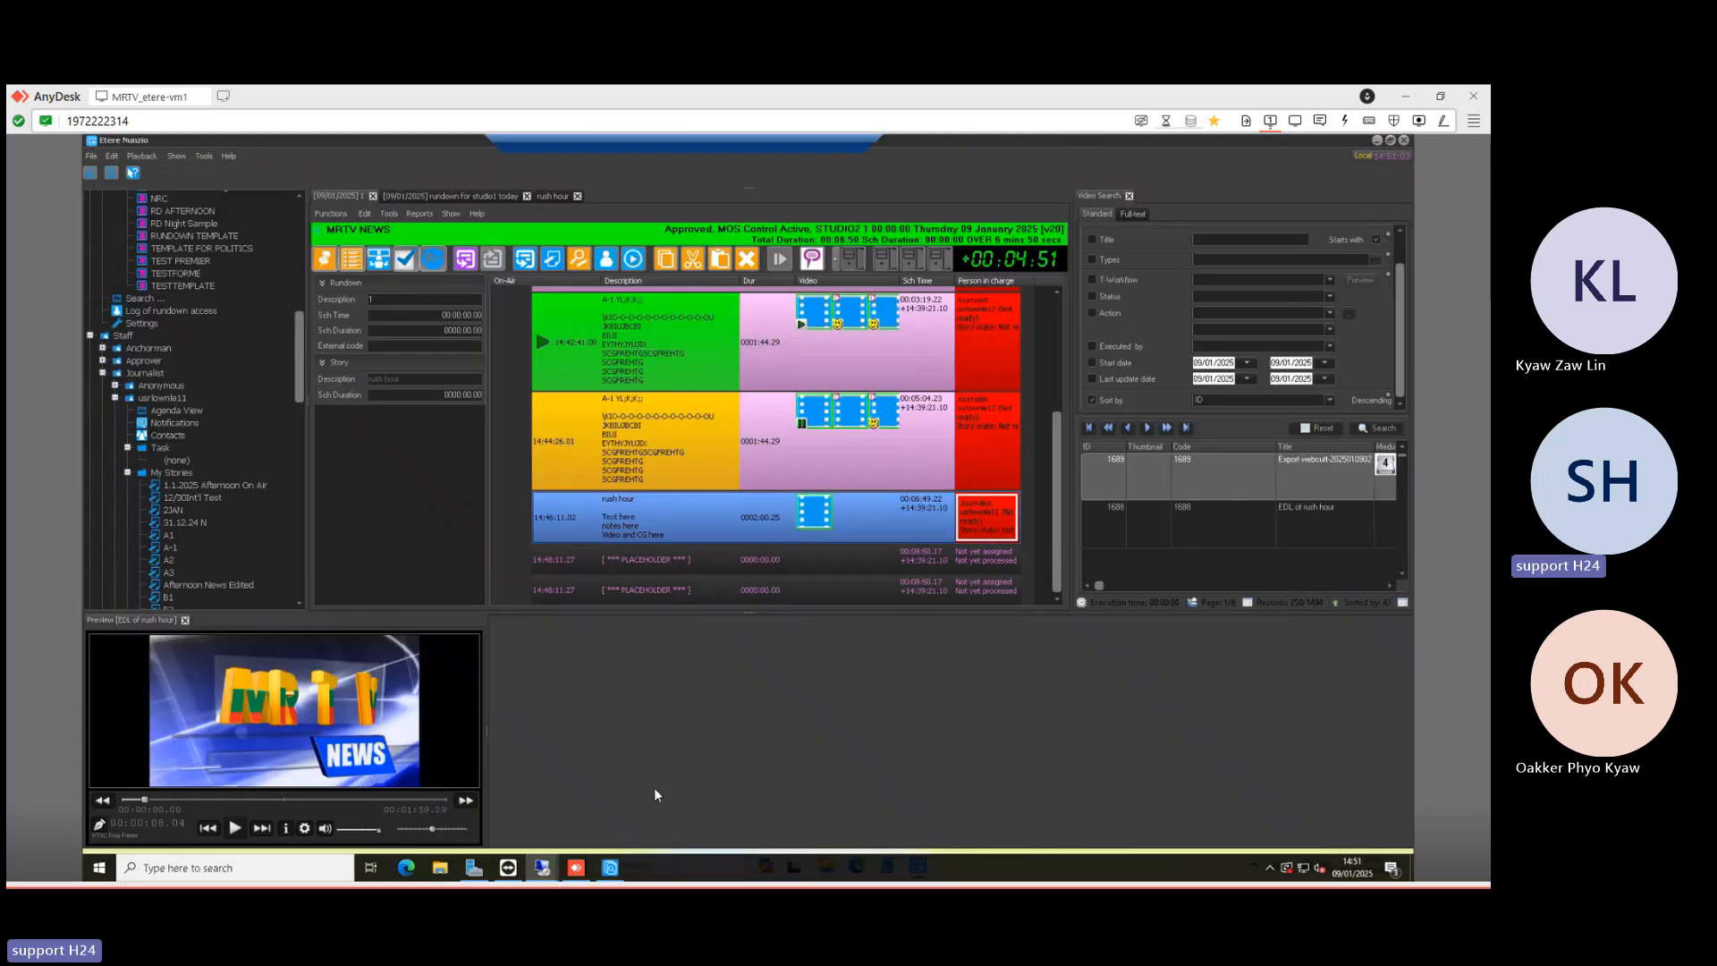
{"action": "left_click", "coordinate": [826, 865]}
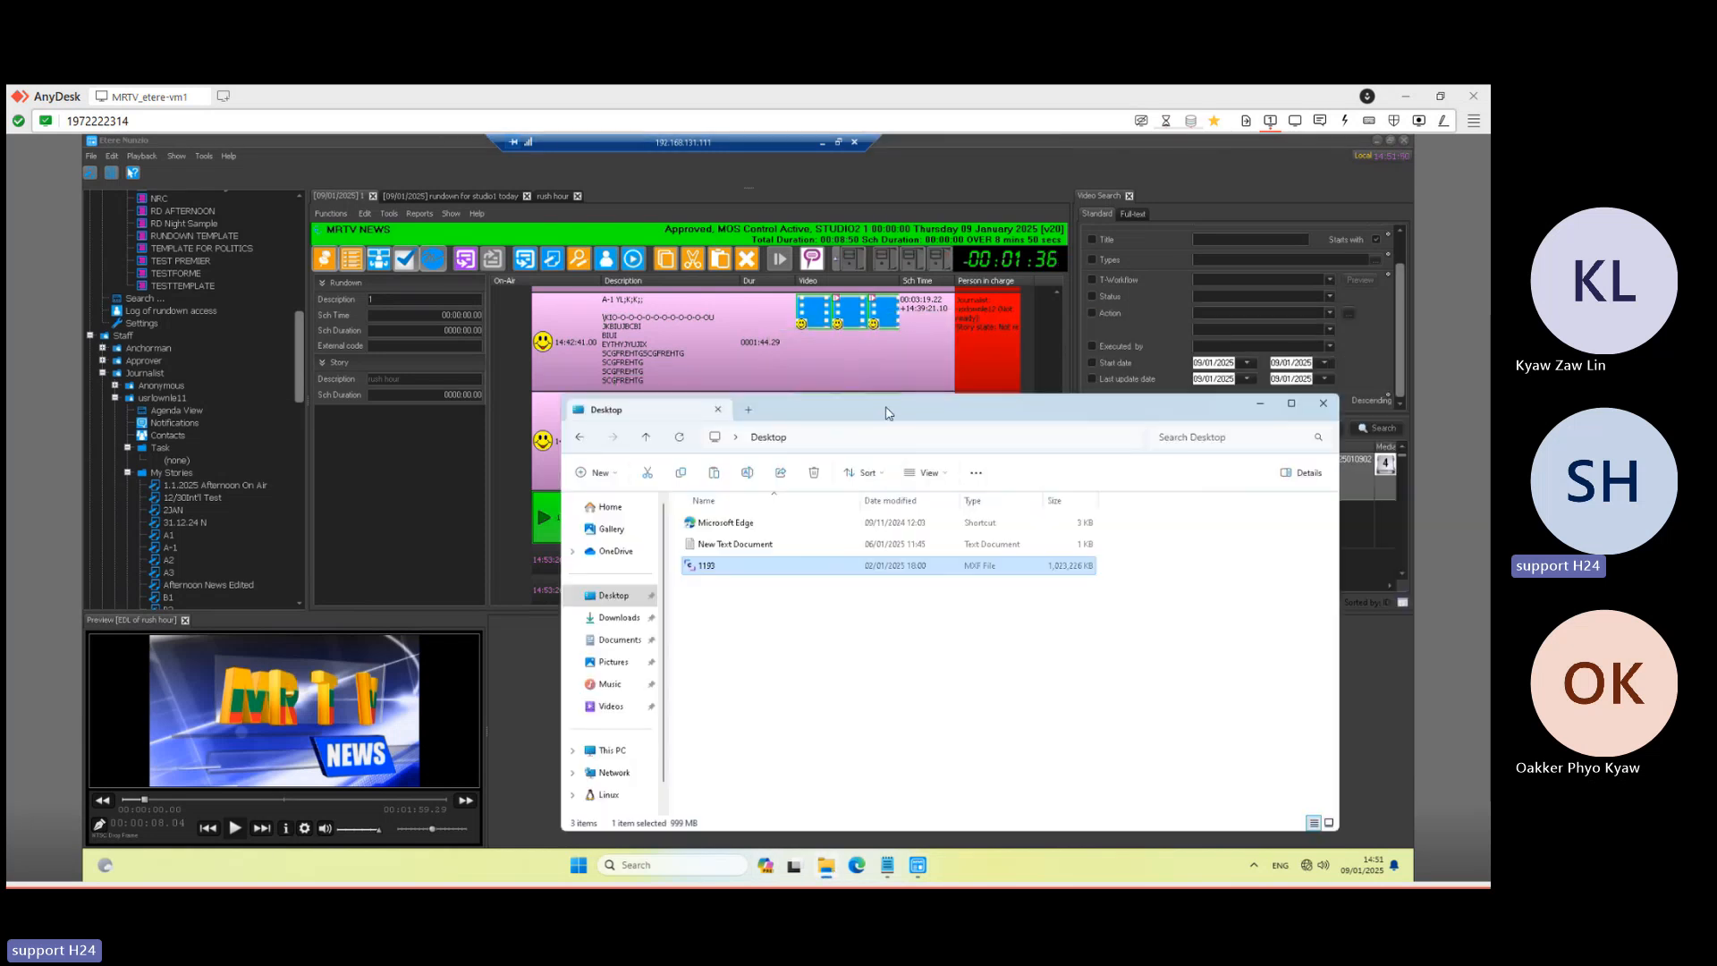
{"action": "double_click", "coordinate": [861, 383]}
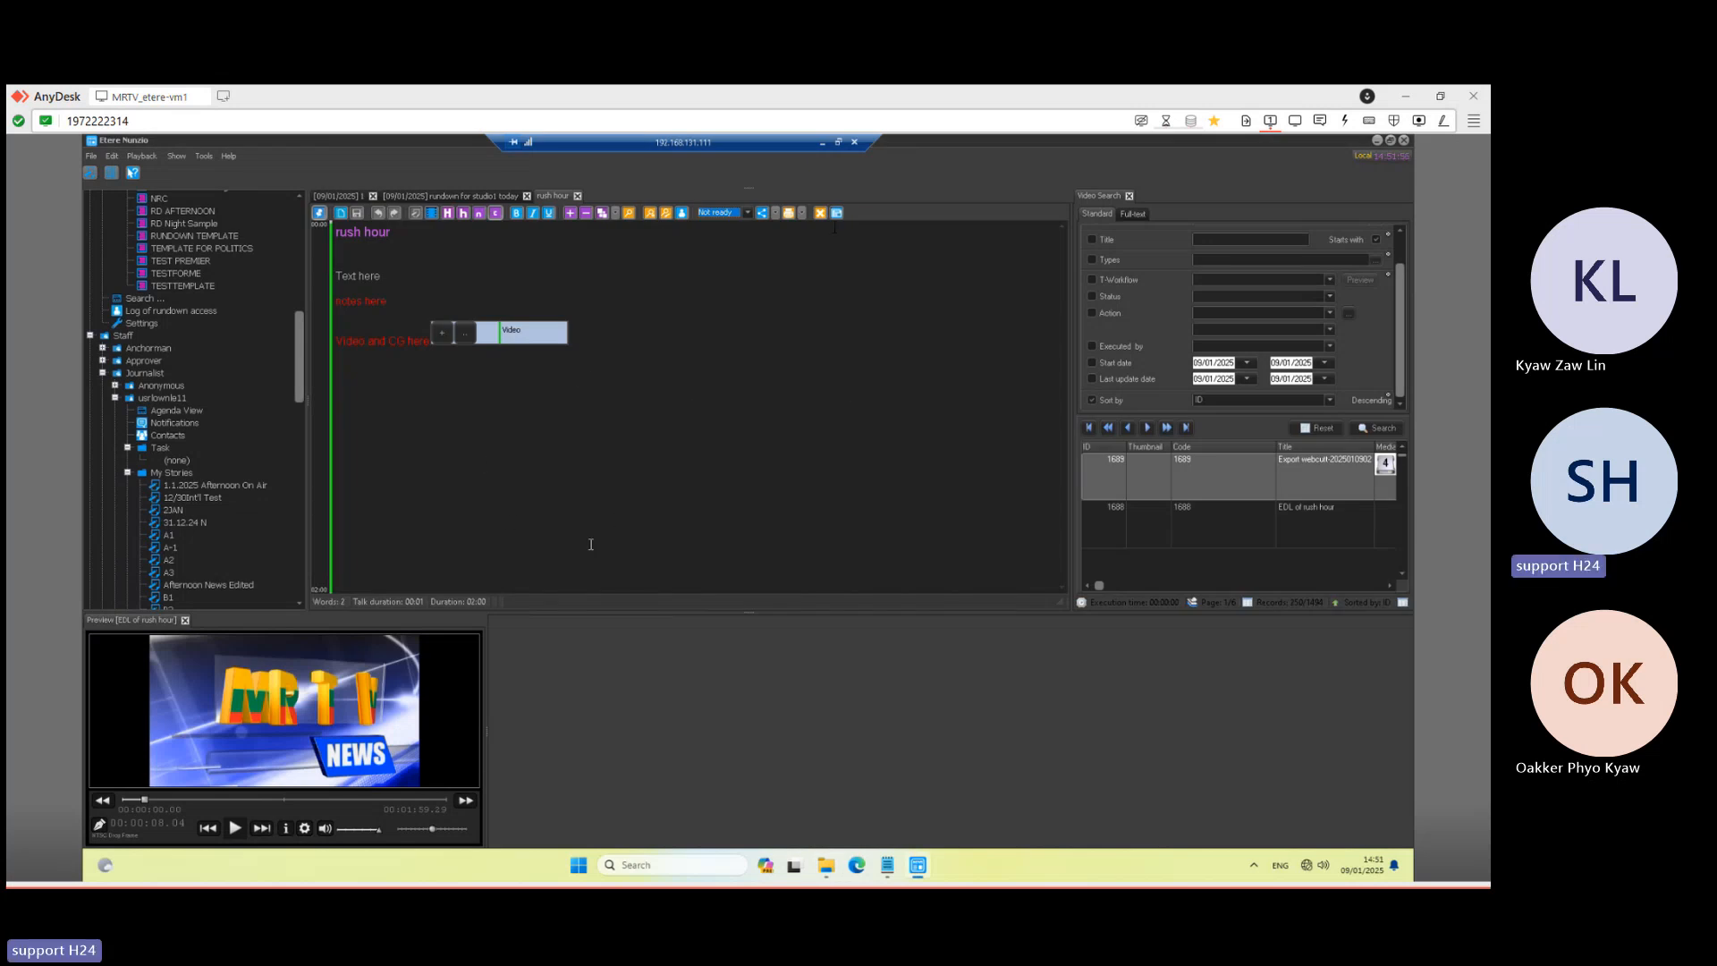
{"action": "left_click", "coordinate": [820, 142]}
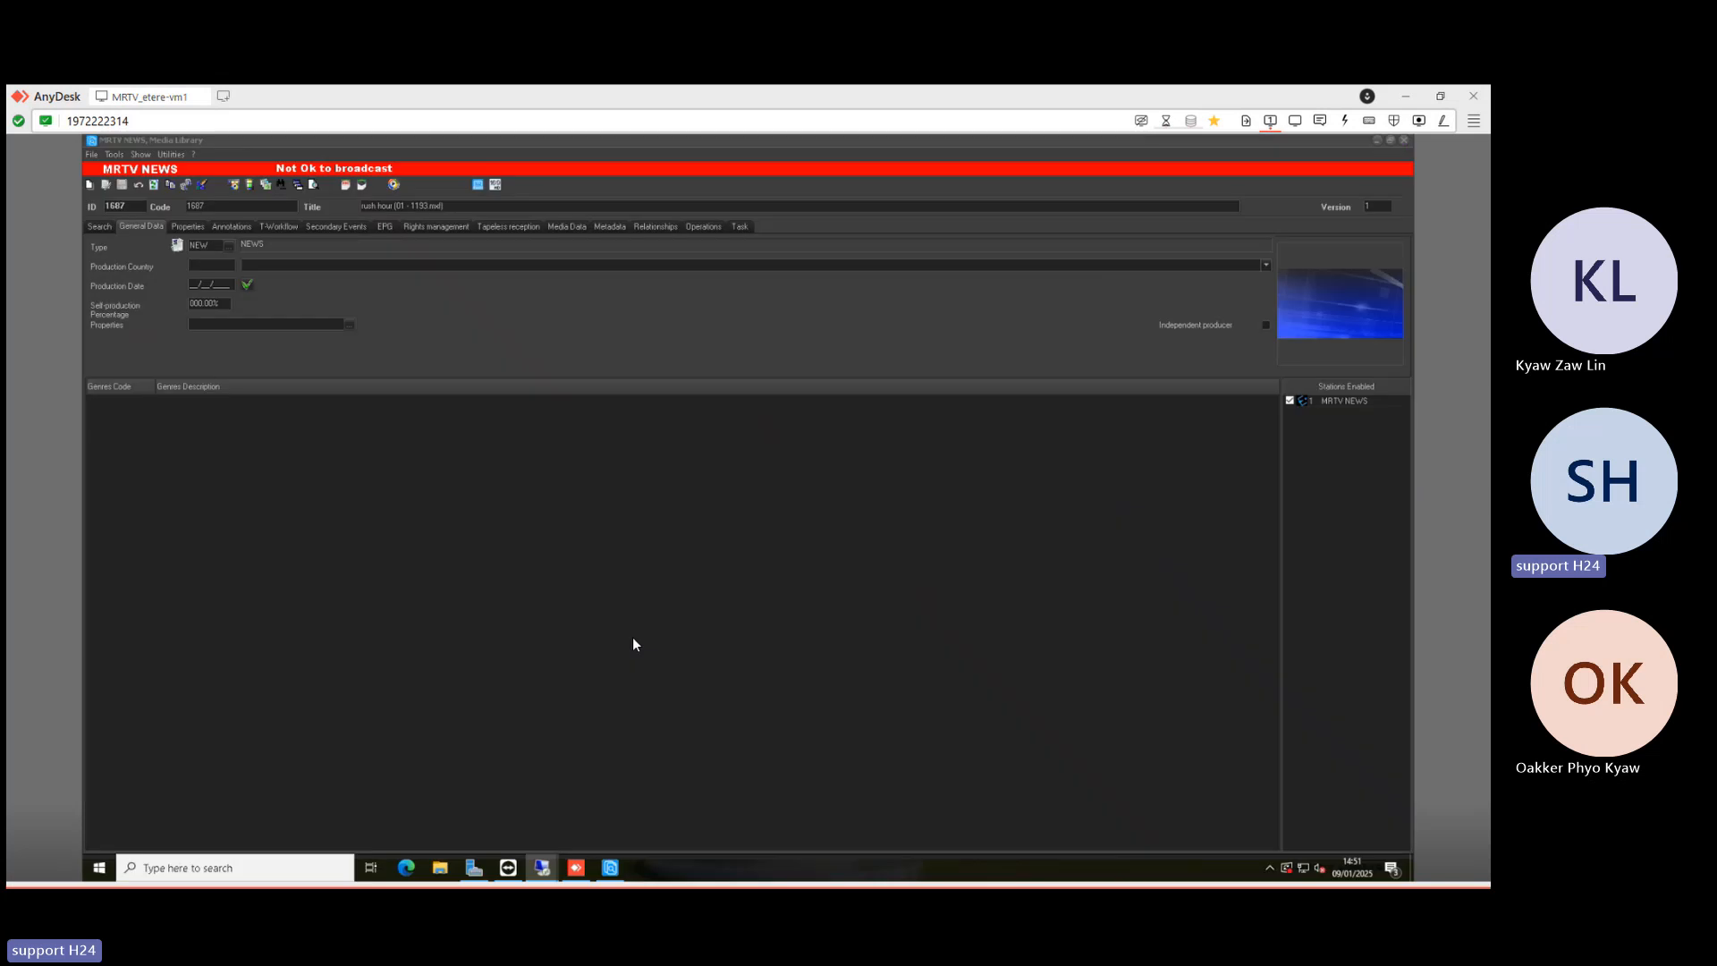
{"action": "left_click", "coordinate": [541, 876]}
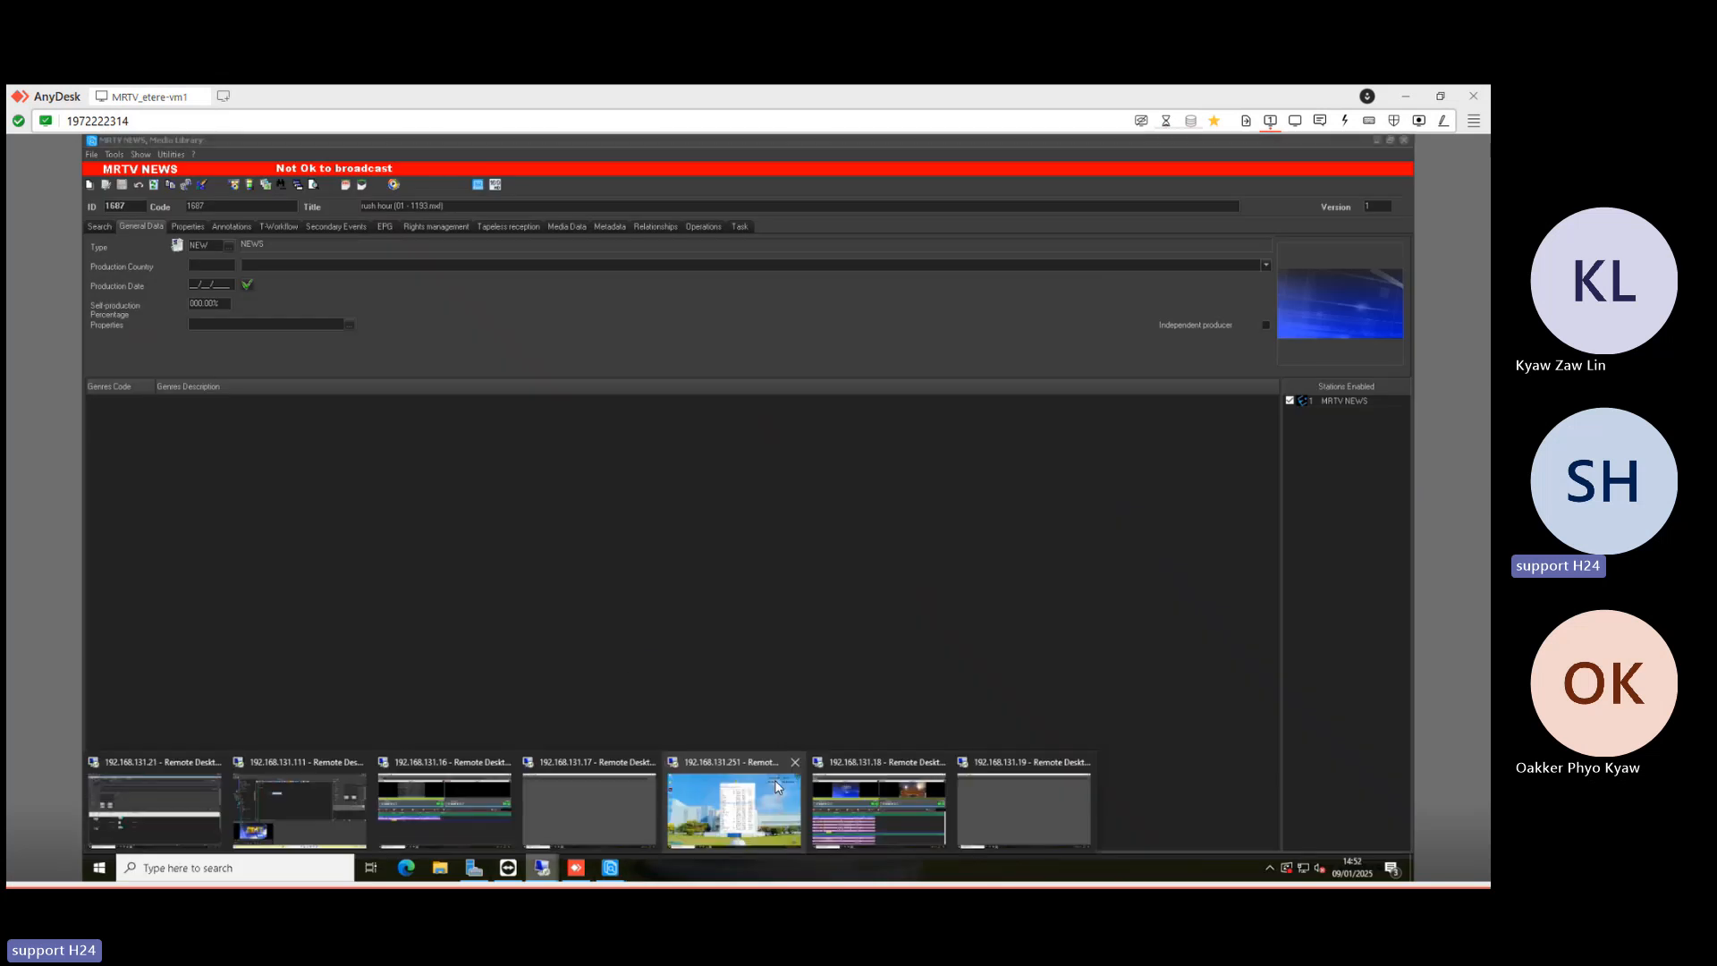
- Check rush hour airing in the master session (131.18), then bring up the clone session (131.19)
{"action": "left_click", "coordinate": [879, 809]}
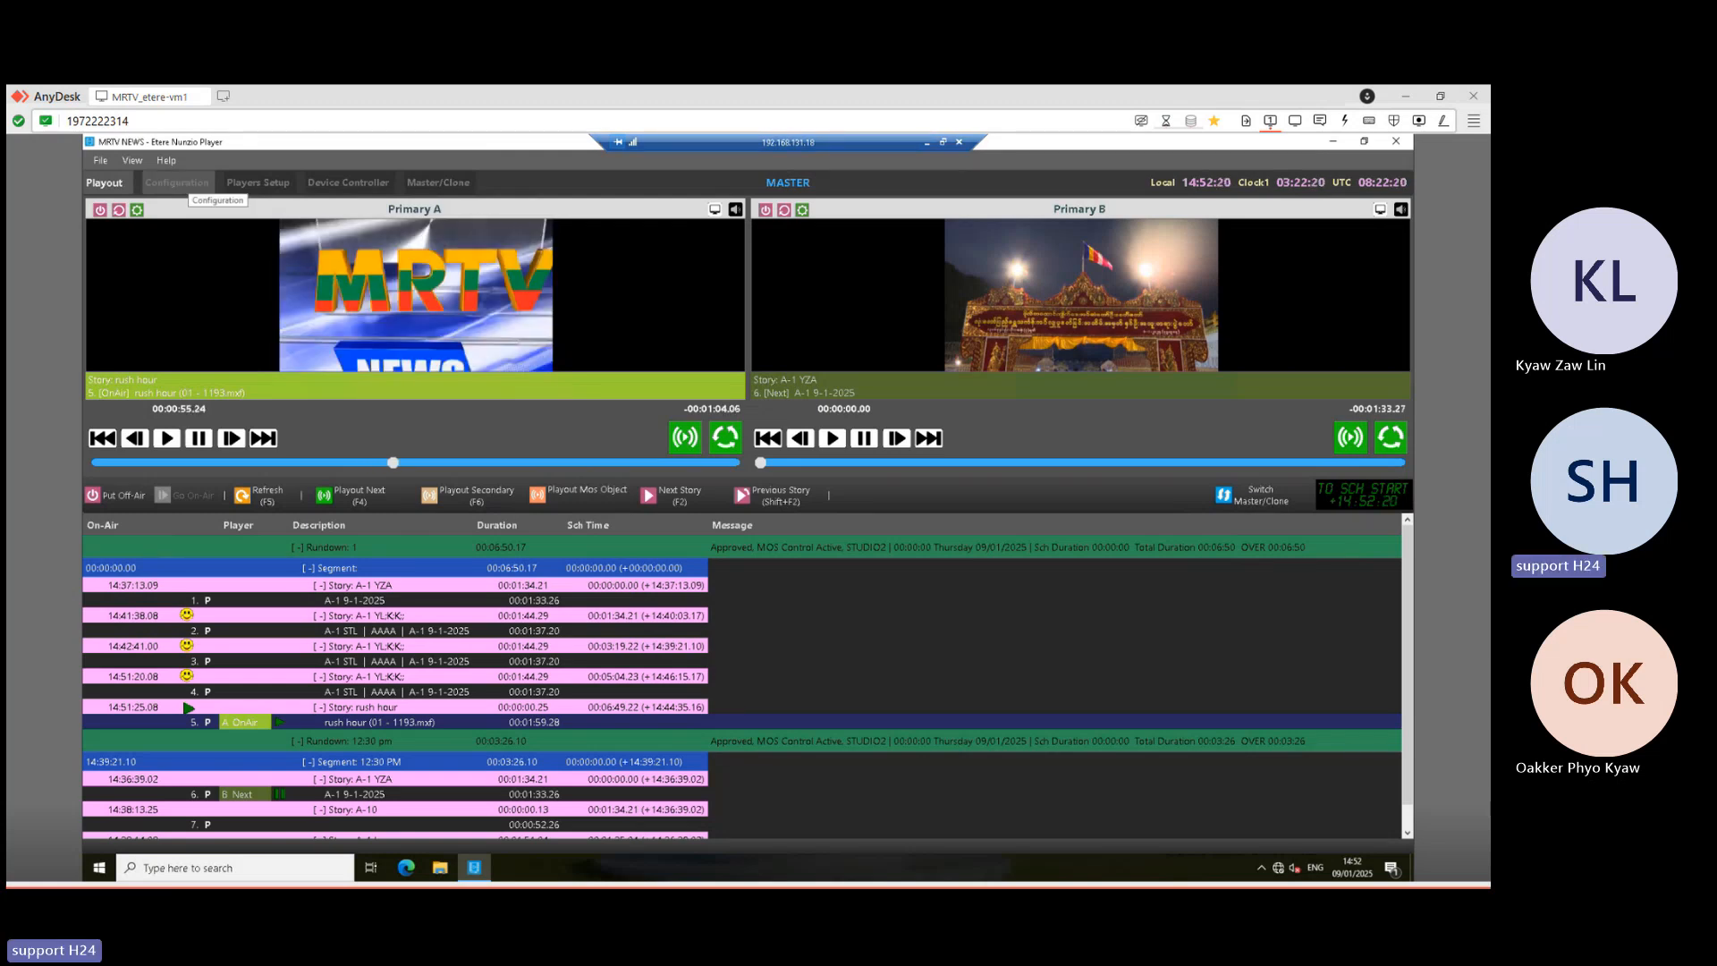
{"action": "left_click", "coordinate": [927, 143]}
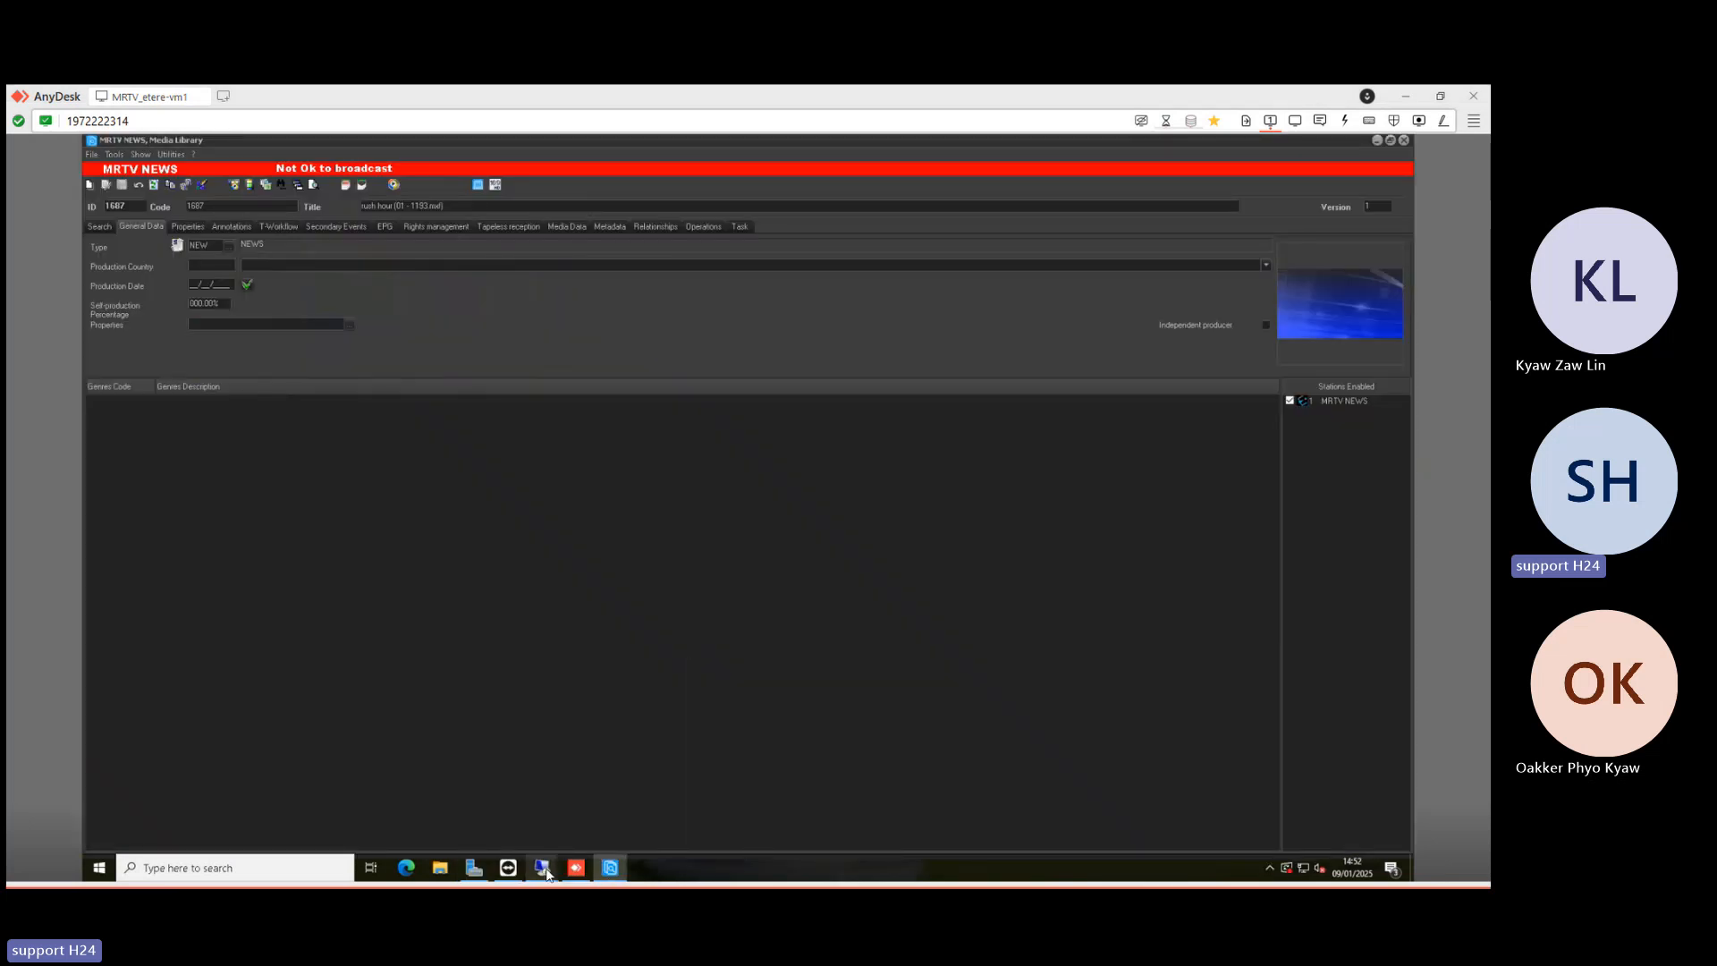
{"action": "right_click", "coordinate": [543, 870]}
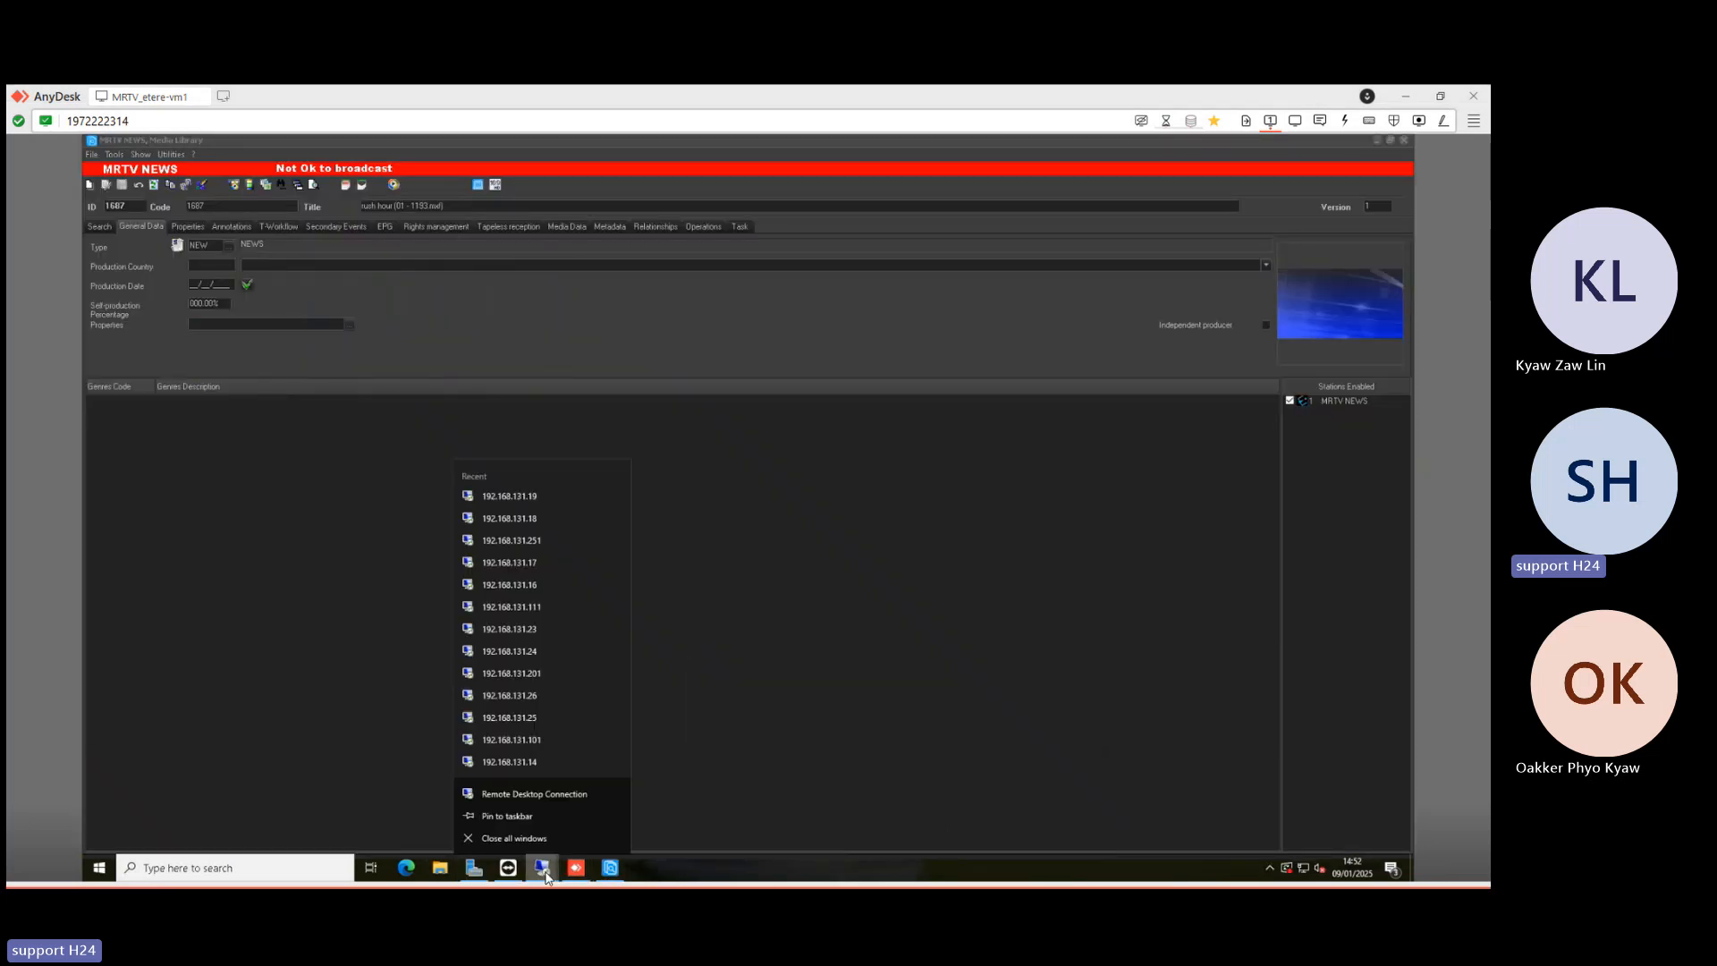
{"action": "left_click", "coordinate": [543, 869]}
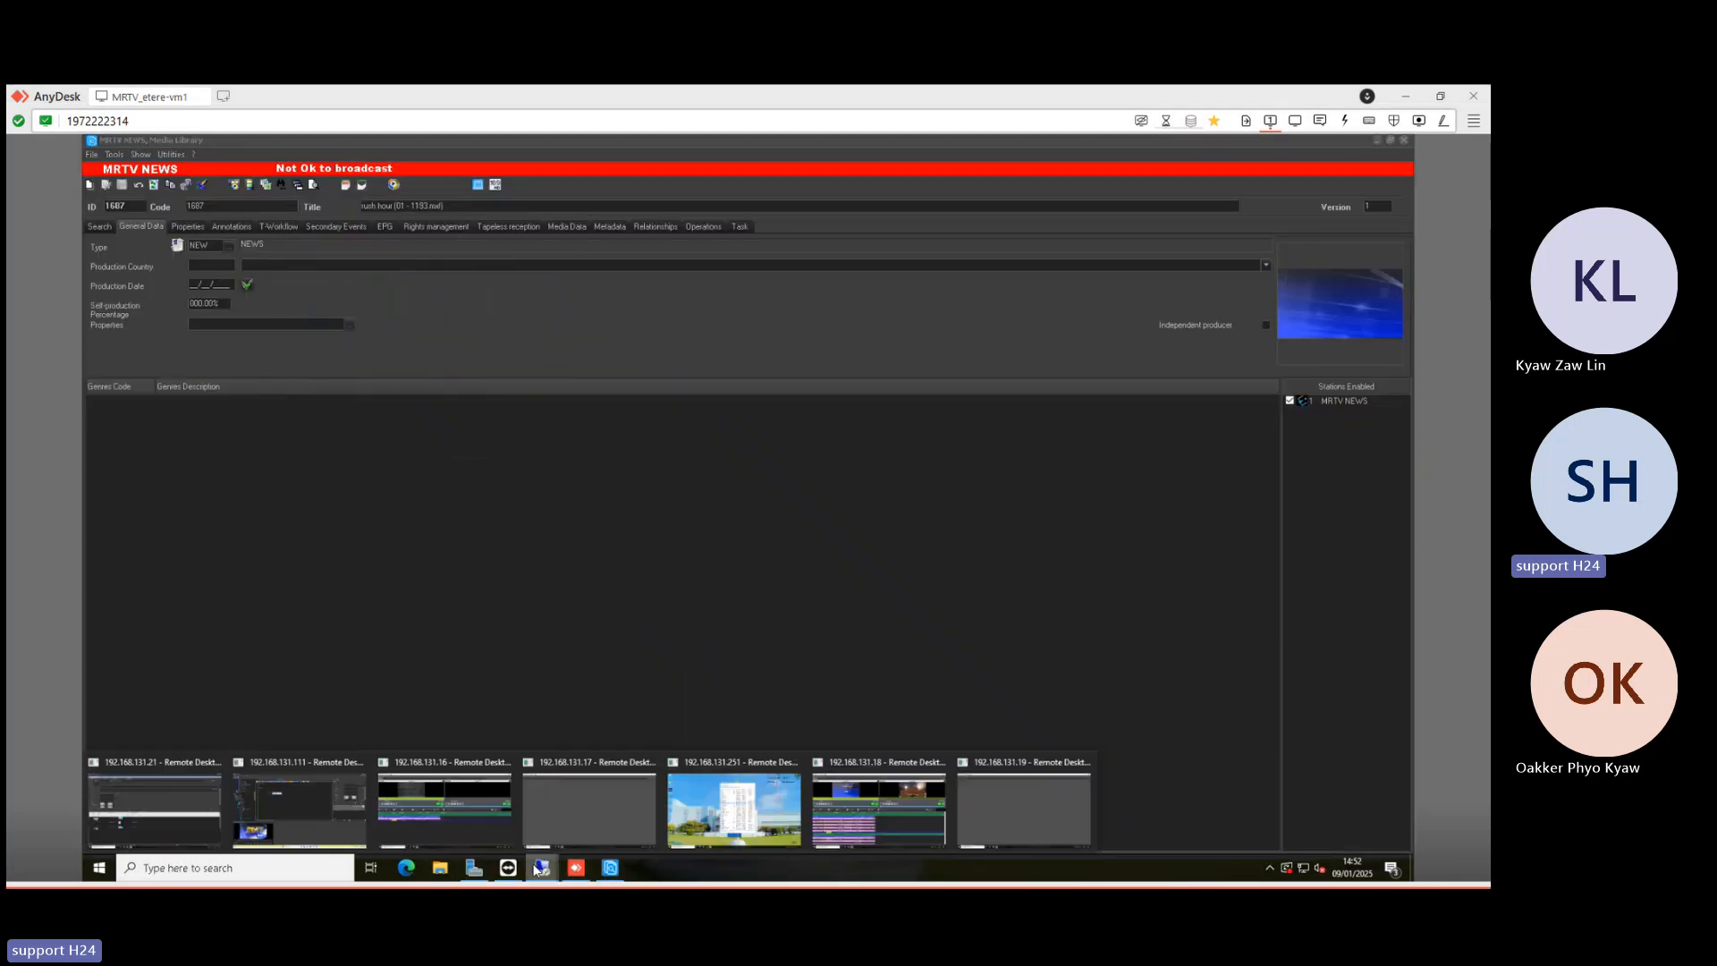
{"action": "left_click", "coordinate": [979, 815]}
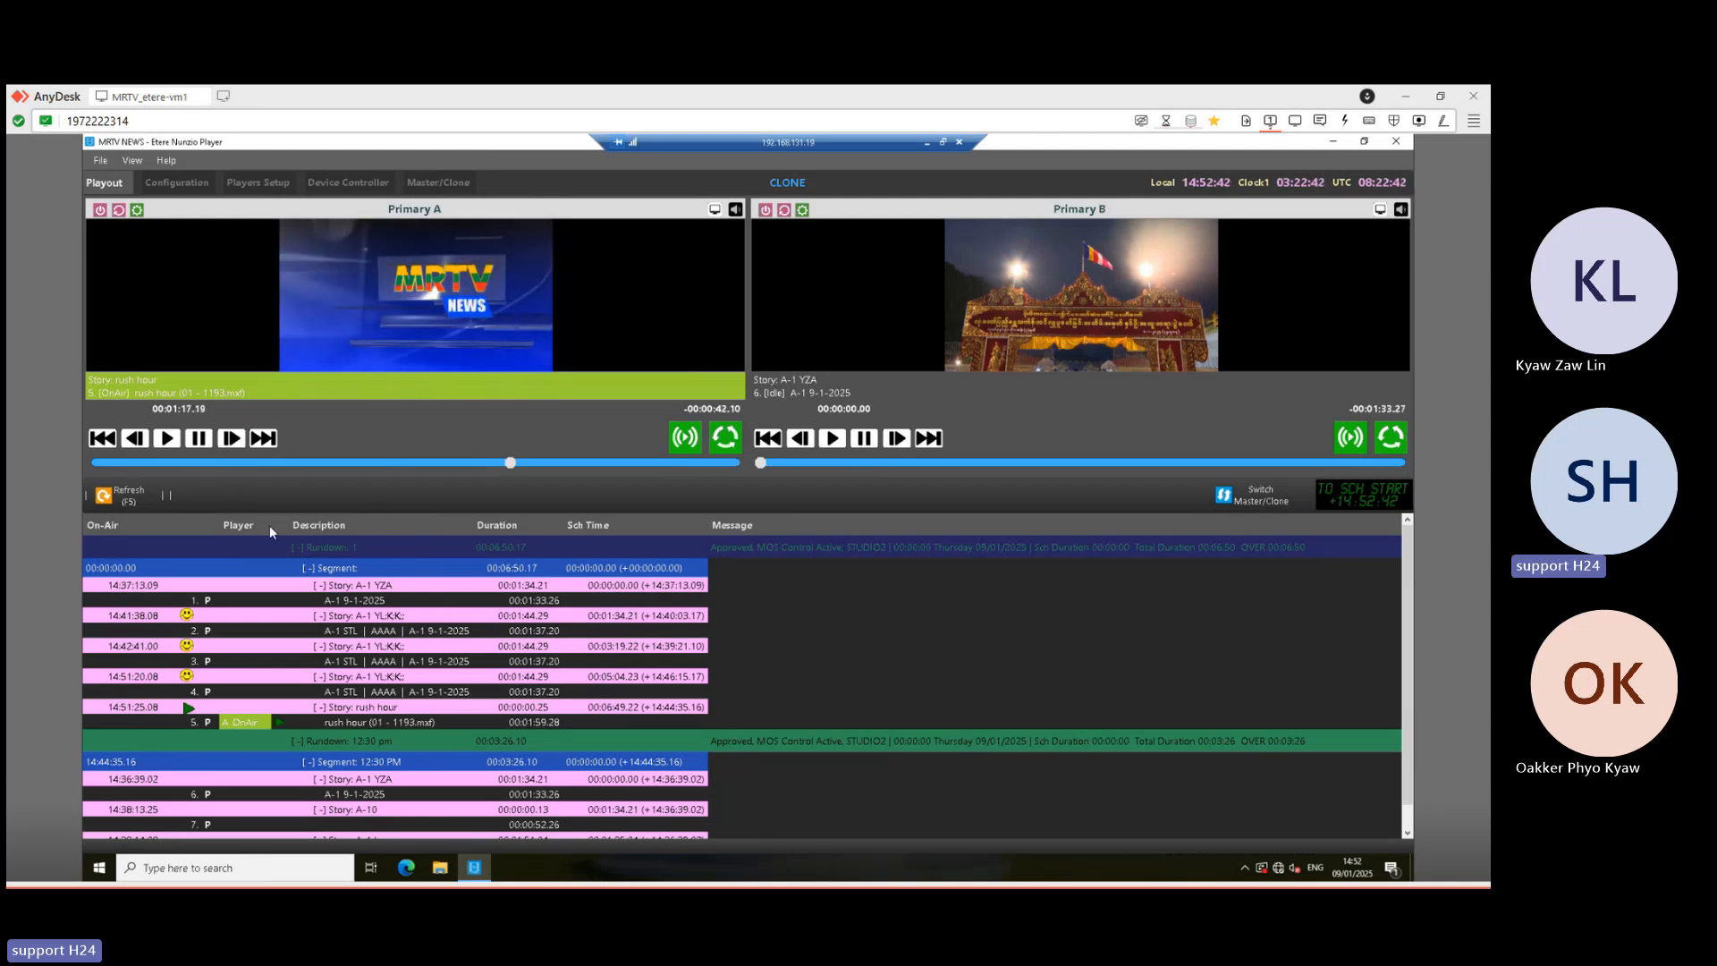
- Arrange the clone and master player sessions as side-by-side windows
{"action": "left_click", "coordinate": [943, 144]}
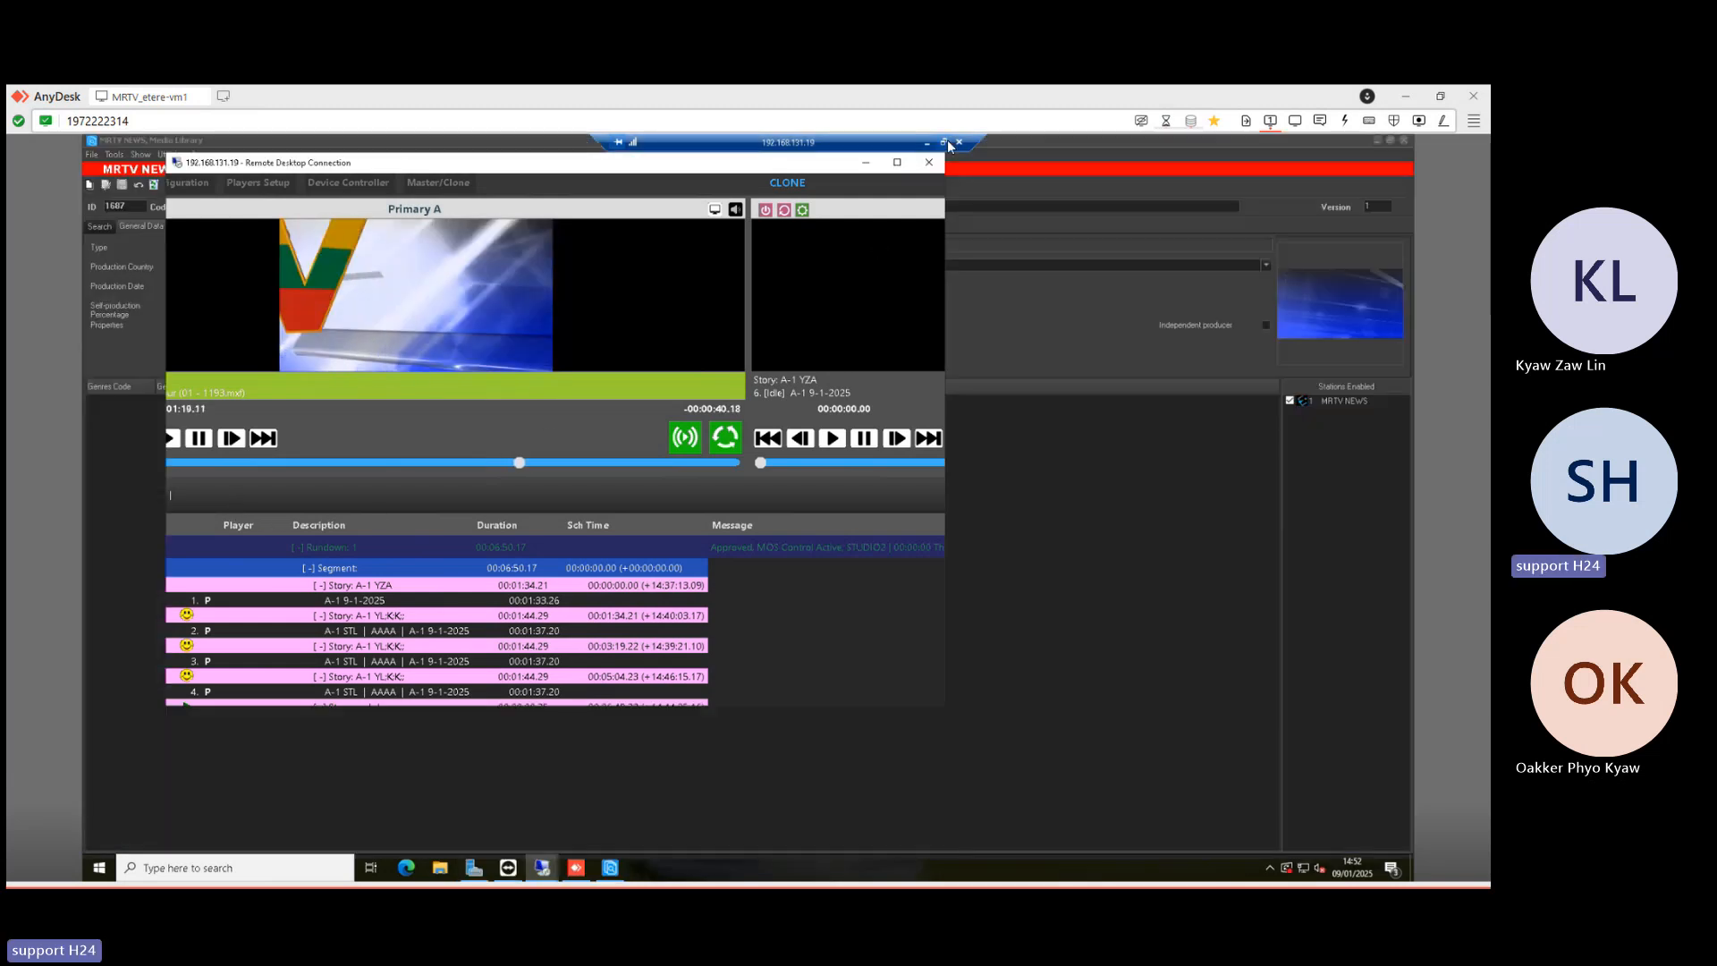
{"action": "left_click_drag", "start_coordinate": [729, 177], "coordinate": [1143, 173]}
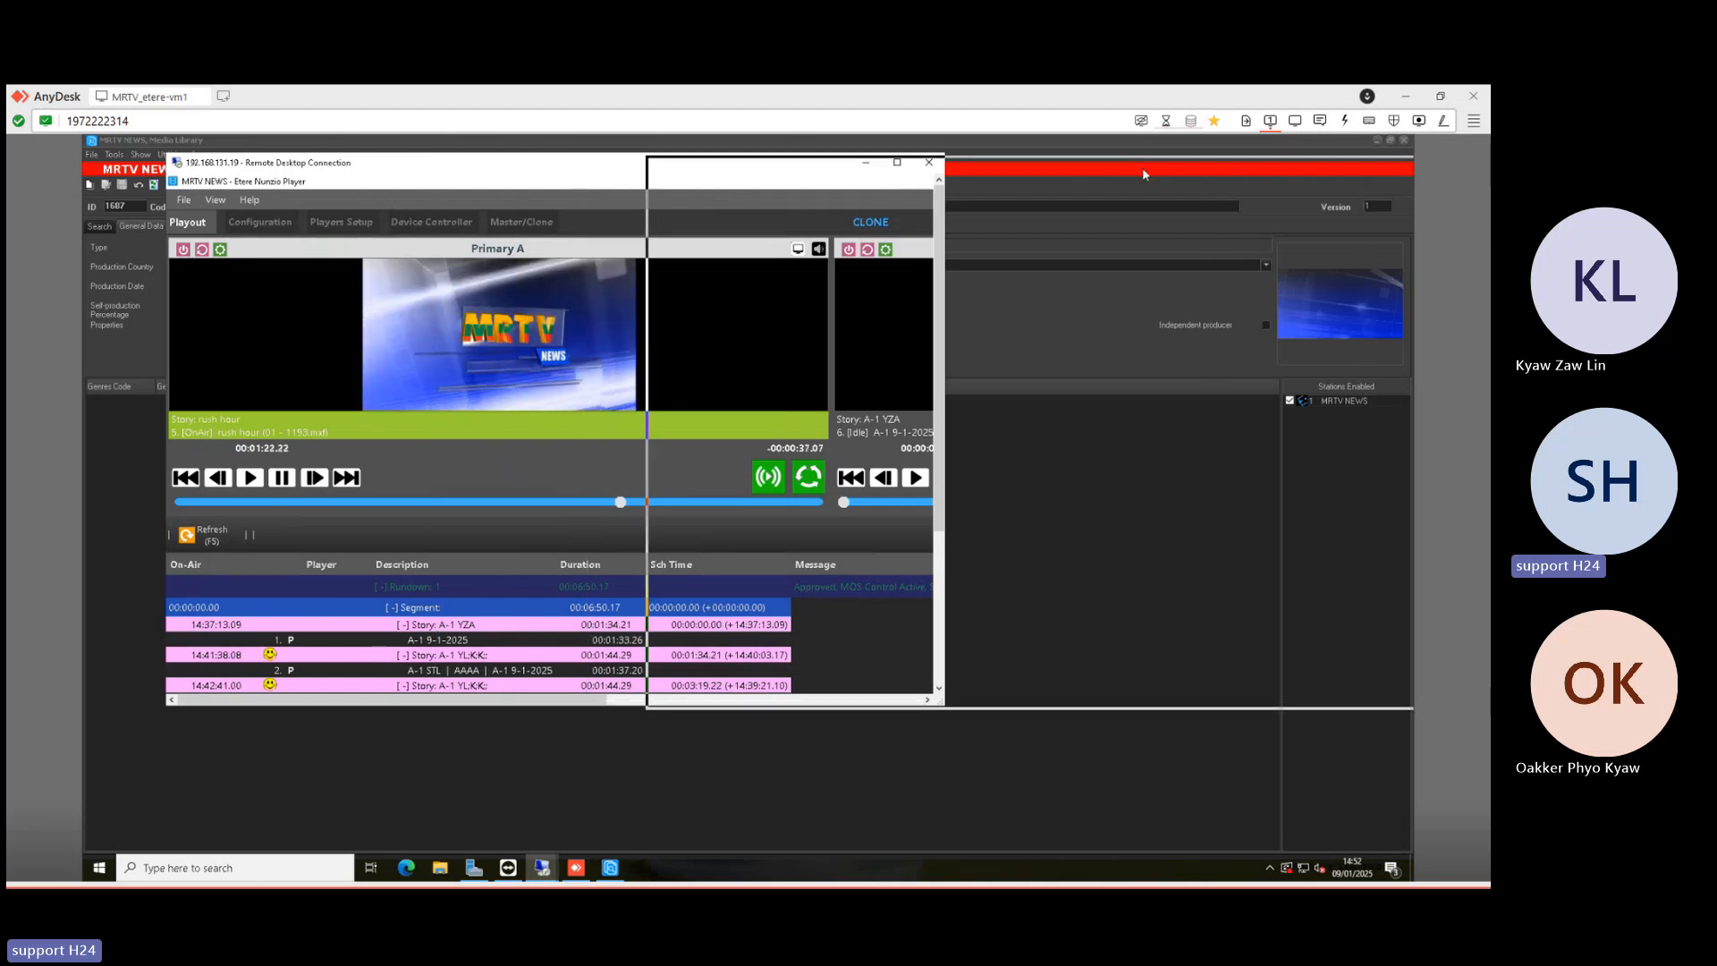
{"action": "left_click", "coordinate": [542, 868]}
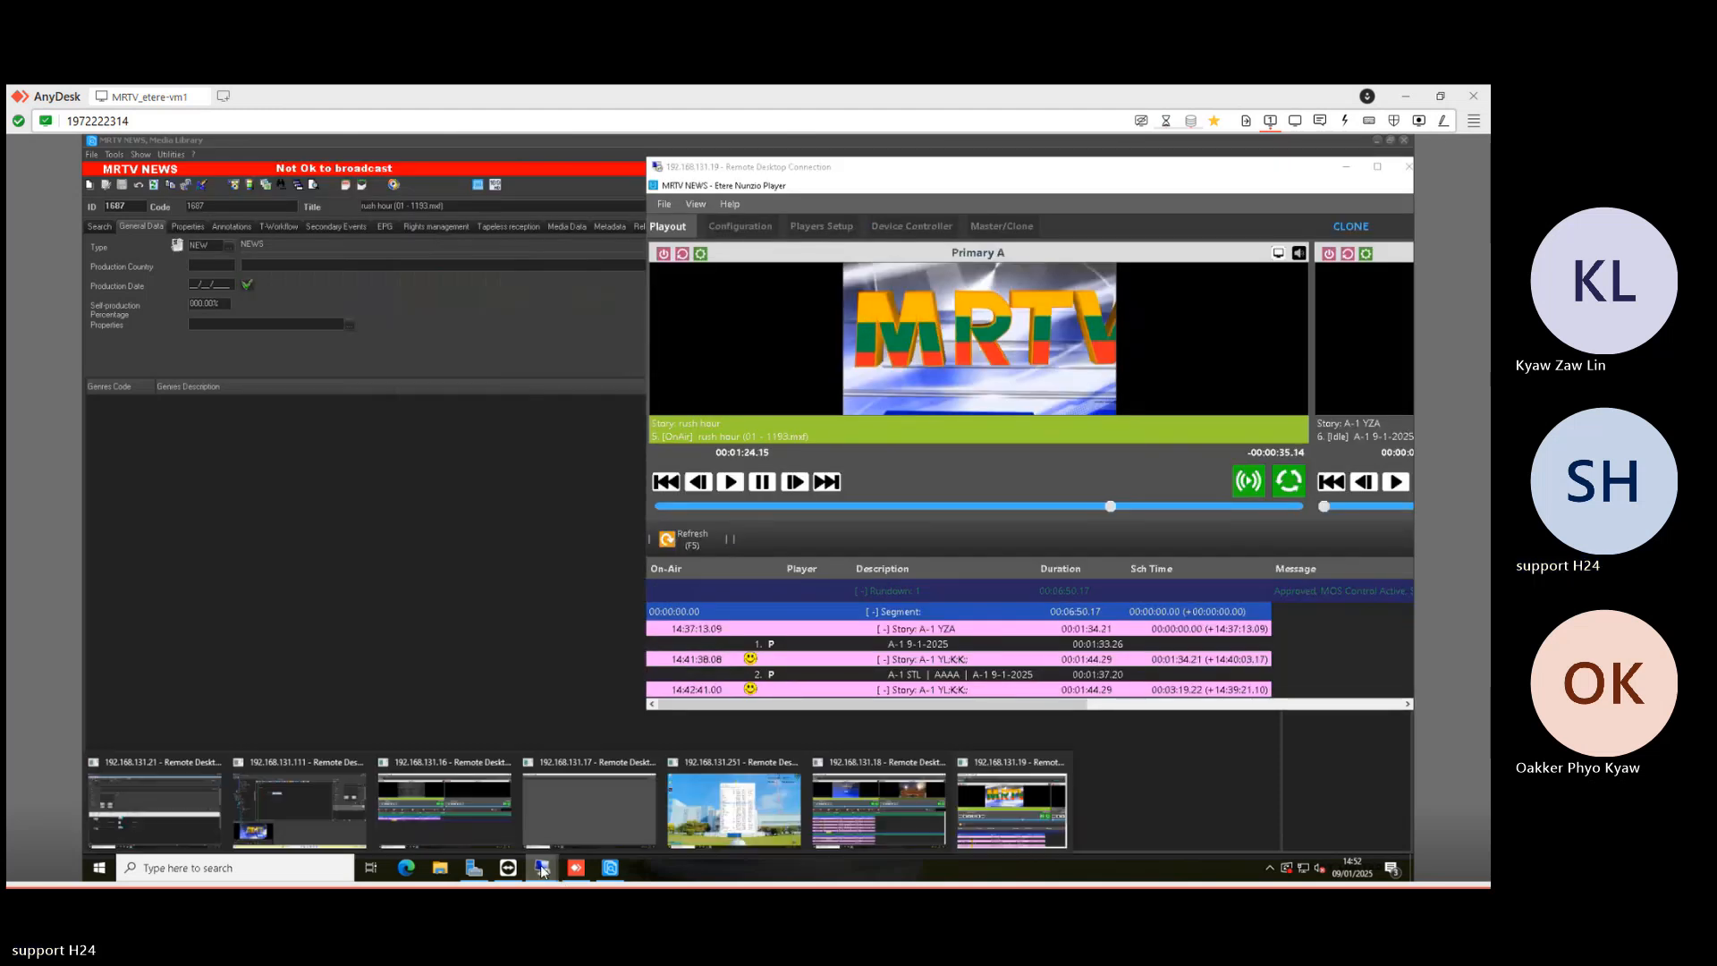
{"action": "left_click", "coordinate": [858, 816]}
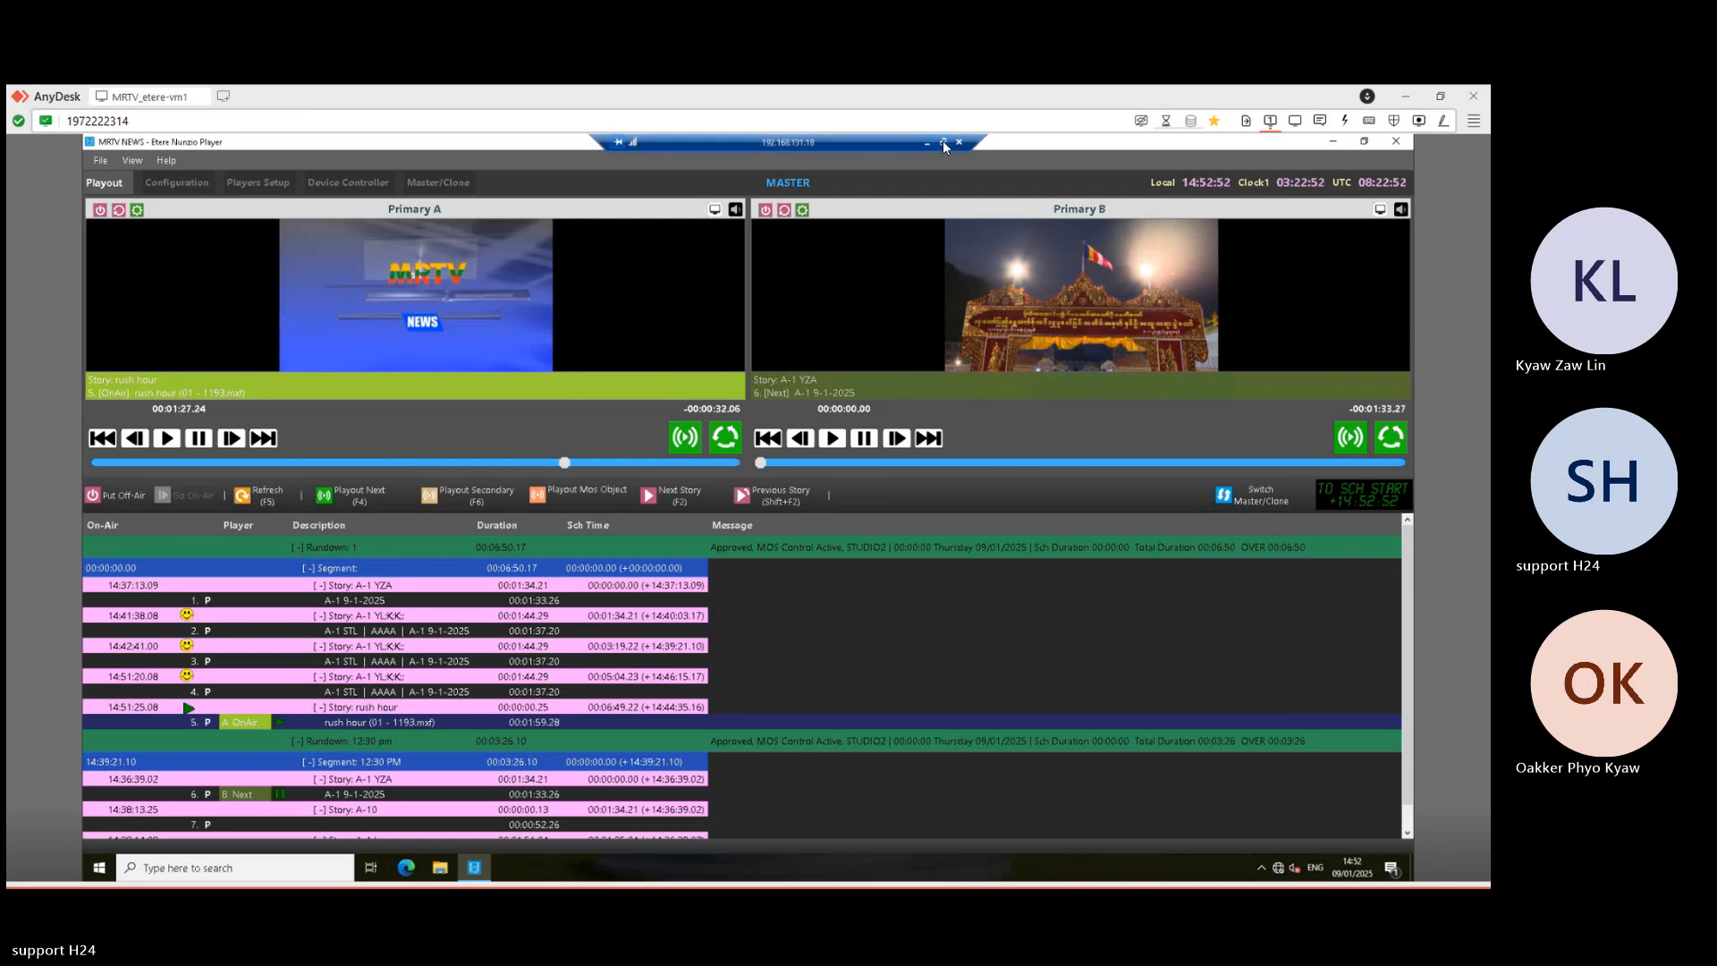
{"action": "left_click", "coordinate": [943, 143]}
{"action": "left_click_drag", "start_coordinate": [740, 171], "coordinate": [687, 181]}
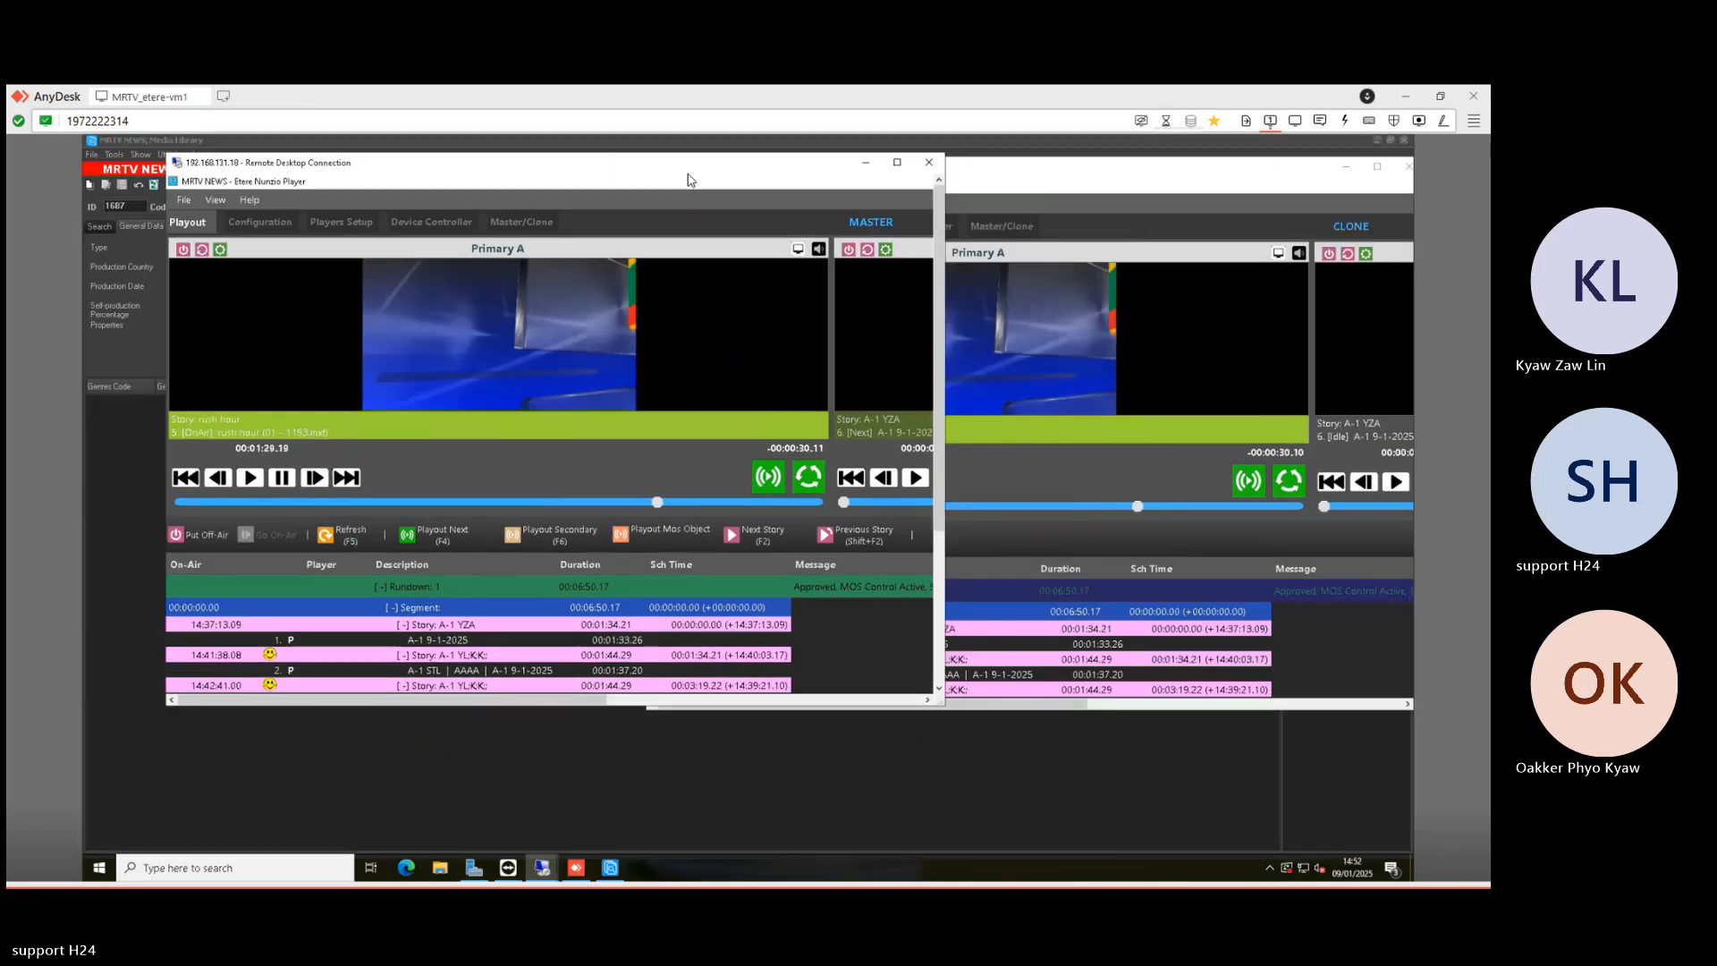
- Compare both players airing rush hour in step, then maximize the clone (.19) session
{"action": "left_click", "coordinate": [1109, 172]}
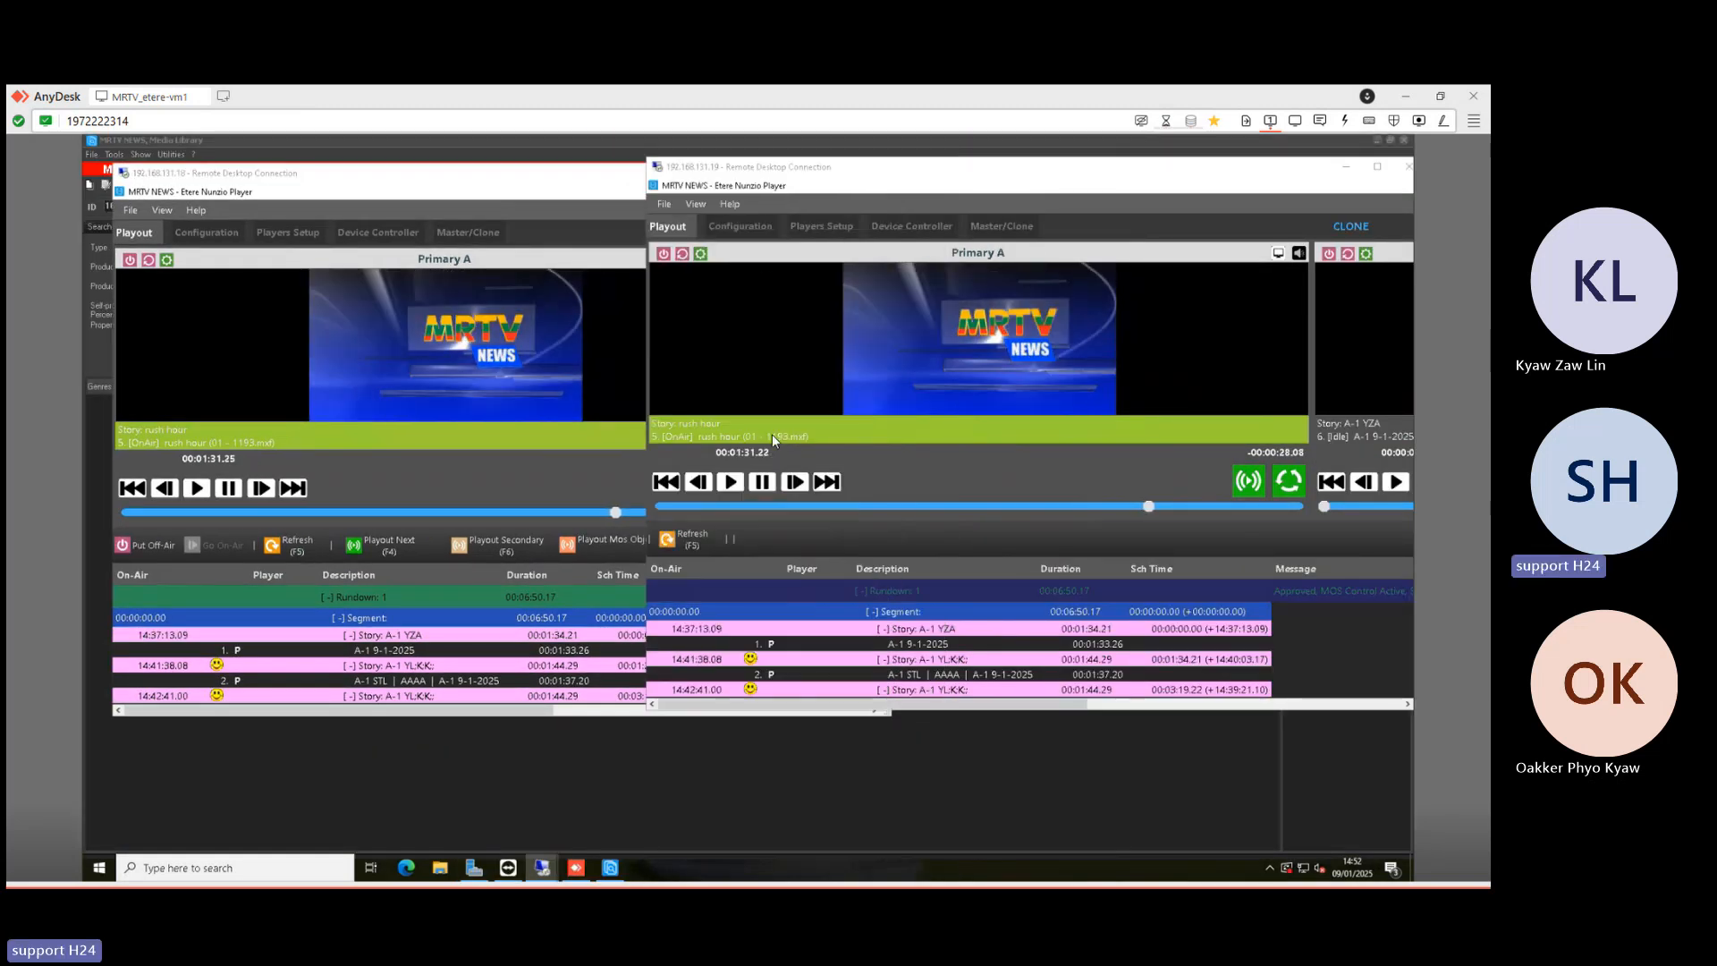
{"action": "left_click", "coordinate": [361, 183]}
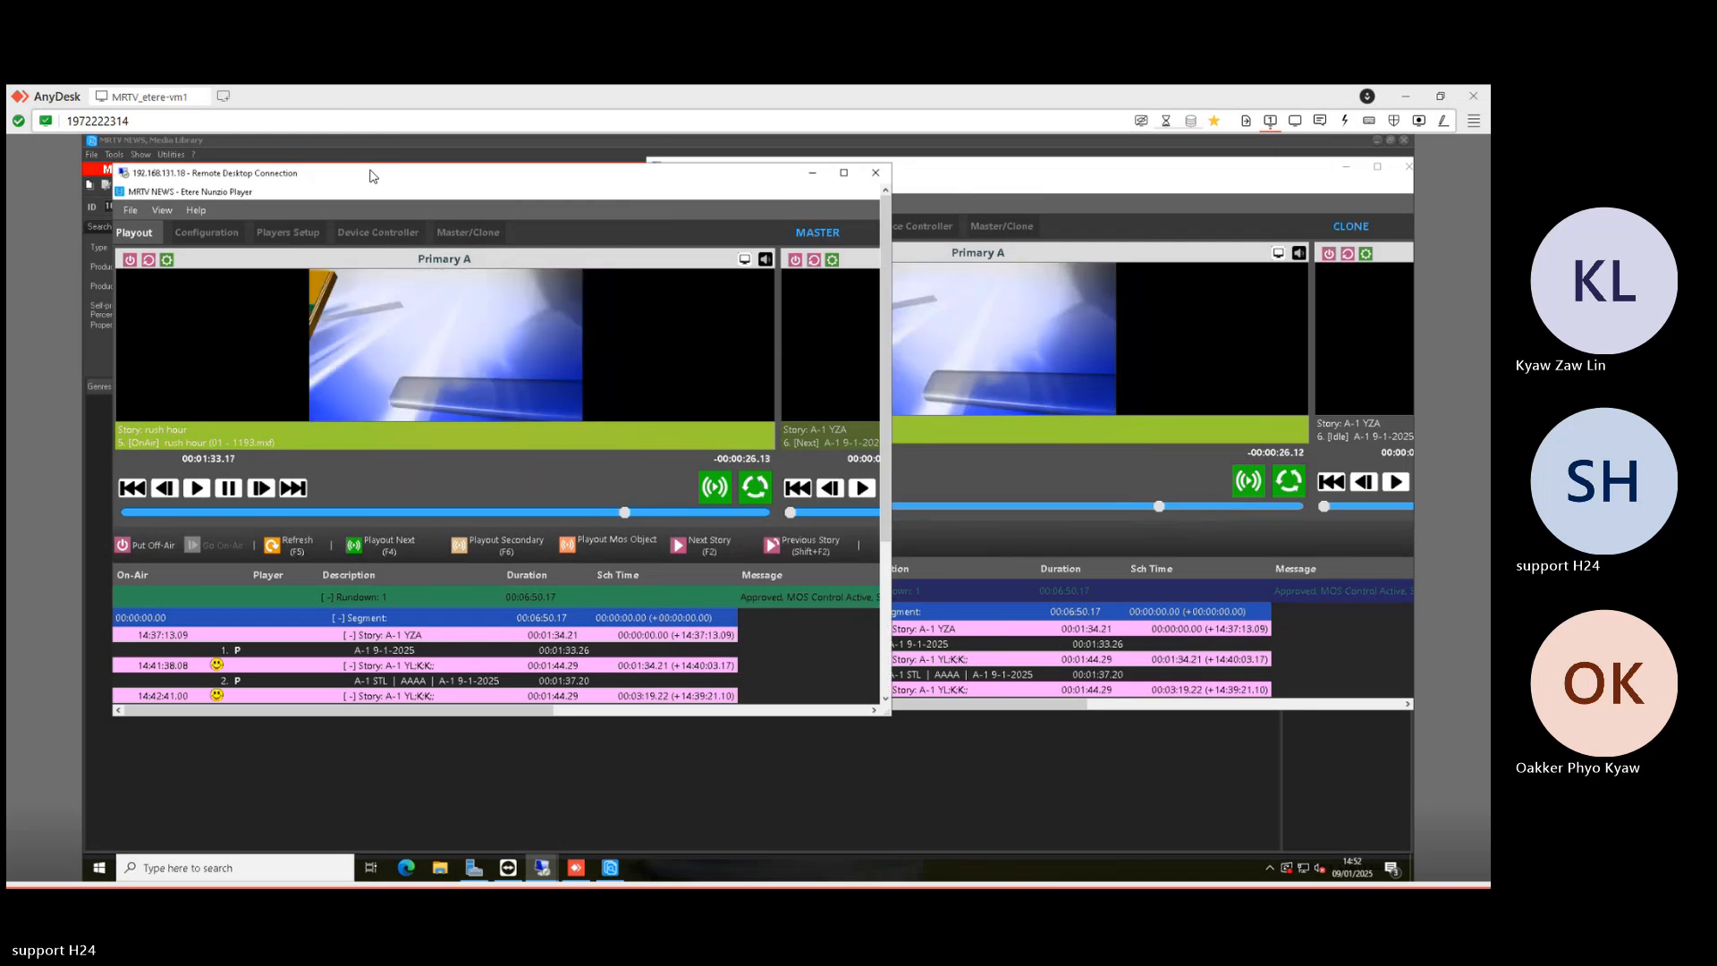
{"action": "left_click_drag", "start_coordinate": [355, 177], "coordinate": [338, 177]}
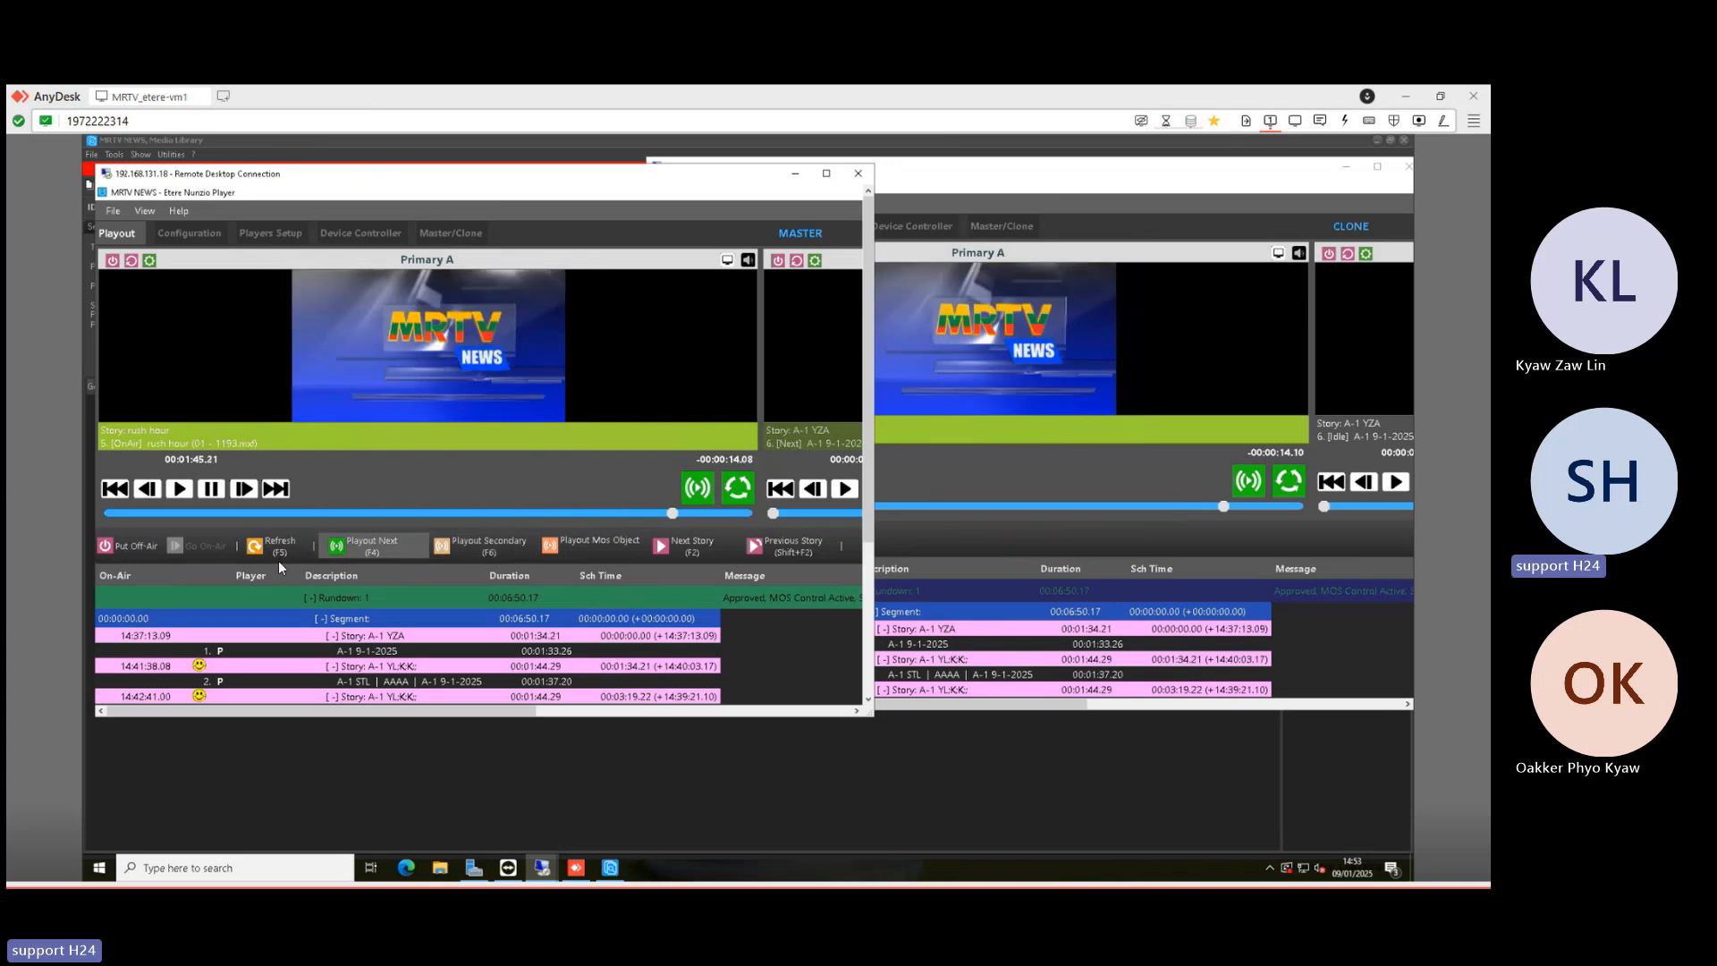
{"action": "left_click", "coordinate": [1067, 195]}
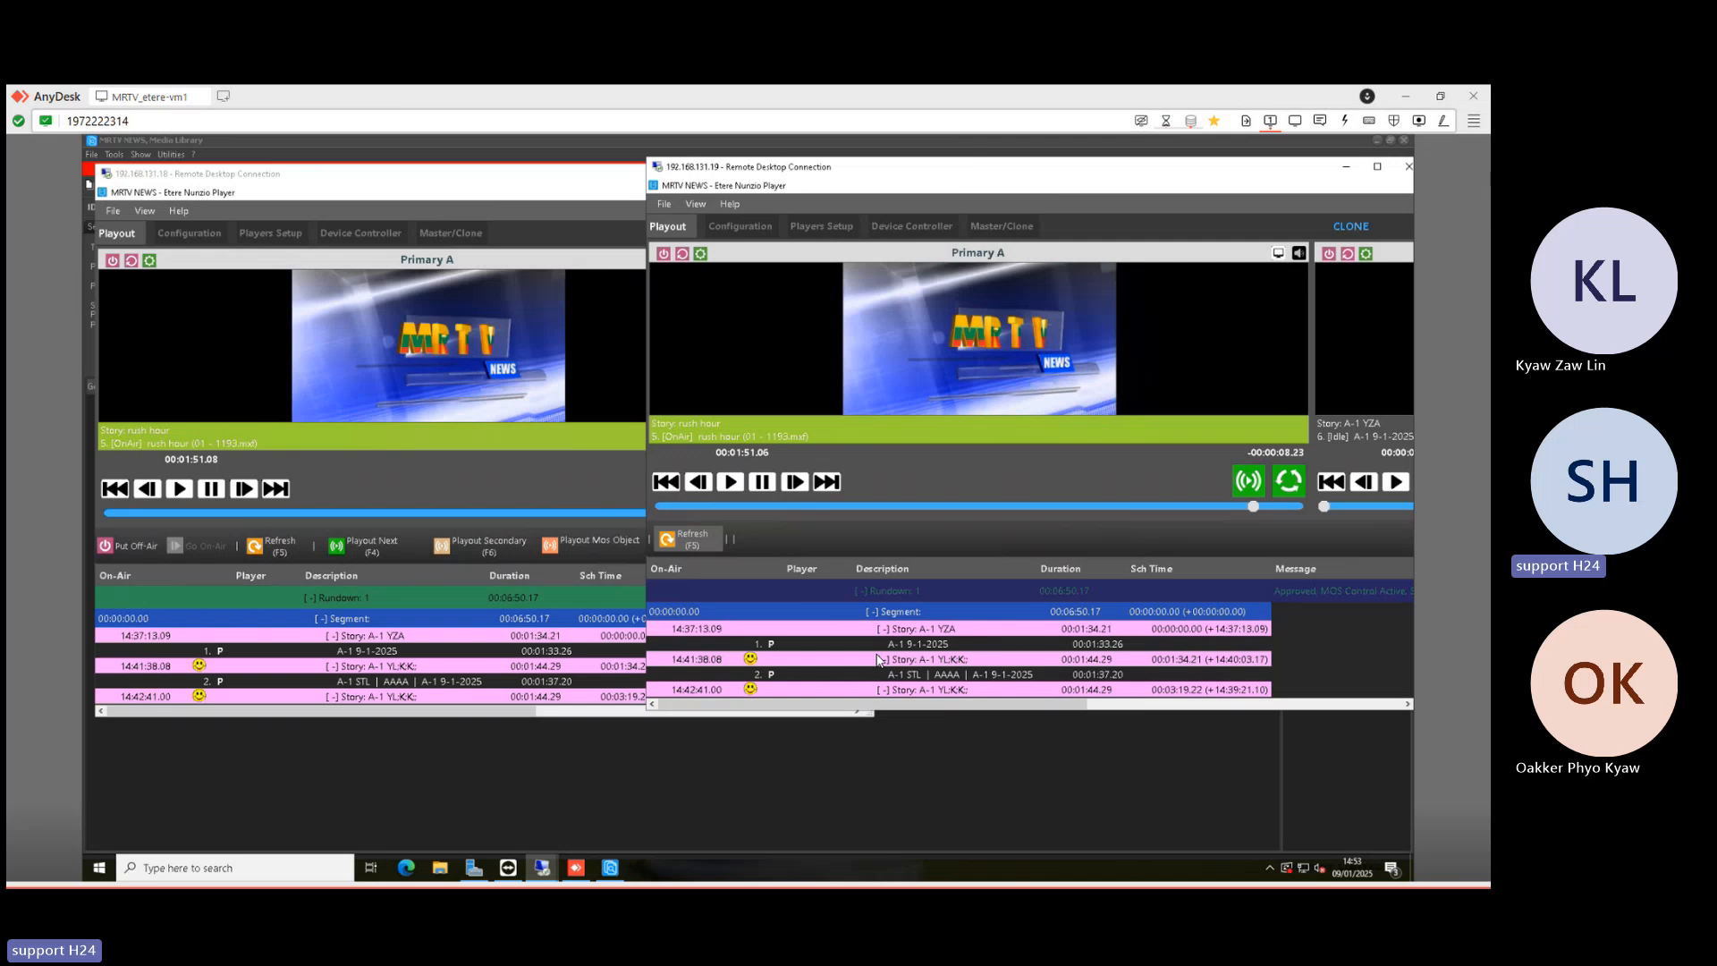
{"action": "left_click", "coordinate": [374, 182]}
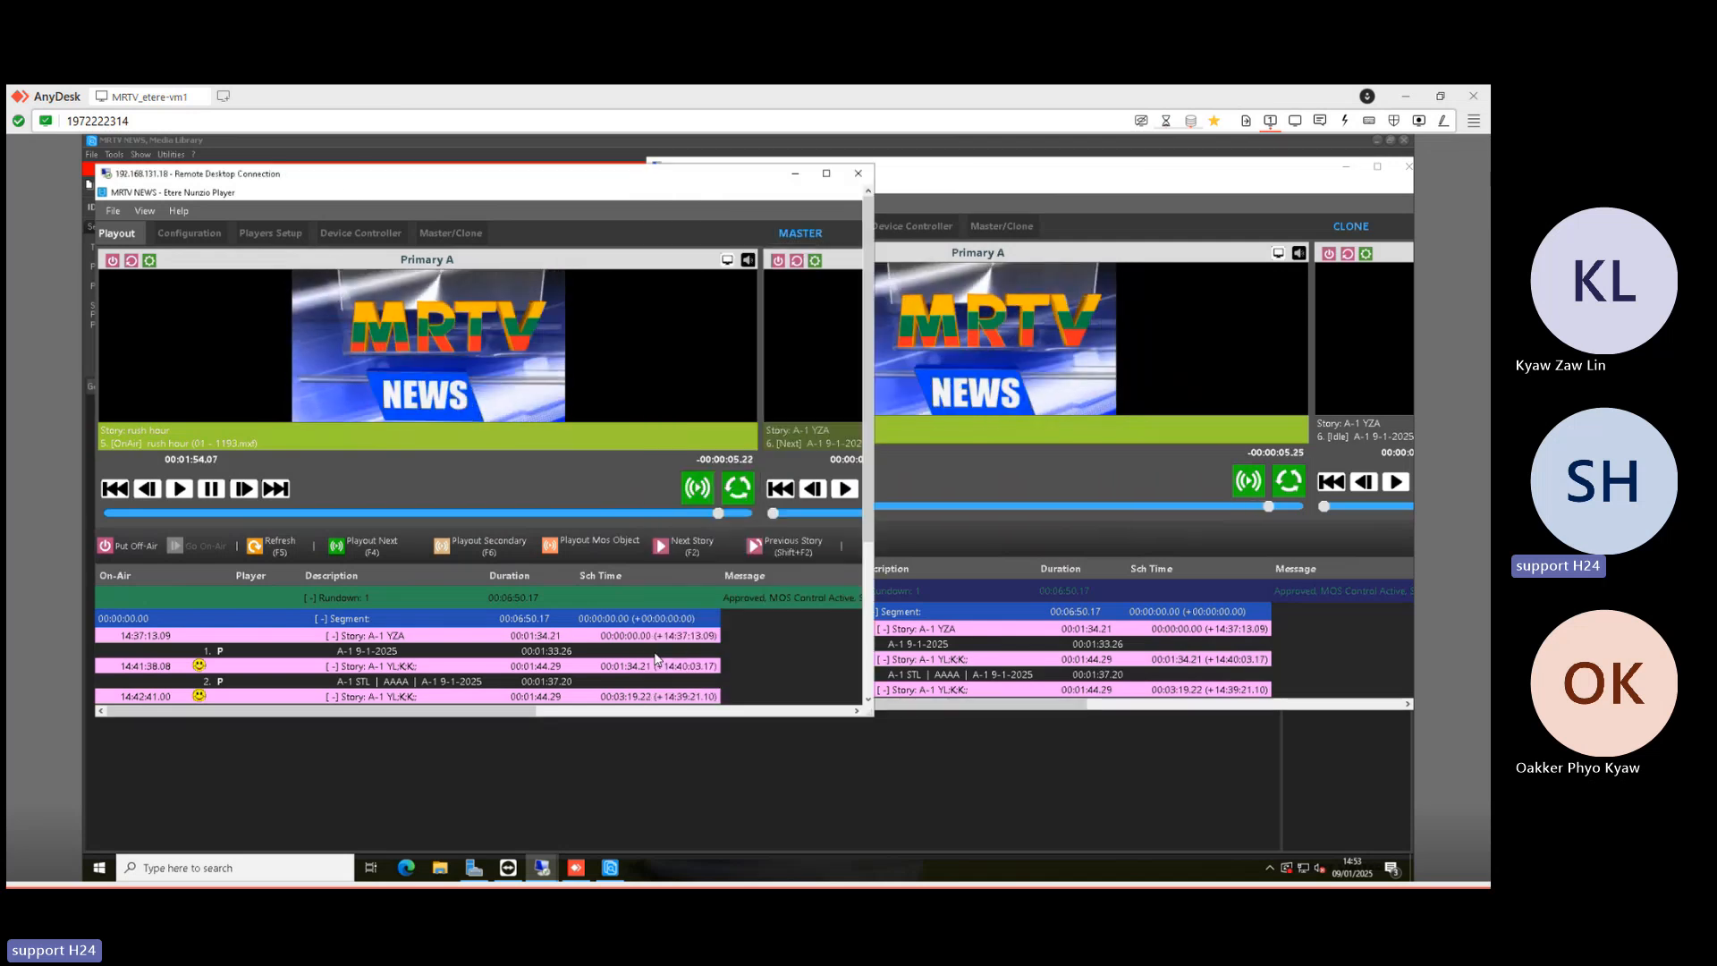
{"action": "double_click", "coordinate": [1136, 176]}
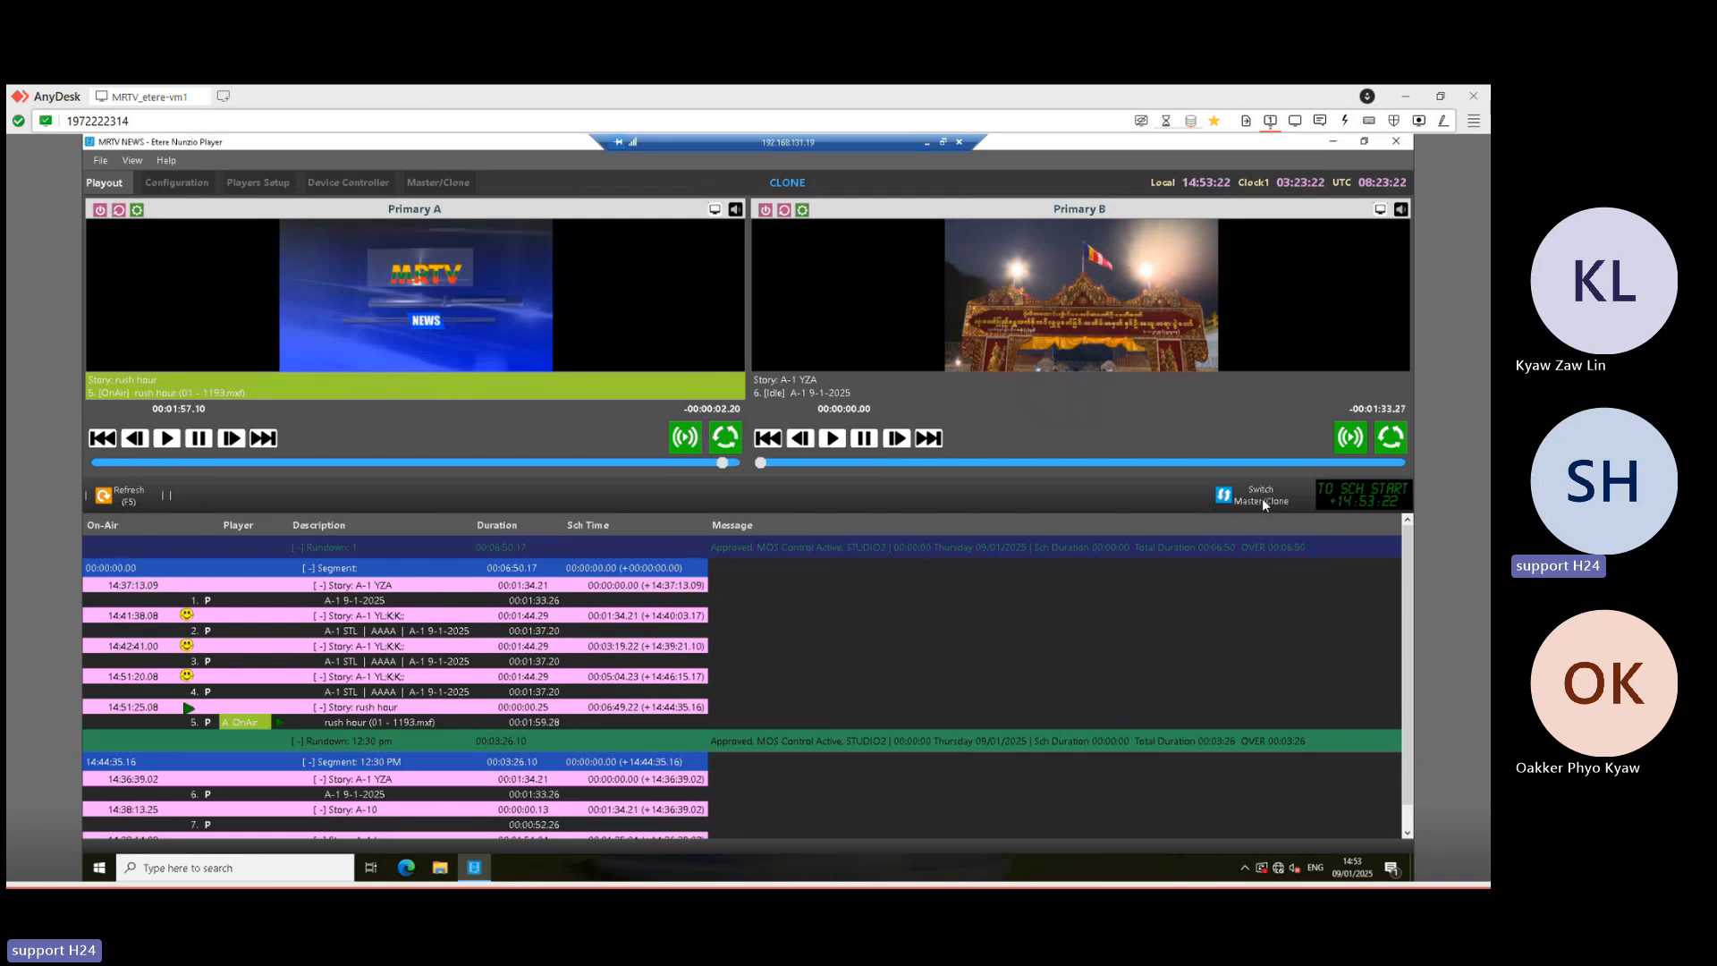
- Make the .19 station master, compare both player windows, then maximize the .19 session
{"action": "left_click", "coordinate": [1261, 497]}
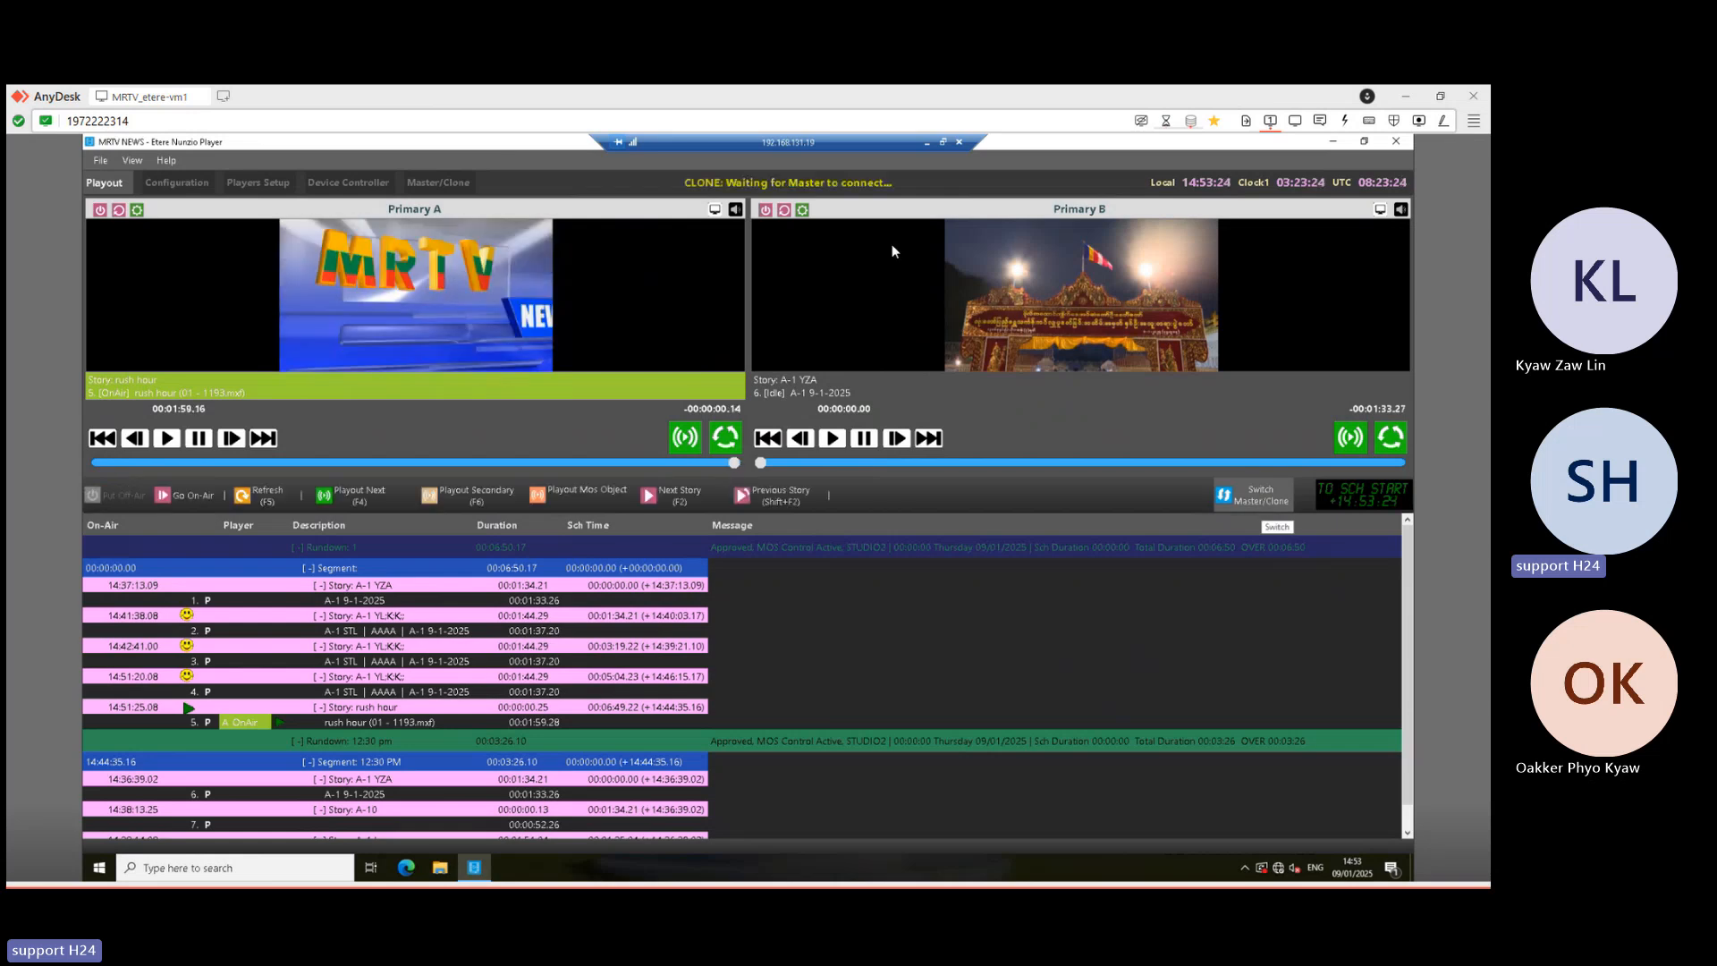
{"action": "left_click", "coordinate": [942, 142]}
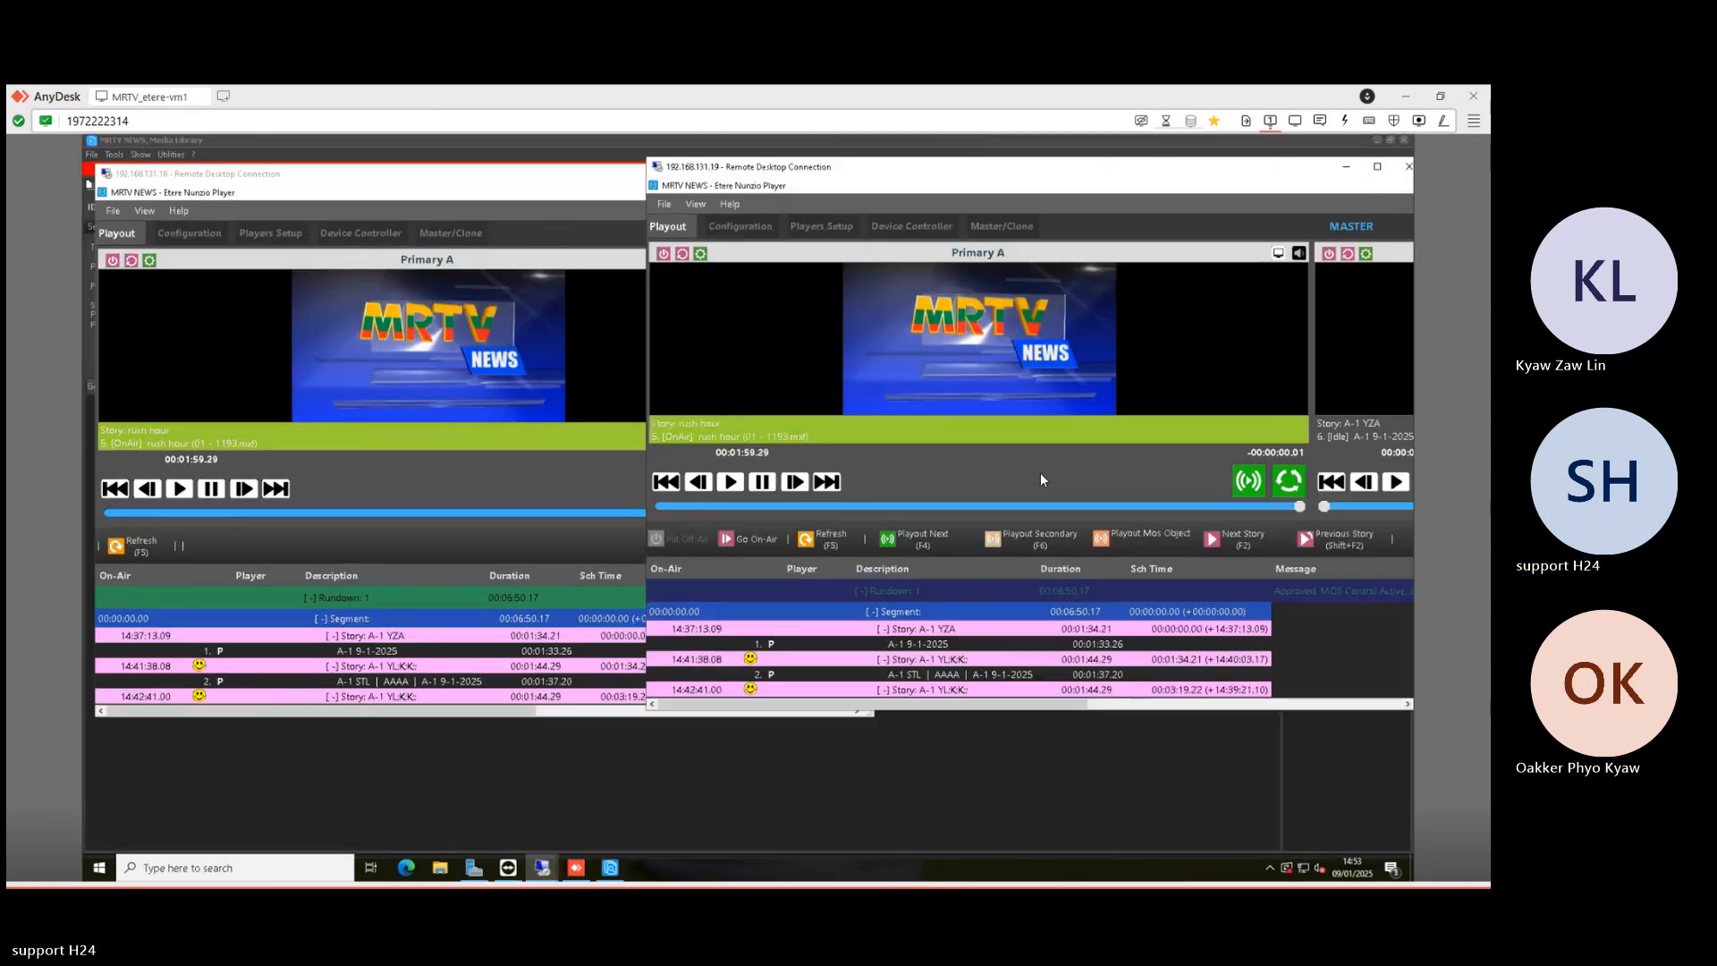
{"action": "left_click_drag", "start_coordinate": [771, 166], "coordinate": [777, 179]}
{"action": "left_click", "coordinate": [579, 179]}
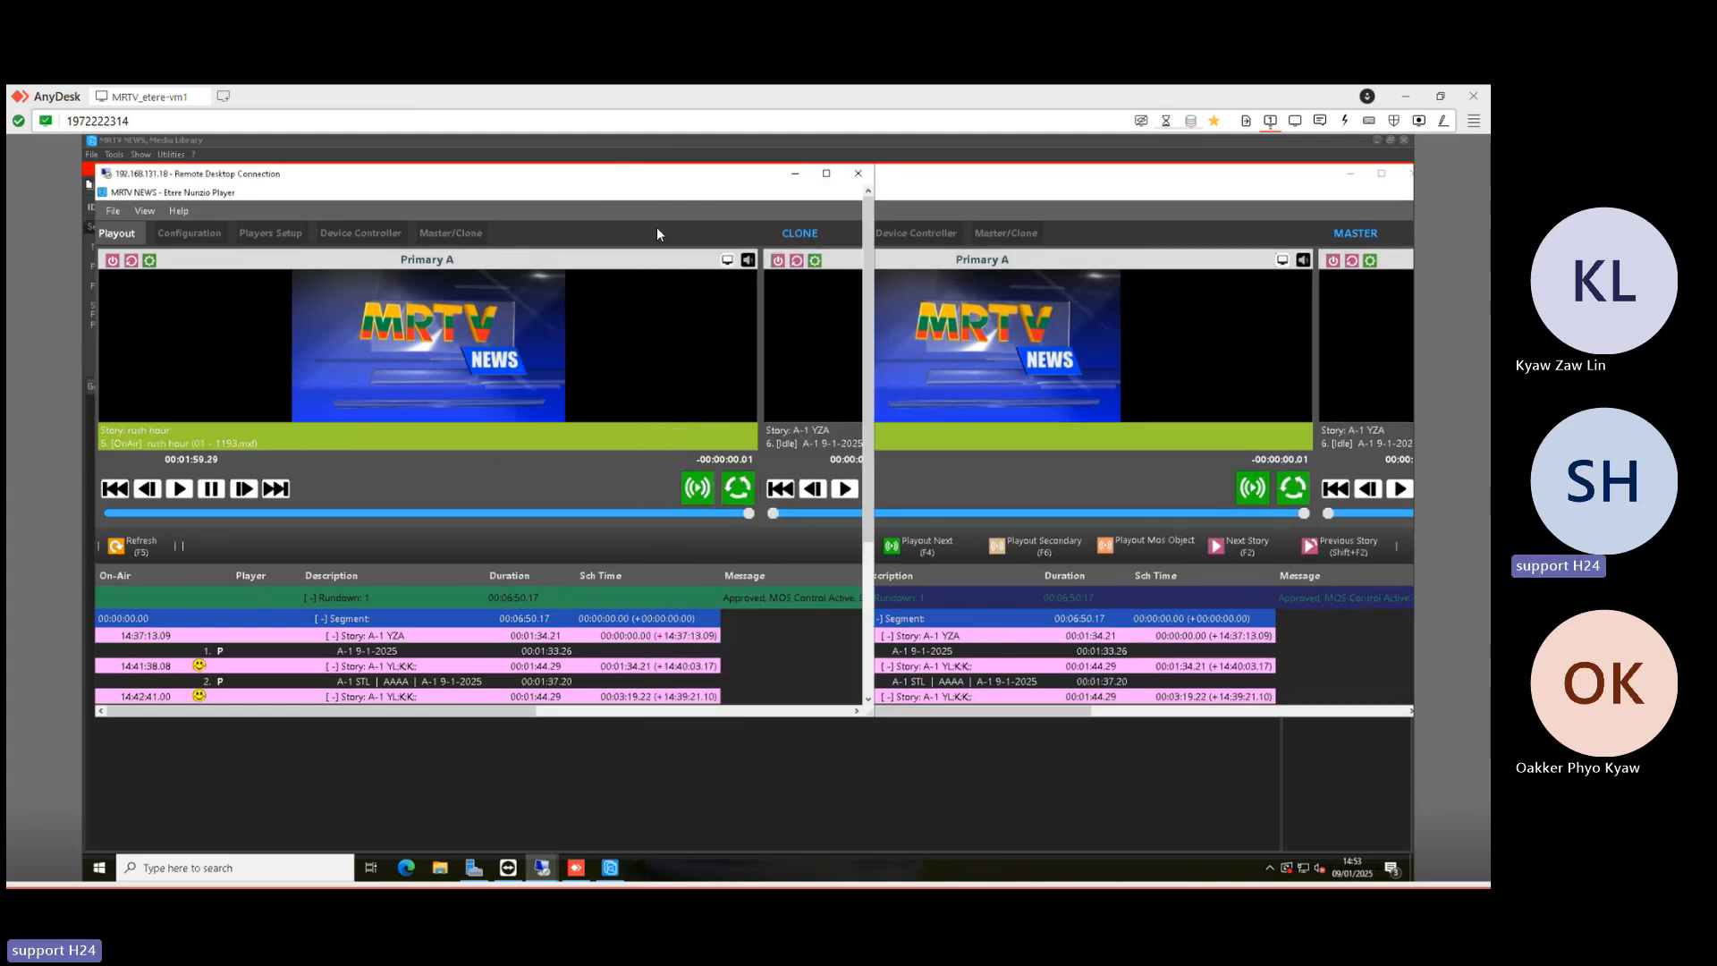
{"action": "left_click", "coordinate": [998, 183]}
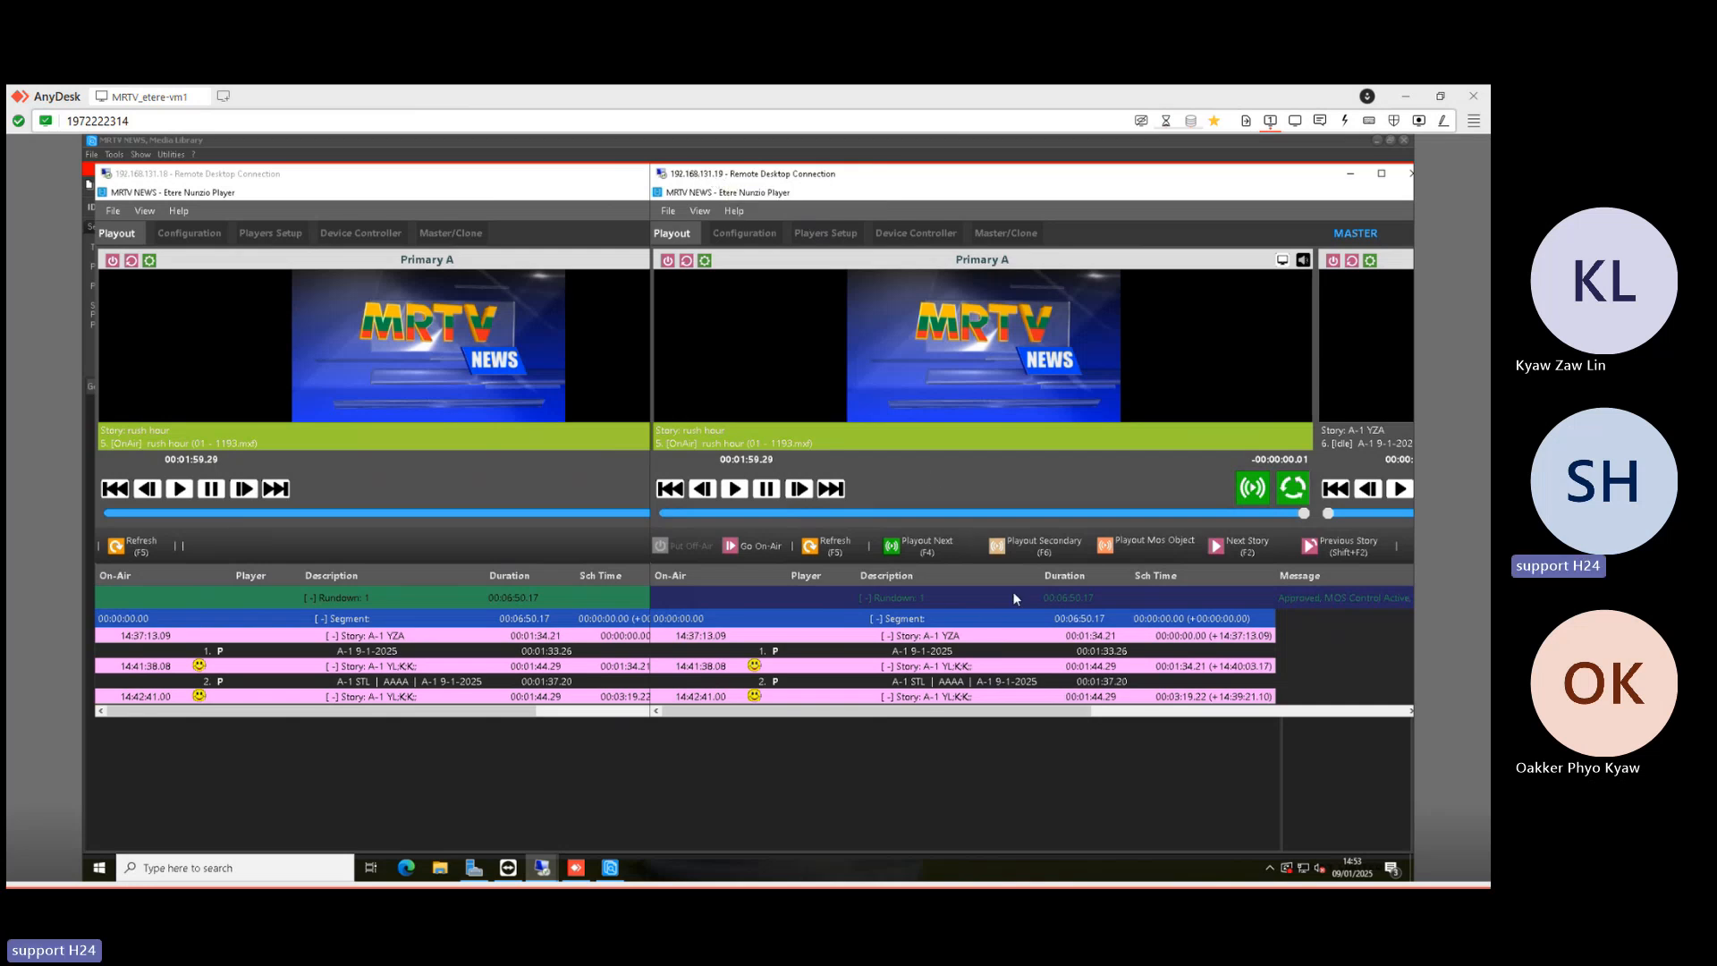
{"action": "double_click", "coordinate": [1110, 176]}
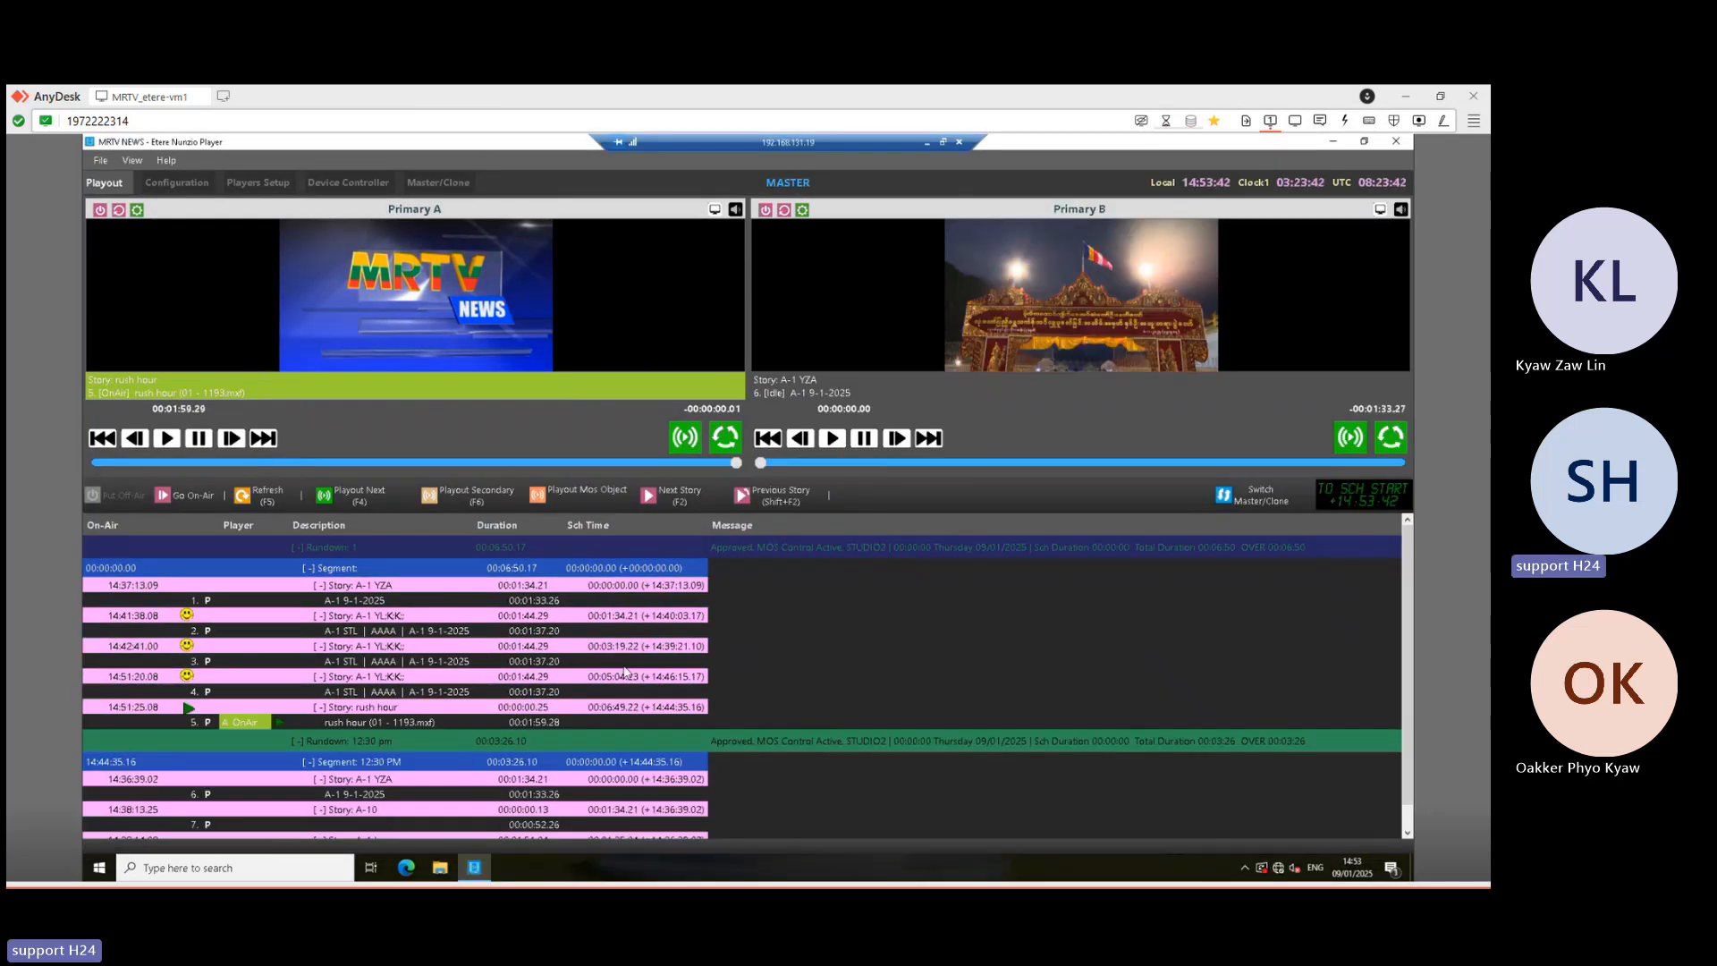
- Cue A-1 YZA and air it on Primary B, then restore windows to check the clone follows
{"action": "left_click", "coordinate": [663, 501]}
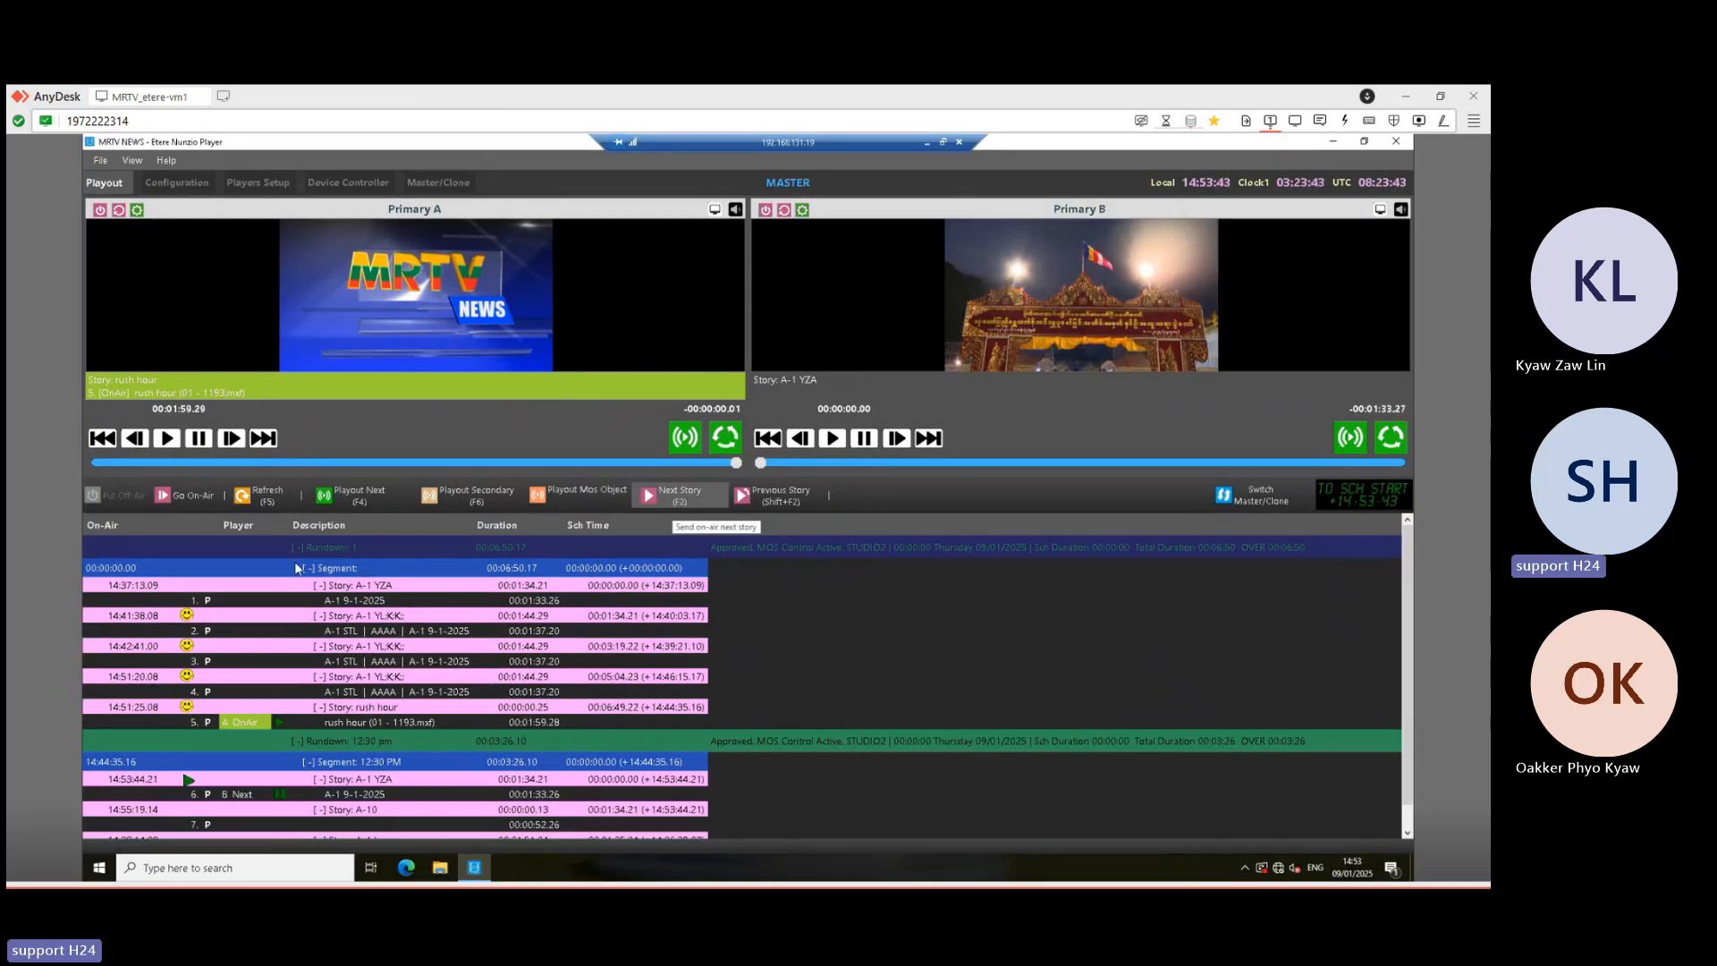
{"action": "left_click", "coordinate": [342, 492]}
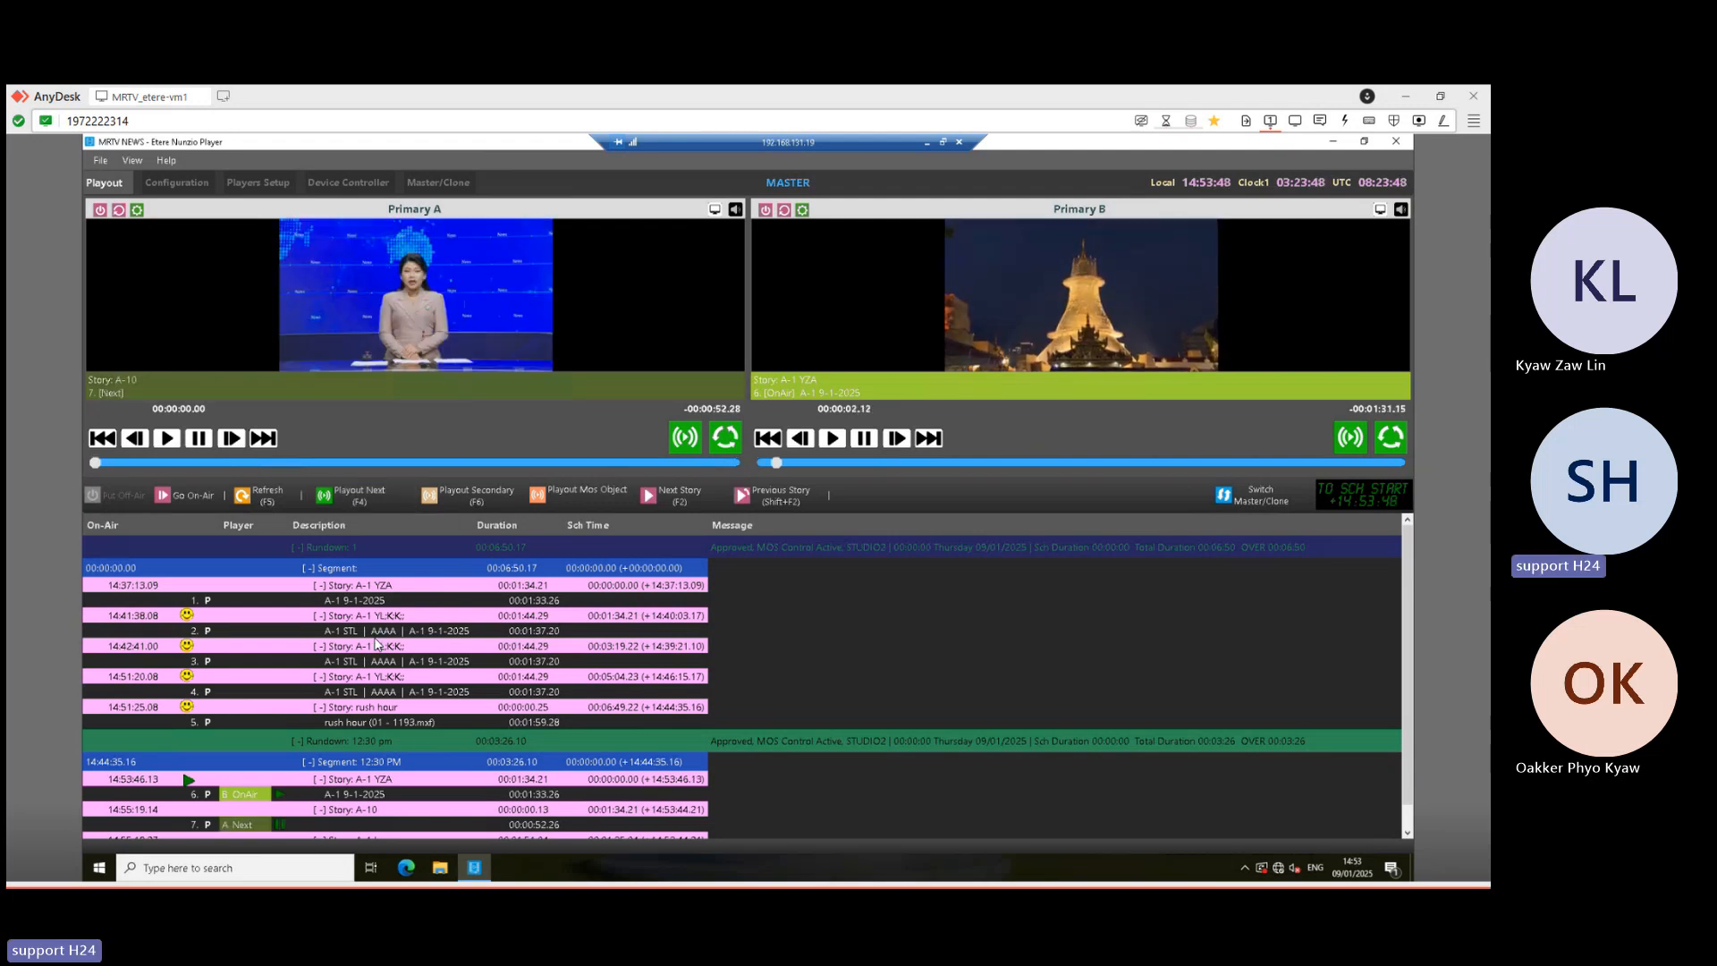
{"action": "left_click", "coordinate": [944, 142]}
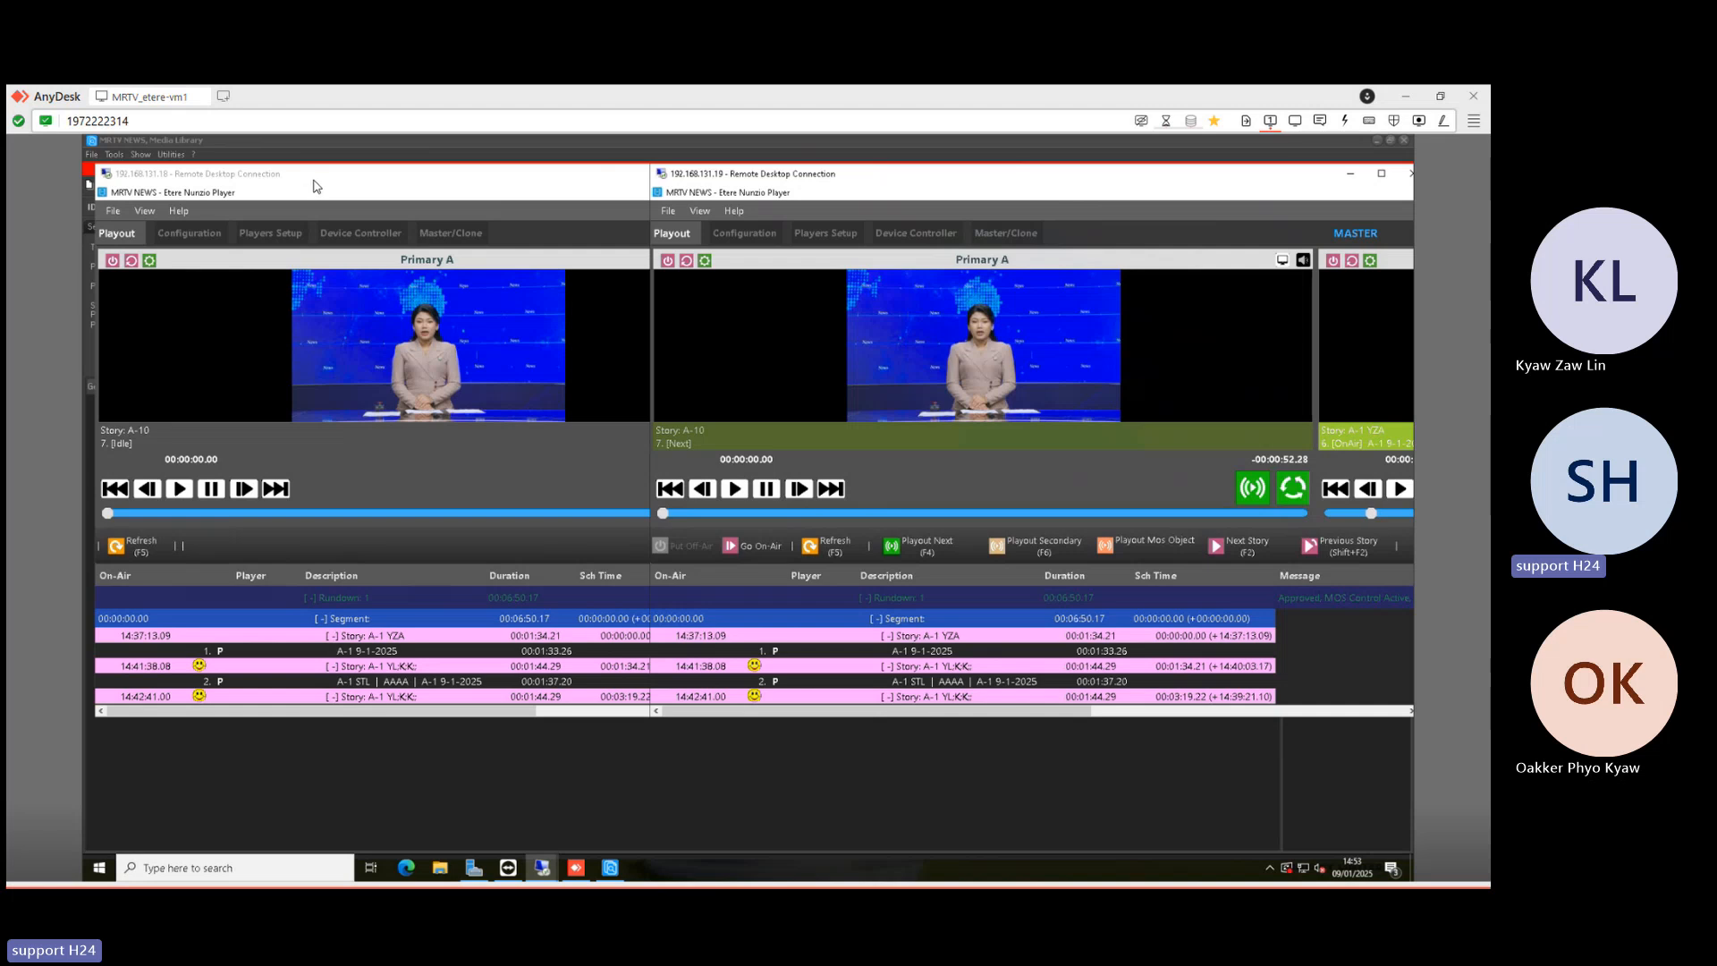
{"action": "left_click", "coordinate": [315, 182]}
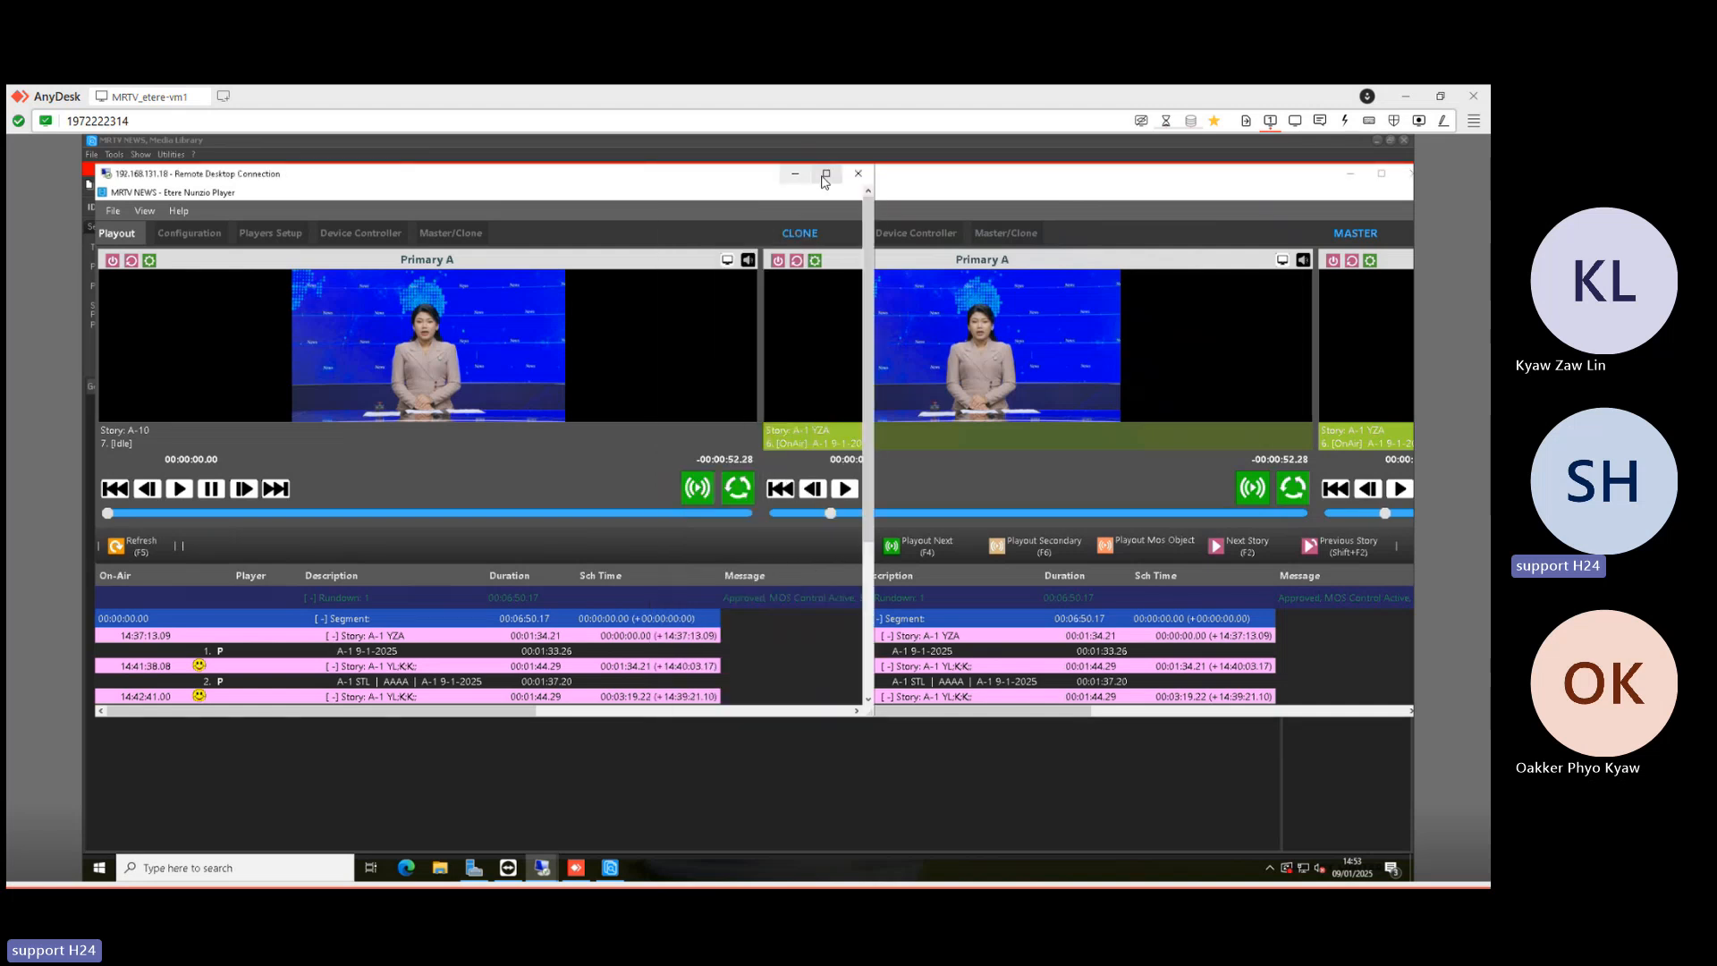
{"action": "left_click", "coordinate": [817, 179]}
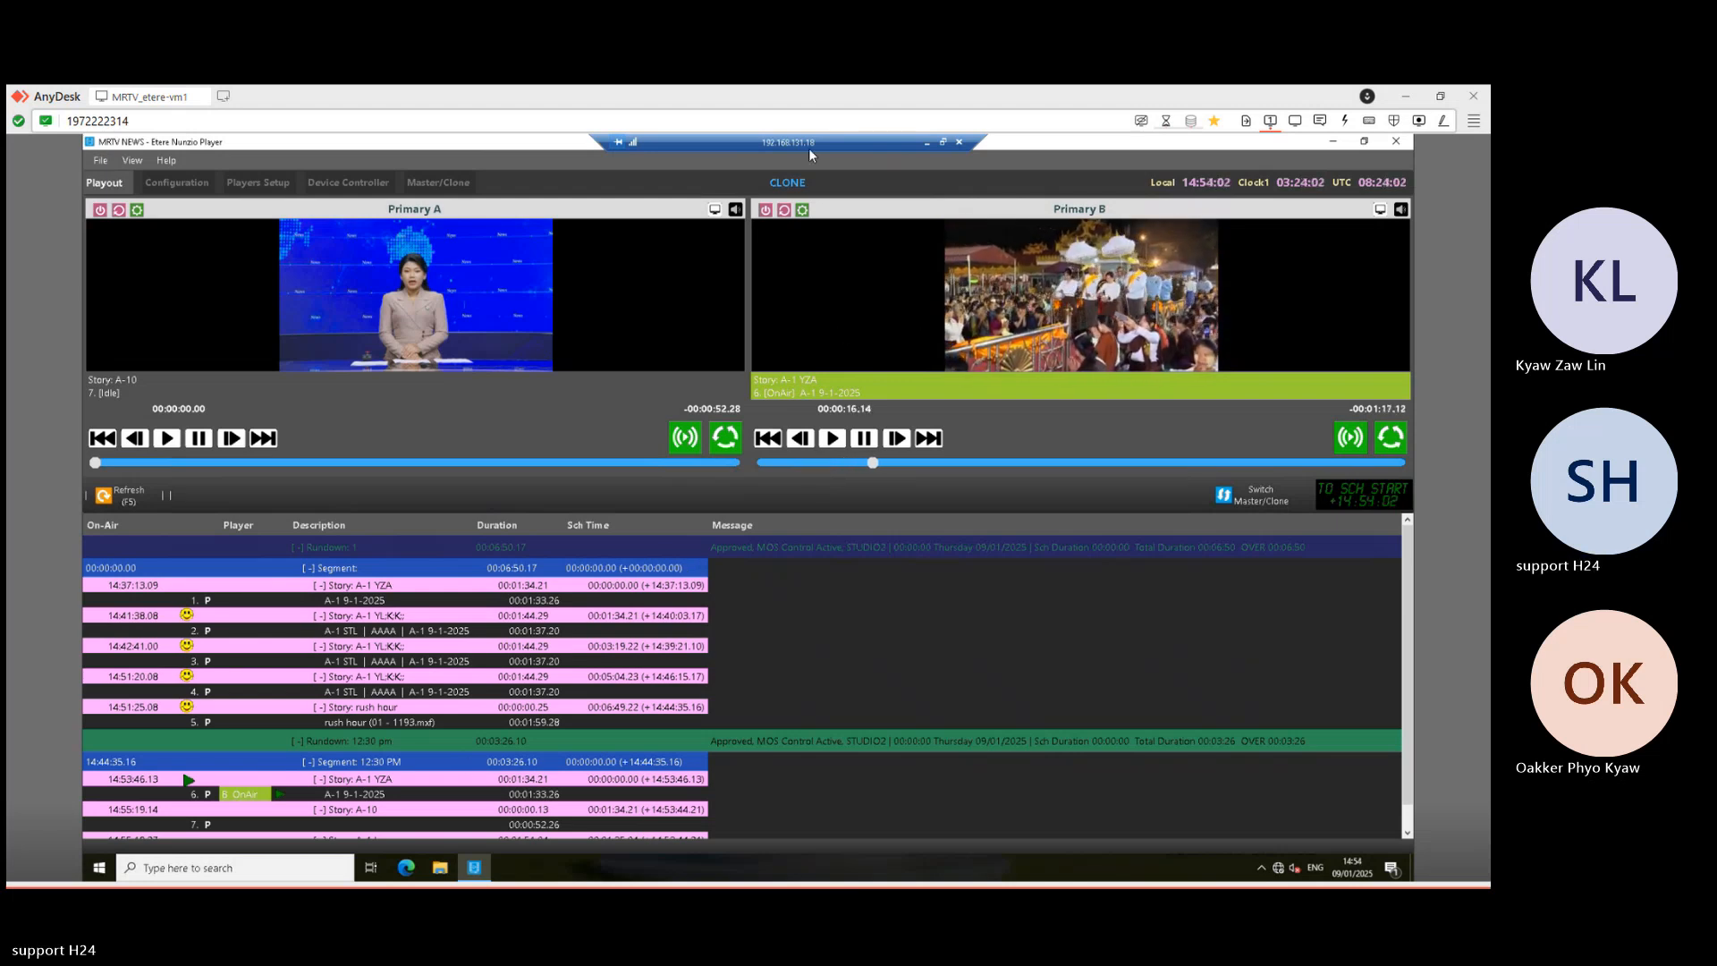
- Compare A-1 YZA on air in the master and clone windows, then maximize the clone (.18) session
{"action": "left_click", "coordinate": [939, 143]}
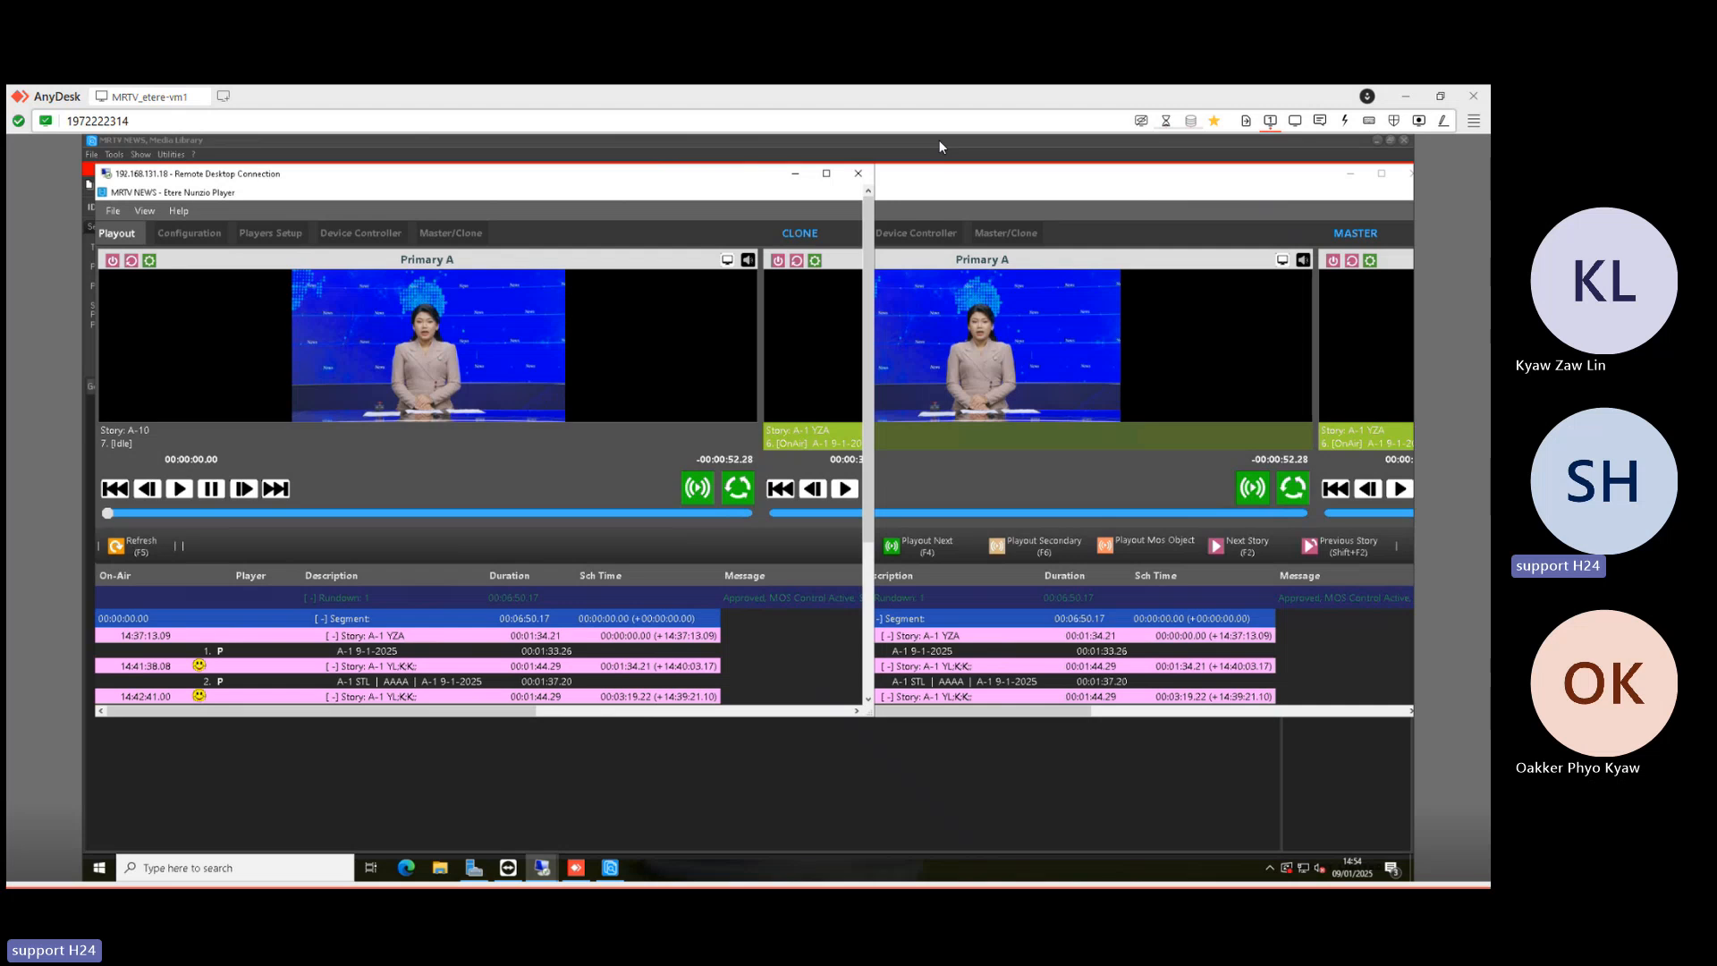
{"action": "left_click", "coordinate": [1020, 184]}
{"action": "left_click_drag", "start_coordinate": [870, 189], "coordinate": [1022, 190]}
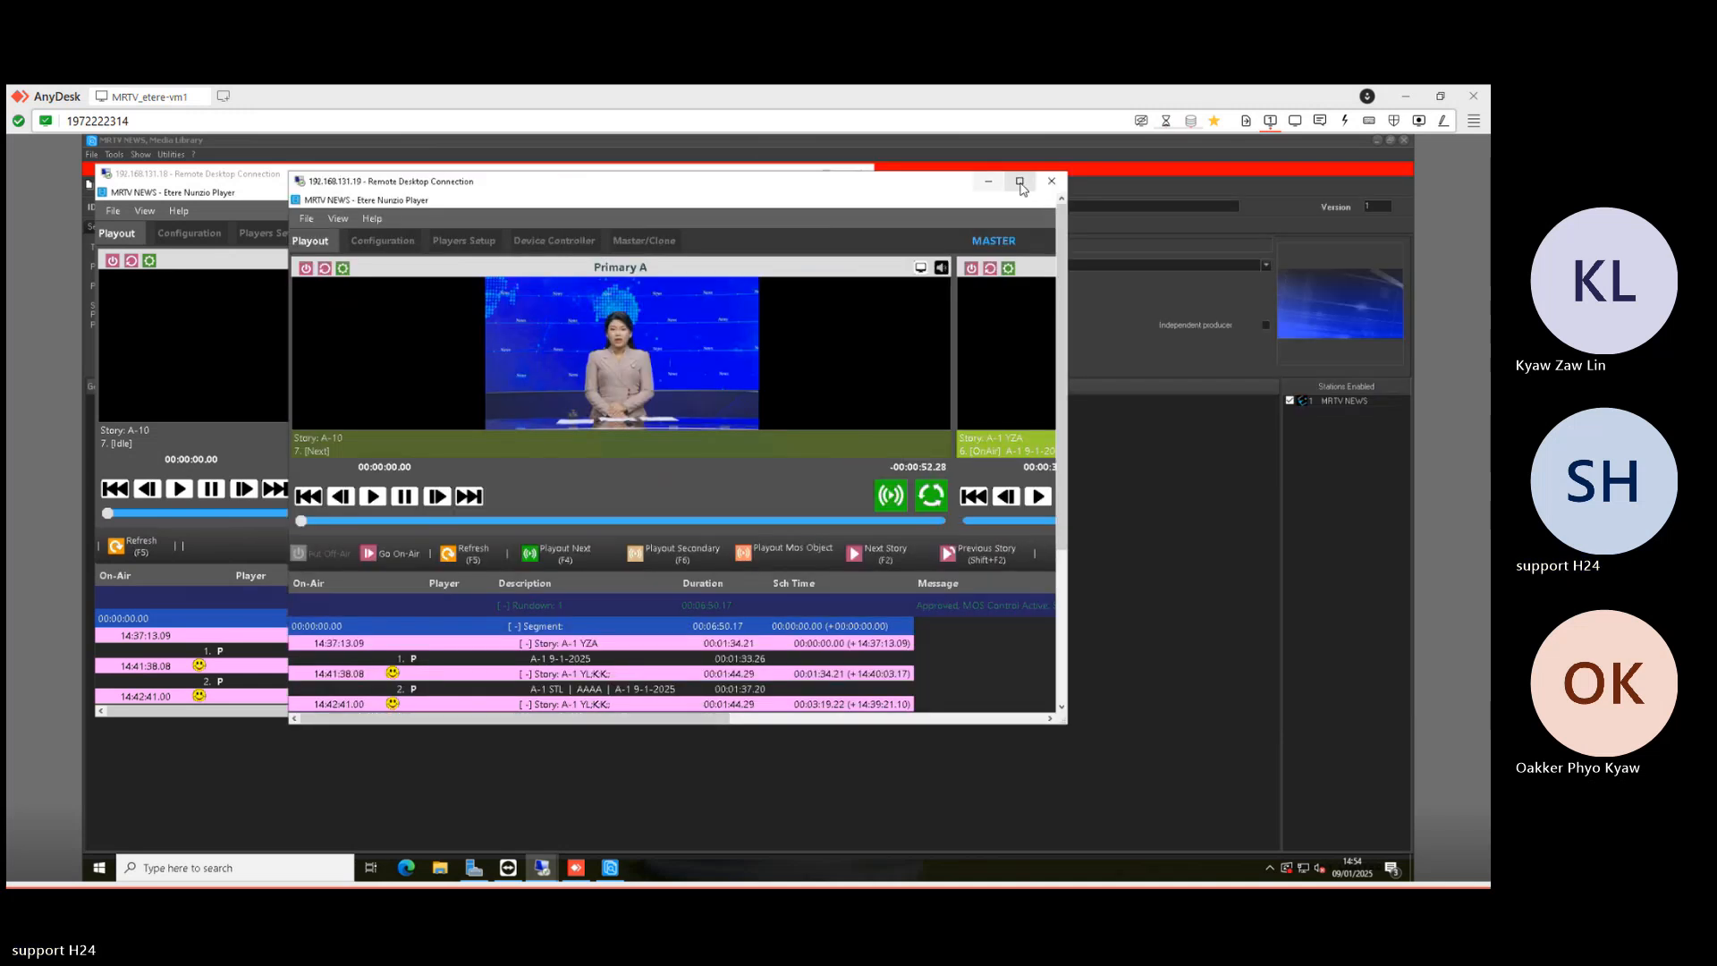
{"action": "left_click", "coordinate": [1020, 183]}
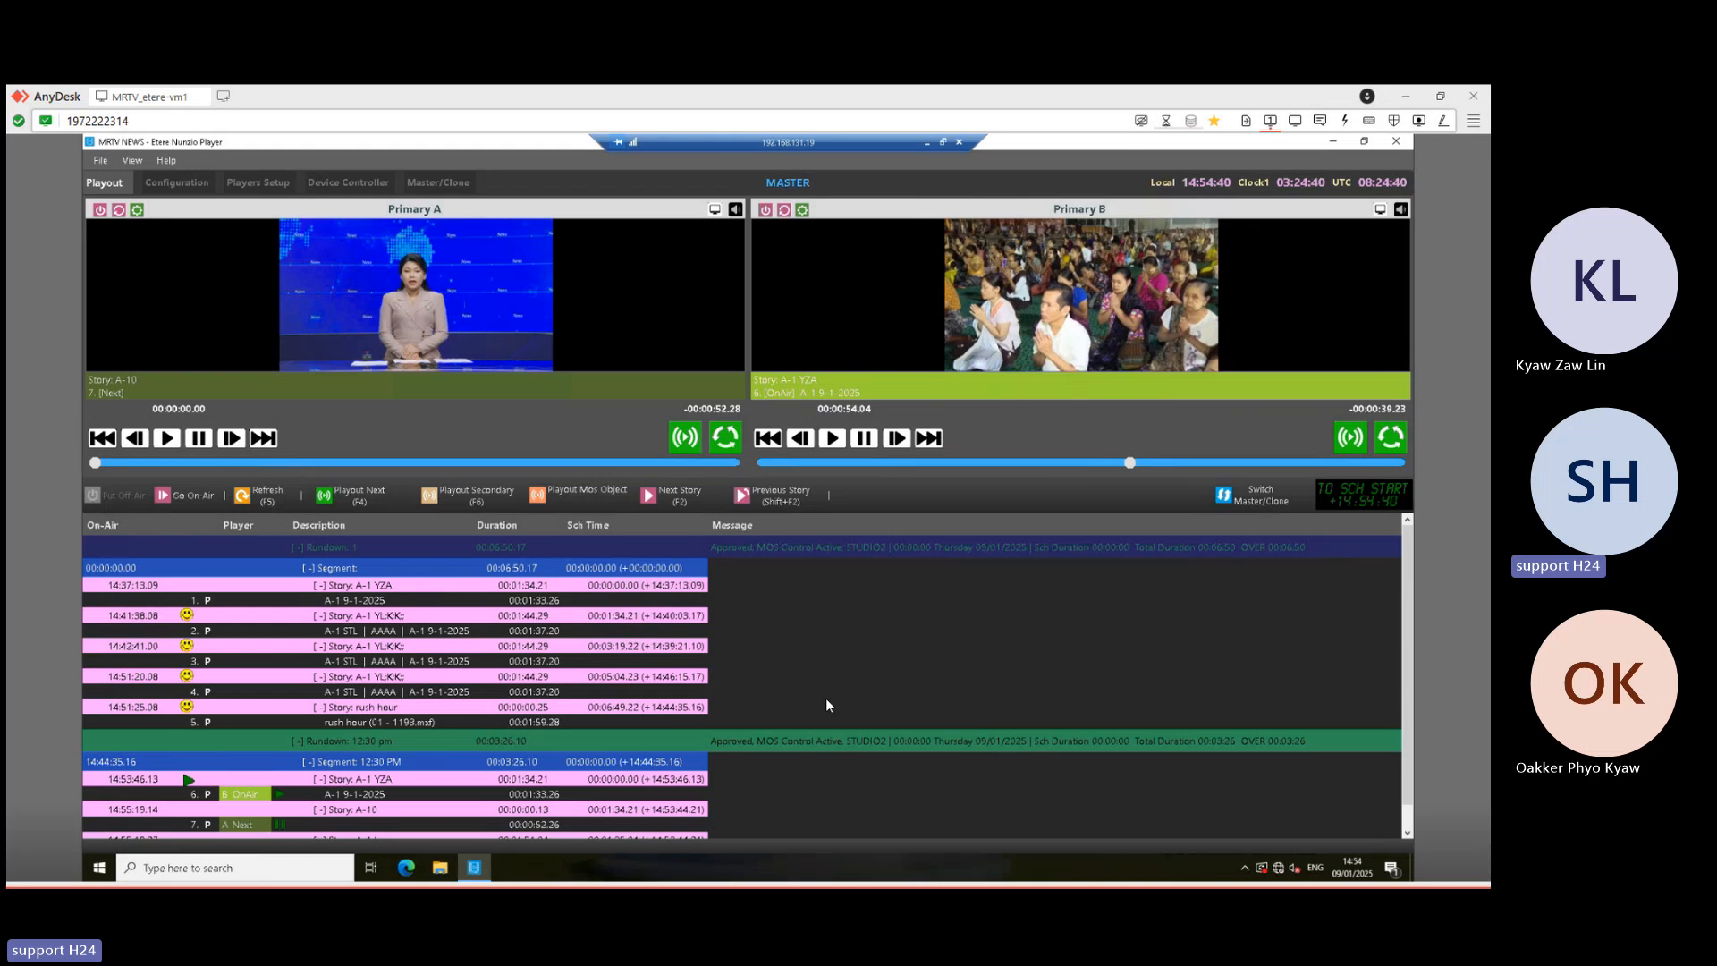
{"action": "left_click", "coordinate": [943, 141]}
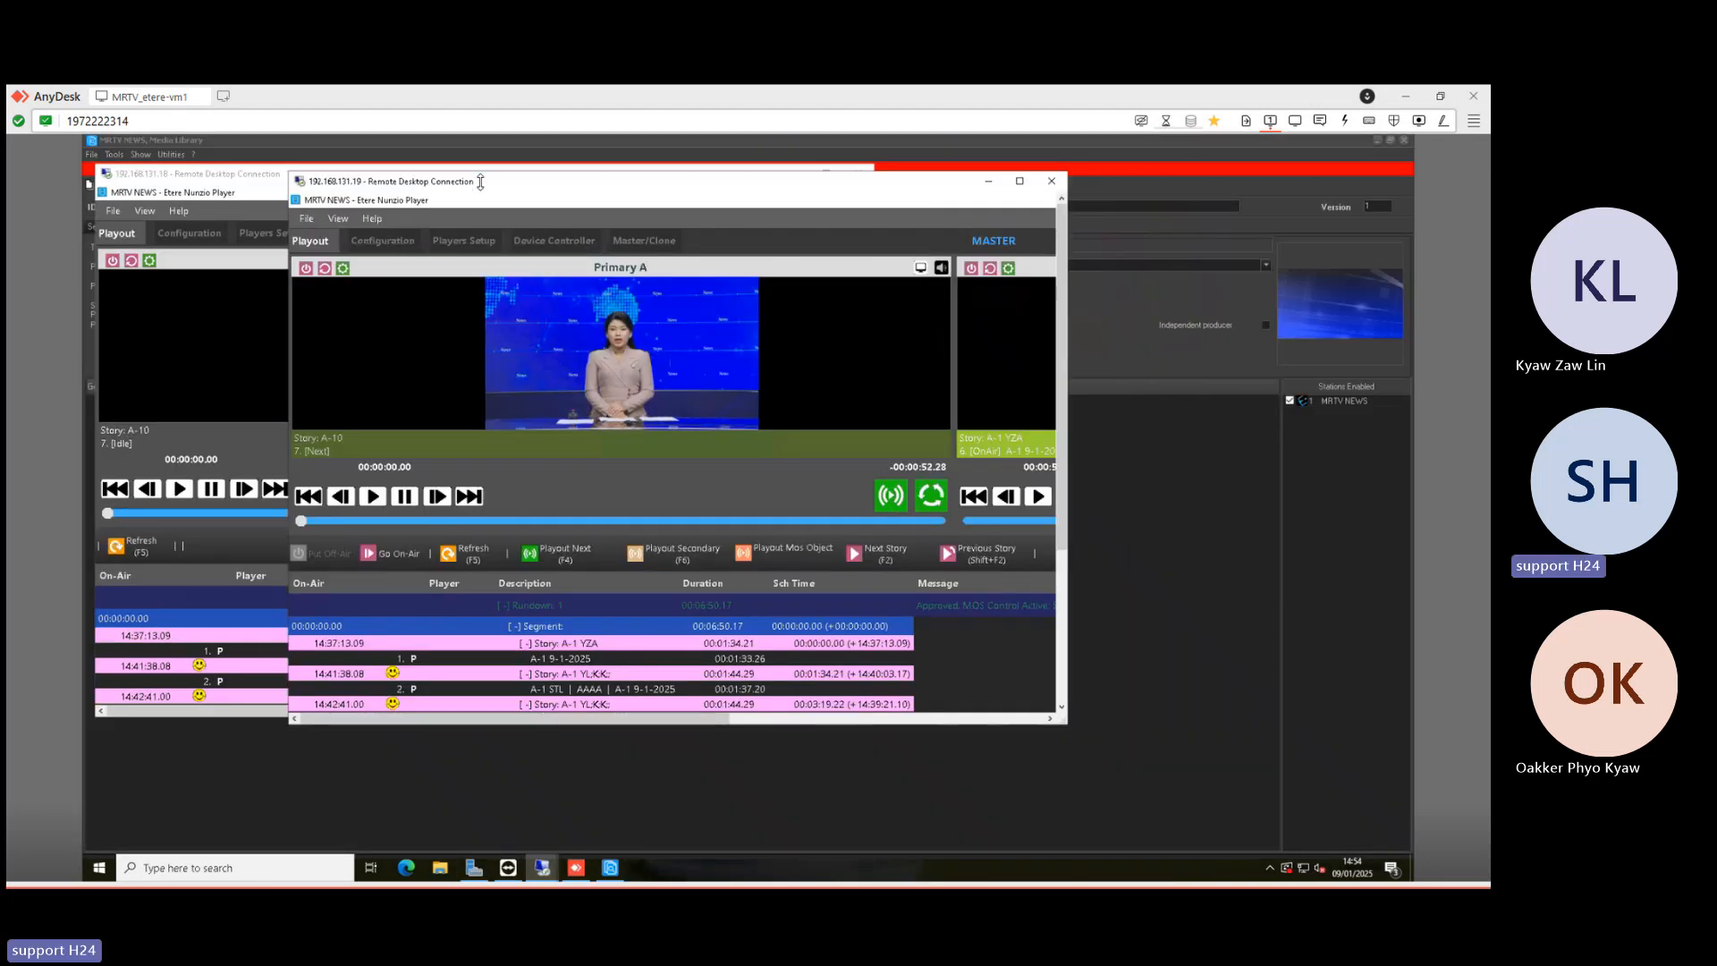
{"action": "left_click_drag", "start_coordinate": [482, 177], "coordinate": [721, 195]}
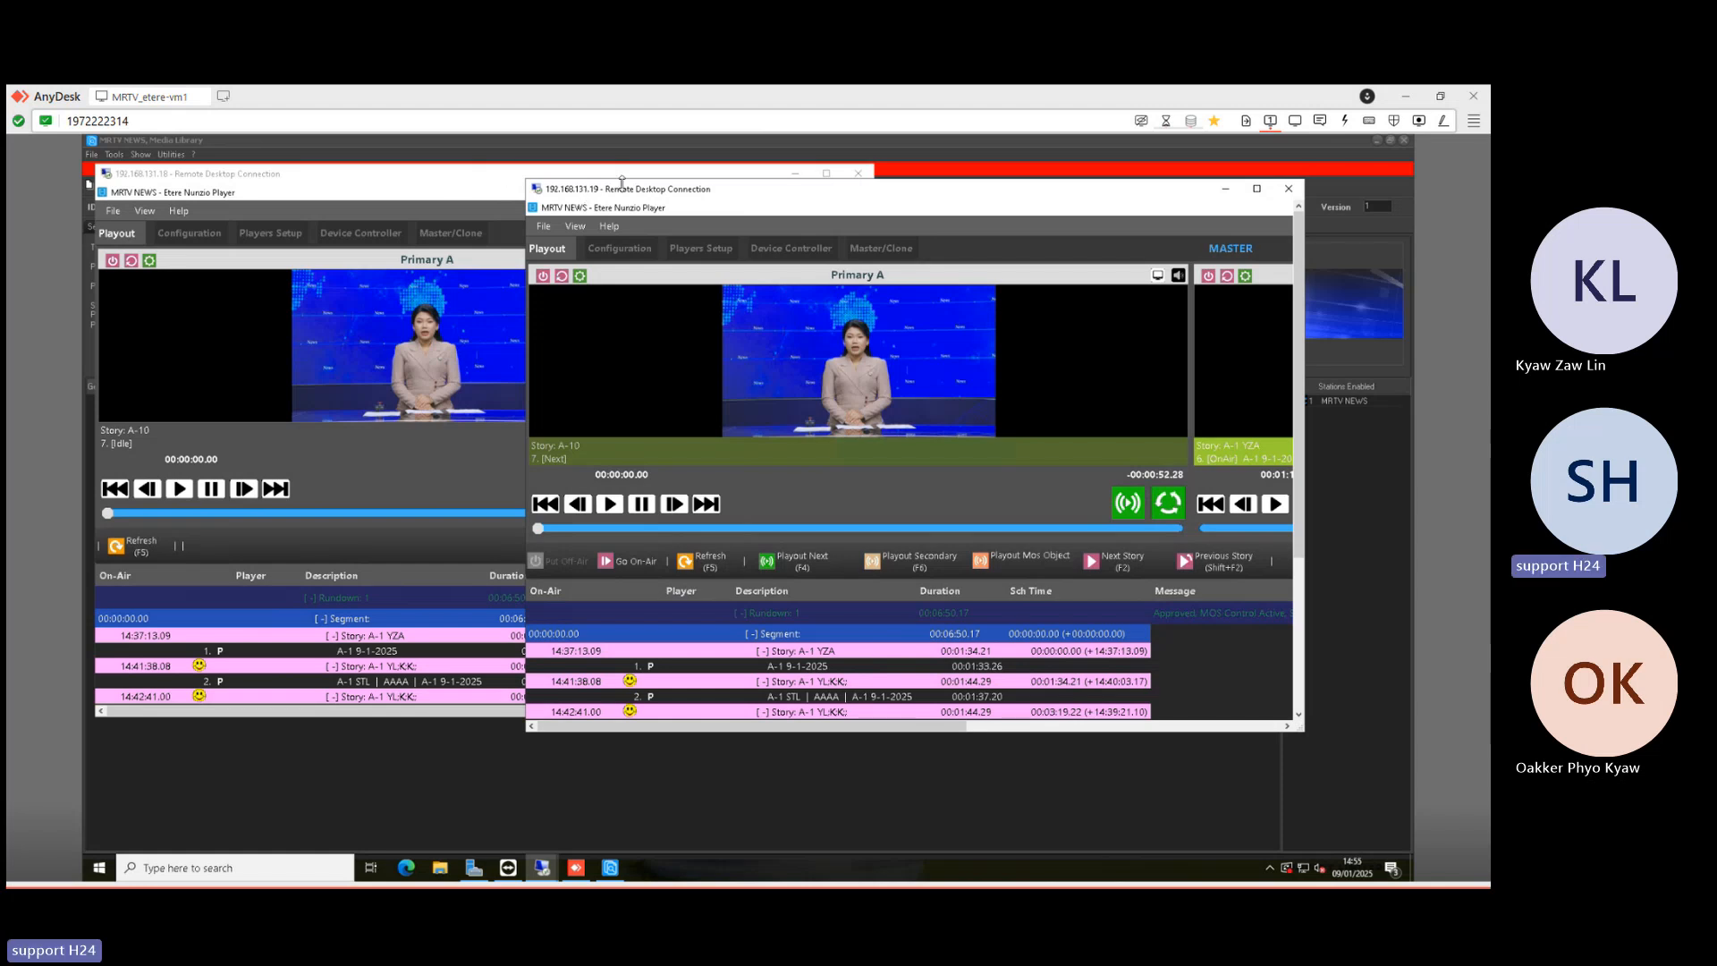
{"action": "left_click_drag", "start_coordinate": [628, 189], "coordinate": [649, 191]}
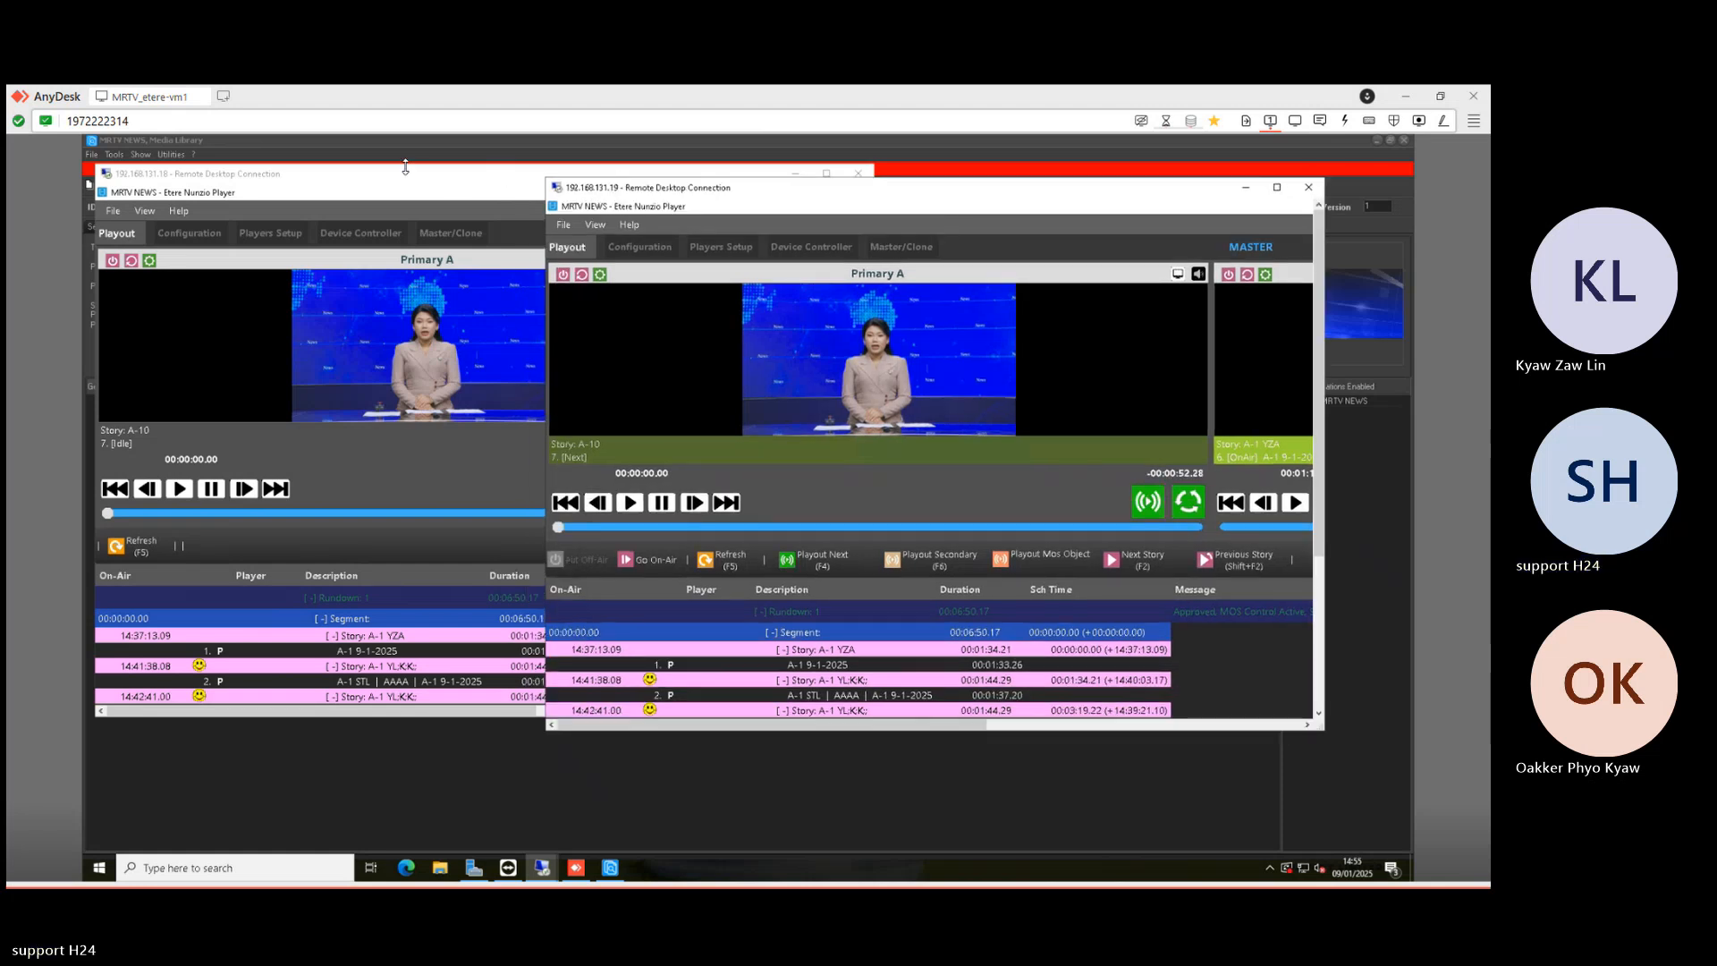
{"action": "left_click", "coordinate": [407, 173]}
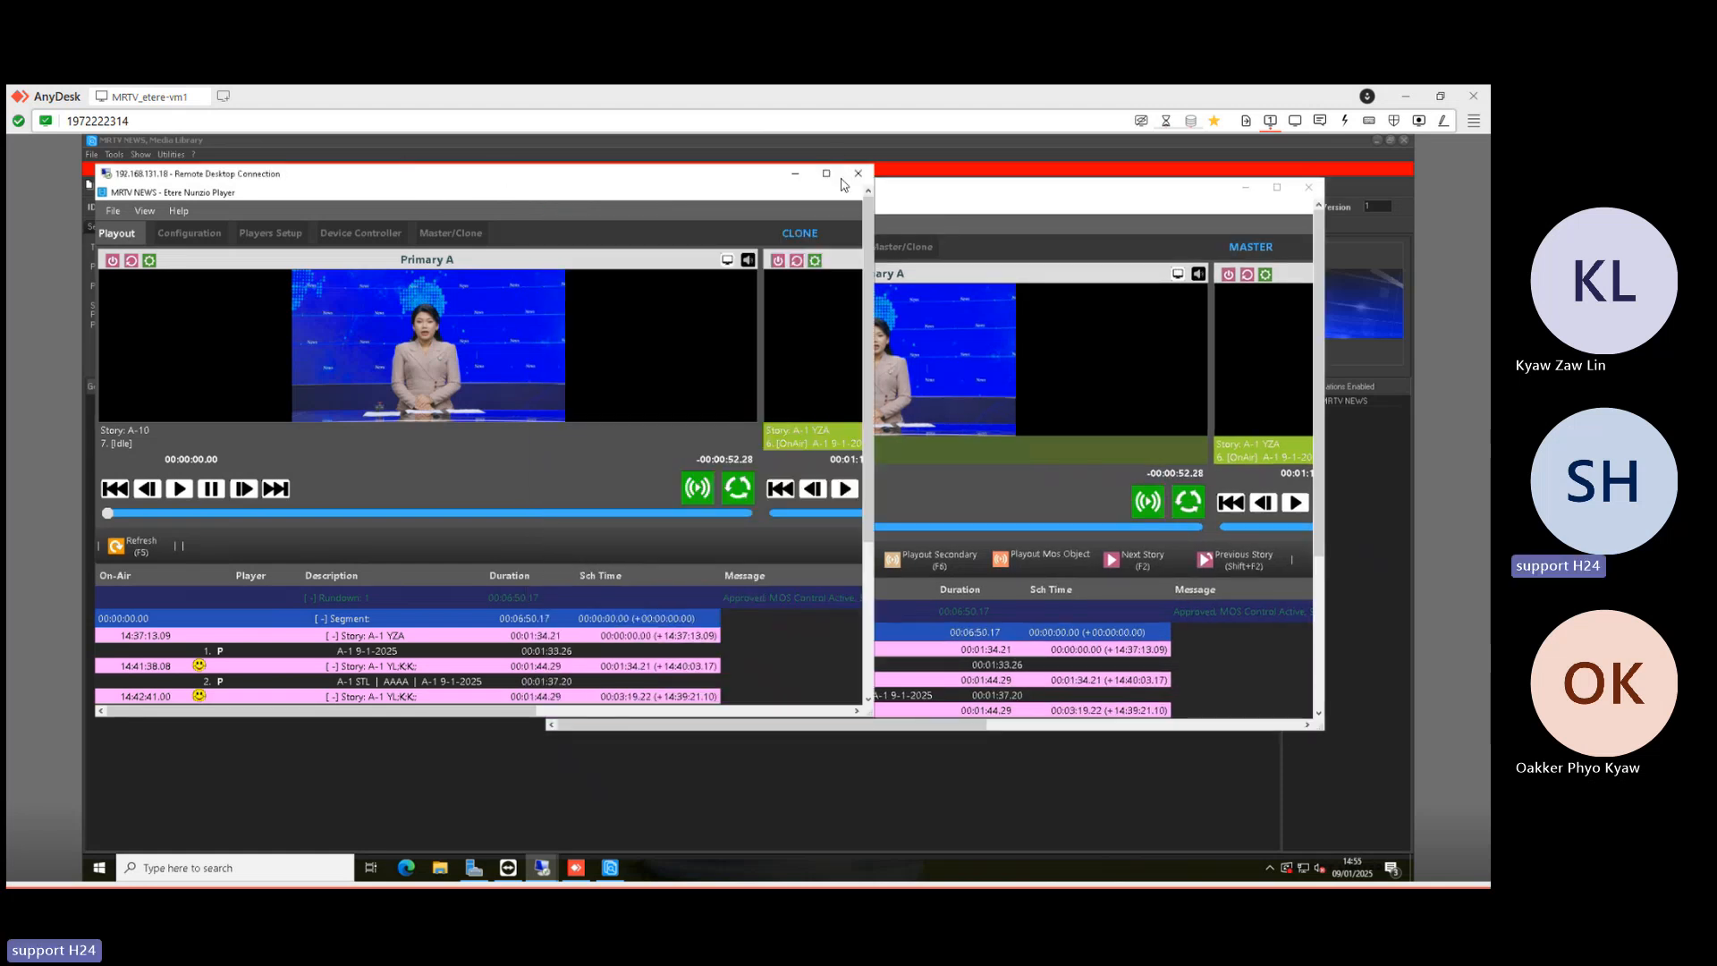
{"action": "double_click", "coordinate": [458, 178]}
{"action": "left_click", "coordinate": [258, 183]}
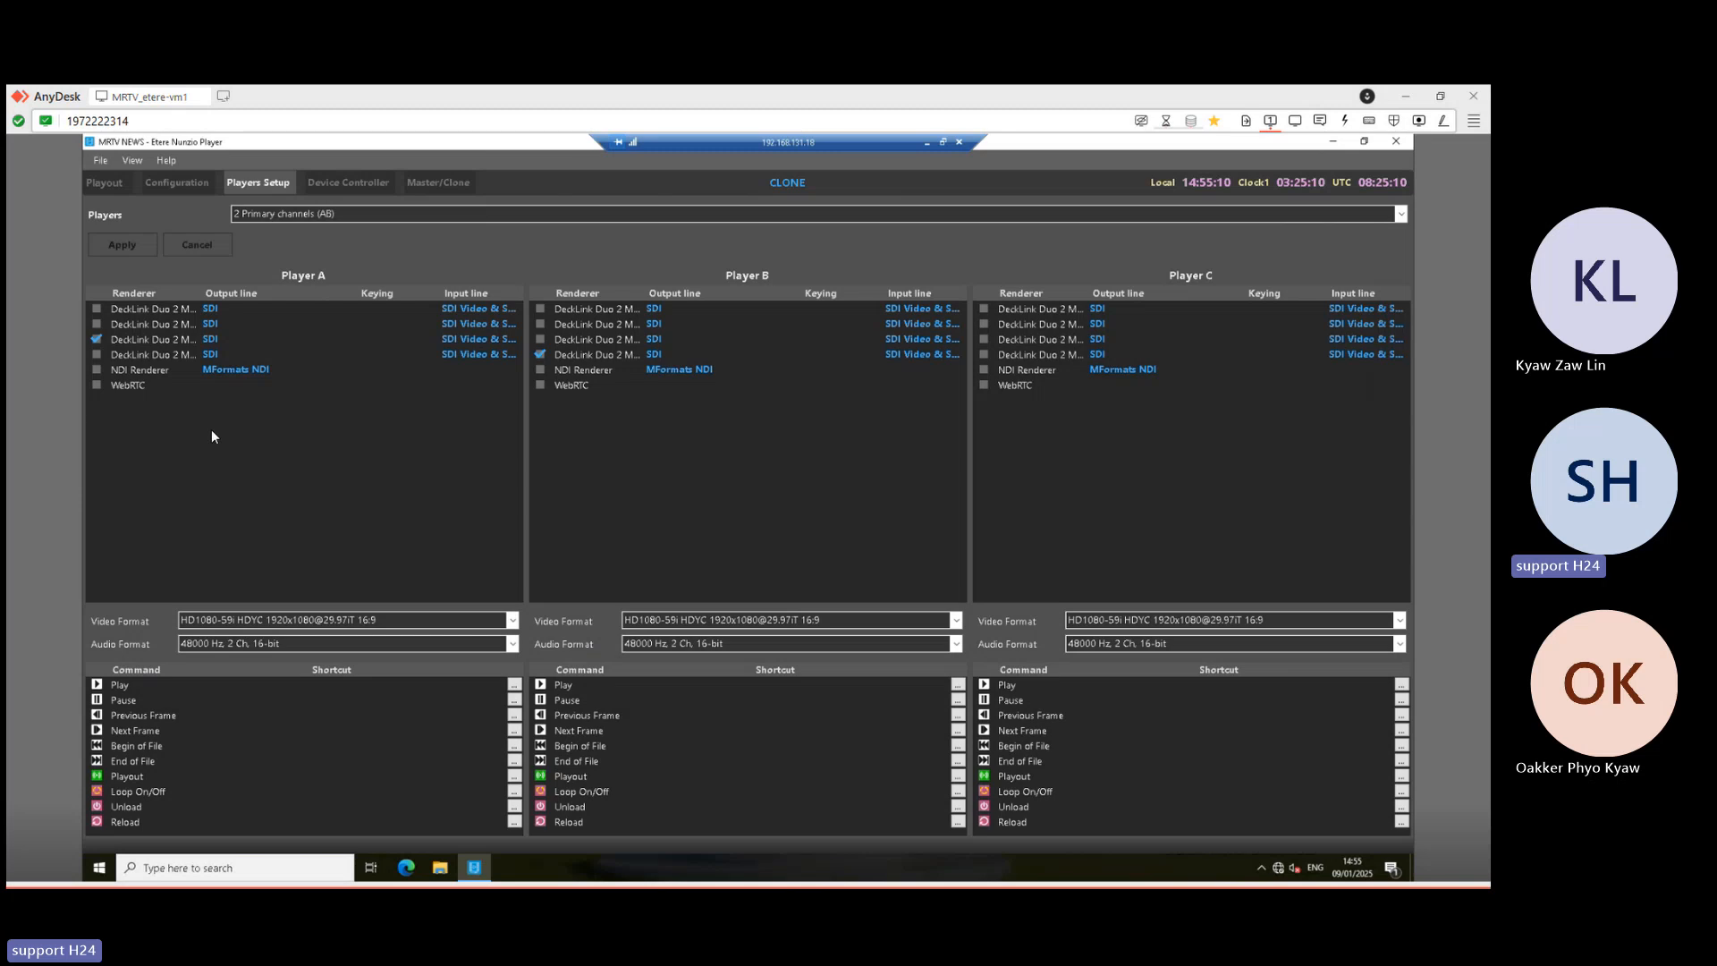
{"action": "left_click", "coordinate": [178, 184]}
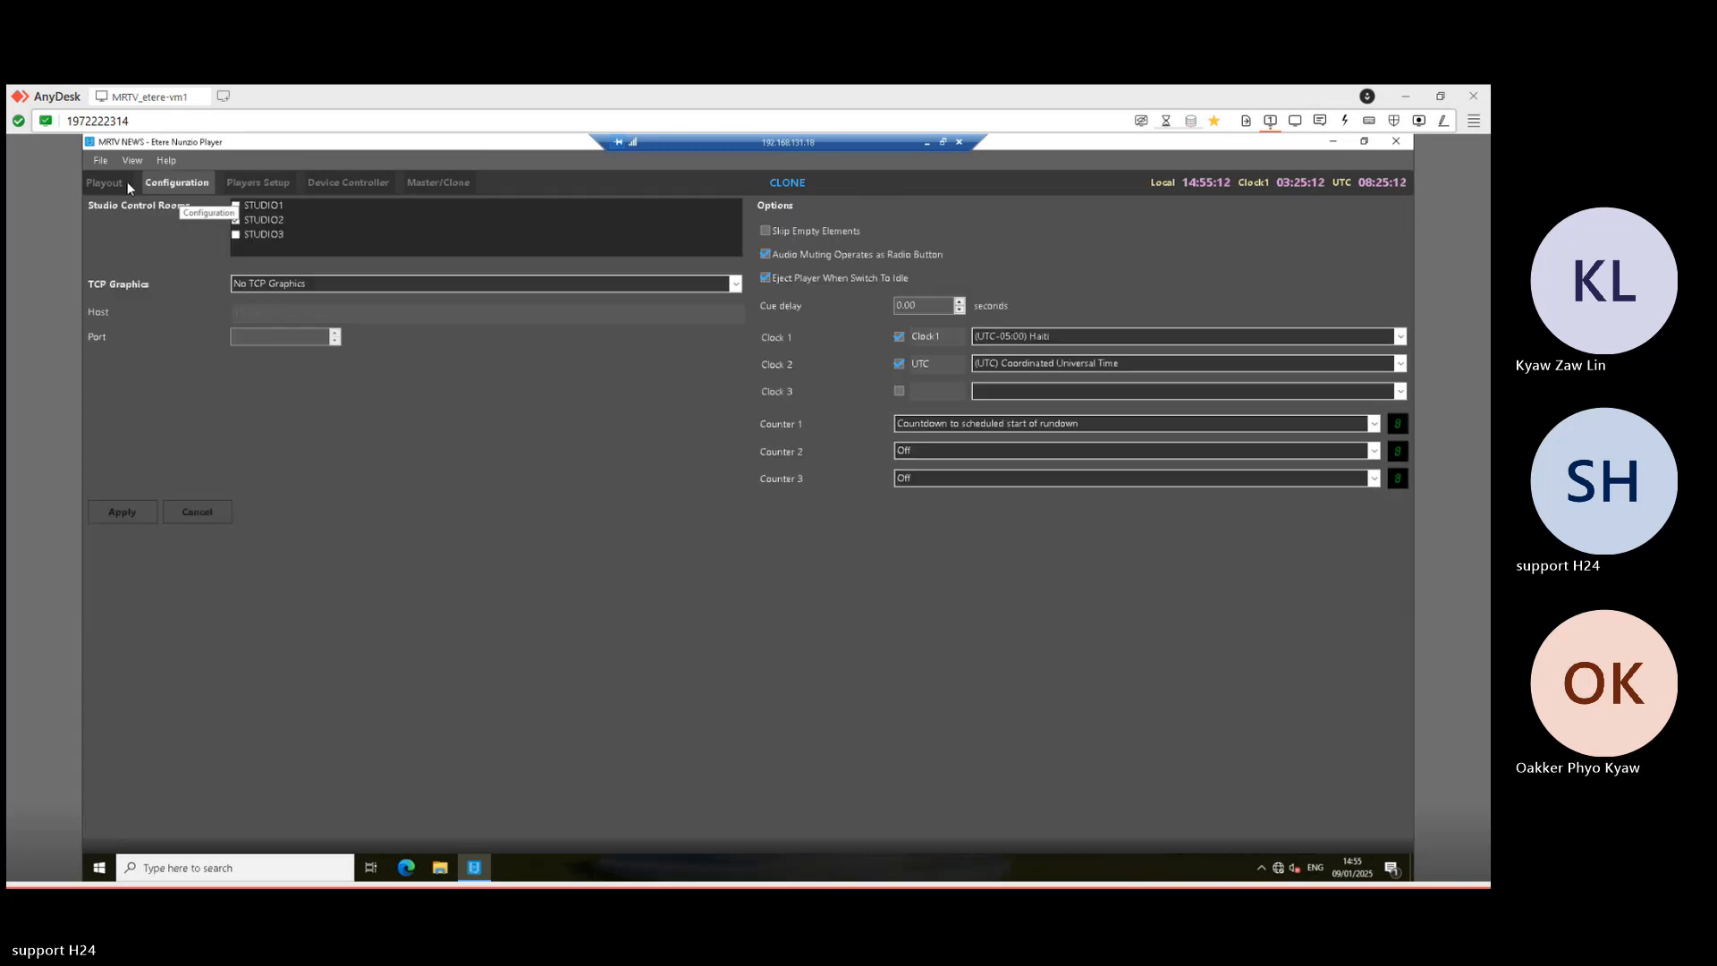
{"action": "left_click", "coordinate": [126, 182]}
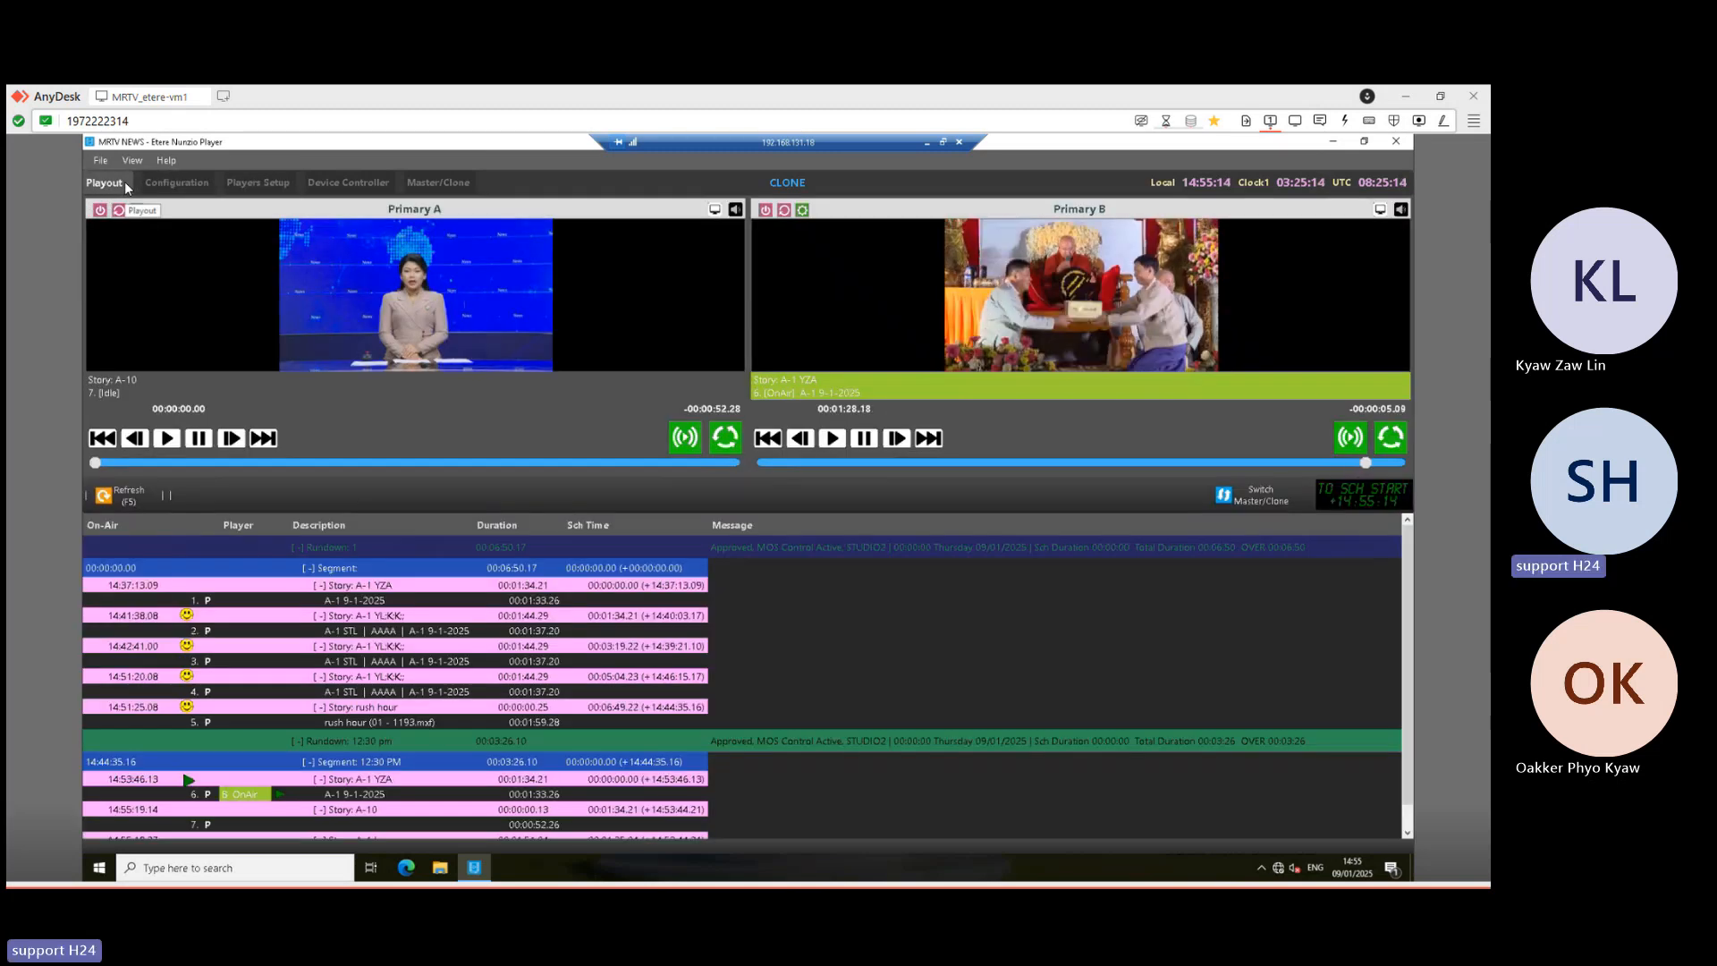
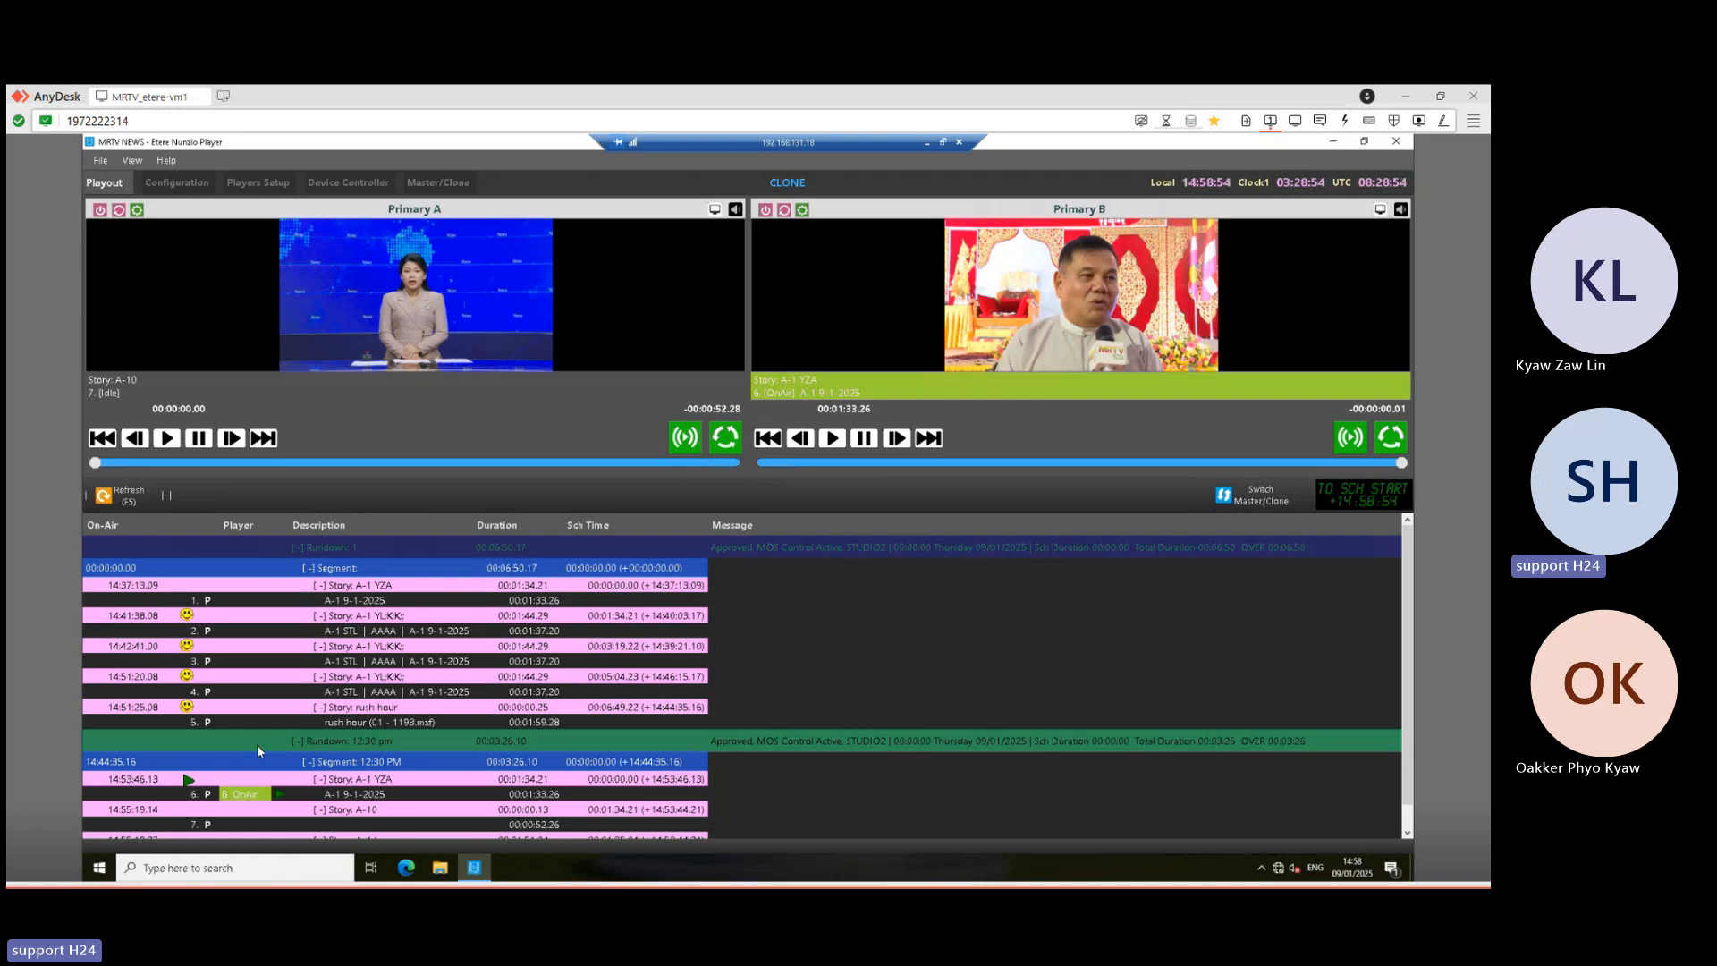
- Return to the .19 Player session and air story A-10 on Primary A, with A-1 kwy cued next
{"action": "scroll", "coordinate": [802, 740], "scroll_direction": "down", "scroll_amount": 1}
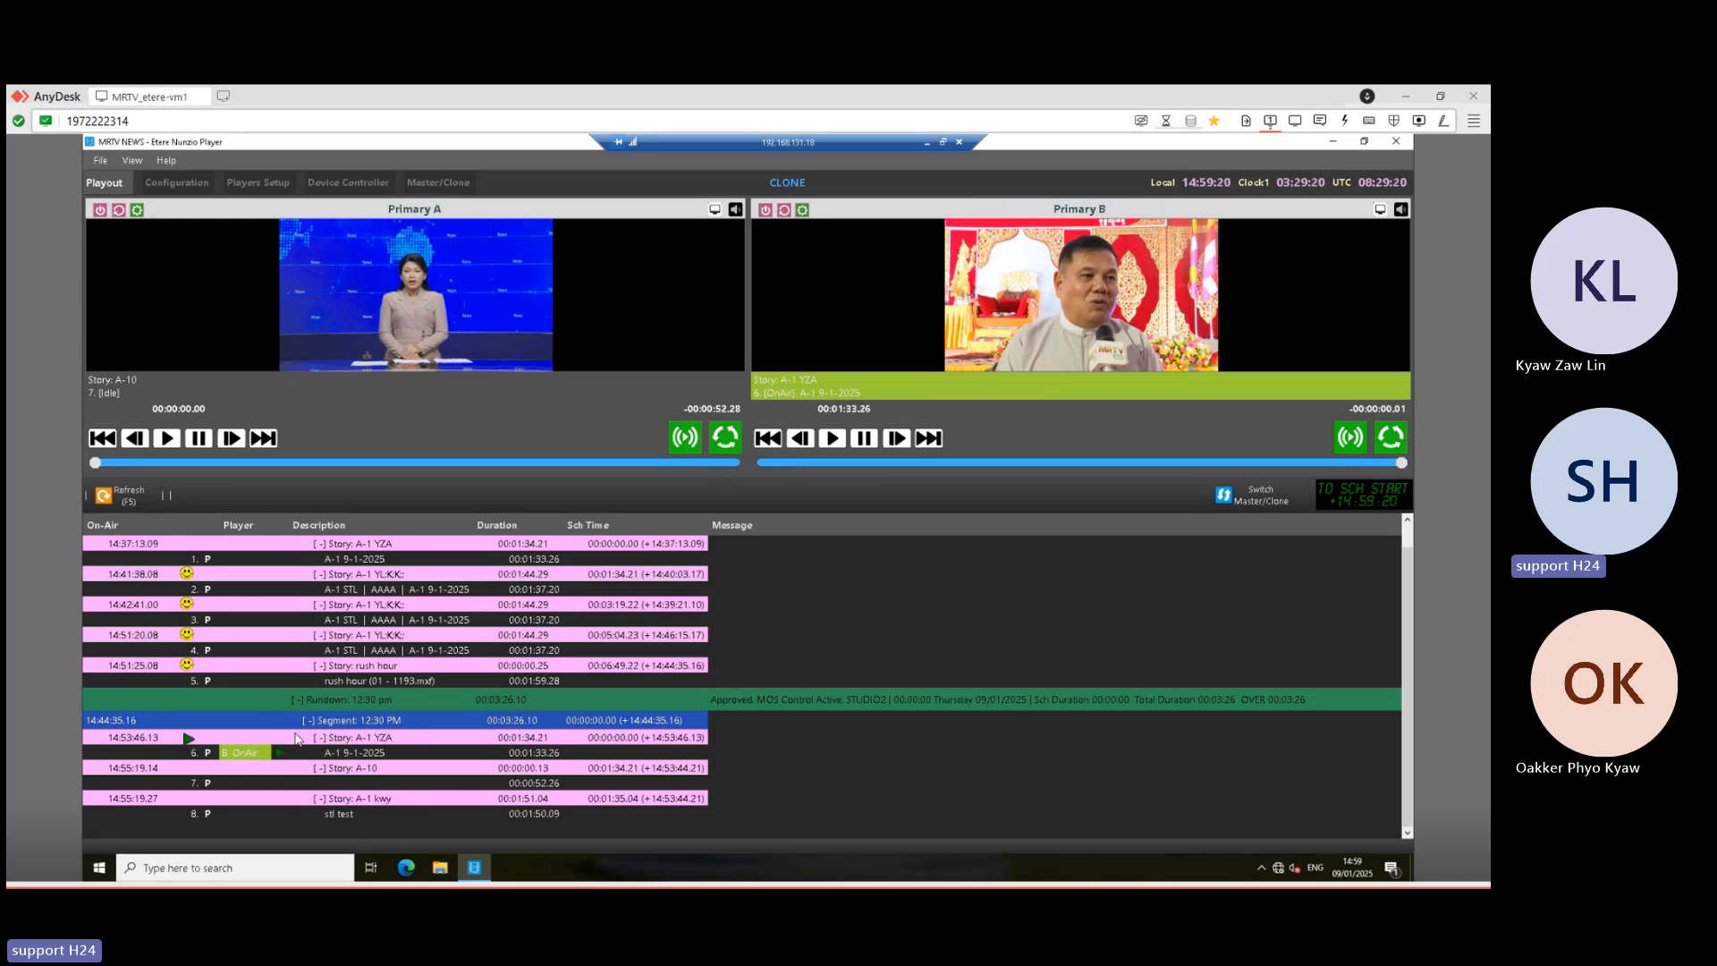
{"action": "left_click", "coordinate": [959, 143]}
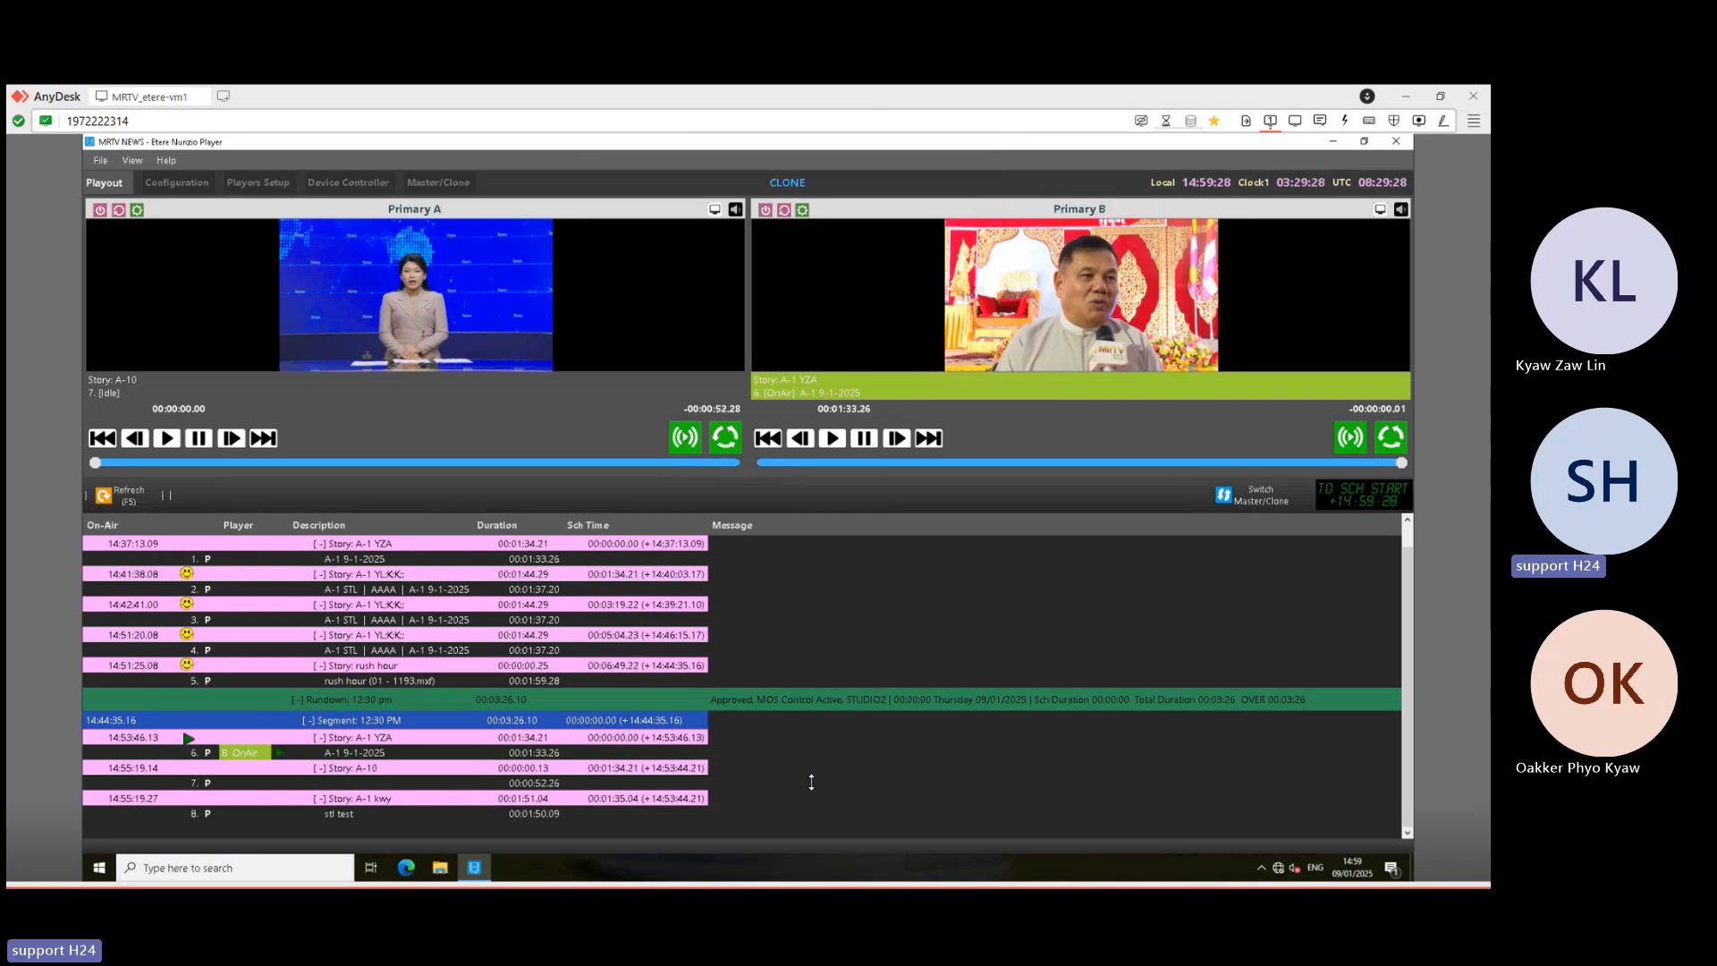
{"action": "left_click", "coordinate": [943, 141]}
{"action": "mouse_move", "coordinate": [576, 866]}
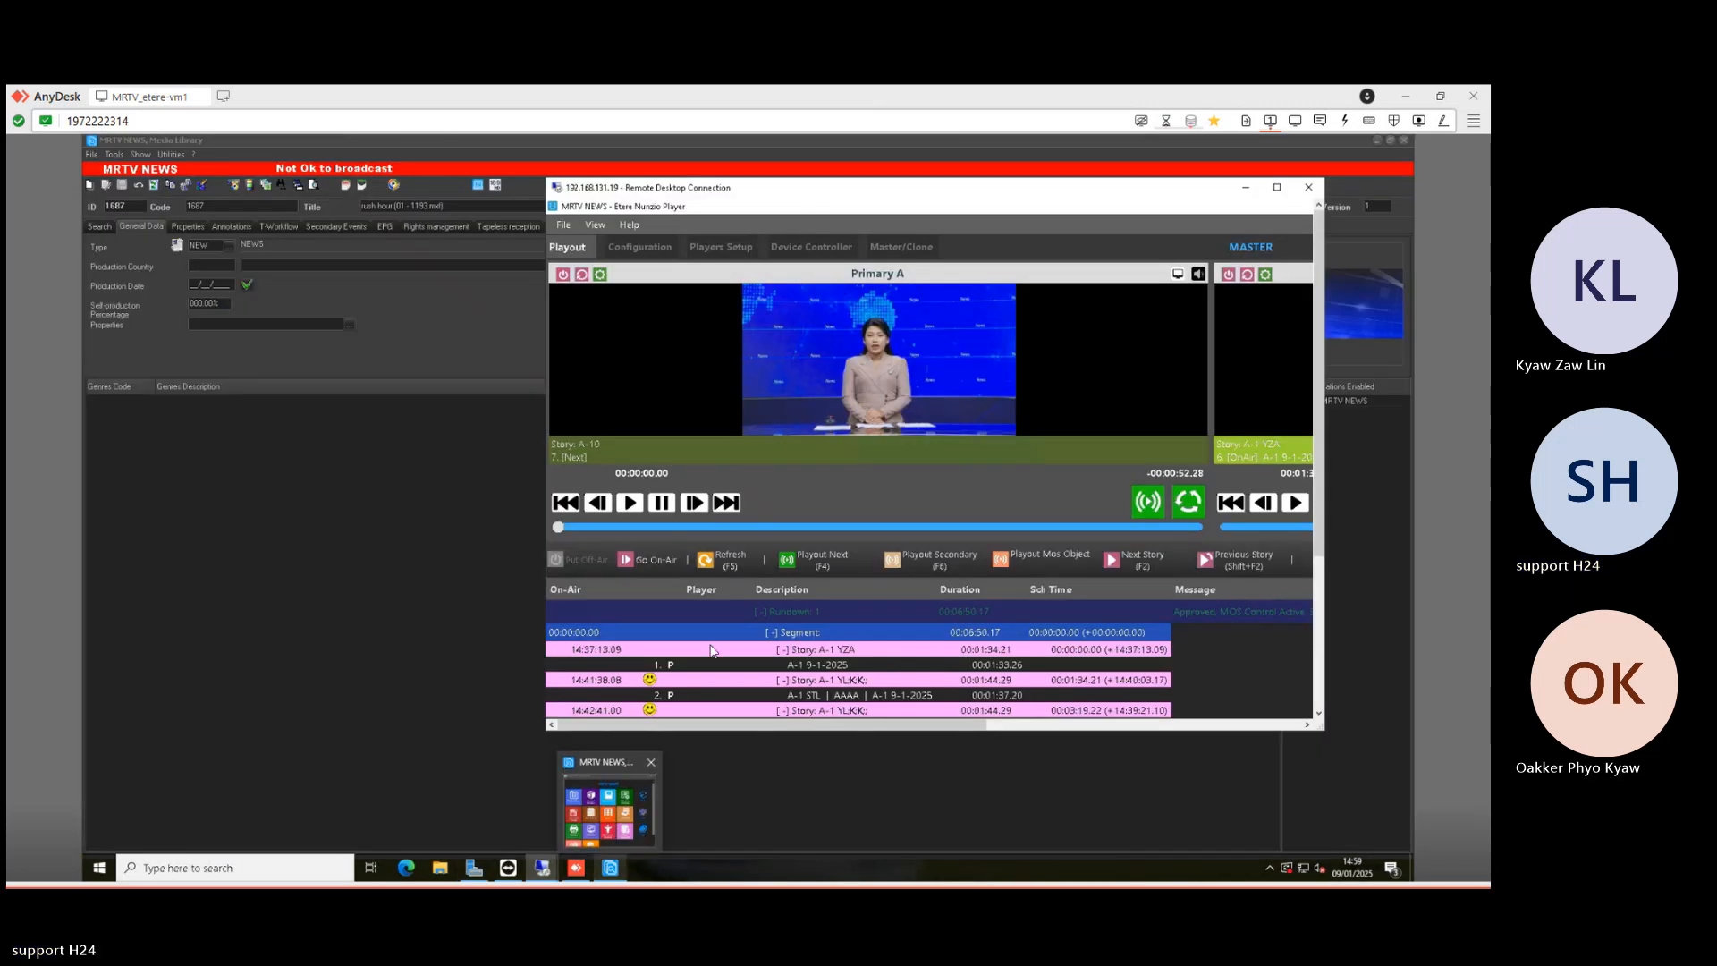
{"action": "left_click", "coordinate": [1278, 187]}
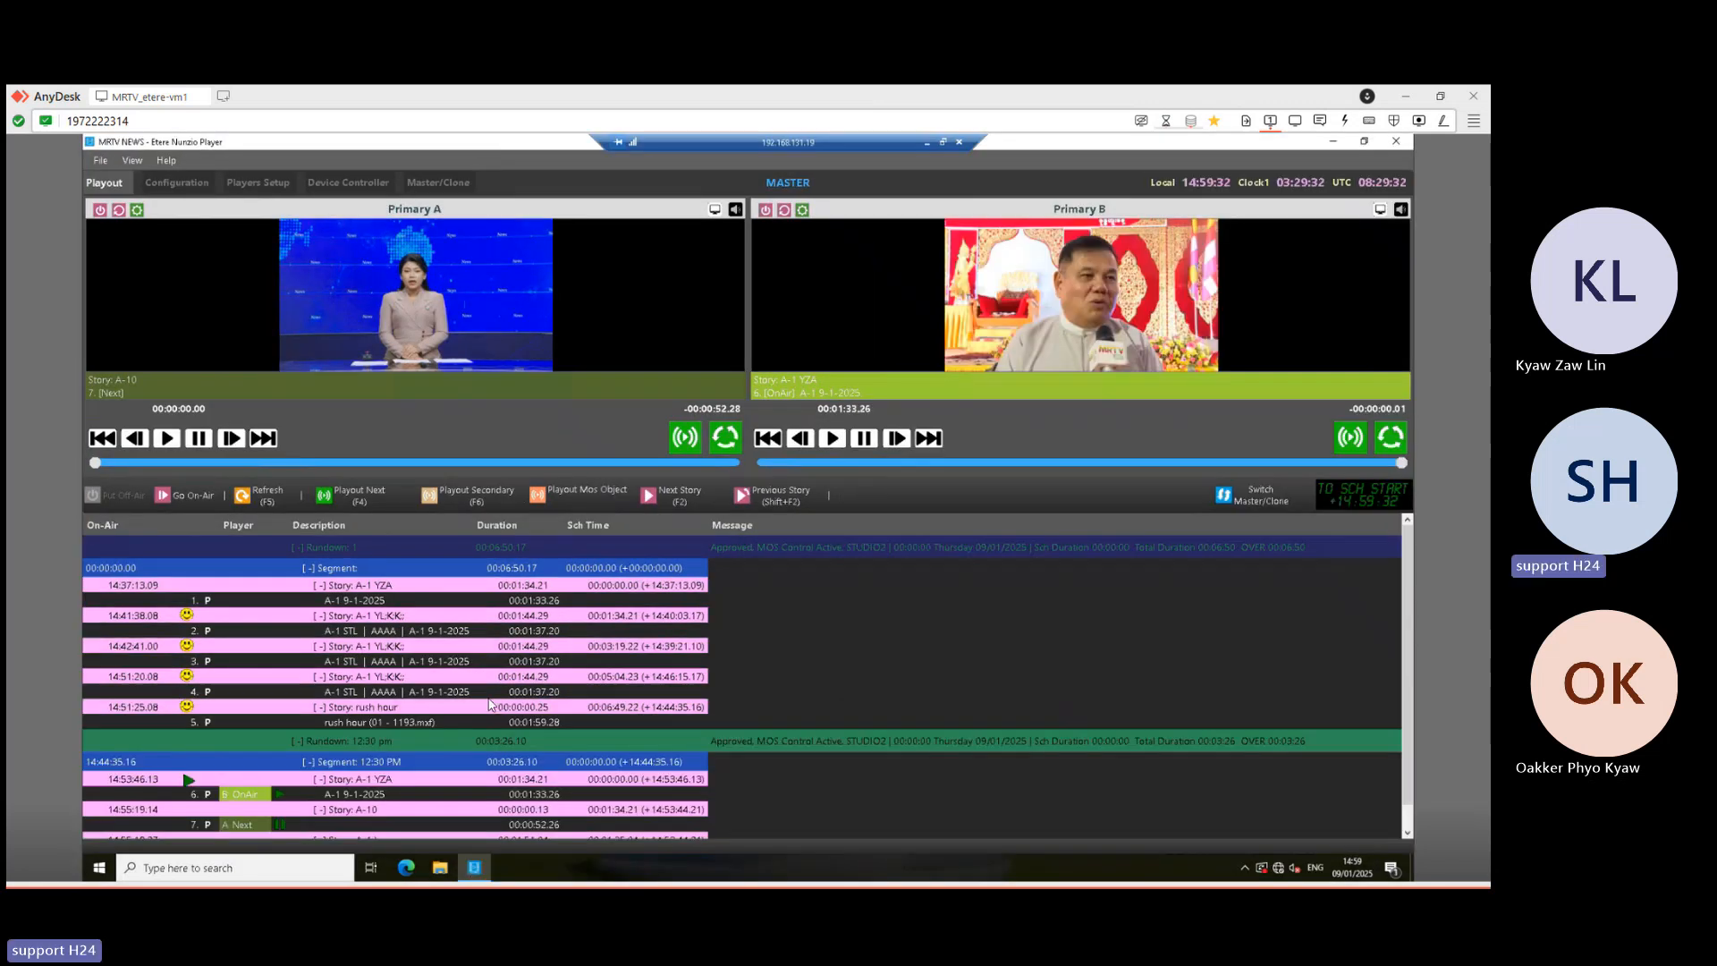
{"action": "scroll", "coordinate": [711, 588], "scroll_direction": "down", "scroll_amount": 1}
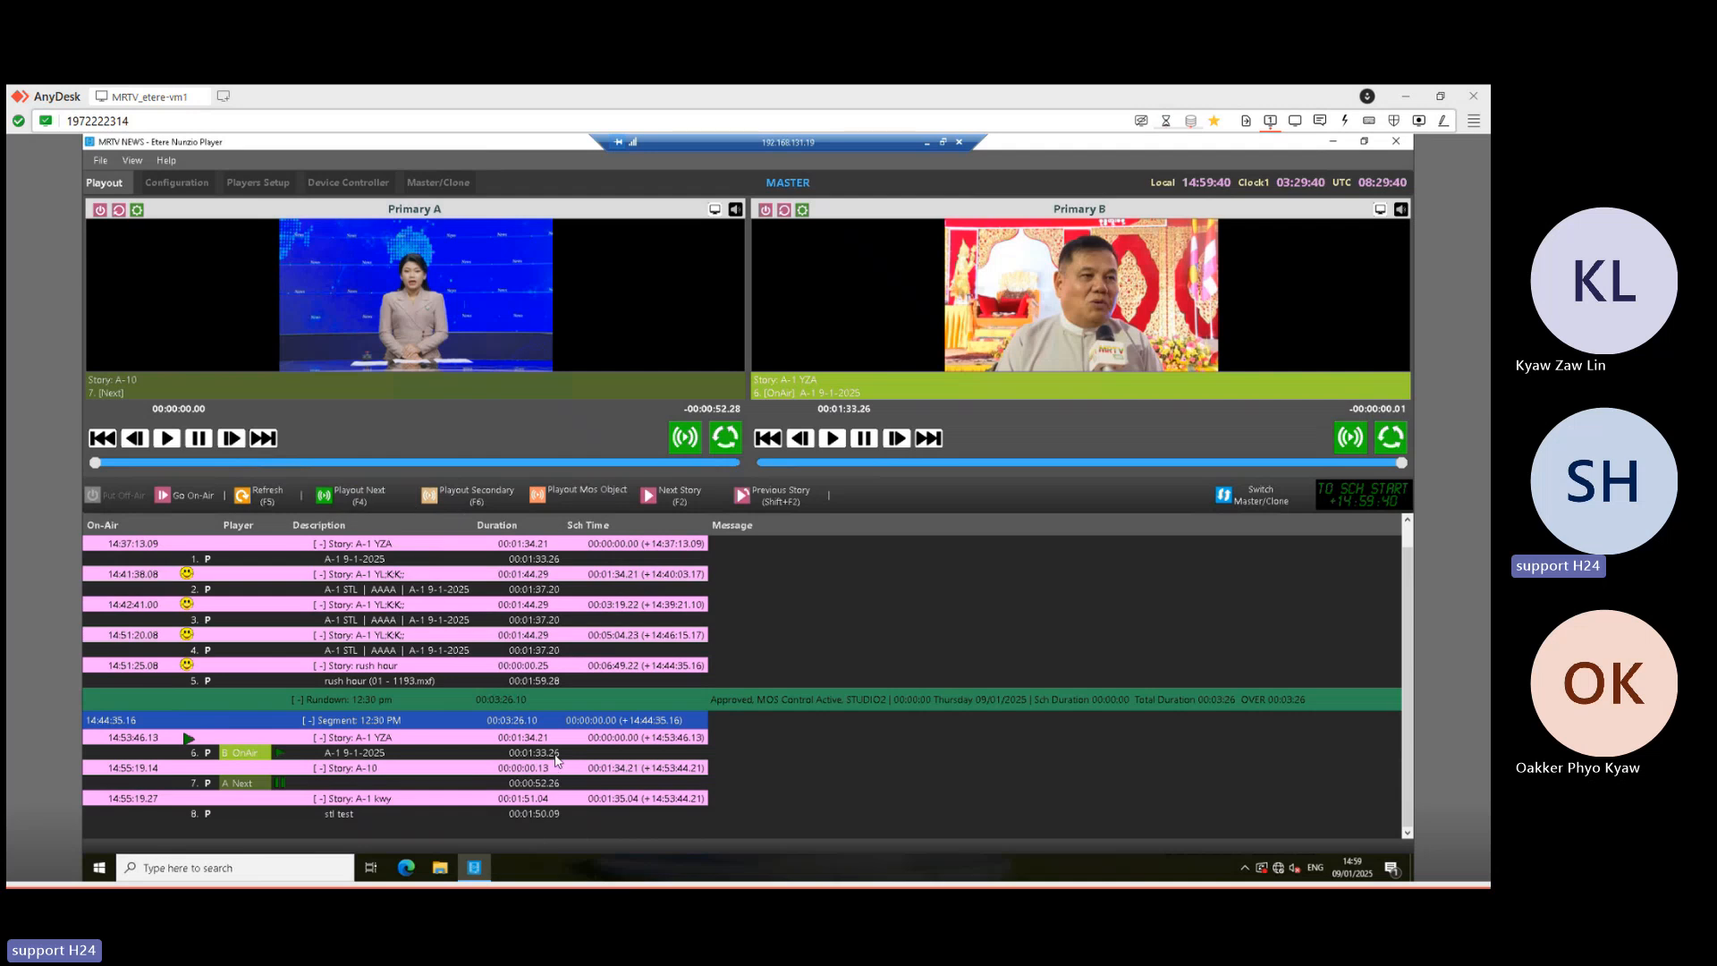
{"action": "left_click", "coordinate": [366, 499]}
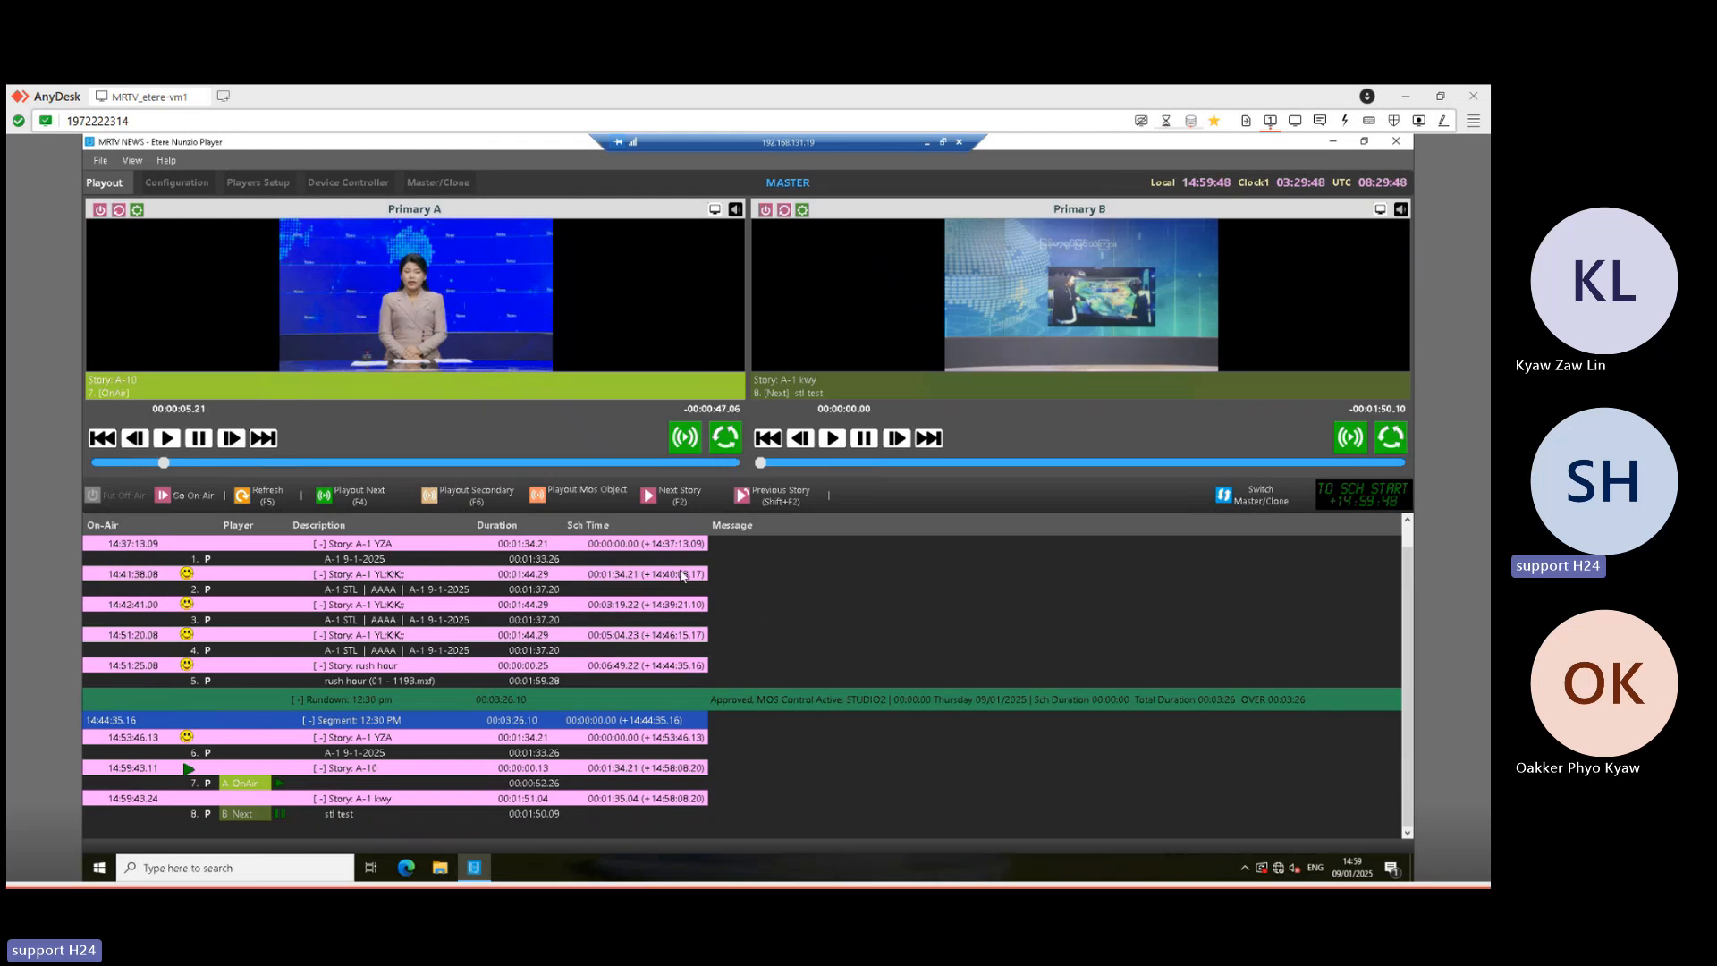
{"action": "left_click", "coordinate": [927, 144]}
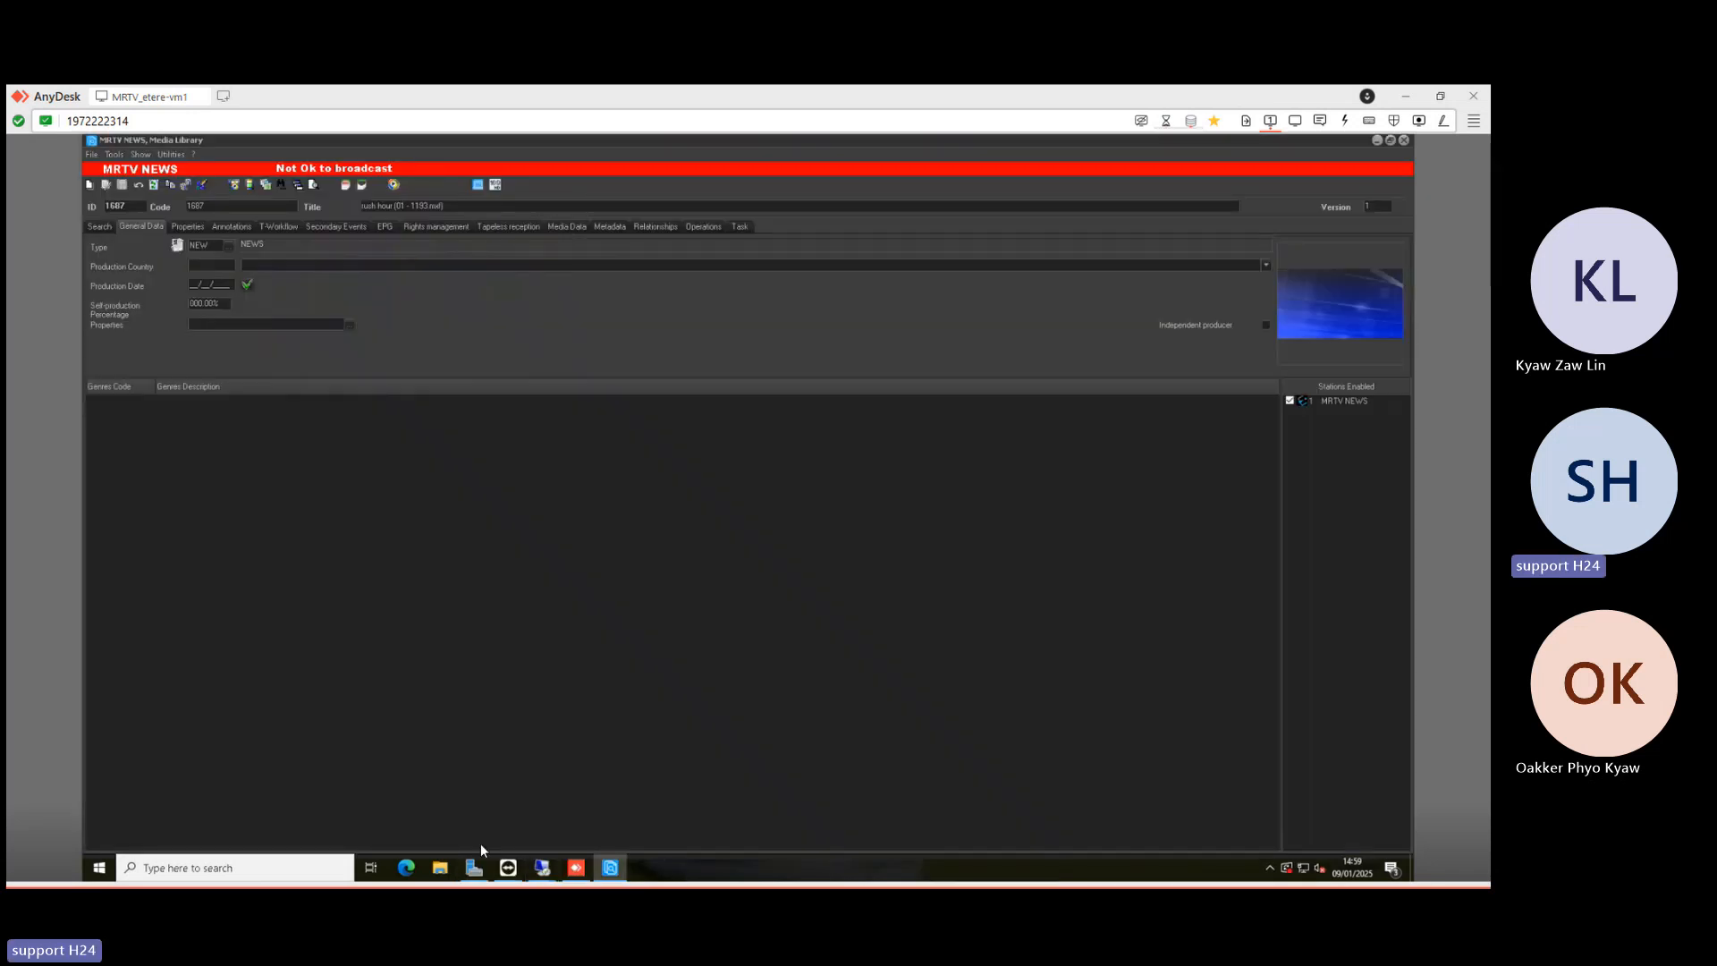
- Open yesterday's 12:30 MRTV NEWS rundown in a new tab, then switch back to the .19 Player session
{"action": "mouse_move", "coordinate": [542, 869]}
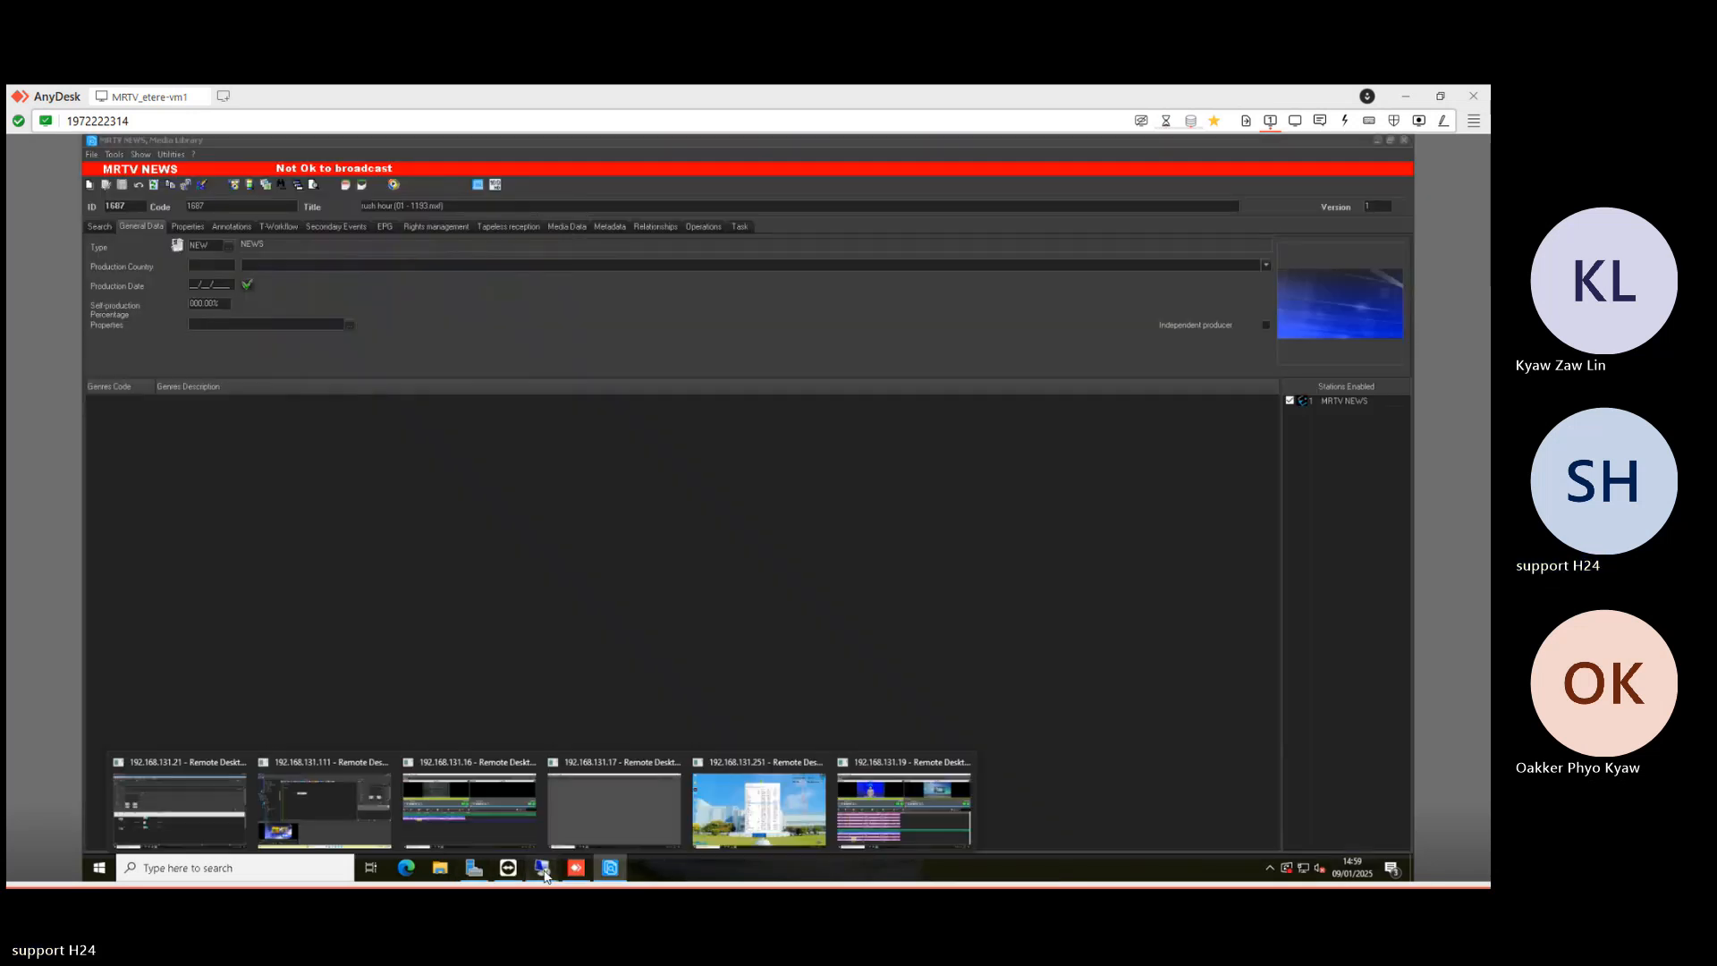
{"action": "left_click", "coordinate": [325, 791]}
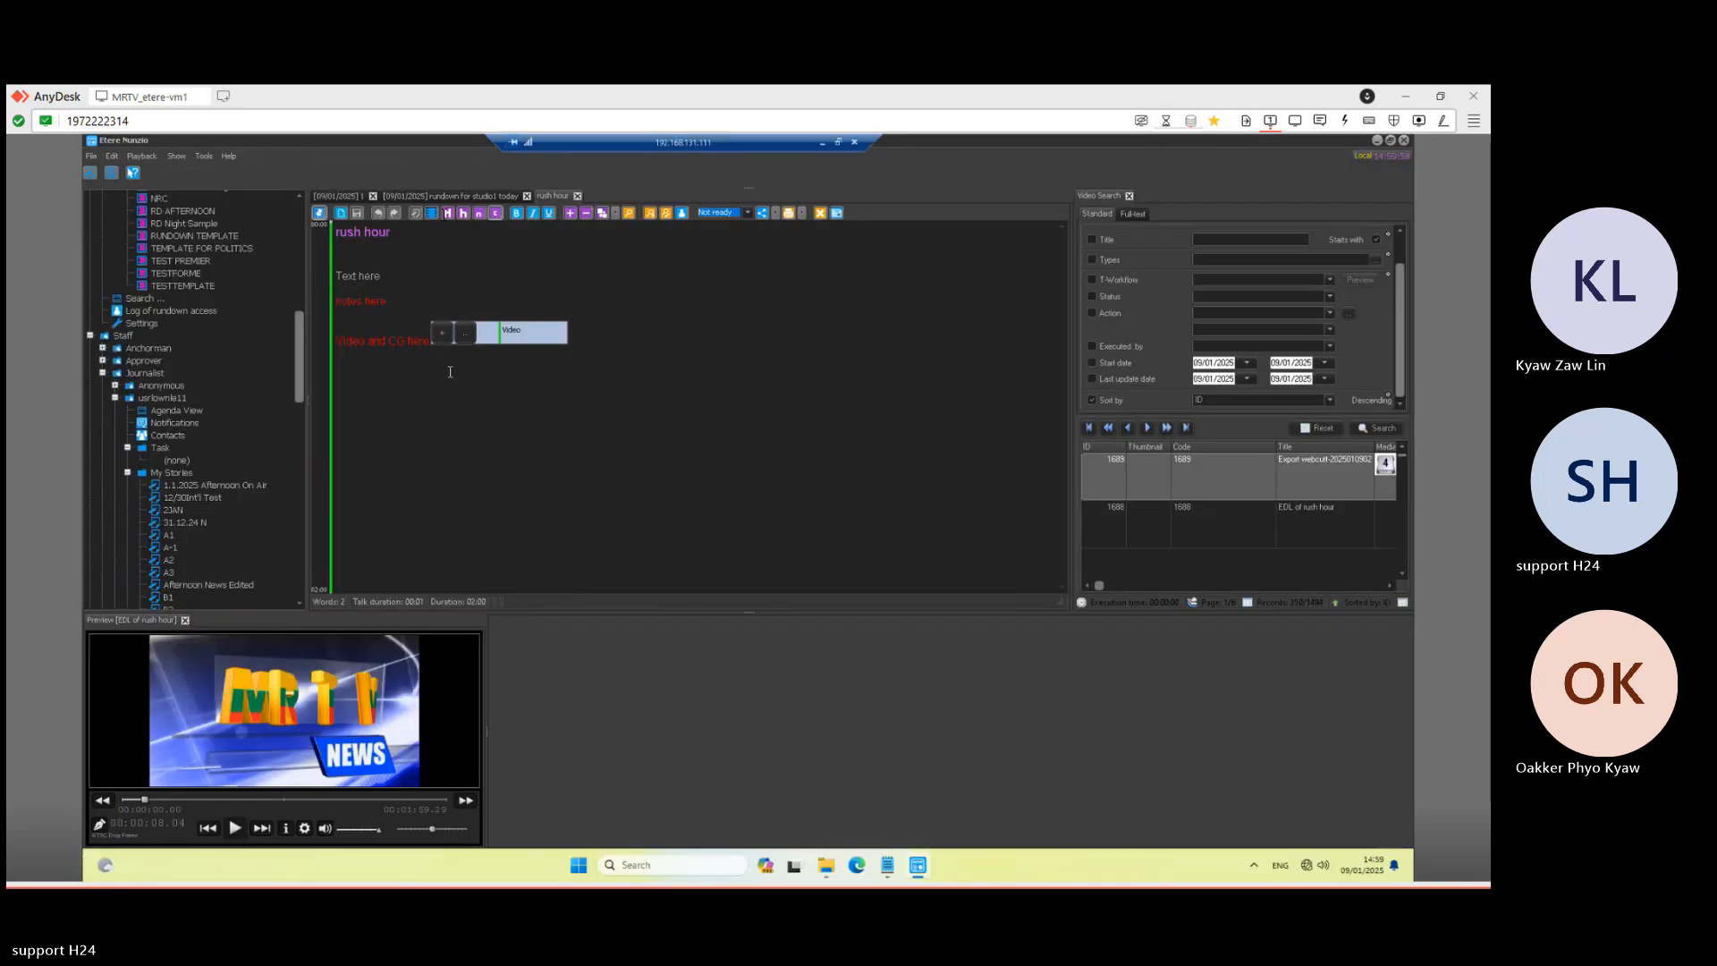
{"action": "left_click", "coordinate": [358, 195]}
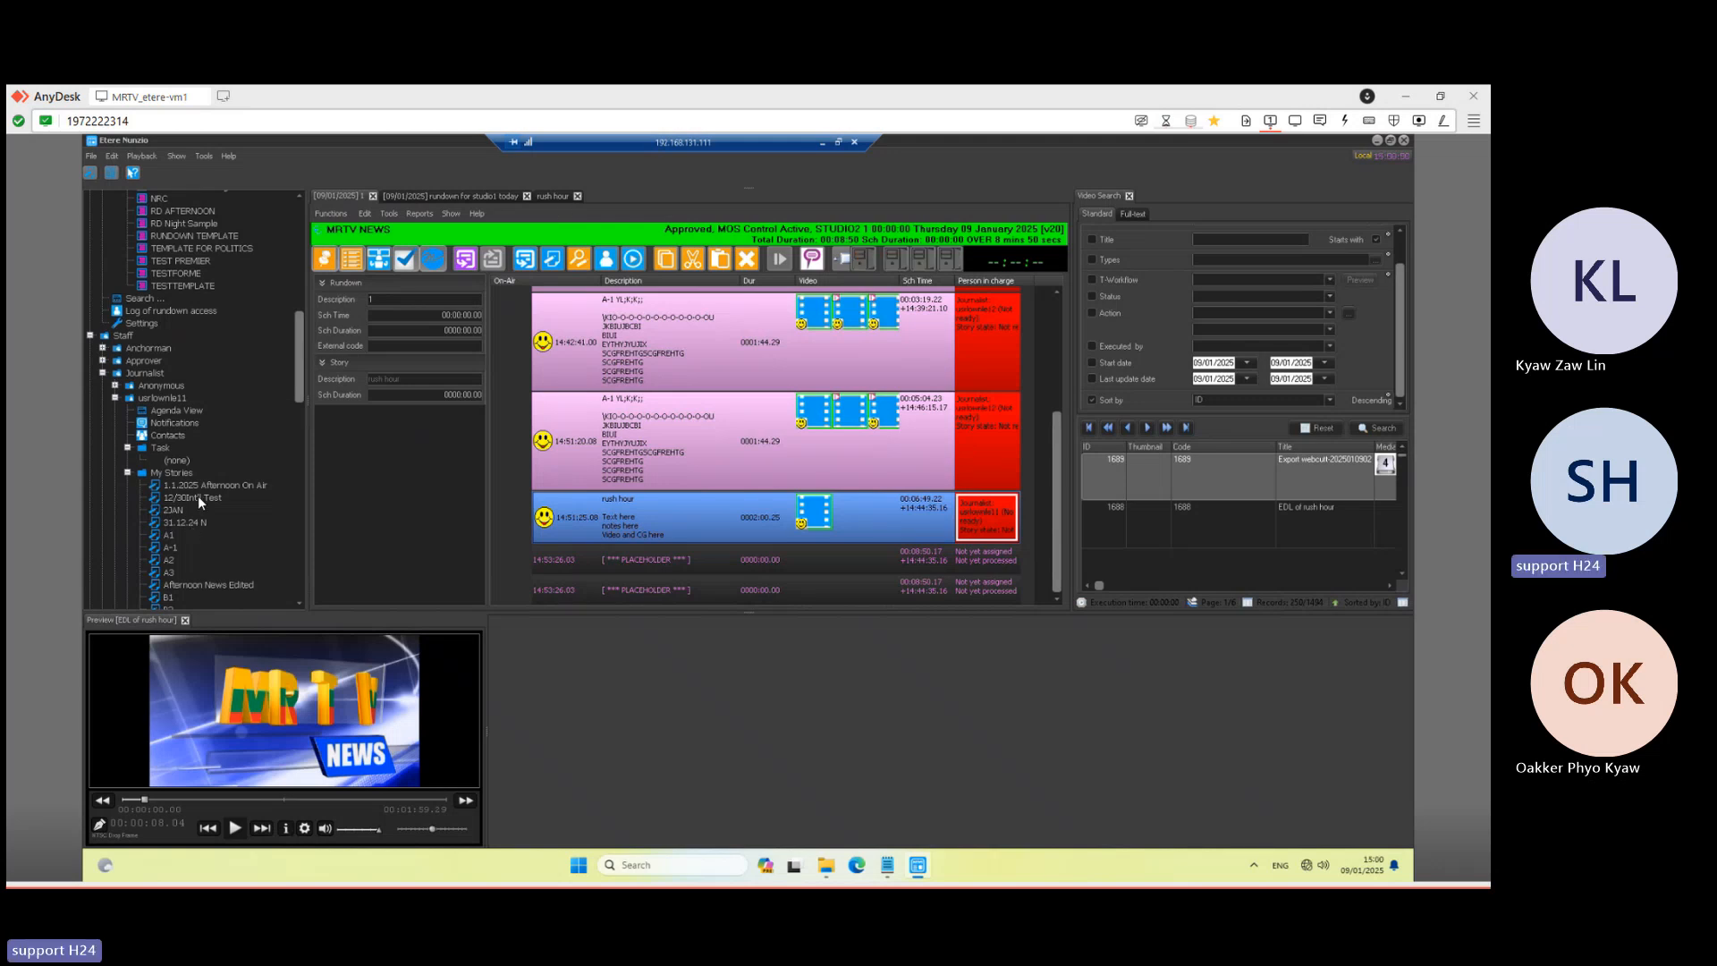
{"action": "left_click_drag", "start_coordinate": [302, 324], "coordinate": [299, 231]}
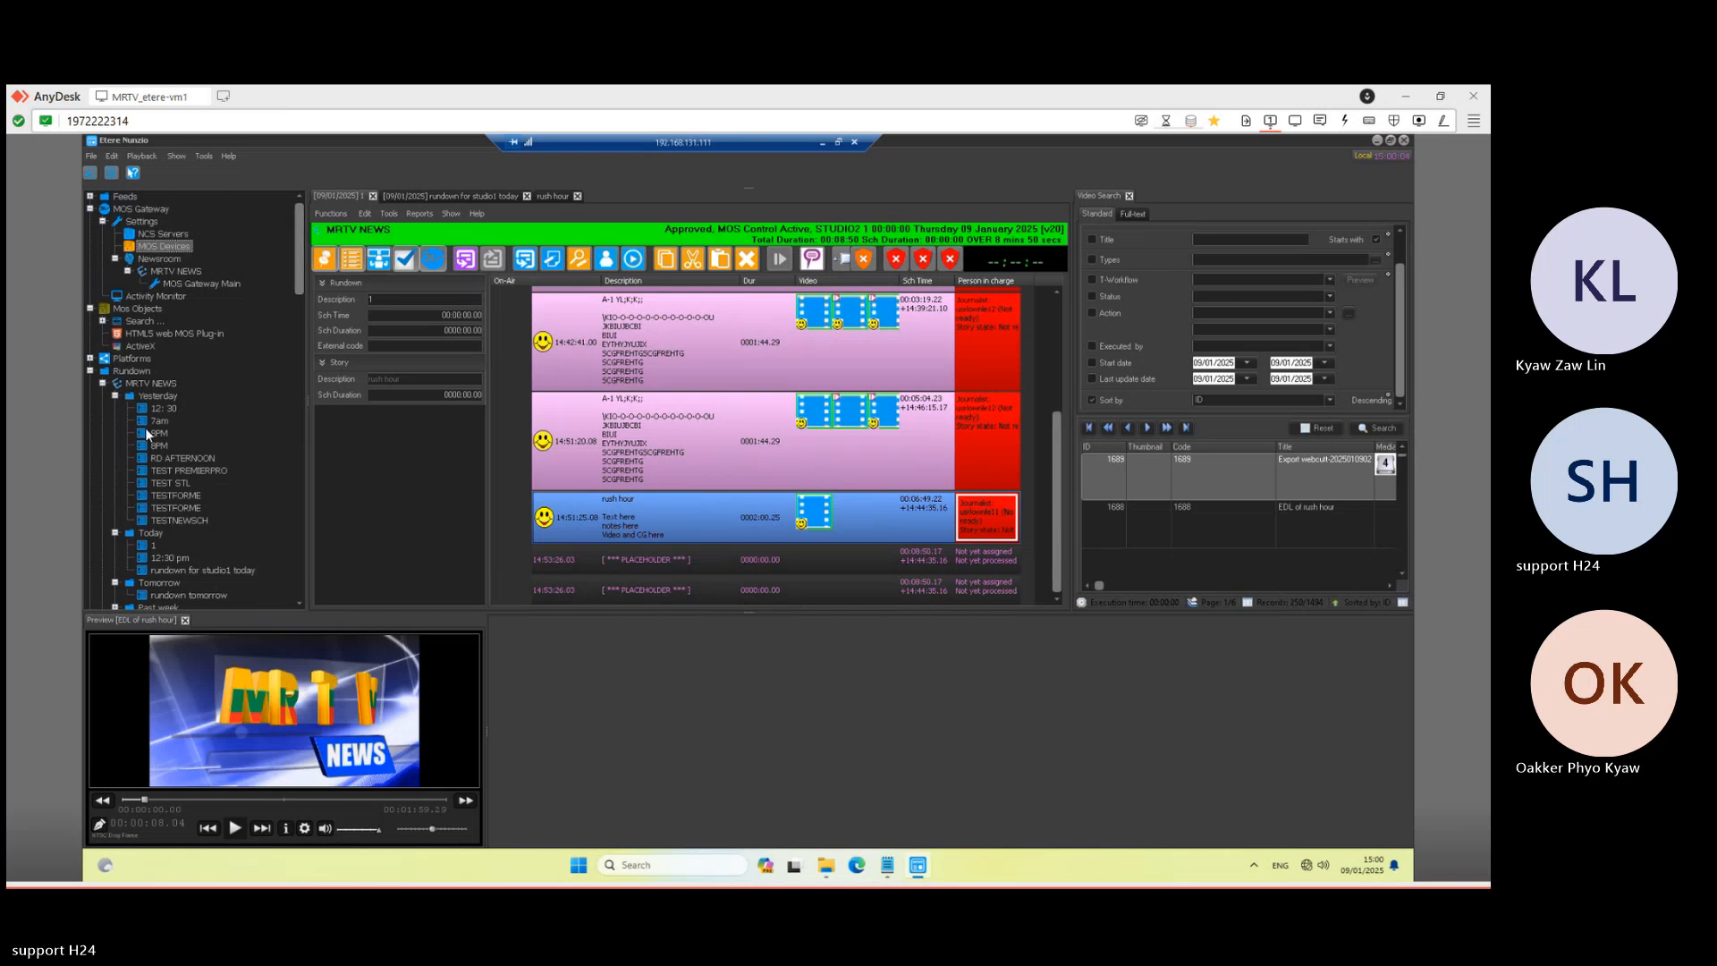
{"action": "left_click", "coordinate": [165, 409]}
{"action": "double_click", "coordinate": [168, 406]}
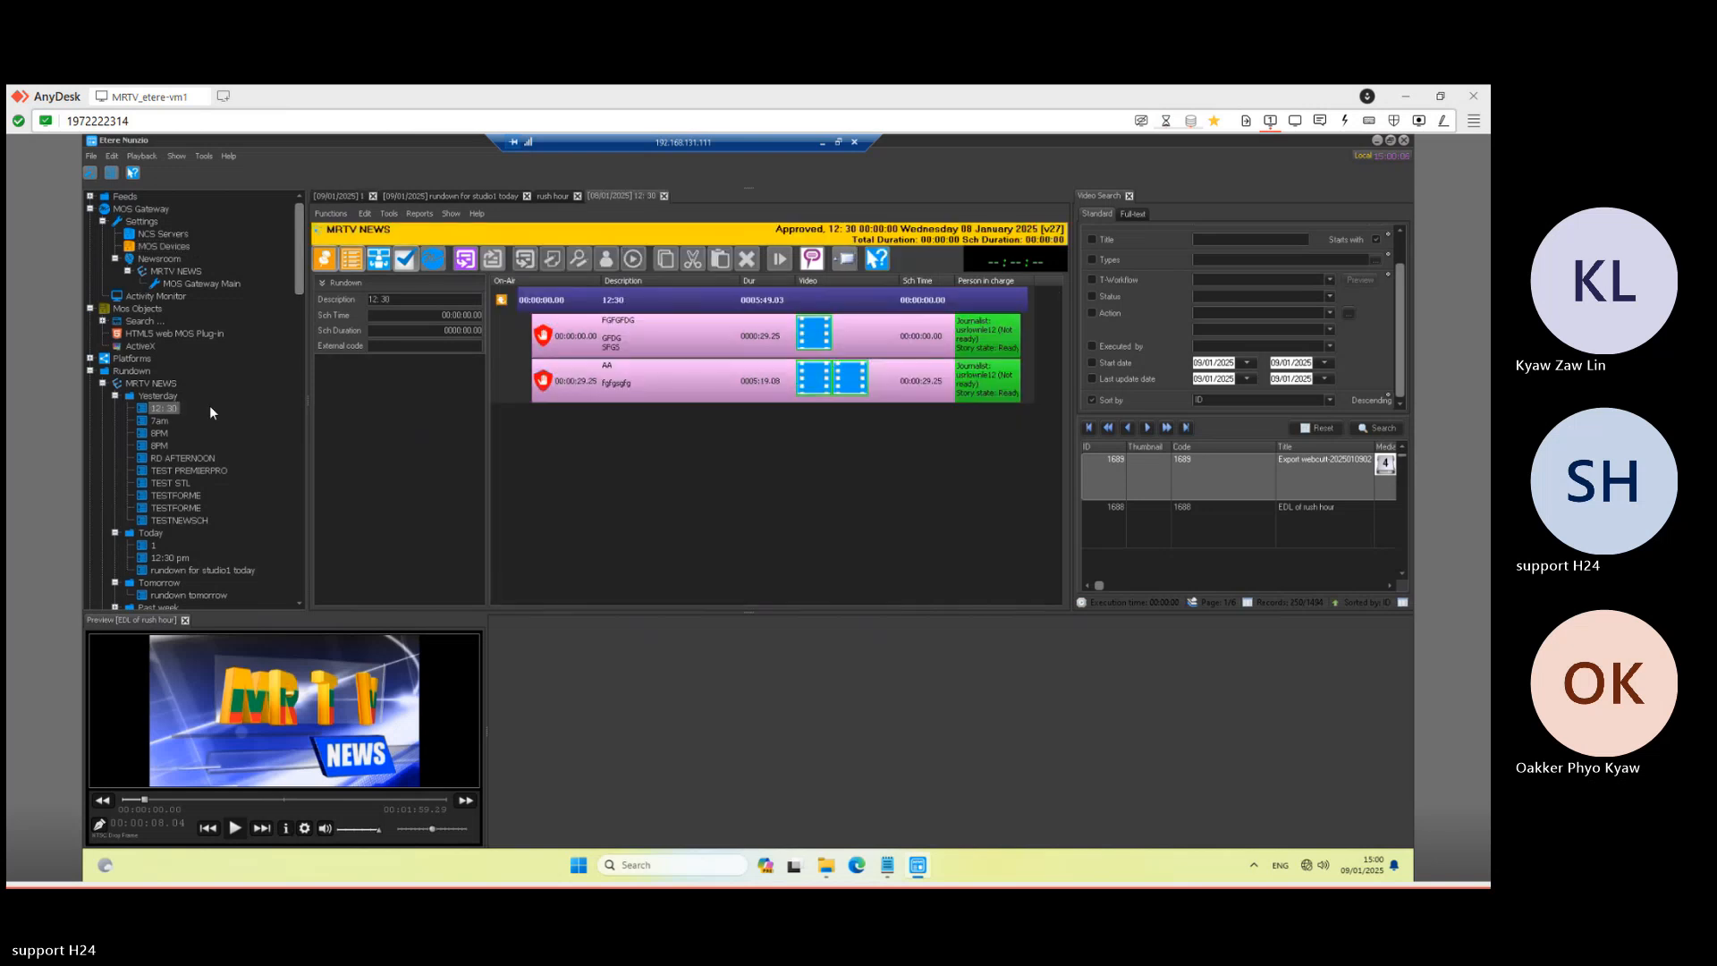
{"action": "left_click", "coordinate": [823, 143]}
{"action": "left_click", "coordinate": [542, 867]}
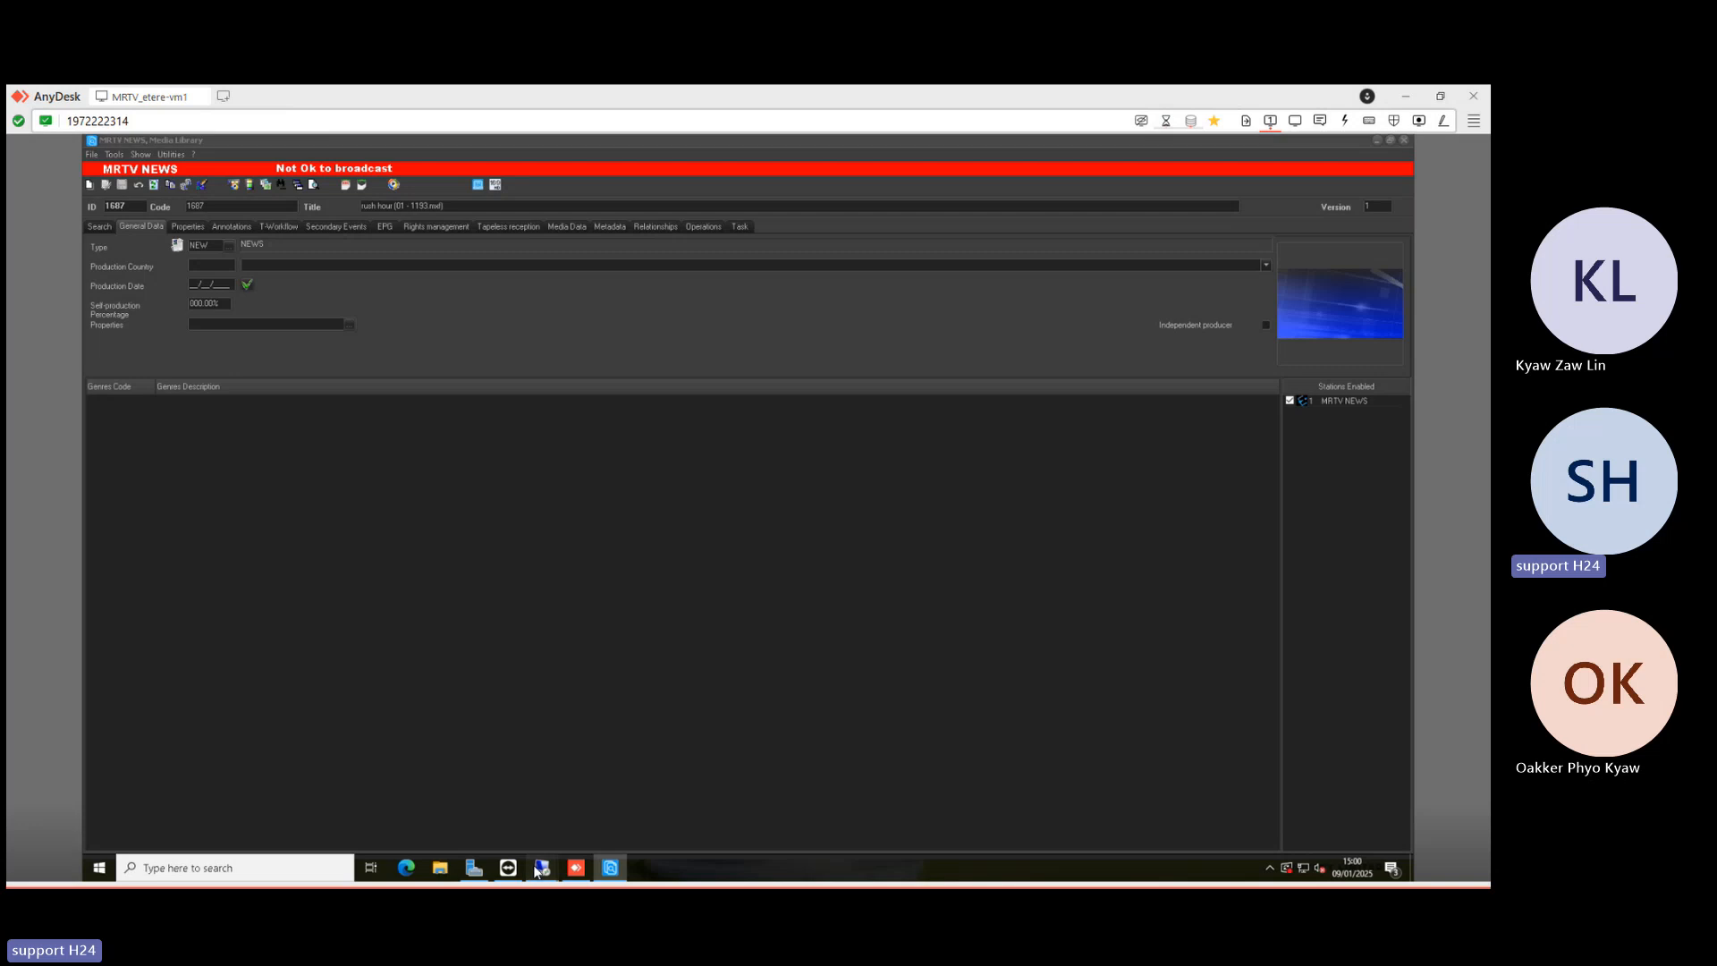
{"action": "left_click", "coordinate": [850, 813]}
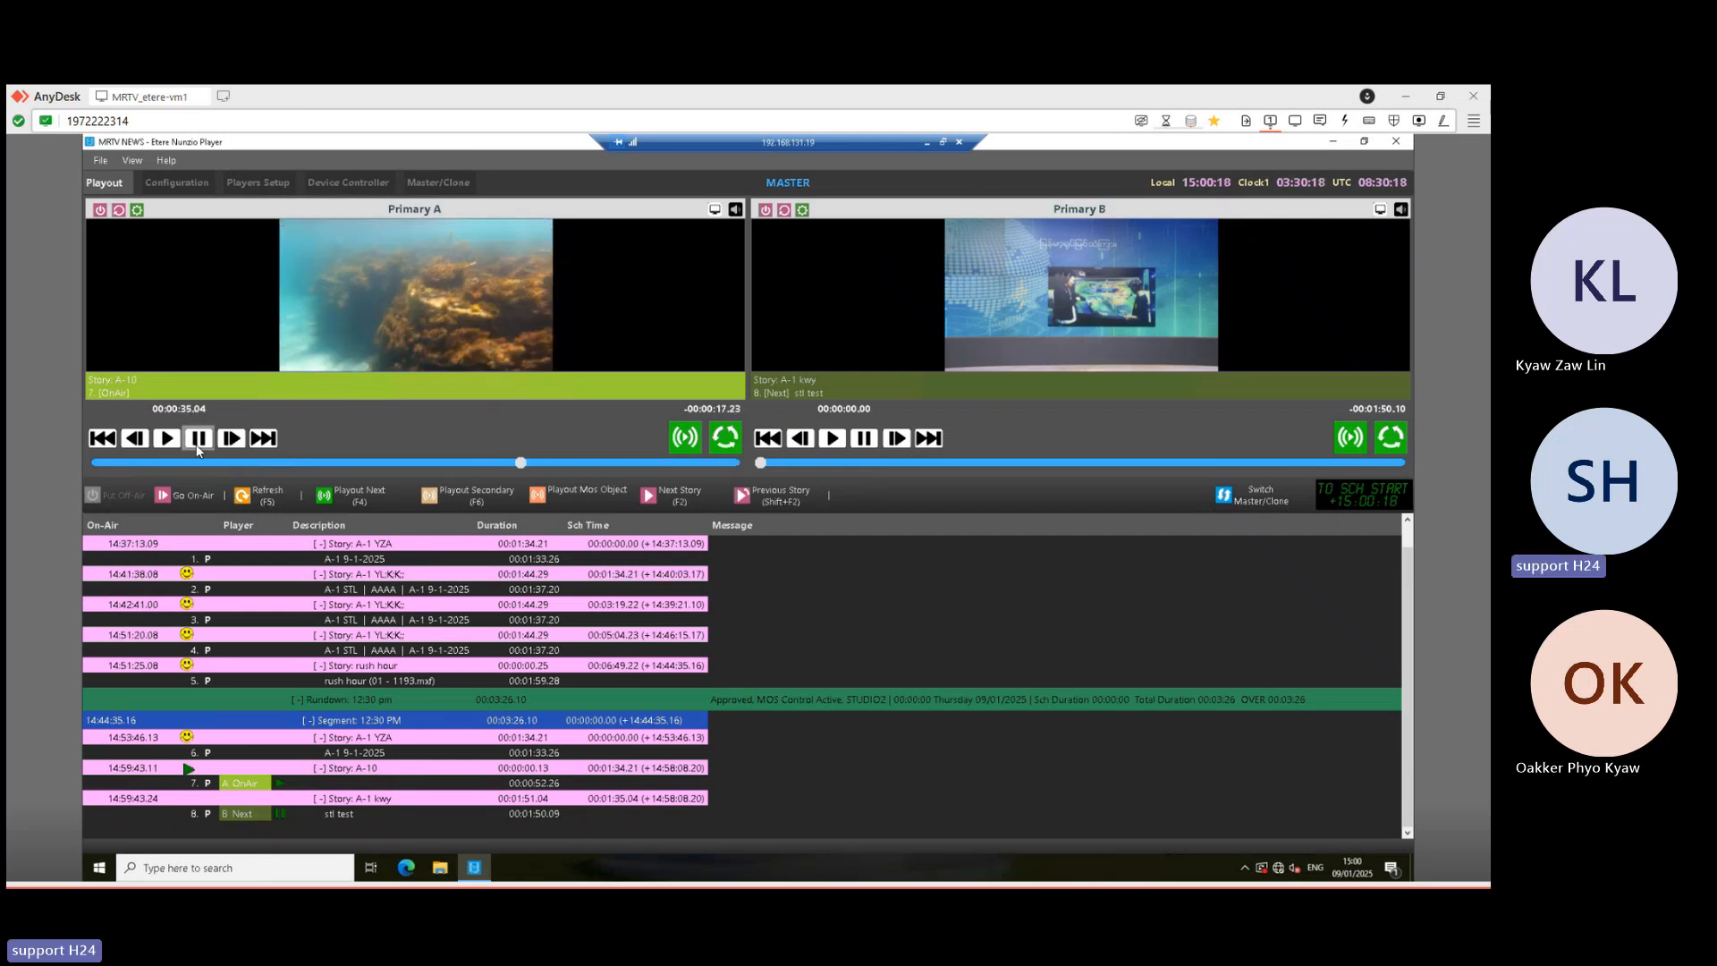
{"action": "left_click", "coordinate": [927, 141]}
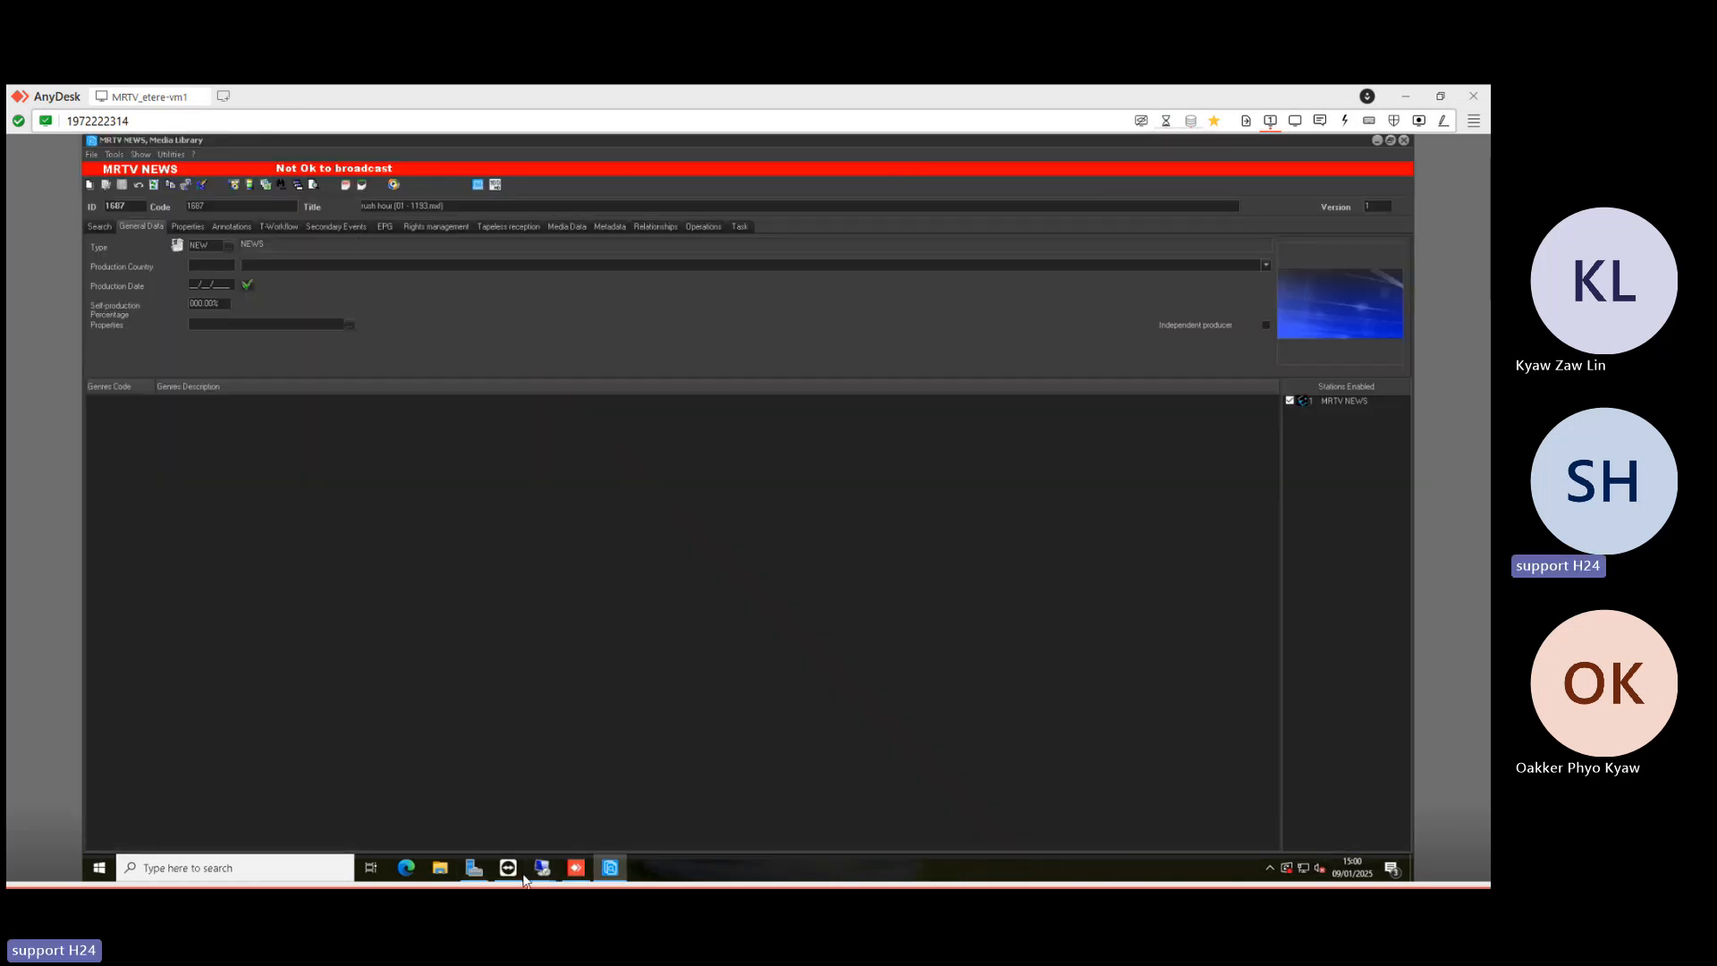
{"action": "left_click", "coordinate": [538, 872]}
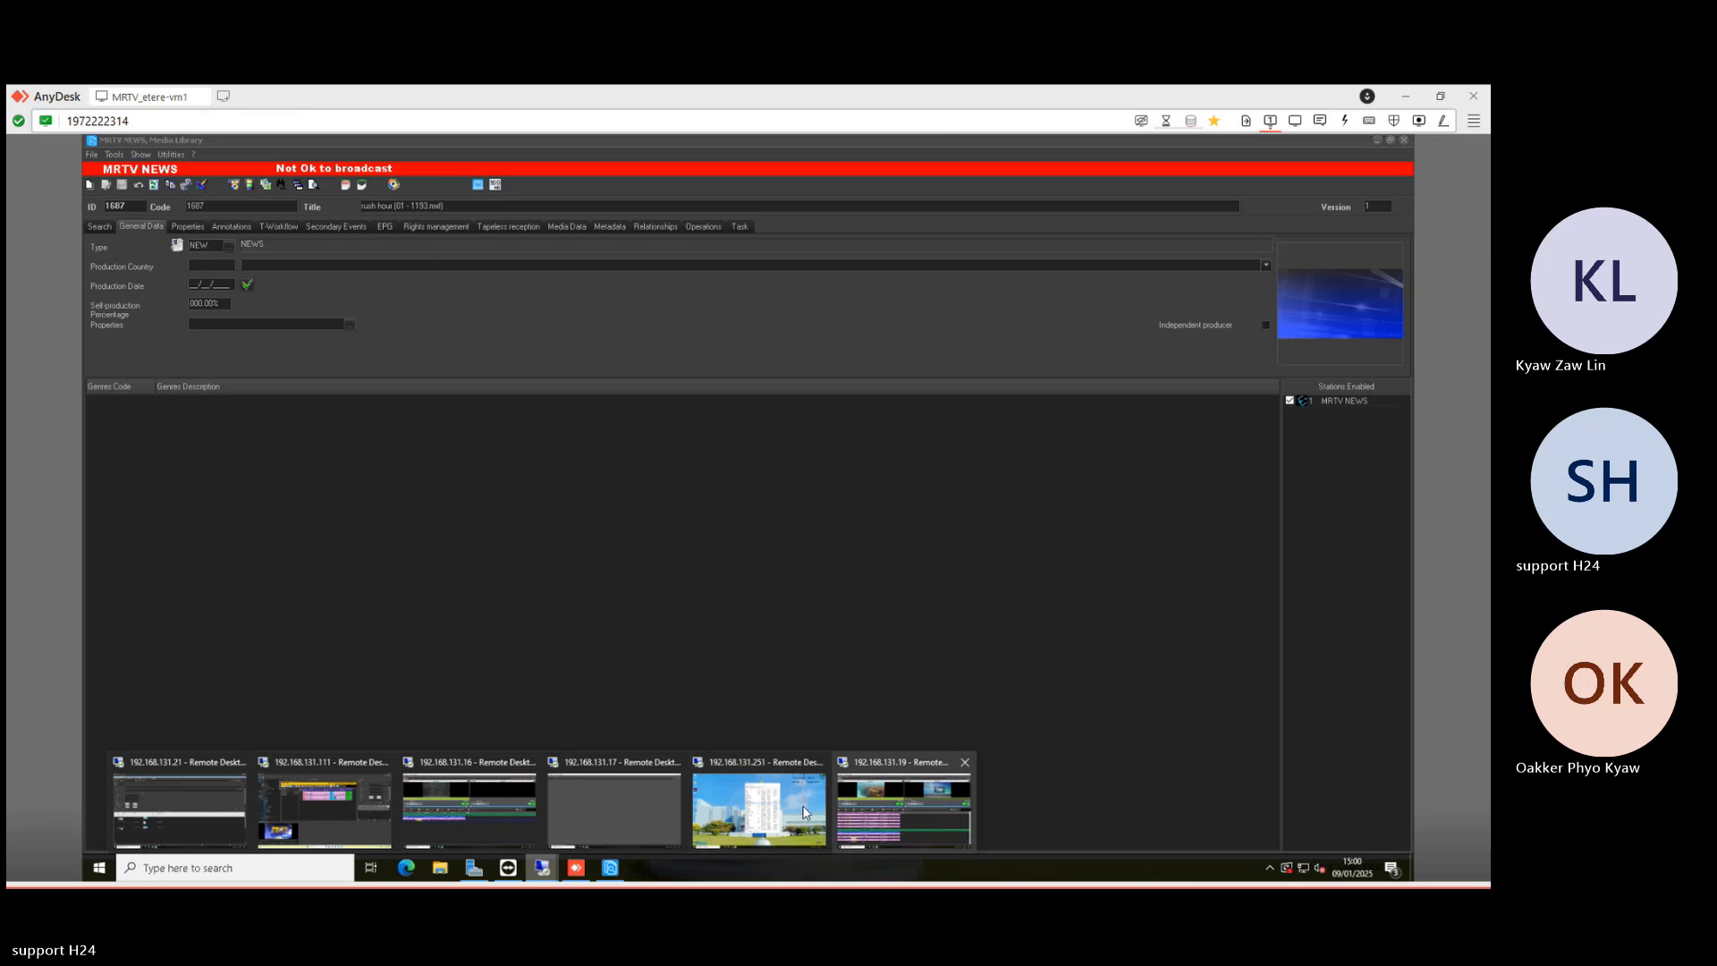
{"action": "left_click", "coordinate": [328, 800]}
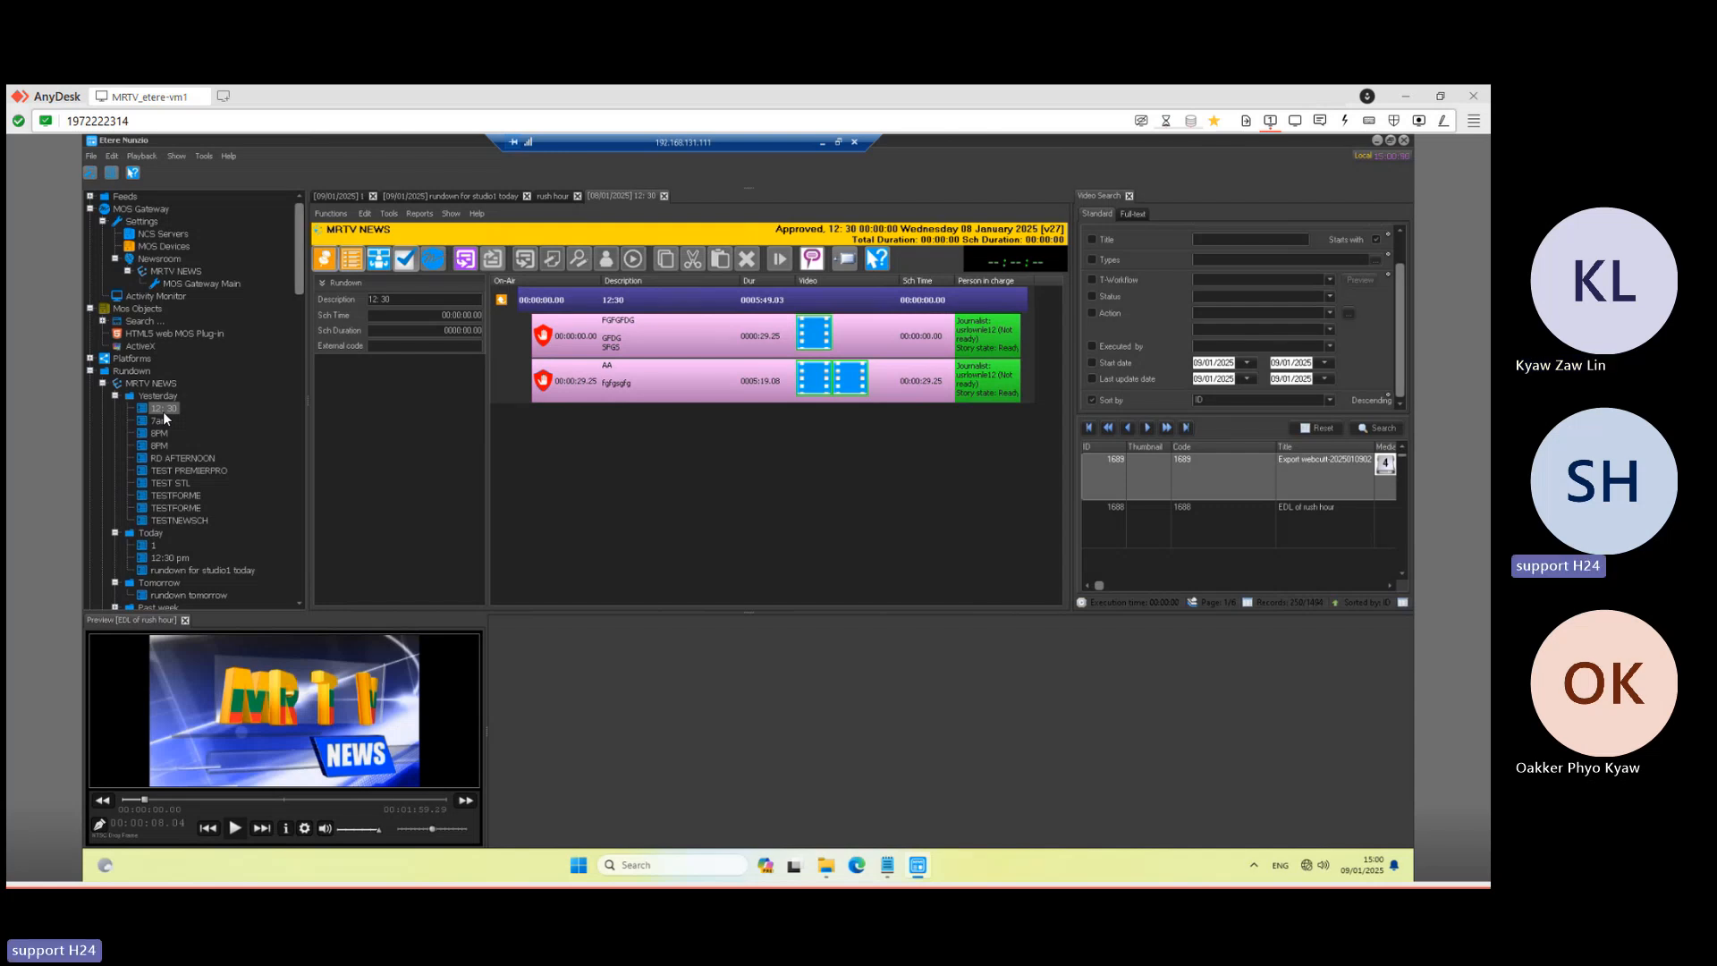
{"action": "left_click", "coordinate": [822, 143]}
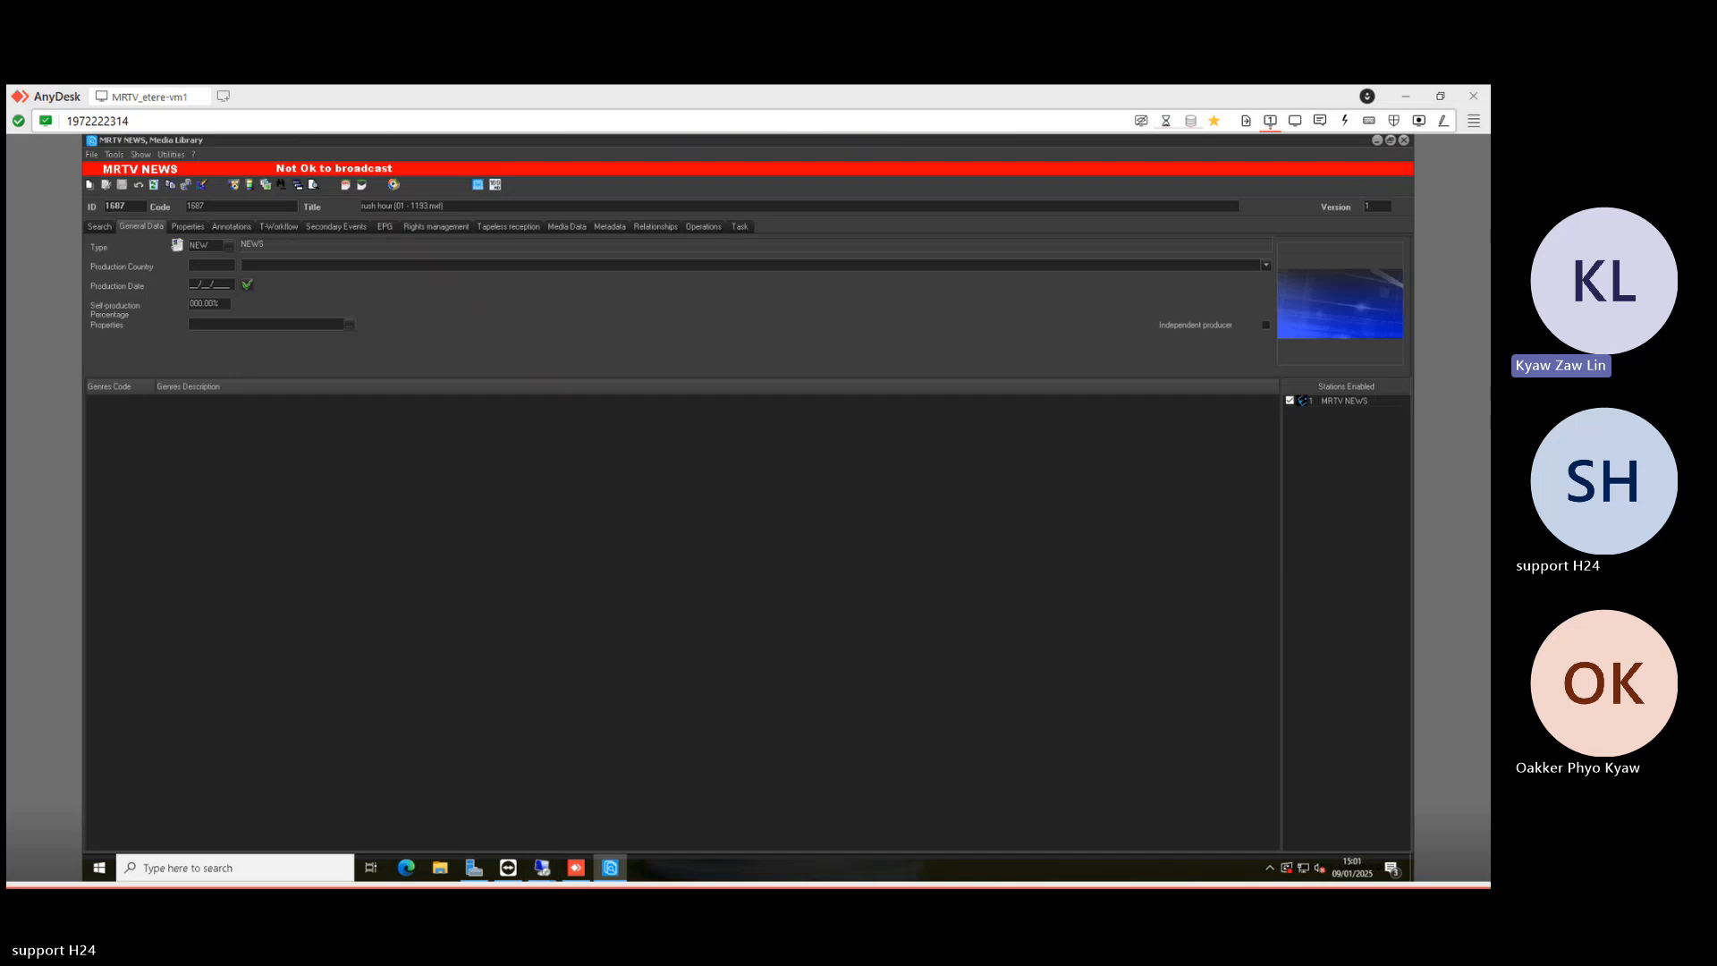
{"action": "left_click", "coordinate": [543, 870]}
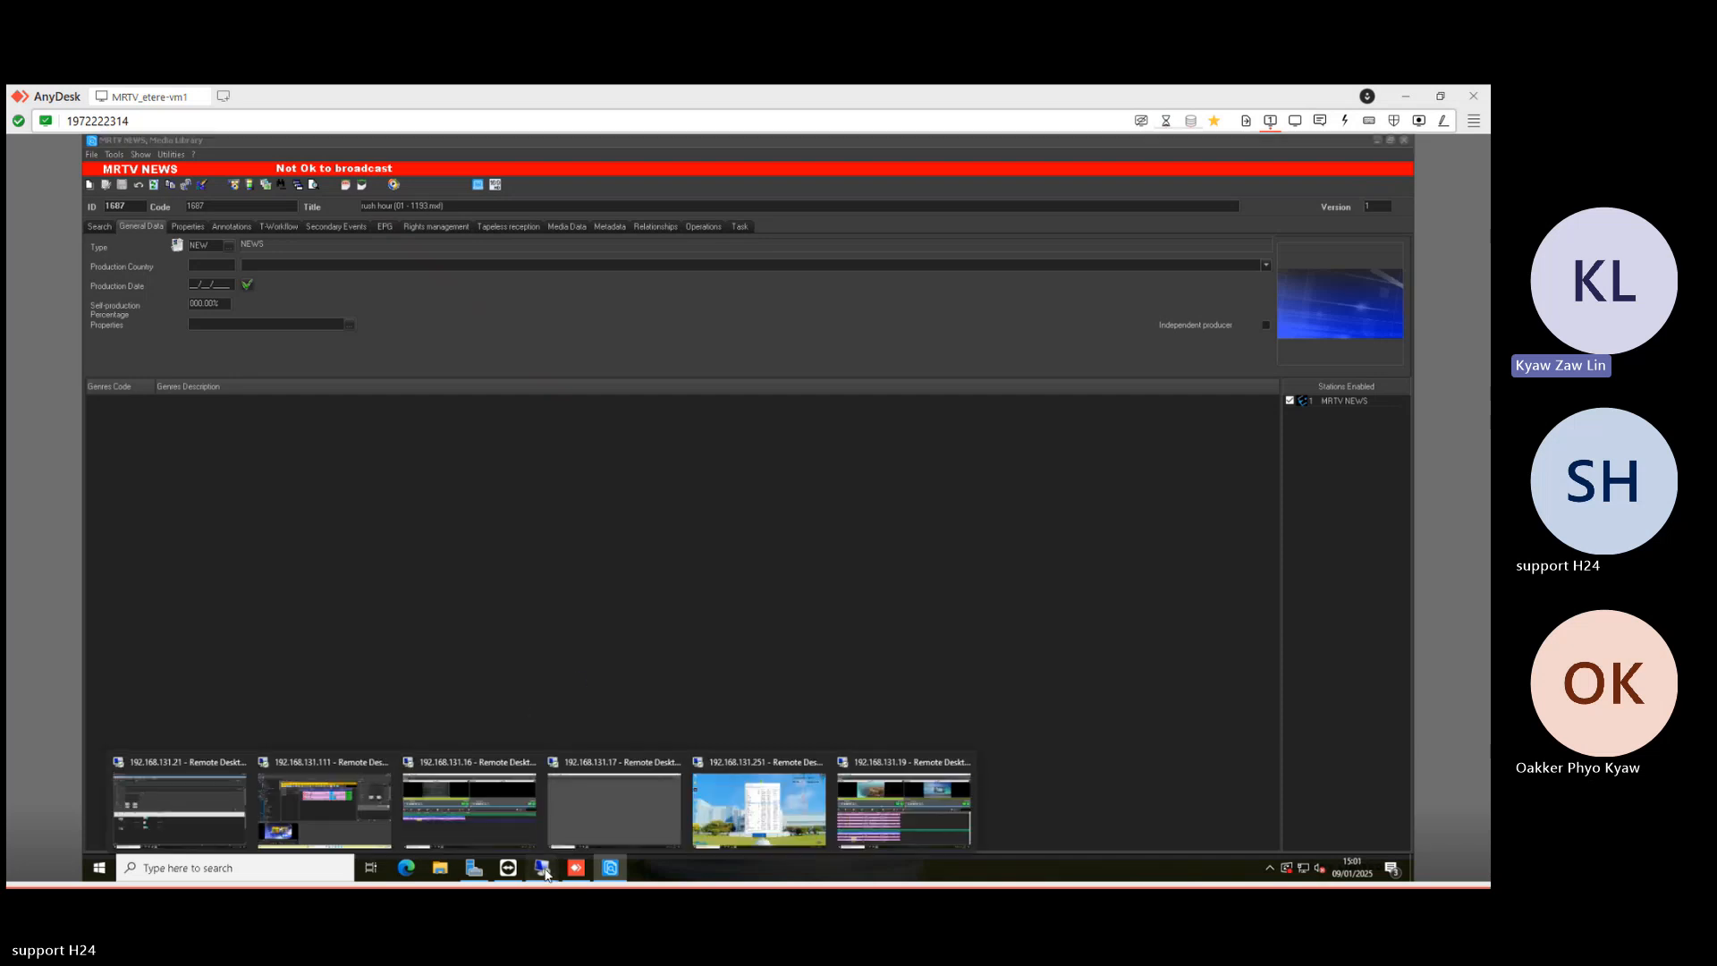
{"action": "left_click", "coordinate": [356, 821]}
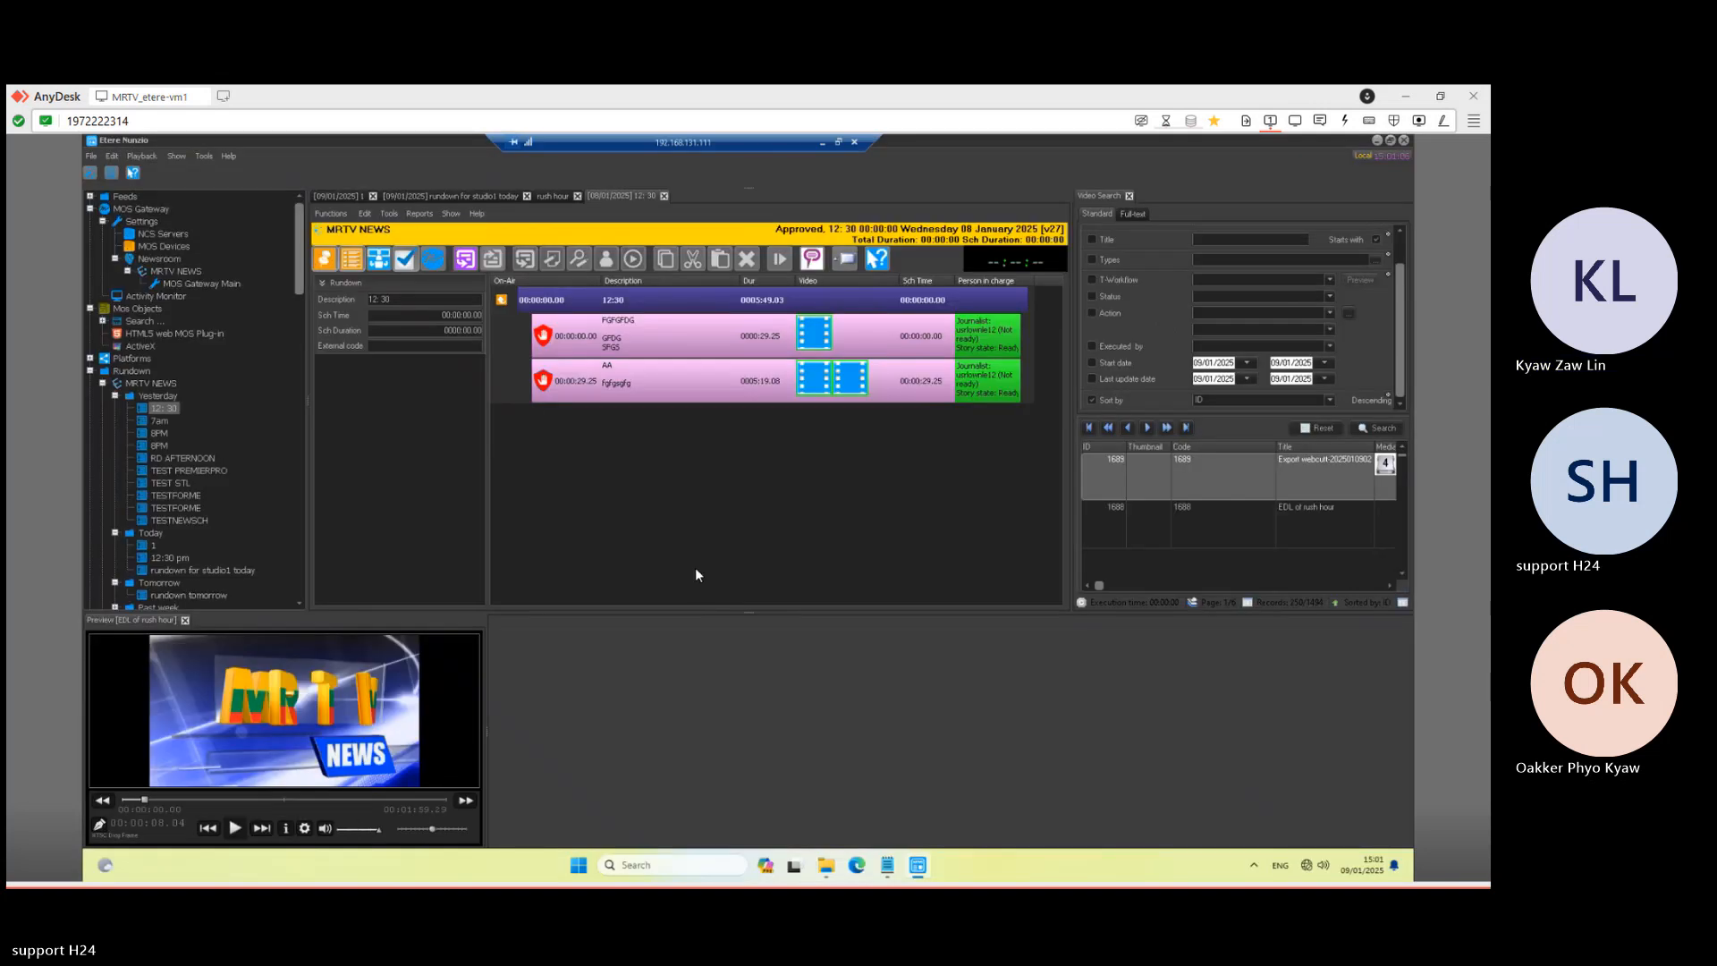
{"action": "left_click", "coordinate": [824, 142]}
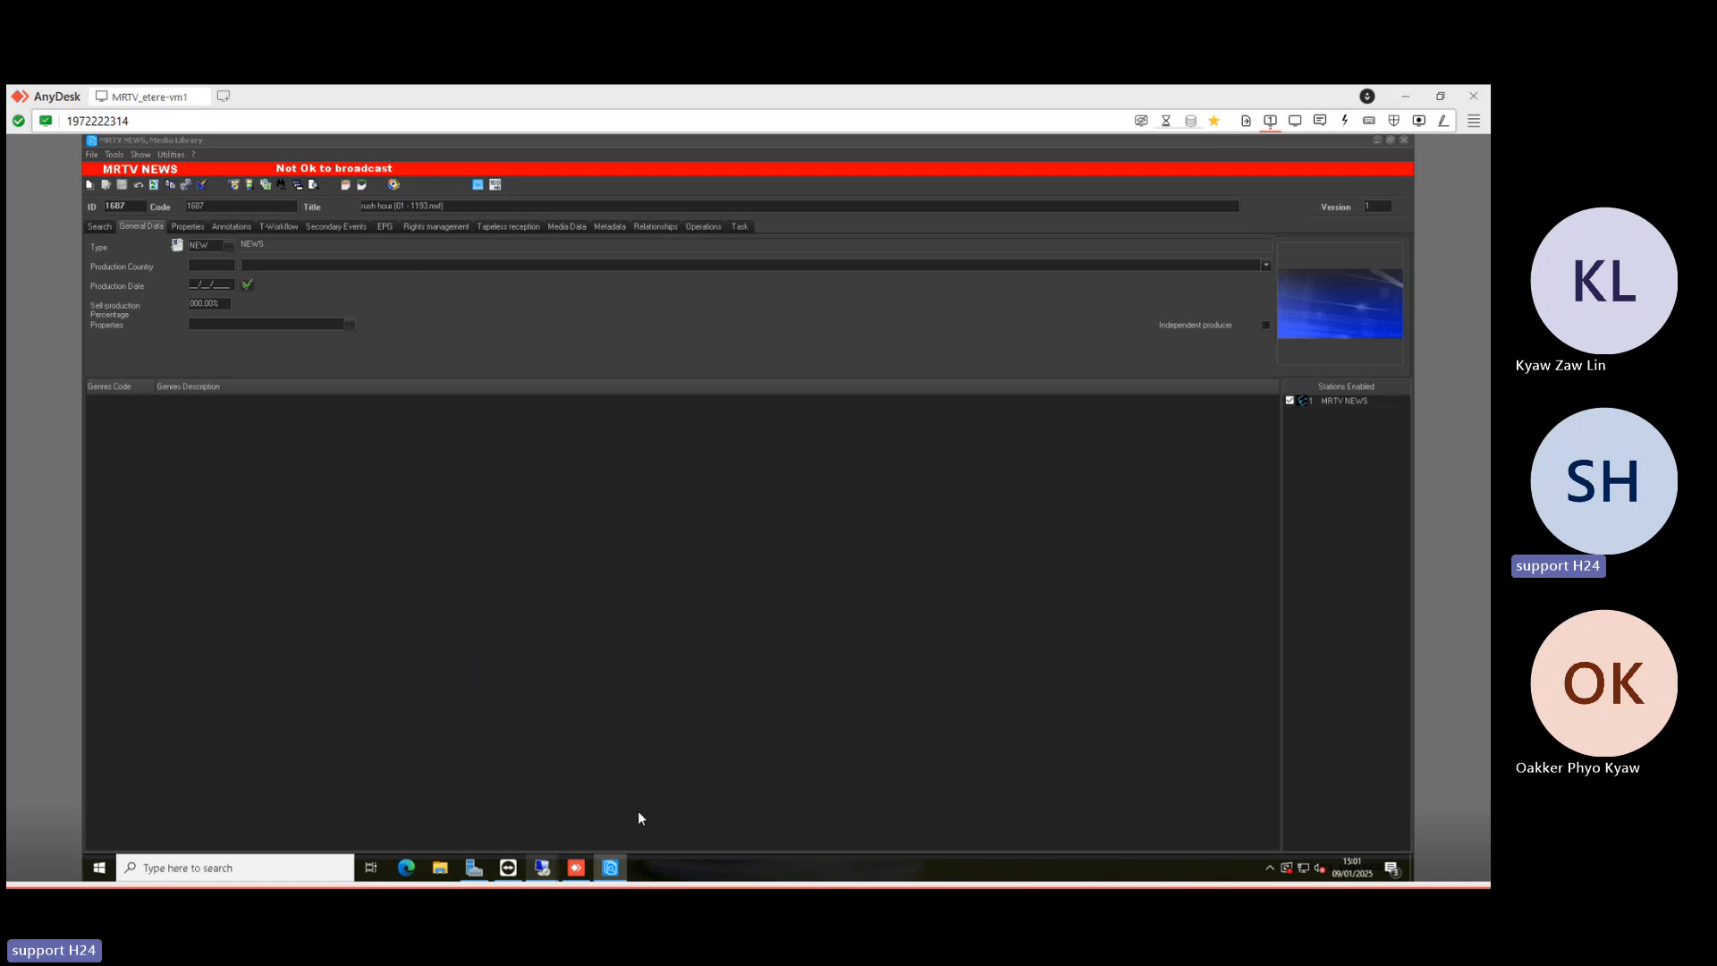
{"action": "left_click", "coordinate": [542, 868]}
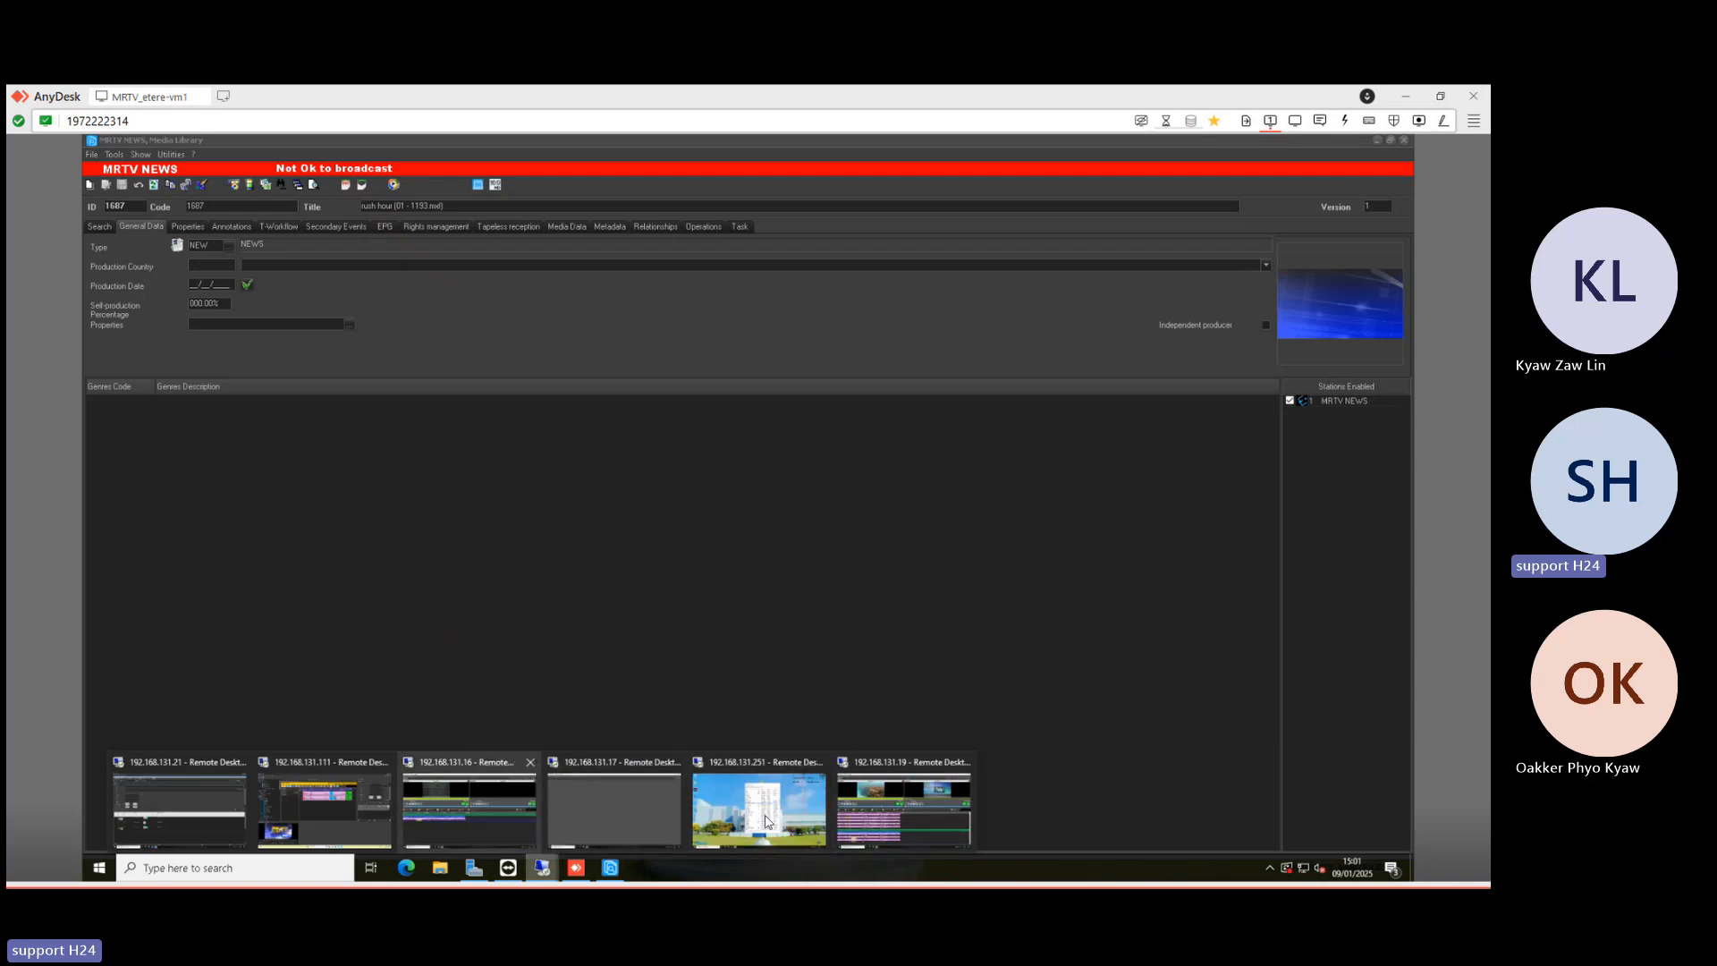
{"action": "left_click", "coordinate": [898, 794]}
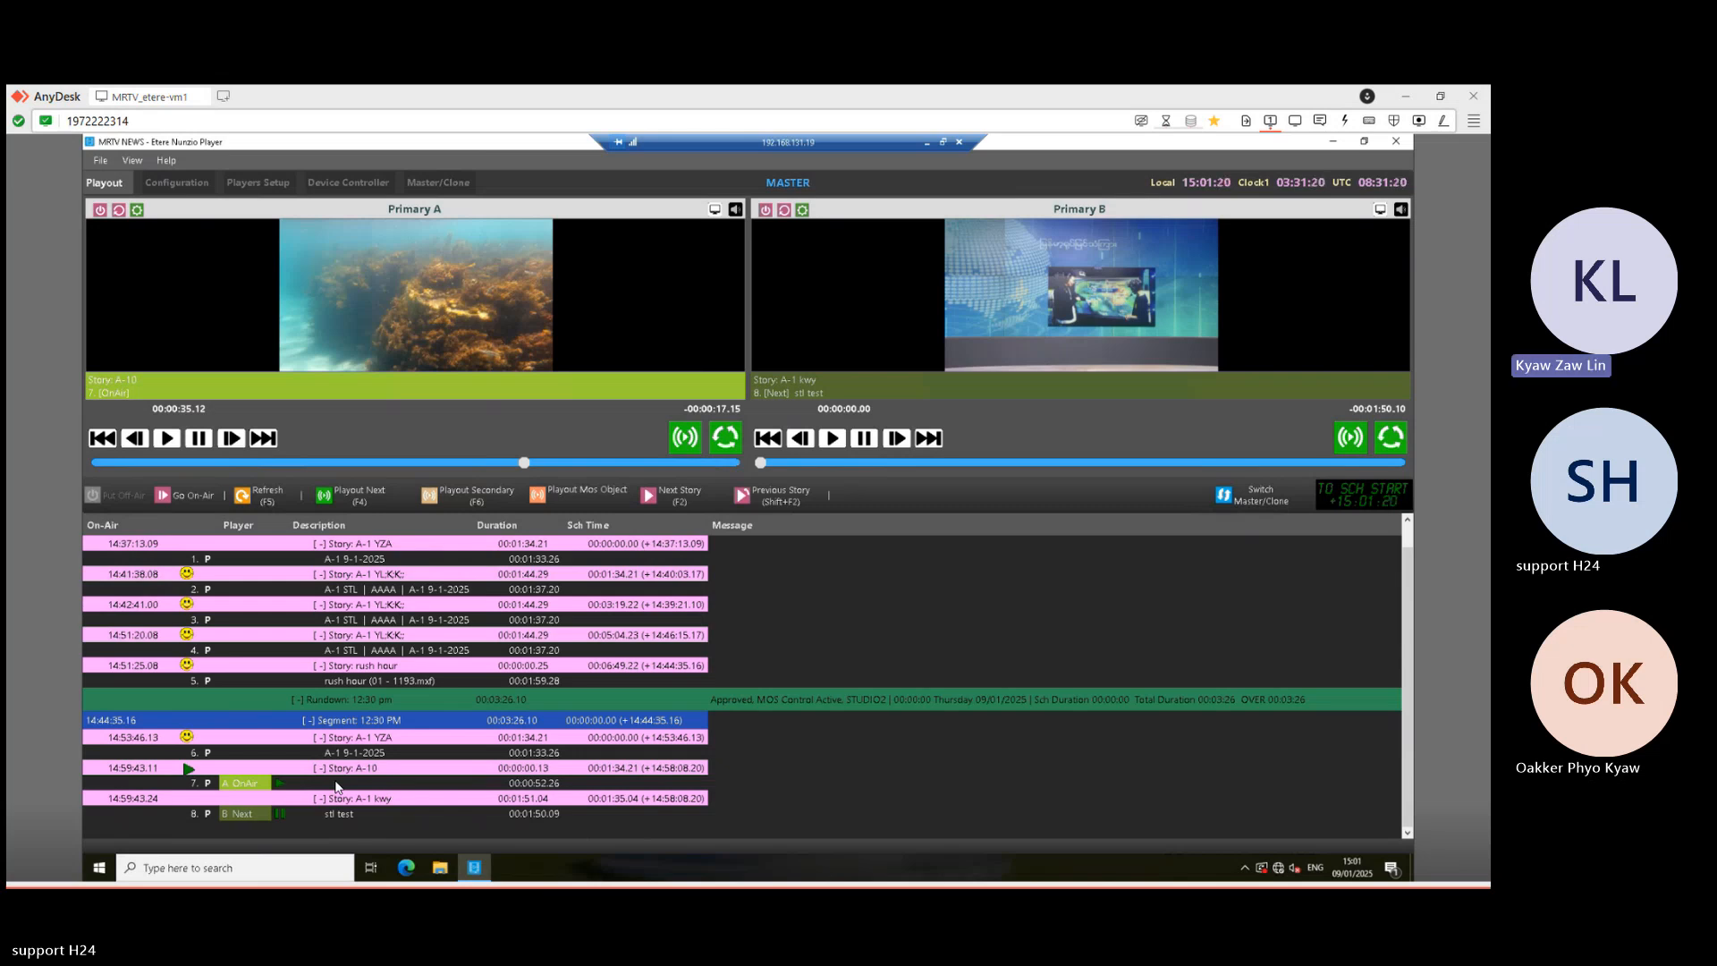
{"action": "scroll", "coordinate": [394, 717], "scroll_direction": "up", "scroll_amount": 2}
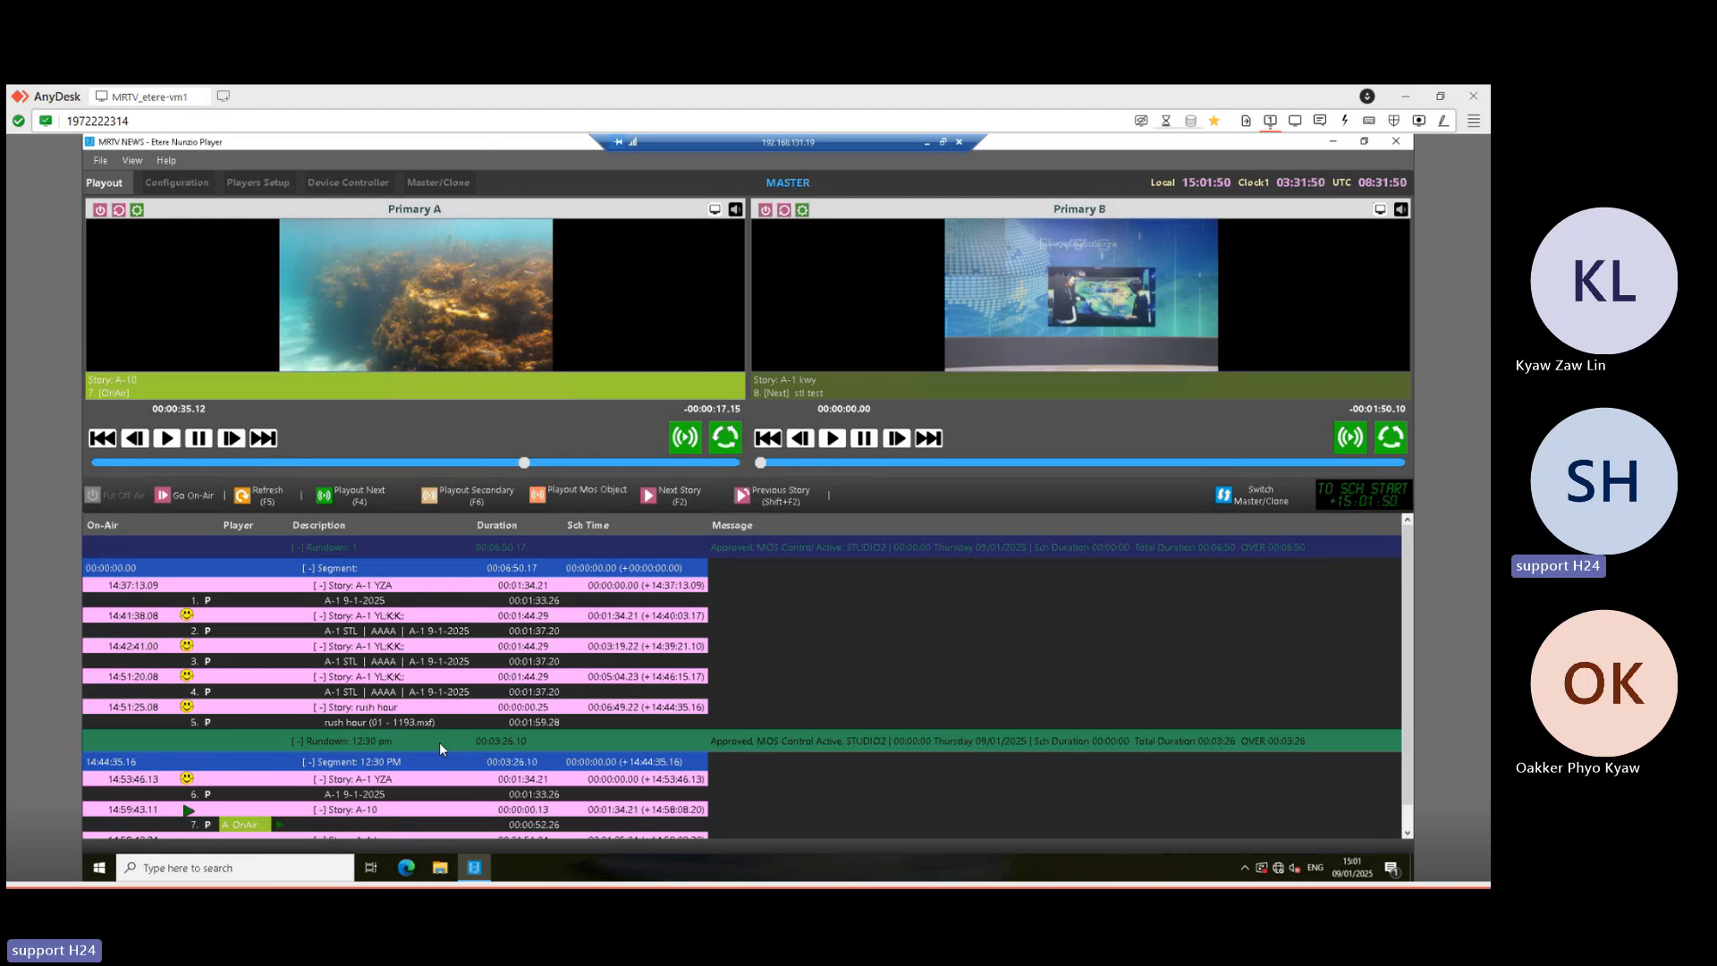
{"action": "left_click", "coordinate": [281, 180]}
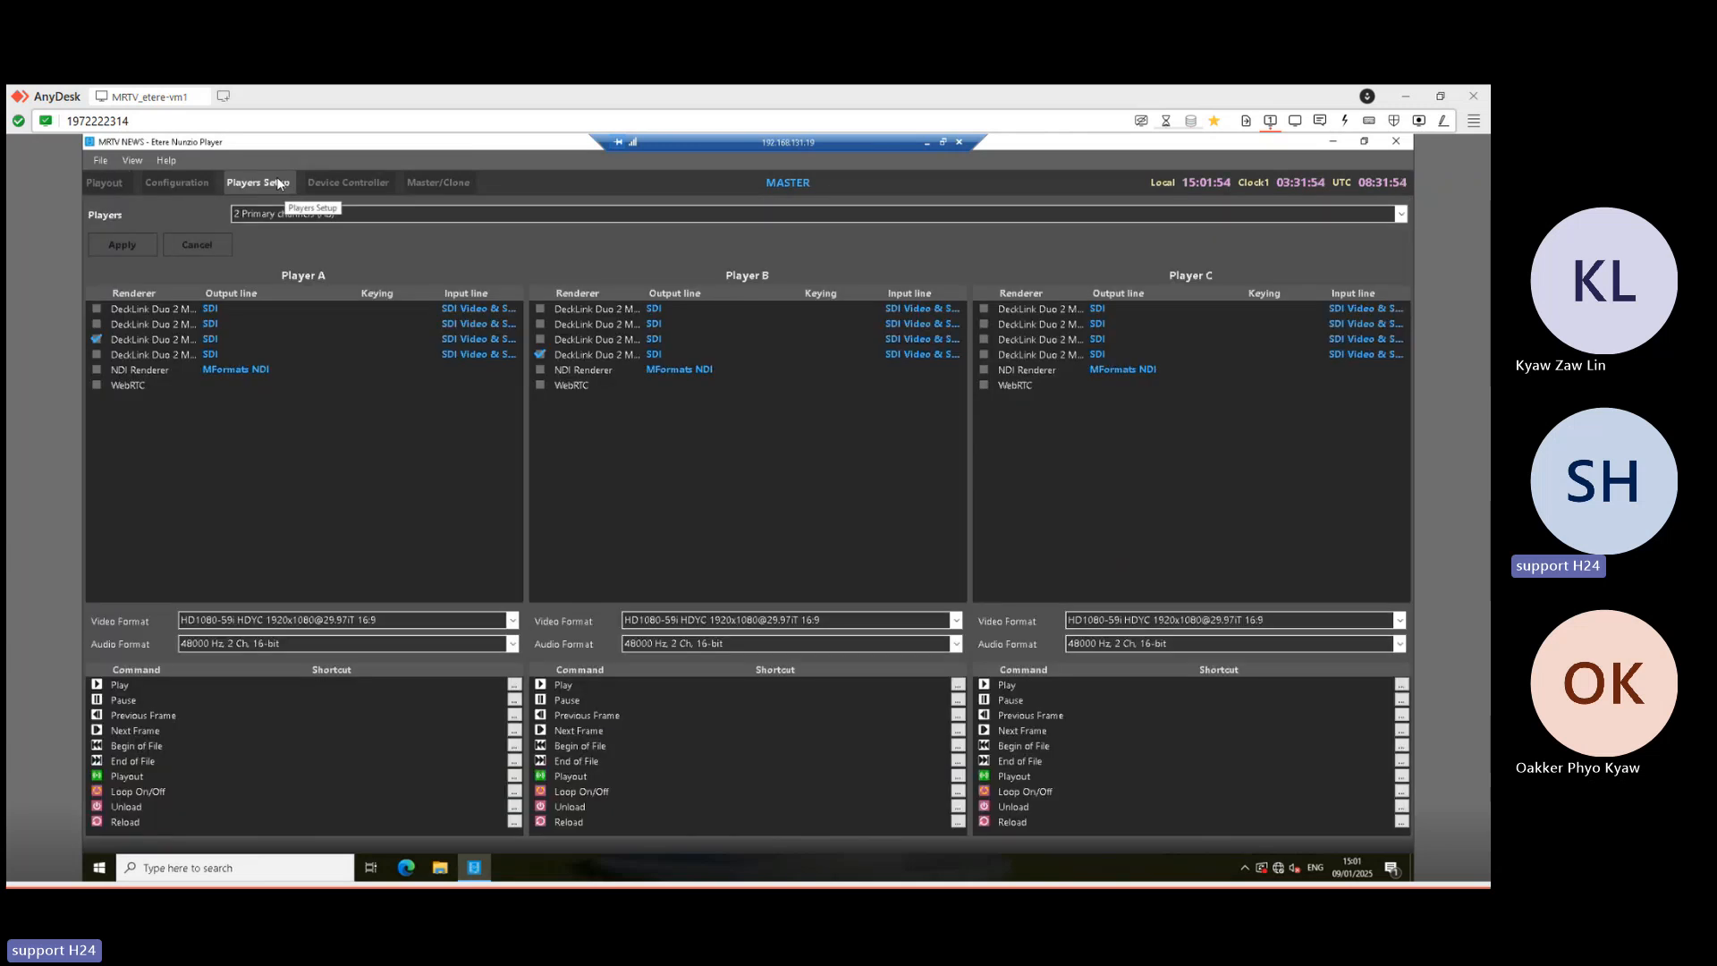
{"action": "left_click", "coordinate": [186, 179]}
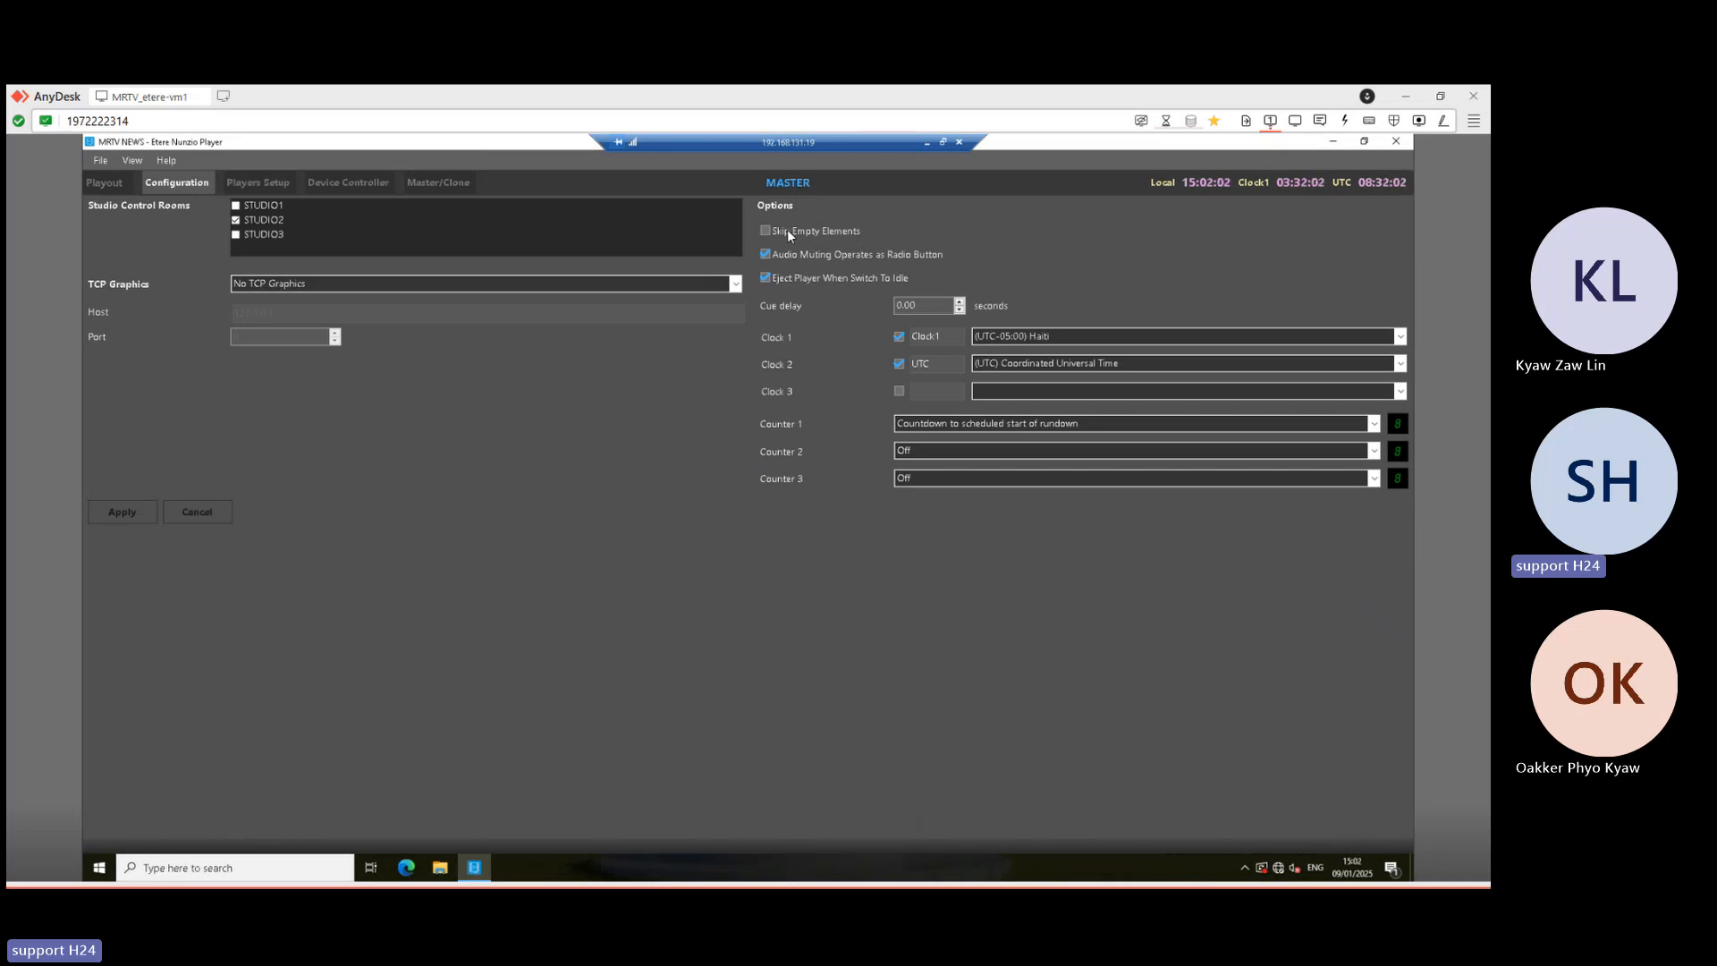
{"action": "left_click", "coordinate": [105, 184]}
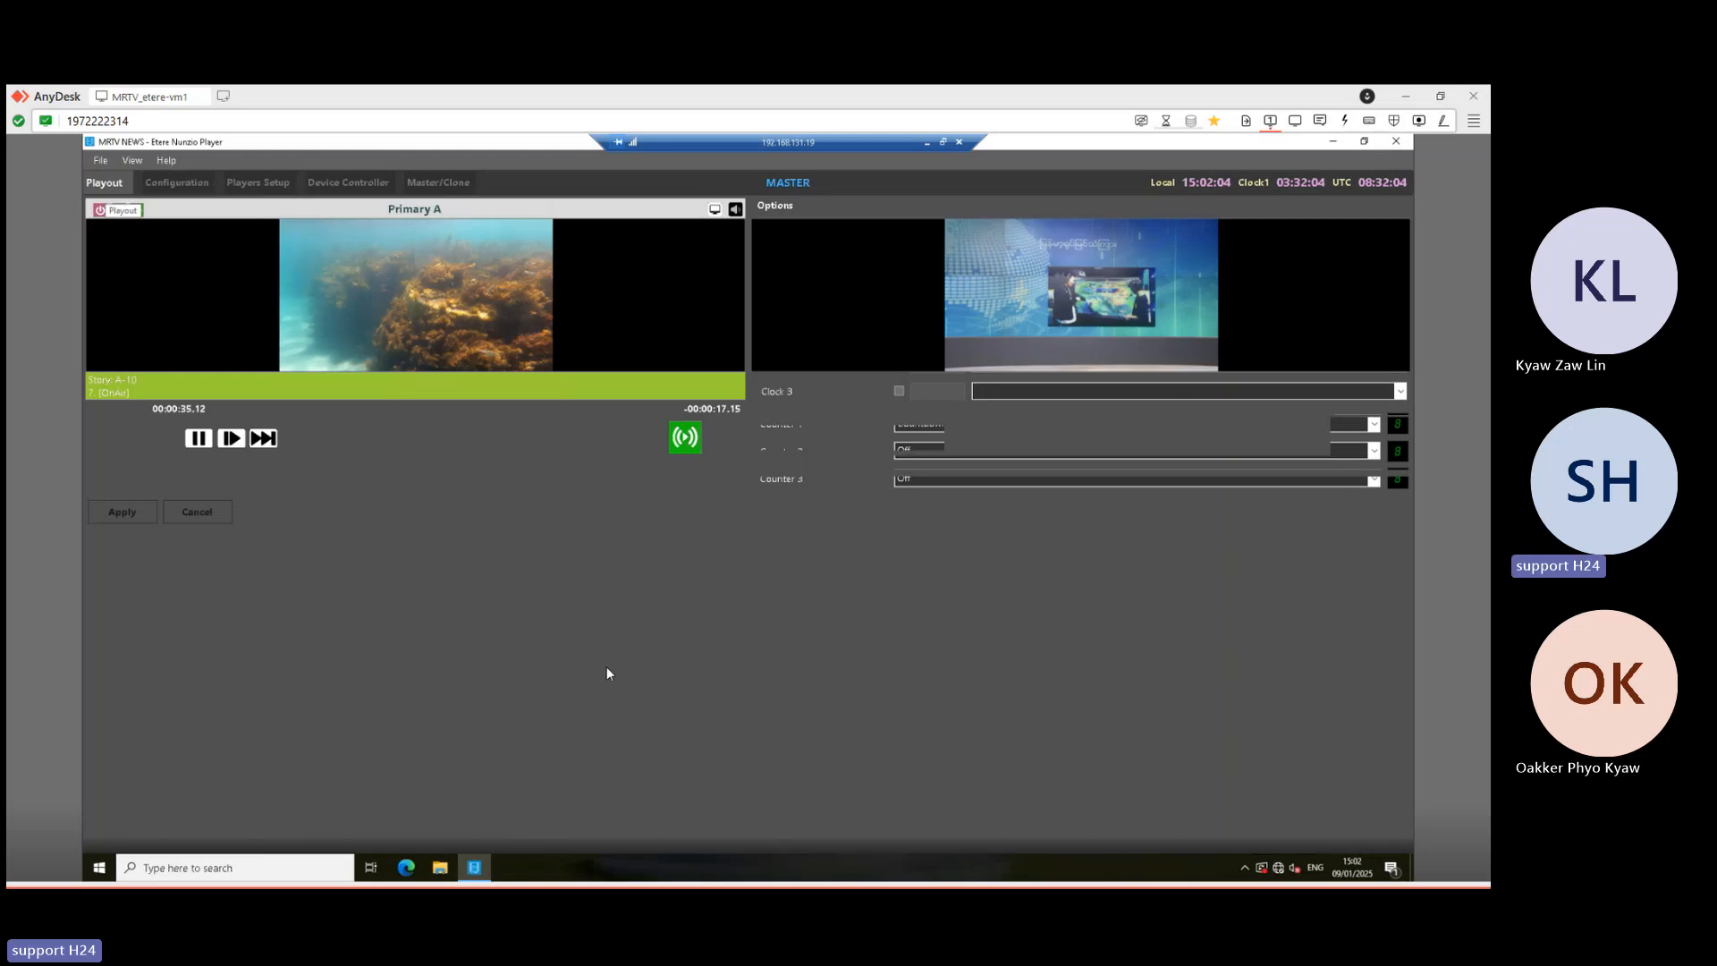
{"action": "scroll", "coordinate": [378, 723], "scroll_direction": "down", "scroll_amount": 1}
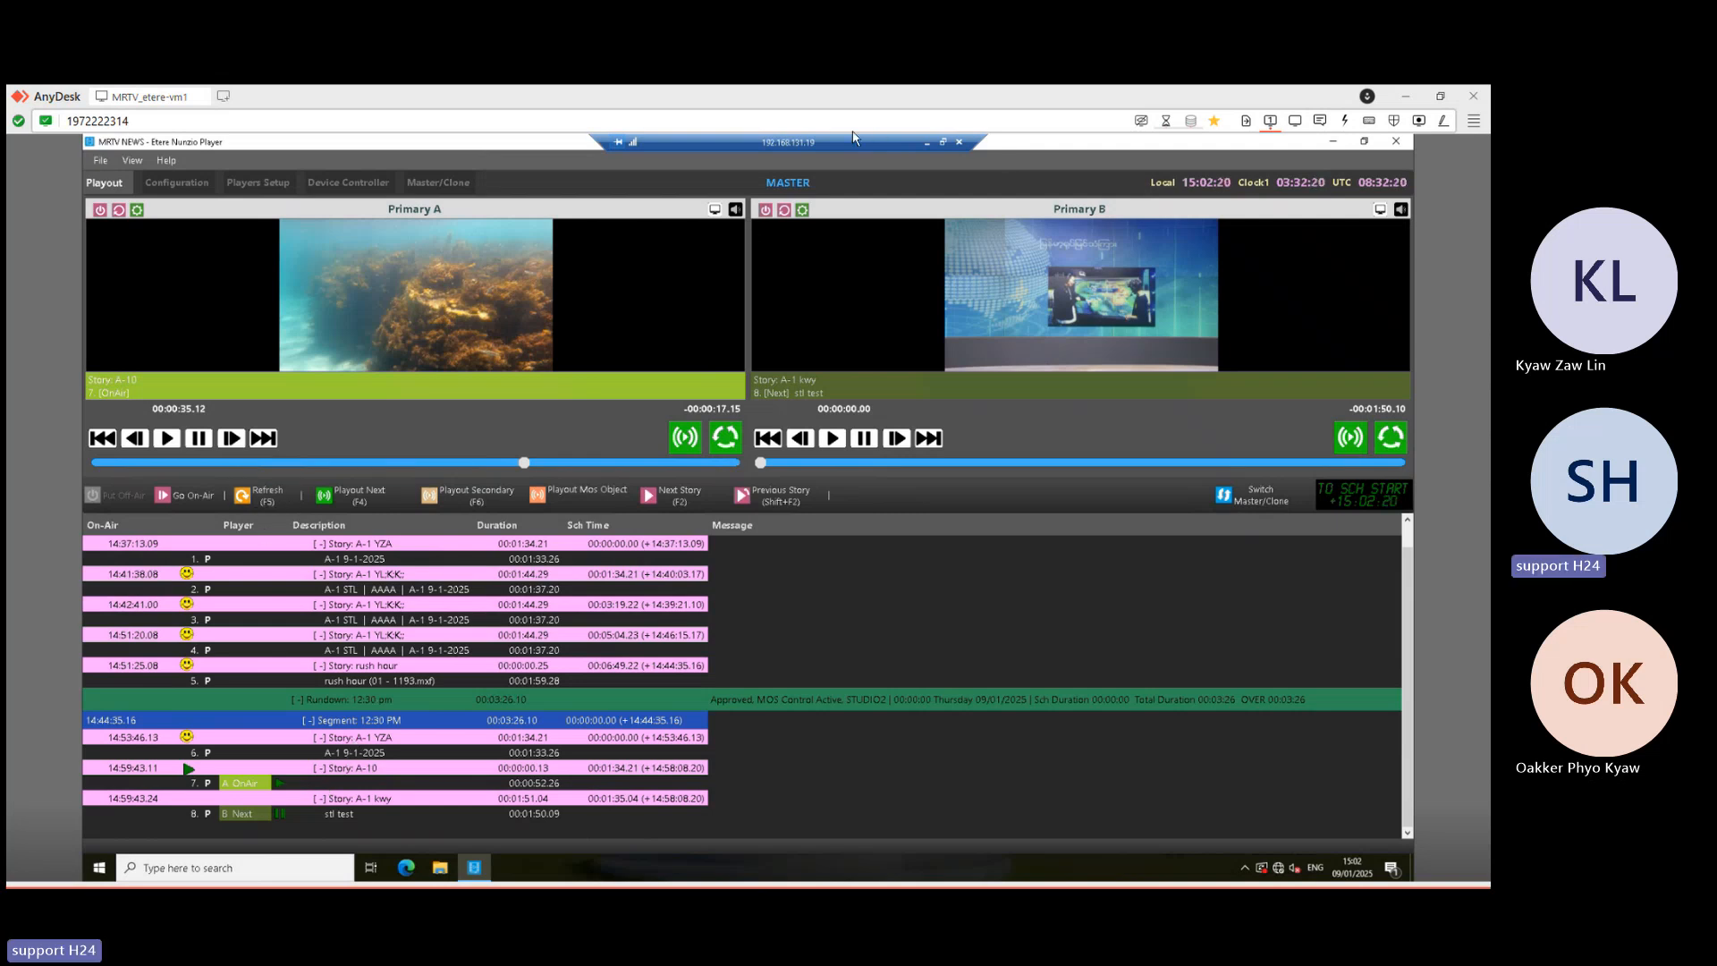
- Refresh the Nunzio Player rundown with F5, then minimize the session to reveal the rush hour record
{"action": "left_click", "coordinate": [269, 494]}
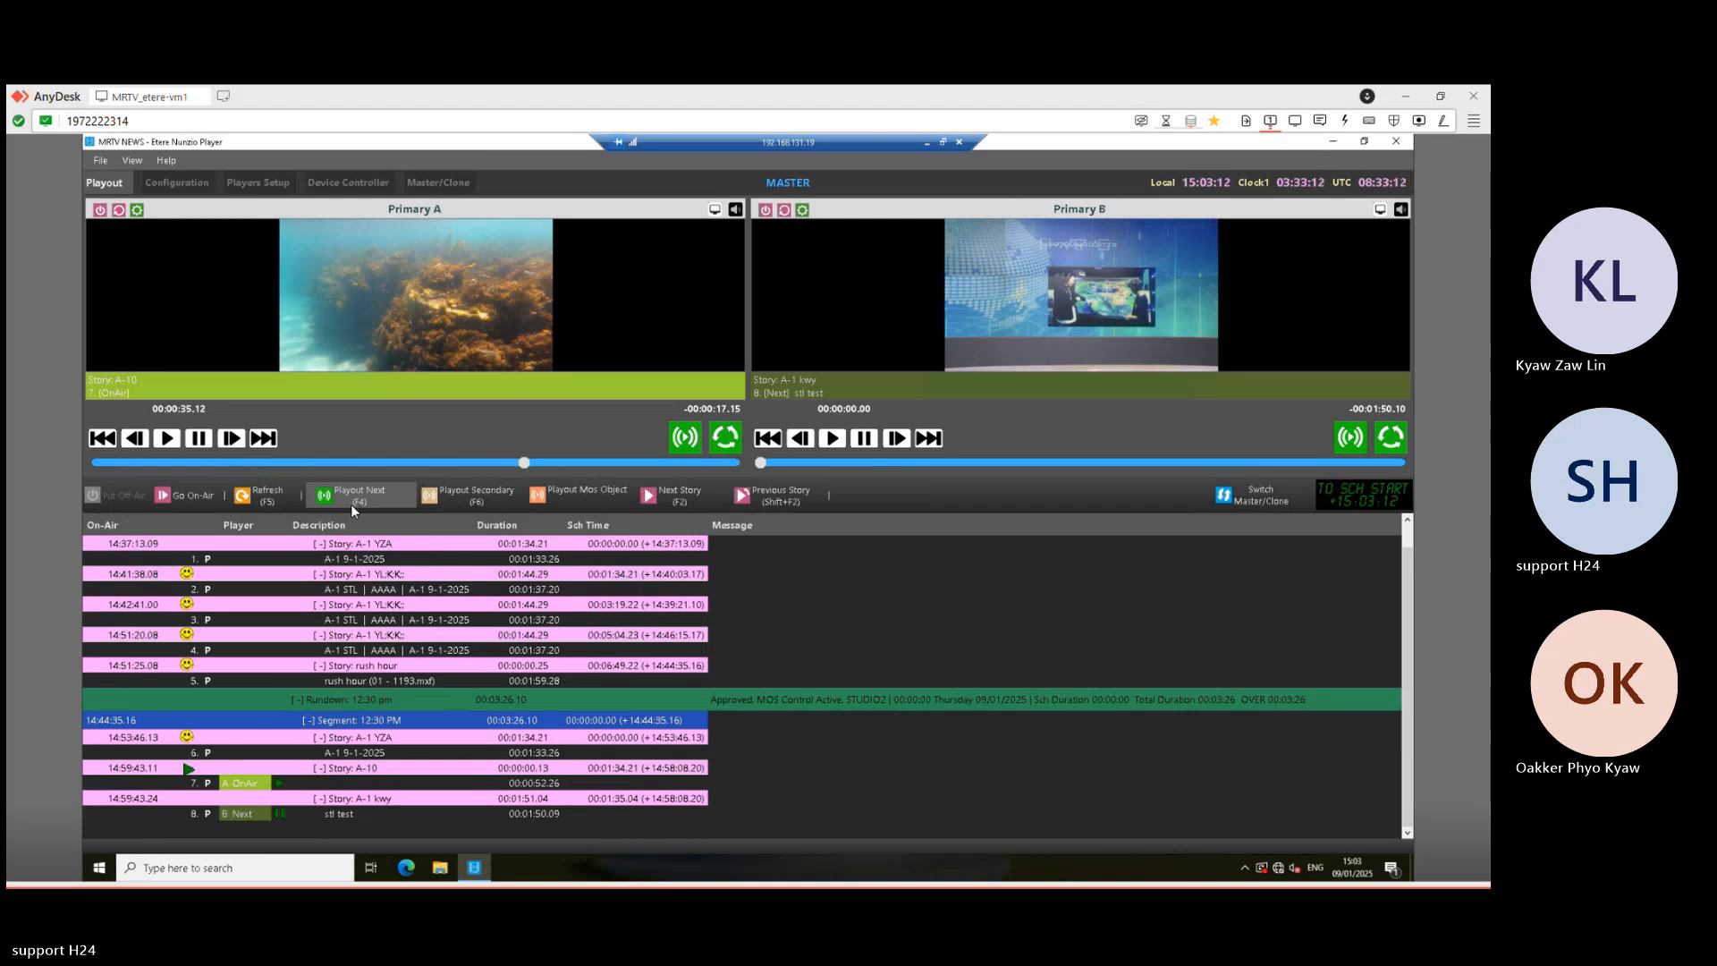
{"action": "left_click", "coordinate": [929, 142]}
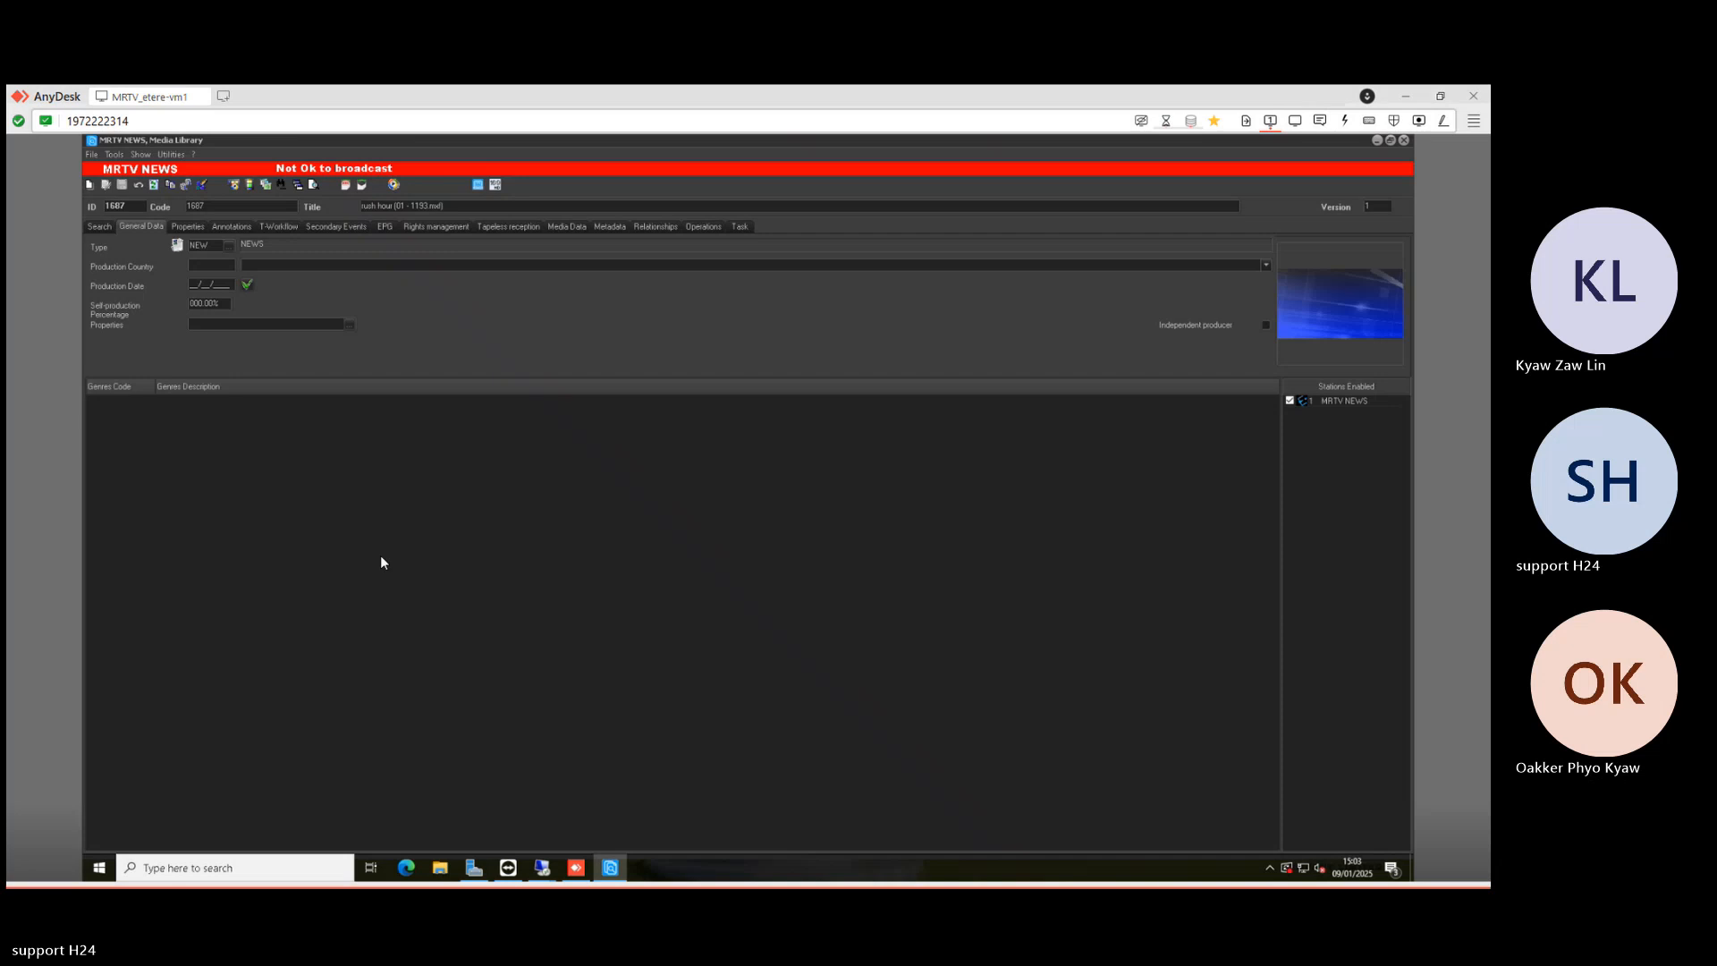
- Switch to the '[09/01/2025] 1' rundown tab and scroll down to the rush hour story
{"action": "left_click", "coordinate": [542, 868]}
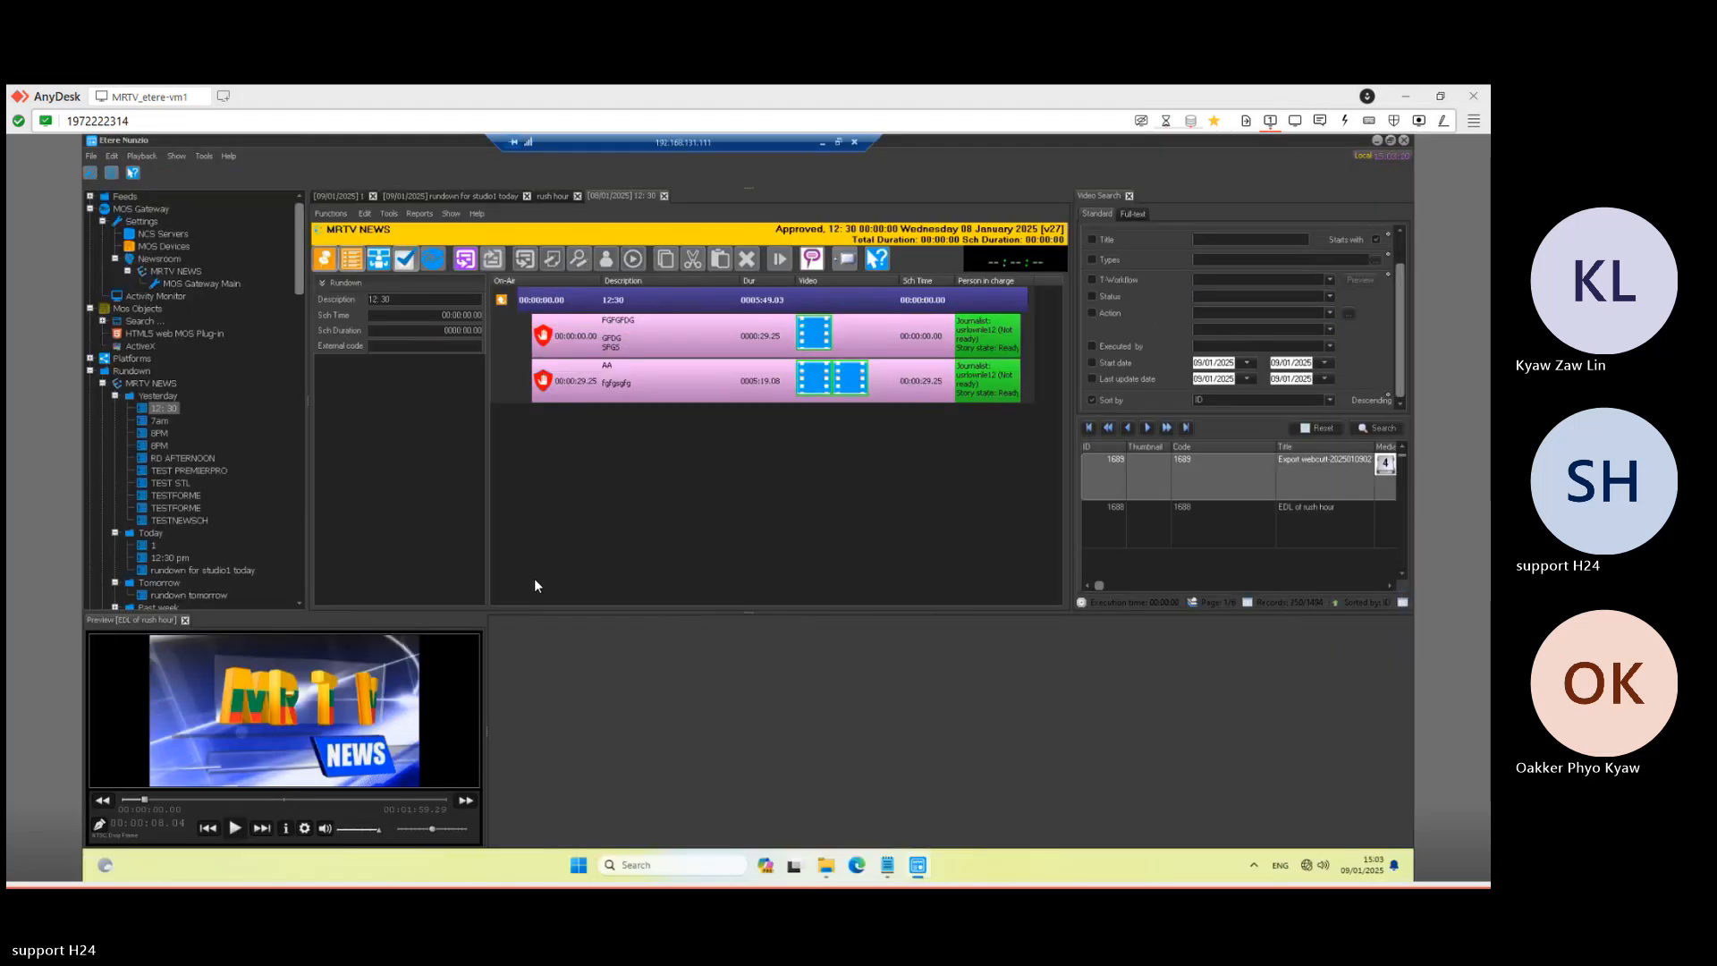
{"action": "left_click", "coordinate": [342, 195]}
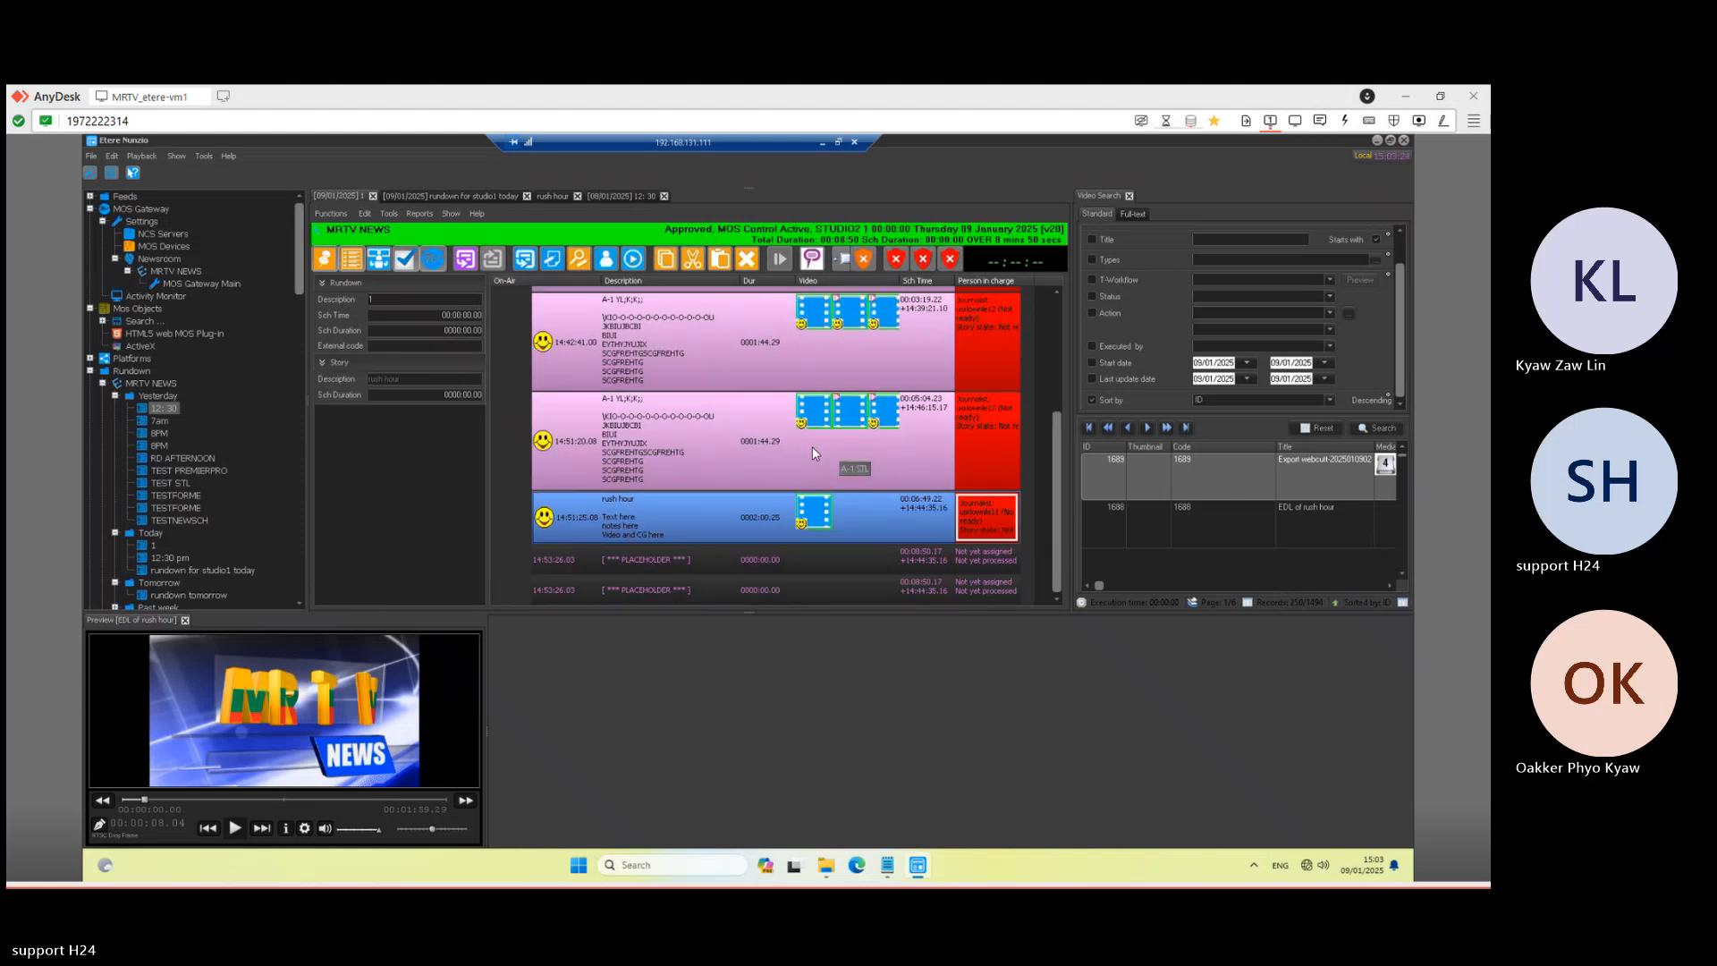
{"action": "scroll", "coordinate": [689, 543], "scroll_direction": "up", "scroll_amount": 3}
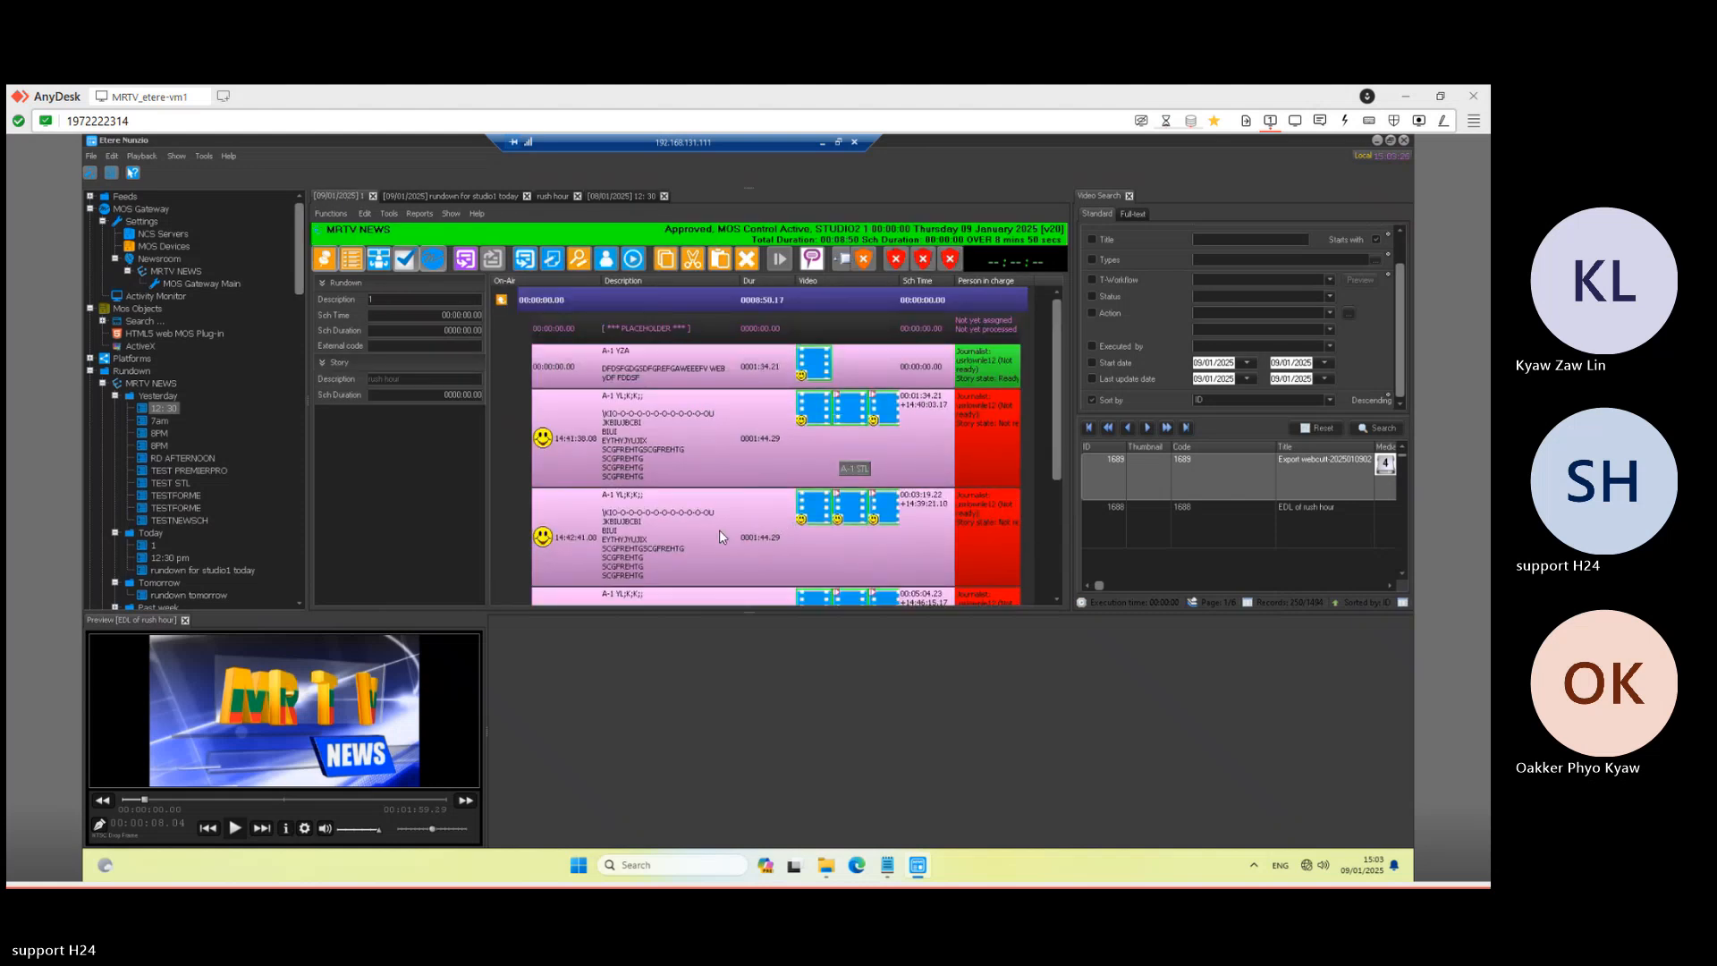
{"action": "scroll", "coordinate": [719, 535], "scroll_direction": "down", "scroll_amount": 1}
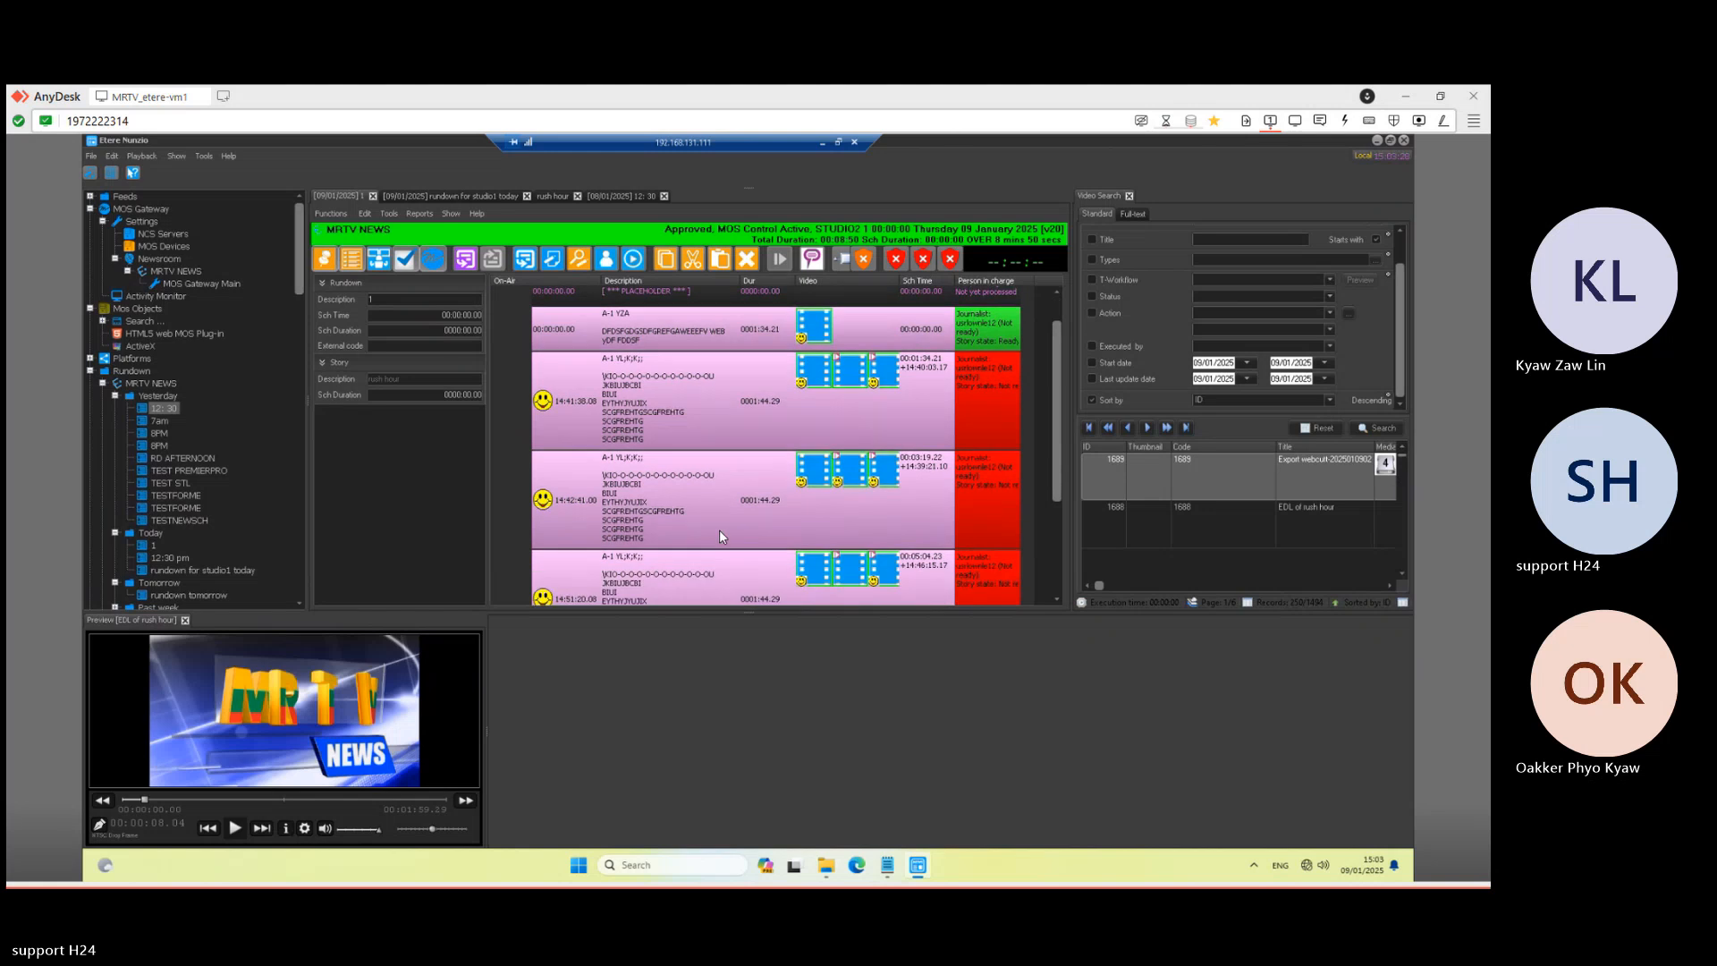
{"action": "scroll", "coordinate": [719, 530], "scroll_direction": "down", "scroll_amount": 2}
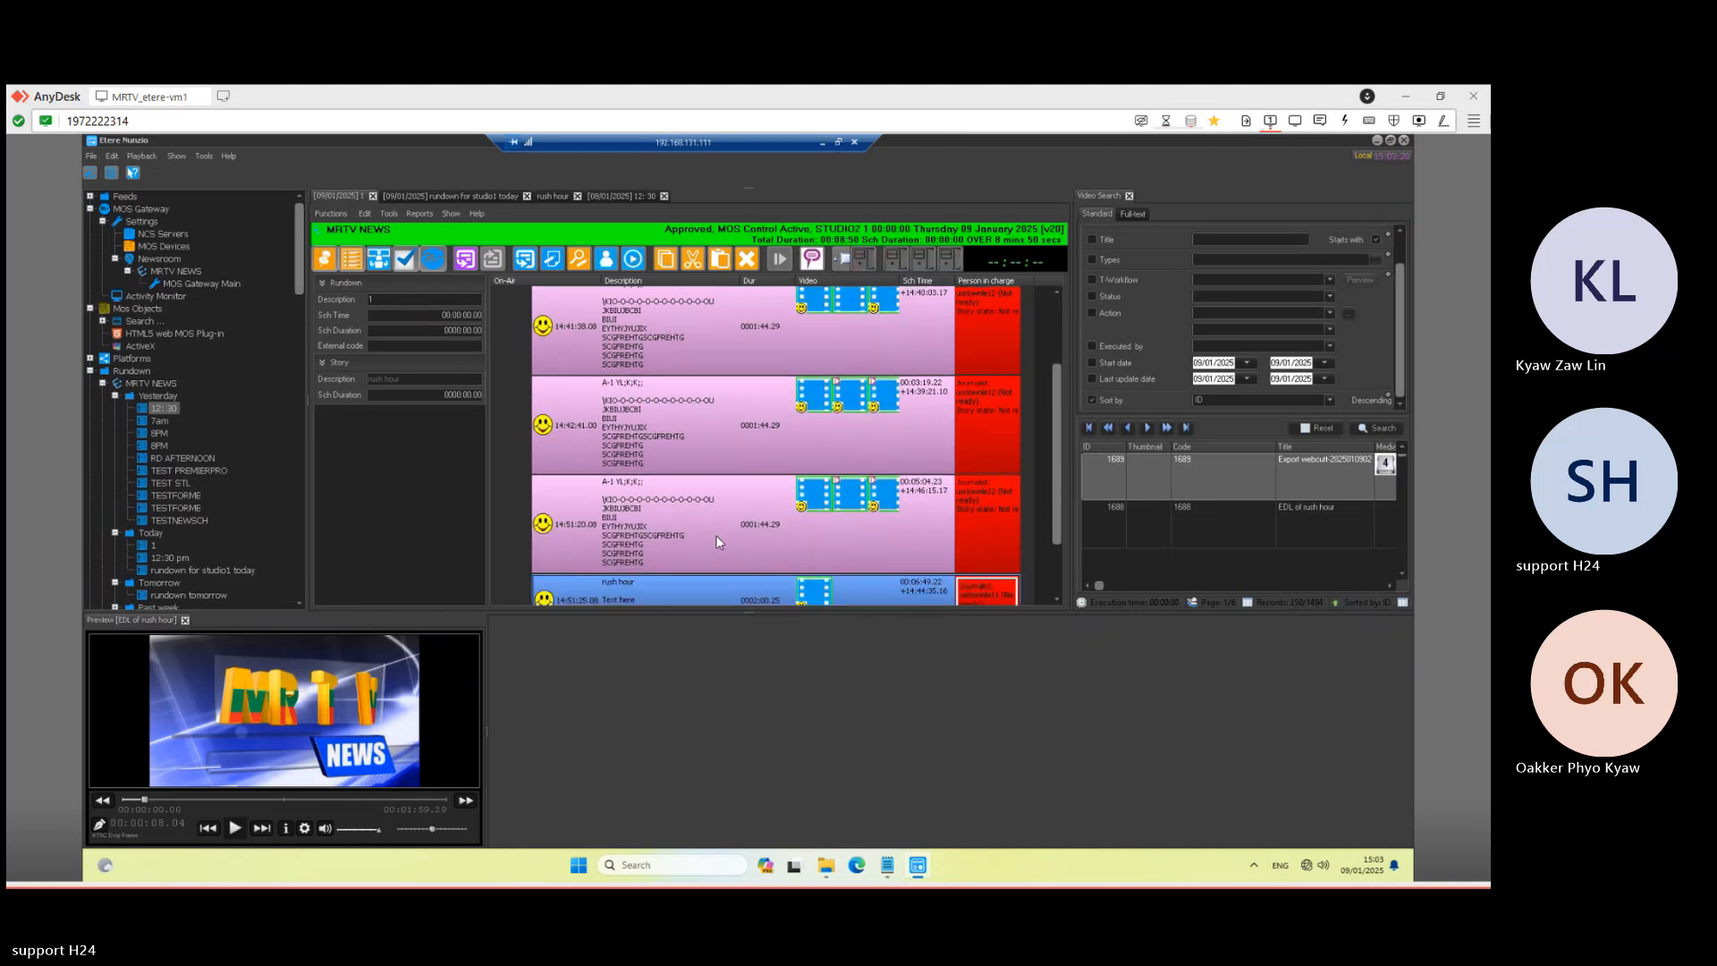
{"action": "scroll", "coordinate": [716, 533], "scroll_direction": "down", "scroll_amount": 2}
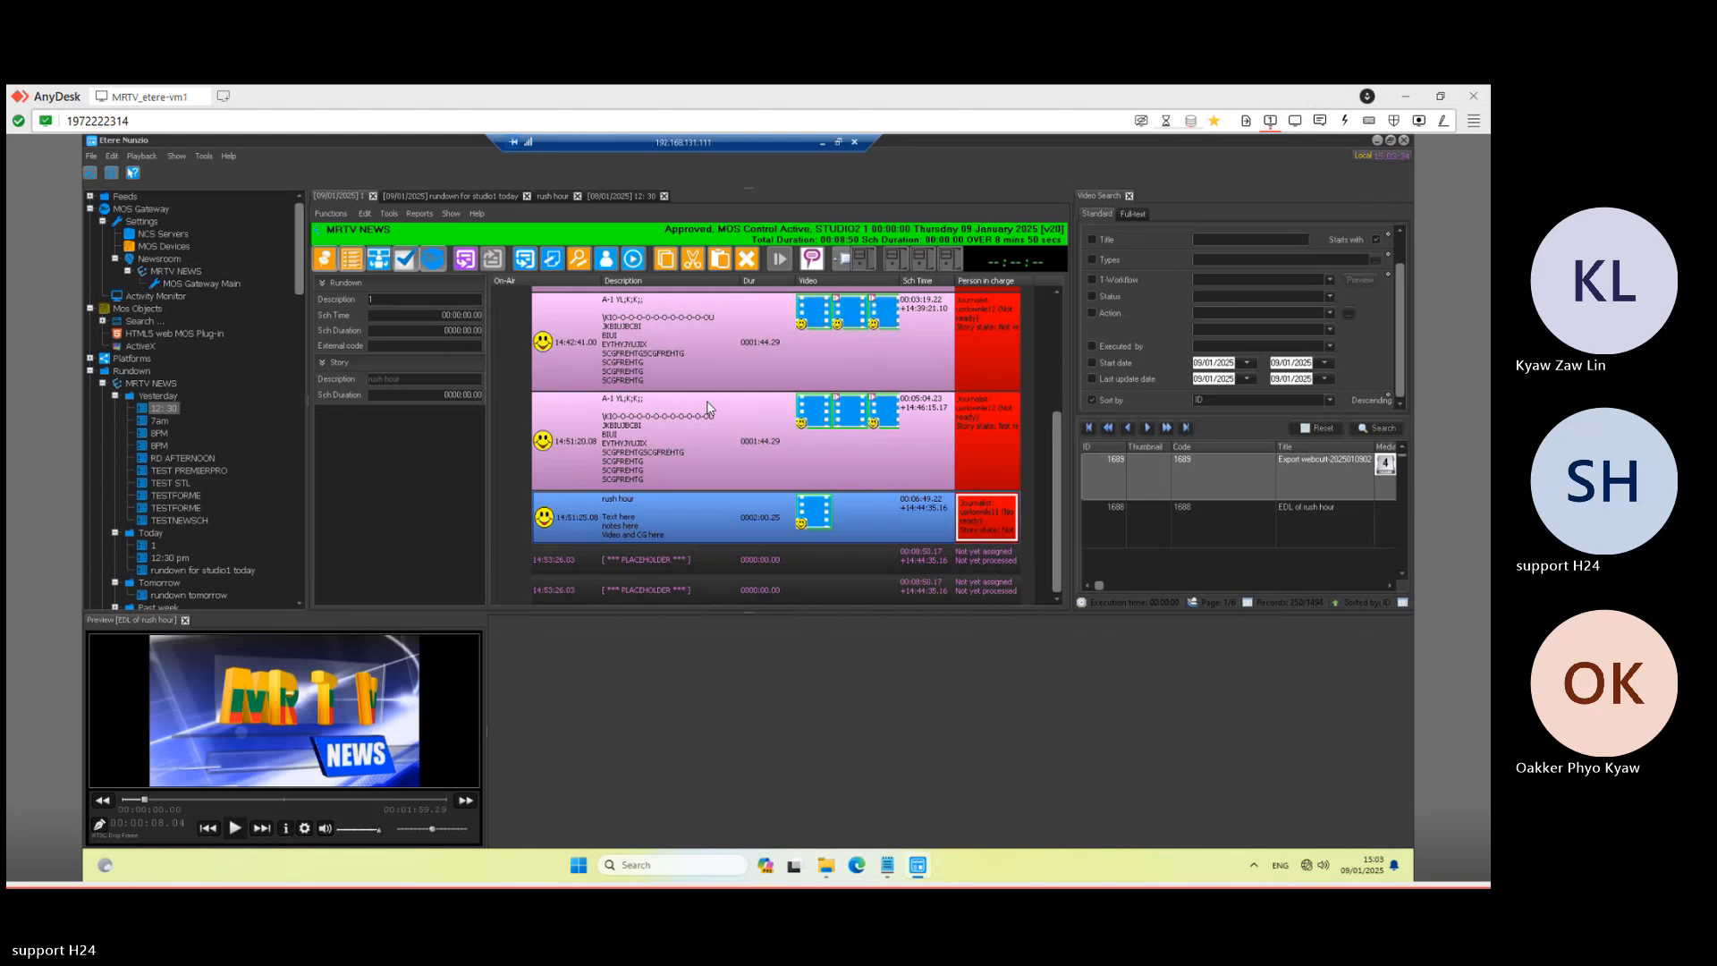
- Create a story titled ttt in the first placeholder row below rush hour and open it for editing
{"action": "left_click", "coordinate": [662, 562]}
{"action": "double_click", "coordinate": [662, 562]}
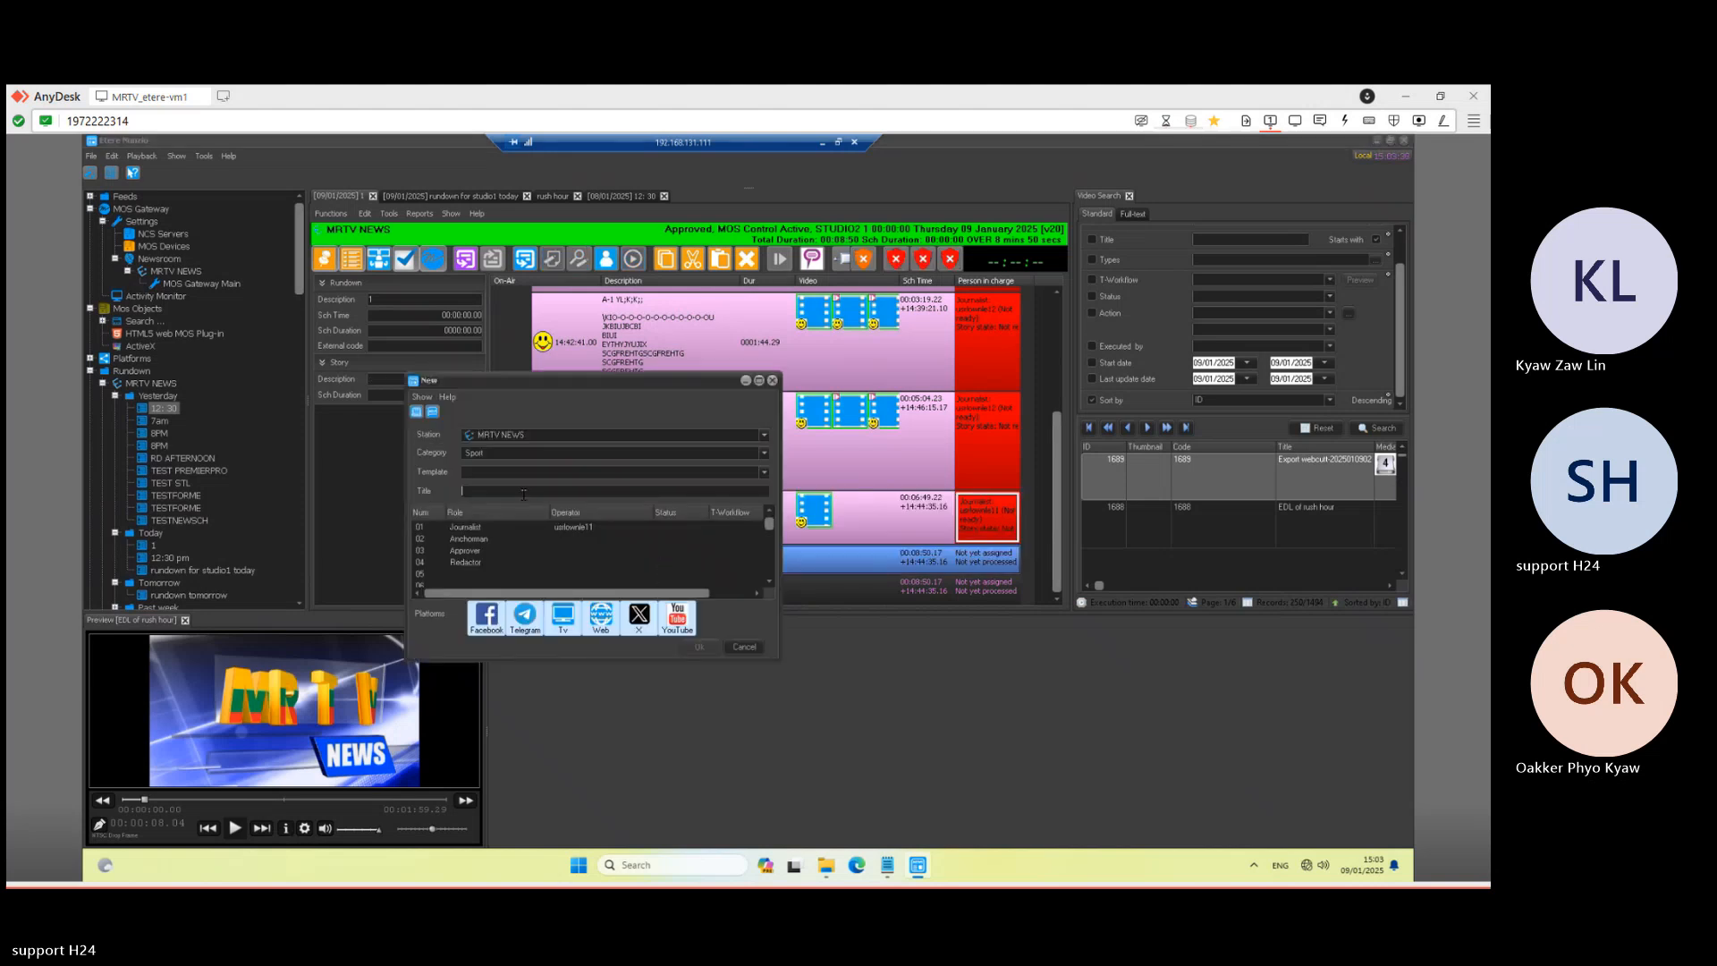
{"action": "type", "text": "ttt"}
{"action": "left_click", "coordinate": [701, 646]}
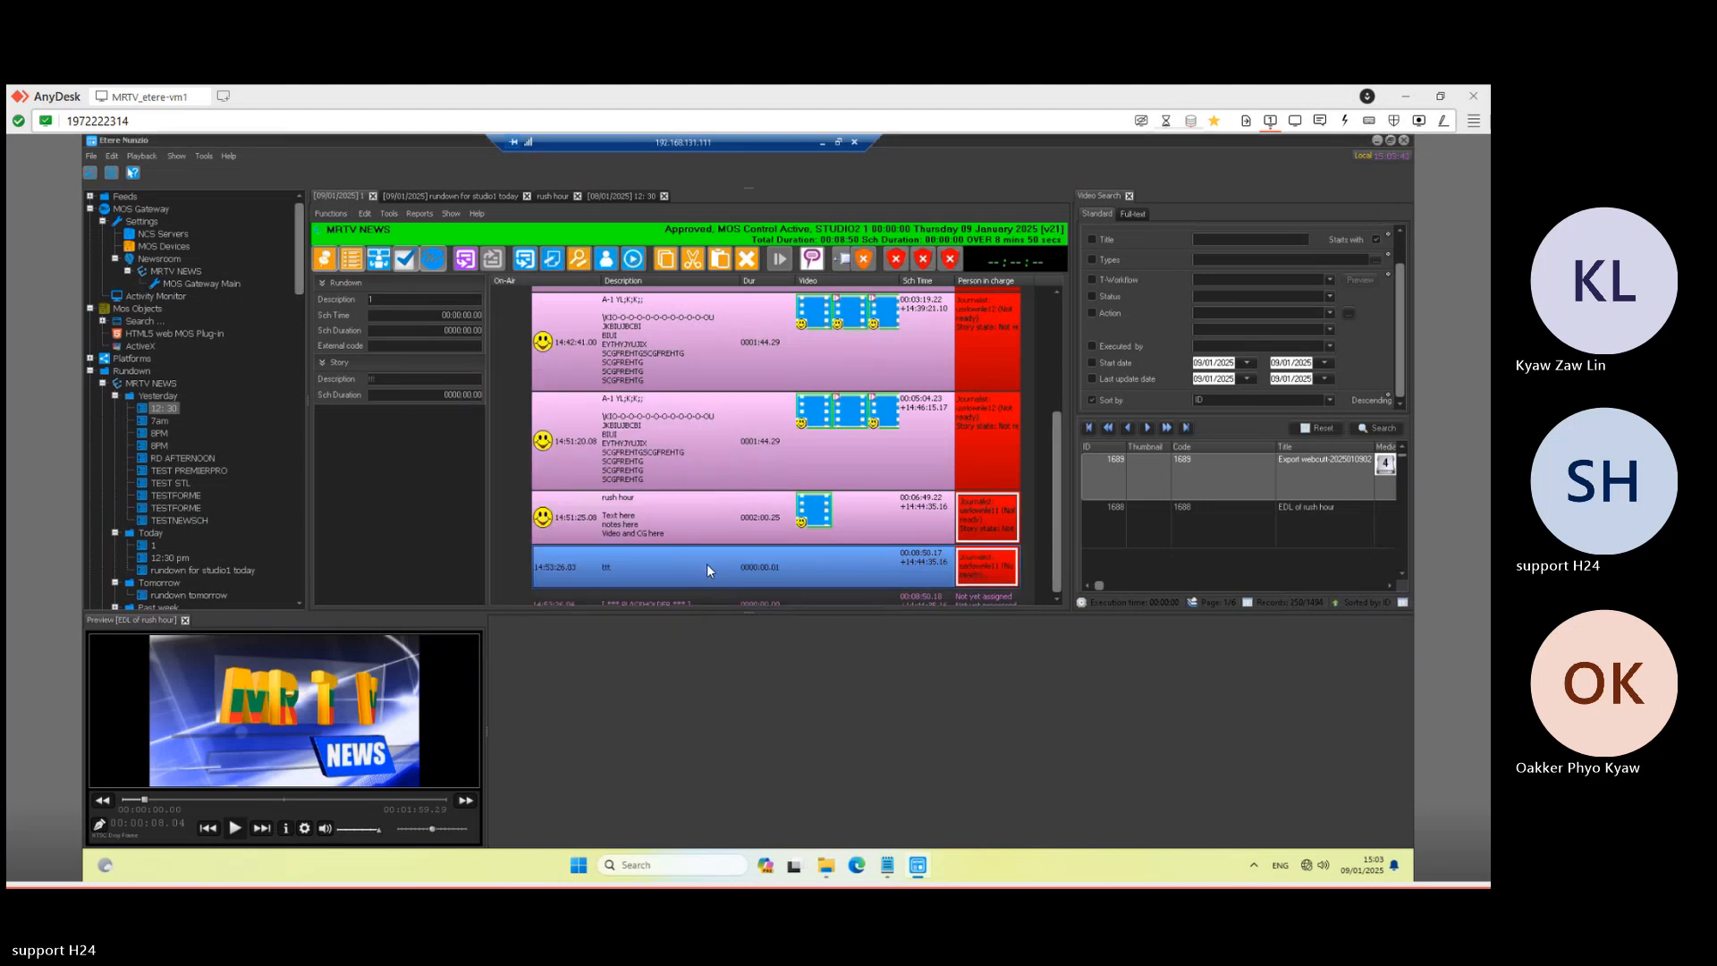
{"action": "double_click", "coordinate": [707, 564]}
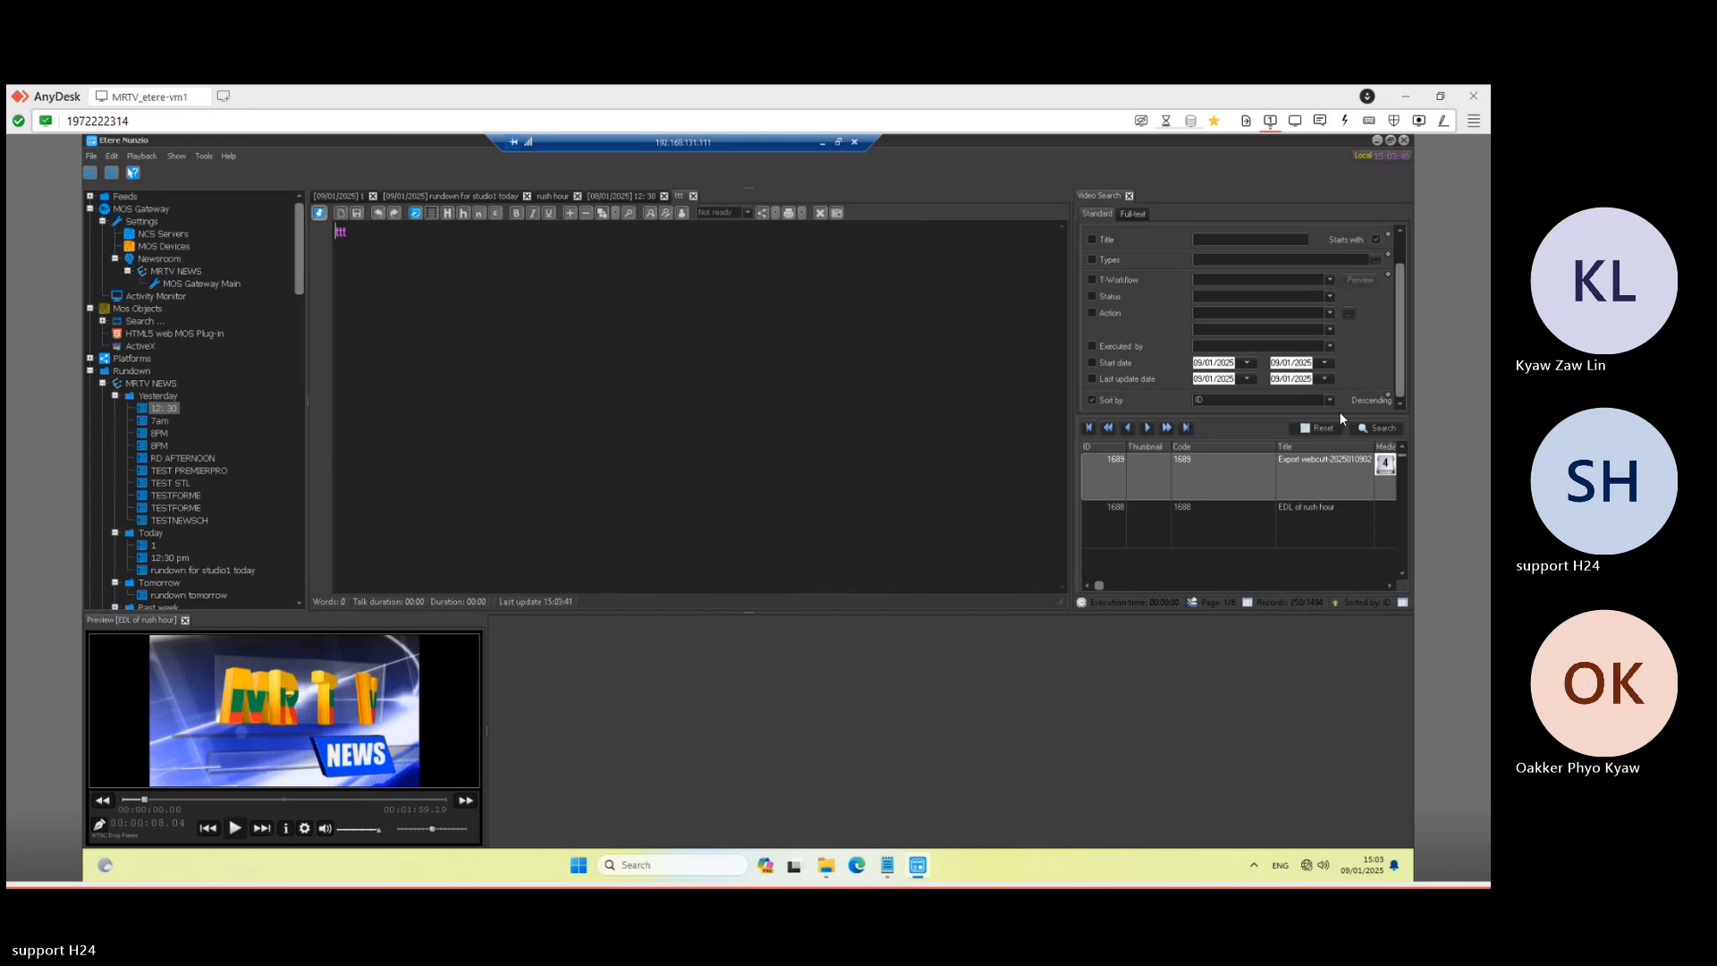
- Run Video Search, widen the results, and select the Easy Kyaw 2 clip
{"action": "left_click", "coordinate": [1366, 426]}
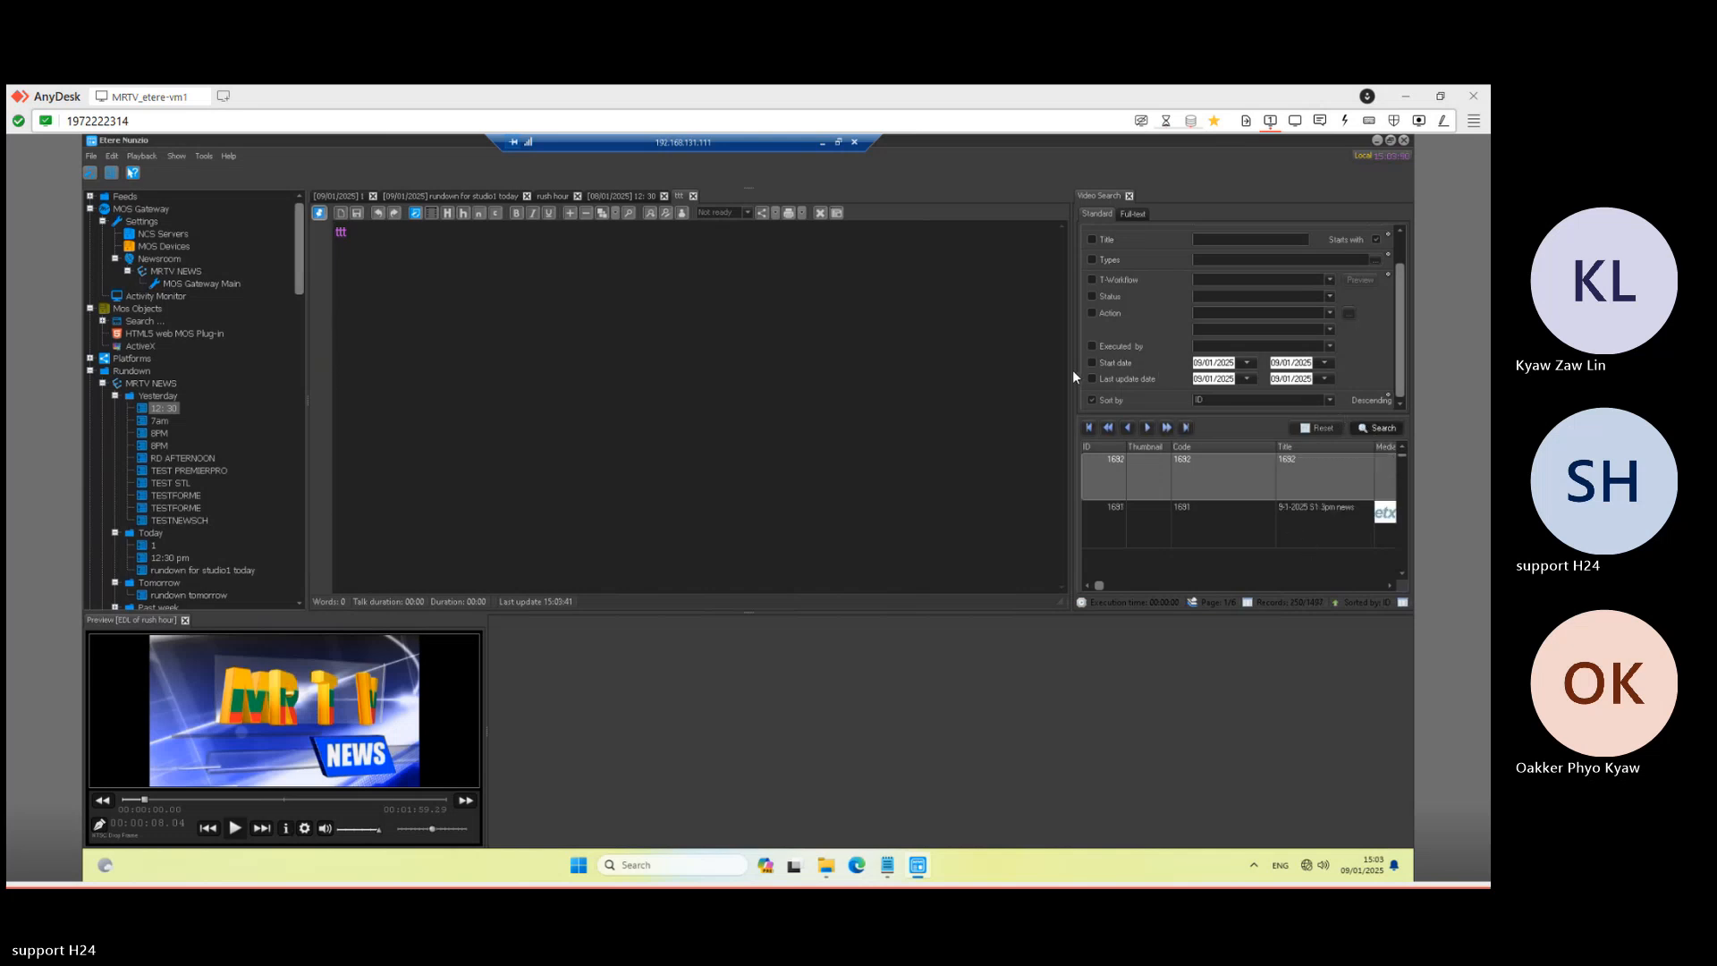
{"action": "left_click_drag", "start_coordinate": [1070, 371], "coordinate": [836, 387]}
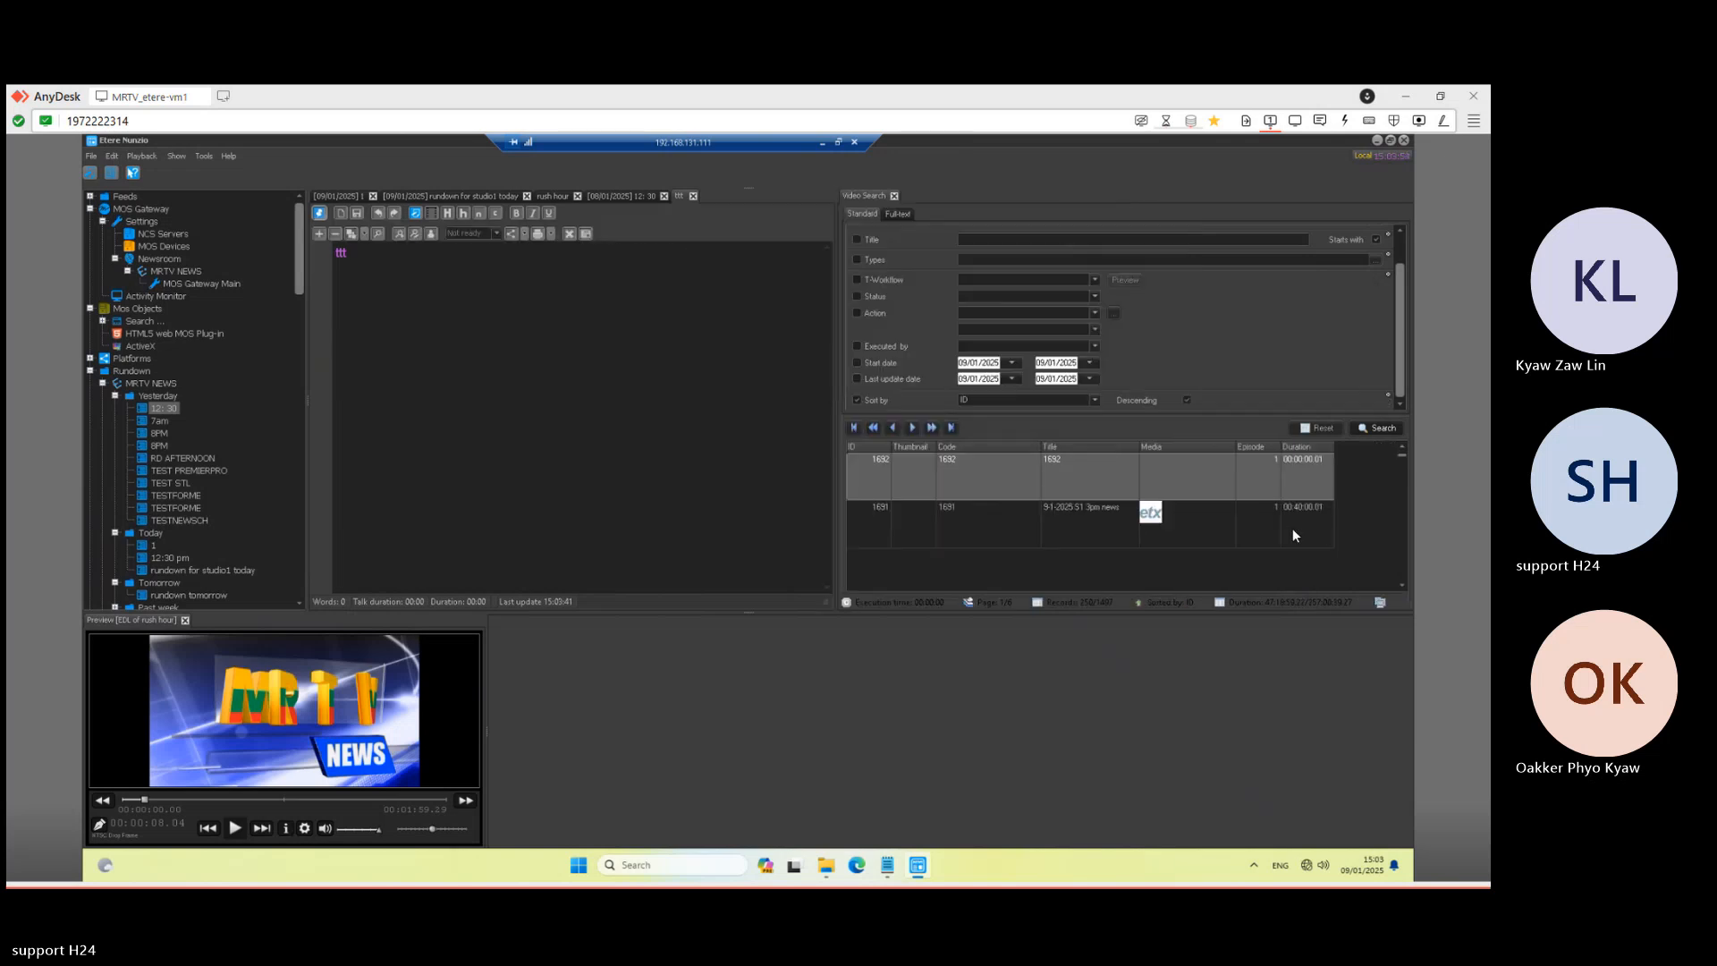
{"action": "scroll", "coordinate": [1188, 548], "scroll_direction": "down", "scroll_amount": 10}
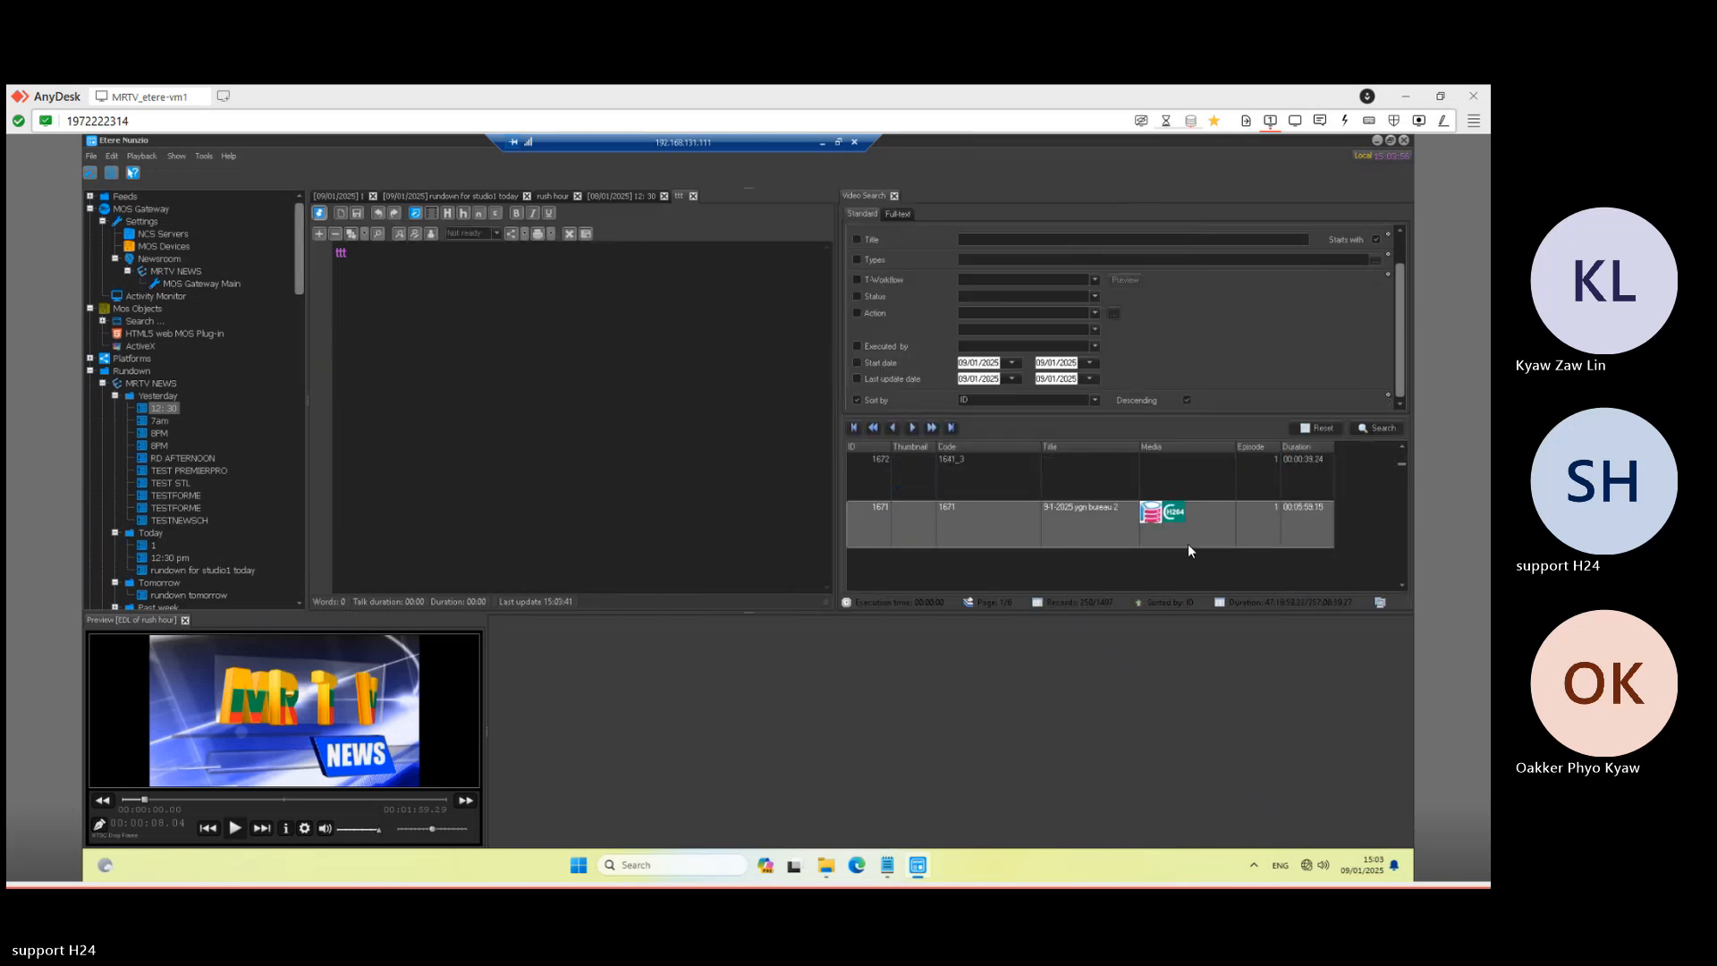
{"action": "scroll", "coordinate": [1188, 547], "scroll_direction": "down", "scroll_amount": 7}
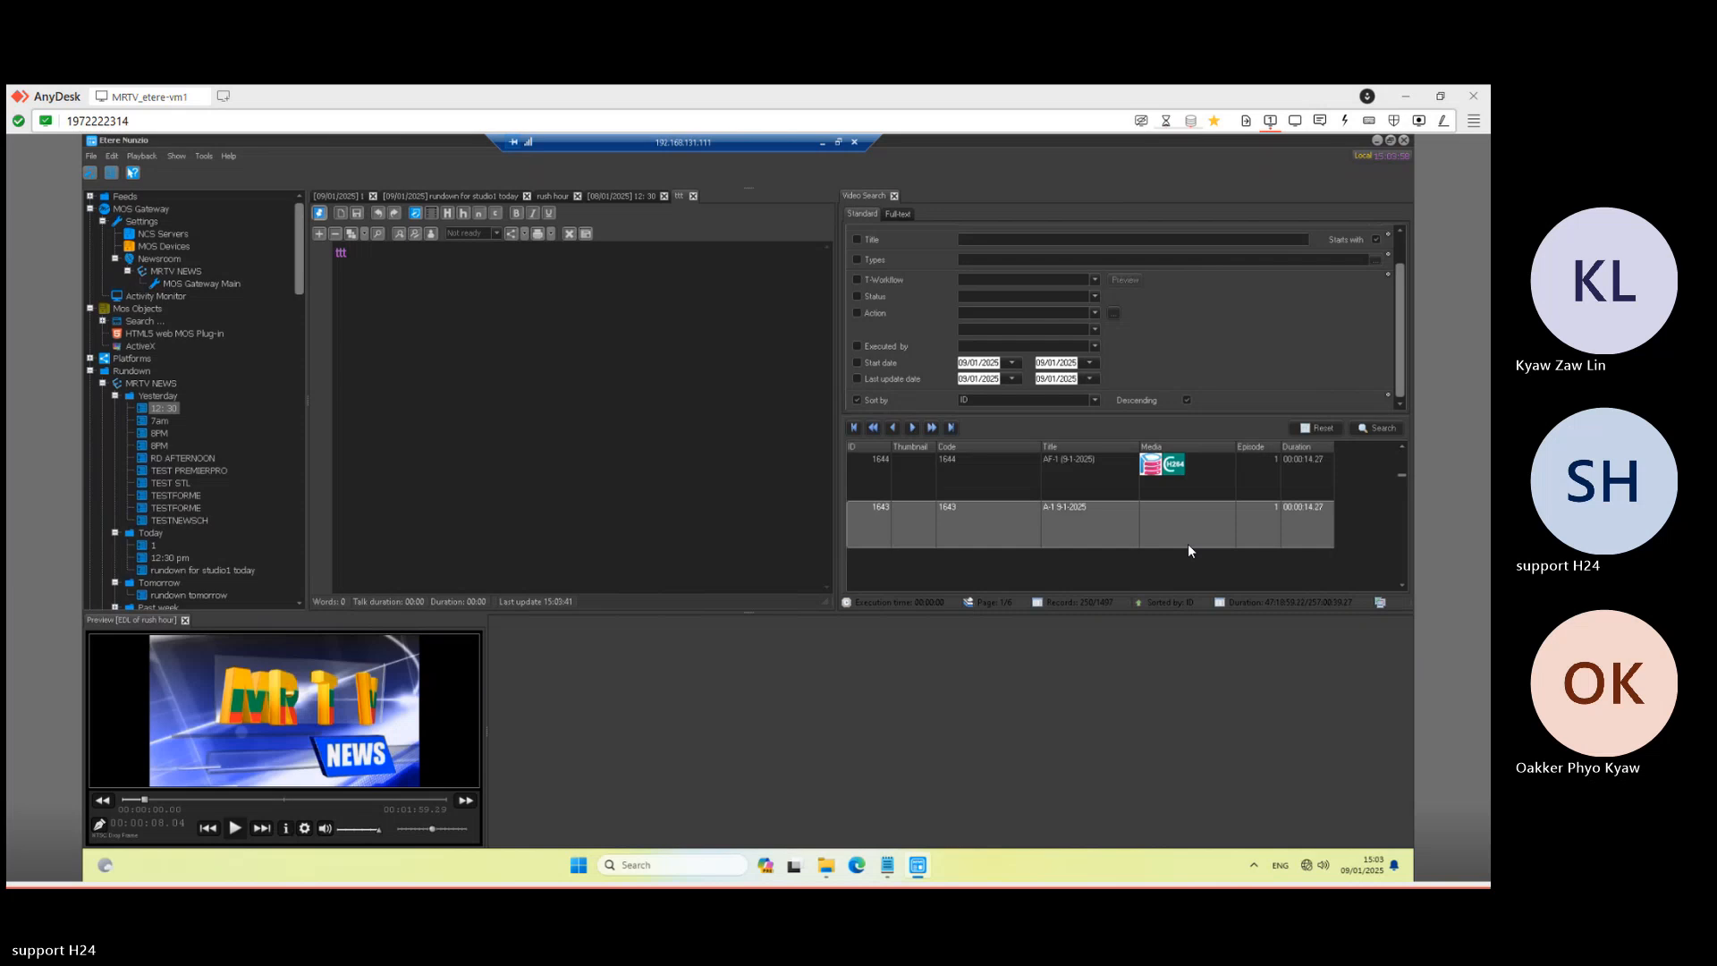
{"action": "scroll", "coordinate": [1188, 543], "scroll_direction": "up", "scroll_amount": 4}
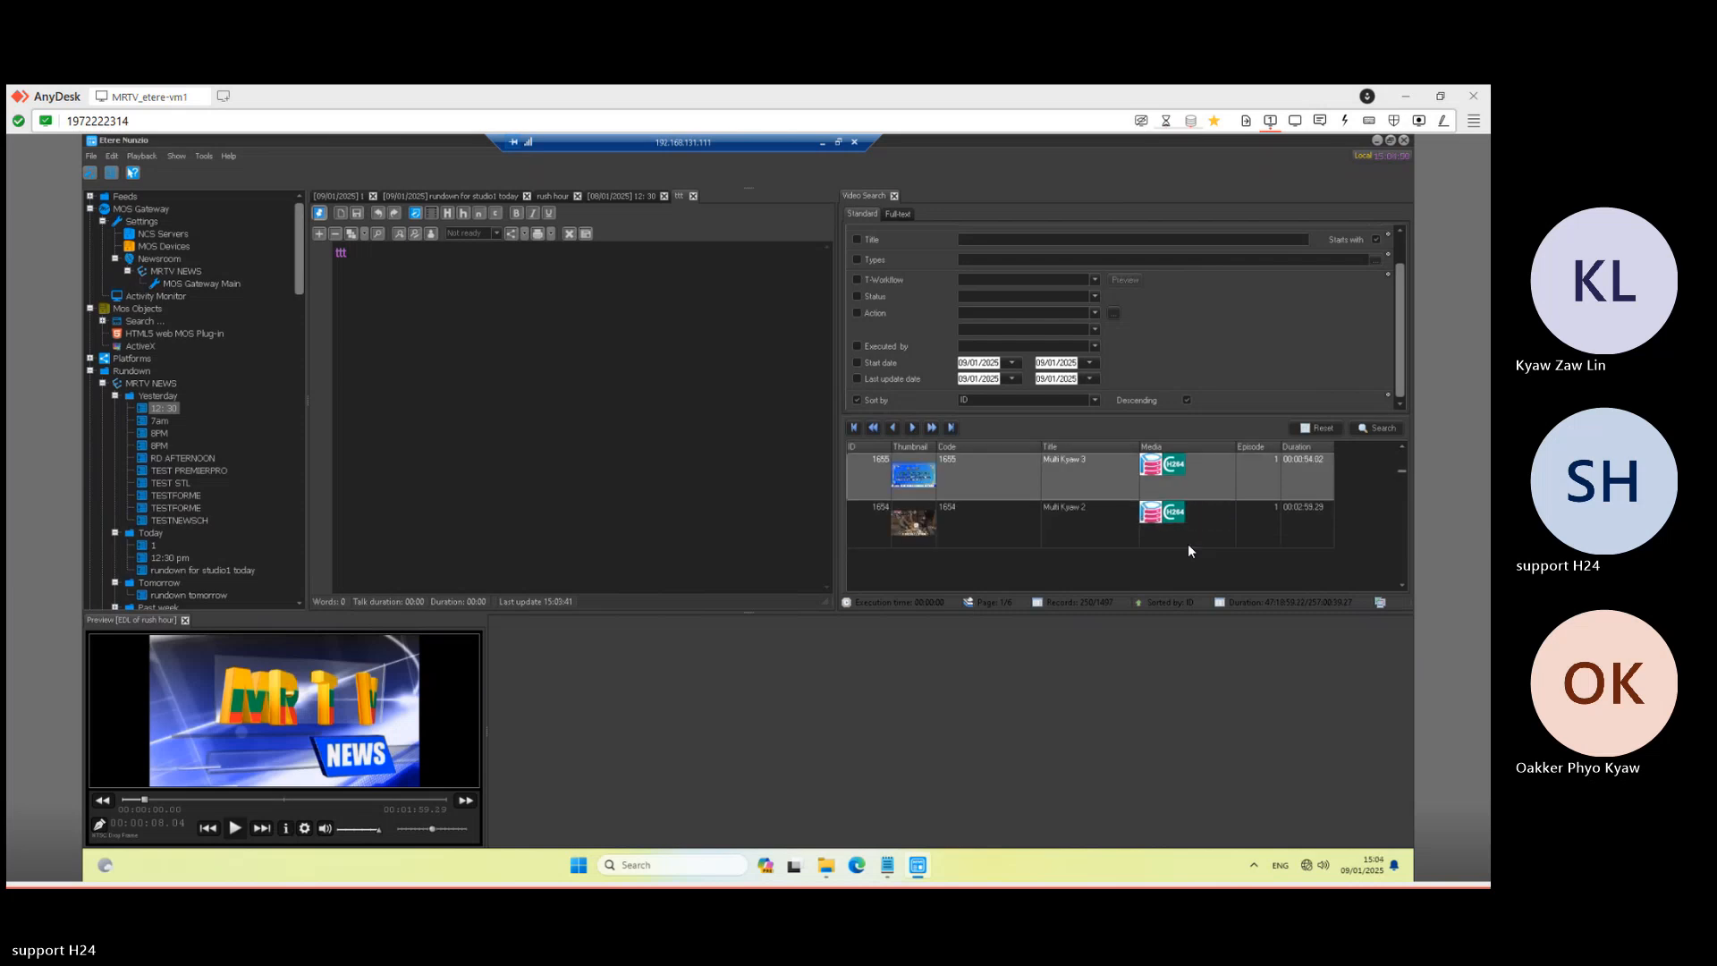
{"action": "scroll", "coordinate": [1402, 453], "scroll_direction": "up", "scroll_amount": 2}
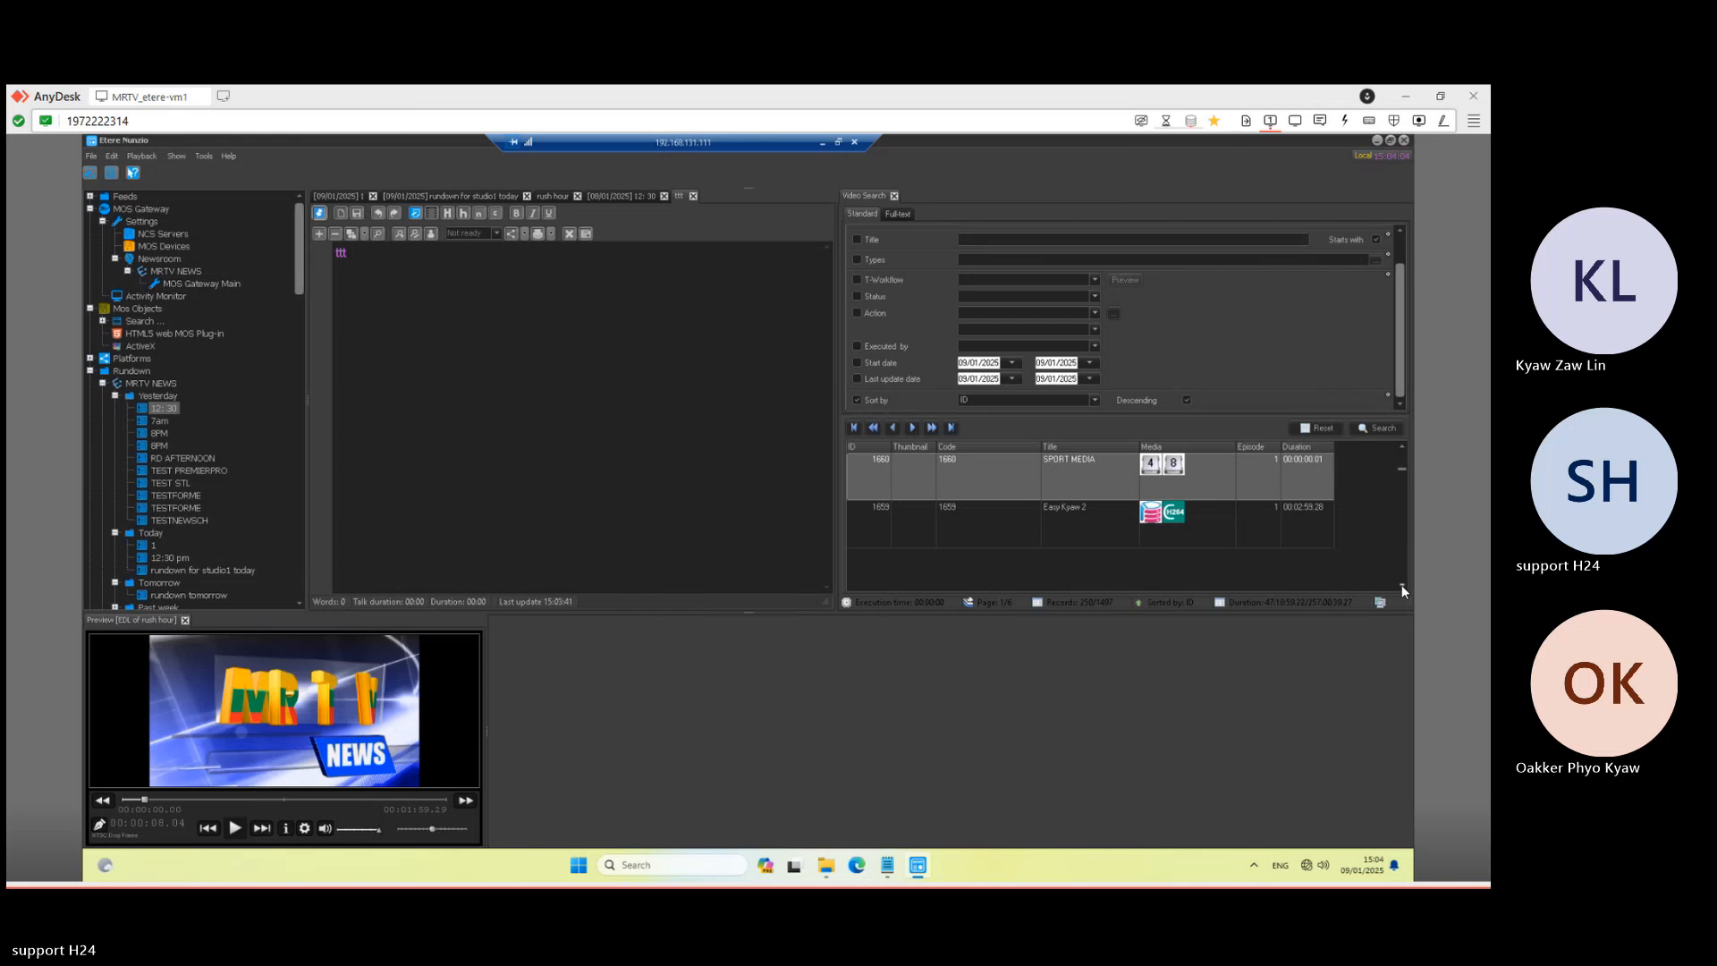
{"action": "scroll", "coordinate": [1402, 585], "scroll_direction": "down", "scroll_amount": 2}
{"action": "scroll", "coordinate": [1402, 585], "scroll_direction": "down", "scroll_amount": 1}
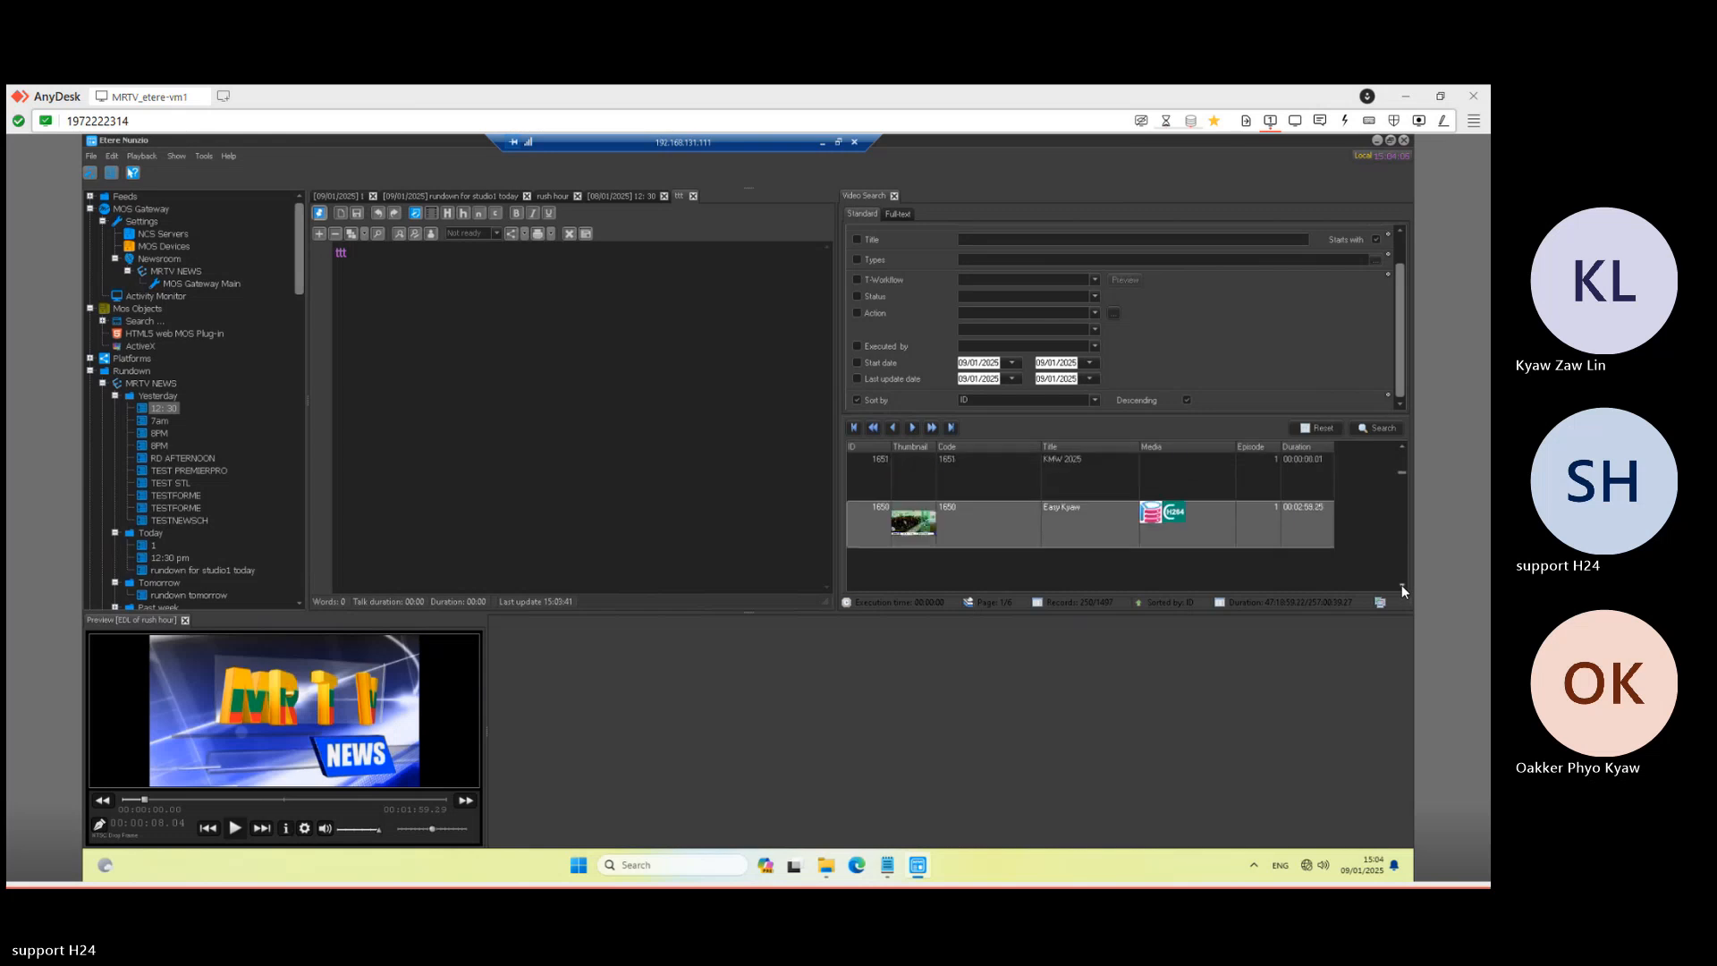
{"action": "left_click", "coordinate": [1402, 585]}
{"action": "left_click", "coordinate": [1057, 494]}
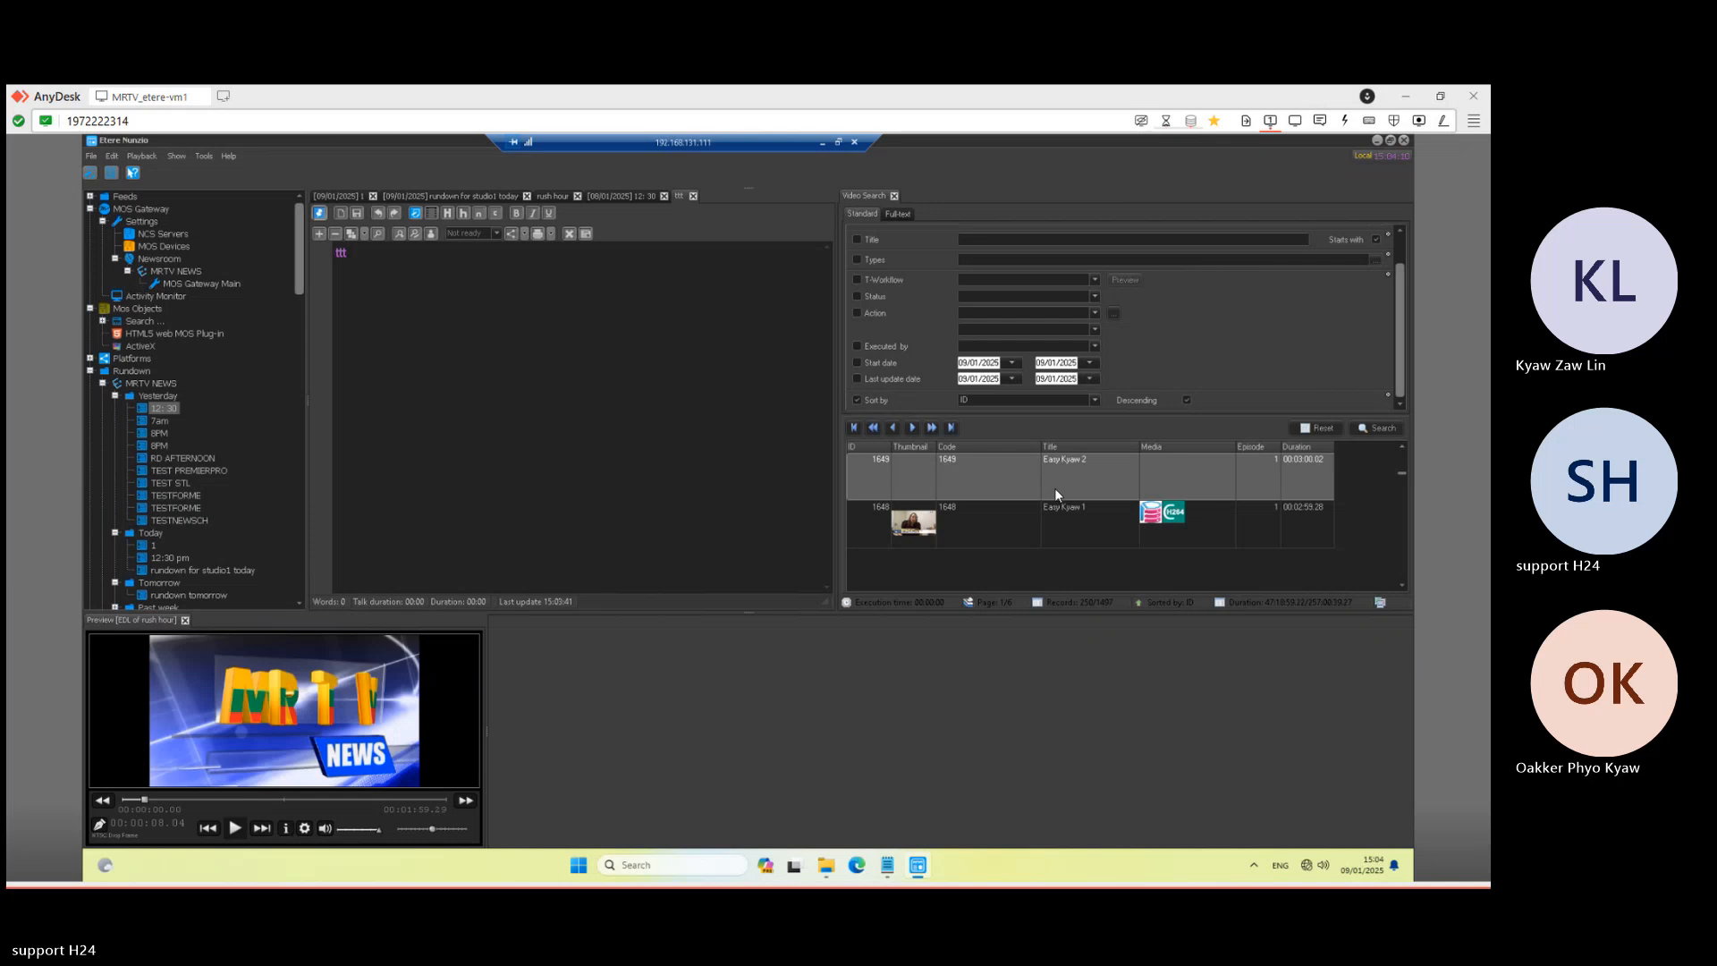
- Unlock the ttt story and drop the Easy Kyaw 2 clip into its editor
{"action": "left_click_drag", "start_coordinate": [1057, 476], "coordinate": [451, 349]}
{"action": "left_click", "coordinate": [419, 214]}
{"action": "left_click_drag", "start_coordinate": [1016, 482], "coordinate": [472, 358]}
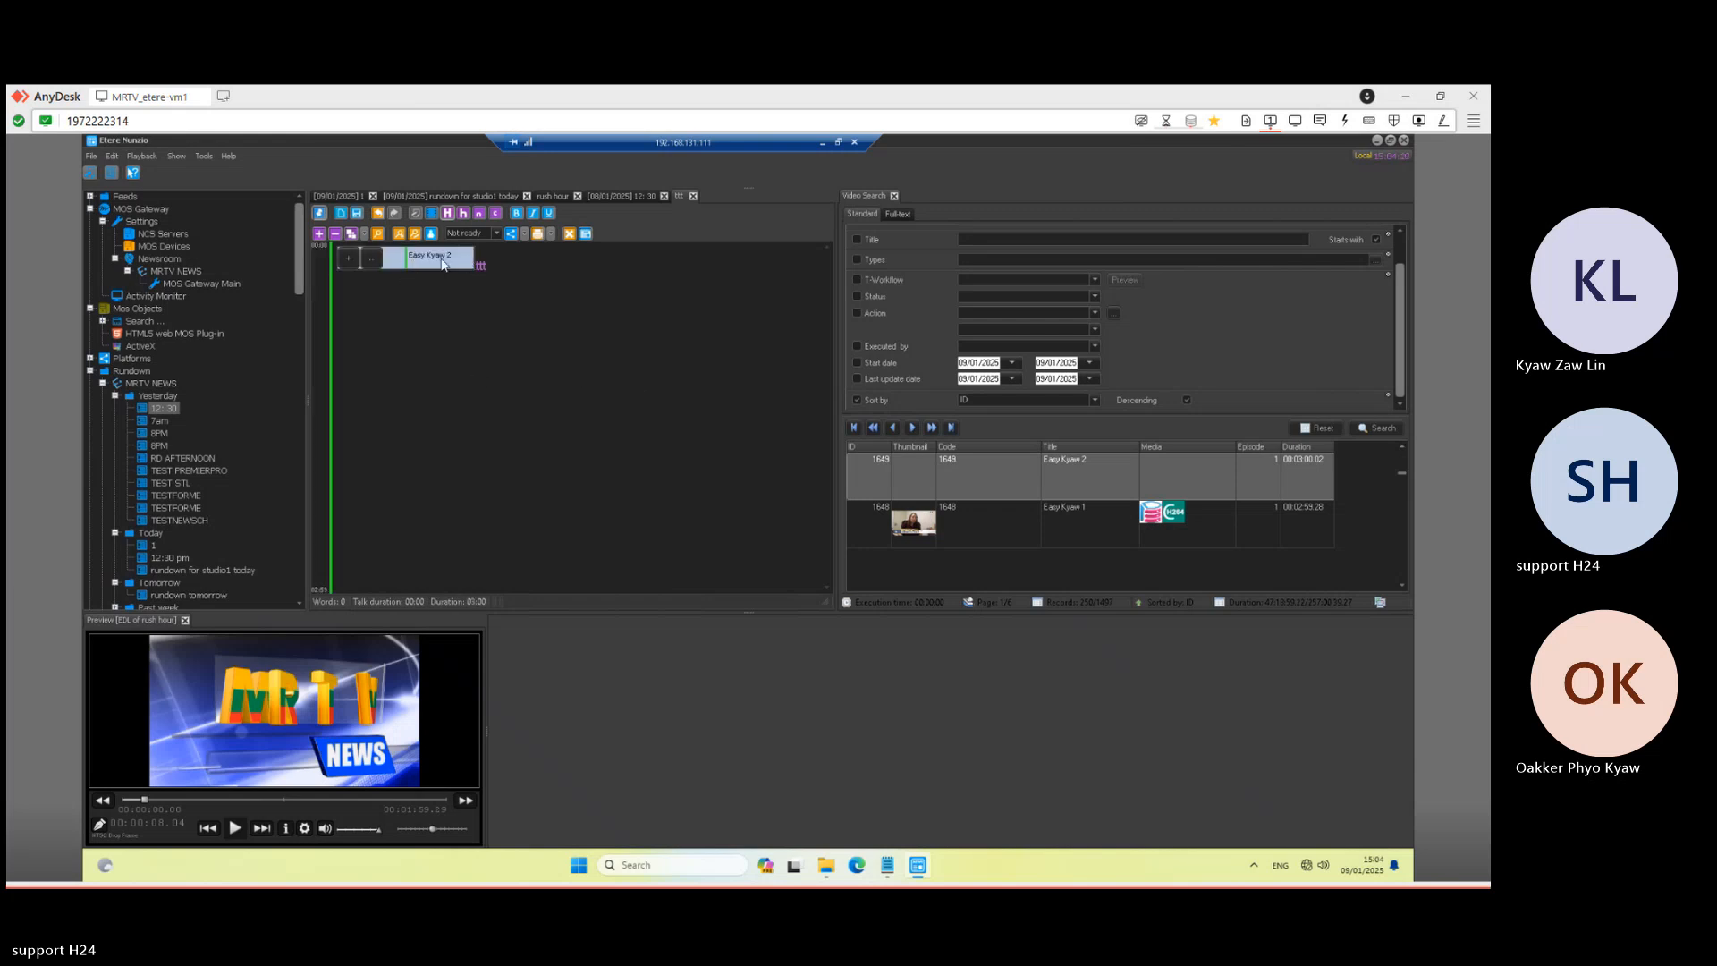
- Move the Easy Kyaw 2 clip below the ttt text and save the story
{"action": "left_click", "coordinate": [445, 263]}
{"action": "left_click_drag", "start_coordinate": [519, 311], "coordinate": [519, 308]}
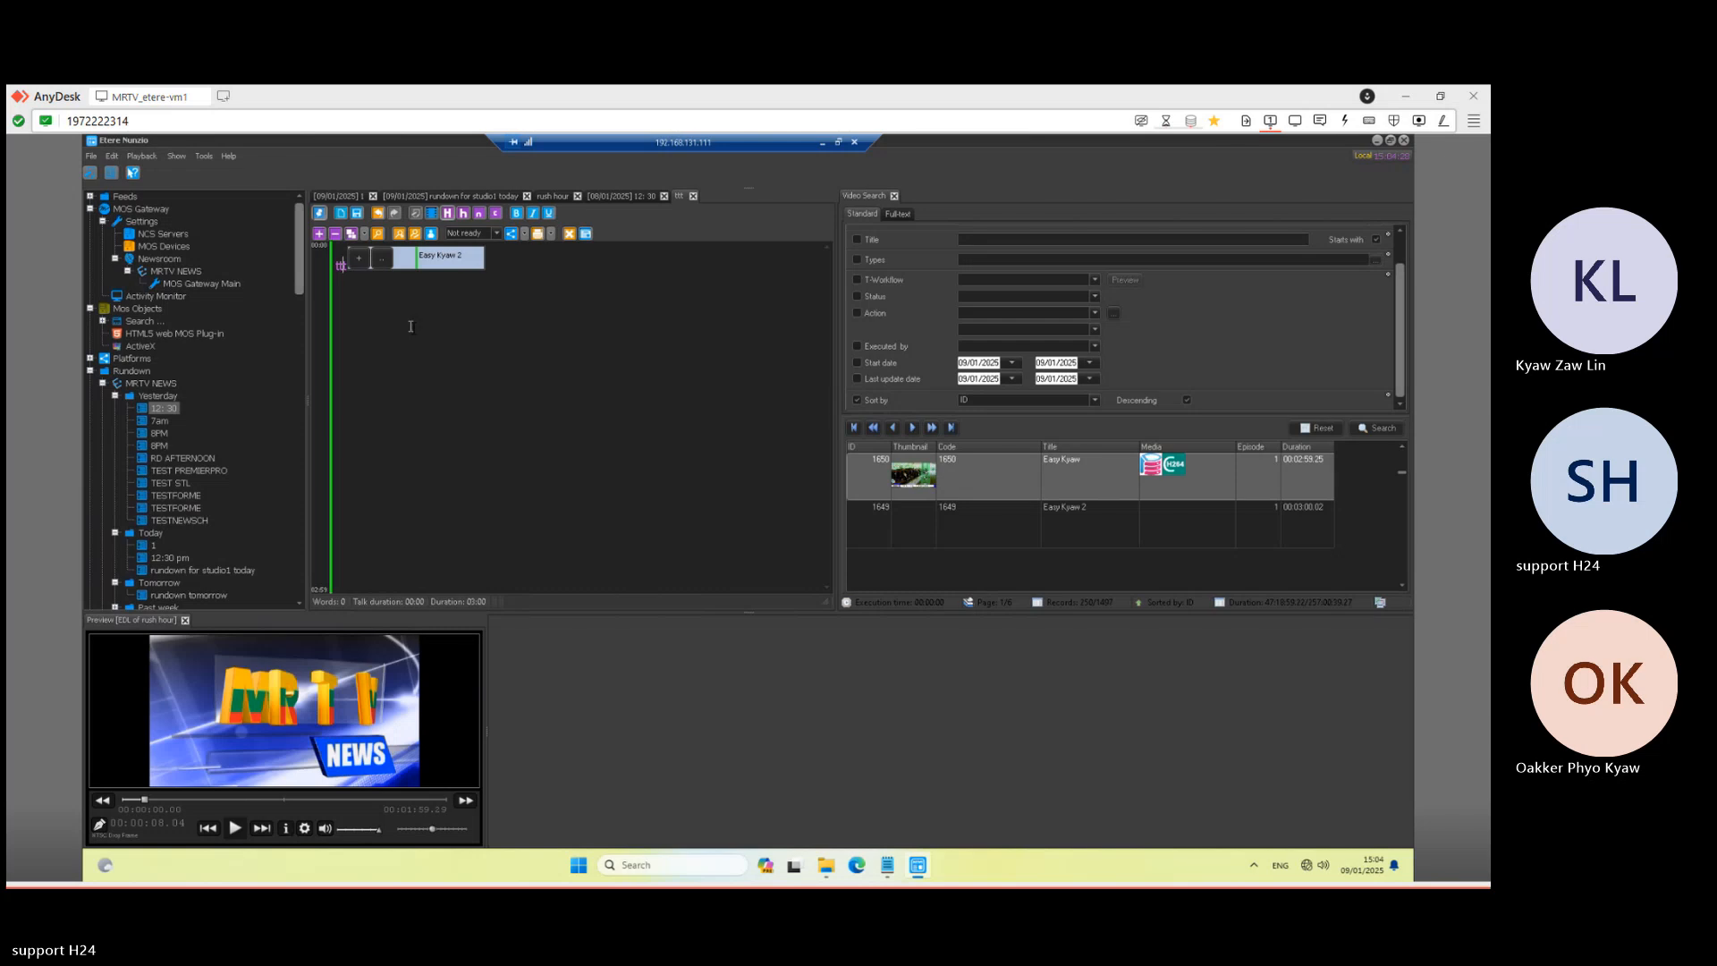
{"action": "key", "text": "Return"}
{"action": "key", "text": "Return"}
{"action": "key", "text": "Return"}
{"action": "key", "text": "Return"}
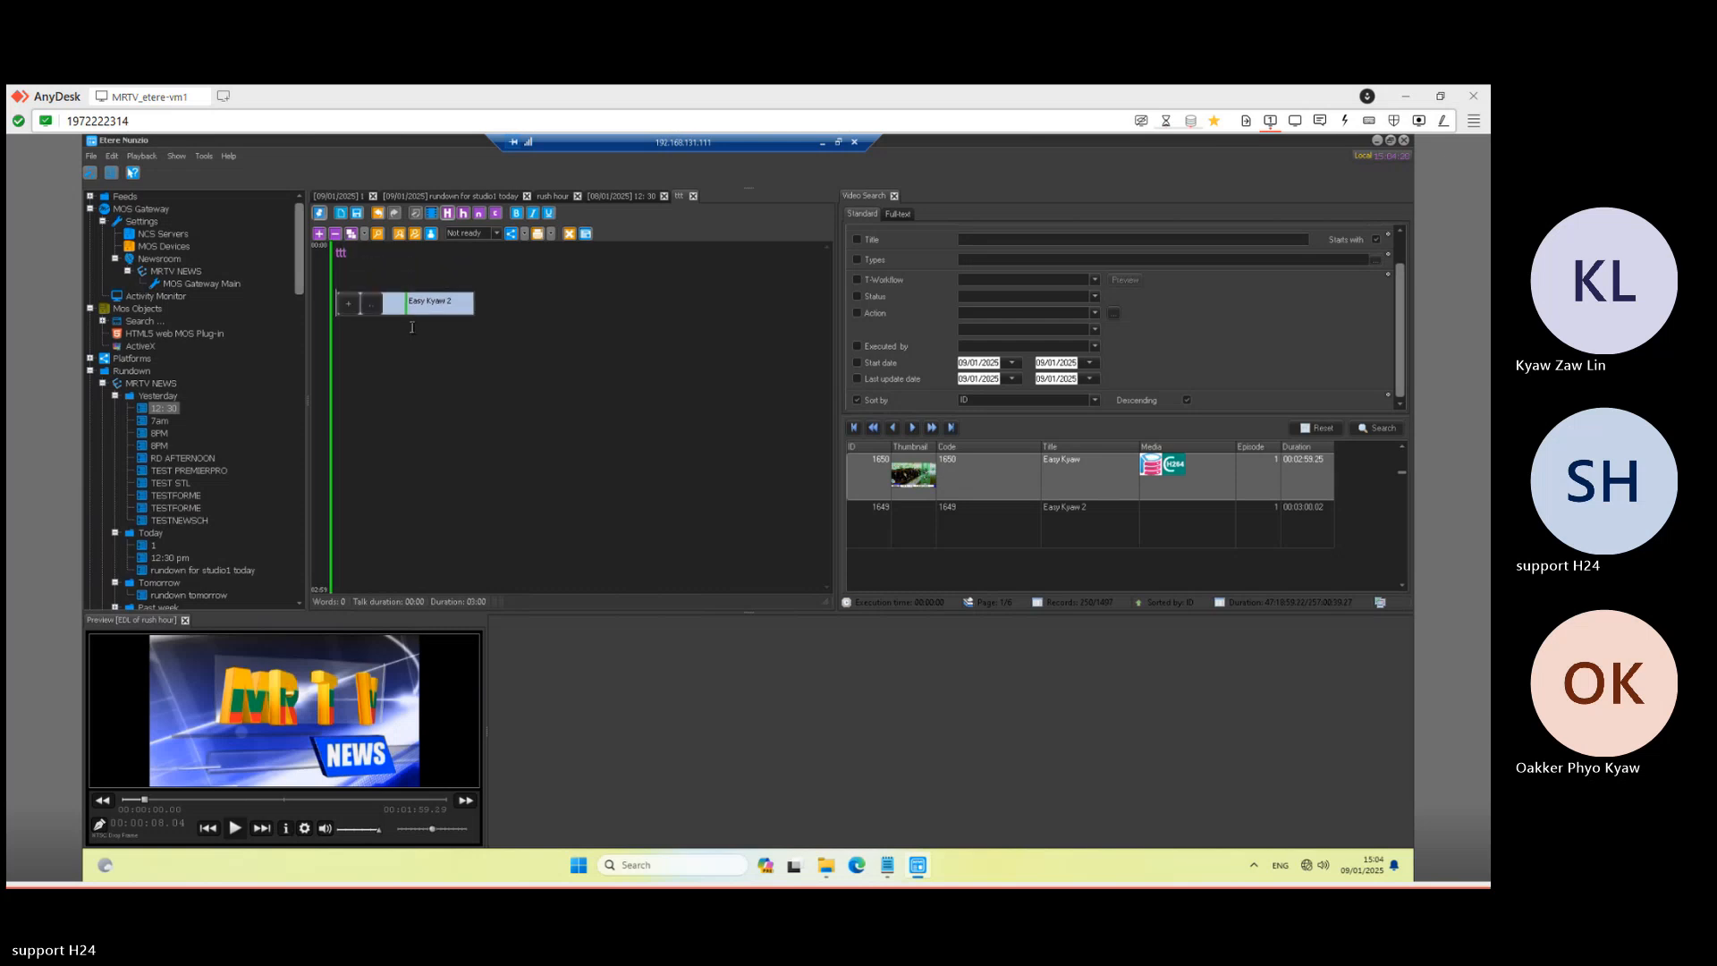
{"action": "left_click", "coordinate": [358, 214]}
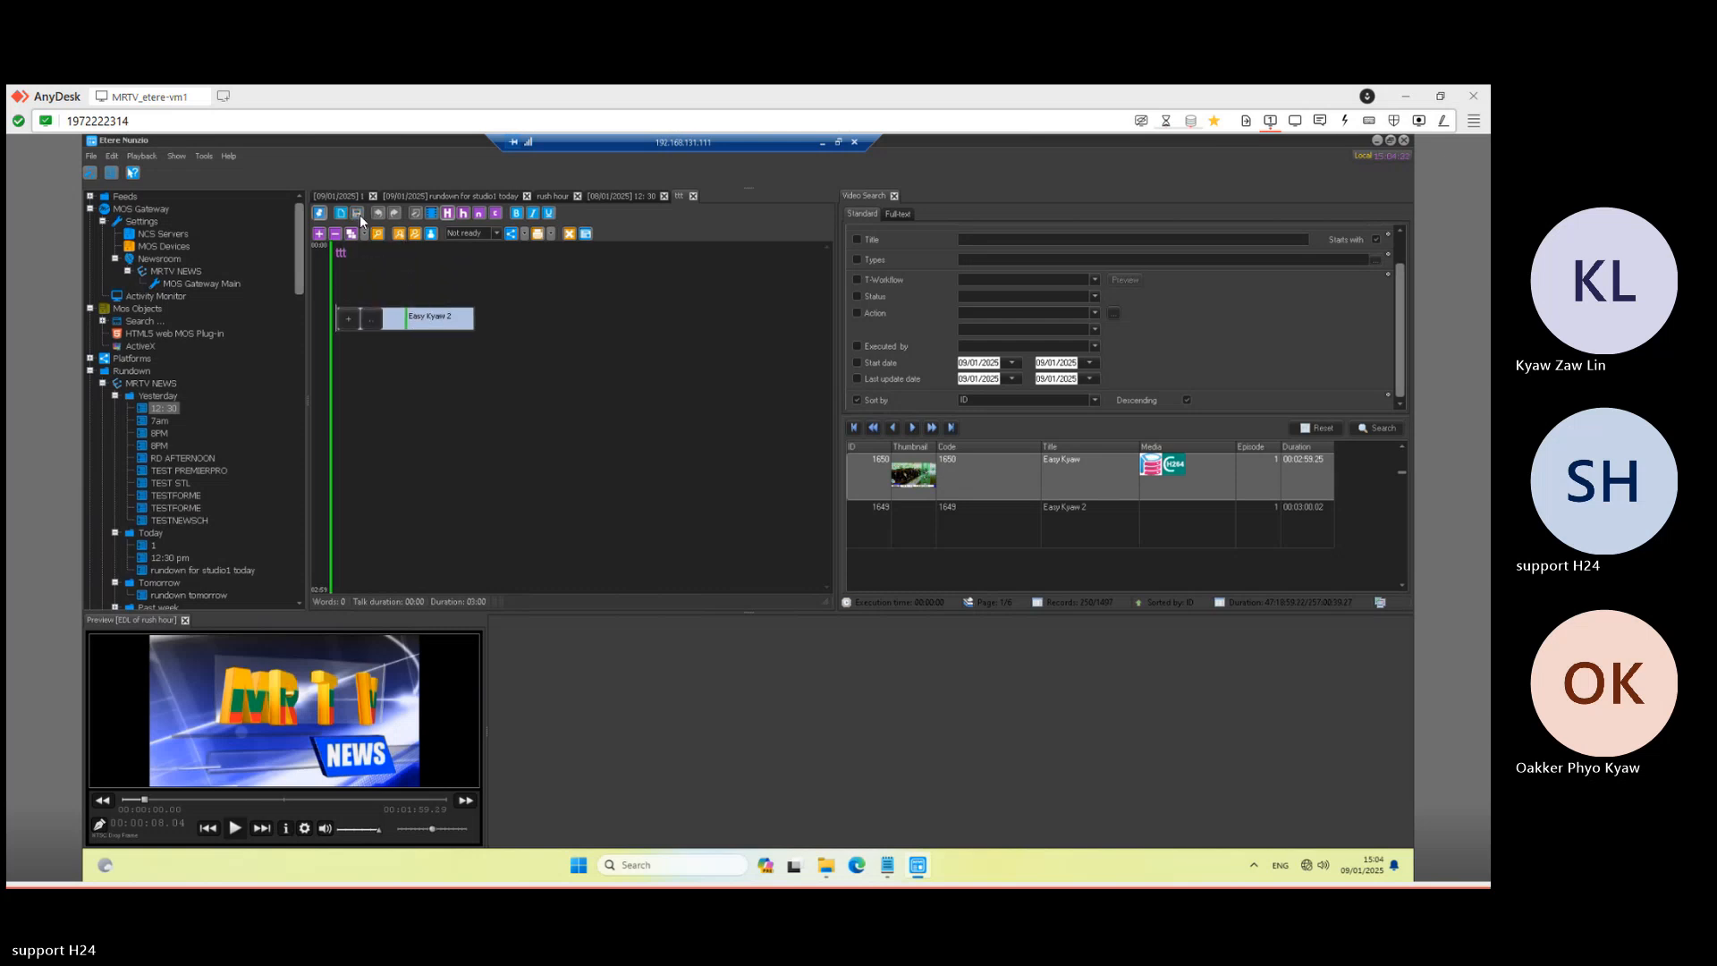
- Preview the Easy Kyaw 2 clip, dismiss the file-not-found error, and minimize the Nunzio session
{"action": "left_click", "coordinate": [400, 327]}
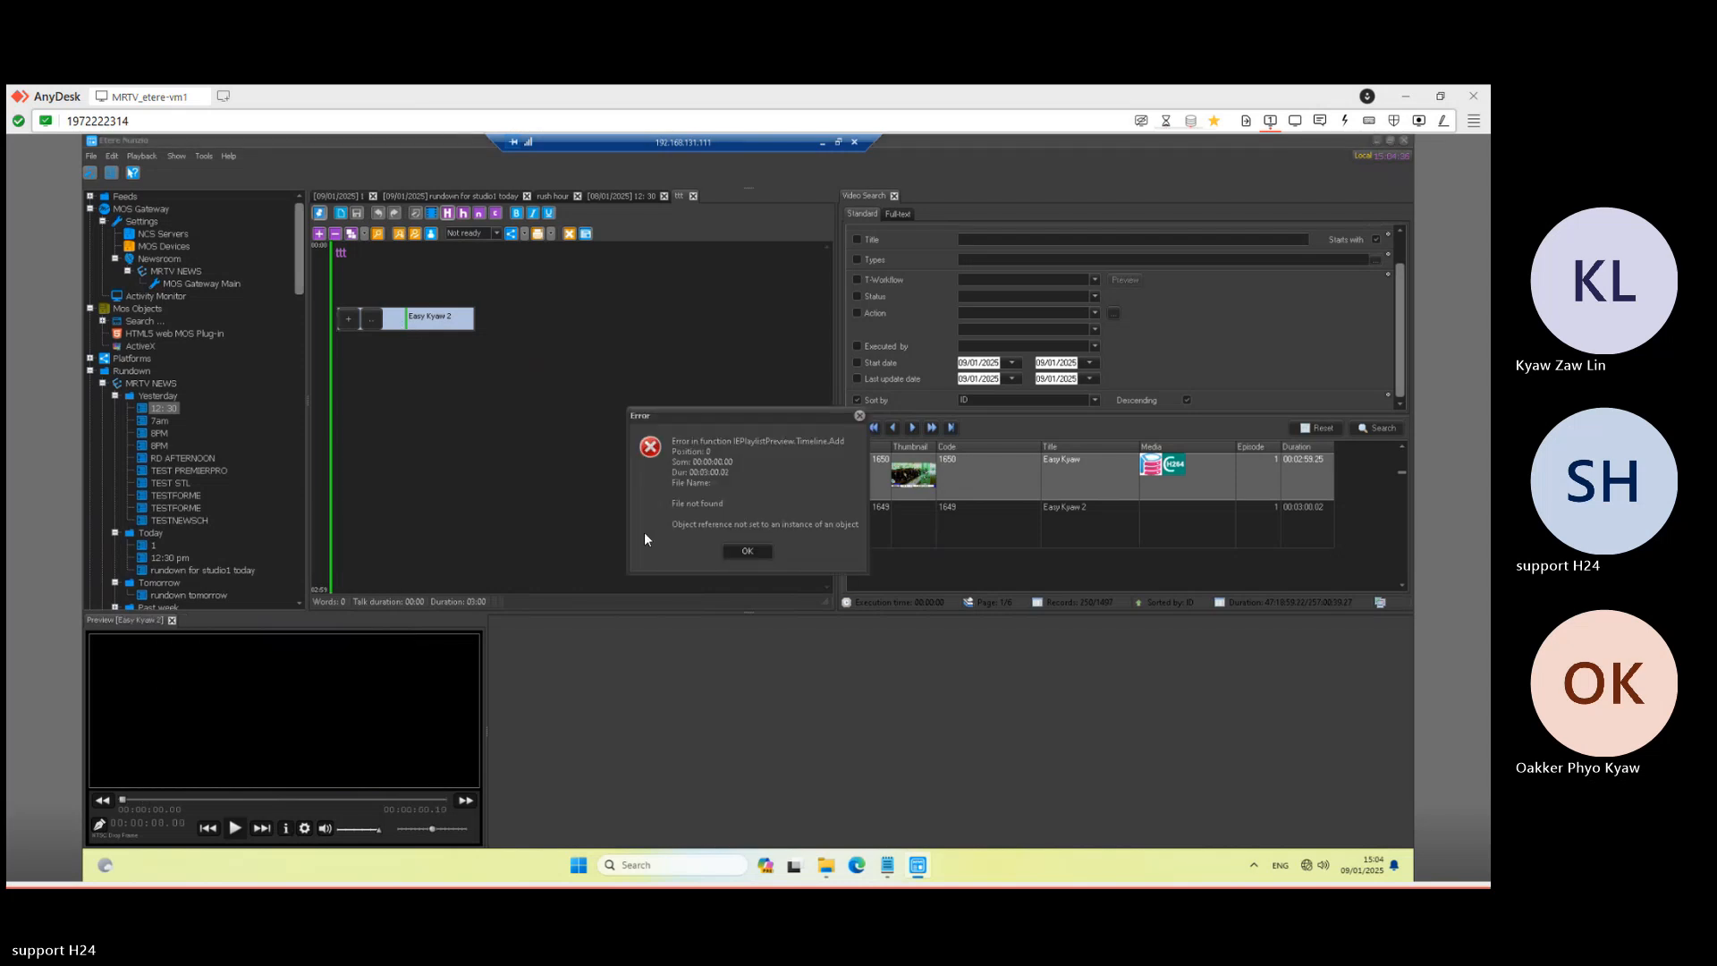
{"action": "left_click", "coordinate": [760, 551]}
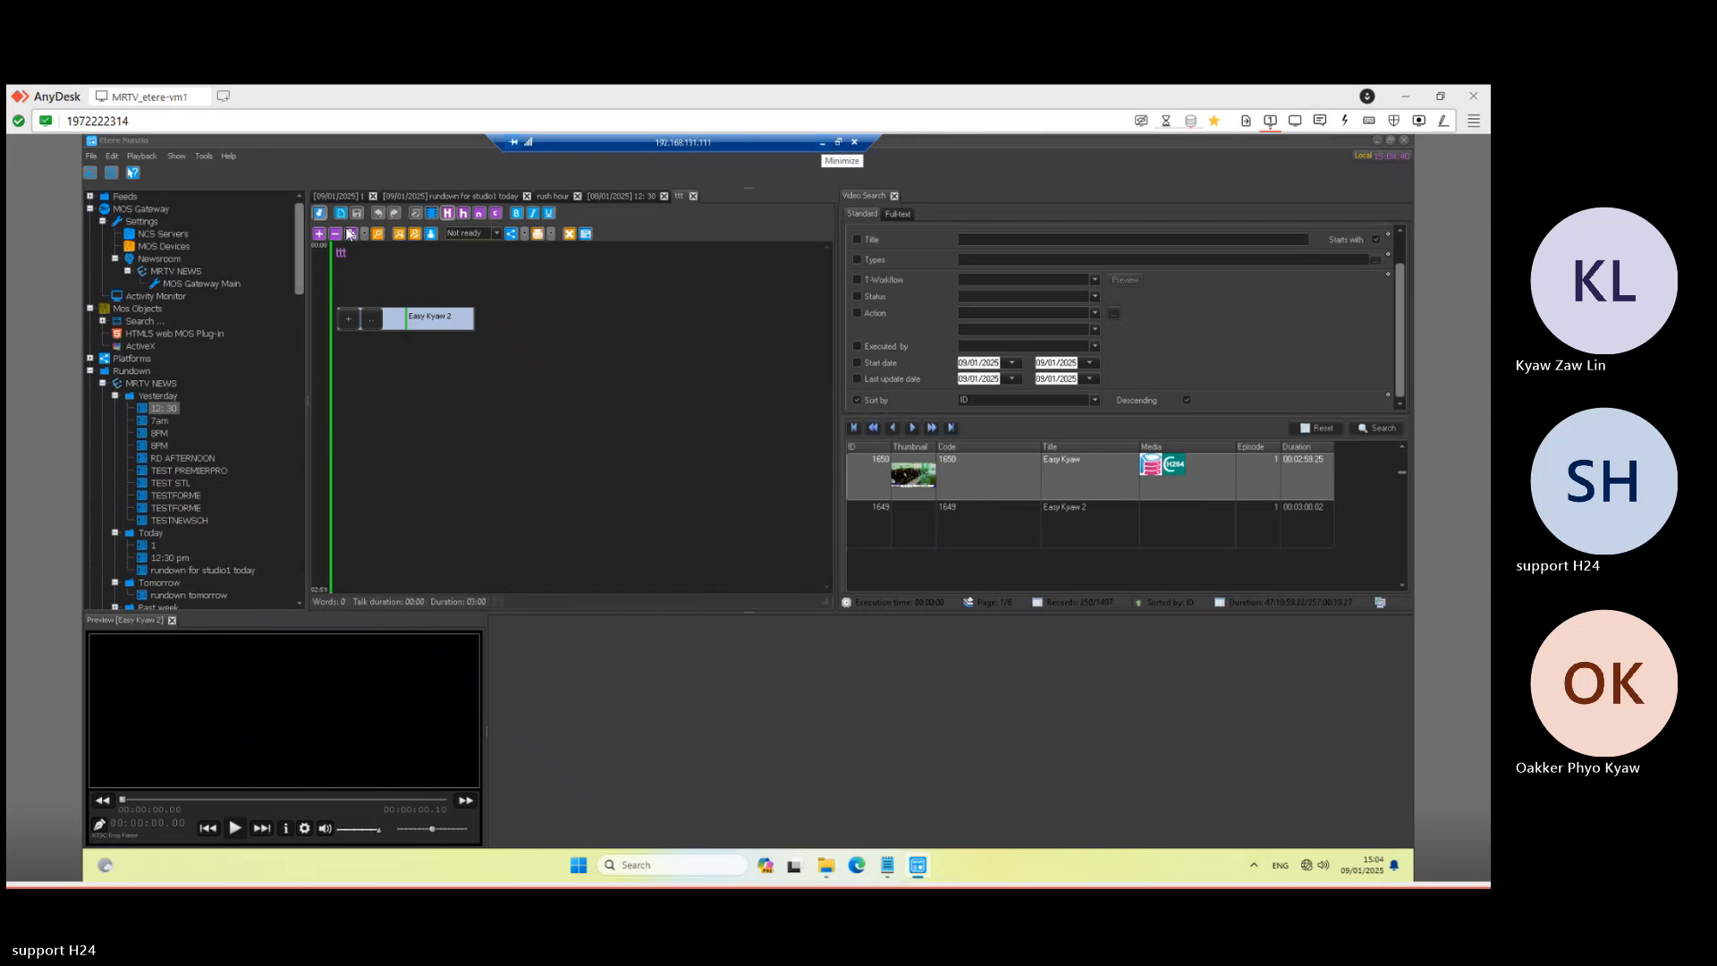
{"action": "left_click", "coordinate": [824, 143]}
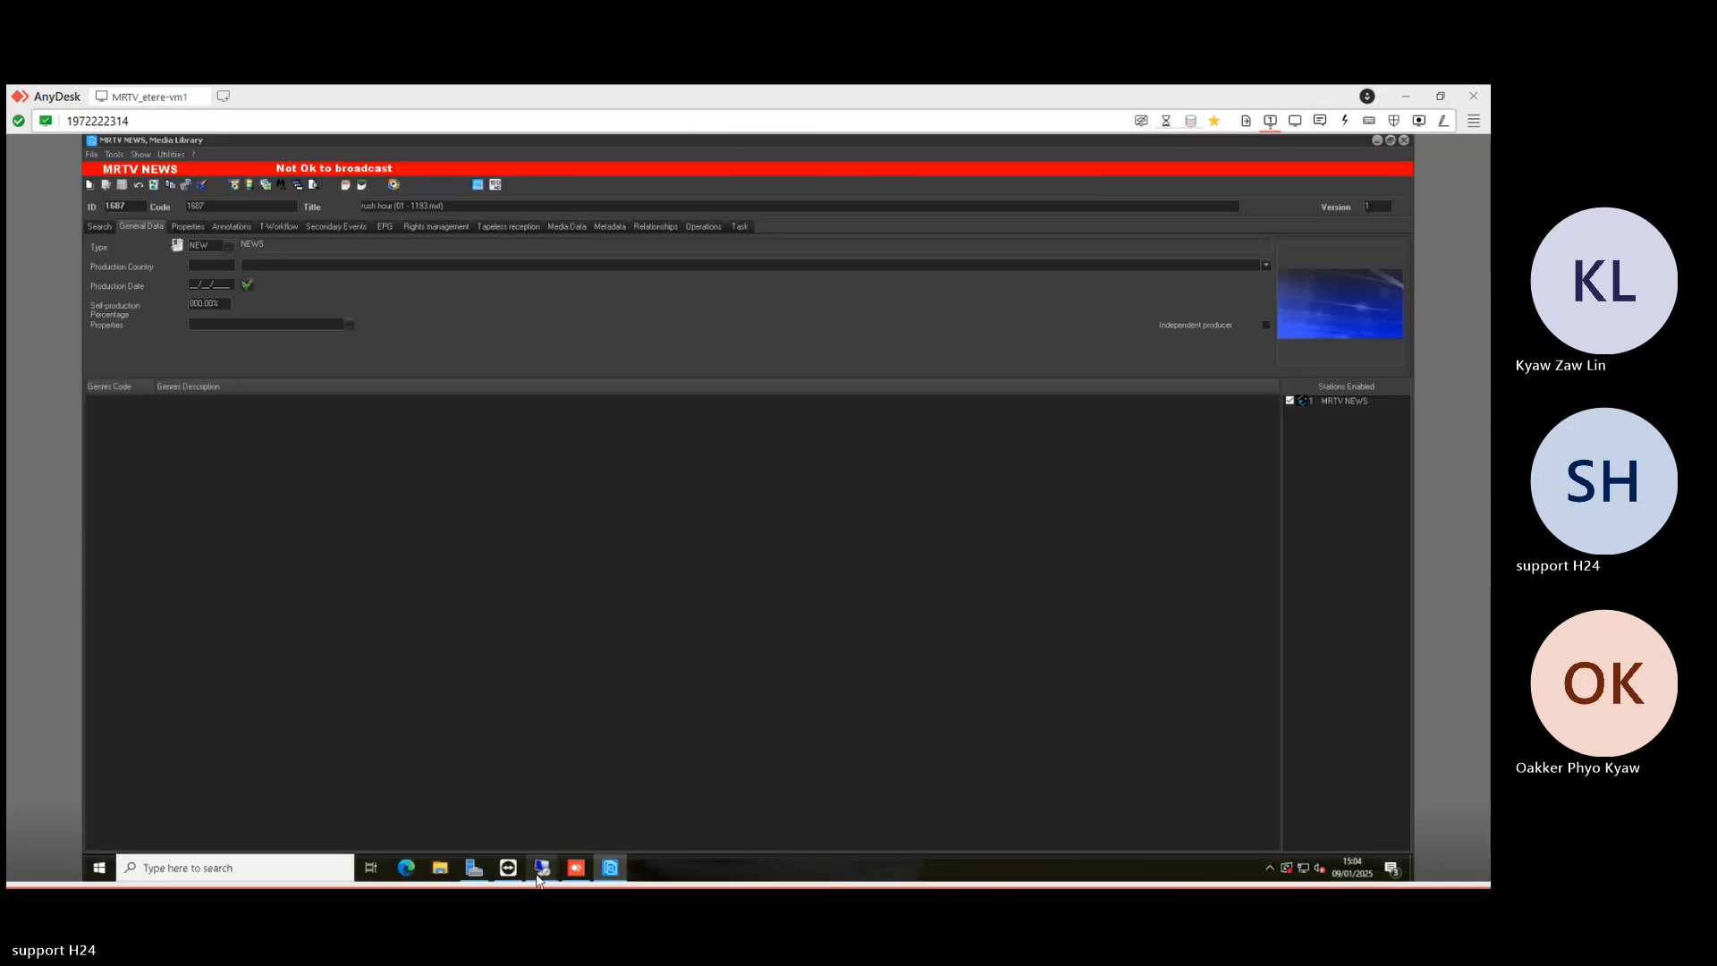
{"action": "left_click", "coordinate": [542, 870]}
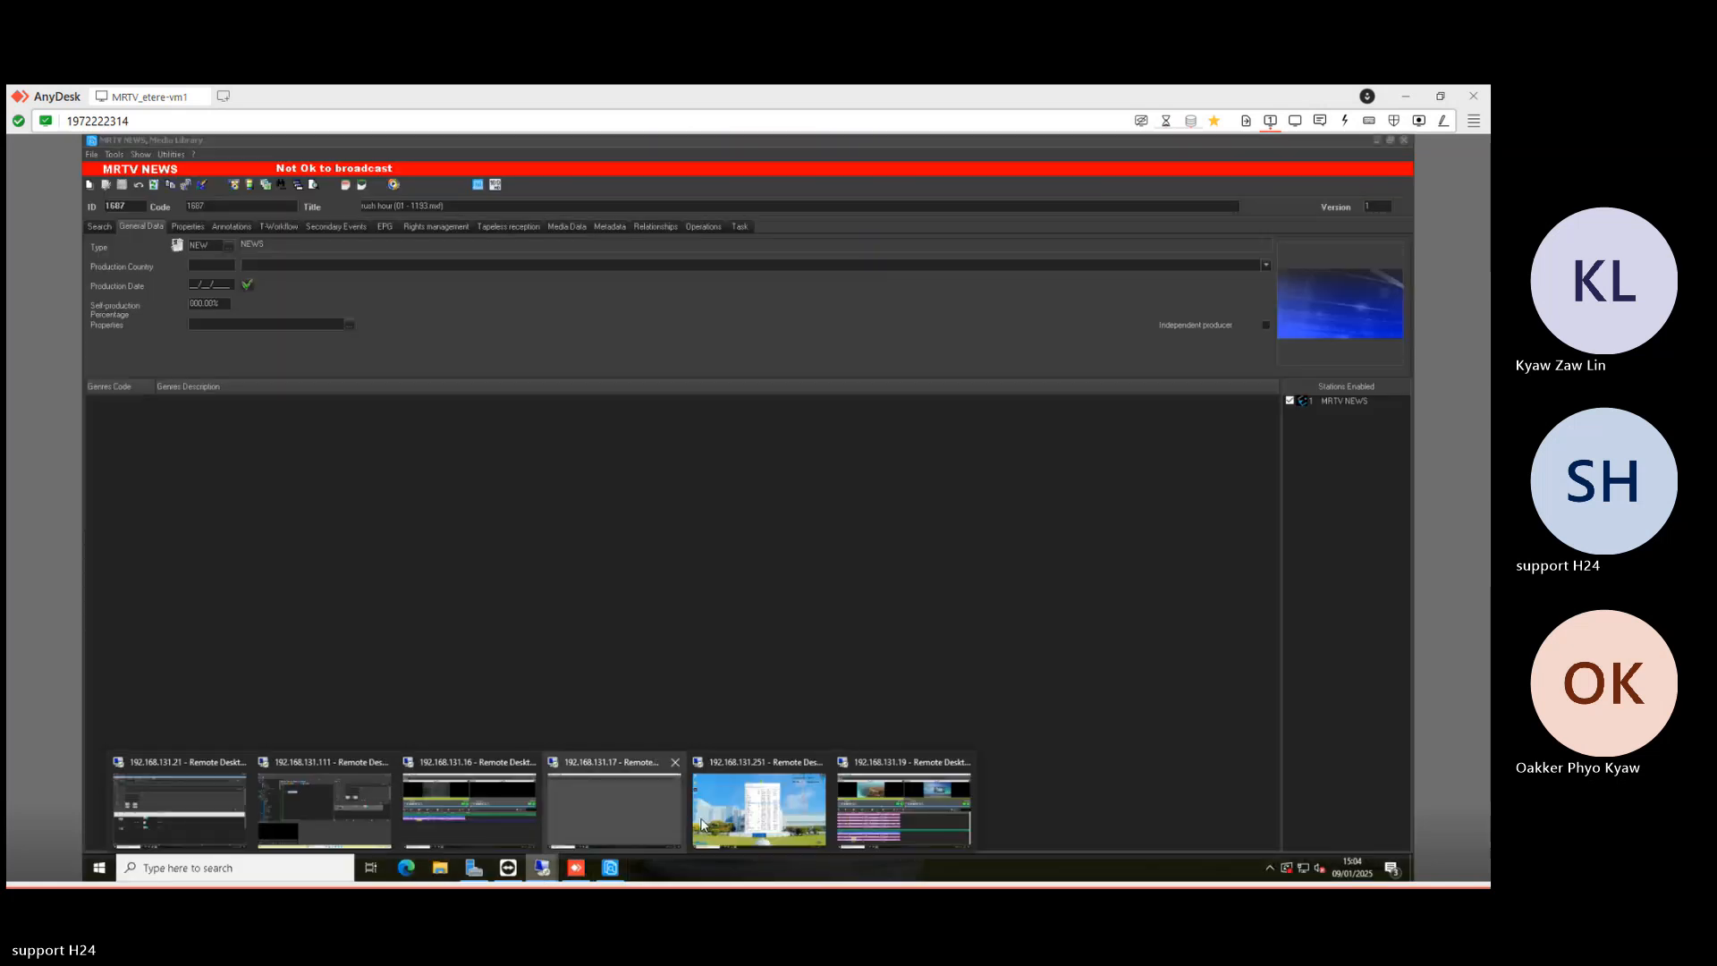
- Air rush hour, then cue and take the ttt story's Easy Kyaw 2 clip on air on Primary A
{"action": "left_click", "coordinate": [882, 801]}
{"action": "scroll", "coordinate": [613, 735], "scroll_direction": "down", "scroll_amount": 1}
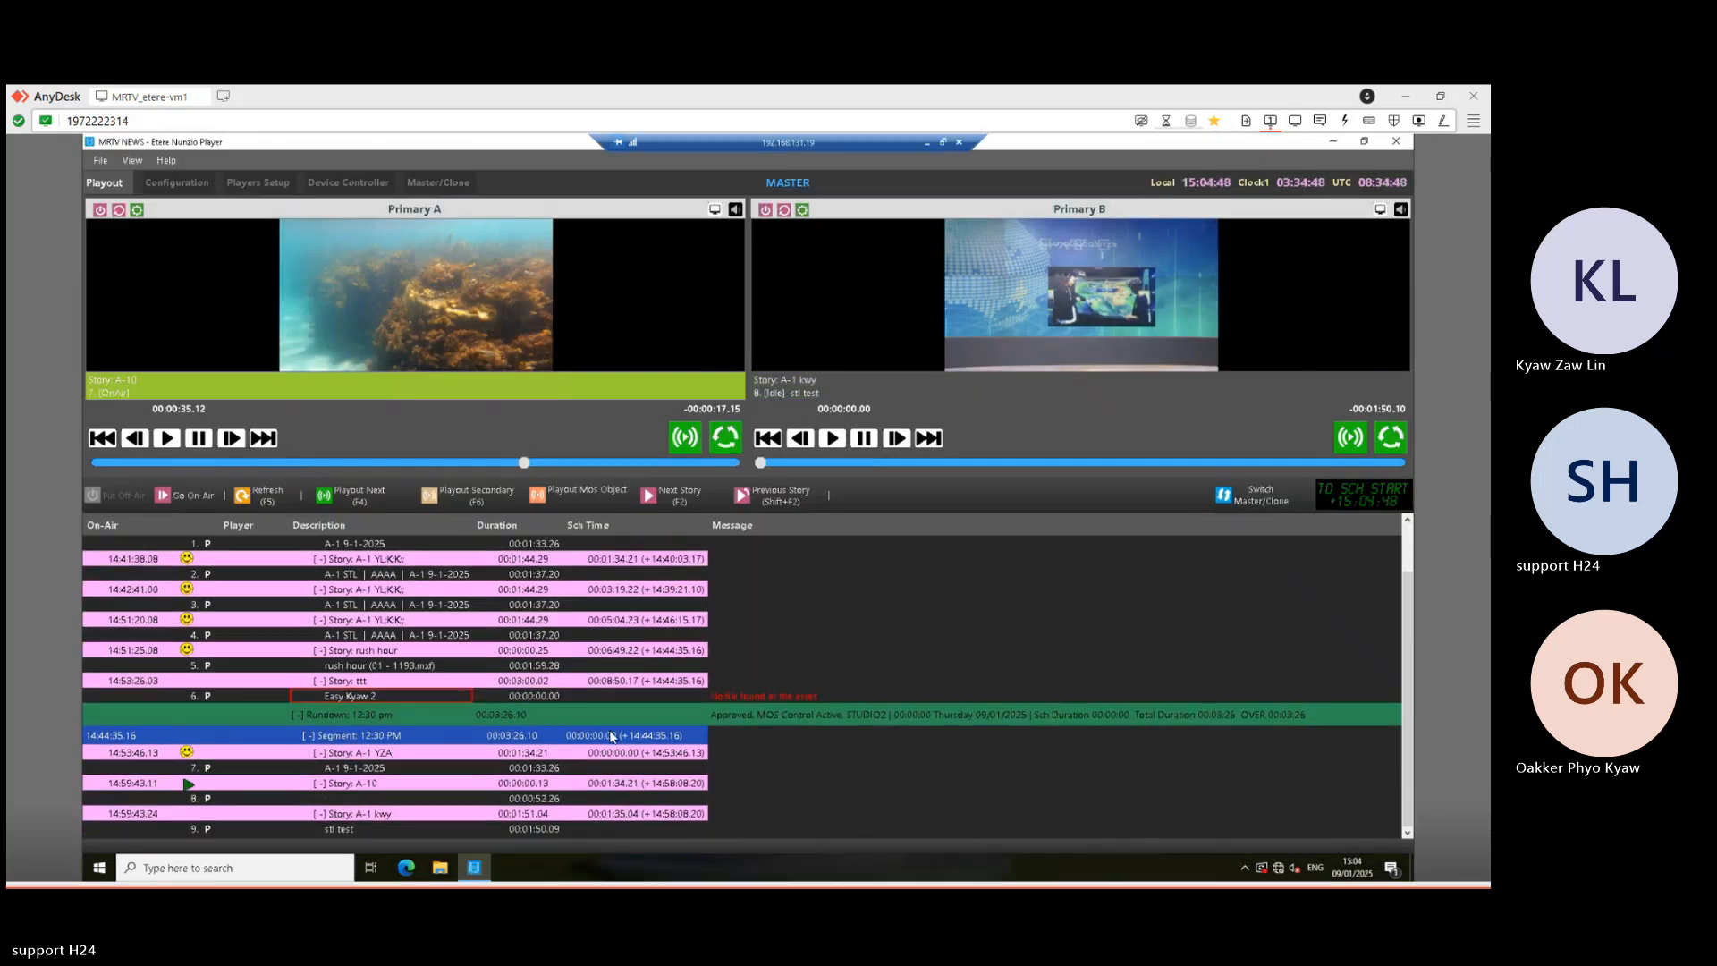
{"action": "left_click", "coordinate": [511, 700]}
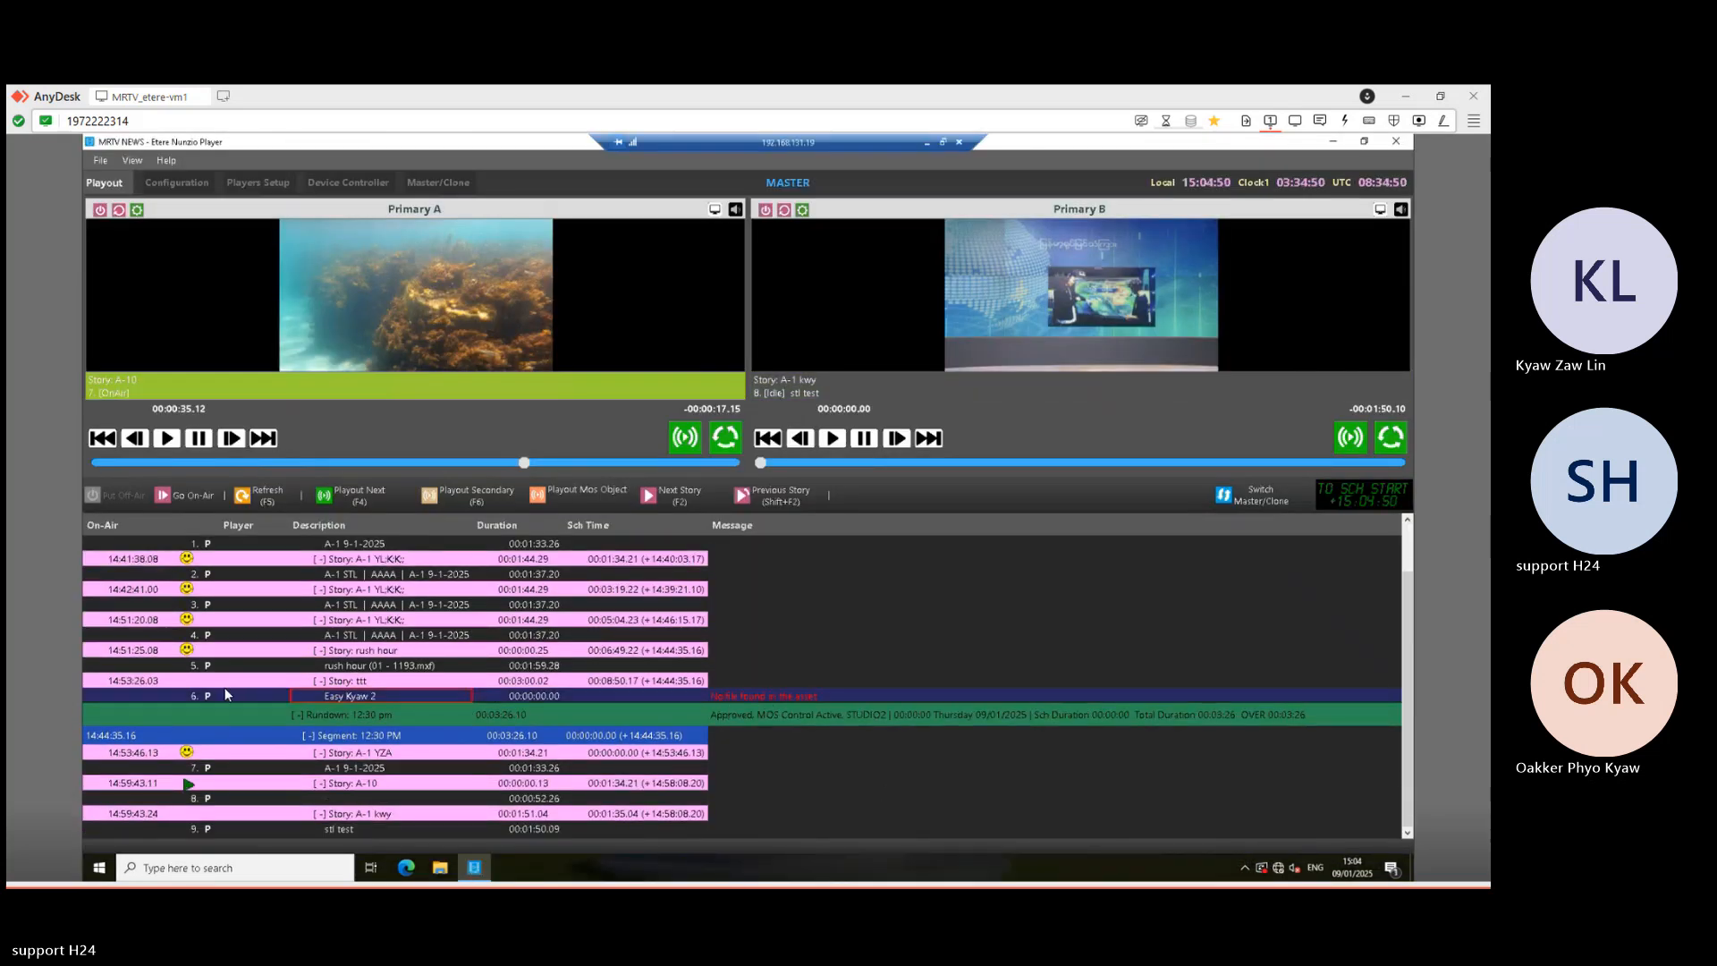
{"action": "left_click", "coordinate": [684, 504]}
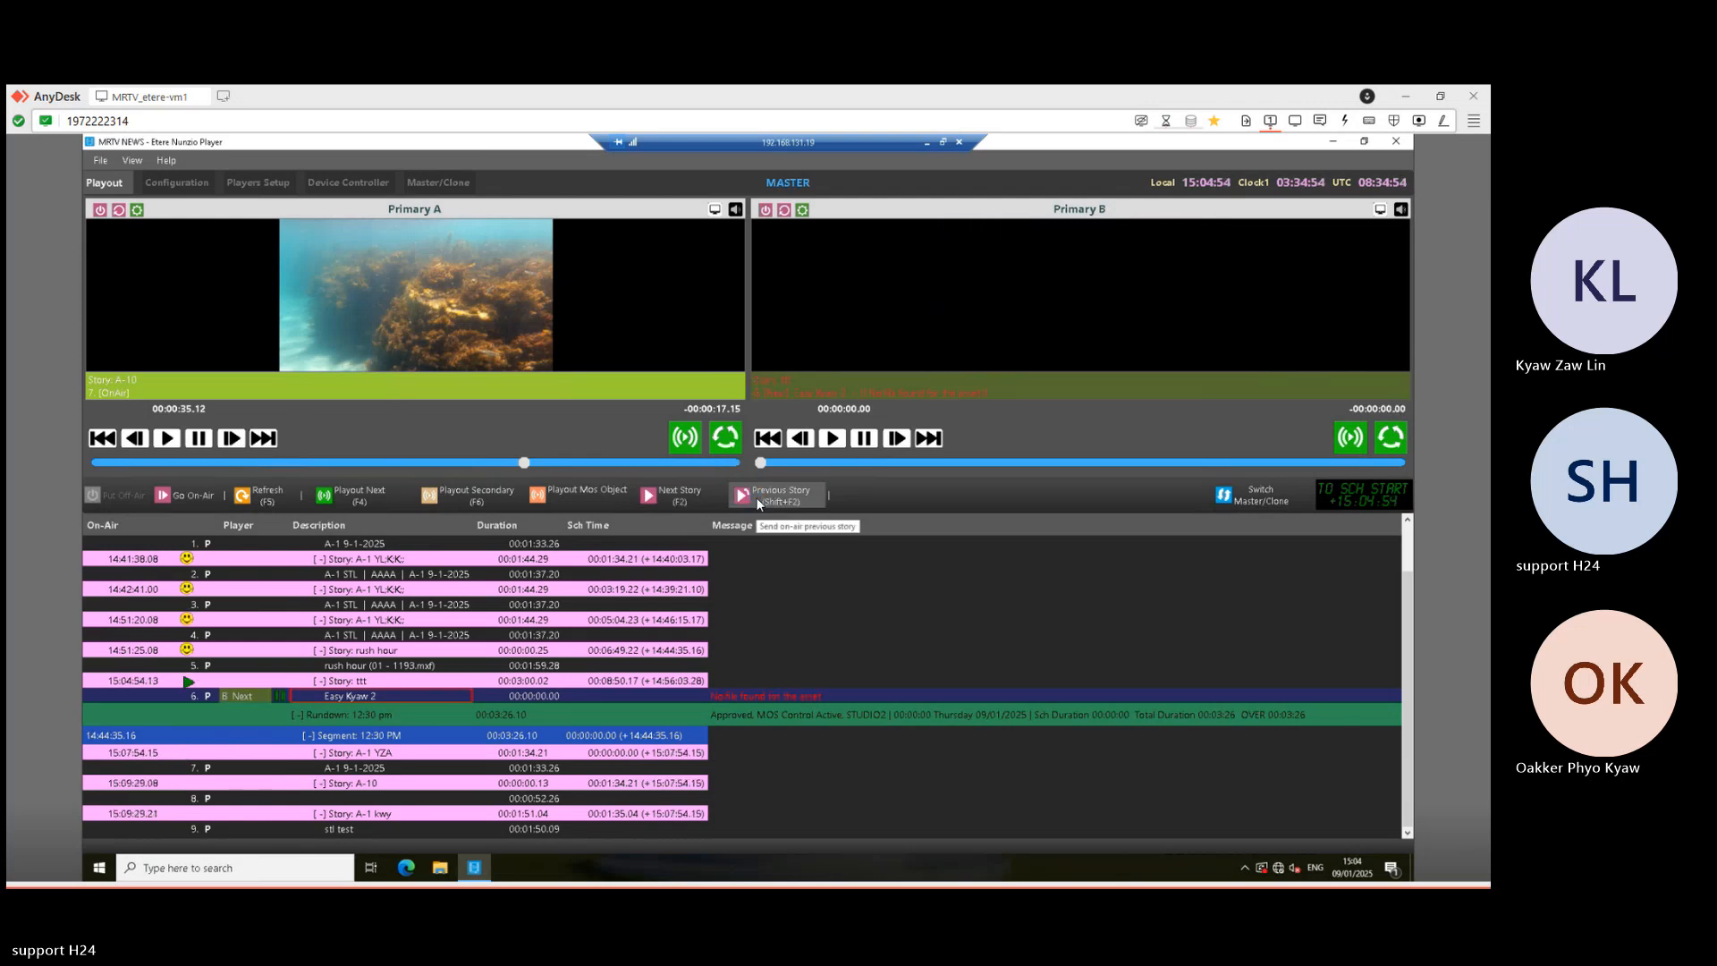
{"action": "left_click", "coordinate": [758, 502]}
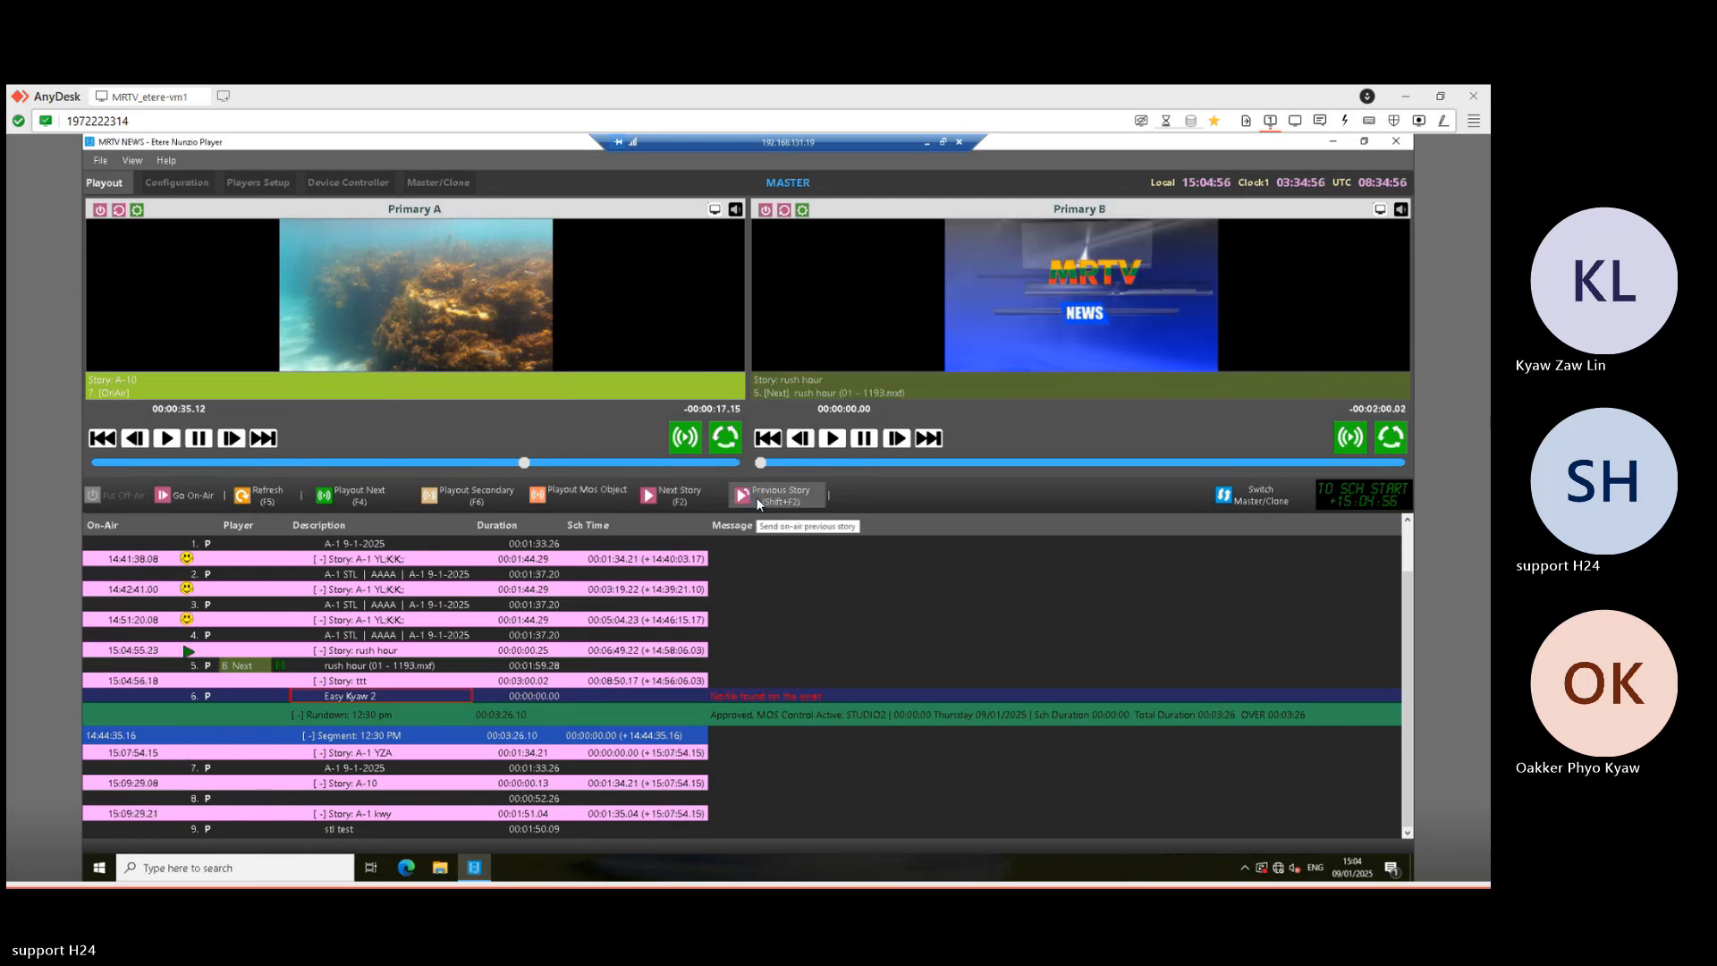
{"action": "left_click", "coordinate": [363, 499]}
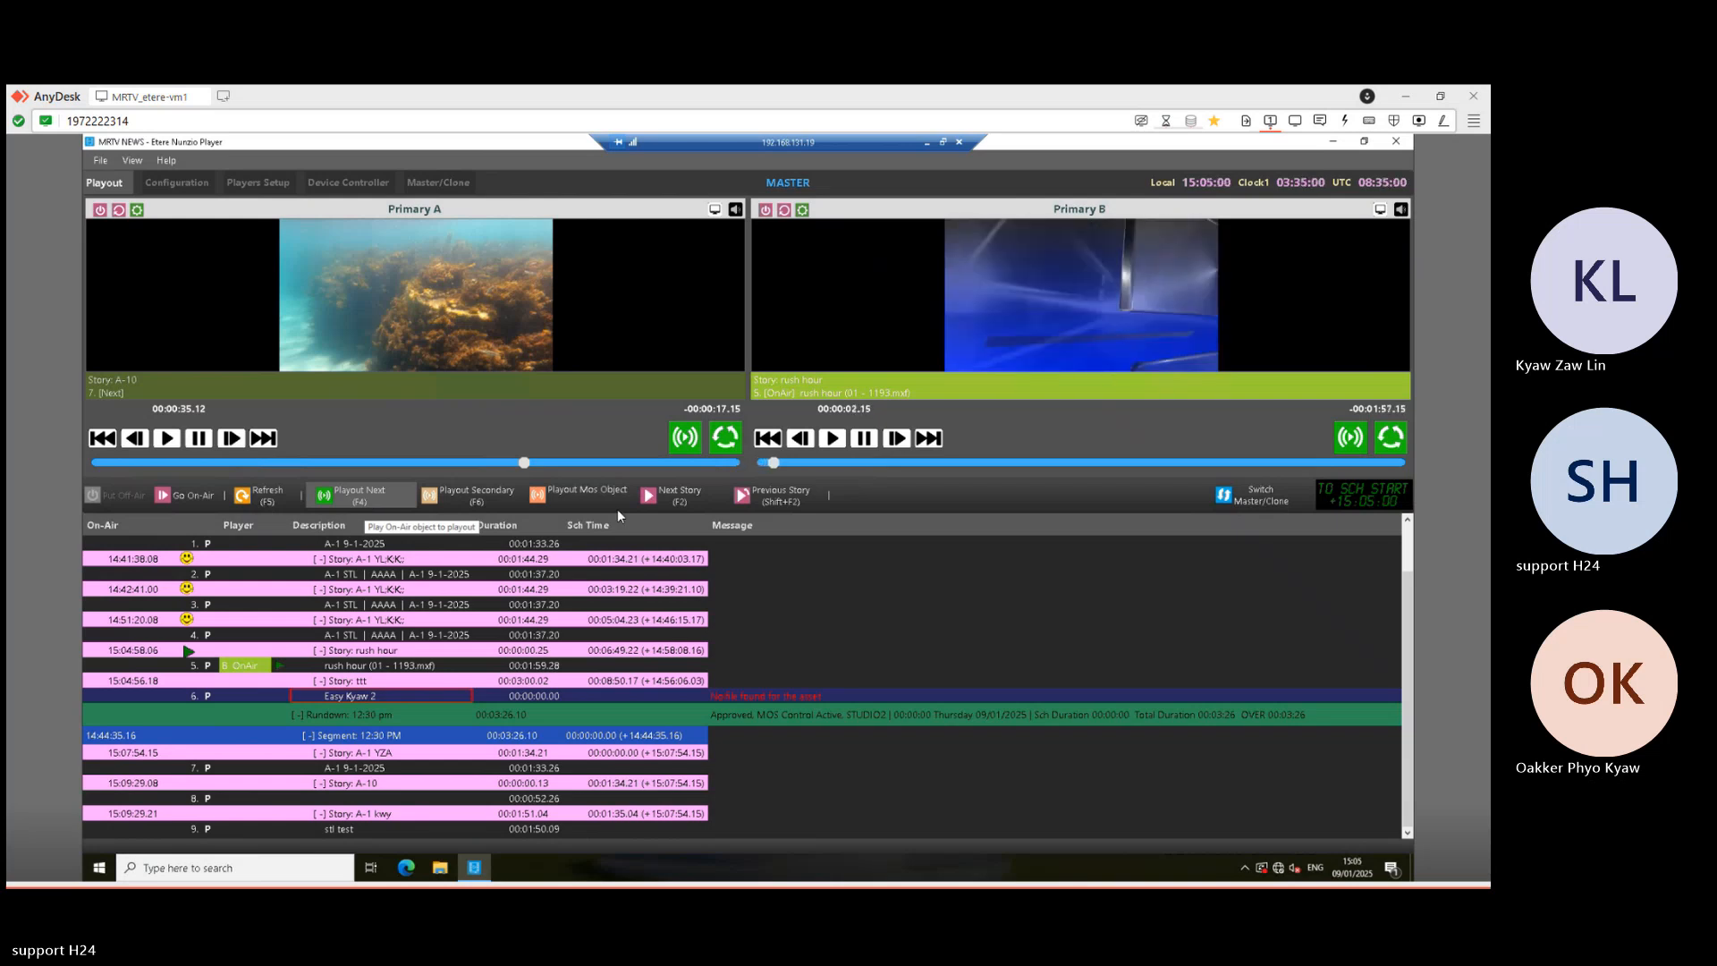
{"action": "left_click", "coordinate": [678, 499]}
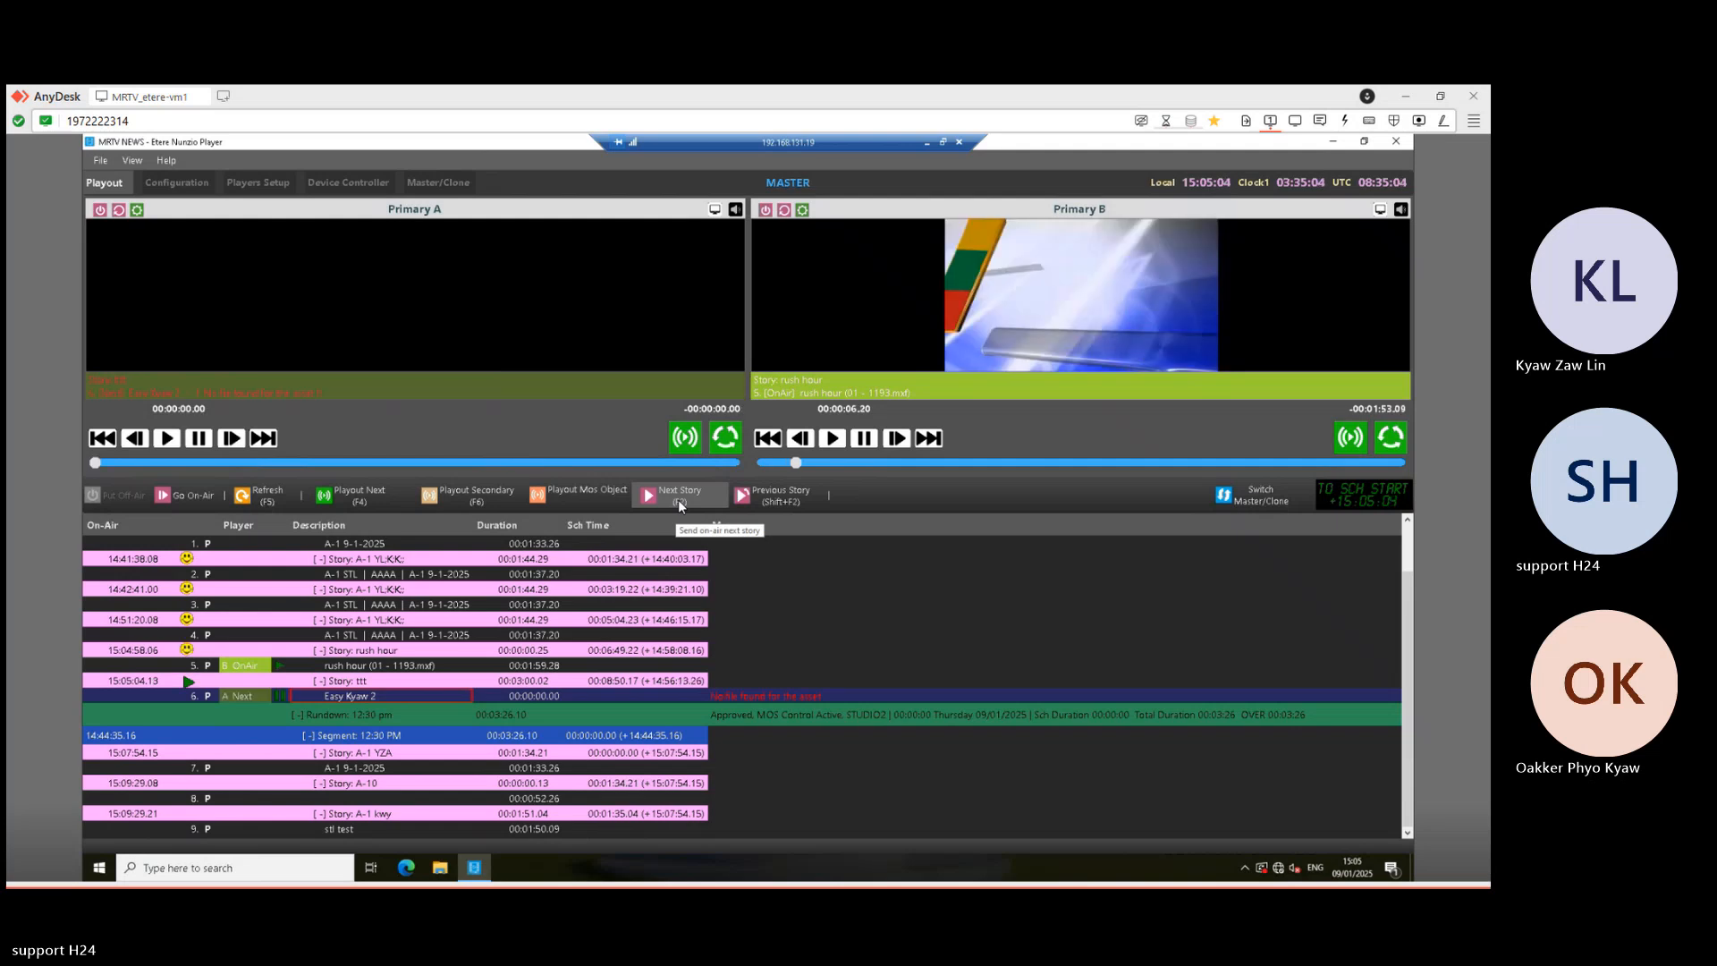
{"action": "left_click", "coordinate": [368, 496]}
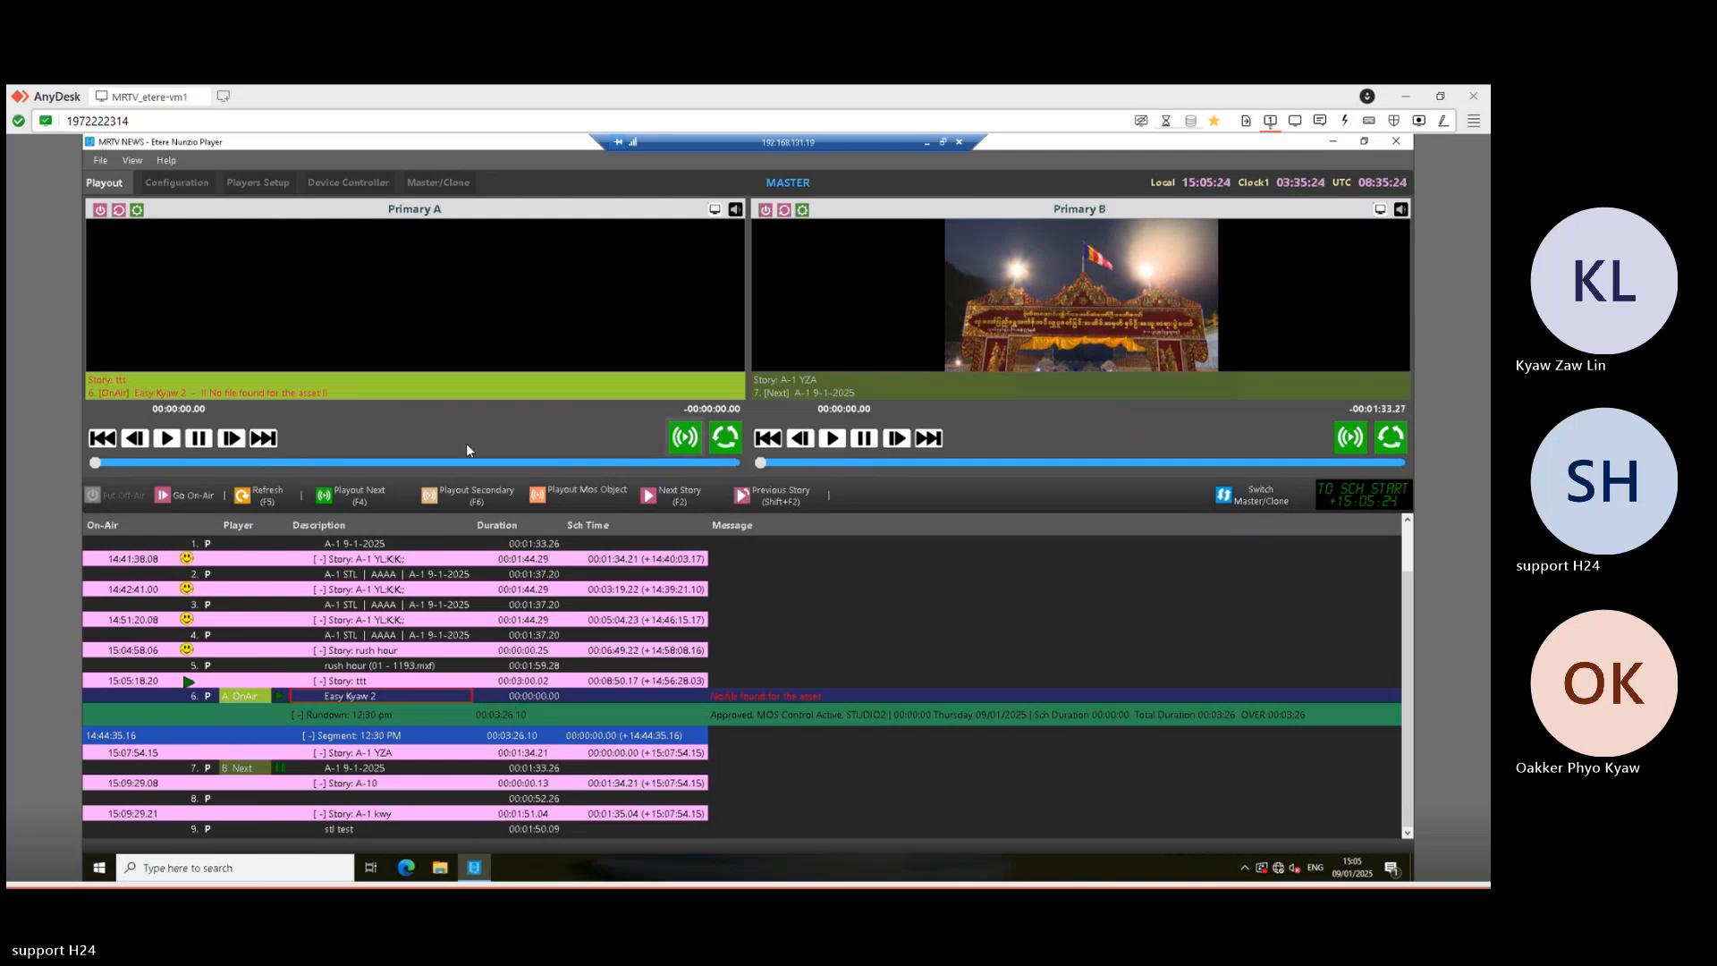
- Check the Easy Kyaw 2 record in the Nunzio session, then return to the Media Library session
{"action": "left_click", "coordinate": [928, 141]}
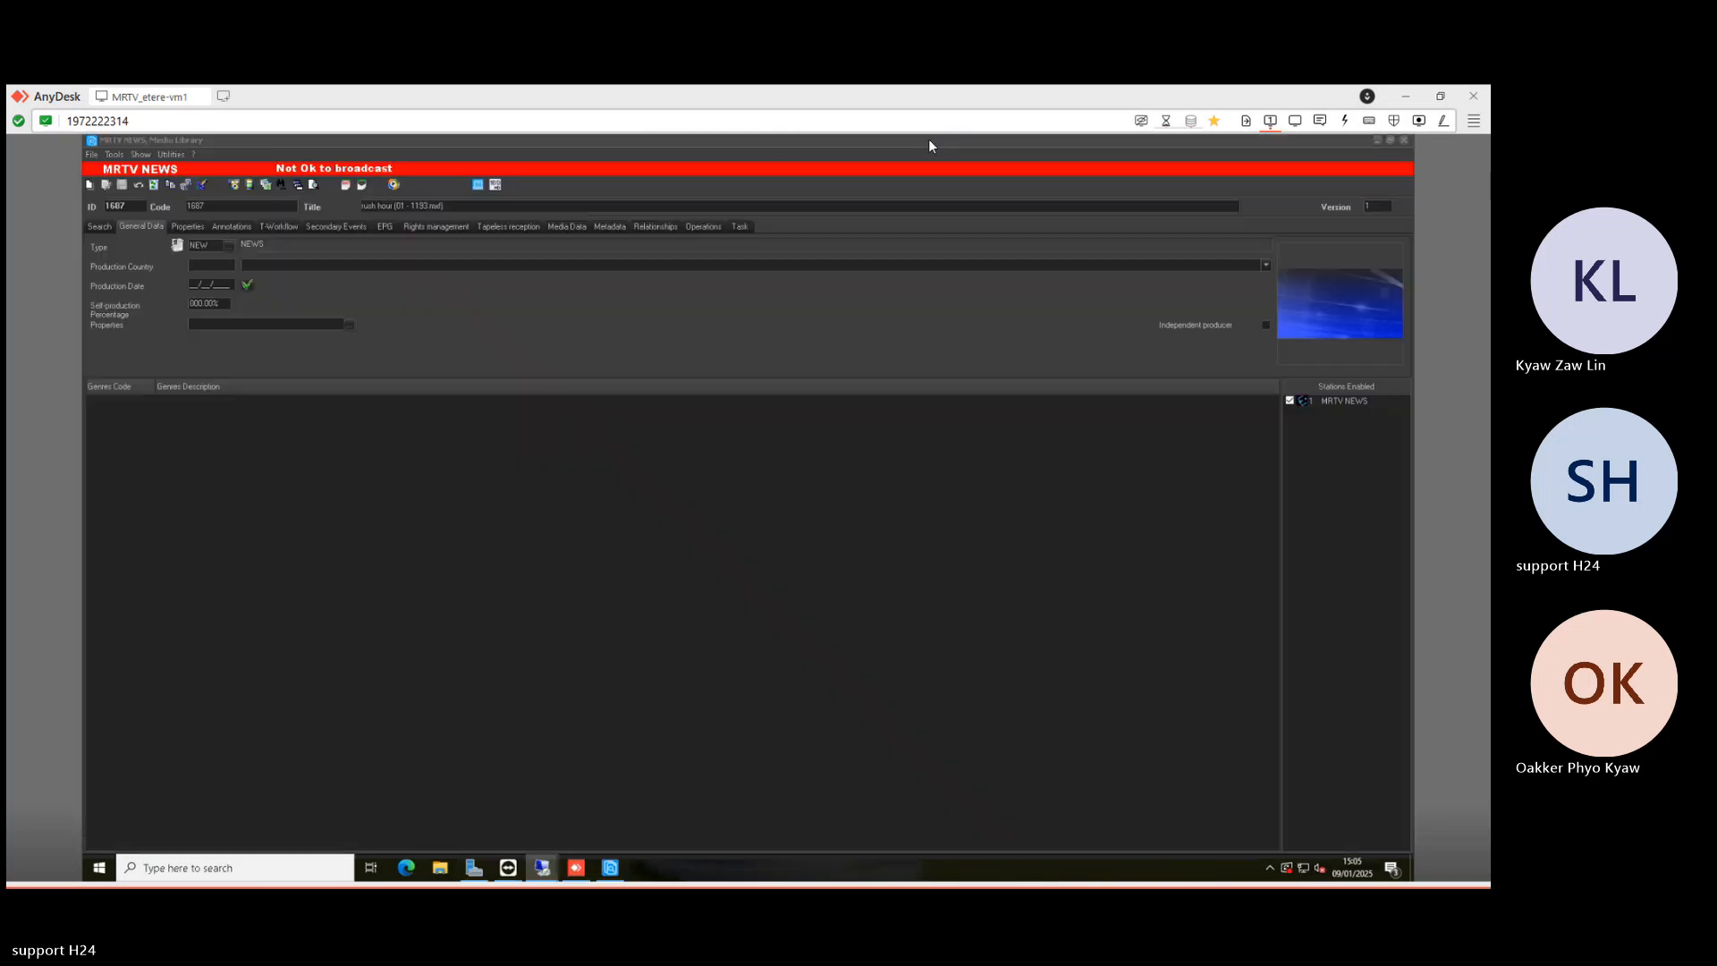
{"action": "left_click", "coordinate": [549, 871]}
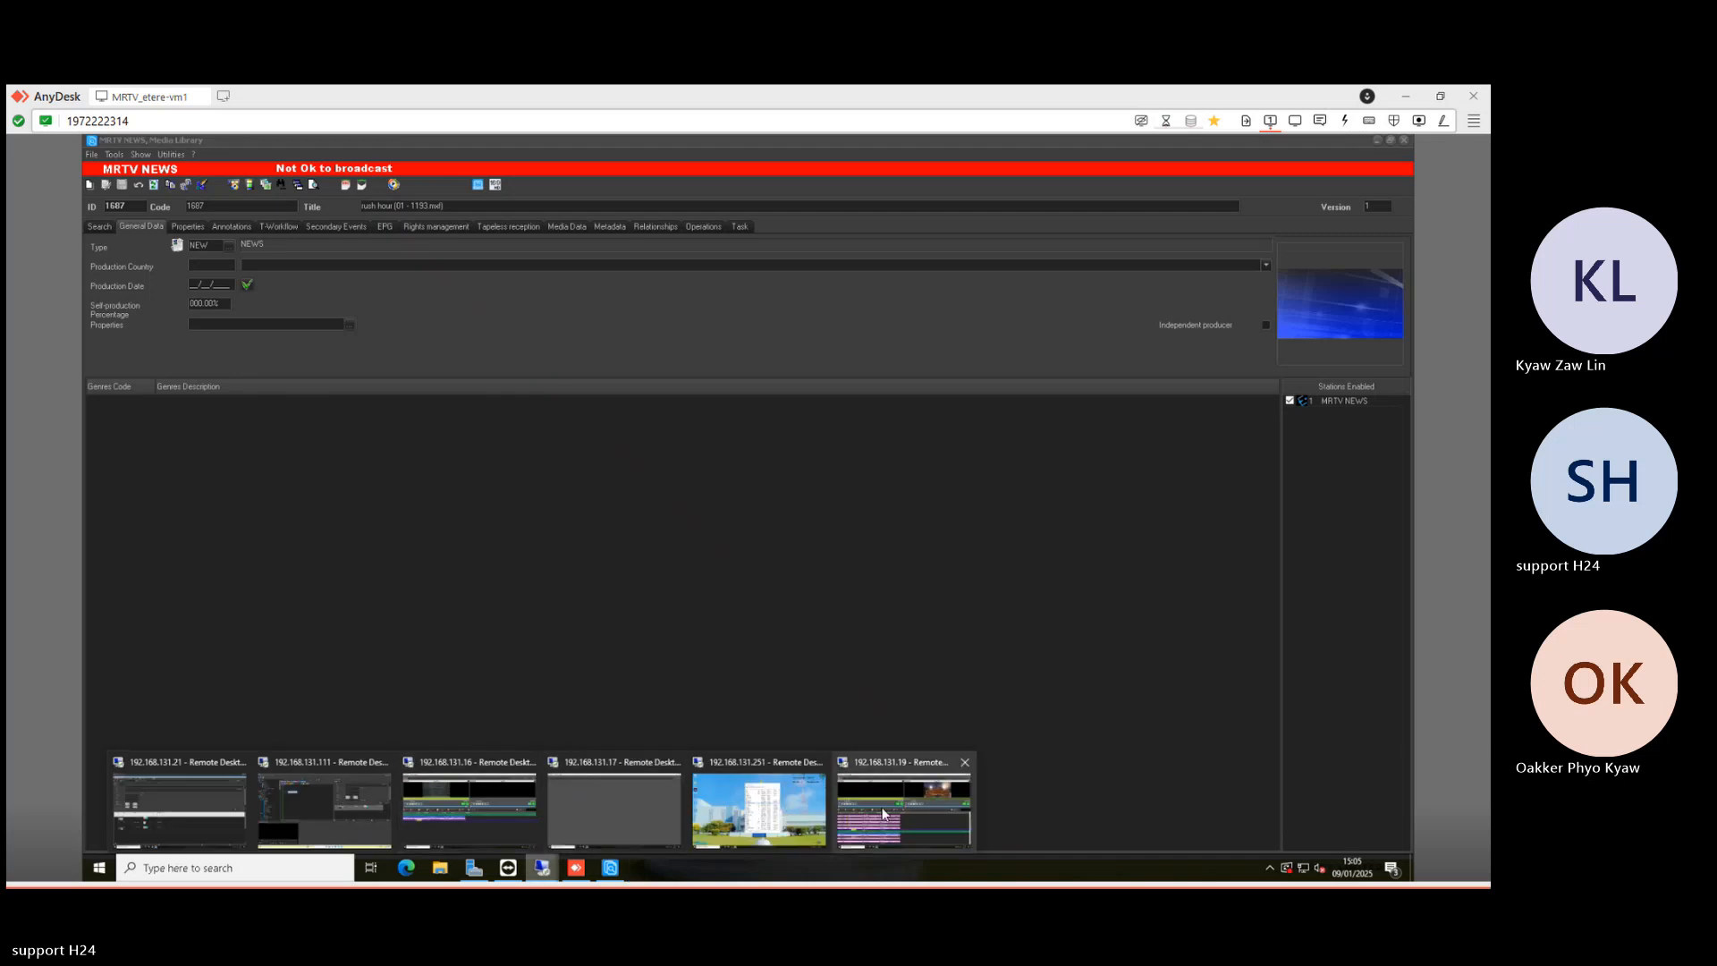
{"action": "left_click", "coordinate": [349, 813]}
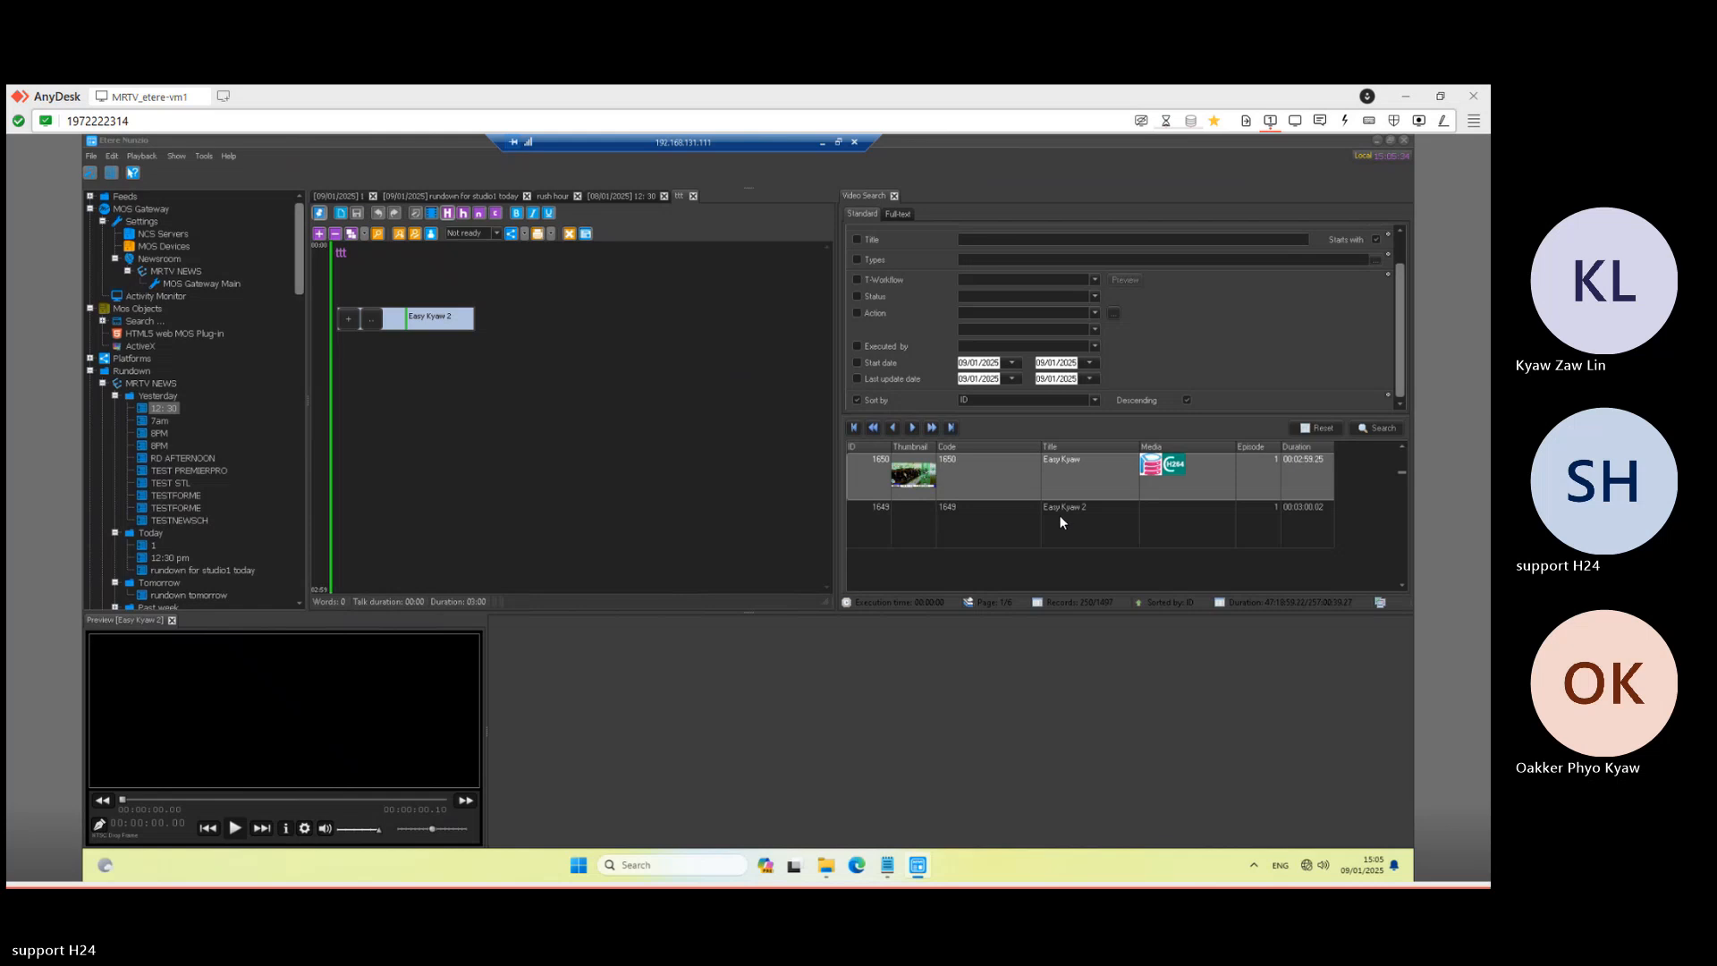
{"action": "left_click", "coordinate": [1060, 519]}
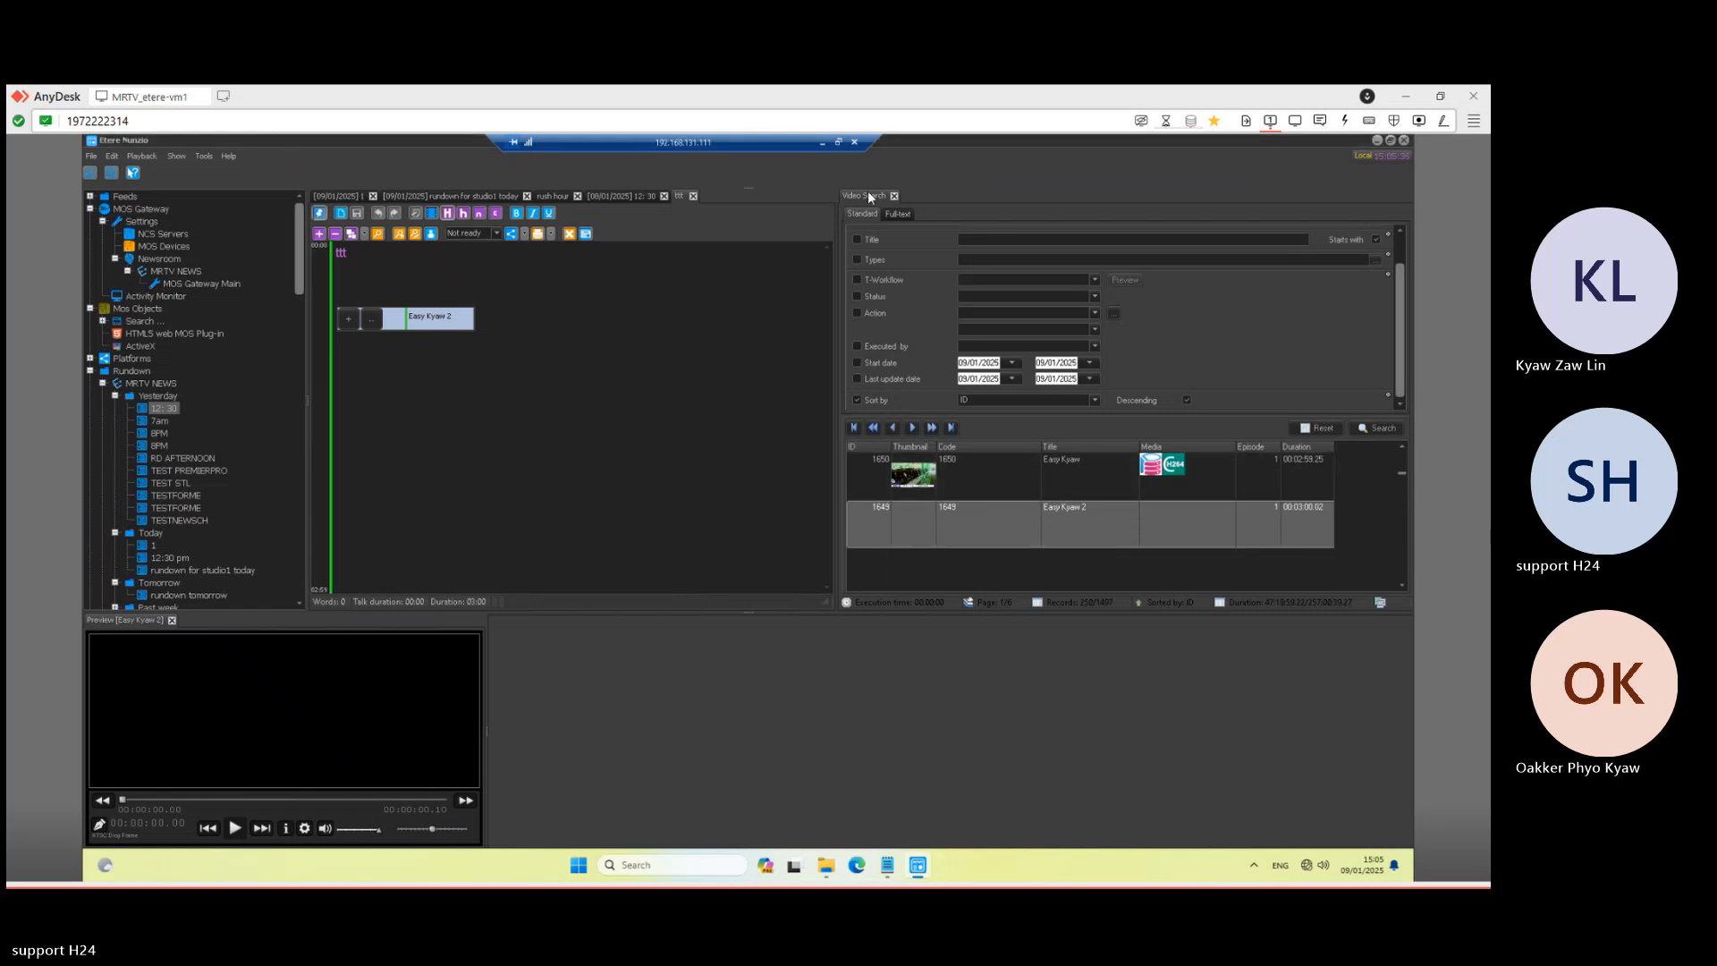
{"action": "left_click", "coordinate": [823, 144]}
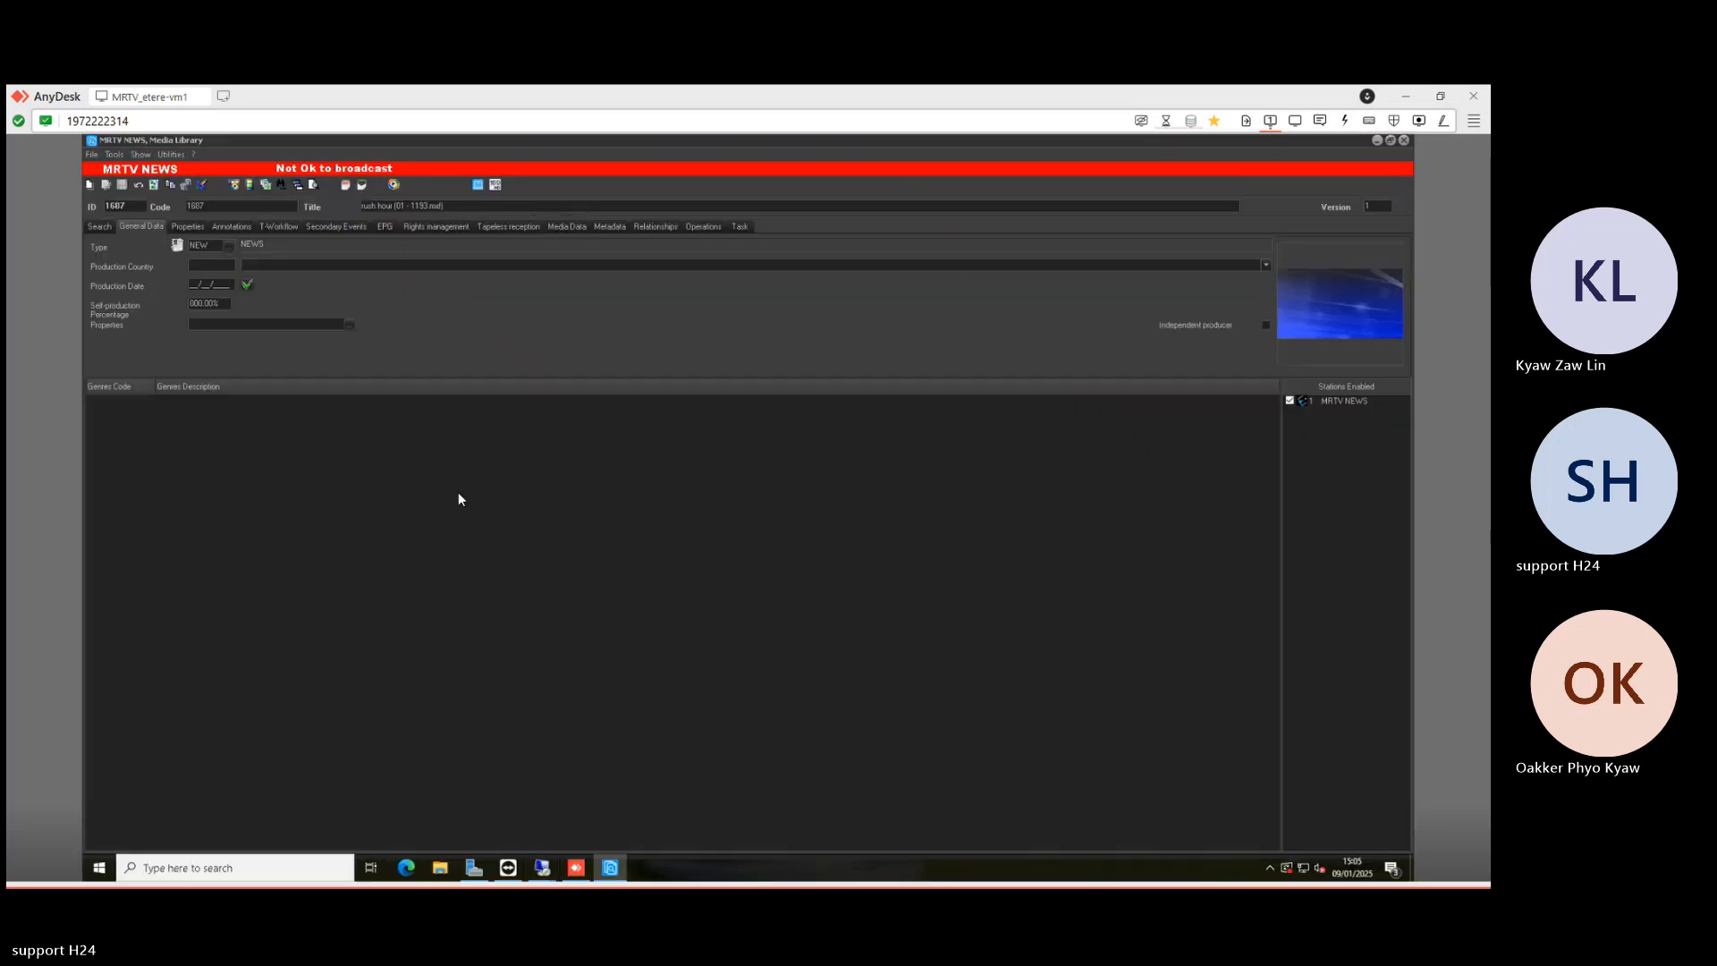
- Search titles for 'easy ky' and open record 1649, Easy Kyaw 2
{"action": "left_click", "coordinate": [100, 227]}
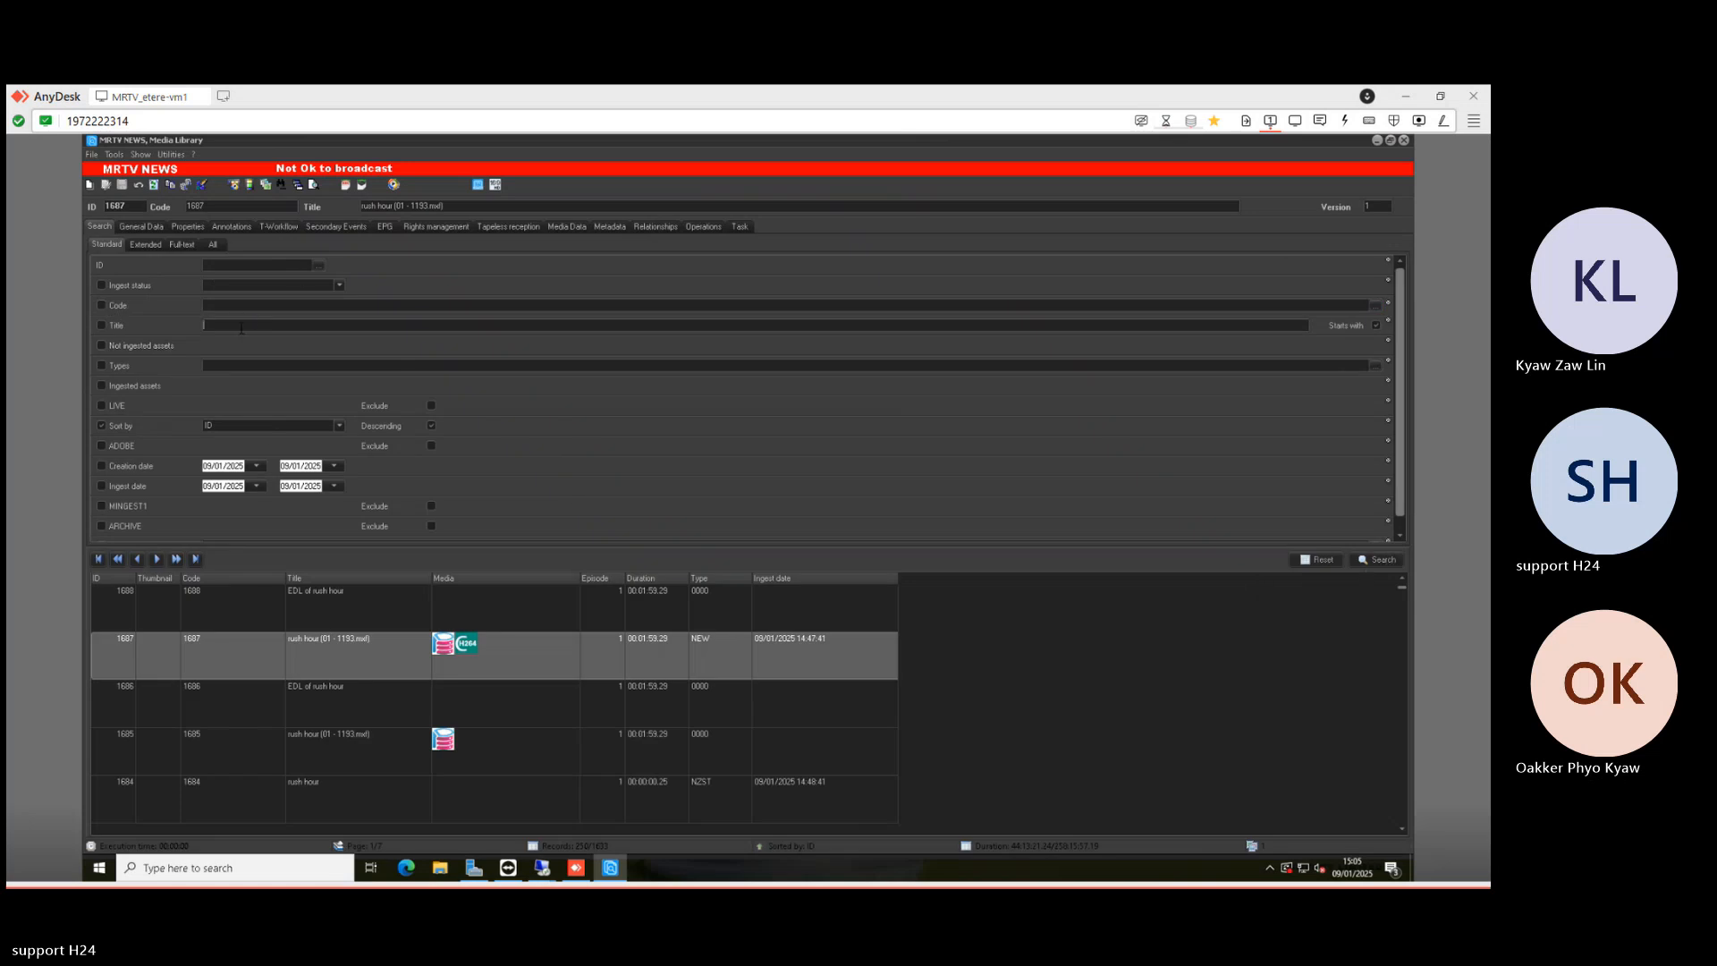
{"action": "type", "text": "ed"}
{"action": "type", "text": "sy ky"}
{"action": "key", "text": "Return"}
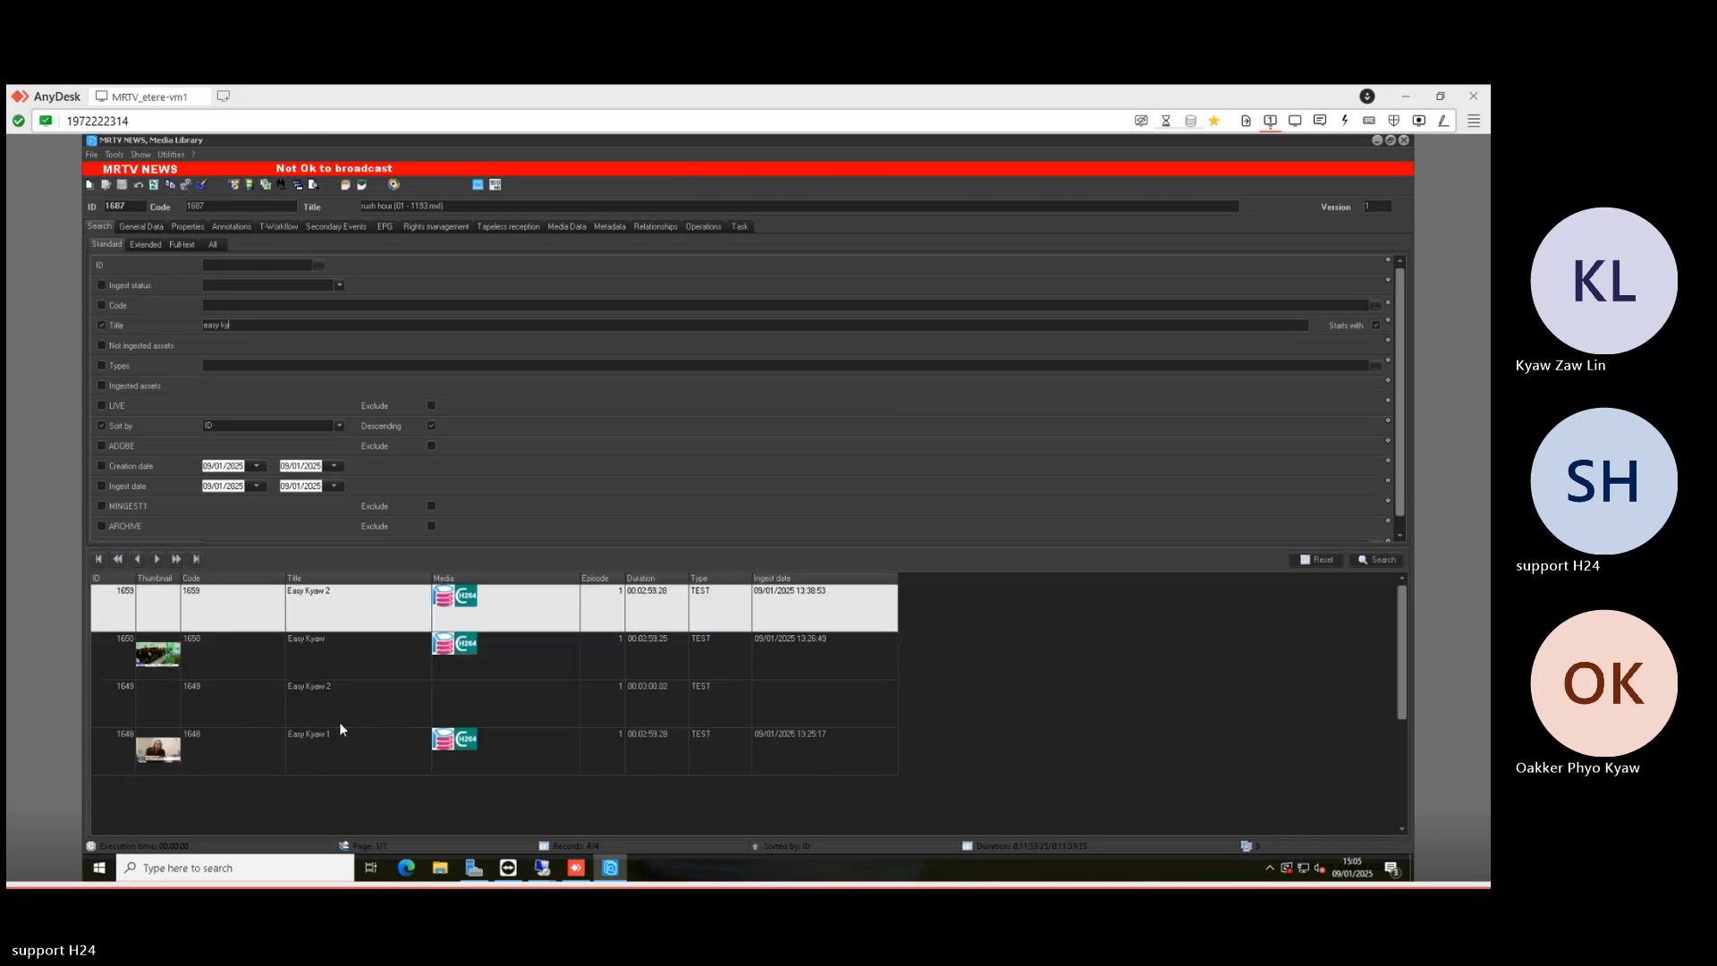
{"action": "left_click", "coordinate": [365, 706]}
{"action": "double_click", "coordinate": [365, 700]}
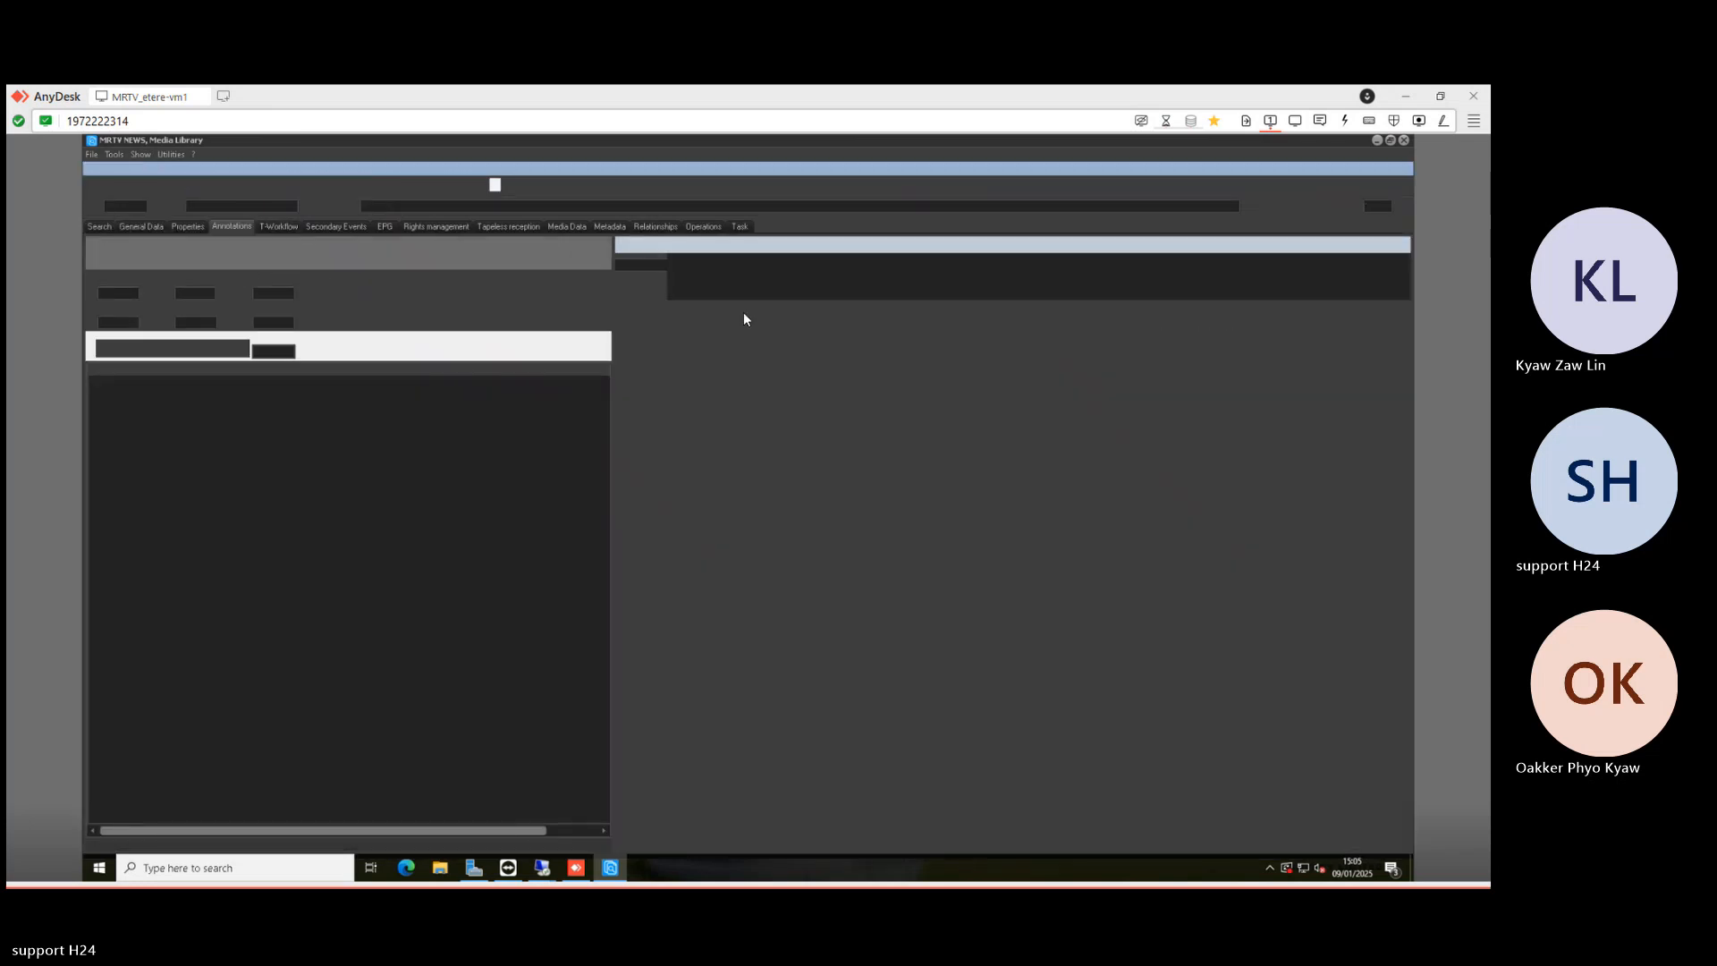
- Start a Media file link from ARCHIVE and rename the 53 - Copy.mxf file to 1649.mxf
{"action": "right_click", "coordinate": [731, 266]}
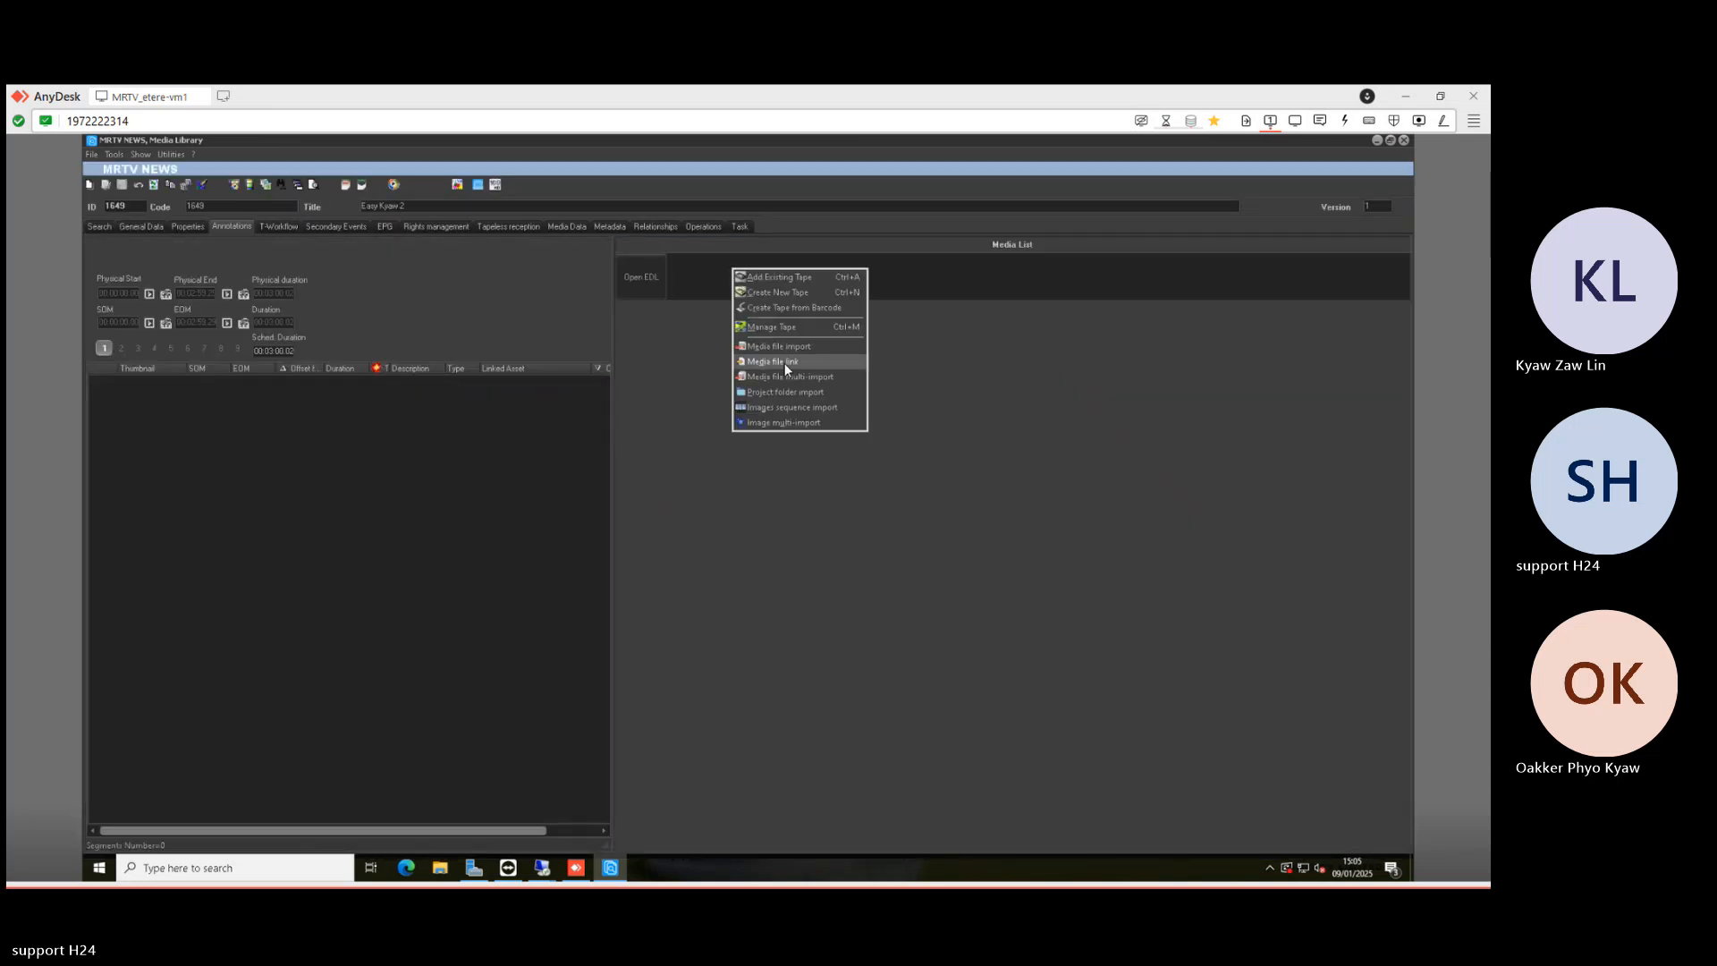
{"action": "left_click", "coordinate": [785, 362]}
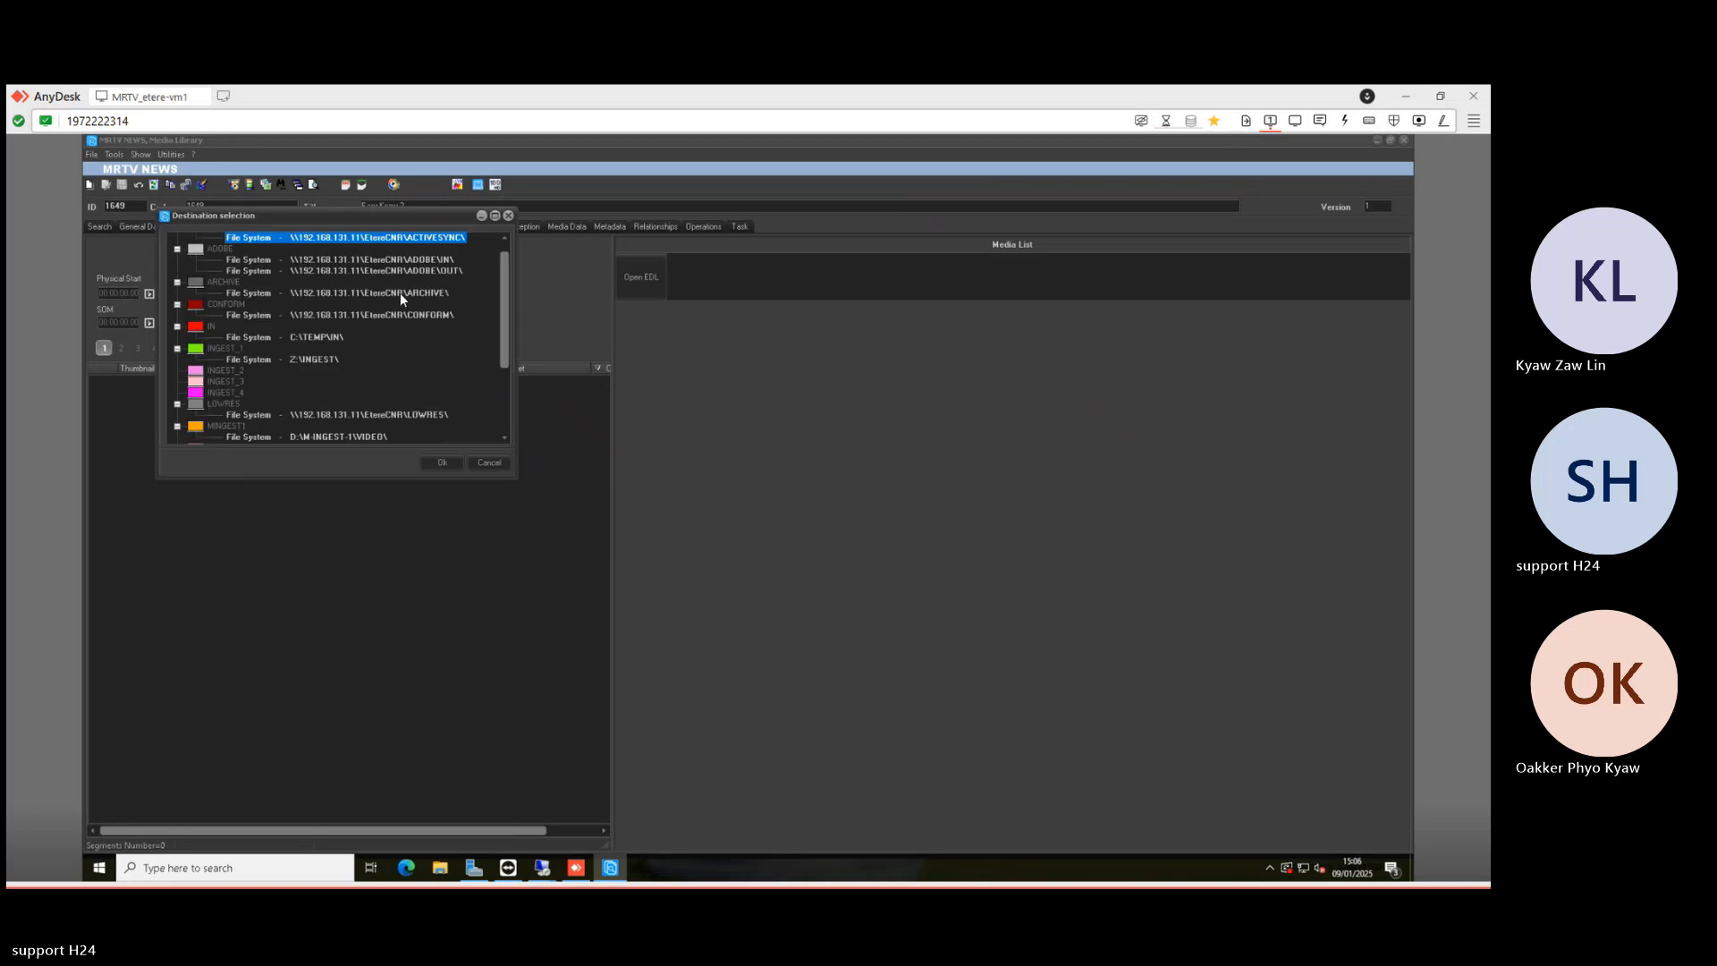
{"action": "double_click", "coordinate": [400, 294]}
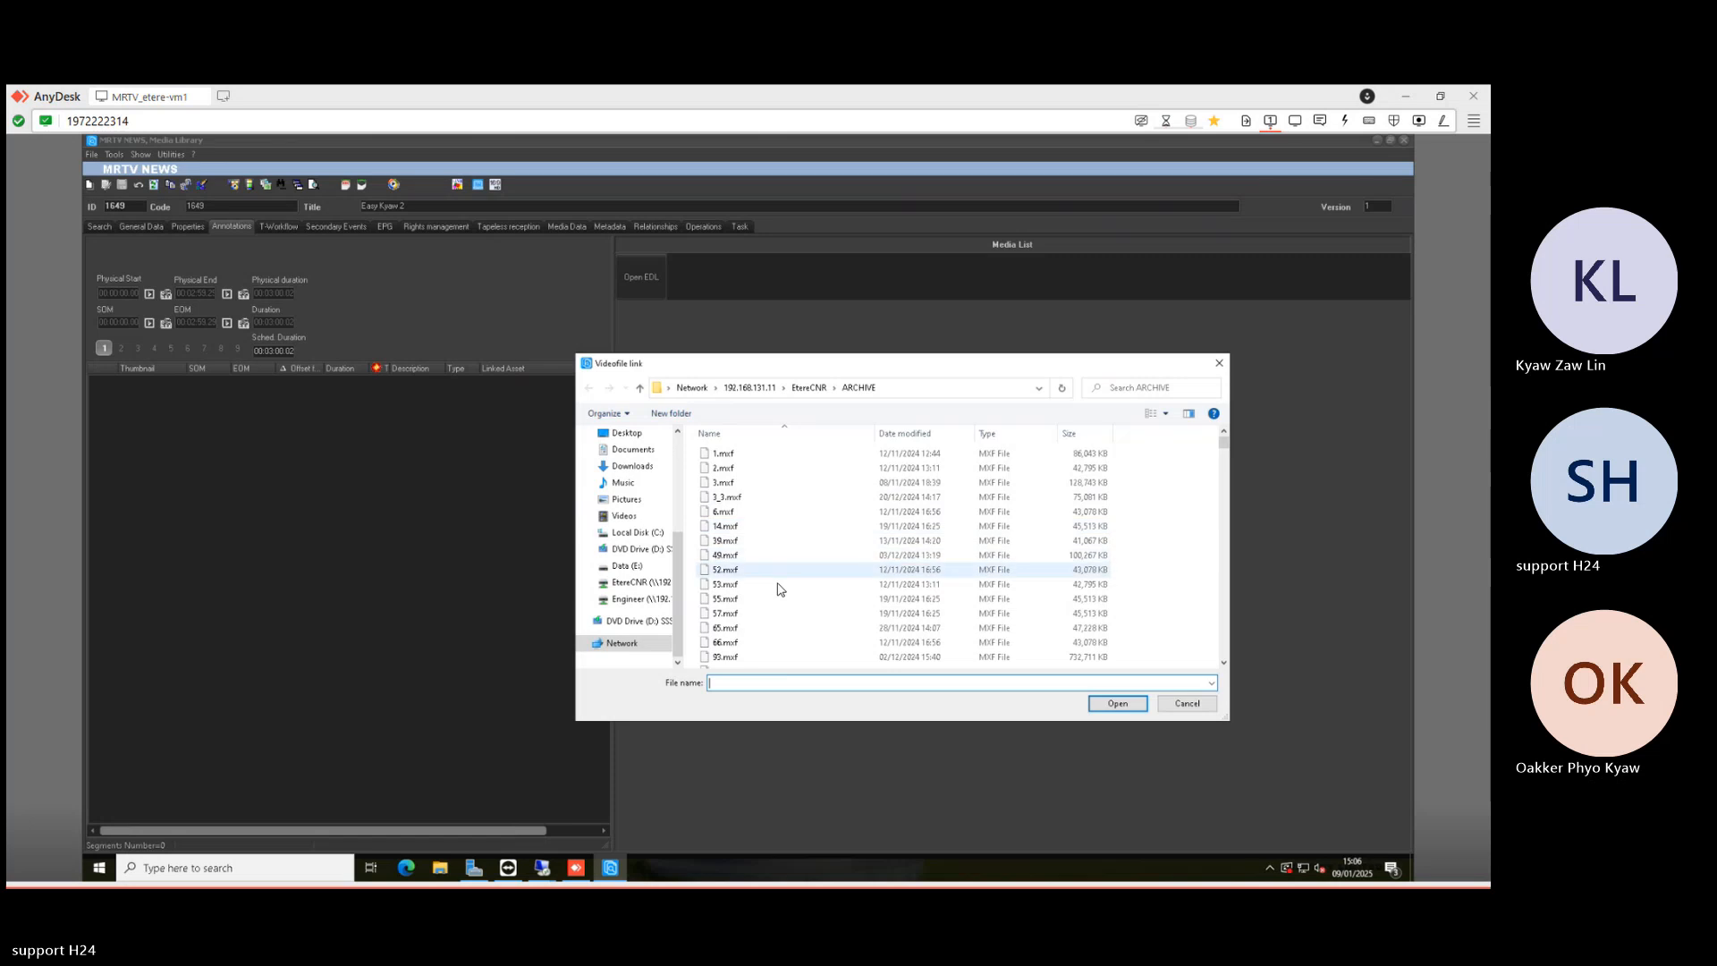
{"action": "left_click", "coordinate": [776, 585]}
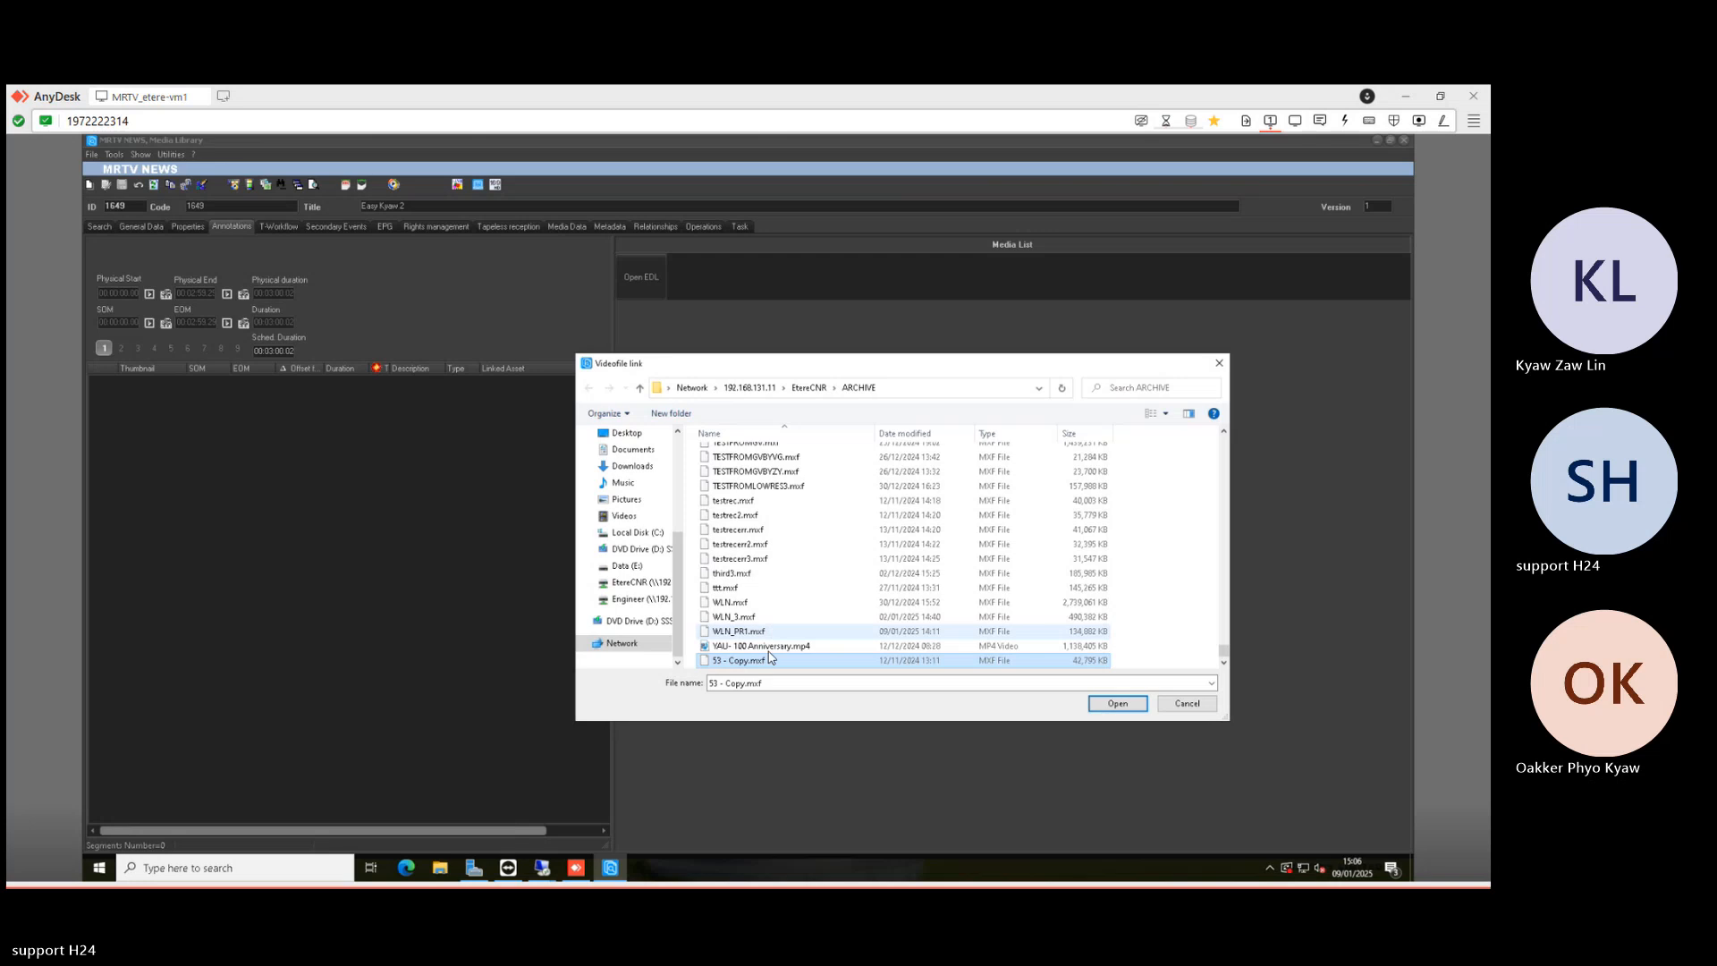
{"action": "key", "text": "F2"}
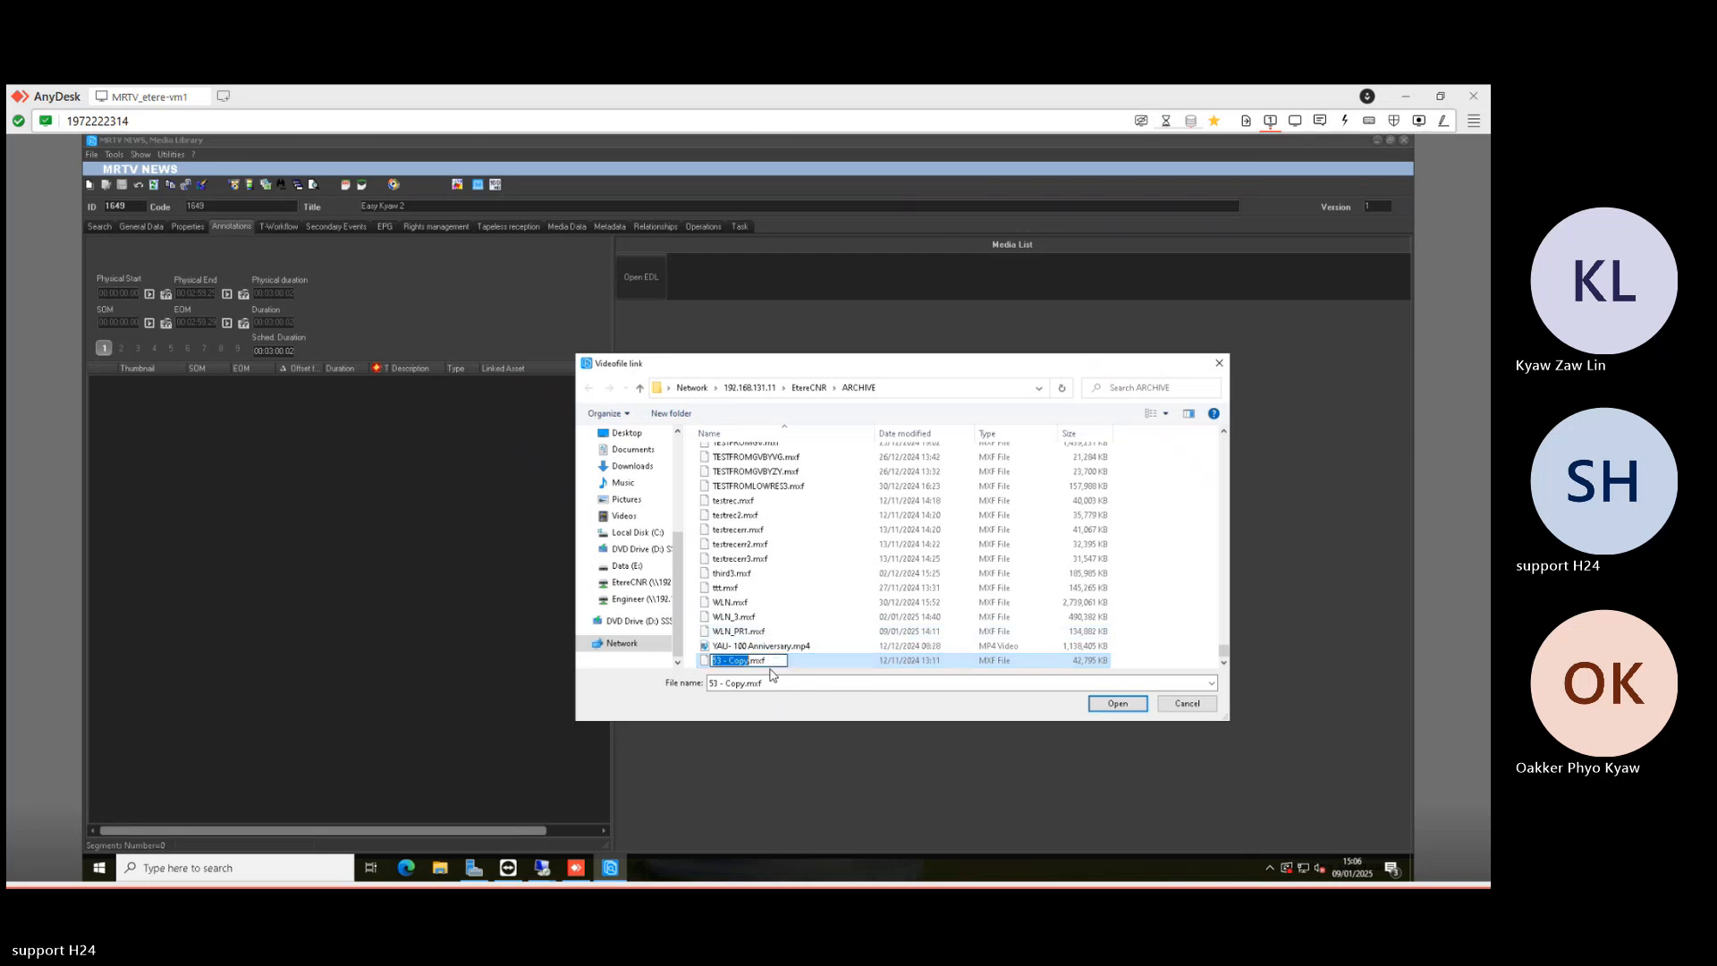
{"action": "type", "text": "1649"}
{"action": "key", "text": "Return"}
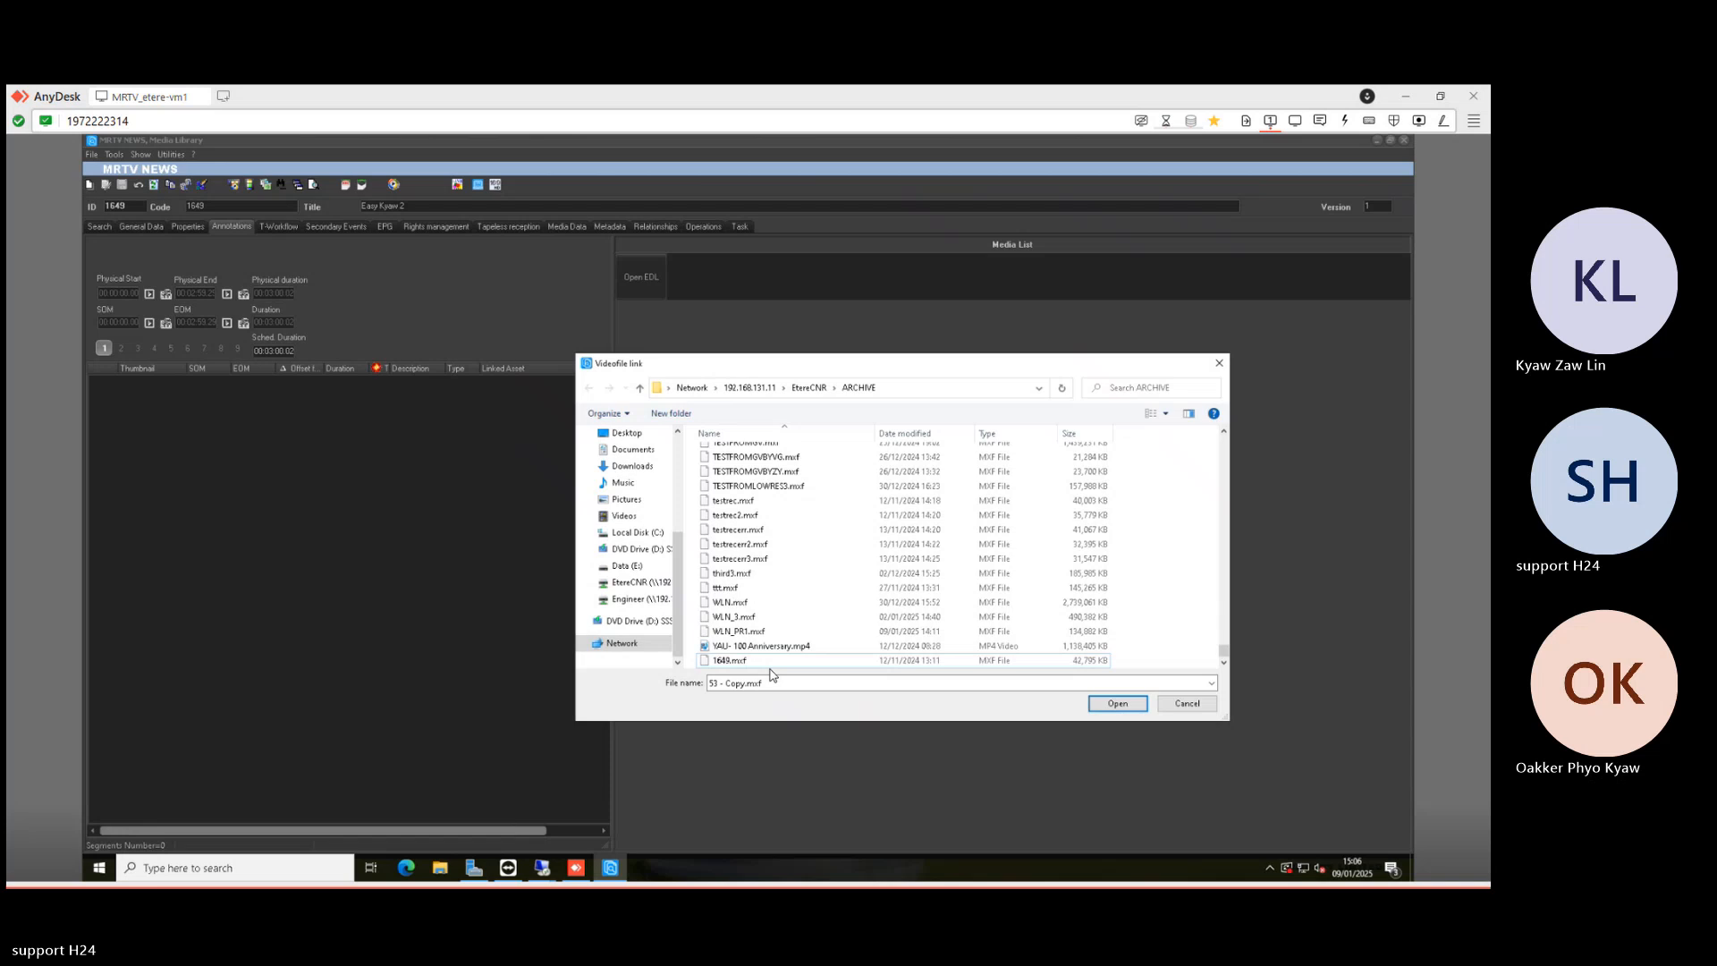
- Link 1649.mxf to the record with codec MXF MPEG2 IBP 420 12 Mb SD
{"action": "double_click", "coordinate": [770, 663]}
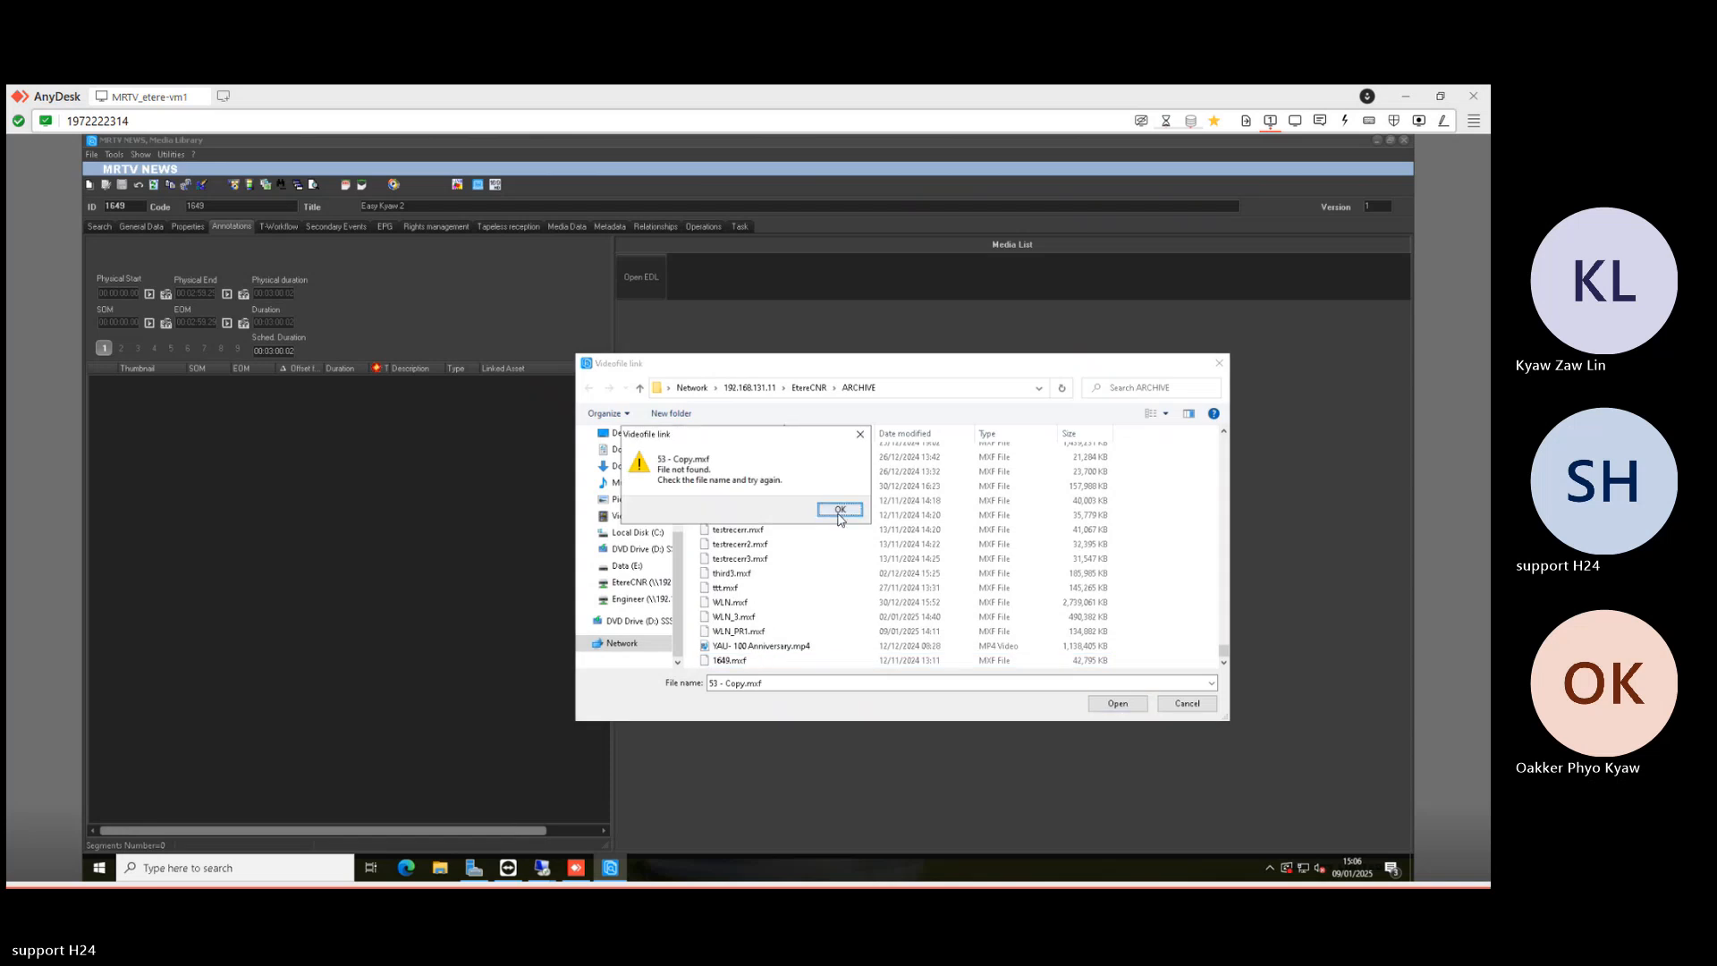
{"action": "left_click", "coordinate": [838, 513]}
{"action": "left_click", "coordinate": [745, 661]}
{"action": "left_click", "coordinate": [1123, 705]}
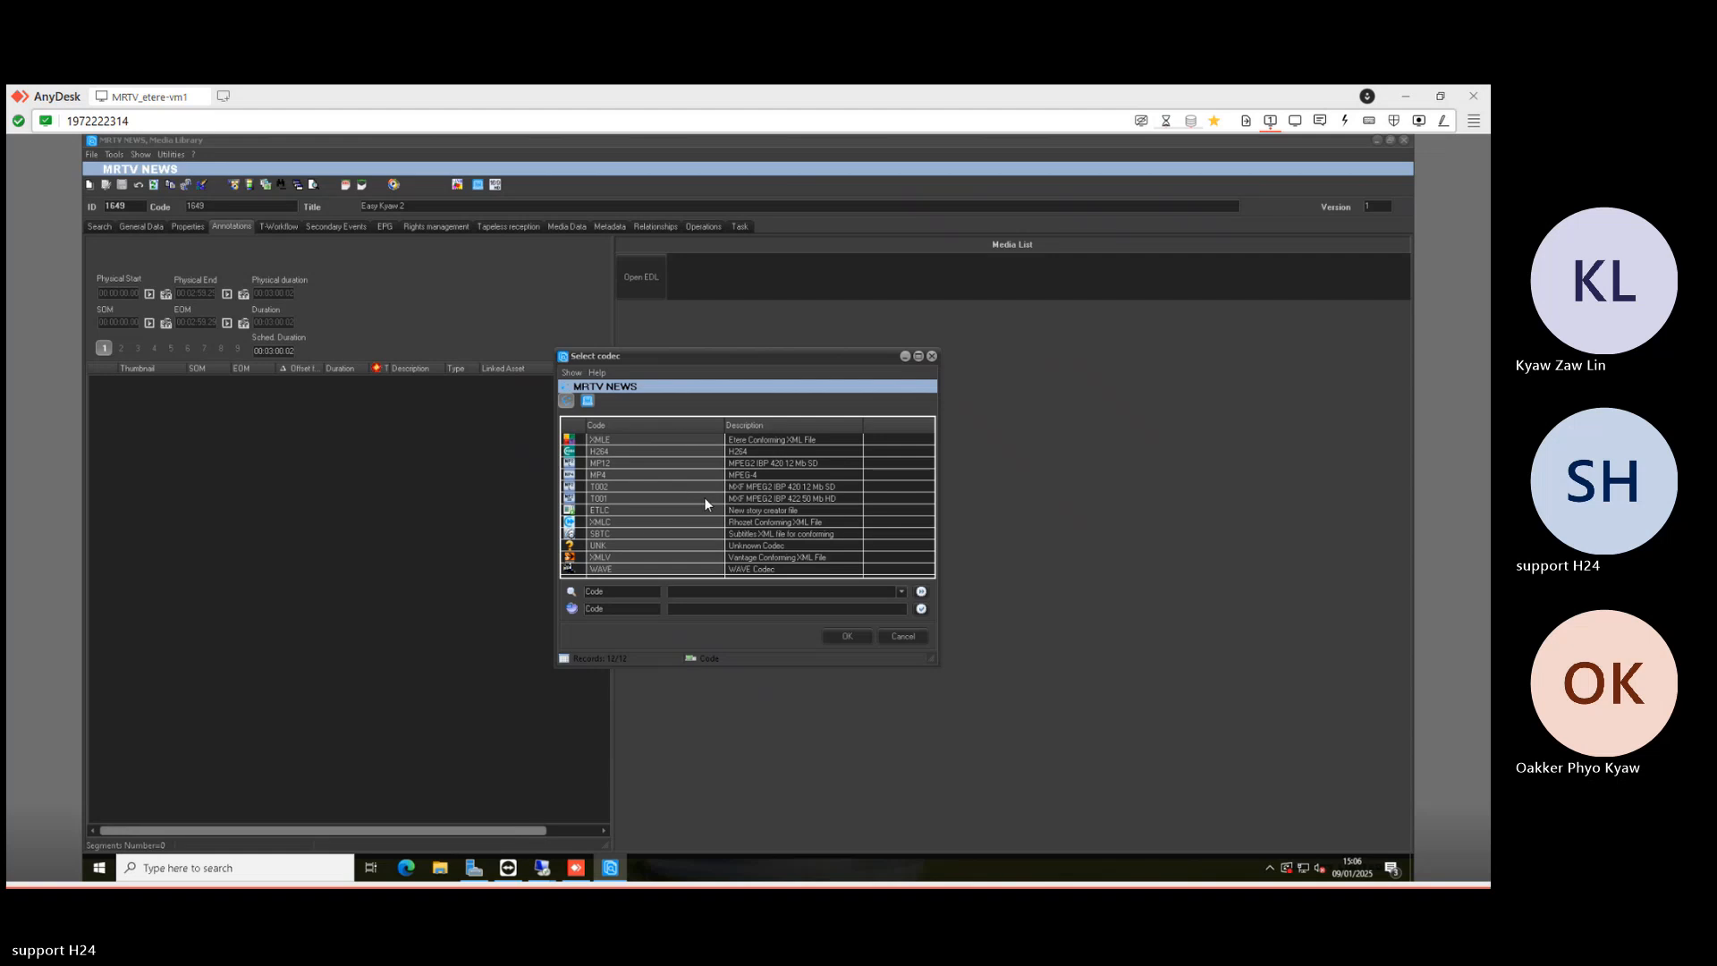
{"action": "double_click", "coordinate": [789, 488]}
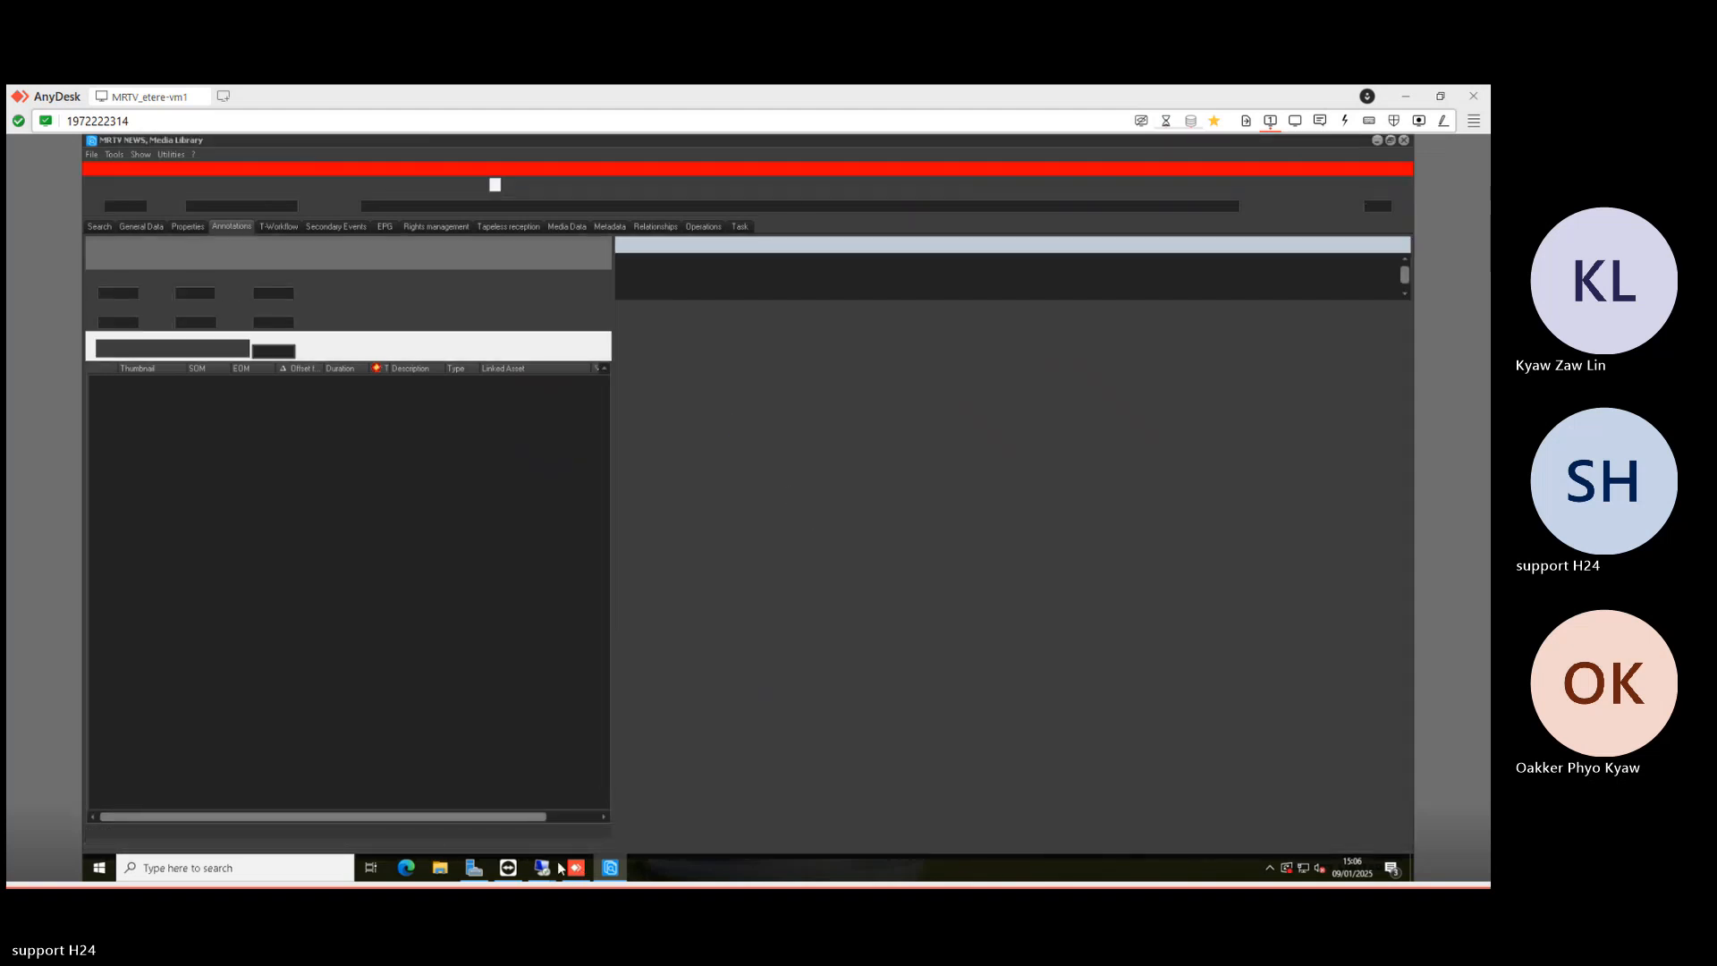
- Refresh the Player rundown and air Easy Kyaw 2 on Primary B, then minimise the session
{"action": "mouse_move", "coordinate": [542, 866]}
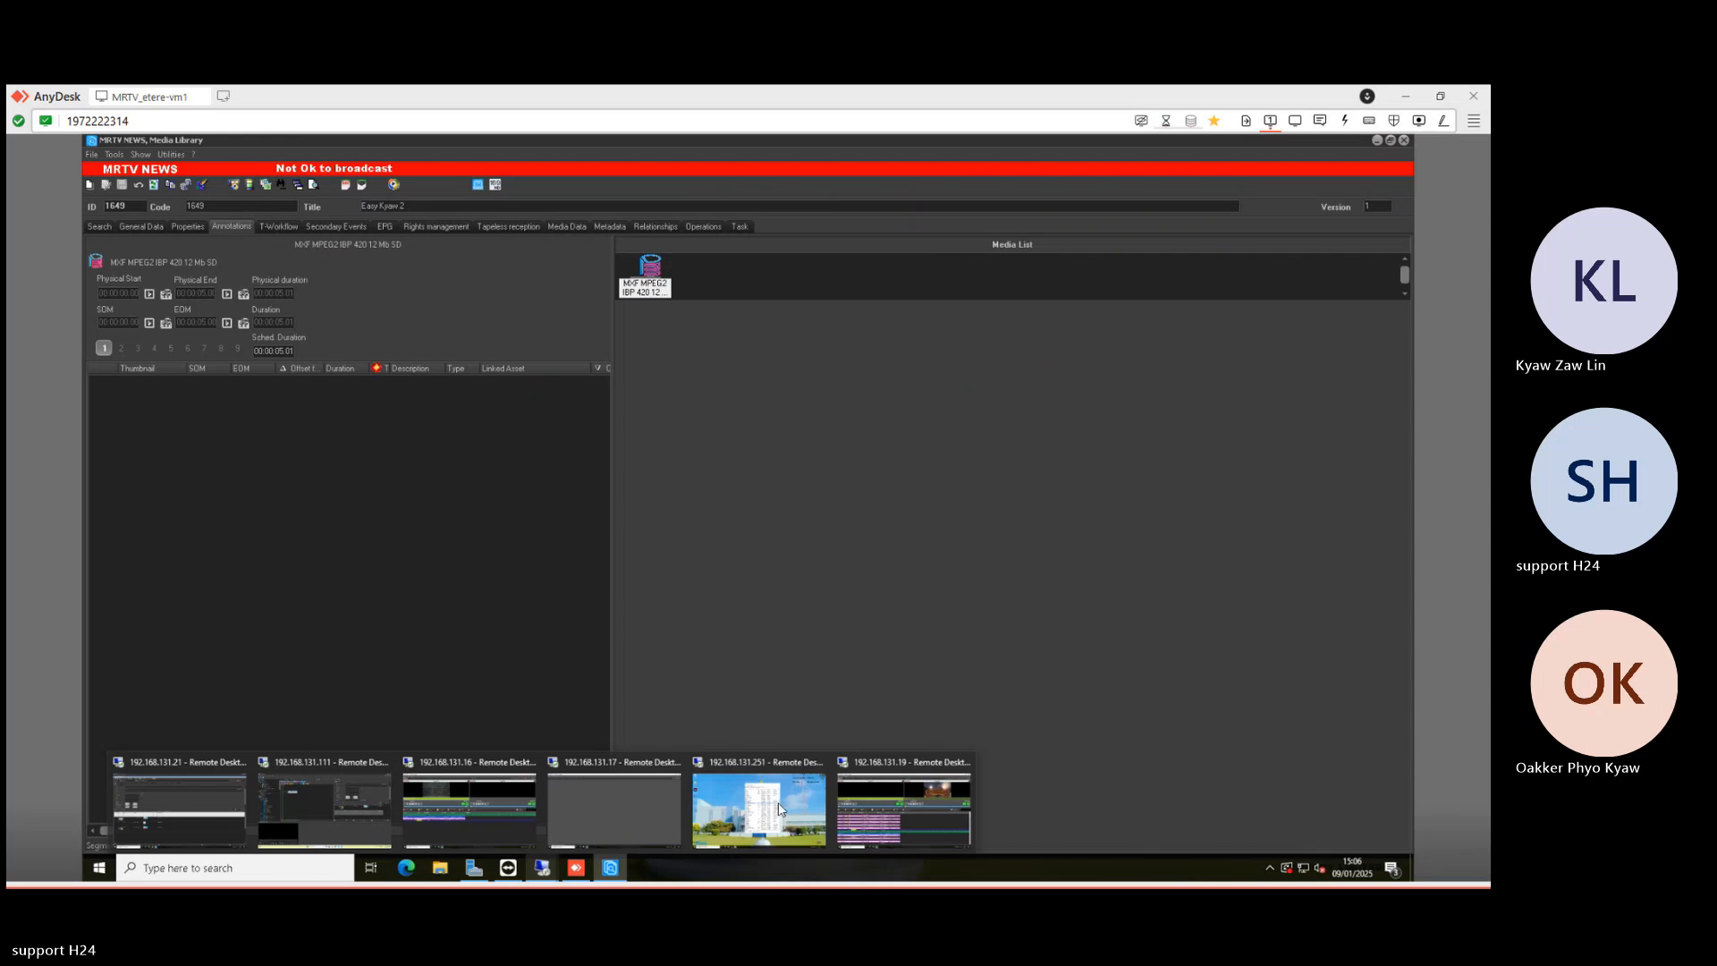
{"action": "left_click", "coordinate": [899, 798]}
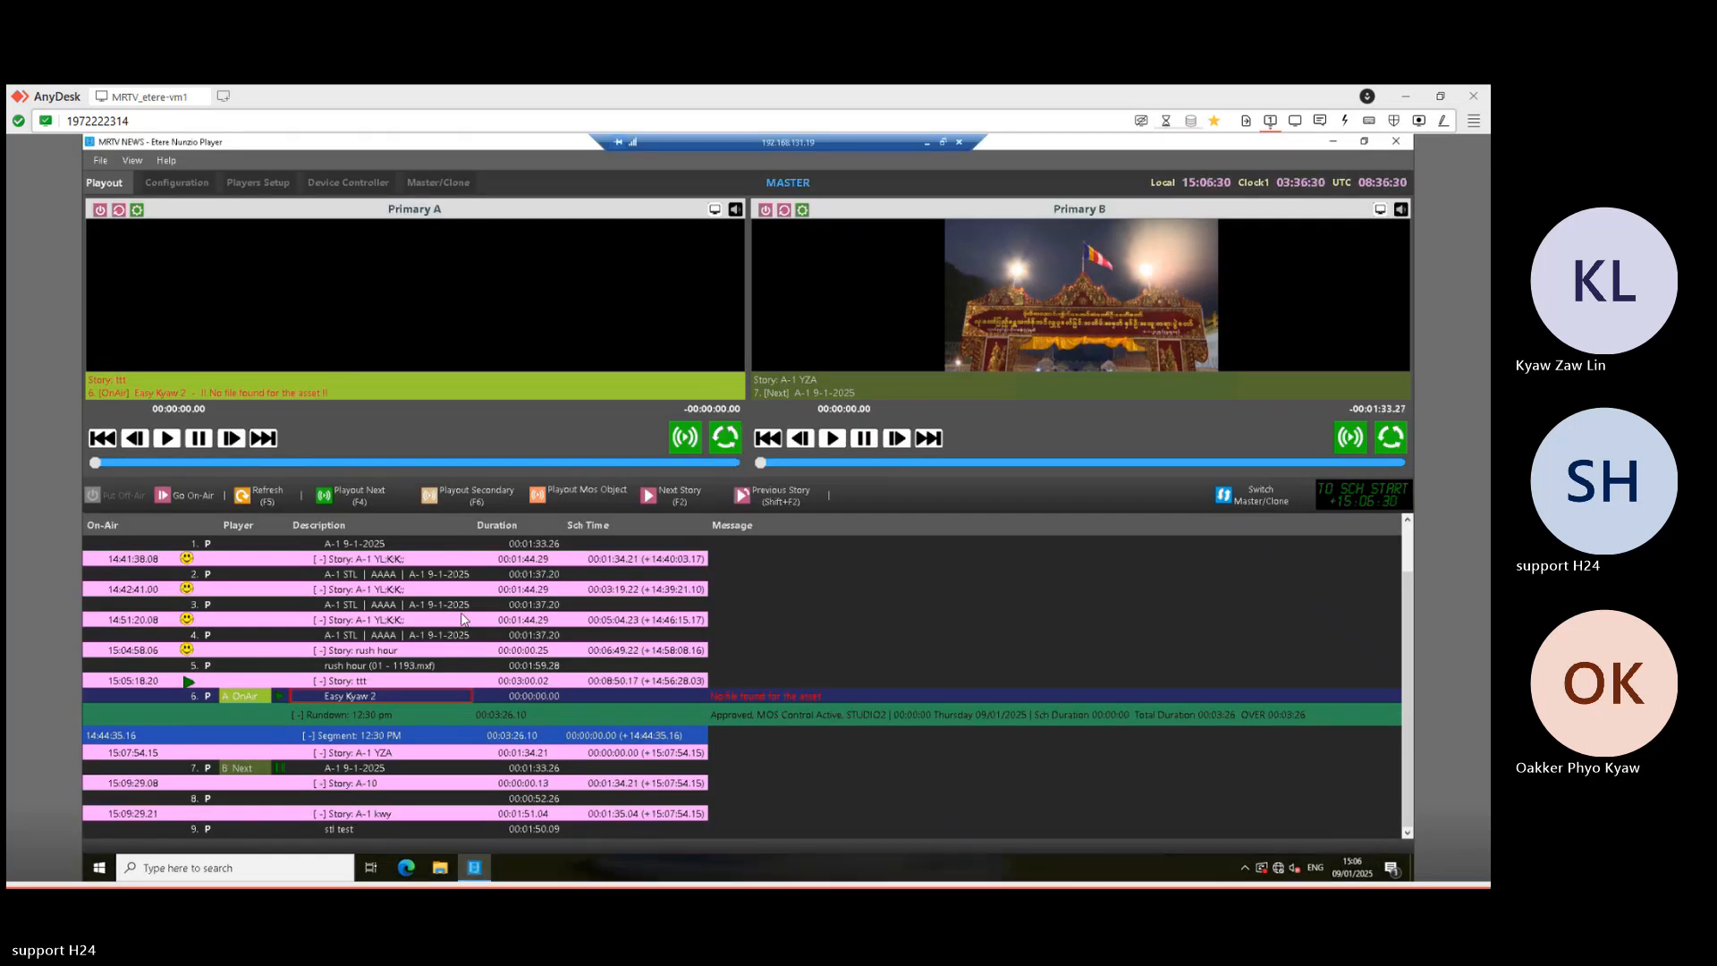
{"action": "left_click", "coordinate": [276, 497]}
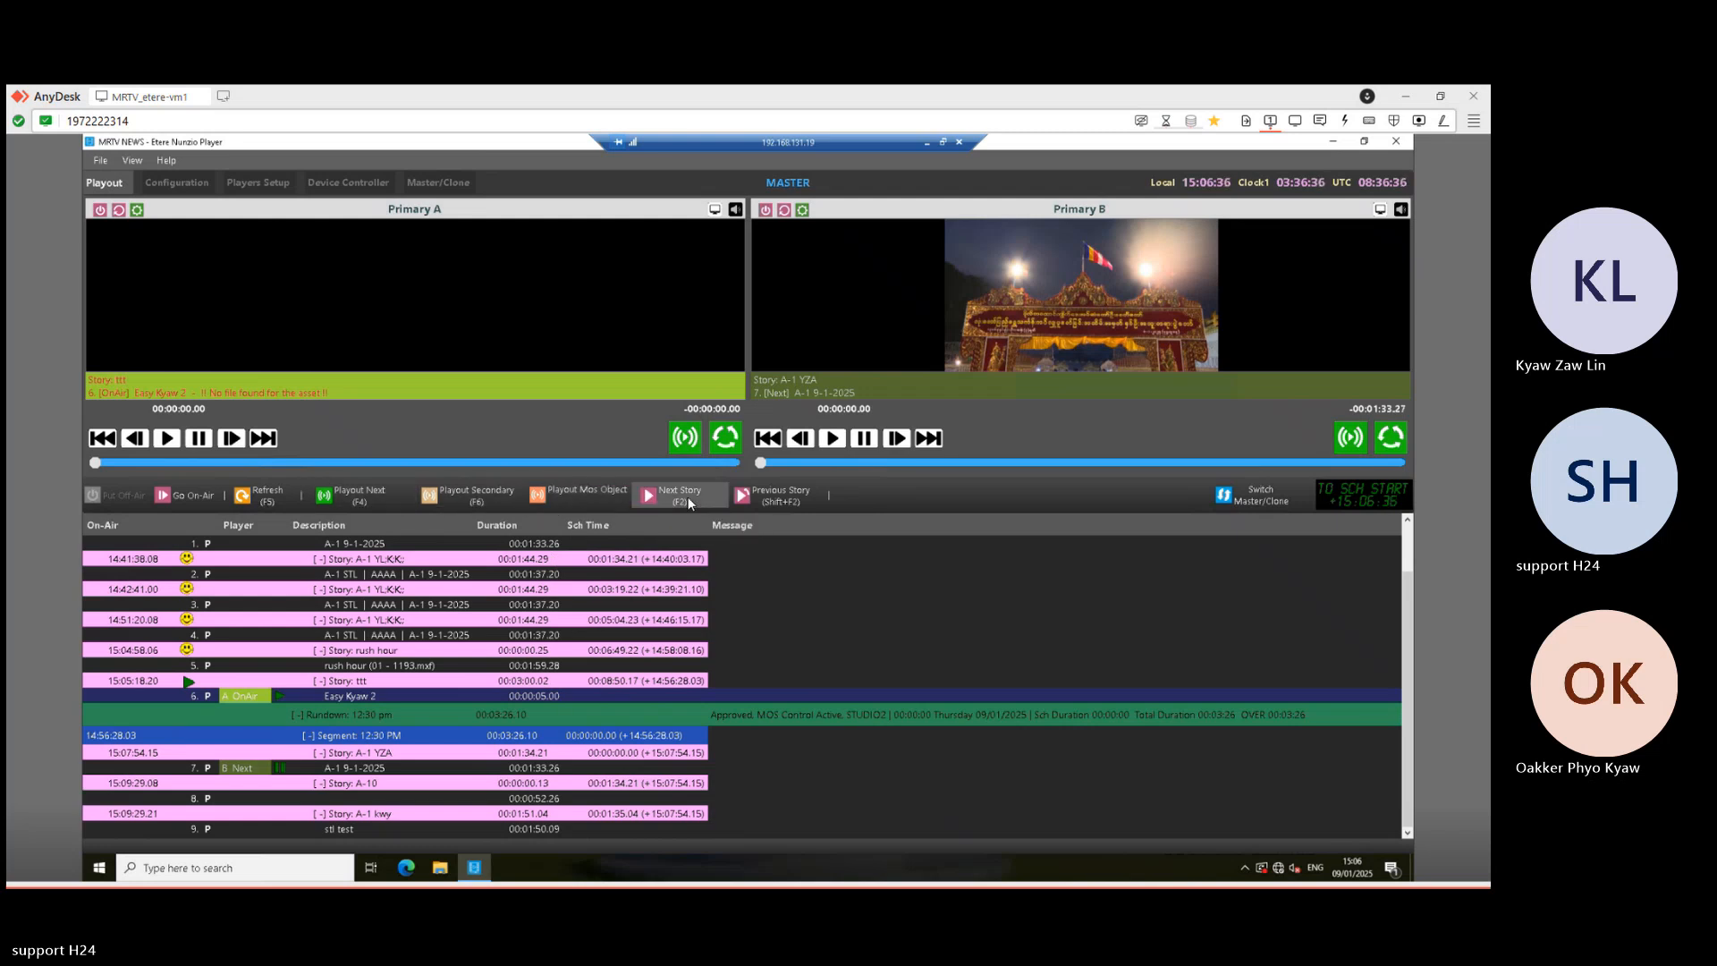
{"action": "left_click", "coordinate": [744, 497]}
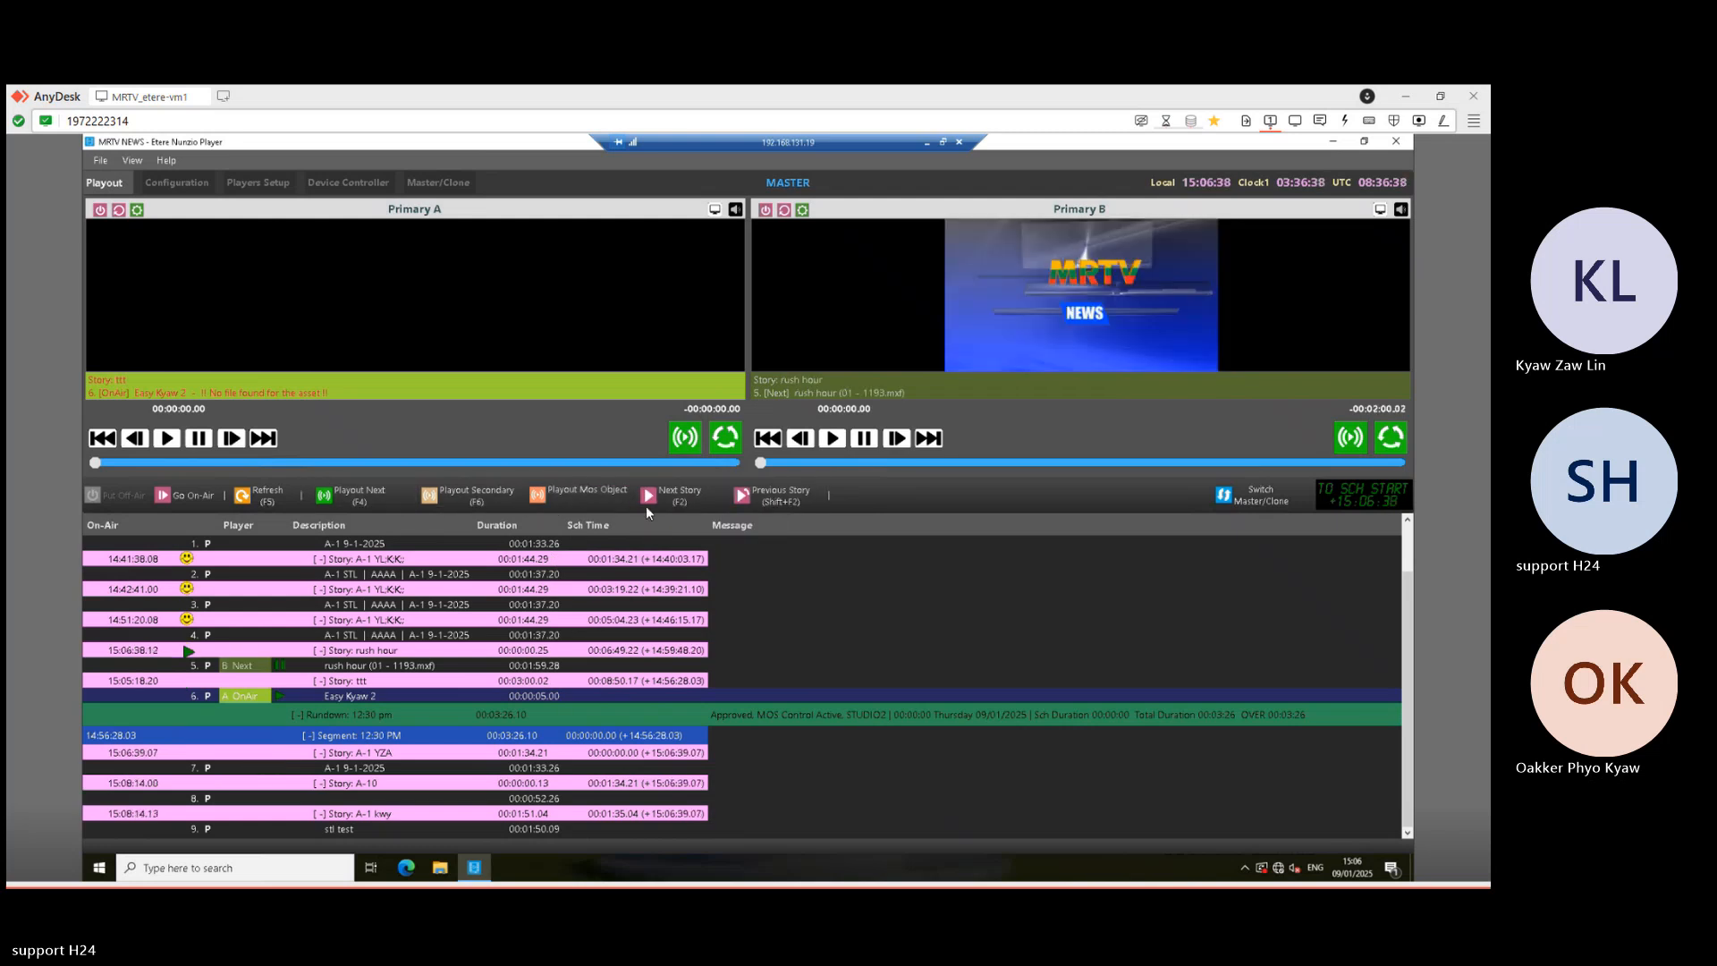
{"action": "left_click", "coordinate": [684, 496]}
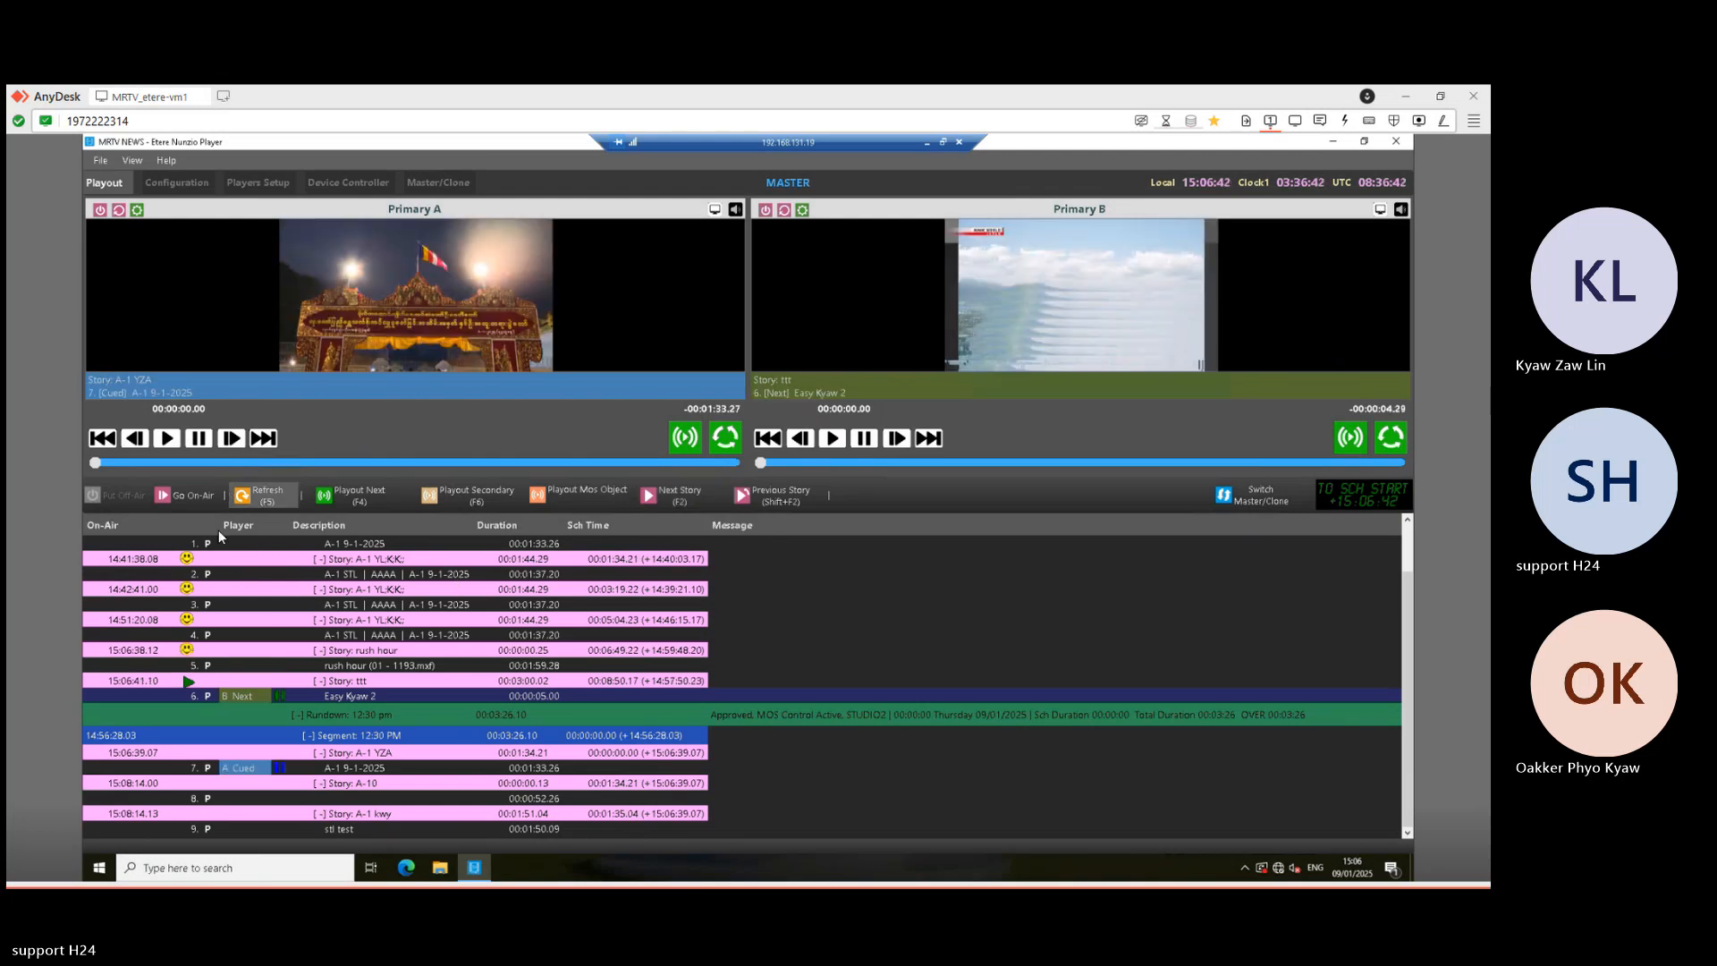
{"action": "left_click", "coordinate": [374, 498]}
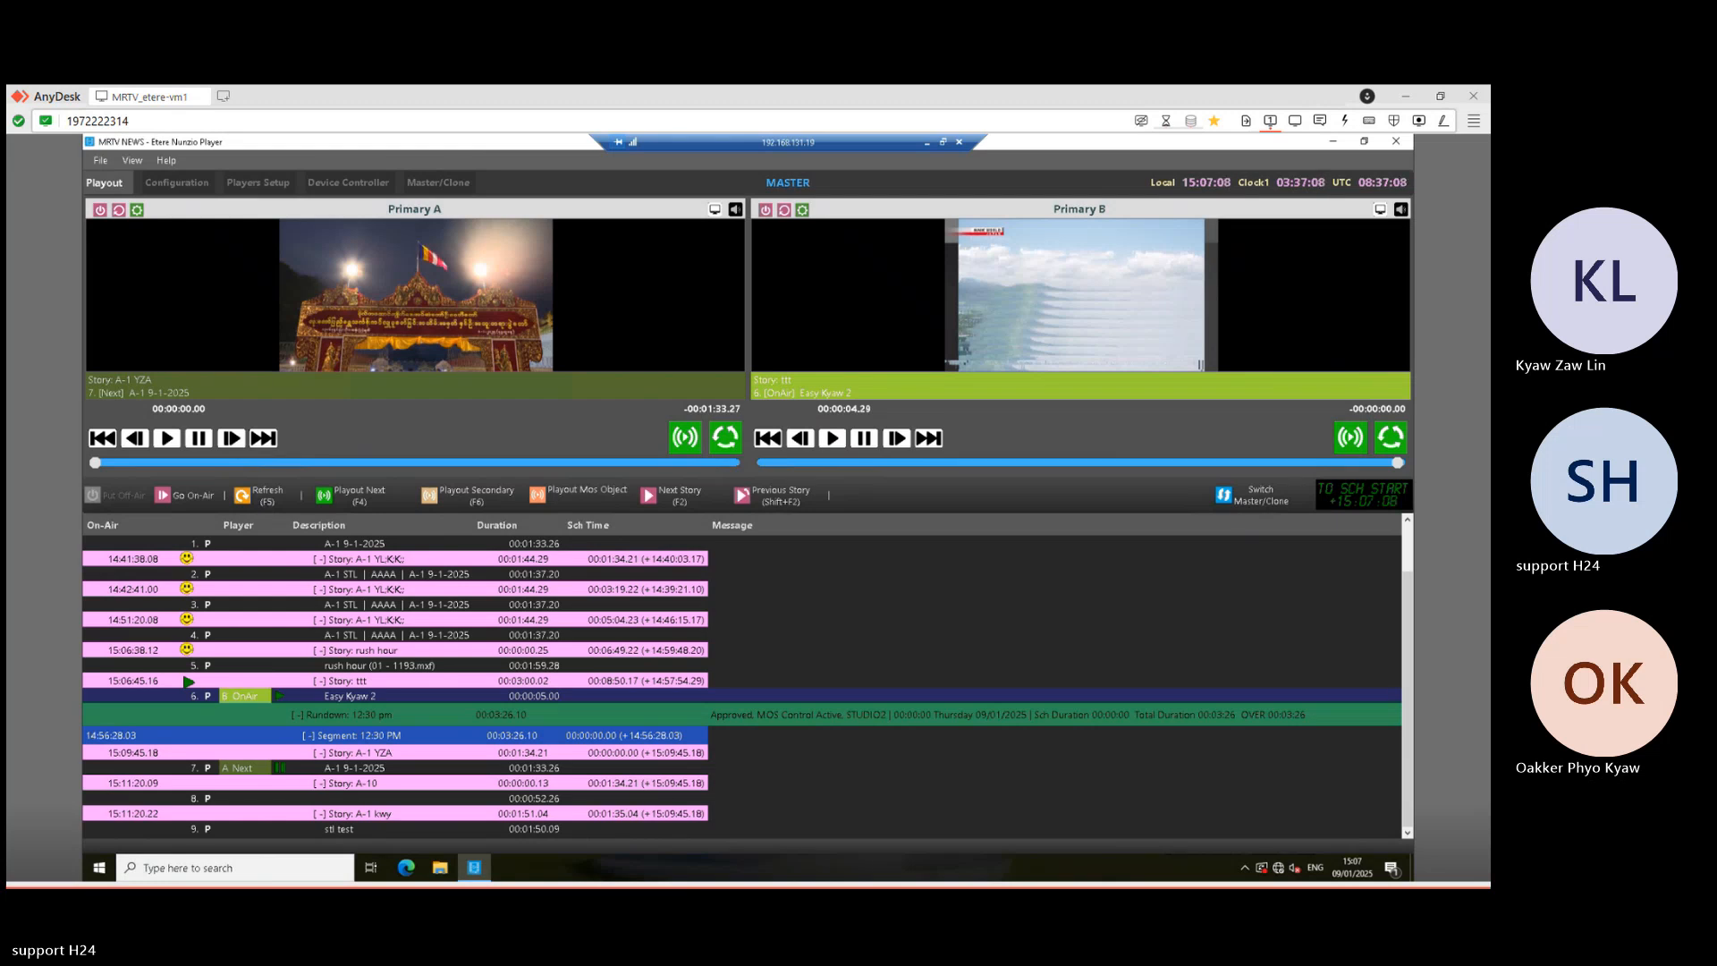
{"action": "left_click", "coordinate": [925, 142]}
- Check the studio1 master playout session (.16), then minimise it
{"action": "mouse_move", "coordinate": [540, 872]}
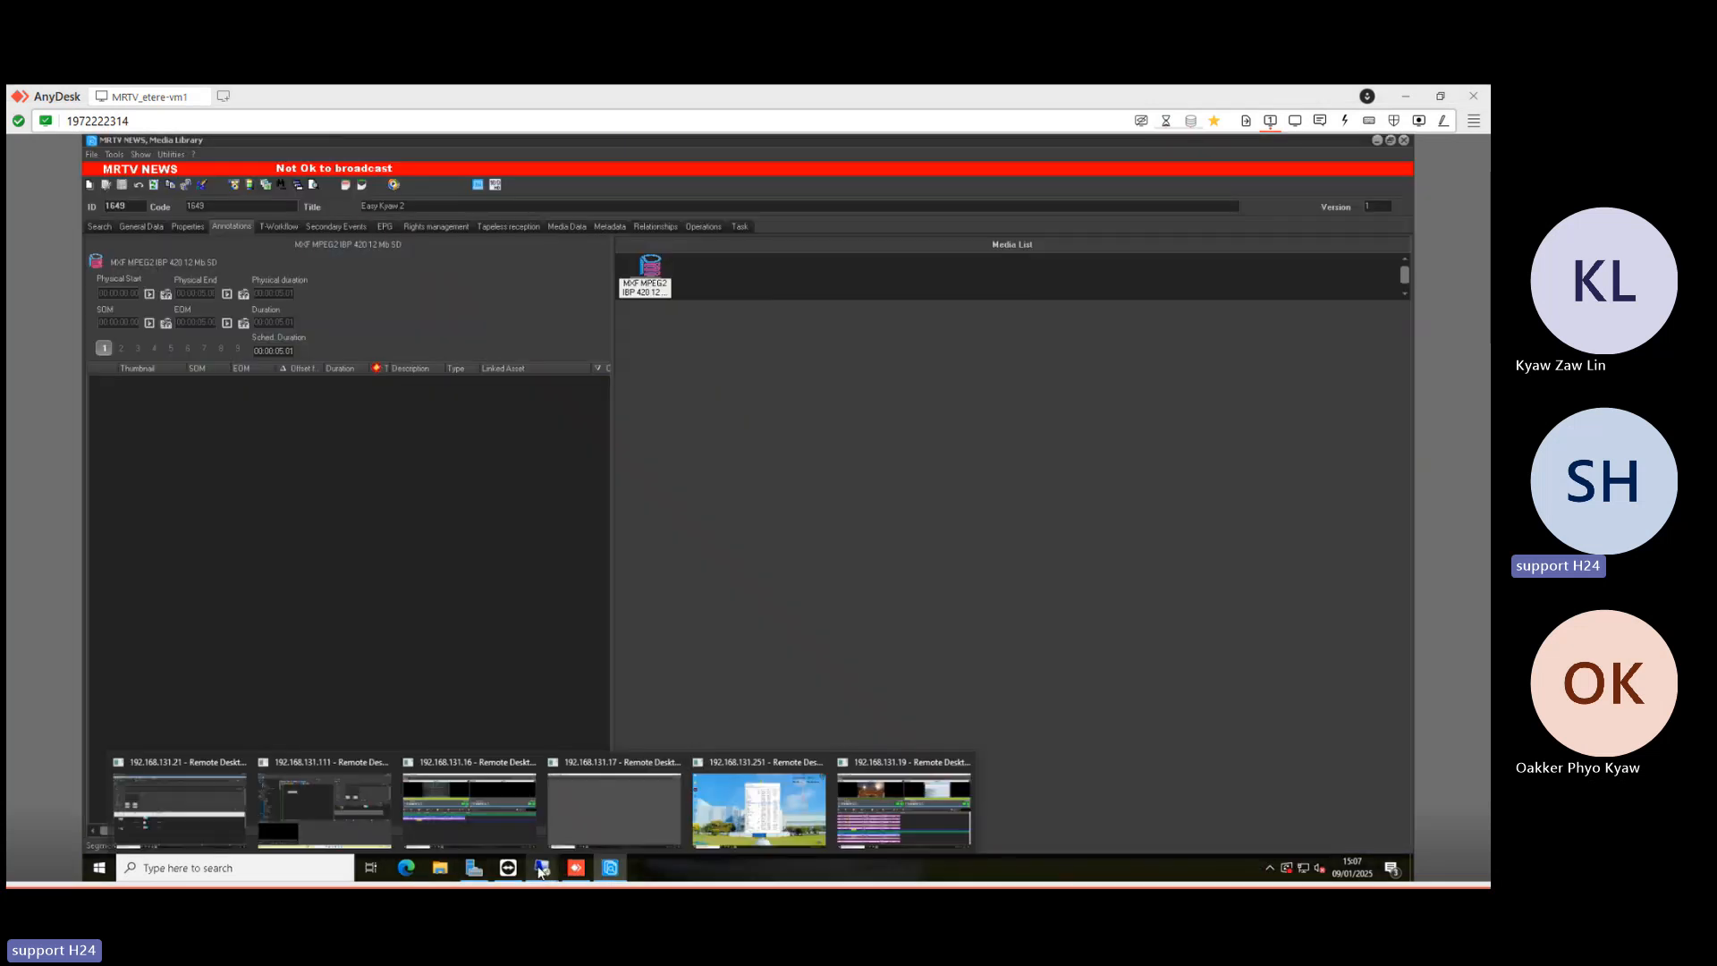
{"action": "left_click", "coordinate": [496, 809]}
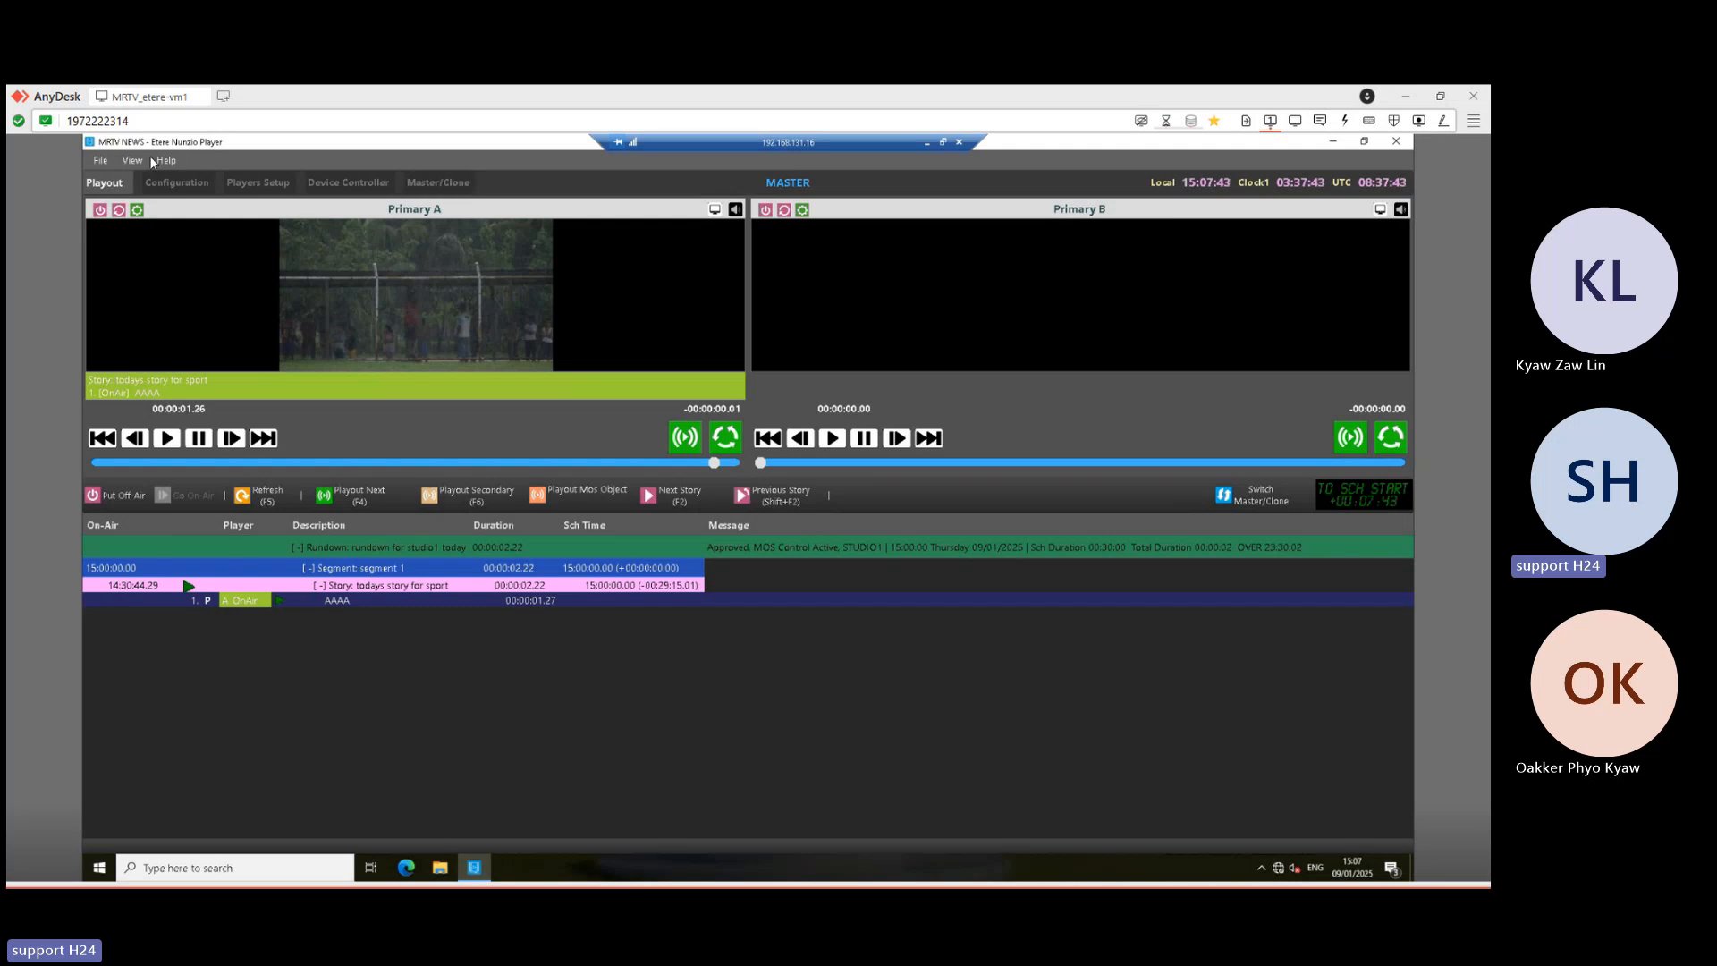
{"action": "left_click", "coordinate": [930, 141]}
- Check the clone playout session (.17), minimise it, and switch to the .111 Etere Nunzio session
{"action": "left_click", "coordinate": [542, 868]}
{"action": "left_click", "coordinate": [545, 872]}
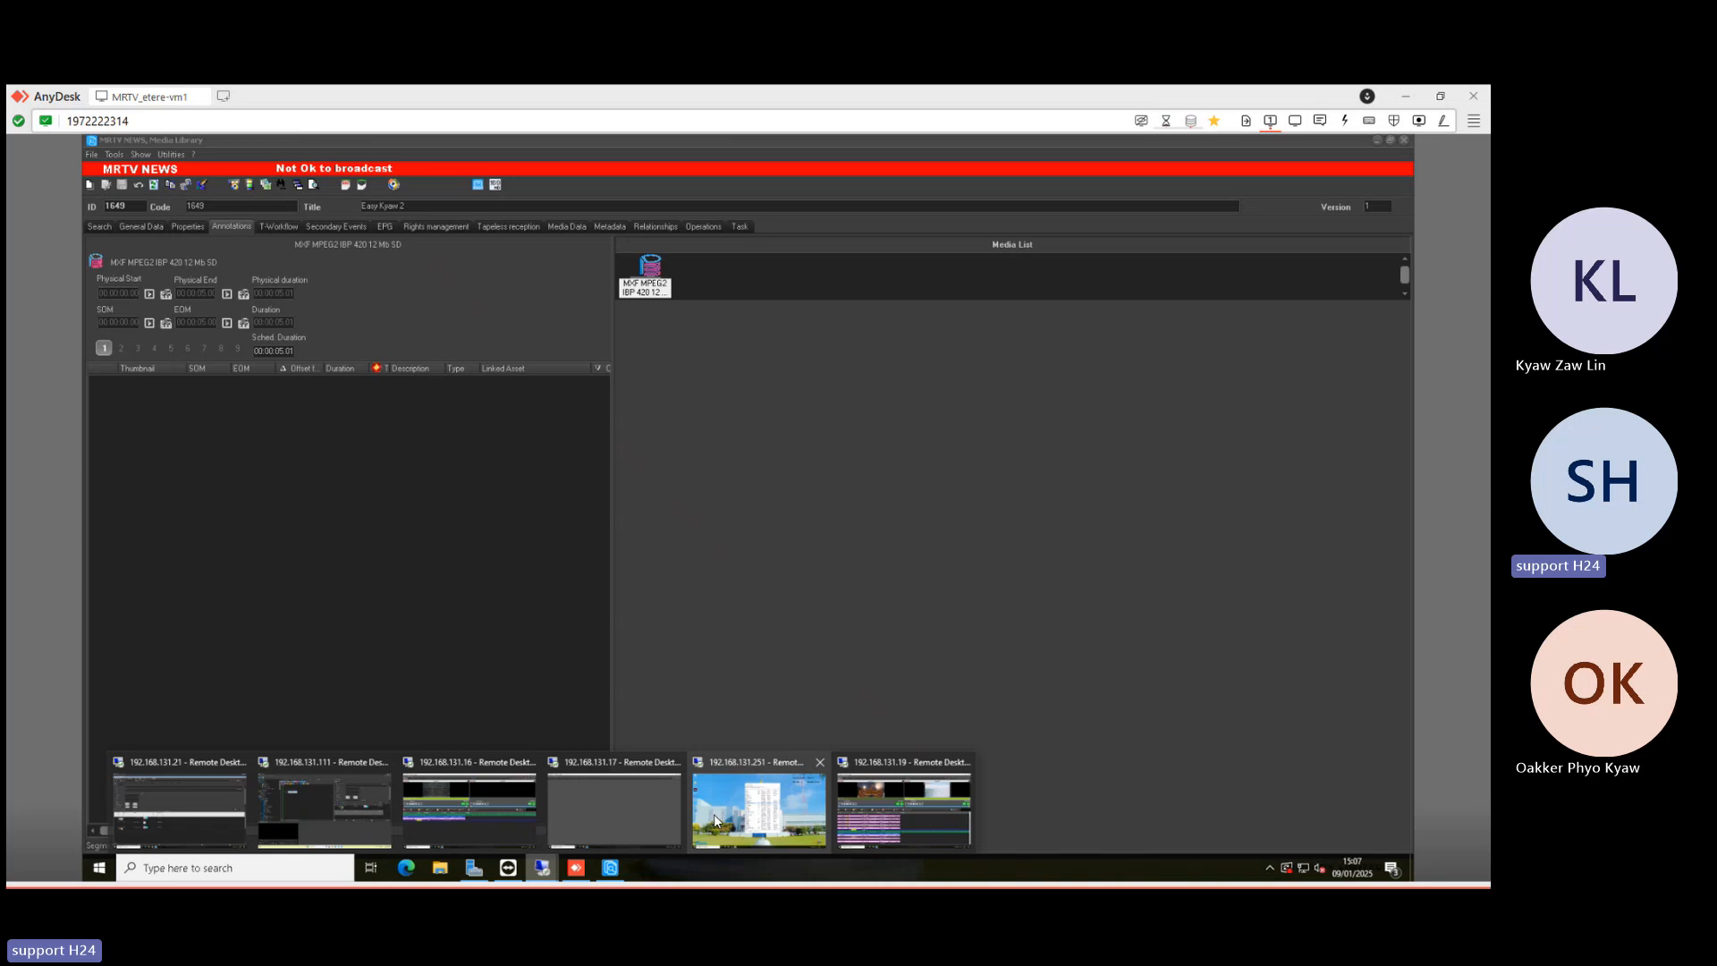
{"action": "left_click", "coordinate": [636, 819]}
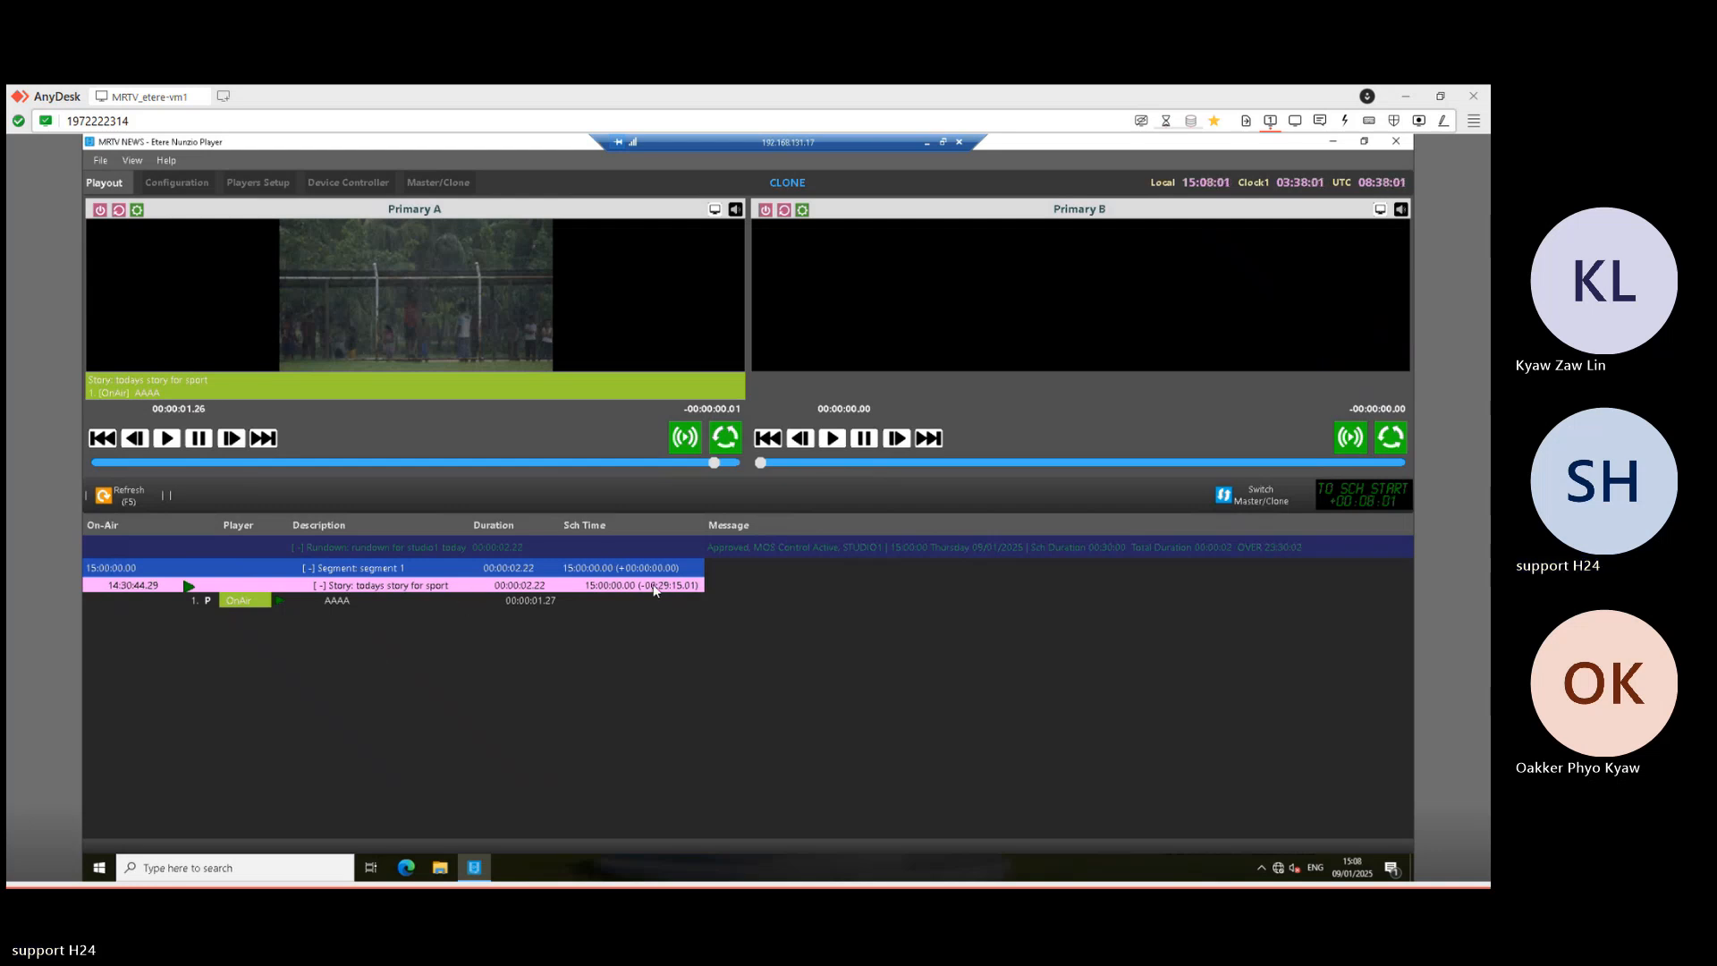
{"action": "left_click", "coordinate": [926, 142]}
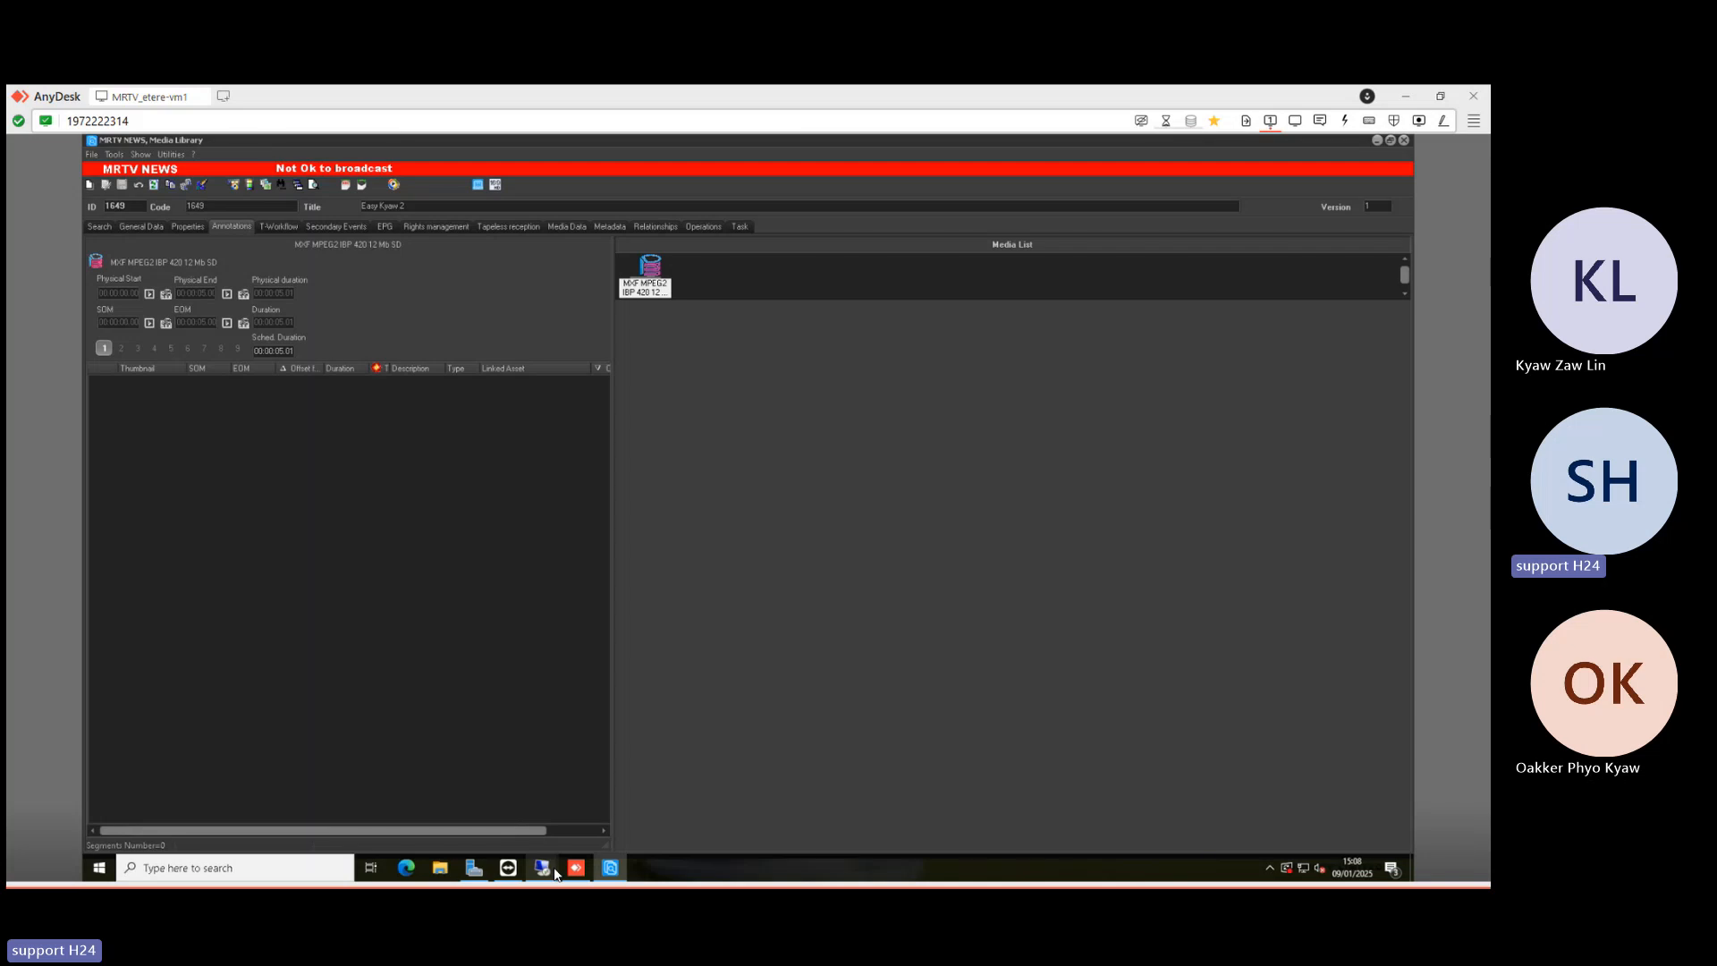
{"action": "left_click", "coordinate": [551, 871]}
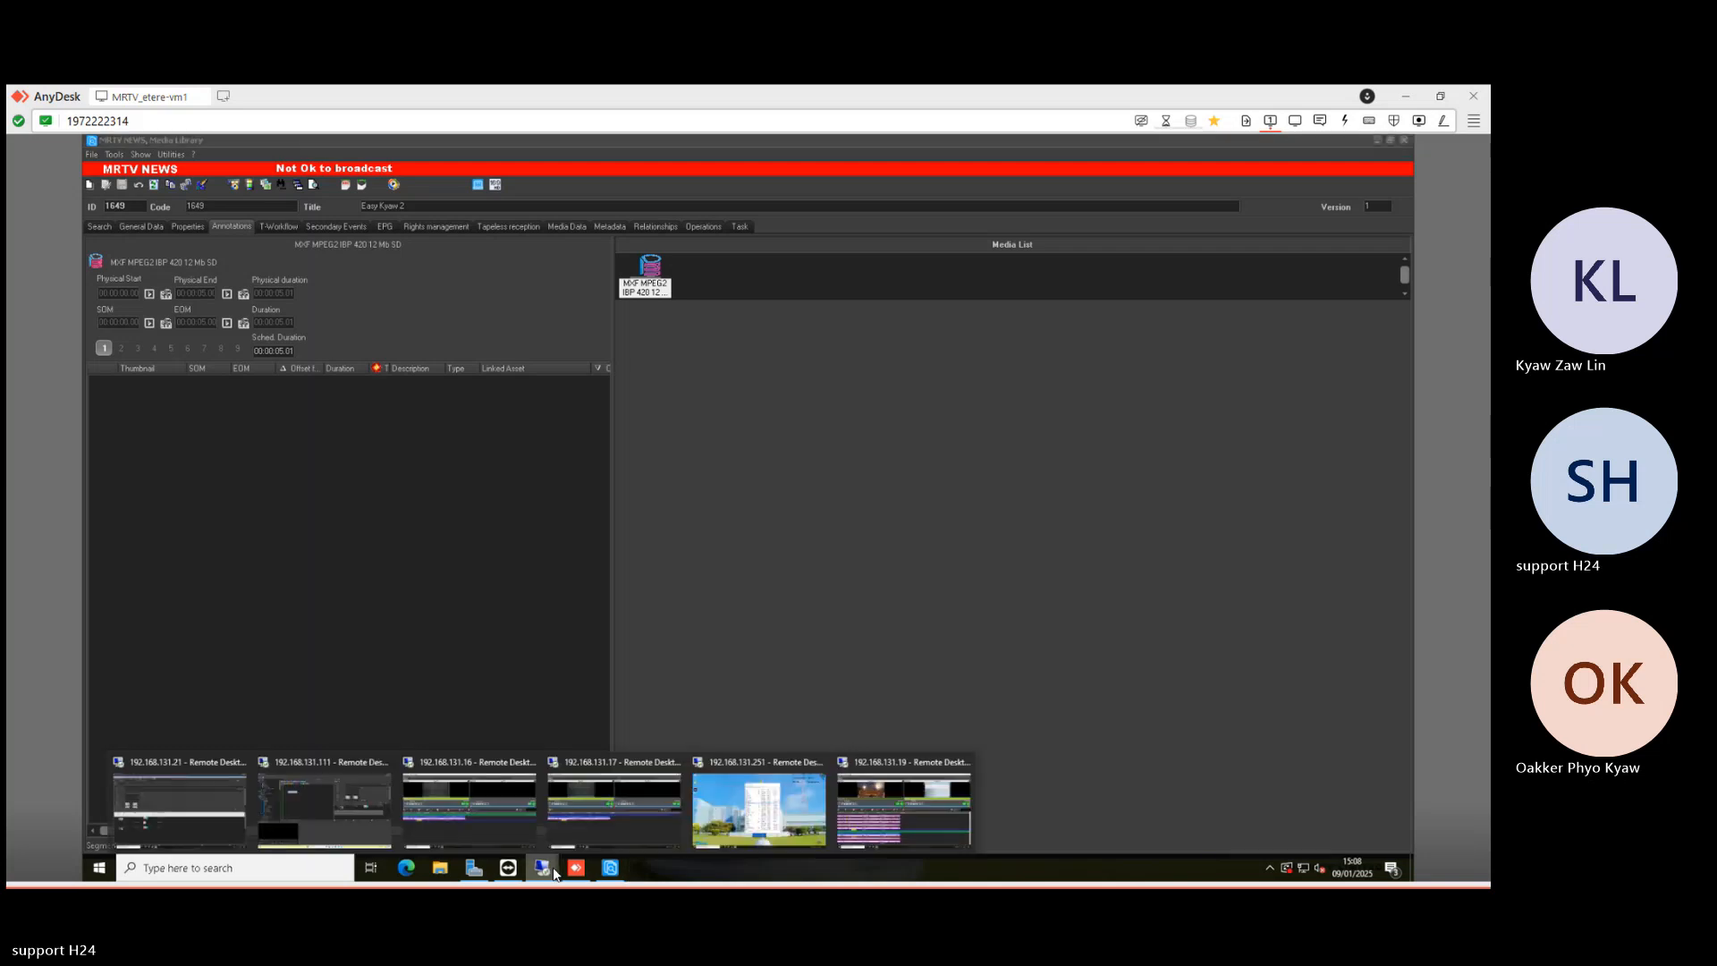
{"action": "left_click", "coordinate": [315, 808]}
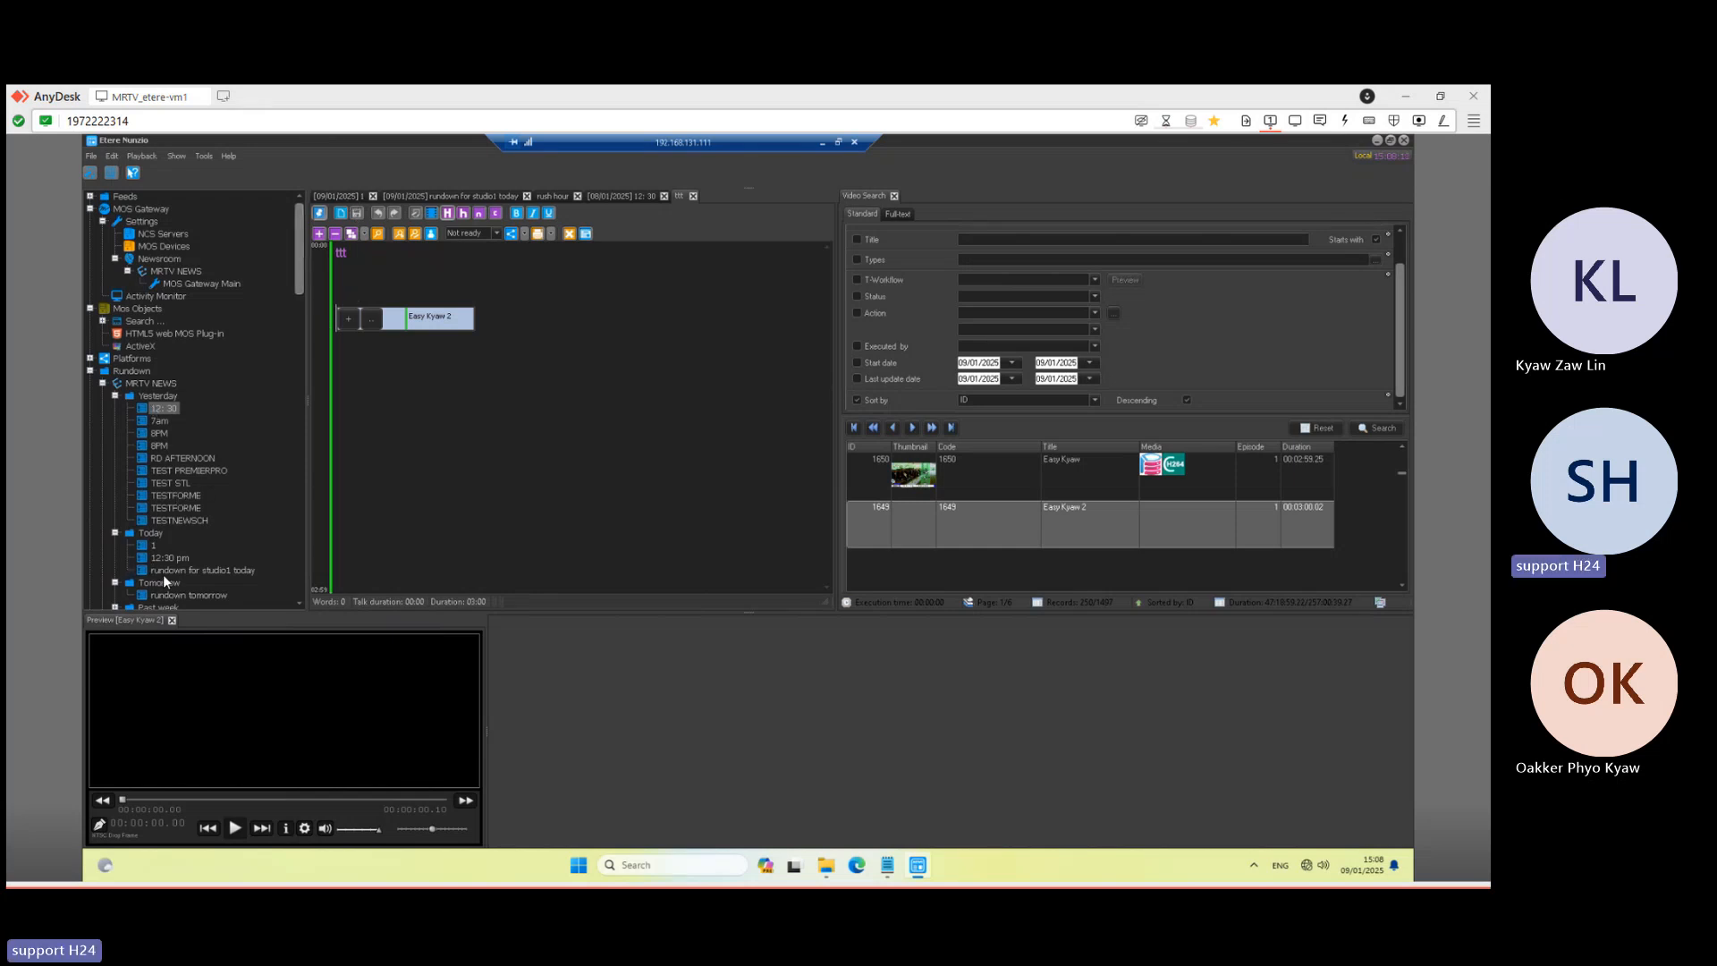
- Create a story titled 'second story' in the rundown for studio1 today
{"action": "double_click", "coordinate": [202, 569]}
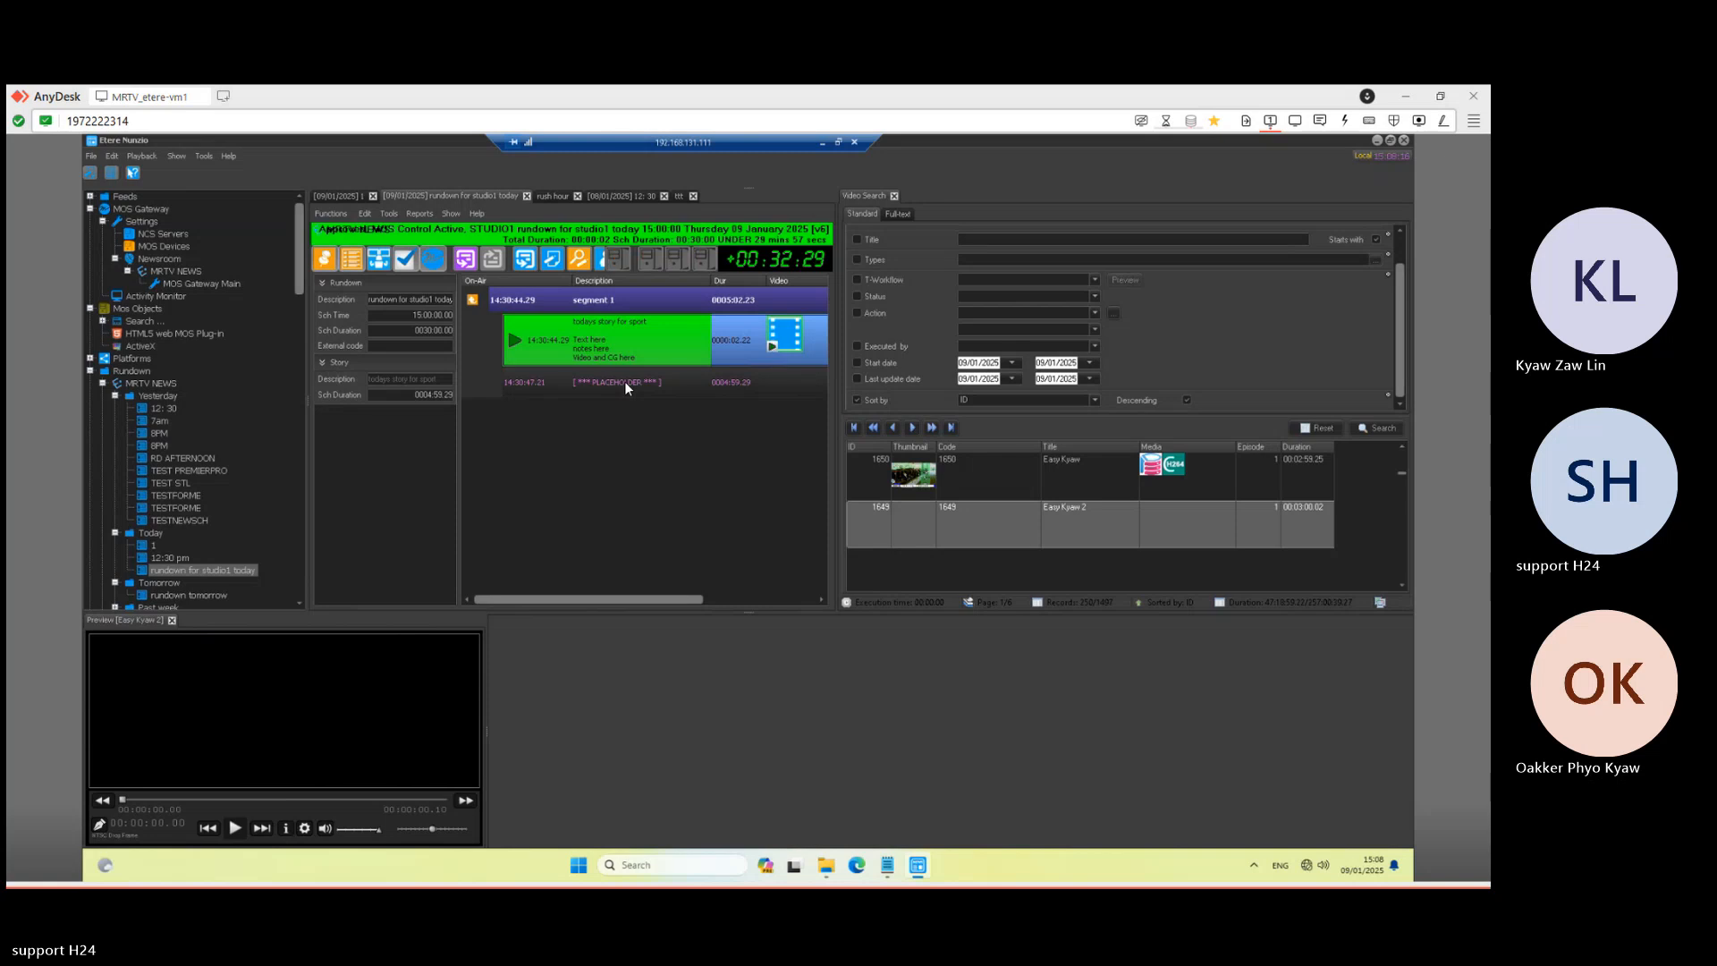
{"action": "double_click", "coordinate": [588, 382]}
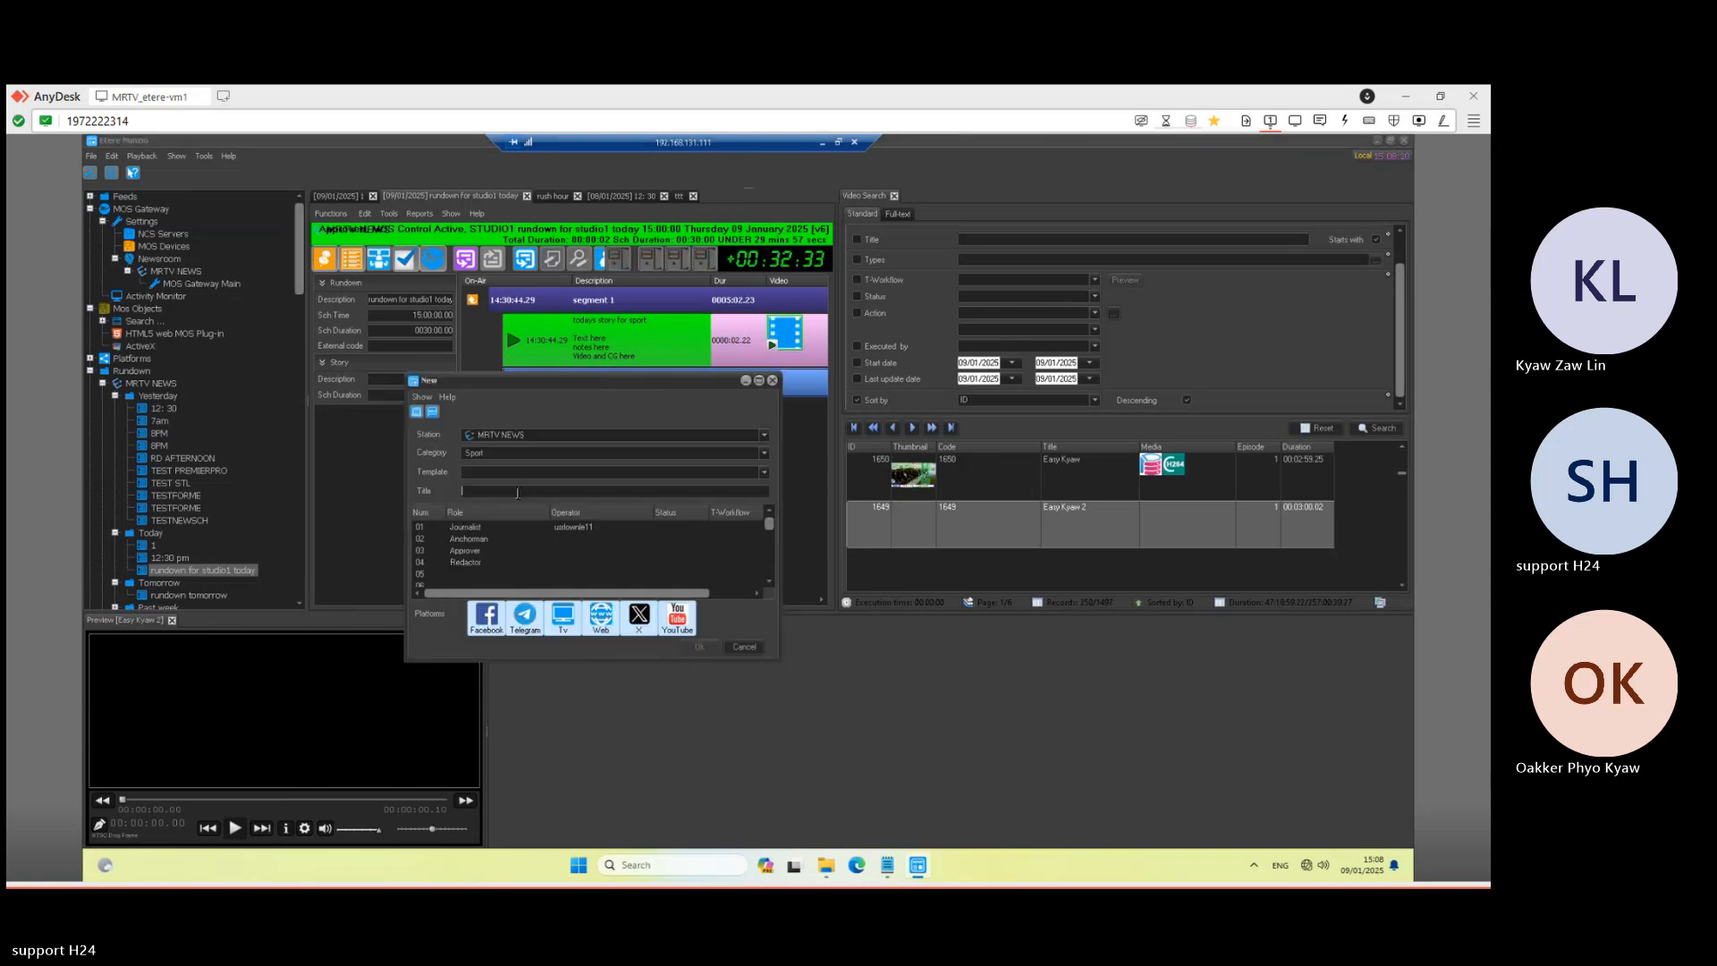
{"action": "type", "text": "second story"}
{"action": "left_click", "coordinate": [698, 646]}
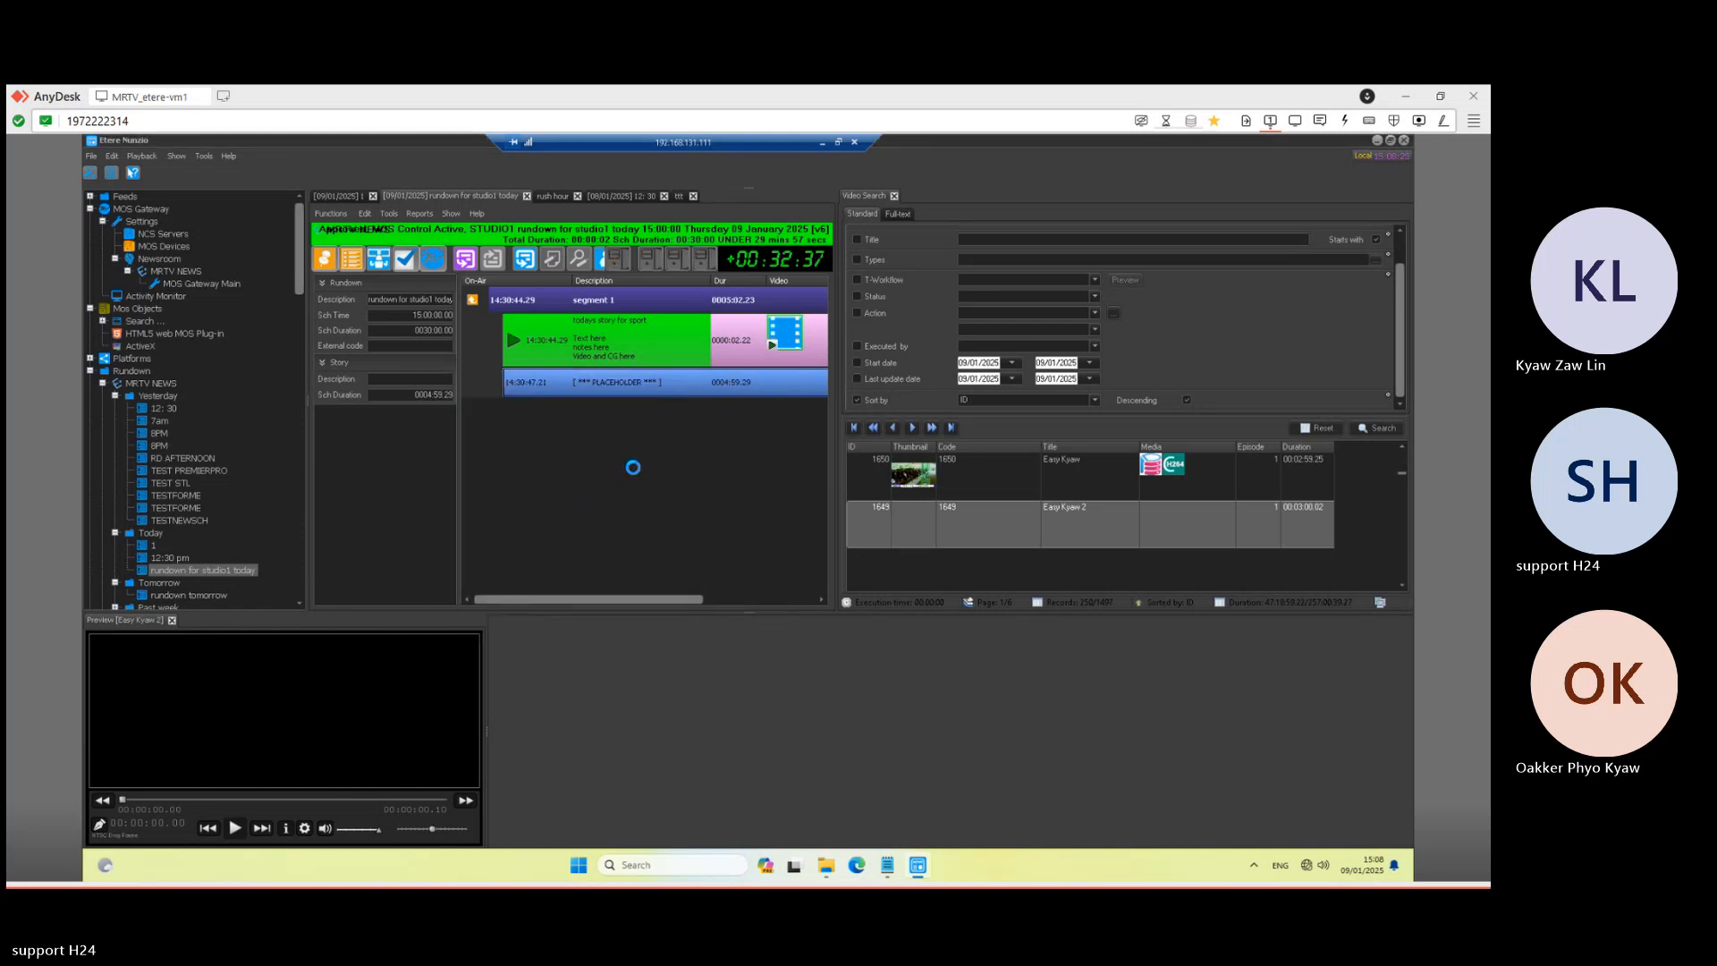
- Attach the Easy Kyaw clip from Video Search to 'second story' on its own line and save
{"action": "double_click", "coordinate": [615, 388]}
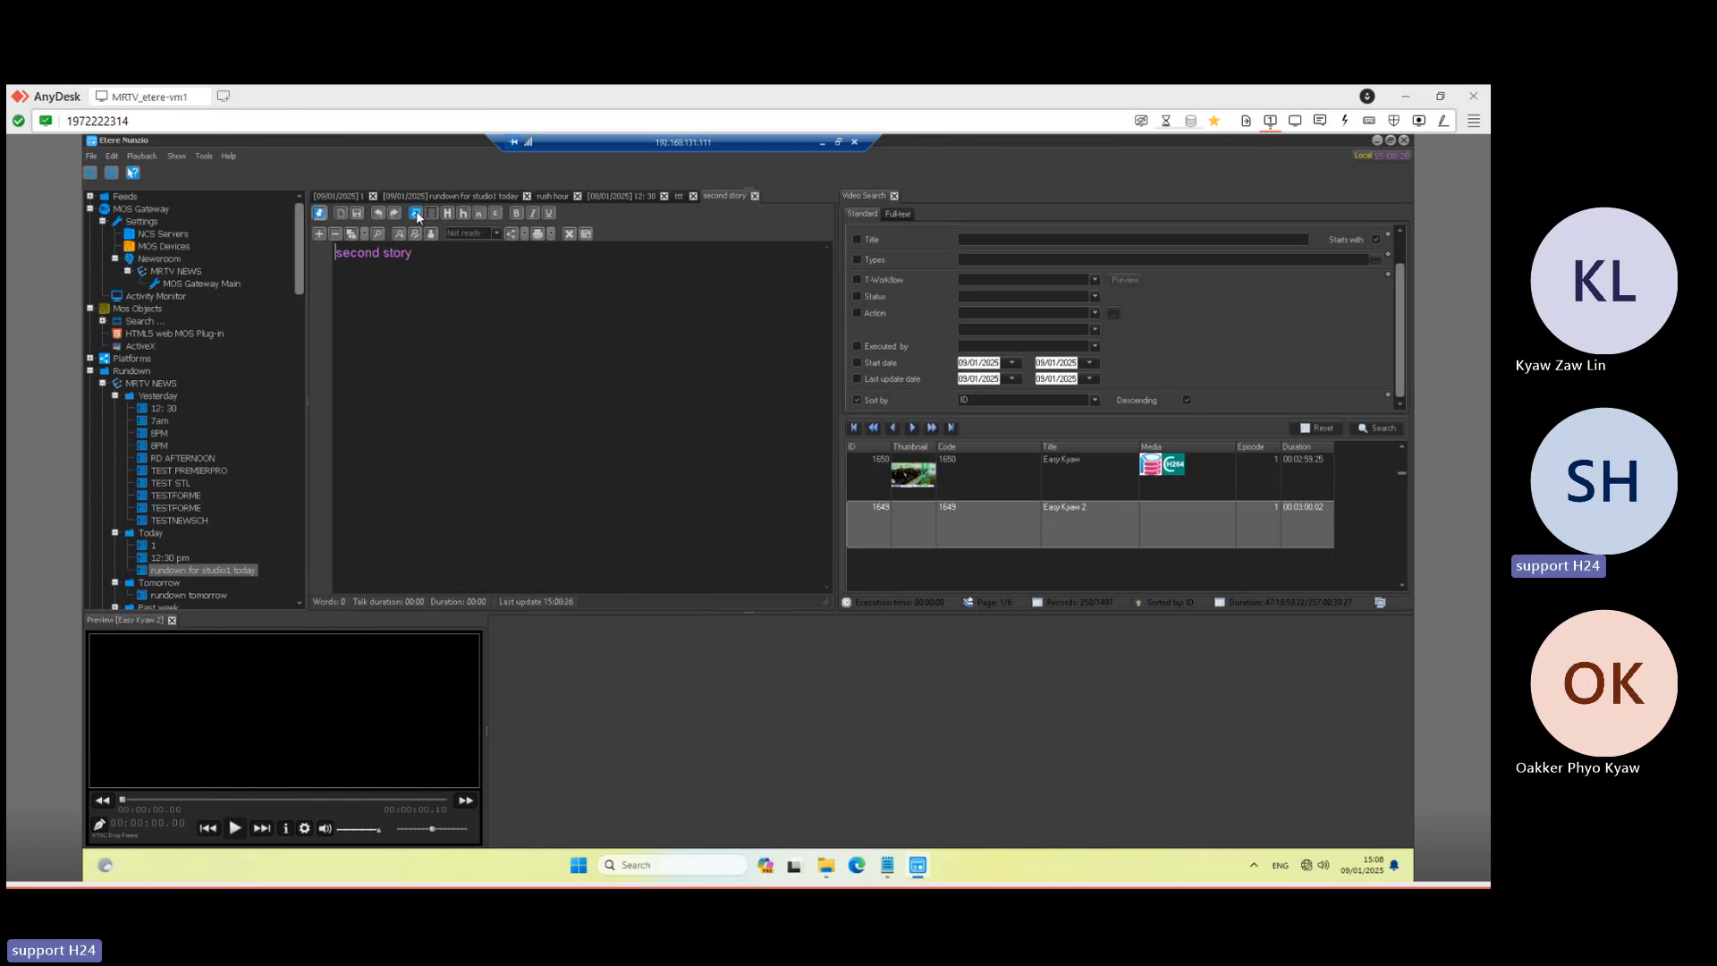
{"action": "left_click", "coordinate": [1087, 478]}
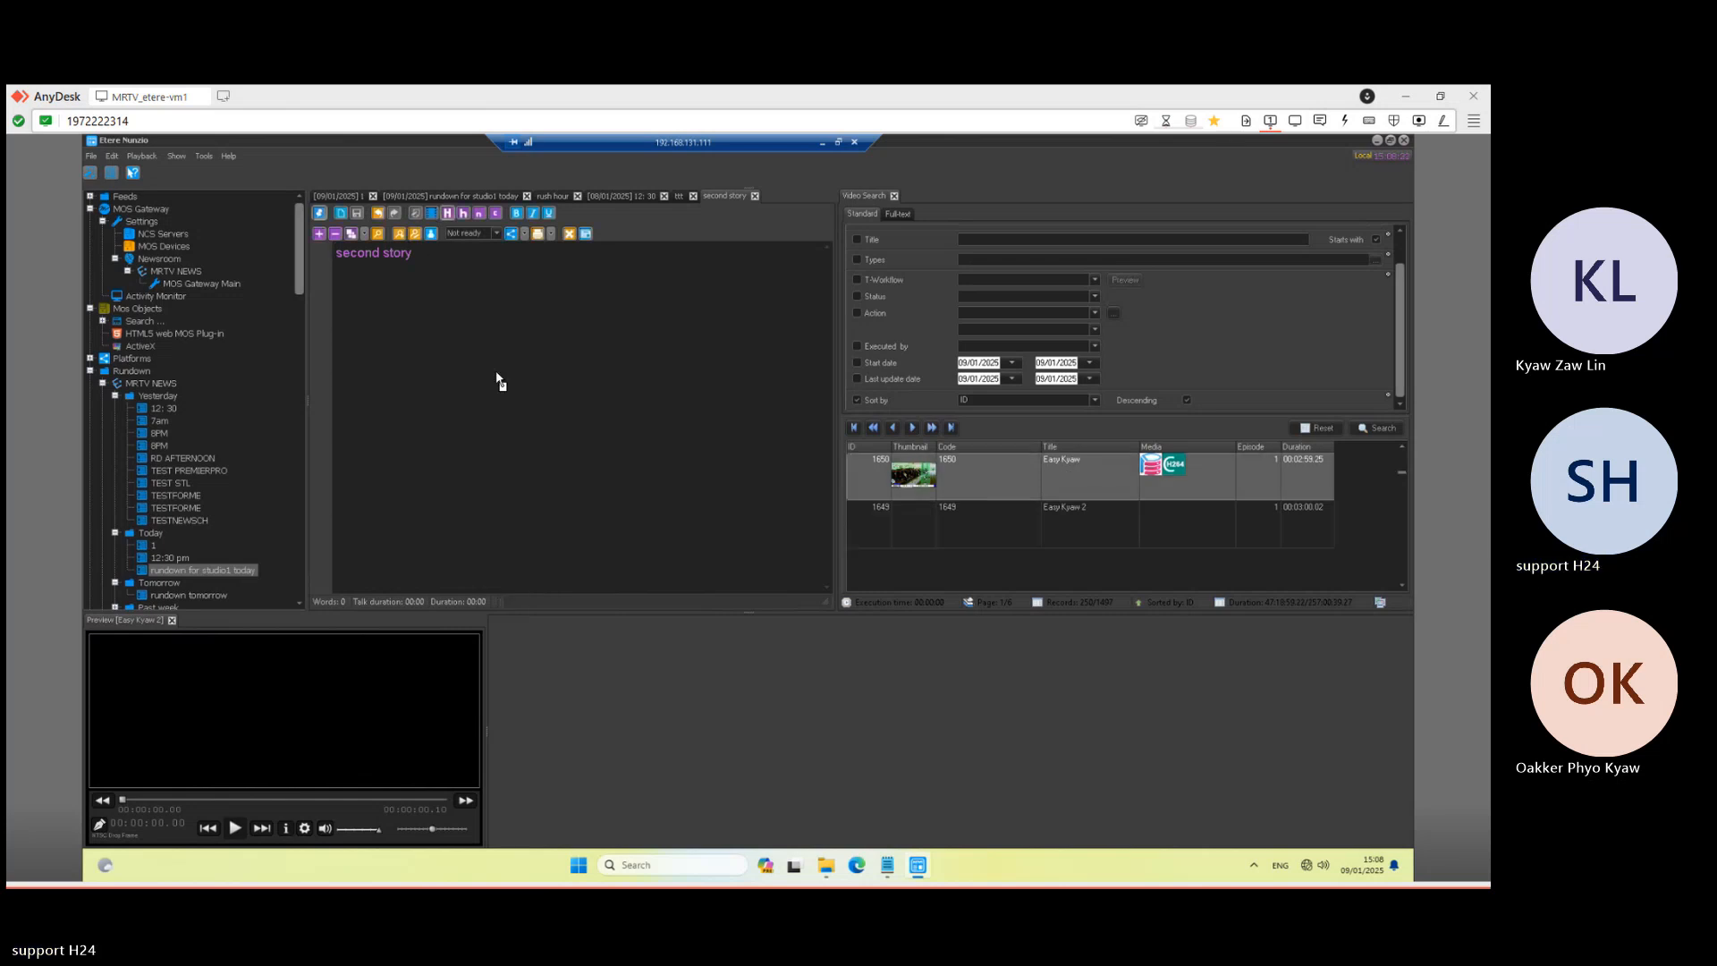
{"action": "left_click_drag", "start_coordinate": [499, 382], "coordinate": [589, 279]}
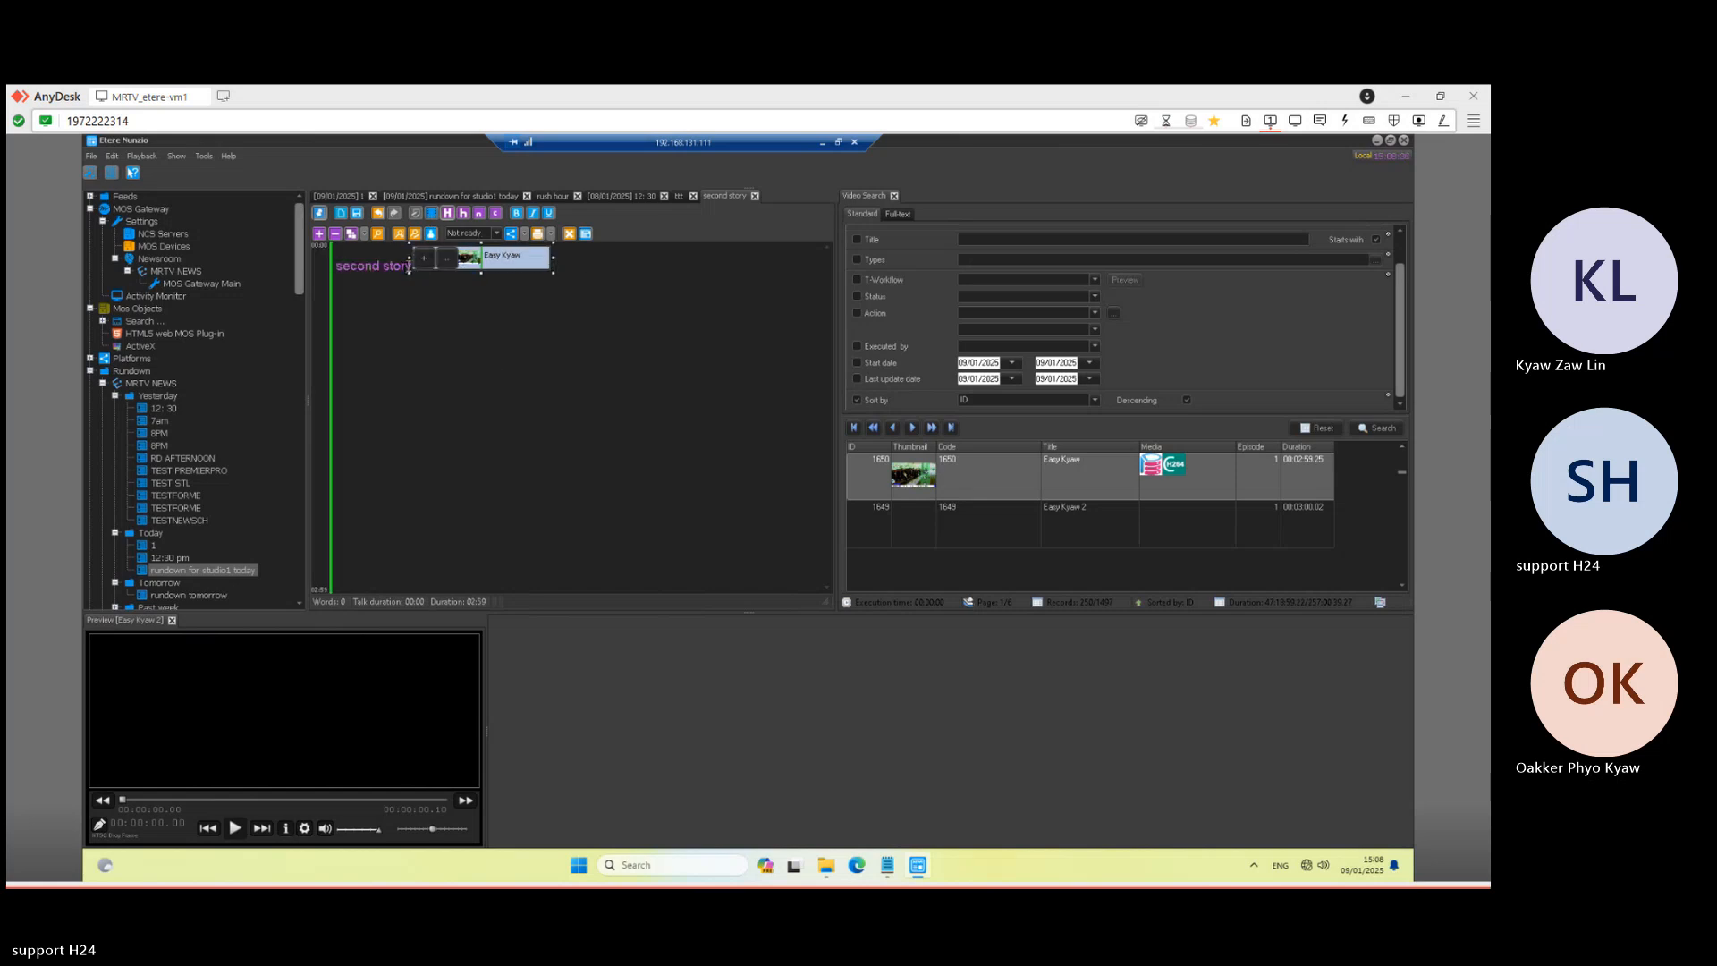
{"action": "left_click", "coordinate": [406, 270]}
{"action": "key", "text": "Return"}
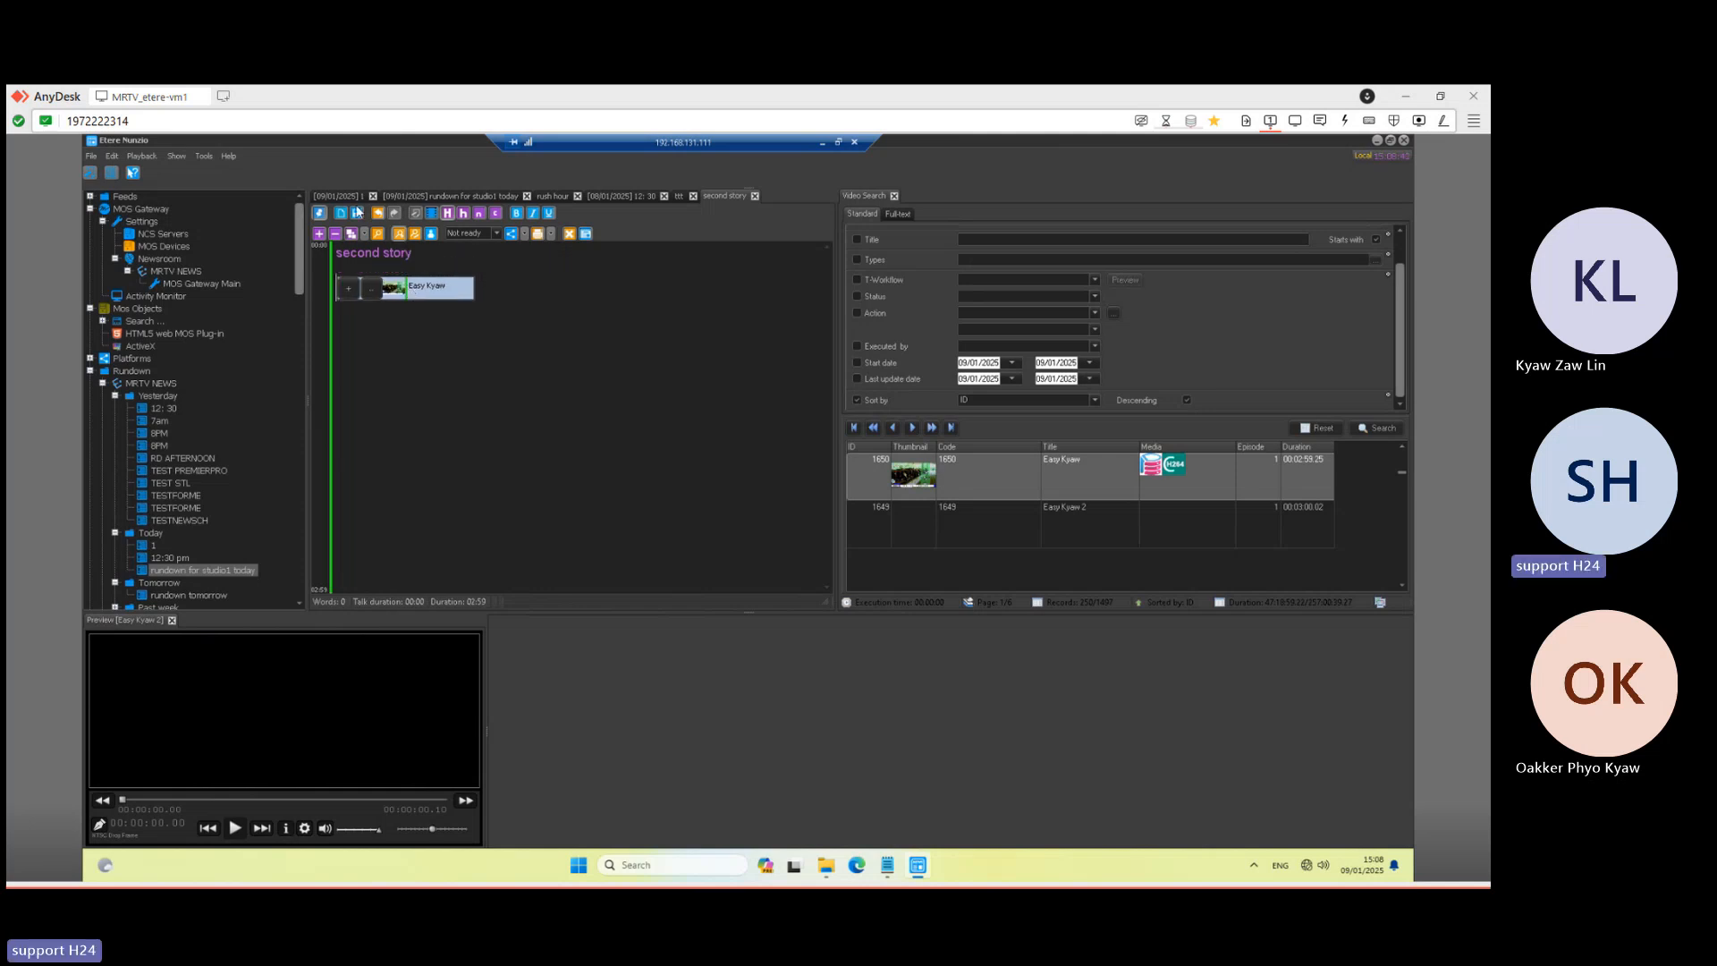
{"action": "left_click", "coordinate": [357, 216]}
- Flip between the 09/01/2025 rundown and studio1 today, then minimise the newsroom session
{"action": "left_click", "coordinate": [345, 196]}
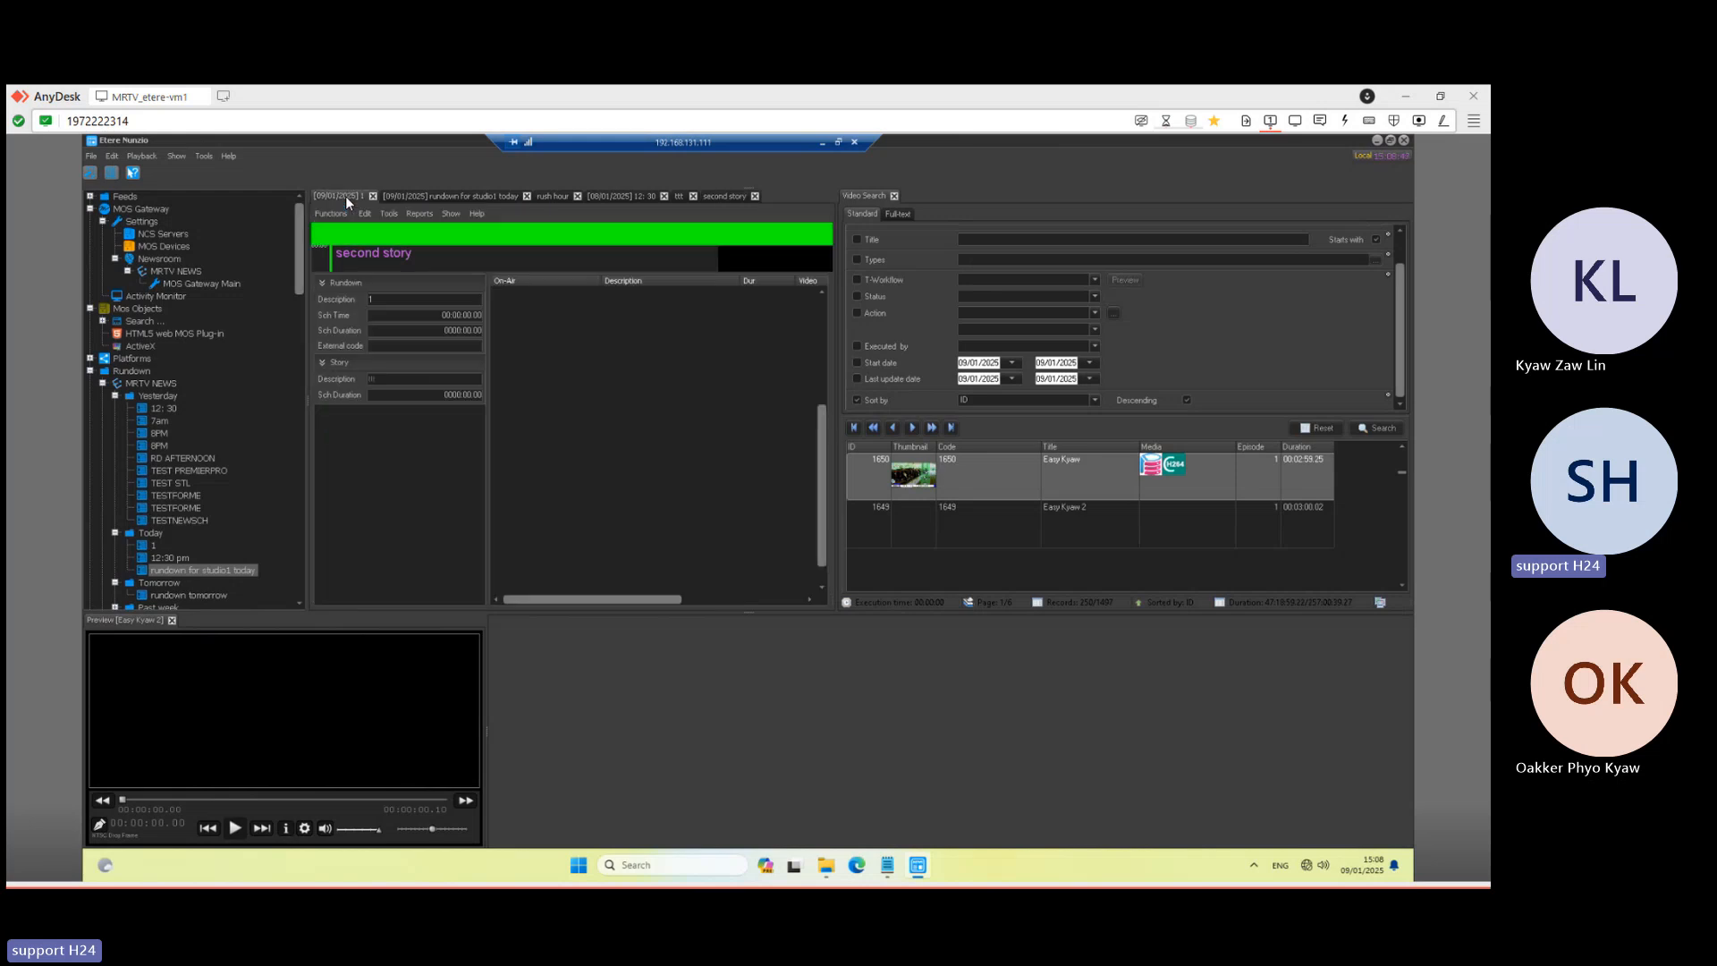
{"action": "left_click", "coordinate": [440, 197]}
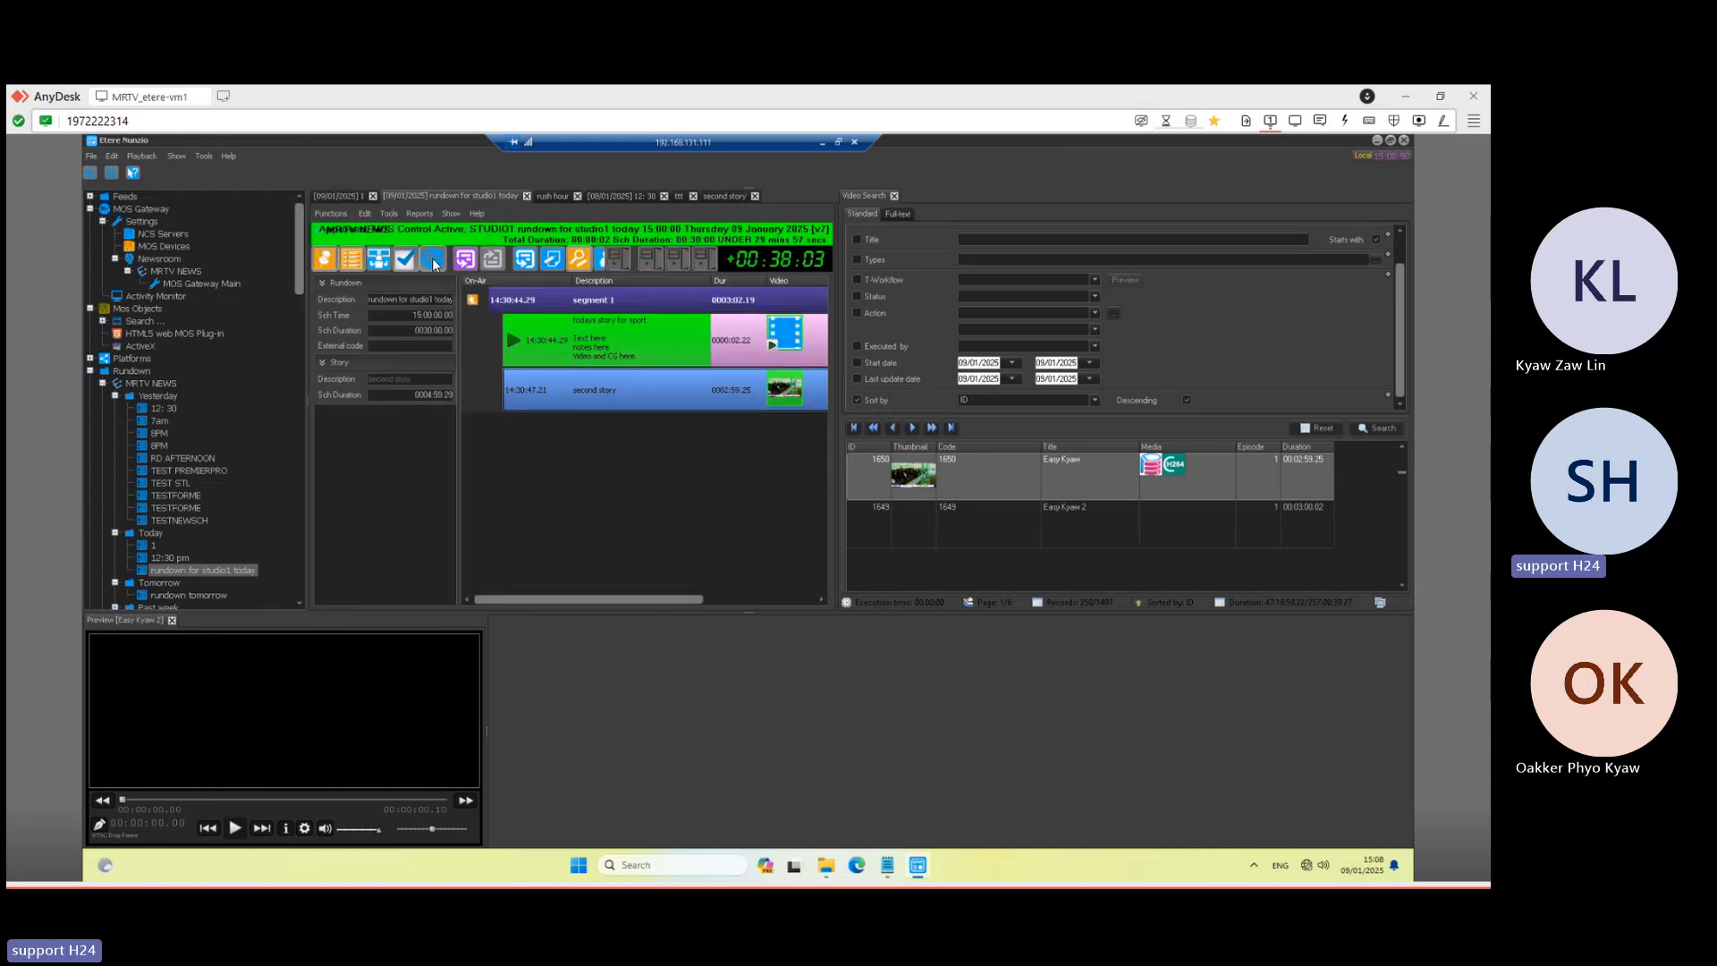
{"action": "left_click", "coordinate": [818, 141]}
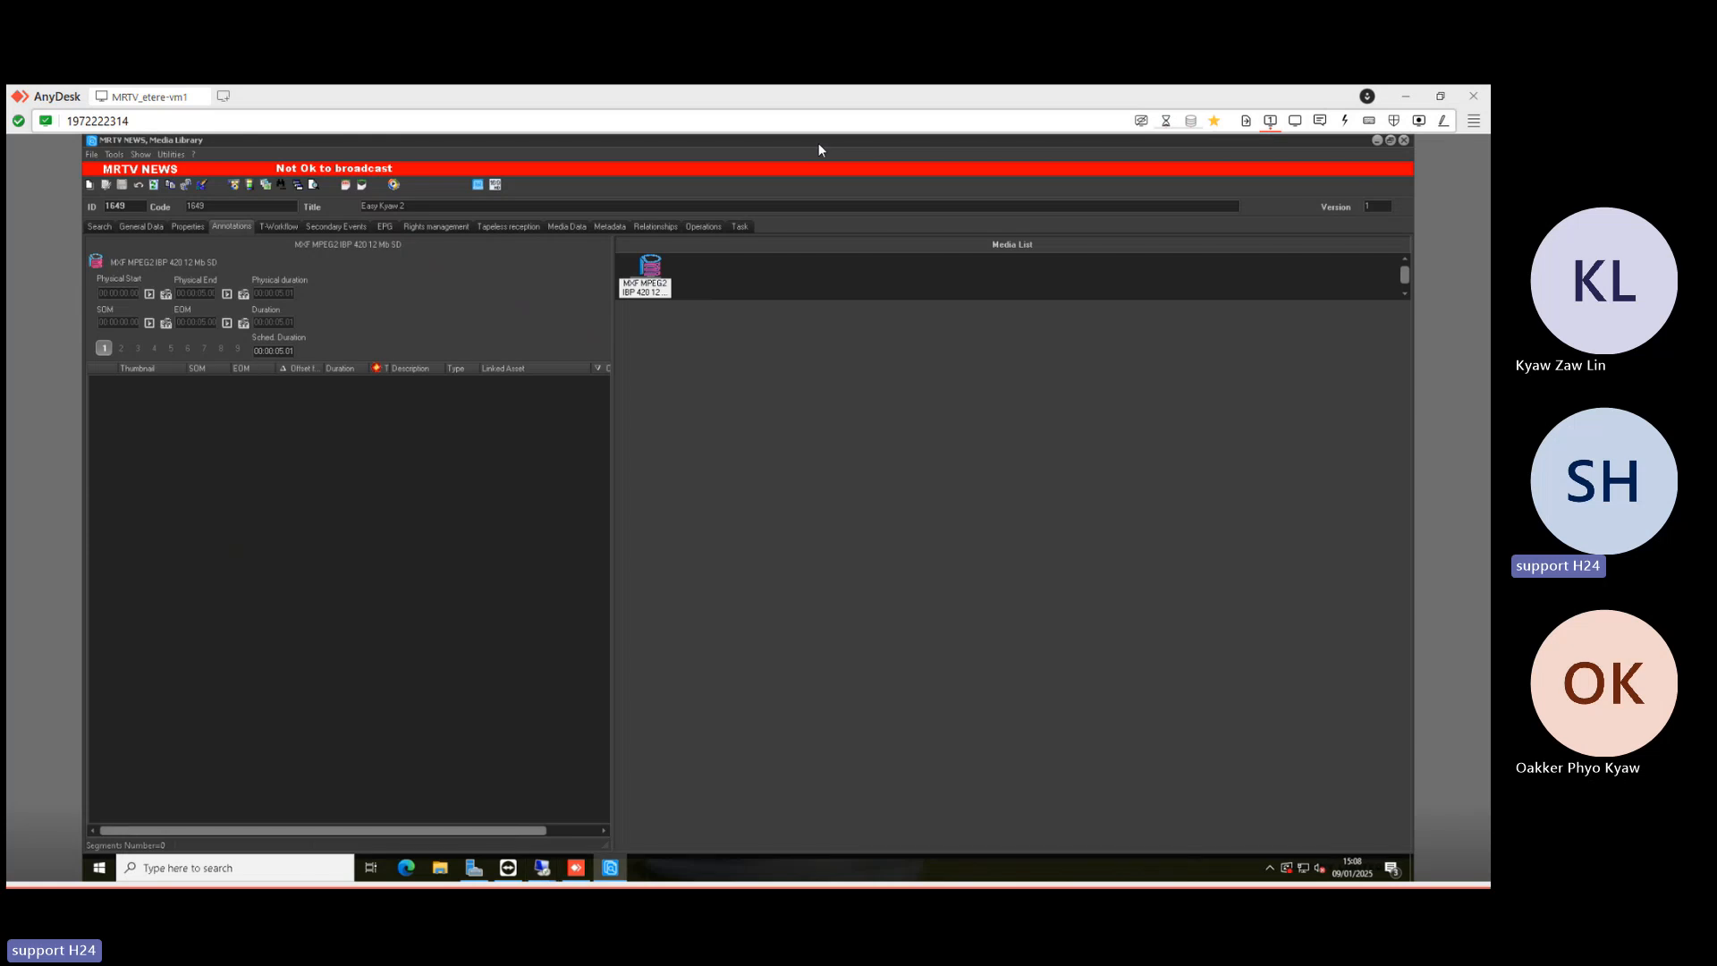
- In the .16 studio1 session, play out 'second story' so Easy Kyaw airs on Primary B, then minimise
{"action": "left_click", "coordinate": [542, 867]}
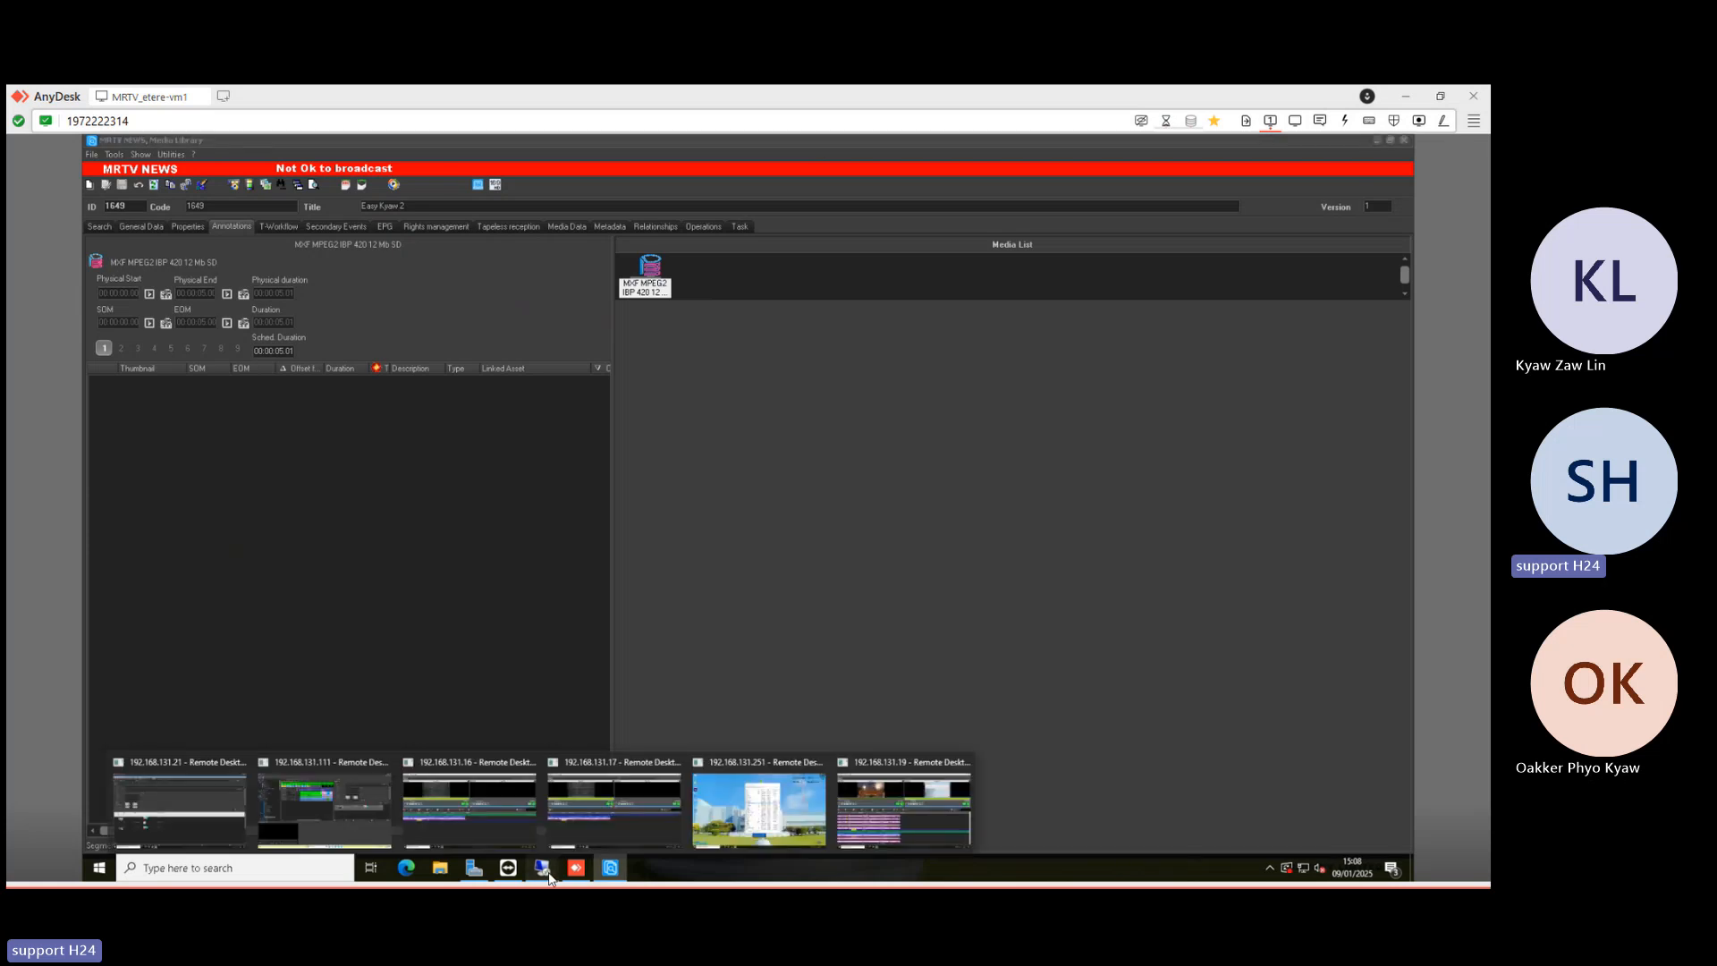
{"action": "left_click", "coordinate": [475, 803]}
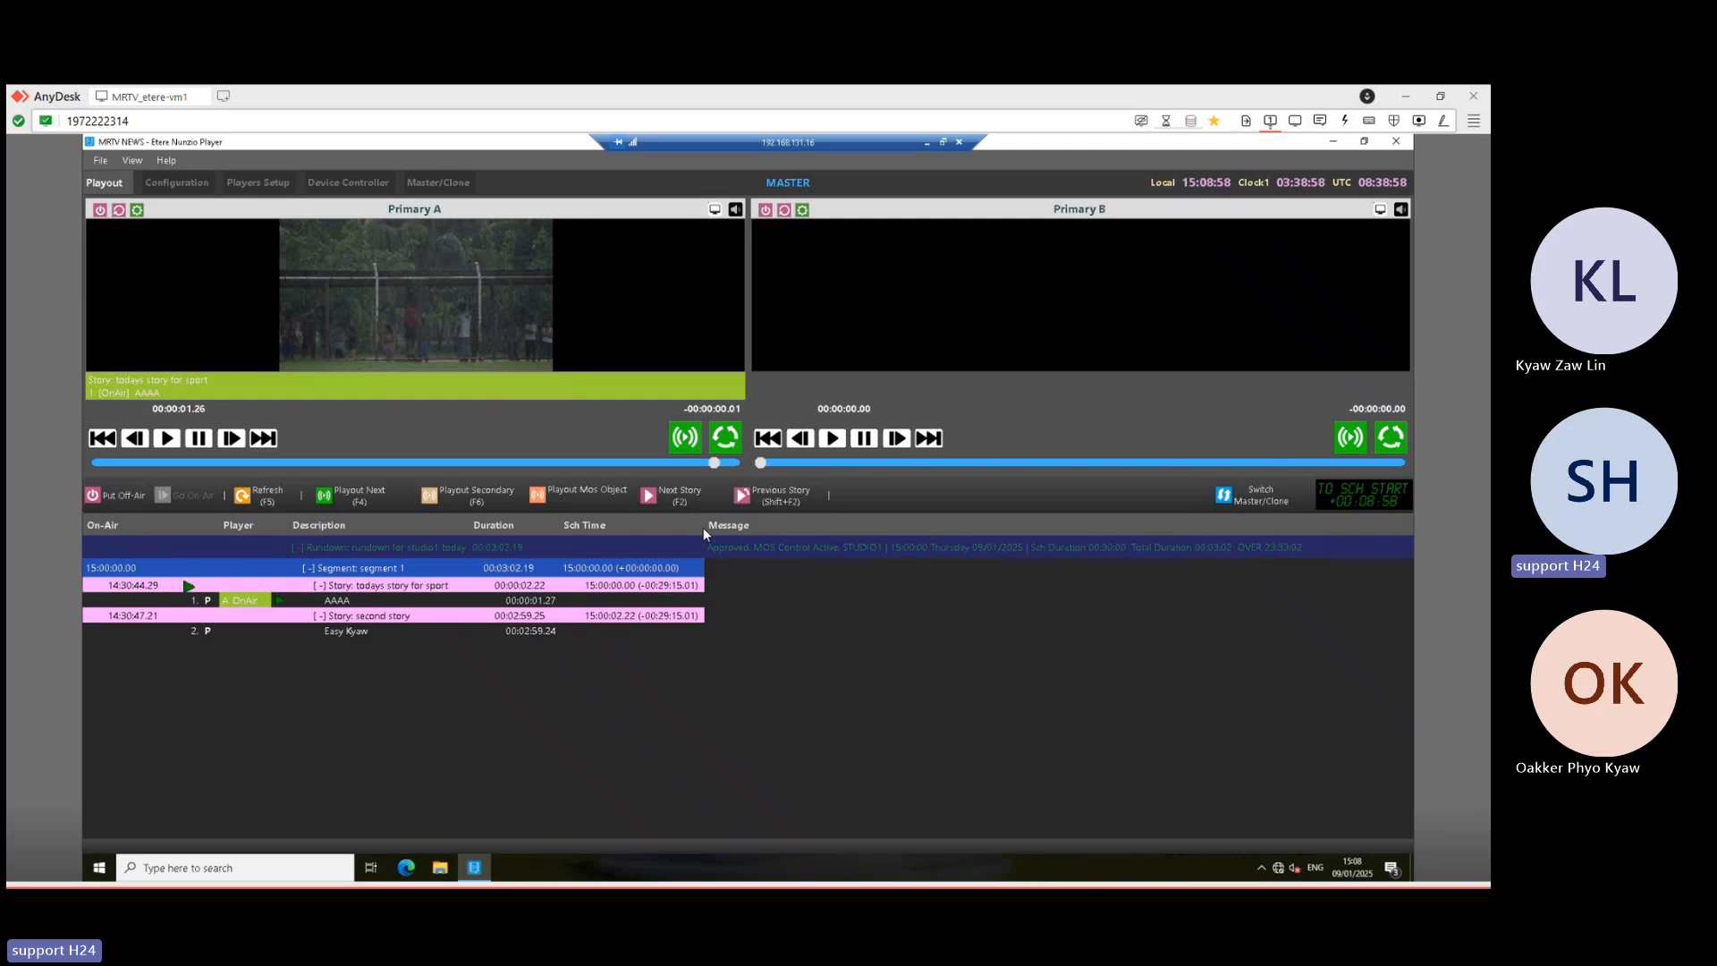
{"action": "left_click", "coordinate": [369, 493]}
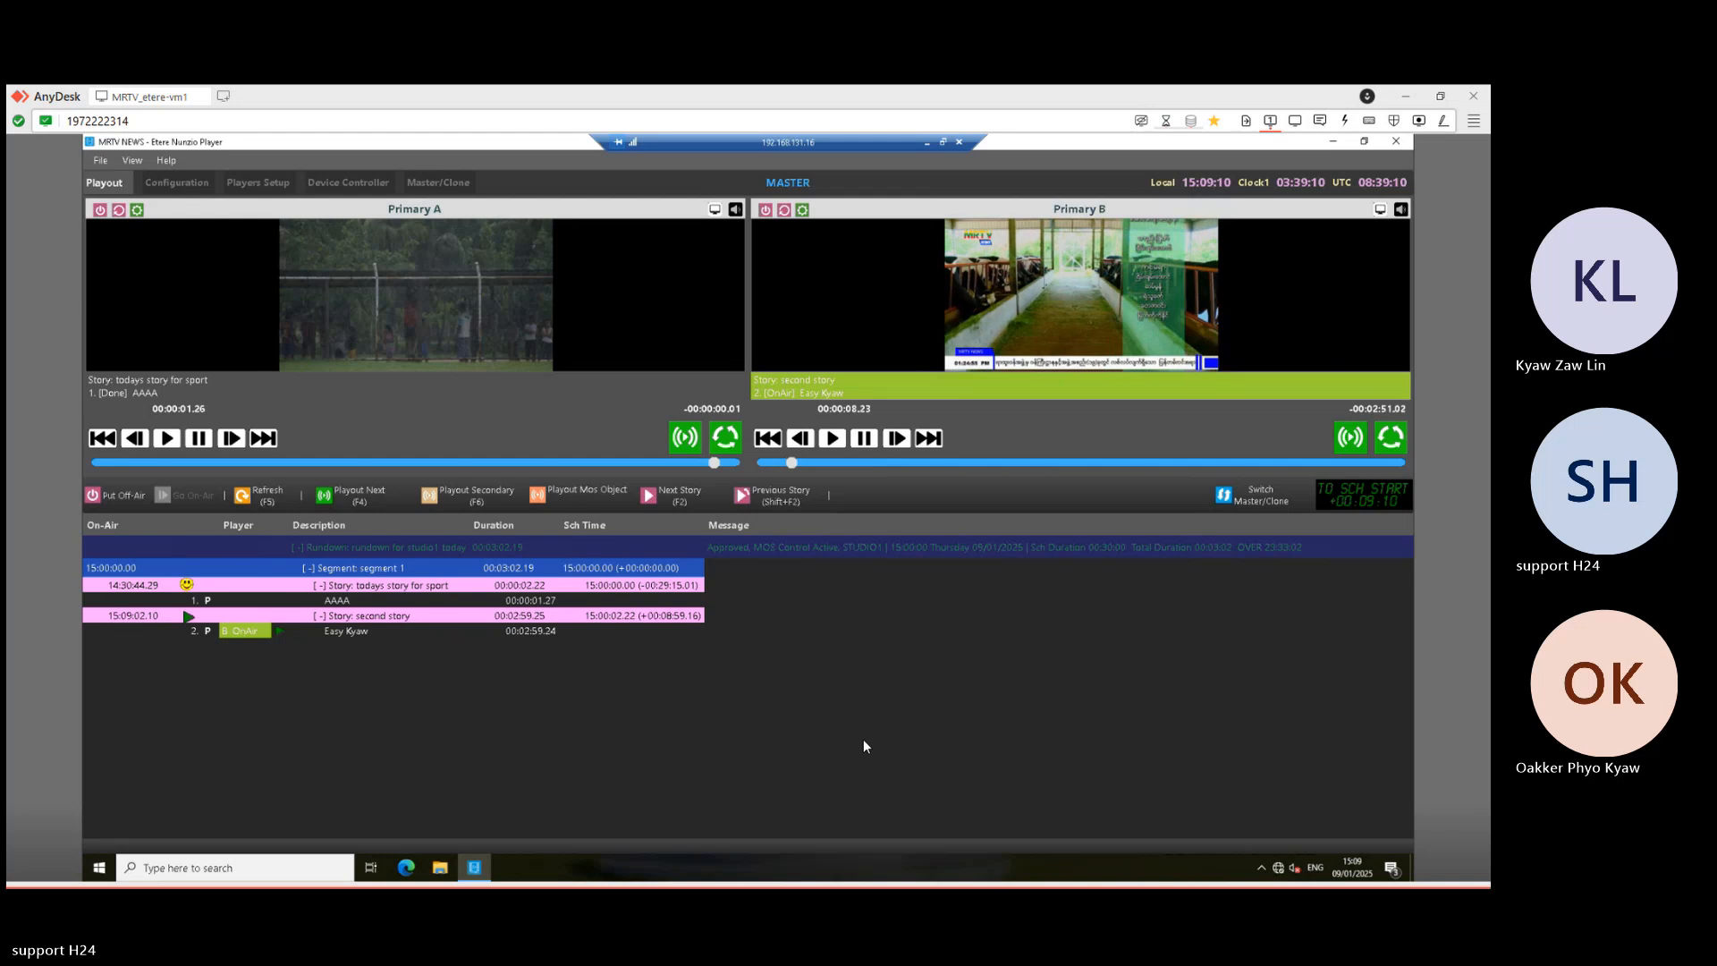
{"action": "left_click", "coordinate": [925, 142]}
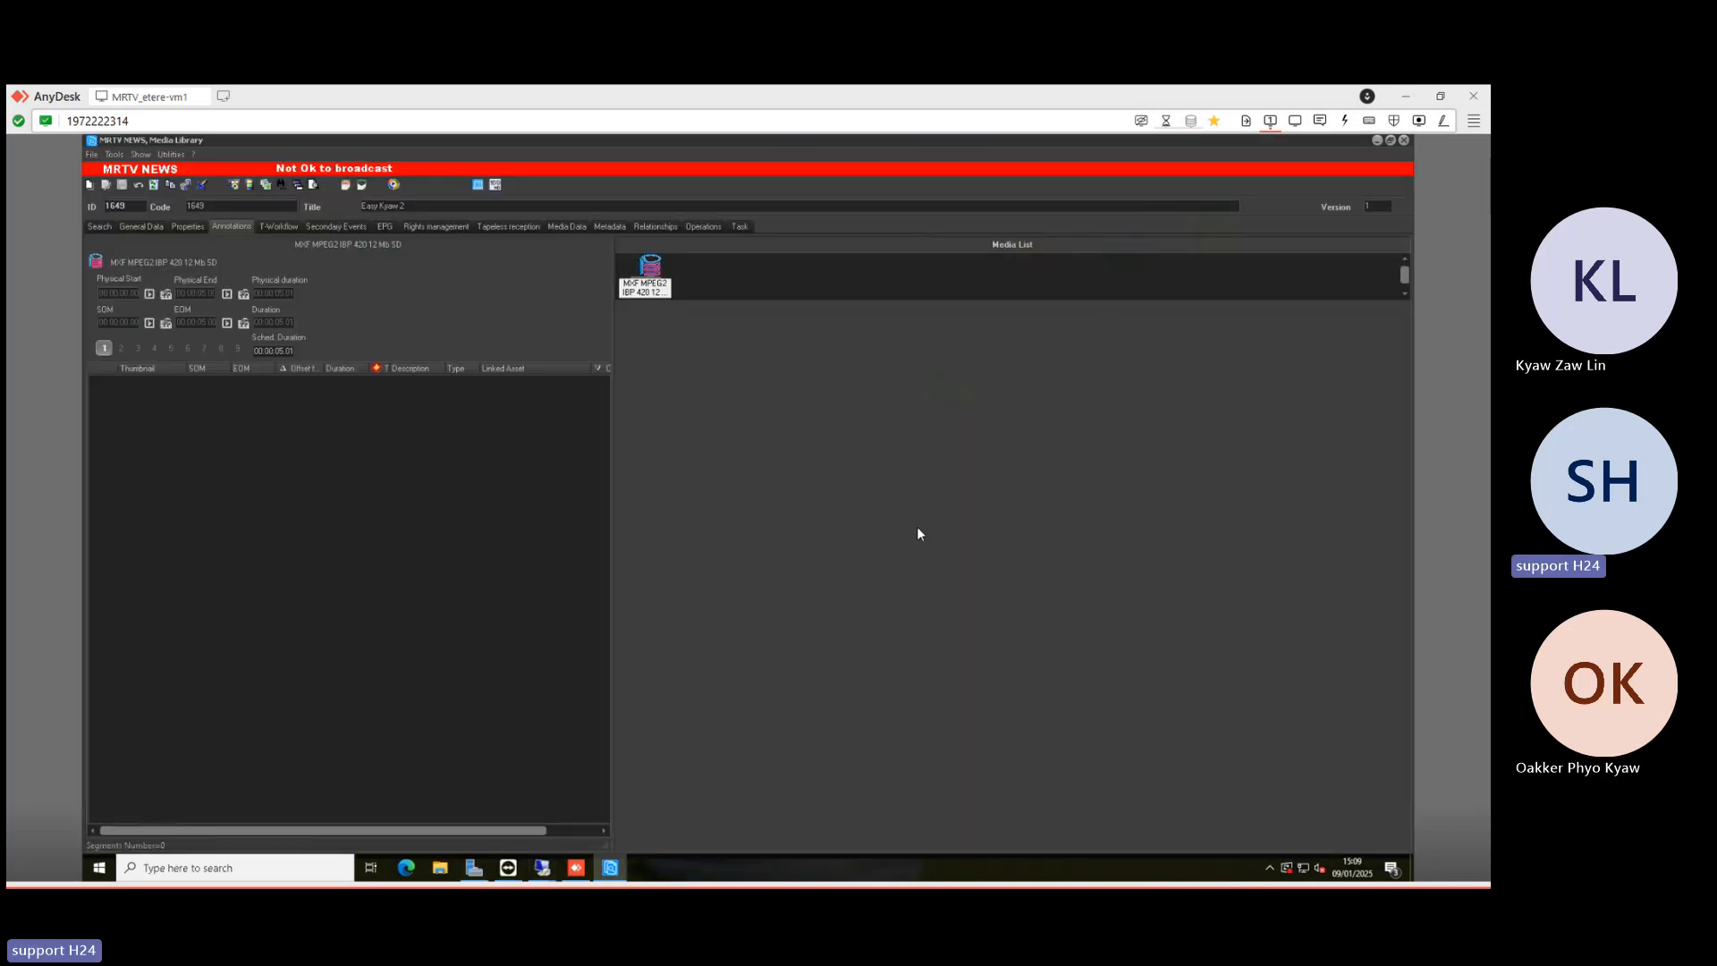
- Check the studio2 playout session (.19), then minimise it
{"action": "left_click", "coordinate": [543, 866]}
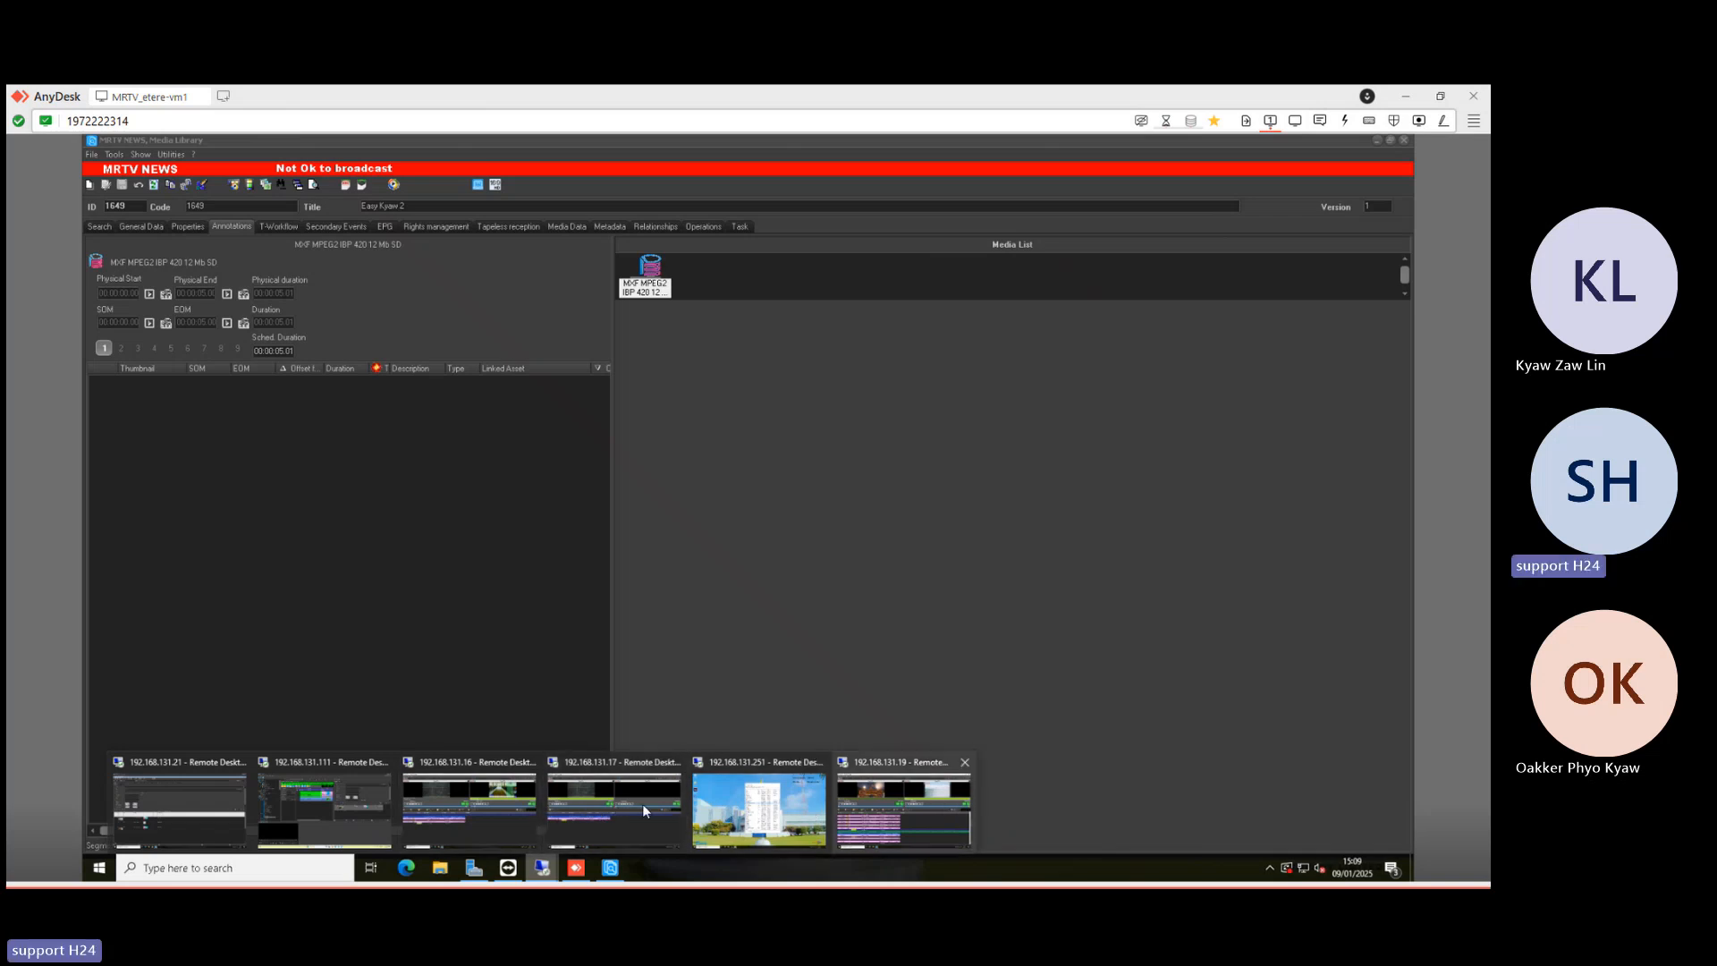
{"action": "left_click", "coordinate": [855, 803]}
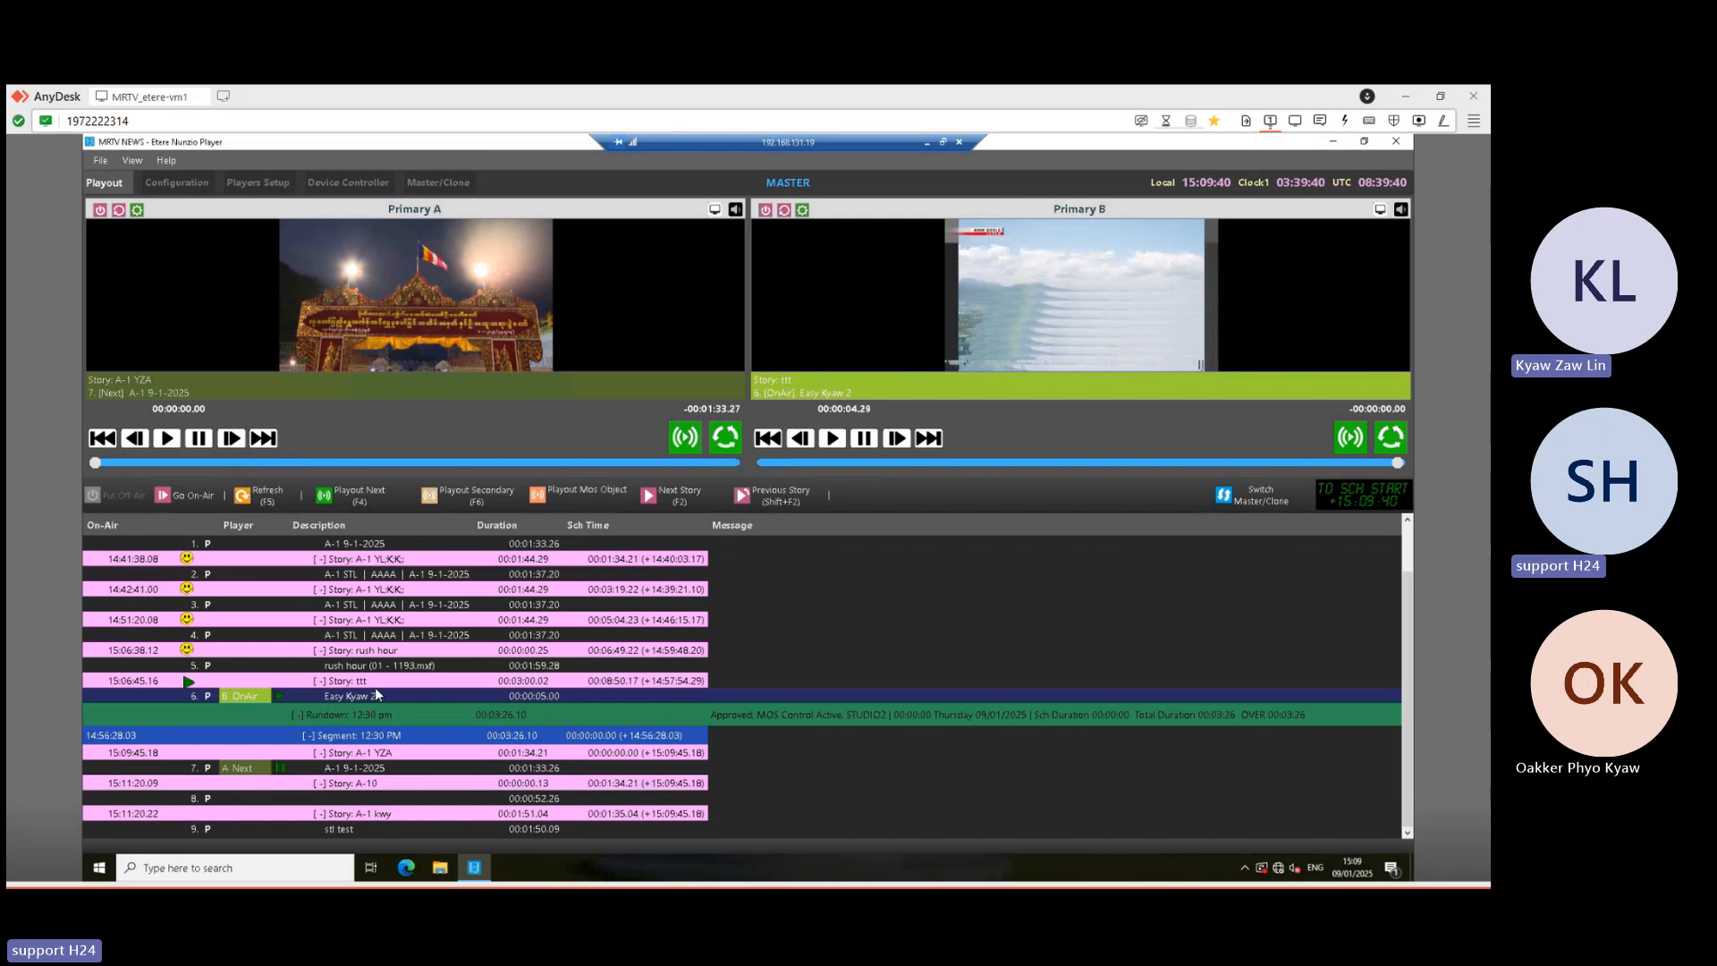
{"action": "left_click", "coordinate": [928, 143]}
- In the .111 Etere Nunzio session, show the 12:30 rundown from 08/01/2025
{"action": "mouse_move", "coordinate": [541, 877]}
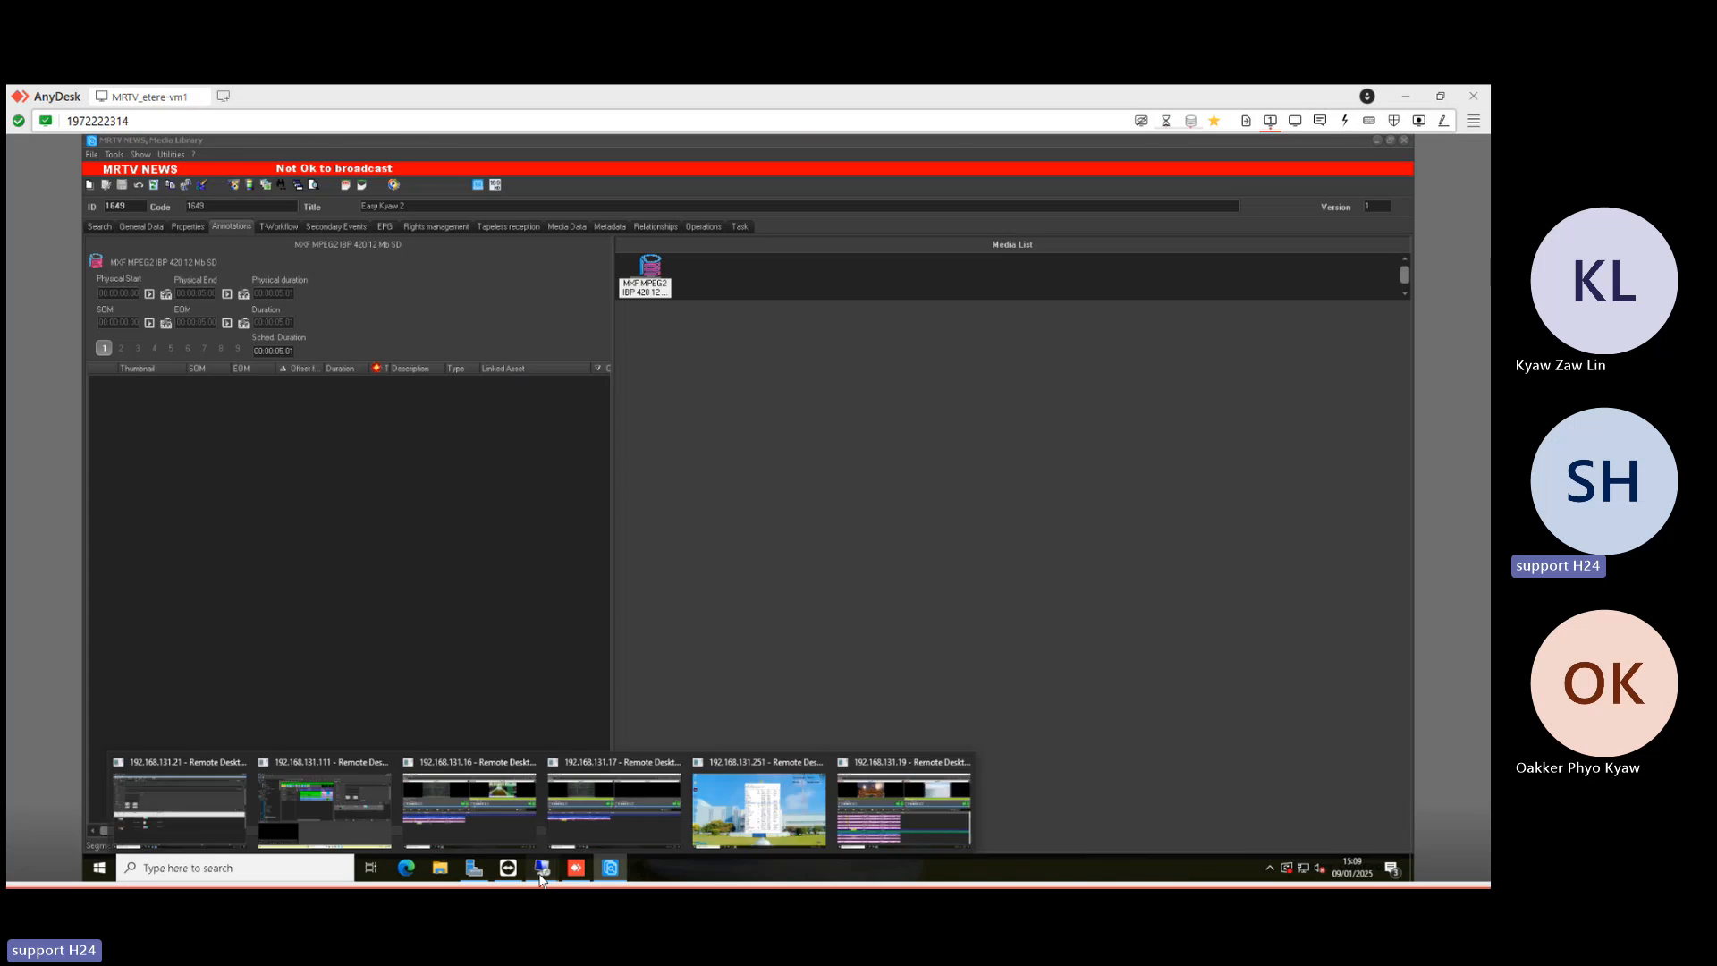
{"action": "left_click", "coordinate": [351, 801]}
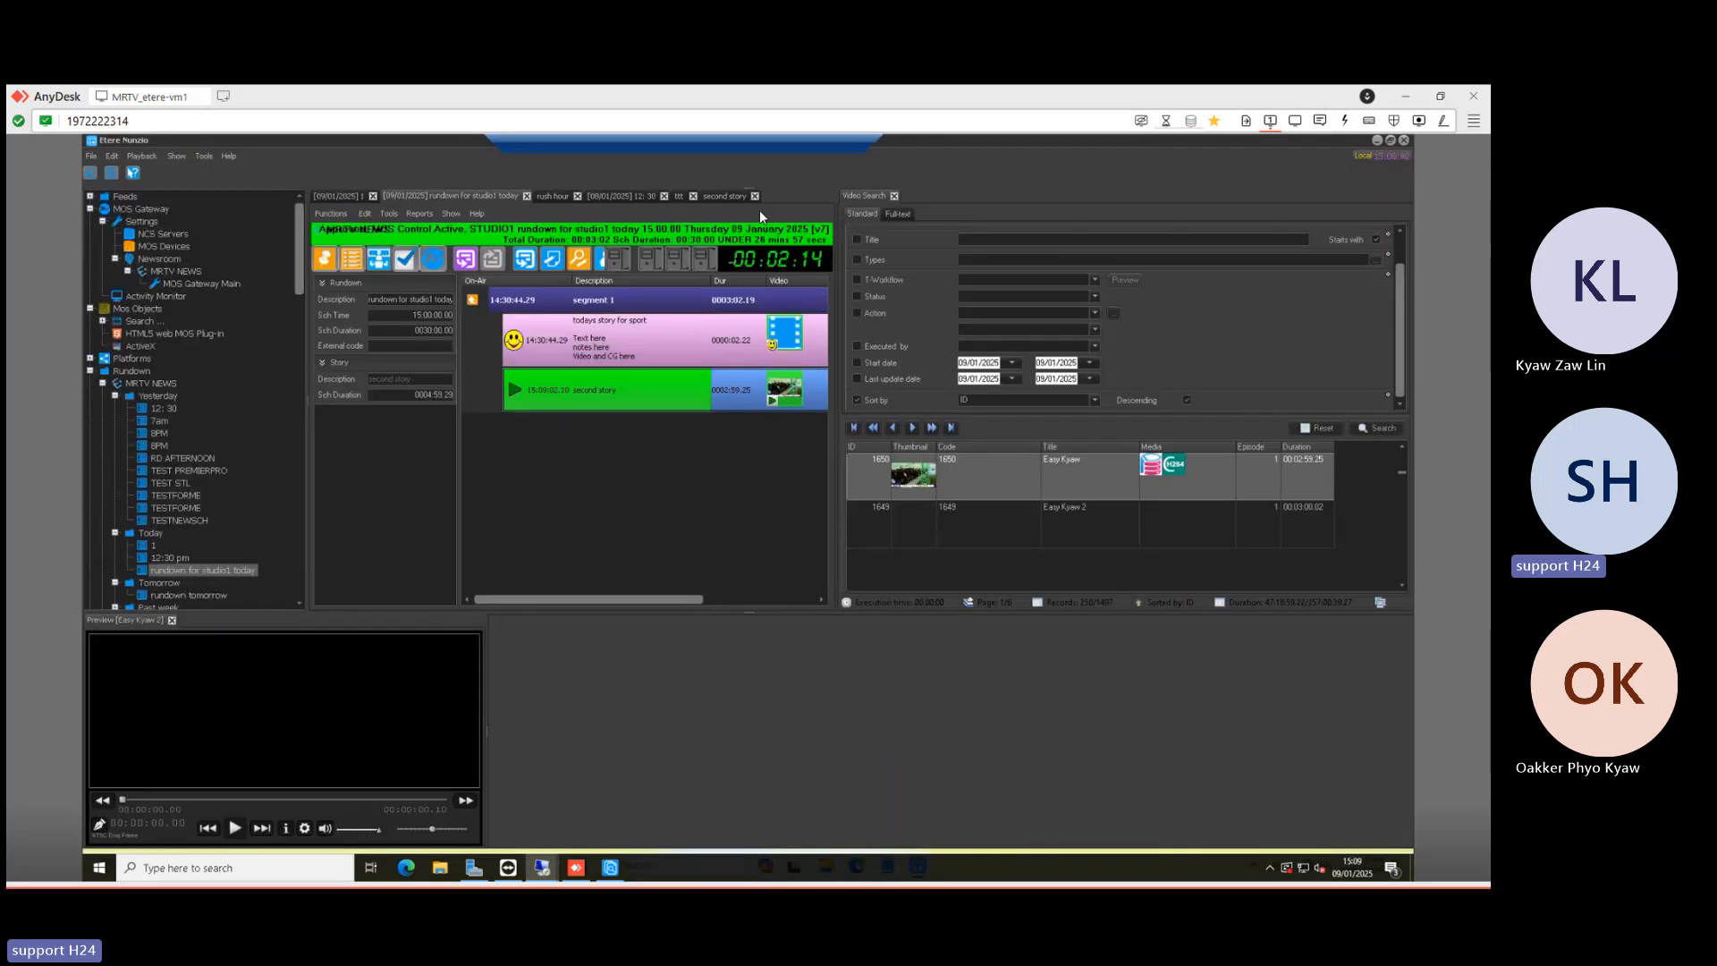
{"action": "left_click", "coordinate": [340, 196]}
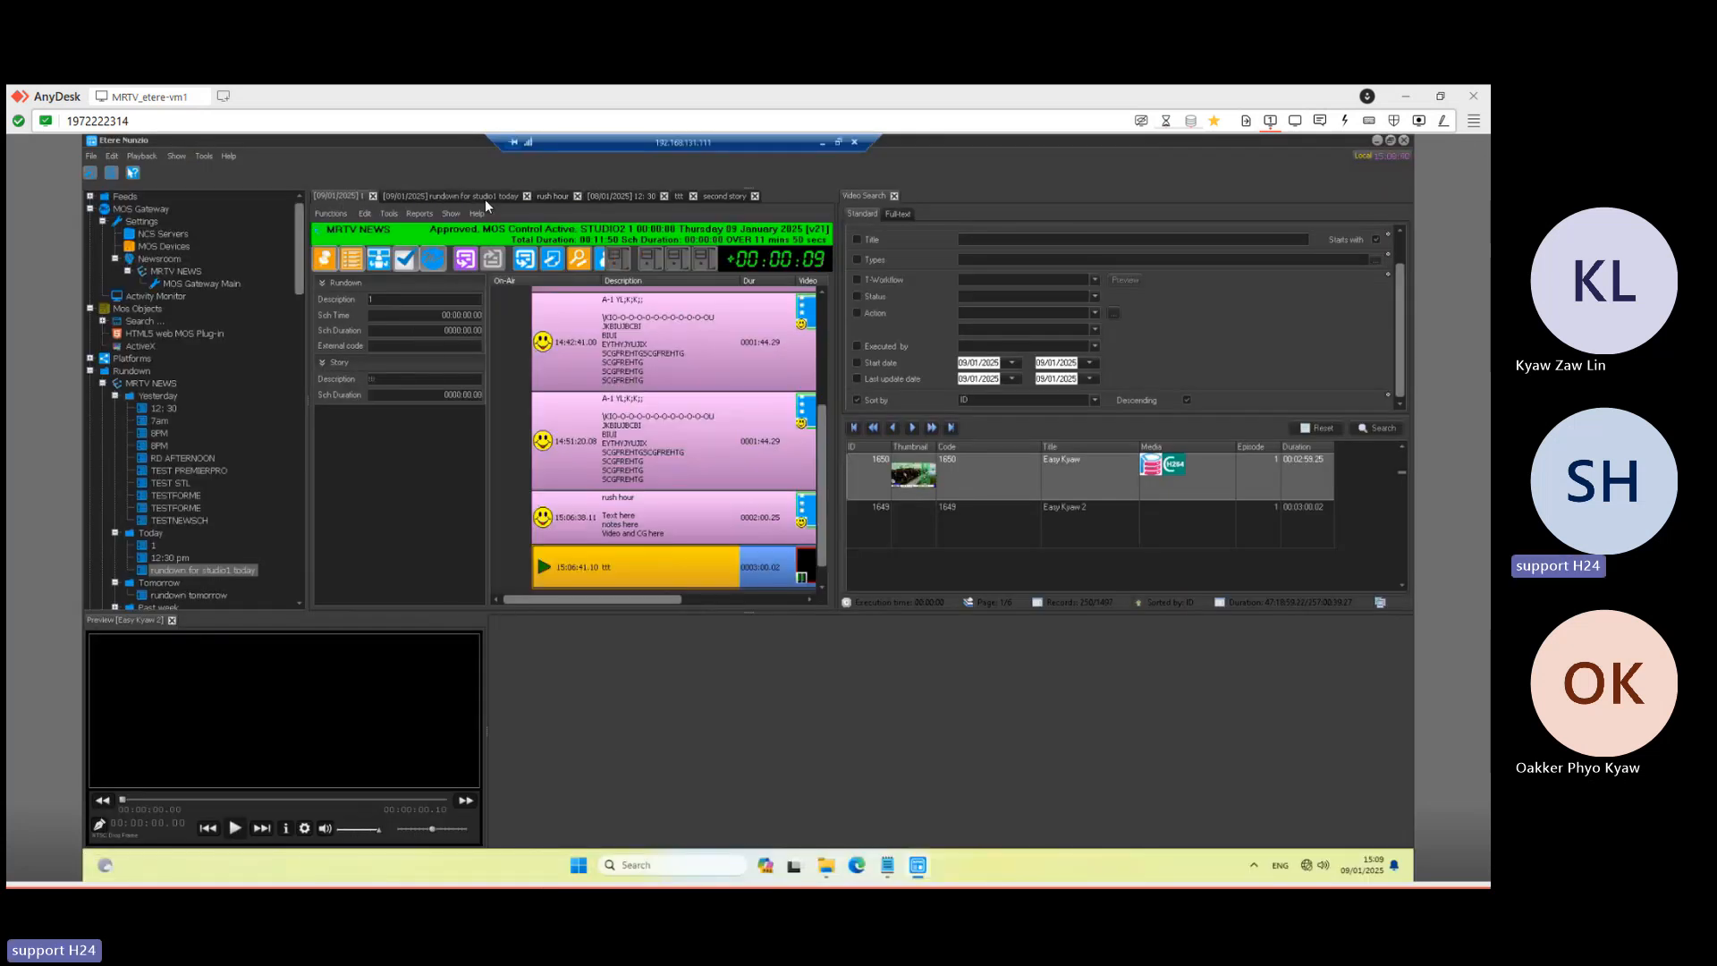
{"action": "left_click", "coordinate": [624, 196]}
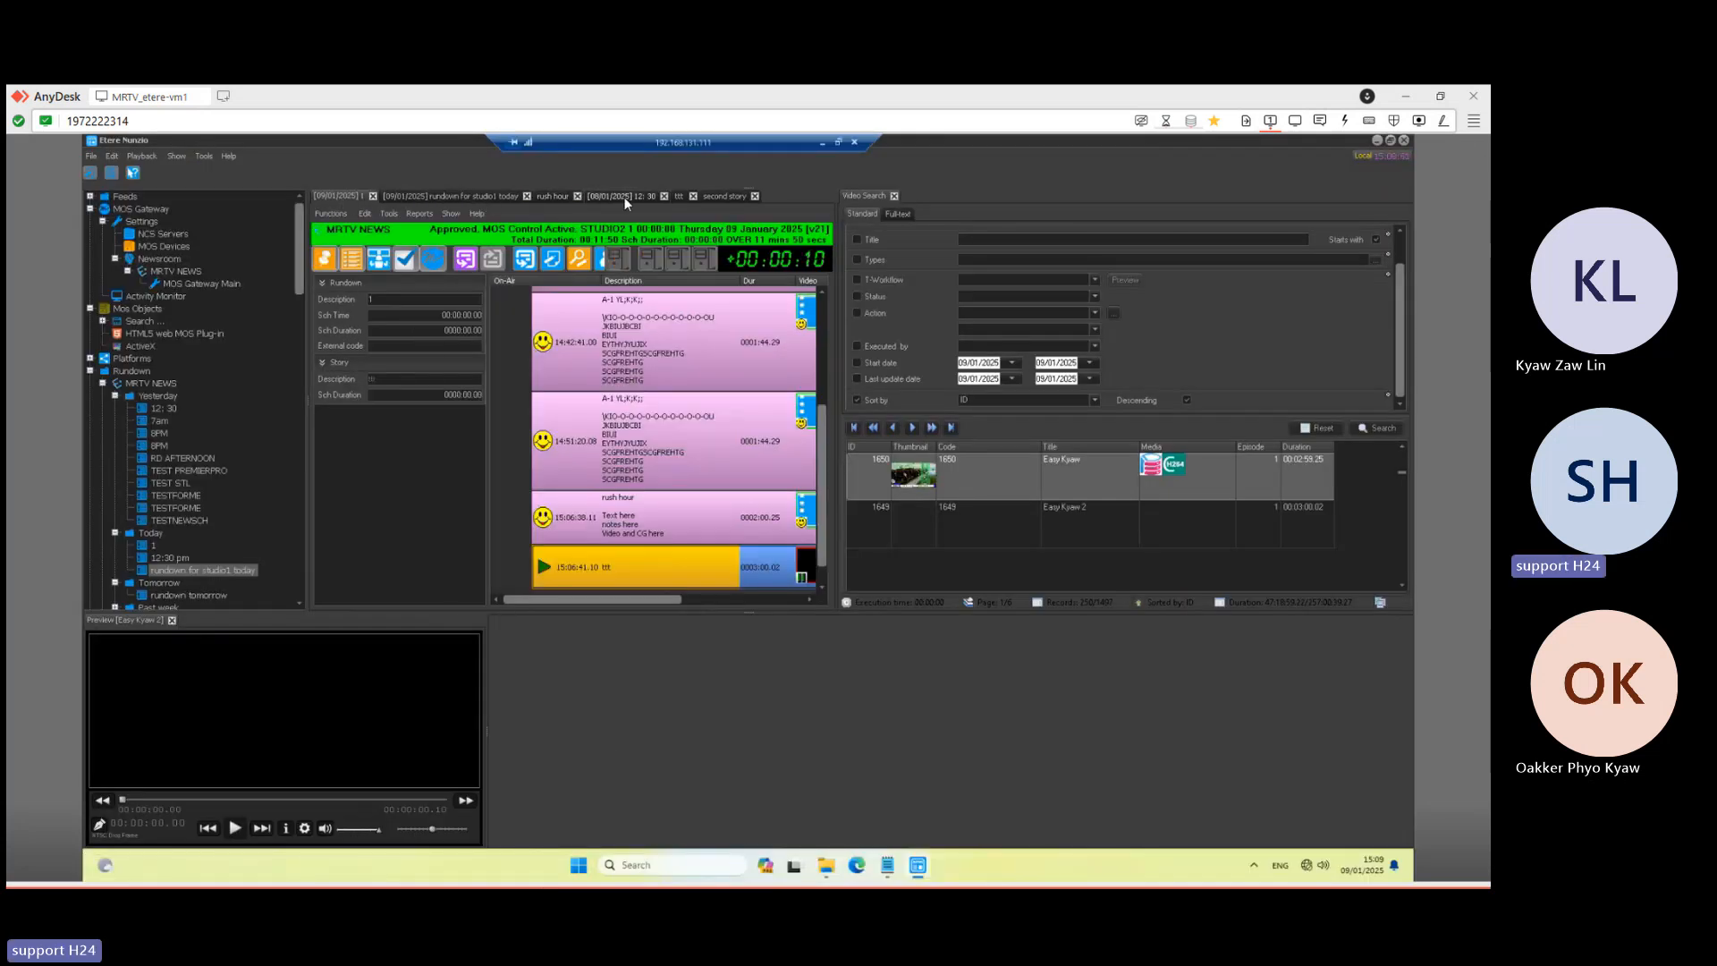
- Widen the studio1 today rundown and create a Sport story titled 'late video' from the placeholder row
{"action": "left_click", "coordinate": [340, 196]}
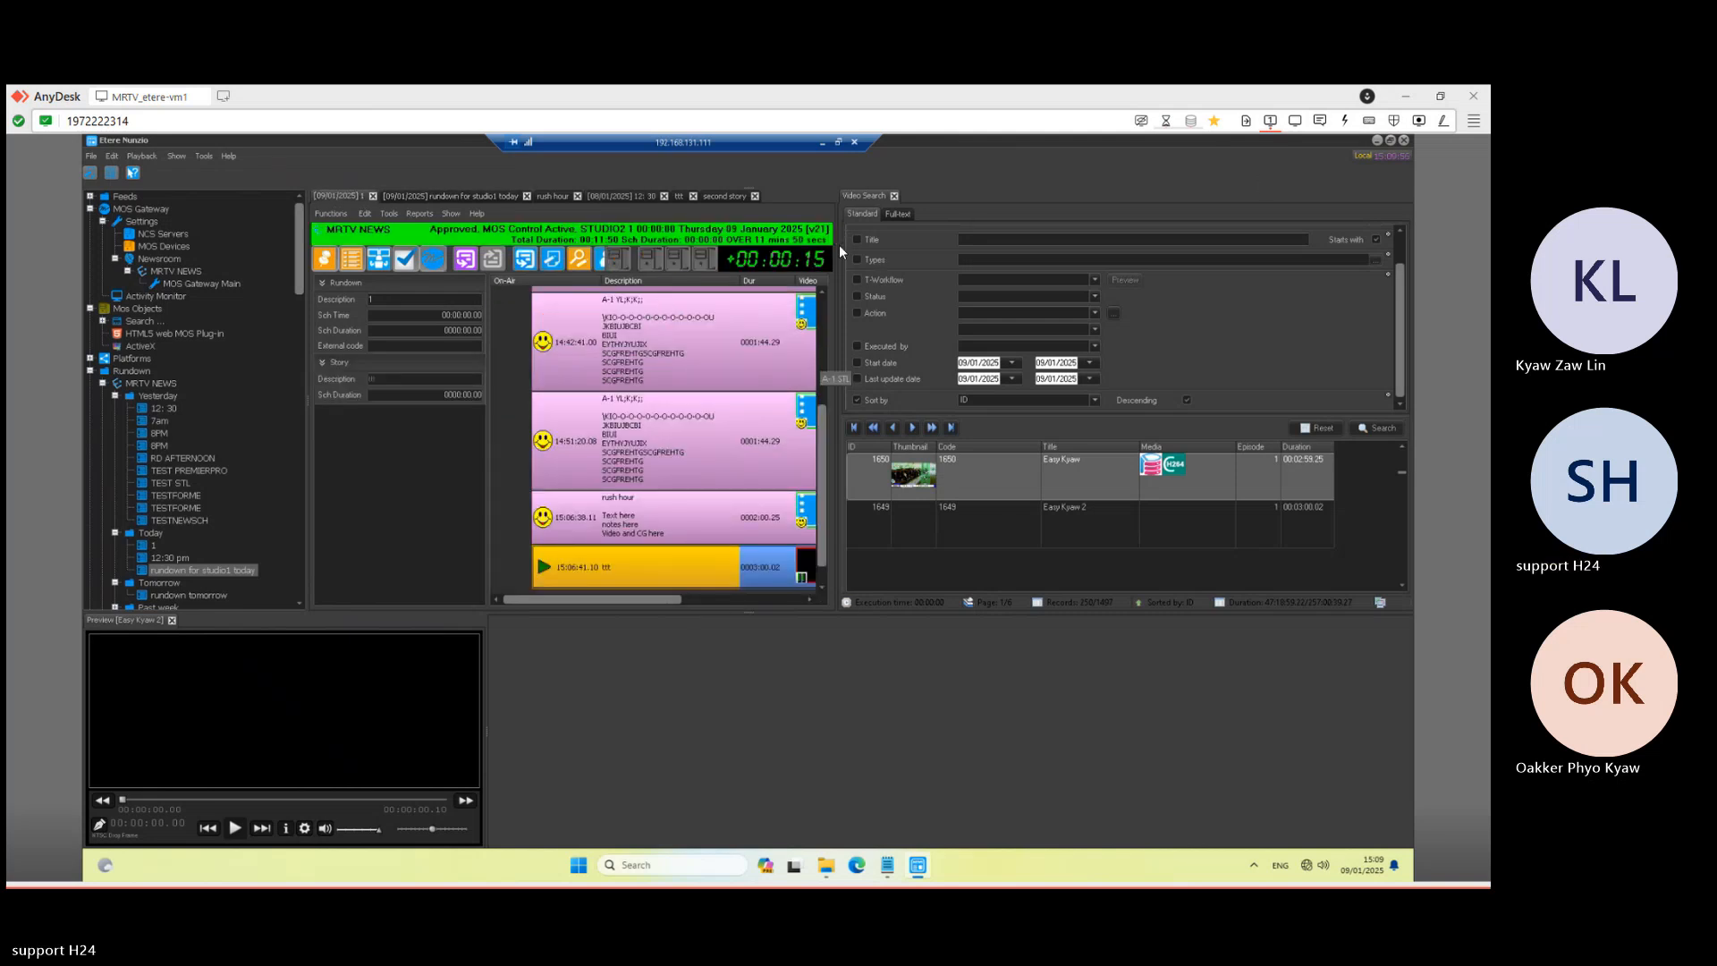
{"action": "left_click_drag", "start_coordinate": [838, 246], "coordinate": [1090, 257]}
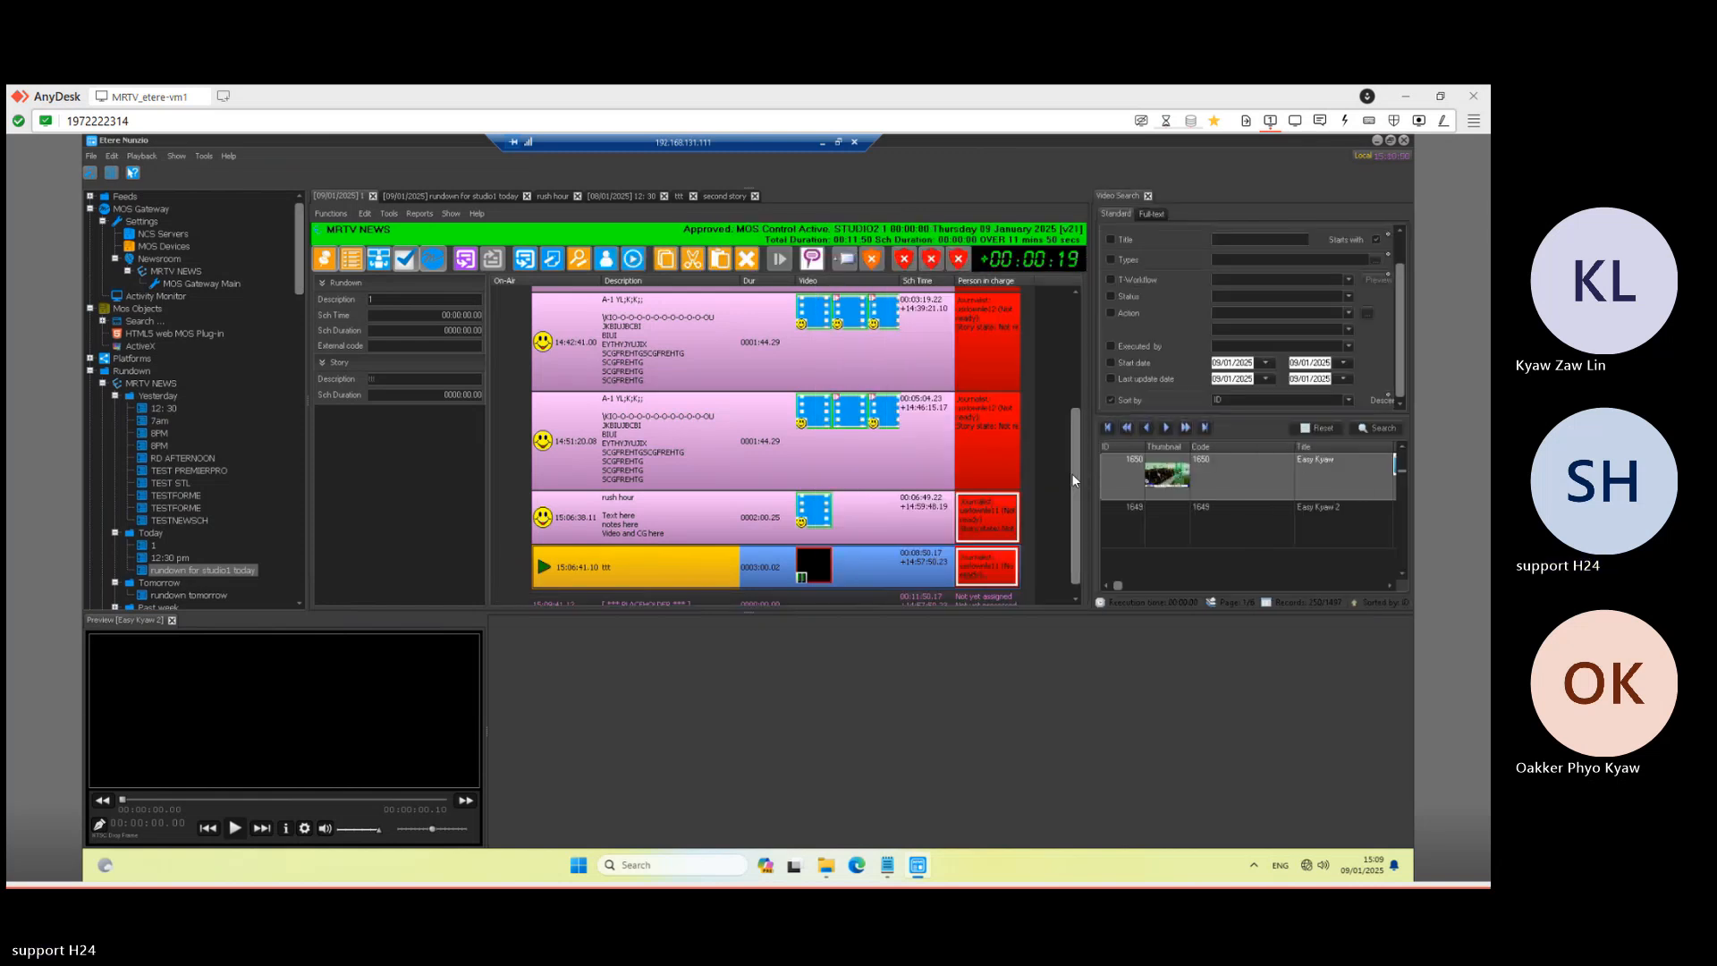
{"action": "left_click_drag", "start_coordinate": [1076, 480], "coordinate": [1075, 516]}
{"action": "double_click", "coordinate": [694, 585]}
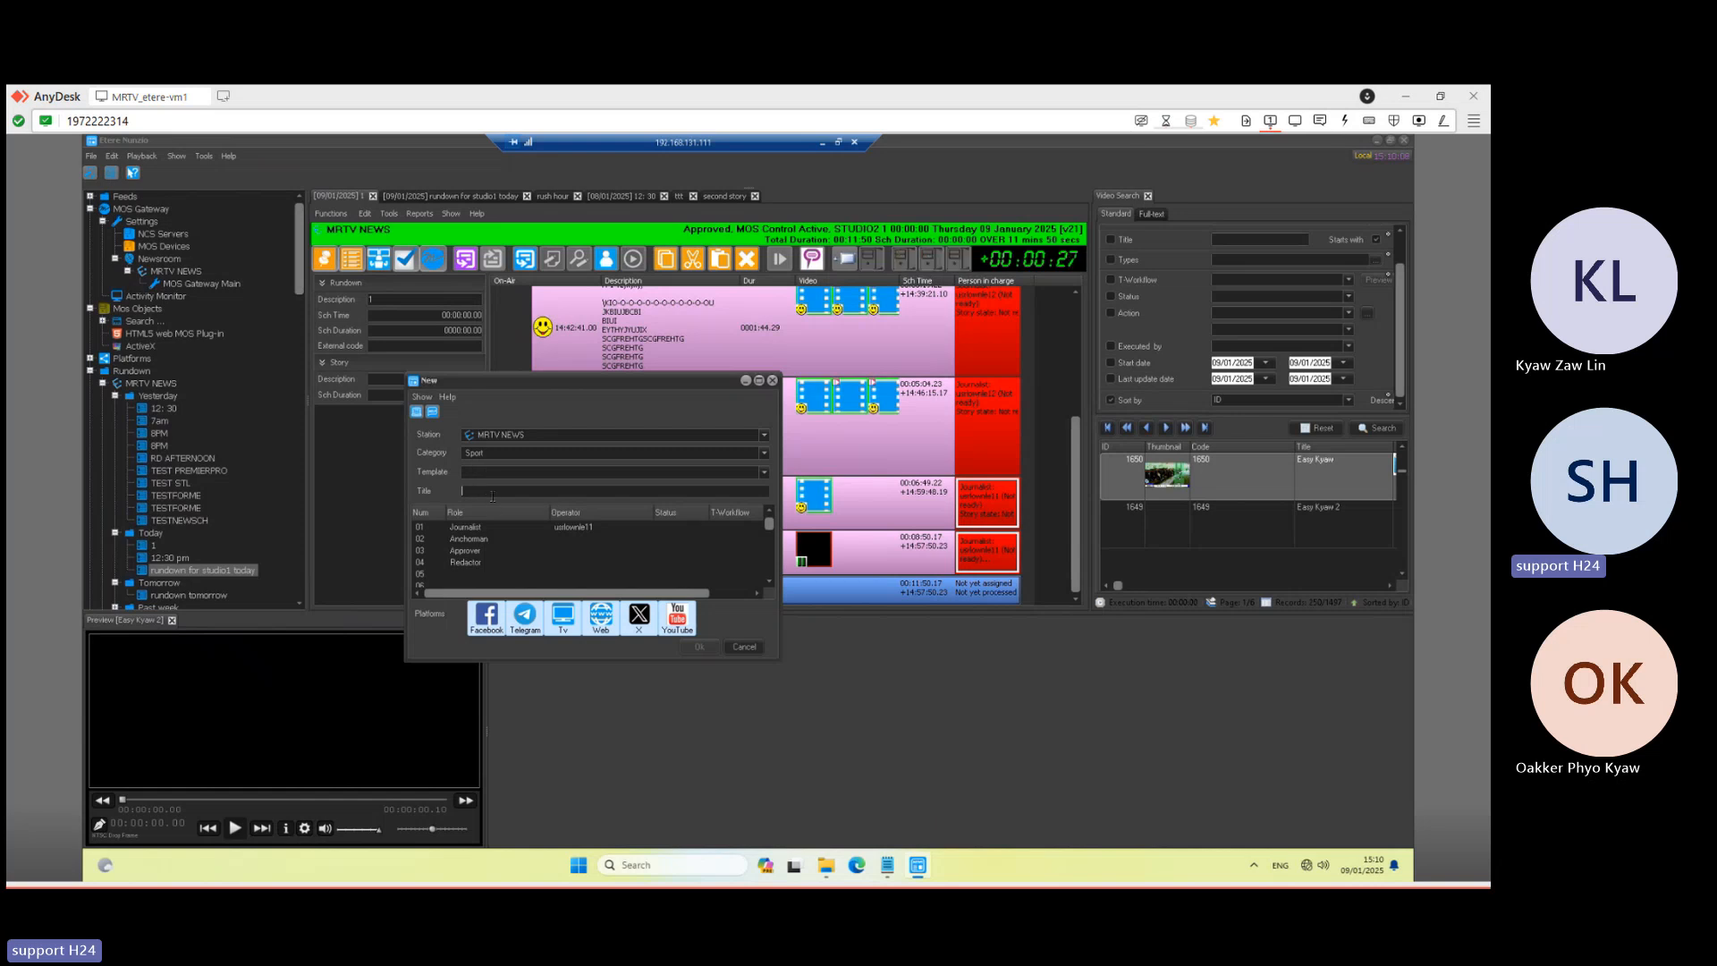
{"action": "type", "text": "late video"}
{"action": "left_click", "coordinate": [702, 648]}
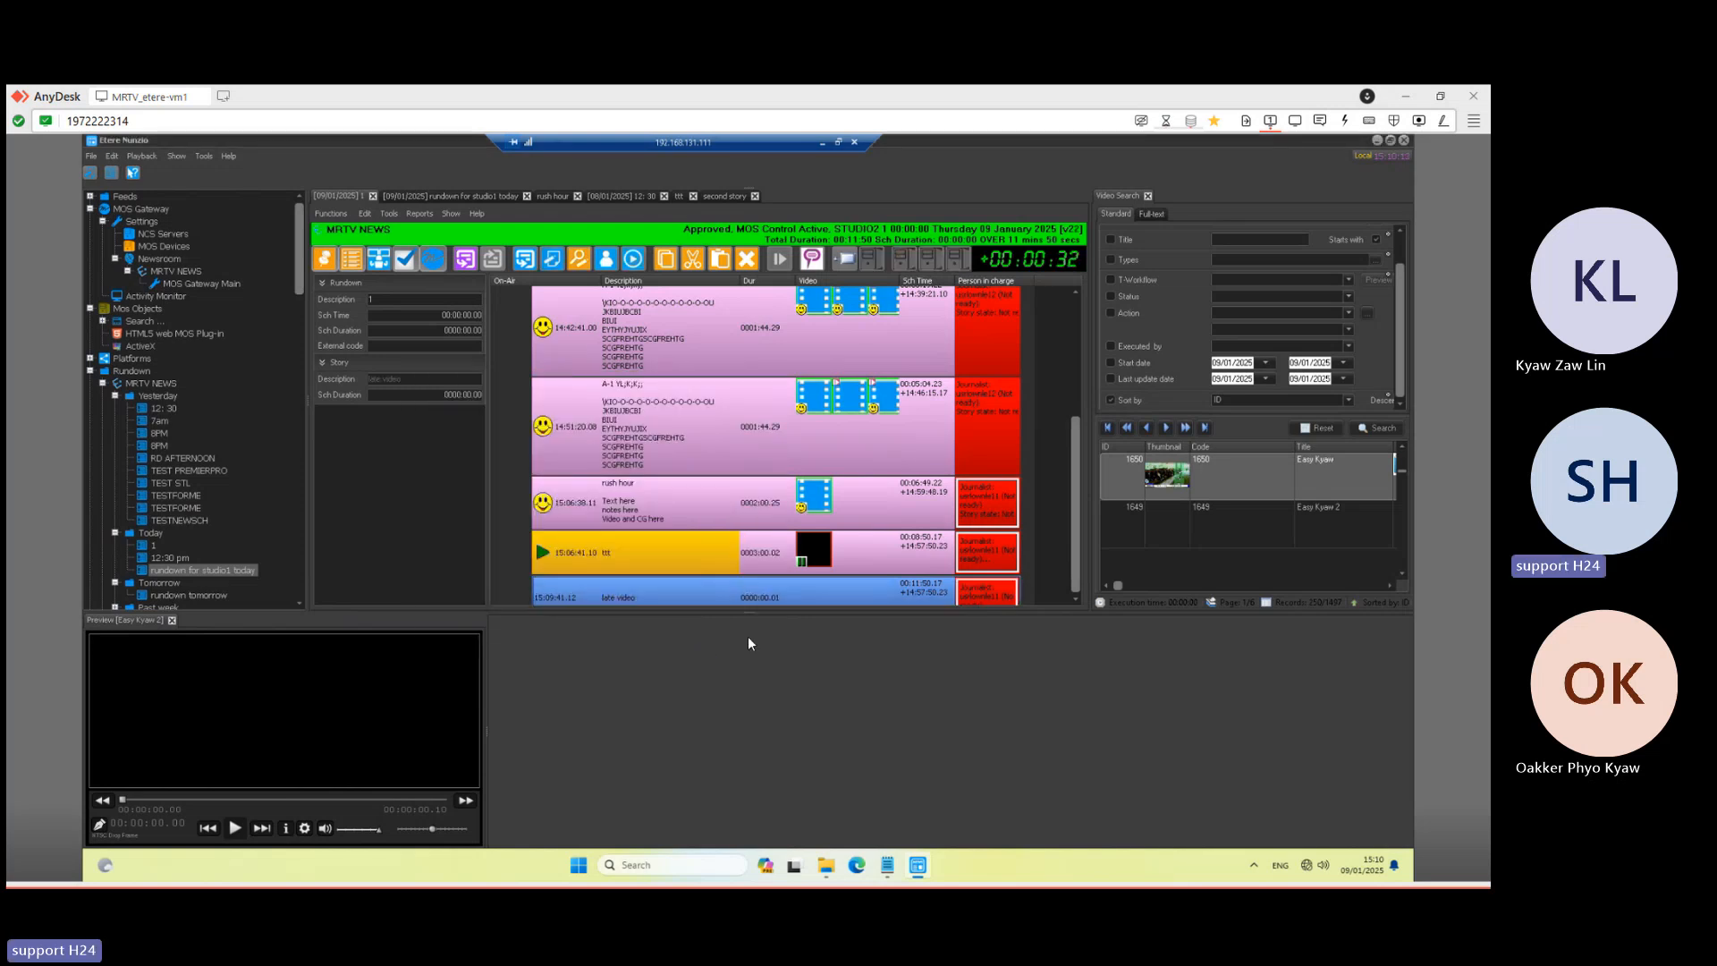
{"action": "double_click", "coordinate": [723, 597]}
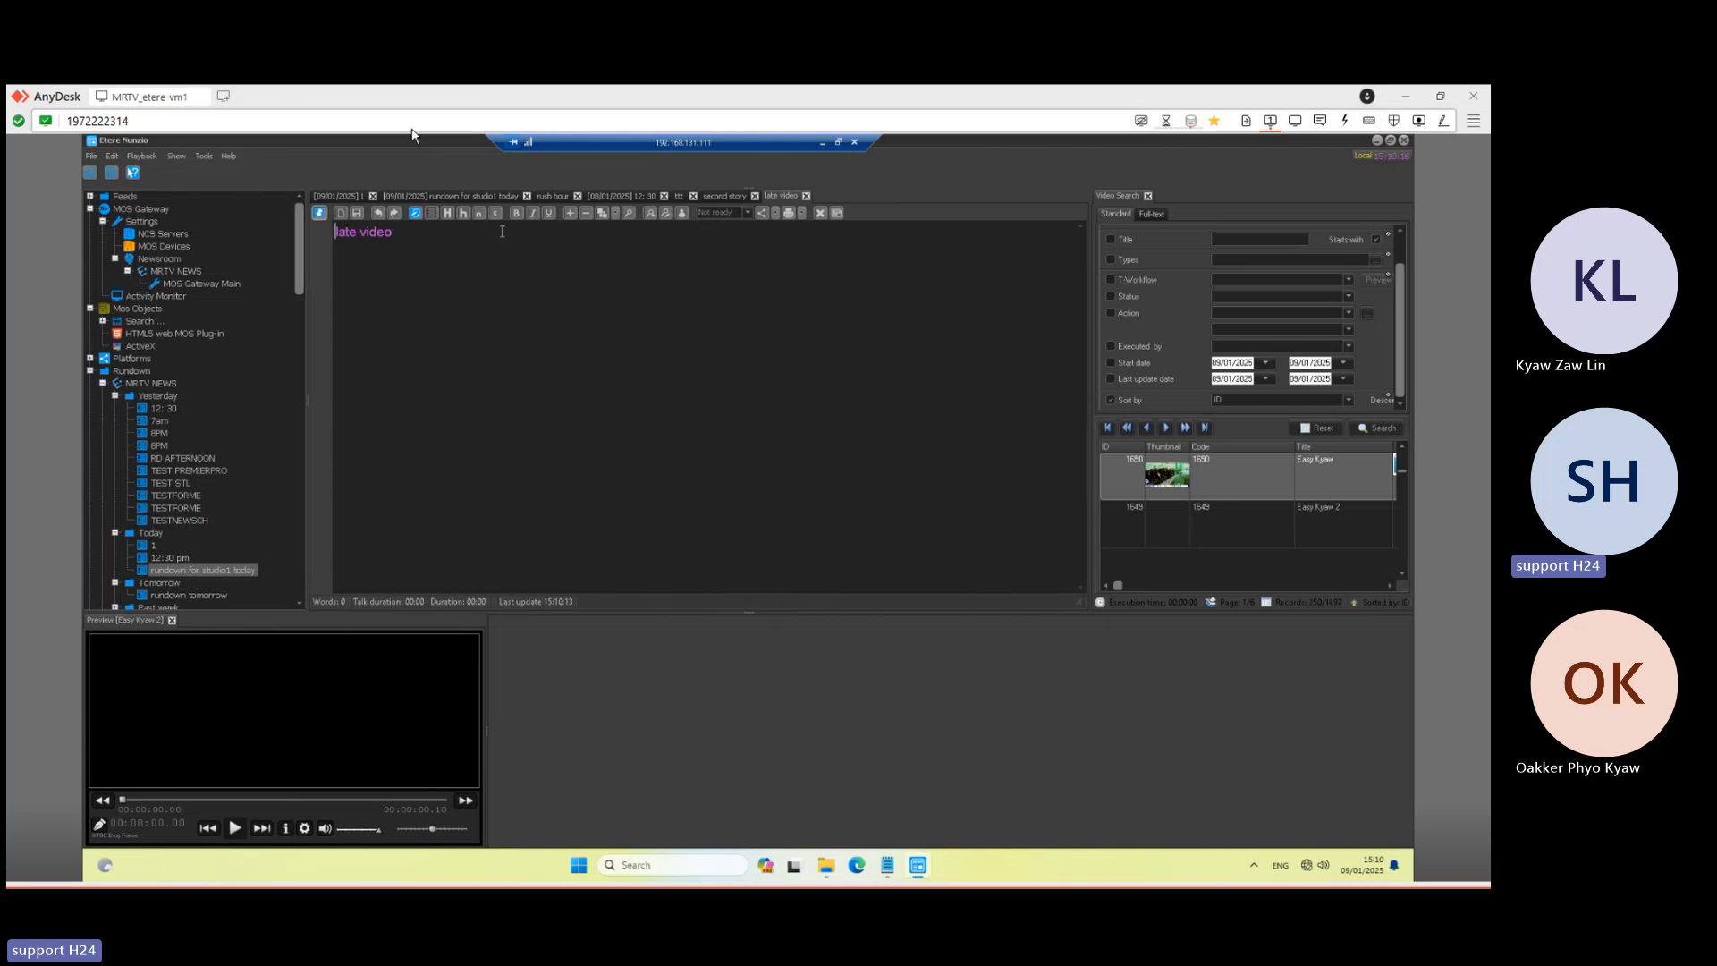
- Type four lines of filler text below the 'late video' title
{"action": "left_click", "coordinate": [413, 240]}
{"action": "key", "text": "Return"}
{"action": "key", "text": "Return"}
{"action": "type", "text": "sdgasdjghksdg"}
{"action": "key", "text": "Return"}
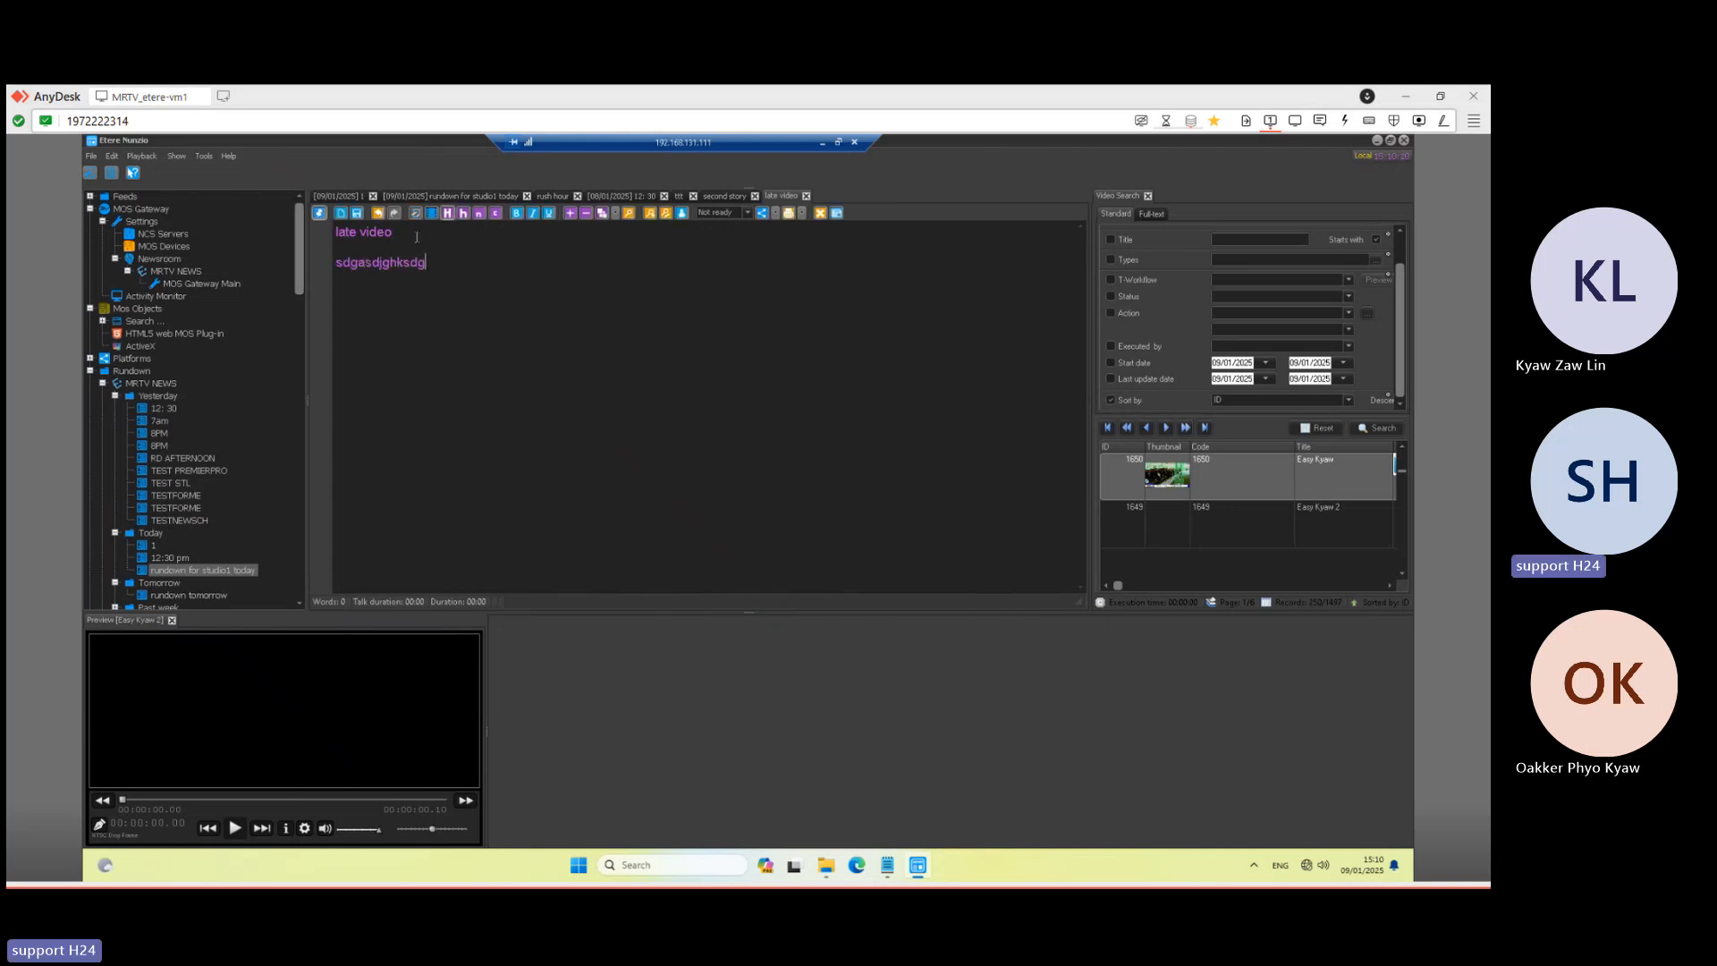
{"action": "type", "text": "sfhaqsdhgadfsg"}
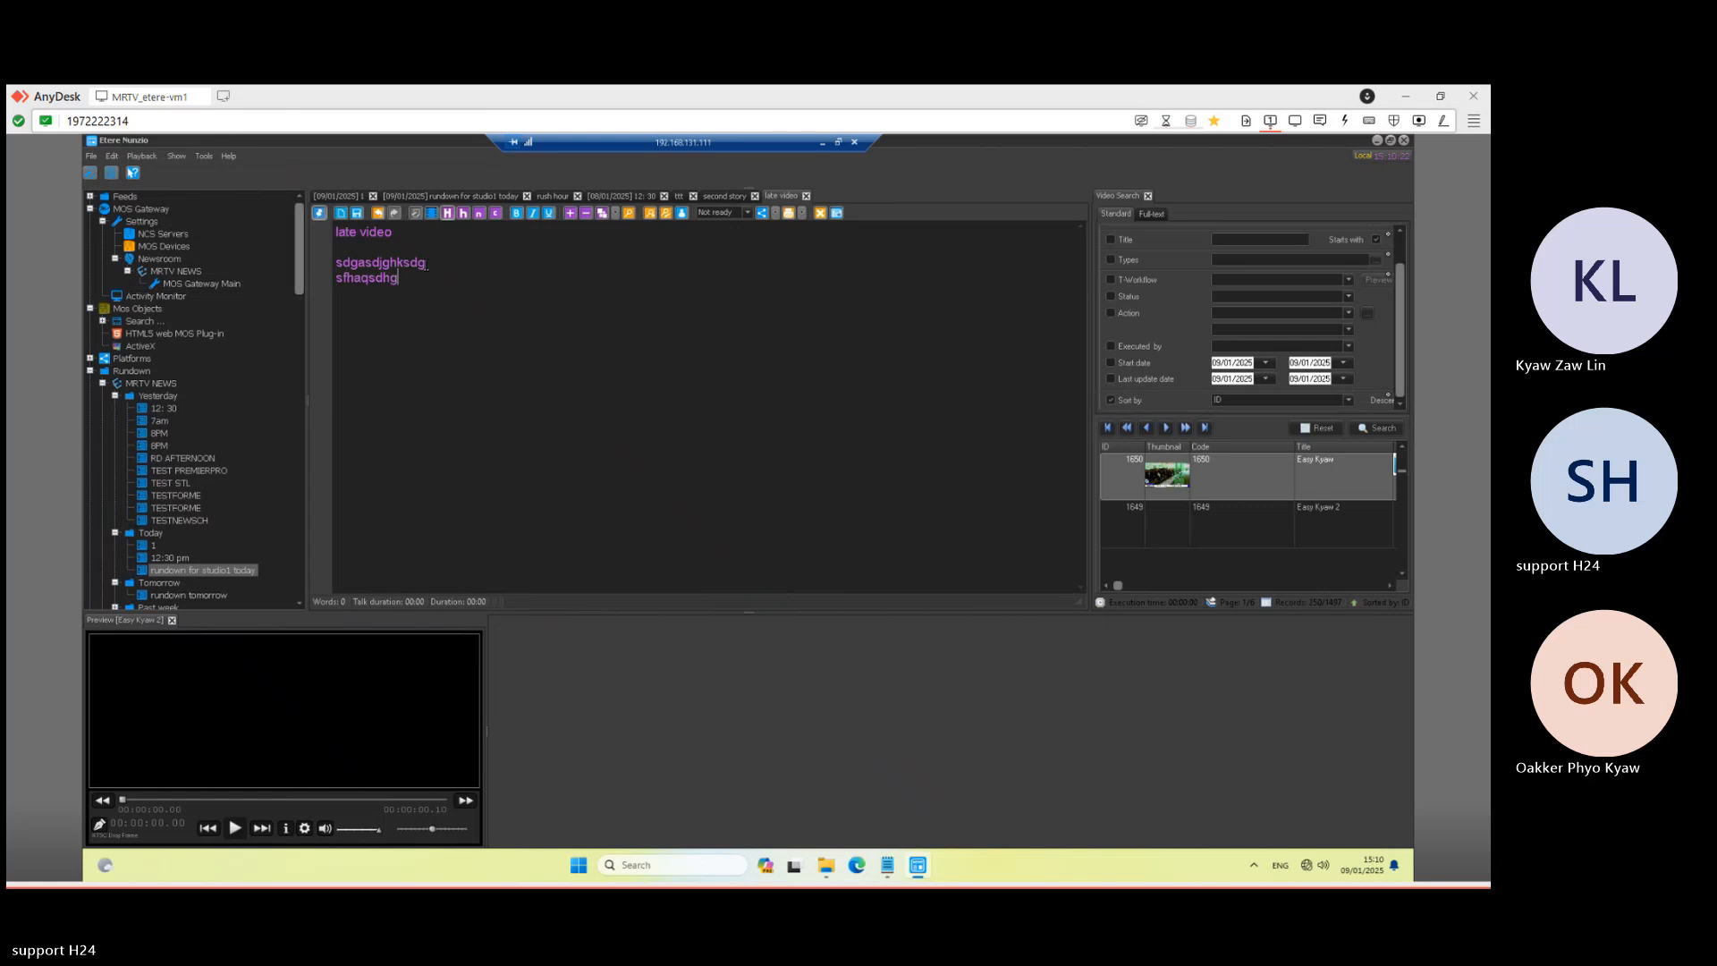
{"action": "key", "text": "Return"}
{"action": "type", "text": "sfdhsdhg"}
{"action": "key", "text": "Return"}
{"action": "type", "text": "fha"}
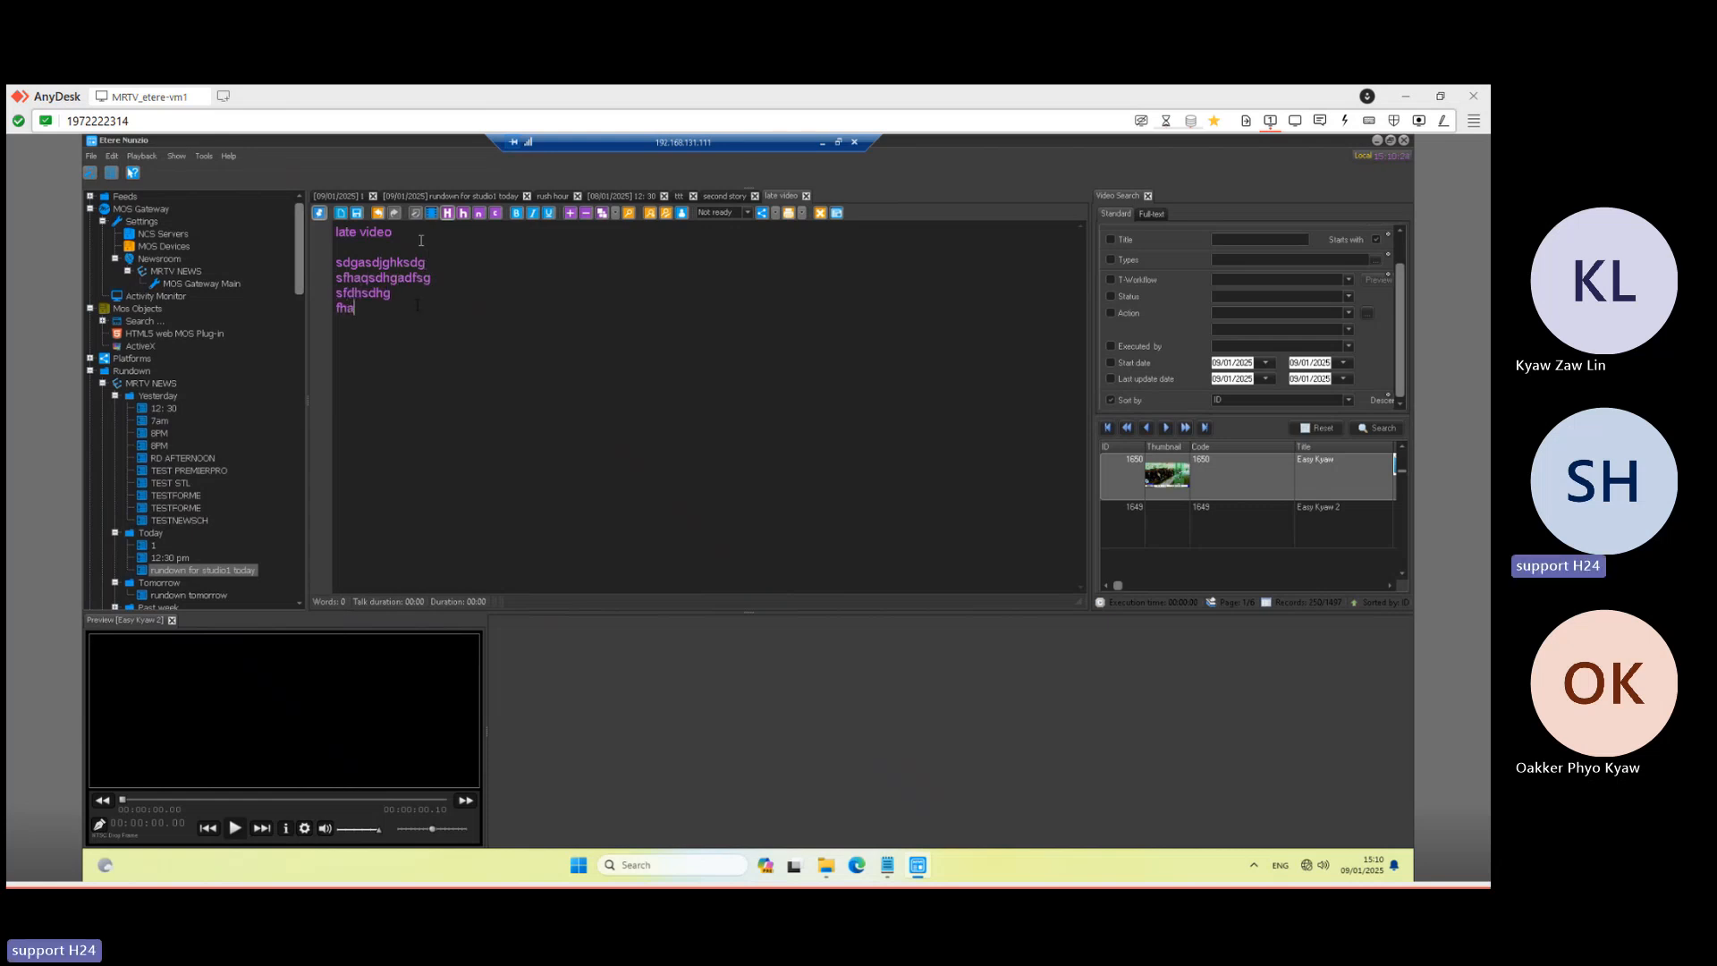
- Make the four filler lines smaller, then paste the block twice more at the end
{"action": "left_click_drag", "start_coordinate": [356, 309], "coordinate": [331, 260]}
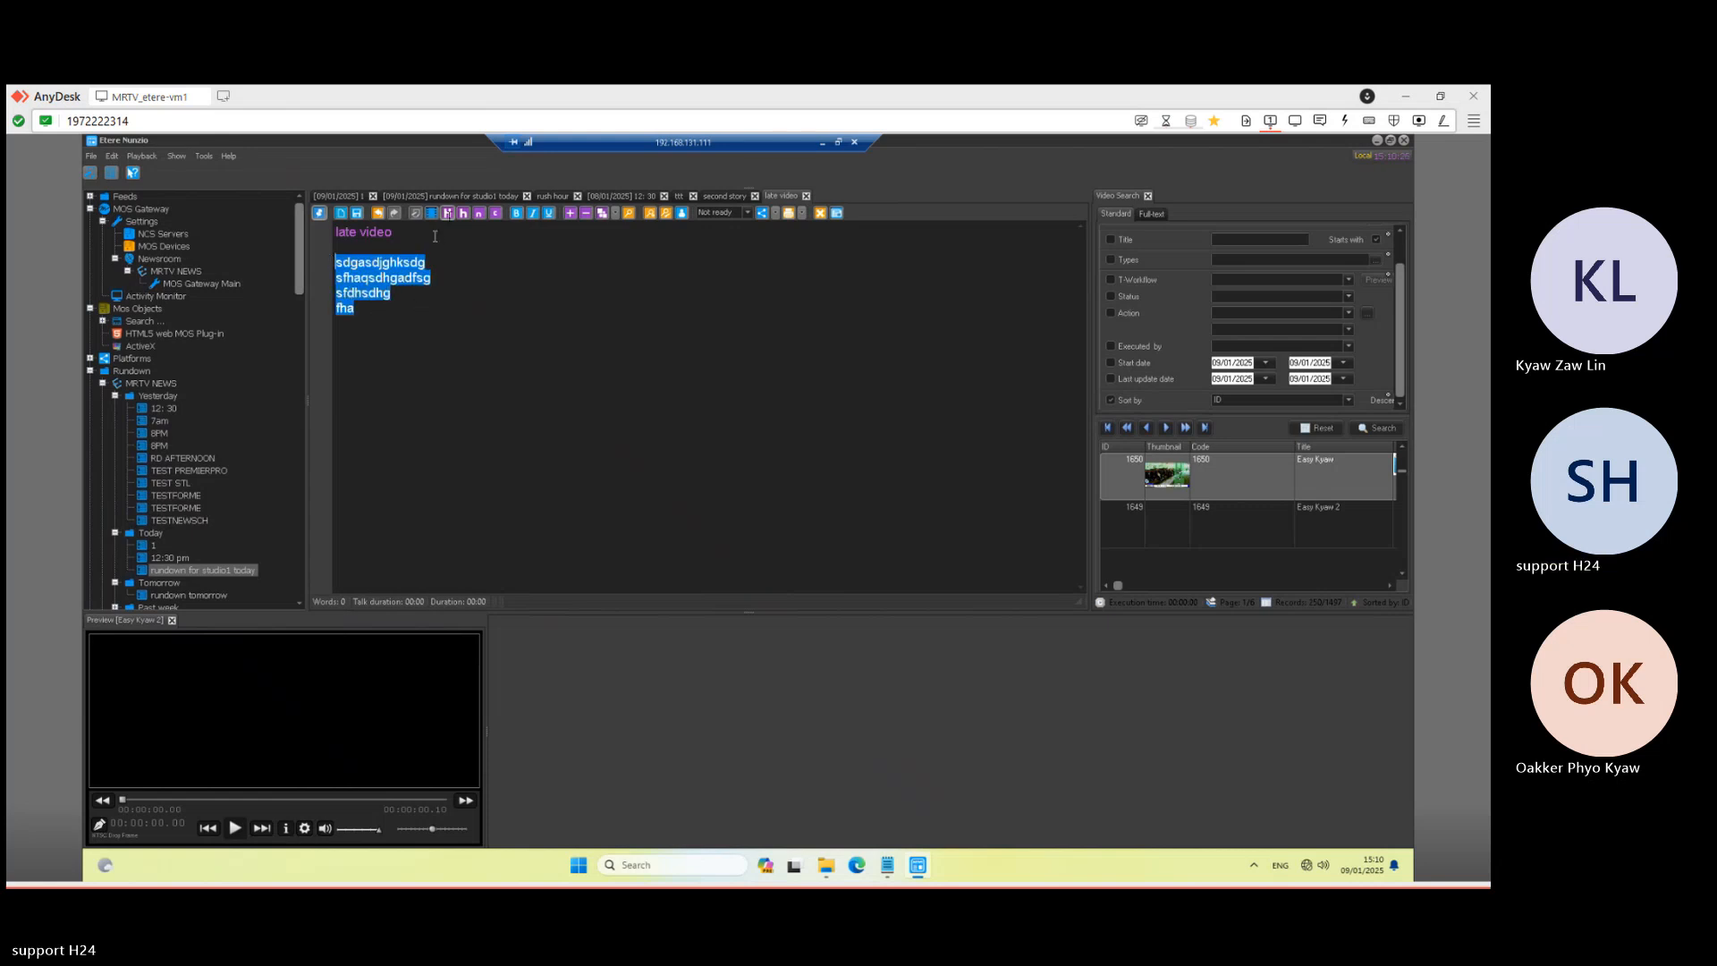
{"action": "left_click", "coordinate": [480, 213]}
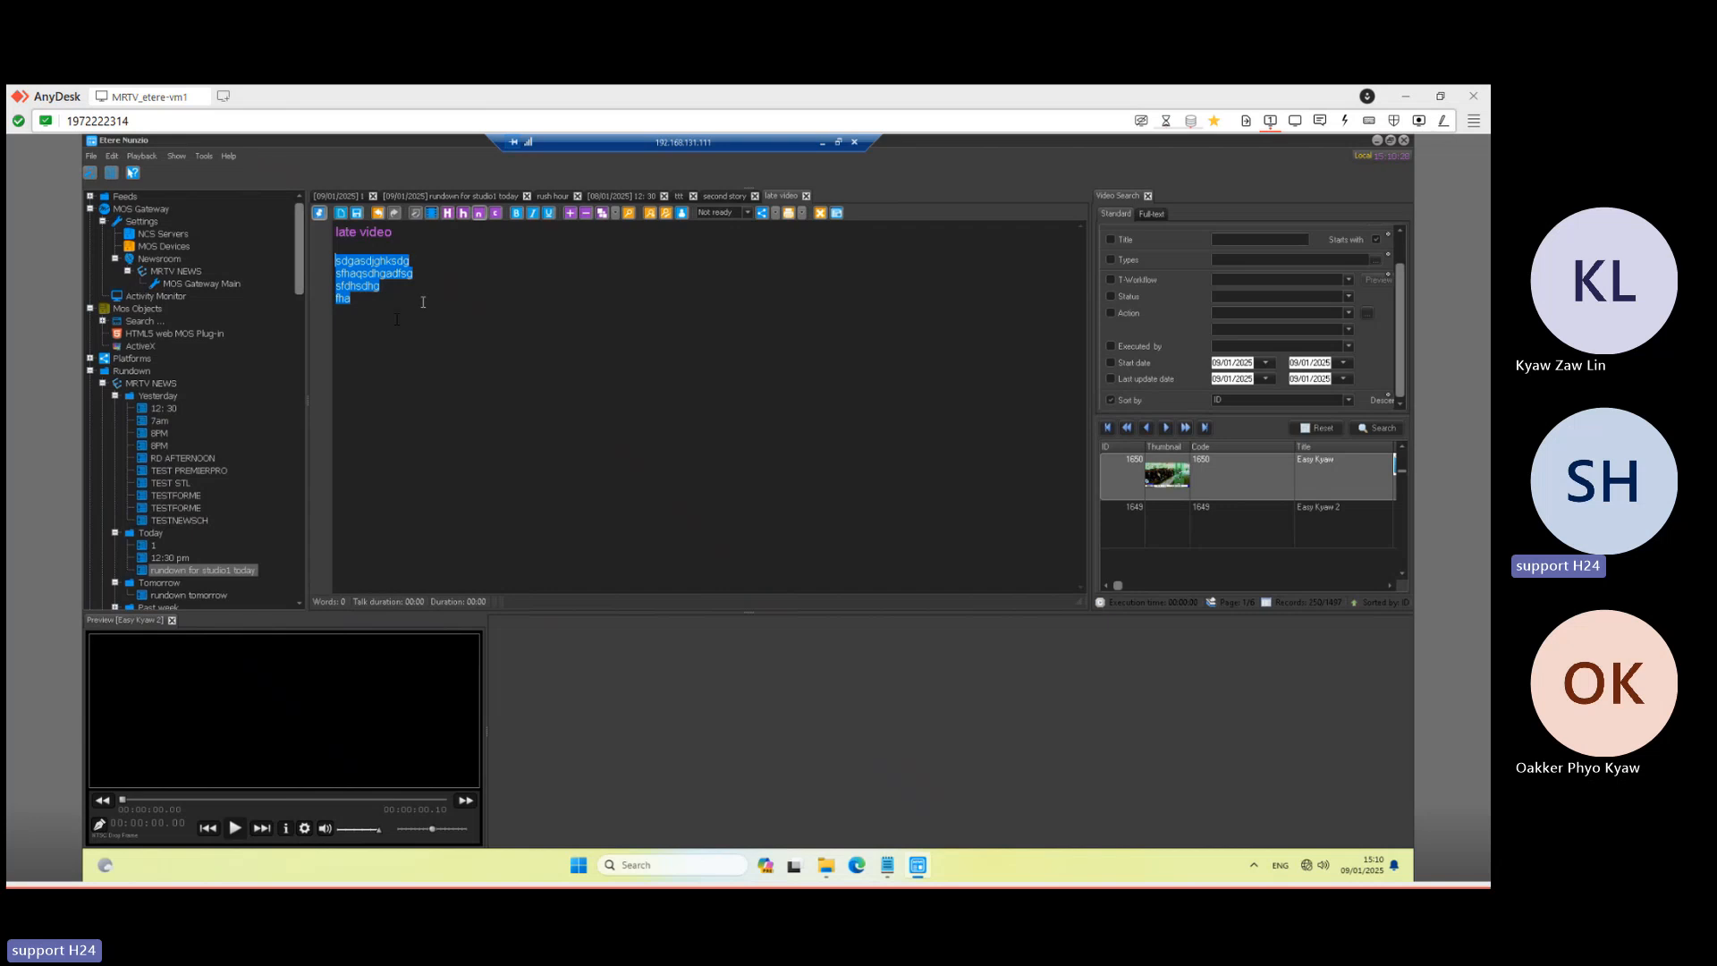
{"action": "left_click", "coordinate": [362, 302]}
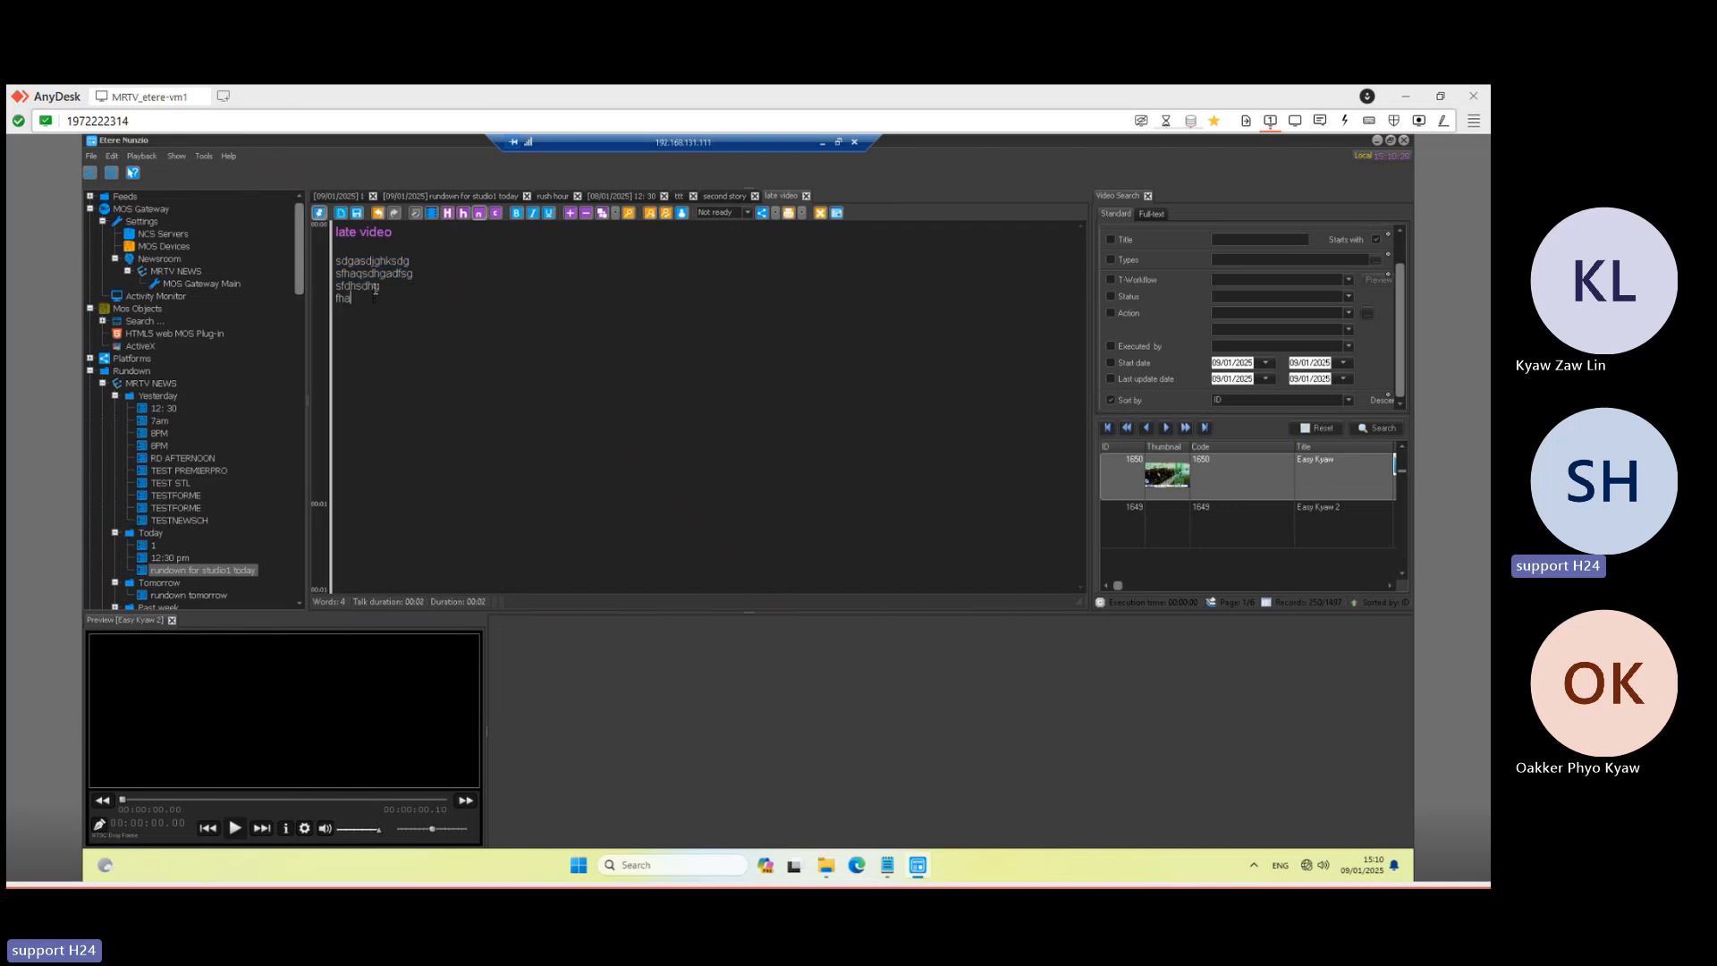
{"action": "left_click_drag", "start_coordinate": [352, 301], "coordinate": [333, 258]}
{"action": "key", "text": "ctrl+c"}
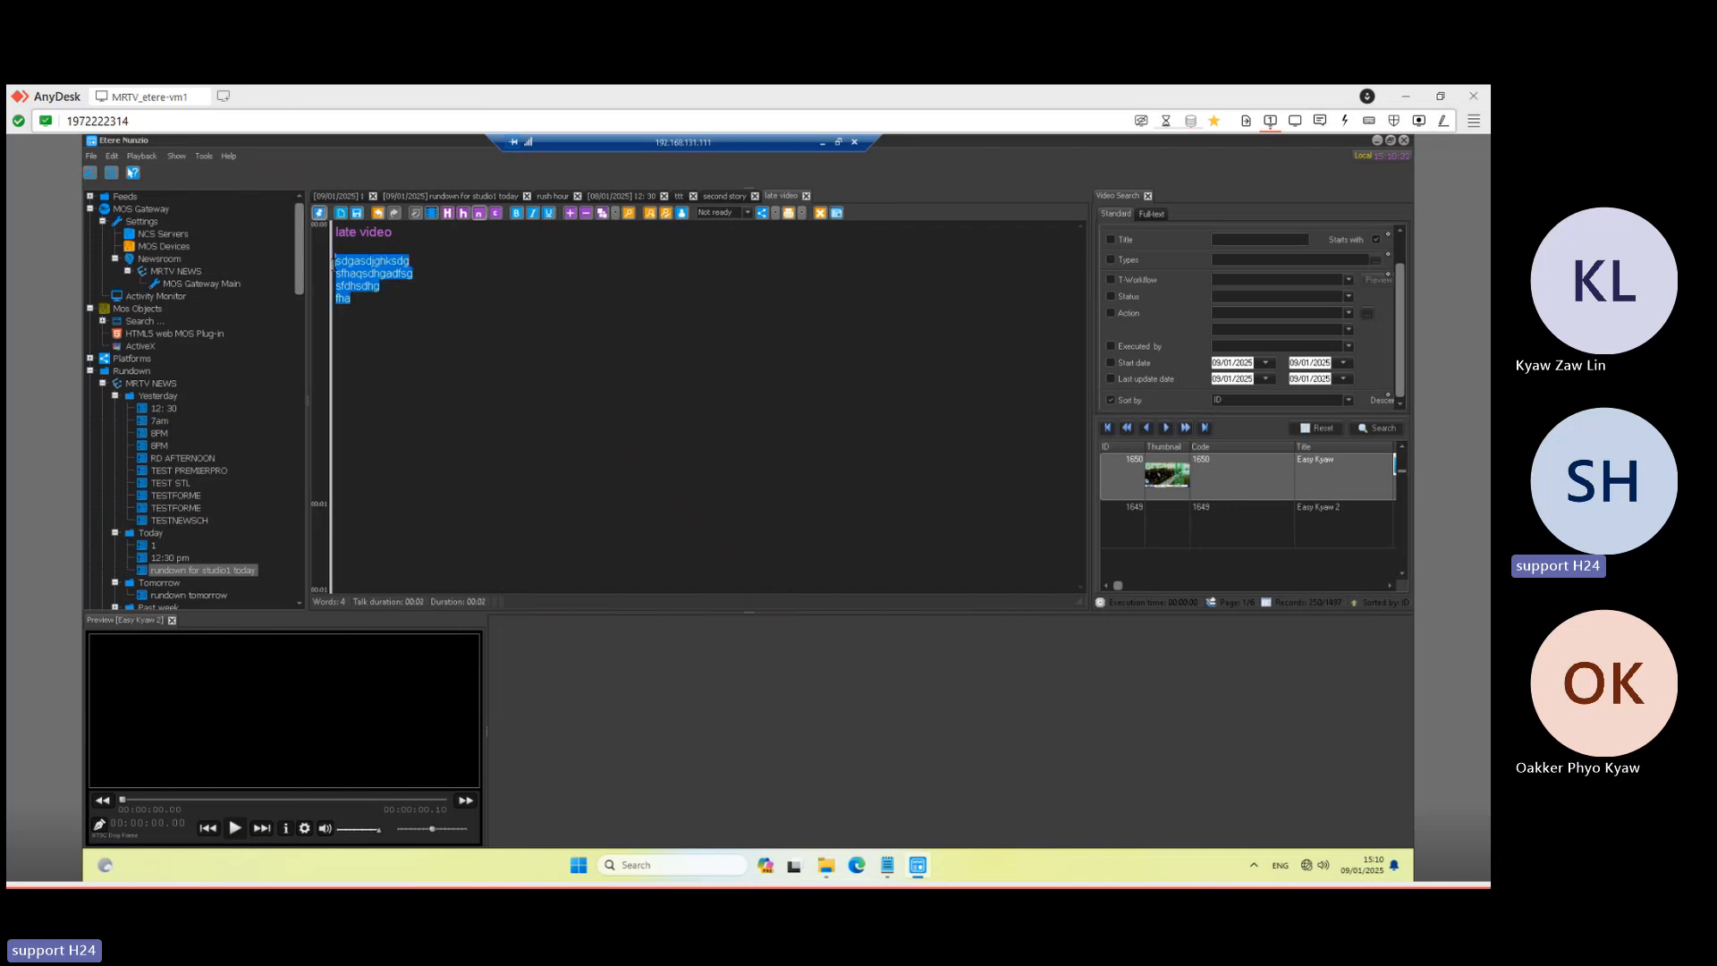
{"action": "left_click", "coordinate": [388, 308]}
{"action": "key", "text": "ctrl+v"}
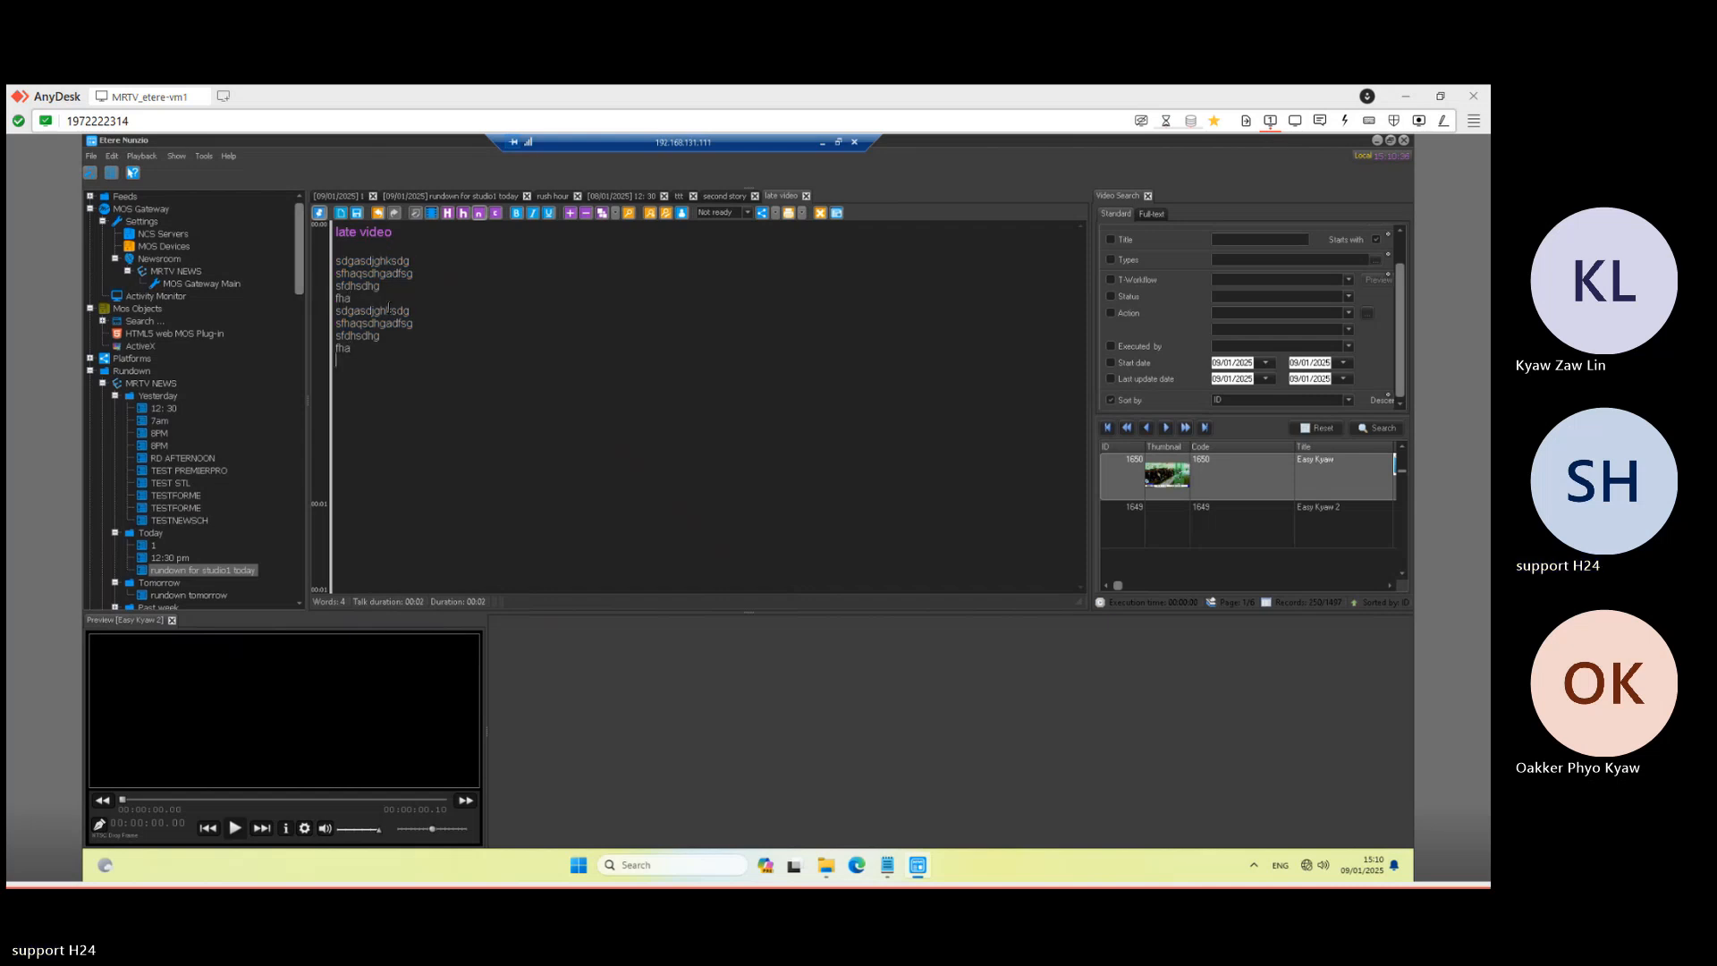
{"action": "key", "text": "ctrl+v"}
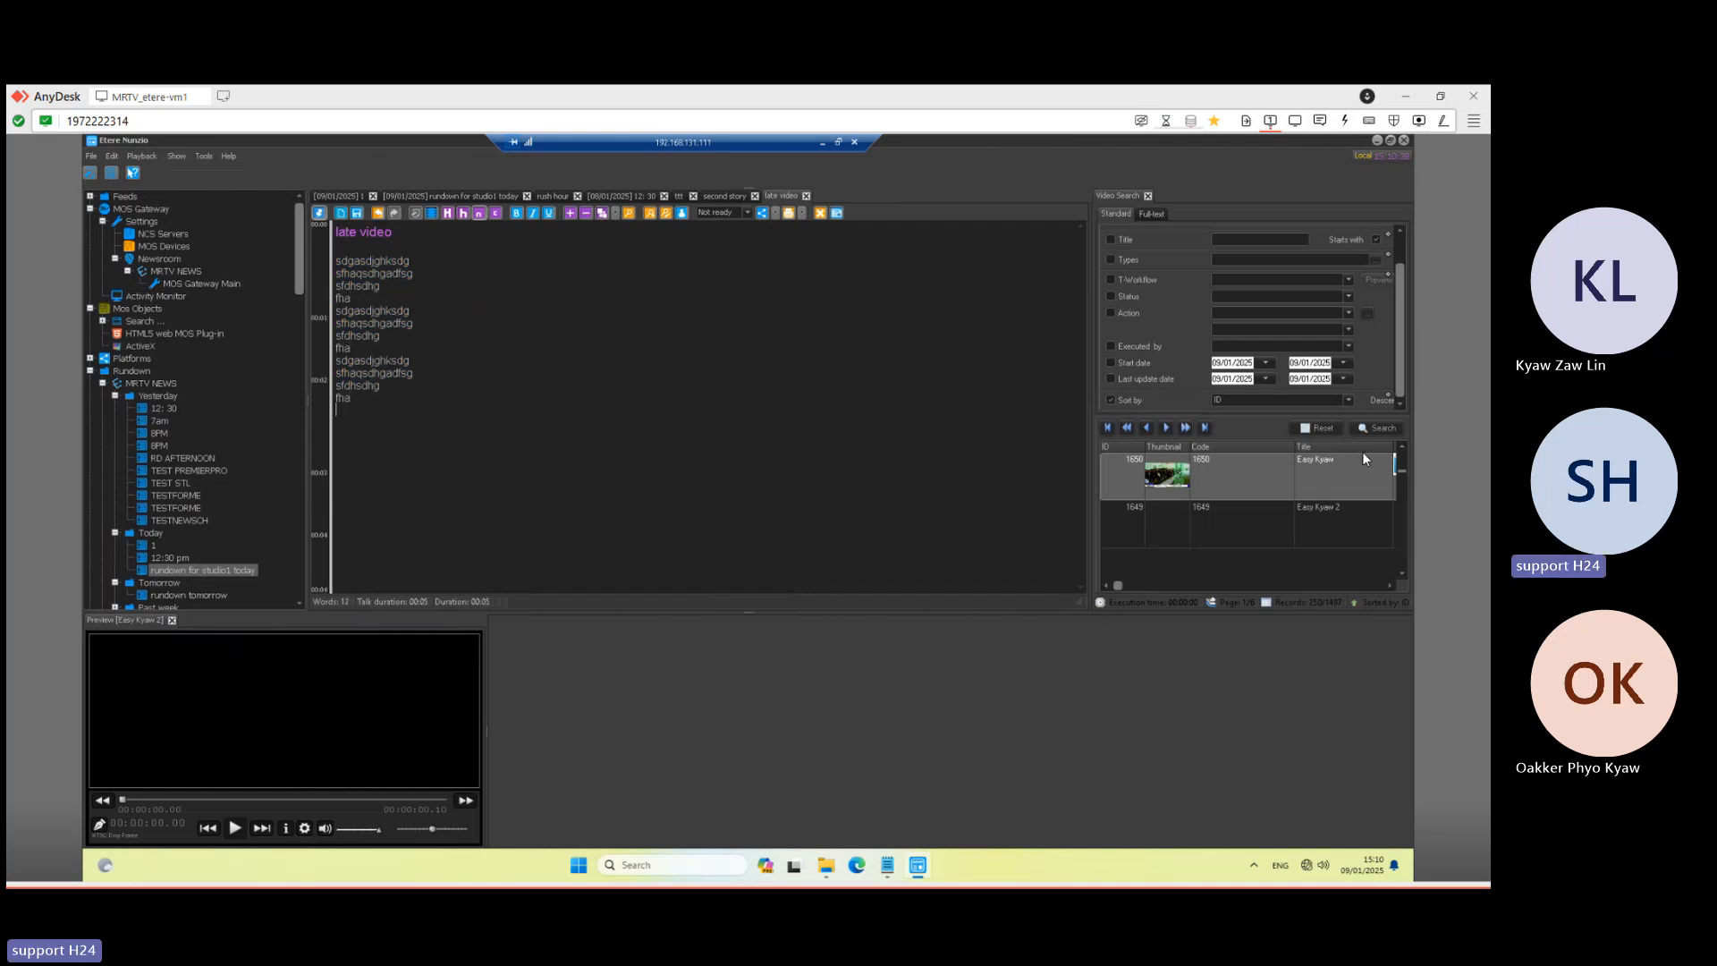
- Widen the Video Search panel to show media columns and scroll the results
{"action": "left_click", "coordinate": [1294, 528]}
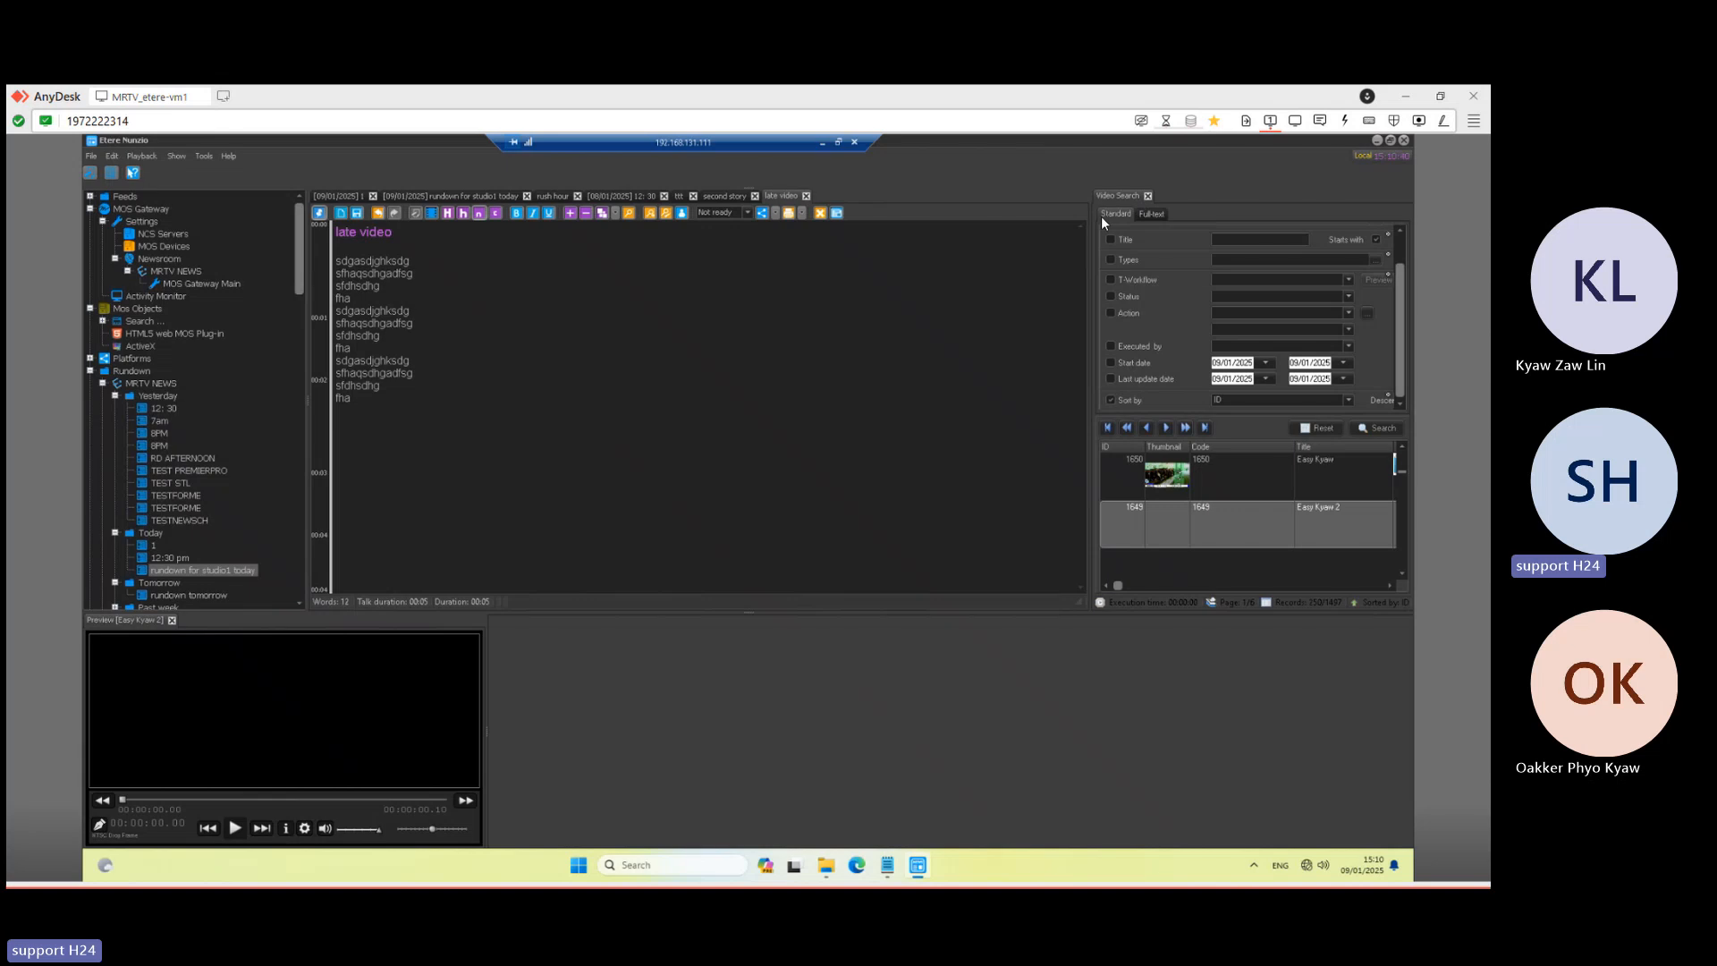
{"action": "left_click_drag", "start_coordinate": [1090, 219], "coordinate": [954, 215]}
{"action": "scroll", "coordinate": [1212, 498], "scroll_direction": "down", "scroll_amount": 3}
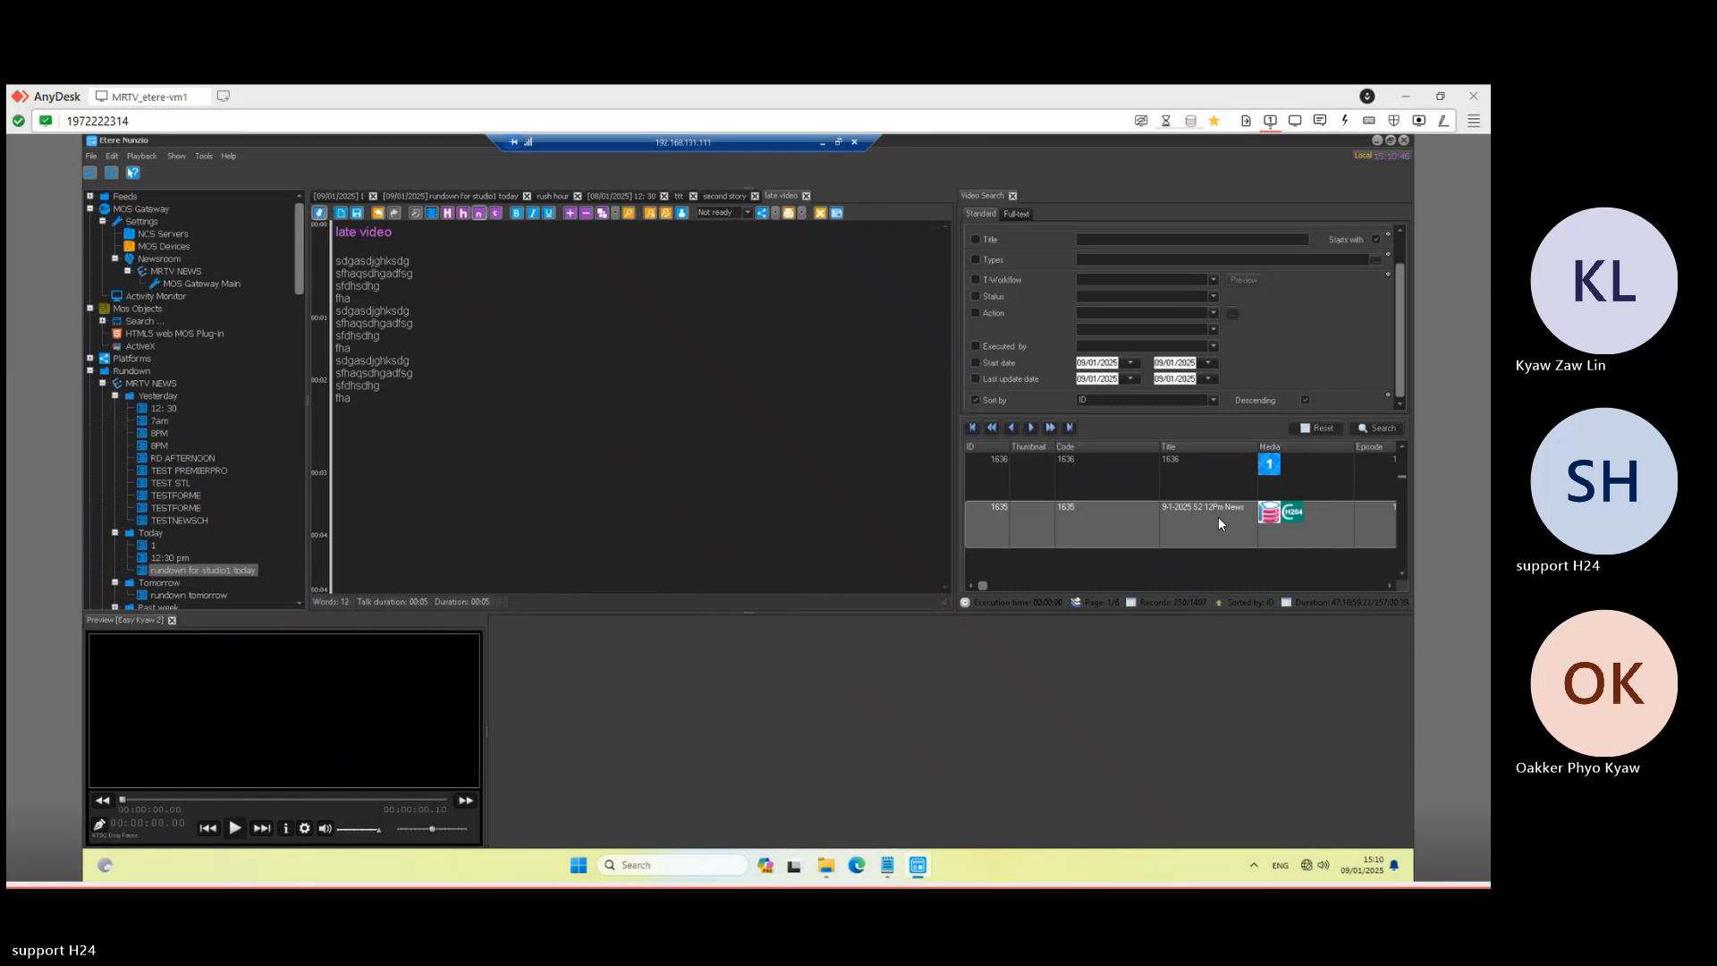
{"action": "scroll", "coordinate": [1219, 523], "scroll_direction": "down", "scroll_amount": 4}
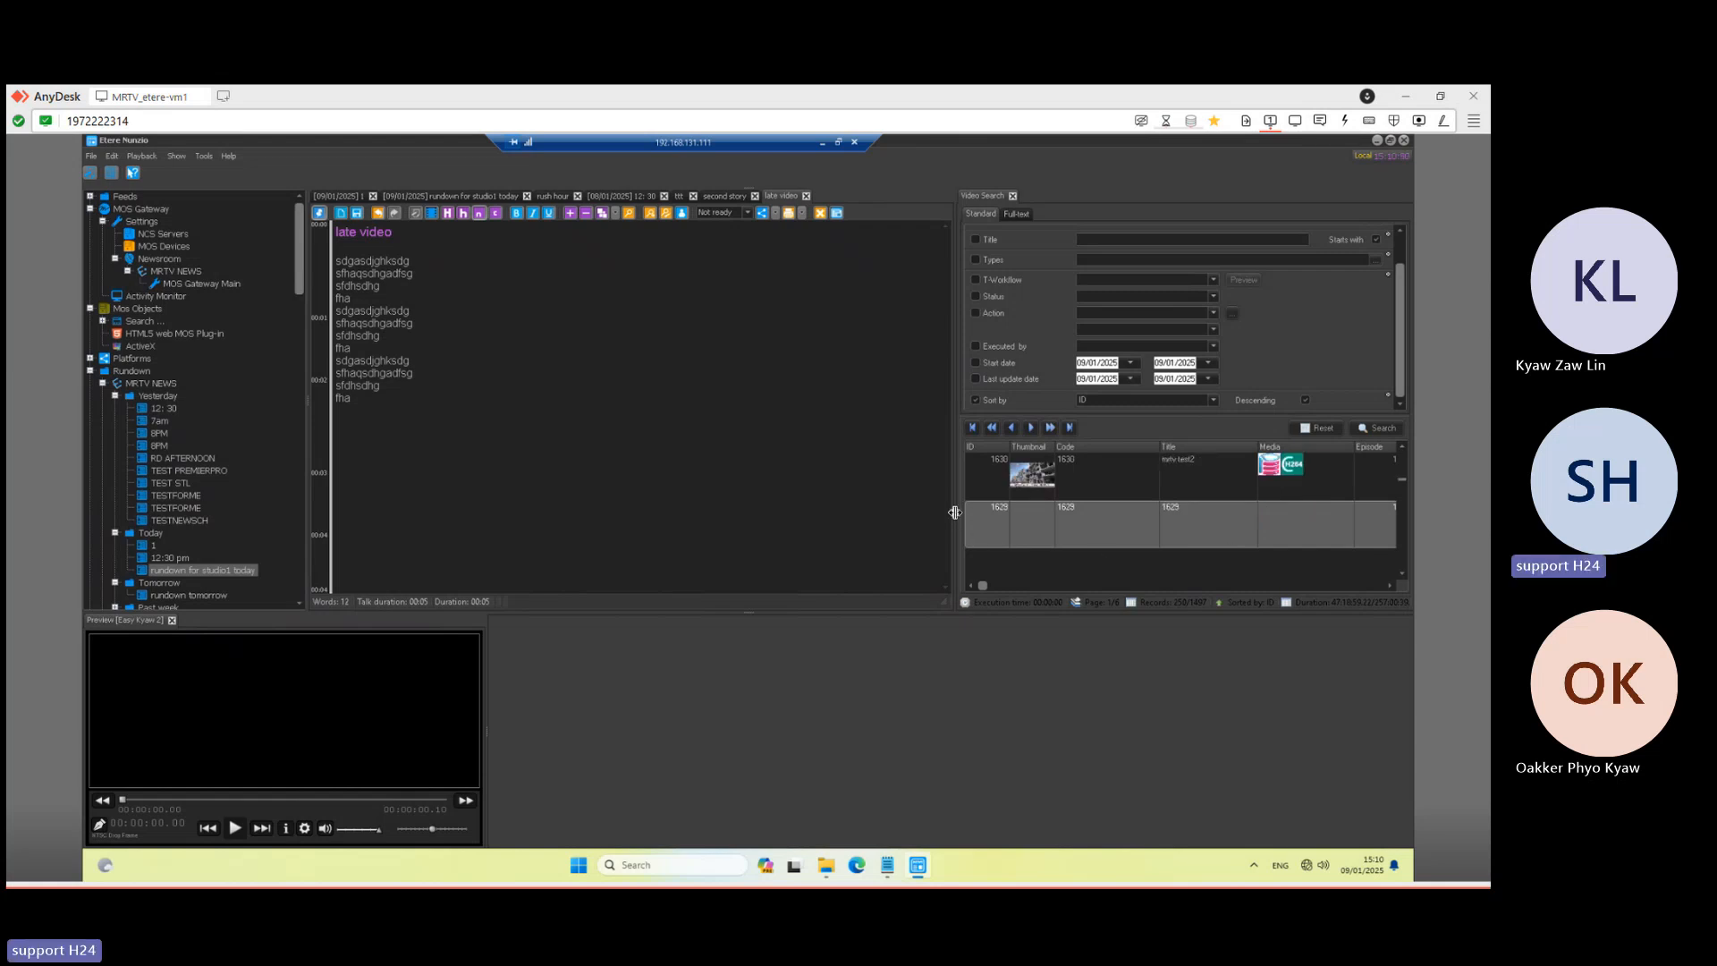
{"action": "left_click_drag", "start_coordinate": [958, 513], "coordinate": [834, 507]}
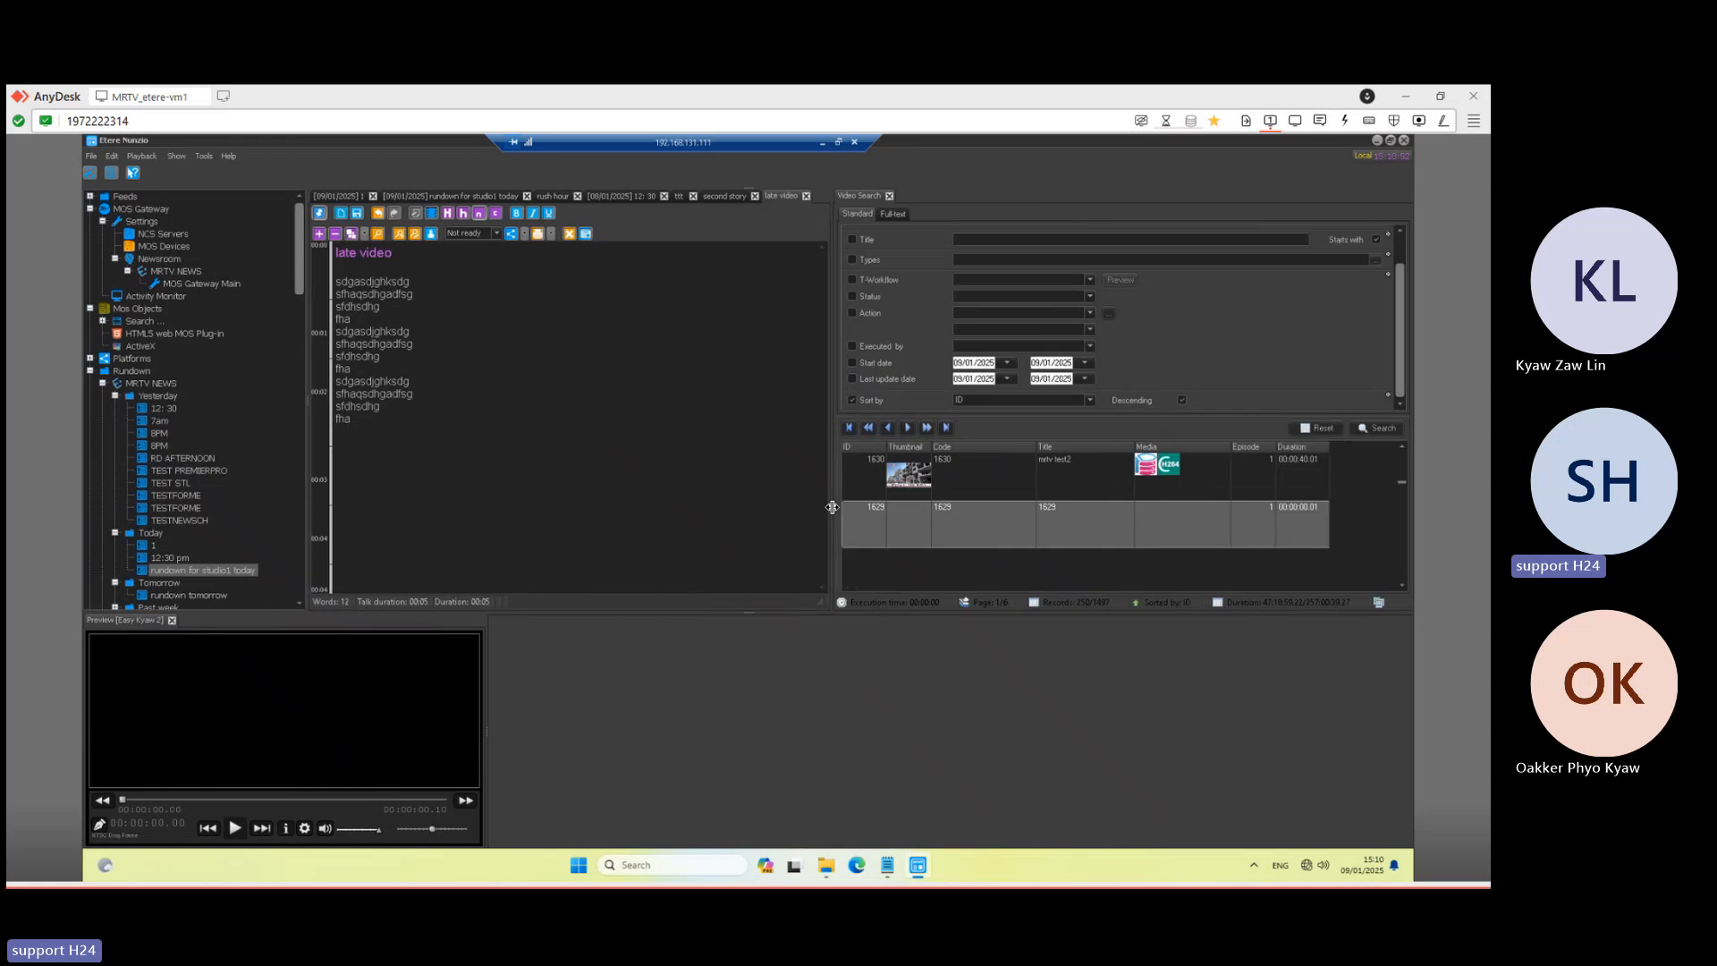
- Step down through the search results and select record 1609, Conbine EDL 972_2
{"action": "left_click", "coordinate": [1403, 587]}
{"action": "left_click", "coordinate": [1402, 587]}
{"action": "left_click", "coordinate": [1402, 586]}
{"action": "left_click", "coordinate": [1403, 587]}
{"action": "left_click", "coordinate": [1403, 587]}
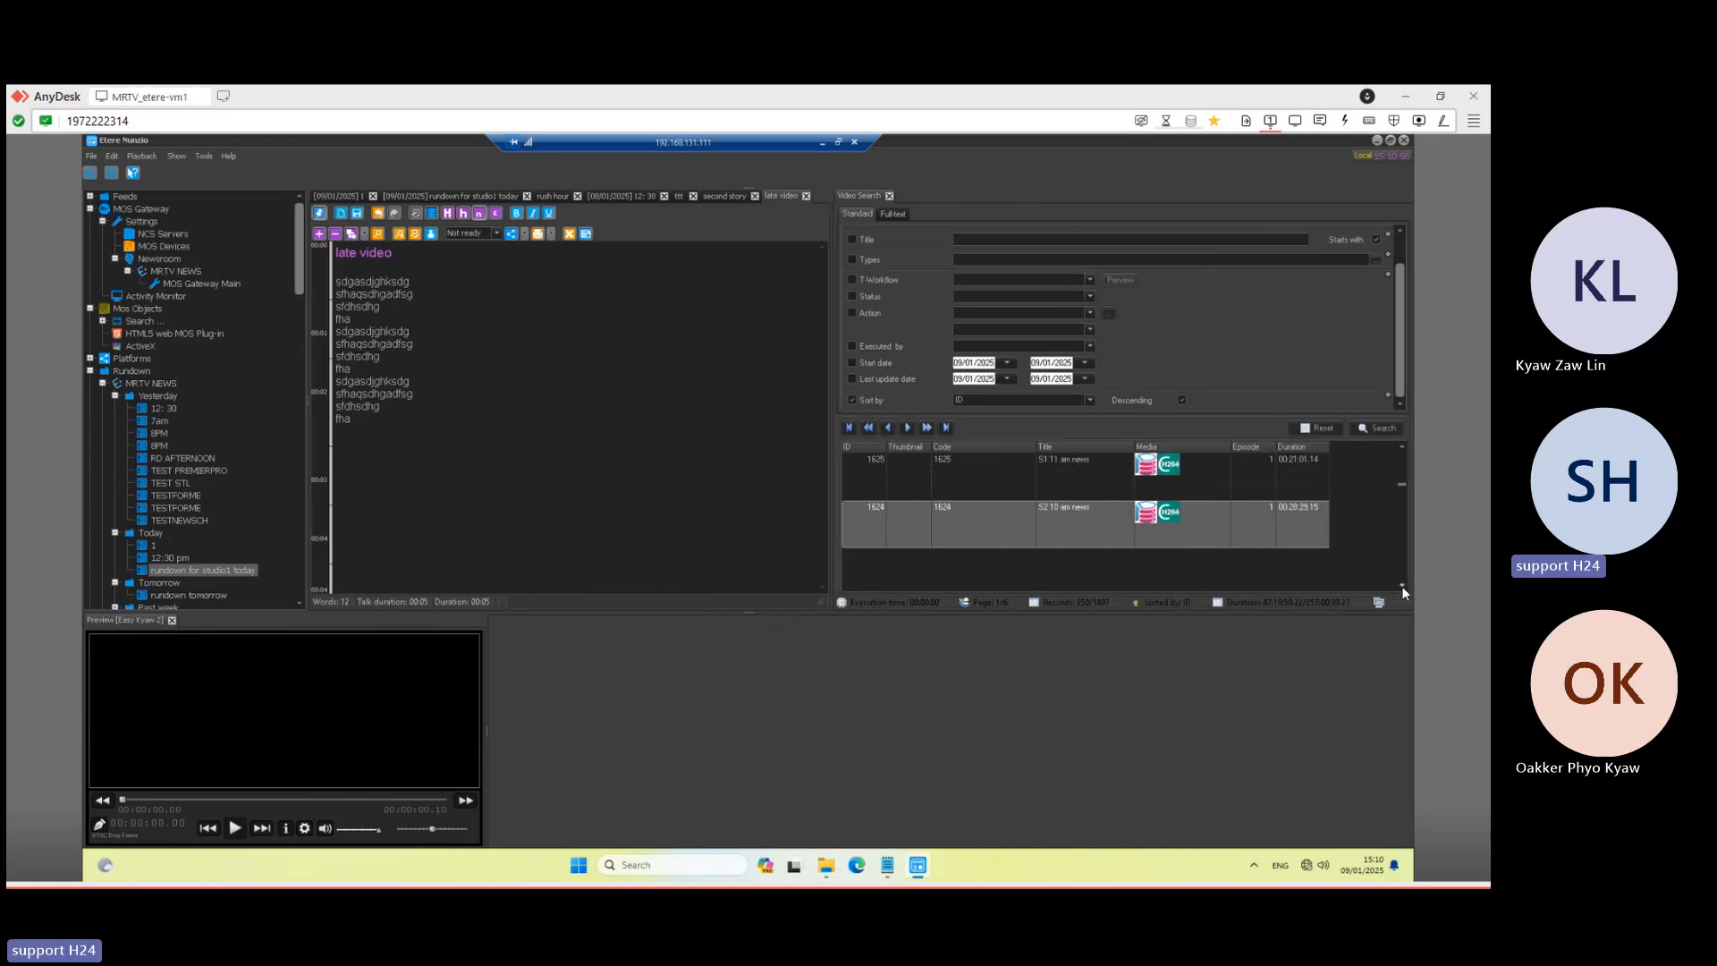
{"action": "left_click", "coordinate": [1402, 587]}
{"action": "left_click", "coordinate": [1403, 586]}
{"action": "left_click", "coordinate": [1403, 587]}
{"action": "left_click", "coordinate": [1403, 586]}
{"action": "left_click", "coordinate": [1402, 587]}
{"action": "left_click", "coordinate": [1402, 587]}
{"action": "left_click", "coordinate": [1403, 587]}
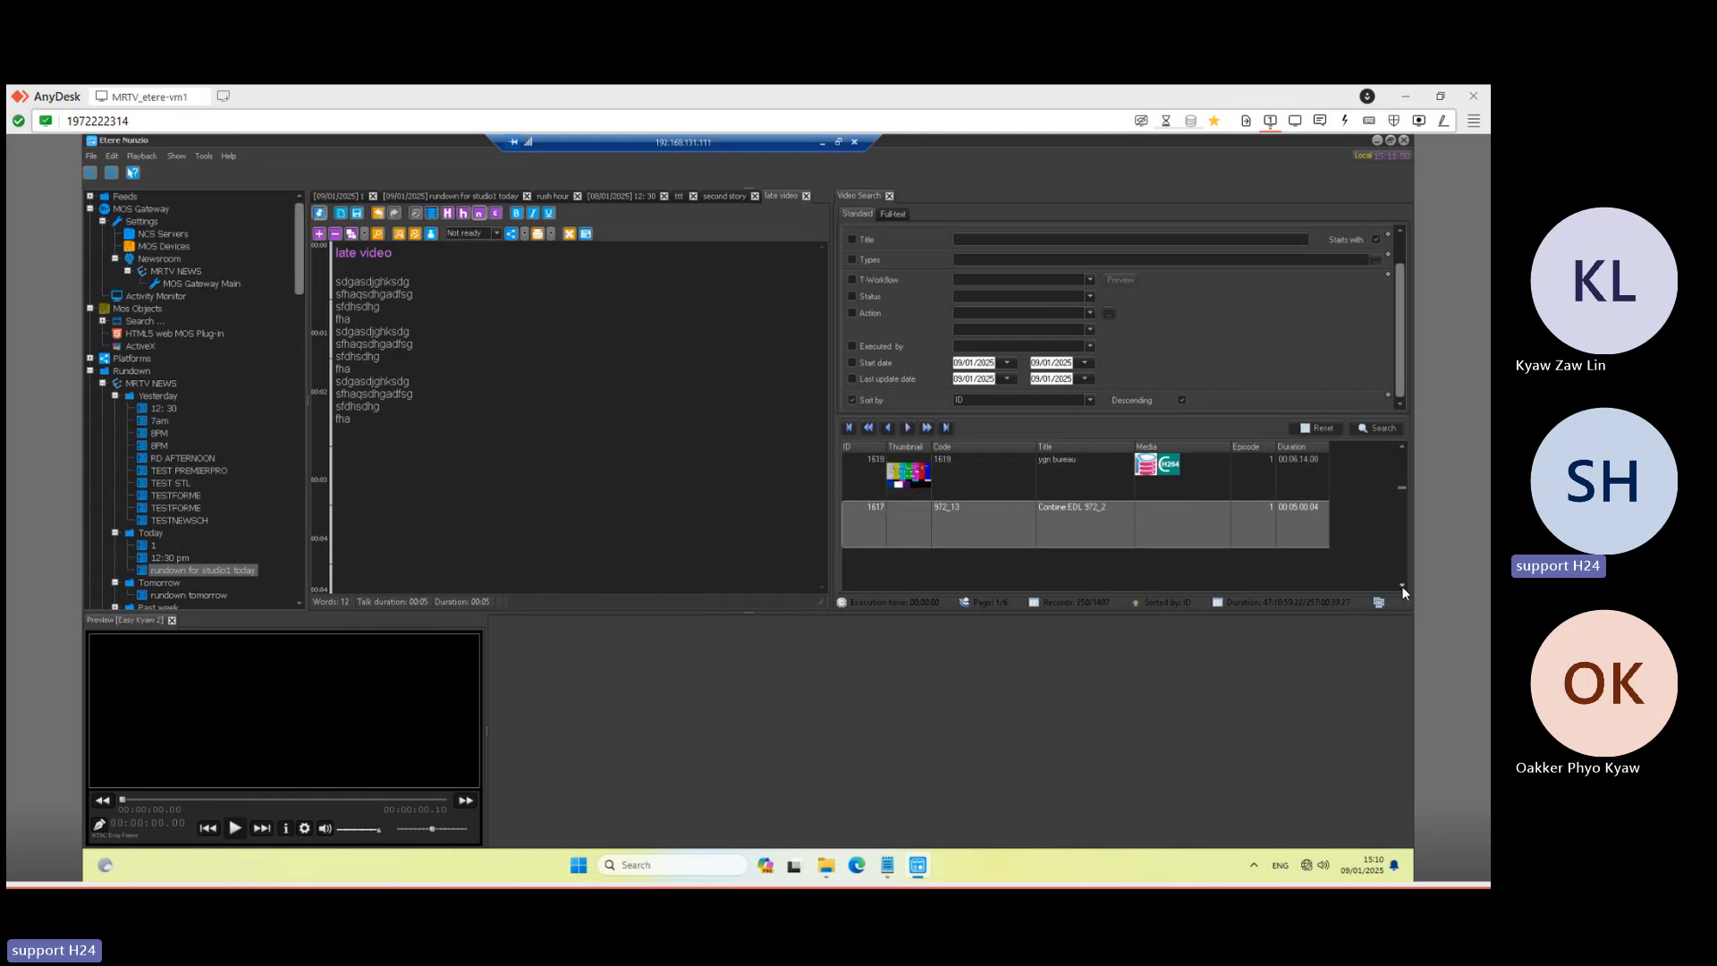
{"action": "left_click", "coordinate": [1403, 587]}
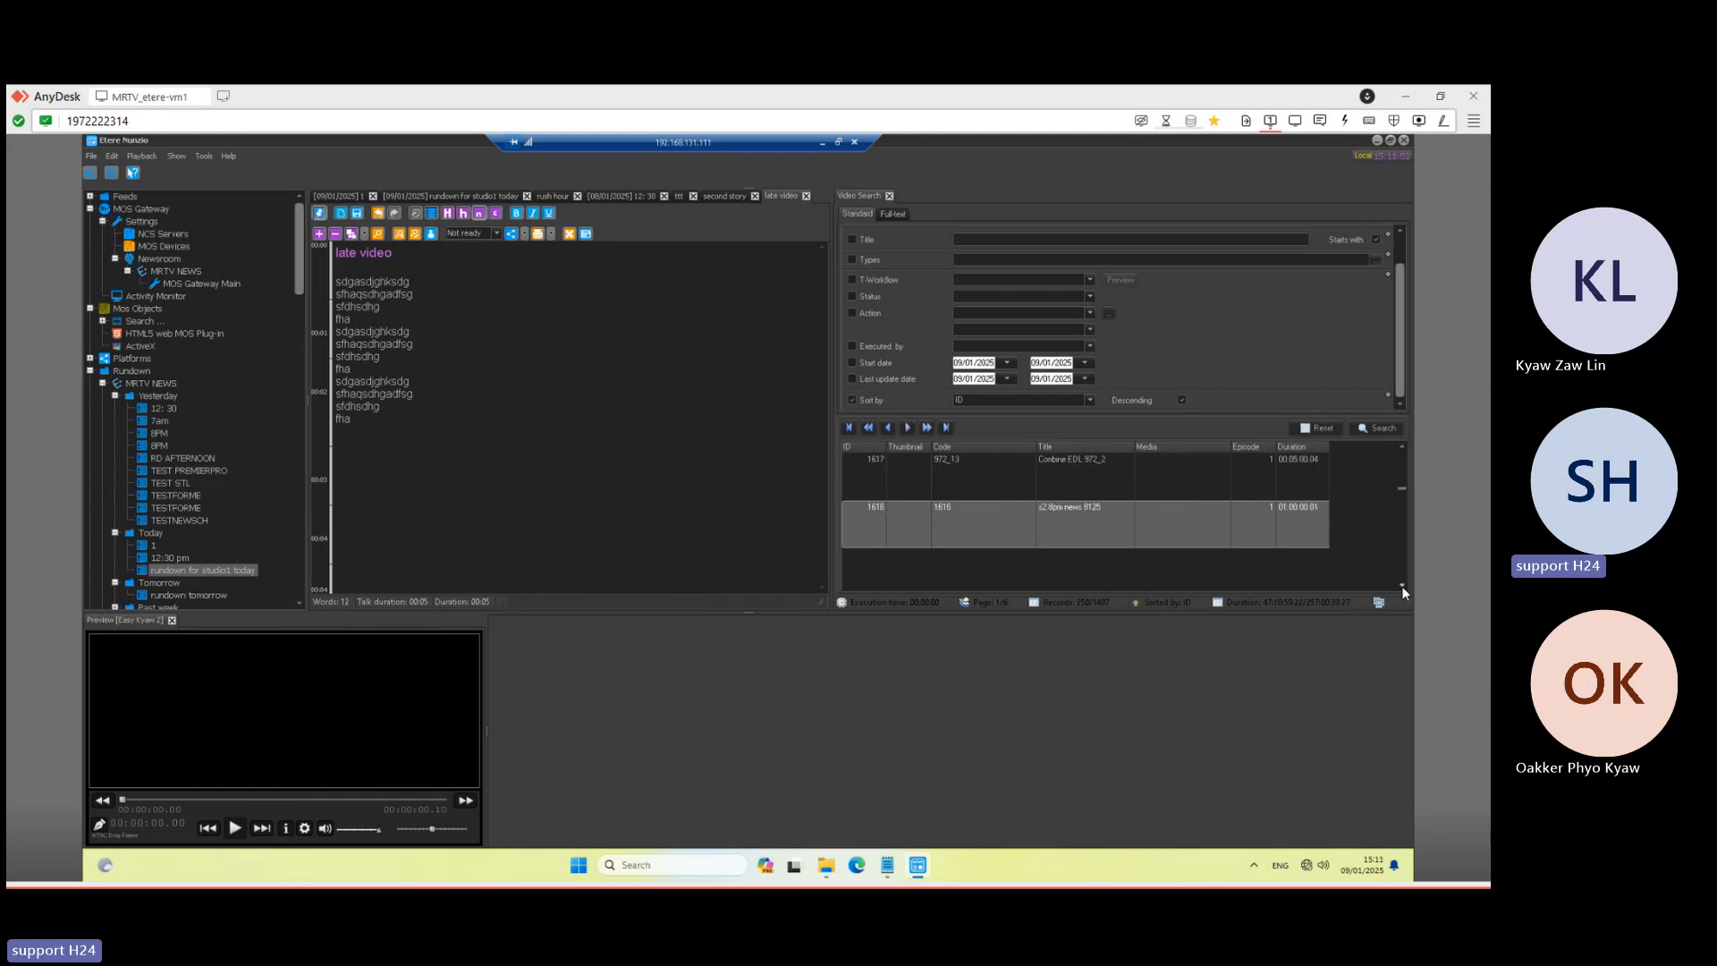
{"action": "left_click", "coordinate": [1402, 587]}
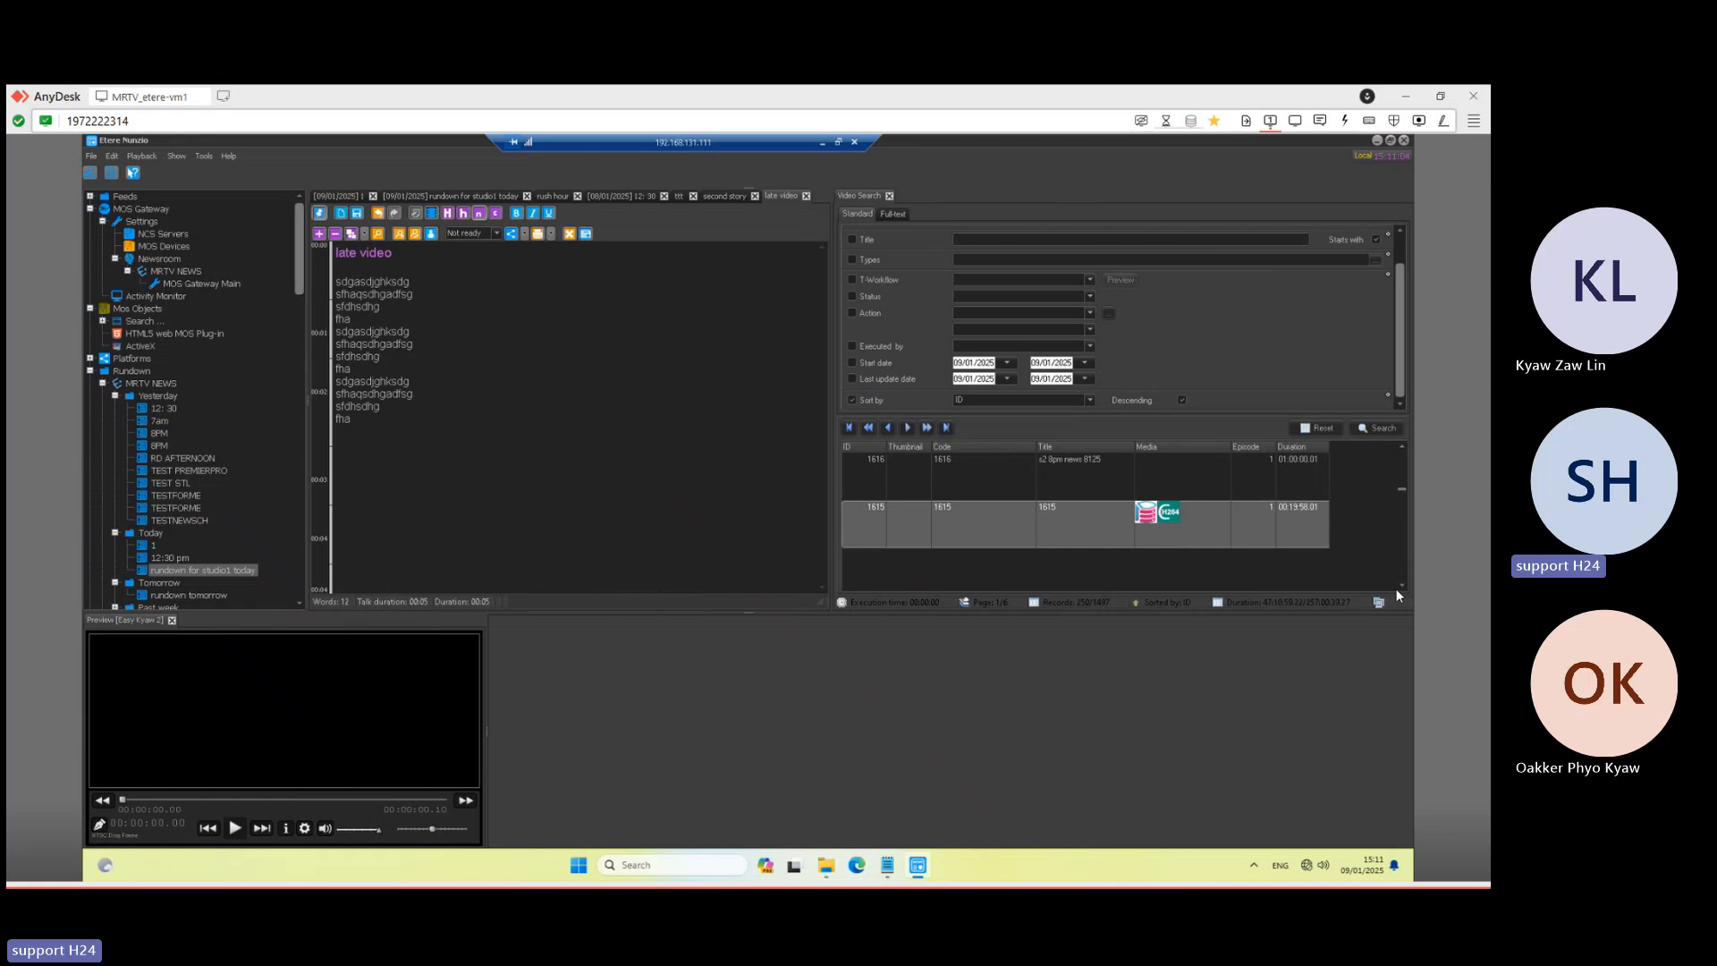
{"action": "left_click", "coordinate": [1403, 587]}
{"action": "left_click", "coordinate": [1402, 586]}
{"action": "left_click", "coordinate": [1402, 586]}
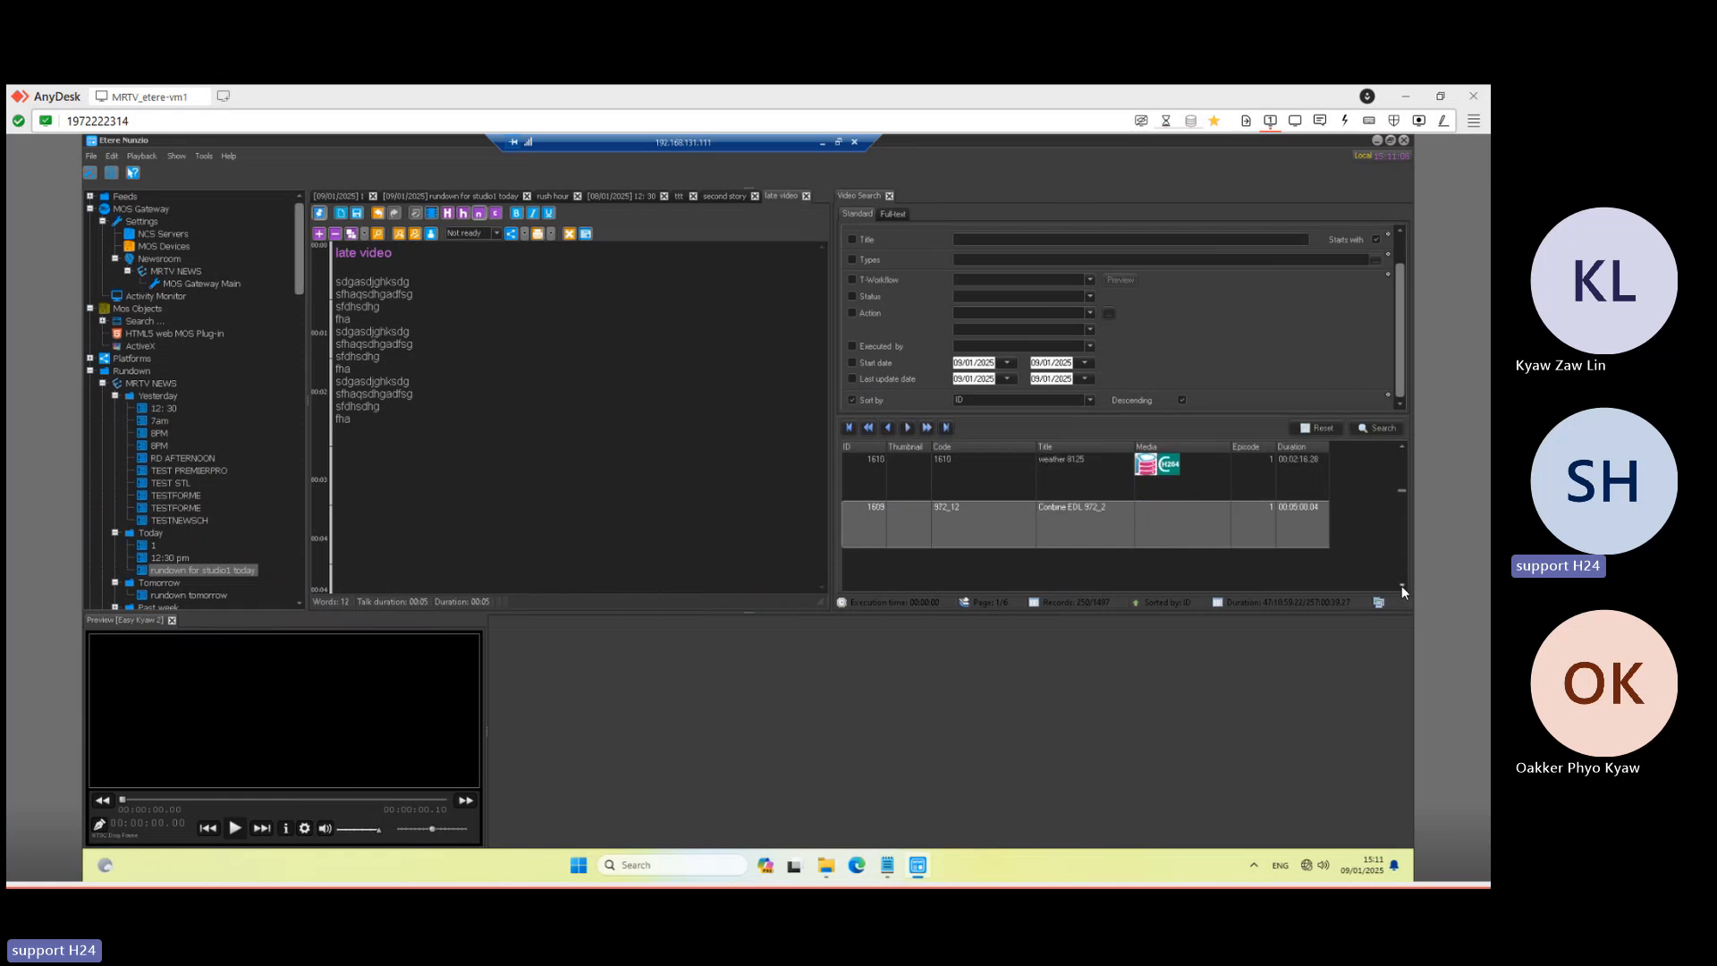
{"action": "left_click", "coordinate": [1402, 587]}
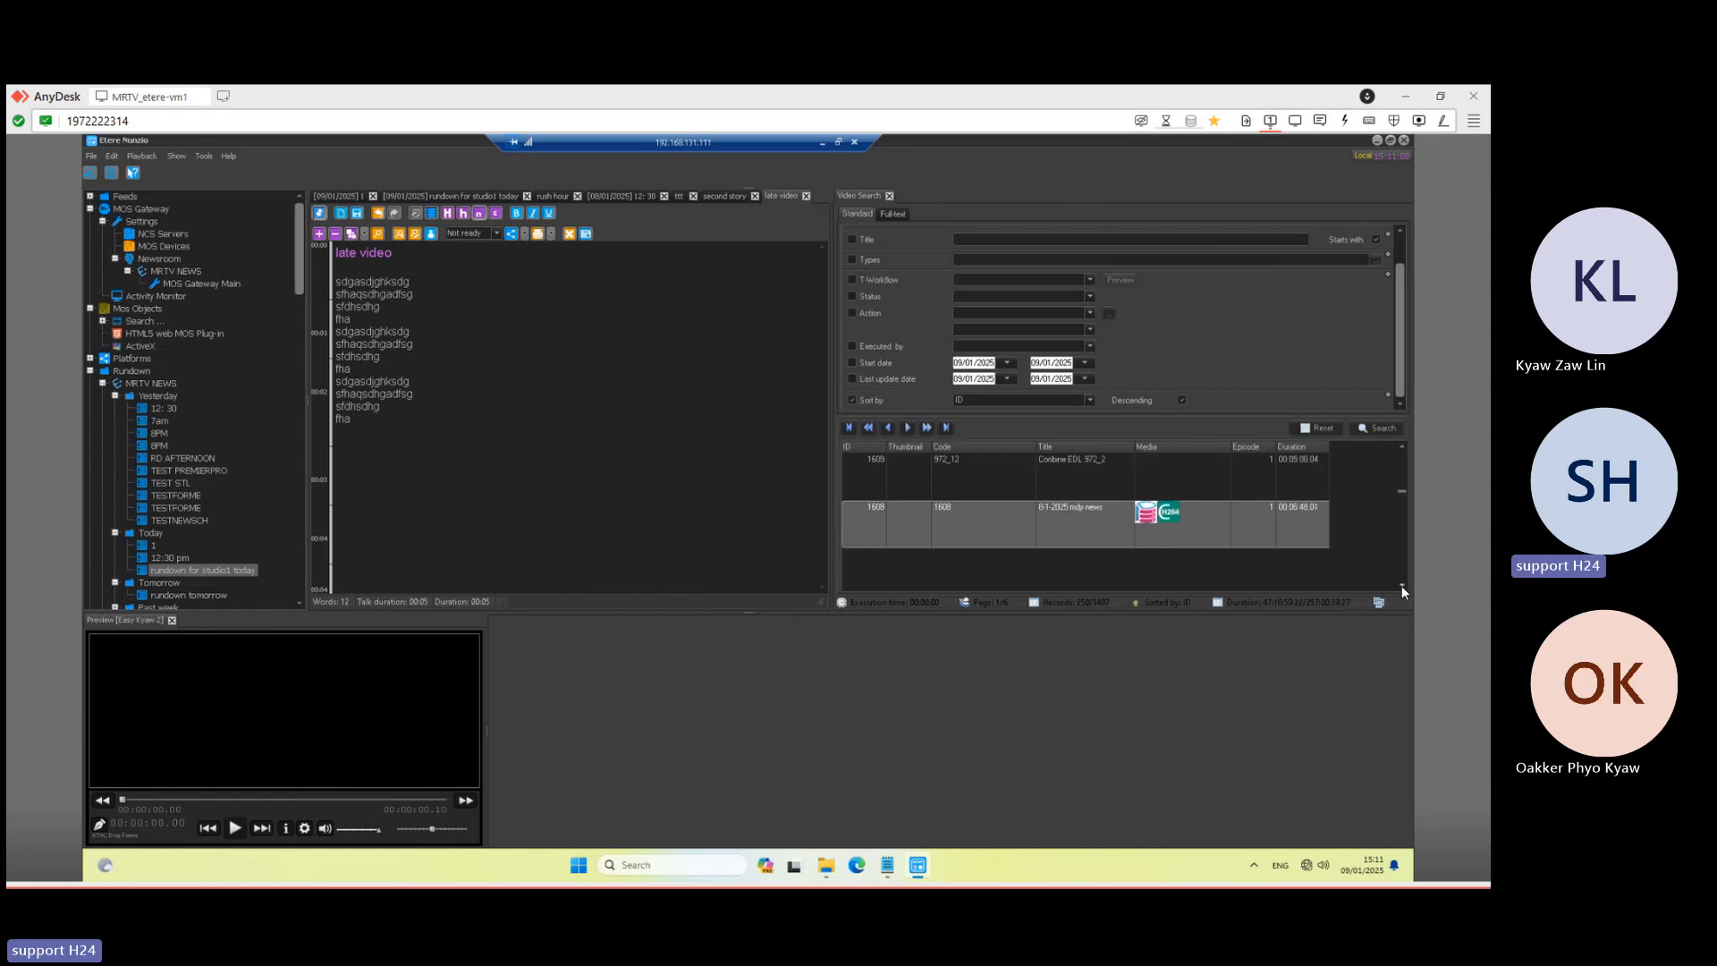
{"action": "left_click", "coordinate": [1062, 483]}
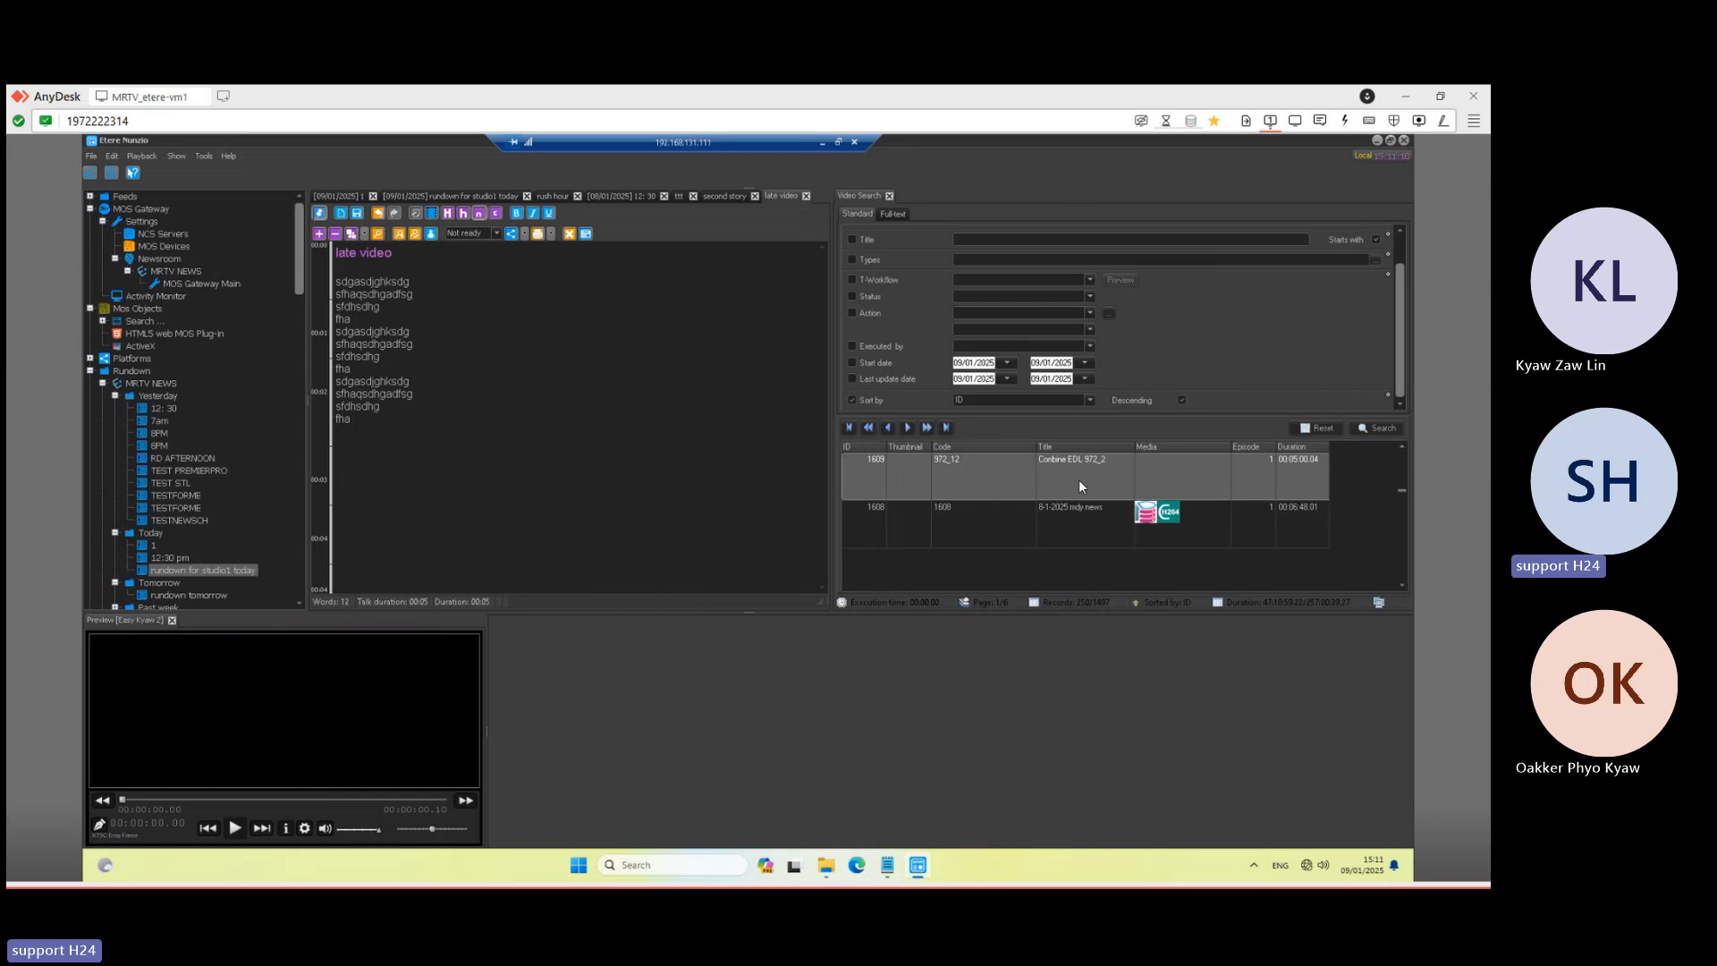
- Attach Conbine EDL 972_2 to 'late video', add a blank line, save, and minimise the session
{"action": "left_click_drag", "start_coordinate": [1081, 481], "coordinate": [488, 476]}
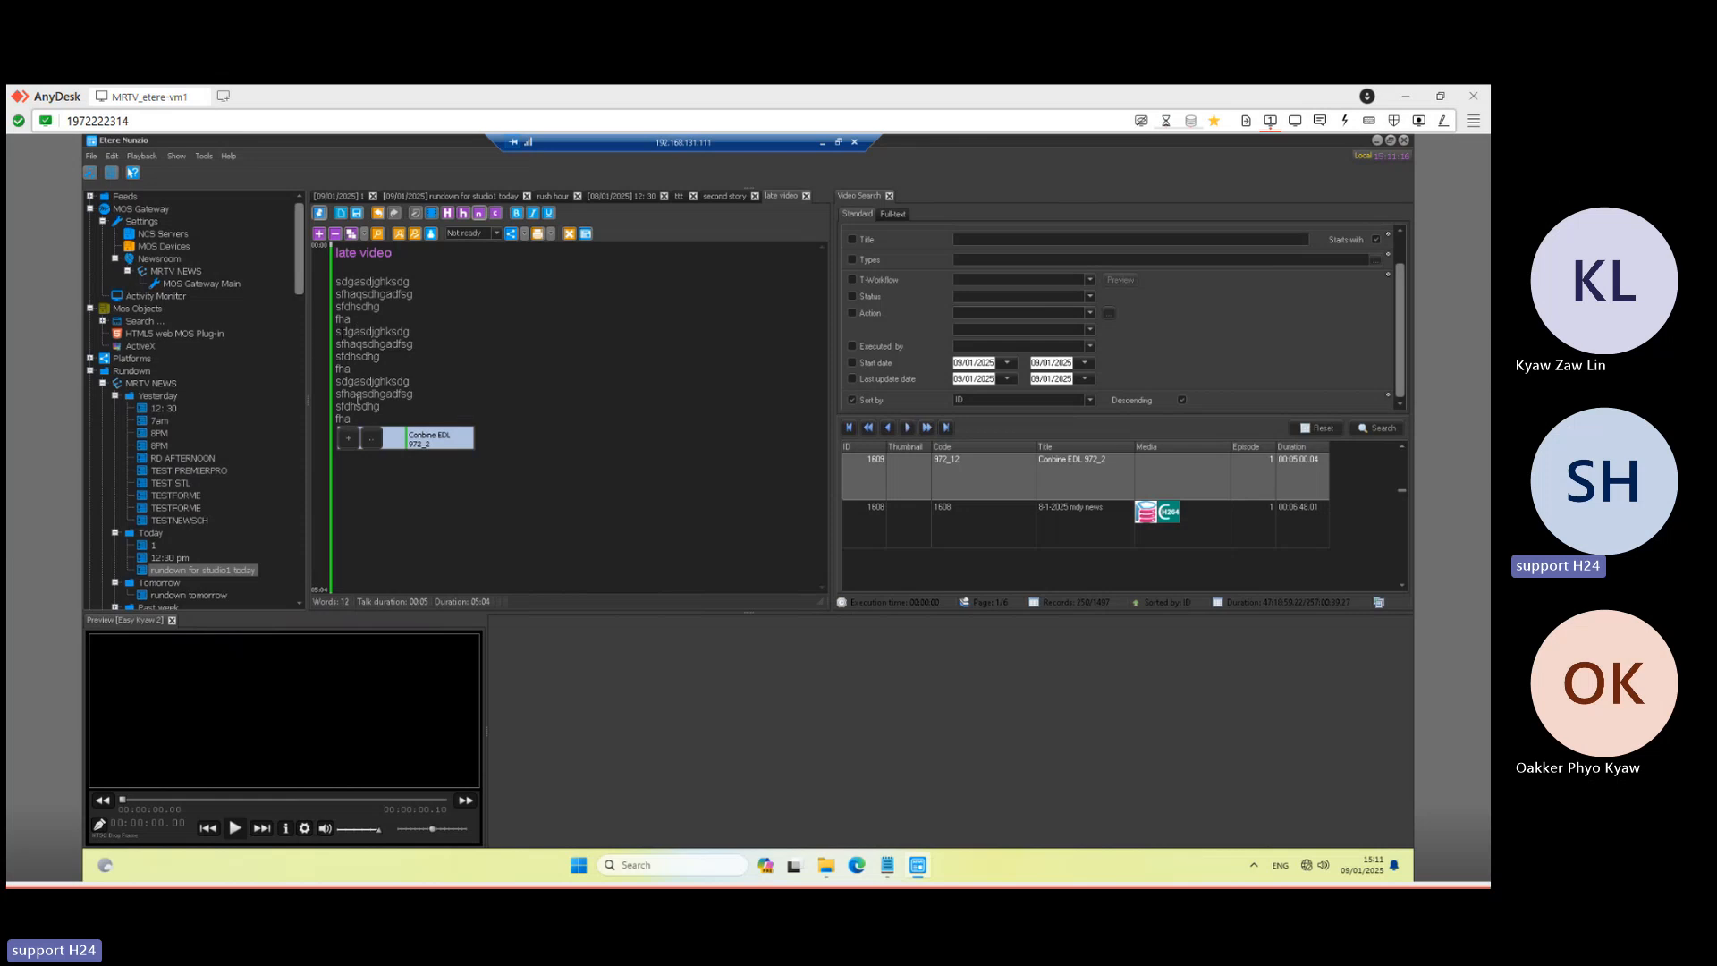
{"action": "left_click", "coordinate": [549, 418]}
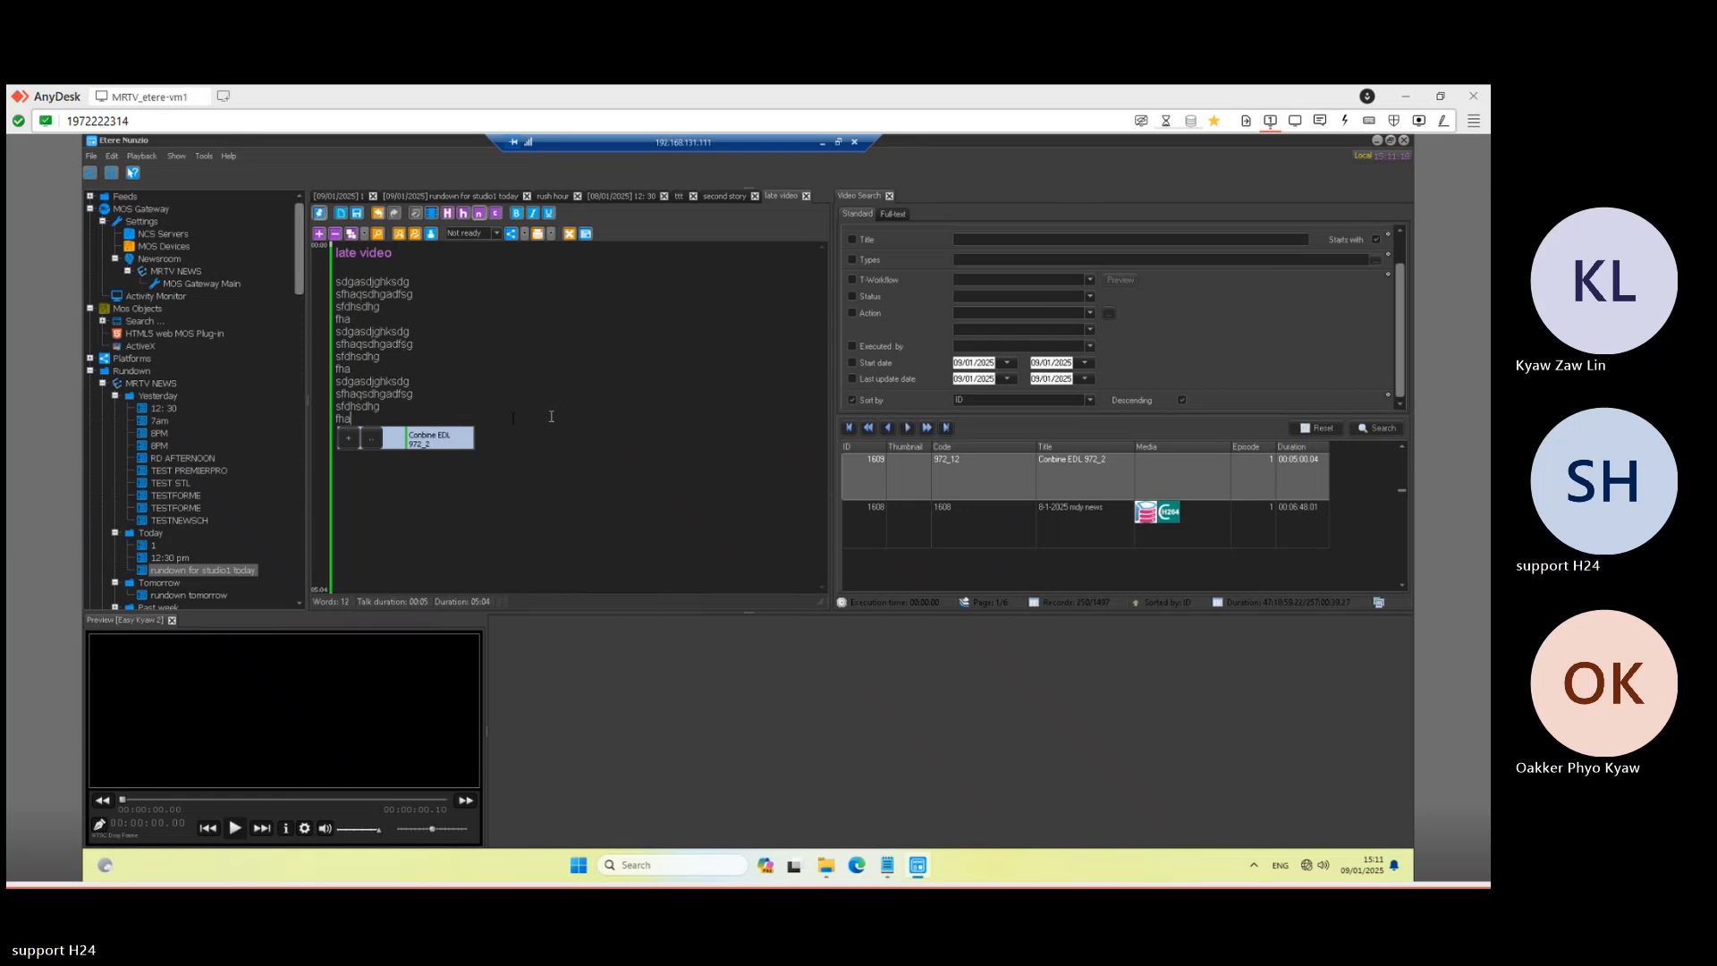
{"action": "key", "text": "Return"}
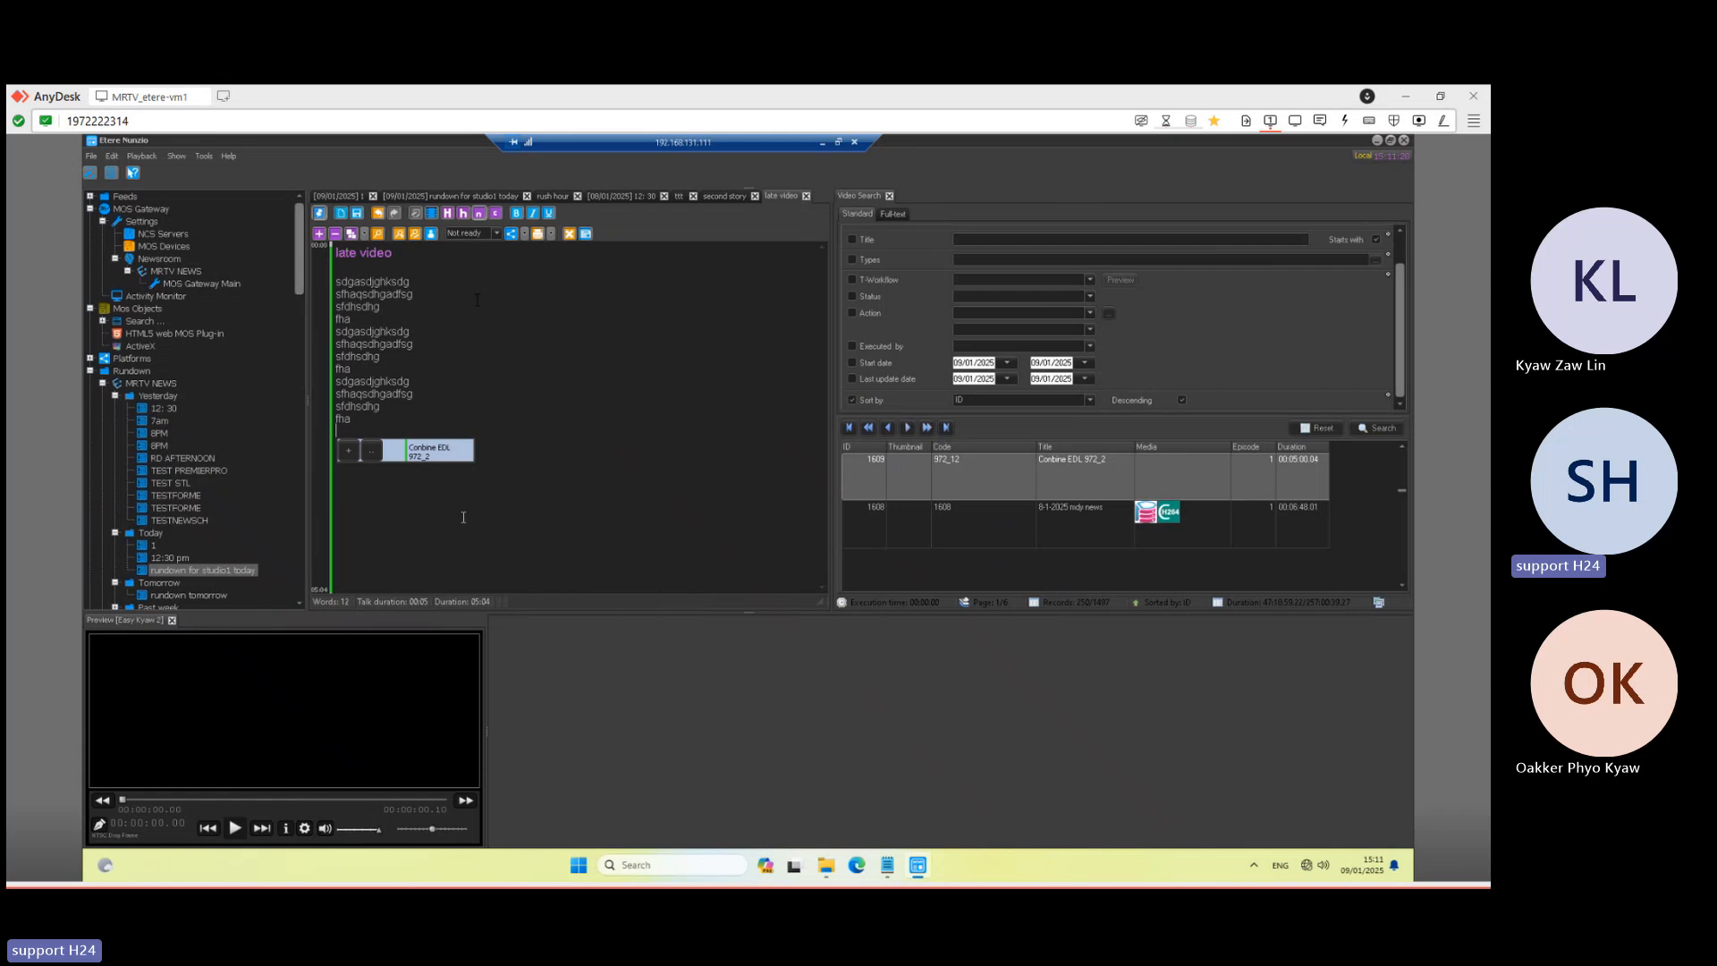
{"action": "left_click", "coordinate": [360, 215]}
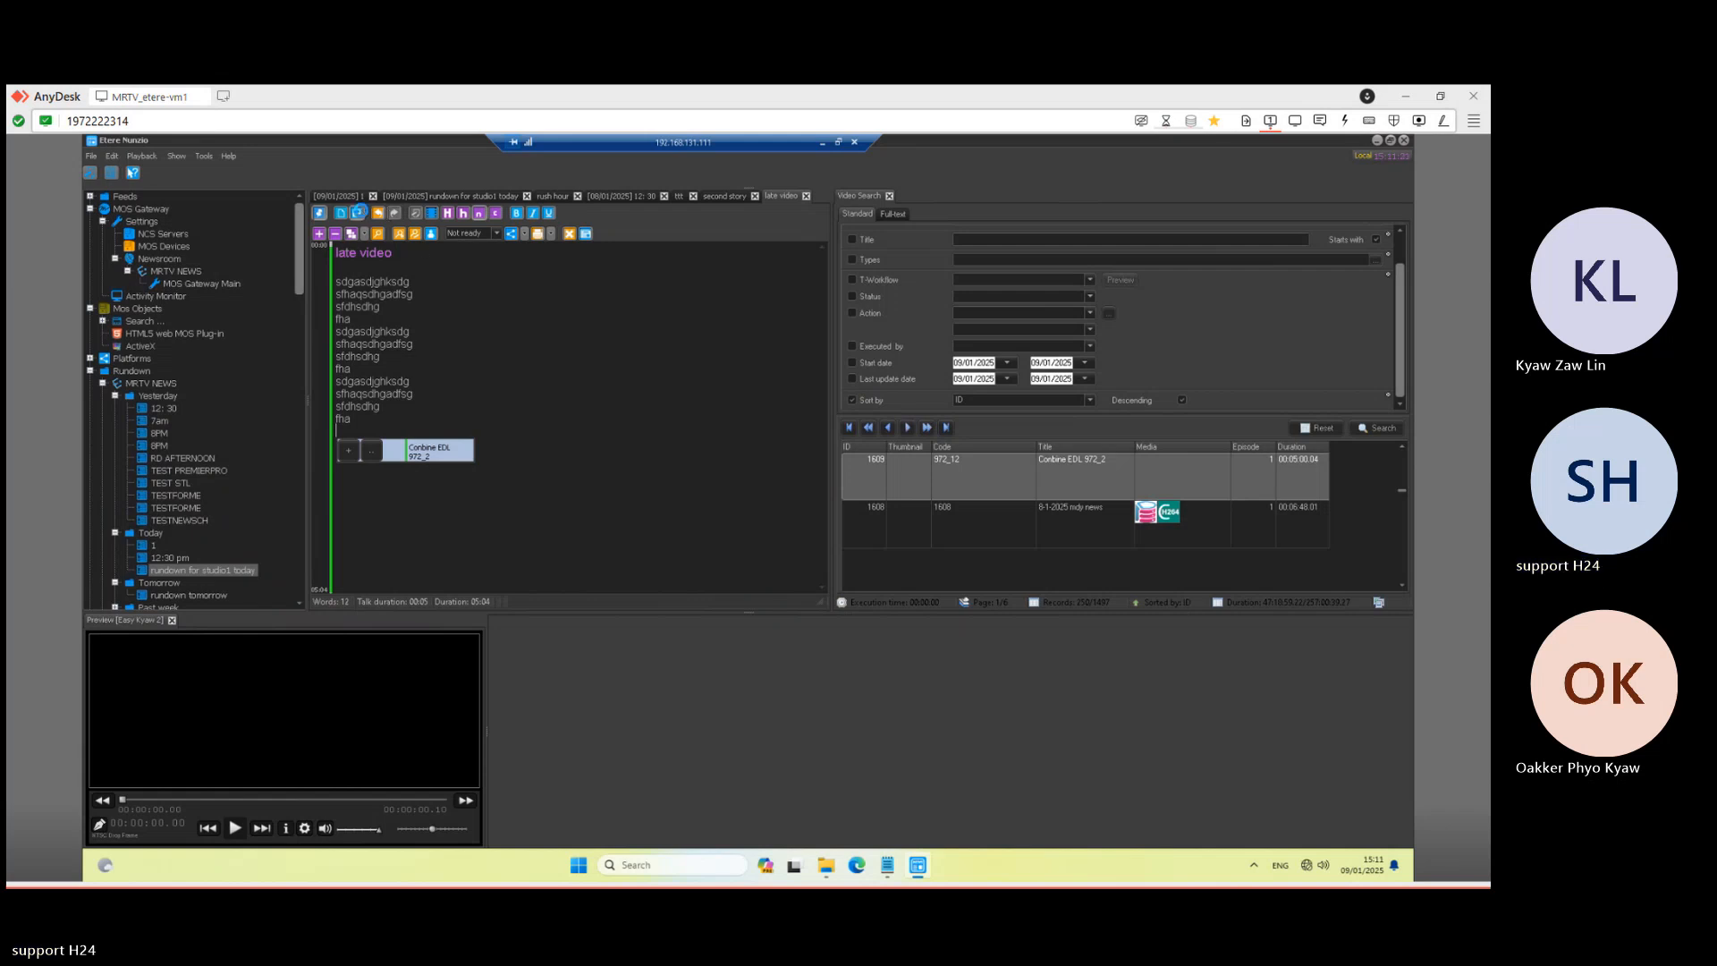
{"action": "left_click", "coordinate": [822, 142]}
- In the .19 Player session, cue late video's Conbine EDL 972_2 as next and take it to air
{"action": "mouse_move", "coordinate": [542, 868]}
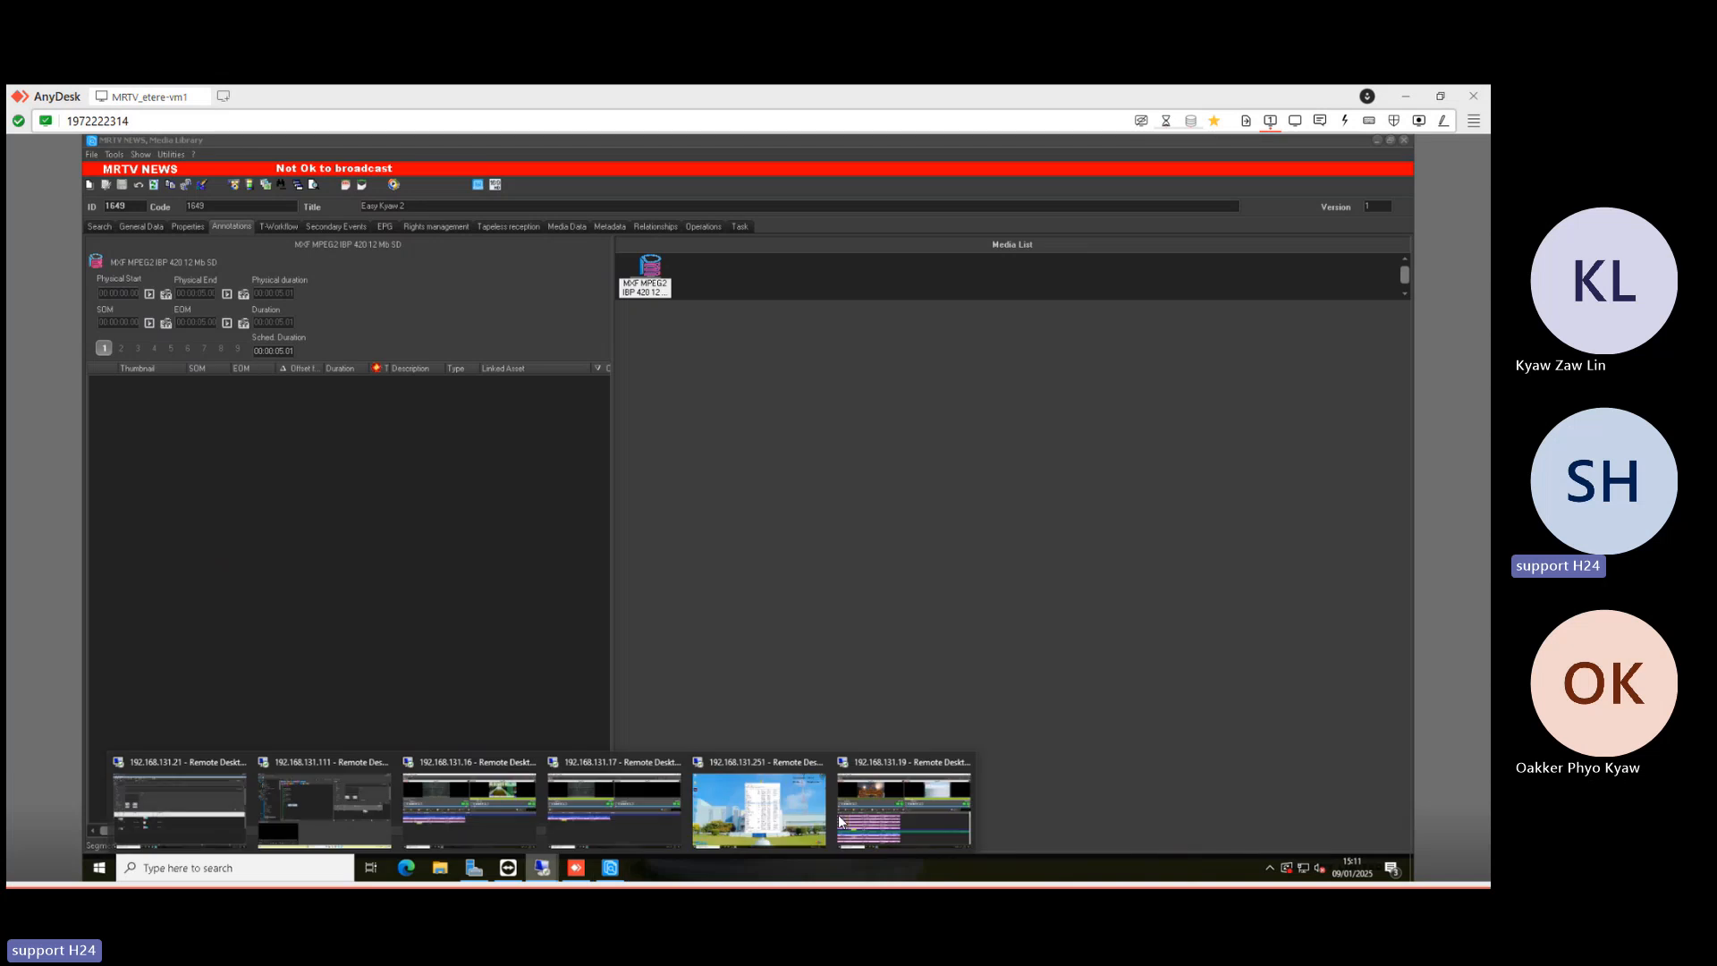
{"action": "left_click", "coordinate": [859, 810]}
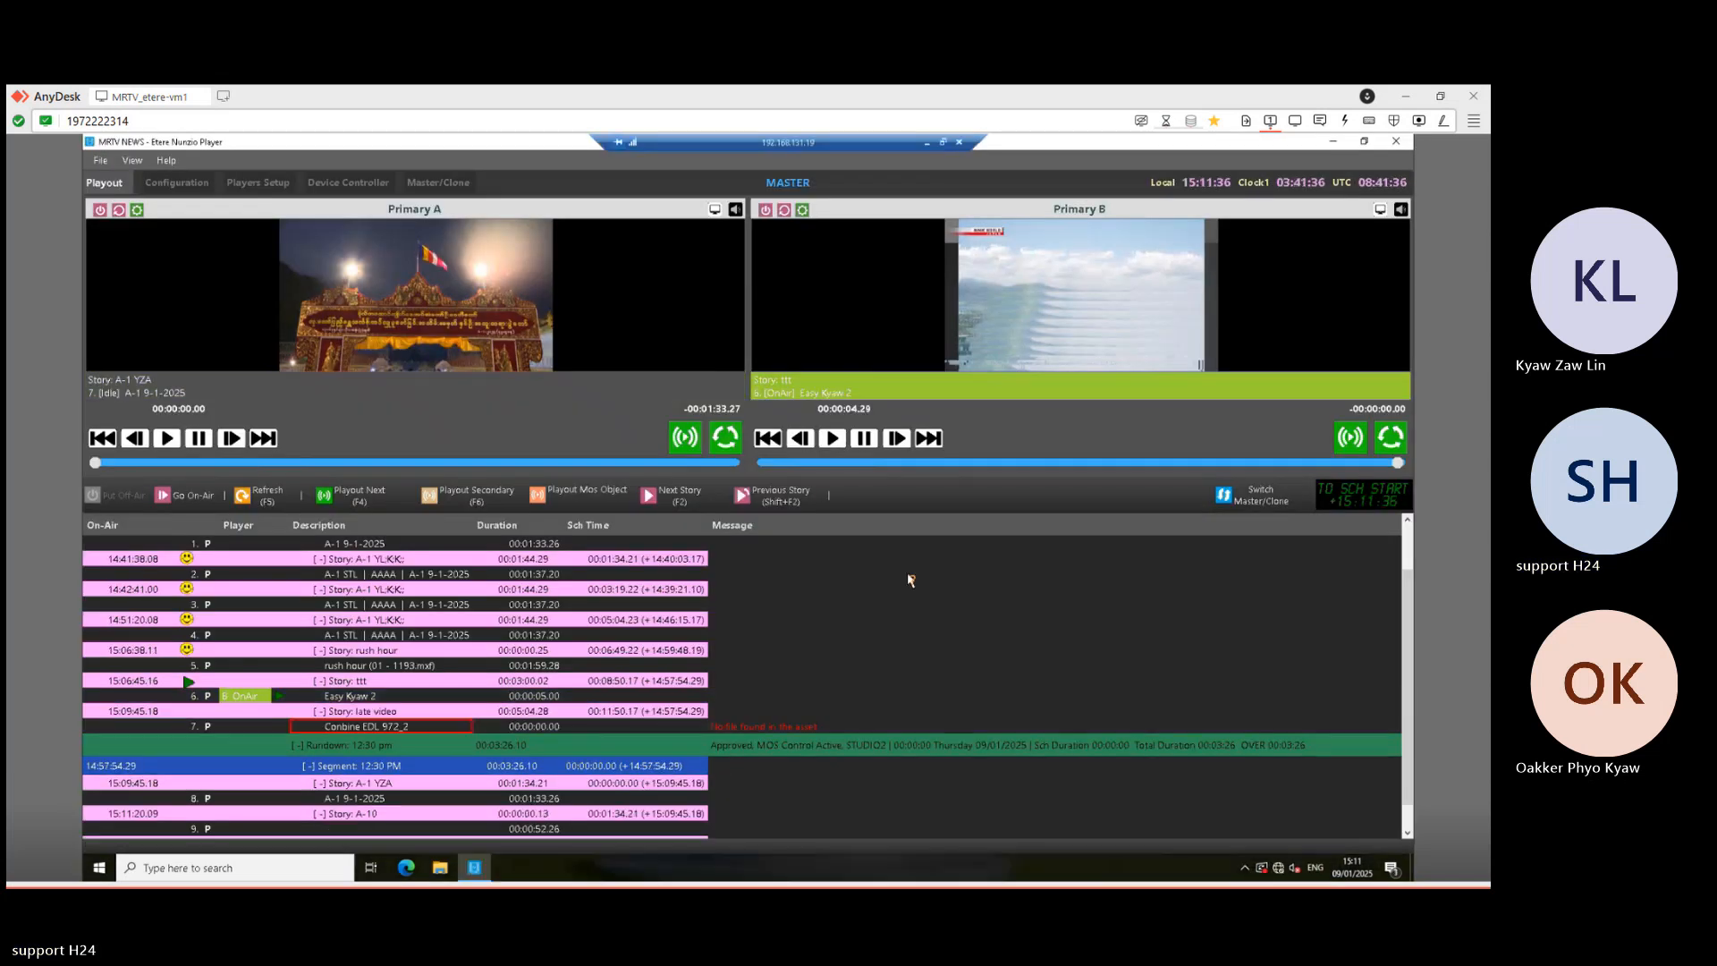
{"action": "scroll", "coordinate": [894, 587], "scroll_direction": "down", "scroll_amount": 1}
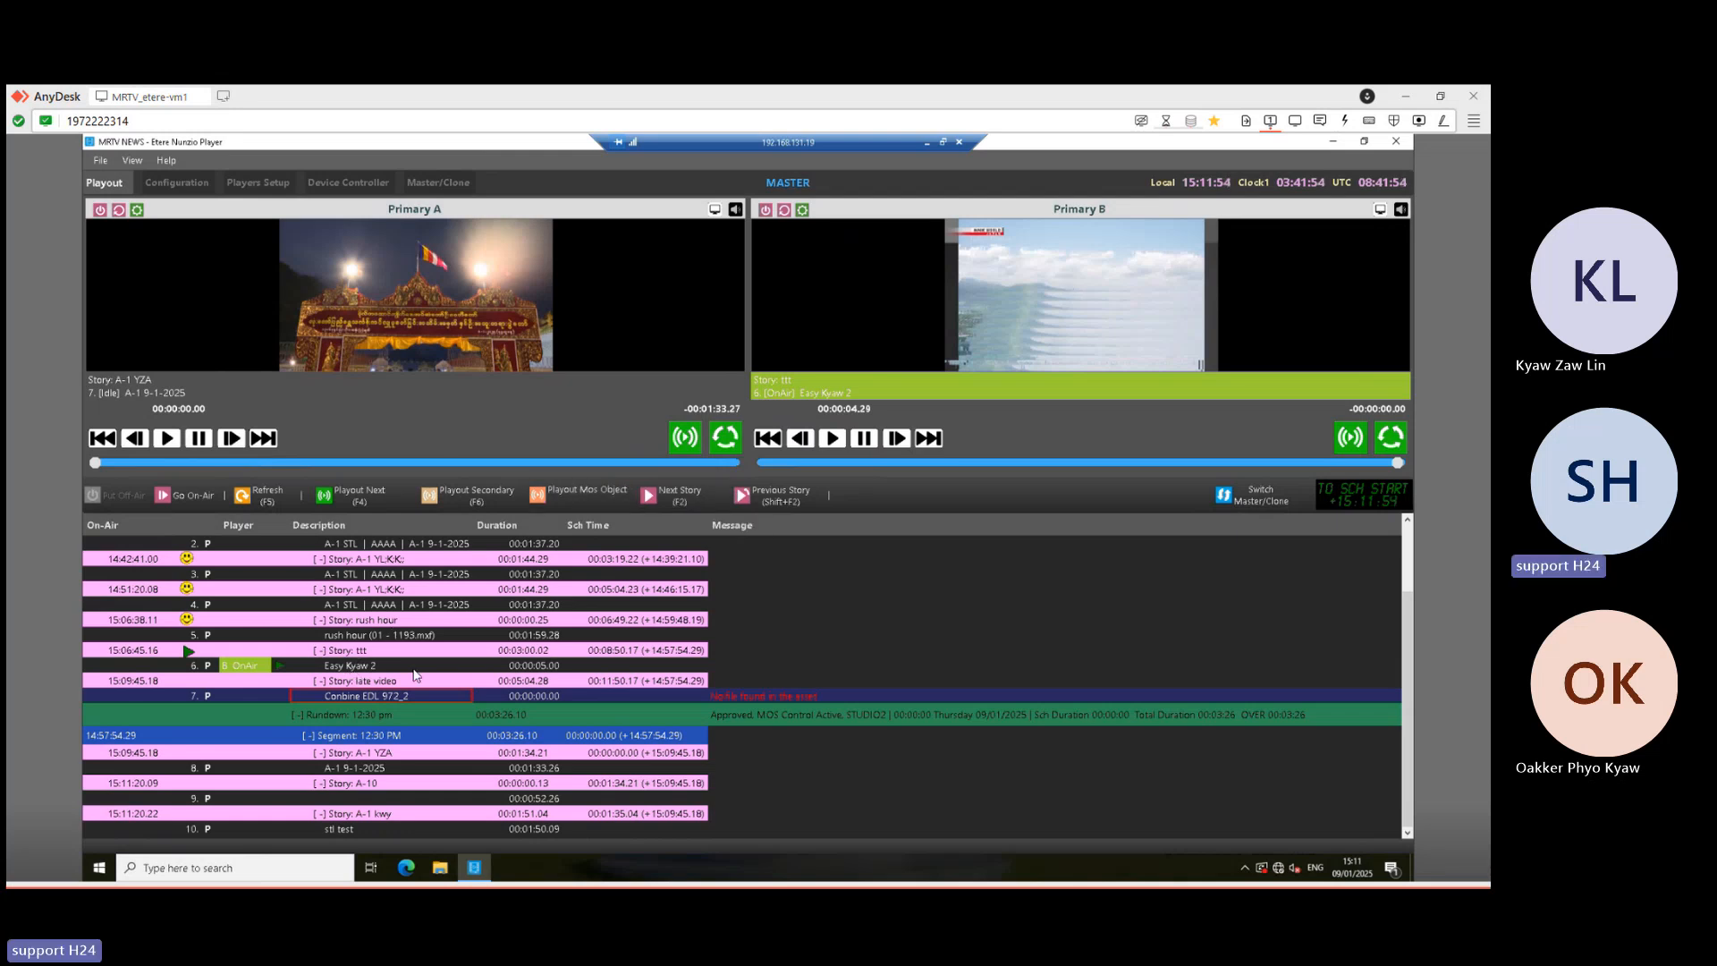
{"action": "left_click", "coordinate": [360, 667]}
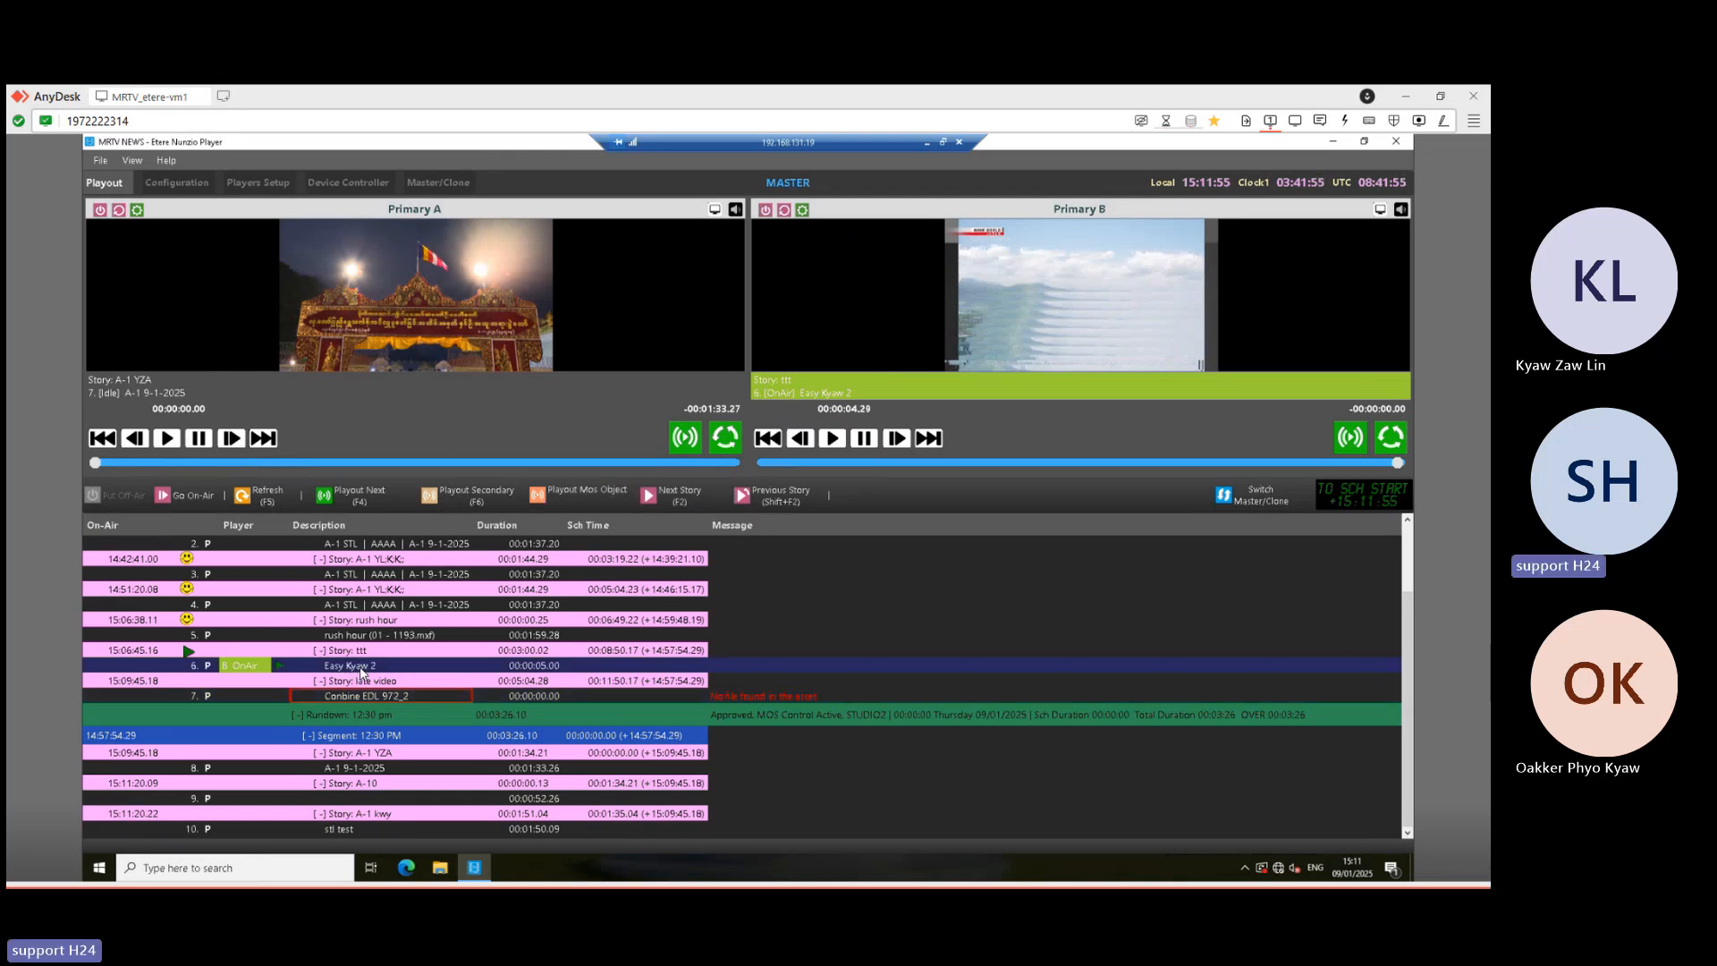
{"action": "left_click", "coordinate": [685, 497]}
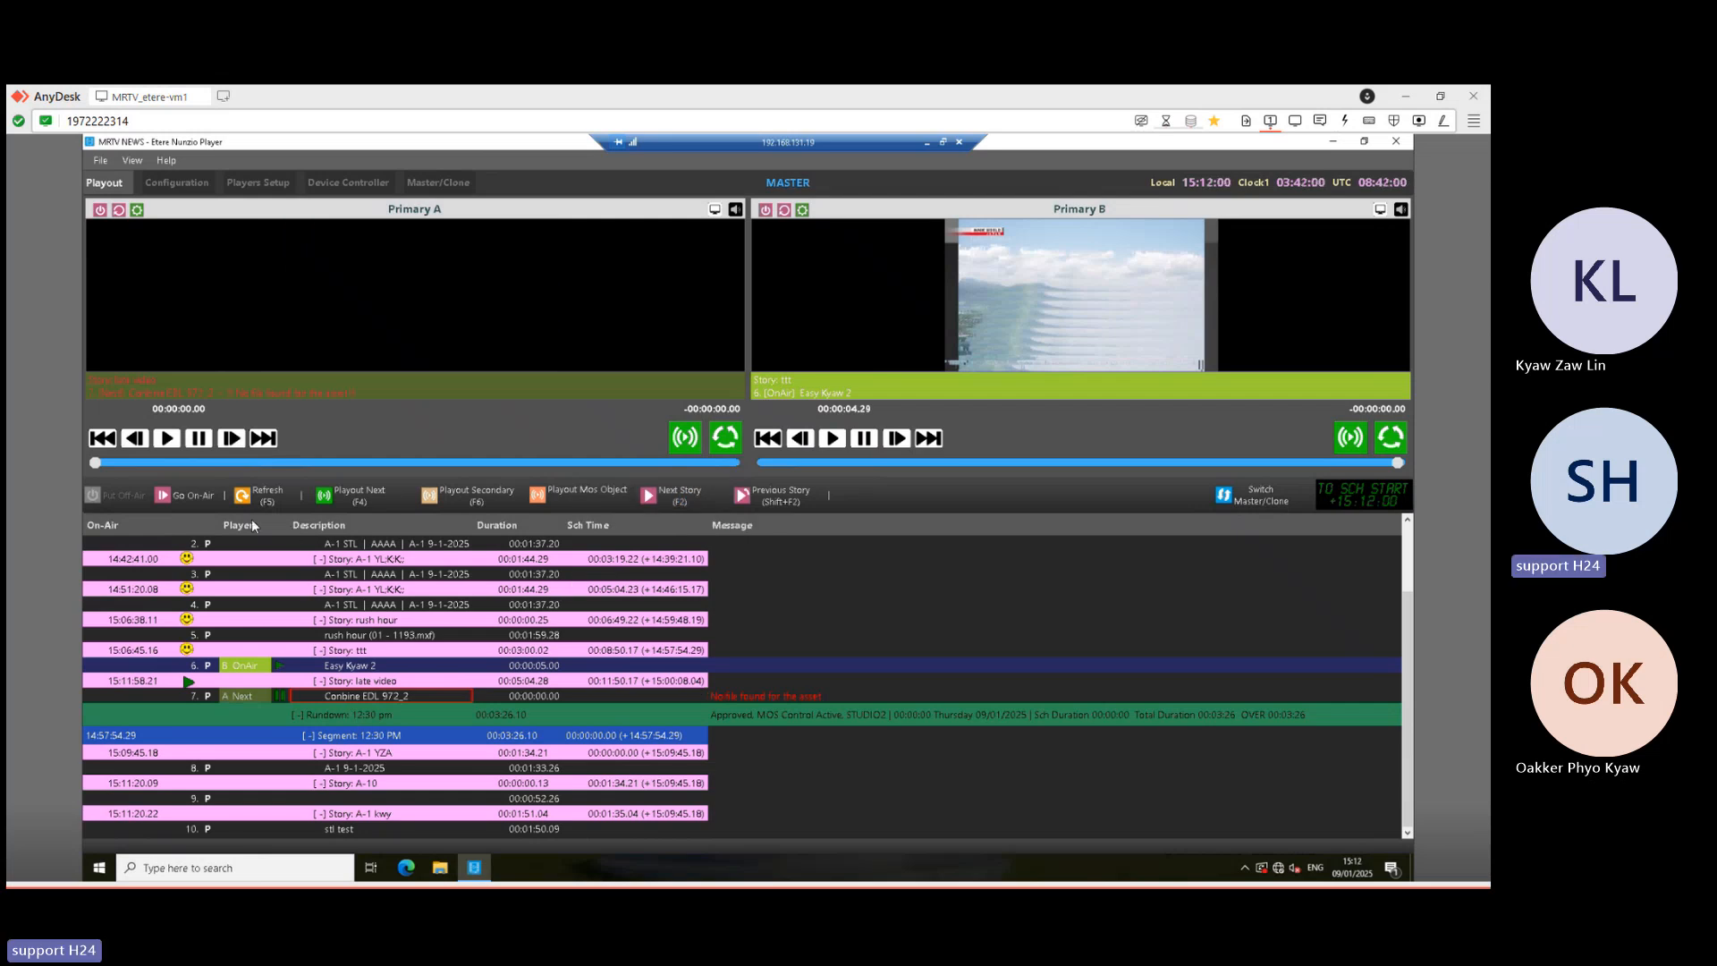
{"action": "left_click", "coordinate": [349, 497]}
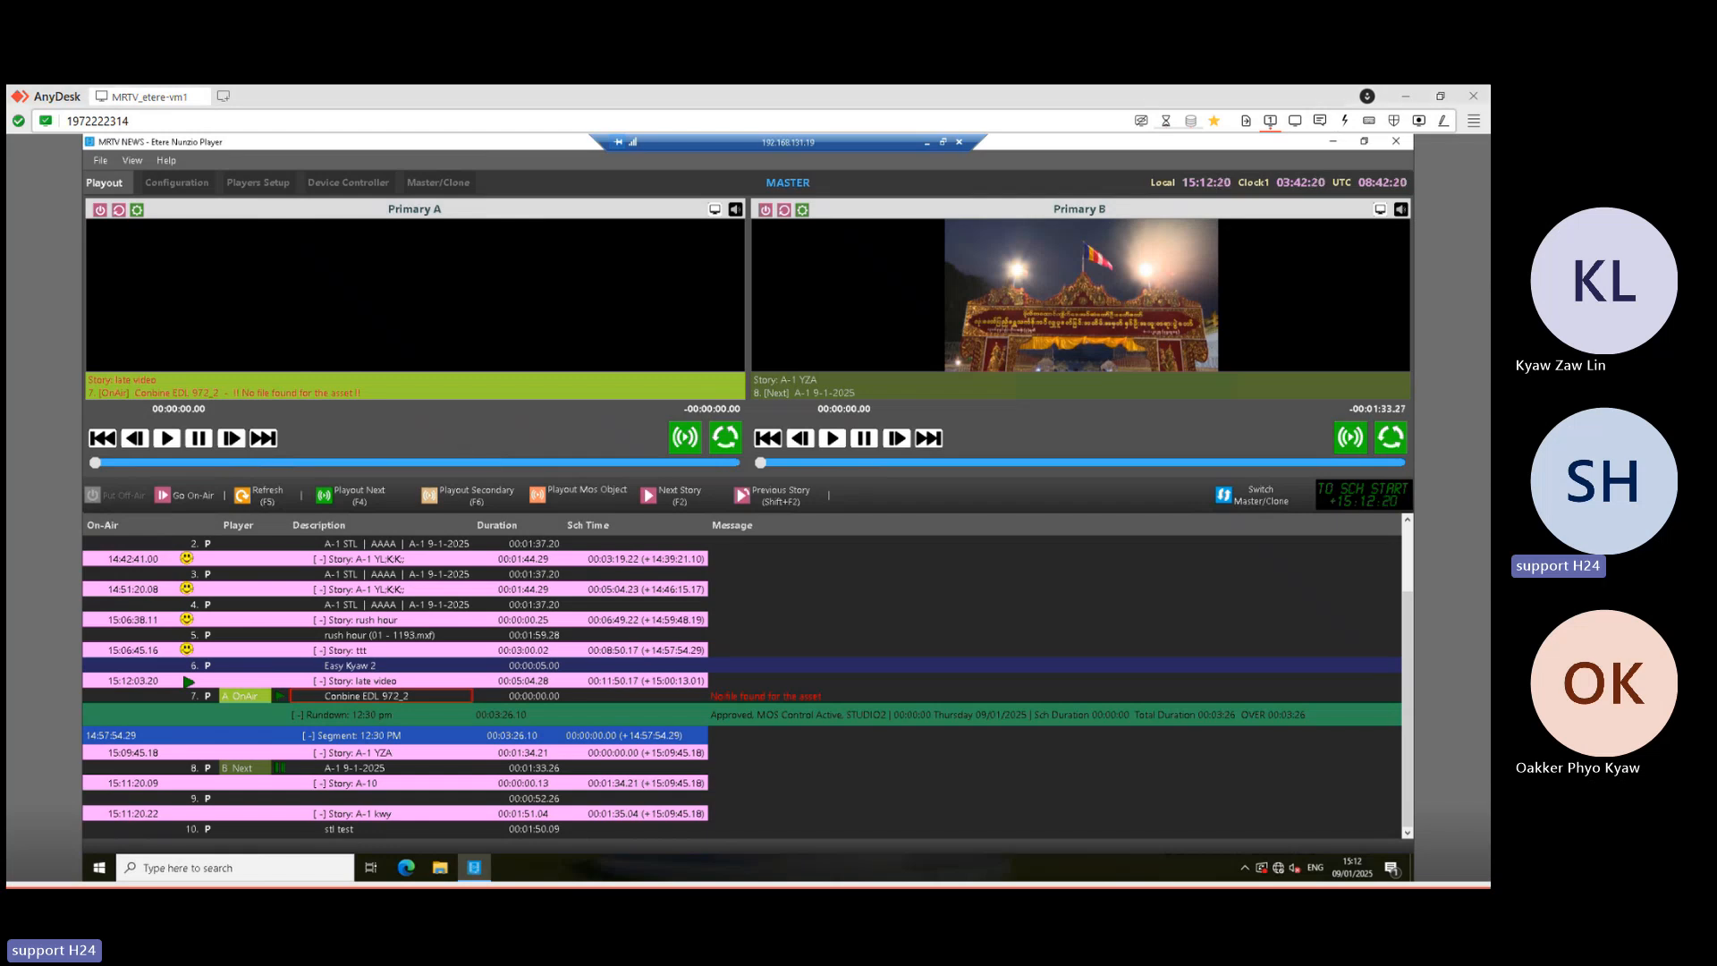
- Minimise the Nunzio Player remote session to bring Etere Media Library into view
{"action": "left_click", "coordinate": [928, 145]}
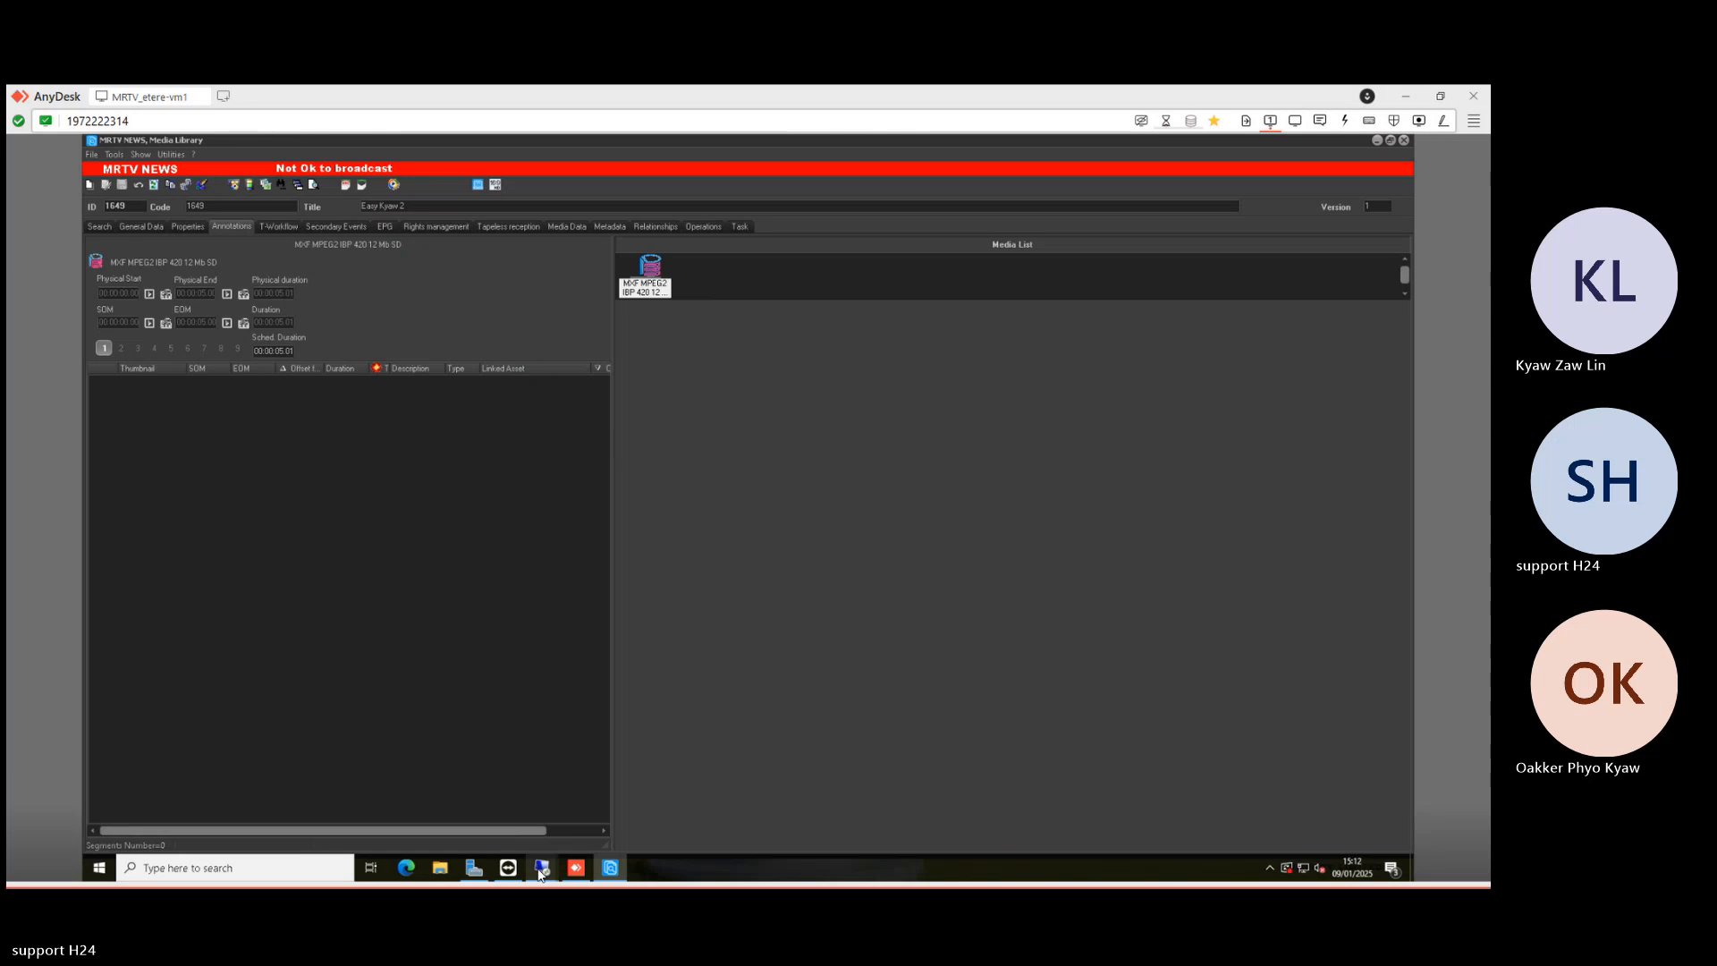
{"action": "mouse_move", "coordinate": [540, 873]}
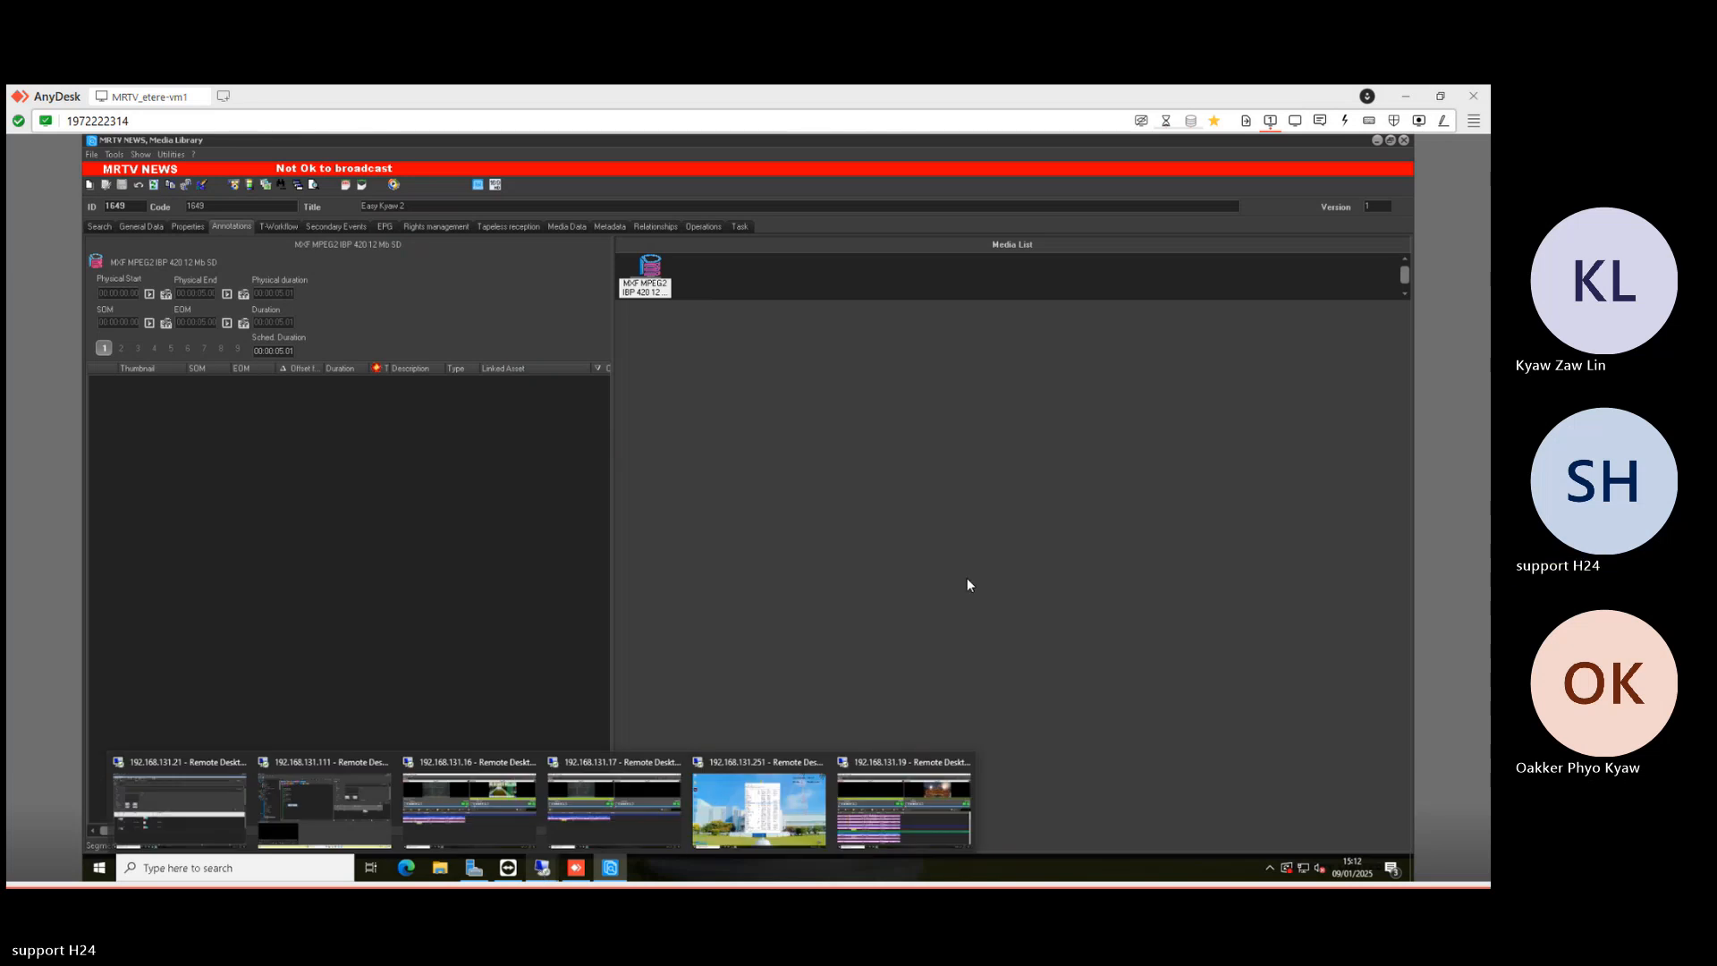
{"action": "left_click", "coordinate": [543, 872]}
{"action": "left_click", "coordinate": [903, 810]}
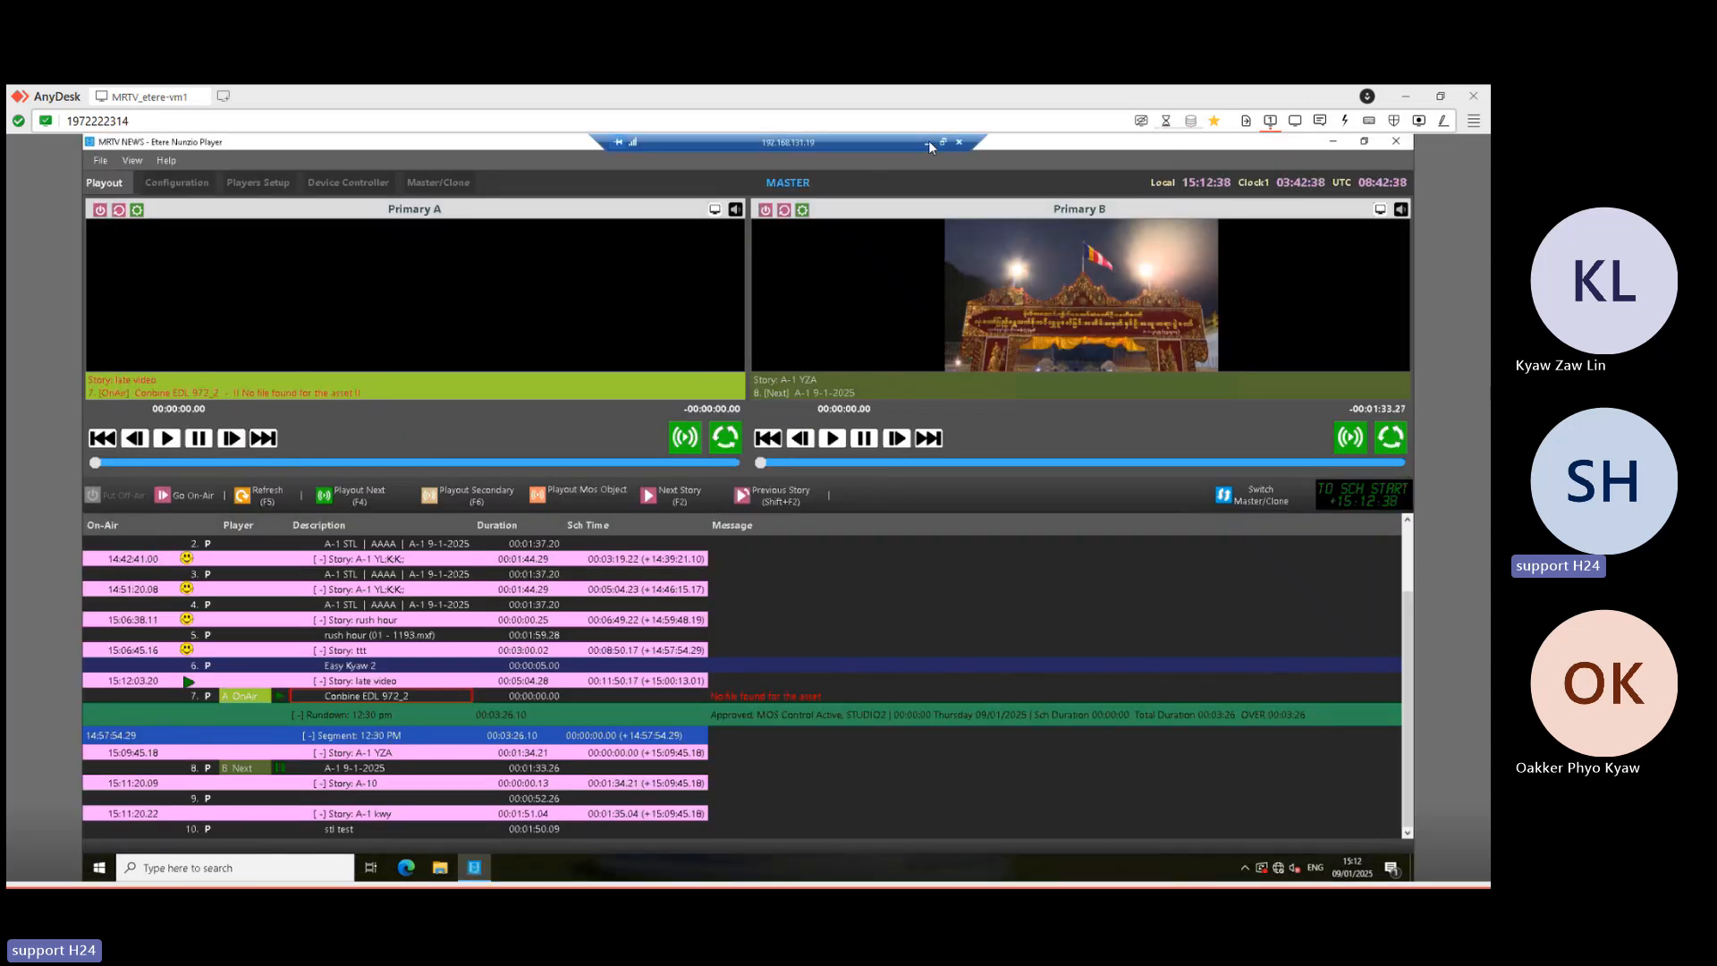
{"action": "left_click", "coordinate": [927, 141]}
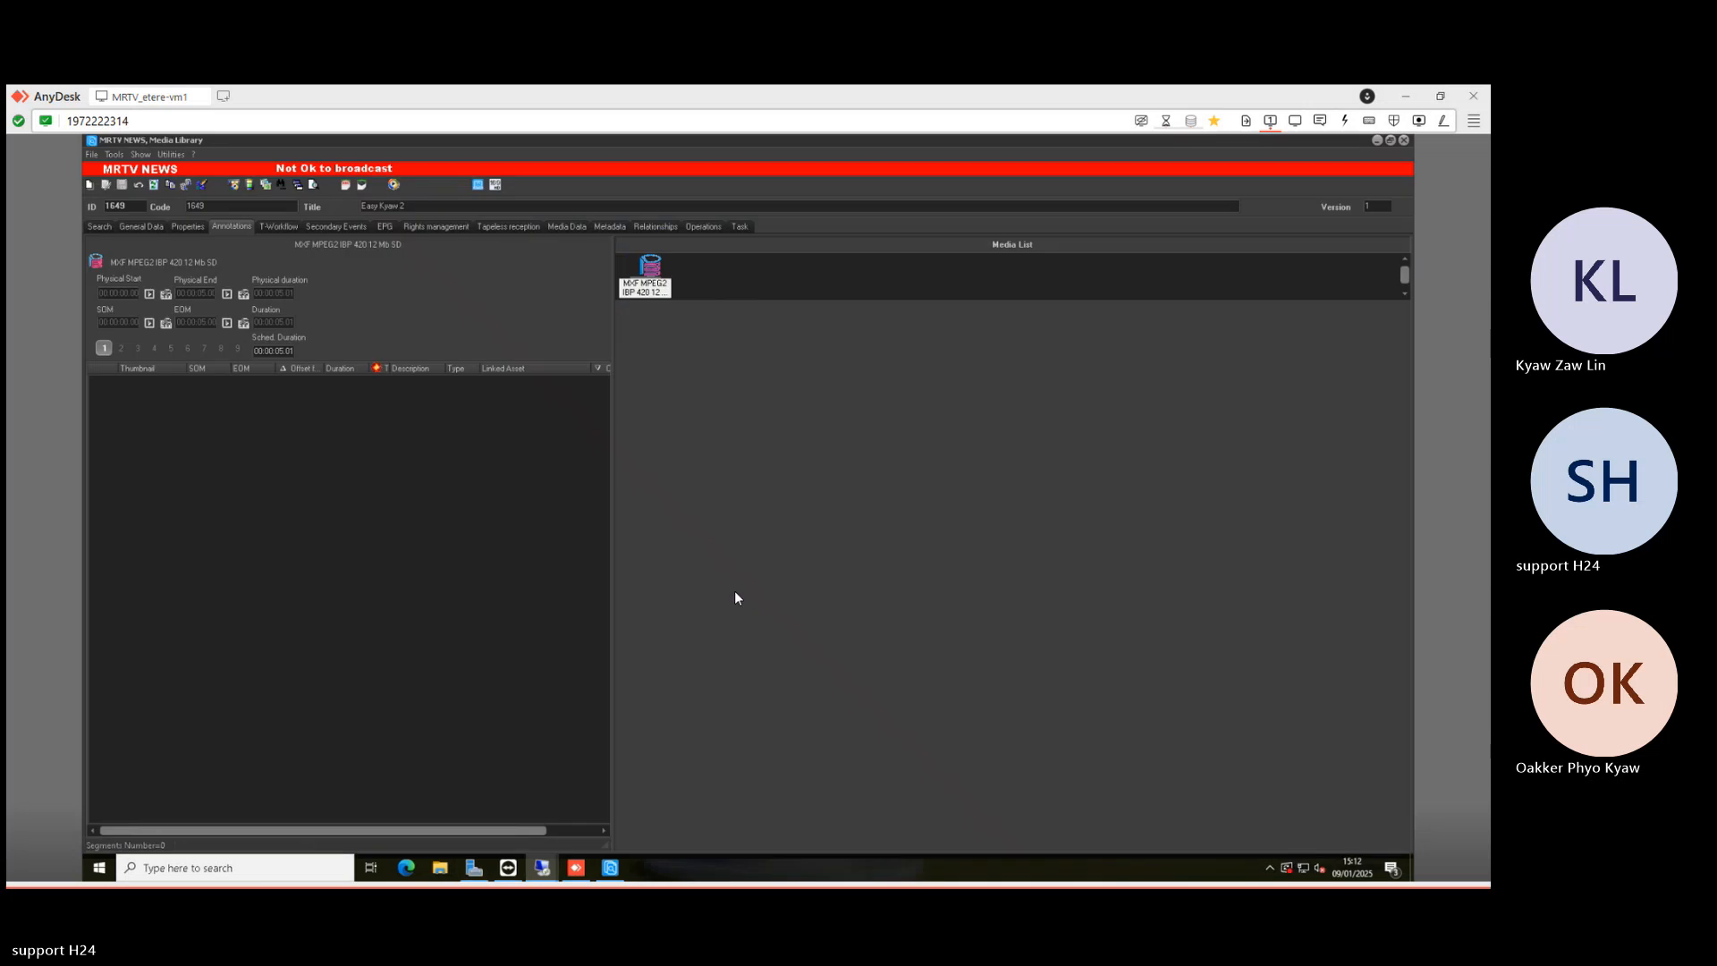
- Search assets by title 'combine edl', returning record 759 'combine EDL' (00:00:11:02)
{"action": "left_click", "coordinate": [99, 229]}
{"action": "double_click", "coordinate": [253, 326]}
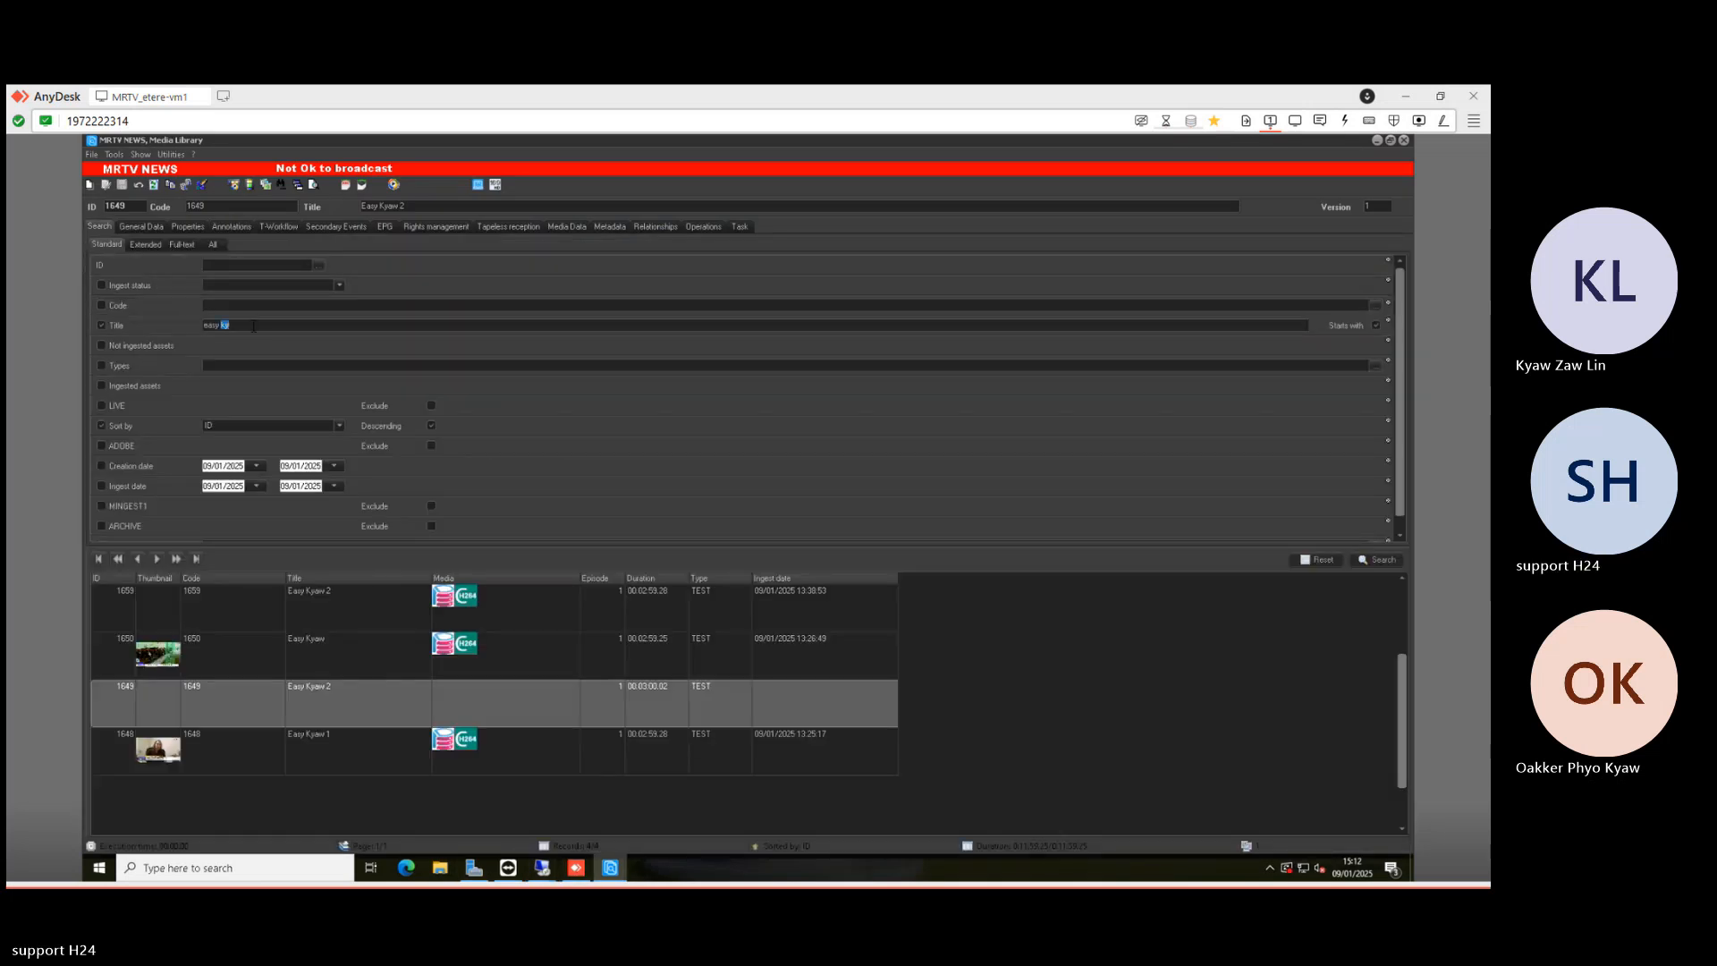
{"action": "key", "text": "BackSpace"}
{"action": "key", "text": "BackSpace"}
{"action": "key", "text": "BackSpace"}
{"action": "key", "text": "BackSpace"}
{"action": "key", "text": "BackSpace"}
{"action": "key", "text": "BackSpace"}
{"action": "type", "text": "com"}
{"action": "type", "text": "dl"}
{"action": "key", "text": "Return"}
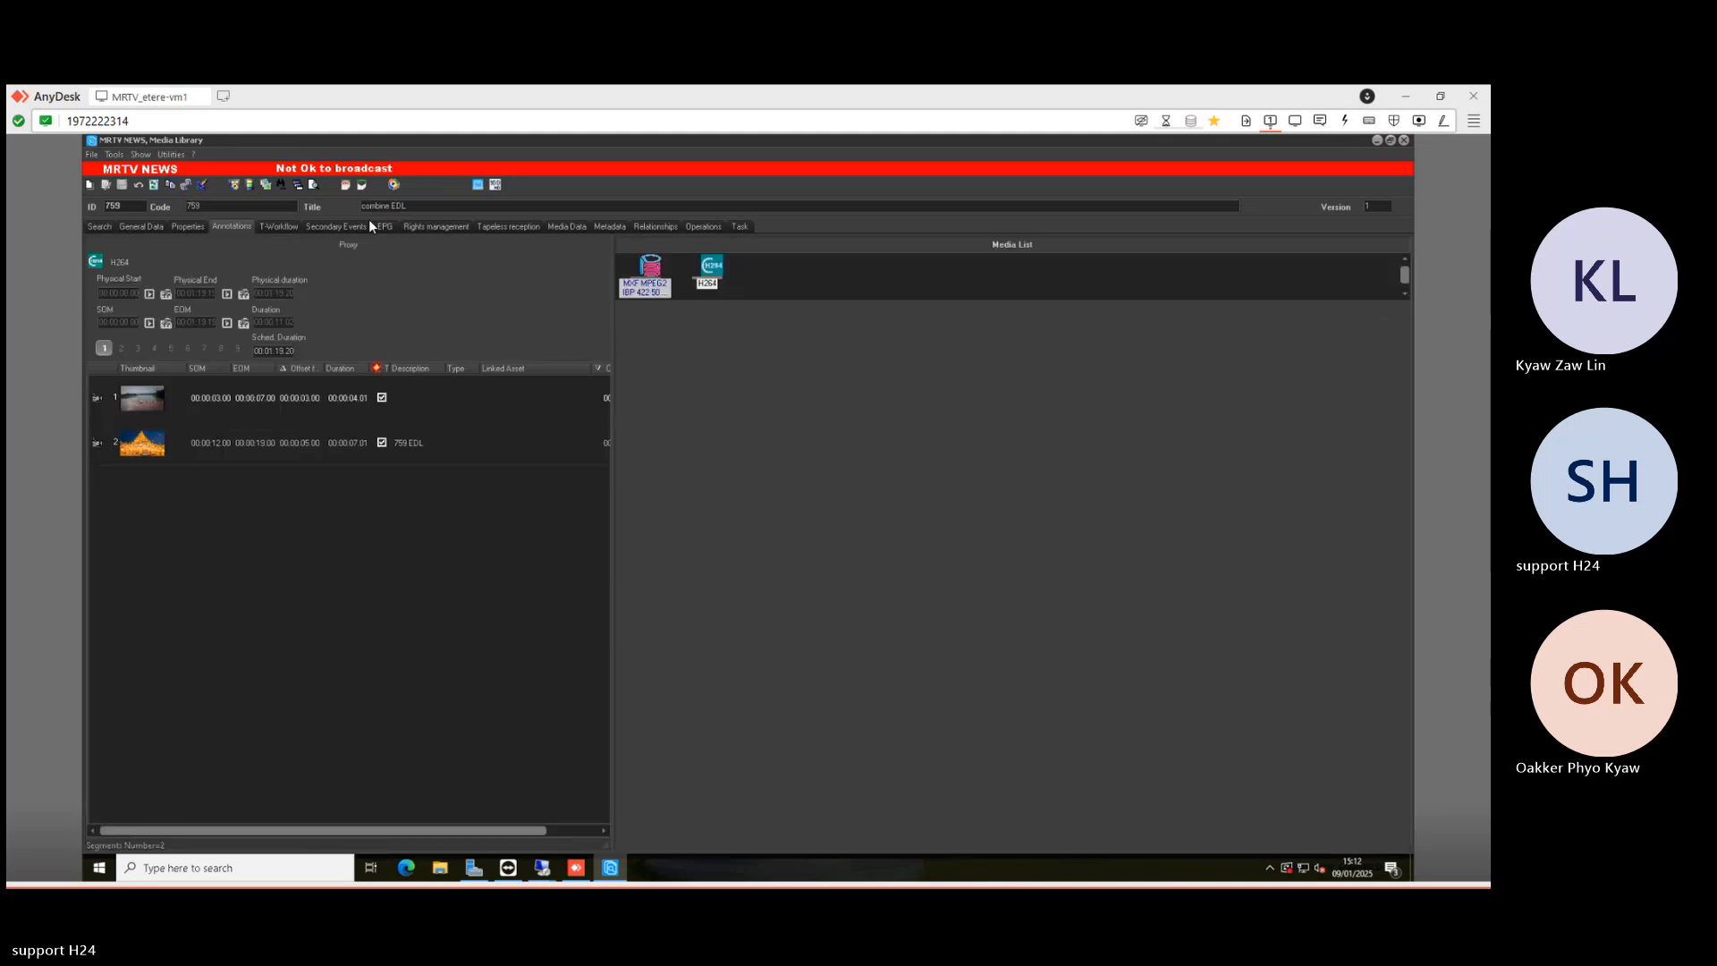
{"action": "left_click", "coordinate": [105, 228]}
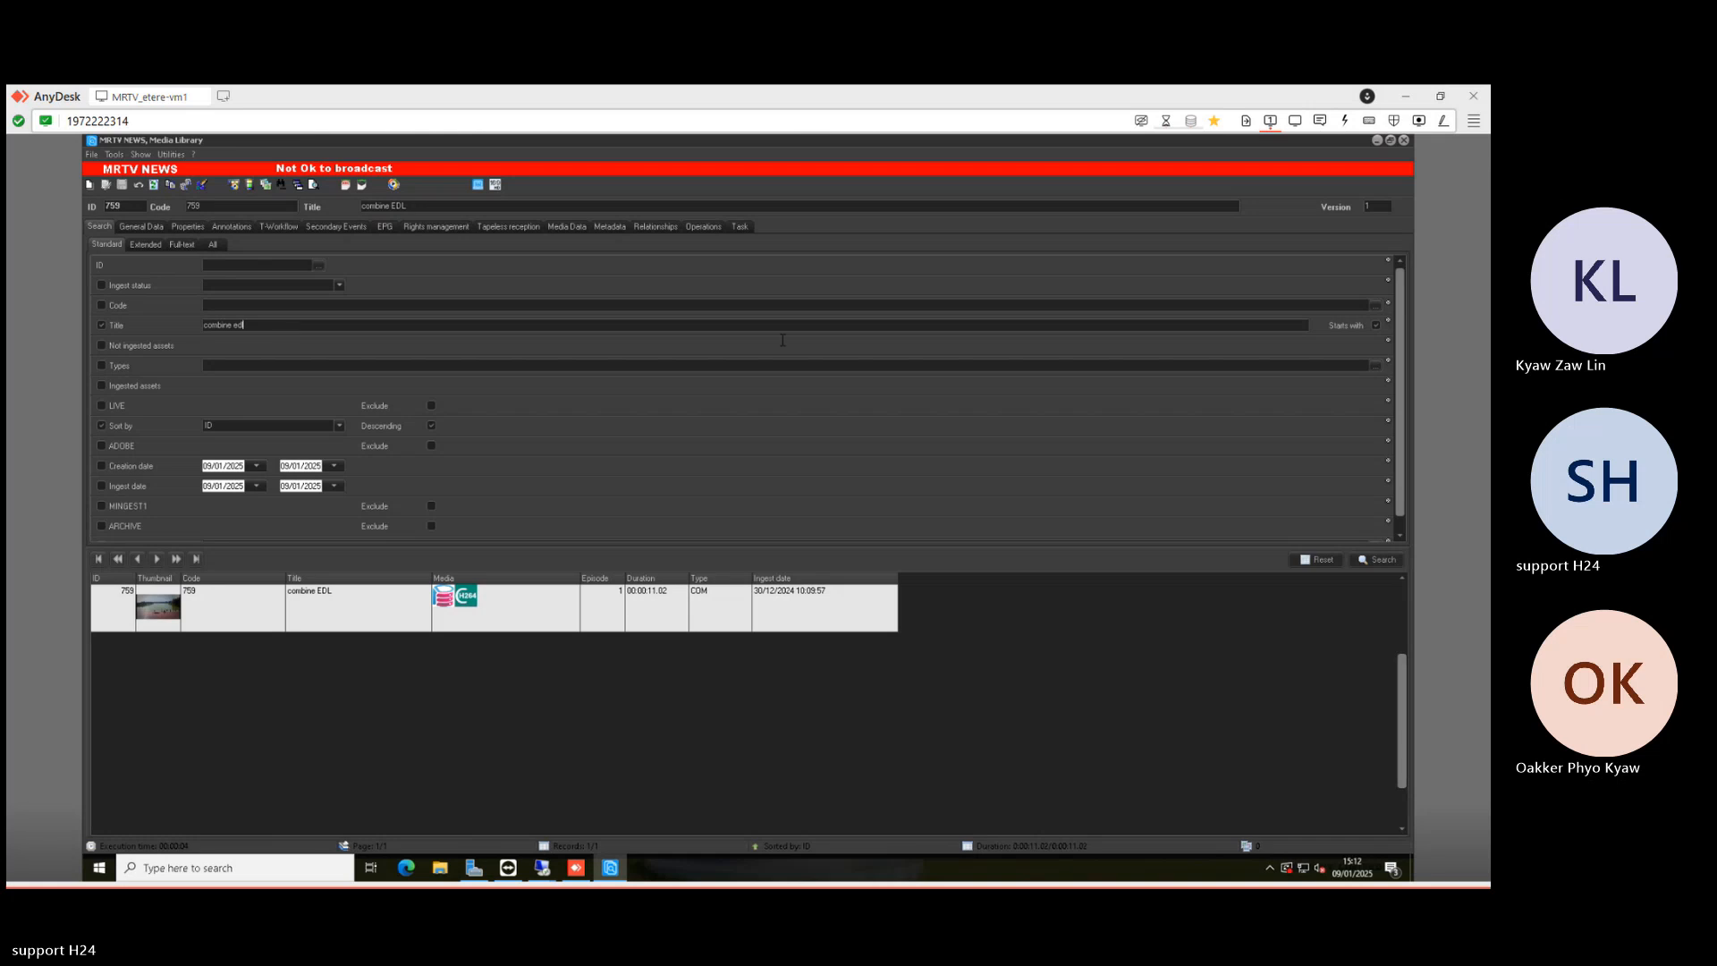
{"action": "left_click", "coordinate": [542, 867]}
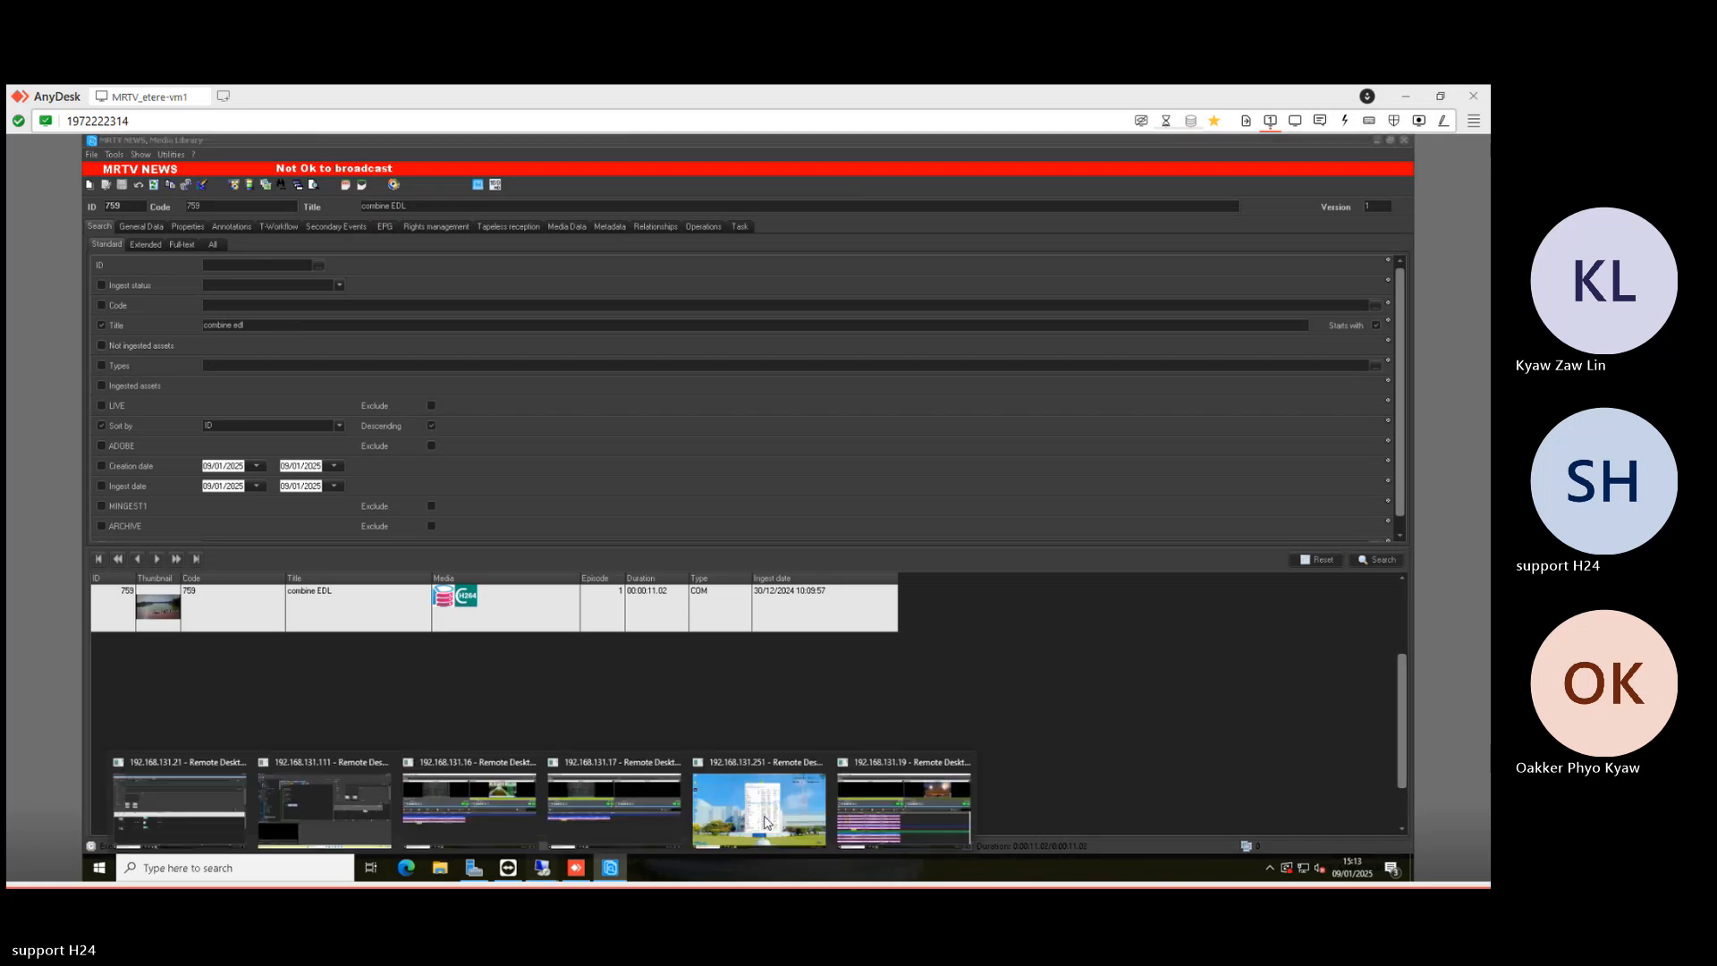
- Look up the Conbine EDL asset's ID, 1609, in Nunzio's Video Search
{"action": "left_click", "coordinate": [862, 802]}
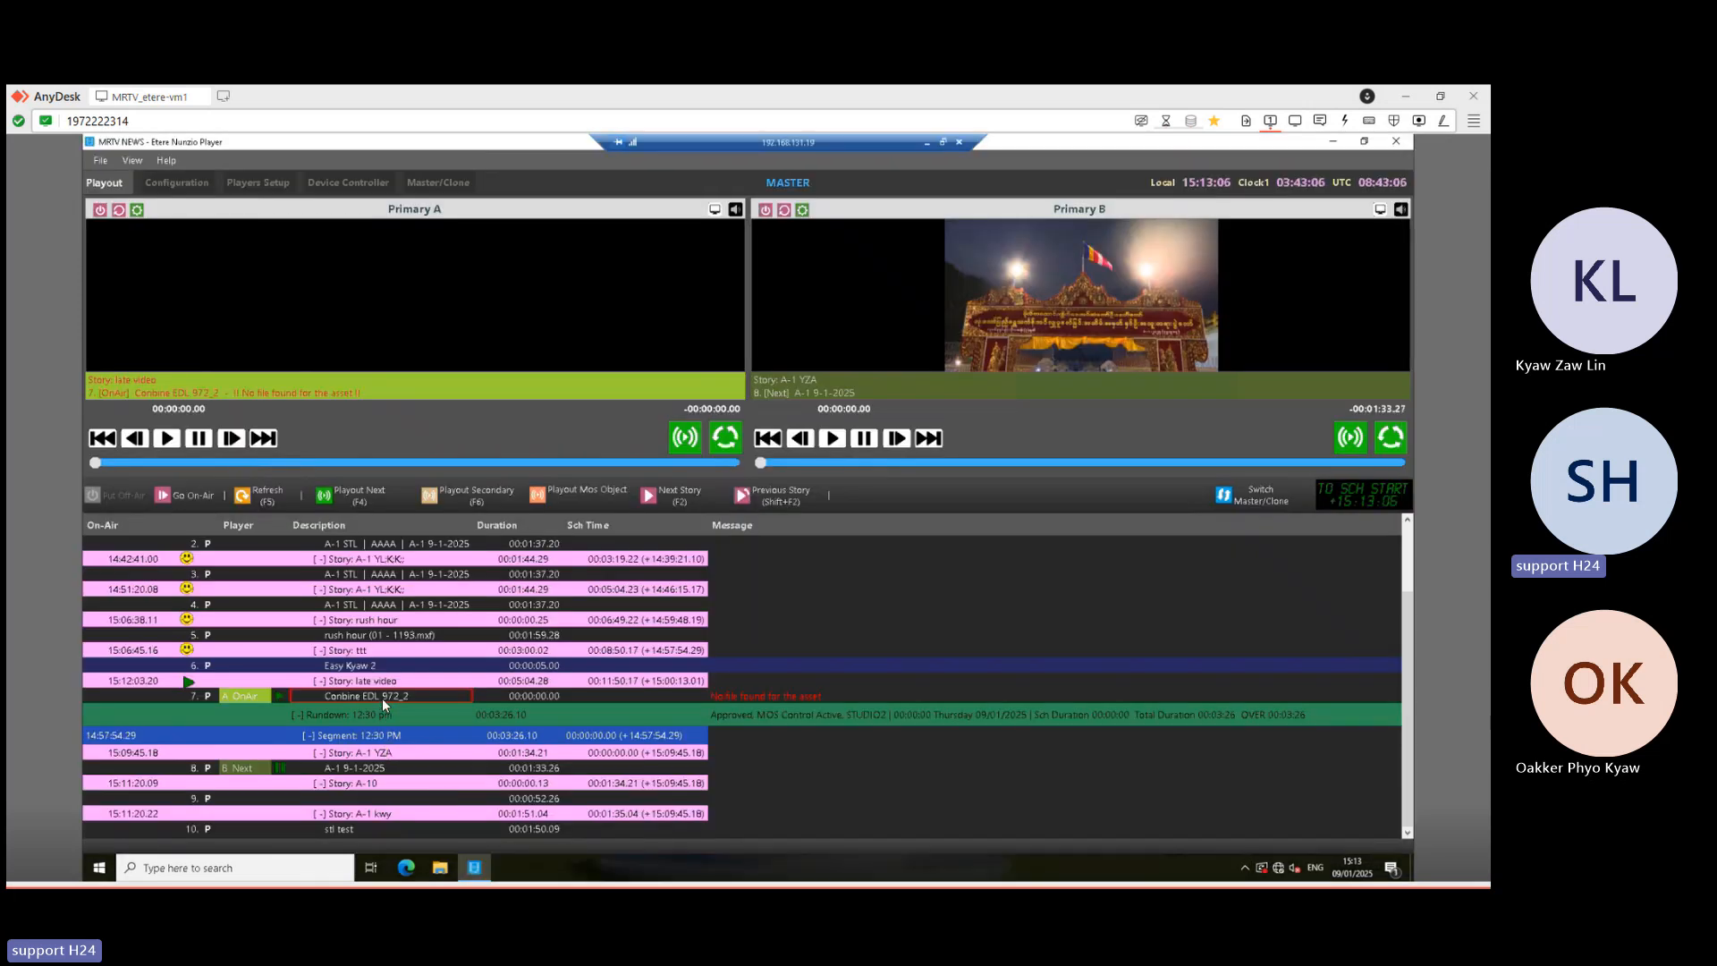
{"action": "left_click", "coordinate": [928, 142]}
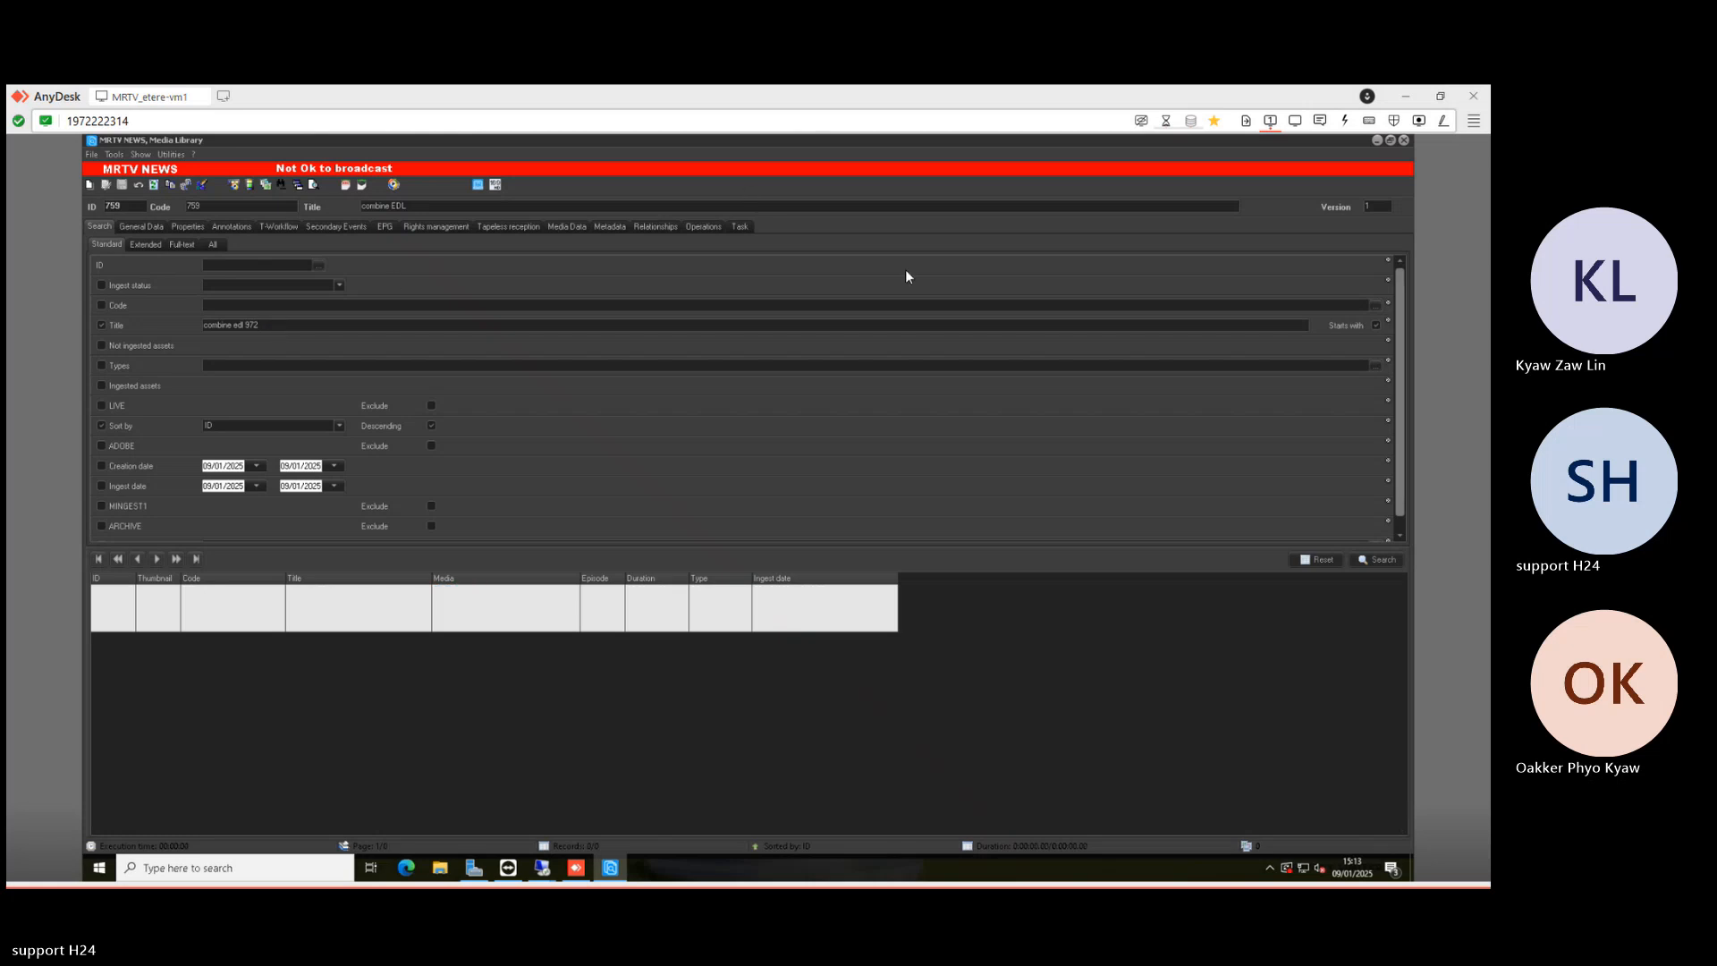
{"action": "left_click", "coordinate": [542, 870]}
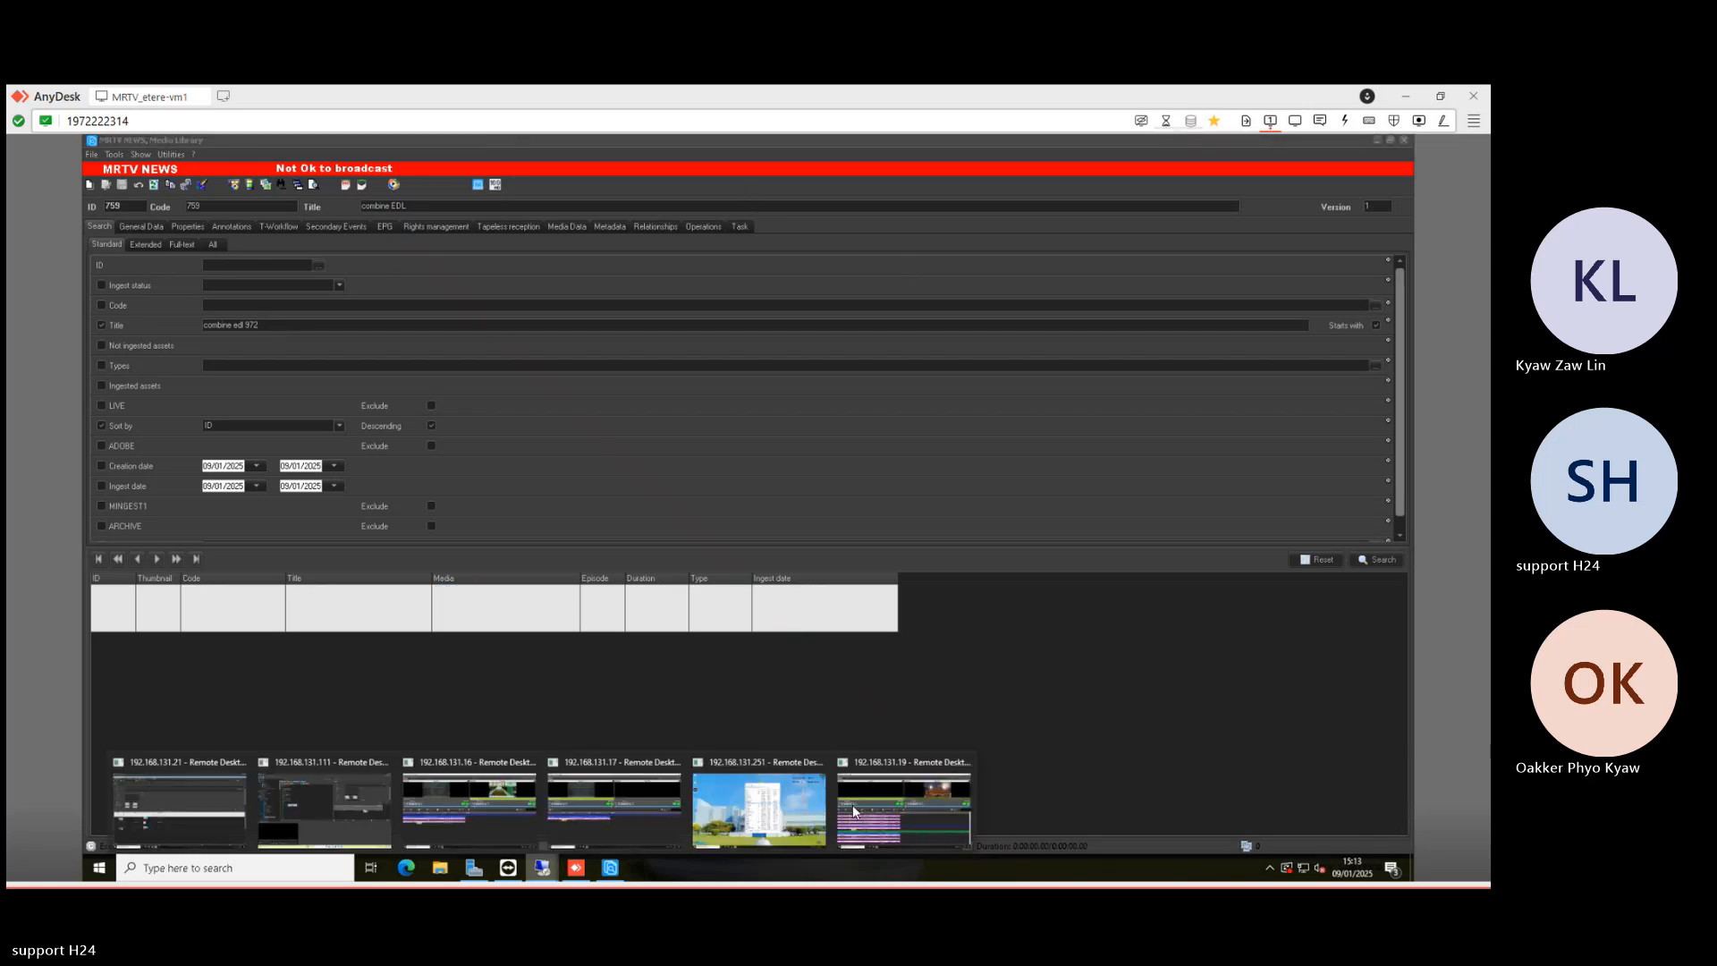
{"action": "left_click", "coordinate": [326, 819]}
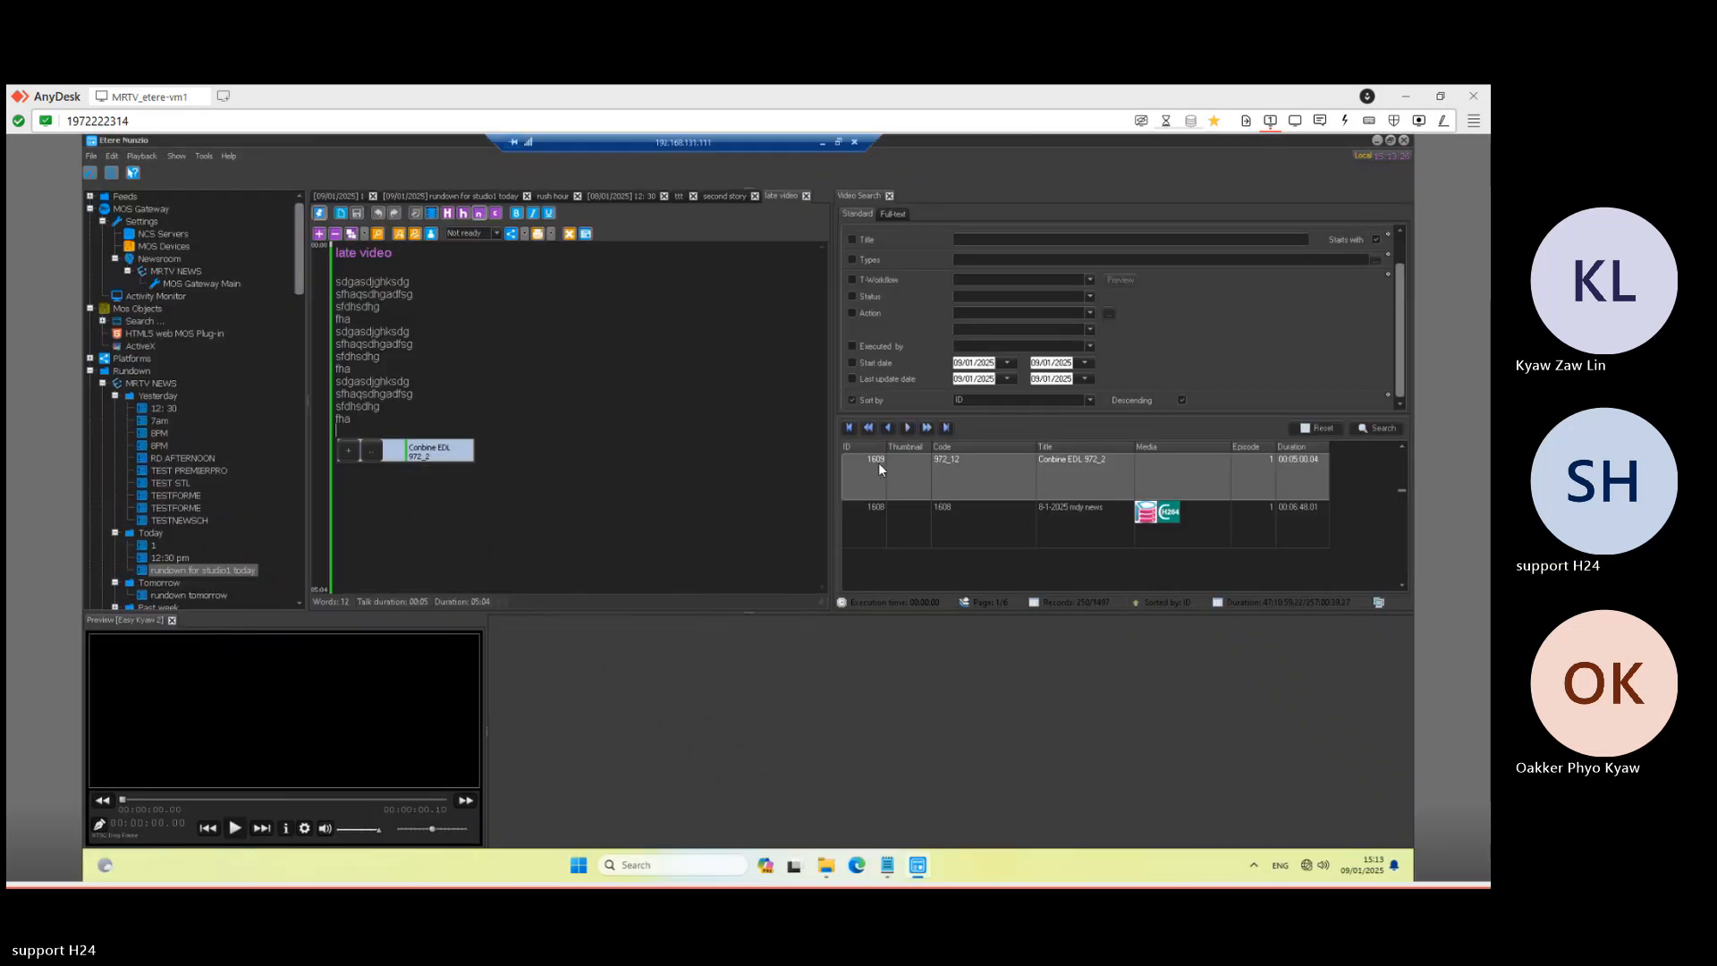
- Search Media Library by ID 1609 to open record Conbine EDL 972_2
{"action": "left_click", "coordinate": [829, 144]}
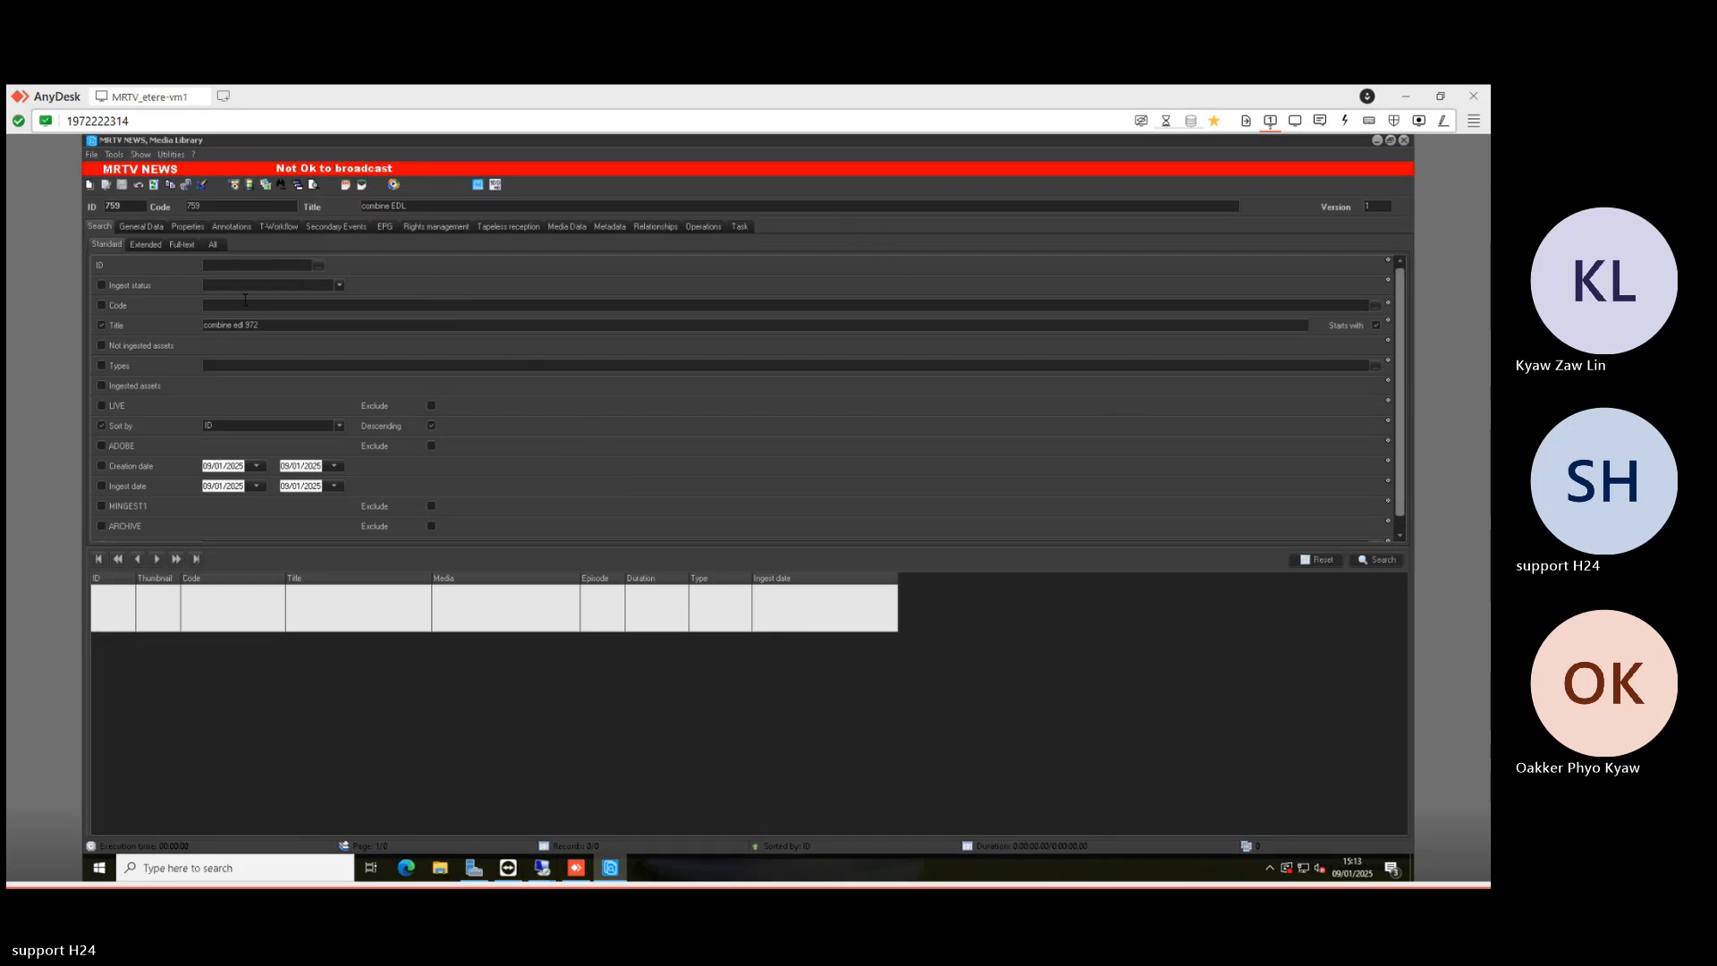
{"action": "left_click_drag", "start_coordinate": [265, 329], "coordinate": [172, 332]}
{"action": "key", "text": "Return"}
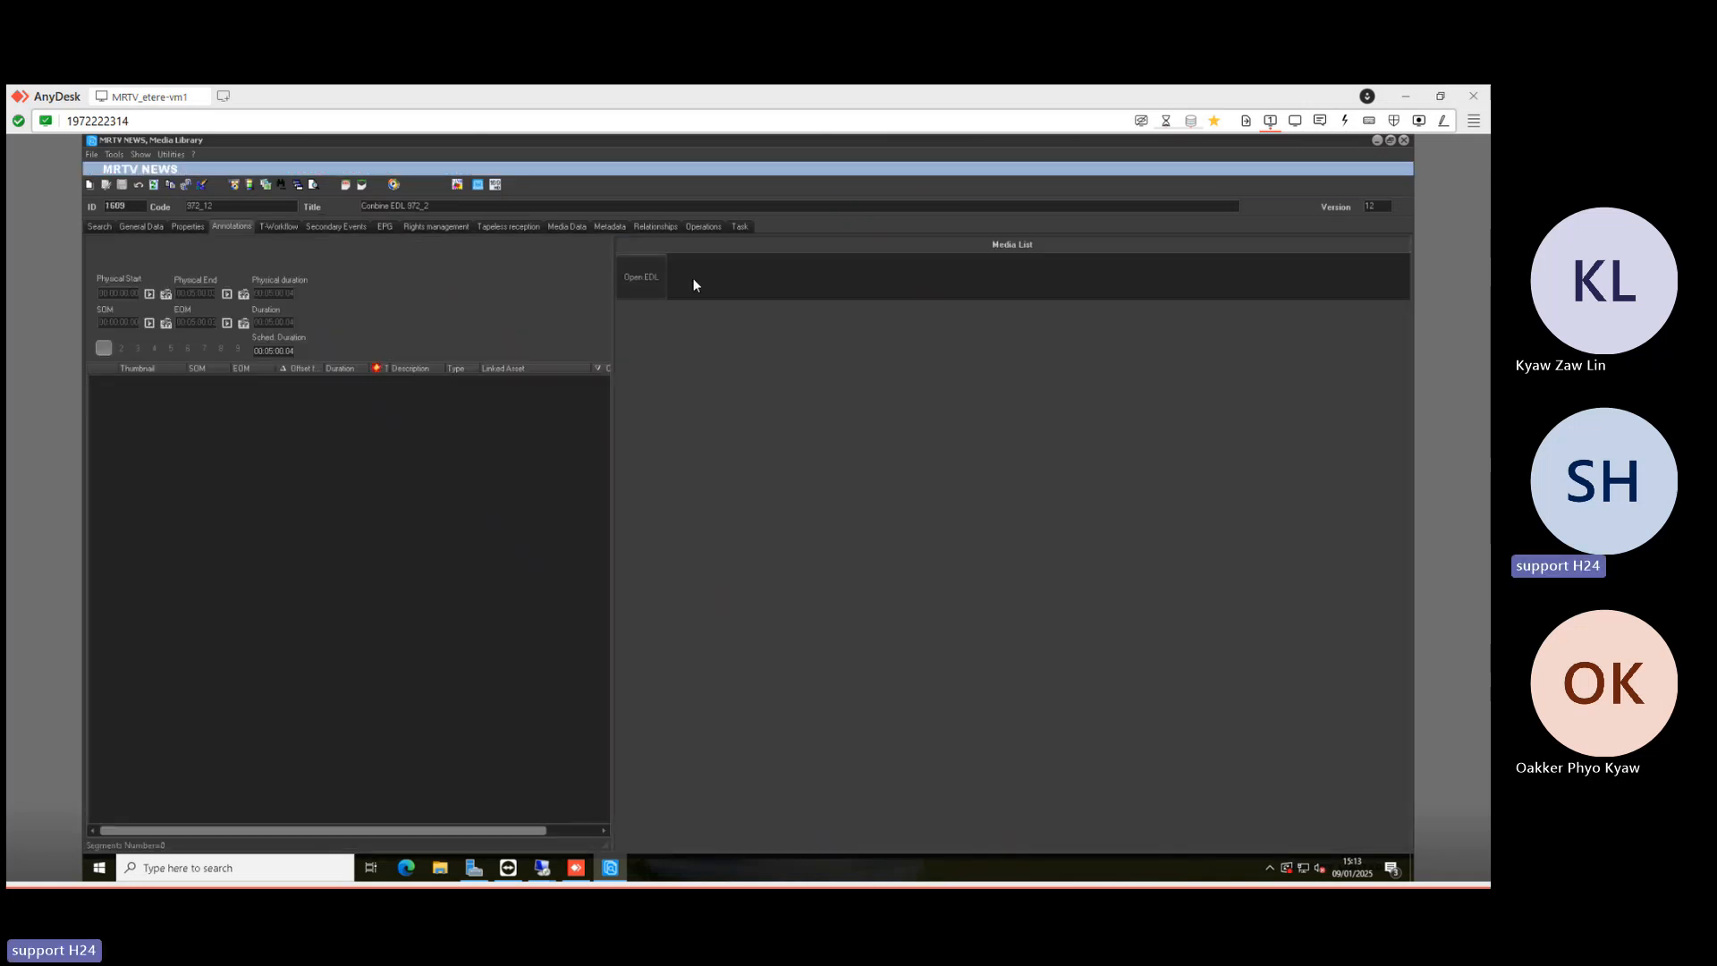
- Choose to link existing media and pick the 372.mxf copy in ARCHIVE storage
{"action": "right_click", "coordinate": [694, 280]}
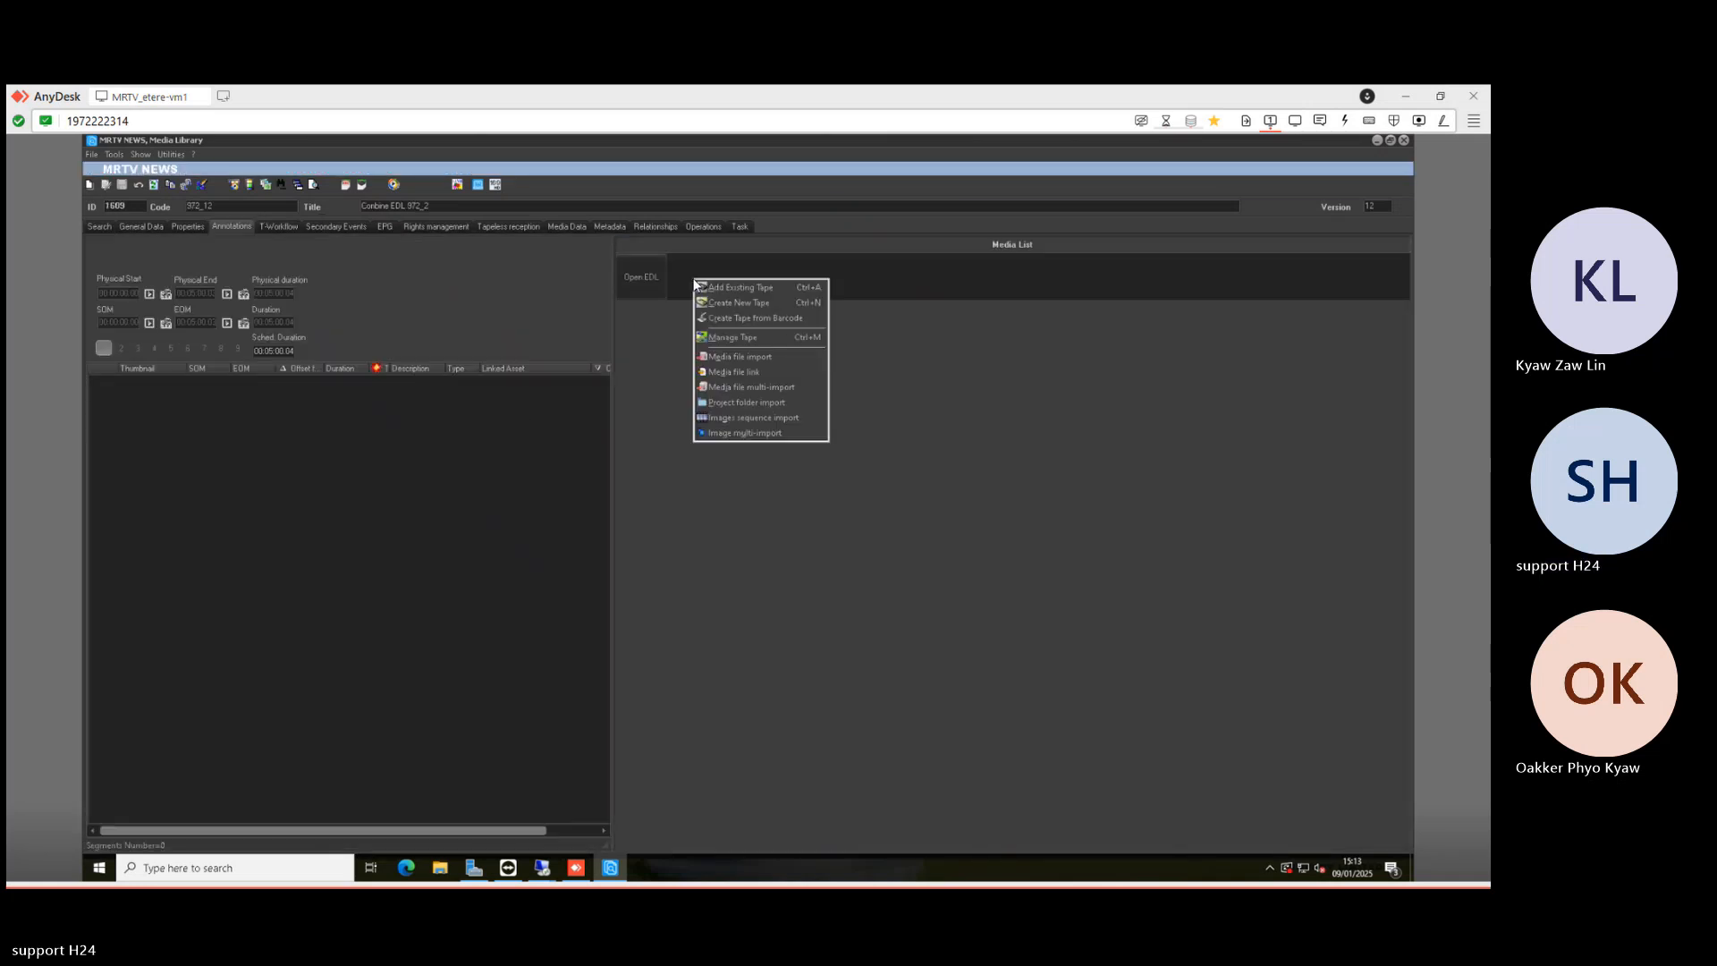
{"action": "left_click", "coordinate": [759, 373]}
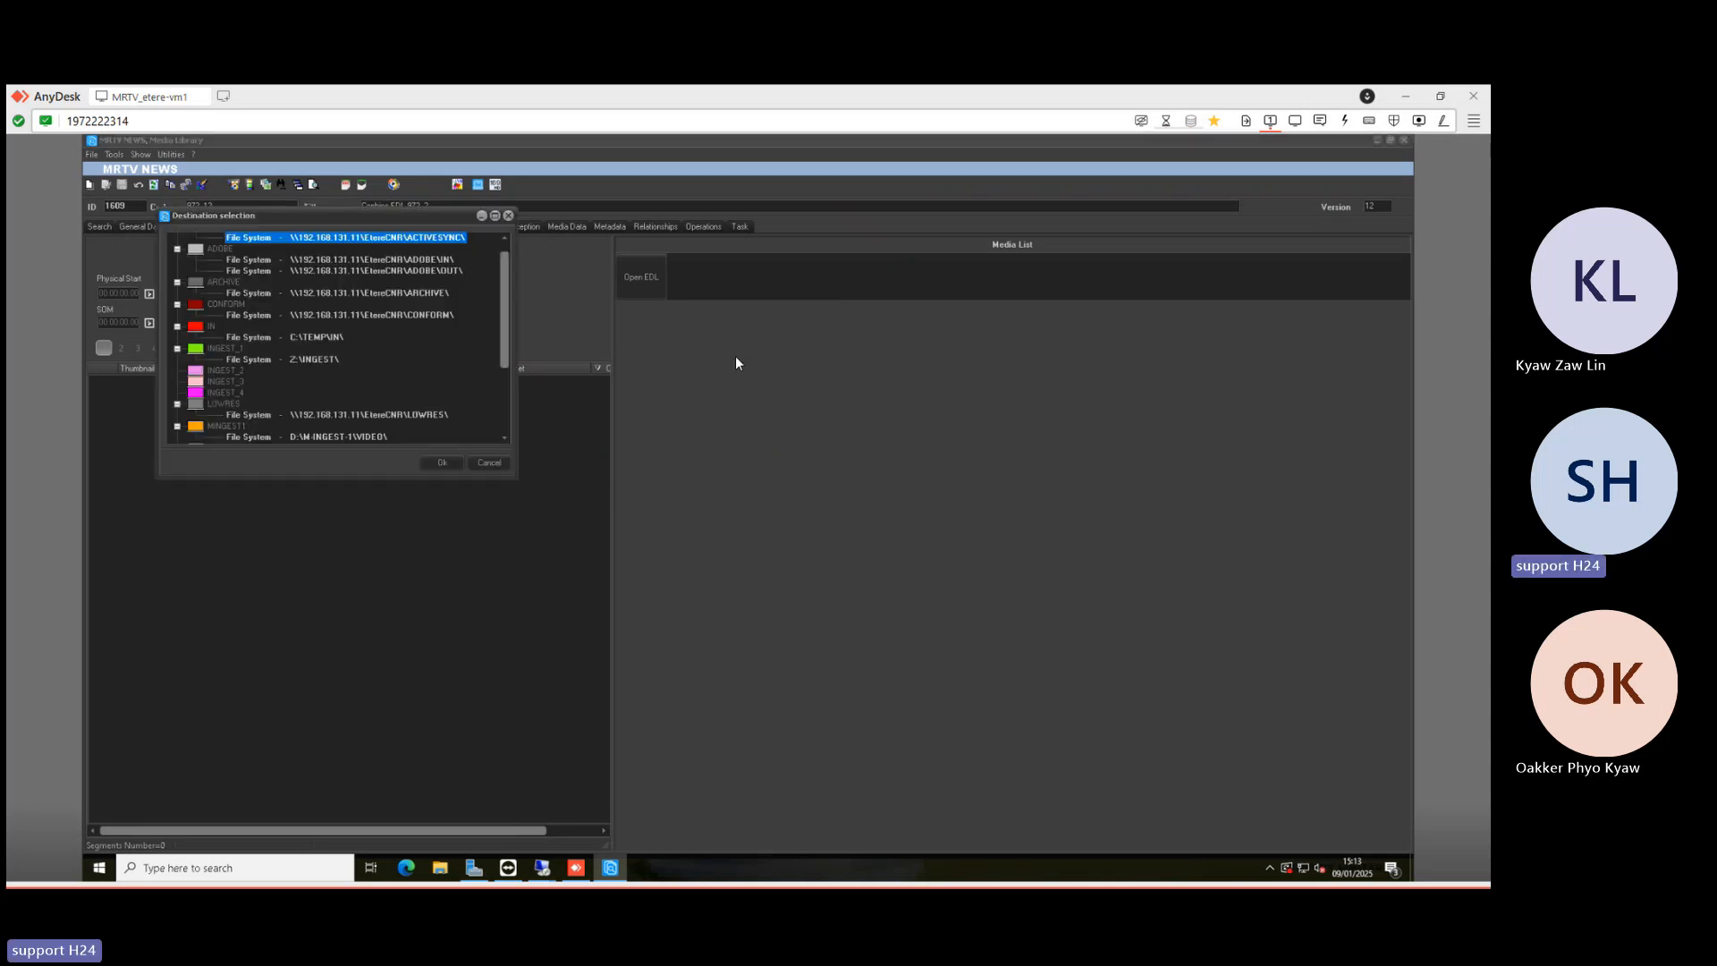
{"action": "double_click", "coordinate": [383, 292]}
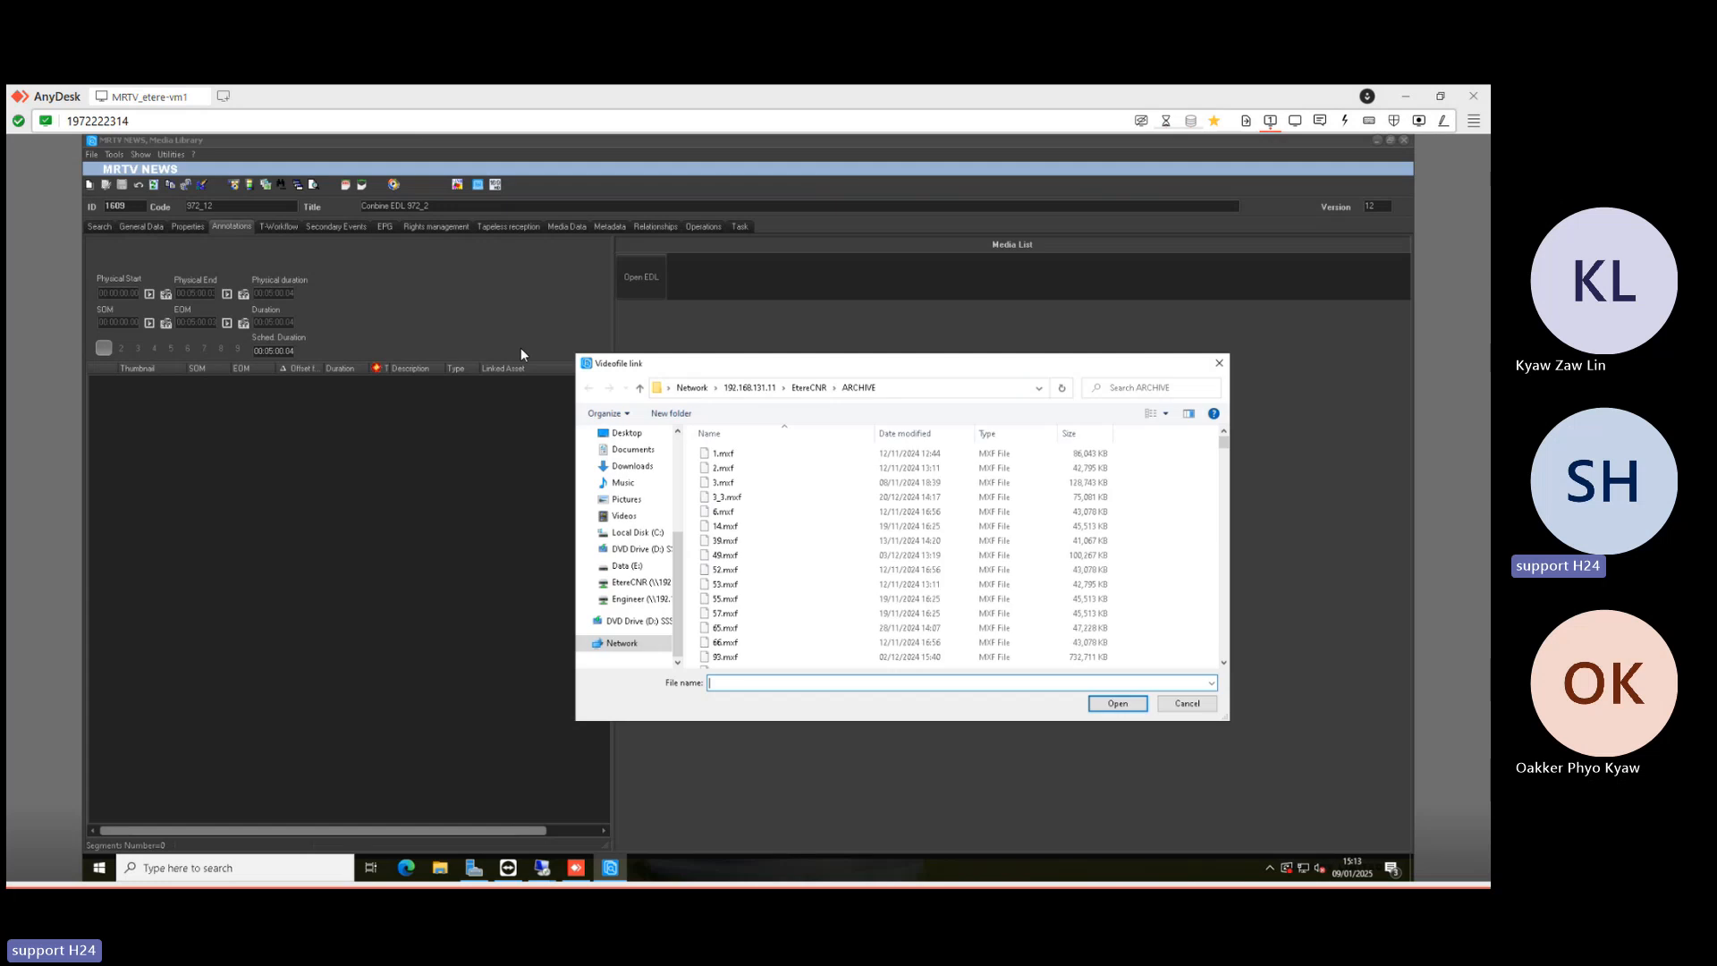
{"action": "scroll", "coordinate": [782, 552], "scroll_direction": "down", "scroll_amount": 12}
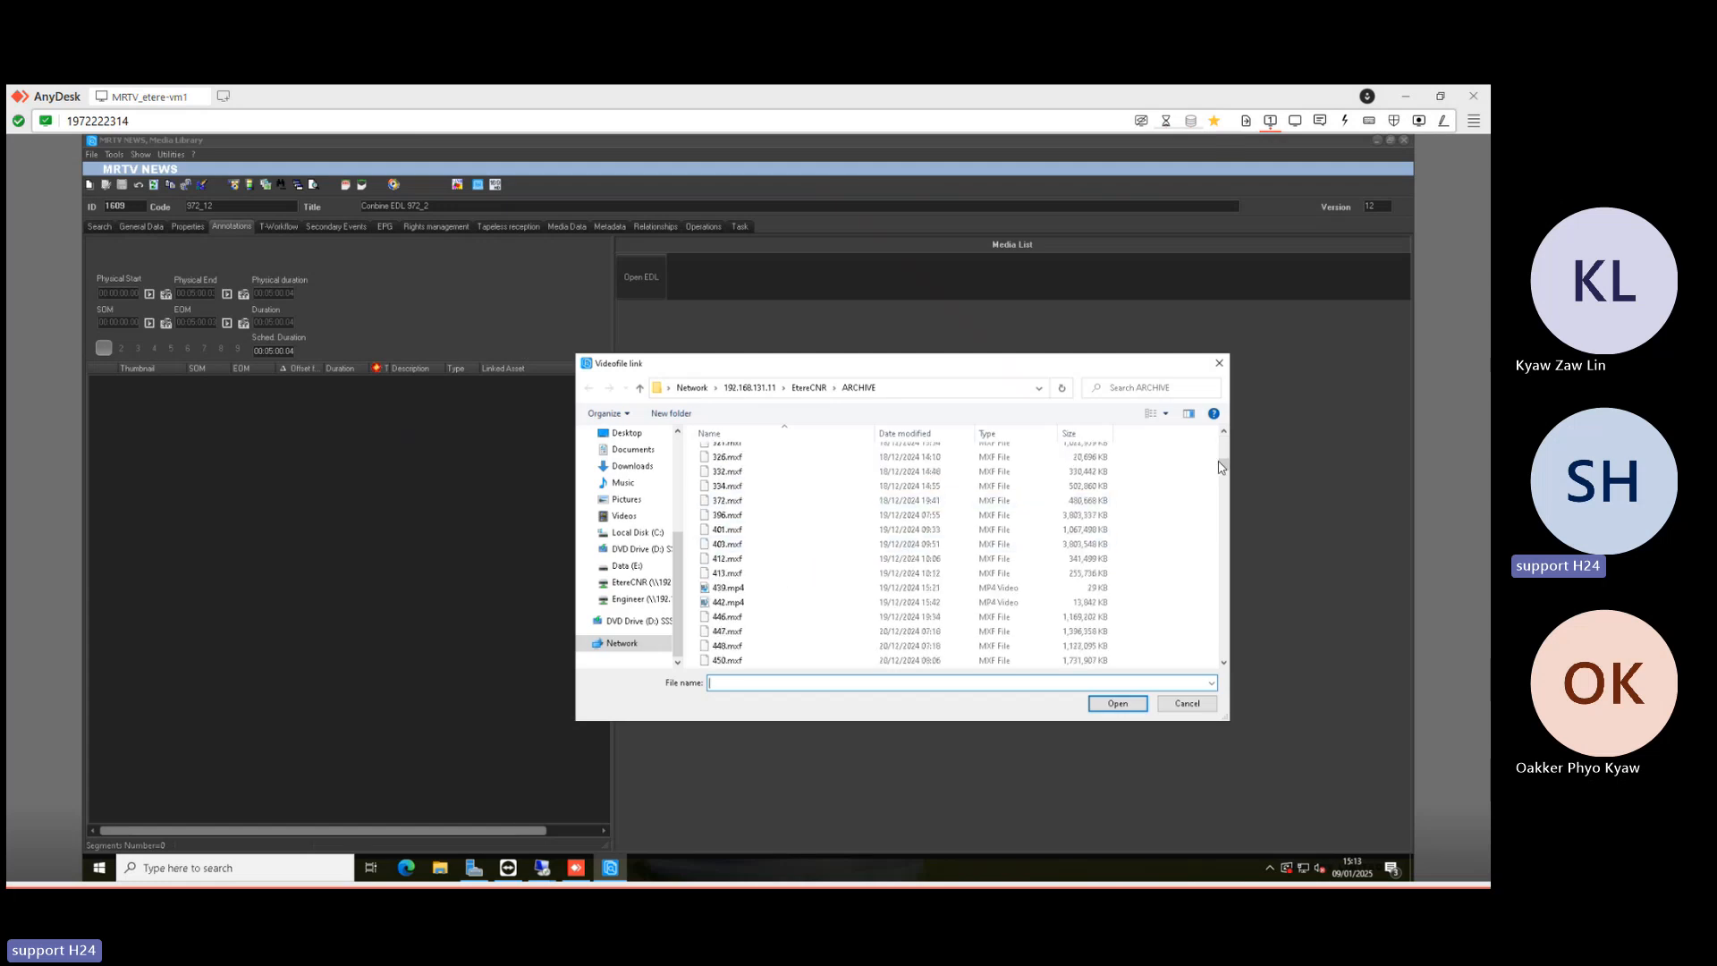
{"action": "left_click", "coordinate": [769, 516]}
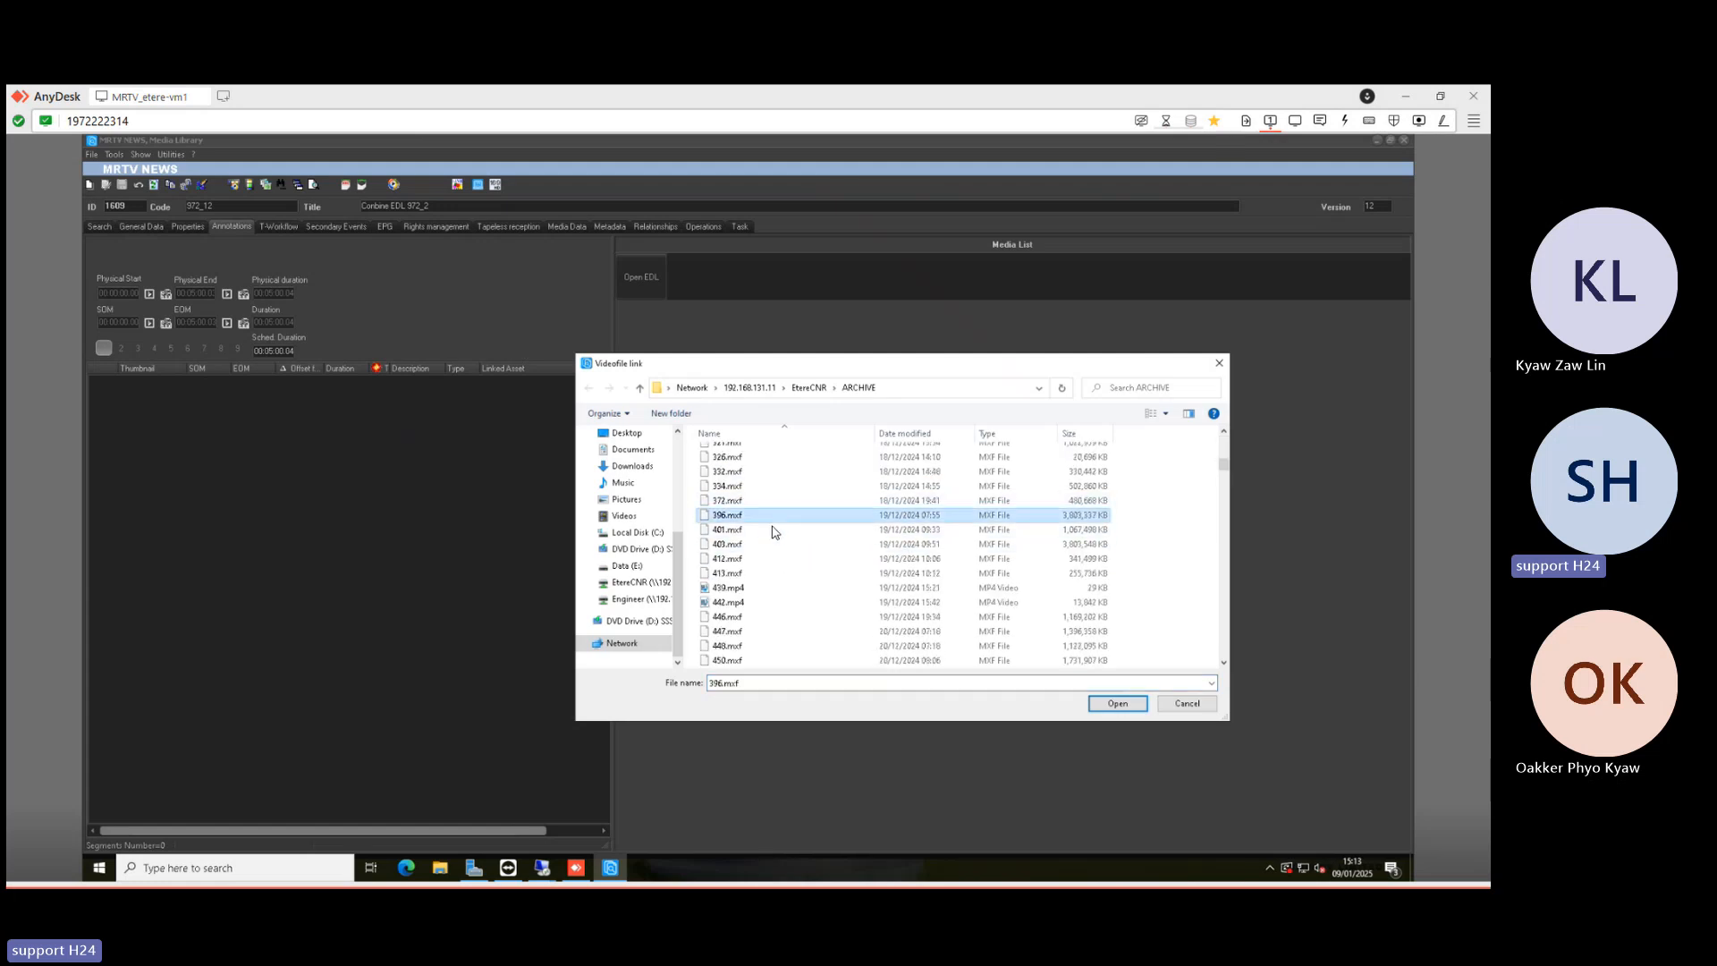
{"action": "left_click", "coordinate": [770, 503]}
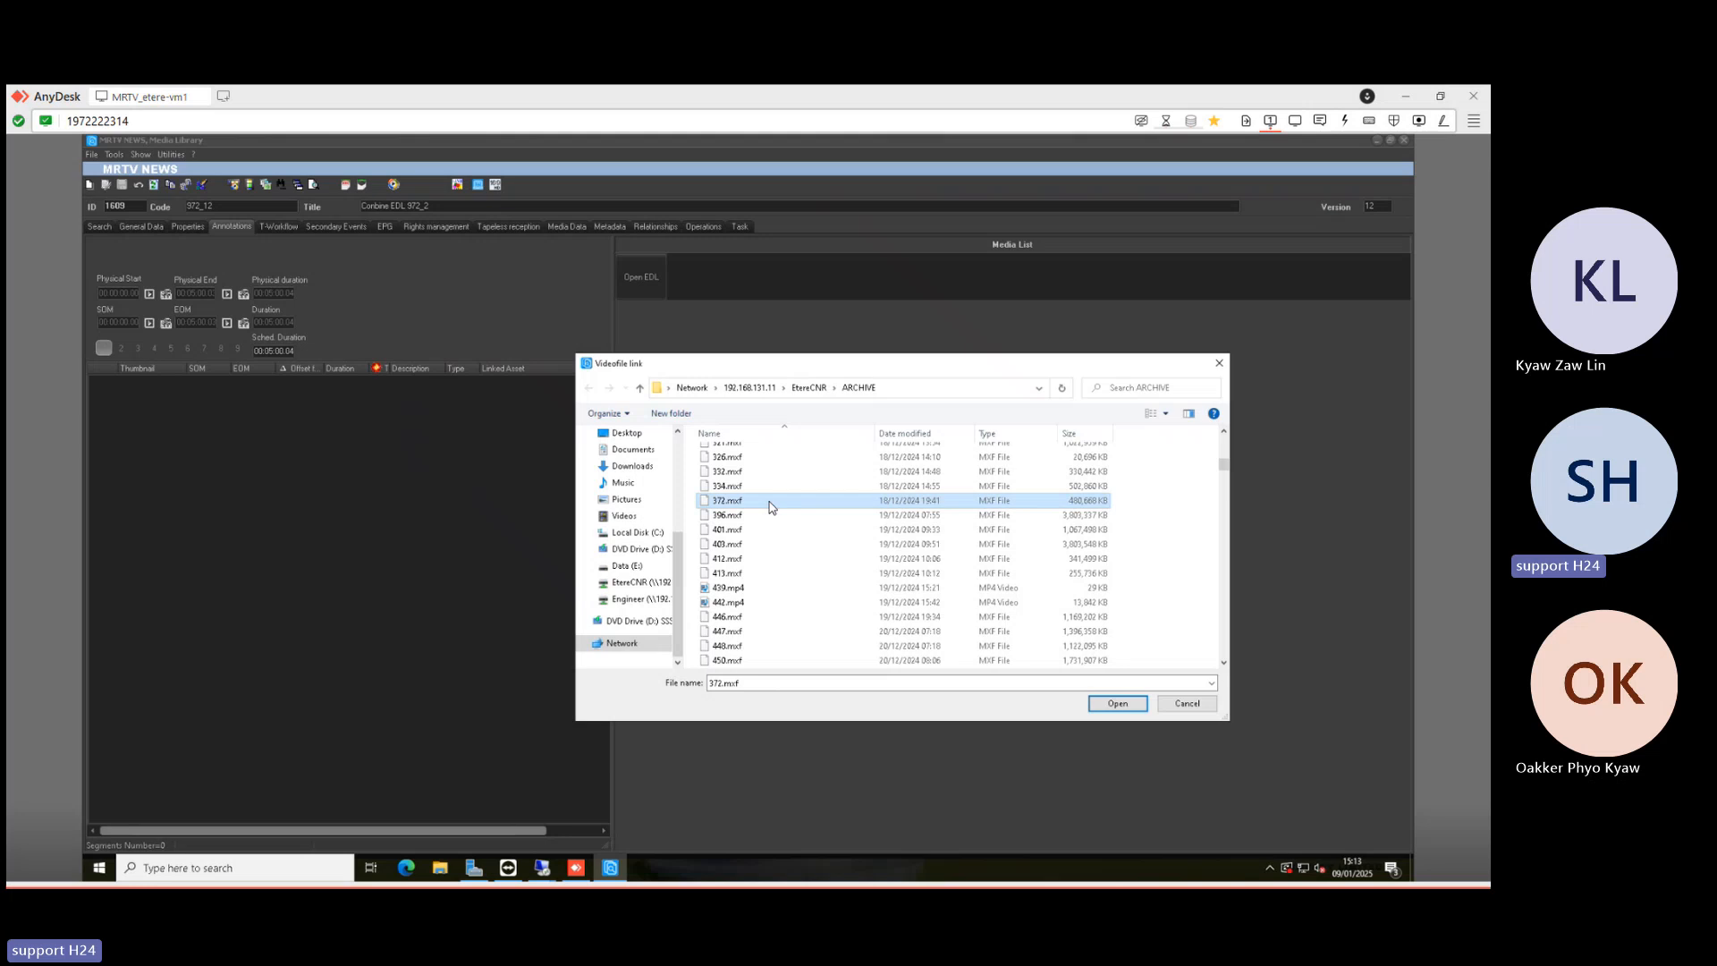
{"action": "double_click", "coordinate": [769, 501]}
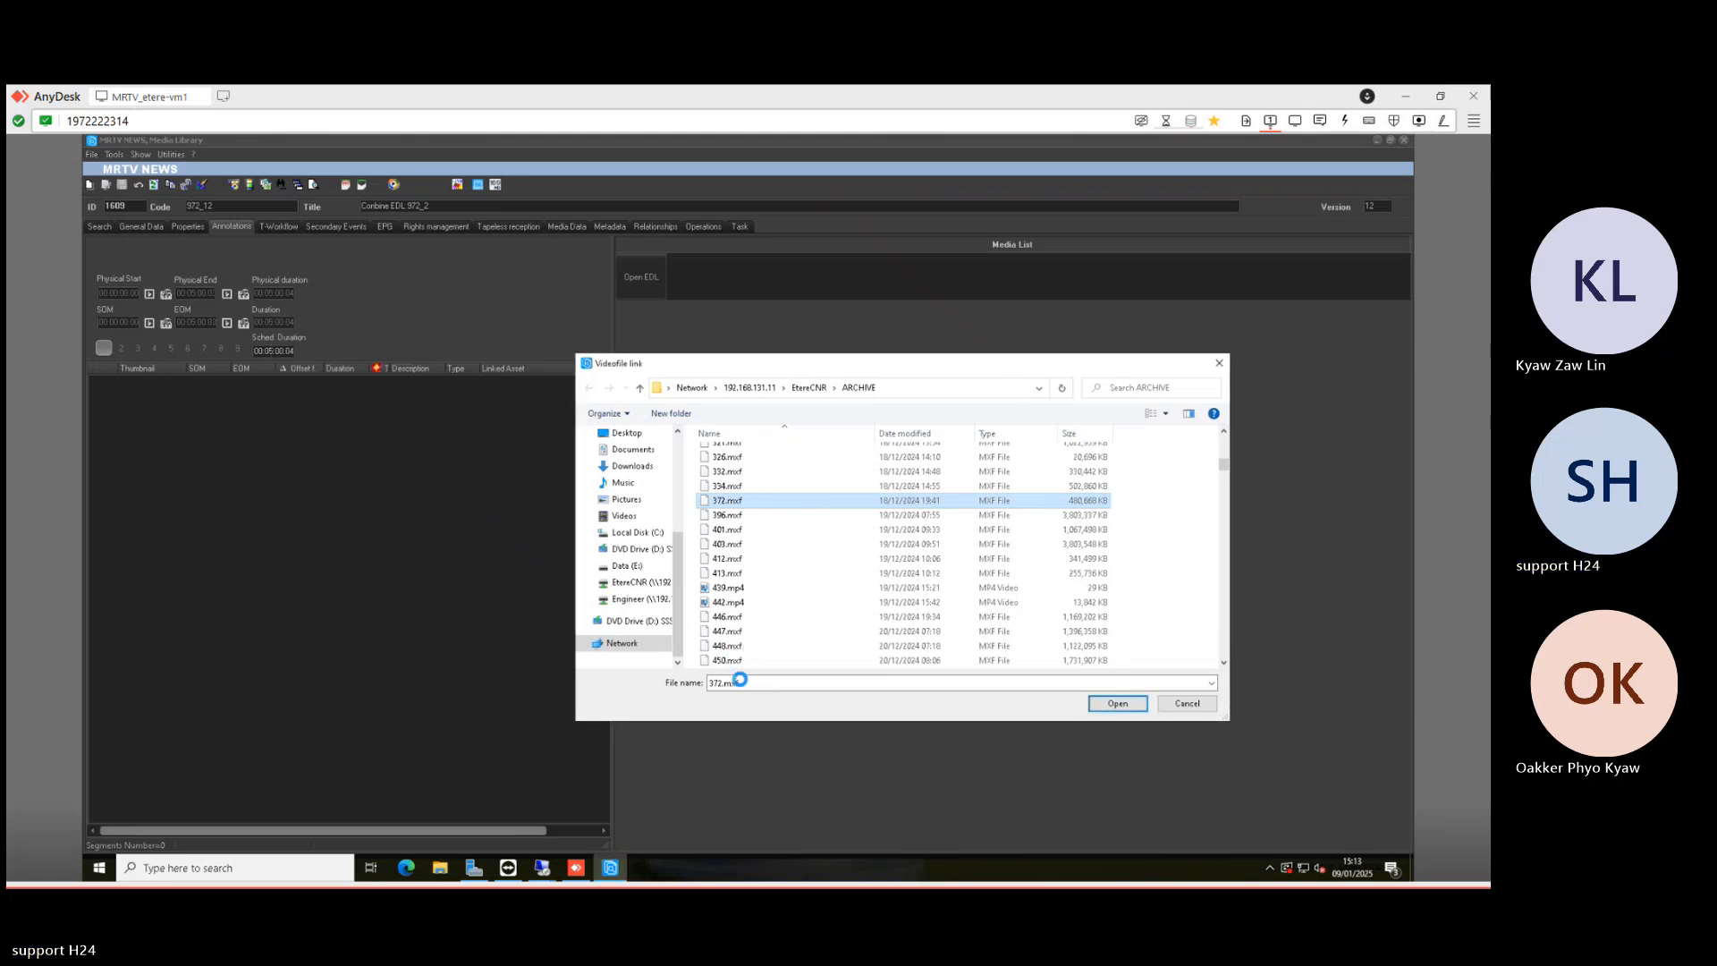
- Rename the copy to 1609.mxf and link it with the MXF MPEG2 IBP 422 50 Mb HD codec
{"action": "left_click", "coordinate": [745, 661]}
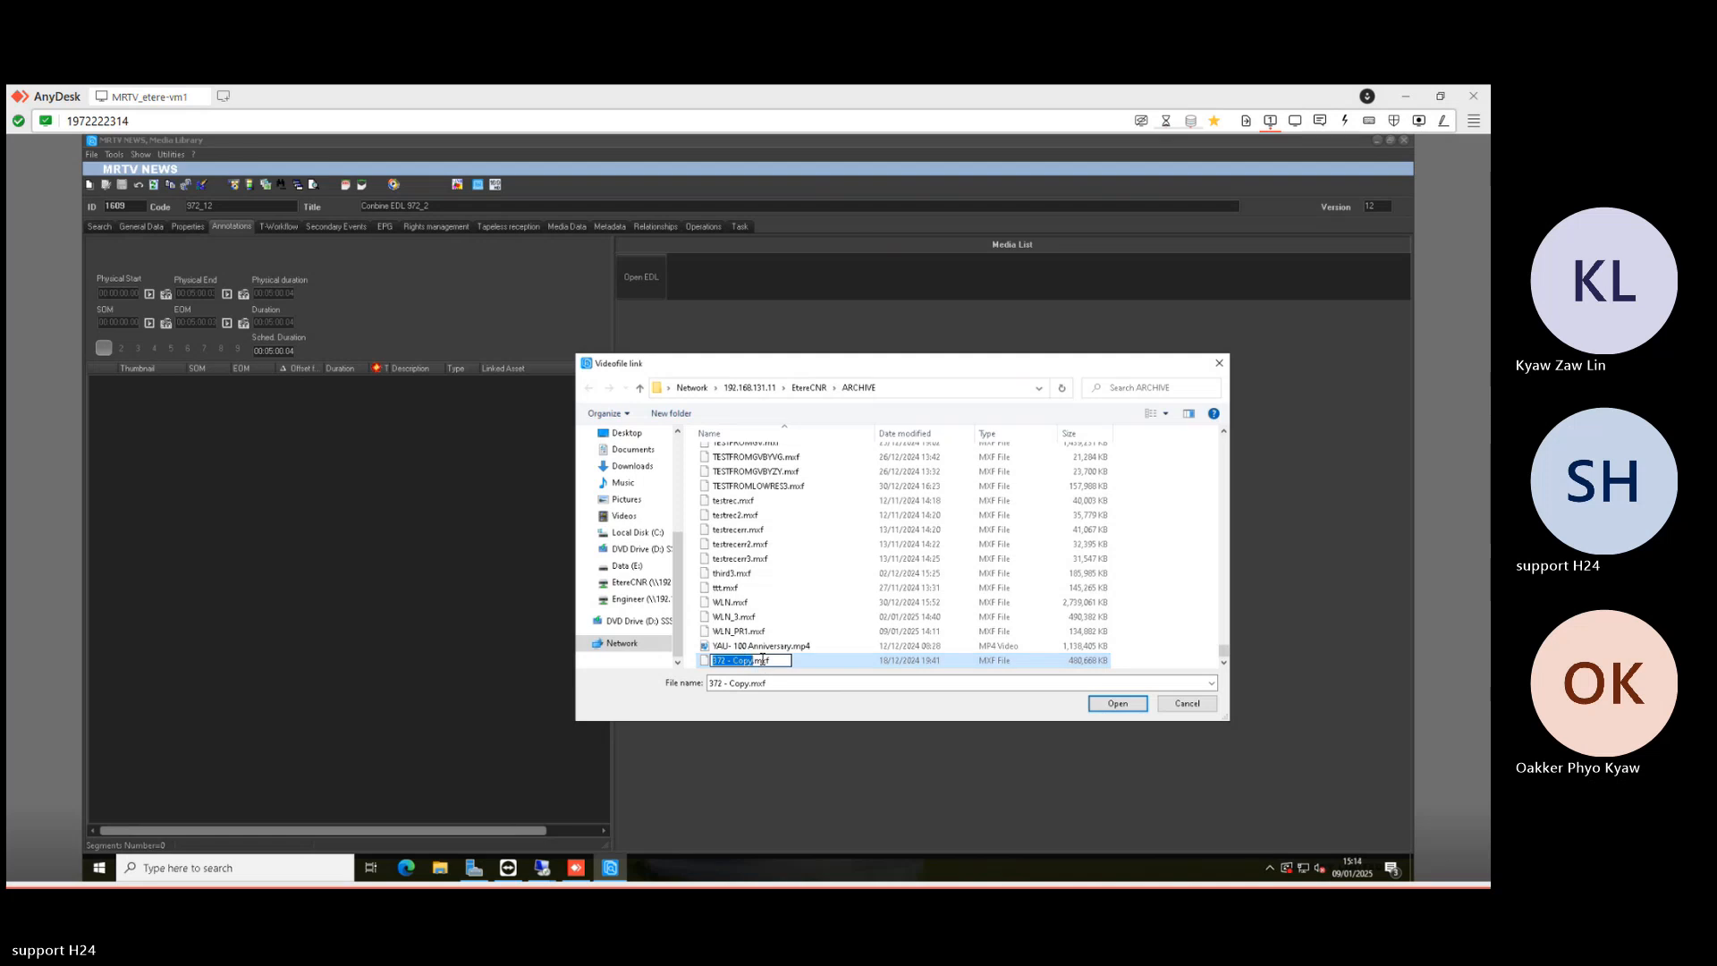
{"action": "type", "text": "1609"}
{"action": "key", "text": "Return"}
{"action": "double_click", "coordinate": [731, 661]}
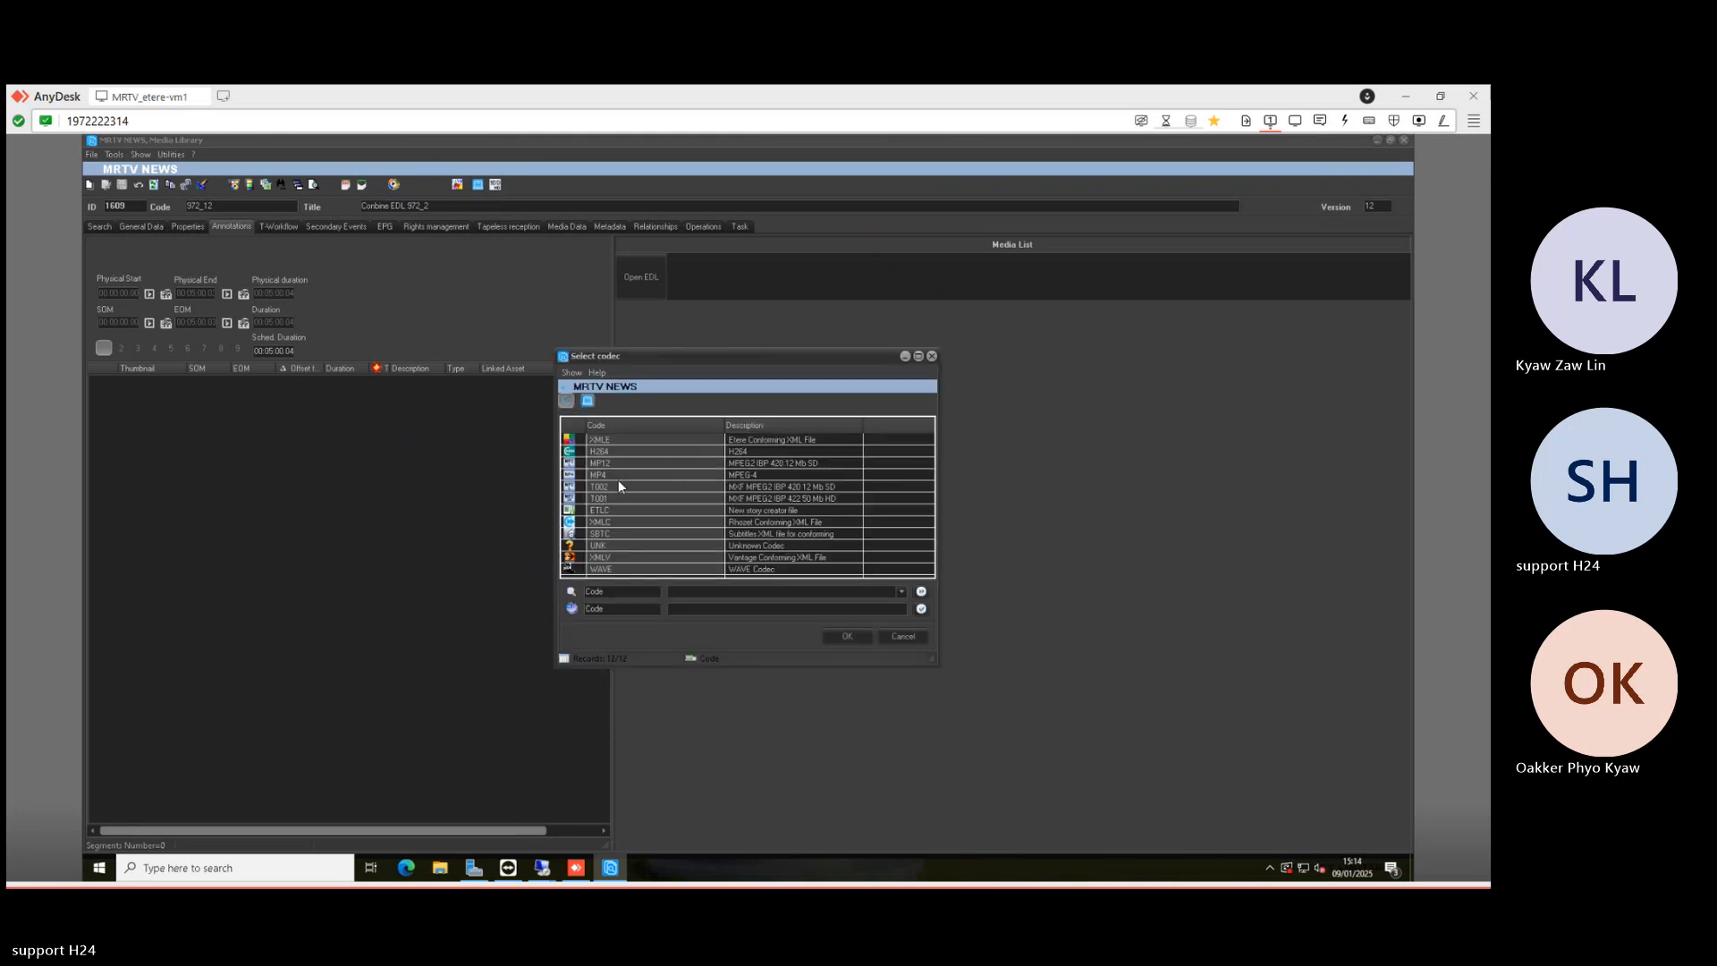
{"action": "left_click", "coordinate": [775, 487]}
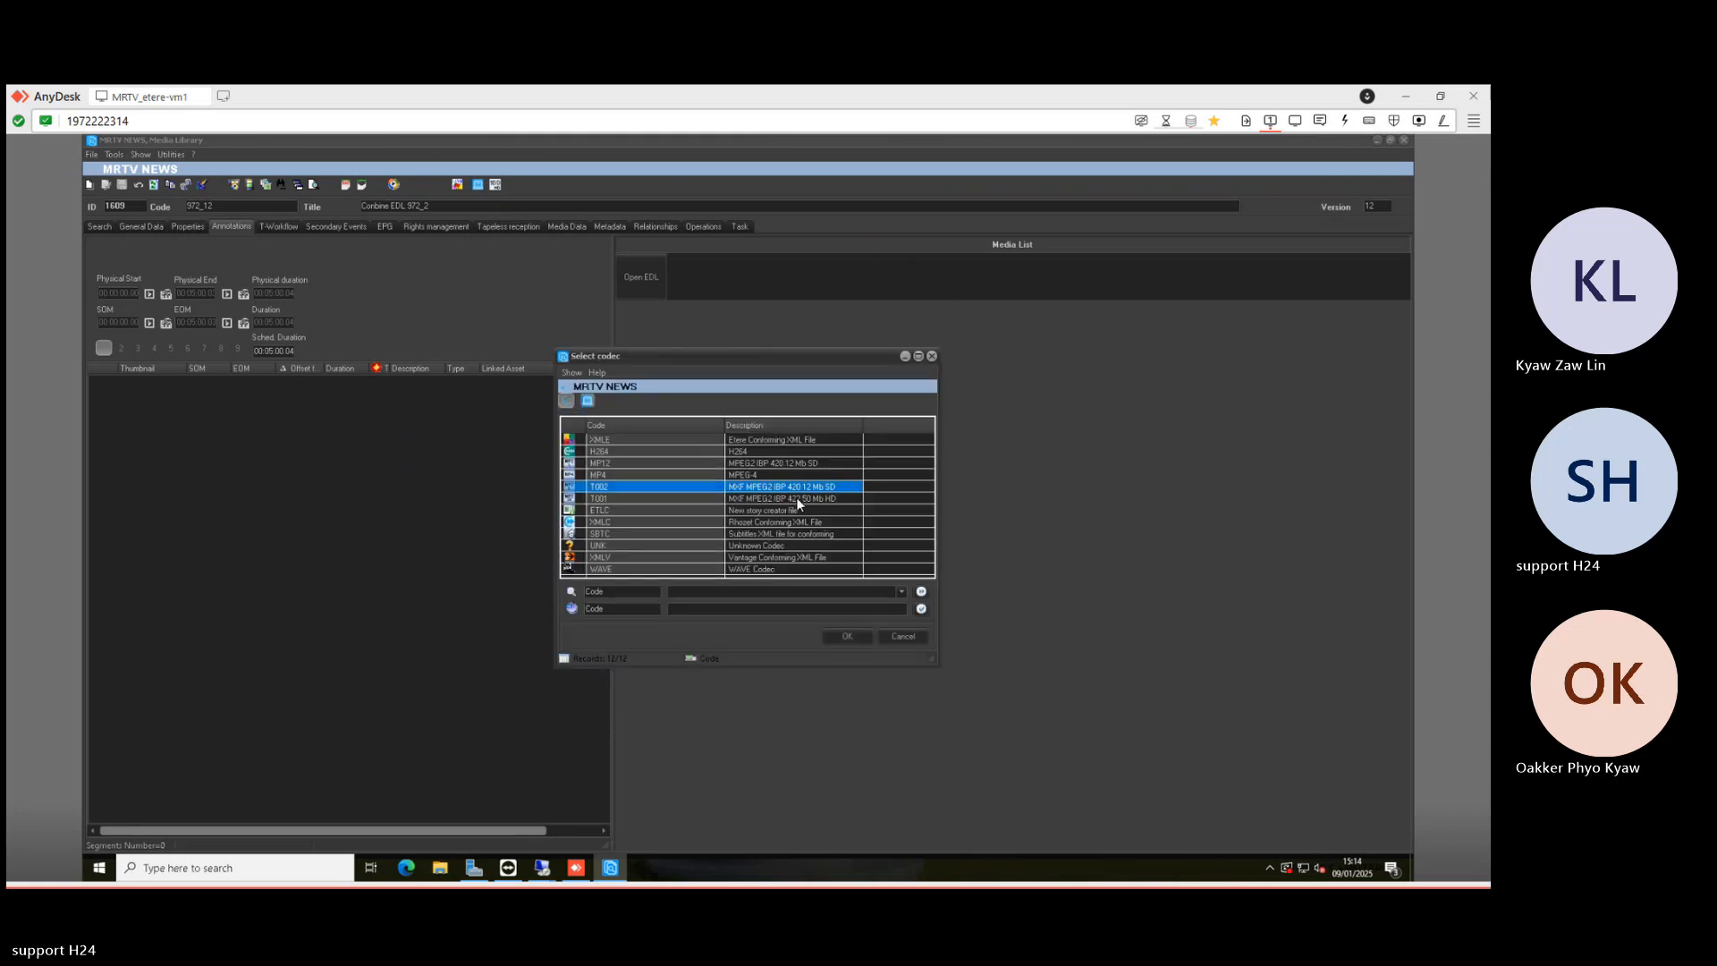
{"action": "double_click", "coordinate": [797, 498]}
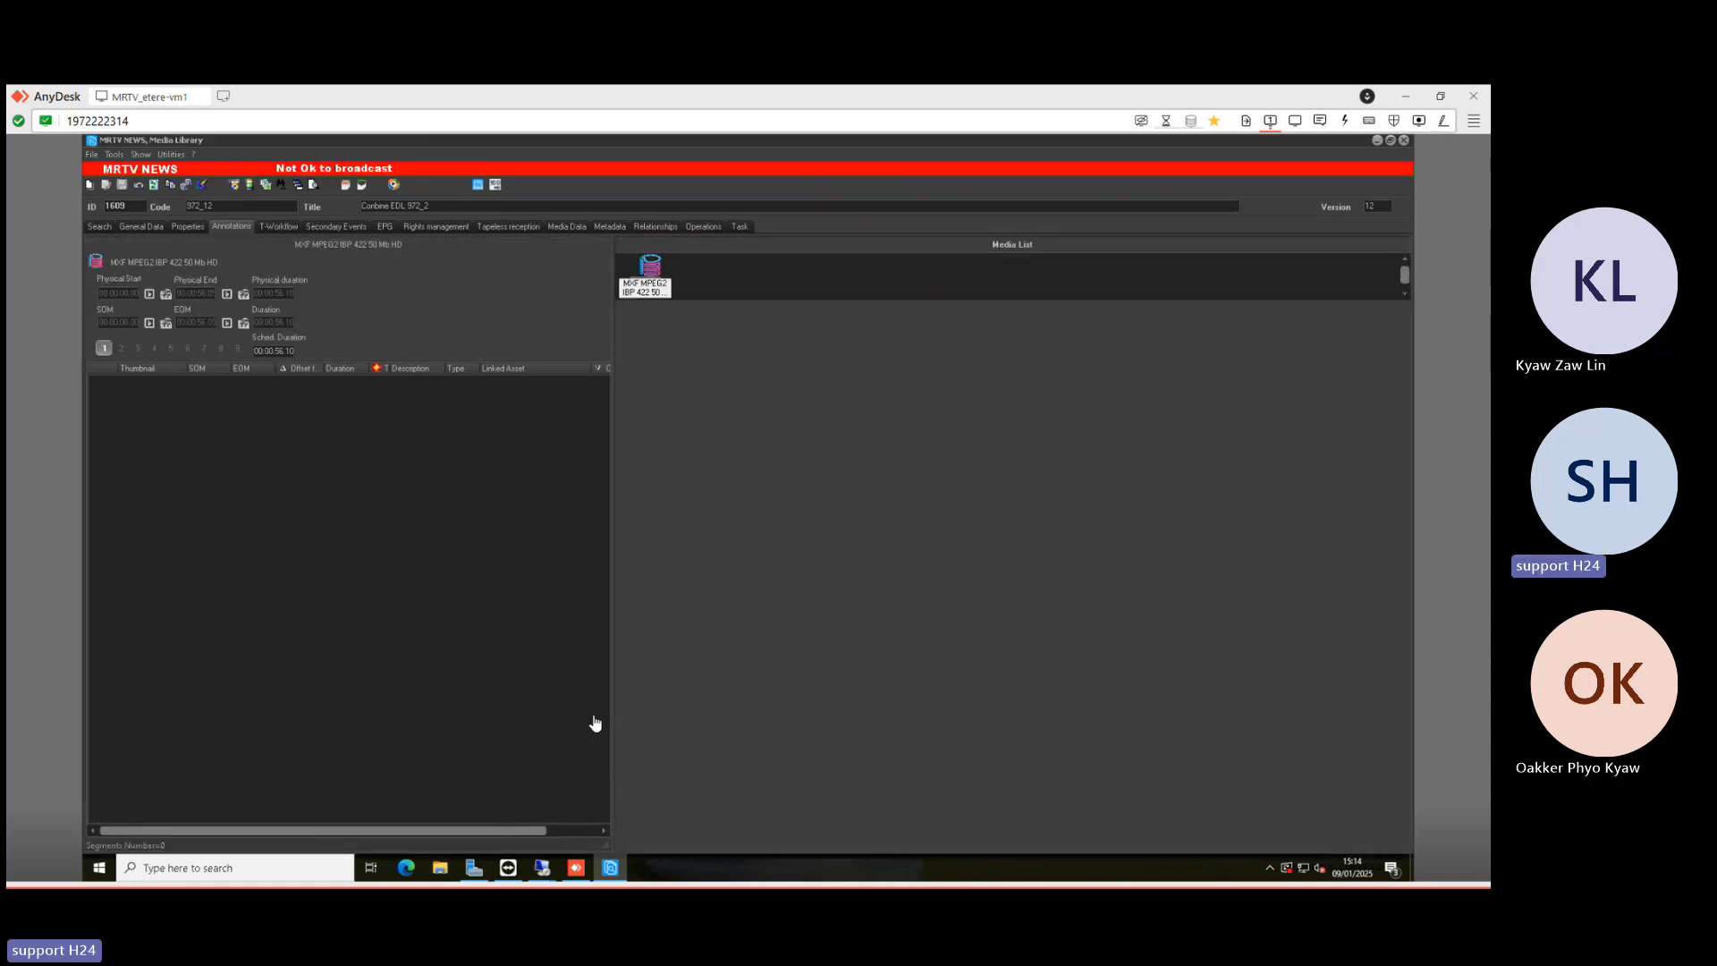
- Refresh the Nunzio rundown for Conbine EDL 972_2 and cue it next on Primary B
{"action": "left_click", "coordinate": [543, 872]}
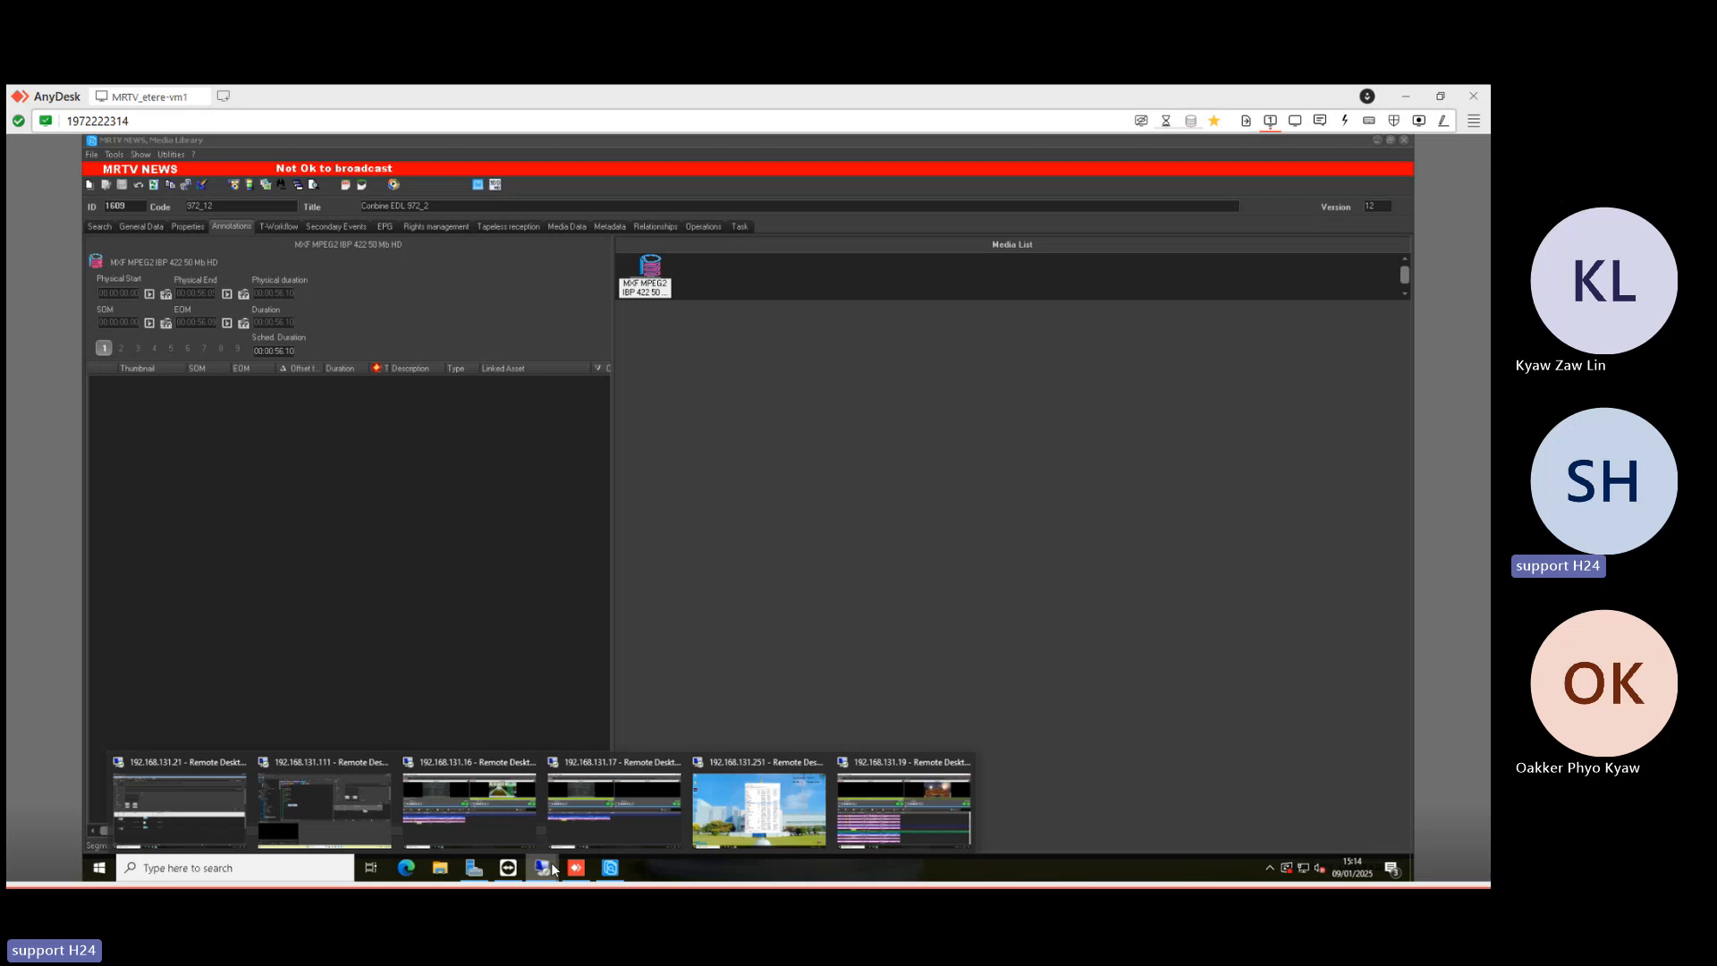
{"action": "left_click", "coordinate": [894, 813]}
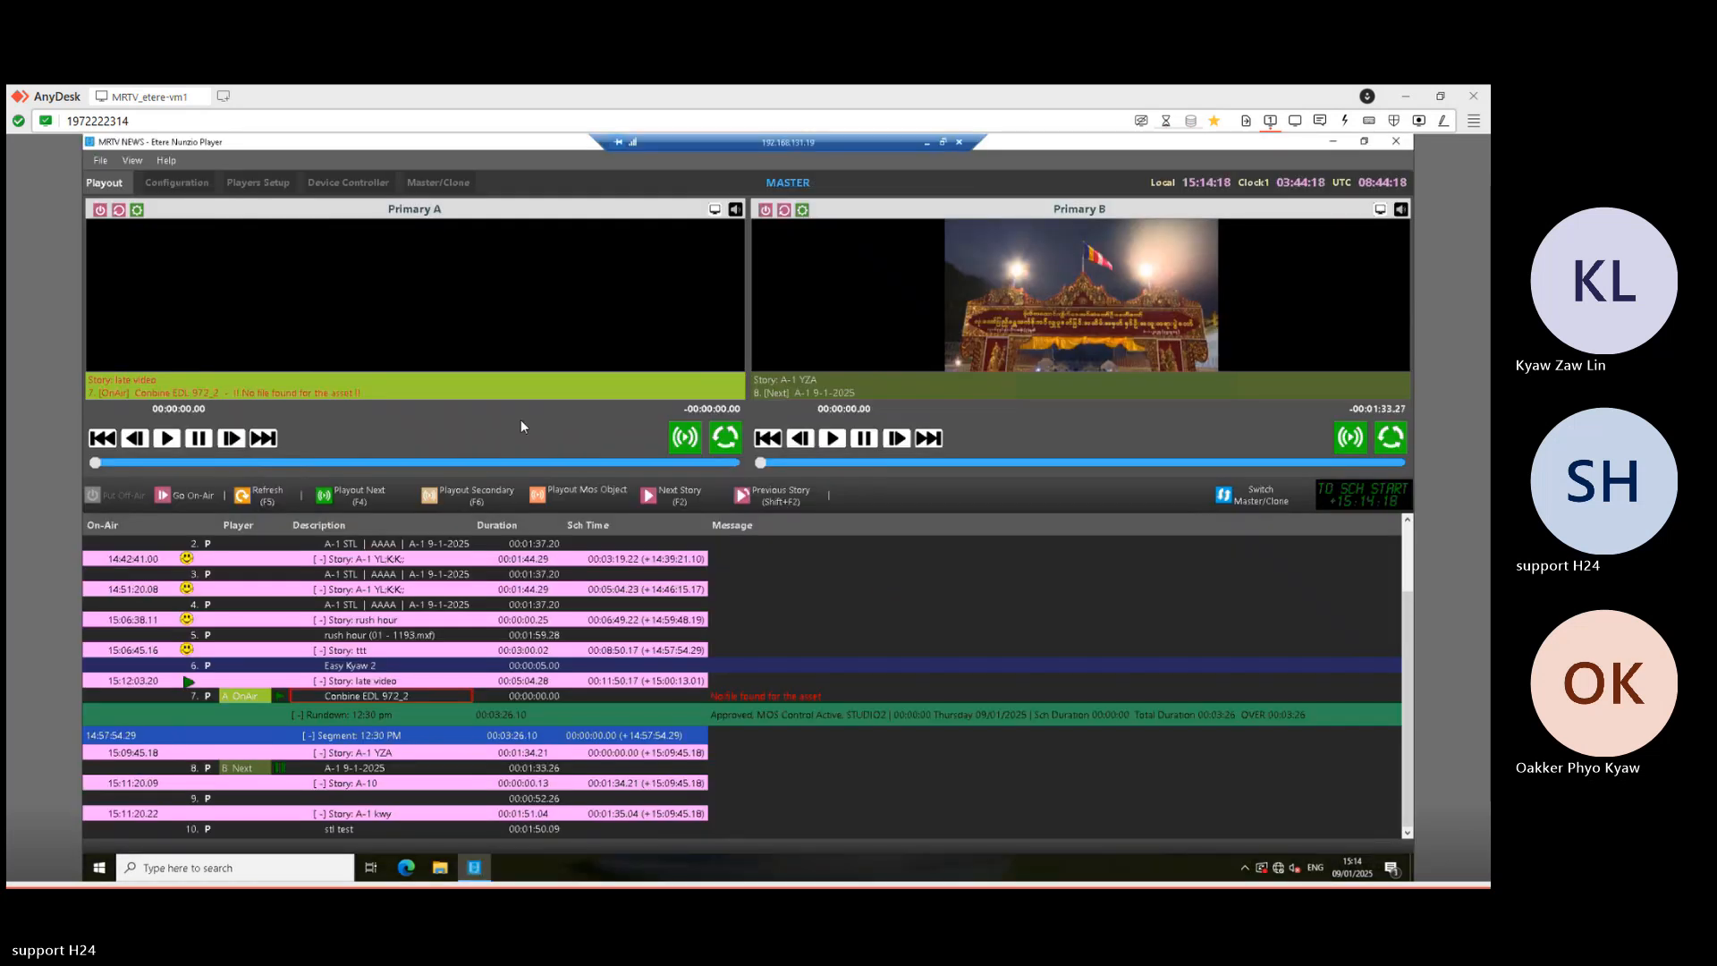
{"action": "left_click", "coordinate": [373, 696]}
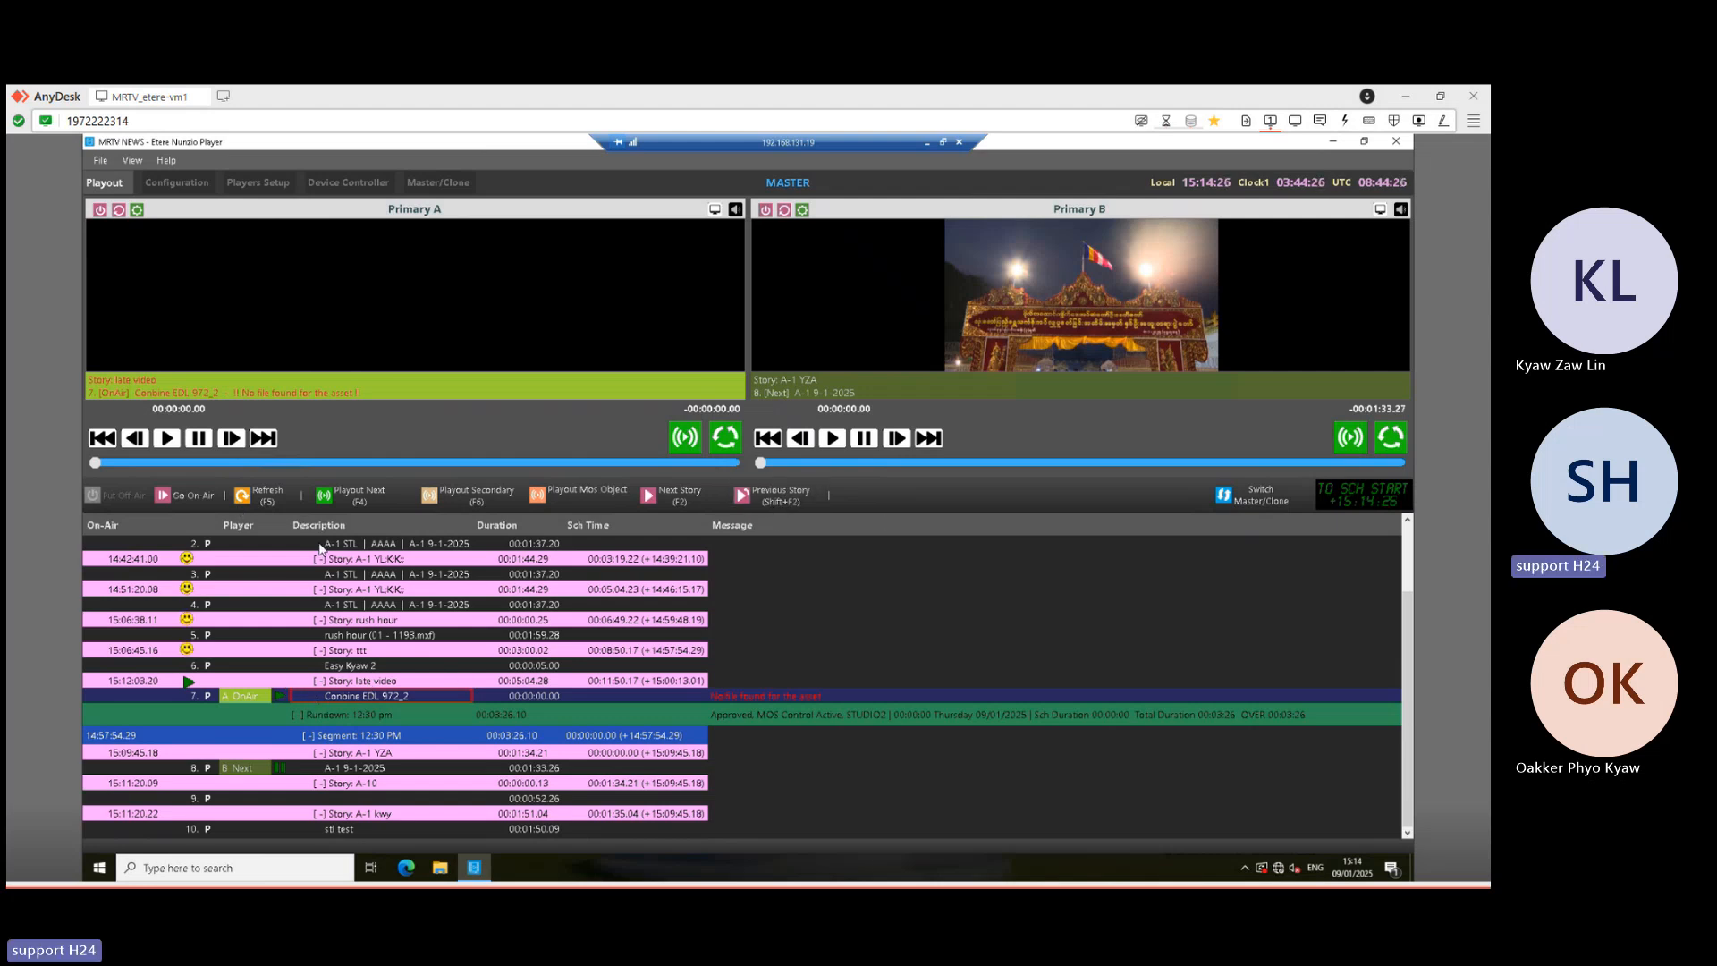
{"action": "left_click", "coordinate": [261, 501]}
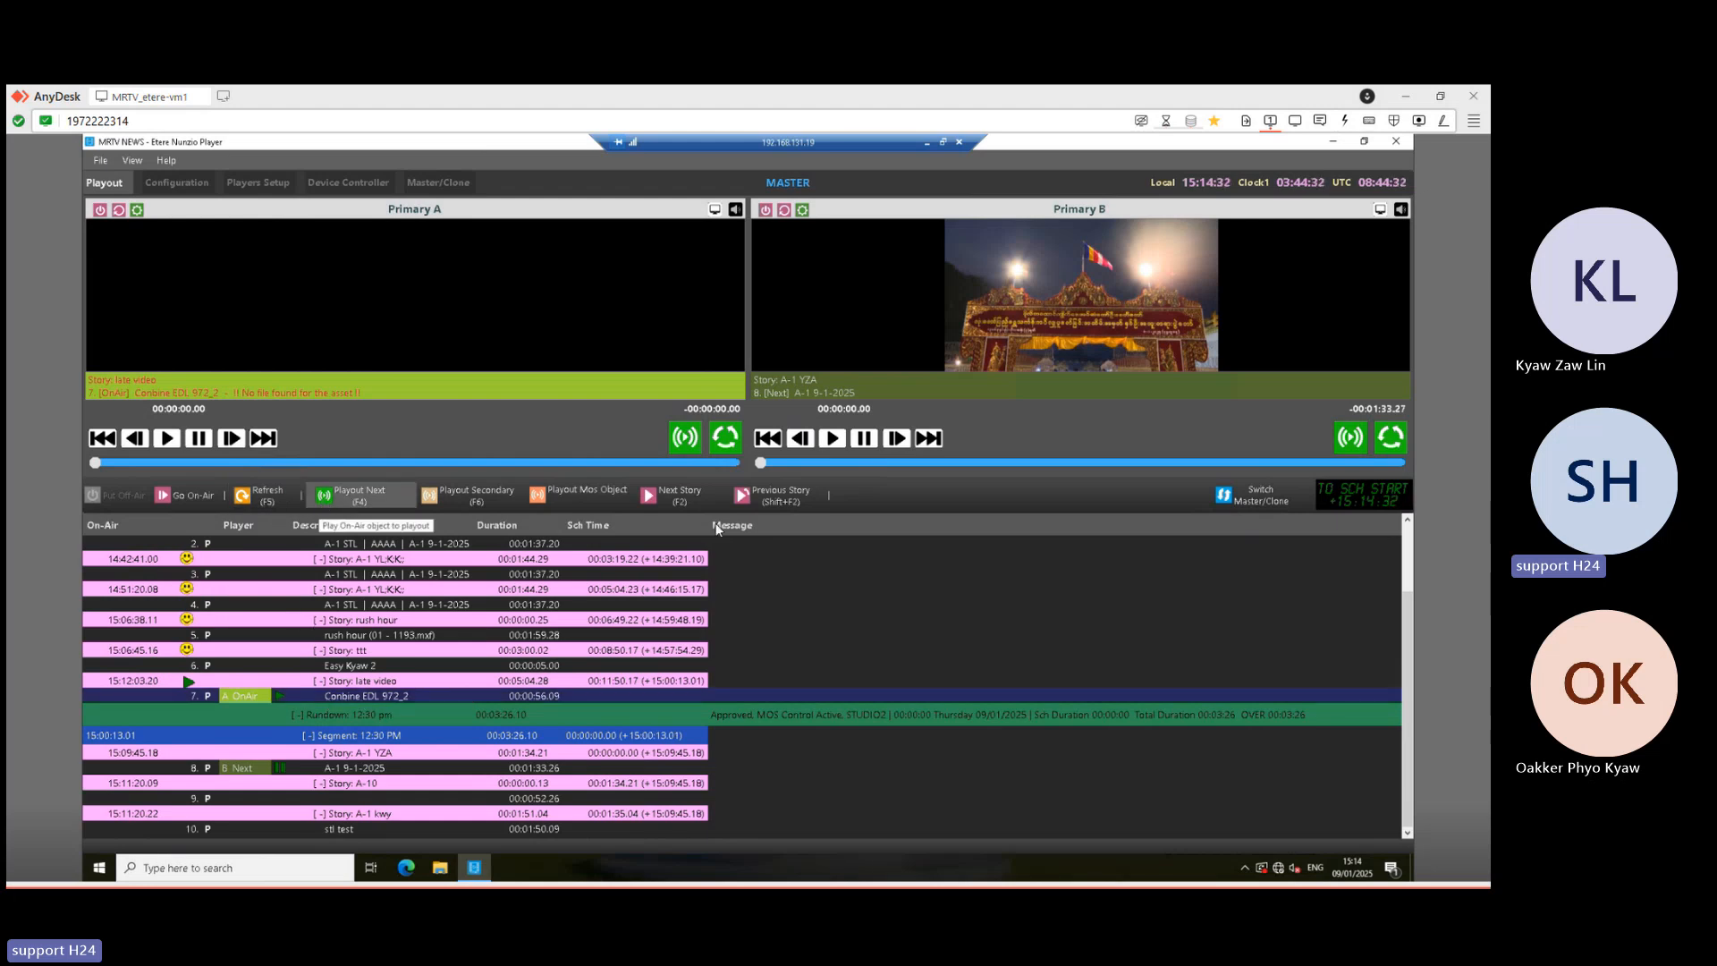
{"action": "left_click", "coordinate": [780, 501]}
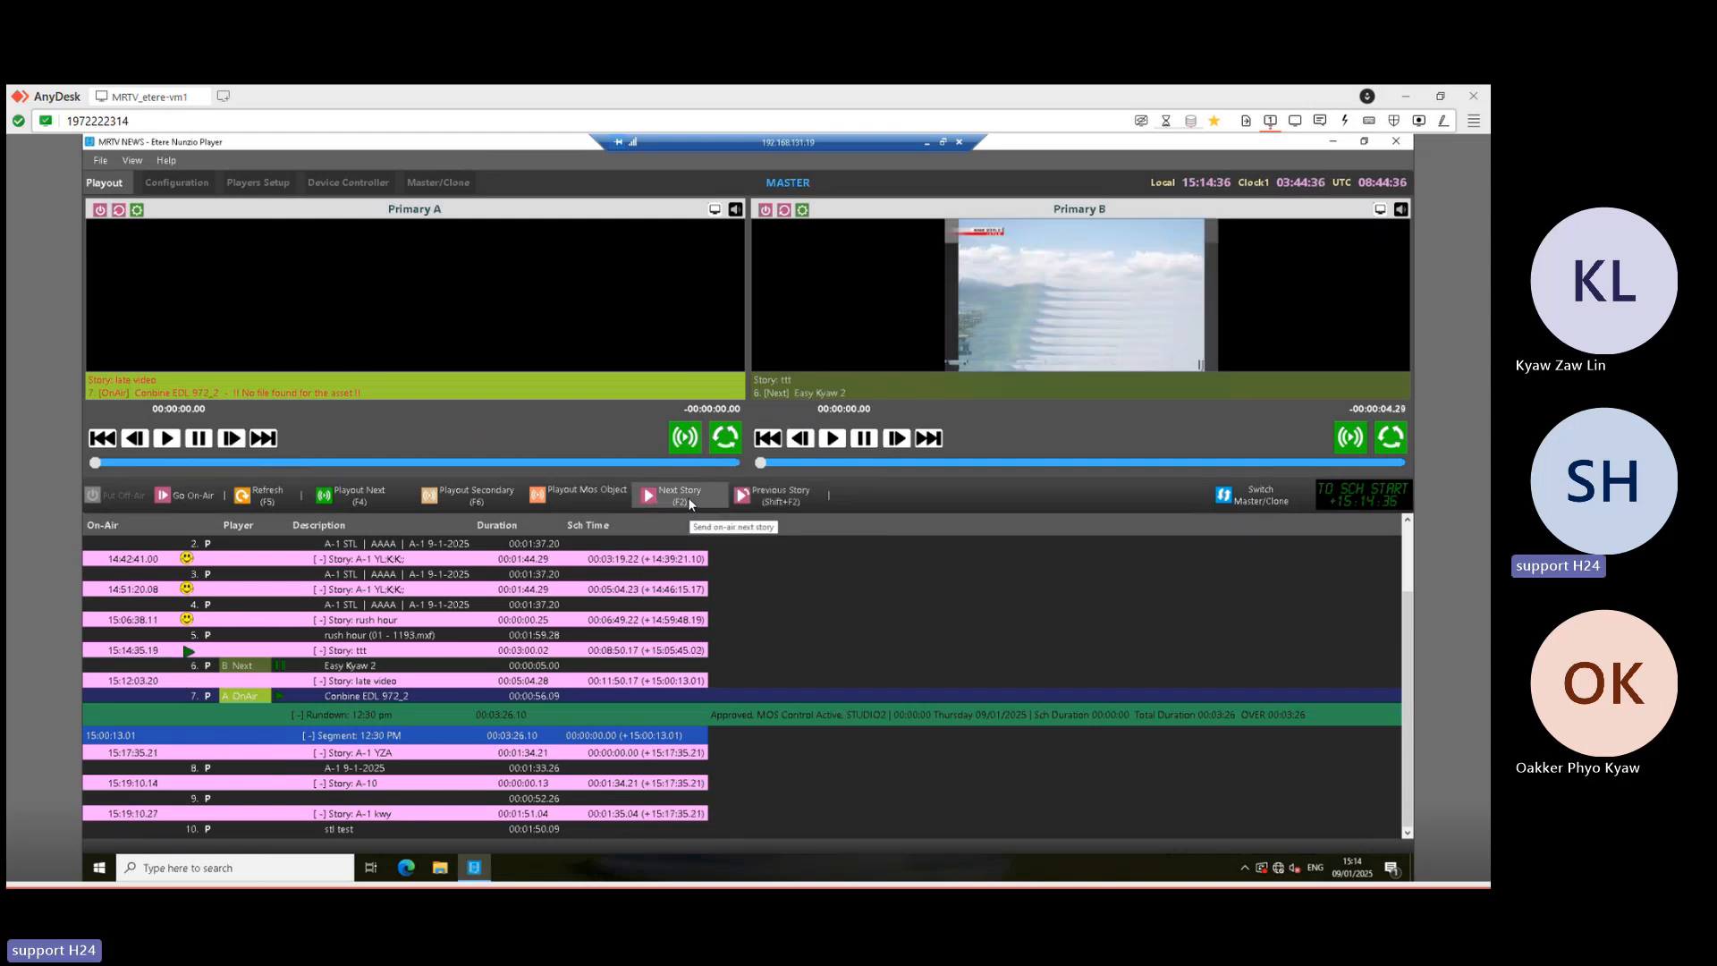
{"action": "left_click", "coordinate": [680, 494]}
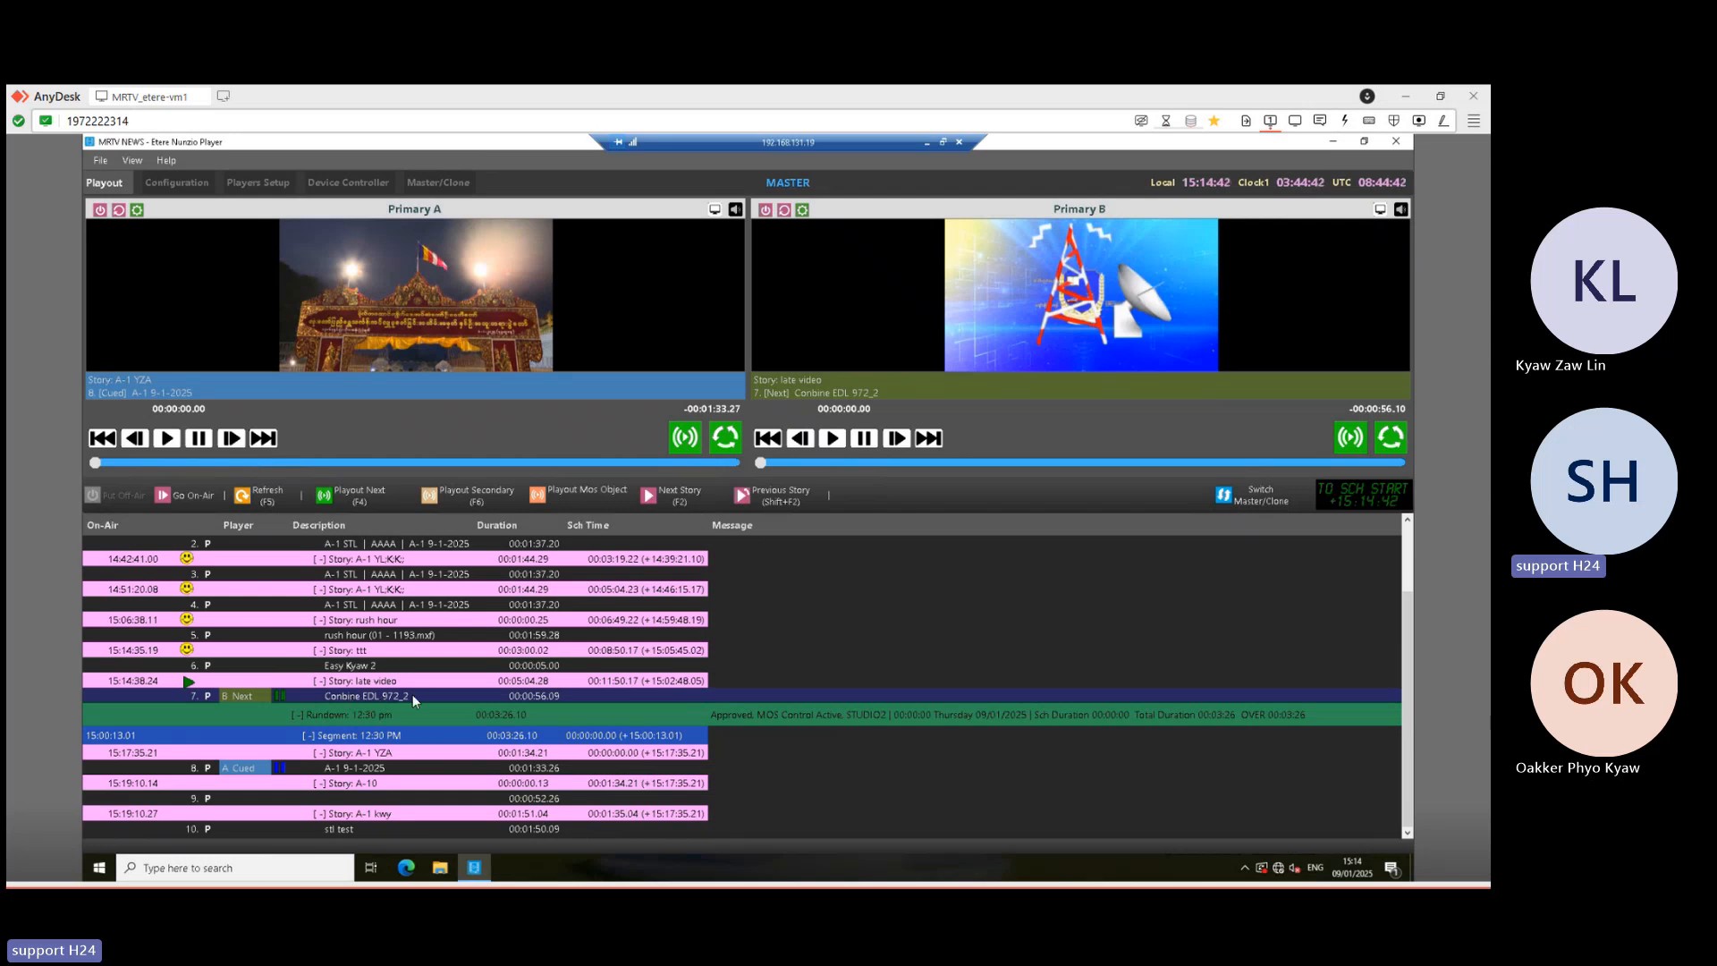
- Air Conbine EDL 972_2 to its end, then advance and play out the next rundown item
{"action": "left_click", "coordinate": [360, 495]}
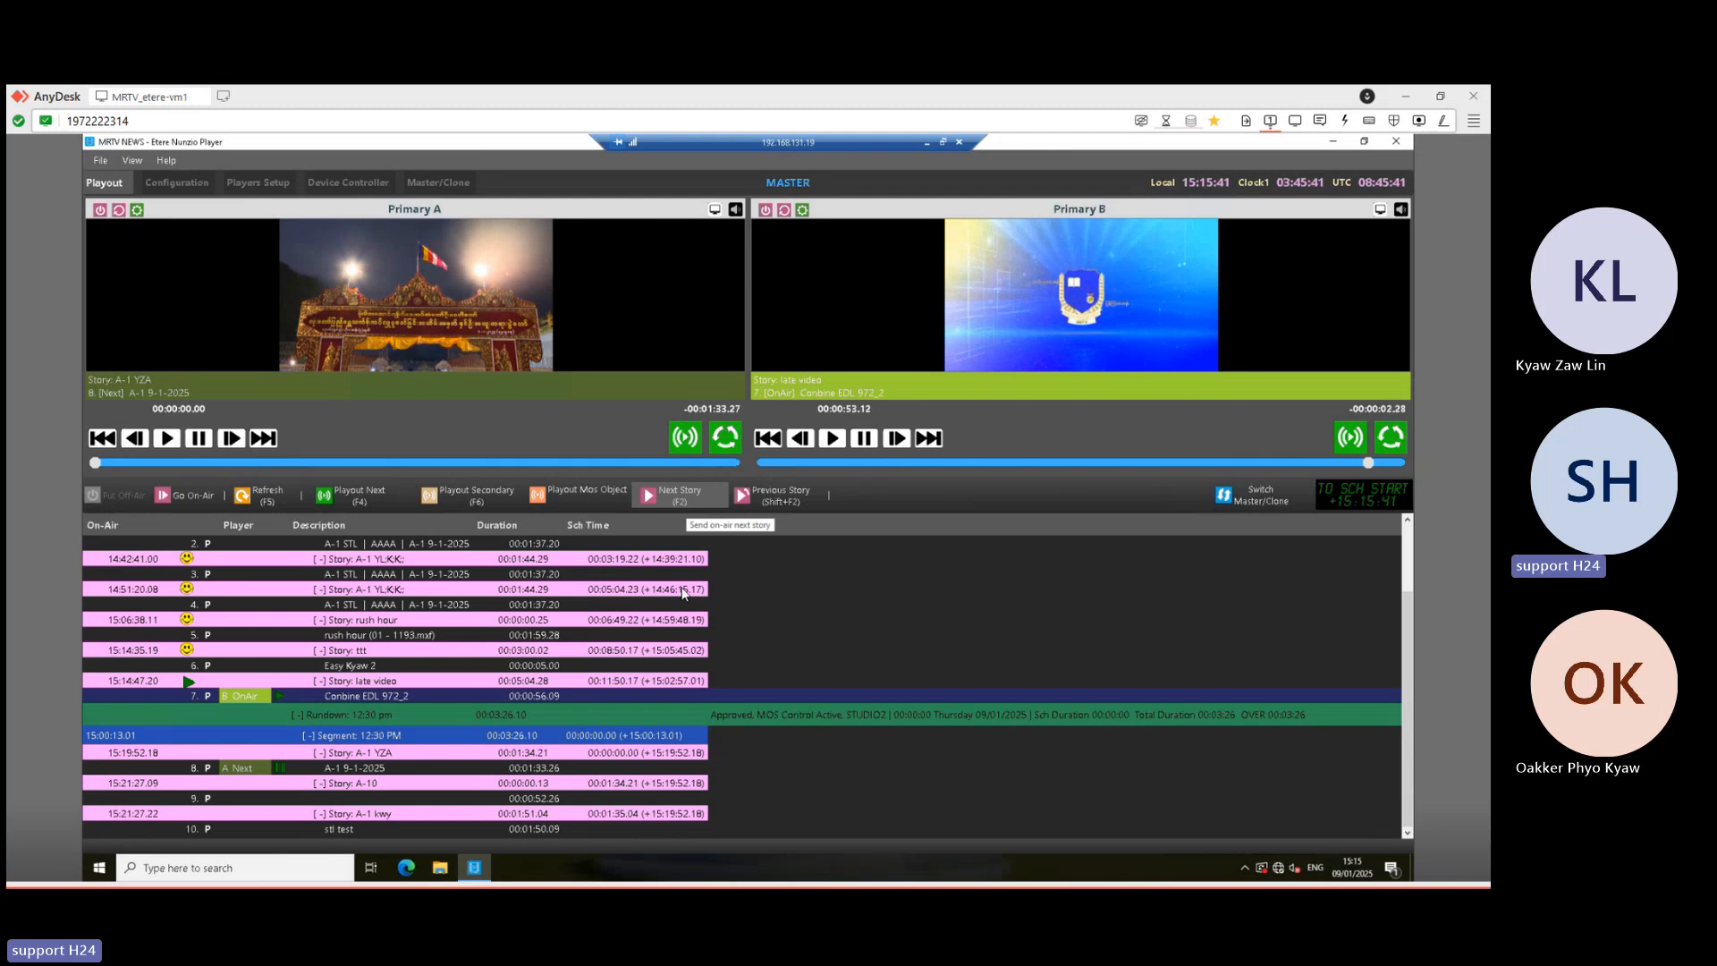
{"action": "left_click", "coordinate": [692, 497]}
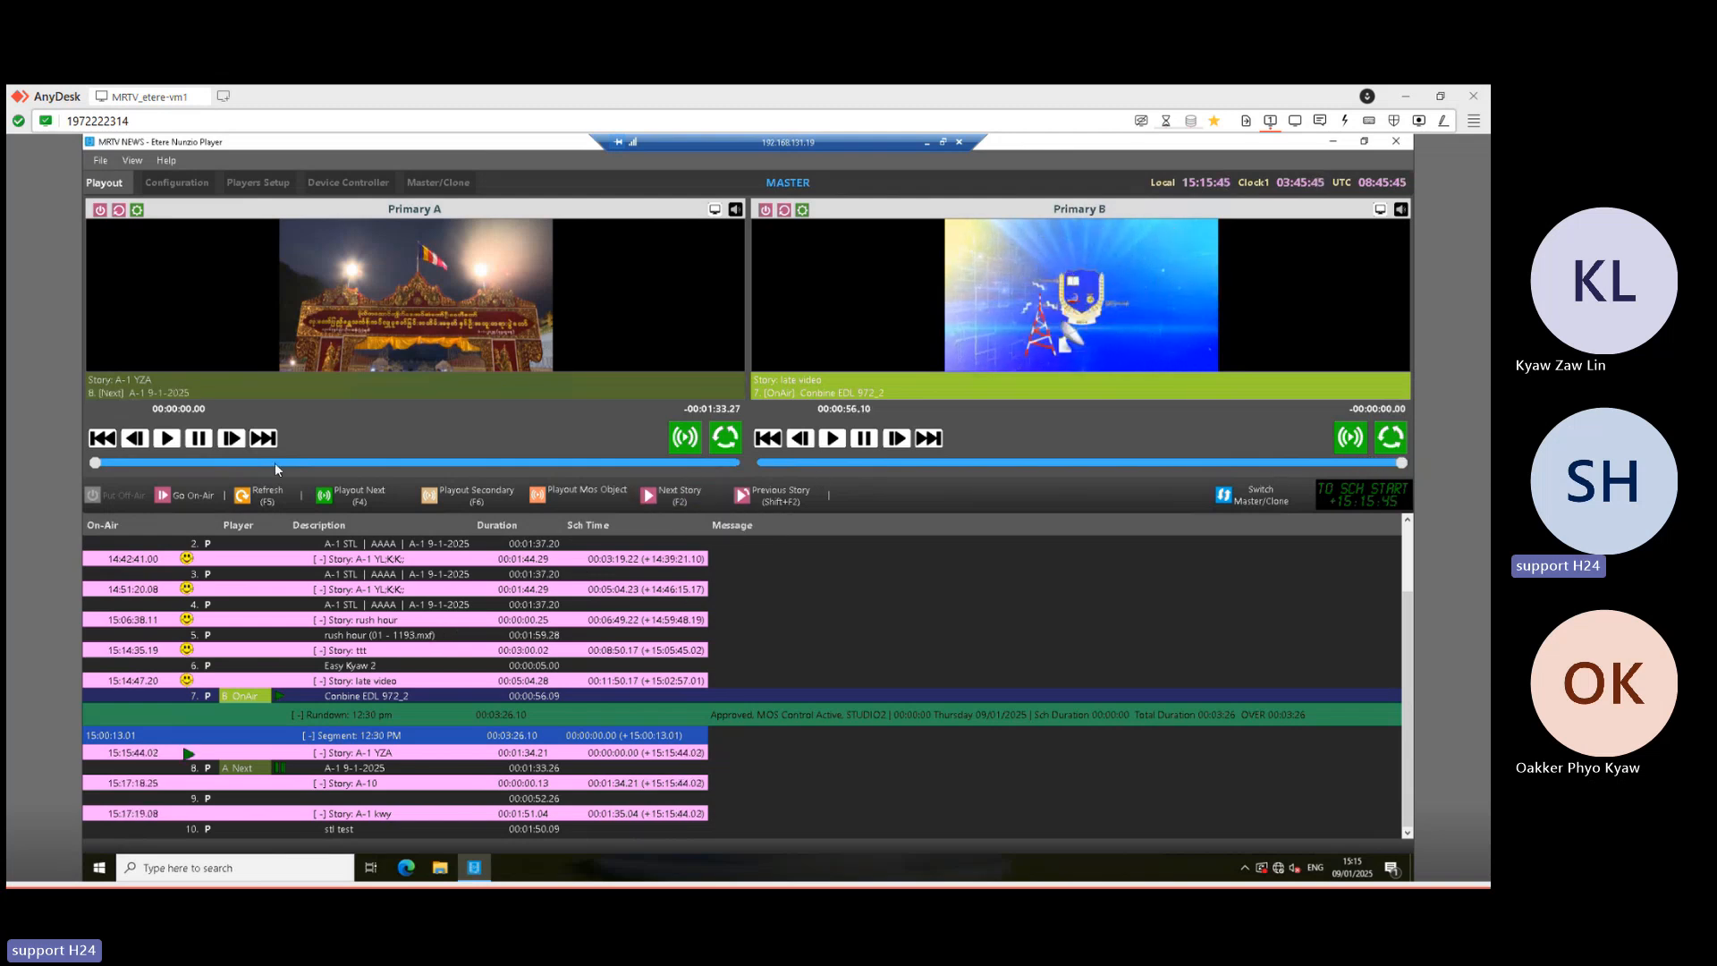
{"action": "left_click", "coordinate": [352, 491]}
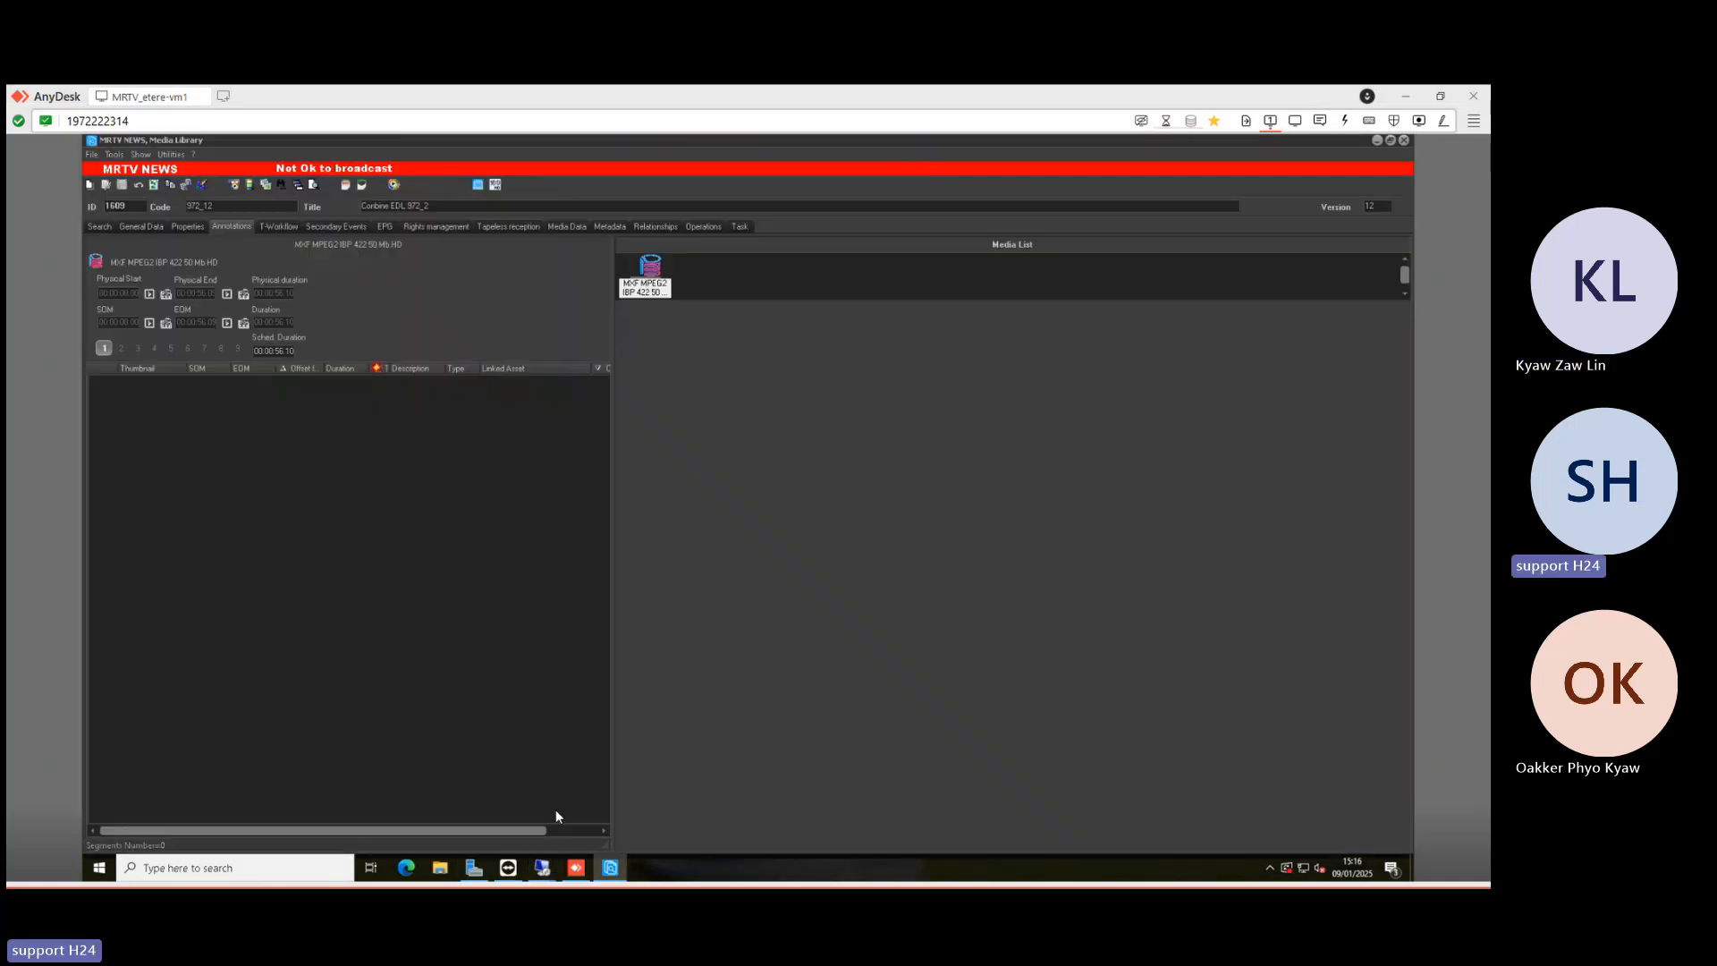
{"action": "left_click", "coordinate": [542, 868]}
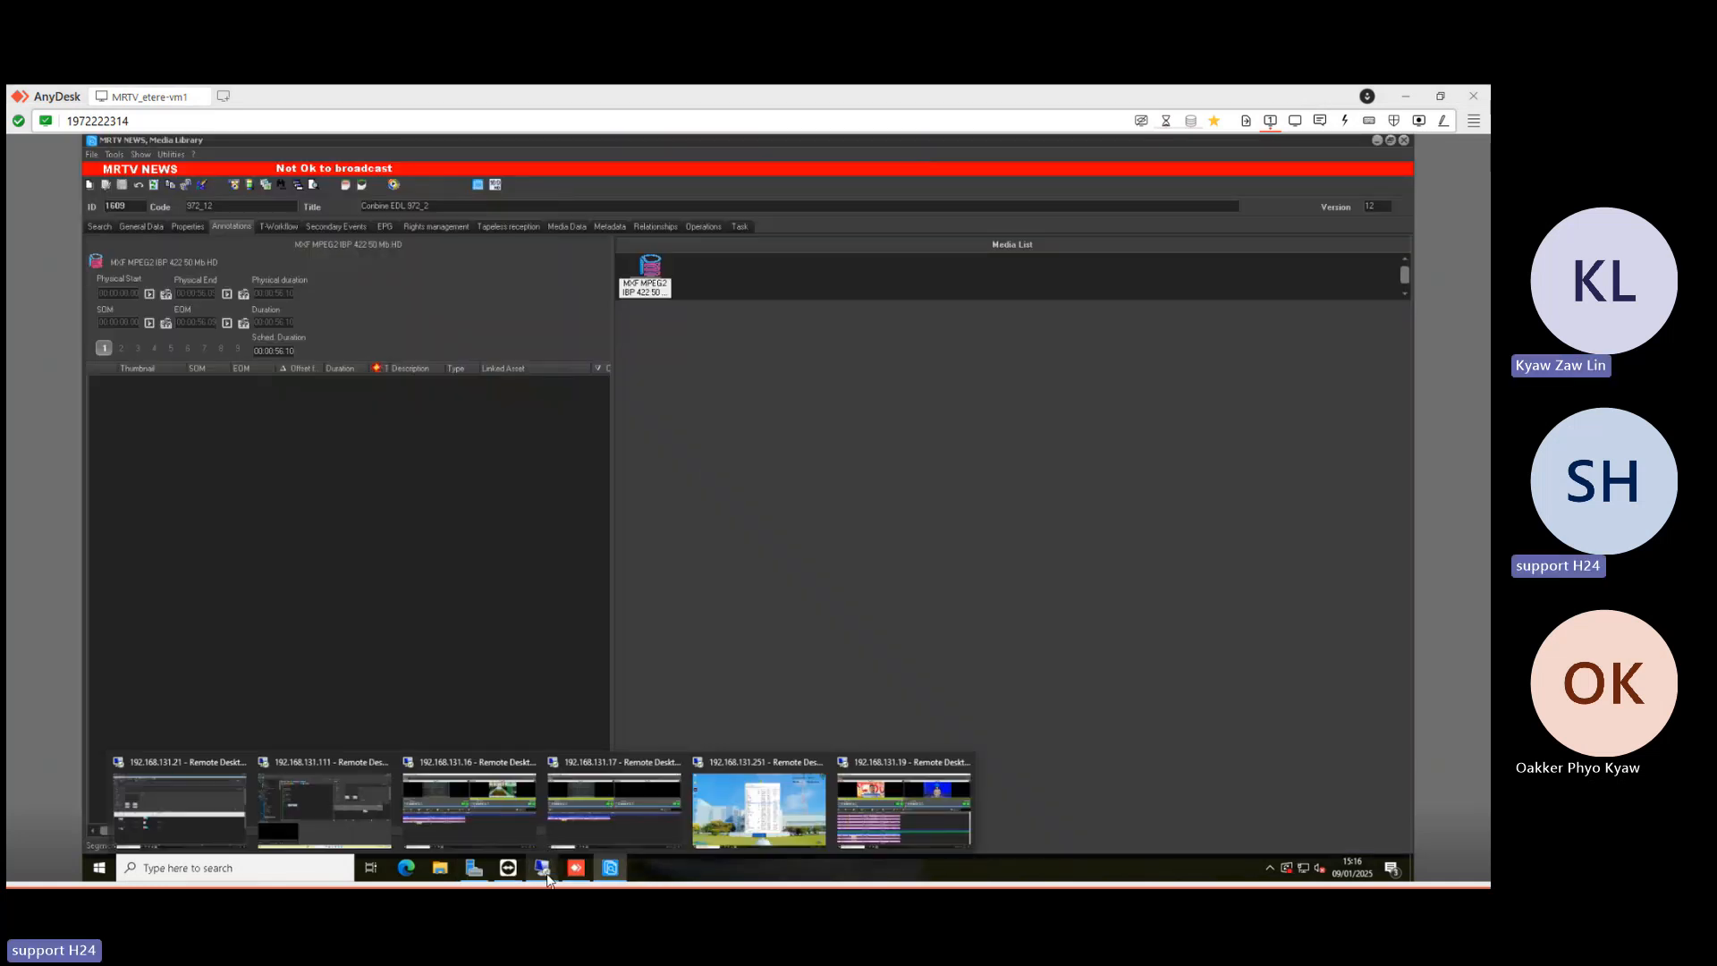
{"action": "left_click", "coordinate": [345, 821]}
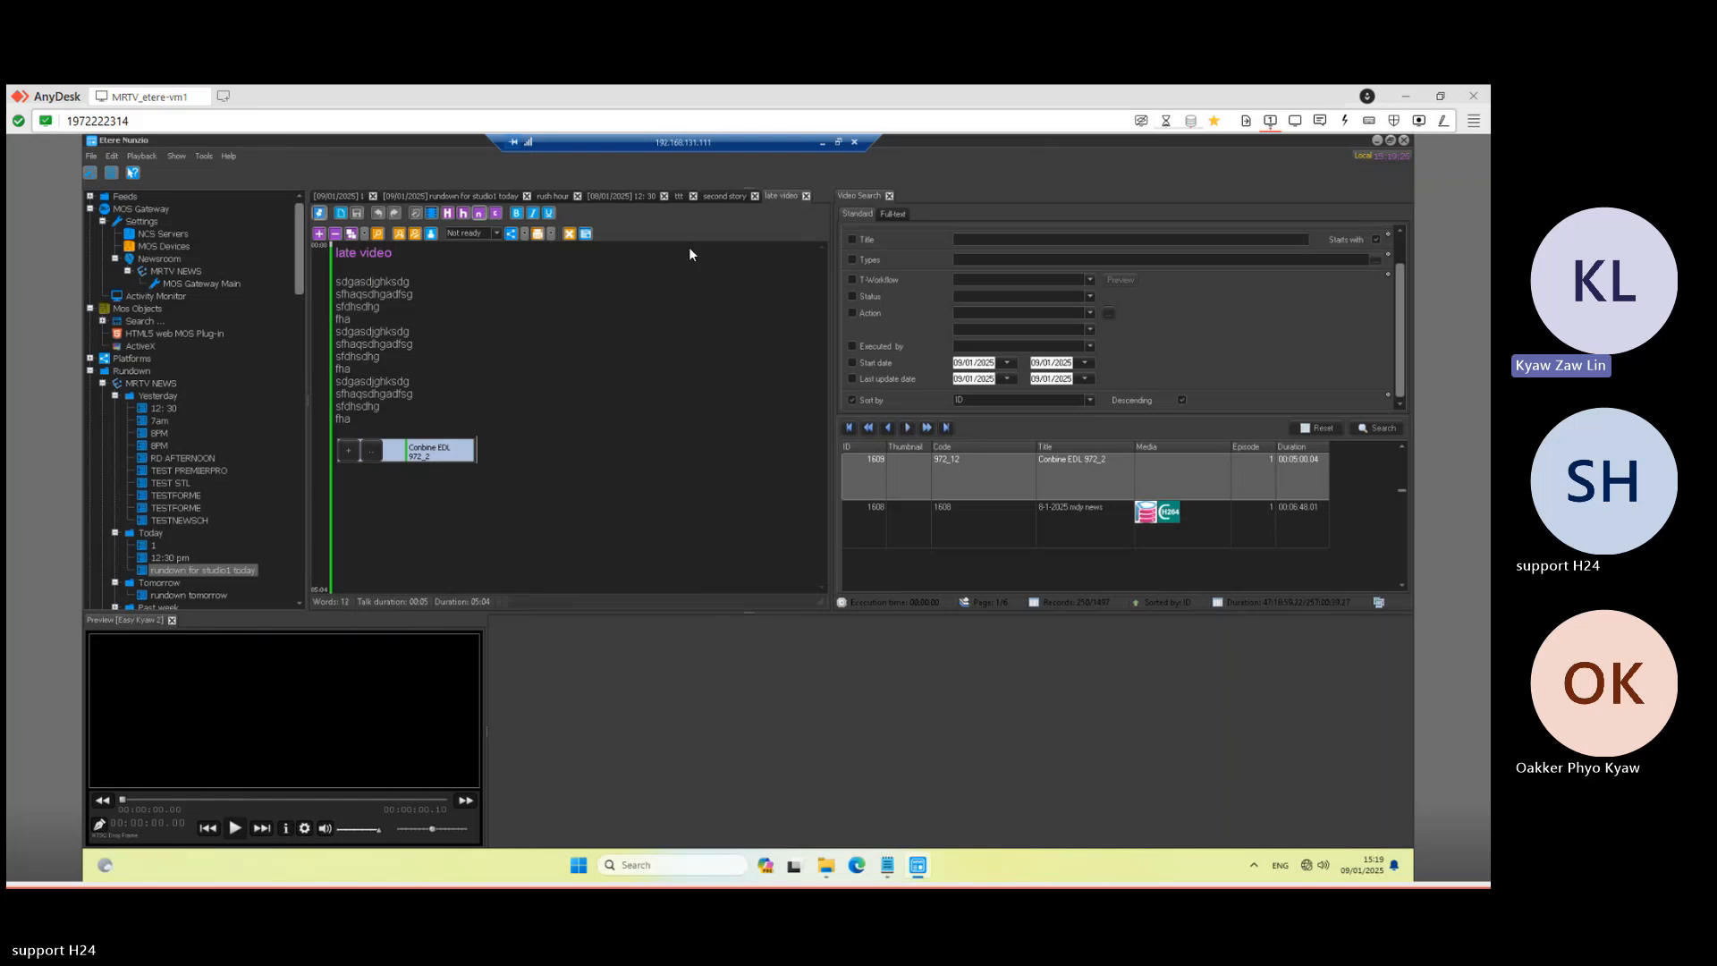
- Minimize the rundown editor and switch to the 192.168.131.16 Nunzio Player session
{"action": "left_click", "coordinate": [822, 142]}
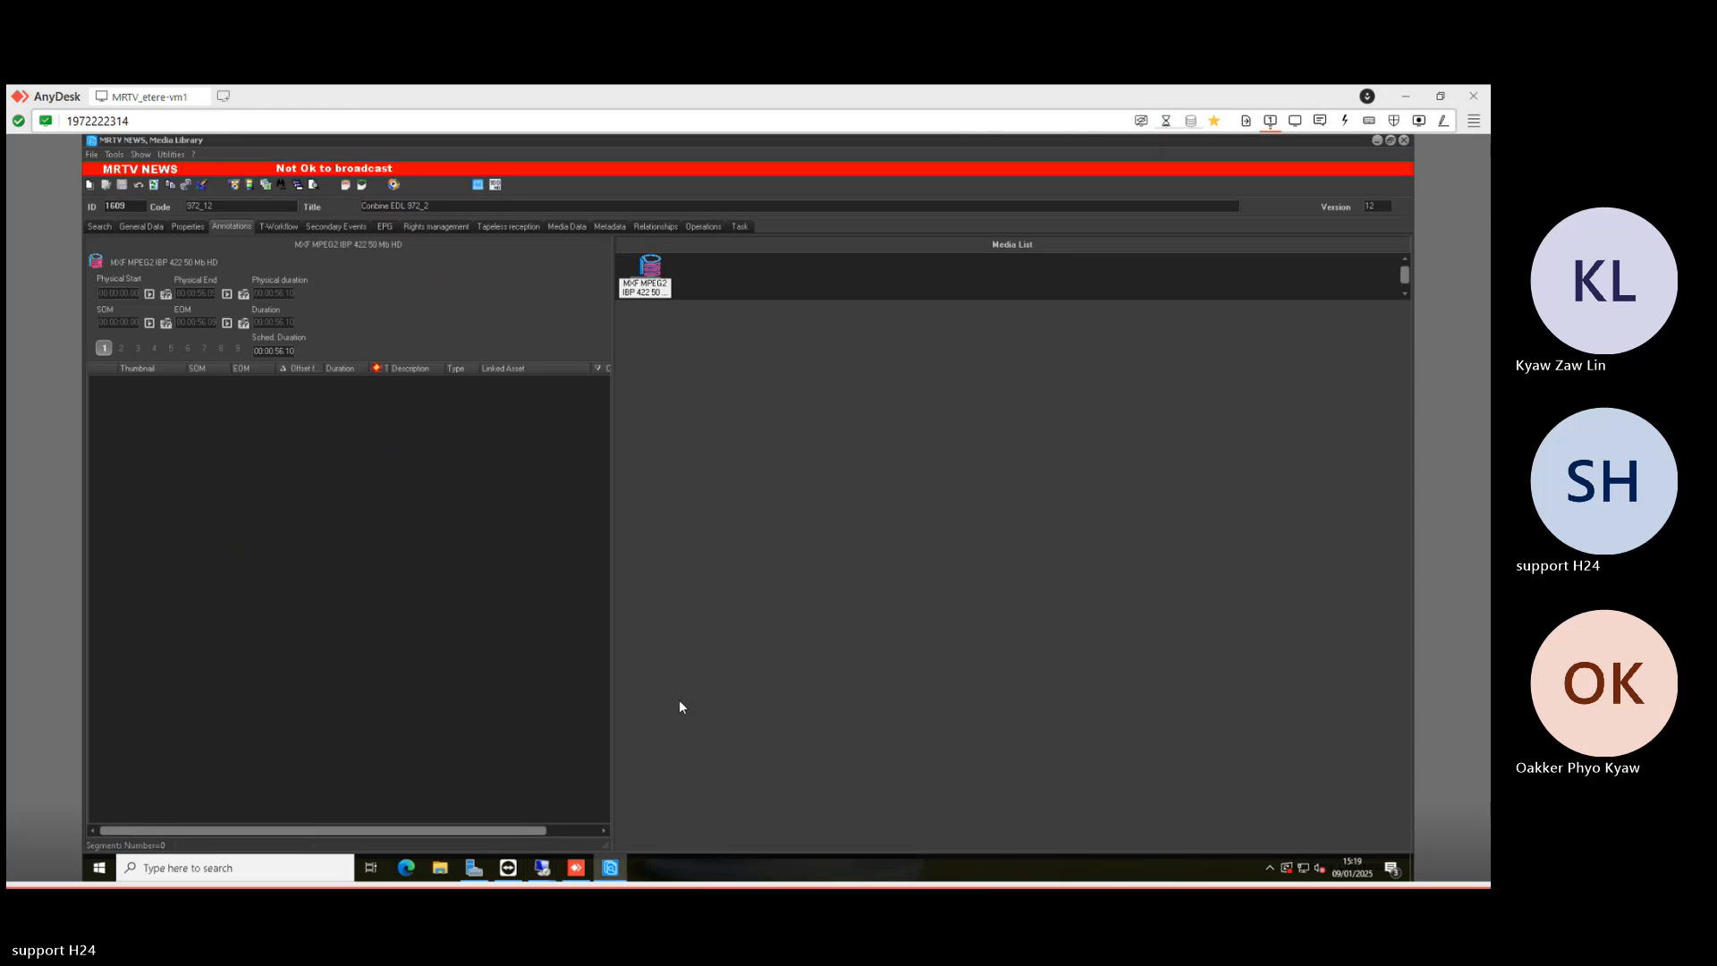
{"action": "left_click", "coordinate": [542, 867]}
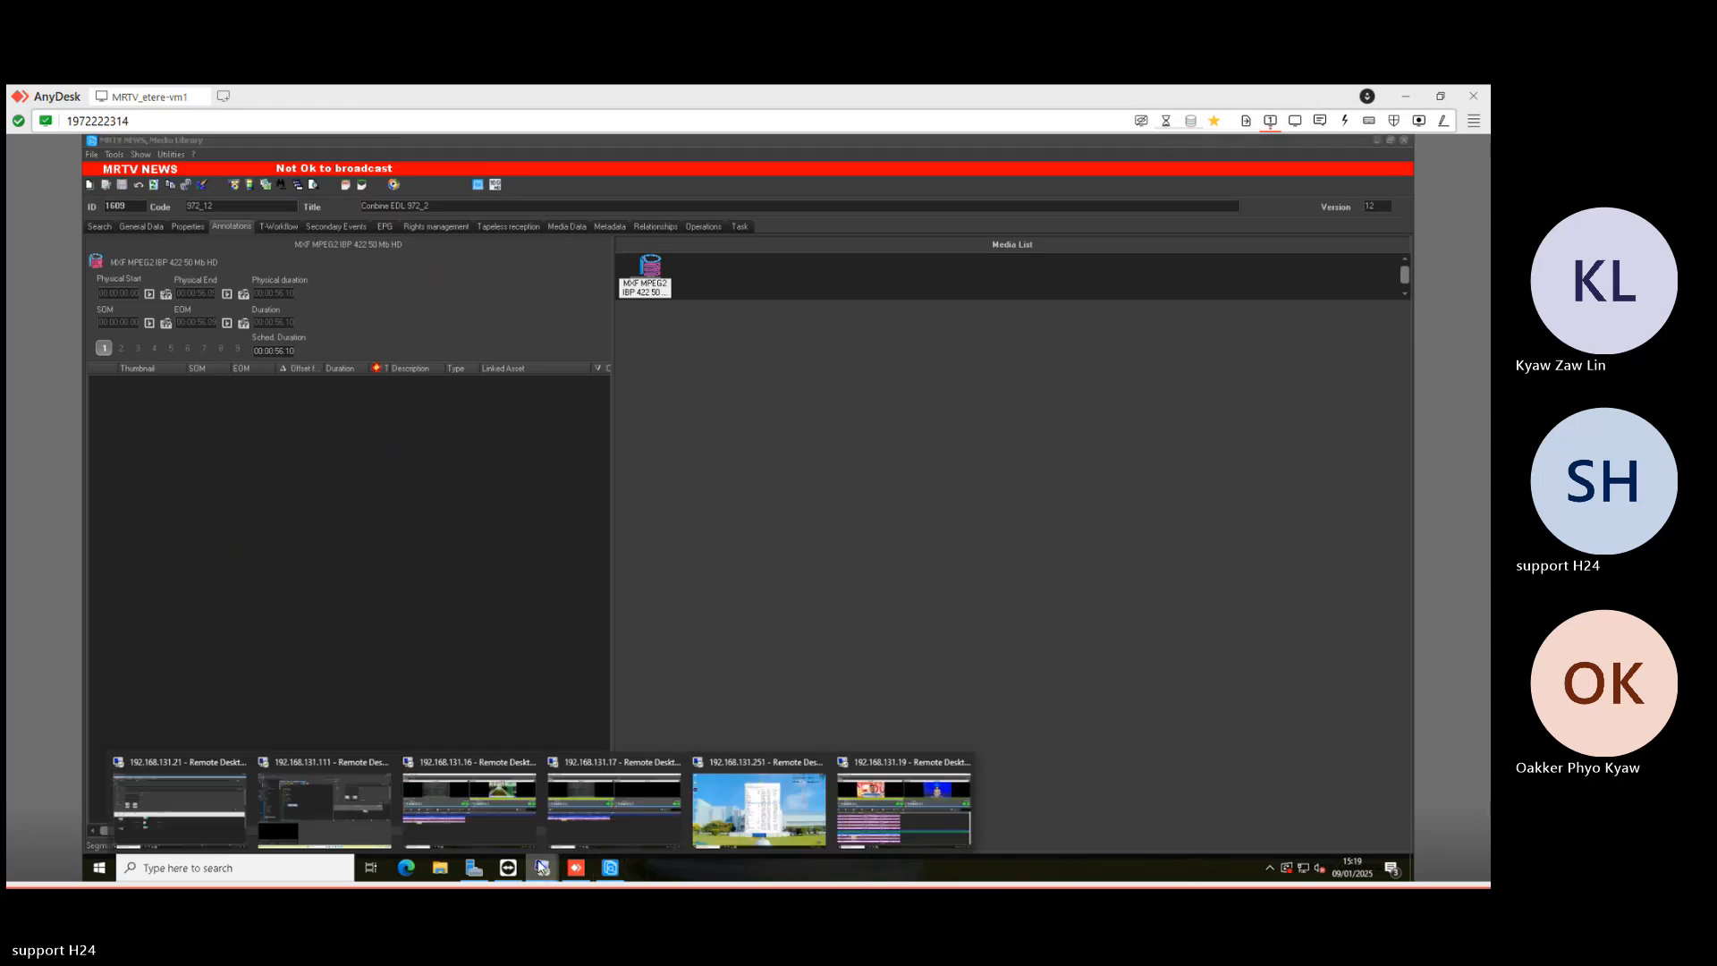
{"action": "left_click", "coordinate": [497, 805]}
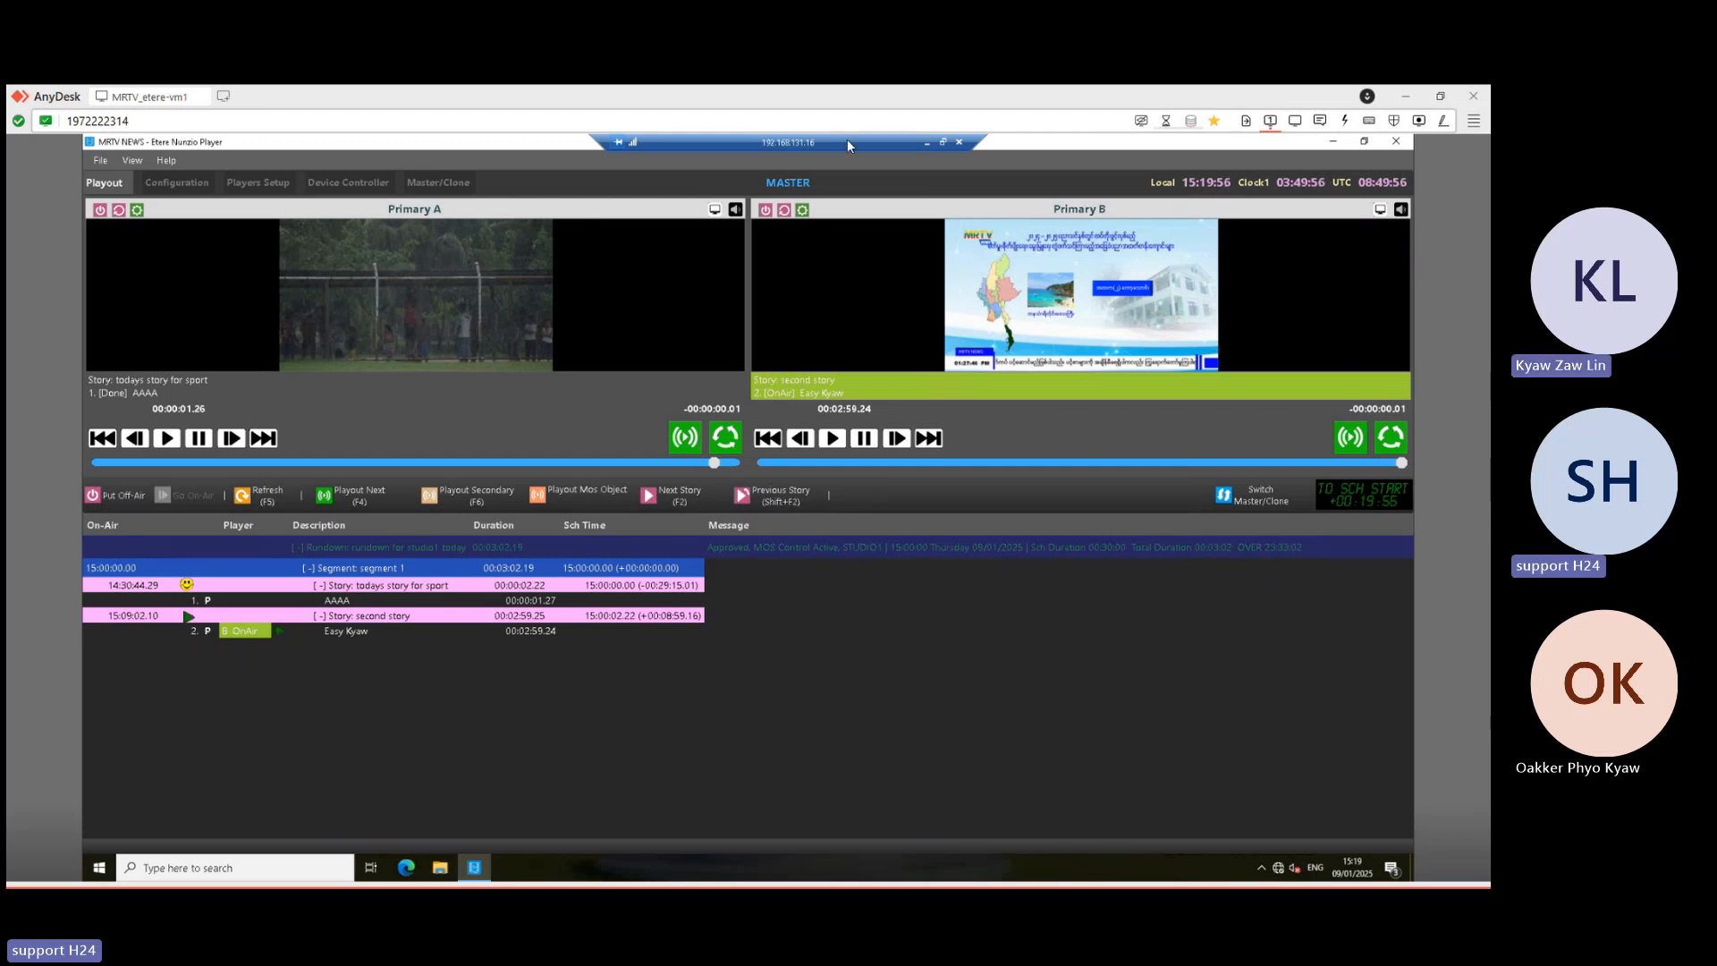
- Launch Etere Configuration, dismiss the multiple-IP warning, and close the configuration launcher
{"action": "left_click", "coordinate": [99, 867]}
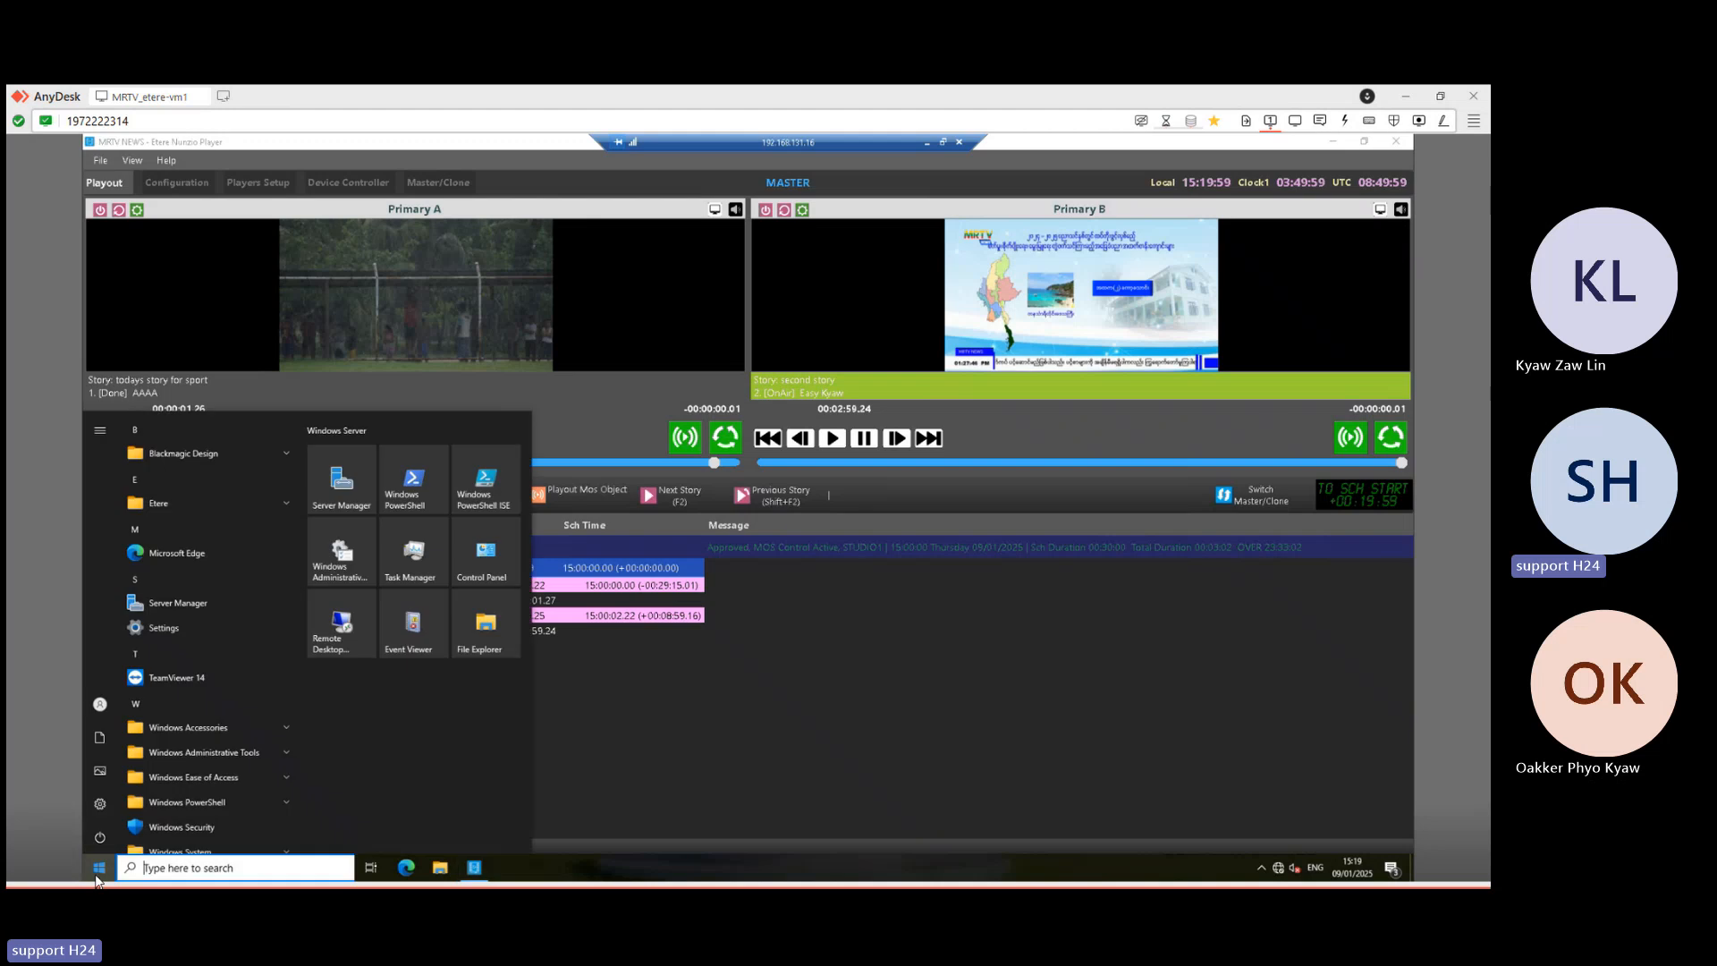
{"action": "left_click", "coordinate": [190, 510]}
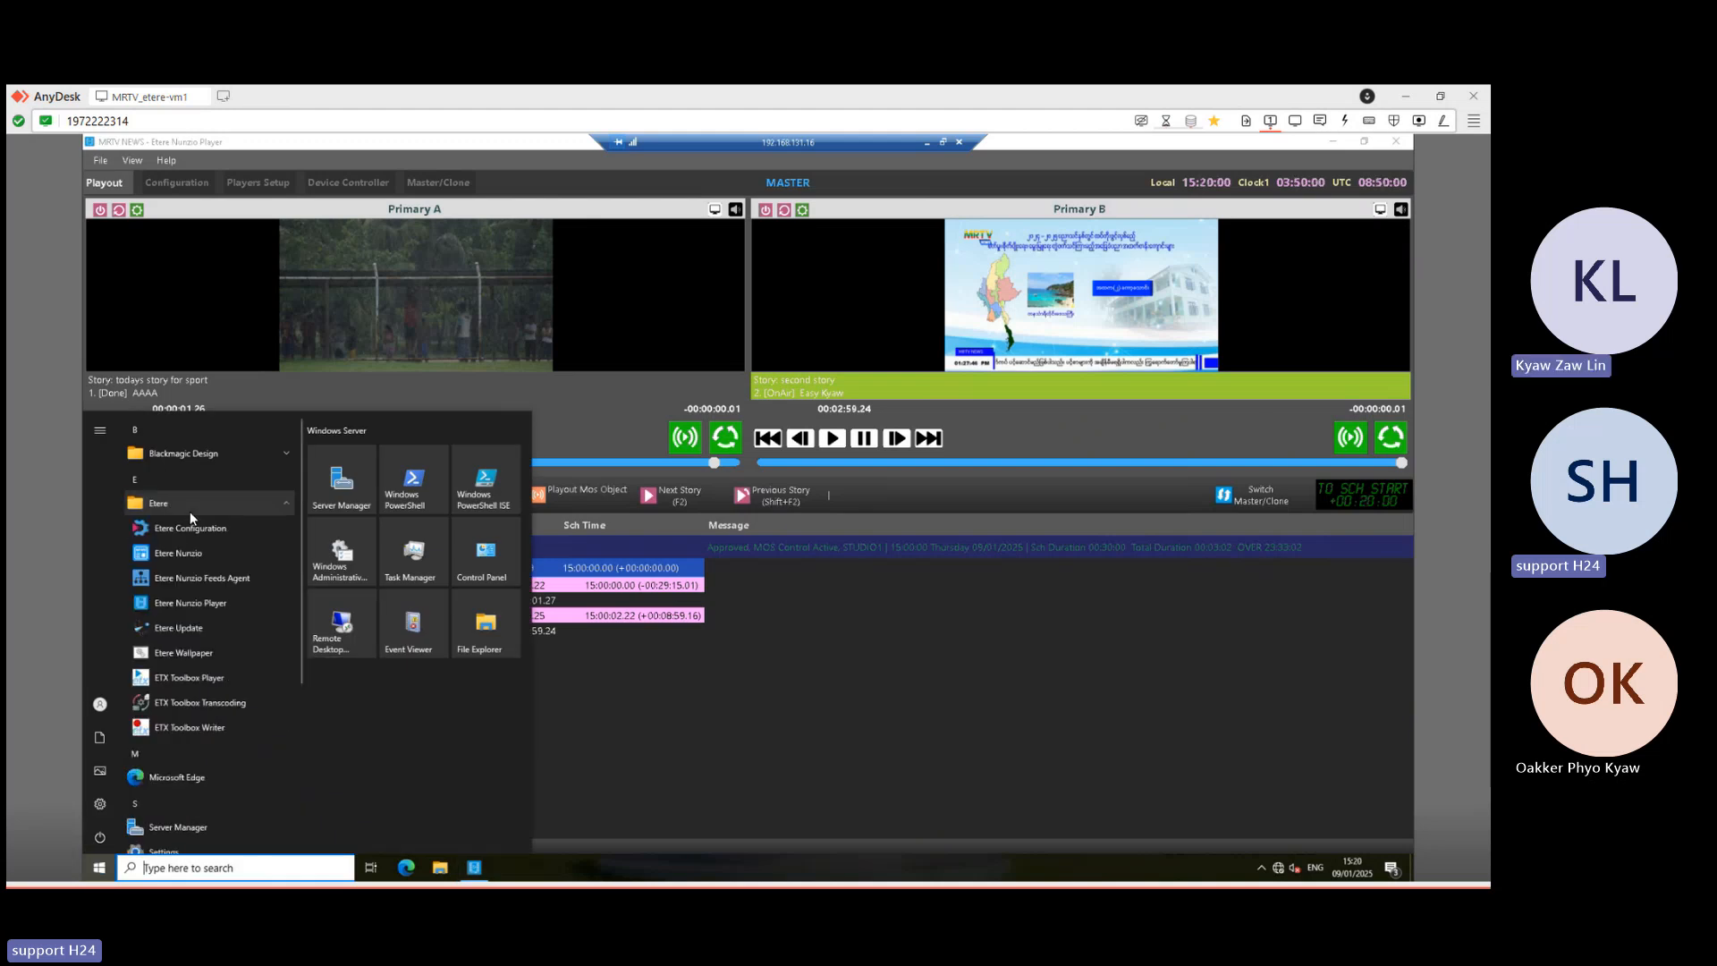
{"action": "left_click", "coordinate": [190, 533]}
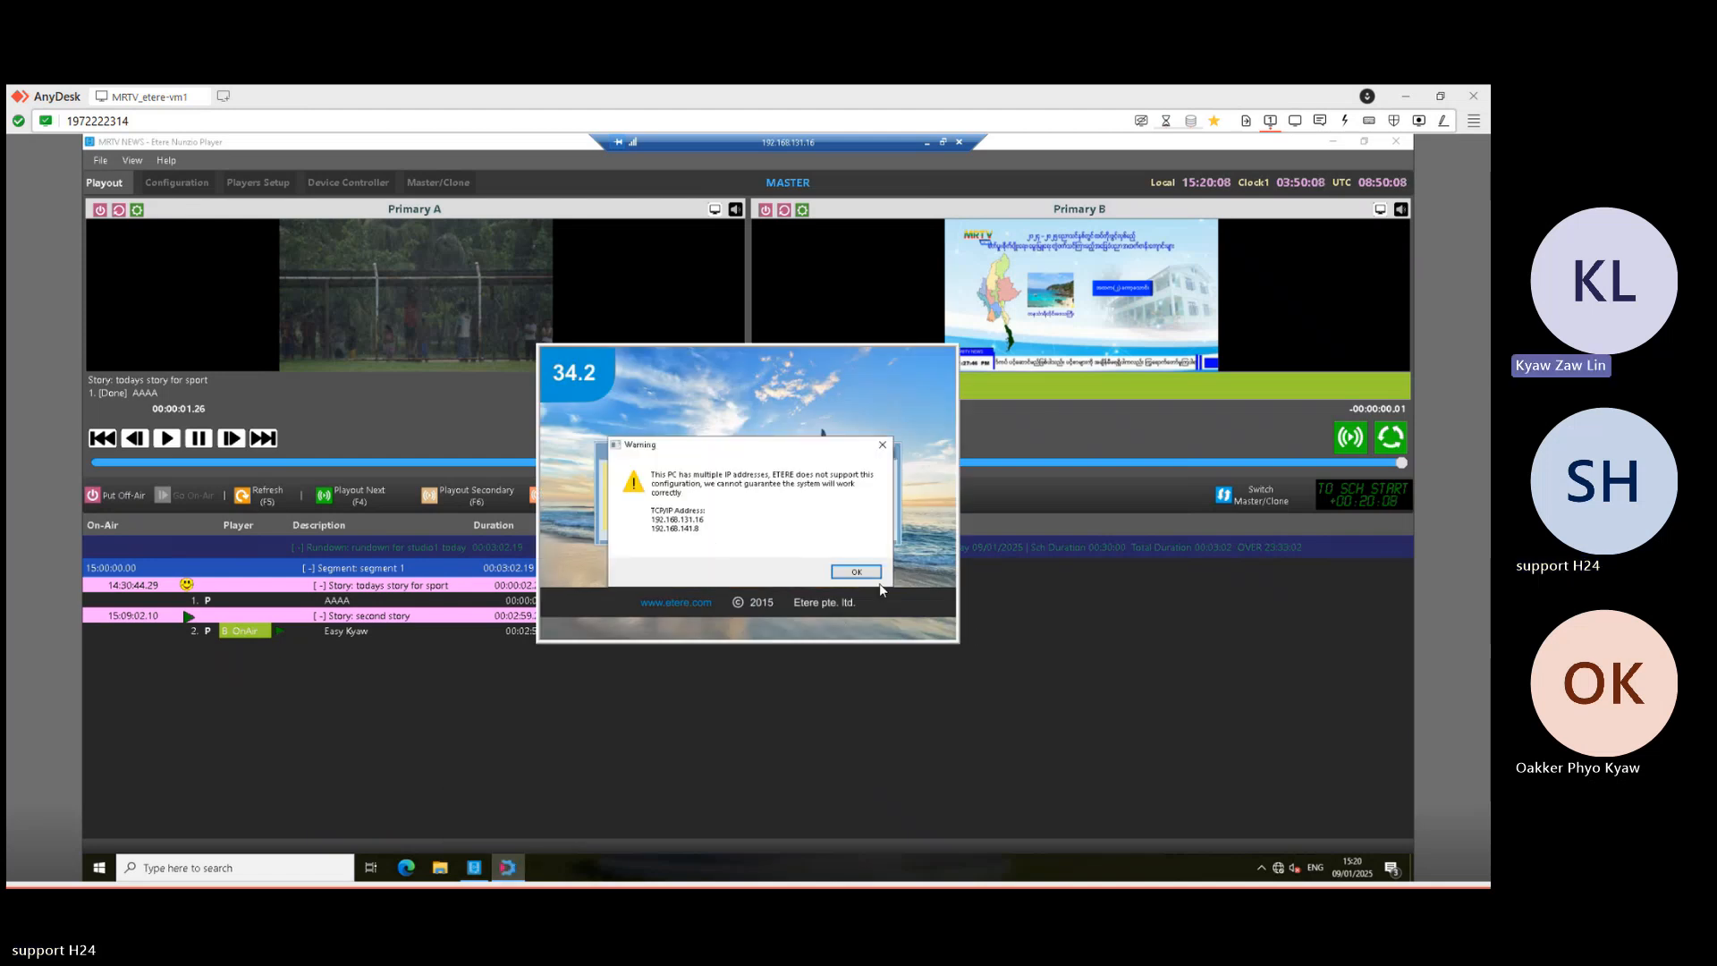
{"action": "left_click", "coordinate": [857, 572]}
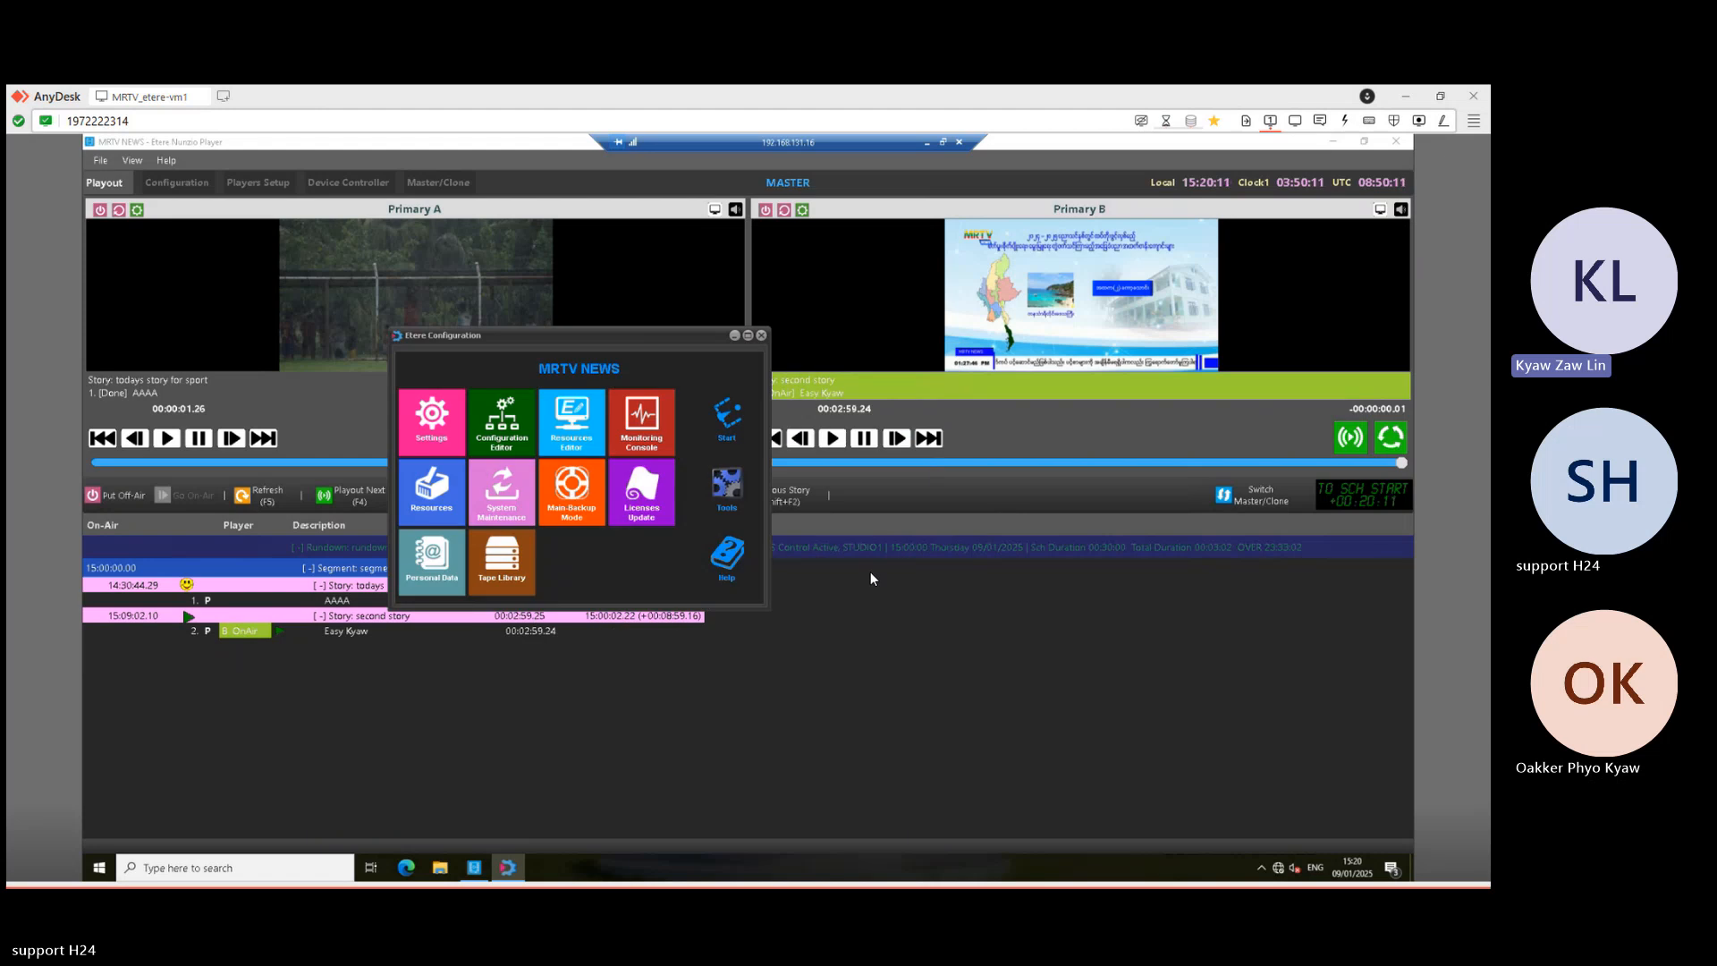
{"action": "left_click", "coordinate": [761, 335]}
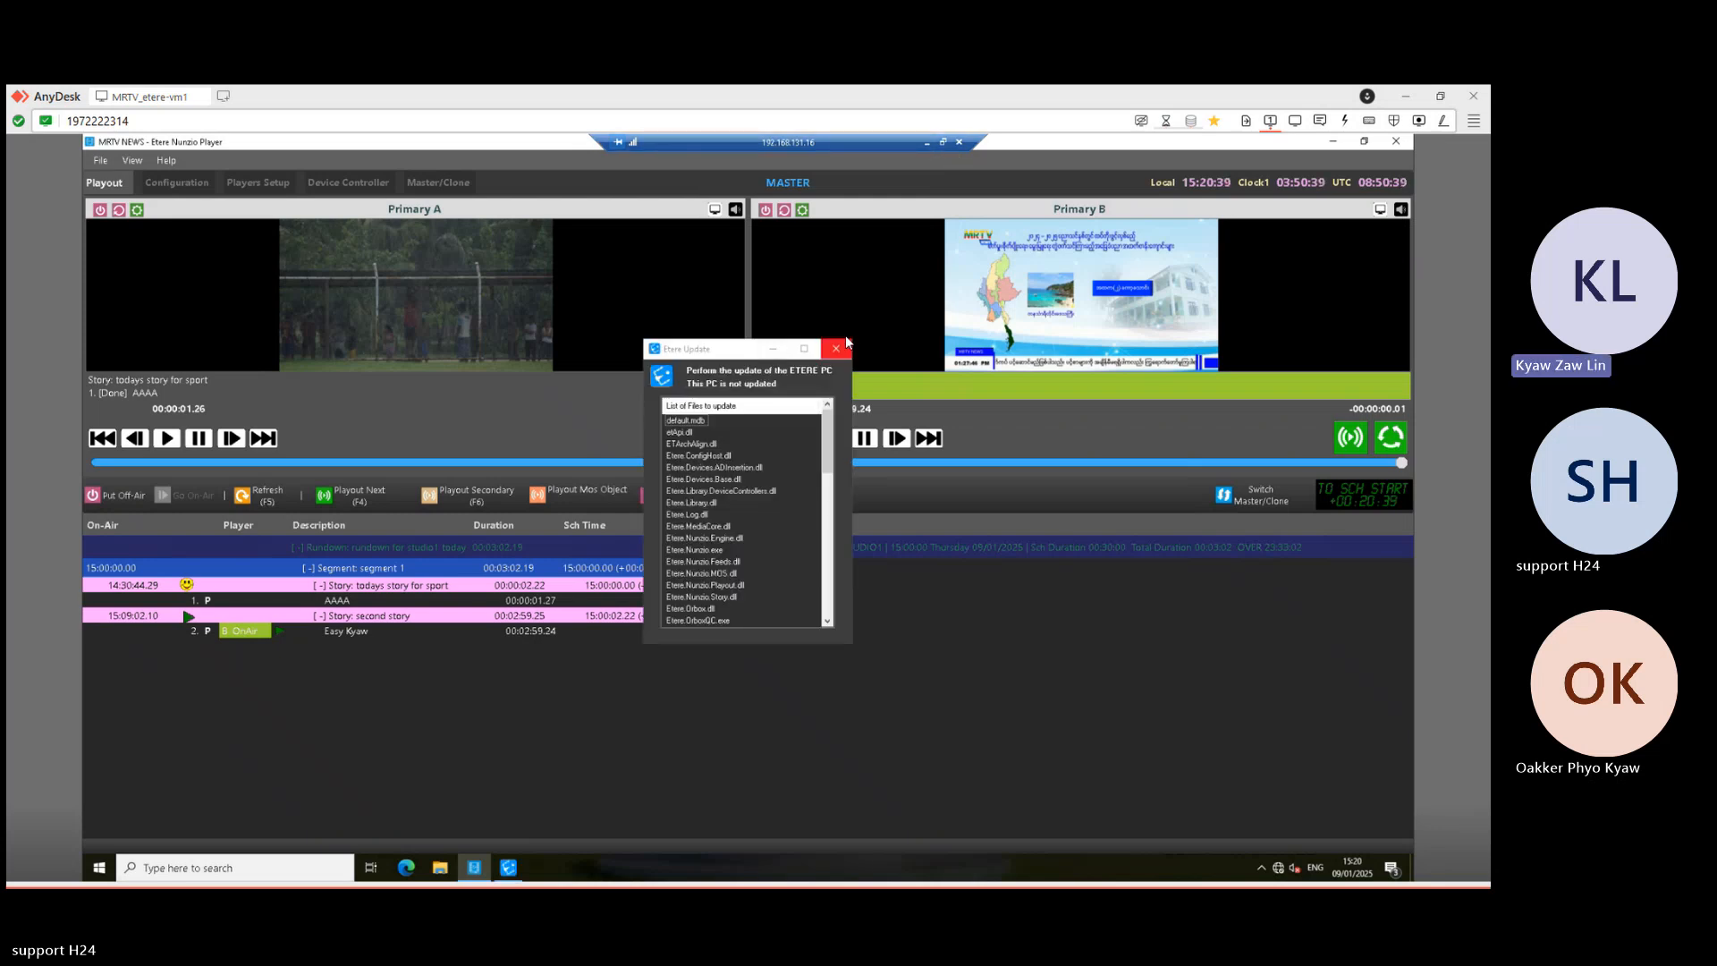
- Close the Etere Update notice, leaving the MASTER playout screen
{"action": "left_click", "coordinate": [836, 350]}
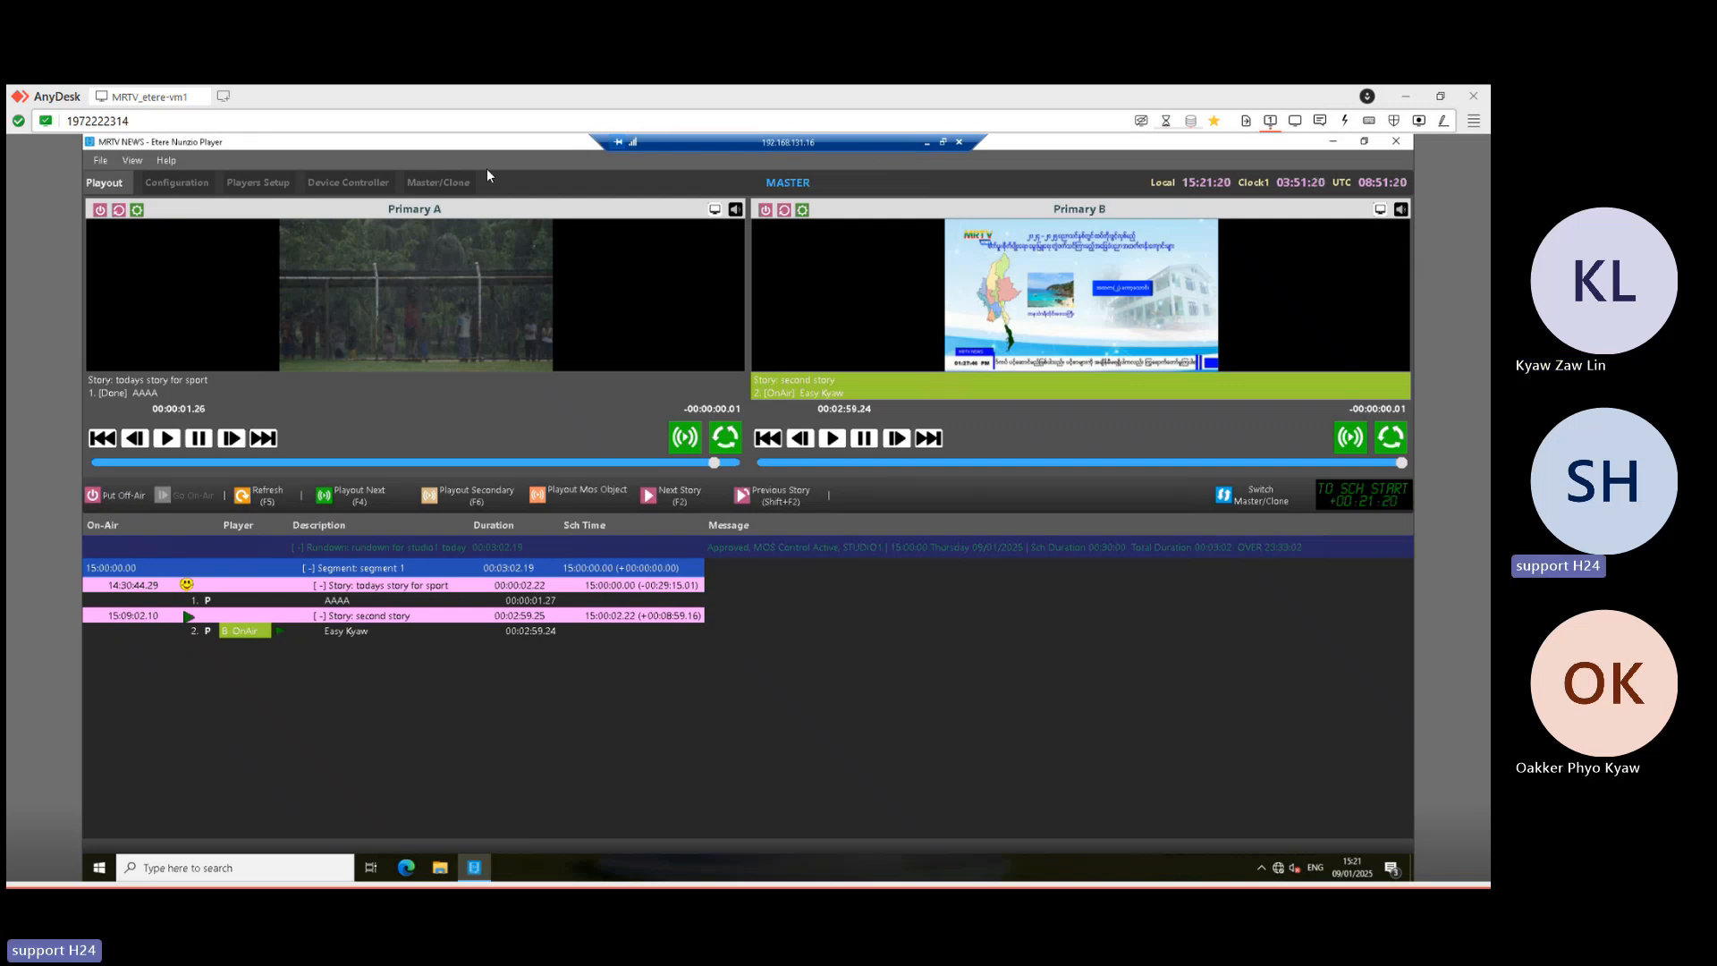
- Move the remote toolbar aside and minimize the Nunzio Player session
{"action": "left_click_drag", "start_coordinate": [792, 143], "coordinate": [836, 147]}
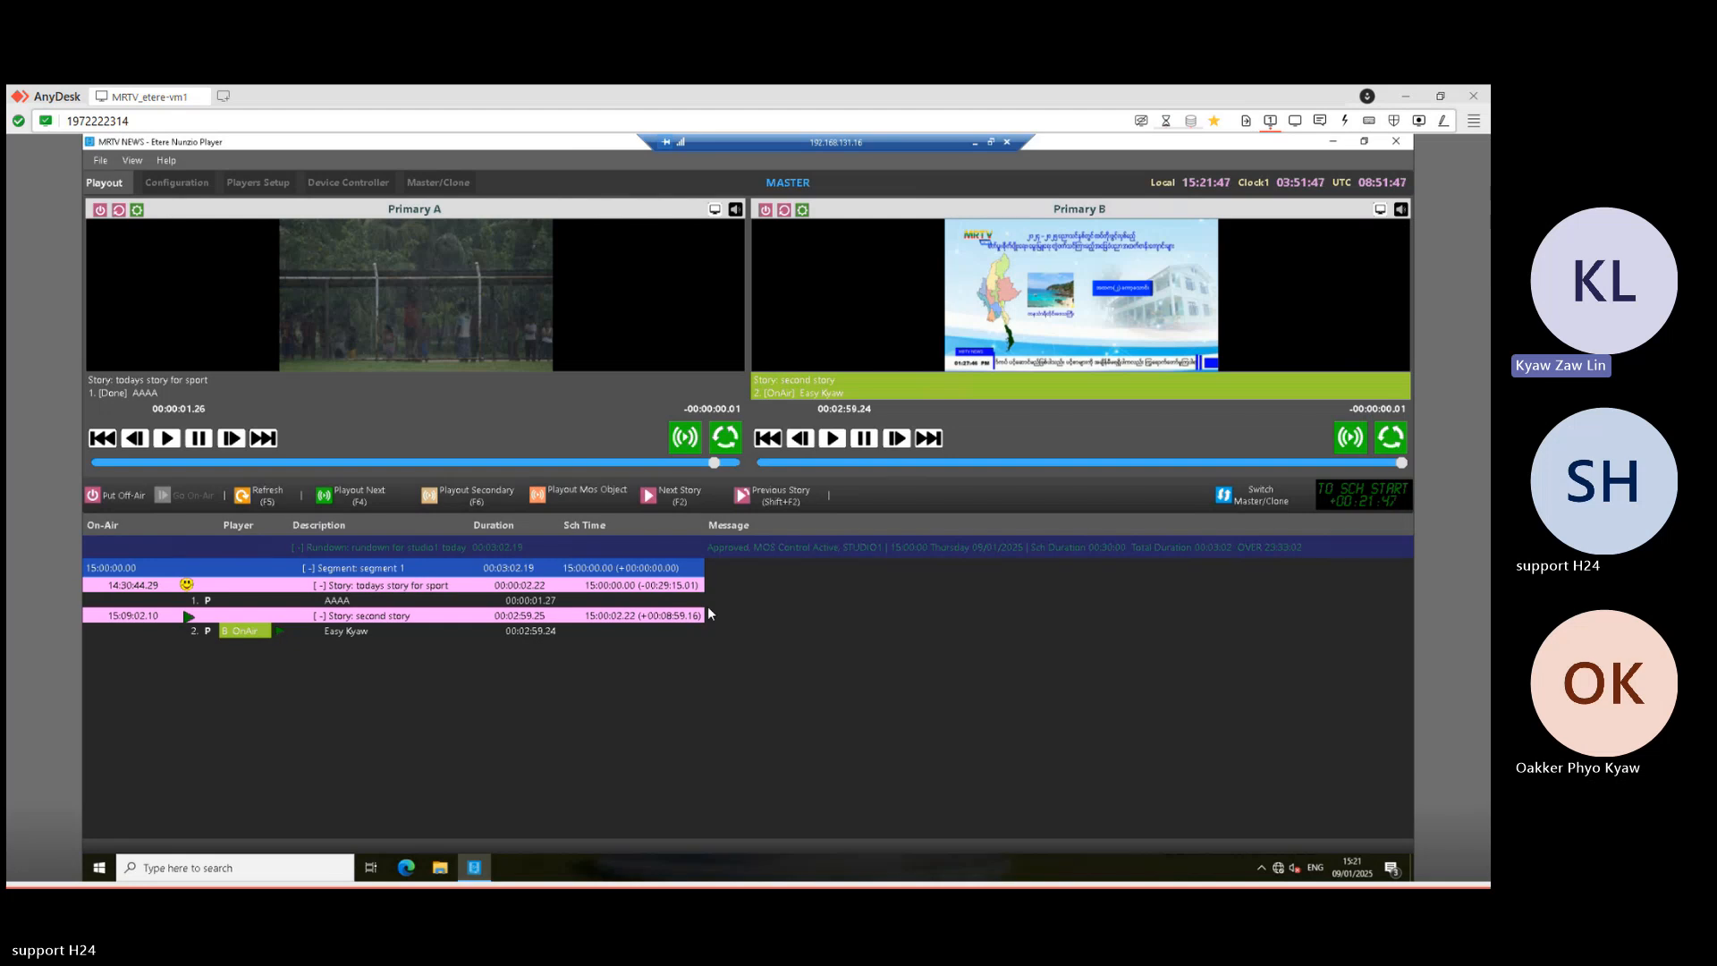
{"action": "left_click", "coordinate": [975, 143]}
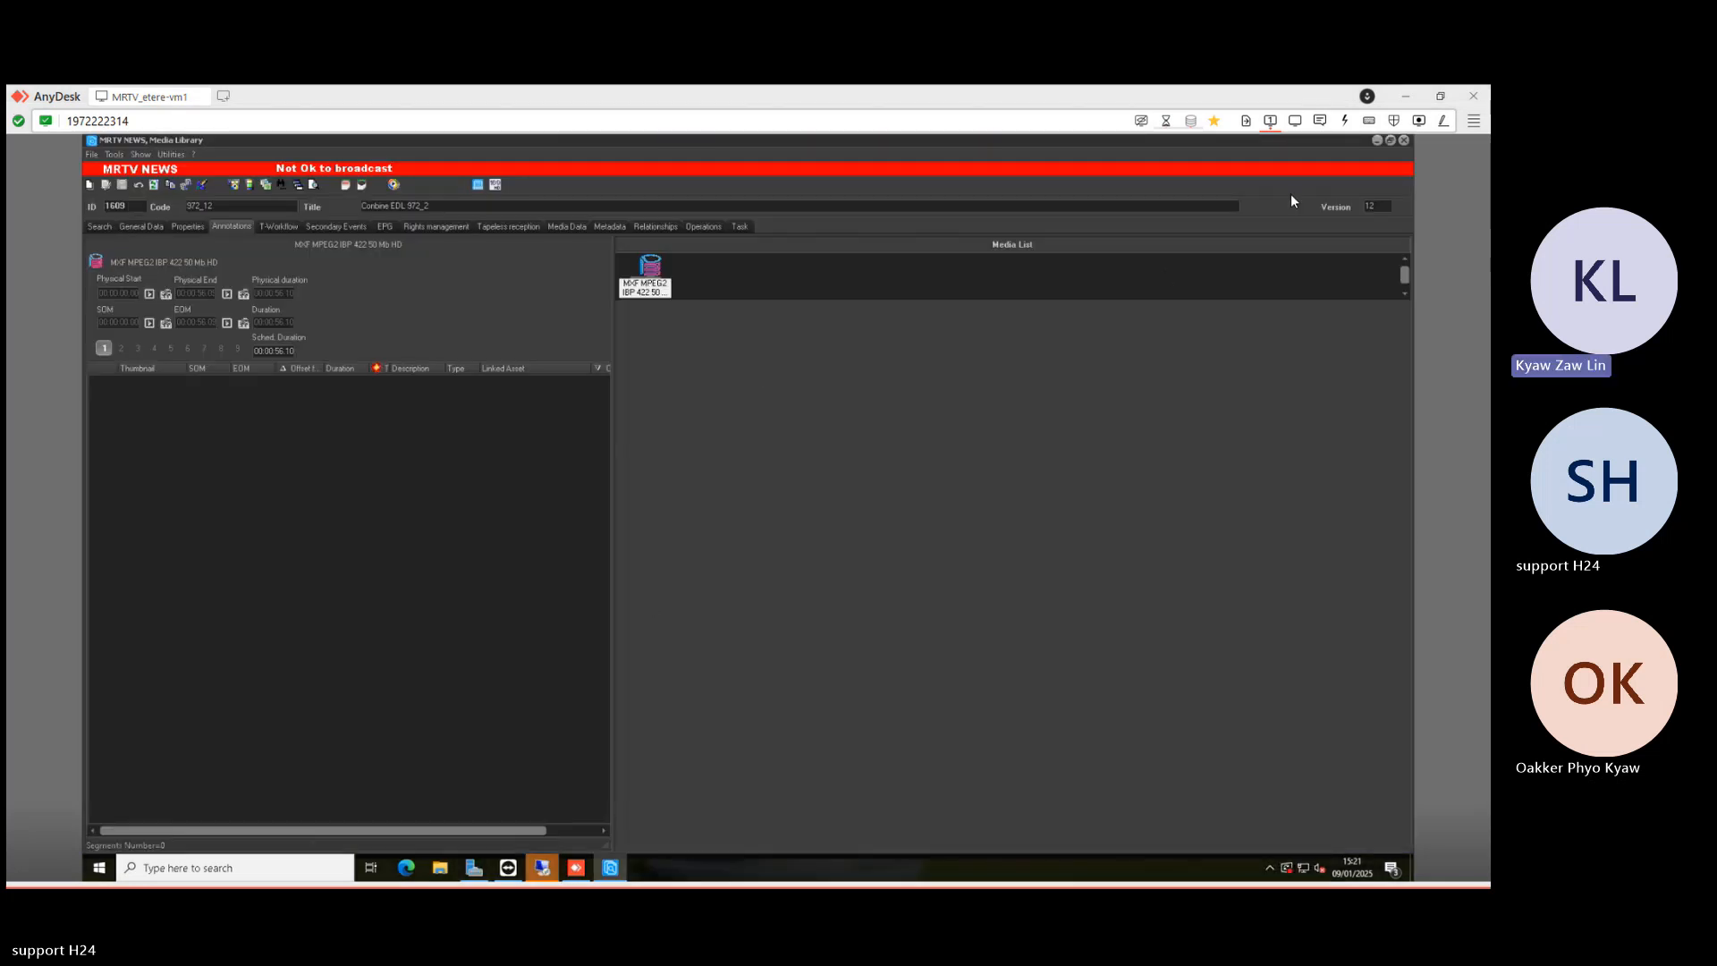
{"action": "left_click", "coordinate": [546, 868]}
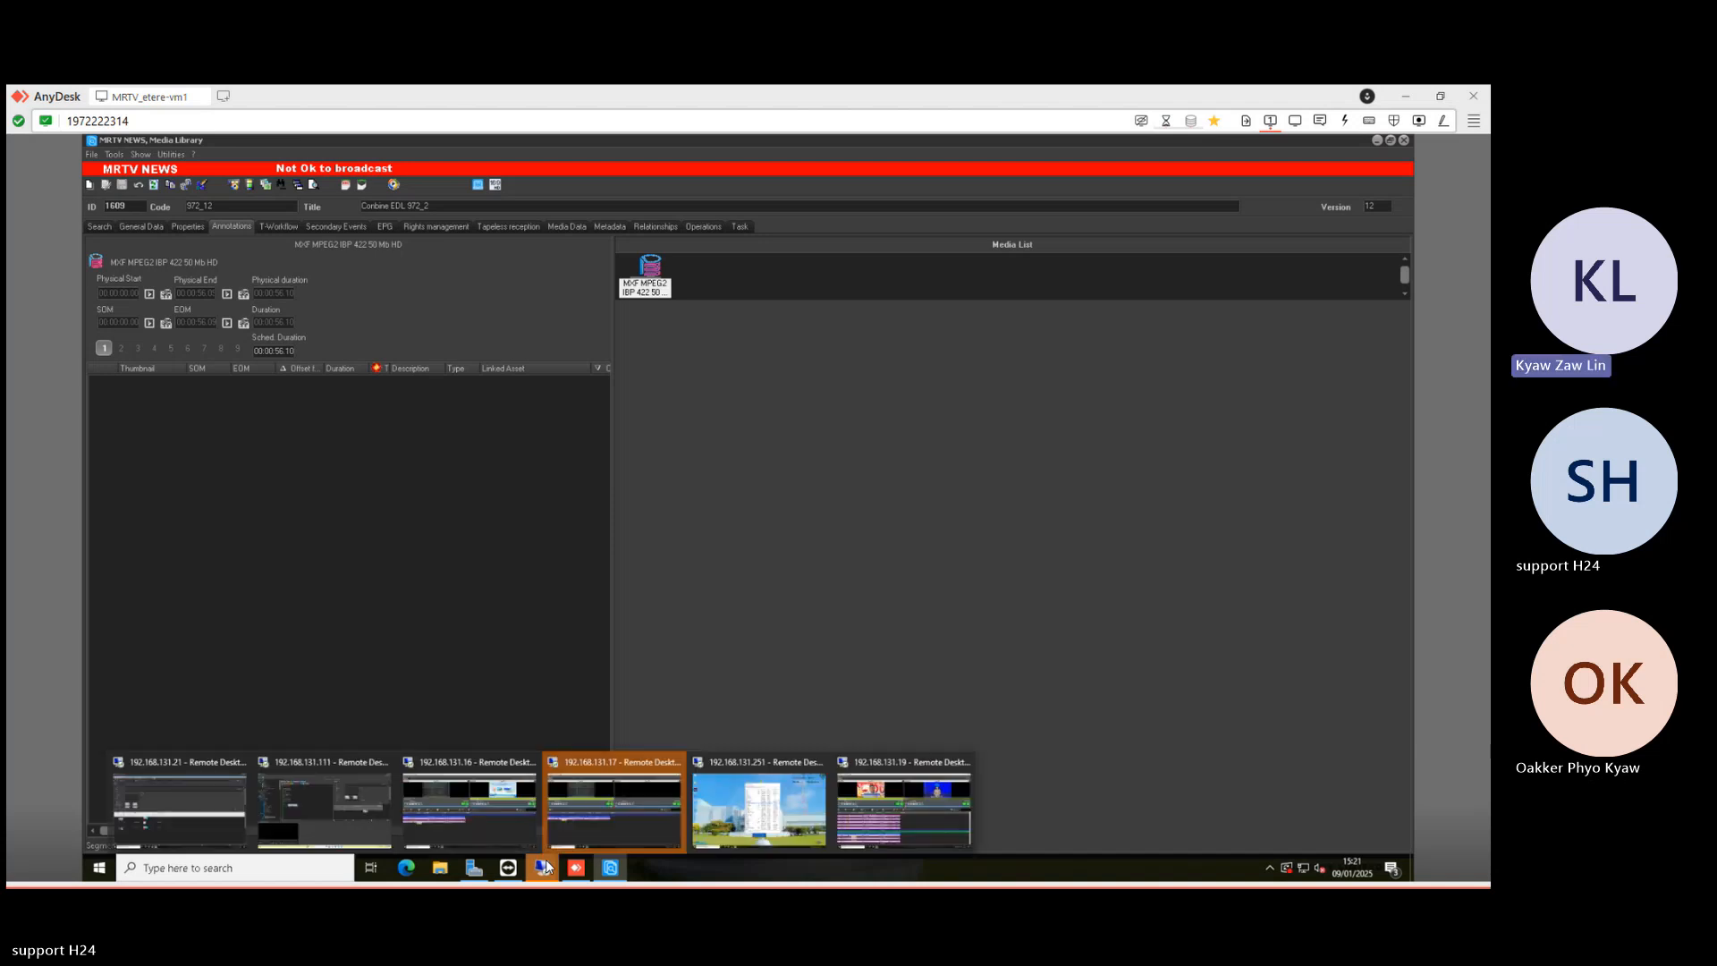
{"action": "left_click", "coordinate": [925, 545]}
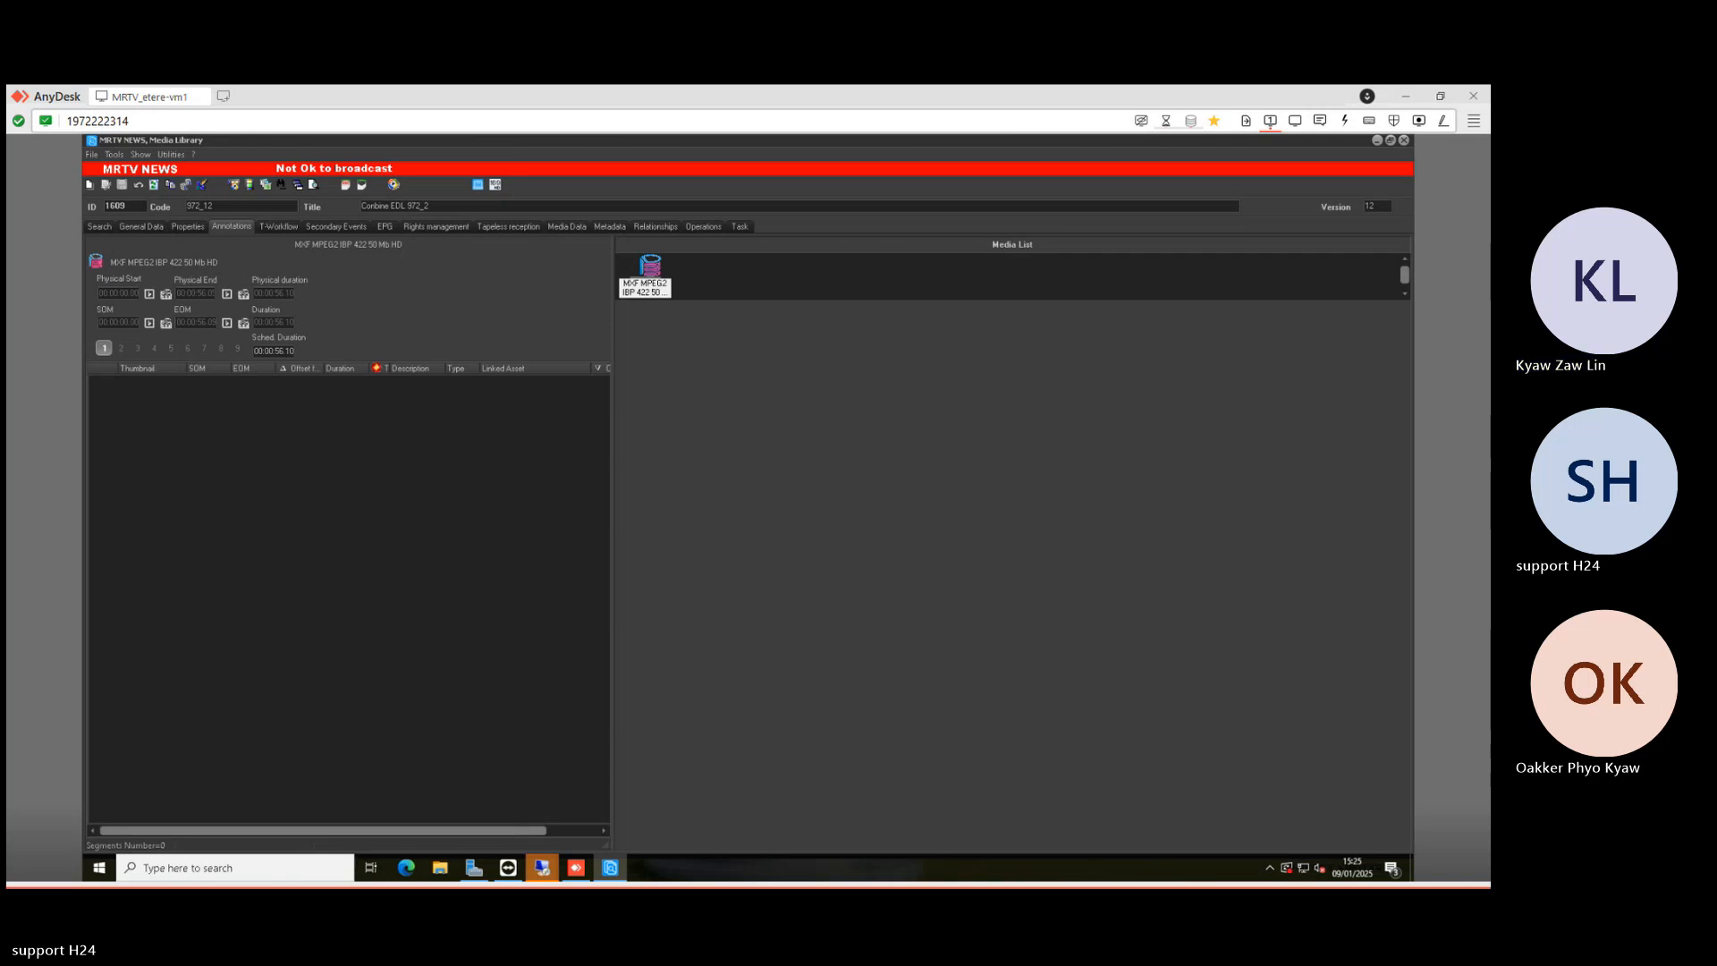
- Turn off result sorting and add a Cloud-device filter restricted to CONFORM
{"action": "left_click", "coordinate": [100, 227]}
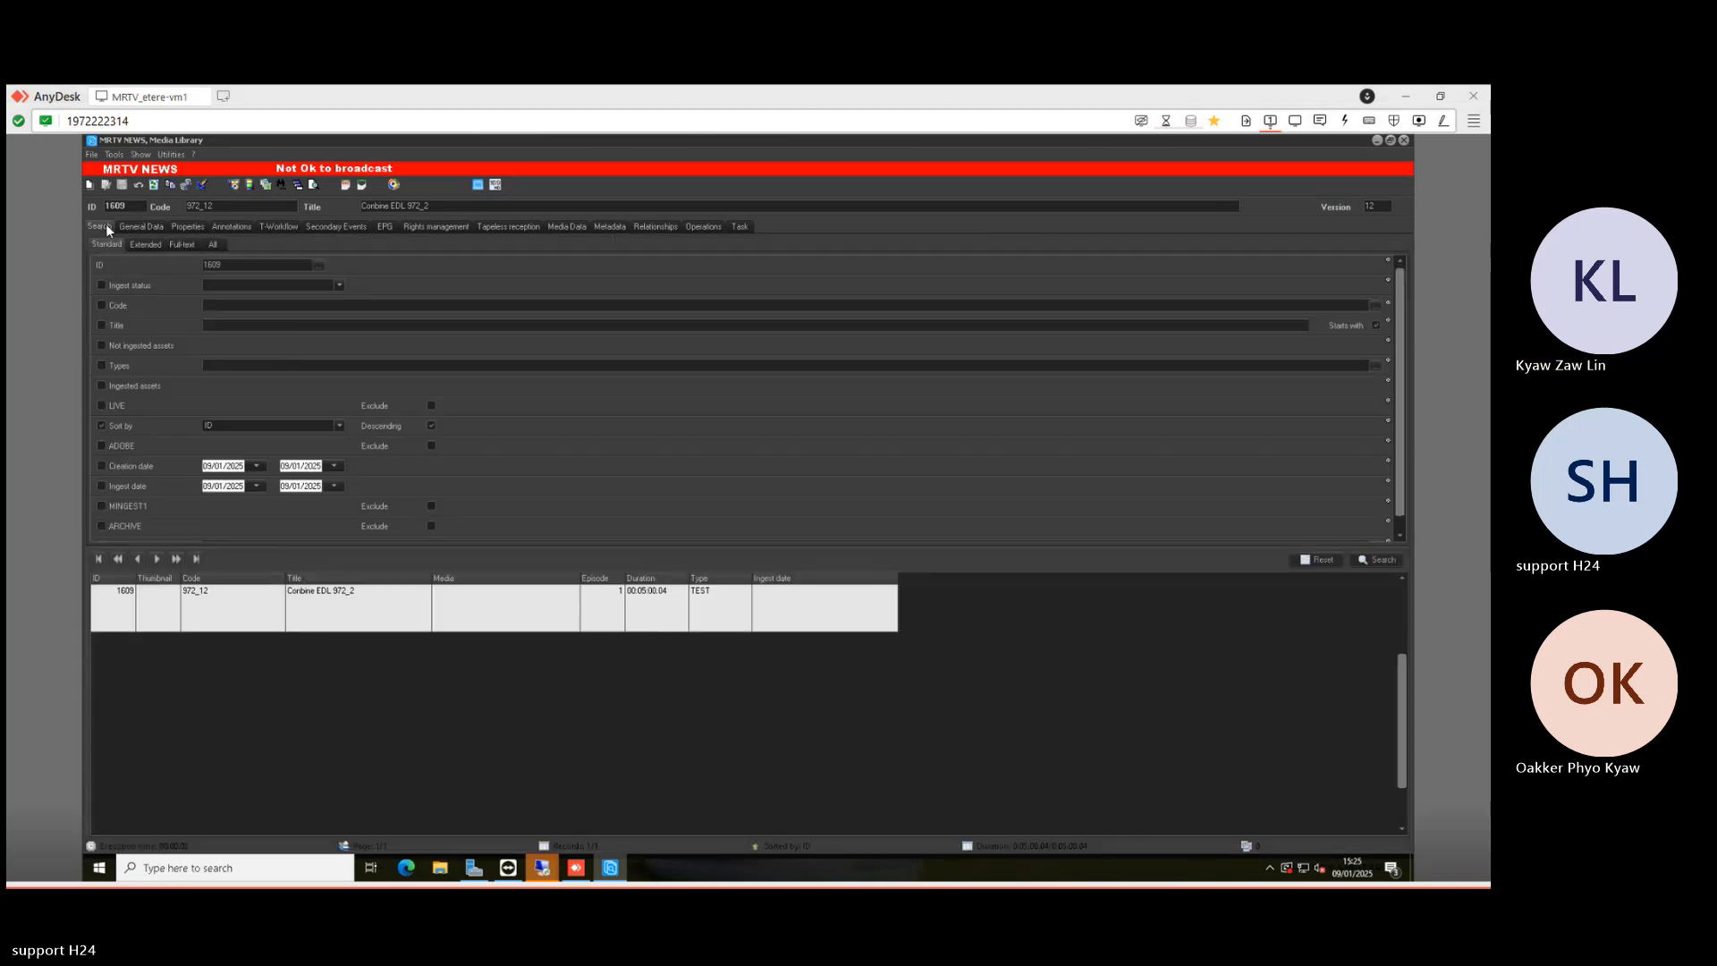
{"action": "left_click", "coordinate": [135, 425]}
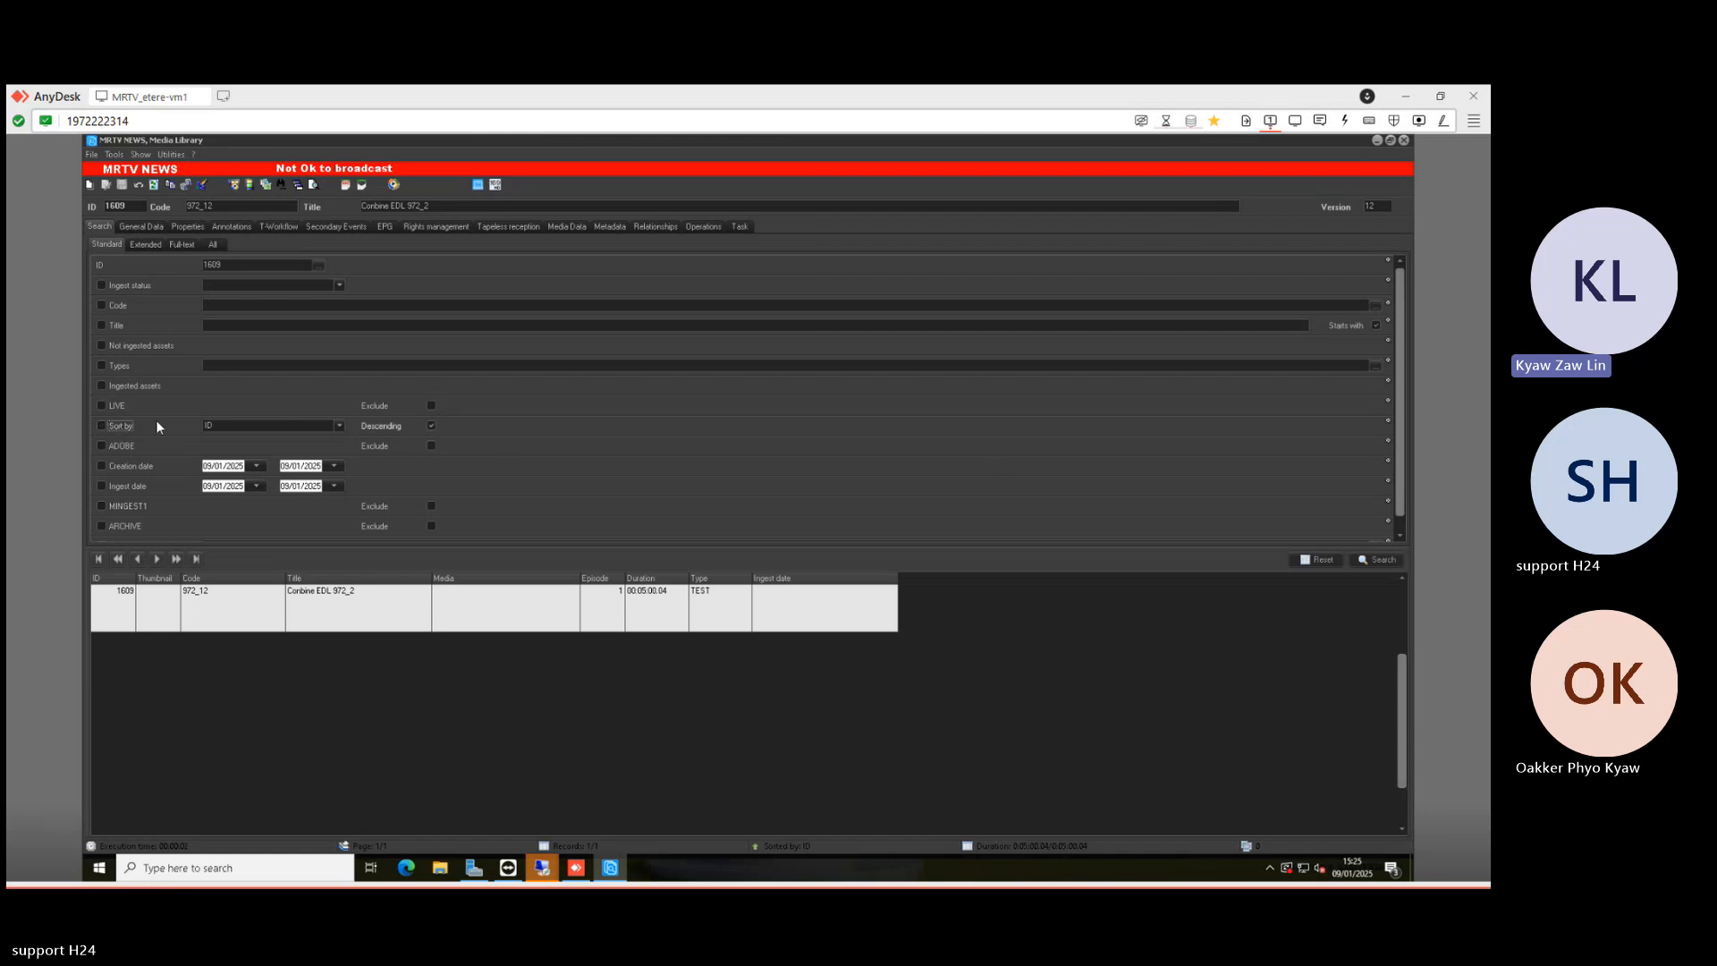
{"action": "scroll", "coordinate": [146, 527], "scroll_direction": "down", "scroll_amount": 1}
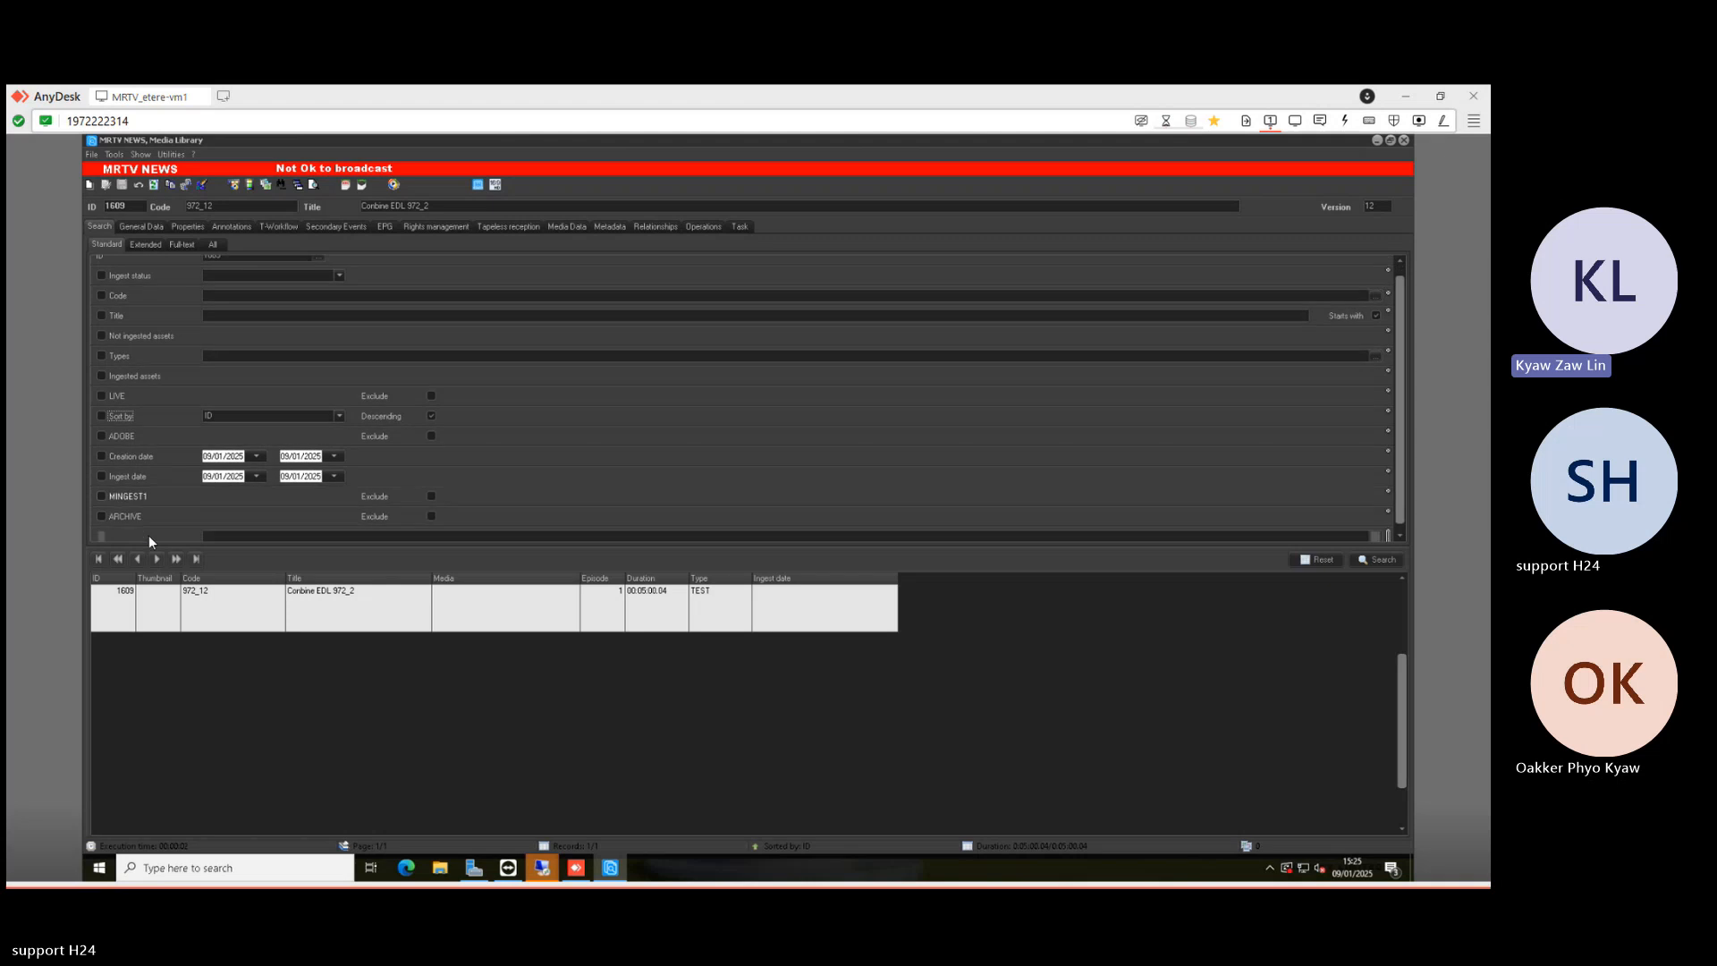
{"action": "right_click", "coordinate": [113, 245]}
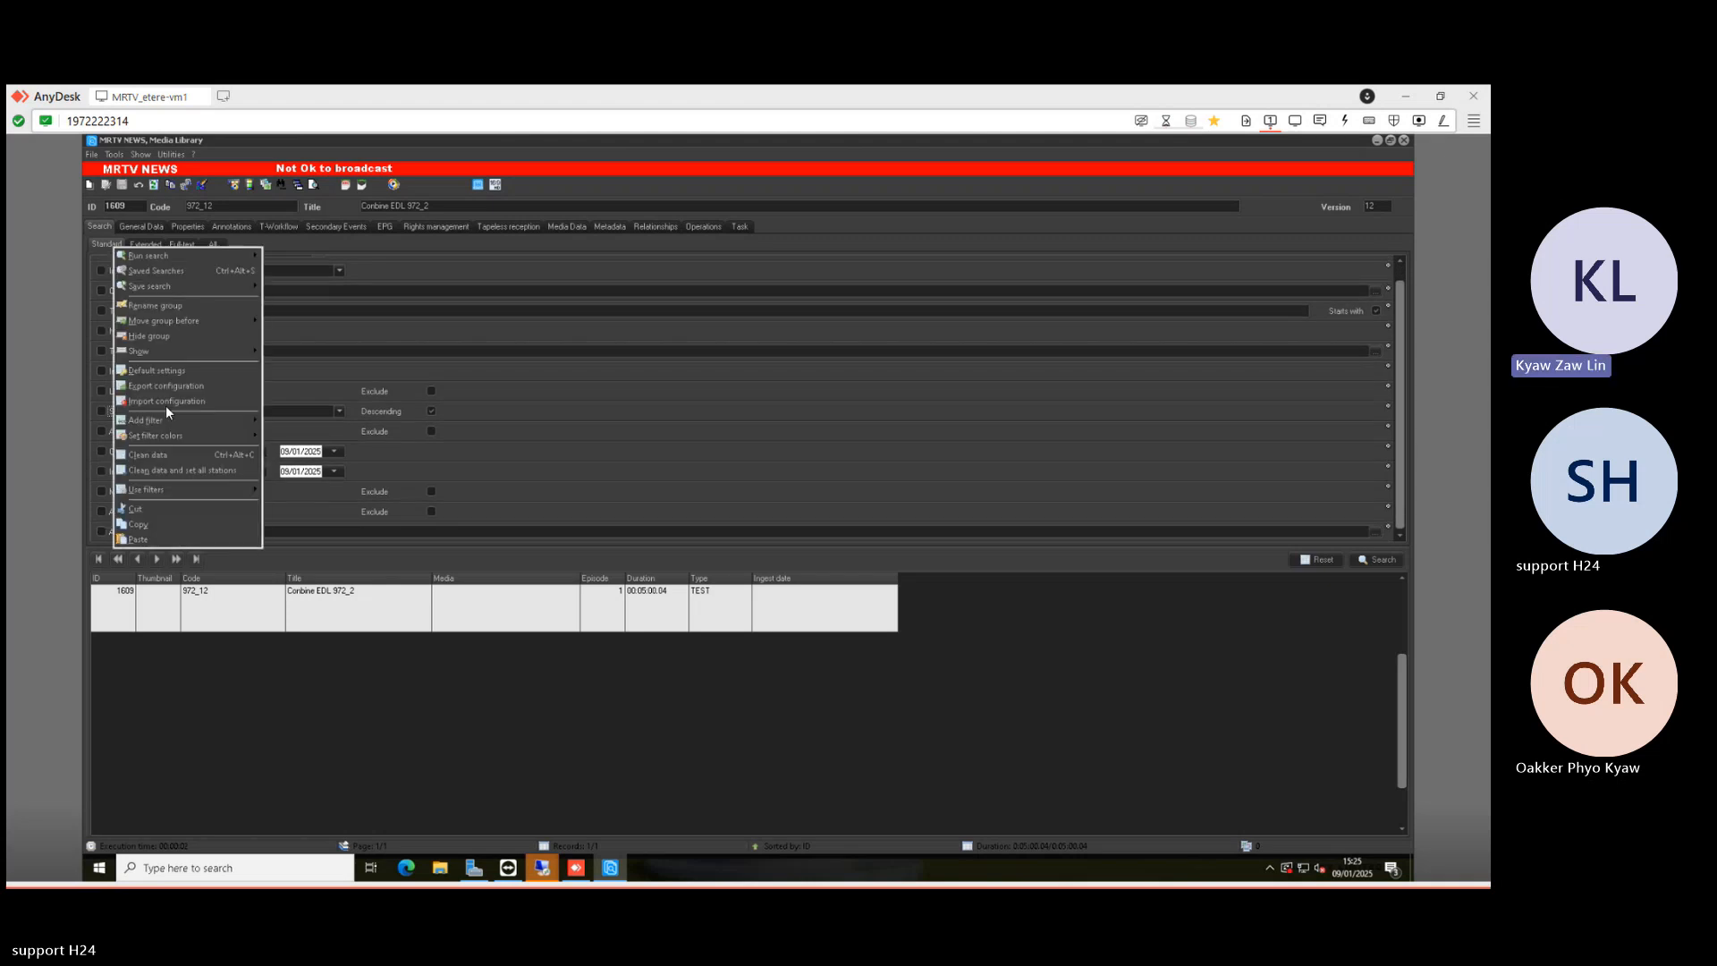
{"action": "mouse_move", "coordinate": [177, 426]}
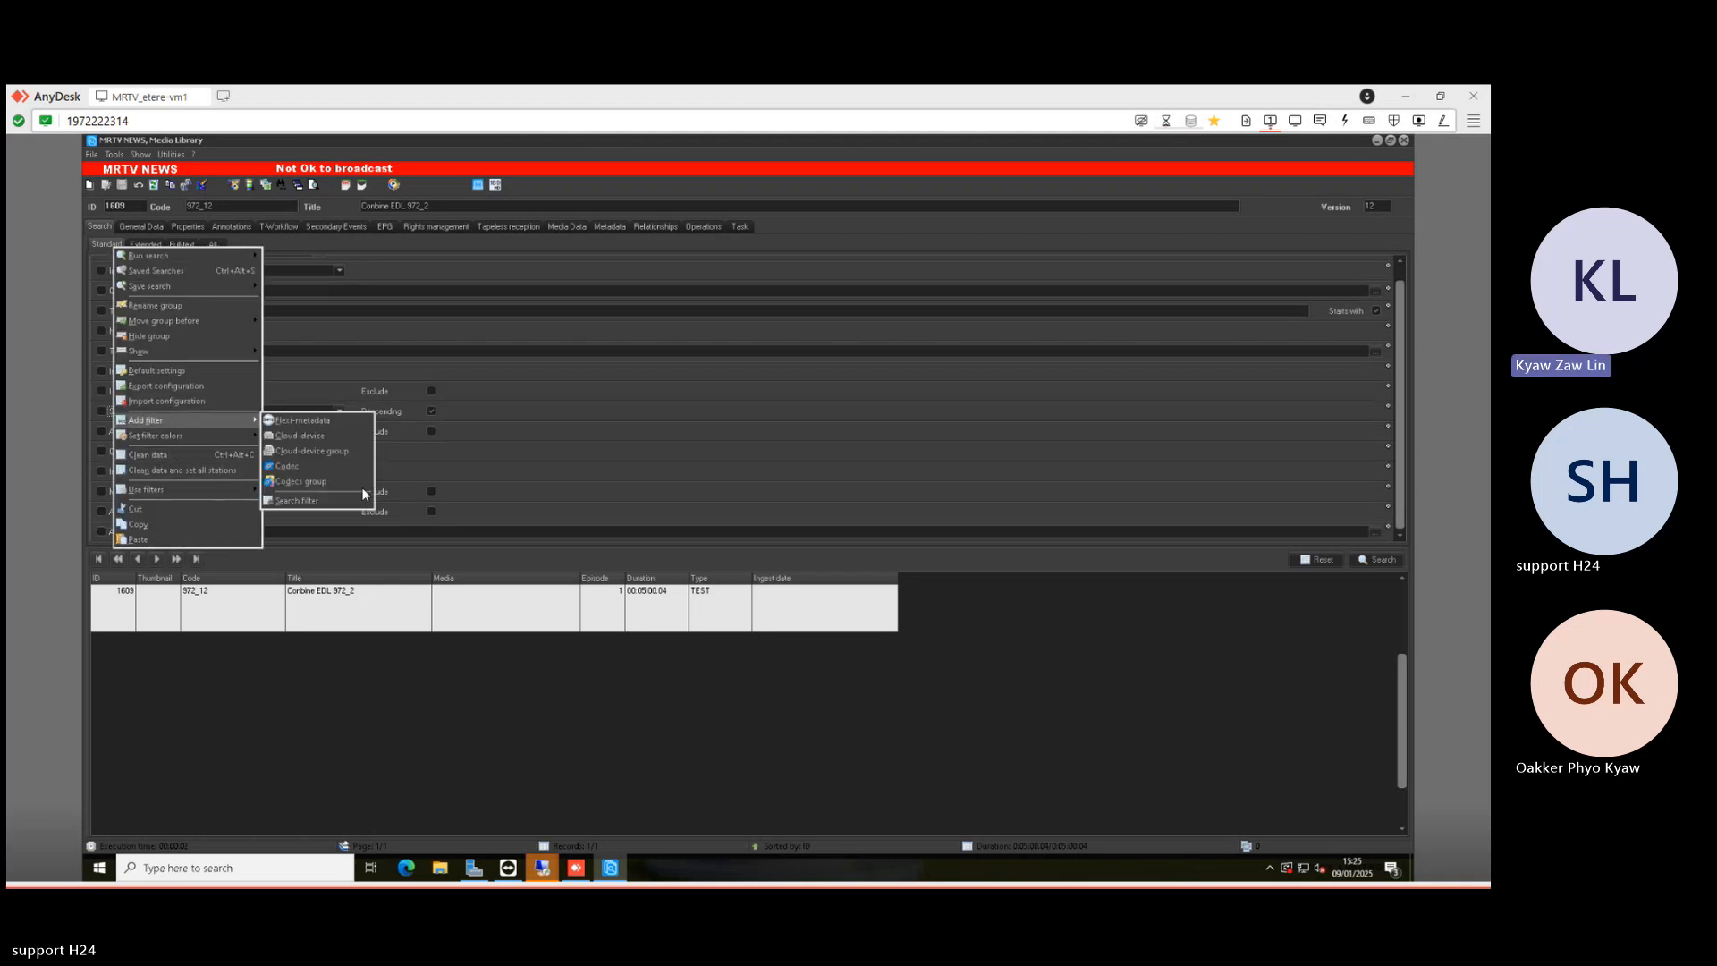
{"action": "left_click", "coordinate": [298, 438]}
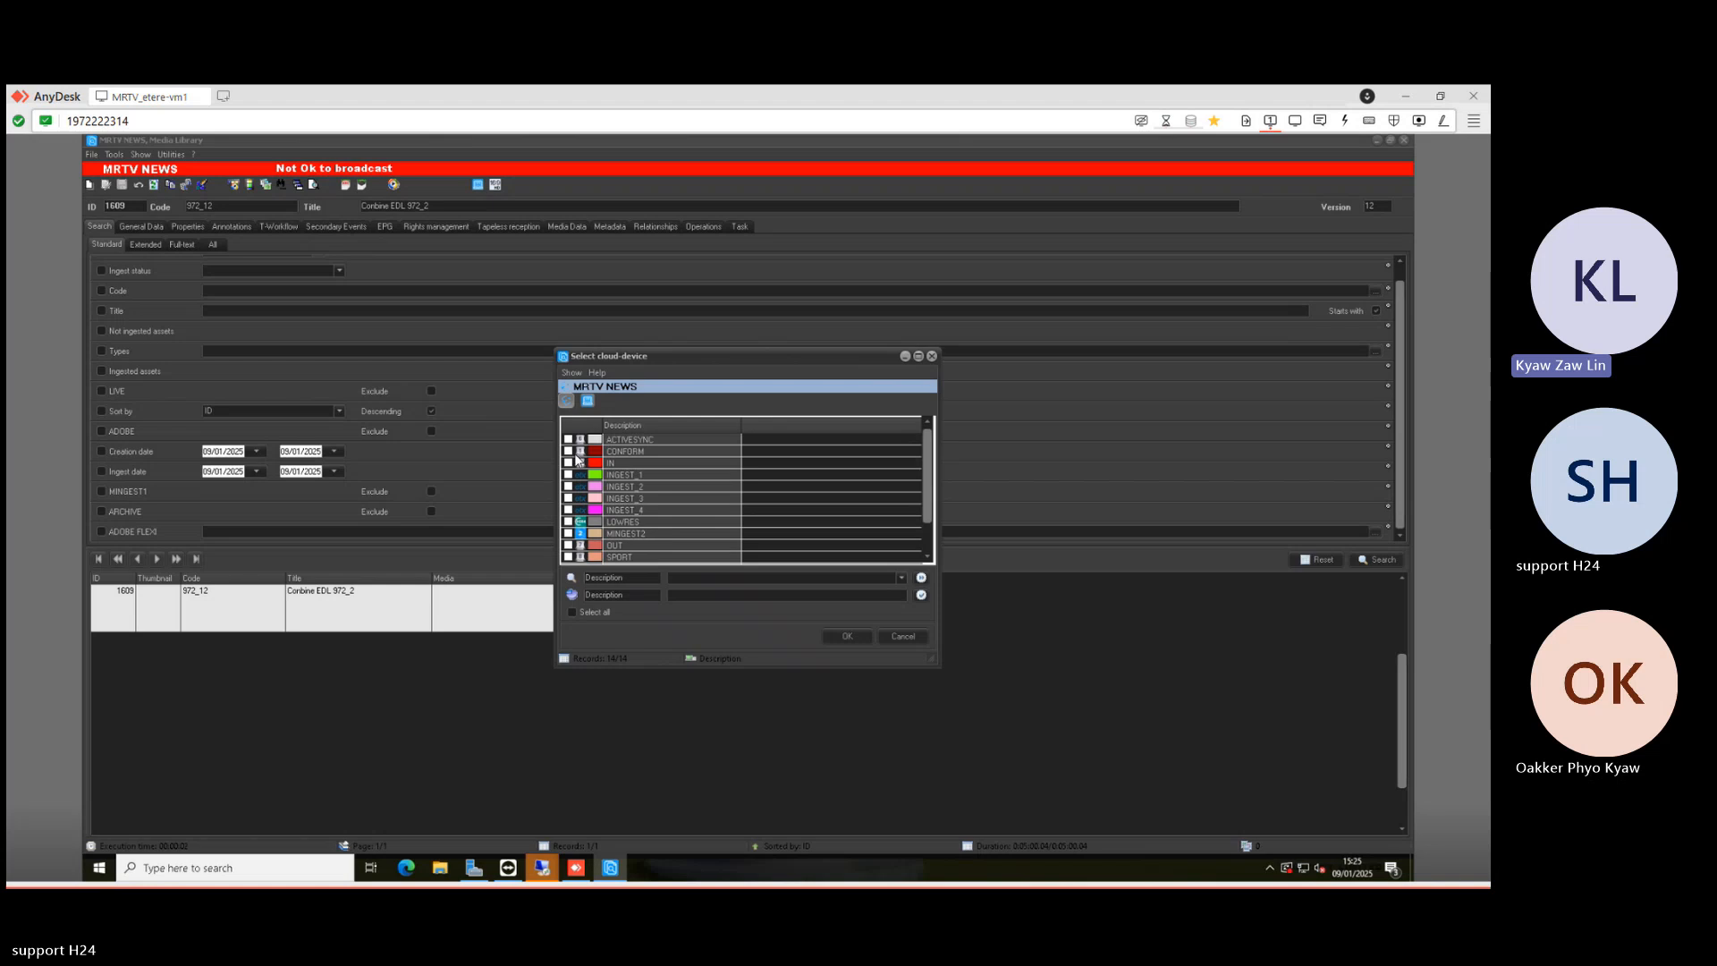
{"action": "left_click", "coordinate": [568, 450]}
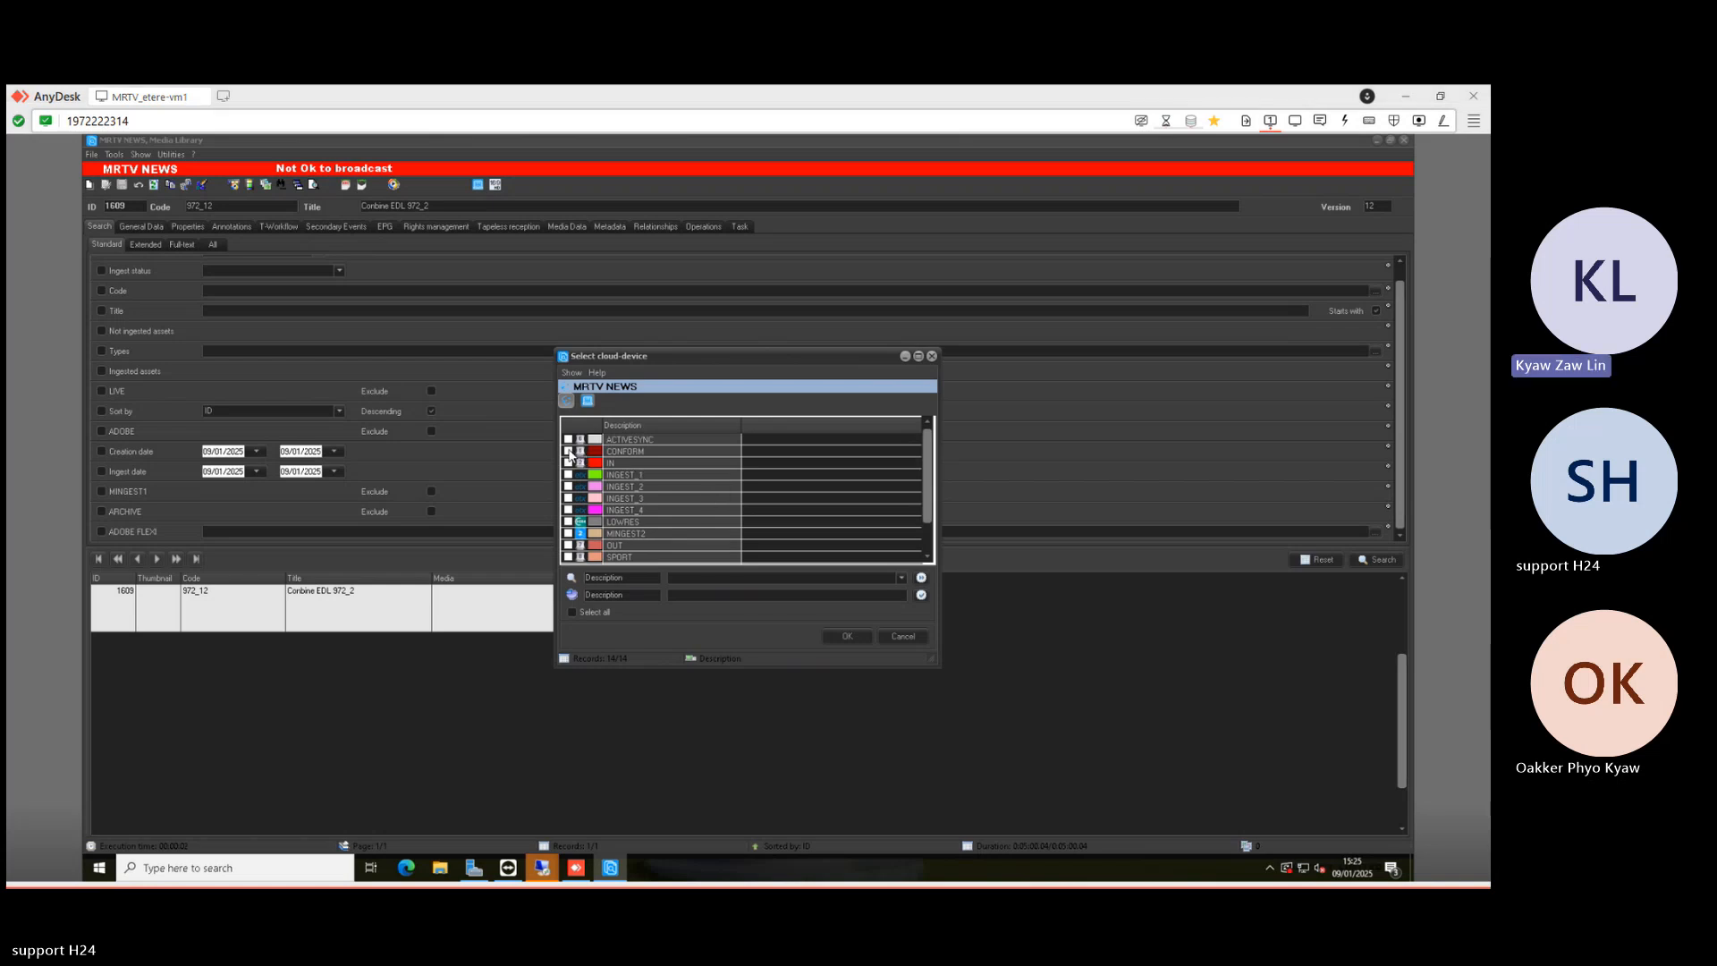
{"action": "left_click", "coordinate": [832, 637]}
- Check record 1609 in the results, now with linked media lasting 00:00:56:10
{"action": "left_click", "coordinate": [1399, 532]}
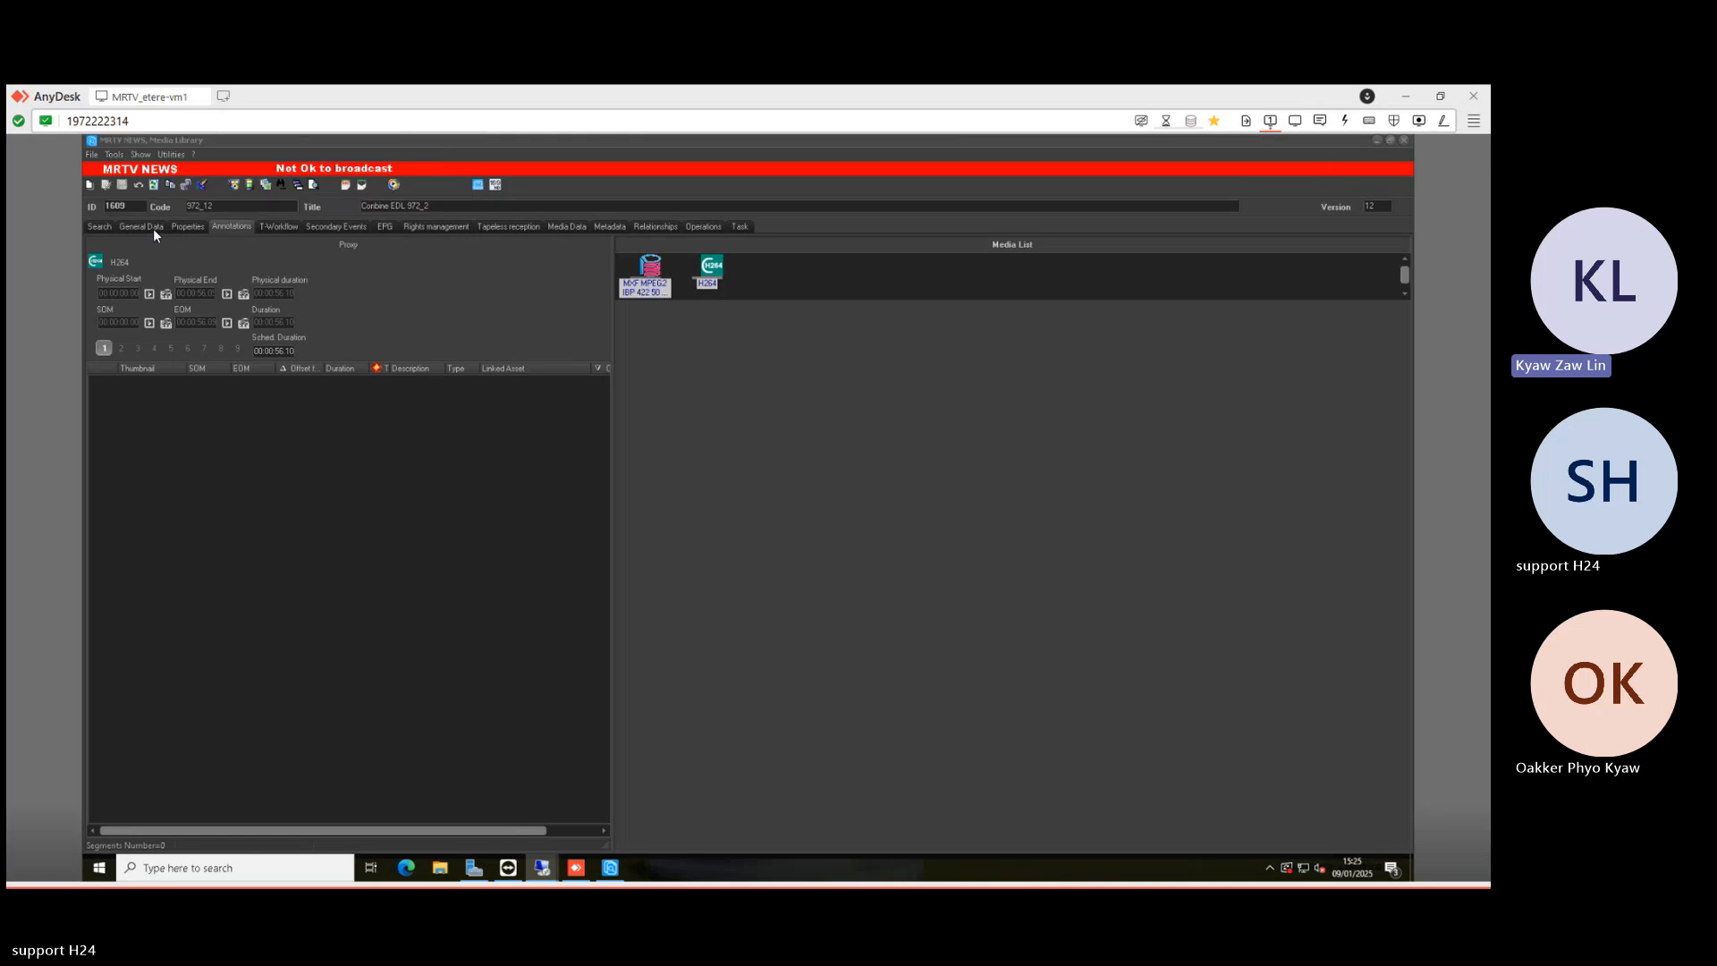
{"action": "left_click", "coordinate": [100, 227]}
{"action": "left_click", "coordinate": [470, 294]}
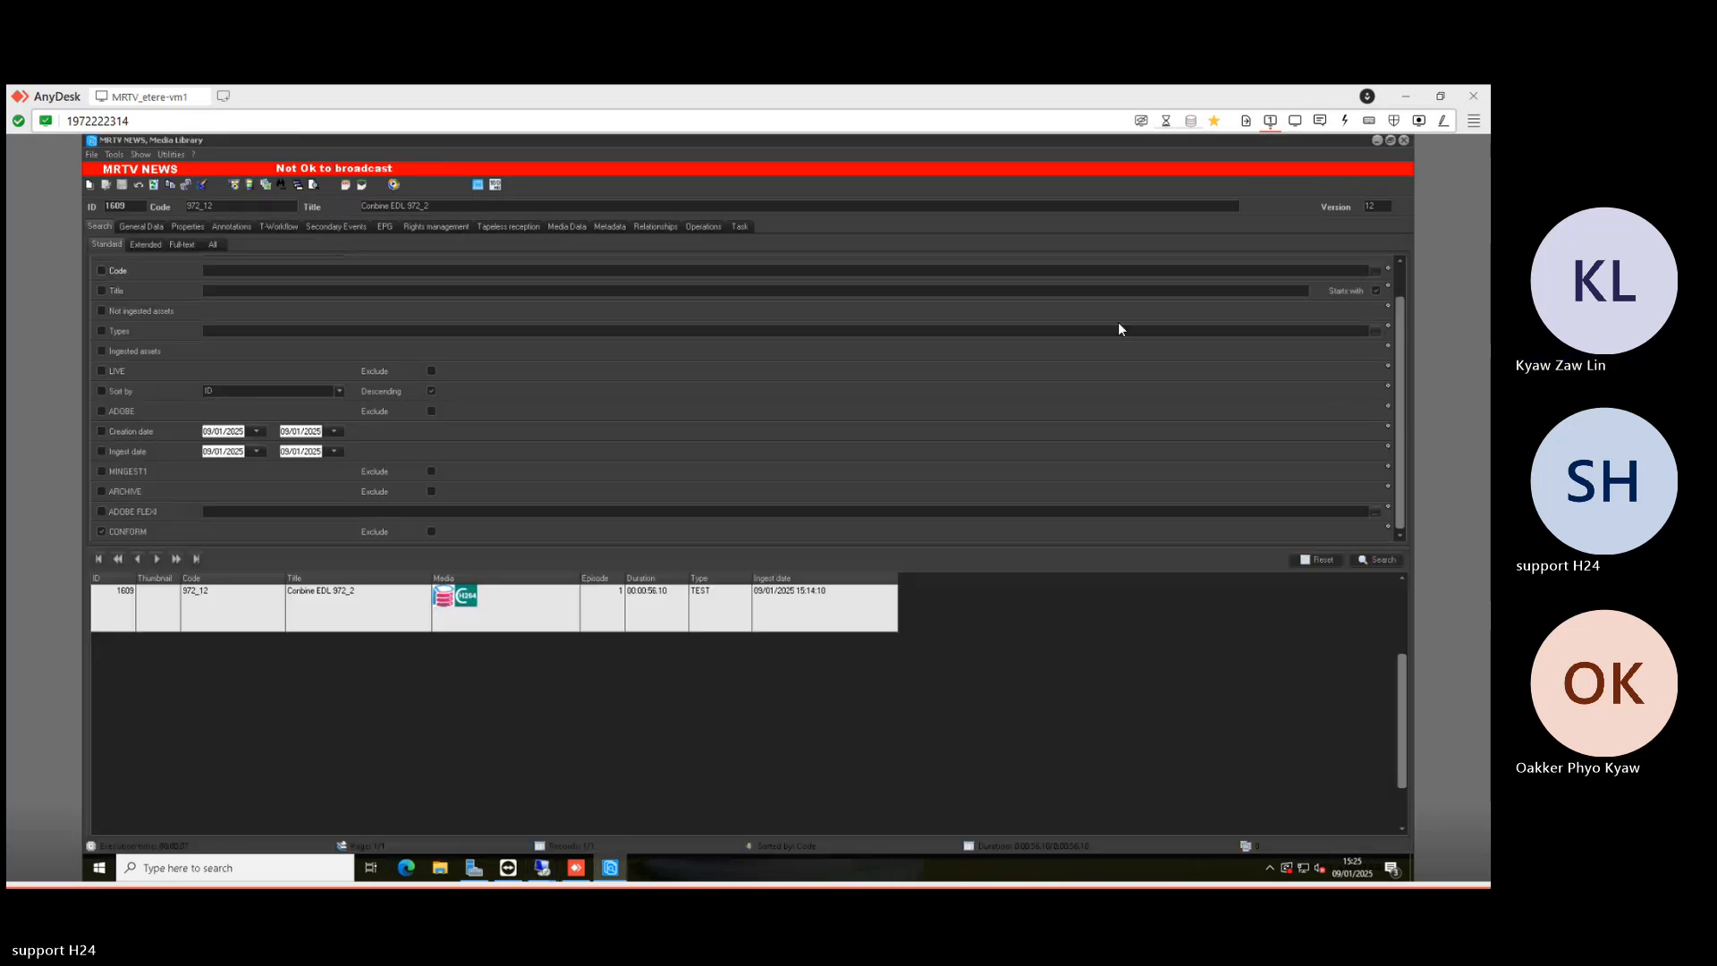
{"action": "left_click", "coordinate": [1399, 272]}
- Drop the ID 1609 criterion and rerun the search with Sort by on, newest first
{"action": "double_click", "coordinate": [258, 265]}
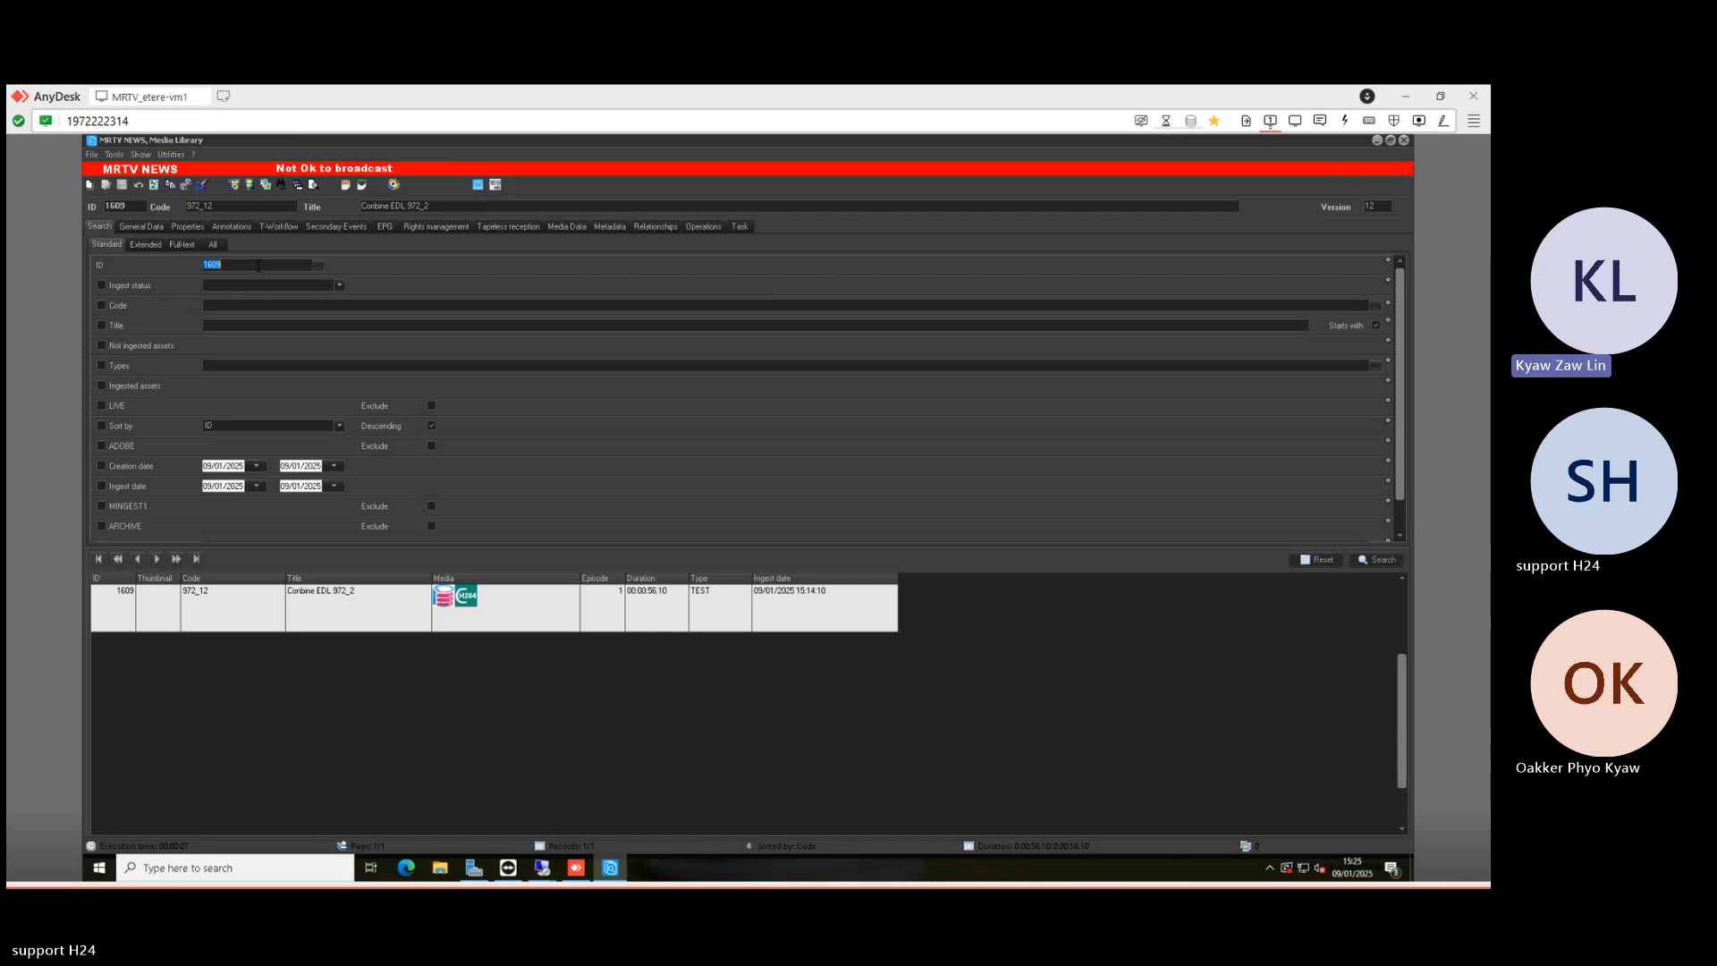
{"action": "key", "text": "Delete"}
{"action": "left_click", "coordinate": [1366, 558]}
{"action": "left_click", "coordinate": [270, 669]}
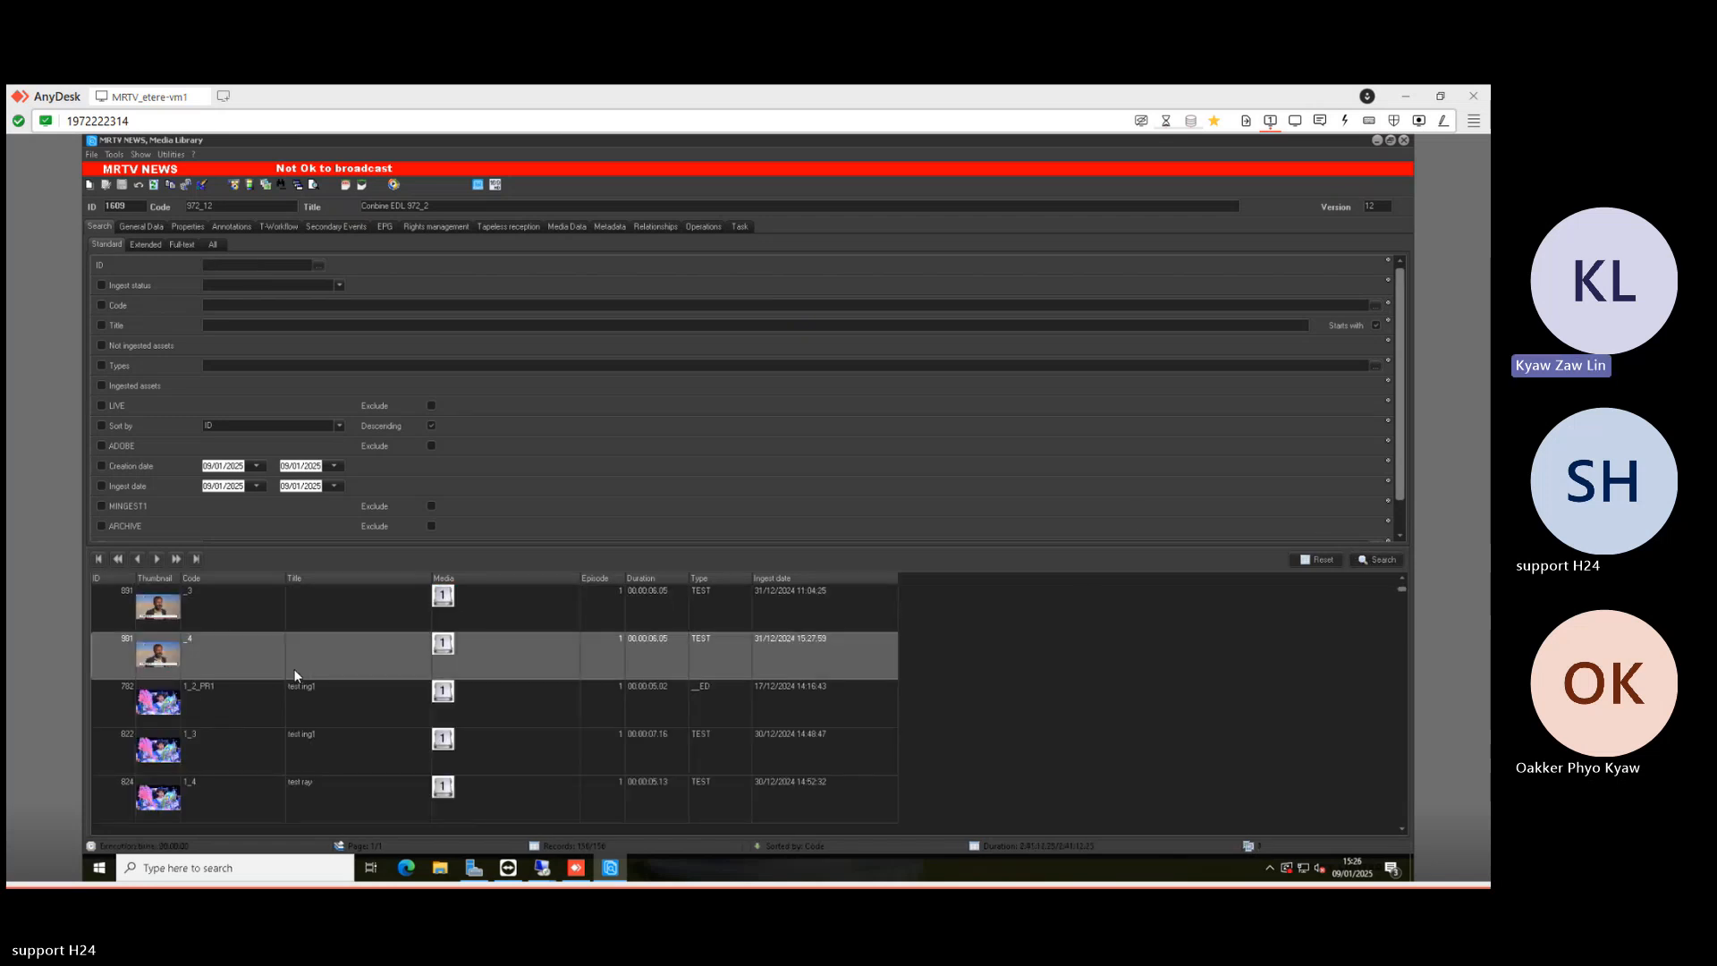
{"action": "left_click", "coordinate": [130, 424]}
{"action": "left_click", "coordinate": [1382, 558]}
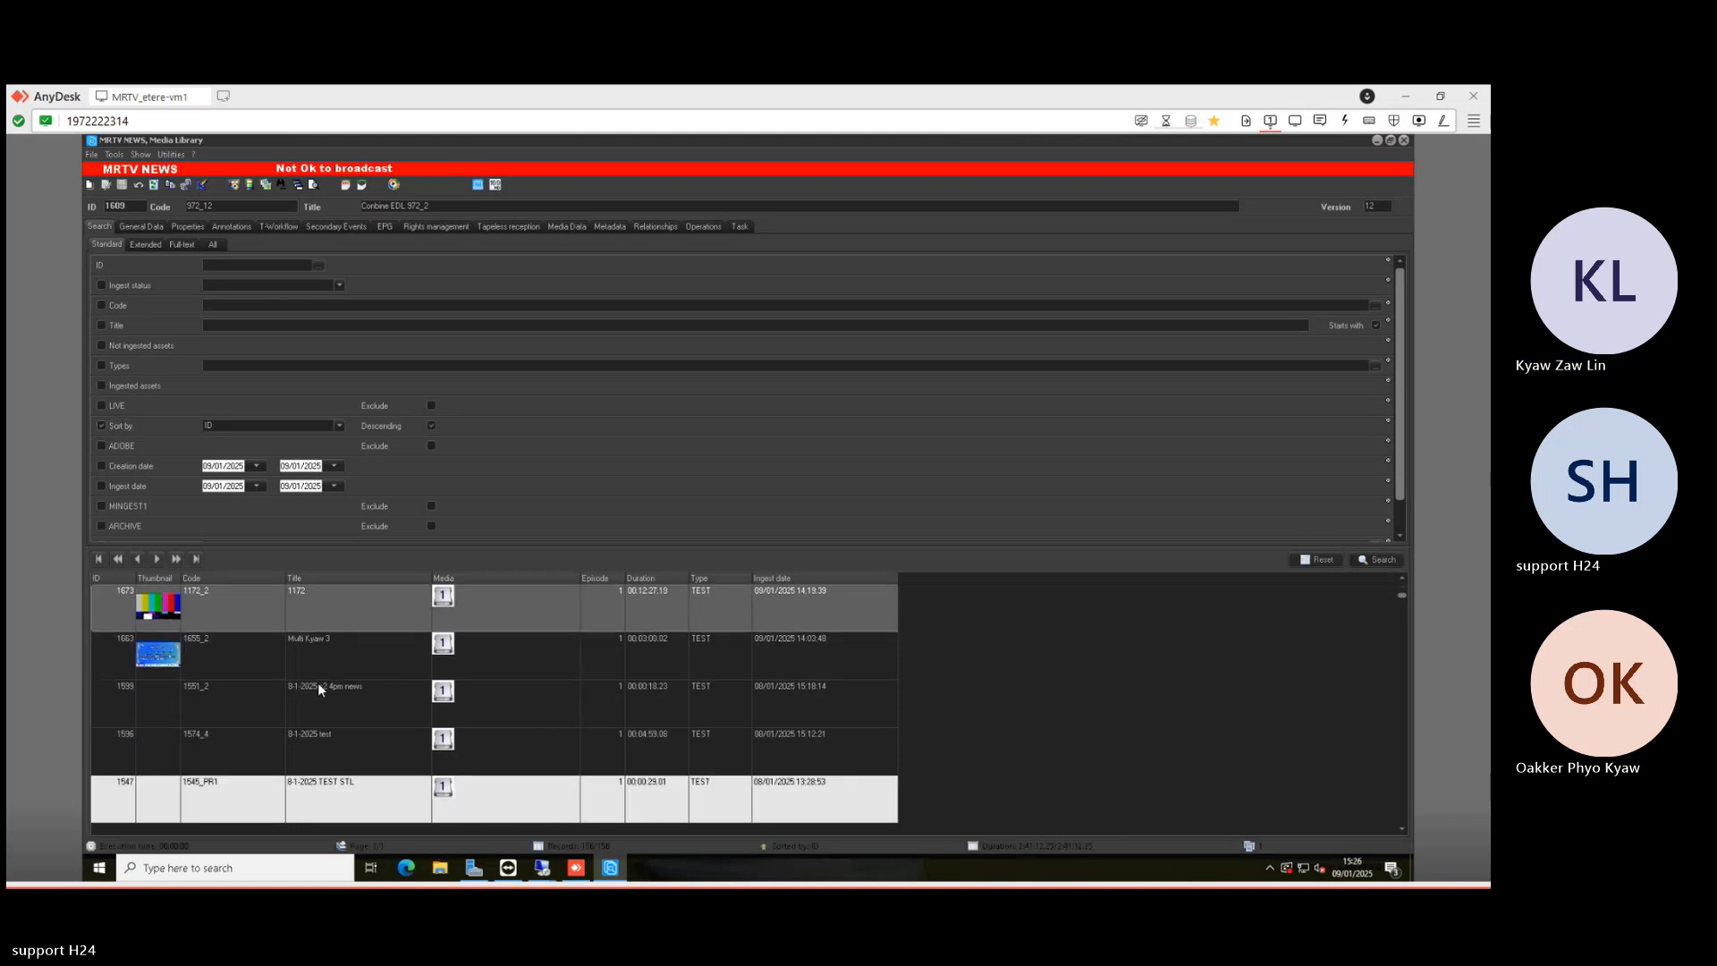
- Open record 1663 'Multi Kyaw 3' and check its media files on the Media Data tab
{"action": "scroll", "coordinate": [326, 697], "scroll_direction": "down", "scroll_amount": 1}
{"action": "left_click", "coordinate": [320, 652]}
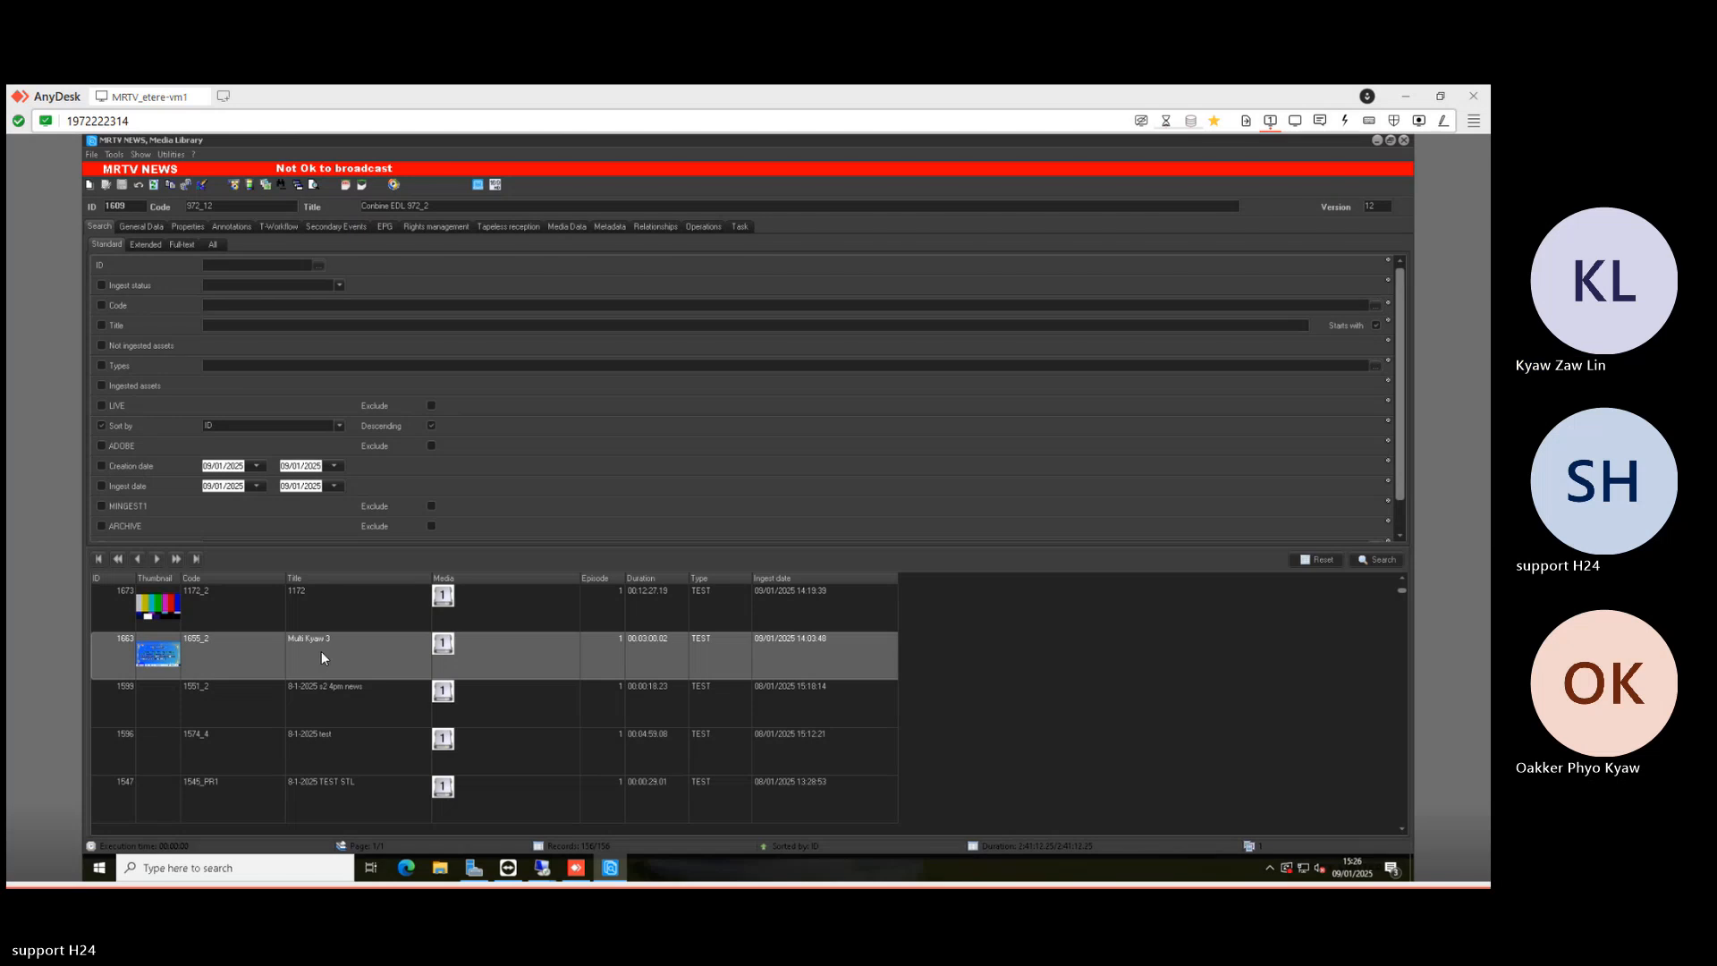
{"action": "double_click", "coordinate": [320, 651]}
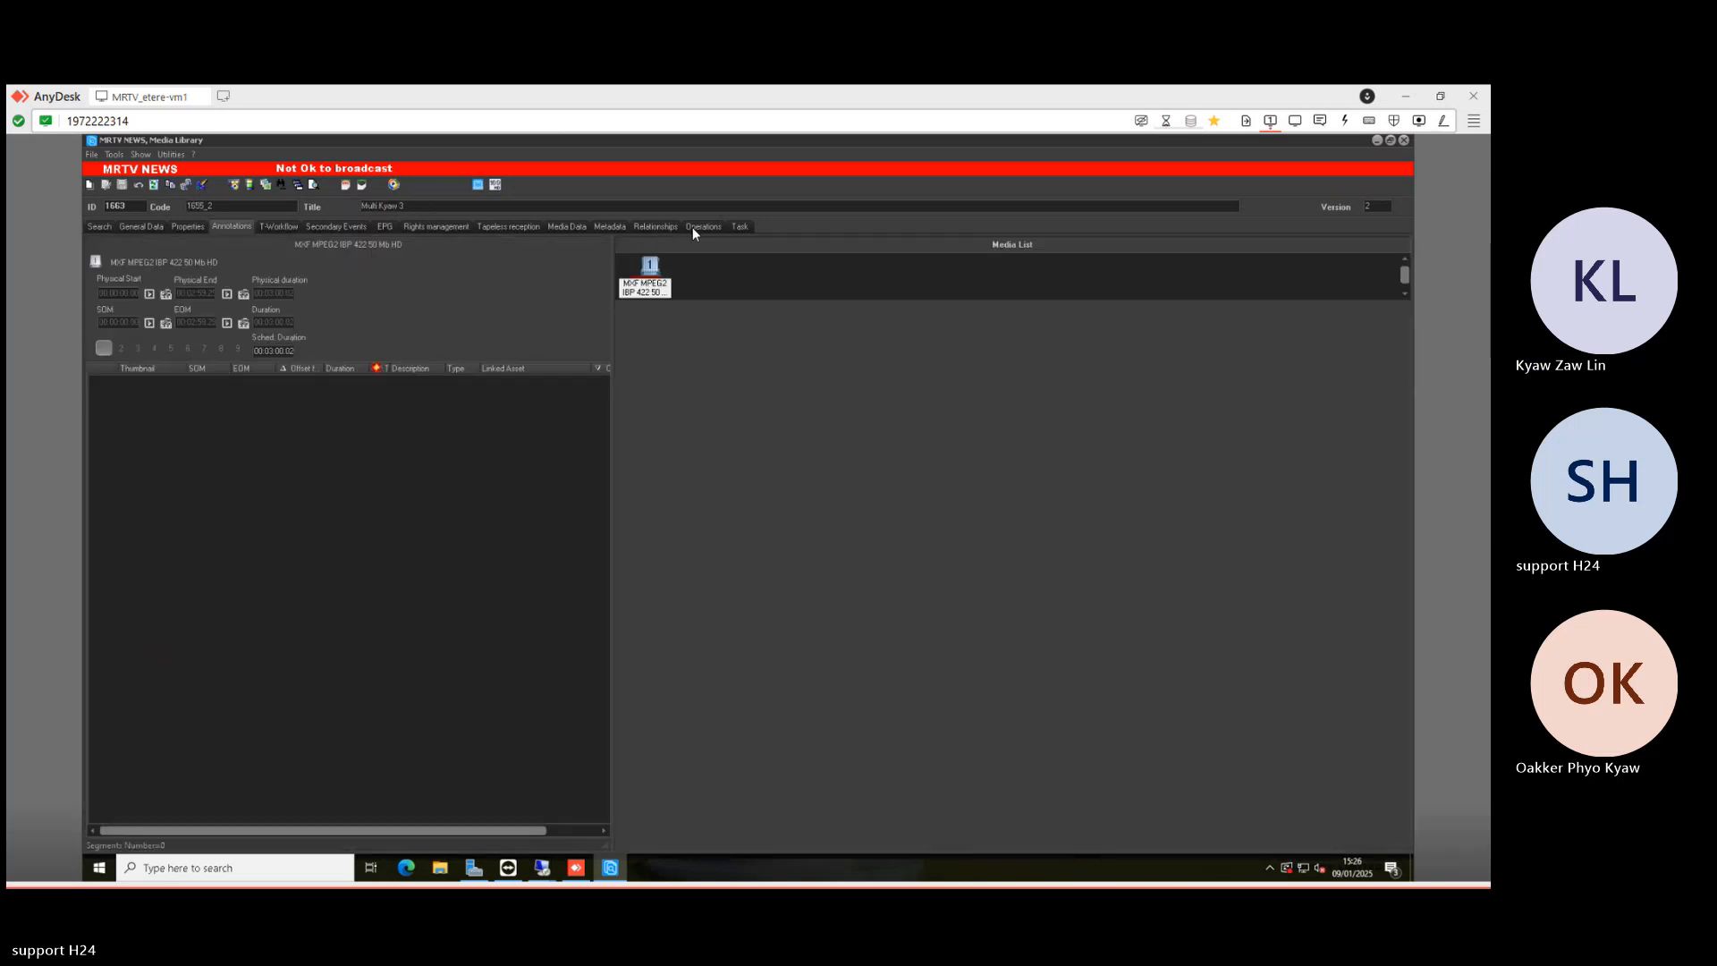
{"action": "left_click", "coordinate": [574, 225]}
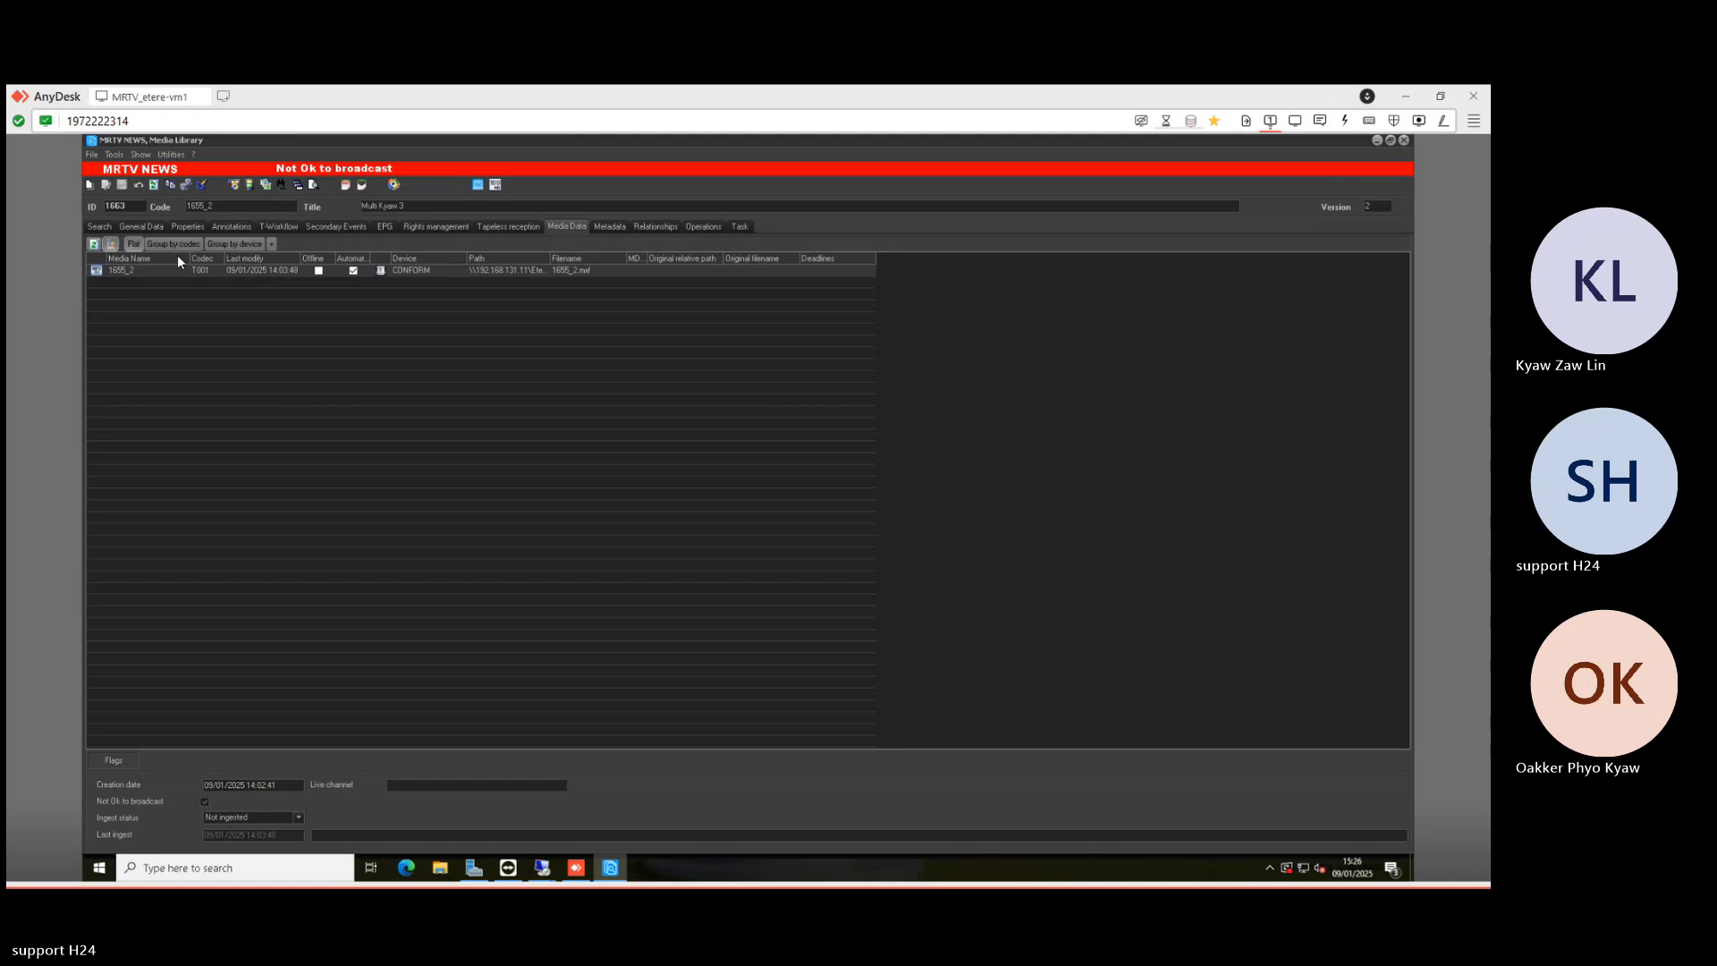
{"action": "left_click", "coordinate": [99, 226]}
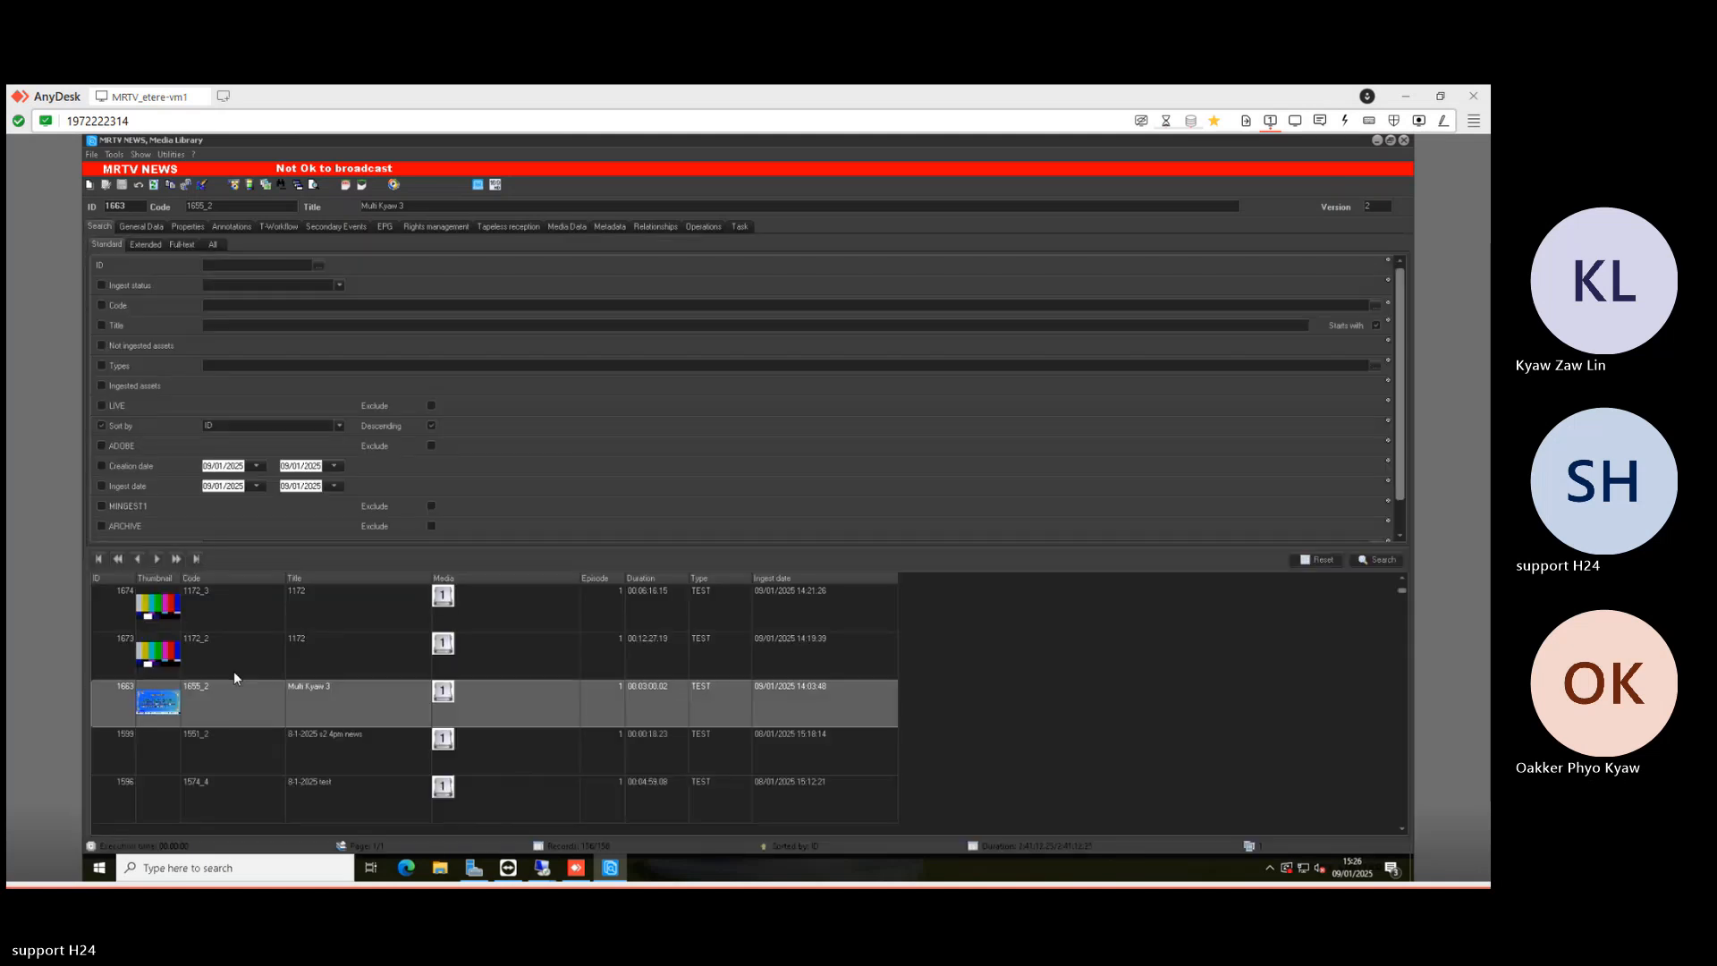
{"action": "scroll", "coordinate": [239, 683], "scroll_direction": "down", "scroll_amount": 15}
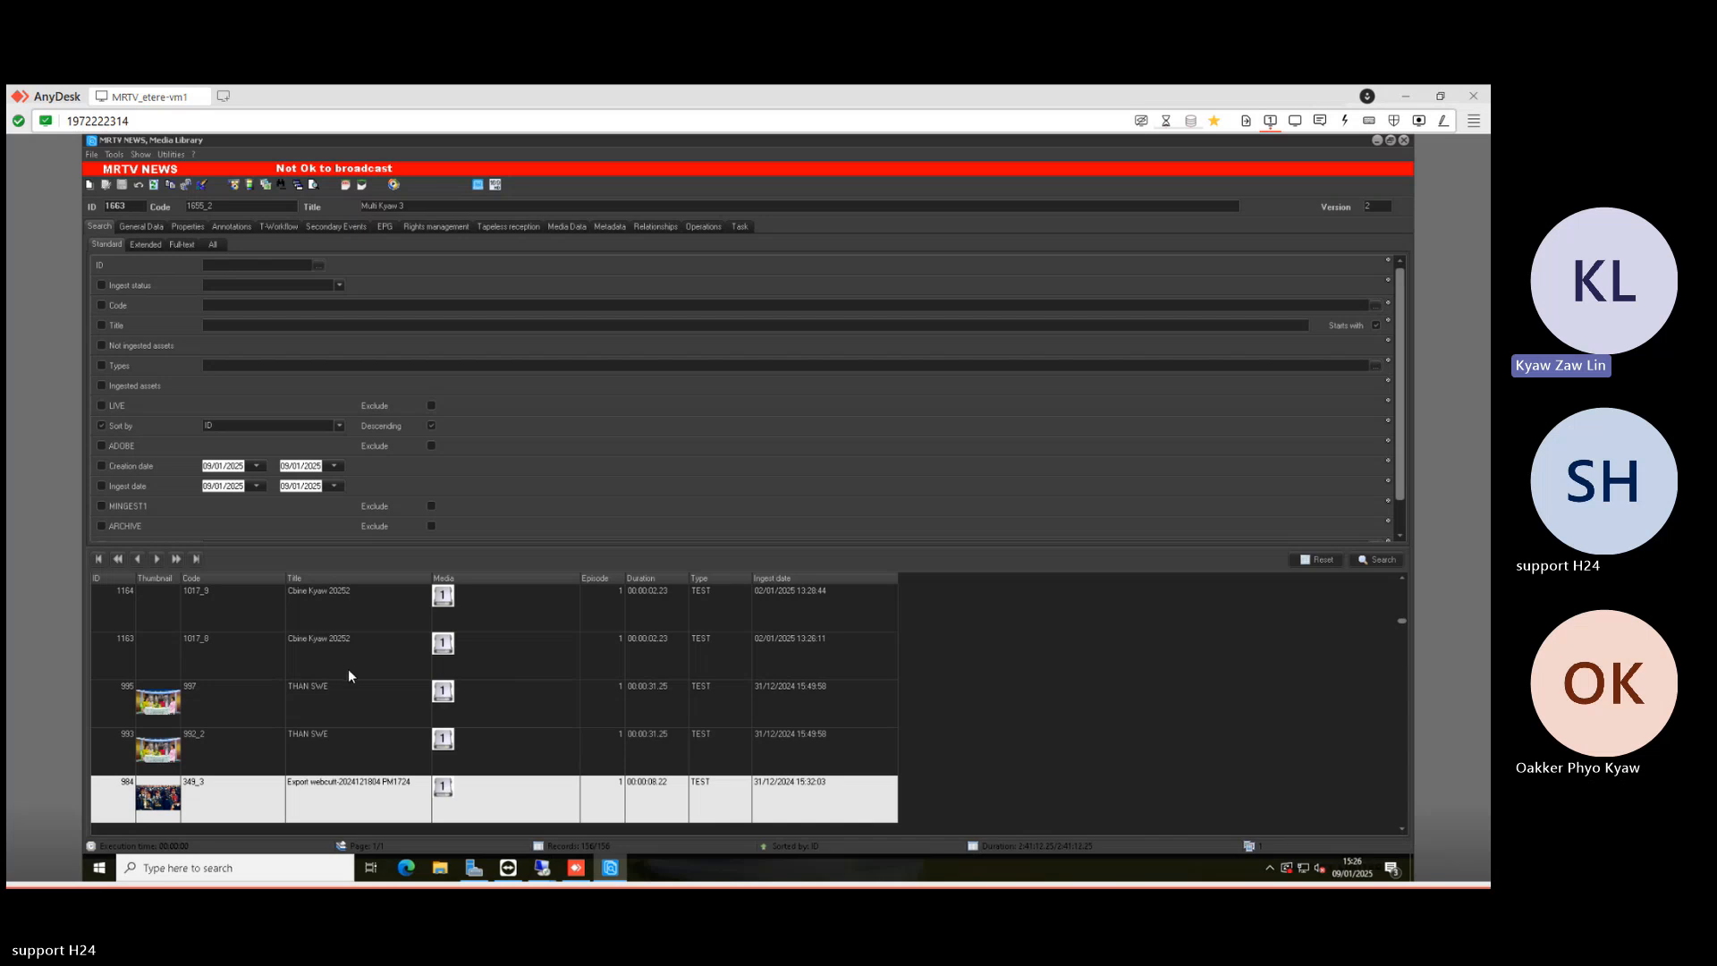
{"action": "scroll", "coordinate": [347, 675], "scroll_direction": "down", "scroll_amount": 5}
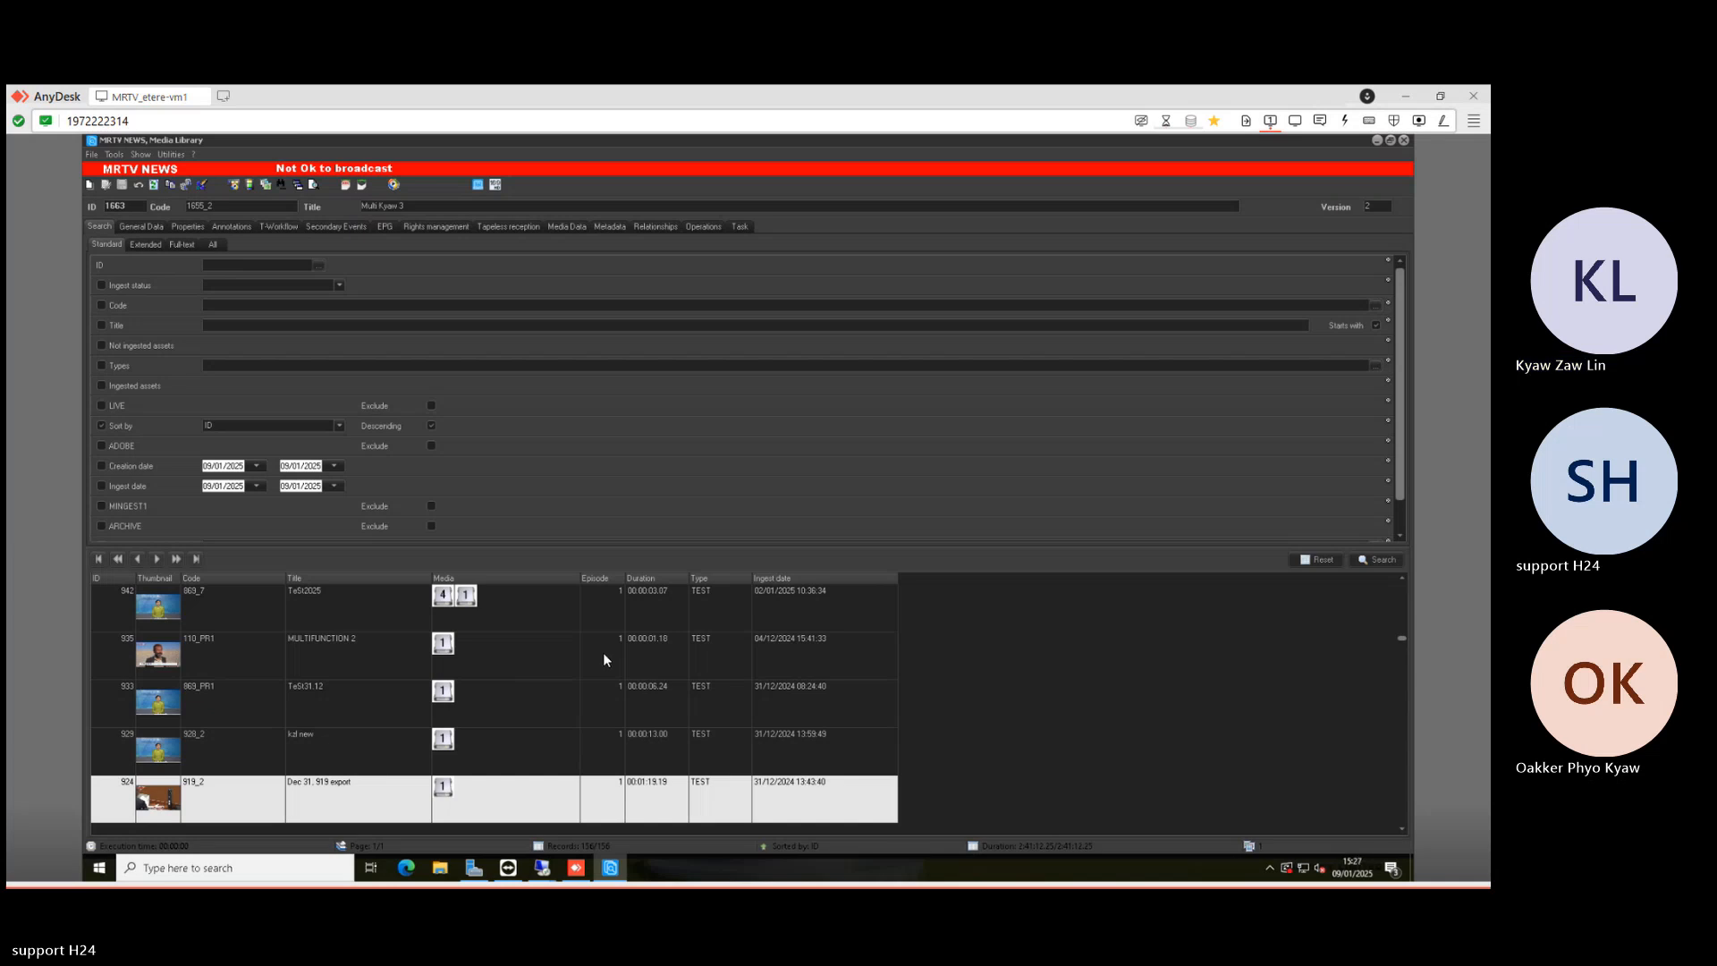
{"action": "scroll", "coordinate": [585, 705], "scroll_direction": "up", "scroll_amount": 10}
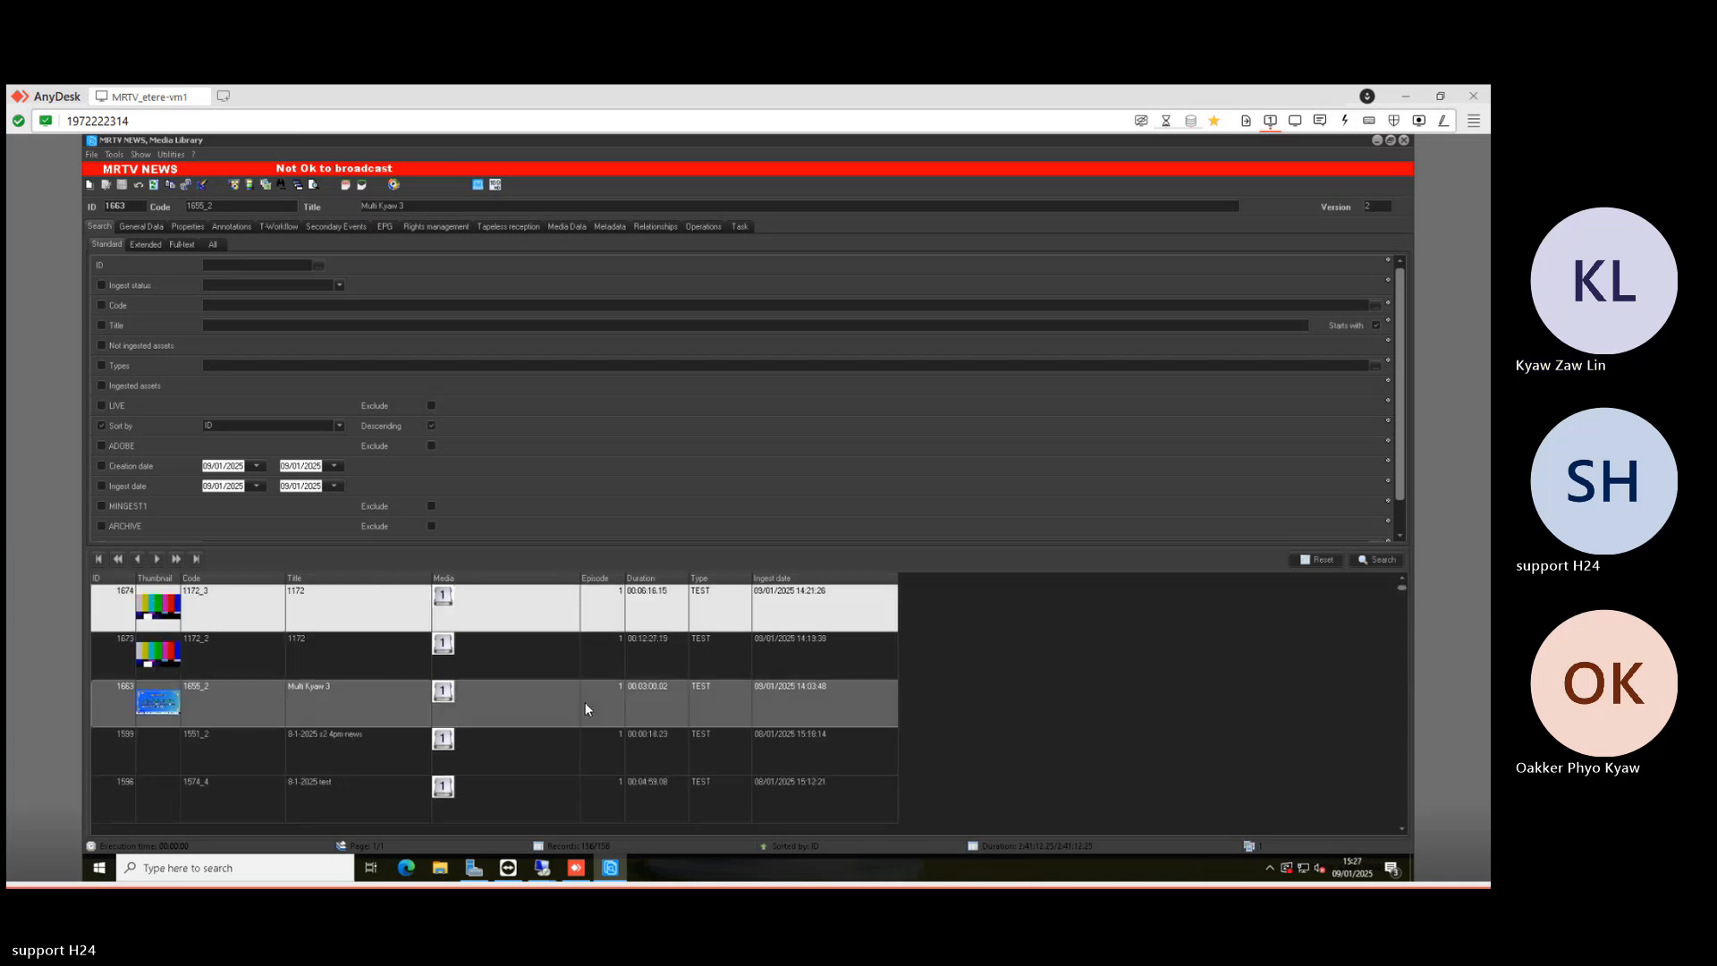
{"action": "scroll", "coordinate": [940, 657], "scroll_direction": "down", "scroll_amount": 15}
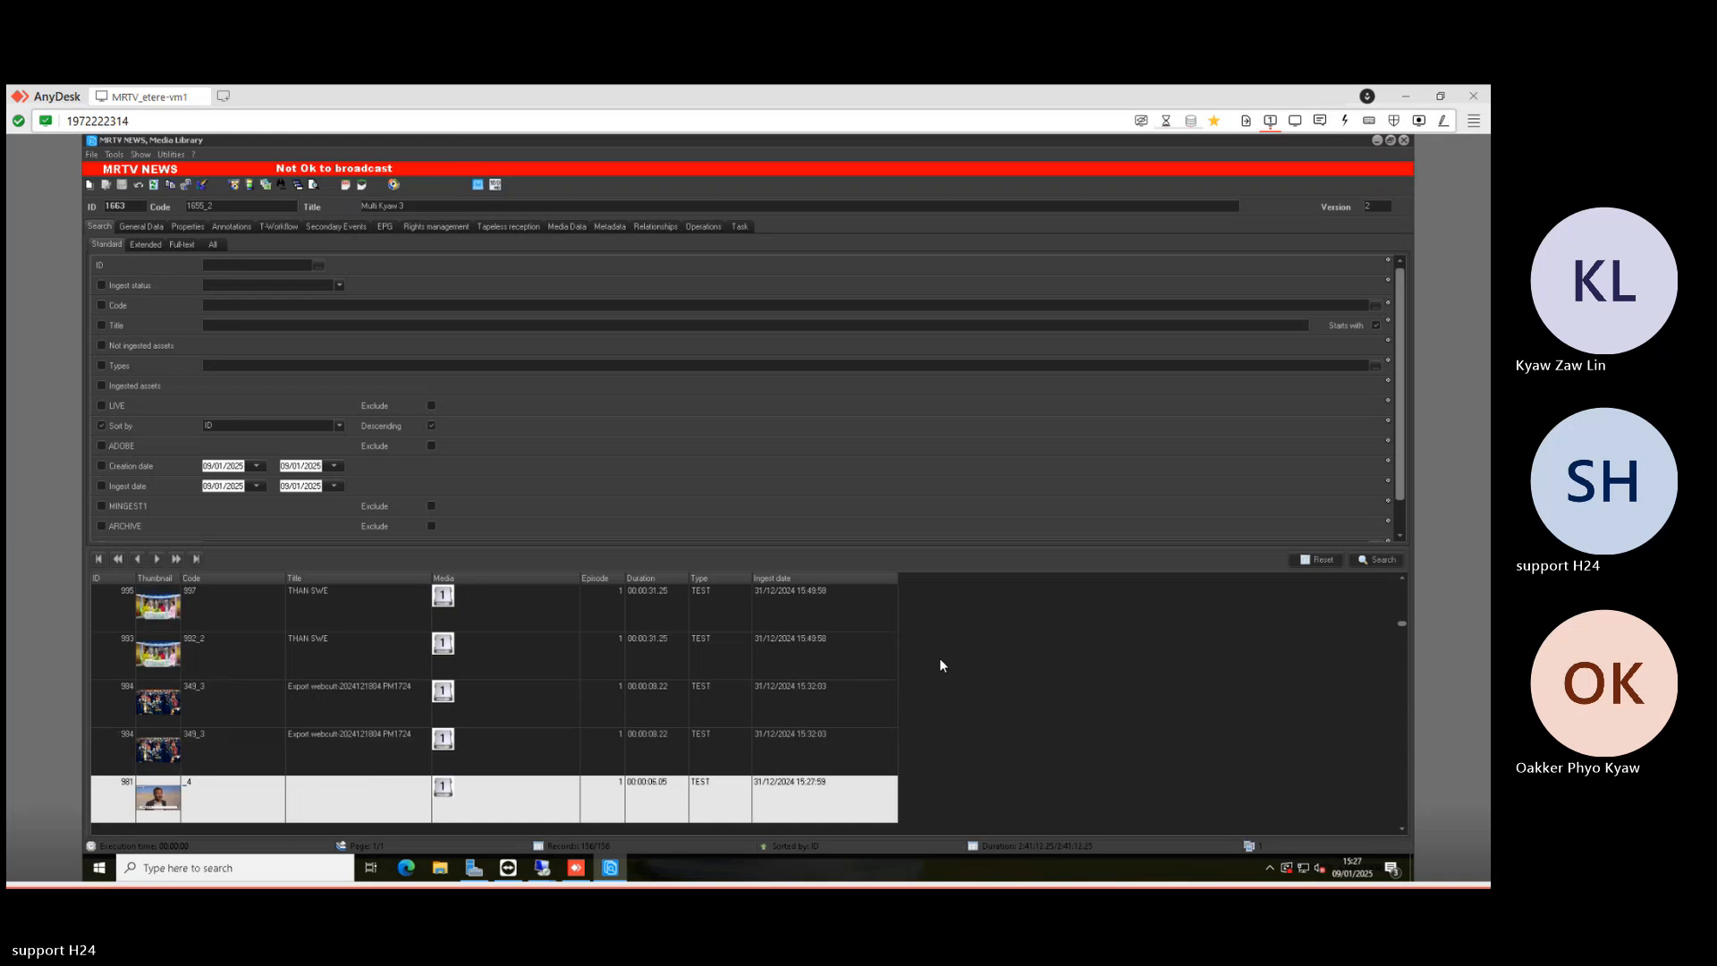
{"action": "scroll", "coordinate": [939, 665], "scroll_direction": "down", "scroll_amount": 5}
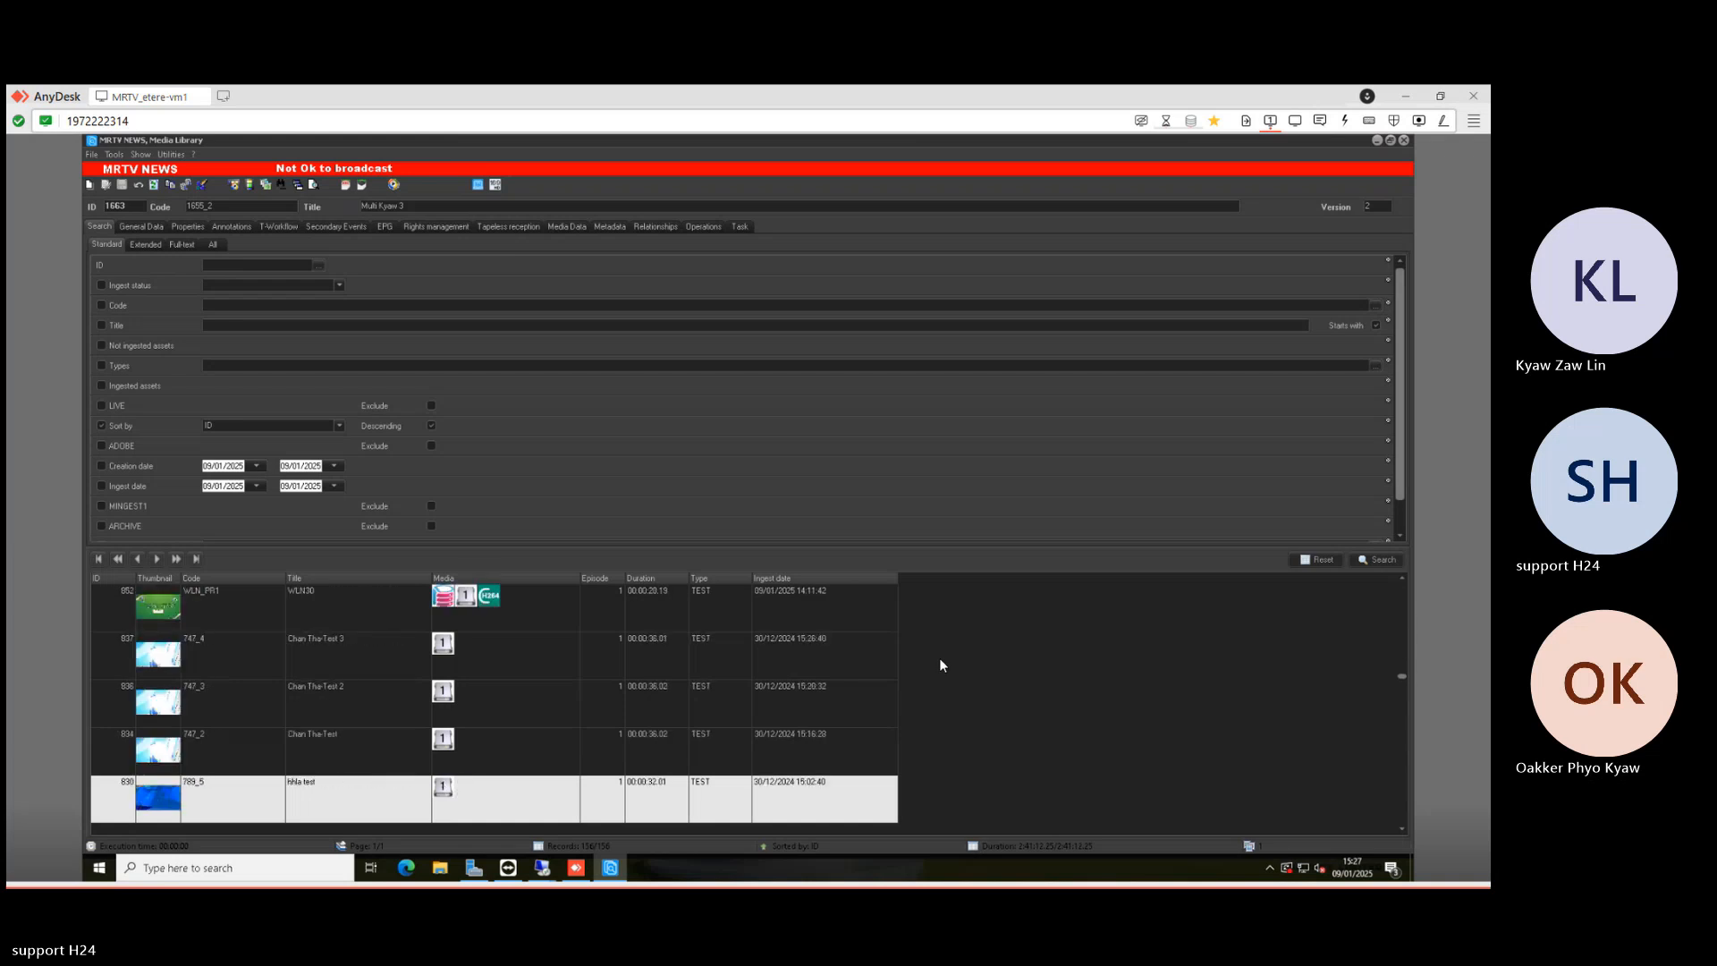
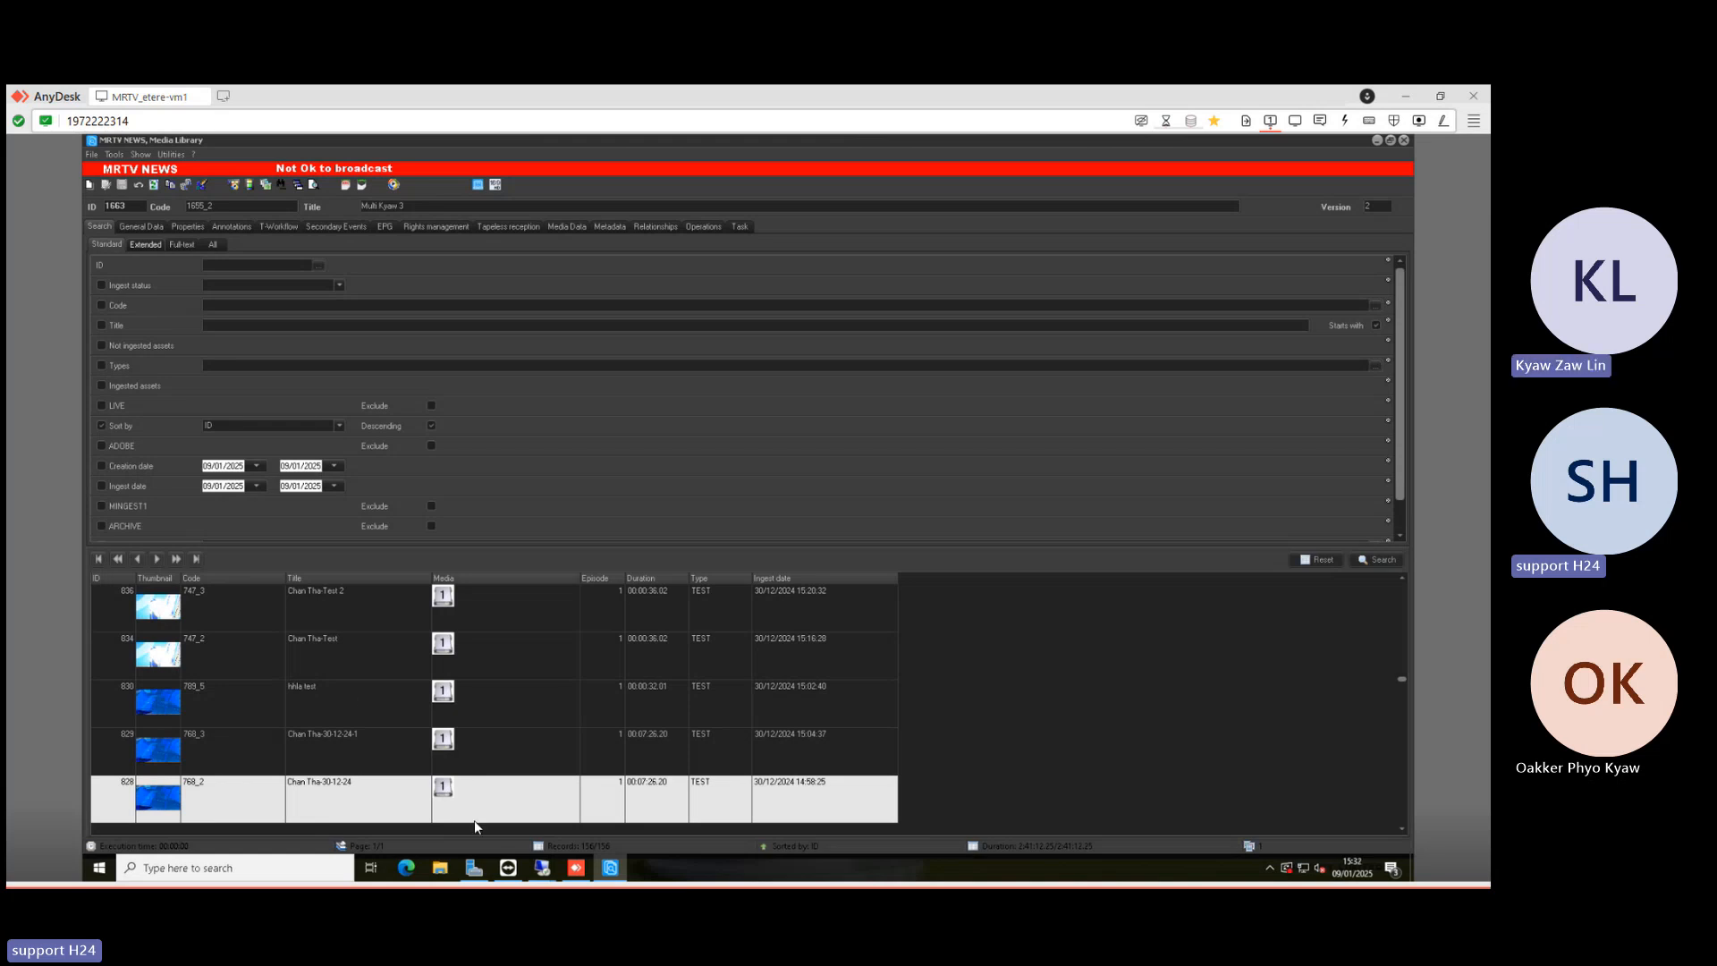
{"action": "mouse_move", "coordinate": [627, 864]}
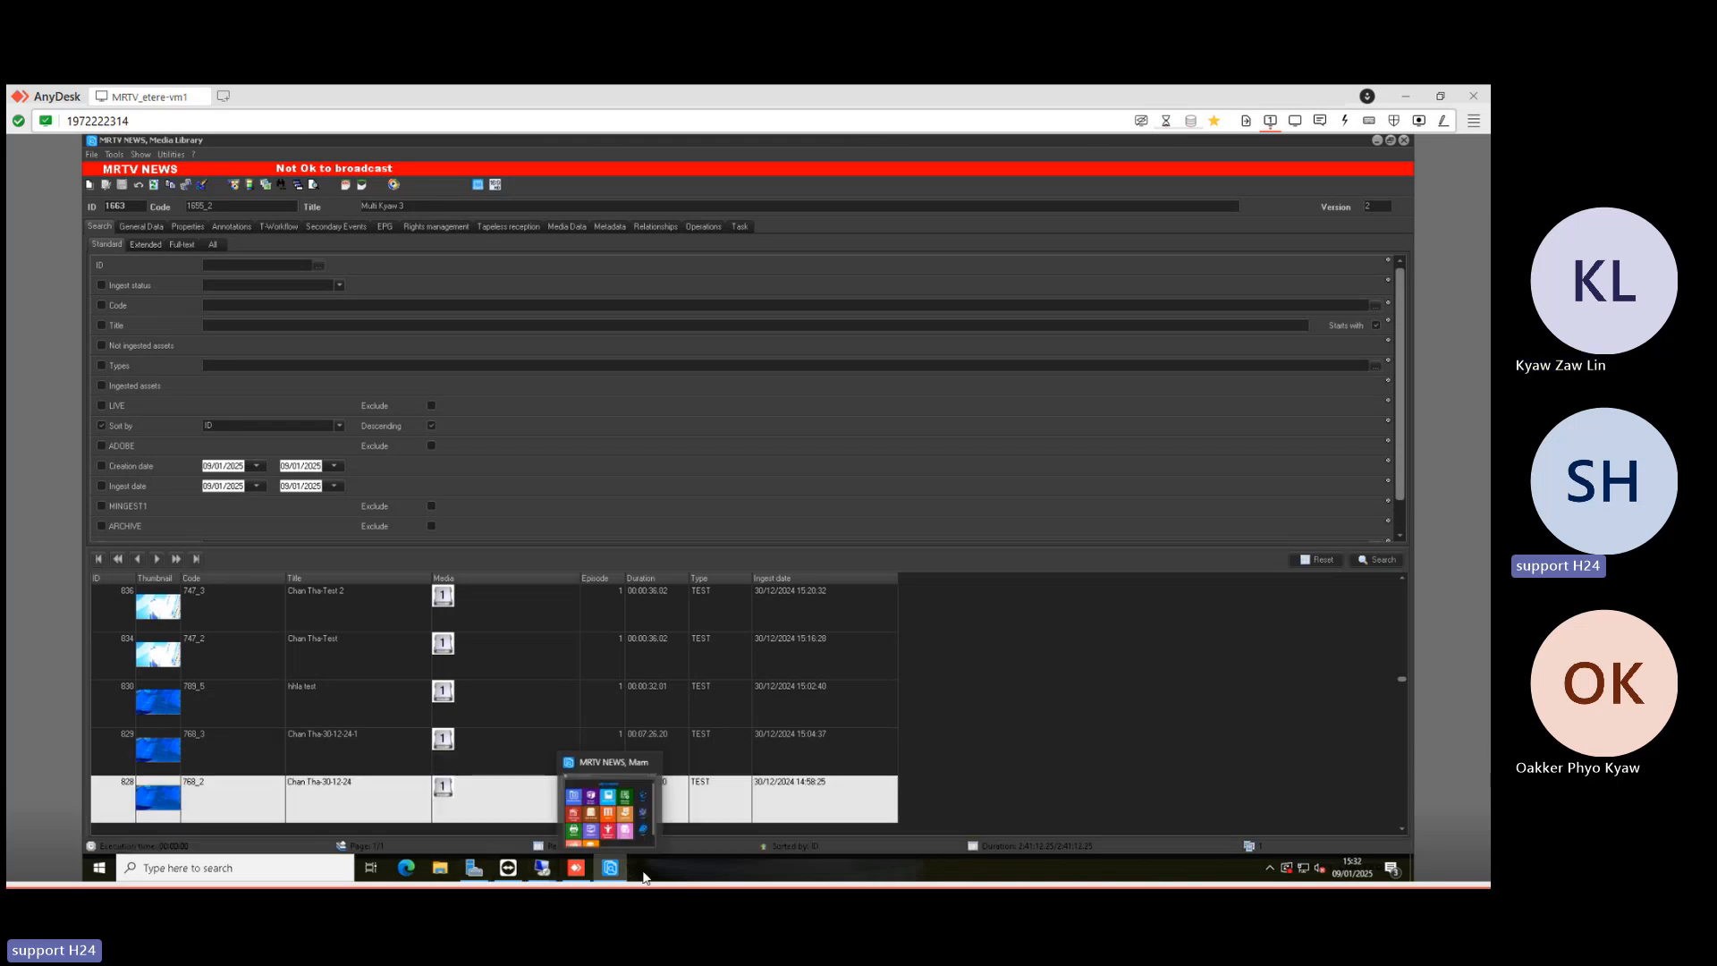